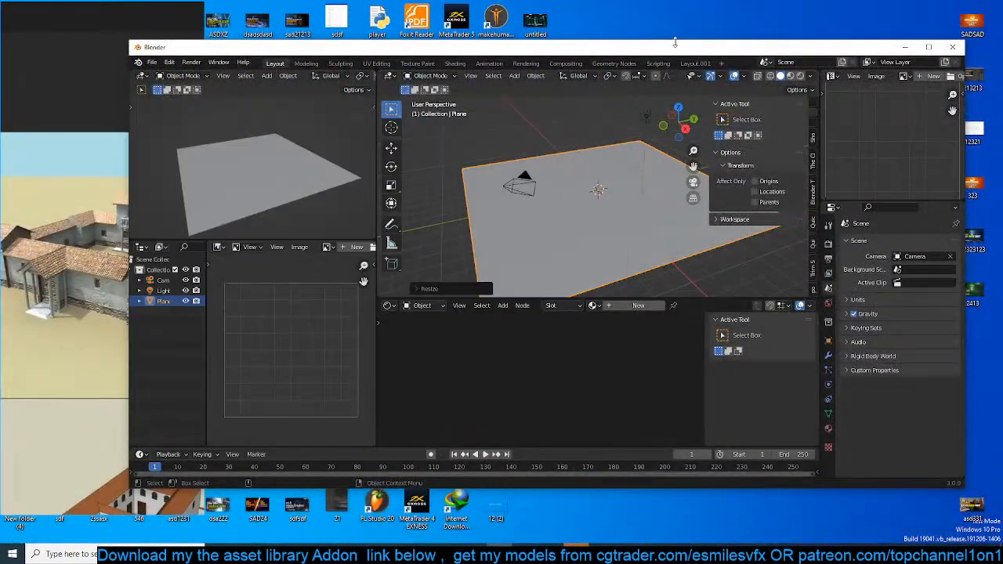
Move the Blender window up and to the right and narrow it so the reference images beside it are uncovered.
{"action": "left_click_drag", "start_coordinate": [675, 43], "coordinate": [688, 3]}
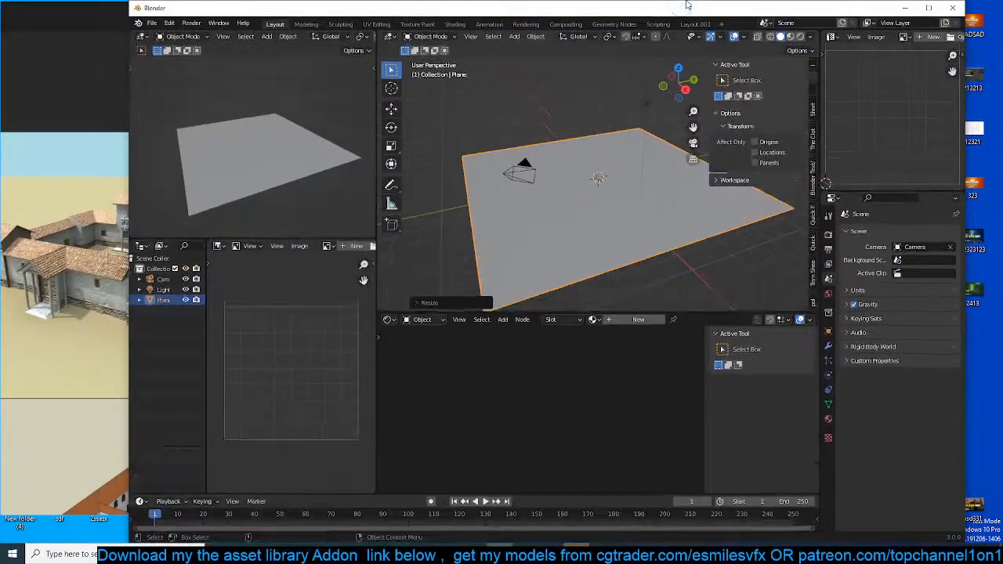
{"action": "left_click_drag", "start_coordinate": [609, 14], "coordinate": [654, 14]}
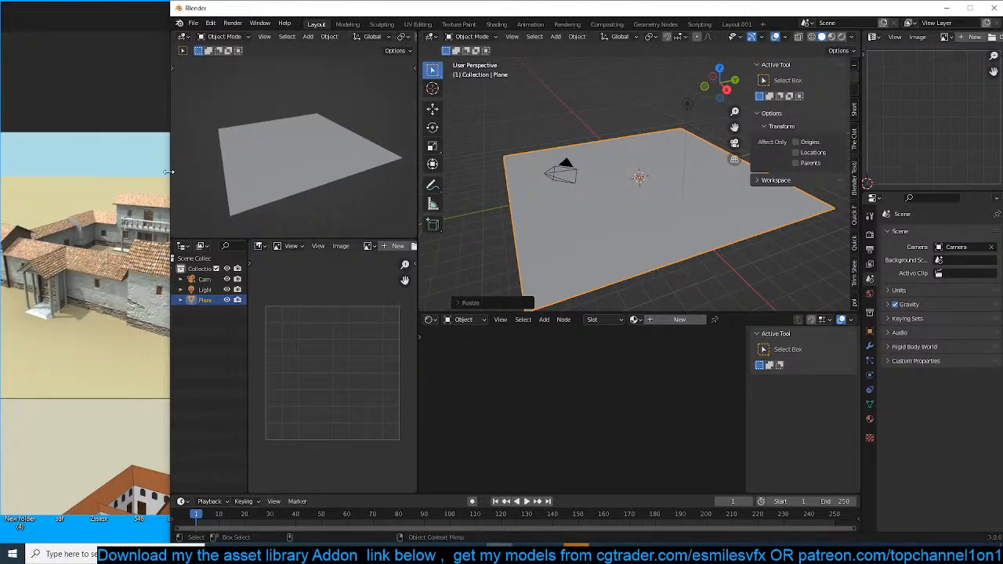
{"action": "left_click_drag", "start_coordinate": [169, 172], "coordinate": [203, 171]}
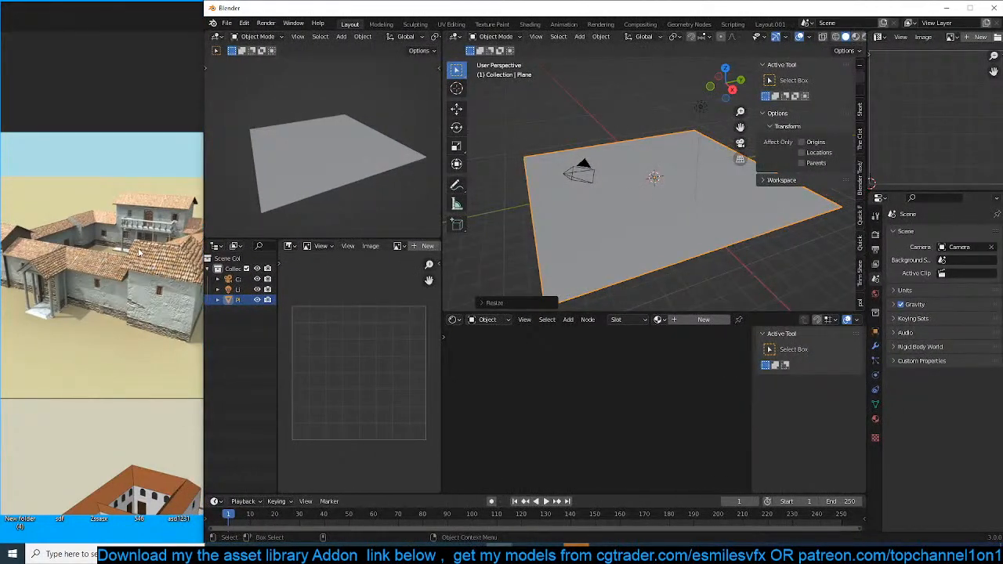
Zoom the reference board out to its full image collection and move its window beside the Blender window.
{"action": "scroll", "coordinate": [139, 253], "scroll_direction": "up", "scroll_amount": 1}
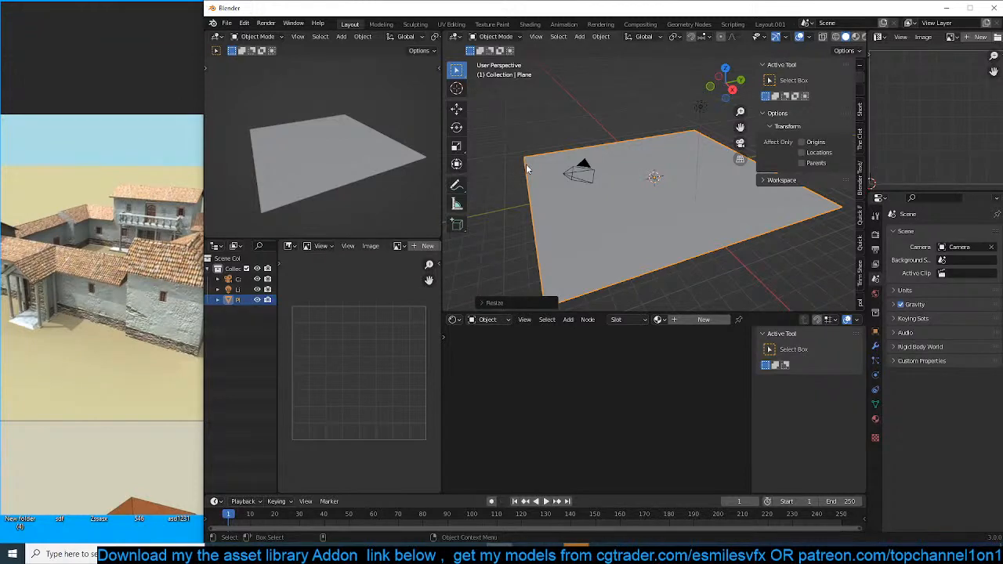
{"action": "scroll", "coordinate": [91, 248], "scroll_direction": "down", "scroll_amount": 3}
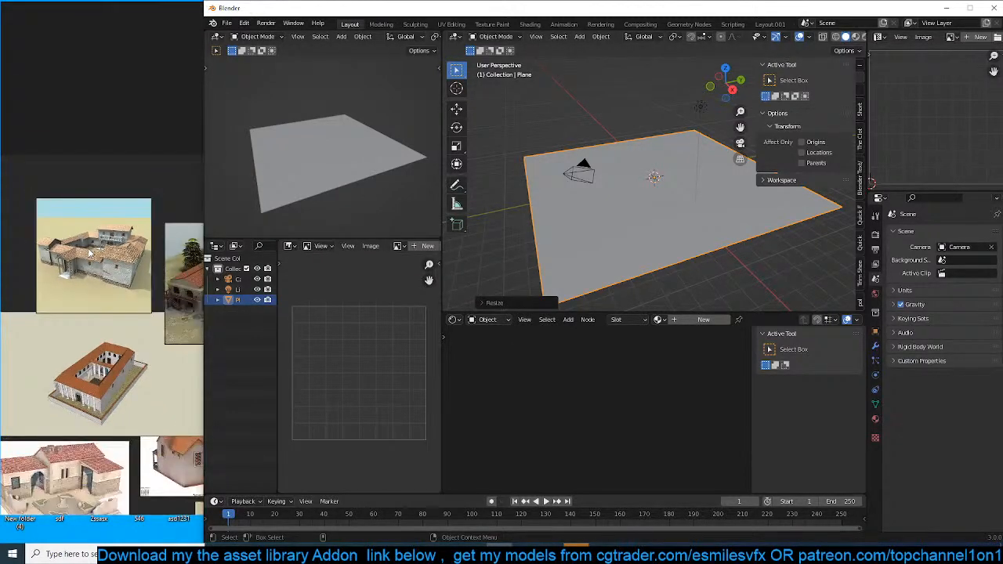
{"action": "scroll", "coordinate": [95, 294], "scroll_direction": "up", "scroll_amount": 2}
{"action": "scroll", "coordinate": [96, 294], "scroll_direction": "down", "scroll_amount": 4}
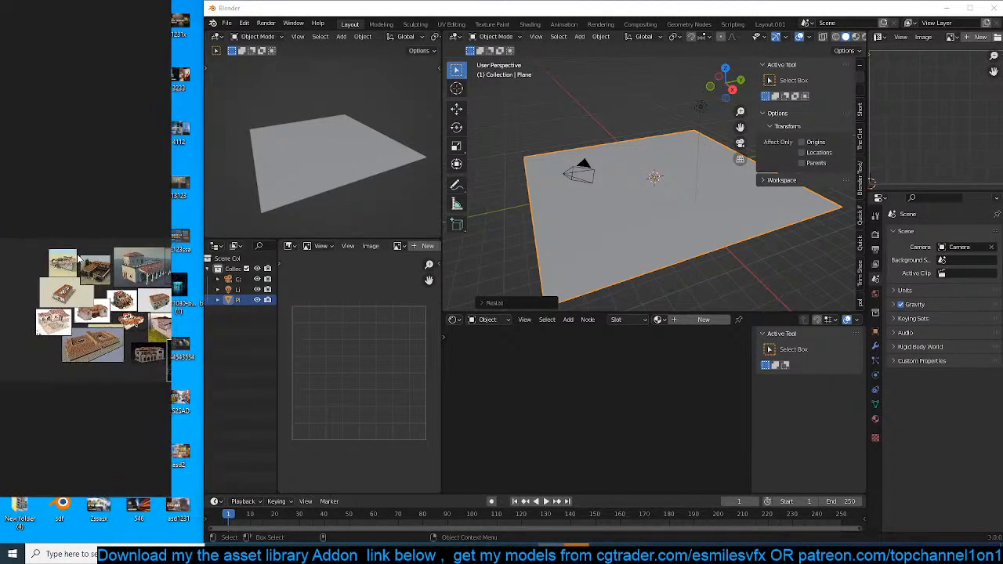
{"action": "right_click_drag", "start_coordinate": [121, 303], "coordinate": [115, 280]}
{"action": "mouse_move", "coordinate": [102, 282]}
{"action": "left_mouse_down"}
{"action": "mouse_move", "coordinate": [96, 129]}
{"action": "mouse_move", "coordinate": [105, 247]}
{"action": "mouse_move", "coordinate": [90, 278]}
{"action": "left_mouse_up"}
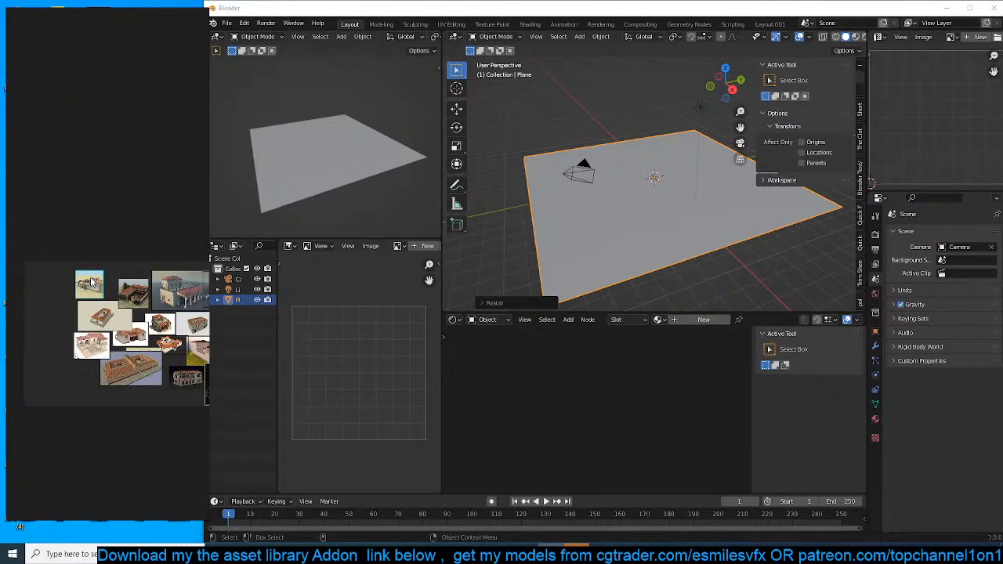
Examine the courtyard villa reference image closely, including its outer walls, tiled roofs, entrance porch and balcony.
{"action": "scroll", "coordinate": [90, 278], "scroll_direction": "up", "scroll_amount": 5}
{"action": "right_click_drag", "start_coordinate": [130, 301], "coordinate": [130, 299]}
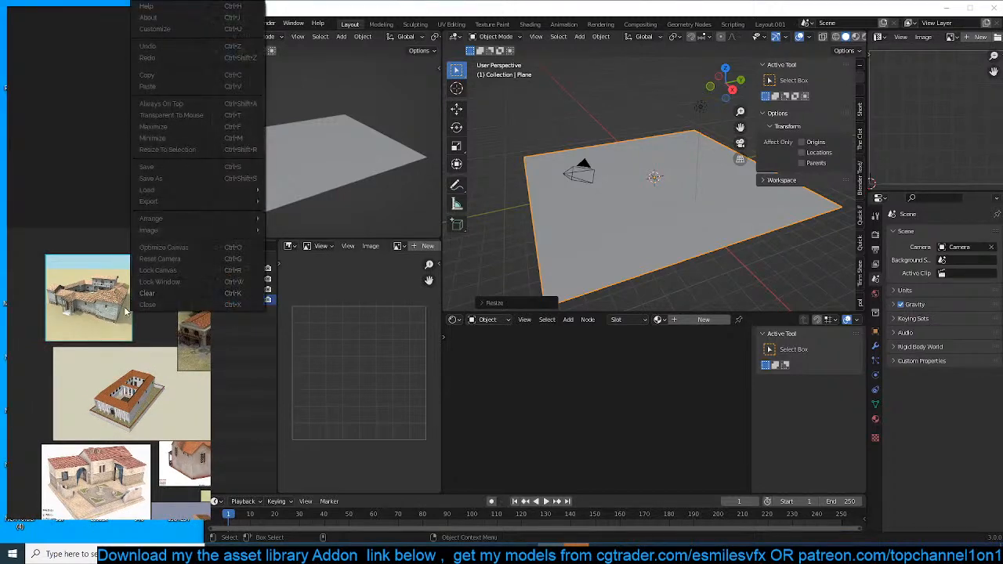
{"action": "scroll", "coordinate": [130, 298], "scroll_direction": "up", "scroll_amount": 3}
{"action": "scroll", "coordinate": [181, 386], "scroll_direction": "down", "scroll_amount": 5}
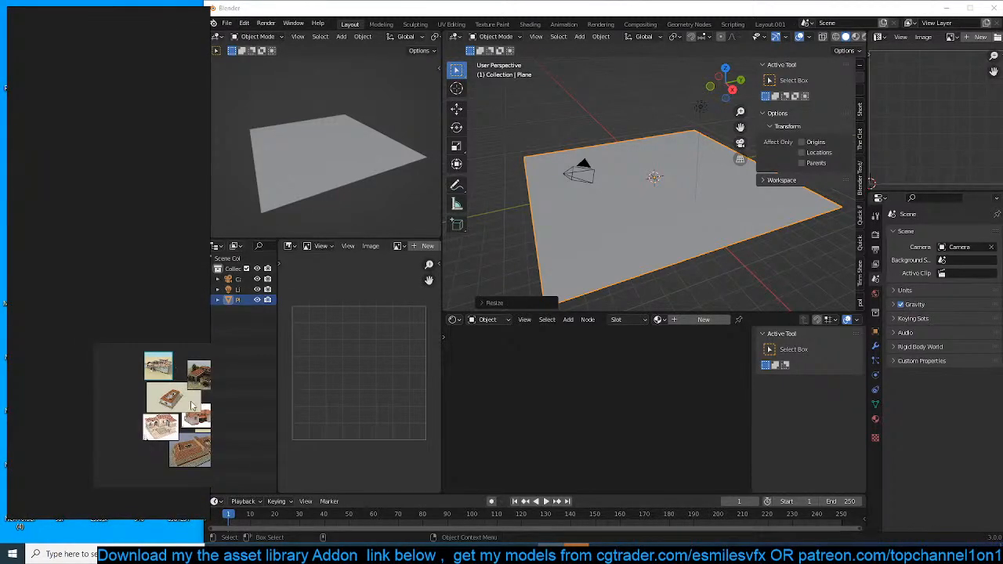
{"action": "double_click", "coordinate": [164, 374]}
{"action": "scroll", "coordinate": [134, 311], "scroll_direction": "up", "scroll_amount": 3}
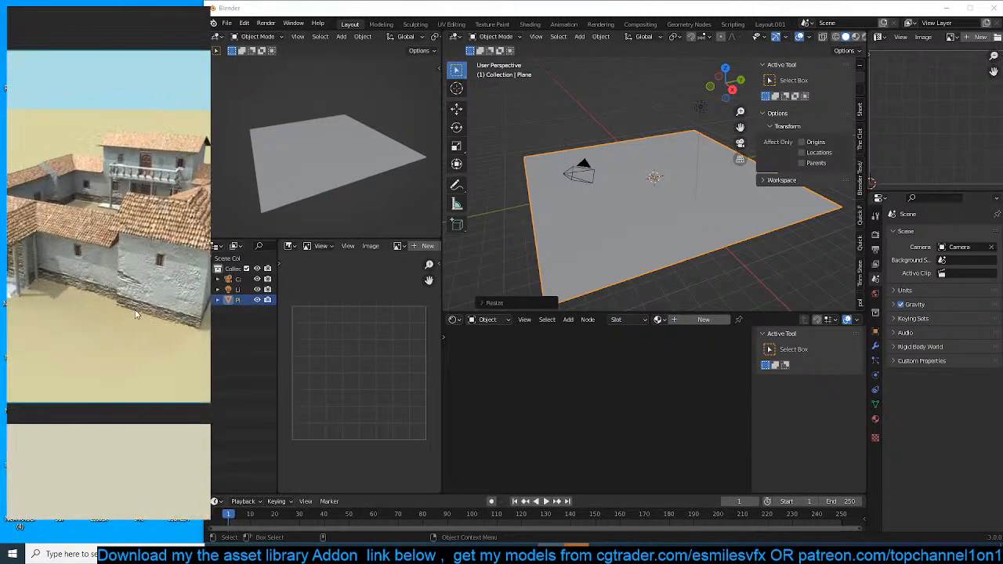
{"action": "scroll", "coordinate": [130, 282], "scroll_direction": "down", "scroll_amount": 2}
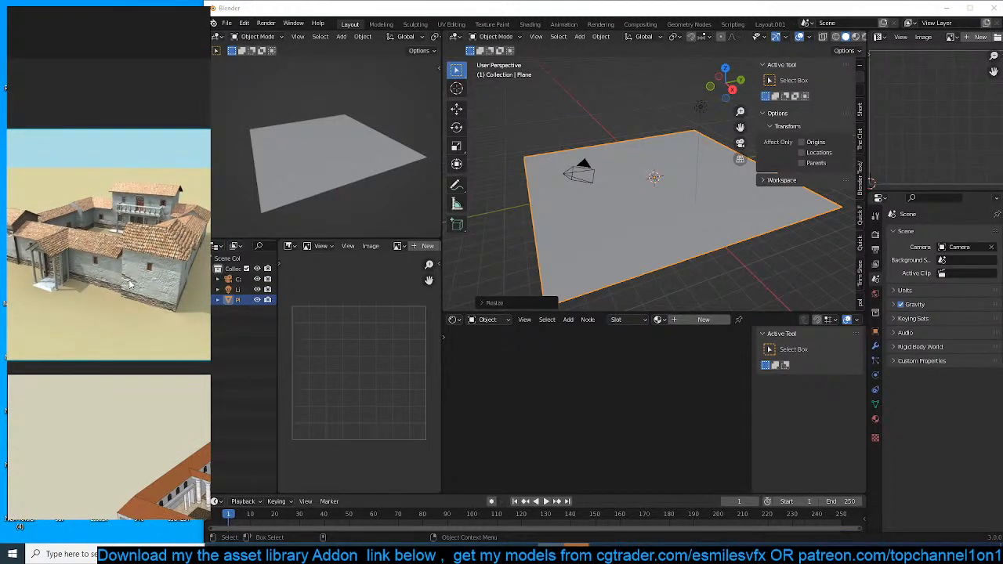
{"action": "scroll", "coordinate": [152, 247], "scroll_direction": "up", "scroll_amount": 2}
{"action": "scroll", "coordinate": [151, 246], "scroll_direction": "down", "scroll_amount": 5}
{"action": "scroll", "coordinate": [151, 247], "scroll_direction": "up", "scroll_amount": 5}
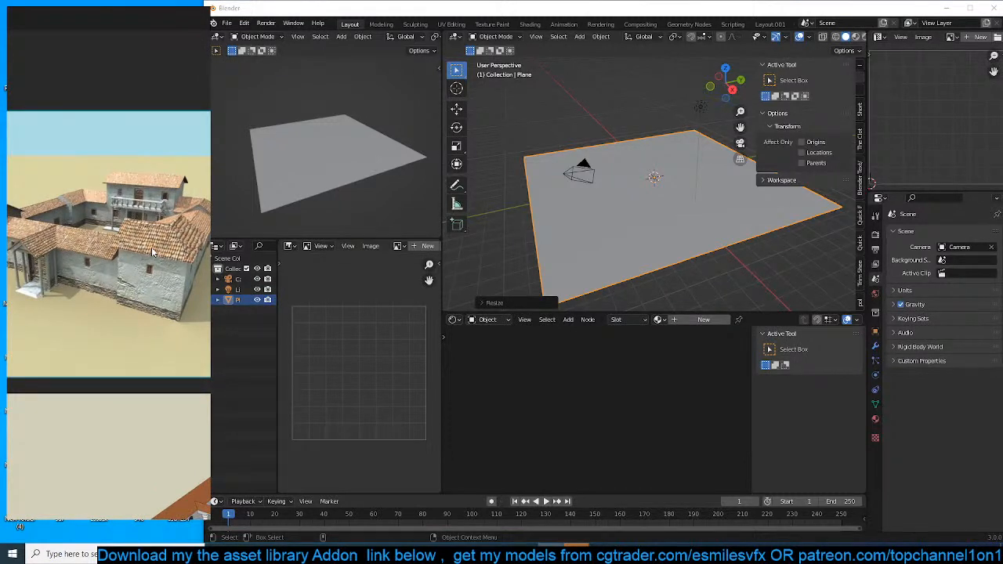
{"action": "scroll", "coordinate": [150, 222], "scroll_direction": "up", "scroll_amount": 1}
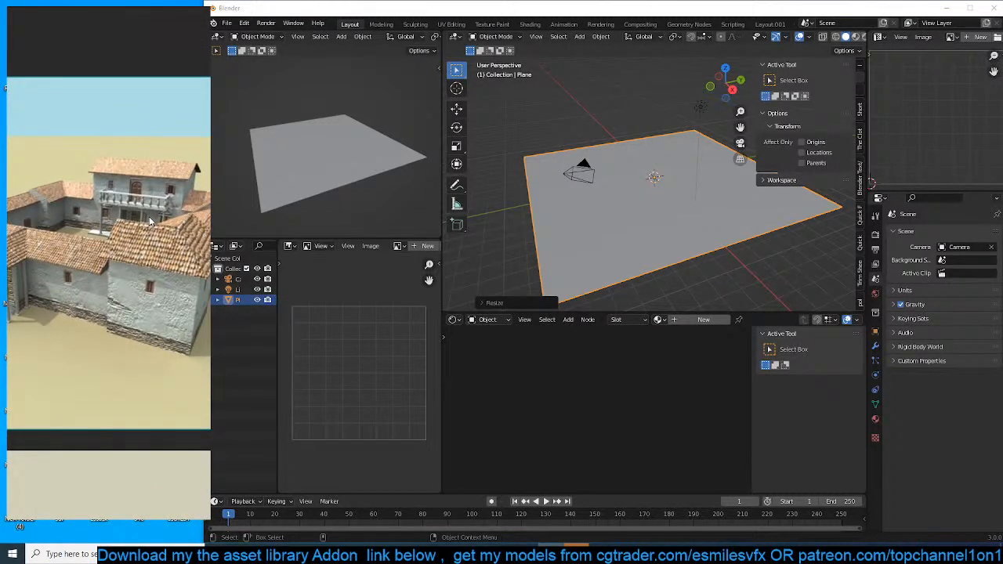
{"action": "scroll", "coordinate": [143, 256], "scroll_direction": "down", "scroll_amount": 1}
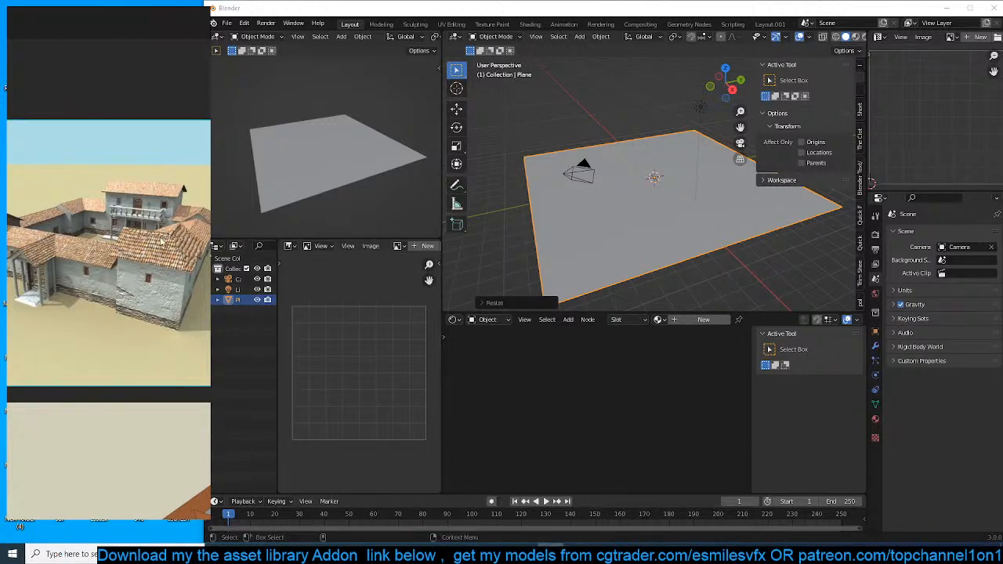
{"action": "scroll", "coordinate": [161, 242], "scroll_direction": "up", "scroll_amount": 3}
{"action": "scroll", "coordinate": [161, 244], "scroll_direction": "down", "scroll_amount": 4}
{"action": "left_click", "coordinate": [656, 171]}
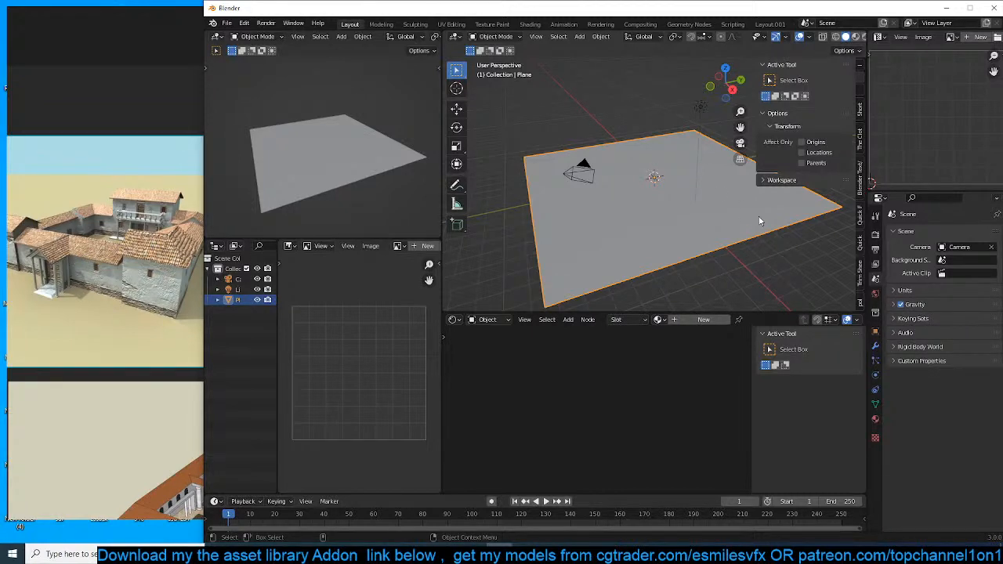
Fit the reference window to the screen corner and place the Blender window right next to it, with the villa image in view.
{"action": "scroll", "coordinate": [128, 242], "scroll_direction": "up", "scroll_amount": 3}
{"action": "left_click", "coordinate": [177, 207]}
{"action": "left_click", "coordinate": [161, 61]}
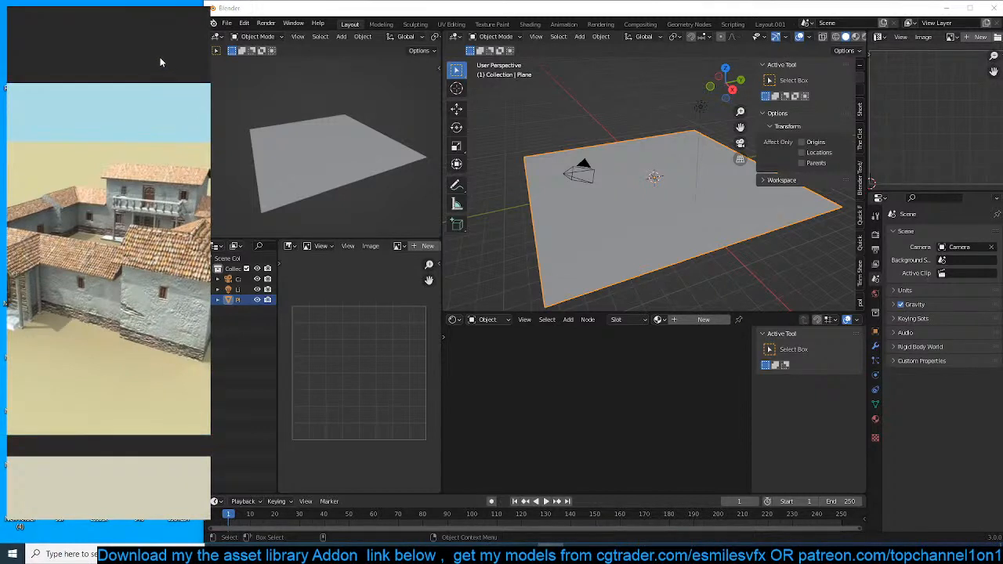
{"action": "left_click_drag", "start_coordinate": [183, 11], "coordinate": [185, 5]}
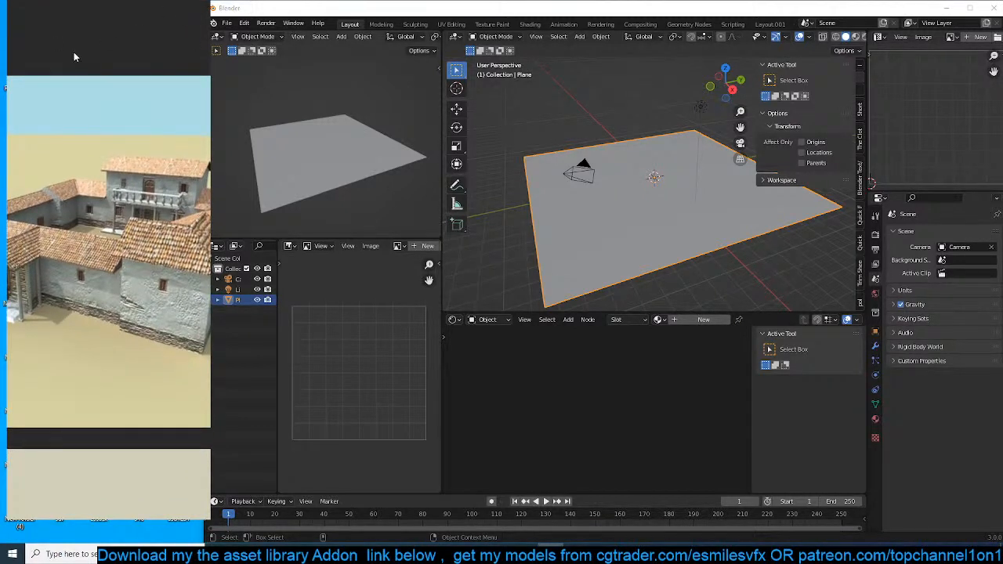
{"action": "left_click_drag", "start_coordinate": [7, 46], "coordinate": [1, 46]}
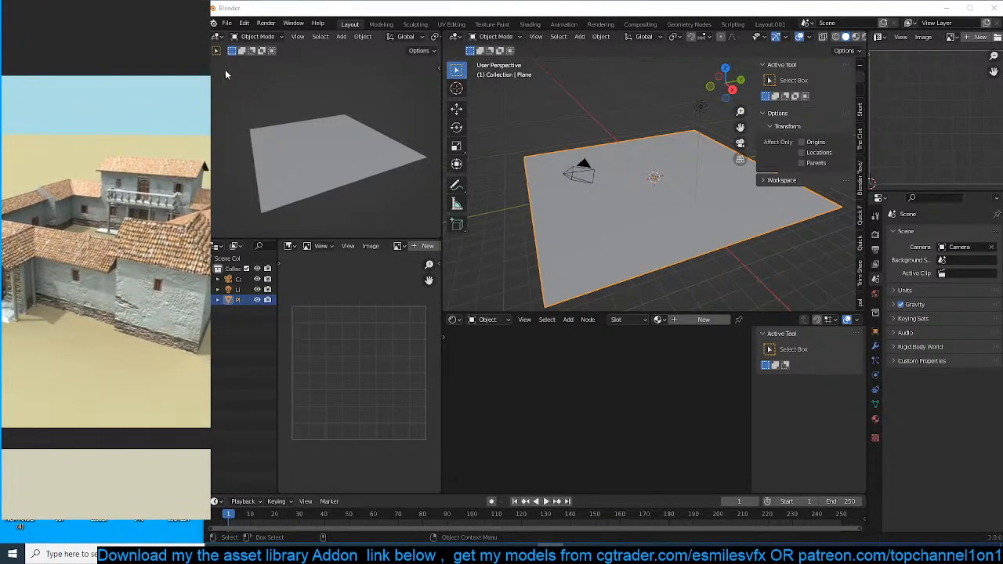
{"action": "right_click", "coordinate": [160, 38]}
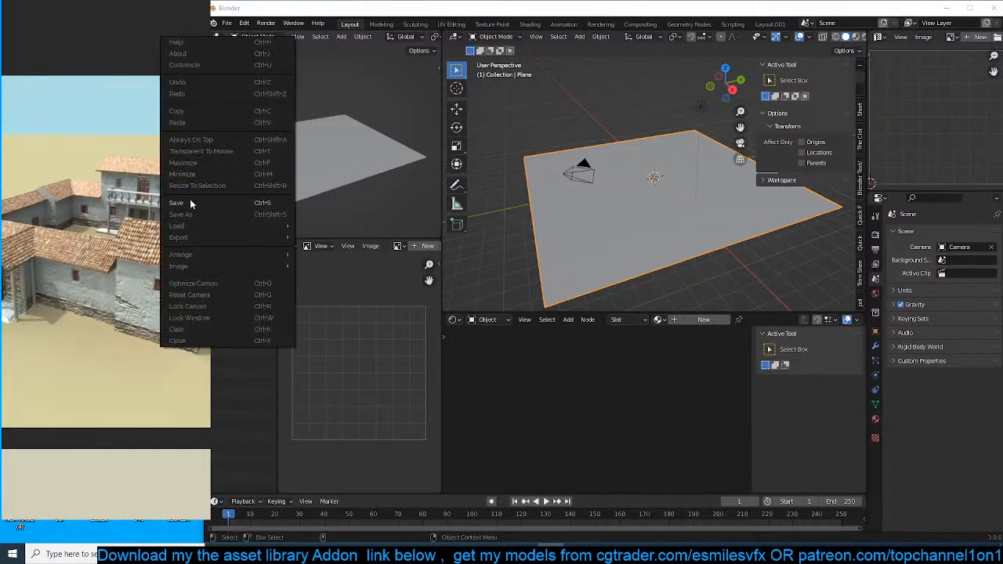
{"action": "left_click", "coordinate": [110, 57]}
{"action": "left_click_drag", "start_coordinate": [210, 55], "coordinate": [204, 54]}
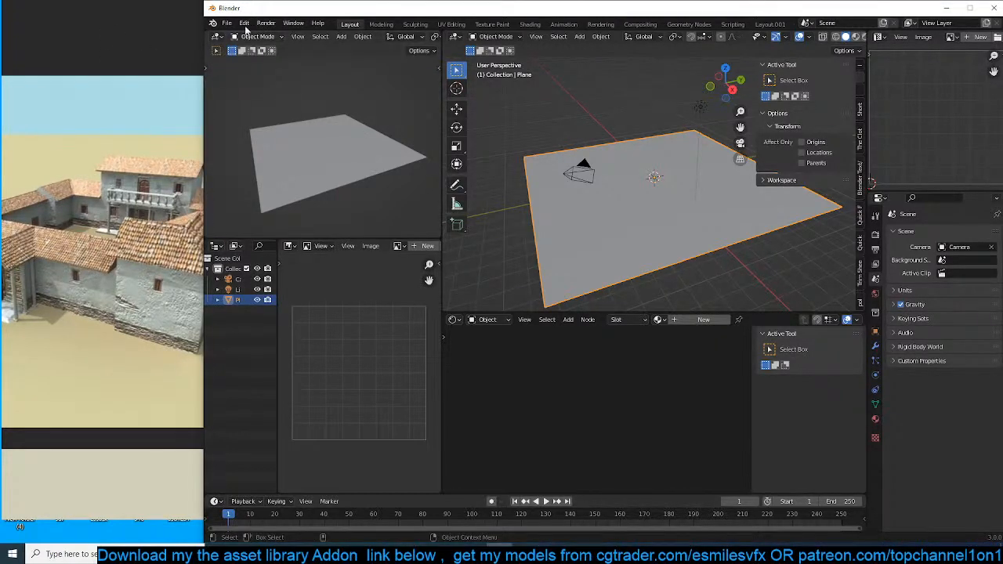
{"action": "left_click_drag", "start_coordinate": [265, 12], "coordinate": [276, 13]}
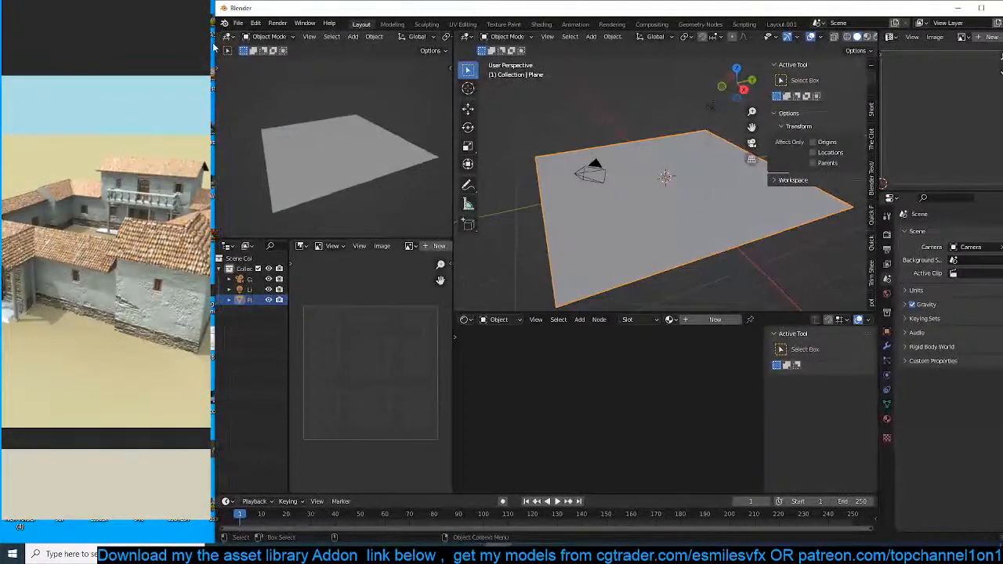
{"action": "scroll", "coordinate": [145, 226], "scroll_direction": "down", "scroll_amount": 1}
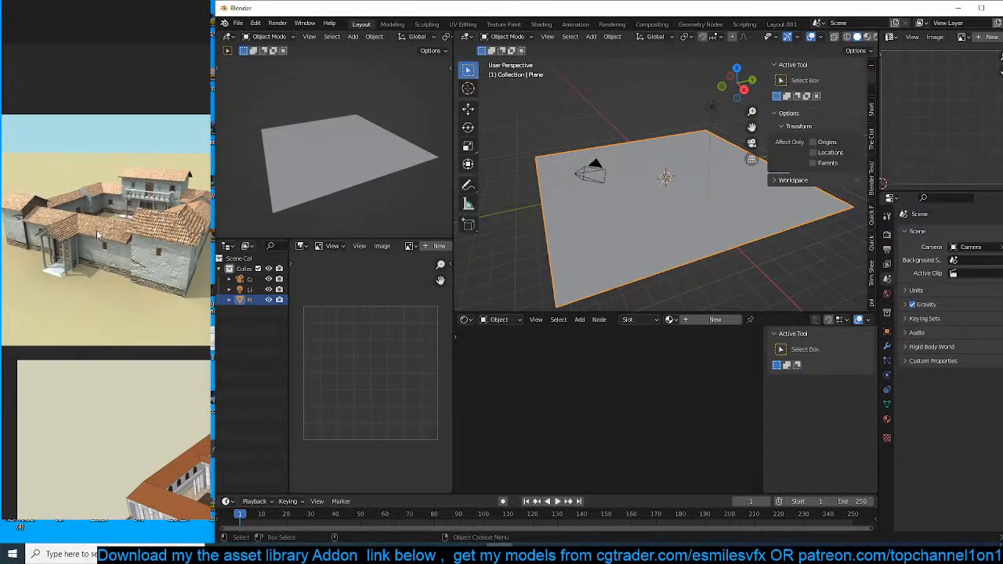
In Edit Mode, inset the plane's face by about 0.3 m and scale the inner face down slightly.
{"action": "scroll", "coordinate": [632, 188], "scroll_direction": "down", "scroll_amount": 2}
{"action": "key", "text": "KP_7"}
{"action": "scroll", "coordinate": [632, 188], "scroll_direction": "up", "scroll_amount": 1}
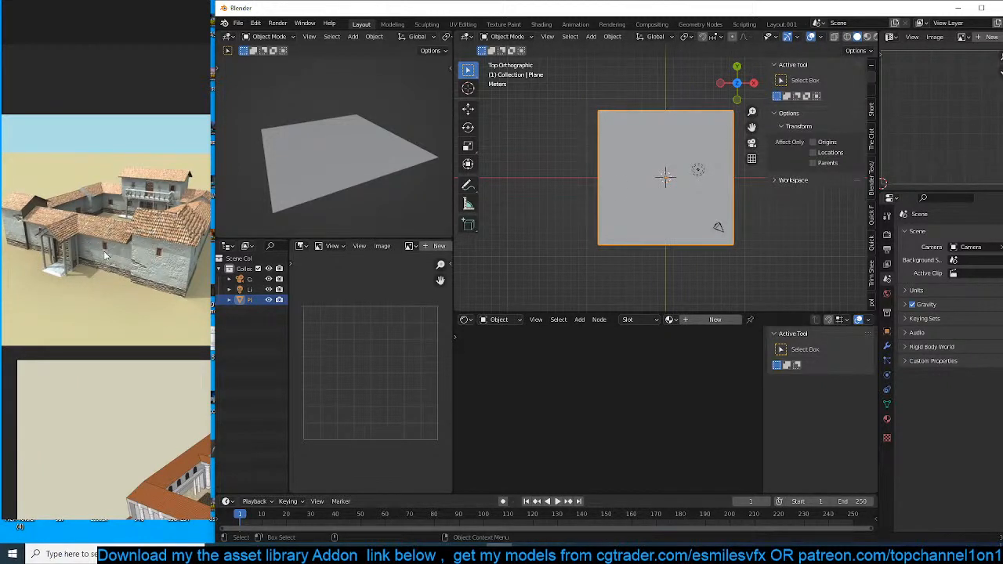
{"action": "key", "text": "Tab"}
{"action": "middle_click_drag", "start_coordinate": [687, 163], "coordinate": [598, 185], "text": "shift"}
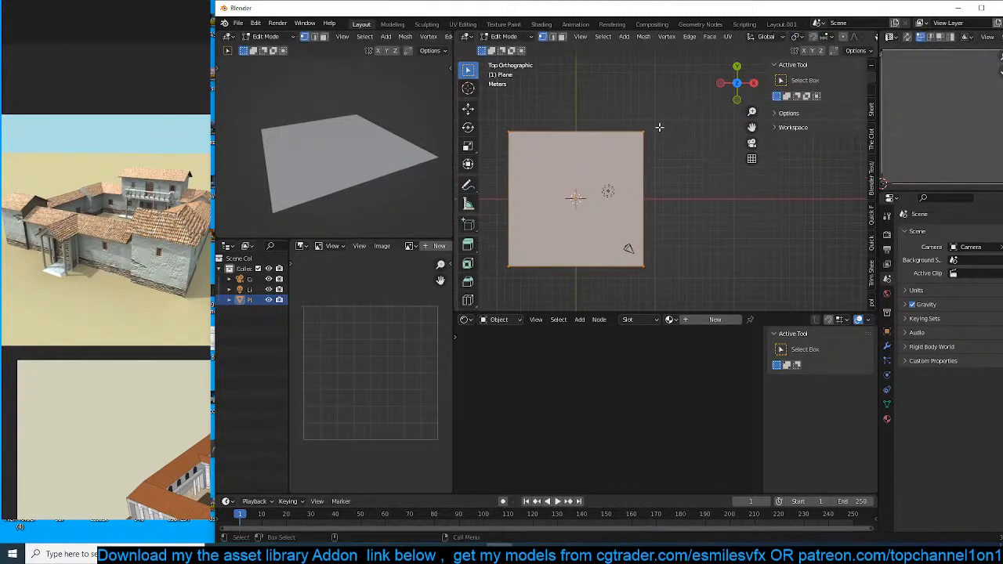
{"action": "key", "text": "i"}
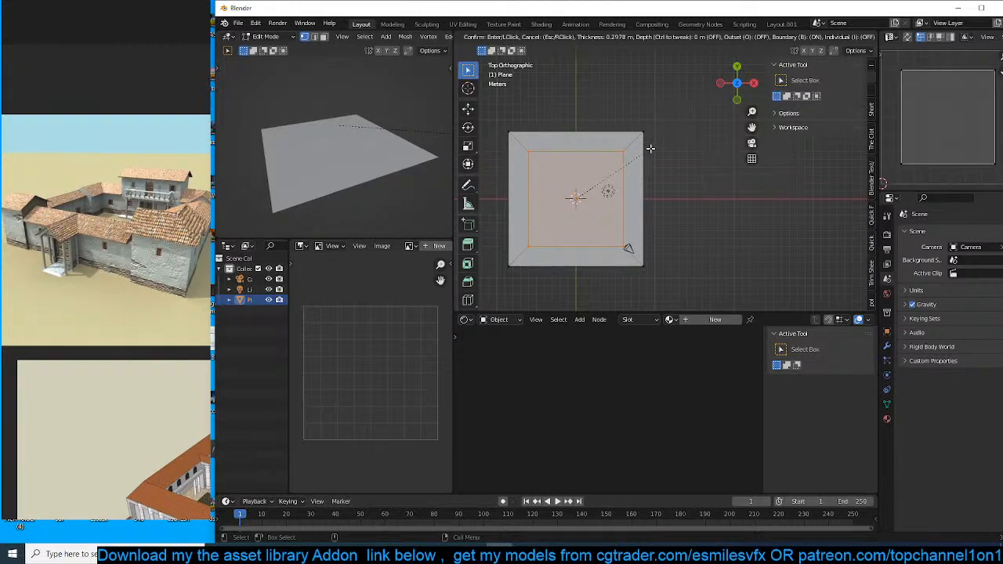
{"action": "left_click", "coordinate": [649, 148]}
{"action": "right_click", "coordinate": [640, 156]}
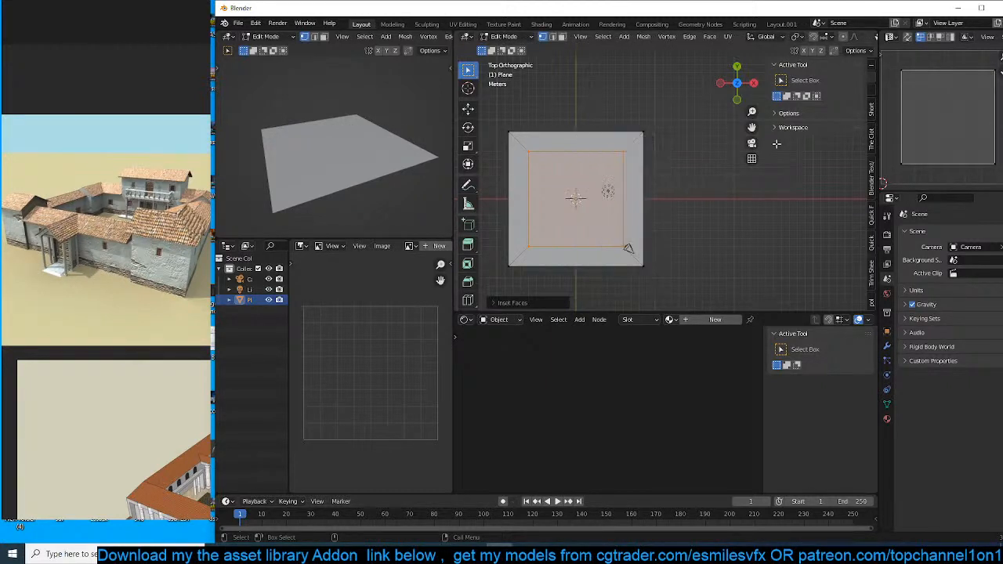
{"action": "key", "text": "s"}
{"action": "left_click", "coordinate": [716, 170]}
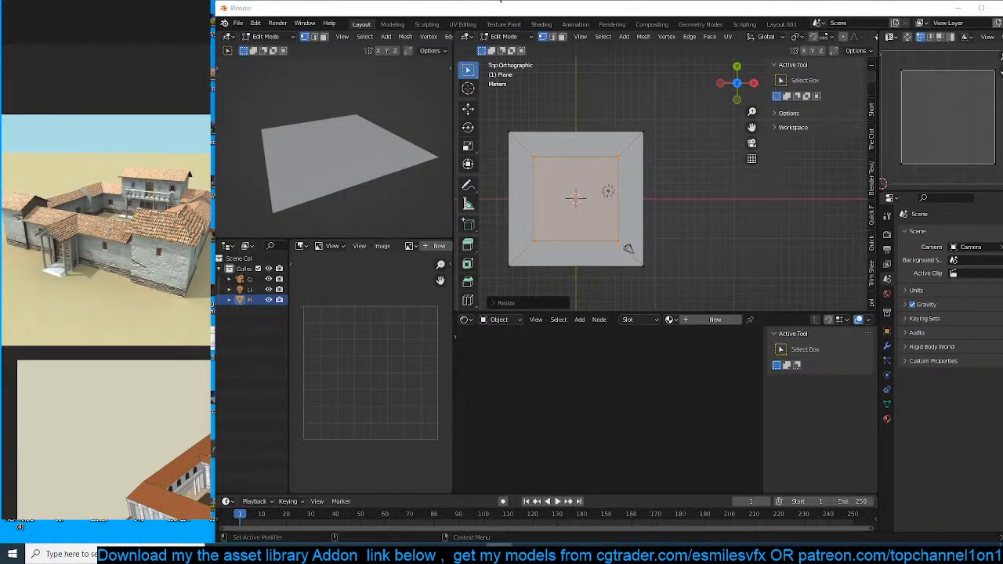
Delete the plane's inner face to leave a square ring around an open courtyard.
{"action": "left_click", "coordinate": [581, 174]}
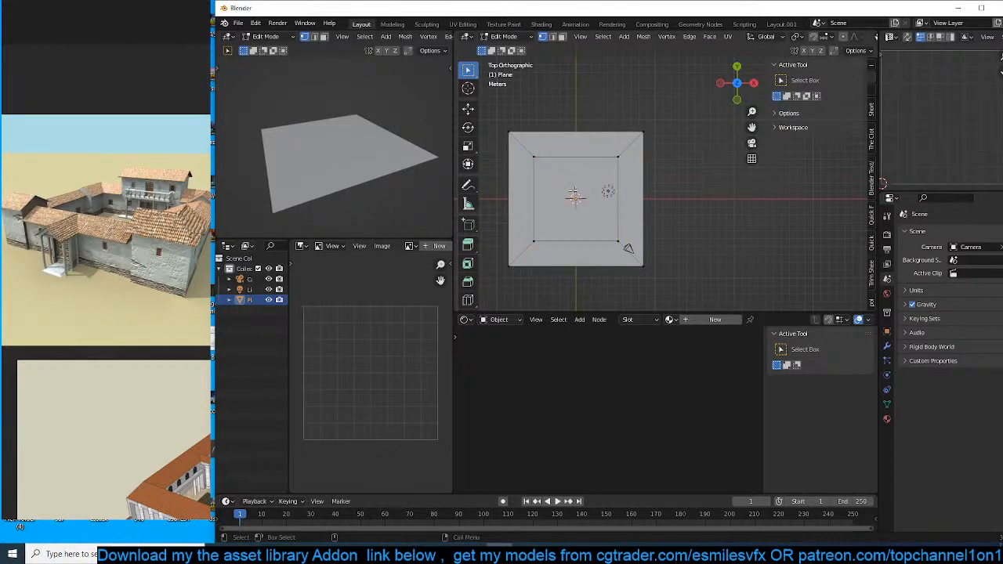
{"action": "right_click", "coordinate": [574, 194]}
{"action": "key", "text": "3"}
{"action": "left_click", "coordinate": [519, 225]}
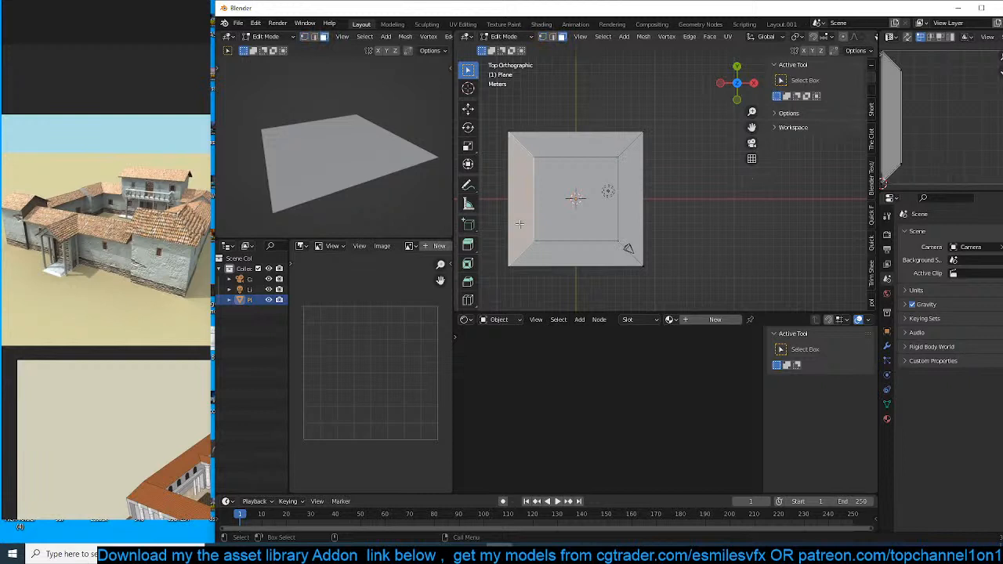
{"action": "key", "text": "x"}
{"action": "left_click", "coordinate": [588, 230]}
Extrude the whole square ring upward to form the villa's solid building block around the courtyard.
{"action": "middle_click_drag", "start_coordinate": [595, 235], "coordinate": [691, 147]}
{"action": "middle_click_drag", "start_coordinate": [677, 199], "coordinate": [708, 161], "text": "shift"}
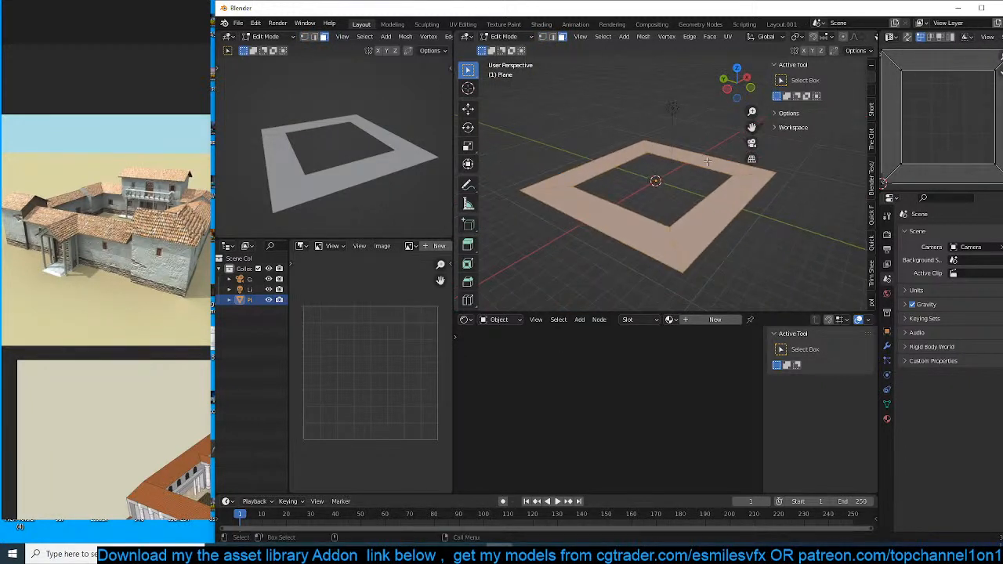
{"action": "key", "text": "KP_7"}
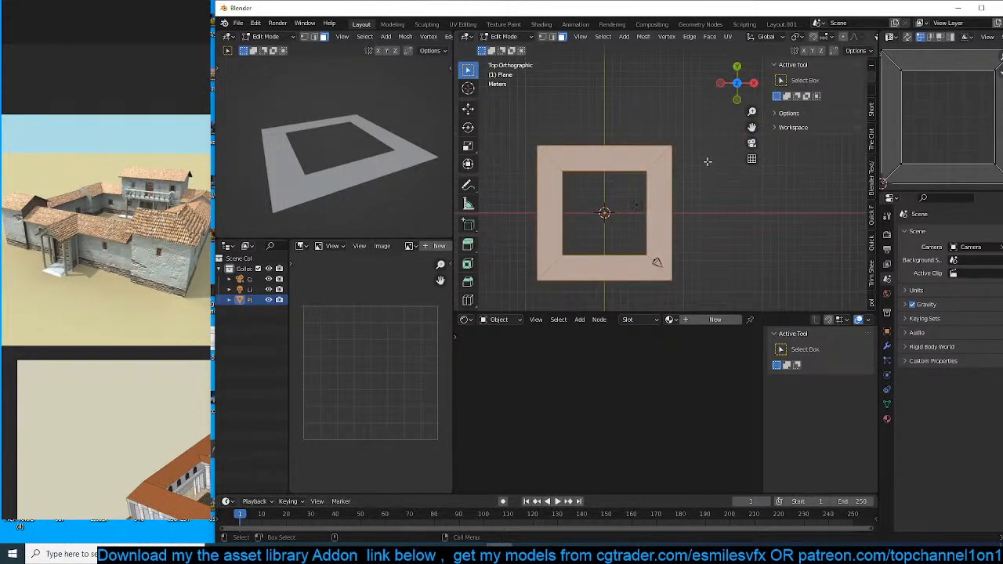
{"action": "scroll", "coordinate": [706, 188], "scroll_direction": "up", "scroll_amount": 1}
{"action": "middle_click_drag", "start_coordinate": [706, 204], "coordinate": [705, 150], "text": "shift"}
{"action": "middle_click_drag", "start_coordinate": [707, 169], "coordinate": [712, 89]}
{"action": "key", "text": "e"}
{"action": "left_click", "coordinate": [712, 88]}
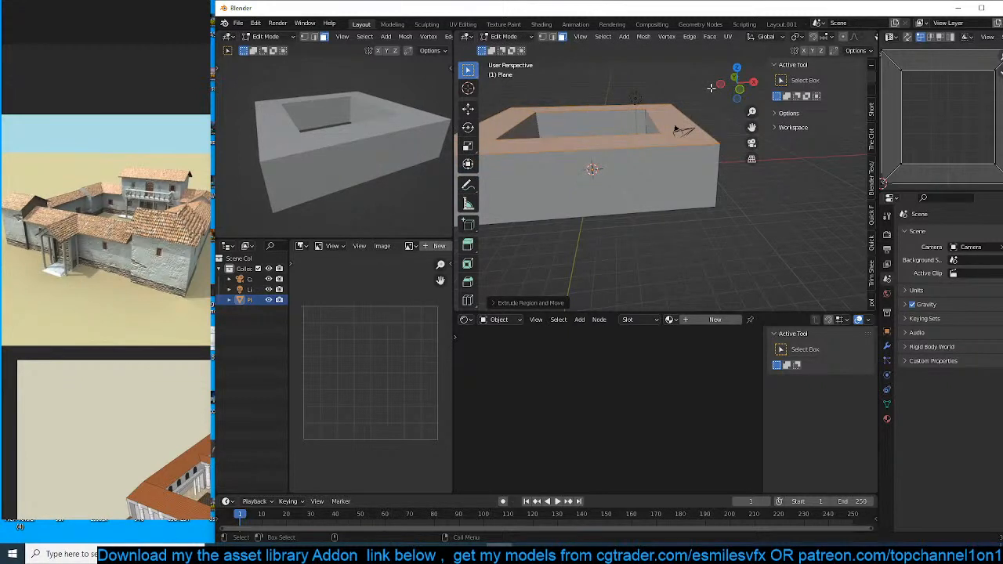
Leave Edit Mode and search all materials in the Quick Functions asset library for "concre".
{"action": "key", "text": "KP_1"}
{"action": "key", "text": "Tab"}
{"action": "scroll", "coordinate": [700, 99], "scroll_direction": "up", "scroll_amount": 3}
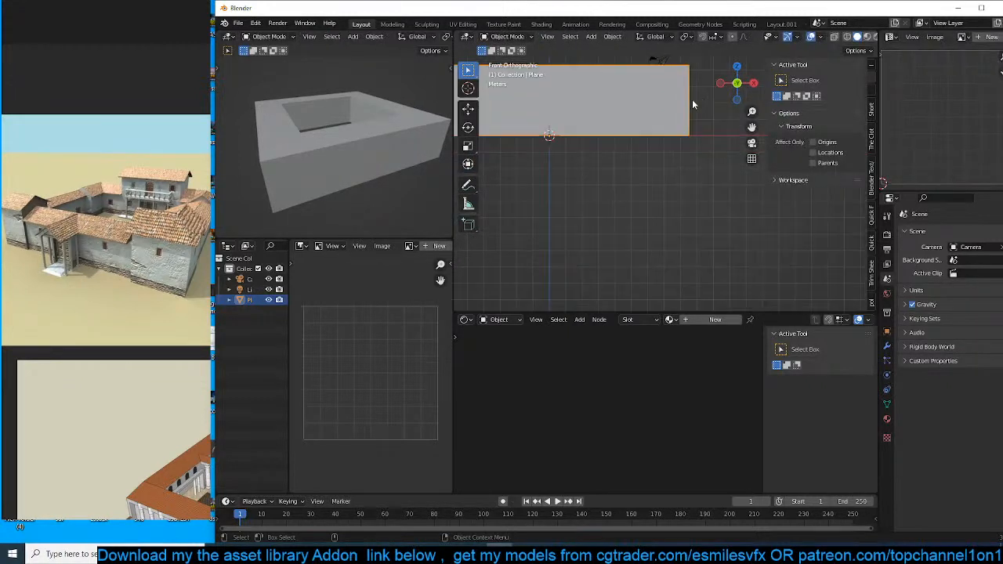
{"action": "left_click", "coordinate": [874, 243]}
{"action": "left_click", "coordinate": [872, 213]}
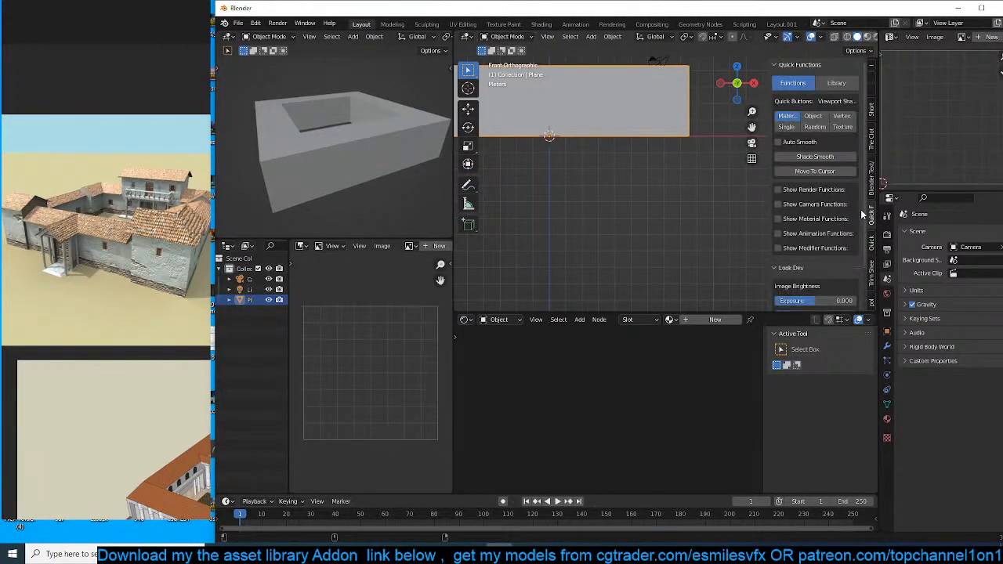
{"action": "left_click", "coordinate": [836, 83]}
{"action": "left_click", "coordinate": [815, 126]}
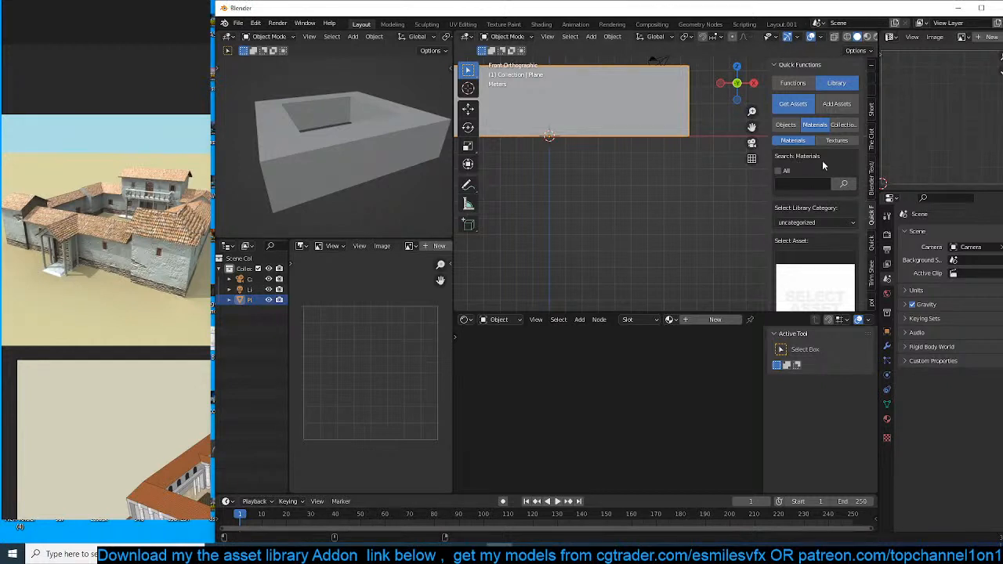
{"action": "left_click", "coordinate": [779, 171]}
{"action": "left_click", "coordinate": [780, 185]}
{"action": "key", "text": "Return"}
{"action": "scroll", "coordinate": [815, 220], "scroll_direction": "down", "scroll_amount": 4}
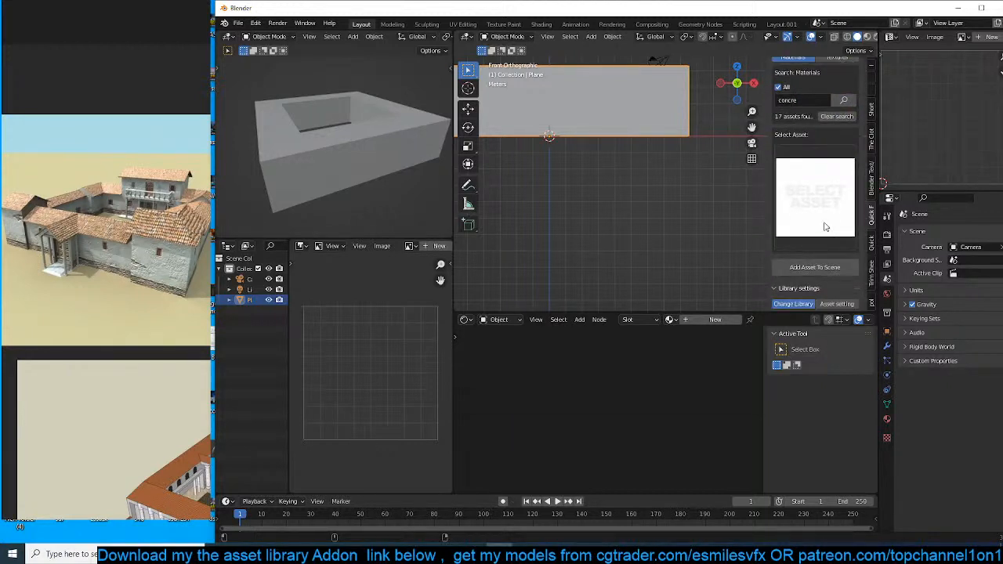
Add the "concrete medieval rome" library material to the building block and show the smaller 3D viewport in material preview shading.
{"action": "left_click", "coordinate": [815, 196]}
{"action": "left_click", "coordinate": [517, 286]}
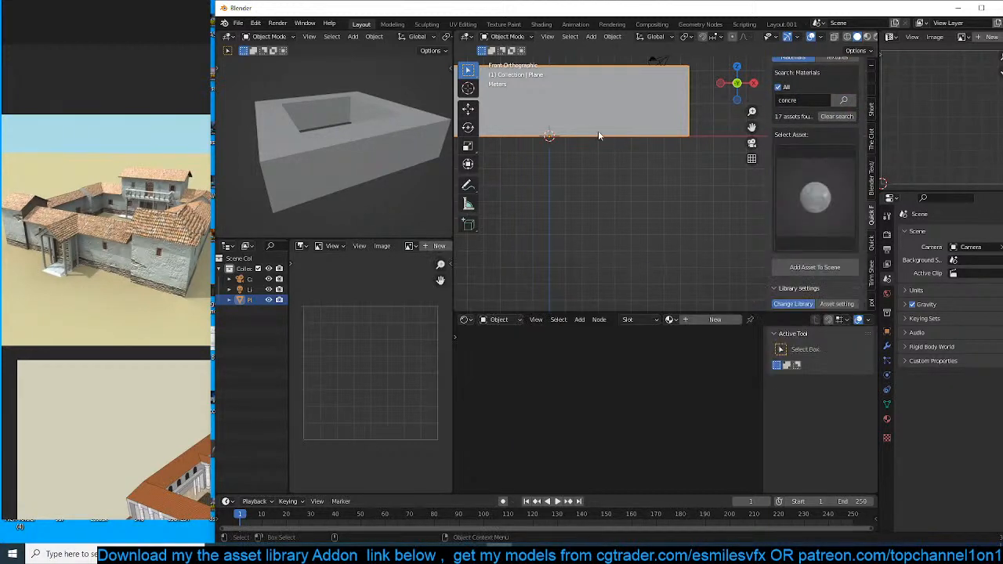
{"action": "left_click", "coordinate": [830, 268]}
{"action": "scroll", "coordinate": [427, 37], "scroll_direction": "down", "scroll_amount": 5}
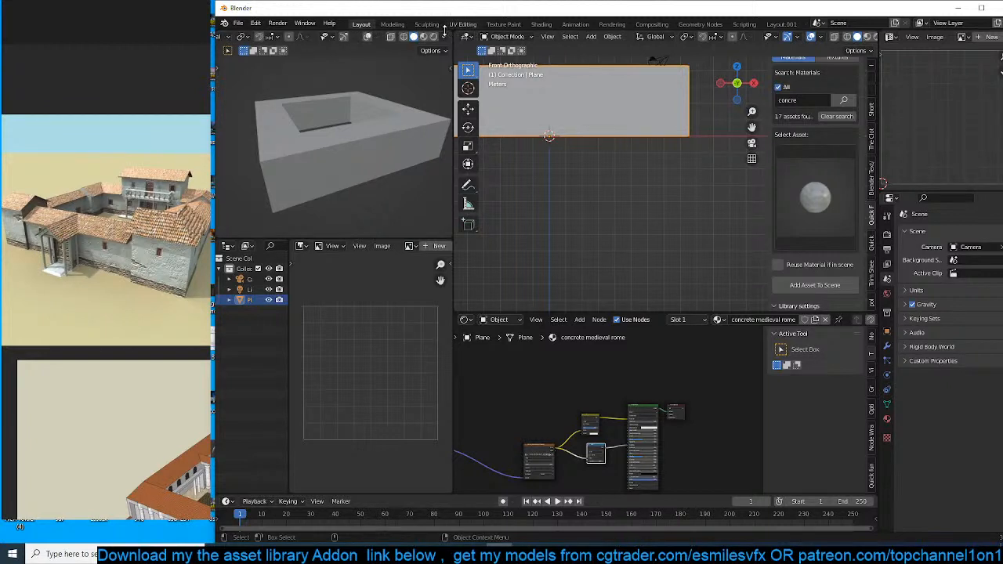
{"action": "left_click", "coordinate": [424, 37]}
{"action": "middle_click_drag", "start_coordinate": [391, 95], "coordinate": [430, 115]}
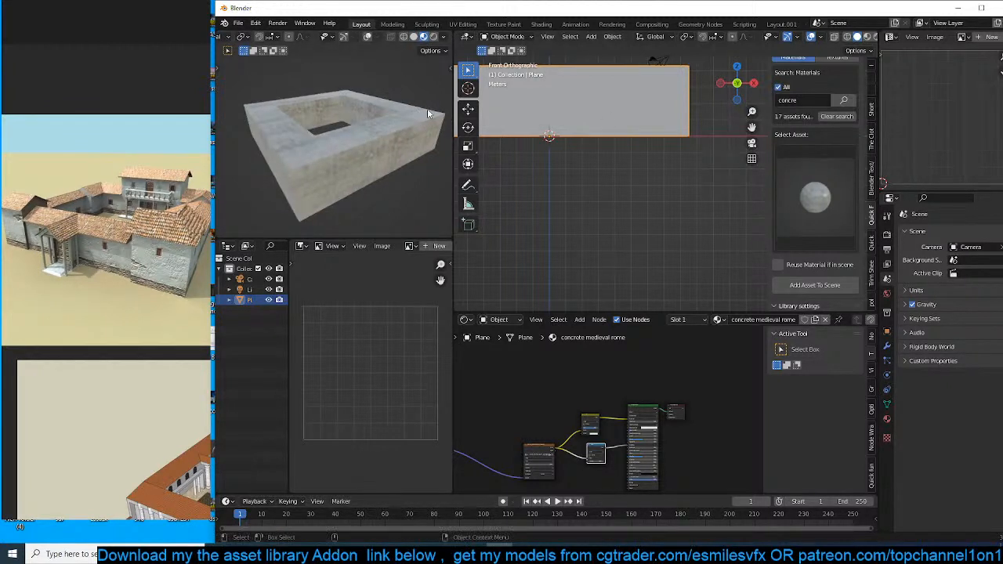
Apply the building block's object transform.
{"action": "key", "text": "ctrl+a"}
{"action": "left_click", "coordinate": [610, 142]}
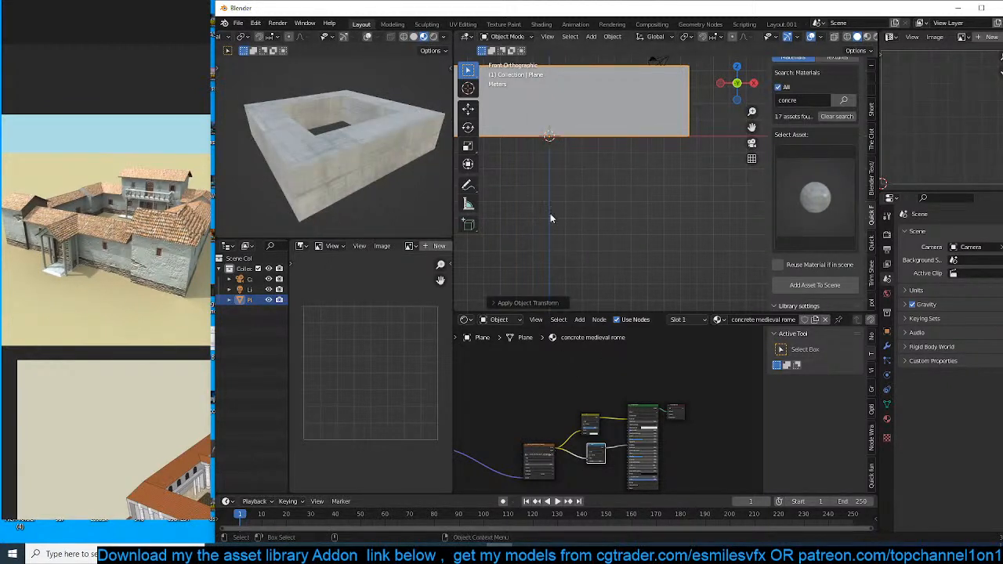
{"action": "middle_click_drag", "start_coordinate": [550, 213], "coordinate": [627, 176]}
{"action": "scroll", "coordinate": [627, 175], "scroll_direction": "up", "scroll_amount": 2}
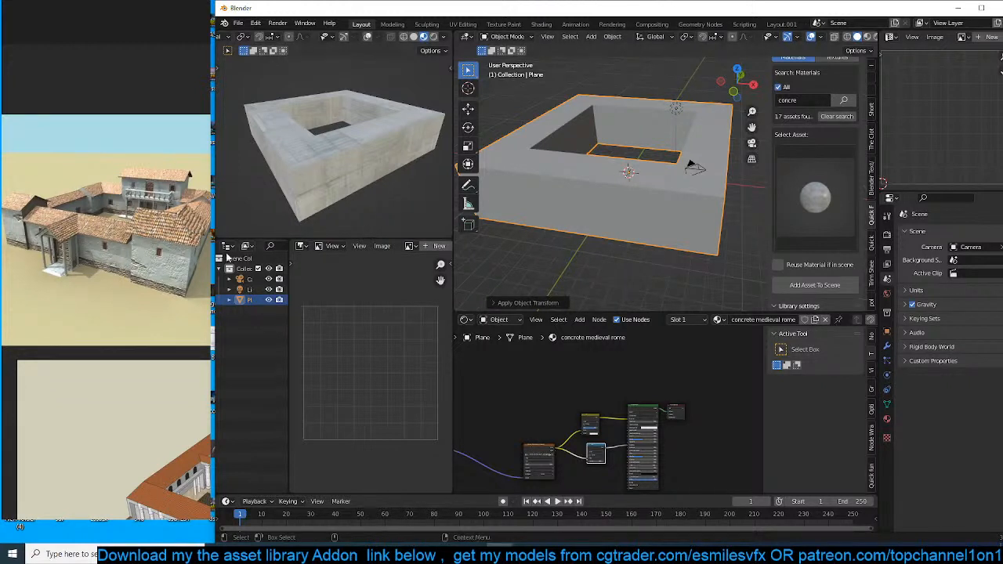
In front view, set the main viewport's solid shading colour to Random.
{"action": "key", "text": "KP_1"}
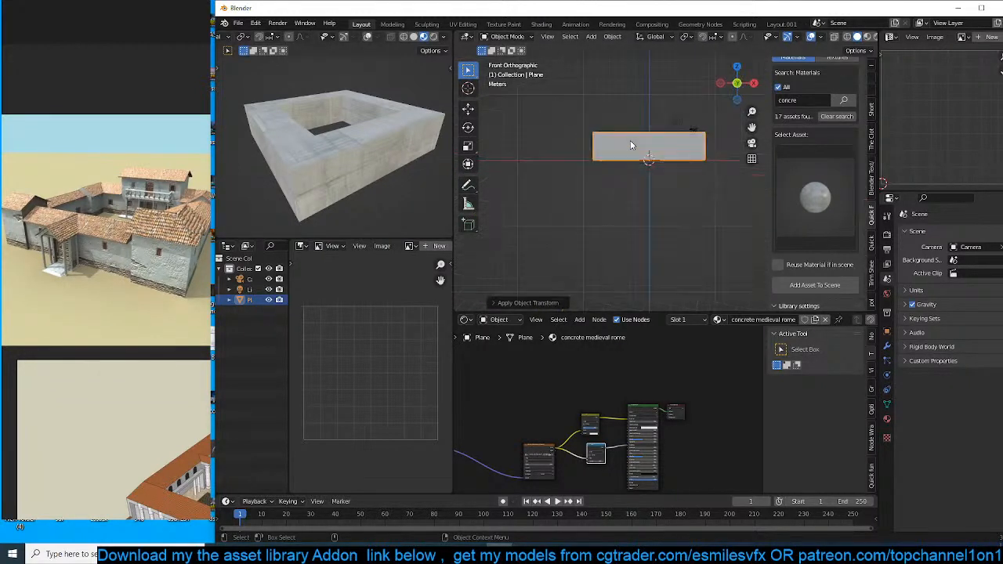
{"action": "key", "text": "Tab"}
{"action": "key", "text": "Tab"}
{"action": "left_click", "coordinate": [869, 37]}
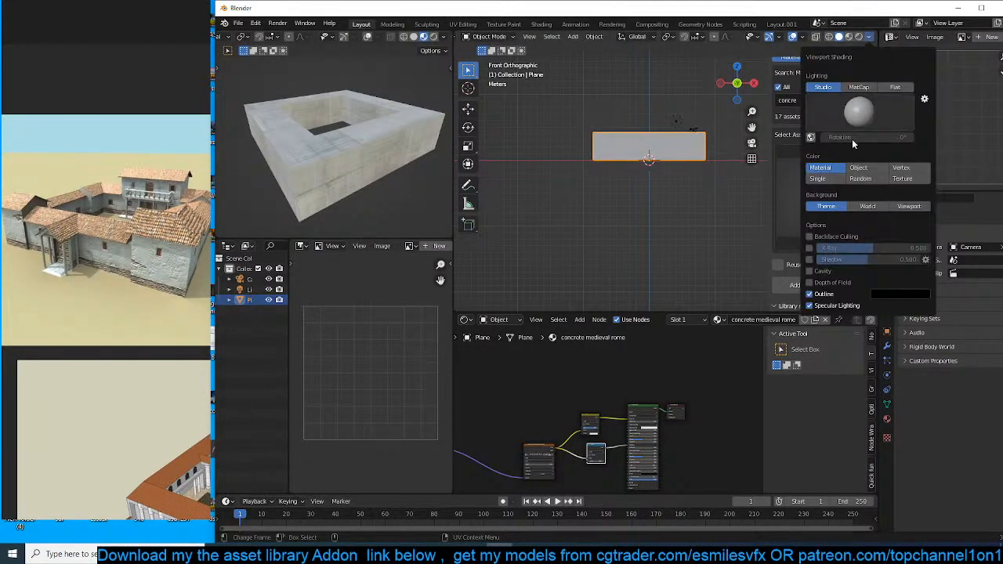
{"action": "left_click", "coordinate": [855, 180]}
Raise the building block's top faces by about 1 m along Z to make the walls taller.
{"action": "scroll", "coordinate": [657, 198], "scroll_direction": "up", "scroll_amount": 4}
{"action": "mouse_move", "coordinate": [717, 118]}
{"action": "middle_mouse_down", "text": "shift"}
{"action": "mouse_move", "coordinate": [657, 196]}
{"action": "mouse_move", "coordinate": [725, 187]}
{"action": "middle_mouse_up", "text": "shift"}
{"action": "key", "text": "Tab"}
{"action": "scroll", "coordinate": [665, 180], "scroll_direction": "down", "scroll_amount": 4}
{"action": "key", "text": "g"}
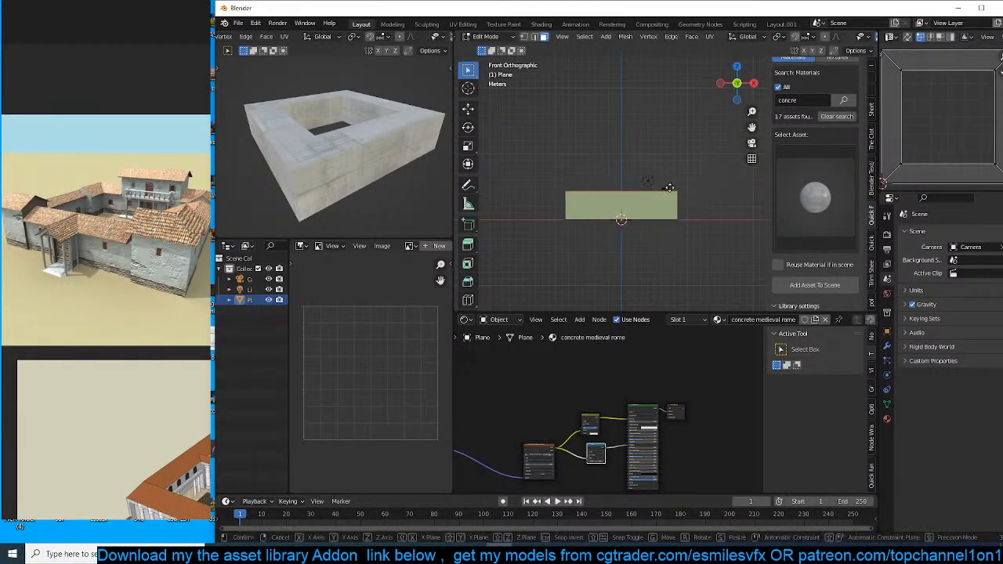
{"action": "key", "text": "z"}
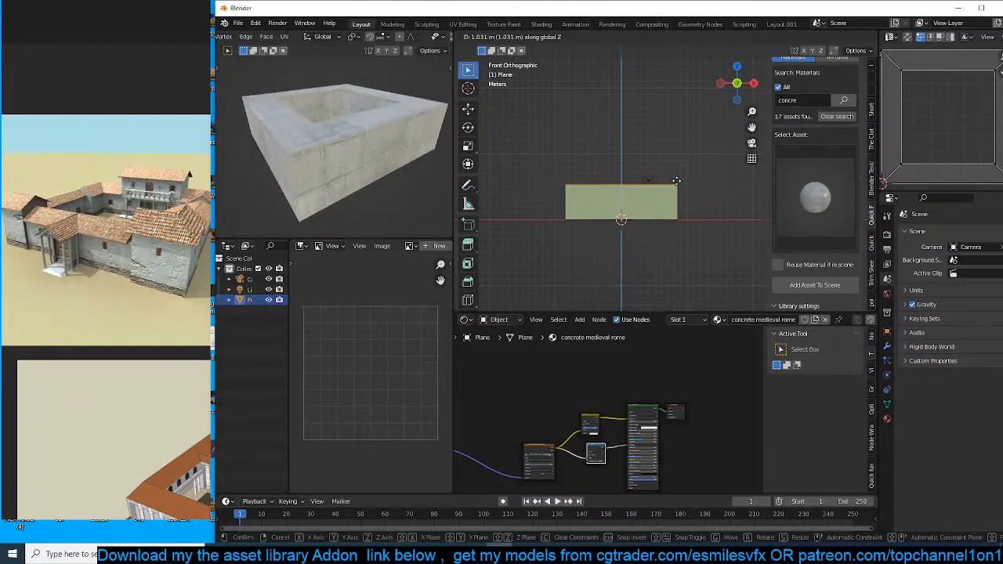
{"action": "left_click", "coordinate": [675, 182]}
{"action": "key", "text": "Tab"}
From the top view, duplicate the ring's front top face in place and narrow the copy along X.
{"action": "middle_click_drag", "start_coordinate": [668, 193], "coordinate": [636, 259]}
{"action": "scroll", "coordinate": [613, 211], "scroll_direction": "up", "scroll_amount": 3}
{"action": "key", "text": "Tab"}
{"action": "scroll", "coordinate": [611, 239], "scroll_direction": "down", "scroll_amount": 2}
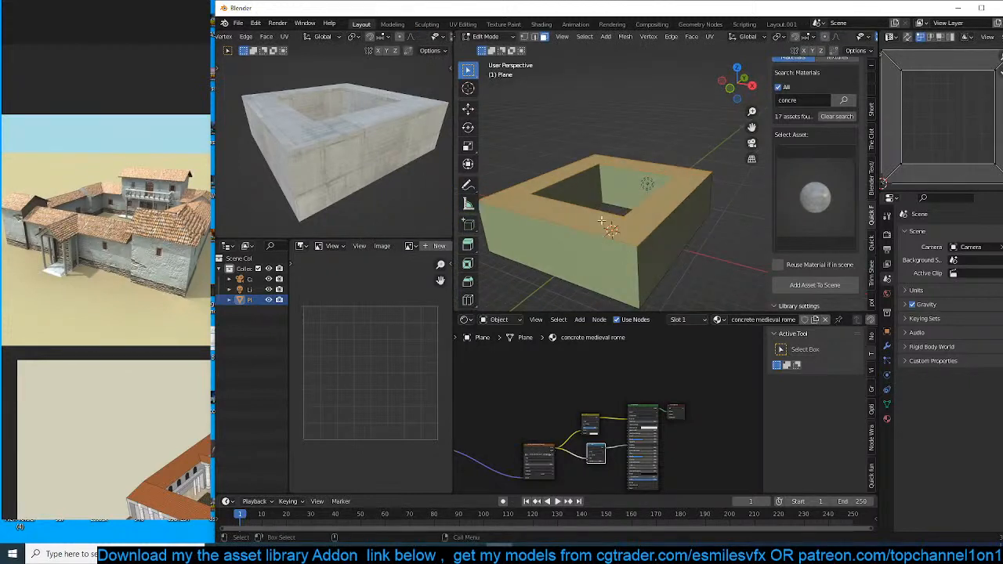
{"action": "key", "text": "KP_7"}
{"action": "scroll", "coordinate": [605, 218], "scroll_direction": "down", "scroll_amount": 1}
{"action": "middle_click_drag", "start_coordinate": [631, 188], "coordinate": [633, 147], "text": "shift"}
{"action": "key", "text": "shift+d"}
{"action": "right_click", "coordinate": [630, 151]}
{"action": "key", "text": "s"}
{"action": "key", "text": "x"}
{"action": "left_click", "coordinate": [672, 191]}
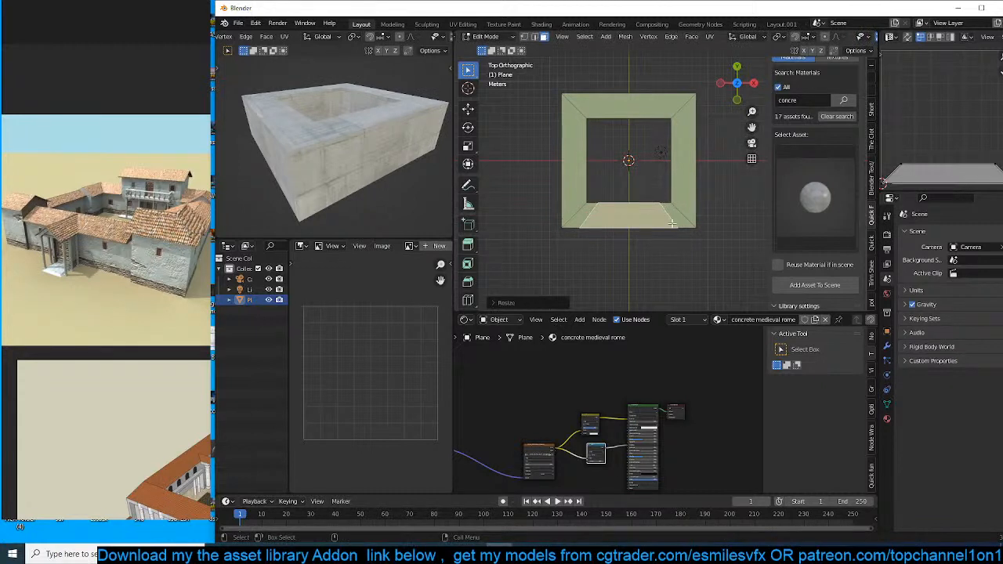
Straighten both slanted end edges of the duplicated face by scaling each to 0 along X.
{"action": "key", "text": "2"}
{"action": "left_click", "coordinate": [672, 219]}
{"action": "key", "text": "s"}
{"action": "key", "text": "x"}
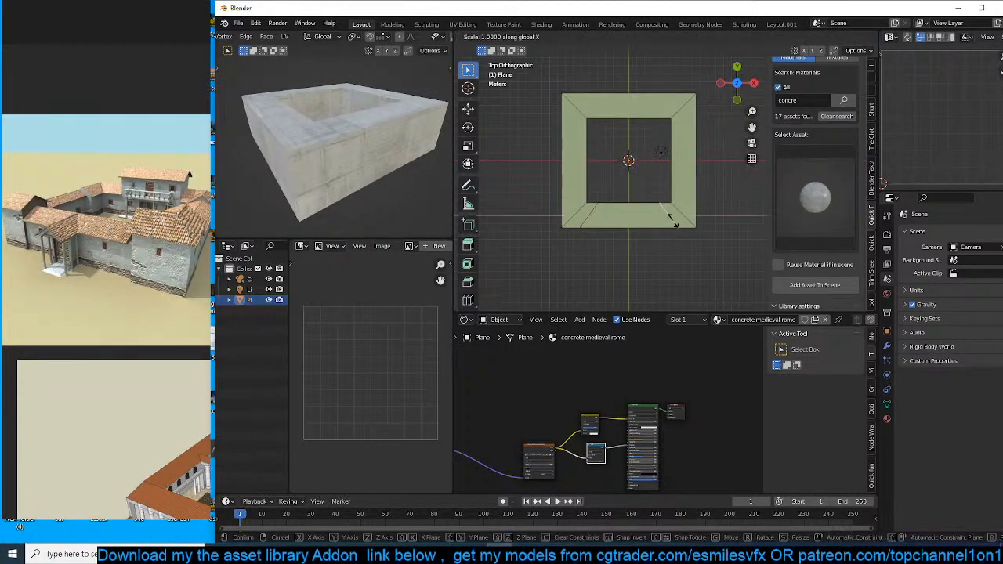
{"action": "key", "text": "0"}
{"action": "key", "text": "Return"}
{"action": "left_click", "coordinate": [597, 215], "text": "alt"}
{"action": "key", "text": "s"}
{"action": "key", "text": "x"}
{"action": "key", "text": "0"}
{"action": "key", "text": "Return"}
Select the straightened roof face, scale it up slightly, and adjust its length along X.
{"action": "key", "text": "3"}
{"action": "middle_click_drag", "start_coordinate": [639, 213], "coordinate": [601, 169]}
{"action": "left_click", "coordinate": [606, 193]}
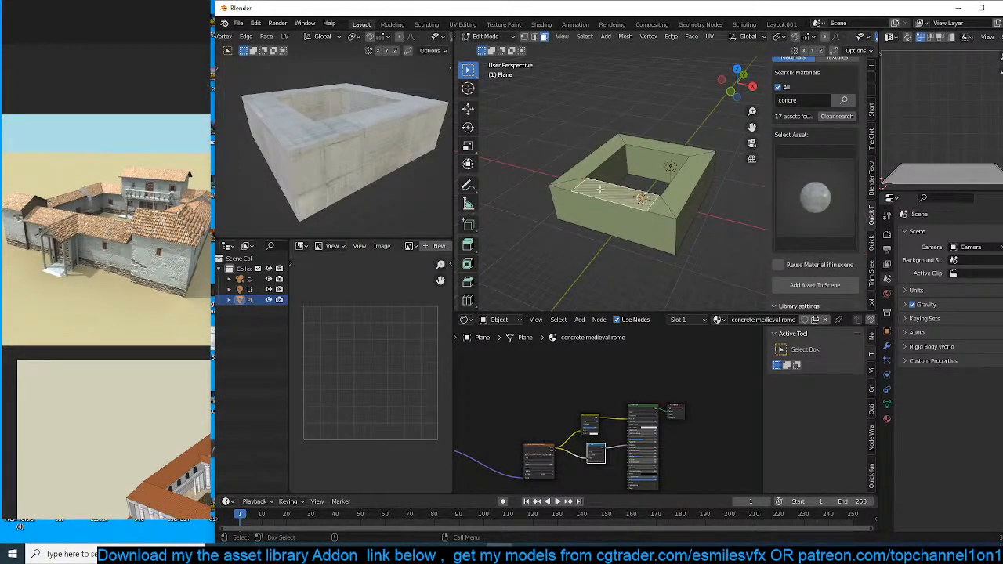
{"action": "middle_click_drag", "start_coordinate": [622, 193], "coordinate": [530, 181]}
{"action": "scroll", "coordinate": [604, 164], "scroll_direction": "up", "scroll_amount": 3}
{"action": "key", "text": "s"}
{"action": "left_click", "coordinate": [650, 164]}
{"action": "key", "text": "s"}
{"action": "key", "text": "x"}
{"action": "left_click", "coordinate": [638, 166]}
Cut a lengthwise loop through the middle of the roof face and raise it along Z to form a gable ridge.
{"action": "key", "text": "ctrl+r"}
{"action": "left_click", "coordinate": [525, 180]}
{"action": "left_click", "coordinate": [527, 179]}
{"action": "key", "text": "g"}
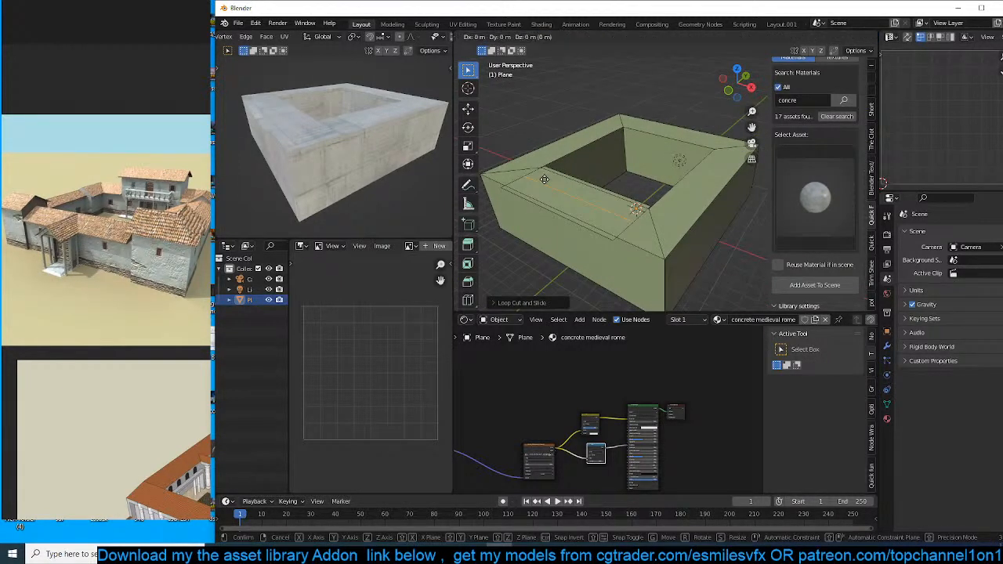
{"action": "key", "text": "z"}
{"action": "left_click", "coordinate": [550, 157]}
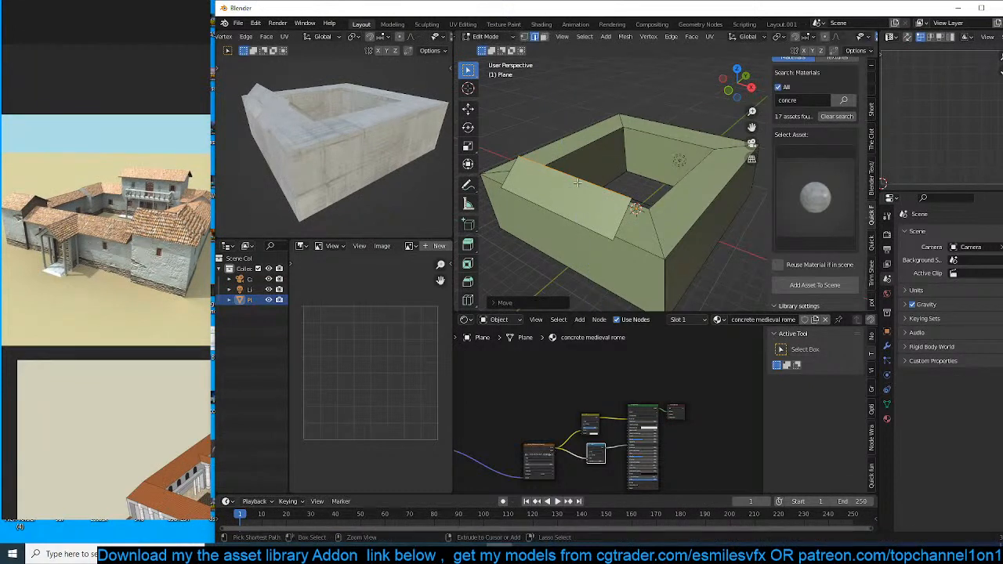
Select the whole gable roof piece and search the library materials for "roof".
{"action": "key", "text": "ctrl+l"}
{"action": "scroll", "coordinate": [798, 92], "scroll_direction": "up", "scroll_amount": 4}
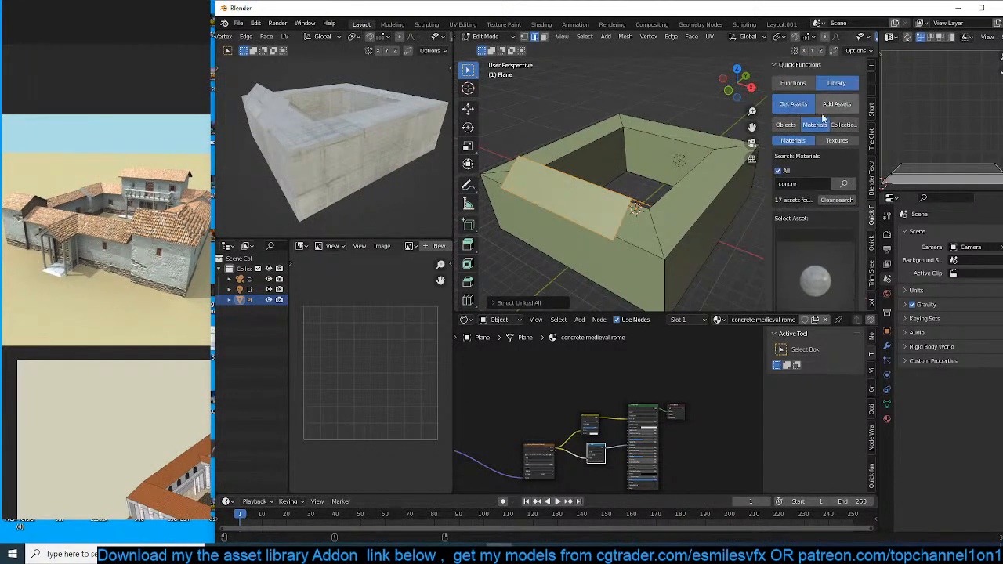
{"action": "left_click", "coordinate": [803, 183]}
{"action": "type", "text": "roof"}
{"action": "key", "text": "Return"}
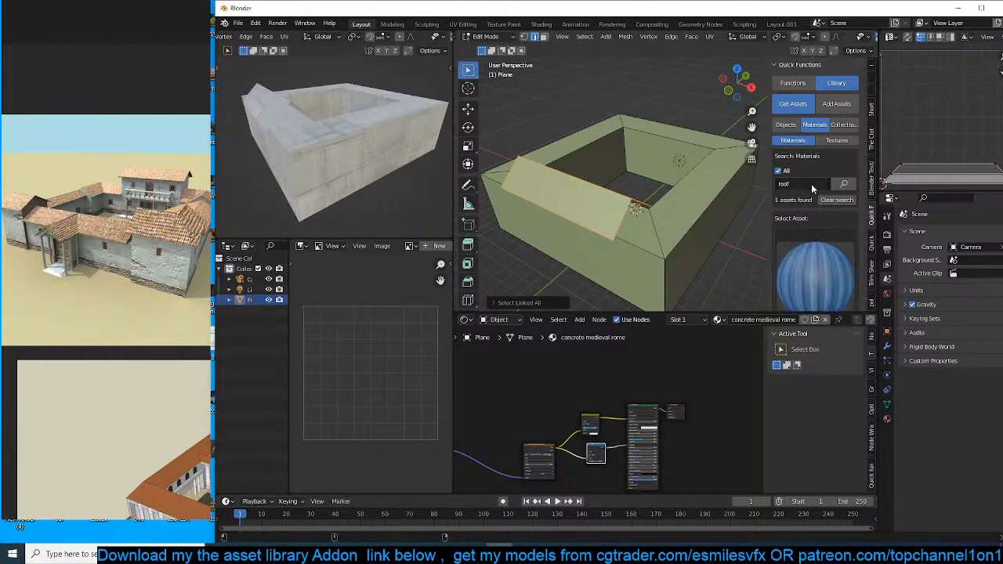
Switch the asset library to textures and search for "roof" there.
{"action": "left_click", "coordinate": [837, 140]}
{"action": "left_click", "coordinate": [823, 171]}
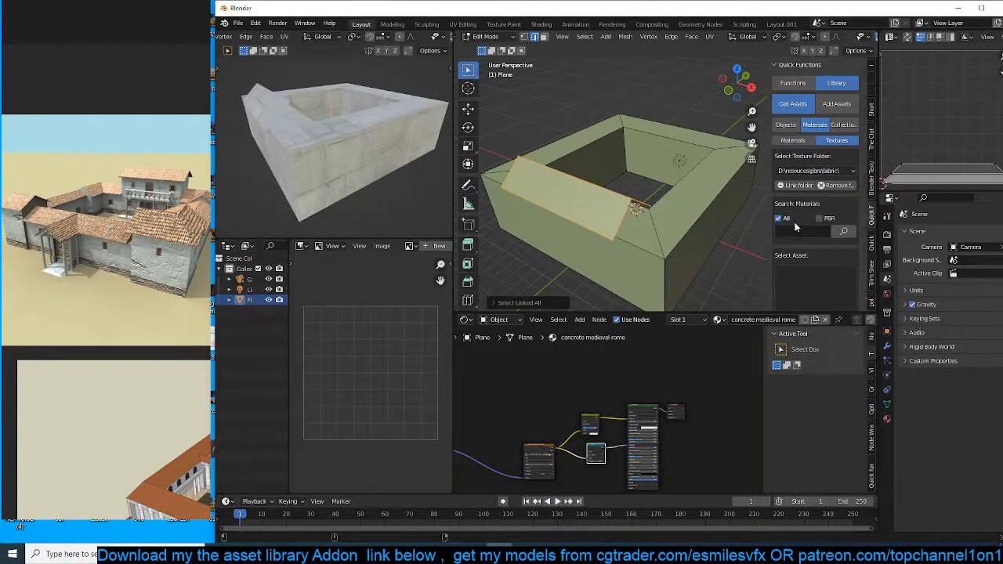
{"action": "left_click", "coordinate": [792, 231]}
{"action": "type", "text": "roof"}
{"action": "key", "text": "Return"}
{"action": "scroll", "coordinate": [807, 235], "scroll_direction": "down", "scroll_amount": 2}
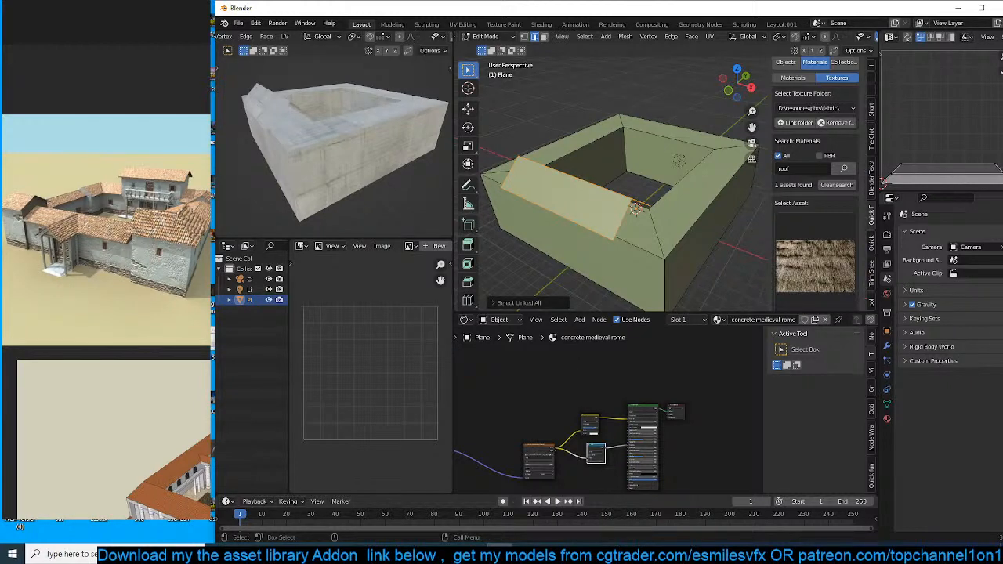
Switch to the Chrome browser and open textures.com.
{"action": "left_click", "coordinate": [292, 553]}
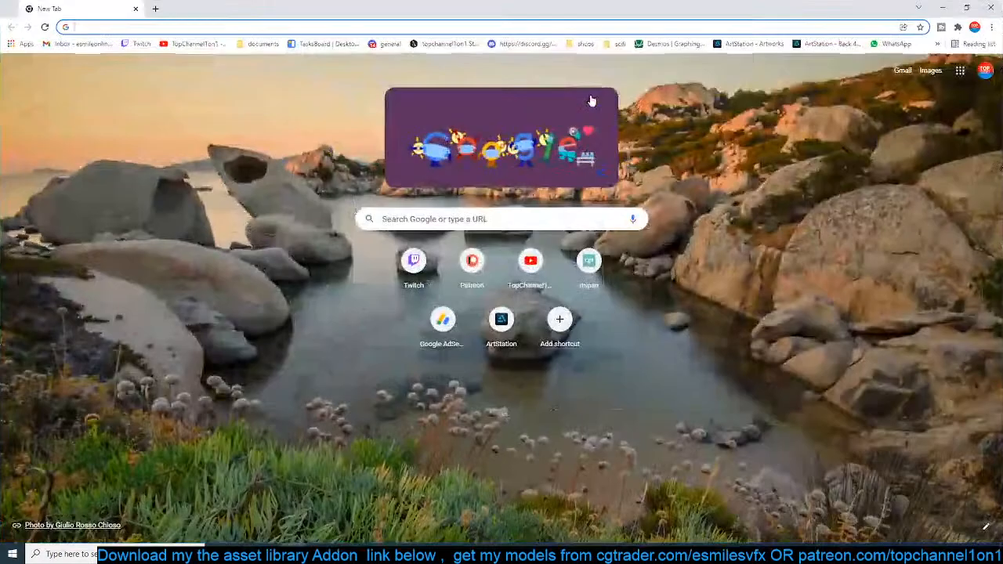
{"action": "type", "text": "text"}
{"action": "key", "text": "Return"}
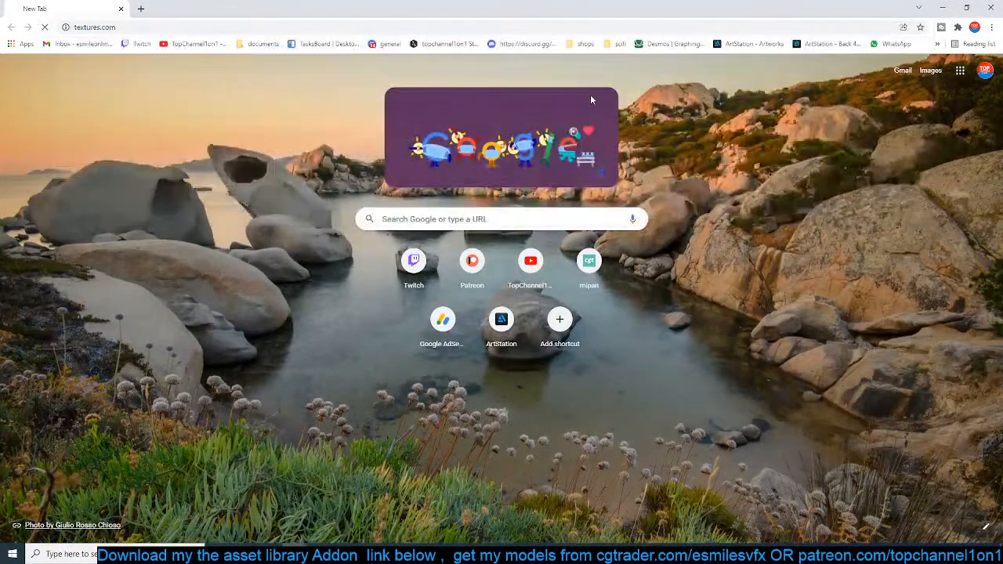
Search Google for "clay roof texture" in a new browser tab.
{"action": "key", "text": "ctrl+t"}
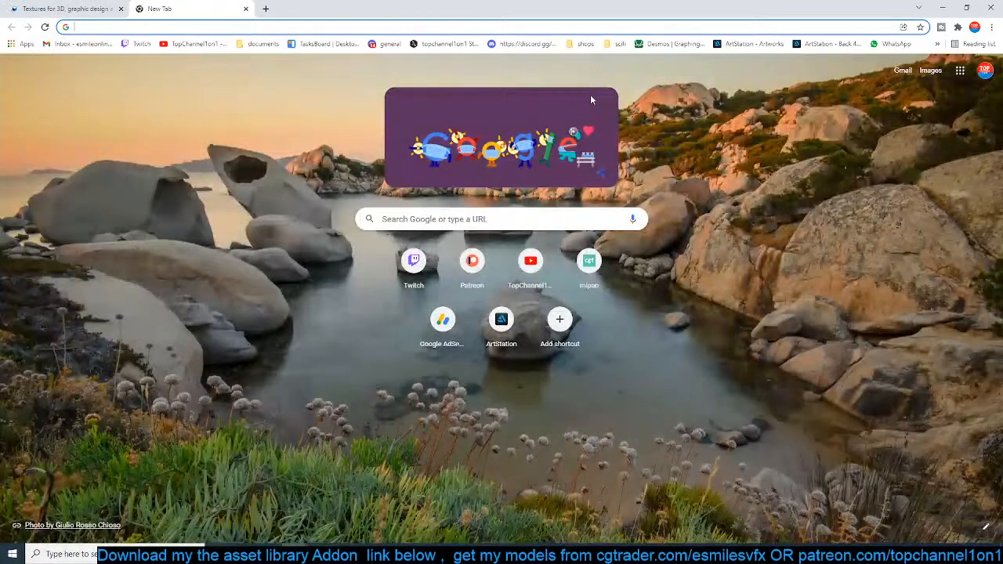
{"action": "type", "text": "clay rpp"}
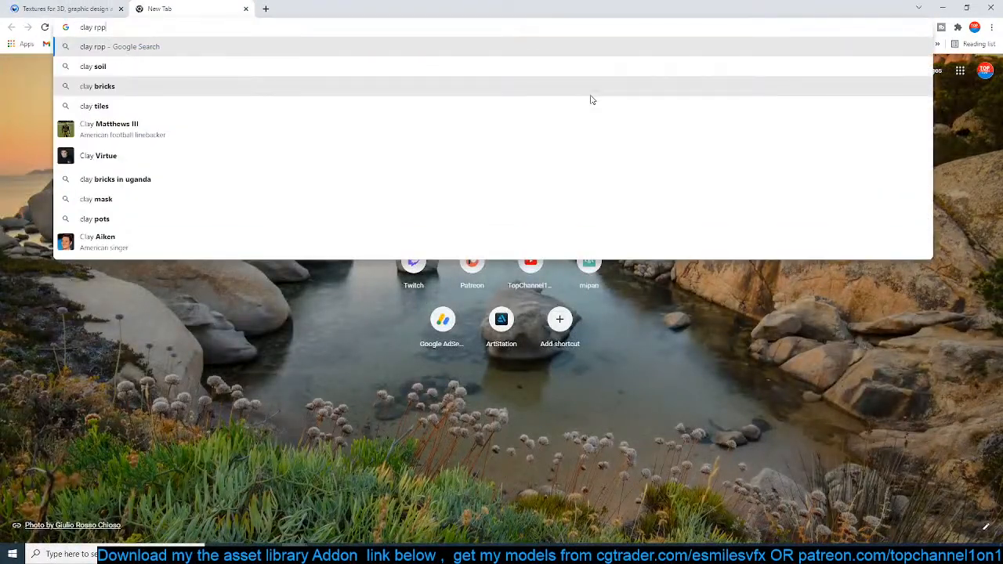
{"action": "key", "text": "BackSpace"}
{"action": "key", "text": "BackSpace"}
{"action": "type", "text": "oof "}
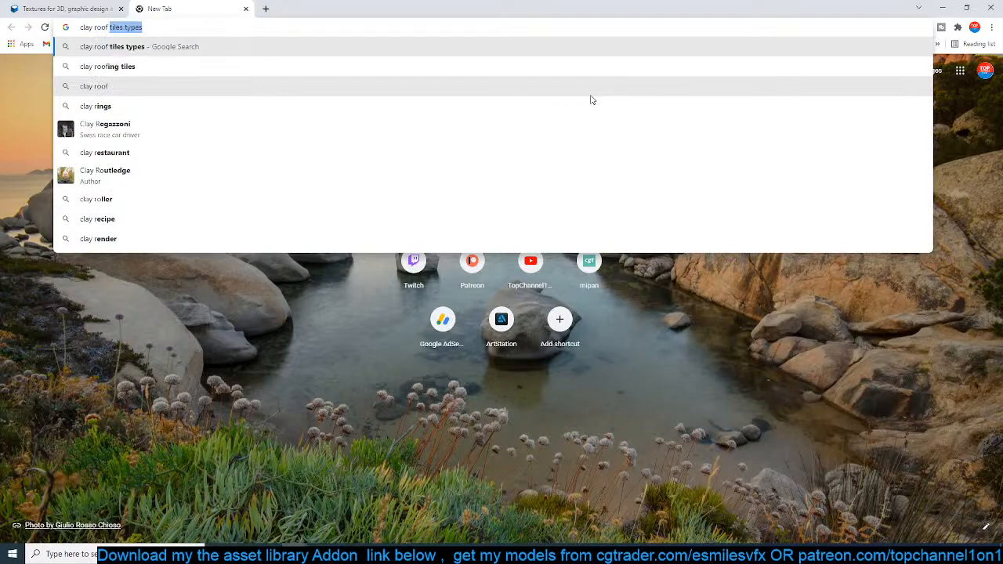
{"action": "type", "text": "textu"}
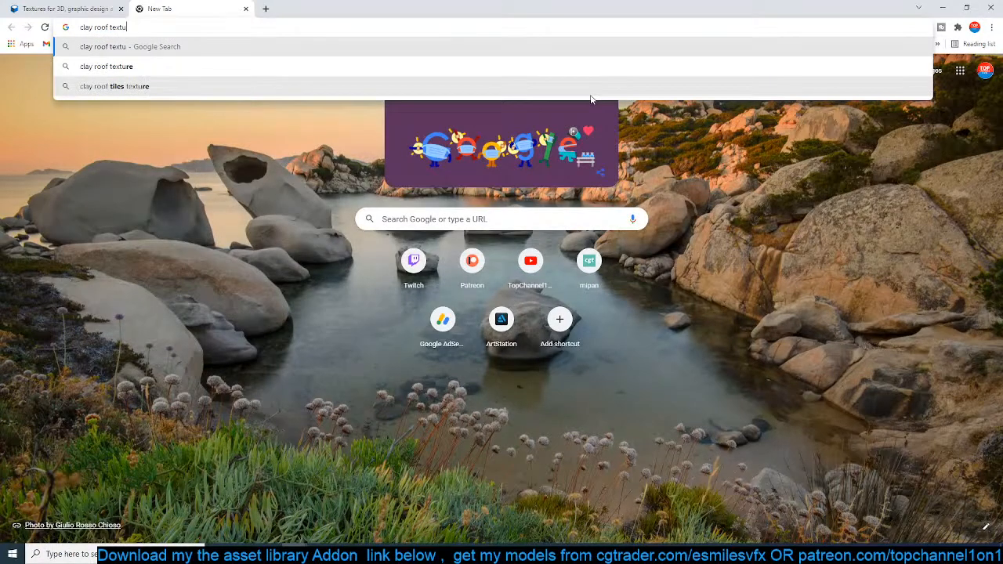
{"action": "type", "text": "re"}
{"action": "key", "text": "Return"}
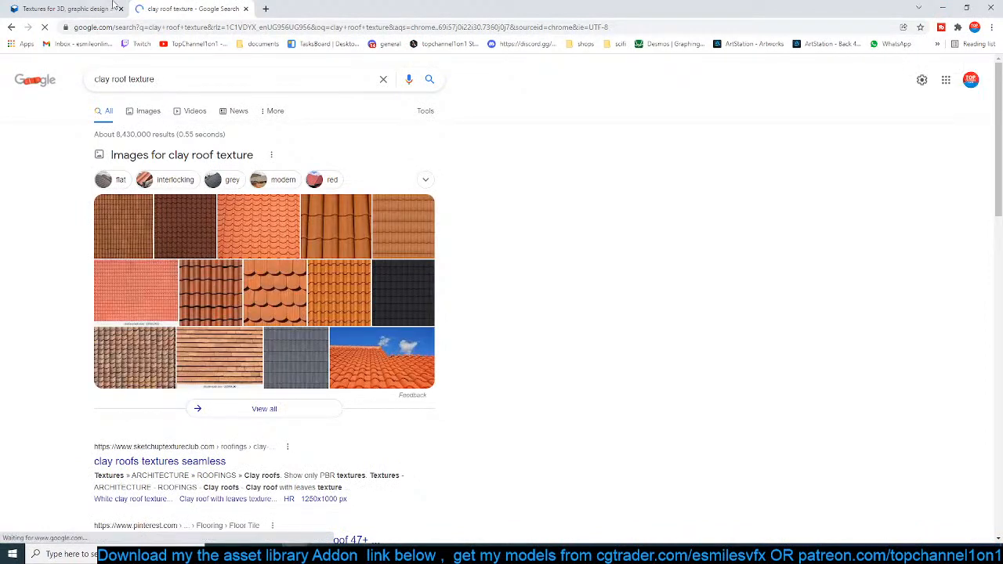
Search the textures.com library for "clay roof texture".
{"action": "left_click", "coordinate": [98, 8]}
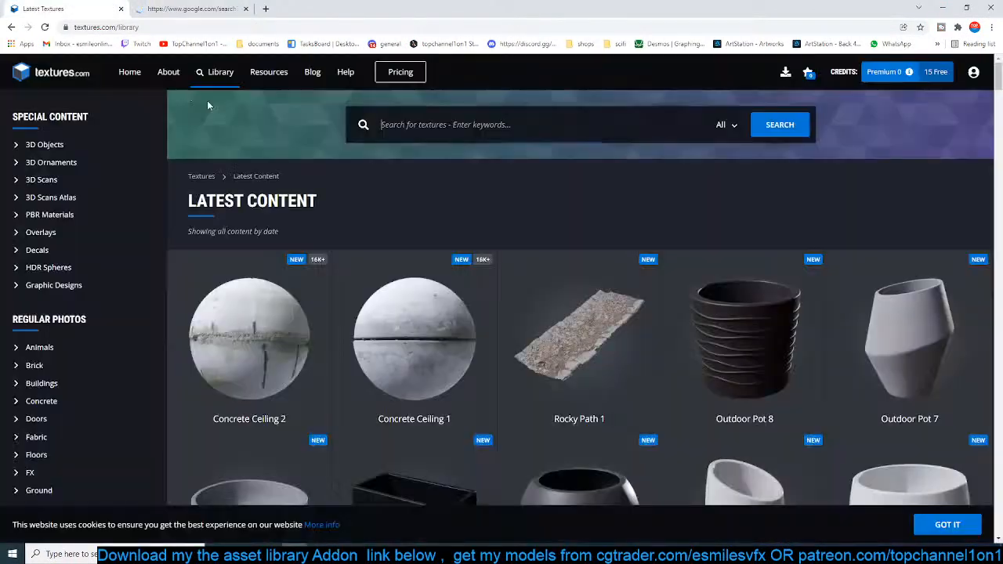
{"action": "left_click", "coordinate": [470, 125]}
{"action": "type", "text": "clay roof texture"}
{"action": "left_click", "coordinate": [796, 129]}
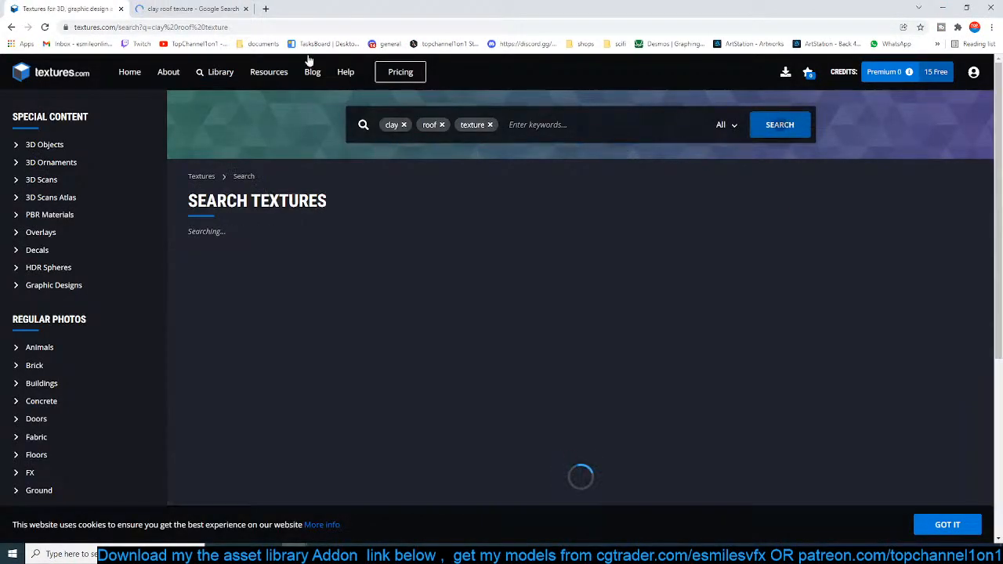
Return to the Google image results and open the dirty clay roofing texture from sketchuptextureclub.com in a new tab.
{"action": "left_click", "coordinate": [217, 9]}
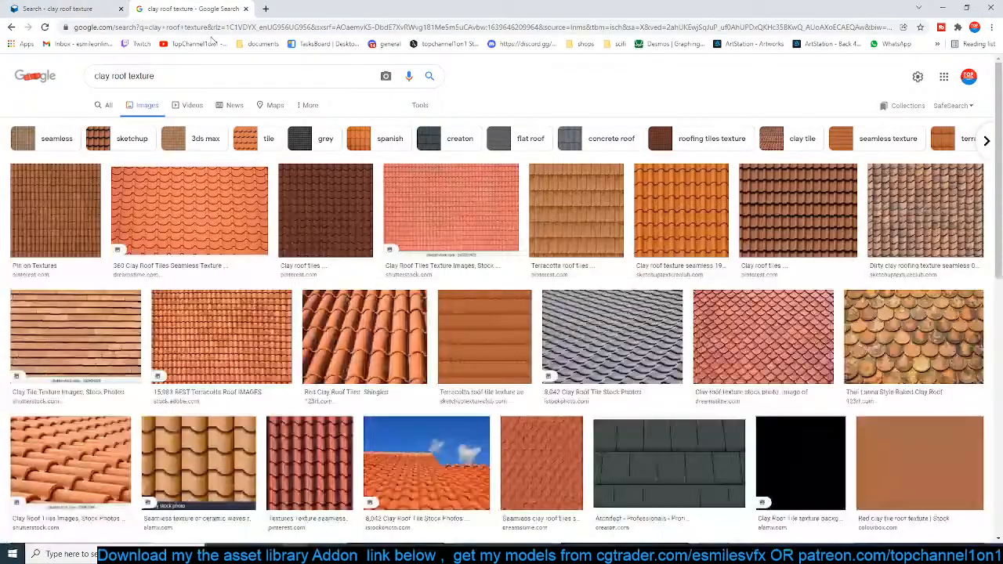
{"action": "scroll", "coordinate": [384, 255], "scroll_direction": "down", "scroll_amount": 1}
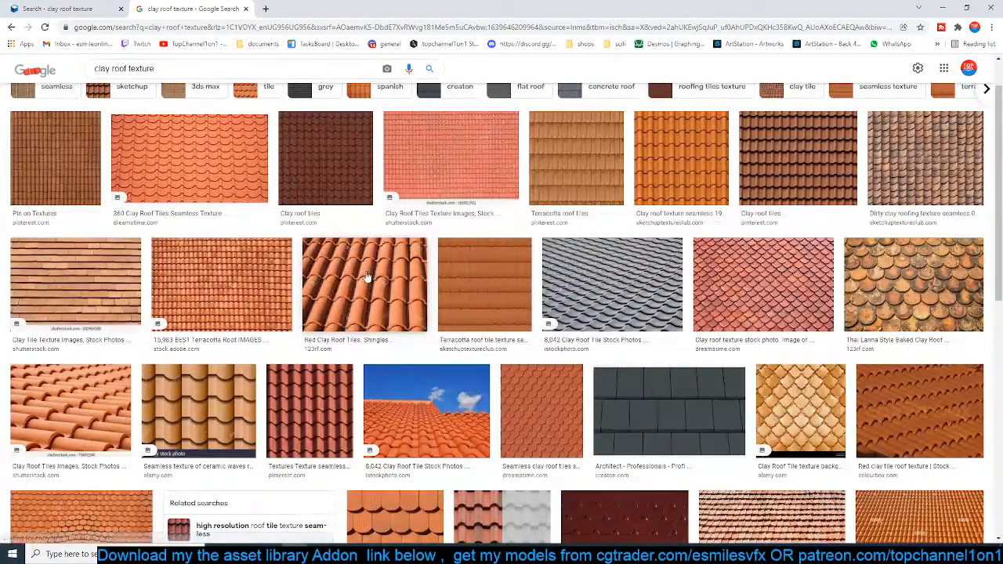
{"action": "middle_click", "coordinate": [907, 160]}
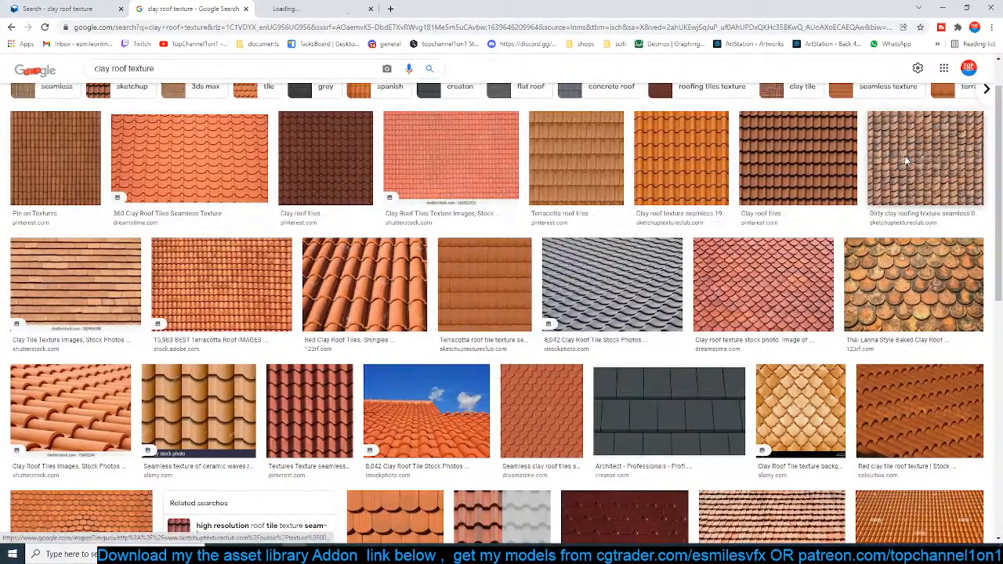
Open the Thai Lanna style baked clay roof image in a new tab and browse further clay roof texture results.
{"action": "middle_click", "coordinate": [765, 286]}
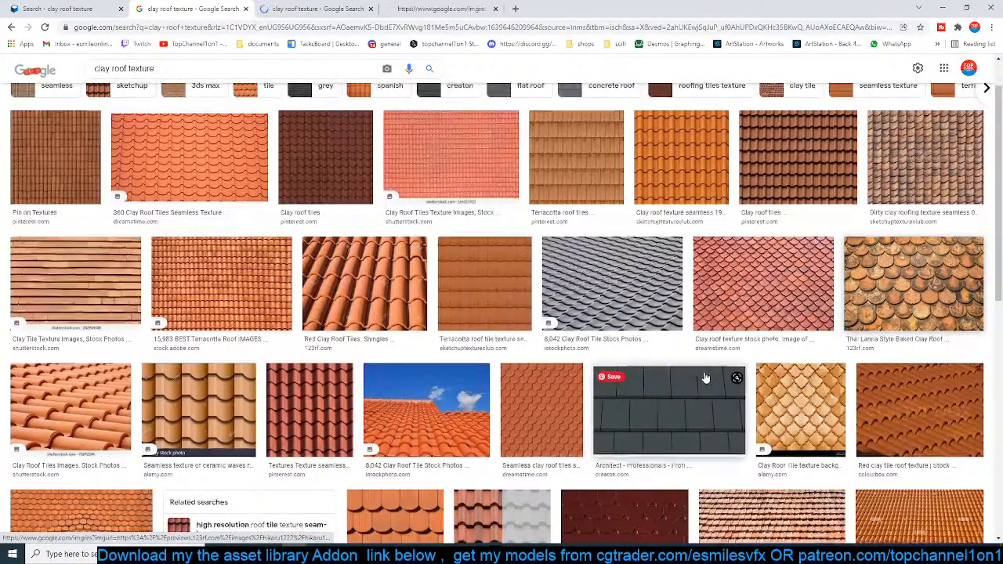
{"action": "scroll", "coordinate": [423, 379], "scroll_direction": "down", "scroll_amount": 2}
{"action": "scroll", "coordinate": [423, 378], "scroll_direction": "down", "scroll_amount": 4}
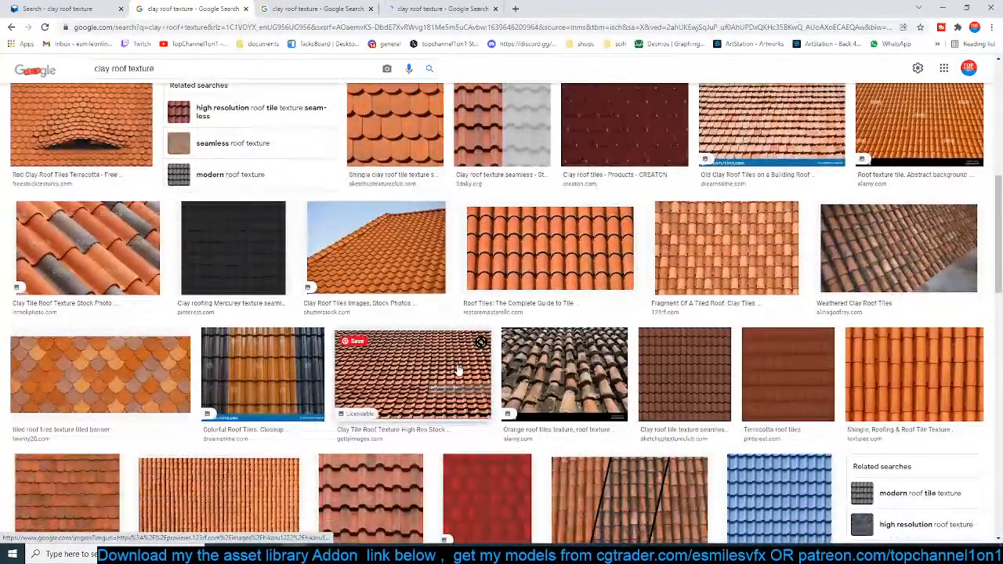
{"action": "scroll", "coordinate": [459, 370], "scroll_direction": "down", "scroll_amount": 5}
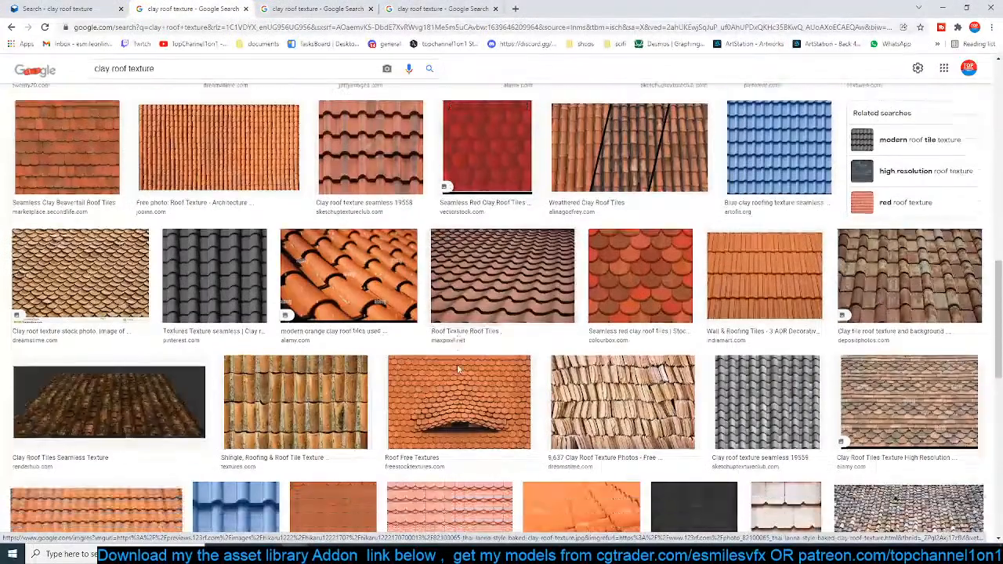
{"action": "scroll", "coordinate": [458, 370], "scroll_direction": "down", "scroll_amount": 4}
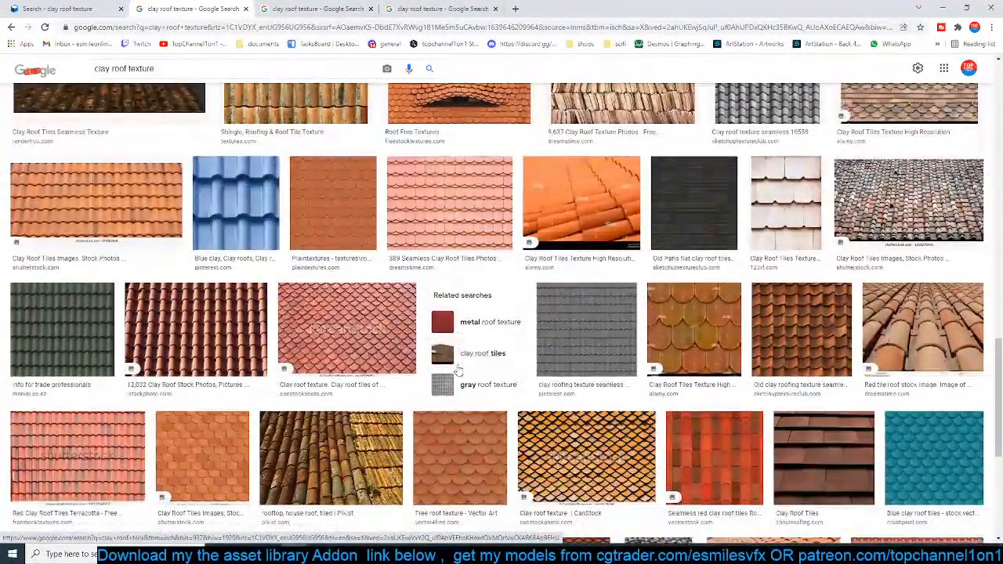
{"action": "scroll", "coordinate": [458, 370], "scroll_direction": "down", "scroll_amount": 4}
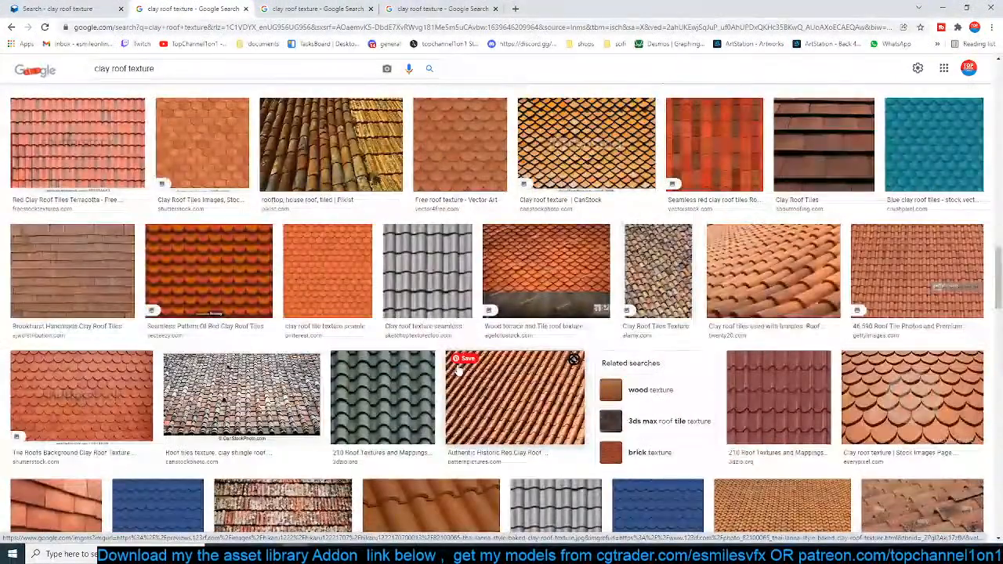
Open the clay roof texture image results narrowed to "3ds max" in a new tab.
{"action": "scroll", "coordinate": [413, 400], "scroll_direction": "up", "scroll_amount": 5}
{"action": "scroll", "coordinate": [297, 73], "scroll_direction": "up", "scroll_amount": 10}
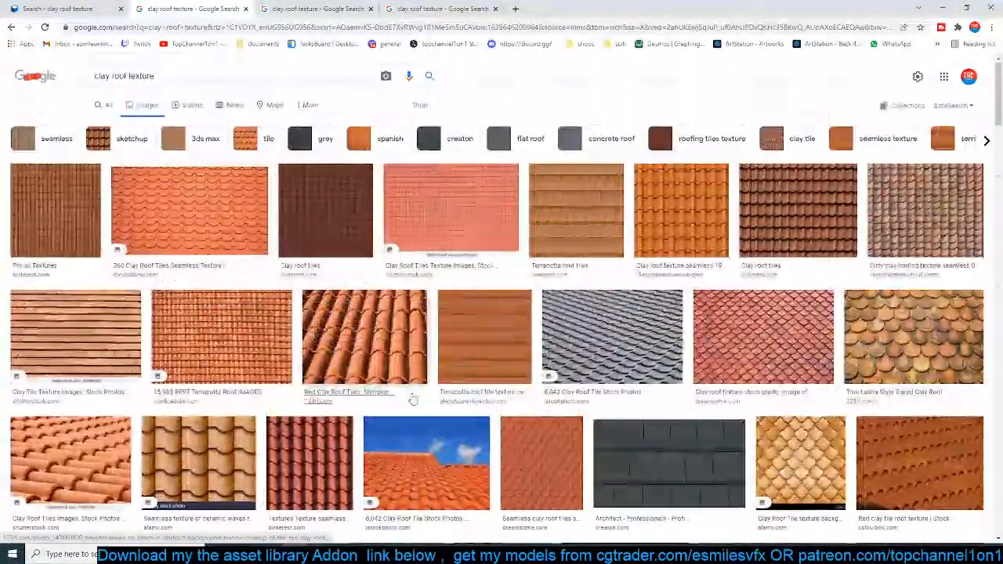
{"action": "middle_click", "coordinate": [208, 142]}
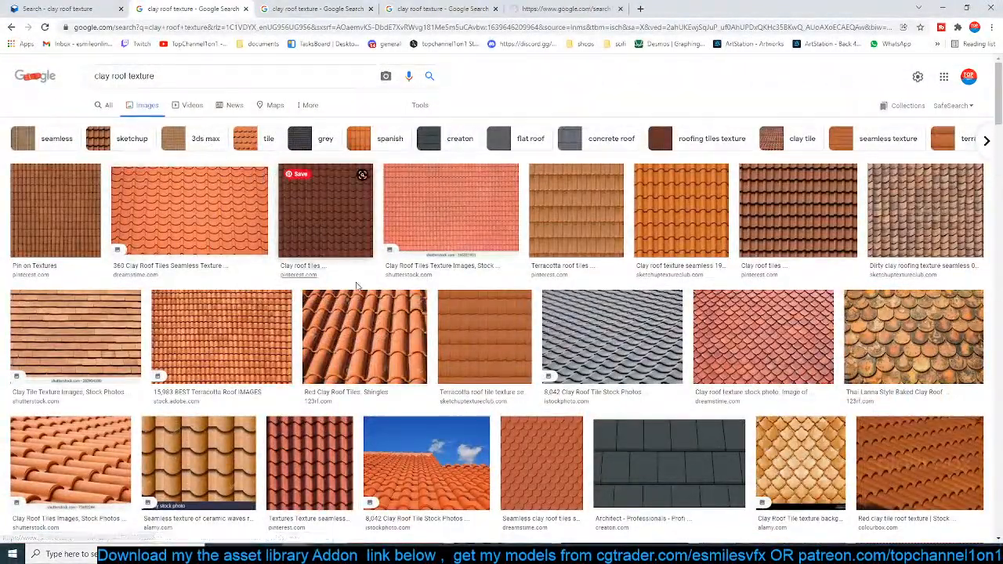
Review the opened clay roof images and open the "Pin on Textures" image from the 3ds max results in a new tab.
{"action": "left_click", "coordinate": [296, 7]}
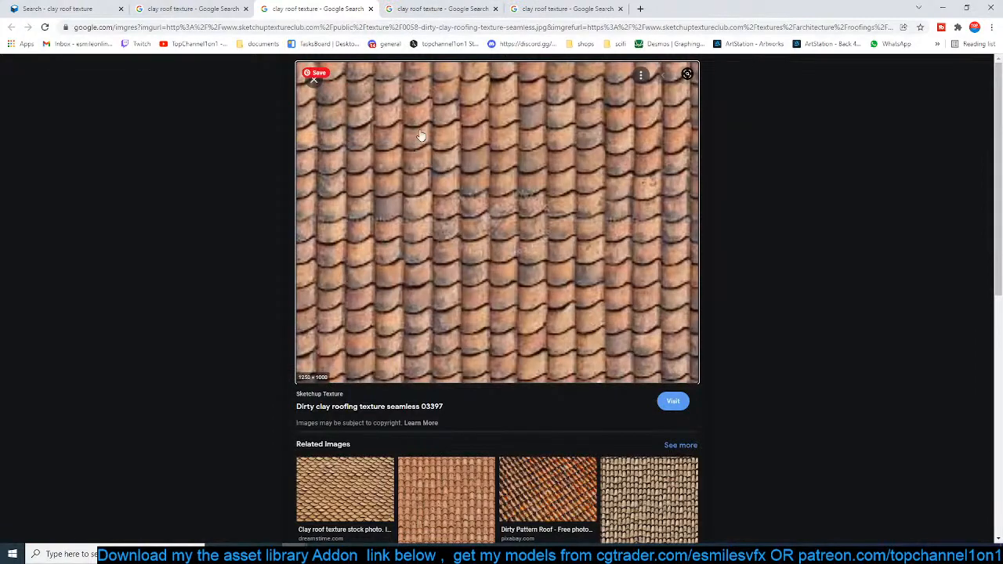
{"action": "left_click", "coordinate": [494, 6]}
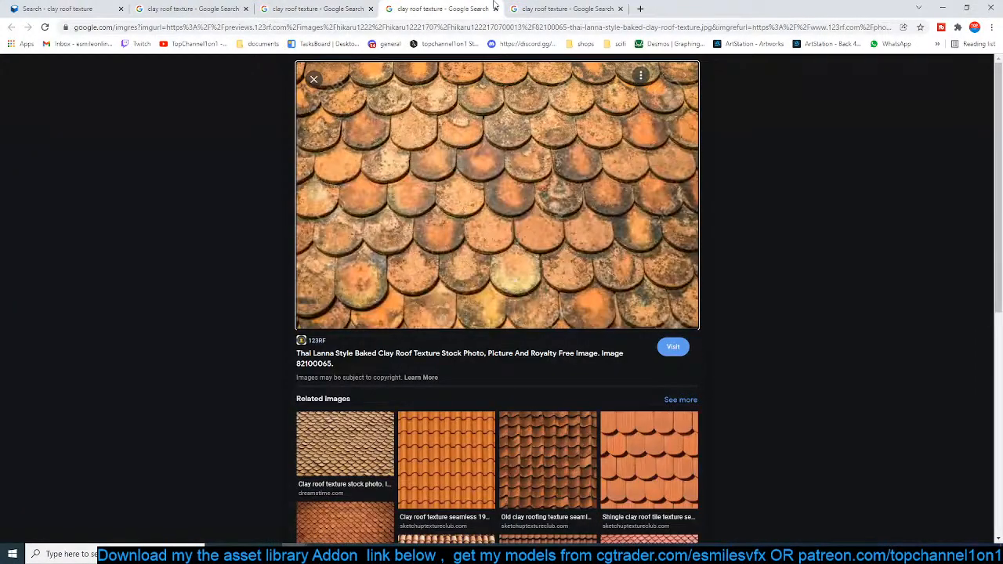
{"action": "left_click", "coordinate": [556, 7]}
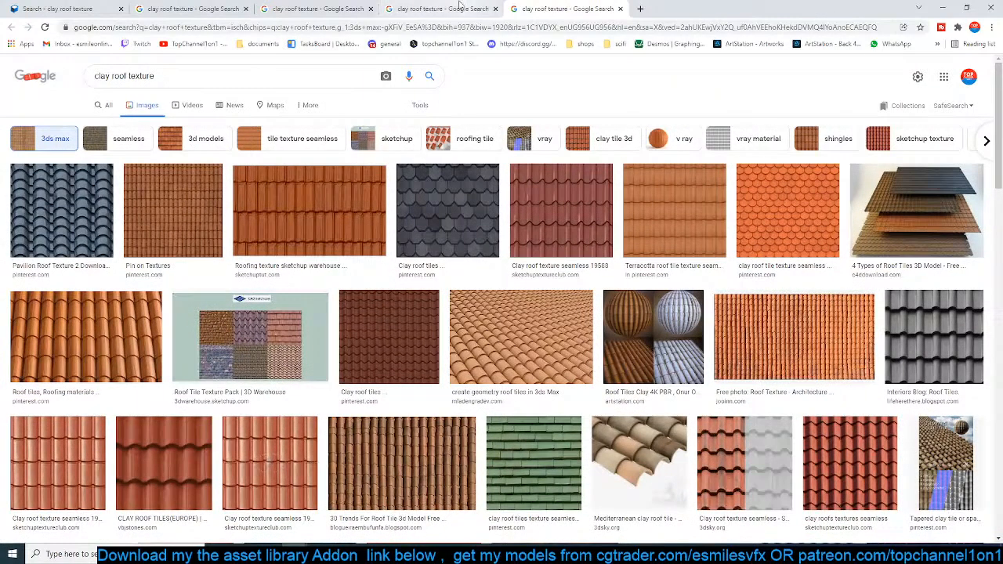
{"action": "middle_click", "coordinate": [169, 237]}
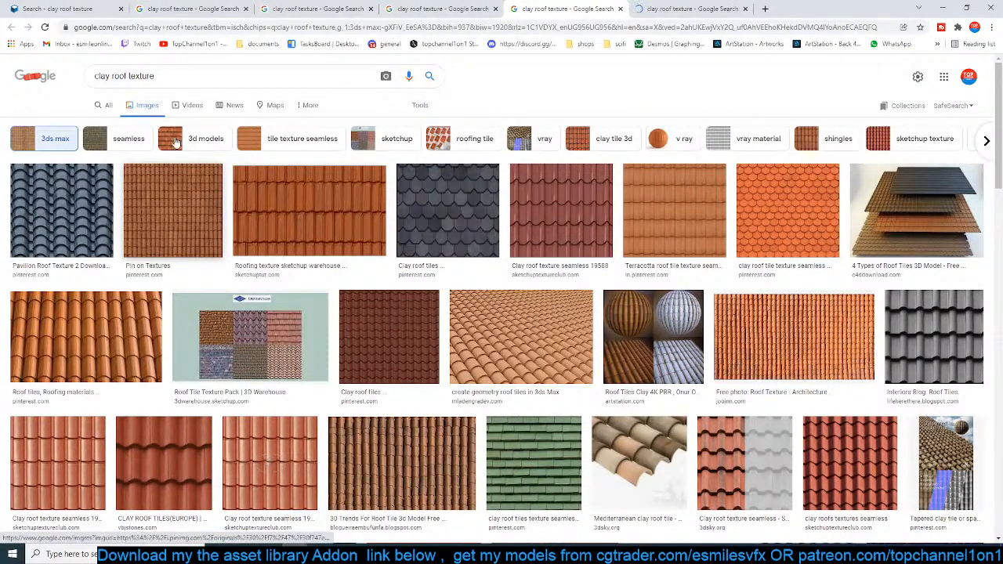
Return to the original clay roof texture image results and narrow them to "seamless".
{"action": "left_click", "coordinate": [286, 6]}
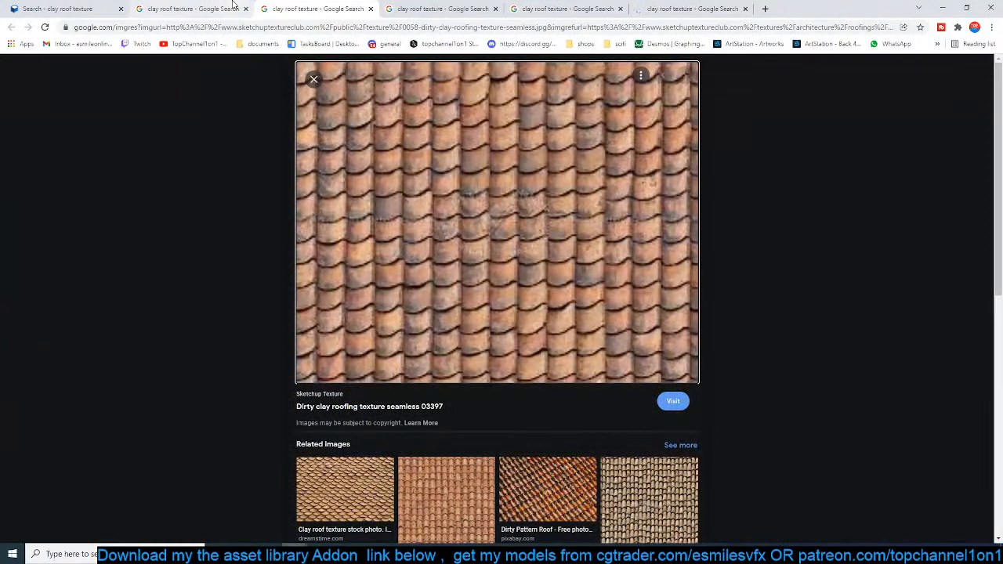
{"action": "left_click", "coordinate": [233, 7]}
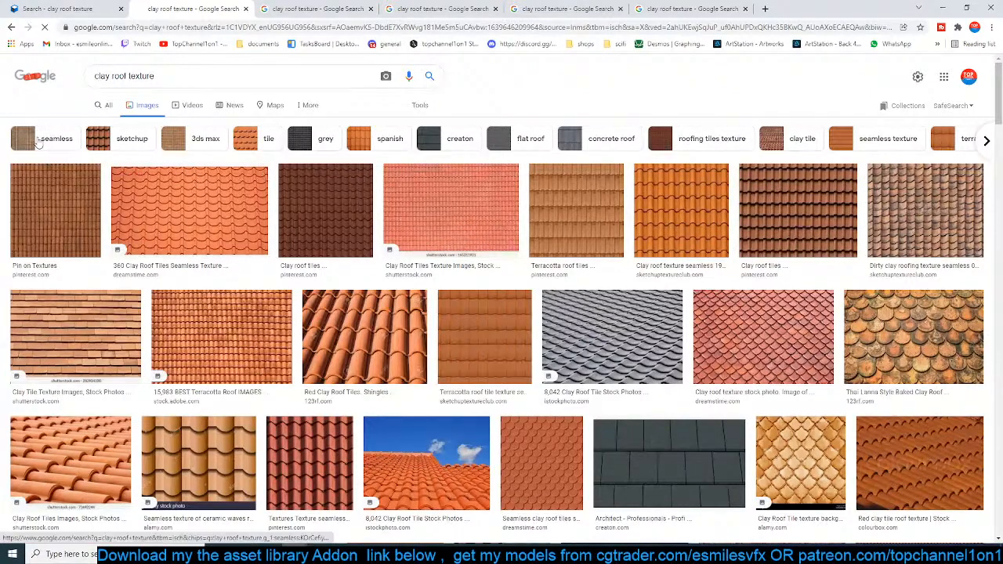
{"action": "left_click", "coordinate": [41, 139]}
Check the opened Thai Lanna tile image and preview the "Pin on Textures" result among the seamless images.
{"action": "left_click", "coordinate": [351, 7]}
{"action": "left_click", "coordinate": [427, 6]}
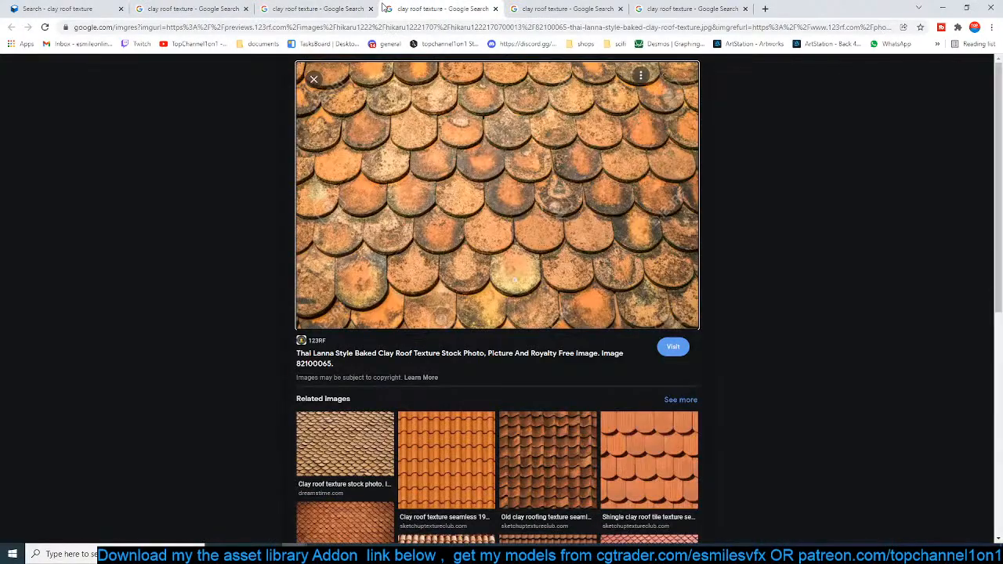
{"action": "left_click", "coordinate": [222, 6]}
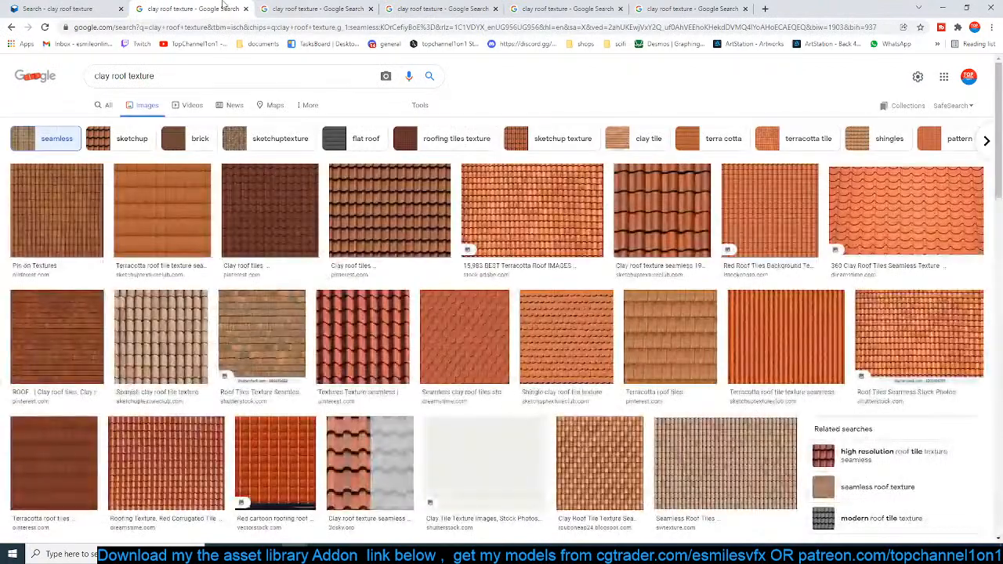
{"action": "left_click", "coordinate": [70, 224]}
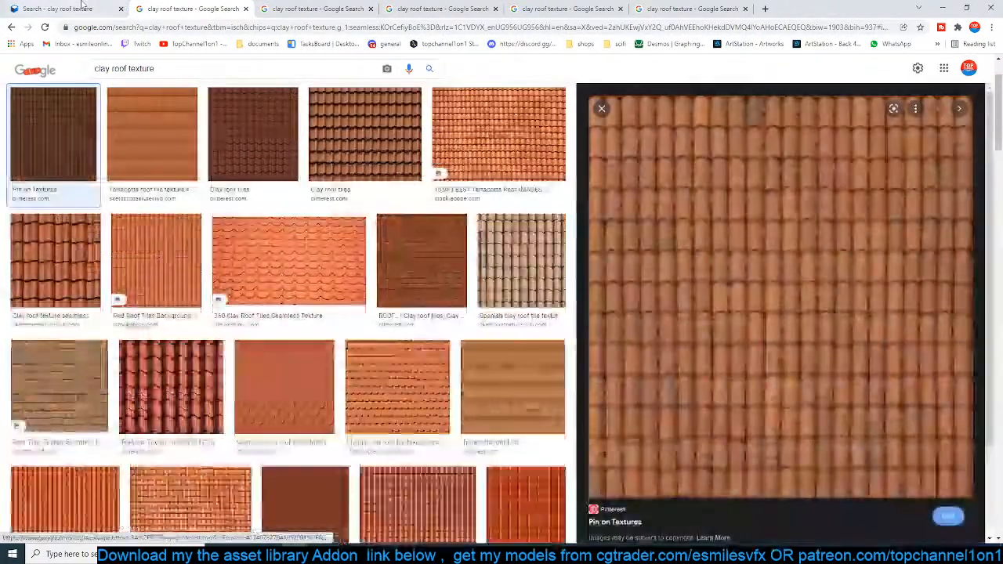
Return to the textures.com search and remove the keywords "texture" and "clay" so it searches only for "roof".
{"action": "left_click", "coordinate": [78, 8]}
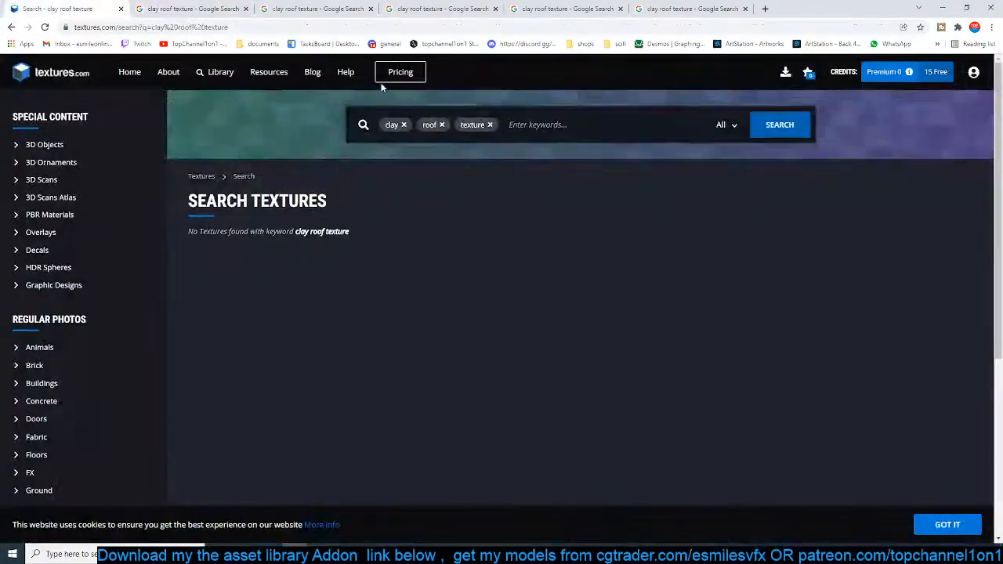
{"action": "left_click", "coordinate": [491, 125]}
{"action": "left_click", "coordinate": [404, 124]}
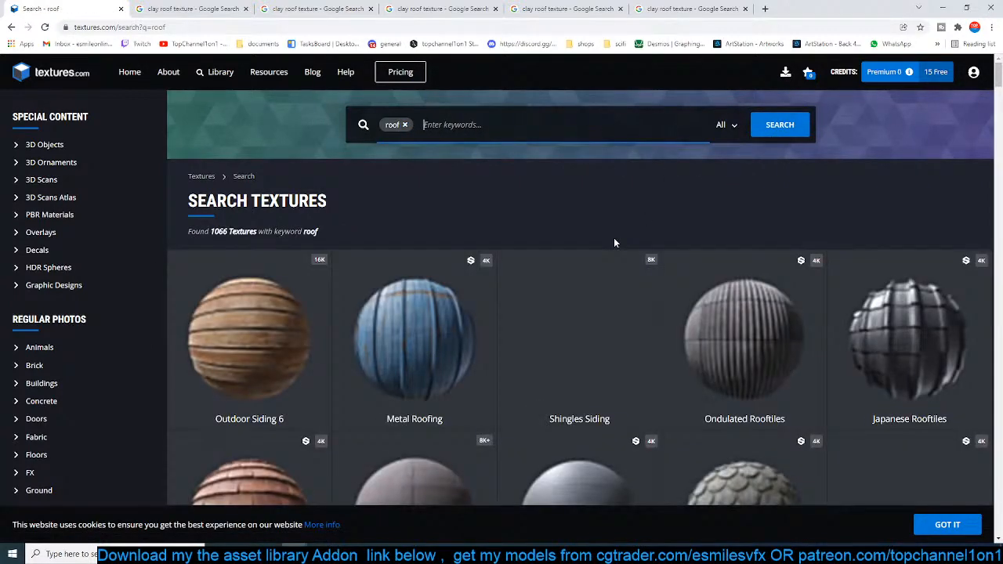
Look over the roof materials and filter the search results to Photo Textures.
{"action": "scroll", "coordinate": [551, 404], "scroll_direction": "down", "scroll_amount": 3}
{"action": "scroll", "coordinate": [552, 409], "scroll_direction": "down", "scroll_amount": 3}
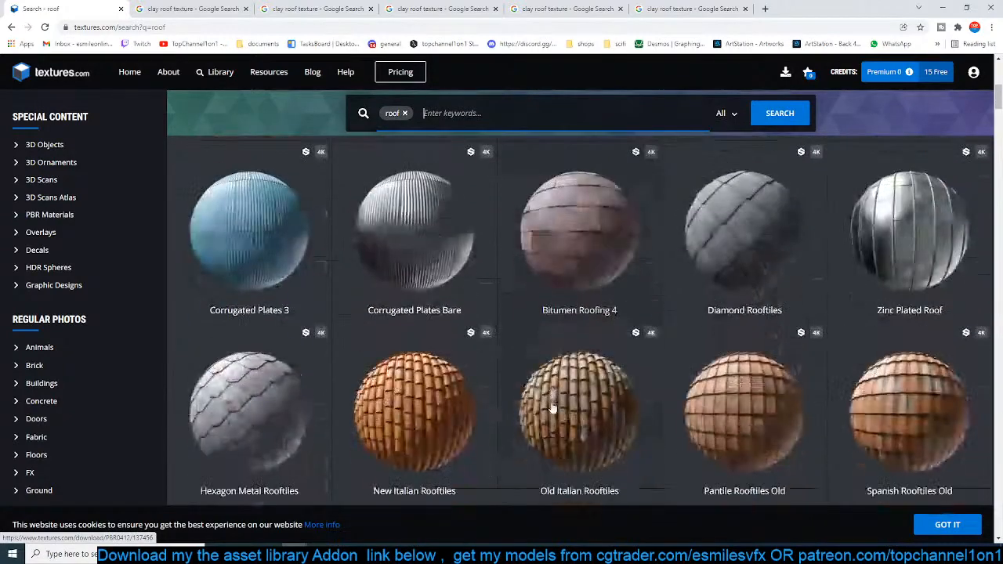
{"action": "scroll", "coordinate": [553, 409], "scroll_direction": "up", "scroll_amount": 6}
{"action": "left_click", "coordinate": [728, 125]}
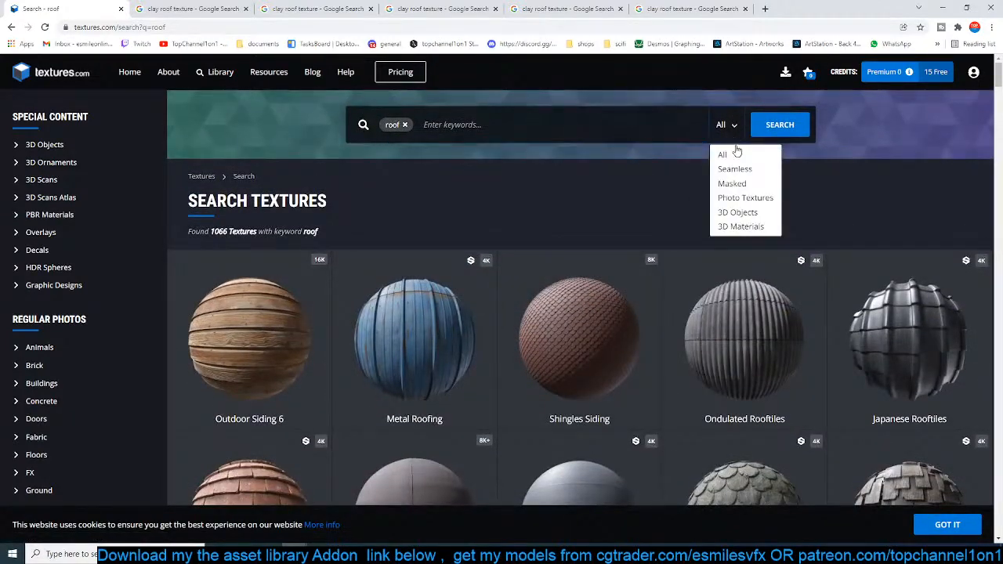
{"action": "left_click", "coordinate": [733, 198]}
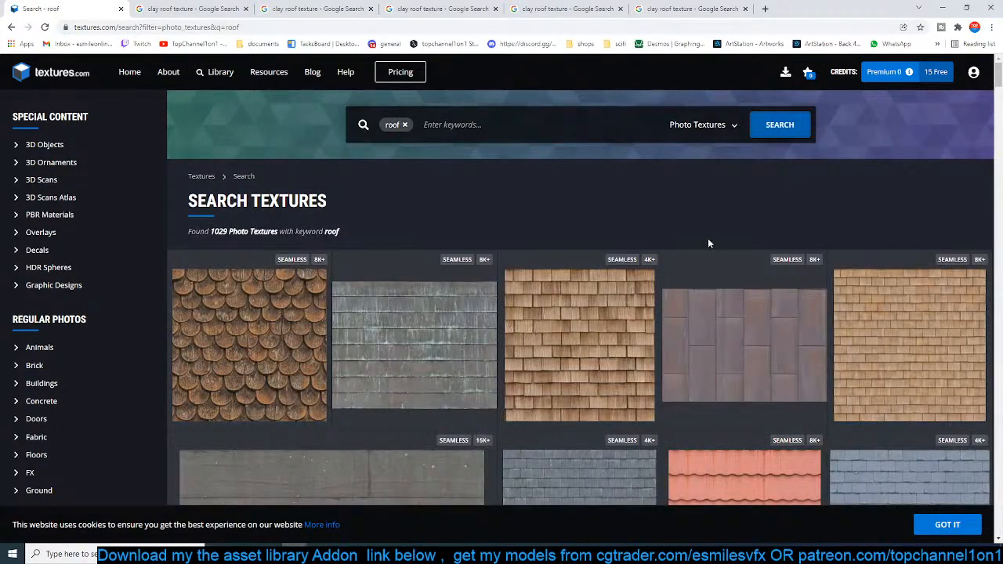
Open the rounded brown shingle texture and the weathered orange shingle texture from the roof photo results in new tabs.
{"action": "scroll", "coordinate": [385, 294], "scroll_direction": "down", "scroll_amount": 2}
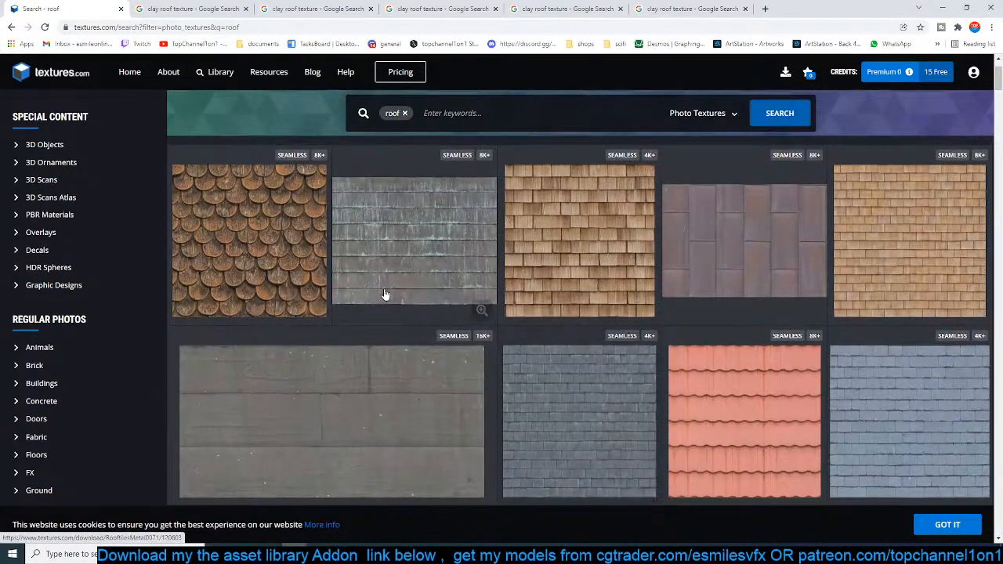
{"action": "middle_click", "coordinate": [246, 227]}
{"action": "scroll", "coordinate": [553, 351], "scroll_direction": "down", "scroll_amount": 5}
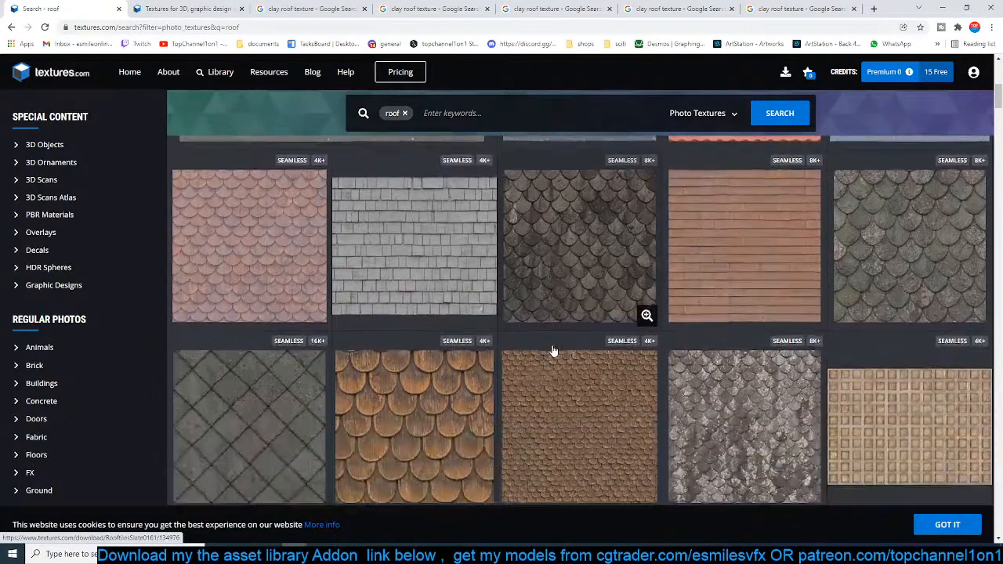
{"action": "scroll", "coordinate": [552, 351], "scroll_direction": "down", "scroll_amount": 6}
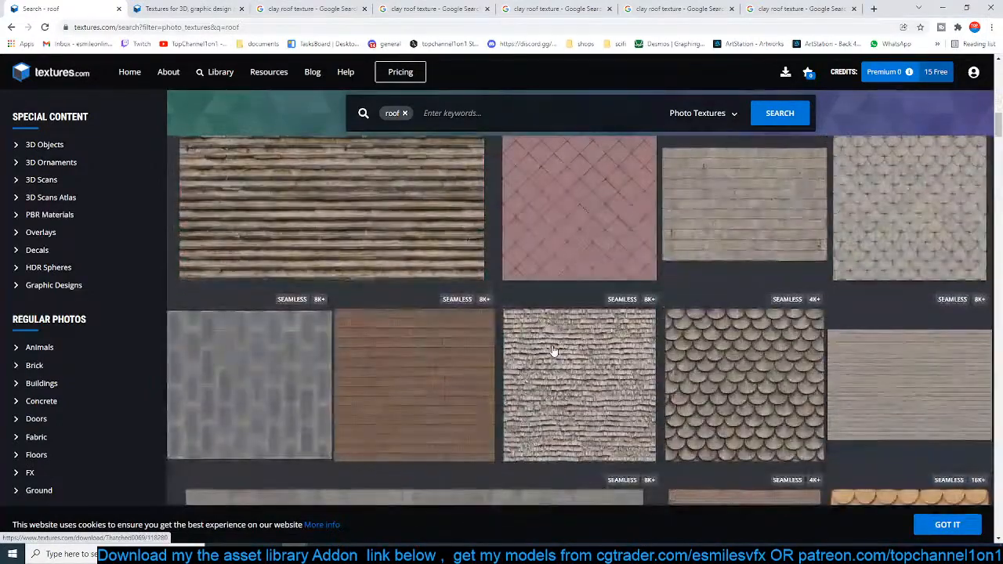
{"action": "scroll", "coordinate": [552, 351], "scroll_direction": "down", "scroll_amount": 7}
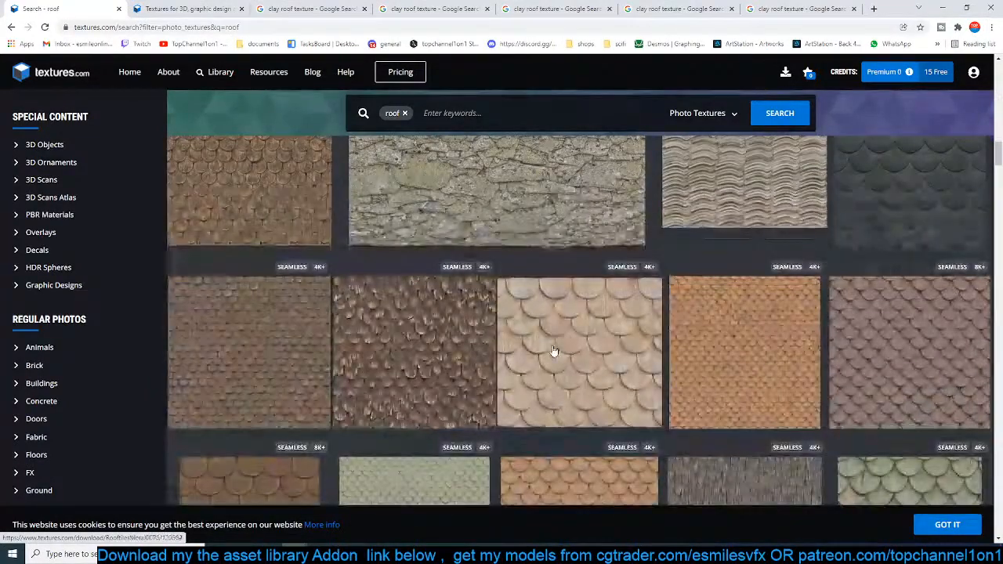
{"action": "scroll", "coordinate": [553, 351], "scroll_direction": "down", "scroll_amount": 4}
{"action": "scroll", "coordinate": [553, 351], "scroll_direction": "down", "scroll_amount": 2}
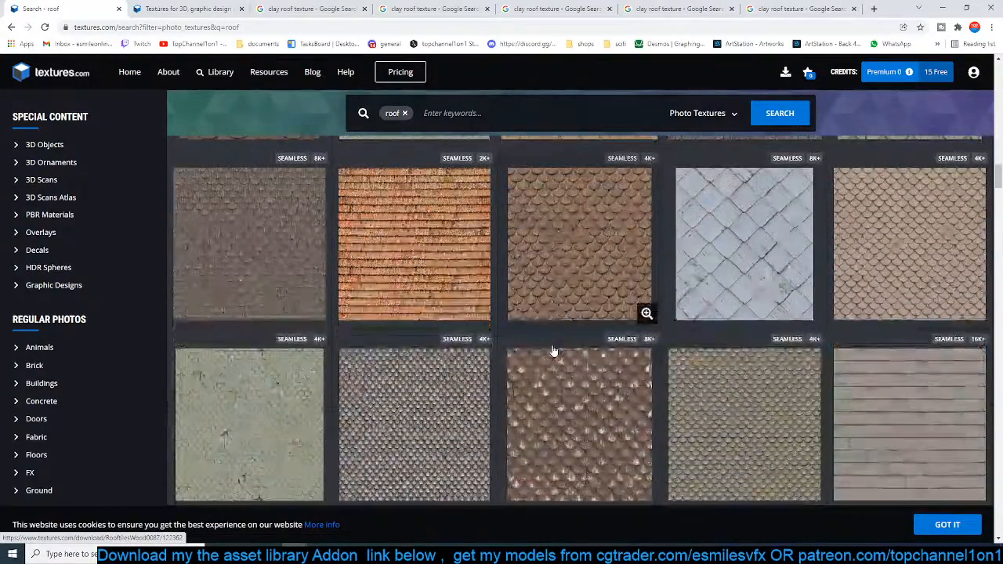
{"action": "middle_click", "coordinate": [448, 279]}
Find the weathered red clay tile roof photo among the roof textures and open it in a new tab.
{"action": "scroll", "coordinate": [479, 379], "scroll_direction": "down", "scroll_amount": 6}
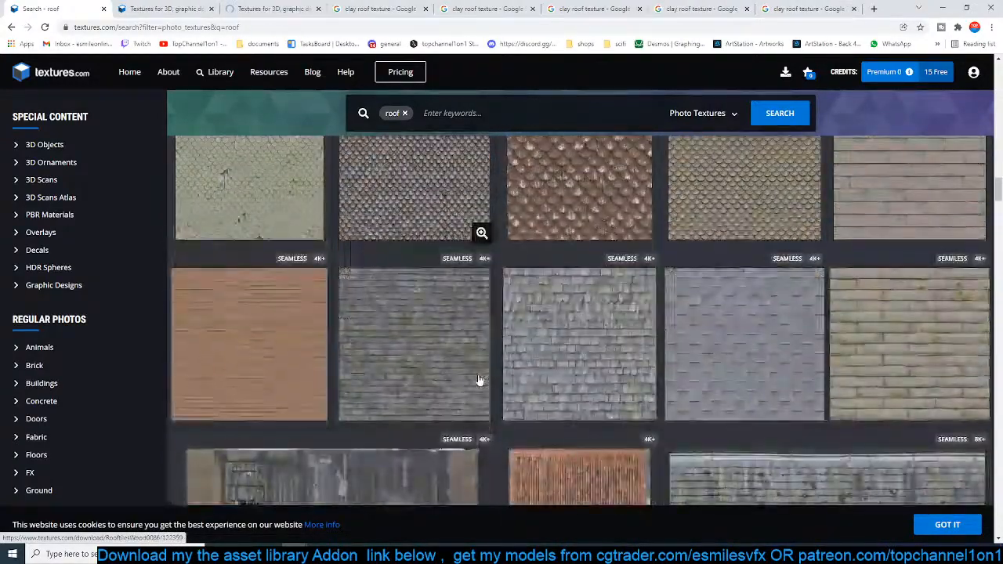
{"action": "scroll", "coordinate": [479, 380], "scroll_direction": "down", "scroll_amount": 4}
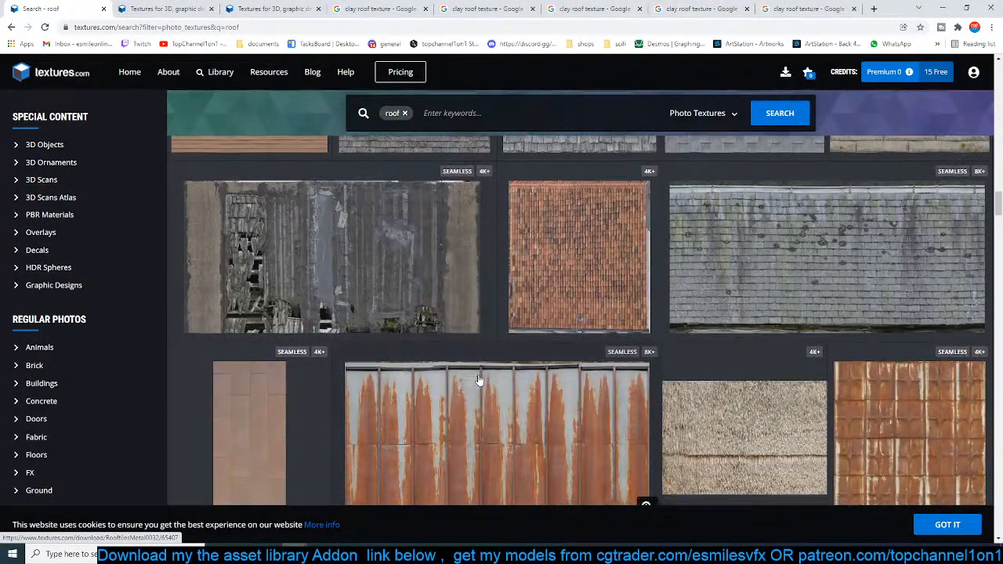
{"action": "scroll", "coordinate": [480, 381], "scroll_direction": "up", "scroll_amount": 3}
{"action": "middle_click", "coordinate": [582, 249]}
Browse further roof photo textures and open the seamless wavy terracotta tile texture in a new tab.
{"action": "scroll", "coordinate": [532, 355], "scroll_direction": "down", "scroll_amount": 3}
{"action": "scroll", "coordinate": [531, 355], "scroll_direction": "down", "scroll_amount": 3}
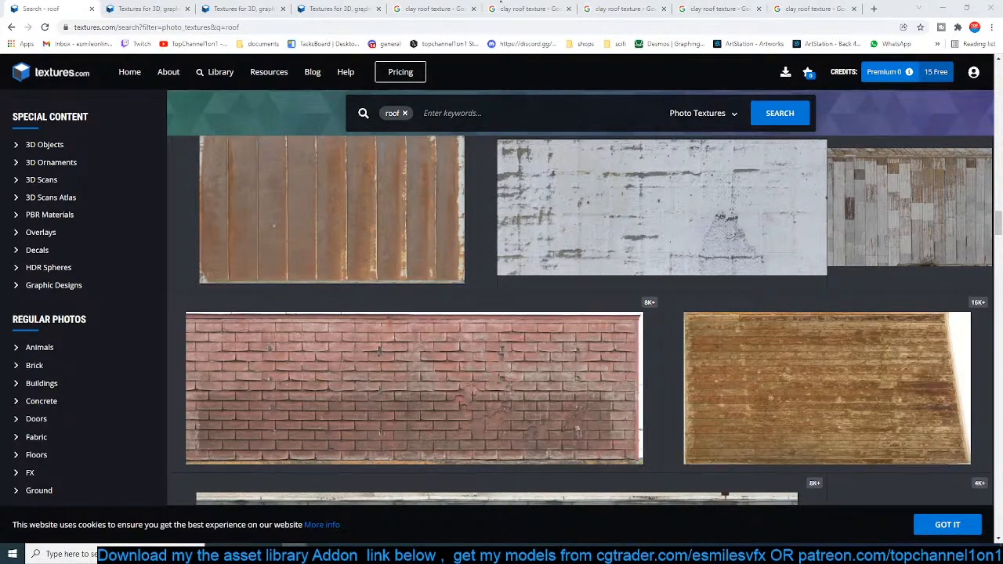
{"action": "scroll", "coordinate": [432, 365], "scroll_direction": "down", "scroll_amount": 7}
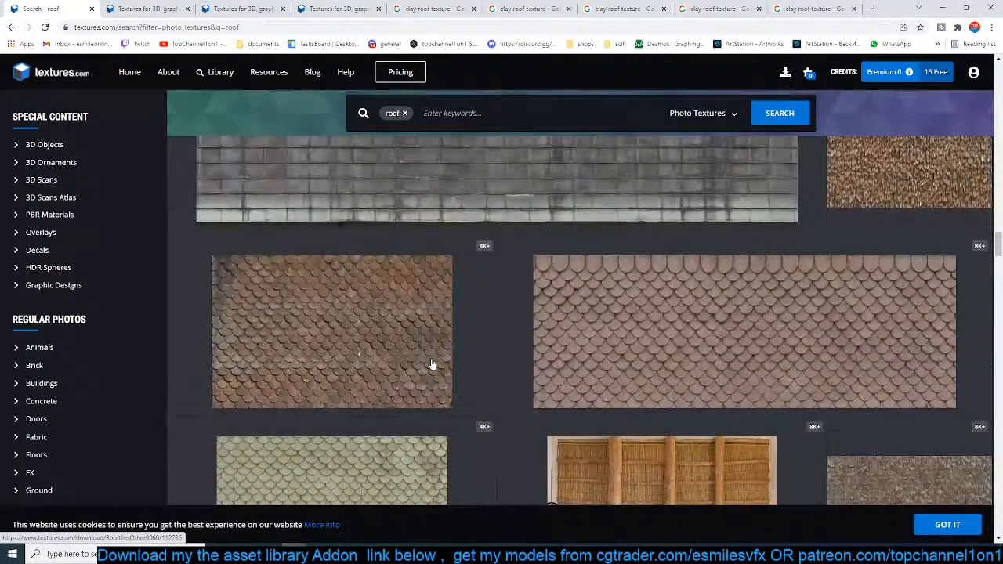
{"action": "scroll", "coordinate": [432, 365], "scroll_direction": "down", "scroll_amount": 12}
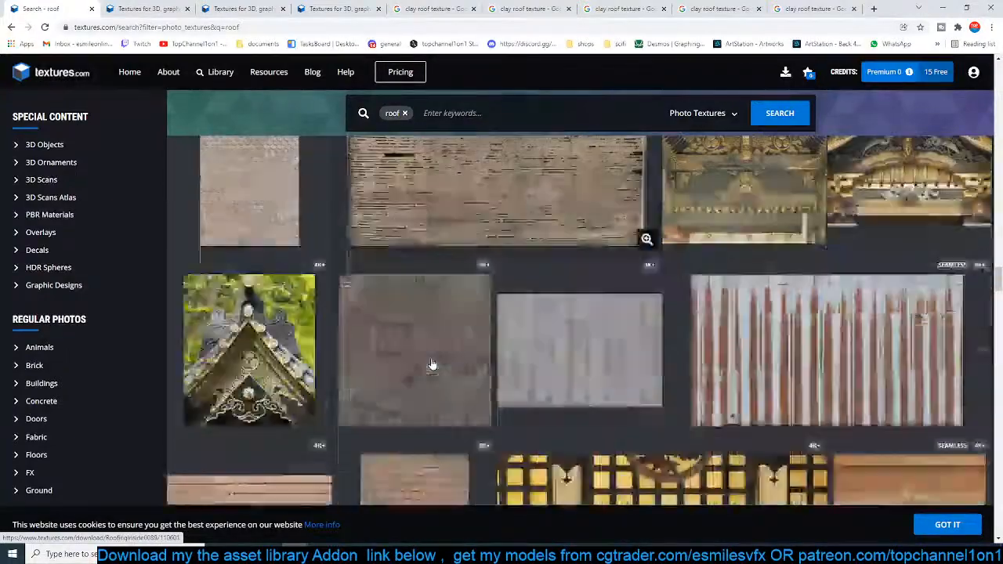
{"action": "scroll", "coordinate": [431, 365], "scroll_direction": "down", "scroll_amount": 2}
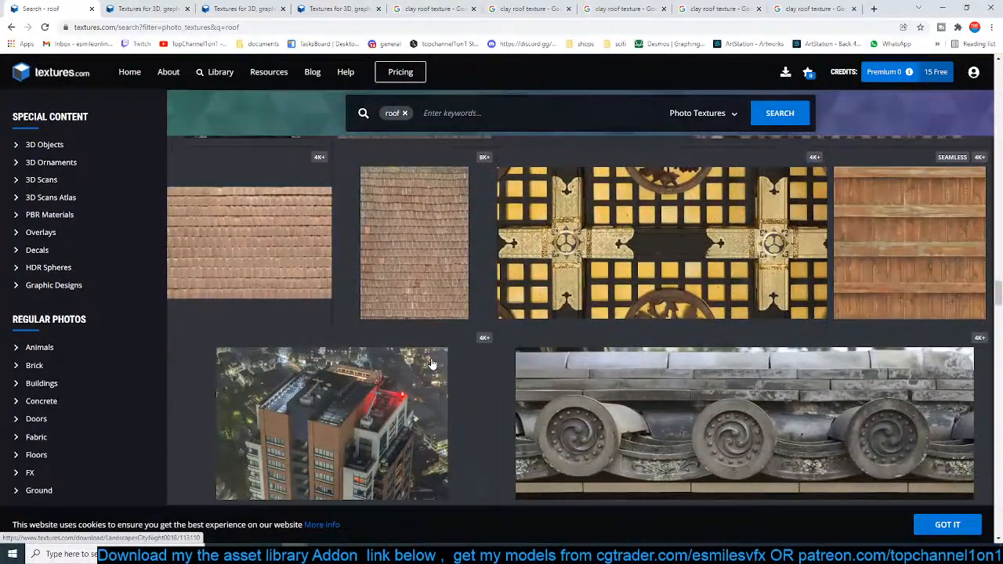
{"action": "scroll", "coordinate": [432, 365], "scroll_direction": "down", "scroll_amount": 10}
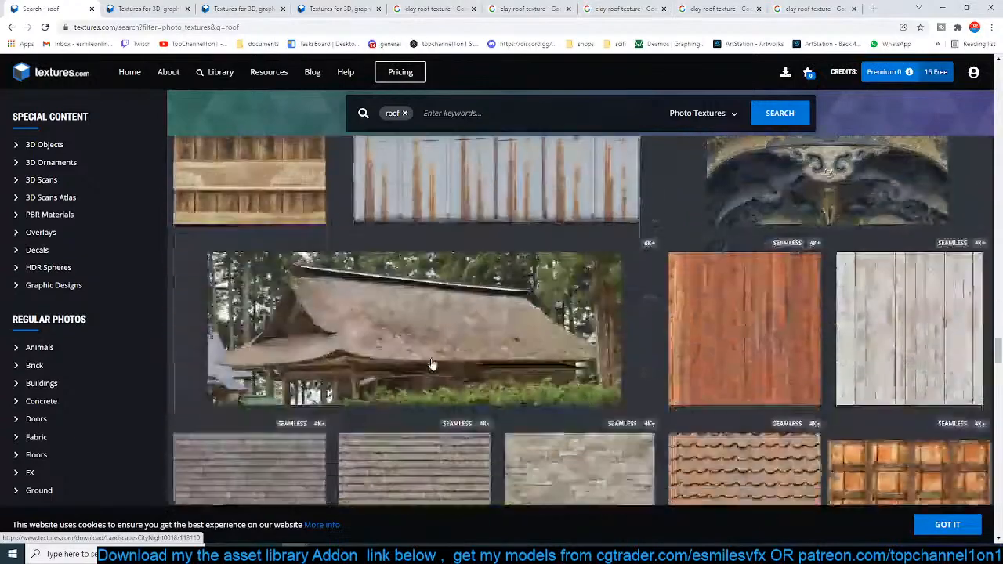
{"action": "scroll", "coordinate": [431, 365], "scroll_direction": "down", "scroll_amount": 1}
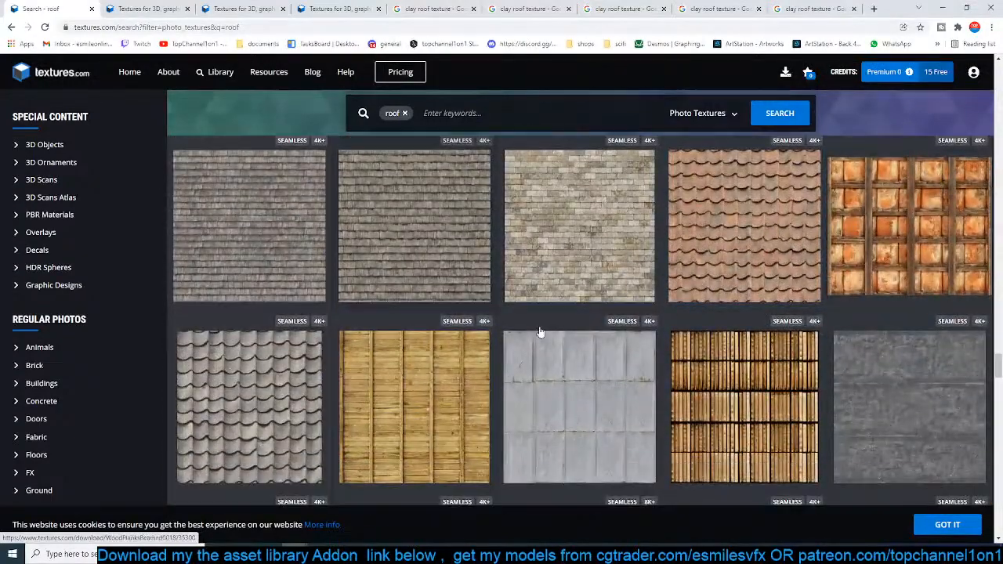
{"action": "middle_click", "coordinate": [744, 231]}
{"action": "scroll", "coordinate": [576, 358], "scroll_direction": "down", "scroll_amount": 5}
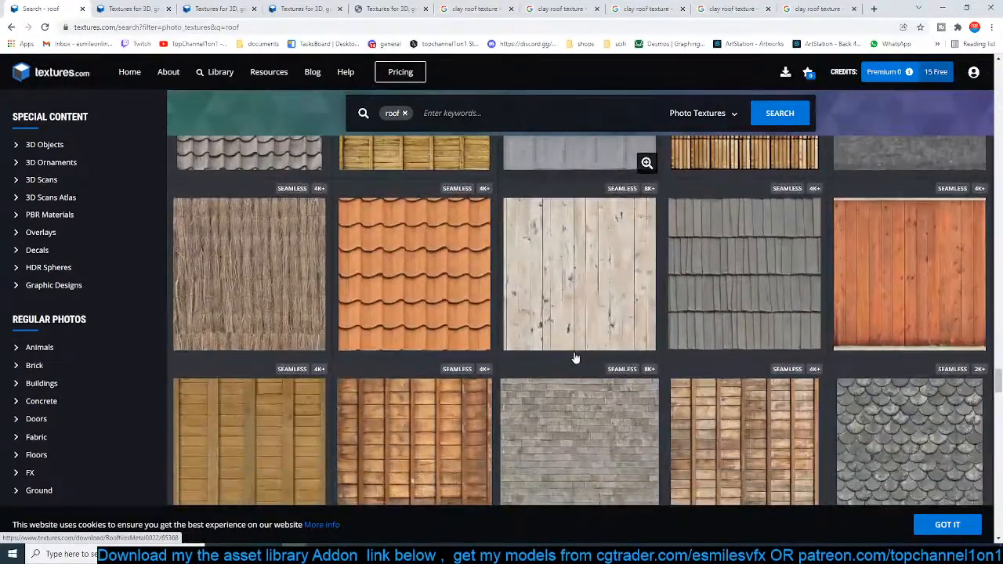
Download the 1024x1009 seamless image of the rounded shingle texture RooftilesWood0073.
{"action": "scroll", "coordinate": [576, 358], "scroll_direction": "down", "scroll_amount": 2}
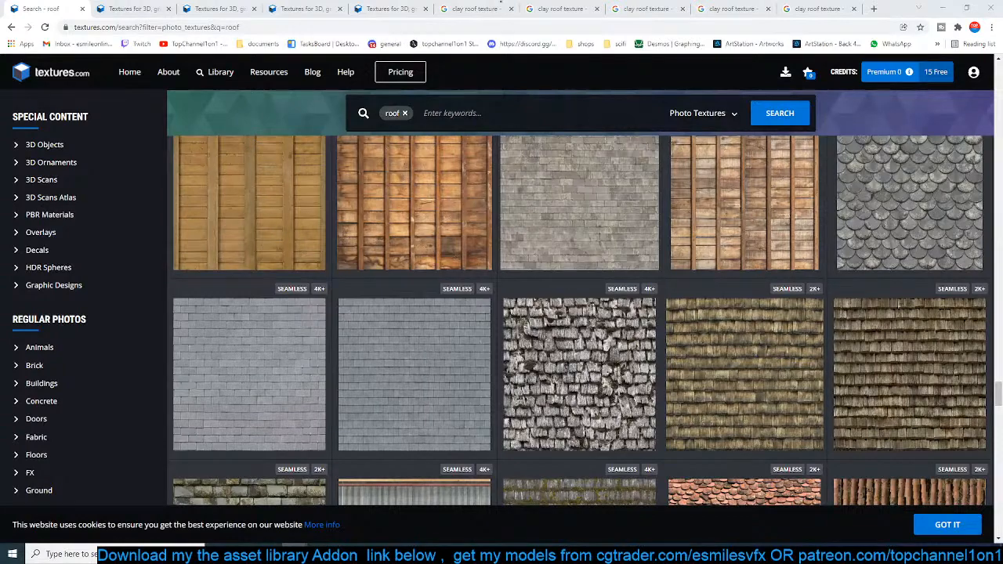
{"action": "left_click", "coordinate": [99, 6]}
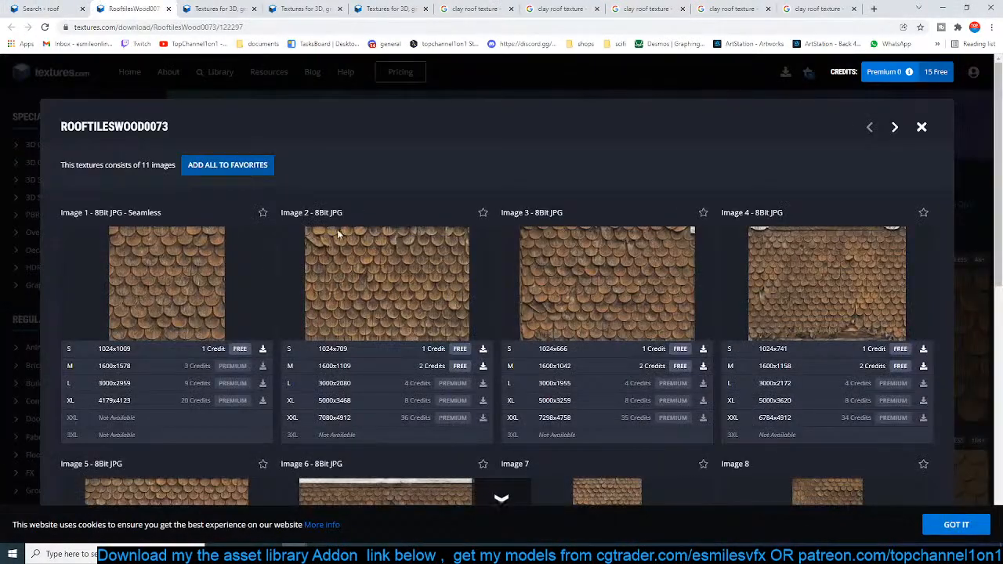
{"action": "mouse_move", "coordinate": [246, 308]}
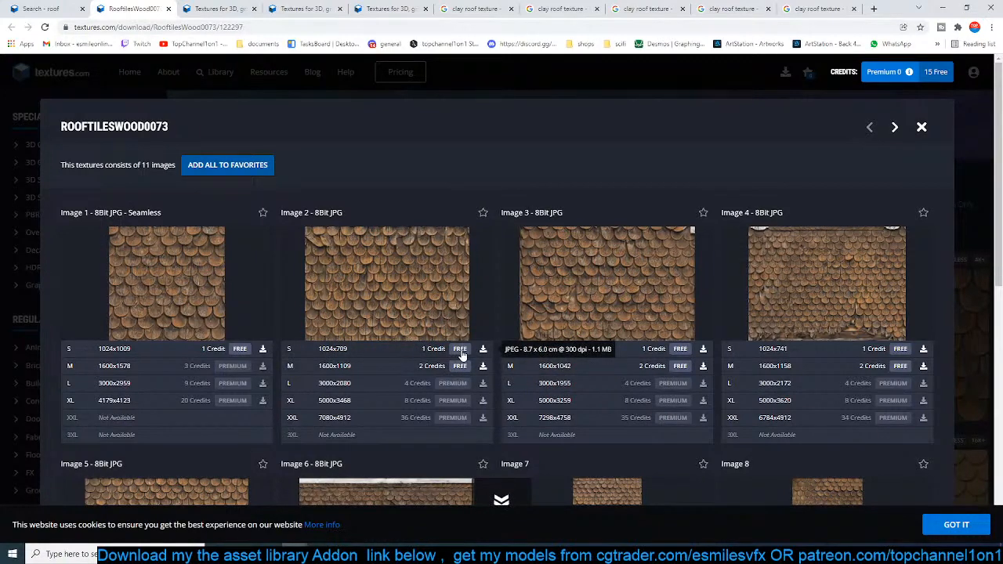
{"action": "left_click", "coordinate": [262, 349]}
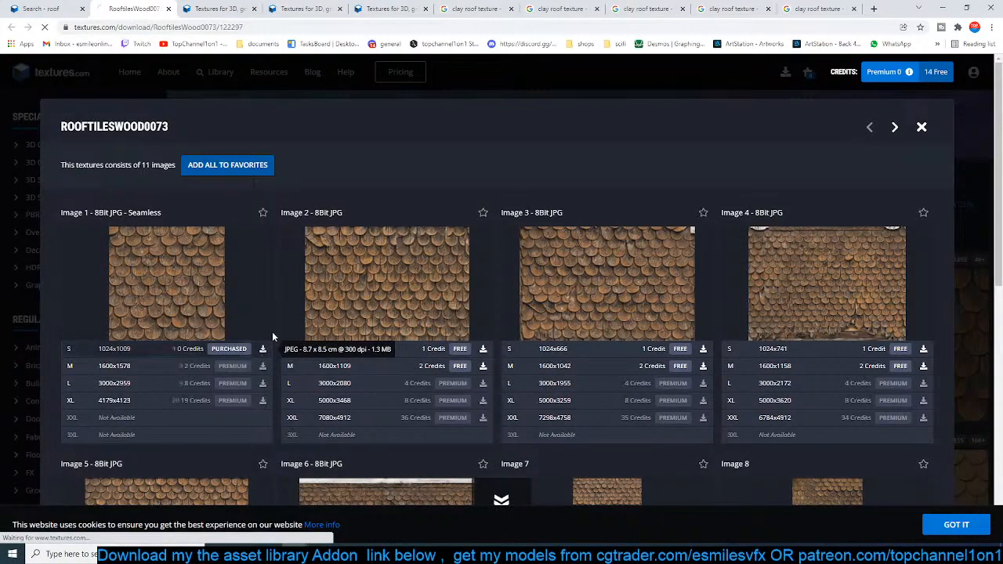
Download the 1024x1024 seamless images of the RooftilesCeramicOld0060 and RooftilesCeramicOld0100 textures.
{"action": "left_click", "coordinate": [222, 8]}
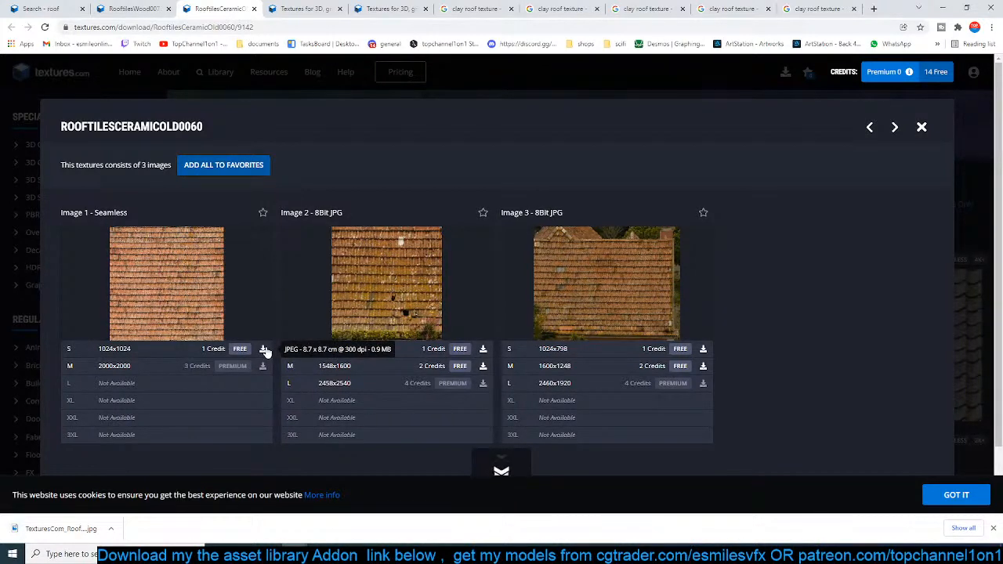
{"action": "left_click", "coordinate": [264, 350]}
{"action": "key", "text": "ctrl+Tab"}
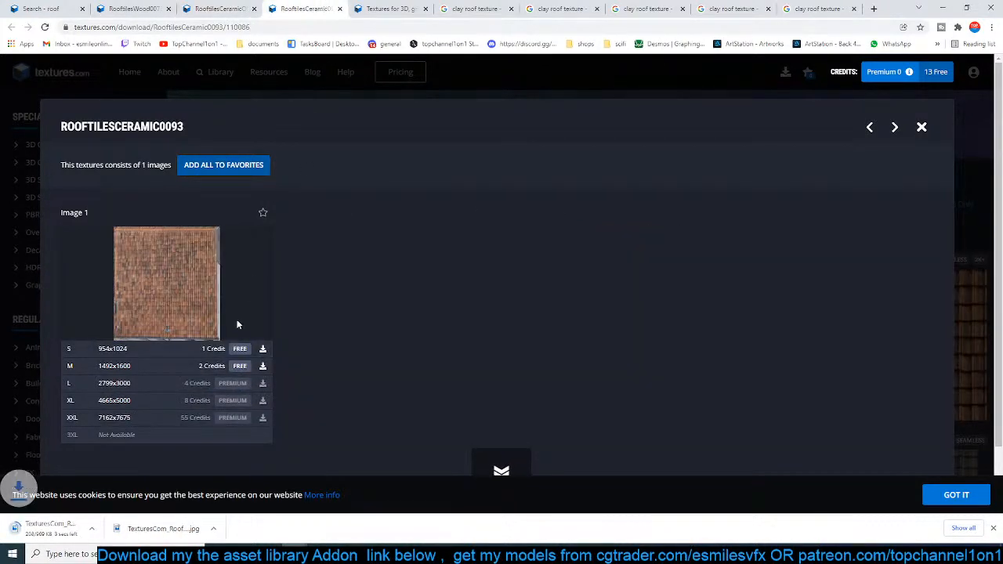
{"action": "left_click", "coordinate": [389, 9]}
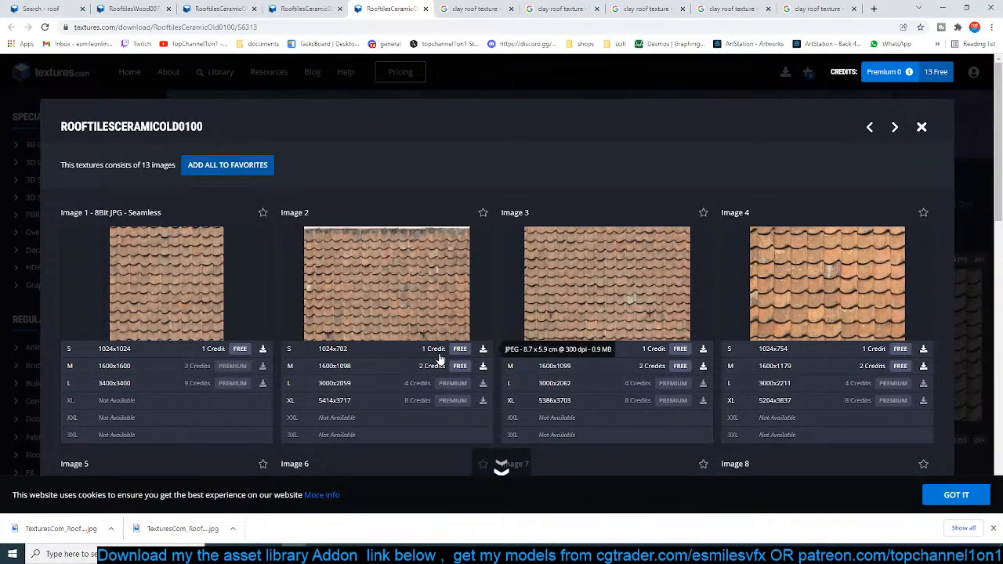
{"action": "left_click", "coordinate": [264, 350]}
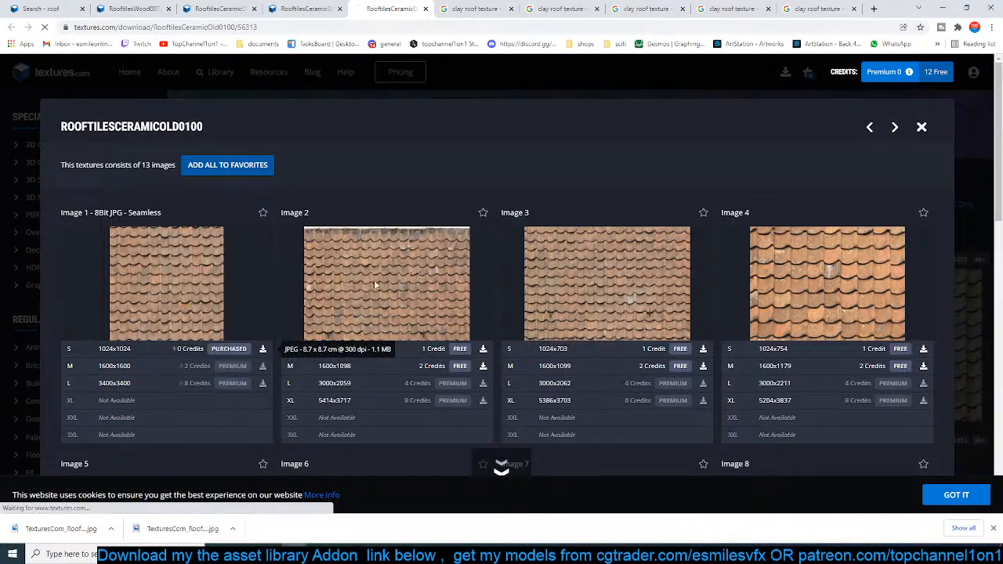
Save the full-size Pinterest clay roof tile image from the Google Images preview to the computer.
{"action": "left_click", "coordinate": [500, 7]}
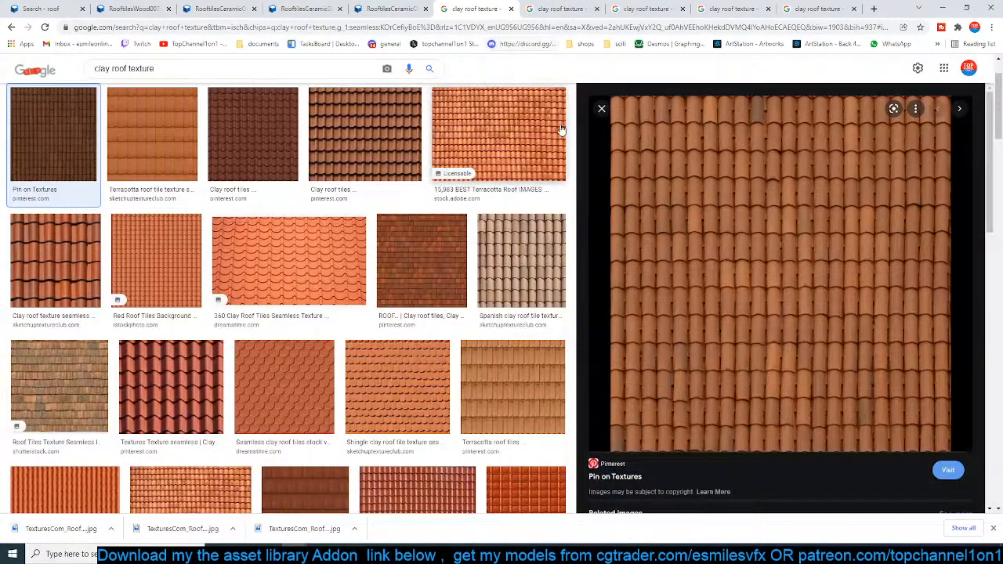
{"action": "right_click", "coordinate": [750, 185]}
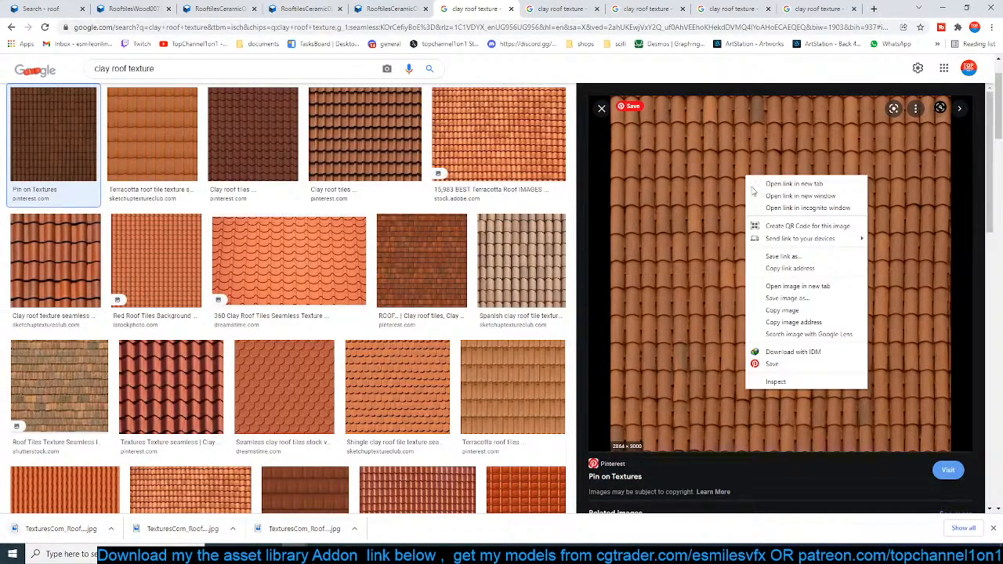
{"action": "left_click", "coordinate": [787, 298]}
{"action": "key", "text": "Return"}
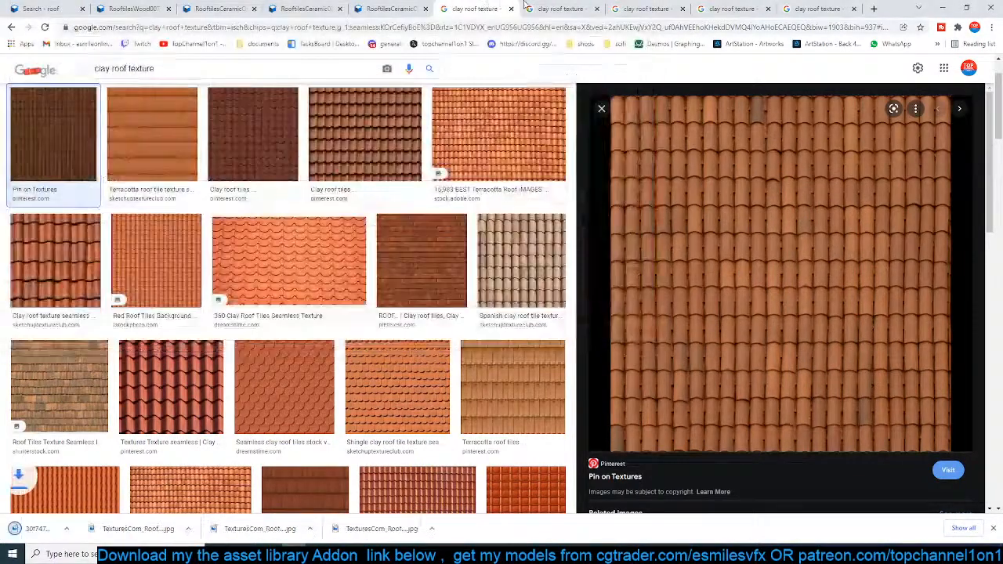
Close three surplus Google clay roof texture tabs, keeping the Pinterest tile image preview open.
{"action": "left_click", "coordinate": [593, 7]}
{"action": "left_click", "coordinate": [597, 8]}
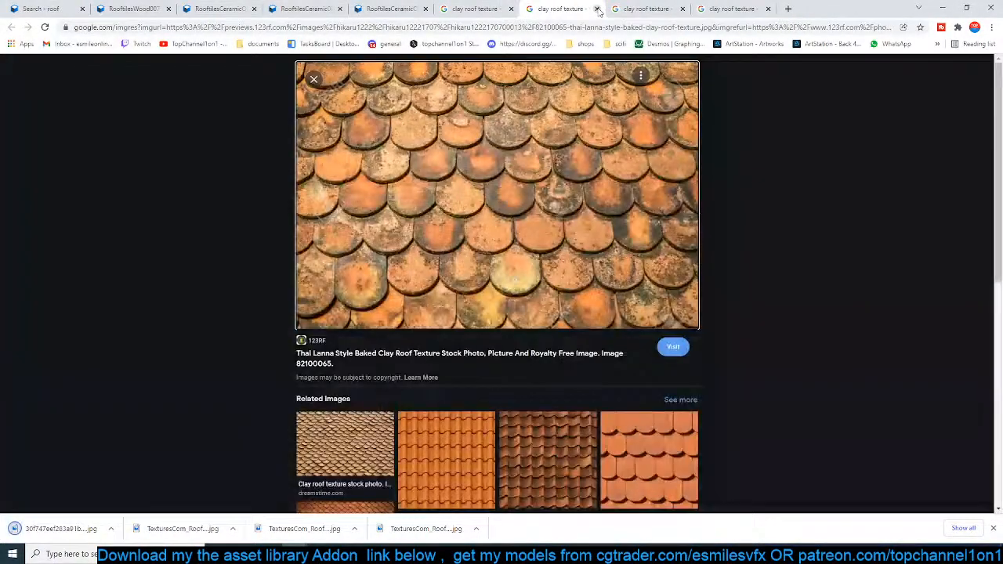
{"action": "left_click", "coordinate": [597, 8]}
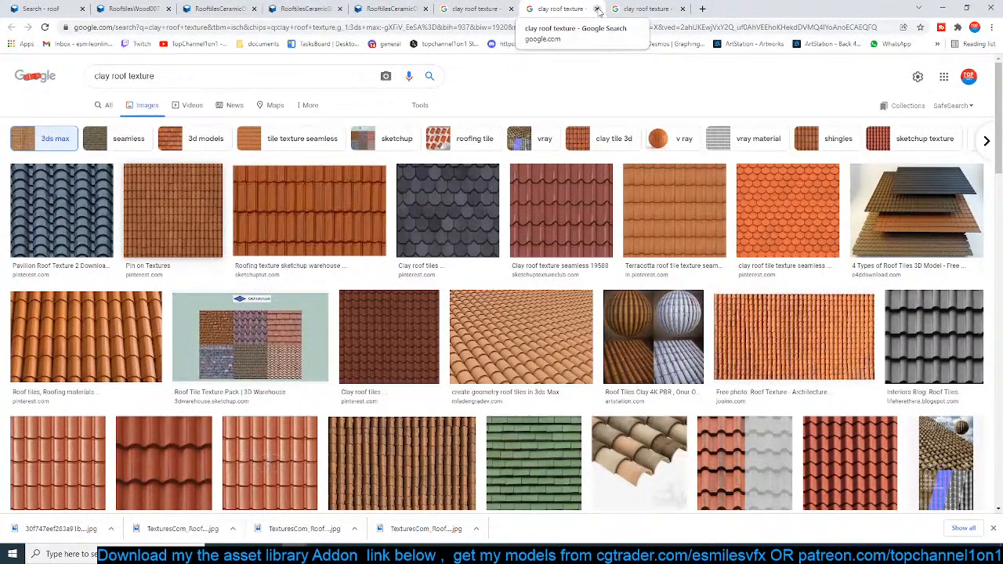
{"action": "left_click", "coordinate": [597, 9]}
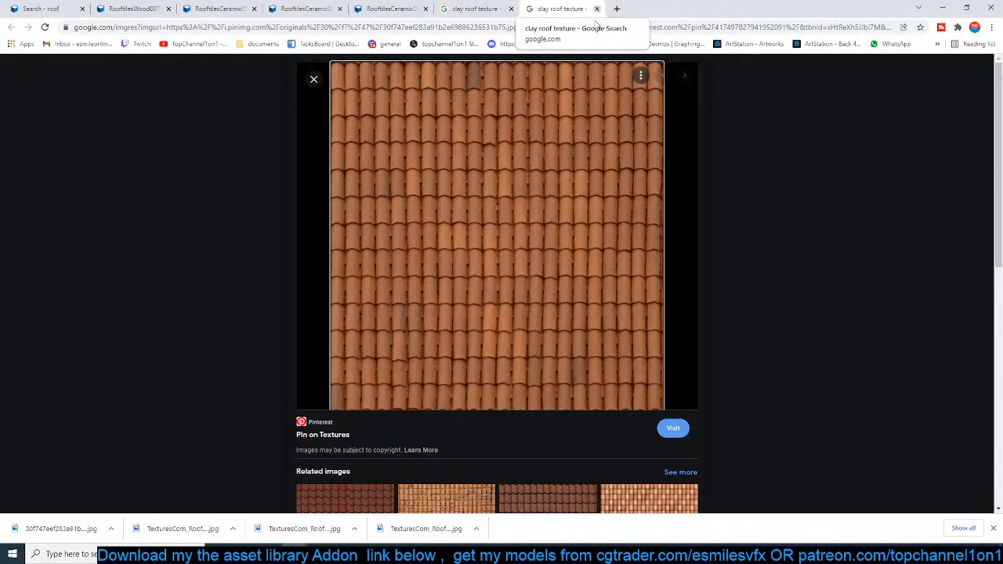
Browse the related clay roof images, including the Second Life beavertail tiles, and return to the RooftilesCeramic0093 page.
{"action": "scroll", "coordinate": [643, 290], "scroll_direction": "down", "scroll_amount": 3}
{"action": "middle_click", "coordinate": [452, 314]}
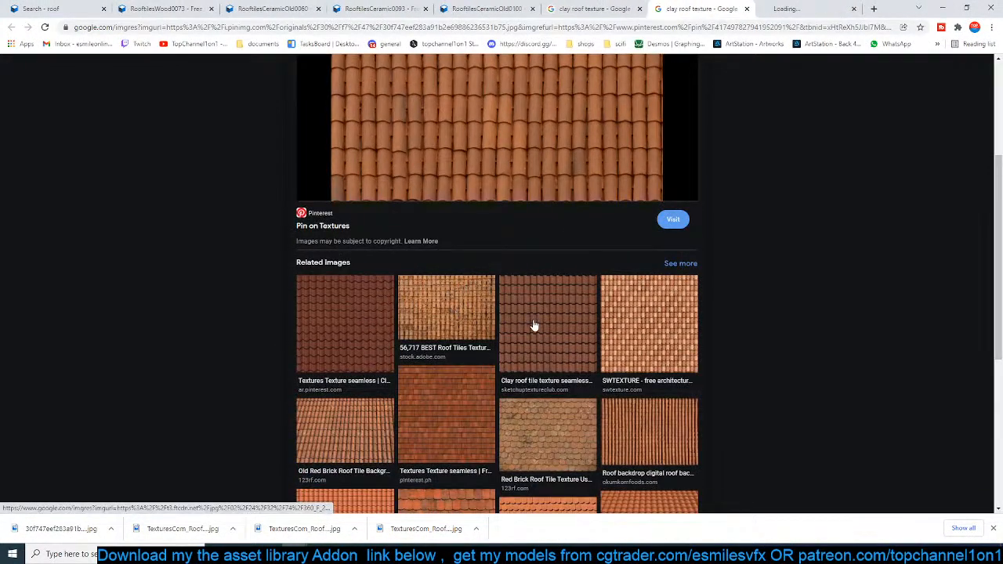
{"action": "scroll", "coordinate": [533, 327], "scroll_direction": "down", "scroll_amount": 3}
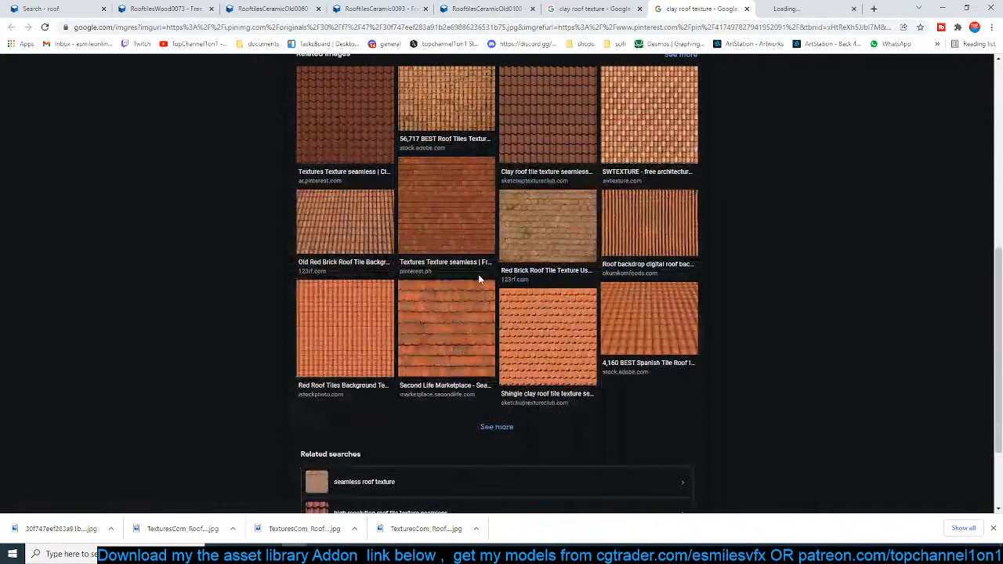
{"action": "left_click", "coordinate": [455, 339]}
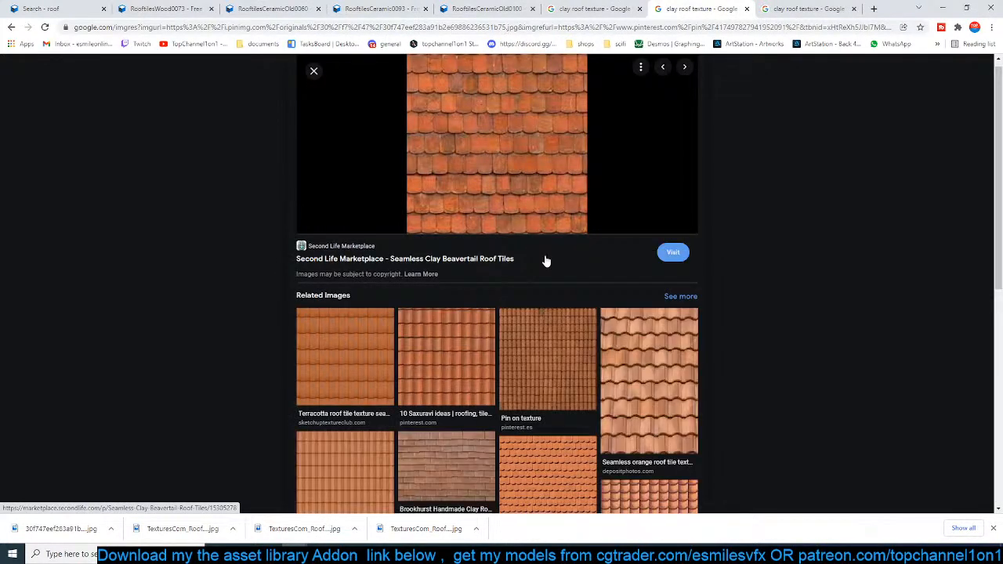
{"action": "left_click", "coordinate": [478, 9]}
{"action": "left_click", "coordinate": [407, 7]}
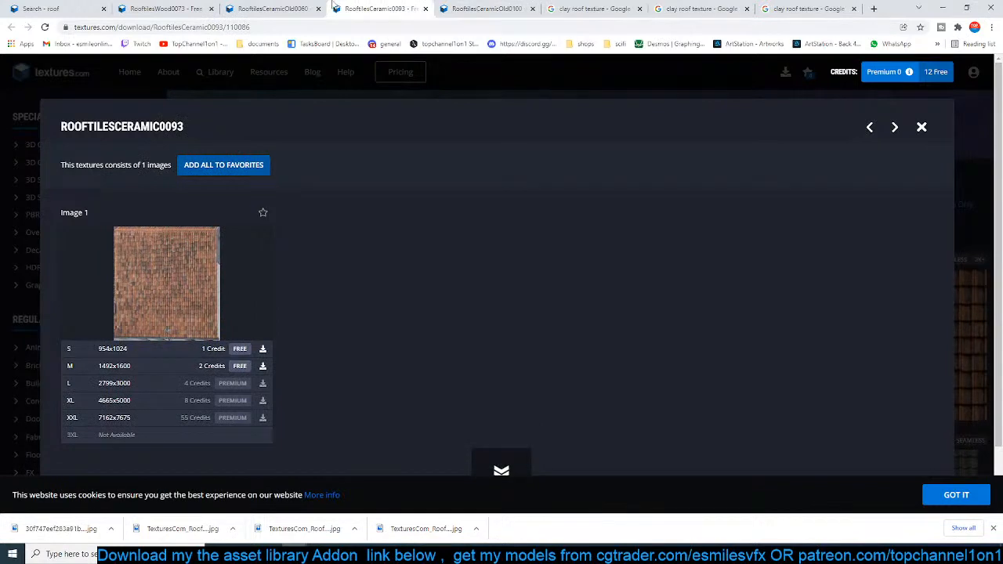
Show the downloaded textures in their folder and select the four roof tile images in Downloads.
{"action": "left_click", "coordinate": [235, 529]}
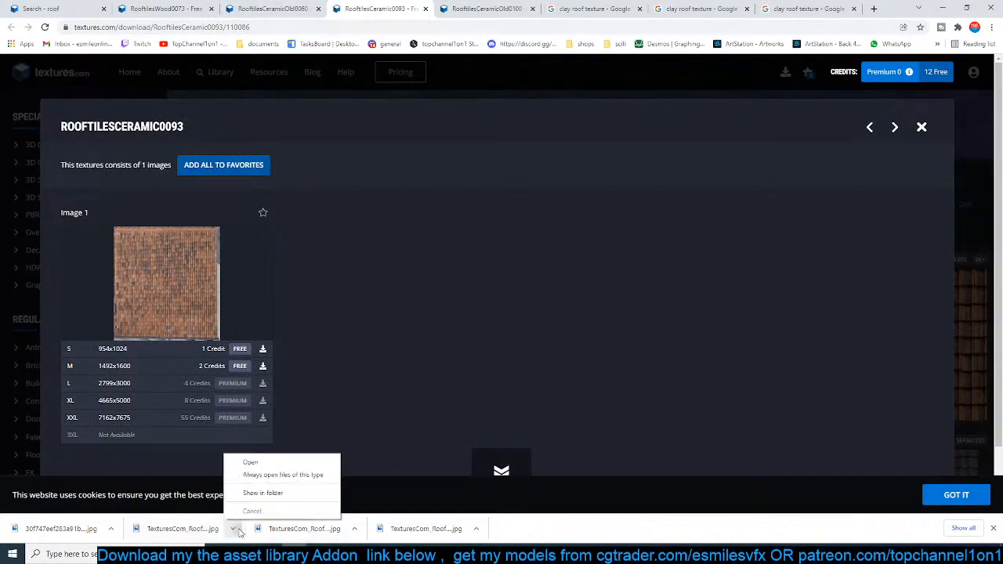
{"action": "left_click", "coordinate": [261, 493]}
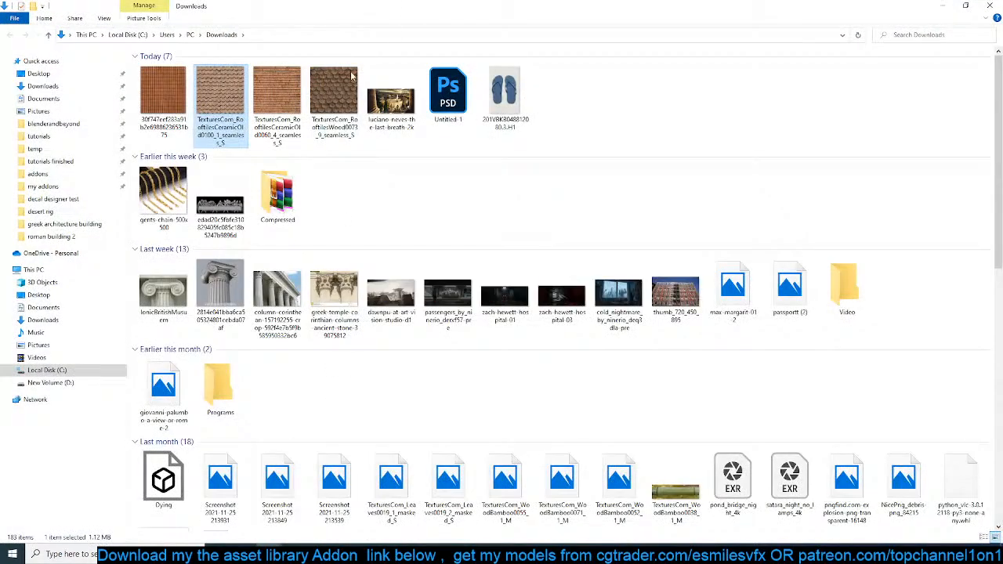
{"action": "left_click", "coordinate": [334, 90]}
{"action": "left_click", "coordinate": [163, 94], "text": "shift"}
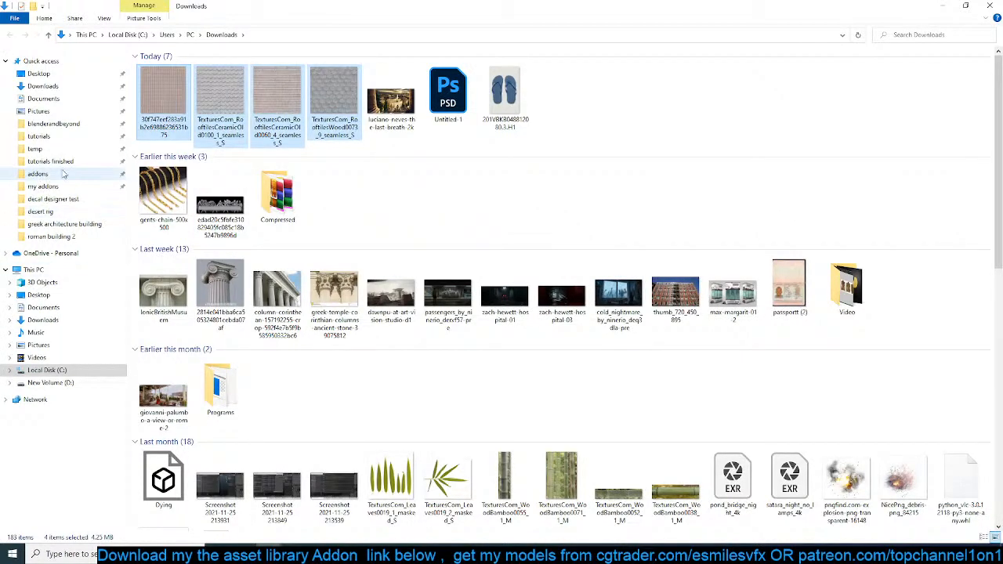
Create a folder named roof inside the resouces folder on New Volume (D:).
{"action": "left_click", "coordinate": [56, 383]}
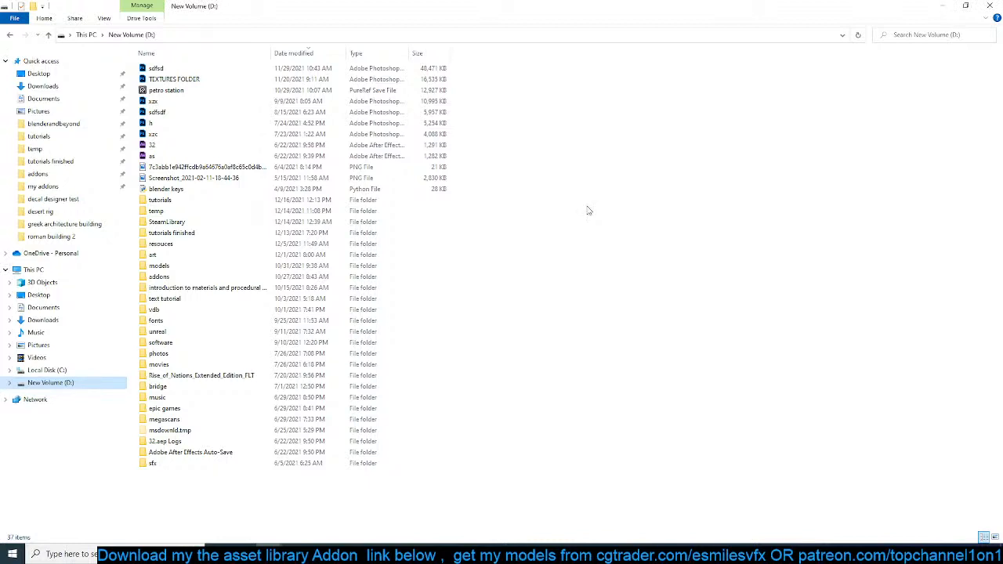
{"action": "left_click", "coordinate": [176, 376]}
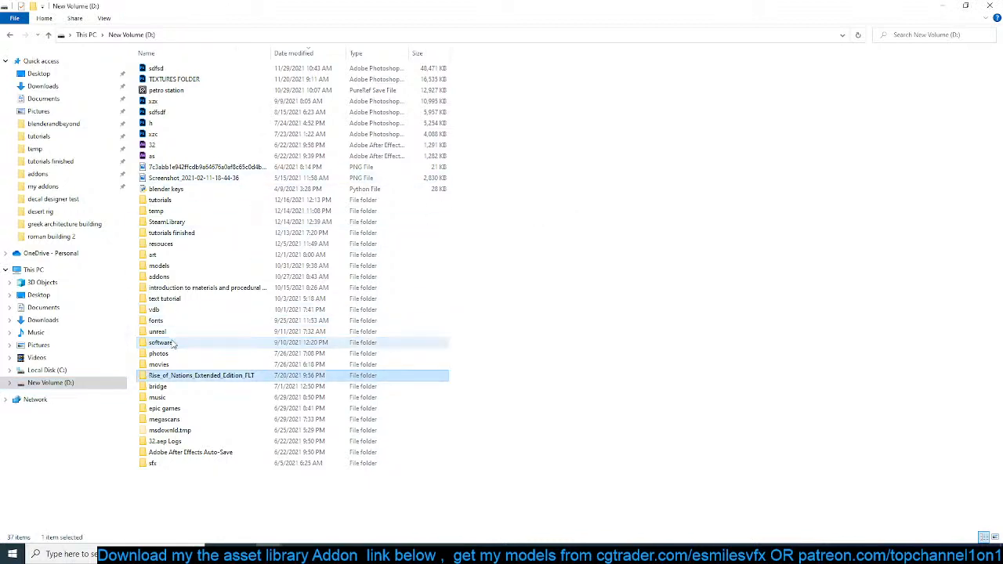
{"action": "key", "text": "r"}
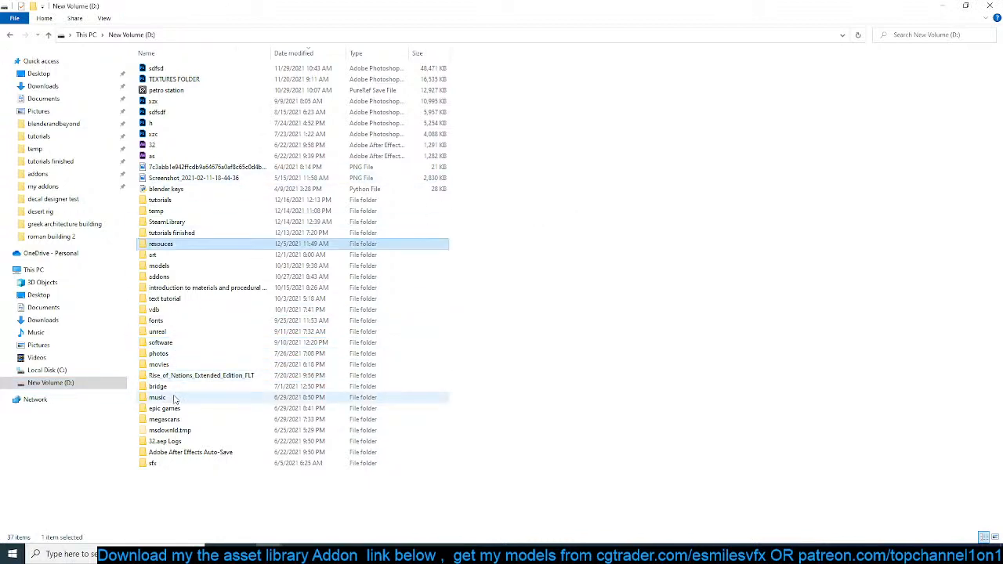
{"action": "double_click", "coordinate": [188, 248]}
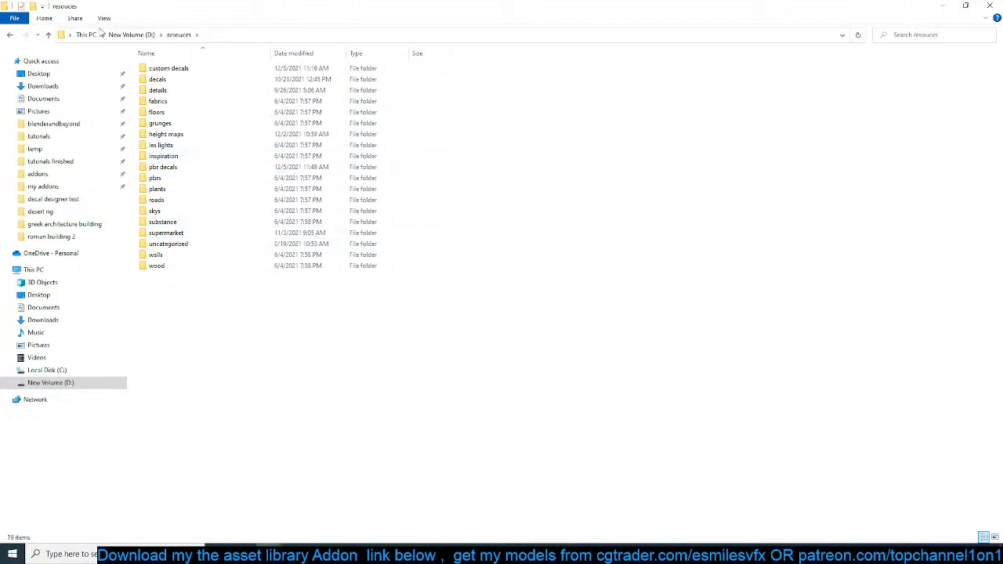
{"action": "left_click", "coordinate": [32, 7]}
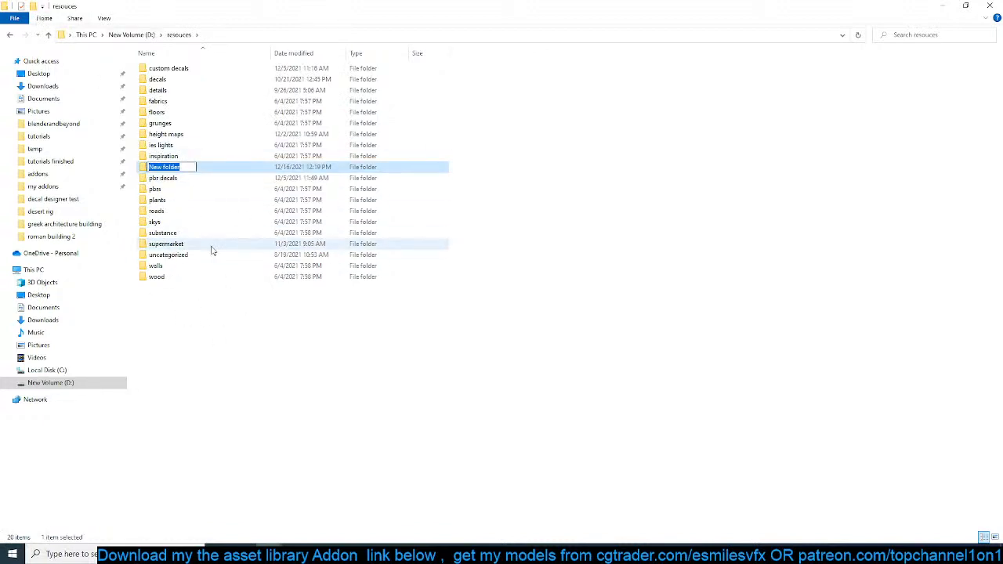
{"action": "type", "text": "roof"}
{"action": "key", "text": "Return"}
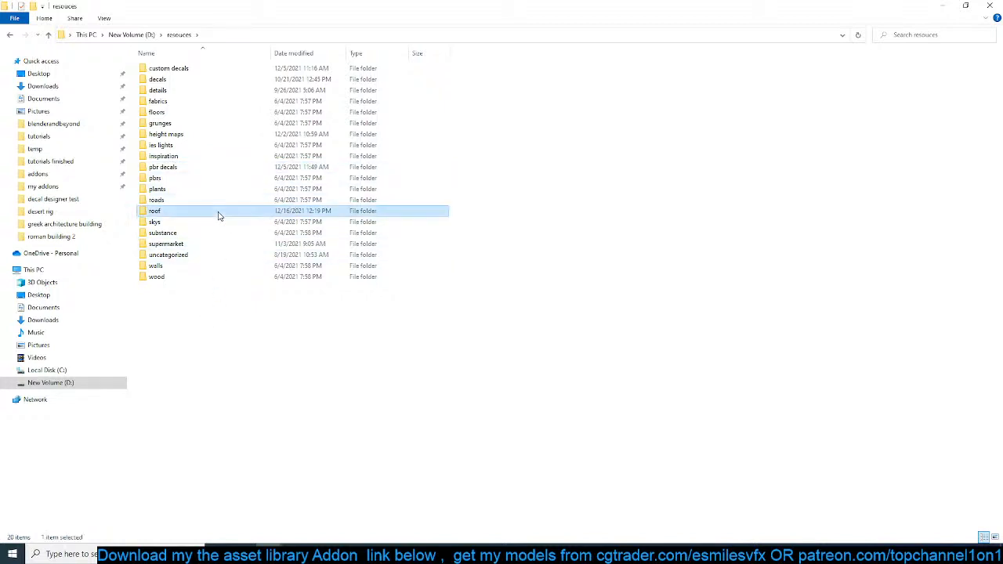
Paste the four roof tile images into the roof folder and display them as thumbnails.
{"action": "double_click", "coordinate": [218, 216]}
{"action": "key", "text": "ctrl+v"}
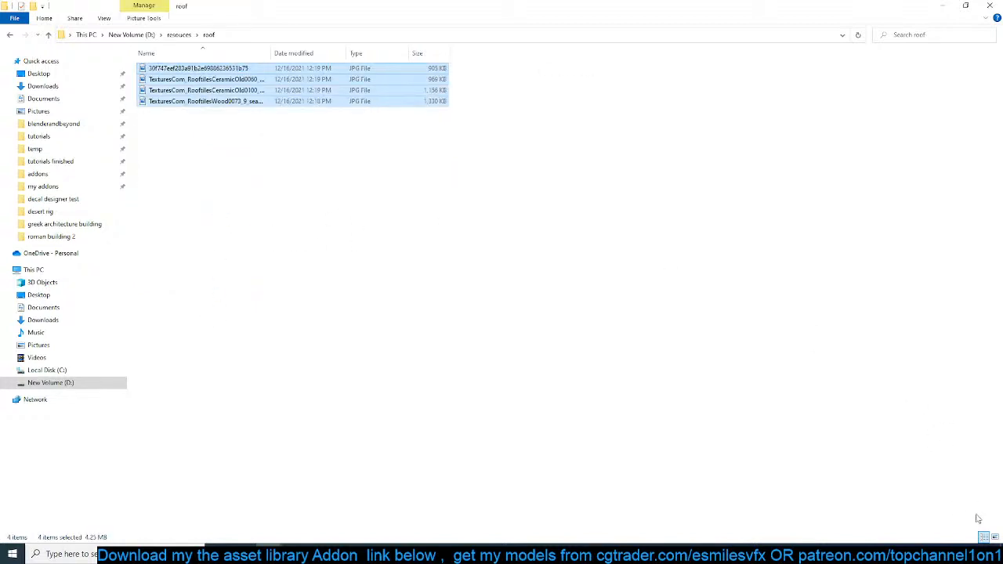
{"action": "left_click", "coordinate": [995, 538]}
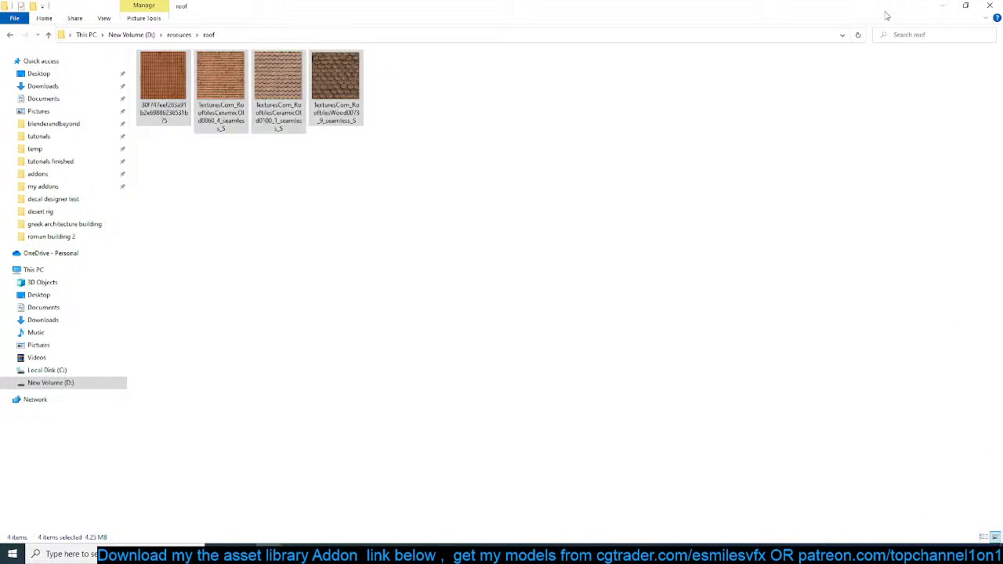
{"action": "left_click", "coordinate": [941, 6]}
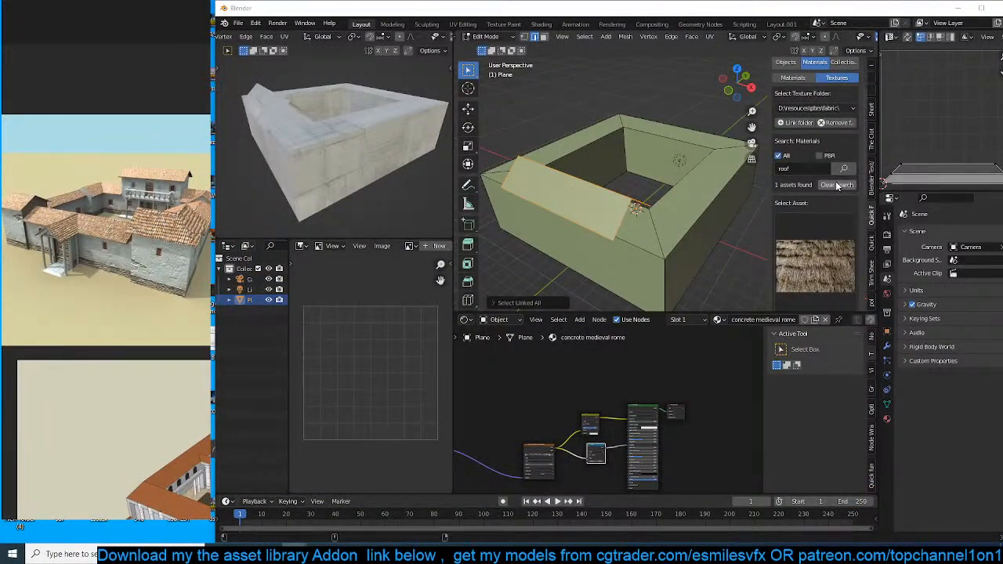
In Blender, link D:\resouces\roof as a texture folder in the asset library.
{"action": "scroll", "coordinate": [835, 157], "scroll_direction": "up", "scroll_amount": 2}
{"action": "left_click", "coordinate": [837, 152]}
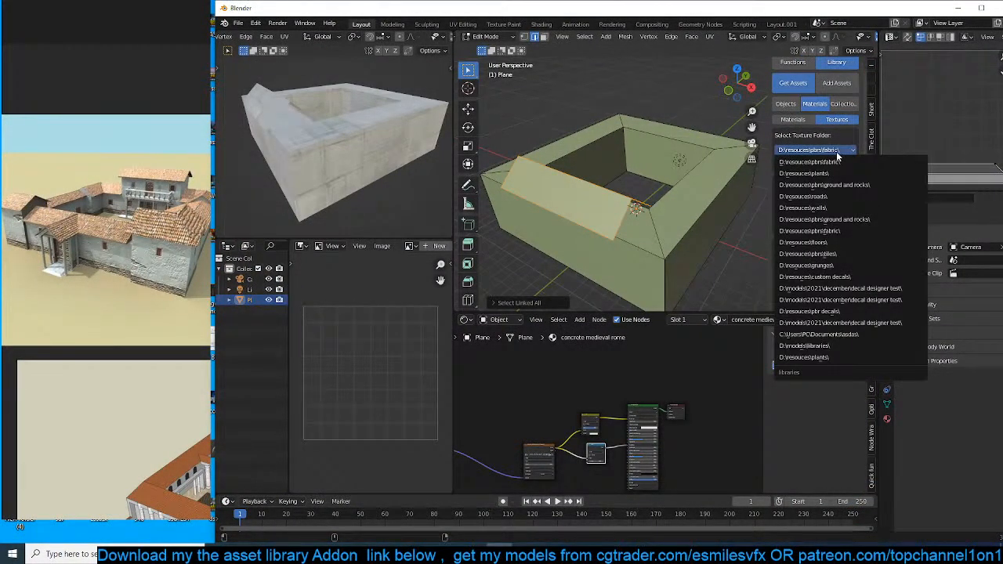
{"action": "left_click", "coordinate": [836, 155]}
{"action": "left_click", "coordinate": [800, 164]}
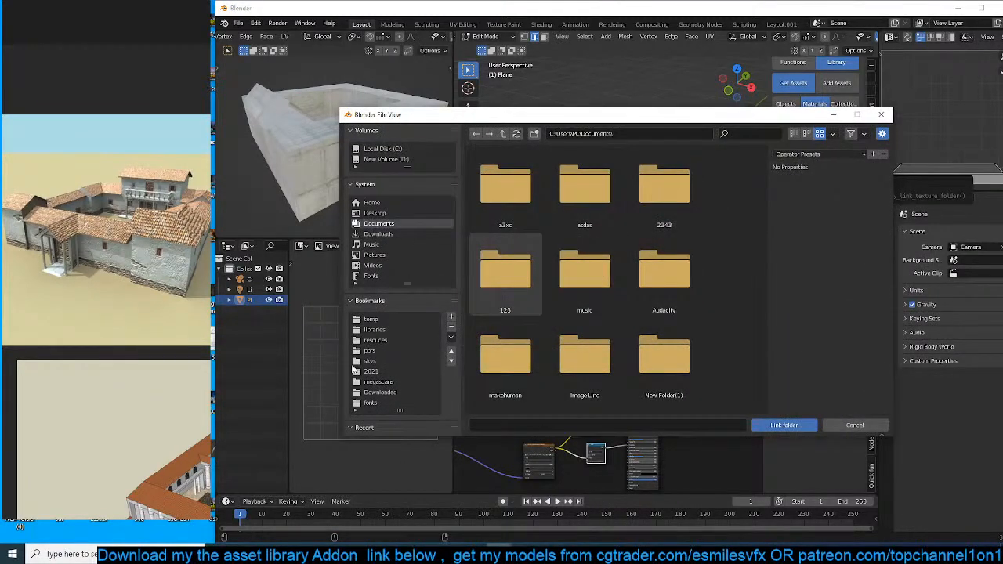
{"action": "left_click", "coordinate": [375, 341]}
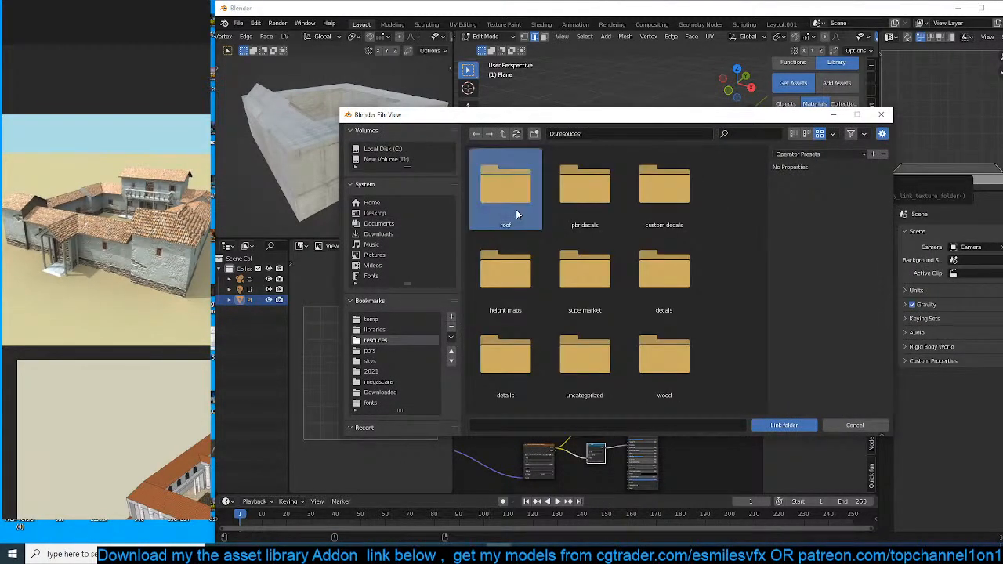
{"action": "left_click", "coordinate": [505, 271]}
{"action": "left_click", "coordinate": [784, 425]}
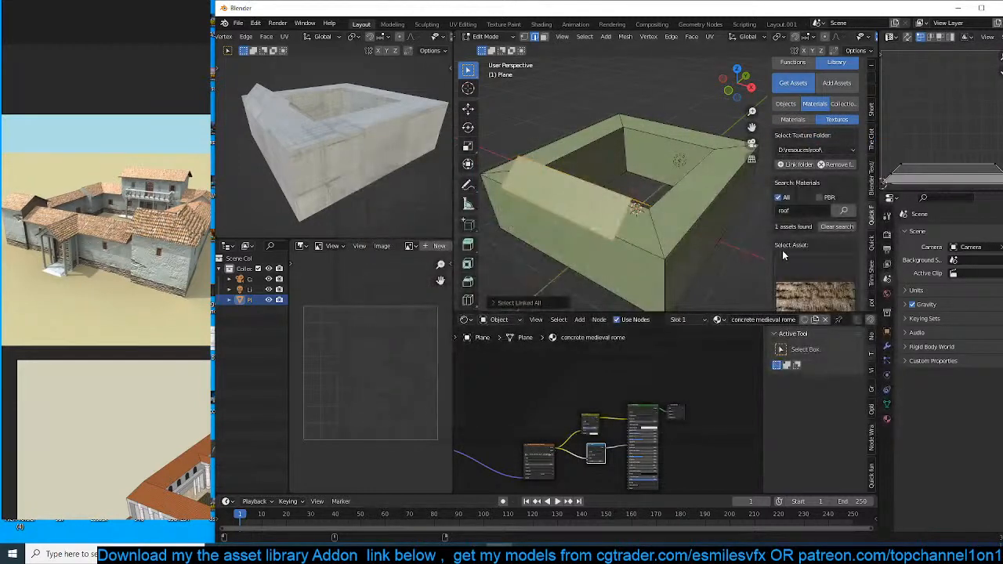
Clear the asset search and apply the orange clay roof tile texture from the roof folder to the building as a new PBR shader.
{"action": "left_click", "coordinate": [828, 184]}
{"action": "left_click", "coordinate": [815, 239]}
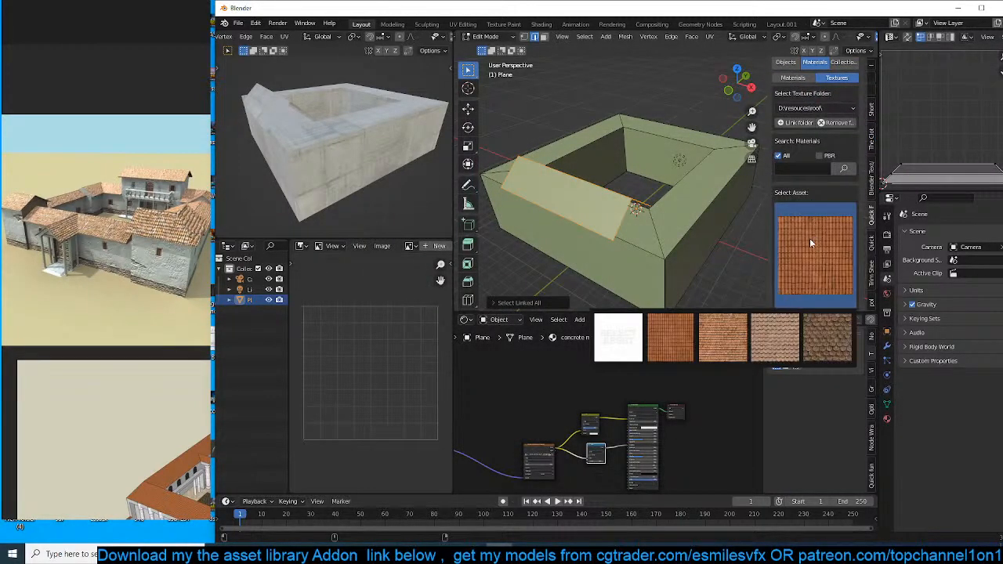
{"action": "left_click", "coordinate": [670, 352]}
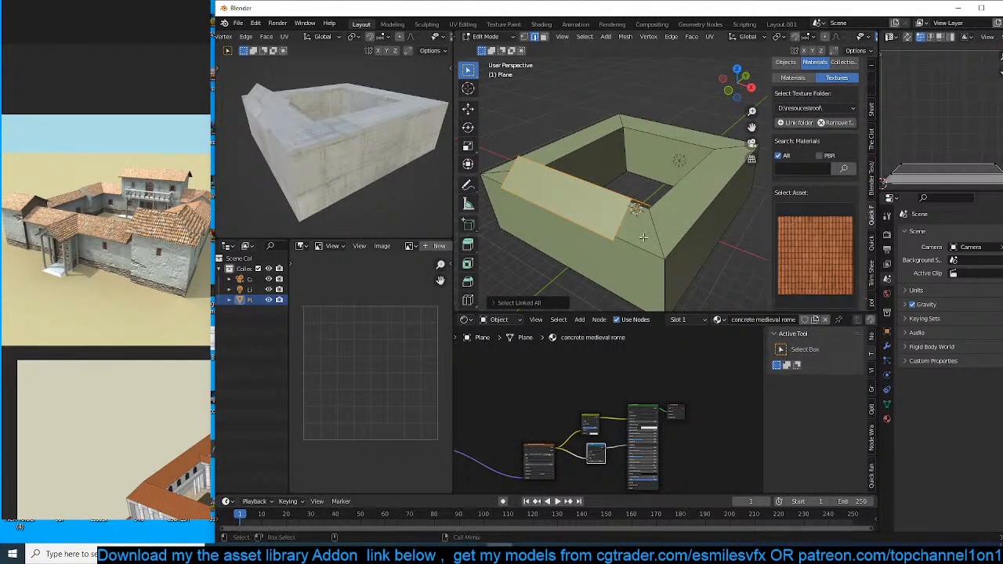
{"action": "key", "text": "Tab"}
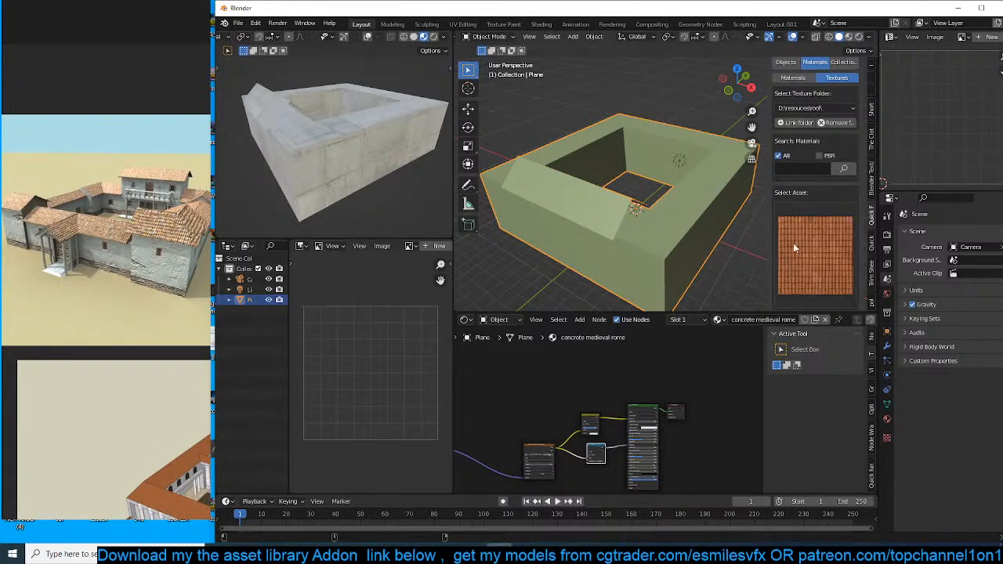
{"action": "scroll", "coordinate": [797, 244], "scroll_direction": "down", "scroll_amount": 3}
{"action": "left_click", "coordinate": [819, 244]}
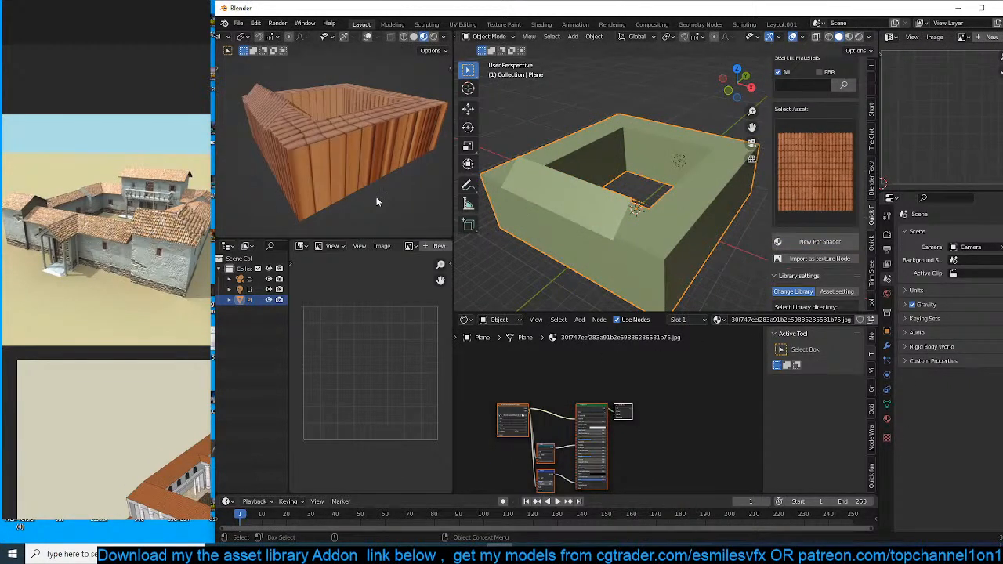
{"action": "middle_click_drag", "start_coordinate": [402, 177], "coordinate": [287, 194]}
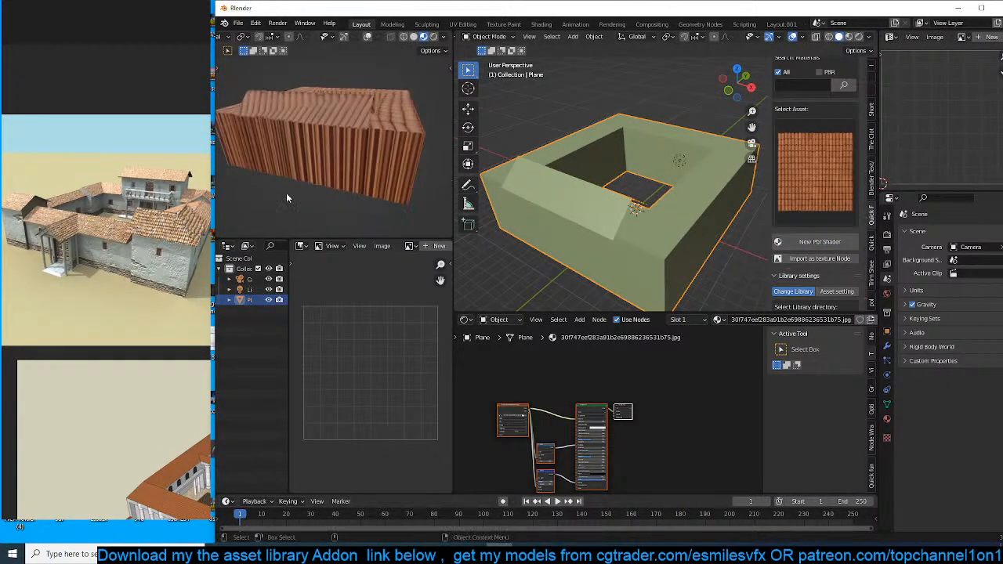
Add a second material slot to the building and fill it with the existing concrete medieval rome material.
{"action": "left_click", "coordinate": [887, 419]}
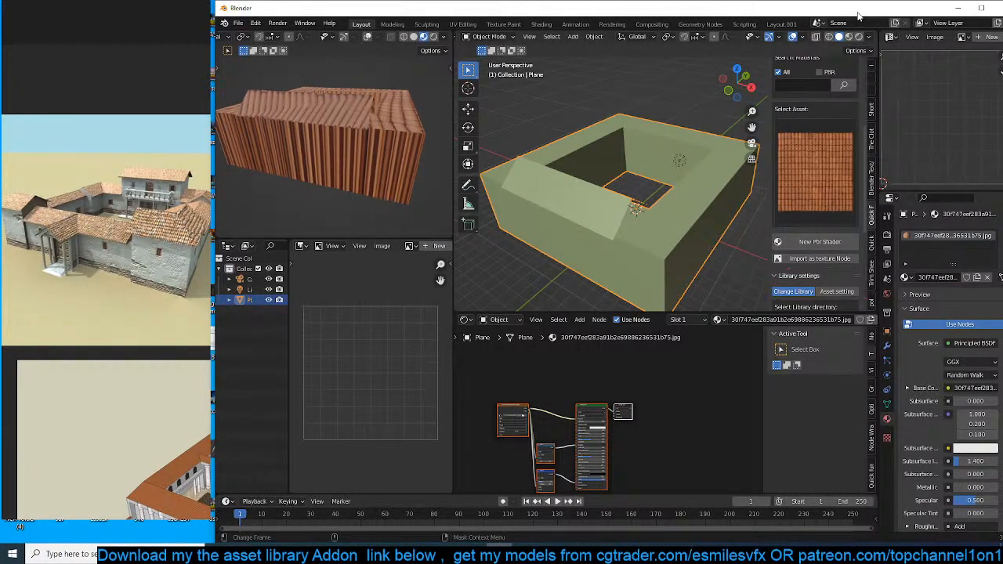
{"action": "left_click_drag", "start_coordinate": [859, 14], "coordinate": [846, 14]}
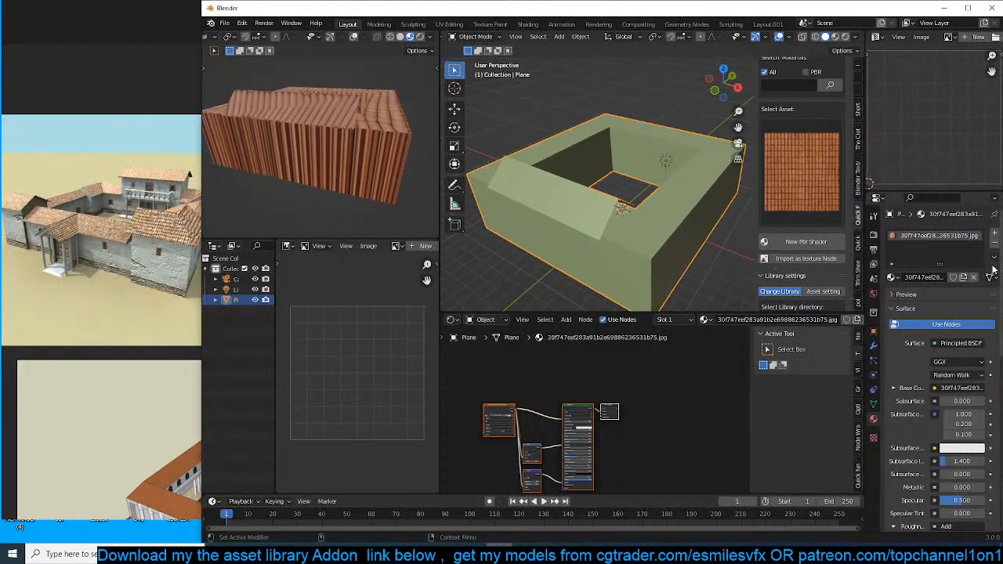
{"action": "left_click", "coordinate": [994, 233]}
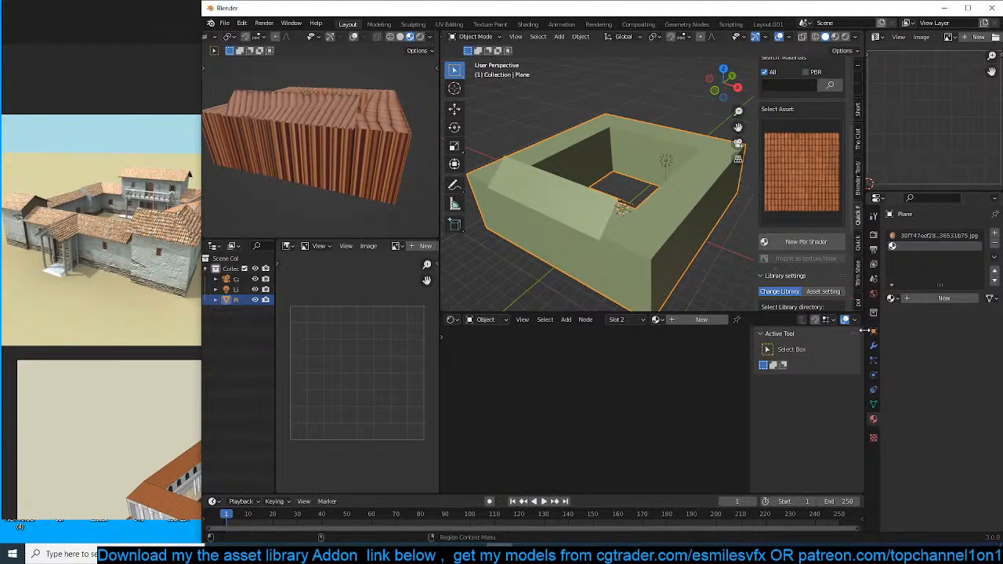
{"action": "left_click", "coordinate": [893, 299]}
{"action": "left_click", "coordinate": [853, 323]}
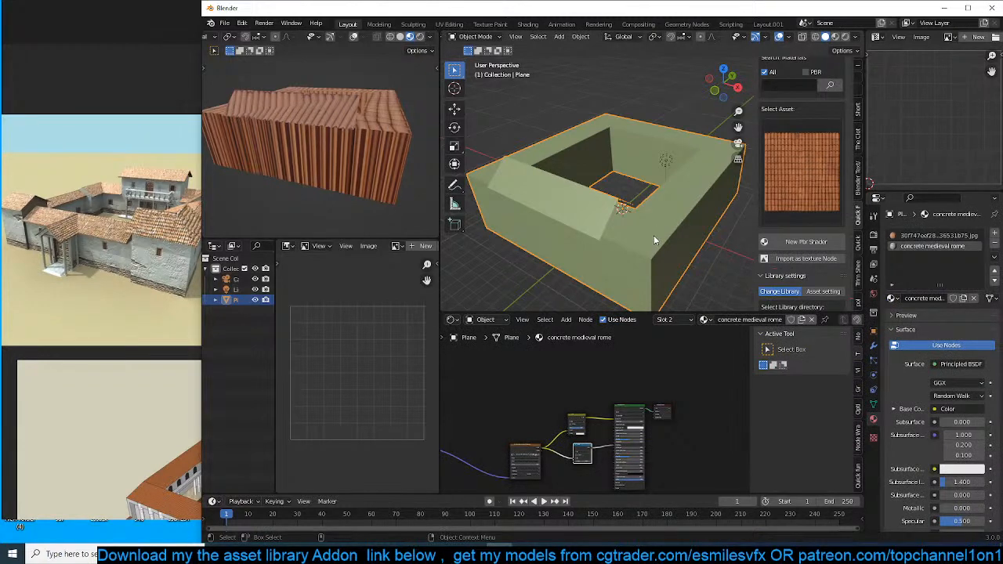
Assign the concrete medieval rome material to all faces of the building.
{"action": "key", "text": "Tab"}
{"action": "key", "text": "a"}
{"action": "left_click", "coordinate": [897, 312]}
{"action": "key", "text": "Tab"}
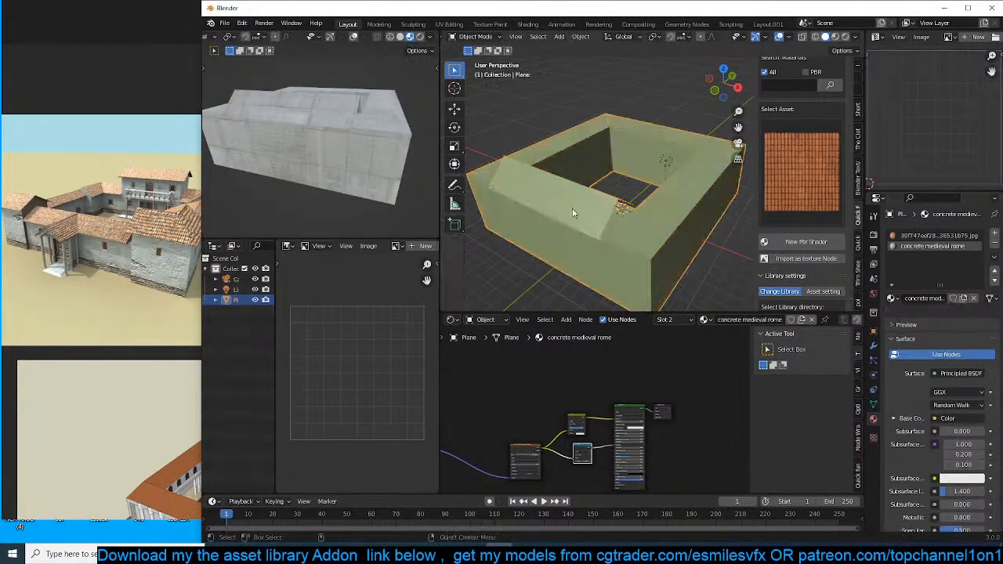
Select both sloped faces of the gable roof and assign the clay roof tile material to them.
{"action": "middle_click_drag", "start_coordinate": [573, 215], "coordinate": [584, 181]}
{"action": "key", "text": "Tab"}
{"action": "key", "text": "3"}
{"action": "left_click", "coordinate": [590, 218]}
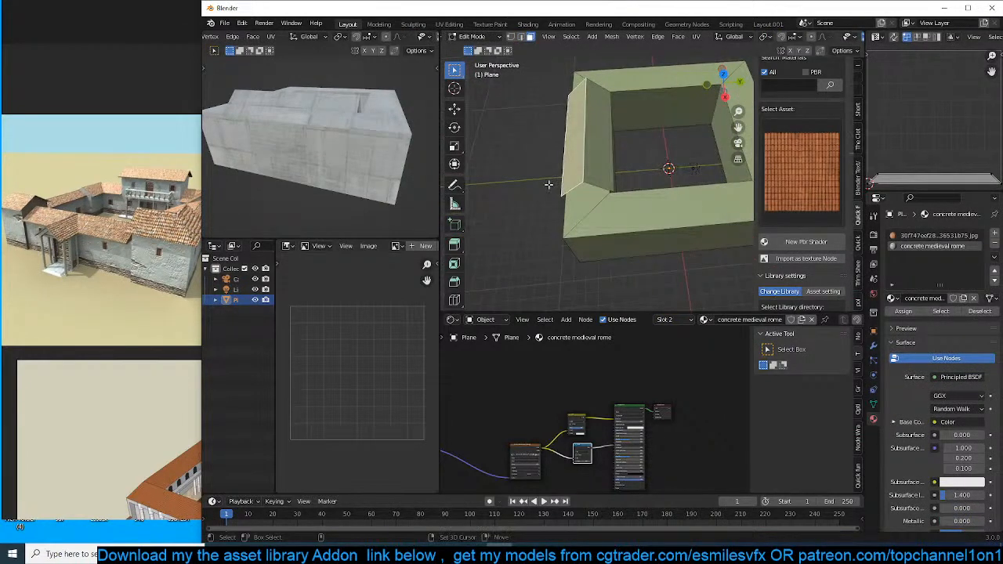
{"action": "left_click", "coordinate": [587, 137]}
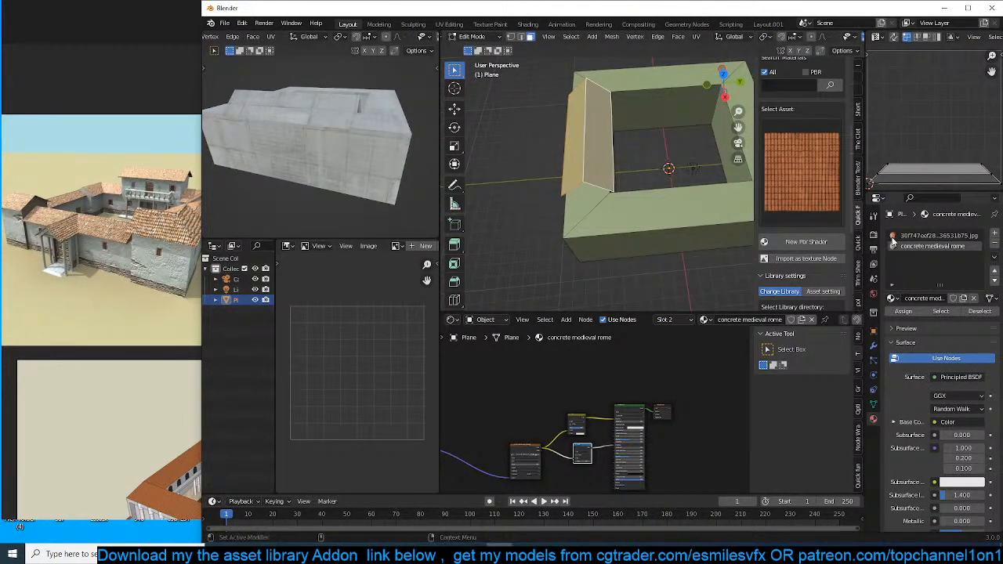
{"action": "left_click", "coordinate": [895, 236]}
{"action": "left_click", "coordinate": [892, 312]}
{"action": "key", "text": "Tab"}
{"action": "middle_click_drag", "start_coordinate": [575, 179], "coordinate": [588, 207]}
{"action": "key", "text": "Tab"}
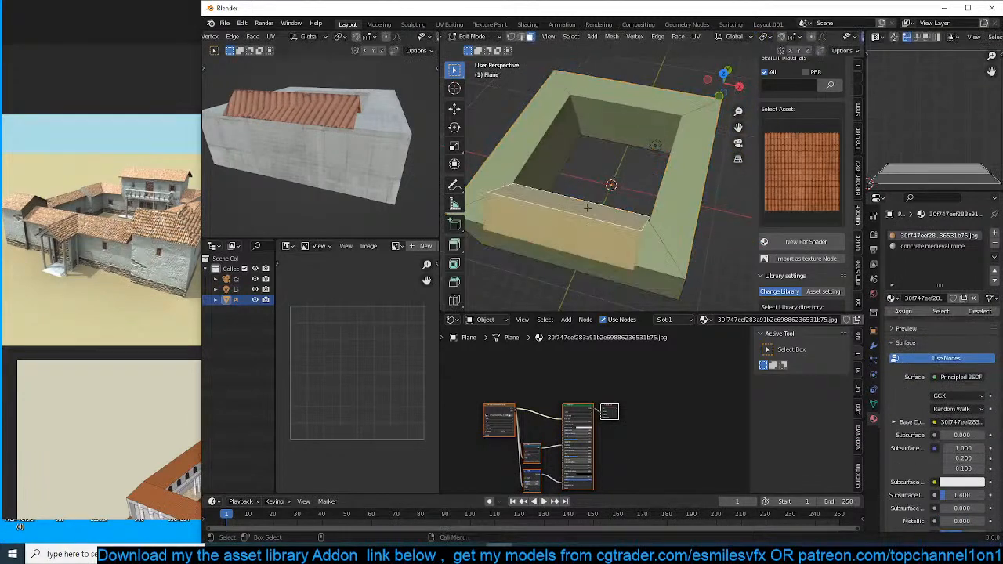
{"action": "key", "text": "Tab"}
Set the roof tile image to Box projection and add Mapping and Texture Coordinate nodes driven by Object coordinates.
{"action": "middle_click_drag", "start_coordinate": [593, 403], "coordinate": [710, 381]}
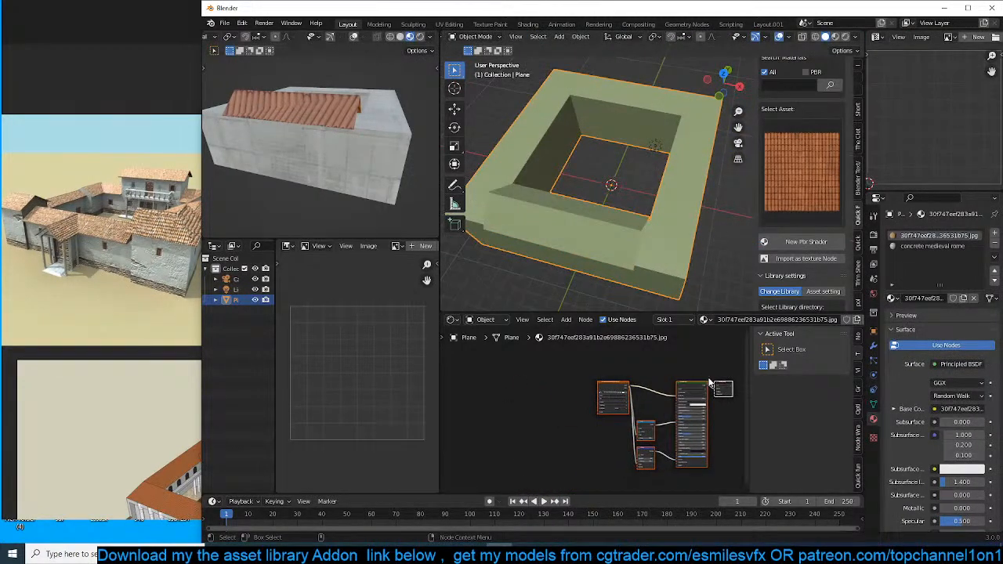
{"action": "left_click", "coordinate": [620, 355]}
{"action": "scroll", "coordinate": [621, 355], "scroll_direction": "up", "scroll_amount": 4}
{"action": "left_click", "coordinate": [621, 381]}
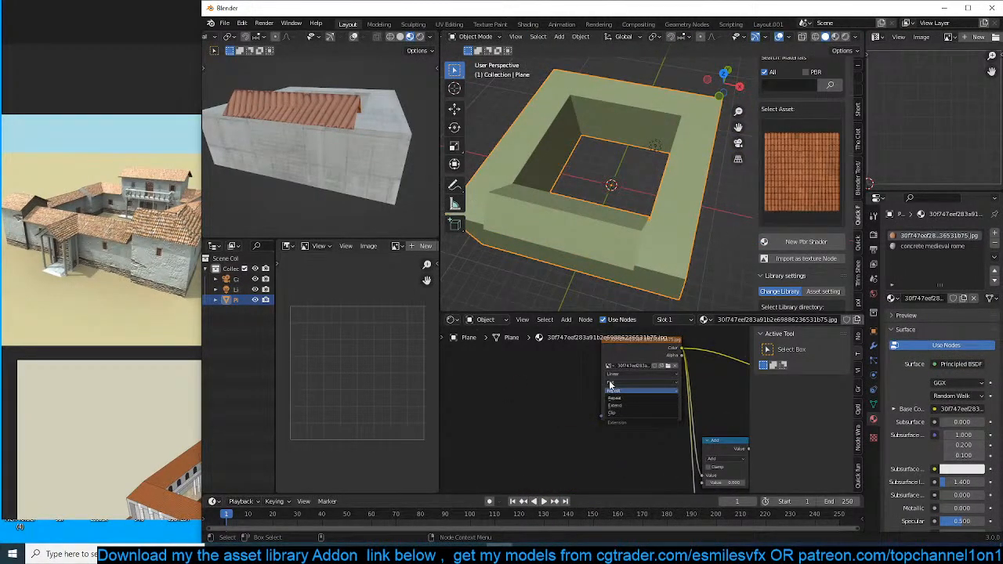
{"action": "left_click", "coordinate": [618, 397]}
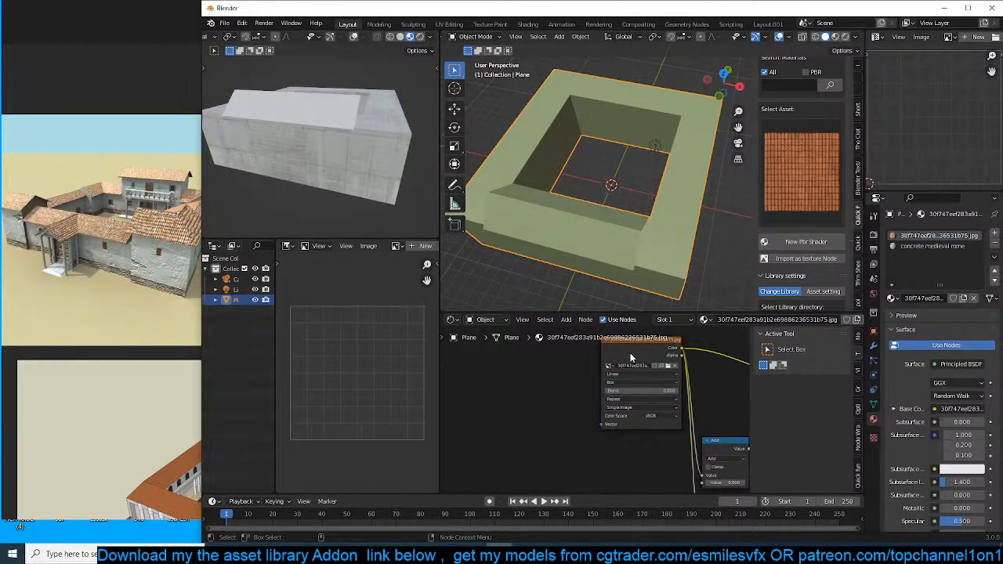
{"action": "left_click", "coordinate": [629, 354]}
{"action": "key", "text": "ctrl+t"}
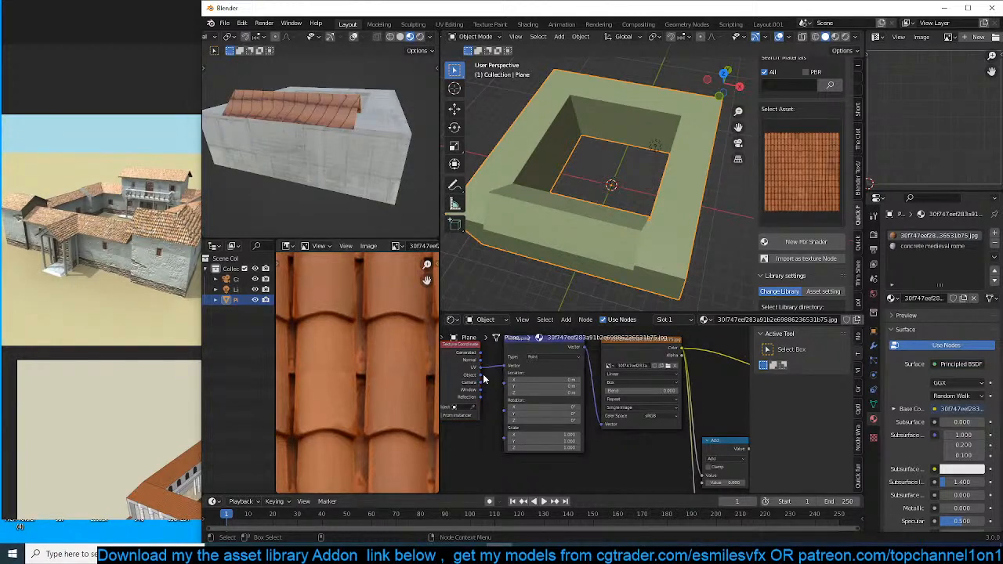
{"action": "left_click_drag", "start_coordinate": [483, 380], "coordinate": [506, 366]}
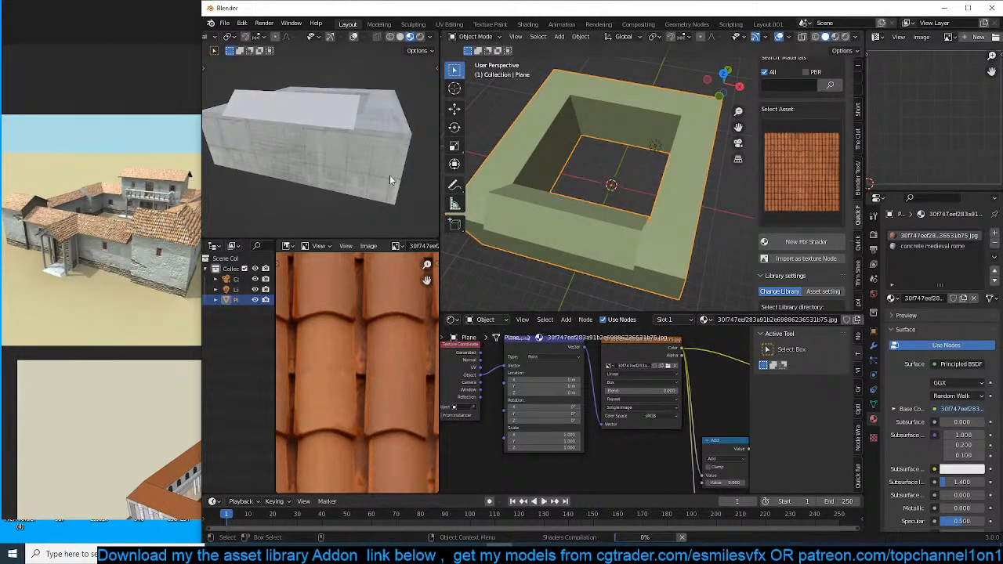
Apply the building's scale and set the roof tile Mapping scale to 0.330 on all three axes.
{"action": "key", "text": "ctrl+a"}
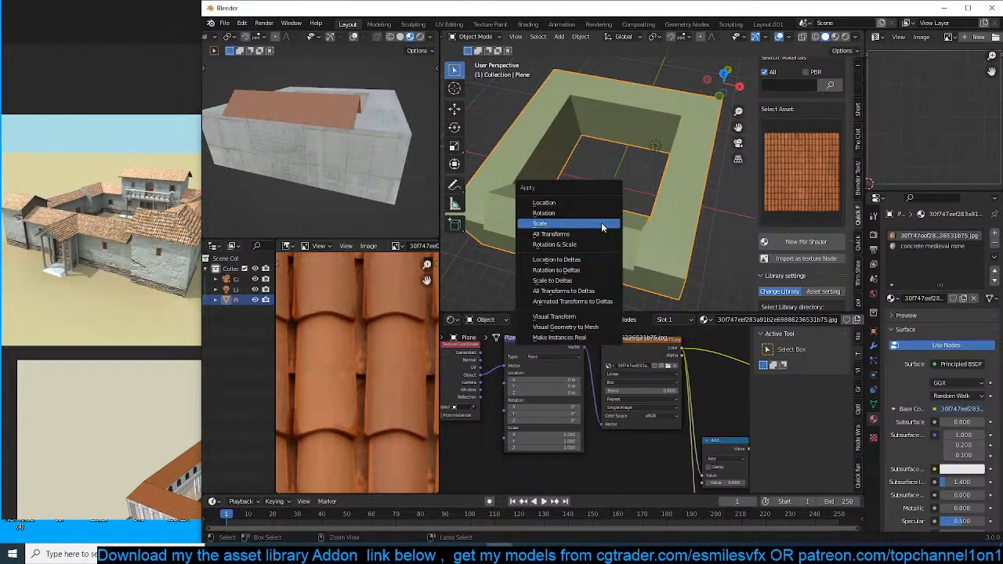
{"action": "left_click", "coordinate": [601, 223]}
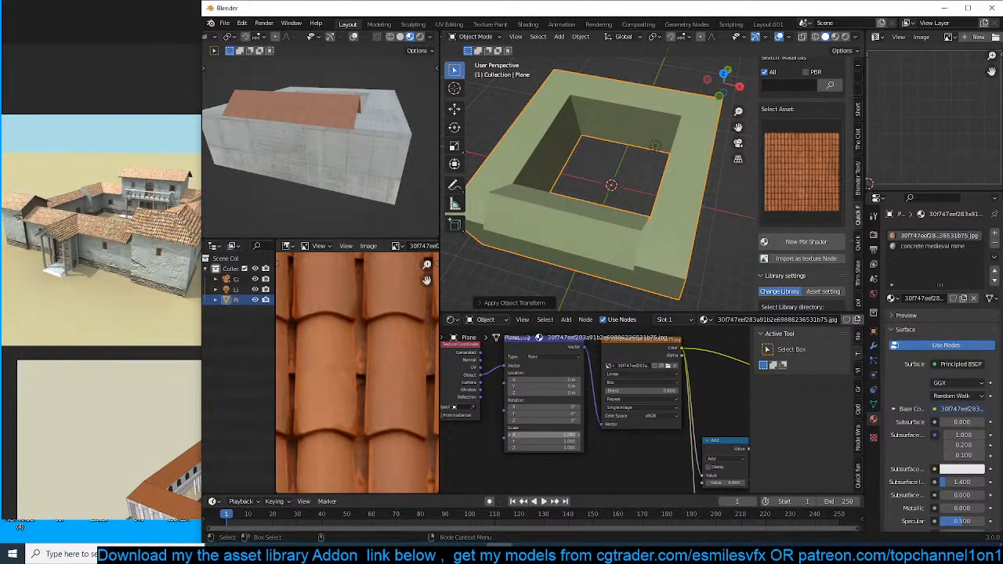
{"action": "left_click_drag", "start_coordinate": [549, 435], "coordinate": [533, 435], "text": "alt"}
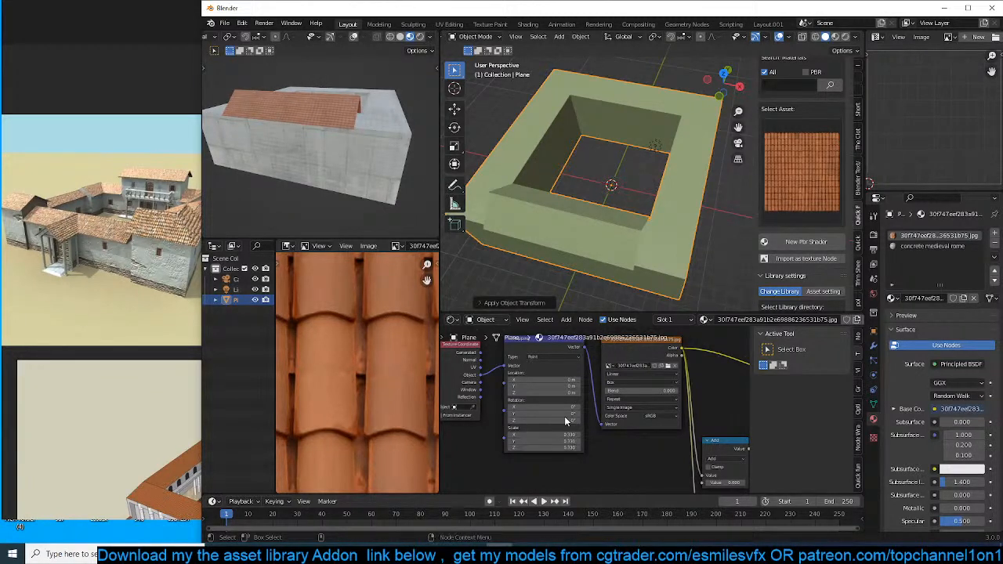
Scale the gable roof's selected faces along the Y axis.
{"action": "middle_click_drag", "start_coordinate": [267, 118], "coordinate": [382, 108]}
{"action": "middle_click_drag", "start_coordinate": [580, 179], "coordinate": [711, 145]}
{"action": "key", "text": "Tab"}
{"action": "scroll", "coordinate": [608, 157], "scroll_direction": "up", "scroll_amount": 2}
{"action": "key", "text": "s"}
{"action": "key", "text": "y"}
{"action": "left_click", "coordinate": [605, 167]}
{"action": "key", "text": "Tab"}
{"action": "middle_click_drag", "start_coordinate": [604, 192], "coordinate": [648, 233]}
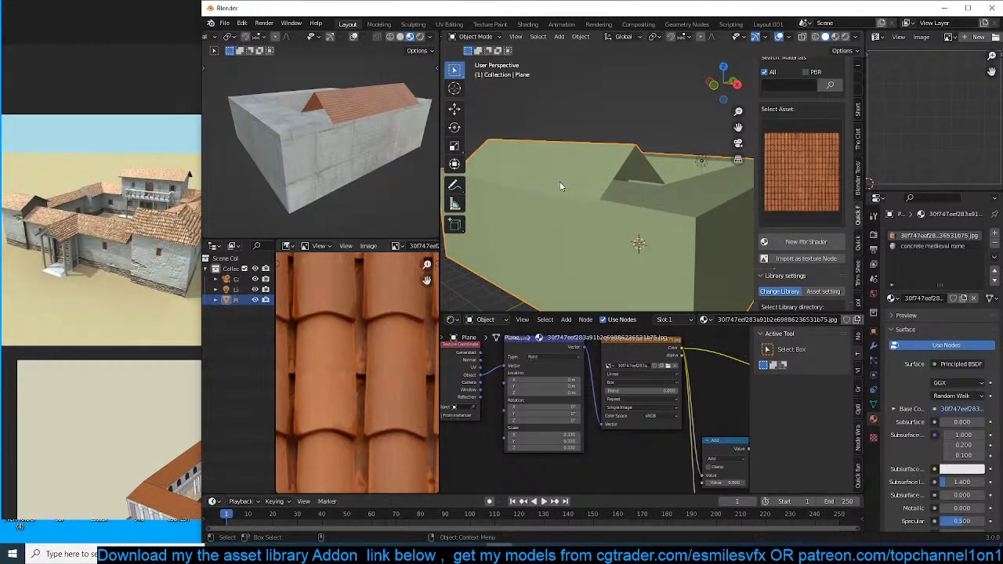
Switch the roof tile Mapping input to UV coordinates and the image projection to Flat.
{"action": "scroll", "coordinate": [392, 134], "scroll_direction": "up", "scroll_amount": 4}
{"action": "middle_click_drag", "start_coordinate": [387, 127], "coordinate": [333, 139]}
{"action": "scroll", "coordinate": [340, 145], "scroll_direction": "down", "scroll_amount": 3}
{"action": "scroll", "coordinate": [333, 139], "scroll_direction": "up", "scroll_amount": 5}
{"action": "scroll", "coordinate": [340, 133], "scroll_direction": "down", "scroll_amount": 5}
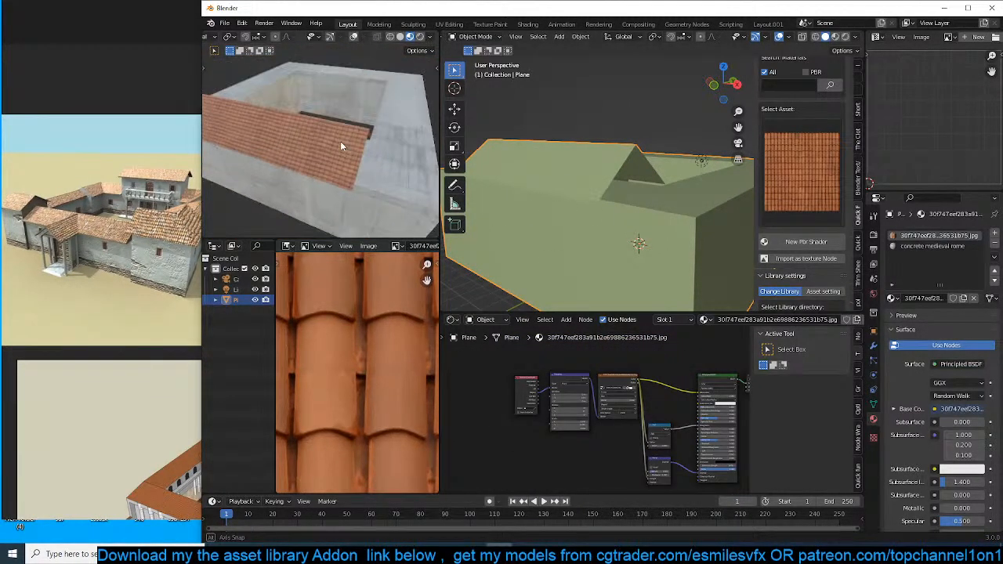
{"action": "key", "text": "Tab"}
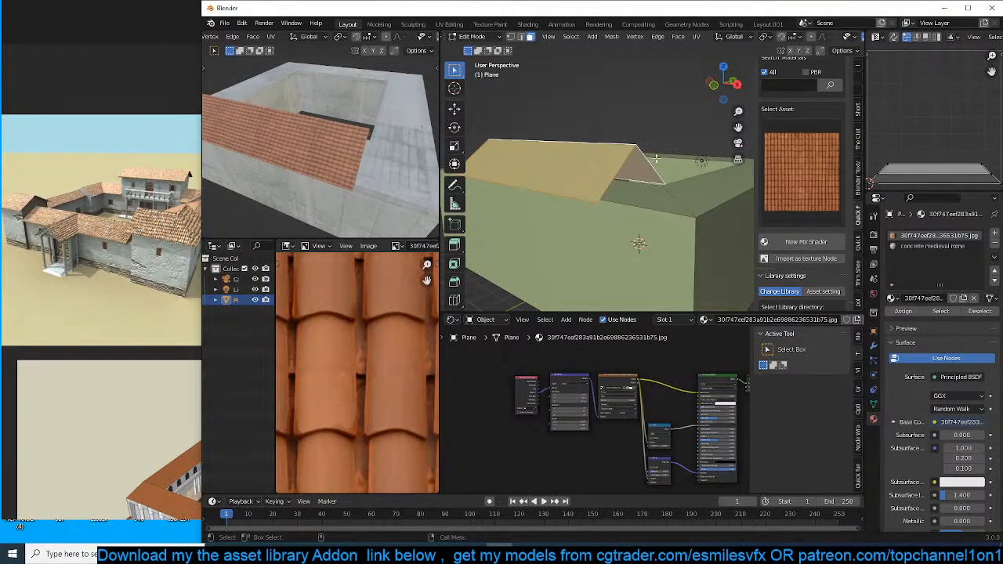
{"action": "key", "text": "Tab"}
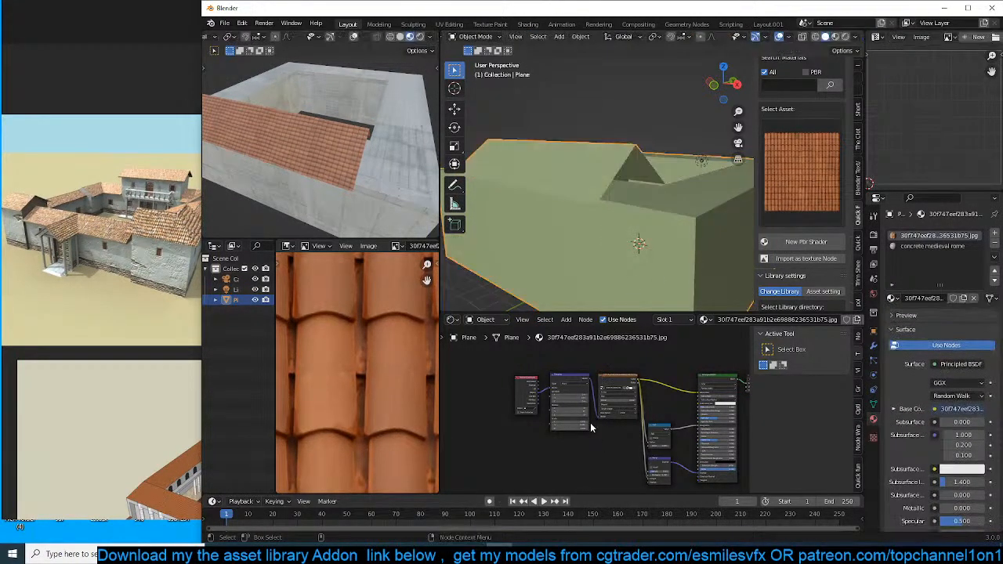
{"action": "scroll", "coordinate": [591, 427], "scroll_direction": "up", "scroll_amount": 3}
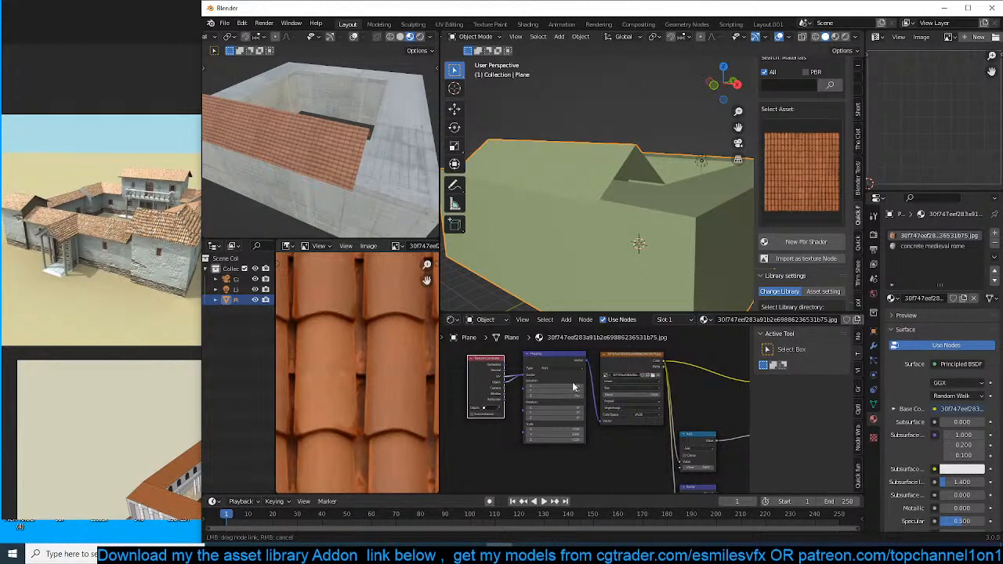
{"action": "key", "text": "Tab"}
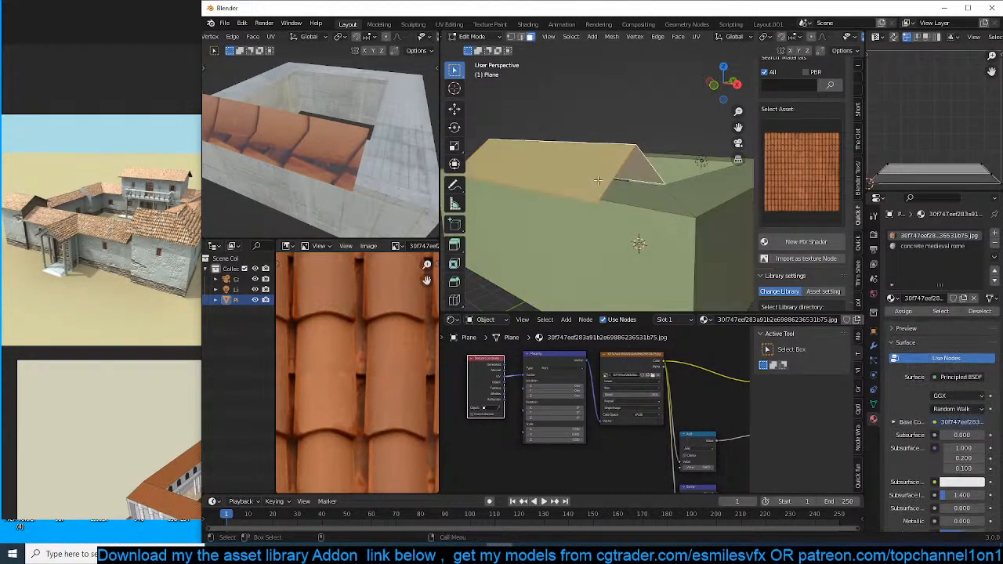
{"action": "left_click", "coordinate": [615, 387]}
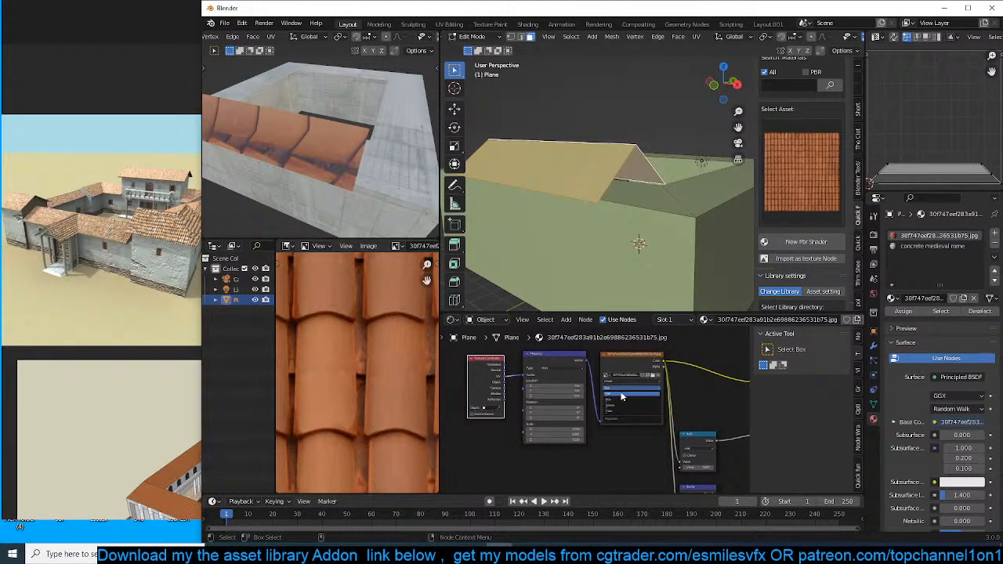
{"action": "left_click", "coordinate": [619, 399]}
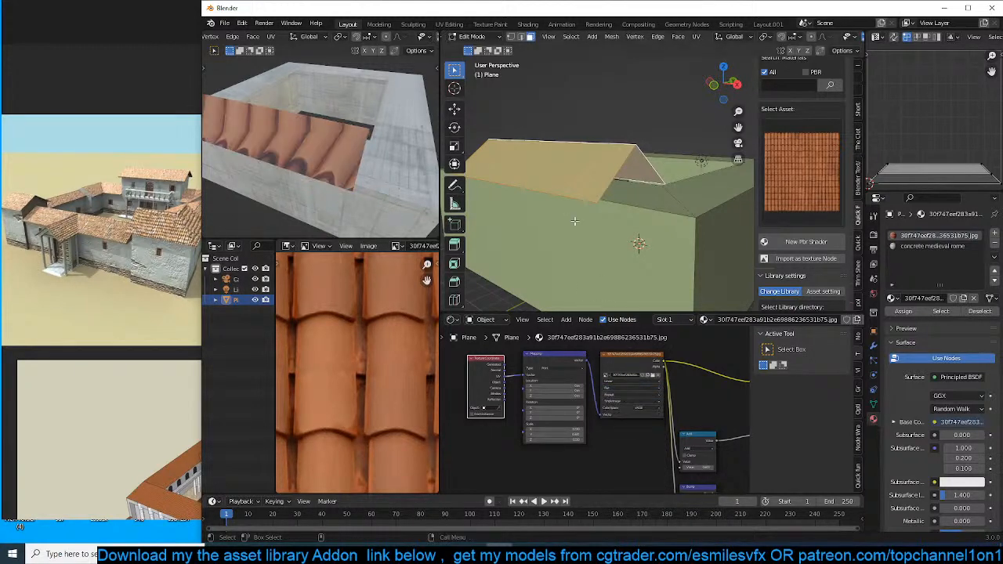
Unwrap the gable roof faces and scale up their UVs so the clay tiles repeat at a smaller size.
{"action": "key", "text": "u"}
{"action": "left_click", "coordinate": [599, 156]}
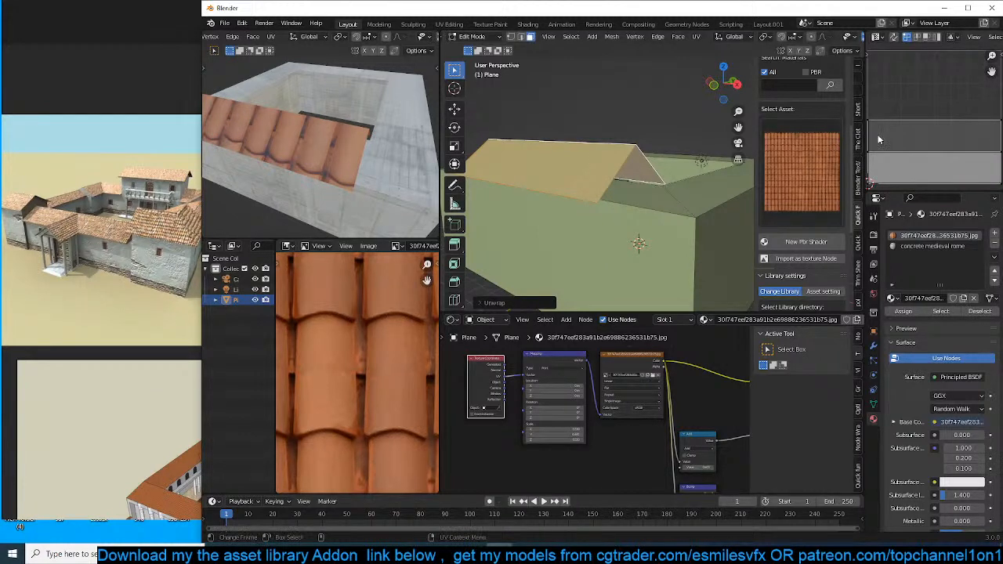
{"action": "scroll", "coordinate": [879, 140], "scroll_direction": "down", "scroll_amount": 2}
{"action": "key", "text": "a"}
{"action": "key", "text": "s"}
{"action": "left_click", "coordinate": [997, 85]}
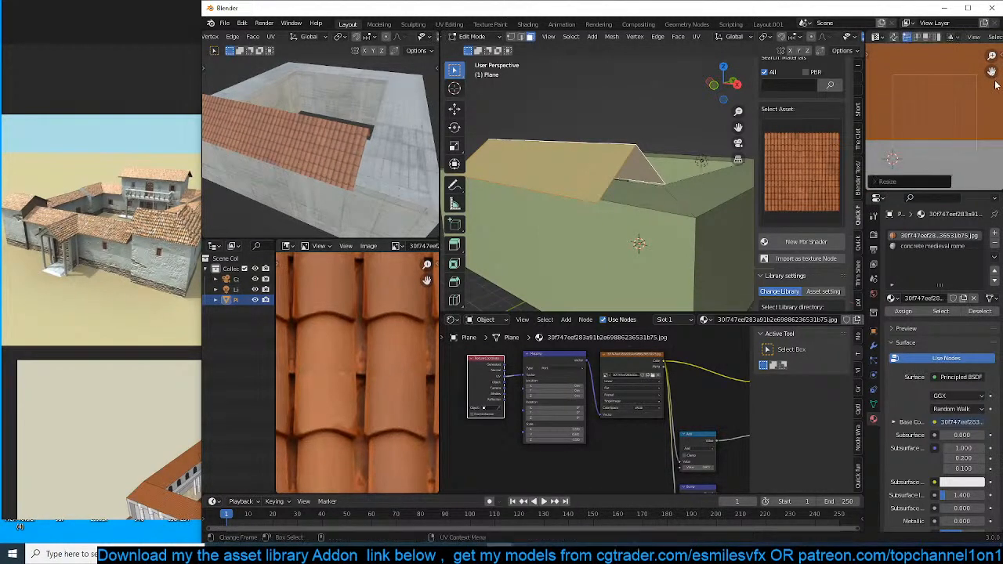
{"action": "key", "text": "Tab"}
{"action": "scroll", "coordinate": [611, 154], "scroll_direction": "down", "scroll_amount": 4}
{"action": "scroll", "coordinate": [311, 186], "scroll_direction": "down", "scroll_amount": 5}
{"action": "middle_click_drag", "start_coordinate": [312, 187], "coordinate": [394, 188]}
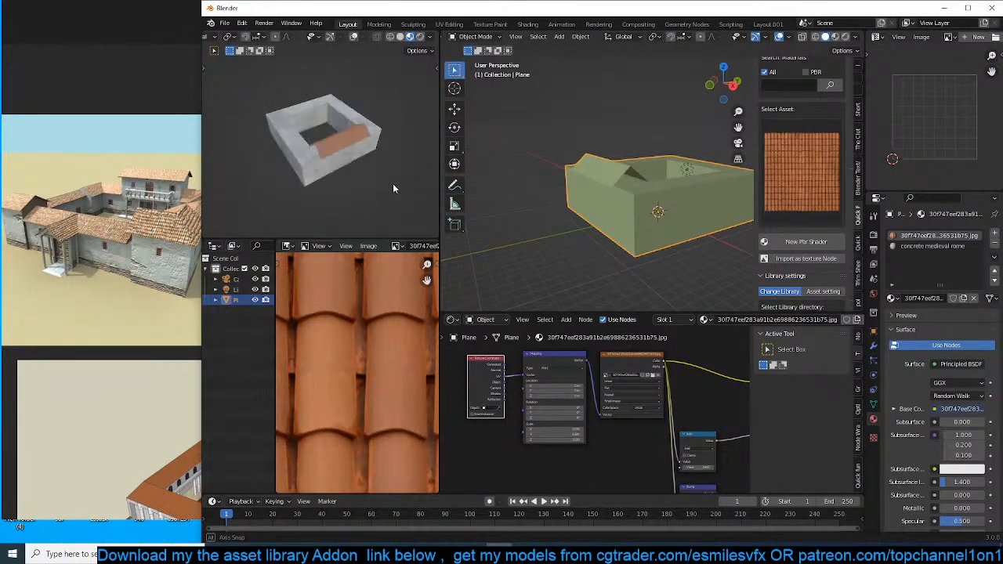
{"action": "scroll", "coordinate": [376, 165], "scroll_direction": "up", "scroll_amount": 5}
{"action": "scroll", "coordinate": [540, 374], "scroll_direction": "down", "scroll_amount": 5}
Select the roof tile material's Mapping and image texture nodes and move them down in the node graph.
{"action": "middle_click_drag", "start_coordinate": [539, 369], "coordinate": [520, 373]}
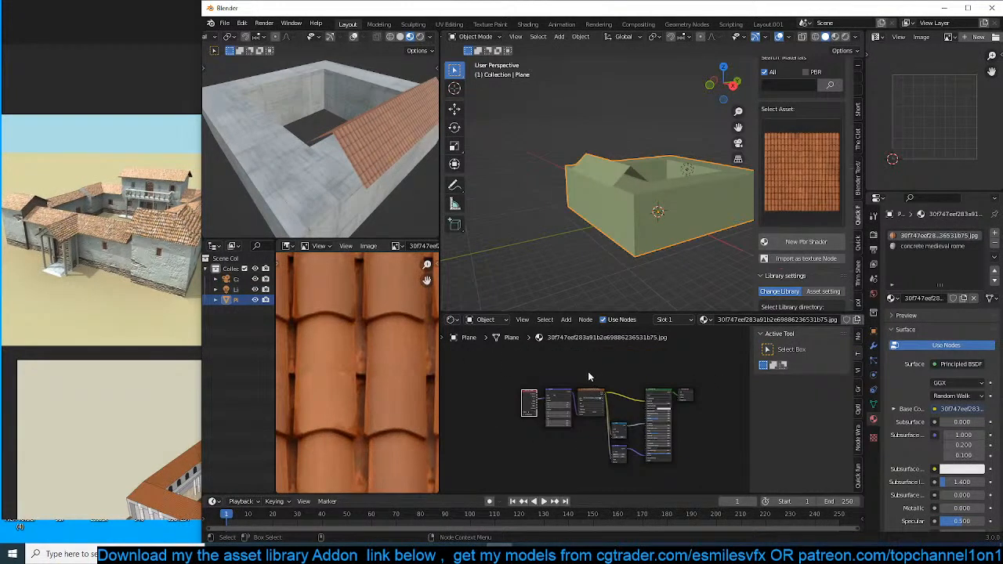
{"action": "left_click_drag", "start_coordinate": [590, 372], "coordinate": [536, 417]}
{"action": "left_click_drag", "start_coordinate": [594, 392], "coordinate": [577, 422]}
Search the texture library for "grung" and import the speckled black-and-white grunge map as a texture node in the roof tile material.
{"action": "scroll", "coordinate": [810, 112], "scroll_direction": "up", "scroll_amount": 4}
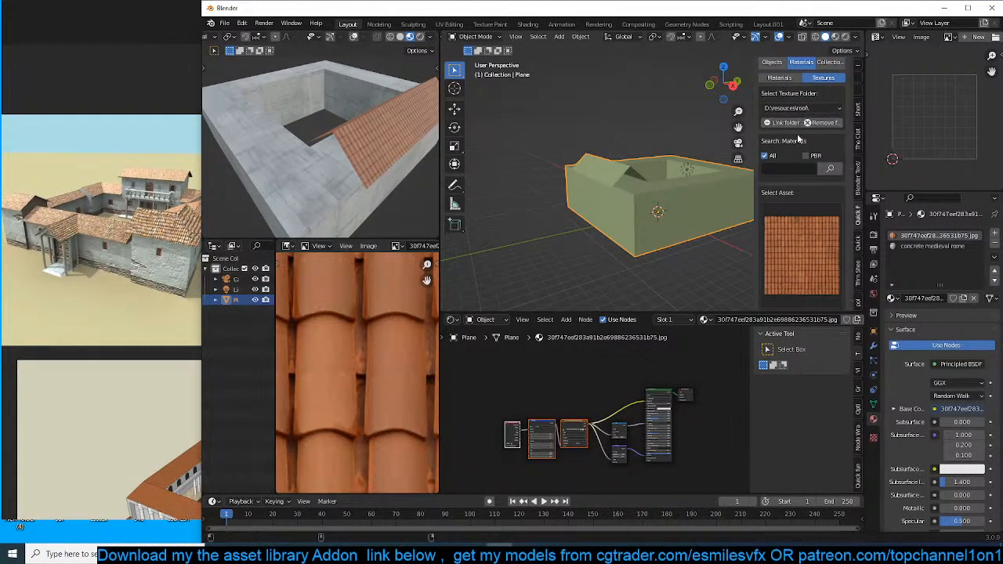
{"action": "scroll", "coordinate": [815, 149], "scroll_direction": "down", "scroll_amount": 1}
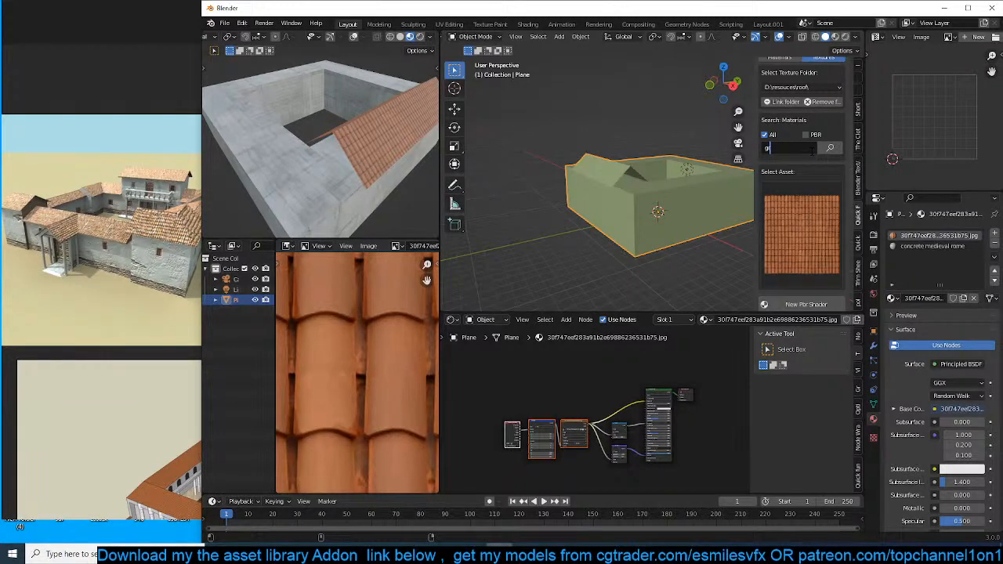
{"action": "key", "text": "Return"}
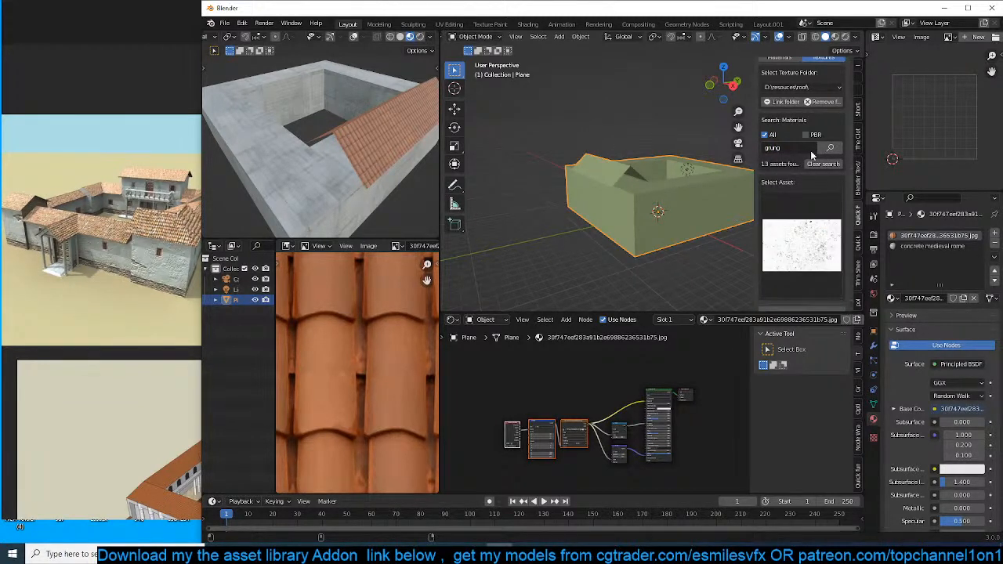
{"action": "left_click", "coordinate": [818, 249]}
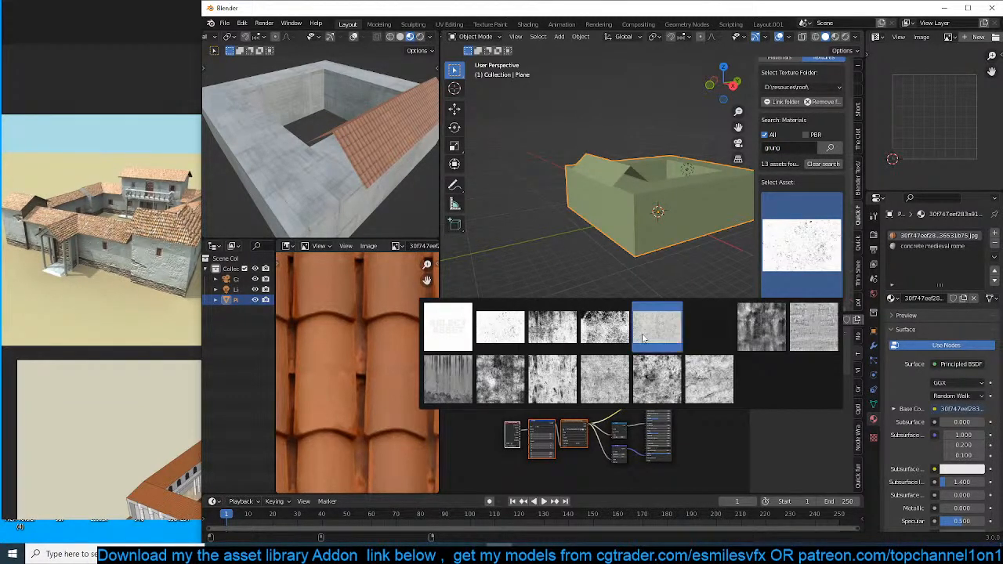
{"action": "left_click", "coordinate": [662, 375]}
{"action": "scroll", "coordinate": [800, 282], "scroll_direction": "down", "scroll_amount": 3}
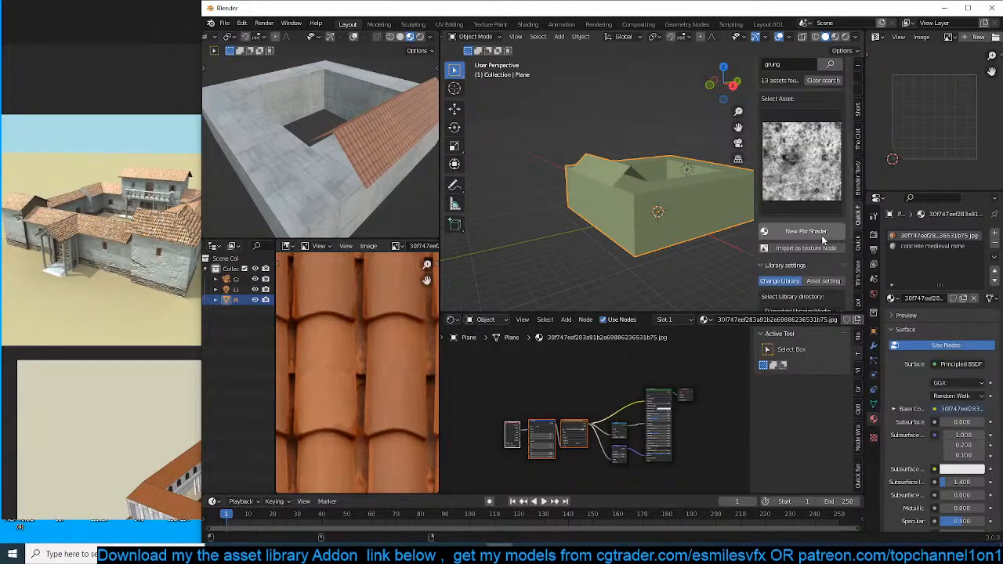
{"action": "left_click", "coordinate": [800, 248]}
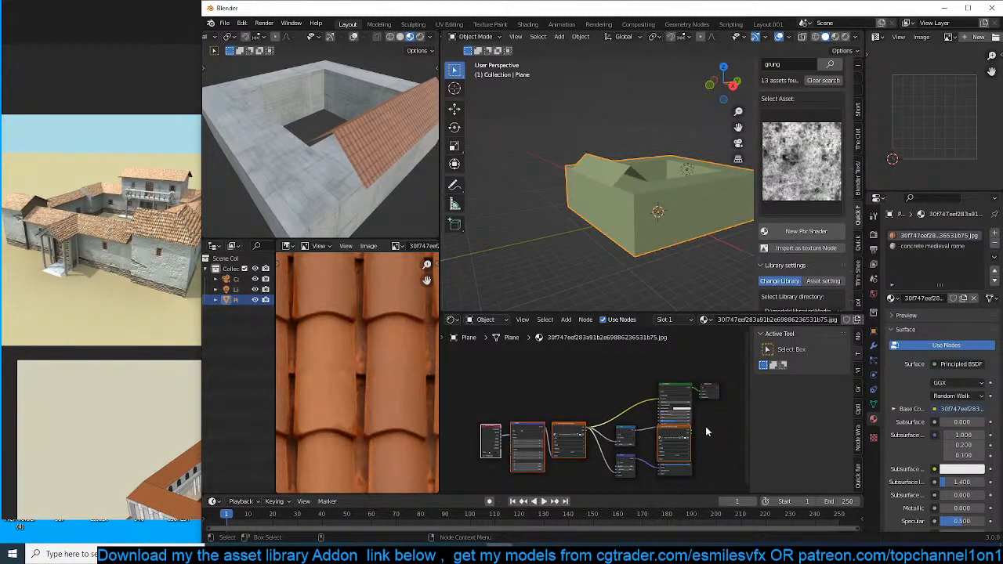
Place the grunge texture node above the tile image texture and blend the two with a new Mix node feeding Base Color.
{"action": "scroll", "coordinate": [610, 401], "scroll_direction": "up", "scroll_amount": 1}
{"action": "left_click", "coordinate": [569, 382]}
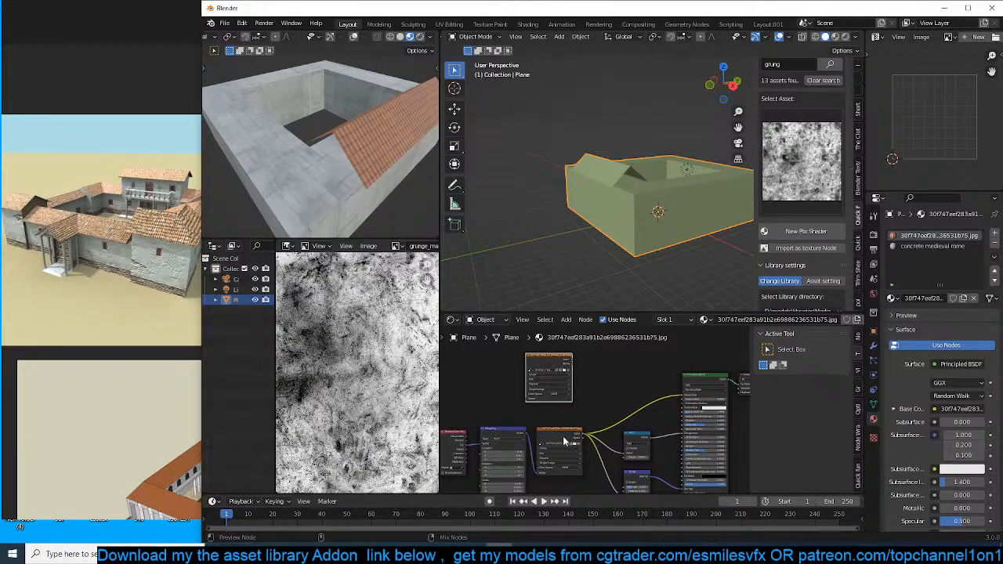
{"action": "right_click_drag", "start_coordinate": [564, 439], "coordinate": [542, 363], "text": "ctrl+shift"}
{"action": "scroll", "coordinate": [615, 411], "scroll_direction": "up", "scroll_amount": 1}
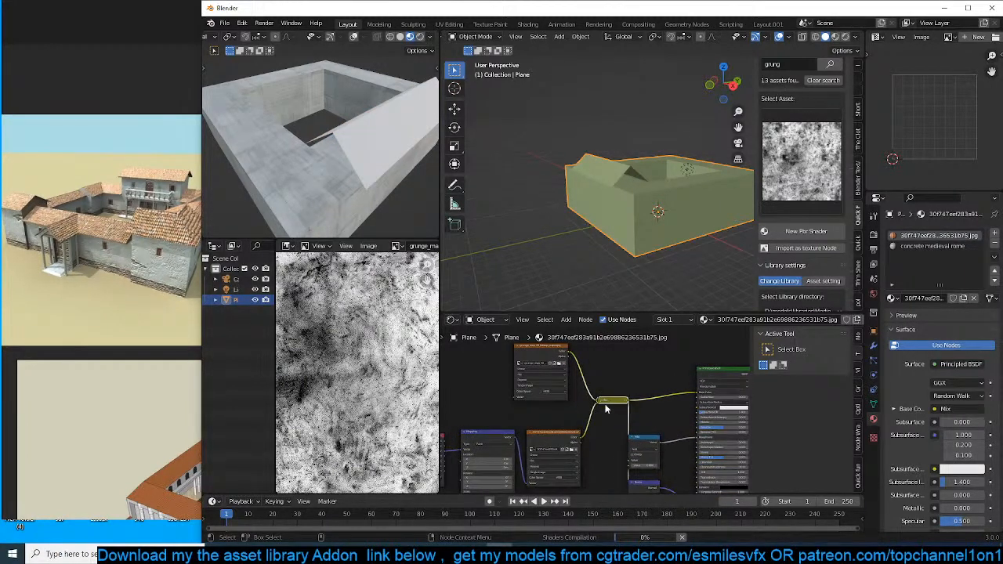
{"action": "left_click", "coordinate": [601, 401]}
{"action": "middle_click_drag", "start_coordinate": [598, 403], "coordinate": [666, 392]}
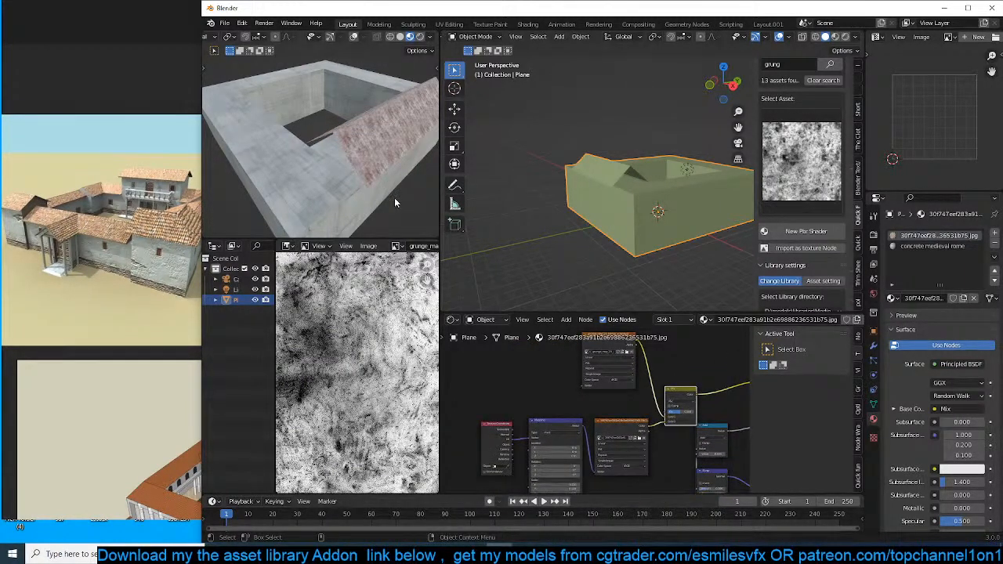
Connect the Mapping node's vector output to the grunge texture's Vector input.
{"action": "middle_click_drag", "start_coordinate": [394, 195], "coordinate": [291, 189]}
{"action": "scroll", "coordinate": [549, 366], "scroll_direction": "up", "scroll_amount": 4}
{"action": "middle_click_drag", "start_coordinate": [558, 371], "coordinate": [618, 379]}
{"action": "scroll", "coordinate": [621, 383], "scroll_direction": "down", "scroll_amount": 2}
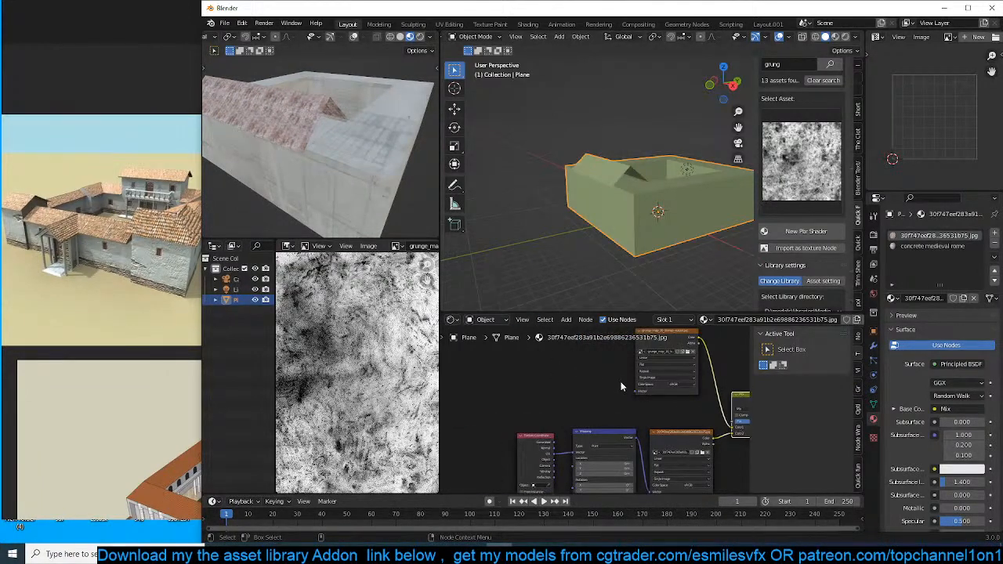
{"action": "left_click_drag", "start_coordinate": [634, 432], "coordinate": [637, 390]}
{"action": "middle_click_drag", "start_coordinate": [310, 128], "coordinate": [352, 139]}
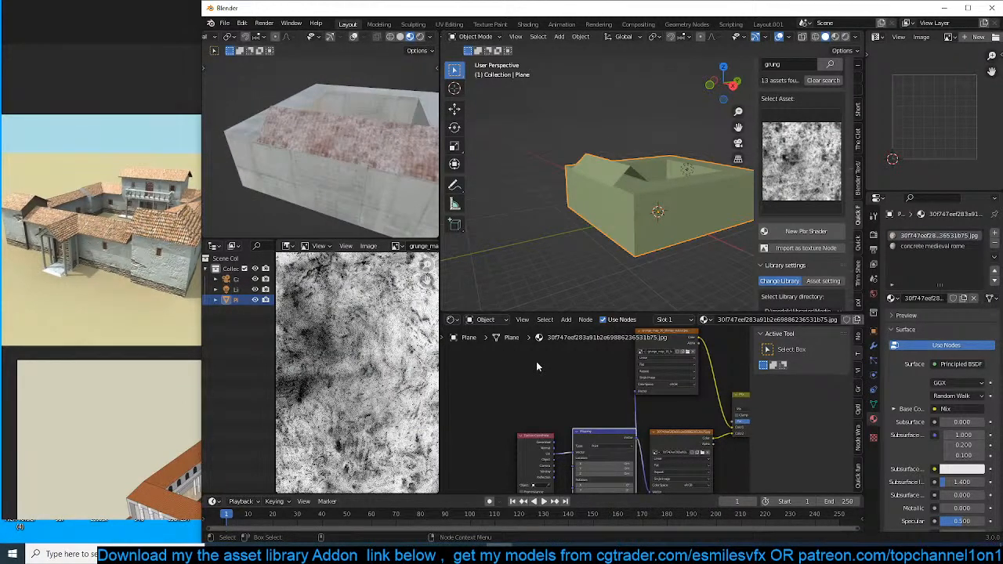
Rewire the Mix node so the grunge map drives Fac and the tile image feeds Color1, leaving Color2 unconnected.
{"action": "scroll", "coordinate": [541, 363], "scroll_direction": "down", "scroll_amount": 2}
{"action": "middle_click_drag", "start_coordinate": [686, 402], "coordinate": [576, 396]}
{"action": "scroll", "coordinate": [580, 419], "scroll_direction": "up", "scroll_amount": 7}
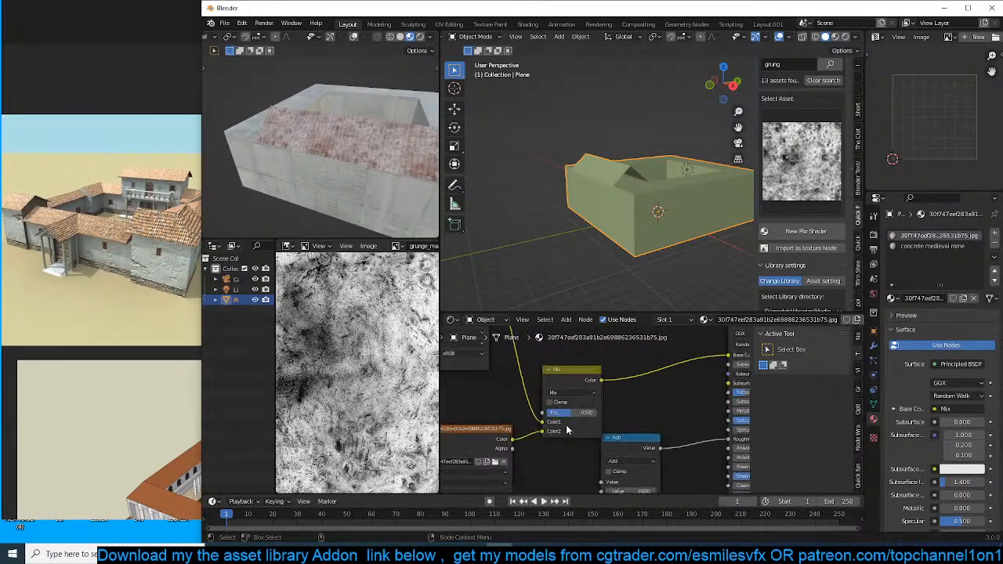
{"action": "left_click_drag", "start_coordinate": [547, 425], "coordinate": [535, 427]}
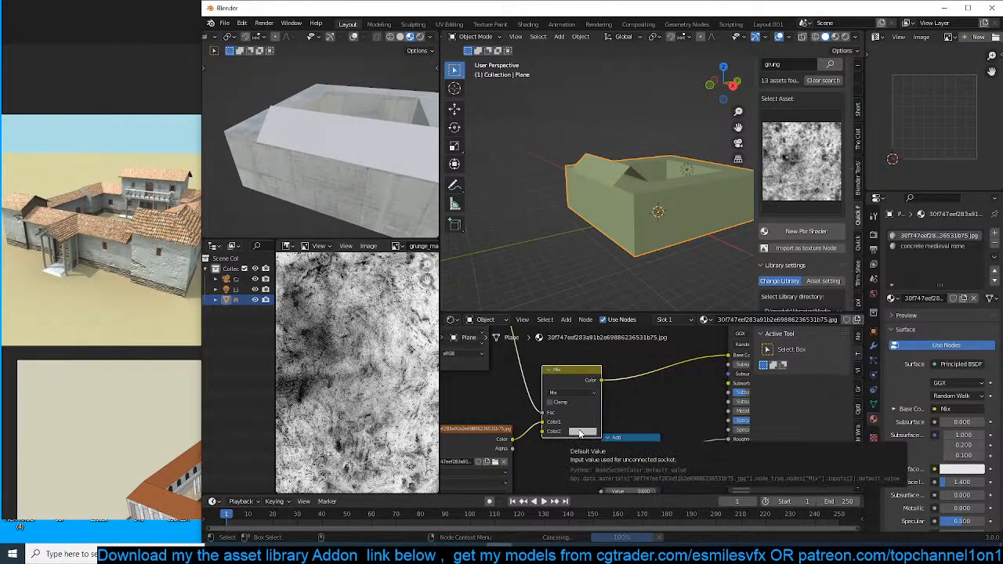
Save the project as "rome small buildings" in a new folder named "rome small buildings" inside the december folder.
{"action": "key", "text": "ctrl+s"}
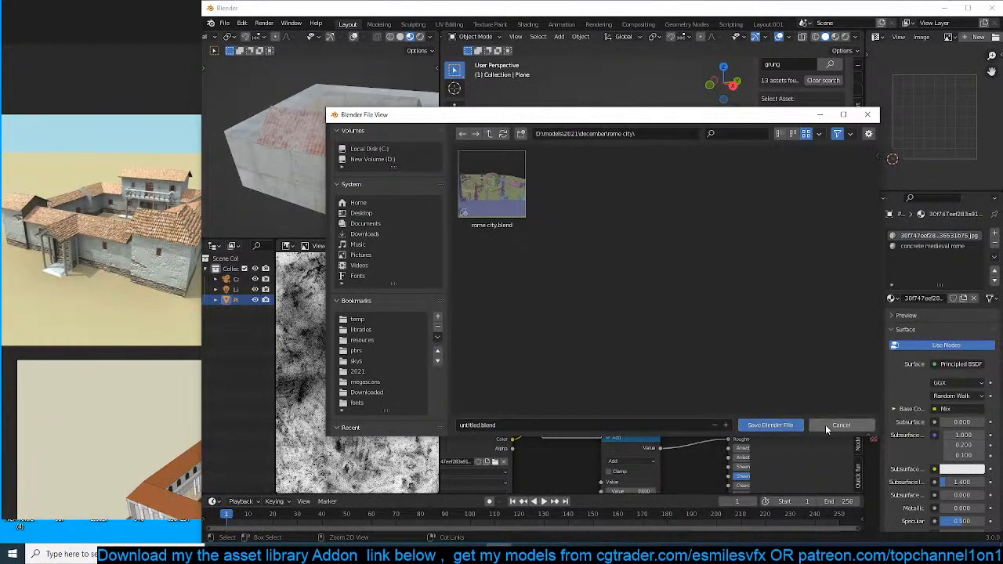
{"action": "left_click", "coordinate": [491, 135]}
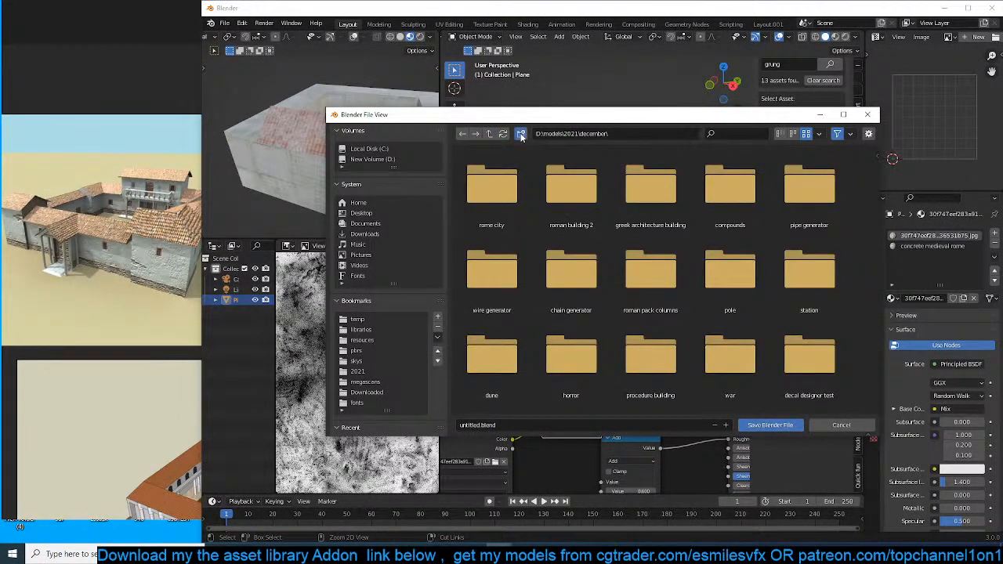
{"action": "left_click", "coordinate": [520, 134]}
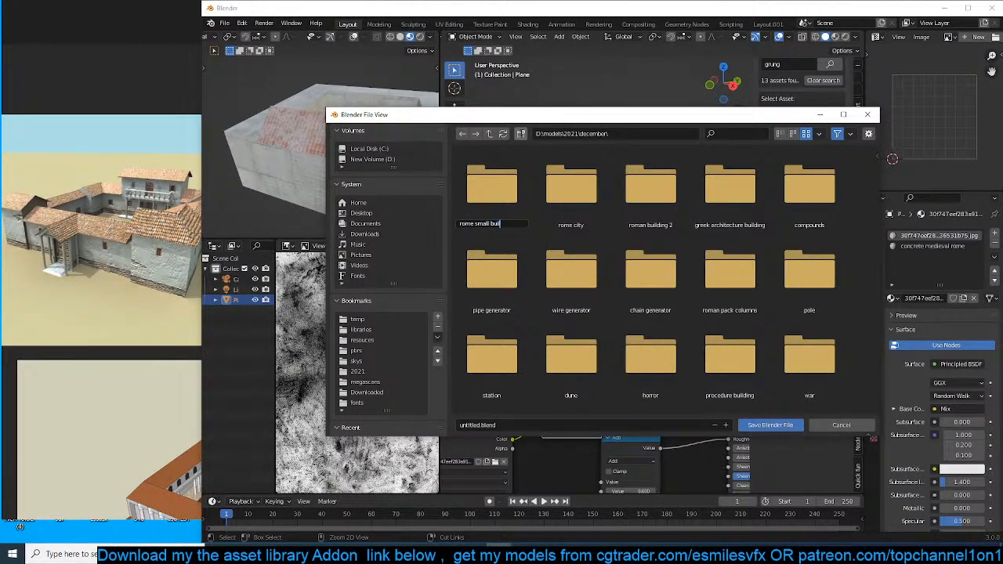
{"action": "left_click", "coordinate": [505, 196]}
{"action": "double_click", "coordinate": [508, 197]}
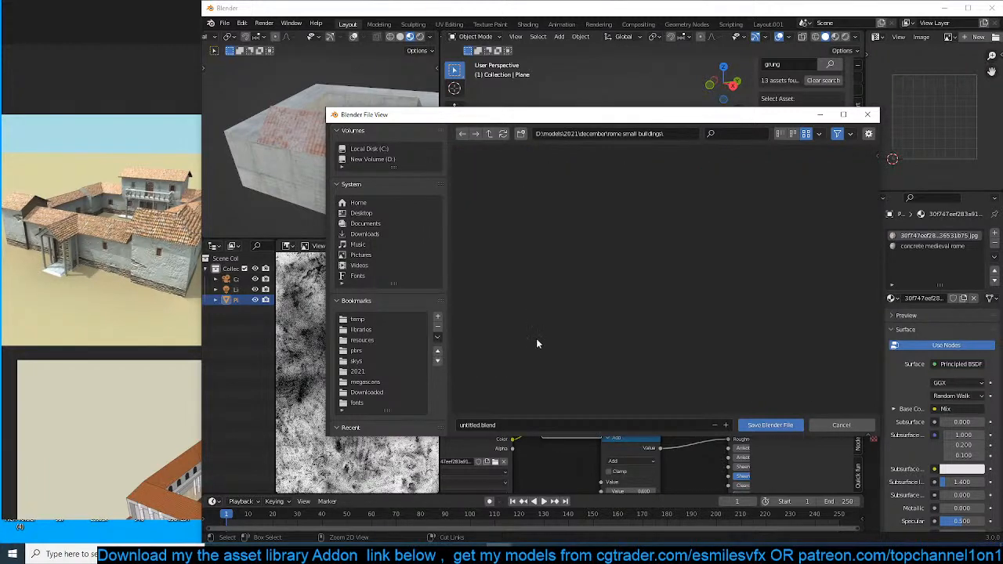
{"action": "left_click", "coordinate": [577, 427]}
{"action": "type", "text": "rome small buildings"}
{"action": "left_click", "coordinate": [743, 425]}
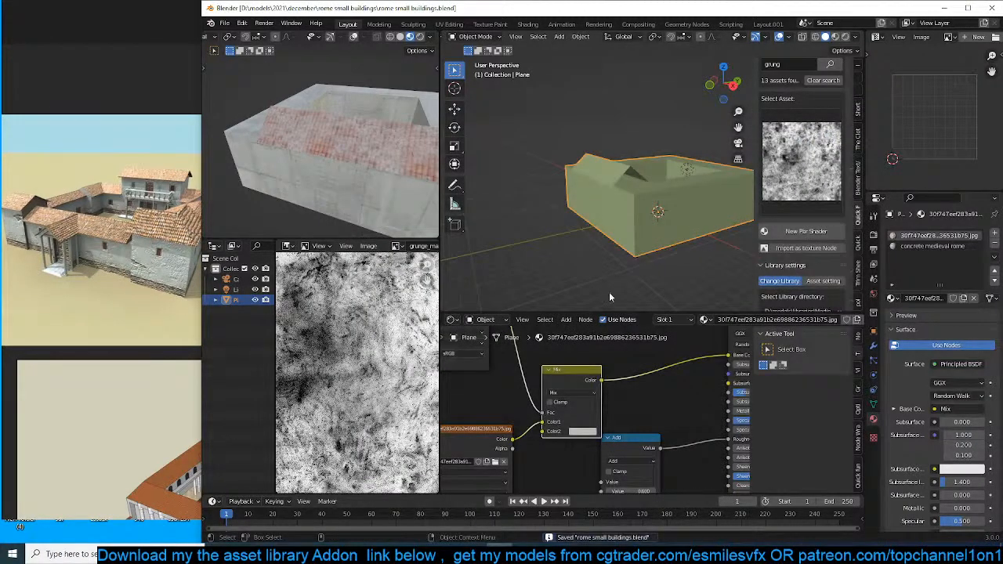
Set the Mix node's Color2 to a very dark grey so the grunge darkens the roof tiles.
{"action": "scroll", "coordinate": [591, 393], "scroll_direction": "up", "scroll_amount": 3}
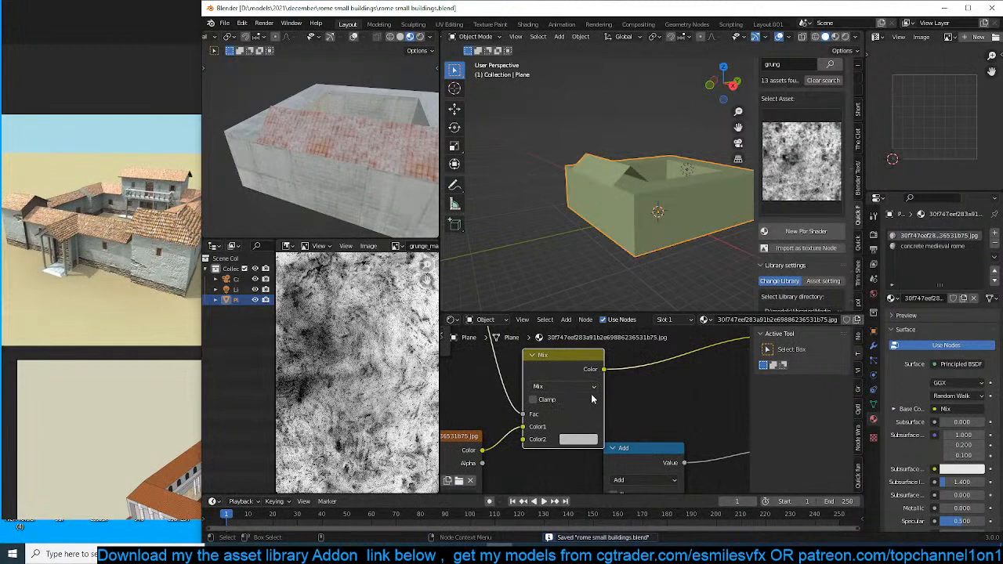
{"action": "left_click", "coordinate": [588, 452]}
{"action": "left_click_drag", "start_coordinate": [666, 318], "coordinate": [642, 343]}
{"action": "mouse_move", "coordinate": [265, 150]}
{"action": "middle_mouse_down"}
{"action": "mouse_move", "coordinate": [229, 139]}
{"action": "mouse_move", "coordinate": [290, 145]}
{"action": "mouse_move", "coordinate": [282, 132]}
{"action": "mouse_move", "coordinate": [292, 127]}
{"action": "mouse_move", "coordinate": [277, 135]}
{"action": "middle_mouse_up"}
{"action": "key", "text": "Tab"}
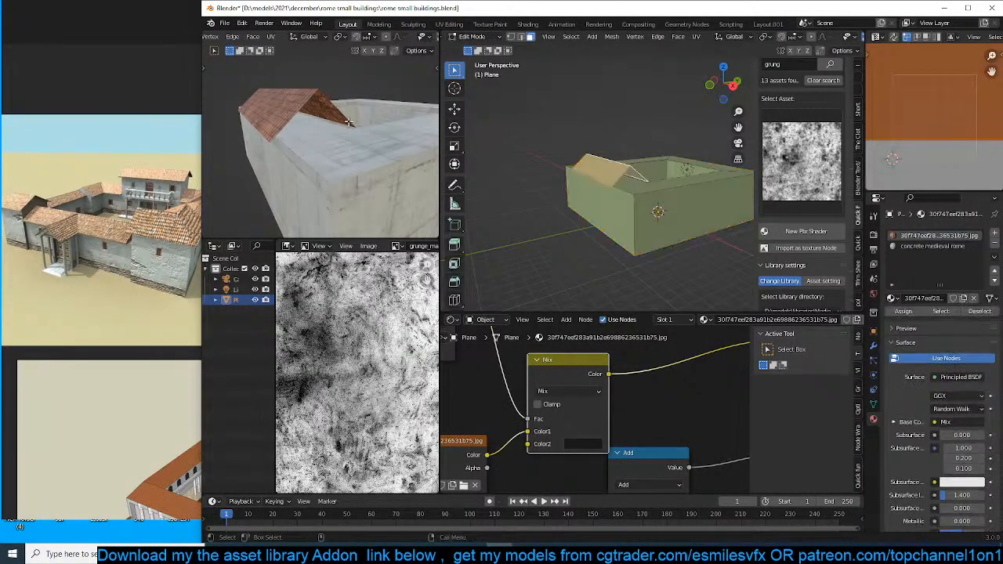
{"action": "scroll", "coordinate": [657, 241], "scroll_direction": "up", "scroll_amount": 5}
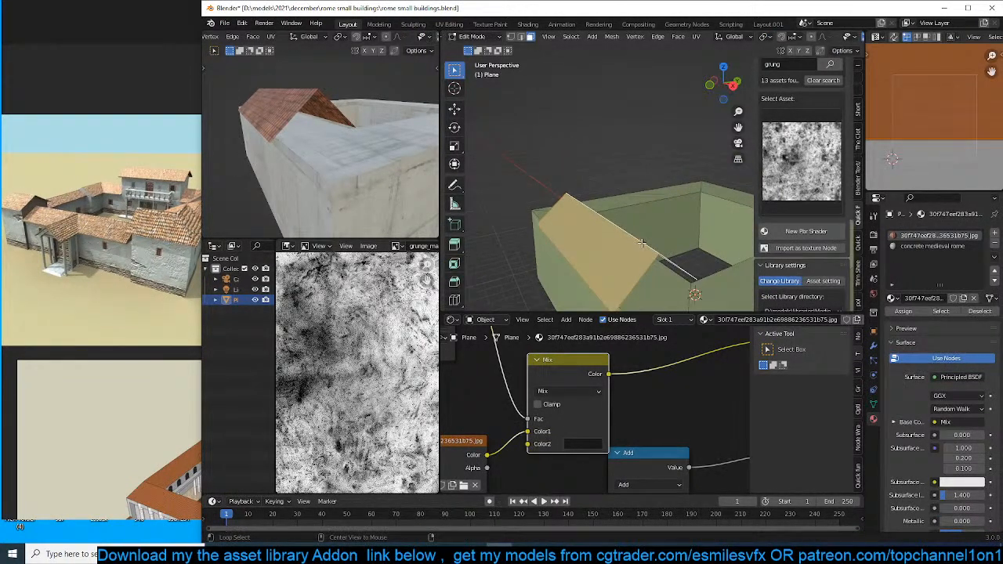
{"action": "middle_click_drag", "start_coordinate": [642, 243], "coordinate": [607, 233]}
{"action": "left_click", "coordinate": [606, 224]}
{"action": "key", "text": "2"}
{"action": "left_click", "coordinate": [608, 223]}
{"action": "key", "text": "ctrl+b"}
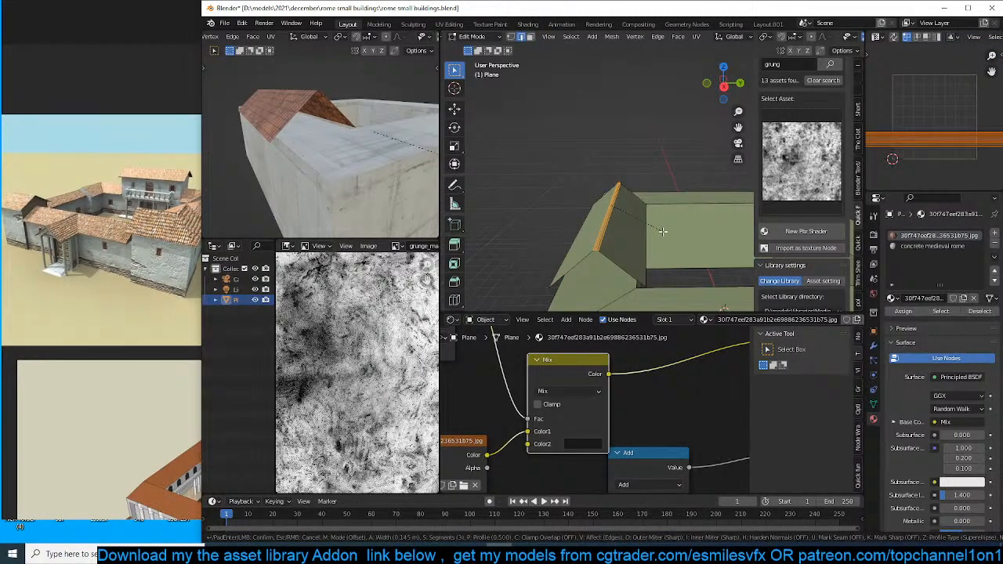
{"action": "right_click", "coordinate": [663, 232]}
{"action": "key", "text": "Tab"}
{"action": "middle_click_drag", "start_coordinate": [644, 231], "coordinate": [669, 247]}
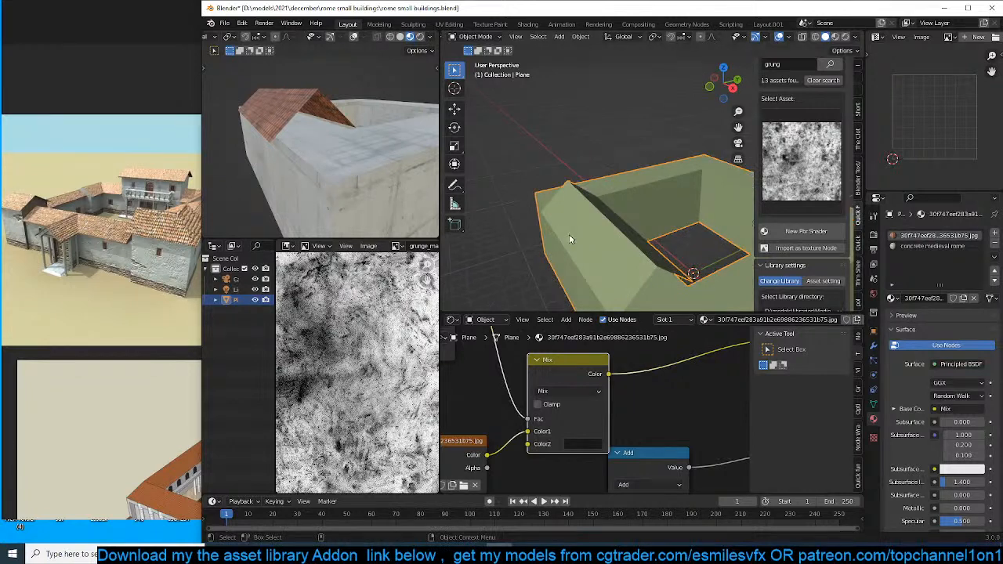
In the villa mesh, place the 3D cursor on the gable roof's ridge, add a cube there and scale it down to ridge-tile size.
{"action": "middle_click_drag", "start_coordinate": [570, 239], "coordinate": [554, 196]}
{"action": "key", "text": "Tab"}
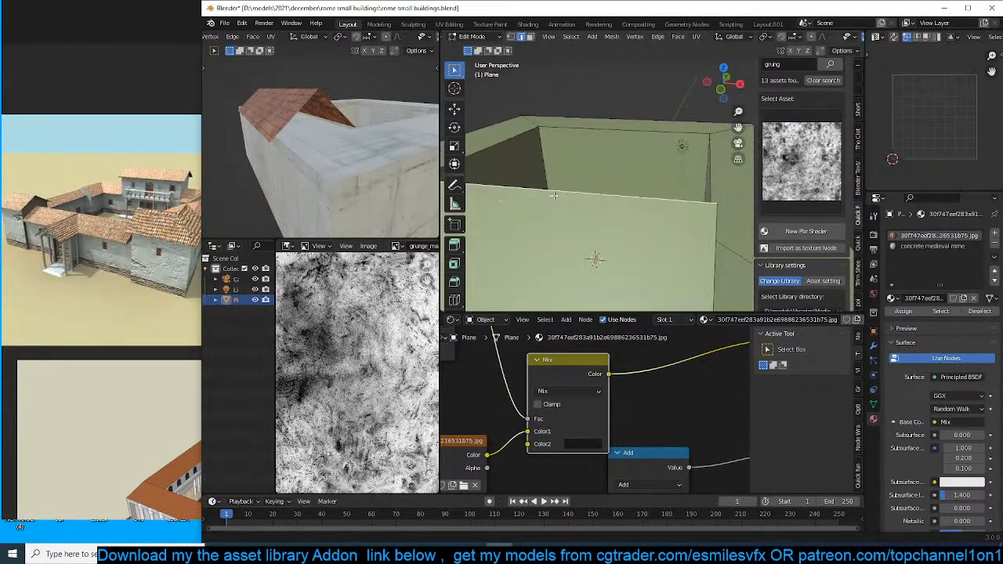
{"action": "key", "text": "alt+a"}
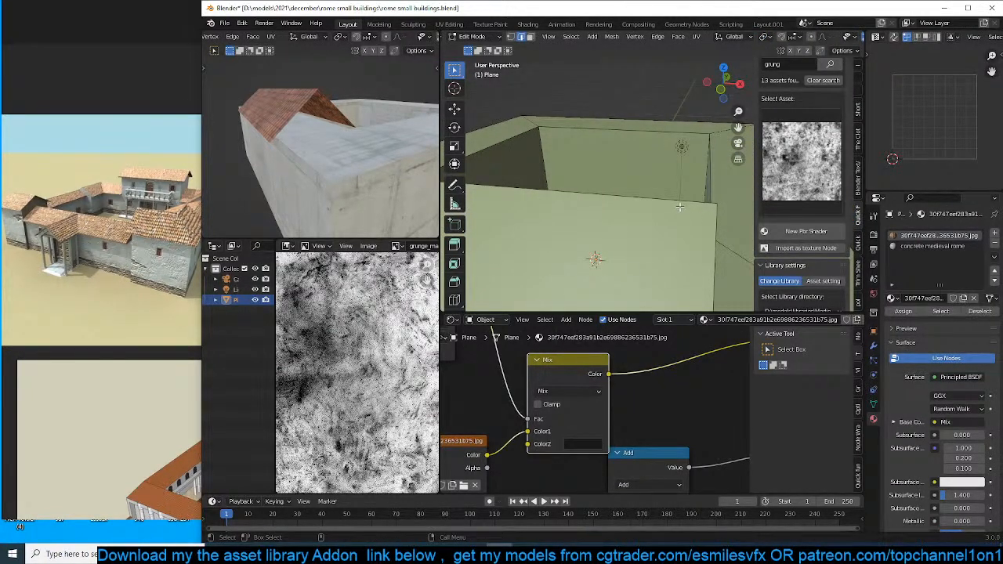
{"action": "middle_click_drag", "start_coordinate": [679, 206], "coordinate": [477, 116]}
{"action": "right_click", "coordinate": [662, 210], "text": "shift"}
{"action": "key", "text": "shift+a"}
{"action": "left_click", "coordinate": [673, 223]}
{"action": "key", "text": "s"}
{"action": "left_click", "coordinate": [689, 217]}
{"action": "key", "text": "s"}
{"action": "left_click", "coordinate": [669, 169]}
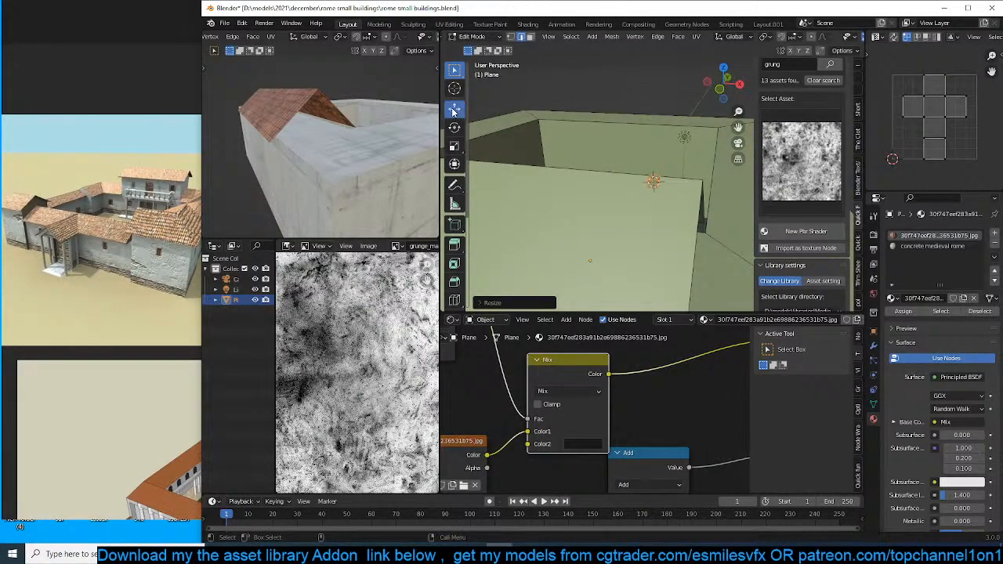
Move the small cube in the front view to the outer end of the roof ridge.
{"action": "left_click", "coordinate": [453, 111]}
{"action": "middle_click_drag", "start_coordinate": [580, 188], "coordinate": [611, 204]}
{"action": "key", "text": "KP_1"}
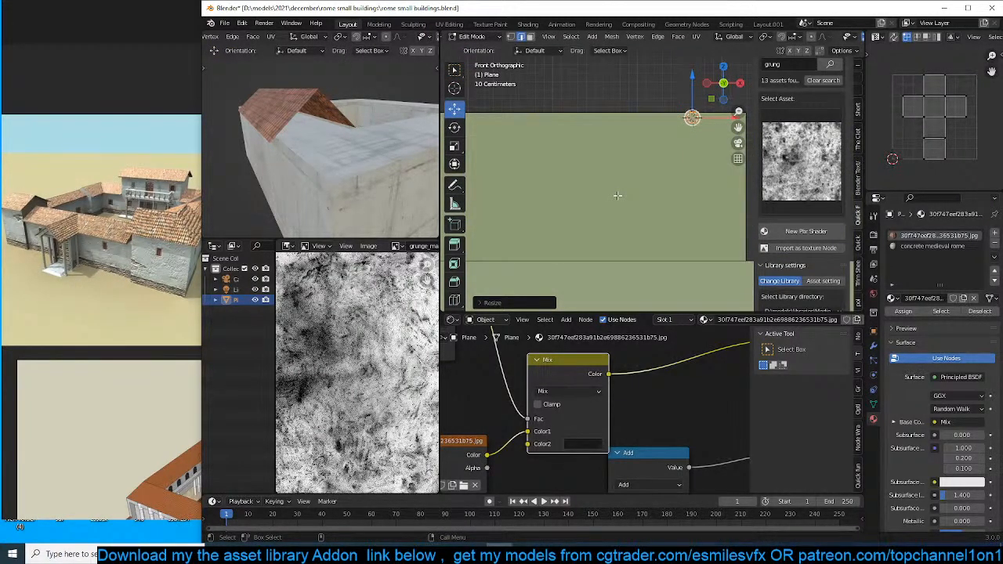
{"action": "key", "text": "KP_Decimal"}
{"action": "scroll", "coordinate": [618, 195], "scroll_direction": "down", "scroll_amount": 8}
{"action": "middle_click_drag", "start_coordinate": [653, 188], "coordinate": [556, 201], "text": "shift"}
{"action": "left_click_drag", "start_coordinate": [556, 199], "coordinate": [714, 178]}
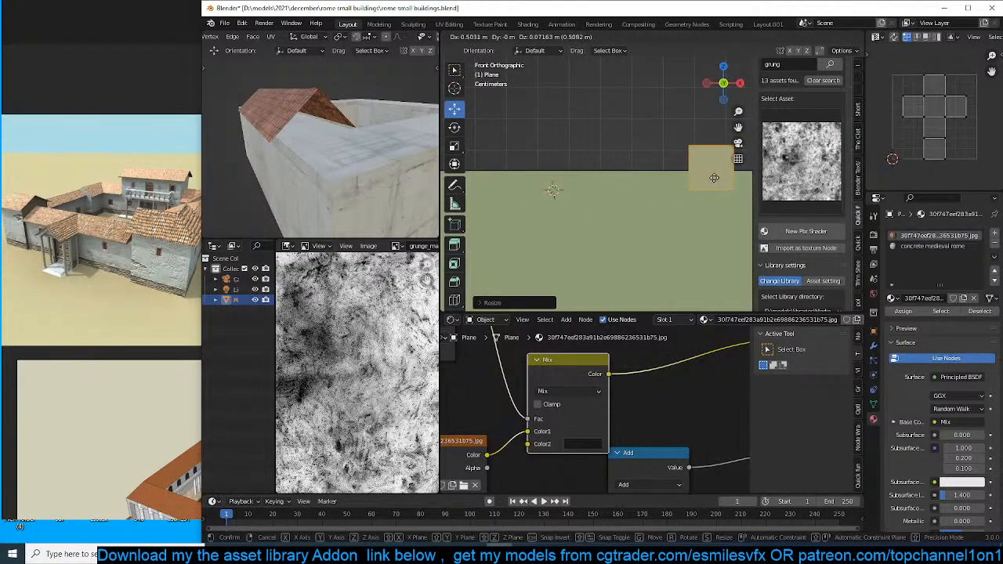
{"action": "left_click", "coordinate": [722, 187]}
{"action": "middle_click_drag", "start_coordinate": [722, 187], "coordinate": [620, 205], "text": "shift"}
{"action": "key", "text": "g"}
{"action": "left_click", "coordinate": [614, 210]}
Centre the small cube over the roof ridge in the right side view.
{"action": "key", "text": "KP_3"}
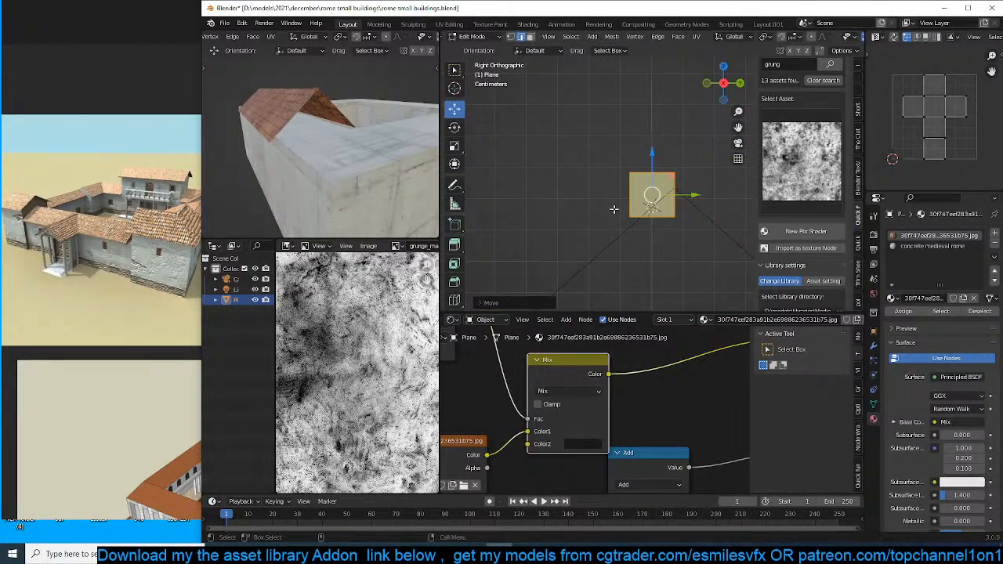
{"action": "key", "text": "g"}
{"action": "left_click", "coordinate": [695, 217]}
In wireframe, narrow the cube's top vertices and widen its bottom vertices along Y to form a trapezoidal ridge cap.
{"action": "key", "text": "1"}
{"action": "key", "text": "z"}
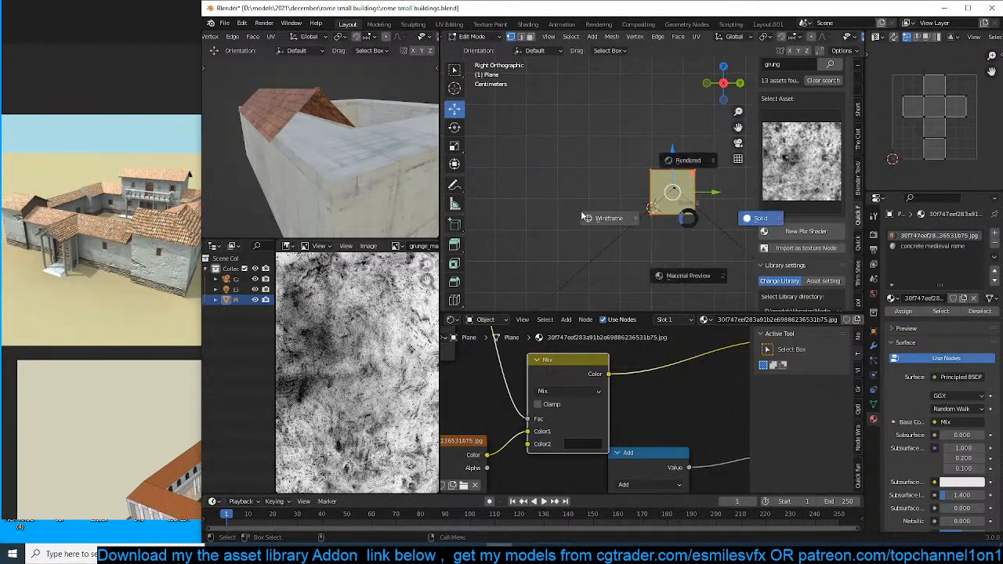
{"action": "left_click", "coordinate": [630, 209]}
{"action": "key", "text": "s"}
{"action": "key", "text": "x"}
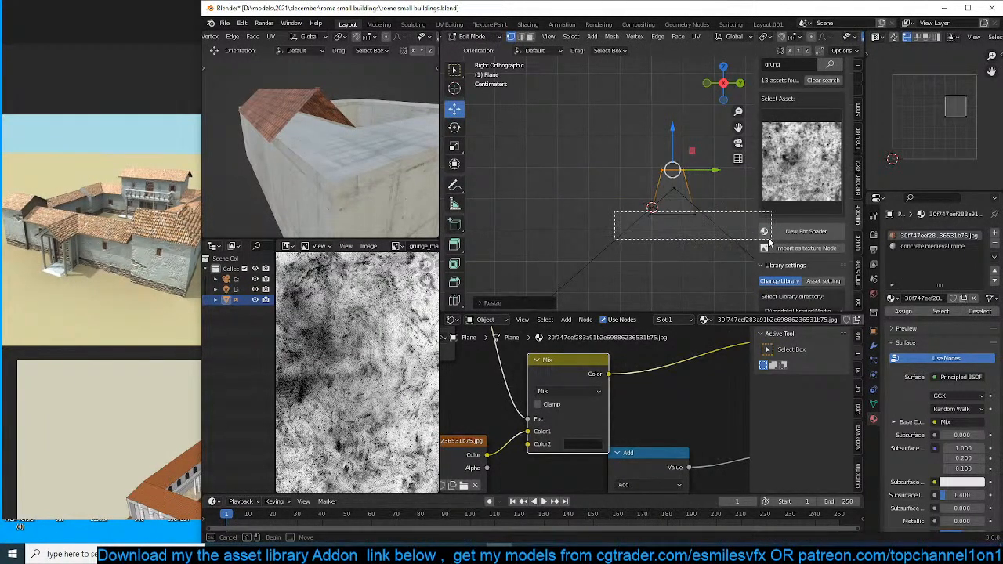
{"action": "key", "text": "y"}
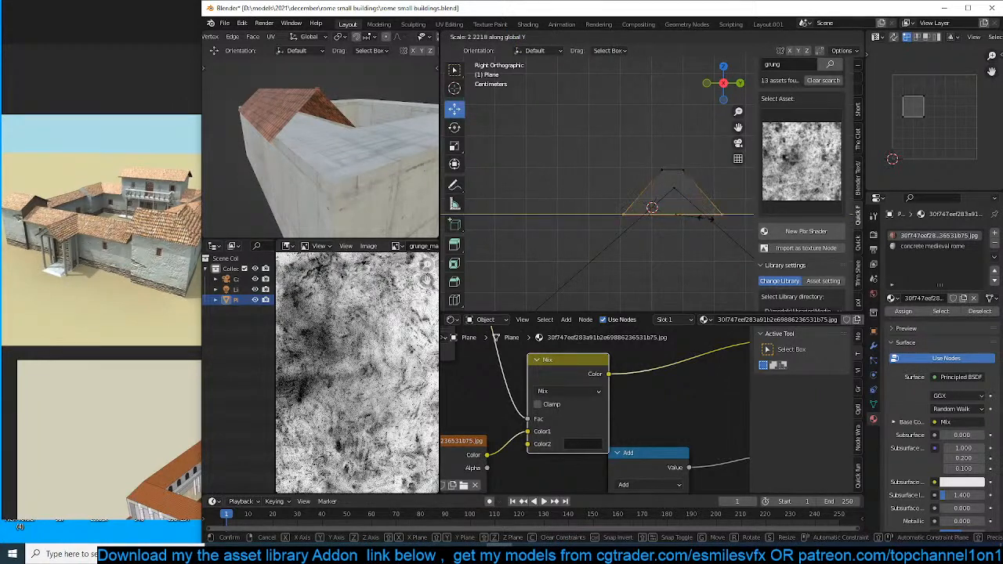
{"action": "left_click", "coordinate": [701, 214]}
Raise the ridge cap's vertices at one end in the front view and lower its top face slightly.
{"action": "key", "text": "KP_1"}
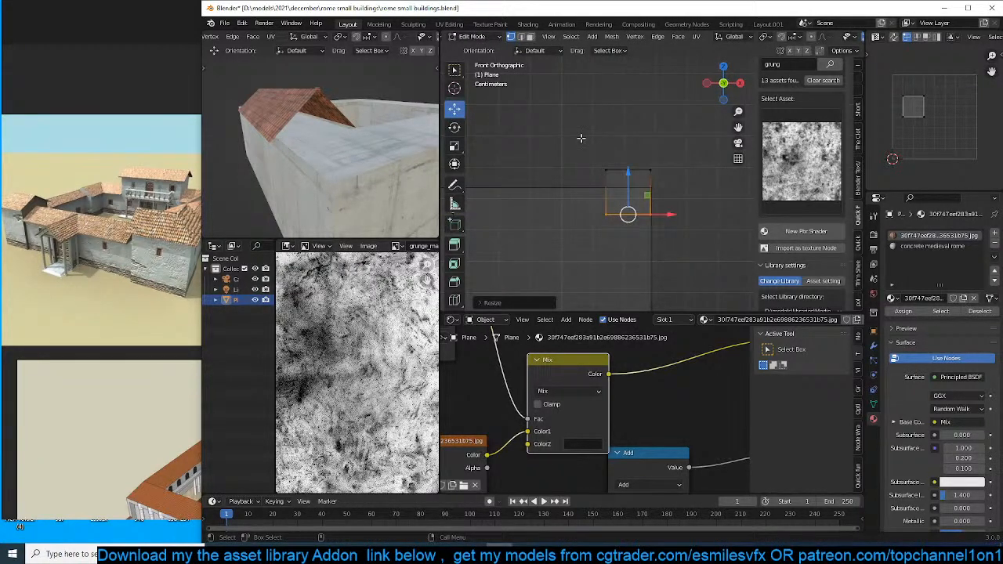
{"action": "left_click_drag", "start_coordinate": [581, 138], "coordinate": [616, 183]}
{"action": "left_click_drag", "start_coordinate": [612, 144], "coordinate": [607, 124]}
{"action": "middle_click_drag", "start_coordinate": [651, 166], "coordinate": [664, 190]}
{"action": "key", "text": "3"}
{"action": "left_click", "coordinate": [667, 159]}
{"action": "left_click_drag", "start_coordinate": [667, 120], "coordinate": [666, 133]}
Bevel the top edges of the trapezoidal ridge cap with a small single-segment bevel.
{"action": "middle_click_drag", "start_coordinate": [666, 133], "coordinate": [657, 171]}
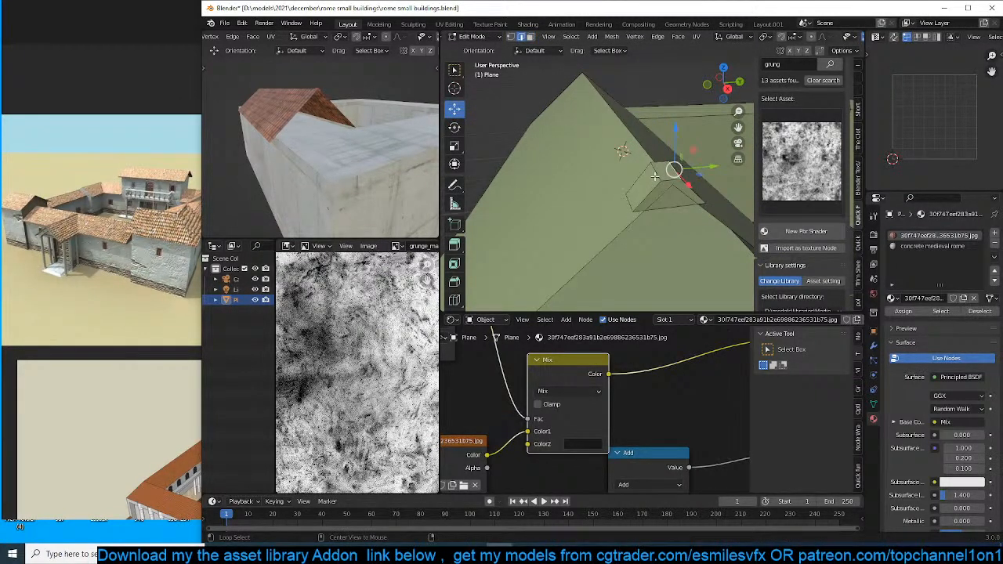
{"action": "left_click", "coordinate": [654, 175], "text": "alt"}
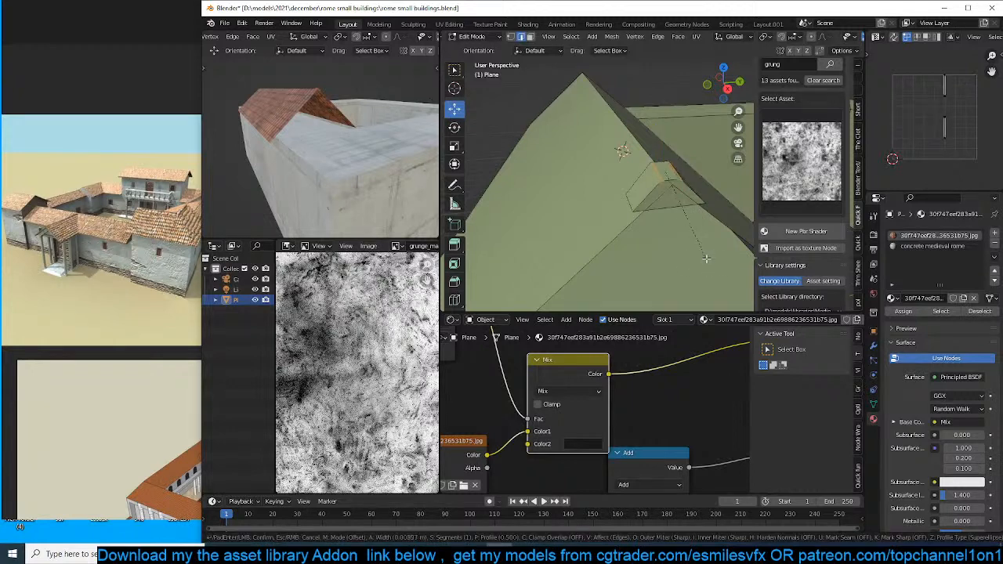
{"action": "key", "text": "Tab"}
{"action": "middle_click_drag", "start_coordinate": [648, 233], "coordinate": [725, 221]}
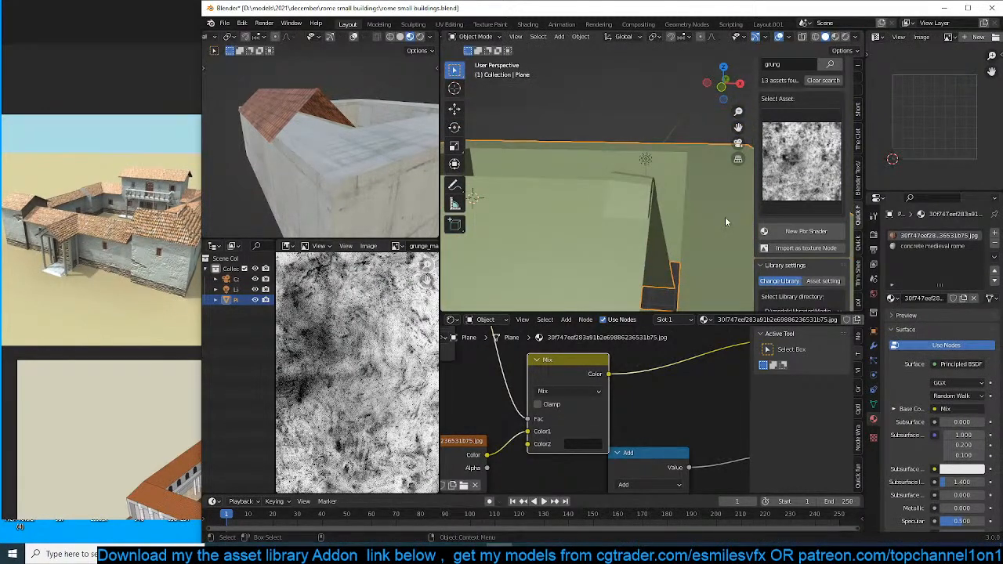
Try duplicating the ridge cap inward along X in the front view.
{"action": "key", "text": "KP_1"}
{"action": "key", "text": "Tab"}
{"action": "key", "text": "ctrl+l"}
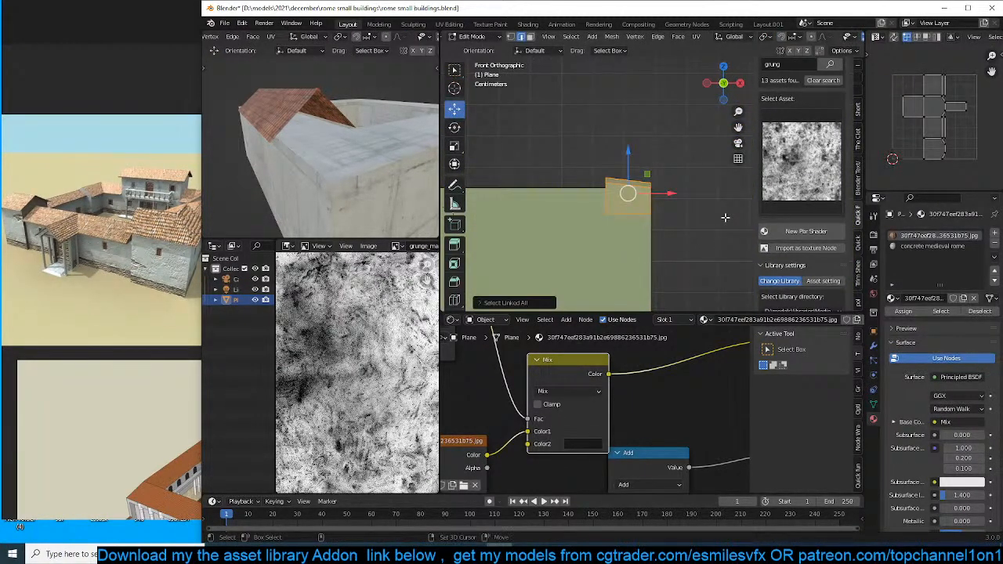
{"action": "key", "text": "g"}
{"action": "key", "text": "x"}
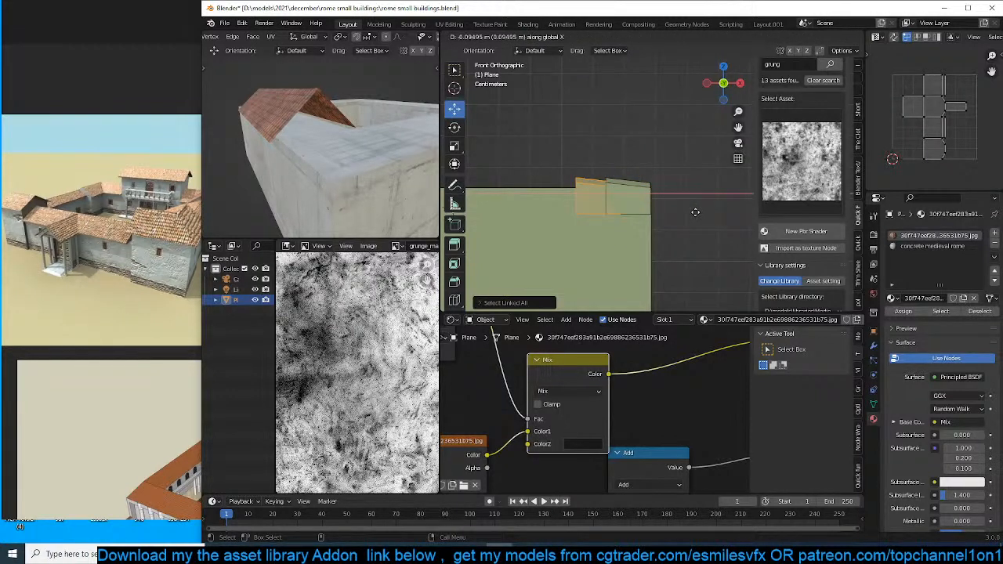
{"action": "left_click", "coordinate": [695, 213]}
{"action": "middle_click_drag", "start_coordinate": [695, 212], "coordinate": [653, 203]}
{"action": "key", "text": "x"}
{"action": "left_click", "coordinate": [672, 219]}
Scale down the ridge cap's outer end face slightly and select the whole linked cap in the wireframe front view.
{"action": "key", "text": "3"}
{"action": "left_click", "coordinate": [653, 201]}
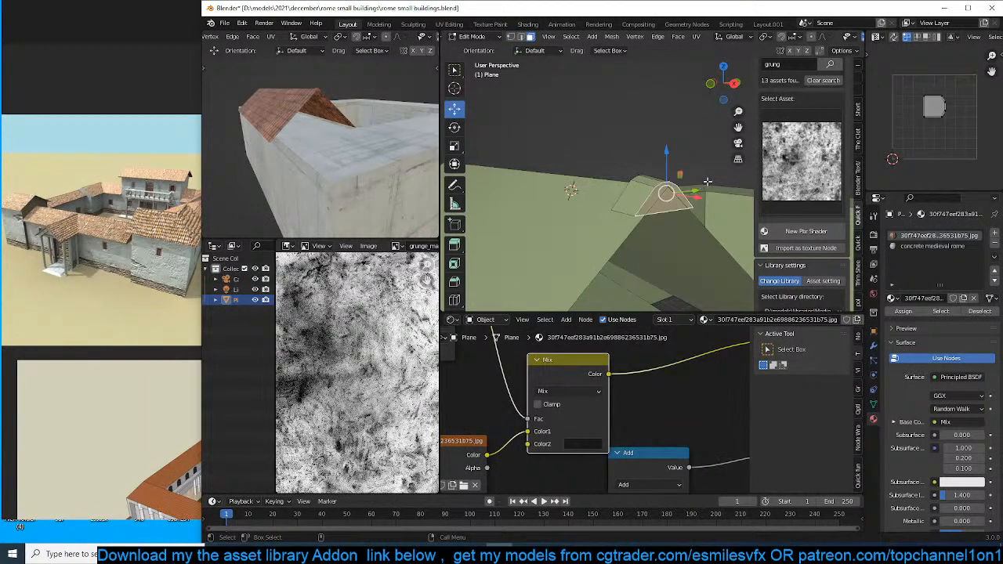
{"action": "key", "text": "s"}
{"action": "left_click", "coordinate": [705, 182]}
{"action": "key", "text": "KP_1"}
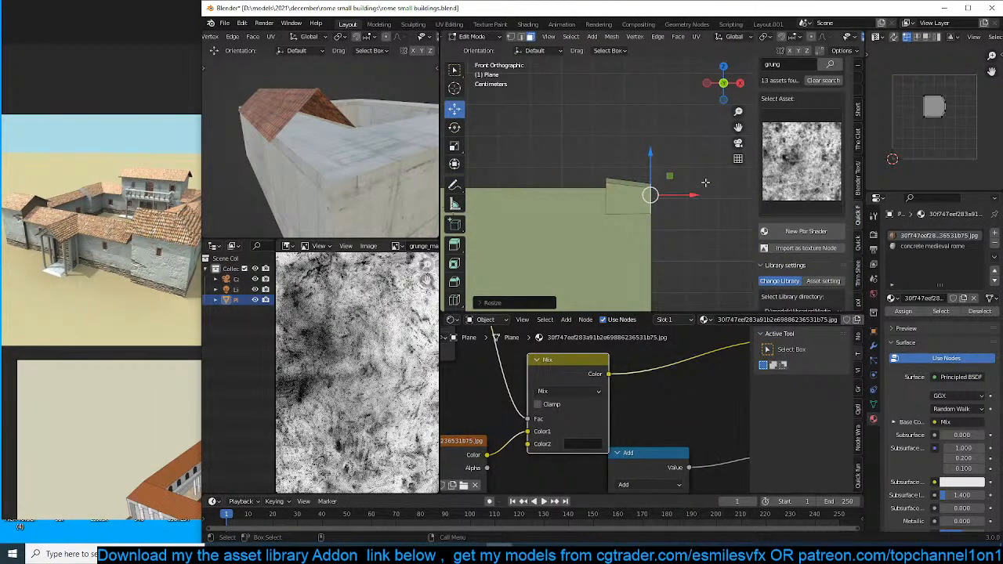
{"action": "key", "text": "z"}
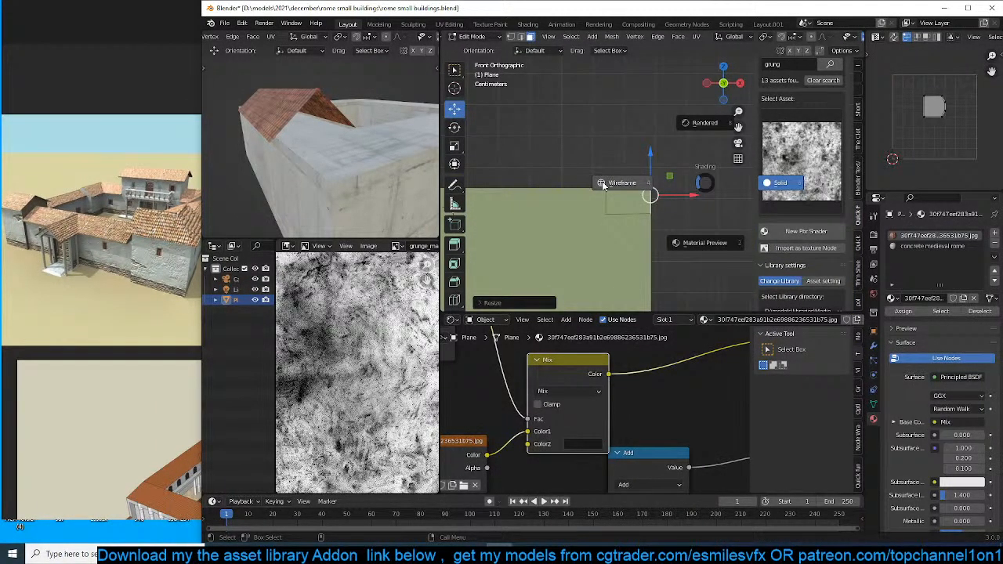
{"action": "left_click", "coordinate": [603, 184]}
{"action": "key", "text": "ctrl+l"}
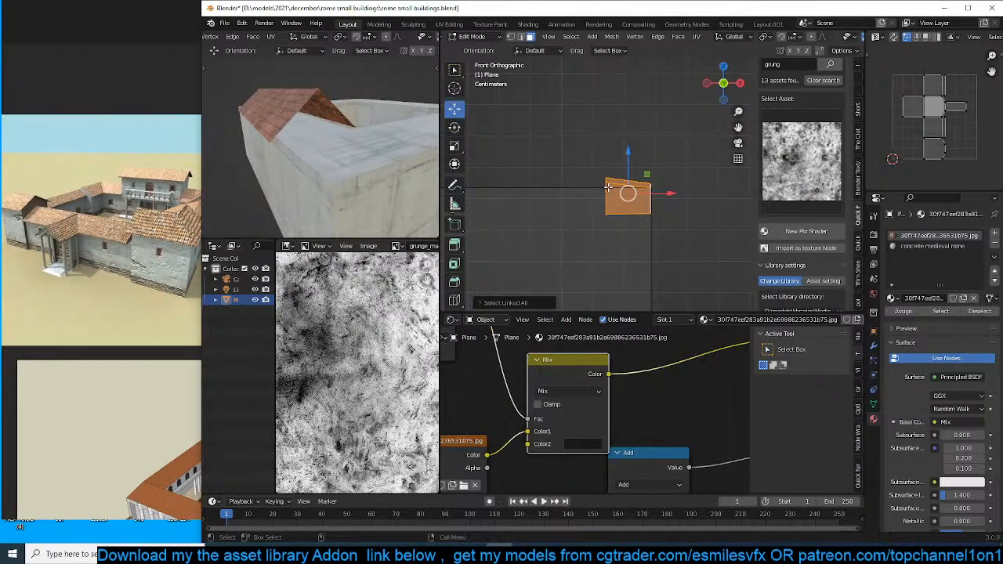
Enable Ambient Occlusion in the Eevee render settings and save the file.
{"action": "left_click", "coordinate": [871, 235]}
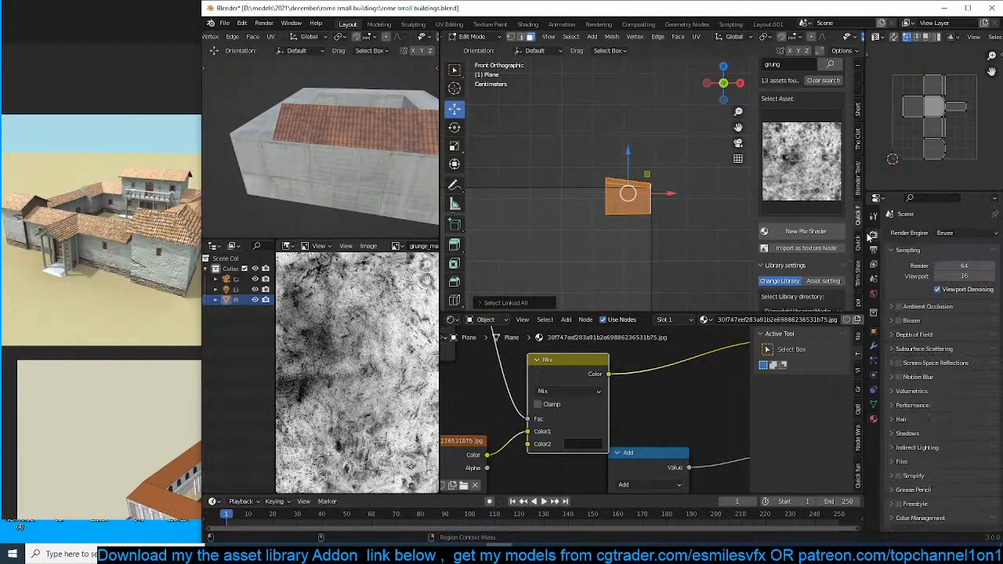
{"action": "left_click", "coordinate": [896, 308]}
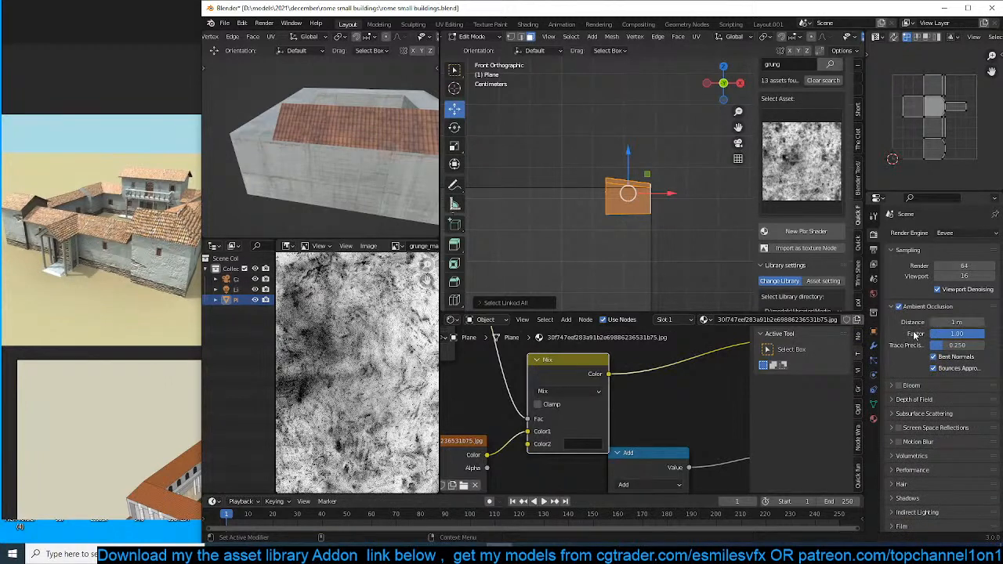
{"action": "middle_click_drag", "start_coordinate": [413, 149], "coordinate": [369, 153]}
{"action": "key", "text": "ctrl+s"}
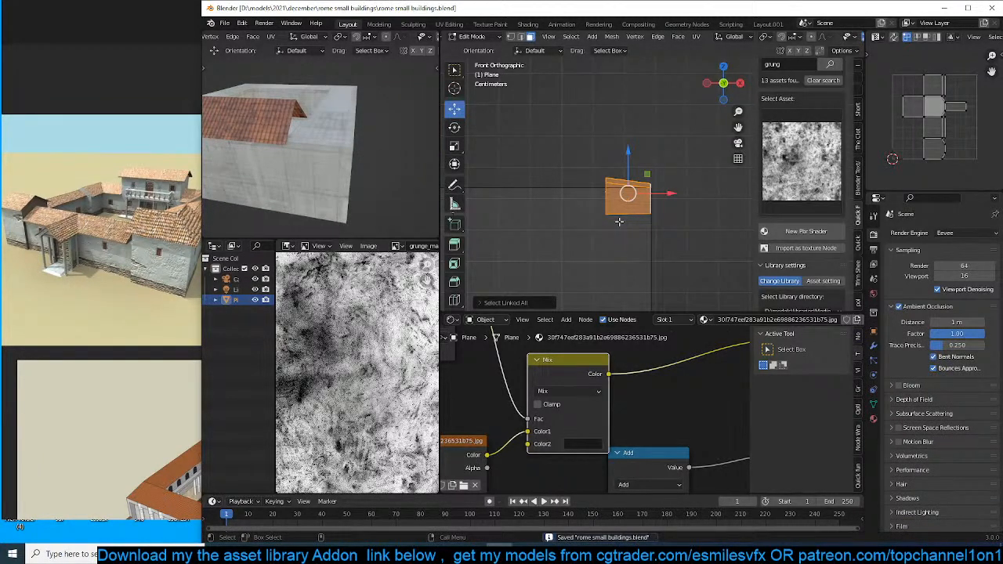
Duplicate the ridge cap about 0.11 m inward along X and repeat the duplication to build a row of overlapping caps.
{"action": "key", "text": "g"}
{"action": "key", "text": "x"}
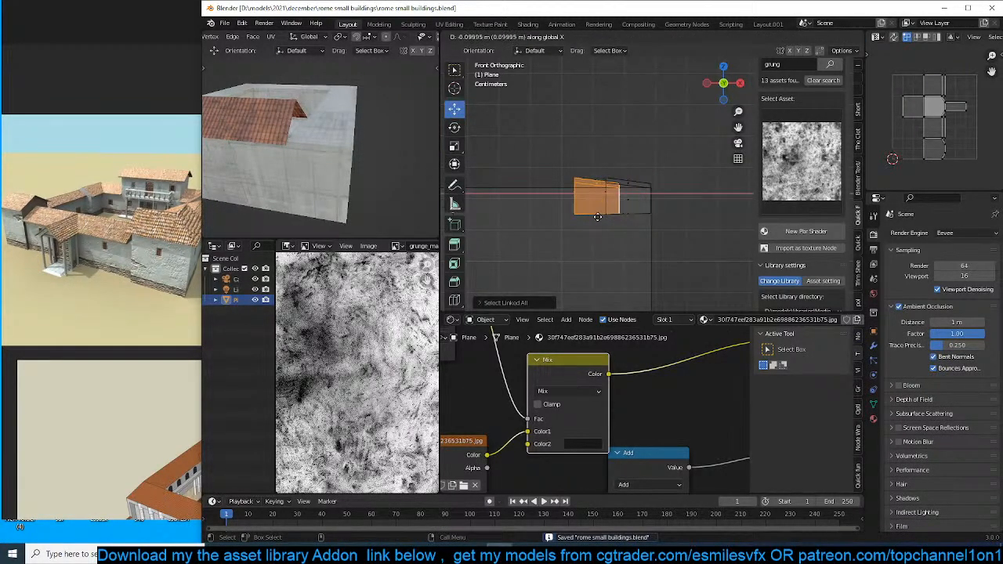
{"action": "left_click", "coordinate": [595, 217]}
{"action": "key", "text": "shift+r"}
{"action": "key", "text": "shift+r"}
{"action": "key", "text": "shift+r"}
{"action": "key", "text": "shift+r"}
{"action": "key", "text": "shift+r"}
{"action": "key", "text": "shift+r"}
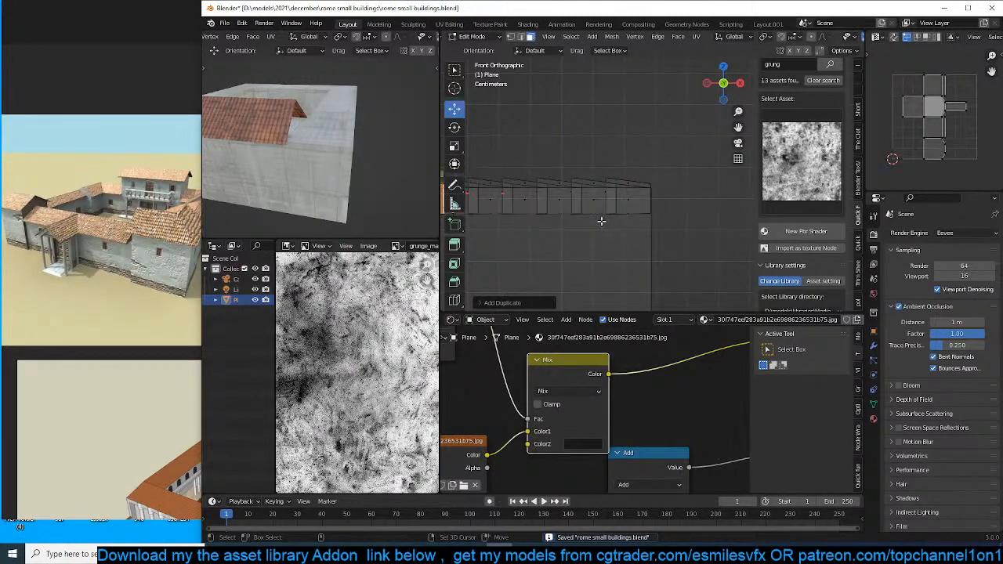
{"action": "middle_click_drag", "start_coordinate": [559, 216], "coordinate": [703, 230], "text": "shift"}
{"action": "scroll", "coordinate": [703, 230], "scroll_direction": "down", "scroll_amount": 9}
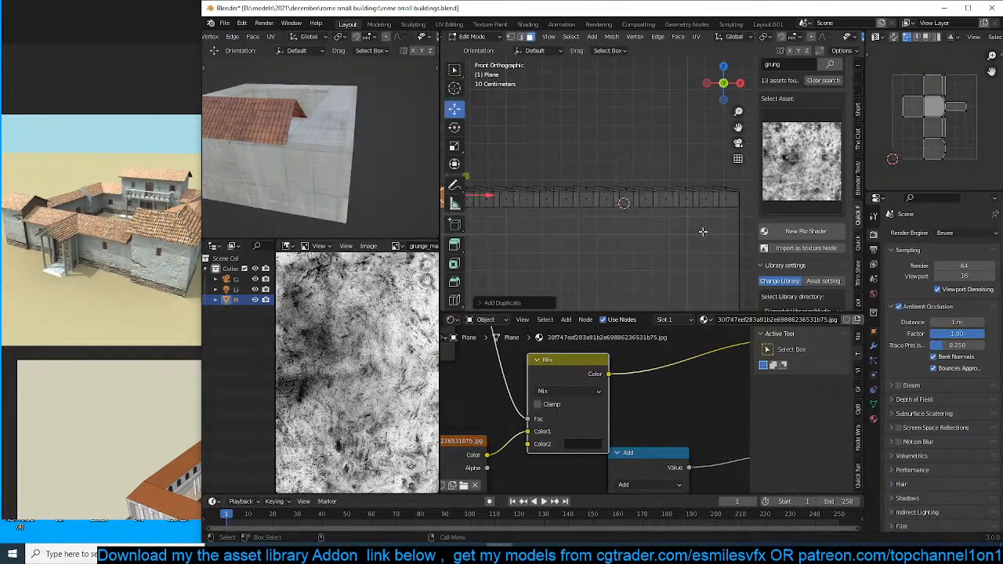
Select every linked cap in the ridge row and stretch the row along X.
{"action": "key", "text": "KP_Decimal"}
{"action": "middle_click_drag", "start_coordinate": [309, 136], "coordinate": [360, 173]}
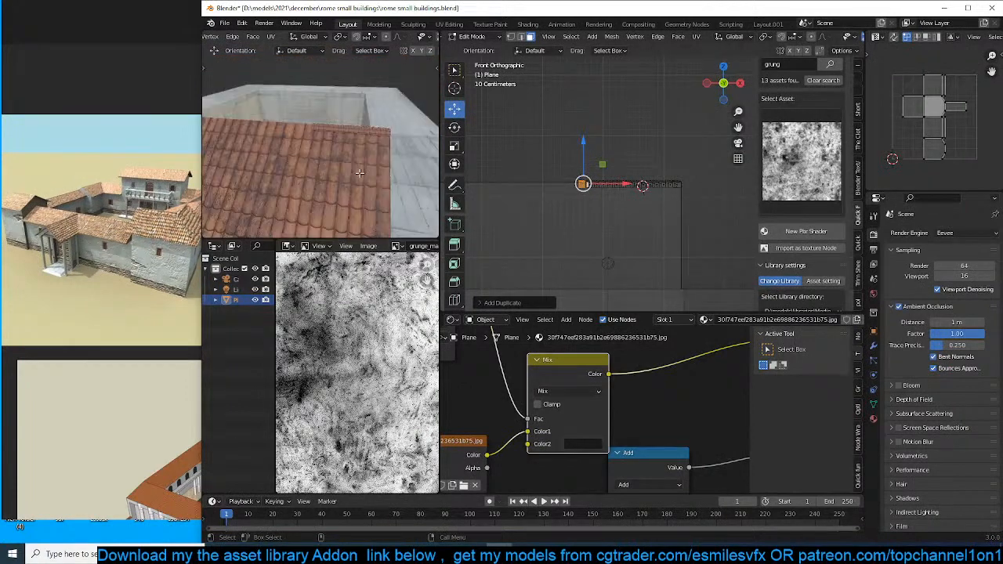
{"action": "scroll", "coordinate": [652, 175], "scroll_direction": "up", "scroll_amount": 3}
{"action": "key", "text": "1"}
{"action": "left_click_drag", "start_coordinate": [503, 161], "coordinate": [705, 185]}
{"action": "key", "text": "ctrl+l"}
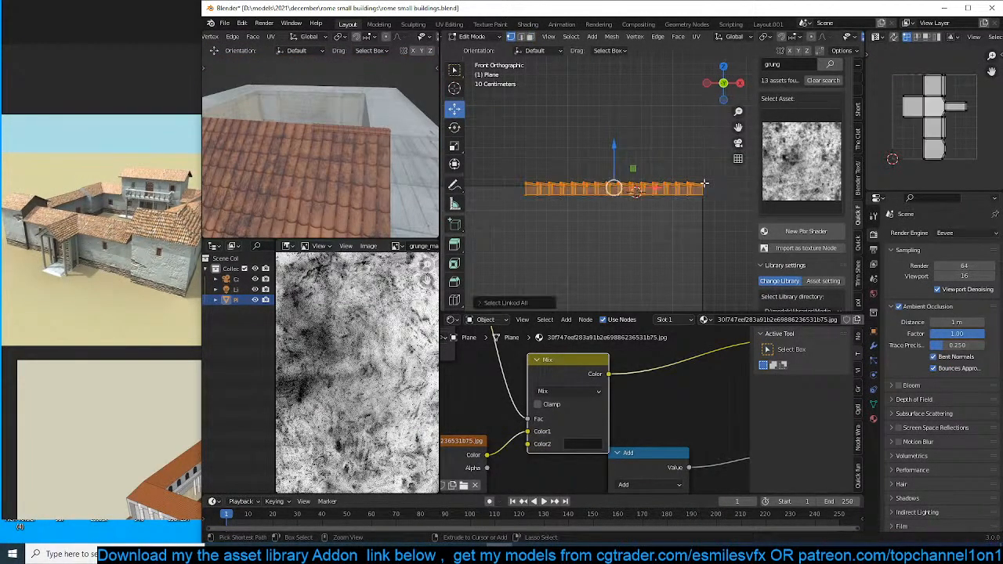
{"action": "scroll", "coordinate": [697, 192], "scroll_direction": "down", "scroll_amount": 4}
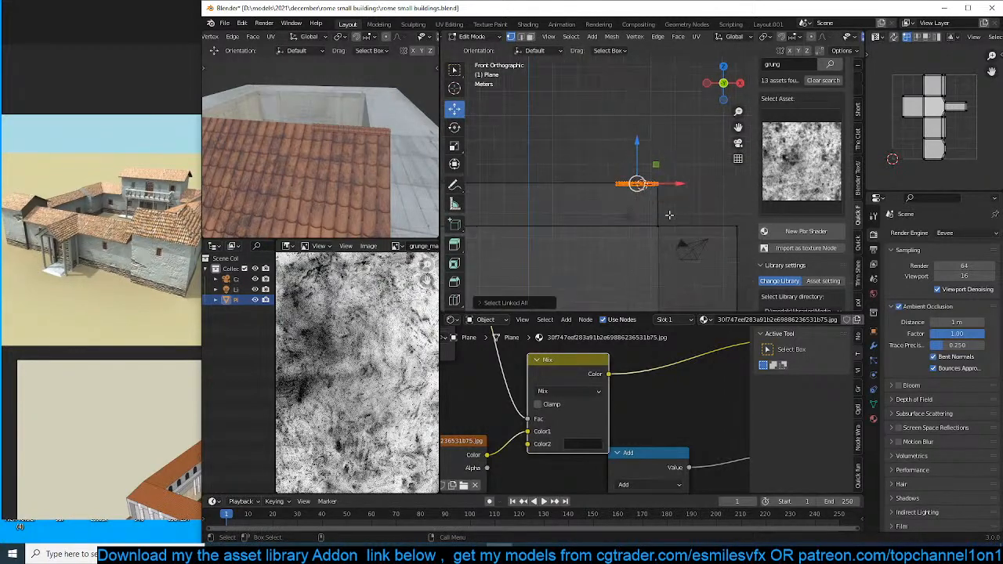
{"action": "key", "text": "s"}
{"action": "key", "text": "x"}
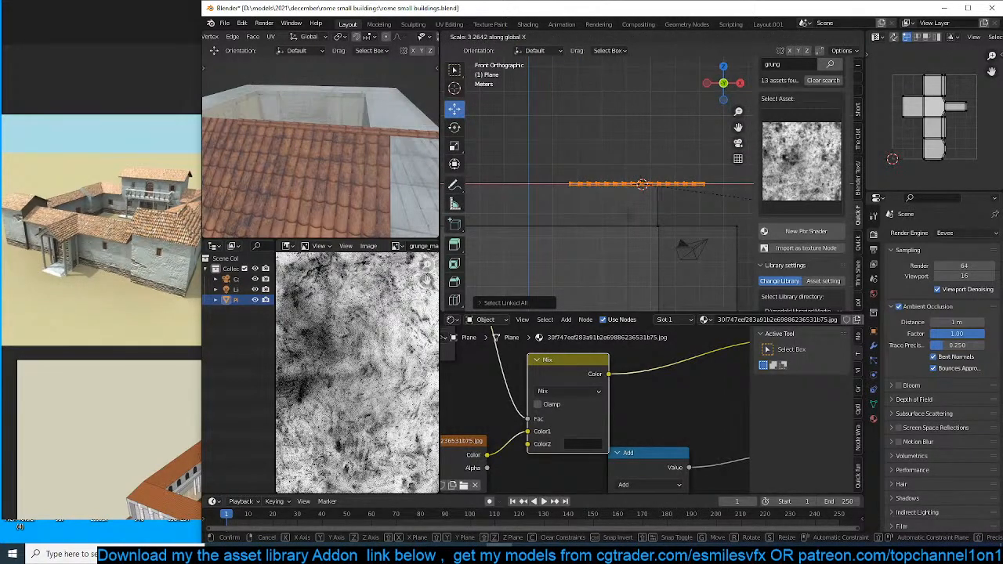
{"action": "left_click", "coordinate": [687, 204]}
Move the stretched row of caps inward along X until its outer end lines up with the roof's end.
{"action": "left_click_drag", "start_coordinate": [682, 182], "coordinate": [643, 184]}
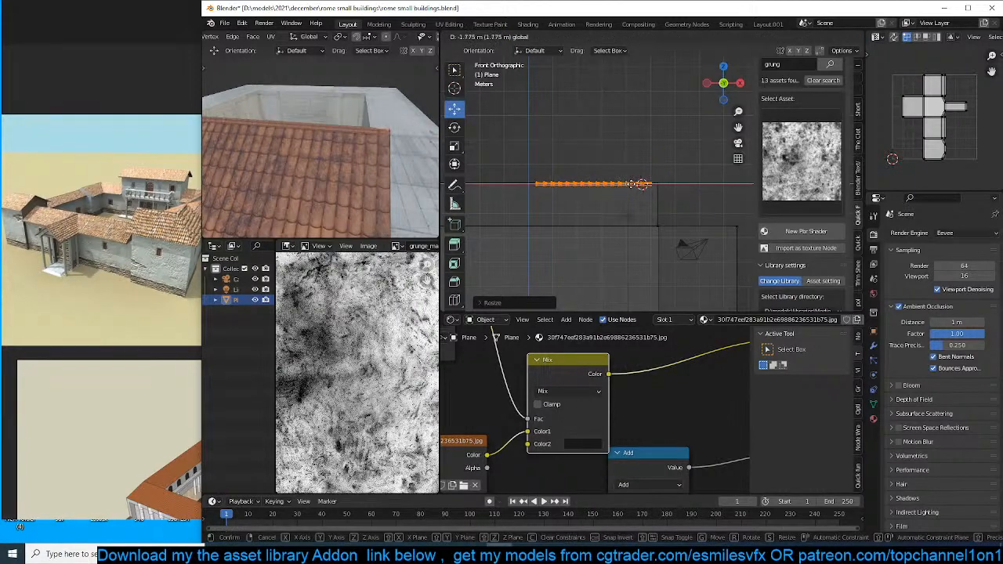
{"action": "left_click", "coordinate": [641, 184]}
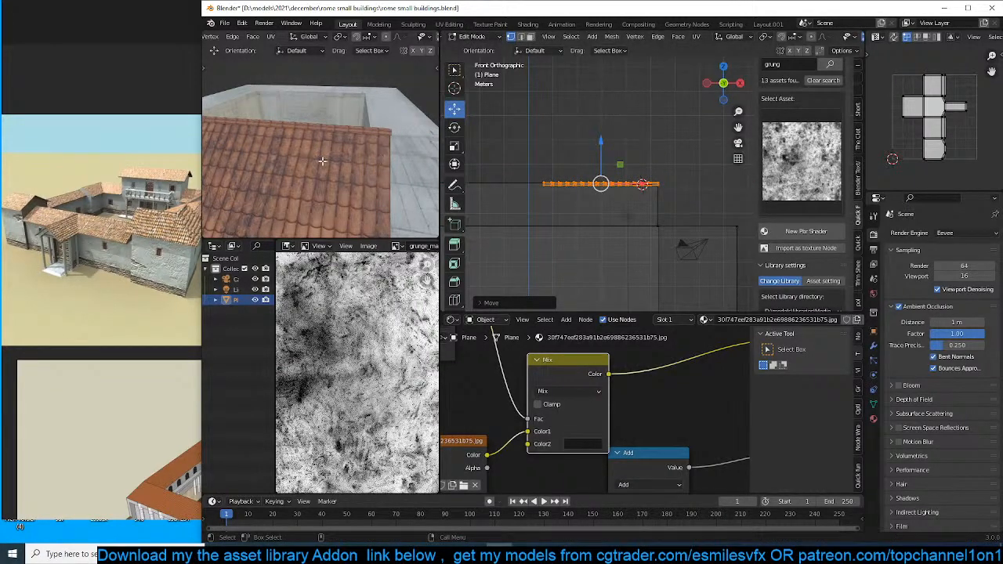
{"action": "middle_click_drag", "start_coordinate": [322, 160], "coordinate": [369, 162]}
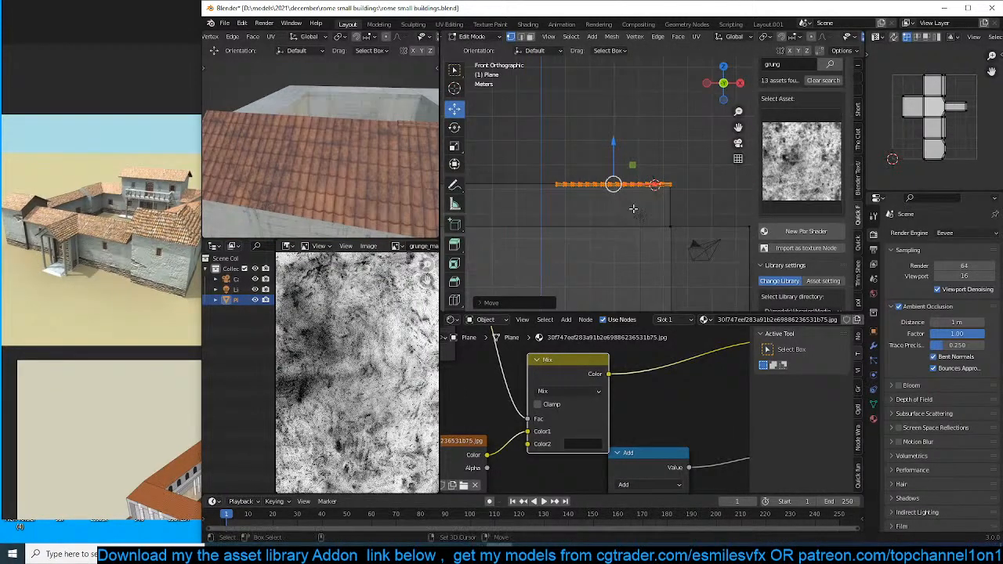
Duplicate the whole row of caps along X so it continues from the first row's inner end.
{"action": "key", "text": "g"}
{"action": "key", "text": "x"}
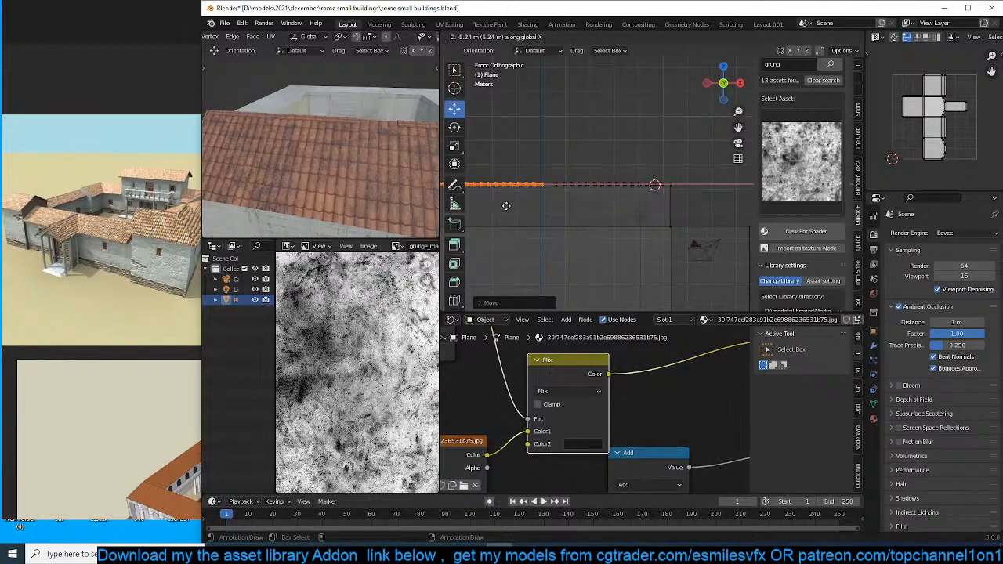
{"action": "left_click", "coordinate": [522, 208]}
{"action": "middle_click_drag", "start_coordinate": [535, 210], "coordinate": [656, 224], "text": "shift"}
{"action": "scroll", "coordinate": [582, 198], "scroll_direction": "up", "scroll_amount": 6}
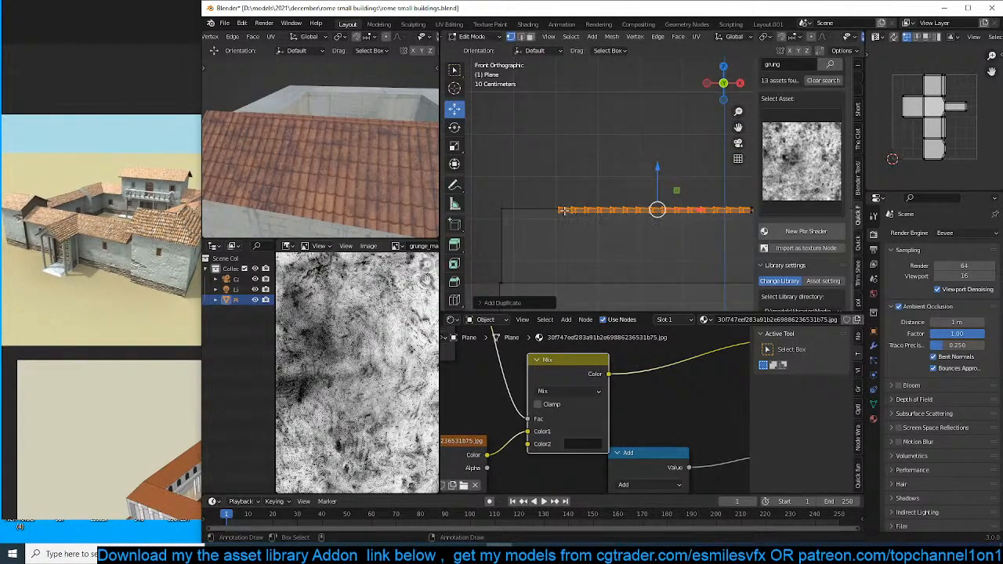
Select the last few linked caps of the duplicated row and copy them along the ridge toward the roof's uncovered end.
{"action": "left_click_drag", "start_coordinate": [521, 192], "coordinate": [583, 235]}
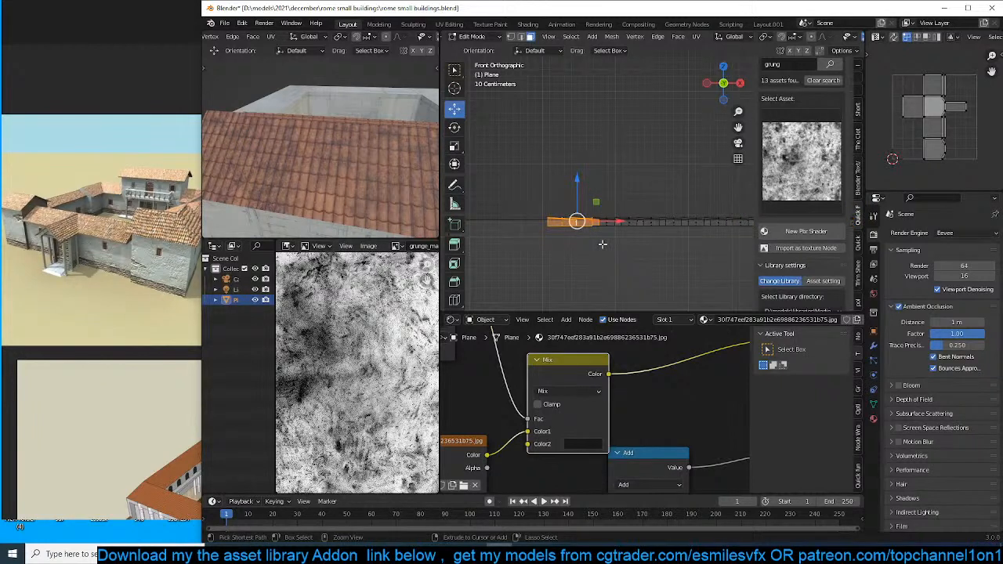
{"action": "key", "text": "ctrl+l"}
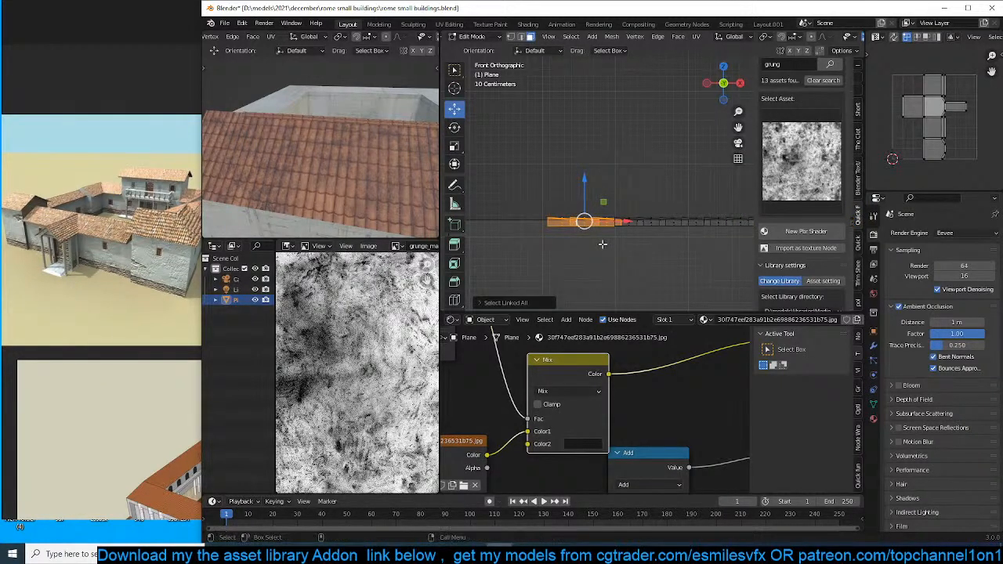
{"action": "middle_click_drag", "start_coordinate": [629, 238], "coordinate": [751, 209], "text": "shift"}
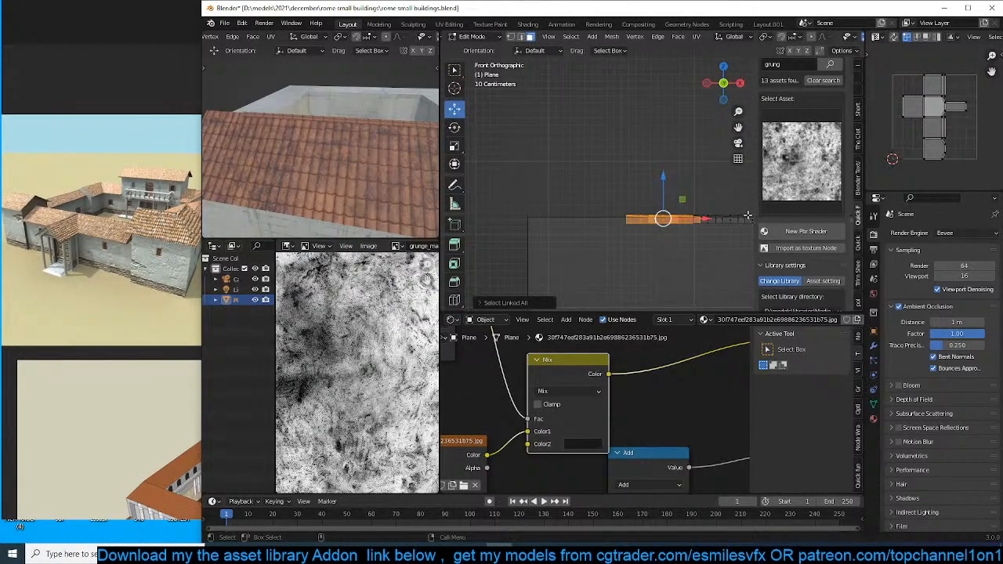
{"action": "scroll", "coordinate": [691, 216], "scroll_direction": "up", "scroll_amount": 3}
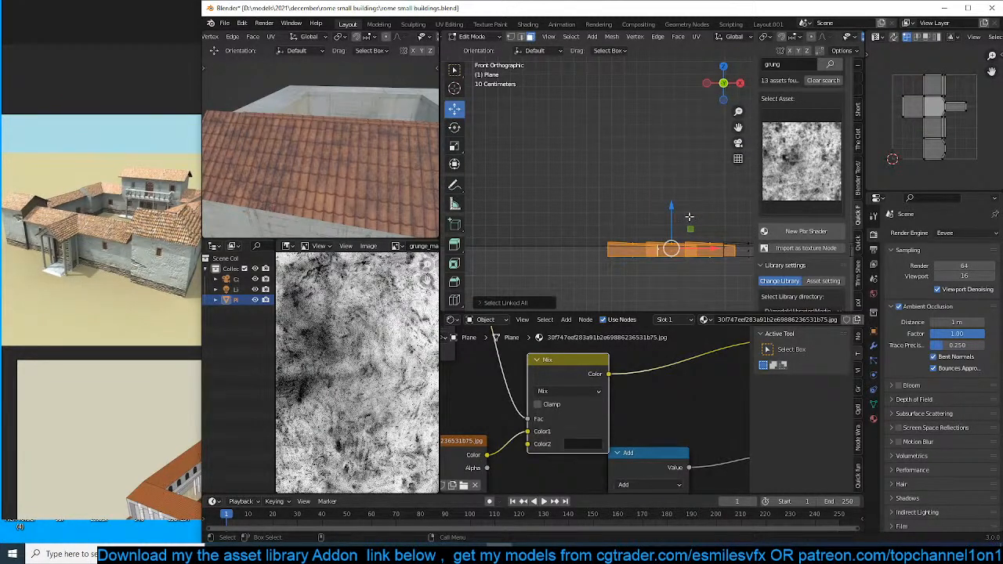
{"action": "left_click_drag", "start_coordinate": [680, 242], "coordinate": [568, 230]}
{"action": "key", "text": "shift+d"}
{"action": "left_click", "coordinate": [673, 240]}
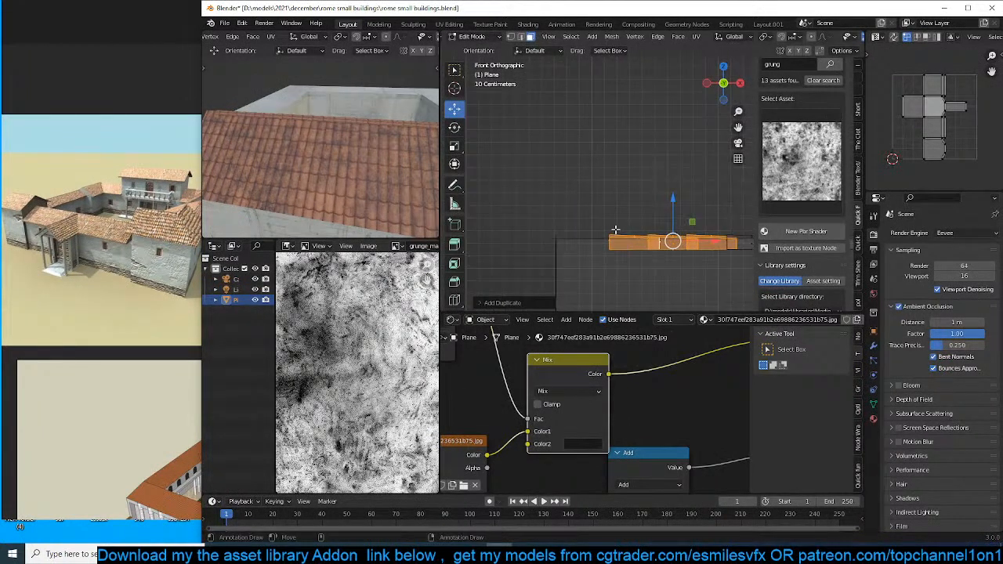
Select only the outermost linked ridge cap and duplicate it about 0.32 m along X toward the uncovered roof end.
{"action": "left_click_drag", "start_coordinate": [625, 216], "coordinate": [645, 270]}
{"action": "key", "text": "alt+a"}
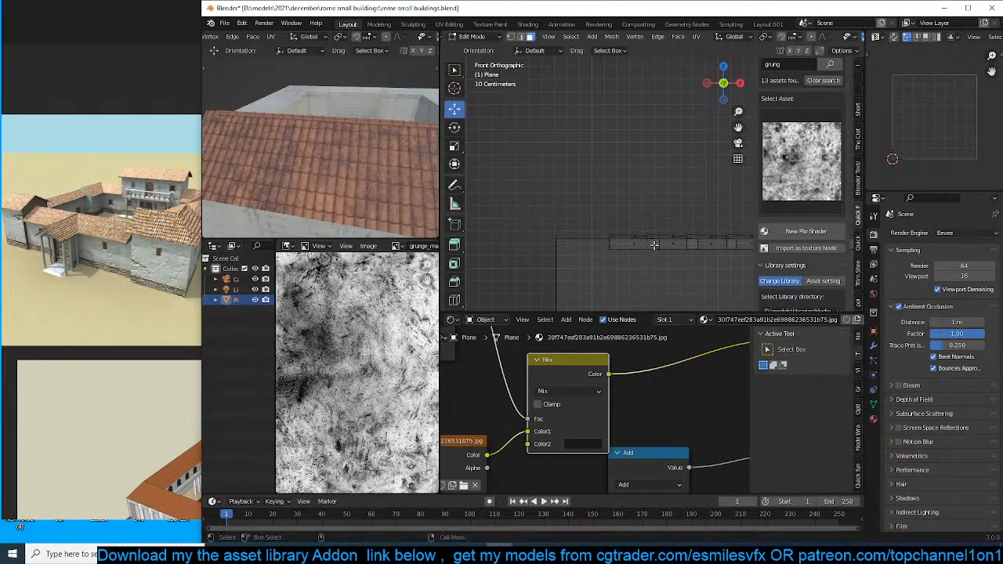
{"action": "left_click_drag", "start_coordinate": [627, 214], "coordinate": [637, 267]}
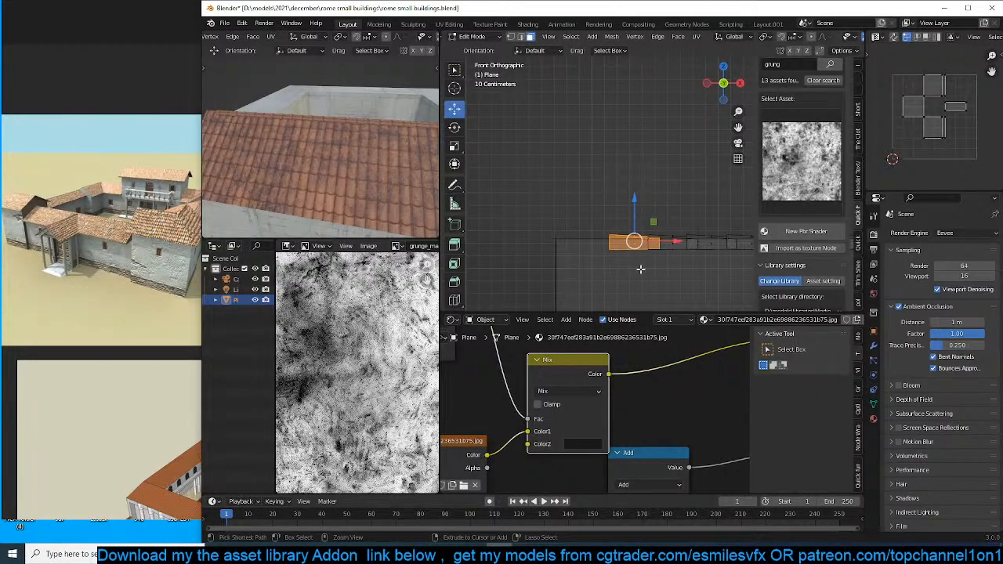
{"action": "key", "text": "ctrl+l"}
{"action": "key", "text": "x"}
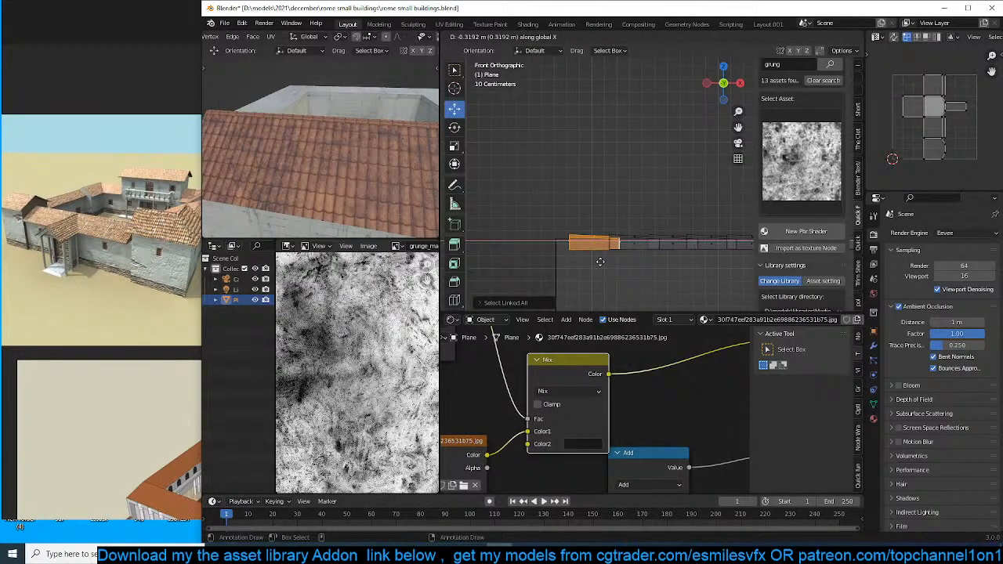
{"action": "left_click", "coordinate": [599, 262]}
Duplicate the end cap once more along X, shorten the copy along X to fit the roof's end, and return to Object Mode.
{"action": "scroll", "coordinate": [600, 266], "scroll_direction": "up", "scroll_amount": 3}
{"action": "key", "text": "shift+d"}
{"action": "key", "text": "x"}
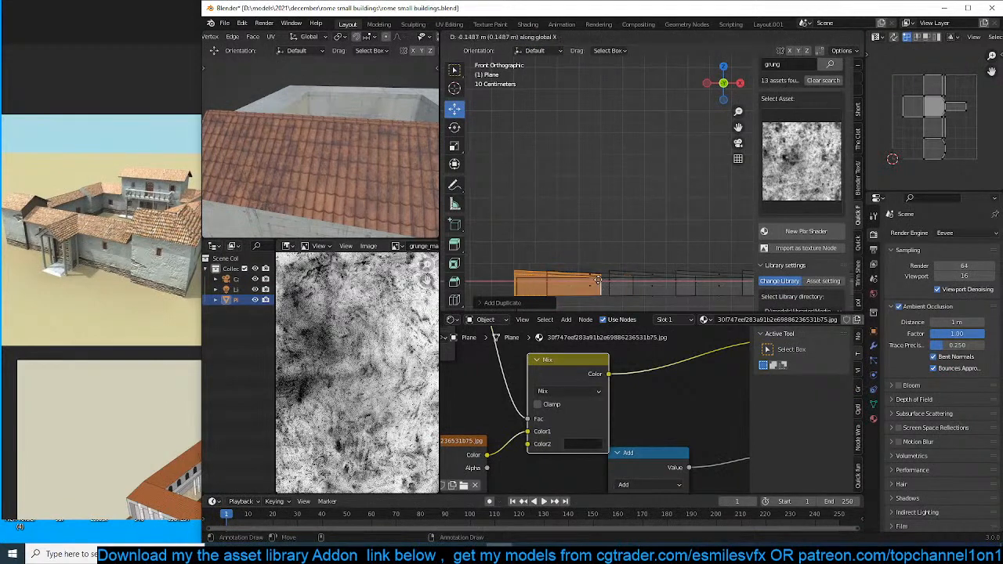
{"action": "key", "text": "s"}
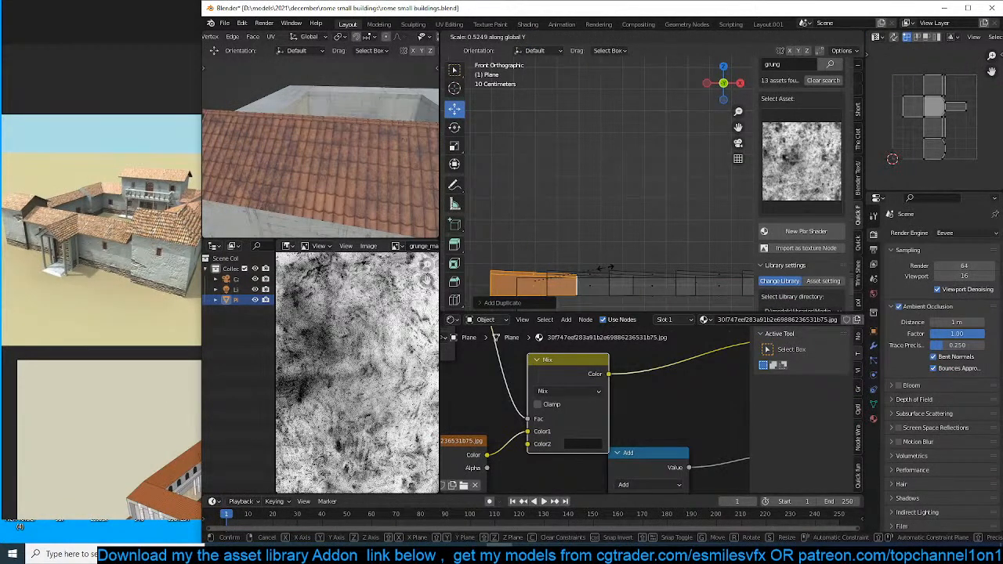
{"action": "left_click", "coordinate": [571, 268]}
{"action": "key", "text": "Tab"}
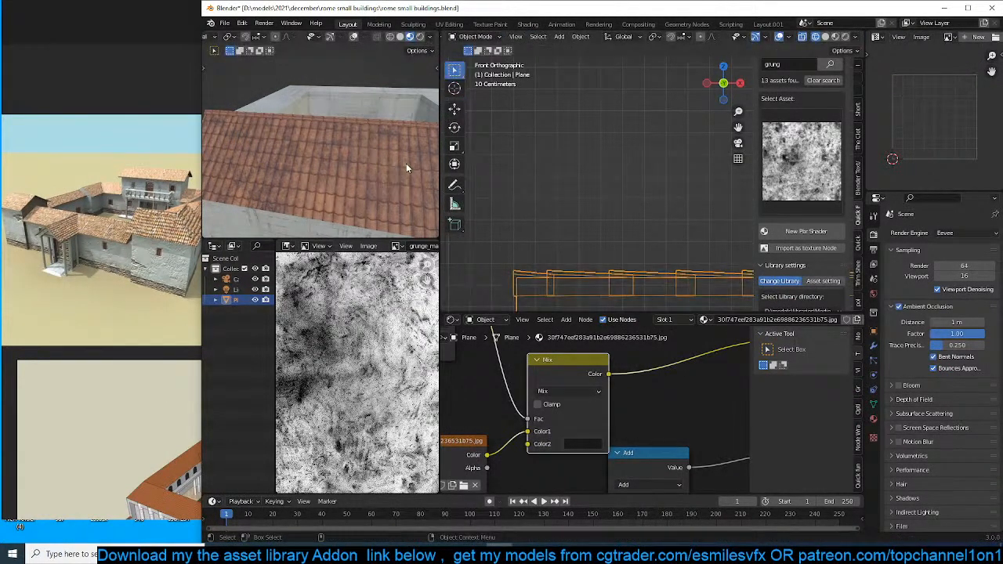
Deselect the building mesh and save the file.
{"action": "scroll", "coordinate": [387, 168], "scroll_direction": "down", "scroll_amount": 4}
{"action": "left_click", "coordinate": [585, 187]}
{"action": "key", "text": "ctrl+s"}
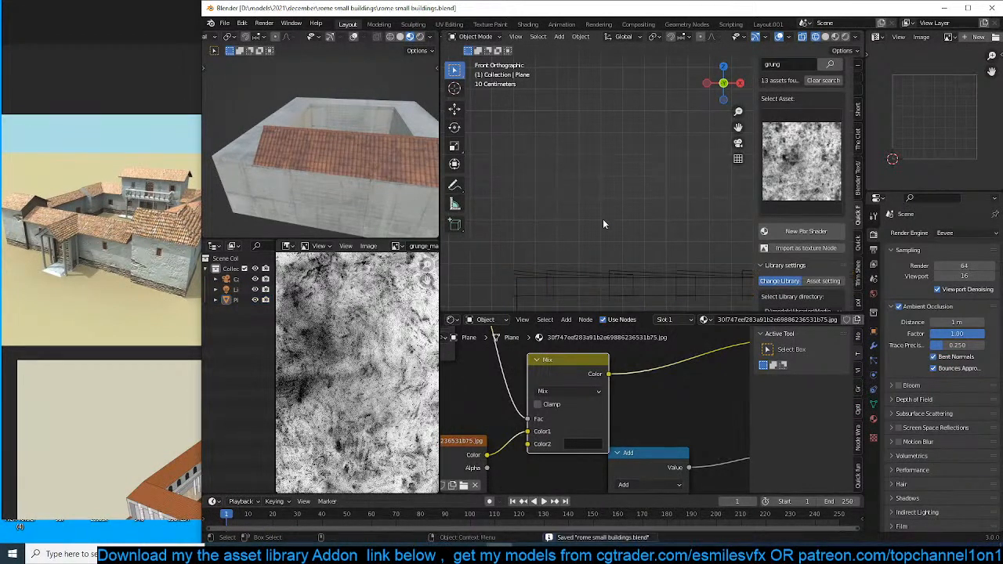
Shade the building mesh smooth, enable Auto Smooth for it, and save the file.
{"action": "middle_click_drag", "start_coordinate": [603, 219], "coordinate": [547, 187]}
{"action": "left_click", "coordinate": [559, 203]}
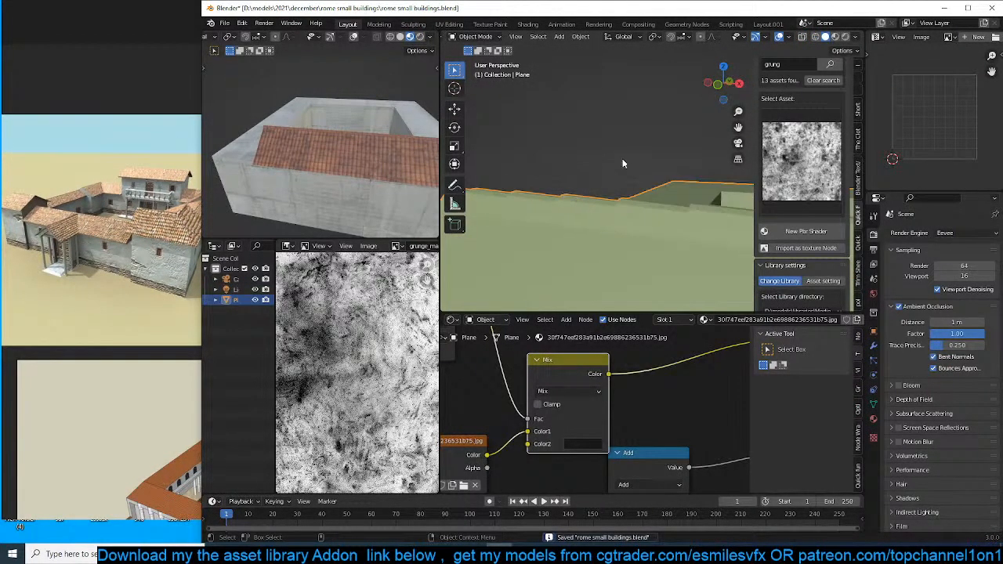
{"action": "right_click", "coordinate": [623, 160]}
{"action": "left_click", "coordinate": [623, 159]}
{"action": "right_click", "coordinate": [636, 190]}
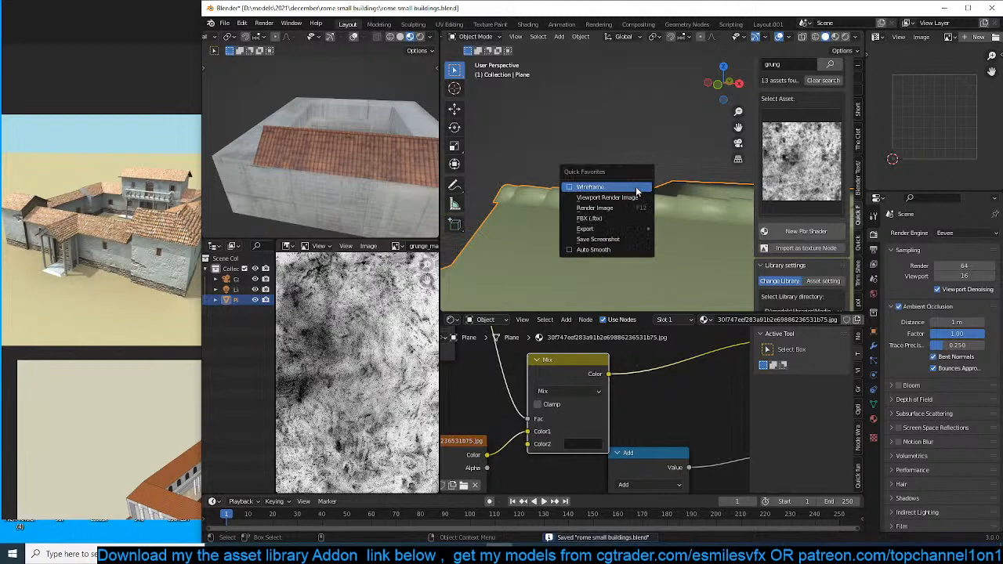
{"action": "left_click", "coordinate": [614, 247]}
{"action": "mouse_move", "coordinate": [654, 199]}
{"action": "middle_mouse_down"}
{"action": "mouse_move", "coordinate": [645, 229]}
{"action": "mouse_move", "coordinate": [711, 206]}
{"action": "mouse_move", "coordinate": [641, 189]}
{"action": "middle_mouse_up"}
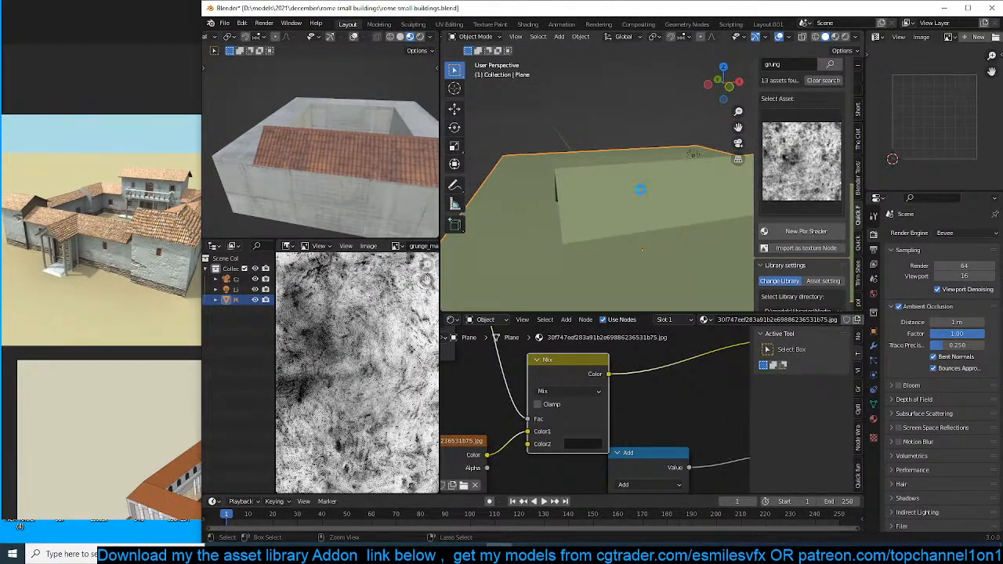
{"action": "key", "text": "ctrl+s"}
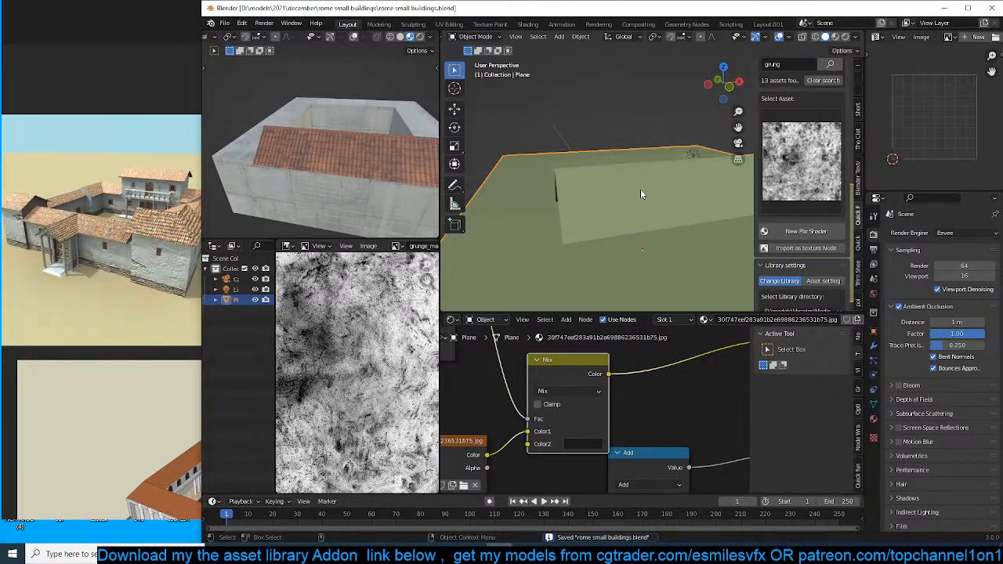
Enter Edit Mode and duplicate the roof's open gable-end edges in place.
{"action": "middle_click_drag", "start_coordinate": [621, 187], "coordinate": [644, 181]}
{"action": "key", "text": "Tab"}
{"action": "key", "text": "KP_1"}
{"action": "left_click", "coordinate": [591, 172], "text": "alt"}
{"action": "key", "text": "shift+d"}
{"action": "right_click", "coordinate": [629, 198]}
Extrude the duplicated gable edges into a strip and scale the linked strip to fit the roof end.
{"action": "scroll", "coordinate": [641, 196], "scroll_direction": "up", "scroll_amount": 2}
{"action": "key", "text": "e"}
{"action": "right_click", "coordinate": [642, 196]}
{"action": "key", "text": "ctrl+l"}
{"action": "key", "text": "s"}
{"action": "left_click", "coordinate": [664, 164]}
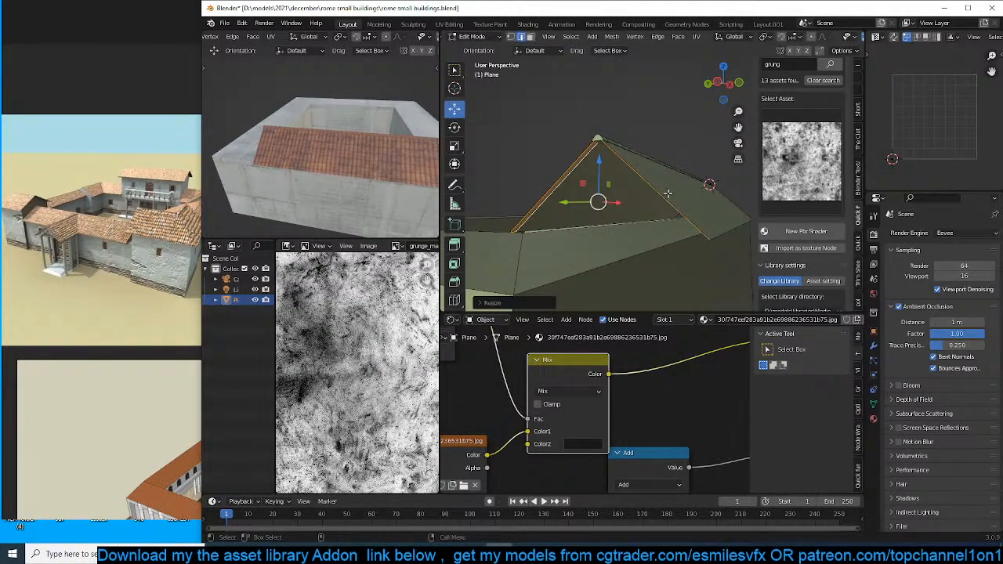
{"action": "key", "text": "s"}
{"action": "left_click", "coordinate": [655, 194]}
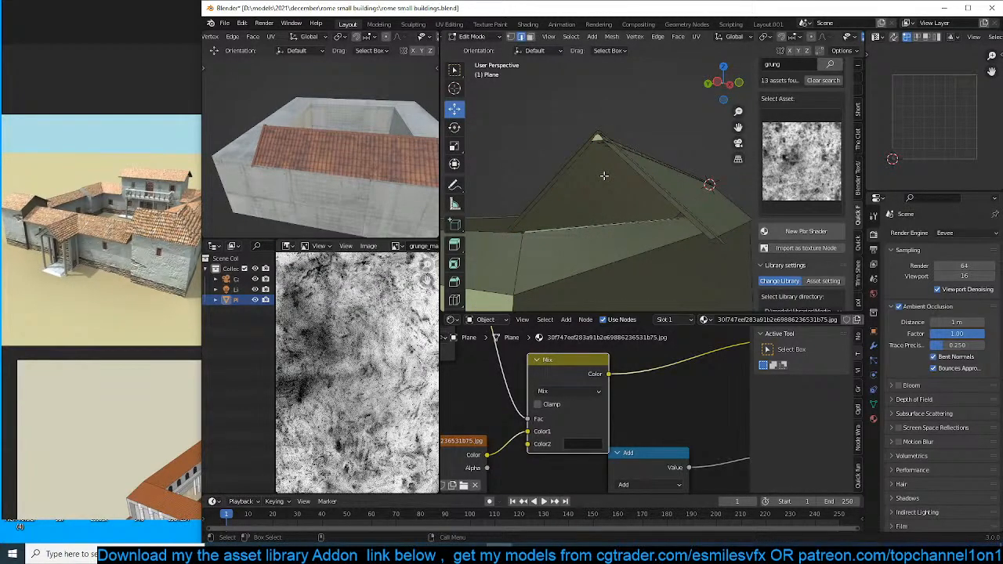
Move the gable strip down about 0.13 m along Z and save the file.
{"action": "key", "text": "g"}
{"action": "key", "text": "z"}
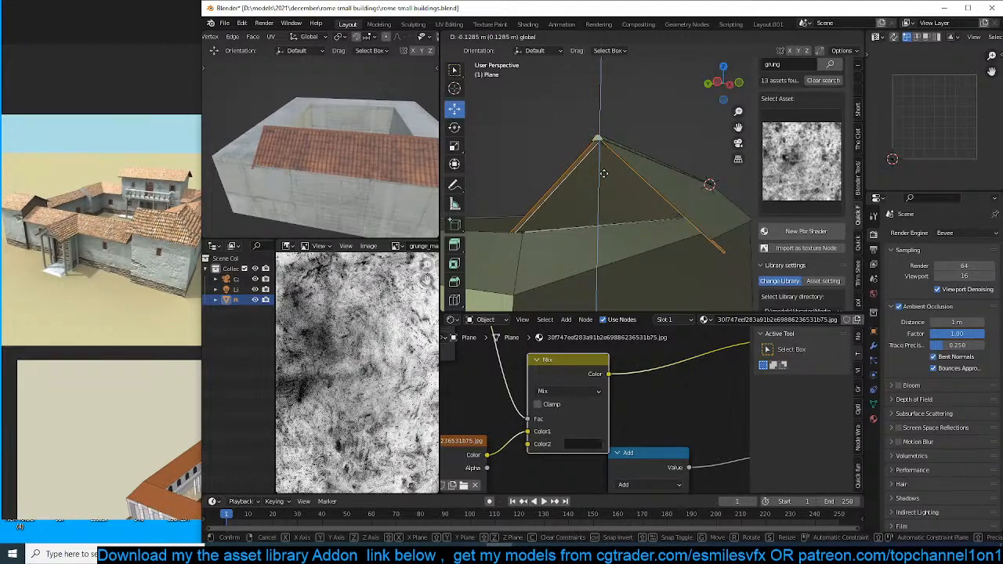
{"action": "left_click", "coordinate": [602, 172]}
{"action": "middle_click_drag", "start_coordinate": [602, 173], "coordinate": [677, 128]}
{"action": "key", "text": "ctrl+s"}
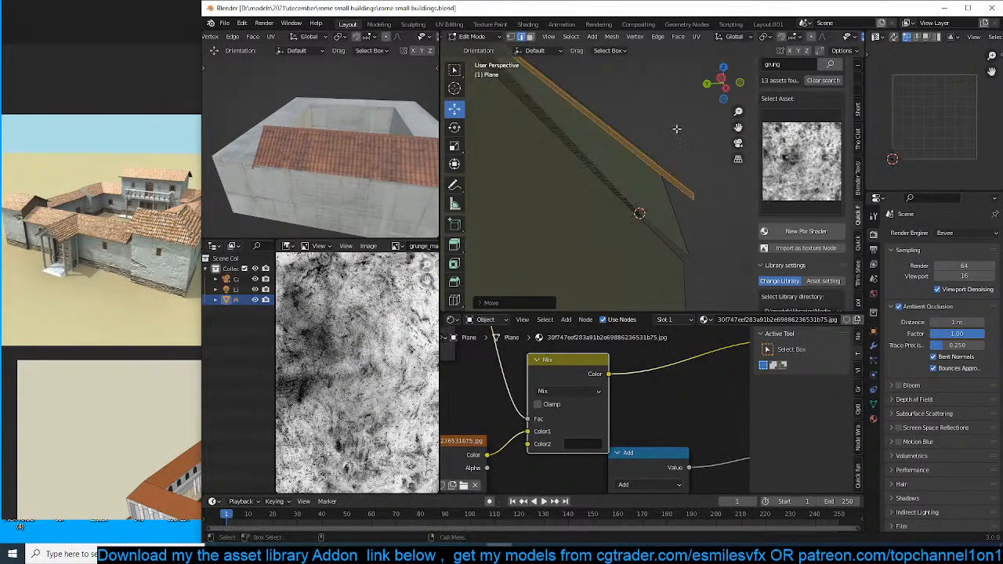
Extrude the gable strip's faces about 0.05 m along their normals to form solid rafters.
{"action": "key", "text": "alt+e"}
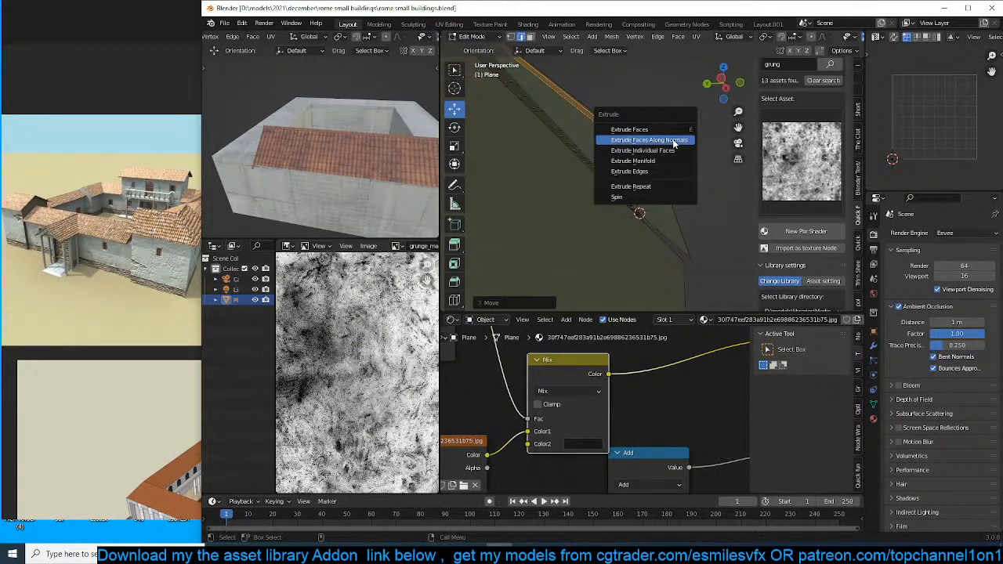
{"action": "left_click", "coordinate": [649, 139]}
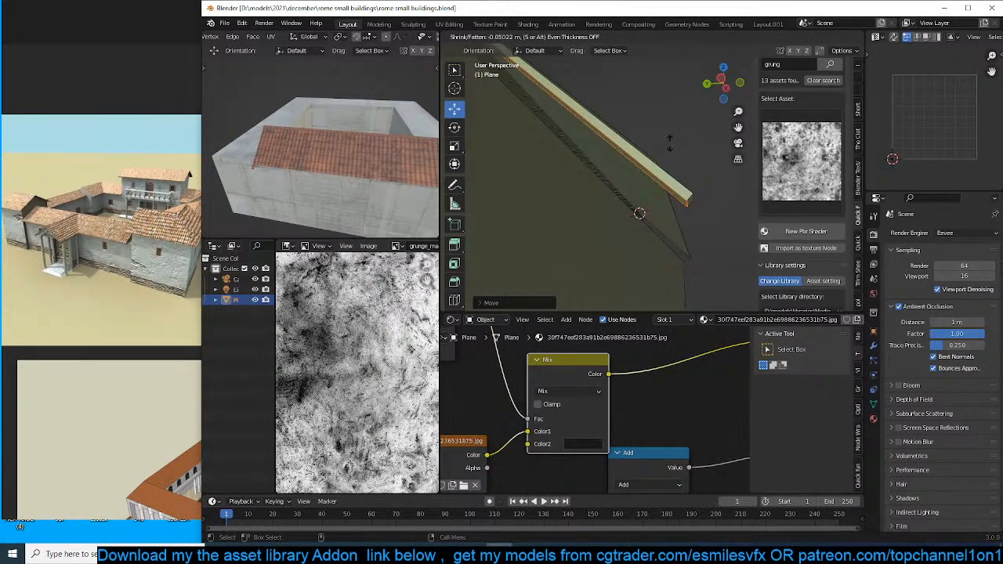
{"action": "left_click", "coordinate": [668, 145]}
{"action": "middle_click_drag", "start_coordinate": [668, 145], "coordinate": [700, 146]}
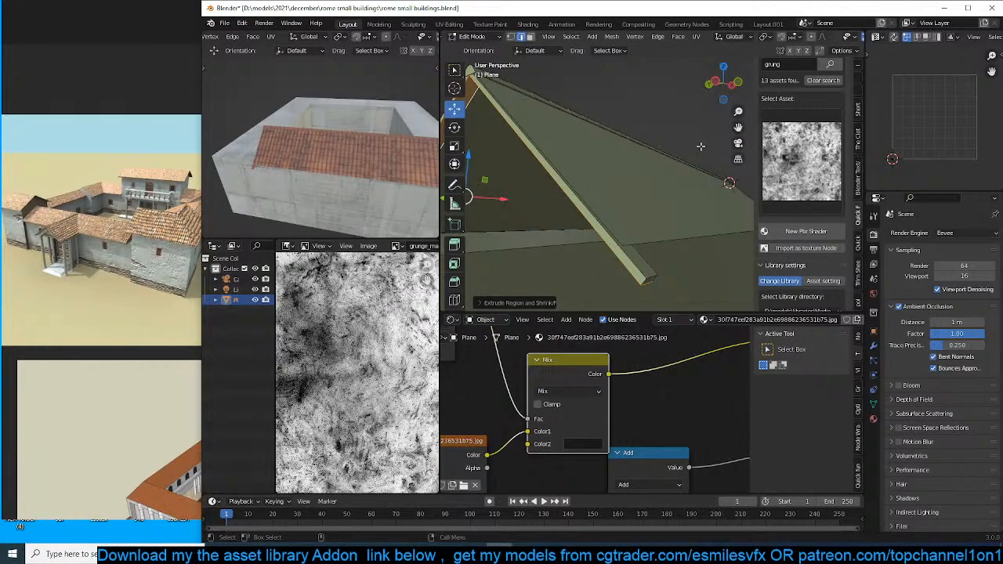
Select the linked rafter geometry, narrow it along X, and shift it slightly inward along X under the roof end.
{"action": "key", "text": "ctrl+l"}
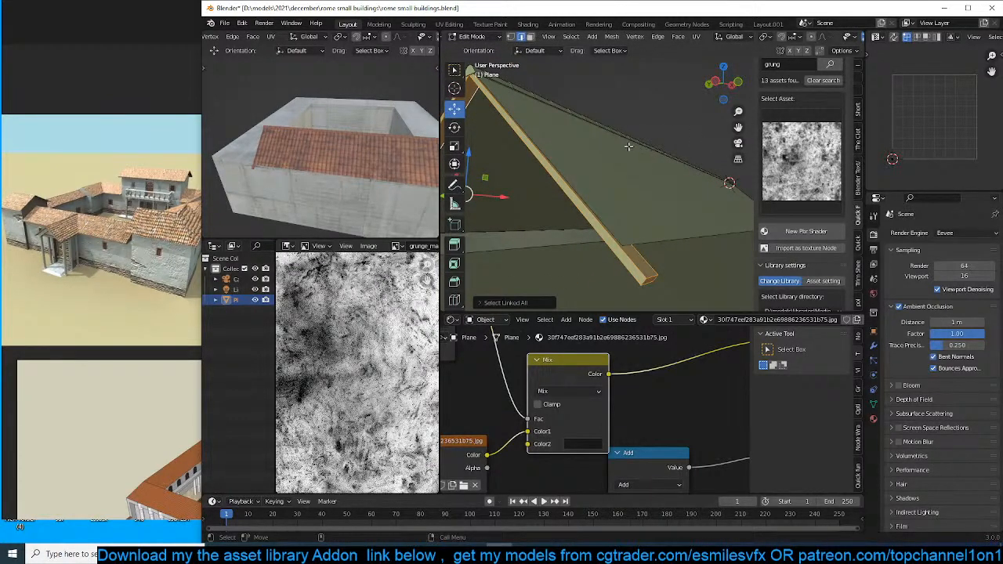
{"action": "middle_click_drag", "start_coordinate": [628, 146], "coordinate": [611, 160]}
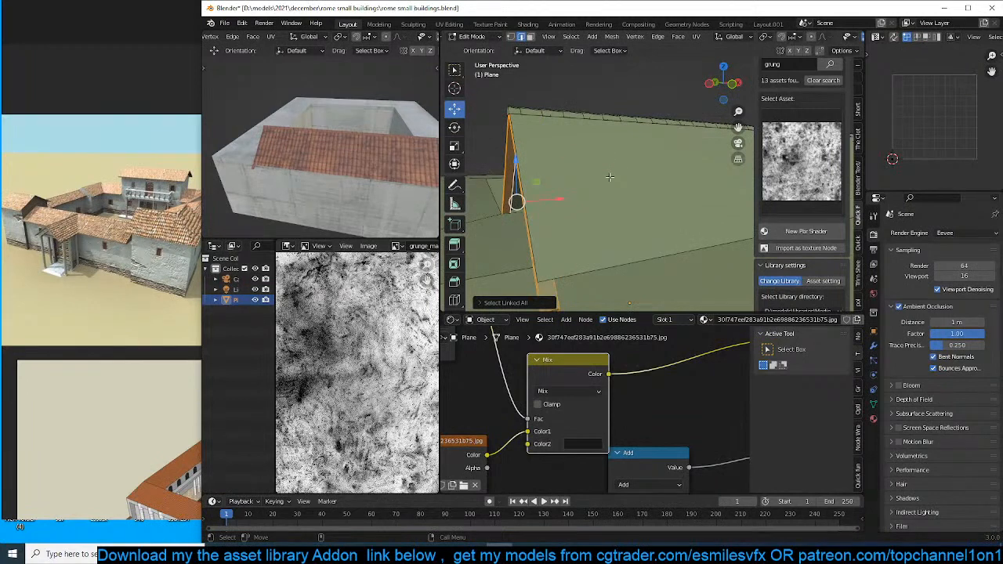
{"action": "key", "text": "s"}
{"action": "key", "text": "x"}
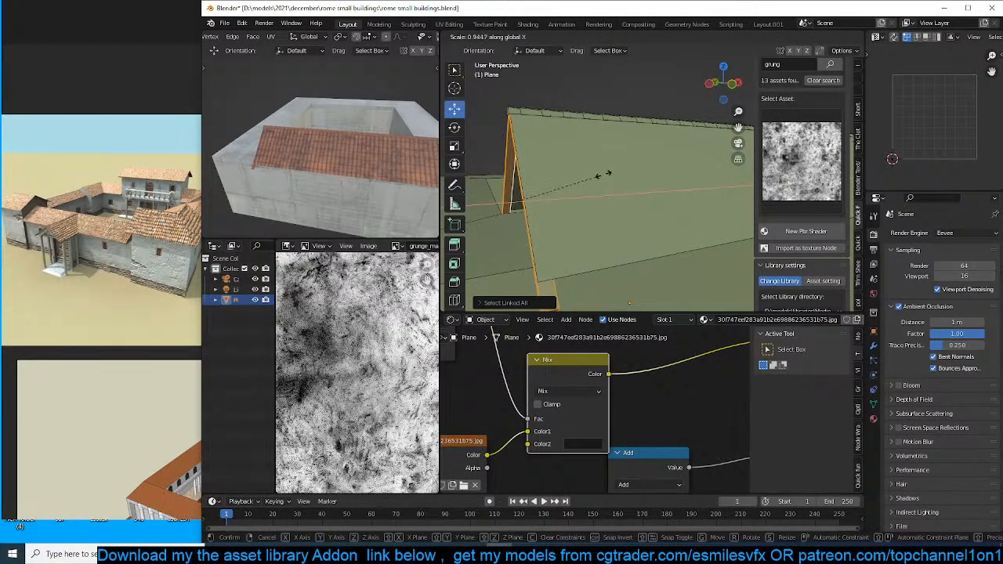
{"action": "left_click", "coordinate": [583, 206]}
{"action": "left_click_drag", "start_coordinate": [555, 200], "coordinate": [566, 199]}
{"action": "middle_click_drag", "start_coordinate": [570, 194], "coordinate": [634, 153]}
Select the lower end face of the rafter and display the right side view in wireframe.
{"action": "left_click", "coordinate": [660, 233]}
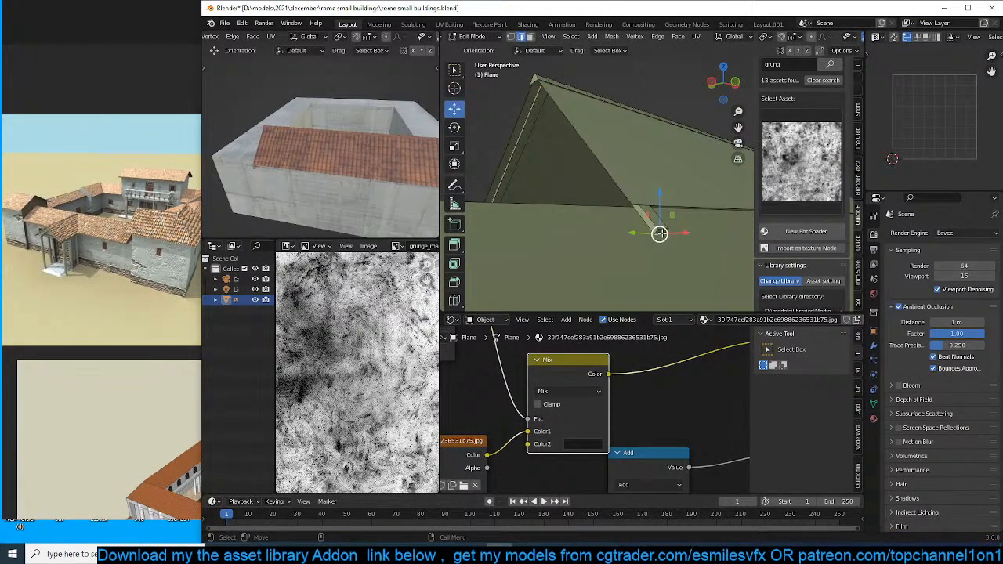
{"action": "key", "text": "KP_1"}
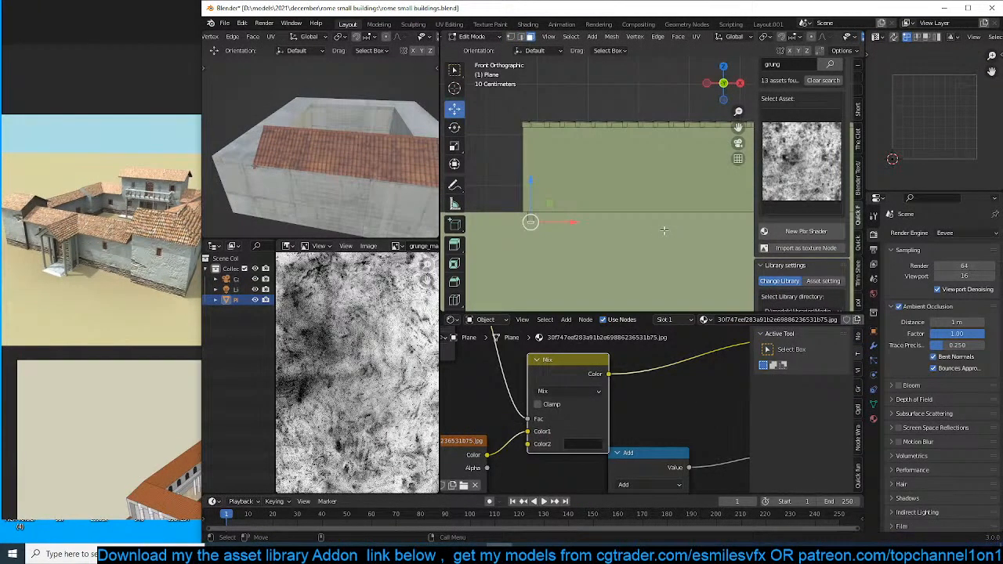
{"action": "key", "text": "KP_3"}
{"action": "key", "text": "shift+z"}
{"action": "scroll", "coordinate": [665, 231], "scroll_direction": "up", "scroll_amount": 4}
{"action": "middle_click_drag", "start_coordinate": [568, 213], "coordinate": [629, 222], "text": "shift"}
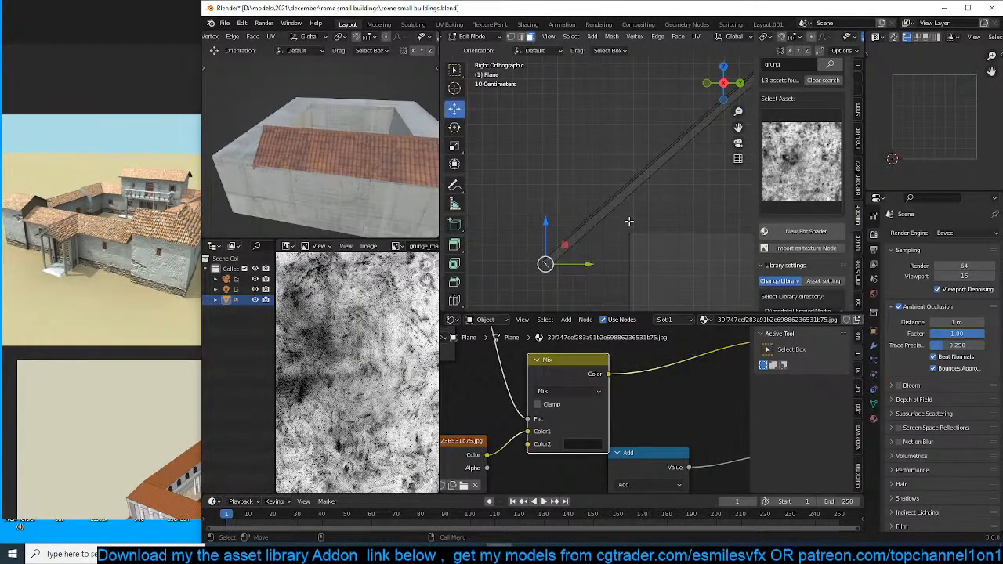
{"action": "key", "text": "g"}
{"action": "key", "text": "z"}
{"action": "key", "text": "z"}
{"action": "key", "text": "x"}
{"action": "key", "text": "x"}
{"action": "key", "text": "Escape"}
Edge-slide the selected rafter end face along the roof slope by a factor of about 0.06, and restore solid shading.
{"action": "key", "text": "g"}
{"action": "key", "text": "g"}
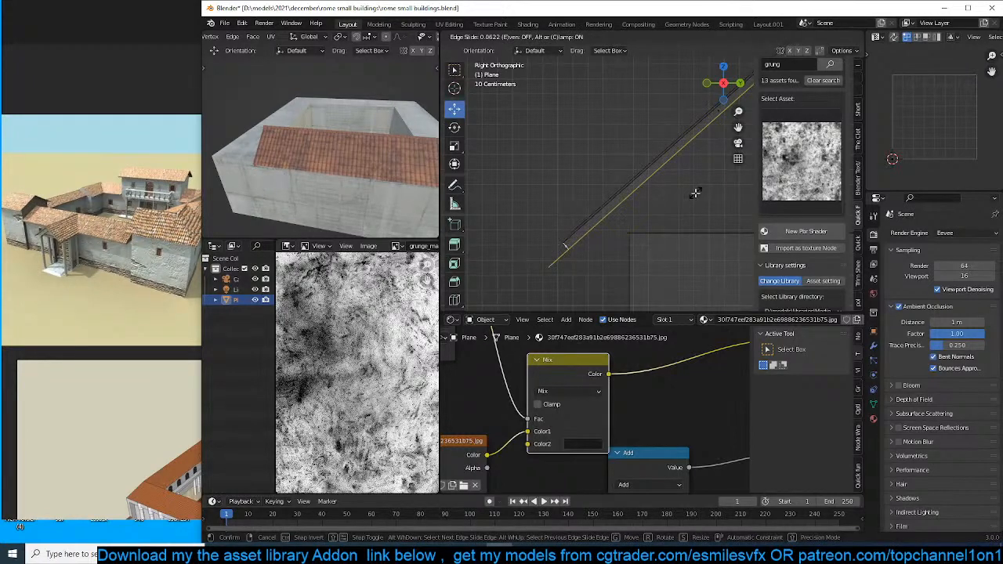
{"action": "left_click", "coordinate": [695, 192]}
{"action": "mouse_move", "coordinate": [663, 205]}
{"action": "middle_mouse_down"}
{"action": "mouse_move", "coordinate": [658, 231]}
{"action": "mouse_move", "coordinate": [696, 235]}
{"action": "middle_mouse_up"}
{"action": "key", "text": "z"}
Select the rafters' underside faces and thicken the rafters downward about 0.1 m with Shrink/Fatten.
{"action": "mouse_move", "coordinate": [588, 216]}
{"action": "middle_mouse_down"}
{"action": "mouse_move", "coordinate": [676, 221]}
{"action": "mouse_move", "coordinate": [642, 215]}
{"action": "mouse_move", "coordinate": [730, 204]}
{"action": "mouse_move", "coordinate": [670, 233]}
{"action": "mouse_move", "coordinate": [664, 203]}
{"action": "mouse_move", "coordinate": [540, 162]}
{"action": "middle_mouse_up"}
{"action": "scroll", "coordinate": [584, 224], "scroll_direction": "down", "scroll_amount": 2}
{"action": "left_click", "coordinate": [671, 180]}
{"action": "left_click", "coordinate": [645, 176]}
{"action": "left_click", "coordinate": [641, 187]}
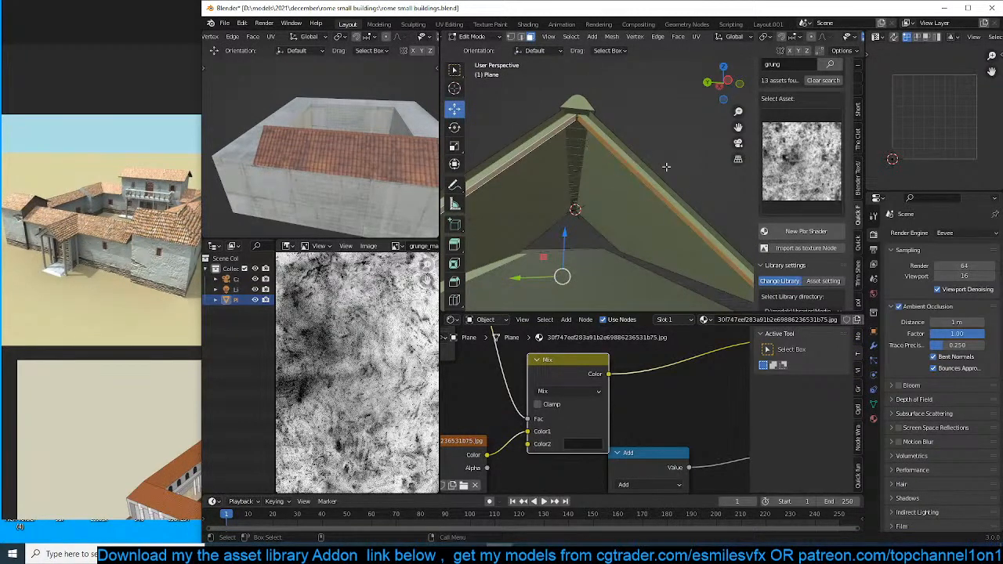
{"action": "key", "text": "alt+s"}
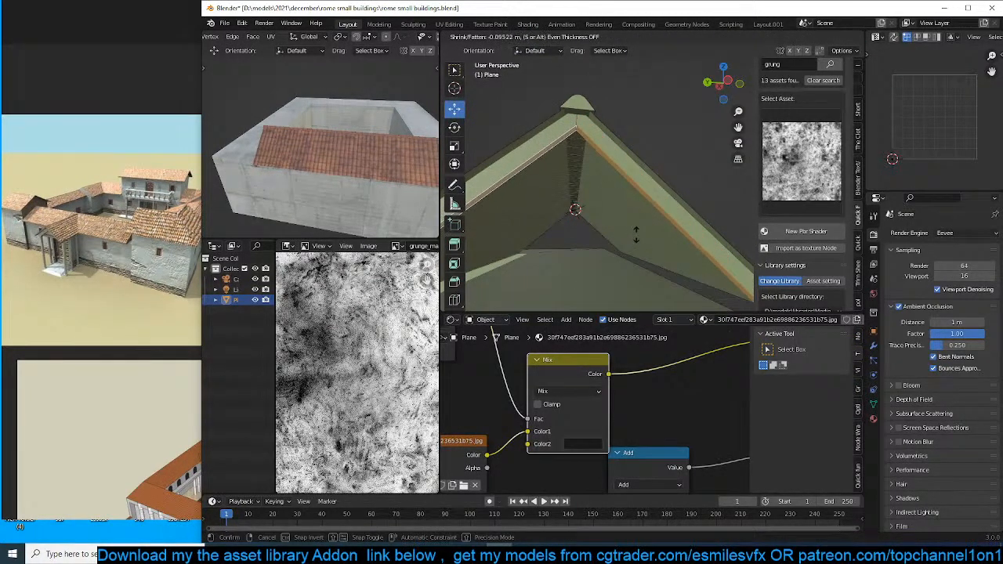
{"action": "left_click", "coordinate": [613, 239]}
{"action": "middle_click_drag", "start_coordinate": [613, 239], "coordinate": [570, 201]}
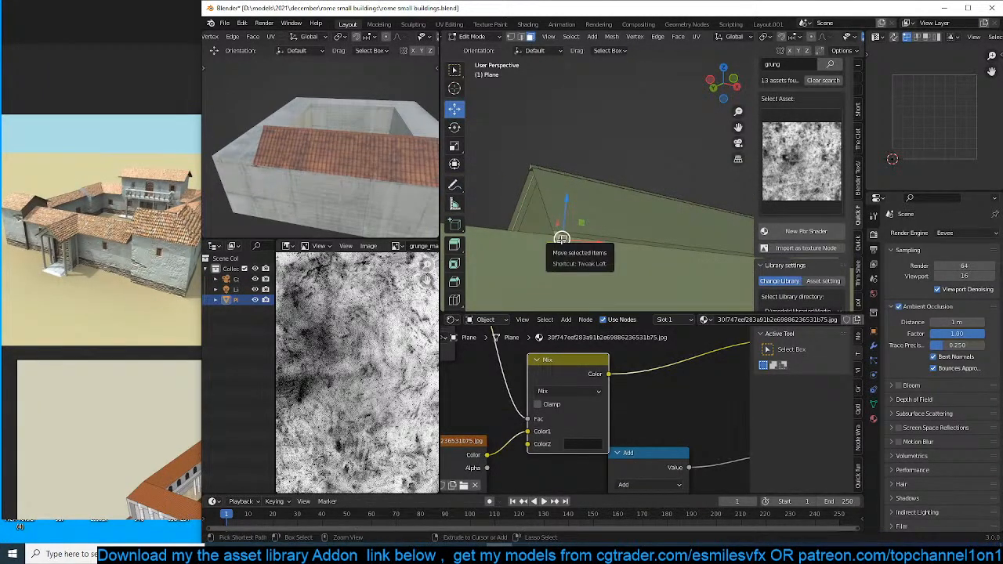
Select the linked rafter geometry, return to Object Mode, and add a material slot with a new material.
{"action": "key", "text": "ctrl+l"}
{"action": "key", "text": "Tab"}
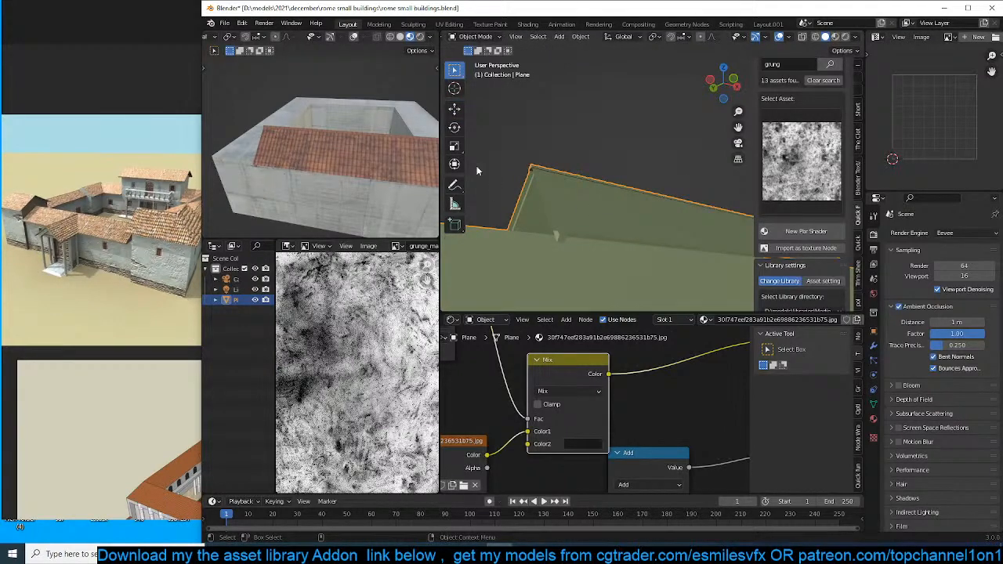
{"action": "left_click", "coordinate": [873, 421]}
{"action": "left_click", "coordinate": [994, 236]}
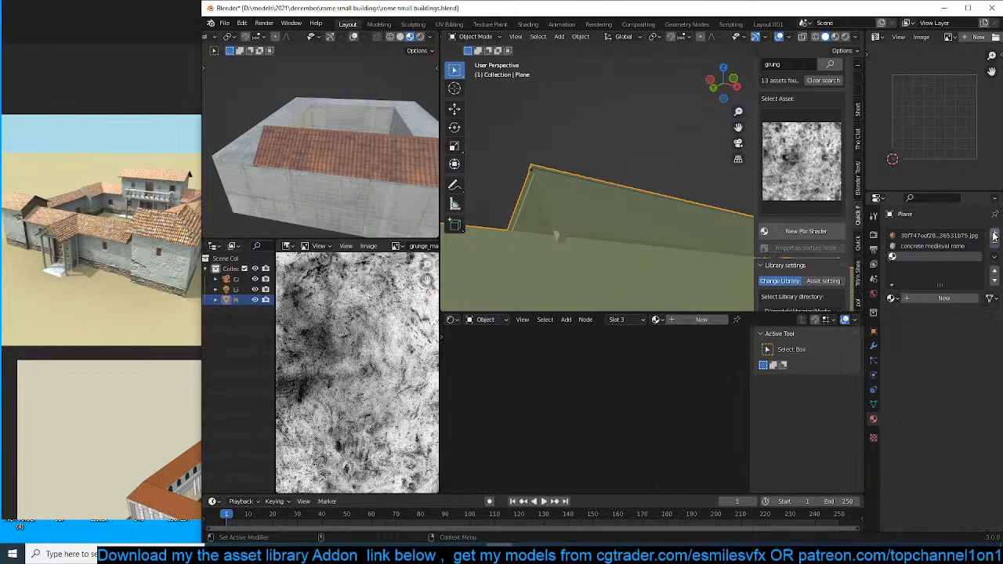
{"action": "left_click", "coordinate": [950, 297]}
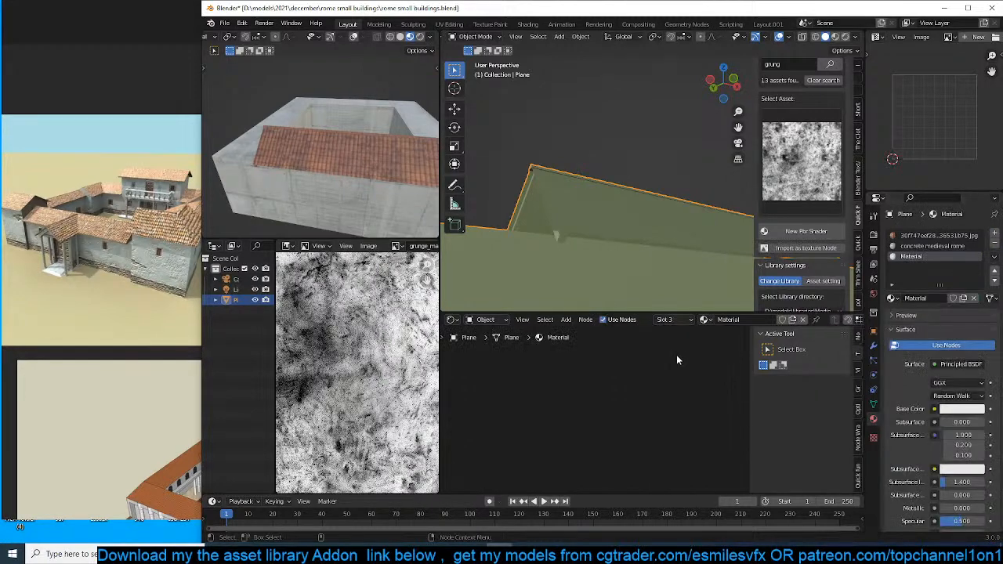
Switch to material preview and unwrap the selected rafter faces with Cube Projection in Edit Mode.
{"action": "left_click", "coordinate": [836, 37]}
{"action": "middle_click_drag", "start_coordinate": [709, 110], "coordinate": [657, 120]}
{"action": "key", "text": "Tab"}
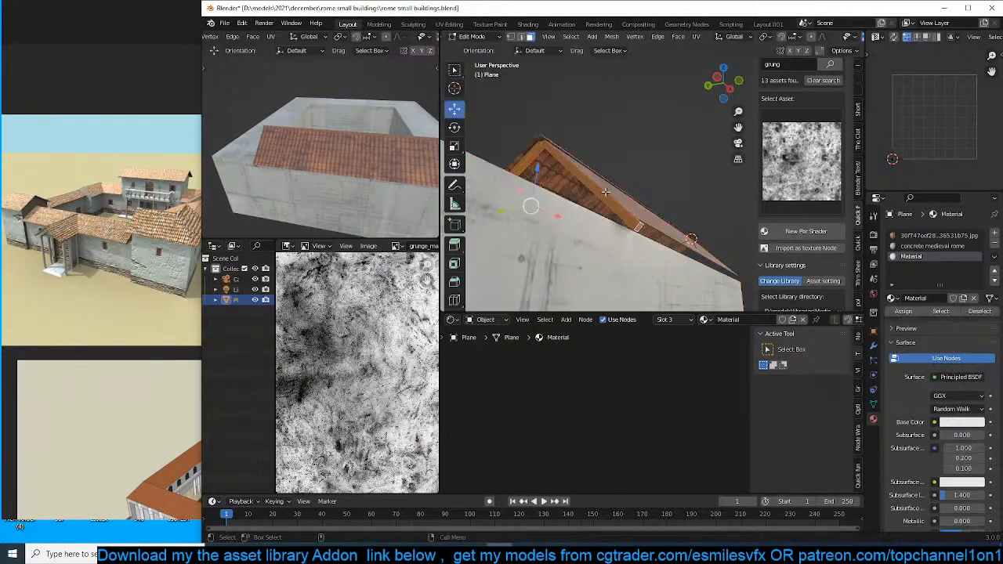
{"action": "key", "text": "u"}
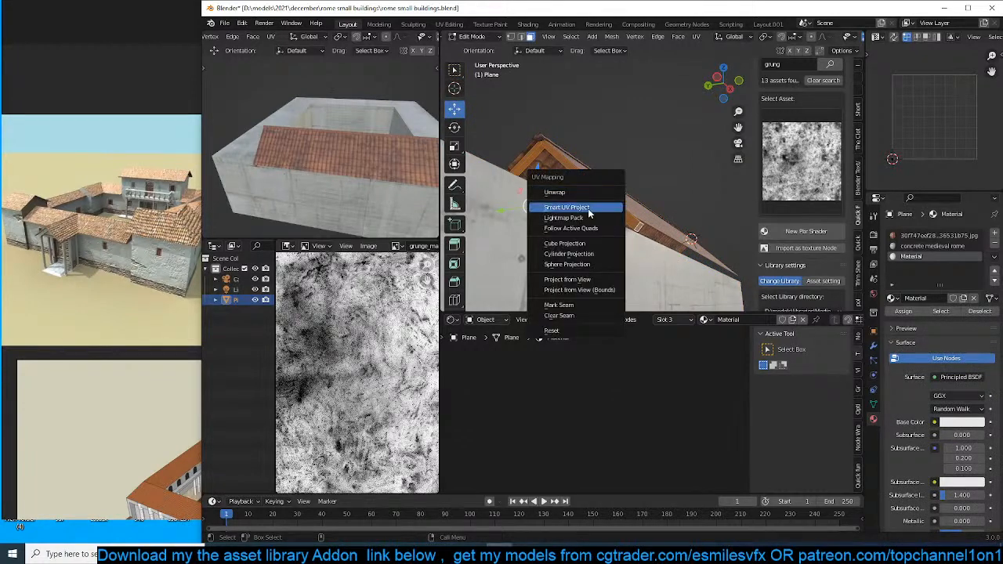
{"action": "left_click", "coordinate": [582, 245]}
{"action": "key", "text": "Tab"}
{"action": "mouse_move", "coordinate": [581, 246]}
{"action": "middle_mouse_down"}
{"action": "mouse_move", "coordinate": [609, 220]}
{"action": "mouse_move", "coordinate": [589, 217]}
{"action": "mouse_move", "coordinate": [564, 238]}
{"action": "mouse_move", "coordinate": [591, 251]}
{"action": "middle_mouse_up"}
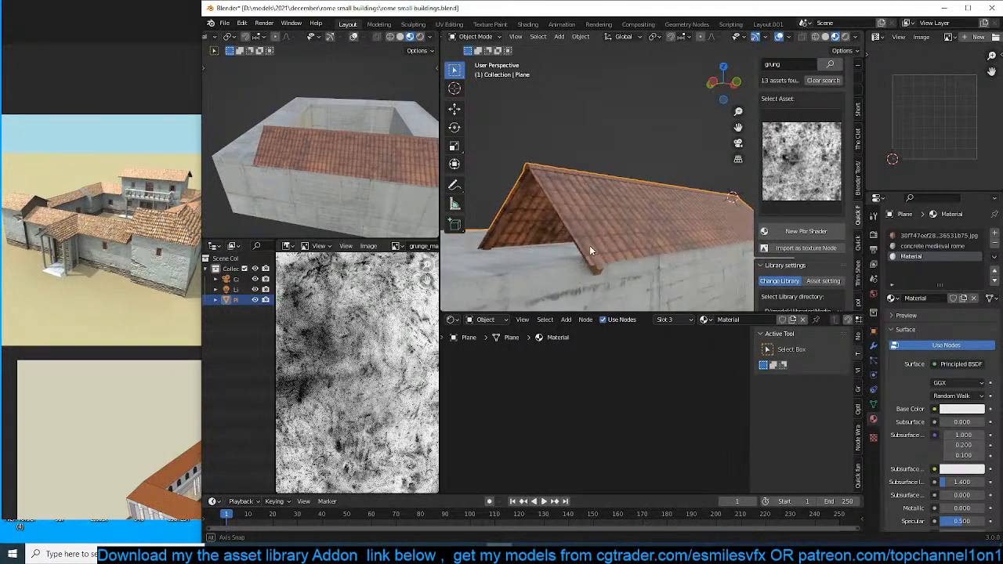
Add a fourth material slot and give it a single-user copy of the roof tile material.
{"action": "key", "text": "Tab"}
{"action": "key", "text": "Tab"}
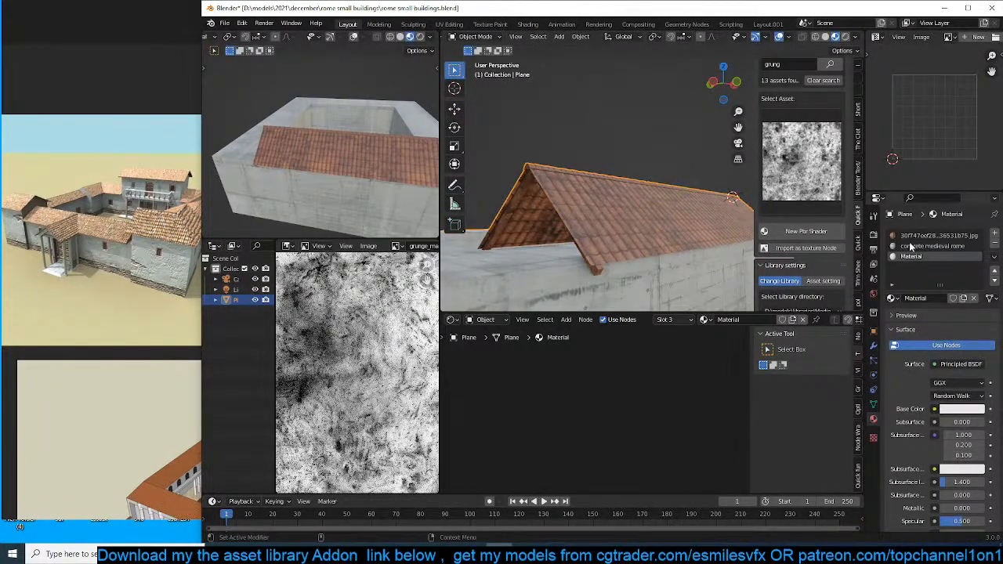
{"action": "left_click", "coordinate": [953, 236]}
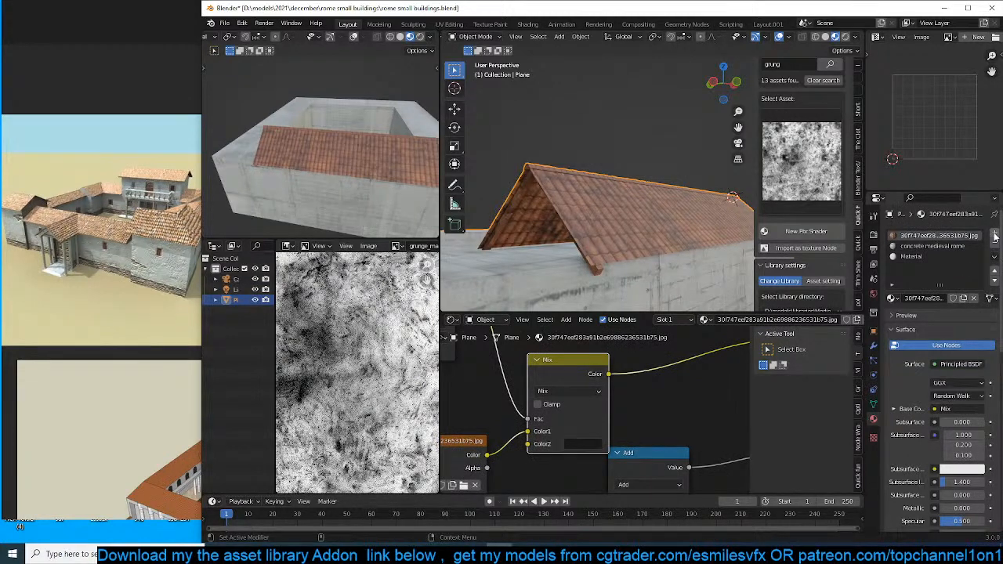
{"action": "left_click", "coordinate": [996, 234]}
{"action": "left_click", "coordinate": [892, 299]}
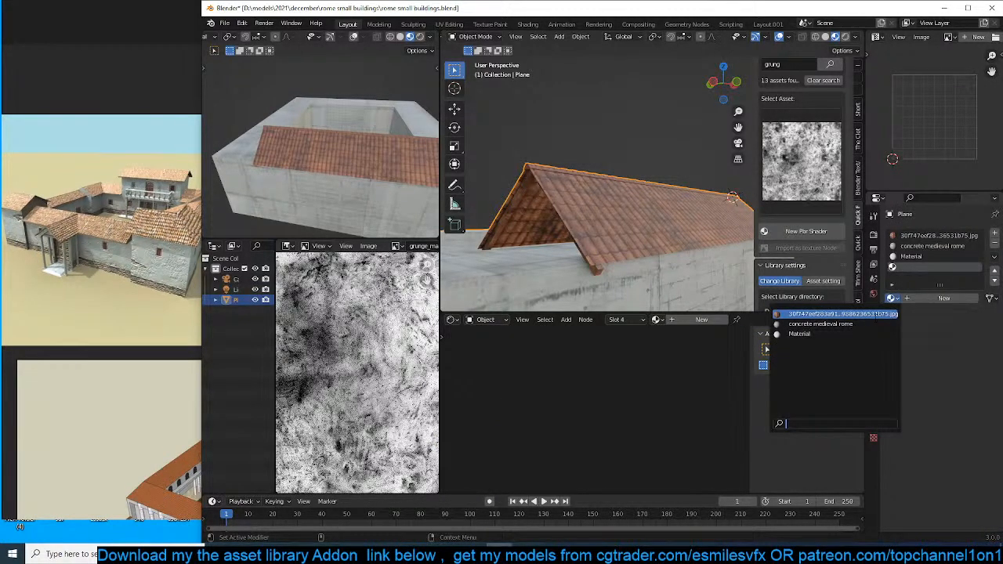
{"action": "left_click", "coordinate": [842, 314]}
Lighten the Mix node's Color2 in the copied tile material to an HSV value of 0.027.
{"action": "scroll", "coordinate": [584, 431], "scroll_direction": "down", "scroll_amount": 3}
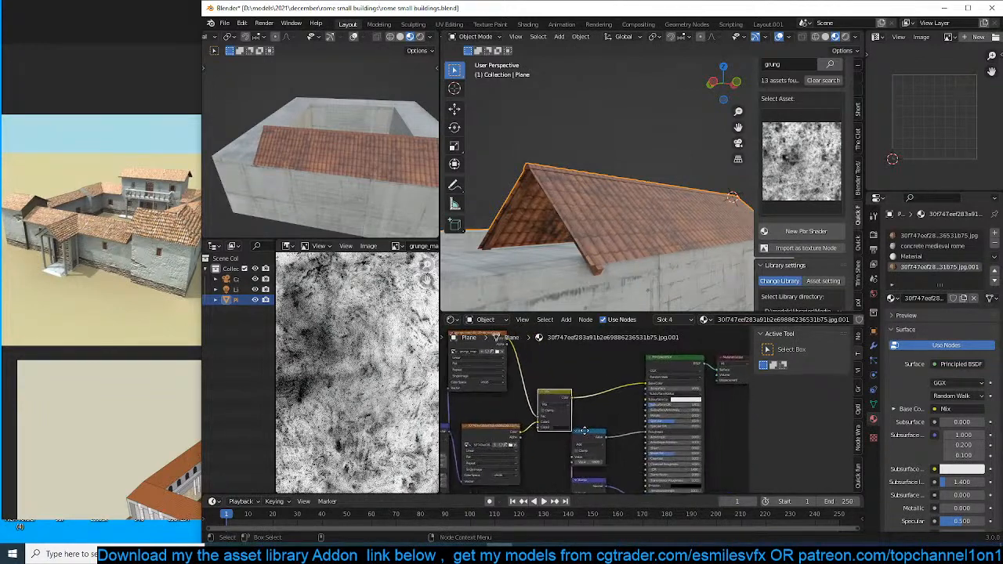
{"action": "scroll", "coordinate": [584, 430], "scroll_direction": "up", "scroll_amount": 3}
{"action": "left_click", "coordinate": [584, 424]}
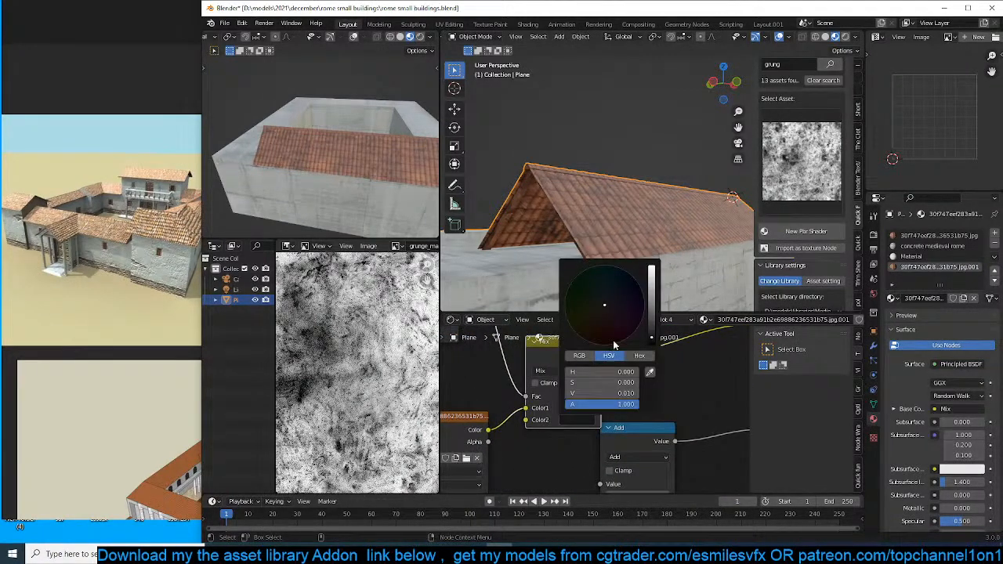
{"action": "mouse_move", "coordinate": [649, 332]}
{"action": "left_mouse_down"}
{"action": "mouse_move", "coordinate": [650, 342]}
{"action": "mouse_move", "coordinate": [651, 304]}
{"action": "mouse_move", "coordinate": [651, 326]}
{"action": "left_mouse_up"}
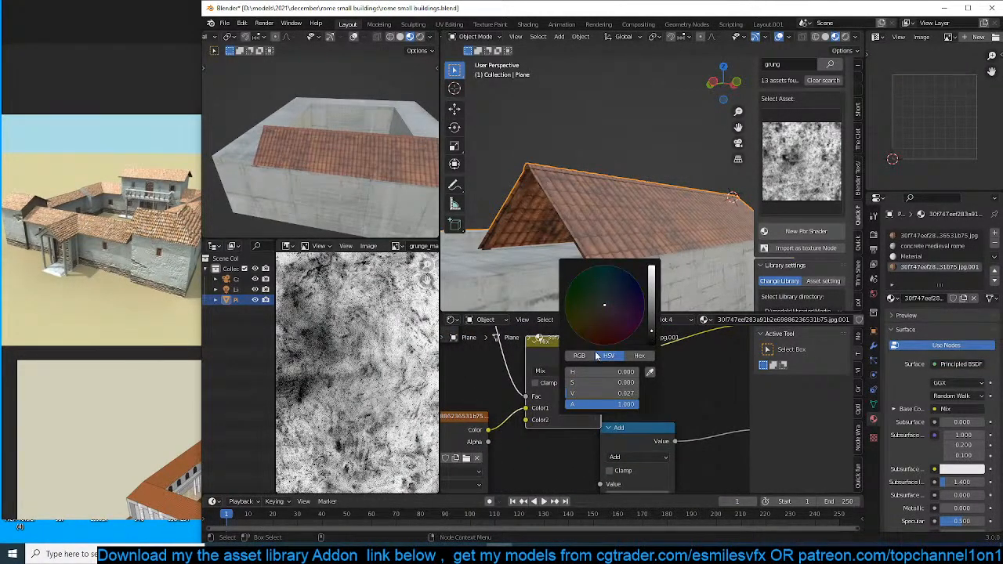
{"action": "middle_click_drag", "start_coordinate": [521, 395], "coordinate": [564, 409]}
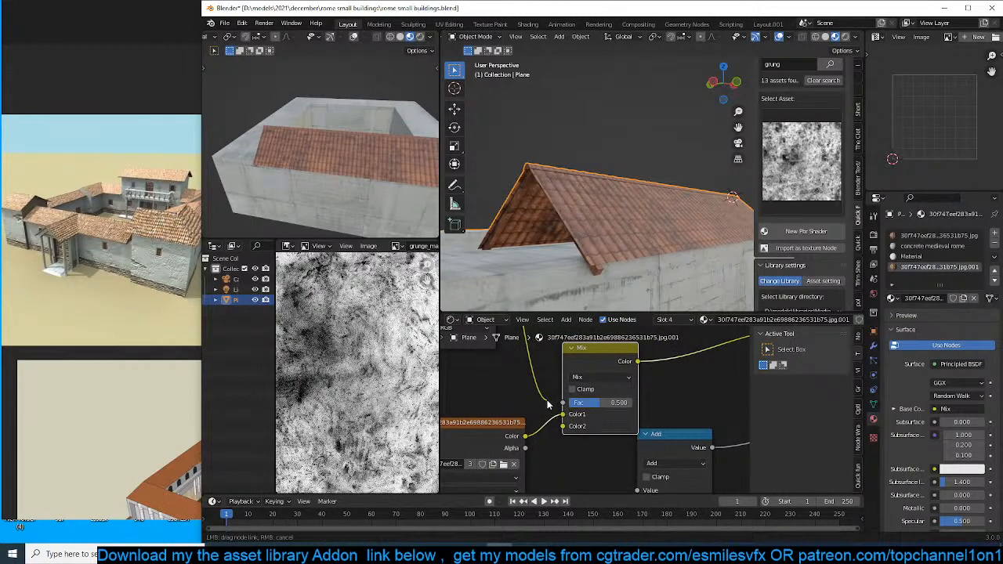
Assign the copied tile material to the selected rafter faces and set the Mix node's factor to 0.767.
{"action": "left_click", "coordinate": [608, 427]}
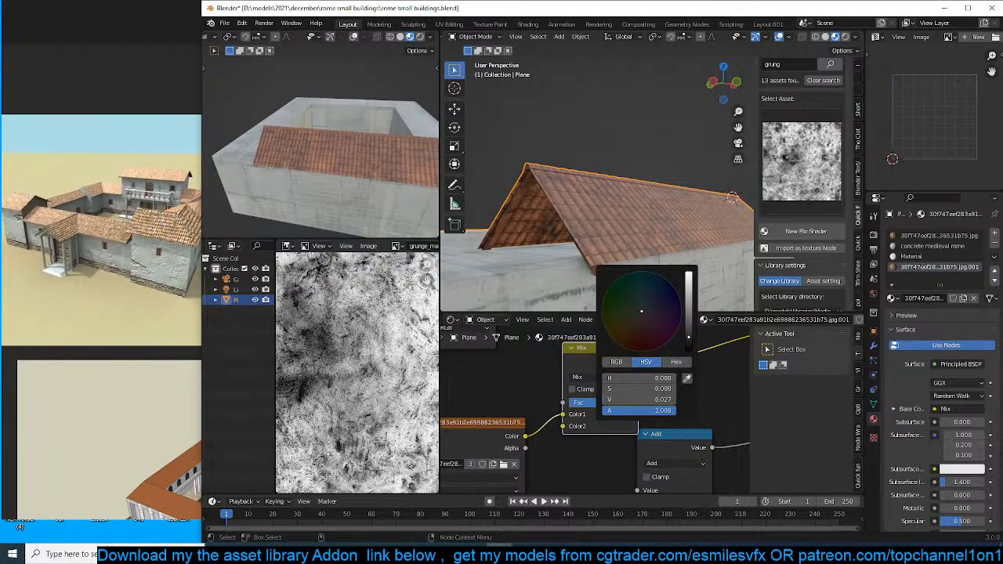
{"action": "key", "text": "Tab"}
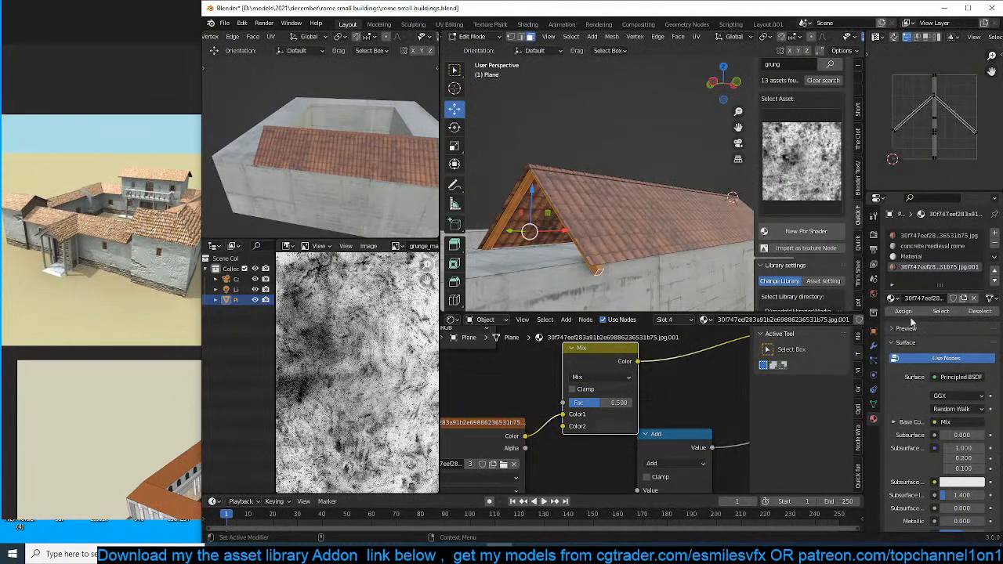
{"action": "left_click", "coordinate": [911, 312]}
{"action": "key", "text": "Tab"}
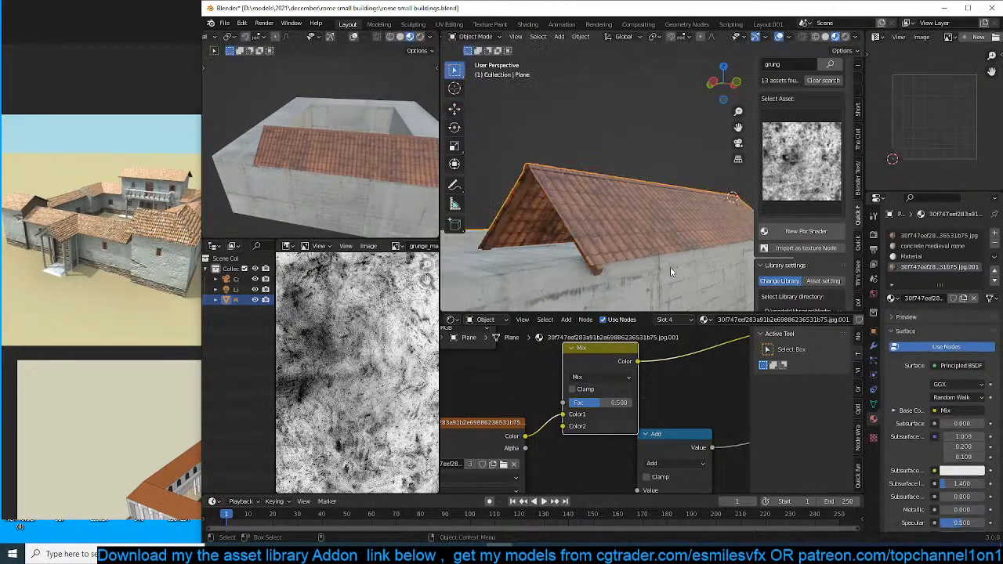
{"action": "left_click", "coordinate": [612, 430]}
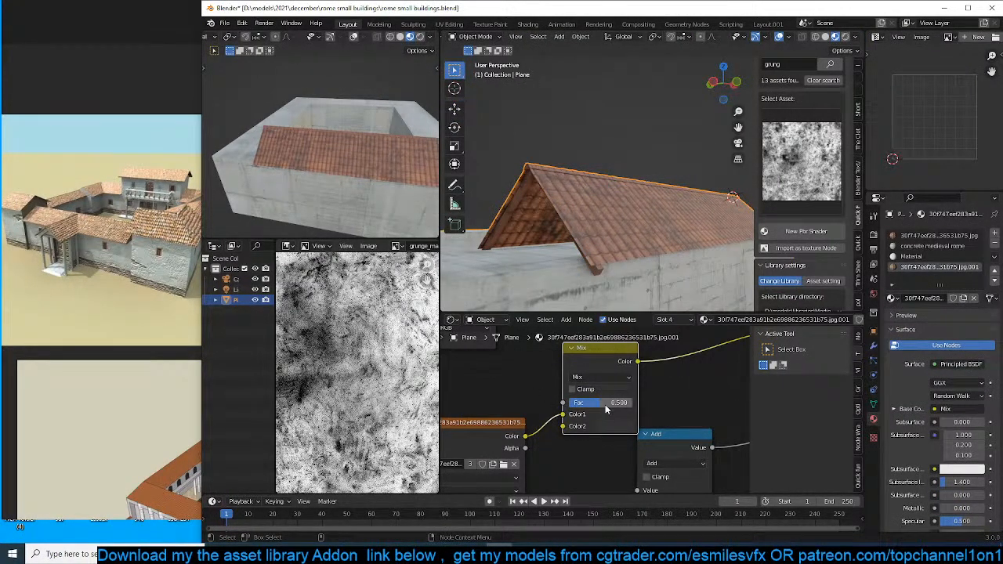
Duplicate the end rafter pair along the X axis beneath the roof, working in front wireframe view.
{"action": "middle_click_drag", "start_coordinate": [629, 301], "coordinate": [613, 235]}
{"action": "key", "text": "Tab"}
{"action": "key", "text": "KP_3"}
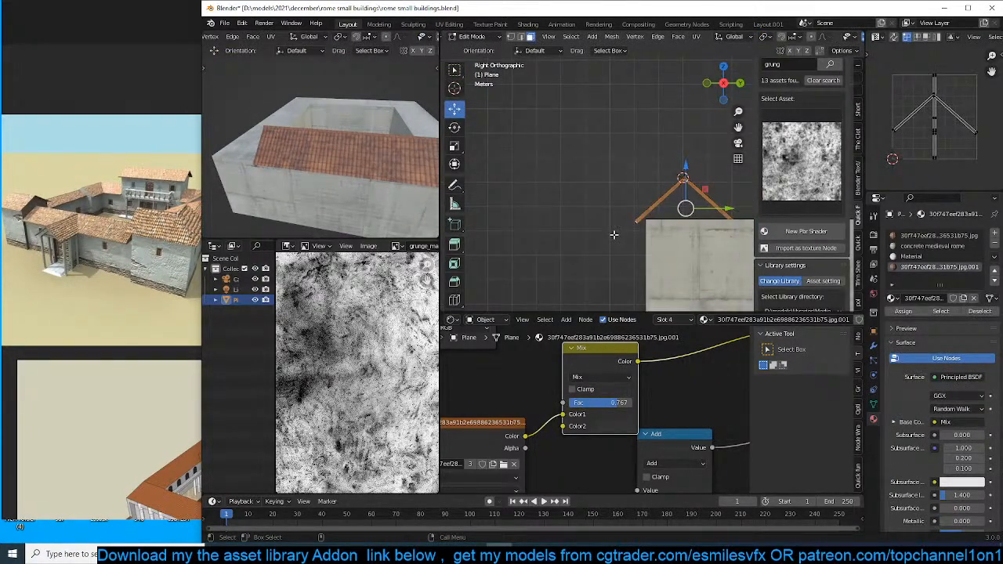
{"action": "key", "text": "KP_1"}
{"action": "key", "text": "shift+z"}
{"action": "middle_click_drag", "start_coordinate": [697, 233], "coordinate": [605, 236], "text": "shift"}
{"action": "key", "text": "g"}
{"action": "key", "text": "x"}
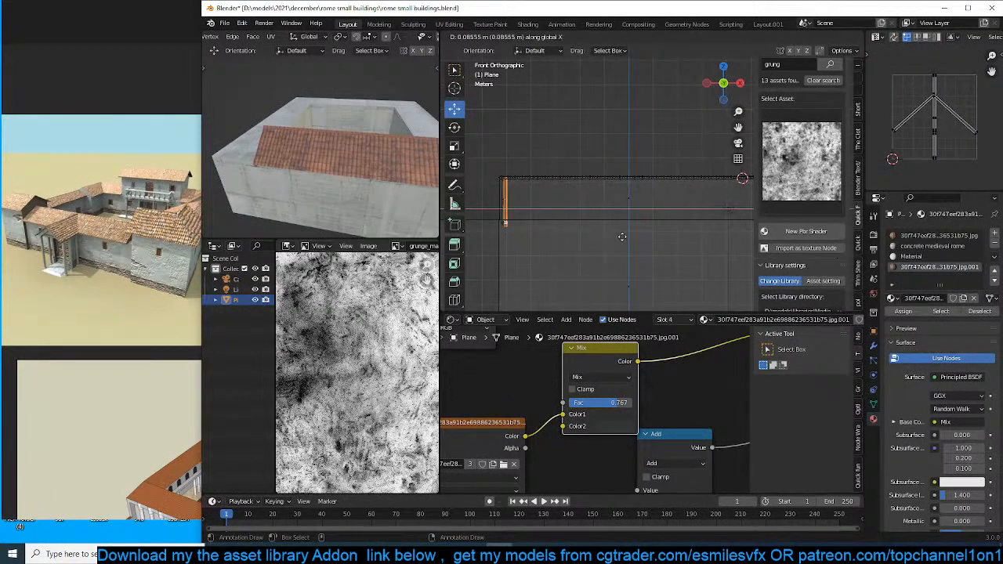
{"action": "left_click", "coordinate": [645, 234]}
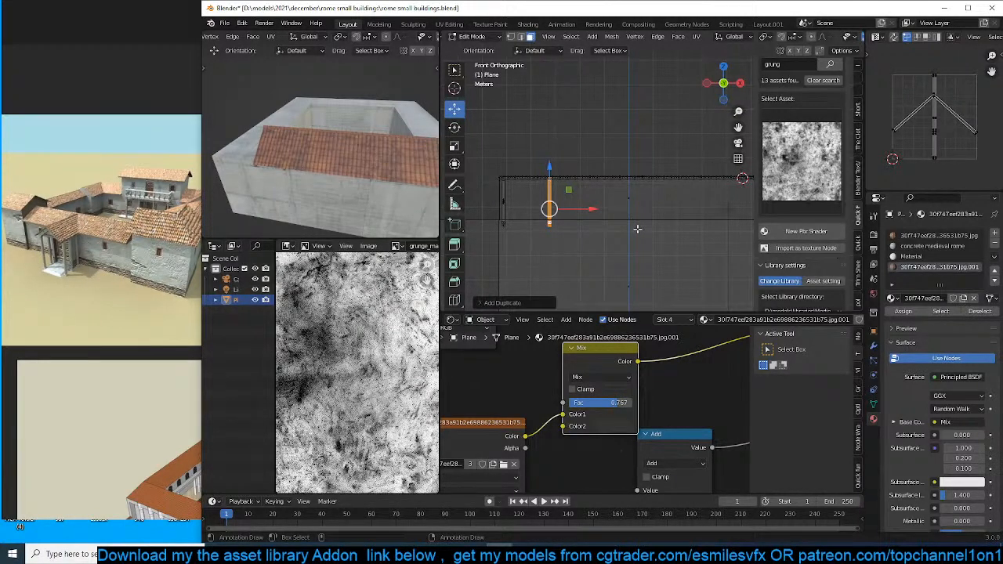
Add three more rafter pair copies at roughly even spacing along X, fine-tuning the first copy's position.
{"action": "mouse_move", "coordinate": [637, 228]}
{"action": "middle_mouse_down", "text": "shift"}
{"action": "mouse_move", "coordinate": [651, 208]}
{"action": "mouse_move", "coordinate": [630, 218]}
{"action": "middle_mouse_up", "text": "shift"}
{"action": "mouse_move", "coordinate": [602, 191]}
{"action": "left_mouse_down"}
{"action": "mouse_move", "coordinate": [573, 192]}
{"action": "mouse_move", "coordinate": [601, 195]}
{"action": "left_mouse_up"}
{"action": "left_click", "coordinate": [578, 193]}
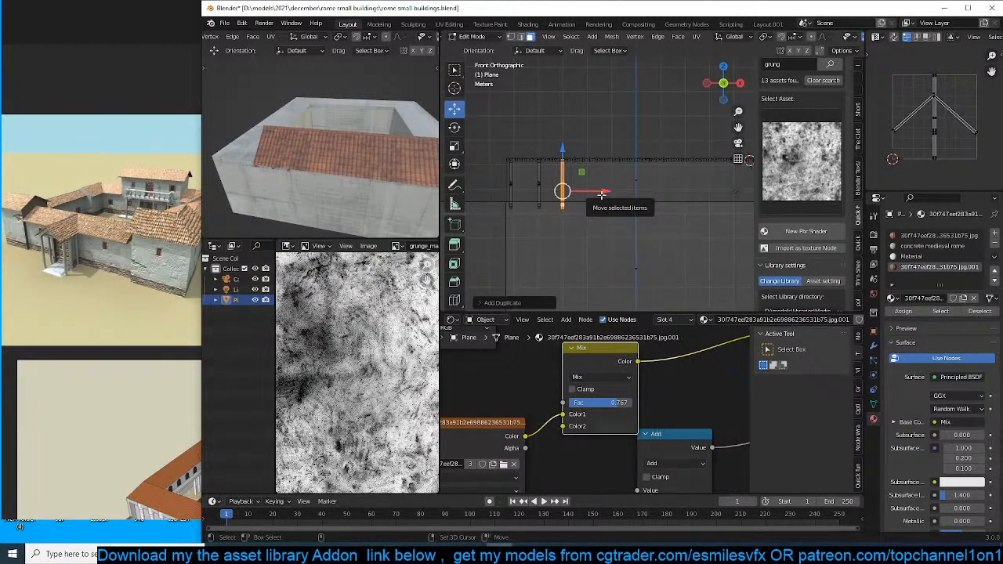
{"action": "mouse_move", "coordinate": [605, 191]}
{"action": "left_mouse_down"}
{"action": "mouse_move", "coordinate": [620, 195]}
{"action": "mouse_move", "coordinate": [610, 195]}
{"action": "left_mouse_up"}
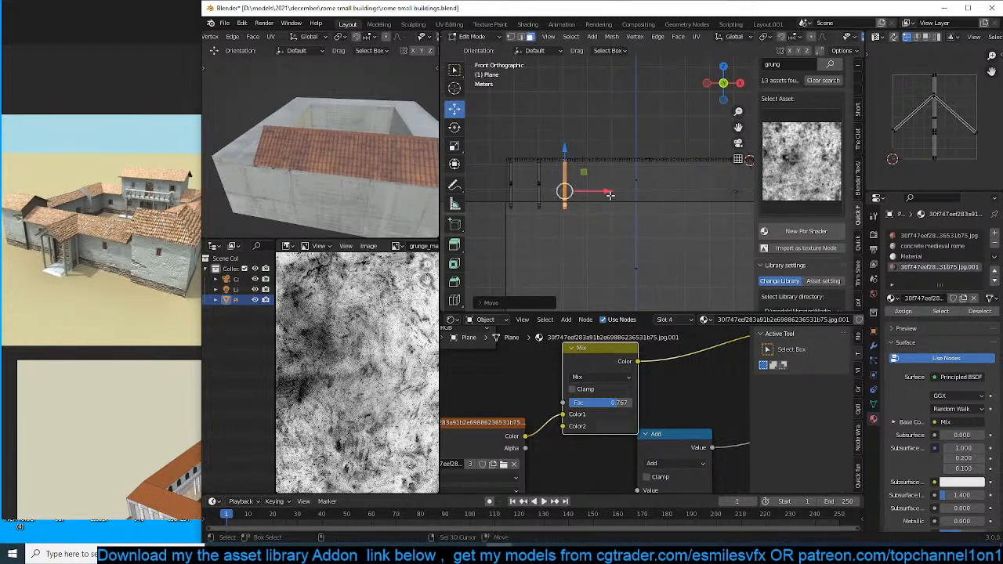
{"action": "key", "text": "shift+d"}
{"action": "key", "text": "x"}
{"action": "left_click", "coordinate": [631, 197]}
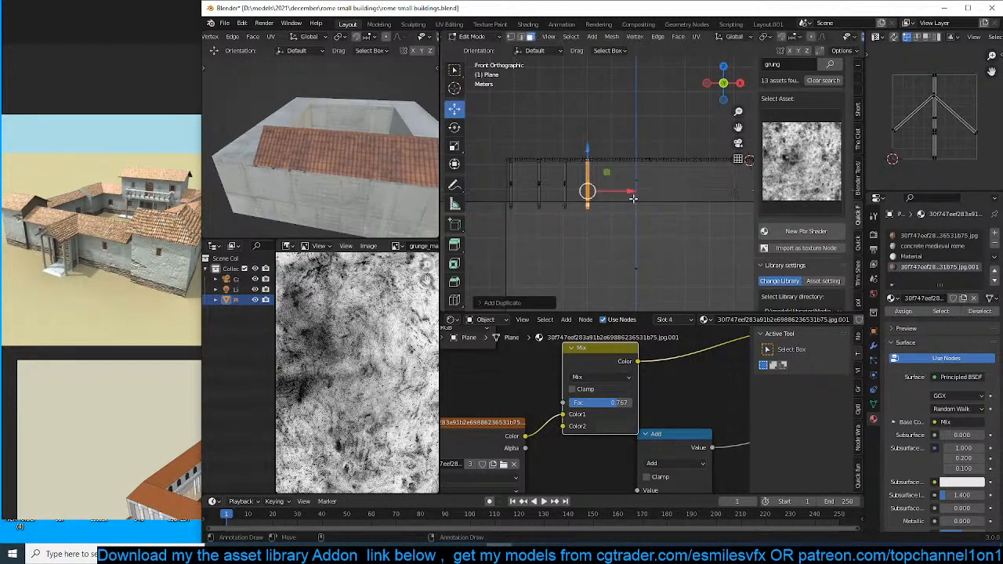
{"action": "key", "text": "shift+d"}
{"action": "key", "text": "x"}
{"action": "left_click", "coordinate": [659, 195]}
{"action": "middle_click_drag", "start_coordinate": [660, 195], "coordinate": [620, 197], "text": "shift"}
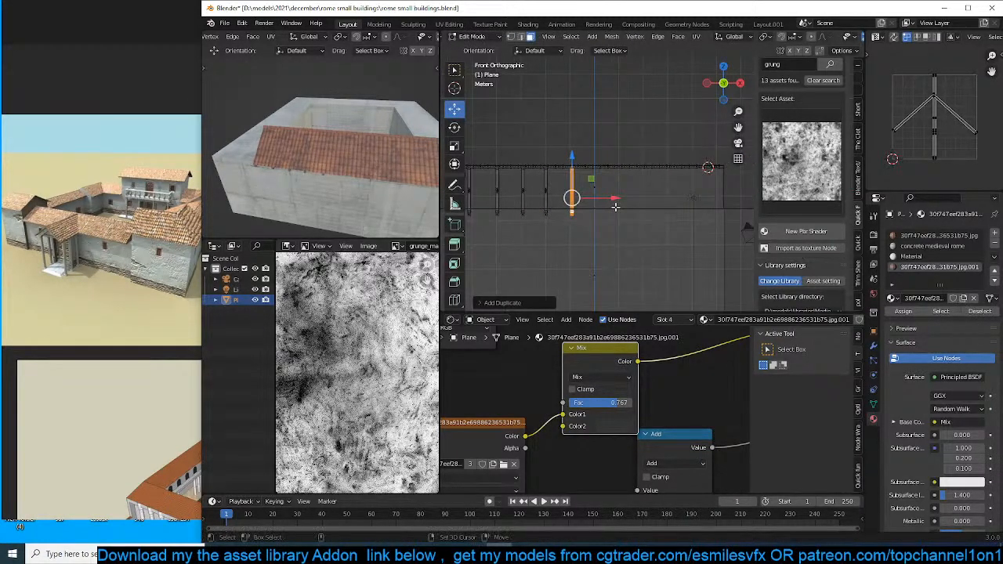
Duplicate the rafter pair once more along X and repeat that duplication three times at the same spacing.
{"action": "key", "text": "shift+d"}
{"action": "key", "text": "x"}
{"action": "left_click", "coordinate": [636, 206]}
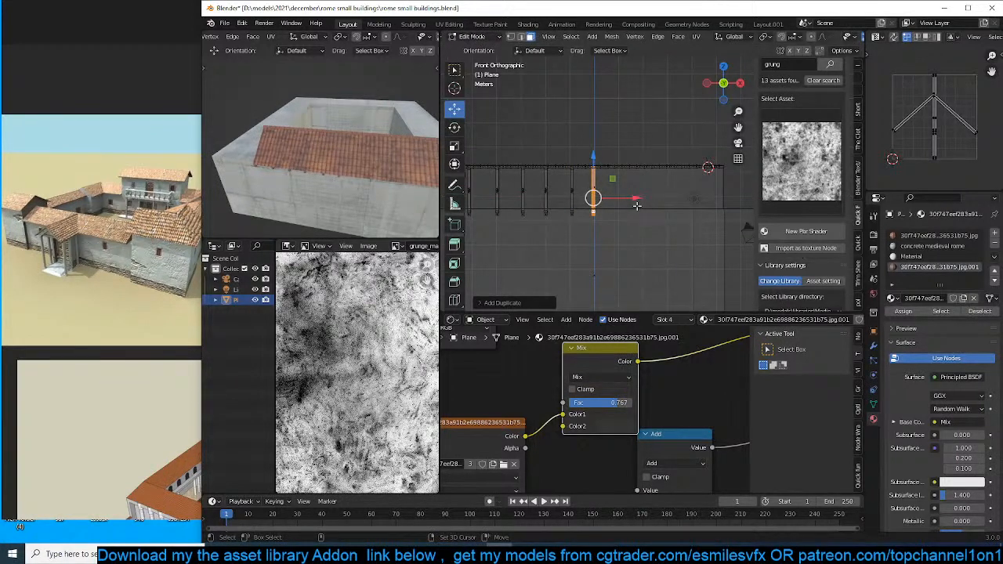
{"action": "key", "text": "shift+r"}
{"action": "key", "text": "shift+r"}
{"action": "key", "text": "shift+r"}
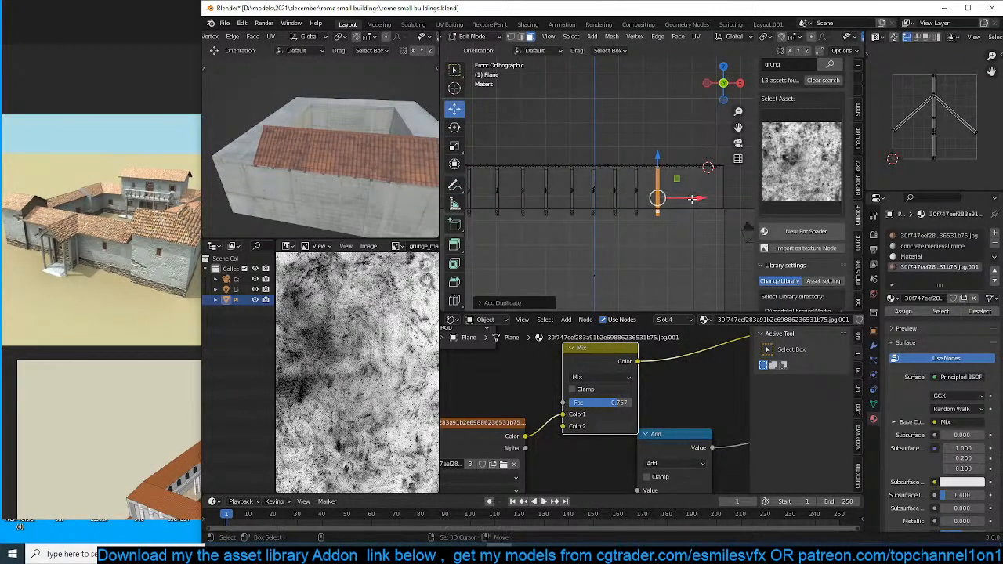
Place two further rafter pair copies along X to fill the gap up to the roof's far end.
{"action": "key", "text": "shift+d"}
{"action": "key", "text": "x"}
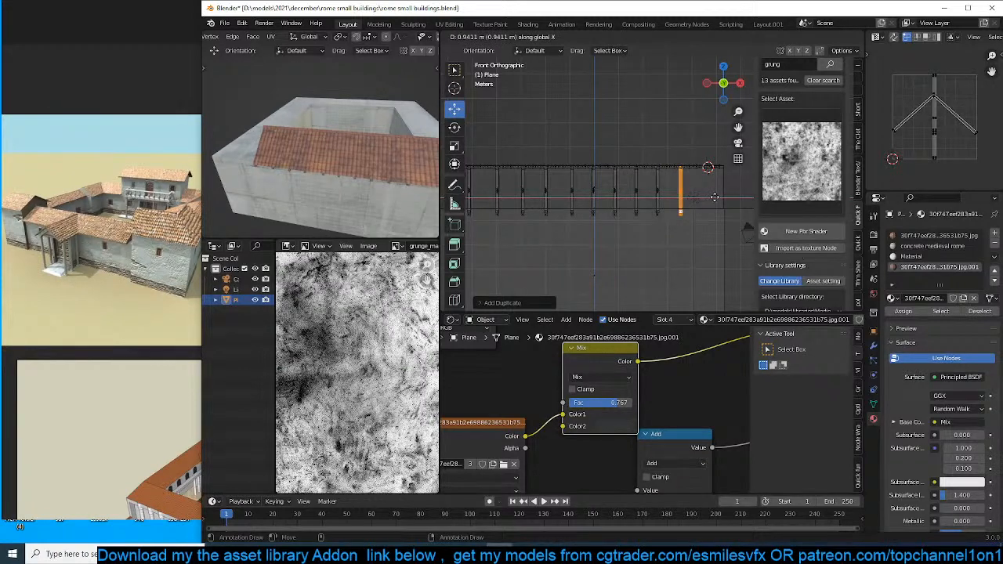
{"action": "left_click", "coordinate": [714, 197]}
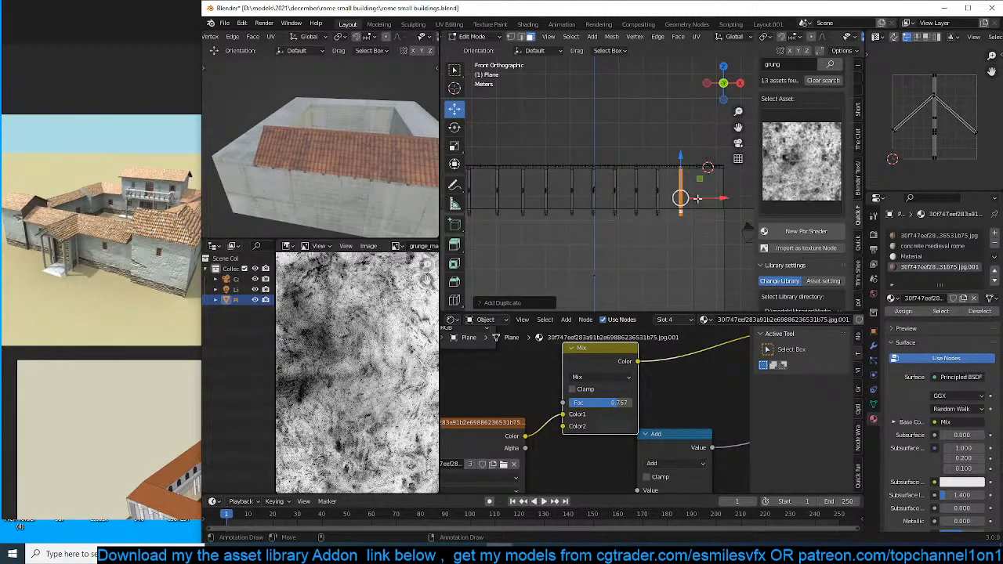
{"action": "key", "text": "shift+d"}
{"action": "key", "text": "x"}
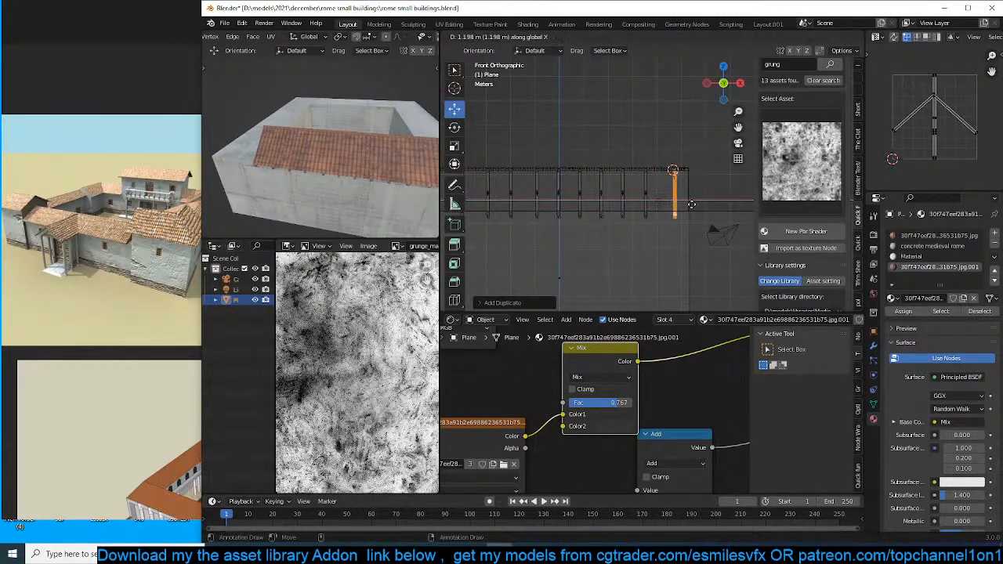
{"action": "left_click", "coordinate": [697, 205]}
Return to Object Mode with solid shading and save the file.
{"action": "key", "text": "Tab"}
{"action": "mouse_move", "coordinate": [631, 192]}
{"action": "middle_mouse_down"}
{"action": "mouse_move", "coordinate": [672, 213]}
{"action": "mouse_move", "coordinate": [625, 224]}
{"action": "middle_mouse_up"}
{"action": "key", "text": "shift+z"}
{"action": "scroll", "coordinate": [698, 209], "scroll_direction": "down", "scroll_amount": 4}
{"action": "key", "text": "ctrl+s"}
Compare the building with the courtyard villa reference image and save the file again.
{"action": "scroll", "coordinate": [625, 224], "scroll_direction": "up", "scroll_amount": 1}
{"action": "middle_click_drag", "start_coordinate": [321, 191], "coordinate": [381, 157]}
{"action": "scroll", "coordinate": [562, 212], "scroll_direction": "down", "scroll_amount": 1}
{"action": "scroll", "coordinate": [125, 255], "scroll_direction": "down", "scroll_amount": 7}
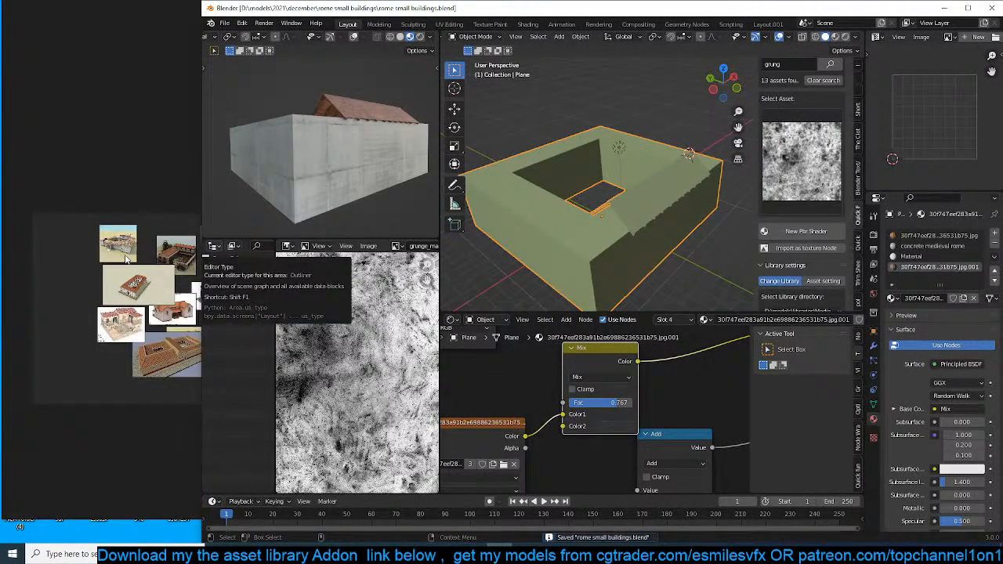
{"action": "scroll", "coordinate": [125, 254], "scroll_direction": "up", "scroll_amount": 7}
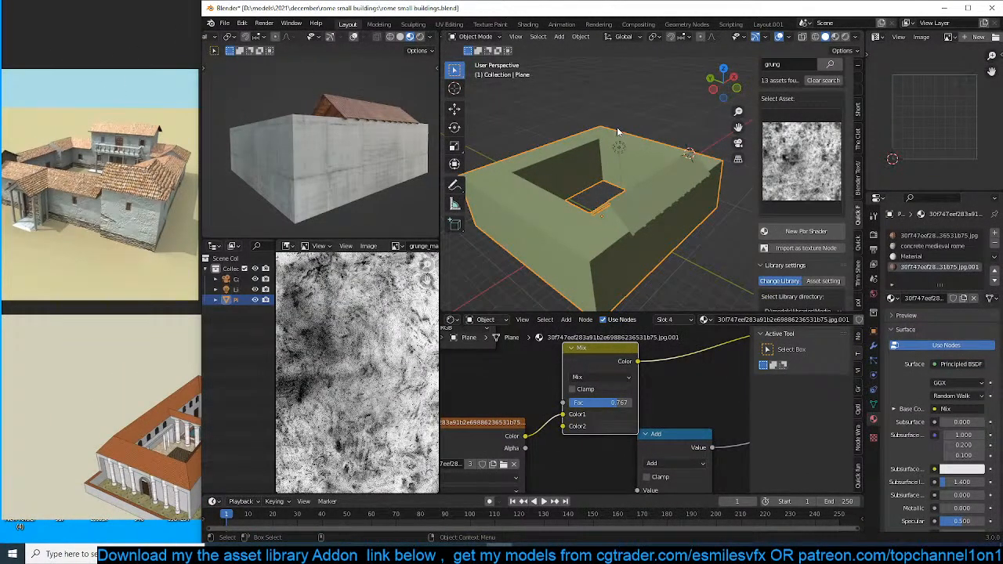
{"action": "key", "text": "ctrl+s"}
Select the whole gable roof and all its rafters as linked geometry in front wireframe view.
{"action": "key", "text": "Tab"}
{"action": "middle_click_drag", "start_coordinate": [619, 132], "coordinate": [659, 181]}
{"action": "key", "text": "KP_1"}
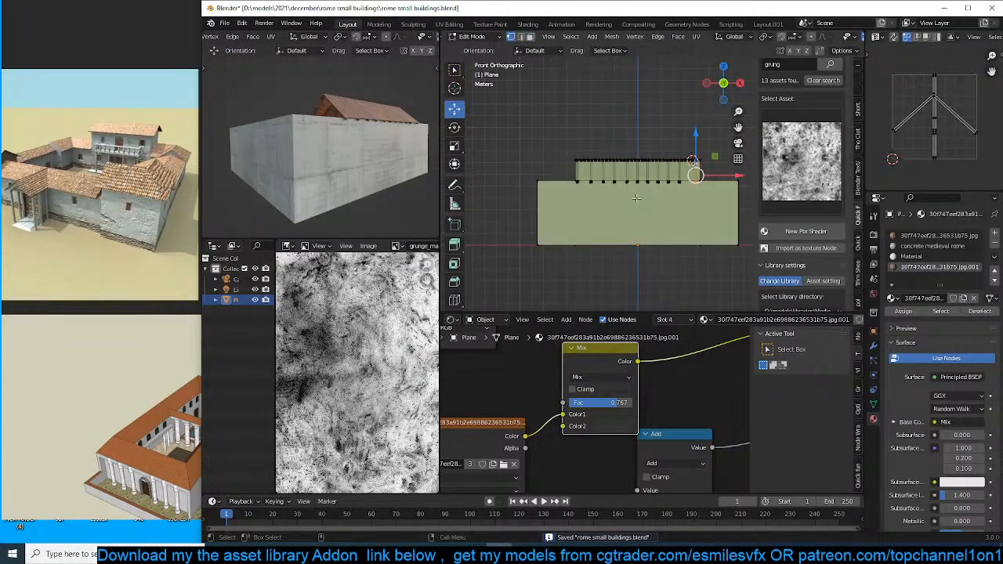
{"action": "scroll", "coordinate": [646, 180], "scroll_direction": "up", "scroll_amount": 2}
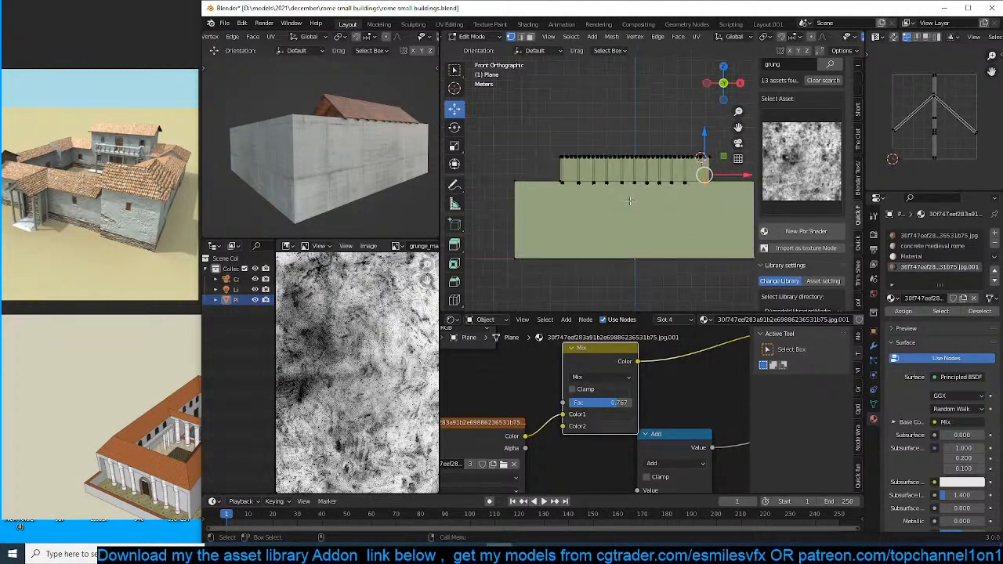
{"action": "left_click", "coordinate": [522, 155]}
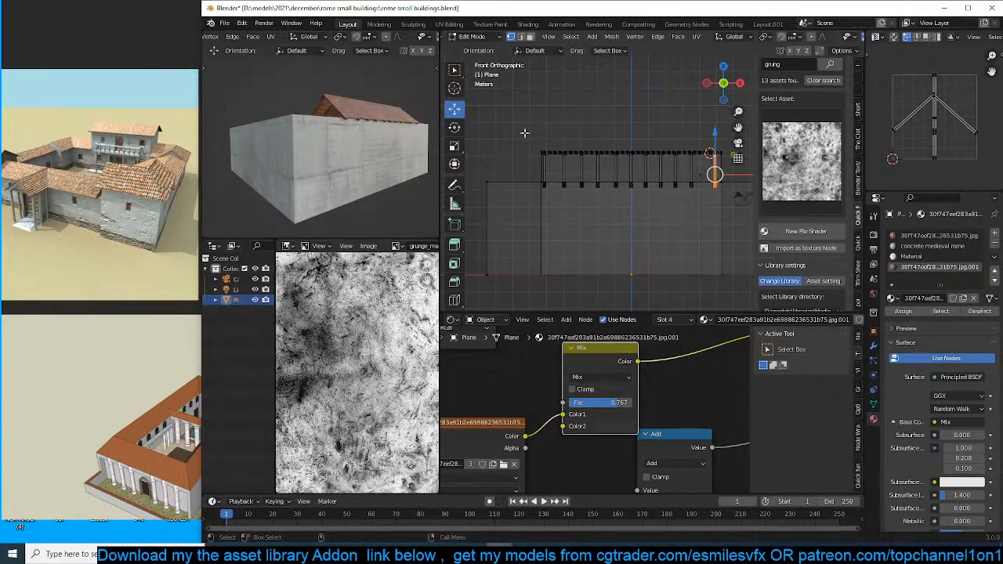
{"action": "left_click_drag", "start_coordinate": [525, 134], "coordinate": [737, 167]}
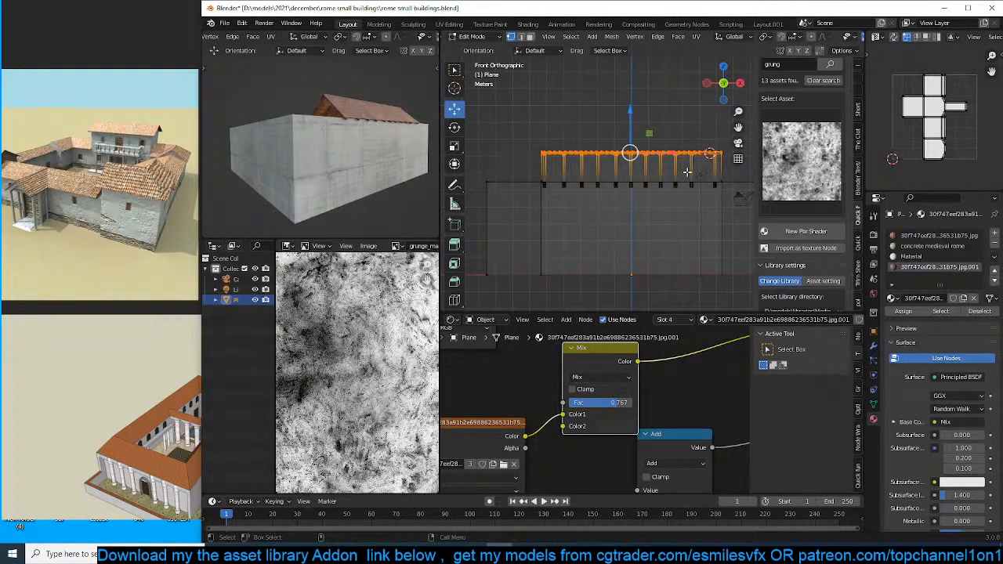
{"action": "key", "text": "ctrl"}
{"action": "key", "text": "ctrl+l"}
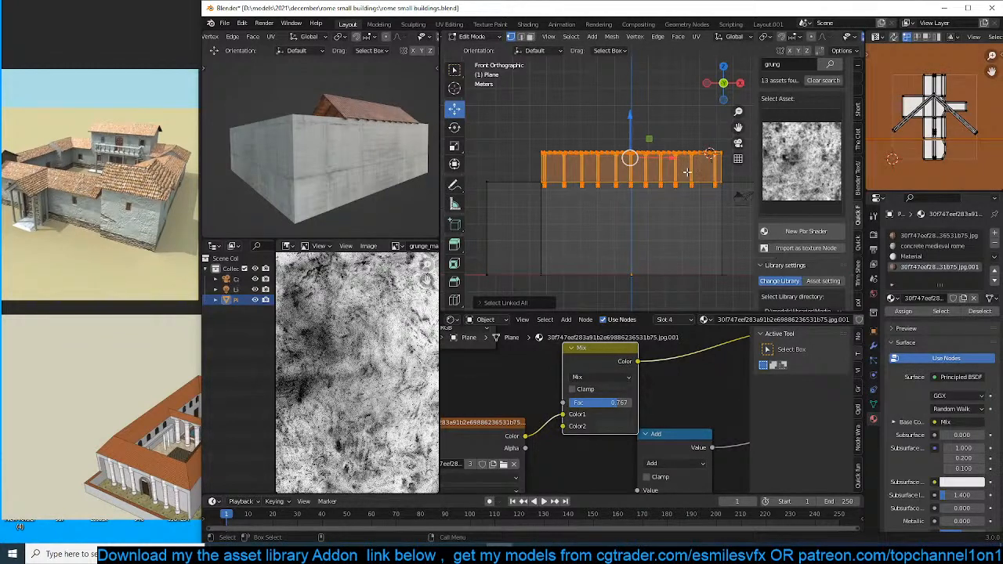
Duplicate the roof section in place and rotate the copy 90 degrees in top view.
{"action": "scroll", "coordinate": [687, 172], "scroll_direction": "down", "scroll_amount": 2}
{"action": "key", "text": "KP_7"}
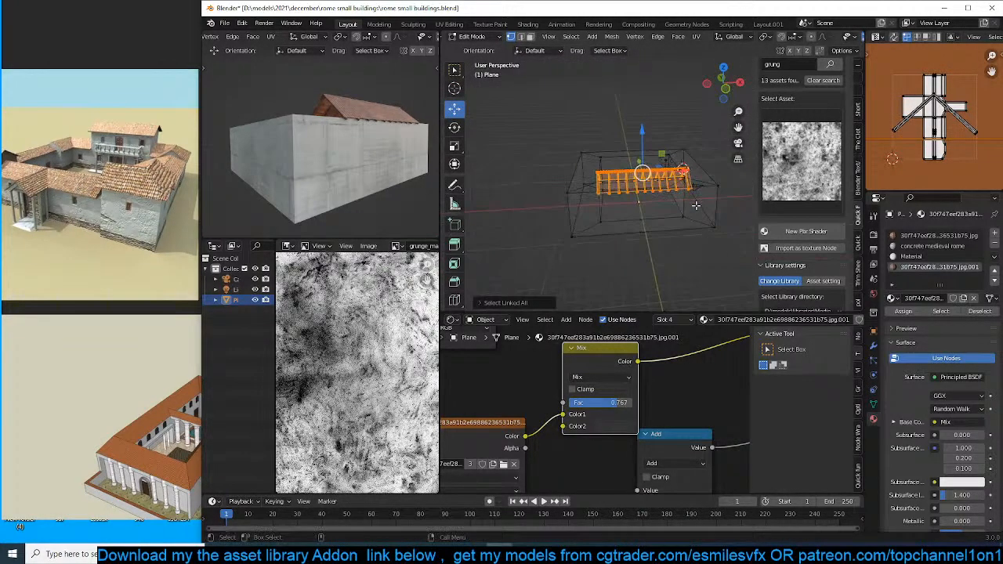
{"action": "middle_click_drag", "start_coordinate": [684, 196], "coordinate": [678, 206], "text": "shift"}
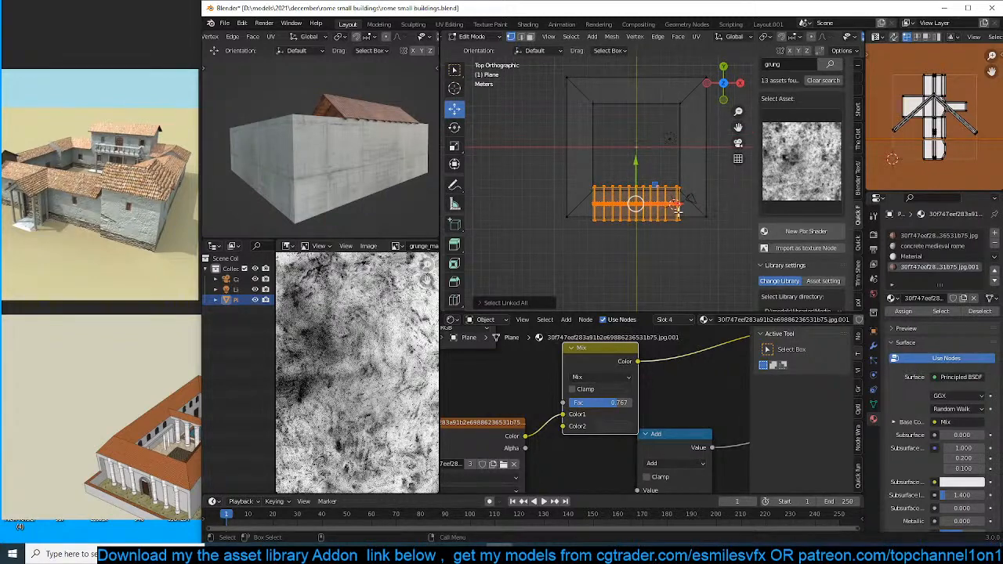
{"action": "key", "text": "shift+d"}
{"action": "left_click", "coordinate": [678, 211]}
{"action": "key", "text": "KP_0"}
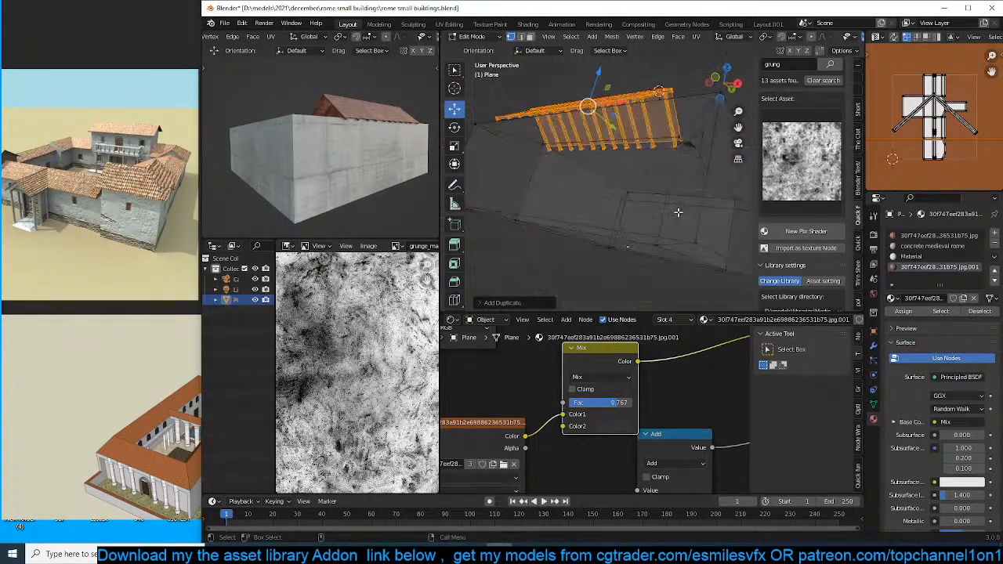
{"action": "key", "text": "KP_7"}
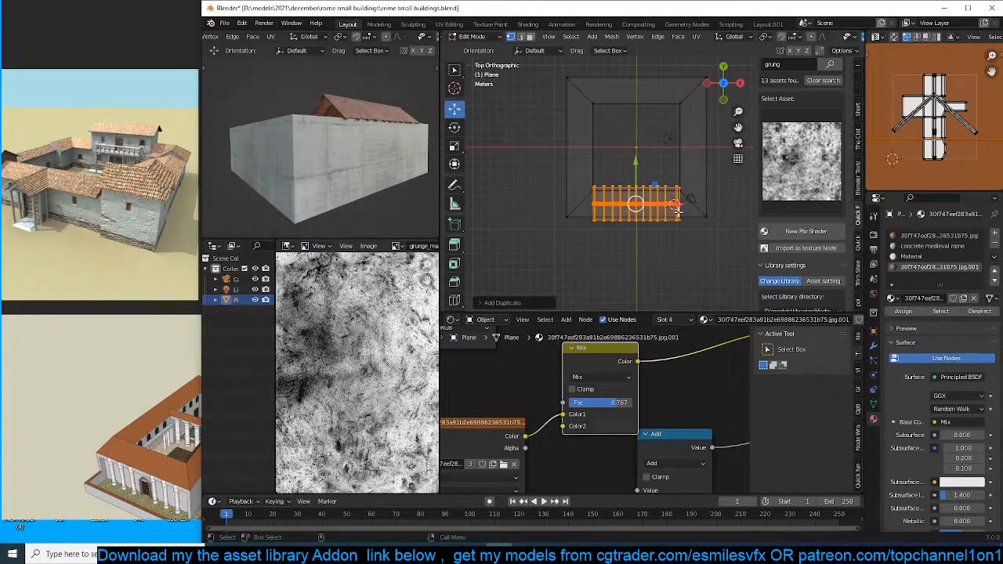
{"action": "key", "text": "r"}
{"action": "key", "text": "9"}
{"action": "key", "text": "0"}
{"action": "key", "text": "Return"}
Move the rotated roof section onto the adjacent side wing and align it along X over the walls.
{"action": "middle_click_drag", "start_coordinate": [678, 207], "coordinate": [594, 274], "text": "shift"}
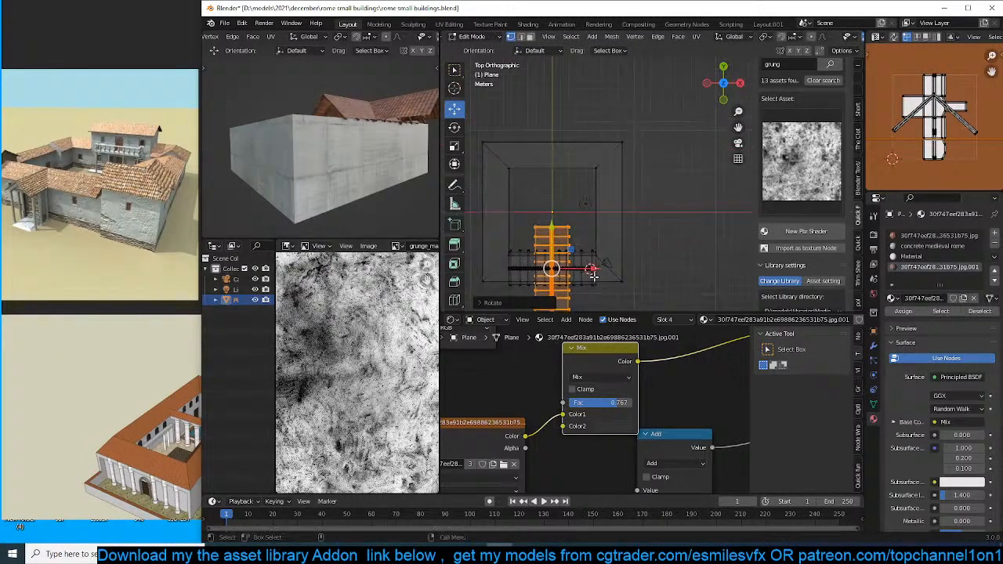
{"action": "key", "text": "g"}
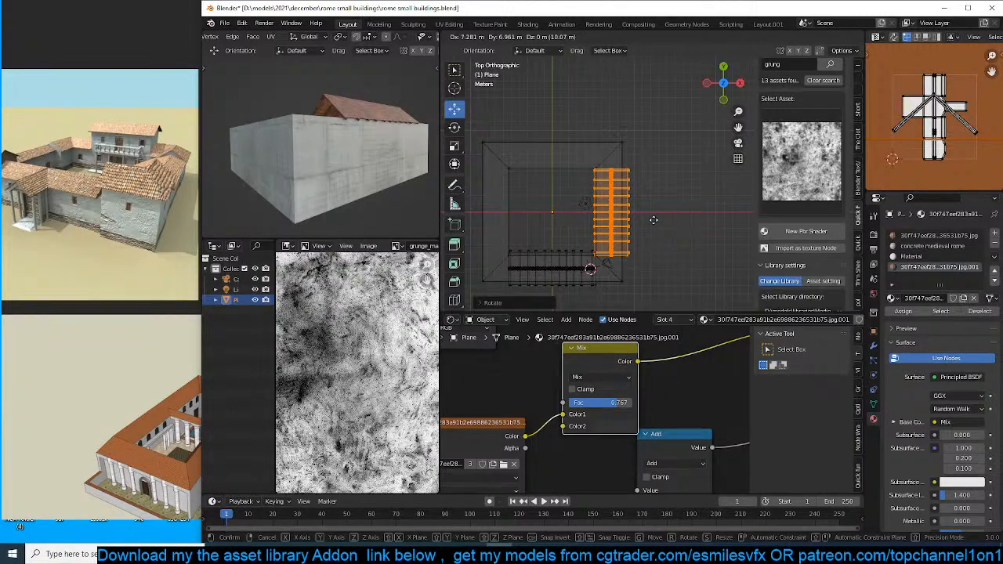
{"action": "left_click", "coordinate": [654, 221]}
{"action": "scroll", "coordinate": [640, 246], "scroll_direction": "up", "scroll_amount": 1}
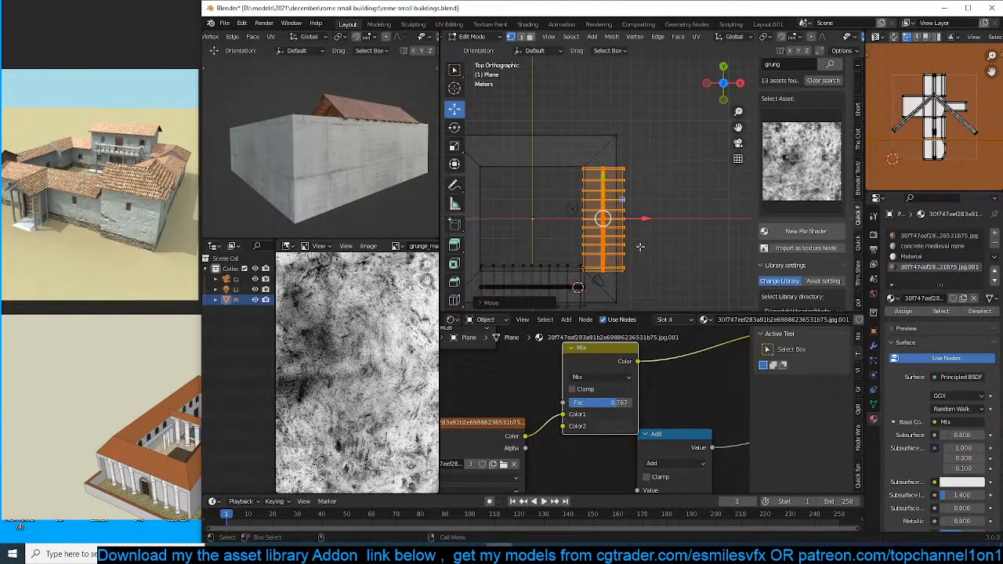
{"action": "left_click_drag", "start_coordinate": [643, 220], "coordinate": [707, 223]}
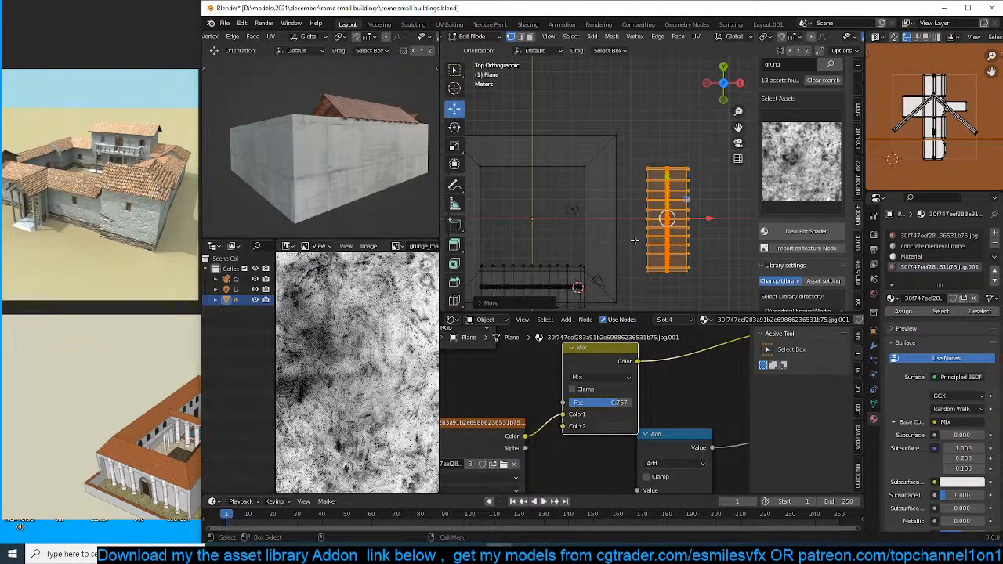
{"action": "left_click_drag", "start_coordinate": [634, 241], "coordinate": [715, 271]}
{"action": "key", "text": "ctrl+l"}
{"action": "left_click_drag", "start_coordinate": [707, 221], "coordinate": [647, 221]}
{"action": "key", "text": "Tab"}
{"action": "middle_click_drag", "start_coordinate": [312, 135], "coordinate": [274, 171]}
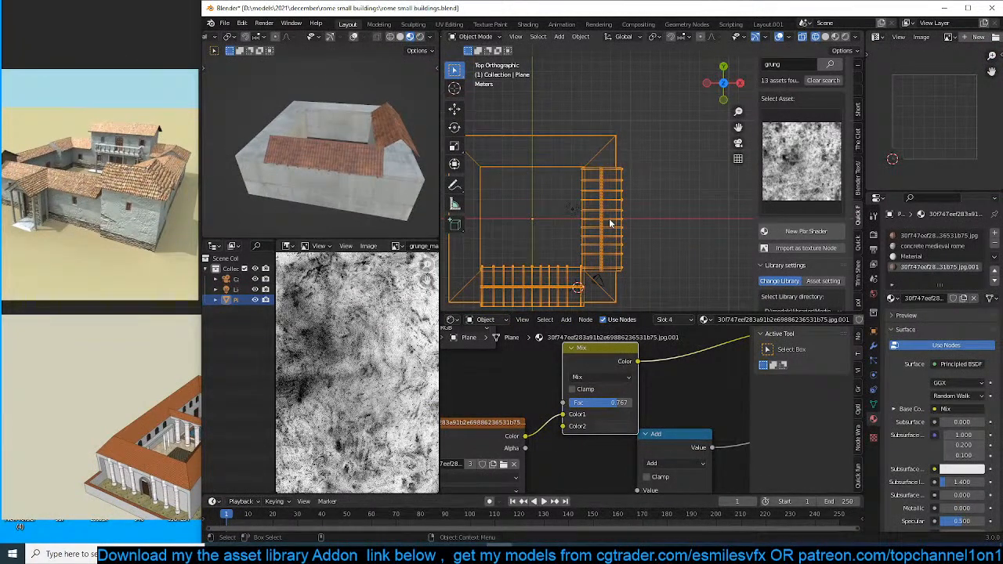
Duplicate the side wing's roof section, offset the copy outward along X, and separate it into its own object.
{"action": "scroll", "coordinate": [205, 191], "scroll_direction": "up", "scroll_amount": 2}
{"action": "scroll", "coordinate": [162, 173], "scroll_direction": "up", "scroll_amount": 2}
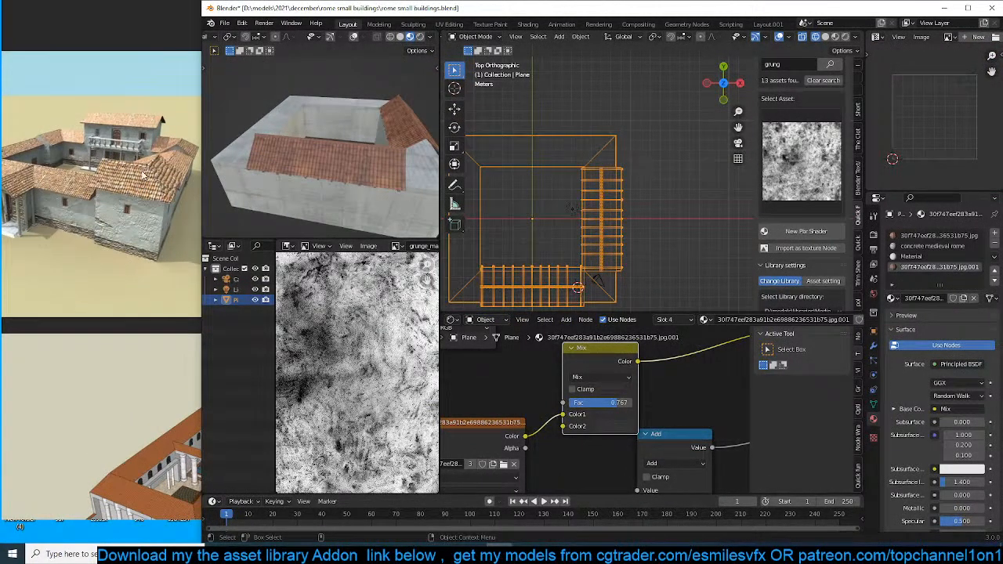
{"action": "scroll", "coordinate": [589, 214], "scroll_direction": "down", "scroll_amount": 2}
{"action": "key", "text": "Tab"}
{"action": "scroll", "coordinate": [615, 225], "scroll_direction": "up", "scroll_amount": 2}
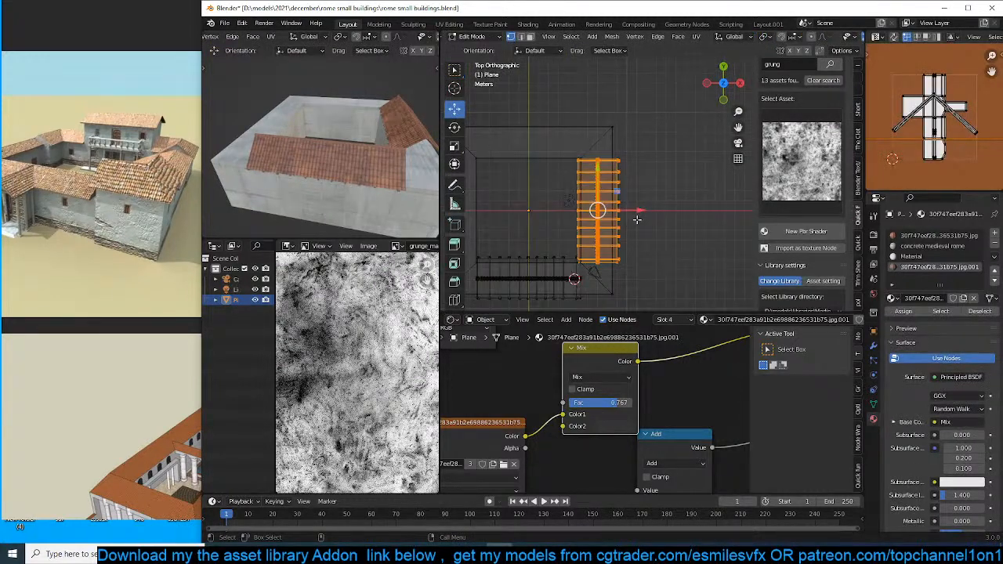
{"action": "left_click_drag", "start_coordinate": [637, 220], "coordinate": [685, 218]}
{"action": "right_click", "coordinate": [675, 217]}
{"action": "key", "text": "Tab"}
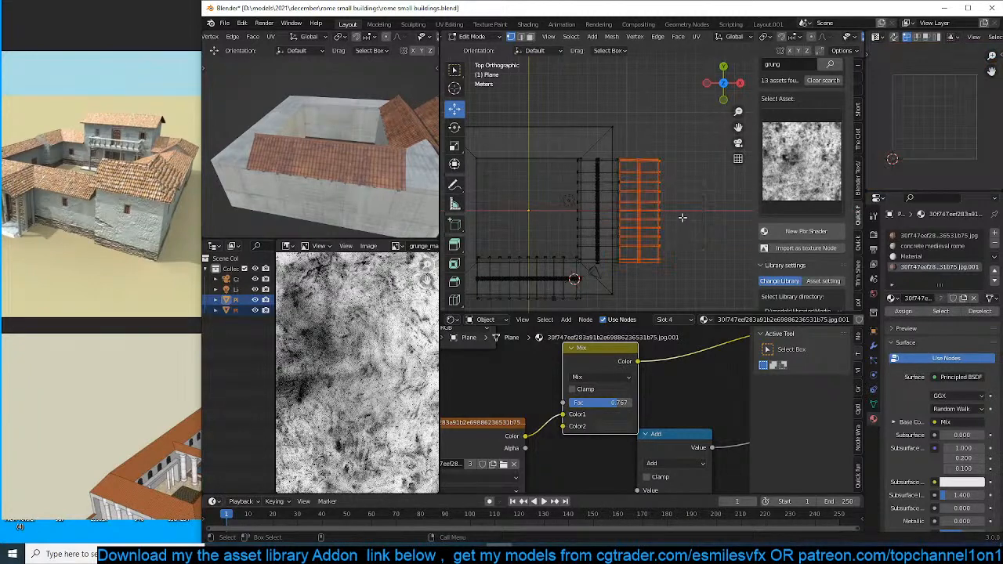
Set the separated roof section's origin to the 3D cursor.
{"action": "right_click", "coordinate": [659, 238]}
{"action": "mouse_move", "coordinate": [663, 265]}
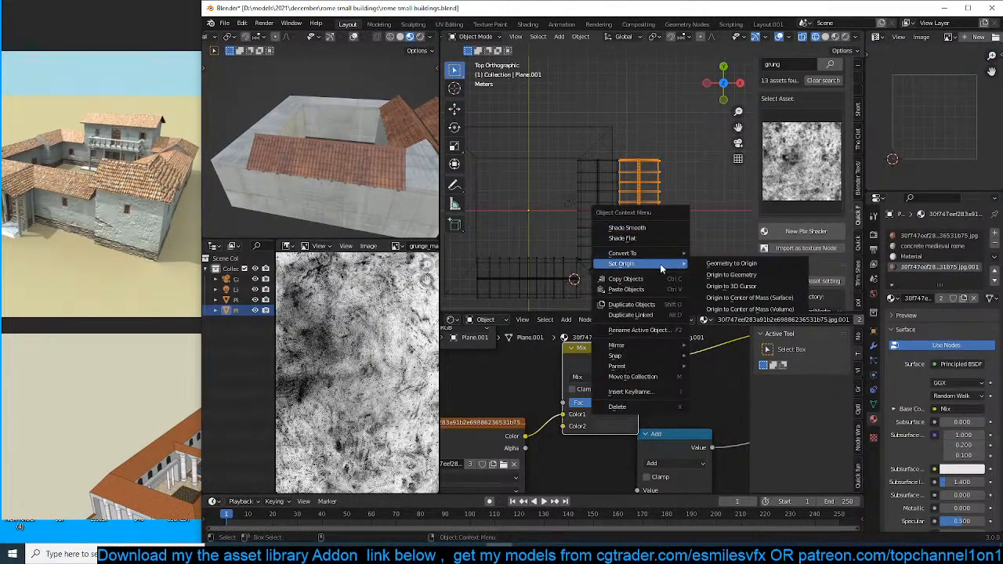
{"action": "left_click", "coordinate": [748, 291]}
Move the separated roof section farther out along X and set its origin to its geometry.
{"action": "key", "text": "g"}
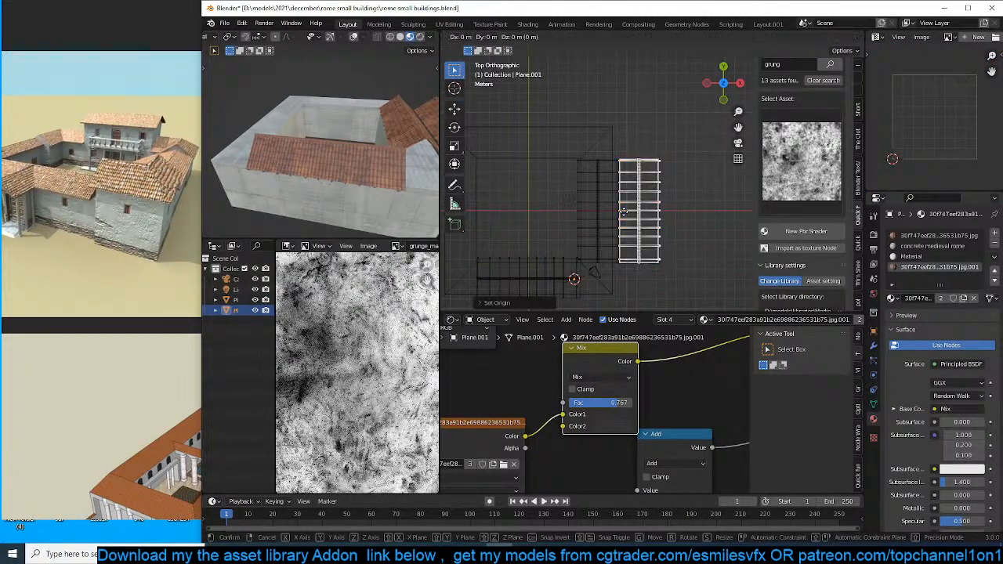
{"action": "right_click", "coordinate": [689, 225]}
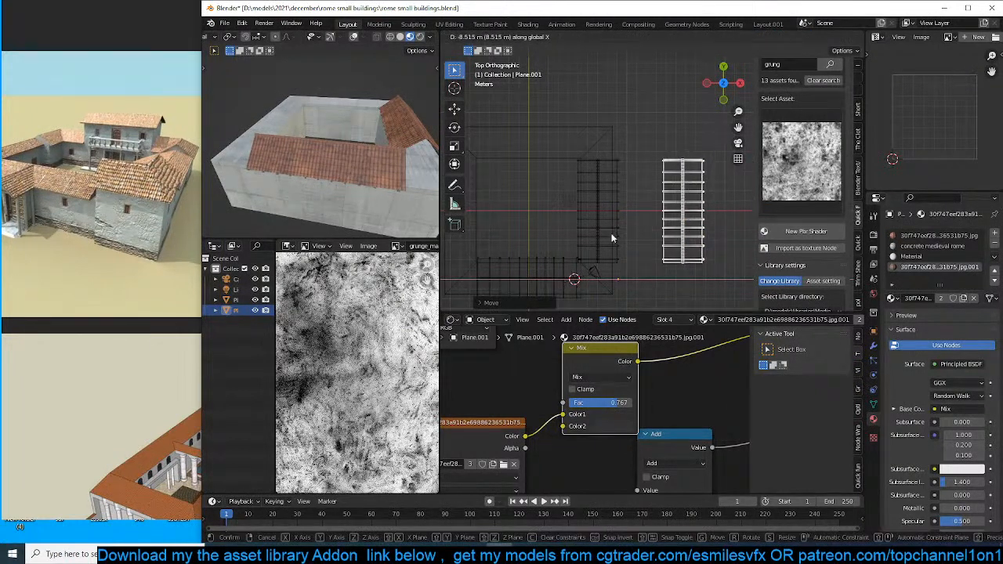
{"action": "right_click", "coordinate": [681, 216]}
{"action": "mouse_move", "coordinate": [674, 220]}
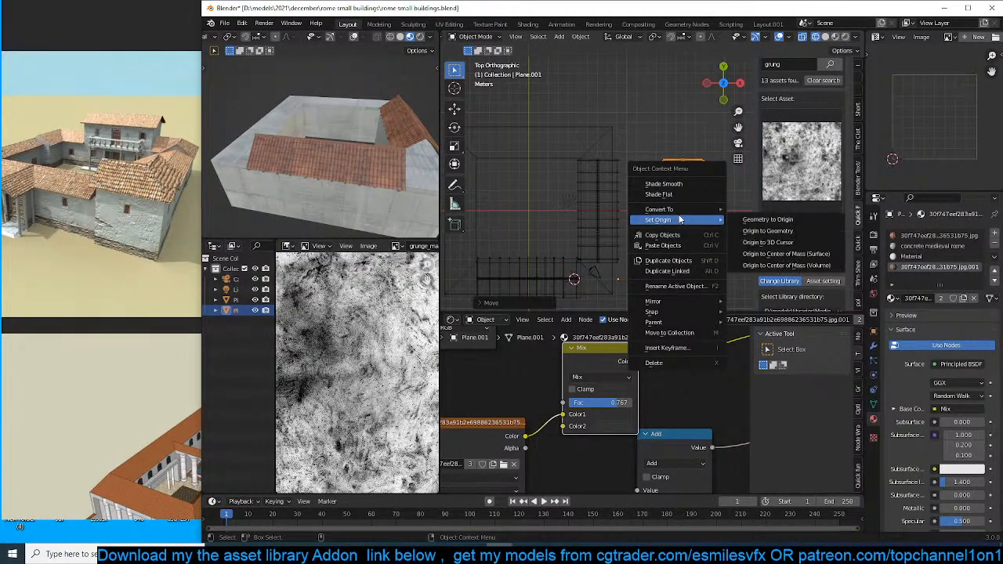
{"action": "left_click", "coordinate": [762, 227]}
Add a Mirror modifier to the separated roof section.
{"action": "left_click", "coordinate": [873, 348]}
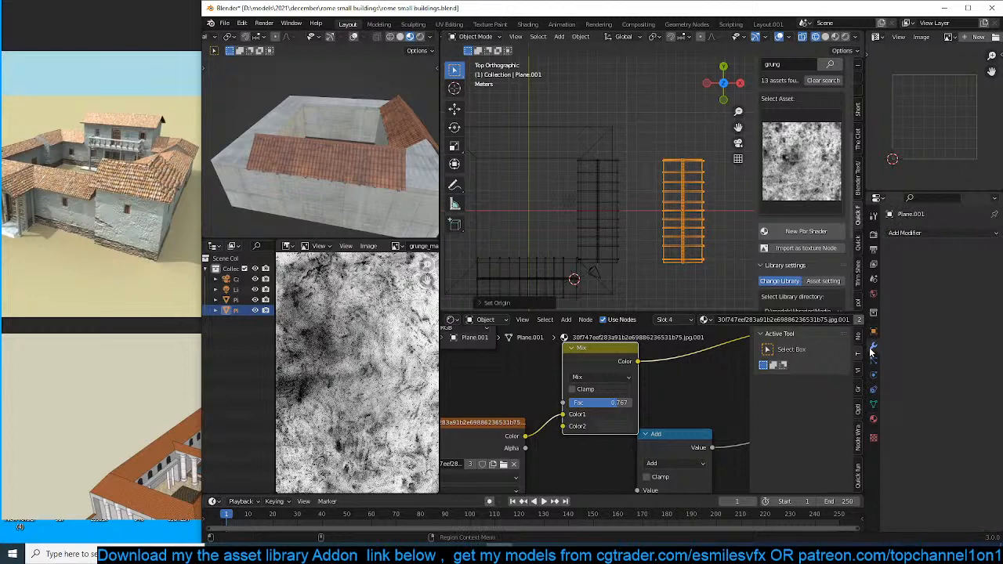
{"action": "left_click", "coordinate": [933, 234]}
{"action": "left_click", "coordinate": [803, 367]}
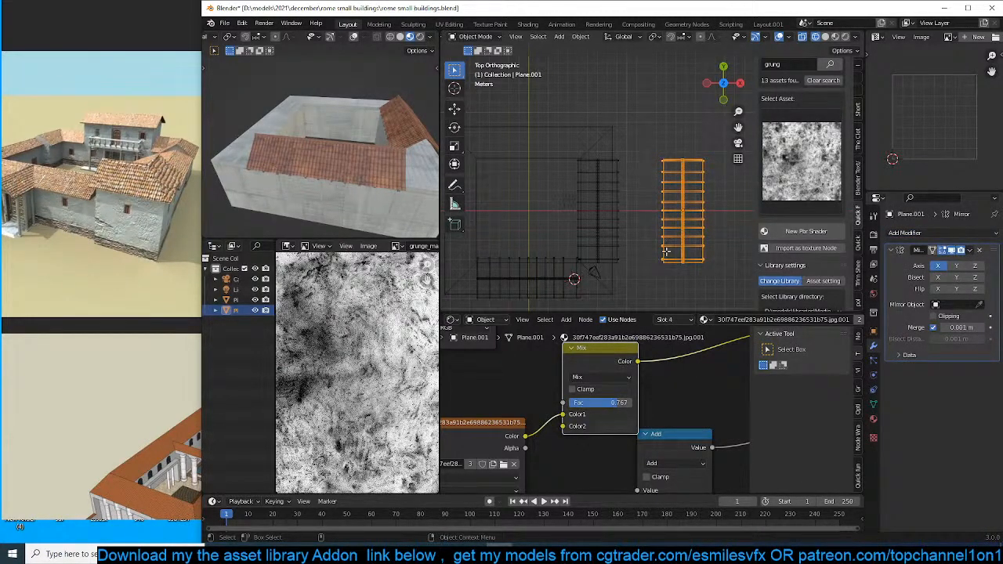
Rotate the roof section's geometry 45 degrees in Edit Mode and shift it so its mirrored copy crosses it near the ends.
{"action": "key", "text": "Tab"}
{"action": "type", "text": "r"}
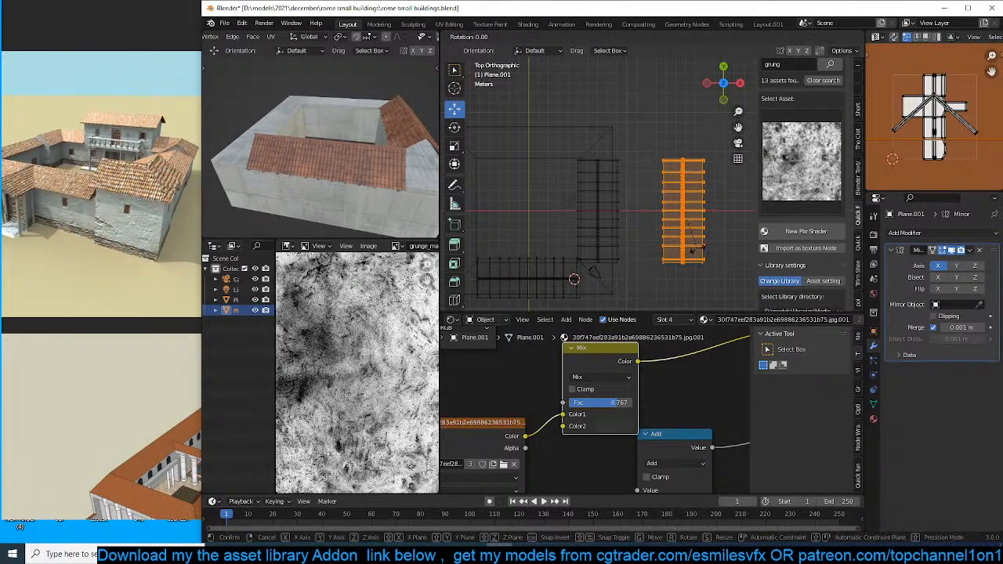
{"action": "type", "text": "45"}
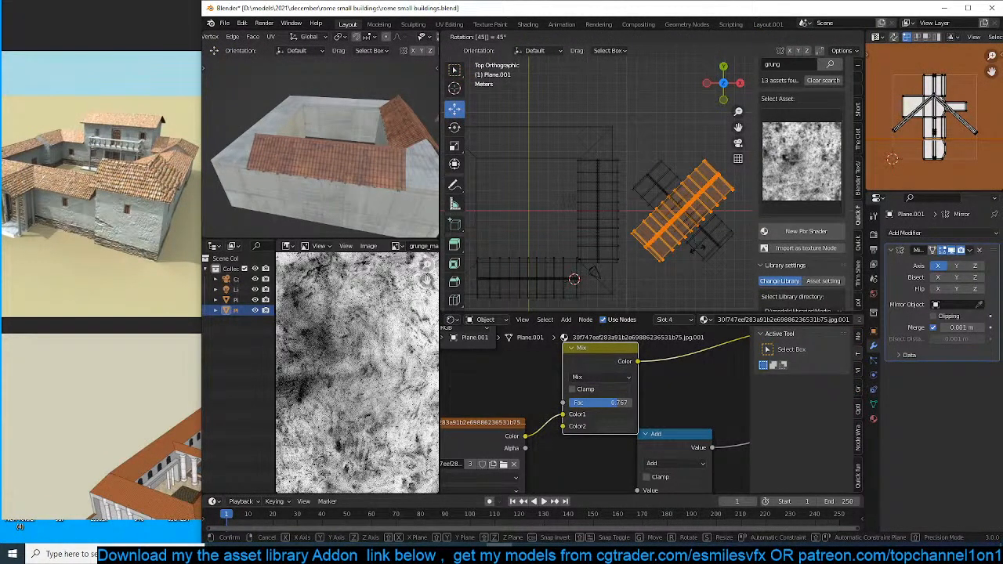
{"action": "key", "text": "Return"}
{"action": "key", "text": "g"}
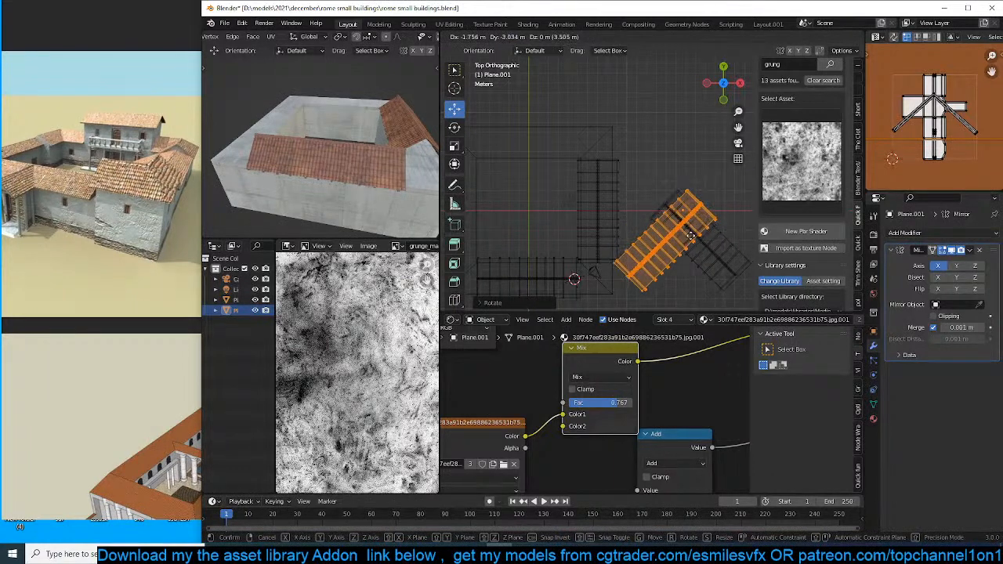
{"action": "left_click", "coordinate": [687, 234]}
{"action": "key", "text": "Tab"}
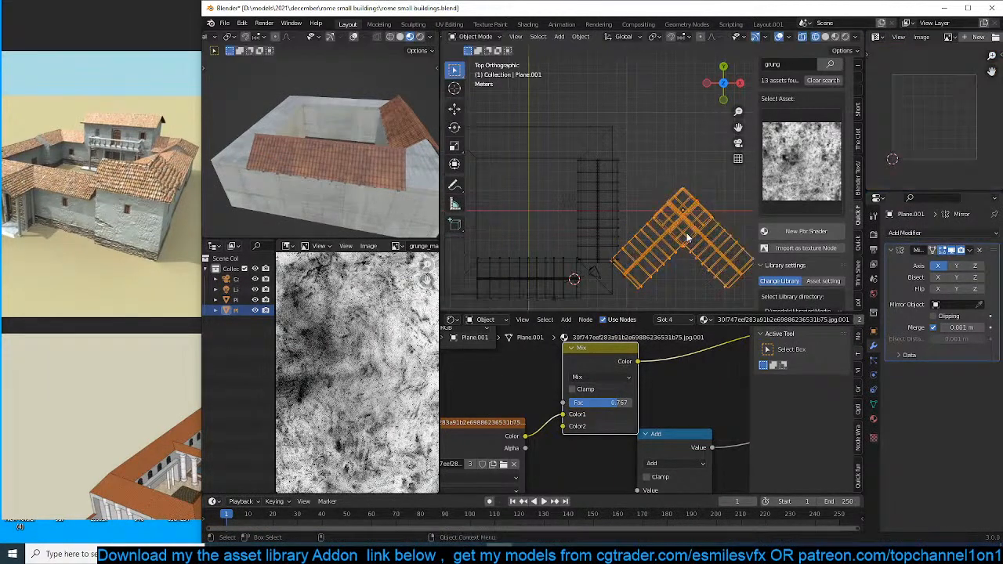
Show the mirrored roof with solid material preview shading in perspective and save the file.
{"action": "key", "text": "shift+z"}
{"action": "middle_click_drag", "start_coordinate": [687, 235], "coordinate": [602, 161]}
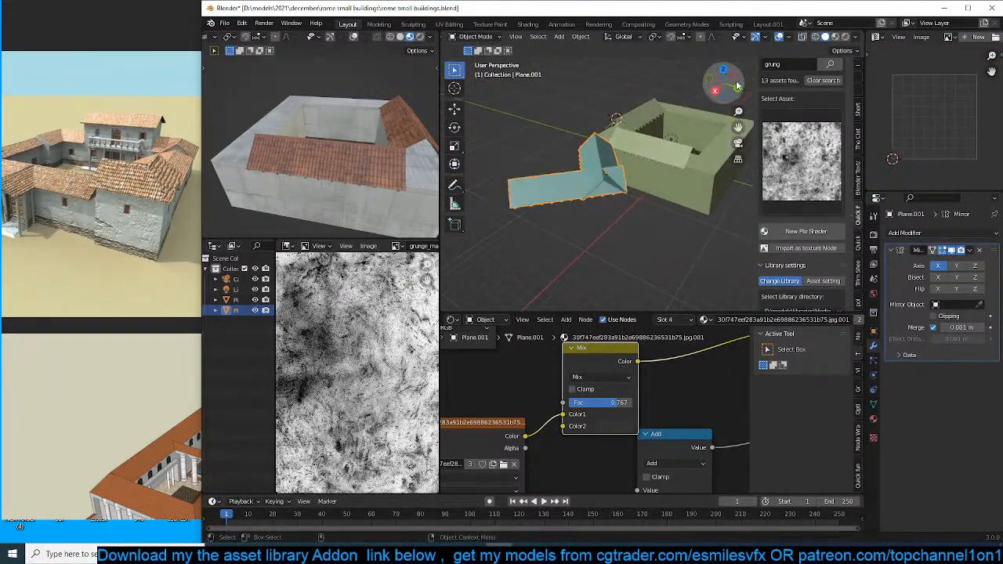
{"action": "left_click", "coordinate": [834, 37]}
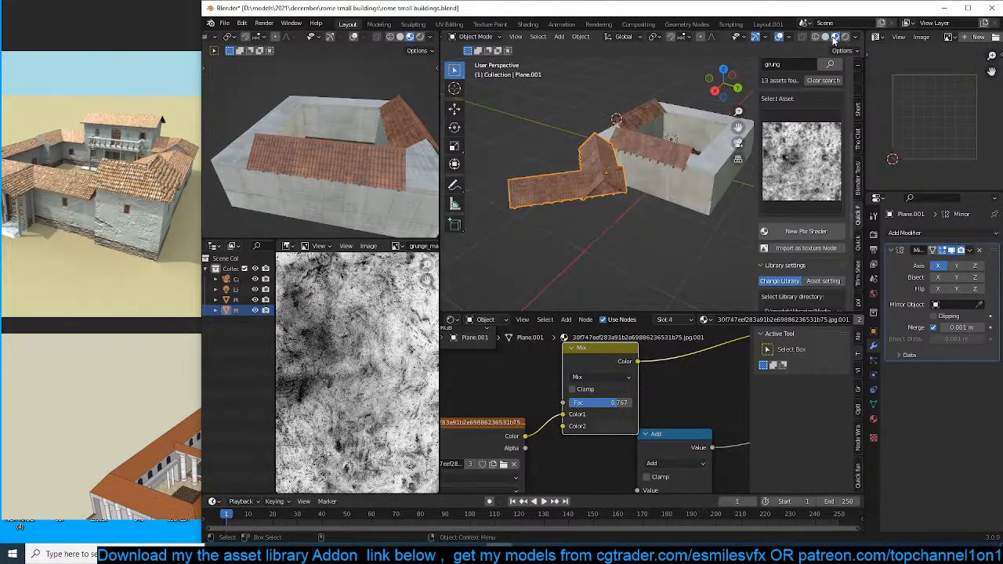
{"action": "middle_click_drag", "start_coordinate": [634, 150], "coordinate": [704, 132]}
{"action": "scroll", "coordinate": [693, 133], "scroll_direction": "up", "scroll_amount": 2}
{"action": "key", "text": "ctrl+s"}
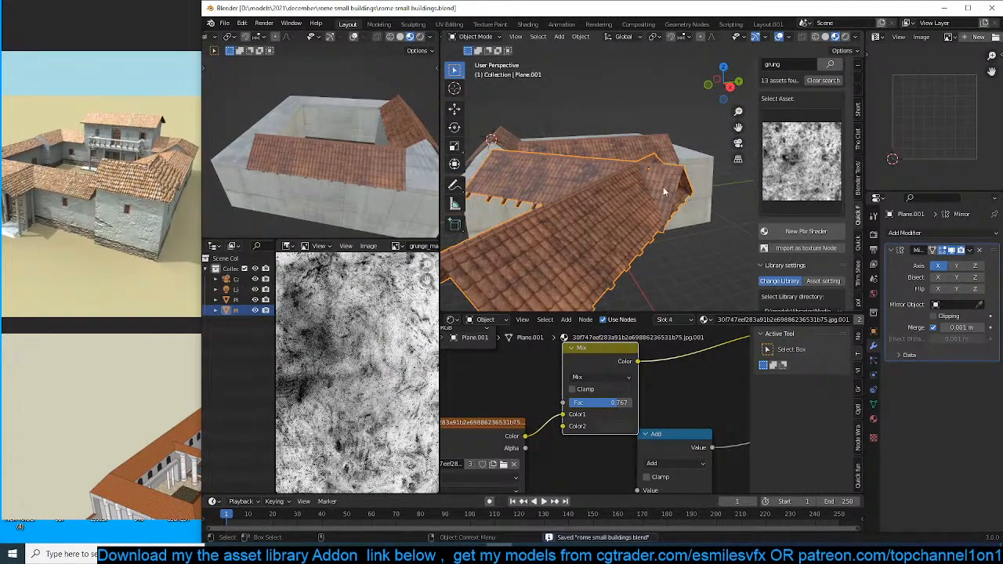
Enable Bisect and Flip on the X axis of the mirrored roof's Mirror modifier.
{"action": "left_click", "coordinate": [938, 278]}
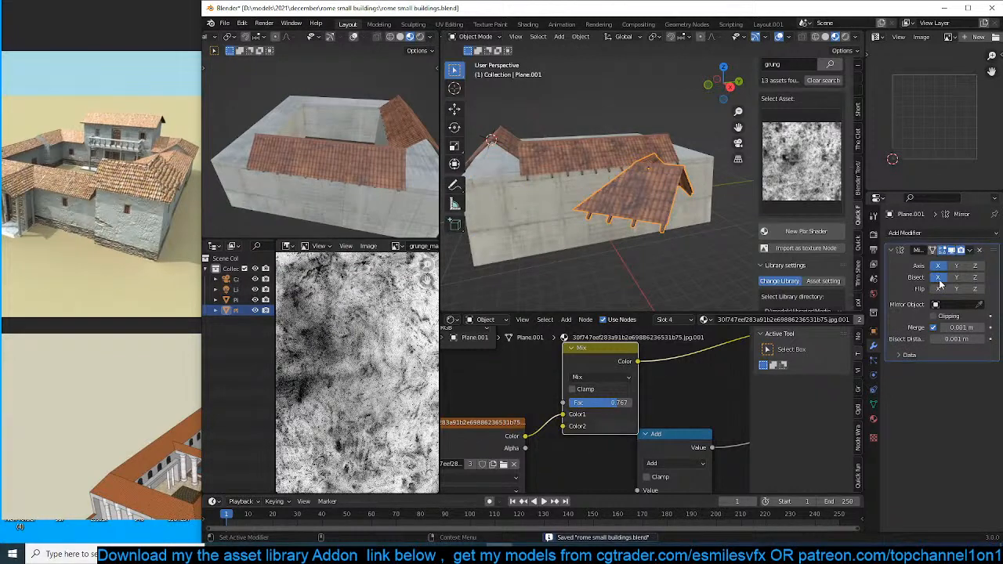
{"action": "left_click", "coordinate": [938, 289]}
{"action": "middle_click_drag", "start_coordinate": [573, 204], "coordinate": [606, 196]}
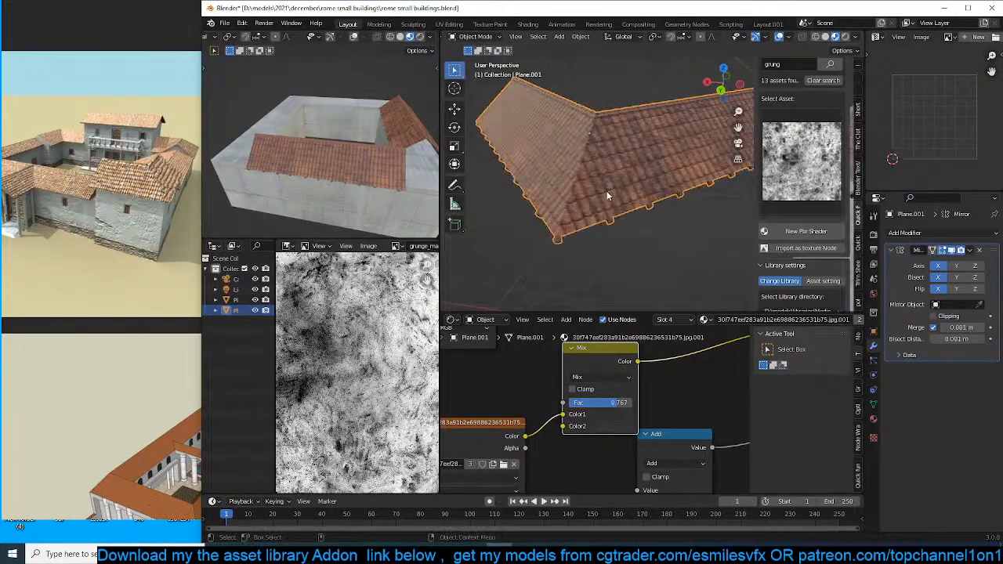
Rotate the mirrored corner roof 45 degrees in top view to square it with the walls.
{"action": "scroll", "coordinate": [606, 195], "scroll_direction": "down", "scroll_amount": 1}
{"action": "key", "text": "KP_7"}
{"action": "scroll", "coordinate": [624, 190], "scroll_direction": "down", "scroll_amount": 8}
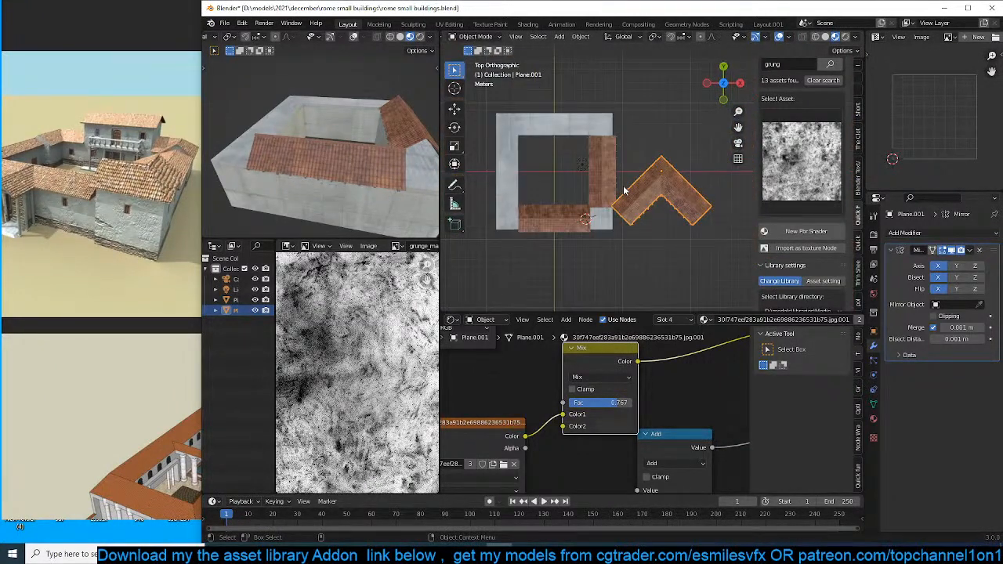
{"action": "type", "text": "r45"}
{"action": "key", "text": "Return"}
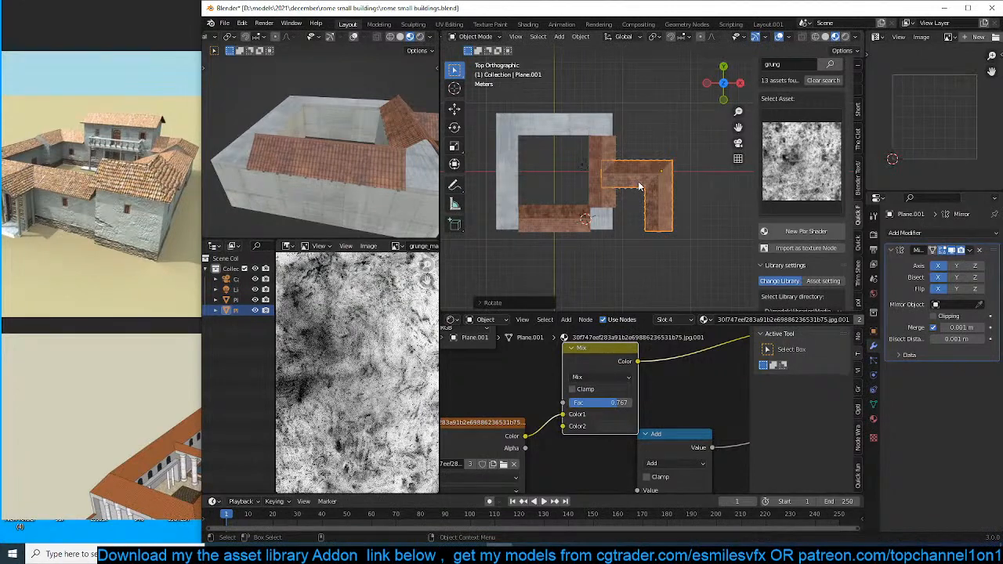
Move the corner roof onto the courtyard's back corner and raise it along Z above the side wing's roof.
{"action": "scroll", "coordinate": [650, 178], "scroll_direction": "up", "scroll_amount": 3}
{"action": "key", "text": "g"}
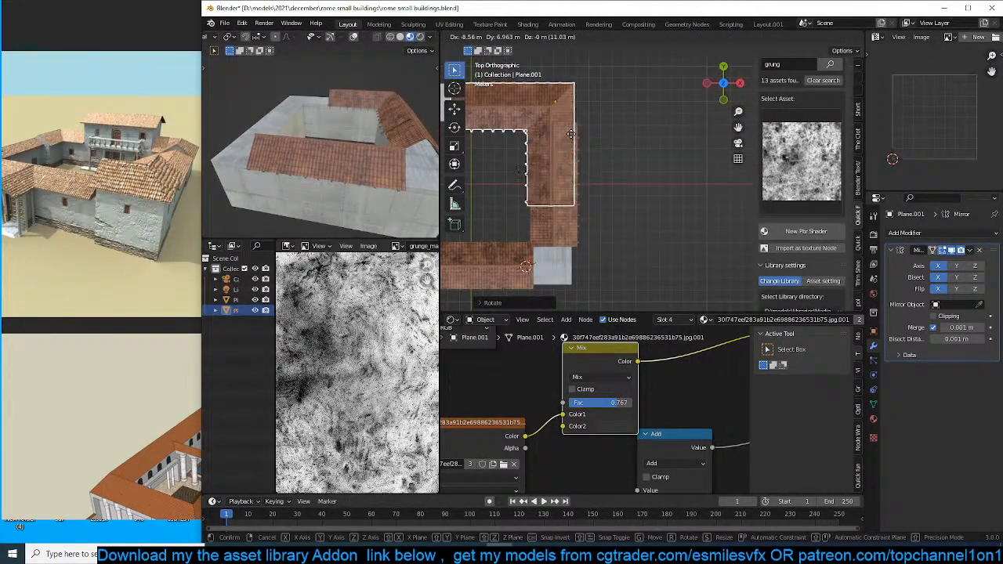
{"action": "left_click", "coordinate": [575, 131]}
{"action": "middle_click_drag", "start_coordinate": [575, 135], "coordinate": [624, 189]}
{"action": "key", "text": "g"}
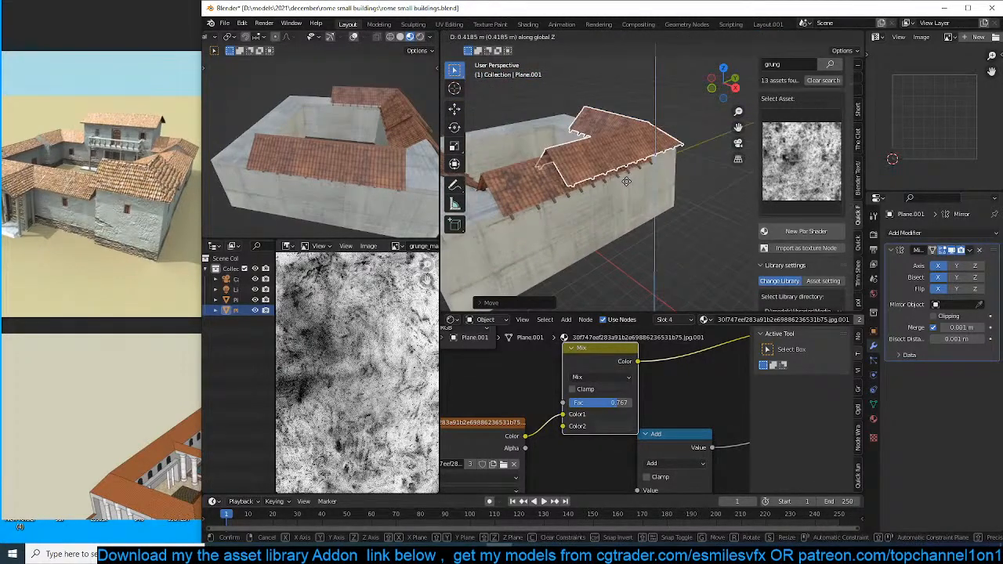
{"action": "left_click", "coordinate": [630, 188]}
Shift the corner roof's geometry about 4 m along X in Edit Mode to shorten both mirrored arms.
{"action": "key", "text": "KP_7"}
{"action": "key", "text": "Tab"}
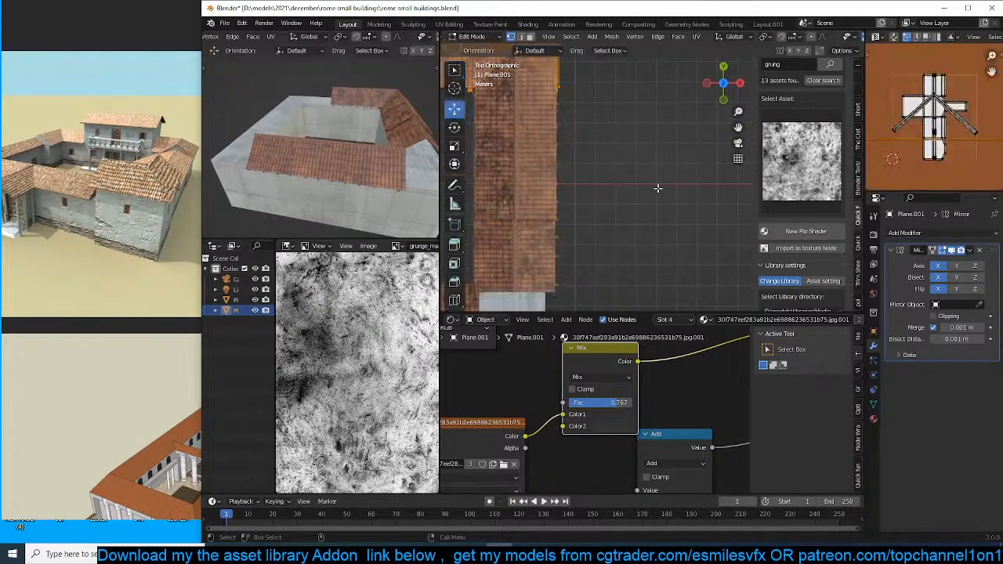
{"action": "left_click_drag", "start_coordinate": [611, 124], "coordinate": [646, 124]}
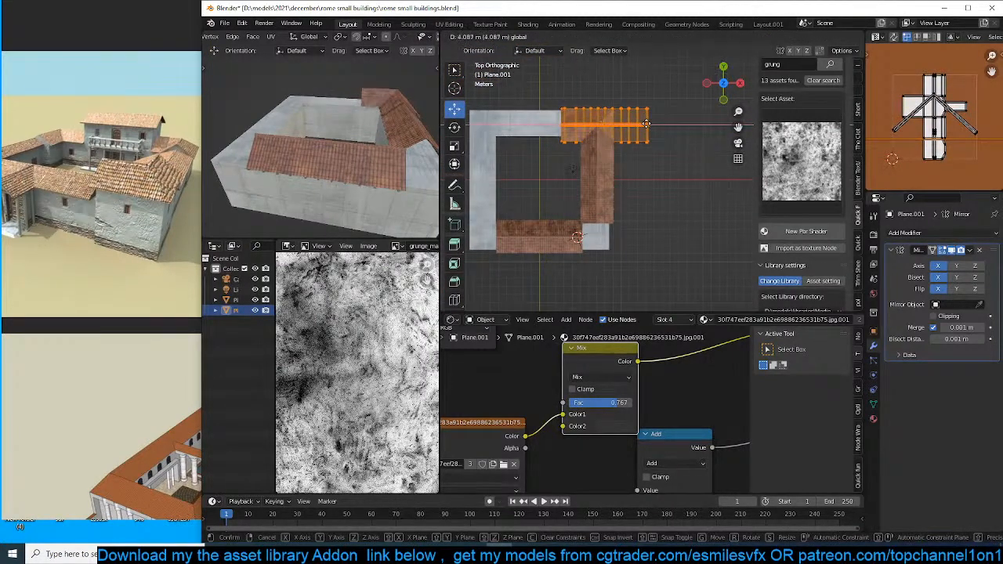
{"action": "left_click", "coordinate": [644, 124]}
{"action": "key", "text": "Tab"}
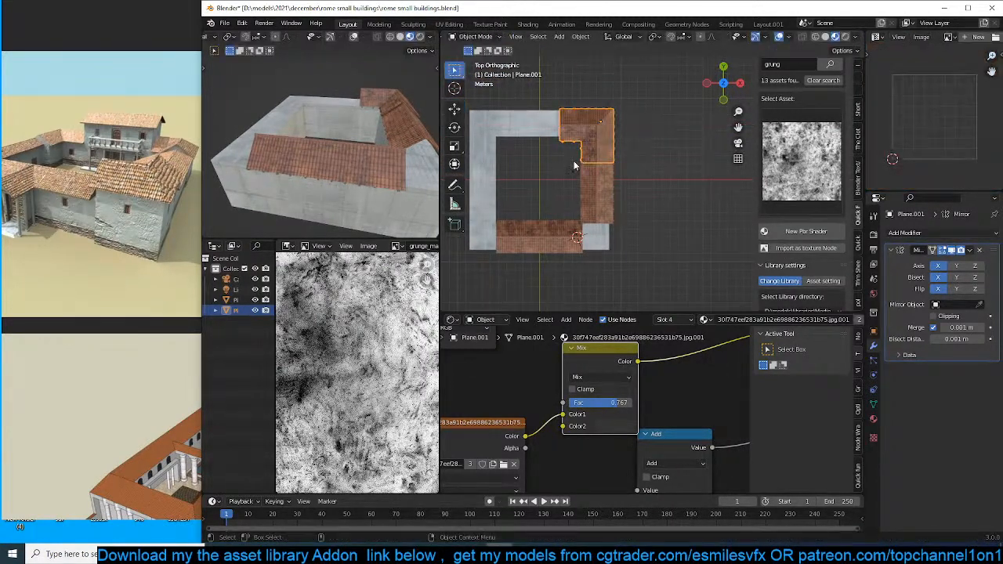
Adjust the corner roof's height along Z above the wall.
{"action": "middle_click_drag", "start_coordinate": [643, 124], "coordinate": [596, 145]}
{"action": "key", "text": "g"}
{"action": "key", "text": "z"}
{"action": "left_click", "coordinate": [624, 181]}
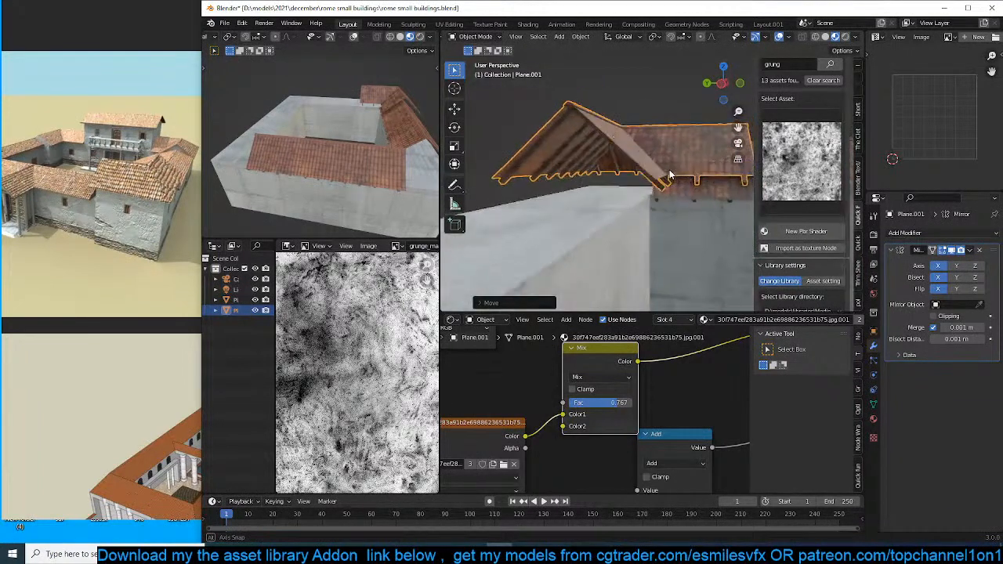
Duplicate the corner roof's open end edges and fill them with a triangular face to close the gable.
{"action": "key", "text": "Tab"}
{"action": "left_click", "coordinate": [601, 147]}
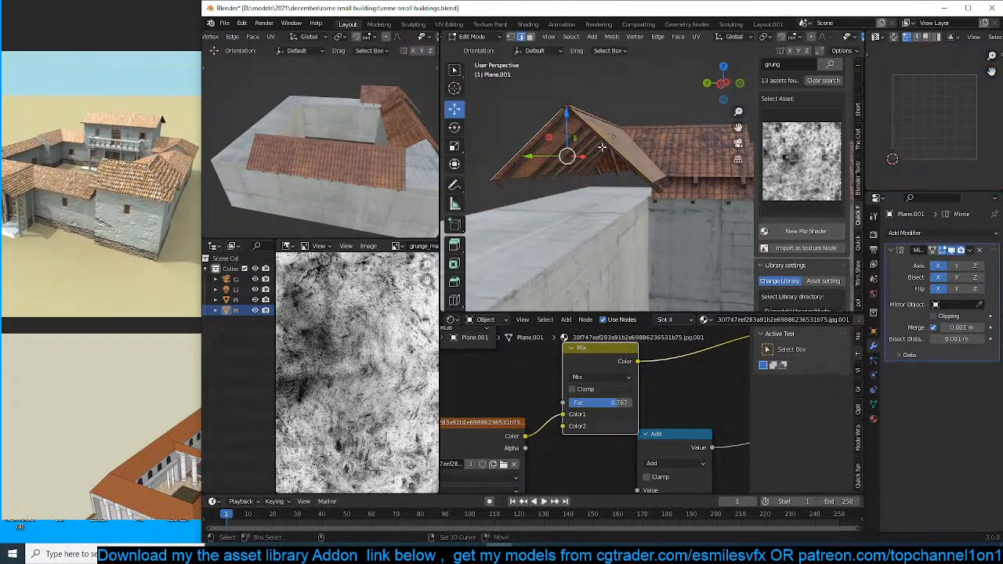
{"action": "key", "text": "shift+d"}
{"action": "left_click", "coordinate": [602, 147]}
{"action": "middle_click_drag", "start_coordinate": [602, 147], "coordinate": [590, 154]}
{"action": "left_click_drag", "start_coordinate": [553, 170], "coordinate": [563, 174]}
{"action": "key", "text": "f"}
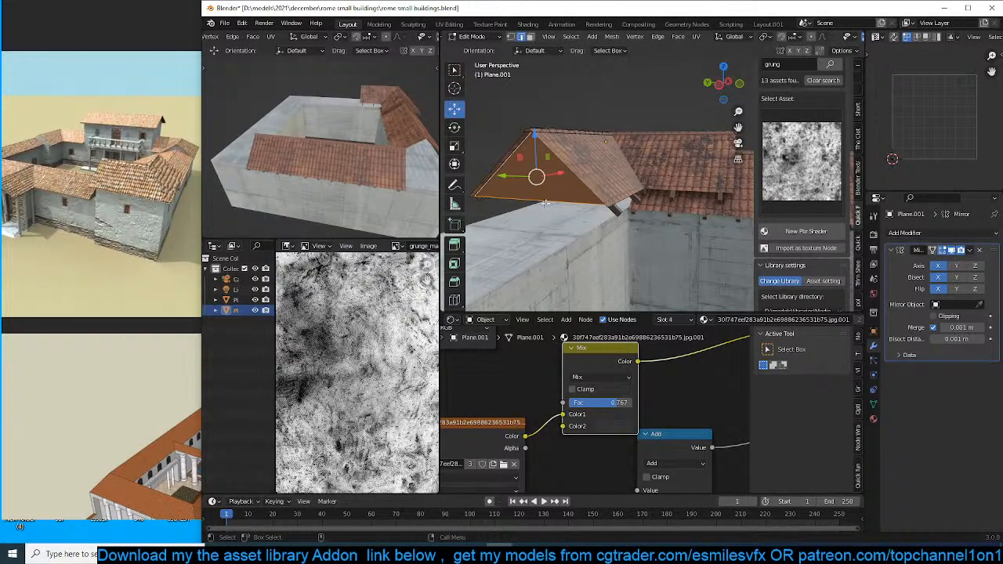
Assign the "concrete medieval rome" material to the new triangular gable face.
{"action": "key", "text": "Tab"}
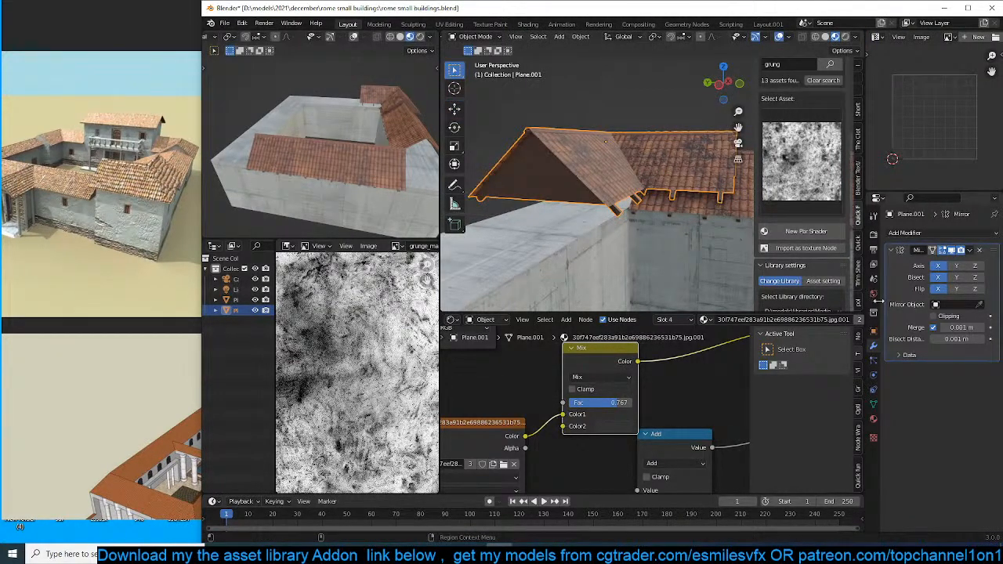
{"action": "key", "text": "Tab"}
{"action": "key", "text": "3"}
{"action": "left_click", "coordinate": [873, 414]}
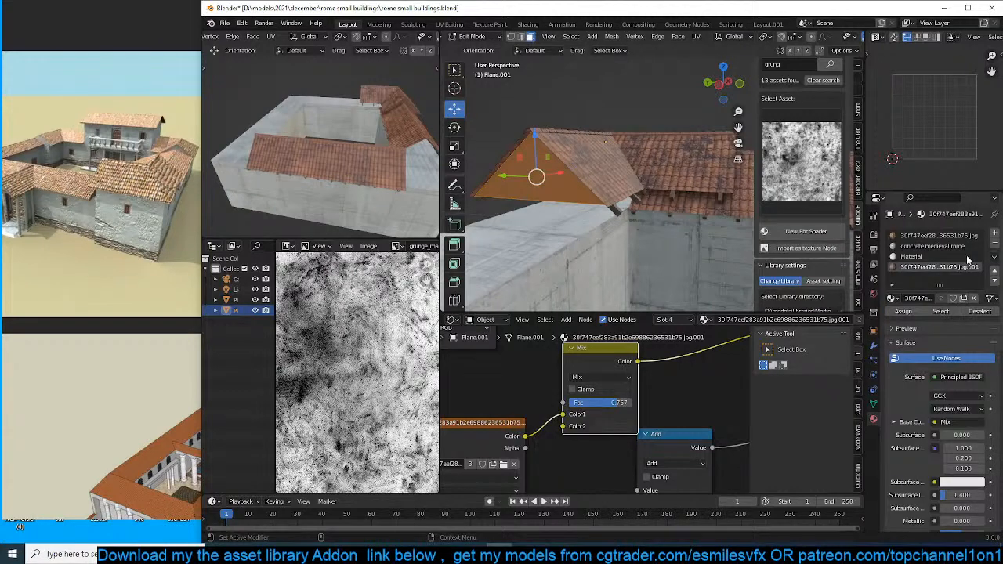
{"action": "left_click", "coordinate": [931, 246]}
{"action": "left_click", "coordinate": [903, 311]}
{"action": "key", "text": "Tab"}
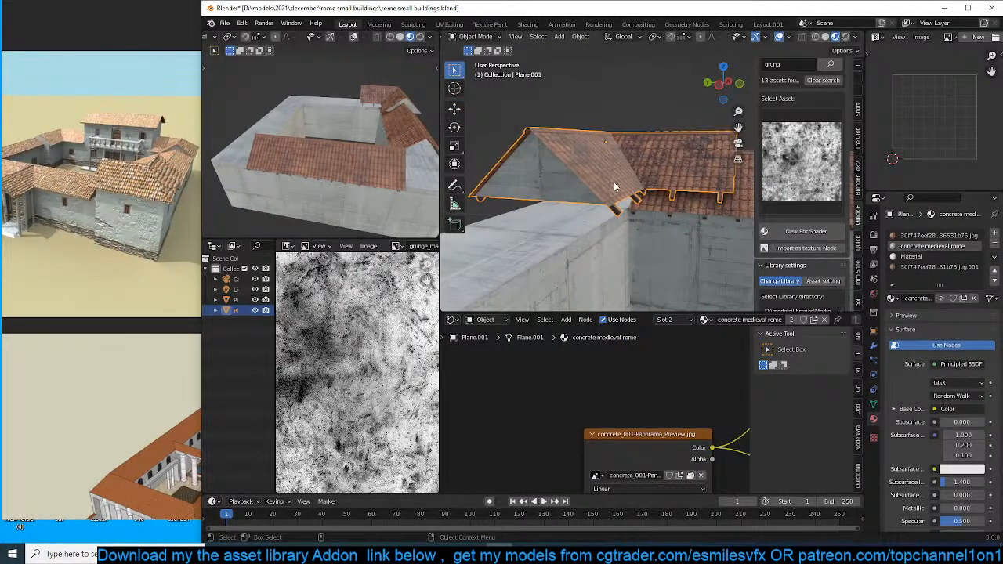
Move the gable face slightly inward along X beneath the roof edge and deselect the roof object.
{"action": "key", "text": "Tab"}
{"action": "key", "text": "g"}
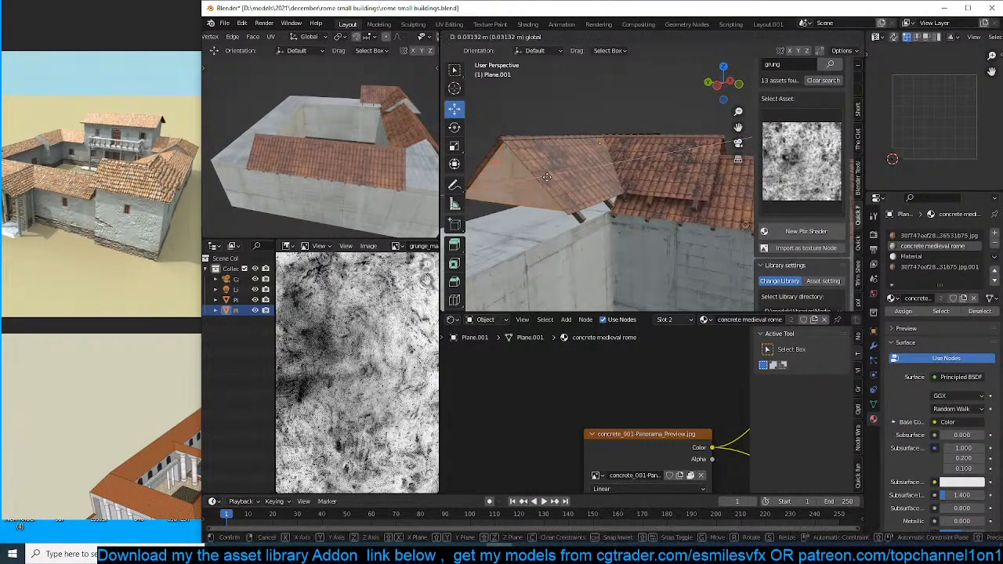
{"action": "left_click", "coordinate": [549, 177]}
{"action": "key", "text": "Tab"}
{"action": "scroll", "coordinate": [578, 198], "scroll_direction": "down", "scroll_amount": 3}
{"action": "key", "text": "alt+a"}
{"action": "middle_click_drag", "start_coordinate": [602, 206], "coordinate": [581, 231]}
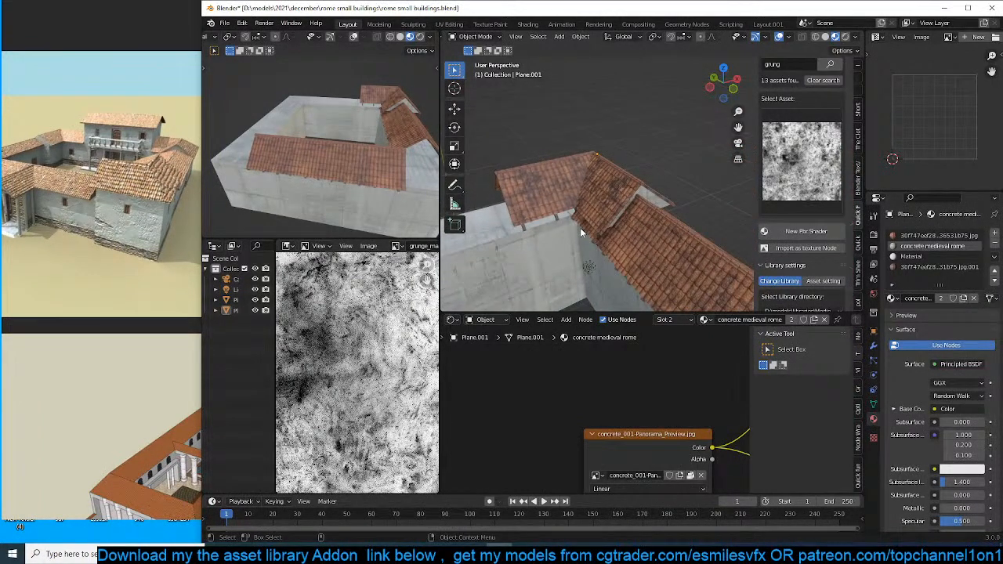
Scale the whole corner roof by about 1.11 along Y in top view to widen its overhang.
{"action": "middle_click_drag", "start_coordinate": [655, 207], "coordinate": [628, 213]}
{"action": "key", "text": "KP_7"}
{"action": "key", "text": "Tab"}
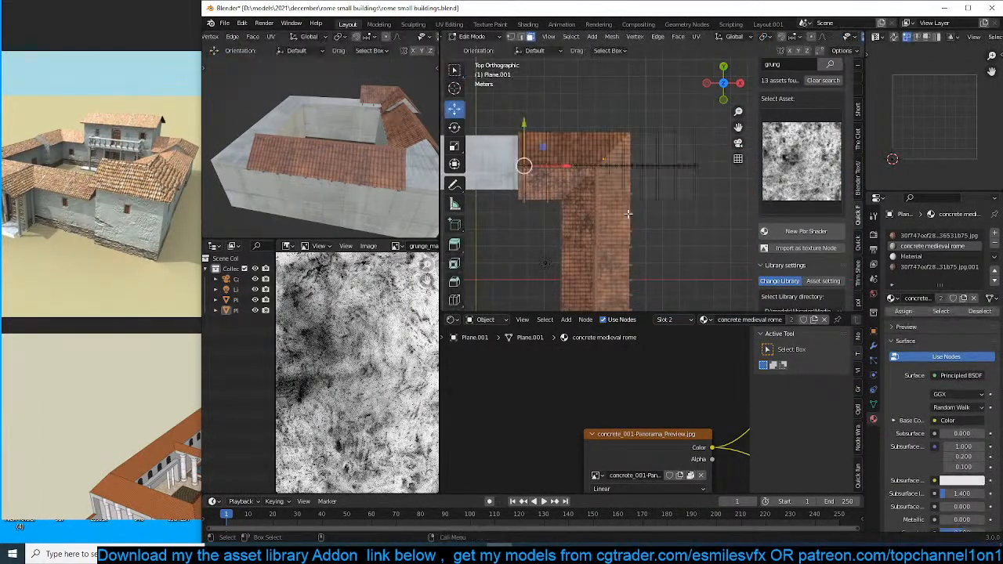
{"action": "key", "text": "a"}
{"action": "key", "text": "s"}
{"action": "key", "text": "y"}
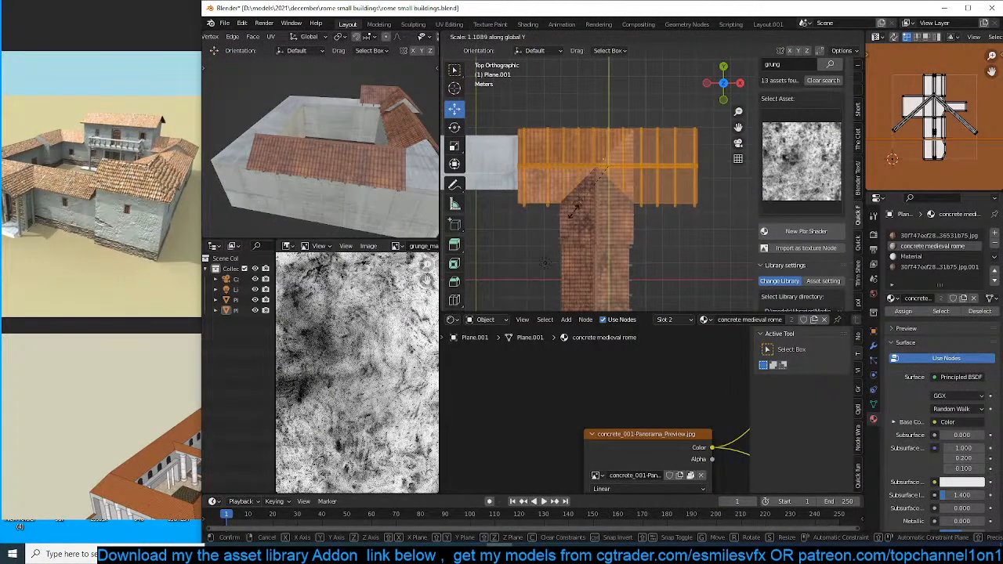
{"action": "left_click", "coordinate": [577, 217]}
{"action": "key", "text": "Tab"}
Extrude the gable face's bottom edge down along Z toward the top of the wall.
{"action": "middle_click_drag", "start_coordinate": [577, 219], "coordinate": [657, 129]}
{"action": "scroll", "coordinate": [608, 118], "scroll_direction": "up", "scroll_amount": 6}
{"action": "key", "text": "Tab"}
{"action": "scroll", "coordinate": [633, 98], "scroll_direction": "down", "scroll_amount": 6}
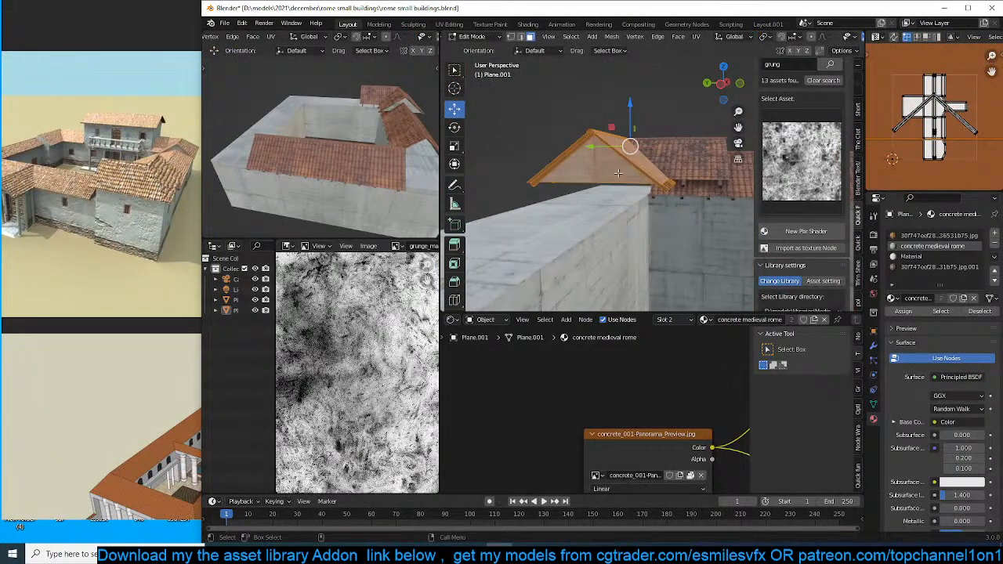
{"action": "key", "text": "2"}
{"action": "left_click", "coordinate": [600, 185]}
{"action": "key", "text": "e"}
{"action": "key", "text": "z"}
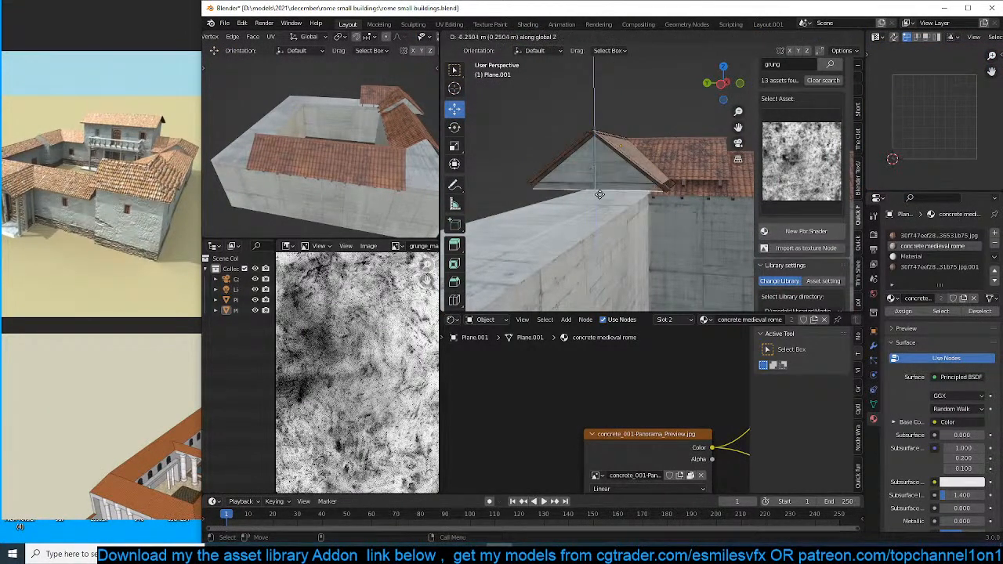
{"action": "left_click", "coordinate": [600, 201]}
{"action": "scroll", "coordinate": [599, 202], "scroll_direction": "up", "scroll_amount": 3}
{"action": "middle_click_drag", "start_coordinate": [600, 202], "coordinate": [600, 180]}
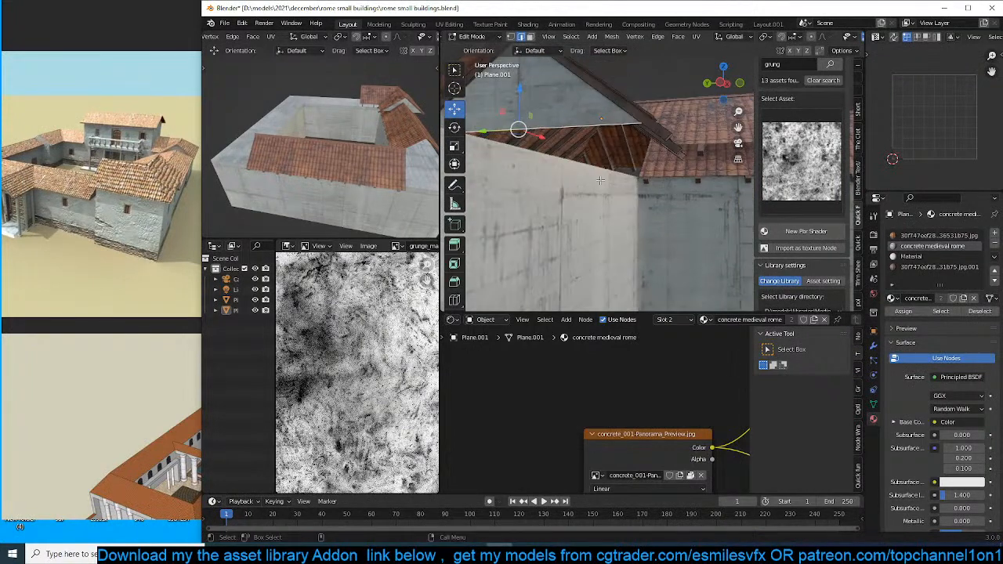
Extrude the triangular concrete gable face about 2.9 m inward along its normal beneath the corner roof.
{"action": "key", "text": "3"}
{"action": "left_click", "coordinate": [569, 113]}
{"action": "middle_click_drag", "start_coordinate": [569, 113], "coordinate": [536, 118]}
{"action": "key", "text": "e"}
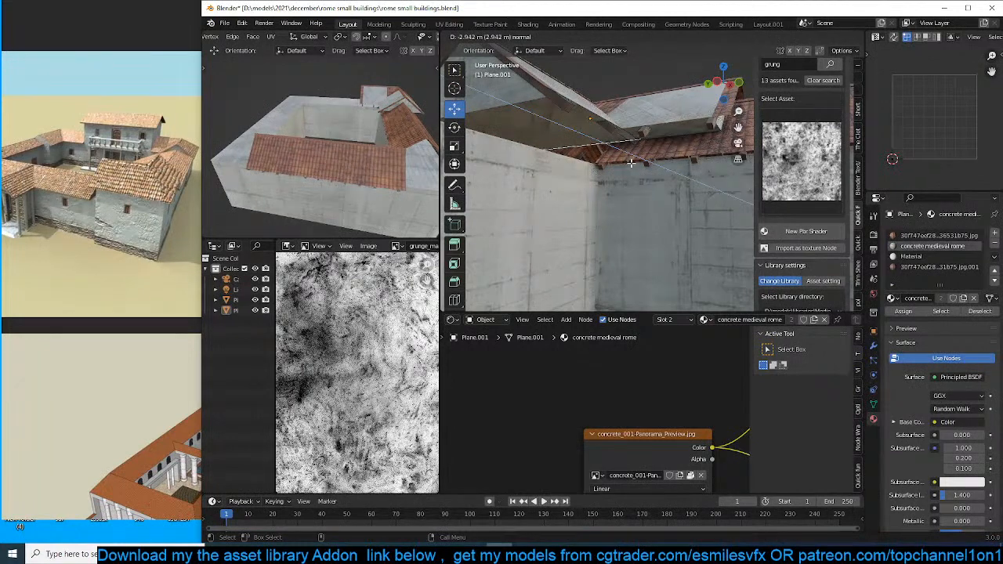
{"action": "left_click", "coordinate": [631, 163]}
{"action": "middle_click_drag", "start_coordinate": [631, 163], "coordinate": [648, 201]}
Select both sloping faces of the extruded gable volume and scale them to about 0.94 along Y.
{"action": "left_click", "coordinate": [555, 221], "text": "shift"}
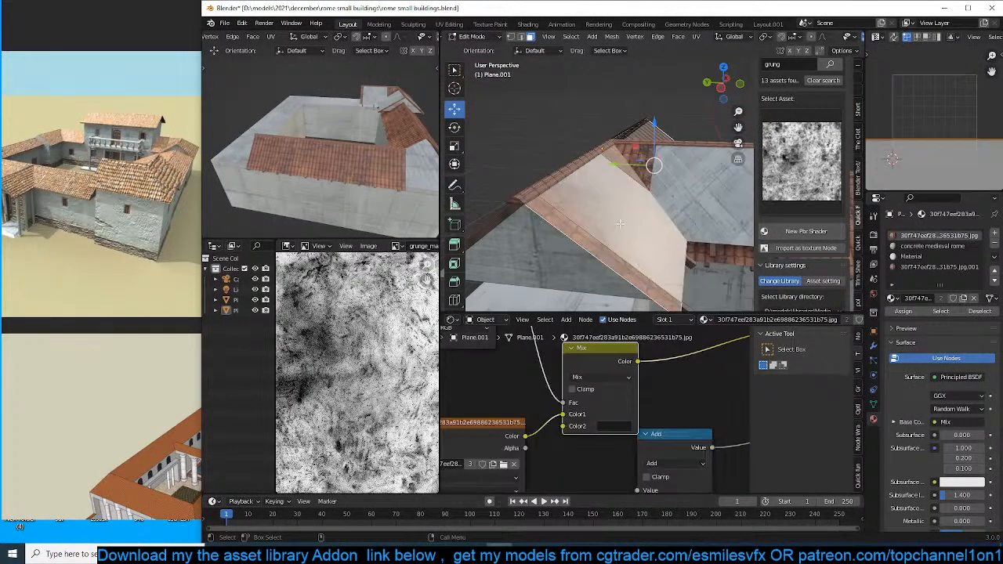
{"action": "middle_click_drag", "start_coordinate": [557, 208], "coordinate": [576, 206]}
{"action": "left_click", "coordinate": [559, 212], "text": "shift"}
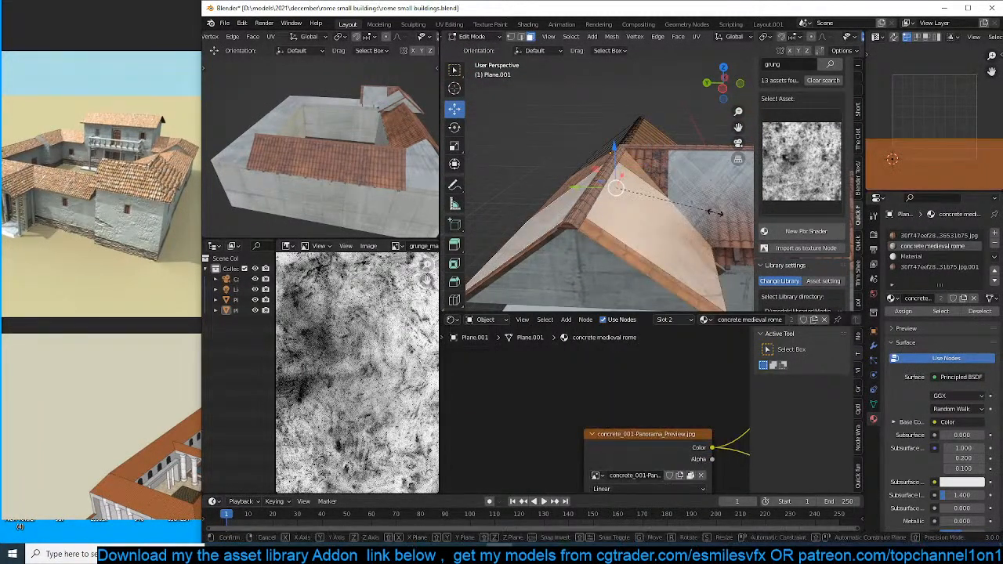
{"action": "key", "text": "s"}
{"action": "key", "text": "y"}
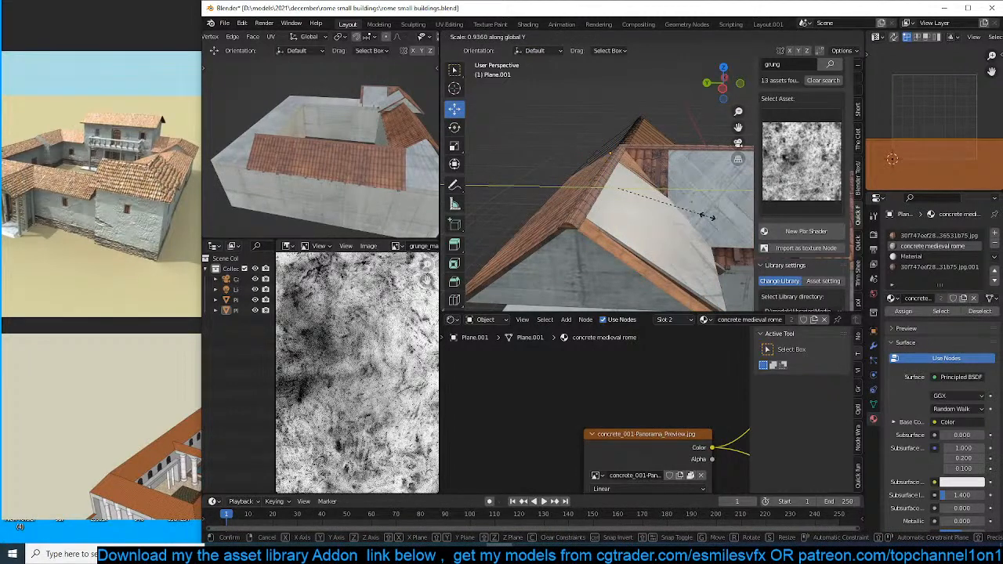
{"action": "left_click", "coordinate": [710, 213]}
{"action": "key", "text": "Tab"}
{"action": "middle_click_drag", "start_coordinate": [689, 229], "coordinate": [608, 209]}
Move a side face of the concrete gable volume slightly along Y.
{"action": "key", "text": "Tab"}
{"action": "left_click", "coordinate": [662, 156], "text": "shift"}
{"action": "left_click", "coordinate": [565, 169]}
{"action": "middle_click_drag", "start_coordinate": [565, 169], "coordinate": [584, 189]}
{"action": "left_click_drag", "start_coordinate": [577, 197], "coordinate": [570, 198]}
{"action": "middle_click_drag", "start_coordinate": [570, 197], "coordinate": [606, 200]}
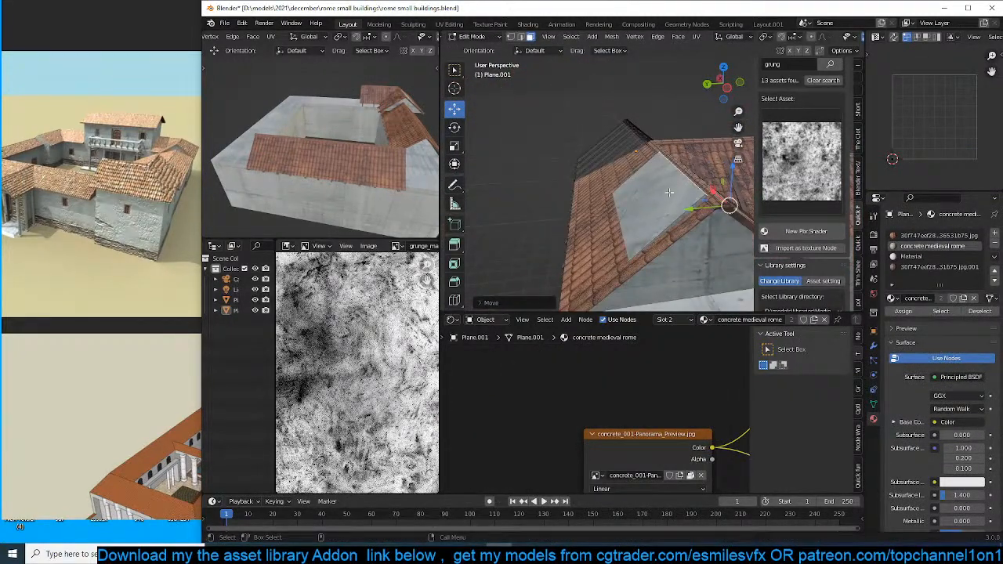
Inspect the concrete gable's ridge vertices in wireframe shading and save the file.
{"action": "key", "text": "1"}
{"action": "middle_click_drag", "start_coordinate": [684, 185], "coordinate": [653, 185]}
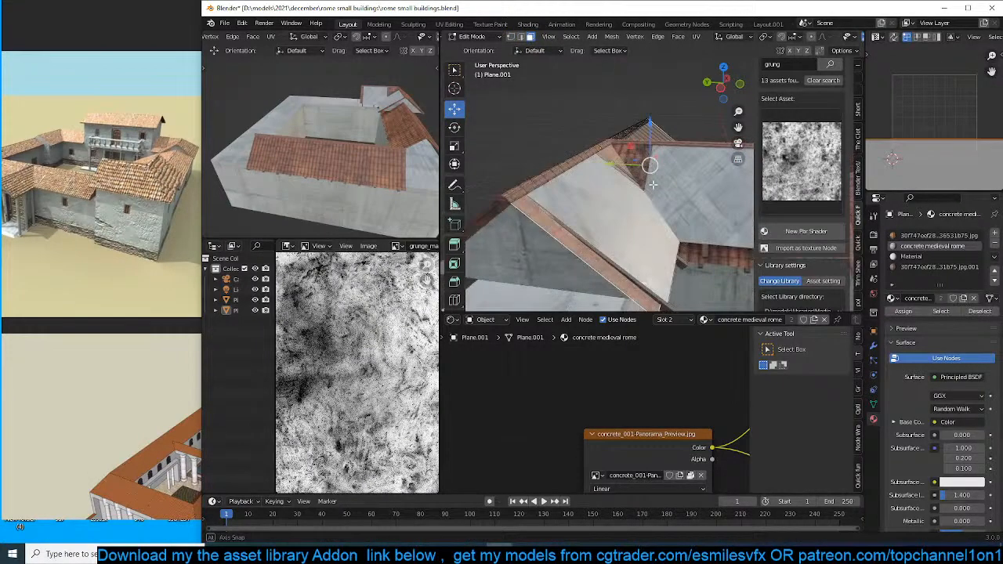
{"action": "key", "text": "1"}
{"action": "key", "text": "z"}
{"action": "left_click", "coordinate": [490, 188]}
{"action": "middle_click_drag", "start_coordinate": [535, 189], "coordinate": [576, 197]}
{"action": "left_click", "coordinate": [540, 185]}
{"action": "key", "text": "z"}
{"action": "key", "text": "z"}
{"action": "middle_click_drag", "start_coordinate": [511, 197], "coordinate": [603, 212]}
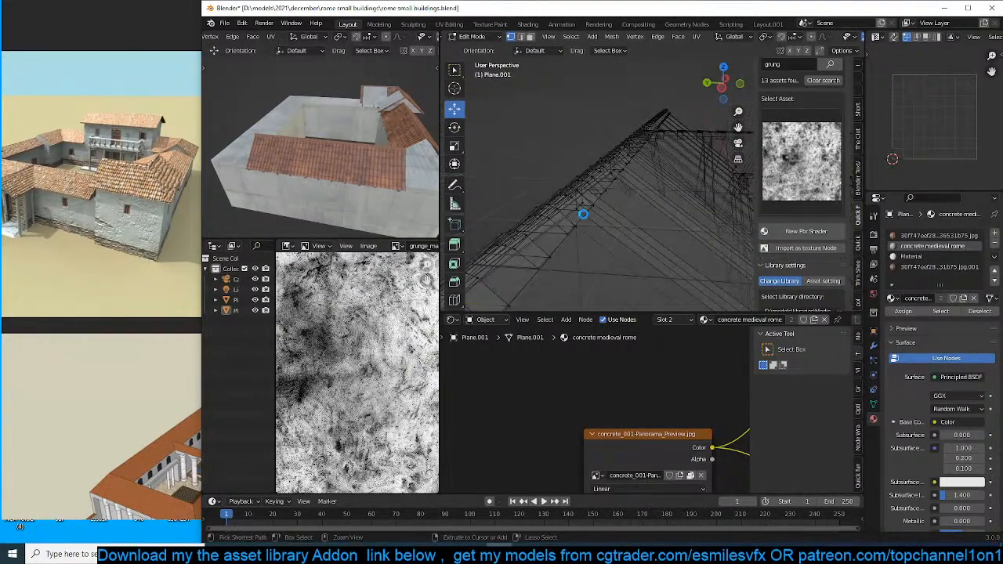
{"action": "key", "text": "ctrl+s"}
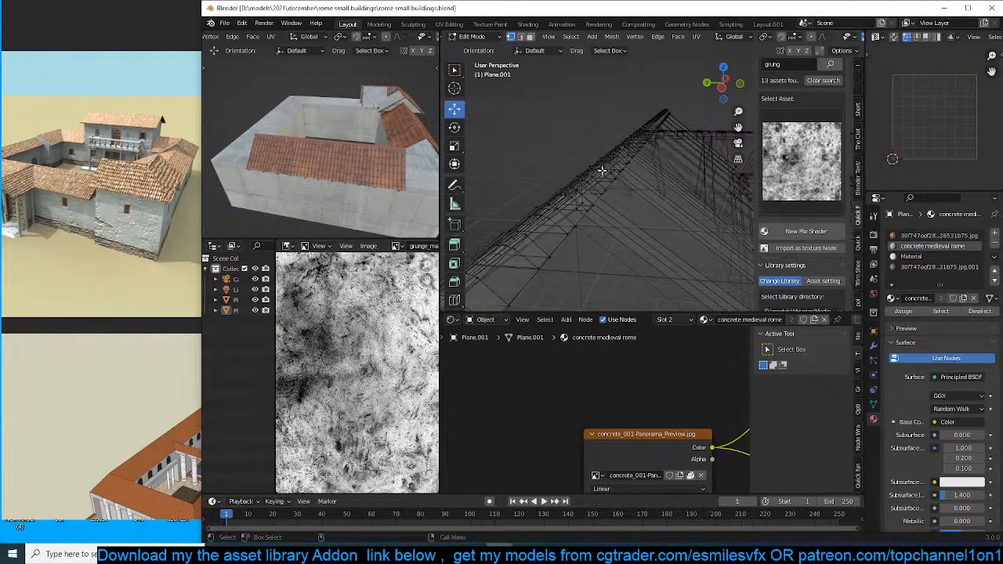
Select the ridge of the concrete gable volume using solid and wireframe shading, and return the viewport to material preview.
{"action": "scroll", "coordinate": [592, 167], "scroll_direction": "down", "scroll_amount": 4}
{"action": "key", "text": "z"}
{"action": "left_click", "coordinate": [662, 167]}
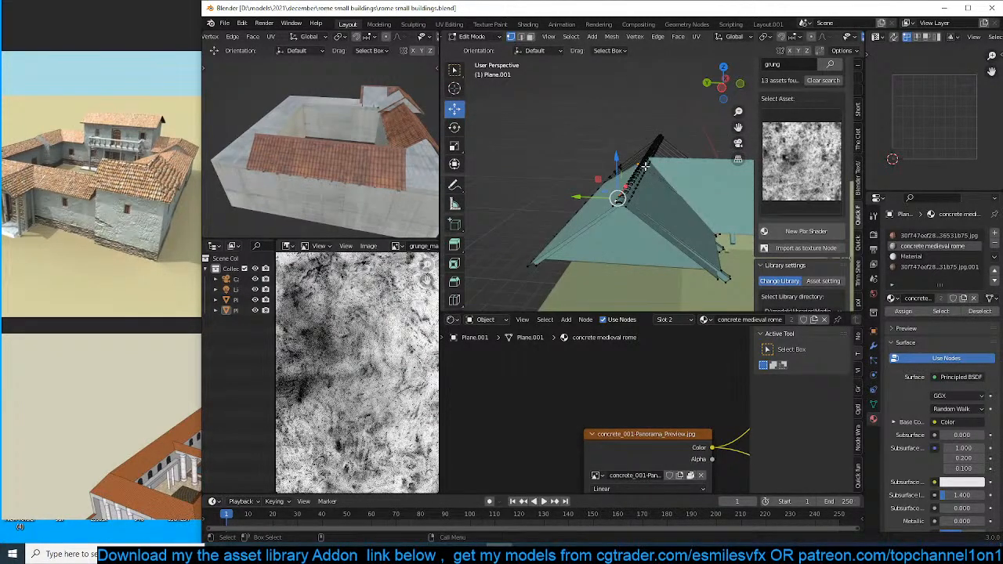
{"action": "key", "text": "KP_Decimal"}
{"action": "scroll", "coordinate": [649, 172], "scroll_direction": "up", "scroll_amount": 3}
{"action": "key", "text": "z"}
{"action": "left_click", "coordinate": [629, 175]}
{"action": "mouse_move", "coordinate": [630, 174]}
{"action": "middle_mouse_down"}
{"action": "mouse_move", "coordinate": [639, 153]}
{"action": "mouse_move", "coordinate": [628, 157]}
{"action": "middle_mouse_up"}
{"action": "middle_click_drag", "start_coordinate": [582, 77], "coordinate": [660, 213]}
{"action": "key", "text": "z"}
{"action": "left_click", "coordinate": [709, 220]}
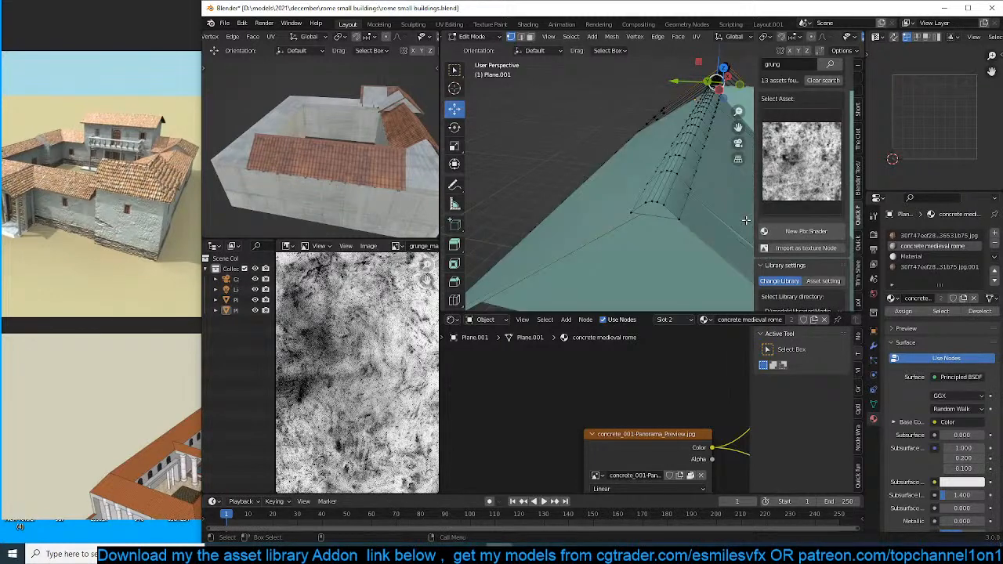
{"action": "mouse_move", "coordinate": [727, 220]}
{"action": "middle_mouse_down"}
{"action": "mouse_move", "coordinate": [727, 199]}
{"action": "mouse_move", "coordinate": [713, 196]}
{"action": "mouse_move", "coordinate": [713, 119]}
{"action": "middle_mouse_up"}
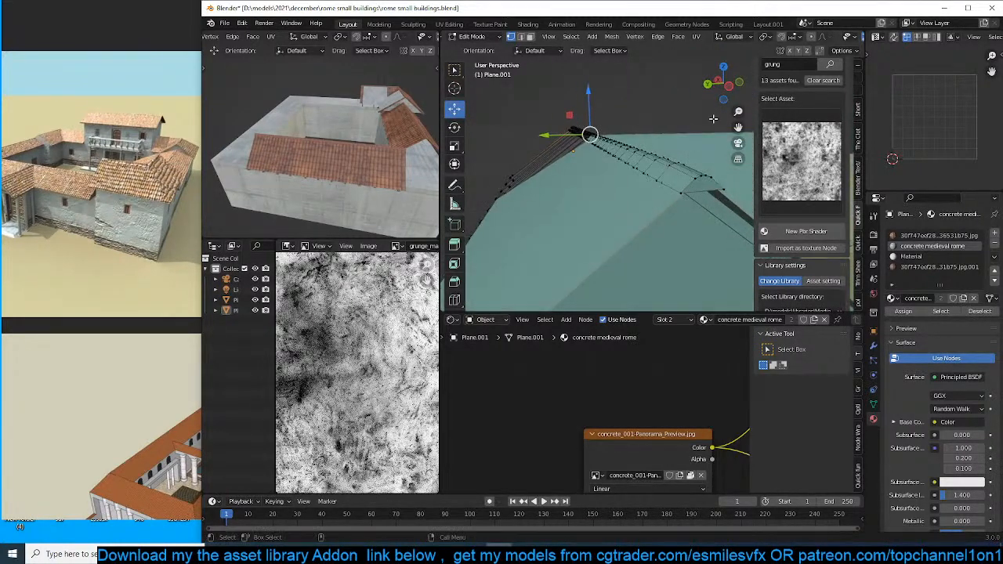
{"action": "scroll", "coordinate": [823, 40], "scroll_direction": "down", "scroll_amount": 5}
{"action": "left_click", "coordinate": [835, 37]}
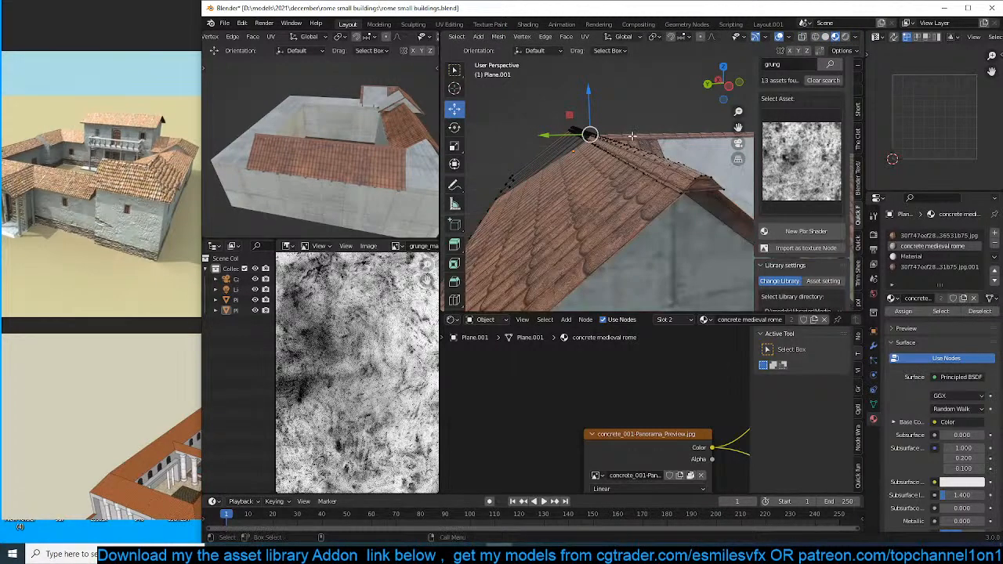
Try to move the selected gable ridge along Y.
{"action": "mouse_move", "coordinate": [572, 204]}
{"action": "middle_mouse_down"}
{"action": "mouse_move", "coordinate": [564, 158]}
{"action": "mouse_move", "coordinate": [692, 205]}
{"action": "middle_mouse_up"}
{"action": "key", "text": "g"}
{"action": "key", "text": "y"}
{"action": "left_click", "coordinate": [650, 198]}
{"action": "key", "text": "ctrl+z"}
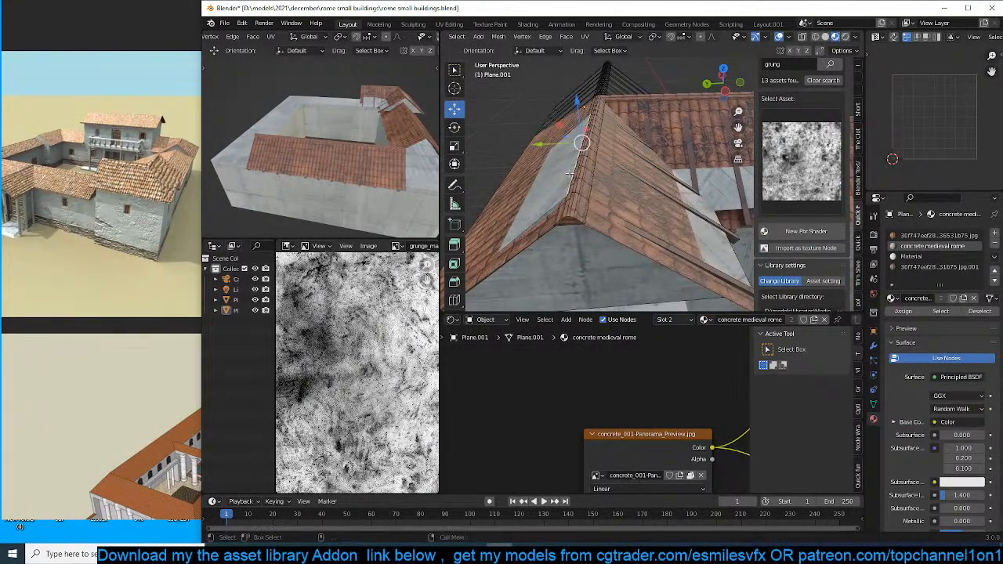
Lower the concrete volume's ridge slightly along Z and shift its lower side slightly inward along Y beneath the tiles.
{"action": "left_click_drag", "start_coordinate": [577, 119], "coordinate": [577, 127]}
{"action": "middle_click_drag", "start_coordinate": [651, 224], "coordinate": [631, 213]}
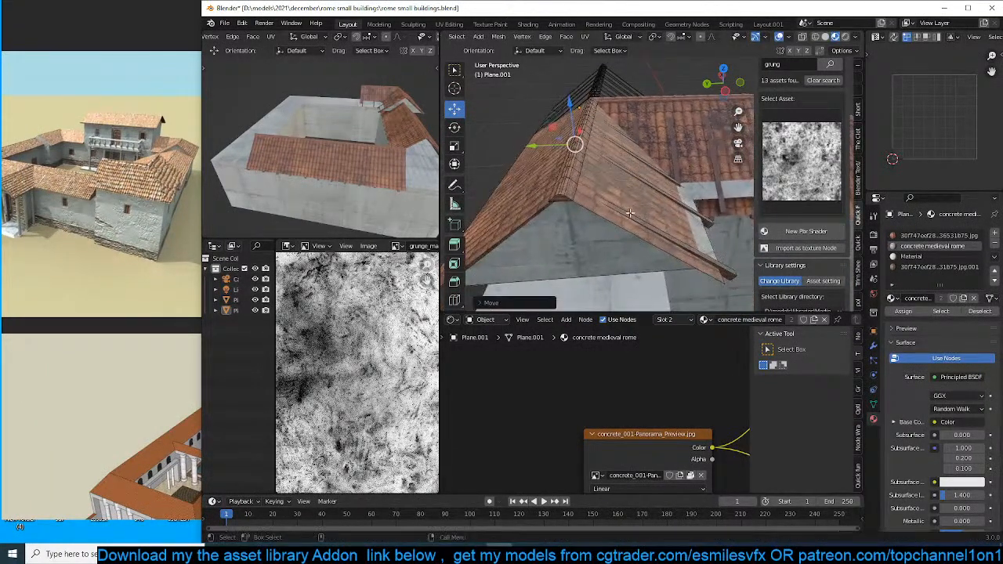
{"action": "left_click", "coordinate": [712, 250], "text": "alt"}
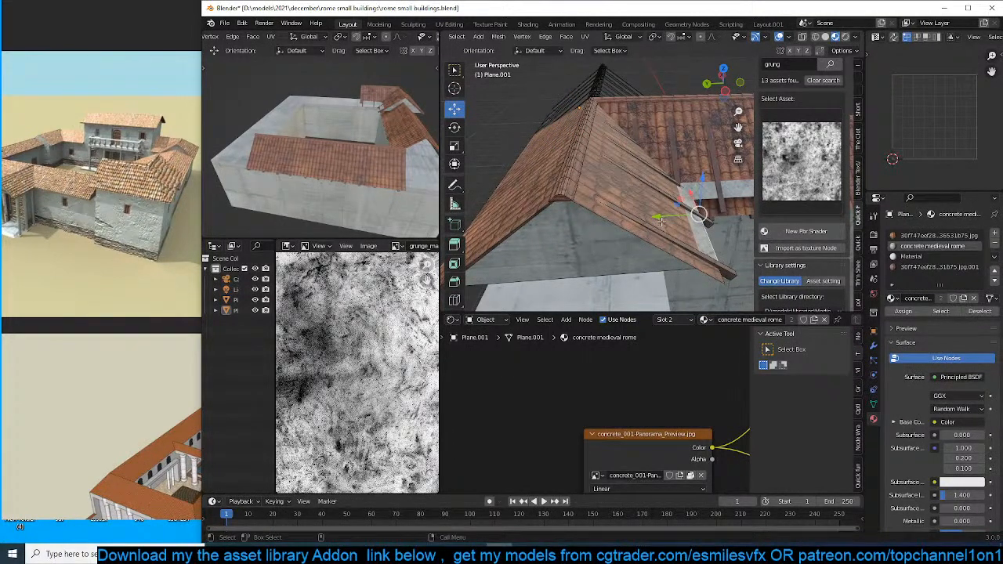
{"action": "left_click_drag", "start_coordinate": [662, 222], "coordinate": [653, 223]}
{"action": "key", "text": "Tab"}
Extrude the underside of the concrete gable volume about 0.43 m down toward the wall.
{"action": "middle_click_drag", "start_coordinate": [632, 230], "coordinate": [607, 166]}
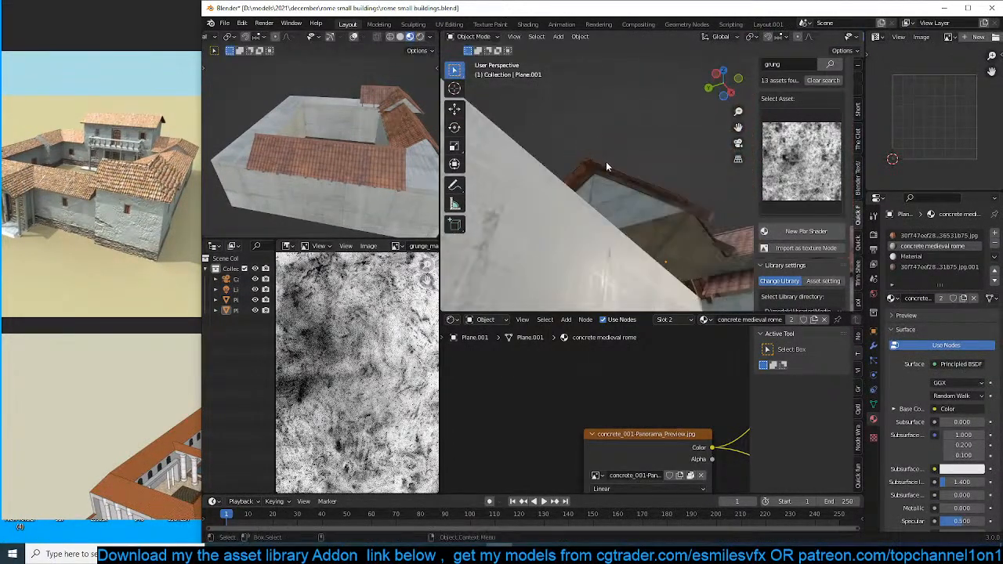
{"action": "key", "text": "Tab"}
{"action": "key", "text": "e"}
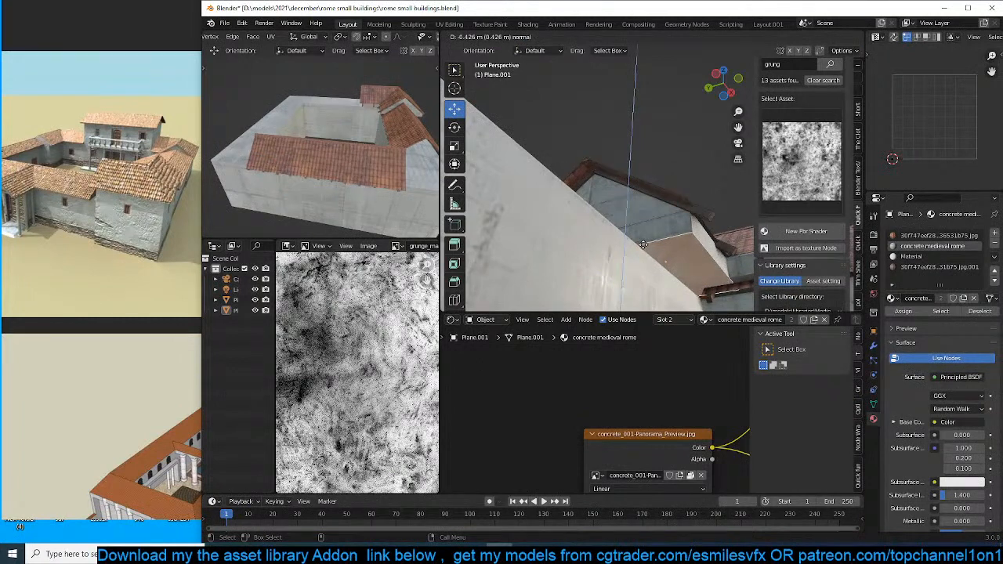
{"action": "left_click", "coordinate": [643, 245]}
{"action": "key", "text": "Tab"}
{"action": "middle_click_drag", "start_coordinate": [643, 244], "coordinate": [699, 226]}
{"action": "scroll", "coordinate": [467, 263], "scroll_direction": "up", "scroll_amount": 3}
{"action": "left_click", "coordinate": [710, 205]}
{"action": "key", "text": "s"}
{"action": "key", "text": "x"}
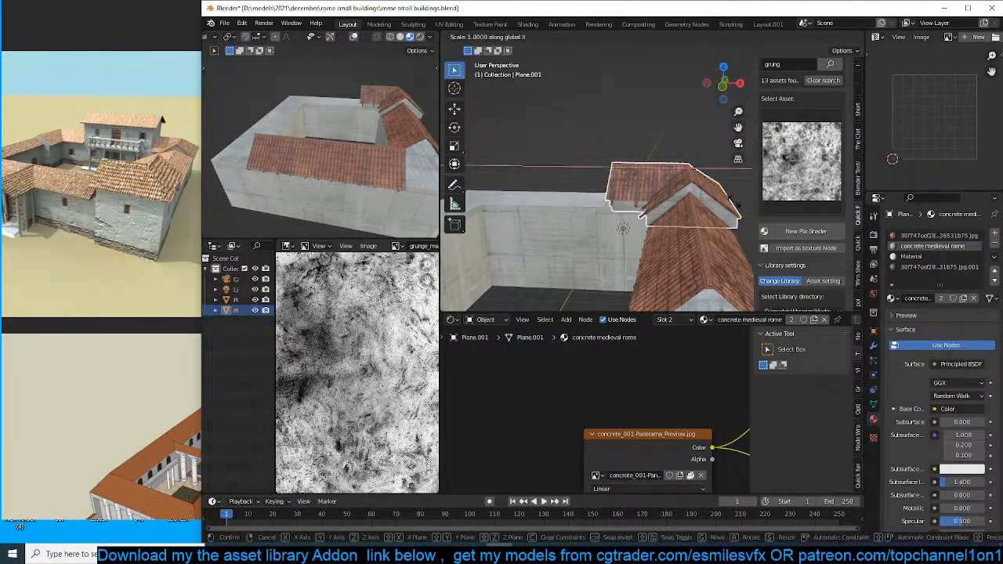
{"action": "left_click", "coordinate": [715, 197]}
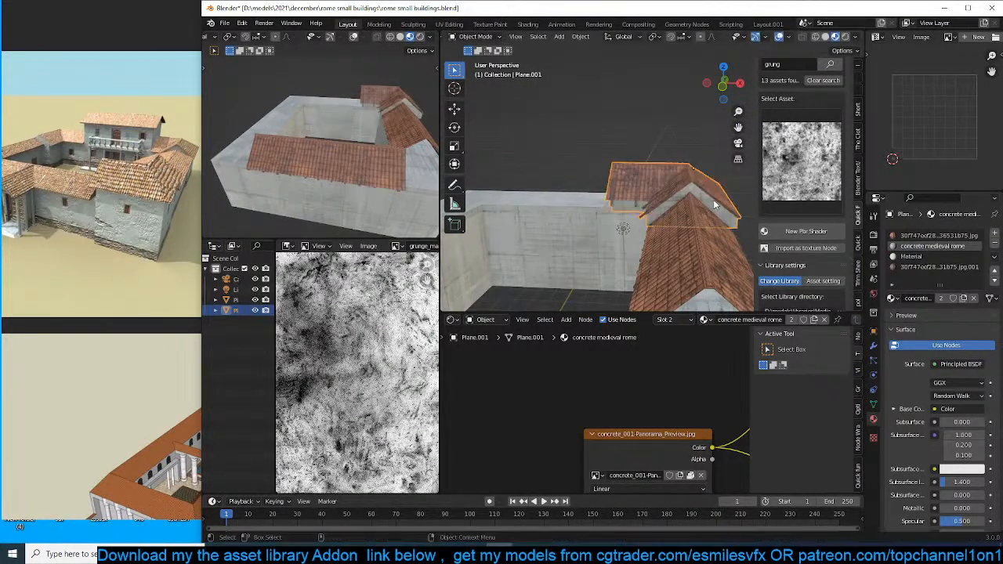
Scale the corner roof's geometry to about 0.79 along Y in Edit Mode.
{"action": "key", "text": "Tab"}
{"action": "middle_click_drag", "start_coordinate": [717, 205], "coordinate": [705, 227]}
{"action": "key", "text": "s"}
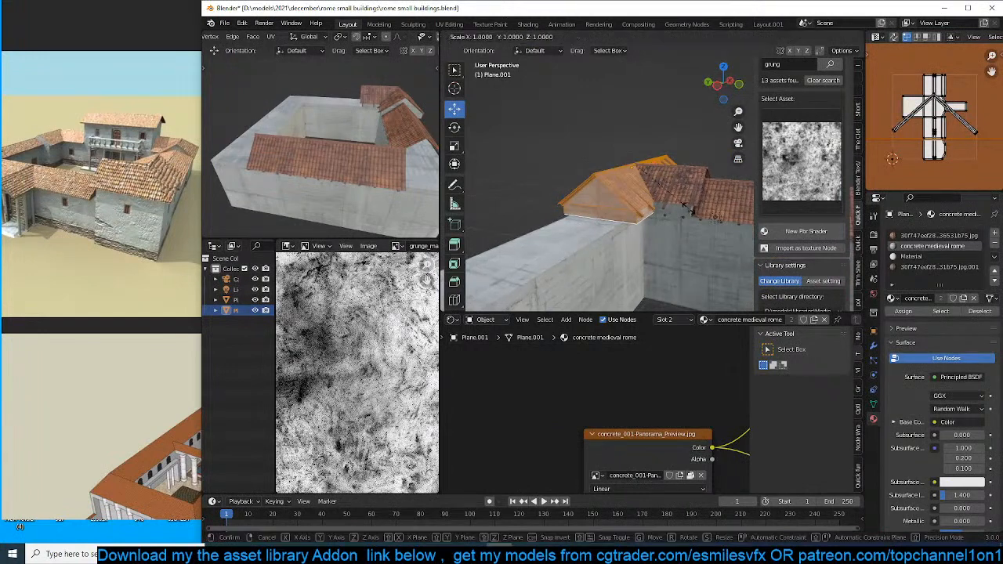
{"action": "key", "text": "y"}
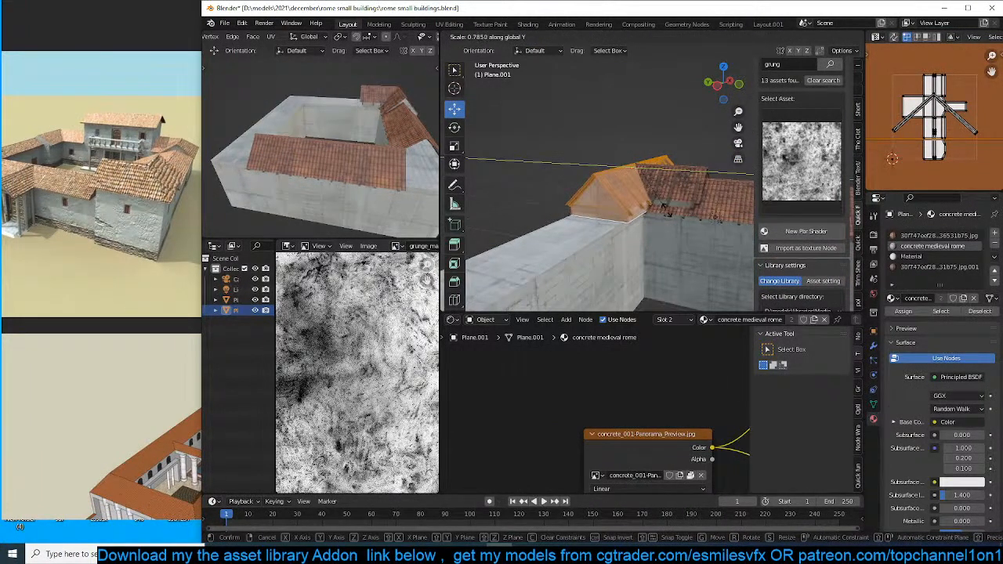
{"action": "left_click", "coordinate": [670, 211]}
Lower the corner roof along Z so that it sits on the wall tops.
{"action": "key", "text": "g"}
{"action": "key", "text": "z"}
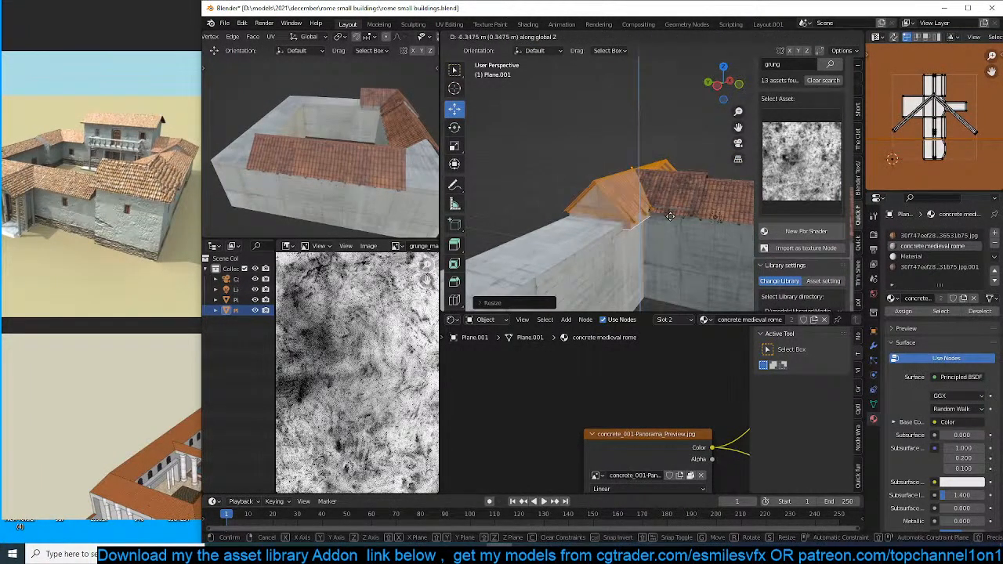
{"action": "left_click", "coordinate": [670, 195]}
{"action": "key", "text": "Tab"}
{"action": "key", "text": "g"}
{"action": "key", "text": "z"}
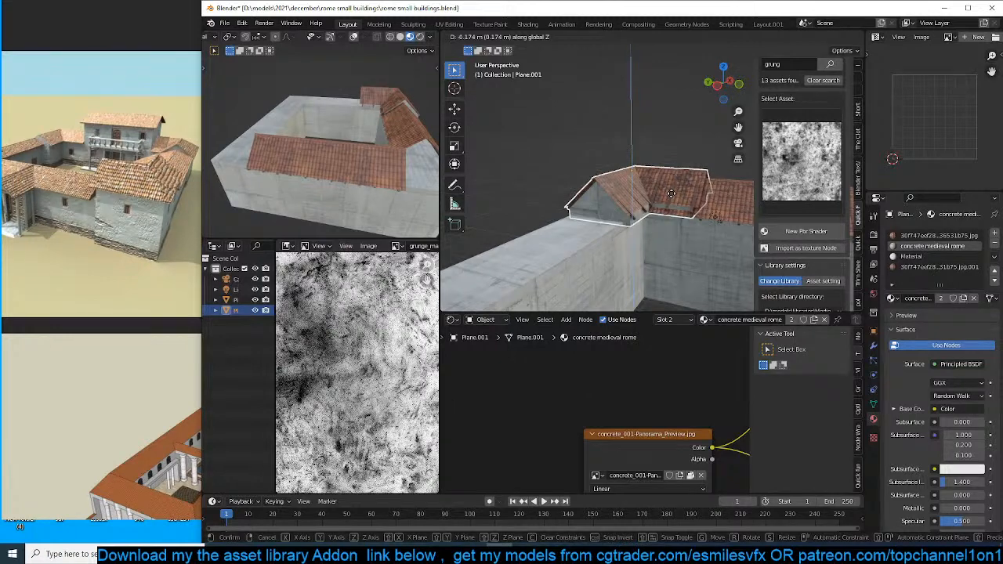
{"action": "left_click", "coordinate": [688, 200]}
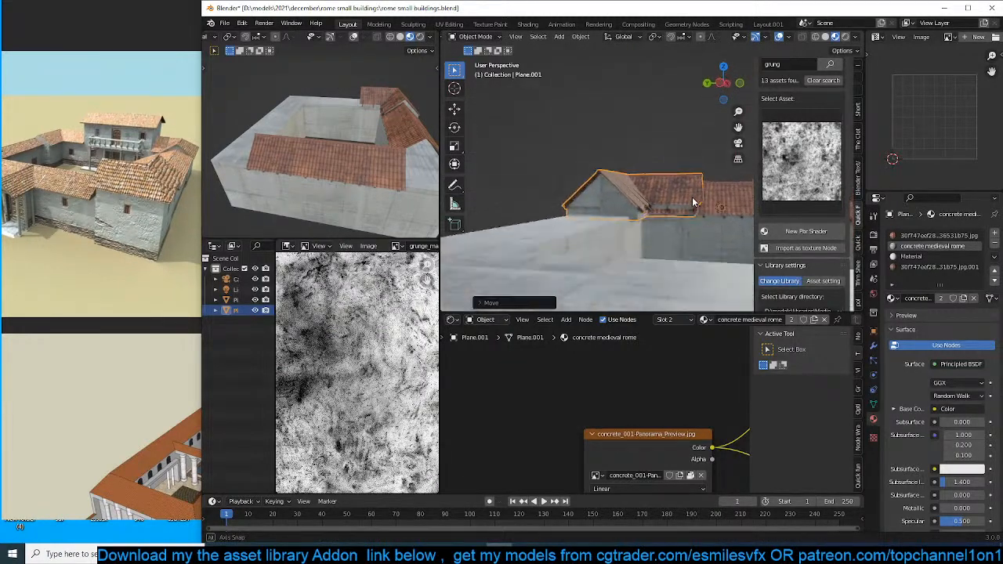
{"action": "middle_click_drag", "start_coordinate": [693, 202], "coordinate": [681, 252]}
Scale the corner roof's geometry uniformly by about 1.13 and save the file.
{"action": "key", "text": "Tab"}
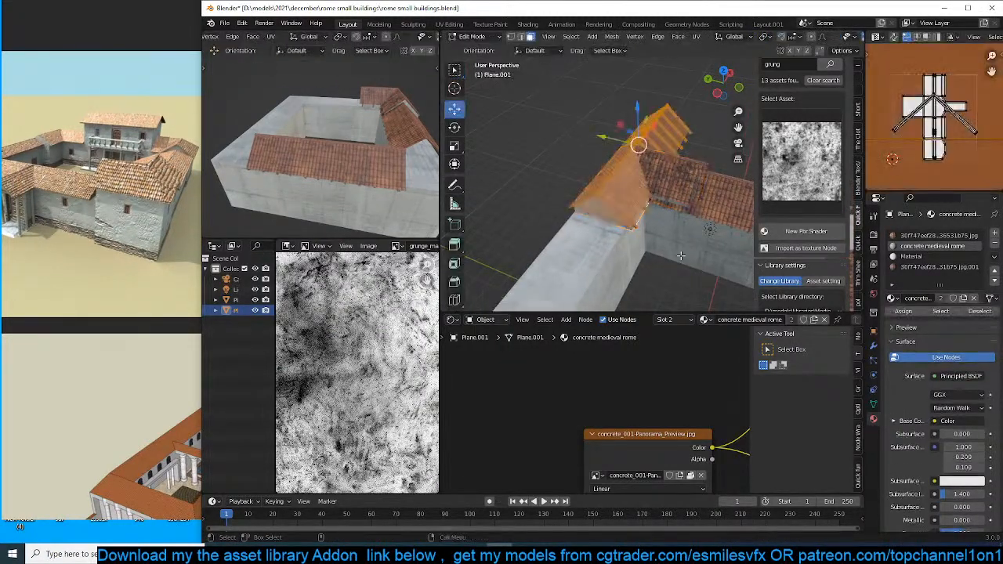
{"action": "key", "text": "s"}
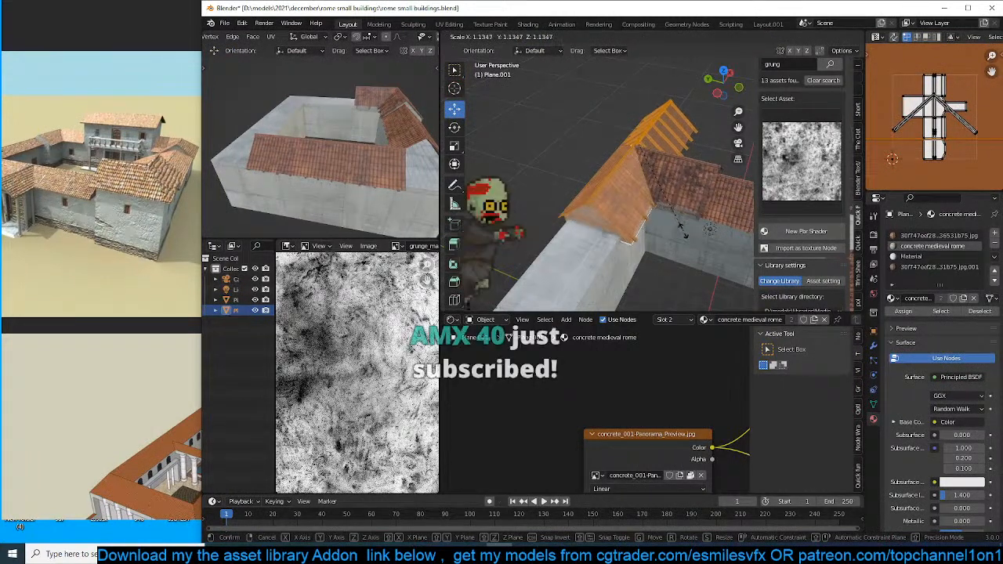
{"action": "left_click", "coordinate": [680, 226]}
{"action": "key", "text": "Tab"}
{"action": "key", "text": "ctrl+s"}
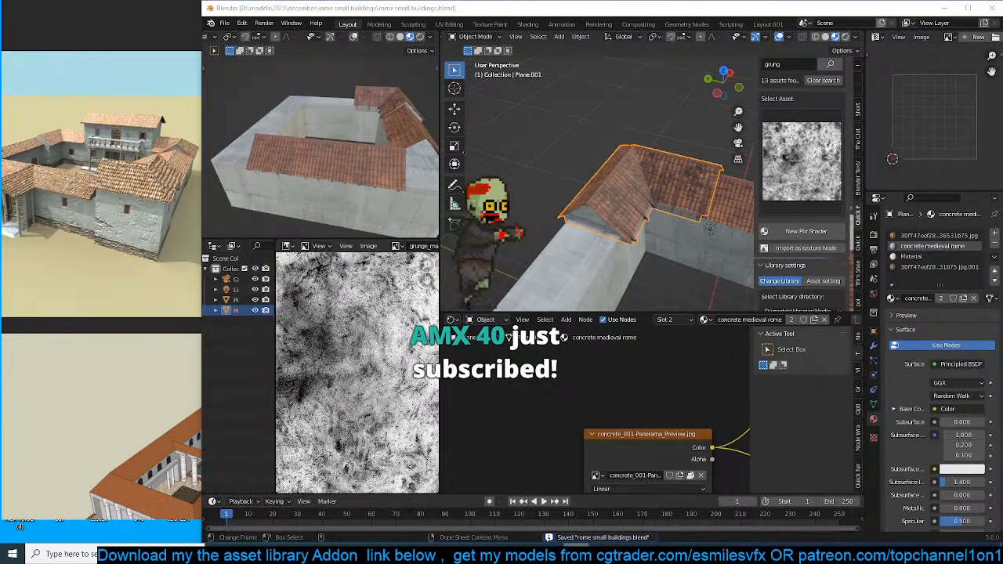
Move the underside face of the concrete gable volume about 4.5 m down along Z to extend it along the wall.
{"action": "middle_click_drag", "start_coordinate": [611, 224], "coordinate": [621, 181]}
{"action": "scroll", "coordinate": [641, 230], "scroll_direction": "up", "scroll_amount": 2}
{"action": "key", "text": "Tab"}
{"action": "left_click", "coordinate": [613, 235]}
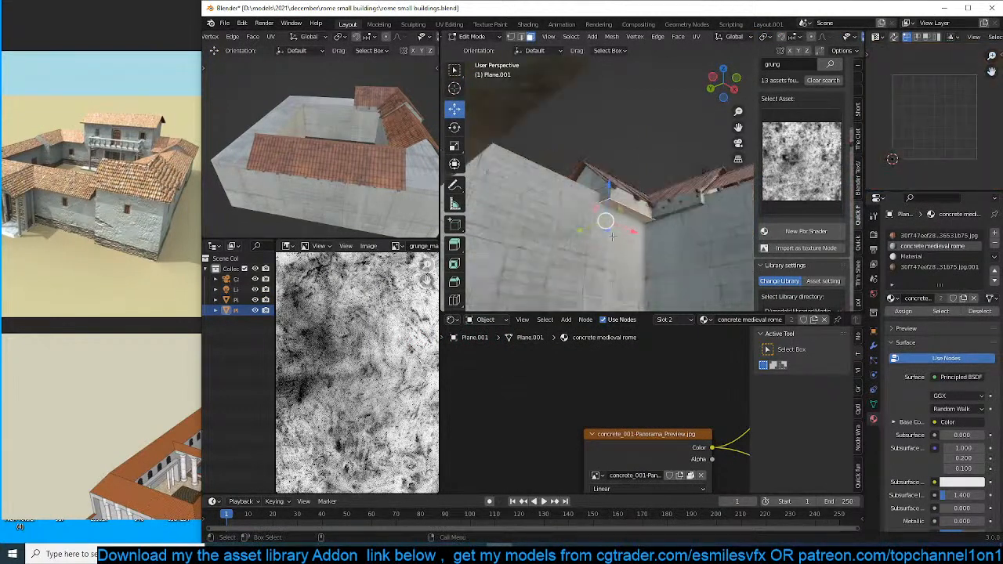
{"action": "middle_click_drag", "start_coordinate": [613, 237], "coordinate": [612, 256]}
{"action": "middle_click_drag", "start_coordinate": [632, 193], "coordinate": [621, 199]}
{"action": "left_click_drag", "start_coordinate": [612, 178], "coordinate": [613, 223]}
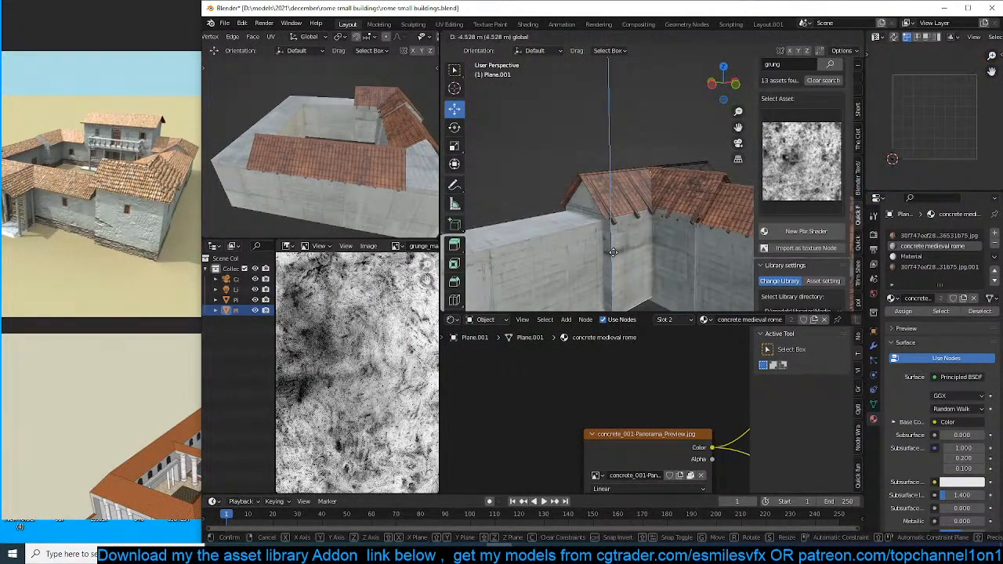
{"action": "left_click", "coordinate": [614, 258]}
{"action": "key", "text": "Tab"}
Select the linked corner roof geometry and scale it slightly along X.
{"action": "middle_click_drag", "start_coordinate": [614, 258], "coordinate": [703, 268]}
{"action": "key", "text": "Tab"}
{"action": "key", "text": "l"}
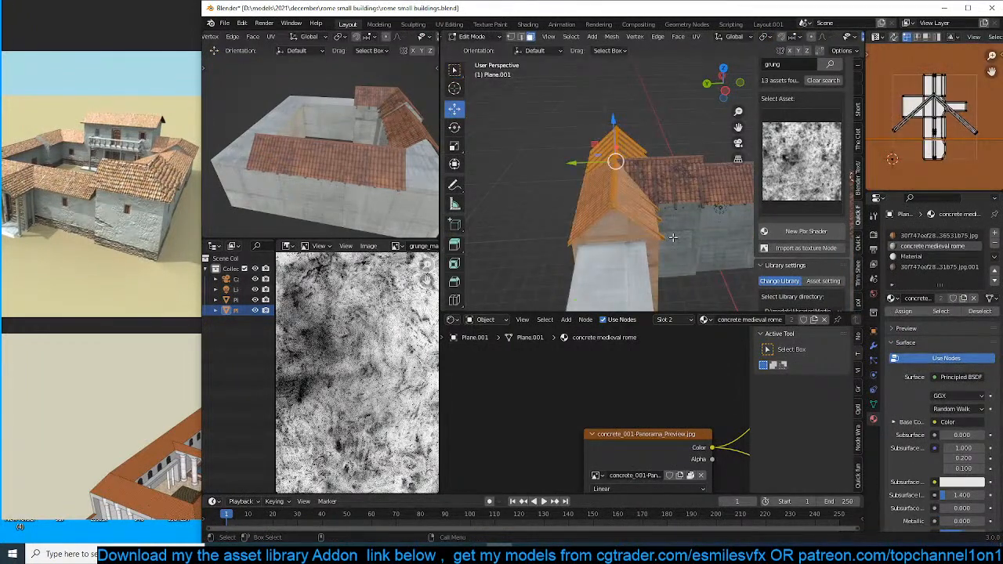
{"action": "key", "text": "s"}
{"action": "key", "text": "x"}
{"action": "left_click", "coordinate": [682, 236]}
{"action": "key", "text": "Tab"}
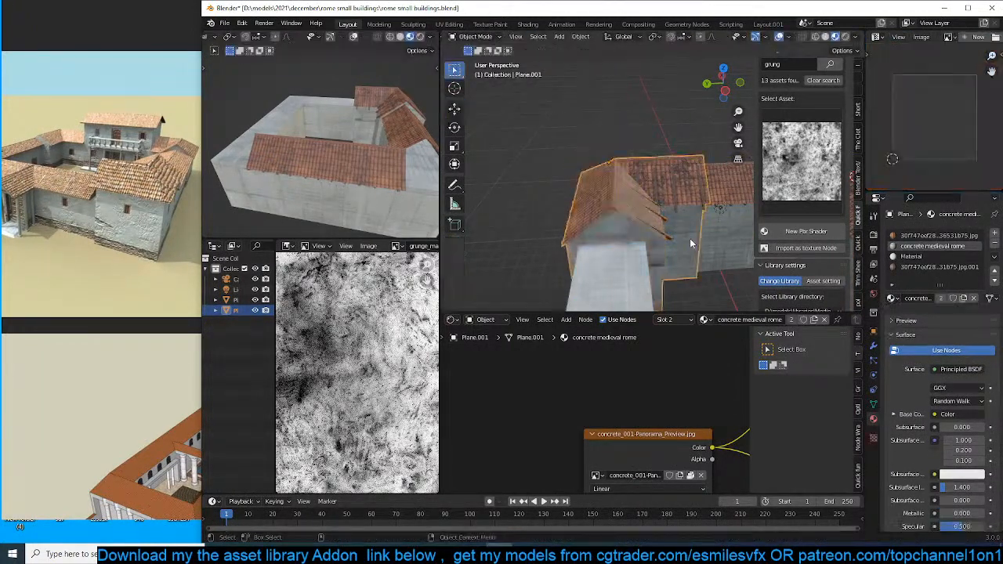
Duplicate the corner roof in top view and move the copy along the wing towards the neighbouring front corner.
{"action": "middle_click_drag", "start_coordinate": [690, 238], "coordinate": [616, 204]}
{"action": "left_click", "coordinate": [638, 191]}
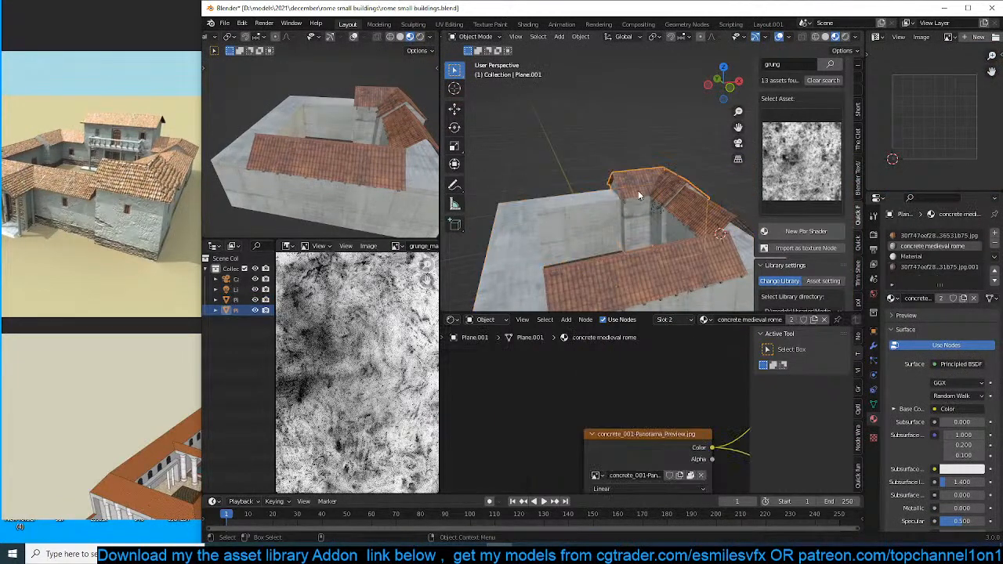
{"action": "key", "text": "KP_7"}
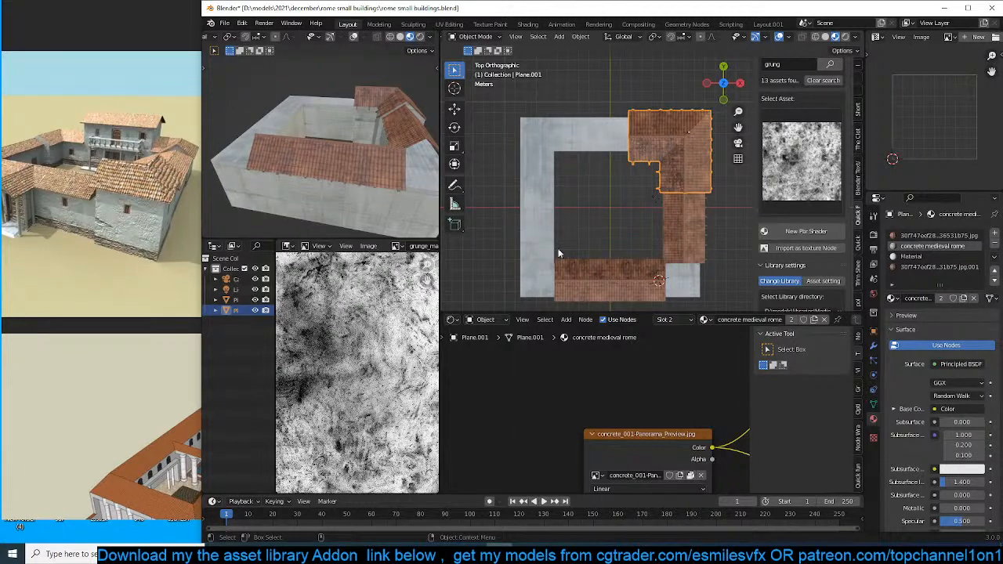
{"action": "middle_click_drag", "start_coordinate": [595, 210], "coordinate": [576, 212], "text": "shift"}
{"action": "middle_click_drag", "start_coordinate": [654, 207], "coordinate": [617, 183], "text": "shift"}
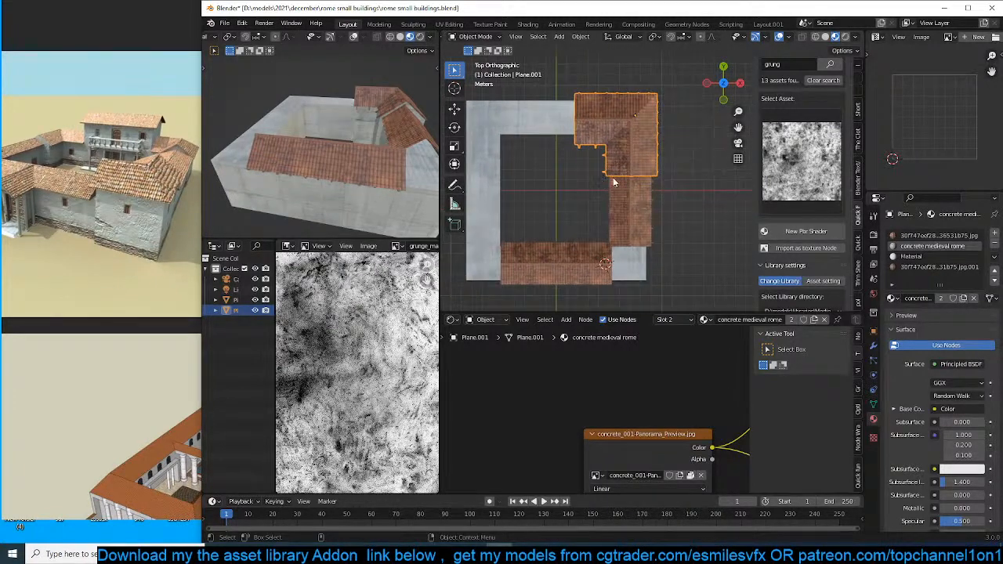
{"action": "key", "text": "shift+d"}
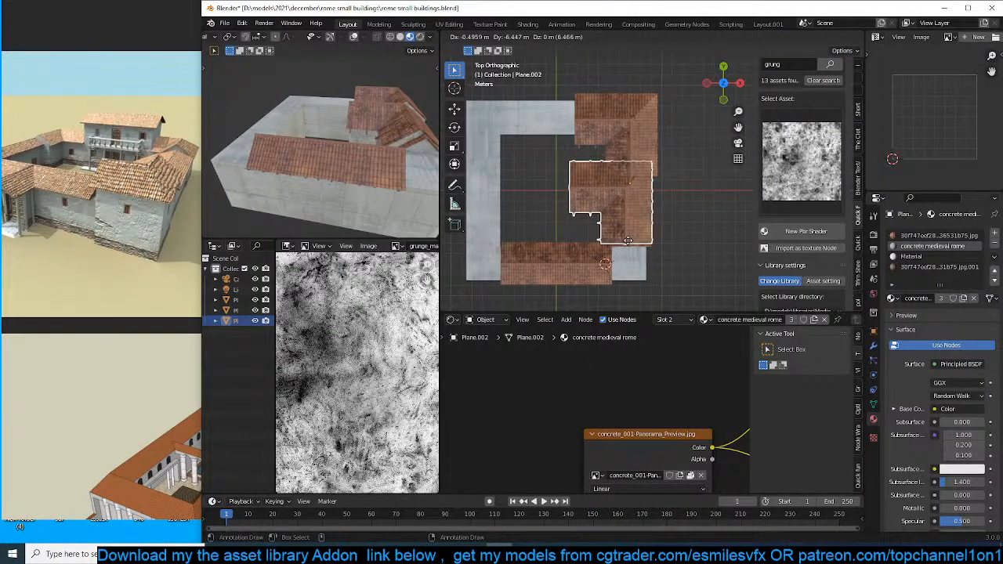
{"action": "left_click", "coordinate": [630, 247]}
Rotate the duplicated corner roof 90° clockwise and place it over the front corner where the two tiled roofs meet.
{"action": "type", "text": "r90"}
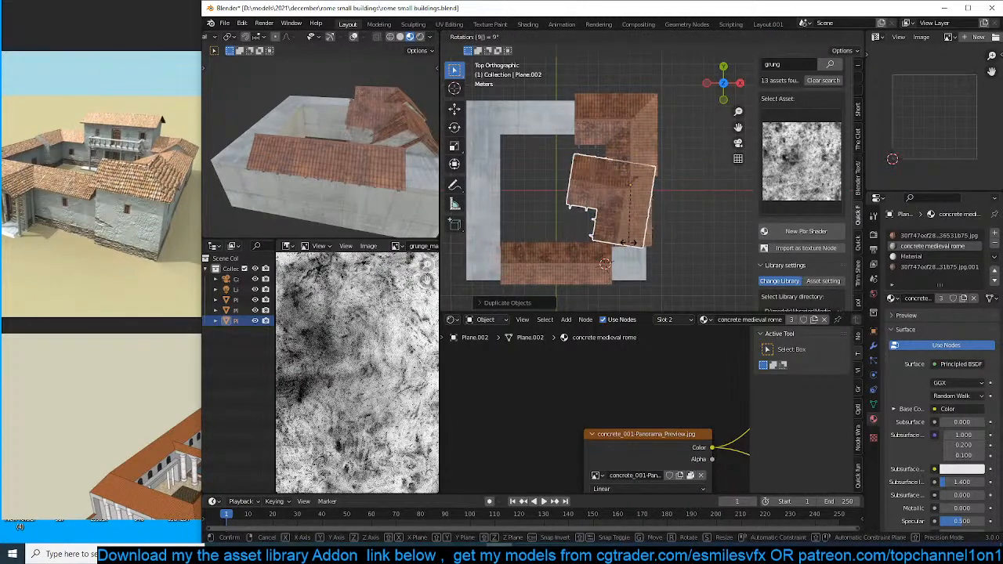
{"action": "left_click", "coordinate": [634, 253]}
{"action": "key", "text": "g"}
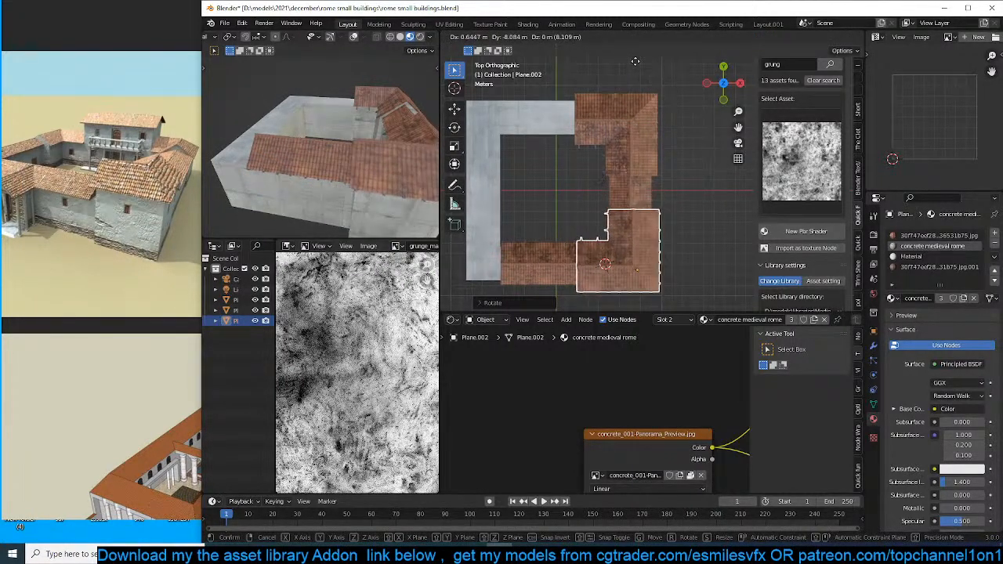
{"action": "left_click", "coordinate": [635, 62]}
{"action": "middle_click_drag", "start_coordinate": [627, 156], "coordinate": [660, 160], "text": "shift"}
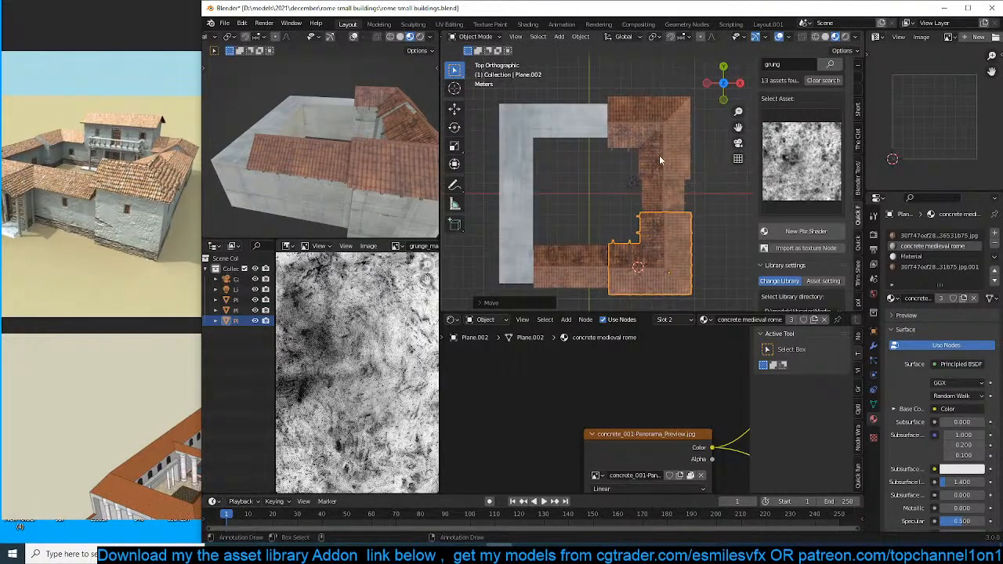
Select the vertices of the bare wall on the villa's negative X side in wireframe and move them outward along X to lengthen the courtyard.
{"action": "scroll", "coordinate": [154, 194], "scroll_direction": "down", "scroll_amount": 2}
{"action": "middle_click_drag", "start_coordinate": [564, 179], "coordinate": [581, 169], "text": "shift"}
{"action": "left_click", "coordinate": [538, 133]}
{"action": "key", "text": "Tab"}
{"action": "key", "text": "1"}
{"action": "key", "text": "z"}
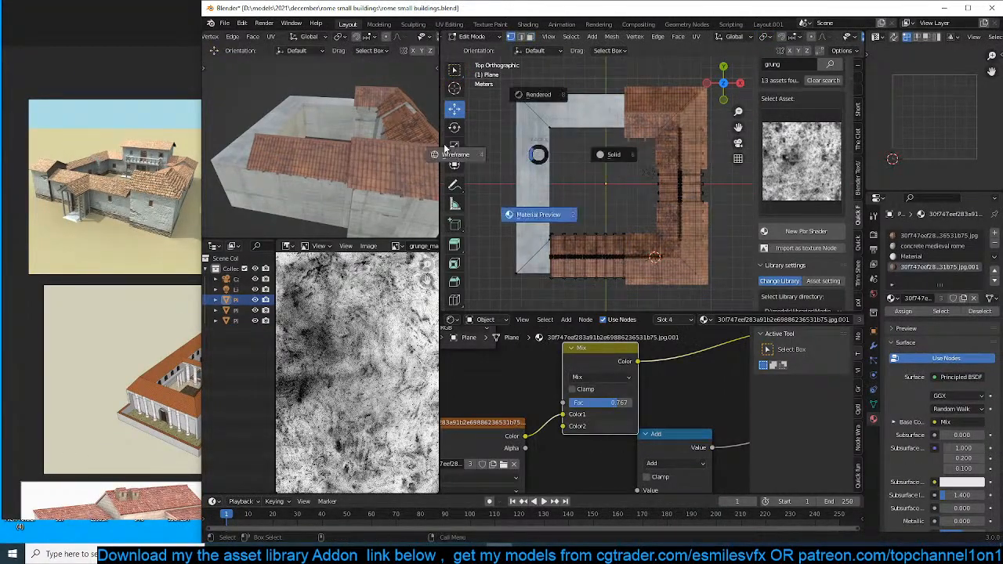
{"action": "left_click", "coordinate": [517, 151]}
{"action": "left_click_drag", "start_coordinate": [517, 78], "coordinate": [543, 298]}
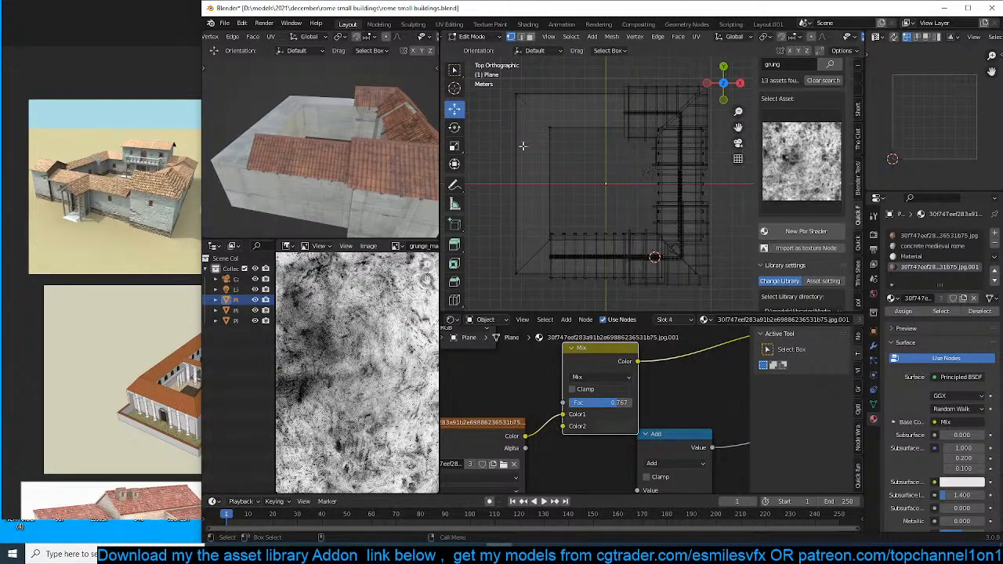
{"action": "key", "text": "3"}
{"action": "mouse_move", "coordinate": [491, 173]}
{"action": "left_mouse_down"}
{"action": "mouse_move", "coordinate": [566, 195]}
{"action": "mouse_move", "coordinate": [515, 188]}
{"action": "left_mouse_up"}
{"action": "key", "text": "Tab"}
{"action": "key", "text": "shift+z"}
Save the villa file with the lengthened courtyard.
{"action": "left_click", "coordinate": [688, 116]}
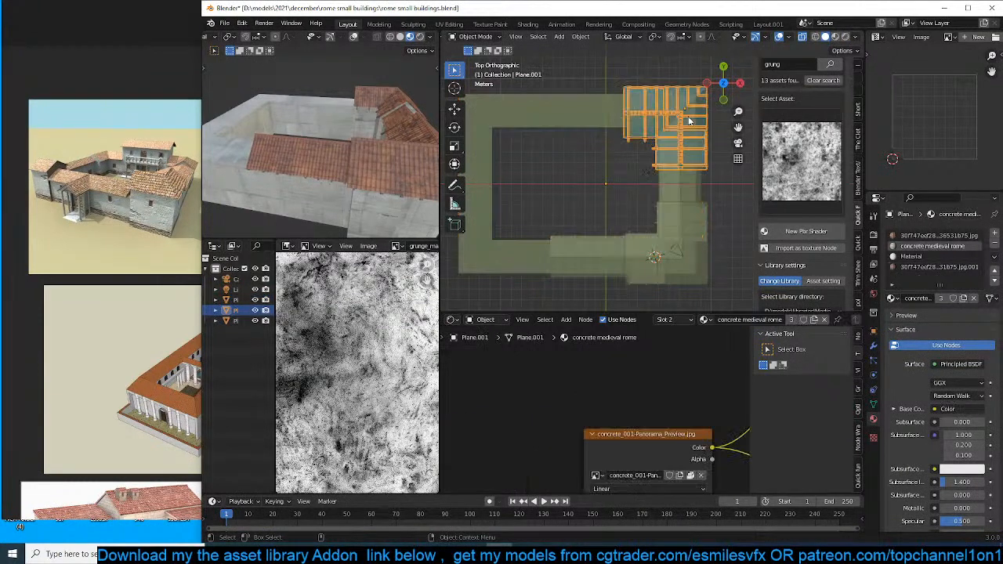
{"action": "left_click", "coordinate": [604, 258]}
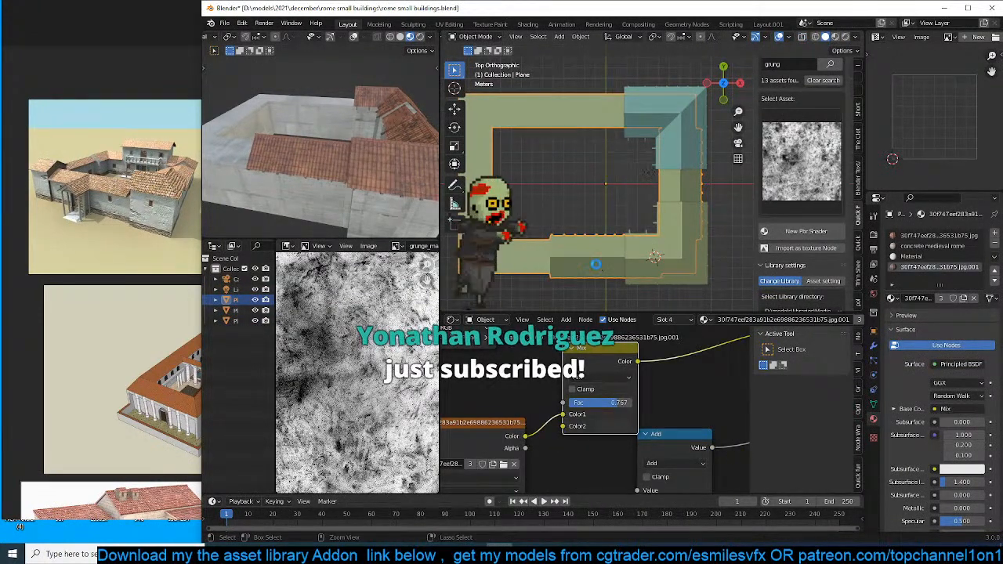
{"action": "key", "text": "ctrl+s"}
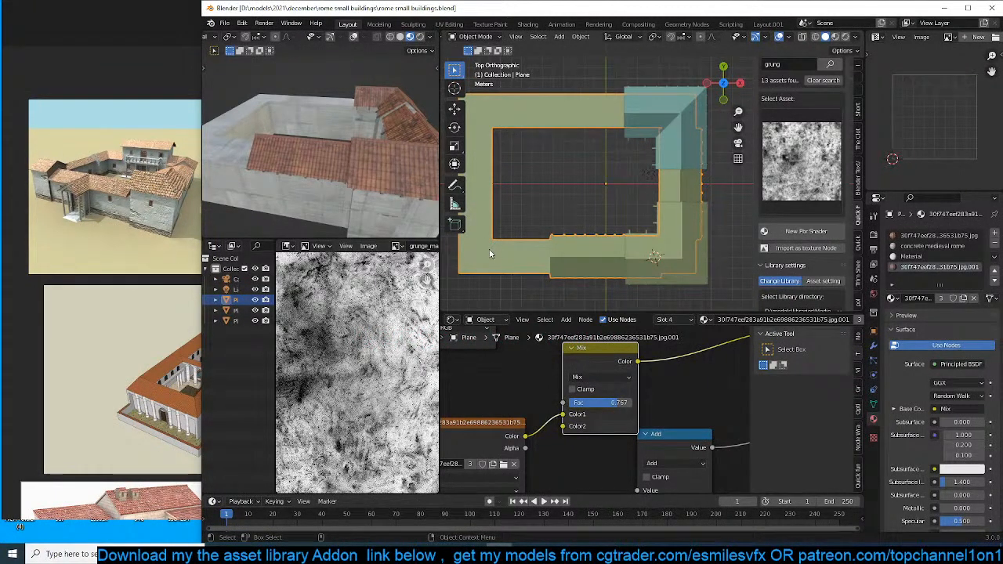
{"action": "left_click", "coordinate": [593, 226]}
{"action": "scroll", "coordinate": [607, 219], "scroll_direction": "up", "scroll_amount": 2}
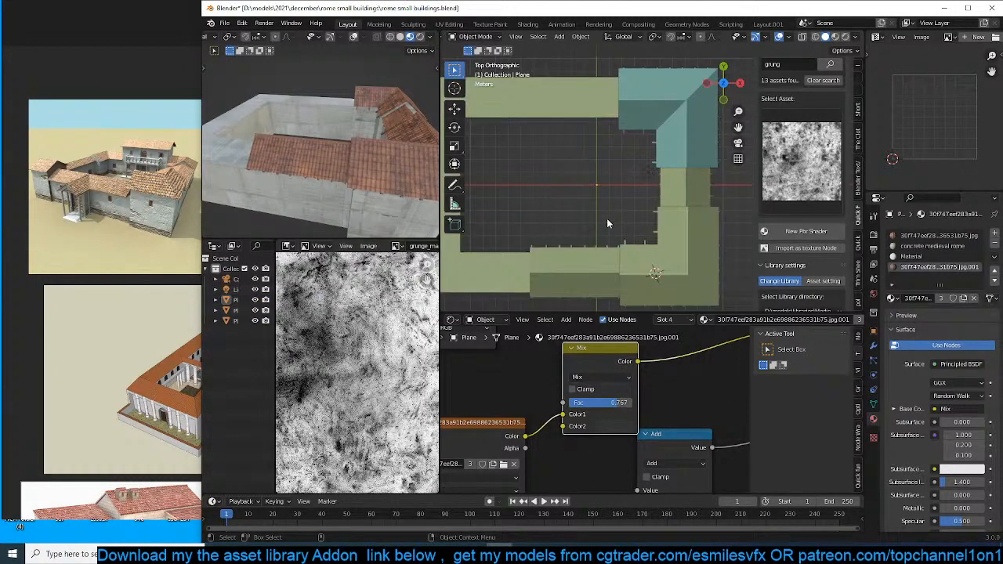
{"action": "key", "text": "ctrl+s"}
Open the courtyard wall mesh for editing and view it in perspective from the bare wall's side.
{"action": "left_click", "coordinate": [589, 268]}
{"action": "key", "text": "Tab"}
{"action": "middle_click_drag", "start_coordinate": [589, 267], "coordinate": [602, 232]}
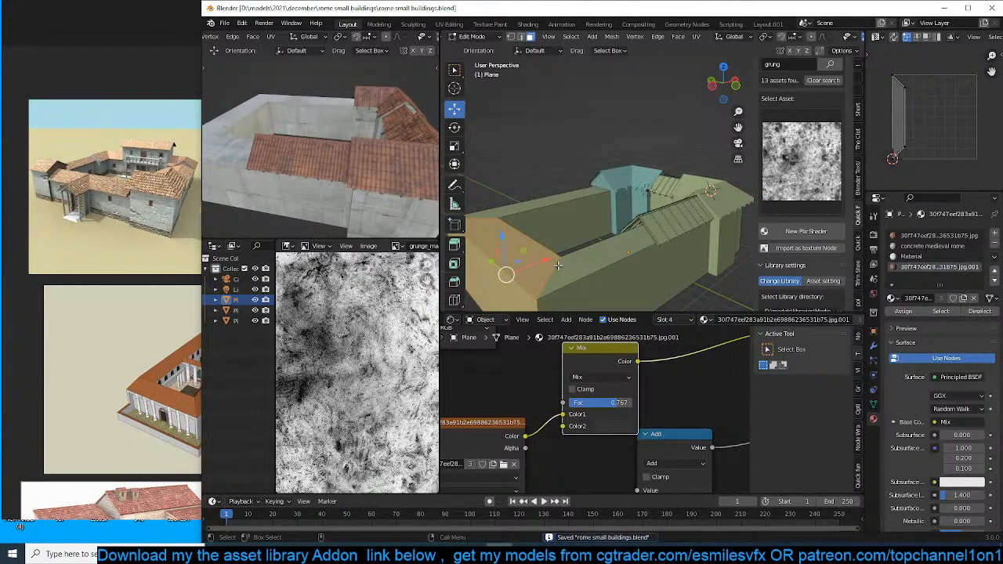
{"action": "key", "text": "ctrl"}
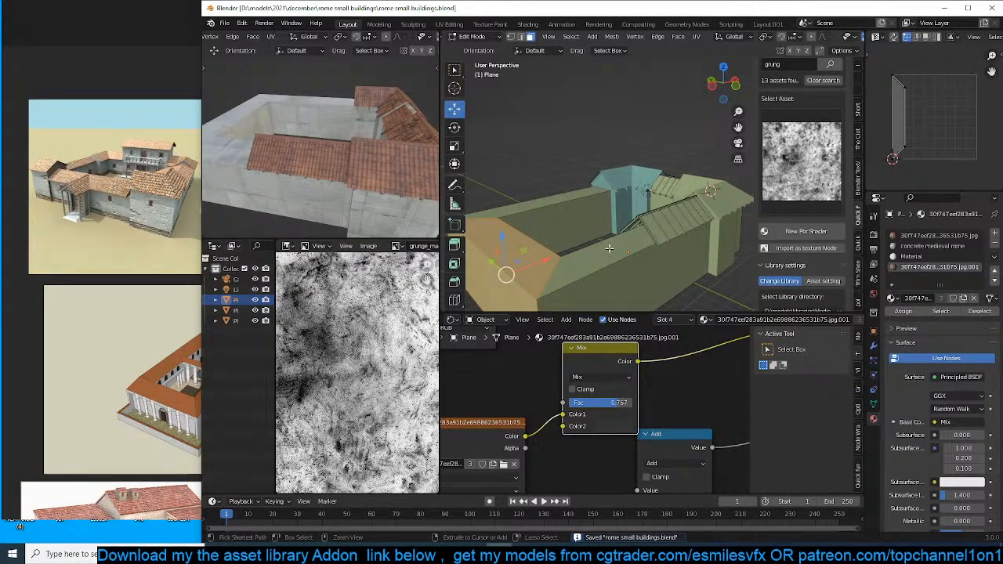
{"action": "middle_click_drag", "start_coordinate": [585, 259], "coordinate": [587, 231]}
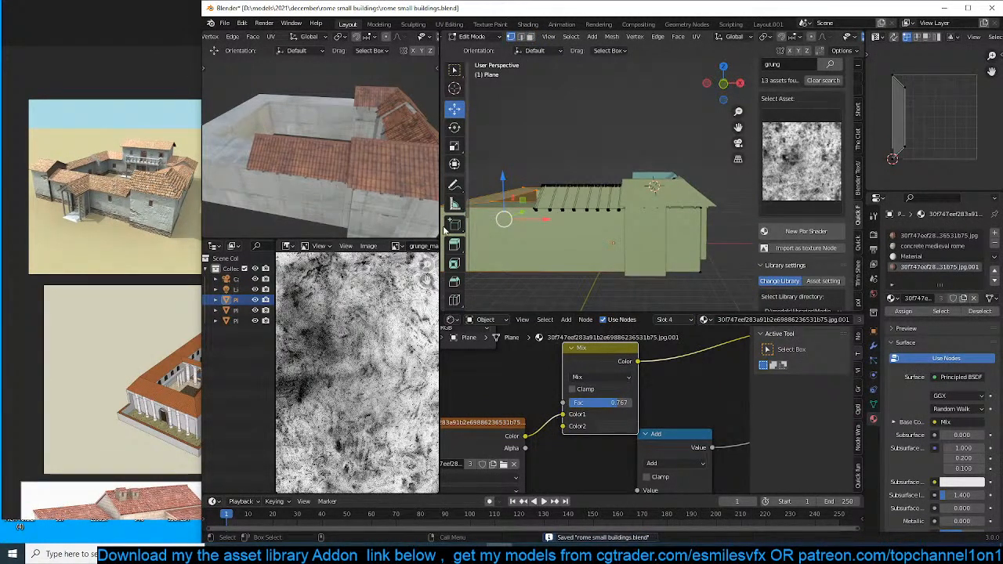
{"action": "key", "text": "shift+z"}
{"action": "key", "text": "shift+z"}
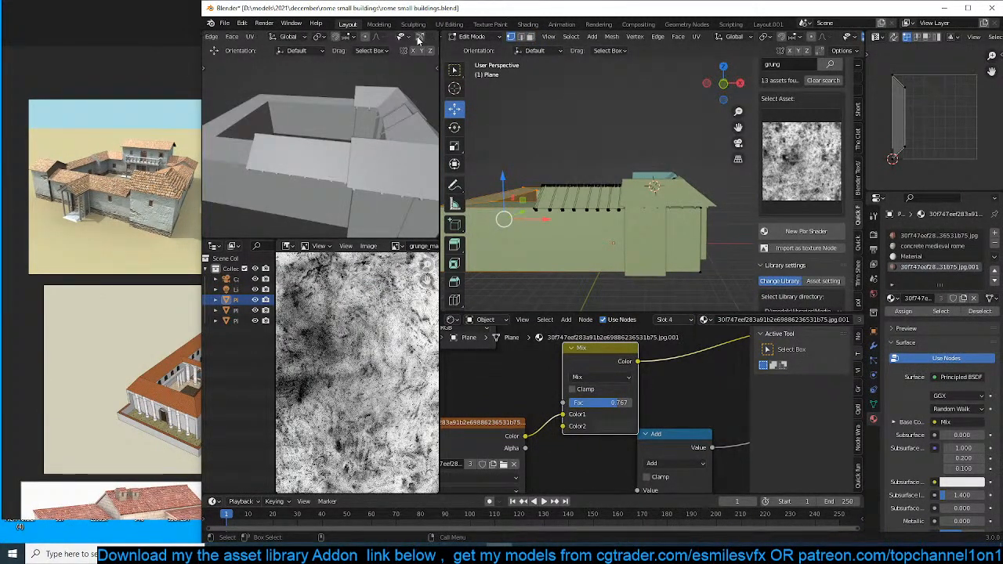
{"action": "scroll", "coordinate": [418, 41], "scroll_direction": "down", "scroll_amount": 3}
{"action": "left_click", "coordinate": [410, 37]}
Duplicate the teal roofed tower, place the copy along X at the courtyard's back wall, and remove the copy's modifier.
{"action": "key", "text": "Tab"}
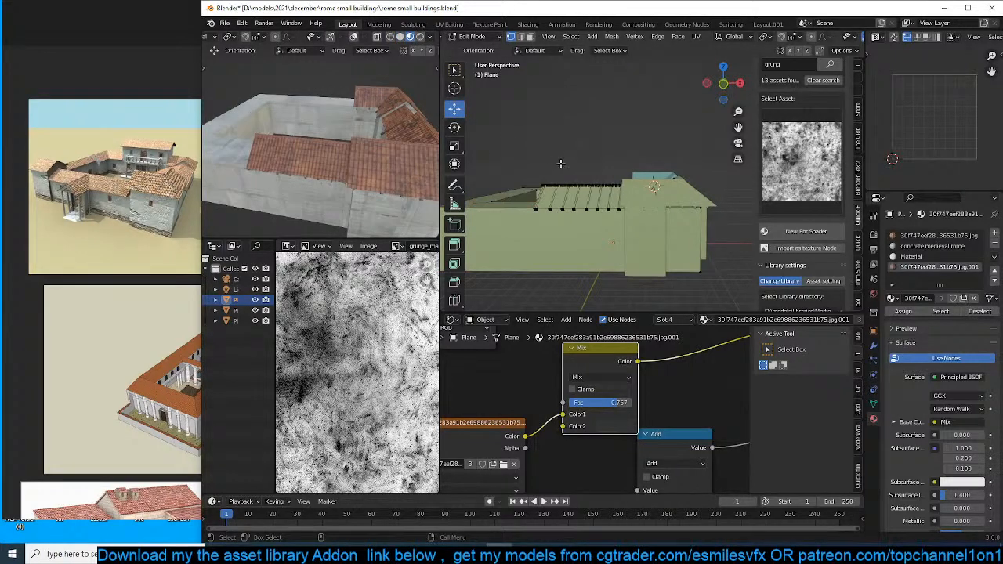
{"action": "middle_click_drag", "start_coordinate": [503, 148], "coordinate": [583, 207]}
{"action": "left_click", "coordinate": [669, 156]}
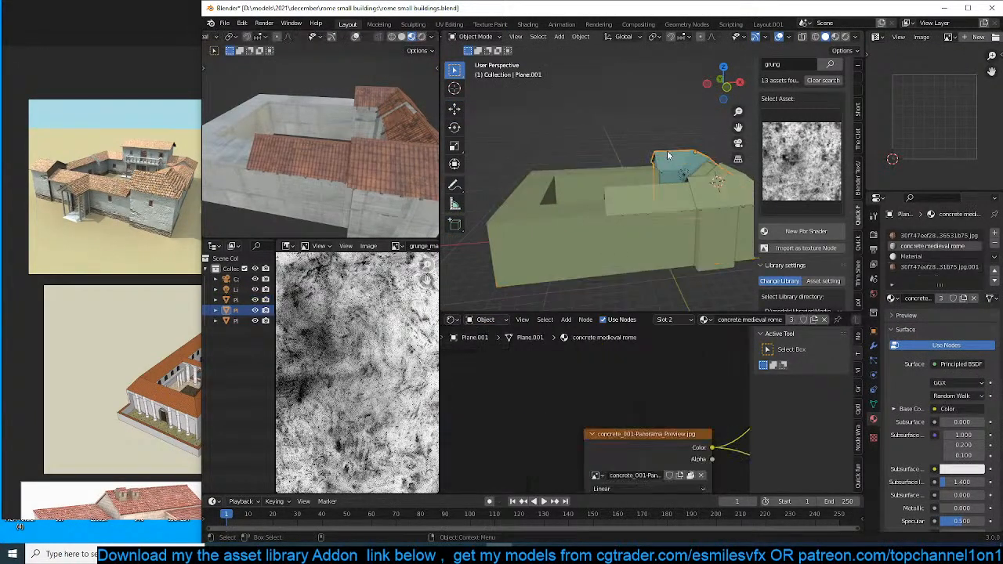
{"action": "middle_click_drag", "start_coordinate": [665, 159], "coordinate": [652, 185]}
{"action": "left_click", "coordinate": [570, 227]}
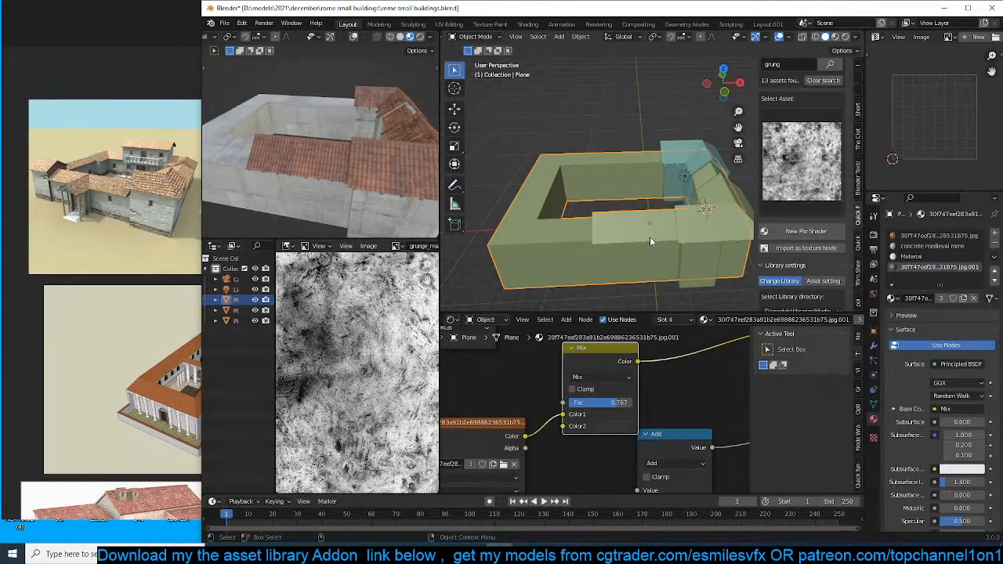
{"action": "scroll", "coordinate": [651, 235], "scroll_direction": "up", "scroll_amount": 1}
{"action": "left_click", "coordinate": [695, 152]}
{"action": "key", "text": "shift+d"}
{"action": "key", "text": "x"}
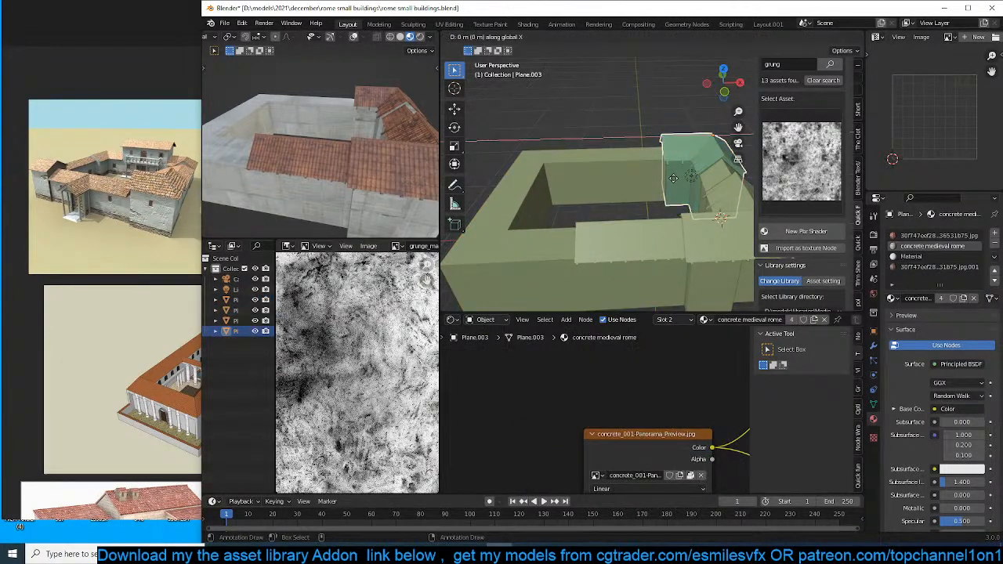
{"action": "left_click", "coordinate": [593, 182]}
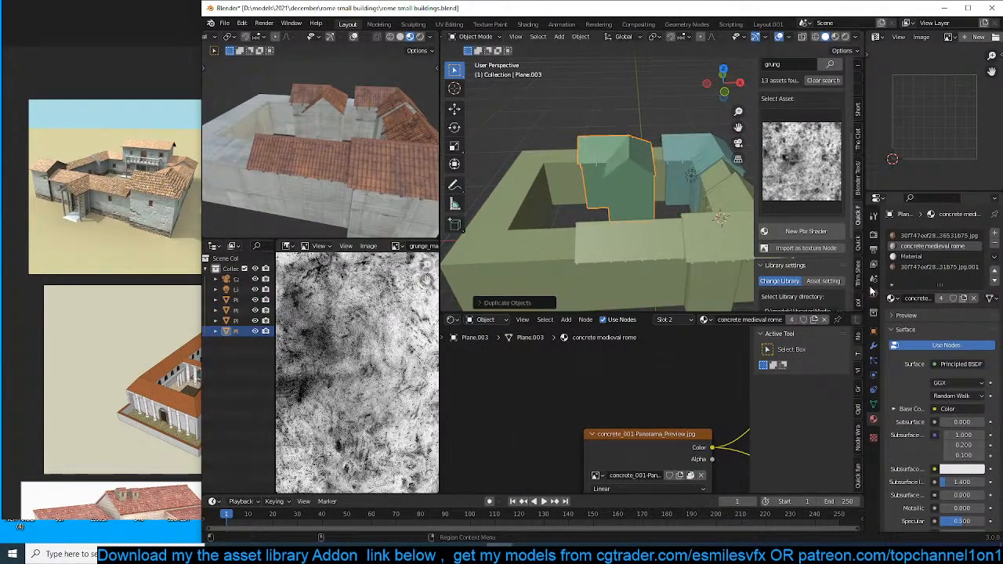
{"action": "left_click", "coordinate": [875, 348]}
{"action": "left_click", "coordinate": [980, 250]}
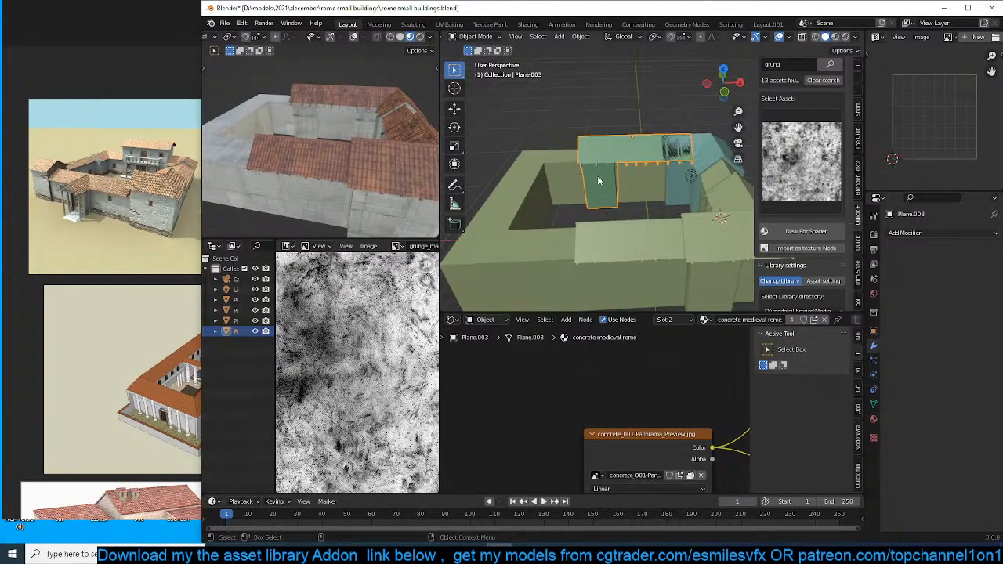
Try to select the rafters at the copied roof's right end together with their linked geometry in front wireframe view.
{"action": "key", "text": "KP_1"}
{"action": "scroll", "coordinate": [611, 175], "scroll_direction": "up", "scroll_amount": 2}
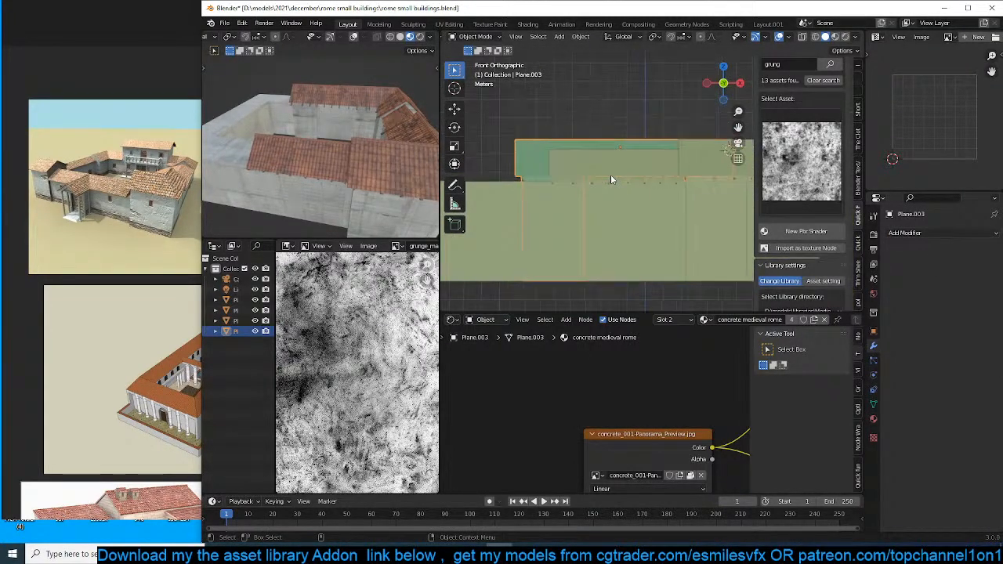
{"action": "key", "text": "Tab"}
{"action": "scroll", "coordinate": [631, 156], "scroll_direction": "down", "scroll_amount": 1}
{"action": "key", "text": "z"}
{"action": "left_click", "coordinate": [548, 157]}
{"action": "scroll", "coordinate": [624, 154], "scroll_direction": "down", "scroll_amount": 1}
{"action": "middle_click_drag", "start_coordinate": [624, 126], "coordinate": [597, 125], "text": "shift"}
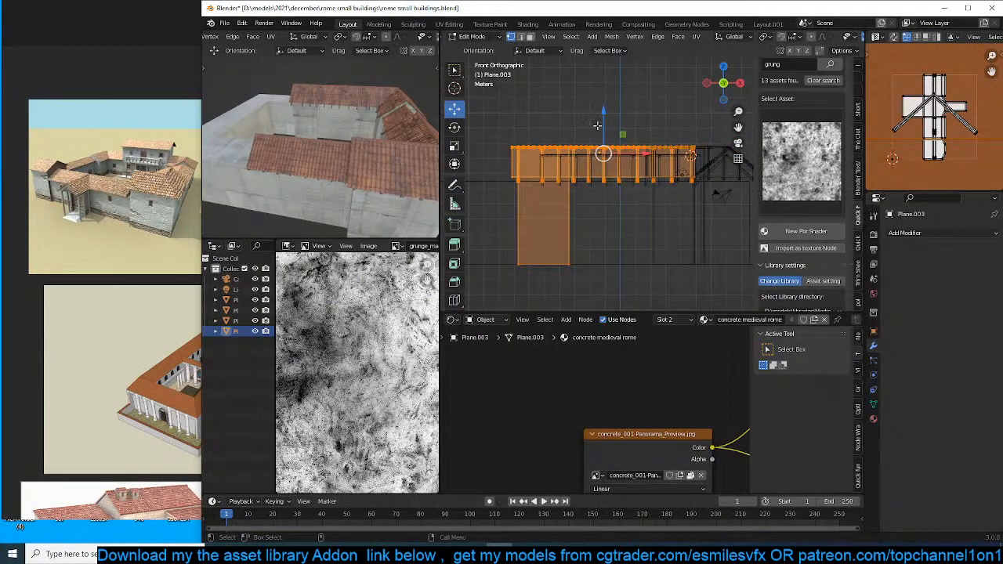
{"action": "key", "text": "alt+a"}
{"action": "left_click_drag", "start_coordinate": [607, 116], "coordinate": [741, 210]}
{"action": "key", "text": "x"}
{"action": "key", "text": "ctrl+l"}
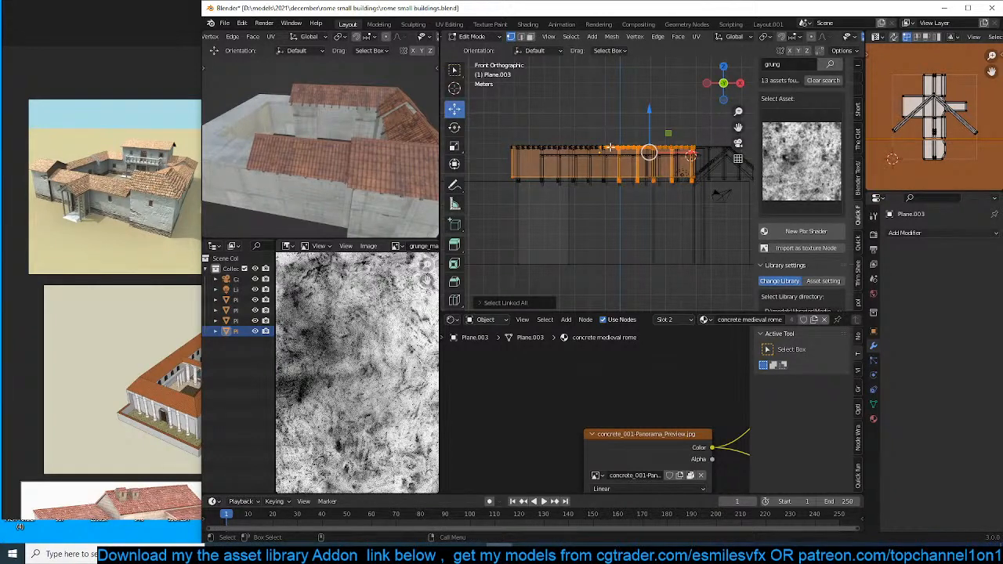
{"action": "key", "text": "ctrl+z"}
Hide the tiled roof planes of the copied tower with their linked faces, leaving the rafters exposed.
{"action": "scroll", "coordinate": [651, 180], "scroll_direction": "up", "scroll_amount": 1}
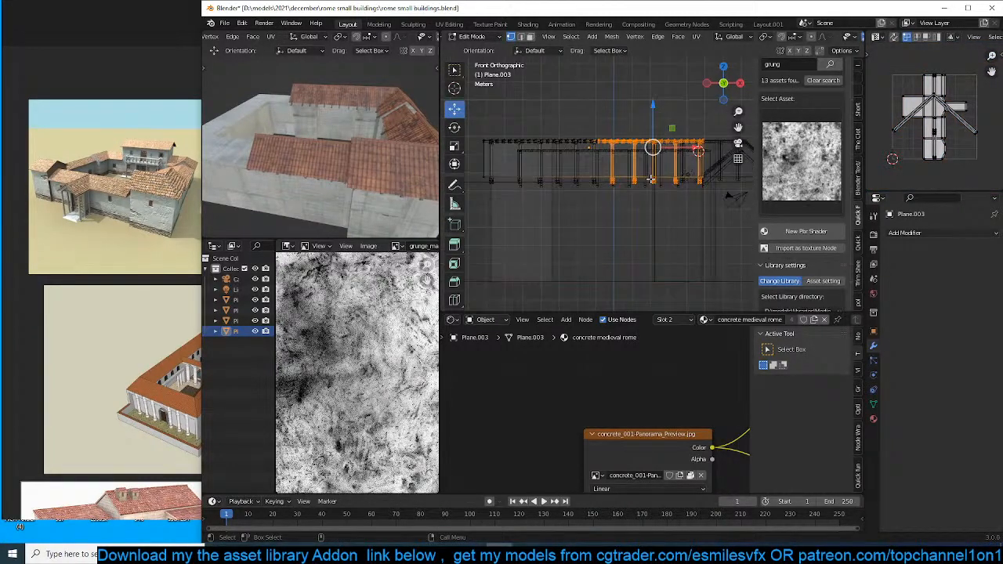
{"action": "scroll", "coordinate": [695, 174], "scroll_direction": "up", "scroll_amount": 8}
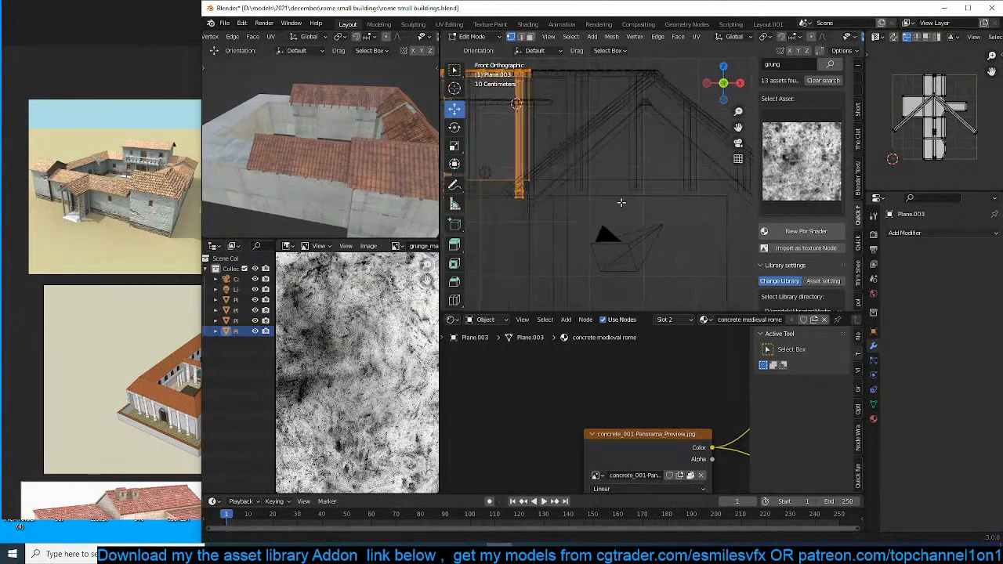
{"action": "middle_click_drag", "start_coordinate": [569, 193], "coordinate": [611, 246], "text": "shift"}
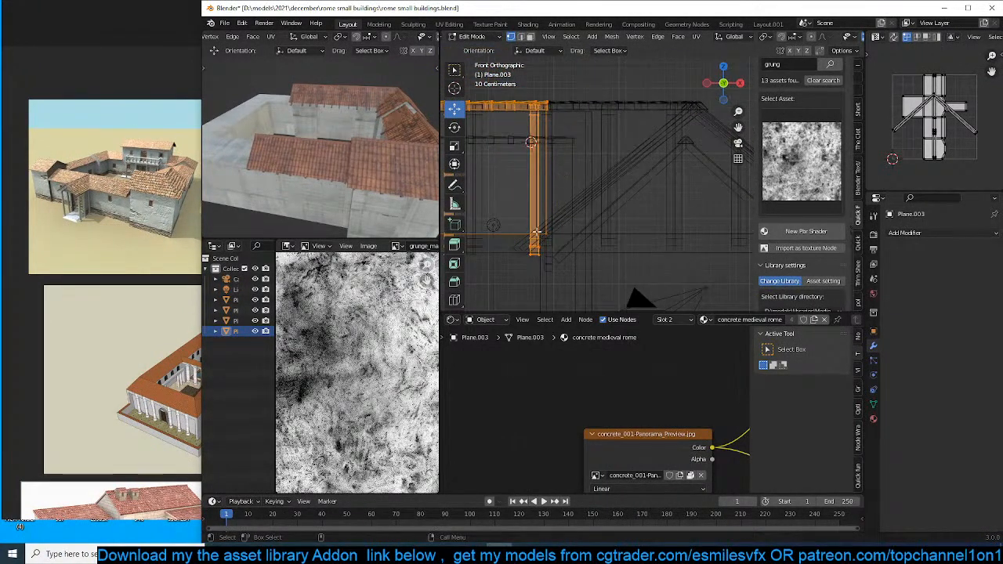
{"action": "middle_click_drag", "start_coordinate": [536, 233], "coordinate": [586, 211]}
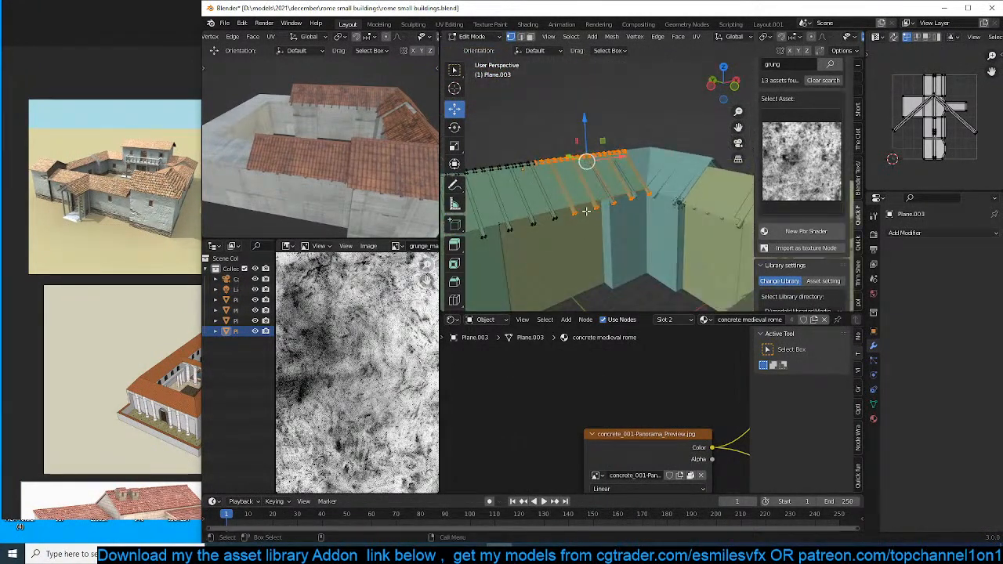
{"action": "key", "text": "3"}
{"action": "left_click", "coordinate": [567, 204]}
{"action": "key", "text": "ctrl+l"}
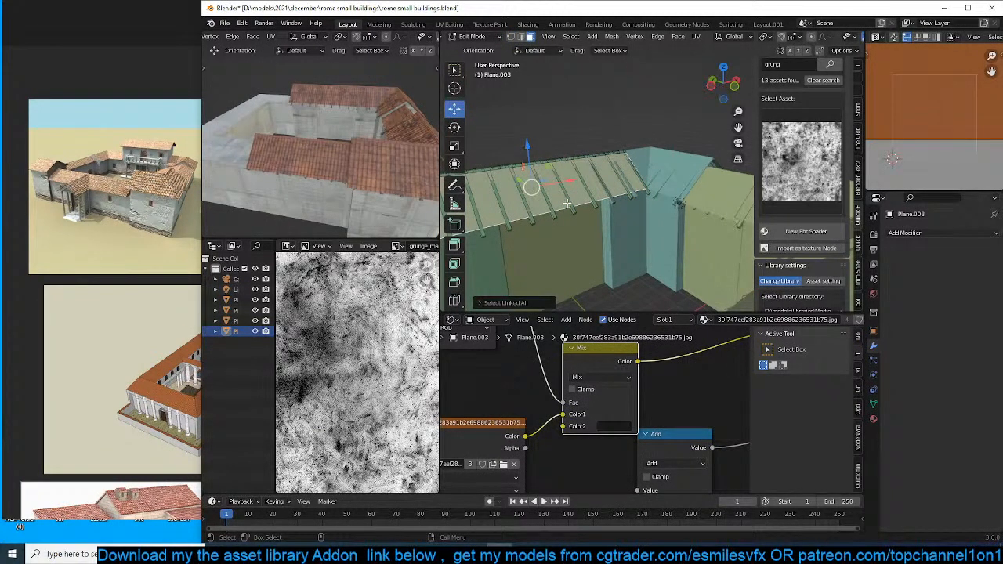
{"action": "key", "text": "h"}
Delete the surplus rafters and ridge pieces at the right end of the copied roof frame.
{"action": "key", "text": "KP_1"}
{"action": "key", "text": "z"}
{"action": "left_click", "coordinate": [518, 202]}
{"action": "key", "text": "1"}
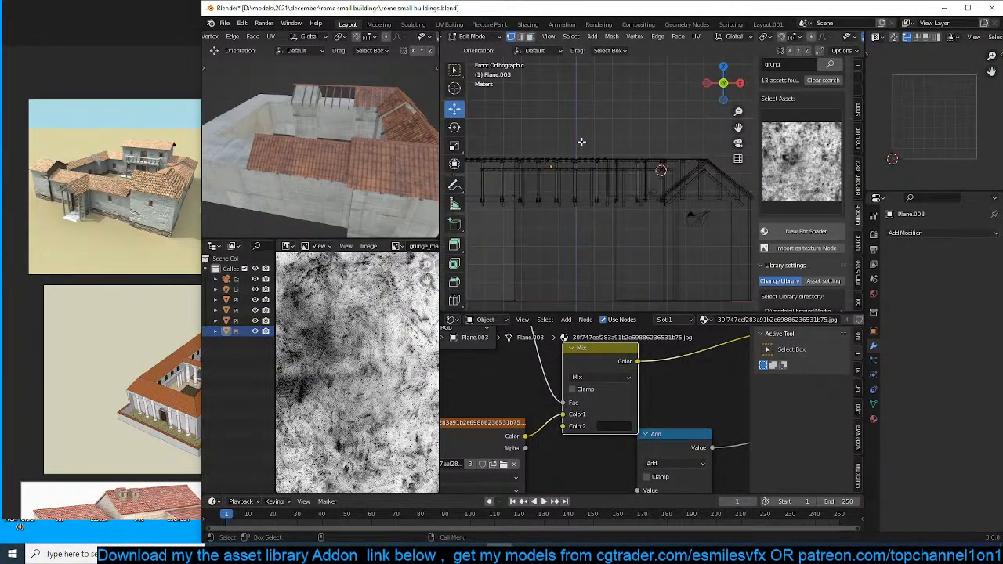
{"action": "left_click_drag", "start_coordinate": [562, 134], "coordinate": [715, 227]}
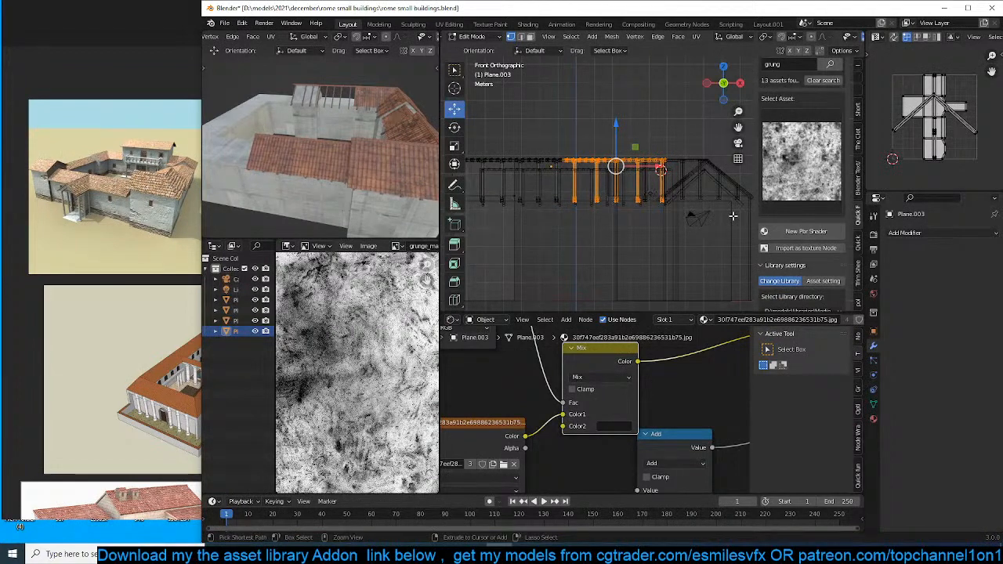
{"action": "key", "text": "ctrl+l"}
{"action": "key", "text": "x"}
{"action": "left_click", "coordinate": [732, 207]}
Extend the tower wall's end face along X to the last remaining rafter, and reveal the hidden roof planes.
{"action": "middle_click_drag", "start_coordinate": [731, 208], "coordinate": [629, 211]}
{"action": "left_click", "coordinate": [628, 210]}
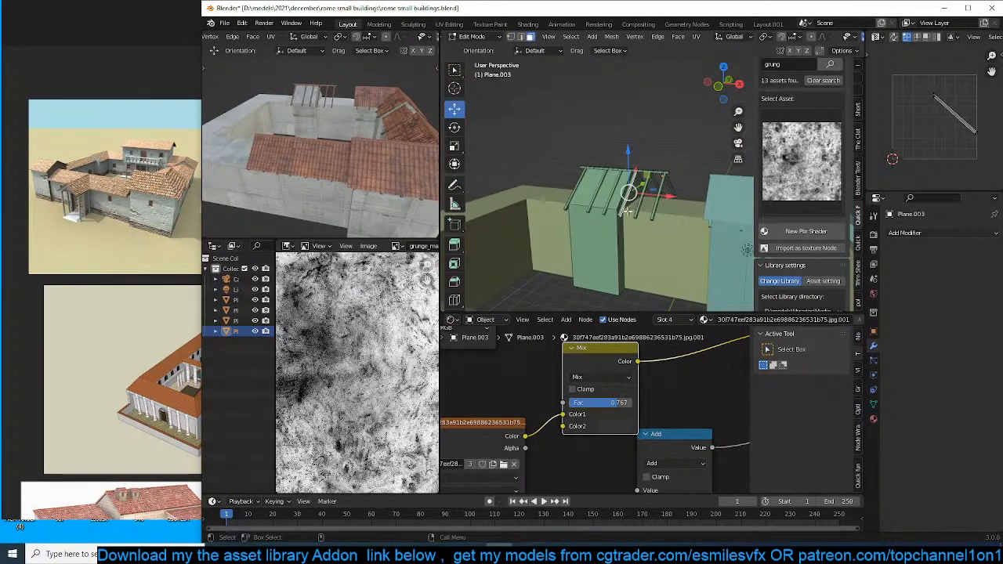
{"action": "scroll", "coordinate": [630, 194], "scroll_direction": "up", "scroll_amount": 3}
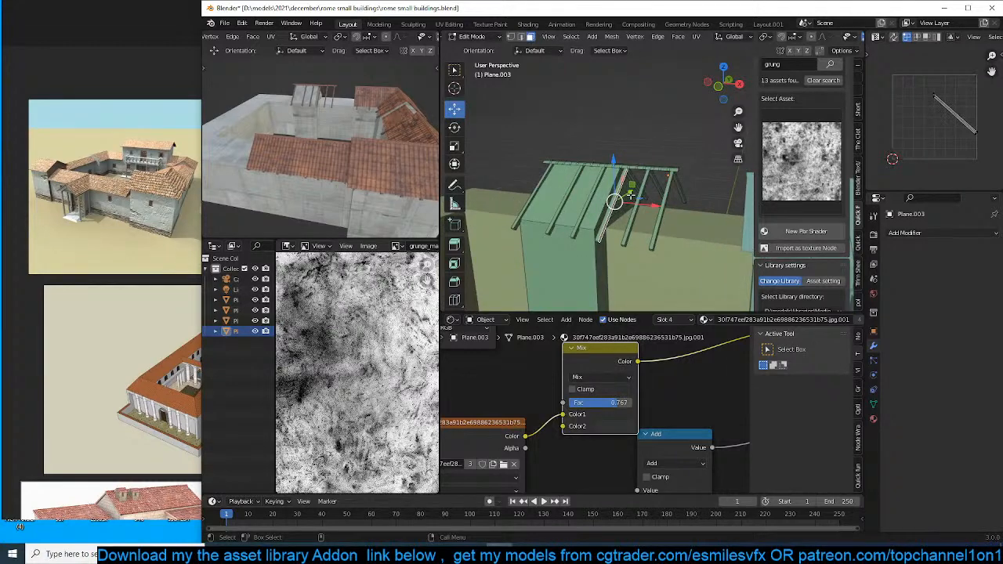
{"action": "left_click", "coordinate": [623, 243]}
{"action": "key", "text": "e"}
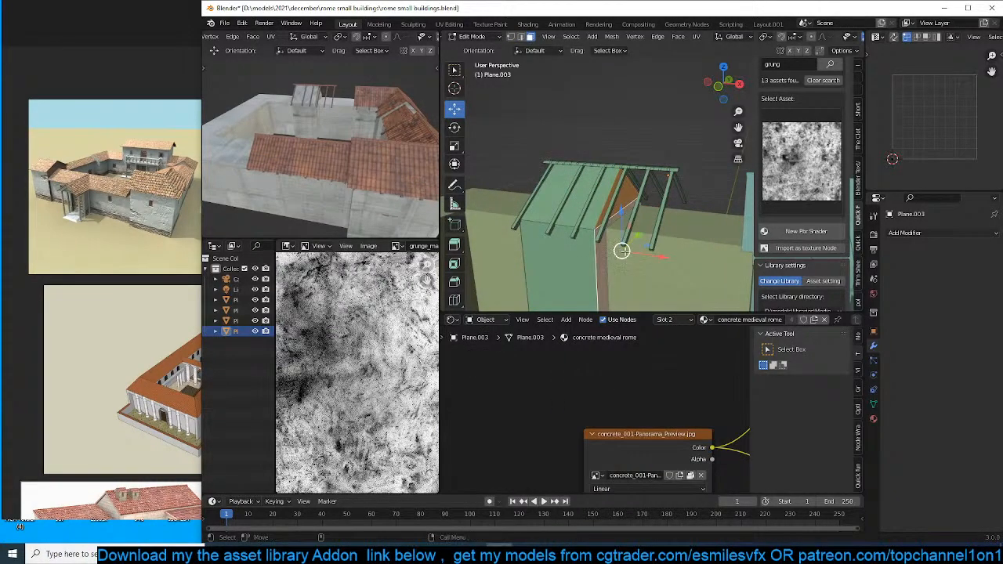
{"action": "left_click", "coordinate": [715, 264]}
{"action": "key", "text": "alt+h"}
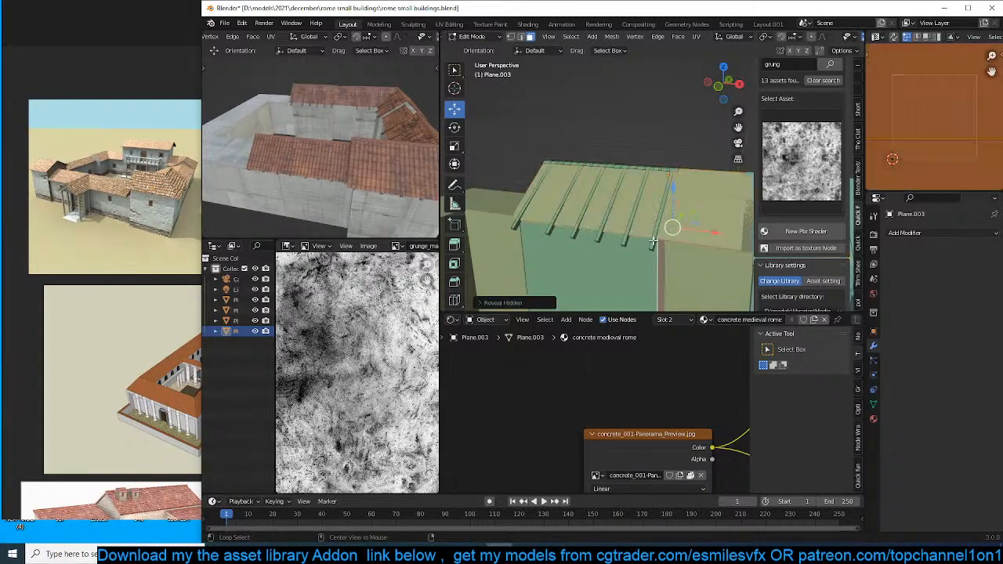
Shorten the roof planes by moving their overhanging end vertices about -5.8 m along X to the last rafter.
{"action": "scroll", "coordinate": [652, 241], "scroll_direction": "down", "scroll_amount": 1}
{"action": "key", "text": "1"}
{"action": "middle_click_drag", "start_coordinate": [653, 241], "coordinate": [585, 244], "text": "shift"}
{"action": "left_click", "coordinate": [732, 217]}
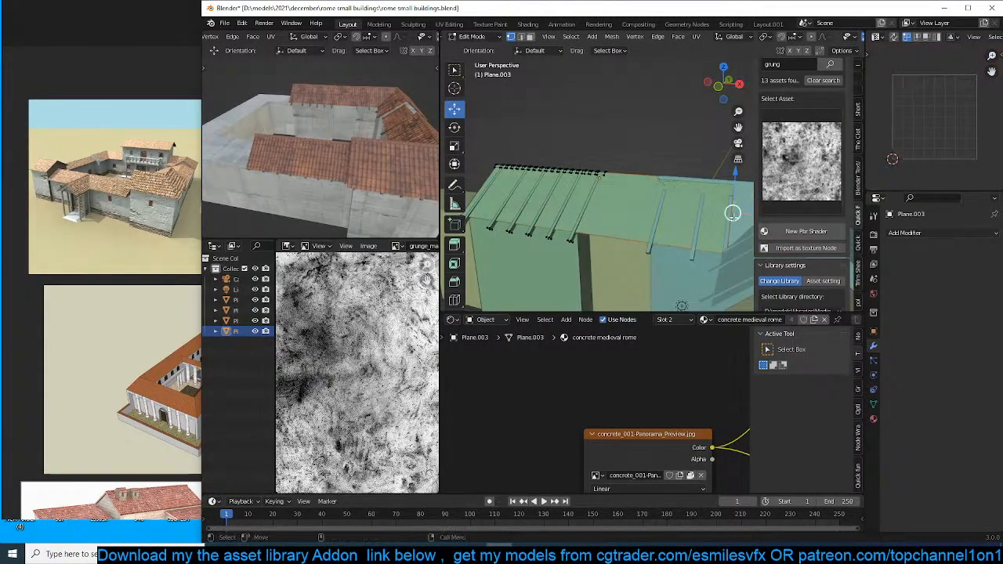
{"action": "key", "text": "g"}
{"action": "key", "text": "x"}
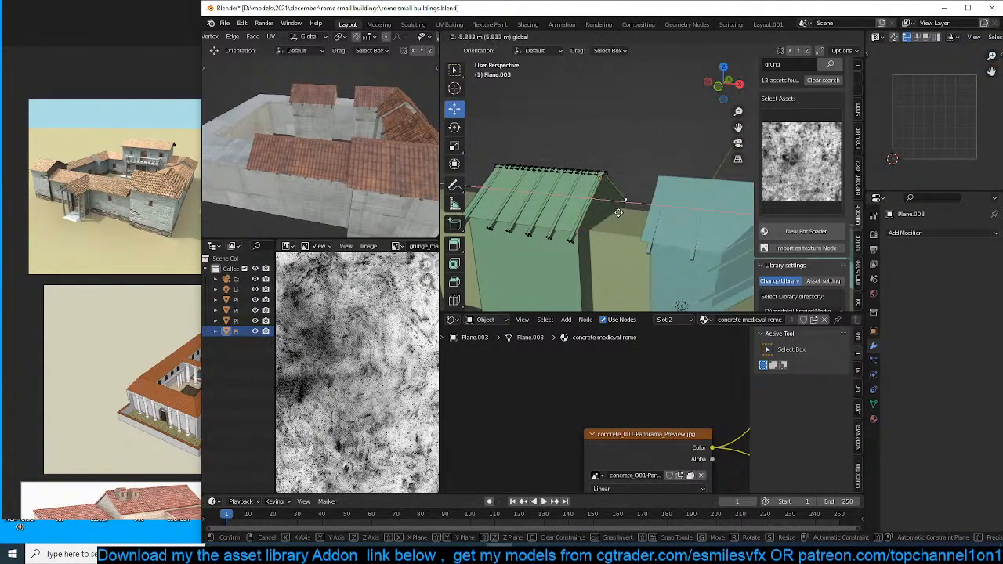
{"action": "left_click", "coordinate": [621, 217]}
{"action": "key", "text": "Tab"}
Save the file.
{"action": "middle_click_drag", "start_coordinate": [621, 217], "coordinate": [651, 219], "text": "shift"}
{"action": "key", "text": "ctrl+s"}
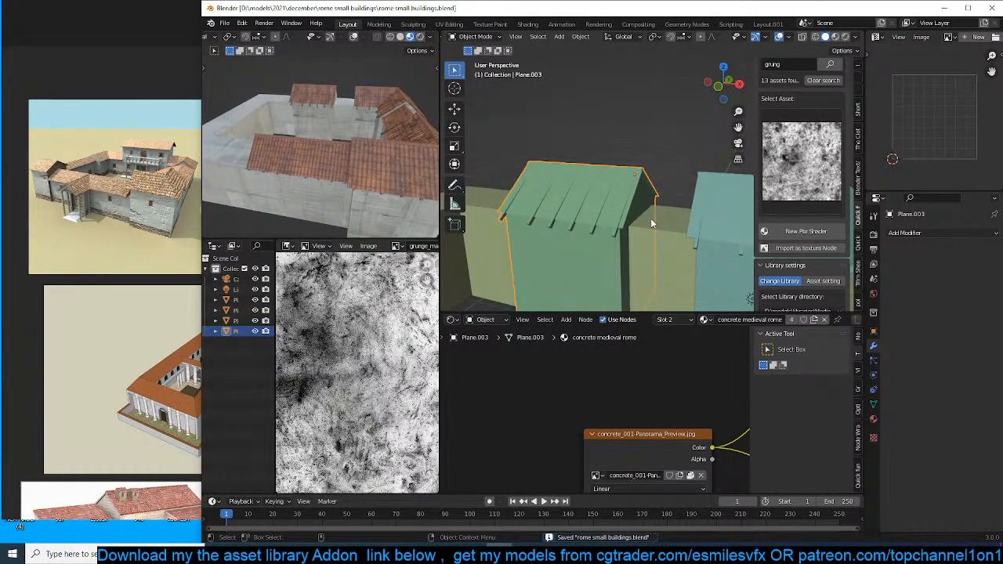
{"action": "middle_click_drag", "start_coordinate": [650, 218], "coordinate": [657, 214], "text": "shift"}
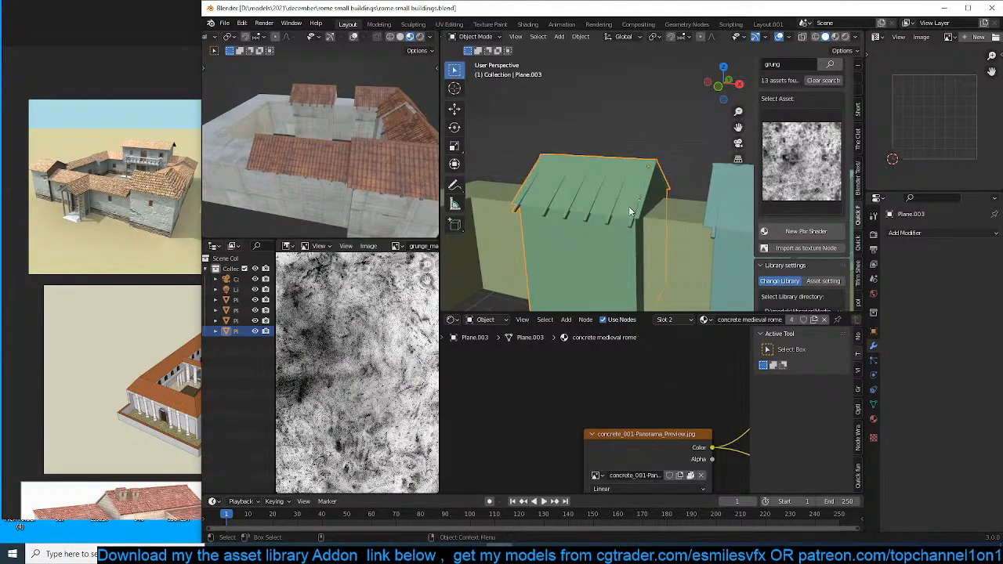
{"action": "key", "text": "ctrl+s"}
Raise the copied tower's roof, rafters and wall top along Z to make it taller, following the reference image.
{"action": "key", "text": "Tab"}
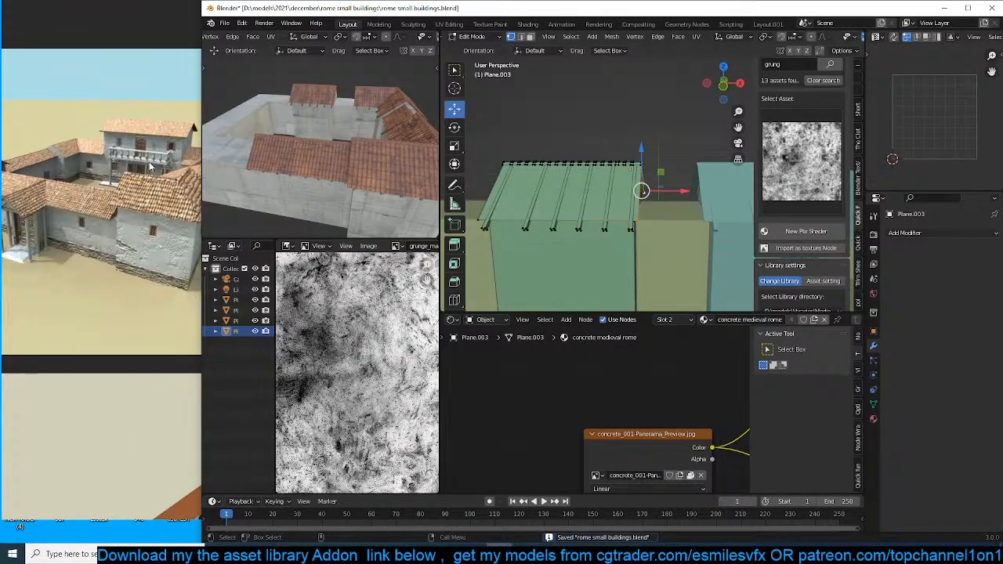
{"action": "scroll", "coordinate": [603, 211], "scroll_direction": "down", "scroll_amount": 4}
{"action": "scroll", "coordinate": [604, 212], "scroll_direction": "up", "scroll_amount": 2}
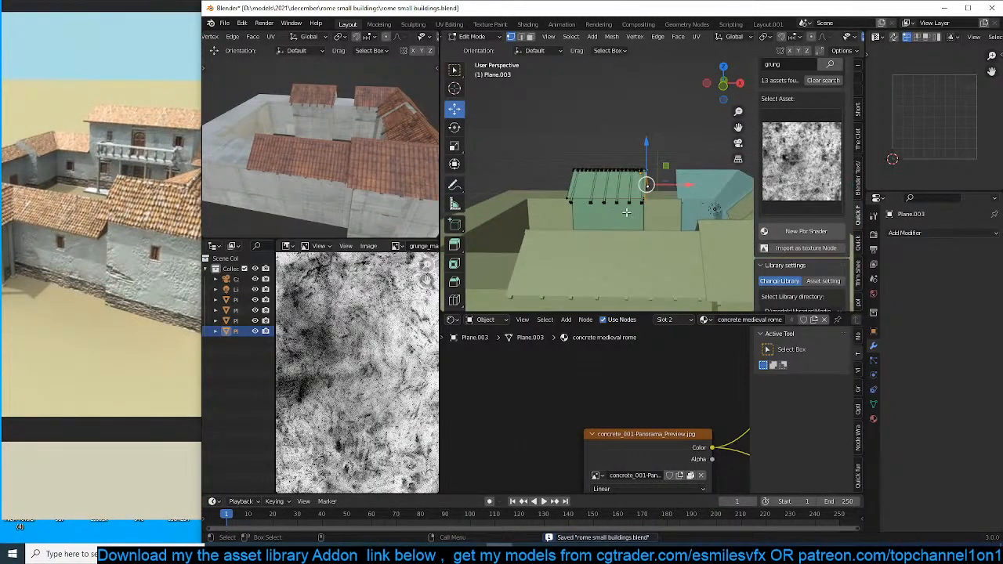
{"action": "key", "text": "z"}
{"action": "left_click", "coordinate": [539, 169]}
{"action": "left_click_drag", "start_coordinate": [540, 147], "coordinate": [688, 228]}
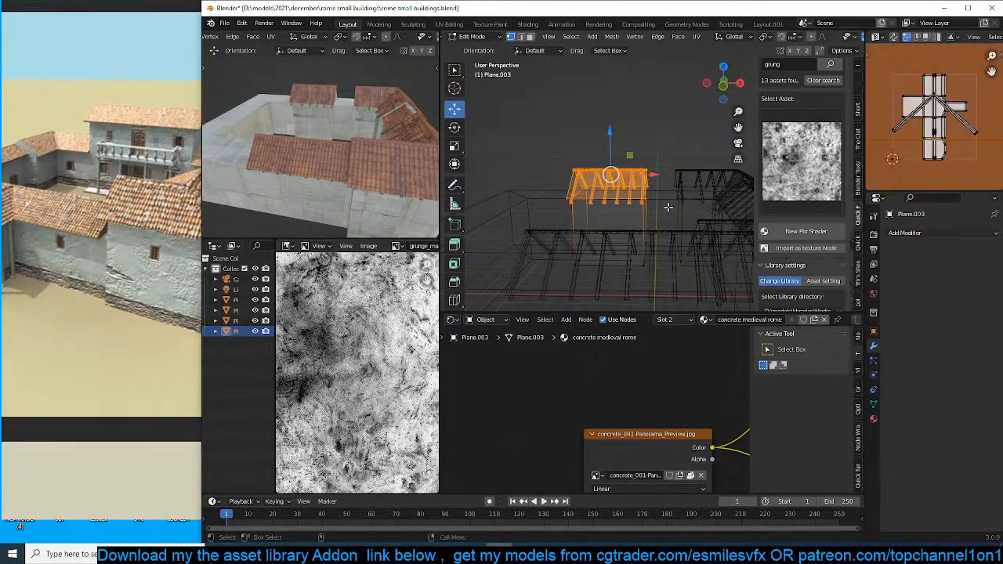
{"action": "key", "text": "z"}
{"action": "left_click", "coordinate": [616, 235]}
{"action": "key", "text": "g"}
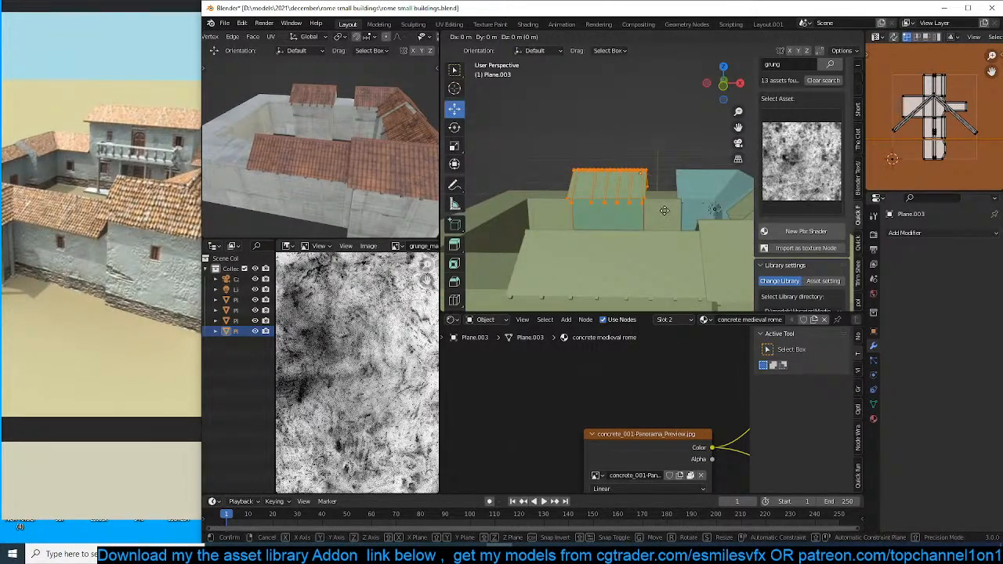
{"action": "key", "text": "z"}
{"action": "left_click", "coordinate": [676, 180]}
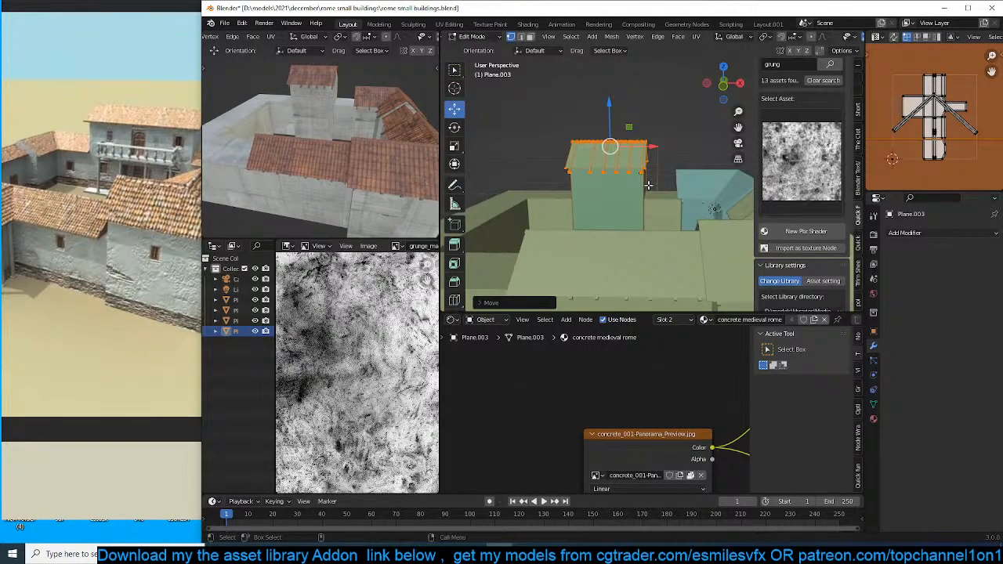
Raise the tower's roof and wall top a further amount of about 1.1 m along Z.
{"action": "scroll", "coordinate": [620, 152], "scroll_direction": "up", "scroll_amount": 2}
{"action": "key", "text": "Tab"}
{"action": "scroll", "coordinate": [316, 124], "scroll_direction": "up", "scroll_amount": 2}
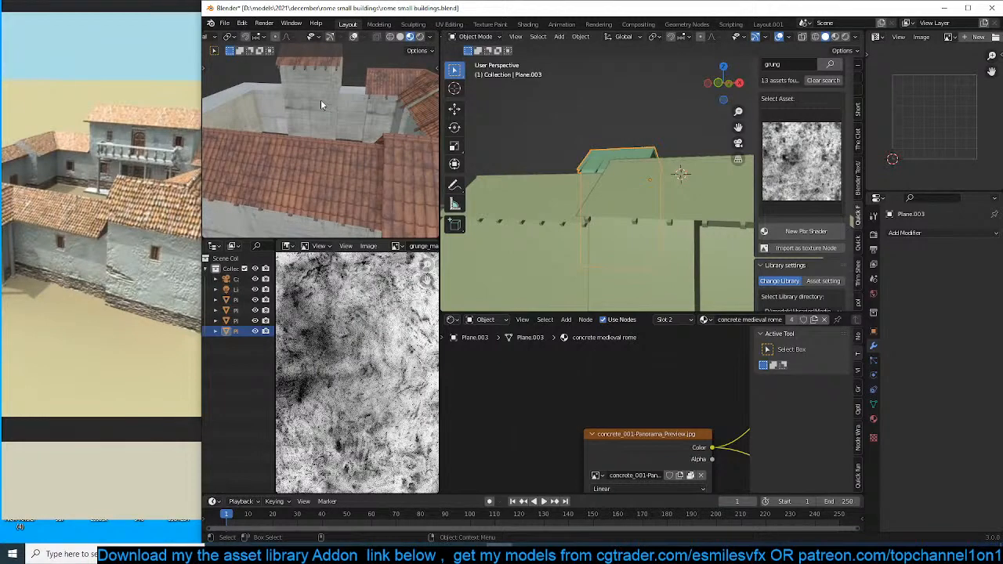
{"action": "middle_click_drag", "start_coordinate": [321, 100], "coordinate": [325, 149]}
{"action": "key", "text": "Tab"}
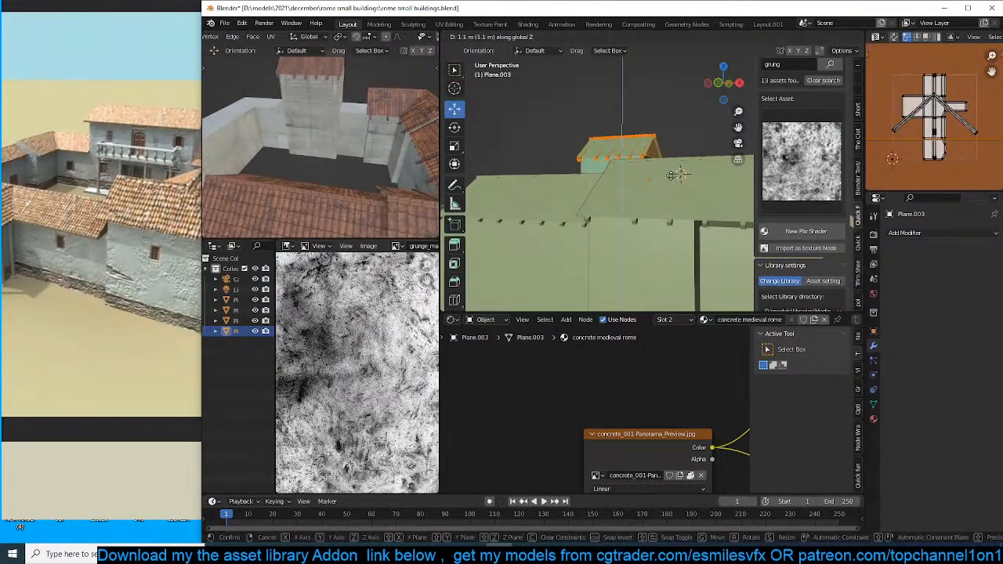
{"action": "key", "text": "Tab"}
{"action": "middle_click_drag", "start_coordinate": [559, 177], "coordinate": [714, 269]}
{"action": "scroll", "coordinate": [583, 220], "scroll_direction": "up", "scroll_amount": 2}
{"action": "scroll", "coordinate": [584, 220], "scroll_direction": "up", "scroll_amount": 2}
{"action": "key", "text": "Tab"}
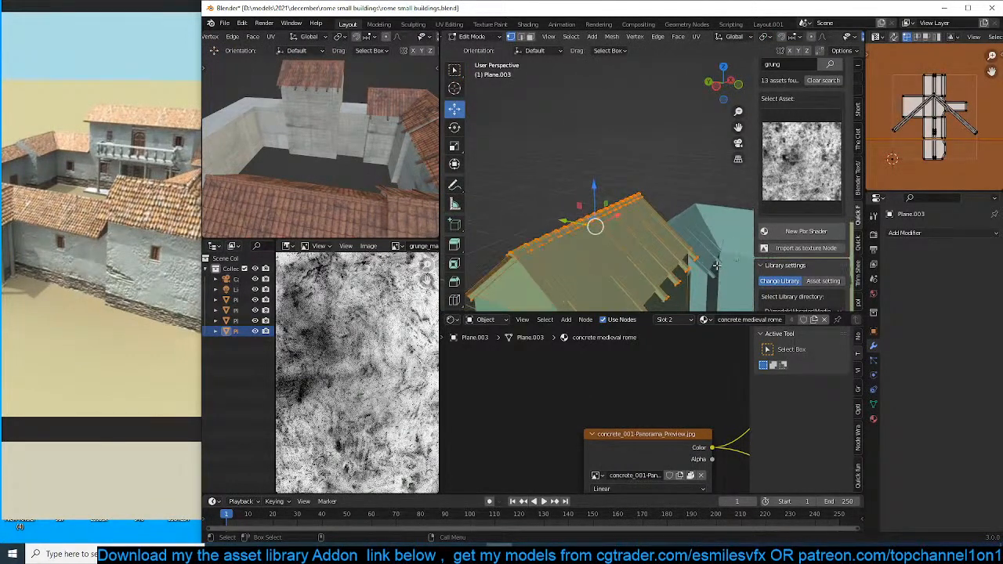
Raise the tower's roof plane and its lower edge slightly along Z relative to the rafters.
{"action": "key", "text": "3"}
{"action": "left_click", "coordinate": [605, 287]}
{"action": "middle_click_drag", "start_coordinate": [629, 249], "coordinate": [647, 213], "text": "shift"}
{"action": "mouse_move", "coordinate": [647, 165]}
{"action": "left_mouse_down"}
{"action": "mouse_move", "coordinate": [648, 178]}
{"action": "mouse_move", "coordinate": [649, 165]}
{"action": "left_mouse_up"}
{"action": "scroll", "coordinate": [649, 189], "scroll_direction": "up", "scroll_amount": 3}
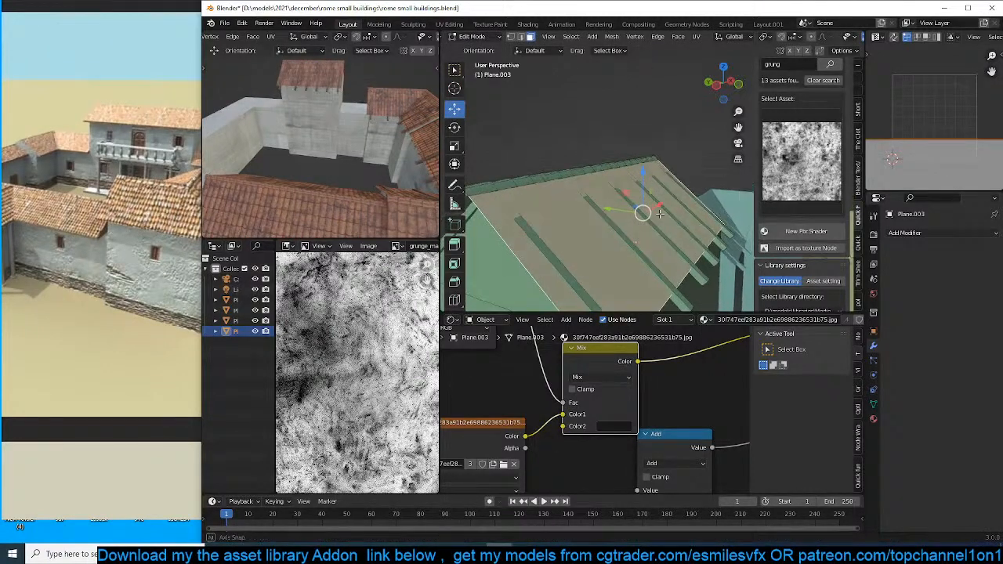
{"action": "middle_click_drag", "start_coordinate": [660, 211], "coordinate": [663, 180]}
{"action": "key", "text": "1"}
{"action": "left_click", "coordinate": [654, 265], "text": "alt"}
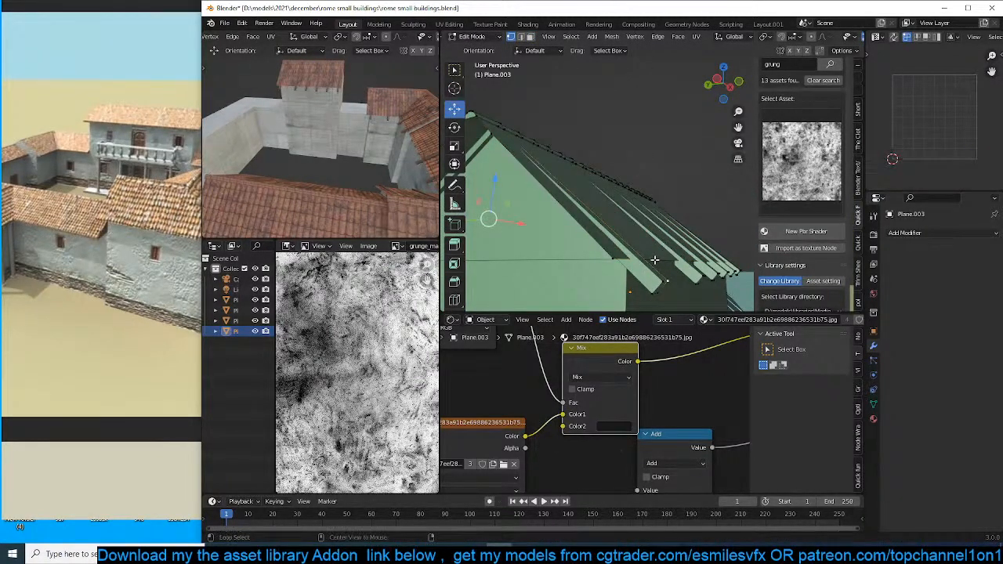
{"action": "scroll", "coordinate": [694, 206], "scroll_direction": "down", "scroll_amount": 4}
{"action": "middle_click_drag", "start_coordinate": [666, 206], "coordinate": [653, 230]}
{"action": "left_click_drag", "start_coordinate": [677, 190], "coordinate": [676, 183]}
{"action": "key", "text": "Tab"}
{"action": "scroll", "coordinate": [642, 237], "scroll_direction": "down", "scroll_amount": 3}
{"action": "middle_click_drag", "start_coordinate": [642, 238], "coordinate": [676, 236]}
{"action": "key", "text": "s"}
{"action": "key", "text": "x"}
{"action": "right_click", "coordinate": [649, 220]}
{"action": "scroll", "coordinate": [653, 222], "scroll_direction": "down", "scroll_amount": 2}
{"action": "key", "text": "s"}
{"action": "key", "text": "x"}
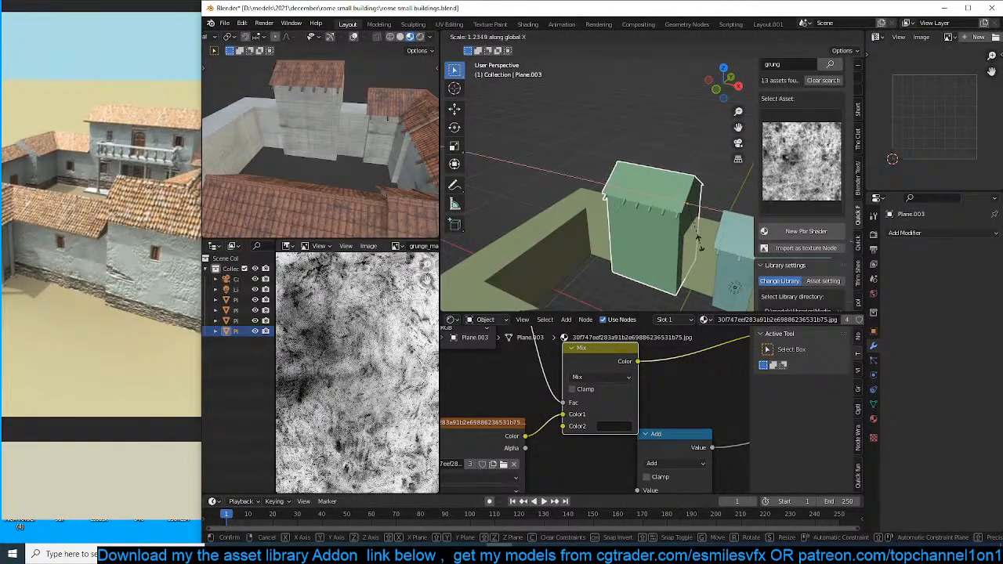
{"action": "right_click", "coordinate": [706, 252]}
{"action": "middle_click_drag", "start_coordinate": [608, 260], "coordinate": [585, 264]}
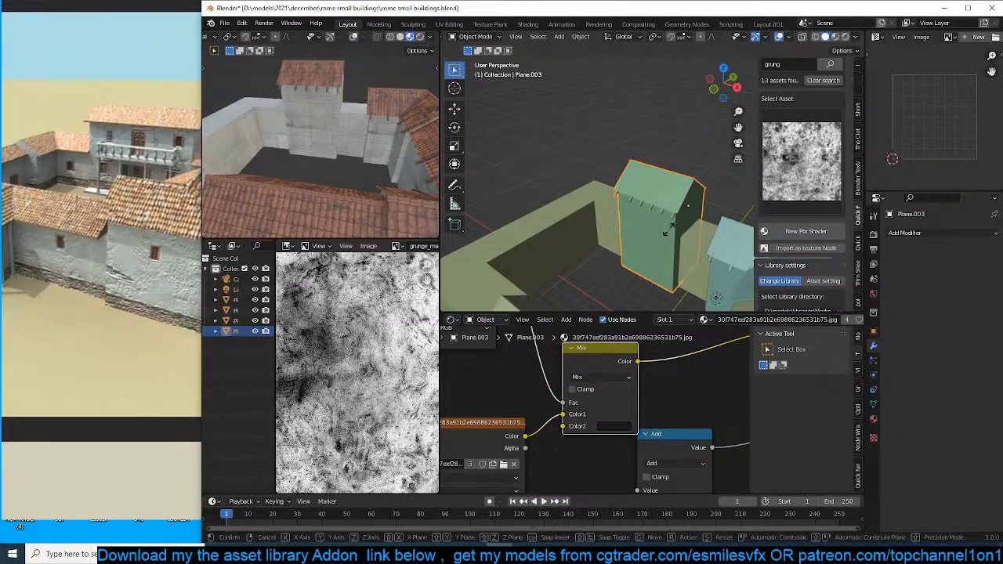
{"action": "key", "text": "s"}
{"action": "key", "text": "x"}
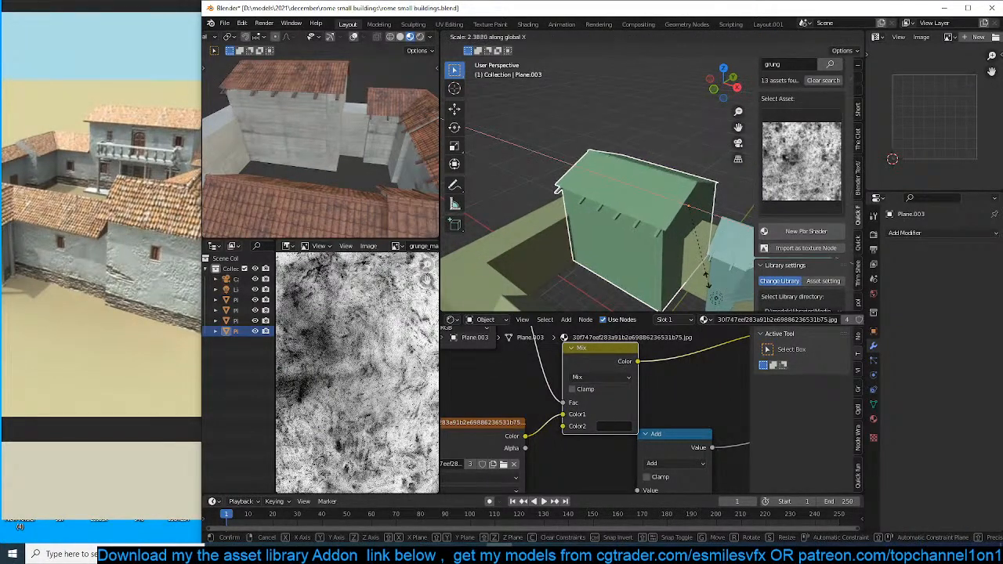
{"action": "left_click", "coordinate": [652, 230]}
Apply the tower object's scale.
{"action": "key", "text": "ctrl+a"}
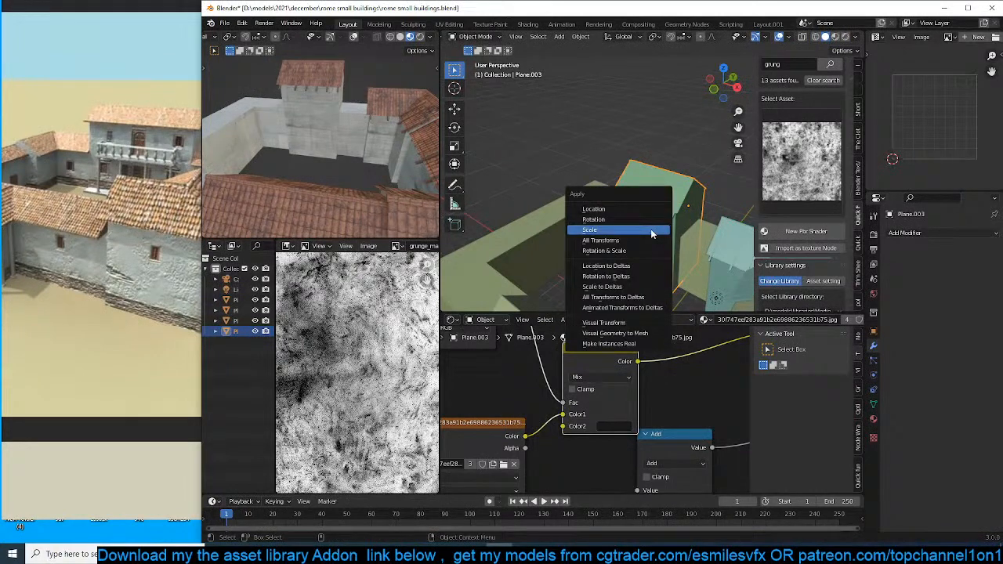
{"action": "left_click", "coordinate": [652, 230]}
{"action": "middle_click_drag", "start_coordinate": [651, 230], "coordinate": [682, 252]}
{"action": "key", "text": "s"}
{"action": "key", "text": "x"}
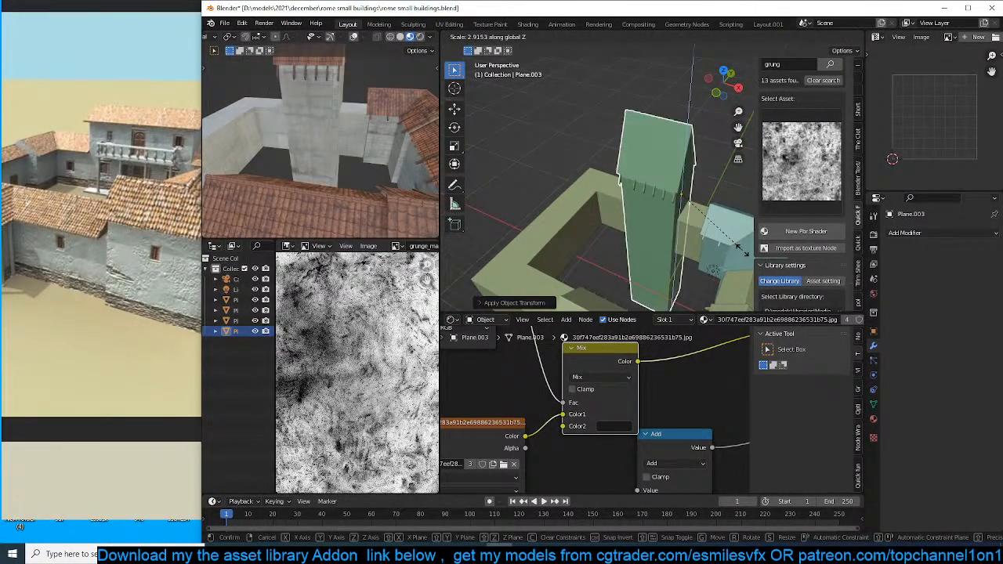
{"action": "left_click", "coordinate": [718, 235]}
Scale the tower's entire mesh along X by about 1.66 in top view to widen it along the back wall.
{"action": "middle_click_drag", "start_coordinate": [719, 235], "coordinate": [644, 209]}
{"action": "key", "text": "KP_7"}
{"action": "key", "text": "Tab"}
{"action": "key", "text": "a"}
{"action": "scroll", "coordinate": [644, 209], "scroll_direction": "up", "scroll_amount": 3}
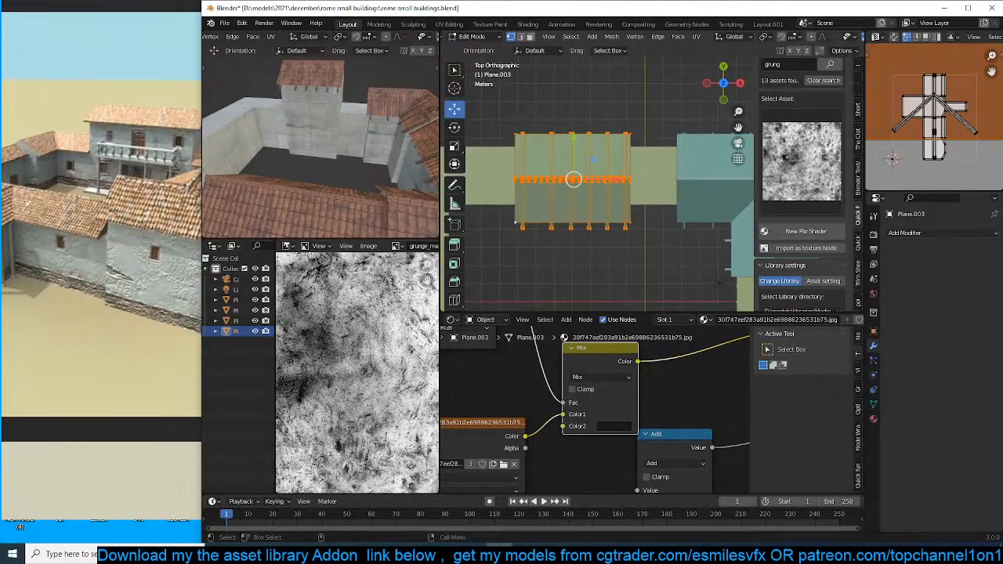
{"action": "key", "text": "s"}
{"action": "key", "text": "x"}
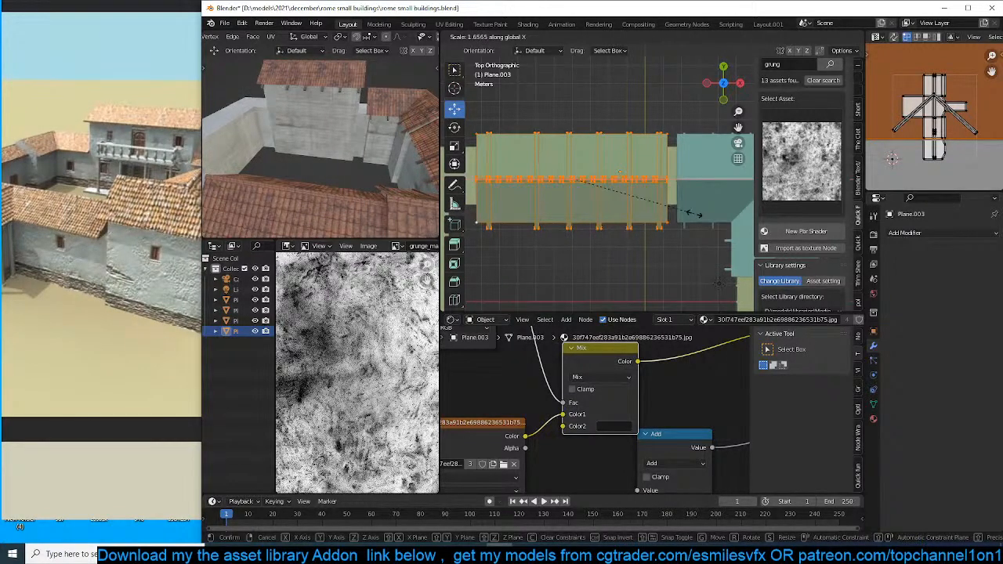
{"action": "left_click", "coordinate": [689, 213]}
{"action": "key", "text": "Tab"}
Set the tower's origin to its geometry and move it about 0.8 m along X to meet the neighbouring roofed wing.
{"action": "right_click", "coordinate": [641, 189]}
{"action": "mouse_move", "coordinate": [645, 190]}
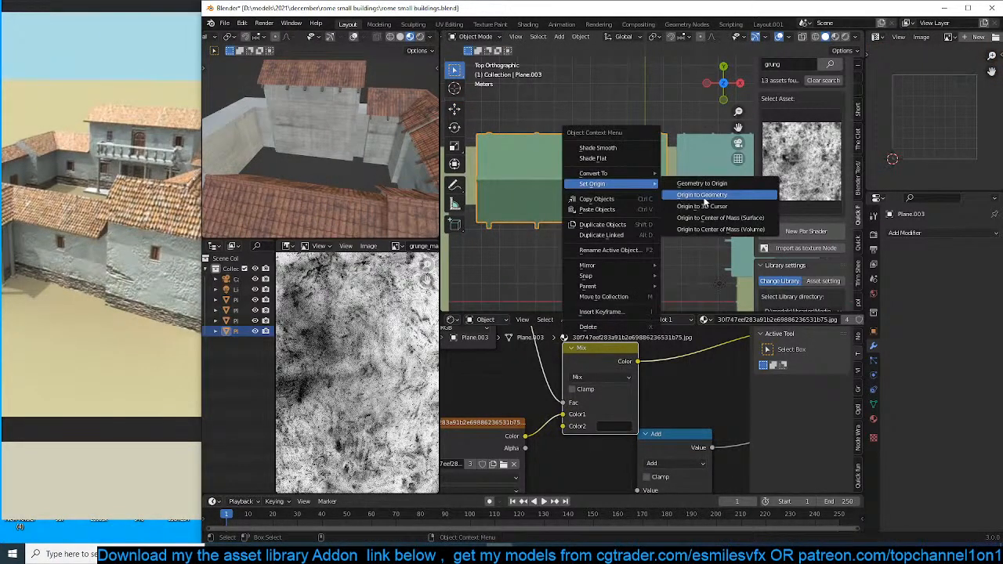
{"action": "left_click", "coordinate": [710, 193]}
{"action": "key", "text": "g"}
{"action": "key", "text": "x"}
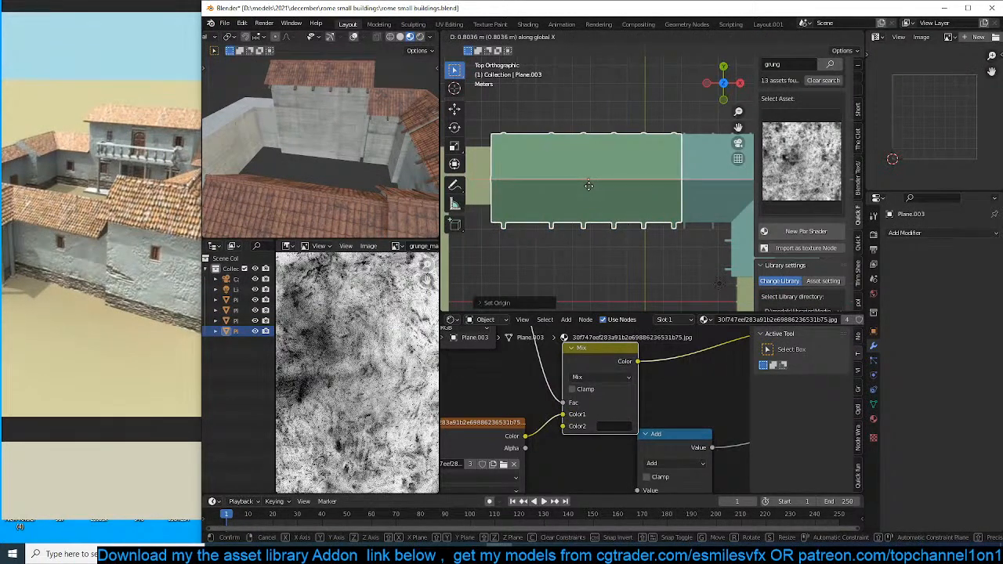
{"action": "left_click", "coordinate": [589, 185]}
{"action": "middle_click_drag", "start_coordinate": [587, 185], "coordinate": [513, 150]}
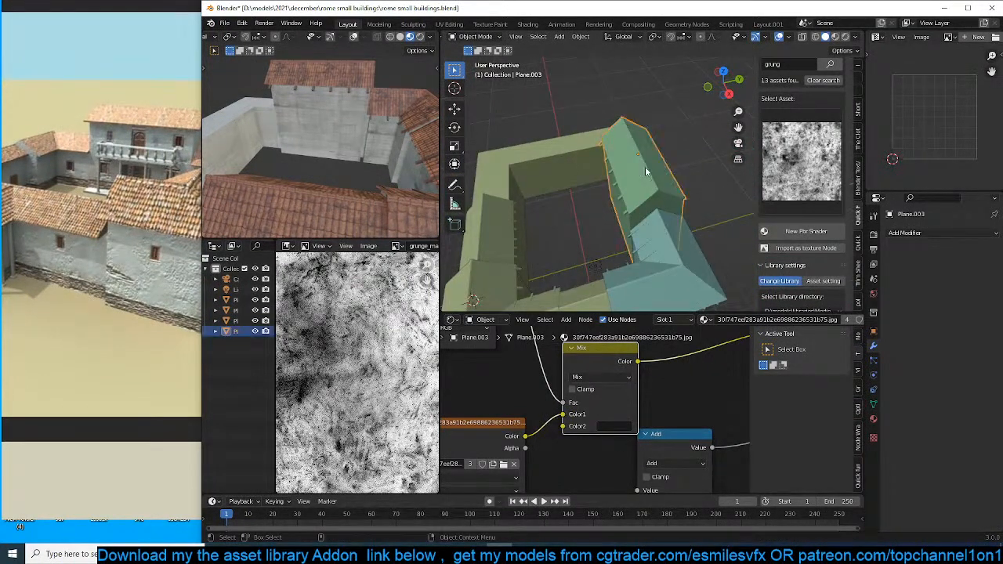
{"action": "key", "text": "s"}
{"action": "key", "text": "x"}
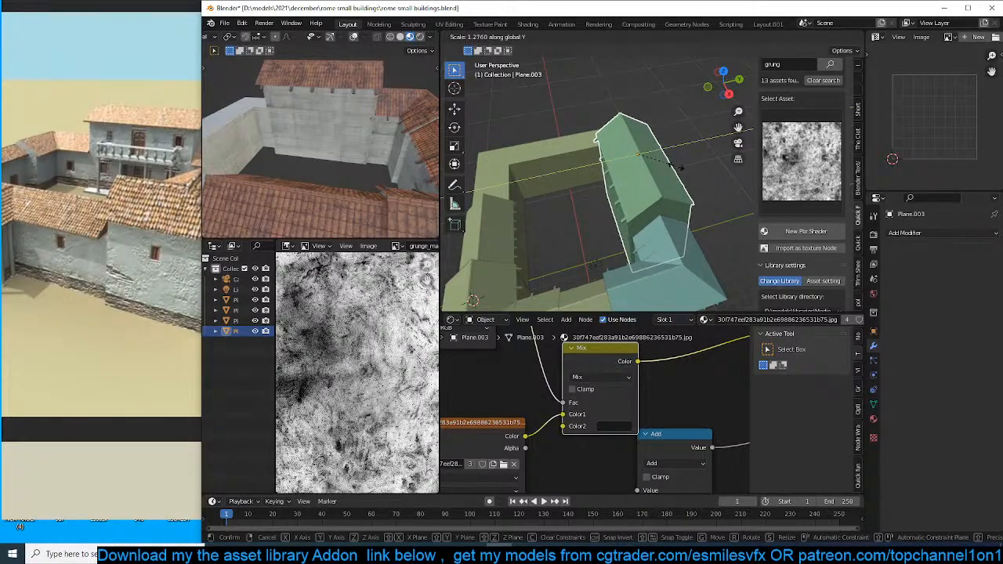
{"action": "right_click", "coordinate": [677, 166]}
Scale the tower's mesh slightly along Y to deepen it, and save the file.
{"action": "key", "text": "Tab"}
{"action": "key", "text": "s"}
{"action": "key", "text": "y"}
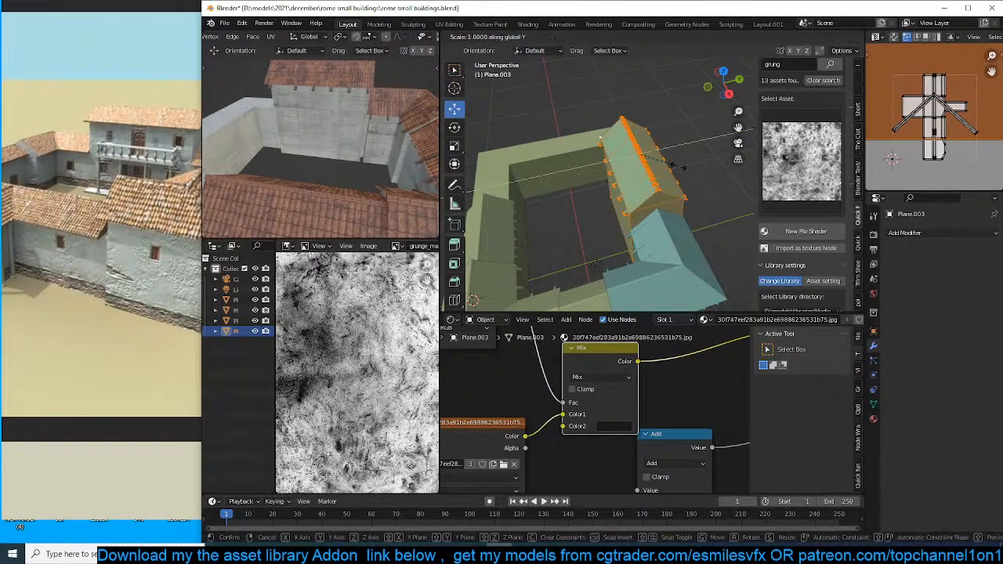
{"action": "left_click", "coordinate": [678, 166]}
{"action": "key", "text": "Tab"}
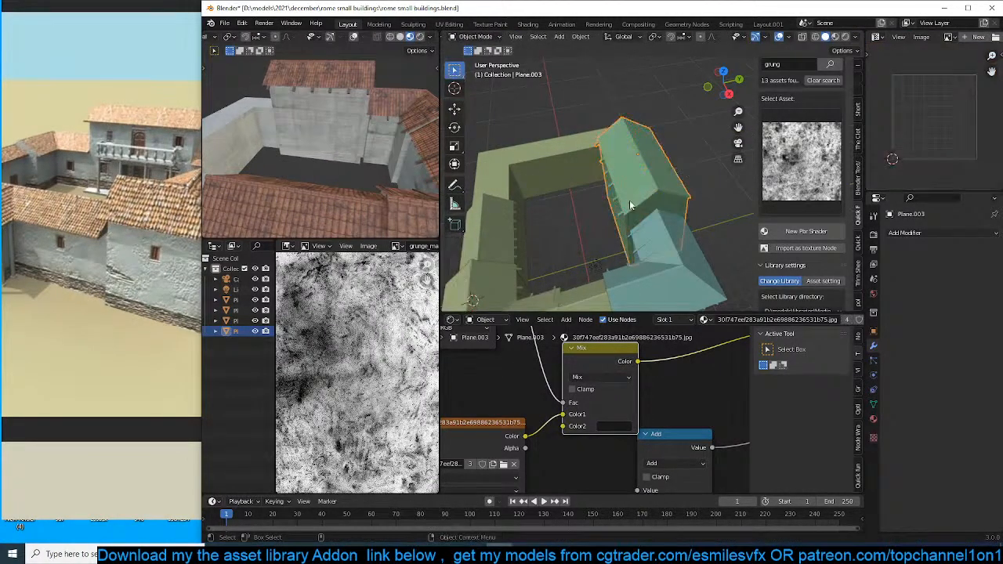
{"action": "key", "text": "ctrl+s"}
Compare the building's wings, courtyard walls and tower with the reference image from several angles.
{"action": "scroll", "coordinate": [417, 155], "scroll_direction": "down", "scroll_amount": 3}
{"action": "middle_click_drag", "start_coordinate": [417, 155], "coordinate": [619, 189]}
{"action": "left_click", "coordinate": [333, 132]}
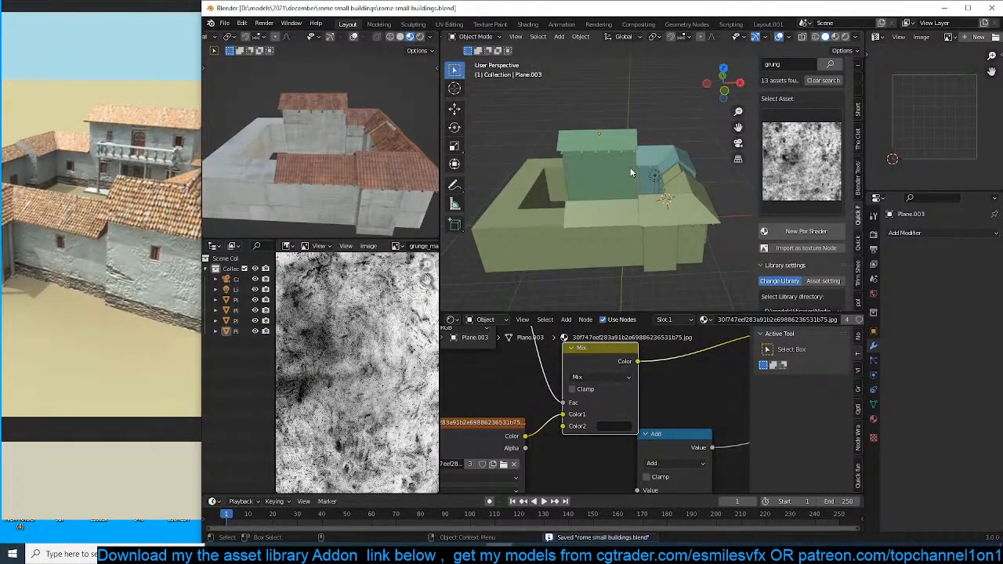
{"action": "left_click", "coordinate": [610, 192]}
{"action": "key", "text": "Tab"}
{"action": "key", "text": "Tab"}
{"action": "left_click", "coordinate": [612, 229]}
{"action": "key", "text": "Tab"}
{"action": "key", "text": "Tab"}
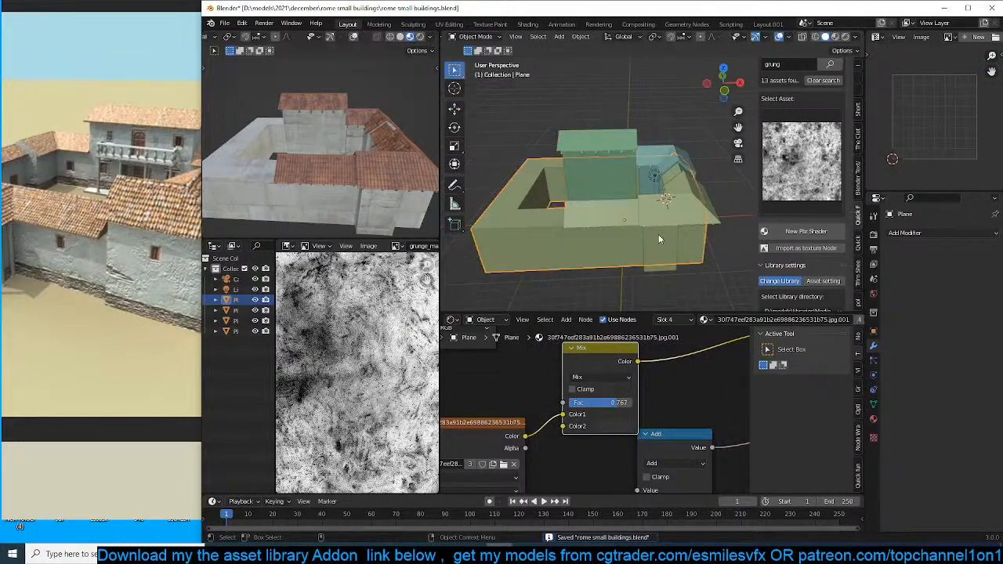
{"action": "left_click", "coordinate": [659, 237]}
{"action": "middle_click_drag", "start_coordinate": [658, 236], "coordinate": [608, 205]}
{"action": "left_click", "coordinate": [714, 193]}
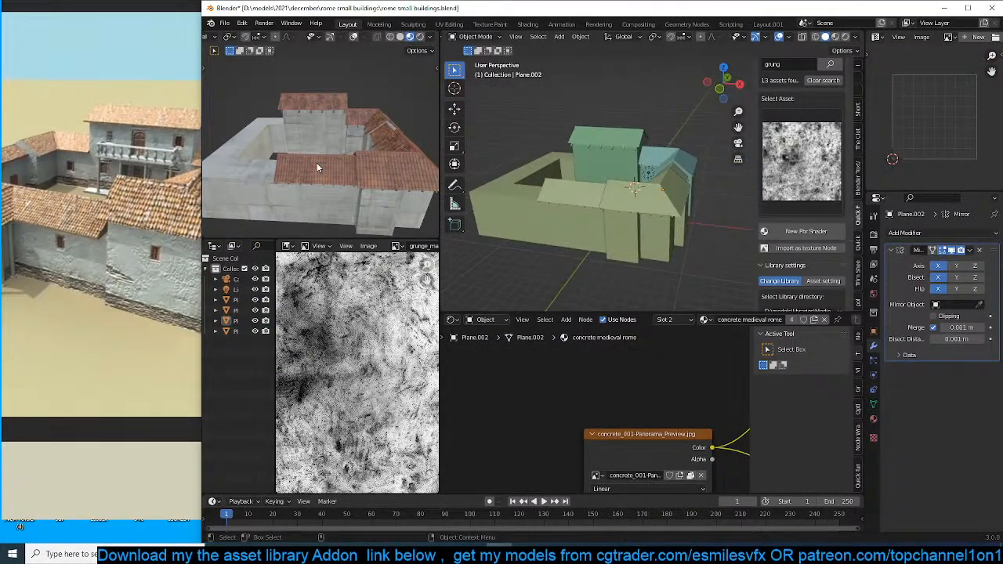
{"action": "scroll", "coordinate": [183, 180], "scroll_direction": "down", "scroll_amount": 3}
{"action": "scroll", "coordinate": [172, 180], "scroll_direction": "up", "scroll_amount": 3}
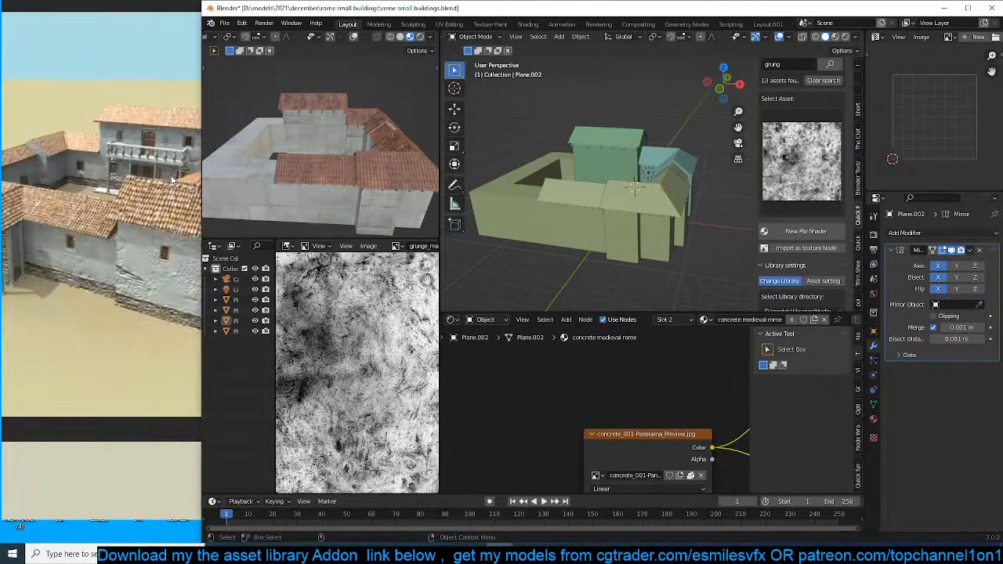
{"action": "middle_click_drag", "start_coordinate": [531, 175], "coordinate": [589, 180]}
{"action": "left_click", "coordinate": [642, 221]}
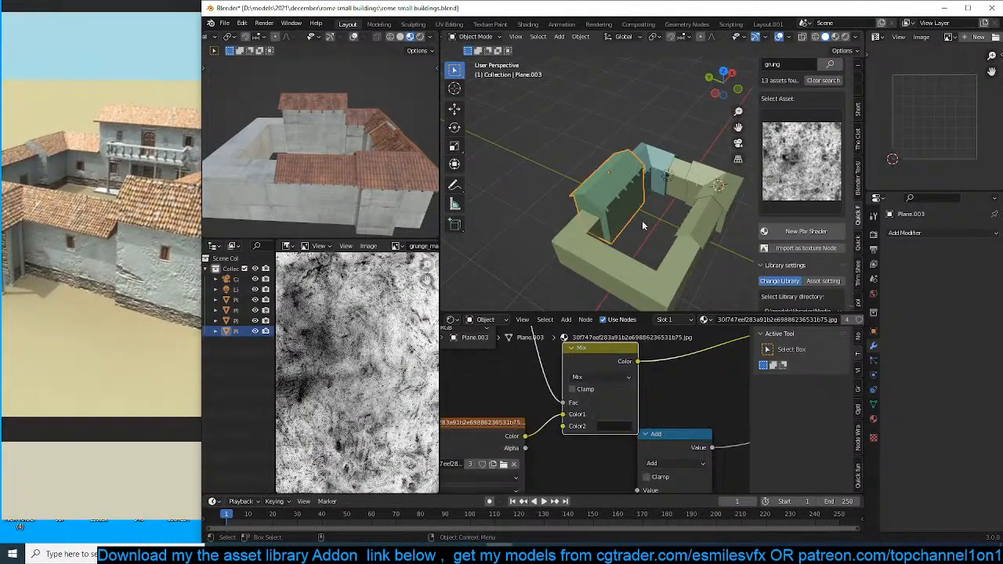
Delete the light object from the scene and save the file.
{"action": "left_click", "coordinate": [675, 243]}
{"action": "middle_click_drag", "start_coordinate": [675, 241], "coordinate": [642, 195]}
{"action": "key", "text": "Delete"}
{"action": "key", "text": "ctrl+s"}
Add vertical loop cuts across the front and back walls of the courtyard enclosure to split it in half.
{"action": "left_click", "coordinate": [598, 148]}
{"action": "middle_click_drag", "start_coordinate": [611, 160], "coordinate": [586, 167]}
{"action": "scroll", "coordinate": [143, 261], "scroll_direction": "down", "scroll_amount": 4}
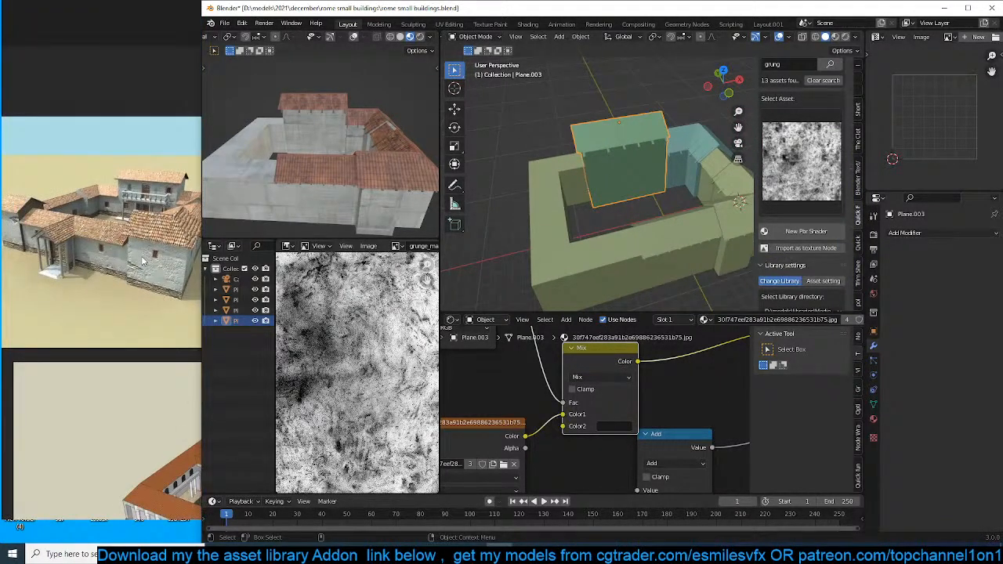
{"action": "left_click", "coordinate": [603, 237]}
{"action": "middle_click_drag", "start_coordinate": [603, 237], "coordinate": [694, 243]}
{"action": "key", "text": "Tab"}
{"action": "key", "text": "Tab"}
{"action": "key", "text": "Tab"}
{"action": "key", "text": "ctrl+r"}
{"action": "left_click", "coordinate": [654, 228]}
{"action": "left_click", "coordinate": [654, 229]}
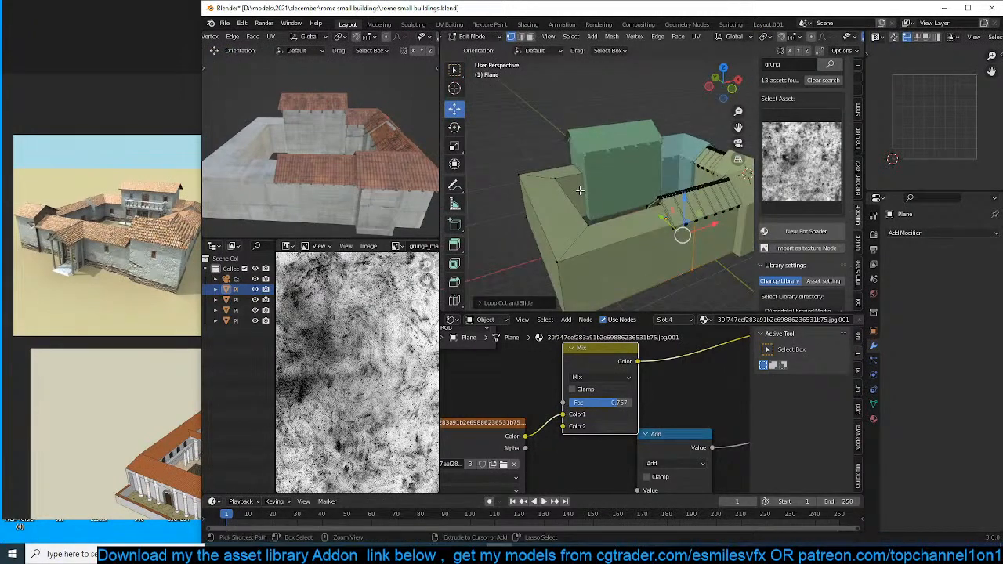
{"action": "left_click", "coordinate": [579, 190]}
{"action": "middle_click_drag", "start_coordinate": [580, 191], "coordinate": [565, 189]}
{"action": "scroll", "coordinate": [543, 147], "scroll_direction": "down", "scroll_amount": 2}
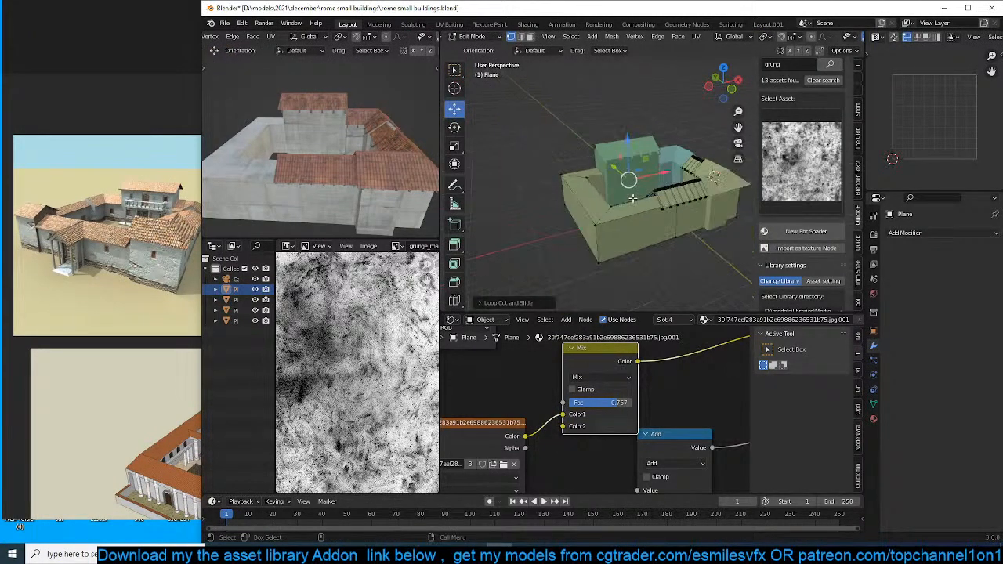
Delete the vertices of the unroofed half of the courtyard walls, beyond the new loop cuts.
{"action": "middle_click_drag", "start_coordinate": [626, 207], "coordinate": [600, 196]}
{"action": "key", "text": "alt+z"}
{"action": "left_click_drag", "start_coordinate": [535, 94], "coordinate": [617, 277]}
{"action": "key", "text": "x"}
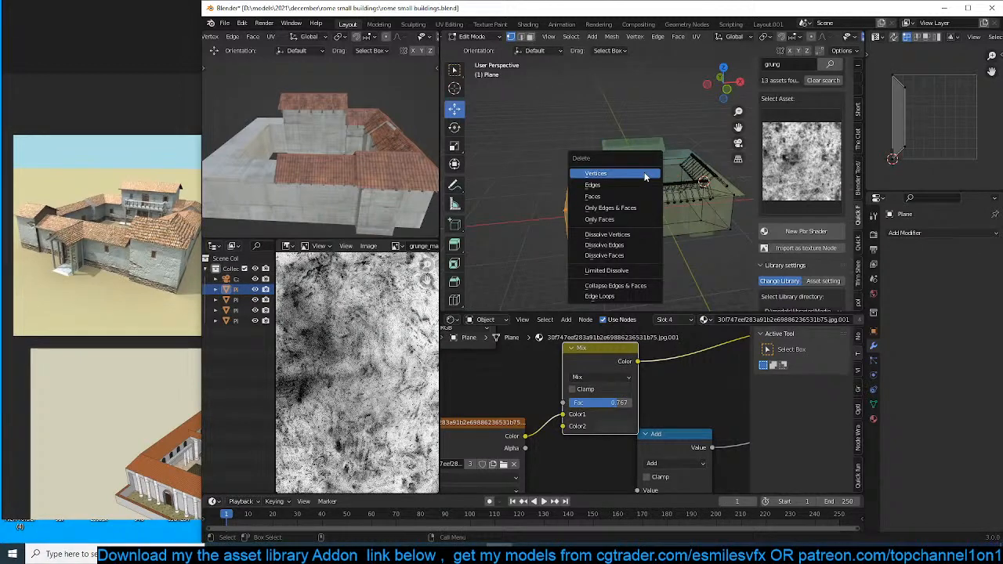
{"action": "left_click", "coordinate": [647, 175]}
{"action": "key", "text": "Tab"}
{"action": "key", "text": "z"}
{"action": "left_click", "coordinate": [749, 199]}
{"action": "key", "text": "Tab"}
{"action": "middle_click_drag", "start_coordinate": [716, 193], "coordinate": [703, 207]}
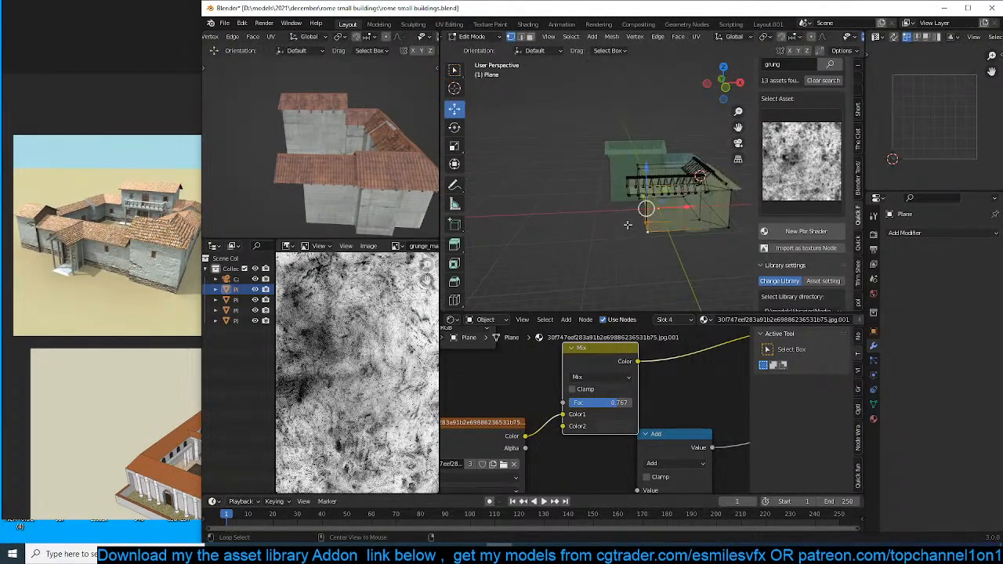
Set the wall object's origin to the 3D cursor snapped midway between its two cut ends, and save the file.
{"action": "middle_click_drag", "start_coordinate": [630, 192], "coordinate": [617, 186]}
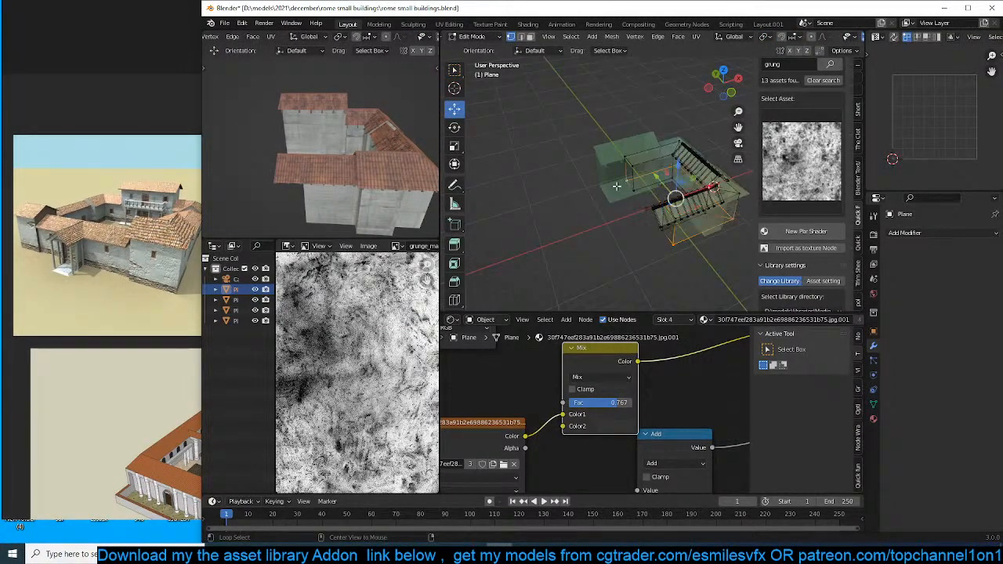
{"action": "left_click", "coordinate": [631, 177]}
{"action": "left_click", "coordinate": [668, 243], "text": "alt"}
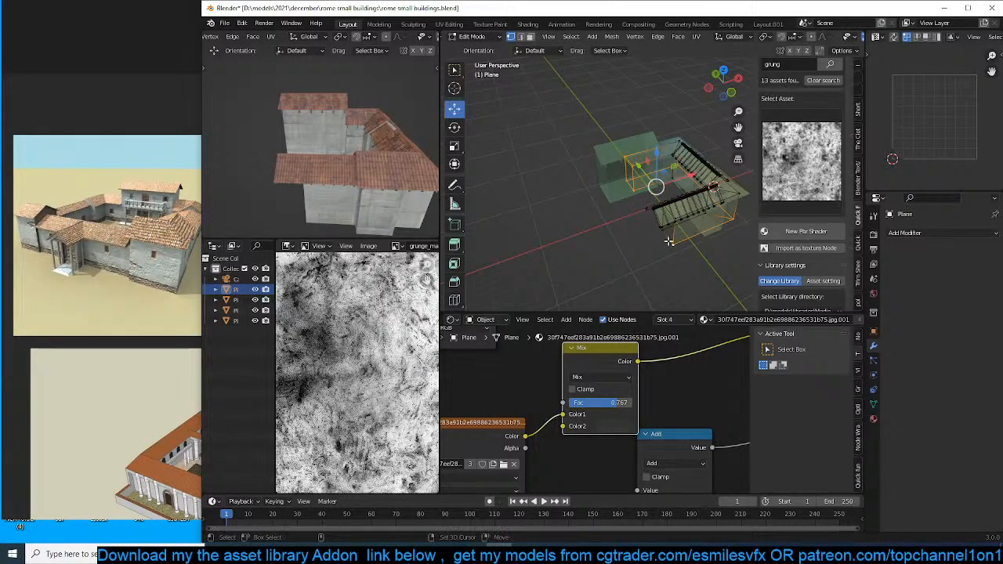
{"action": "left_click", "coordinate": [663, 241], "text": "alt"}
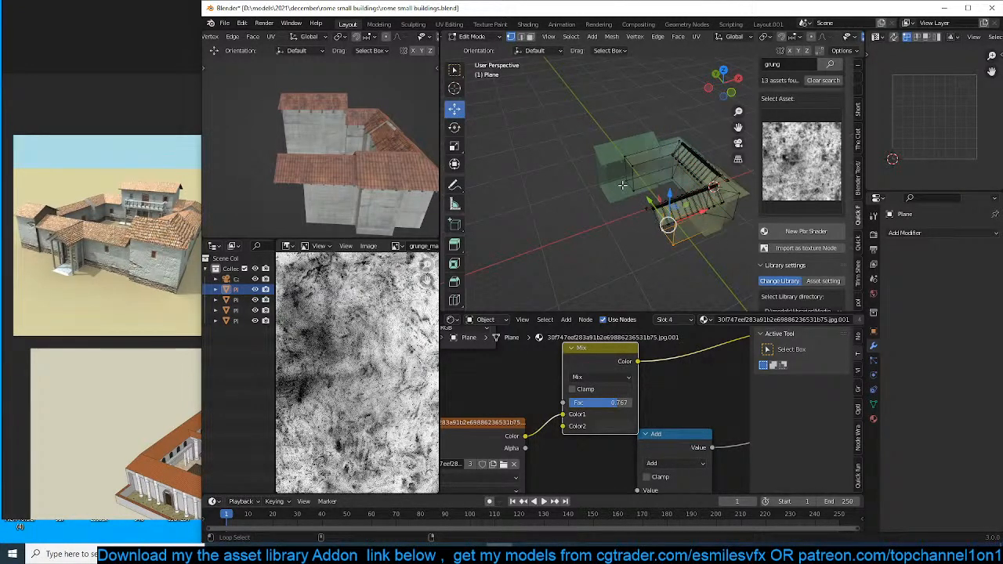
{"action": "key", "text": "Tab"}
{"action": "right_click", "coordinate": [650, 218]}
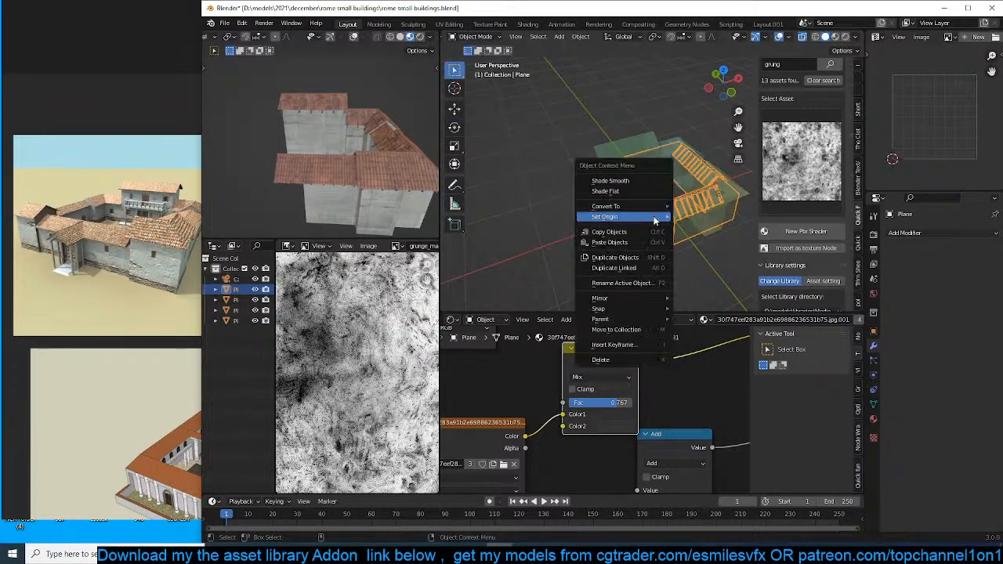
{"action": "mouse_move", "coordinate": [655, 217]}
{"action": "left_click", "coordinate": [711, 243]}
{"action": "middle_click_drag", "start_coordinate": [682, 223], "coordinate": [701, 99]}
{"action": "key", "text": "ctrl+s"}
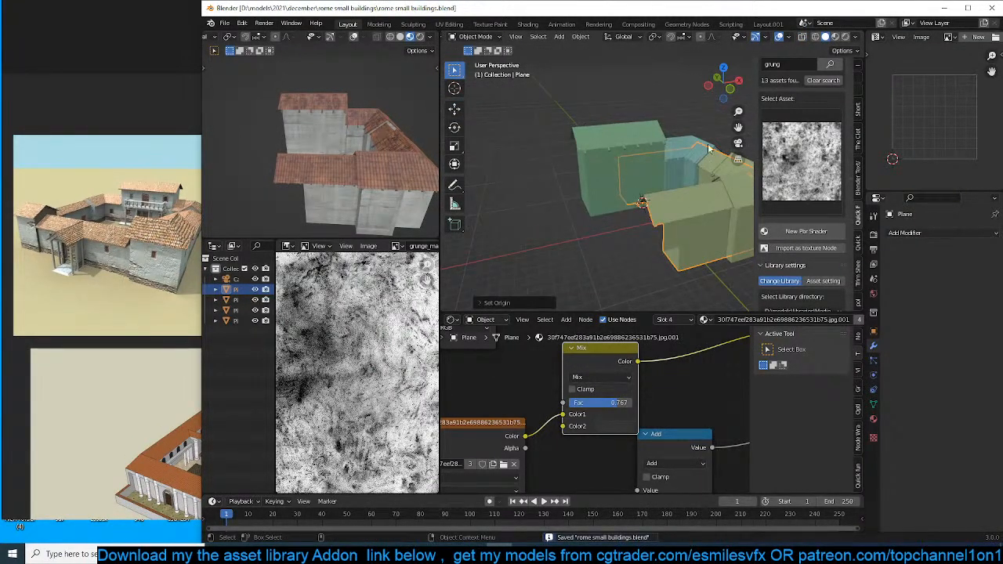
Add a Mirror modifier to the courtyard walls on the X axis with Bisect X enabled, and save the file.
{"action": "left_click", "coordinate": [904, 232]}
{"action": "left_click", "coordinate": [788, 352]}
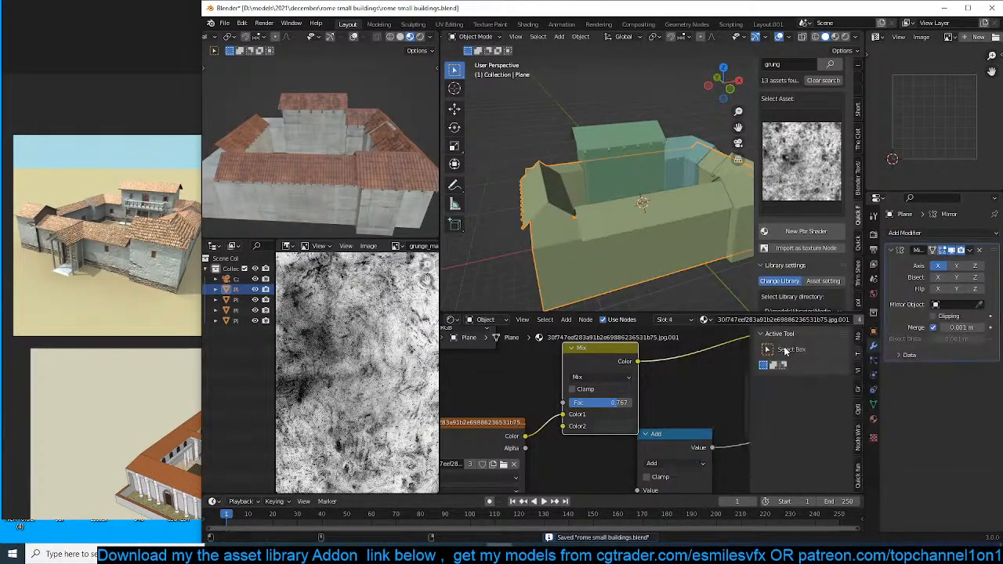
{"action": "middle_click_drag", "start_coordinate": [608, 164], "coordinate": [735, 247]}
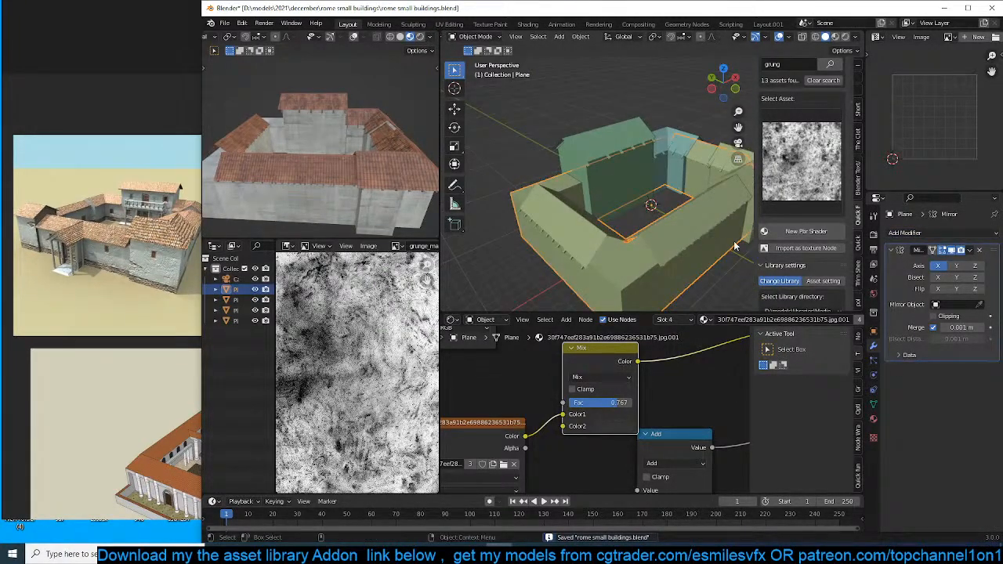
{"action": "left_click", "coordinate": [940, 290]}
{"action": "left_click", "coordinate": [940, 290]}
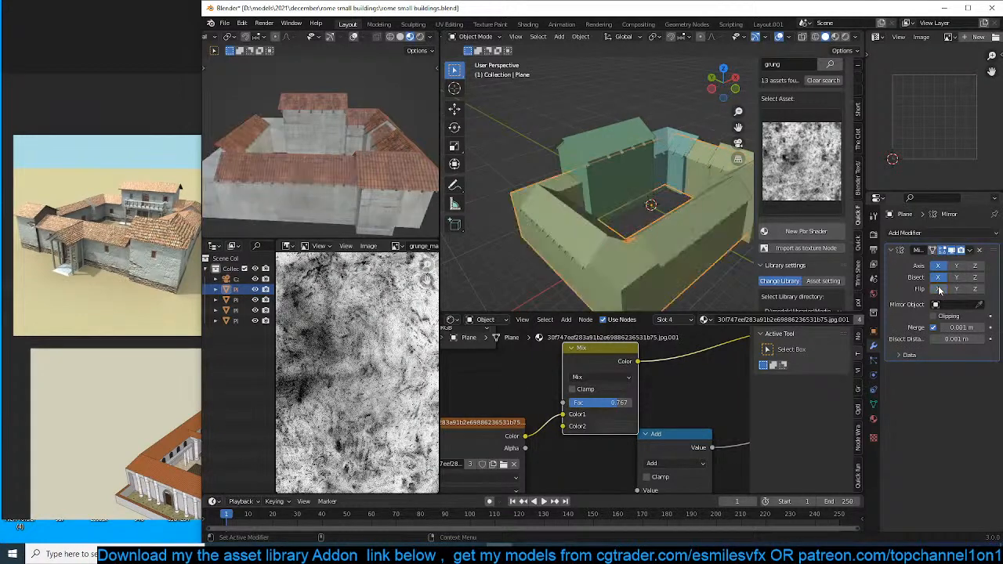
{"action": "middle_click_drag", "start_coordinate": [644, 228], "coordinate": [589, 215]}
{"action": "key", "text": "alt+a"}
{"action": "key", "text": "ctrl+s"}
{"action": "scroll", "coordinate": [588, 214], "scroll_direction": "up", "scroll_amount": 4}
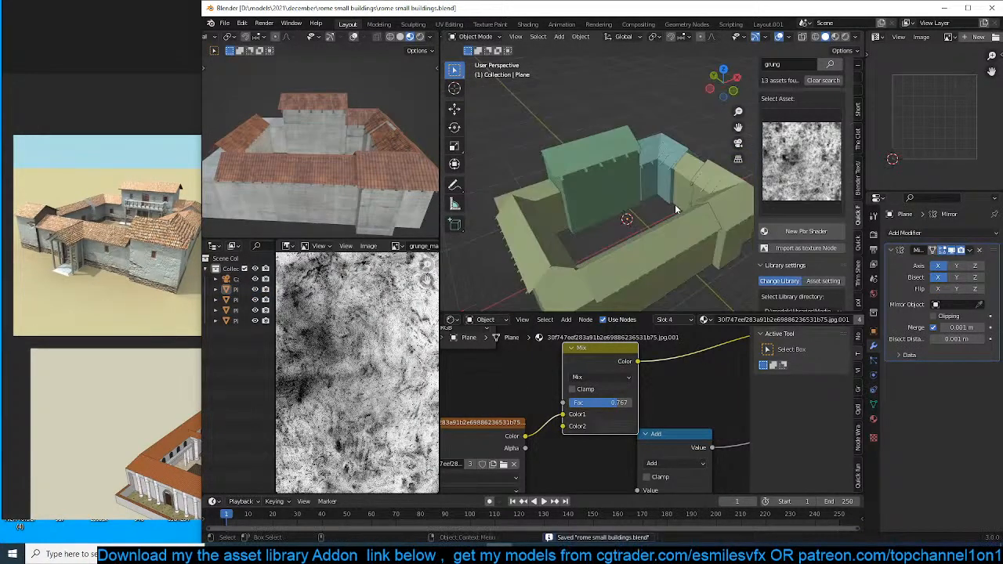
{"action": "scroll", "coordinate": [98, 177], "scroll_direction": "up", "scroll_amount": 3}
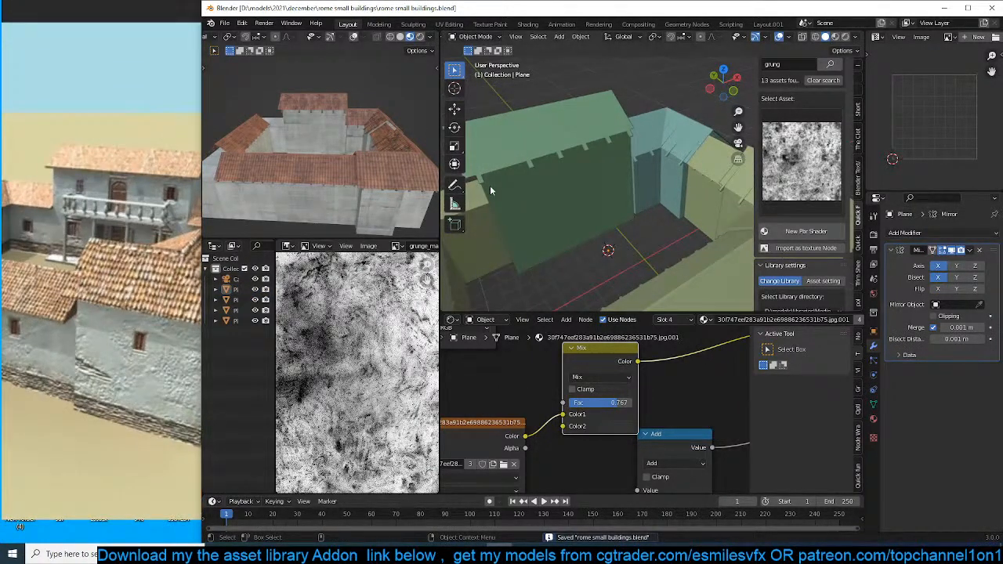
Try to add a horizontal loop cut across the tower's courtyard-facing wall.
{"action": "middle_click_drag", "start_coordinate": [490, 185], "coordinate": [624, 203]}
{"action": "left_click", "coordinate": [567, 171]}
{"action": "scroll", "coordinate": [595, 212], "scroll_direction": "up", "scroll_amount": 3}
{"action": "key", "text": "Tab"}
{"action": "key", "text": "alt+a"}
{"action": "scroll", "coordinate": [671, 198], "scroll_direction": "down", "scroll_amount": 3}
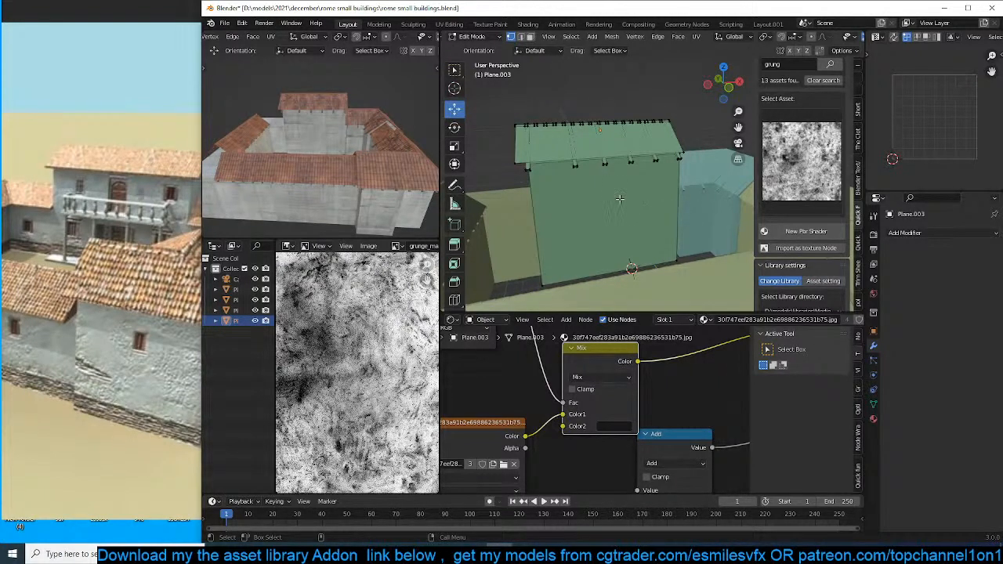
{"action": "middle_click_drag", "start_coordinate": [619, 199], "coordinate": [672, 196]}
{"action": "key", "text": "ctrl+r"}
{"action": "left_click", "coordinate": [711, 195]}
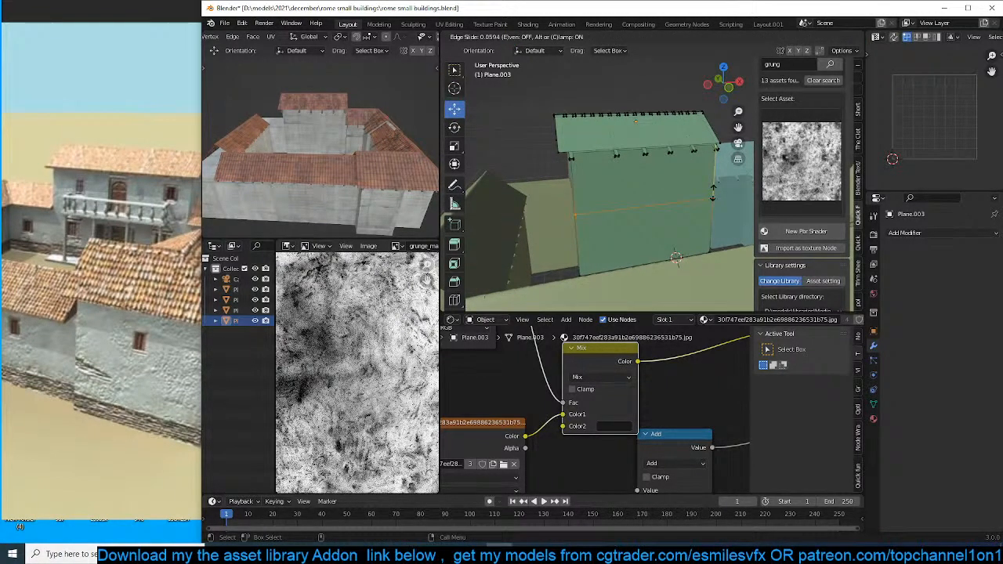
{"action": "left_click", "coordinate": [714, 194]}
{"action": "key", "text": "ctrl+z"}
{"action": "mouse_move", "coordinate": [680, 196]}
{"action": "middle_mouse_down"}
{"action": "mouse_move", "coordinate": [674, 174]}
{"action": "mouse_move", "coordinate": [683, 195]}
{"action": "middle_mouse_up"}
{"action": "key", "text": "Tab"}
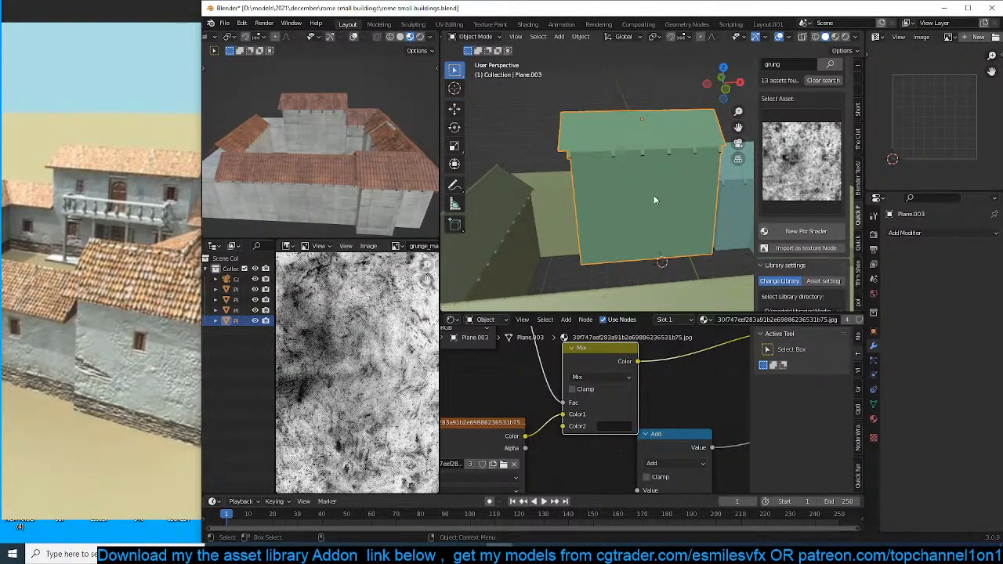
Add a plane on the tower's courtyard wall, stretch it along X into a balcony floor and shift it outward along Y.
{"action": "key", "text": "shift+a"}
{"action": "left_click", "coordinate": [705, 205]}
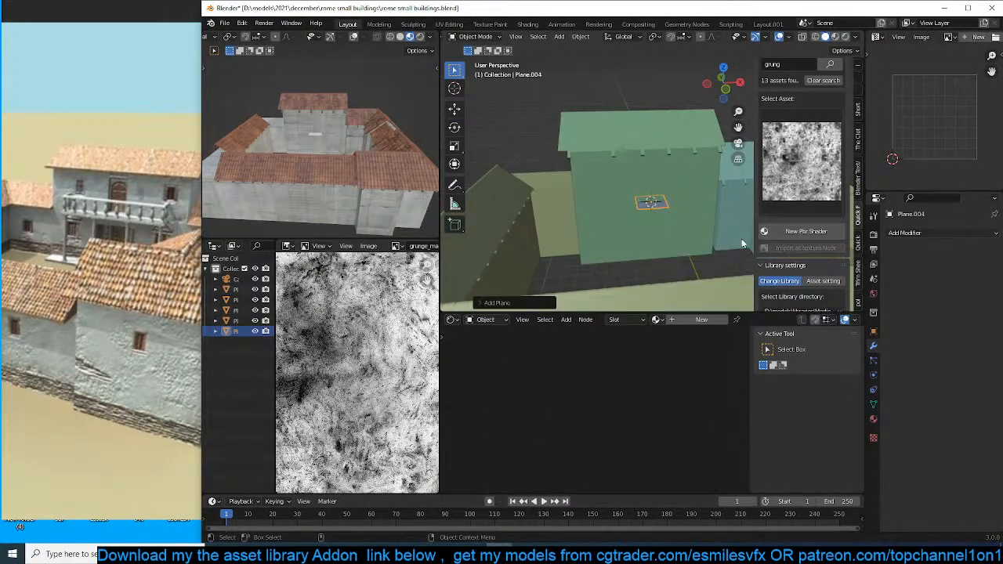
{"action": "key", "text": "s"}
{"action": "right_click", "coordinate": [679, 236]}
{"action": "middle_click_drag", "start_coordinate": [643, 218], "coordinate": [706, 249], "text": "shift"}
{"action": "key", "text": "s"}
{"action": "key", "text": "x"}
{"action": "left_click", "coordinate": [656, 231]}
{"action": "left_click", "coordinate": [454, 108]}
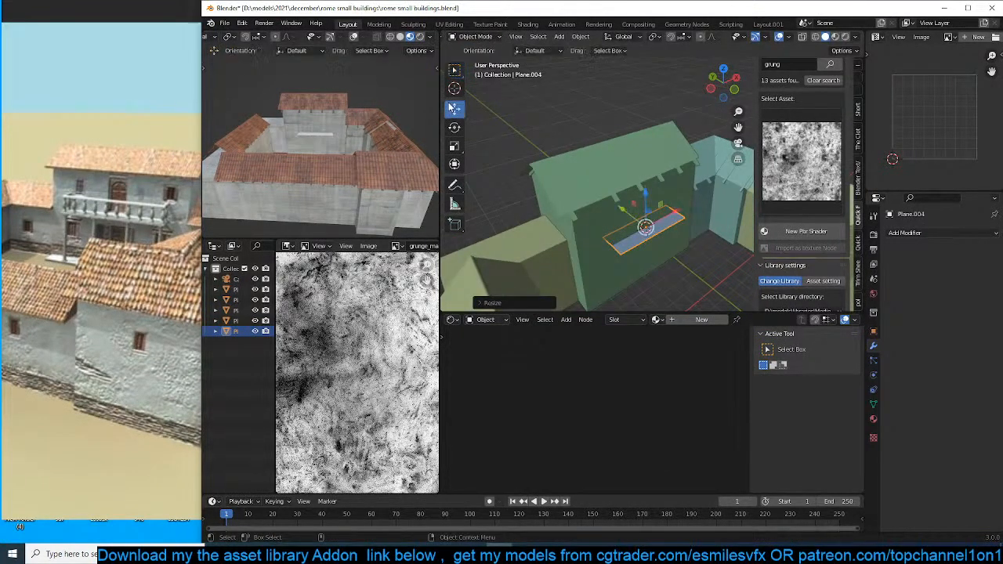
{"action": "mouse_move", "coordinate": [625, 212]}
{"action": "left_mouse_down"}
{"action": "mouse_move", "coordinate": [630, 222]}
{"action": "mouse_move", "coordinate": [619, 217]}
{"action": "left_mouse_up"}
Link the tower's materials to the new balcony plane.
{"action": "left_click", "coordinate": [620, 217], "text": "shift"}
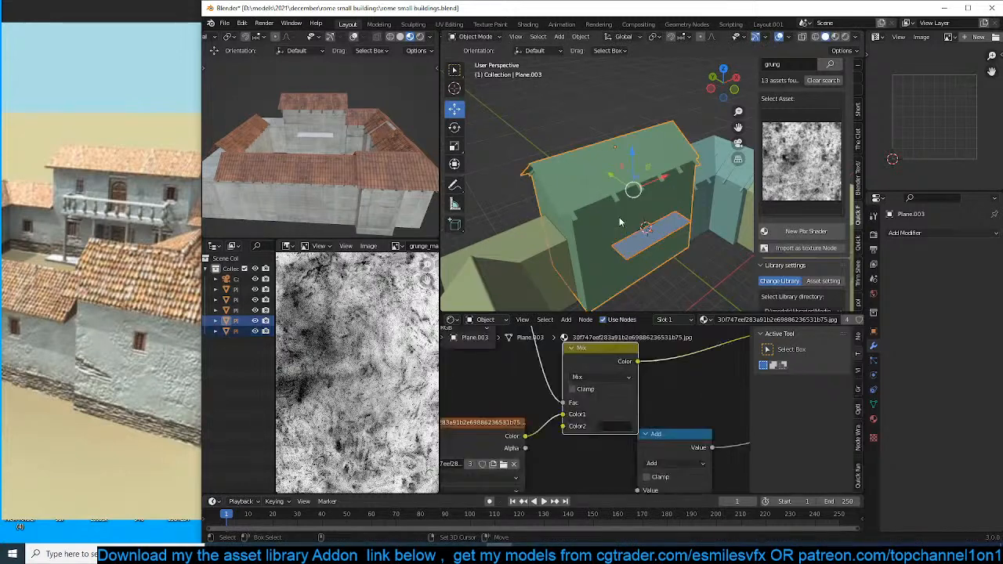
{"action": "key", "text": "ctrl+l"}
{"action": "mouse_move", "coordinate": [619, 219]}
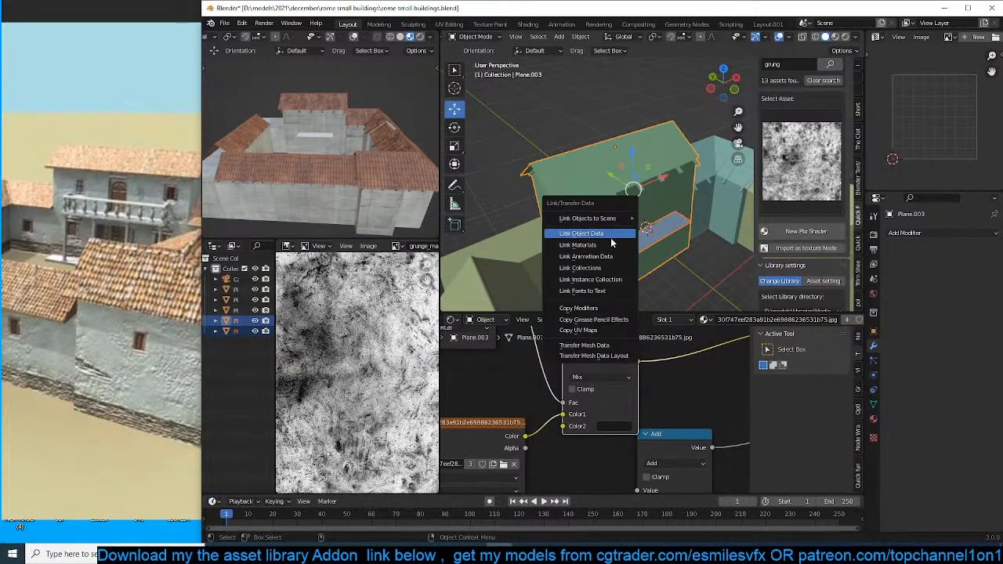
{"action": "left_click", "coordinate": [614, 244]}
{"action": "scroll", "coordinate": [678, 268], "scroll_direction": "up", "scroll_amount": 4}
Remove the balcony plane's extra material slots, keeping only "concrete medieval rome".
{"action": "left_click", "coordinate": [676, 263]}
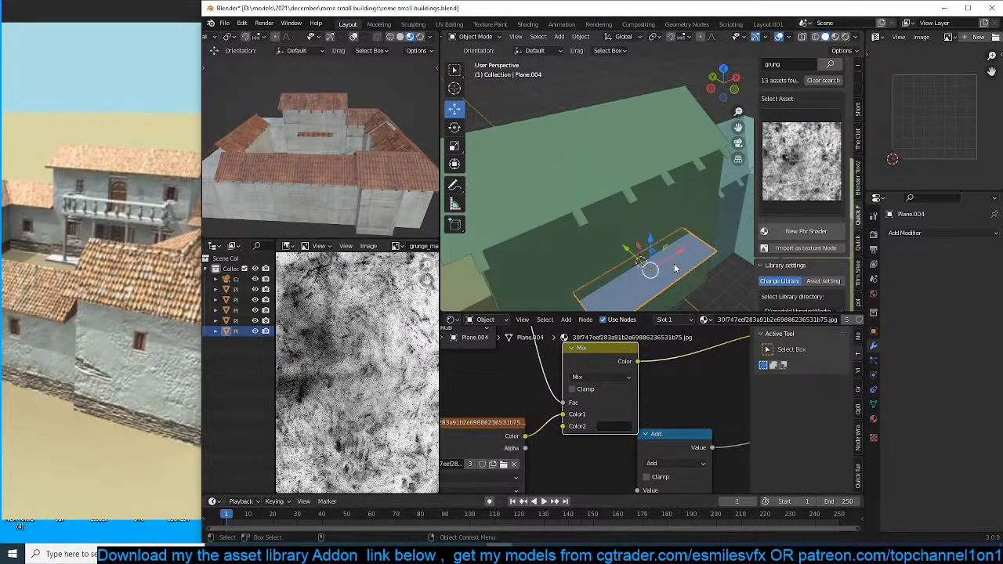
{"action": "scroll", "coordinate": [703, 222], "scroll_direction": "up", "scroll_amount": 3}
{"action": "left_click", "coordinate": [874, 417]}
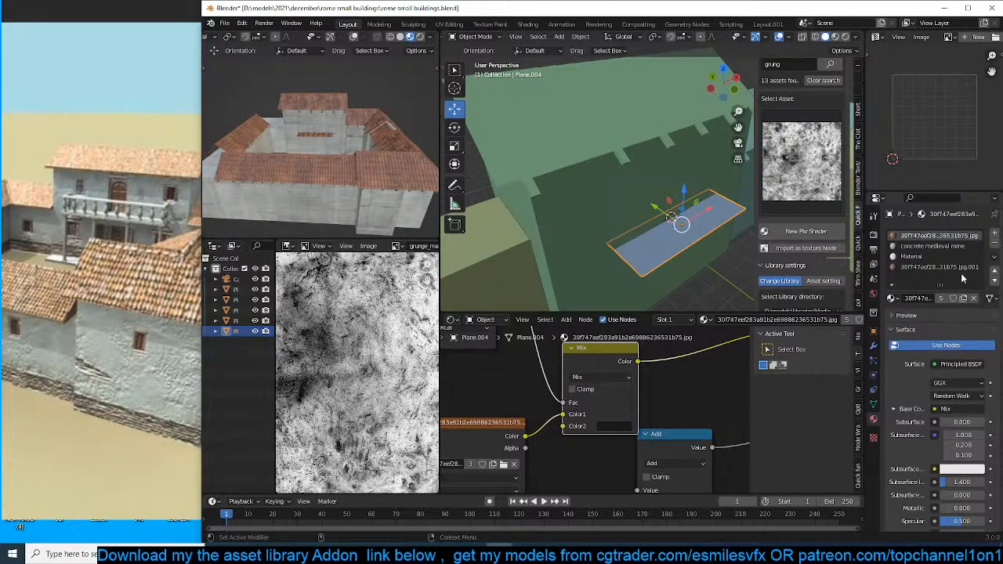
{"action": "left_click", "coordinate": [996, 244]}
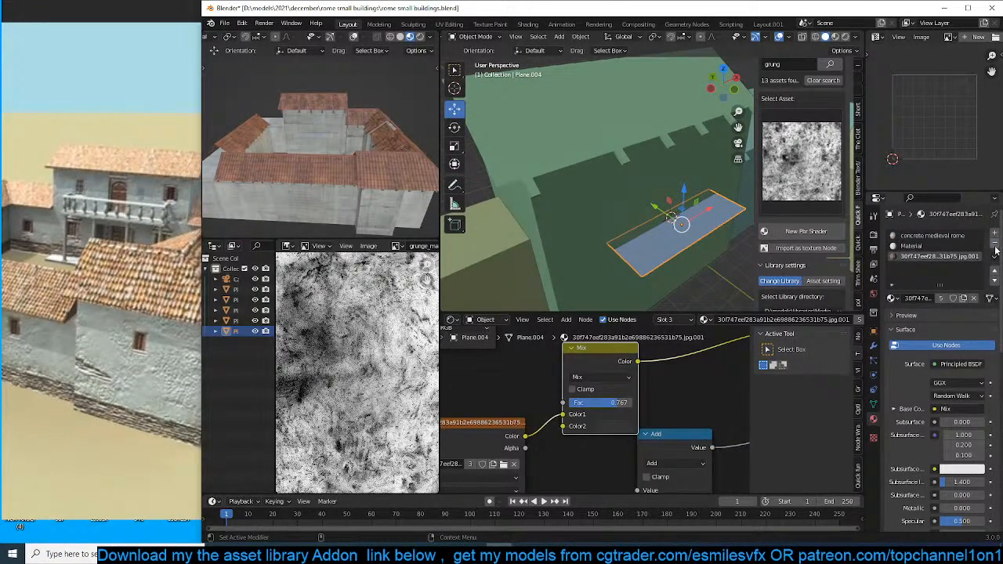
{"action": "left_click", "coordinate": [995, 246]}
{"action": "left_click", "coordinate": [996, 246]}
Extrude the balcony plane's face to turn it into a thick slab.
{"action": "middle_click_drag", "start_coordinate": [721, 279], "coordinate": [668, 211]}
{"action": "key", "text": "Tab"}
{"action": "key", "text": "Tab"}
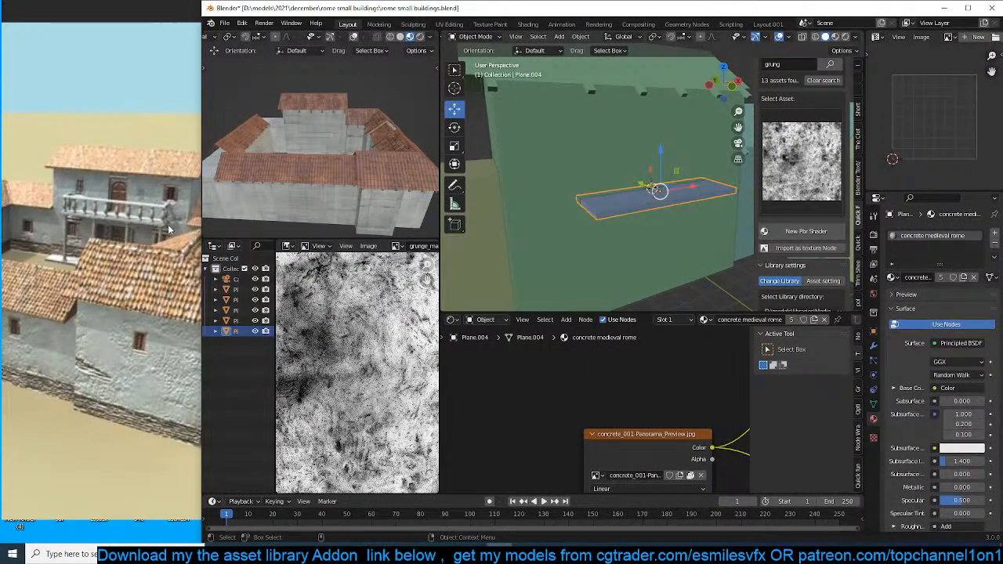
Add a mesh circle with 8 vertices on top of the balcony slab near its end.
{"action": "scroll", "coordinate": [680, 192], "scroll_direction": "up", "scroll_amount": 2}
{"action": "middle_click_drag", "start_coordinate": [633, 201], "coordinate": [491, 216], "text": "shift"}
{"action": "scroll", "coordinate": [615, 210], "scroll_direction": "up", "scroll_amount": 1}
{"action": "scroll", "coordinate": [614, 209], "scroll_direction": "down", "scroll_amount": 1}
{"action": "key", "text": "shift+a"}
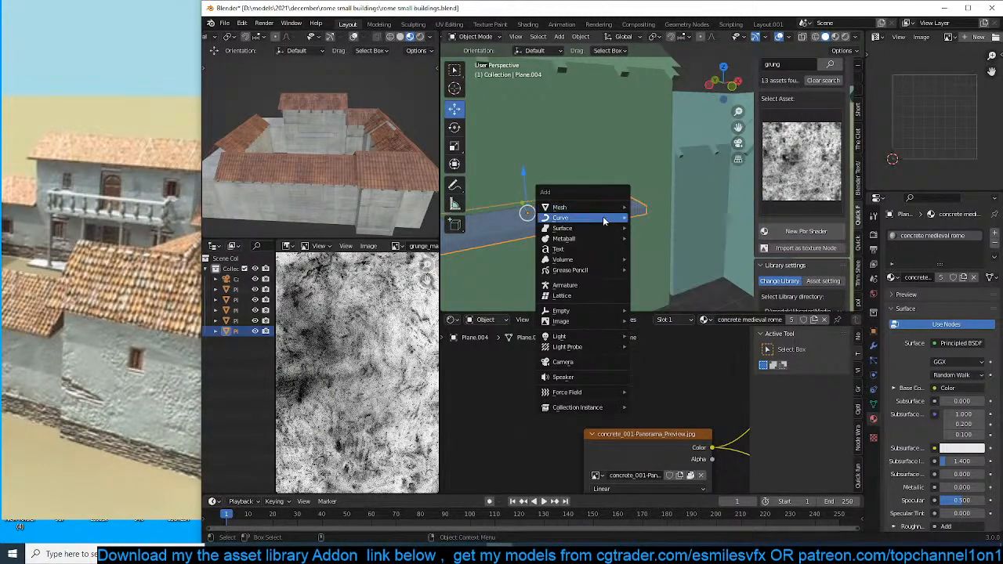
{"action": "mouse_move", "coordinate": [611, 208]}
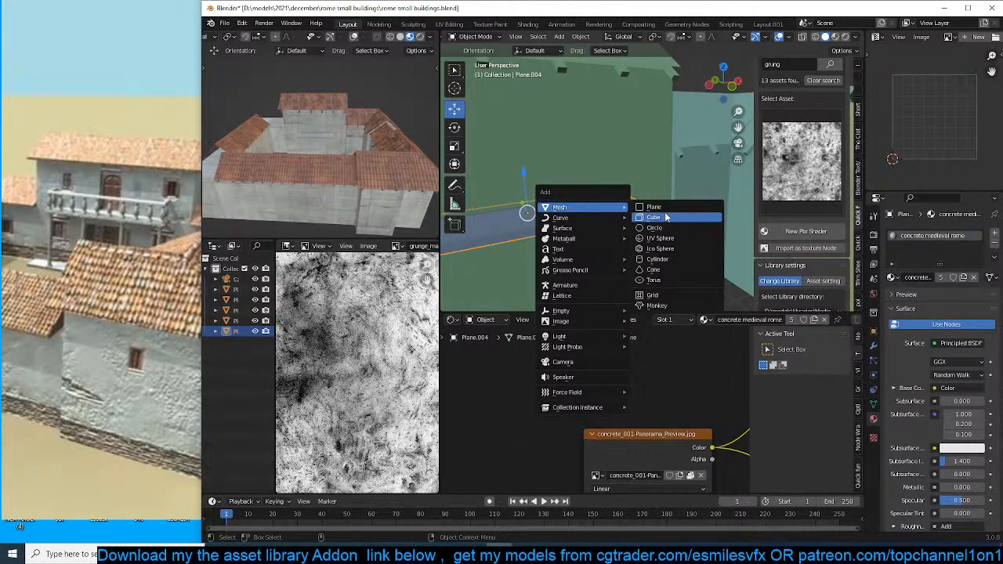
{"action": "left_click", "coordinate": [529, 302]}
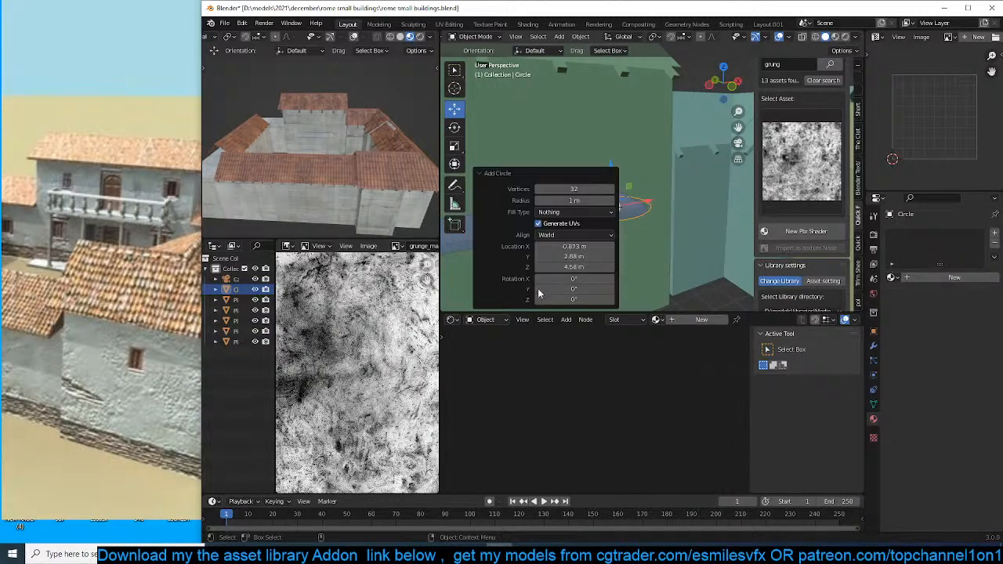
{"action": "left_click", "coordinate": [584, 189]}
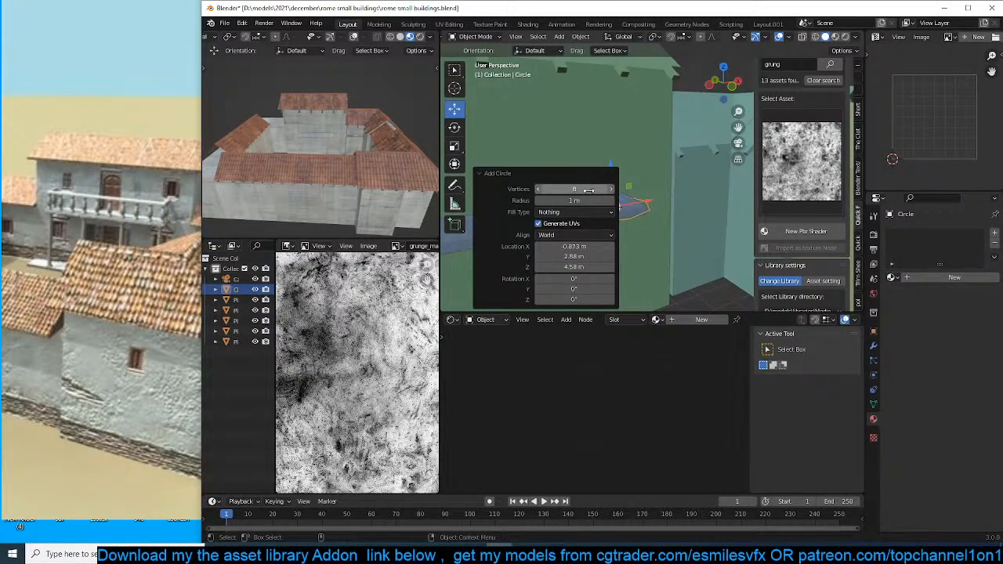
{"action": "left_click", "coordinate": [488, 173]}
Shrink the circle to baluster size and move it along X towards the end of the balcony slab.
{"action": "key", "text": "s"}
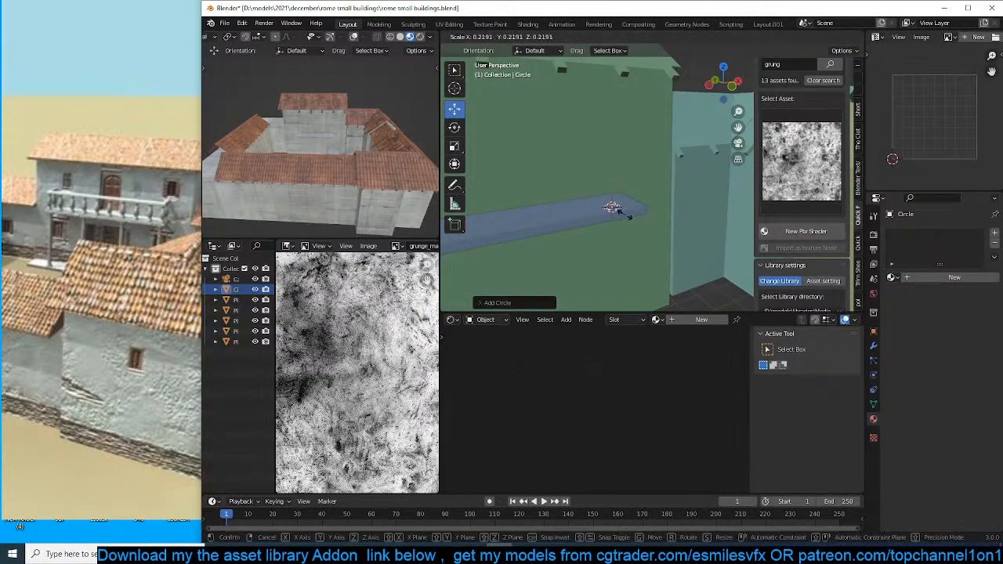
{"action": "left_click", "coordinate": [625, 214]}
{"action": "middle_click_drag", "start_coordinate": [634, 212], "coordinate": [645, 202]}
{"action": "left_click_drag", "start_coordinate": [650, 200], "coordinate": [672, 200]}
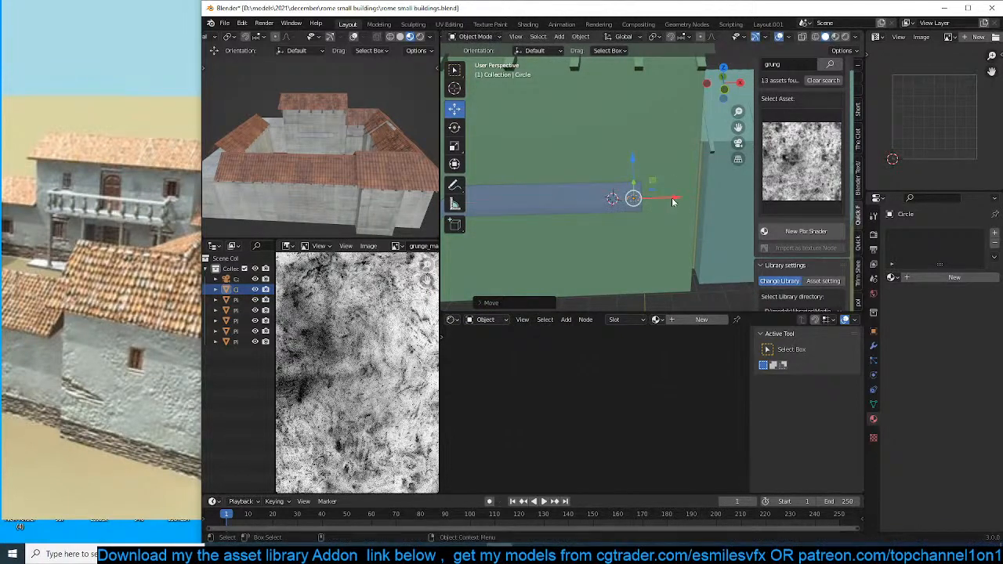
{"action": "key", "text": "KP_Decimal"}
{"action": "key", "text": "s"}
{"action": "left_click", "coordinate": [660, 217]}
{"action": "scroll", "coordinate": [660, 216], "scroll_direction": "down", "scroll_amount": 4}
{"action": "key", "text": "Tab"}
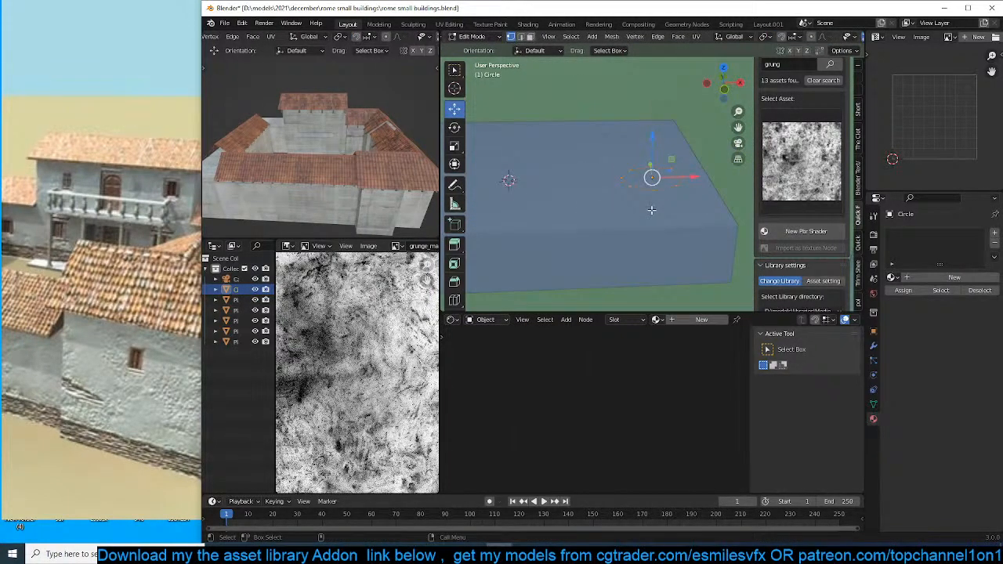
{"action": "middle_click_drag", "start_coordinate": [651, 210], "coordinate": [688, 230]}
{"action": "key", "text": "s"}
{"action": "left_click", "coordinate": [680, 228]}
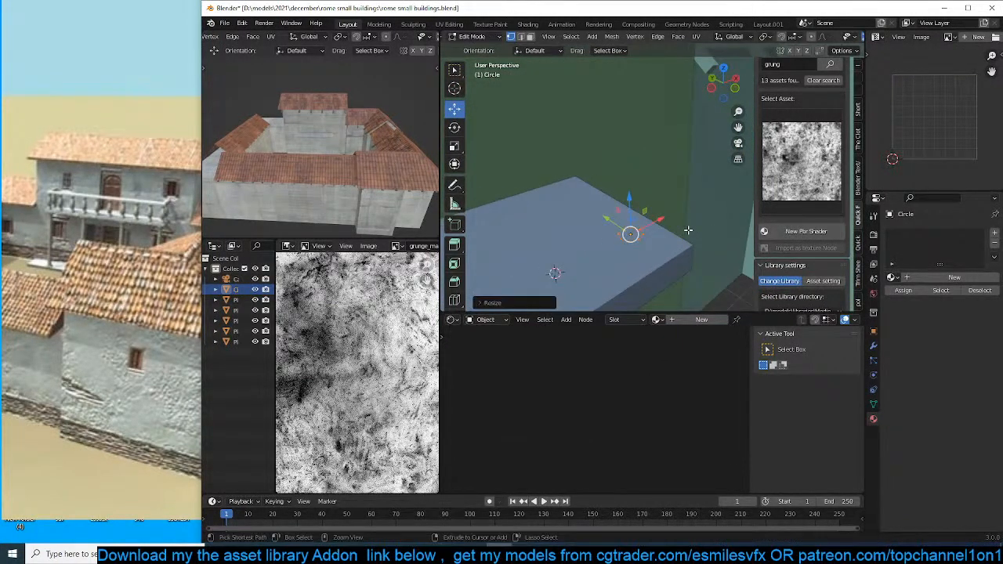
Save the file and extrude the circle upward into an upright post.
{"action": "key", "text": "ctrl+s"}
{"action": "key", "text": "e"}
{"action": "left_click", "coordinate": [681, 158]}
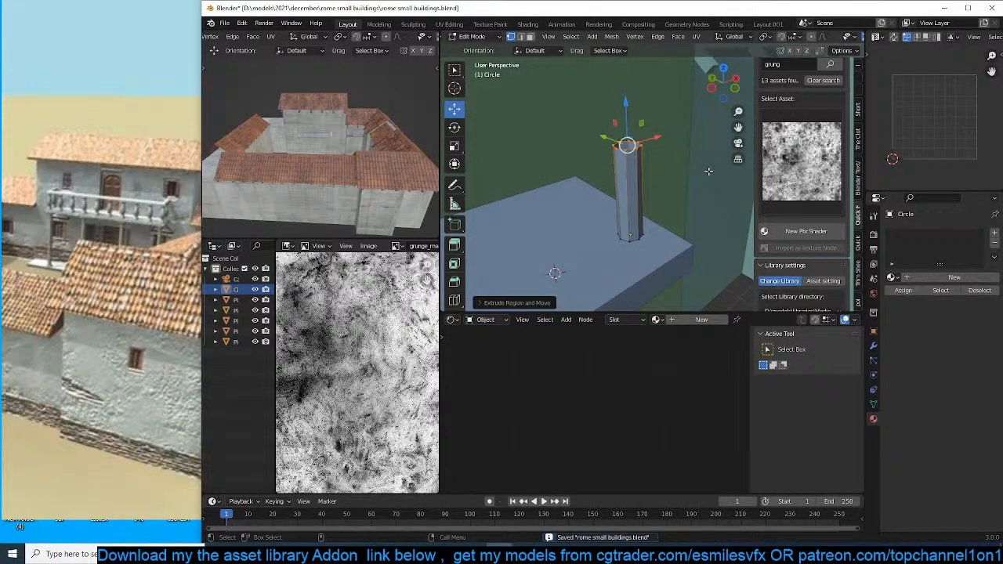
Apply smooth shading to the post.
{"action": "key", "text": "a"}
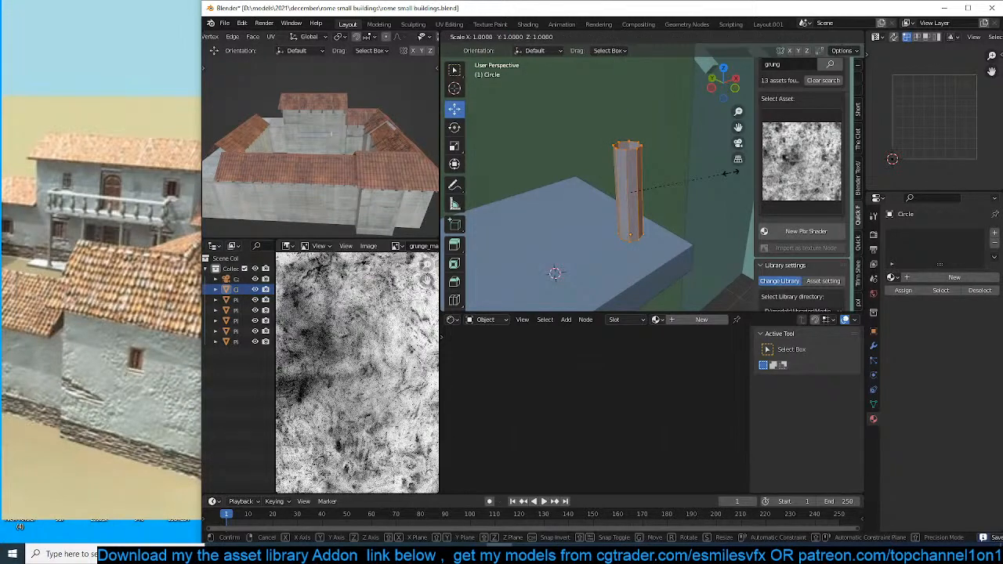
{"action": "key", "text": "Tab"}
{"action": "right_click", "coordinate": [644, 133]}
{"action": "left_click", "coordinate": [608, 131]}
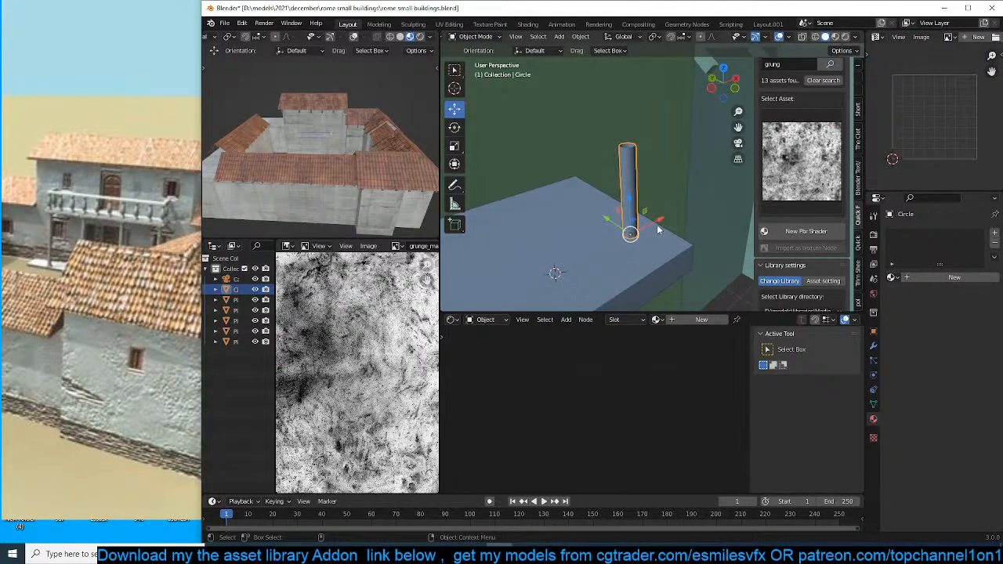
Add a loop cut halfway up the post and scale it outward to form the baluster's belly.
{"action": "key", "text": "Tab"}
{"action": "key", "text": "KP_Decimal"}
{"action": "left_click", "coordinate": [615, 210]}
{"action": "right_click", "coordinate": [650, 234]}
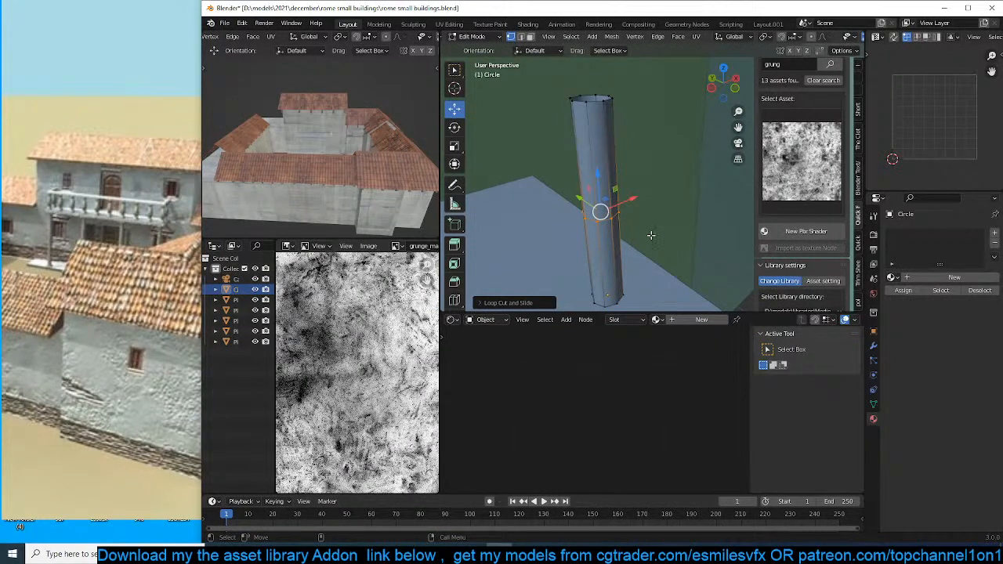
{"action": "key", "text": "s"}
{"action": "left_click", "coordinate": [726, 243]}
Add two loop cuts near the baluster's top, narrowing the lower one as a neck and flaring the upper one as a rim.
{"action": "key", "text": "ctrl+r"}
{"action": "left_click", "coordinate": [632, 146]}
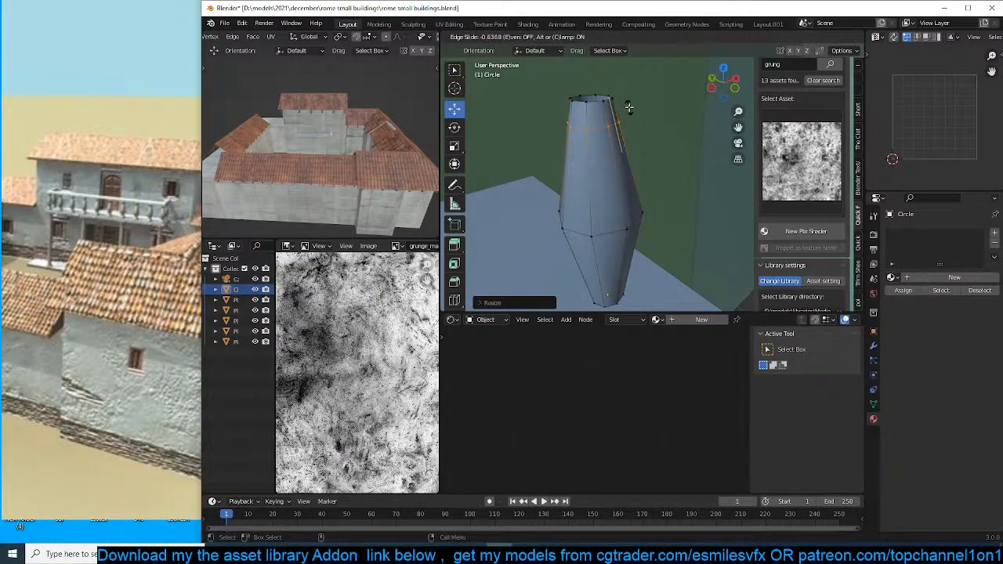
{"action": "left_click", "coordinate": [630, 122]}
{"action": "key", "text": "s"}
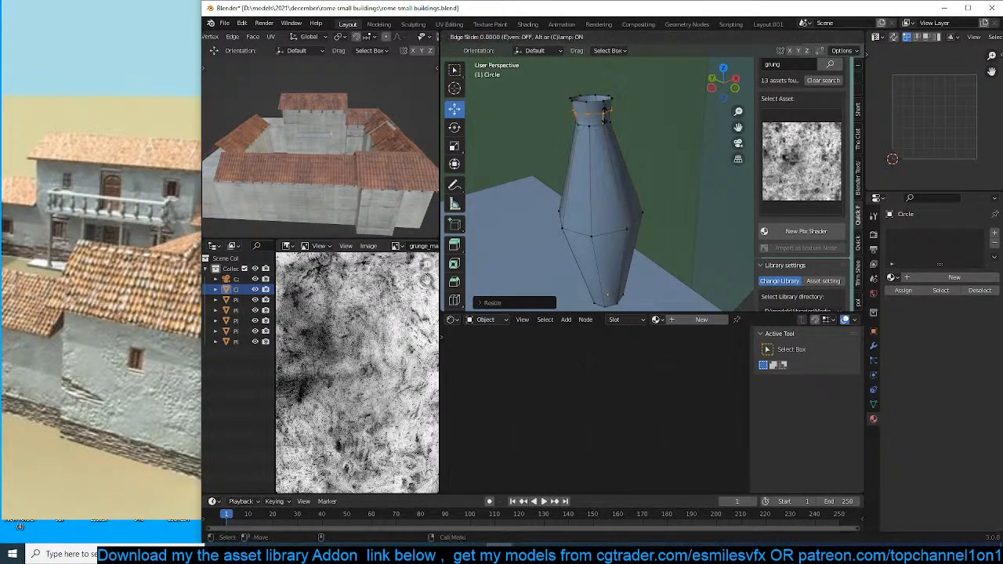
{"action": "left_click", "coordinate": [648, 142]}
Add loop cuts between the belly and neck, widening the lower one as a shoulder and narrowing the upper one.
{"action": "left_click", "coordinate": [623, 170]}
{"action": "left_click", "coordinate": [623, 168]}
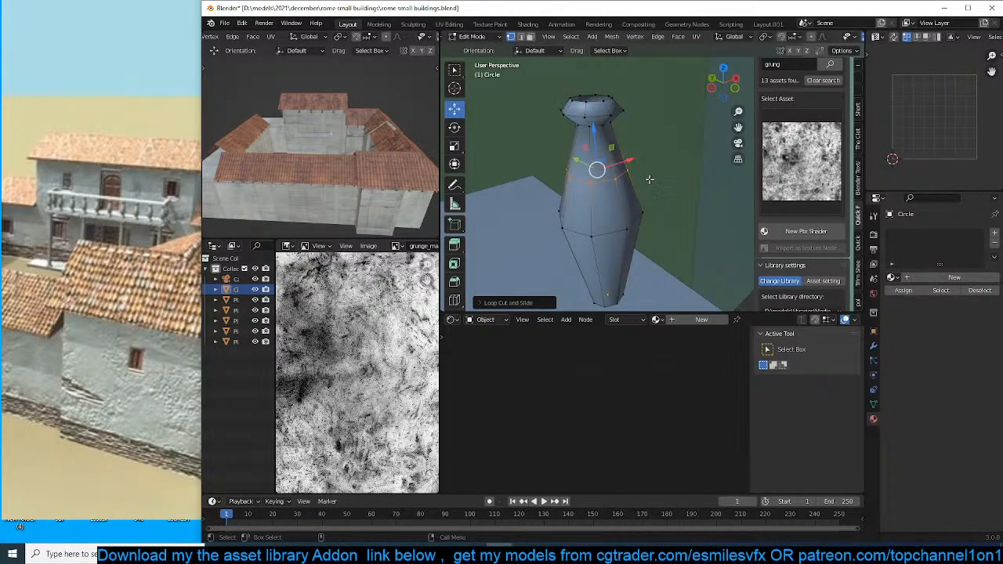
{"action": "key", "text": "s"}
{"action": "left_click", "coordinate": [664, 185]}
{"action": "key", "text": "ctrl+r"}
{"action": "left_click", "coordinate": [616, 152]}
{"action": "left_click", "coordinate": [616, 151]}
{"action": "key", "text": "s"}
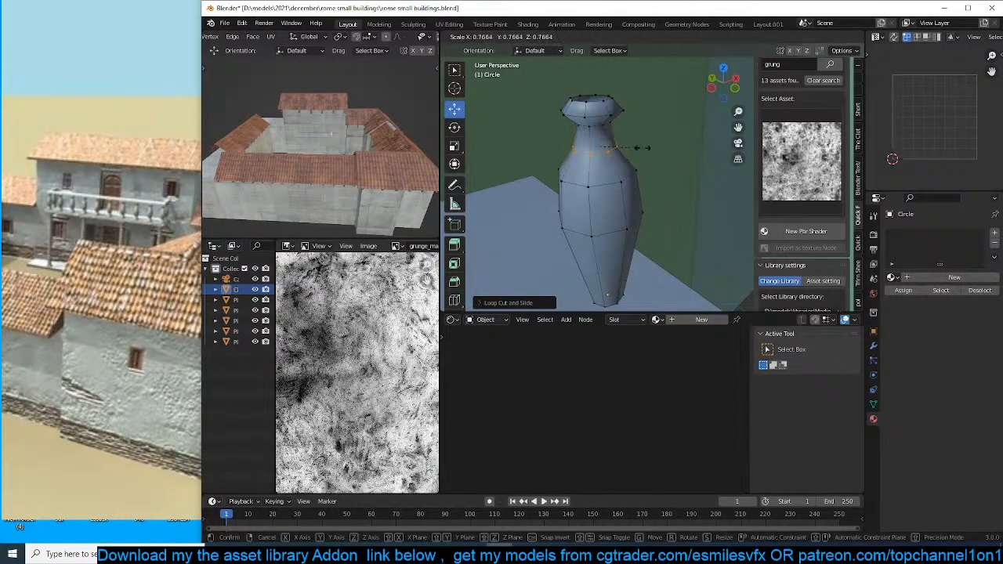
{"action": "left_click", "coordinate": [640, 149]}
Add two loop cuts below the belly and scale them to round the belly's underside into a narrower stem.
{"action": "middle_click_drag", "start_coordinate": [668, 229], "coordinate": [671, 162], "text": "shift"}
{"action": "middle_click_drag", "start_coordinate": [672, 162], "coordinate": [630, 158]}
{"action": "key", "text": "ctrl+r"}
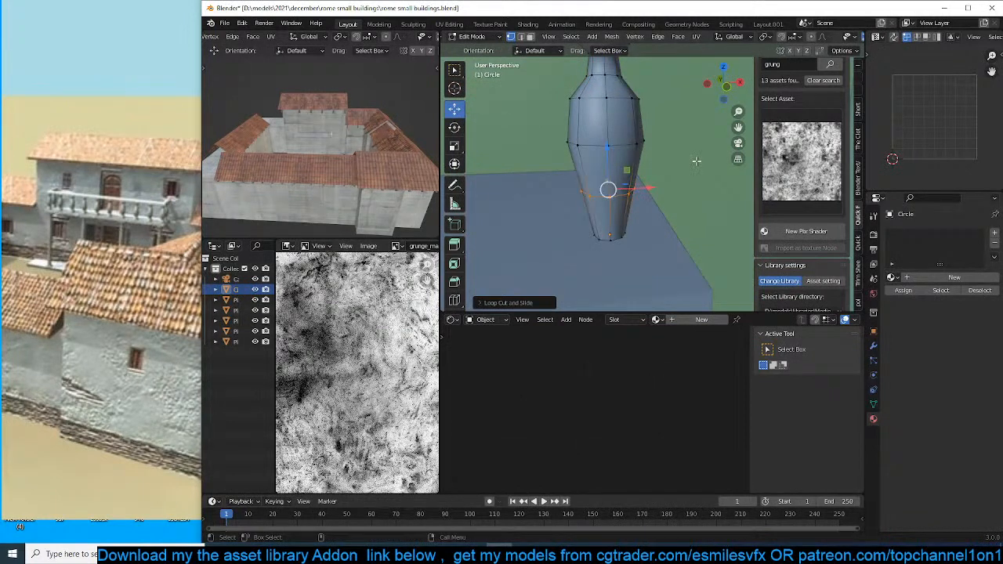
{"action": "left_click", "coordinate": [610, 169]}
{"action": "left_click", "coordinate": [609, 166]}
{"action": "key", "text": "s"}
{"action": "left_click", "coordinate": [685, 173]}
Add two loop cuts near the baluster's base, scaling the upper one inward and the lower one outward to form a foot.
{"action": "key", "text": "ctrl+r"}
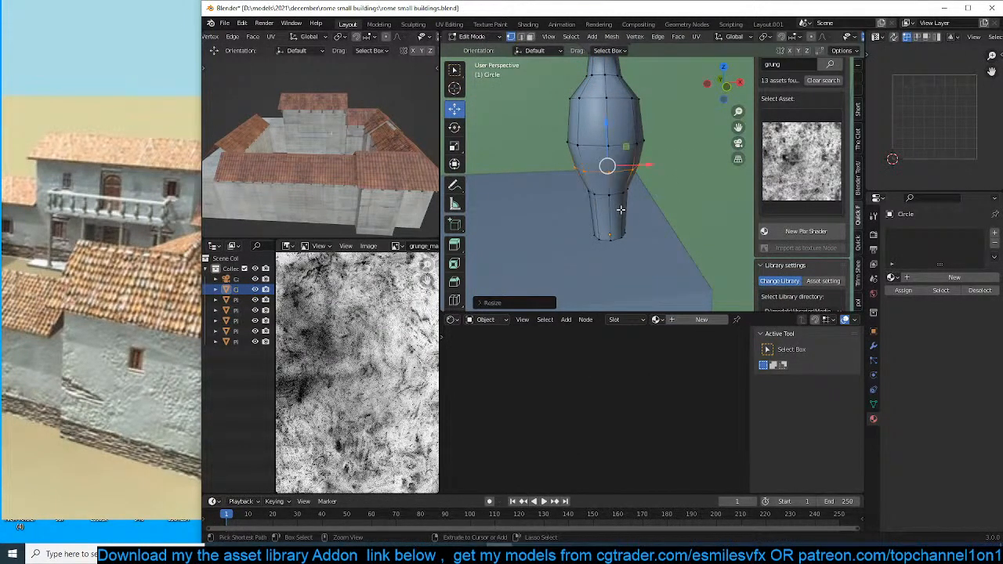
{"action": "left_click", "coordinate": [620, 209]}
{"action": "left_click", "coordinate": [619, 210]}
{"action": "key", "text": "s"}
{"action": "left_click", "coordinate": [664, 207]}
{"action": "key", "text": "ctrl+r"}
{"action": "left_click", "coordinate": [600, 231]}
{"action": "left_click", "coordinate": [607, 225]}
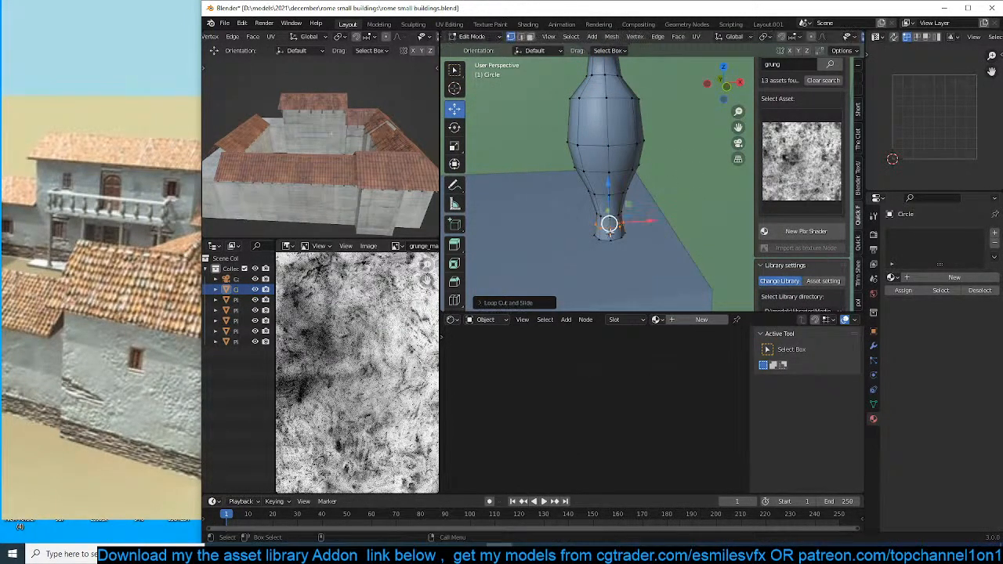
{"action": "key", "text": "s"}
{"action": "left_click", "coordinate": [664, 235]}
{"action": "key", "text": "Tab"}
{"action": "scroll", "coordinate": [636, 189], "scroll_direction": "down", "scroll_amount": 5}
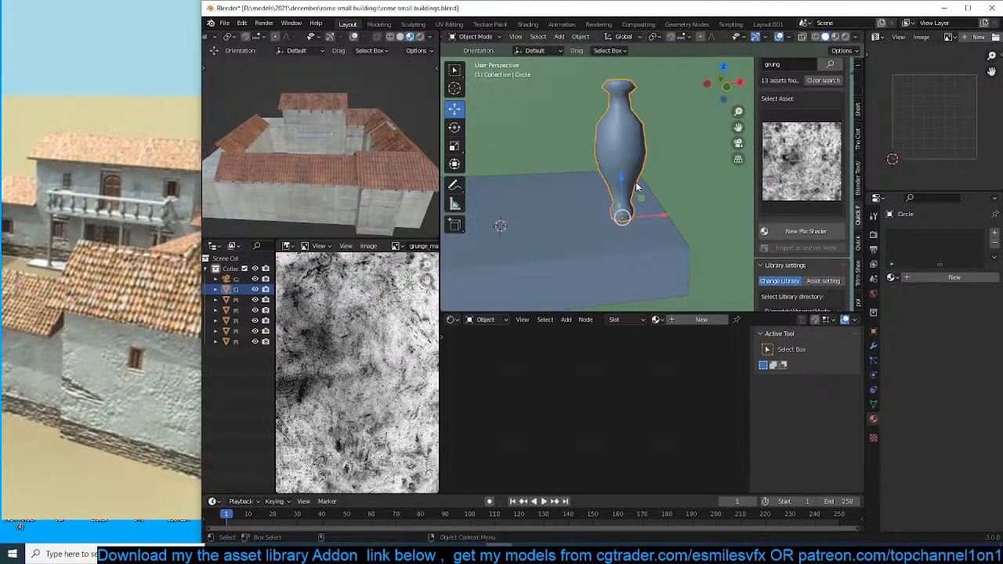
Scale the whole baluster thinner in X and Y, and reposition it at the balcony slab's outer corner.
{"action": "middle_click_drag", "start_coordinate": [636, 189], "coordinate": [655, 195]}
{"action": "key", "text": "Tab"}
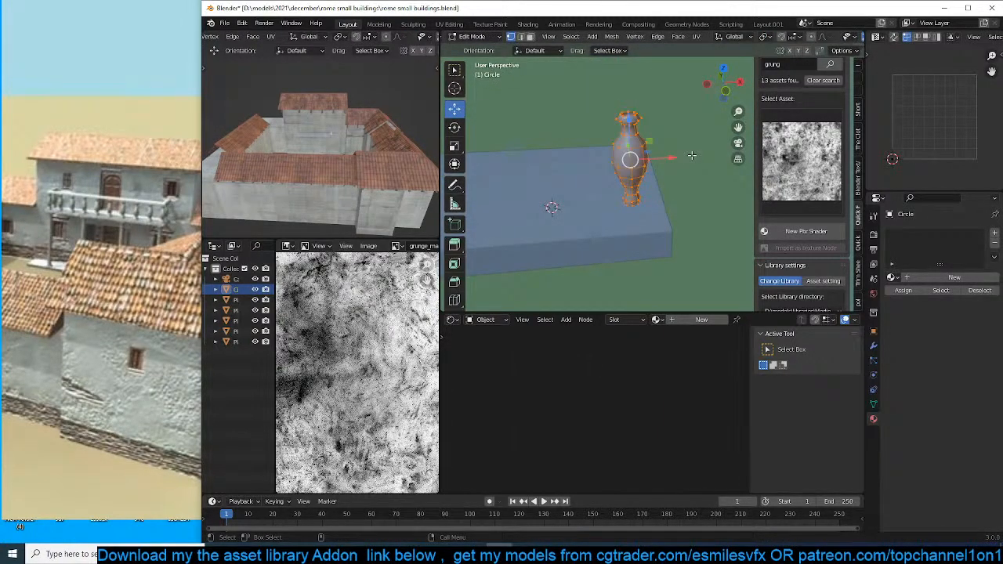
{"action": "key", "text": "s"}
{"action": "key", "text": "shift+z"}
{"action": "left_click", "coordinate": [672, 159]}
{"action": "key", "text": "Tab"}
{"action": "middle_click_drag", "start_coordinate": [656, 159], "coordinate": [569, 189]}
{"action": "left_click_drag", "start_coordinate": [686, 174], "coordinate": [661, 185]}
Duplicate the baluster mesh about 0.37 m along Y and repeat the copy towards the tower wall.
{"action": "key", "text": "KP_7"}
{"action": "key", "text": "Tab"}
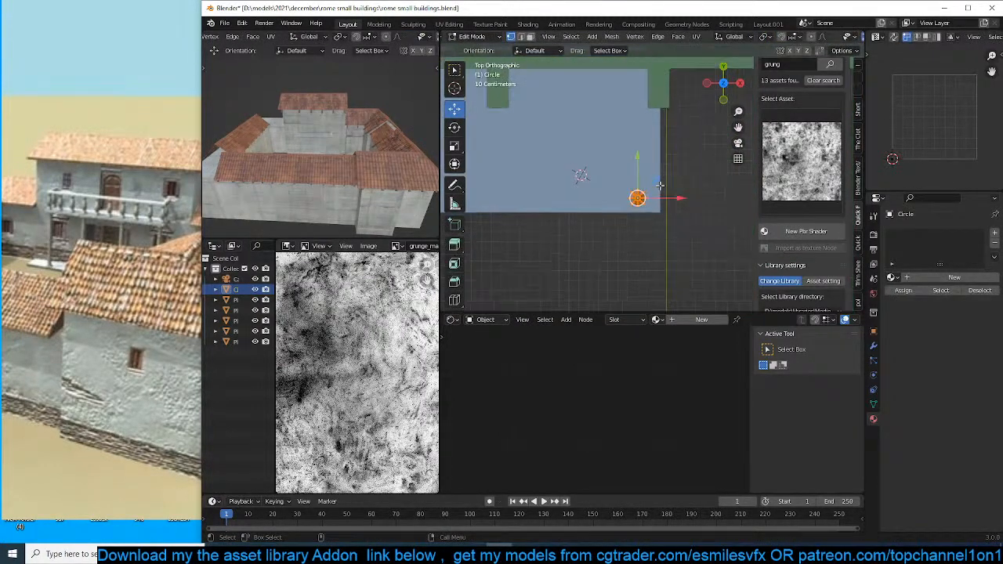
{"action": "scroll", "coordinate": [655, 192], "scroll_direction": "down", "scroll_amount": 2}
{"action": "key", "text": "g"}
{"action": "key", "text": "y"}
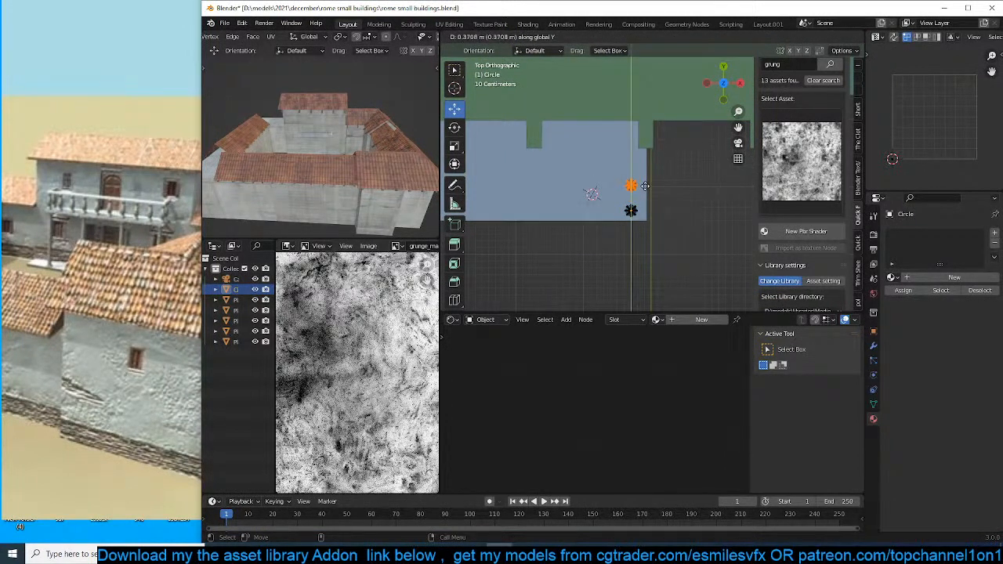
{"action": "left_click", "coordinate": [645, 186]}
{"action": "key", "text": "shift+r"}
Delete the surplus baluster copy at the tower wall and duplicate the corner baluster along X, repeating to four copies towards the slab's middle.
{"action": "key", "text": "x"}
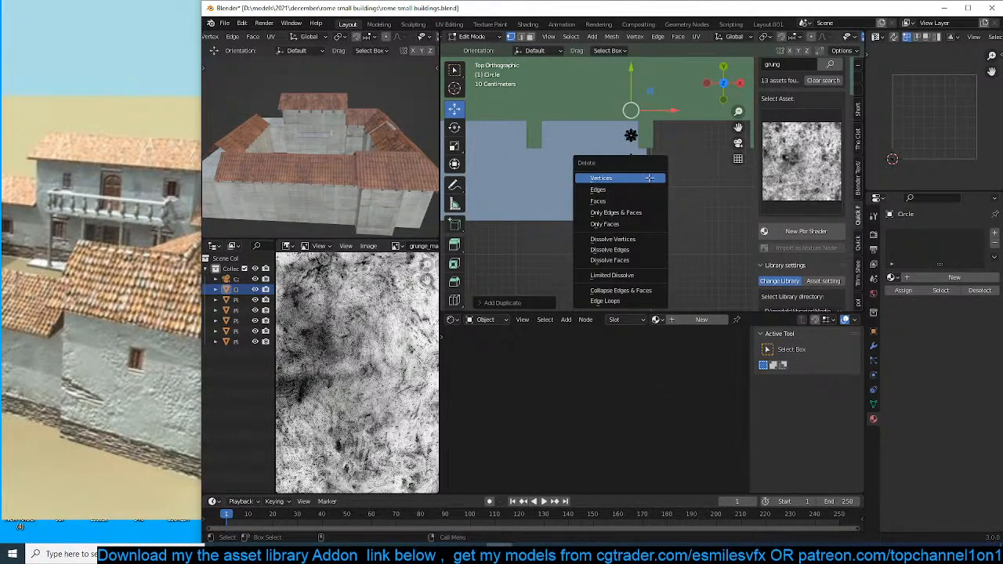
{"action": "left_click", "coordinate": [650, 179]}
{"action": "left_click", "coordinate": [629, 210]}
{"action": "key", "text": "shift+d"}
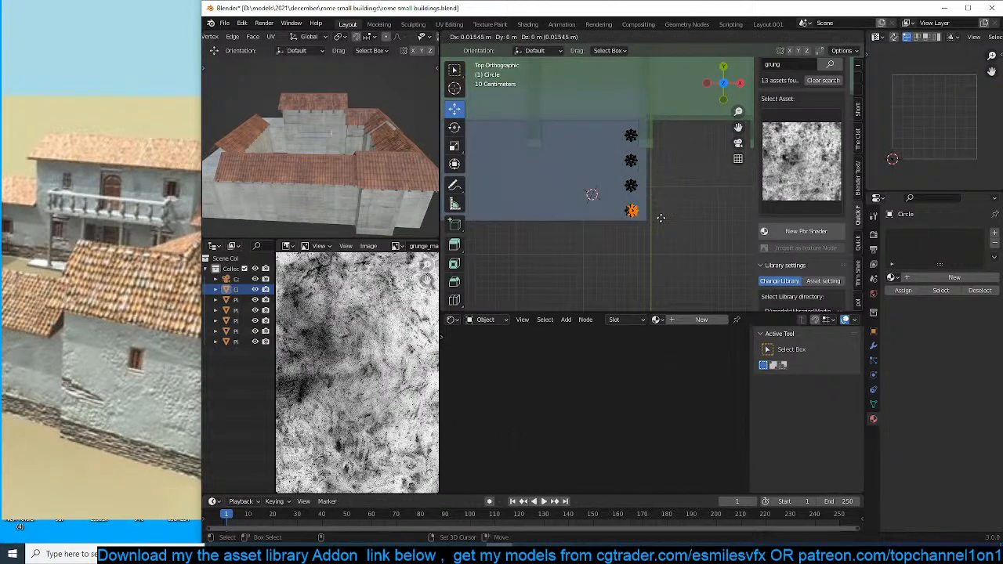
{"action": "key", "text": "x"}
{"action": "left_click", "coordinate": [632, 217]}
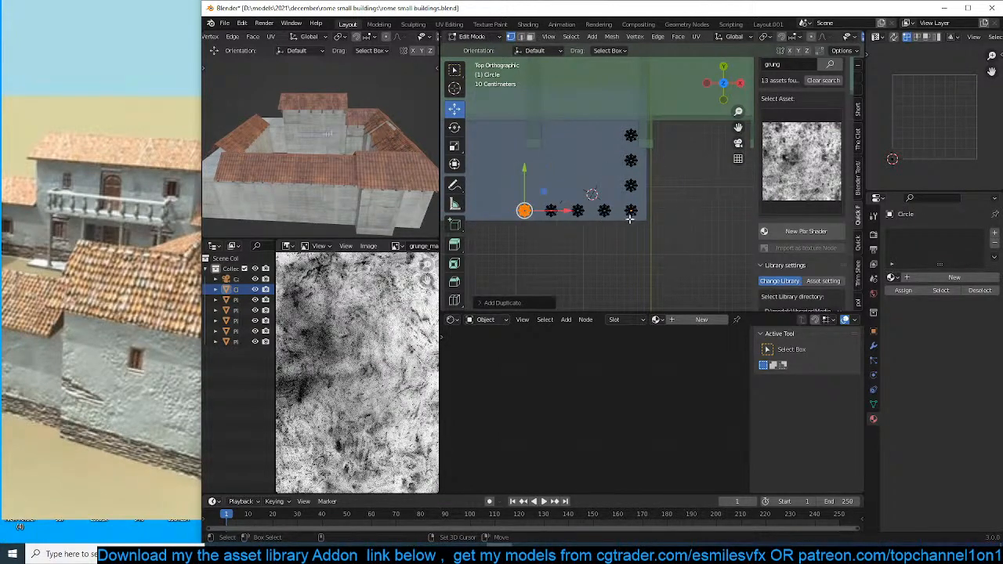
Link the balcony slab's concrete medieval rome material to the balusters.
{"action": "middle_click_drag", "start_coordinate": [553, 221], "coordinate": [599, 210]}
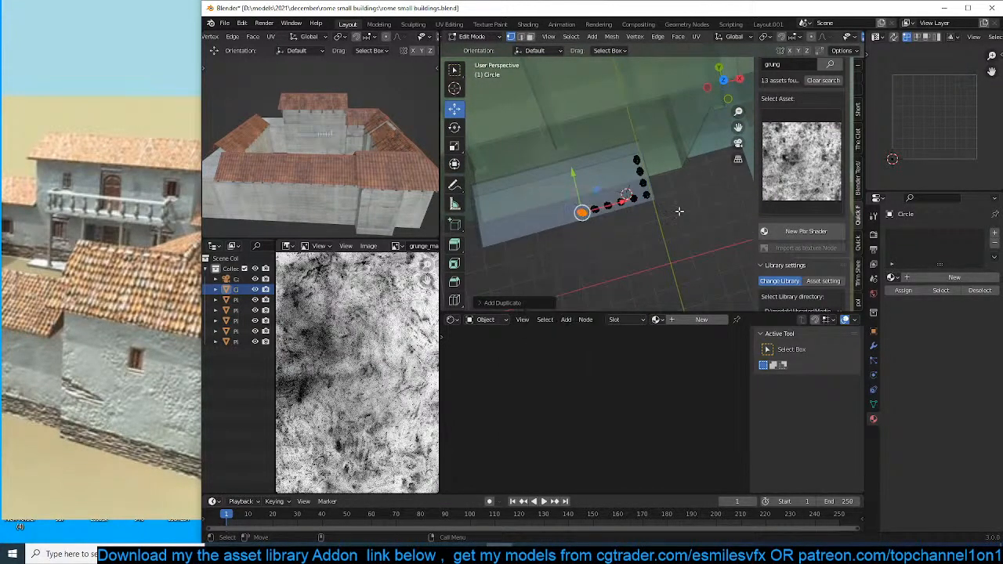
{"action": "key", "text": "Tab"}
{"action": "middle_click_drag", "start_coordinate": [689, 194], "coordinate": [606, 156]}
{"action": "key", "text": "alt+z"}
{"action": "scroll", "coordinate": [343, 146], "scroll_direction": "up", "scroll_amount": 5}
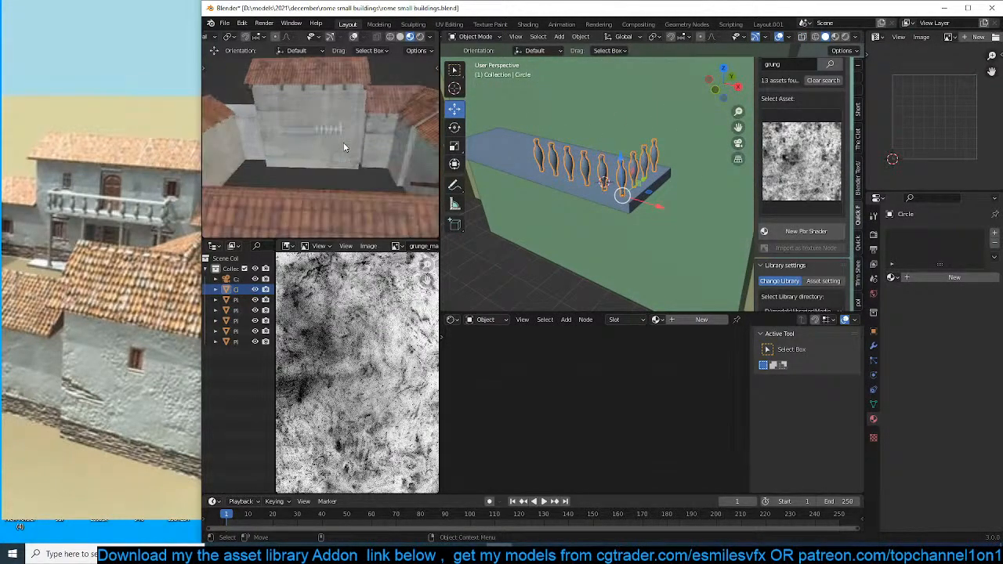
{"action": "left_click", "coordinate": [343, 145]}
{"action": "left_click", "coordinate": [576, 181]}
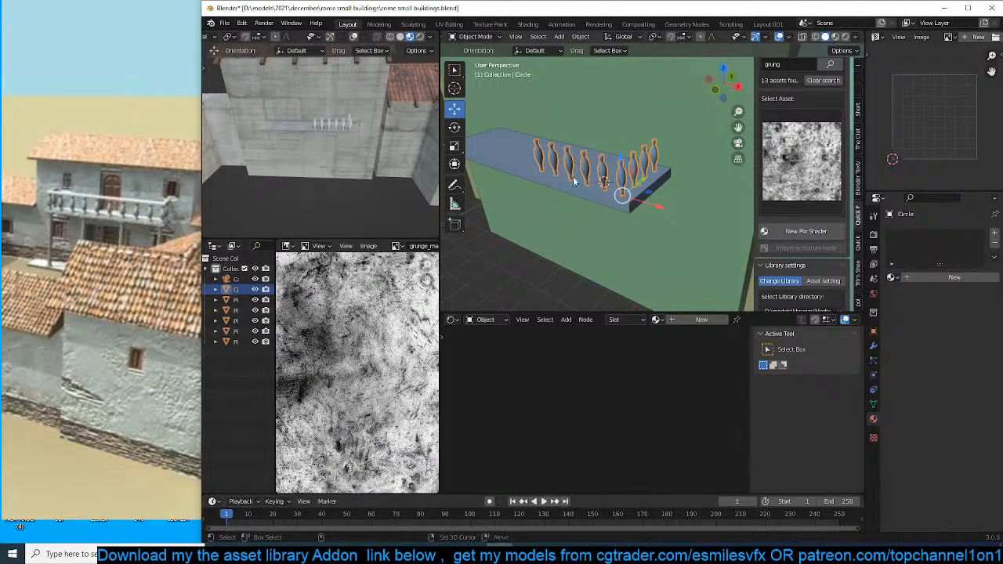
{"action": "key", "text": "ctrl+l"}
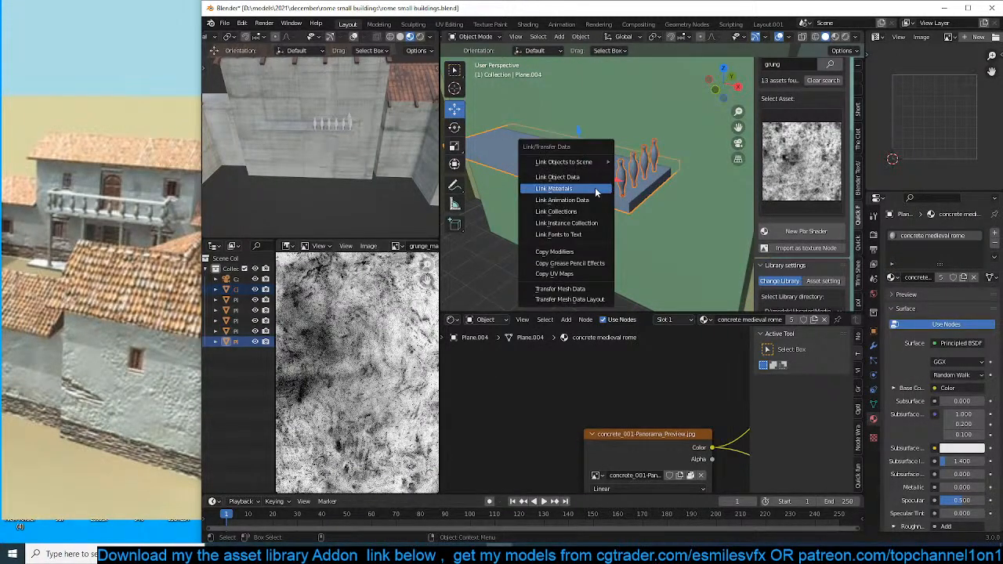
{"action": "left_click", "coordinate": [595, 189]}
{"action": "key", "text": "alt+a"}
Add an edge loop around the balcony slab's side, slide it towards the upper edge, and bevel it into a narrow band.
{"action": "middle_click_drag", "start_coordinate": [596, 189], "coordinate": [634, 177]}
{"action": "left_click", "coordinate": [634, 198]}
{"action": "scroll", "coordinate": [633, 213], "scroll_direction": "up", "scroll_amount": 3}
{"action": "middle_click_drag", "start_coordinate": [633, 212], "coordinate": [708, 184], "text": "shift"}
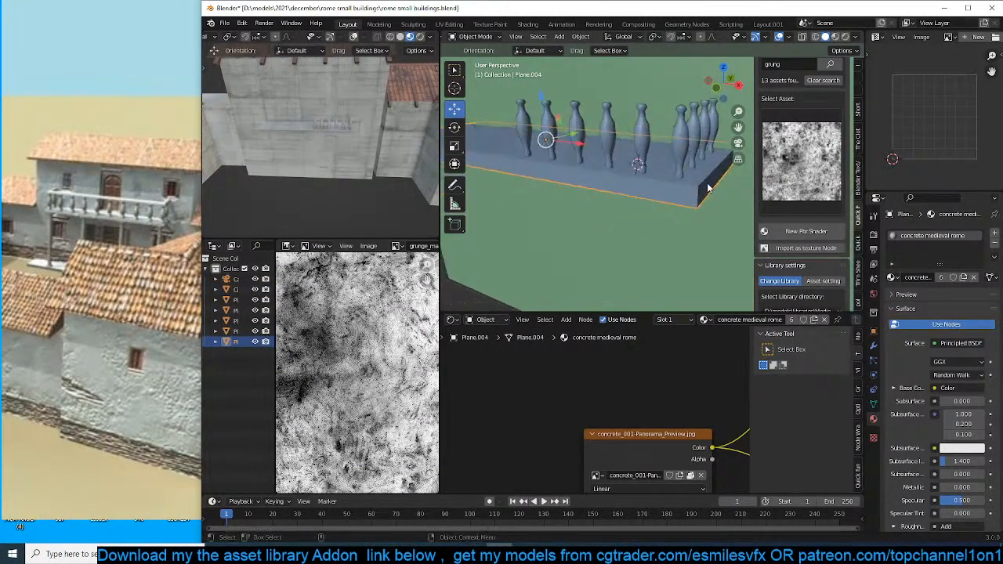
{"action": "scroll", "coordinate": [710, 182], "scroll_direction": "up", "scroll_amount": 3}
{"action": "key", "text": "Tab"}
{"action": "key", "text": "ctrl+r"}
{"action": "left_click", "coordinate": [676, 200]}
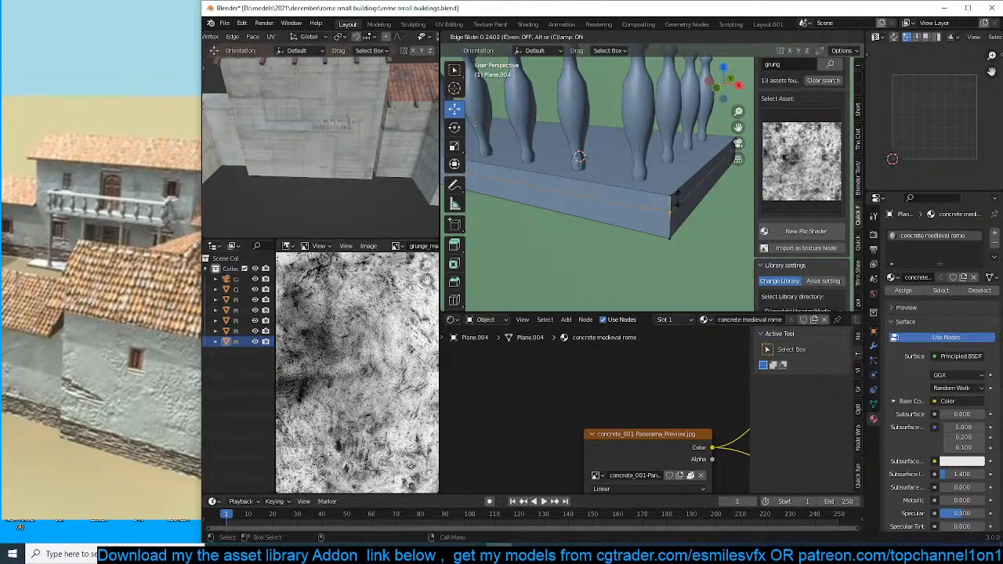
{"action": "left_click", "coordinate": [678, 192]}
{"action": "key", "text": "ctrl+b"}
{"action": "left_click", "coordinate": [664, 206]}
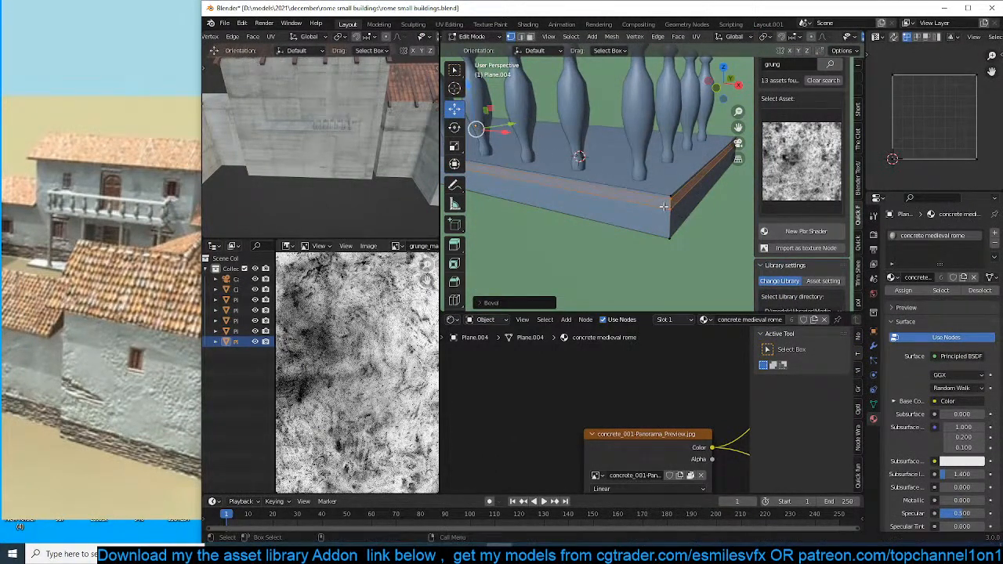
{"action": "left_click", "coordinate": [675, 205], "text": "alt"}
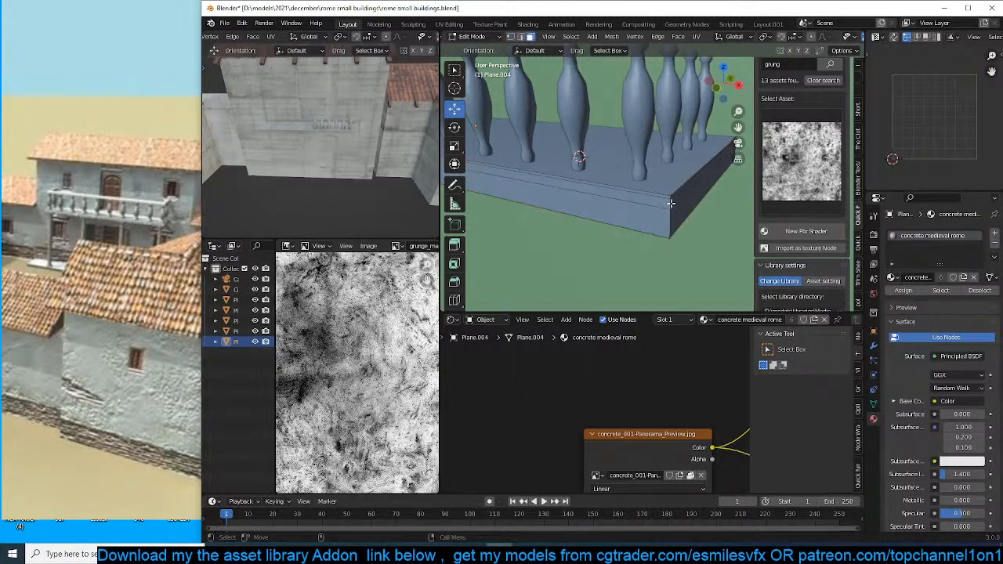
{"action": "left_click", "coordinate": [672, 201], "text": "alt"}
{"action": "key", "text": "alt+e"}
{"action": "left_click", "coordinate": [672, 205]}
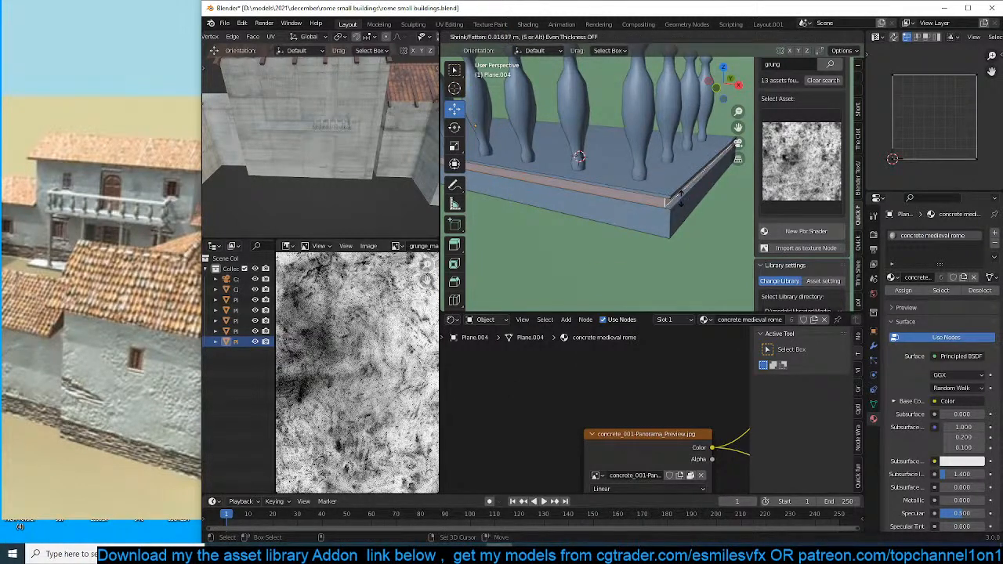
{"action": "right_click", "coordinate": [683, 215]}
{"action": "key", "text": "ctrl+z"}
{"action": "key", "text": "ctrl+z"}
Apply the slab's scale and extrude the band's faces along their normals to form a stepped moulding.
{"action": "key", "text": "Tab"}
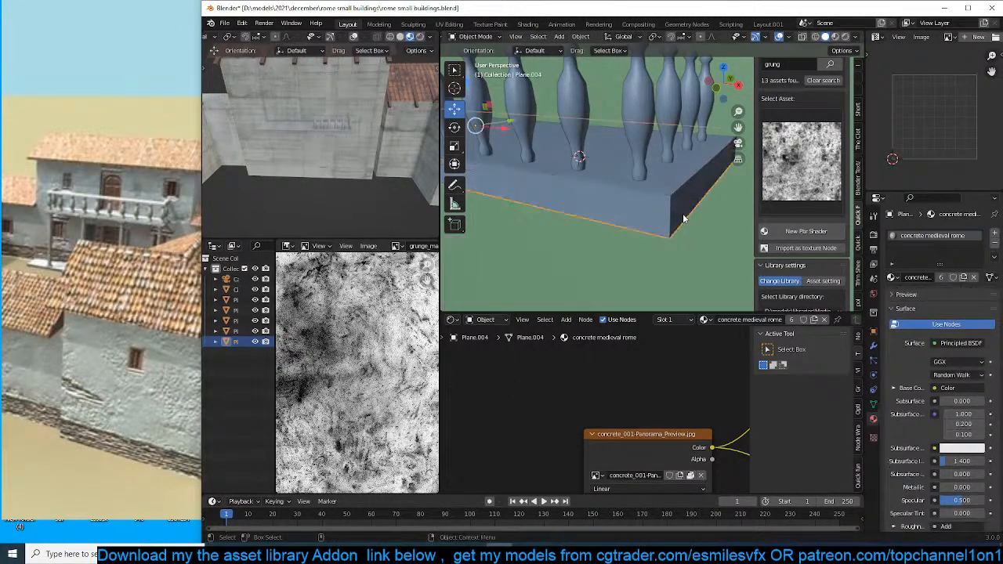
{"action": "key", "text": "ctrl+a"}
{"action": "left_click", "coordinate": [683, 214]}
{"action": "key", "text": "Tab"}
{"action": "left_click", "coordinate": [670, 206], "text": "alt"}
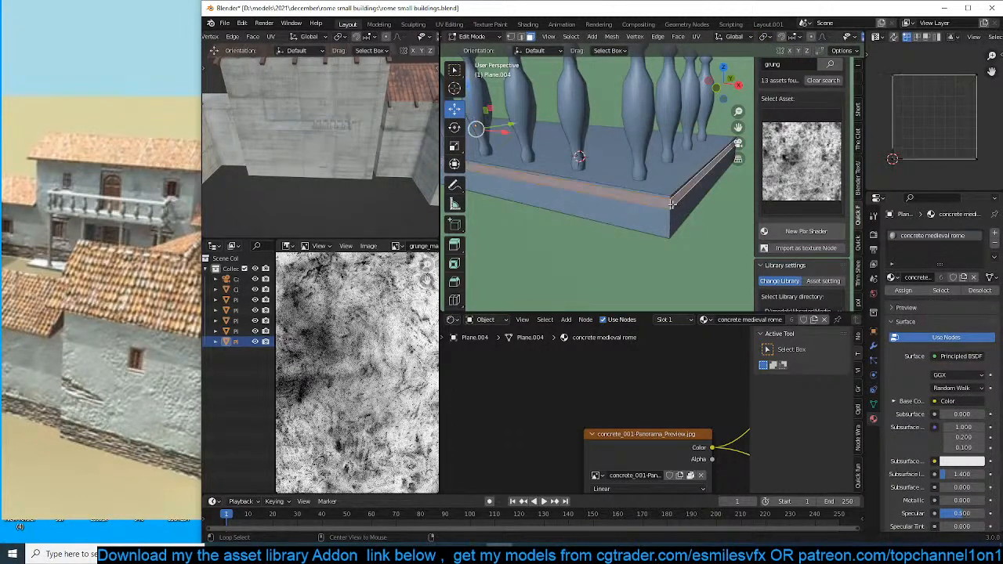
{"action": "key", "text": "alt+e"}
{"action": "left_click", "coordinate": [680, 211]}
{"action": "left_click", "coordinate": [699, 198]}
{"action": "key", "text": "Tab"}
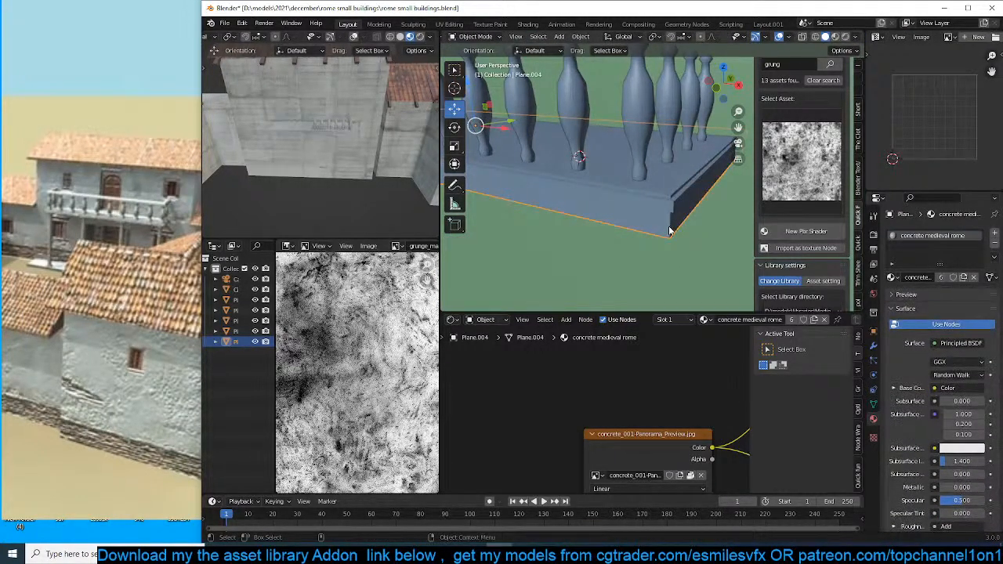
Duplicate the slab's moulding band up to the baluster tops and extrude it inward about 0.47 m along its normals as the handrail.
{"action": "scroll", "coordinate": [669, 227], "scroll_direction": "down", "scroll_amount": 5}
{"action": "mouse_move", "coordinate": [669, 226]}
{"action": "middle_mouse_down"}
{"action": "mouse_move", "coordinate": [633, 207]}
{"action": "mouse_move", "coordinate": [640, 260]}
{"action": "mouse_move", "coordinate": [655, 235]}
{"action": "middle_mouse_up"}
{"action": "key", "text": "Tab"}
{"action": "scroll", "coordinate": [658, 227], "scroll_direction": "up", "scroll_amount": 3}
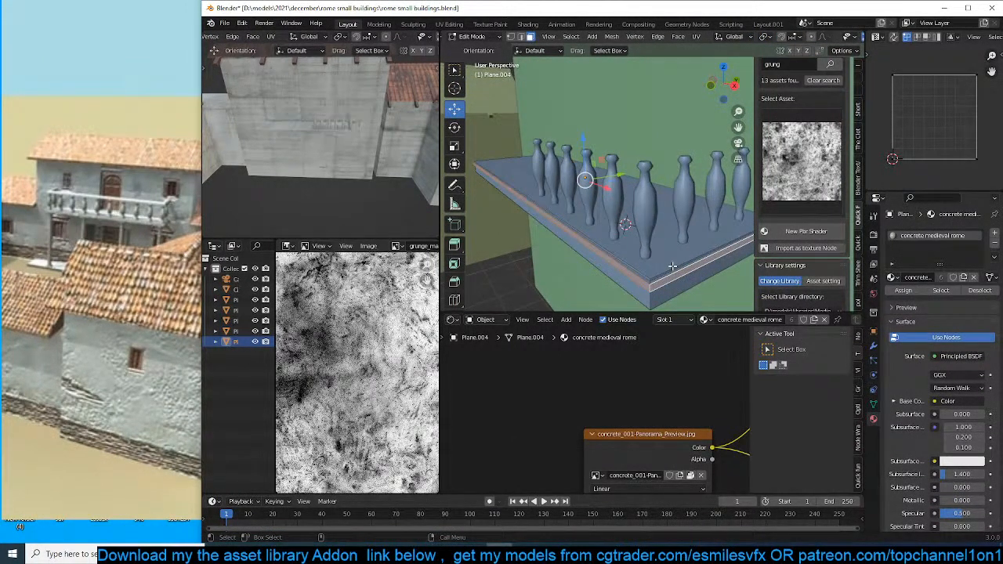
{"action": "key", "text": "shift+d"}
{"action": "left_click", "coordinate": [682, 222]}
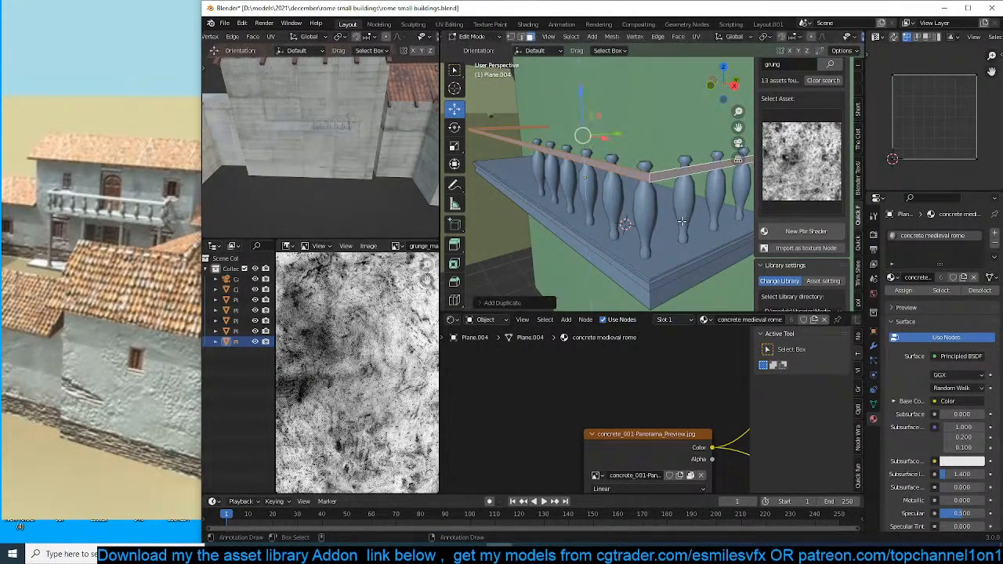
{"action": "key", "text": "alt+e"}
{"action": "left_click", "coordinate": [676, 222]}
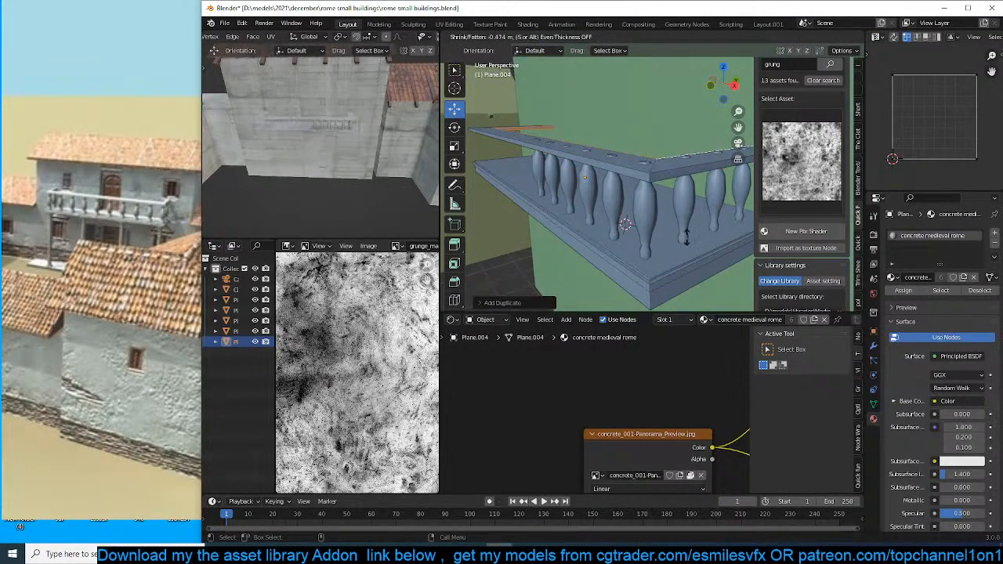
{"action": "left_click", "coordinate": [686, 235]}
Bevel a centred edge loop on the handrail's top into a wide strip, extrude it slightly upward, and lower it about 0.034 m along Z.
{"action": "middle_click_drag", "start_coordinate": [641, 227], "coordinate": [680, 189]}
{"action": "left_click", "coordinate": [680, 189]}
{"action": "right_click", "coordinate": [679, 189]}
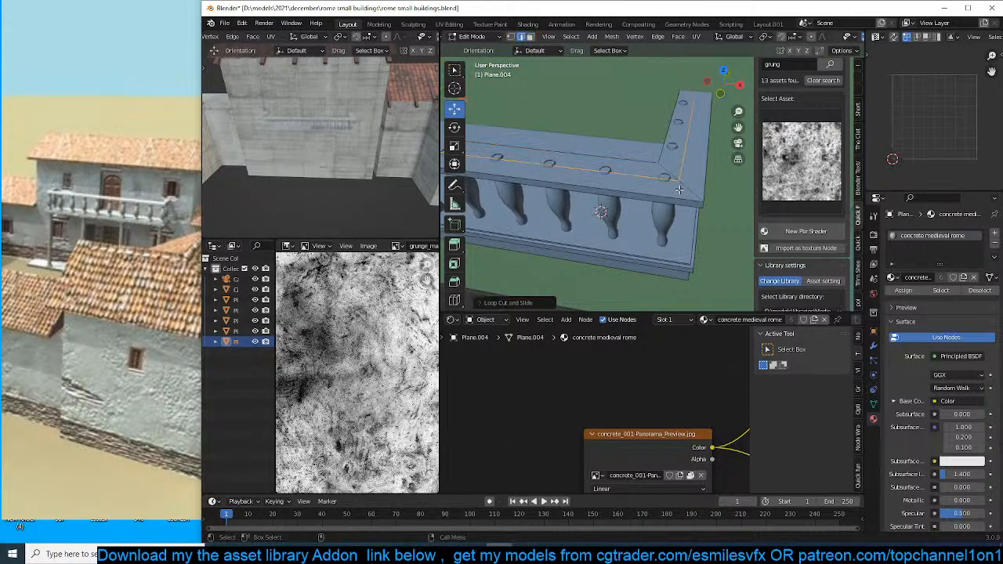
{"action": "key", "text": "ctrl+b"}
{"action": "left_click", "coordinate": [725, 207]}
{"action": "key", "text": "e"}
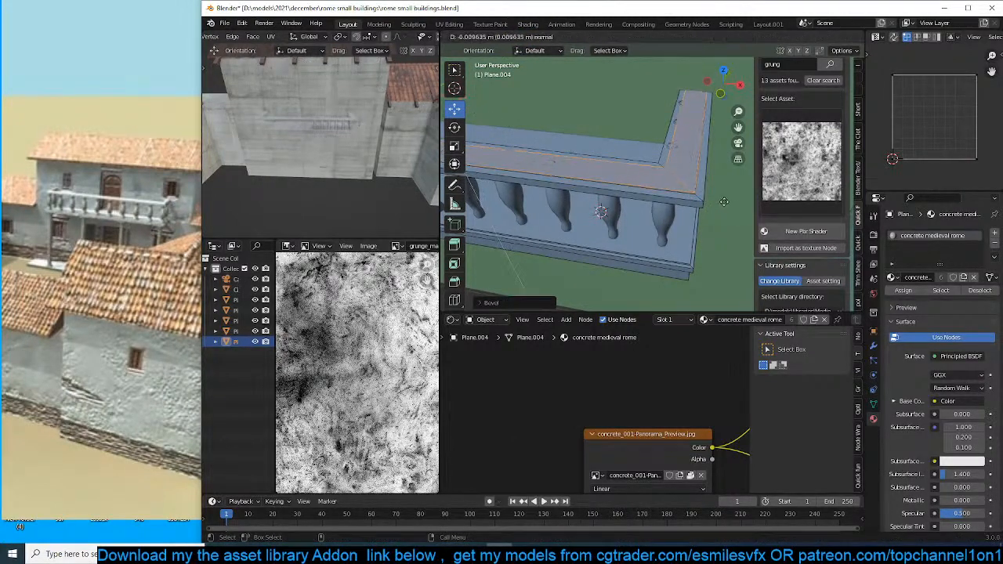
{"action": "left_click", "coordinate": [729, 196]}
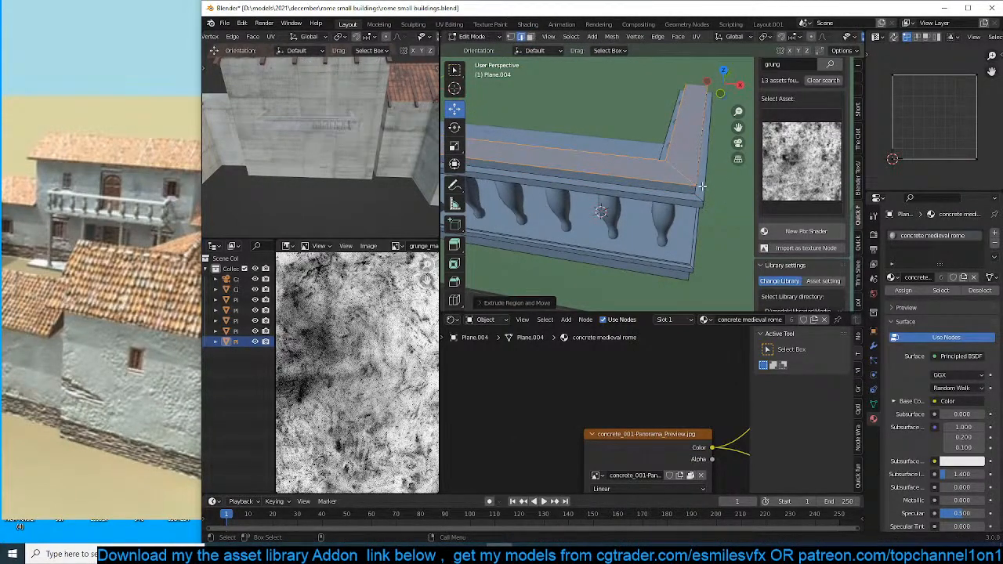
{"action": "key", "text": "g"}
{"action": "key", "text": "z"}
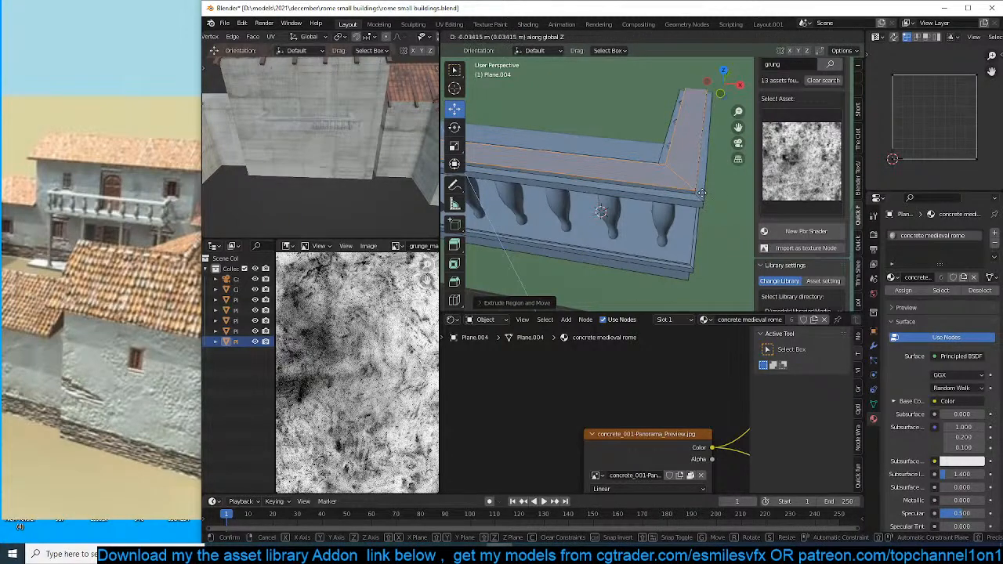
{"action": "left_click", "coordinate": [702, 192]}
Add another centred edge loop along the raised handrail strip and bevel it into a narrower strip.
{"action": "key", "text": "ctrl+r"}
{"action": "left_click", "coordinate": [686, 177]}
{"action": "left_click", "coordinate": [686, 176]}
{"action": "key", "text": "ctrl+b"}
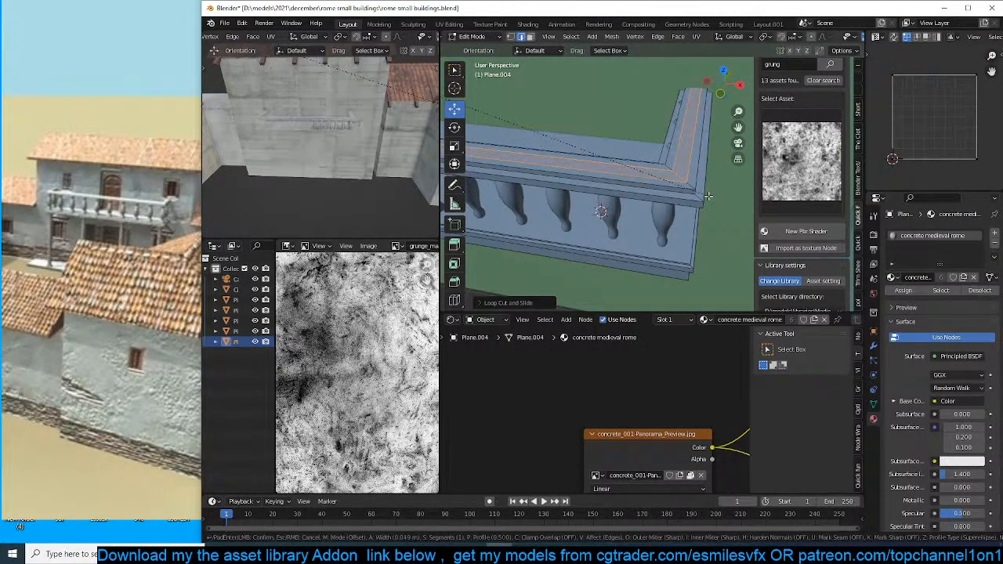
{"action": "left_click", "coordinate": [672, 177]}
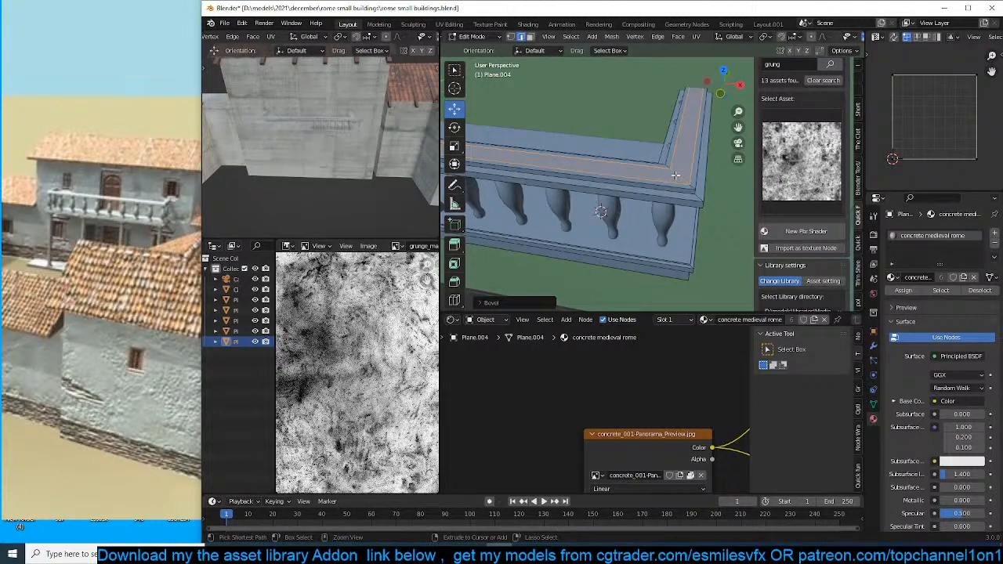
Add a loop along the middle of the narrower strip, raise it about 0.04 m in Z, and bevel it about 0.08 m wide.
{"action": "key", "text": "ctrl+r"}
{"action": "left_click", "coordinate": [676, 175]}
{"action": "left_click", "coordinate": [677, 176]}
{"action": "middle_click_drag", "start_coordinate": [677, 175], "coordinate": [683, 140]}
{"action": "key", "text": "g"}
{"action": "key", "text": "z"}
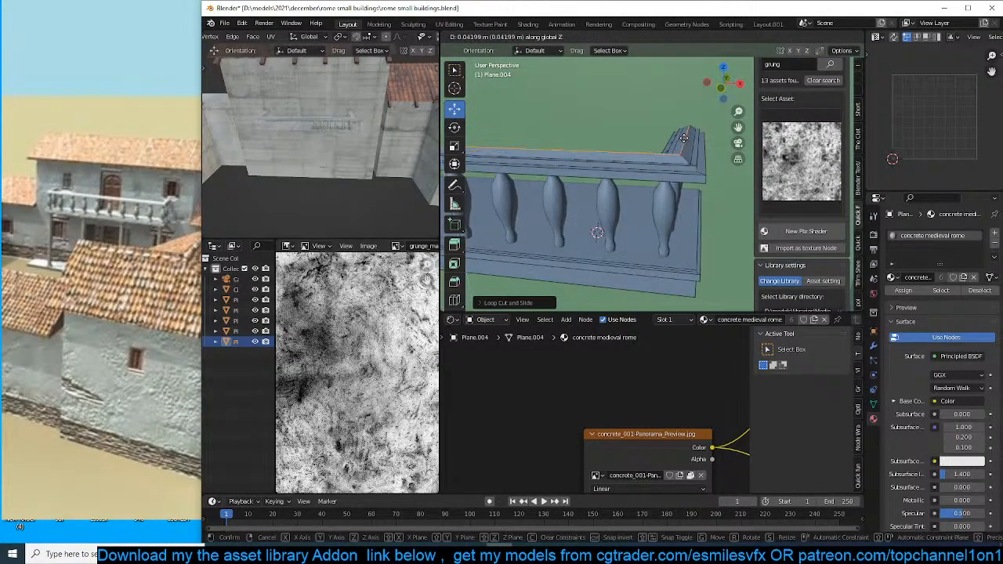
{"action": "left_click", "coordinate": [683, 138]}
{"action": "key", "text": "ctrl+b"}
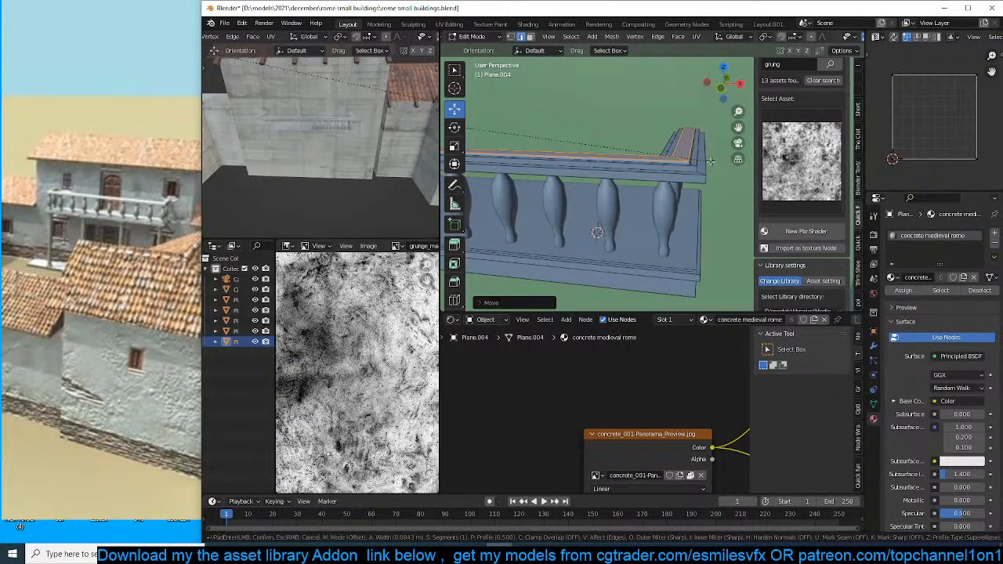
{"action": "left_click", "coordinate": [711, 162]}
Shade the balcony slab and handrail smooth with Auto Smooth enabled.
{"action": "key", "text": "Tab"}
{"action": "scroll", "coordinate": [690, 192], "scroll_direction": "down", "scroll_amount": 5}
{"action": "right_click", "coordinate": [657, 175]}
{"action": "middle_click_drag", "start_coordinate": [671, 214], "coordinate": [636, 162]}
{"action": "left_click", "coordinate": [657, 174]}
{"action": "key", "text": "q"}
{"action": "left_click", "coordinate": [684, 185]}
Join the balcony slab and handrail with the balusters into one object.
{"action": "scroll", "coordinate": [642, 208], "scroll_direction": "up", "scroll_amount": 3}
{"action": "scroll", "coordinate": [673, 159], "scroll_direction": "down", "scroll_amount": 2}
{"action": "scroll", "coordinate": [636, 162], "scroll_direction": "up", "scroll_amount": 6}
{"action": "left_click", "coordinate": [674, 200]}
{"action": "scroll", "coordinate": [653, 205], "scroll_direction": "down", "scroll_amount": 7}
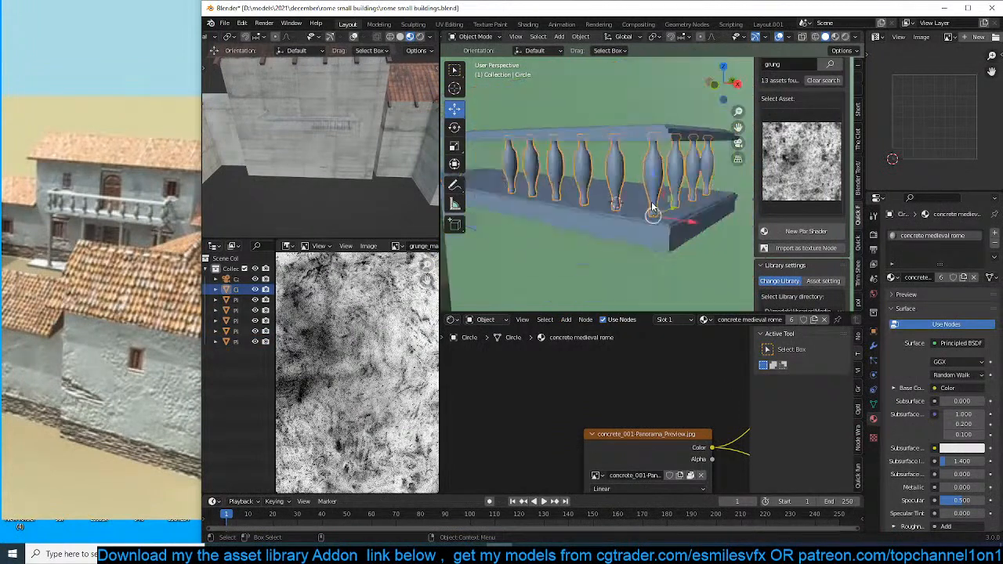
{"action": "mouse_move", "coordinate": [651, 205]}
{"action": "middle_mouse_down"}
{"action": "mouse_move", "coordinate": [641, 221]}
{"action": "mouse_move", "coordinate": [601, 223]}
{"action": "mouse_move", "coordinate": [660, 223]}
{"action": "middle_mouse_up"}
{"action": "key", "text": "Tab"}
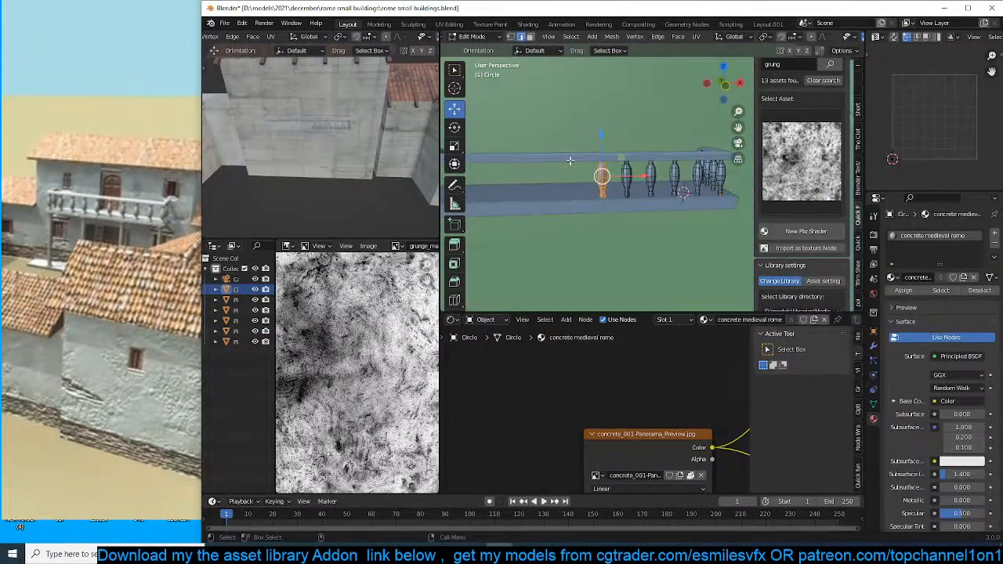
{"action": "key", "text": "Tab"}
{"action": "left_click", "coordinate": [651, 202]}
{"action": "left_click", "coordinate": [655, 177], "text": "shift"}
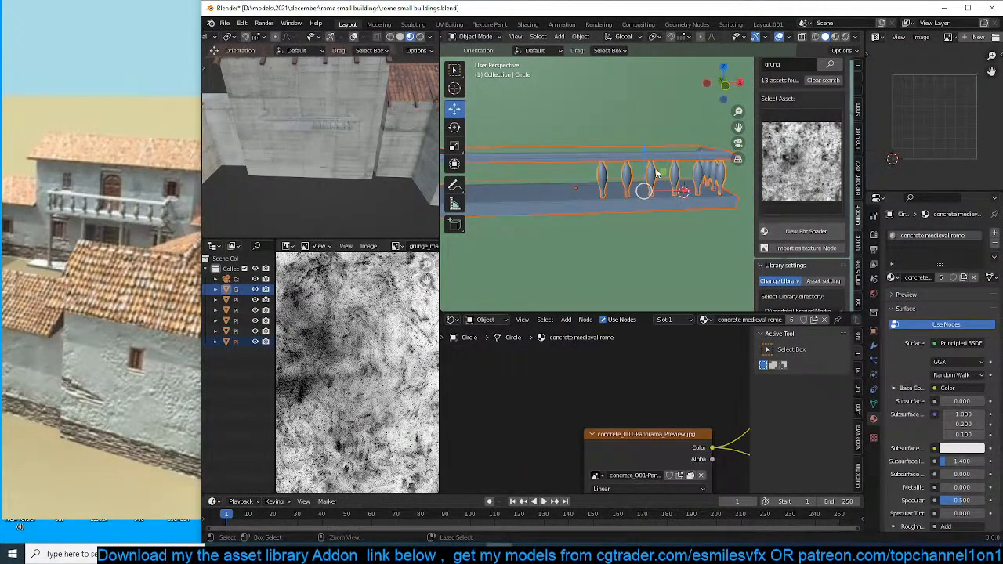
{"action": "key", "text": "ctrl+j"}
Enable Auto Smooth on the joined balcony with a 45° angle and save the file.
{"action": "key", "text": "q"}
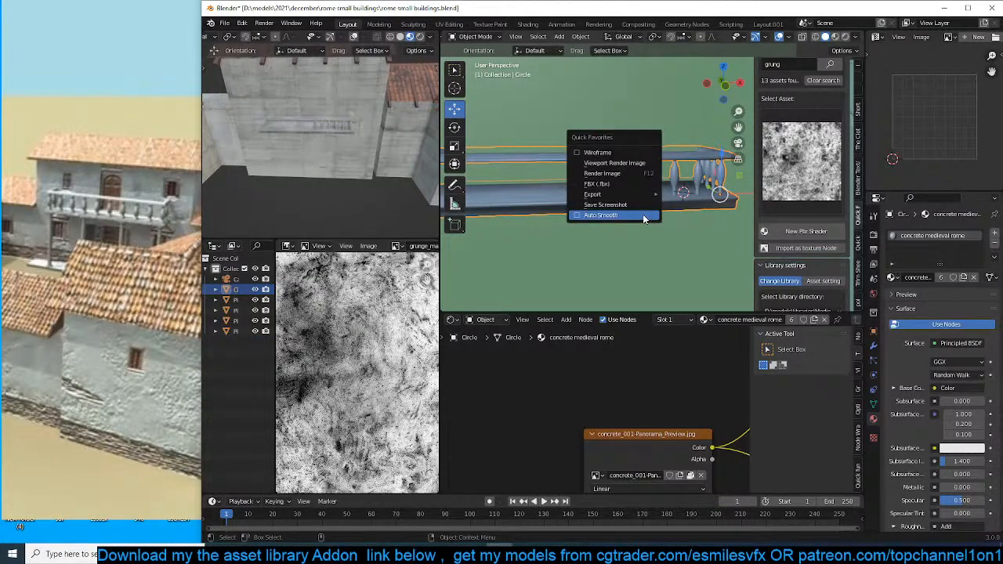
{"action": "left_click", "coordinate": [643, 217]}
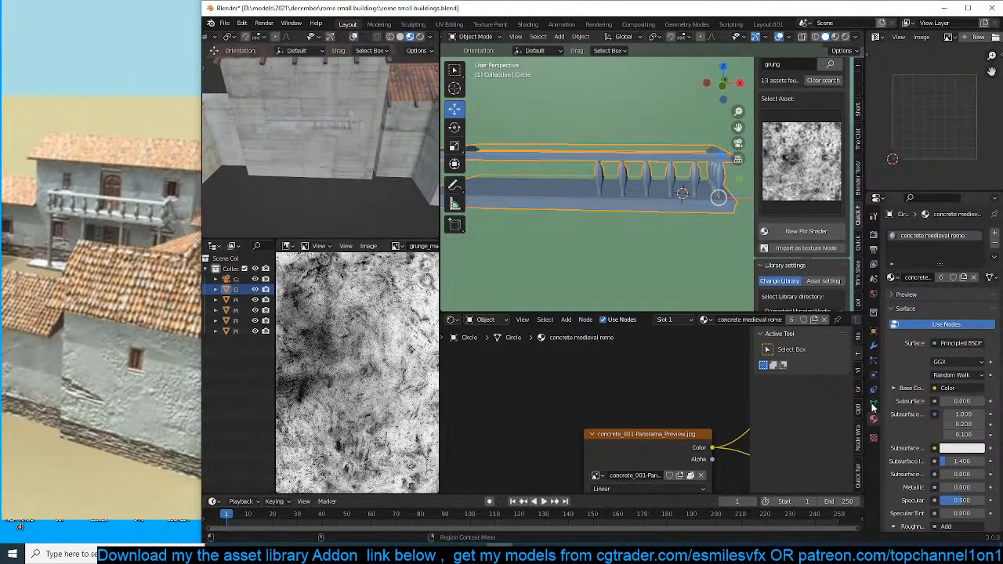
{"action": "left_click", "coordinate": [873, 406]}
{"action": "left_click", "coordinate": [920, 438]}
{"action": "left_click", "coordinate": [924, 437]}
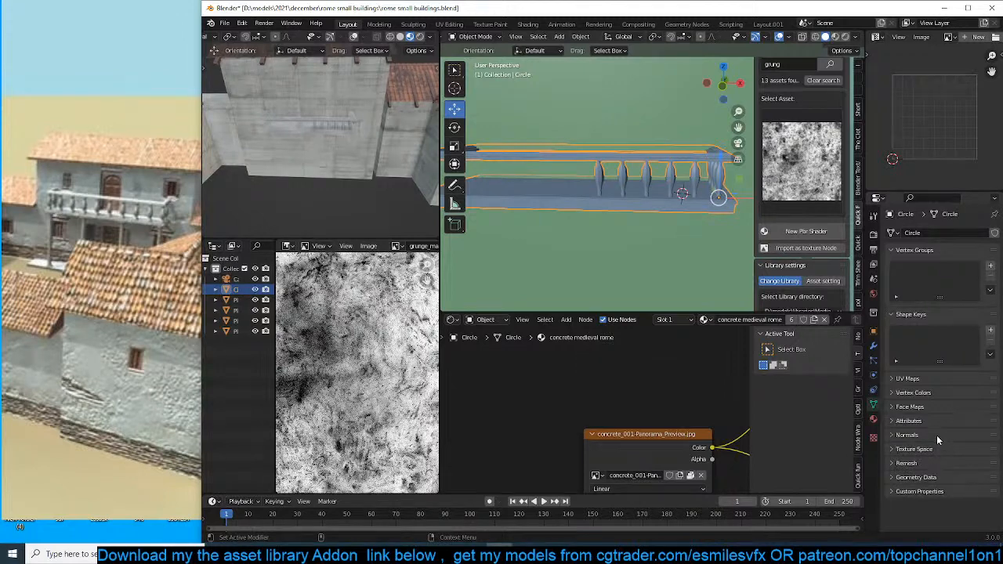
{"action": "left_click", "coordinate": [937, 436]}
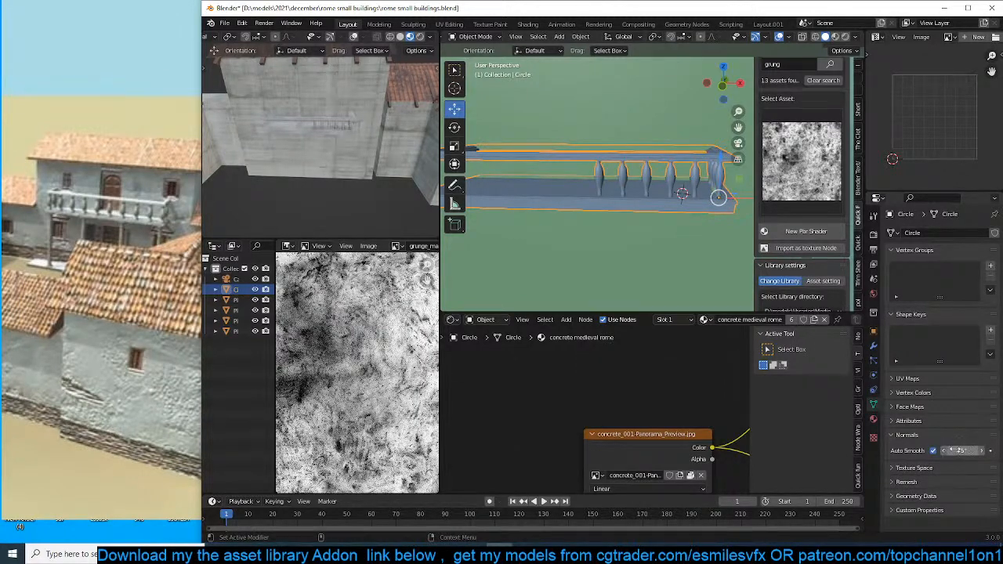
{"action": "scroll", "coordinate": [568, 243], "scroll_direction": "down", "scroll_amount": 1}
{"action": "key", "text": "ctrl+s"}
Select the slab's and handrail's lengthwise edges in wireframe view and subdivide them to cut the balcony across its middle.
{"action": "key", "text": "Tab"}
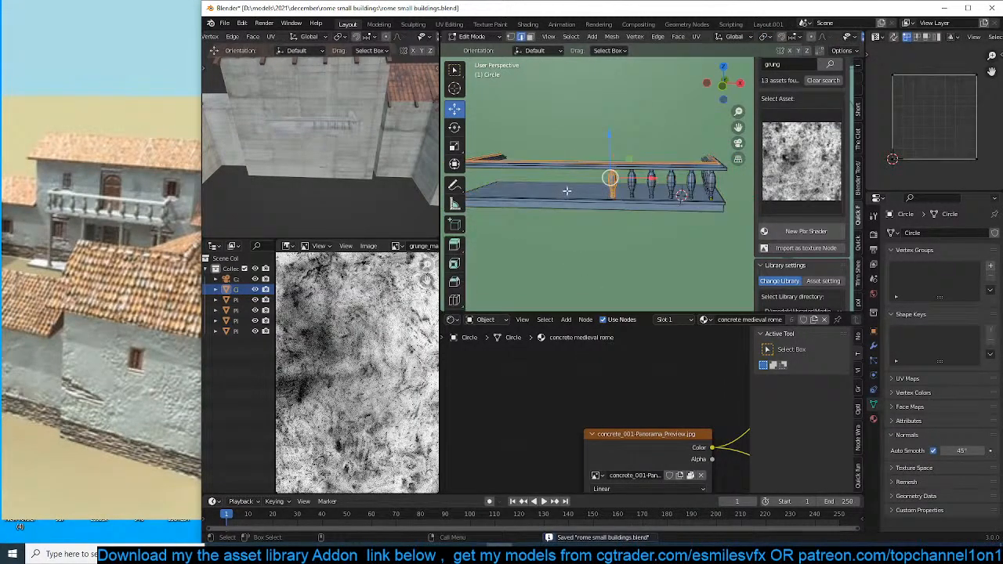
{"action": "scroll", "coordinate": [567, 193], "scroll_direction": "down", "scroll_amount": 3}
{"action": "key", "text": "z"}
{"action": "left_click", "coordinate": [547, 184]}
{"action": "left_click_drag", "start_coordinate": [563, 108], "coordinate": [587, 229]}
{"action": "right_click", "coordinate": [596, 122]}
{"action": "left_click", "coordinate": [597, 122]}
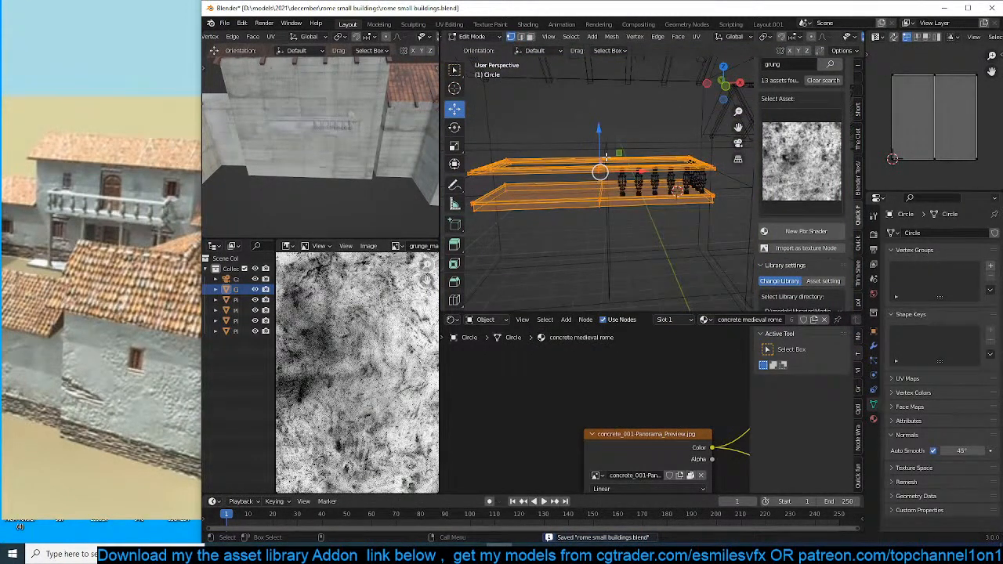
Select the vertices of the balcony's middle cut and scale them along X to line them up.
{"action": "left_click", "coordinate": [585, 109]}
{"action": "left_click_drag", "start_coordinate": [586, 123], "coordinate": [620, 237]}
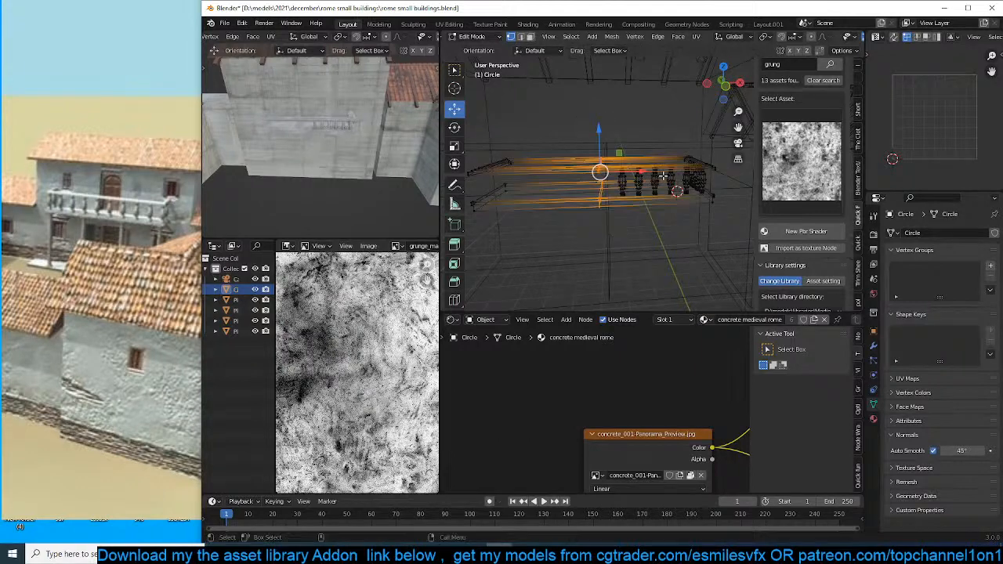
{"action": "key", "text": "s"}
{"action": "key", "text": "x"}
{"action": "key", "text": "Return"}
{"action": "key", "text": "Tab"}
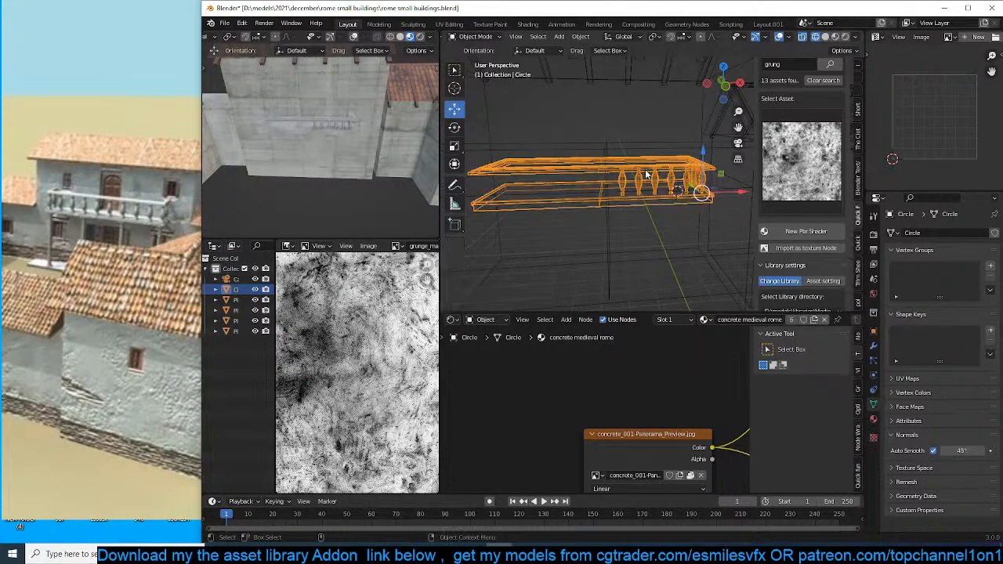
Delete the vertices of the balcony half that has no balusters, up to the middle cut.
{"action": "middle_click_drag", "start_coordinate": [559, 211], "coordinate": [585, 214], "text": "shift"}
{"action": "key", "text": "Tab"}
{"action": "middle_click_drag", "start_coordinate": [530, 156], "coordinate": [578, 165], "text": "shift"}
{"action": "left_click", "coordinate": [507, 141]}
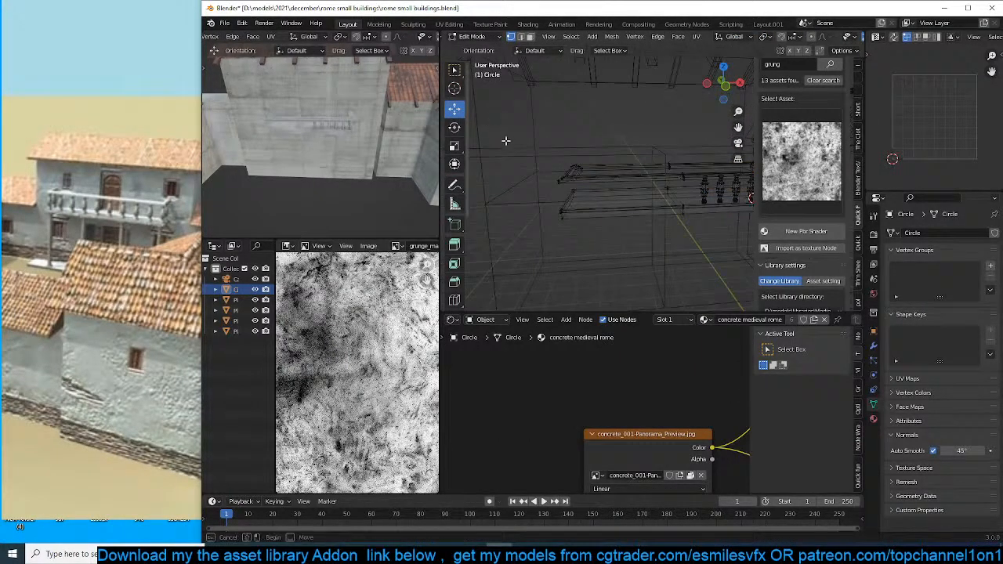
{"action": "left_click_drag", "start_coordinate": [493, 131], "coordinate": [613, 252]}
{"action": "key", "text": "x"}
{"action": "left_click", "coordinate": [625, 161]}
{"action": "key", "text": "Tab"}
Snap the 3D cursor to the balcony's open middle cut and set the object's origin to it.
{"action": "key", "text": "shift+z"}
{"action": "middle_click_drag", "start_coordinate": [691, 189], "coordinate": [666, 202]}
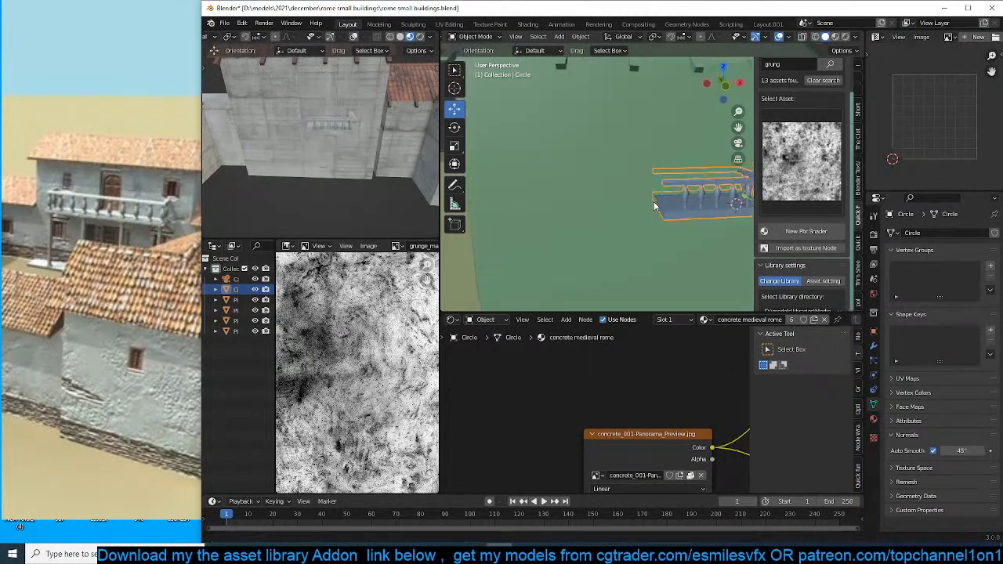
{"action": "key", "text": "Tab"}
{"action": "key", "text": "Tab"}
{"action": "right_click", "coordinate": [676, 235]}
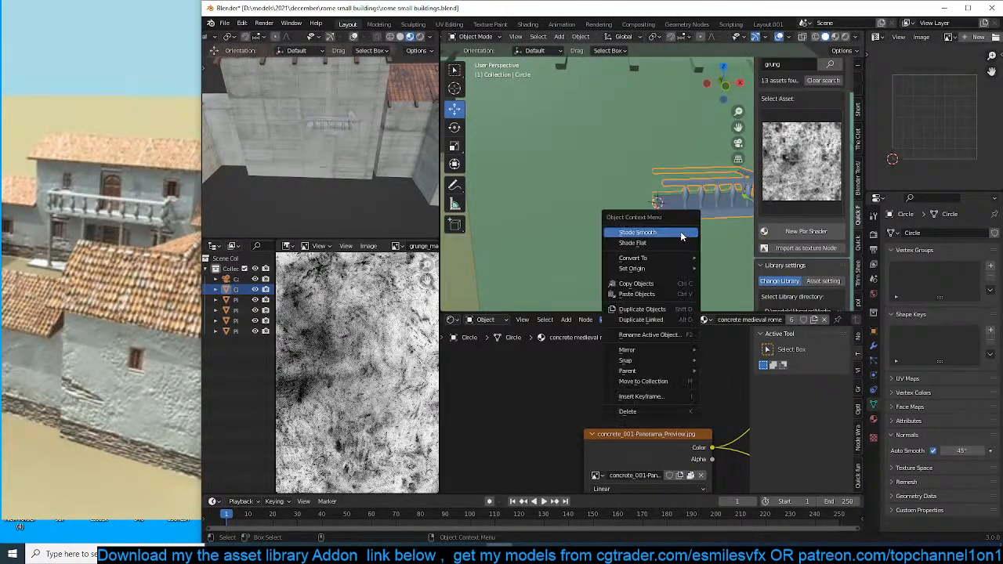
{"action": "mouse_move", "coordinate": [669, 265]}
{"action": "left_click", "coordinate": [757, 279]}
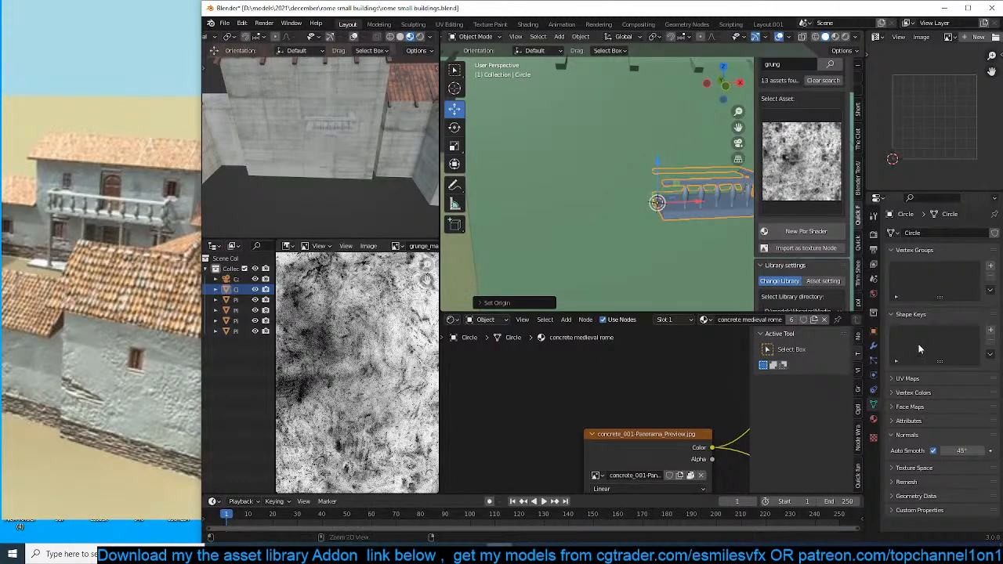
Add a Mirror modifier on the X axis to the balcony and save the file.
{"action": "key", "text": "ctrl+s"}
{"action": "left_click", "coordinate": [875, 346]}
{"action": "left_click", "coordinate": [964, 233]}
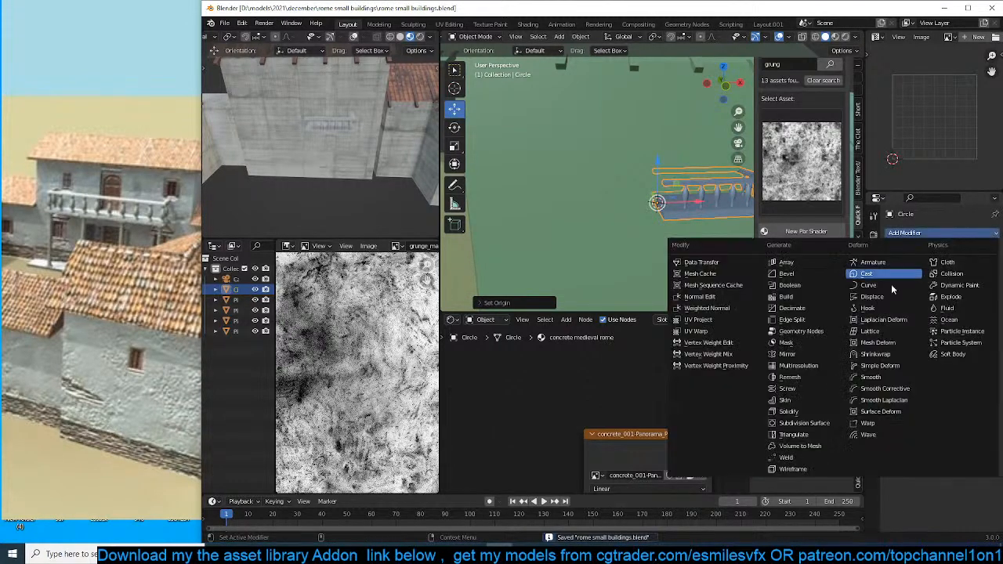
{"action": "left_click", "coordinate": [802, 350]}
{"action": "key", "text": "ctrl+s"}
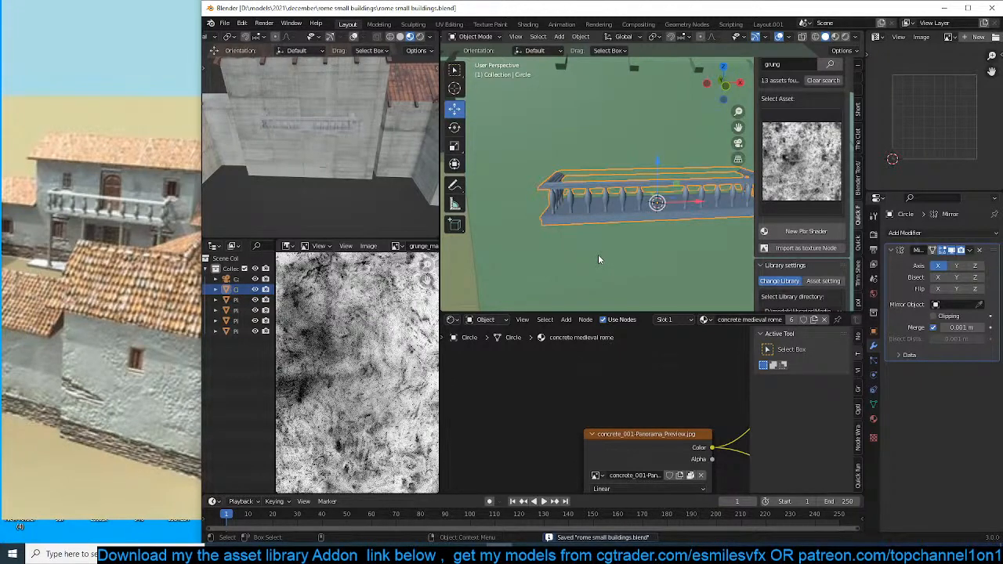
Duplicate the baluster nearest the mirror plane and place the copy along X towards the balcony's centre.
{"action": "scroll", "coordinate": [604, 228], "scroll_direction": "up", "scroll_amount": 3}
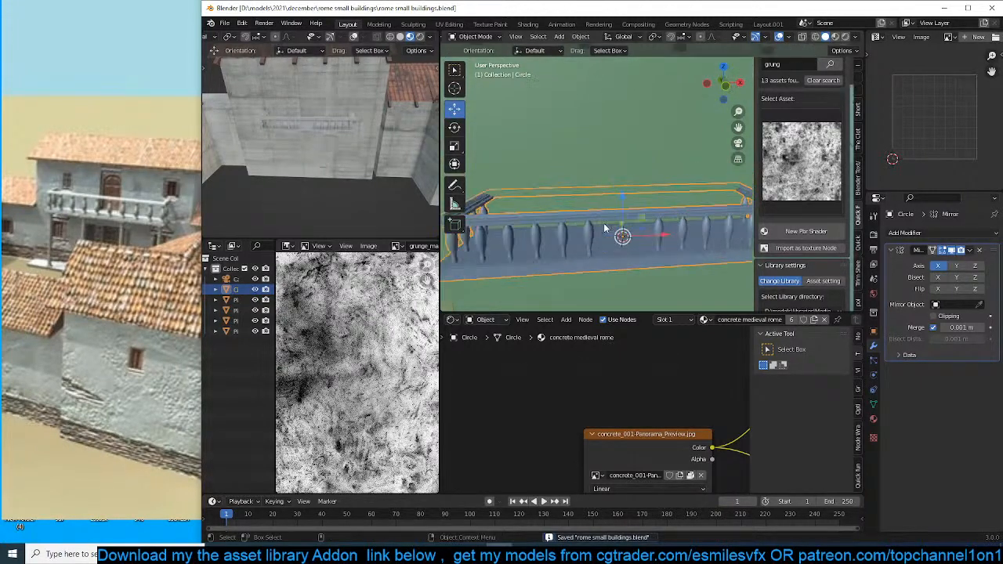
{"action": "scroll", "coordinate": [604, 228], "scroll_direction": "up", "scroll_amount": 4}
{"action": "key", "text": "Tab"}
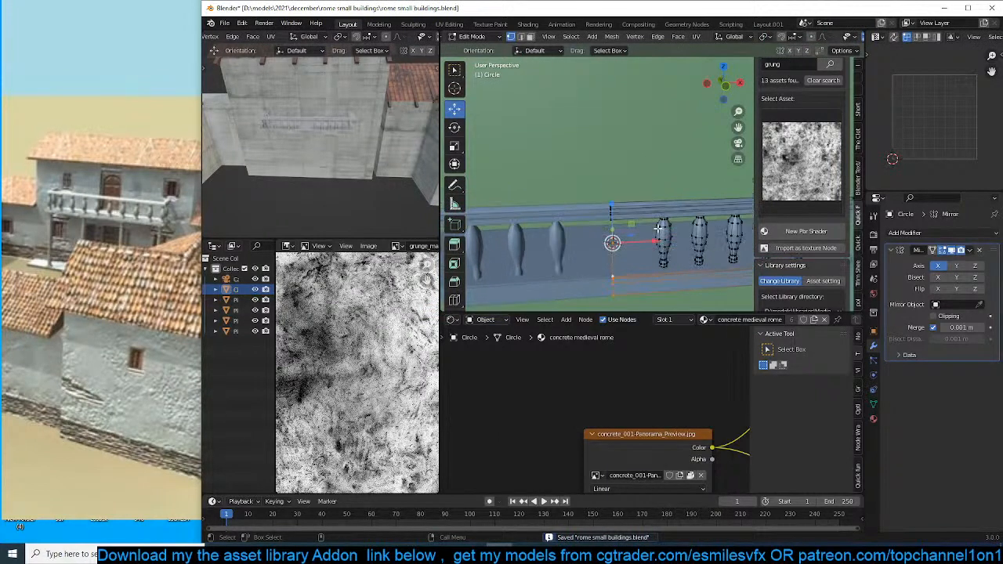
{"action": "key", "text": "ctrl+l"}
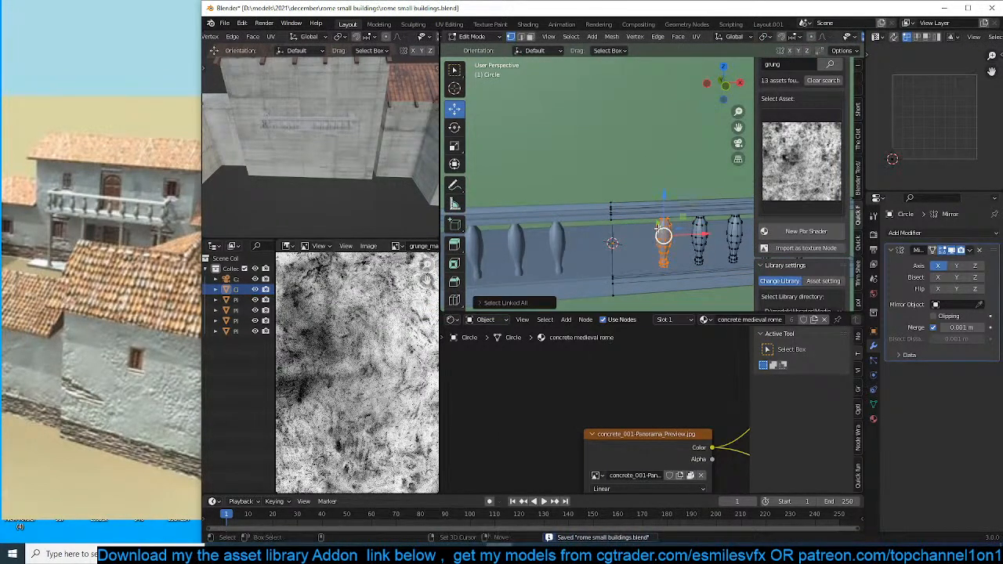
{"action": "key", "text": "g"}
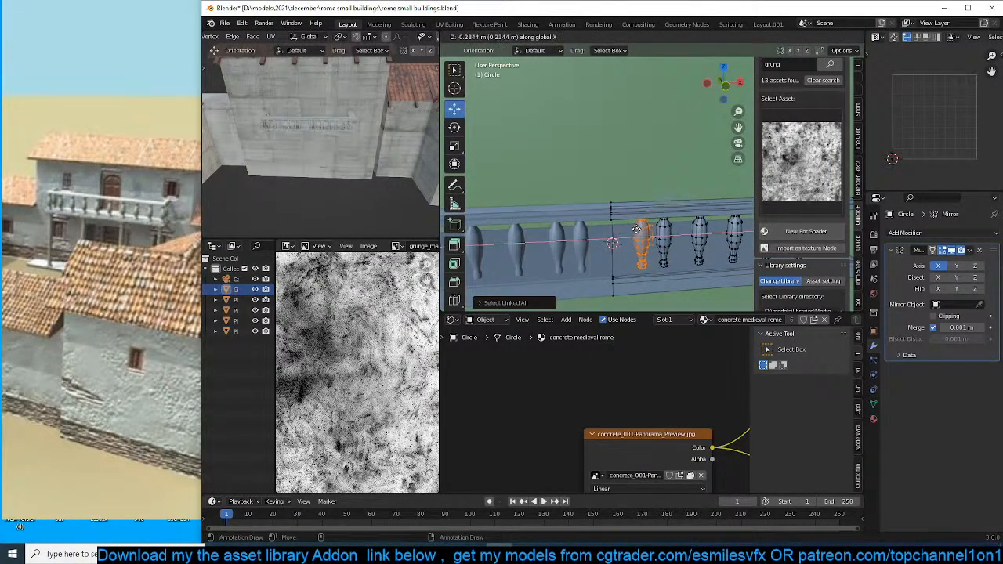
{"action": "left_click", "coordinate": [633, 229]}
Delete the extra repeated baluster at the centre and adjust the position of the balusters beside it along X.
{"action": "key", "text": "shift+r"}
{"action": "key", "text": "x"}
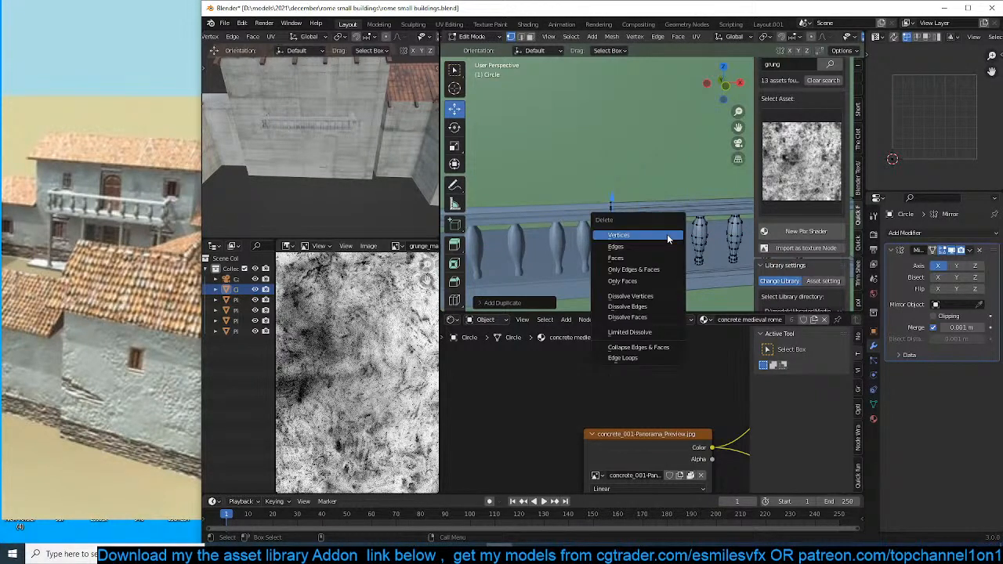
{"action": "left_click", "coordinate": [670, 239]}
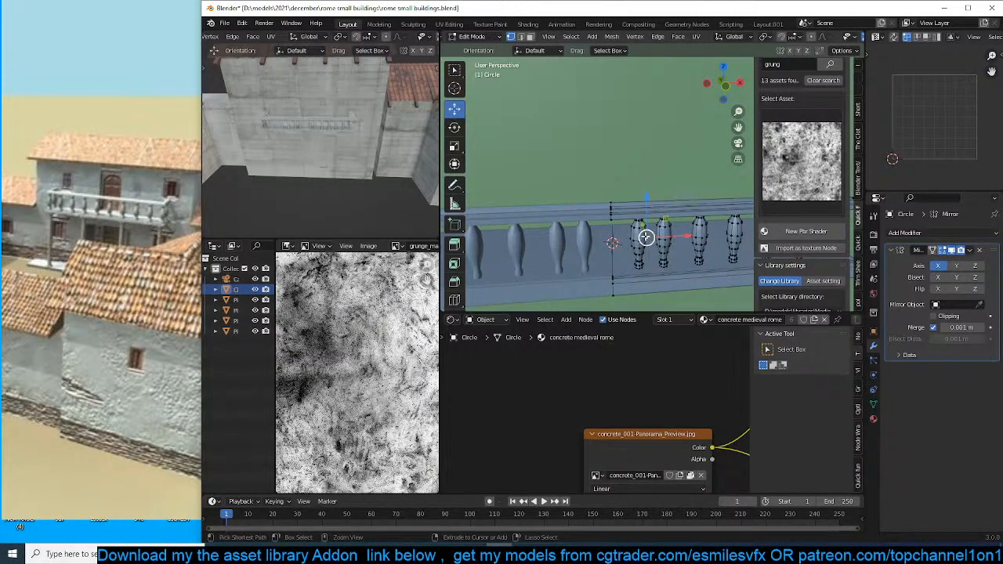
{"action": "key", "text": "ctrl+l"}
{"action": "left_click_drag", "start_coordinate": [670, 239], "coordinate": [658, 238]}
{"action": "key", "text": "Tab"}
Select the handrail section along the wall side of the balcony in wireframe view and delete its faces.
{"action": "scroll", "coordinate": [665, 248], "scroll_direction": "down", "scroll_amount": 7}
{"action": "mouse_move", "coordinate": [666, 249]}
{"action": "middle_mouse_down"}
{"action": "mouse_move", "coordinate": [615, 246]}
{"action": "mouse_move", "coordinate": [663, 215]}
{"action": "mouse_move", "coordinate": [652, 225]}
{"action": "mouse_move", "coordinate": [645, 151]}
{"action": "middle_mouse_up"}
{"action": "key", "text": "alt+a"}
{"action": "scroll", "coordinate": [663, 215], "scroll_direction": "up", "scroll_amount": 4}
{"action": "scroll", "coordinate": [652, 225], "scroll_direction": "down", "scroll_amount": 4}
{"action": "key", "text": "Tab"}
{"action": "key", "text": "KP_7"}
{"action": "key", "text": "z"}
{"action": "left_click", "coordinate": [737, 227]}
{"action": "key", "text": "z"}
{"action": "left_click", "coordinate": [570, 166]}
{"action": "scroll", "coordinate": [678, 145], "scroll_direction": "up", "scroll_amount": 3}
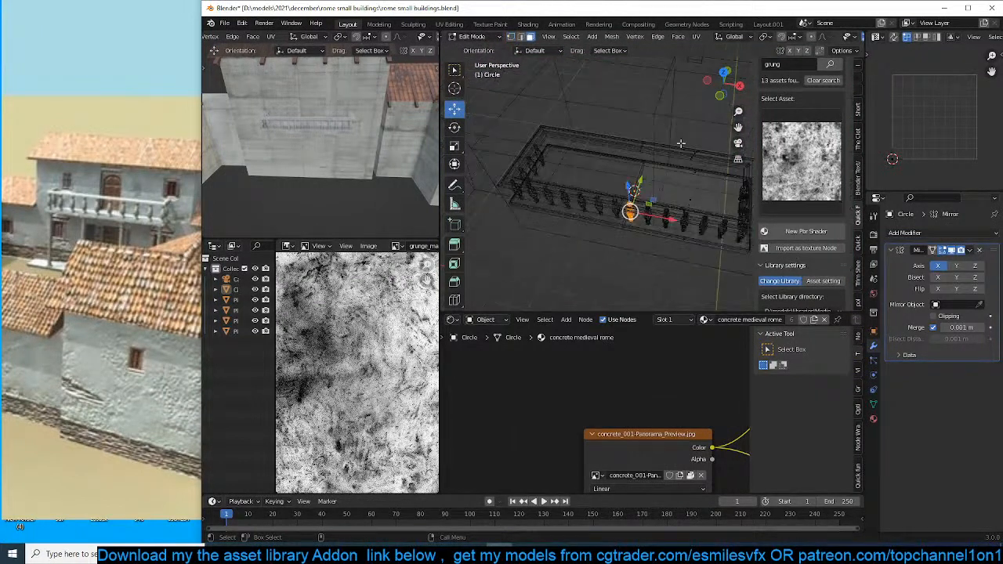
{"action": "left_click_drag", "start_coordinate": [677, 132], "coordinate": [708, 167]}
{"action": "key", "text": "x"}
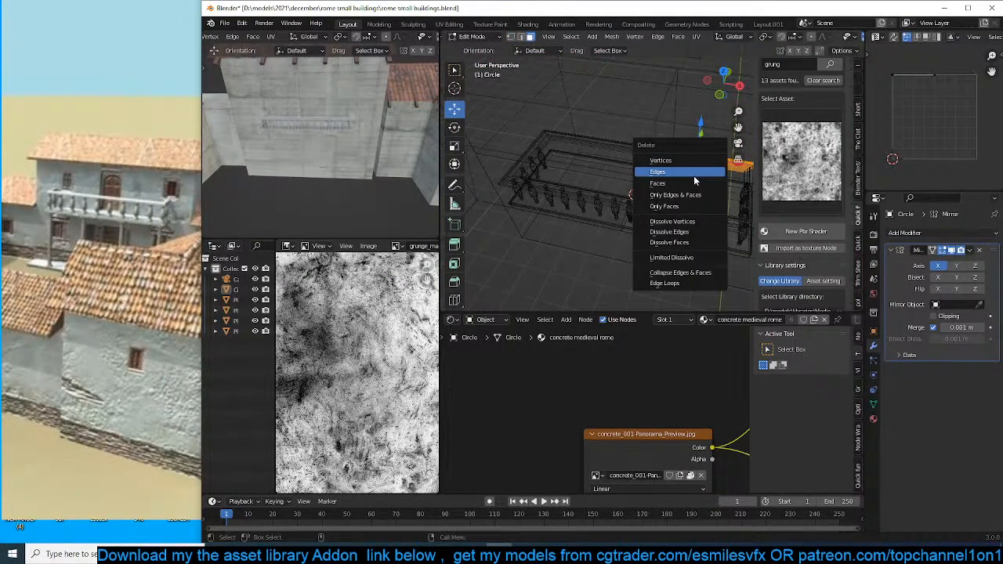
{"action": "left_click", "coordinate": [695, 184]}
Flatten the handrail's open wall-side end by scaling its vertices to 0 along Y, and save the file.
{"action": "middle_click_drag", "start_coordinate": [694, 183], "coordinate": [646, 175]}
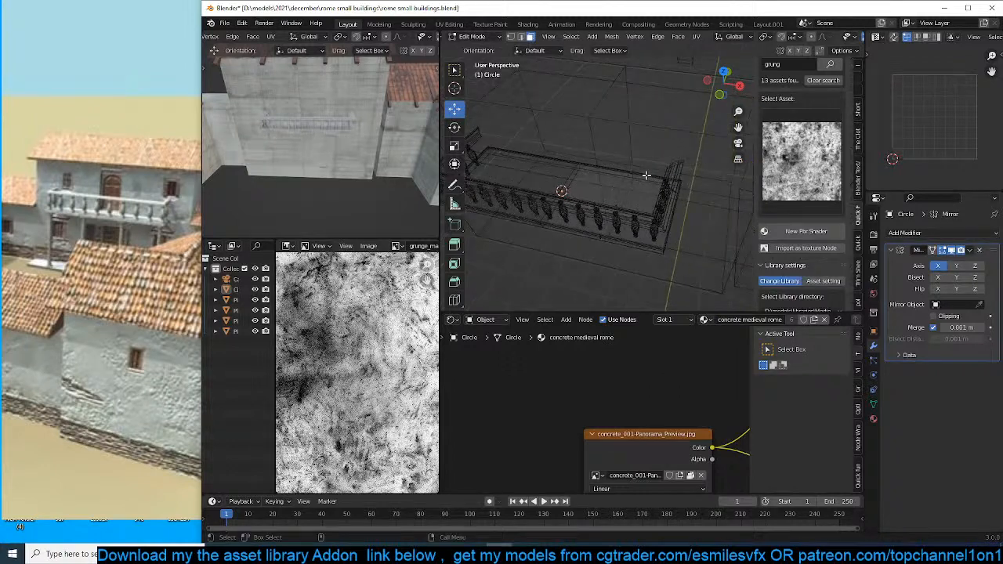
{"action": "key", "text": "1"}
{"action": "left_click_drag", "start_coordinate": [652, 146], "coordinate": [696, 174]}
{"action": "key", "text": "s"}
{"action": "key", "text": "y"}
{"action": "key", "text": "0"}
{"action": "key", "text": "Return"}
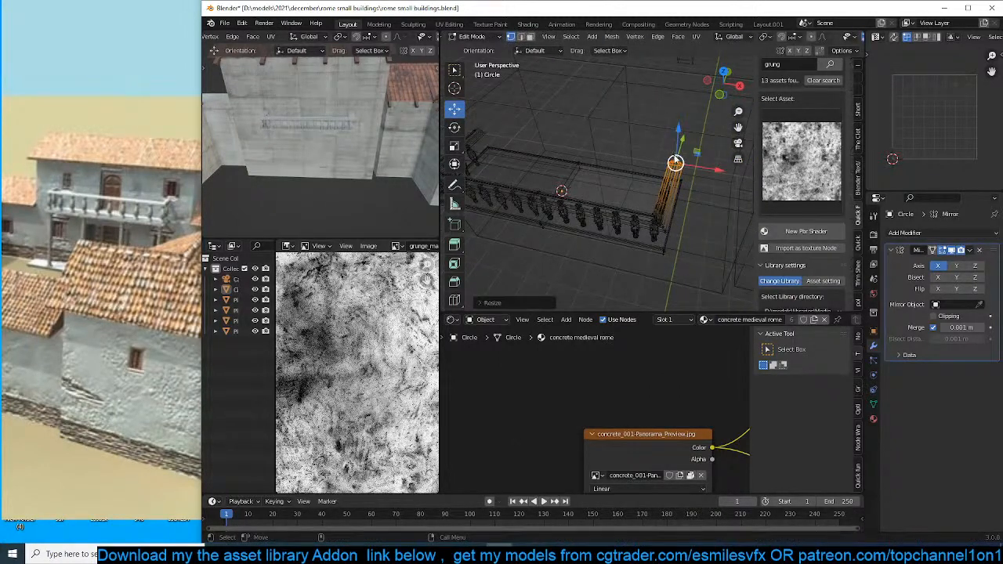
{"action": "key", "text": "Tab"}
{"action": "key", "text": "shift+z"}
{"action": "scroll", "coordinate": [664, 177], "scroll_direction": "down", "scroll_amount": 4}
{"action": "scroll", "coordinate": [651, 165], "scroll_direction": "up", "scroll_amount": 3}
{"action": "middle_click_drag", "start_coordinate": [656, 178], "coordinate": [690, 190]}
{"action": "key", "text": "ctrl+s"}
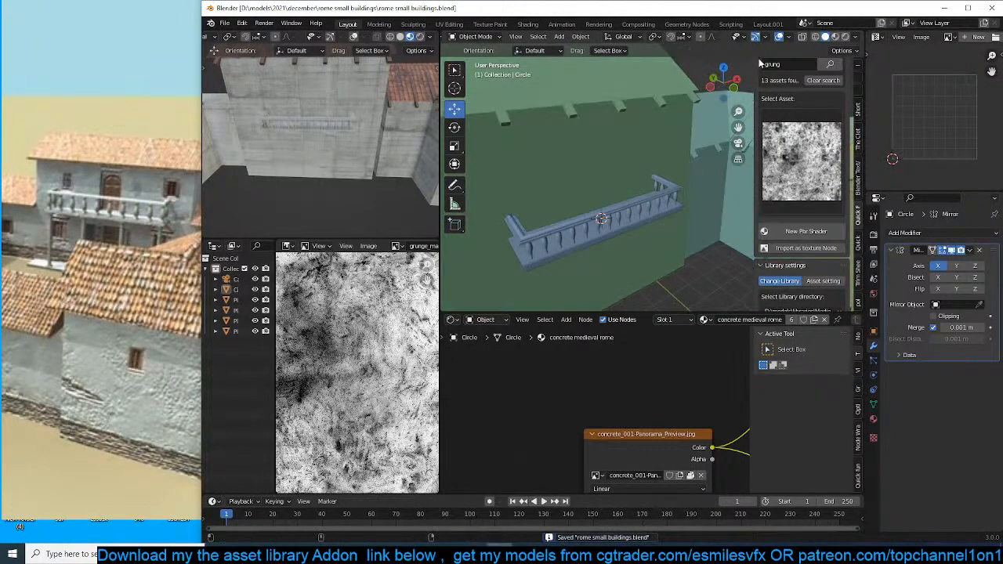
Inspect the balcony against the textured tower wall in material preview shading.
{"action": "left_click", "coordinate": [837, 37]}
{"action": "middle_click_drag", "start_coordinate": [710, 102], "coordinate": [651, 179]}
{"action": "scroll", "coordinate": [649, 107], "scroll_direction": "up", "scroll_amount": 3}
{"action": "scroll", "coordinate": [651, 179], "scroll_direction": "down", "scroll_amount": 2}
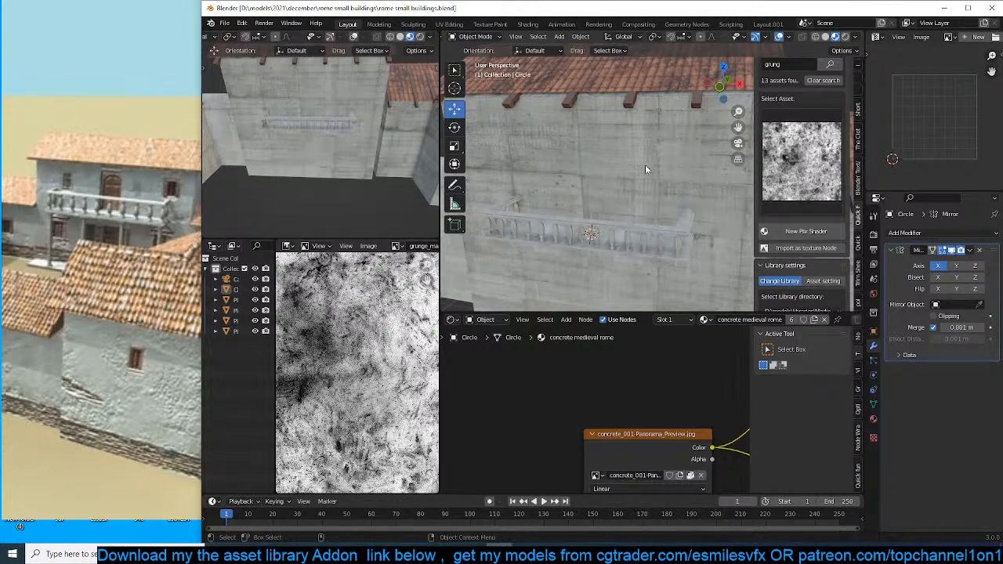
Add a vertical loop cut through the middle of the tower wall and bevel it into two separate edges.
{"action": "left_click", "coordinate": [646, 169]}
{"action": "scroll", "coordinate": [647, 169], "scroll_direction": "down", "scroll_amount": 4}
{"action": "scroll", "coordinate": [645, 169], "scroll_direction": "up", "scroll_amount": 3}
{"action": "key", "text": "Tab"}
{"action": "scroll", "coordinate": [628, 174], "scroll_direction": "down", "scroll_amount": 4}
{"action": "middle_click_drag", "start_coordinate": [627, 111], "coordinate": [627, 130]}
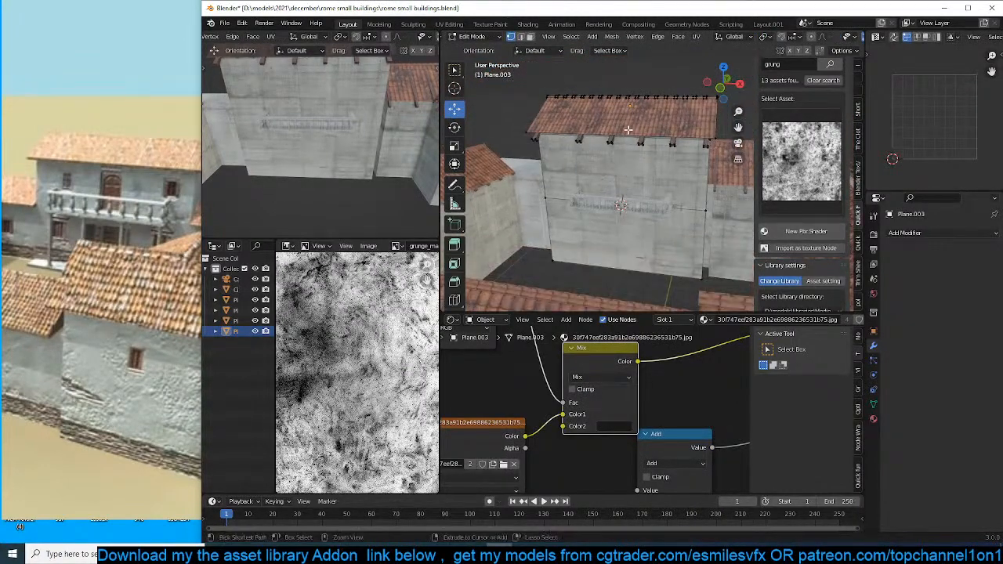
{"action": "key", "text": "ctrl+r"}
{"action": "left_click", "coordinate": [633, 178]}
{"action": "left_click", "coordinate": [633, 178]}
{"action": "key", "text": "ctrl+b"}
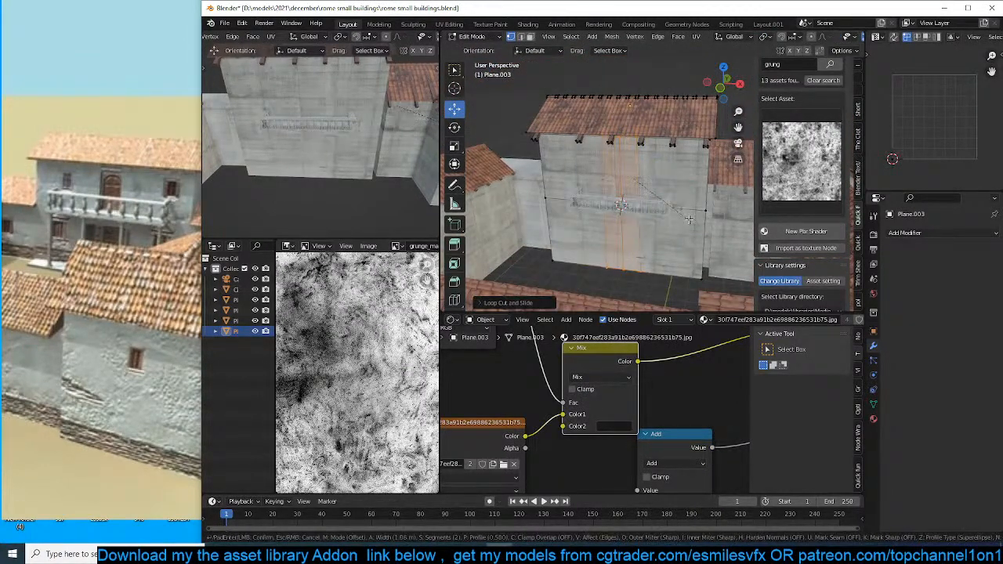
{"action": "left_click", "coordinate": [689, 221]}
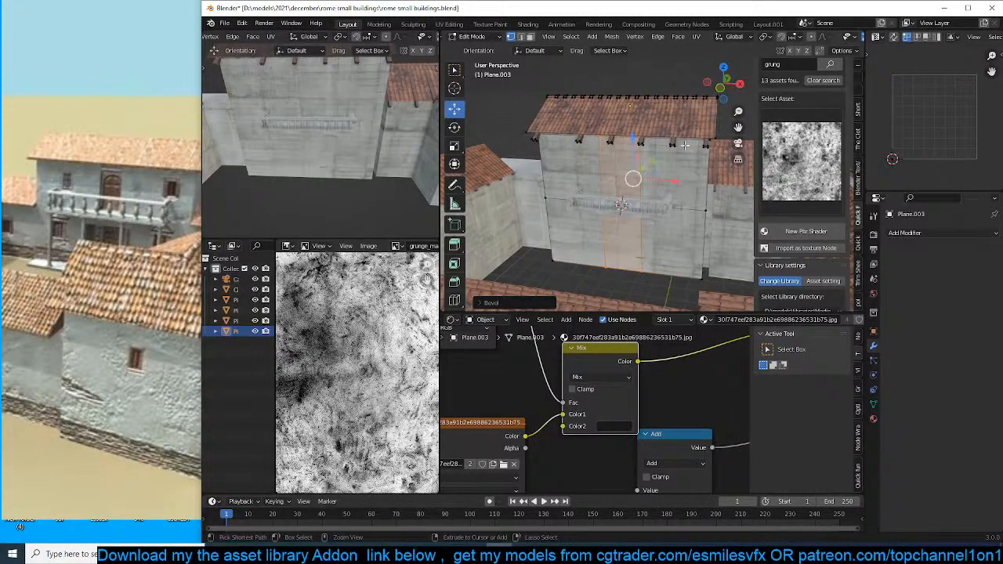
Add centre loop cuts through the tower wall between the bevelled edges and through the tiled roof.
{"action": "key", "text": "ctrl+r"}
{"action": "left_click", "coordinate": [620, 253]}
{"action": "left_click", "coordinate": [620, 265]}
{"action": "scroll", "coordinate": [621, 264], "scroll_direction": "down", "scroll_amount": 3}
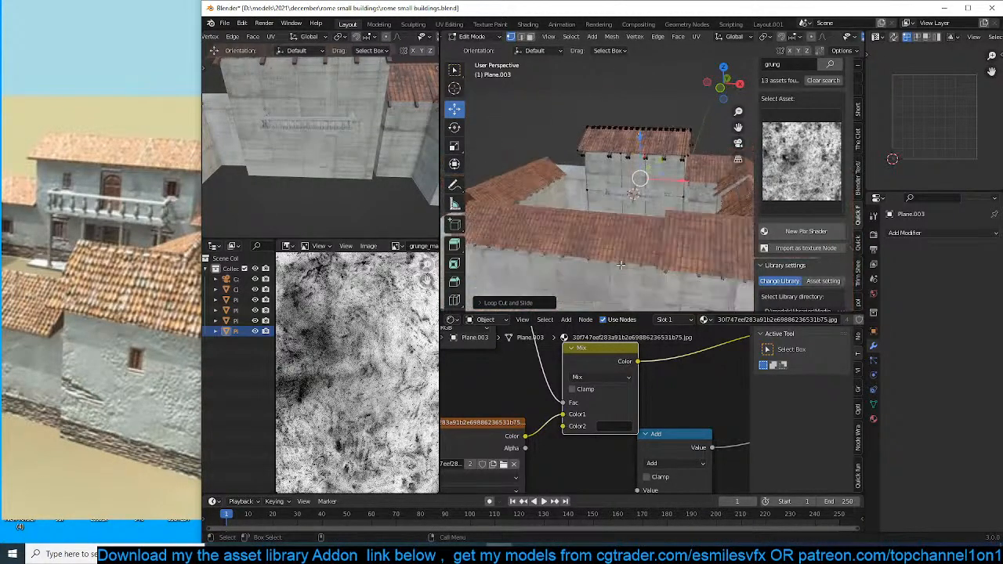
{"action": "middle_click_drag", "start_coordinate": [617, 212], "coordinate": [636, 210]}
{"action": "scroll", "coordinate": [643, 180], "scroll_direction": "up", "scroll_amount": 5}
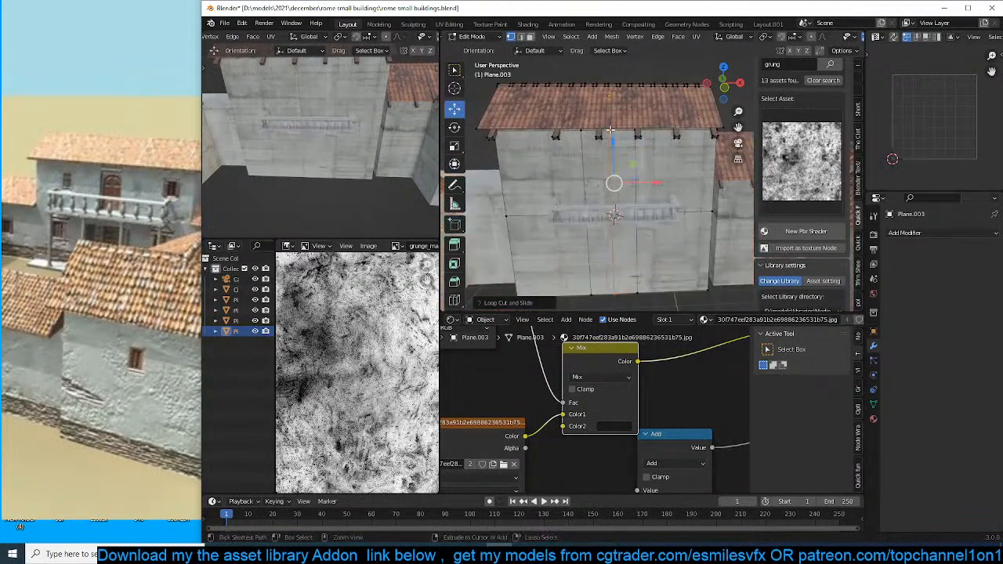
{"action": "key", "text": "ctrl+r"}
{"action": "left_click", "coordinate": [617, 121]}
{"action": "left_click", "coordinate": [619, 122]}
{"action": "scroll", "coordinate": [619, 121], "scroll_direction": "down", "scroll_amount": 3}
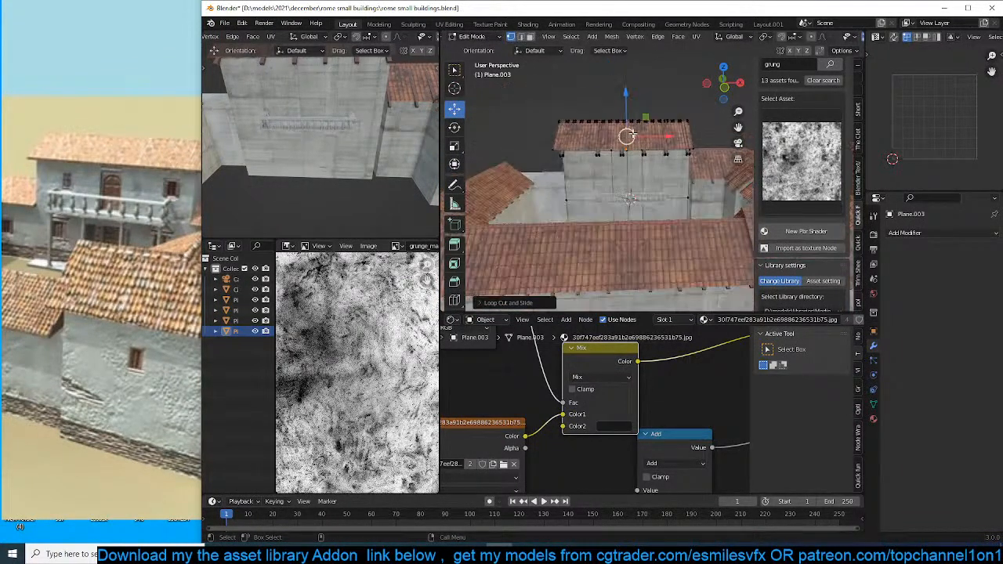
Select the negative X half of the tower and its roof in wireframe view and delete its faces.
{"action": "key", "text": "shift+z"}
{"action": "mouse_move", "coordinate": [557, 81]}
{"action": "left_mouse_down"}
{"action": "mouse_move", "coordinate": [631, 253]}
{"action": "mouse_move", "coordinate": [632, 285]}
{"action": "left_mouse_up"}
{"action": "scroll", "coordinate": [644, 234], "scroll_direction": "up", "scroll_amount": 5}
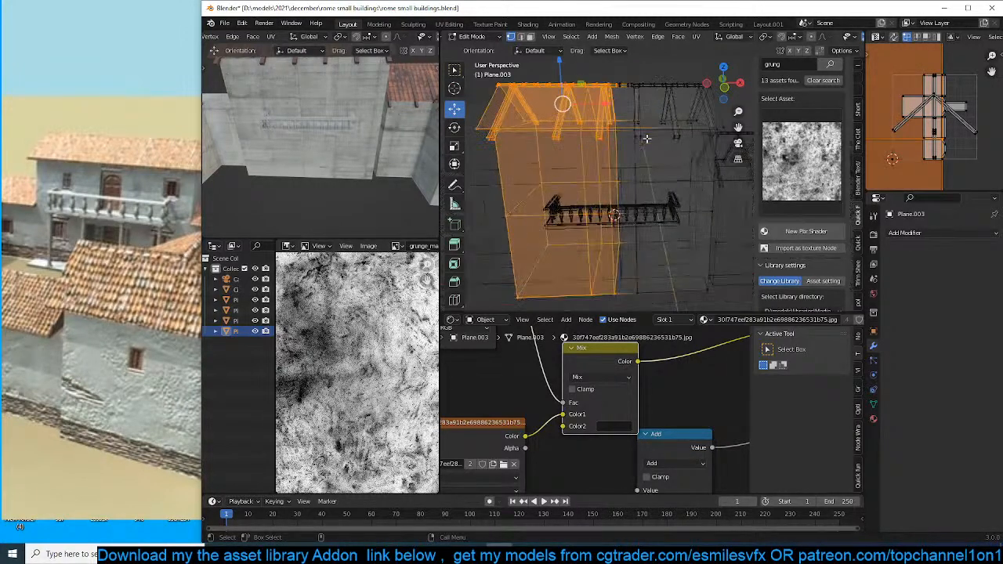
{"action": "key", "text": "b"}
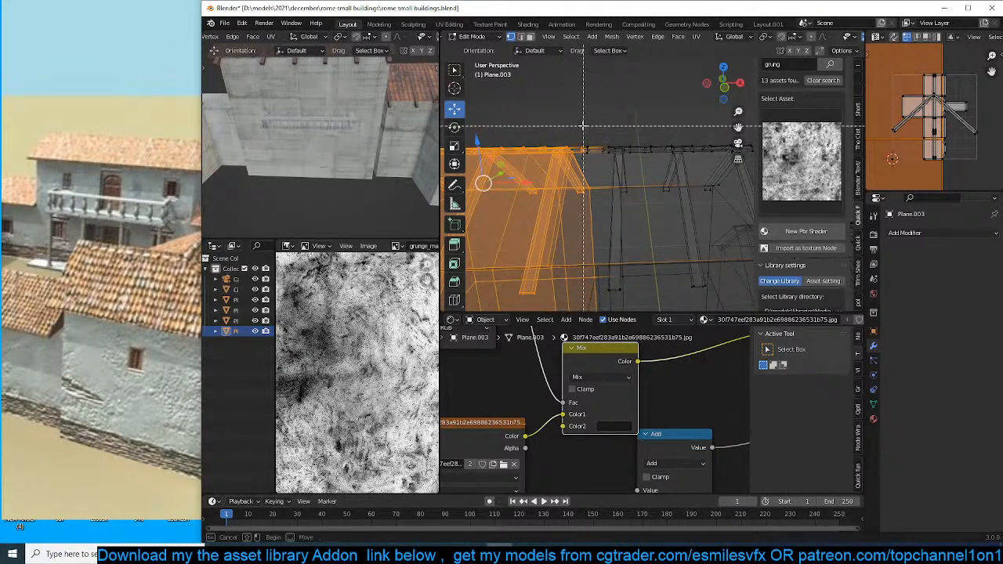
{"action": "middle_click_drag", "start_coordinate": [576, 127], "coordinate": [601, 157]}
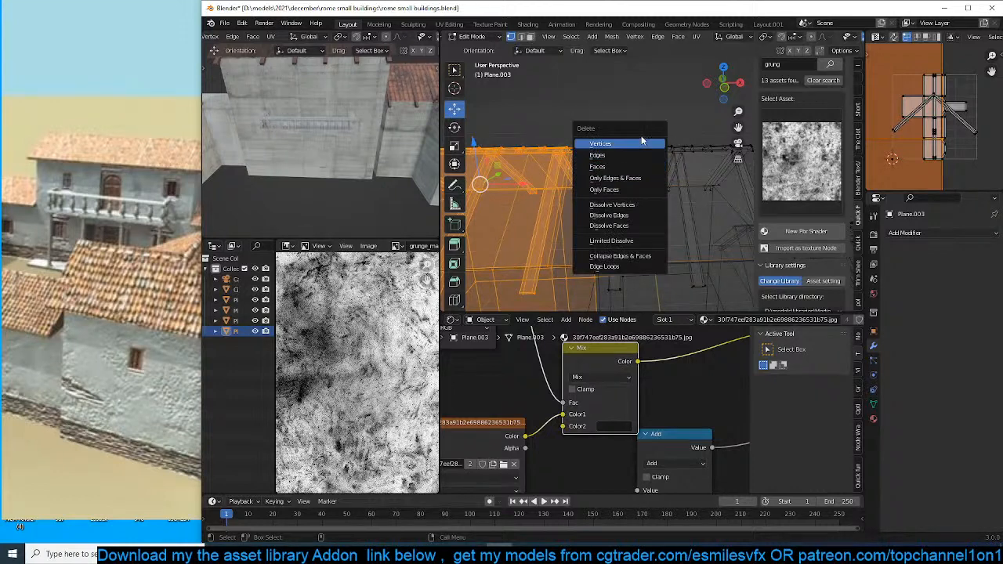
{"action": "left_click", "coordinate": [640, 144]}
{"action": "key", "text": "ctrl+z"}
{"action": "key", "text": "x"}
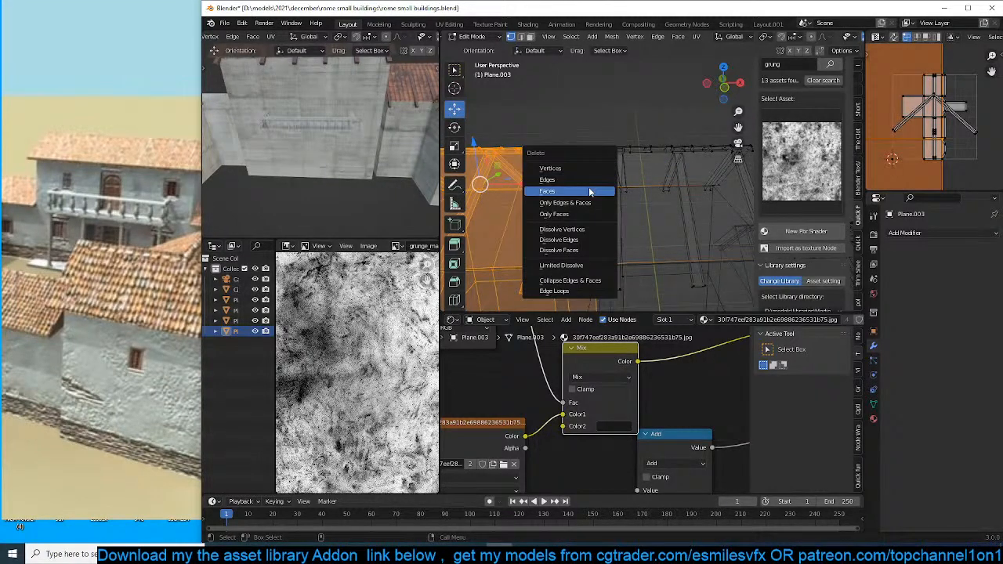
{"action": "left_click", "coordinate": [588, 190]}
{"action": "key", "text": "Tab"}
Add a Mirror modifier on the X axis to the tower and apply the object's transform.
{"action": "left_click", "coordinate": [925, 233]}
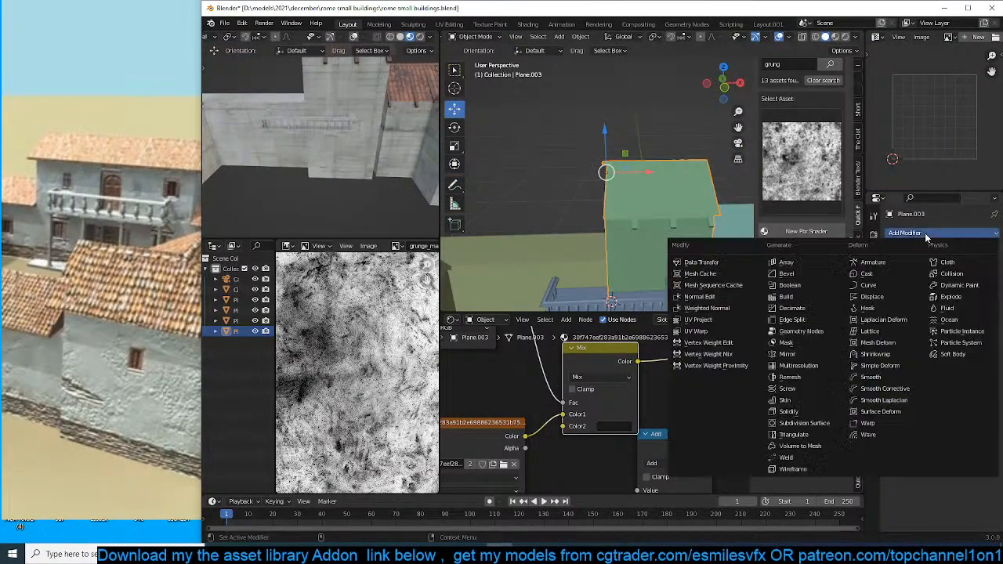
{"action": "left_click", "coordinate": [787, 355]}
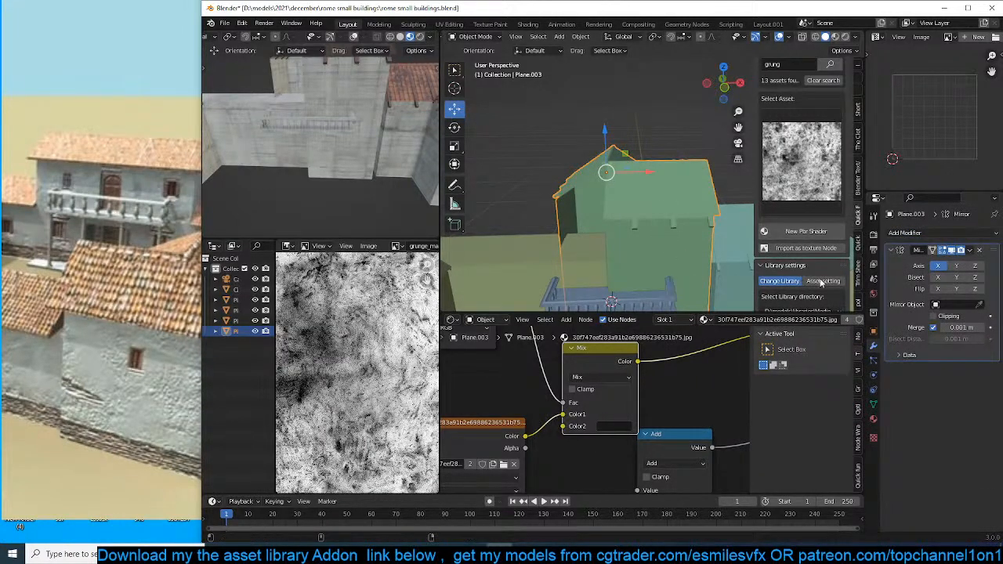
{"action": "middle_click_drag", "start_coordinate": [593, 188], "coordinate": [732, 215]}
{"action": "scroll", "coordinate": [650, 235], "scroll_direction": "down", "scroll_amount": 3}
{"action": "key", "text": "ctrl+a"}
{"action": "left_click", "coordinate": [644, 232]}
Move the tower's centre vertices along X onto the mirror plane with Clipping enabled, and save the file.
{"action": "key", "text": "Tab"}
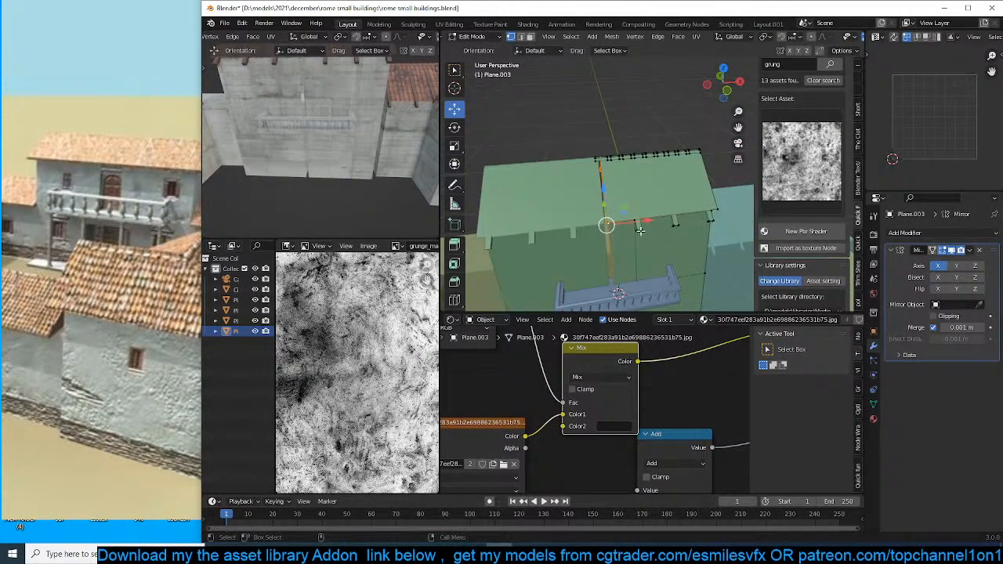
{"action": "left_click_drag", "start_coordinate": [649, 219], "coordinate": [619, 223]}
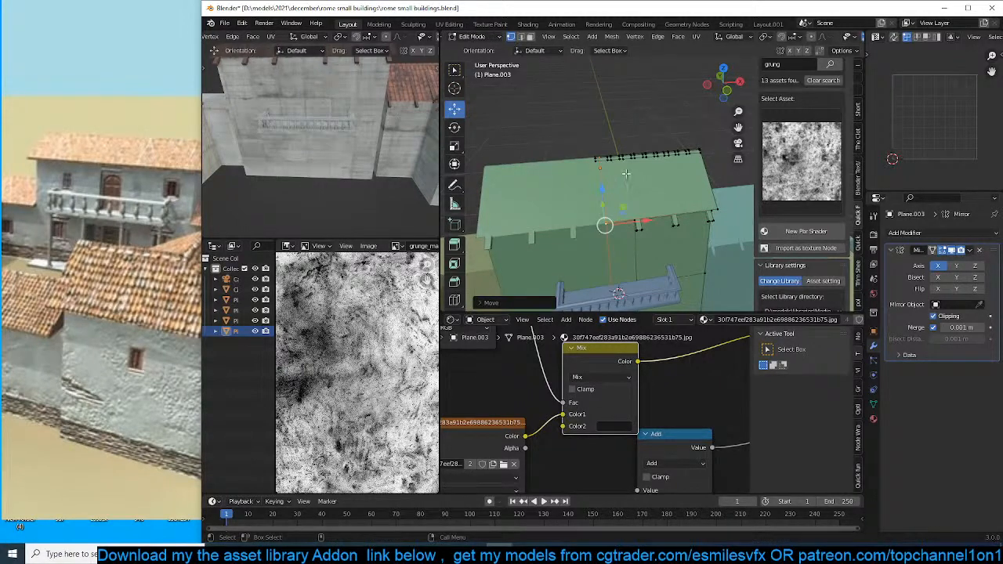
{"action": "middle_click_drag", "start_coordinate": [628, 175], "coordinate": [599, 224], "text": "shift"}
{"action": "scroll", "coordinate": [631, 248], "scroll_direction": "up", "scroll_amount": 3}
{"action": "key", "text": "Tab"}
{"action": "key", "text": "ctrl+s"}
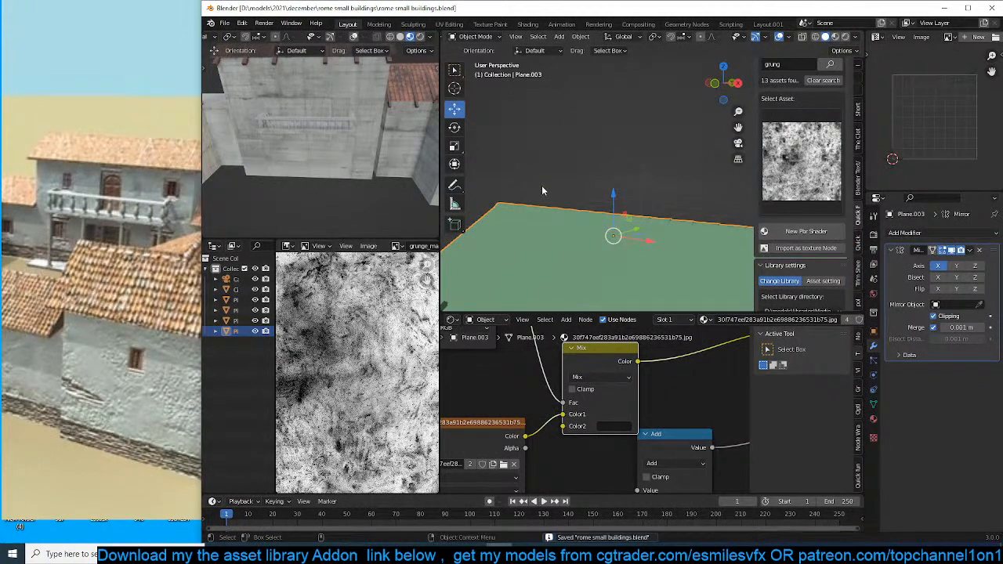
Search the texture library for "door".
{"action": "middle_click_drag", "start_coordinate": [308, 145], "coordinate": [307, 192]}
{"action": "middle_click_drag", "start_coordinate": [535, 225], "coordinate": [553, 145]}
{"action": "scroll", "coordinate": [808, 173], "scroll_direction": "up", "scroll_amount": 5}
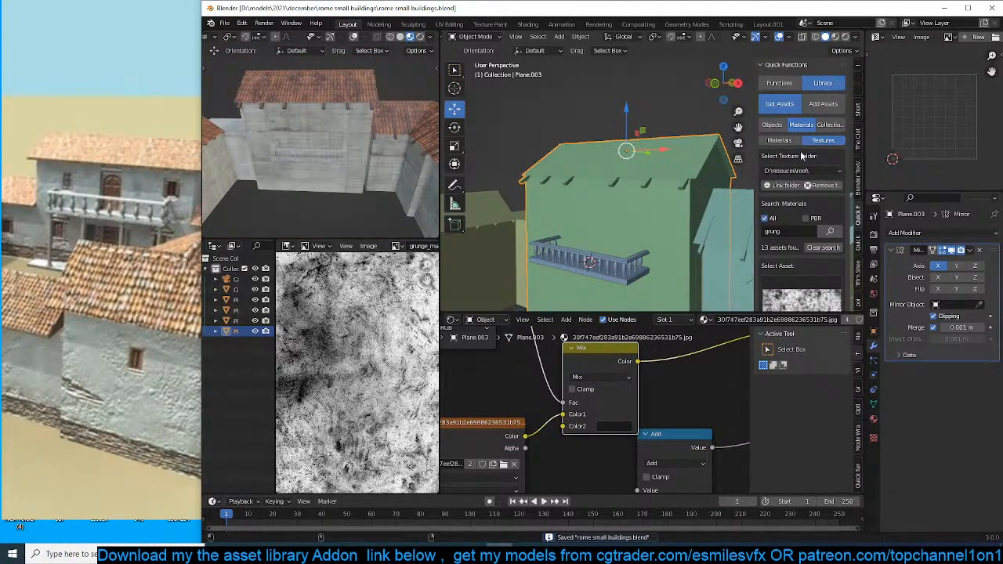
{"action": "left_click", "coordinate": [812, 174]}
{"action": "left_click", "coordinate": [813, 174]}
{"action": "key", "text": "Return"}
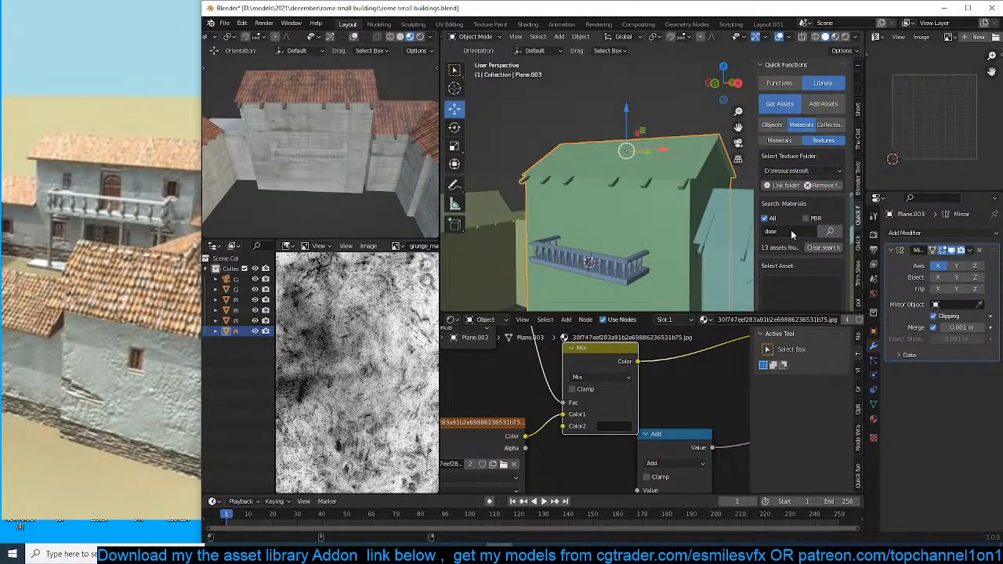
{"action": "scroll", "coordinate": [791, 229], "scroll_direction": "down", "scroll_amount": 3}
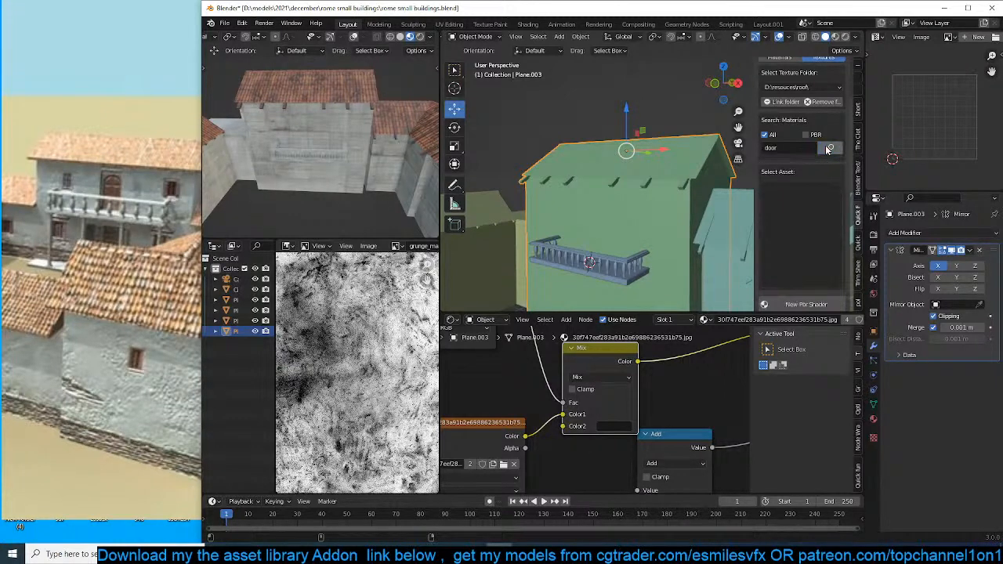
{"action": "scroll", "coordinate": [804, 213], "scroll_direction": "up", "scroll_amount": 3}
Link the details folder inside D:\resouces as the texture library folder.
{"action": "left_click", "coordinate": [784, 164]}
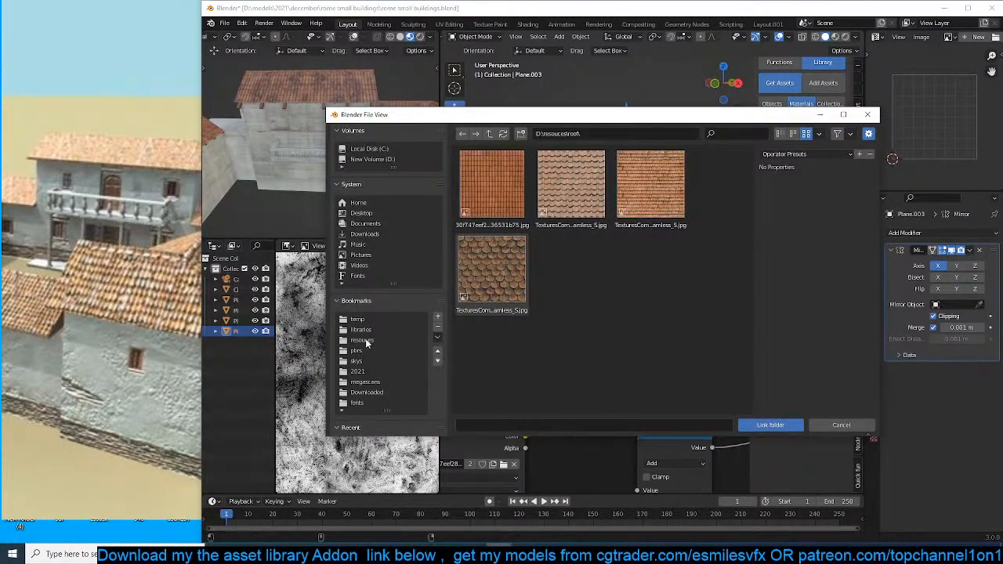
{"action": "left_click", "coordinate": [362, 341]}
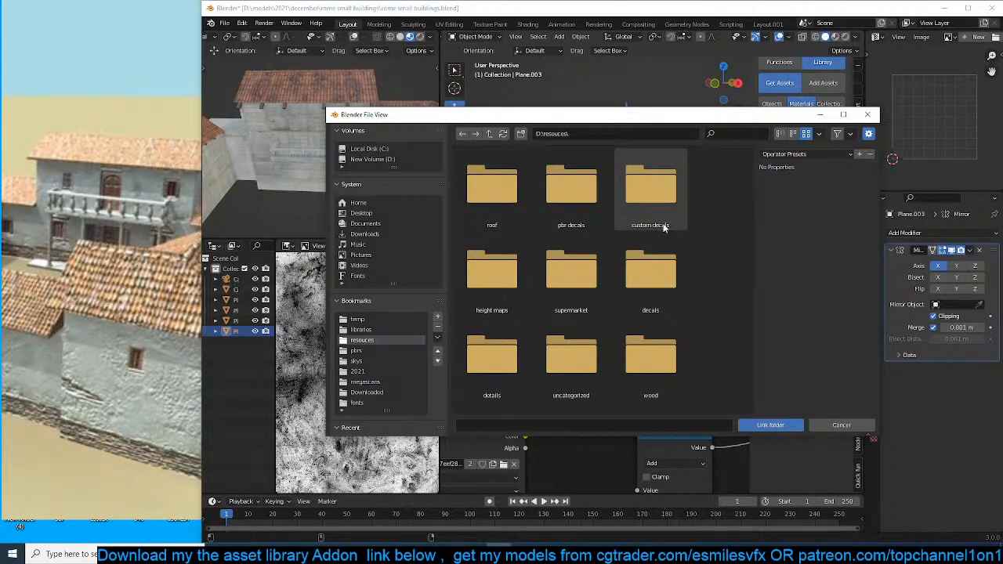
{"action": "scroll", "coordinate": [502, 313], "scroll_direction": "down", "scroll_amount": 1}
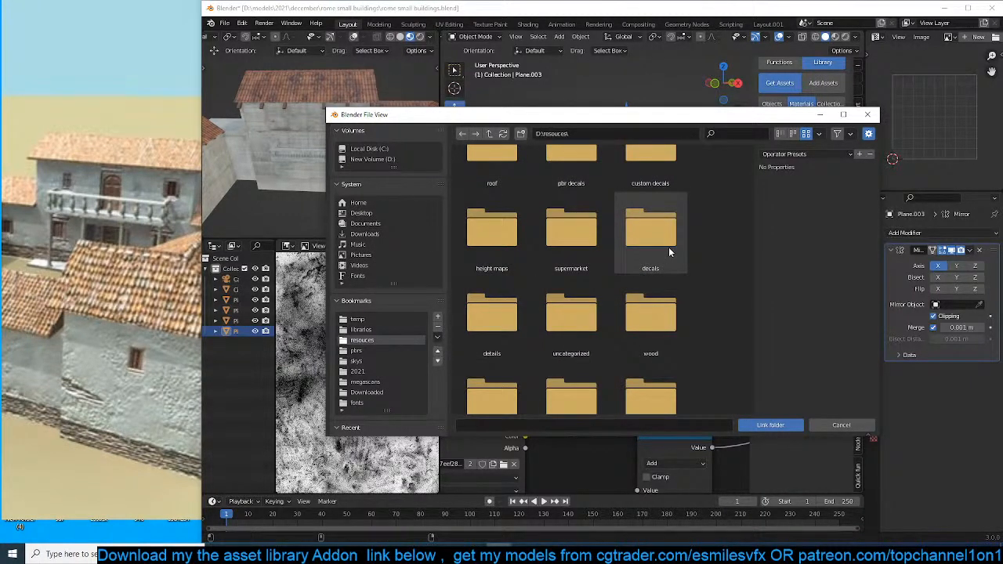
{"action": "double_click", "coordinate": [491, 318]}
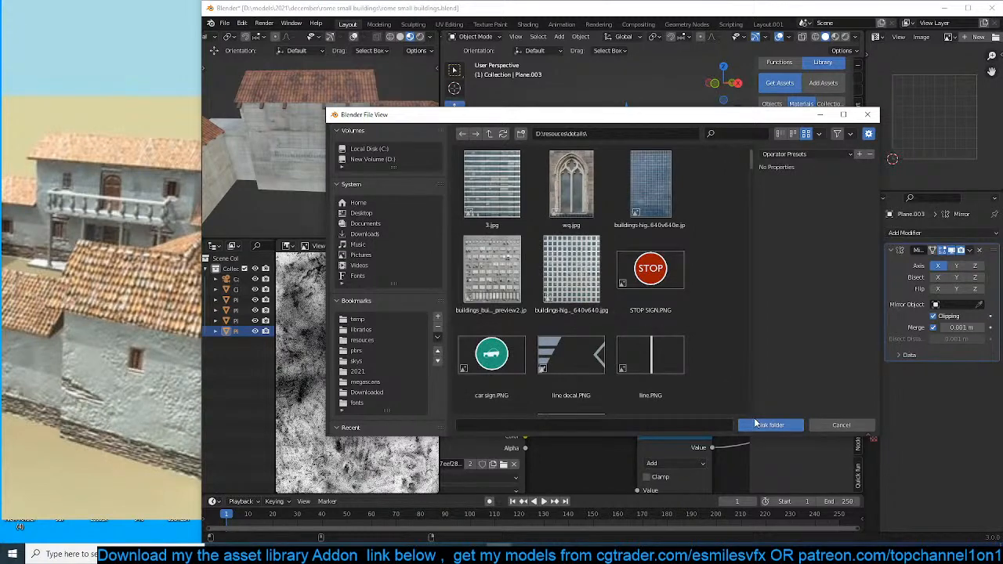
{"action": "left_click", "coordinate": [756, 424]}
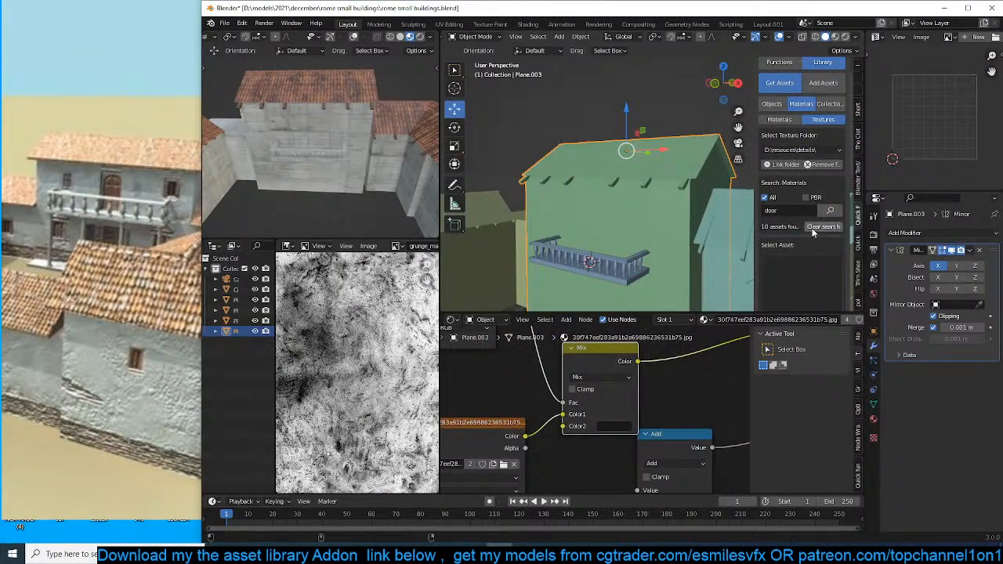
Choose the old brown wooden double-door image from the door texture thumbnails.
{"action": "scroll", "coordinate": [819, 227], "scroll_direction": "down", "scroll_amount": 3}
{"action": "left_click", "coordinate": [815, 225]}
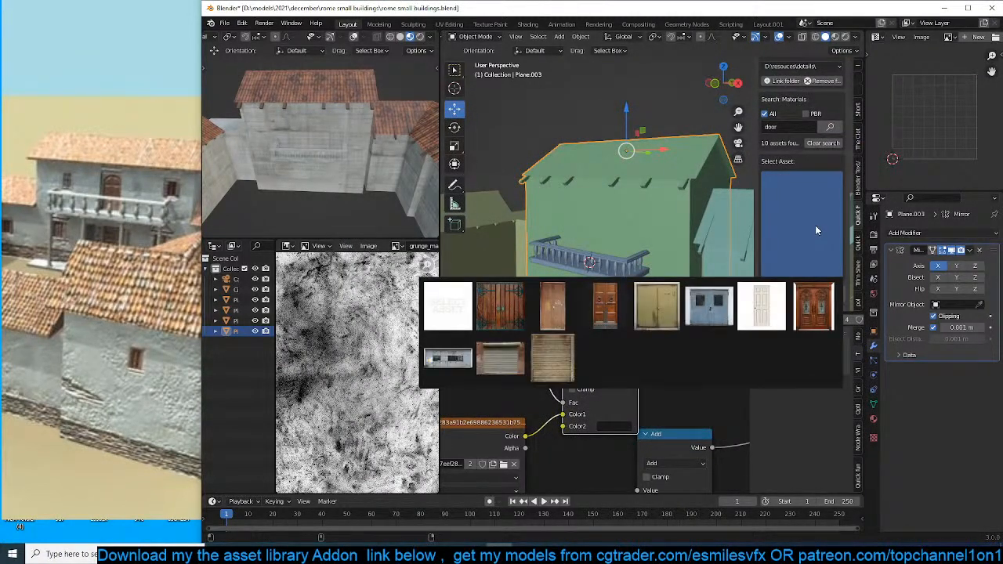
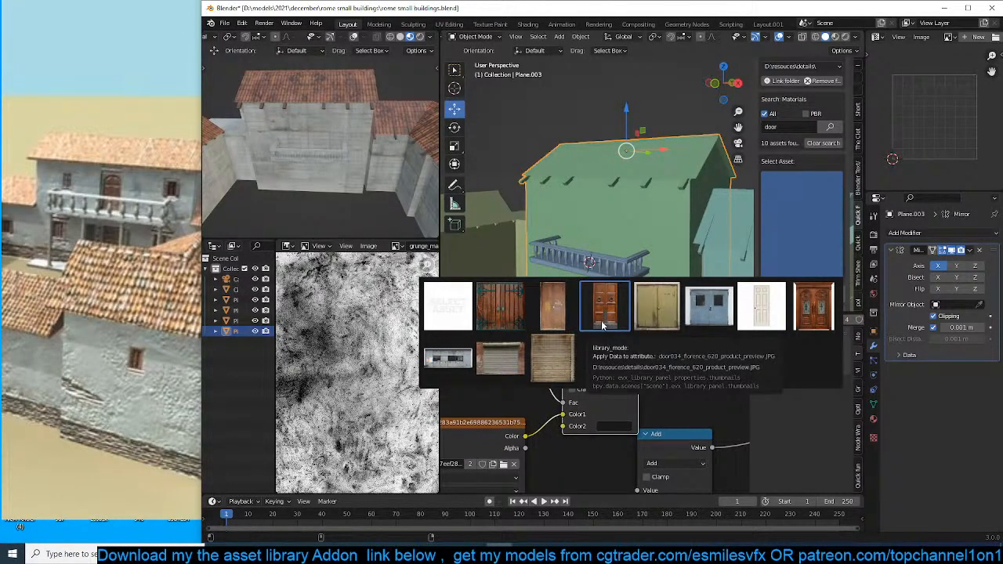
{"action": "left_click", "coordinate": [554, 311]}
Add a plane at the balcony and rotate it 90 degrees about X so it stands upright.
{"action": "scroll", "coordinate": [603, 181], "scroll_direction": "up", "scroll_amount": 5}
{"action": "scroll", "coordinate": [608, 188], "scroll_direction": "down", "scroll_amount": 5}
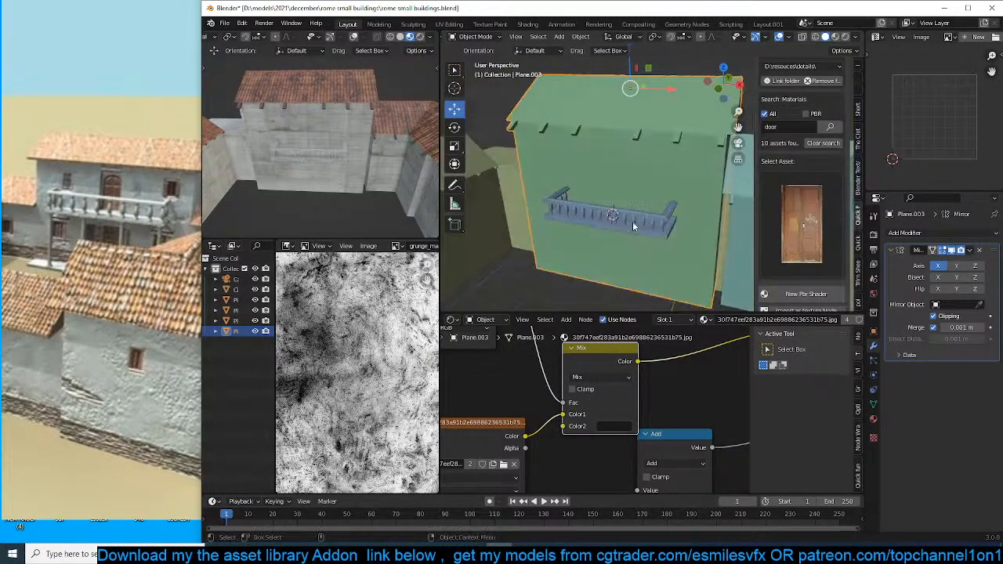
{"action": "scroll", "coordinate": [786, 291], "scroll_direction": "down", "scroll_amount": 2}
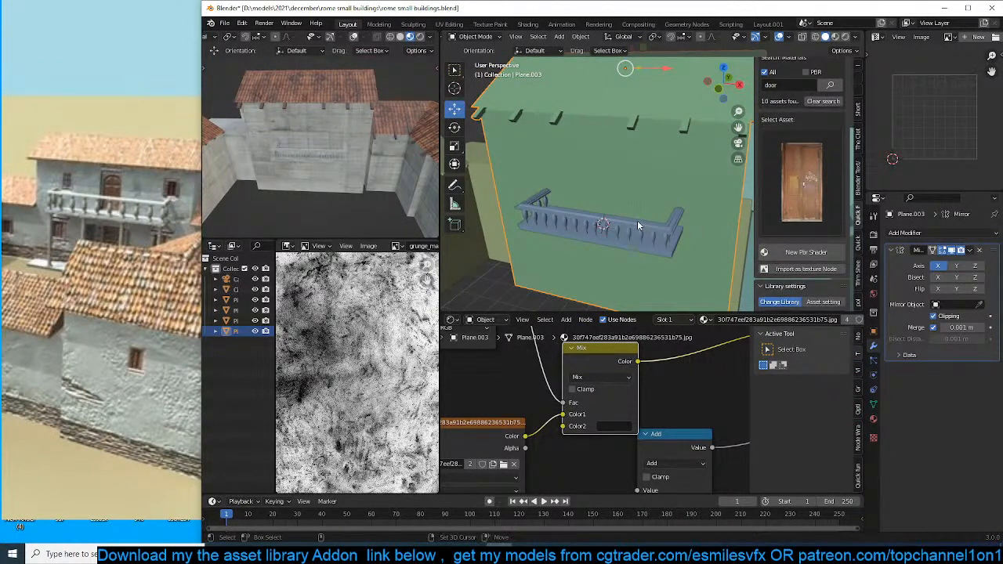
{"action": "key", "text": "shift+a"}
{"action": "left_click", "coordinate": [674, 194]}
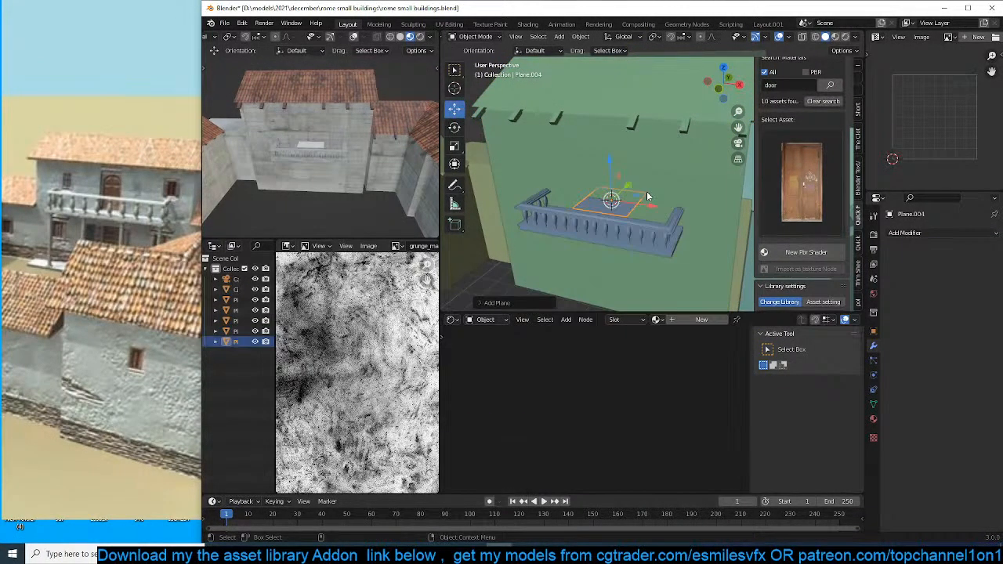
{"action": "type", "text": "rx90"}
{"action": "left_click", "coordinate": [647, 192]}
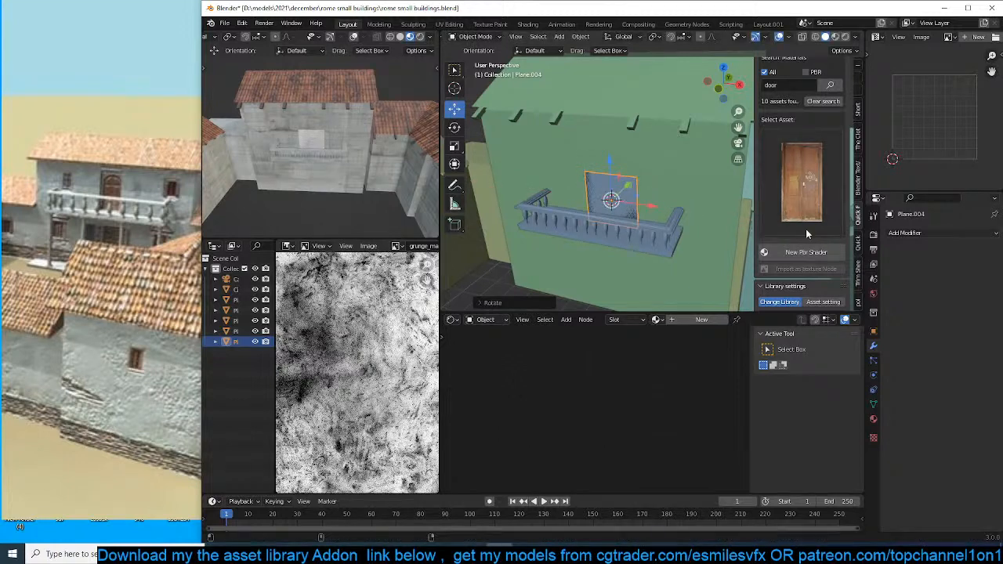
Create a new PBR shader from the chosen door texture on the upright plane.
{"action": "left_click", "coordinate": [811, 244]}
{"action": "left_click", "coordinate": [624, 205]}
{"action": "left_click", "coordinate": [605, 203]}
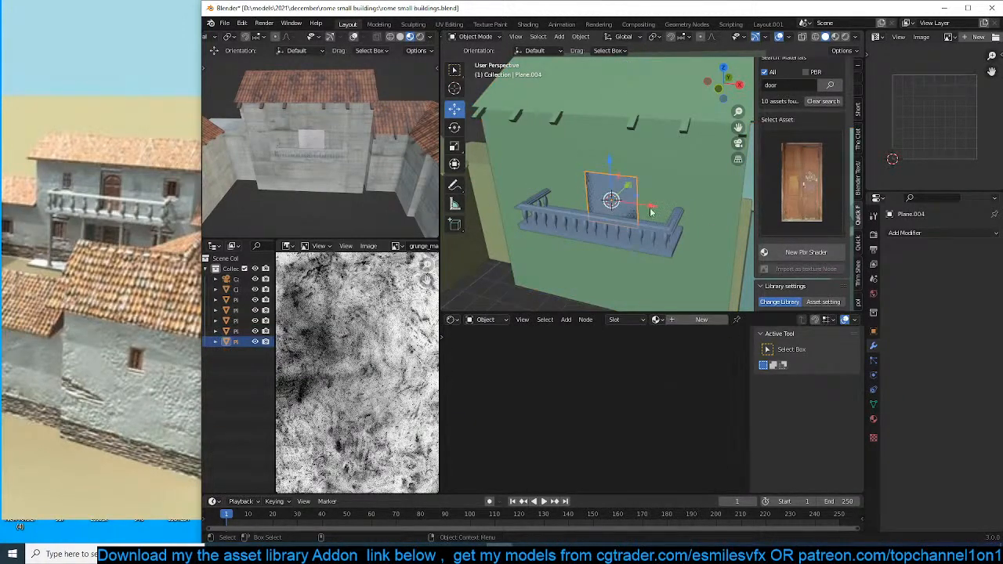
{"action": "left_click", "coordinate": [801, 253]}
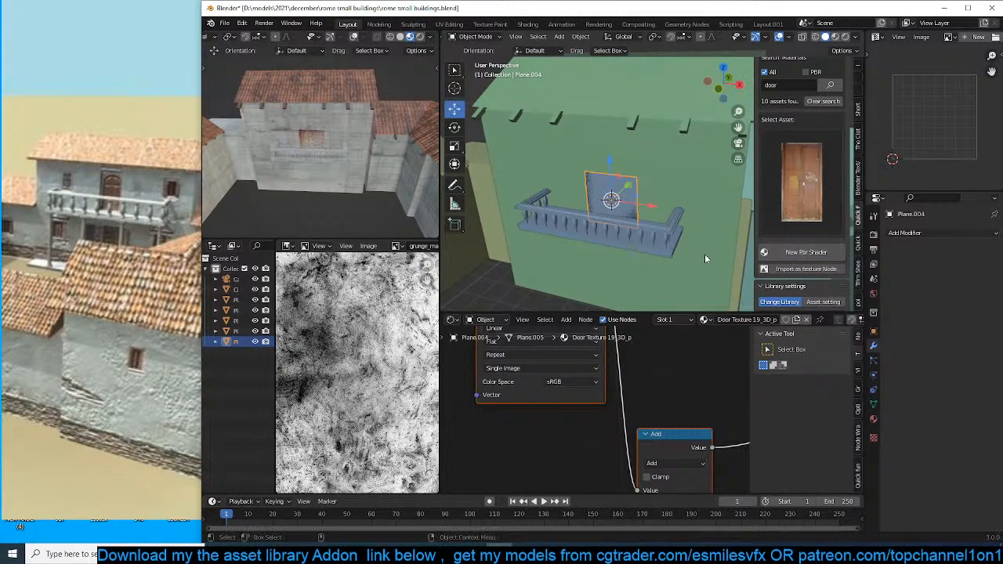
Isolate the door plane in material preview and scale it along X to about 0.6.
{"action": "key", "text": "KP_Divide"}
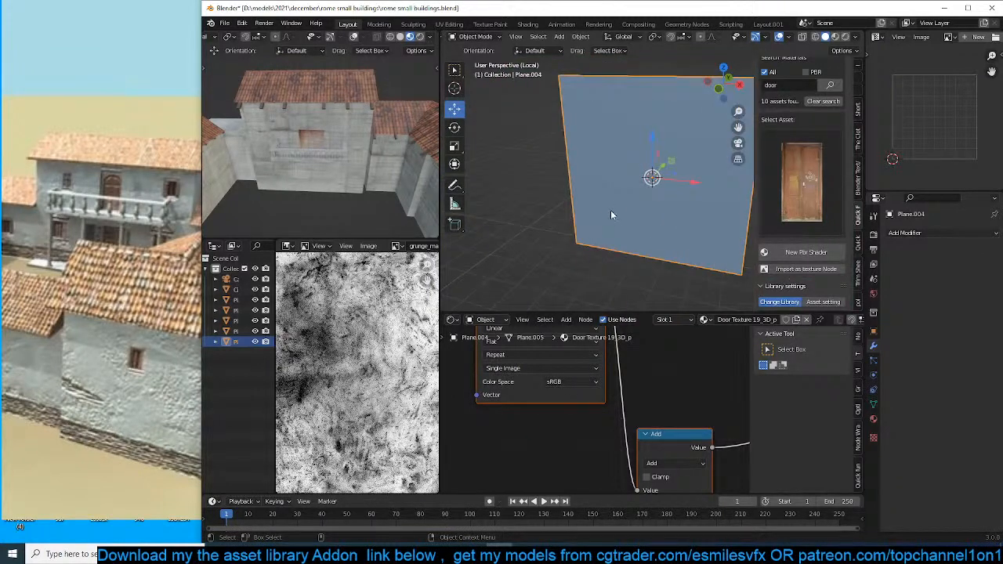
{"action": "left_click", "coordinate": [833, 37]}
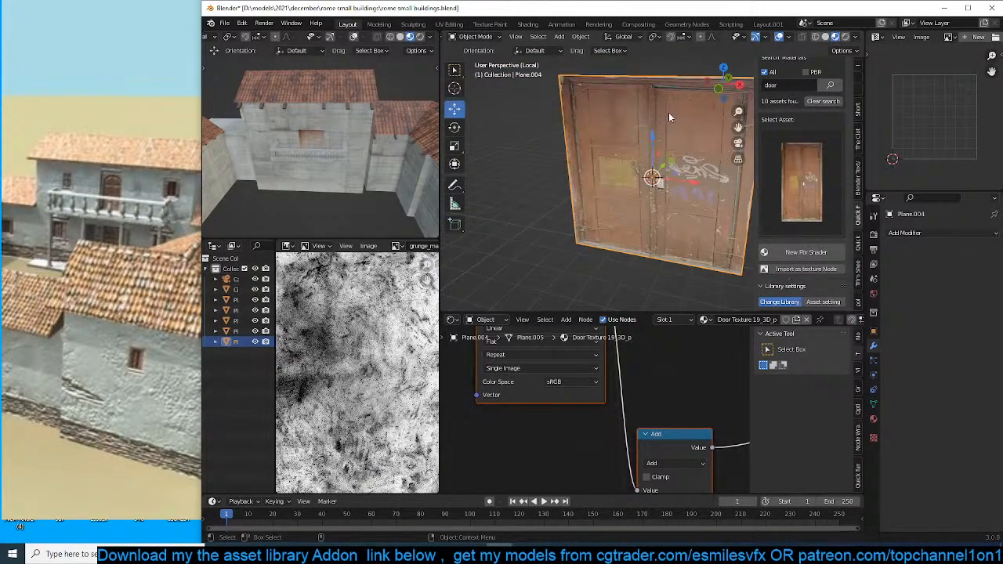
{"action": "mouse_move", "coordinate": [668, 113]}
{"action": "middle_mouse_down"}
{"action": "mouse_move", "coordinate": [597, 122]}
{"action": "mouse_move", "coordinate": [653, 102]}
{"action": "middle_mouse_up"}
{"action": "key", "text": "s"}
{"action": "key", "text": "x"}
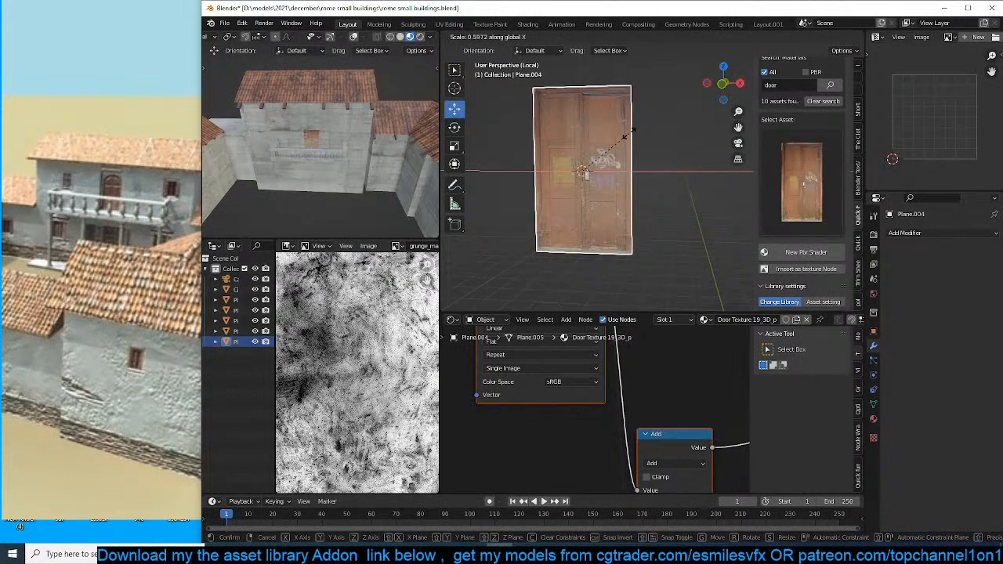
{"action": "left_click", "coordinate": [627, 145]}
Inset the door face slightly to form a narrow frame around its edge.
{"action": "middle_click_drag", "start_coordinate": [627, 145], "coordinate": [572, 201]}
{"action": "key", "text": "Tab"}
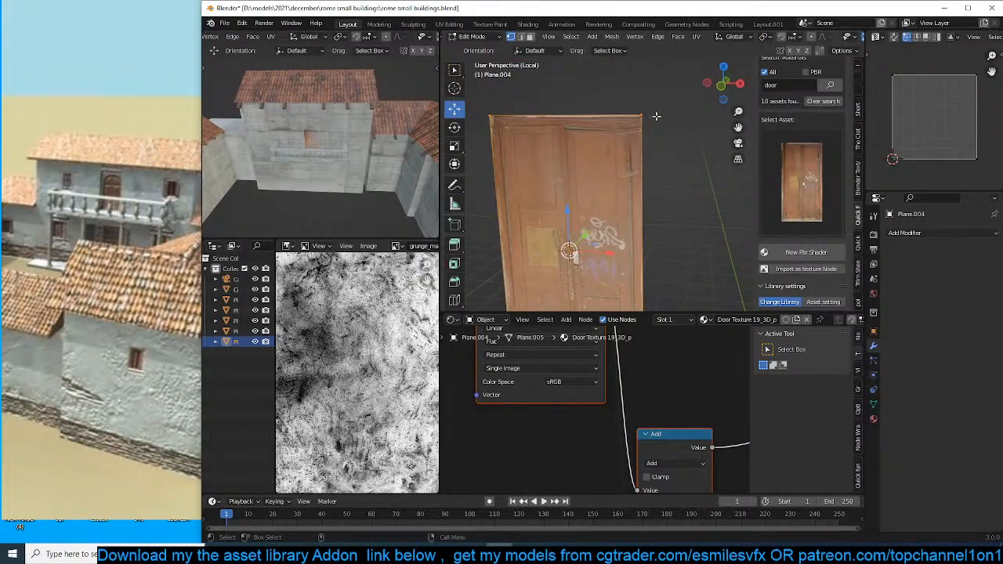
{"action": "key", "text": "a"}
{"action": "key", "text": "i"}
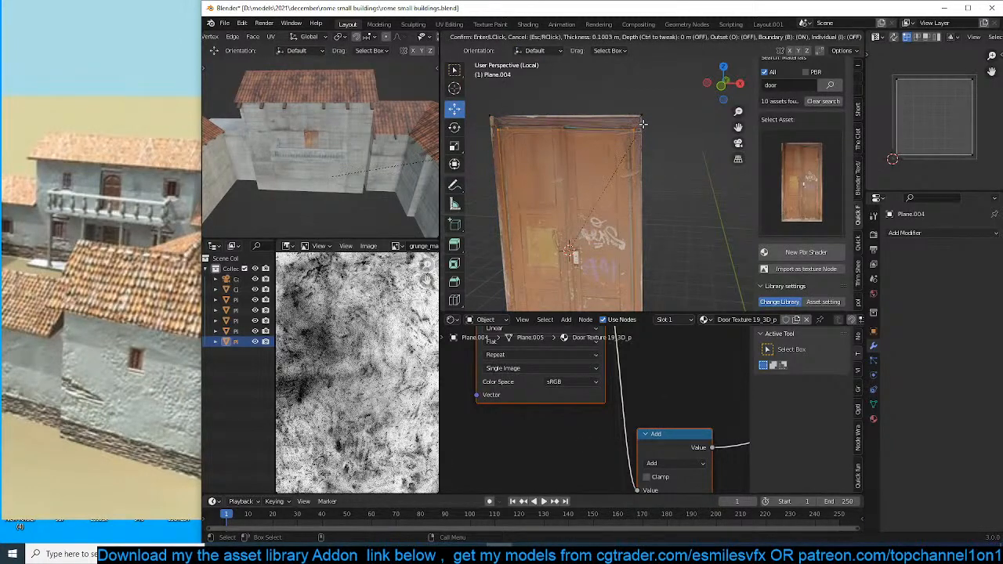
{"action": "left_click", "coordinate": [646, 123]}
{"action": "scroll", "coordinate": [638, 136], "scroll_direction": "down", "scroll_amount": 3}
{"action": "scroll", "coordinate": [638, 136], "scroll_direction": "up", "scroll_amount": 2}
{"action": "middle_click_drag", "start_coordinate": [638, 137], "coordinate": [664, 144]}
{"action": "scroll", "coordinate": [666, 144], "scroll_direction": "up", "scroll_amount": 2}
{"action": "scroll", "coordinate": [667, 143], "scroll_direction": "down", "scroll_amount": 3}
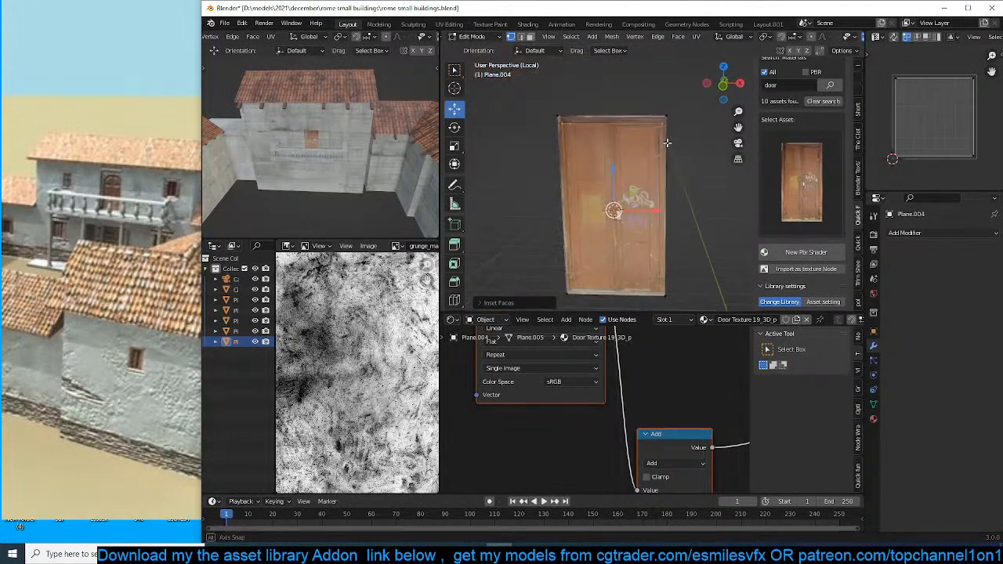
{"action": "scroll", "coordinate": [629, 136], "scroll_direction": "up", "scroll_amount": 1}
Add a vertical loop cut down the door's centre between the two leaves, and clear the face selection.
{"action": "key", "text": "ctrl+r"}
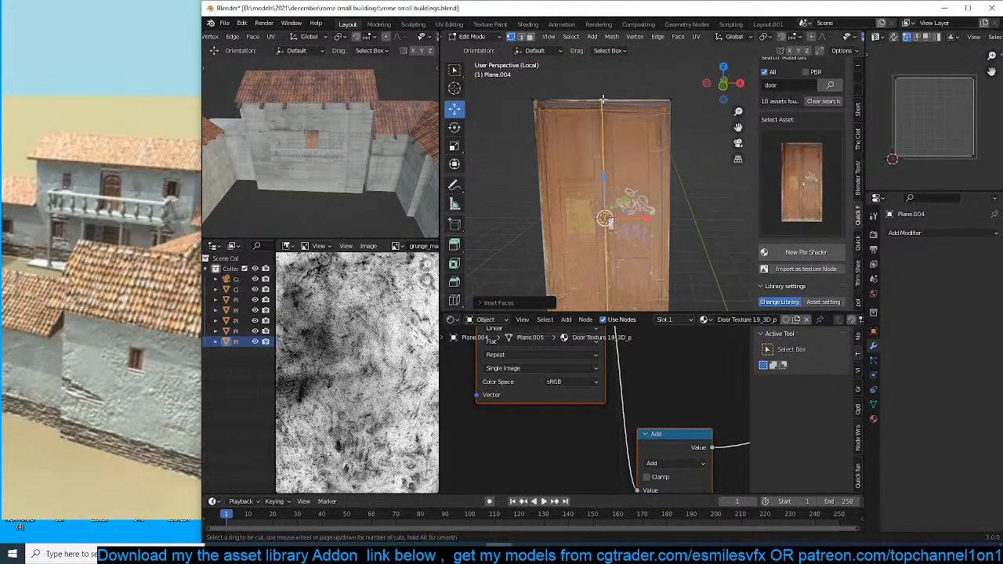
{"action": "left_click", "coordinate": [602, 102]}
{"action": "right_click", "coordinate": [602, 102]}
{"action": "scroll", "coordinate": [621, 134], "scroll_direction": "up", "scroll_amount": 1}
{"action": "key", "text": "3"}
{"action": "left_click", "coordinate": [624, 139]}
{"action": "key", "text": "alt+a"}
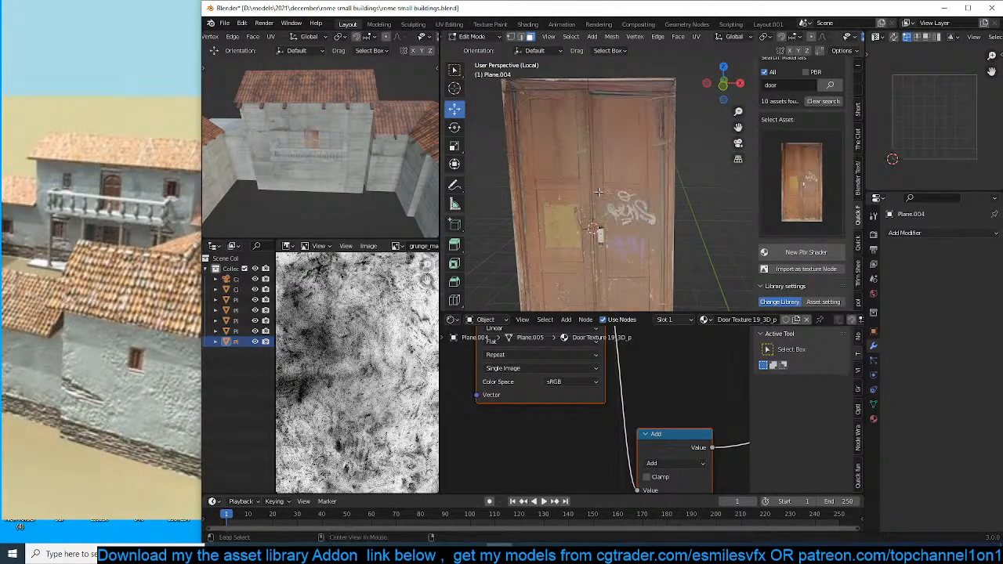
Add two horizontal loop cuts across the door, aligned with the rails above and below the middle panels.
{"action": "key", "text": "ctrl+r"}
{"action": "left_click", "coordinate": [605, 222]}
{"action": "left_click", "coordinate": [612, 186]}
{"action": "middle_click_drag", "start_coordinate": [612, 186], "coordinate": [629, 126], "text": "shift"}
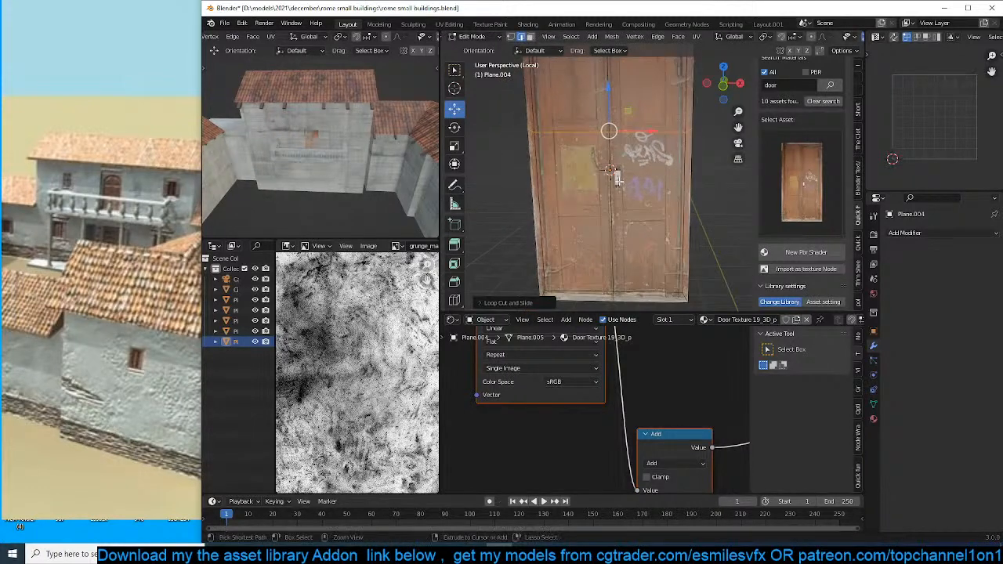
{"action": "key", "text": "ctrl+r"}
{"action": "left_click", "coordinate": [618, 197]}
{"action": "left_click", "coordinate": [621, 196]}
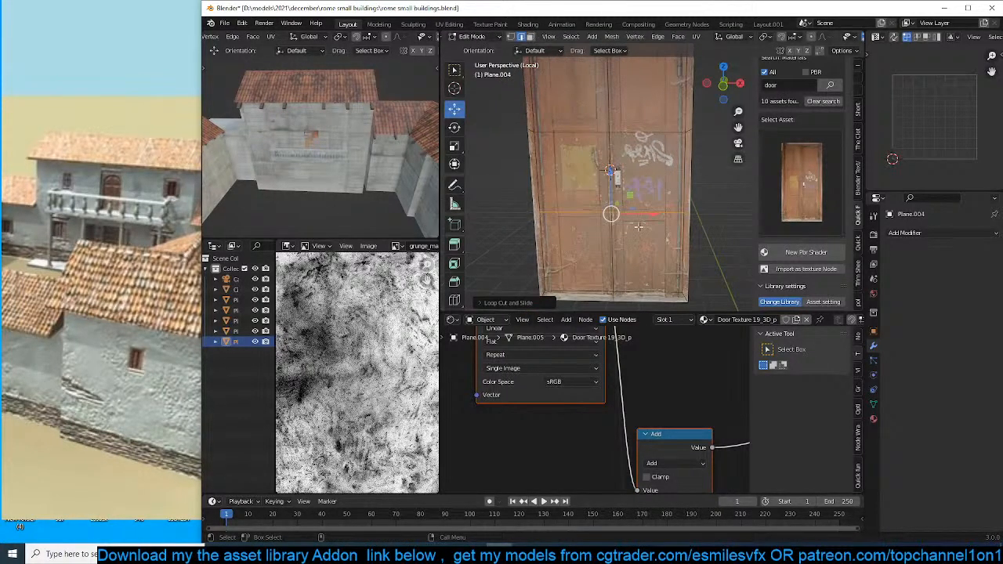
{"action": "scroll", "coordinate": [591, 166], "scroll_direction": "down", "scroll_amount": 3}
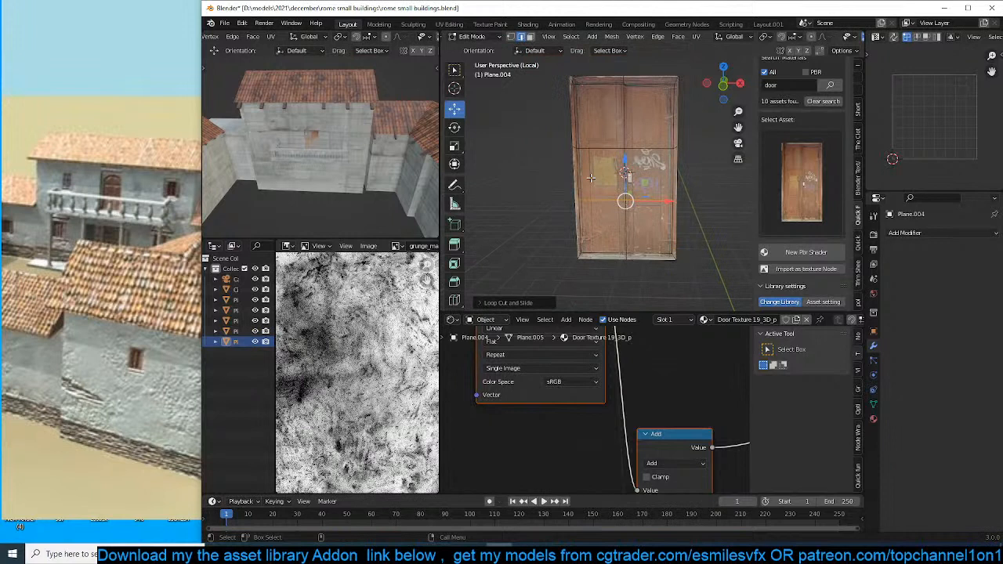
Select the door's six panel faces and inset them individually to match the panels in the texture.
{"action": "key", "text": "a"}
{"action": "left_click", "coordinate": [601, 131]}
{"action": "left_click", "coordinate": [650, 141], "text": "shift"}
{"action": "left_click", "coordinate": [659, 192], "text": "shift"}
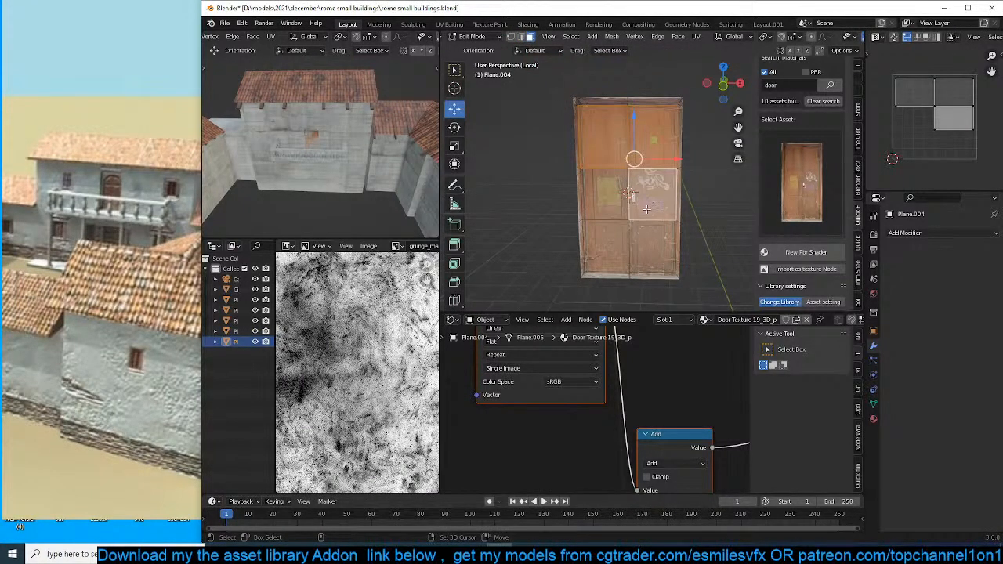
{"action": "left_click", "coordinate": [647, 240], "text": "shift"}
{"action": "left_click", "coordinate": [610, 244], "text": "shift"}
{"action": "left_click", "coordinate": [610, 197], "text": "shift"}
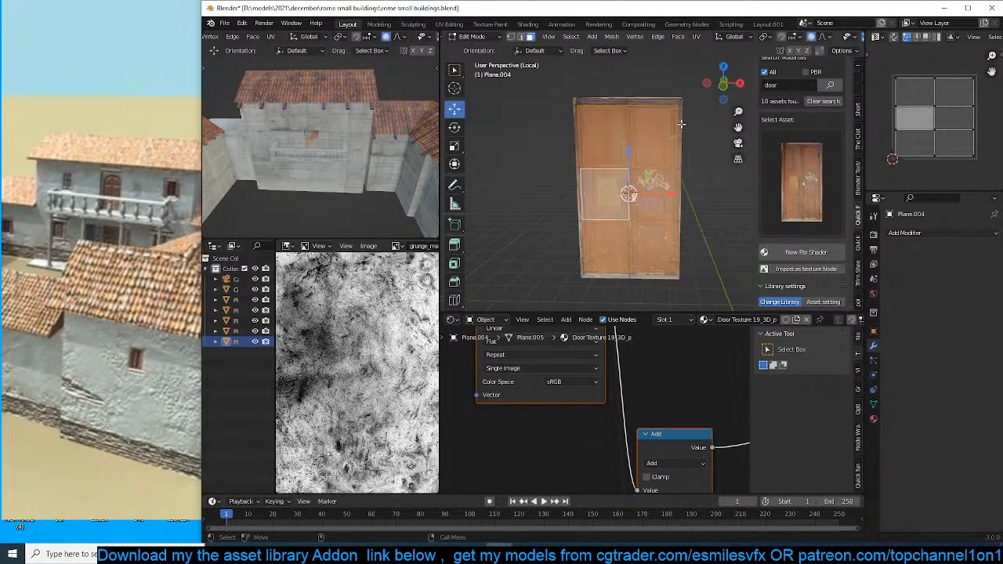
{"action": "key", "text": "i"}
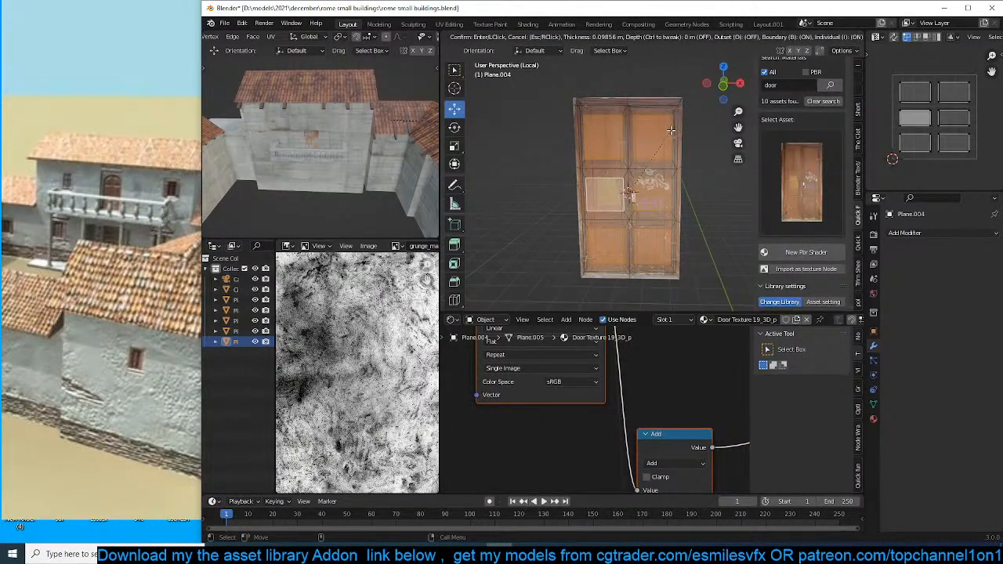
{"action": "left_click", "coordinate": [674, 129]}
Inset the six panels slightly once more and move them back along Y to recess them into the door.
{"action": "middle_click_drag", "start_coordinate": [675, 130], "coordinate": [615, 150]}
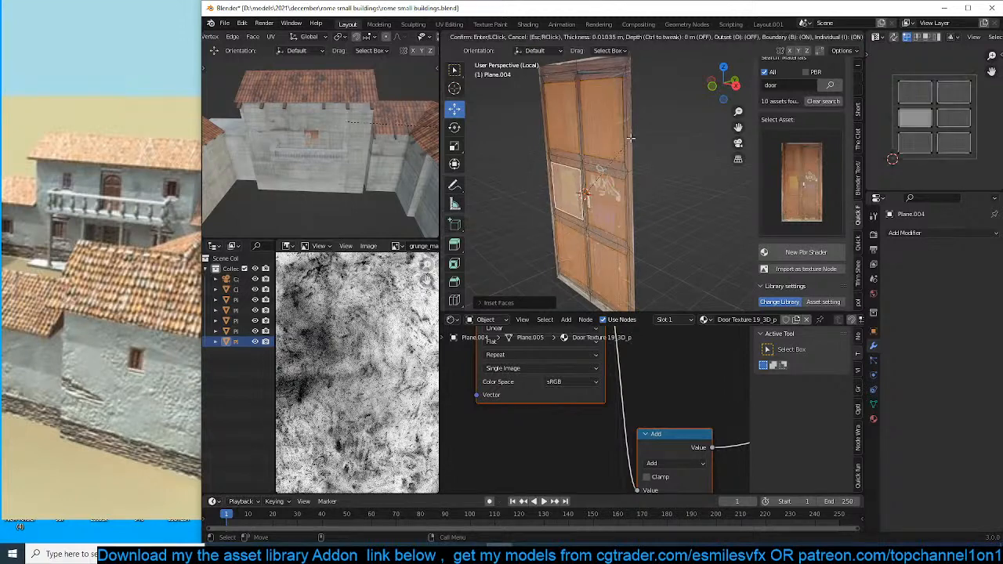
{"action": "left_click_drag", "start_coordinate": [619, 195], "coordinate": [622, 195]}
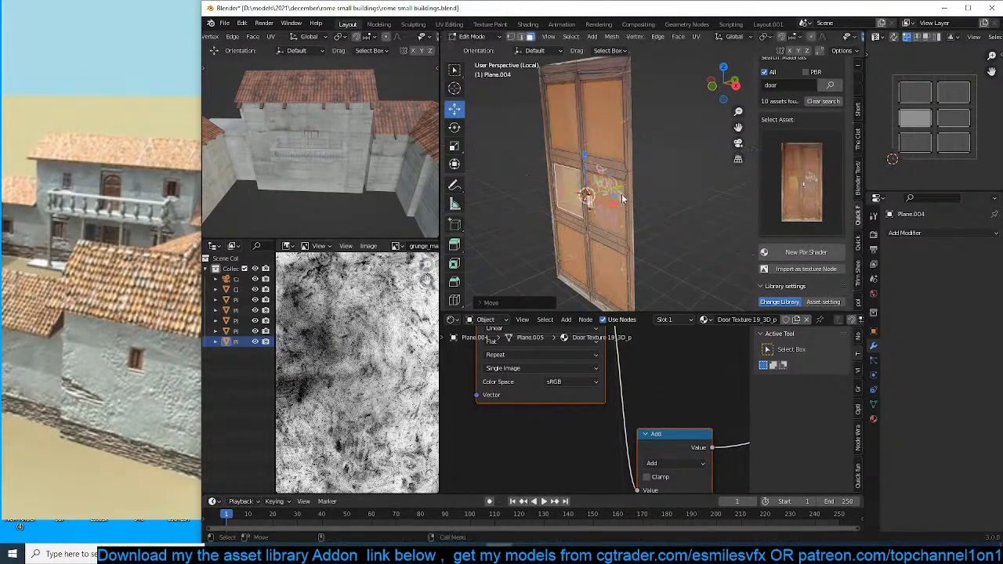
{"action": "key", "text": "Tab"}
{"action": "middle_click_drag", "start_coordinate": [622, 194], "coordinate": [590, 194]}
{"action": "key", "text": "Tab"}
{"action": "key", "text": "Tab"}
Delete the Bump node from the door material and return to editing the door mesh.
{"action": "scroll", "coordinate": [645, 387], "scroll_direction": "down", "scroll_amount": 4}
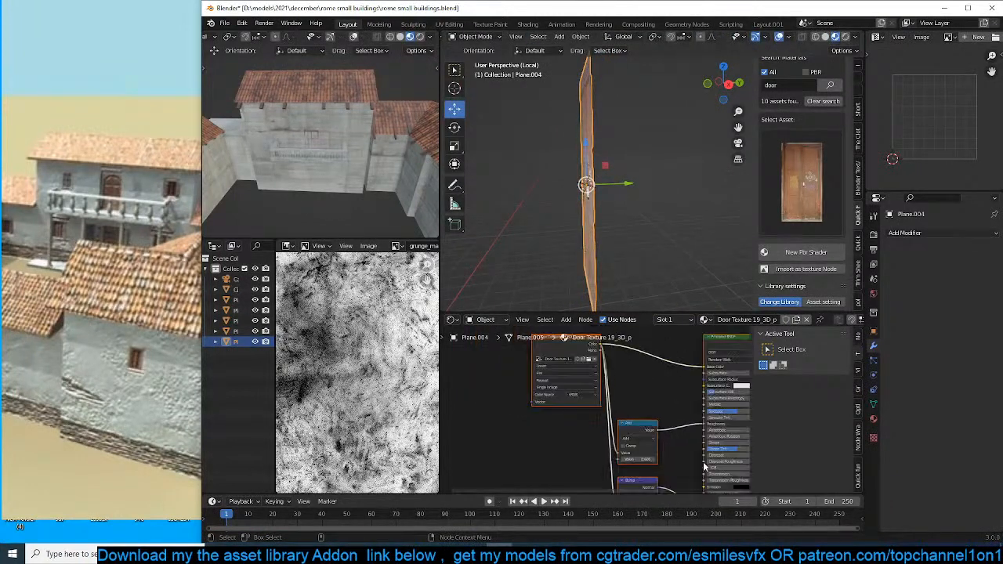
{"action": "left_click", "coordinate": [624, 407]}
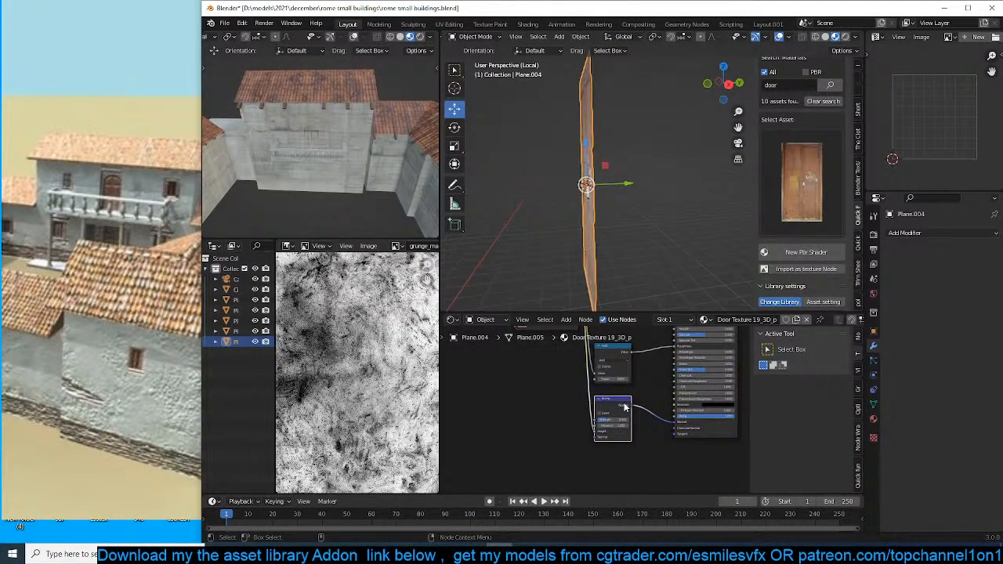
{"action": "key", "text": "Delete"}
{"action": "middle_click_drag", "start_coordinate": [593, 308], "coordinate": [656, 188]}
{"action": "key", "text": "Tab"}
{"action": "scroll", "coordinate": [658, 184], "scroll_direction": "up", "scroll_amount": 3}
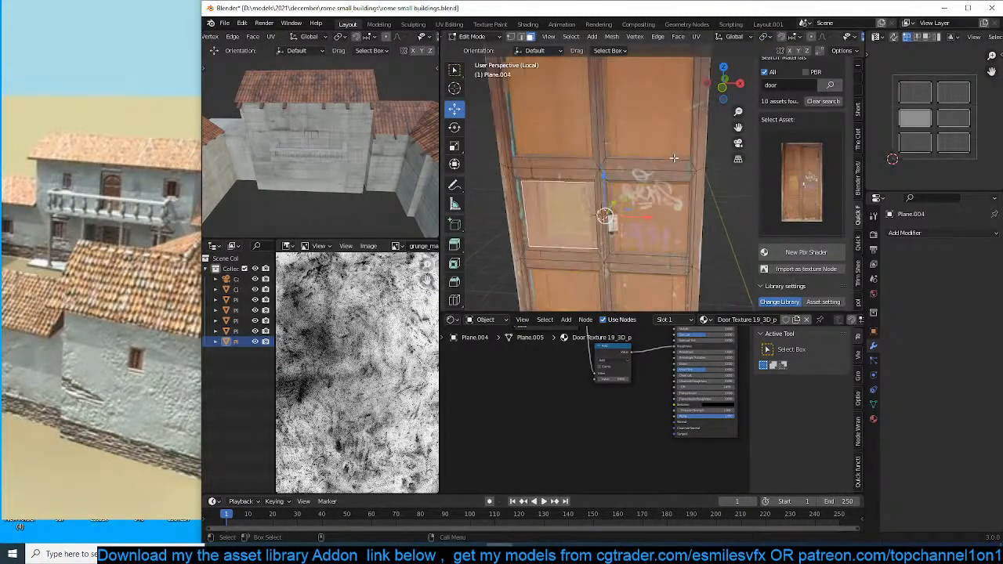
Extrude the door's outer boundary edges back about 0.075 m to give it thickness, and leave mesh editing.
{"action": "scroll", "coordinate": [678, 163], "scroll_direction": "down", "scroll_amount": 3}
{"action": "middle_click_drag", "start_coordinate": [698, 147], "coordinate": [627, 179]}
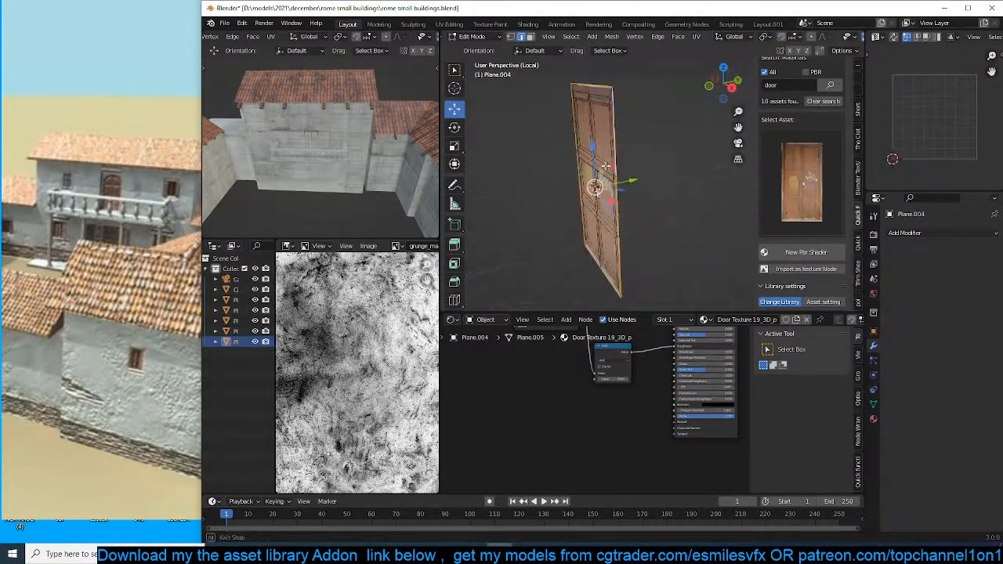
{"action": "key", "text": "e"}
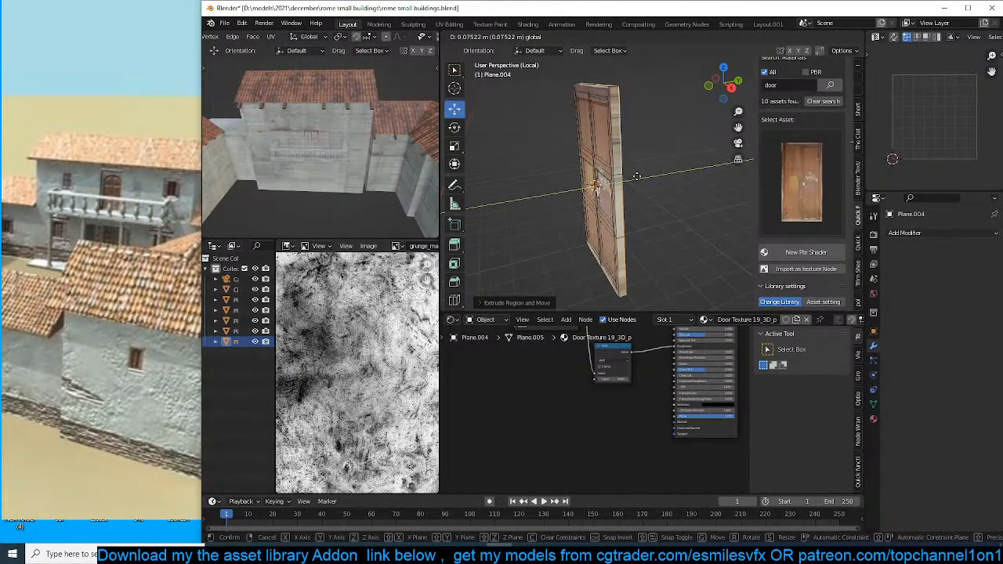
{"action": "left_click", "coordinate": [637, 176]}
{"action": "key", "text": "Tab"}
{"action": "middle_click_drag", "start_coordinate": [639, 177], "coordinate": [775, 160]}
Search the material library for "window" and browse the matching assets.
{"action": "left_click", "coordinate": [793, 85]}
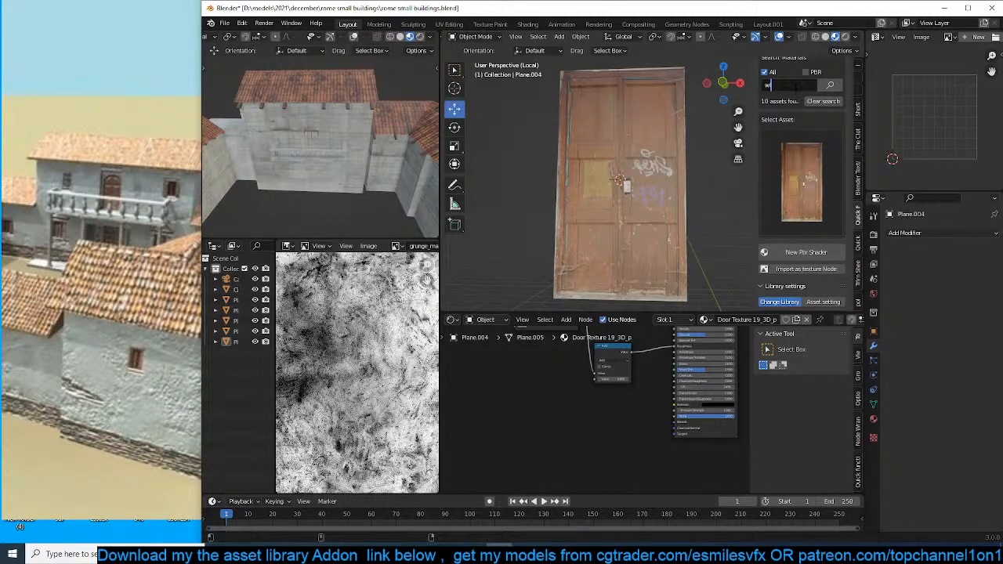
{"action": "type", "text": "window"}
{"action": "key", "text": "Return"}
{"action": "left_click", "coordinate": [801, 165]}
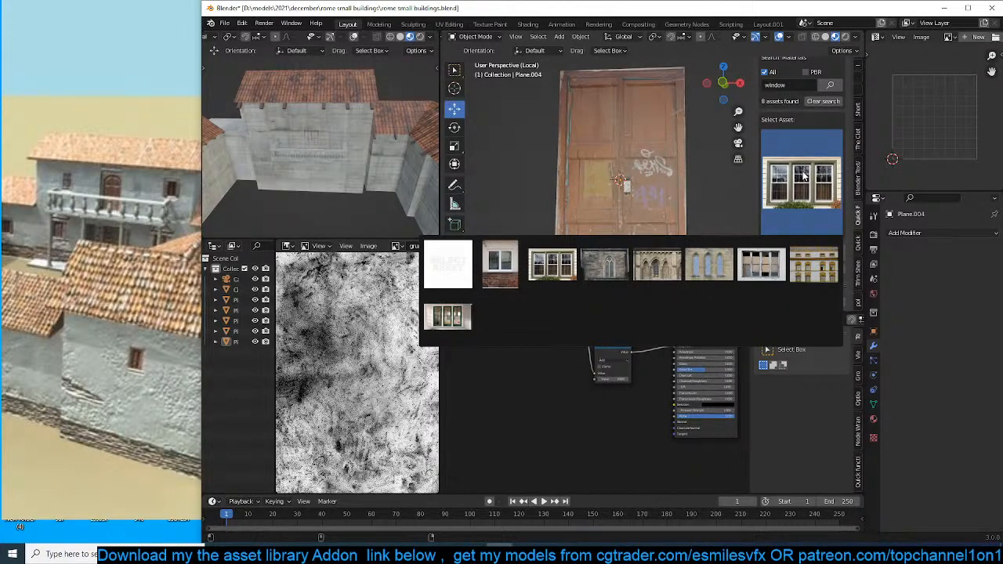
Bring the door out of isolated view, shift it along Y against the tower wall and raise it about 0.39 m.
{"action": "left_click", "coordinate": [651, 168]}
{"action": "key", "text": "KP_1"}
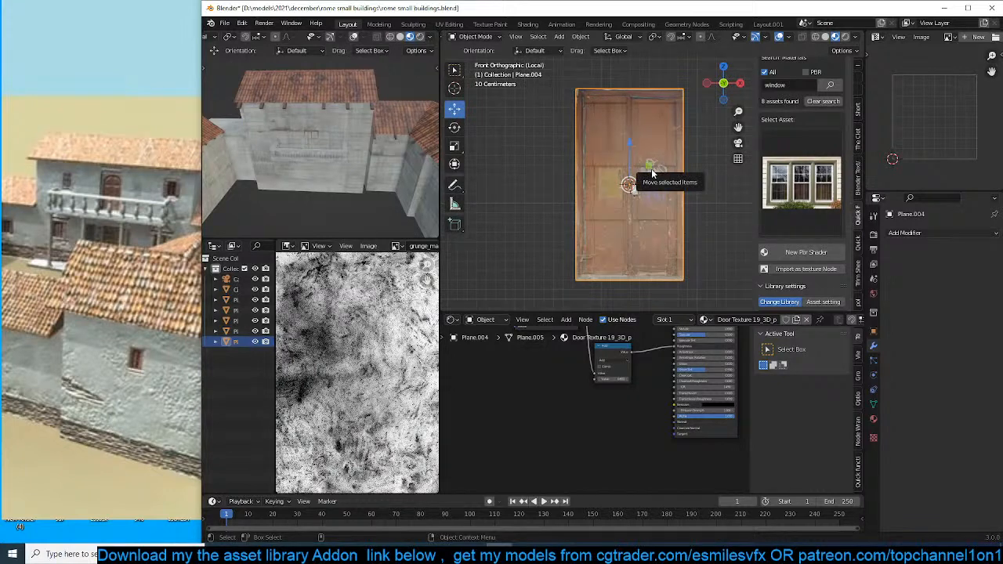
{"action": "key", "text": "KP_Divide"}
{"action": "middle_click_drag", "start_coordinate": [656, 163], "coordinate": [621, 180]}
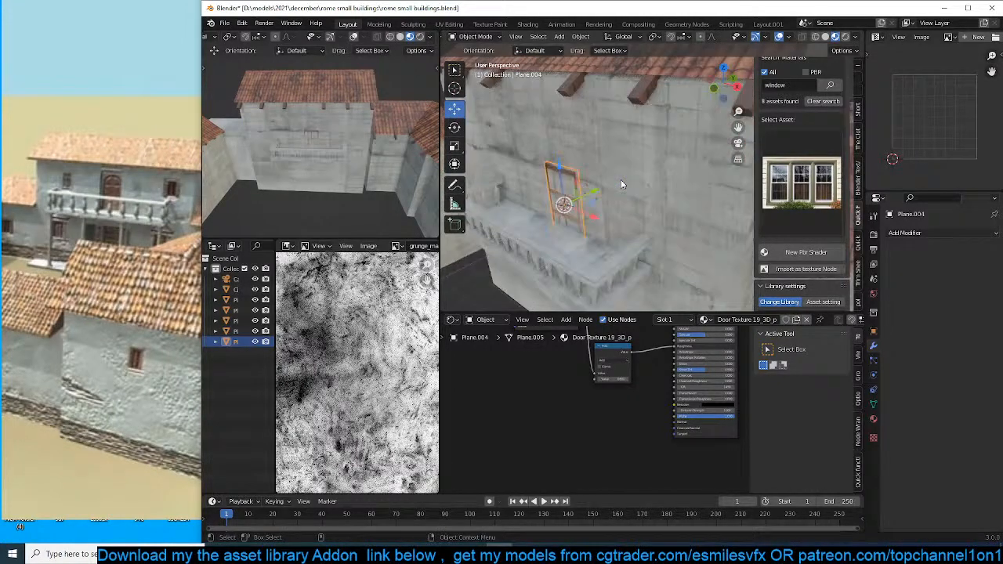
{"action": "key", "text": "g"}
{"action": "key", "text": "y"}
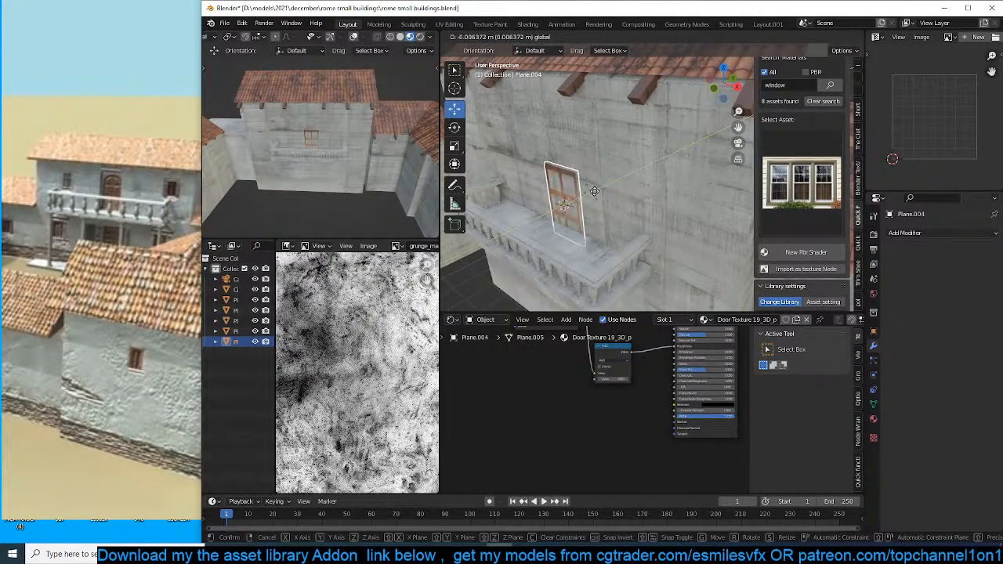
{"action": "left_click", "coordinate": [594, 192]}
{"action": "left_click_drag", "start_coordinate": [558, 170], "coordinate": [557, 154]}
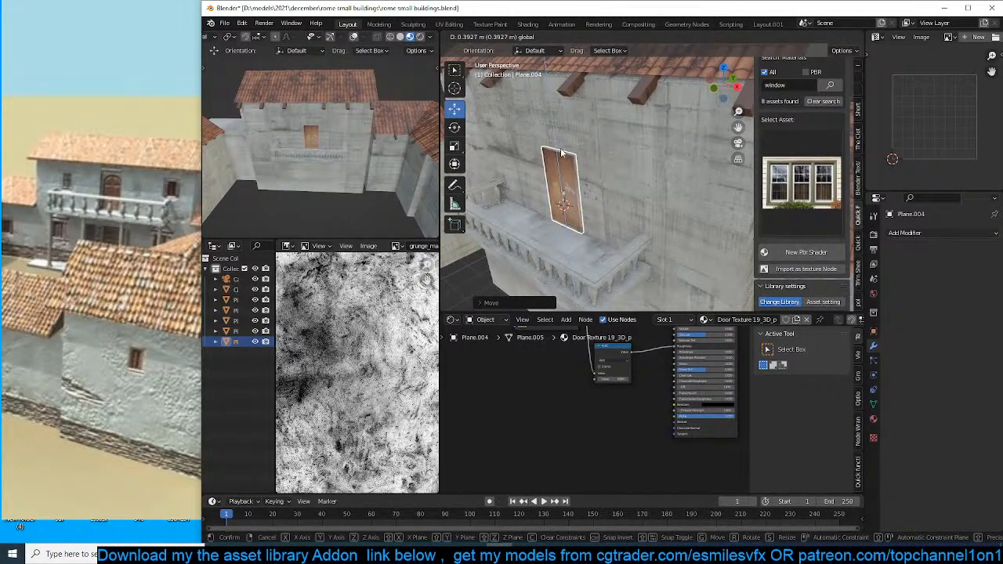
{"action": "middle_click_drag", "start_coordinate": [557, 154], "coordinate": [641, 137]}
Scale the door along Z, move it up to stand on the balcony floor, and save the file.
{"action": "scroll", "coordinate": [643, 174], "scroll_direction": "up", "scroll_amount": 1}
{"action": "middle_click_drag", "start_coordinate": [643, 174], "coordinate": [666, 186]}
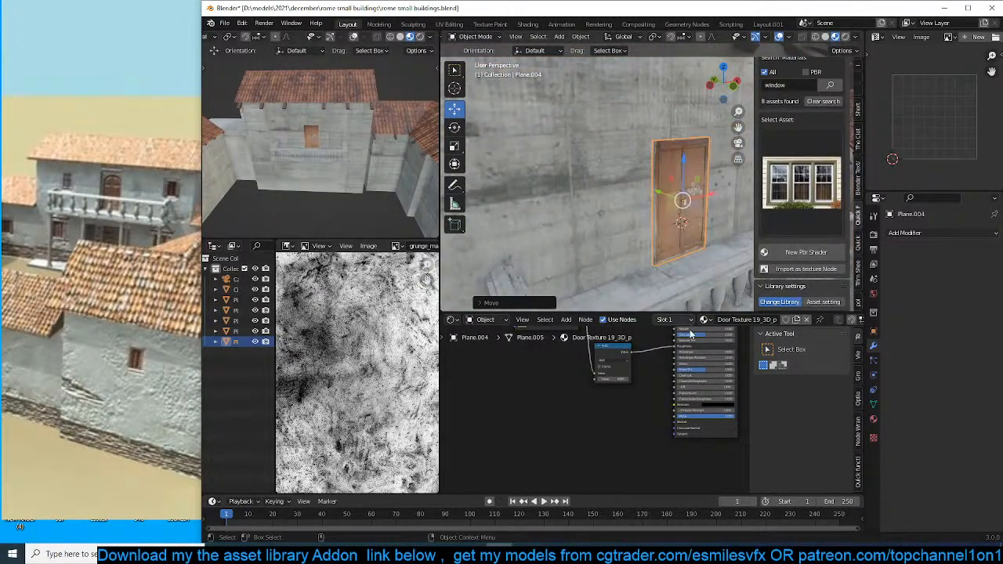
{"action": "scroll", "coordinate": [681, 353], "scroll_direction": "down", "scroll_amount": 5}
{"action": "scroll", "coordinate": [676, 362], "scroll_direction": "up", "scroll_amount": 3}
{"action": "middle_click_drag", "start_coordinate": [666, 248], "coordinate": [671, 228]}
{"action": "key", "text": "s"}
{"action": "key", "text": "z"}
{"action": "left_click", "coordinate": [705, 185]}
{"action": "key", "text": "g"}
{"action": "key", "text": "z"}
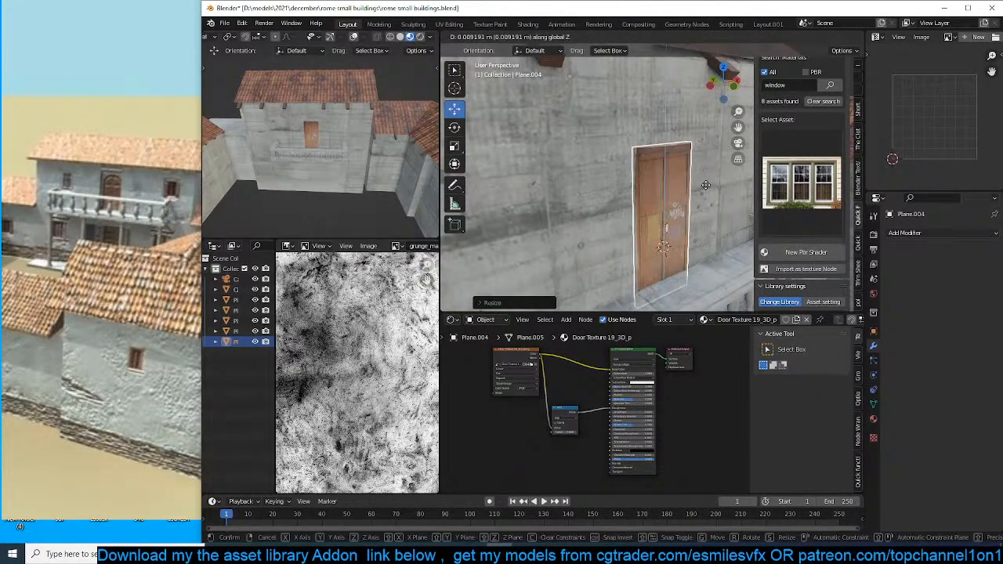
{"action": "left_click", "coordinate": [717, 167]}
{"action": "key", "text": "ctrl+s"}
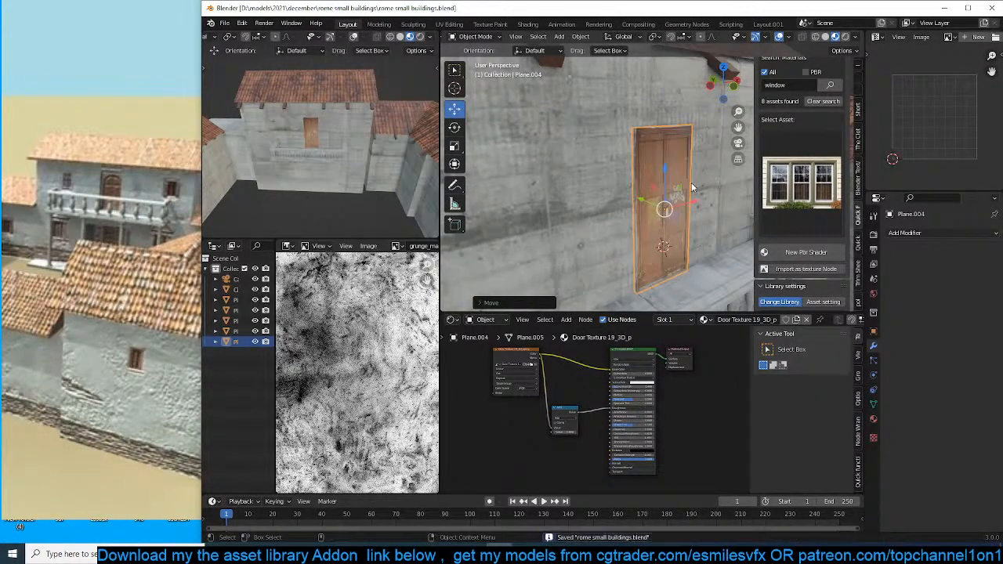
Set the value of the Add node feeding Roughness in the door material to 0.050.
{"action": "middle_click_drag", "start_coordinate": [679, 180], "coordinate": [568, 169]}
{"action": "scroll", "coordinate": [616, 158], "scroll_direction": "up", "scroll_amount": 3}
{"action": "scroll", "coordinate": [568, 170], "scroll_direction": "down", "scroll_amount": 3}
{"action": "scroll", "coordinate": [610, 443], "scroll_direction": "up", "scroll_amount": 4}
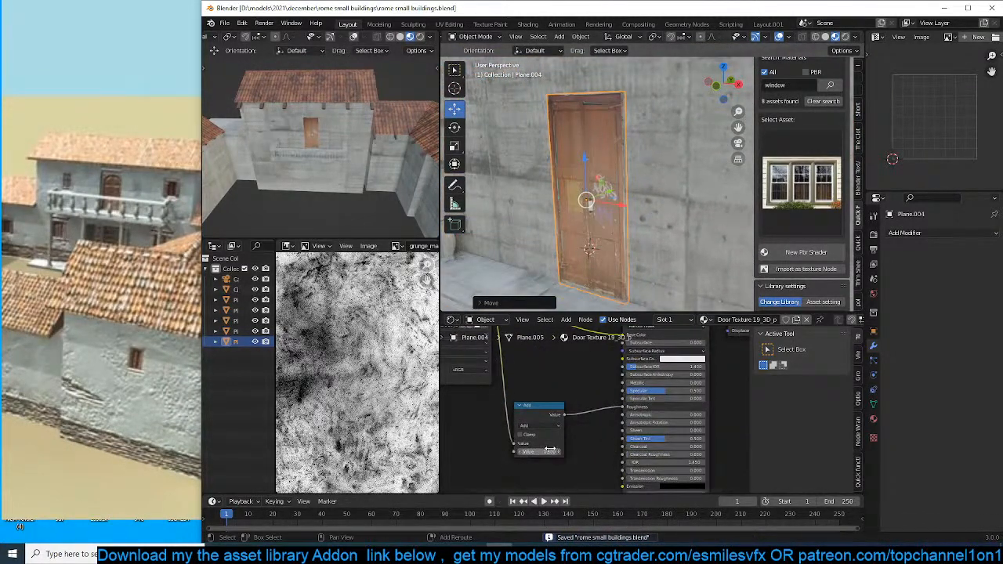
{"action": "left_click_drag", "start_coordinate": [540, 452], "coordinate": [506, 452]}
Edit the tower wall mesh, adding a vertical loop cut and sliding edges into line with the sides of the door.
{"action": "mouse_move", "coordinate": [673, 188]}
{"action": "middle_mouse_down"}
{"action": "mouse_move", "coordinate": [727, 180]}
{"action": "mouse_move", "coordinate": [625, 172]}
{"action": "mouse_move", "coordinate": [636, 185]}
{"action": "mouse_move", "coordinate": [690, 184]}
{"action": "middle_mouse_up"}
{"action": "left_click", "coordinate": [690, 185]}
{"action": "scroll", "coordinate": [690, 184], "scroll_direction": "down", "scroll_amount": 4}
{"action": "key", "text": "Tab"}
{"action": "middle_click_drag", "start_coordinate": [622, 178], "coordinate": [663, 155]}
{"action": "scroll", "coordinate": [650, 163], "scroll_direction": "down", "scroll_amount": 2}
{"action": "key", "text": "ctrl+r"}
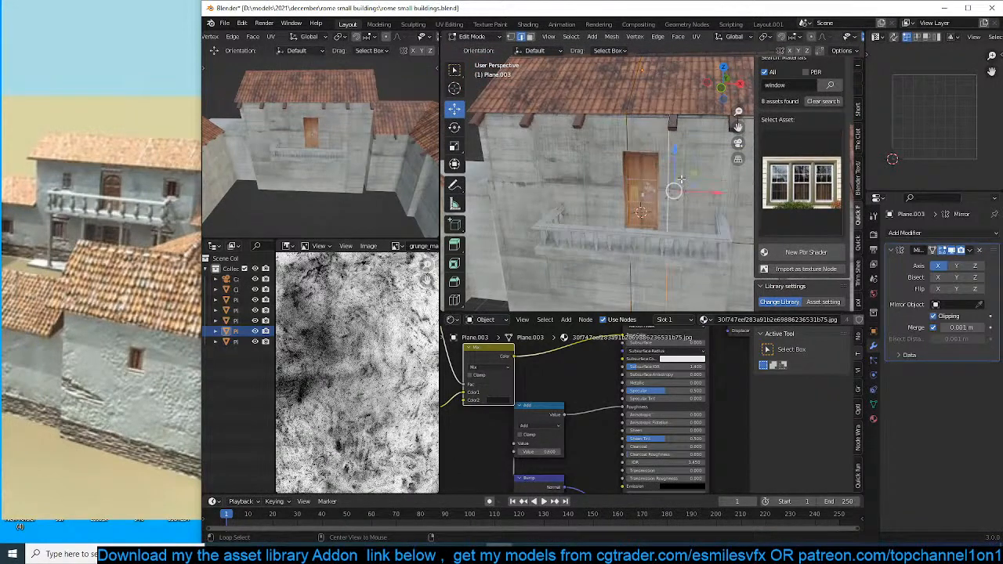
{"action": "left_click", "coordinate": [673, 177]}
{"action": "left_click", "coordinate": [667, 191]}
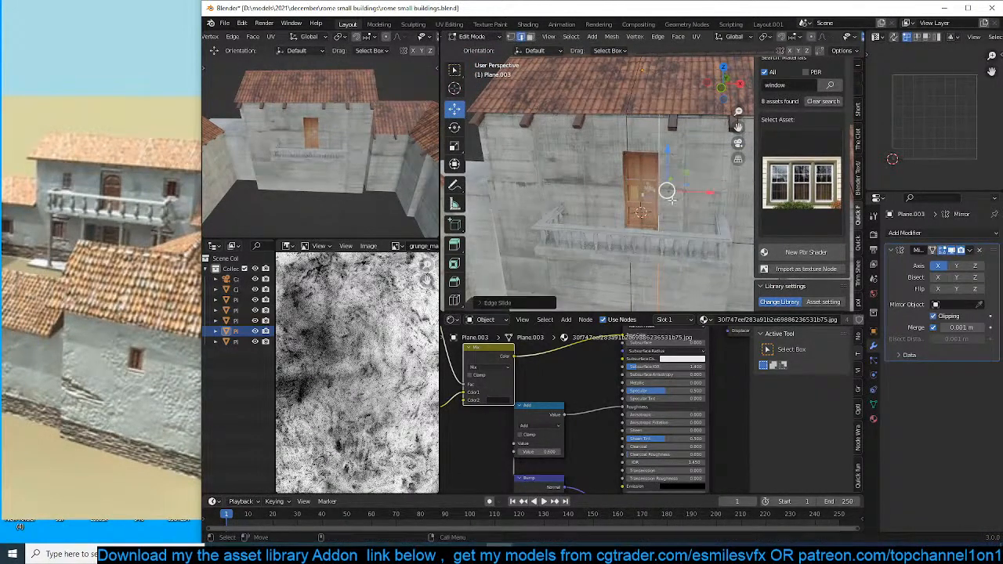
{"action": "key", "text": "g"}
{"action": "key", "text": "g"}
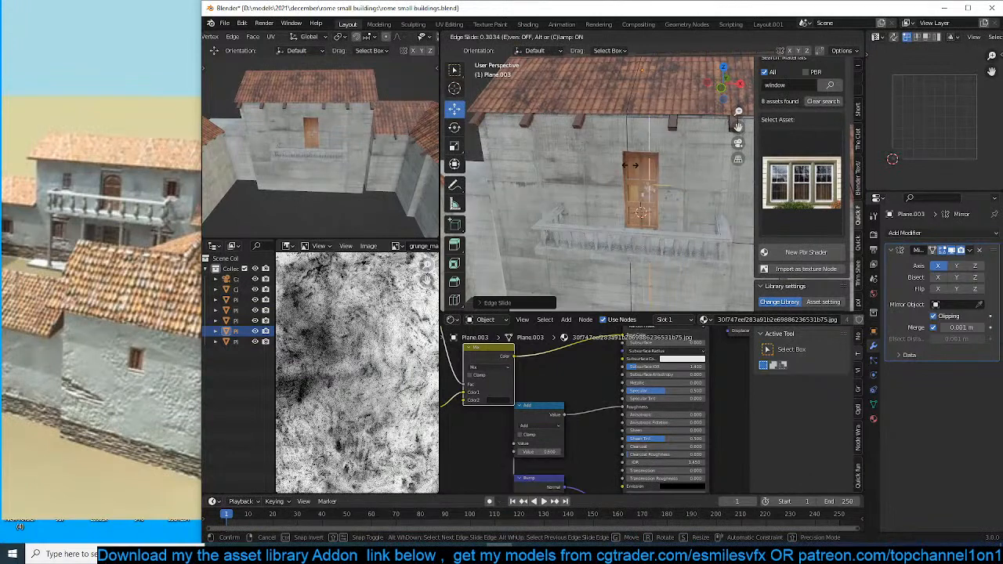
{"action": "left_click", "coordinate": [640, 138]}
{"action": "left_click", "coordinate": [646, 130]}
Extrude the wall face behind the door inward to form a recessed doorway, and leave mesh editing.
{"action": "key", "text": "3"}
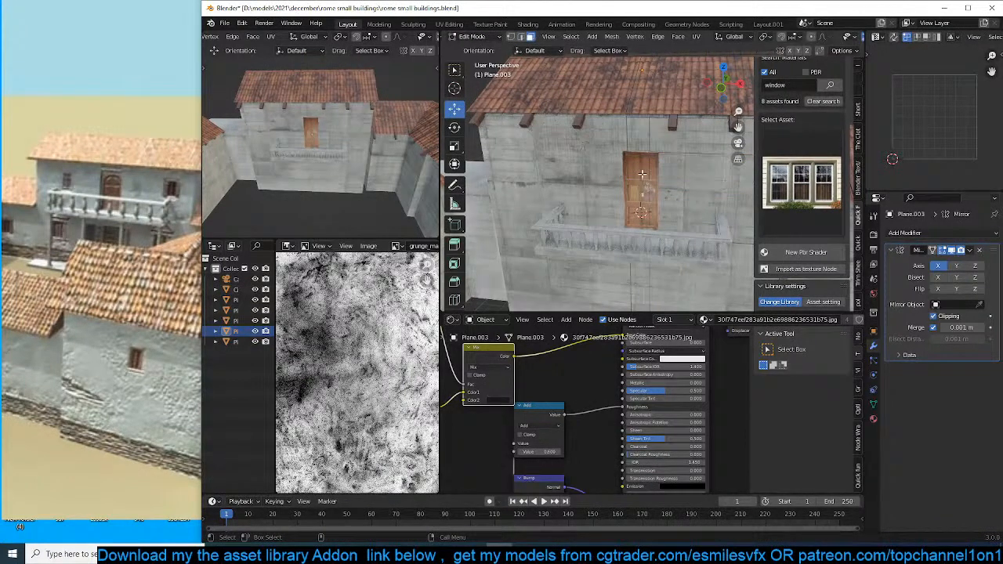
{"action": "left_click", "coordinate": [643, 185]}
{"action": "middle_click_drag", "start_coordinate": [643, 185], "coordinate": [691, 166]}
{"action": "key", "text": "e"}
{"action": "left_click", "coordinate": [642, 194]}
{"action": "key", "text": "Tab"}
Move the door along X and scale its width to fit the recessed doorway.
{"action": "left_click", "coordinate": [642, 189]}
{"action": "scroll", "coordinate": [697, 181], "scroll_direction": "up", "scroll_amount": 1}
{"action": "left_click_drag", "start_coordinate": [697, 189], "coordinate": [674, 188]}
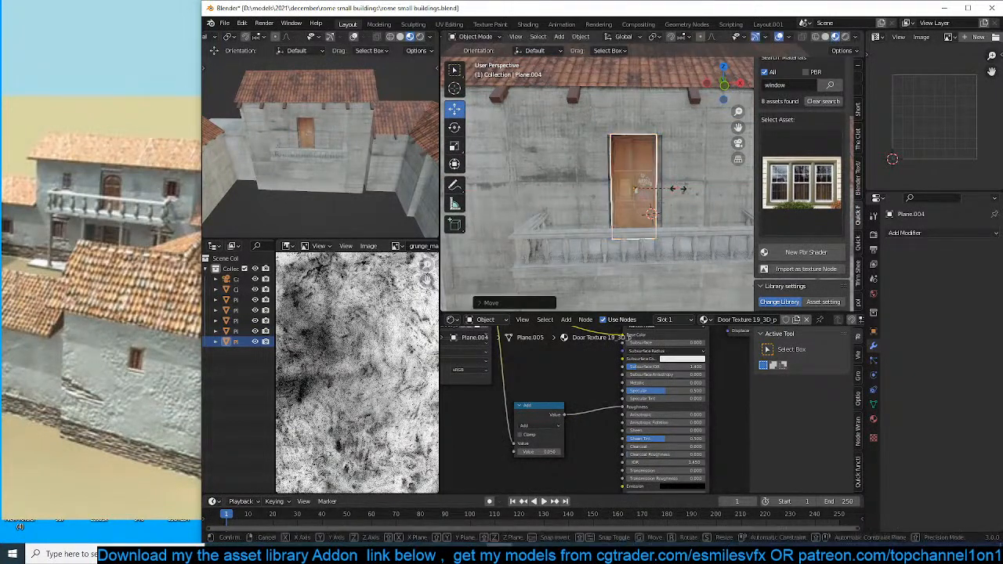
{"action": "key", "text": "s"}
{"action": "key", "text": "x"}
{"action": "left_click", "coordinate": [685, 186]}
Move the door along Y into the doorway recess and fine-tune its position within the opening.
{"action": "middle_click_drag", "start_coordinate": [685, 187], "coordinate": [592, 179]}
{"action": "scroll", "coordinate": [650, 191], "scroll_direction": "up", "scroll_amount": 3}
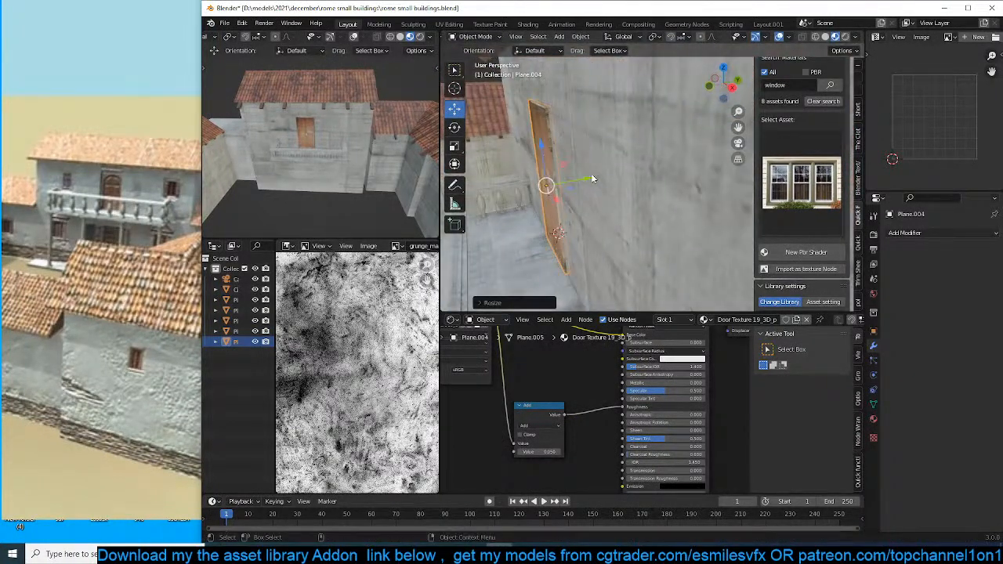
{"action": "left_click_drag", "start_coordinate": [583, 174], "coordinate": [590, 184]}
{"action": "left_click", "coordinate": [547, 171]}
{"action": "middle_click_drag", "start_coordinate": [590, 184], "coordinate": [651, 164]}
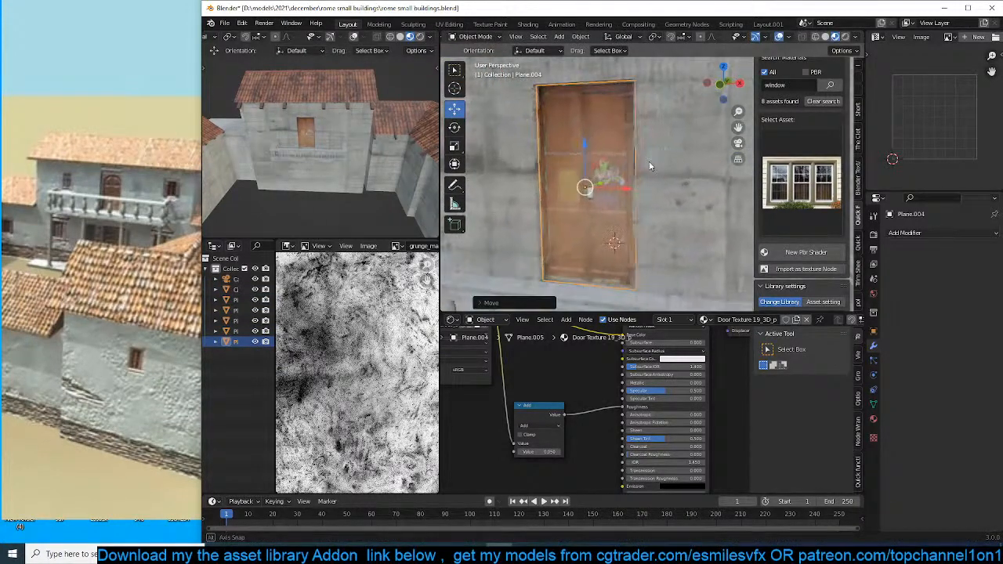
{"action": "left_click_drag", "start_coordinate": [625, 193], "coordinate": [627, 195]}
{"action": "left_click_drag", "start_coordinate": [628, 213], "coordinate": [631, 217]}
{"action": "scroll", "coordinate": [632, 218], "scroll_direction": "down", "scroll_amount": 7}
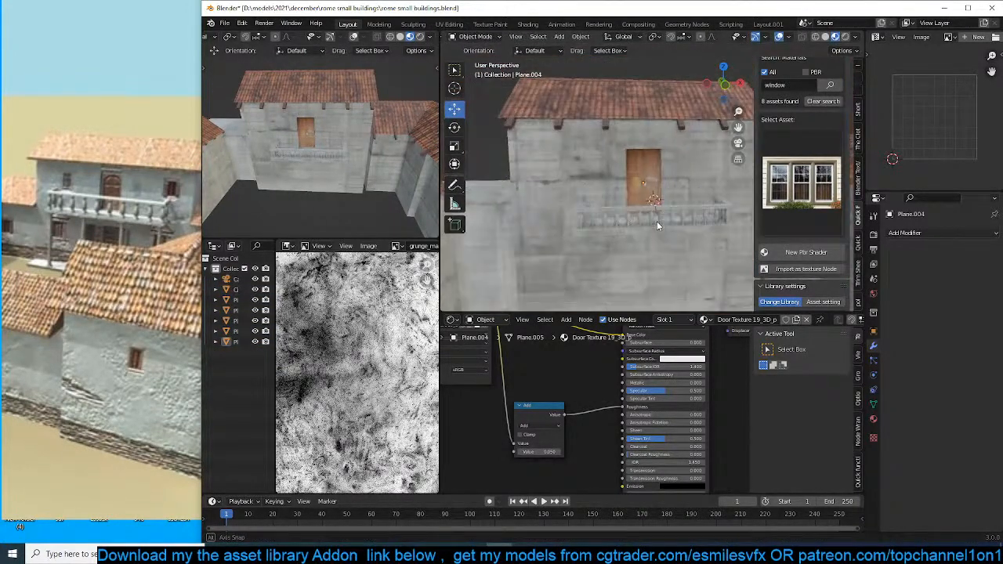
Duplicate the door and move the copy along X to the wall area beside it.
{"action": "middle_click_drag", "start_coordinate": [657, 222], "coordinate": [629, 220]}
{"action": "scroll", "coordinate": [676, 235], "scroll_direction": "up", "scroll_amount": 2}
{"action": "left_click", "coordinate": [619, 226]}
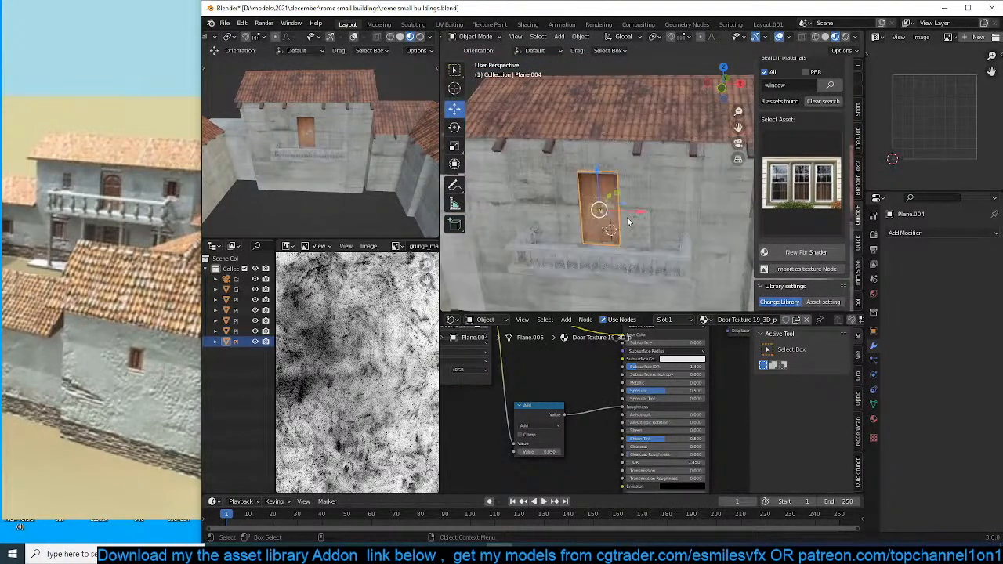
{"action": "key", "text": "shift+d"}
{"action": "right_click", "coordinate": [628, 221]}
{"action": "left_click_drag", "start_coordinate": [640, 212], "coordinate": [691, 216]}
{"action": "middle_click_drag", "start_coordinate": [696, 216], "coordinate": [672, 207]}
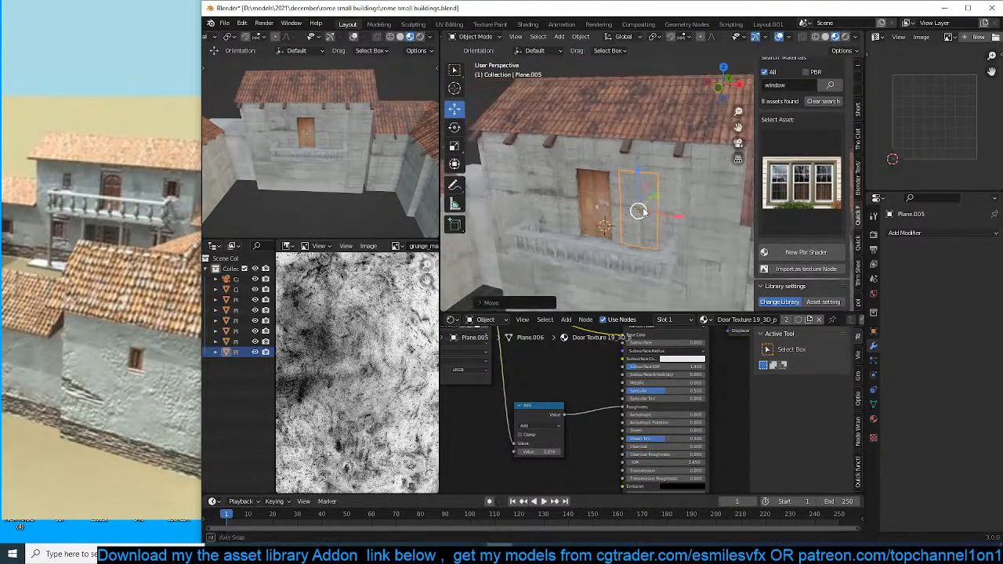
Scale the door copy down to shutter size and raise it along Z beside the top of the door.
{"action": "key", "text": "s"}
{"action": "left_click", "coordinate": [663, 212]}
{"action": "left_click_drag", "start_coordinate": [639, 172], "coordinate": [639, 153]}
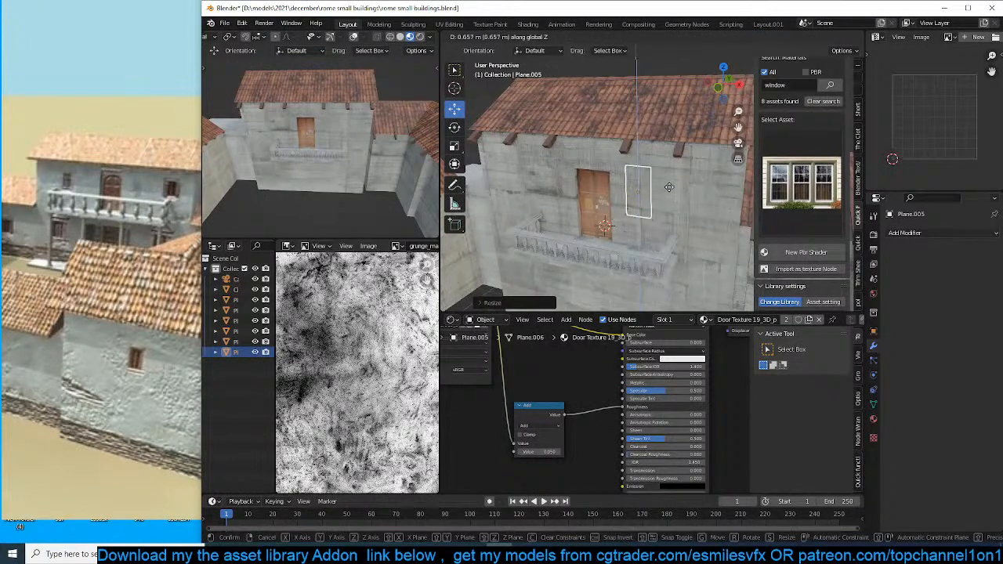
{"action": "middle_click_drag", "start_coordinate": [666, 201], "coordinate": [682, 189]}
{"action": "key", "text": "s"}
{"action": "left_click", "coordinate": [665, 183]}
Add a vertical and a horizontal loop cut to the tower wall around the small shutter to outline a window opening.
{"action": "left_click", "coordinate": [655, 187]}
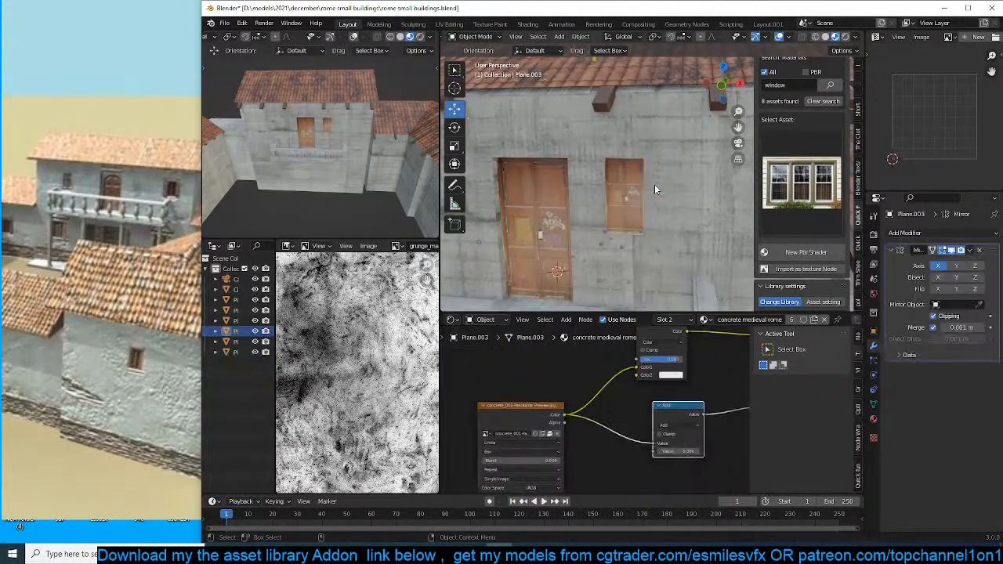
{"action": "scroll", "coordinate": [666, 196], "scroll_direction": "down", "scroll_amount": 2}
{"action": "key", "text": "Tab"}
{"action": "key", "text": "ctrl+r"}
{"action": "left_click", "coordinate": [681, 179]}
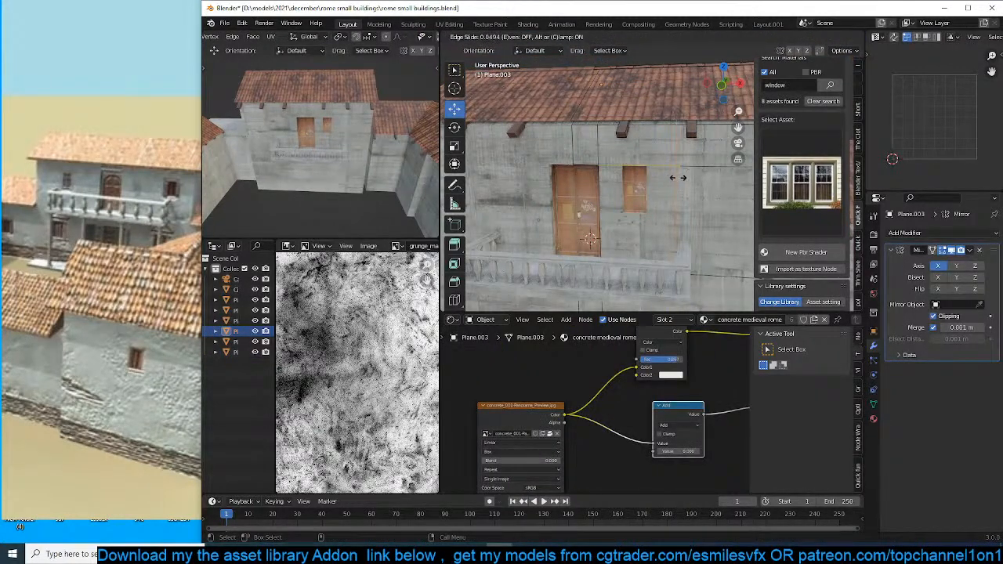
{"action": "left_click", "coordinate": [617, 179]}
{"action": "key", "text": "ctrl+r"}
{"action": "left_click", "coordinate": [627, 199]}
{"action": "left_click", "coordinate": [629, 202]}
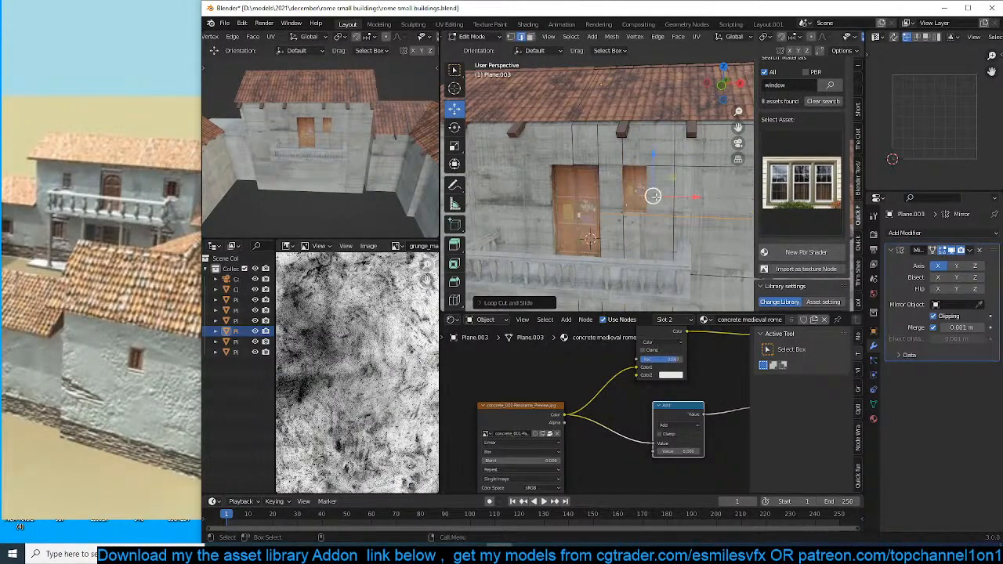
Extrude the outlined window face beside the door and push it back along Y about 0.17 m into the wall.
{"action": "key", "text": "3"}
{"action": "left_click", "coordinate": [660, 197]}
{"action": "middle_click_drag", "start_coordinate": [660, 197], "coordinate": [609, 224]}
{"action": "scroll", "coordinate": [608, 224], "scroll_direction": "up", "scroll_amount": 2}
{"action": "key", "text": "e"}
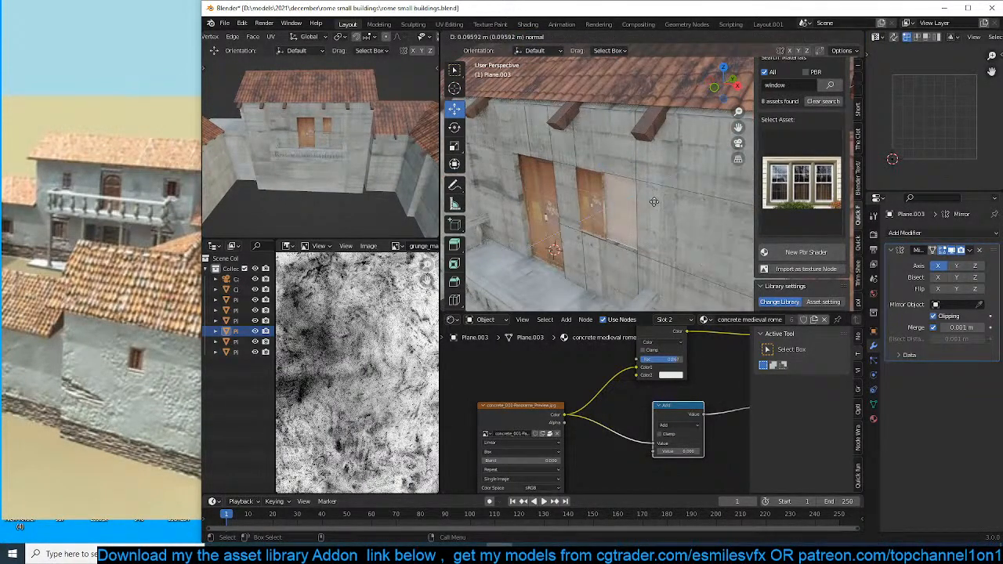
{"action": "left_click", "coordinate": [656, 201]}
{"action": "key", "text": "g"}
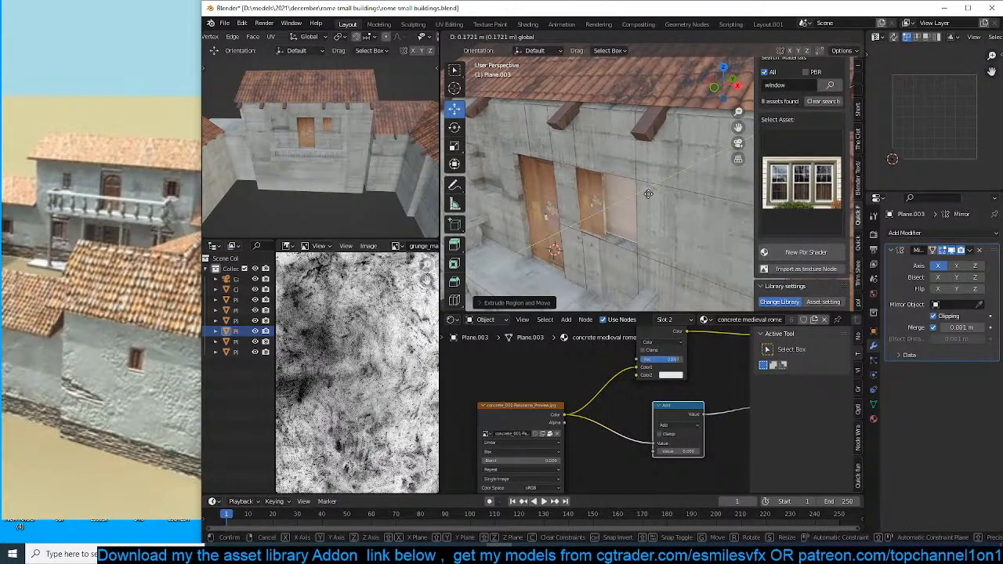
{"action": "left_click", "coordinate": [648, 193]}
{"action": "middle_click_drag", "start_coordinate": [648, 193], "coordinate": [675, 188]}
{"action": "key", "text": "Tab"}
Shift the shutter's mesh along X so its origin sits at its edge, rotate it about Z, and reposition it along X.
{"action": "left_click", "coordinate": [612, 203]}
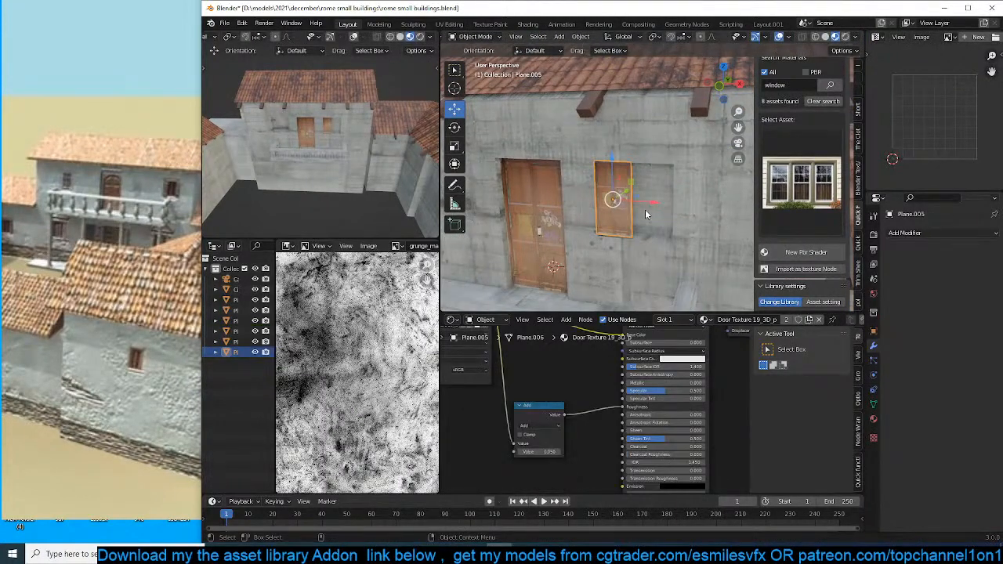
{"action": "key", "text": "Tab"}
{"action": "left_click_drag", "start_coordinate": [649, 203], "coordinate": [632, 199]}
{"action": "key", "text": "r"}
{"action": "key", "text": "z"}
{"action": "right_click", "coordinate": [632, 203]}
{"action": "key", "text": "Tab"}
{"action": "key", "text": "r"}
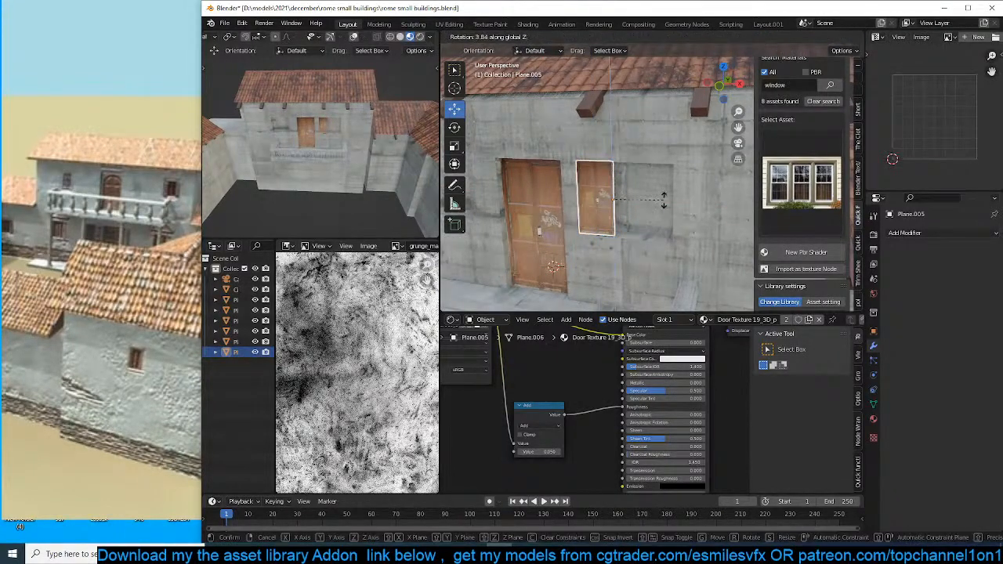
{"action": "left_click", "coordinate": [654, 191]}
{"action": "left_click_drag", "start_coordinate": [648, 204], "coordinate": [631, 203]}
{"action": "middle_click_drag", "start_coordinate": [632, 203], "coordinate": [675, 214]}
{"action": "key", "text": "Tab"}
{"action": "right_click", "coordinate": [675, 214]}
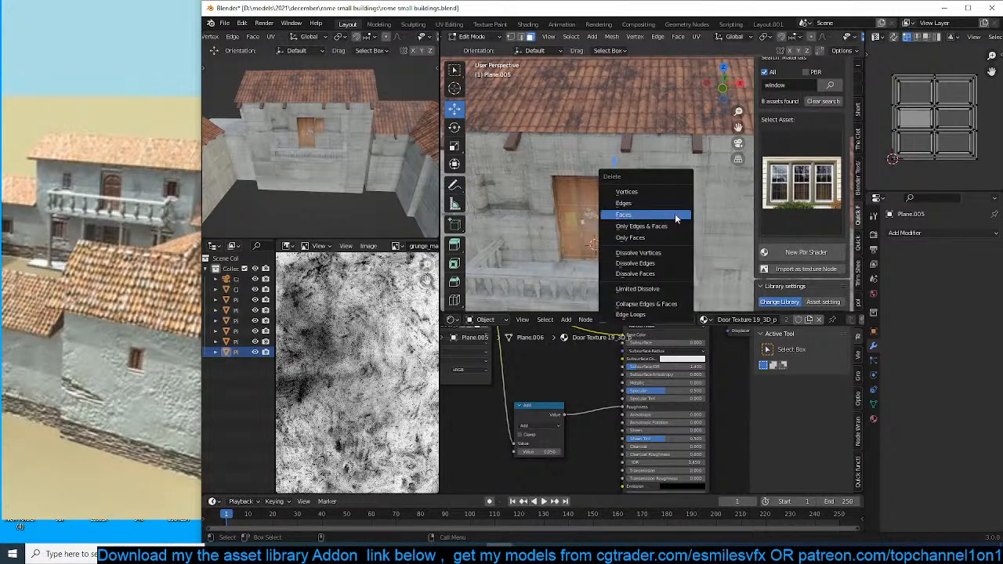
{"action": "key", "text": "Tab"}
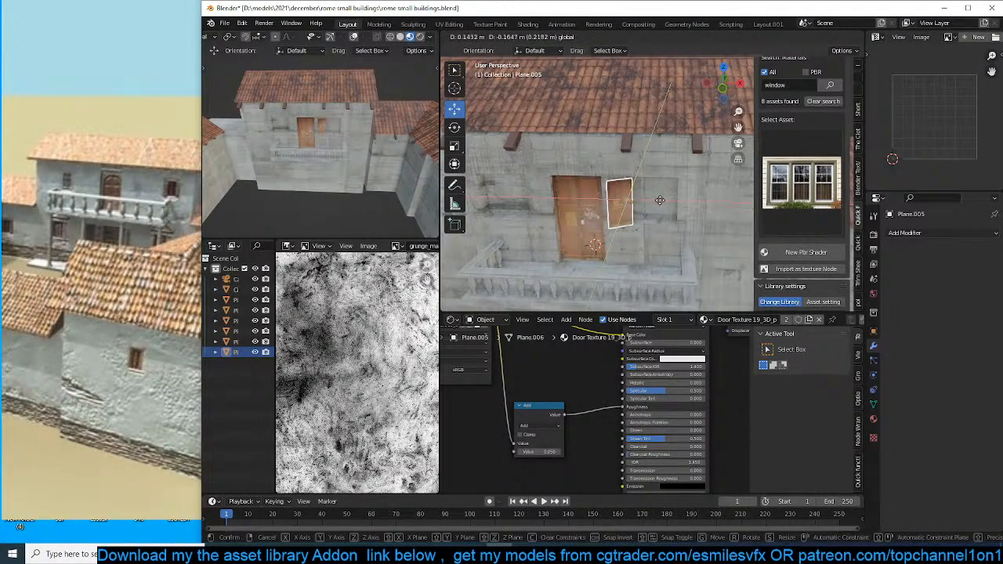
Duplicate the shutter along X to the opposite side of the window recess and mirror the copy across global X.
{"action": "key", "text": "shift+d"}
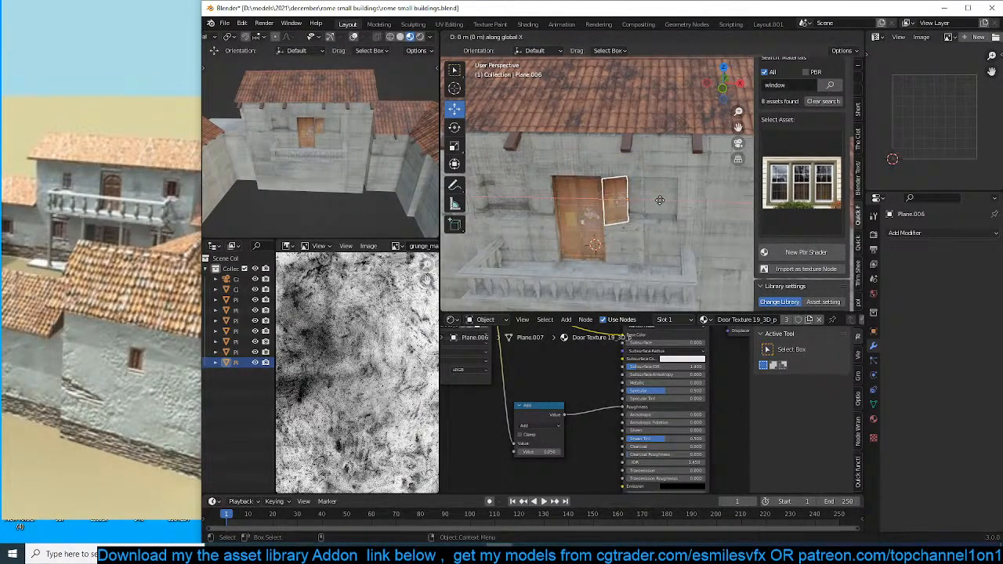
{"action": "left_click", "coordinate": [709, 201]}
{"action": "key", "text": "ctrl+m"}
{"action": "key", "text": "x"}
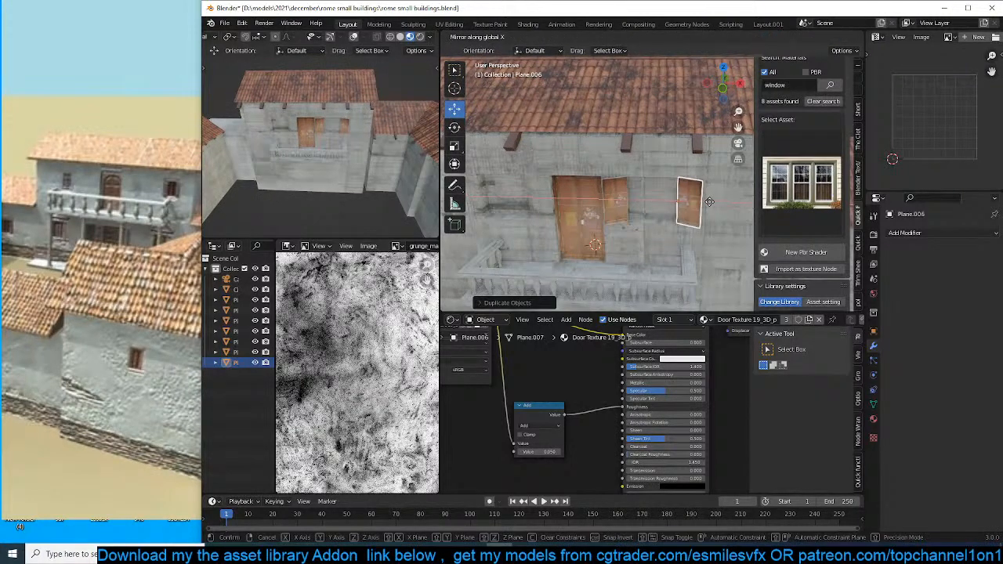
{"action": "left_click", "coordinate": [710, 202]}
{"action": "middle_click_drag", "start_coordinate": [708, 204], "coordinate": [705, 179]}
{"action": "middle_click_drag", "start_coordinate": [620, 218], "coordinate": [648, 220]}
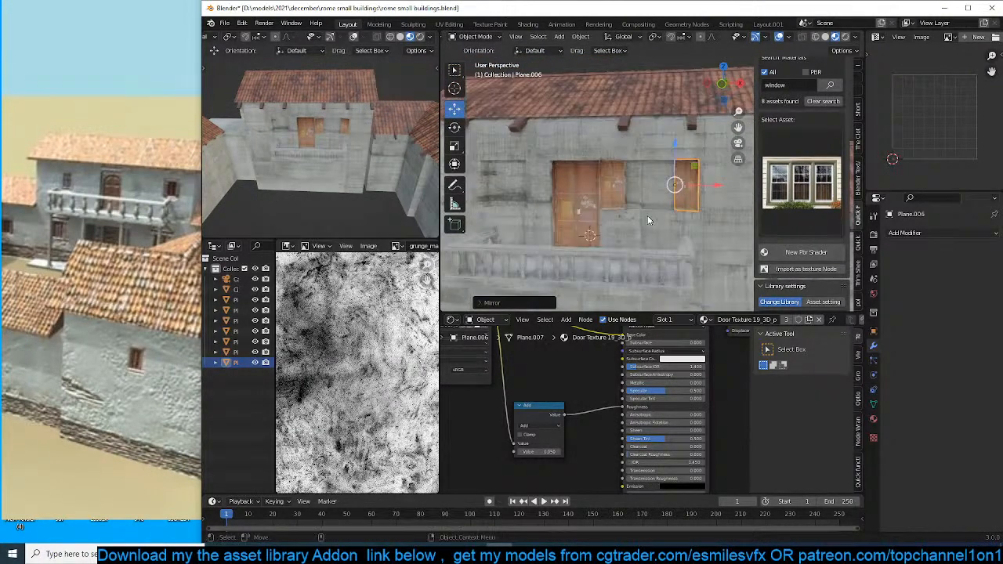
Expand the selection on the tower wall to the whole window recess and assign the plain slot named Material to it.
{"action": "left_click", "coordinate": [654, 197]}
{"action": "key", "text": "Tab"}
{"action": "key", "text": "KP_Decimal"}
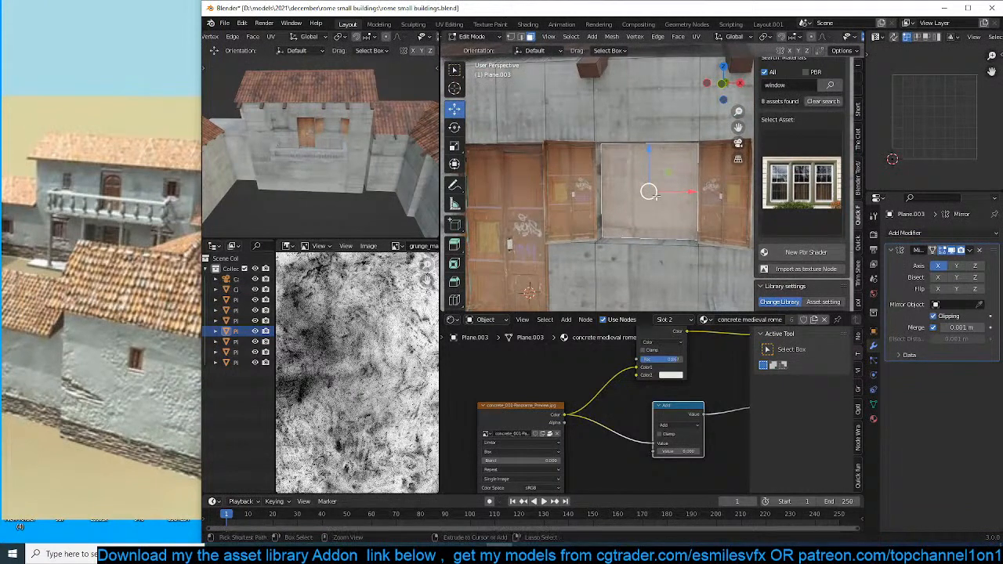
{"action": "key", "text": "ctrl+KP_Add"}
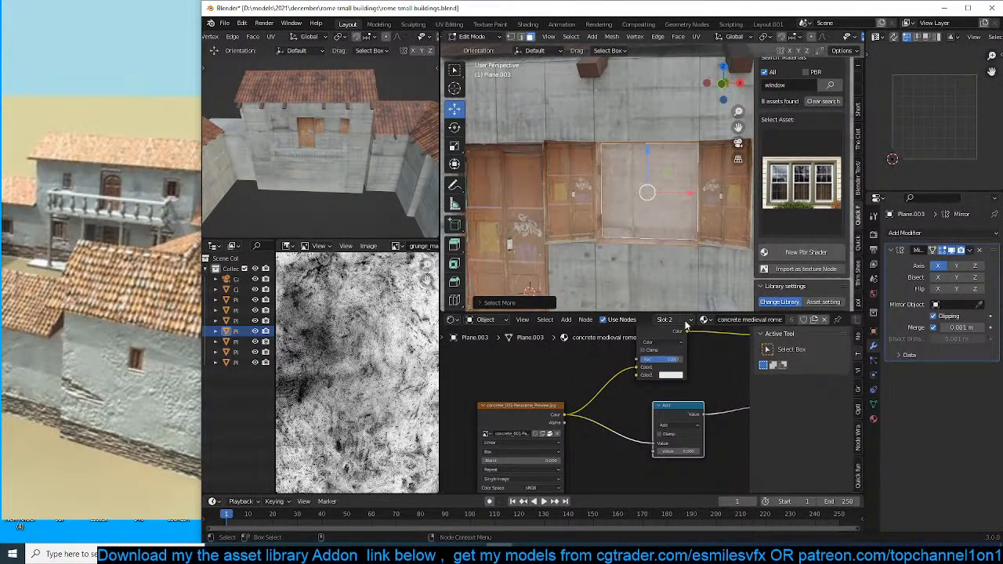
{"action": "left_click", "coordinate": [705, 320]}
{"action": "left_click", "coordinate": [873, 418]}
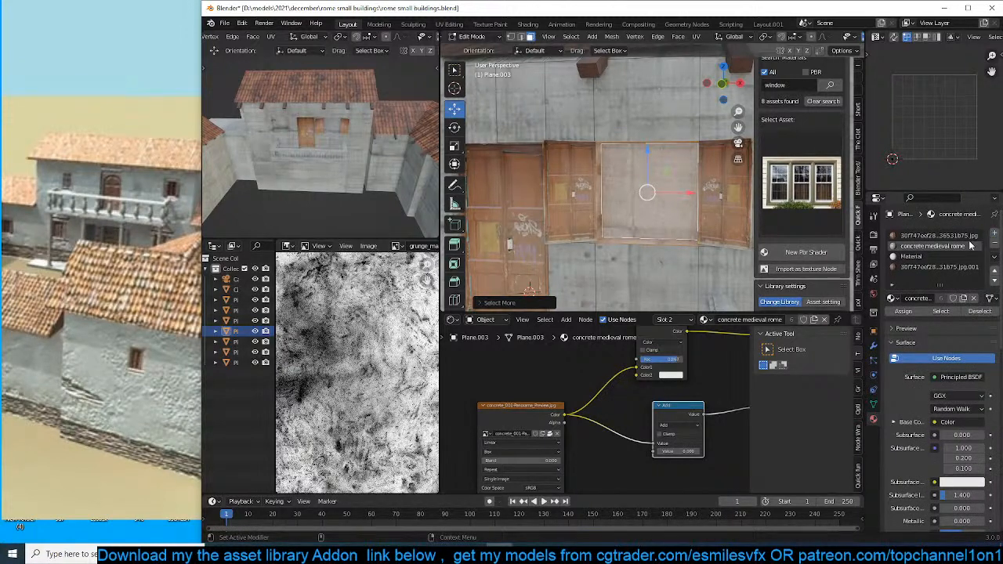
{"action": "left_click", "coordinate": [948, 257]}
{"action": "left_click", "coordinate": [908, 311]}
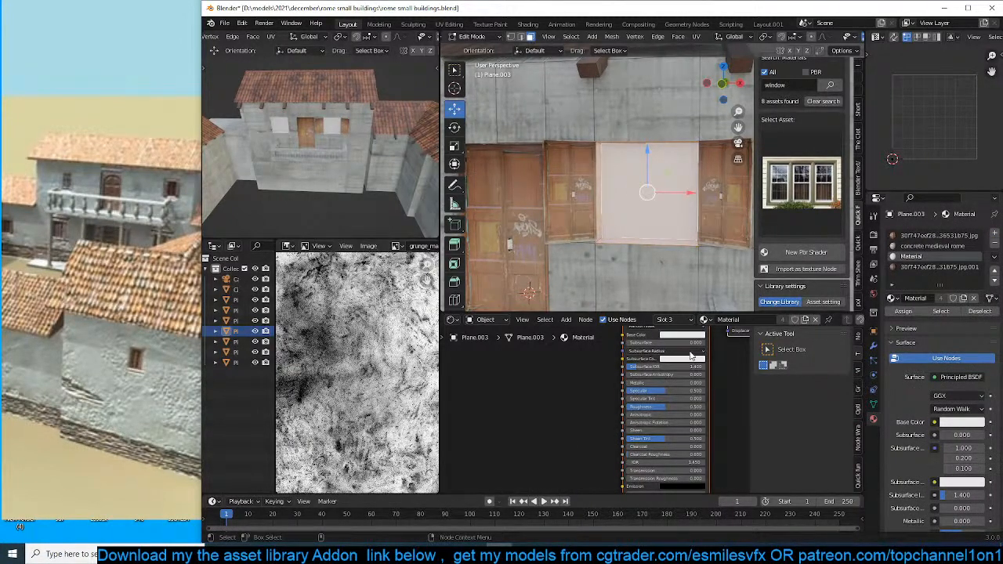
Set the recess material's base color to black and its specular to 0.055.
{"action": "left_click", "coordinate": [698, 336]}
{"action": "left_click_drag", "start_coordinate": [724, 271], "coordinate": [722, 281]}
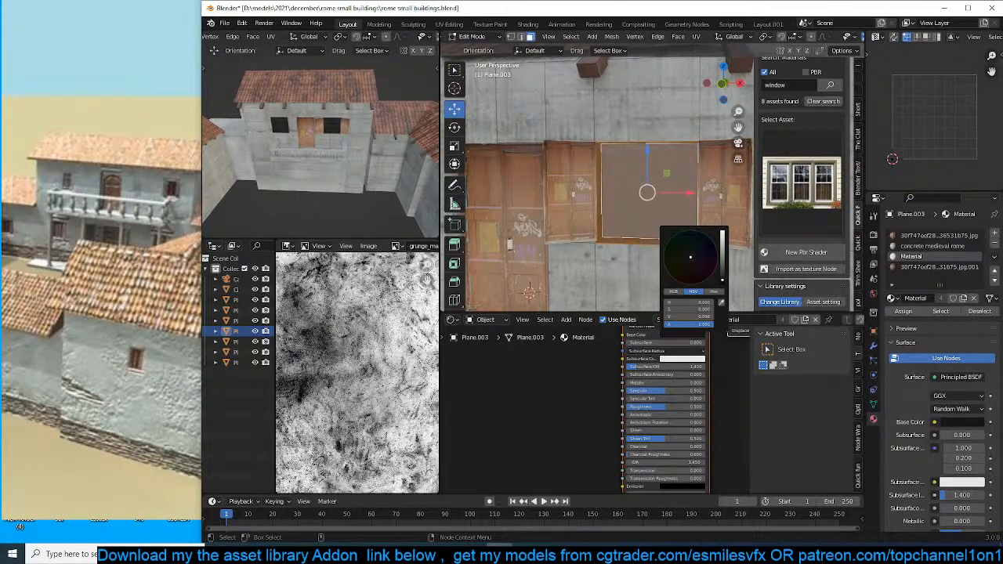
{"action": "left_click_drag", "start_coordinate": [663, 390], "coordinate": [633, 390]}
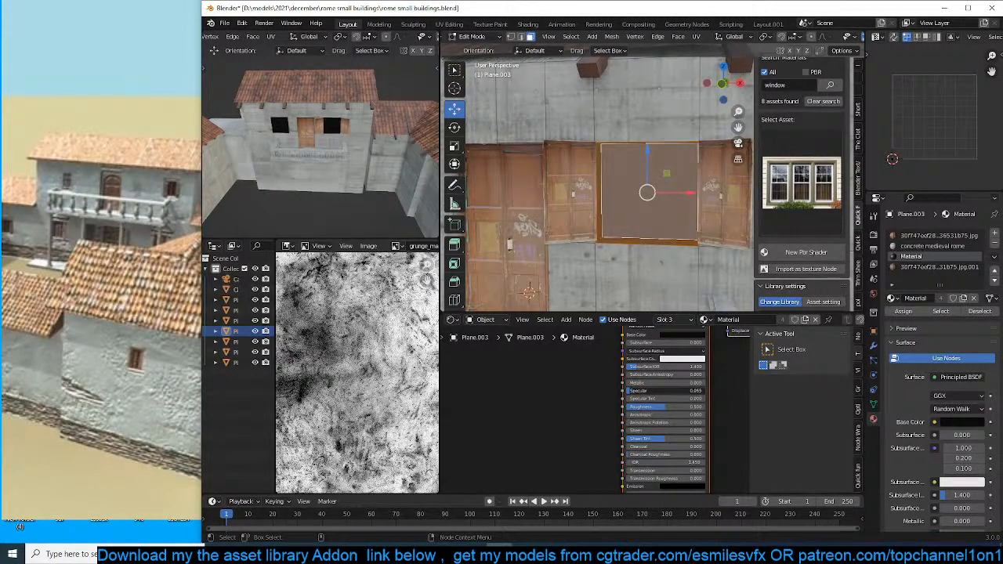
{"action": "key", "text": "Tab"}
{"action": "scroll", "coordinate": [638, 201], "scroll_direction": "down", "scroll_amount": 2}
{"action": "middle_click_drag", "start_coordinate": [638, 202], "coordinate": [725, 201]}
{"action": "scroll", "coordinate": [631, 240], "scroll_direction": "down", "scroll_amount": 3}
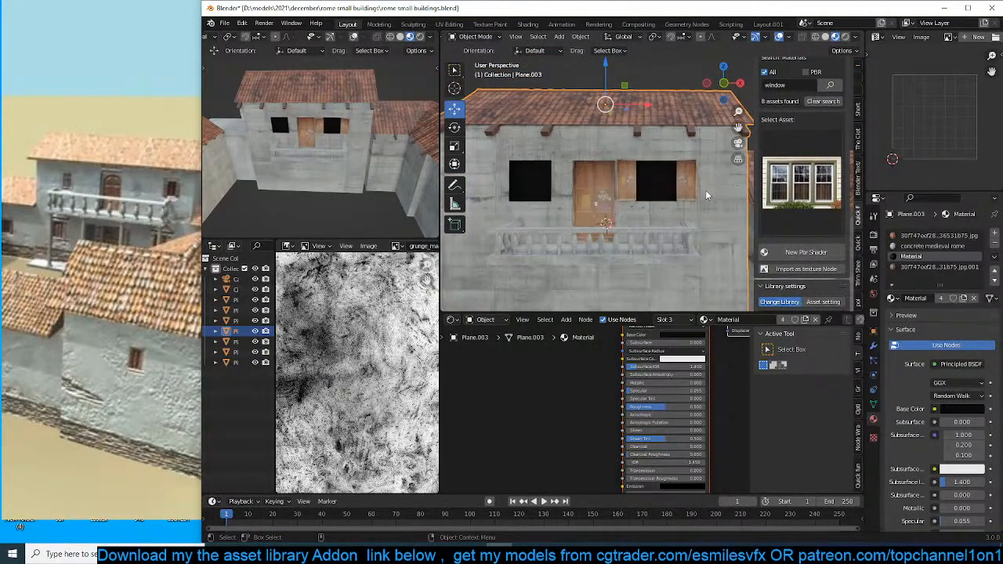
Duplicate the shutter nearest the door, clear the copy's rotation, rotate it 90° about X, and shift it along X into the window opening.
{"action": "scroll", "coordinate": [705, 196], "scroll_direction": "up", "scroll_amount": 4}
{"action": "left_click", "coordinate": [708, 188]}
{"action": "key", "text": "Tab"}
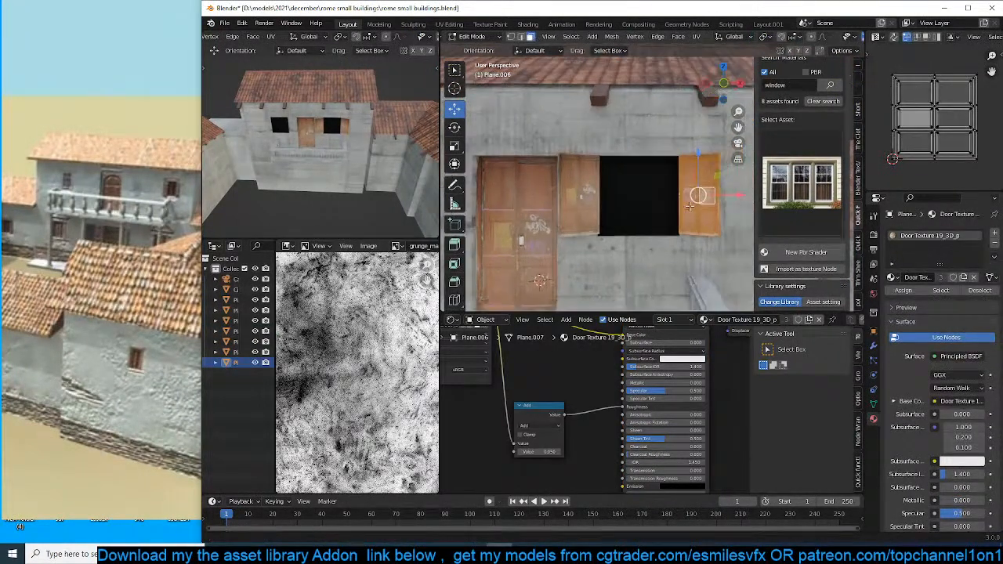
{"action": "key", "text": "Tab"}
{"action": "left_click", "coordinate": [581, 202]}
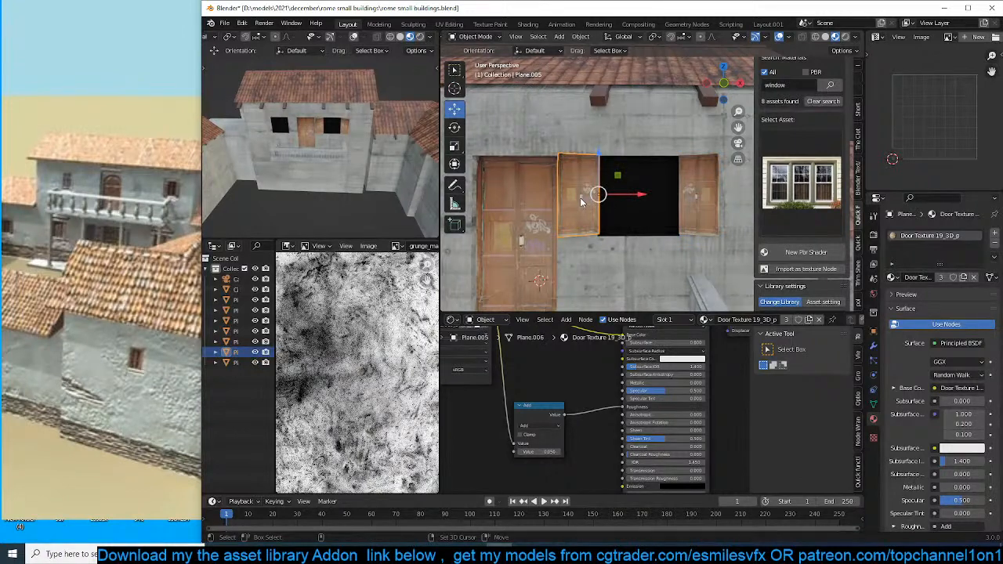
{"action": "left_click", "coordinate": [580, 202]}
{"action": "key", "text": "alt+r"}
{"action": "type", "text": "rx"}
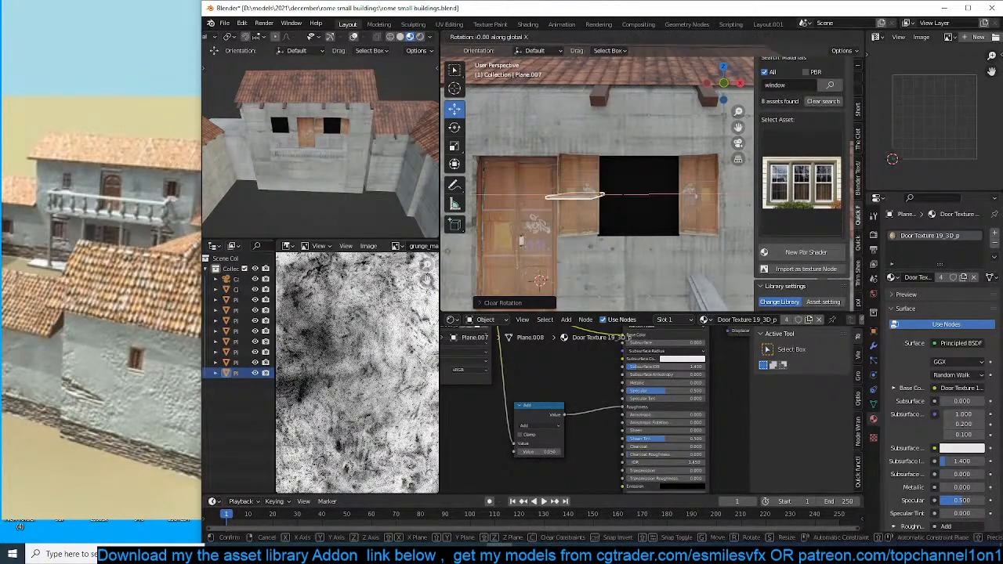
{"action": "type", "text": "90"}
{"action": "key", "text": "Return"}
{"action": "left_click_drag", "start_coordinate": [638, 196], "coordinate": [670, 205]}
Delete the six panel faces of the duplicated shutter to turn it into an open window frame.
{"action": "scroll", "coordinate": [655, 206], "scroll_direction": "up", "scroll_amount": 2}
{"action": "key", "text": "Tab"}
{"action": "scroll", "coordinate": [600, 176], "scroll_direction": "up", "scroll_amount": 4}
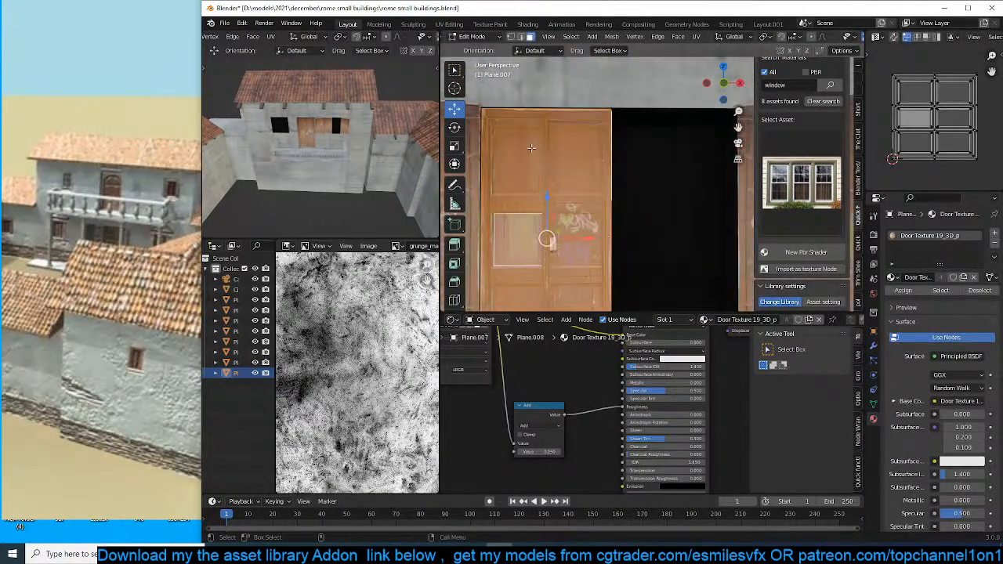
{"action": "left_click", "coordinate": [532, 149]}
{"action": "left_click", "coordinate": [574, 165], "text": "shift"}
{"action": "left_click", "coordinate": [577, 235], "text": "shift"}
{"action": "left_click", "coordinate": [523, 238], "text": "shift"}
{"action": "middle_click_drag", "start_coordinate": [527, 243], "coordinate": [562, 165], "text": "shift"}
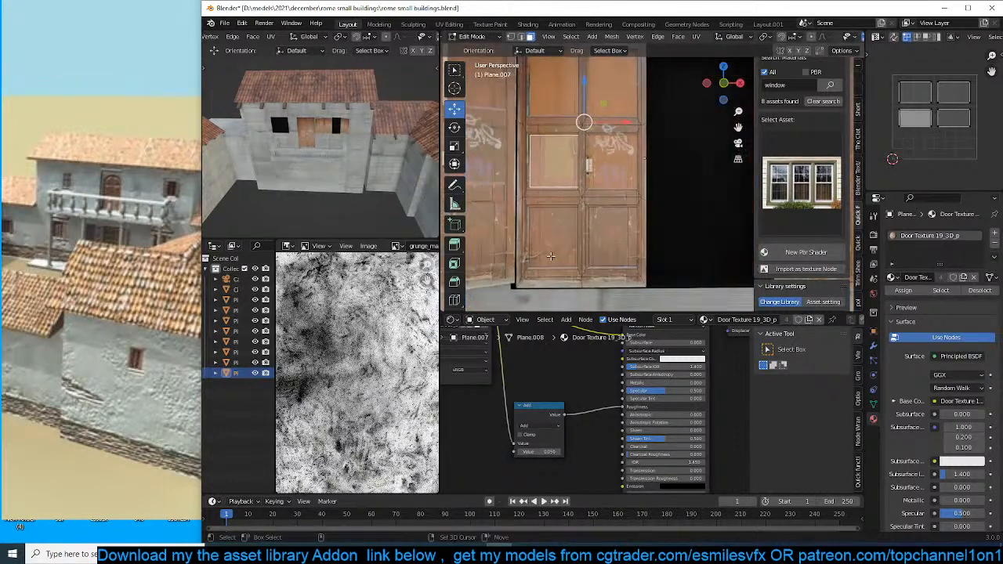
{"action": "left_click", "coordinate": [556, 238], "text": "shift"}
{"action": "left_click", "coordinate": [612, 246], "text": "shift"}
{"action": "middle_click_drag", "start_coordinate": [612, 246], "coordinate": [657, 240]}
{"action": "key", "text": "e"}
{"action": "left_click", "coordinate": [573, 253]}
{"action": "key", "text": "x"}
{"action": "left_click", "coordinate": [575, 254]}
{"action": "key", "text": "Tab"}
{"action": "scroll", "coordinate": [565, 253], "scroll_direction": "down", "scroll_amount": 5}
Move the window frame about 0.14 m along Y into the wall recess.
{"action": "key", "text": "alt+a"}
{"action": "left_click", "coordinate": [676, 211]}
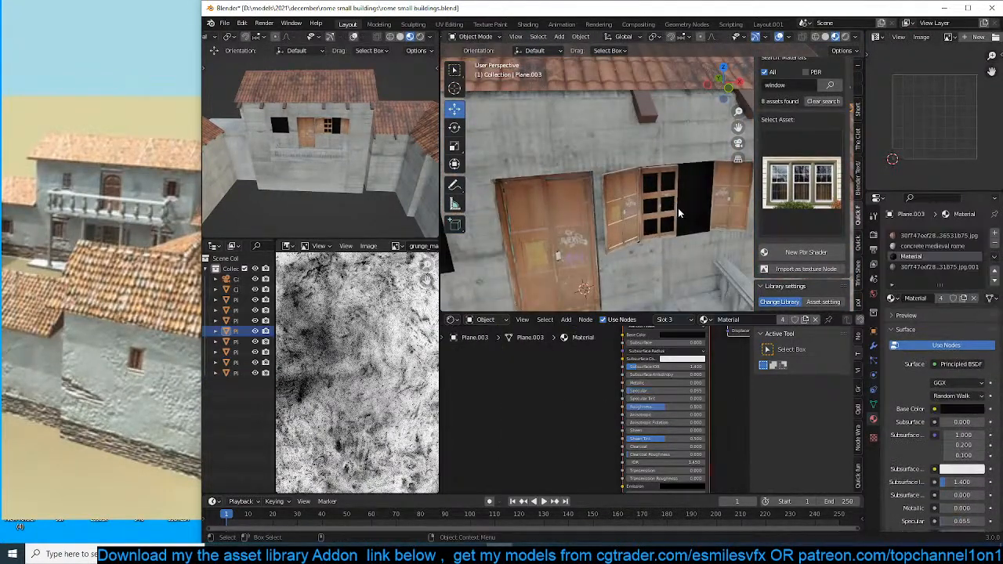
{"action": "left_click", "coordinate": [667, 225]}
{"action": "key", "text": "Tab"}
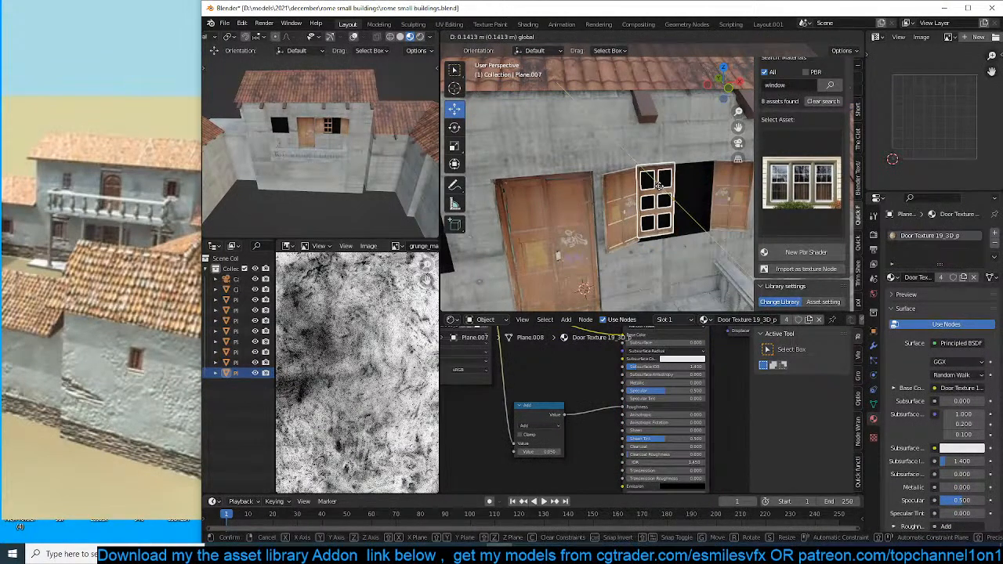
{"action": "key", "text": "KP_Decimal"}
{"action": "key", "text": "Tab"}
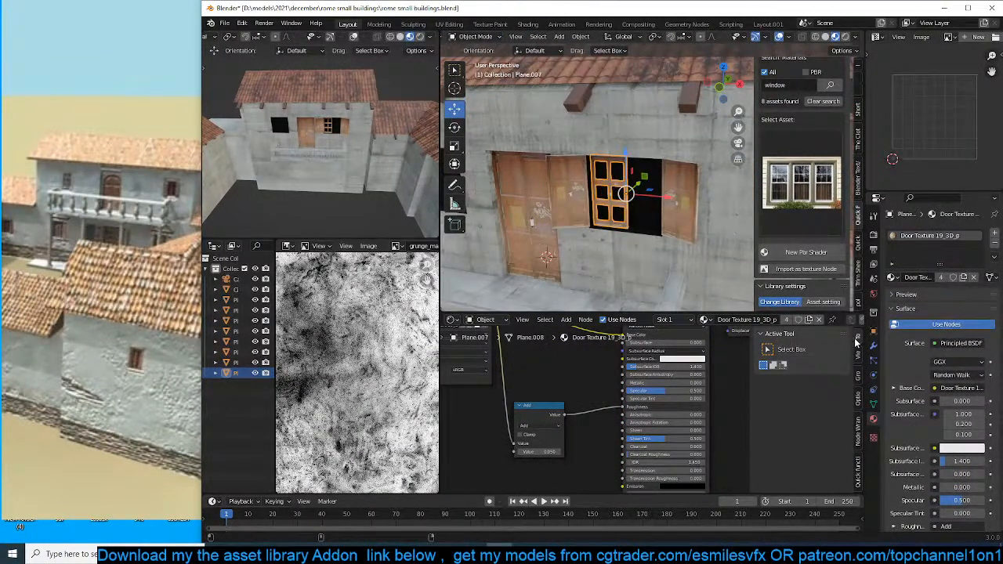
{"action": "left_click", "coordinate": [874, 346]}
{"action": "left_click", "coordinate": [905, 233]}
{"action": "left_click", "coordinate": [800, 349]}
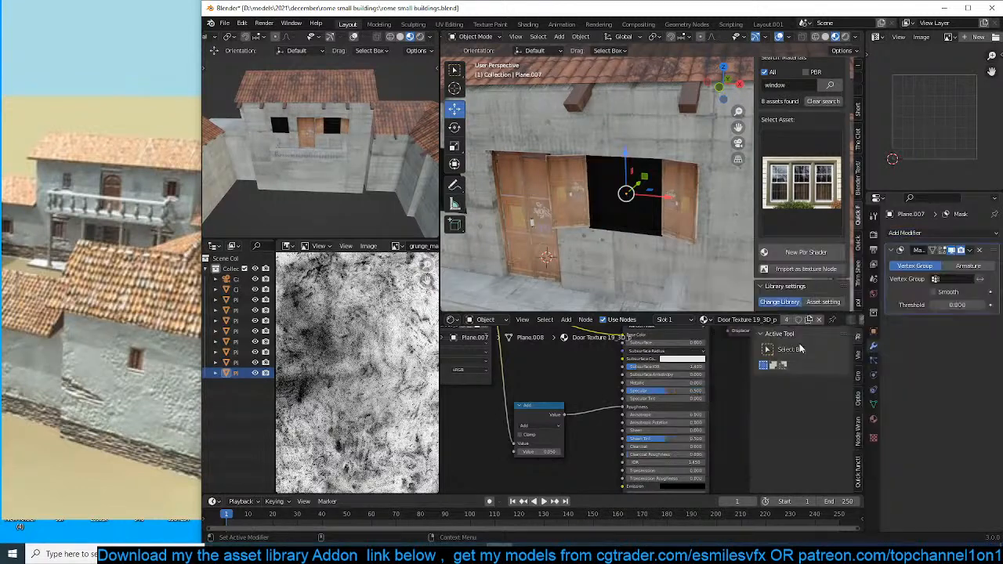
{"action": "left_click", "coordinate": [980, 251]}
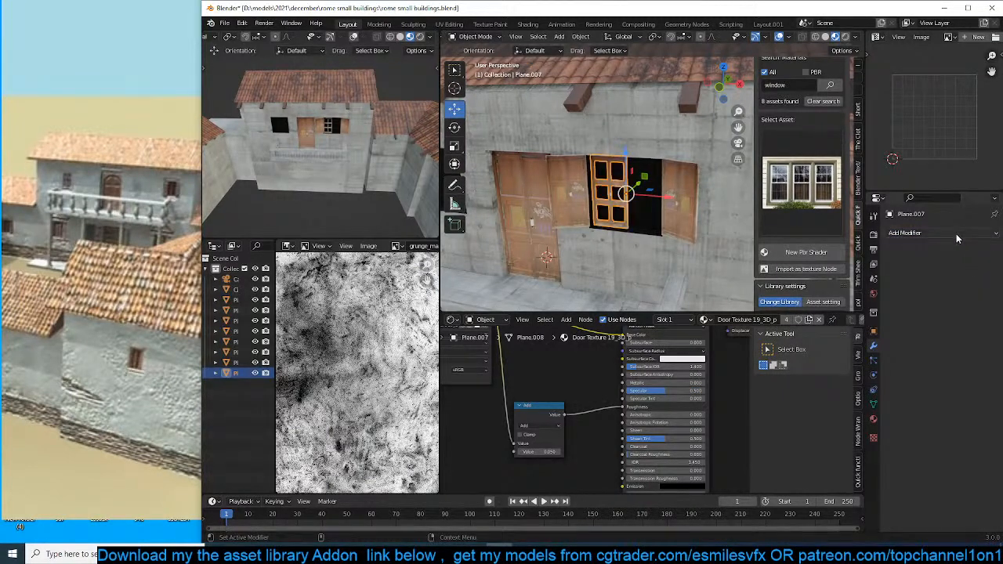
Try to fill the full opening by mirroring the window frame across X with a Mirror modifier.
{"action": "left_click", "coordinate": [933, 233]}
{"action": "left_click", "coordinate": [787, 355]}
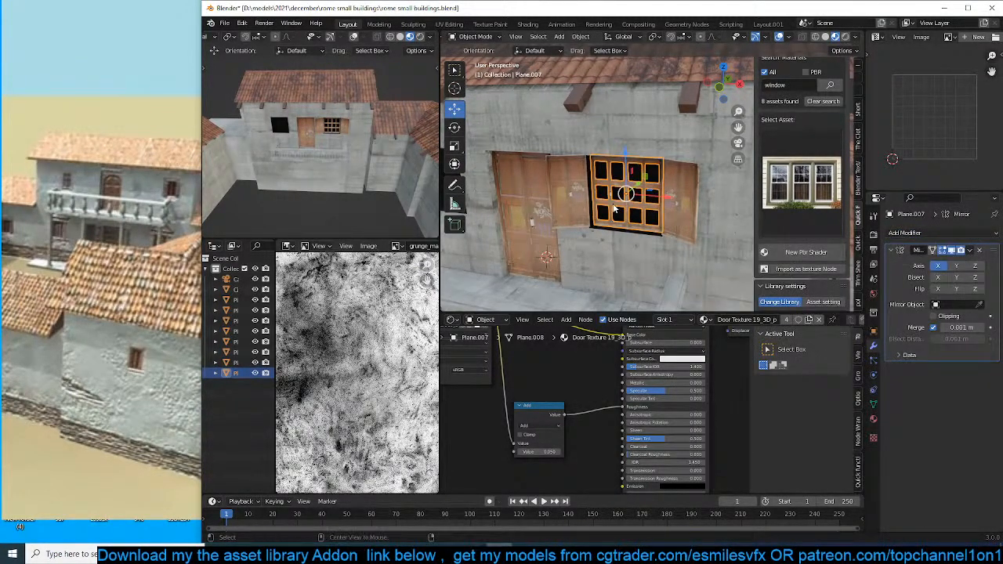
{"action": "mouse_move", "coordinate": [674, 200]}
{"action": "middle_mouse_down"}
{"action": "mouse_move", "coordinate": [692, 190]}
{"action": "mouse_move", "coordinate": [687, 199]}
{"action": "middle_mouse_up"}
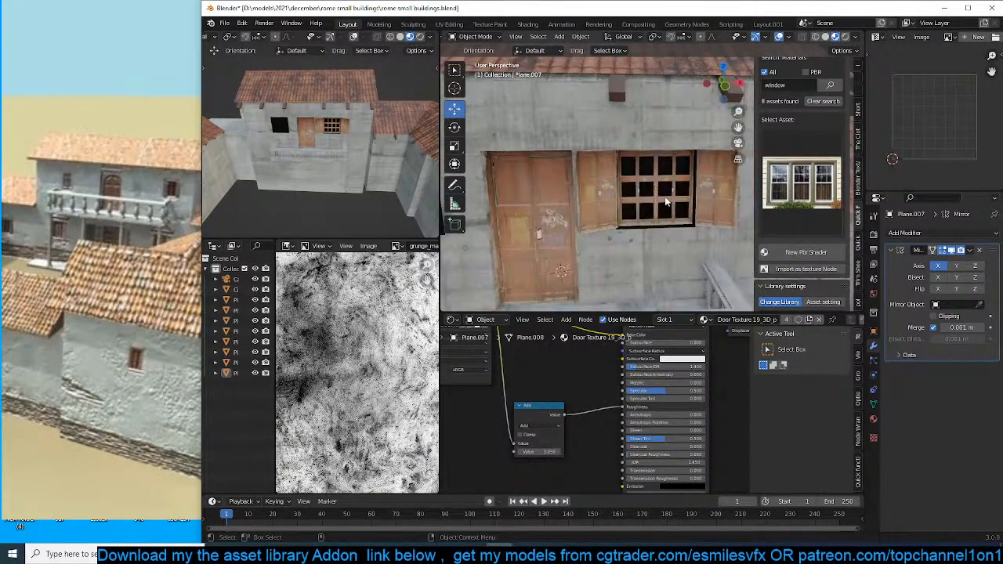
{"action": "left_click", "coordinate": [687, 200]}
{"action": "key", "text": "s"}
{"action": "key", "text": "x"}
{"action": "right_click", "coordinate": [711, 188]}
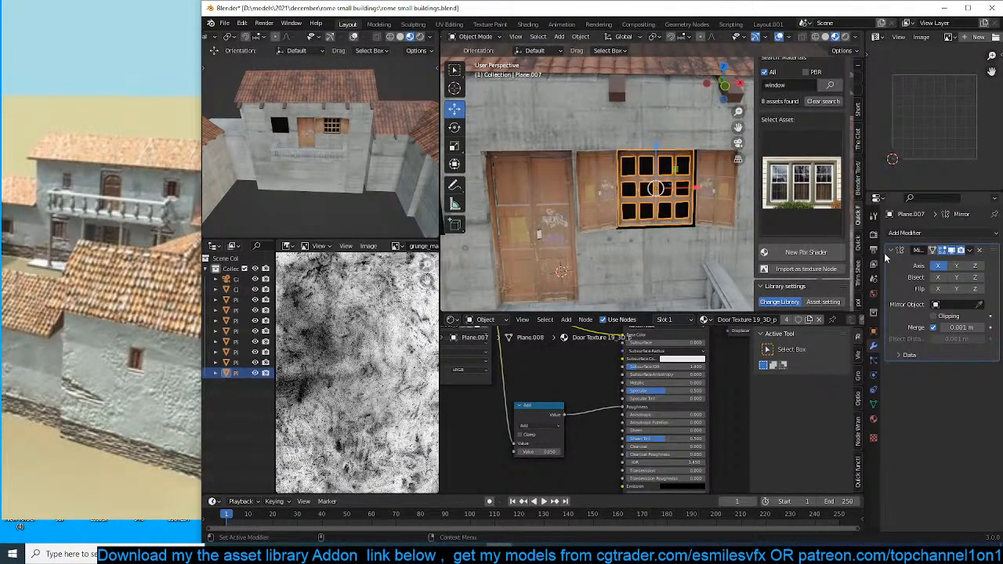
{"action": "left_click", "coordinate": [979, 250]}
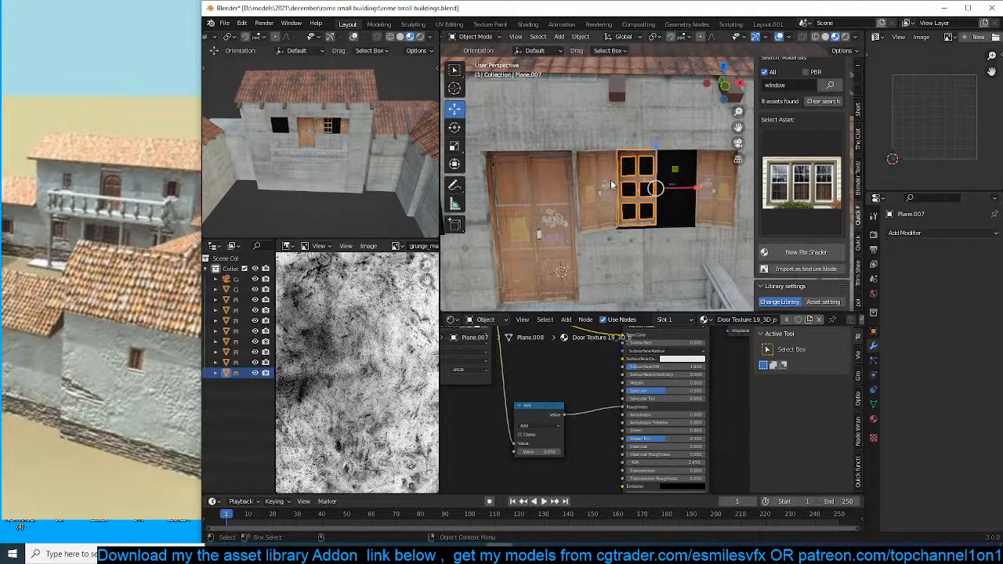
Move the shutter farthest from the door along X so it meets the edge of the single window frame.
{"action": "left_click", "coordinate": [704, 186]}
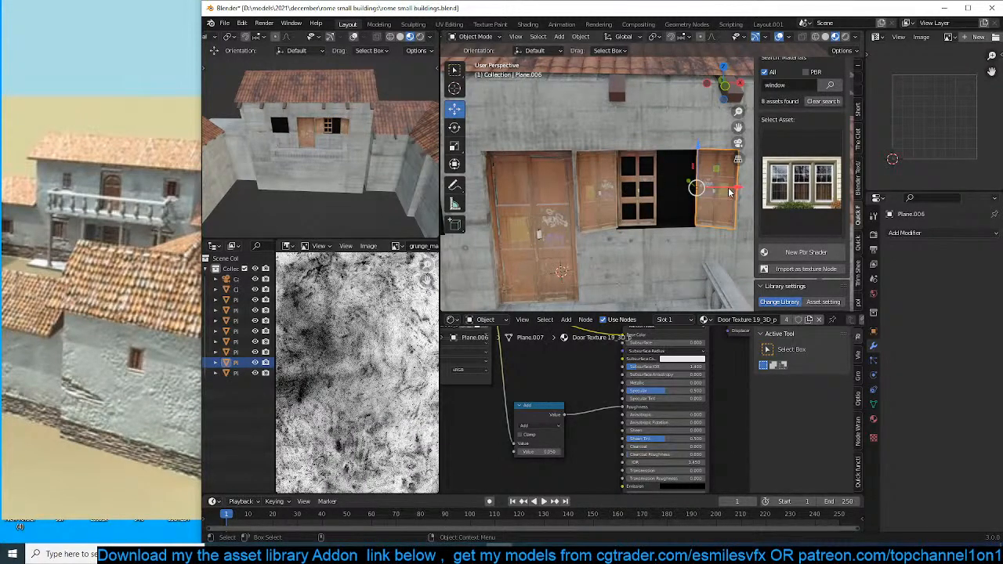
{"action": "left_click_drag", "start_coordinate": [722, 191], "coordinate": [684, 192]}
{"action": "scroll", "coordinate": [639, 185], "scroll_direction": "down", "scroll_amount": 5}
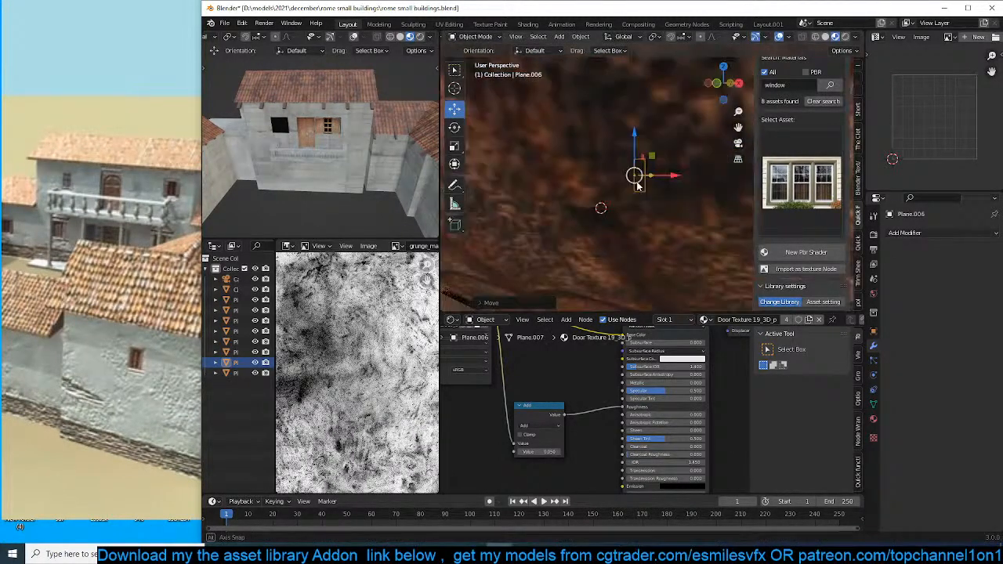
{"action": "scroll", "coordinate": [638, 185], "scroll_direction": "up", "scroll_amount": 4}
{"action": "middle_click_drag", "start_coordinate": [638, 185], "coordinate": [620, 224]}
{"action": "scroll", "coordinate": [655, 196], "scroll_direction": "up", "scroll_amount": 4}
{"action": "left_click", "coordinate": [639, 200]}
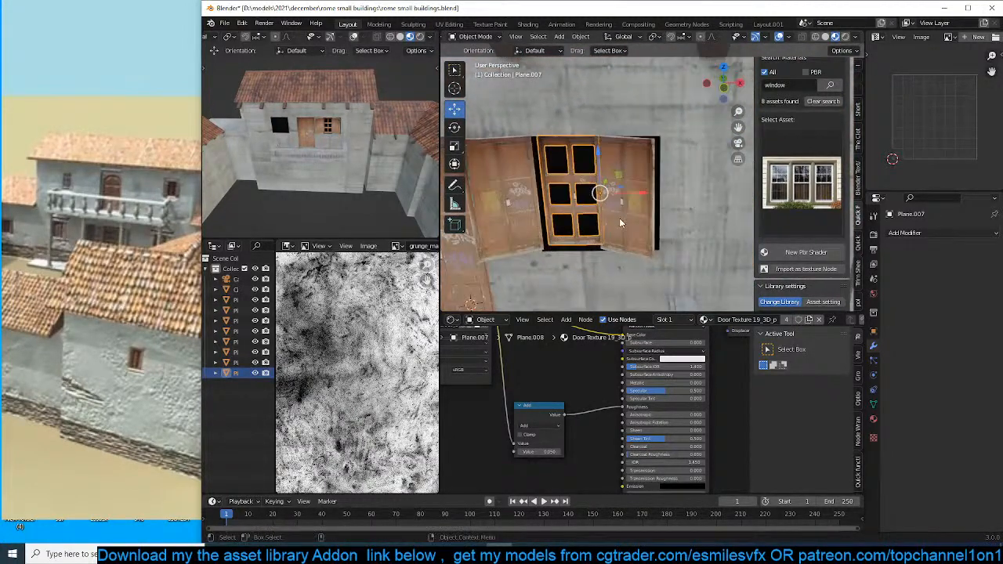
{"action": "left_click", "coordinate": [670, 181]}
{"action": "key", "text": "Tab"}
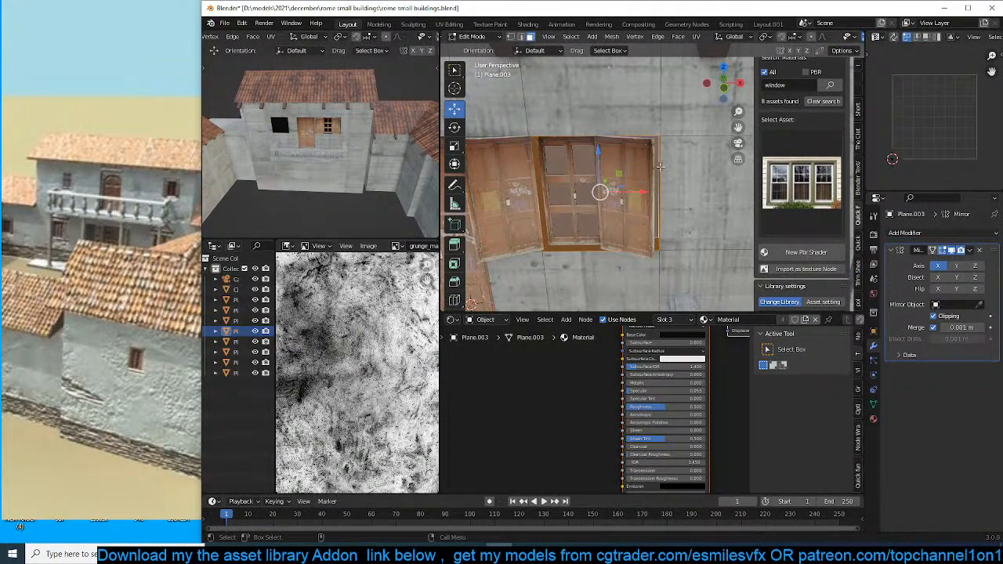
{"action": "left_click", "coordinate": [663, 169]}
{"action": "middle_click_drag", "start_coordinate": [661, 173], "coordinate": [672, 186]}
{"action": "key", "text": "Tab"}
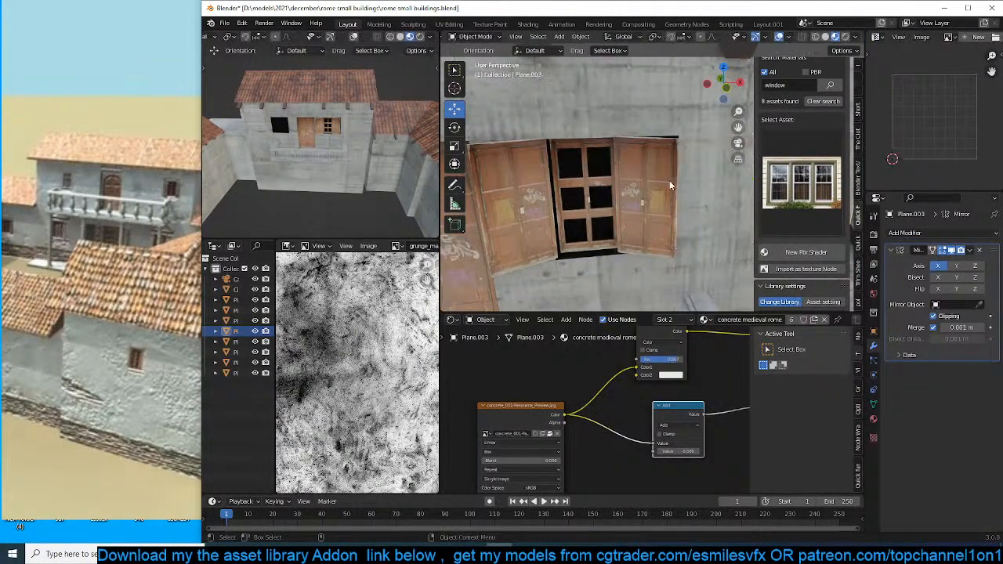
Isolate the window frame and its two shutters in local view and join them into one object.
{"action": "left_click", "coordinate": [664, 203]}
{"action": "left_click", "coordinate": [569, 197], "text": "shift"}
{"action": "left_click", "coordinate": [566, 184]}
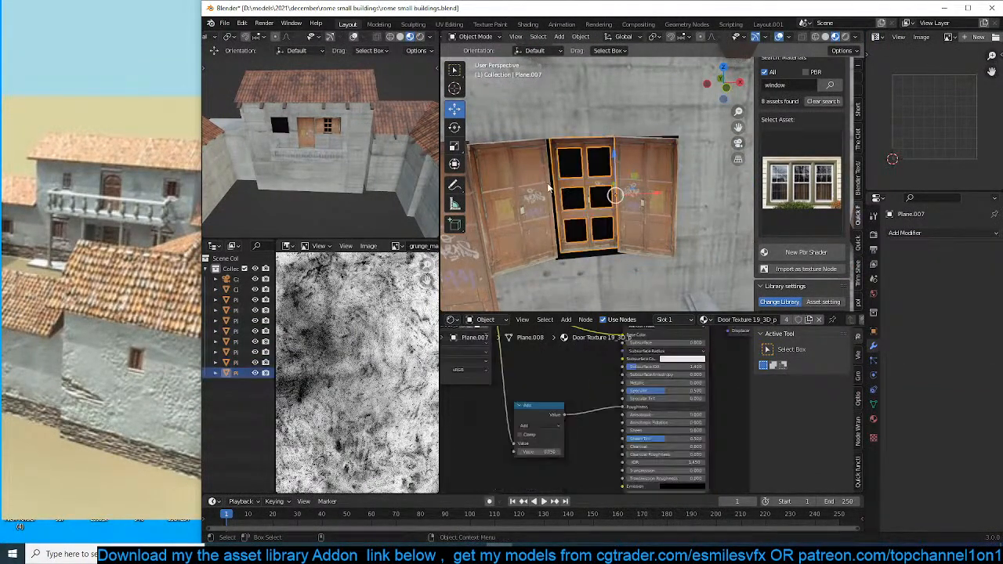
{"action": "left_click", "coordinate": [535, 190], "text": "shift"}
{"action": "left_click", "coordinate": [628, 177], "text": "shift"}
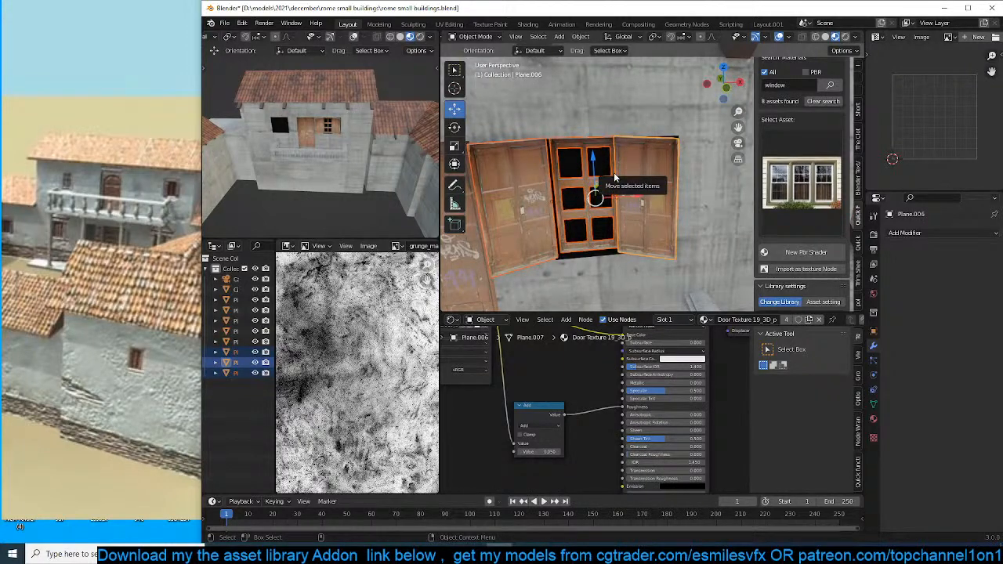
{"action": "key", "text": "KP_Divide"}
{"action": "middle_click_drag", "start_coordinate": [611, 179], "coordinate": [464, 196]}
{"action": "key", "text": "ctrl+j"}
Select the window frame's border edge loop and extrude it backward to form a deep box behind the frame.
{"action": "key", "text": "Tab"}
{"action": "scroll", "coordinate": [610, 158], "scroll_direction": "up", "scroll_amount": 2}
{"action": "key", "text": "2"}
{"action": "middle_click_drag", "start_coordinate": [610, 157], "coordinate": [652, 203]}
{"action": "left_click", "coordinate": [617, 222], "text": "alt"}
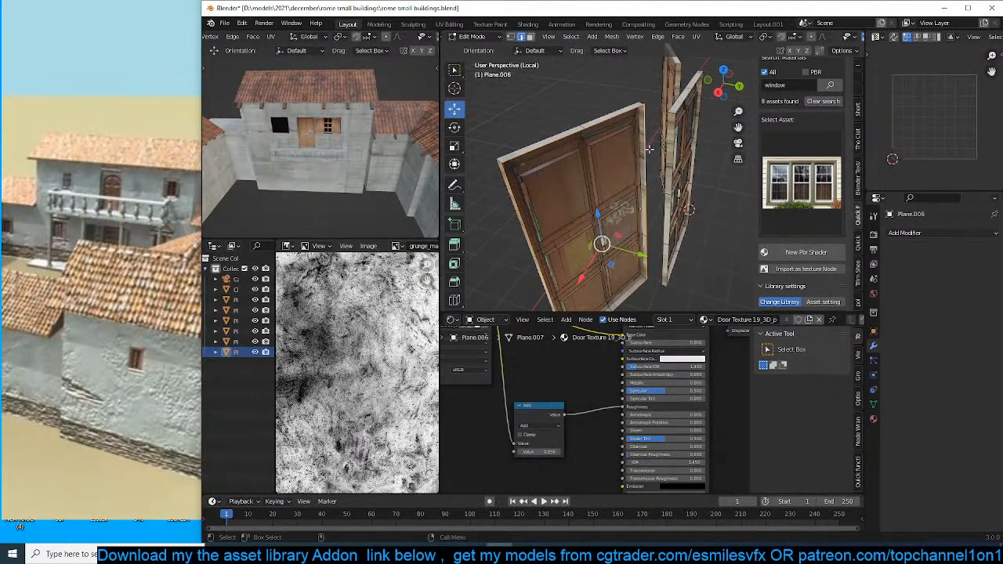
{"action": "middle_click_drag", "start_coordinate": [649, 149], "coordinate": [685, 111]}
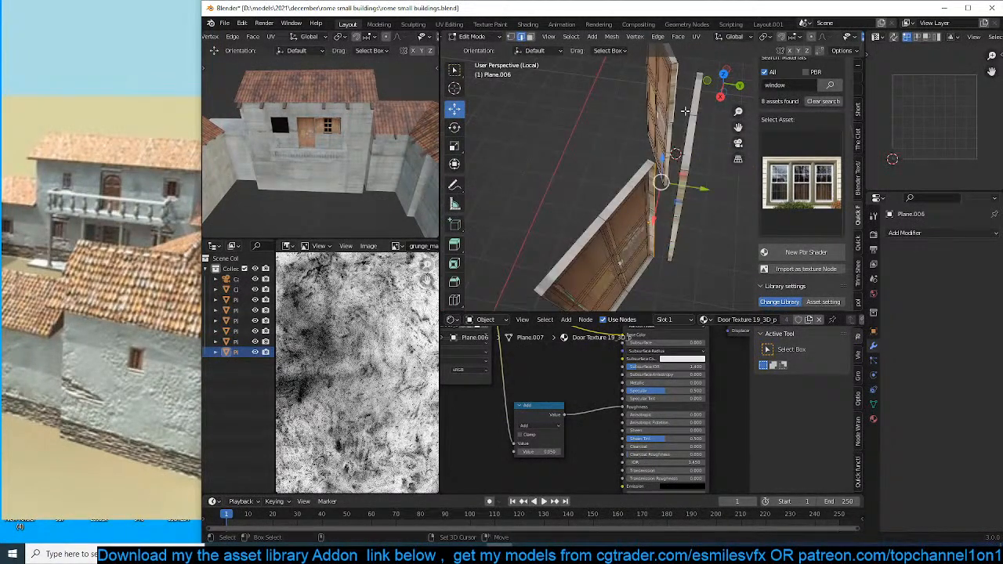
{"action": "key", "text": "e"}
{"action": "left_click", "coordinate": [684, 155]}
Add a loop cut around the extruded box behind the window frame and slide it along the box's depth.
{"action": "middle_click_drag", "start_coordinate": [699, 209], "coordinate": [625, 111]}
{"action": "key", "text": "ctrl+r"}
{"action": "left_click", "coordinate": [618, 113]}
{"action": "left_click", "coordinate": [617, 114]}
{"action": "key", "text": "g"}
{"action": "key", "text": "g"}
{"action": "left_click", "coordinate": [672, 97]}
Add a material slot to the window object and assign the black Material to the faces of the box behind the frame.
{"action": "key", "text": "ctrl+KP_Add"}
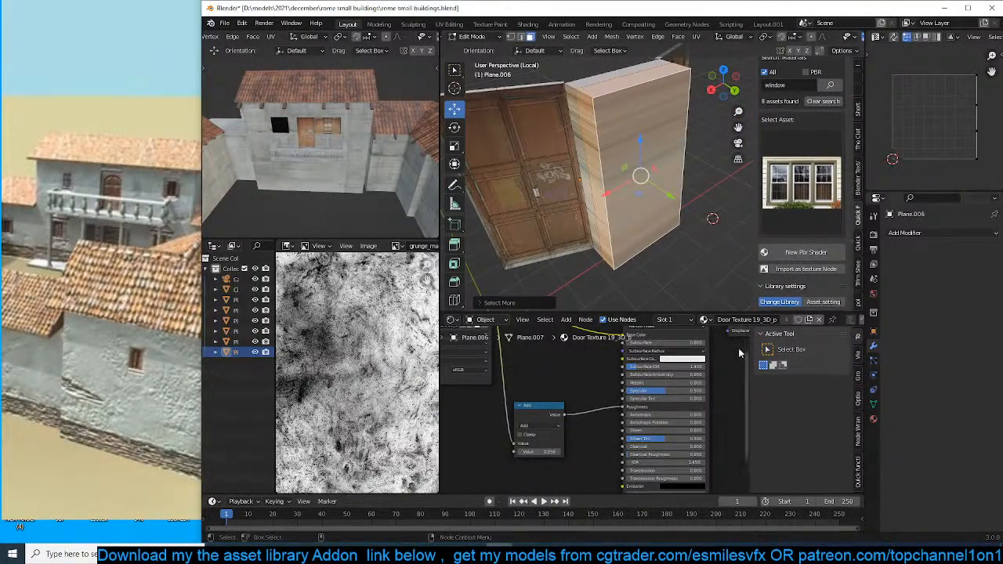
{"action": "left_click", "coordinate": [874, 420]}
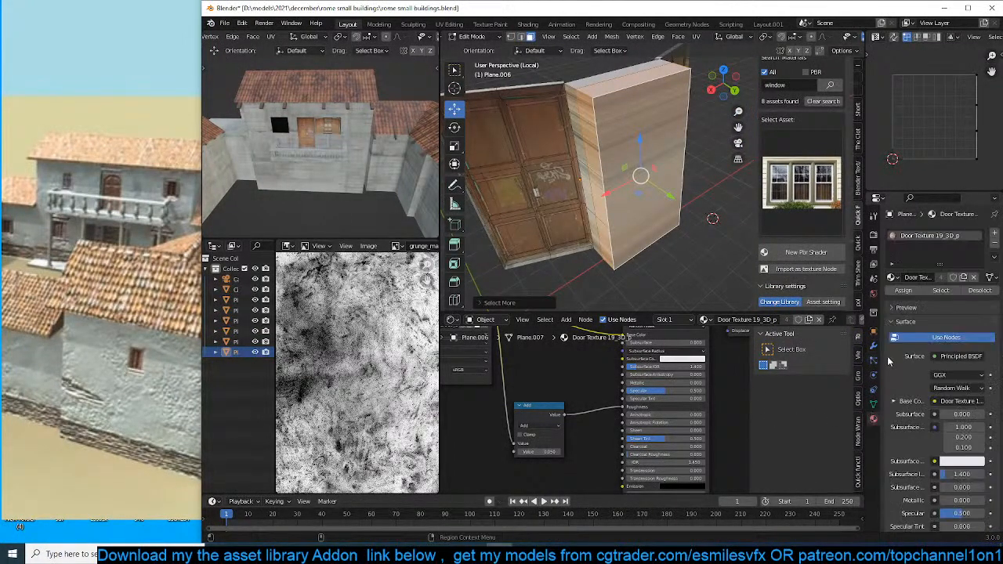
{"action": "left_click", "coordinate": [994, 234]}
{"action": "left_click", "coordinate": [893, 298]}
{"action": "left_click", "coordinate": [832, 353]}
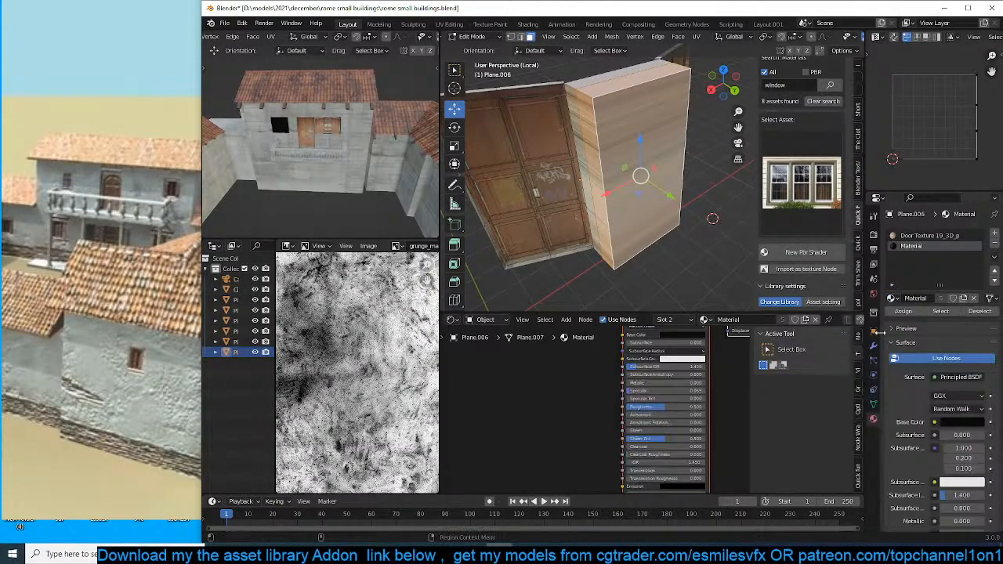
{"action": "left_click", "coordinate": [902, 311]}
{"action": "key", "text": "Tab"}
{"action": "middle_click_drag", "start_coordinate": [546, 198], "coordinate": [666, 202]}
{"action": "left_click", "coordinate": [488, 192]}
{"action": "scroll", "coordinate": [601, 205], "scroll_direction": "down", "scroll_amount": 3}
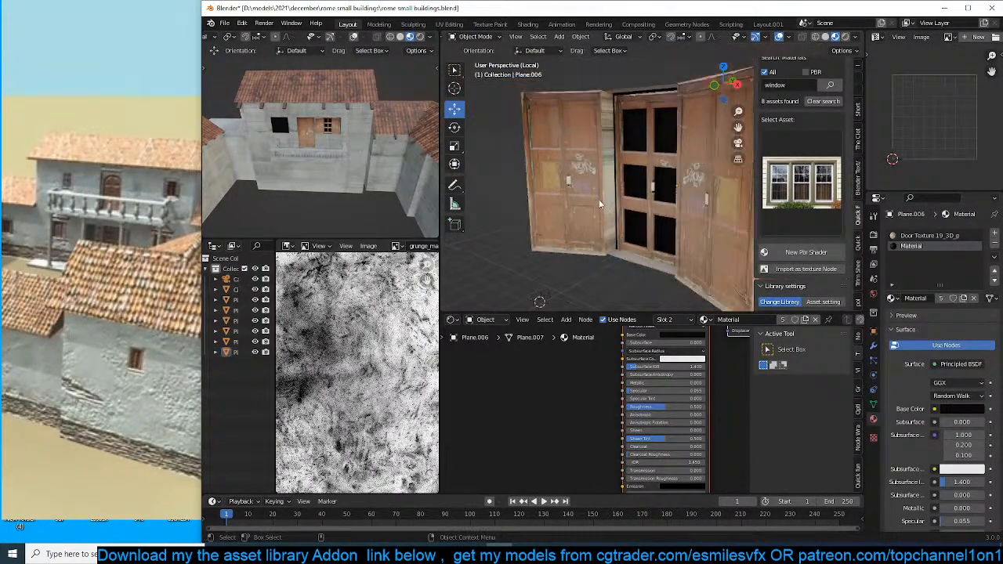
{"action": "middle_click_drag", "start_coordinate": [600, 205], "coordinate": [651, 184]}
{"action": "scroll", "coordinate": [650, 184], "scroll_direction": "up", "scroll_amount": 4}
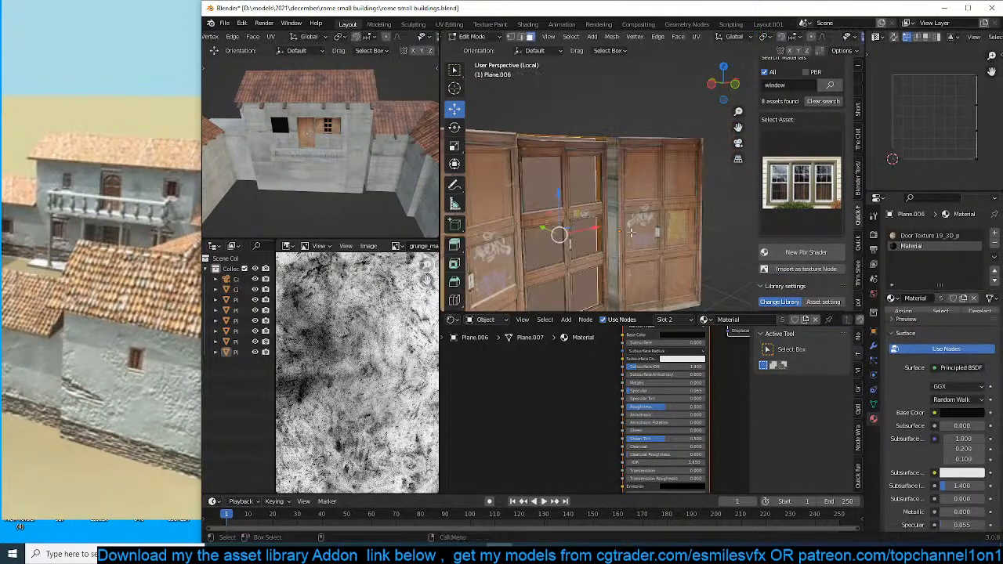
Select a face loop on the window box, add a third material slot, and assign the concrete medieval rome material to it.
{"action": "key", "text": "Tab"}
{"action": "left_click", "coordinate": [610, 145], "text": "alt"}
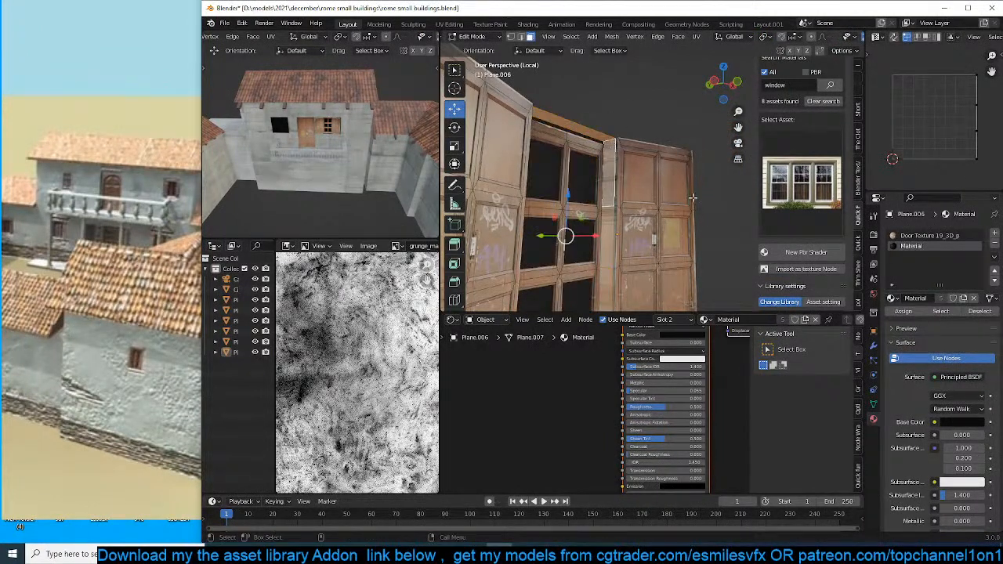
{"action": "left_click", "coordinate": [994, 233]}
{"action": "left_click", "coordinate": [894, 298]}
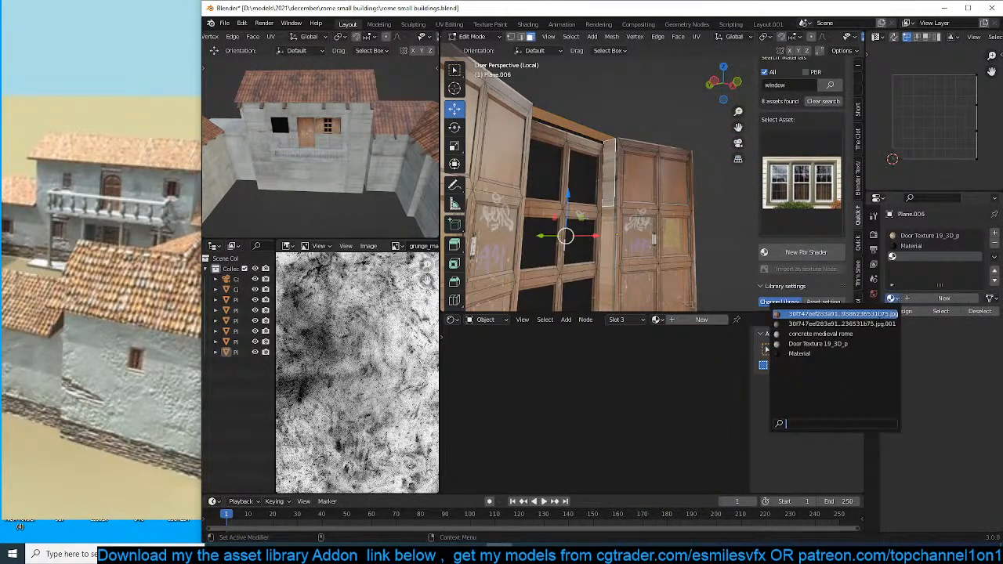
{"action": "left_click", "coordinate": [854, 333]}
{"action": "key", "text": "Tab"}
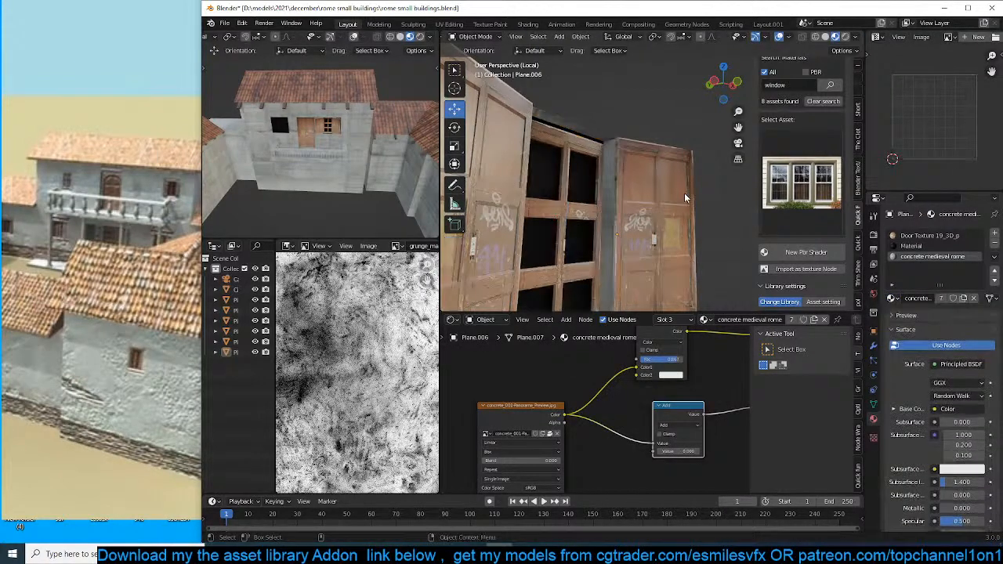
Centre the window object's origin on its geometry and leave local view.
{"action": "scroll", "coordinate": [687, 198], "scroll_direction": "down", "scroll_amount": 4}
{"action": "middle_click_drag", "start_coordinate": [643, 204], "coordinate": [585, 197]}
{"action": "left_click", "coordinate": [674, 215]}
{"action": "key", "text": "ctrl+a"}
{"action": "left_click", "coordinate": [677, 223]}
{"action": "left_click", "coordinate": [676, 223]}
{"action": "left_click", "coordinate": [649, 228]}
{"action": "key", "text": "KP_Divide"}
Move the shuttered window along the X axis to the outer side of the upper wall's dark opening.
{"action": "scroll", "coordinate": [647, 228], "scroll_direction": "down", "scroll_amount": 4}
{"action": "left_click", "coordinate": [660, 179]}
{"action": "middle_click_drag", "start_coordinate": [661, 179], "coordinate": [639, 192]}
{"action": "left_click", "coordinate": [617, 188]}
{"action": "left_click_drag", "start_coordinate": [654, 190], "coordinate": [705, 190]}
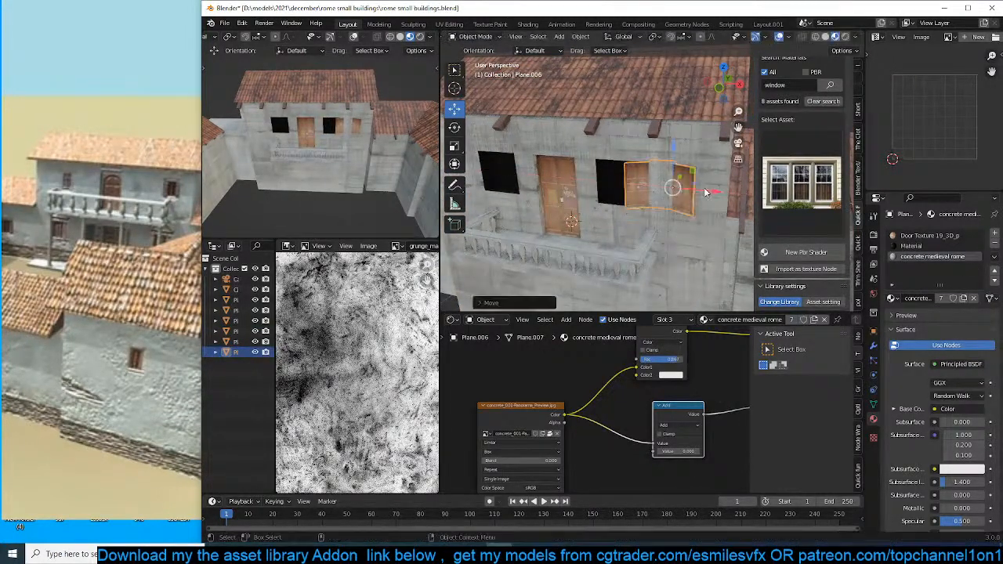
Move the wall's opening loop along X behind the shuttered window and scale it narrower along X to fit the frame.
{"action": "left_click", "coordinate": [681, 154]}
{"action": "key", "text": "Tab"}
{"action": "middle_click_drag", "start_coordinate": [682, 154], "coordinate": [648, 156]}
{"action": "left_click", "coordinate": [654, 160], "text": "alt"}
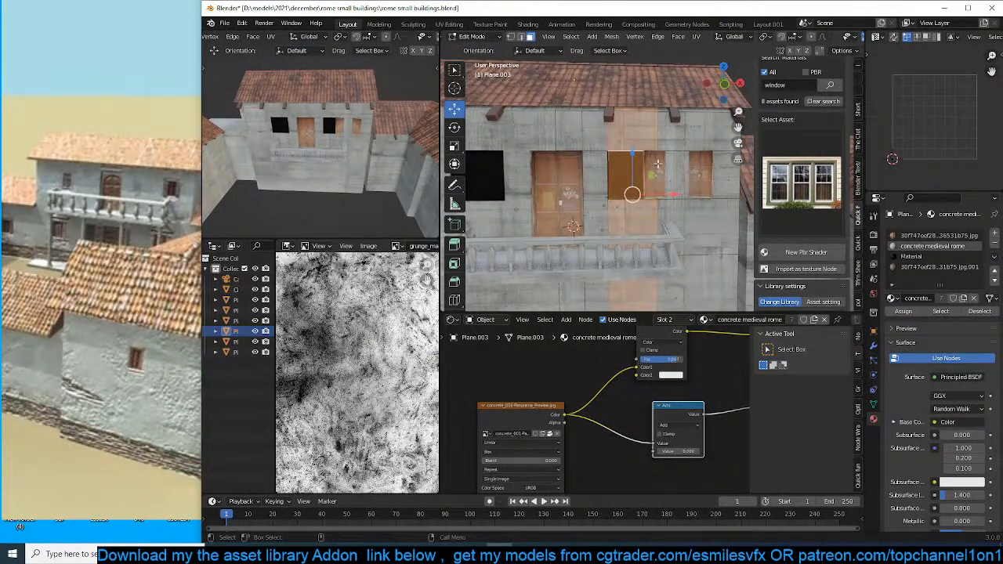
{"action": "left_click_drag", "start_coordinate": [715, 187], "coordinate": [703, 184]}
{"action": "left_click", "coordinate": [638, 161], "text": "alt"}
{"action": "key", "text": "s"}
{"action": "key", "text": "x"}
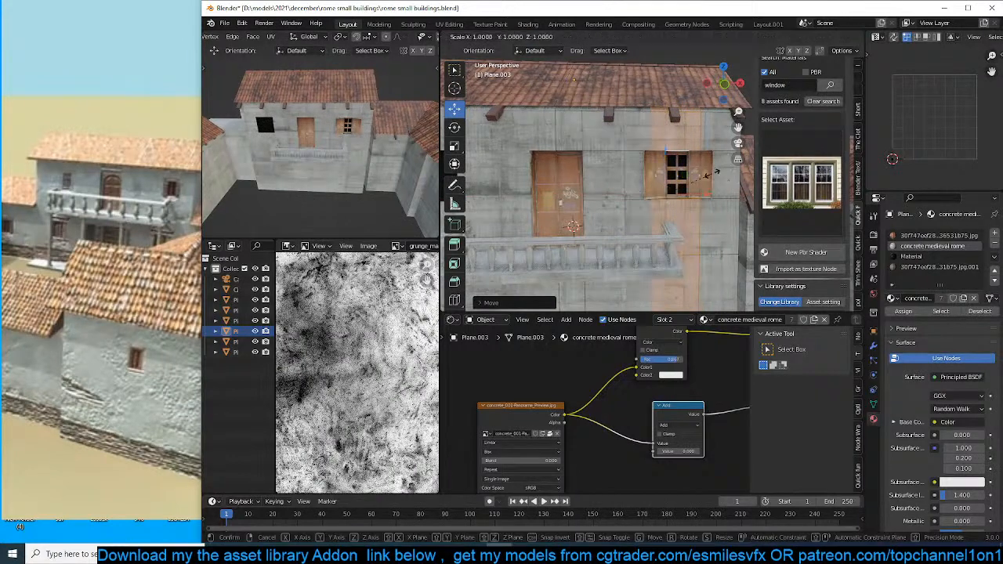
{"action": "left_click", "coordinate": [688, 181]}
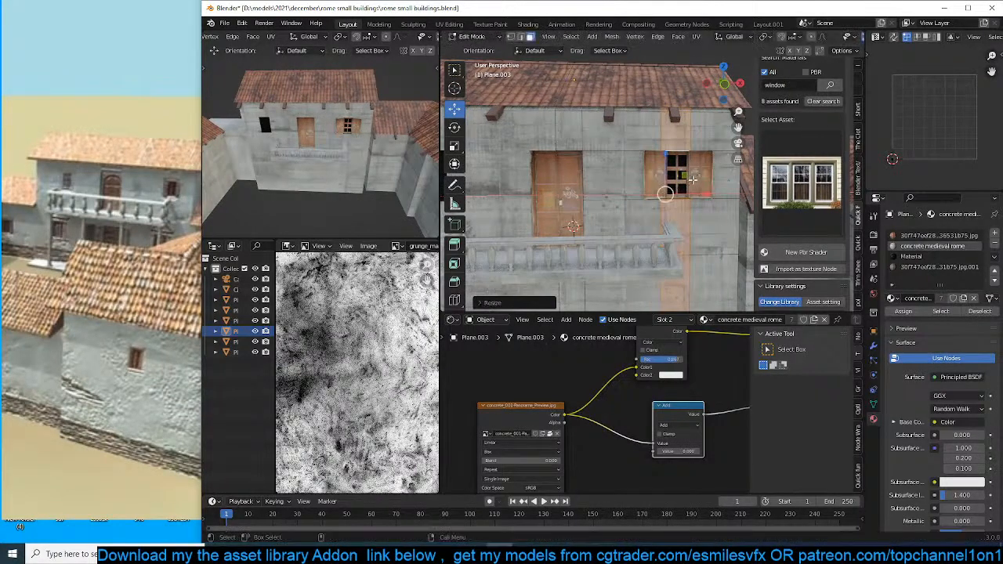
{"action": "key", "text": "Tab"}
Select the shuttered window, bring up its Door Texture 19_3D_p material nodes, and save the file.
{"action": "middle_click_drag", "start_coordinate": [690, 178], "coordinate": [689, 224]}
{"action": "left_click", "coordinate": [663, 179]}
{"action": "scroll", "coordinate": [689, 224], "scroll_direction": "down", "scroll_amount": 3}
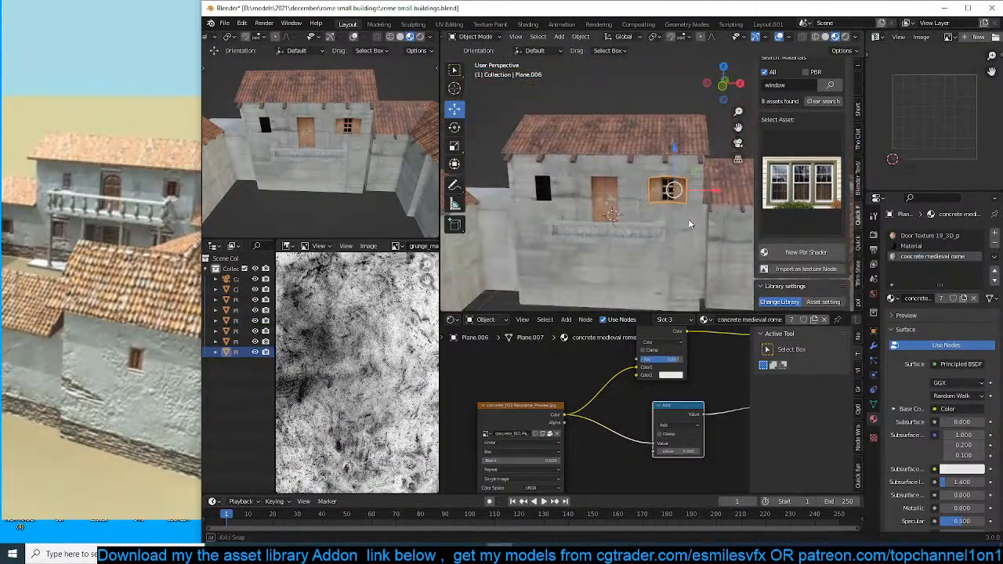
{"action": "scroll", "coordinate": [694, 225], "scroll_direction": "up", "scroll_amount": 1}
{"action": "key", "text": "ctrl+s"}
{"action": "scroll", "coordinate": [671, 428], "scroll_direction": "down", "scroll_amount": 8}
{"action": "scroll", "coordinate": [651, 431], "scroll_direction": "up", "scroll_amount": 4}
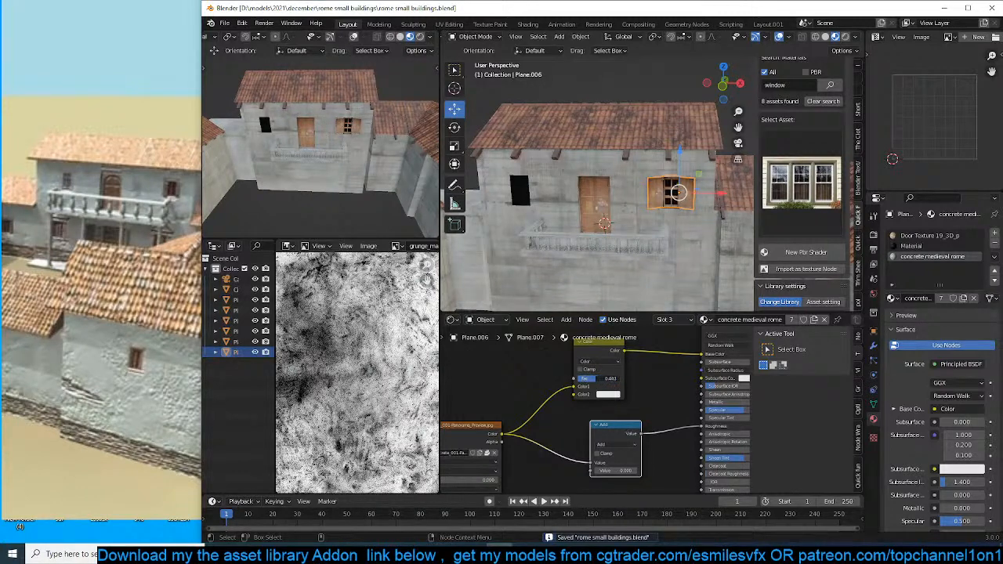
{"action": "left_click", "coordinate": [920, 246]}
{"action": "left_click", "coordinate": [918, 237]}
{"action": "key", "text": "Home"}
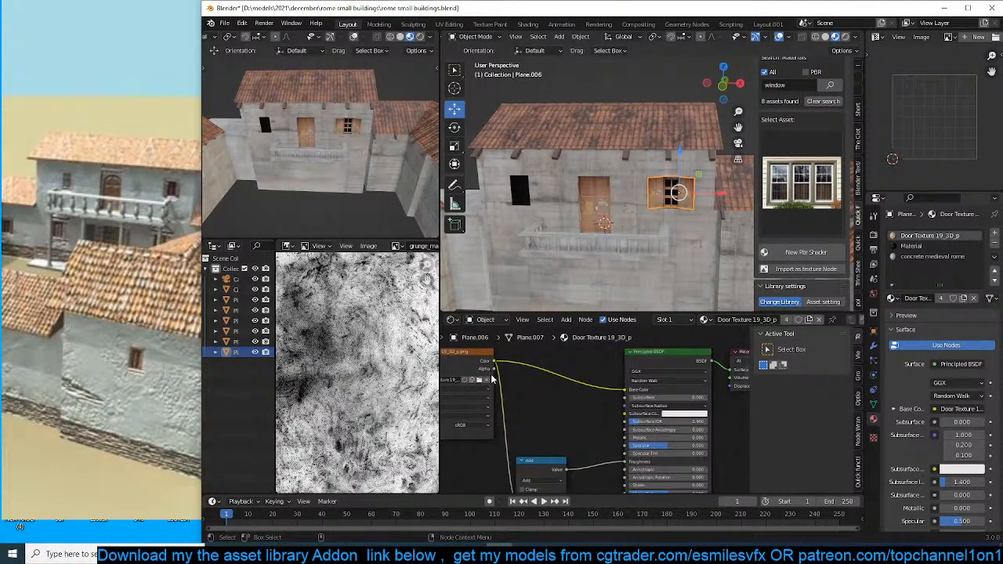
{"action": "key", "text": "Home"}
{"action": "key", "text": "ctrl+s"}
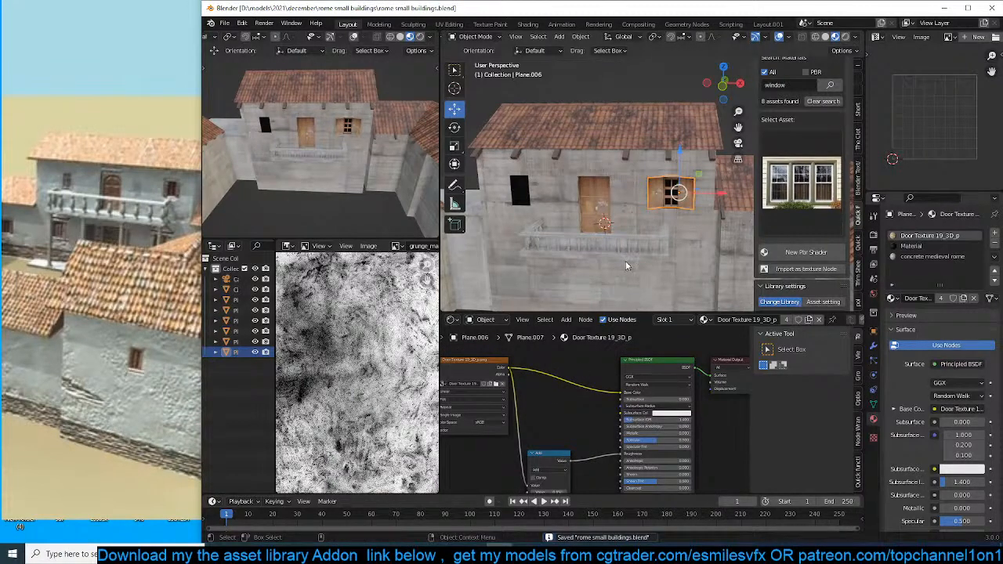
Duplicate the shuttered window and move the copy along X to the opening on the other side of the door.
{"action": "scroll", "coordinate": [635, 257], "scroll_direction": "up", "scroll_amount": 1}
{"action": "key", "text": "shift+d"}
{"action": "right_click", "coordinate": [686, 231]}
{"action": "left_click_drag", "start_coordinate": [720, 198], "coordinate": [528, 203]}
{"action": "key", "text": "alt+a"}
{"action": "scroll", "coordinate": [611, 239], "scroll_direction": "down", "scroll_amount": 3}
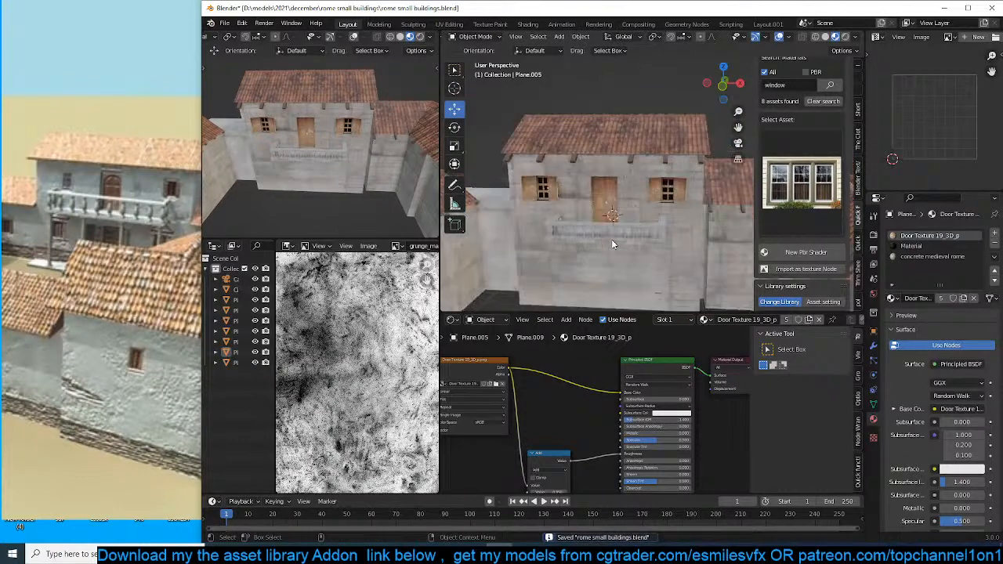
Duplicate the two upper windows and the door together and move the copies down along Z to the ground floor.
{"action": "scroll", "coordinate": [578, 225], "scroll_direction": "up", "scroll_amount": 3}
{"action": "middle_click_drag", "start_coordinate": [611, 239], "coordinate": [686, 183]}
{"action": "scroll", "coordinate": [578, 224], "scroll_direction": "down", "scroll_amount": 3}
{"action": "scroll", "coordinate": [626, 235], "scroll_direction": "up", "scroll_amount": 3}
{"action": "left_click", "coordinate": [690, 208]}
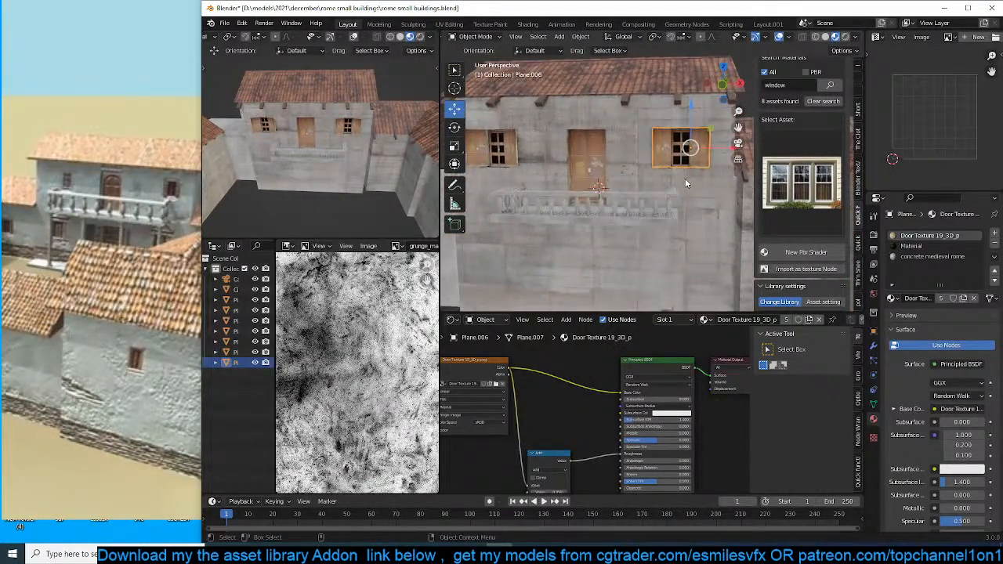
{"action": "left_click", "coordinate": [592, 160], "text": "shift"}
{"action": "left_click", "coordinate": [497, 150], "text": "shift"}
{"action": "key", "text": "shift+d"}
{"action": "key", "text": "z"}
{"action": "left_click", "coordinate": [624, 271]}
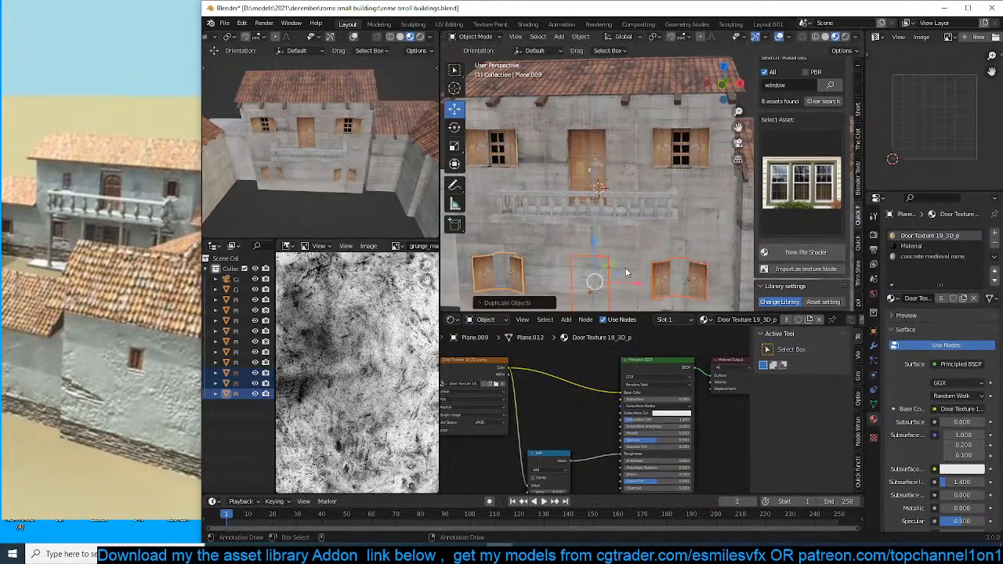
Enter edit mode on the duplicated lower-right window and select the linked geometry of its shutters.
{"action": "middle_click_drag", "start_coordinate": [625, 270], "coordinate": [653, 185]}
{"action": "left_click", "coordinate": [656, 202]}
{"action": "left_click", "coordinate": [653, 185]}
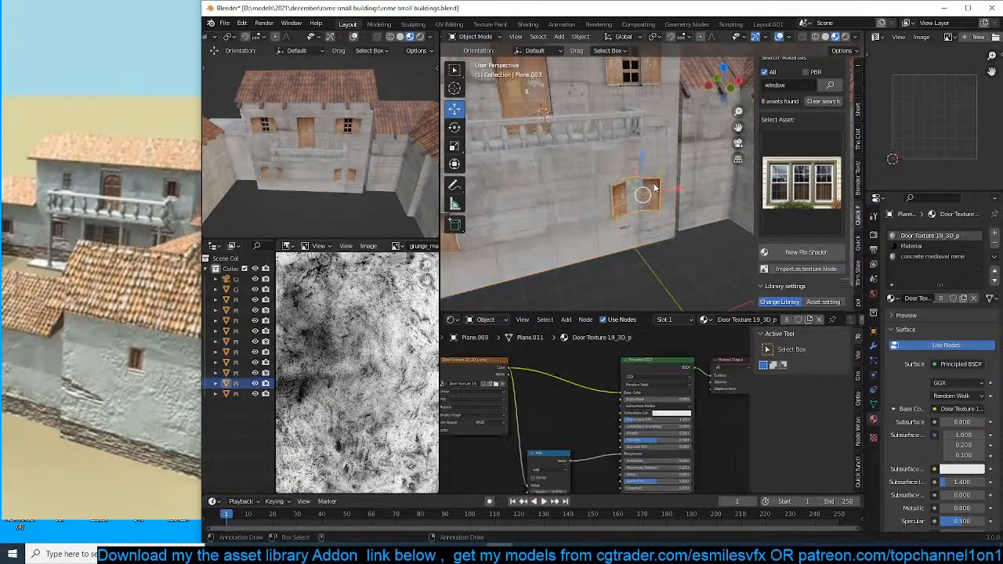
{"action": "scroll", "coordinate": [653, 219], "scroll_direction": "up", "scroll_amount": 3}
{"action": "key", "text": "Tab"}
{"action": "key", "text": "alt+a"}
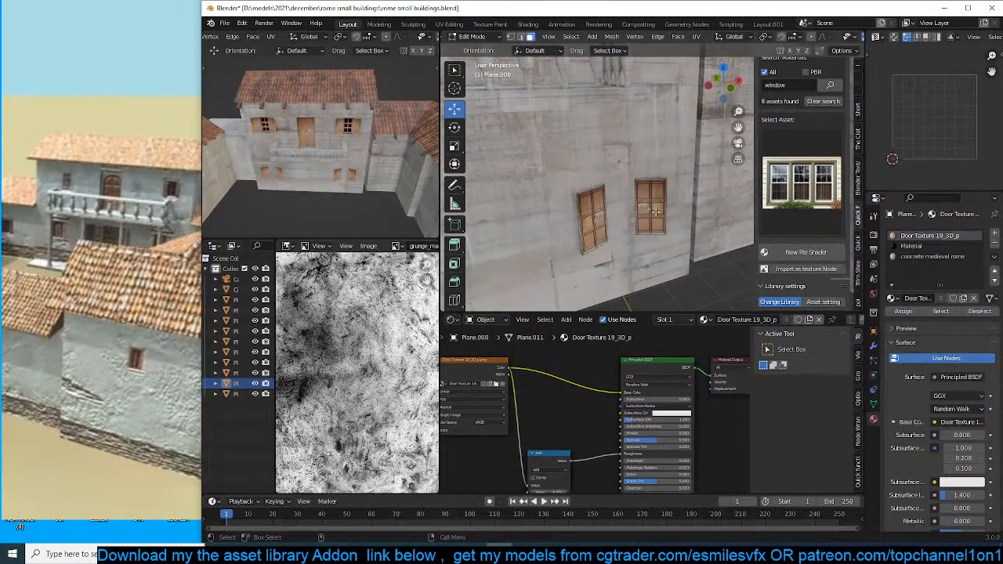
{"action": "key", "text": "ctrl+l"}
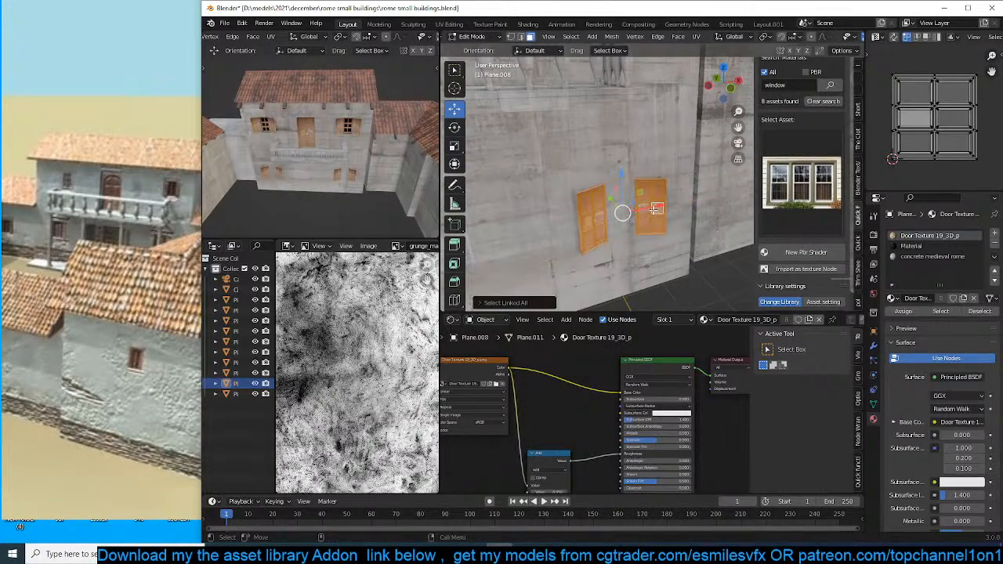
Switch the viewport to solid shading and pick out the side faces of the lower-right window's shutter.
{"action": "mouse_move", "coordinate": [656, 208]}
{"action": "middle_mouse_down"}
{"action": "mouse_move", "coordinate": [672, 177]}
{"action": "mouse_move", "coordinate": [714, 189]}
{"action": "middle_mouse_up"}
{"action": "key", "text": "alt+a"}
{"action": "key", "text": "z"}
{"action": "left_click", "coordinate": [784, 184]}
{"action": "scroll", "coordinate": [682, 188], "scroll_direction": "up", "scroll_amount": 2}
{"action": "left_click", "coordinate": [662, 206], "text": "alt"}
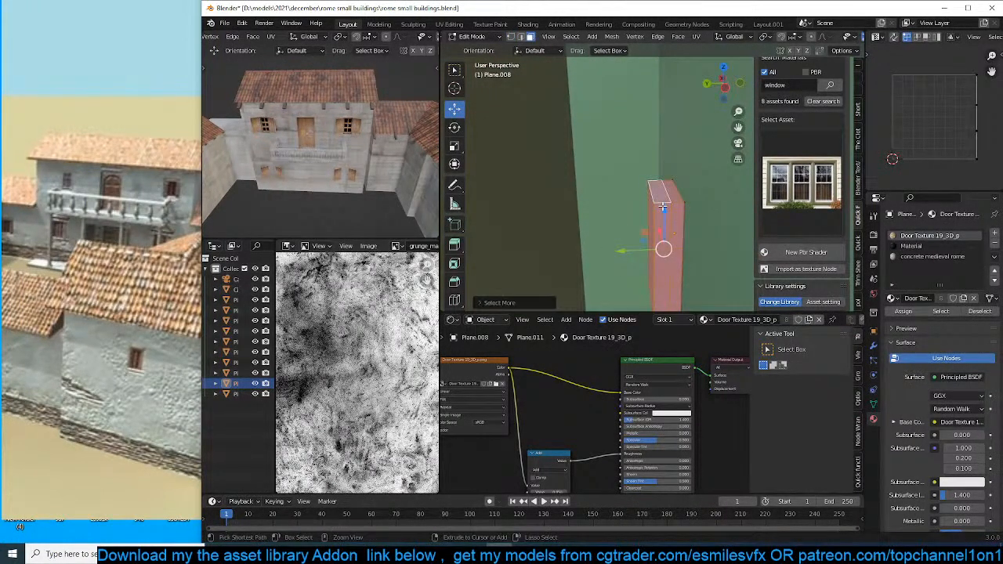
{"action": "key", "text": "ctrl+KP_Add"}
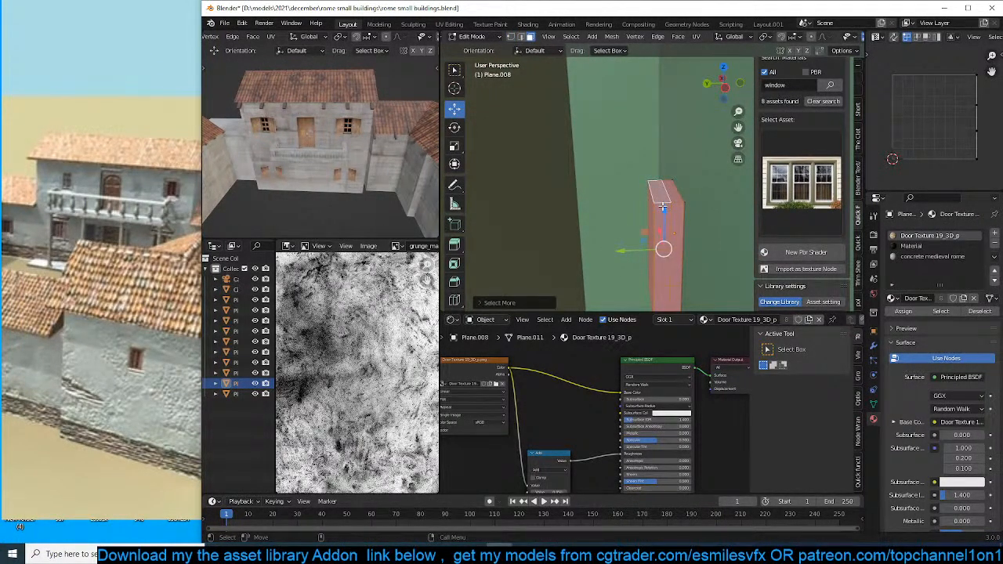
{"action": "key", "text": "ctrl+z"}
Select the lower-right window's right shutter and rotate it about Z around the 3D cursor at its hinge.
{"action": "middle_click_drag", "start_coordinate": [663, 208], "coordinate": [549, 201]}
{"action": "left_click", "coordinate": [653, 201]}
{"action": "key", "text": "ctrl+l"}
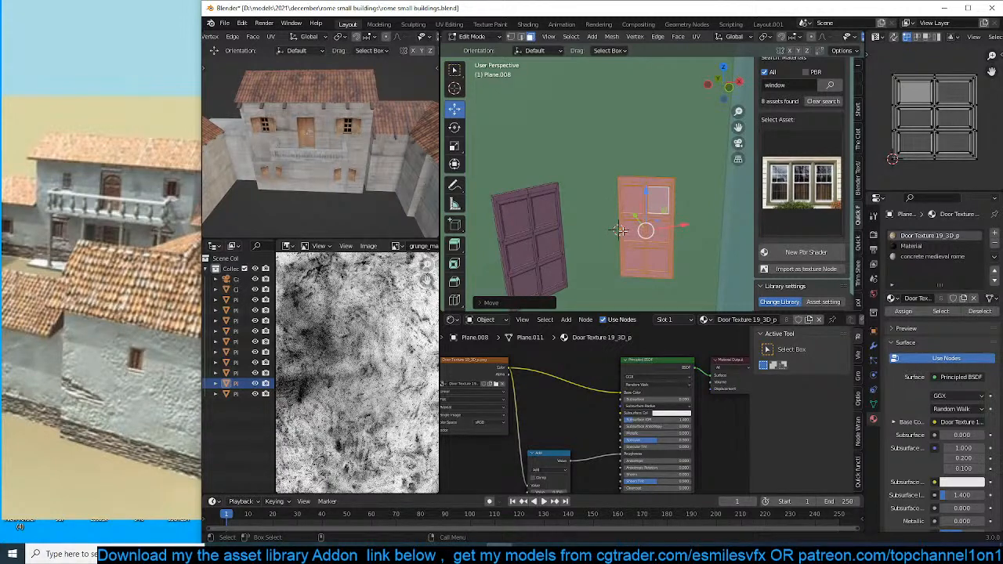
{"action": "middle_click_drag", "start_coordinate": [621, 232], "coordinate": [682, 258]}
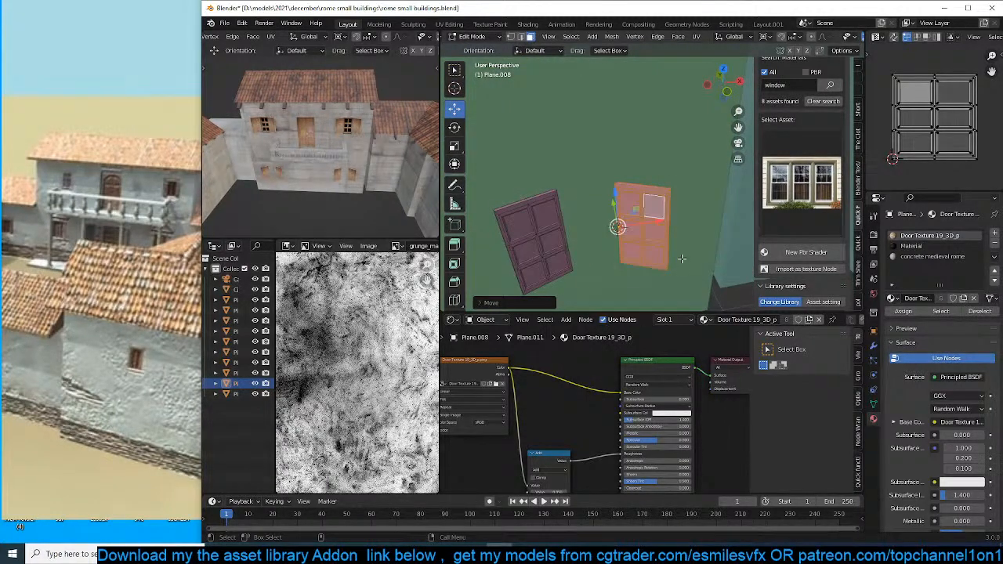
{"action": "key", "text": "r"}
{"action": "key", "text": "z"}
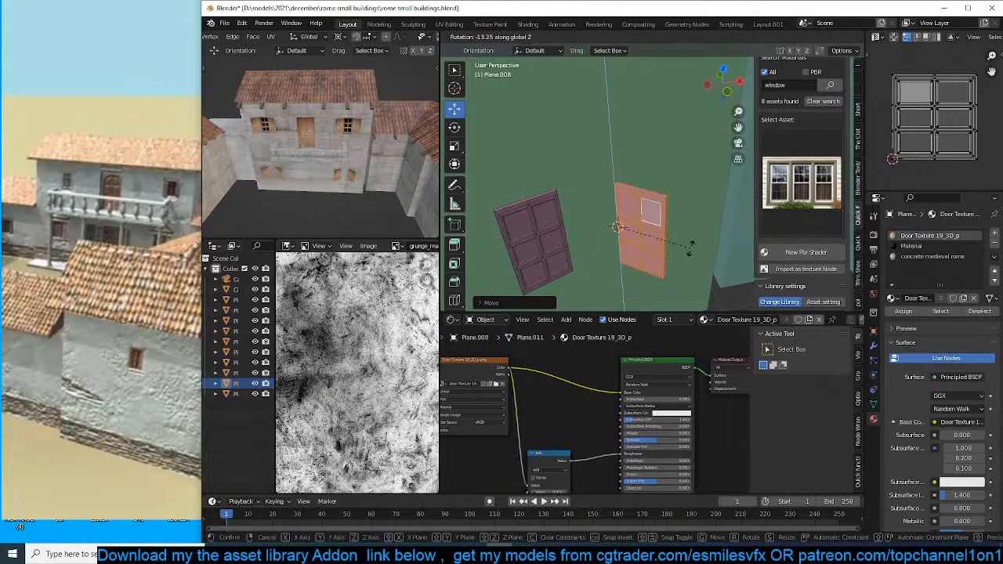
{"action": "left_click", "coordinate": [718, 191]}
{"action": "key", "text": "Tab"}
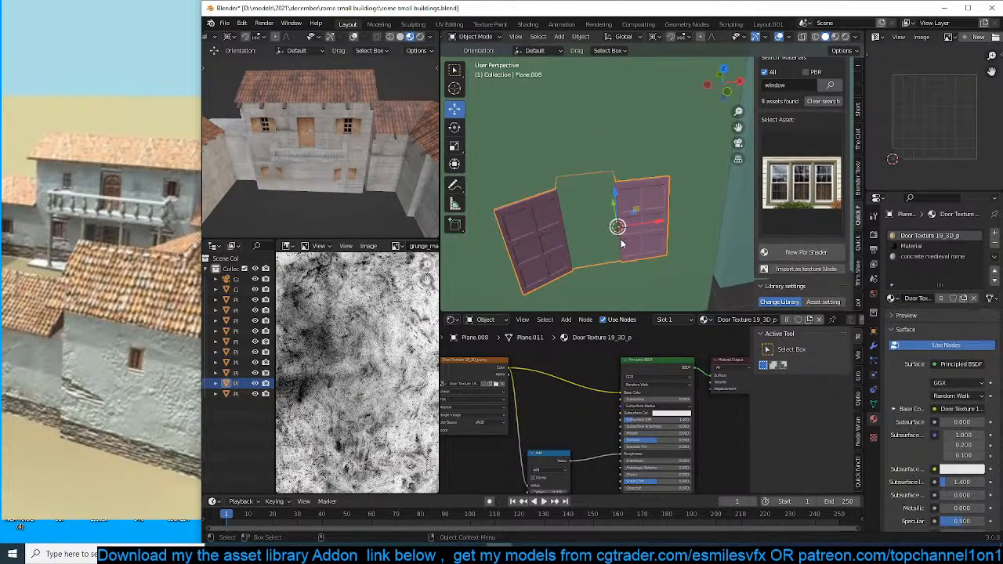
Add two horizontal loop cuts to the wall, aligned with the top and bottom edges of the lower windows.
{"action": "middle_click_drag", "start_coordinate": [625, 235], "coordinate": [640, 174]}
{"action": "left_click", "coordinate": [643, 163]}
{"action": "key", "text": "Tab"}
{"action": "key", "text": "ctrl+r"}
{"action": "left_click", "coordinate": [639, 169]}
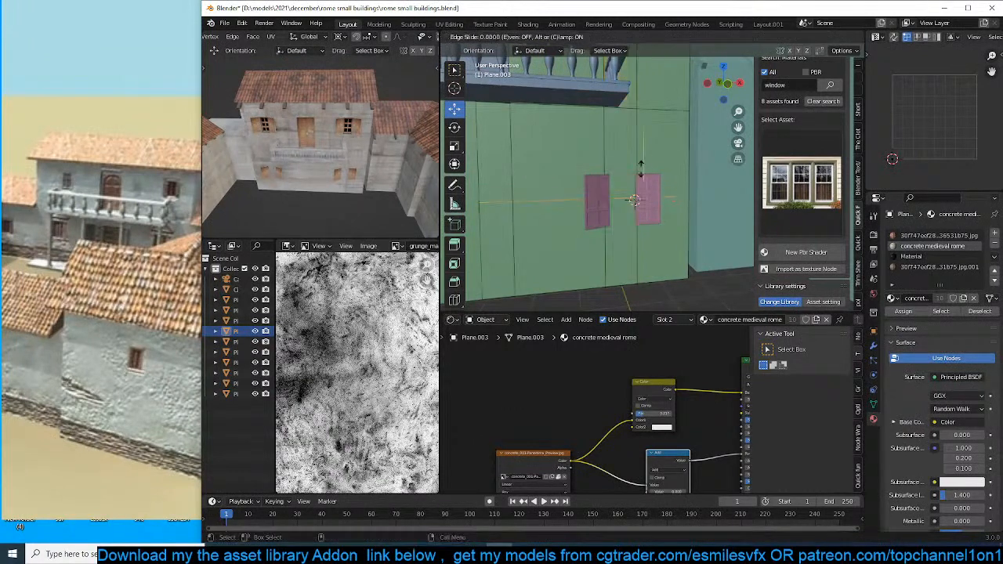
{"action": "left_click", "coordinate": [662, 144]}
{"action": "key", "text": "ctrl+r"}
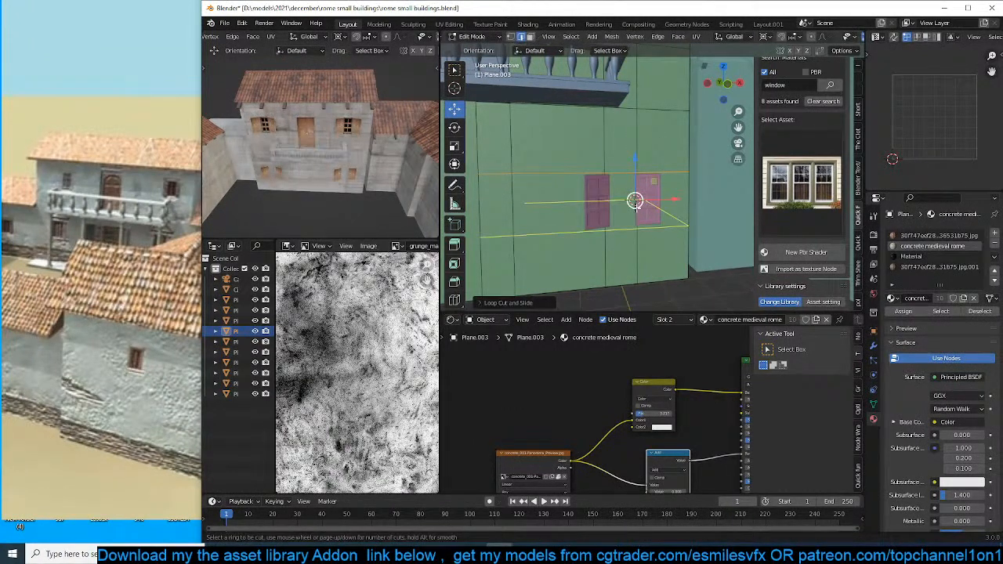
{"action": "left_click", "coordinate": [641, 202]}
{"action": "left_click", "coordinate": [636, 199]}
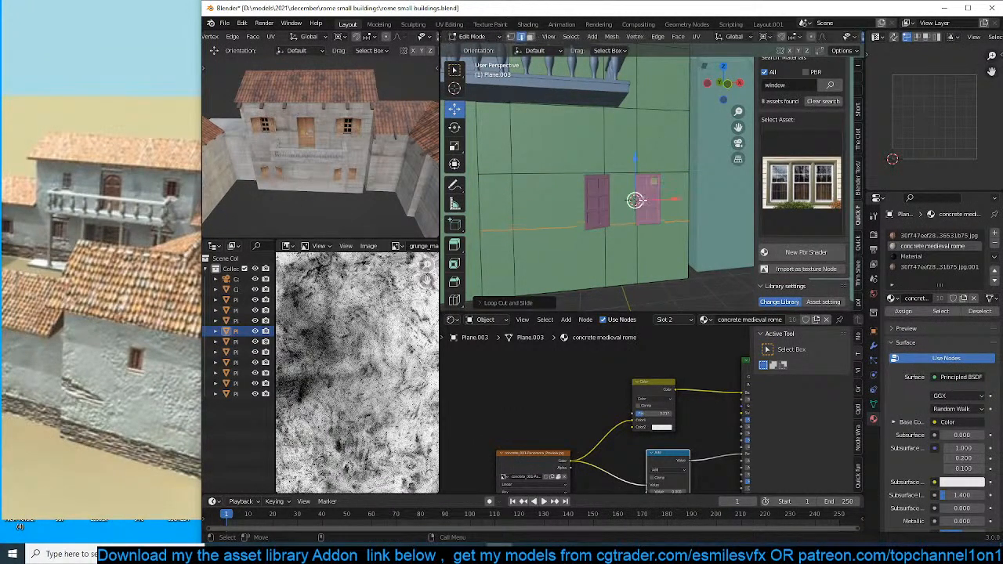
Extrude the wall faces behind the lower windows inward to open the window recesses.
{"action": "left_click", "coordinate": [634, 197]}
{"action": "middle_click_drag", "start_coordinate": [634, 197], "coordinate": [642, 233]}
{"action": "key", "text": "e"}
{"action": "left_click", "coordinate": [639, 226]}
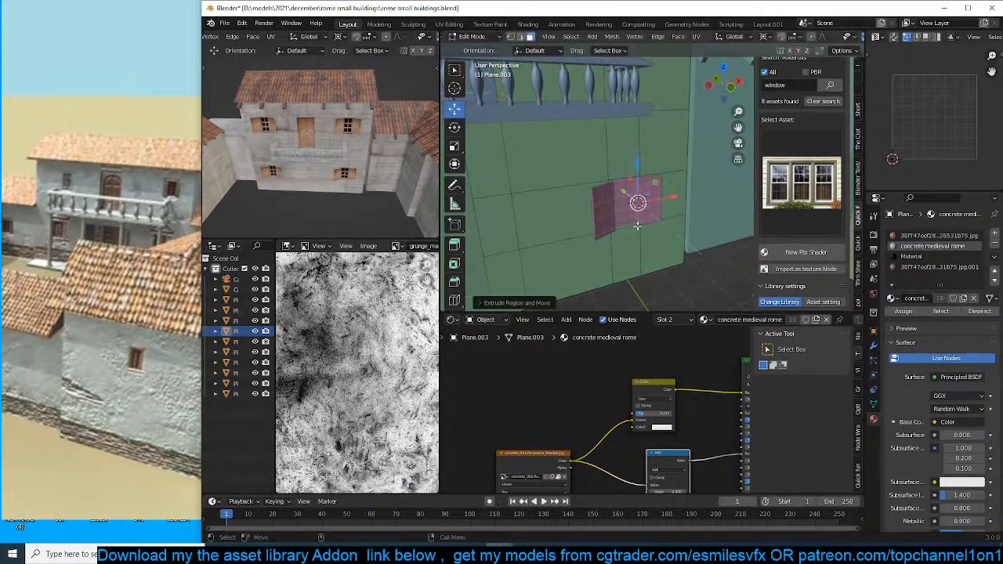
{"action": "key", "text": "Tab"}
Add a horizontal loop cut to the wall near its bottom edge to mark the base of the ground-floor doorway.
{"action": "middle_click_drag", "start_coordinate": [538, 224], "coordinate": [522, 225]}
{"action": "scroll", "coordinate": [614, 247], "scroll_direction": "down", "scroll_amount": 5}
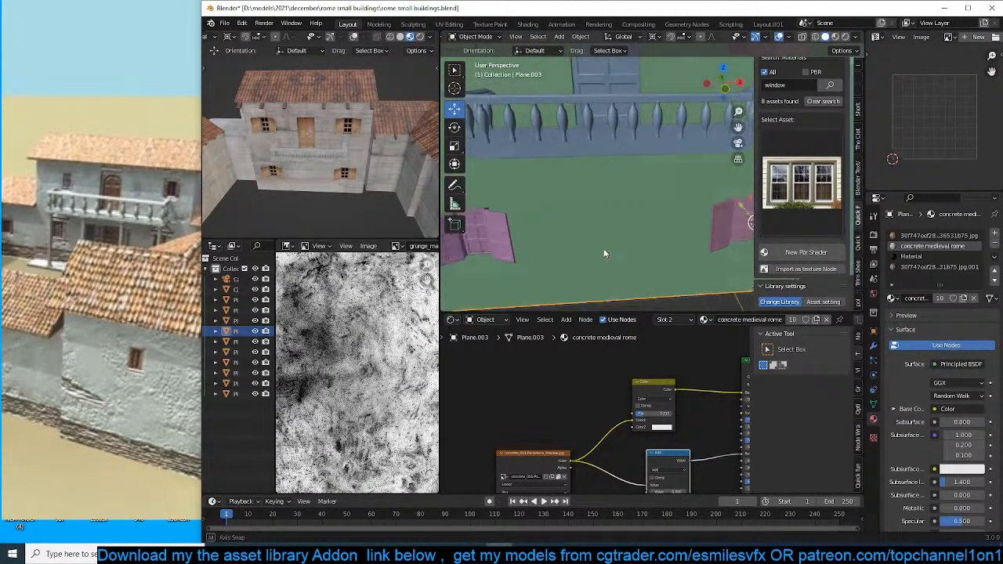
{"action": "left_click", "coordinate": [619, 222]}
{"action": "key", "text": "shift+z"}
{"action": "key", "text": "shift+z"}
{"action": "scroll", "coordinate": [674, 219], "scroll_direction": "up", "scroll_amount": 5}
{"action": "left_click", "coordinate": [688, 201]}
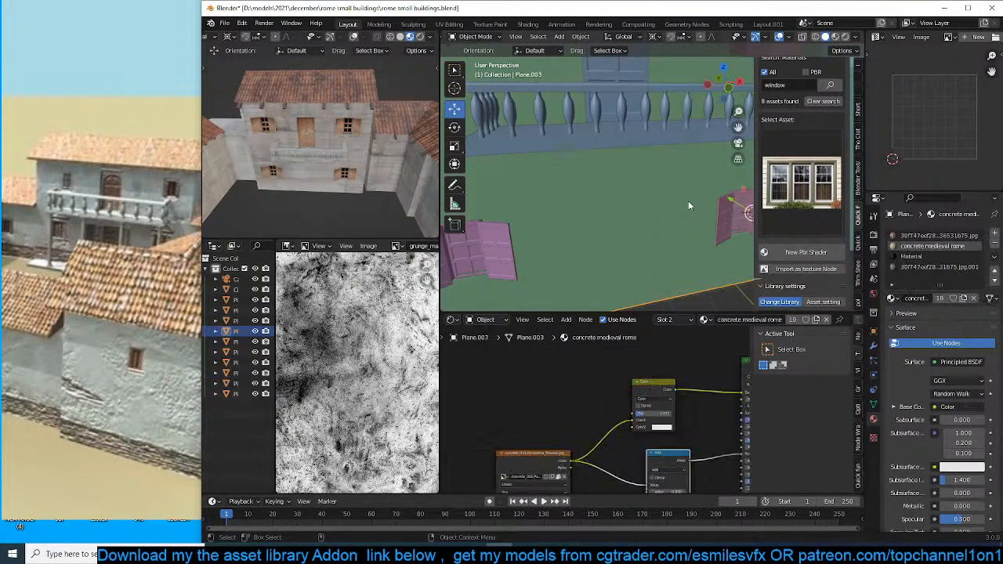
{"action": "key", "text": "Tab"}
{"action": "left_click", "coordinate": [641, 219]}
{"action": "left_click", "coordinate": [645, 276], "text": "shift"}
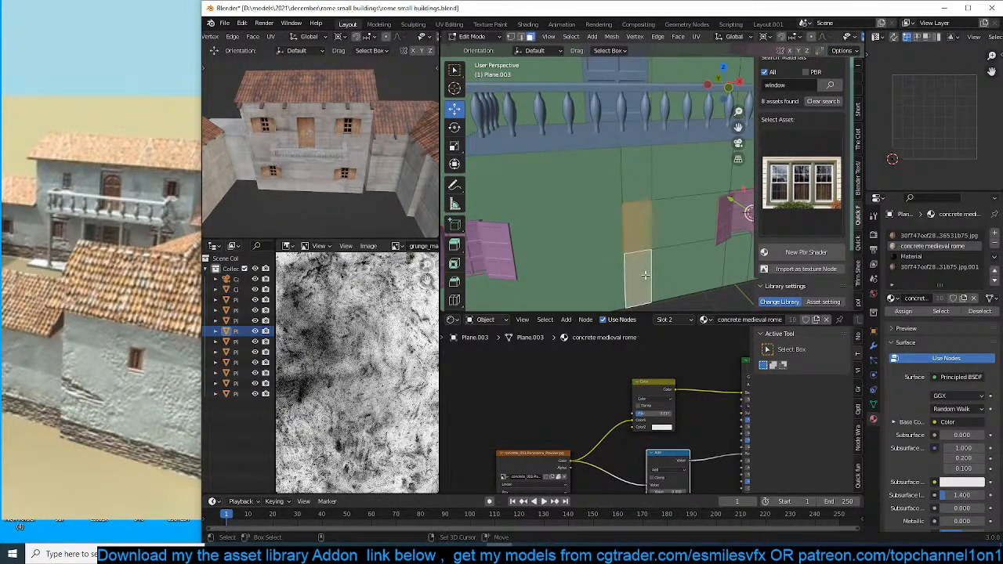
{"action": "key", "text": "ctrl+r"}
{"action": "left_click", "coordinate": [648, 284]}
{"action": "left_click", "coordinate": [648, 296]}
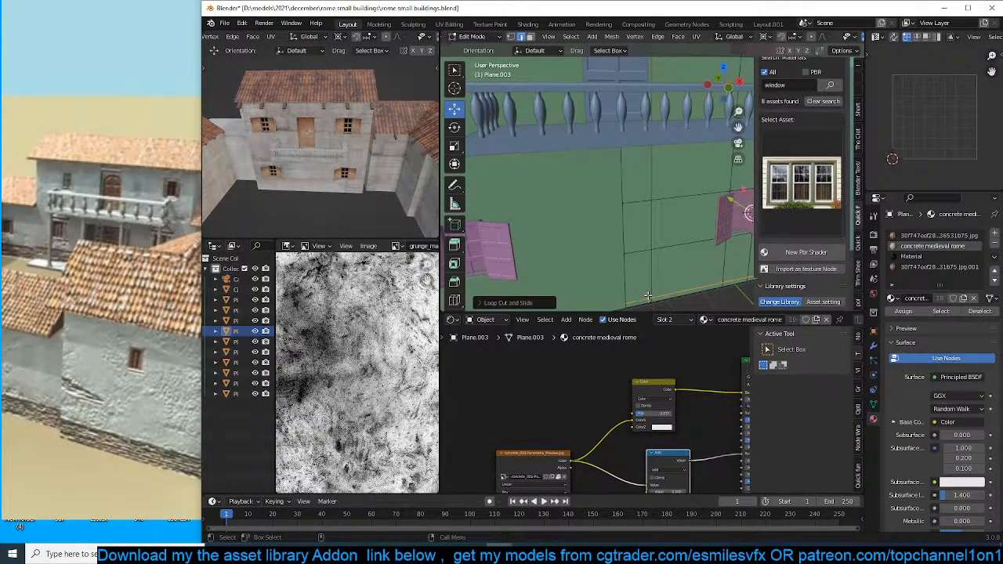
Select the two wall faces in front of the lower door and extrude them inward to form the doorway.
{"action": "left_click", "coordinate": [639, 243]}
{"action": "left_click", "coordinate": [635, 238]}
{"action": "left_click", "coordinate": [635, 279], "text": "shift"}
{"action": "key", "text": "e"}
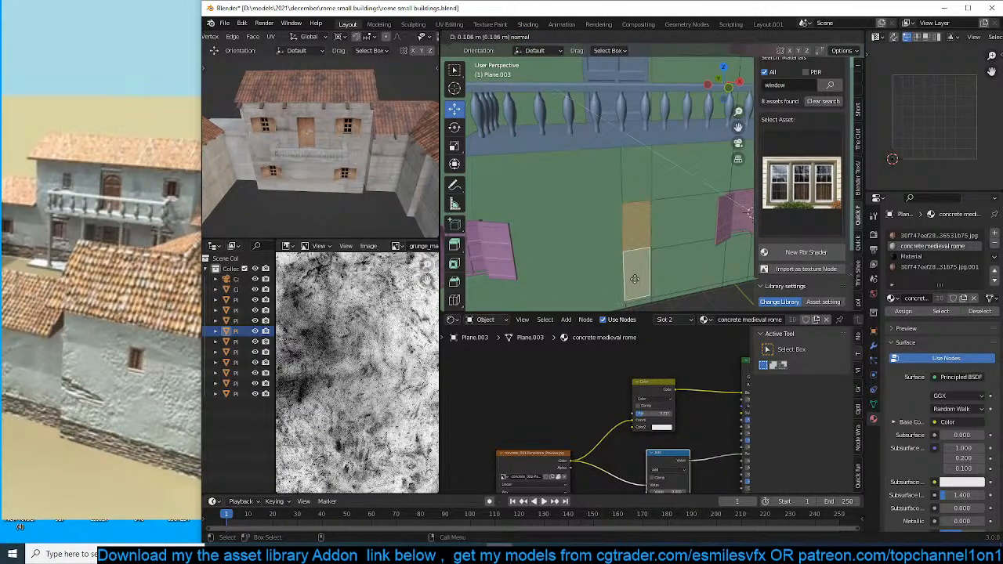
{"action": "left_click", "coordinate": [630, 276]}
{"action": "key", "text": "Tab"}
{"action": "scroll", "coordinate": [666, 255], "scroll_direction": "down", "scroll_amount": 2}
{"action": "middle_click_drag", "start_coordinate": [669, 252], "coordinate": [638, 255]}
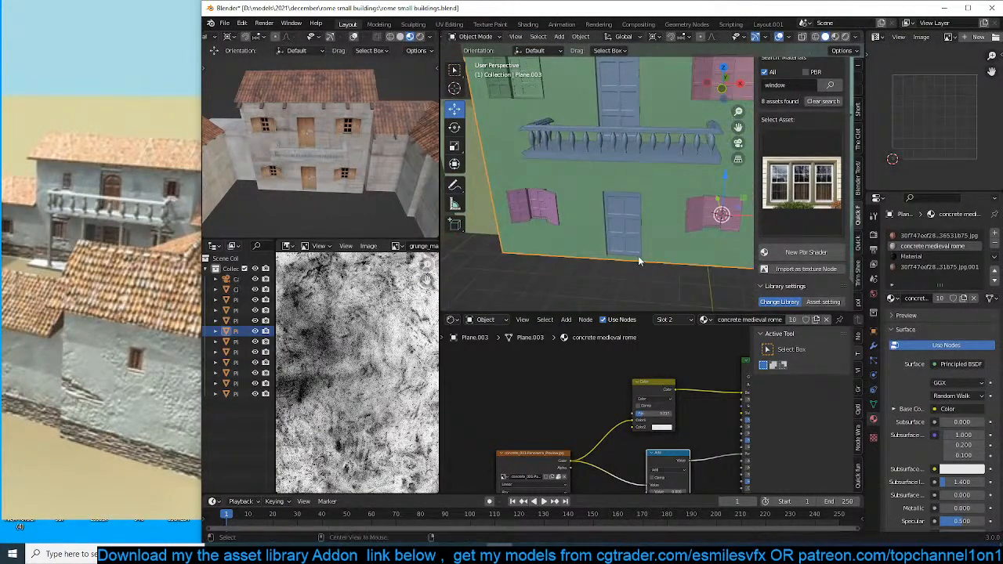
{"action": "scroll", "coordinate": [638, 255], "scroll_direction": "down", "scroll_amount": 3}
{"action": "middle_click_drag", "start_coordinate": [338, 170], "coordinate": [319, 169]}
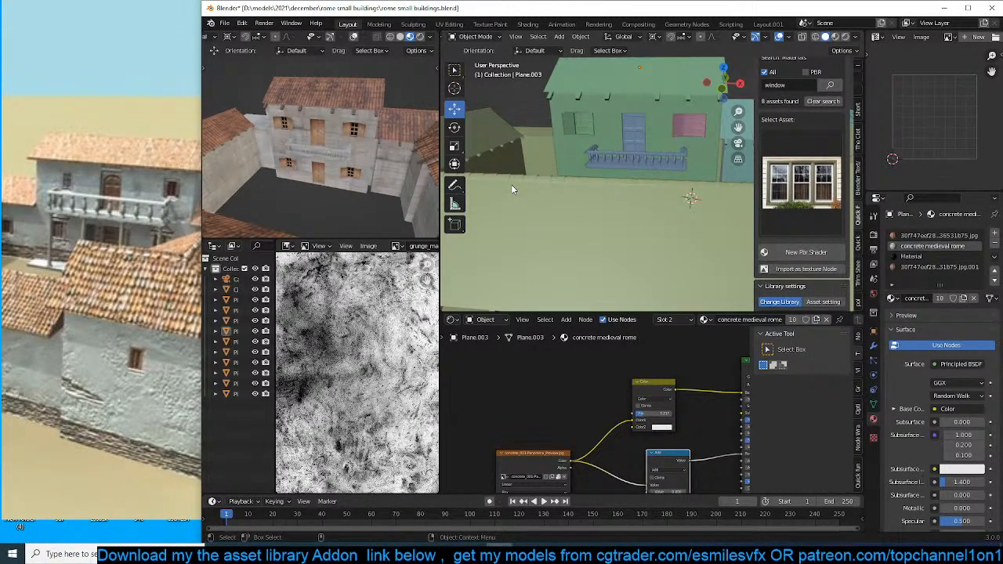
Save the file and select the balcony railing on the facade.
{"action": "middle_click_drag", "start_coordinate": [617, 162], "coordinate": [665, 197]}
{"action": "key", "text": "ctrl+s"}
{"action": "left_click", "coordinate": [600, 188]}
{"action": "key", "text": "alt+a"}
{"action": "scroll", "coordinate": [620, 207], "scroll_direction": "up", "scroll_amount": 2}
{"action": "key", "text": "ctrl+s"}
{"action": "scroll", "coordinate": [630, 199], "scroll_direction": "down", "scroll_amount": 1}
{"action": "key", "text": "ctrl+s"}
{"action": "scroll", "coordinate": [620, 196], "scroll_direction": "up", "scroll_amount": 2}
{"action": "left_click", "coordinate": [625, 190]}
{"action": "scroll", "coordinate": [626, 191], "scroll_direction": "down", "scroll_amount": 2}
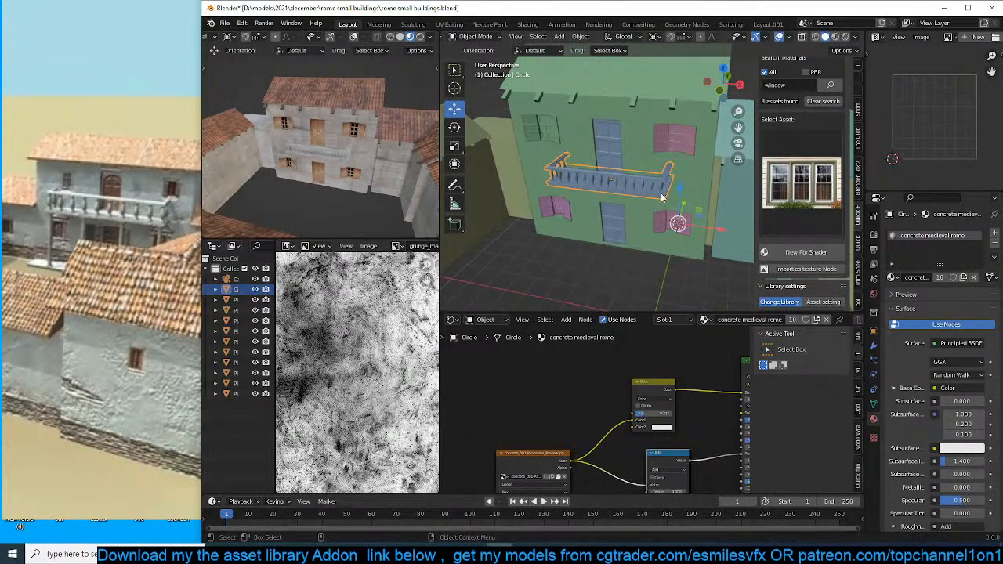
Scale the balcony up slightly on the tower facade.
{"action": "key", "text": "s"}
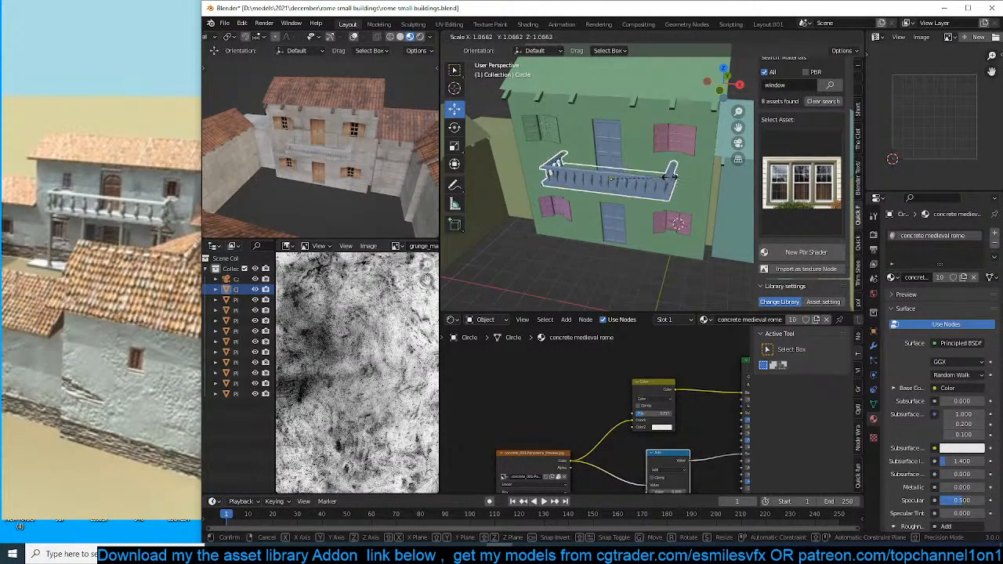
{"action": "left_click", "coordinate": [677, 180]}
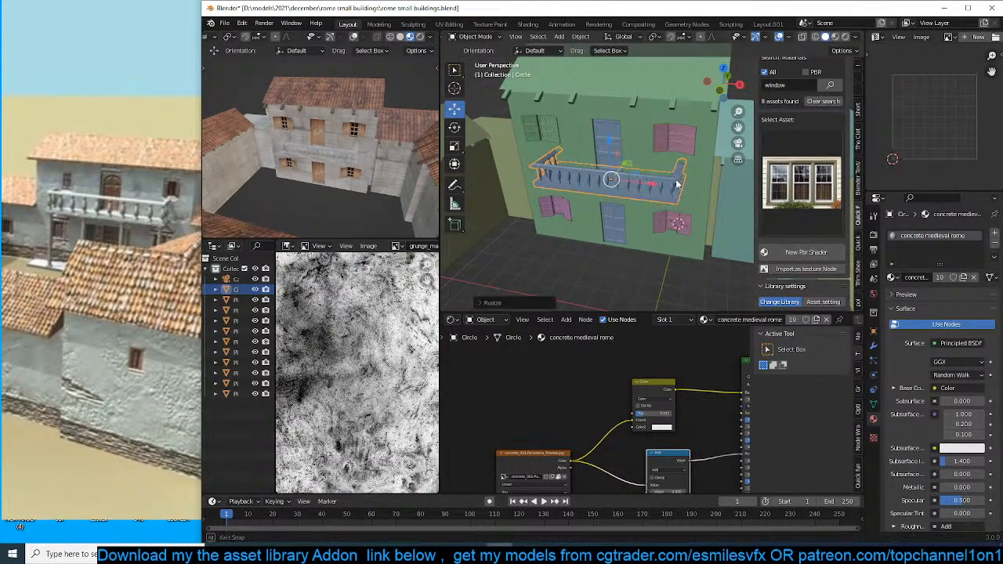
{"action": "middle_click_drag", "start_coordinate": [676, 184], "coordinate": [655, 99]}
{"action": "scroll", "coordinate": [661, 149], "scroll_direction": "up", "scroll_amount": 5}
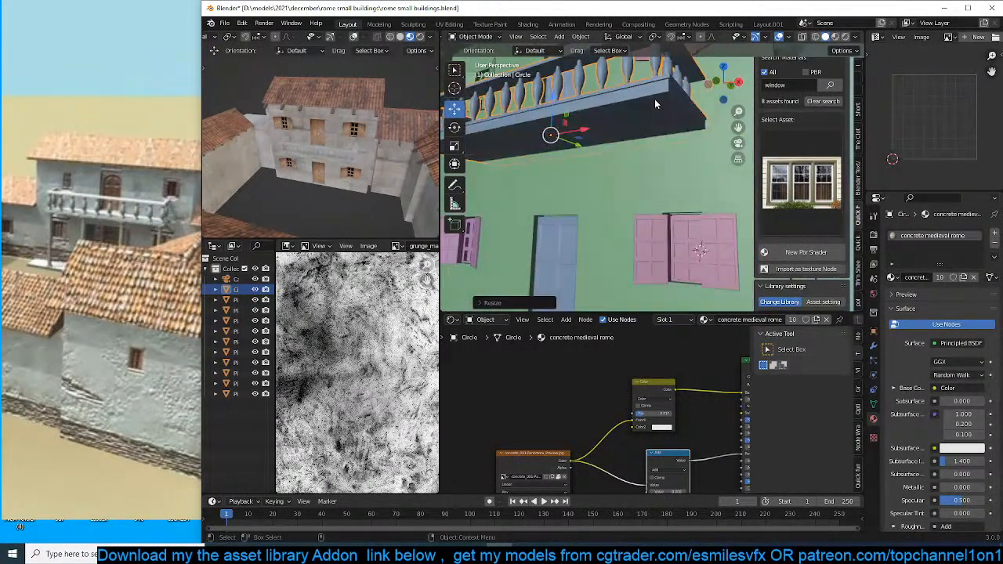
Duplicate a corner baluster in the balcony mesh, enlarge the copy and lower it beneath the balcony floor as a column.
{"action": "key", "text": "Tab"}
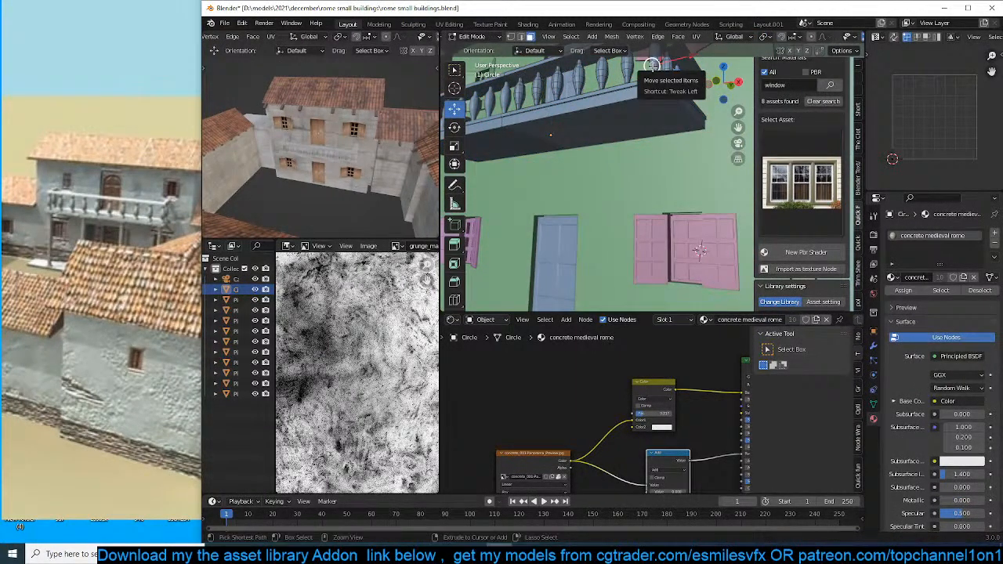
{"action": "middle_click_drag", "start_coordinate": [652, 65], "coordinate": [635, 98]}
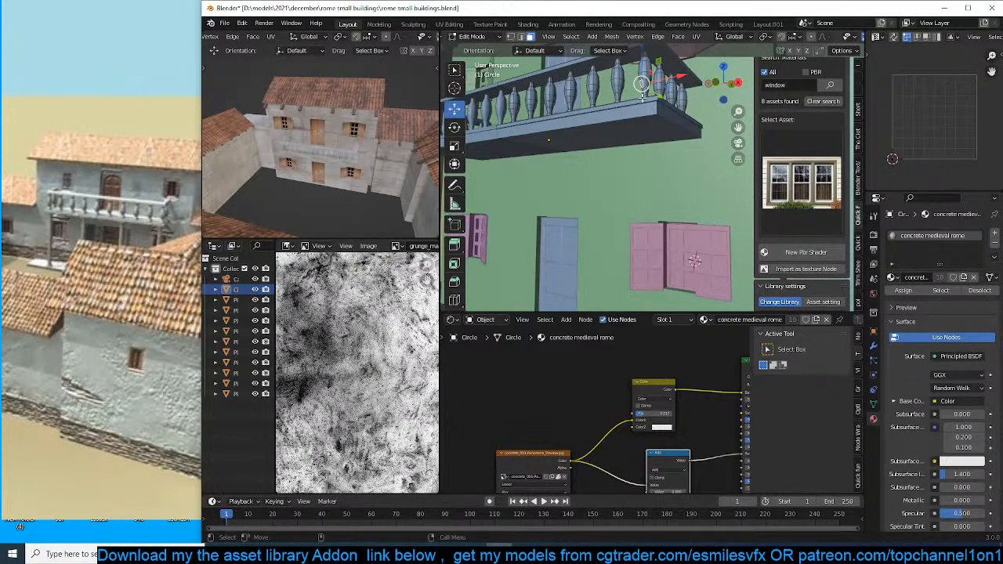
{"action": "key", "text": "ctrl+l"}
{"action": "left_click_drag", "start_coordinate": [642, 95], "coordinate": [636, 171]}
{"action": "key", "text": "s"}
{"action": "left_click", "coordinate": [715, 294]}
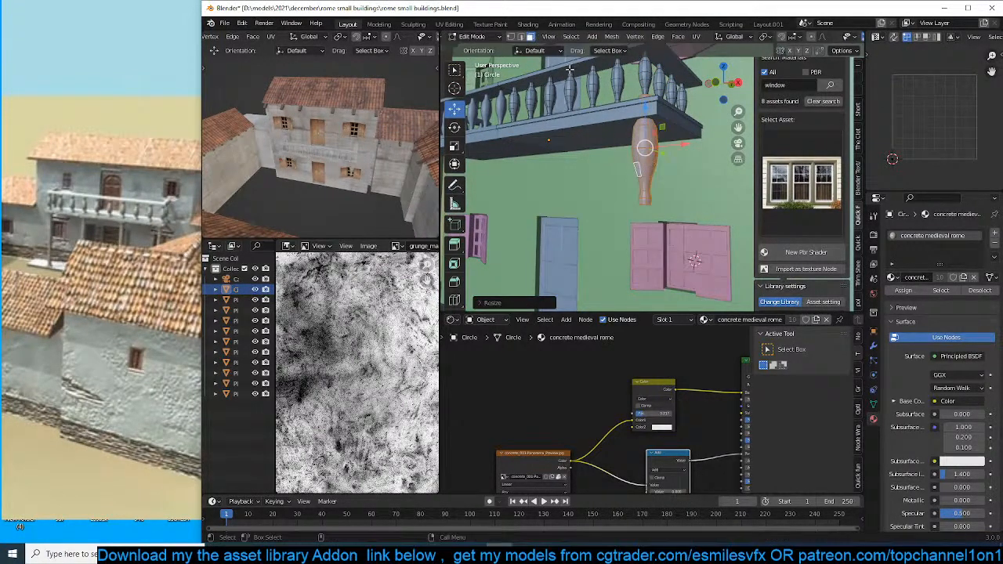
{"action": "key", "text": "g"}
{"action": "key", "text": "z"}
{"action": "left_click", "coordinate": [631, 196]}
{"action": "key", "text": "Tab"}
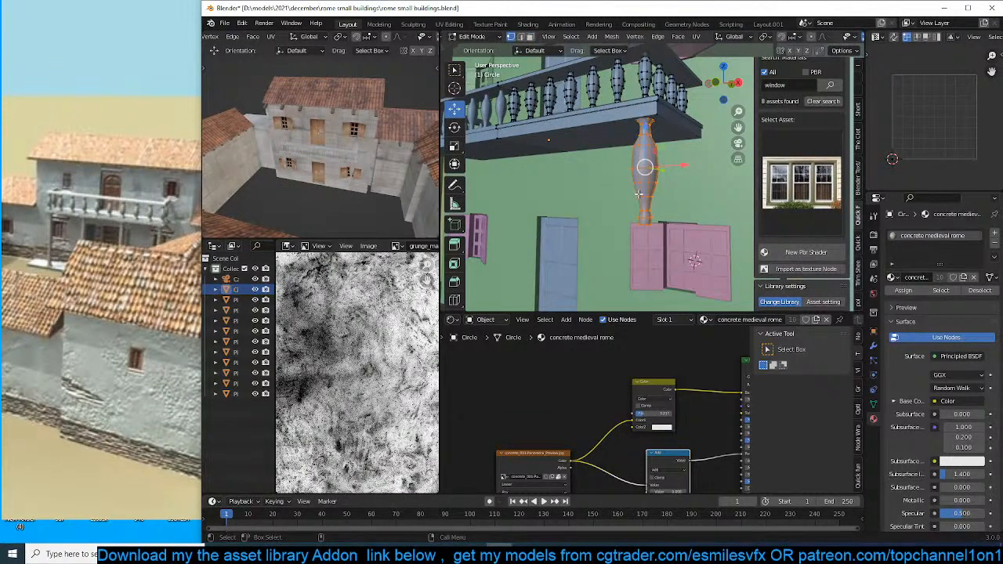
Delete the vertices of the lower half of the enlarged baluster copy under the balcony.
{"action": "middle_click_drag", "start_coordinate": [639, 194], "coordinate": [656, 174]}
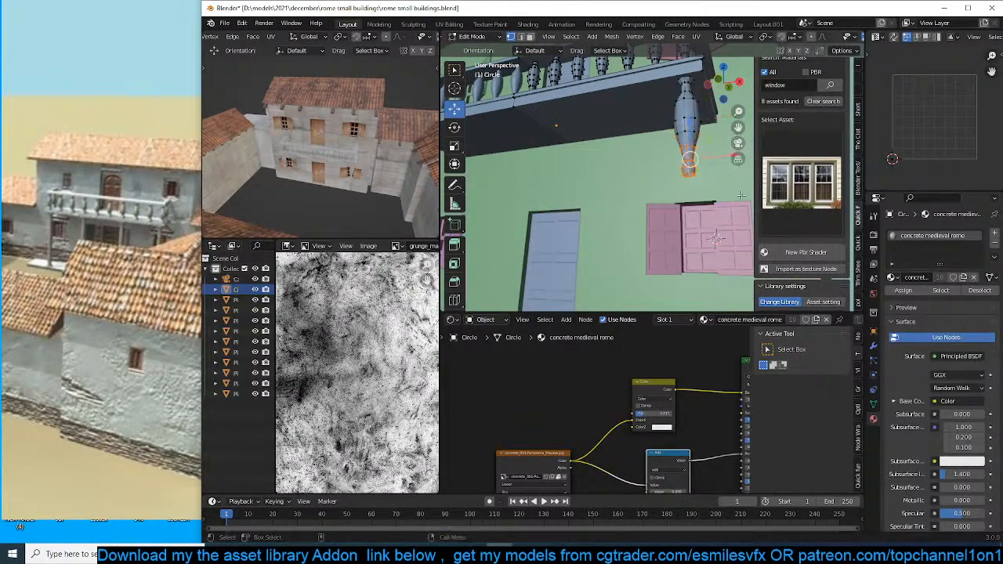
{"action": "middle_click_drag", "start_coordinate": [674, 138], "coordinate": [627, 190]}
{"action": "key", "text": "alt+z"}
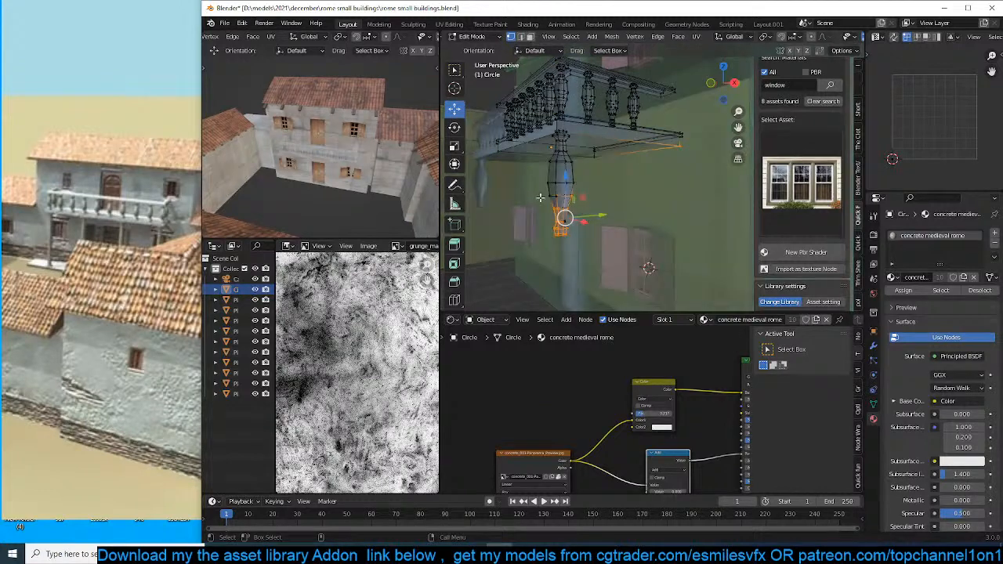
{"action": "left_click_drag", "start_coordinate": [539, 194], "coordinate": [638, 265]}
{"action": "key", "text": "x"}
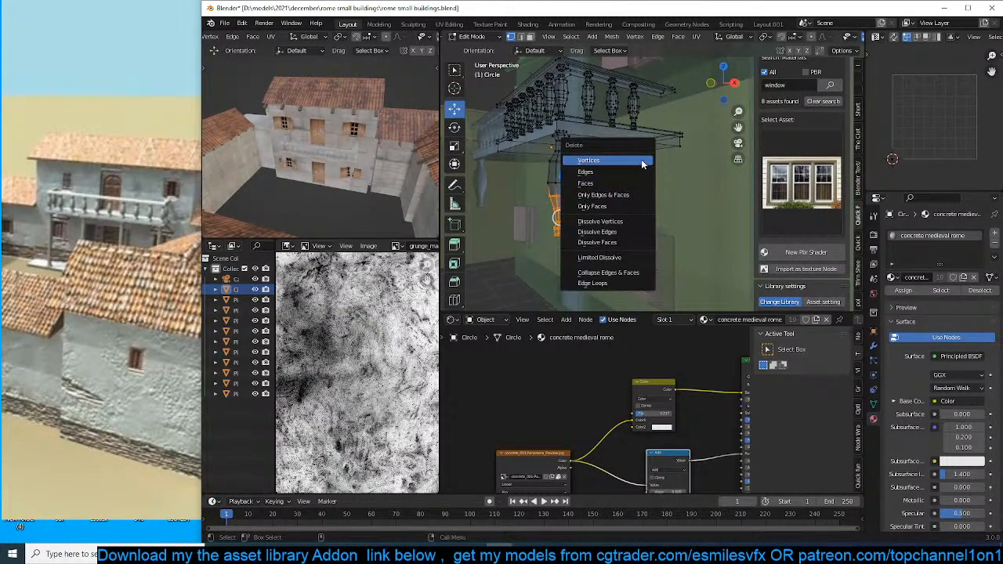
{"action": "left_click", "coordinate": [639, 171]}
{"action": "key", "text": "alt+z"}
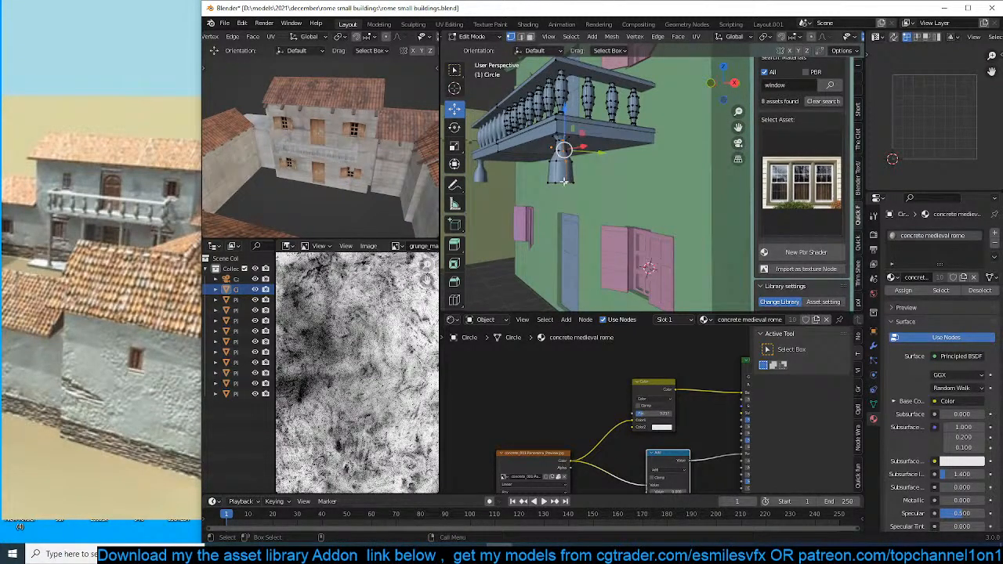
Extrude the bottom edge loop of the cut baluster straight down along Z to form a tall column shaft.
{"action": "left_click", "coordinate": [564, 181], "text": "alt"}
{"action": "key", "text": "KP_1"}
{"action": "middle_click_drag", "start_coordinate": [658, 153], "coordinate": [637, 139]}
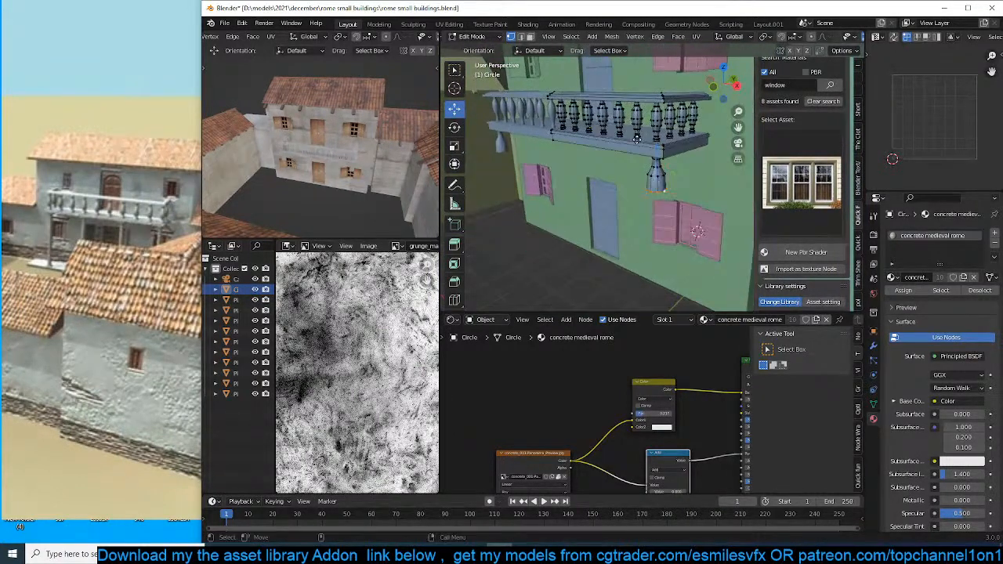
{"action": "key", "text": "e"}
{"action": "key", "text": "z"}
{"action": "left_click", "coordinate": [639, 287]}
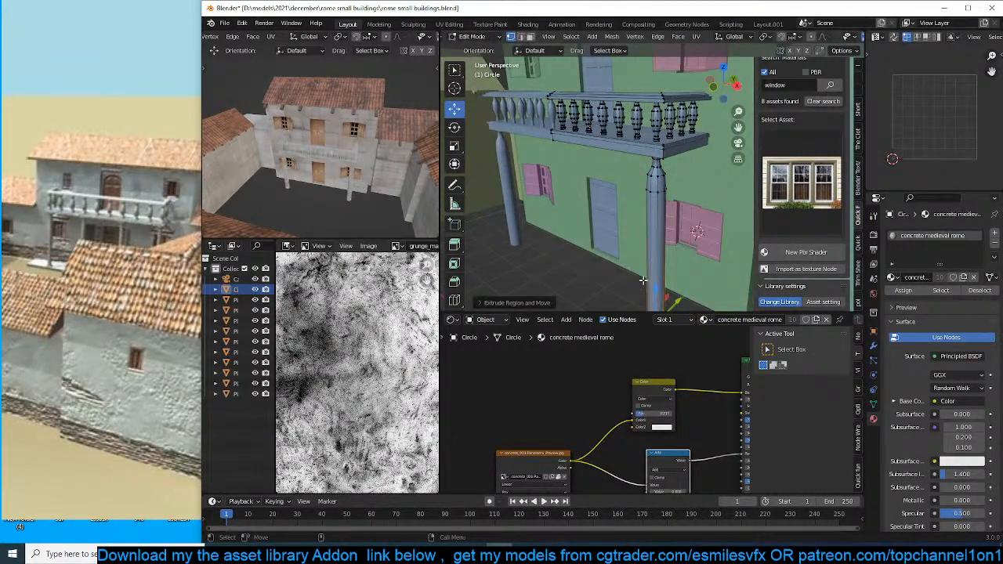
Extrude and widen the bottom edge of the column, and extrude it down along Z to shape the column's base.
{"action": "middle_click_drag", "start_coordinate": [645, 280], "coordinate": [624, 188], "text": "shift"}
{"action": "key", "text": "e"}
{"action": "left_click", "coordinate": [677, 265]}
{"action": "key", "text": "s"}
{"action": "left_click", "coordinate": [696, 270]}
{"action": "key", "text": "e"}
{"action": "key", "text": "z"}
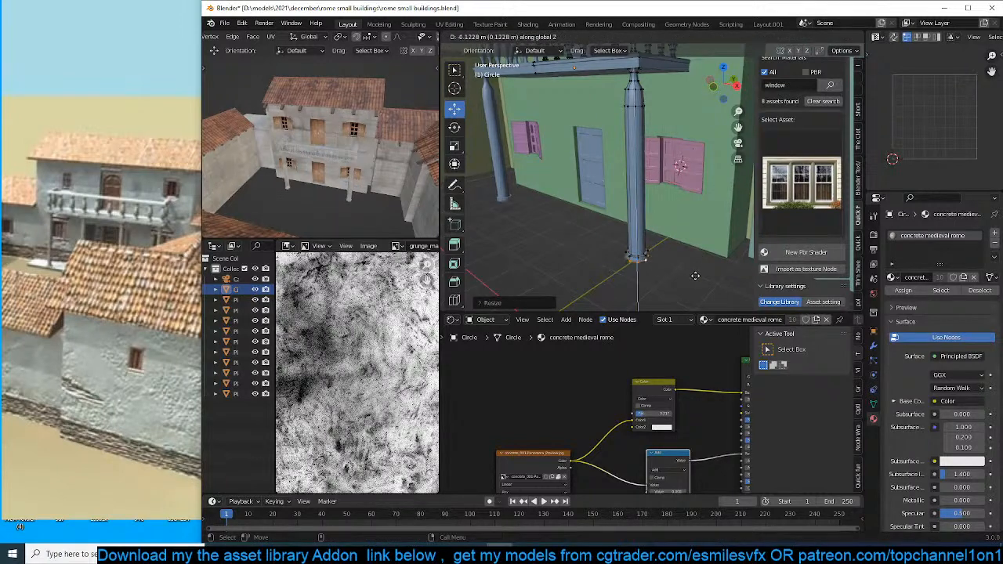
{"action": "left_click", "coordinate": [689, 272]}
{"action": "key", "text": "Tab"}
{"action": "scroll", "coordinate": [665, 215], "scroll_direction": "down", "scroll_amount": 3}
Duplicate the balcony floor slab and move the copy down about 4.7 m along Z to form a ground platform beneath the columns.
{"action": "key", "text": "Tab"}
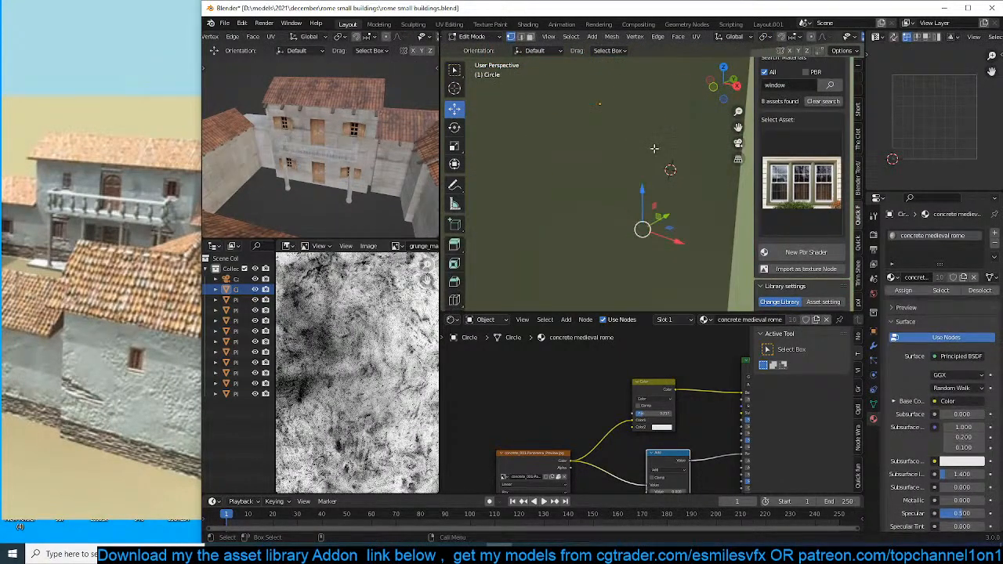
{"action": "middle_click_drag", "start_coordinate": [664, 219], "coordinate": [651, 197]}
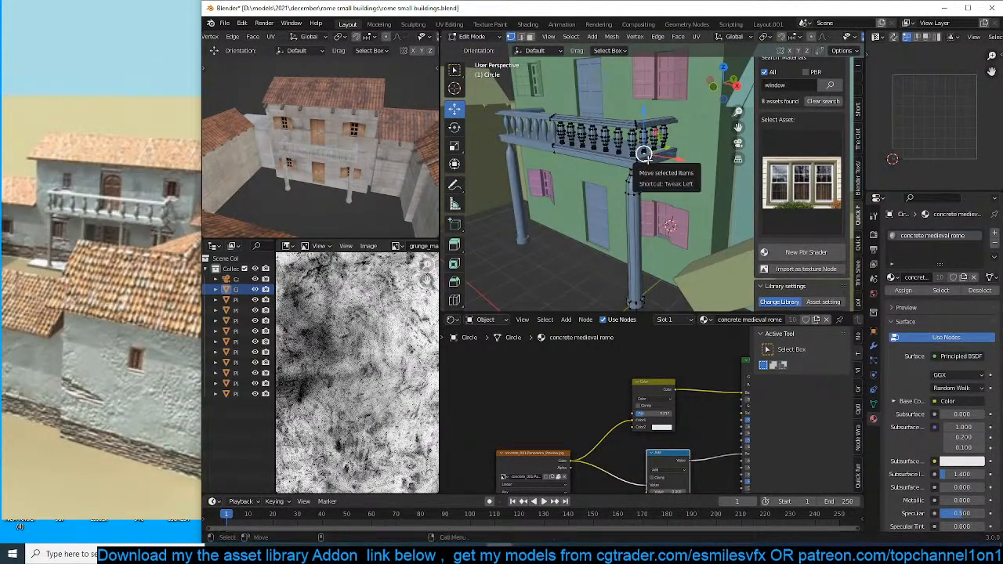
{"action": "left_click", "coordinate": [635, 164]}
{"action": "key", "text": "ctrl+l"}
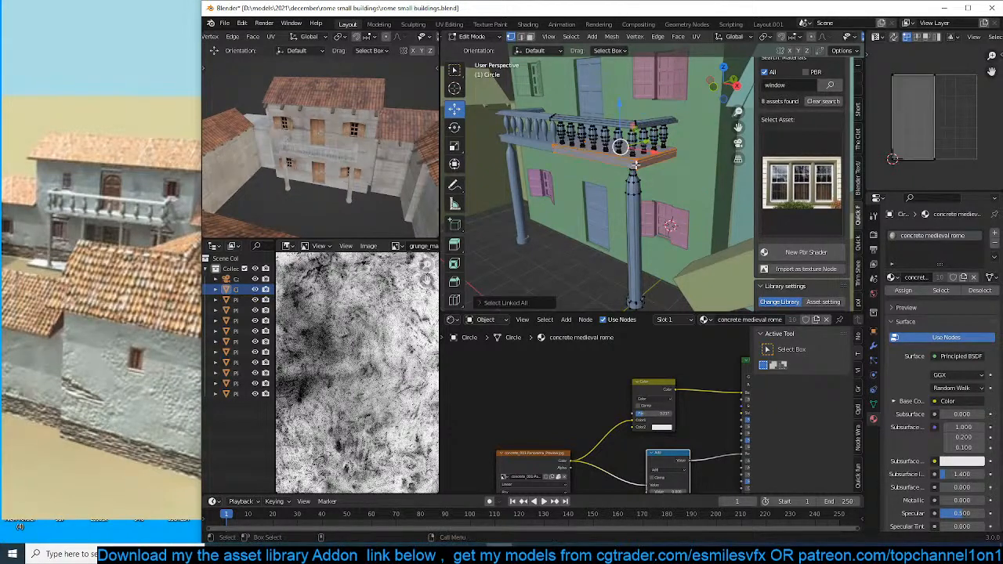
{"action": "key", "text": "g"}
{"action": "key", "text": "z"}
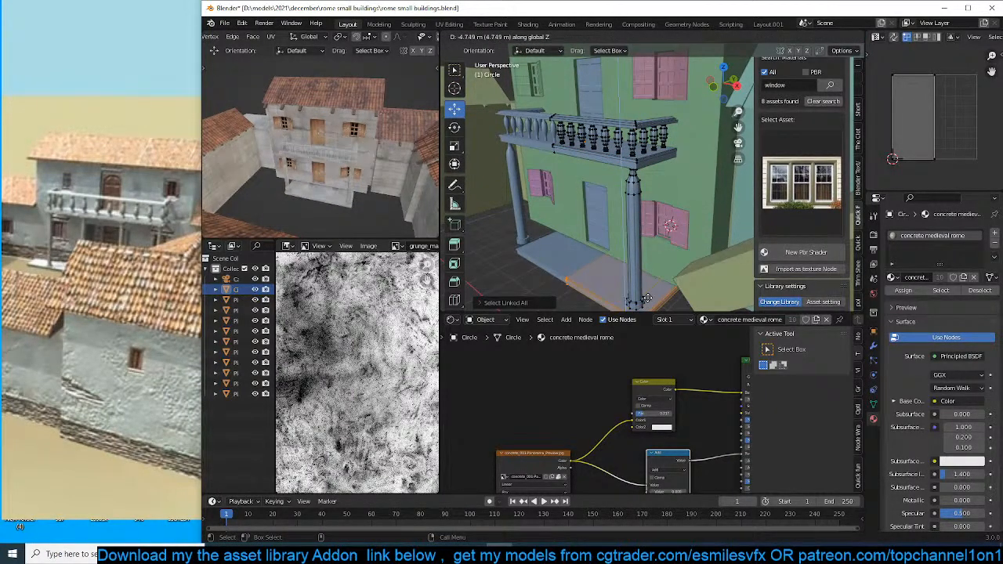
{"action": "left_click", "coordinate": [647, 293]}
{"action": "key", "text": "Tab"}
{"action": "scroll", "coordinate": [548, 216], "scroll_direction": "down", "scroll_amount": 4}
{"action": "middle_click_drag", "start_coordinate": [526, 203], "coordinate": [574, 217]}
{"action": "scroll", "coordinate": [574, 217], "scroll_direction": "down", "scroll_amount": 3}
Clear the selection, select the building wing adjoining the tower and save the file.
{"action": "key", "text": "alt+a"}
{"action": "key", "text": "ctrl+s"}
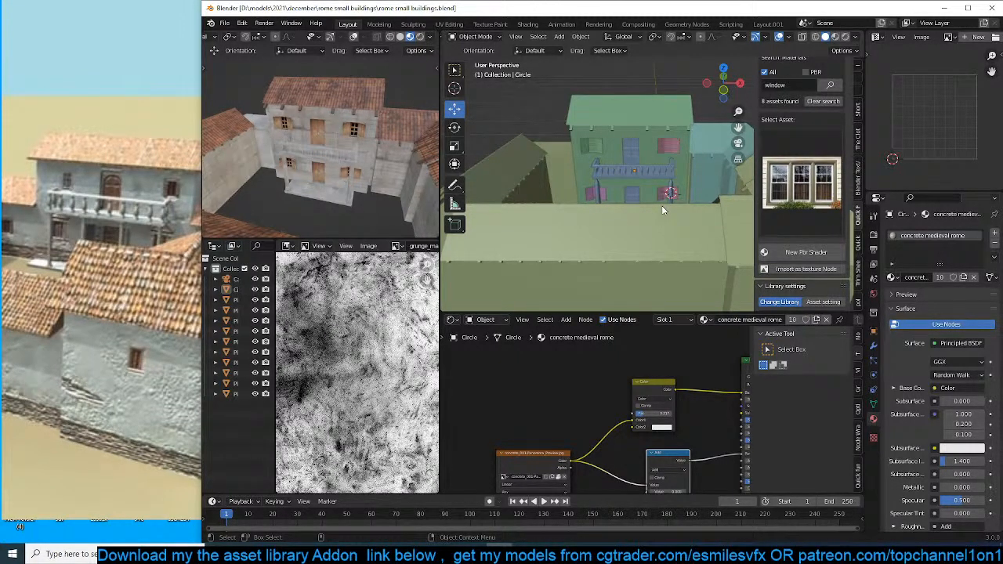
{"action": "left_click", "coordinate": [684, 202]}
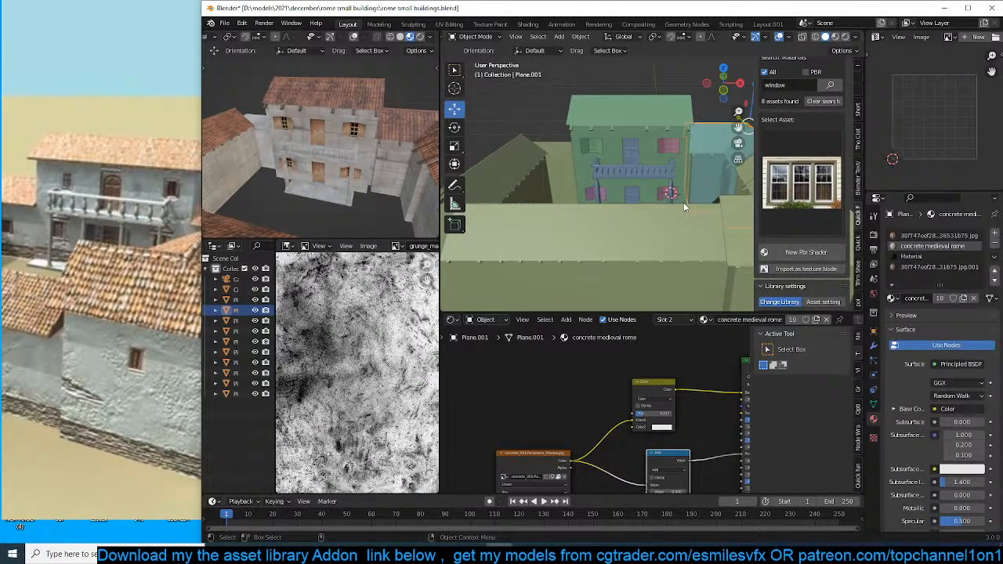
{"action": "scroll", "coordinate": [683, 202], "scroll_direction": "down", "scroll_amount": 4}
{"action": "key", "text": "ctrl+s"}
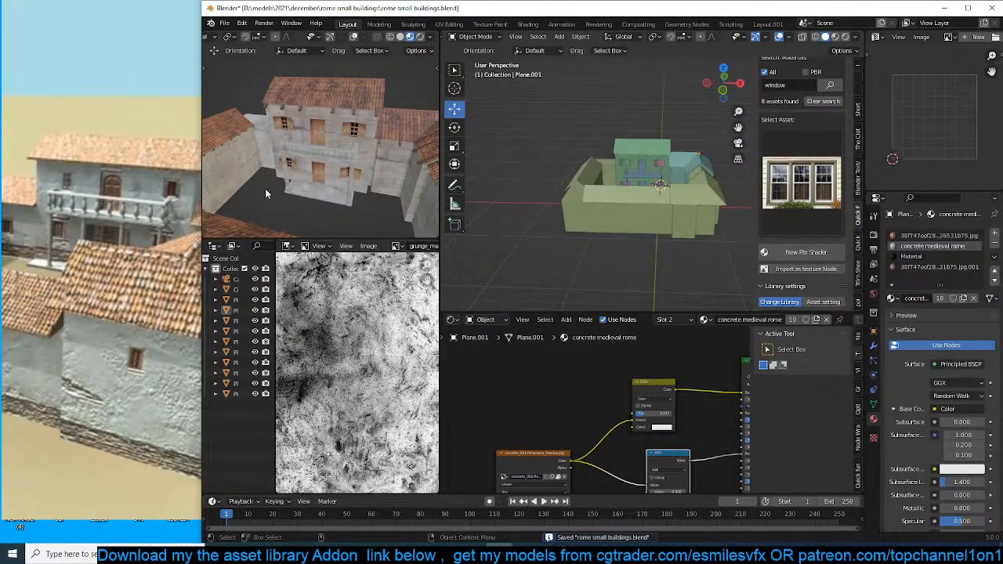
Try dividing the wing's courtyard wall with loop cuts widened by a bevel.
{"action": "scroll", "coordinate": [266, 193], "scroll_direction": "down", "scroll_amount": 1}
{"action": "middle_click_drag", "start_coordinate": [716, 161], "coordinate": [695, 179]}
{"action": "scroll", "coordinate": [147, 200], "scroll_direction": "down", "scroll_amount": 2}
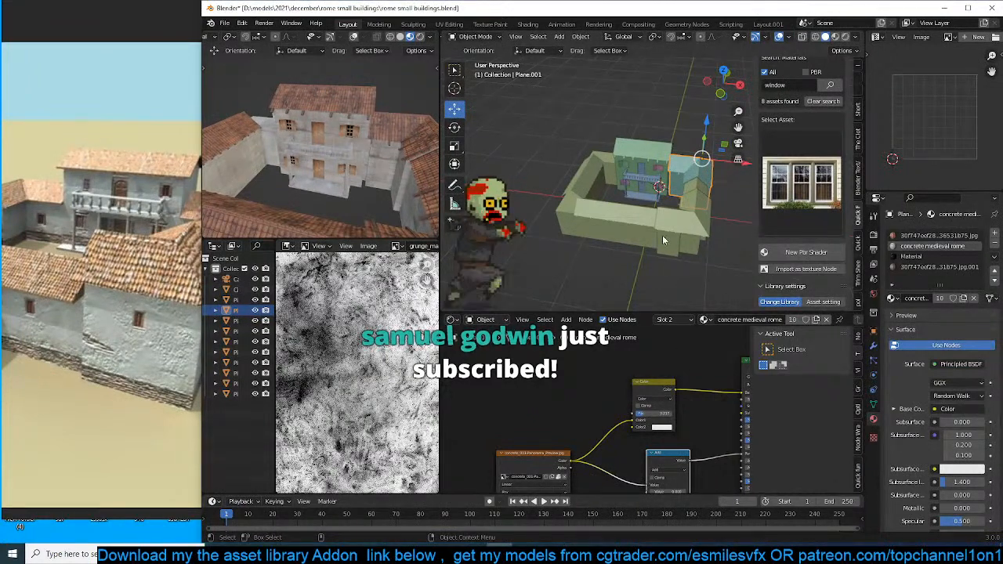
{"action": "scroll", "coordinate": [663, 235], "scroll_direction": "up", "scroll_amount": 3}
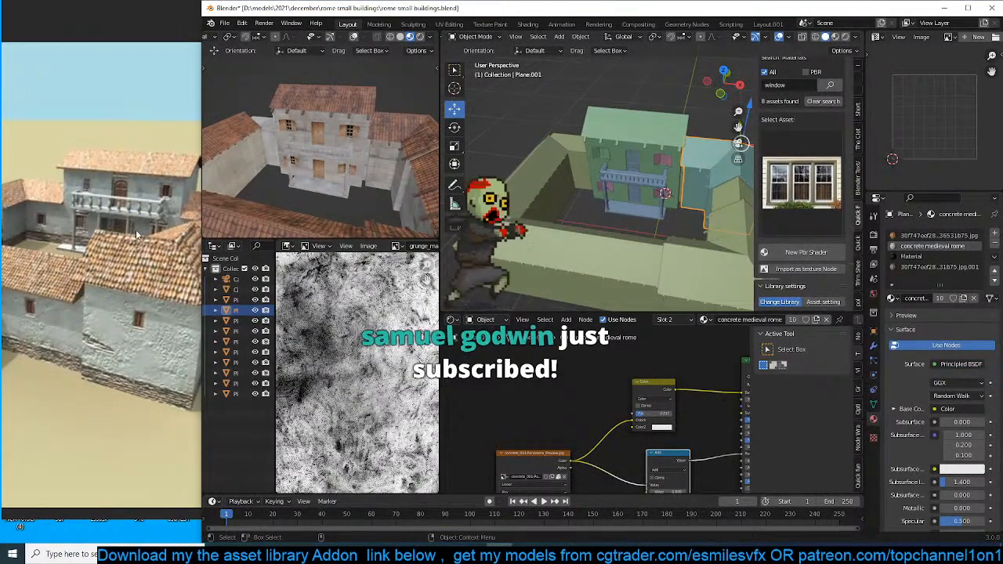
{"action": "scroll", "coordinate": [583, 196], "scroll_direction": "up", "scroll_amount": 8}
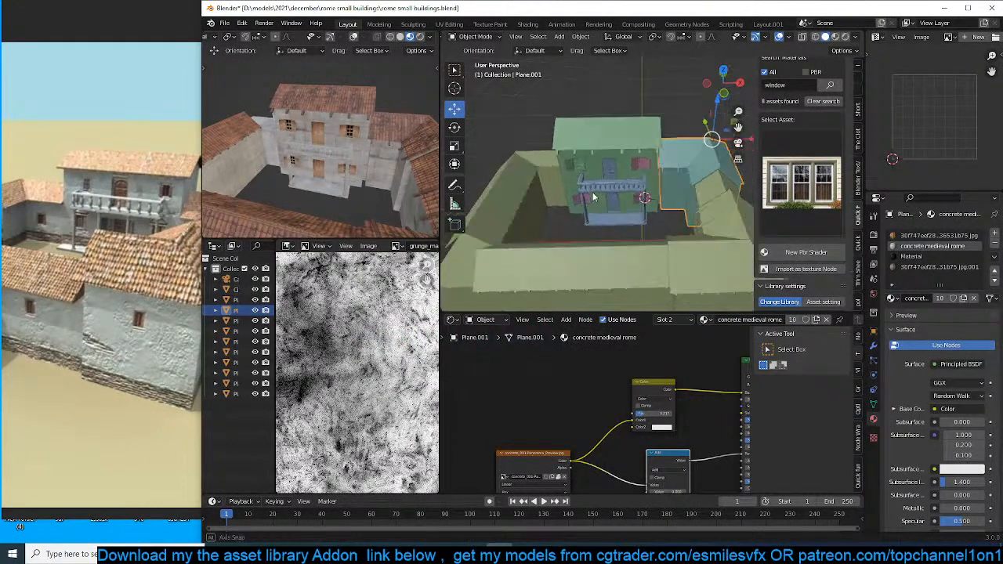
{"action": "middle_click_drag", "start_coordinate": [595, 176], "coordinate": [627, 174]}
{"action": "key", "text": "Tab"}
{"action": "scroll", "coordinate": [643, 175], "scroll_direction": "up", "scroll_amount": 3}
{"action": "key", "text": "ctrl+r"}
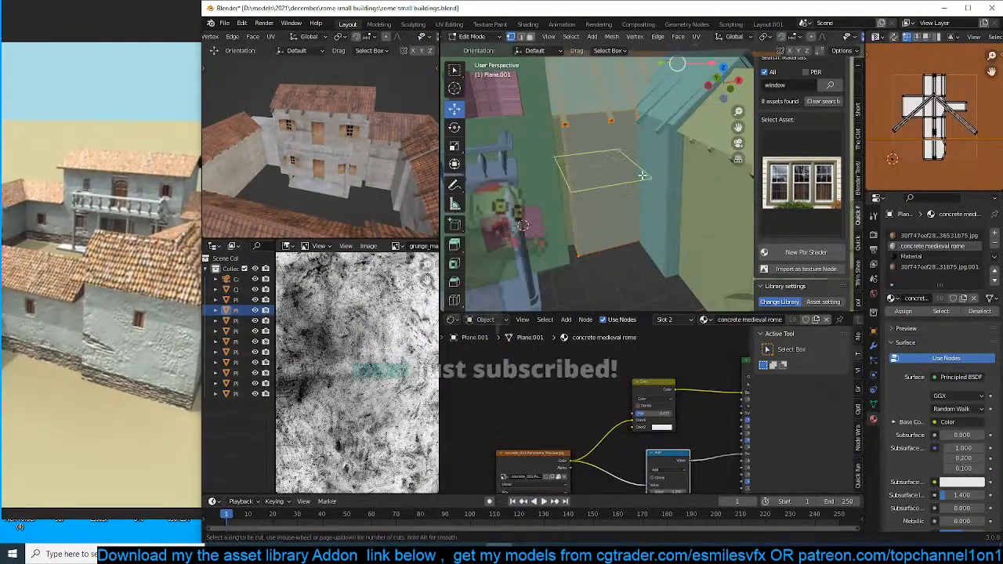
{"action": "left_click", "coordinate": [645, 177]}
{"action": "left_click", "coordinate": [649, 153]}
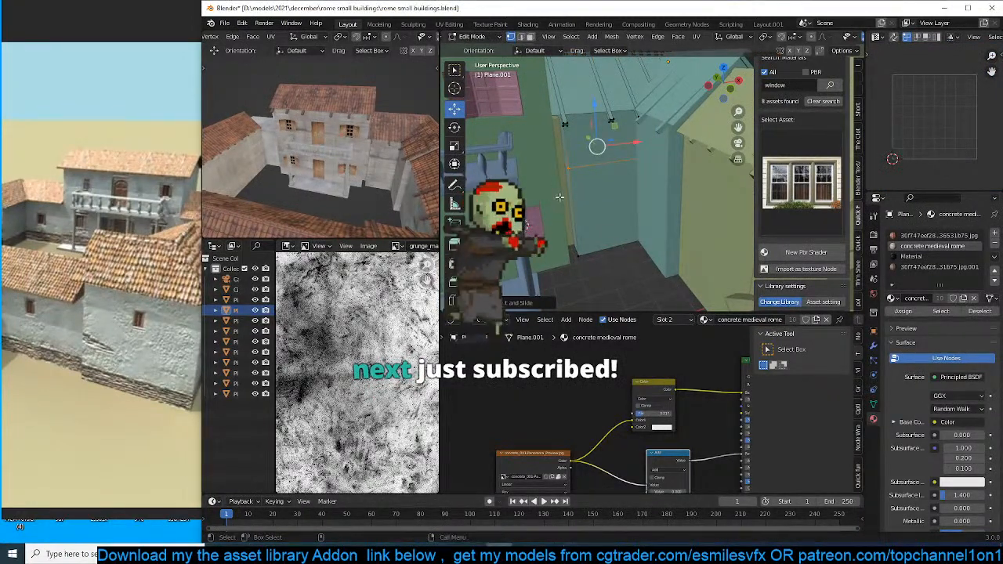
{"action": "scroll", "coordinate": [589, 229], "scroll_direction": "up", "scroll_amount": 1}
{"action": "key", "text": "ctrl+b"}
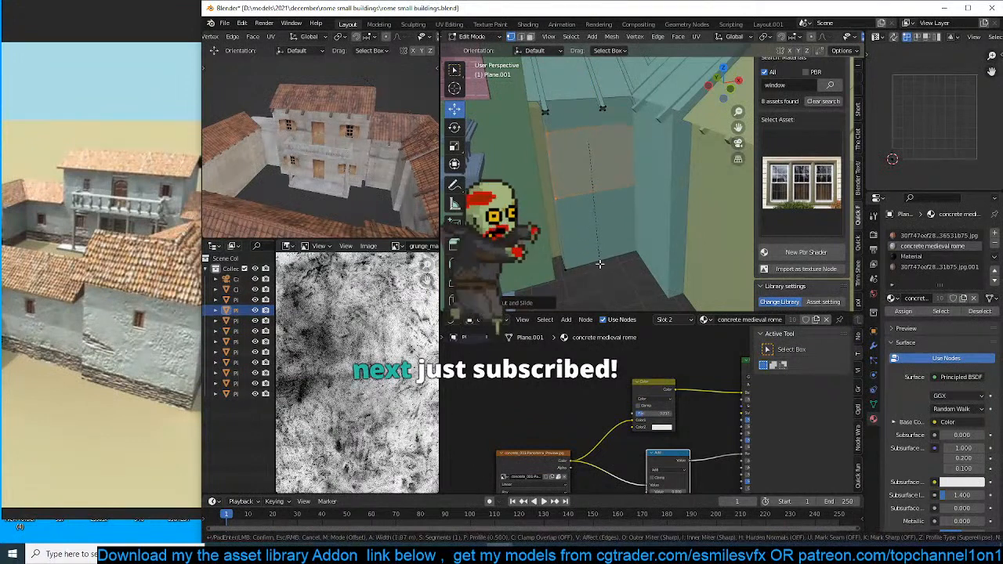
{"action": "left_click", "coordinate": [635, 174]}
Undo the last cut and dissolve the remaining horizontal edge loops in the wing's courtyard wall.
{"action": "key", "text": "ctrl+z"}
{"action": "key", "text": "ctrl+z"}
{"action": "key", "text": "ctrl+z"}
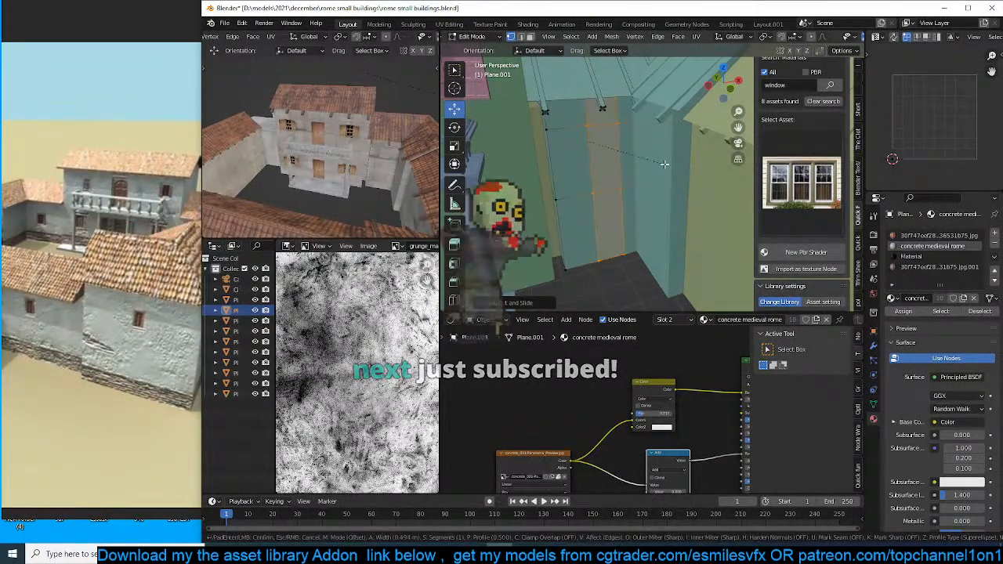
{"action": "key", "text": "2"}
{"action": "left_click", "coordinate": [609, 188], "text": "alt"}
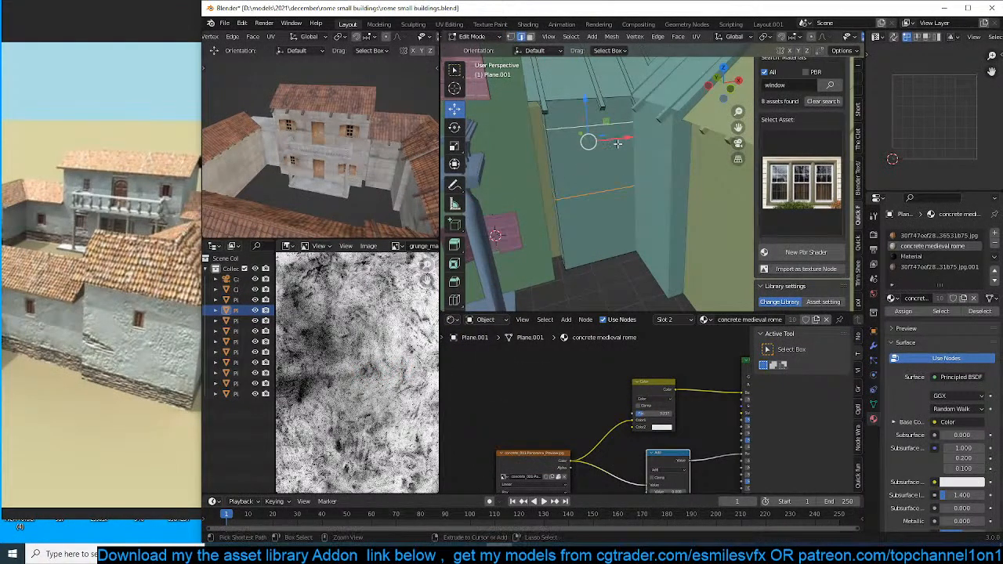
{"action": "key", "text": "ctrl+x"}
Inset the wing's courtyard wall face and scale the inner face along Z to outline a window opening.
{"action": "left_click", "coordinate": [606, 157]}
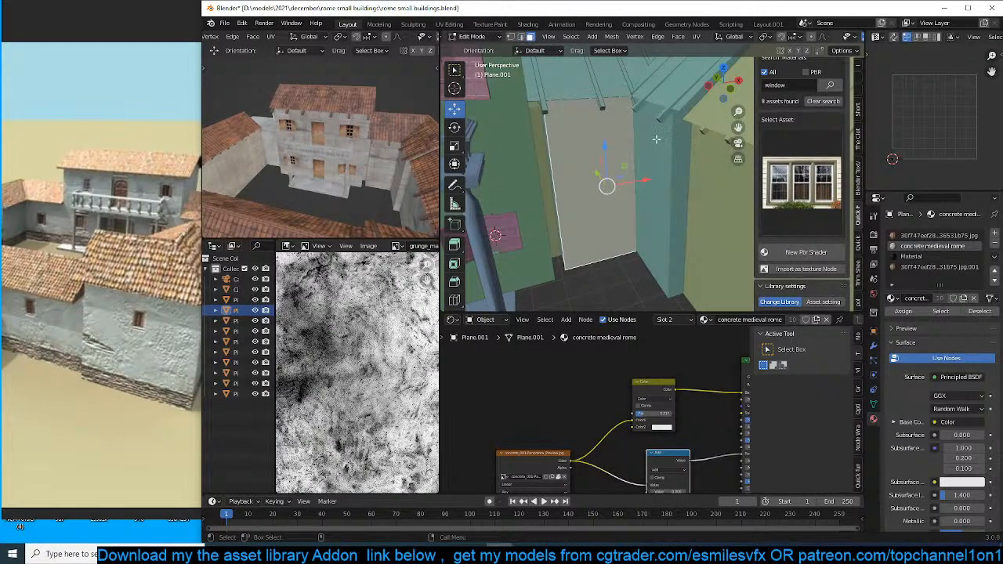
{"action": "key", "text": "i"}
{"action": "left_click", "coordinate": [644, 161]}
{"action": "key", "text": "s"}
{"action": "key", "text": "z"}
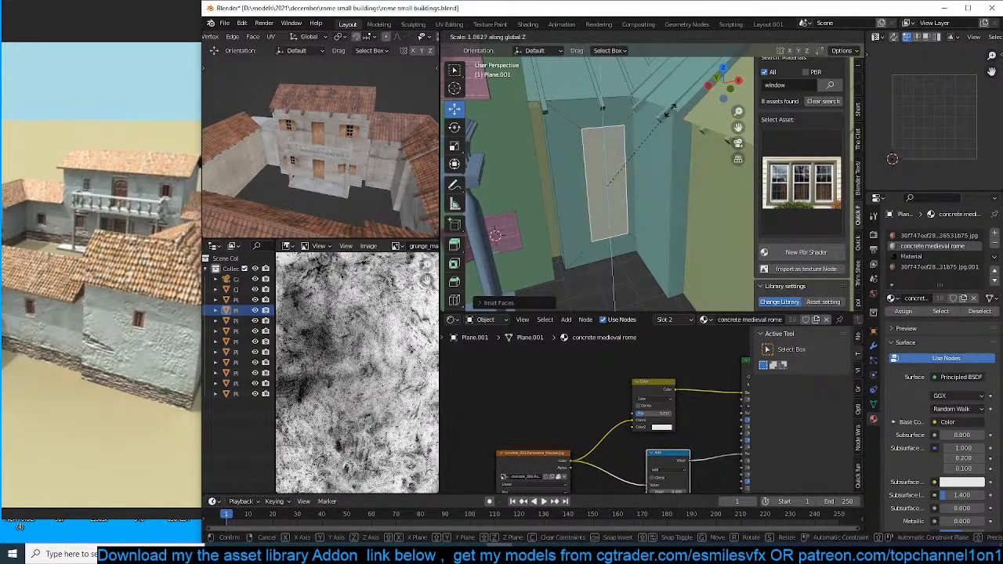
{"action": "left_click", "coordinate": [648, 157]}
Extrude the inset face into the wing's wall, grow the selection and assign the slot named Material to the recess.
{"action": "middle_click_drag", "start_coordinate": [649, 159], "coordinate": [569, 190]}
{"action": "key", "text": "e"}
{"action": "left_click", "coordinate": [672, 182]}
{"action": "key", "text": "ctrl+KP_Add"}
{"action": "left_click", "coordinate": [917, 256]}
{"action": "left_click", "coordinate": [907, 311]}
{"action": "key", "text": "Tab"}
Duplicate the tower's lower shuttered window beside the wing and snap the copy to the wing's new window recess.
{"action": "left_click", "coordinate": [527, 209]}
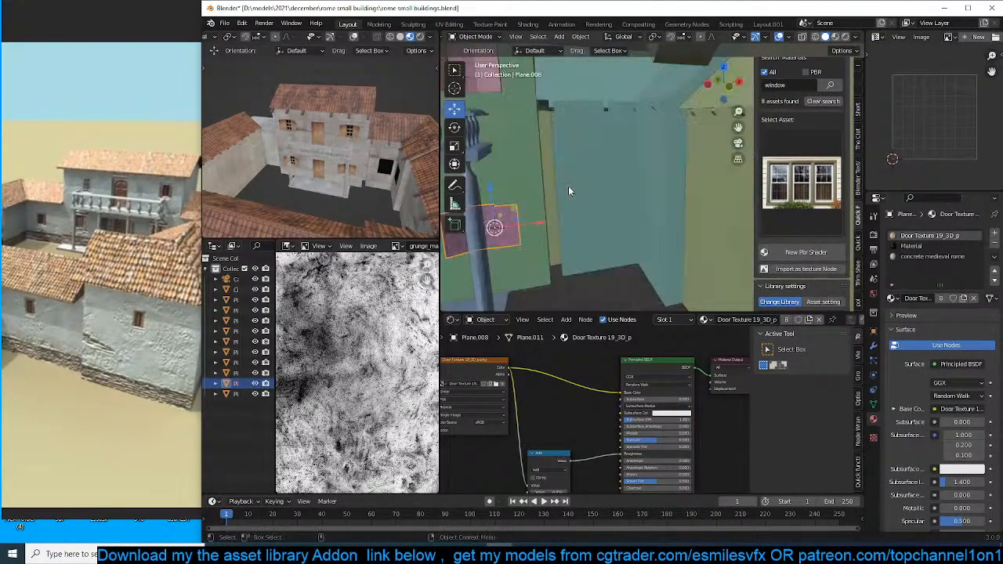
{"action": "key", "text": "shift+d"}
{"action": "right_click", "coordinate": [576, 194]}
{"action": "right_click", "coordinate": [605, 189]}
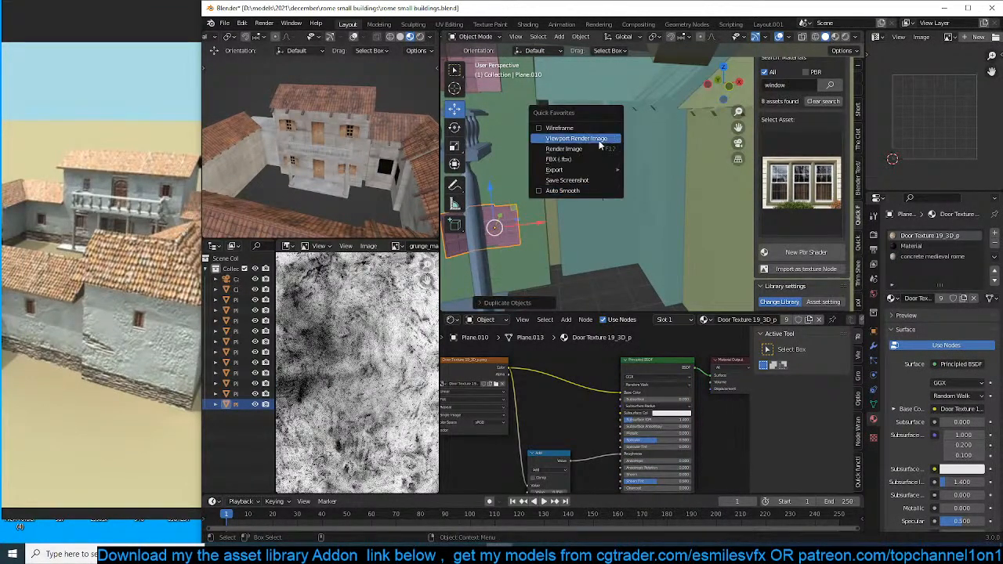
{"action": "left_click", "coordinate": [606, 149]}
{"action": "key", "text": "shift+s"}
{"action": "left_click", "coordinate": [612, 125]}
Move the shuttered window copy against the wing's recess and scale it up towards the opening's size.
{"action": "middle_click_drag", "start_coordinate": [609, 110], "coordinate": [610, 189]}
{"action": "left_click_drag", "start_coordinate": [566, 189], "coordinate": [585, 202]}
{"action": "key", "text": "s"}
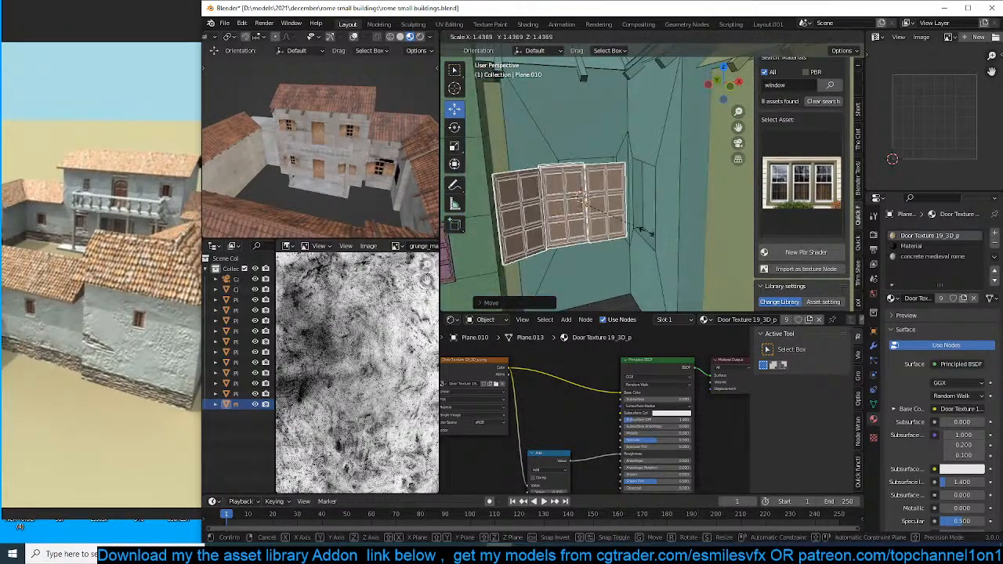
{"action": "left_click", "coordinate": [629, 227]}
{"action": "middle_click_drag", "start_coordinate": [600, 223], "coordinate": [607, 223]}
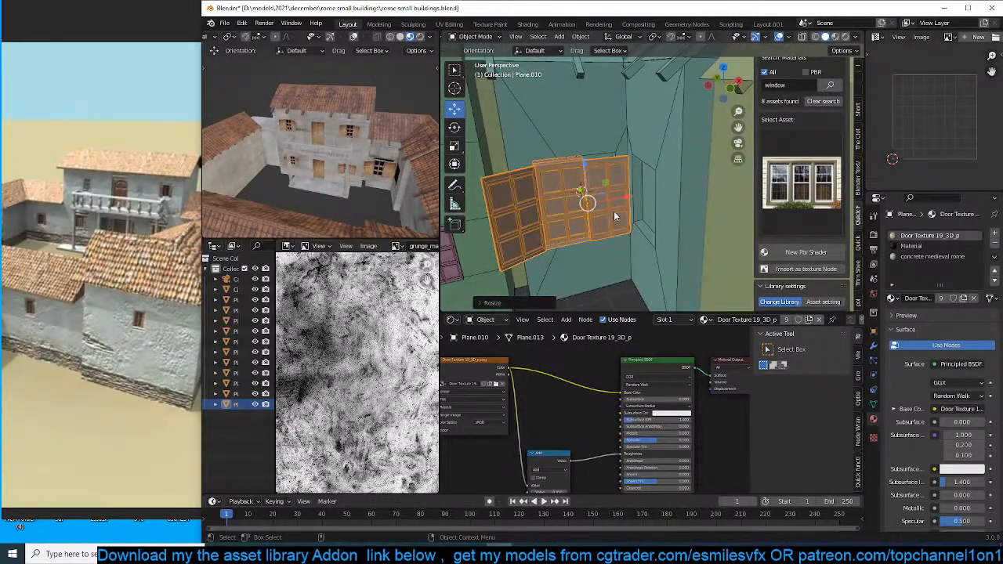
Shift the shuttered window copy along X and Y against the wing's recess and rescale it towards the opening.
{"action": "left_click_drag", "start_coordinate": [618, 200], "coordinate": [648, 199]}
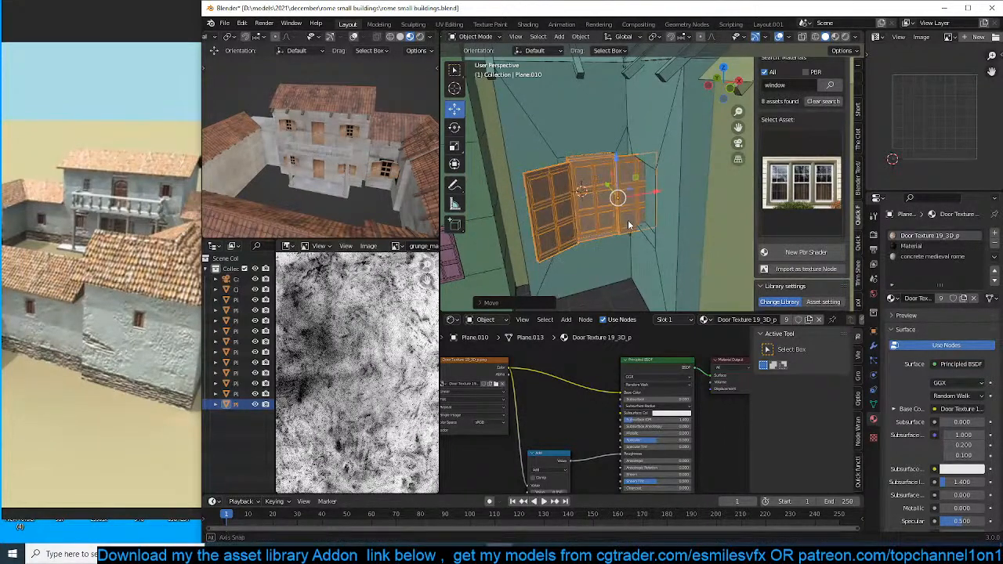
{"action": "scroll", "coordinate": [616, 228], "scroll_direction": "up", "scroll_amount": 3}
{"action": "key", "text": "s"}
{"action": "left_click", "coordinate": [616, 245]}
{"action": "middle_click_drag", "start_coordinate": [616, 245], "coordinate": [647, 235]}
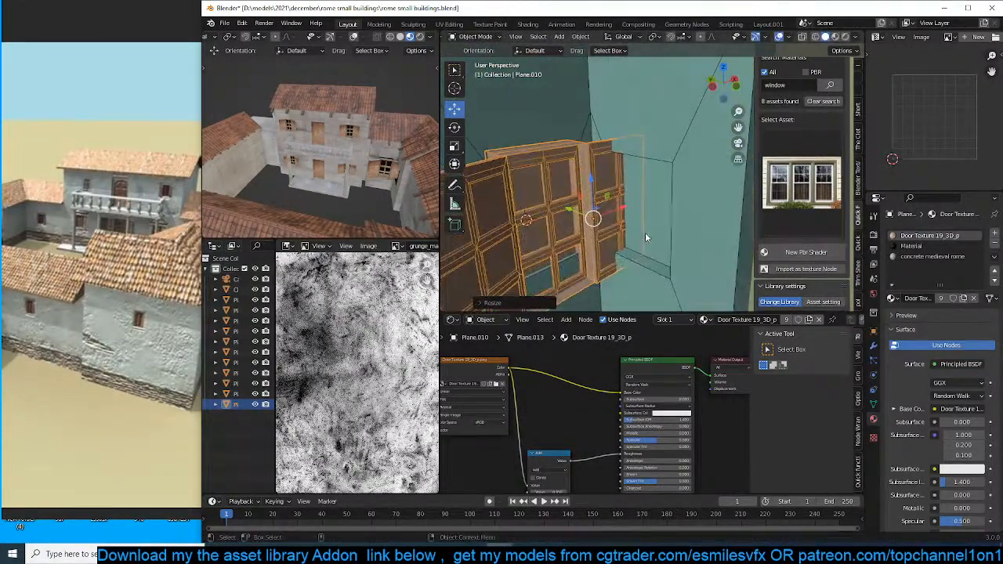
{"action": "middle_click_drag", "start_coordinate": [555, 233], "coordinate": [579, 251]}
{"action": "key", "text": "g"}
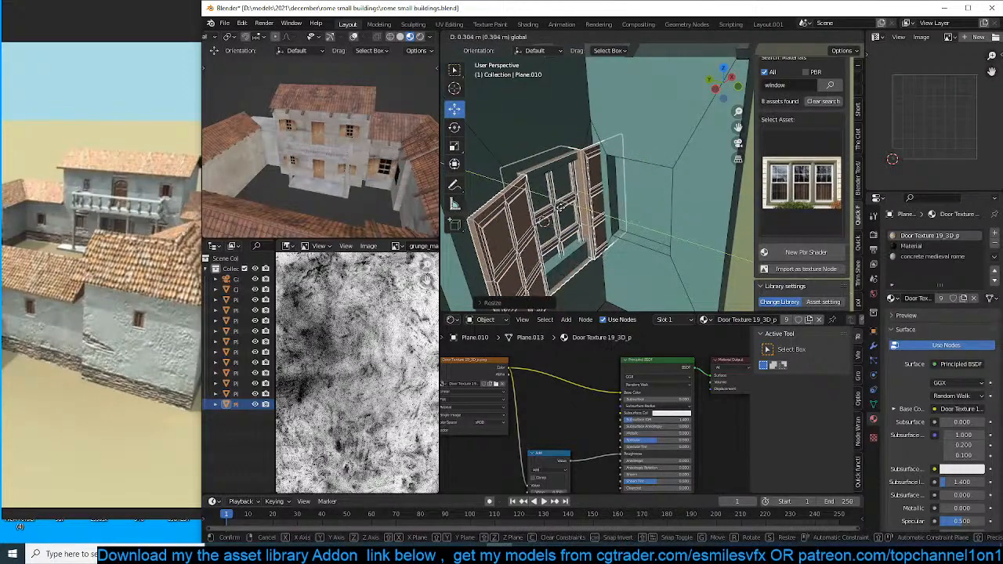
{"action": "left_click", "coordinate": [565, 209]}
{"action": "key", "text": "s"}
{"action": "left_click", "coordinate": [603, 246]}
Set the window copy's origin to its geometry, then resize it slightly and reposition it at the wing's recess.
{"action": "right_click", "coordinate": [576, 220]}
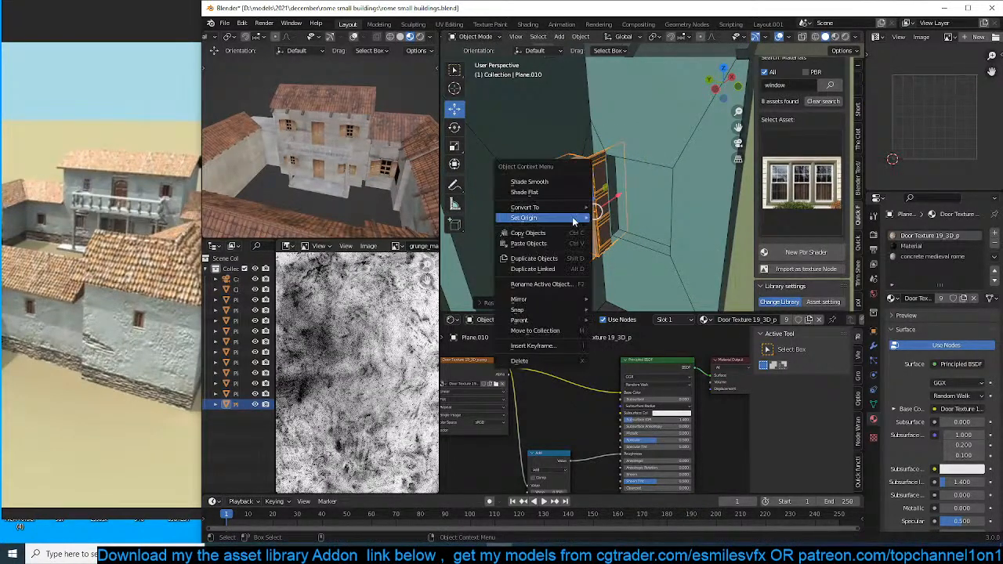
{"action": "mouse_move", "coordinate": [524, 217]}
{"action": "left_click", "coordinate": [627, 221]}
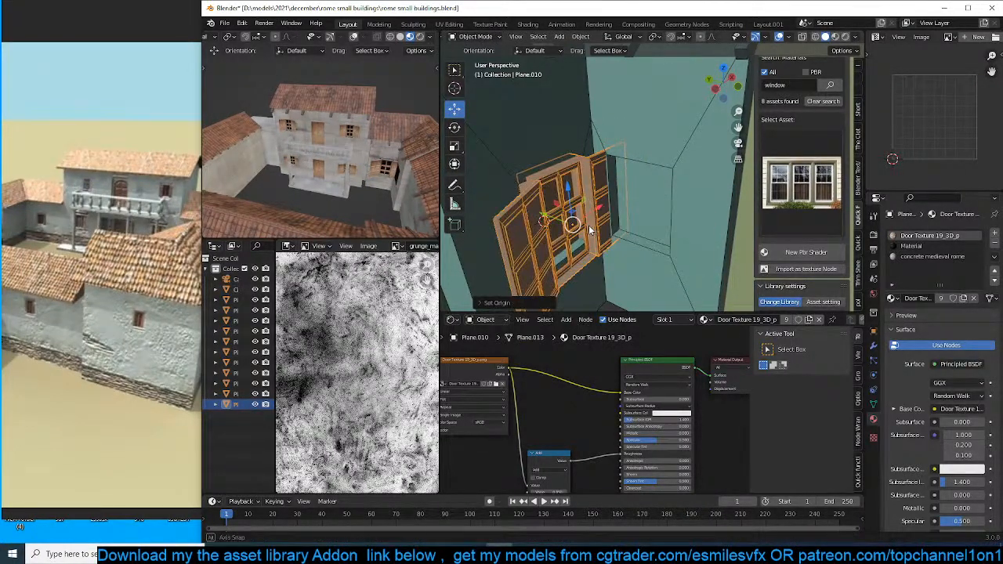
{"action": "key", "text": "s"}
{"action": "left_click", "coordinate": [598, 227]}
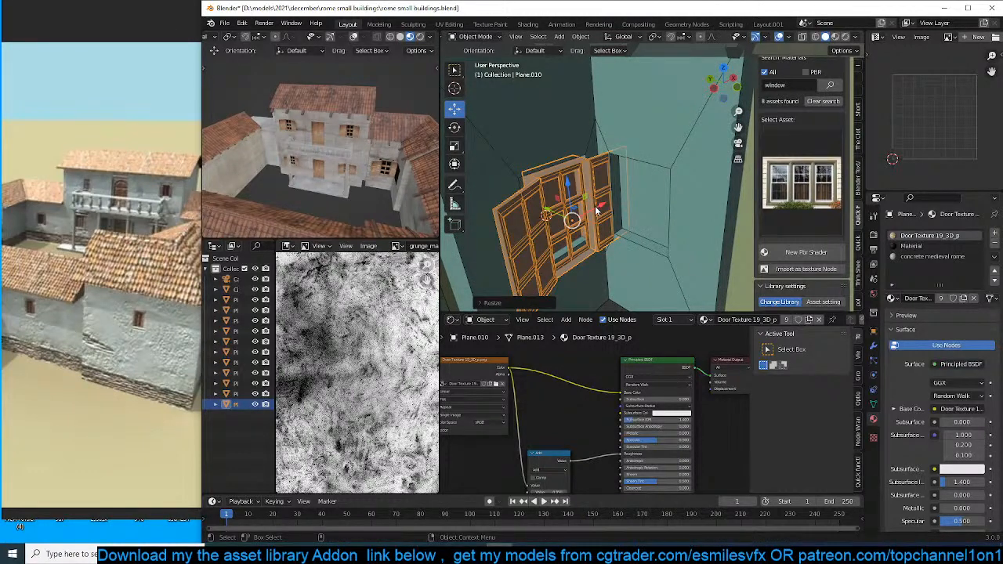
{"action": "key", "text": "g"}
{"action": "left_click", "coordinate": [598, 206]}
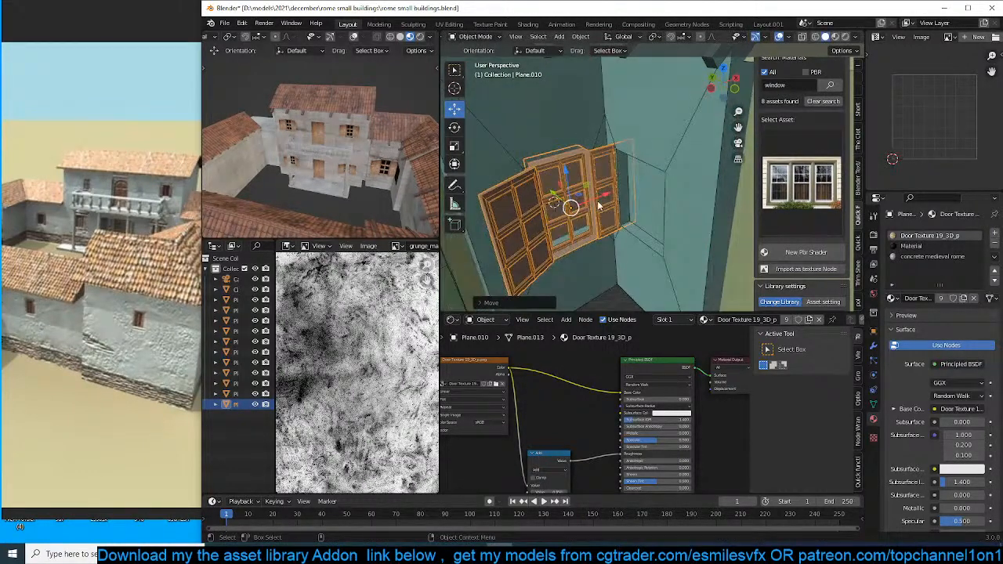
Stretch the window copy along X, save the file, and adjust its height along Z to match the recess.
{"action": "middle_click_drag", "start_coordinate": [598, 205], "coordinate": [584, 200]}
{"action": "key", "text": "s"}
{"action": "key", "text": "x"}
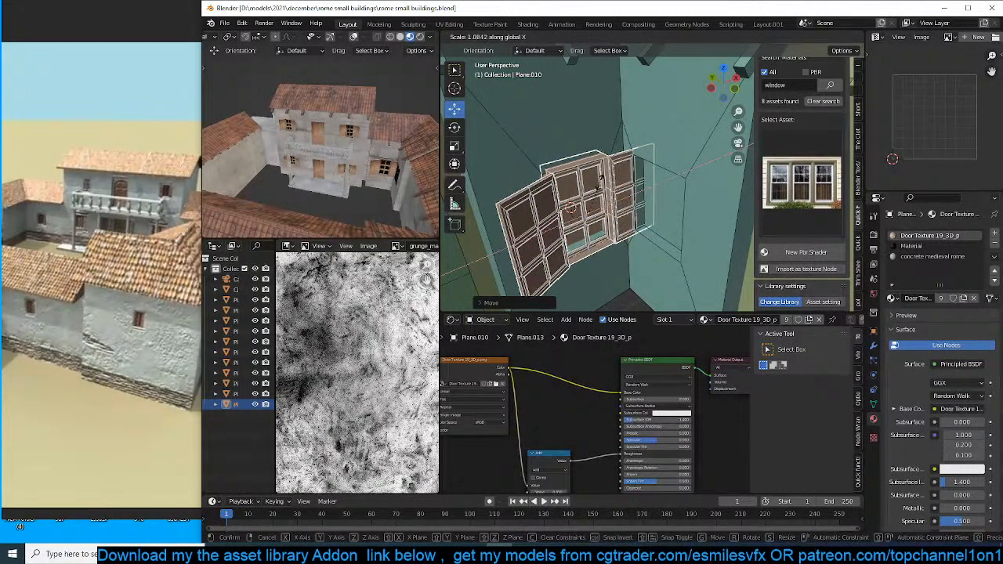
{"action": "left_click", "coordinate": [616, 155]}
{"action": "key", "text": "ctrl+s"}
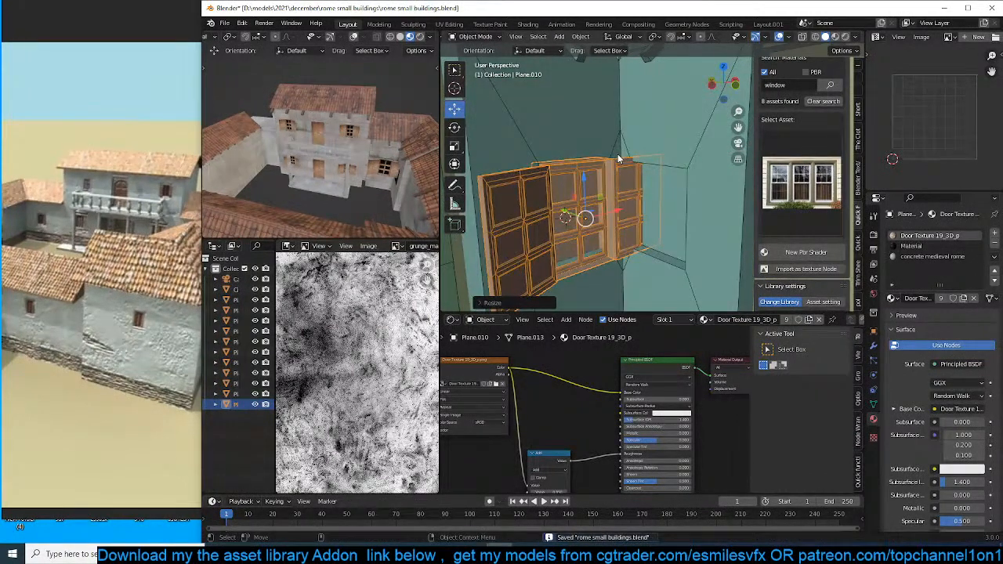
{"action": "key", "text": "s"}
{"action": "key", "text": "z"}
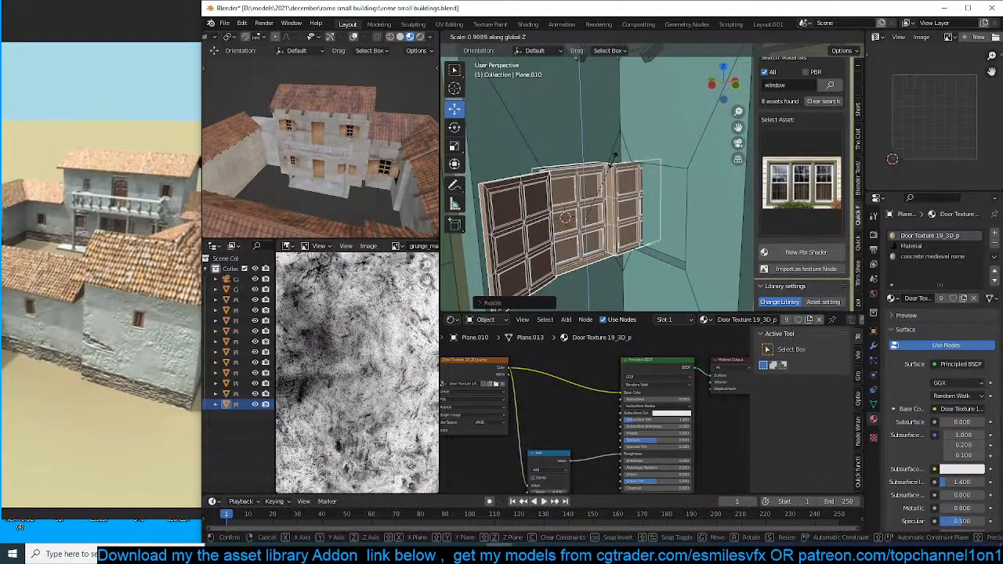
{"action": "left_click", "coordinate": [617, 162]}
Nudge the window copy along X and scale it uniformly to line its frame up with the opening.
{"action": "middle_click_drag", "start_coordinate": [617, 163], "coordinate": [606, 201]}
{"action": "left_click_drag", "start_coordinate": [621, 190], "coordinate": [626, 188]}
{"action": "key", "text": "s"}
{"action": "left_click", "coordinate": [638, 183]}
{"action": "middle_click_drag", "start_coordinate": [638, 183], "coordinate": [653, 178]}
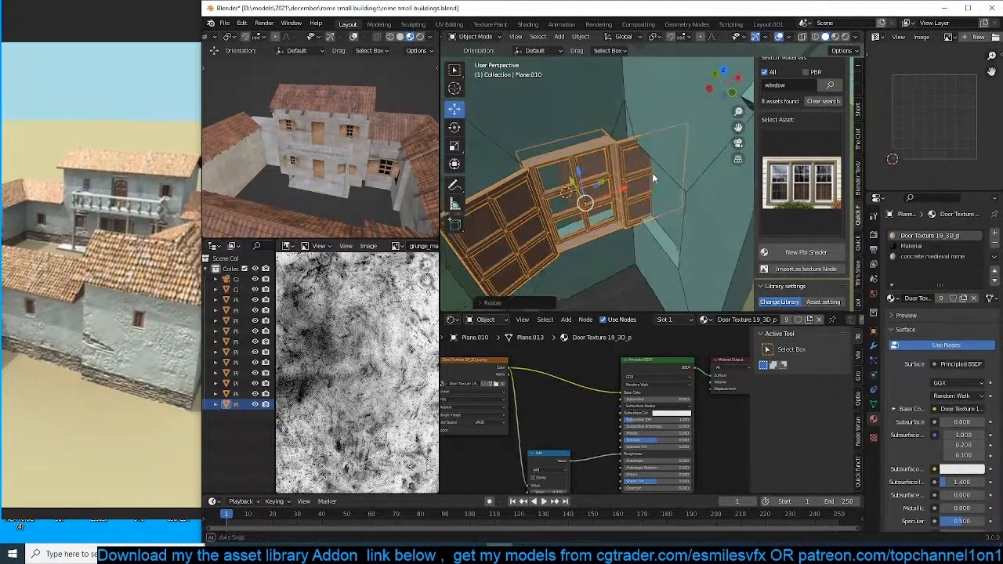
Save the file, move the window copy about 0.16 m along Y into the recess, and fine-tune its overall scale.
{"action": "middle_click_drag", "start_coordinate": [546, 190], "coordinate": [615, 189]}
{"action": "key", "text": "ctrl+s"}
{"action": "key", "text": "g"}
{"action": "key", "text": "y"}
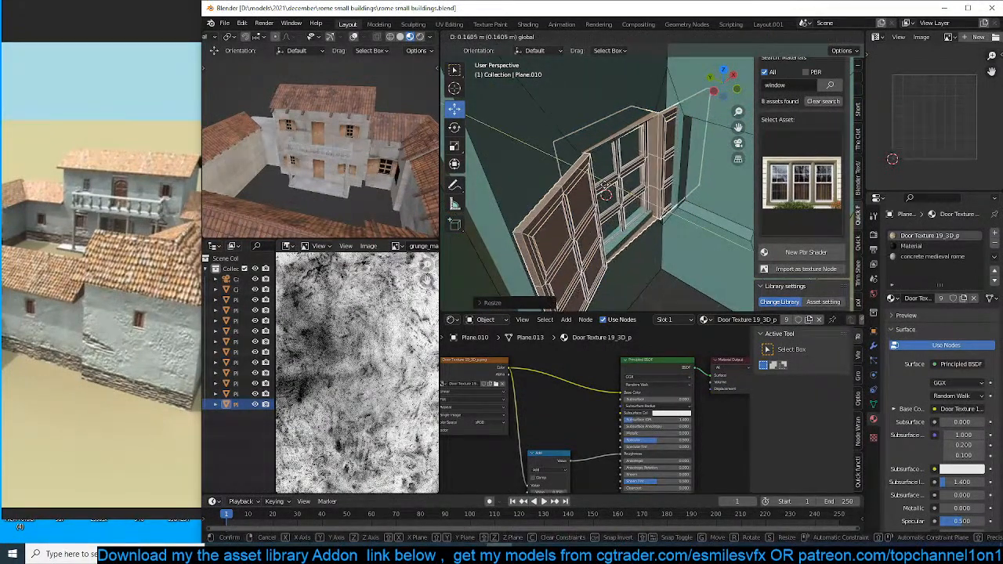
{"action": "left_click", "coordinate": [609, 186]}
{"action": "middle_click_drag", "start_coordinate": [687, 212], "coordinate": [694, 200]}
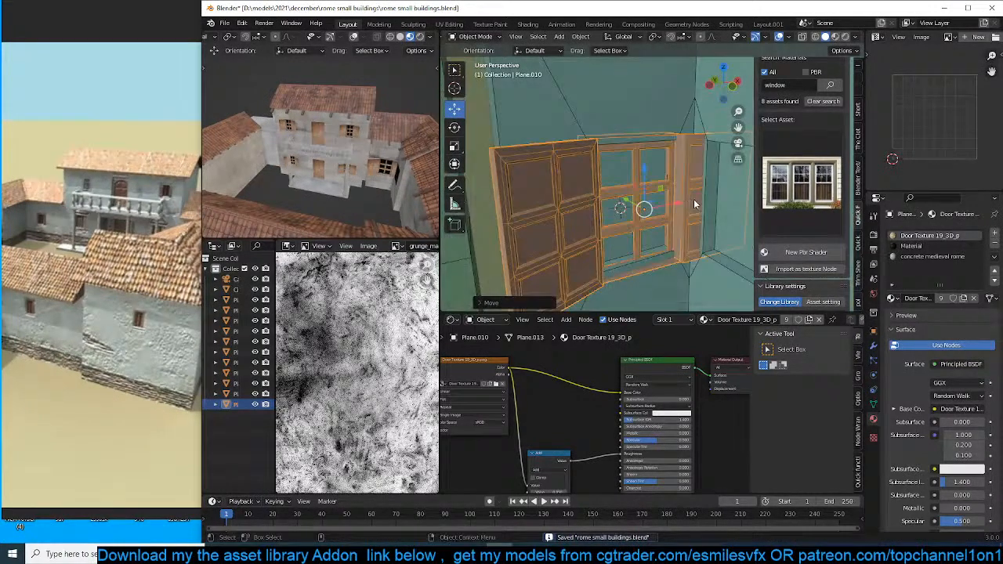
{"action": "key", "text": "s"}
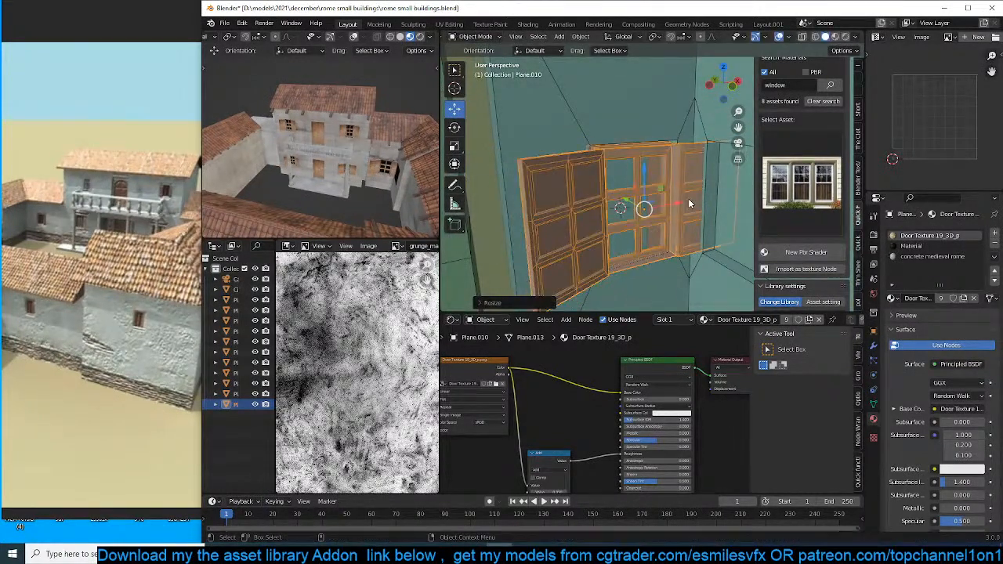
{"action": "left_click", "coordinate": [710, 207]}
Delete the faces of both open shutters from the wing's window copy, keeping only the framed lattice.
{"action": "key", "text": "Tab"}
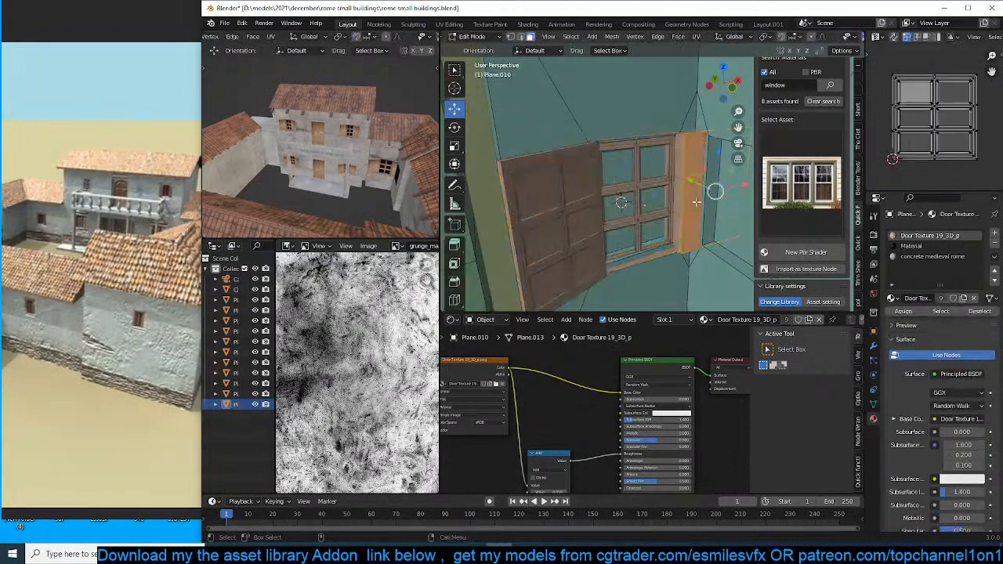
{"action": "key", "text": "x"}
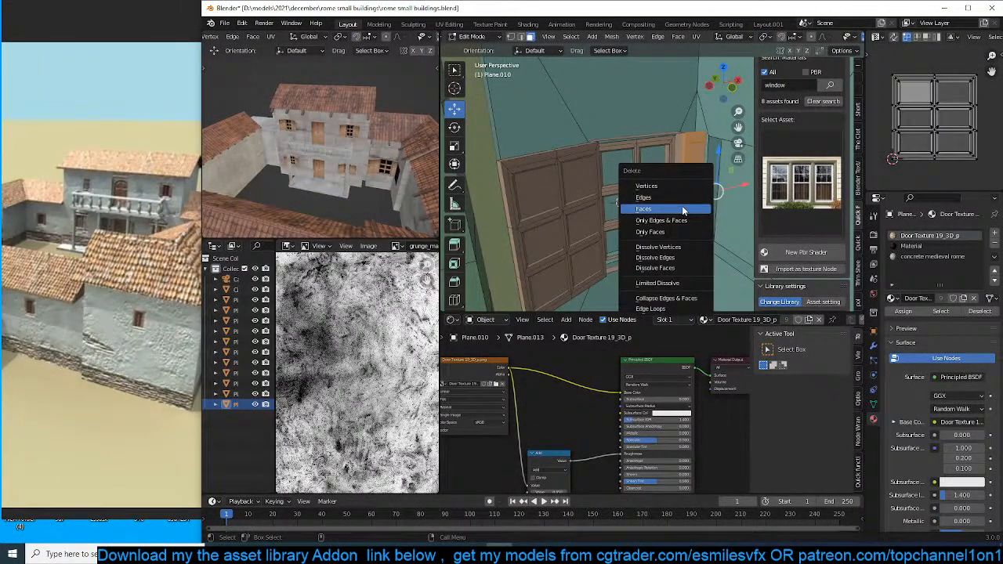
{"action": "left_click", "coordinate": [682, 205]}
{"action": "middle_click_drag", "start_coordinate": [682, 206], "coordinate": [610, 163]}
{"action": "left_click", "coordinate": [605, 158]}
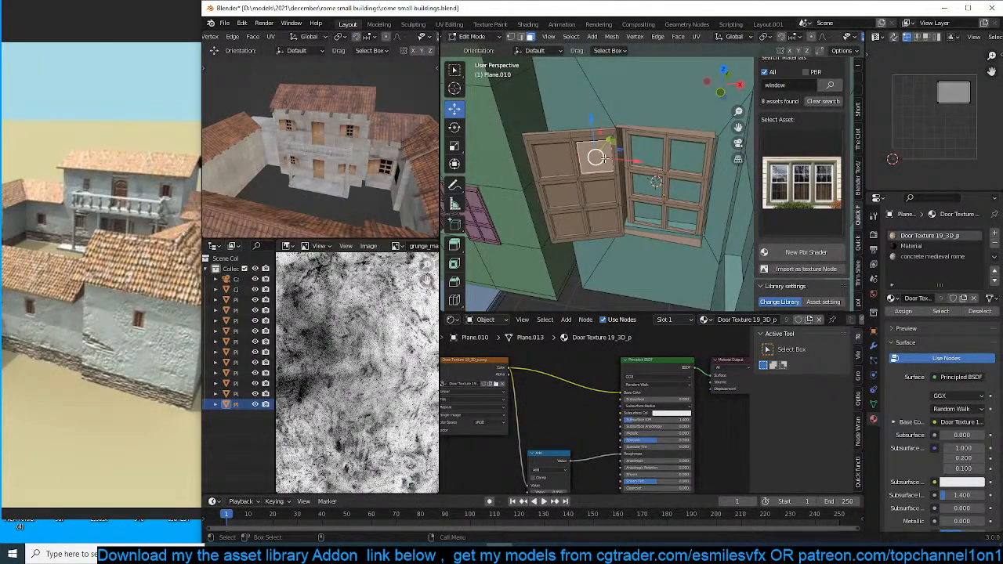
{"action": "key", "text": "ctrl+l"}
{"action": "key", "text": "x"}
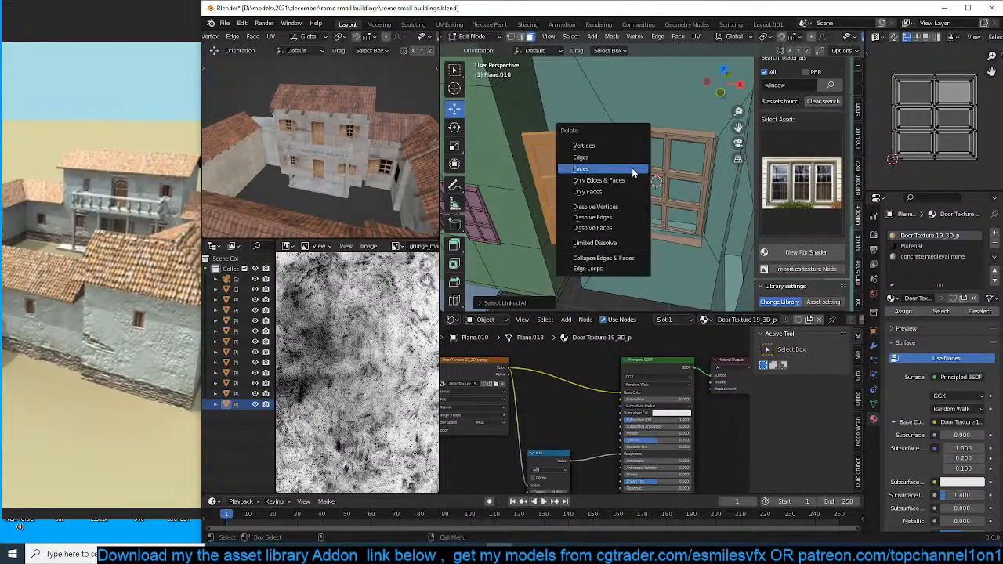
{"action": "left_click", "coordinate": [632, 168]}
{"action": "key", "text": "Tab"}
Scale the shutterless window along Z and shift it slightly along X to fit the wing's opening.
{"action": "middle_click_drag", "start_coordinate": [631, 168], "coordinate": [671, 156]}
{"action": "key", "text": "s"}
{"action": "key", "text": "z"}
{"action": "left_click", "coordinate": [678, 162]}
{"action": "key", "text": "Tab"}
{"action": "key", "text": "1"}
{"action": "key", "text": "Tab"}
{"action": "left_click_drag", "start_coordinate": [691, 187], "coordinate": [687, 189]}
{"action": "scroll", "coordinate": [687, 189], "scroll_direction": "down", "scroll_amount": 4}
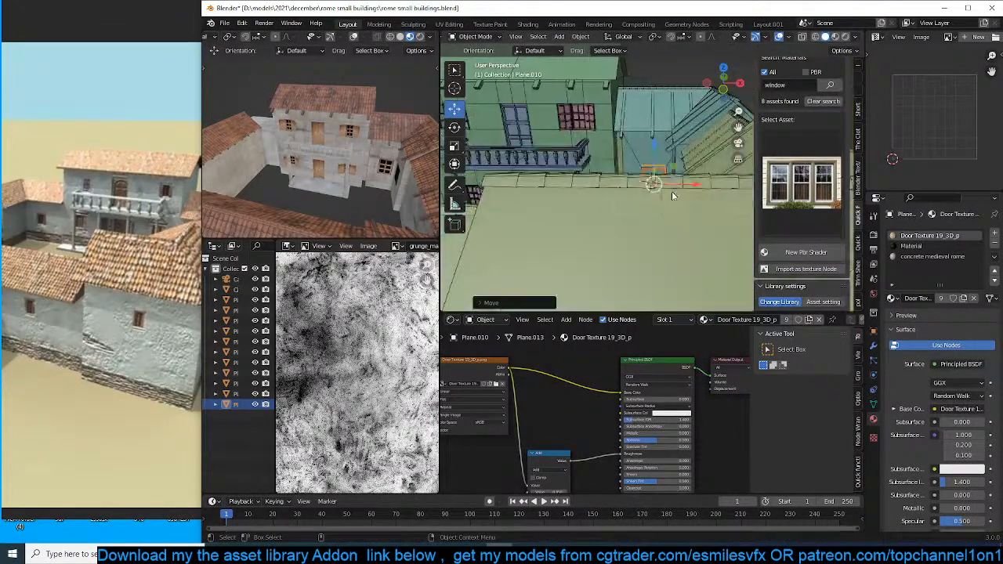
Join the fitted window with the wing into one object and clear the selection.
{"action": "middle_click_drag", "start_coordinate": [690, 191], "coordinate": [546, 204]}
{"action": "left_click", "coordinate": [629, 180]}
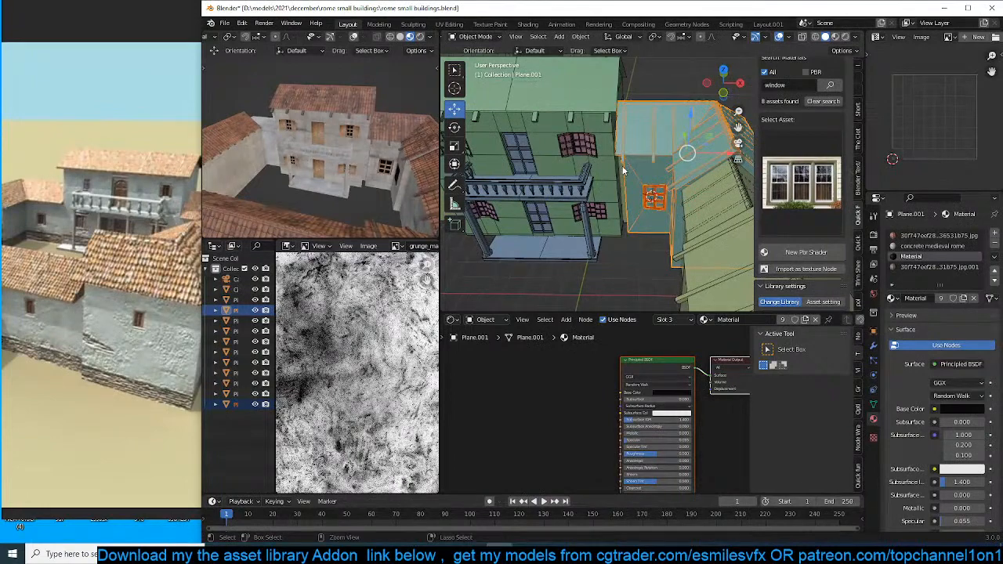
{"action": "key", "text": "ctrl+j"}
{"action": "mouse_move", "coordinate": [626, 172]}
{"action": "middle_mouse_down"}
{"action": "mouse_move", "coordinate": [715, 173]}
{"action": "mouse_move", "coordinate": [672, 139]}
{"action": "mouse_move", "coordinate": [599, 164]}
{"action": "mouse_move", "coordinate": [643, 172]}
{"action": "middle_mouse_up"}
{"action": "key", "text": "alt+a"}
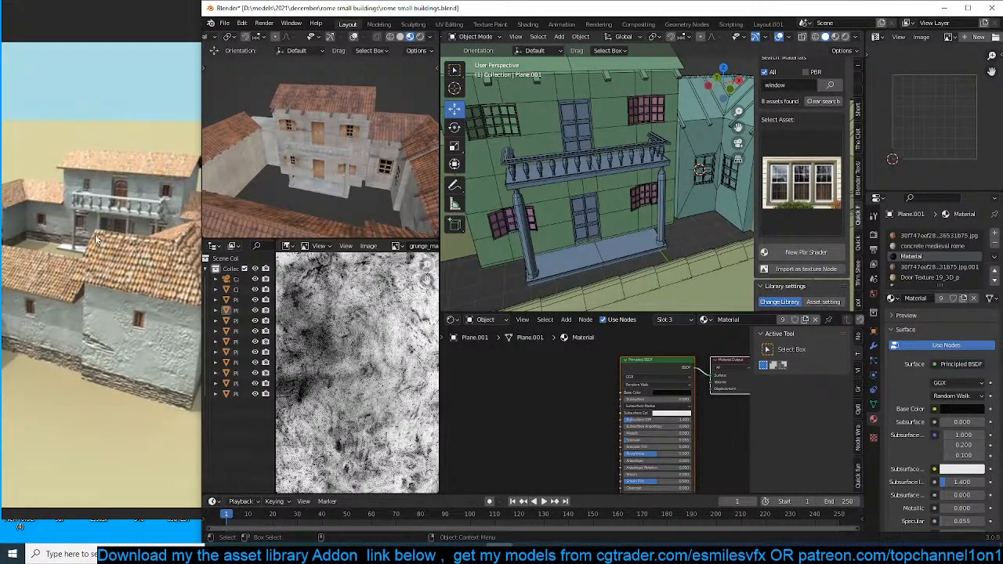
Slide the edge on the tower's lower front wall and select the band of wall faces along its base.
{"action": "middle_click_drag", "start_coordinate": [593, 221], "coordinate": [610, 217]}
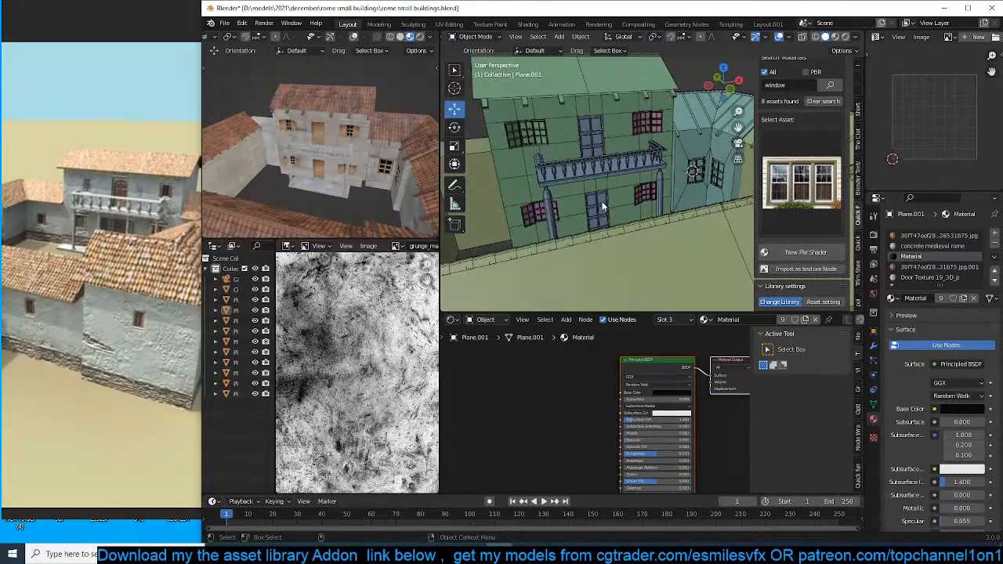
{"action": "left_click", "coordinate": [603, 206]}
{"action": "key", "text": "Tab"}
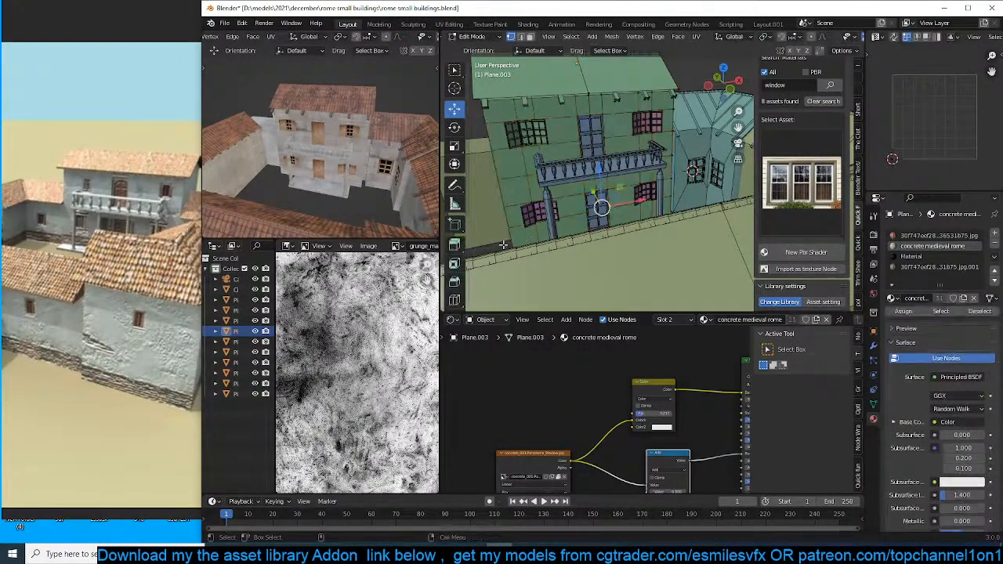
{"action": "middle_click_drag", "start_coordinate": [511, 235], "coordinate": [654, 225]}
{"action": "scroll", "coordinate": [654, 226], "scroll_direction": "up", "scroll_amount": 1}
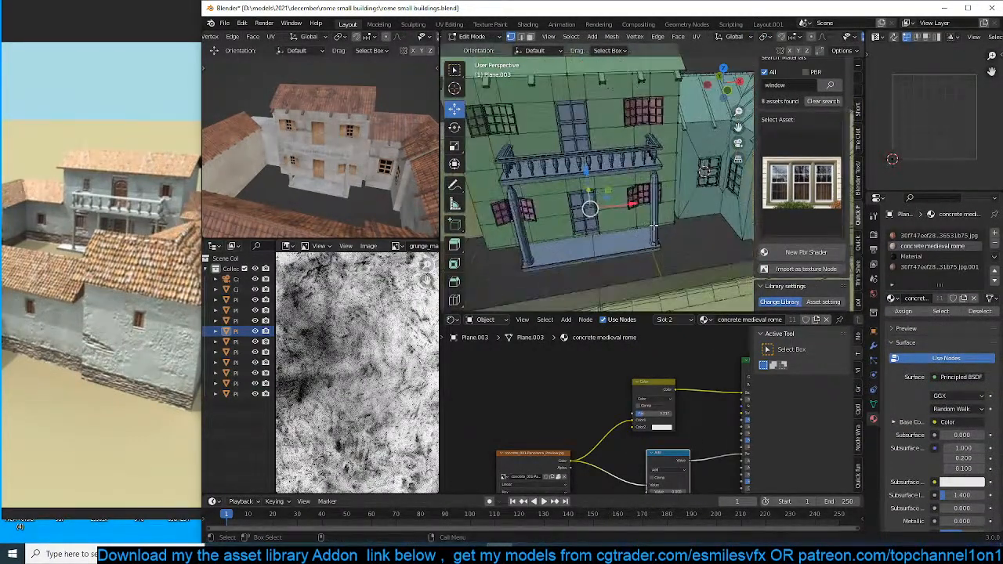
{"action": "key", "text": "g"}
{"action": "key", "text": "g"}
{"action": "left_click", "coordinate": [623, 180]}
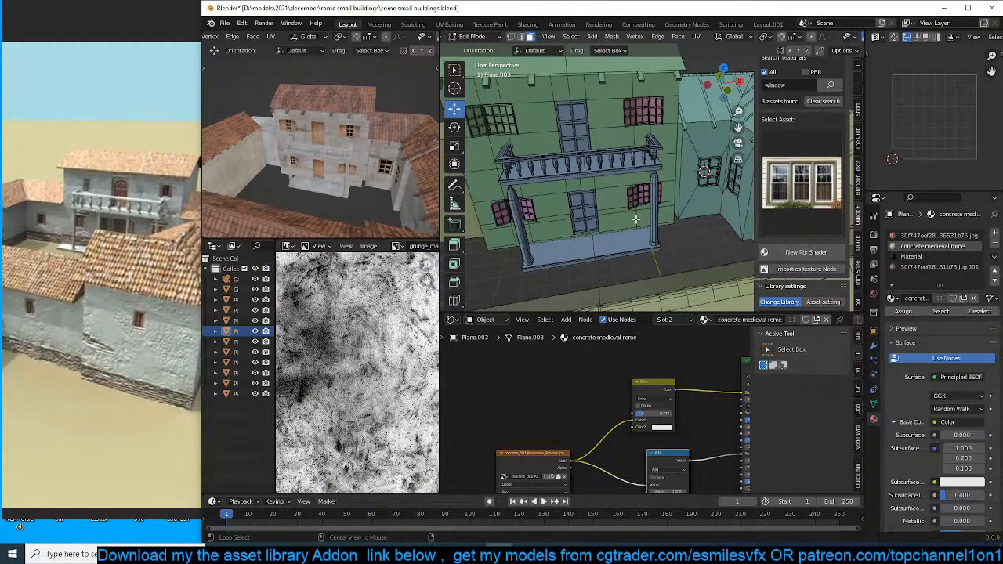
{"action": "left_click", "coordinate": [636, 219]}
{"action": "scroll", "coordinate": [803, 126], "scroll_direction": "up", "scroll_amount": 2}
{"action": "scroll", "coordinate": [803, 107], "scroll_direction": "up", "scroll_amount": 2}
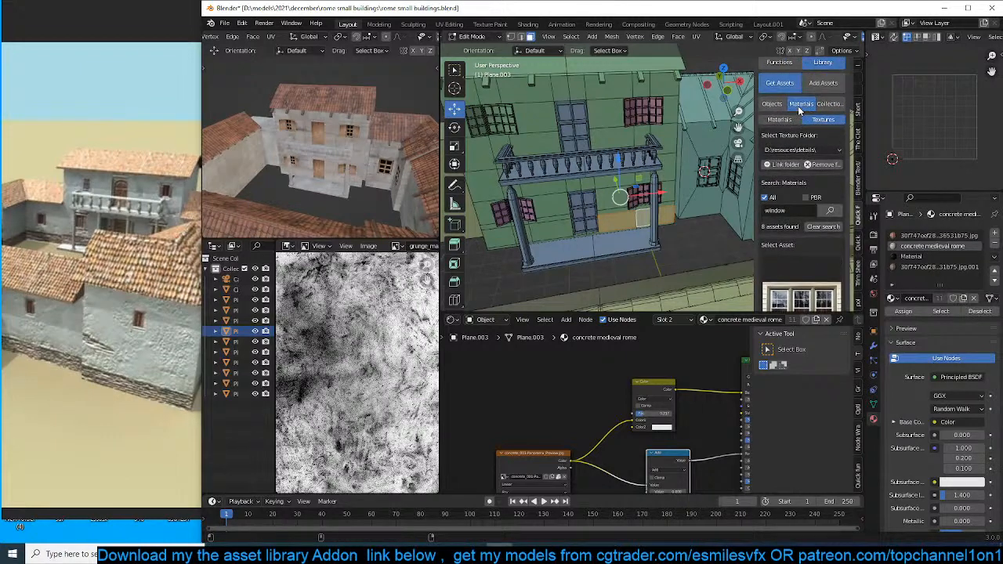
Search all library materials for "brick" and choose the red-brown brick wall material.
{"action": "left_click", "coordinate": [788, 121]}
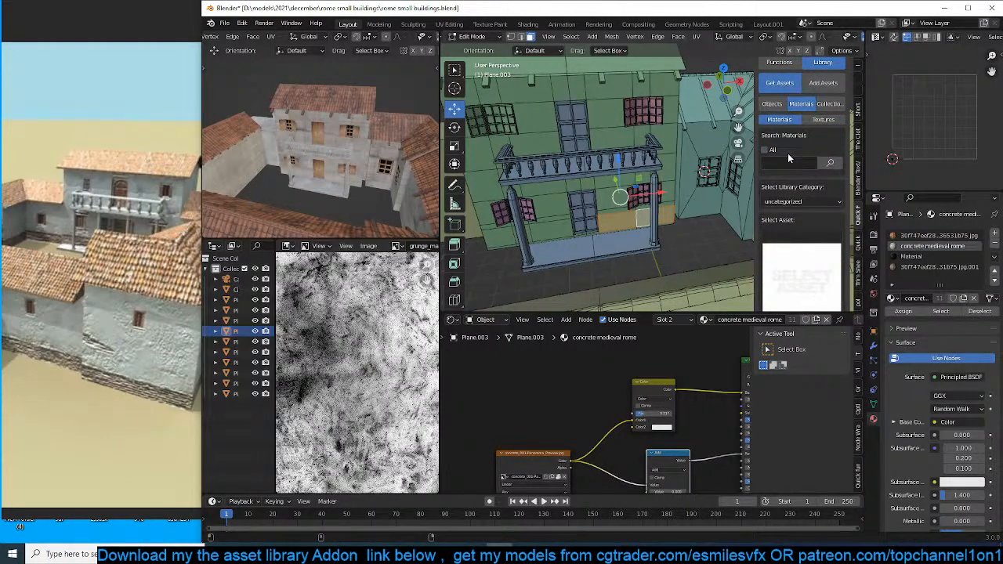
{"action": "left_click", "coordinate": [766, 150]}
{"action": "left_click", "coordinate": [786, 162]}
{"action": "type", "text": "brick"}
{"action": "key", "text": "Return"}
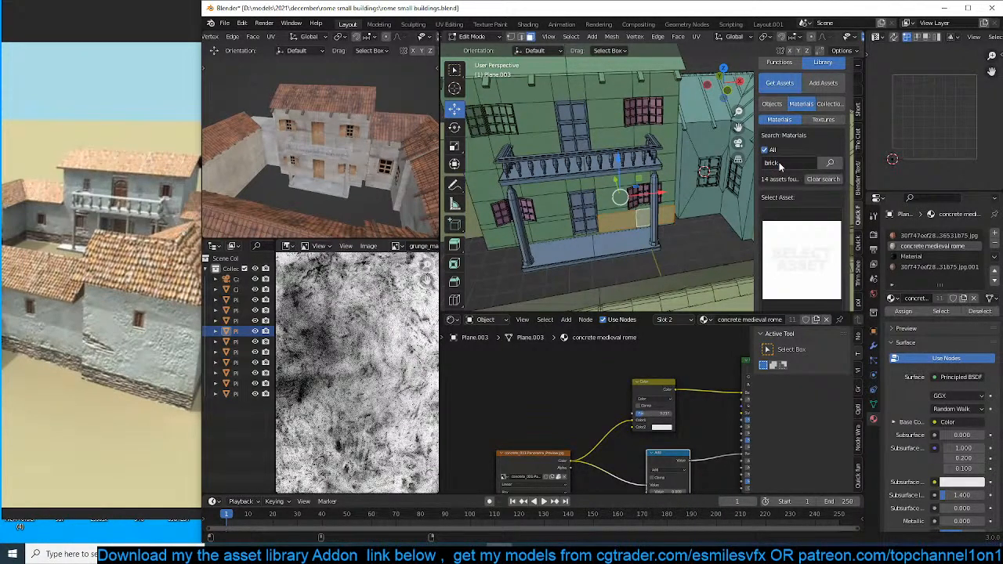
{"action": "left_click", "coordinate": [801, 259]}
{"action": "left_click", "coordinate": [590, 329]}
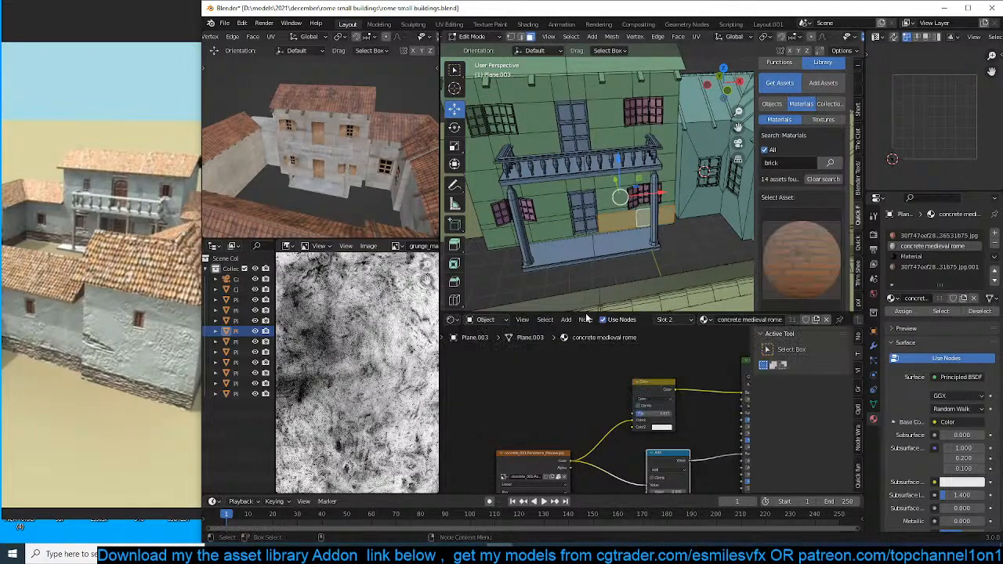
Add a new material slot to the tower, load the chosen bricks material into it, and save the file.
{"action": "left_click", "coordinate": [996, 234]}
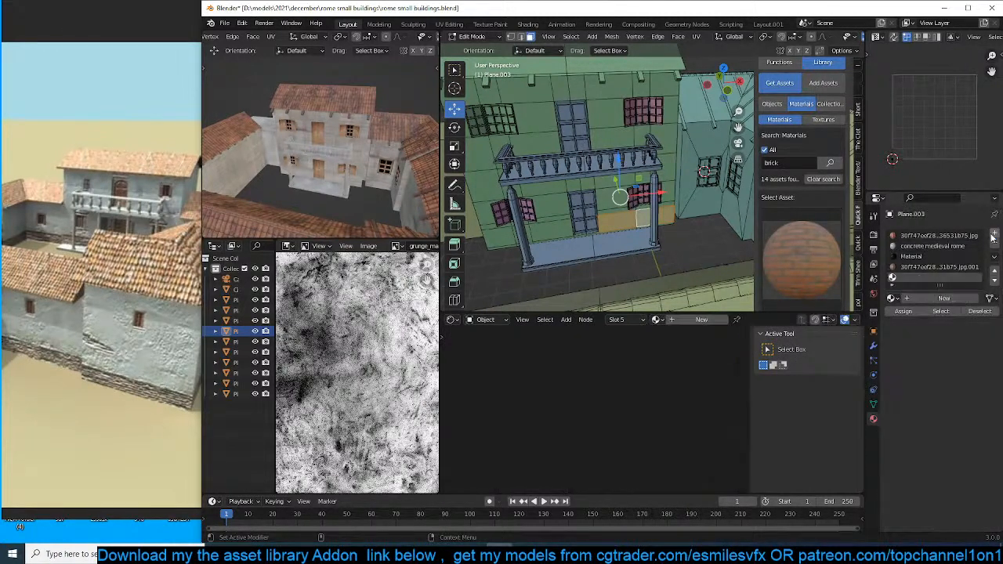
{"action": "scroll", "coordinate": [812, 271], "scroll_direction": "down", "scroll_amount": 2}
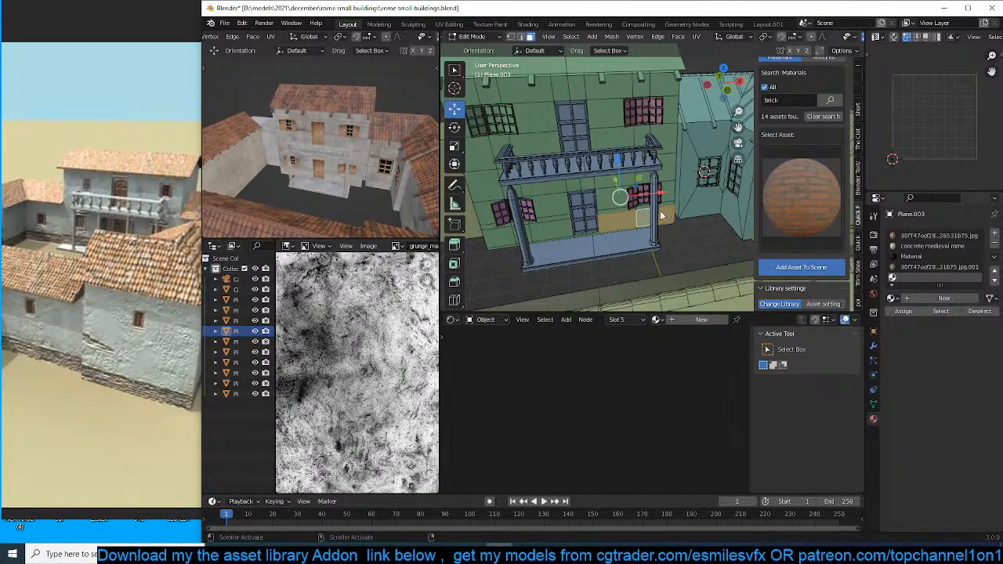
{"action": "key", "text": "Tab"}
{"action": "middle_click_drag", "start_coordinate": [650, 224], "coordinate": [639, 225]}
{"action": "key", "text": "ctrl+s"}
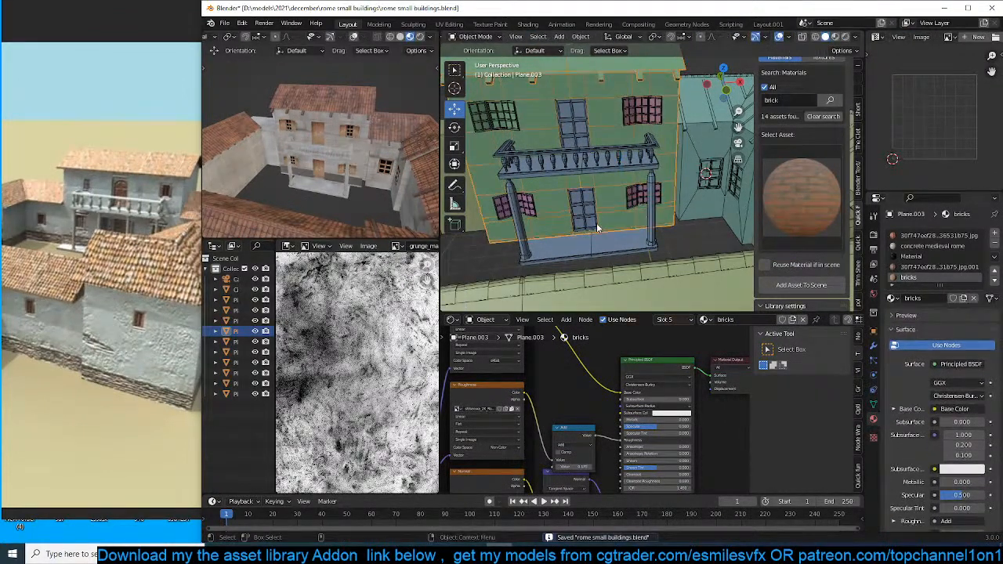
UV-map the tower's lower wall band with Cube Projection so the bricks texture covers it.
{"action": "key", "text": "Tab"}
{"action": "middle_click_drag", "start_coordinate": [596, 223], "coordinate": [627, 213]}
{"action": "key", "text": "u"}
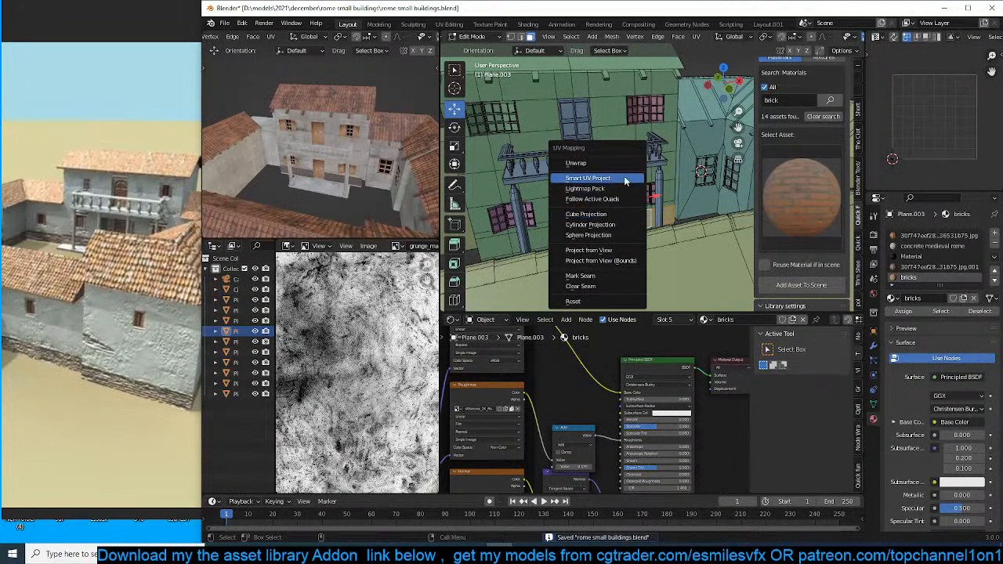
{"action": "left_click", "coordinate": [625, 179]}
{"action": "left_click", "coordinate": [627, 260]}
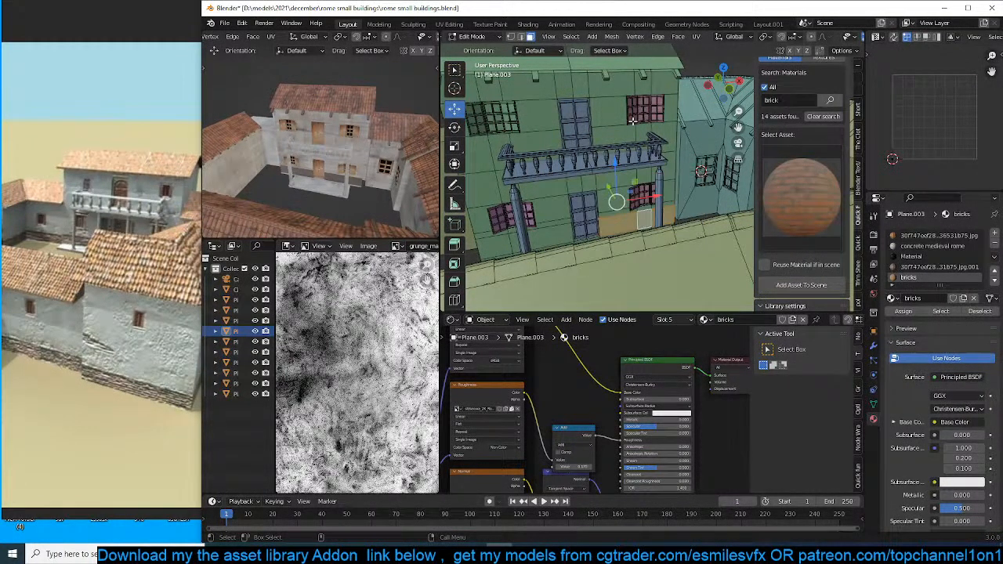
{"action": "key", "text": "u"}
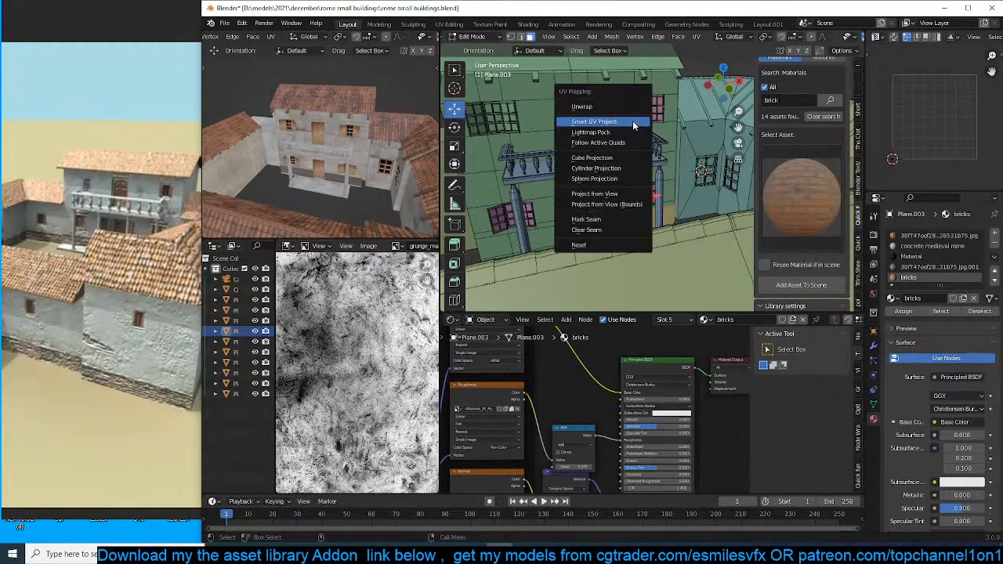
{"action": "left_click", "coordinate": [600, 158]}
{"action": "scroll", "coordinate": [381, 107], "scroll_direction": "up", "scroll_amount": 6}
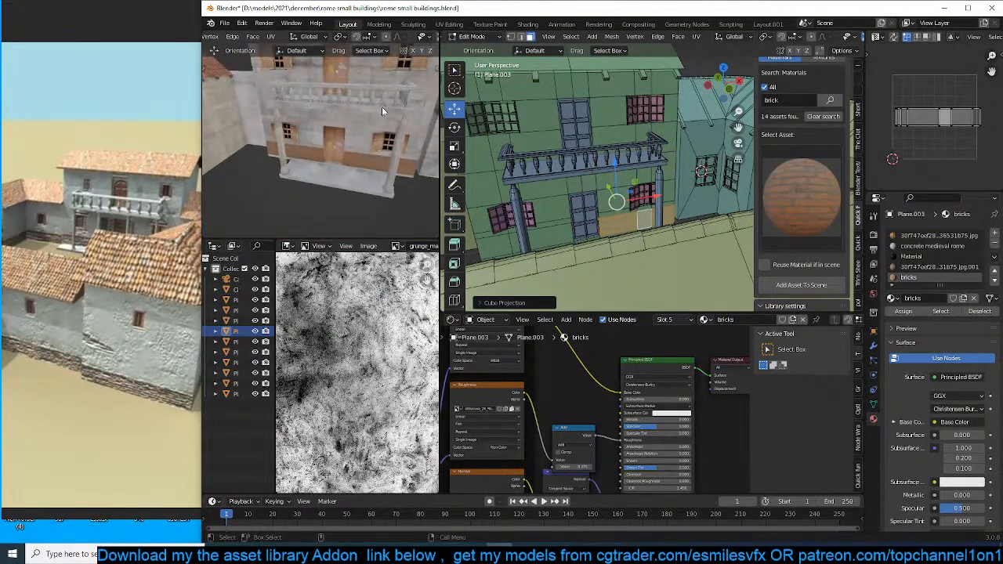
{"action": "key", "text": "Tab"}
Select the wing adjoining the tower.
{"action": "scroll", "coordinate": [387, 127], "scroll_direction": "down", "scroll_amount": 4}
{"action": "middle_click_drag", "start_coordinate": [386, 127], "coordinate": [390, 160]}
{"action": "scroll", "coordinate": [378, 138], "scroll_direction": "down", "scroll_amount": 4}
{"action": "scroll", "coordinate": [663, 186], "scroll_direction": "down", "scroll_amount": 3}
{"action": "middle_click_drag", "start_coordinate": [657, 188], "coordinate": [686, 205]}
{"action": "left_click", "coordinate": [611, 208]}
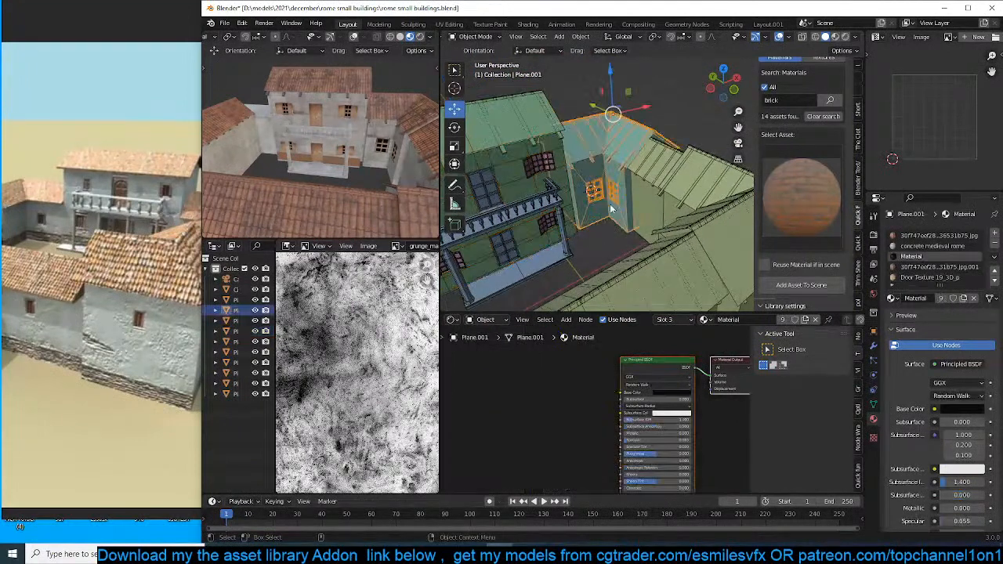
Edit the small corner building in front wireframe view and subdivide its vertical wall edges to create a new horizontal edge ring.
{"action": "key", "text": "Tab"}
{"action": "key", "text": "KP_1"}
{"action": "key", "text": "shift+z"}
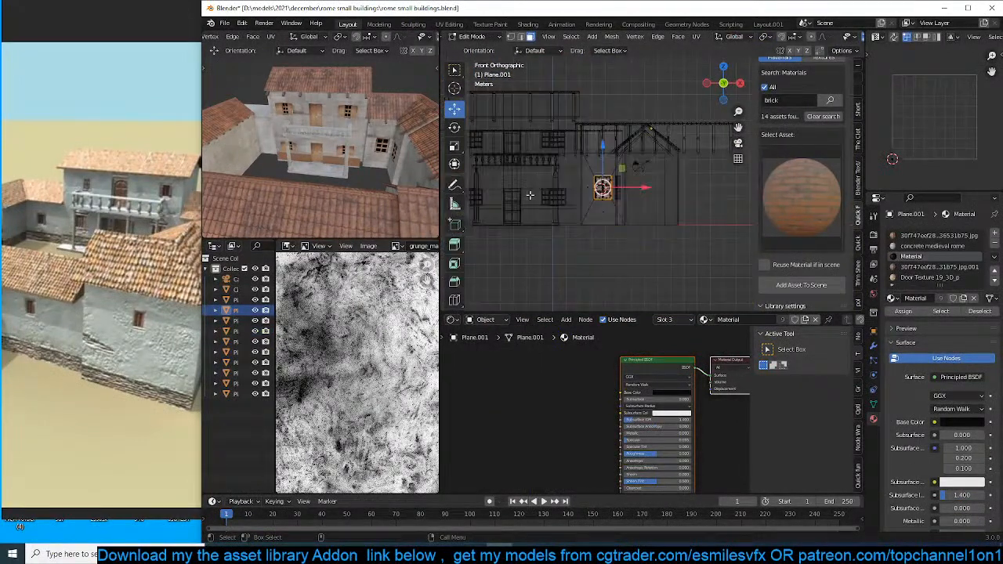
{"action": "key", "text": "1"}
{"action": "scroll", "coordinate": [607, 226], "scroll_direction": "up", "scroll_amount": 3}
{"action": "key", "text": "alt+a"}
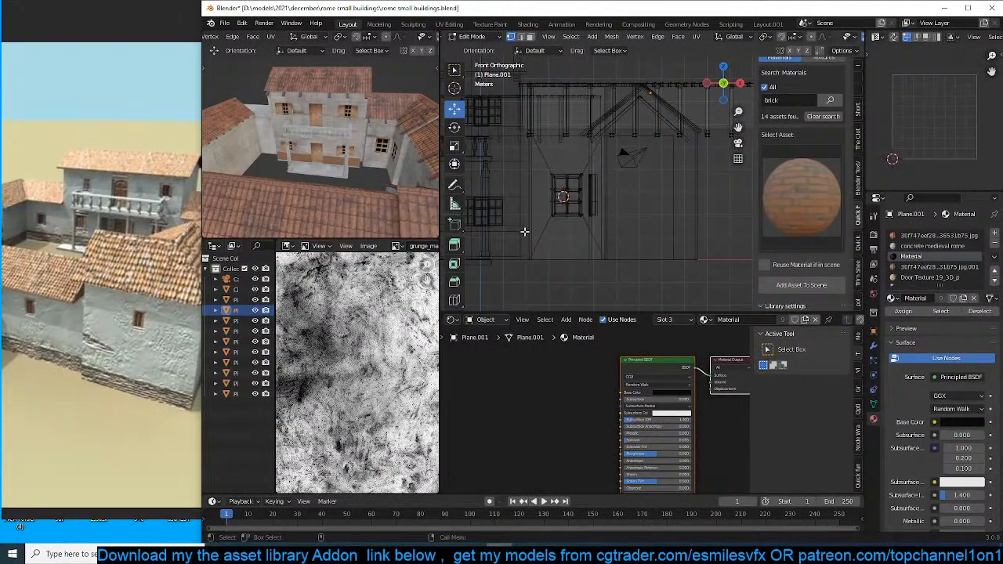
{"action": "key", "text": "2"}
{"action": "left_click_drag", "start_coordinate": [511, 225], "coordinate": [636, 240]}
{"action": "right_click", "coordinate": [663, 196]}
{"action": "left_click", "coordinate": [663, 196]}
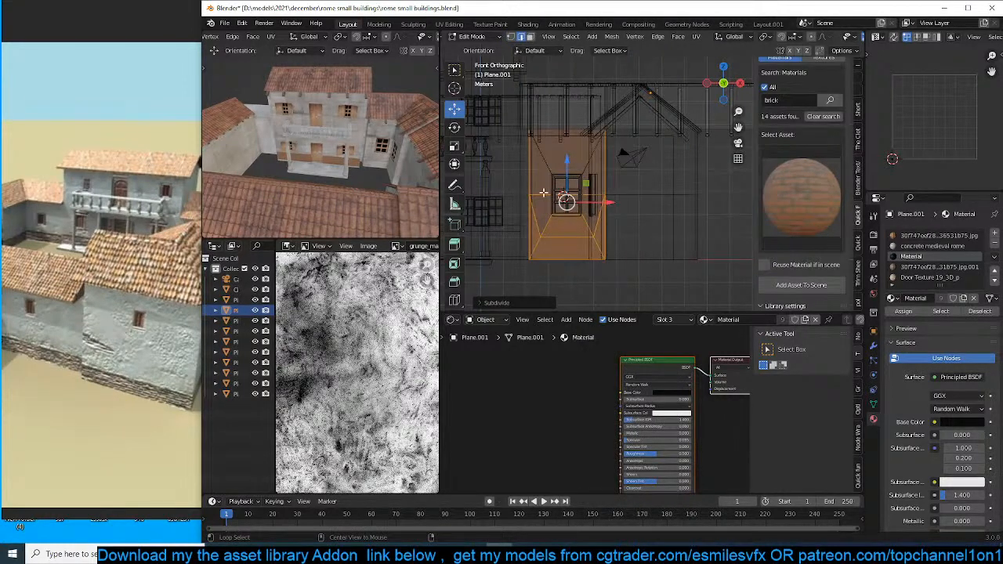
Flatten the corner building's new wall edge loop with a Z scale of 0 and move it down near the wall's base.
{"action": "key", "text": "s"}
{"action": "key", "text": "z"}
{"action": "key", "text": "2"}
{"action": "key", "text": "0"}
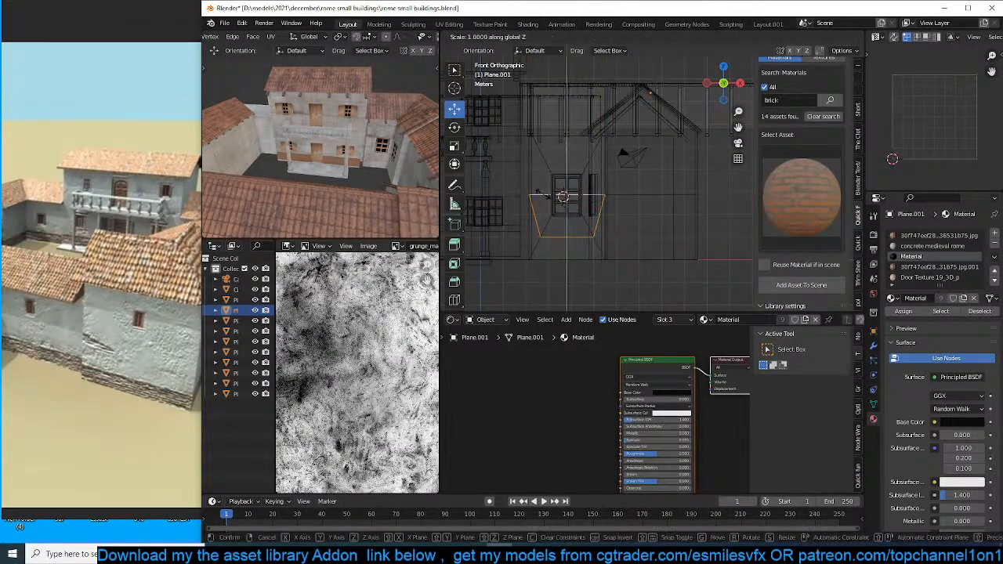
{"action": "key", "text": "Return"}
{"action": "key", "text": "g"}
{"action": "key", "text": "z"}
{"action": "left_click", "coordinate": [541, 221]}
{"action": "key", "text": "3"}
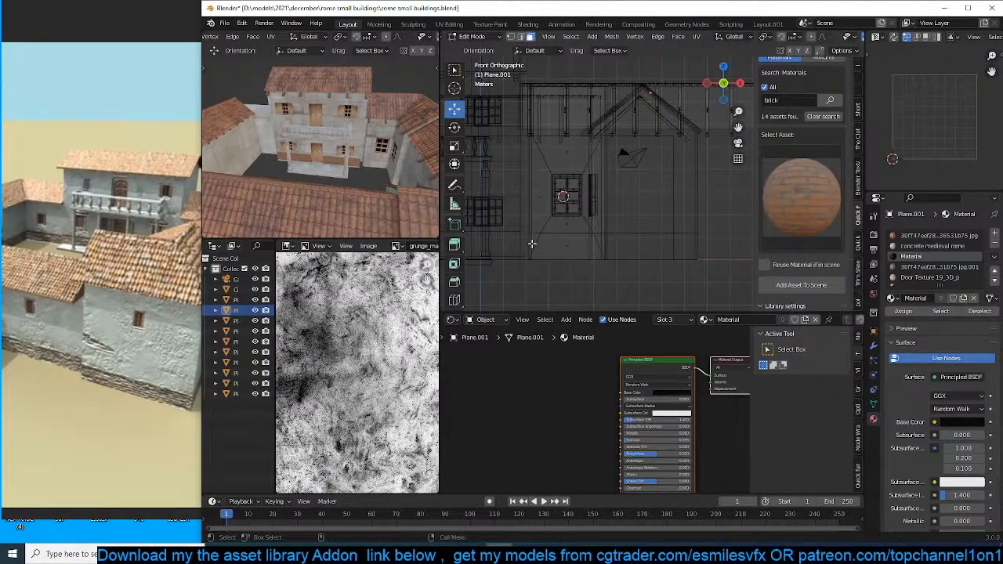
Select the face band at the base of the corner building's walls and enable Reuse Material if in scene.
{"action": "left_click", "coordinate": [531, 244], "text": "alt"}
{"action": "left_click", "coordinate": [917, 278]}
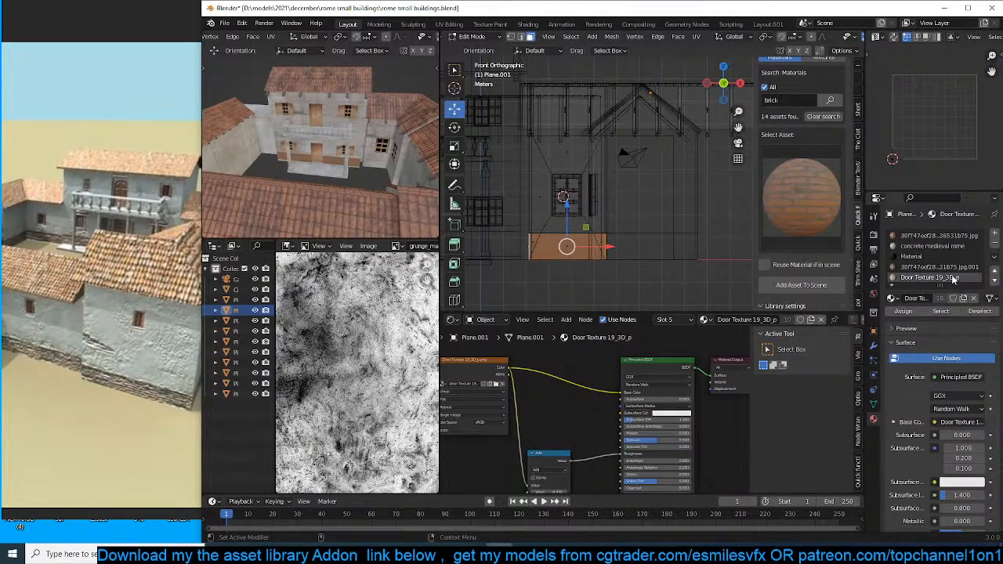
{"action": "left_click", "coordinate": [782, 282]}
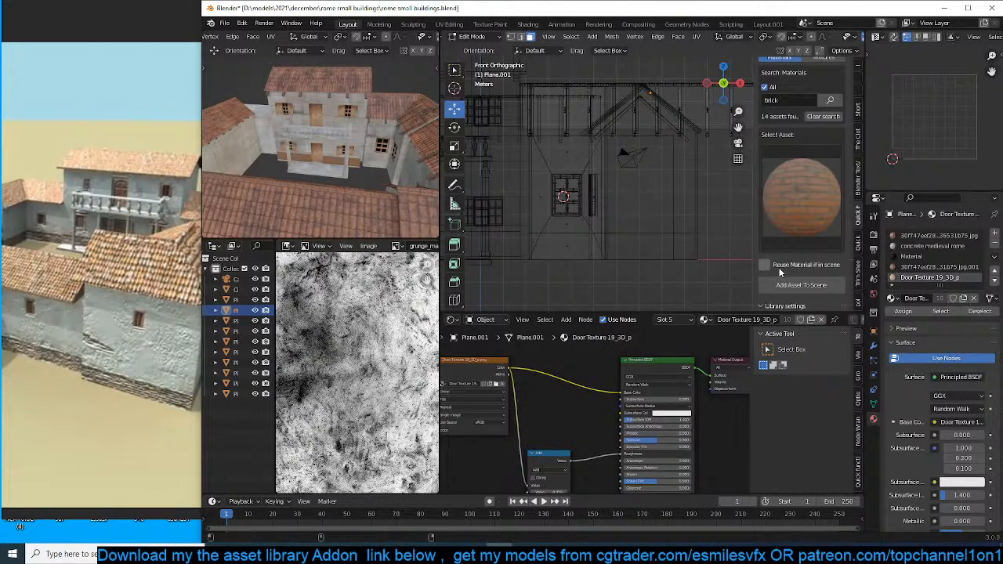
{"action": "left_click", "coordinate": [604, 247]}
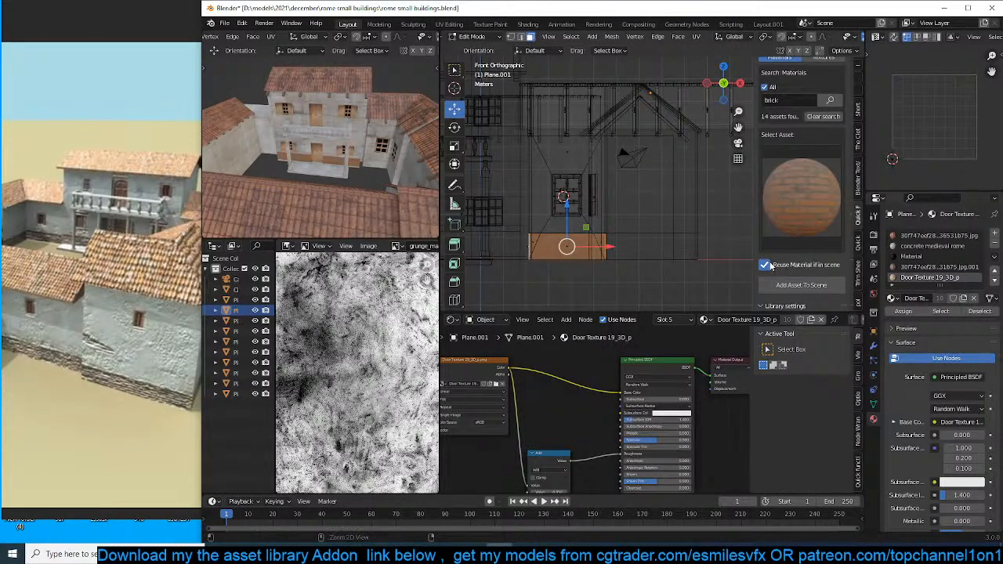
Save the file, then add a material slot using the existing bricks material and assign it to the corner building's base band.
{"action": "key", "text": "ctrl+s"}
{"action": "left_click", "coordinate": [996, 235]}
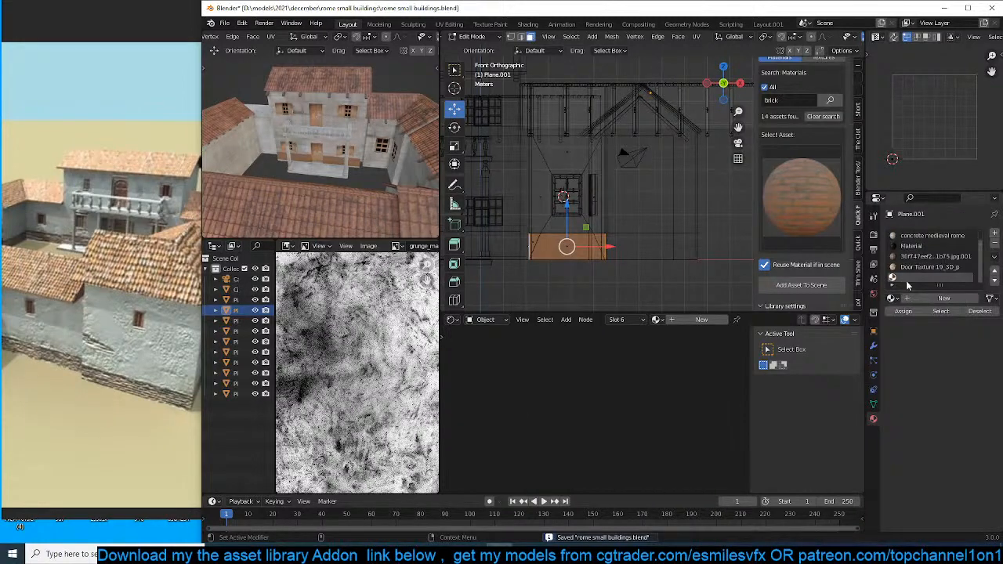
{"action": "left_click", "coordinate": [892, 298]}
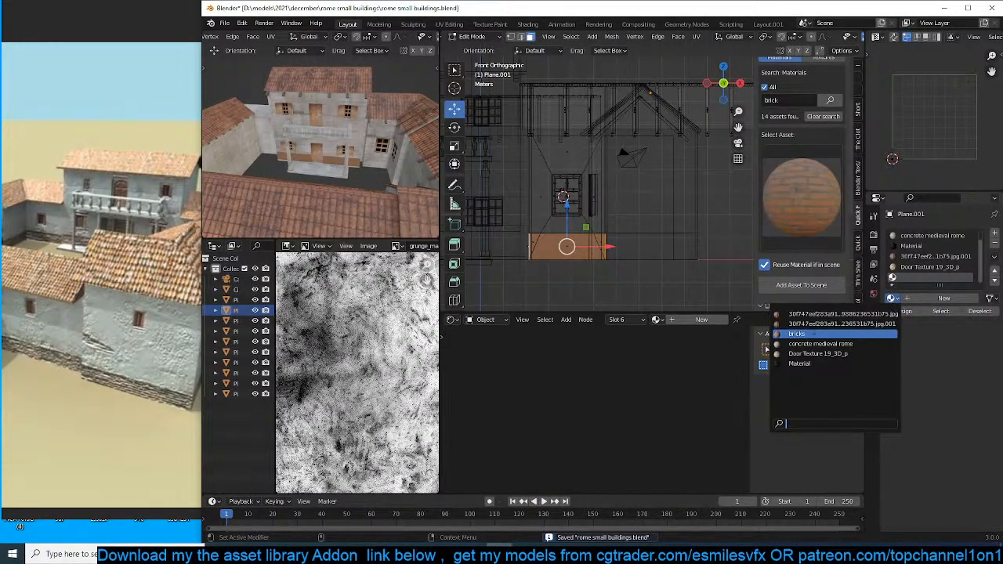
{"action": "left_click", "coordinate": [796, 334]}
{"action": "left_click", "coordinate": [902, 311]}
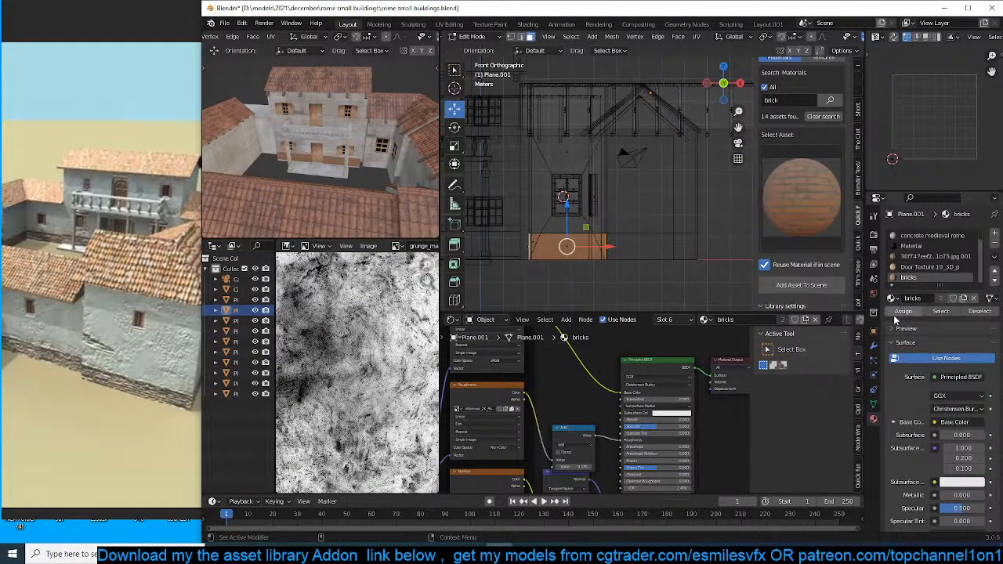
Select the base faces of the corner building's courtyard-side wall beneath the window and assign the bricks material to them.
{"action": "key", "text": "Tab"}
{"action": "key", "text": "Tab"}
{"action": "key", "text": "shift+z"}
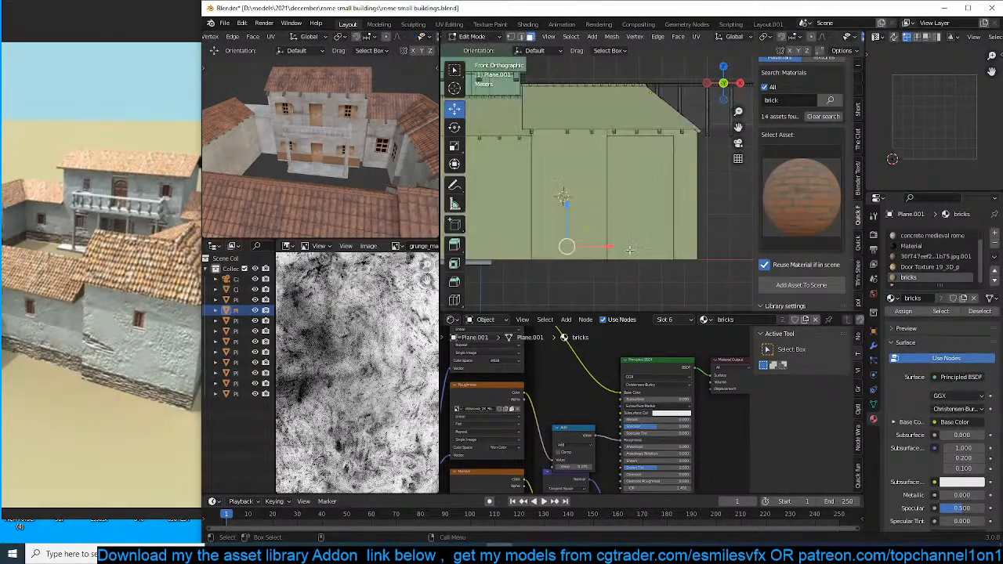
{"action": "middle_click_drag", "start_coordinate": [616, 274], "coordinate": [663, 304]}
{"action": "scroll", "coordinate": [521, 258], "scroll_direction": "up", "scroll_amount": 2}
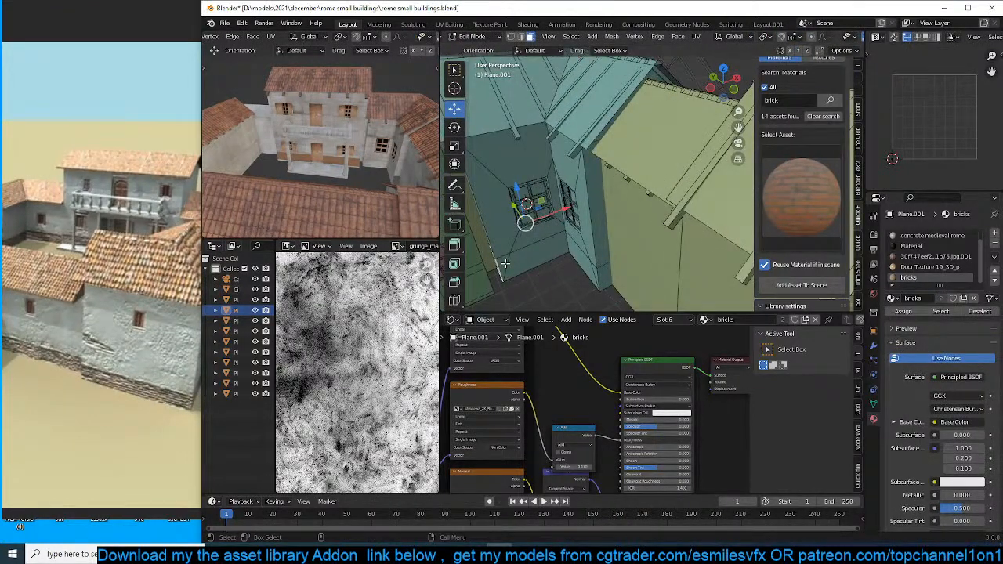
{"action": "left_click", "coordinate": [501, 263]}
{"action": "left_click", "coordinate": [566, 243], "text": "ctrl"}
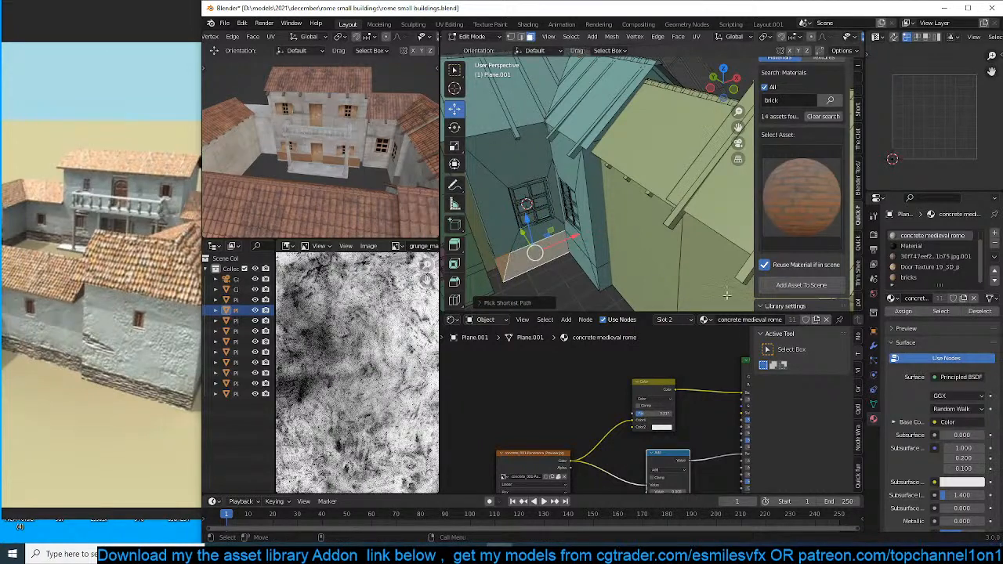
{"action": "left_click", "coordinate": [908, 279]}
{"action": "left_click", "coordinate": [904, 310]}
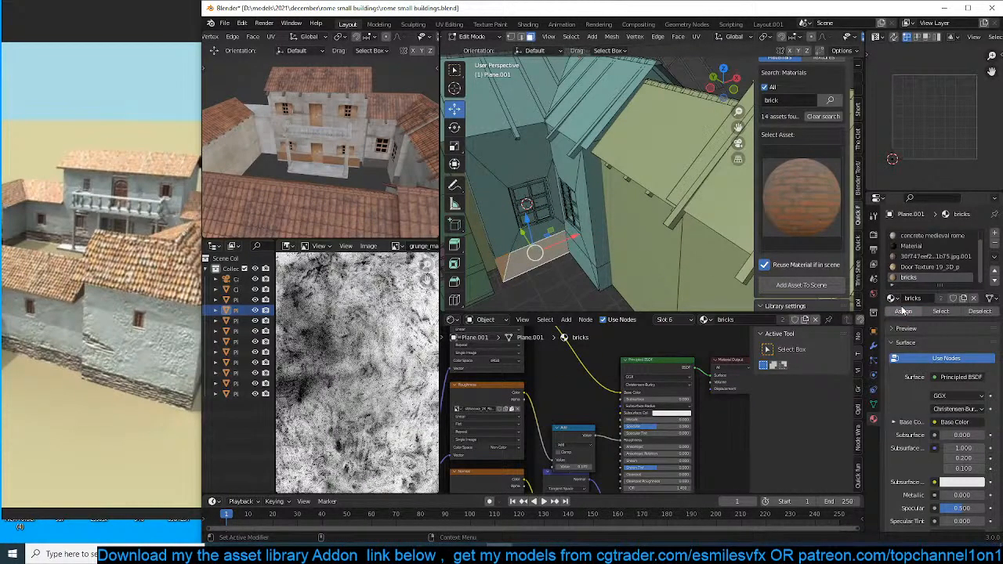
Merge the two neighbouring vertices at the outer end of the corner building's base band.
{"action": "middle_click_drag", "start_coordinate": [541, 235], "coordinate": [527, 255]}
{"action": "key", "text": "1"}
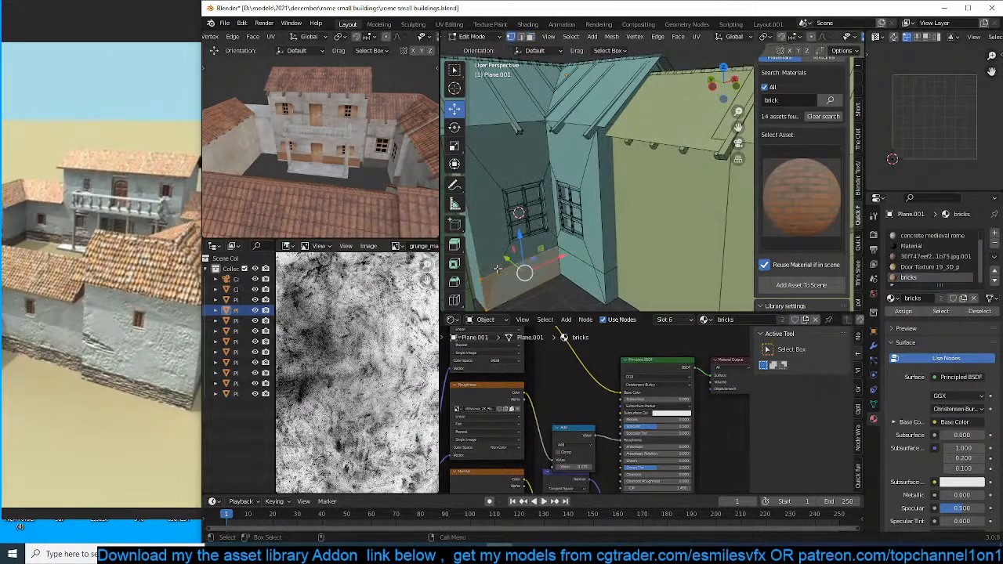
{"action": "left_click", "coordinate": [498, 271]}
{"action": "left_click", "coordinate": [480, 277], "text": "shift"}
{"action": "key", "text": "m"}
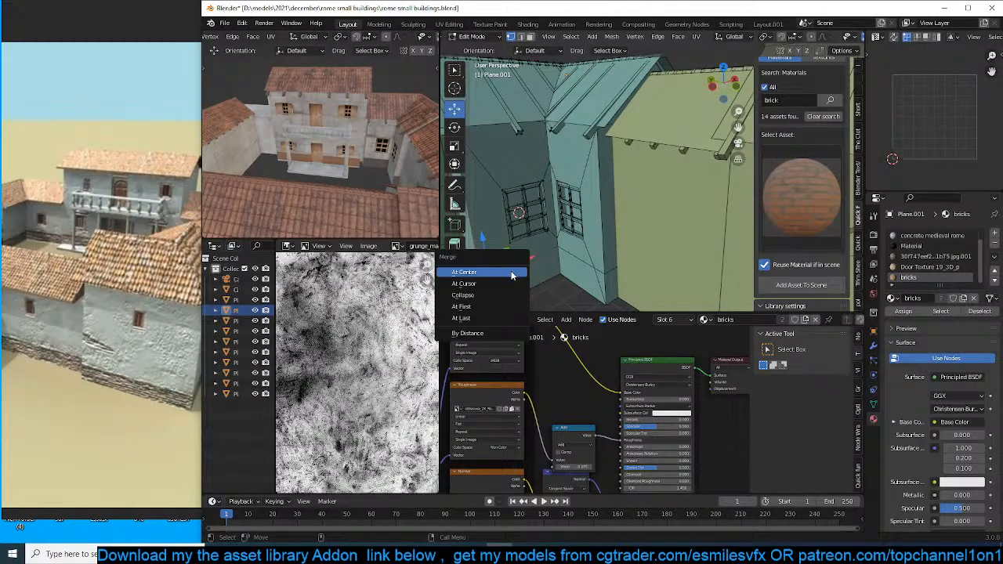
{"action": "left_click", "coordinate": [485, 300]}
{"action": "left_click", "coordinate": [498, 283]}
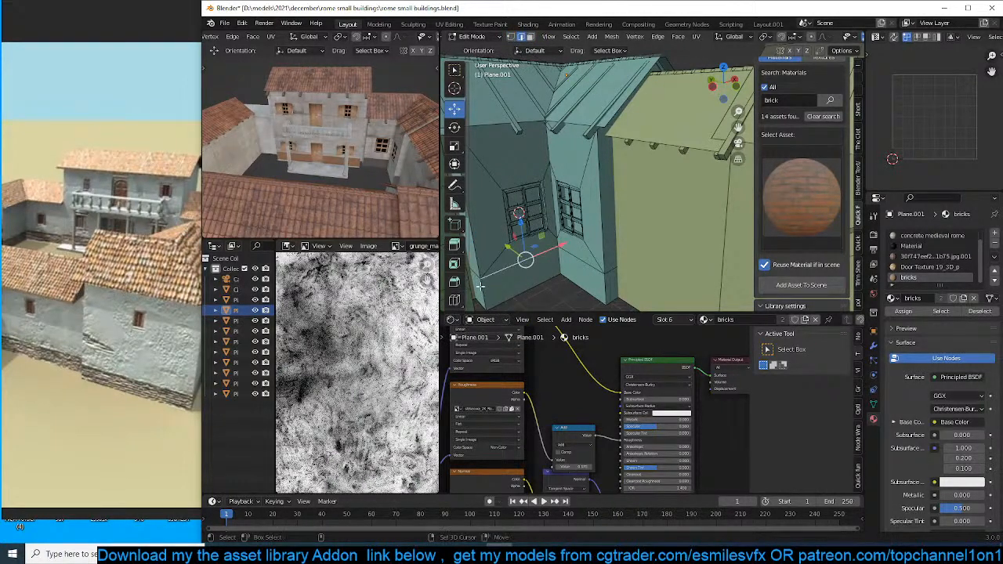
Unwrap the courtyard-side base faces of the corner building with Cube Projection and save the file.
{"action": "key", "text": "3"}
{"action": "left_click", "coordinate": [516, 282]}
{"action": "left_click", "coordinate": [483, 286], "text": "shift"}
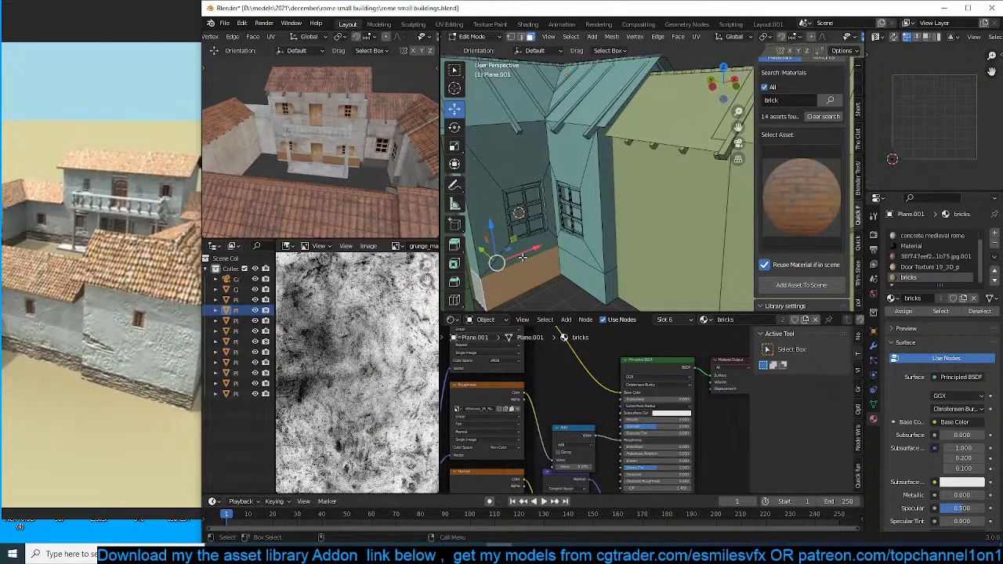
{"action": "key", "text": "u"}
{"action": "left_click", "coordinate": [506, 262]}
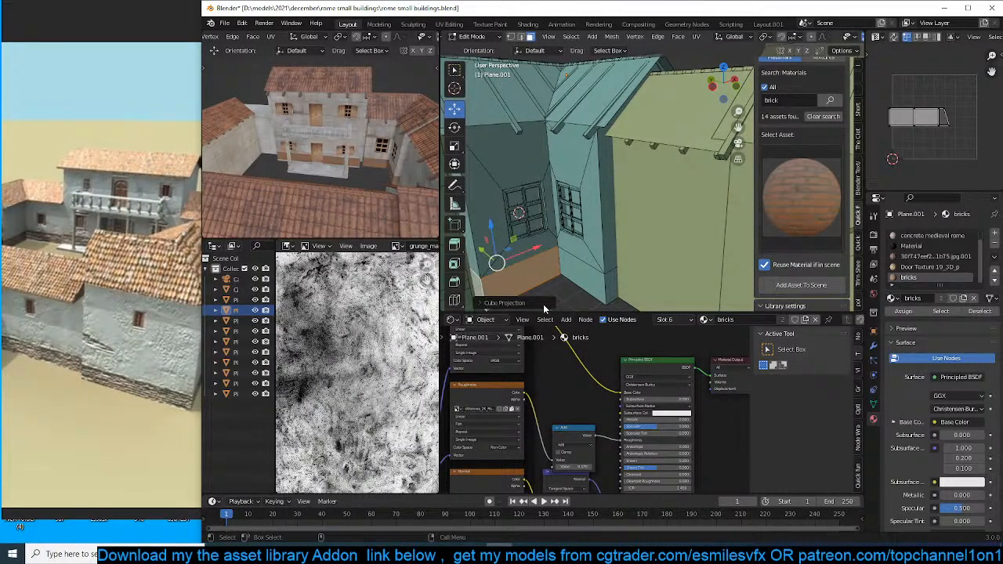
{"action": "key", "text": "Tab"}
{"action": "middle_click_drag", "start_coordinate": [594, 247], "coordinate": [589, 220]}
{"action": "key", "text": "ctrl+s"}
Examine the edge and face loops along the base of the balconied main building's walls.
{"action": "scroll", "coordinate": [595, 230], "scroll_direction": "down", "scroll_amount": 4}
{"action": "scroll", "coordinate": [633, 240], "scroll_direction": "up", "scroll_amount": 4}
{"action": "key", "text": "Tab"}
{"action": "left_click", "coordinate": [654, 253]}
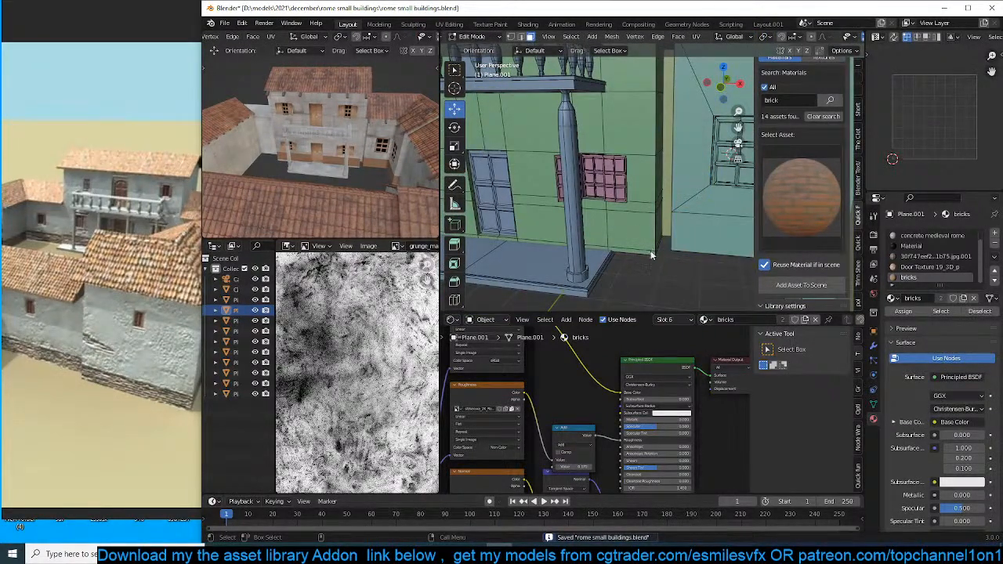
{"action": "key", "text": "Tab"}
{"action": "left_click", "coordinate": [656, 254]}
{"action": "key", "text": "Tab"}
{"action": "key", "text": "2"}
{"action": "left_click", "coordinate": [642, 251], "text": "alt"}
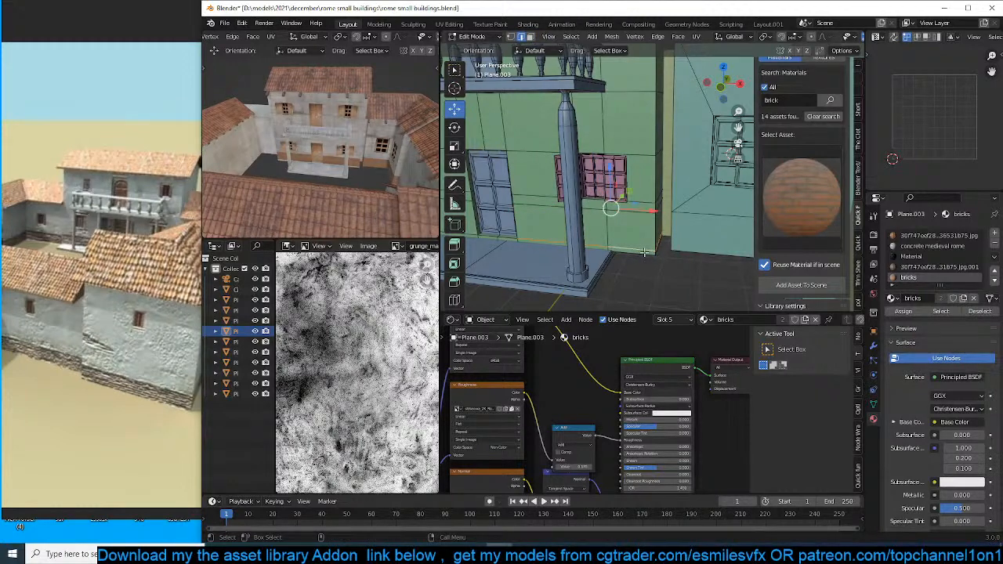
{"action": "key", "text": "3"}
{"action": "left_click", "coordinate": [648, 252], "text": "alt"}
{"action": "left_click", "coordinate": [654, 252], "text": "alt"}
{"action": "middle_click_drag", "start_coordinate": [654, 252], "coordinate": [638, 232]}
{"action": "key", "text": "Tab"}
{"action": "scroll", "coordinate": [637, 232], "scroll_direction": "down", "scroll_amount": 3}
{"action": "key", "text": "ctrl+s"}
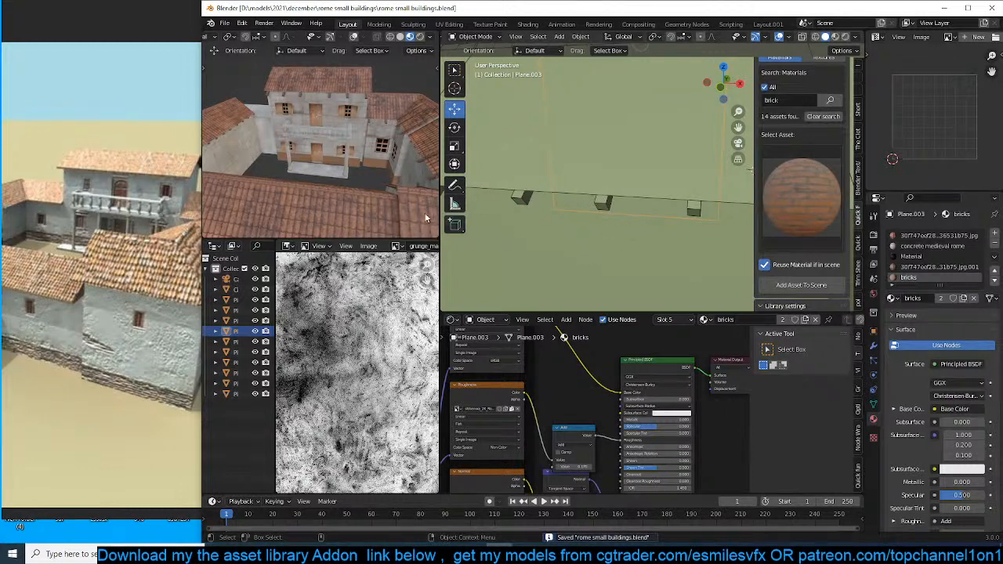
{"action": "scroll", "coordinate": [152, 268], "scroll_direction": "down", "scroll_amount": 3}
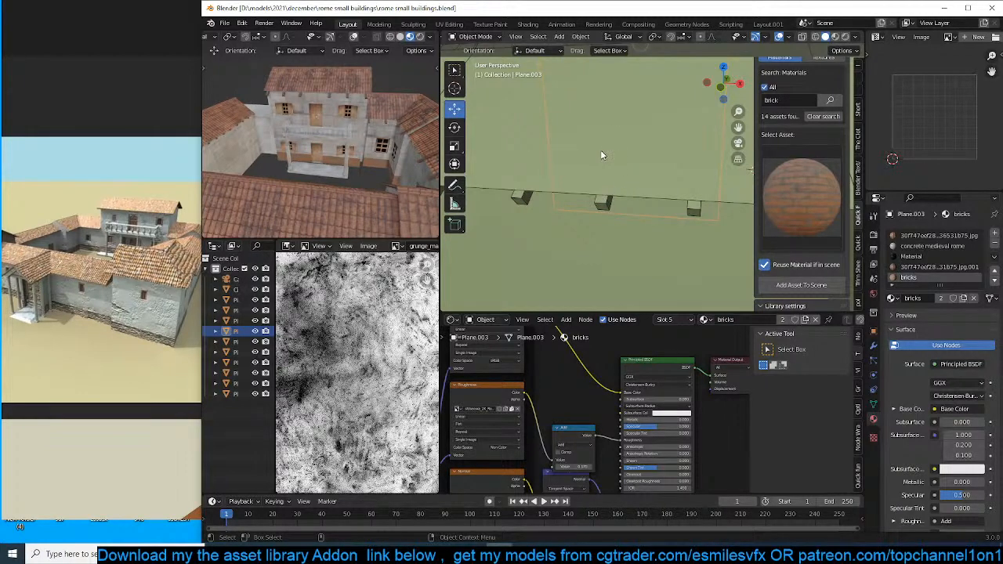
Open the perimeter wall mesh around the courtyard for editing and face its outer side.
{"action": "scroll", "coordinate": [601, 152], "scroll_direction": "down", "scroll_amount": 8}
{"action": "middle_click_drag", "start_coordinate": [601, 154], "coordinate": [602, 190]}
{"action": "scroll", "coordinate": [604, 194], "scroll_direction": "up", "scroll_amount": 5}
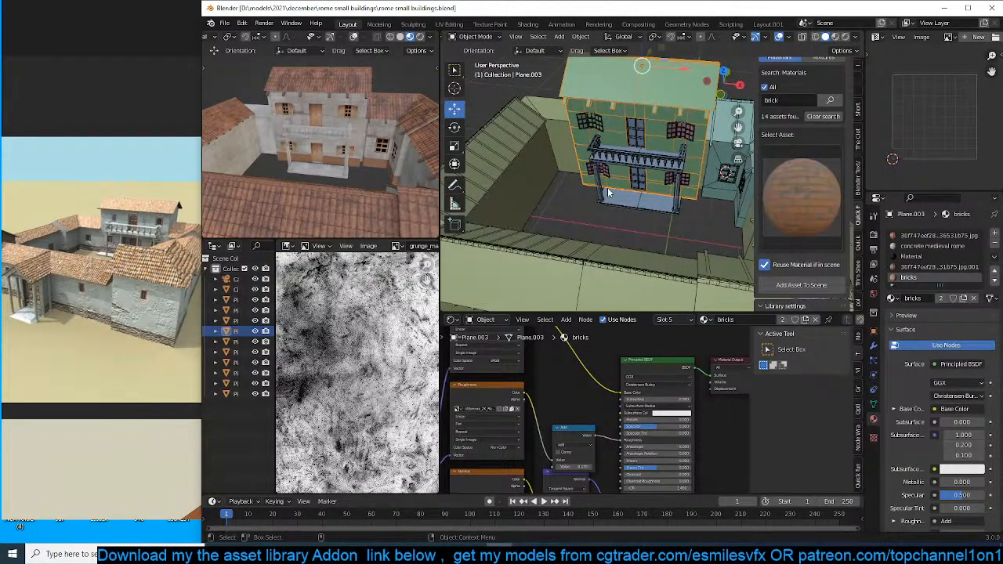
{"action": "left_click", "coordinate": [568, 146]}
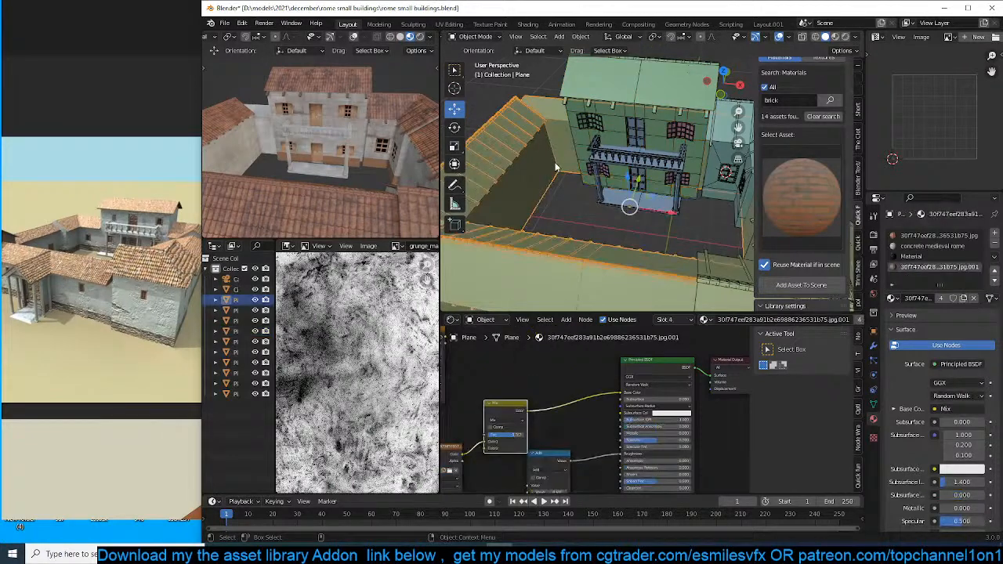
{"action": "key", "text": "Tab"}
{"action": "middle_click_drag", "start_coordinate": [558, 163], "coordinate": [662, 200]}
Try a horizontal loop cut across the outer perimeter wall, then undo it.
{"action": "key", "text": "ctrl+r"}
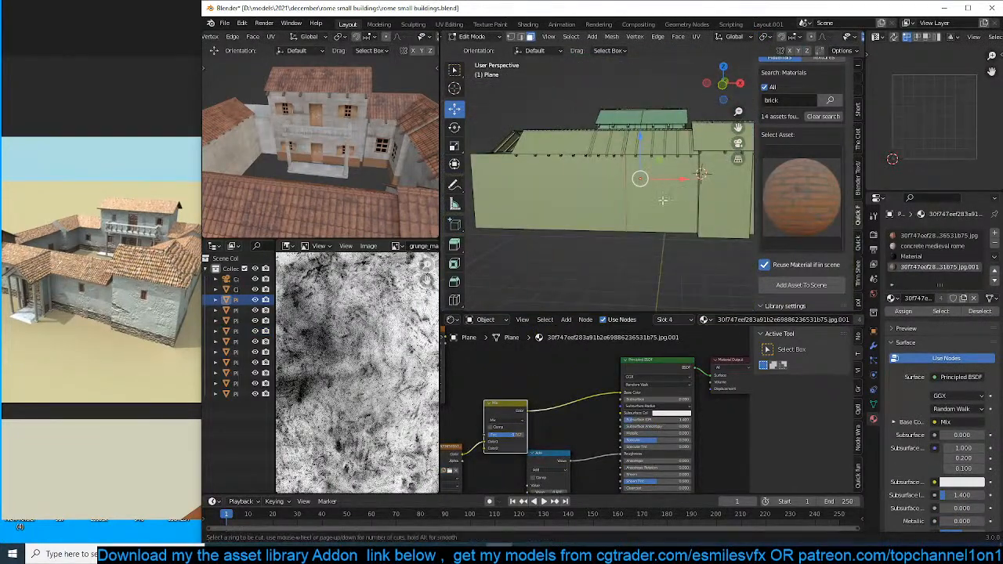
{"action": "left_click", "coordinate": [630, 213]}
{"action": "left_click", "coordinate": [636, 232]}
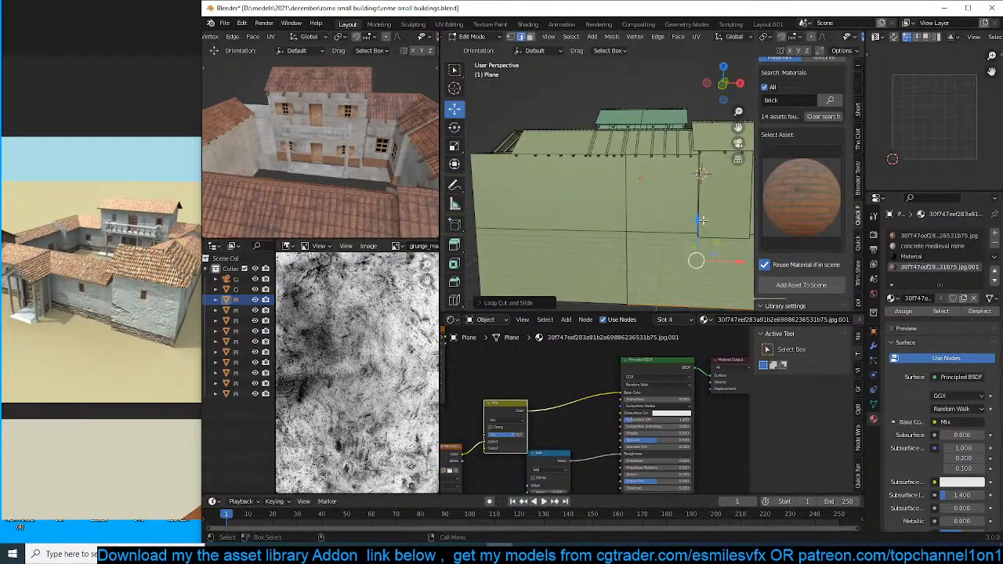
{"action": "key", "text": "ctrl+z"}
Loop cut the outer perimeter wall horizontally near its base with an edge slide of about 0.35.
{"action": "middle_click_drag", "start_coordinate": [681, 215], "coordinate": [671, 213]}
{"action": "key", "text": "ctrl+r"}
{"action": "left_click", "coordinate": [668, 213]}
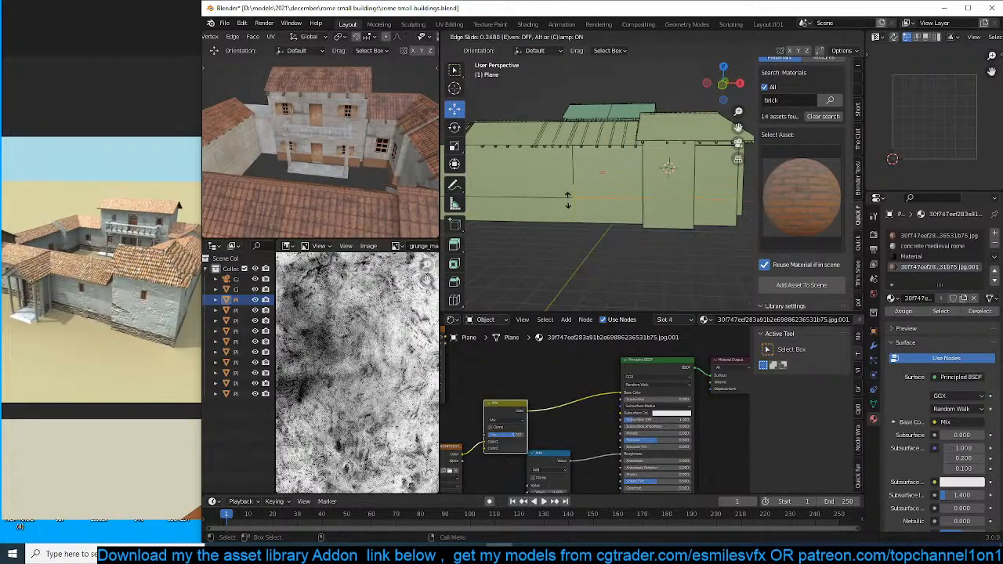
{"action": "left_click", "coordinate": [668, 213]}
Select the base face loop of the perimeter wall and give it the bricks material in a new material slot.
{"action": "key", "text": "3"}
{"action": "left_click", "coordinate": [734, 219], "text": "alt"}
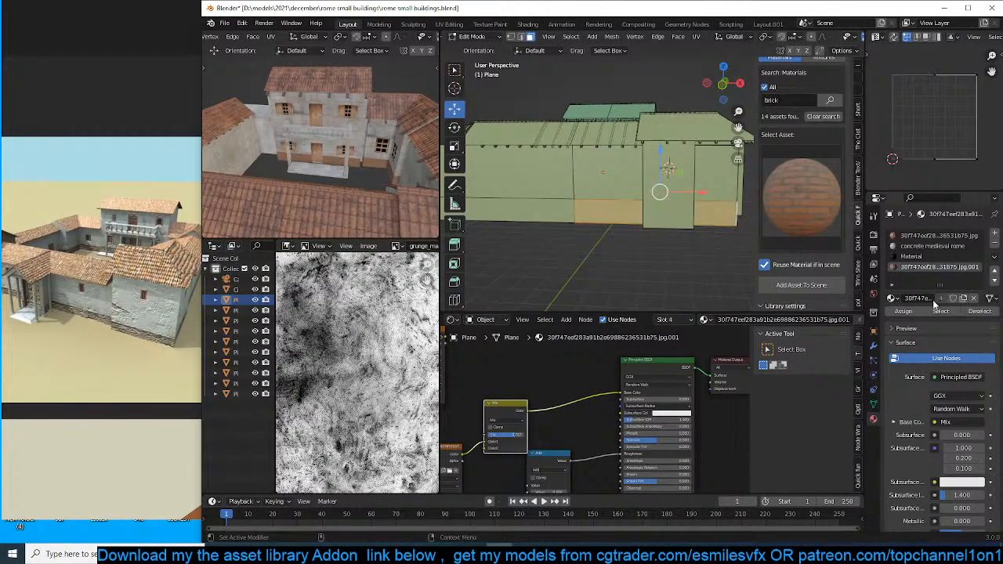
{"action": "left_click", "coordinate": [994, 235]}
{"action": "left_click", "coordinate": [893, 298]}
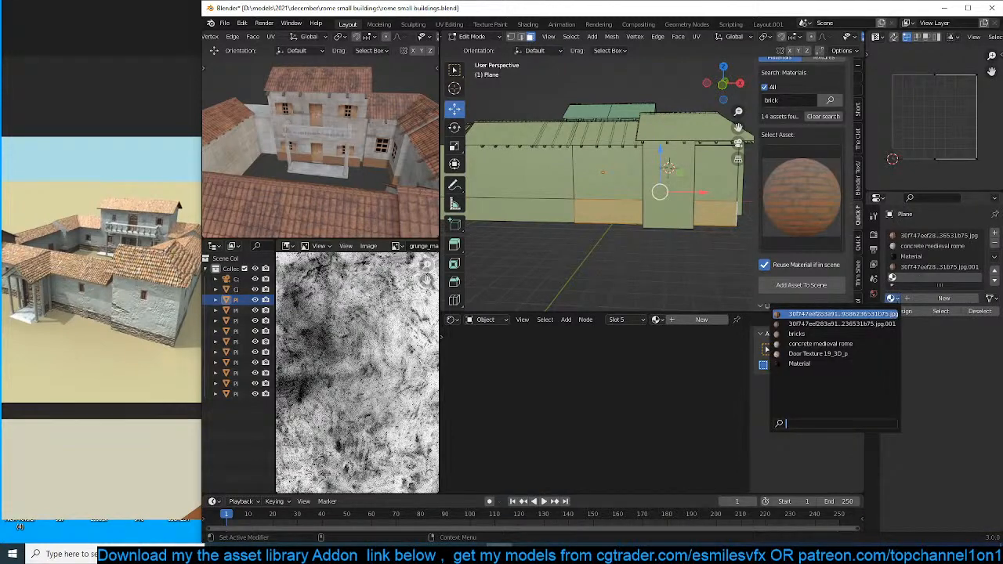
{"action": "left_click", "coordinate": [896, 319]}
{"action": "key", "text": "Tab"}
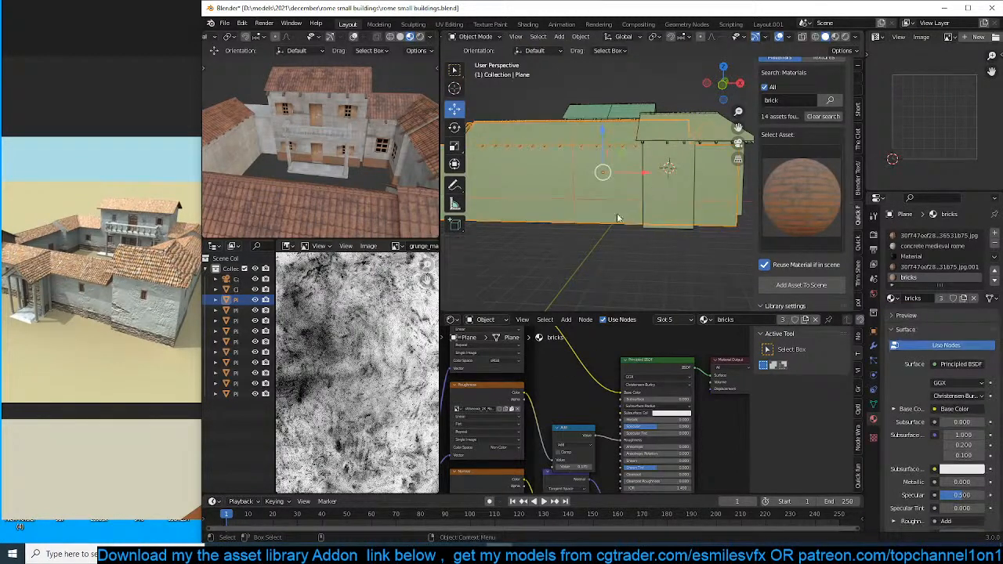
Add a horizontal loop cut near the base of the perimeter mesh's courtyard-side walls.
{"action": "key", "text": "Tab"}
{"action": "middle_click_drag", "start_coordinate": [549, 192], "coordinate": [645, 180]}
{"action": "scroll", "coordinate": [619, 205], "scroll_direction": "up", "scroll_amount": 4}
{"action": "key", "text": "Tab"}
{"action": "key", "text": "Tab"}
{"action": "key", "text": "ctrl+r"}
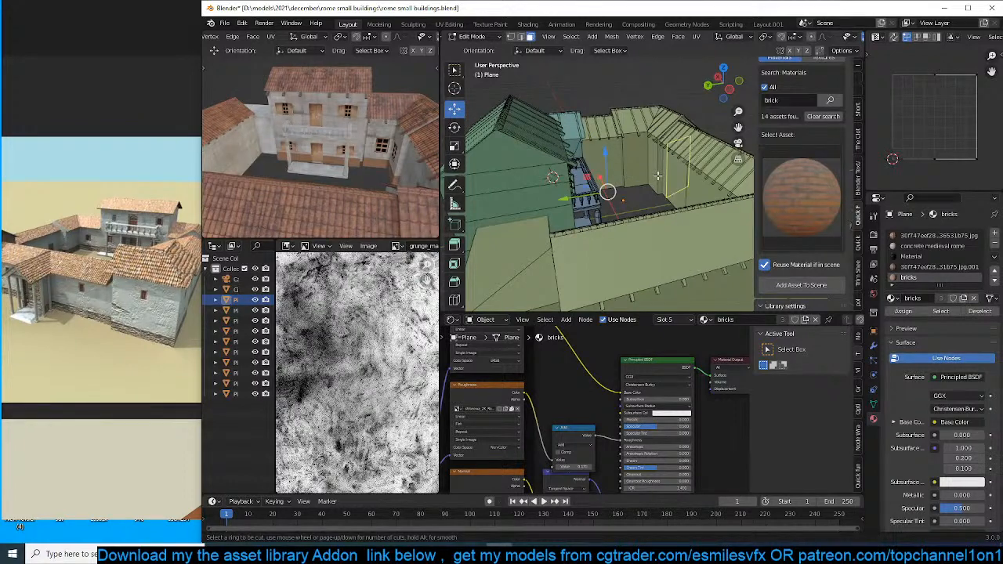
{"action": "middle_click_drag", "start_coordinate": [630, 176], "coordinate": [694, 235]}
{"action": "key", "text": "alt+z"}
{"action": "key", "text": "ctrl+r"}
{"action": "left_click", "coordinate": [642, 202]}
{"action": "left_click", "coordinate": [643, 212]}
{"action": "key", "text": "shift+z"}
Select the base face of the perimeter mesh's courtyard-side wall, assign it the bricks material and leave Edit Mode.
{"action": "middle_click_drag", "start_coordinate": [638, 202], "coordinate": [584, 206]}
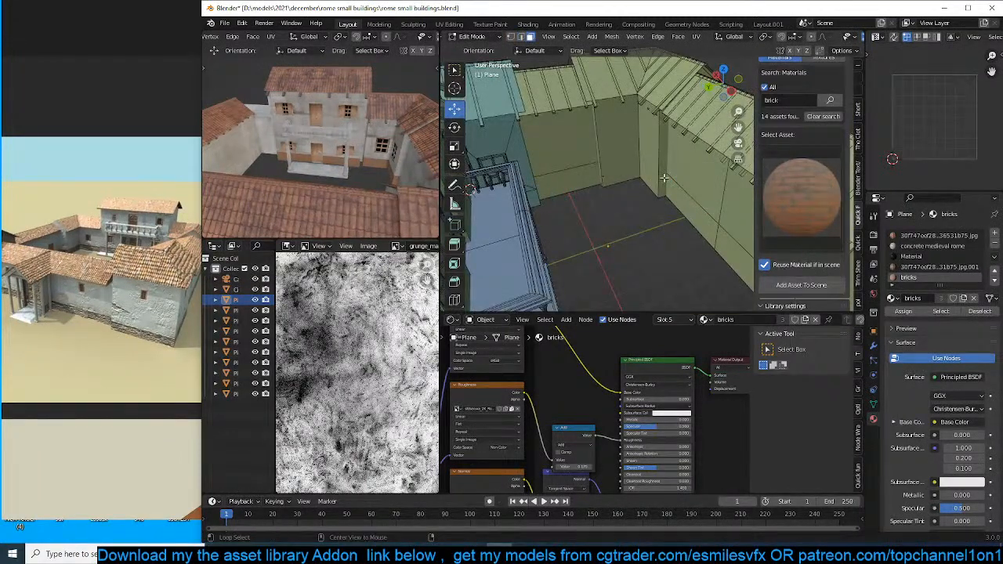
{"action": "left_click", "coordinate": [596, 180]}
{"action": "left_click", "coordinate": [917, 278]}
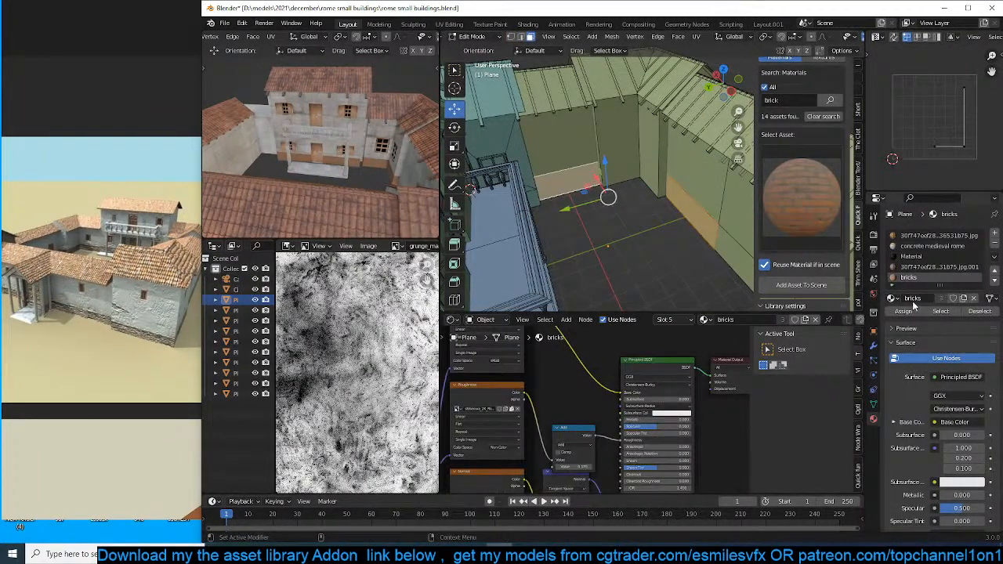
{"action": "left_click", "coordinate": [657, 179]}
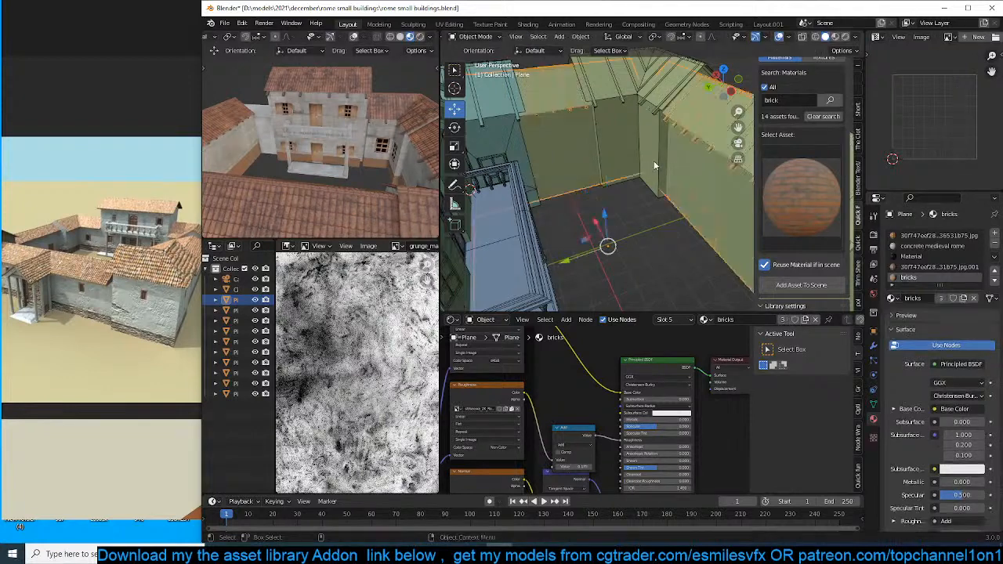
{"action": "key", "text": "Tab"}
Link the plain front corner block to the object data of the rear corner block that already has bricks.
{"action": "scroll", "coordinate": [657, 182], "scroll_direction": "down", "scroll_amount": 4}
{"action": "middle_click_drag", "start_coordinate": [657, 182], "coordinate": [559, 180]}
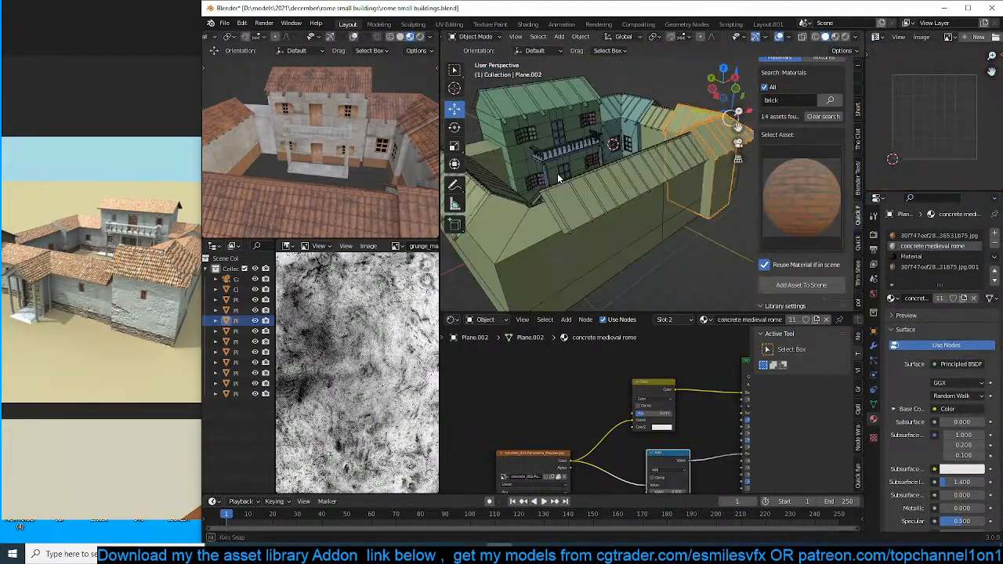
{"action": "left_click", "coordinate": [634, 111], "text": "shift"}
{"action": "key", "text": "ctrl+l"}
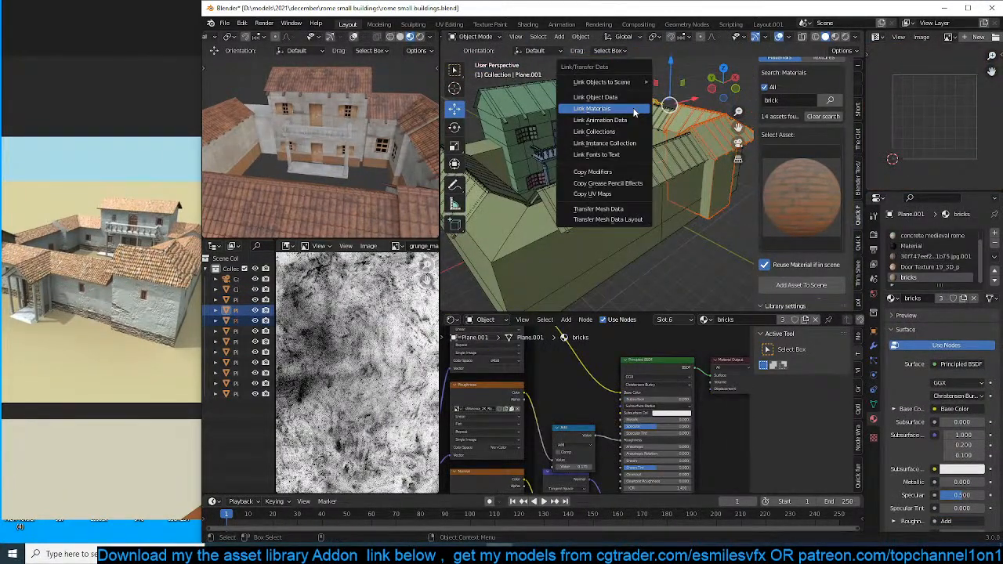
{"action": "left_click", "coordinate": [635, 109]}
{"action": "middle_click_drag", "start_coordinate": [637, 114], "coordinate": [707, 175]}
{"action": "left_click", "coordinate": [703, 144]}
Add a second Mirror modifier to the front corner block, using Plane as mirror object and mirroring on both X and Y.
{"action": "middle_click_drag", "start_coordinate": [423, 171], "coordinate": [377, 166]}
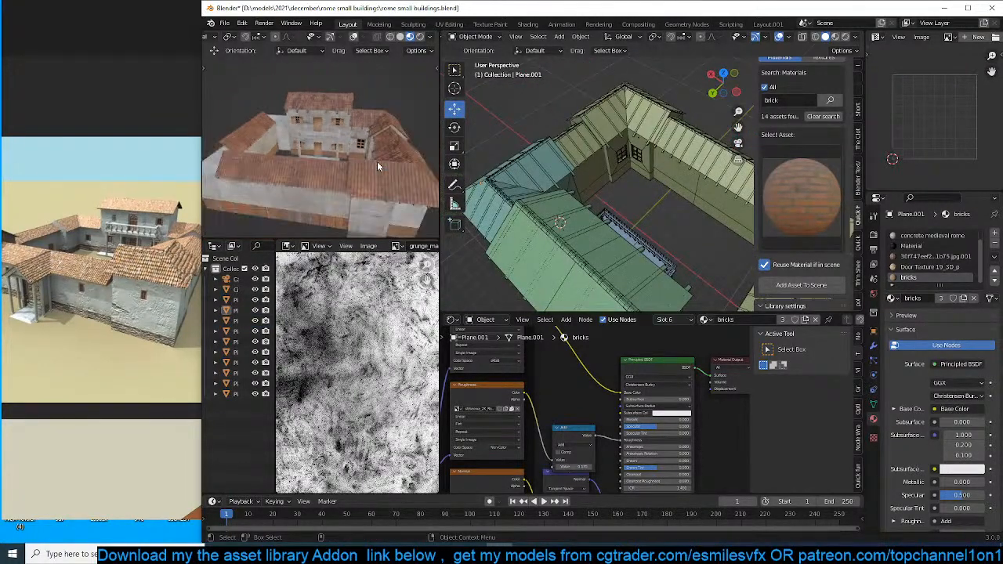
{"action": "scroll", "coordinate": [553, 166], "scroll_direction": "down", "scroll_amount": 4}
{"action": "middle_click_drag", "start_coordinate": [552, 166], "coordinate": [668, 150]}
{"action": "left_click", "coordinate": [680, 146]}
{"action": "key", "text": "KP_7"}
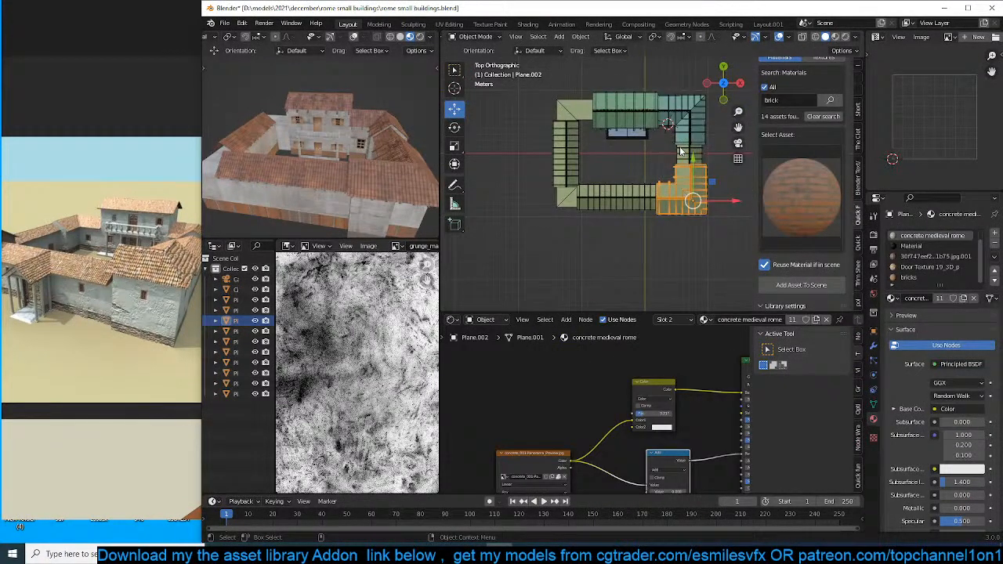
{"action": "left_click", "coordinate": [874, 329]}
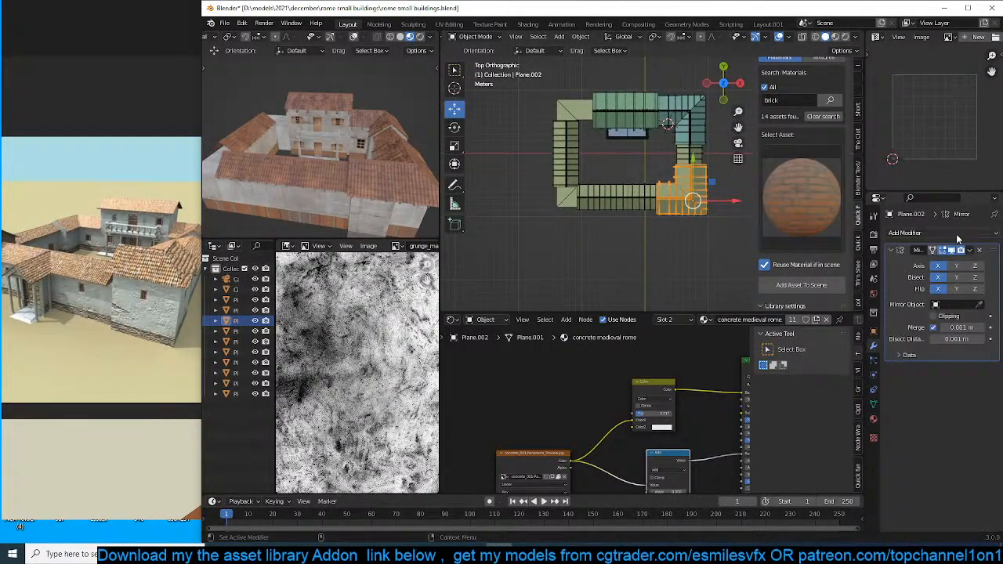
{"action": "left_click", "coordinate": [941, 232]}
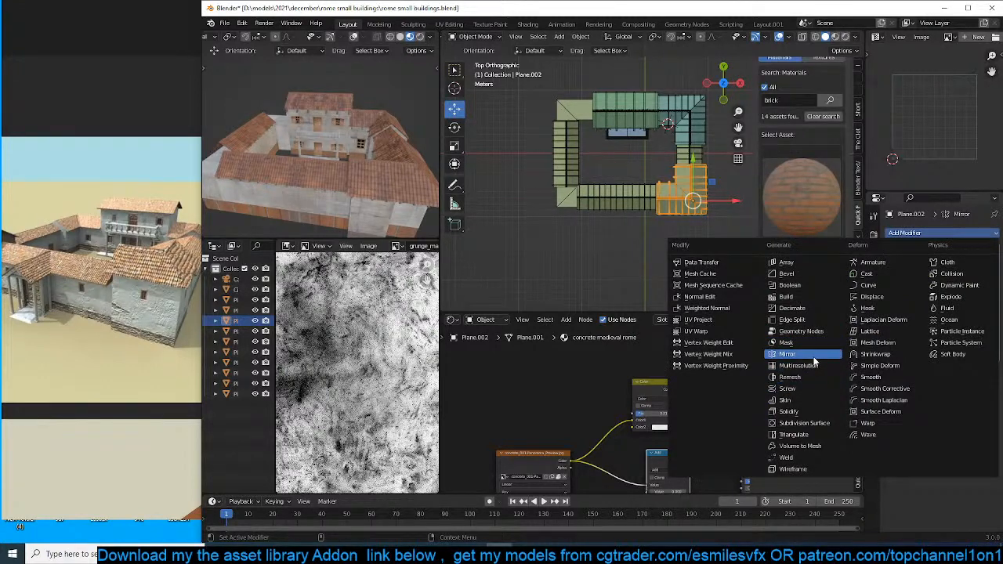
{"action": "left_click", "coordinate": [816, 360]}
{"action": "left_click", "coordinate": [979, 423]}
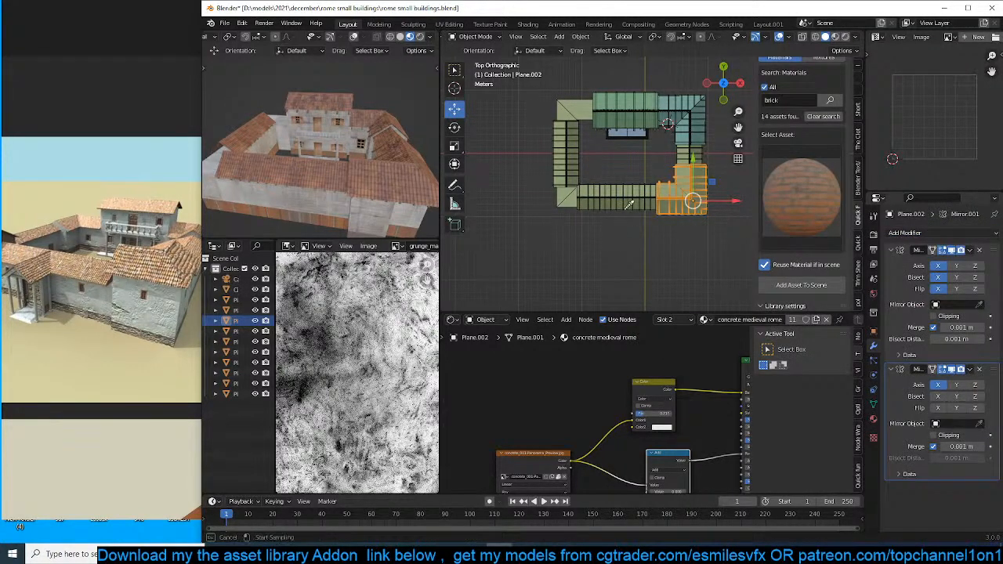
{"action": "left_click", "coordinate": [633, 146]}
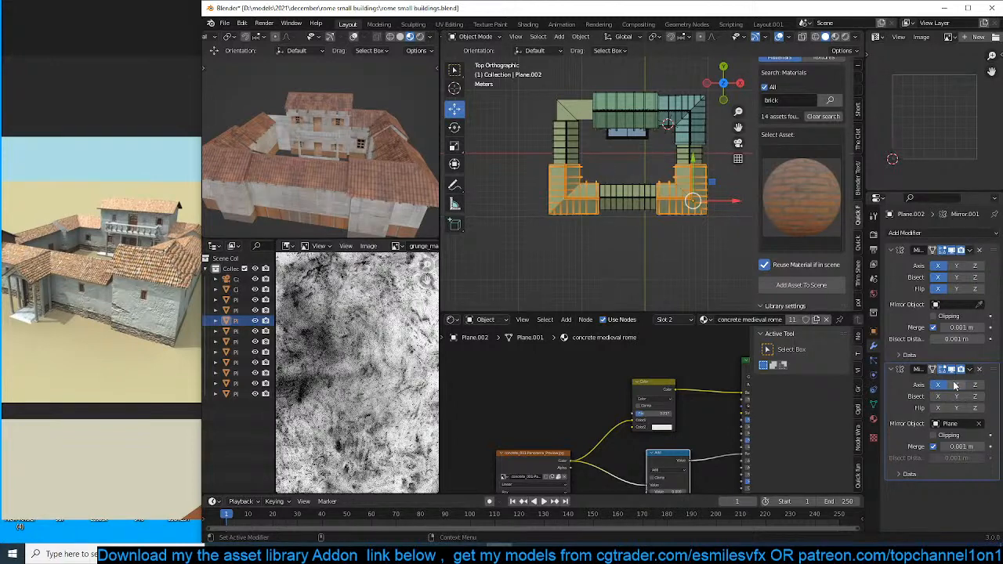
{"action": "left_click", "coordinate": [956, 385]}
Delete the original rear corner block and save the file.
{"action": "left_click", "coordinate": [677, 118]}
{"action": "key", "text": "x"}
{"action": "left_click", "coordinate": [679, 117]}
{"action": "mouse_move", "coordinate": [666, 149]}
{"action": "middle_mouse_down"}
{"action": "mouse_move", "coordinate": [659, 95]}
{"action": "mouse_move", "coordinate": [662, 144]}
{"action": "middle_mouse_up"}
{"action": "key", "text": "ctrl+s"}
Try a cube projection on all currently selected faces of the perimeter mesh and undo it.
{"action": "middle_click_drag", "start_coordinate": [338, 123], "coordinate": [312, 116]}
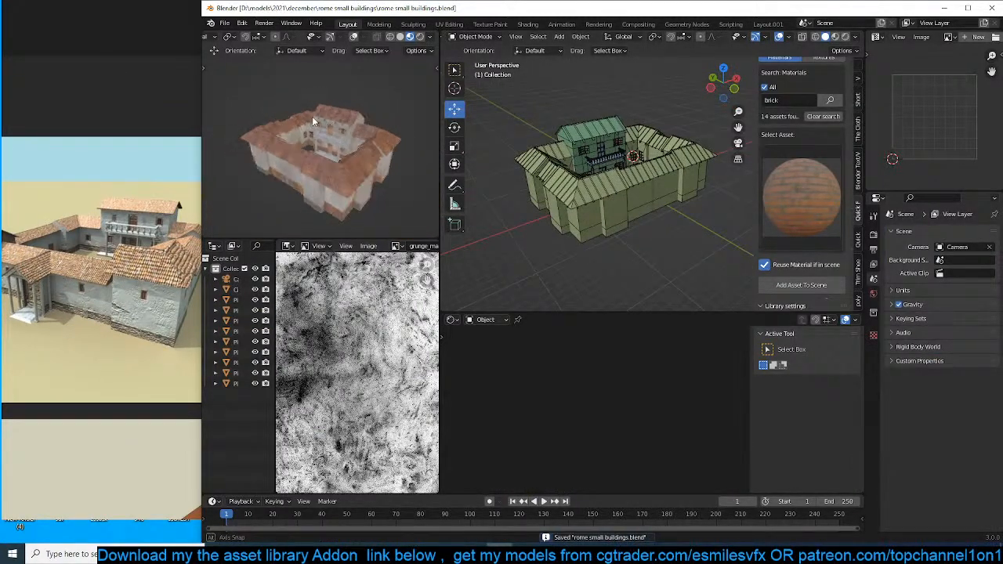
{"action": "scroll", "coordinate": [364, 160], "scroll_direction": "up", "scroll_amount": 3}
{"action": "middle_click_drag", "start_coordinate": [363, 160], "coordinate": [262, 157]}
{"action": "middle_click_drag", "start_coordinate": [550, 196], "coordinate": [638, 201]}
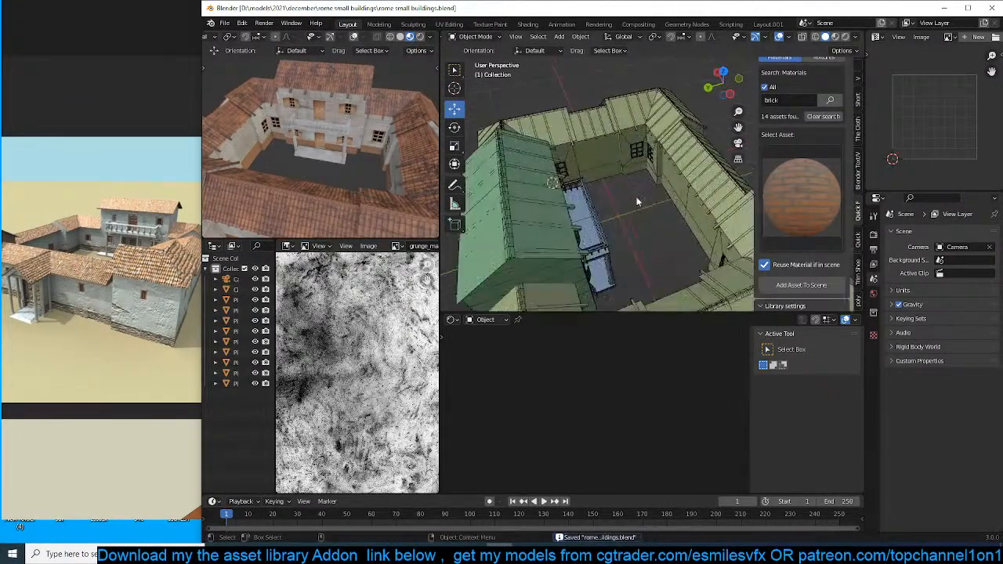
{"action": "left_click", "coordinate": [634, 183]}
{"action": "key", "text": "Tab"}
{"action": "key", "text": "u"}
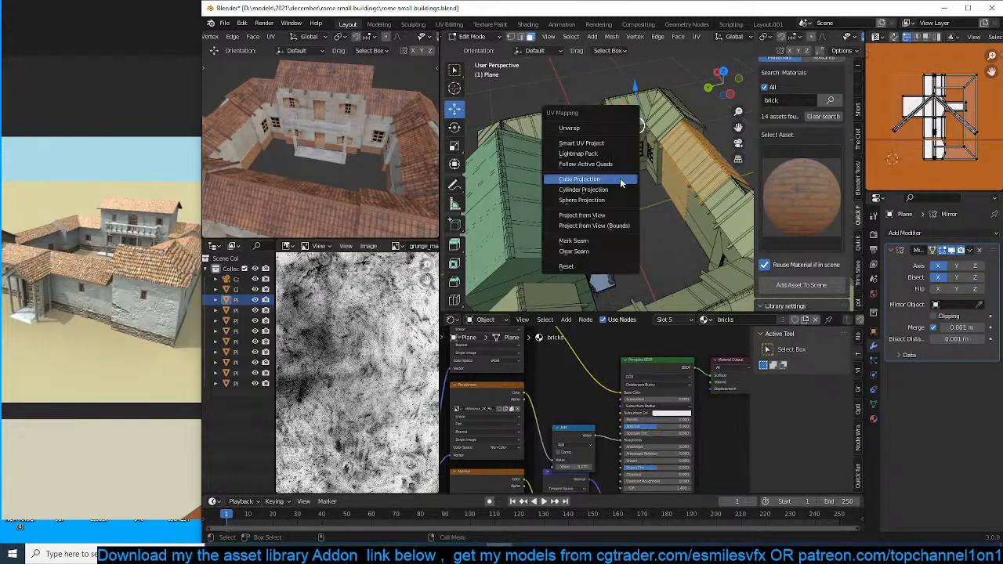
{"action": "left_click", "coordinate": [621, 181]}
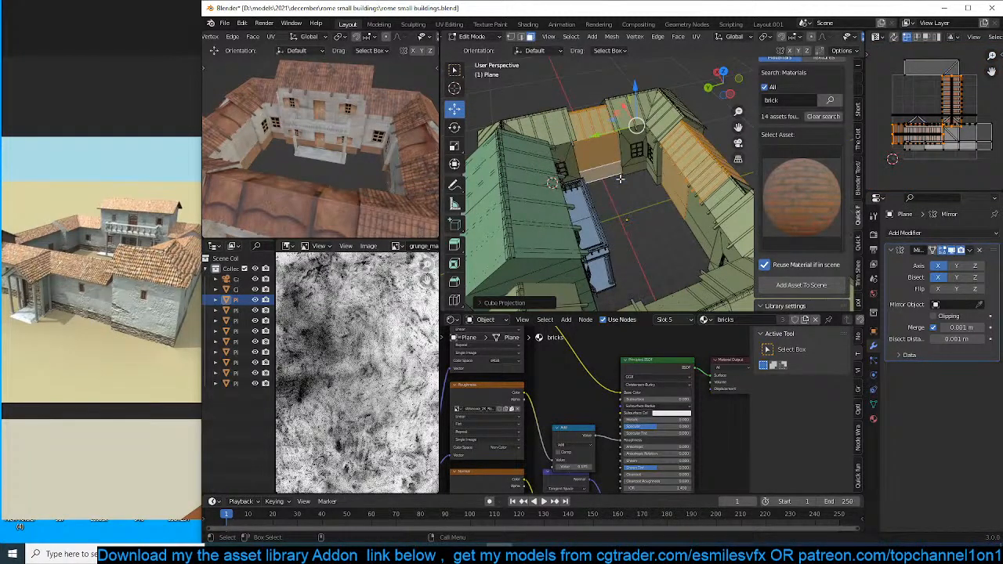
{"action": "key", "text": "ctrl+z"}
Select only the courtyard-side base face of the perimeter mesh and unwrap it with Cube Projection.
{"action": "left_click", "coordinate": [609, 174]}
{"action": "mouse_move", "coordinate": [630, 176]}
{"action": "middle_mouse_down"}
{"action": "mouse_move", "coordinate": [696, 201]}
{"action": "mouse_move", "coordinate": [649, 183]}
{"action": "middle_mouse_up"}
{"action": "key", "text": "u"}
{"action": "left_click", "coordinate": [633, 180]}
{"action": "key", "text": "Tab"}
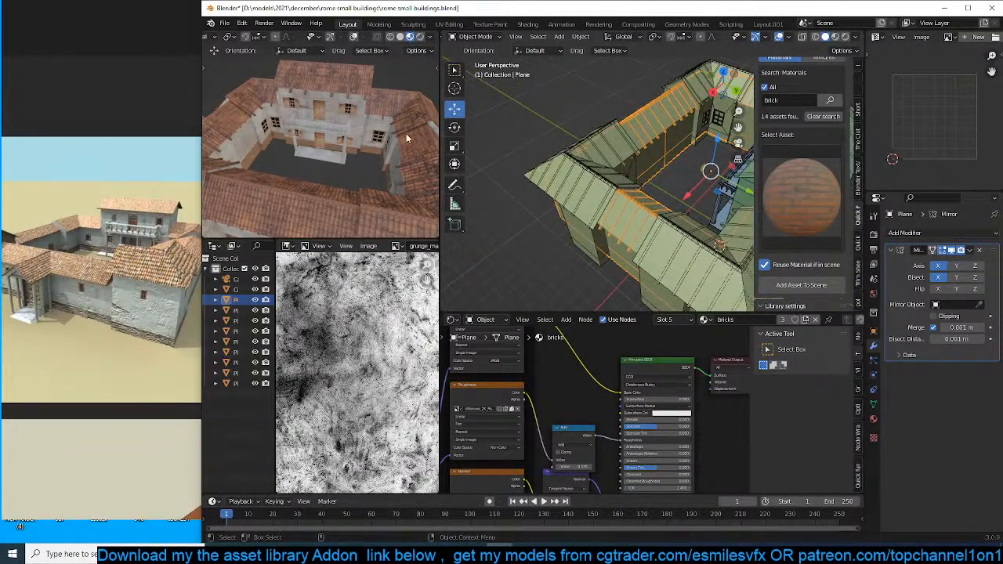
{"action": "middle_click_drag", "start_coordinate": [407, 137], "coordinate": [235, 137]}
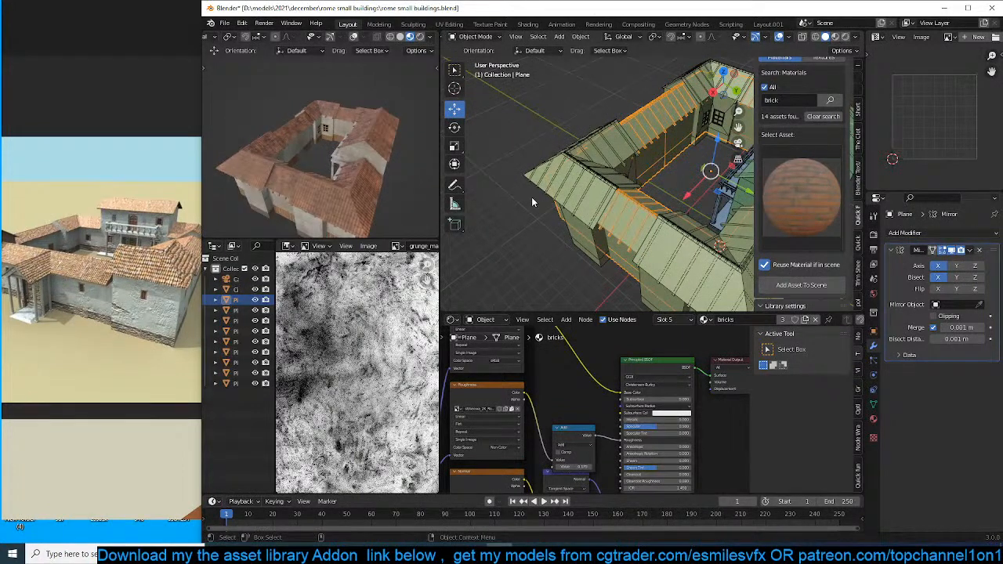
Check the entrance in the reference image and add a vertical loop cut beside the centre of the front perimeter wall.
{"action": "scroll", "coordinate": [56, 264], "scroll_direction": "down", "scroll_amount": 2}
{"action": "left_click", "coordinate": [128, 243]}
{"action": "scroll", "coordinate": [54, 271], "scroll_direction": "up", "scroll_amount": 3}
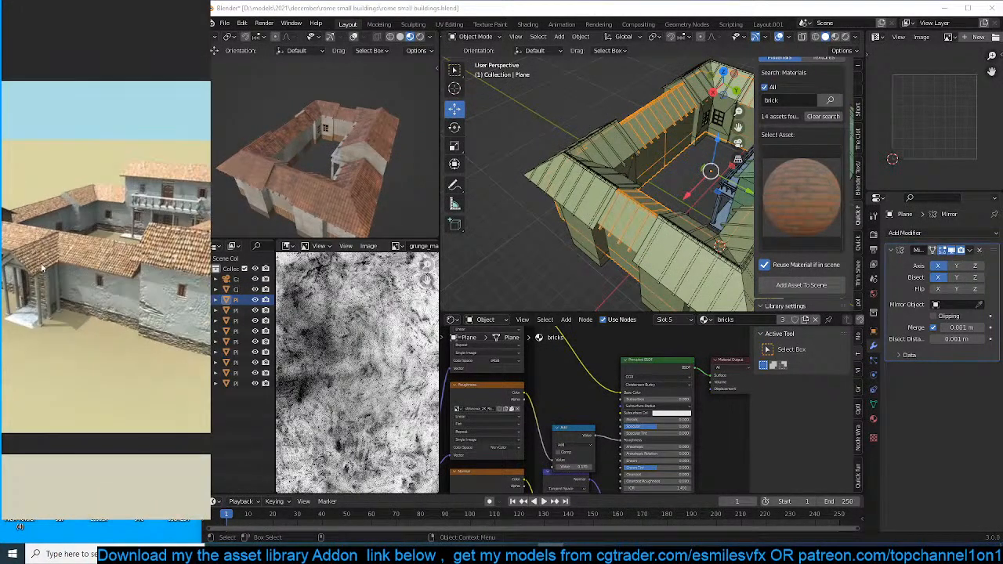
{"action": "scroll", "coordinate": [43, 274], "scroll_direction": "up", "scroll_amount": 2}
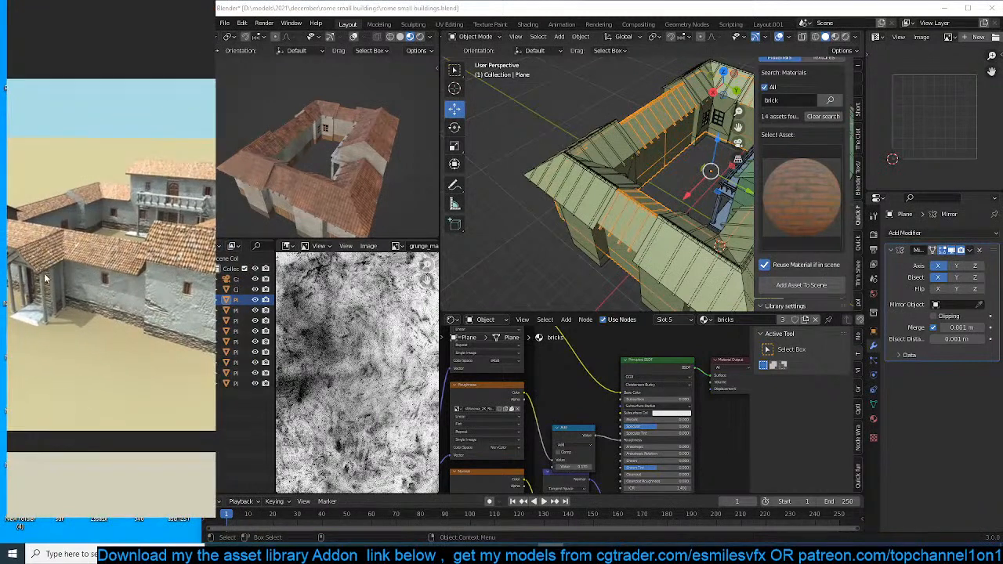
{"action": "left_click", "coordinate": [594, 163]}
{"action": "mouse_move", "coordinate": [594, 163]}
{"action": "middle_mouse_down"}
{"action": "mouse_move", "coordinate": [630, 100]}
{"action": "mouse_move", "coordinate": [716, 162]}
{"action": "mouse_move", "coordinate": [607, 196]}
{"action": "mouse_move", "coordinate": [593, 184]}
{"action": "middle_mouse_up"}
{"action": "left_click", "coordinate": [610, 191]}
{"action": "key", "text": "Tab"}
{"action": "key", "text": "alt+a"}
{"action": "key", "text": "ctrl+r"}
{"action": "left_click", "coordinate": [594, 182]}
{"action": "left_click", "coordinate": [563, 182]}
{"action": "left_click_drag", "start_coordinate": [652, 180], "coordinate": [604, 180]}
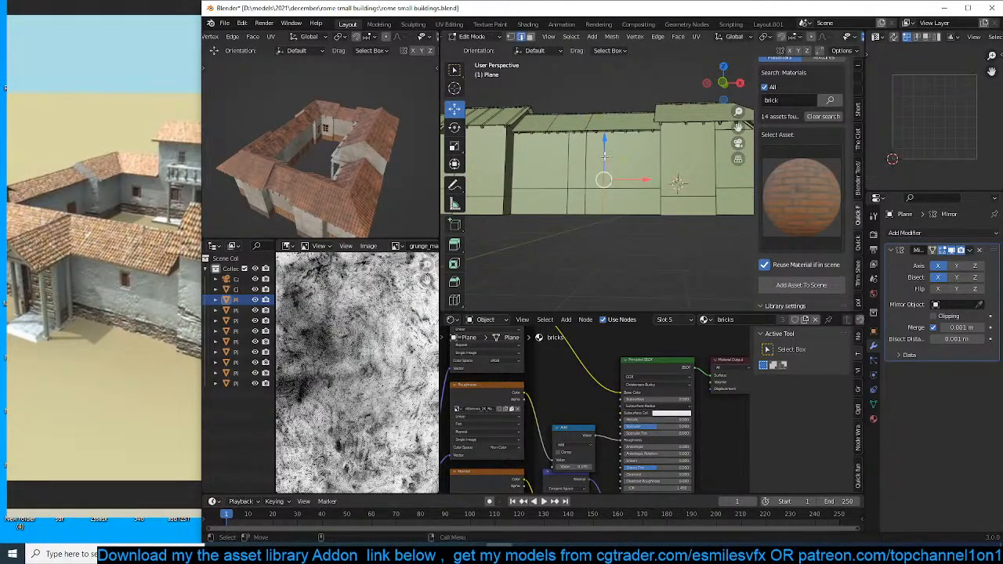
Add horizontal loop cuts at door height across the outer and courtyard sides of the front perimeter wall.
{"action": "left_click", "coordinate": [601, 158]}
{"action": "left_click", "coordinate": [606, 148]}
{"action": "middle_click_drag", "start_coordinate": [606, 149], "coordinate": [464, 201]}
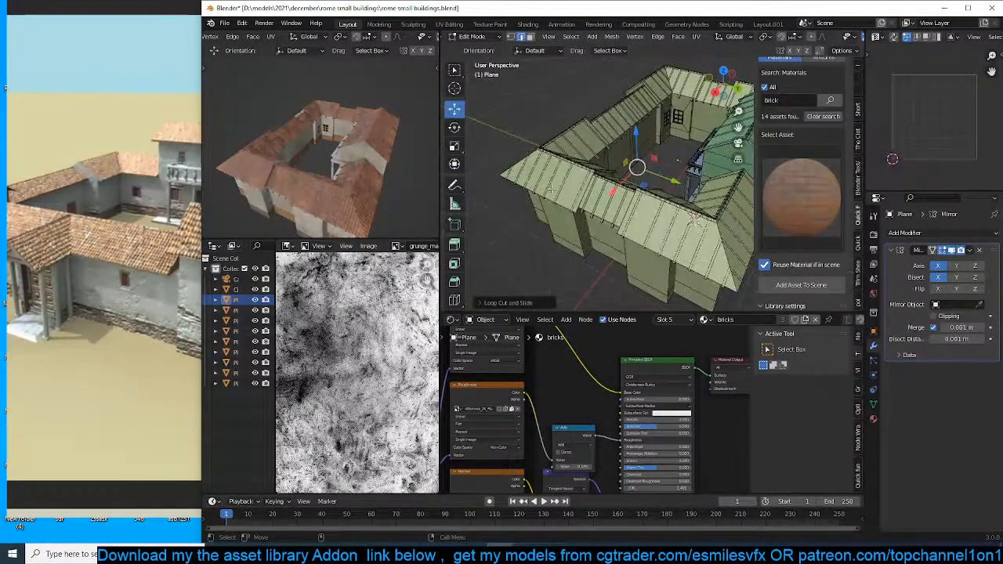
{"action": "scroll", "coordinate": [585, 174], "scroll_direction": "up", "scroll_amount": 4}
{"action": "scroll", "coordinate": [585, 173], "scroll_direction": "up", "scroll_amount": 3}
{"action": "middle_click_drag", "start_coordinate": [585, 173], "coordinate": [527, 125]}
{"action": "middle_click_drag", "start_coordinate": [658, 118], "coordinate": [621, 156], "text": "shift"}
{"action": "scroll", "coordinate": [598, 160], "scroll_direction": "up", "scroll_amount": 4}
{"action": "scroll", "coordinate": [598, 160], "scroll_direction": "down", "scroll_amount": 4}
{"action": "key", "text": "ctrl+r"}
{"action": "left_click", "coordinate": [668, 131]}
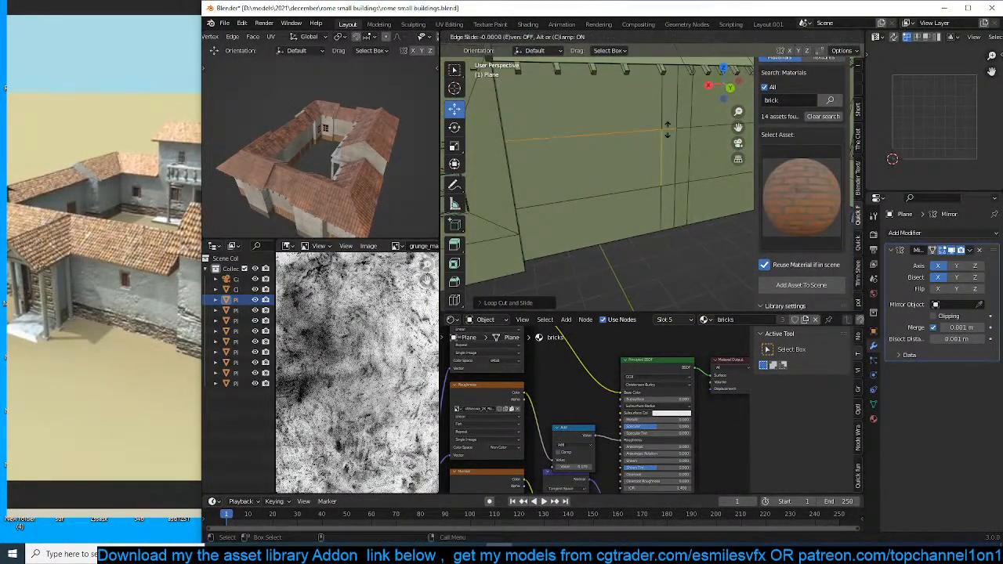
{"action": "left_click", "coordinate": [667, 102]}
{"action": "middle_click_drag", "start_coordinate": [667, 102], "coordinate": [672, 232]}
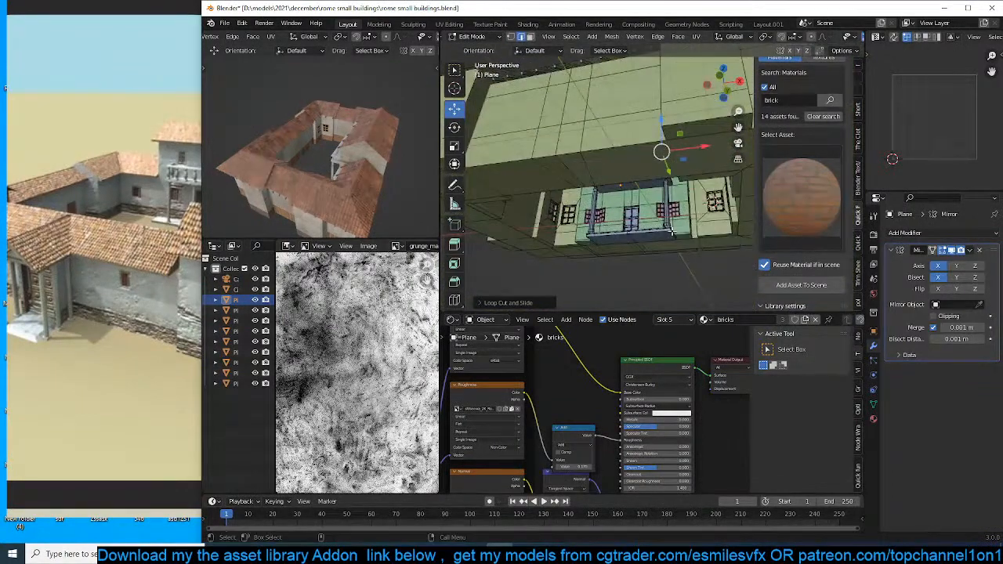
Scale the vertical edge loop beside the front wall's centre along X and shift it slightly along X.
{"action": "left_click", "coordinate": [593, 137], "text": "alt"}
{"action": "middle_click_drag", "start_coordinate": [594, 136], "coordinate": [635, 202]}
{"action": "key", "text": "s"}
{"action": "key", "text": "x"}
{"action": "key", "text": "Return"}
{"action": "left_click_drag", "start_coordinate": [643, 183], "coordinate": [651, 185]}
Select the two door-width faces on one side of the front wall and delete them.
{"action": "key", "text": "3"}
{"action": "left_click", "coordinate": [596, 191]}
{"action": "left_click", "coordinate": [598, 235], "text": "shift"}
{"action": "middle_click_drag", "start_coordinate": [597, 235], "coordinate": [583, 191]}
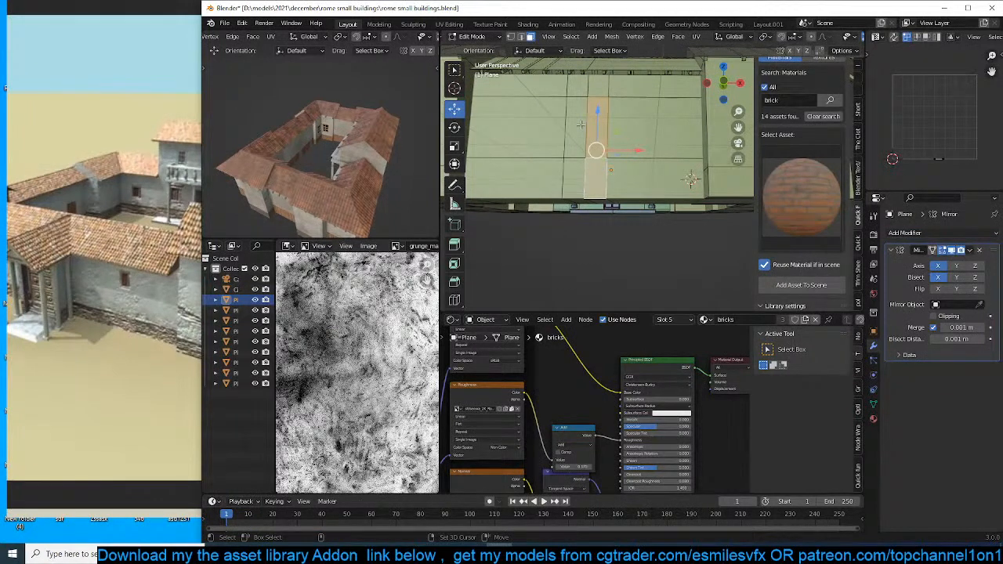
{"action": "key", "text": "x"}
{"action": "left_click", "coordinate": [592, 157]}
Delete the remaining door-width faces so the doorway passes through the front perimeter wall.
{"action": "middle_click_drag", "start_coordinate": [593, 155], "coordinate": [614, 182]}
{"action": "left_click", "coordinate": [610, 175]}
{"action": "left_click", "coordinate": [615, 195], "text": "shift"}
{"action": "key", "text": "x"}
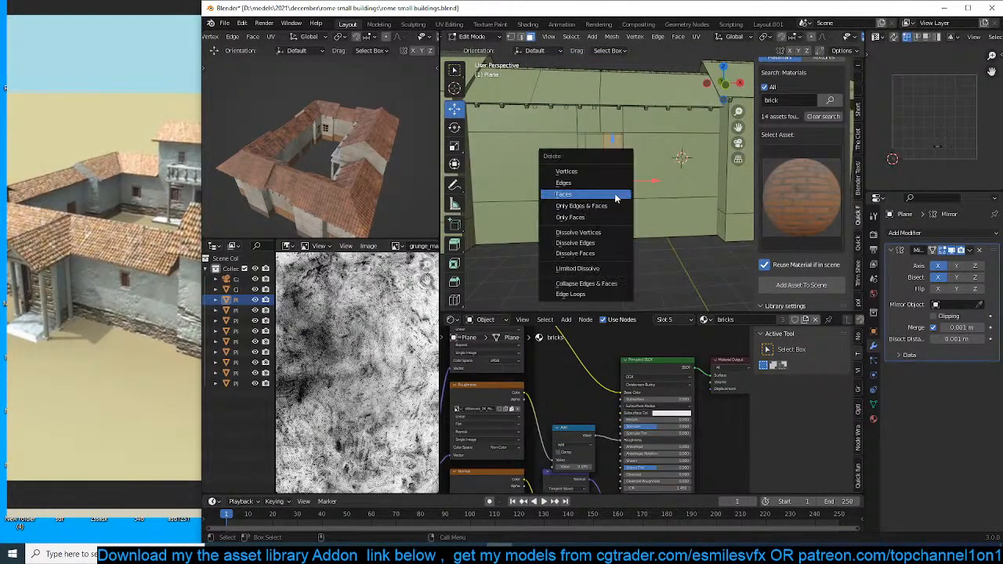
{"action": "left_click", "coordinate": [615, 194]}
{"action": "left_click", "coordinate": [615, 229]}
{"action": "key", "text": "x"}
{"action": "left_click", "coordinate": [615, 233]}
Fill the doorway's side jamb between the outer and inner wall edges, leave Edit Mode and save the file.
{"action": "middle_click_drag", "start_coordinate": [615, 232], "coordinate": [650, 225]}
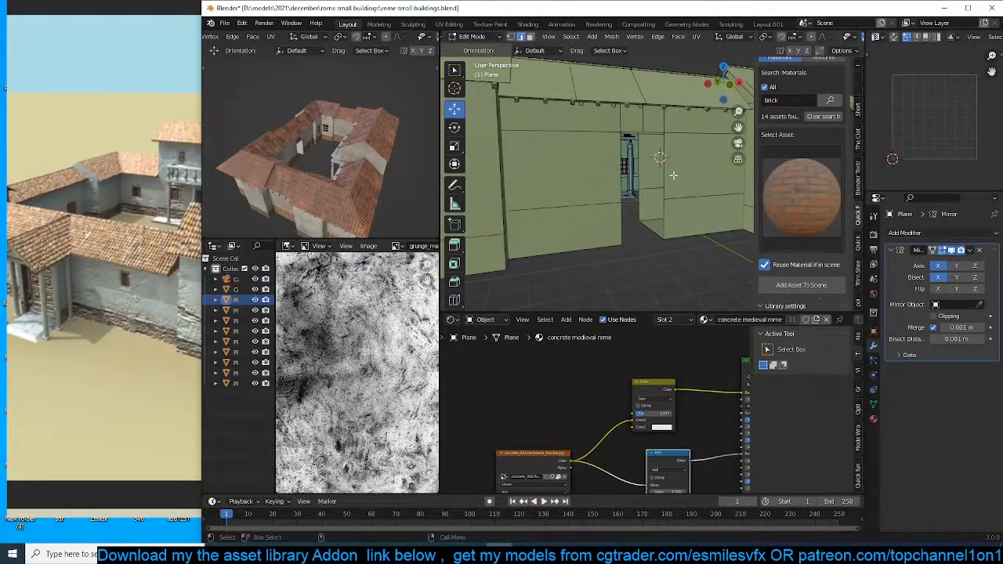
{"action": "left_click", "coordinate": [633, 166], "text": "shift"}
{"action": "key", "text": "f"}
{"action": "key", "text": "ctrl+z"}
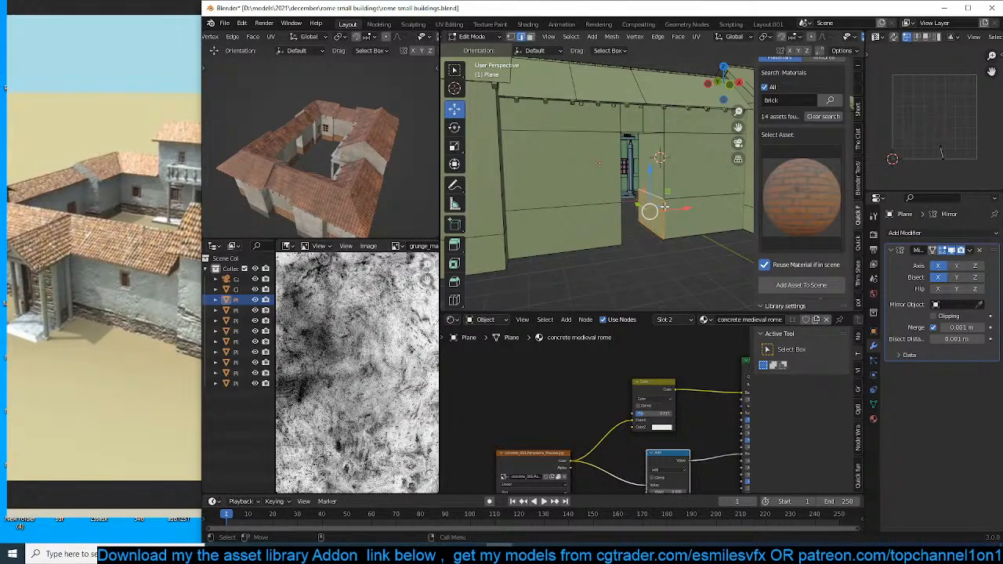
{"action": "key", "text": "Tab"}
{"action": "middle_click_drag", "start_coordinate": [384, 153], "coordinate": [302, 158]}
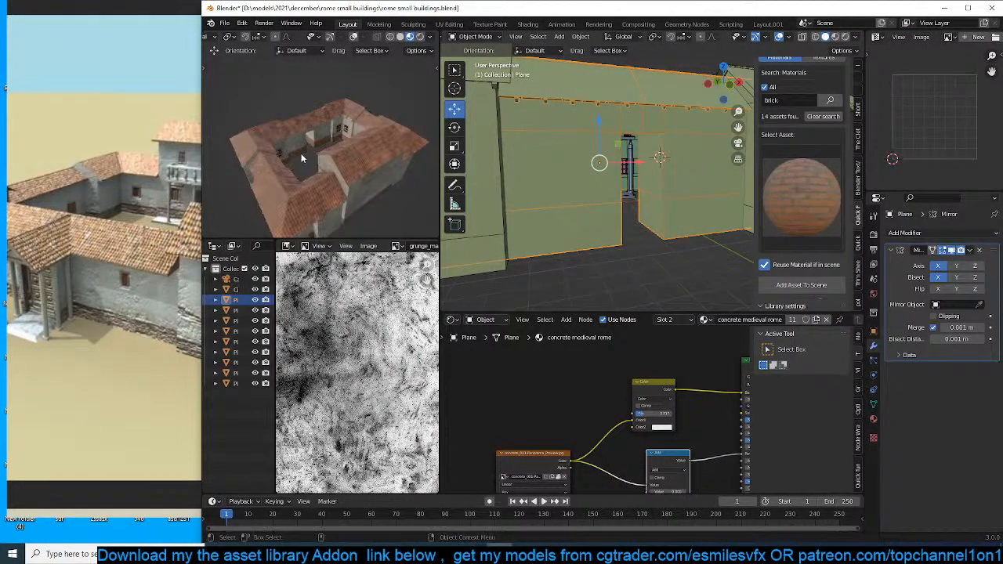
{"action": "key", "text": "ctrl+s"}
Duplicate the upper-floor balcony door and move the copy to the front doorway in front view.
{"action": "scroll", "coordinate": [667, 187], "scroll_direction": "down", "scroll_amount": 6}
{"action": "middle_click_drag", "start_coordinate": [630, 166], "coordinate": [644, 230]}
{"action": "scroll", "coordinate": [644, 232], "scroll_direction": "up", "scroll_amount": 4}
{"action": "left_click", "coordinate": [598, 125]}
{"action": "key", "text": "shift+d"}
{"action": "right_click", "coordinate": [599, 127]}
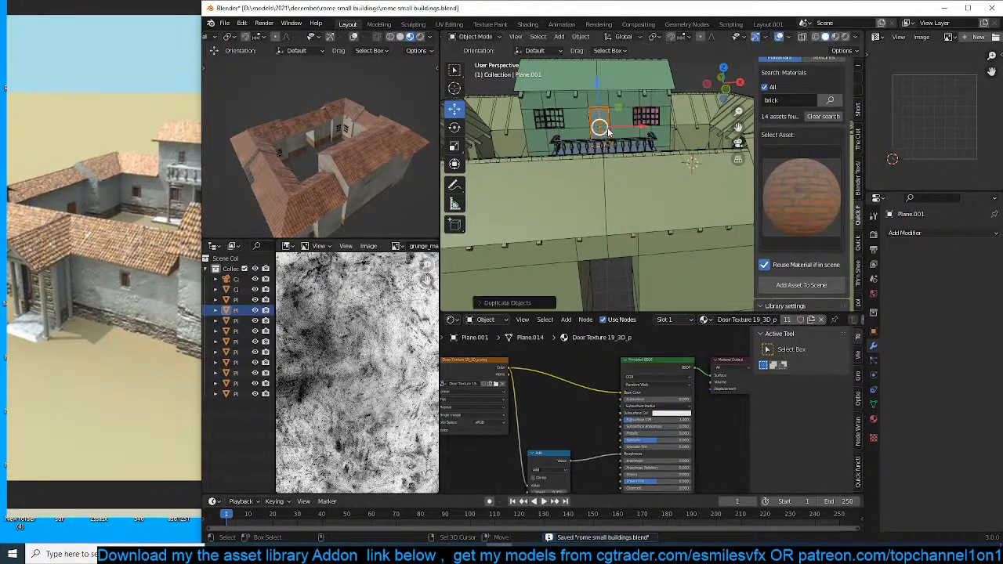
{"action": "scroll", "coordinate": [636, 234], "scroll_direction": "down", "scroll_amount": 3}
{"action": "key", "text": "KP_1"}
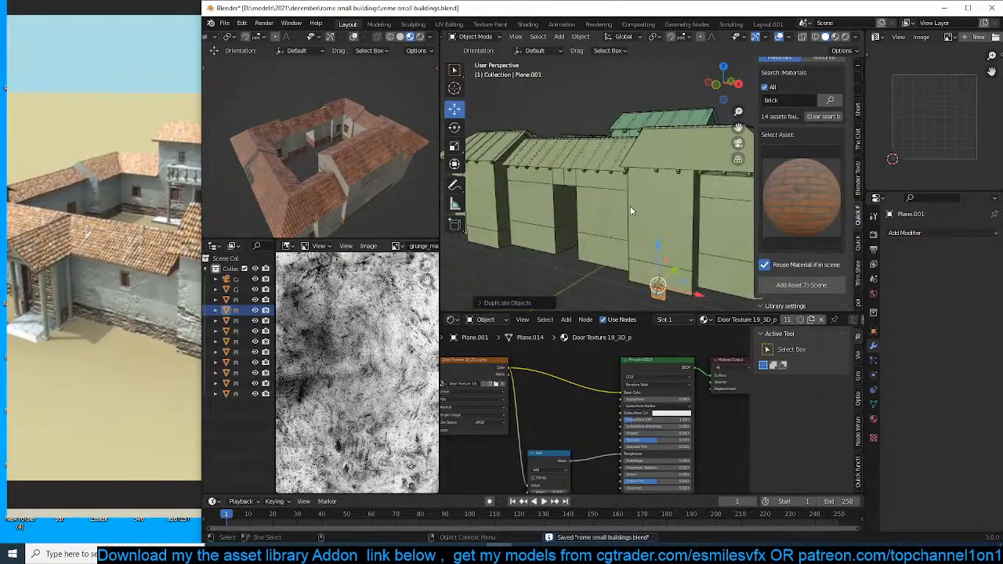
{"action": "key", "text": "KP_5"}
{"action": "key", "text": "g"}
{"action": "left_click", "coordinate": [615, 96]}
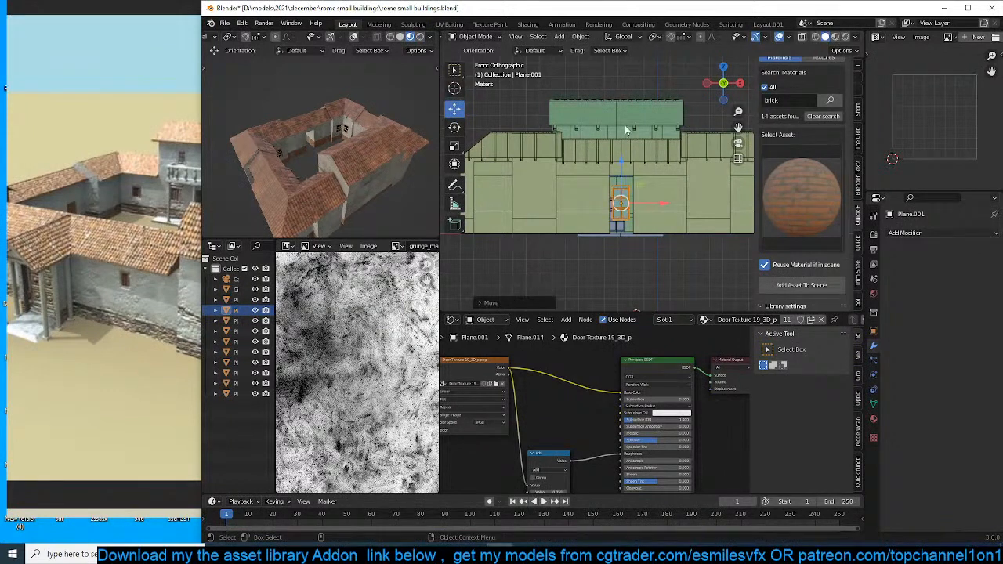
Enlarge the door copy to the height of the front doorway and narrow it along X to fit the opening.
{"action": "key", "text": "s"}
{"action": "key", "text": "x"}
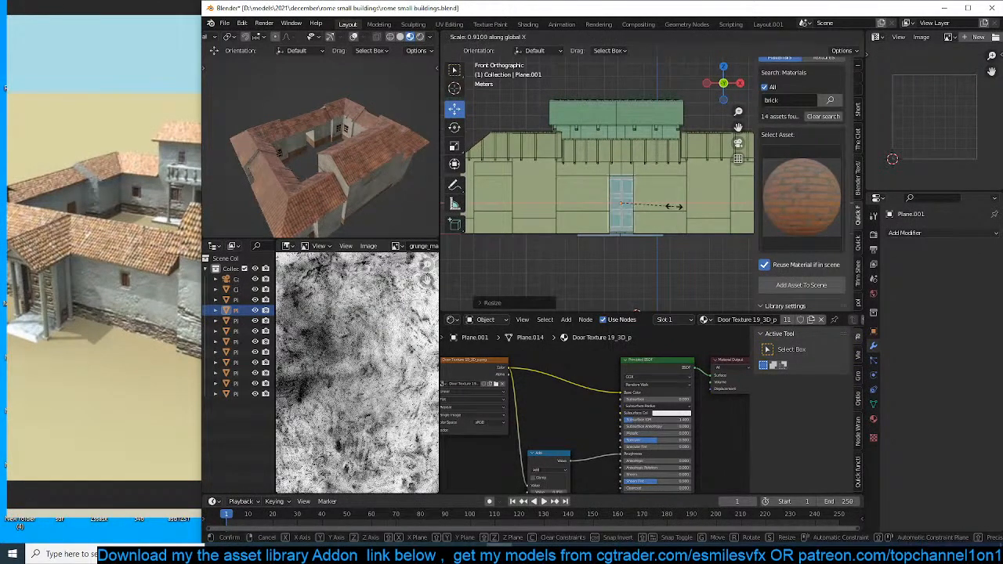
{"action": "left_click", "coordinate": [664, 204]}
{"action": "mouse_move", "coordinate": [317, 190]}
{"action": "middle_mouse_down"}
{"action": "mouse_move", "coordinate": [367, 167]}
{"action": "mouse_move", "coordinate": [316, 166]}
{"action": "mouse_move", "coordinate": [311, 187]}
{"action": "middle_mouse_up"}
{"action": "mouse_move", "coordinate": [609, 182]}
{"action": "middle_mouse_down"}
{"action": "mouse_move", "coordinate": [621, 196]}
{"action": "mouse_move", "coordinate": [613, 213]}
{"action": "mouse_move", "coordinate": [597, 193]}
{"action": "middle_mouse_up"}
Move the door copy back along Y so it sits inside the front doorway.
{"action": "left_click_drag", "start_coordinate": [593, 188], "coordinate": [664, 253]}
{"action": "mouse_move", "coordinate": [352, 183]}
{"action": "middle_mouse_down"}
{"action": "mouse_move", "coordinate": [330, 160]}
{"action": "mouse_move", "coordinate": [336, 184]}
{"action": "middle_mouse_up"}
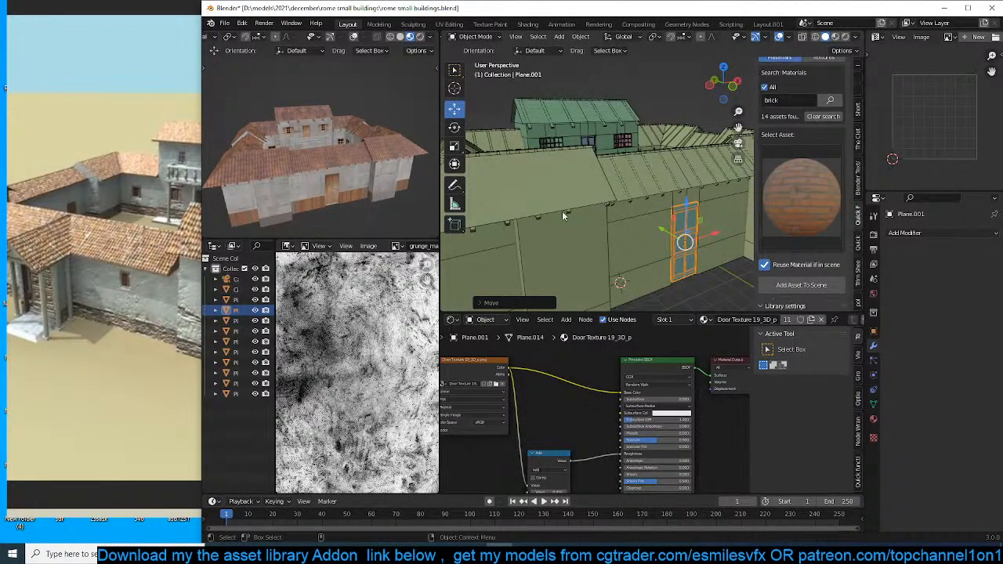
{"action": "scroll", "coordinate": [654, 224], "scroll_direction": "up", "scroll_amount": 3}
{"action": "left_click_drag", "start_coordinate": [689, 276], "coordinate": [681, 271]}
{"action": "middle_click_drag", "start_coordinate": [682, 269], "coordinate": [663, 239]}
{"action": "scroll", "coordinate": [643, 248], "scroll_direction": "up", "scroll_amount": 2}
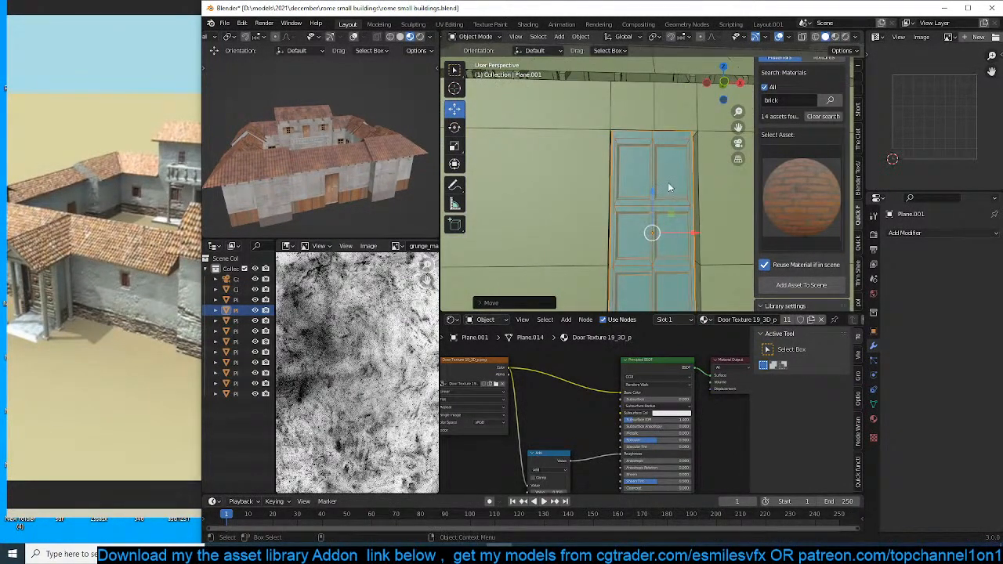
Link the front door copy and the upper-floor balcony door to the same object data, and isolate the front door in local view.
{"action": "middle_click_drag", "start_coordinate": [669, 163], "coordinate": [650, 195]}
{"action": "left_click", "coordinate": [644, 111], "text": "shift"}
{"action": "key", "text": "ctrl+l"}
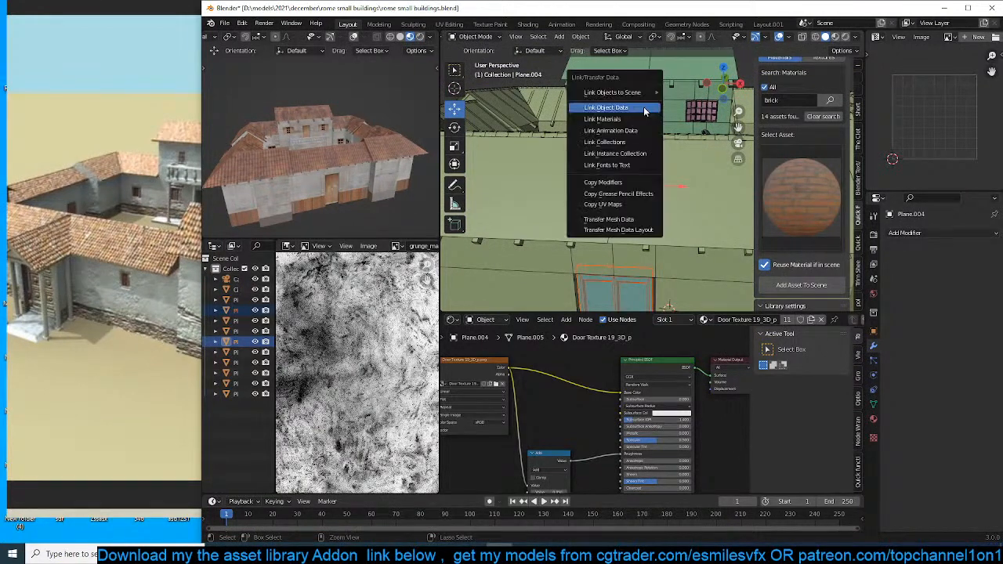
{"action": "left_click", "coordinate": [643, 110]}
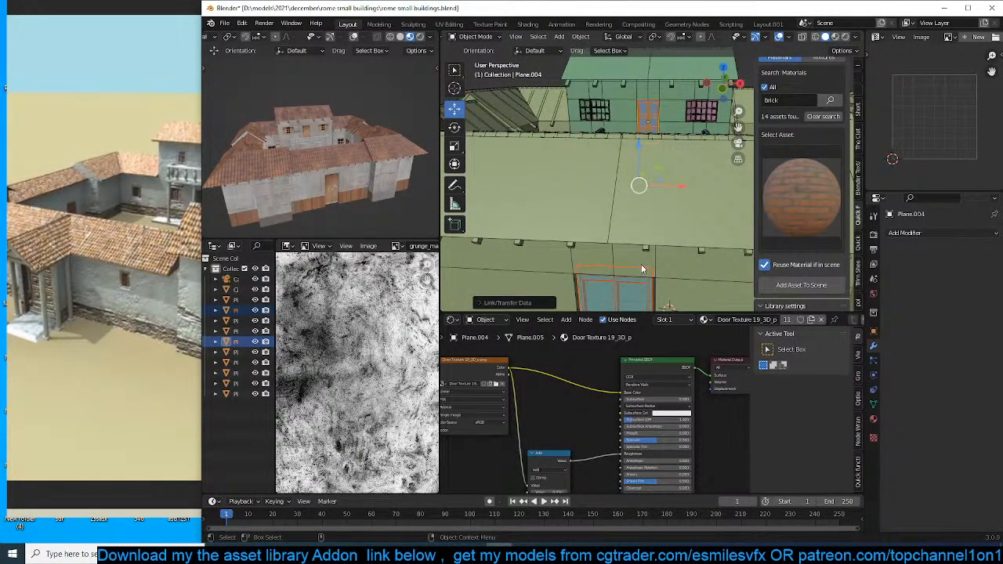
{"action": "middle_click_drag", "start_coordinate": [641, 264], "coordinate": [651, 233], "text": "shift"}
{"action": "left_click", "coordinate": [643, 236]}
{"action": "key", "text": "KP_Divide"}
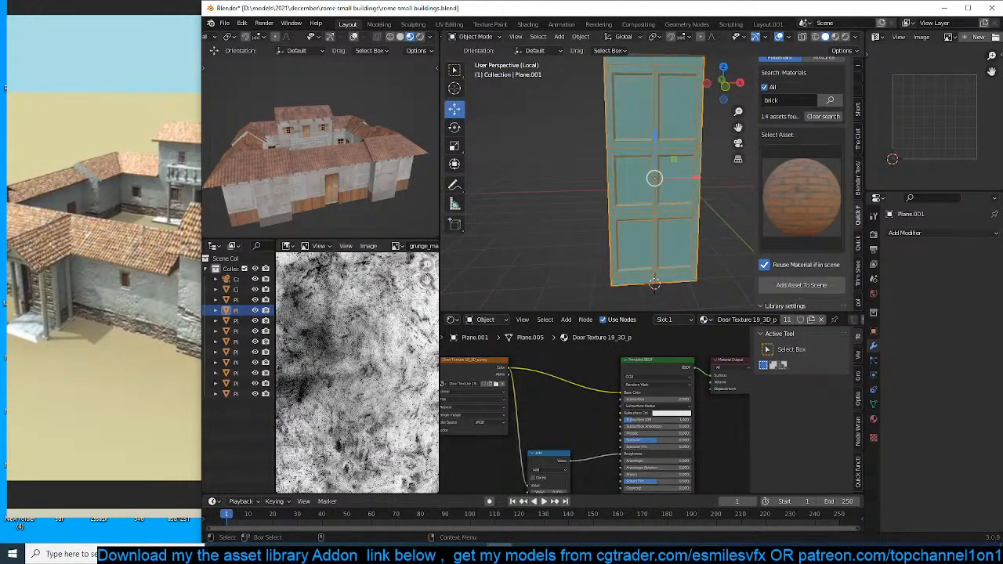
Import the wooden double-door image with ring knockers from the asset library's textures as a texture node and place it beside the old door texture.
{"action": "scroll", "coordinate": [823, 139], "scroll_direction": "up", "scroll_amount": 3}
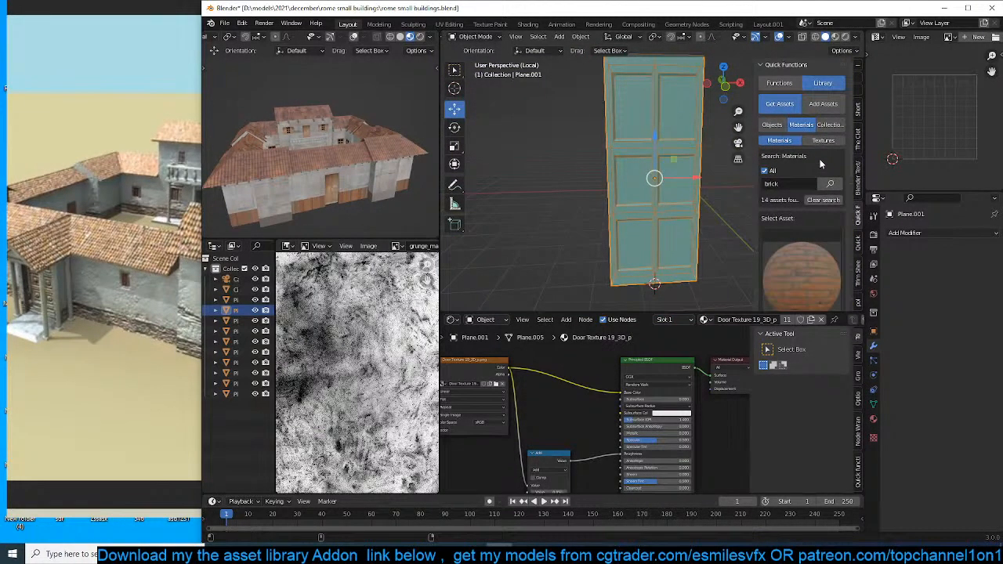
{"action": "left_click", "coordinate": [823, 120]}
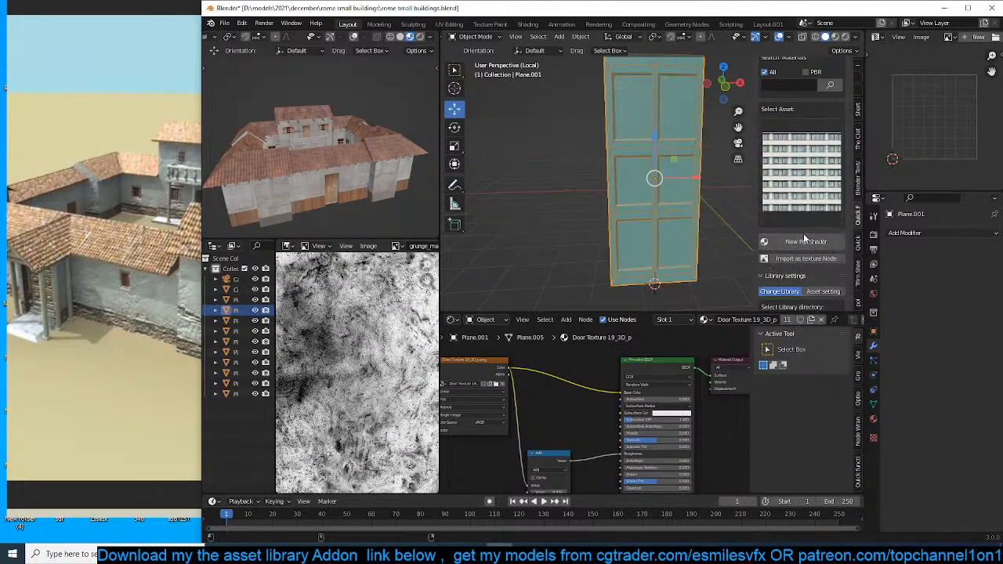
{"action": "scroll", "coordinate": [803, 228], "scroll_direction": "down", "scroll_amount": 2}
{"action": "left_click", "coordinate": [812, 141]}
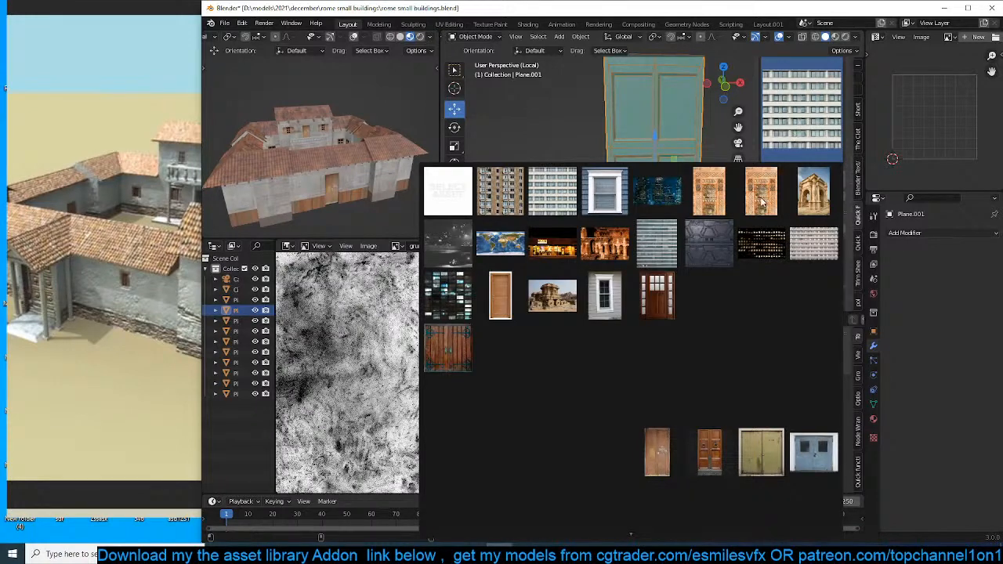
{"action": "left_click", "coordinate": [708, 452]}
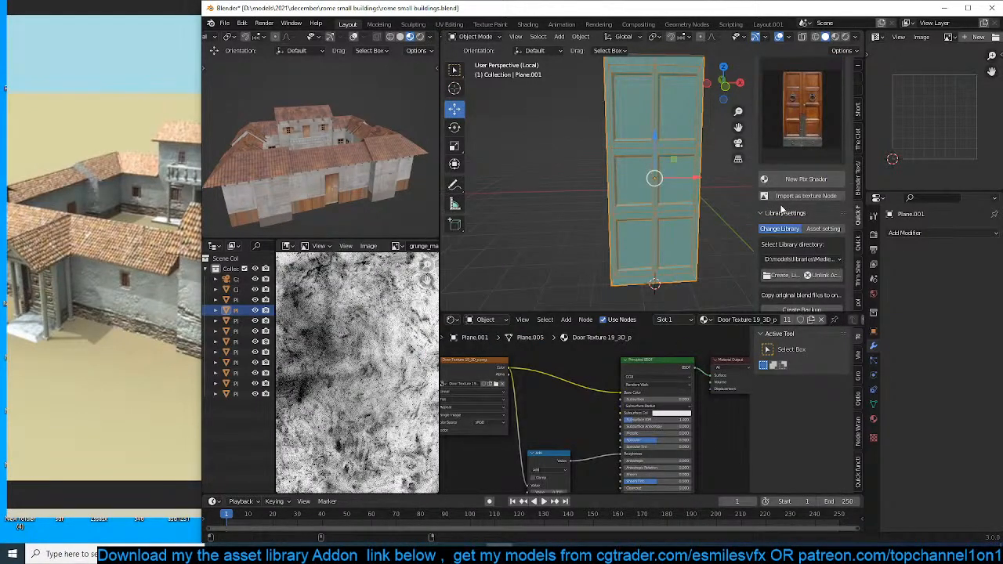
{"action": "scroll", "coordinate": [632, 369], "scroll_direction": "down", "scroll_amount": 3}
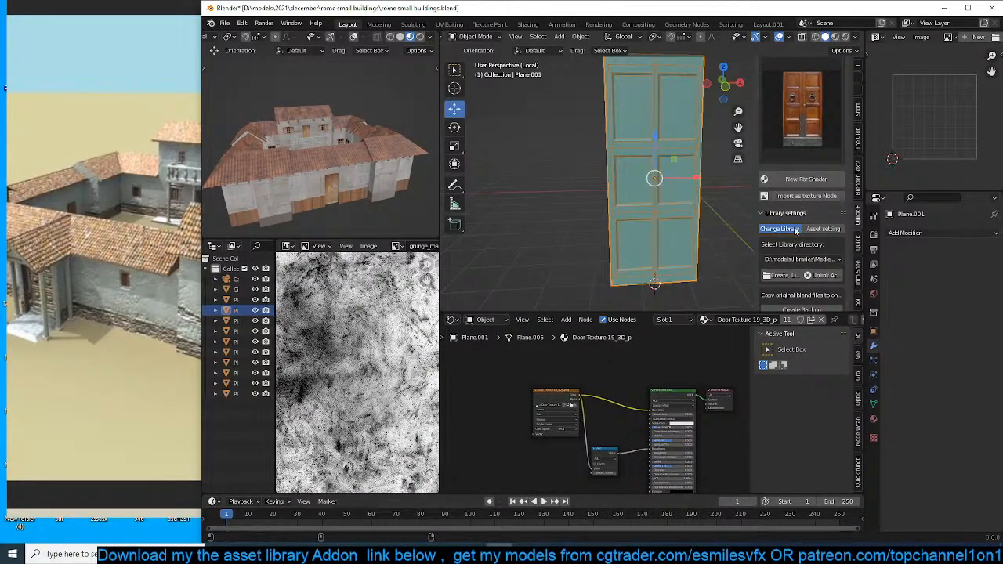
{"action": "left_click", "coordinate": [805, 196]}
{"action": "left_click_drag", "start_coordinate": [674, 456], "coordinate": [495, 387]}
{"action": "scroll", "coordinate": [568, 417], "scroll_direction": "up", "scroll_amount": 2}
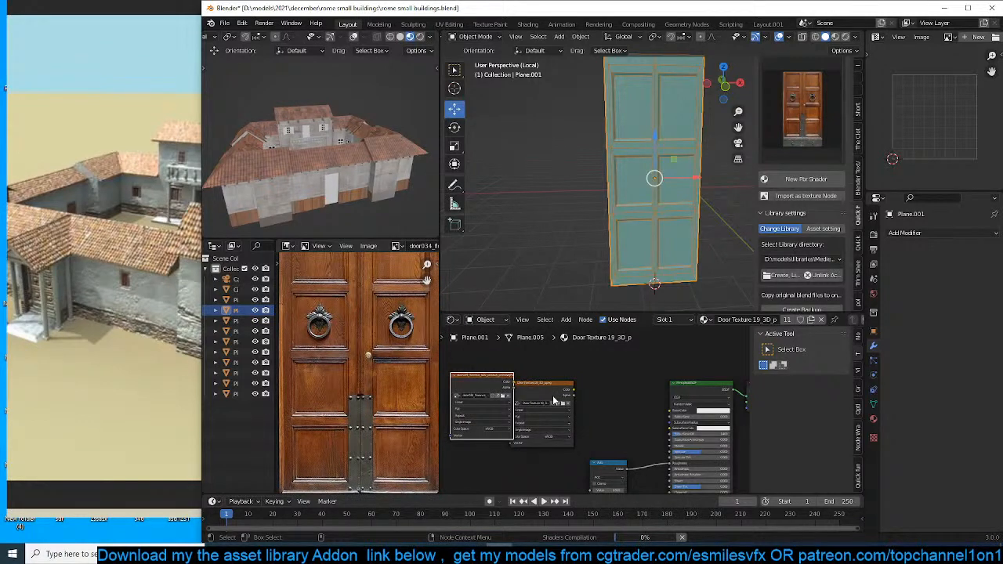
{"action": "left_click_drag", "start_coordinate": [554, 402], "coordinate": [590, 376]}
{"action": "key", "text": "ctrl+z"}
{"action": "key", "text": "ctrl+z"}
{"action": "key", "text": "ctrl+z"}
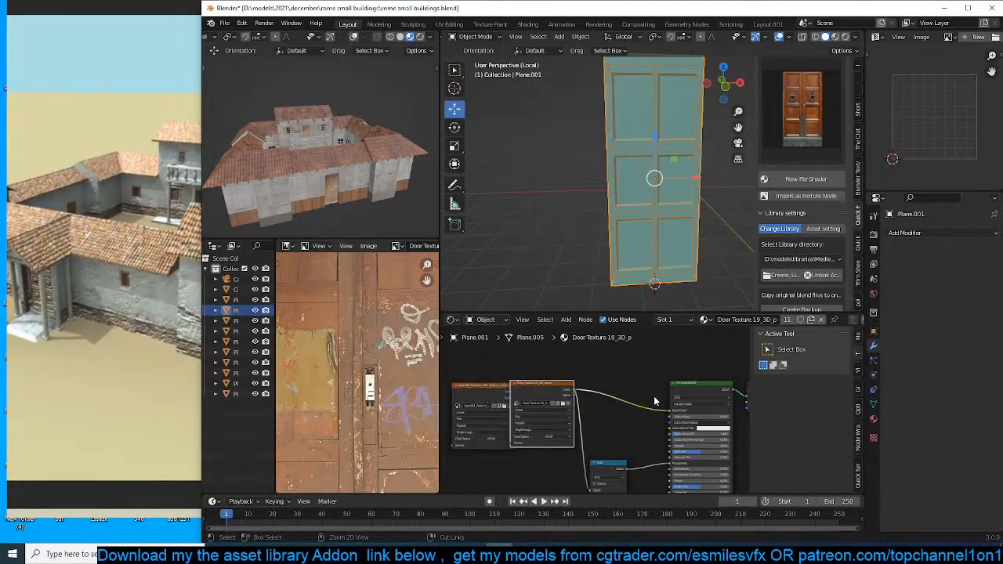
Transfer the old door texture's colour and roughness links to the imported texture node and delete the old node.
{"action": "left_click_drag", "start_coordinate": [543, 401], "coordinate": [515, 394]}
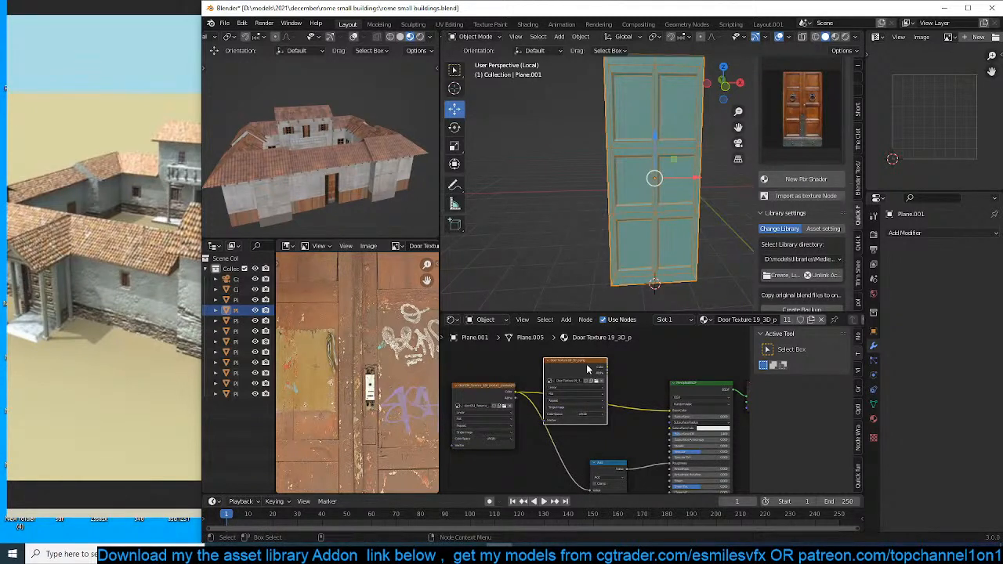
{"action": "key", "text": "x"}
Narrow all of the door's UVs along X to about half their width so they fit the new door image, and leave Edit Mode.
{"action": "key", "text": "Tab"}
{"action": "key", "text": "a"}
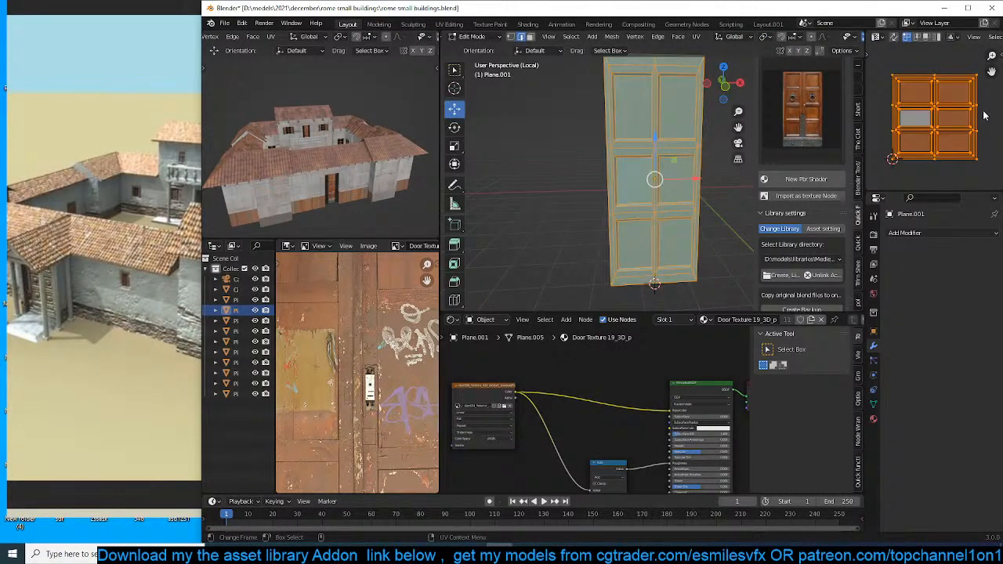
{"action": "key", "text": "s"}
{"action": "key", "text": "x"}
{"action": "left_click", "coordinate": [954, 116]}
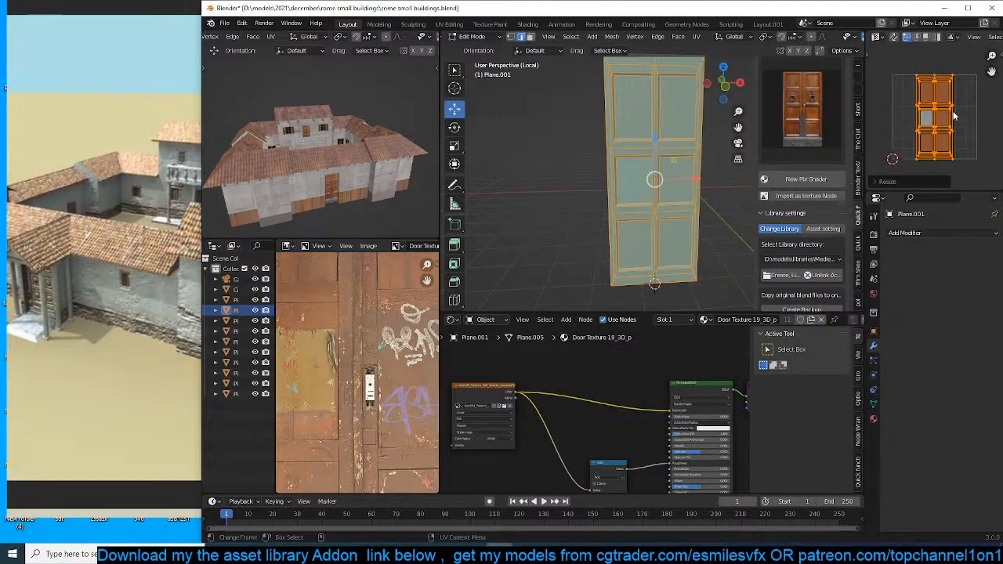
{"action": "key", "text": "Tab"}
Examine the retextured doors and window shutters on the courtyard facade and porch in the material preview.
{"action": "scroll", "coordinate": [383, 174], "scroll_direction": "up", "scroll_amount": 6}
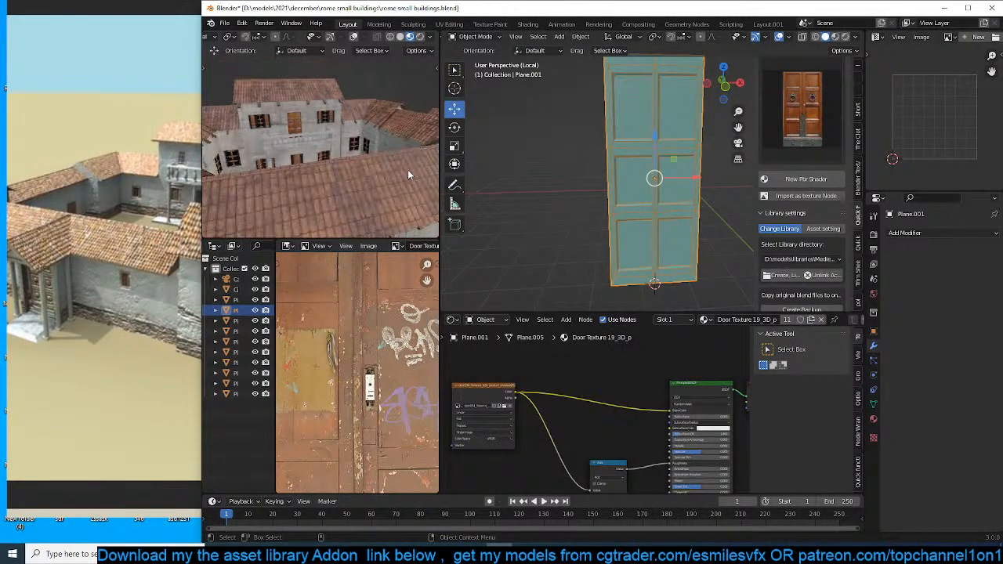
{"action": "scroll", "coordinate": [407, 169], "scroll_direction": "up", "scroll_amount": 3}
{"action": "middle_click_drag", "start_coordinate": [408, 169], "coordinate": [396, 103]}
{"action": "scroll", "coordinate": [396, 103], "scroll_direction": "down", "scroll_amount": 6}
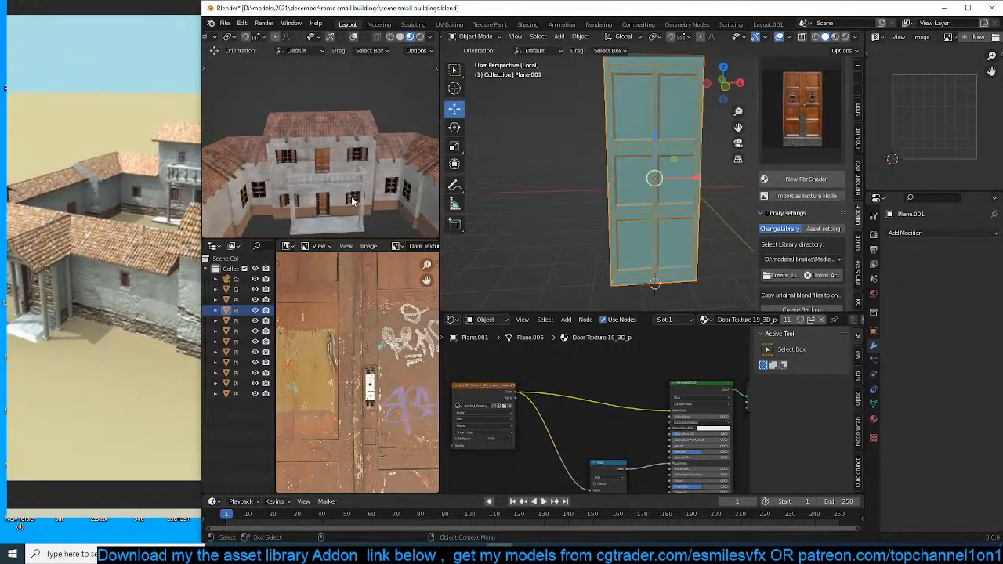
{"action": "scroll", "coordinate": [353, 202], "scroll_direction": "up", "scroll_amount": 2}
{"action": "middle_click_drag", "start_coordinate": [593, 398], "coordinate": [598, 360]}
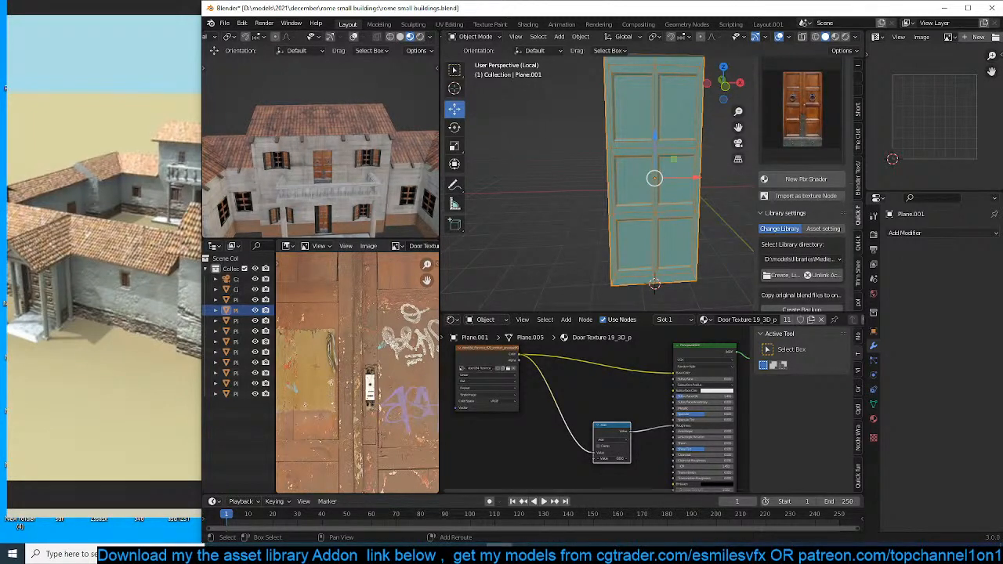
{"action": "left_click", "coordinate": [359, 160]}
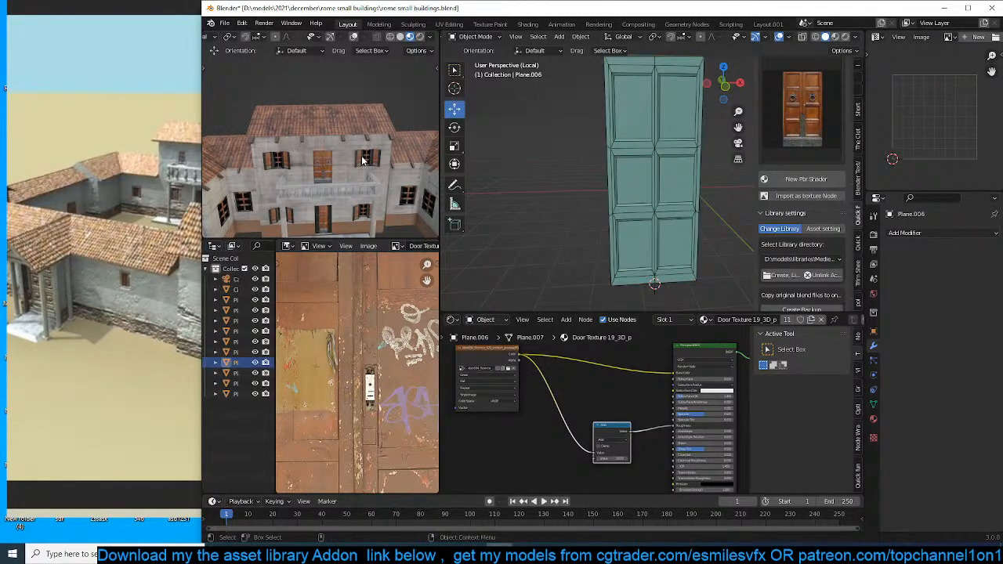
{"action": "left_click", "coordinate": [360, 160]}
{"action": "middle_click_drag", "start_coordinate": [362, 160], "coordinate": [352, 190]}
{"action": "key", "text": "Tab"}
{"action": "key", "text": "Tab"}
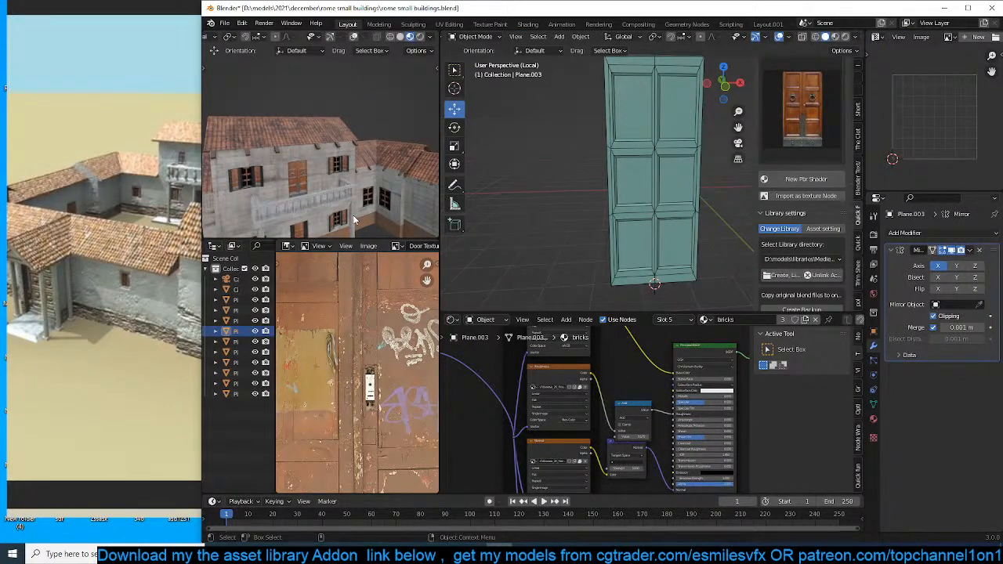
{"action": "left_click", "coordinate": [352, 195]}
{"action": "key", "text": "Tab"}
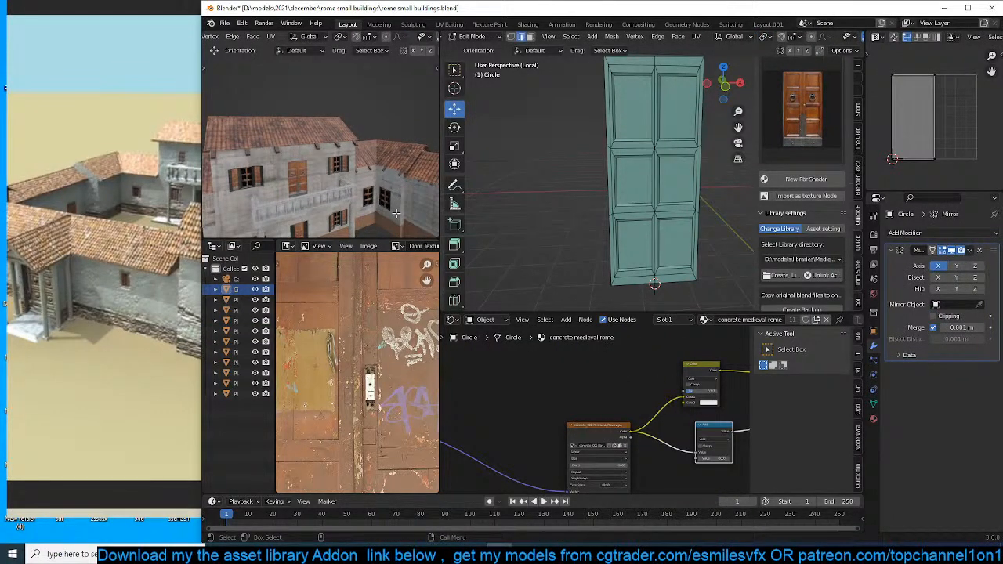
{"action": "scroll", "coordinate": [396, 212], "scroll_direction": "up", "scroll_amount": 5}
{"action": "key", "text": "Tab"}
{"action": "scroll", "coordinate": [655, 157], "scroll_direction": "down", "scroll_amount": 2}
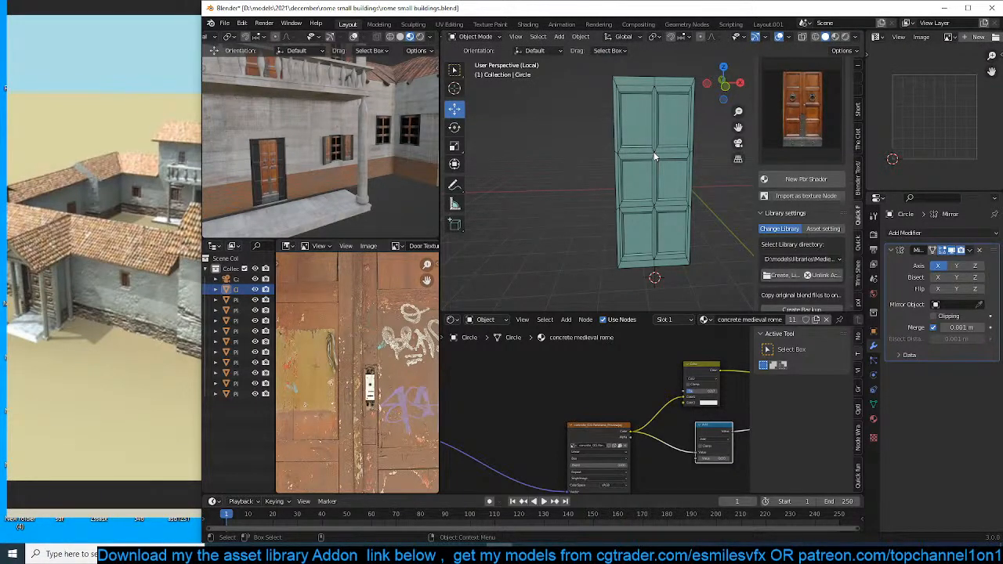
Leave local view to show the whole building complex, deselect everything and save the file.
{"action": "key", "text": "KP_Divide"}
{"action": "scroll", "coordinate": [654, 162], "scroll_direction": "down", "scroll_amount": 4}
{"action": "middle_click_drag", "start_coordinate": [655, 171], "coordinate": [637, 225]}
{"action": "key", "text": "ctrl+s"}
{"action": "key", "text": "alt+a"}
{"action": "scroll", "coordinate": [655, 198], "scroll_direction": "up", "scroll_amount": 3}
{"action": "key", "text": "ctrl+s"}
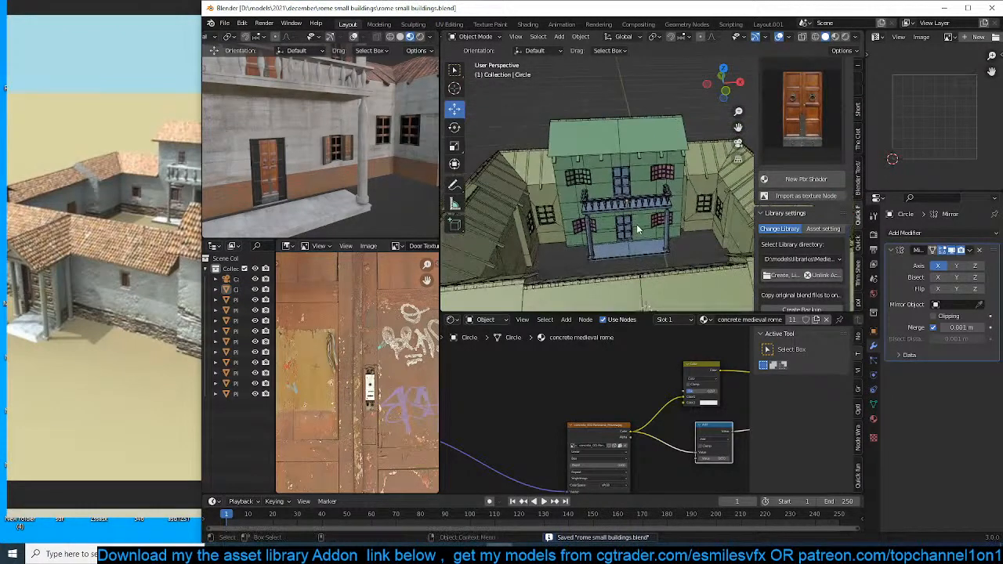
Inspect the UV layout of the upper-floor window shutters beside the balcony door in Edit Mode.
{"action": "scroll", "coordinate": [637, 228], "scroll_direction": "up", "scroll_amount": 8}
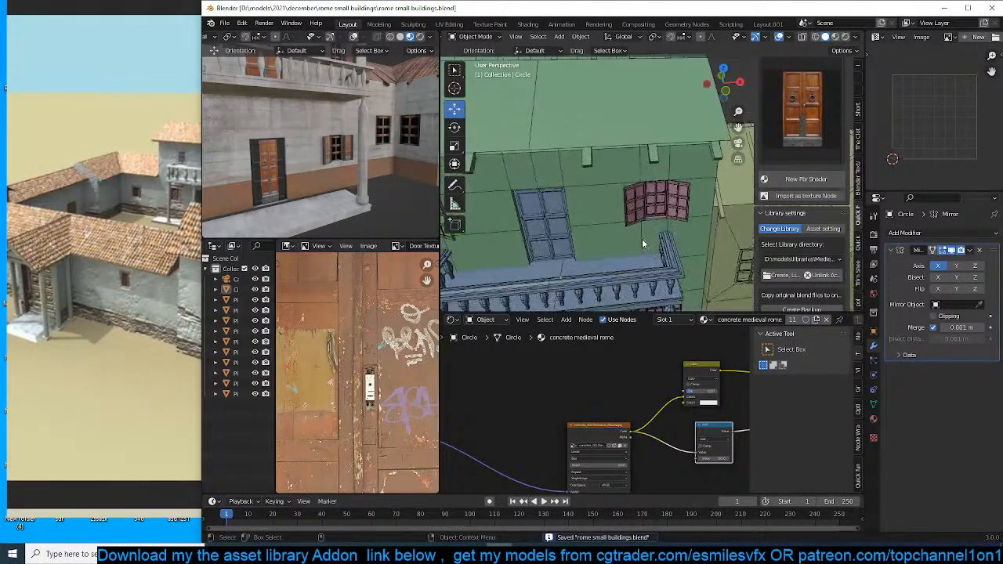
{"action": "left_click", "coordinate": [679, 210]}
{"action": "key", "text": "Tab"}
{"action": "key", "text": "a"}
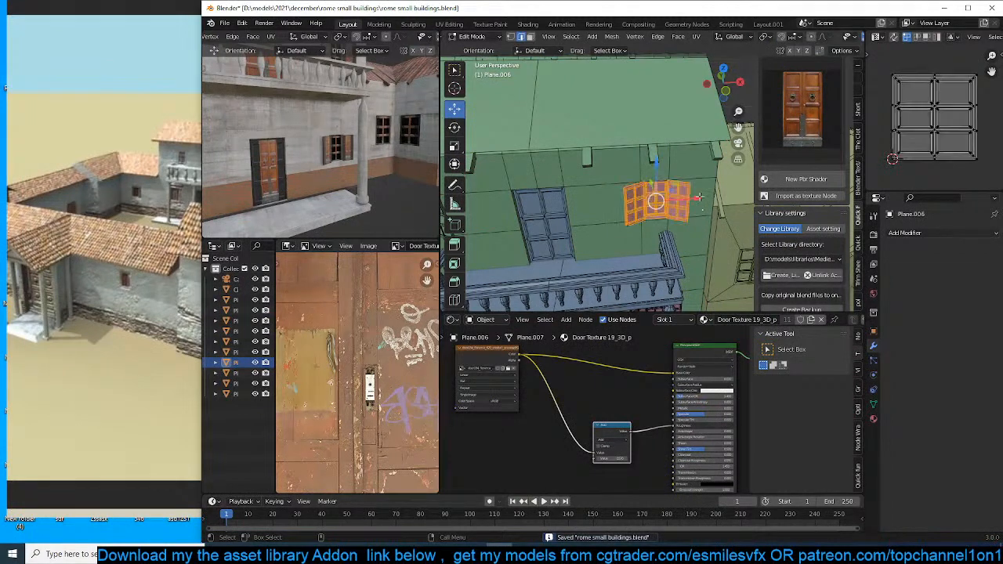
{"action": "key", "text": "a"}
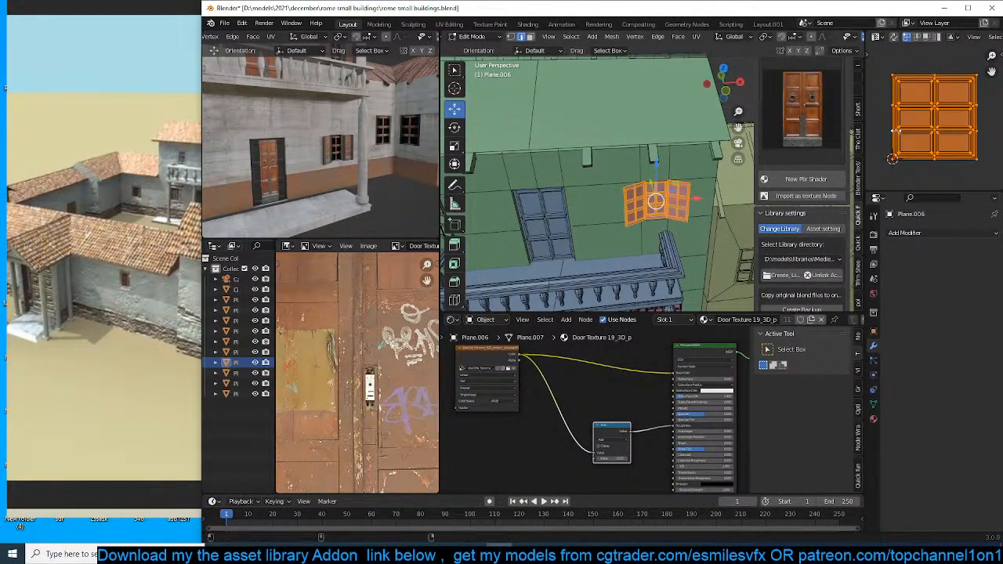
{"action": "scroll", "coordinate": [888, 121], "scroll_direction": "up", "scroll_amount": 2}
{"action": "key", "text": "Tab"}
{"action": "scroll", "coordinate": [888, 121], "scroll_direction": "down", "scroll_amount": 3}
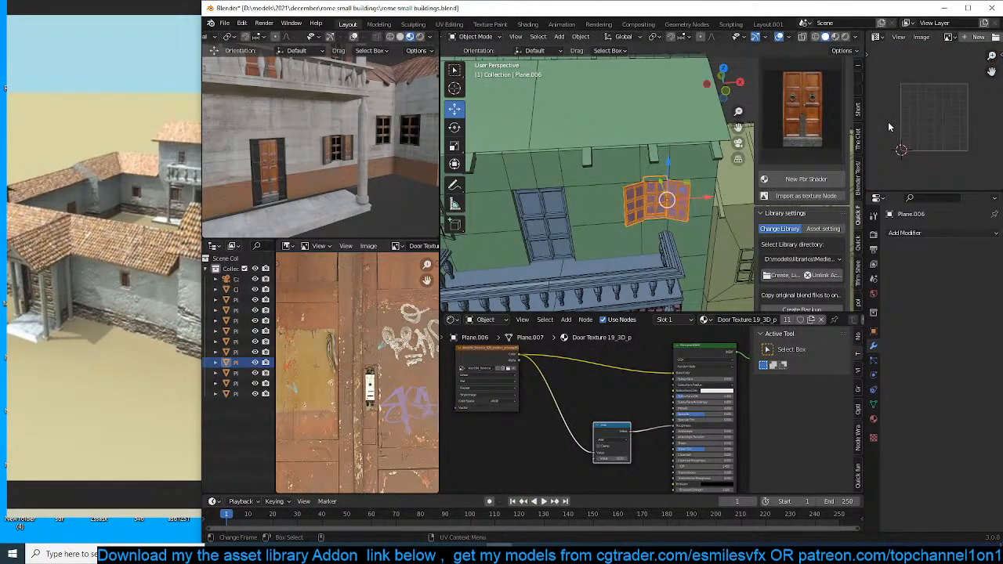
{"action": "key", "text": "Tab"}
{"action": "scroll", "coordinate": [939, 38], "scroll_direction": "down", "scroll_amount": 5}
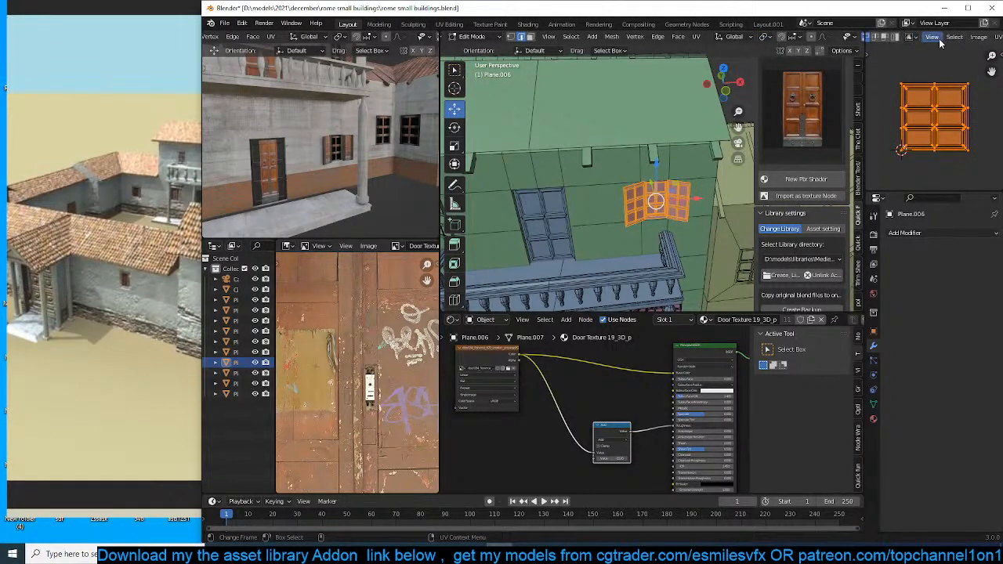
Display the door034_florence_620_product_preview image in the image editor, leave Edit Mode and save the file.
{"action": "left_click", "coordinate": [893, 37]}
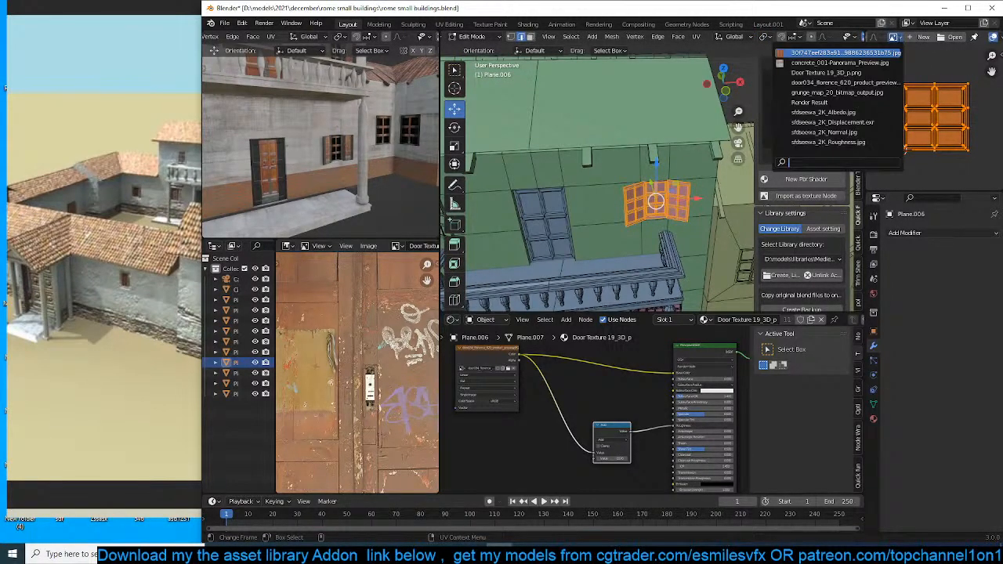
{"action": "key", "text": "Home"}
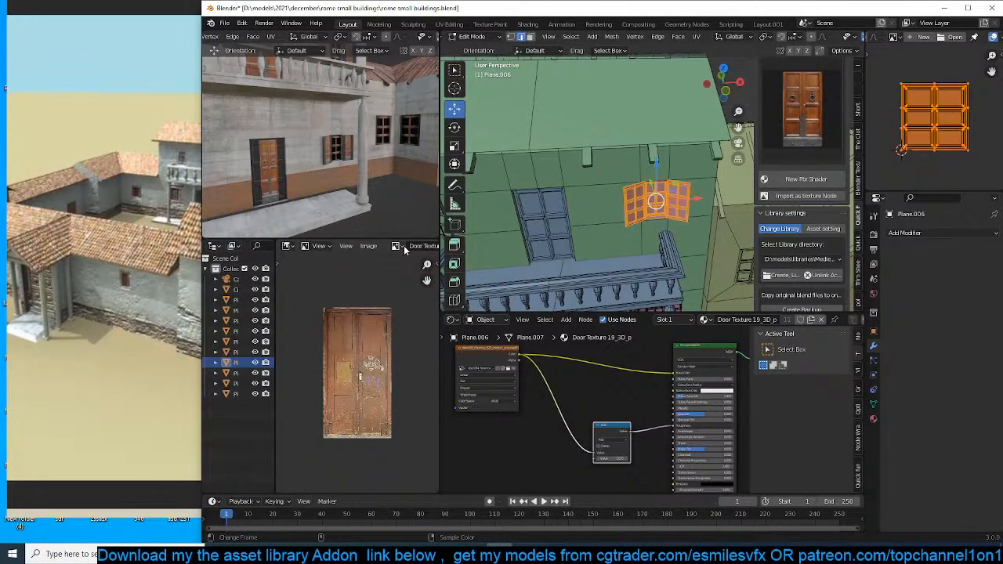
{"action": "left_click", "coordinate": [400, 247]}
{"action": "left_click", "coordinate": [417, 292]}
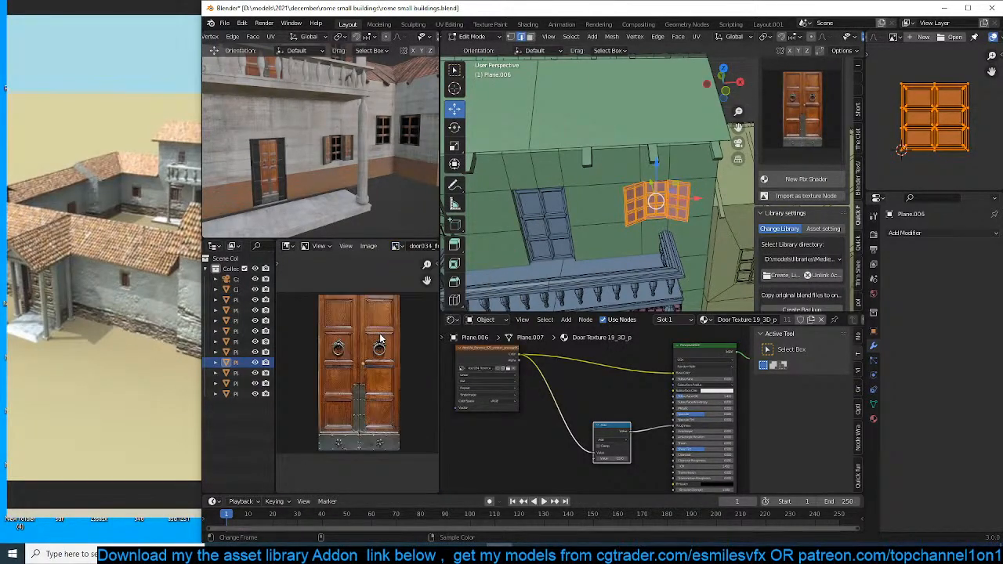
{"action": "key", "text": "Tab"}
{"action": "key", "text": "Tab"}
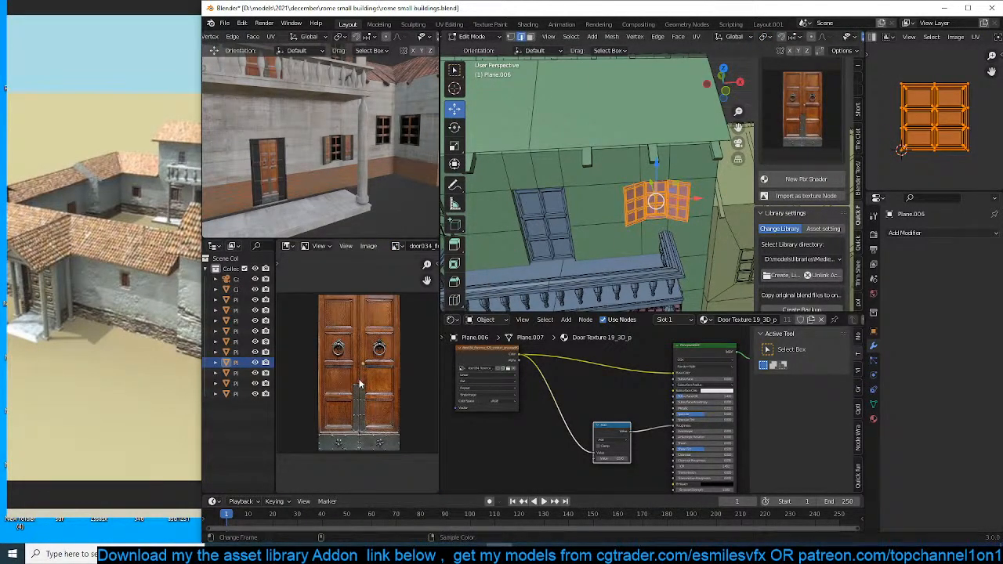
{"action": "key", "text": "Tab"}
{"action": "key", "text": "ctrl+s"}
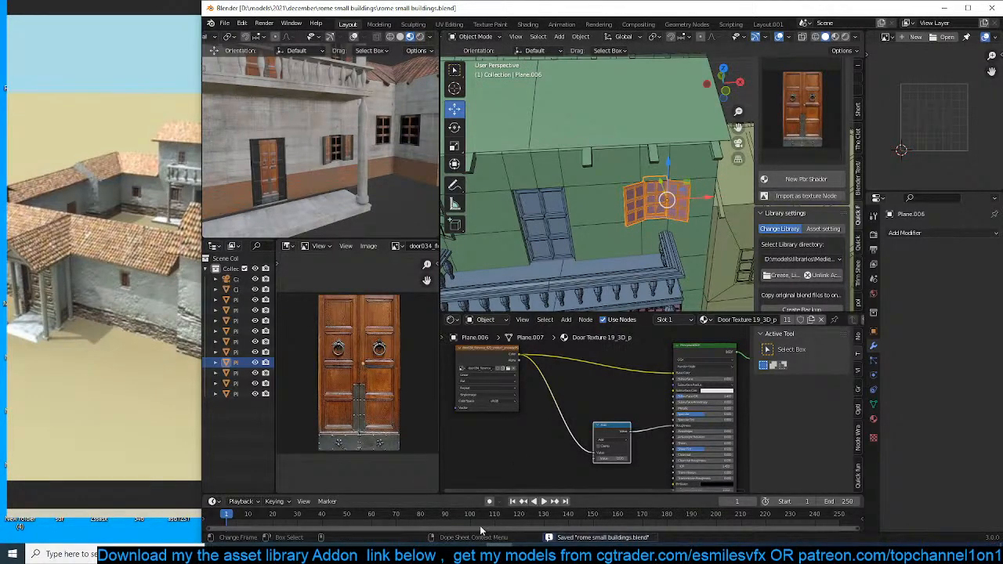
Switch to File Explorer and open the roads folder inside the resouces folder on drive D.
{"action": "left_click", "coordinate": [373, 553]}
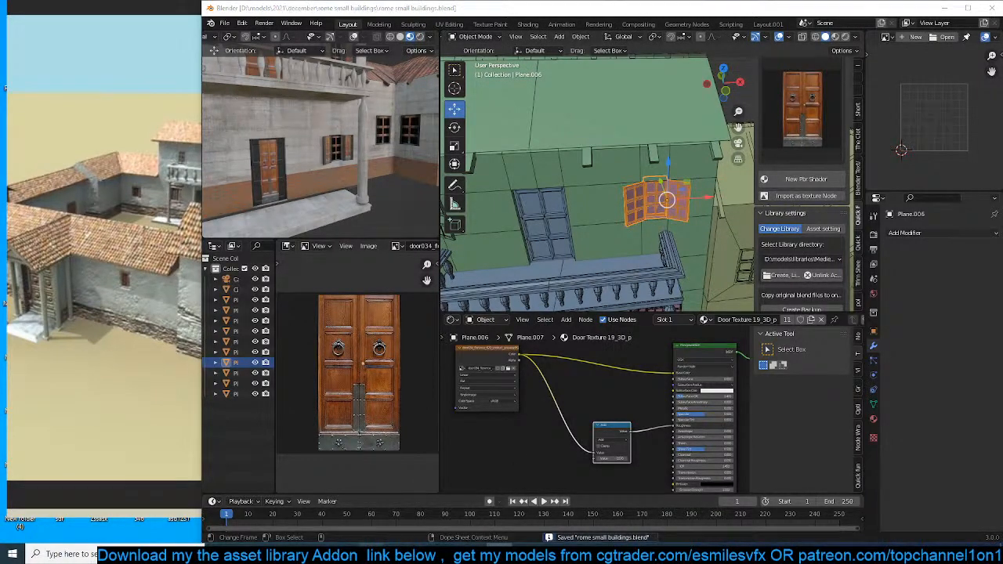
{"action": "left_click", "coordinate": [269, 554]}
{"action": "left_click", "coordinate": [298, 506]}
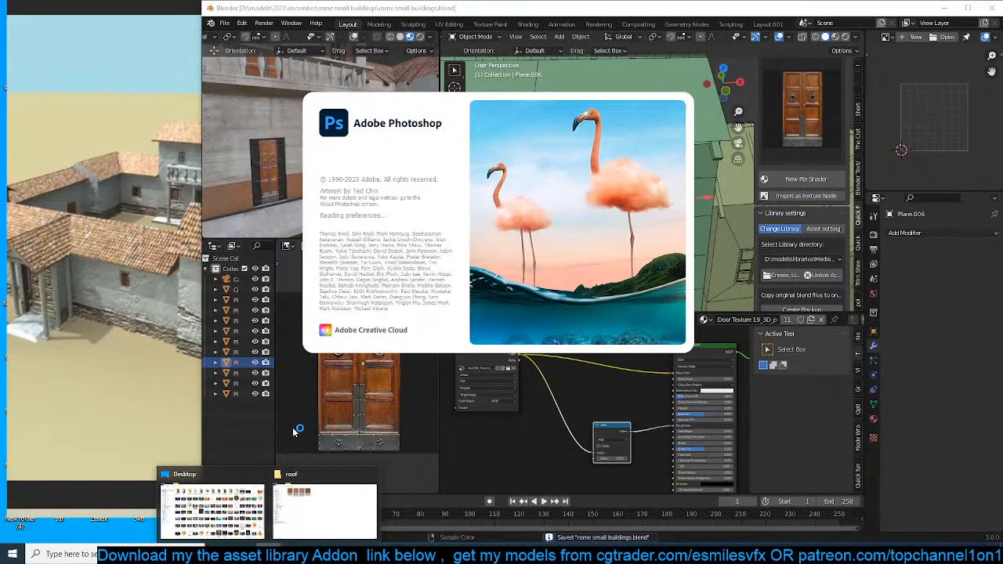
{"action": "left_click", "coordinate": [178, 36]}
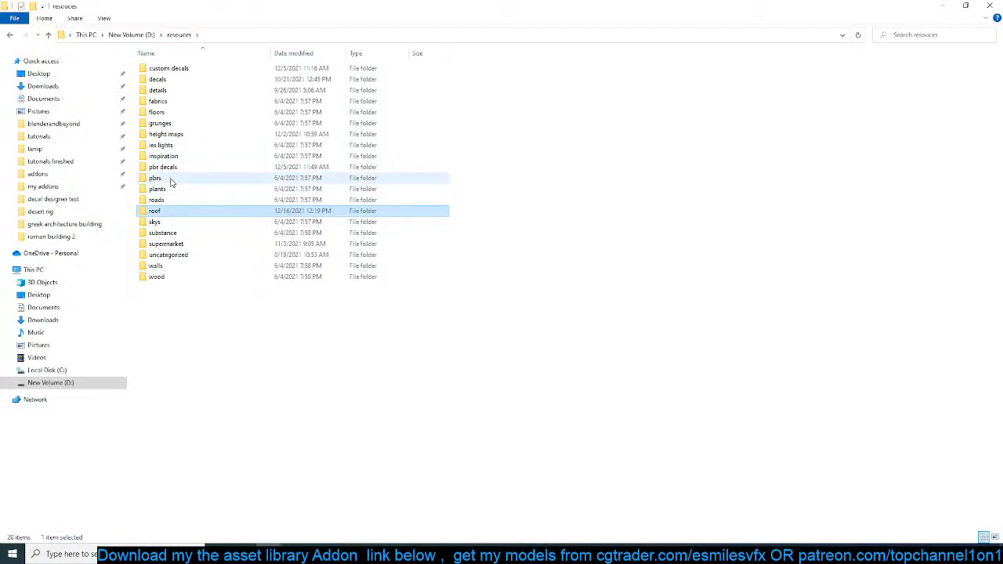
{"action": "double_click", "coordinate": [157, 200]}
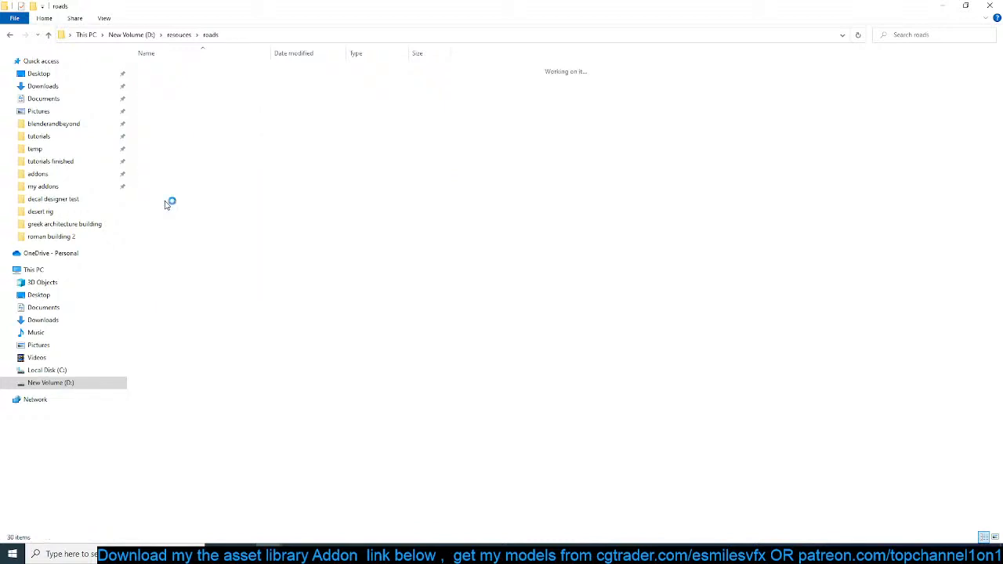
Open door034_florence_620_product_preview from the details folder in Paint and crop the image to the double door's edges.
{"action": "left_click", "coordinate": [180, 36]}
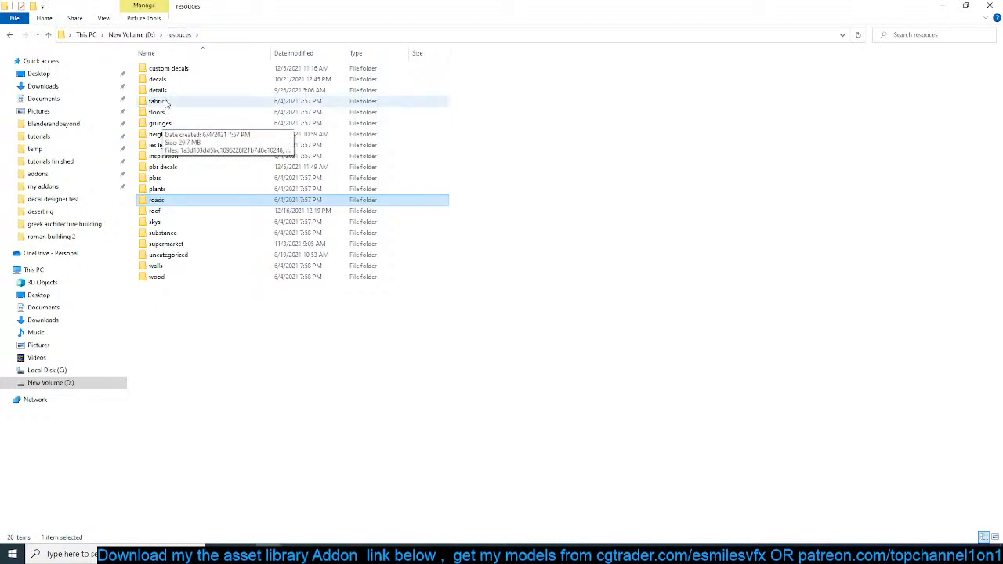
{"action": "double_click", "coordinate": [161, 92]}
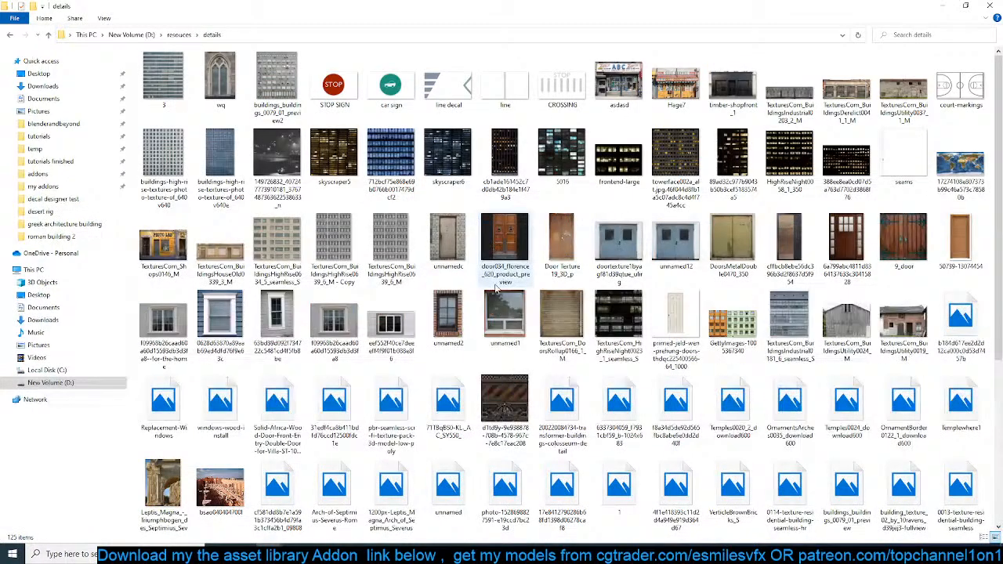
{"action": "right_click", "coordinate": [519, 239]}
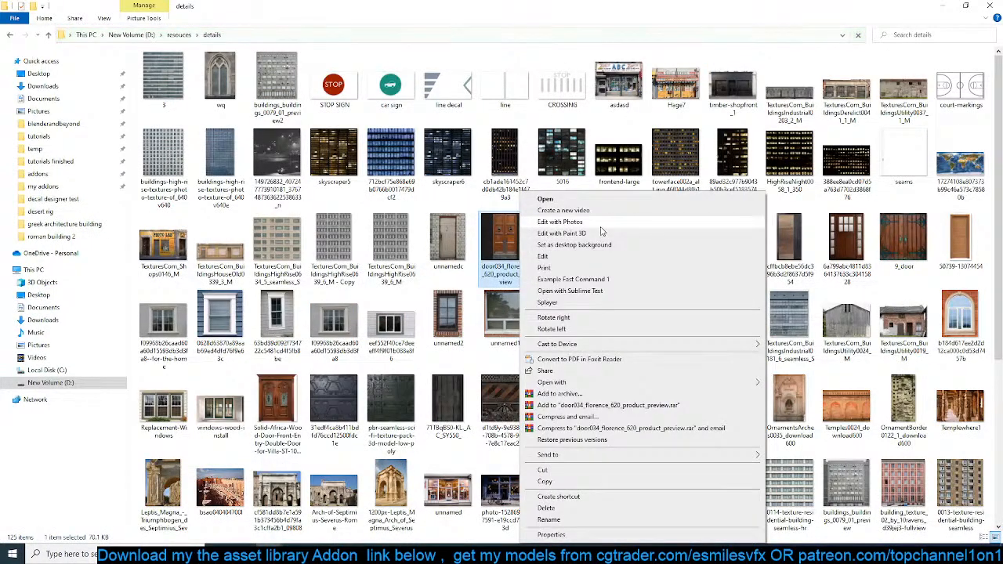
{"action": "left_click", "coordinate": [576, 256]}
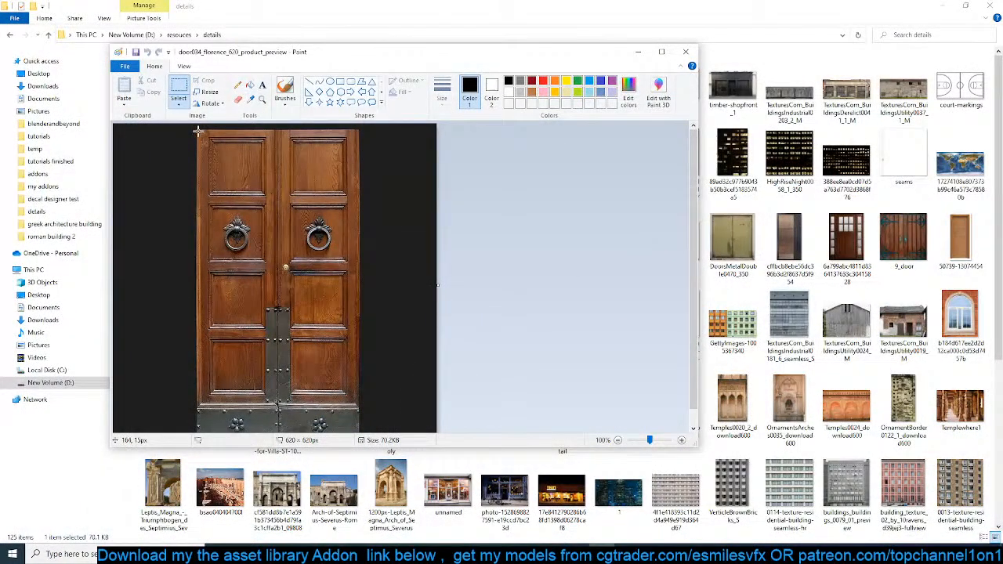
{"action": "left_click_drag", "start_coordinate": [361, 427], "coordinate": [358, 431]}
{"action": "left_click", "coordinate": [207, 80]}
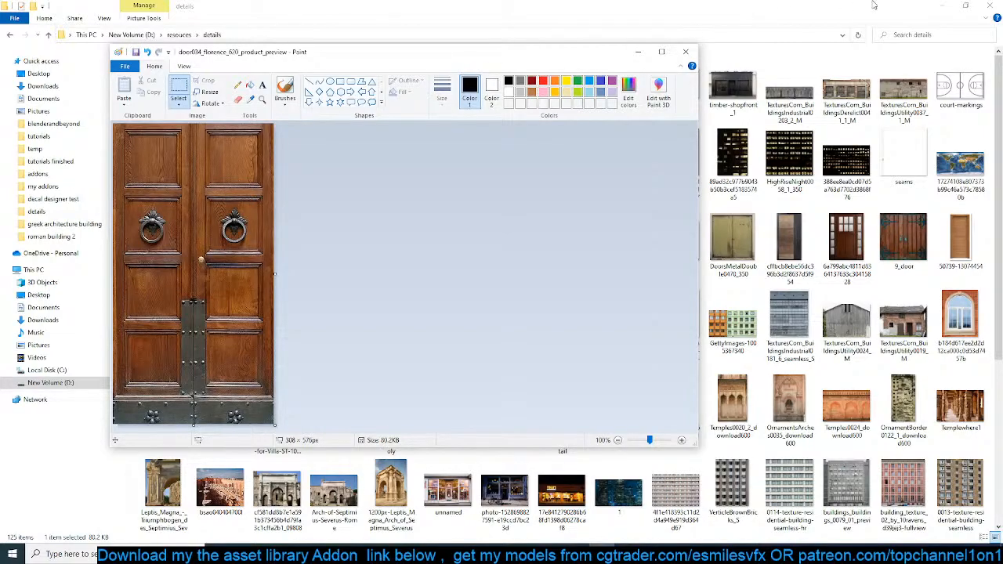
Switch back to Blender, reload the cropped door image and save the file.
{"action": "left_click", "coordinate": [943, 6]}
{"action": "left_click", "coordinate": [683, 6]}
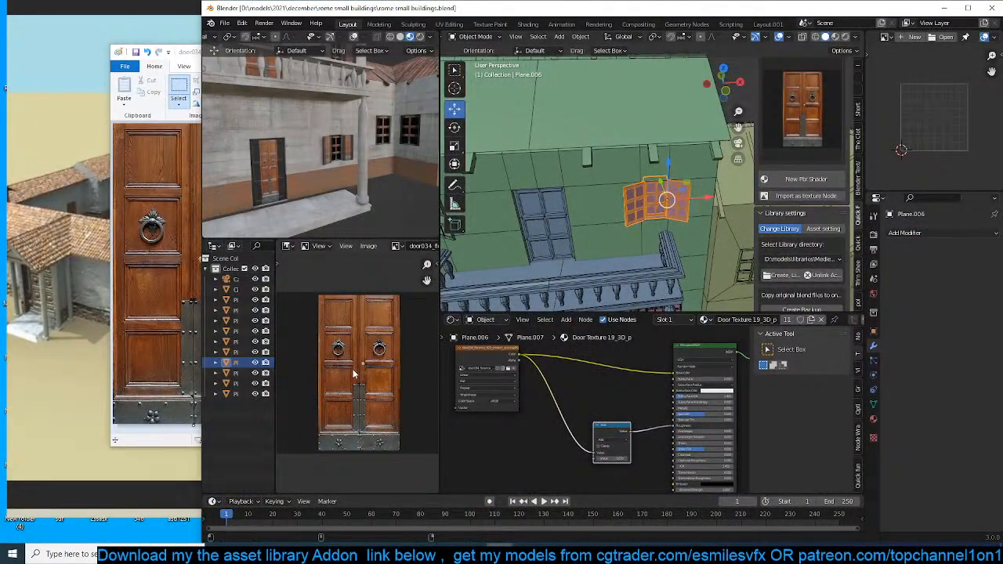
{"action": "key", "text": "alt+r"}
{"action": "key", "text": "ctrl+s"}
Stretch the front entrance door's UVs along X so the door fills the full width of the cropped image.
{"action": "middle_click_drag", "start_coordinate": [341, 189], "coordinate": [335, 167]}
{"action": "left_click", "coordinate": [335, 167]}
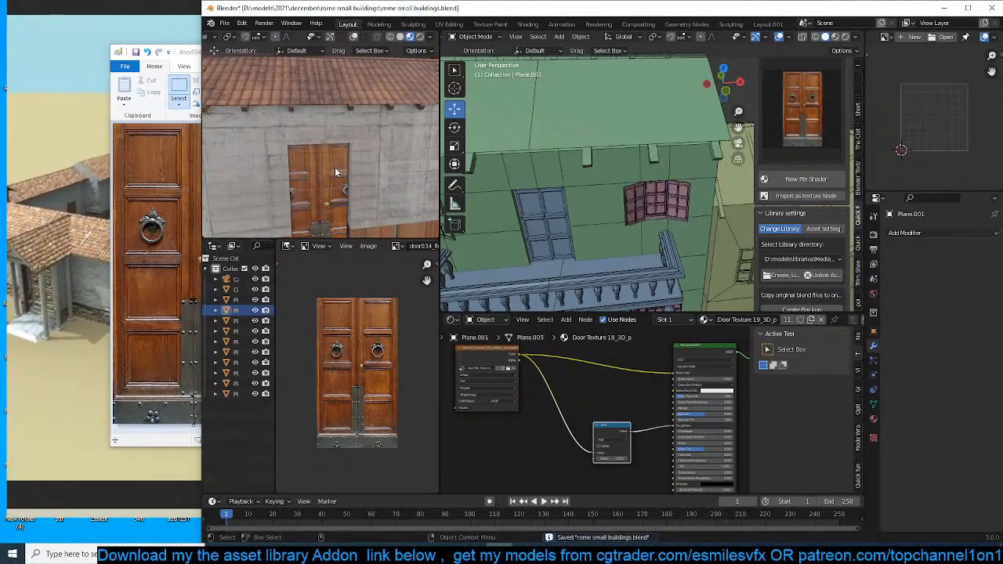
{"action": "middle_click_drag", "start_coordinate": [665, 174], "coordinate": [665, 205]}
{"action": "key", "text": "Tab"}
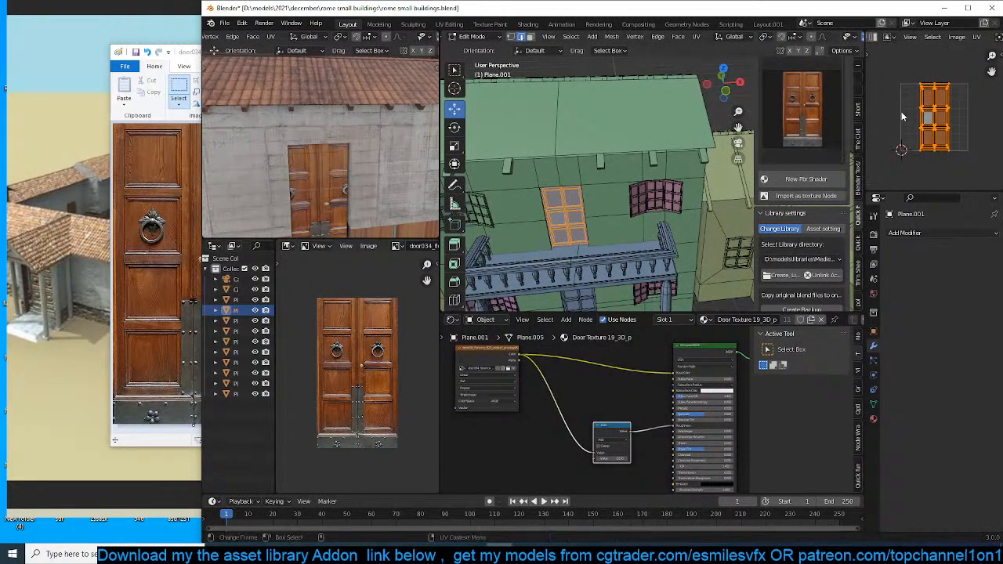
{"action": "key", "text": "s"}
{"action": "key", "text": "x"}
{"action": "left_click", "coordinate": [990, 121]}
{"action": "key", "text": "s"}
{"action": "key", "text": "x"}
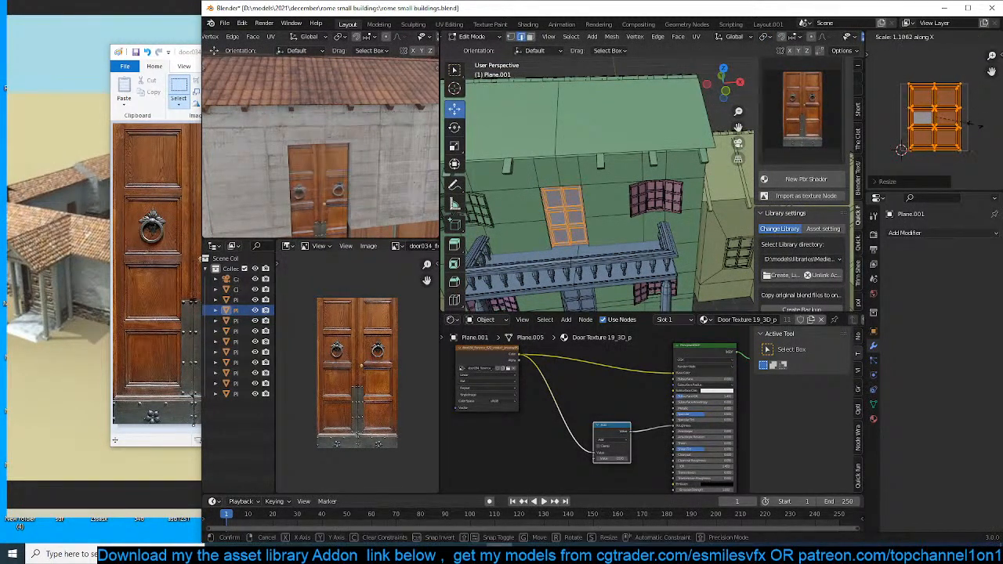
{"action": "left_click", "coordinate": [991, 130]}
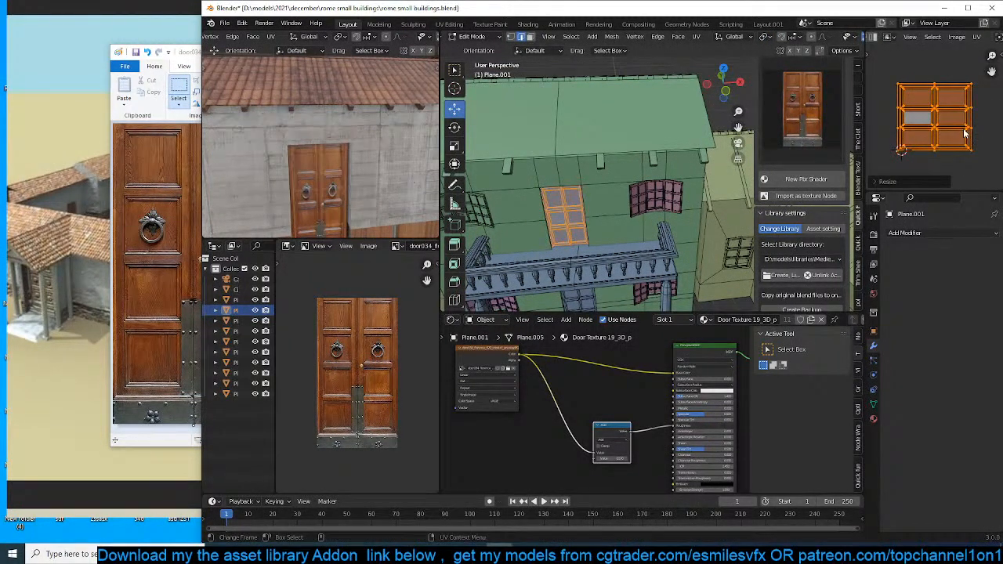
{"action": "key", "text": "Tab"}
Save the Blender file and close the Paint window.
{"action": "scroll", "coordinate": [353, 195], "scroll_direction": "down", "scroll_amount": 5}
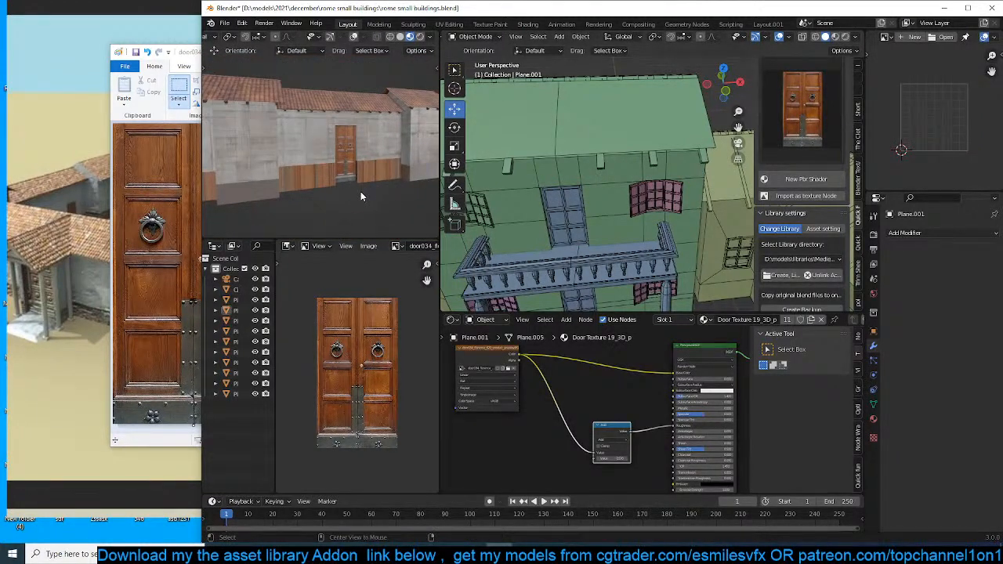
{"action": "key", "text": "ctrl+s"}
{"action": "left_click", "coordinate": [157, 149]}
{"action": "left_click", "coordinate": [685, 52]}
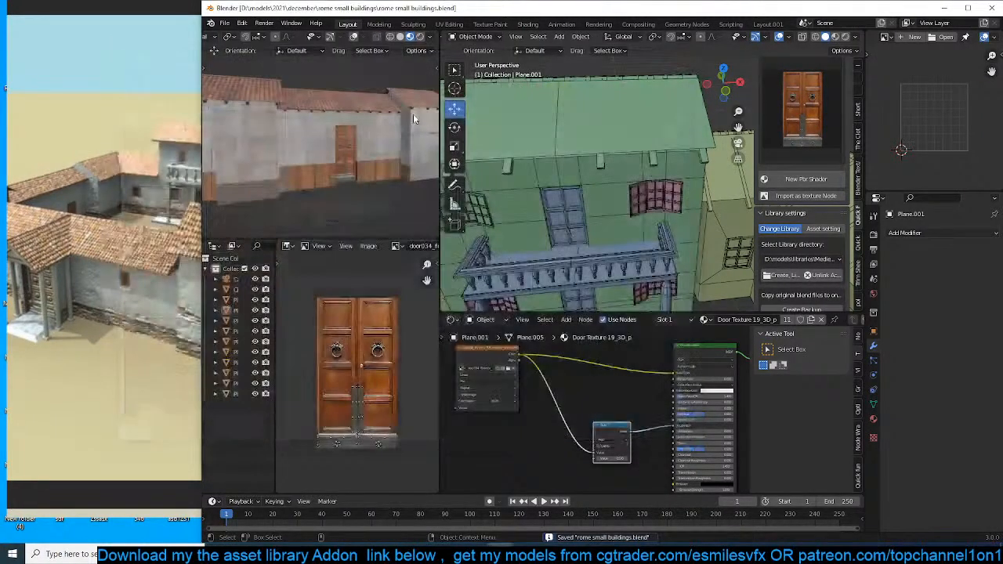
Examine the two-storey balcony building and the front entrance wall within the whole complex.
{"action": "left_click", "coordinate": [532, 152]}
{"action": "scroll", "coordinate": [575, 168], "scroll_direction": "down", "scroll_amount": 1}
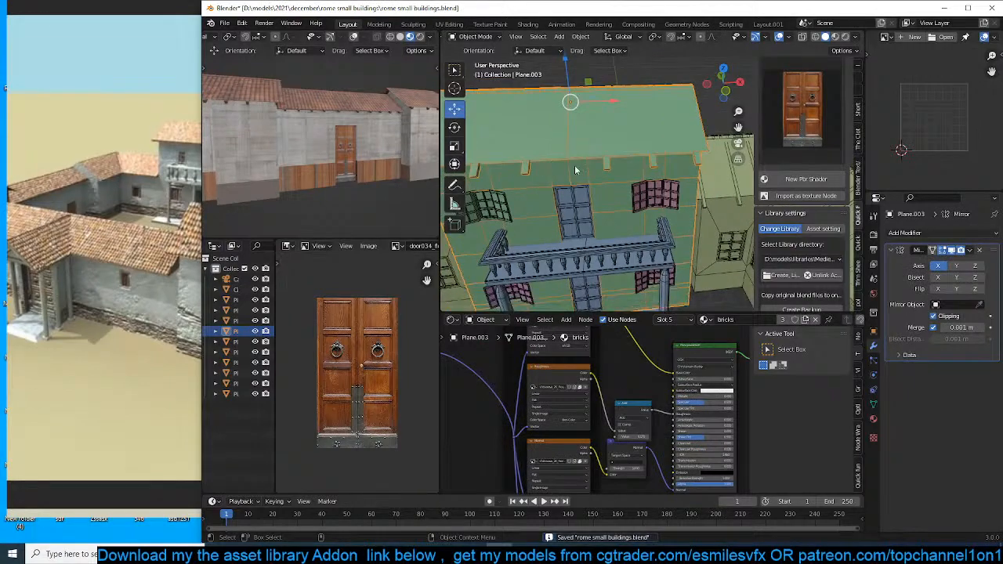
{"action": "middle_click_drag", "start_coordinate": [575, 167], "coordinate": [599, 161]}
{"action": "scroll", "coordinate": [600, 196], "scroll_direction": "down", "scroll_amount": 1}
{"action": "key", "text": "Tab"}
{"action": "key", "text": "Tab"}
{"action": "scroll", "coordinate": [602, 210], "scroll_direction": "down", "scroll_amount": 4}
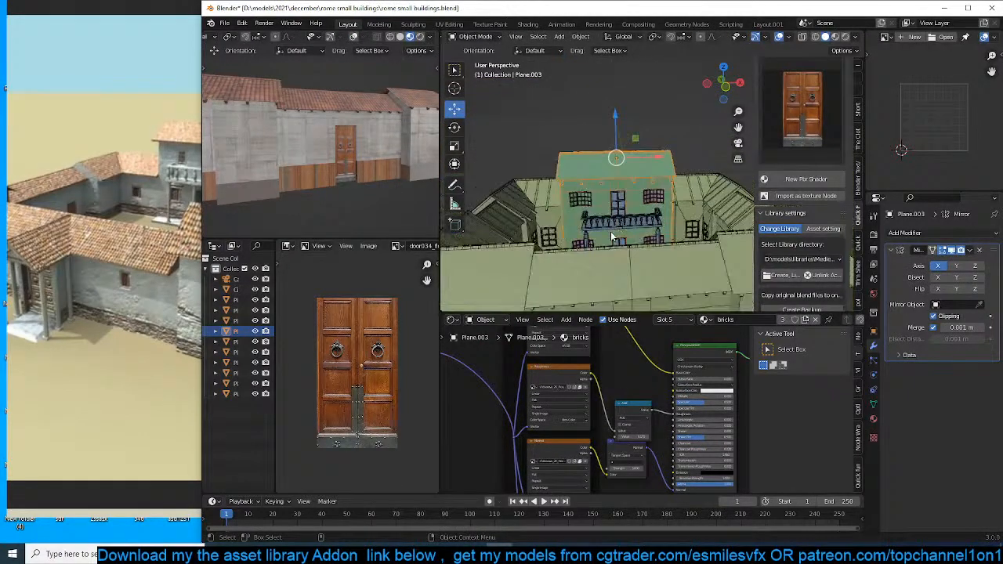
{"action": "middle_click_drag", "start_coordinate": [616, 228], "coordinate": [628, 171]}
{"action": "scroll", "coordinate": [630, 170], "scroll_direction": "up", "scroll_amount": 3}
{"action": "scroll", "coordinate": [627, 169], "scroll_direction": "down", "scroll_amount": 7}
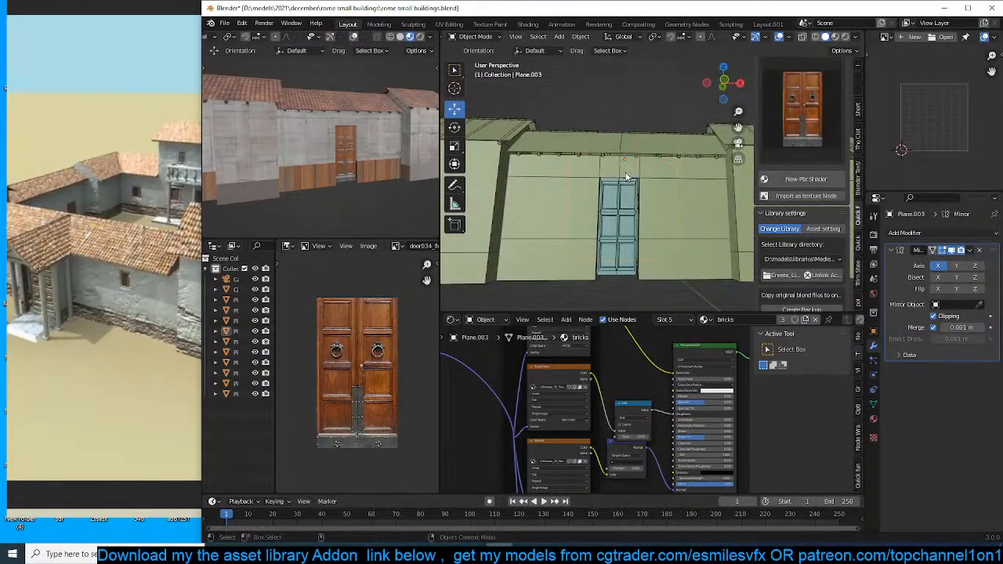
{"action": "middle_click_drag", "start_coordinate": [549, 196], "coordinate": [509, 223]}
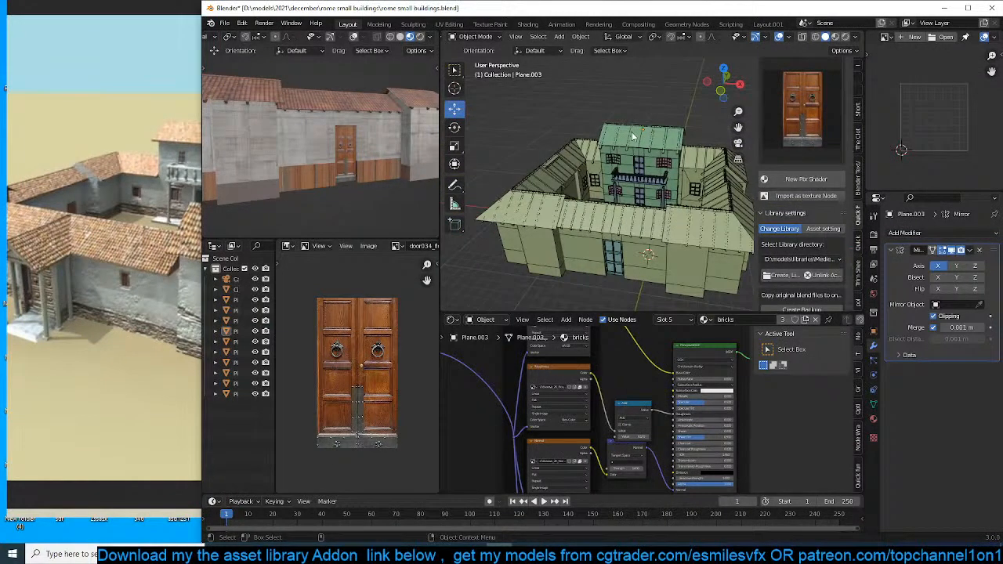
{"action": "middle_click_drag", "start_coordinate": [685, 193], "coordinate": [683, 226]}
Try a duplicate of the corner blocks with both Mirror modifiers removed, and delete it again.
{"action": "left_click", "coordinate": [701, 163]}
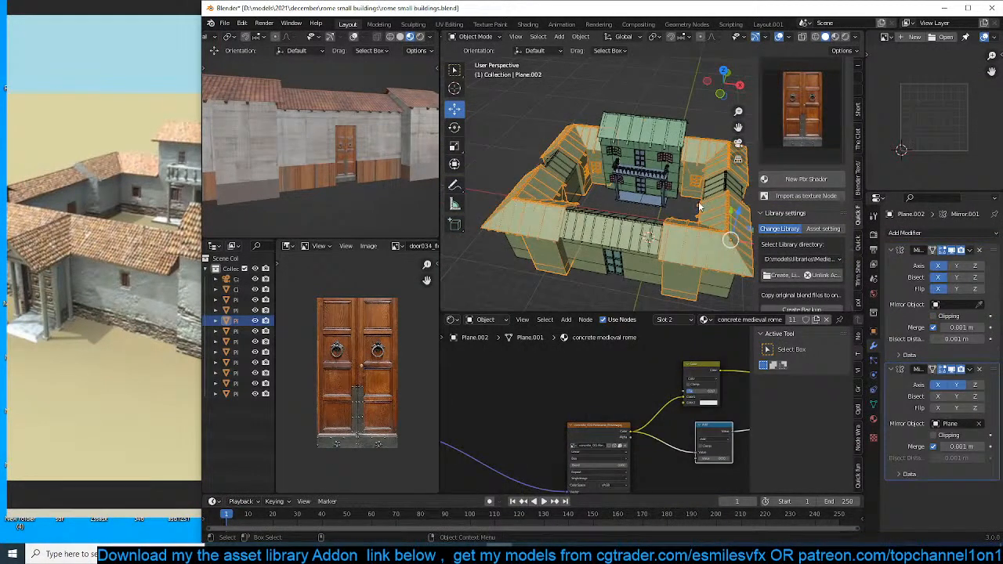
{"action": "key", "text": "KP_7"}
{"action": "key", "text": "shift+d"}
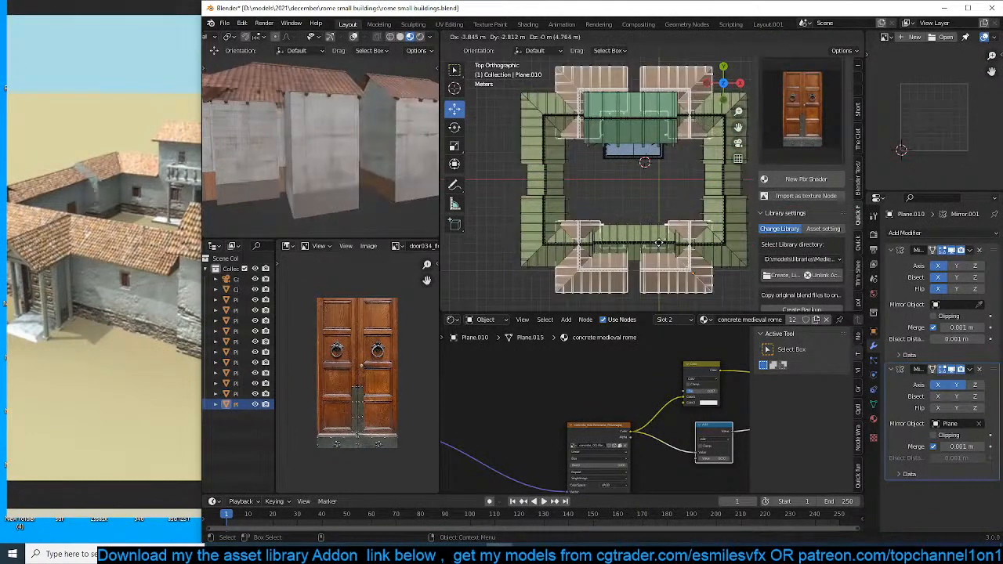
{"action": "left_click", "coordinate": [720, 262]}
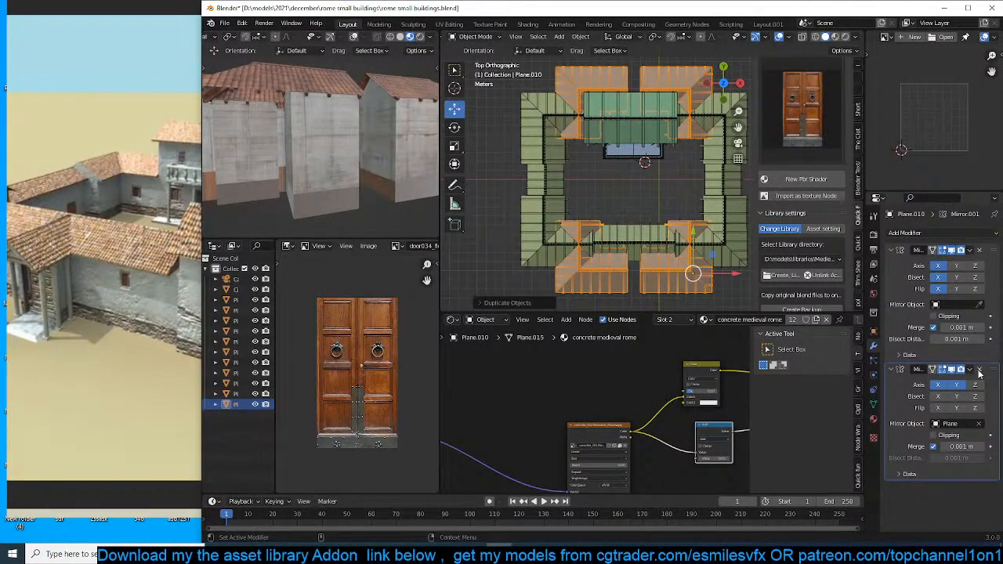
{"action": "left_click", "coordinate": [979, 369]}
{"action": "left_click", "coordinate": [979, 250]}
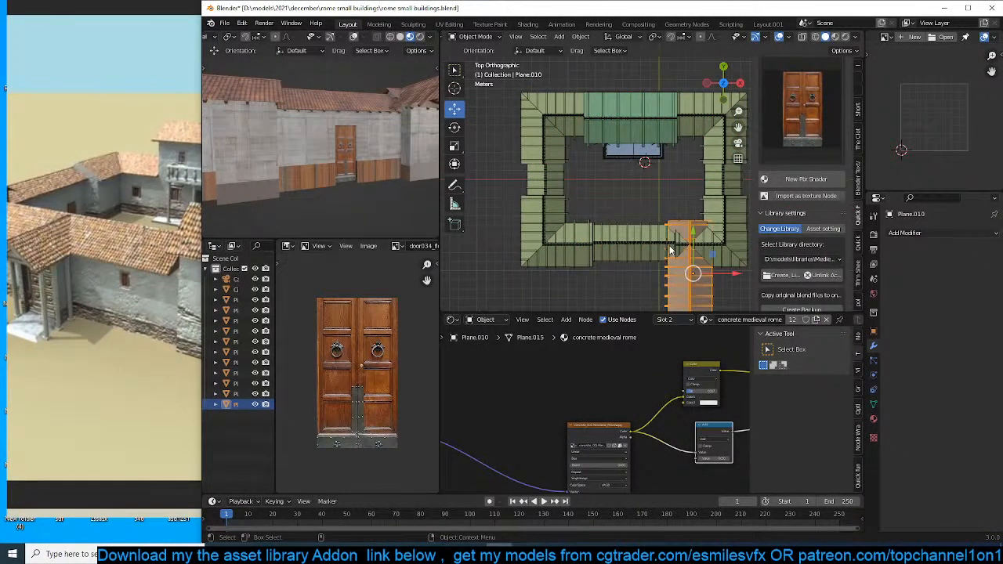
{"action": "middle_click_drag", "start_coordinate": [670, 249], "coordinate": [709, 236], "text": "shift"}
{"action": "key", "text": "g"}
{"action": "right_click", "coordinate": [618, 227]}
{"action": "key", "text": "x"}
{"action": "left_click", "coordinate": [604, 139]}
Duplicate the corner blocks again in top view and remove both Mirror modifiers from the copy.
{"action": "left_click", "coordinate": [672, 196]}
{"action": "left_click", "coordinate": [713, 210]}
{"action": "left_click", "coordinate": [714, 209]}
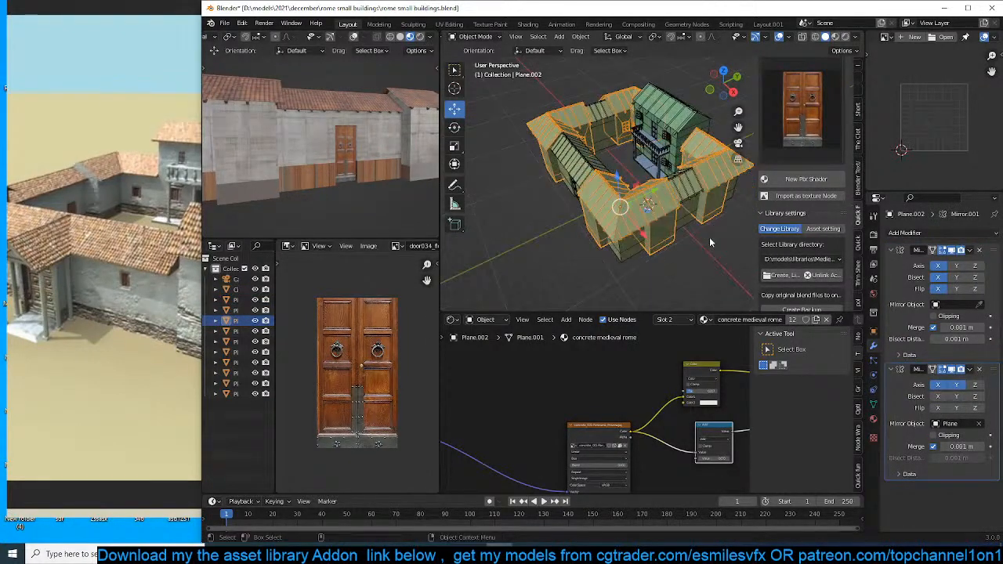
{"action": "key", "text": "KP_7"}
{"action": "key", "text": "g"}
{"action": "right_click", "coordinate": [679, 230]}
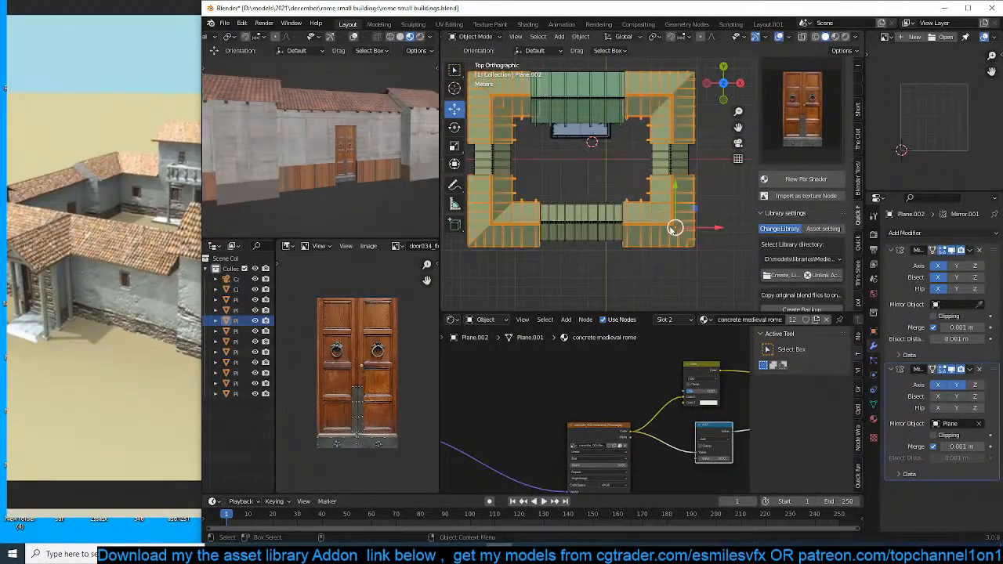
{"action": "key", "text": "shift+d"}
{"action": "left_click", "coordinate": [643, 255]}
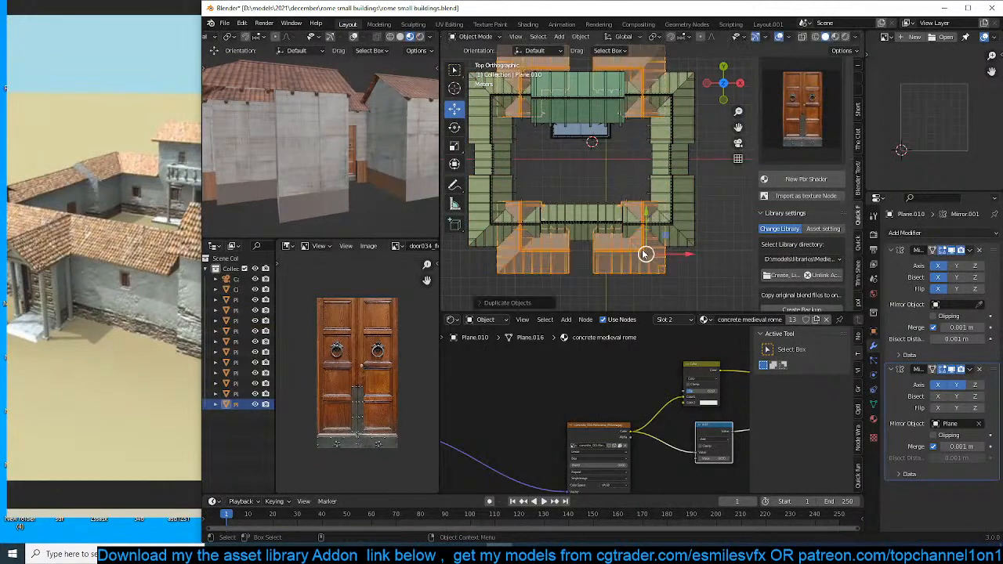
{"action": "left_click", "coordinate": [980, 251]}
{"action": "left_click", "coordinate": [980, 251]}
Move the unmirrored corner block copy in front of the entrance wall.
{"action": "middle_click_drag", "start_coordinate": [611, 149], "coordinate": [544, 145]}
{"action": "left_click_drag", "start_coordinate": [613, 167], "coordinate": [570, 166]}
{"action": "middle_click_drag", "start_coordinate": [571, 167], "coordinate": [656, 213]}
{"action": "left_click_drag", "start_coordinate": [665, 214], "coordinate": [643, 205]}
{"action": "scroll", "coordinate": [643, 206], "scroll_direction": "up", "scroll_amount": 1}
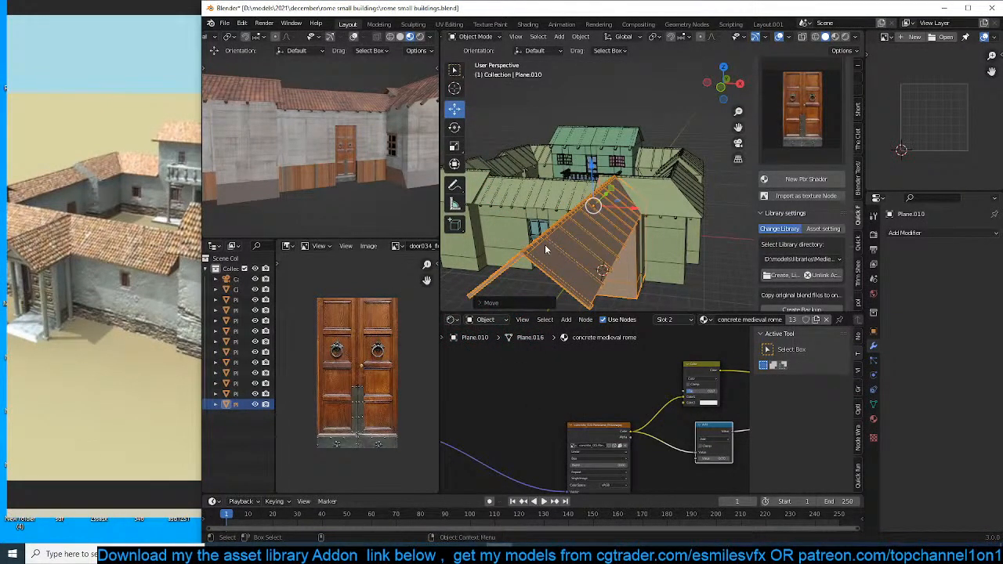
Apply the copy's object transform and scale it narrower along X in top view.
{"action": "key", "text": "KP_7"}
{"action": "scroll", "coordinate": [545, 245], "scroll_direction": "up", "scroll_amount": 3}
{"action": "key", "text": "s"}
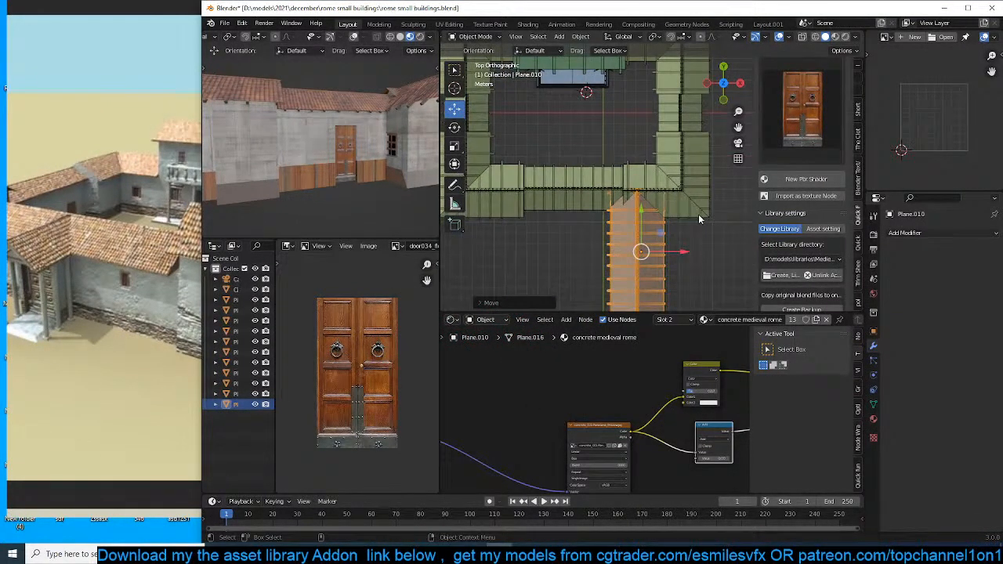
{"action": "key", "text": "x"}
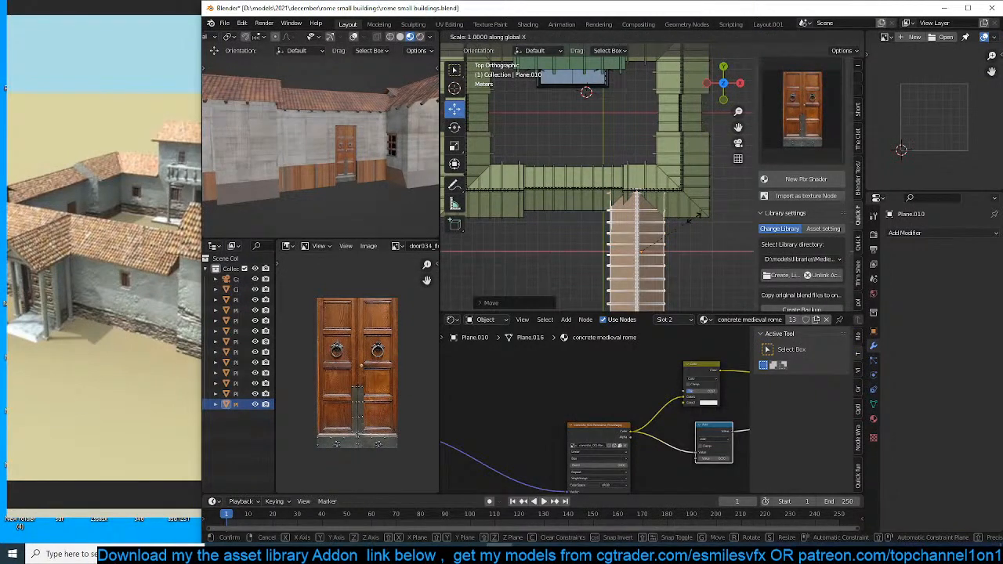
{"action": "left_click", "coordinate": [682, 225]}
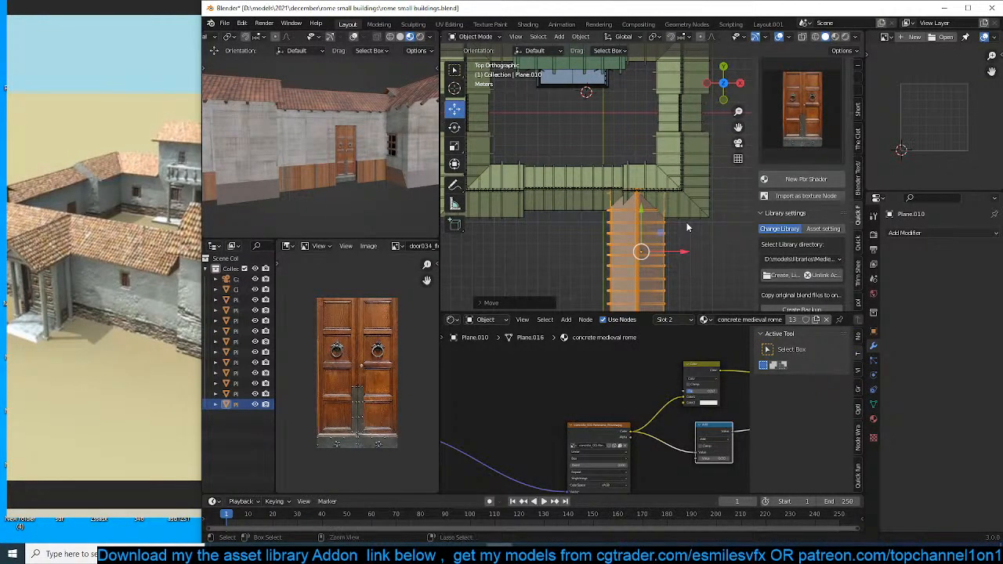
{"action": "key", "text": "ctrl+a"}
{"action": "left_click", "coordinate": [676, 215]}
{"action": "key", "text": "s"}
{"action": "key", "text": "x"}
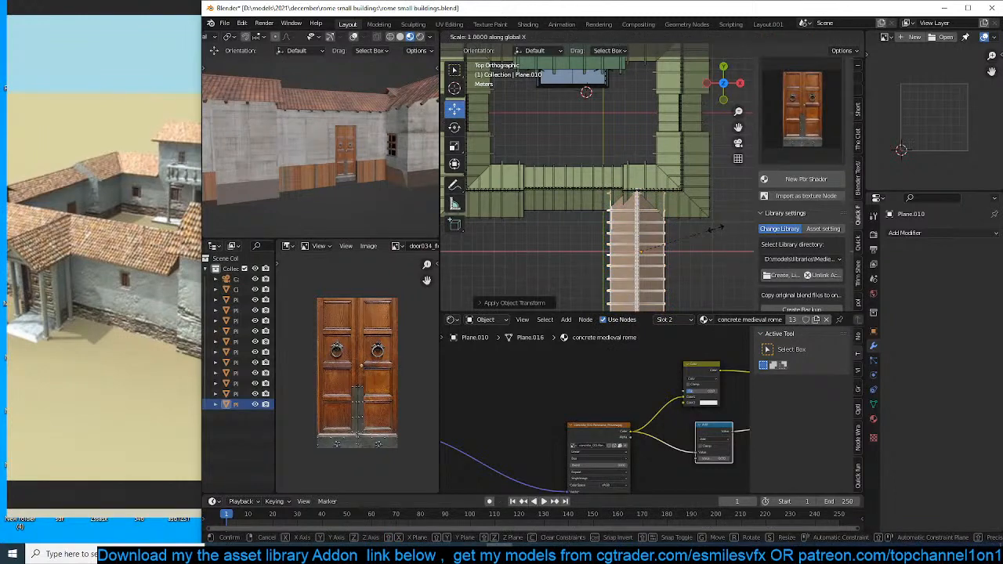
{"action": "left_click", "coordinate": [705, 235]}
Try the narrowed copy over the middle of the entrance wall by moving it along X and Y, and delete it.
{"action": "key", "text": "g"}
{"action": "key", "text": "x"}
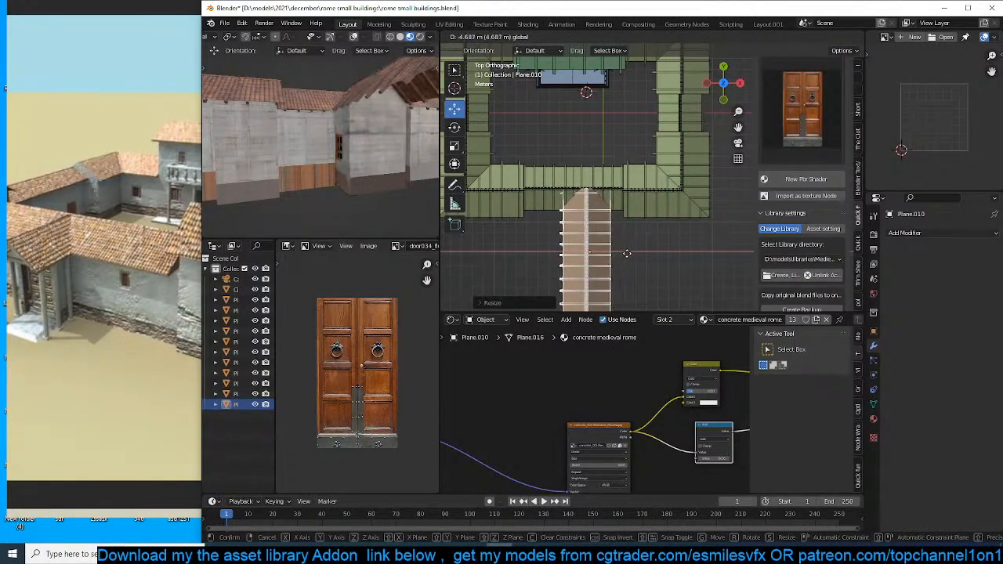
{"action": "left_click", "coordinate": [588, 228]}
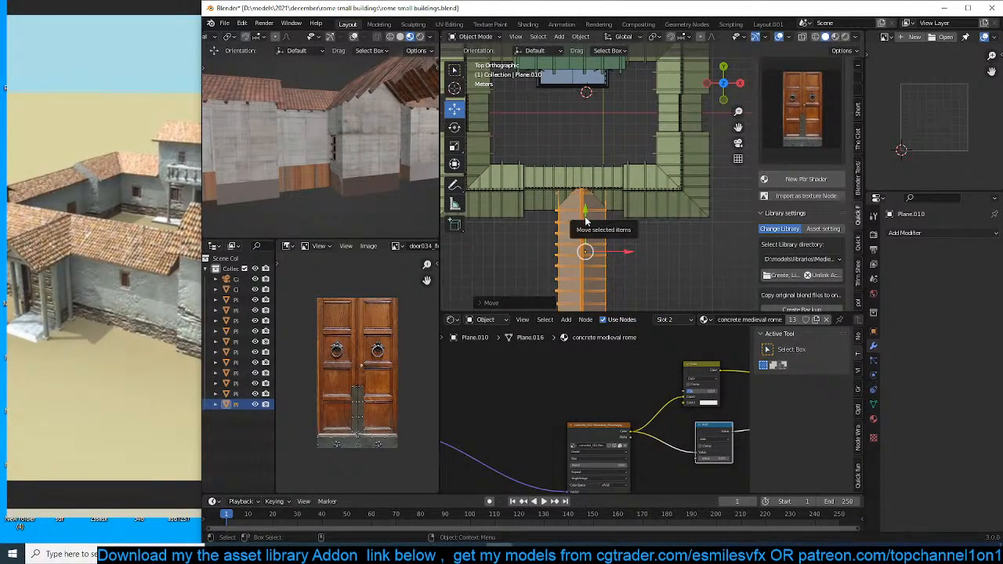
{"action": "key", "text": "g"}
{"action": "key", "text": "y"}
{"action": "left_click", "coordinate": [587, 205]}
{"action": "key", "text": "x"}
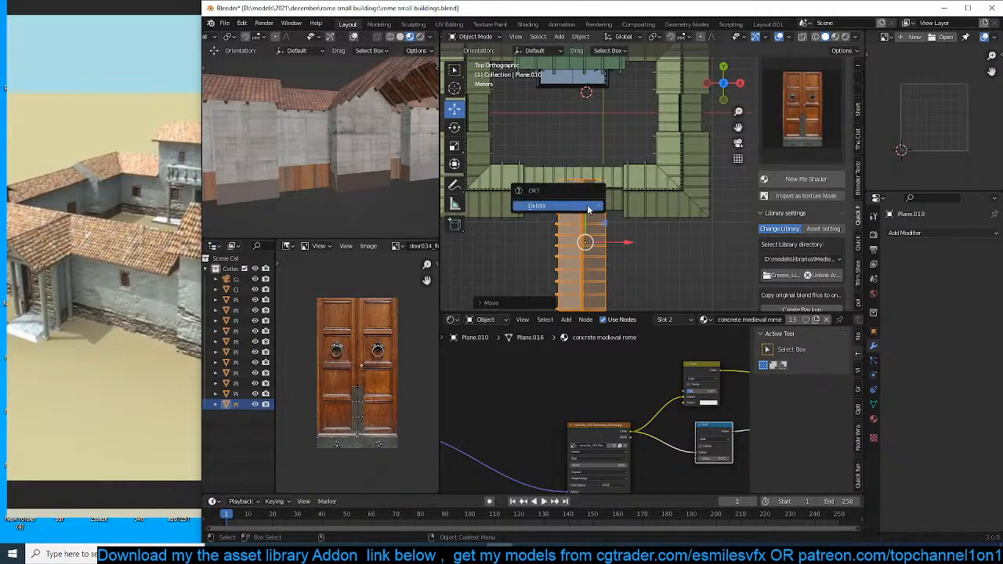
{"action": "left_click", "coordinate": [589, 207]}
{"action": "middle_click_drag", "start_coordinate": [600, 199], "coordinate": [608, 166]}
{"action": "left_click", "coordinate": [636, 232]}
{"action": "scroll", "coordinate": [627, 242], "scroll_direction": "up", "scroll_amount": 3}
{"action": "left_click", "coordinate": [596, 216]}
{"action": "key", "text": "Tab"}
{"action": "key", "text": "a"}
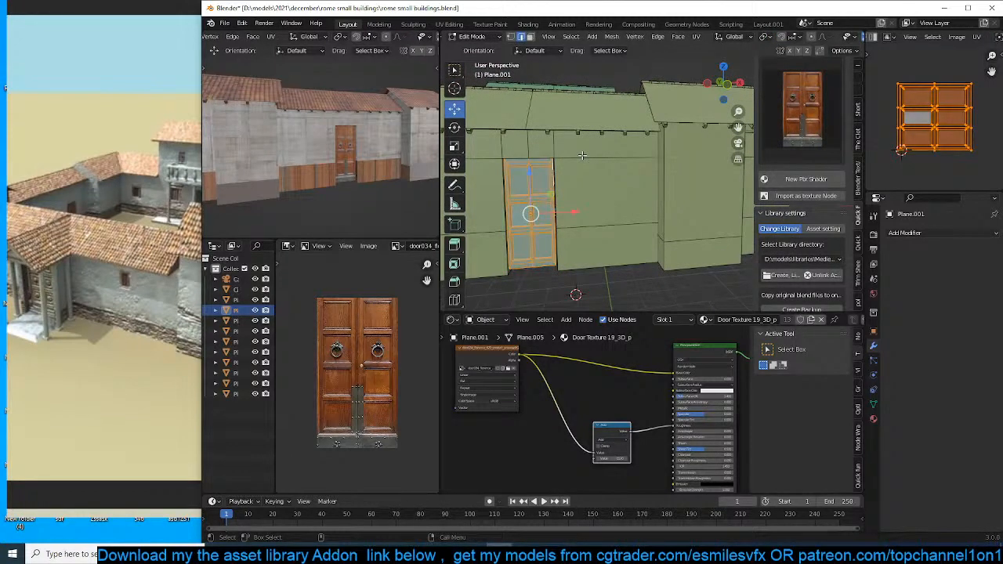
{"action": "key", "text": "ctrl+r"}
{"action": "right_click", "coordinate": [583, 155]}
{"action": "key", "text": "Tab"}
Add a horizontal loop cut above the entrance door and a vertical one beside it to the front wall.
{"action": "left_click", "coordinate": [610, 168]}
{"action": "key", "text": "Tab"}
{"action": "key", "text": "ctrl+r"}
{"action": "left_click", "coordinate": [585, 161]}
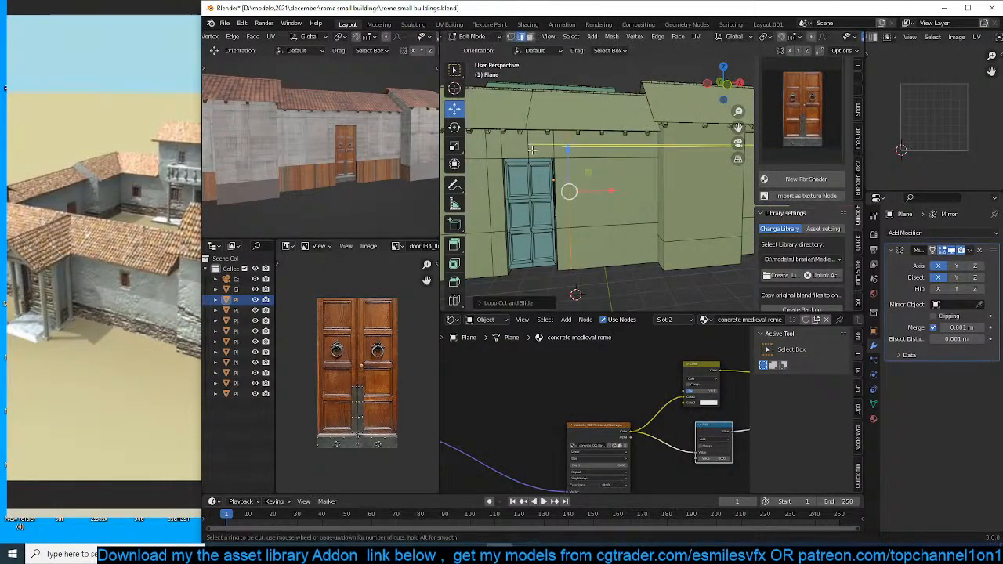
{"action": "left_click", "coordinate": [531, 153]}
Extrude the wall faces above and beside the entrance door outward to form a projecting door frame.
{"action": "key", "text": "3"}
{"action": "left_click", "coordinate": [551, 153]}
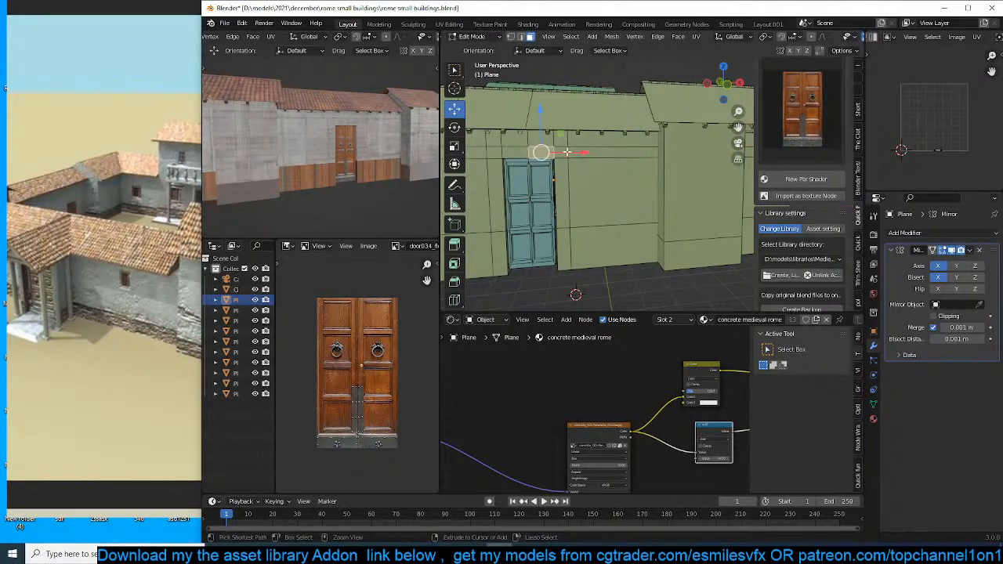
{"action": "left_click", "coordinate": [568, 151], "text": "ctrl"}
{"action": "left_click", "coordinate": [566, 251], "text": "ctrl"}
{"action": "middle_click_drag", "start_coordinate": [567, 251], "coordinate": [610, 264]}
{"action": "key", "text": "e"}
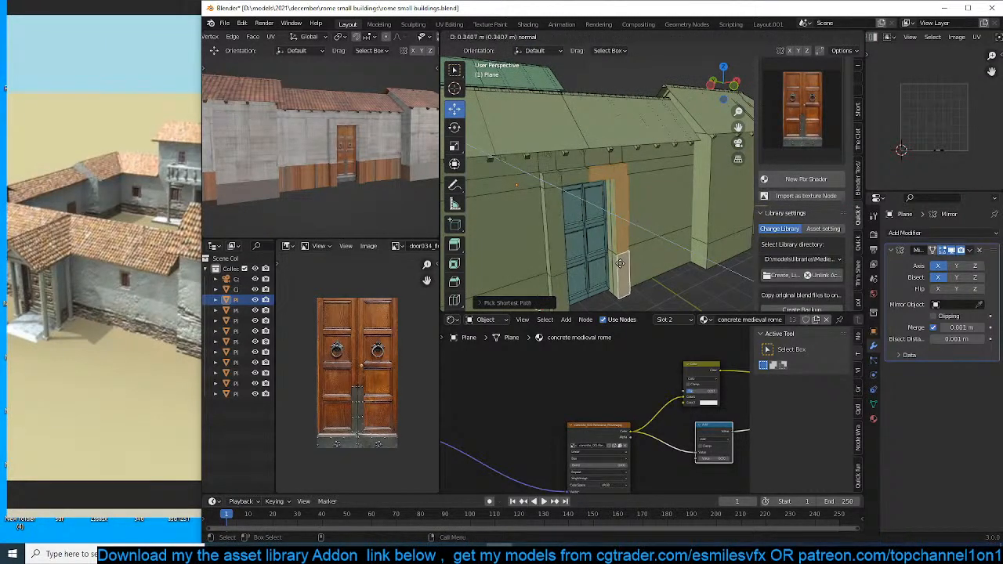
{"action": "left_click", "coordinate": [593, 253]}
Move the entrance door forward along Y by about 1.5 m into the extruded frame.
{"action": "key", "text": "Tab"}
{"action": "left_click", "coordinate": [594, 254]}
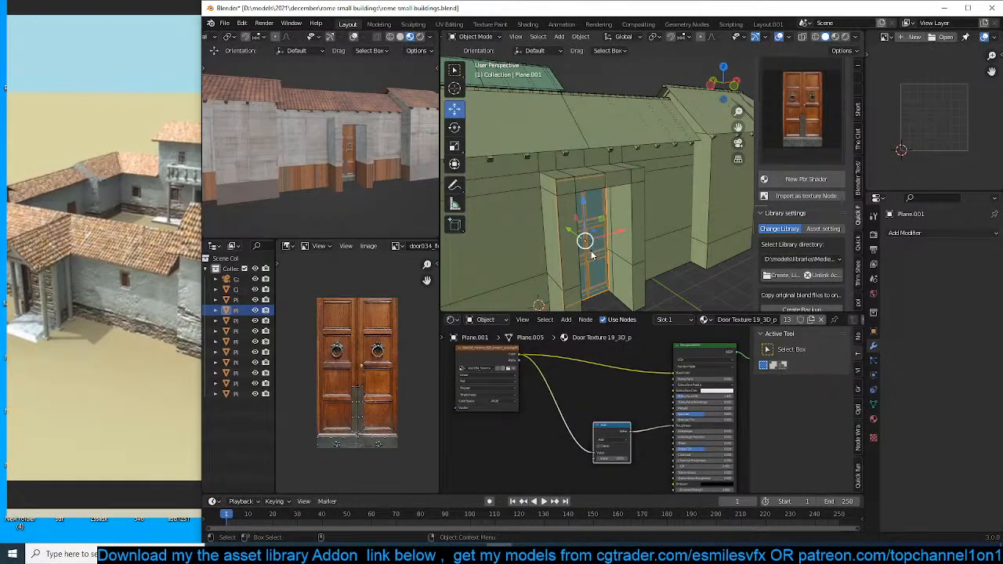
{"action": "left_click_drag", "start_coordinate": [570, 235], "coordinate": [630, 232]}
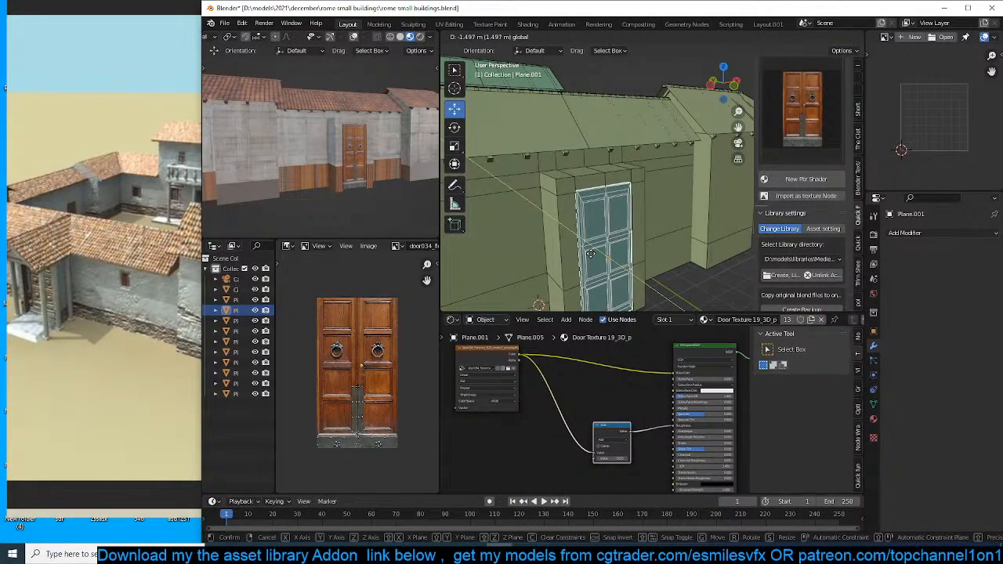
Select the brick base band faces along the entrance wall and frame, and unwrap them with Cube Projection.
{"action": "key", "text": "Tab"}
{"action": "middle_click_drag", "start_coordinate": [631, 232], "coordinate": [647, 247]}
{"action": "left_click", "coordinate": [650, 250], "text": "alt"}
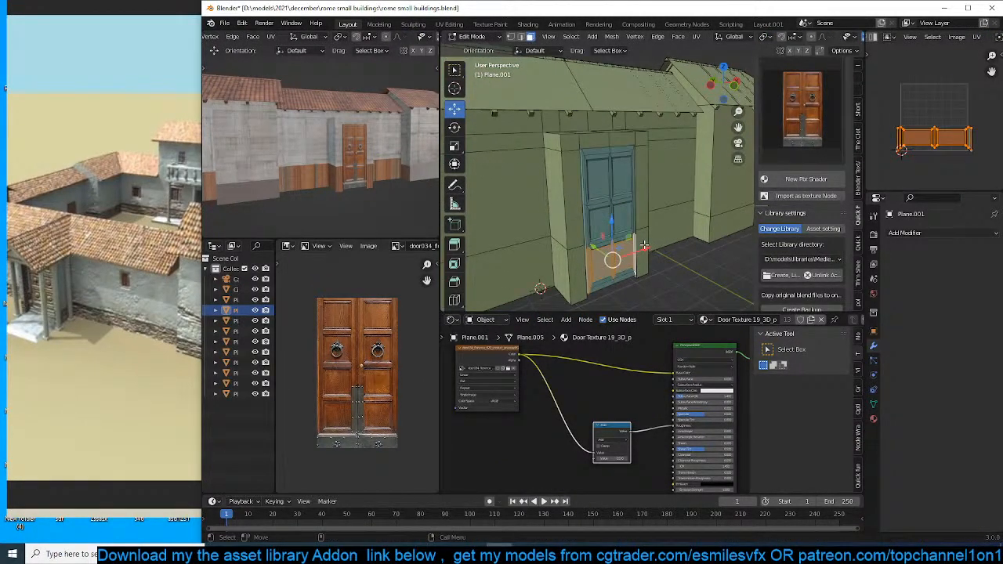
{"action": "left_click", "coordinate": [685, 225]}
{"action": "key", "text": "Tab"}
{"action": "left_click", "coordinate": [654, 238]}
{"action": "key", "text": "Tab"}
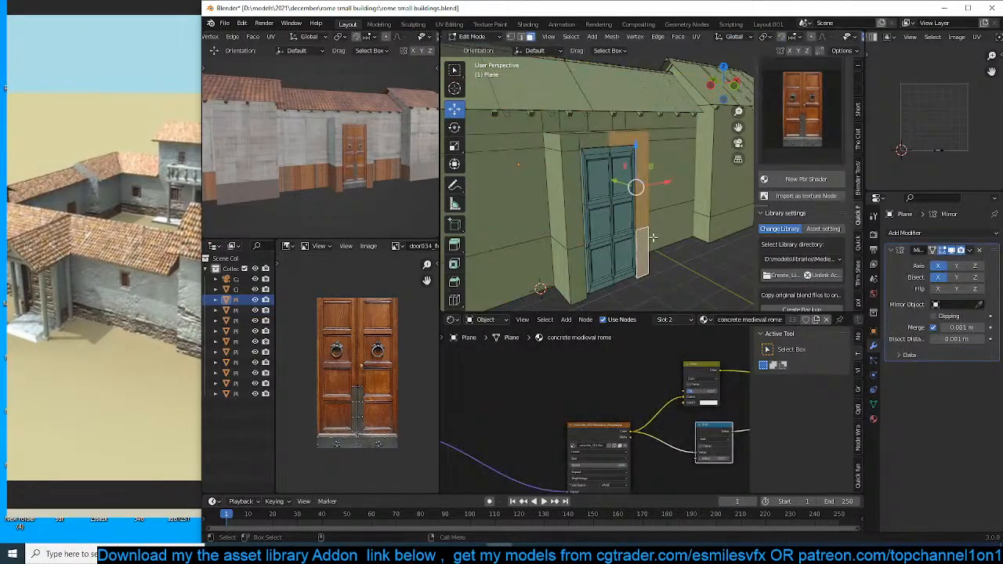
{"action": "left_click", "coordinate": [647, 240], "text": "alt"}
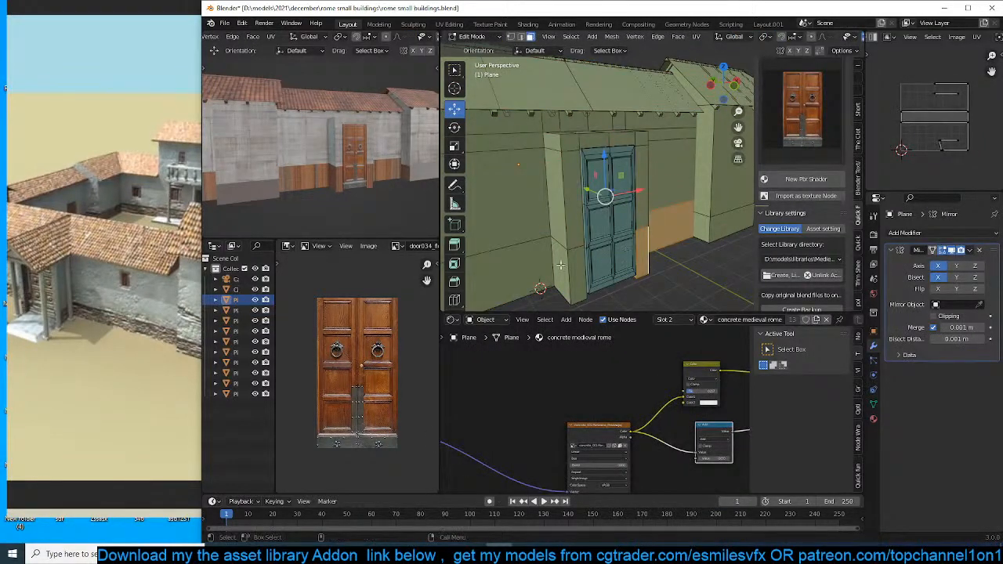
{"action": "key", "text": "u"}
{"action": "left_click", "coordinate": [675, 237]}
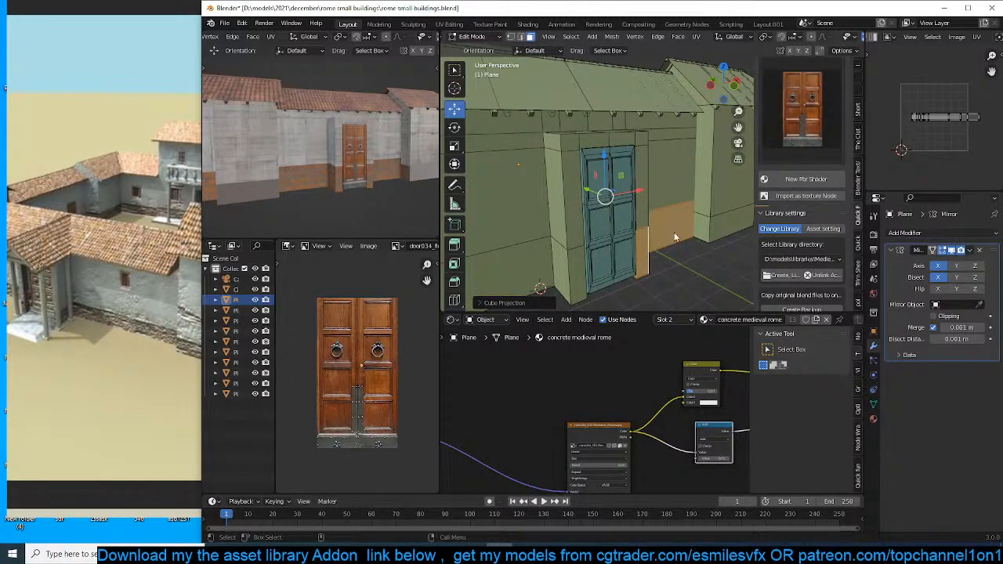
Save the file and scale the base band's UVs up about 2.58 times.
{"action": "key", "text": "Tab"}
{"action": "middle_click_drag", "start_coordinate": [676, 236], "coordinate": [645, 231]}
{"action": "key", "text": "ctrl+s"}
{"action": "key", "text": "Tab"}
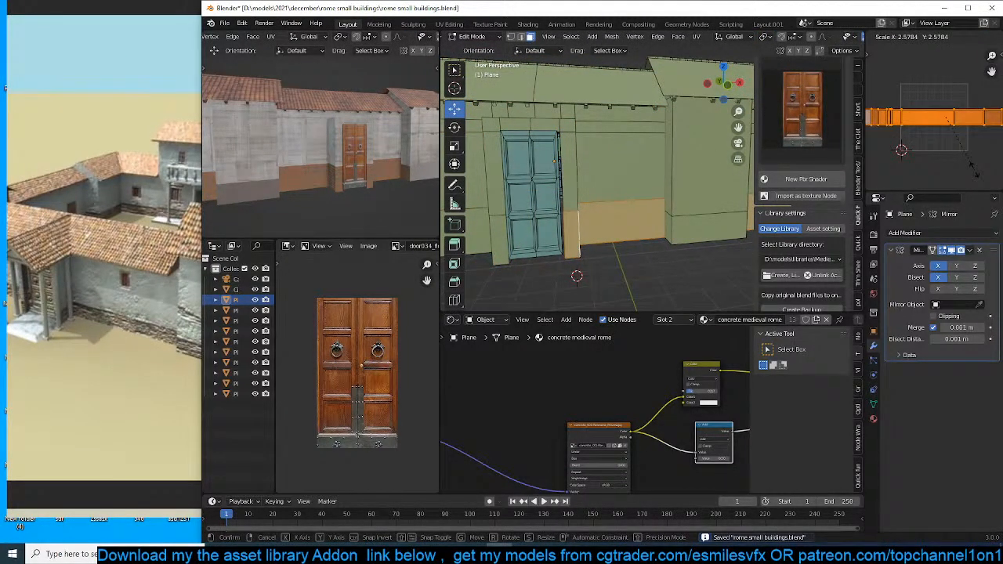
{"action": "key", "text": "Tab"}
Unwrap the corner block's brick base face with Cube Projection and save the file.
{"action": "scroll", "coordinate": [677, 187], "scroll_direction": "down", "scroll_amount": 4}
{"action": "middle_click_drag", "start_coordinate": [690, 197], "coordinate": [652, 214]}
{"action": "left_click", "coordinate": [639, 216]}
{"action": "key", "text": "Tab"}
{"action": "key", "text": "Tab"}
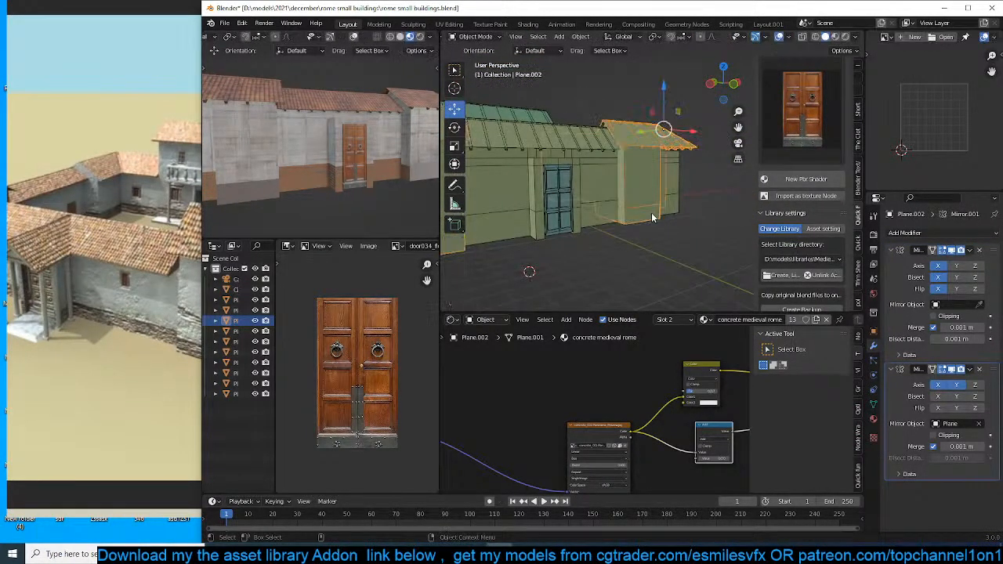
{"action": "left_click", "coordinate": [652, 214]}
{"action": "left_click", "coordinate": [652, 213]}
{"action": "key", "text": "Tab"}
{"action": "scroll", "coordinate": [546, 220], "scroll_direction": "down", "scroll_amount": 3}
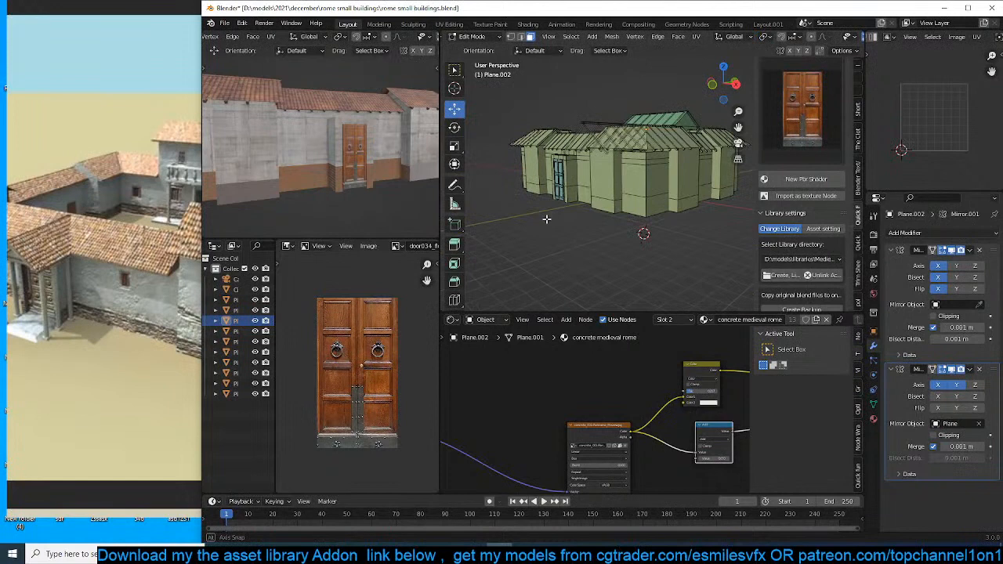
{"action": "left_click", "coordinate": [674, 204]}
{"action": "key", "text": "u"}
{"action": "left_click", "coordinate": [666, 200]}
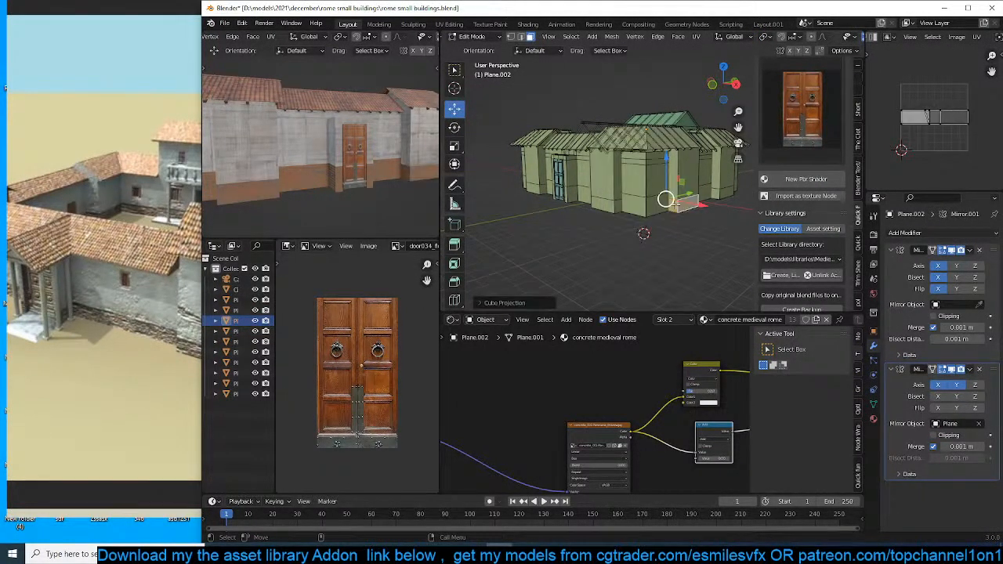
{"action": "key", "text": "Tab"}
{"action": "middle_click_drag", "start_coordinate": [673, 205], "coordinate": [567, 209]}
{"action": "key", "text": "ctrl+s"}
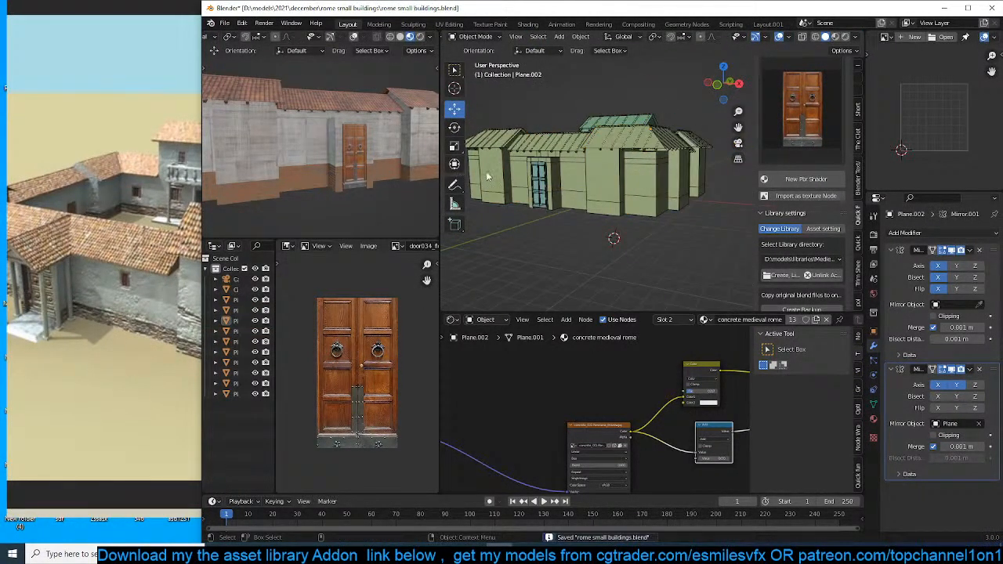
Duplicate the corner block in place and remove both Mirror modifiers from the copy.
{"action": "middle_click_drag", "start_coordinate": [486, 171], "coordinate": [624, 119]}
{"action": "left_click", "coordinate": [620, 116]}
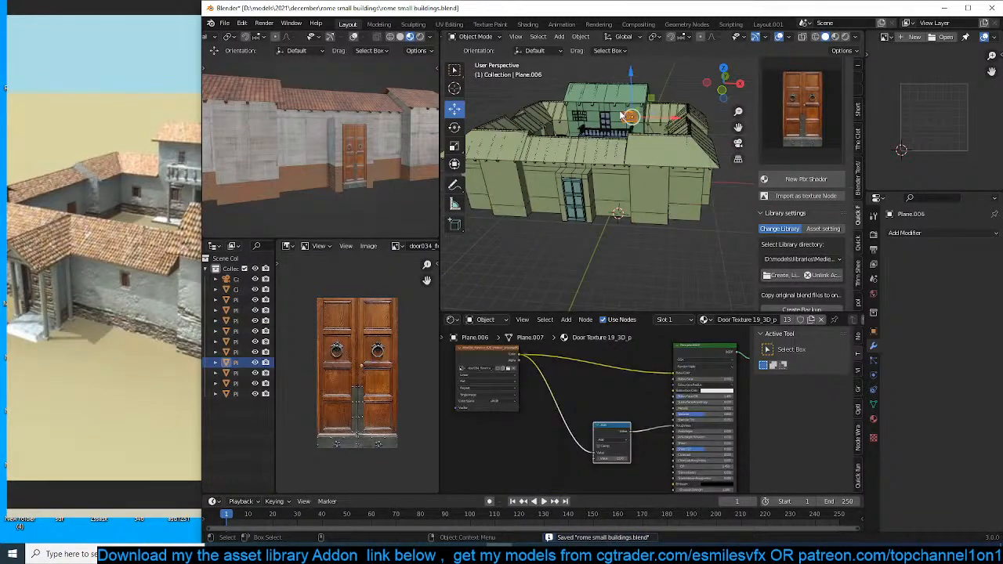
{"action": "left_click", "coordinate": [617, 91]}
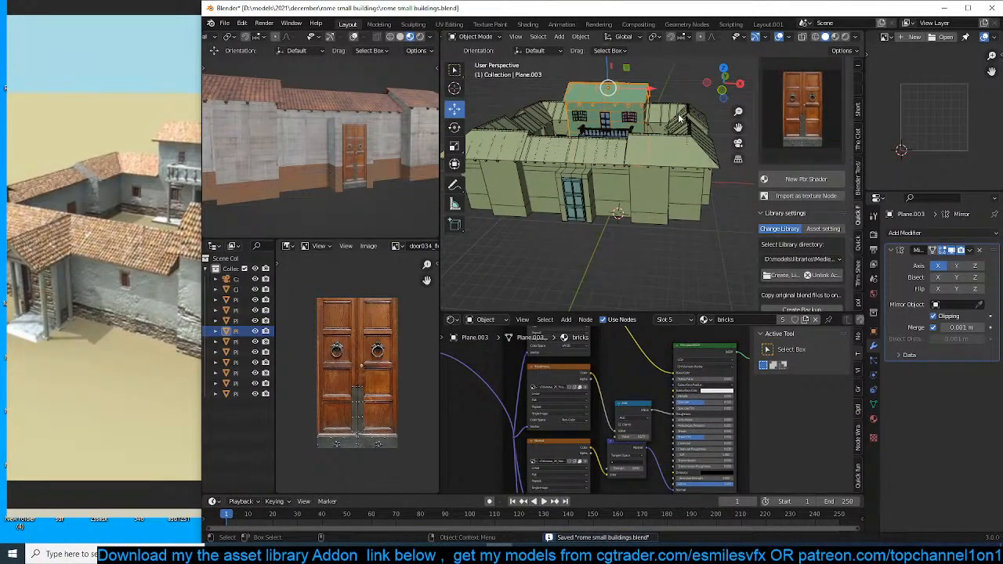
{"action": "left_click", "coordinate": [693, 141]}
{"action": "key", "text": "shift+d"}
{"action": "right_click", "coordinate": [701, 188]}
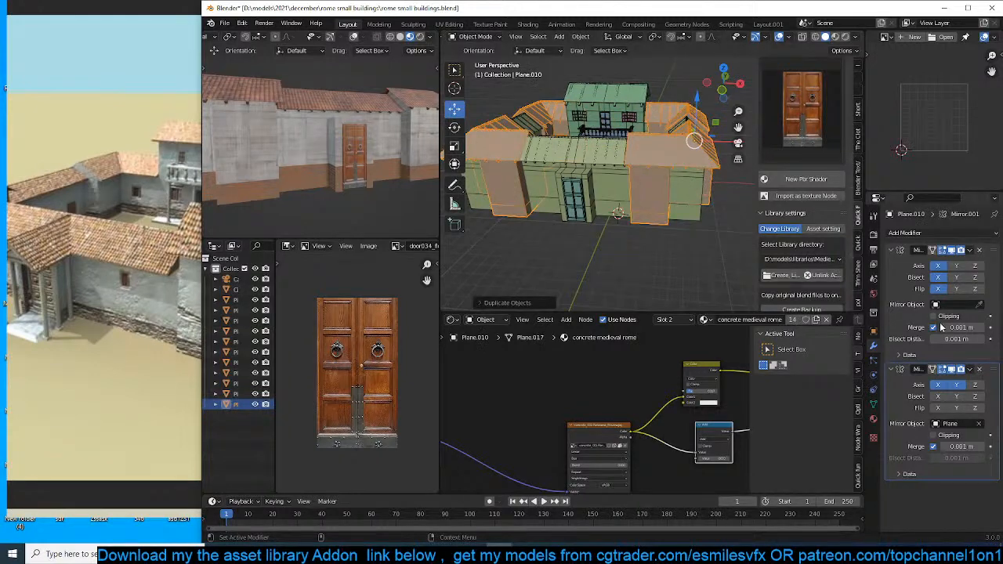
{"action": "left_click", "coordinate": [979, 250]}
{"action": "left_click", "coordinate": [979, 251]}
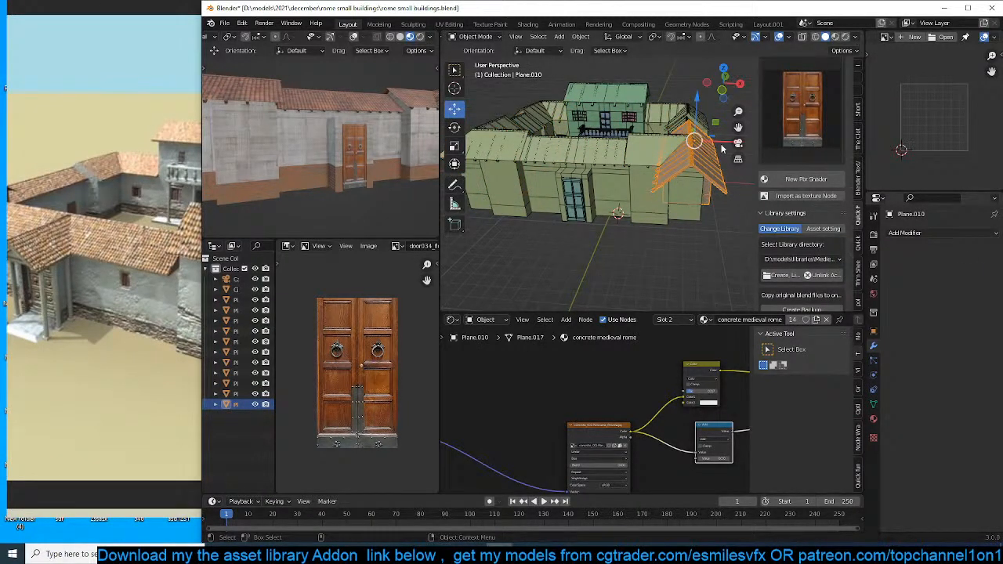
Move the block copy along X to the entrance and mirror it so its gable wall faces the front.
{"action": "left_click_drag", "start_coordinate": [722, 147], "coordinate": [623, 146]}
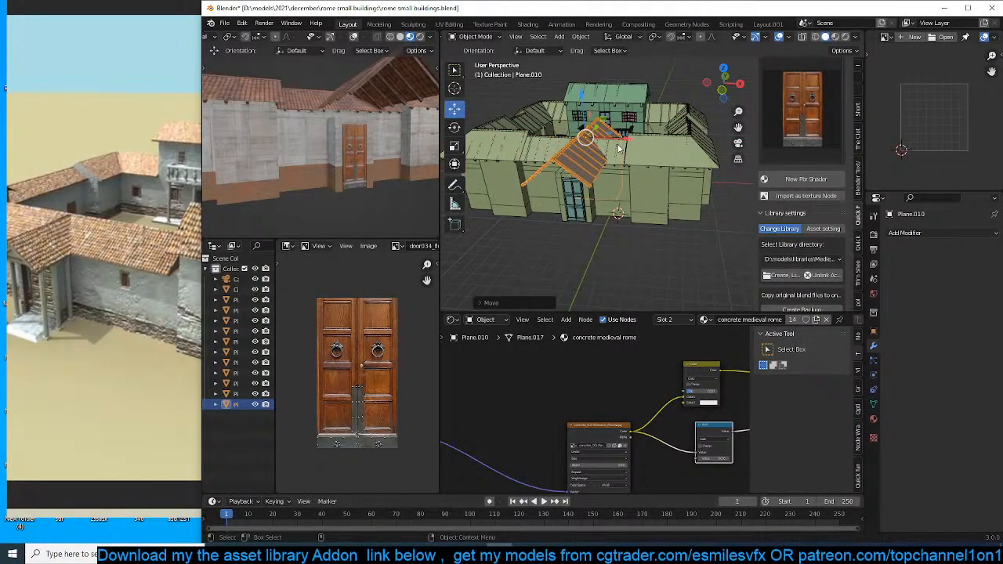
{"action": "key", "text": "ctrl+m"}
{"action": "key", "text": "x"}
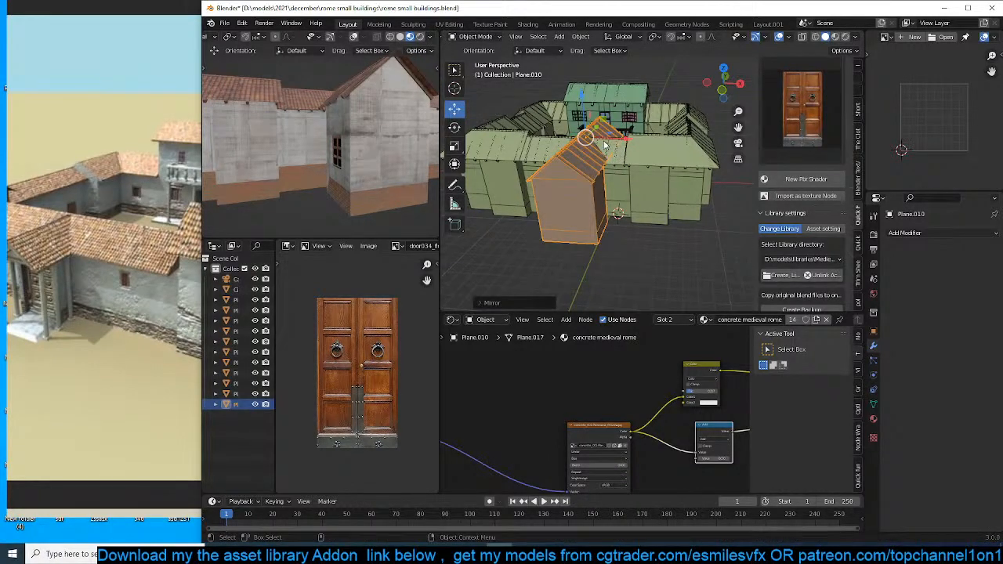
{"action": "middle_click_drag", "start_coordinate": [604, 145], "coordinate": [665, 113]}
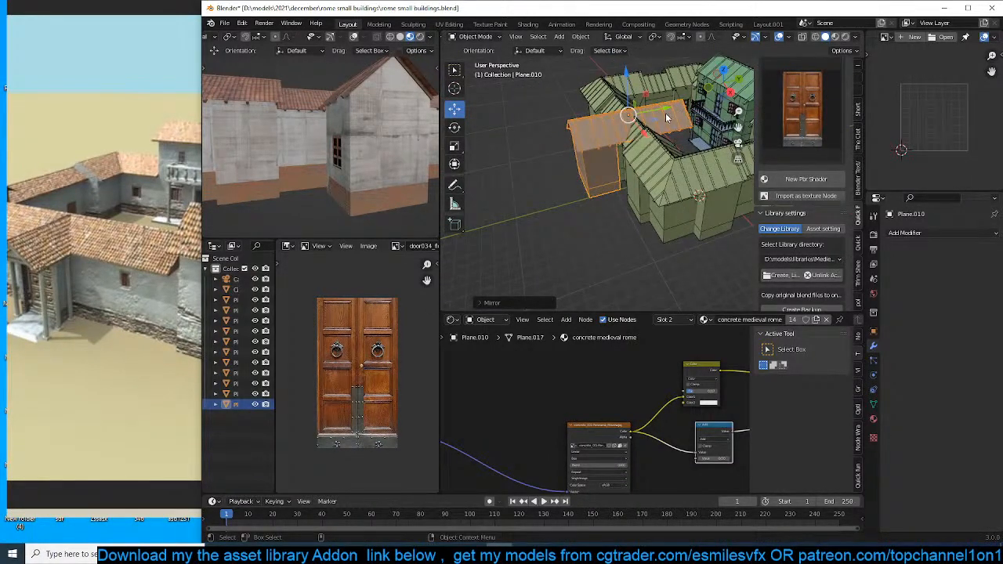
Push the gabled copy back along Y about 3.16 m and centre it over the entrance along X.
{"action": "key", "text": "g"}
{"action": "key", "text": "y"}
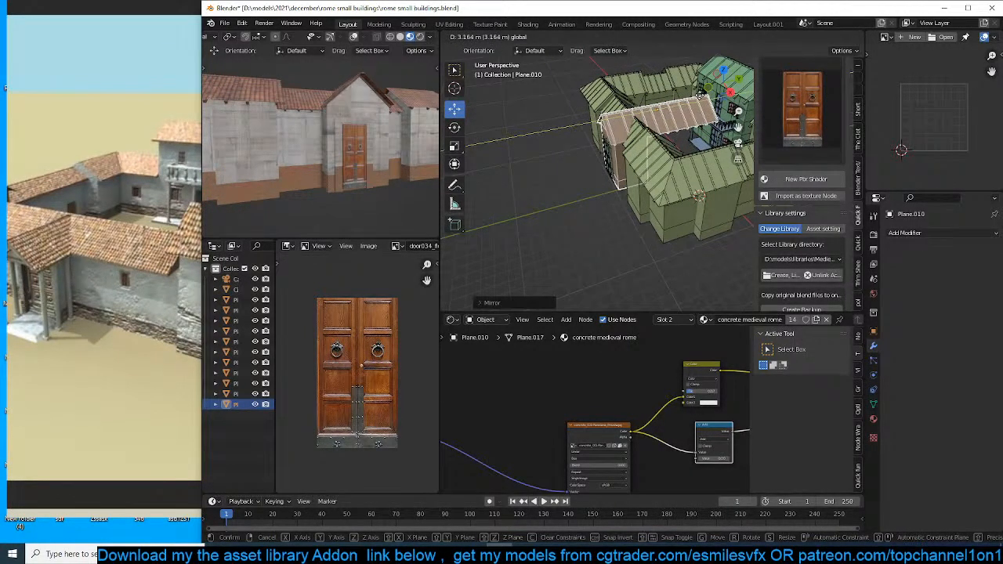
{"action": "left_click", "coordinate": [700, 96]}
{"action": "key", "text": "KP_7"}
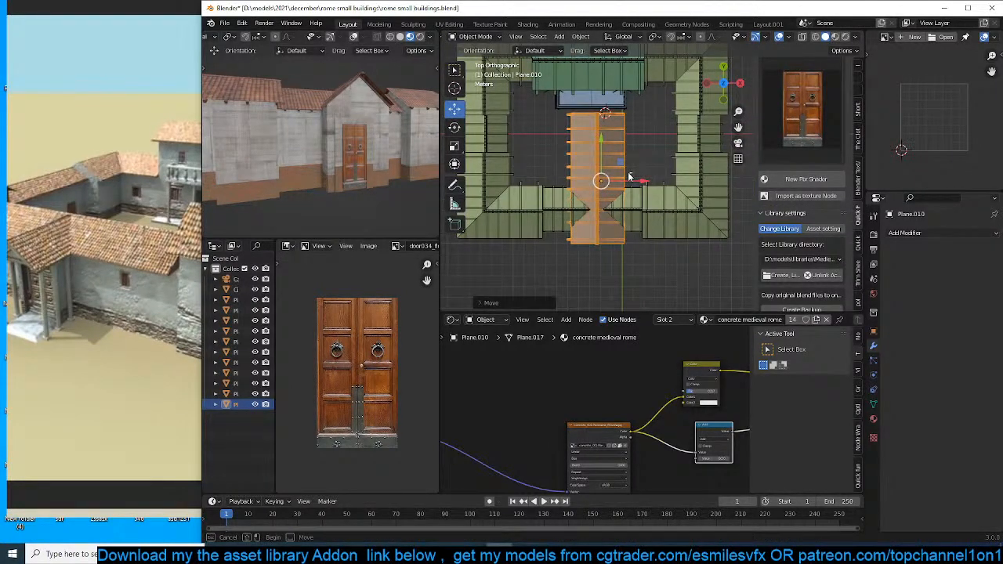
{"action": "left_click_drag", "start_coordinate": [629, 177], "coordinate": [623, 184]}
{"action": "left_click", "coordinate": [600, 153]}
{"action": "middle_click_drag", "start_coordinate": [619, 197], "coordinate": [636, 170]}
{"action": "scroll", "coordinate": [636, 173], "scroll_direction": "up", "scroll_amount": 3}
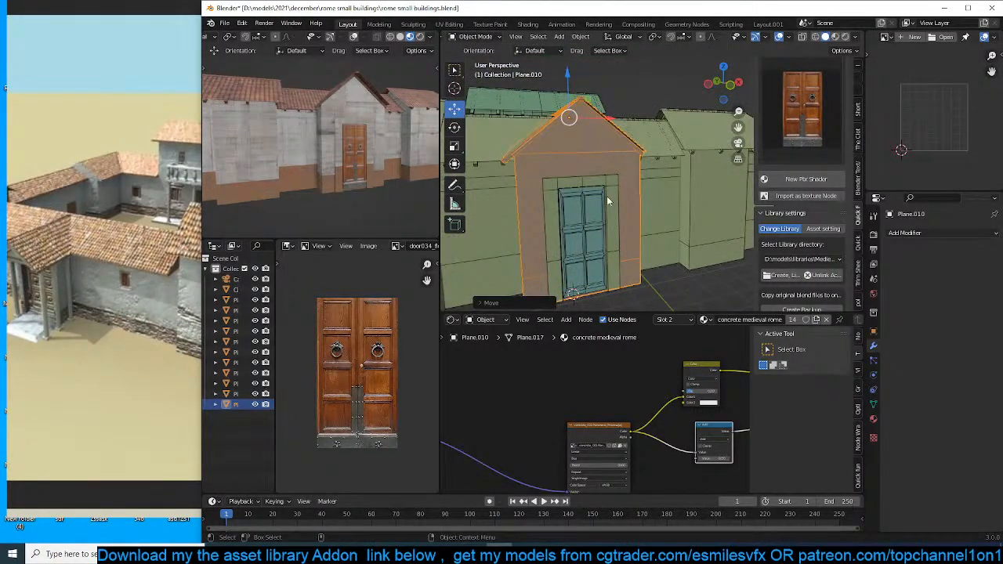
Try deleting the entrance wall object behind the gabled copy and undo the deletion.
{"action": "left_click", "coordinate": [610, 201]}
{"action": "left_click", "coordinate": [610, 202]}
{"action": "left_click", "coordinate": [600, 214]}
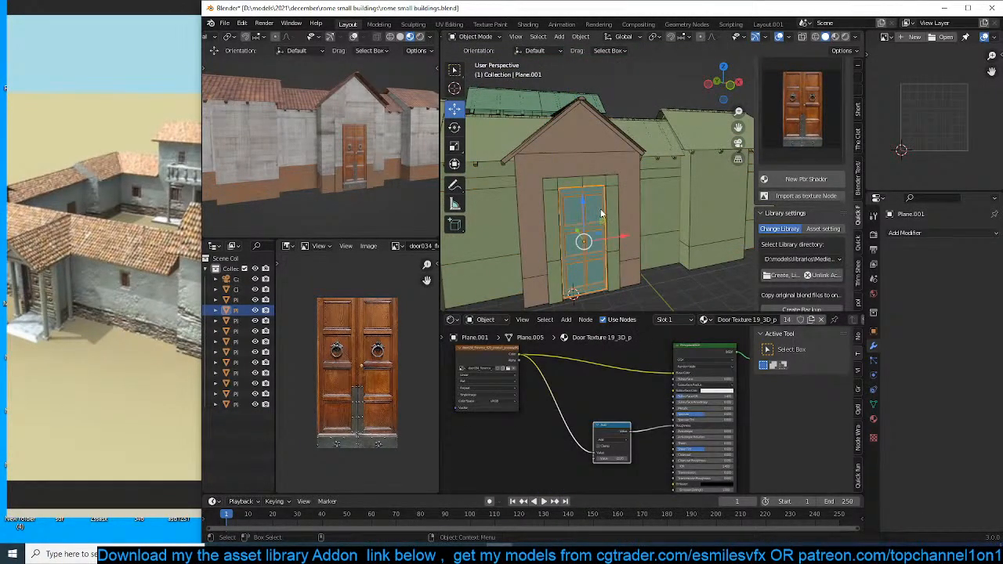
{"action": "left_click", "coordinate": [619, 176]}
{"action": "middle_click_drag", "start_coordinate": [630, 177], "coordinate": [652, 180]}
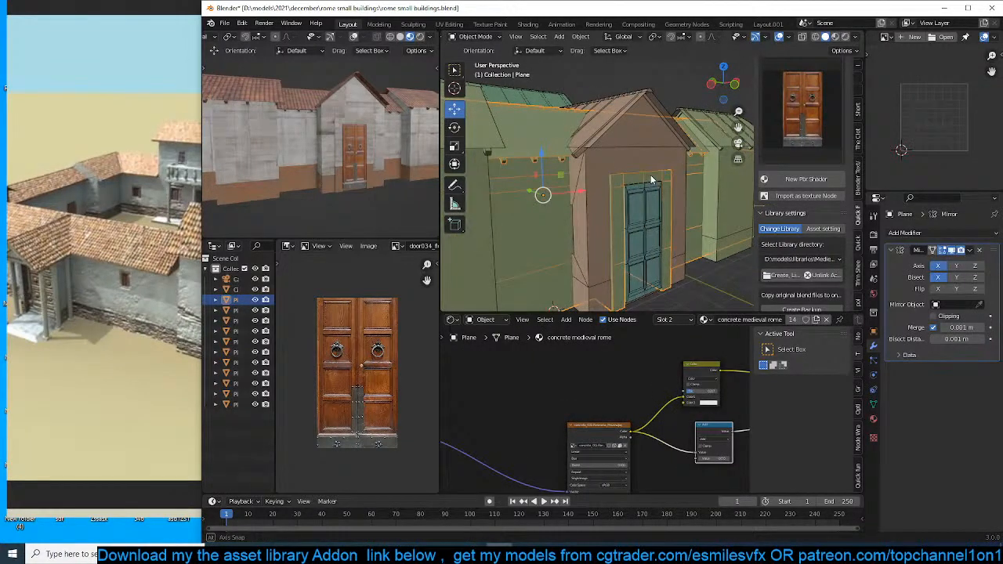
{"action": "key", "text": "x"}
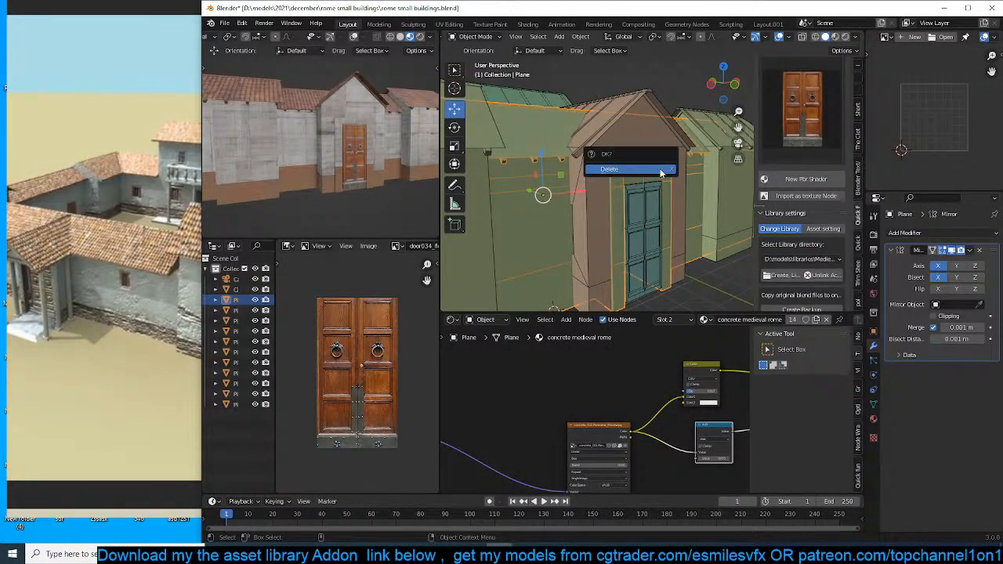
{"action": "left_click", "coordinate": [660, 170]}
{"action": "key", "text": "ctrl+z"}
Select the gabled copy's linked wall geometry and delete its vertices, keeping the roof.
{"action": "left_click", "coordinate": [660, 160]}
{"action": "key", "text": "Tab"}
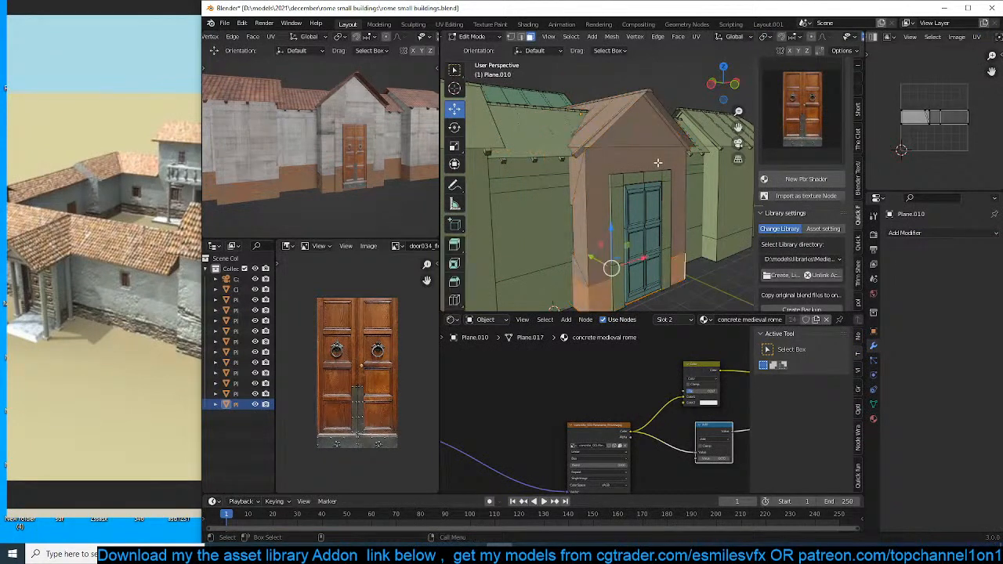
{"action": "key", "text": "ctrl+l"}
{"action": "key", "text": "x"}
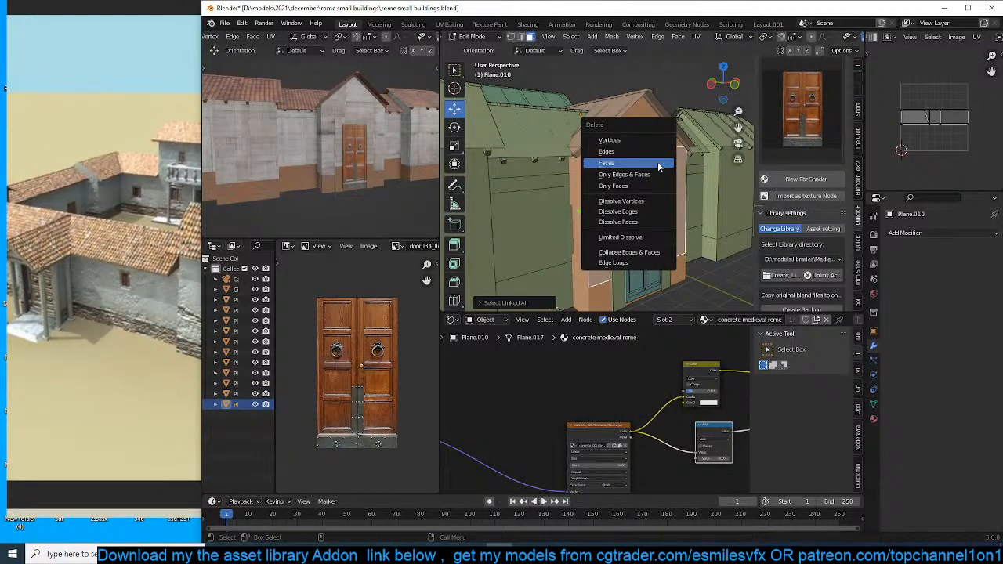
{"action": "left_click", "coordinate": [650, 141]}
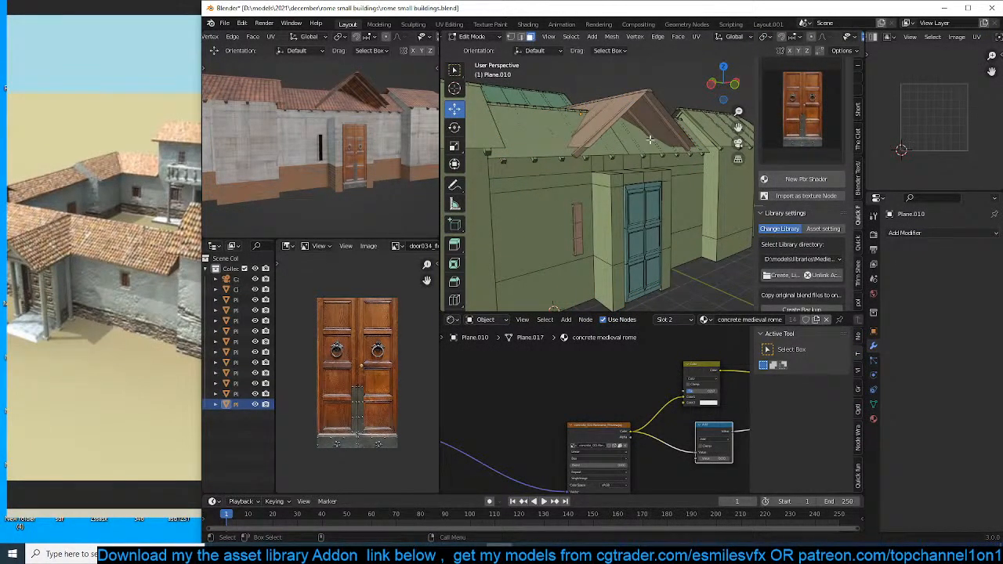
Delete the leftover window's vertices from the copy in front wireframe view.
{"action": "key", "text": "KP_1"}
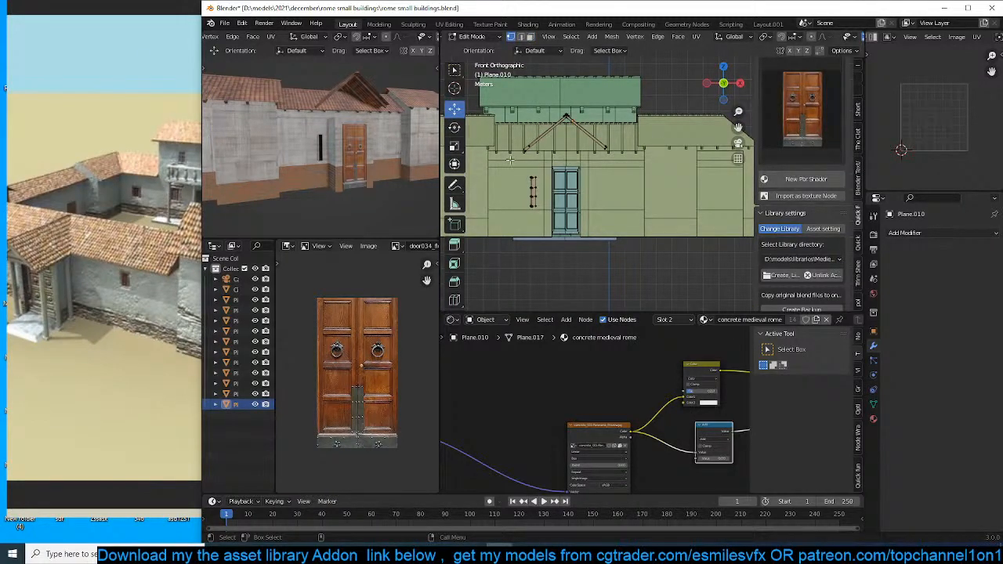
{"action": "key", "text": "shift+z"}
{"action": "left_click_drag", "start_coordinate": [513, 161], "coordinate": [578, 239]}
{"action": "key", "text": "x"}
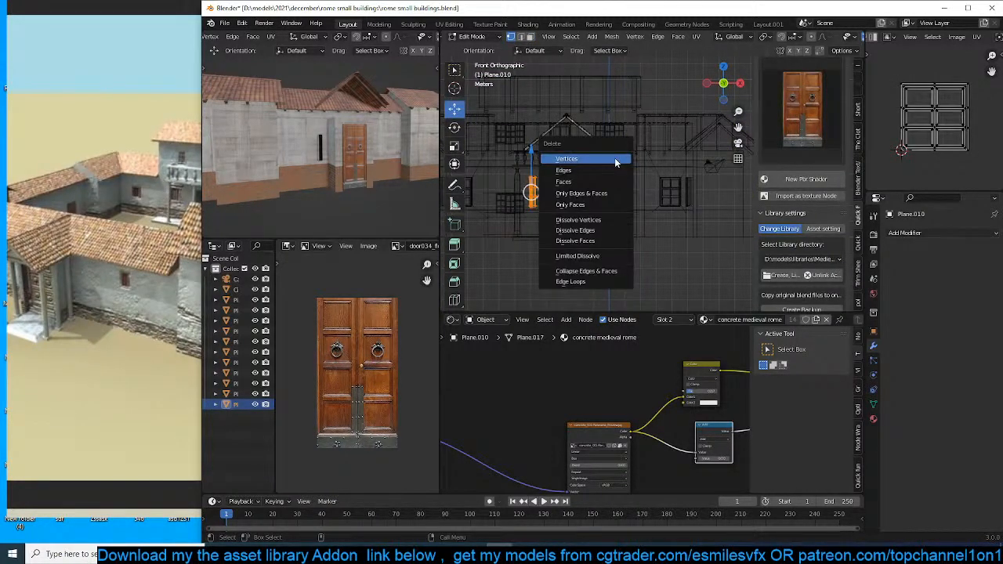
{"action": "left_click", "coordinate": [615, 159]}
Select the copy's linked tiled roof surfaces in top view and hide them, keeping the beams in view.
{"action": "key", "text": "KP_7"}
{"action": "middle_click_drag", "start_coordinate": [586, 124], "coordinate": [596, 145], "text": "shift"}
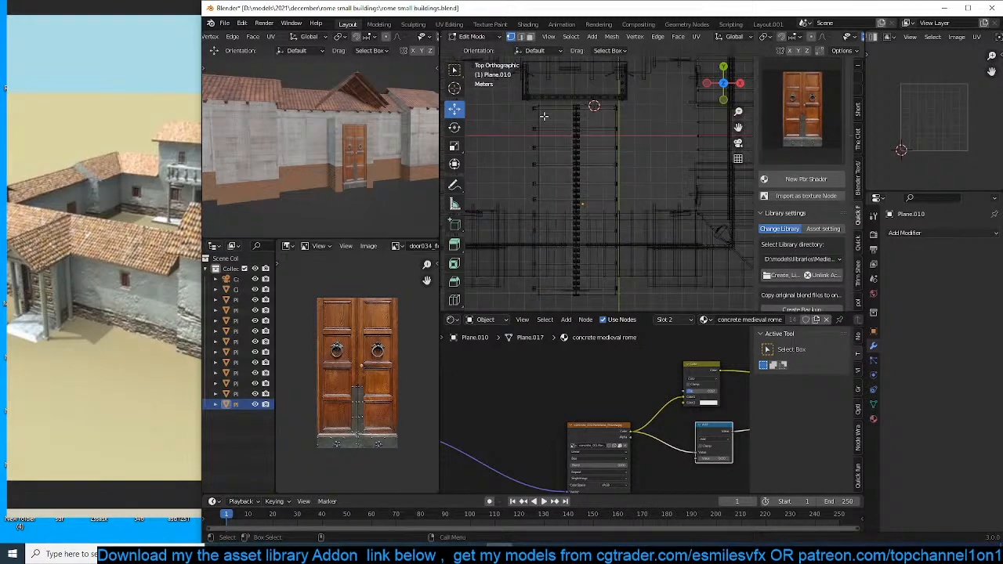
{"action": "left_click_drag", "start_coordinate": [512, 96], "coordinate": [673, 204]}
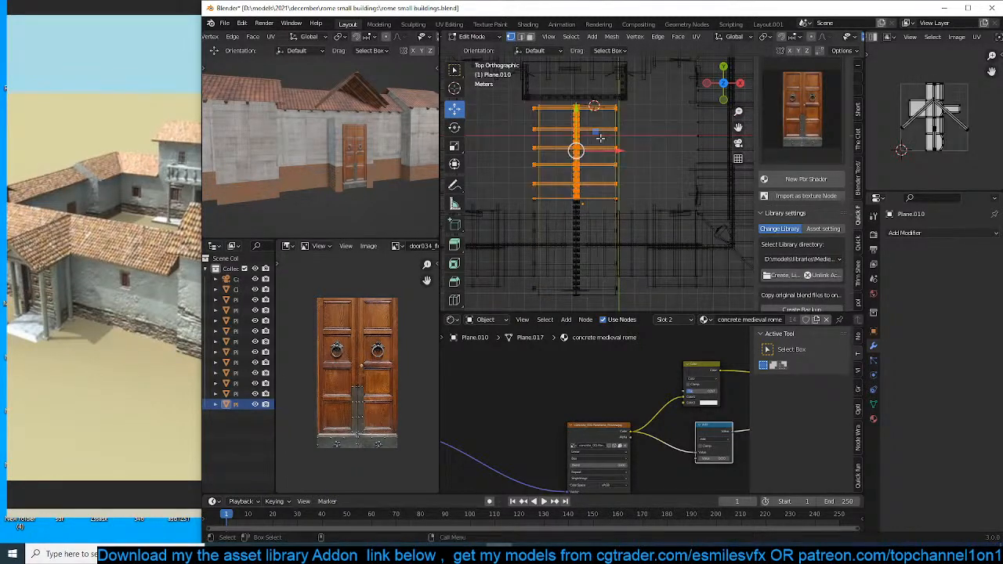
{"action": "left_click", "coordinate": [555, 185]}
{"action": "key", "text": "shift+z"}
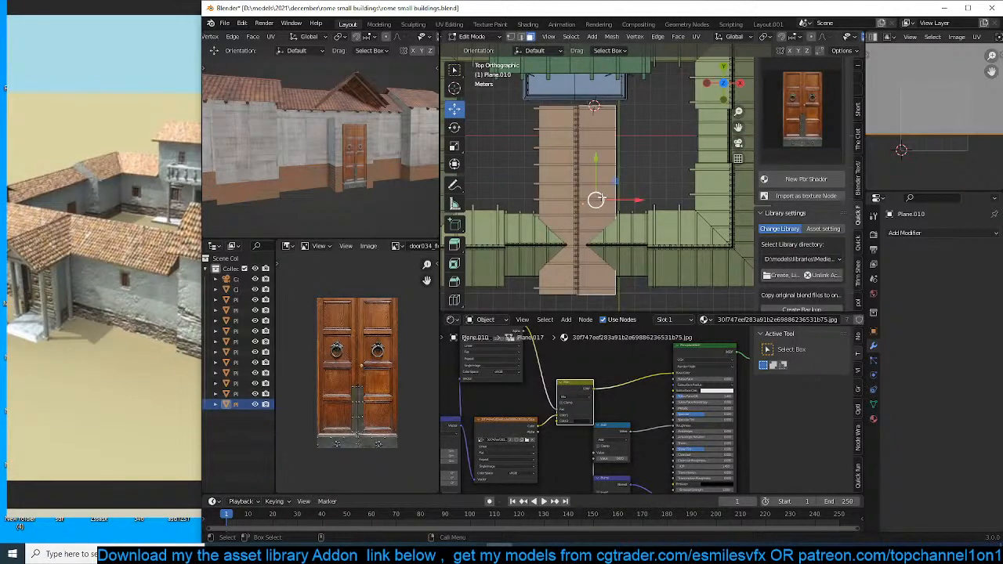
{"action": "key", "text": "ctrl+l"}
{"action": "key", "text": "h"}
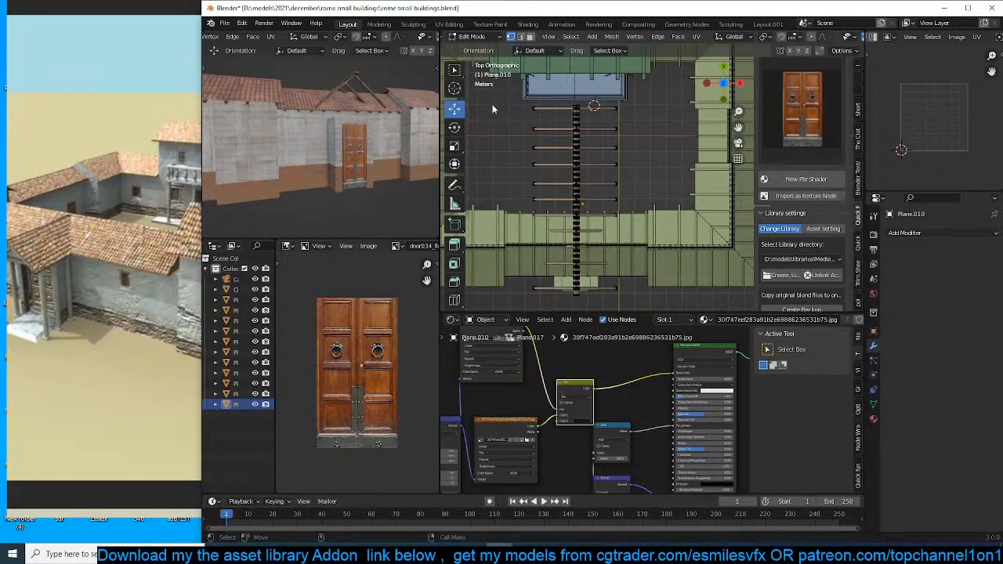
Delete the gabled roof copy's rear beams in wireframe top view, including their linked geometry, keeping only the beams at the front.
{"action": "key", "text": "shift+z"}
{"action": "left_click_drag", "start_coordinate": [505, 81], "coordinate": [670, 212]}
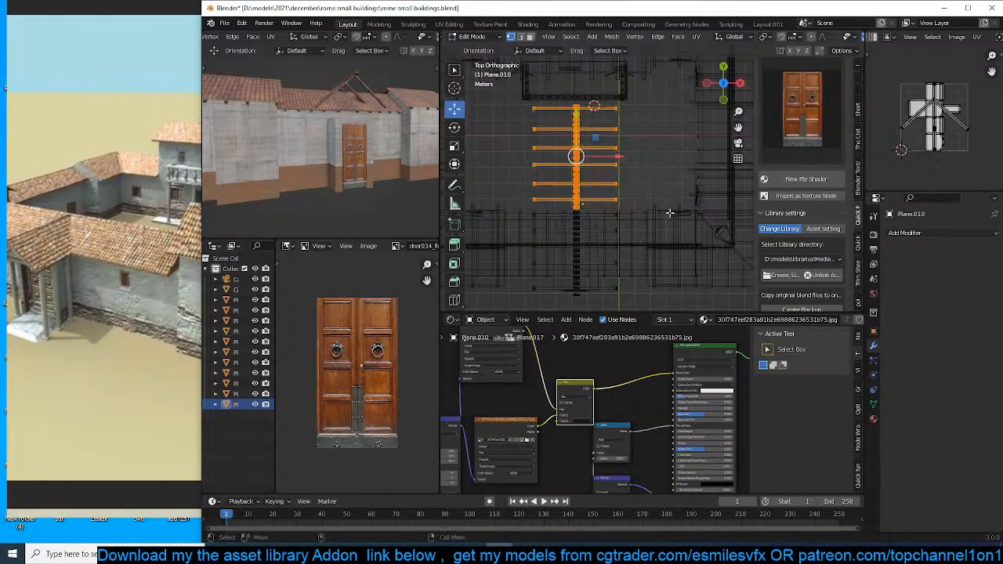
{"action": "key", "text": "shift+z"}
{"action": "mouse_move", "coordinate": [670, 213]}
{"action": "middle_mouse_down"}
{"action": "mouse_move", "coordinate": [663, 176]}
{"action": "mouse_move", "coordinate": [625, 216]}
{"action": "middle_mouse_up"}
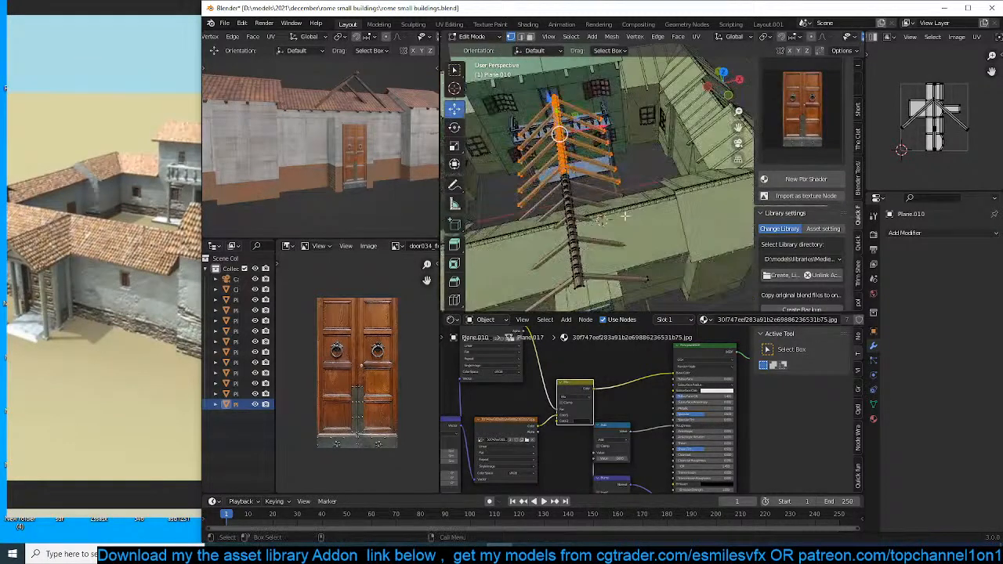
{"action": "key", "text": "KP_7"}
{"action": "key", "text": "shift+z"}
{"action": "scroll", "coordinate": [619, 196], "scroll_direction": "down", "scroll_amount": 4}
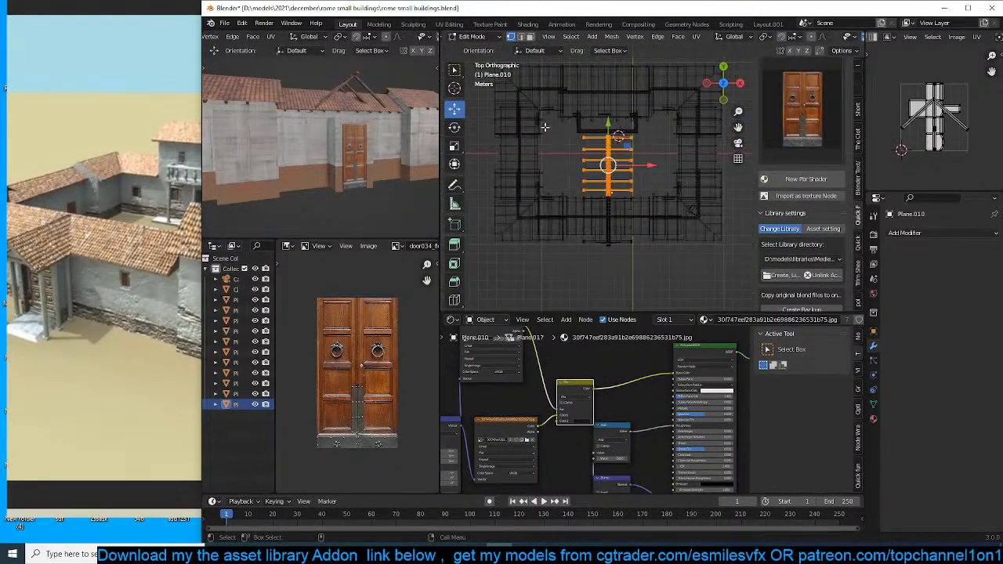
{"action": "left_click_drag", "start_coordinate": [549, 119], "coordinate": [691, 196]}
{"action": "scroll", "coordinate": [633, 201], "scroll_direction": "up", "scroll_amount": 4}
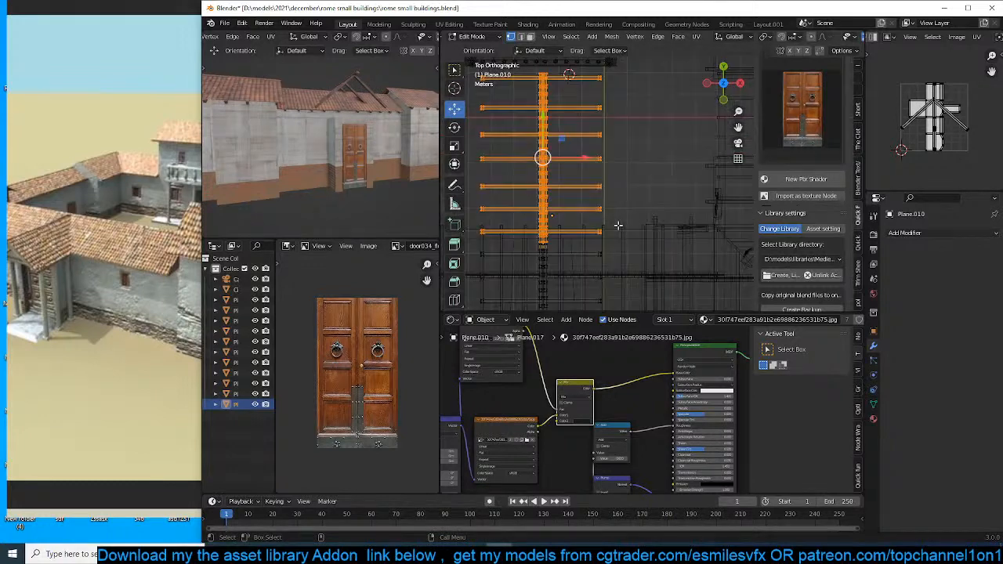
{"action": "scroll", "coordinate": [633, 201], "scroll_direction": "down", "scroll_amount": 1}
{"action": "left_click_drag", "start_coordinate": [527, 79], "coordinate": [713, 242]}
{"action": "key", "text": "x"}
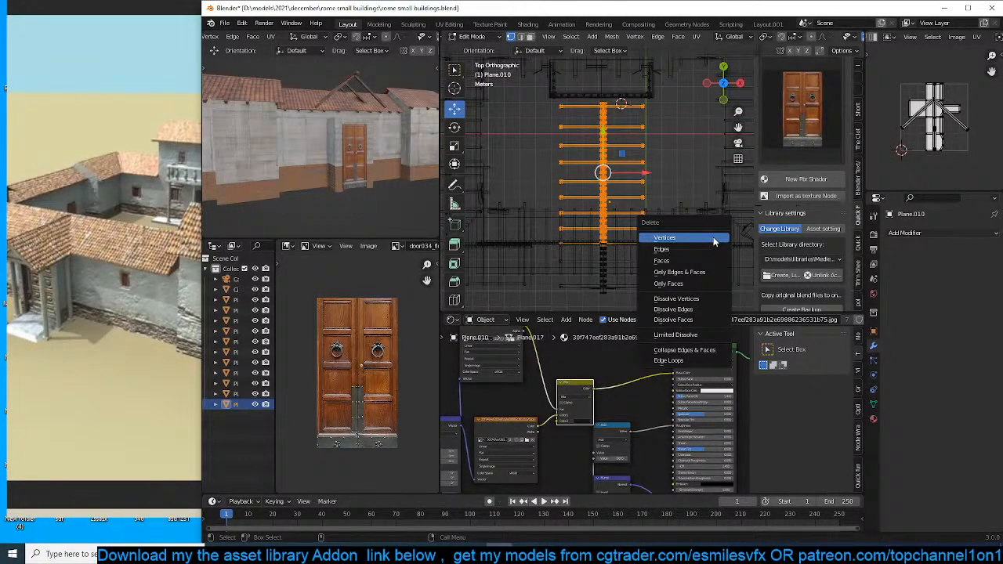
{"action": "left_click", "coordinate": [705, 238]}
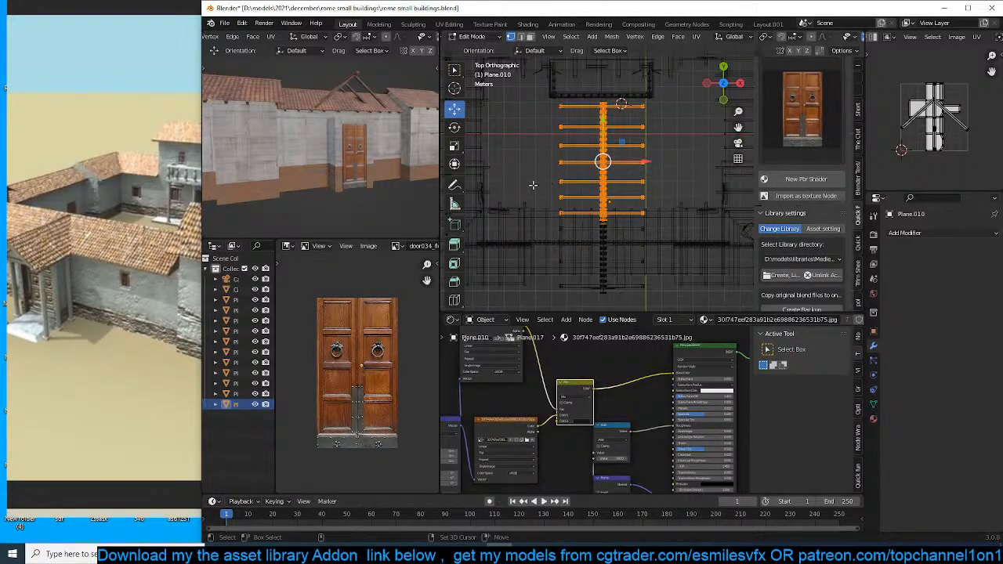
{"action": "key", "text": "ctrl+l"}
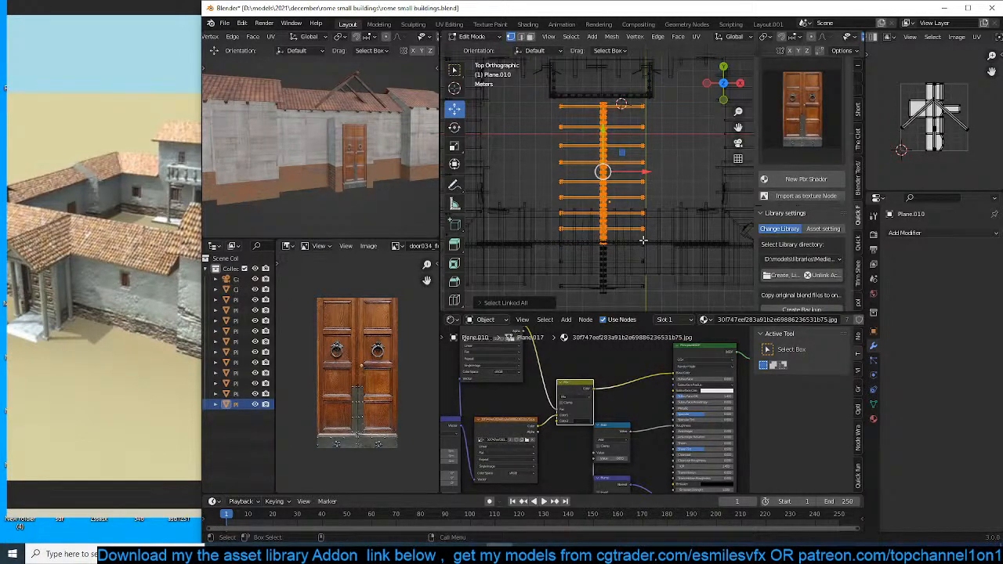
{"action": "key", "text": "x"}
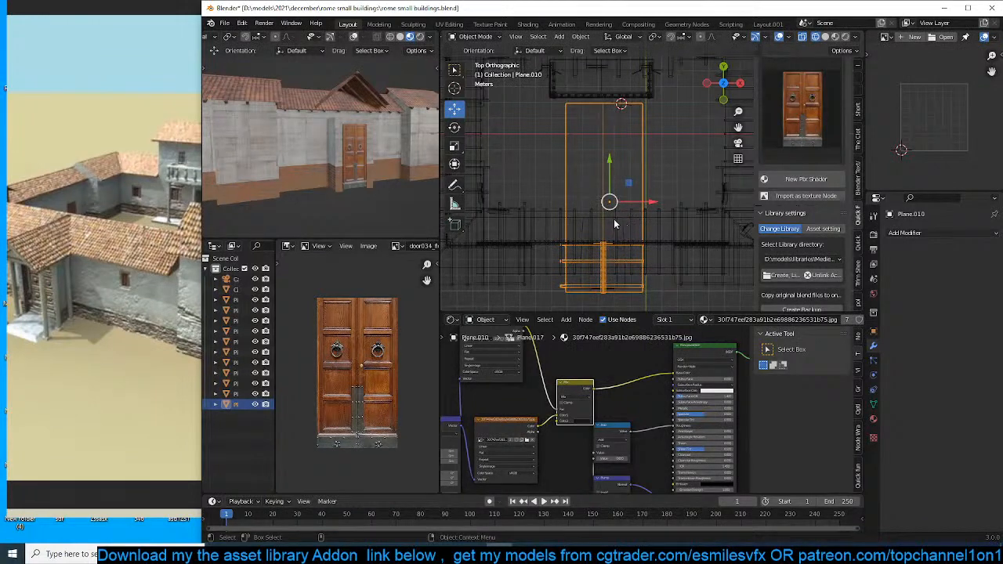
Reveal the hidden roof surfaces and move their rear edge about 8.7 m forward along Y, shortening the roof to the remaining beams.
{"action": "key", "text": "Tab"}
{"action": "left_click", "coordinate": [618, 124], "text": "alt"}
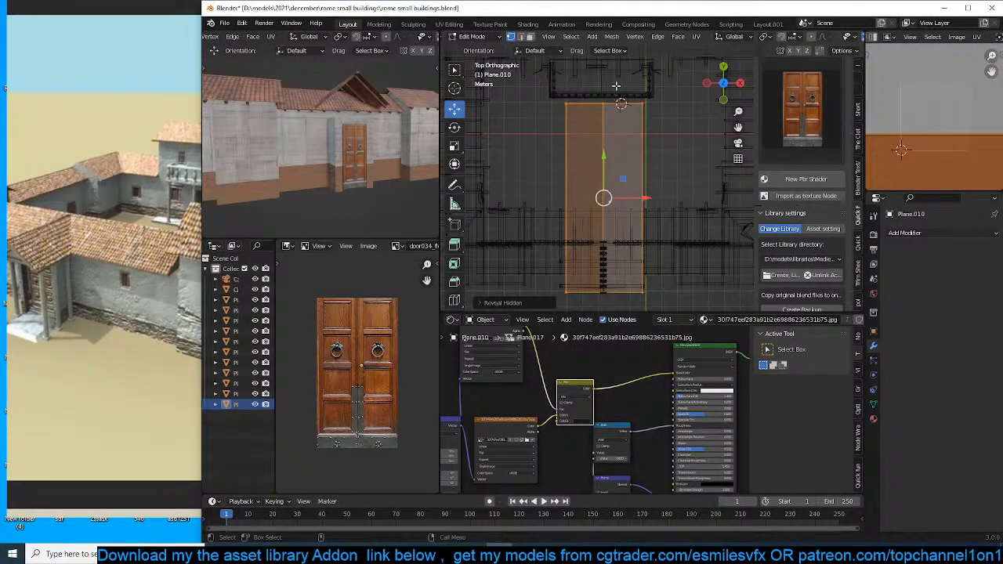
{"action": "left_click", "coordinate": [620, 101], "text": "alt"}
{"action": "left_click_drag", "start_coordinate": [605, 84], "coordinate": [599, 205]}
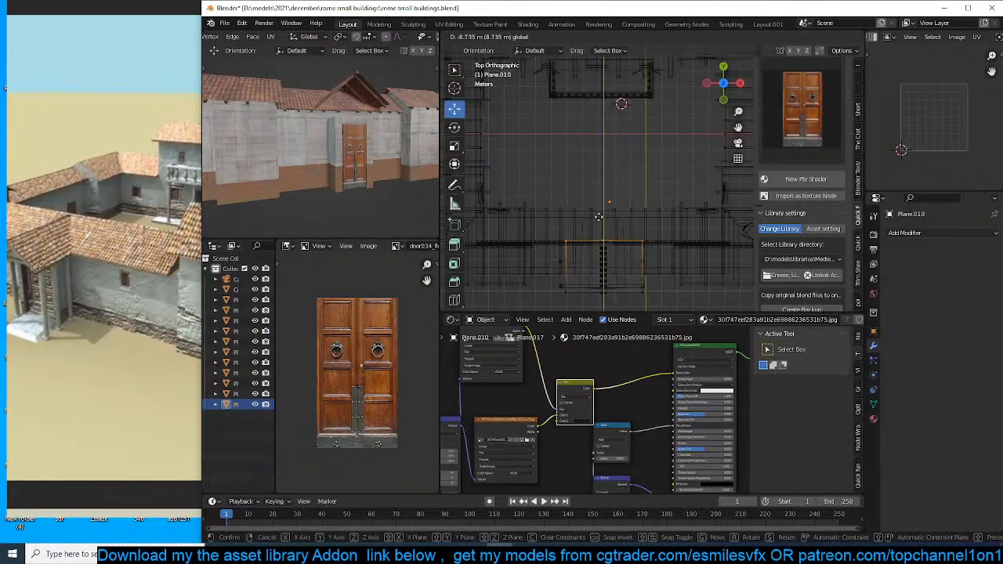
{"action": "left_click", "coordinate": [599, 216]}
Scale down the shortened gabled roof and lower it along Z to sit over the entrance door frame.
{"action": "key", "text": "Tab"}
{"action": "middle_click_drag", "start_coordinate": [561, 239], "coordinate": [671, 207]}
{"action": "key", "text": "s"}
{"action": "left_click", "coordinate": [696, 135]}
{"action": "key", "text": "g"}
{"action": "key", "text": "z"}
{"action": "left_click", "coordinate": [694, 155]}
{"action": "key", "text": "Tab"}
{"action": "scroll", "coordinate": [670, 198], "scroll_direction": "up", "scroll_amount": 3}
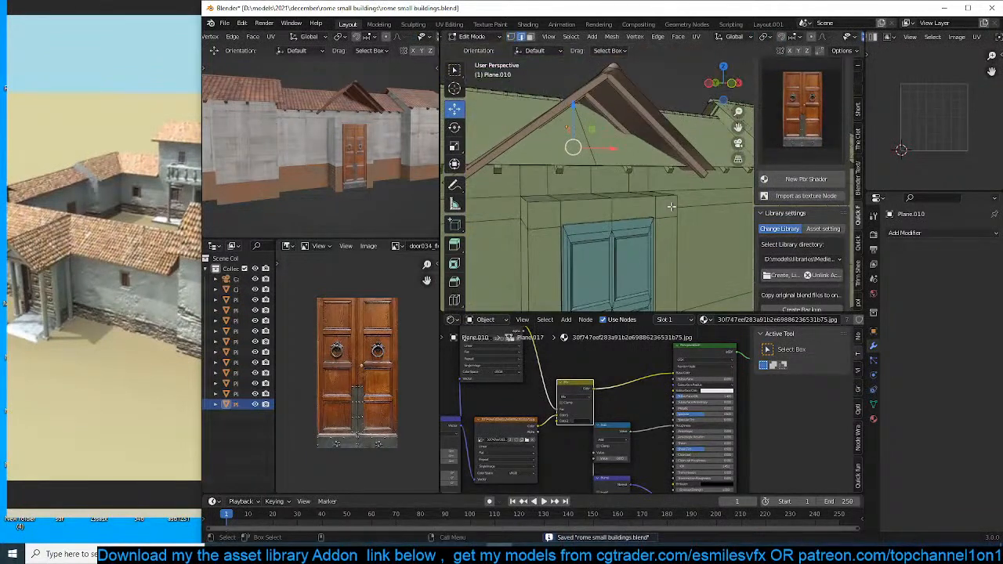
Fit a triangular wall face into the entrance roof's open gable, scaling it and positioning it just behind the front beams.
{"action": "key", "text": "ctrl+l"}
{"action": "middle_click_drag", "start_coordinate": [700, 176], "coordinate": [671, 179]}
{"action": "key", "text": "s"}
{"action": "left_click", "coordinate": [710, 167]}
{"action": "key", "text": "g"}
{"action": "left_click", "coordinate": [663, 182]}
{"action": "key", "text": "g"}
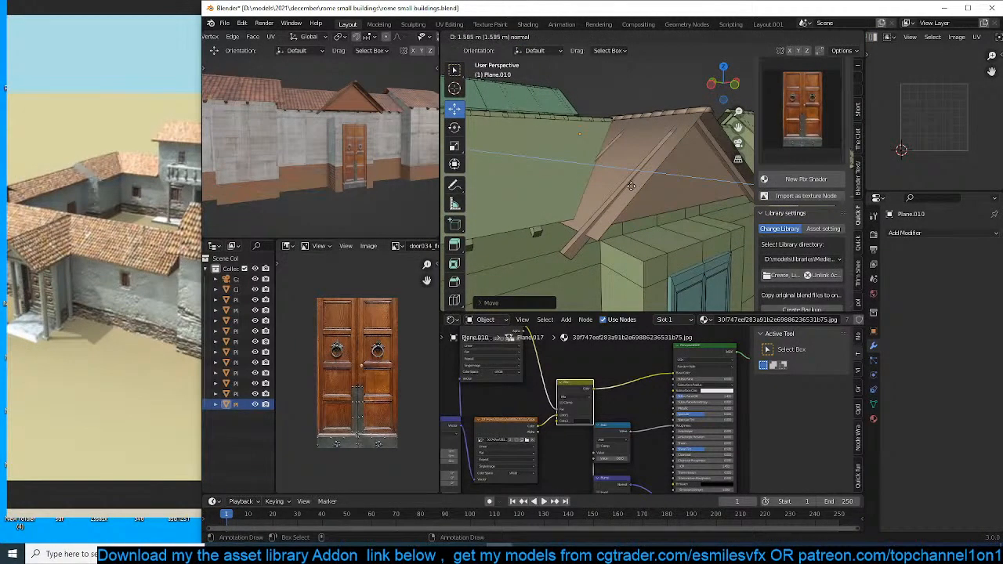
{"action": "left_click", "coordinate": [631, 186]}
Inset the triangular gable face and extrude its inner part to form a pediment panel.
{"action": "key", "text": "3"}
{"action": "left_click", "coordinate": [710, 183]}
{"action": "key", "text": "i"}
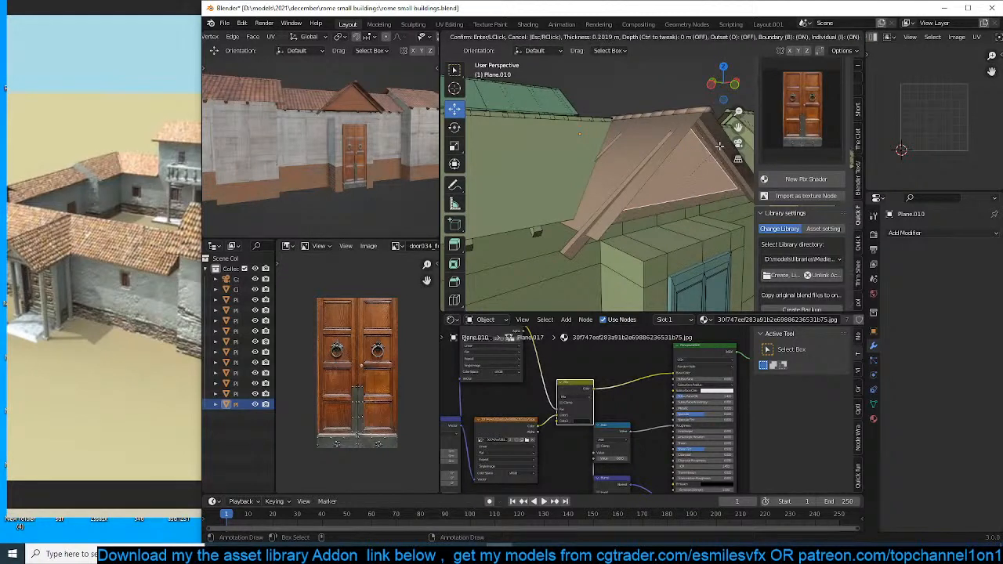
{"action": "left_click", "coordinate": [701, 147]}
{"action": "key", "text": "e"}
{"action": "left_click", "coordinate": [706, 148]}
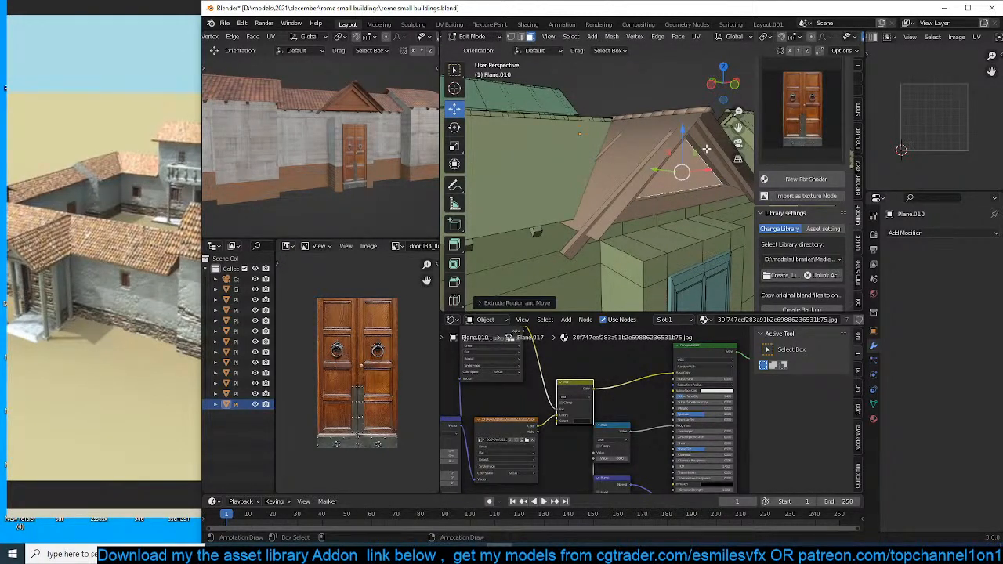
Unwrap the linked pediment geometry with Cube Projection and assign it the concrete medieval rome material.
{"action": "key", "text": "ctrl+l"}
{"action": "key", "text": "u"}
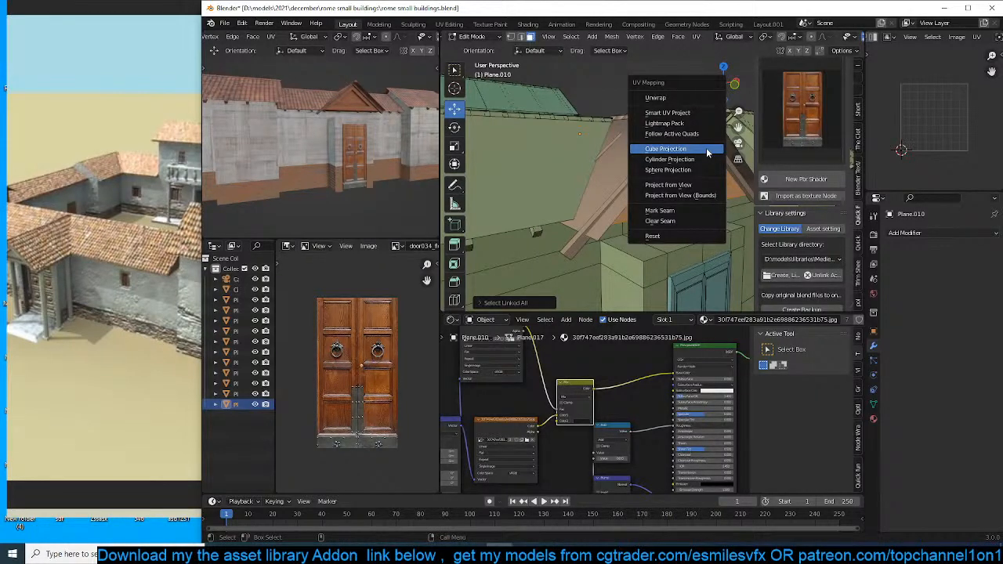
{"action": "left_click", "coordinate": [707, 149]}
{"action": "key", "text": "Tab"}
{"action": "key", "text": "Tab"}
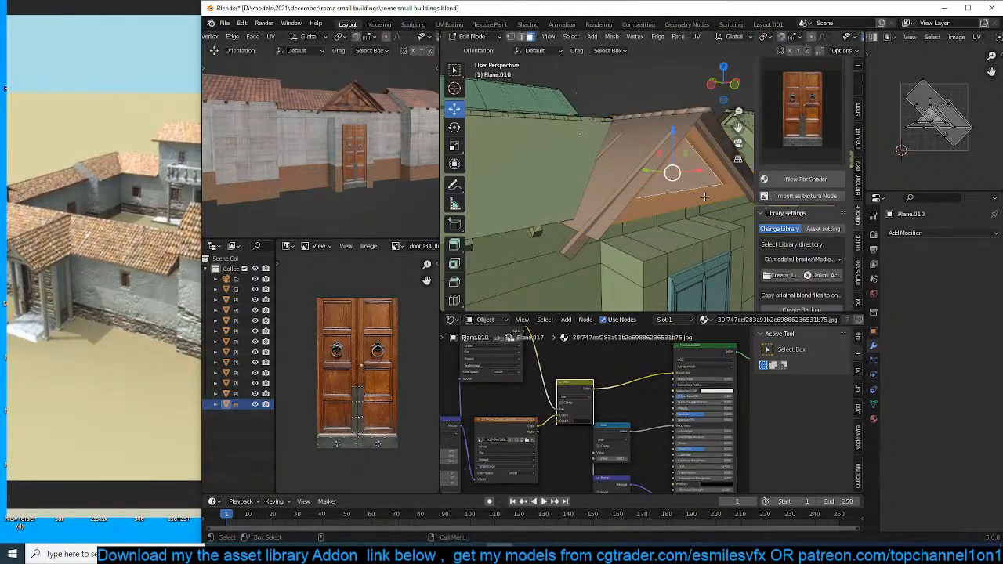
{"action": "left_click", "coordinate": [881, 416]}
{"action": "left_click", "coordinate": [918, 247]}
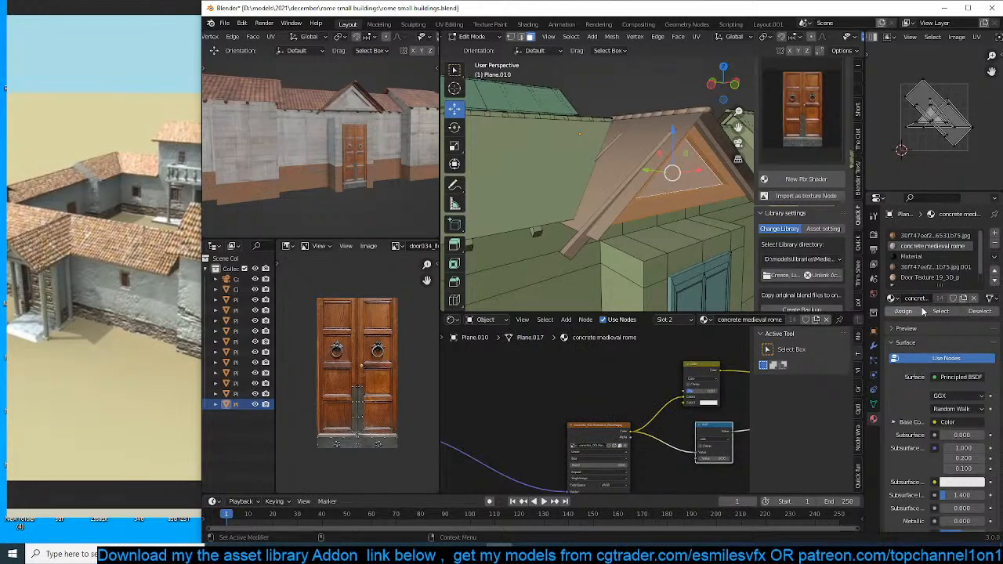
{"action": "key", "text": "Tab"}
Duplicate the balcony's two supporting columns and separate the copies into their own object.
{"action": "scroll", "coordinate": [609, 216], "scroll_direction": "down", "scroll_amount": 3}
{"action": "mouse_move", "coordinate": [609, 217]}
{"action": "middle_mouse_down"}
{"action": "mouse_move", "coordinate": [638, 235]}
{"action": "mouse_move", "coordinate": [604, 224]}
{"action": "middle_mouse_up"}
{"action": "left_click", "coordinate": [575, 194]}
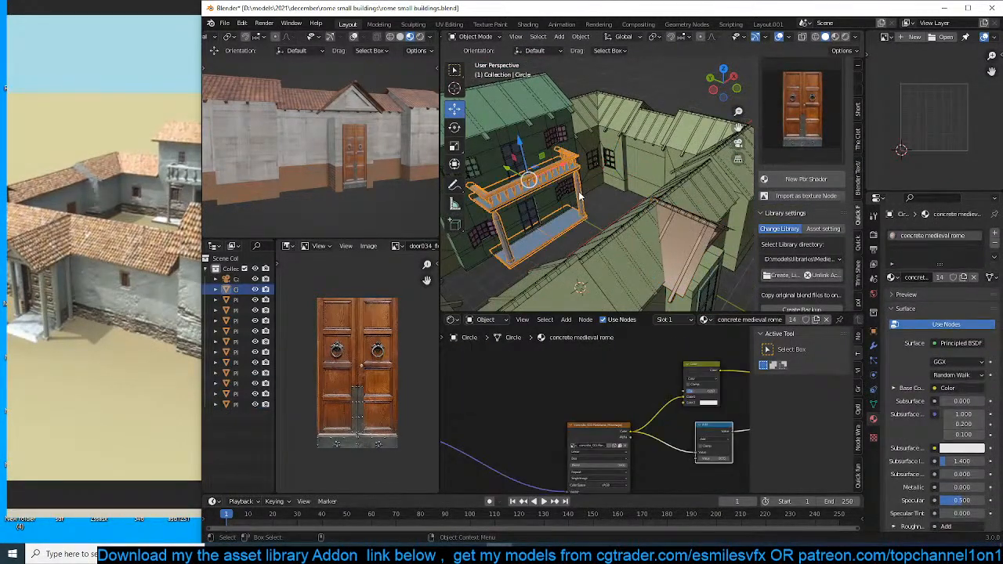
{"action": "key", "text": "Tab"}
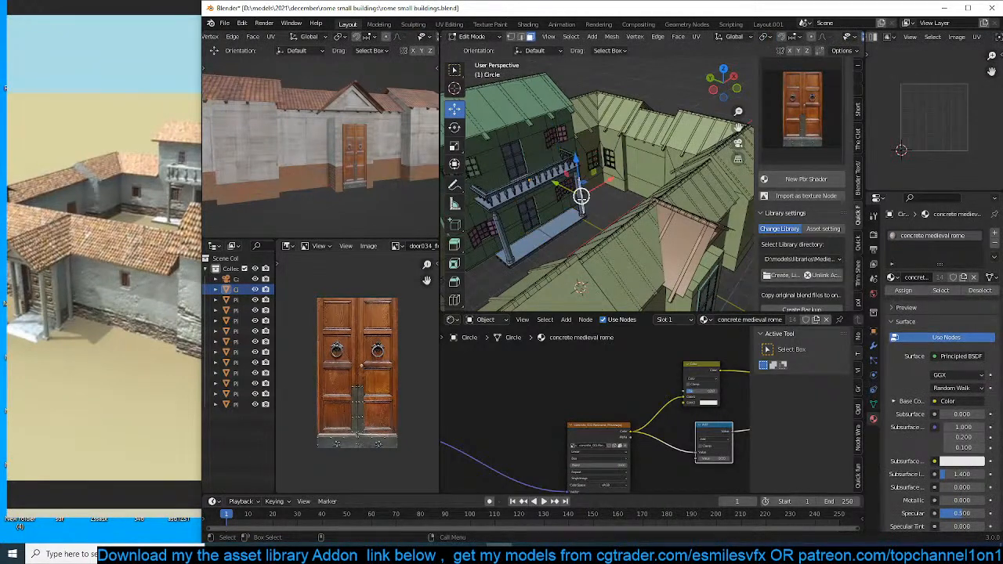
{"action": "key", "text": "ctrl+l"}
{"action": "key", "text": "p"}
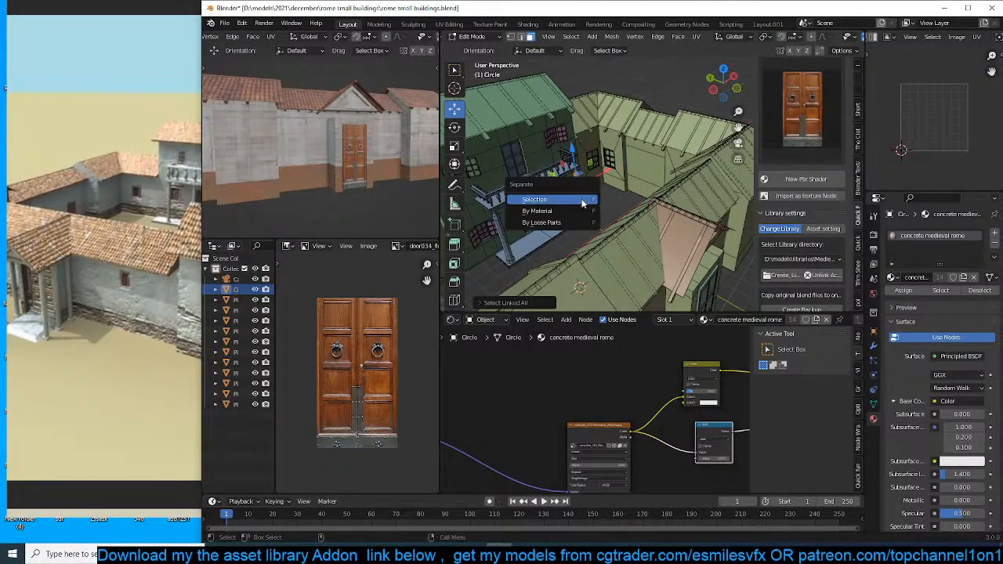
{"action": "key", "text": "p"}
{"action": "left_click", "coordinate": [657, 180]}
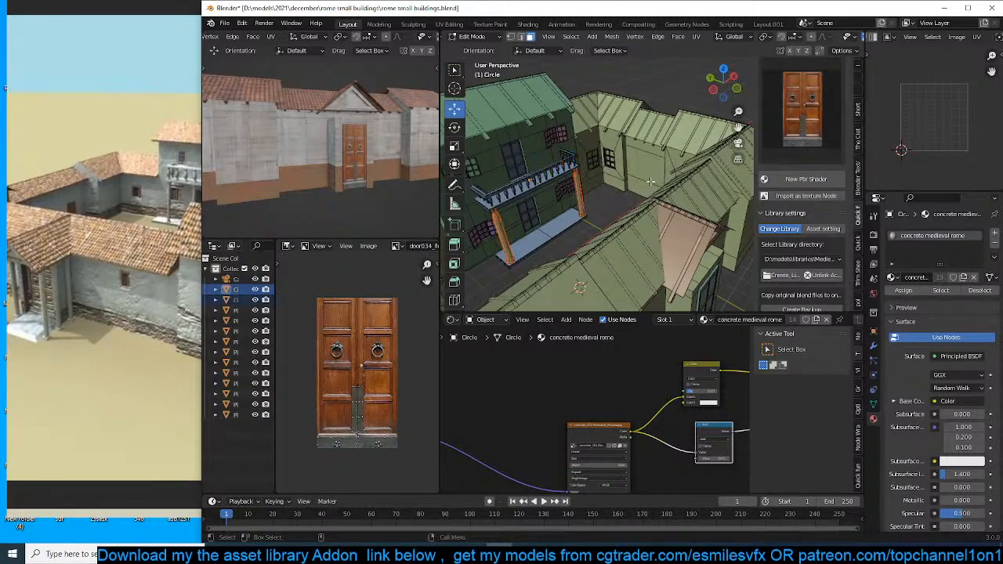
{"action": "key", "text": "Tab"}
Move the separated column copies about 11 m along Y to the front of the entrance.
{"action": "left_click", "coordinate": [582, 202]}
{"action": "left_click", "coordinate": [581, 216]}
{"action": "middle_click_drag", "start_coordinate": [581, 216], "coordinate": [627, 228]}
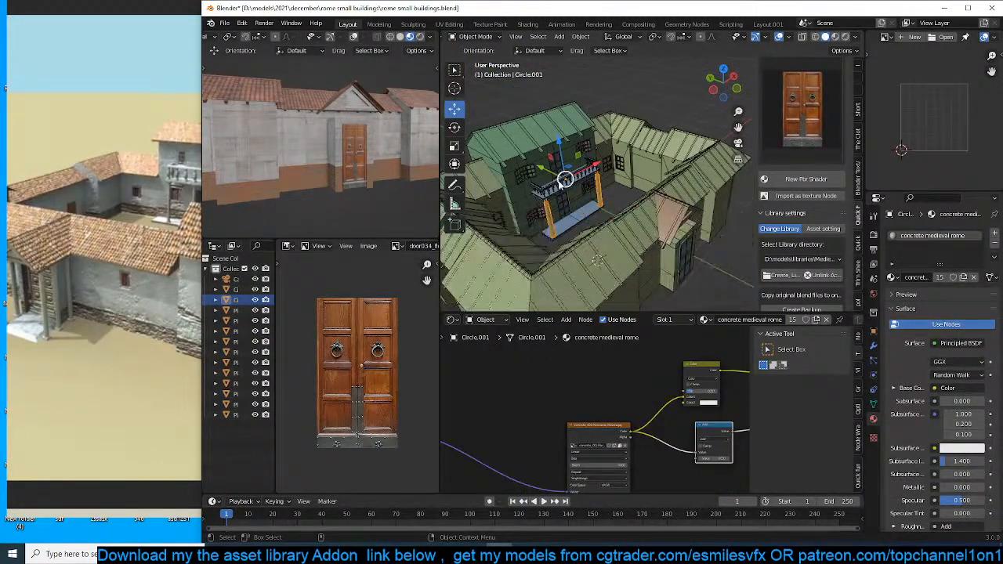
{"action": "key", "text": "g"}
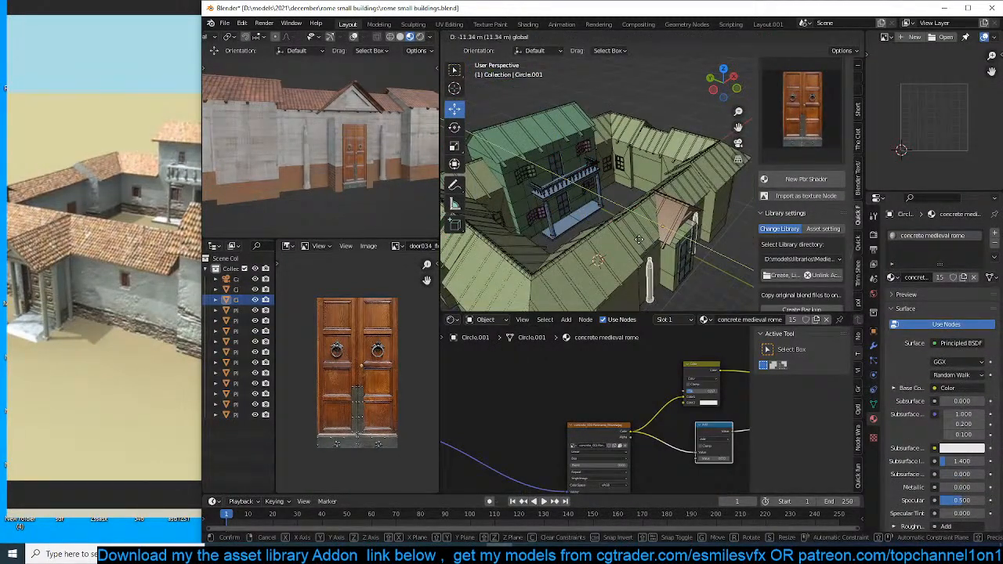
{"action": "left_click", "coordinate": [642, 242]}
{"action": "middle_click_drag", "start_coordinate": [643, 241], "coordinate": [556, 190]}
Position the entrance columns tight against the sides of the projecting door frame.
{"action": "key", "text": "Tab"}
{"action": "middle_click_drag", "start_coordinate": [615, 212], "coordinate": [644, 217]}
{"action": "key", "text": "l"}
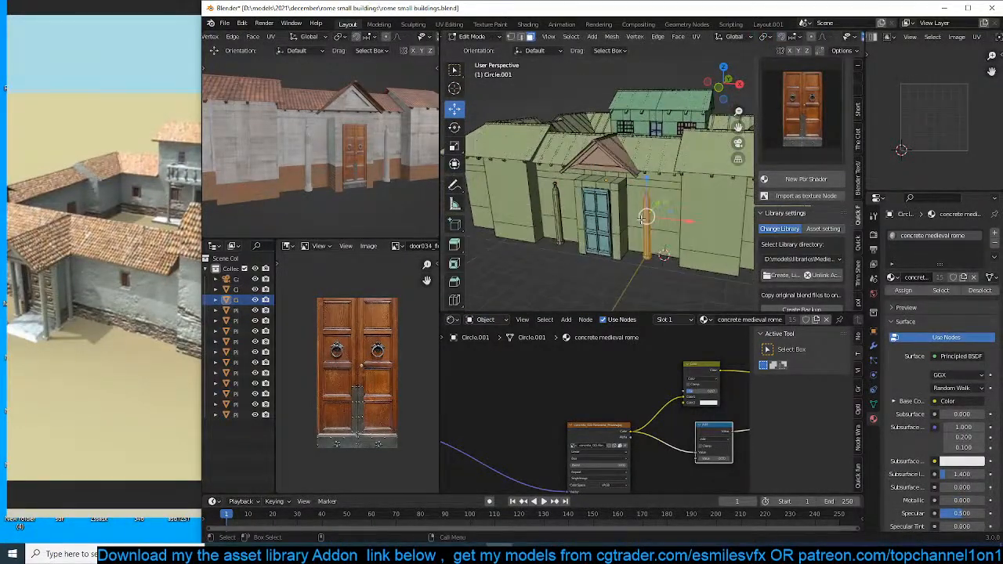
{"action": "left_click_drag", "start_coordinate": [688, 222], "coordinate": [654, 219]}
{"action": "middle_click_drag", "start_coordinate": [639, 199], "coordinate": [608, 212]}
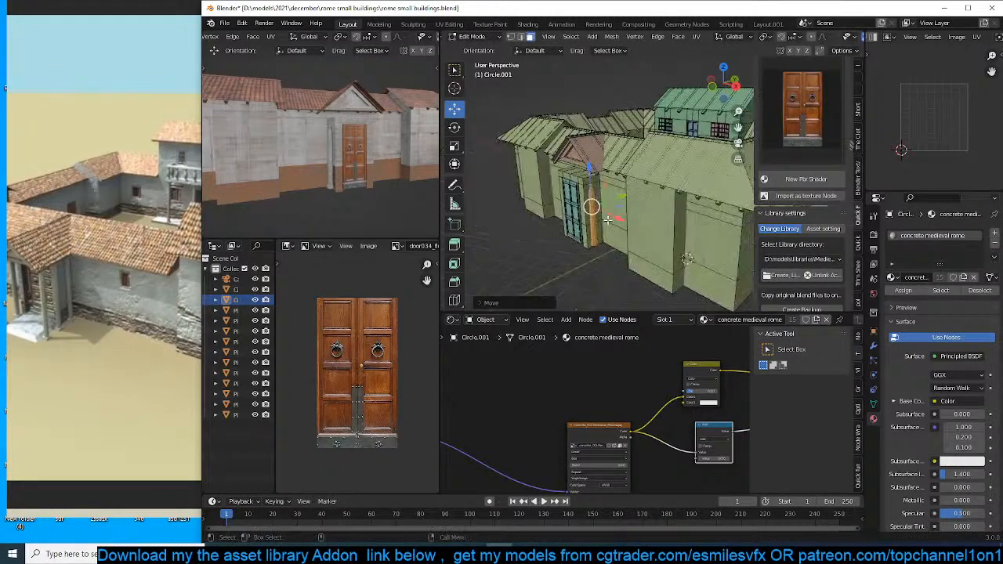
{"action": "left_click_drag", "start_coordinate": [617, 202], "coordinate": [634, 198]}
{"action": "middle_click_drag", "start_coordinate": [634, 198], "coordinate": [655, 187]}
Select the top vertices of the column beside the door frame through the mesh and raise them along Z toward the gable roof.
{"action": "key", "text": "1"}
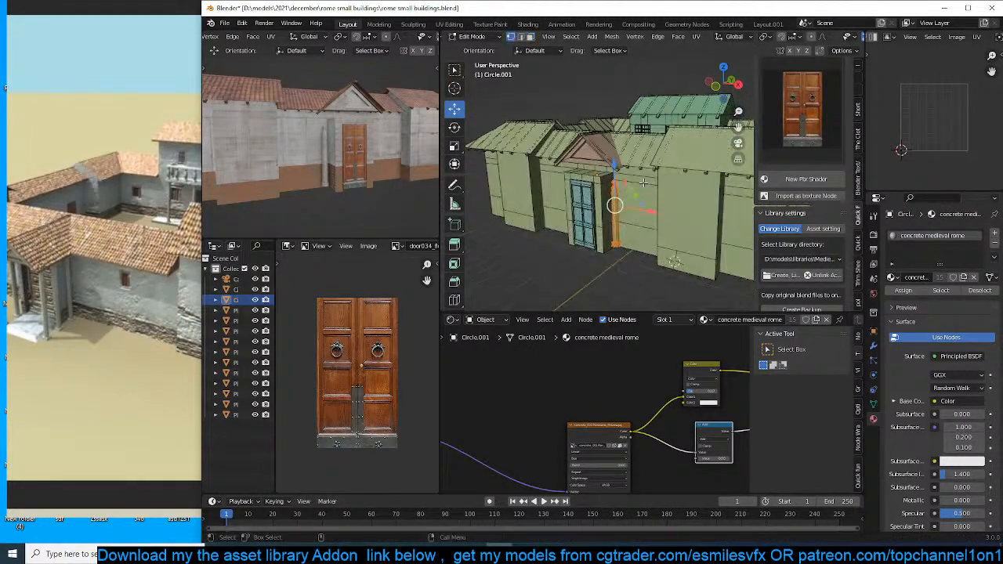
{"action": "key", "text": "alt+z"}
{"action": "left_click_drag", "start_coordinate": [596, 171], "coordinate": [633, 210]}
{"action": "key", "text": "g"}
{"action": "key", "text": "z"}
{"action": "left_click", "coordinate": [650, 189]}
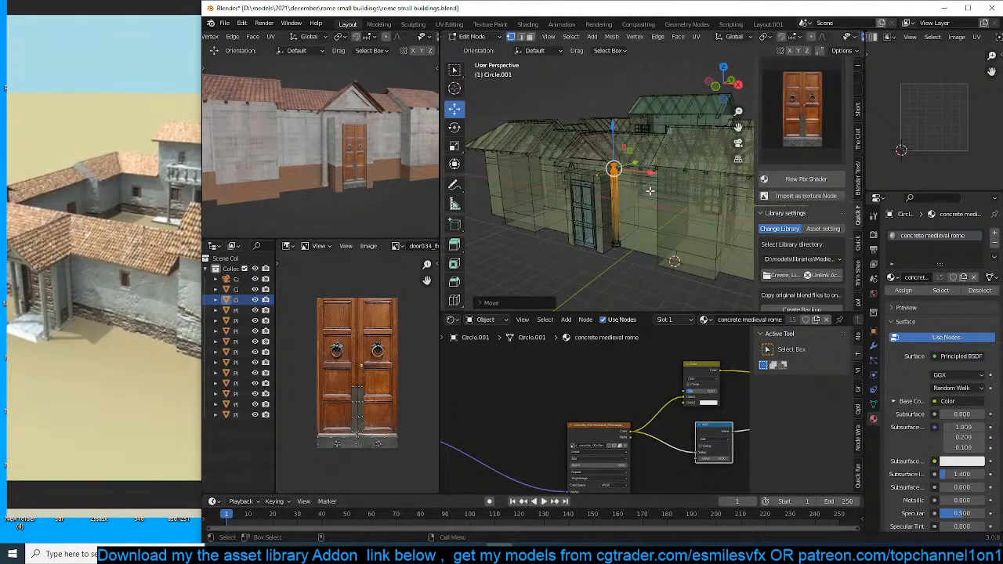
{"action": "key", "text": "alt+z"}
Duplicate the entrance columns and place the copies in front of the originals as a second row.
{"action": "middle_click_drag", "start_coordinate": [707, 192], "coordinate": [645, 175]}
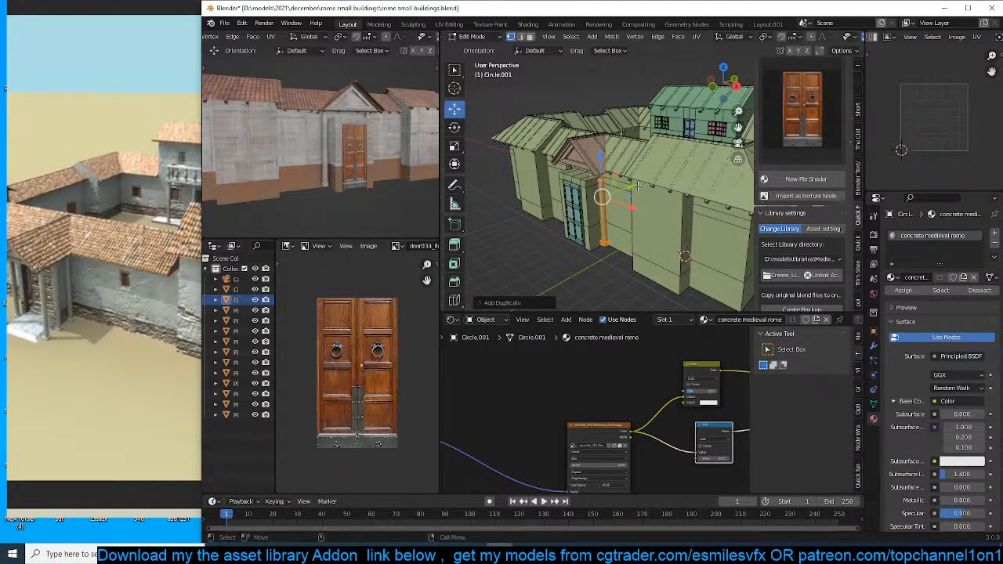
{"action": "key", "text": "g"}
{"action": "left_click", "coordinate": [618, 194]}
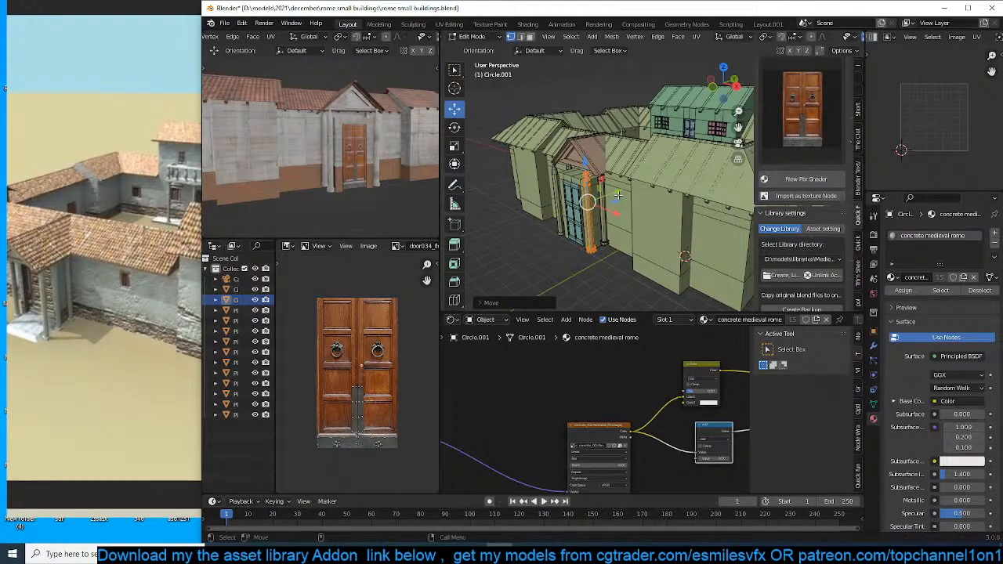
{"action": "middle_click_drag", "start_coordinate": [618, 195], "coordinate": [686, 208]}
{"action": "left_click", "coordinate": [625, 156]}
{"action": "key", "text": "Tab"}
Extend the entrance roof by moving its front vertices about 1.4 m forward along Y in wireframe top view.
{"action": "left_click", "coordinate": [663, 184]}
{"action": "key", "text": "Tab"}
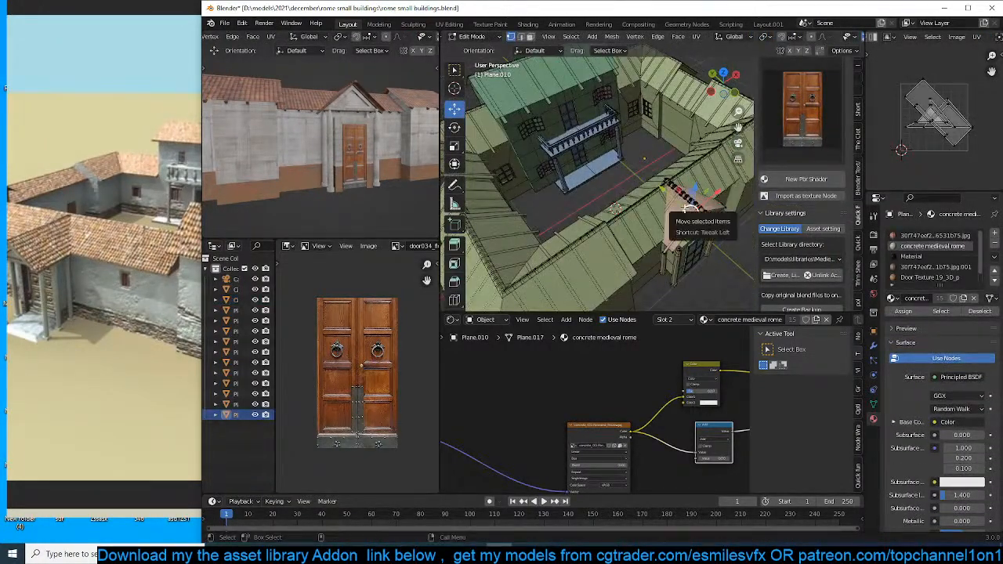
{"action": "key", "text": "KP_7"}
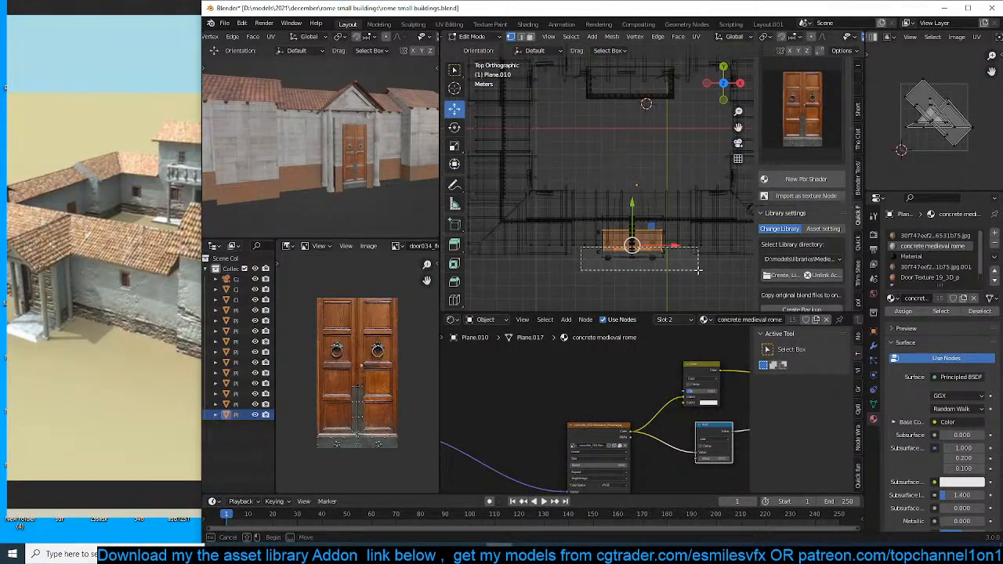
{"action": "key", "text": "g"}
{"action": "key", "text": "y"}
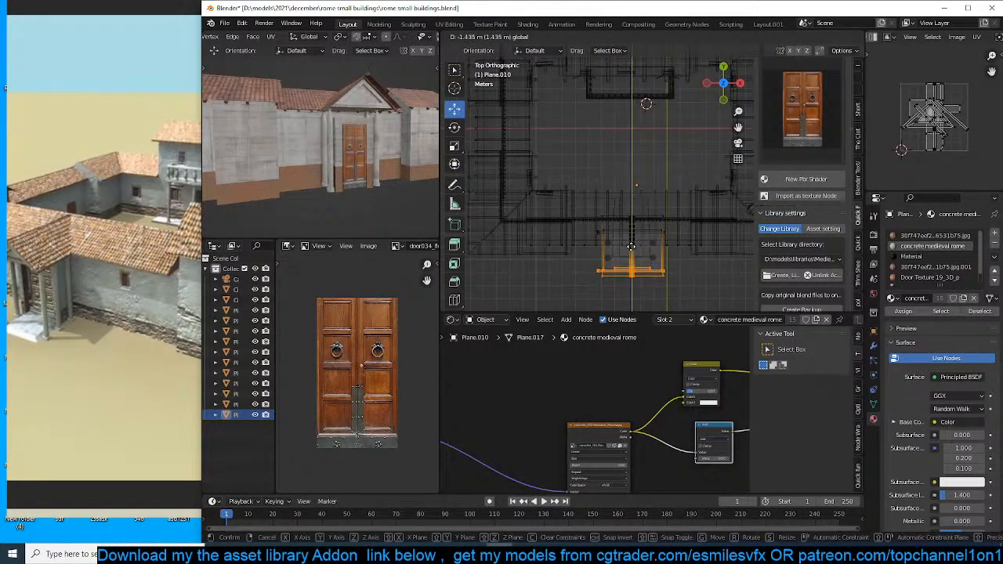
{"action": "left_click", "coordinate": [633, 248]}
{"action": "key", "text": "Tab"}
Move the front row of entrance columns forward beneath the extended gable roof.
{"action": "left_click", "coordinate": [657, 261]}
{"action": "key", "text": "Tab"}
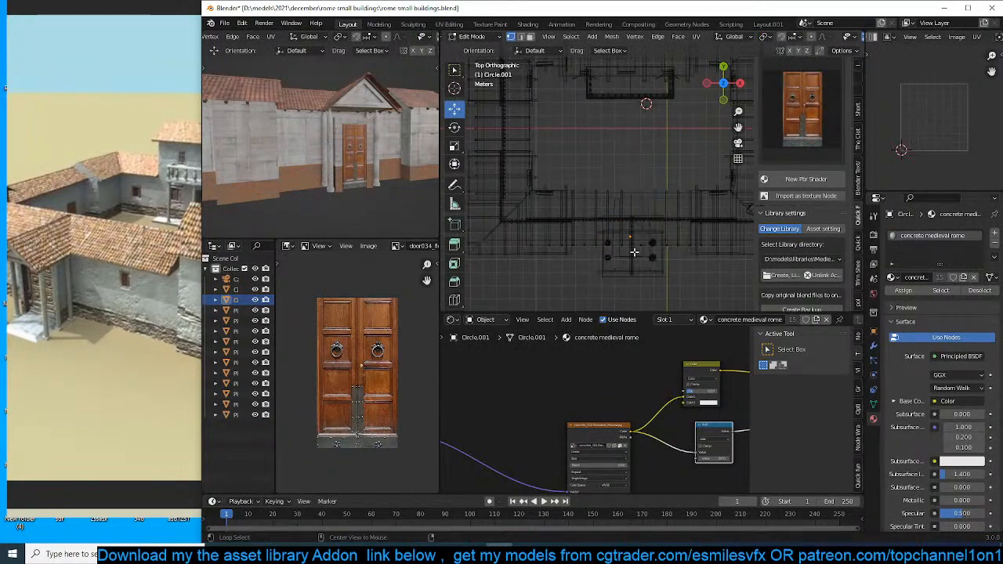
{"action": "key", "text": "Tab"}
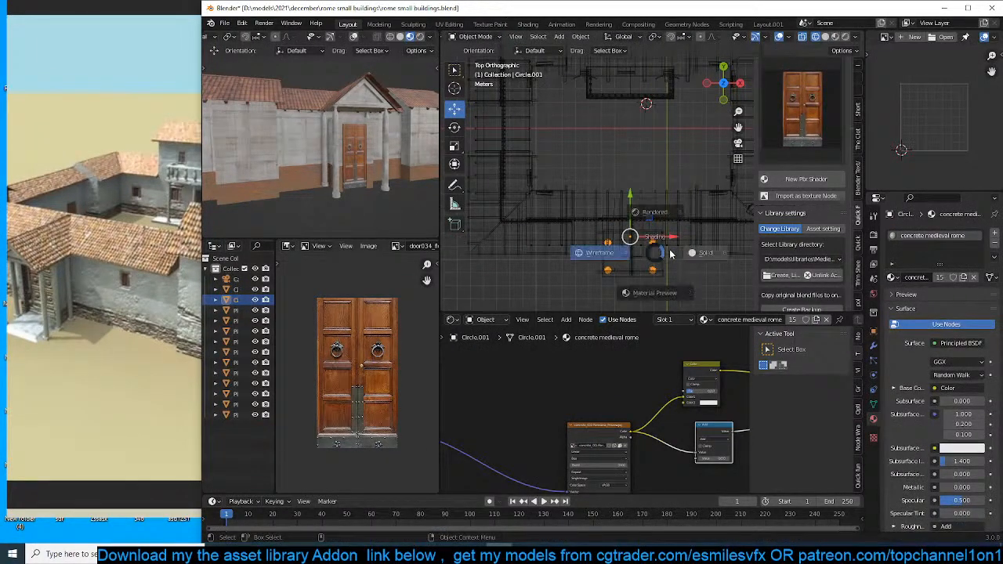
Duplicate the floor-level face beside the doorway within the main building mesh as the start of a porch floor.
{"action": "middle_click_drag", "start_coordinate": [652, 231], "coordinate": [649, 206]}
{"action": "left_click", "coordinate": [604, 238]}
{"action": "scroll", "coordinate": [604, 238], "scroll_direction": "up", "scroll_amount": 1}
{"action": "left_click", "coordinate": [665, 239]}
{"action": "key", "text": "Tab"}
{"action": "scroll", "coordinate": [646, 236], "scroll_direction": "up", "scroll_amount": 1}
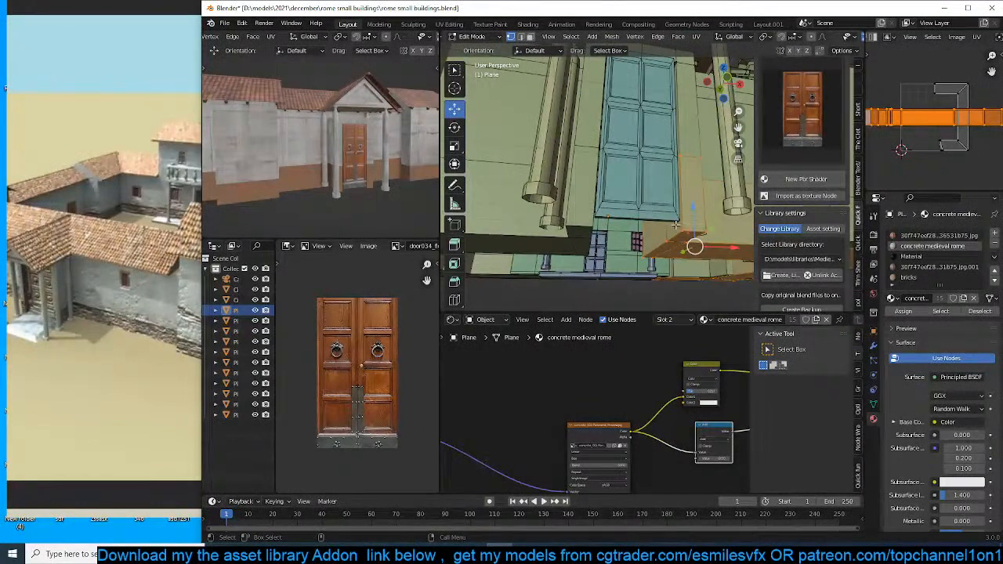
{"action": "scroll", "coordinate": [689, 222], "scroll_direction": "down", "scroll_amount": 2}
{"action": "key", "text": "alt+a"}
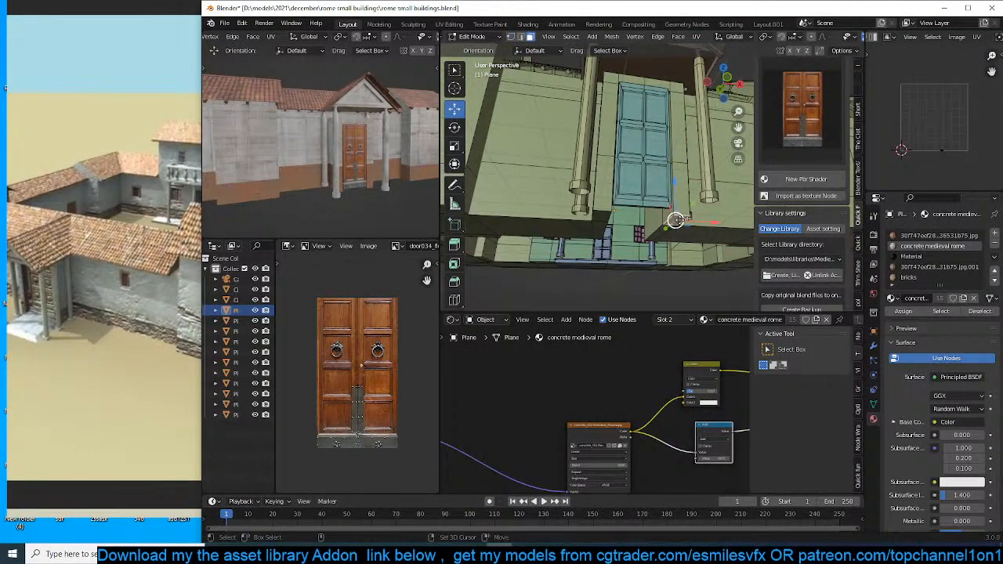
{"action": "key", "text": "shift+d"}
{"action": "left_click", "coordinate": [680, 220]}
Scale the duplicated floor face to the porch footprint, enable Clipping on the Mirror modifier, and position the face beneath the columns.
{"action": "middle_click_drag", "start_coordinate": [679, 220], "coordinate": [658, 253]}
{"action": "key", "text": "s"}
{"action": "left_click", "coordinate": [712, 234]}
{"action": "left_click_drag", "start_coordinate": [673, 252], "coordinate": [652, 252]}
{"action": "left_click", "coordinate": [873, 346]}
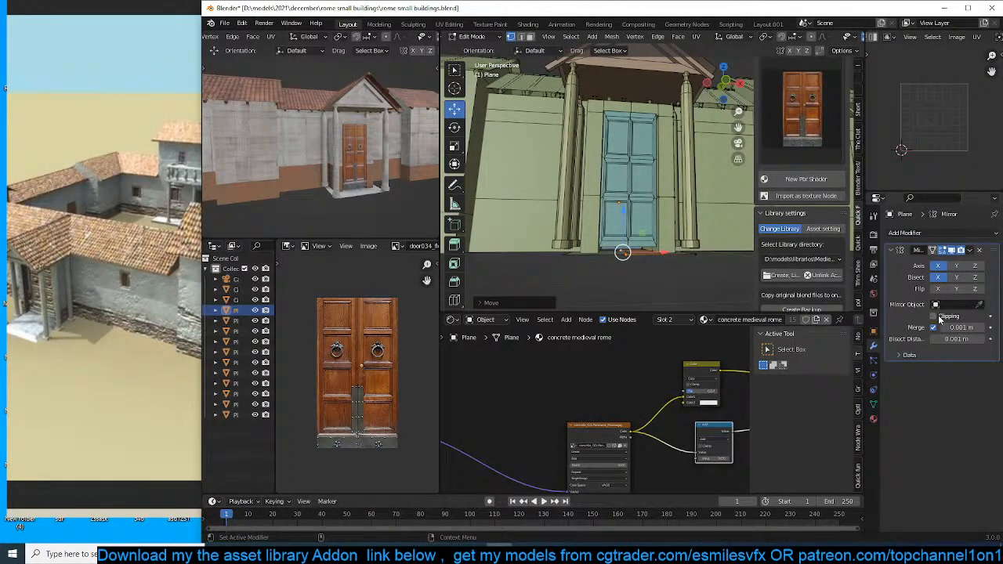
{"action": "middle_click_drag", "start_coordinate": [645, 255], "coordinate": [641, 287]}
{"action": "key", "text": "g"}
{"action": "left_click", "coordinate": [714, 282]}
Adjust the porch floor's outer edge, then raise the linked floor face and extrude it about 0.15 m into a slab.
{"action": "left_click", "coordinate": [662, 284], "text": "alt"}
{"action": "left_click_drag", "start_coordinate": [644, 272], "coordinate": [652, 275]}
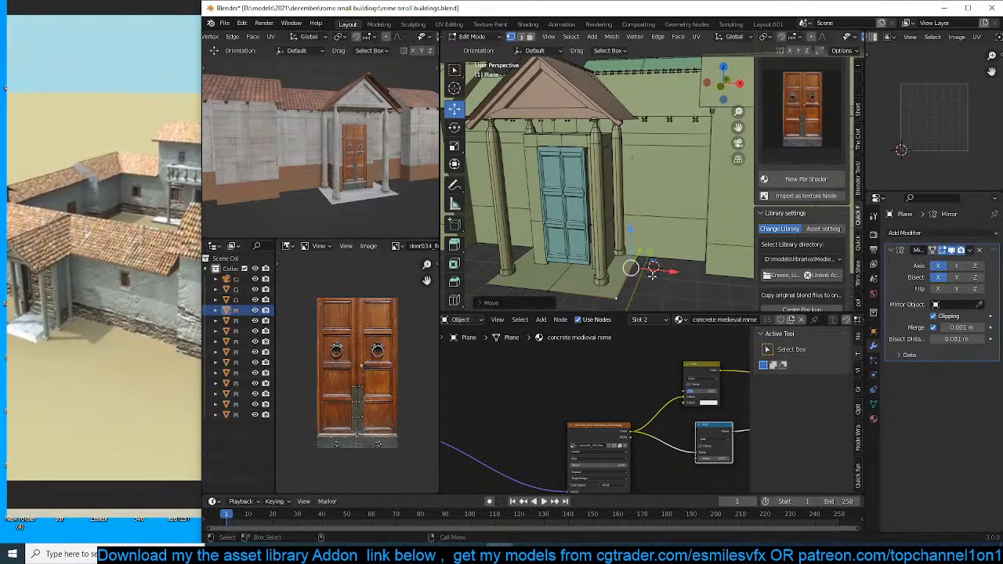
{"action": "key", "text": "ctrl+l"}
{"action": "key", "text": "g"}
{"action": "key", "text": "z"}
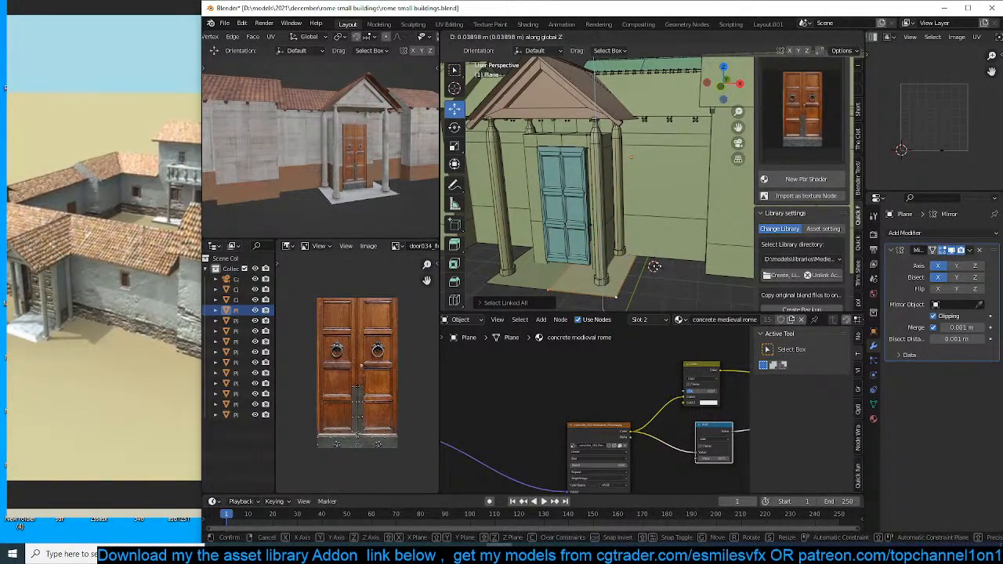
{"action": "key", "text": "z"}
{"action": "left_click", "coordinate": [683, 225]}
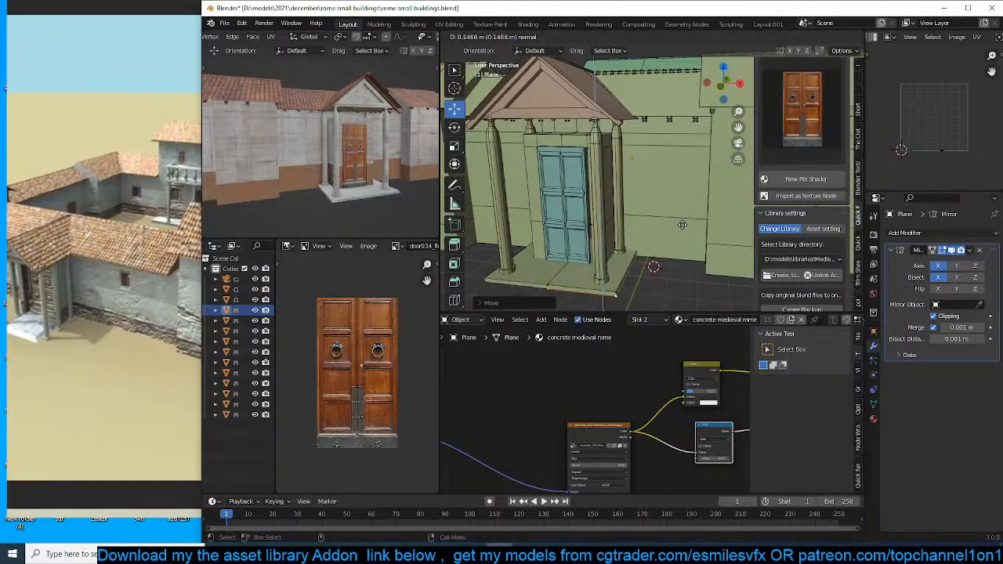
Return to object mode, save the file and review the building with its new porch slab from several angles.
{"action": "key", "text": "Tab"}
{"action": "scroll", "coordinate": [693, 229], "scroll_direction": "down", "scroll_amount": 6}
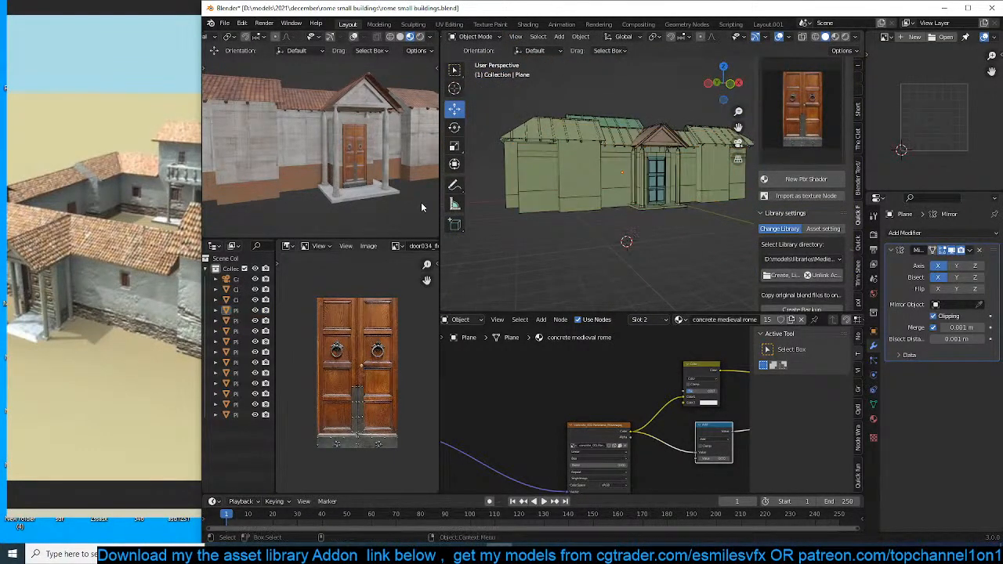
{"action": "key", "text": "ctrl+s"}
{"action": "scroll", "coordinate": [372, 181], "scroll_direction": "down", "scroll_amount": 5}
{"action": "middle_click_drag", "start_coordinate": [372, 180], "coordinate": [235, 182]}
{"action": "scroll", "coordinate": [108, 251], "scroll_direction": "down", "scroll_amount": 3}
{"action": "scroll", "coordinate": [304, 184], "scroll_direction": "up", "scroll_amount": 3}
{"action": "middle_click_drag", "start_coordinate": [304, 183], "coordinate": [390, 172]}
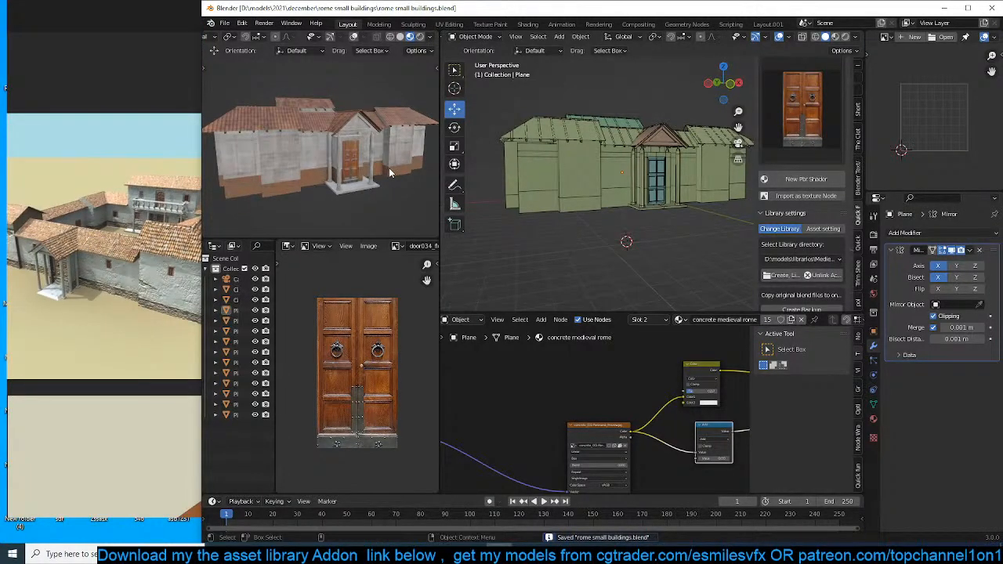
Duplicate the ground-floor shuttered window beside the door of the balconied courtyard building.
{"action": "left_click", "coordinate": [687, 181]}
{"action": "scroll", "coordinate": [688, 181], "scroll_direction": "up", "scroll_amount": 5}
{"action": "middle_click_drag", "start_coordinate": [674, 188], "coordinate": [666, 132]}
{"action": "left_click", "coordinate": [666, 132]}
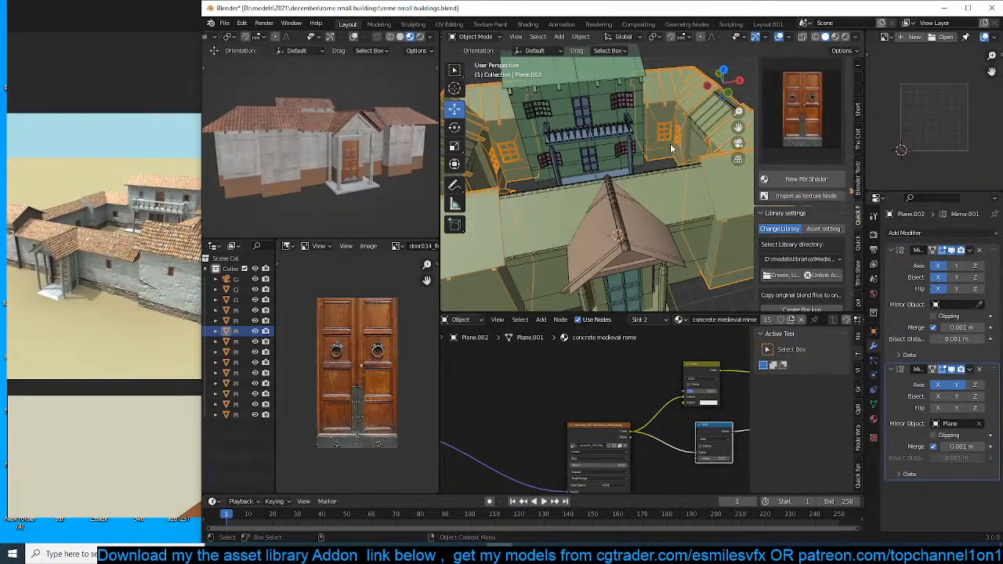
{"action": "scroll", "coordinate": [666, 141], "scroll_direction": "up", "scroll_amount": 4}
{"action": "left_click", "coordinate": [608, 139]}
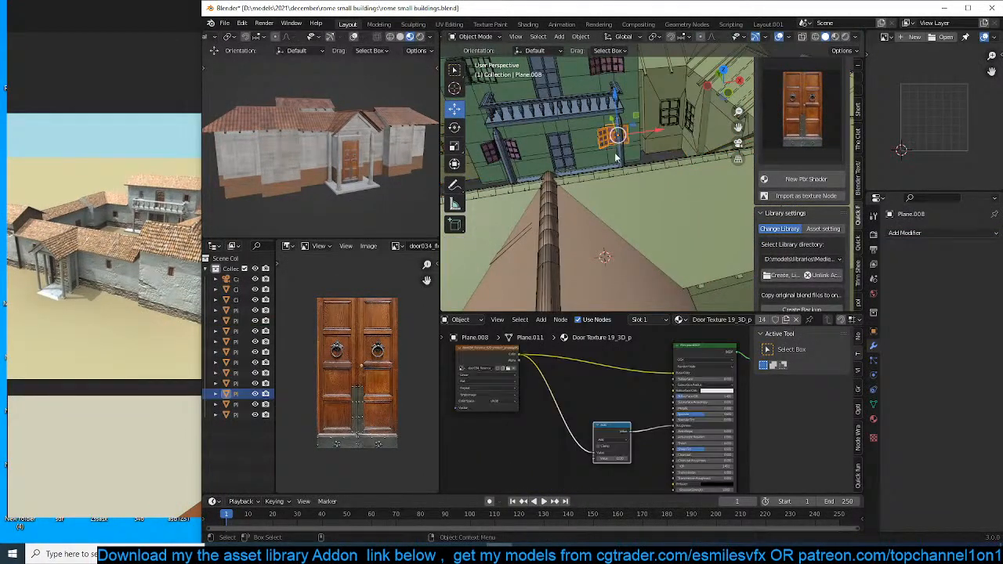
{"action": "key", "text": "shift+d"}
{"action": "left_click", "coordinate": [627, 167]}
Move the window copy along Y to the front of the outer wall beside the entrance porch.
{"action": "scroll", "coordinate": [627, 168], "scroll_direction": "down", "scroll_amount": 4}
{"action": "mouse_move", "coordinate": [627, 168]}
{"action": "middle_mouse_down"}
{"action": "mouse_move", "coordinate": [634, 204]}
{"action": "mouse_move", "coordinate": [635, 185]}
{"action": "middle_mouse_up"}
{"action": "key", "text": "g"}
{"action": "key", "text": "y"}
{"action": "left_click", "coordinate": [649, 127]}
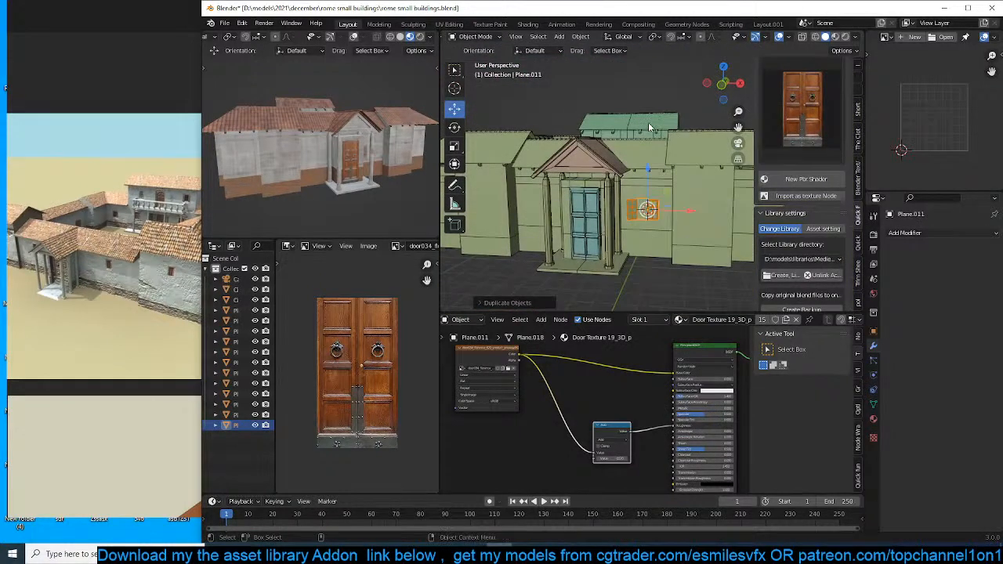
Scale the window copy to about 0.6 and move it along Y onto the wall surface.
{"action": "scroll", "coordinate": [648, 127], "scroll_direction": "up", "scroll_amount": 5}
{"action": "key", "text": "KP_Decimal"}
{"action": "key", "text": "s"}
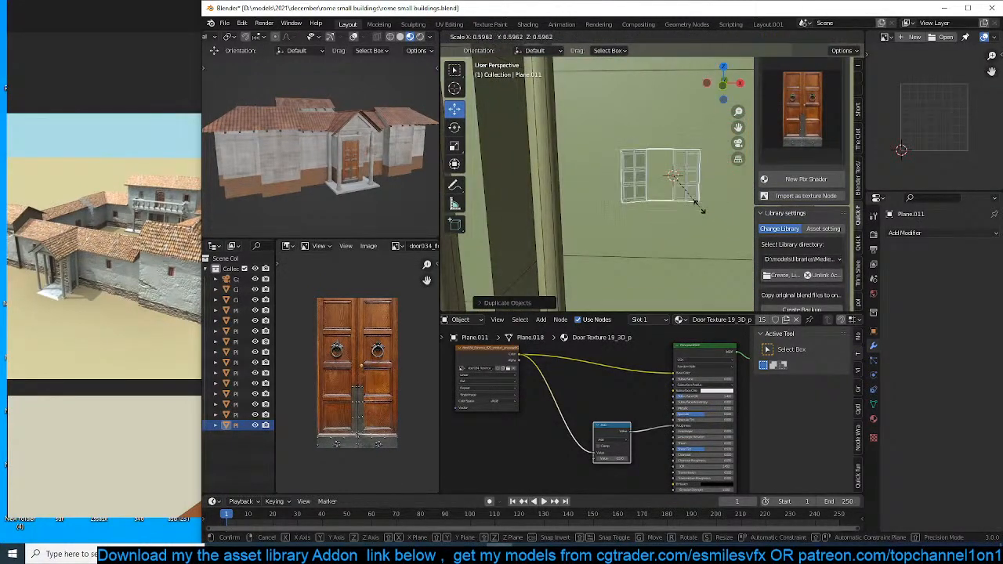
{"action": "left_click", "coordinate": [703, 210]}
{"action": "middle_click_drag", "start_coordinate": [702, 210], "coordinate": [663, 166]}
{"action": "key", "text": "g"}
{"action": "key", "text": "y"}
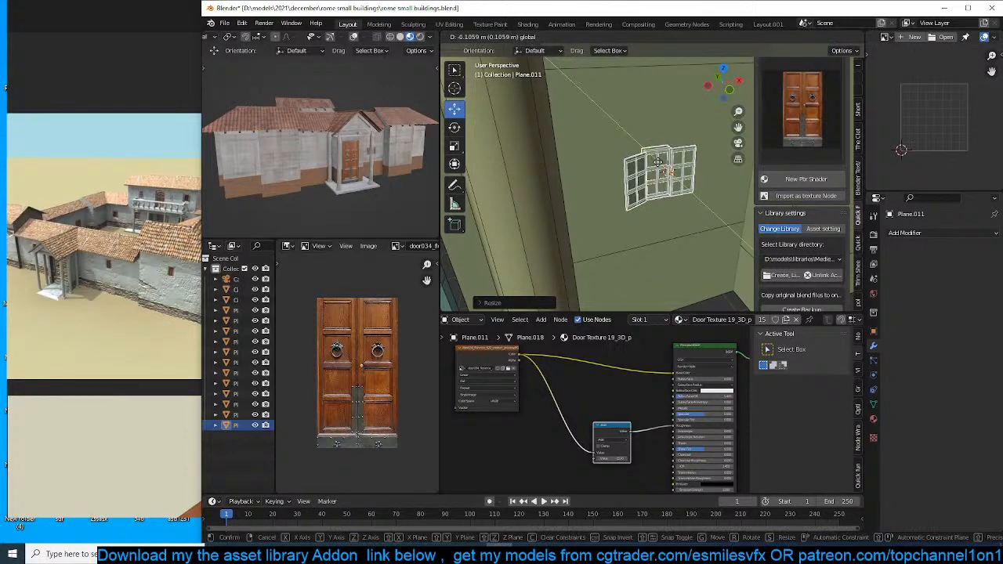
{"action": "left_click", "coordinate": [658, 162]}
Delete the two open shutters from the window copy, keeping the central barred pane.
{"action": "key", "text": "Tab"}
{"action": "scroll", "coordinate": [609, 196], "scroll_direction": "up", "scroll_amount": 2}
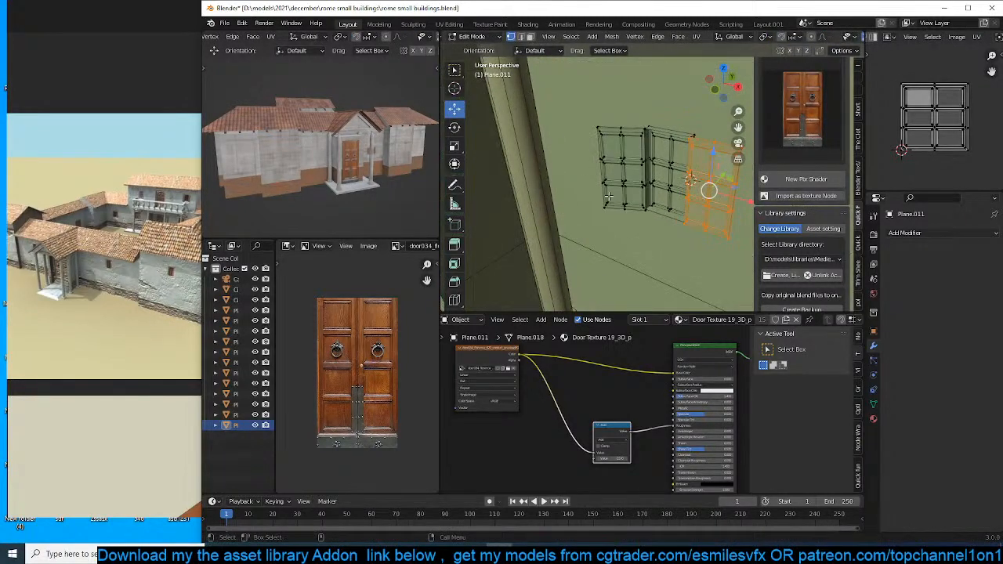
{"action": "key", "text": "x"}
{"action": "left_click", "coordinate": [613, 131]}
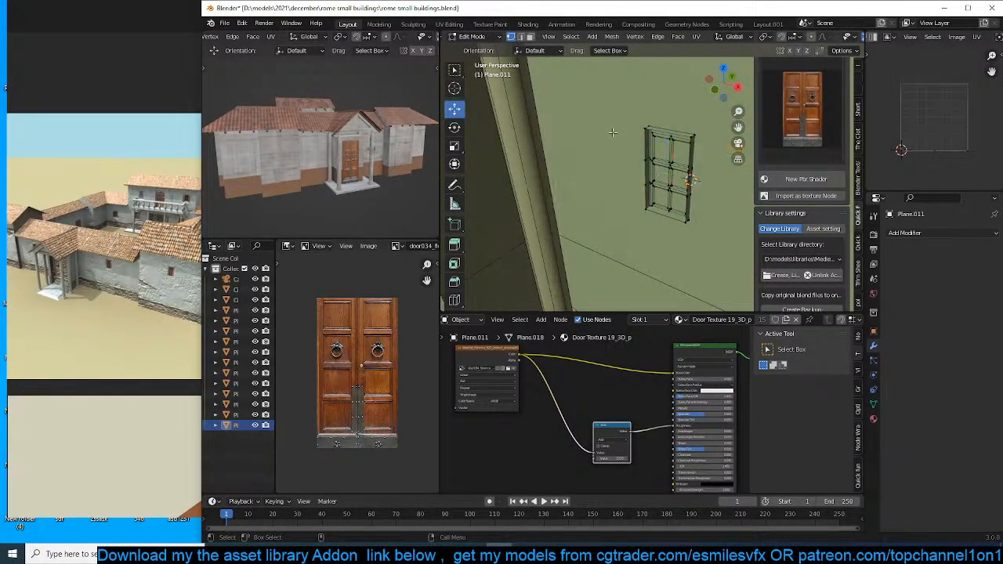
{"action": "key", "text": "Tab"}
{"action": "key", "text": "Tab"}
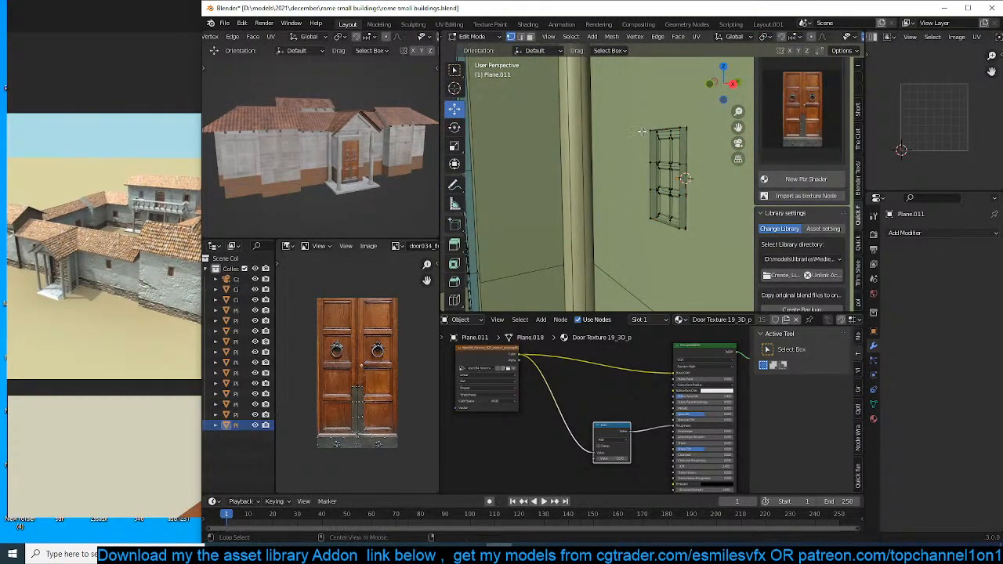
Delete surplus geometry from the remaining barred window, undoing the first deletion and repeating it.
{"action": "key", "text": "a"}
{"action": "key", "text": "x"}
{"action": "left_click", "coordinate": [643, 116]}
{"action": "key", "text": "ctrl+z"}
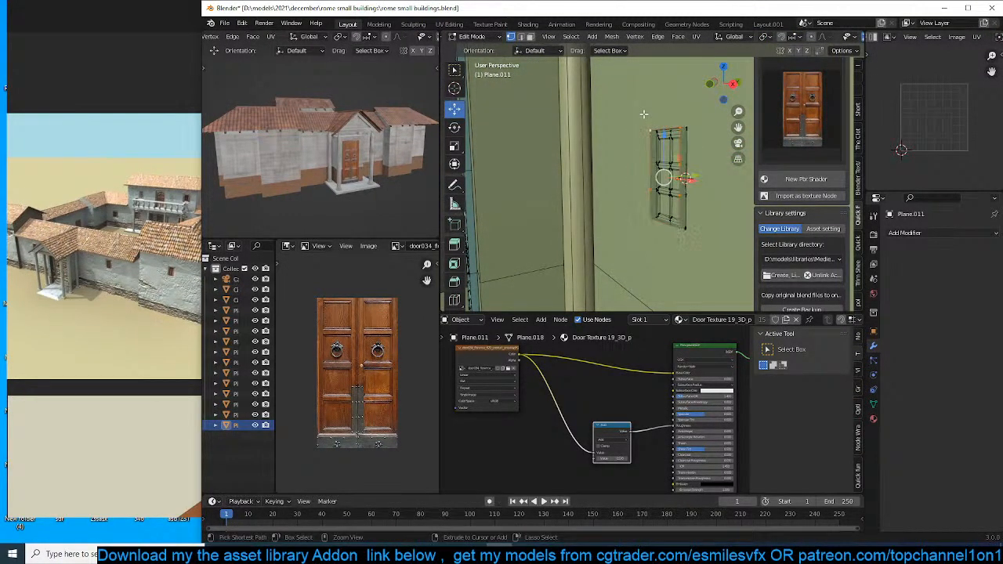
{"action": "key", "text": "x"}
{"action": "left_click", "coordinate": [632, 100]}
{"action": "middle_click_drag", "start_coordinate": [644, 117], "coordinate": [614, 240]}
Raise the small barred window slightly along Z on the wall beside the porch.
{"action": "key", "text": "Tab"}
{"action": "left_click", "coordinate": [662, 209]}
{"action": "scroll", "coordinate": [662, 209], "scroll_direction": "down", "scroll_amount": 3}
{"action": "left_click", "coordinate": [664, 180]}
{"action": "left_click_drag", "start_coordinate": [621, 168], "coordinate": [621, 155]}
Select the wall face behind the small window in edit mode and check its extent in wireframe.
{"action": "left_click", "coordinate": [645, 191]}
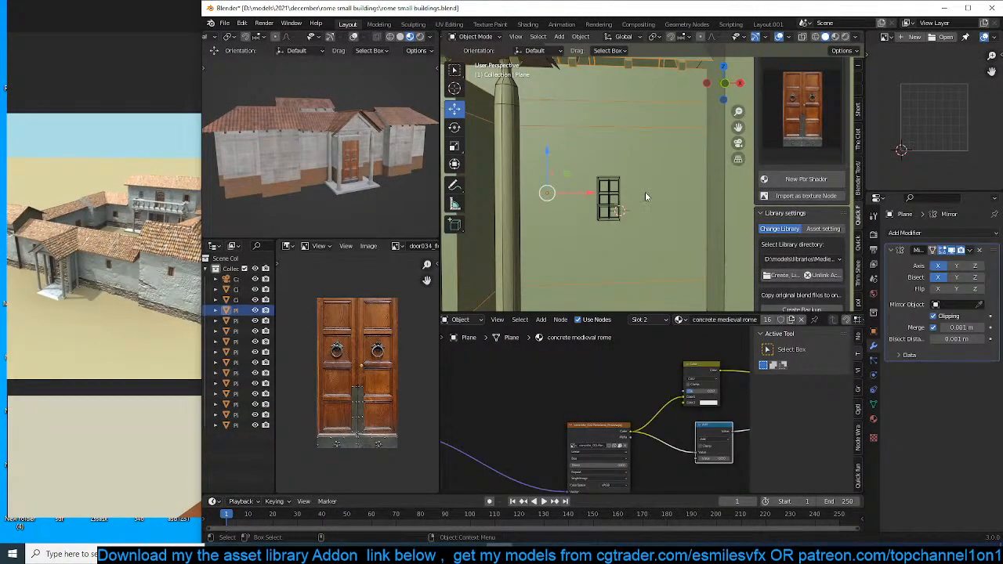
{"action": "scroll", "coordinate": [645, 191], "scroll_direction": "down", "scroll_amount": 3}
{"action": "key", "text": "Tab"}
{"action": "middle_click_drag", "start_coordinate": [641, 130], "coordinate": [645, 151]}
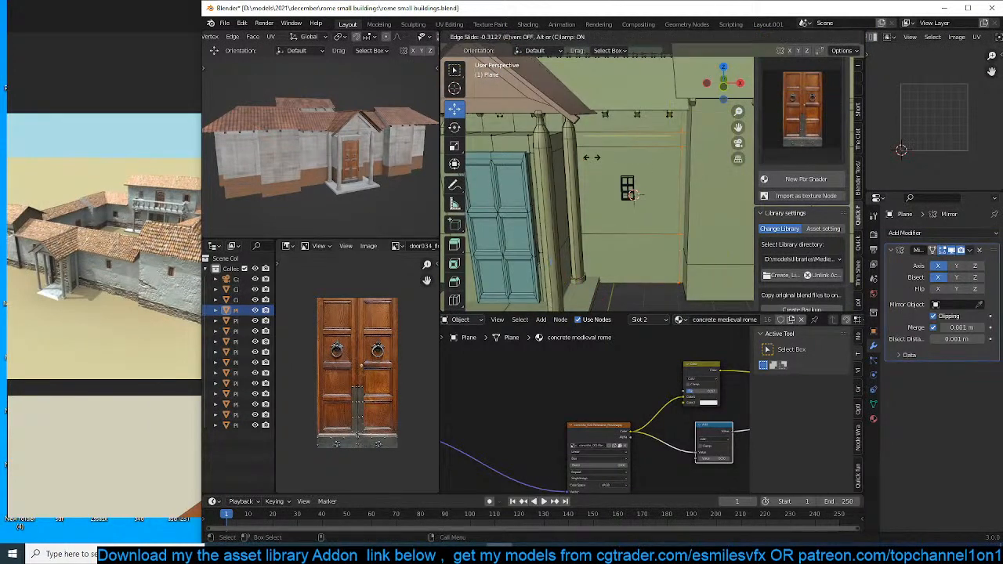
{"action": "left_click", "coordinate": [655, 173]}
{"action": "scroll", "coordinate": [656, 173], "scroll_direction": "down", "scroll_amount": 1}
{"action": "key", "text": "z"}
{"action": "left_click", "coordinate": [551, 200]}
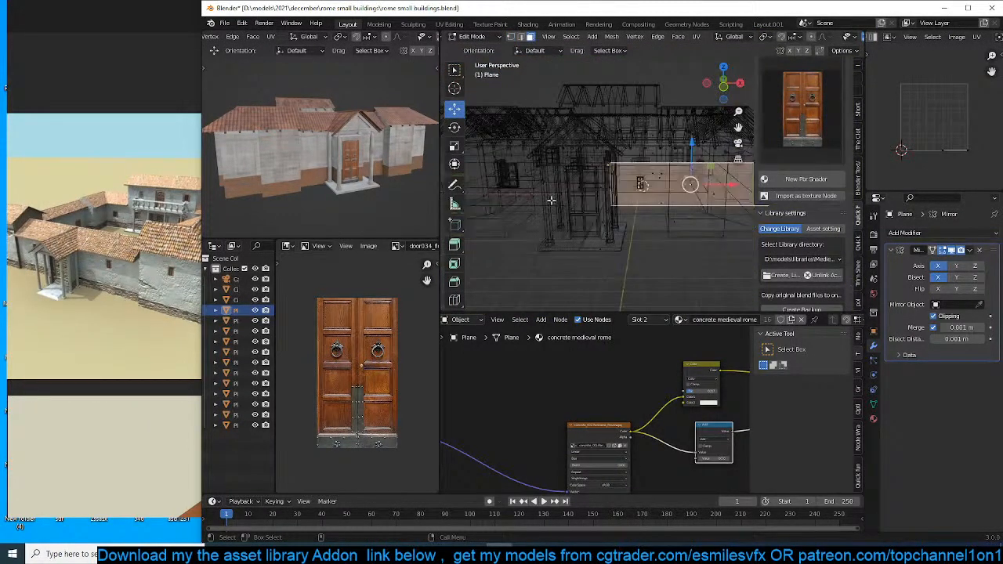
{"action": "key", "text": "z"}
{"action": "left_click", "coordinate": [690, 200]}
Add a vertical loop cut to the wall between the small window and the corner block.
{"action": "key", "text": "ctrl+r"}
{"action": "left_click", "coordinate": [671, 139]}
{"action": "right_click", "coordinate": [669, 94]}
{"action": "key", "text": "ctrl+z"}
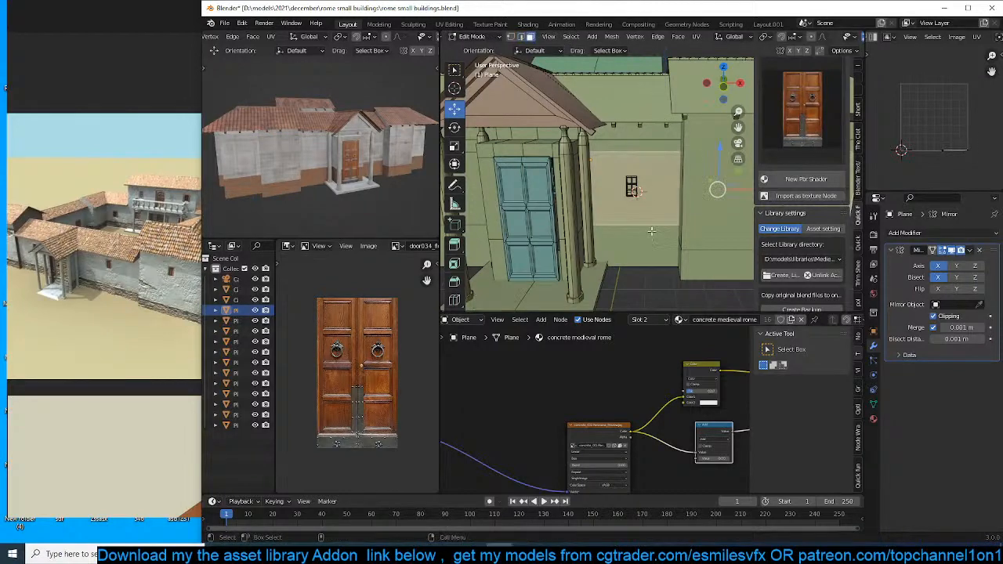
{"action": "key", "text": "ctrl+r"}
{"action": "left_click", "coordinate": [667, 232]}
{"action": "left_click", "coordinate": [593, 261]}
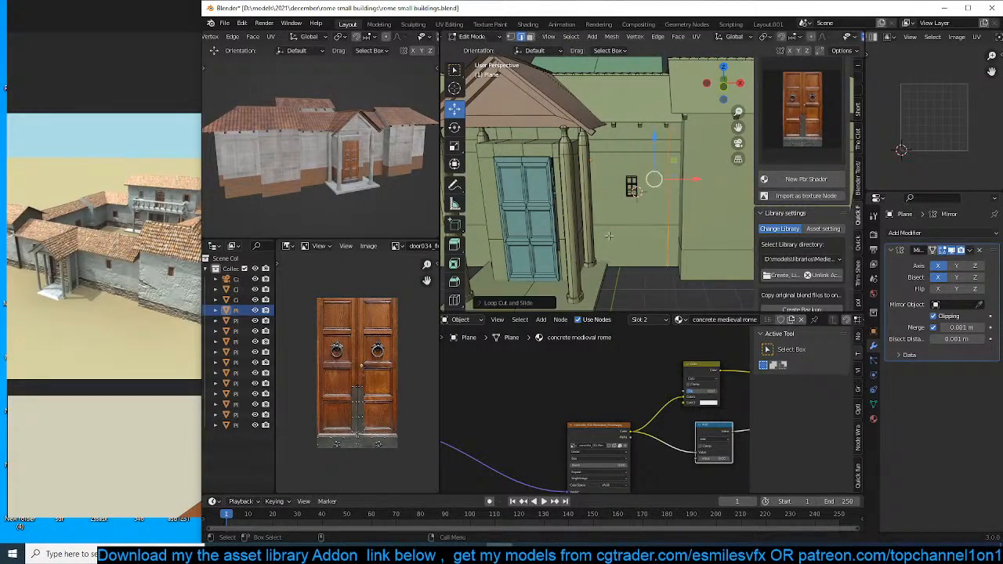
Inset the wall face behind the small window and narrow the inner face along X.
{"action": "left_click", "coordinate": [660, 174]}
{"action": "key", "text": "i"}
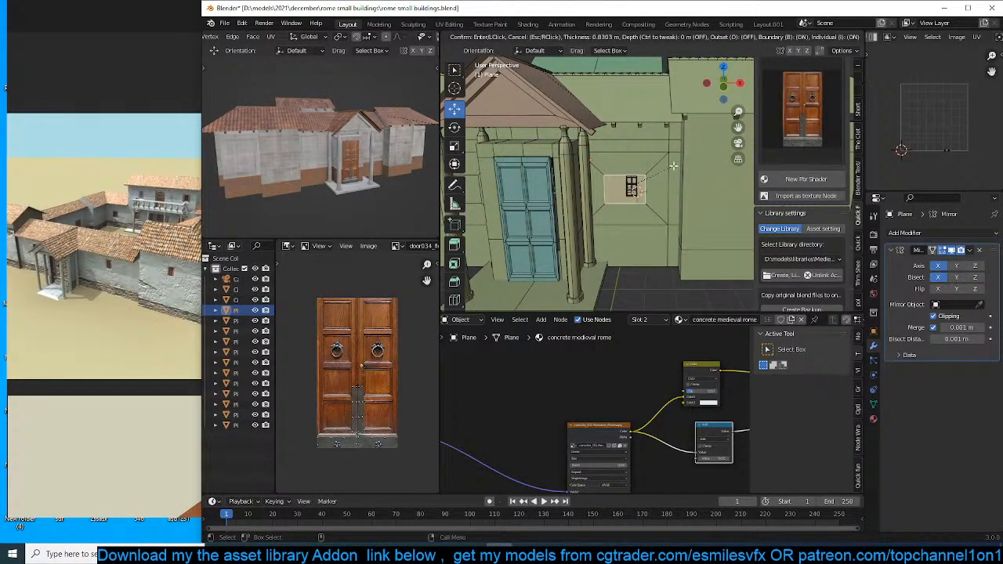
{"action": "left_click", "coordinate": [663, 182]}
{"action": "scroll", "coordinate": [664, 184], "scroll_direction": "up", "scroll_amount": 3}
{"action": "key", "text": "s"}
{"action": "key", "text": "x"}
{"action": "left_click", "coordinate": [631, 200]}
Move the inset face over the window and shift its side vertices along X to match the window's width.
{"action": "scroll", "coordinate": [619, 196], "scroll_direction": "up", "scroll_amount": 3}
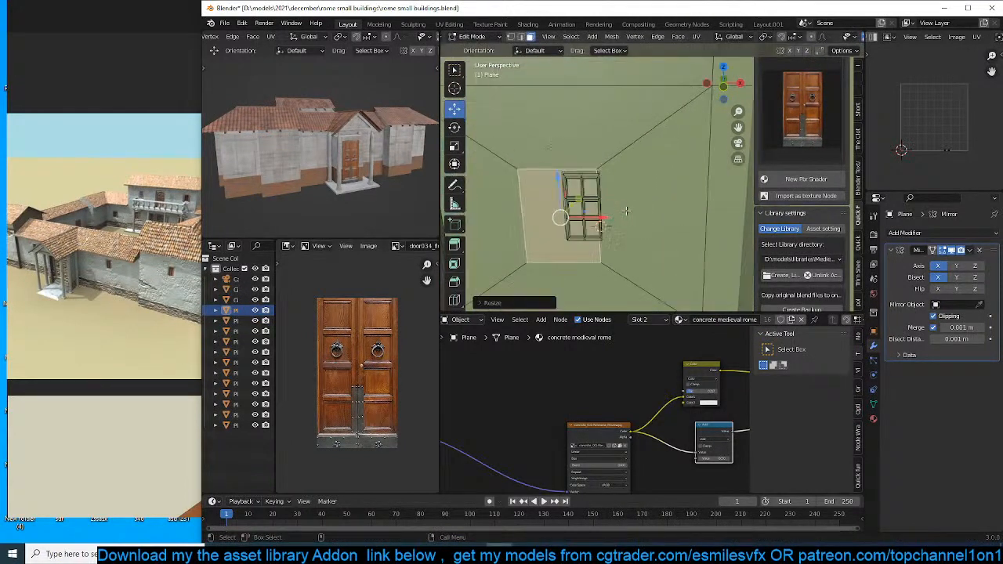
{"action": "key", "text": "g"}
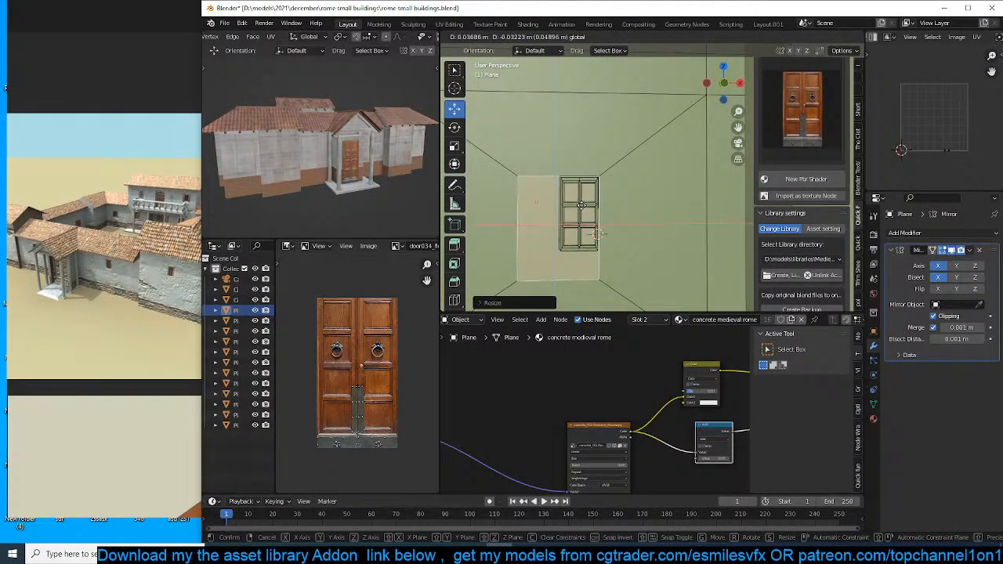
{"action": "left_click", "coordinate": [581, 205]}
{"action": "key", "text": "1"}
{"action": "left_click", "coordinate": [520, 179]}
{"action": "key", "text": "g"}
{"action": "key", "text": "x"}
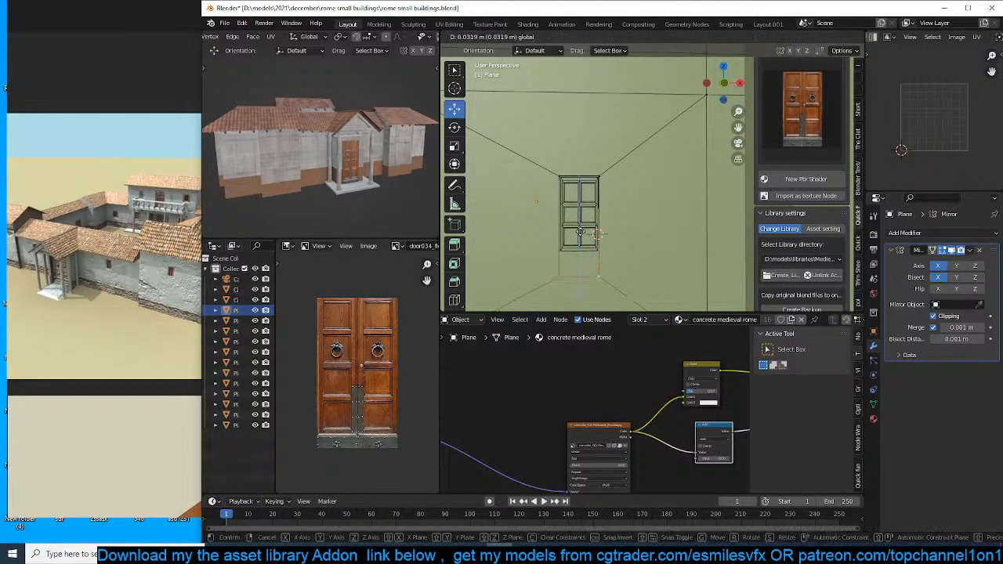
{"action": "left_click", "coordinate": [588, 216]}
Extrude the inset face behind the window into the wall as a recess and inspect the result.
{"action": "key", "text": "3"}
{"action": "left_click", "coordinate": [586, 215]}
{"action": "middle_click_drag", "start_coordinate": [586, 215], "coordinate": [637, 243]}
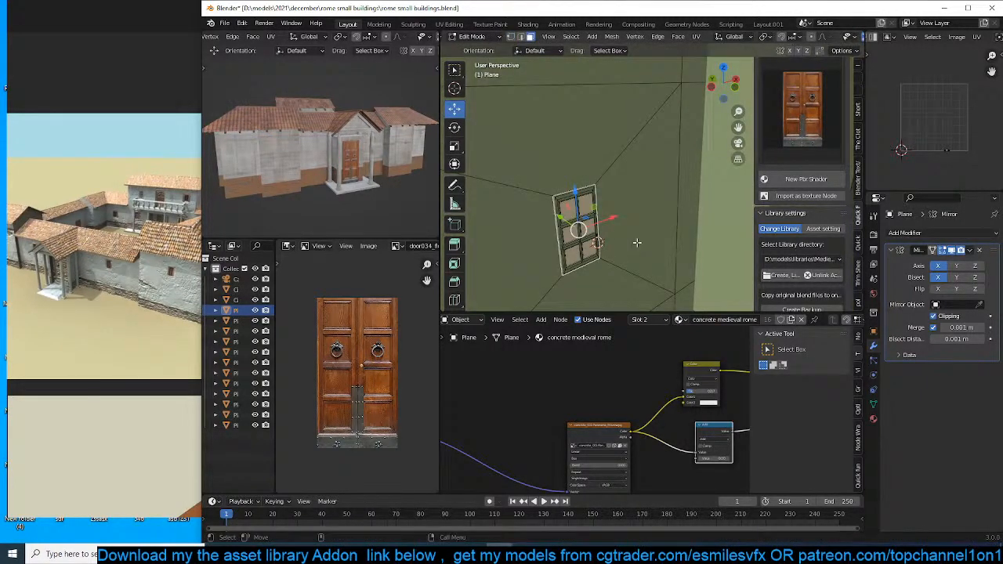
{"action": "key", "text": "e"}
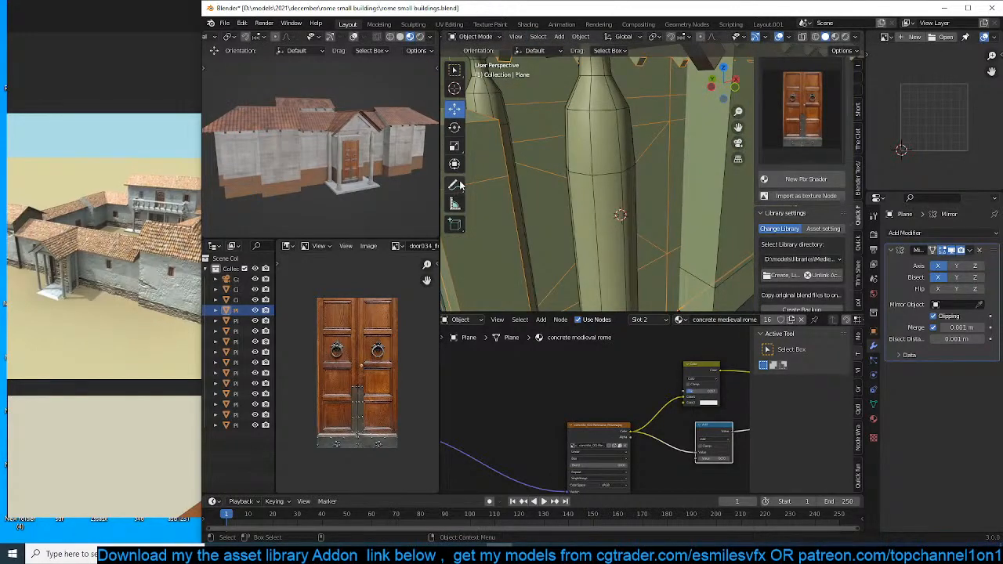
{"action": "middle_click_drag", "start_coordinate": [423, 174], "coordinate": [317, 165]}
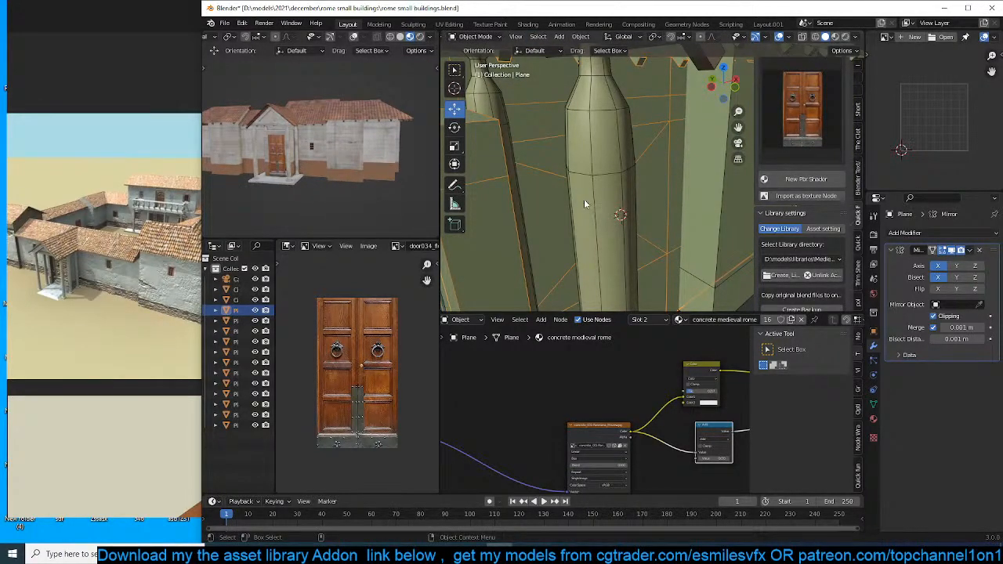
Scale up the barred window beside the porch to about twice its size.
{"action": "scroll", "coordinate": [584, 204], "scroll_direction": "down", "scroll_amount": 5}
{"action": "middle_click_drag", "start_coordinate": [584, 203], "coordinate": [540, 194]}
{"action": "left_click", "coordinate": [623, 194]}
{"action": "key", "text": "s"}
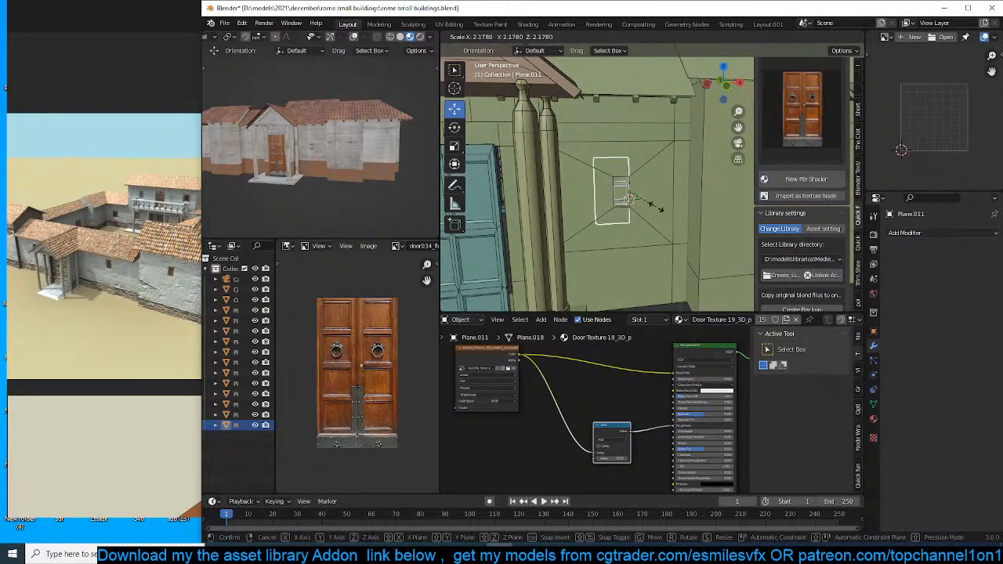
{"action": "left_click", "coordinate": [652, 203]}
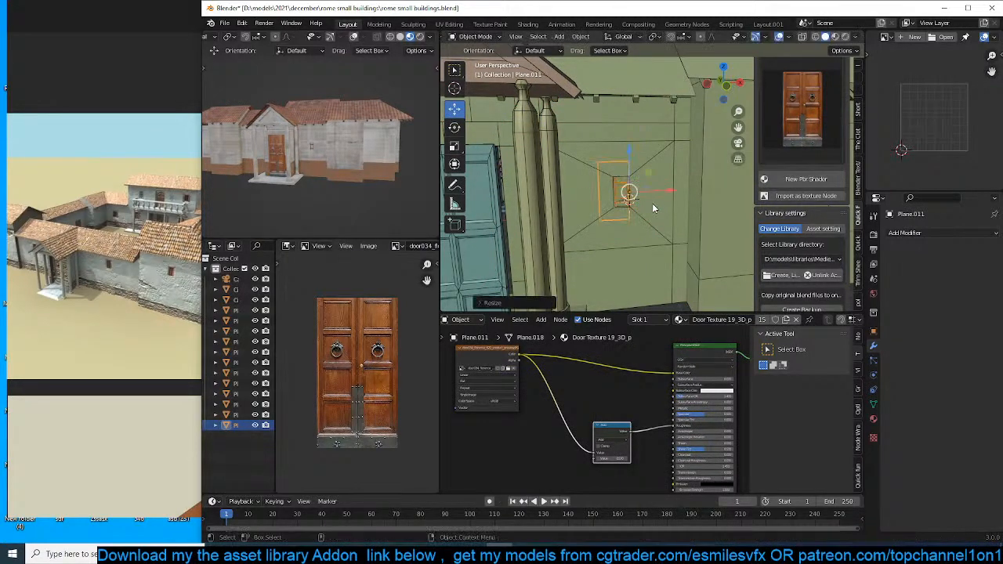
Grow the selection around the wall recess, scale it up about 1.7 times and shift it along X to fit the window.
{"action": "left_click", "coordinate": [641, 187]}
{"action": "key", "text": "Tab"}
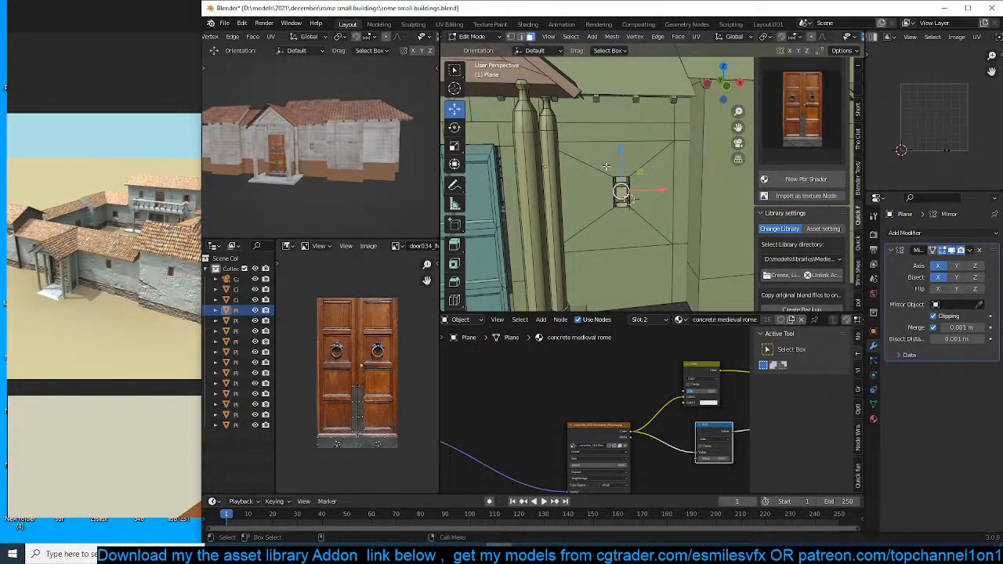
{"action": "key", "text": "ctrl+KP_Add"}
{"action": "key", "text": "s"}
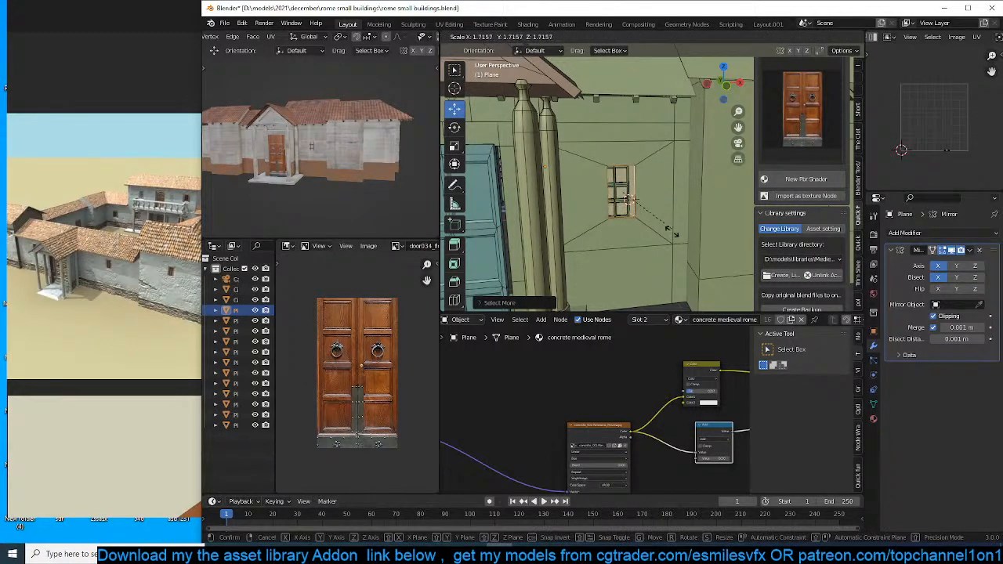
{"action": "left_click", "coordinate": [670, 239]}
{"action": "key", "text": "g"}
{"action": "key", "text": "x"}
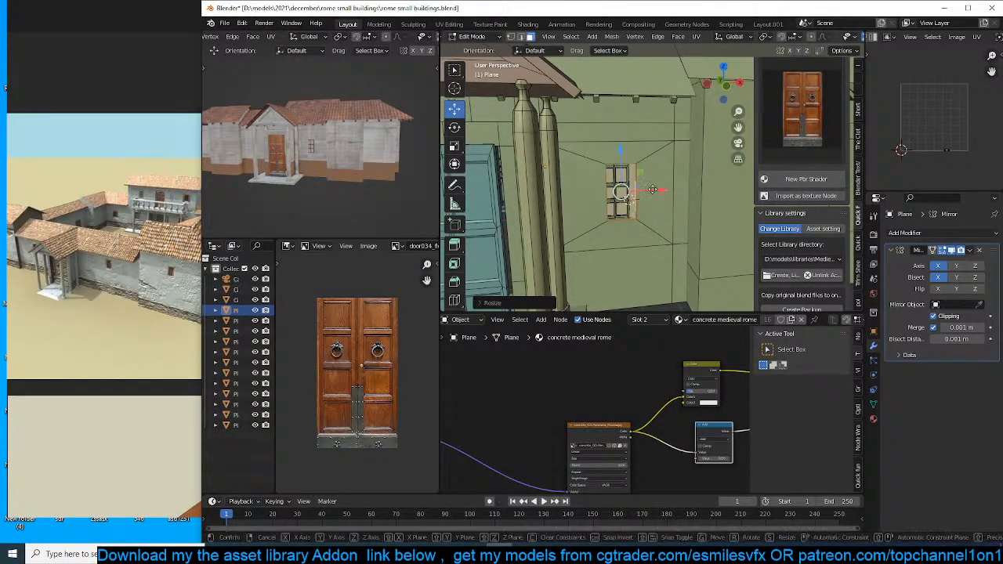
{"action": "left_click", "coordinate": [644, 195]}
{"action": "key", "text": "Tab"}
{"action": "middle_click_drag", "start_coordinate": [286, 144], "coordinate": [320, 142]}
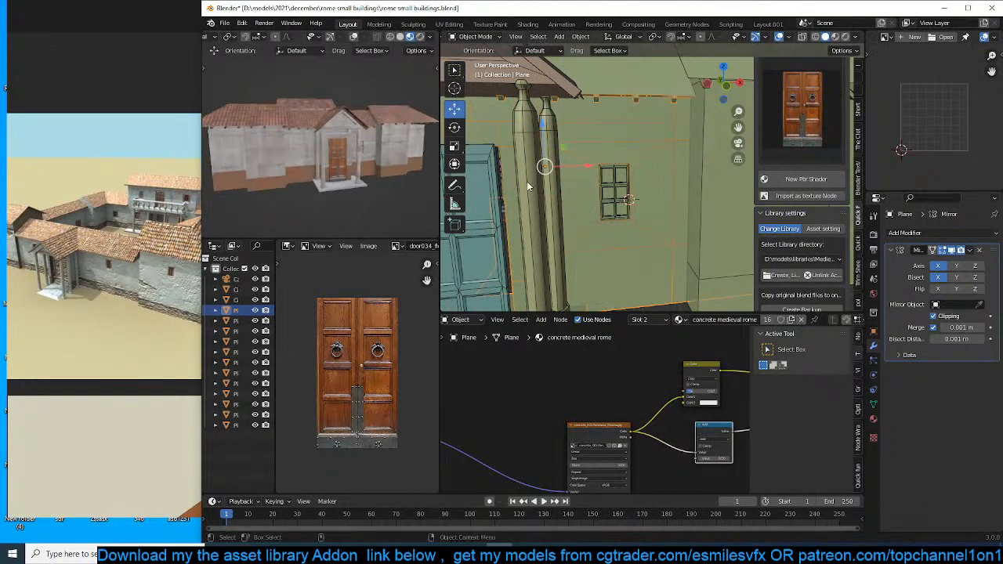
Move the recess face behind the barred window deeper into the wall along Y.
{"action": "scroll", "coordinate": [570, 193], "scroll_direction": "up", "scroll_amount": 2}
{"action": "key", "text": "Tab"}
{"action": "middle_click_drag", "start_coordinate": [597, 182], "coordinate": [571, 212]}
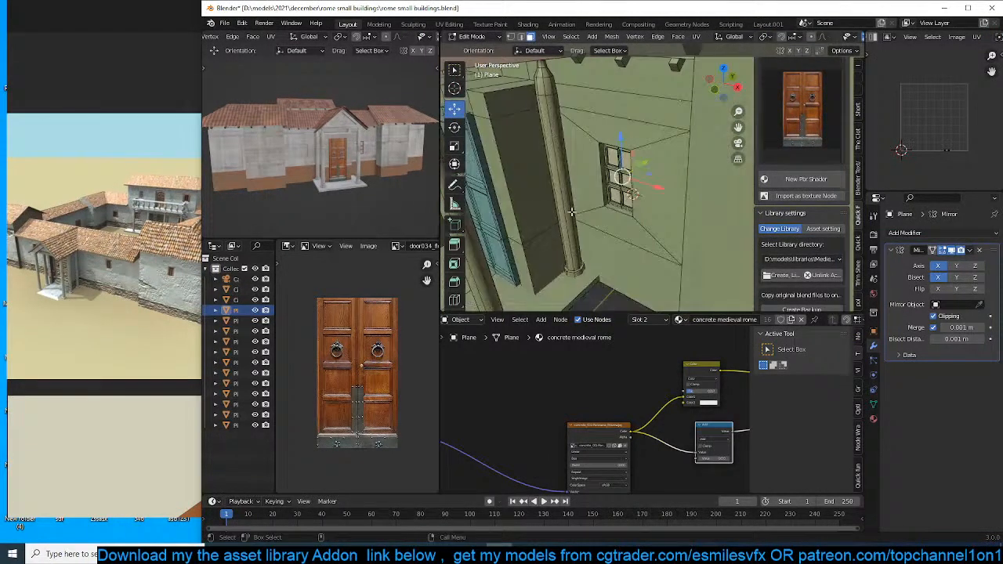
{"action": "left_click_drag", "start_coordinate": [646, 162], "coordinate": [656, 156]}
{"action": "middle_click_drag", "start_coordinate": [366, 150], "coordinate": [328, 147]}
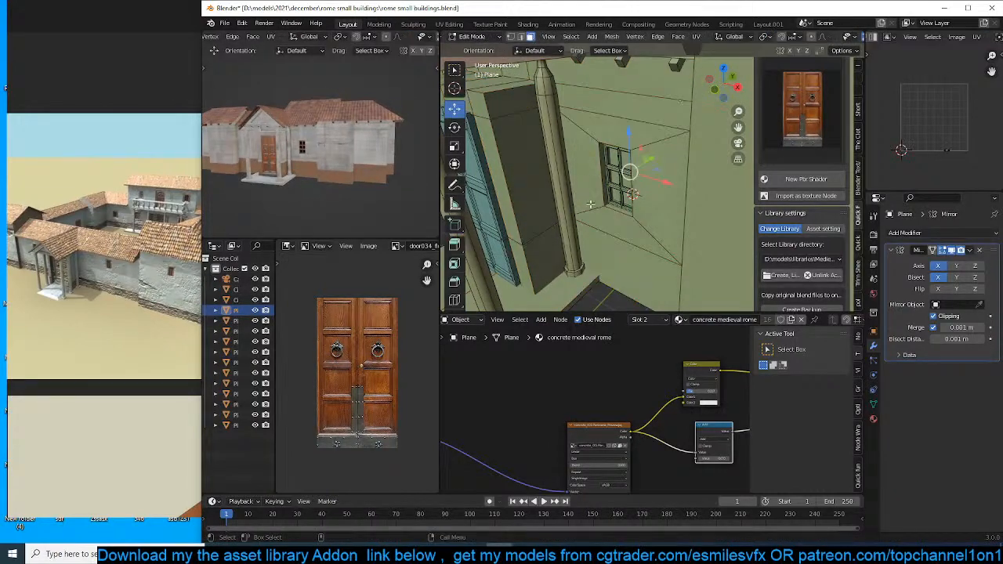
{"action": "middle_click_drag", "start_coordinate": [566, 215], "coordinate": [607, 201]}
Join the barred window to the mirrored wall object so it repeats beside the porch's other side, and save the file.
{"action": "key", "text": "Tab"}
{"action": "left_click", "coordinate": [631, 194]}
{"action": "scroll", "coordinate": [627, 216], "scroll_direction": "down", "scroll_amount": 3}
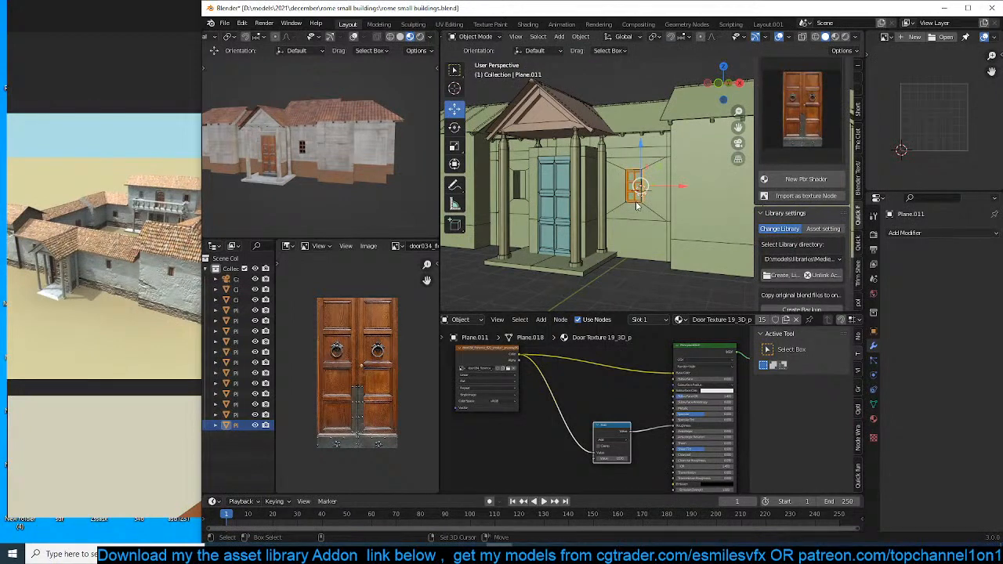
{"action": "left_click", "coordinate": [636, 205]}
{"action": "key", "text": "alt+a"}
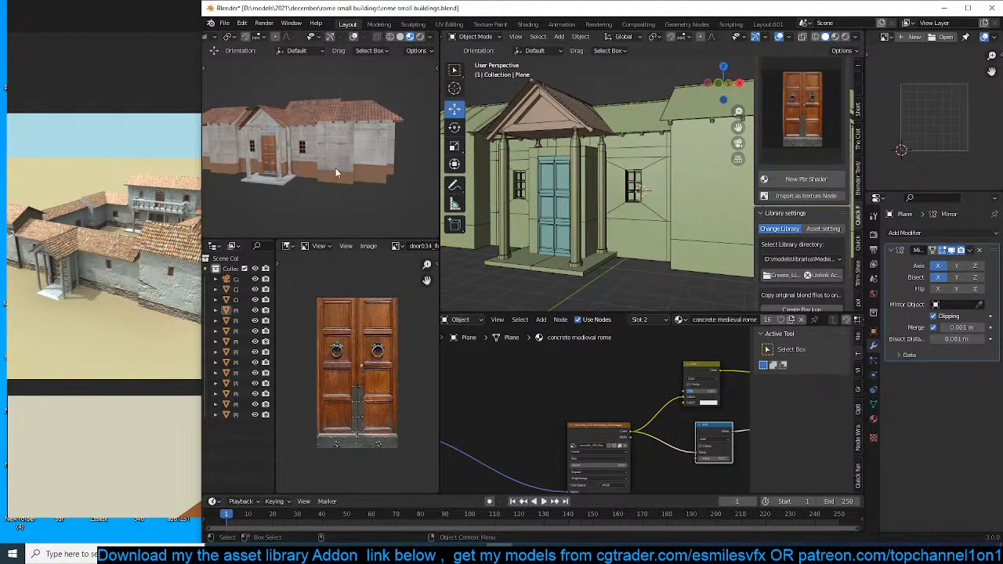
{"action": "scroll", "coordinate": [603, 208], "scroll_direction": "down", "scroll_amount": 1}
{"action": "key", "text": "ctrl+s"}
{"action": "middle_click_drag", "start_coordinate": [625, 196], "coordinate": [630, 219]}
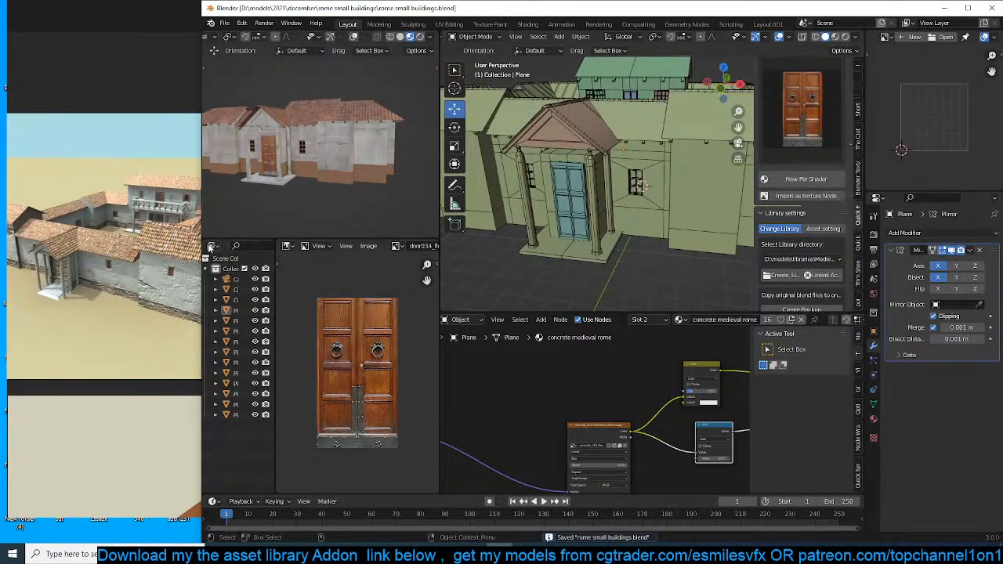
{"action": "left_click", "coordinate": [650, 229]}
{"action": "scroll", "coordinate": [619, 233], "scroll_direction": "down", "scroll_amount": 4}
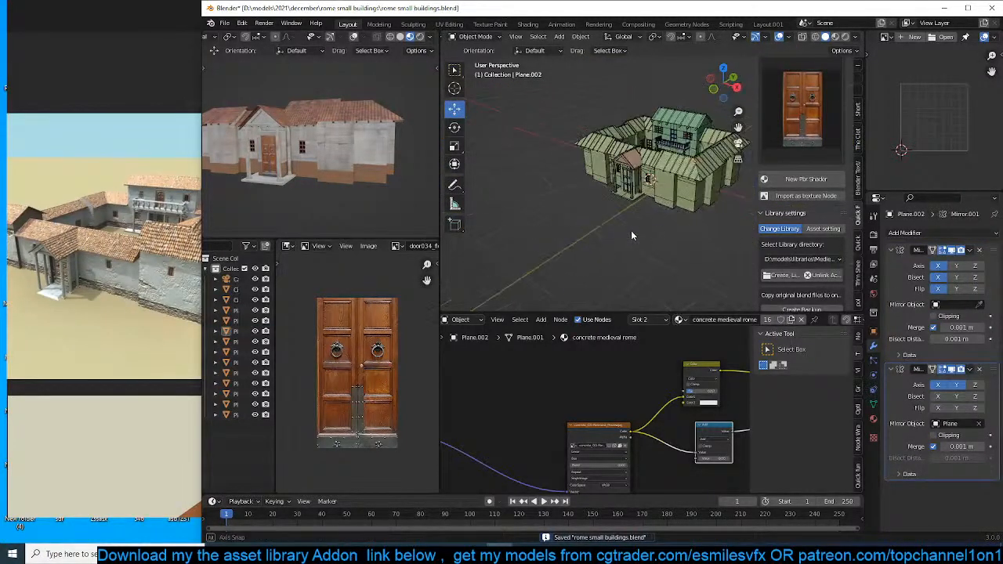
{"action": "key", "text": "ctrl+s"}
Examine the building complex's front porch, roofs and outer side walls.
{"action": "left_click", "coordinate": [384, 134]}
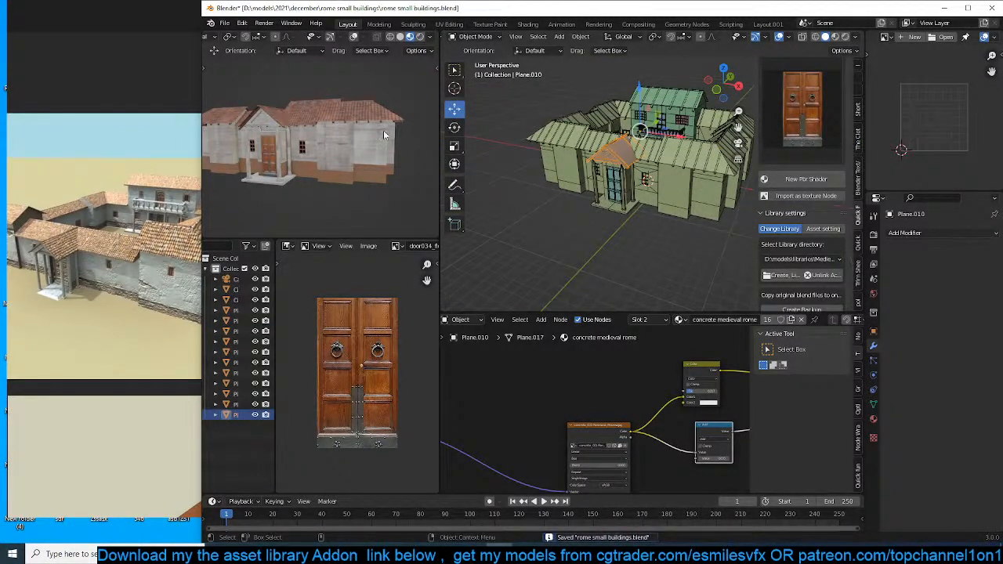
{"action": "left_click", "coordinate": [589, 161]}
{"action": "middle_click_drag", "start_coordinate": [590, 161], "coordinate": [643, 179]}
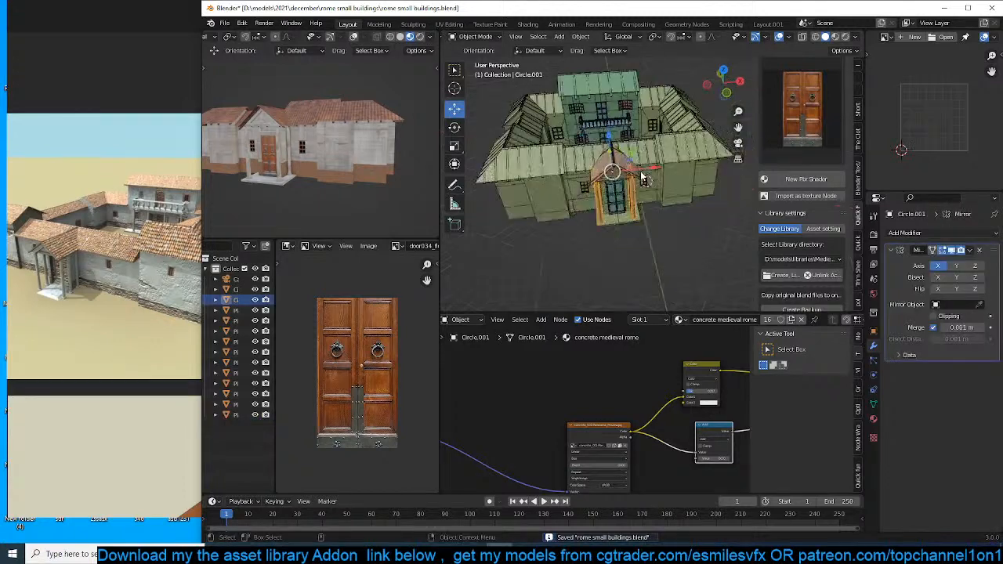
{"action": "key", "text": "alt+a"}
{"action": "left_click", "coordinate": [589, 200]}
{"action": "scroll", "coordinate": [582, 235], "scroll_direction": "down", "scroll_amount": 4}
{"action": "middle_click_drag", "start_coordinate": [582, 243], "coordinate": [623, 271], "text": "shift"}
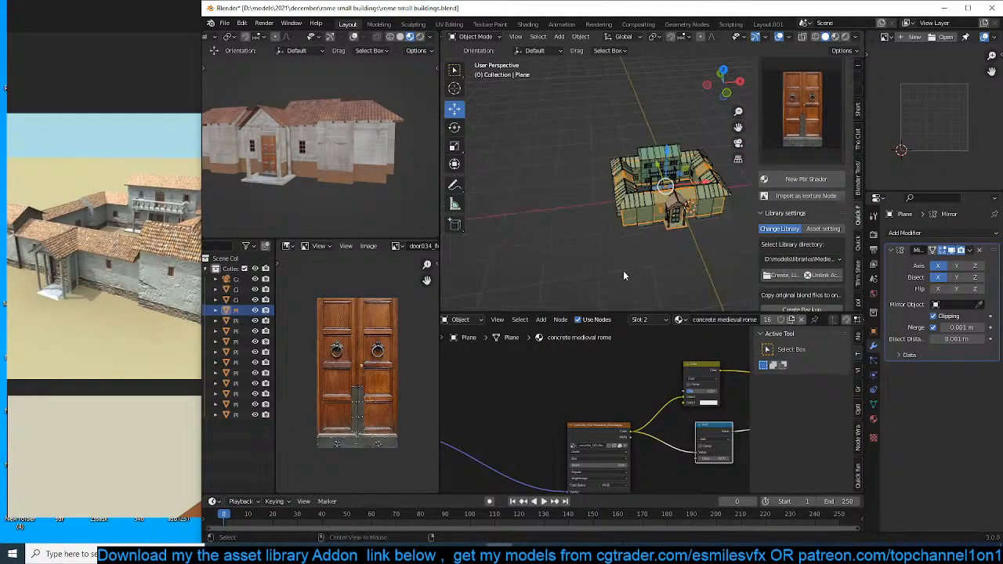
{"action": "scroll", "coordinate": [667, 254], "scroll_direction": "up", "scroll_amount": 1}
{"action": "left_click", "coordinate": [616, 258]}
{"action": "middle_click_drag", "start_coordinate": [681, 228], "coordinate": [566, 183], "text": "shift"}
{"action": "scroll", "coordinate": [680, 172], "scroll_direction": "up", "scroll_amount": 3}
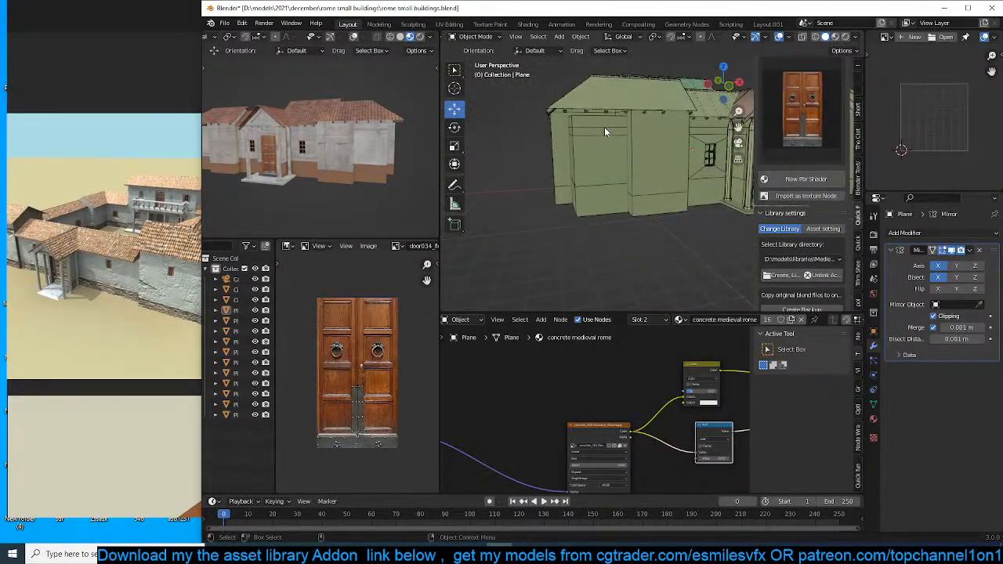
{"action": "middle_click_drag", "start_coordinate": [605, 132], "coordinate": [628, 86]}
{"action": "mouse_move", "coordinate": [572, 164]}
{"action": "middle_mouse_down"}
{"action": "mouse_move", "coordinate": [565, 153]}
{"action": "mouse_move", "coordinate": [665, 137]}
{"action": "mouse_move", "coordinate": [550, 173]}
{"action": "mouse_move", "coordinate": [605, 122]}
{"action": "mouse_move", "coordinate": [584, 168]}
{"action": "middle_mouse_up"}
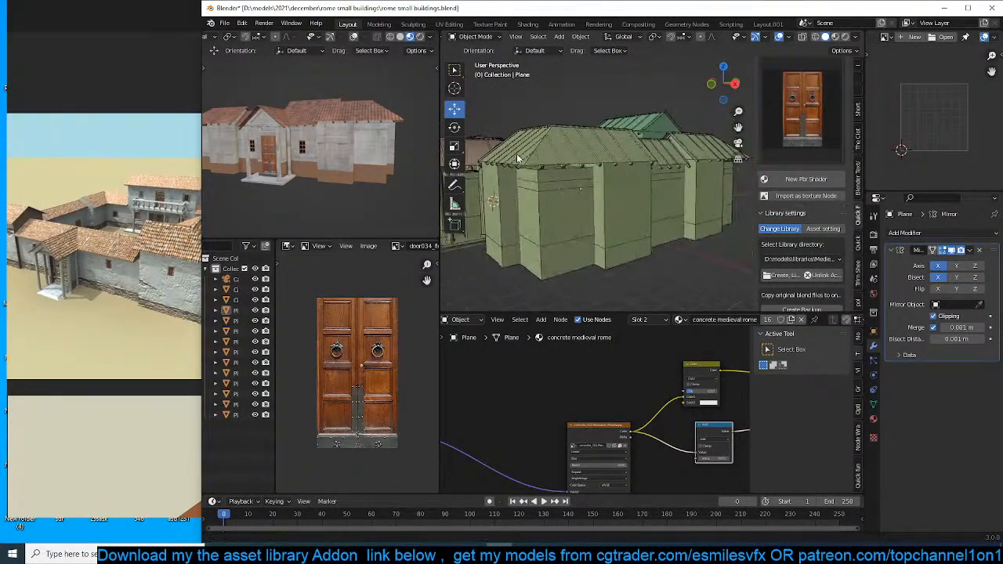
{"action": "middle_click_drag", "start_coordinate": [376, 224], "coordinate": [312, 167]}
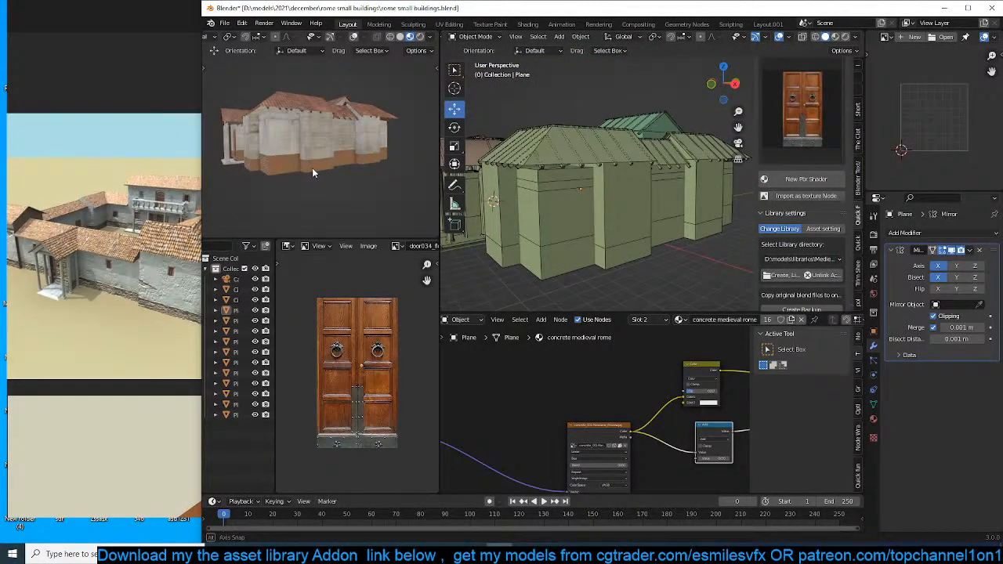
{"action": "middle_click_drag", "start_coordinate": [502, 164], "coordinate": [561, 141]}
Extrude the small upper wall face under the side wing's eave about -4.02 m along its normal and save the file.
{"action": "left_click", "coordinate": [564, 130]}
{"action": "left_click", "coordinate": [546, 192]}
{"action": "left_click", "coordinate": [602, 141]}
{"action": "key", "text": "Tab"}
{"action": "left_click", "coordinate": [587, 132]}
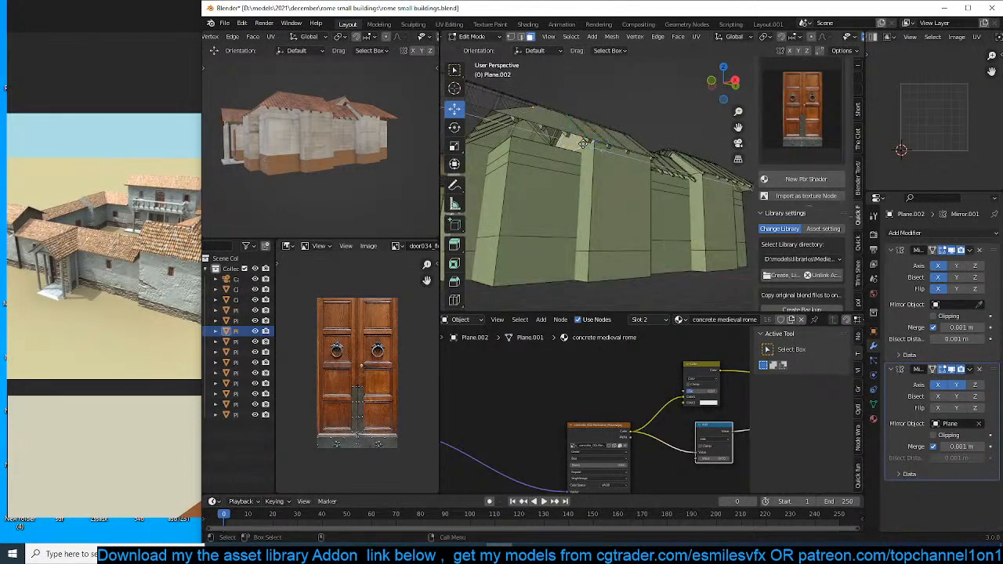
{"action": "key", "text": "e"}
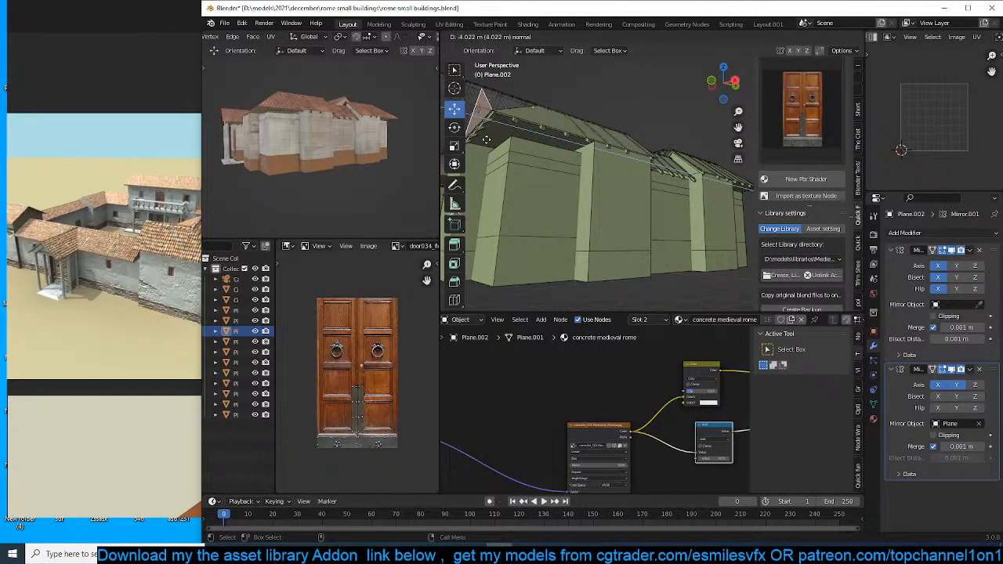
{"action": "left_click", "coordinate": [486, 140]}
{"action": "key", "text": "Tab"}
{"action": "scroll", "coordinate": [552, 216], "scroll_direction": "down", "scroll_amount": 2}
{"action": "mouse_move", "coordinate": [557, 222]}
{"action": "middle_mouse_down"}
{"action": "mouse_move", "coordinate": [664, 272]}
{"action": "mouse_move", "coordinate": [662, 225]}
{"action": "mouse_move", "coordinate": [713, 237]}
{"action": "mouse_move", "coordinate": [564, 216]}
{"action": "middle_mouse_up"}
{"action": "left_click", "coordinate": [576, 234]}
{"action": "scroll", "coordinate": [713, 236], "scroll_direction": "down", "scroll_amount": 3}
{"action": "key", "text": "ctrl+s"}
Add a plane in the middle of the courtyard and scale it up to floor the area between the building's wings.
{"action": "middle_click_drag", "start_coordinate": [369, 143], "coordinate": [284, 199]}
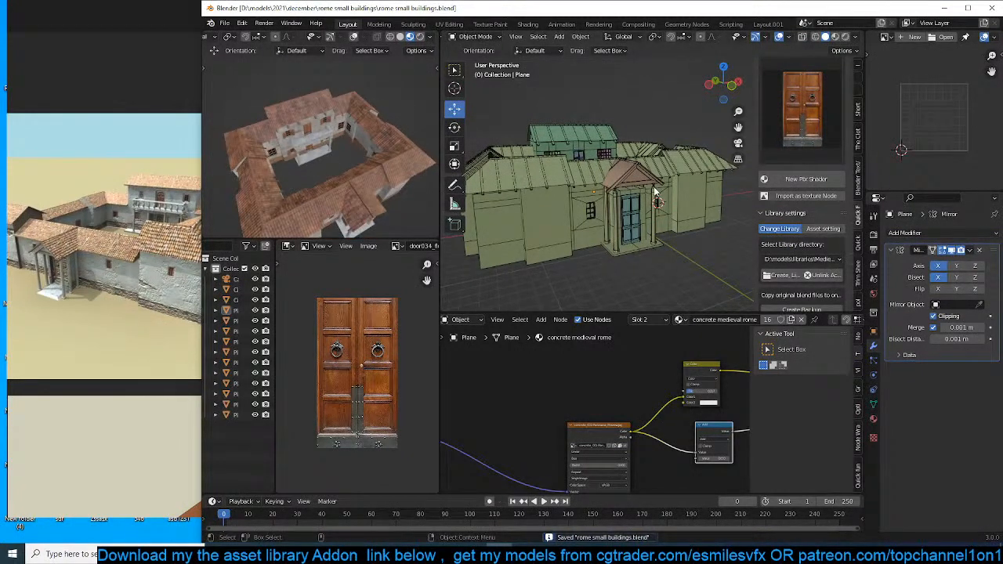
{"action": "mouse_move", "coordinate": [619, 251]}
{"action": "middle_mouse_down"}
{"action": "mouse_move", "coordinate": [606, 227]}
{"action": "mouse_move", "coordinate": [612, 245]}
{"action": "middle_mouse_up"}
{"action": "key", "text": "KP_4"}
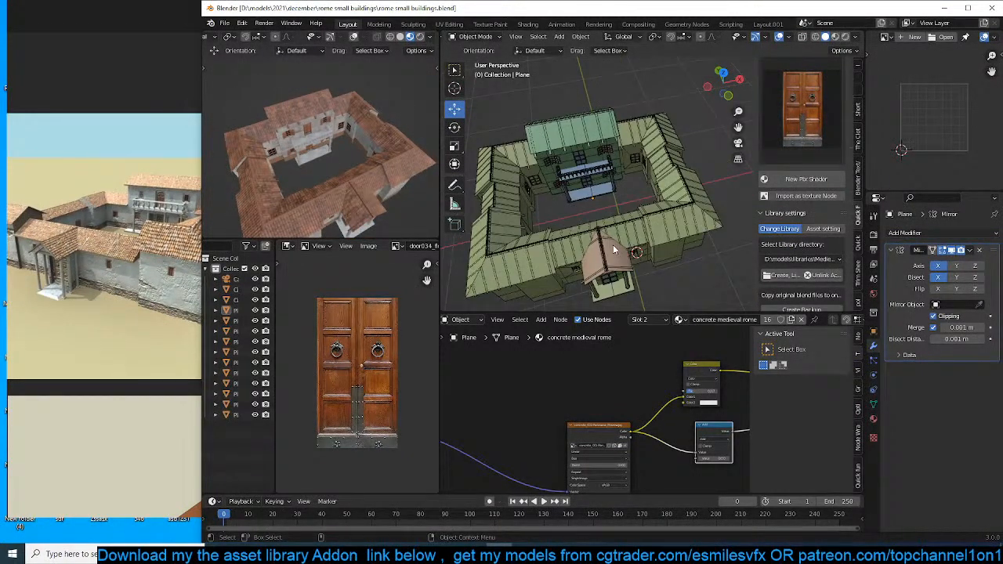
{"action": "key", "text": "KP_7"}
{"action": "key", "text": "shift+a"}
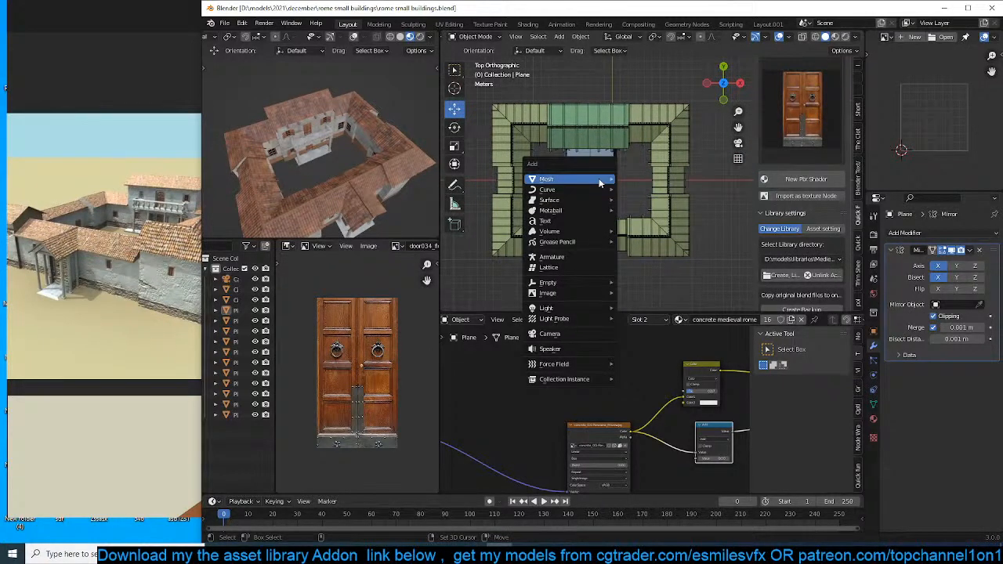
{"action": "mouse_move", "coordinate": [599, 179]}
{"action": "left_click", "coordinate": [663, 180]}
{"action": "key", "text": "s"}
{"action": "left_click", "coordinate": [667, 188]}
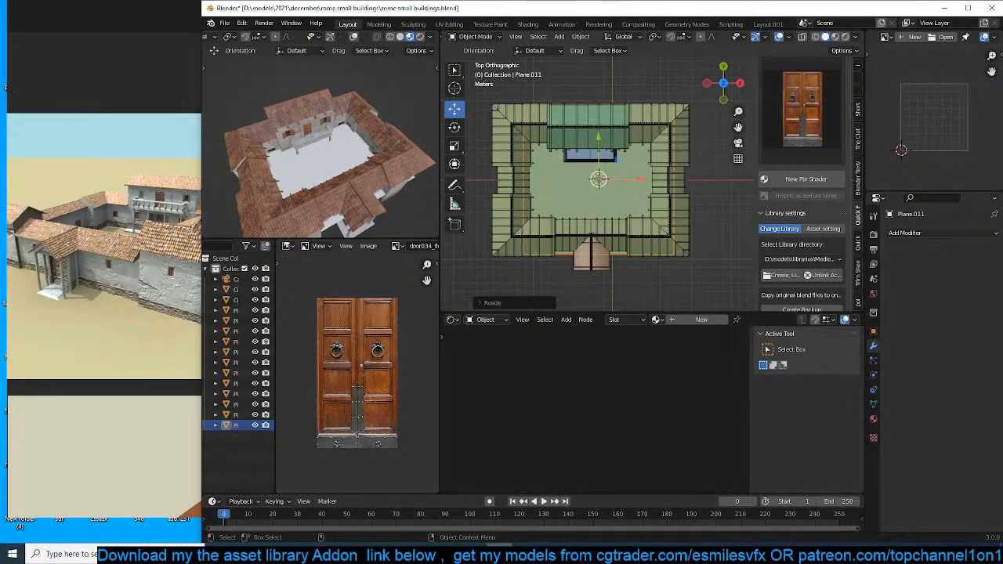
{"action": "key", "text": "s"}
{"action": "left_click", "coordinate": [672, 190]}
Lower the floor plane about 2.83 m along Z to the base of the building.
{"action": "middle_click_drag", "start_coordinate": [671, 194], "coordinate": [617, 274]}
{"action": "middle_click_drag", "start_coordinate": [630, 193], "coordinate": [616, 157]}
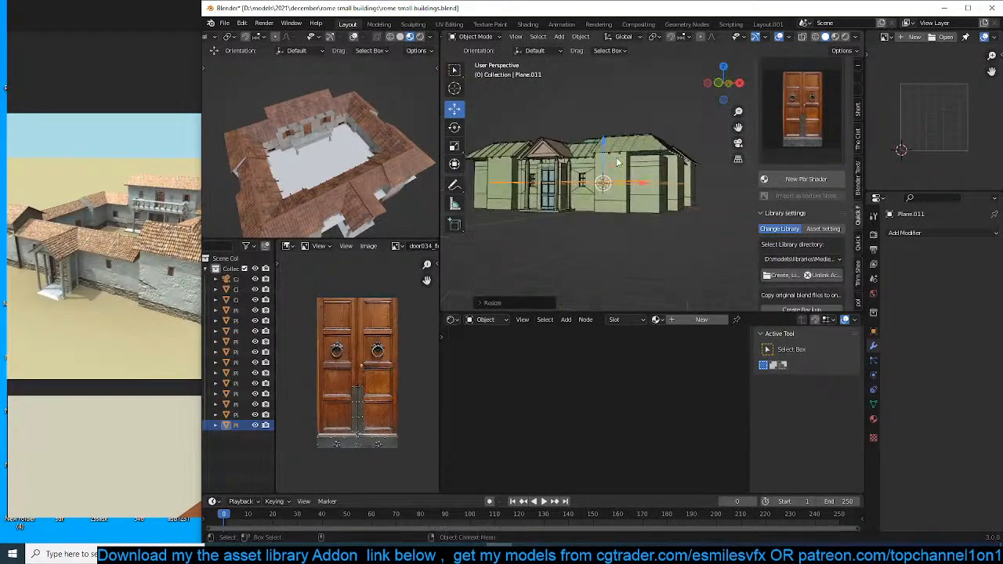
{"action": "key", "text": "KP_1"}
{"action": "key", "text": "g"}
{"action": "key", "text": "z"}
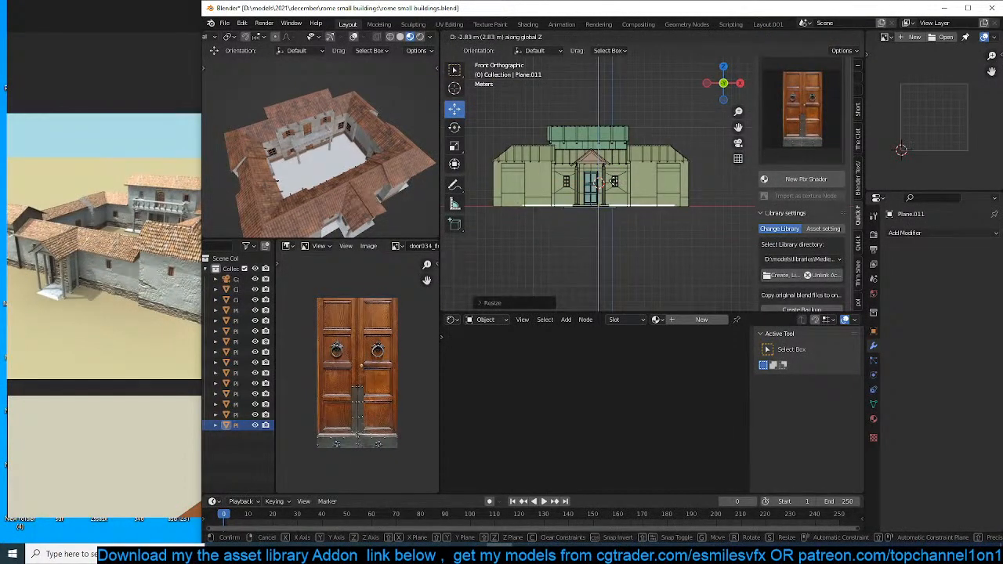
{"action": "left_click", "coordinate": [615, 184]}
{"action": "middle_click_drag", "start_coordinate": [629, 190], "coordinate": [609, 230]}
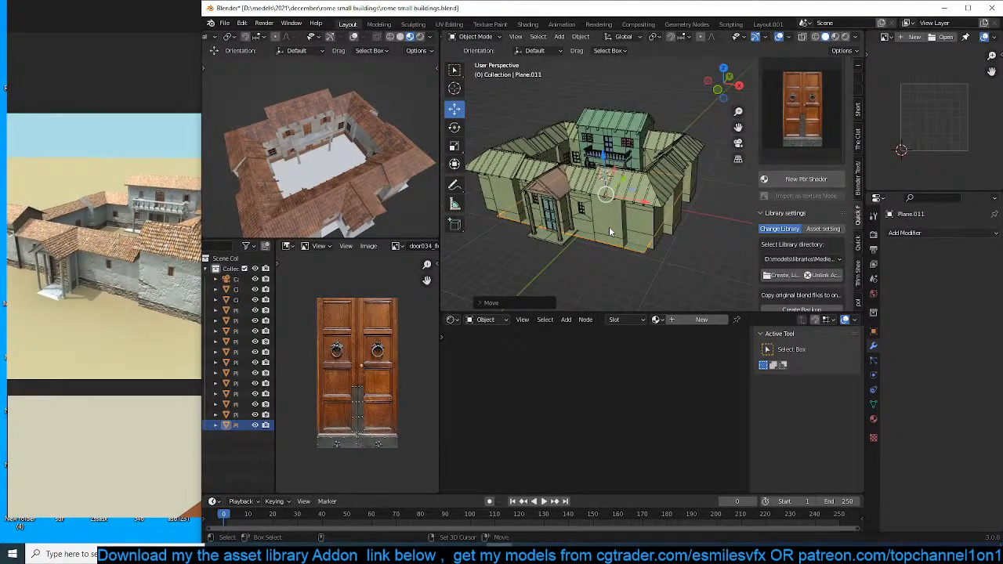
Link the building's materials to the courtyard floor plane.
{"action": "left_click", "coordinate": [609, 227]}
{"action": "key", "text": "ctrl+l"}
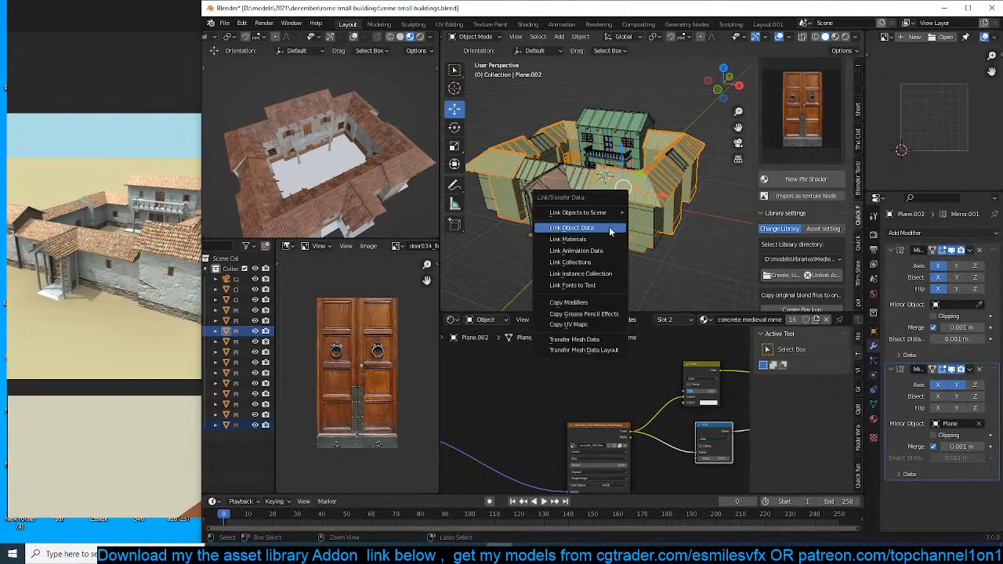
{"action": "left_click", "coordinate": [610, 228]}
{"action": "middle_click_drag", "start_coordinate": [610, 228], "coordinate": [636, 251]}
Remove all material slots from the floor plane except "concrete medieval rome" and save the file.
{"action": "left_click", "coordinate": [619, 207]}
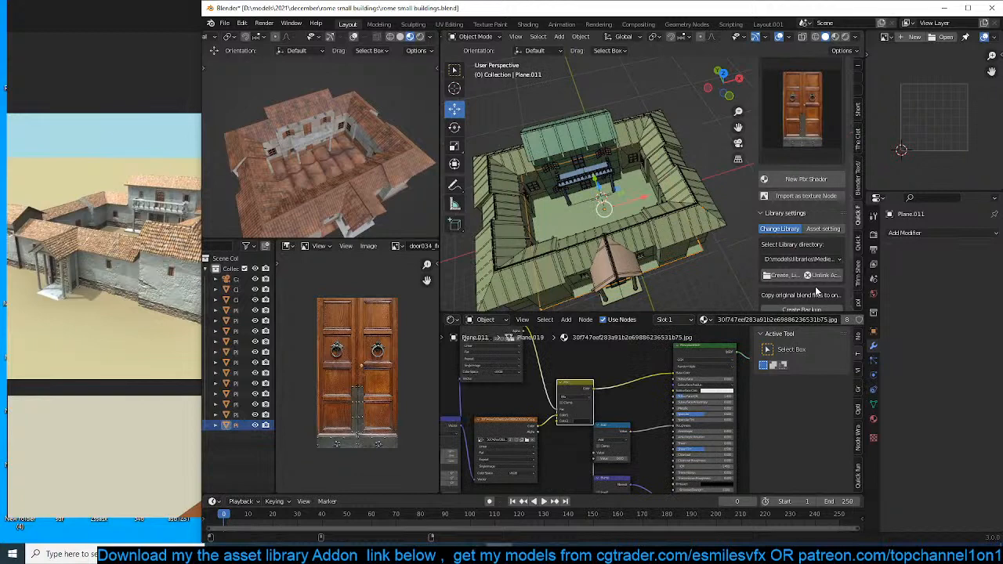
{"action": "left_click", "coordinate": [873, 418]}
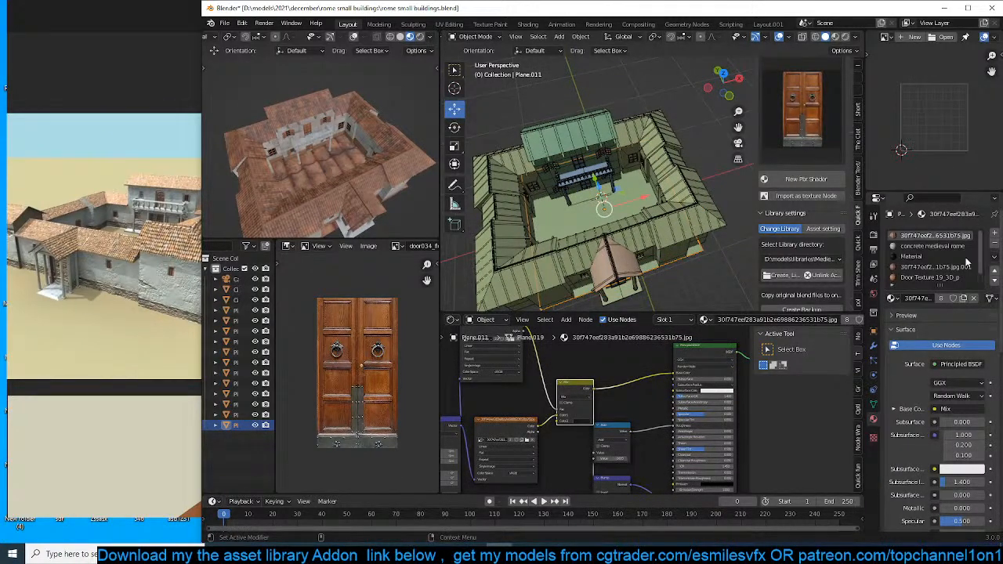
{"action": "left_click", "coordinate": [994, 244]}
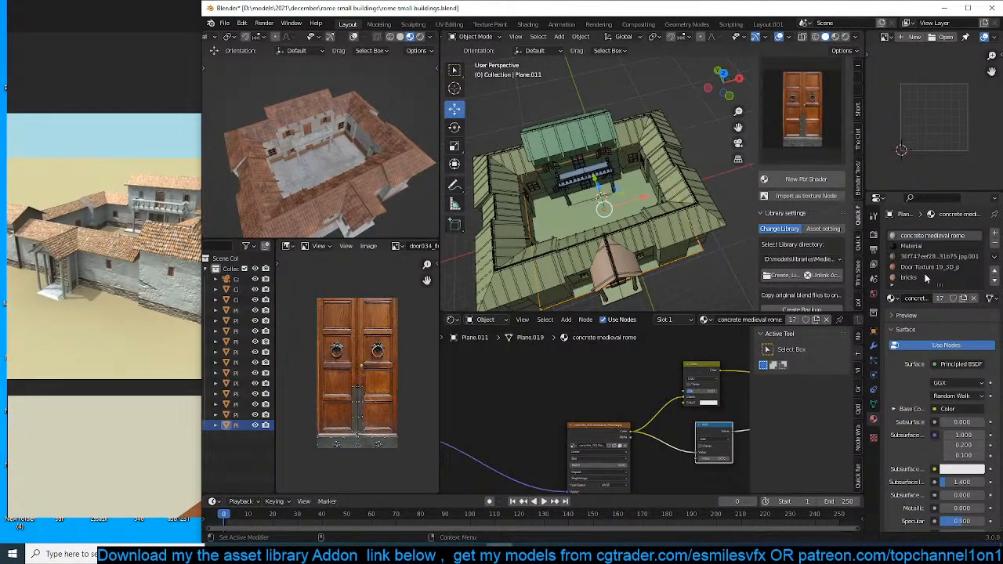
{"action": "left_click", "coordinate": [926, 277]}
{"action": "left_click", "coordinate": [995, 244]}
{"action": "left_click", "coordinate": [995, 245]}
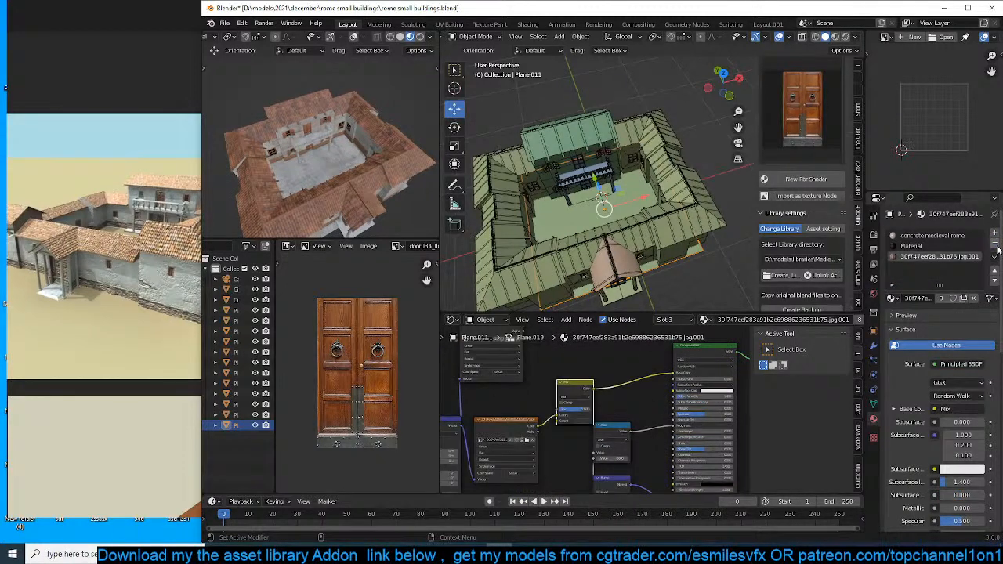
{"action": "left_click", "coordinate": [996, 246]}
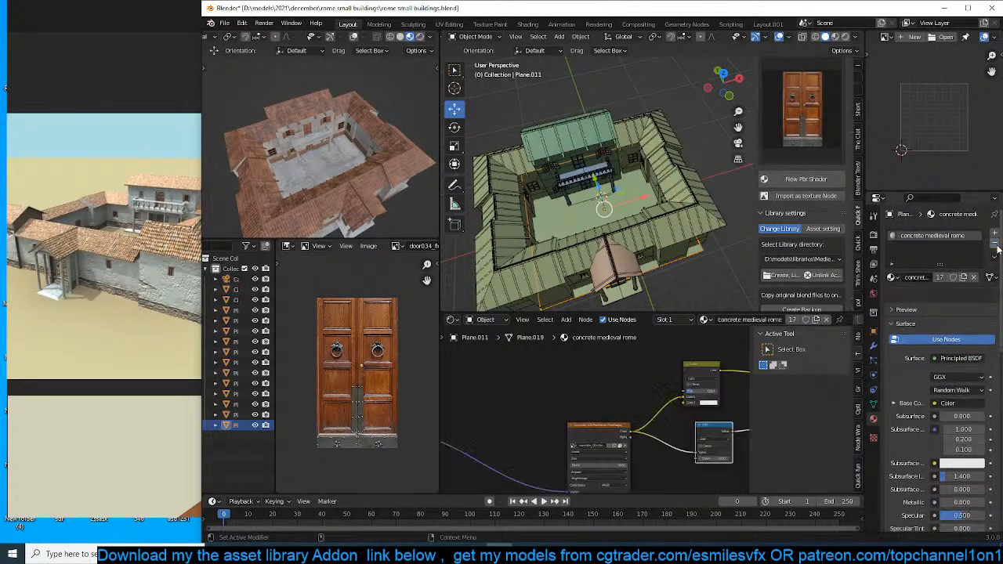
{"action": "key", "text": "ctrl+s"}
Search the library's objects for "ring" and "circle", and choose the plain circular curb asset.
{"action": "scroll", "coordinate": [786, 141], "scroll_direction": "up", "scroll_amount": 5}
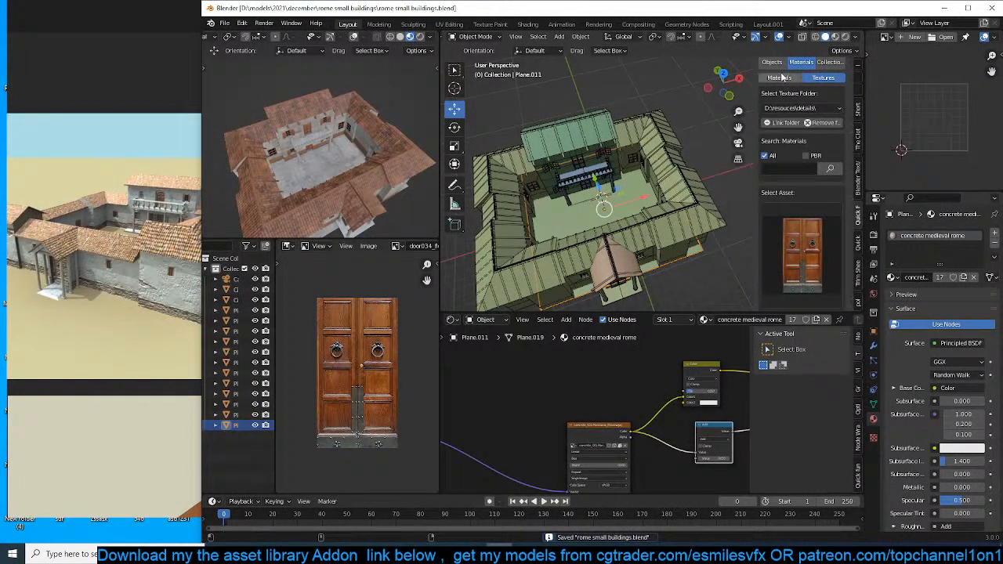
{"action": "left_click", "coordinate": [775, 62]}
{"action": "scroll", "coordinate": [781, 148], "scroll_direction": "up", "scroll_amount": 2}
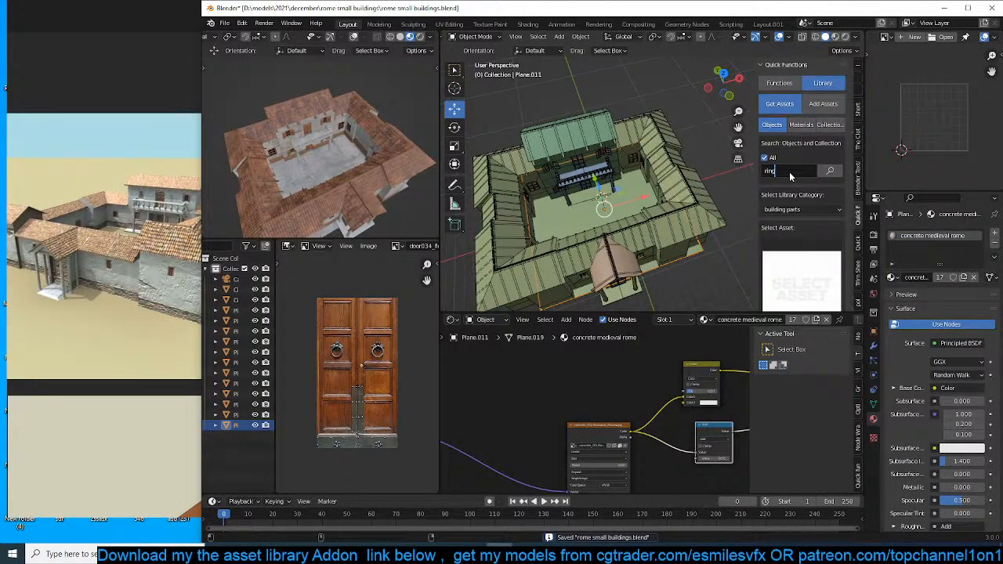
{"action": "key", "text": "Return"}
{"action": "left_click", "coordinate": [807, 266]}
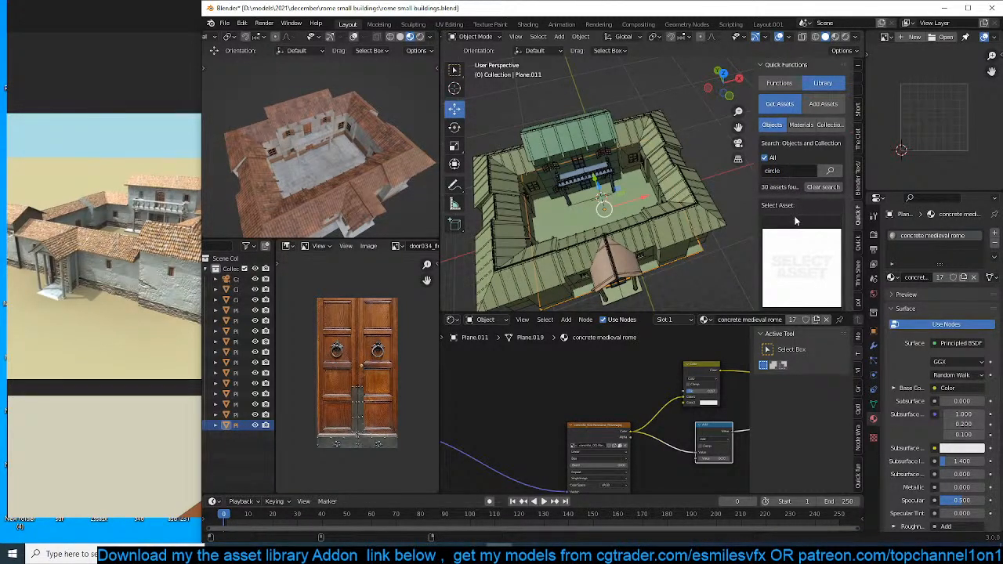
{"action": "left_click", "coordinate": [810, 248]}
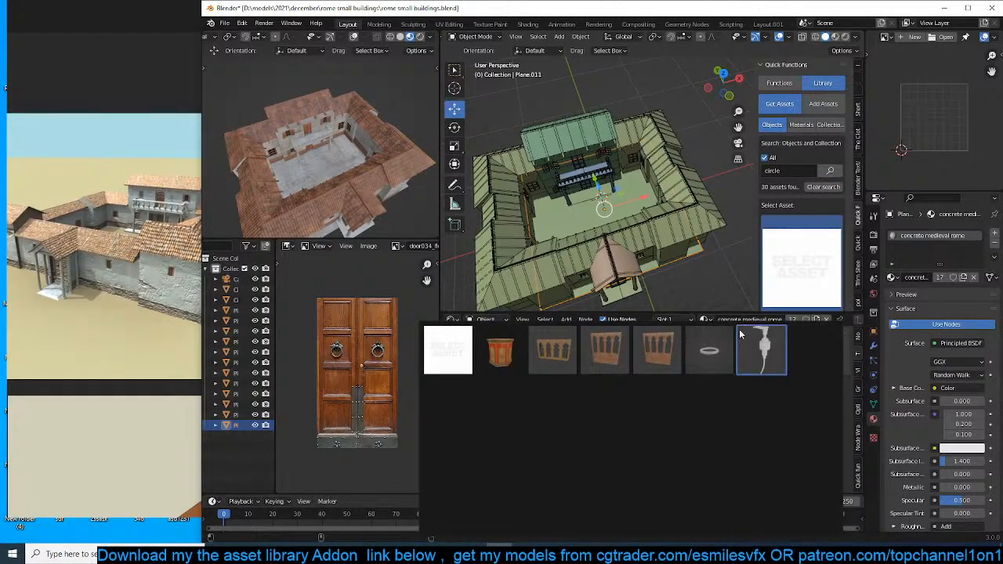
{"action": "left_click", "coordinate": [711, 350]}
Add the circular curb asset to the courtyard floor and scale it up into a large ring.
{"action": "middle_click_drag", "start_coordinate": [616, 246], "coordinate": [645, 226], "text": "shift"}
{"action": "scroll", "coordinate": [644, 226], "scroll_direction": "up", "scroll_amount": 3}
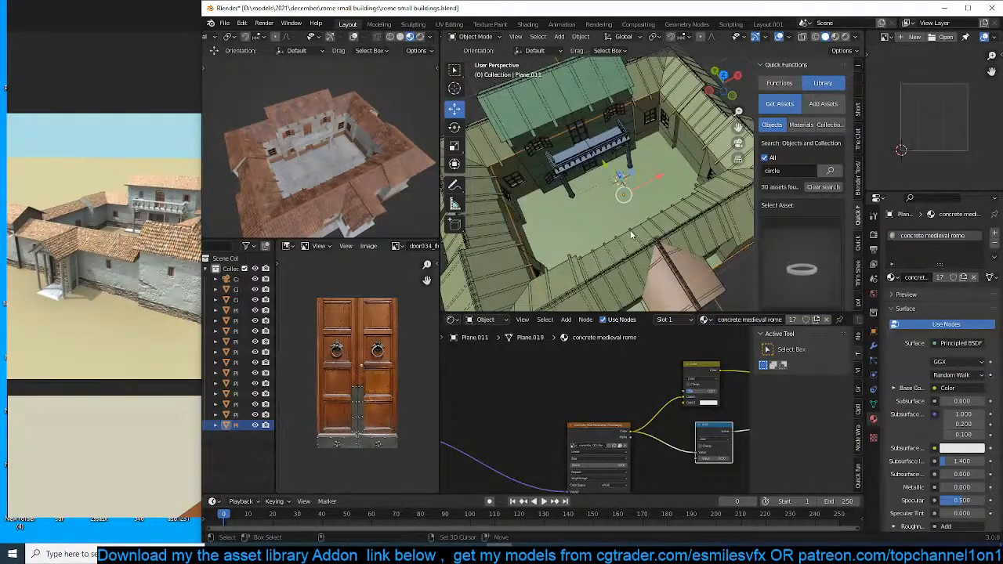
{"action": "scroll", "coordinate": [811, 290], "scroll_direction": "down", "scroll_amount": 3}
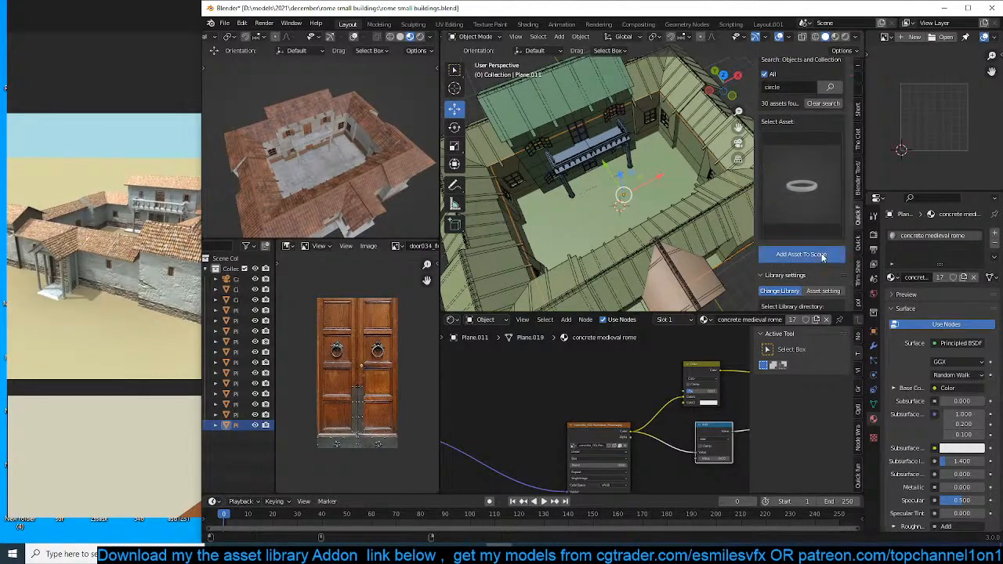
{"action": "left_click", "coordinate": [801, 254]}
{"action": "key", "text": "s"}
{"action": "left_click", "coordinate": [666, 222]}
{"action": "middle_click_drag", "start_coordinate": [676, 222], "coordinate": [676, 176]}
{"action": "scroll", "coordinate": [637, 233], "scroll_direction": "up", "scroll_amount": 4}
{"action": "scroll", "coordinate": [637, 232], "scroll_direction": "up", "scroll_amount": 1}
{"action": "middle_click_drag", "start_coordinate": [637, 232], "coordinate": [645, 169], "text": "shift"}
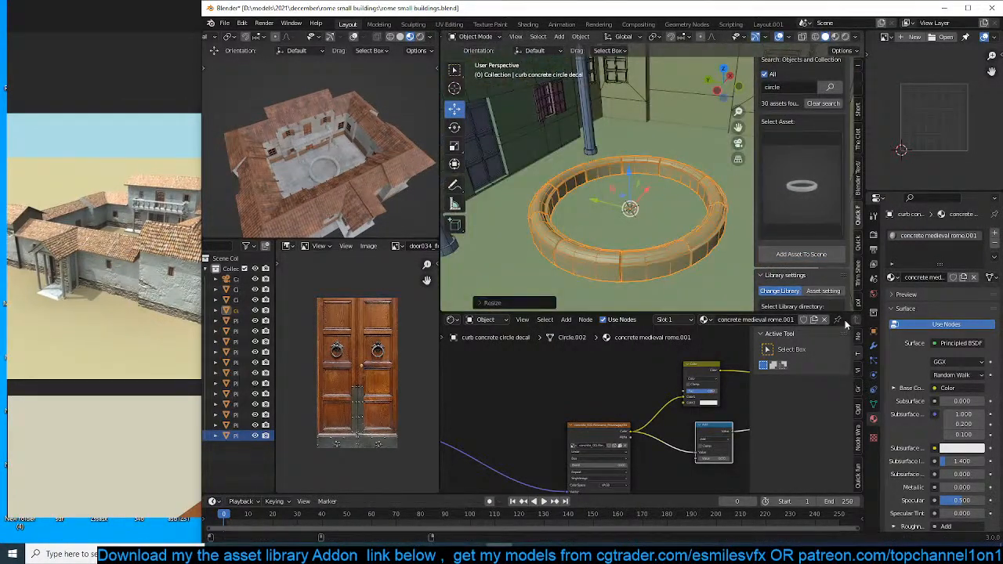
{"action": "left_click", "coordinate": [874, 346]}
{"action": "scroll", "coordinate": [640, 269], "scroll_direction": "up", "scroll_amount": 3}
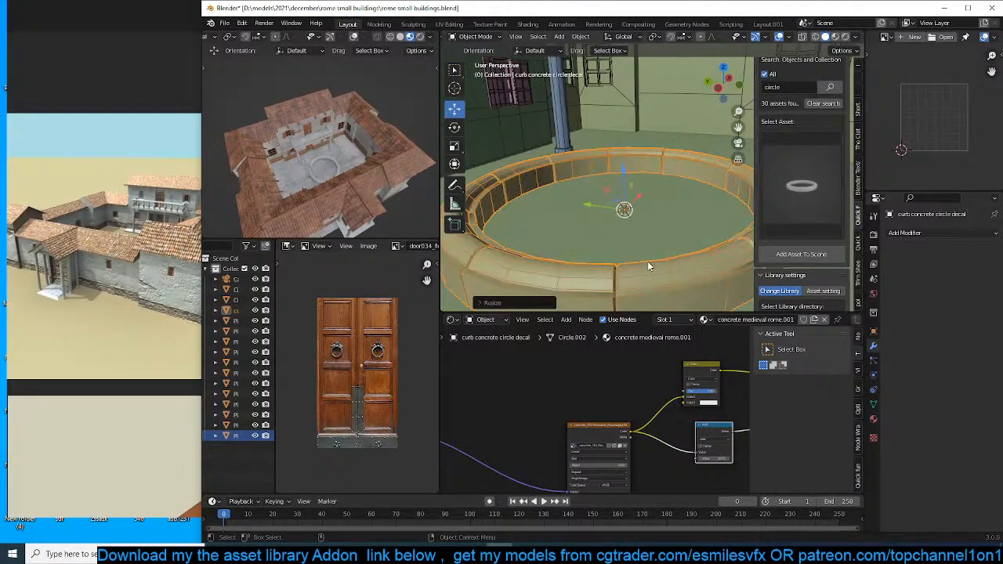
Lower the circular curb about 0.04 m along Z so its base sits on the courtyard floor.
{"action": "key", "text": "KP_1"}
{"action": "key", "text": "z"}
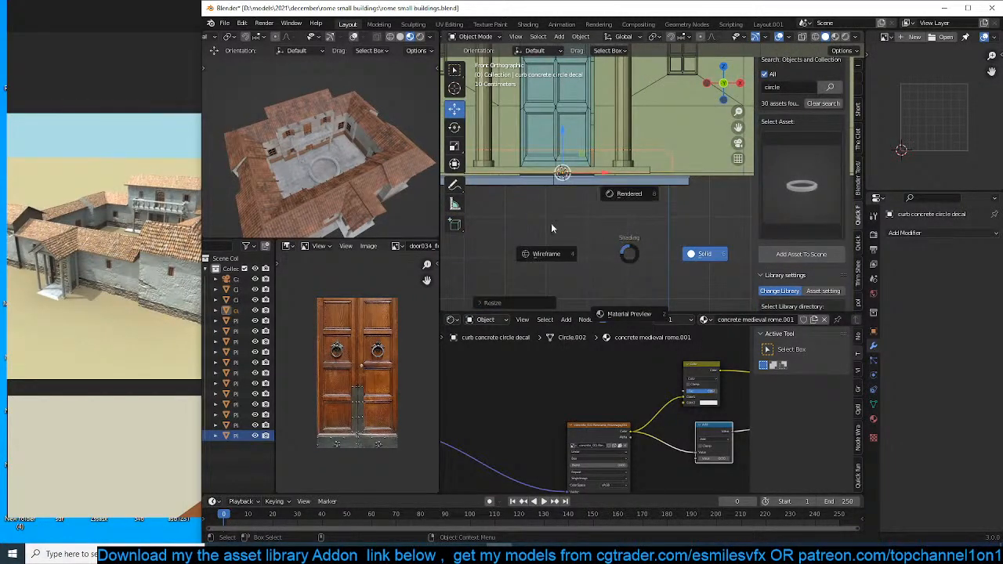
{"action": "left_click", "coordinate": [523, 261]}
{"action": "key", "text": "g"}
{"action": "key", "text": "z"}
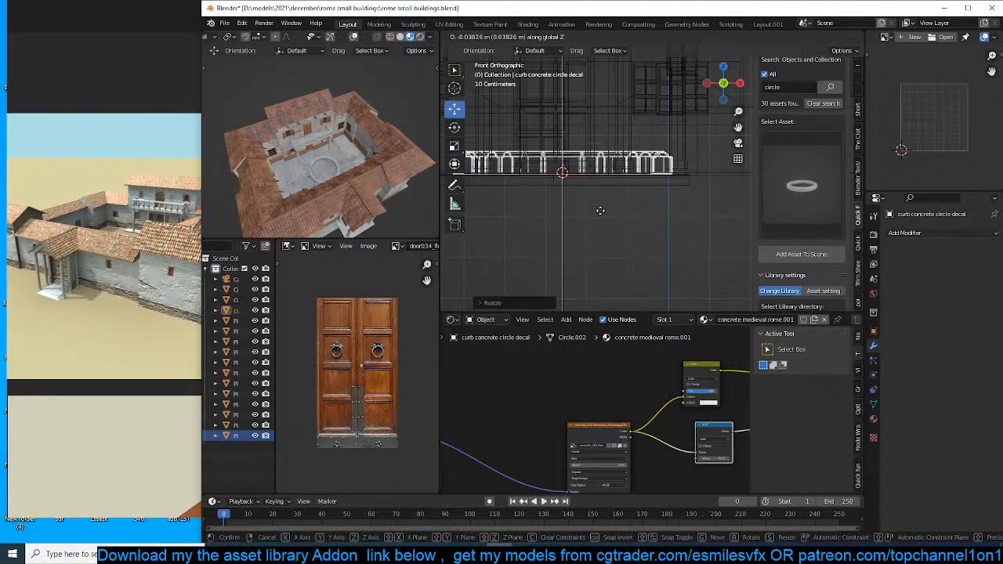
{"action": "left_click", "coordinate": [601, 214]}
{"action": "middle_click_drag", "start_coordinate": [601, 214], "coordinate": [543, 134]}
{"action": "key", "text": "KP_Decimal"}
{"action": "key", "text": "z"}
{"action": "left_click", "coordinate": [645, 241]}
{"action": "scroll", "coordinate": [616, 294], "scroll_direction": "up", "scroll_amount": 4}
Check the edge loops on the curb ring's inner side and save the file.
{"action": "key", "text": "Tab"}
{"action": "left_click", "coordinate": [590, 102], "text": "alt"}
{"action": "key", "text": "2"}
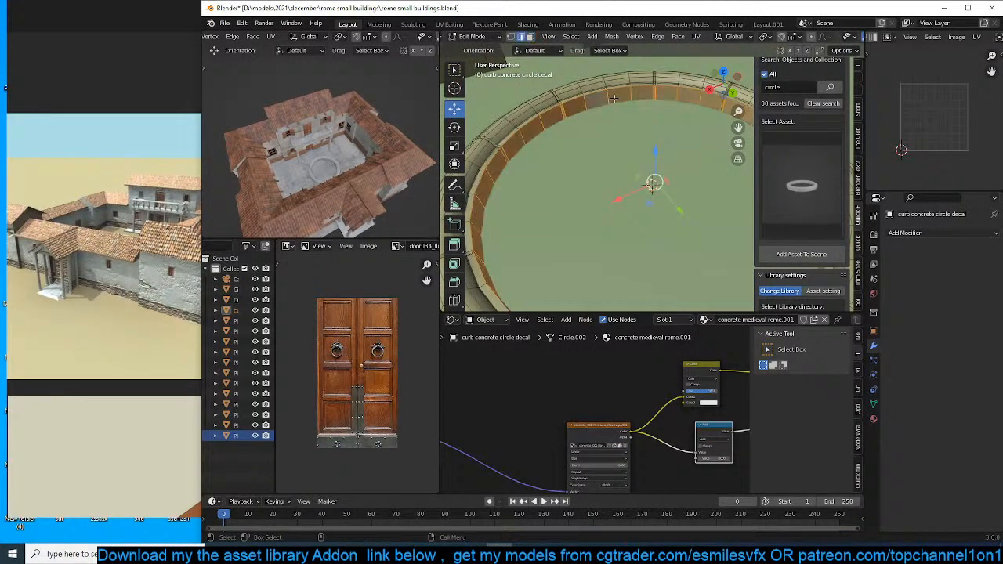
{"action": "left_click", "coordinate": [611, 107], "text": "alt"}
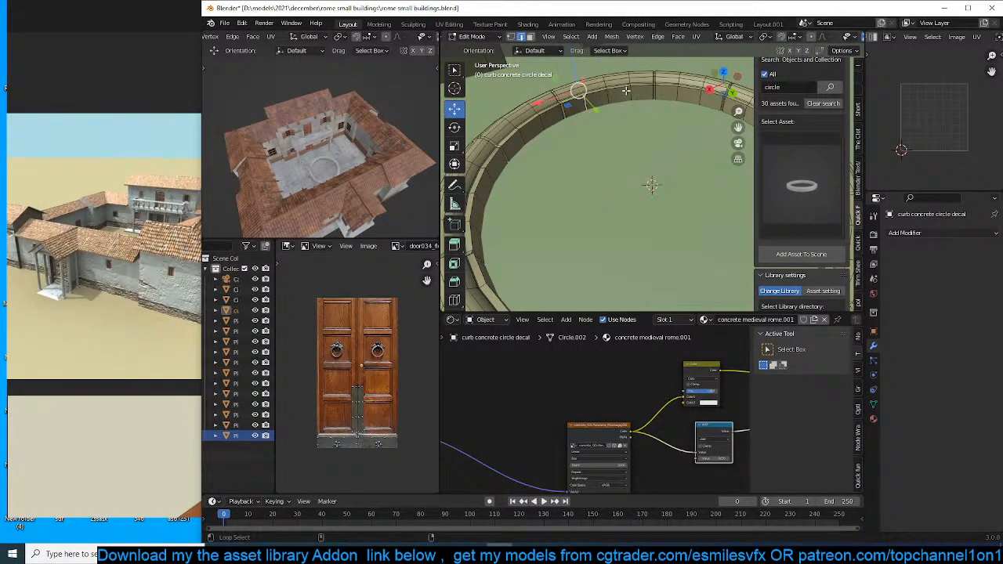
{"action": "middle_click_drag", "start_coordinate": [586, 103], "coordinate": [672, 119]}
{"action": "key", "text": "Tab"}
{"action": "scroll", "coordinate": [629, 196], "scroll_direction": "down", "scroll_amount": 10}
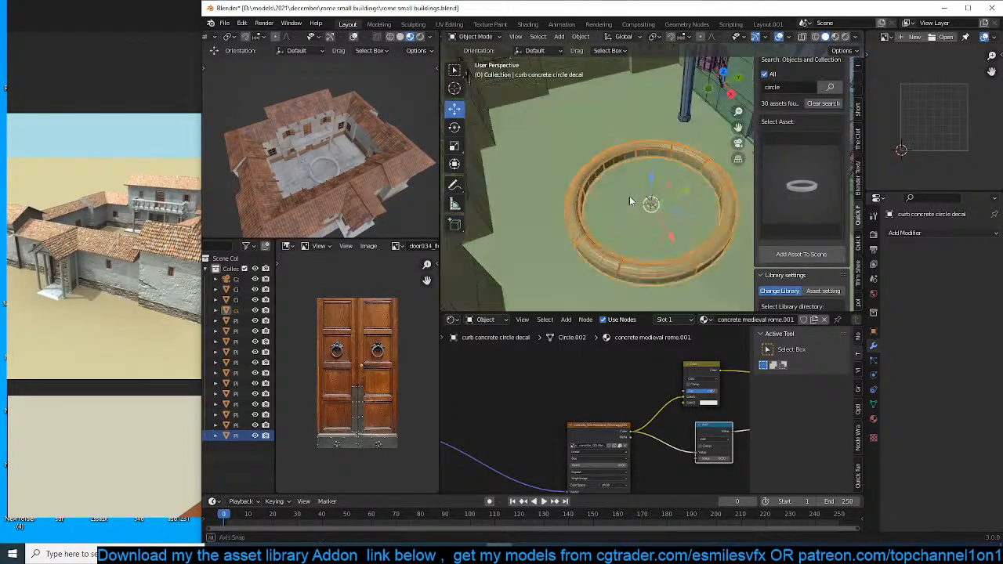
{"action": "key", "text": "ctrl+s"}
Search the asset library for "statue" and add the medieval Rome lion statue asset to the scene.
{"action": "left_click", "coordinate": [737, 169]}
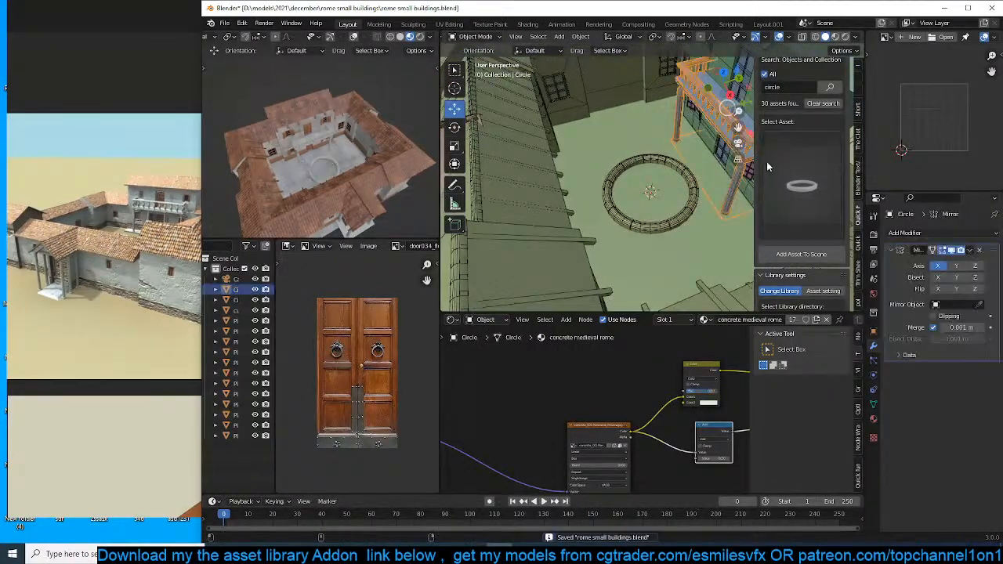
{"action": "left_click", "coordinate": [765, 185]}
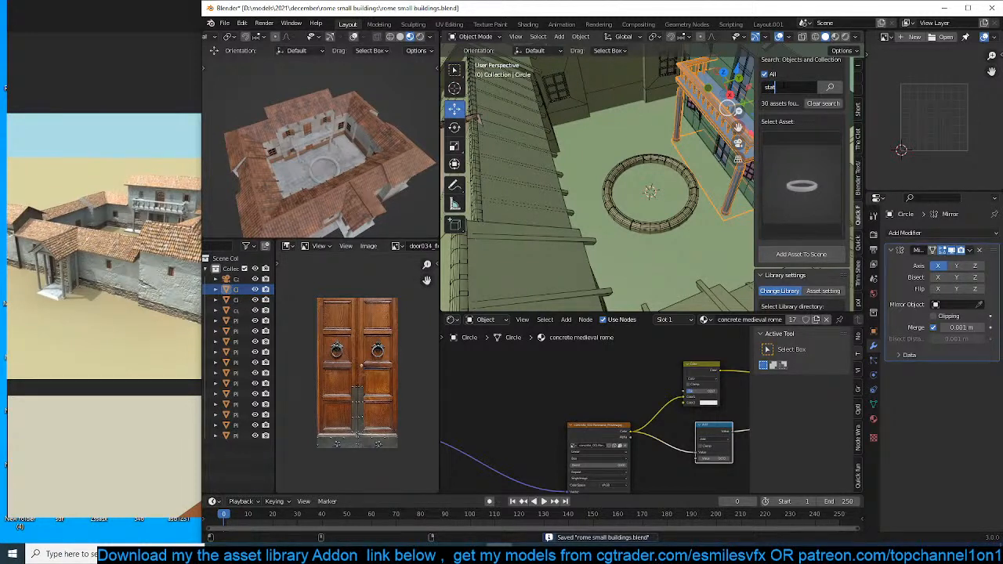
{"action": "type", "text": "s"}
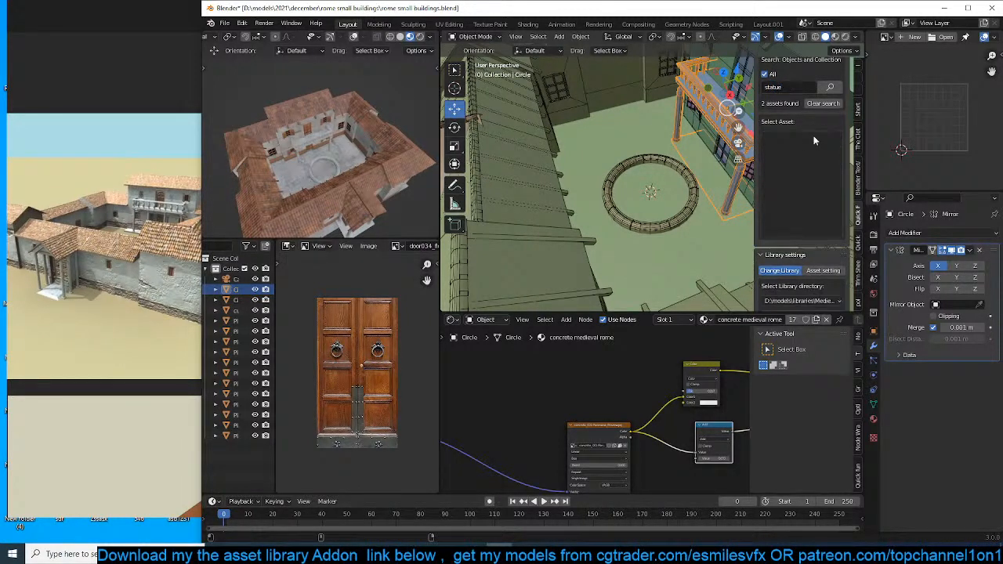
{"action": "left_click", "coordinate": [799, 168]}
{"action": "left_click", "coordinate": [778, 265]}
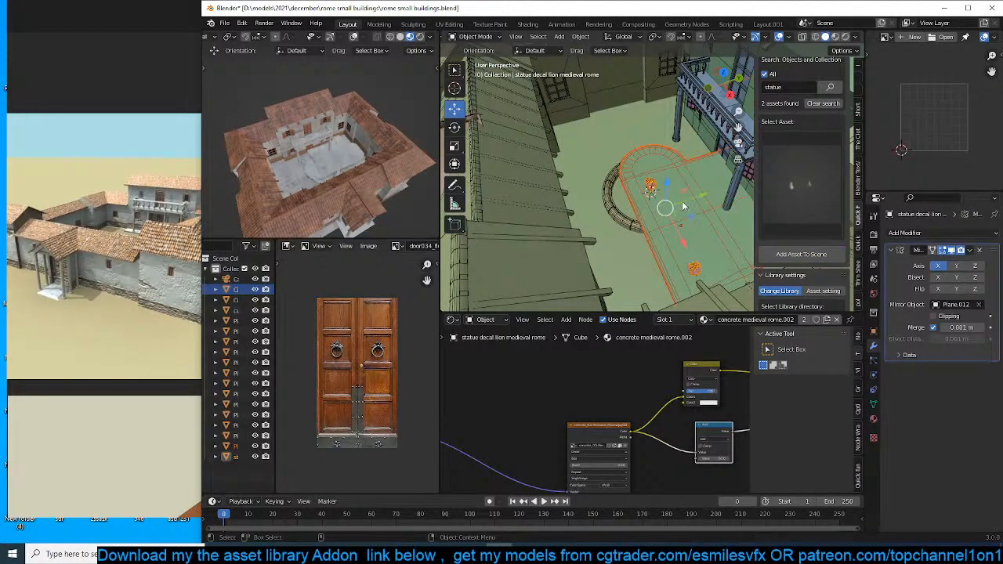
Delete the extra plane that was imported together with the lion statue.
{"action": "scroll", "coordinate": [609, 222], "scroll_direction": "down", "scroll_amount": 5}
{"action": "key", "text": "g"}
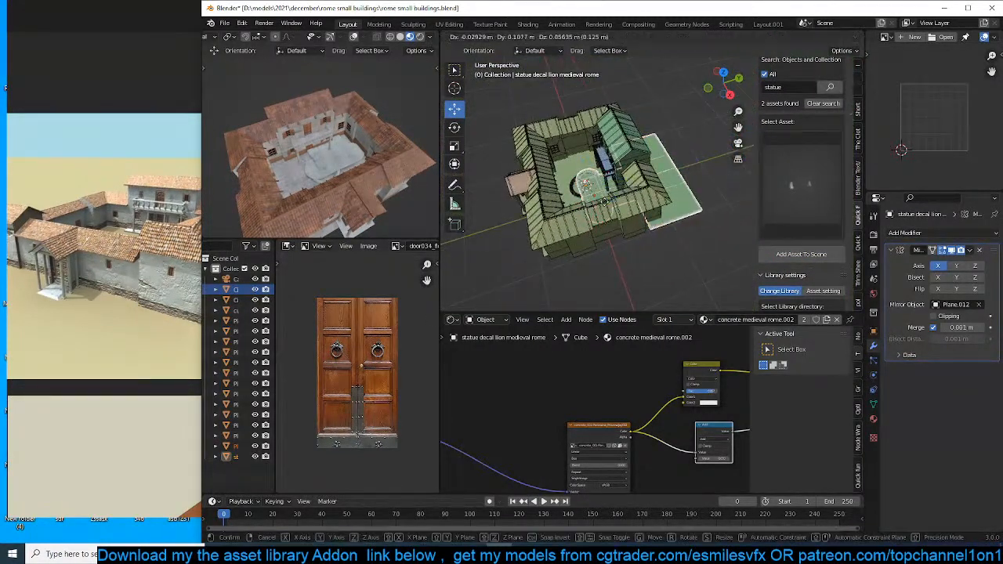
{"action": "left_click", "coordinate": [641, 165]}
{"action": "left_click", "coordinate": [684, 142]}
{"action": "key", "text": "x"}
{"action": "left_click", "coordinate": [683, 141]}
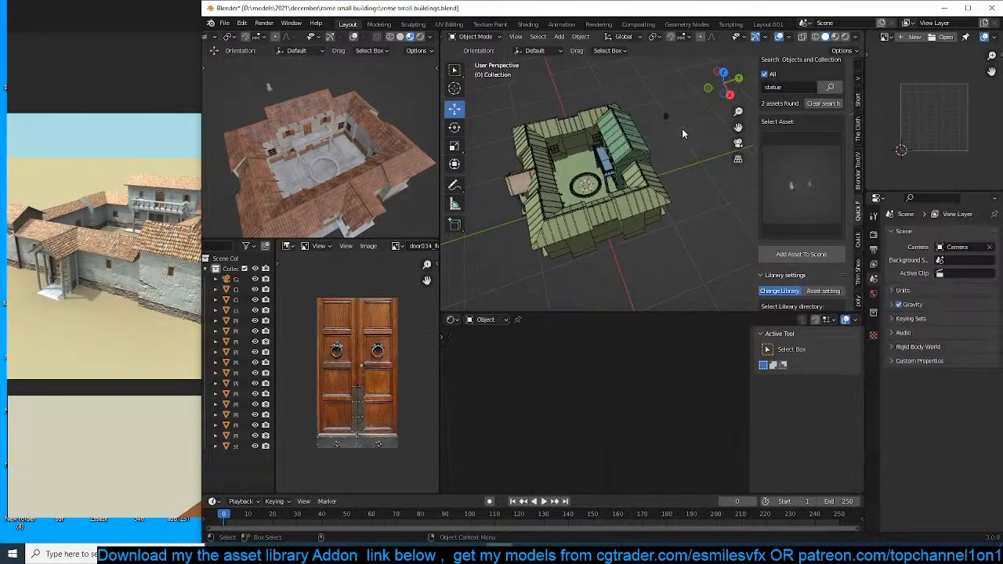
Remove the Mirror modifier from the lion statue.
{"action": "left_click", "coordinate": [668, 116]}
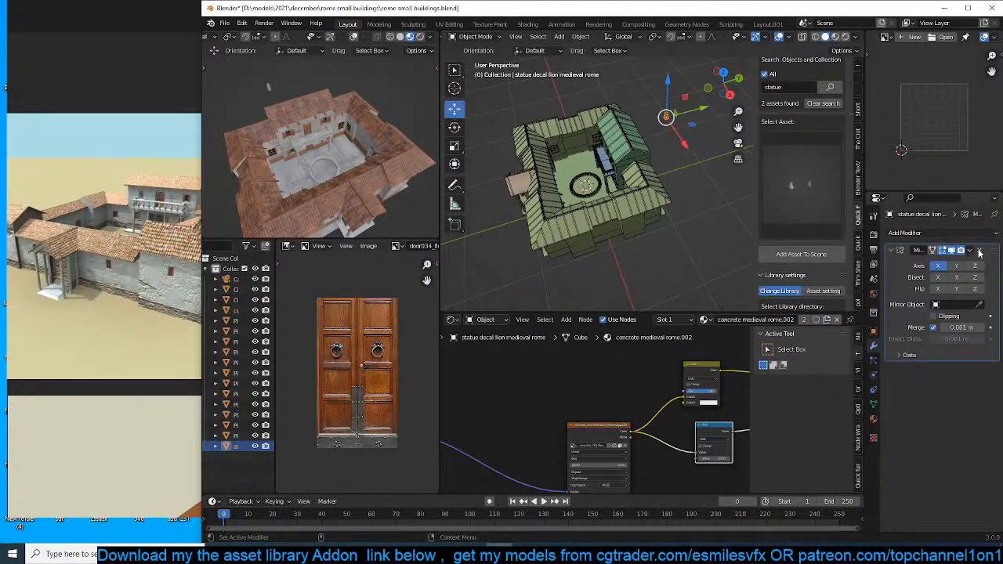
{"action": "left_click", "coordinate": [979, 251]}
{"action": "scroll", "coordinate": [558, 112], "scroll_direction": "up", "scroll_amount": 4}
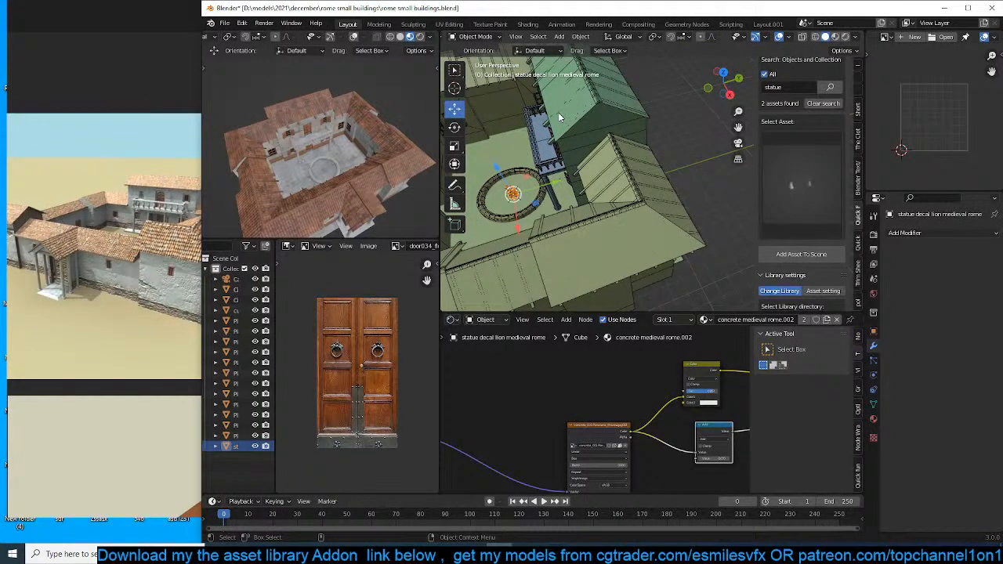
Scale up the lion statue at the centre of the curb ring and adjust its height vertically.
{"action": "key", "text": "KP_3"}
{"action": "key", "text": "KP_Decimal"}
{"action": "middle_click_drag", "start_coordinate": [560, 112], "coordinate": [630, 191]}
{"action": "scroll", "coordinate": [630, 191], "scroll_direction": "down", "scroll_amount": 2}
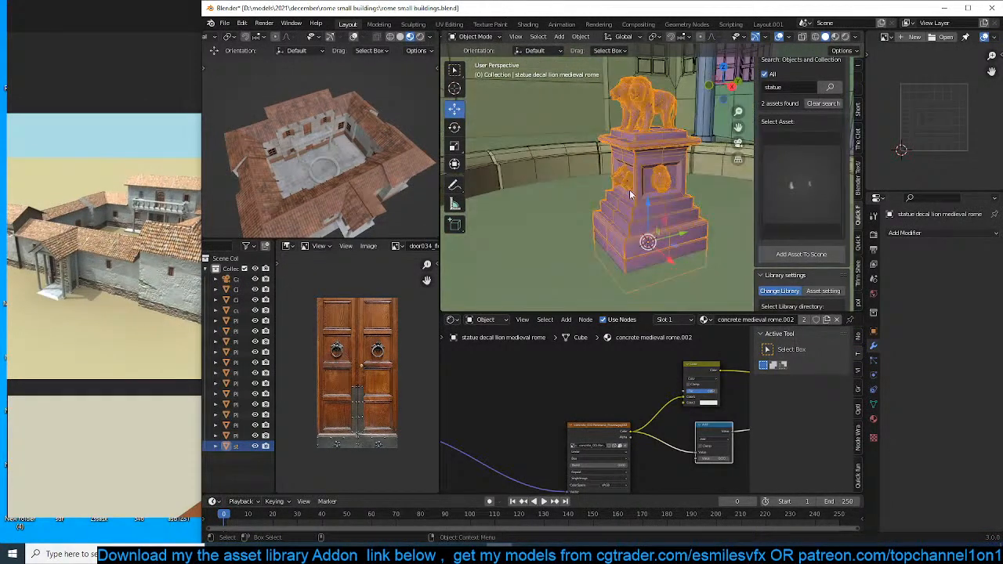
{"action": "key", "text": "s"}
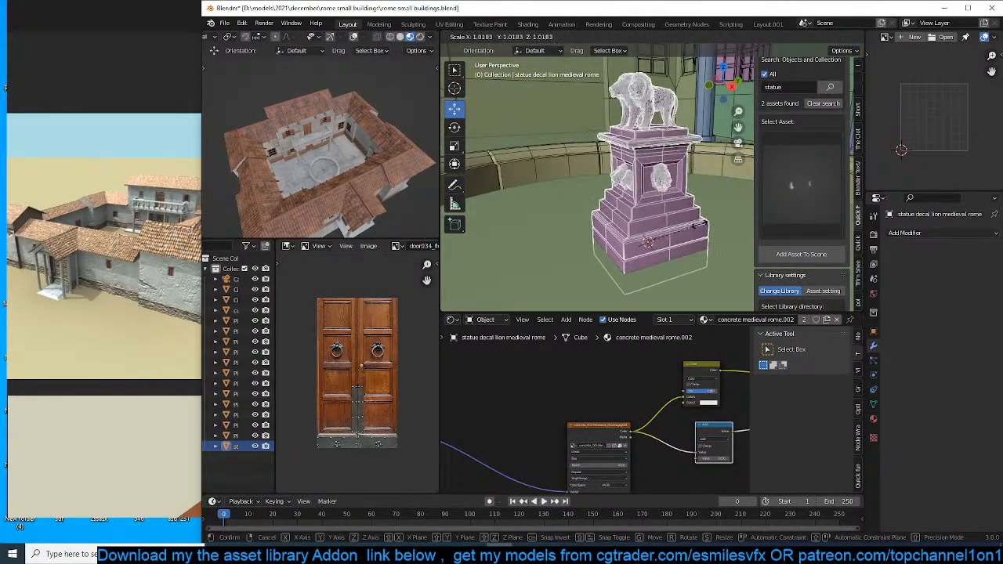
{"action": "left_click", "coordinate": [693, 229]}
{"action": "scroll", "coordinate": [688, 235], "scroll_direction": "down", "scroll_amount": 3}
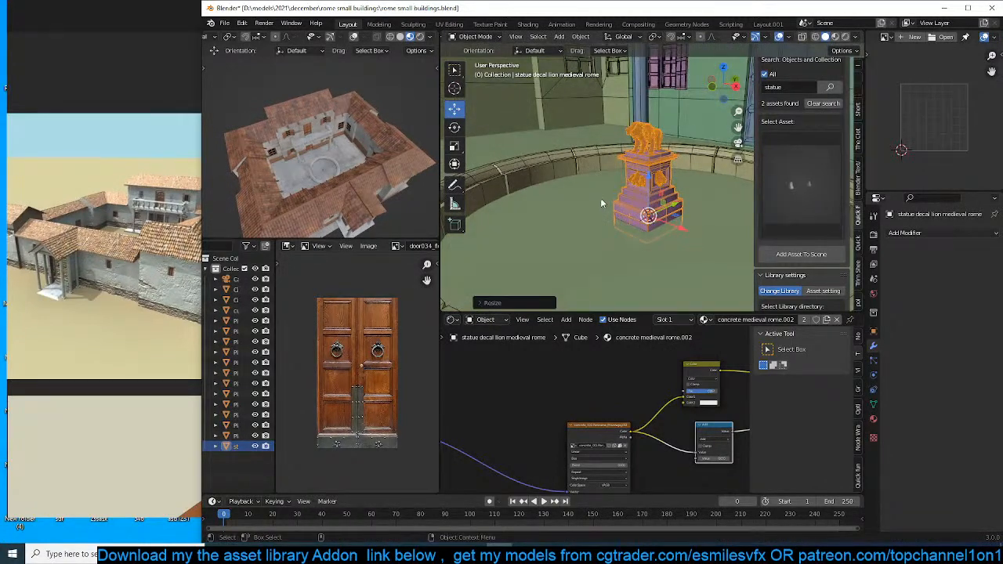
{"action": "key", "text": "s"}
{"action": "left_click", "coordinate": [734, 205]}
{"action": "scroll", "coordinate": [725, 207], "scroll_direction": "down", "scroll_amount": 2}
{"action": "middle_click_drag", "start_coordinate": [677, 208], "coordinate": [666, 243]}
{"action": "key", "text": "s"}
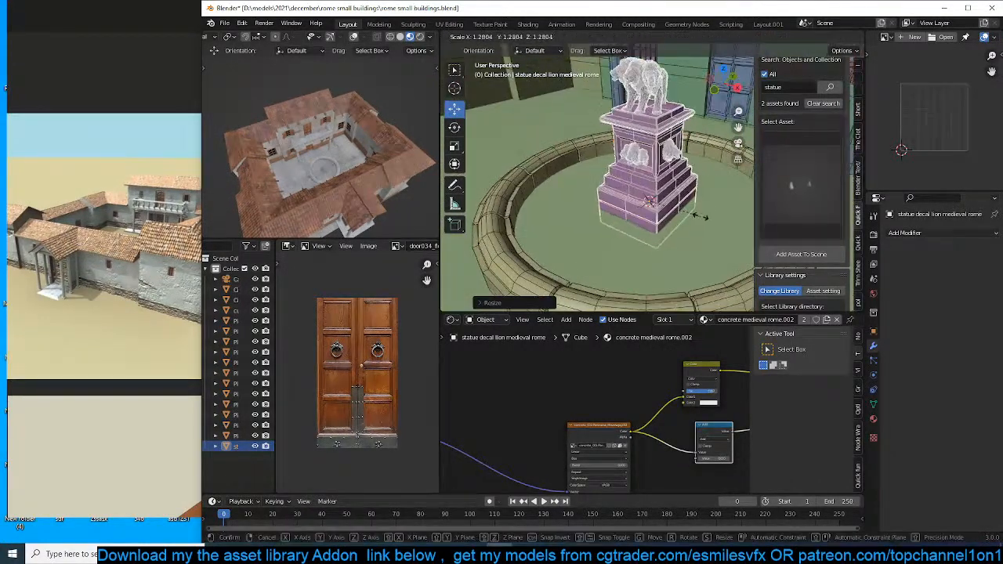
{"action": "left_click", "coordinate": [709, 214]}
{"action": "key", "text": "g"}
{"action": "key", "text": "z"}
{"action": "left_click", "coordinate": [710, 208]}
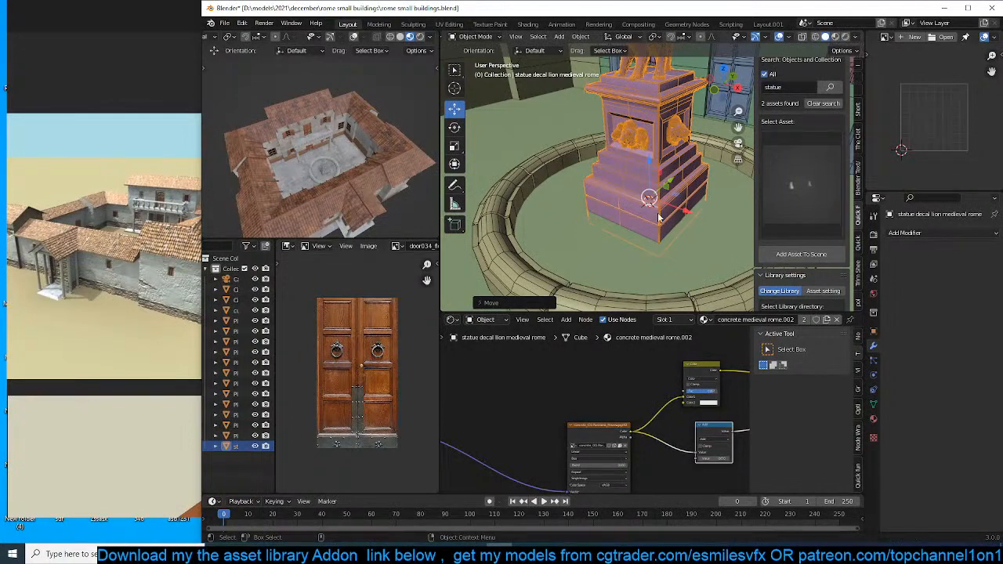
Add a Decimate modifier to the lion statue and set its ratio to 0.4766.
{"action": "scroll", "coordinate": [658, 216], "scroll_direction": "up", "scroll_amount": 5}
{"action": "scroll", "coordinate": [657, 212], "scroll_direction": "down", "scroll_amount": 8}
{"action": "mouse_move", "coordinate": [657, 214]}
{"action": "middle_mouse_down"}
{"action": "mouse_move", "coordinate": [661, 254]}
{"action": "mouse_move", "coordinate": [645, 223]}
{"action": "middle_mouse_up"}
{"action": "scroll", "coordinate": [670, 245], "scroll_direction": "up", "scroll_amount": 6}
{"action": "middle_click_drag", "start_coordinate": [640, 166], "coordinate": [626, 258], "text": "shift"}
{"action": "left_click", "coordinate": [906, 233]}
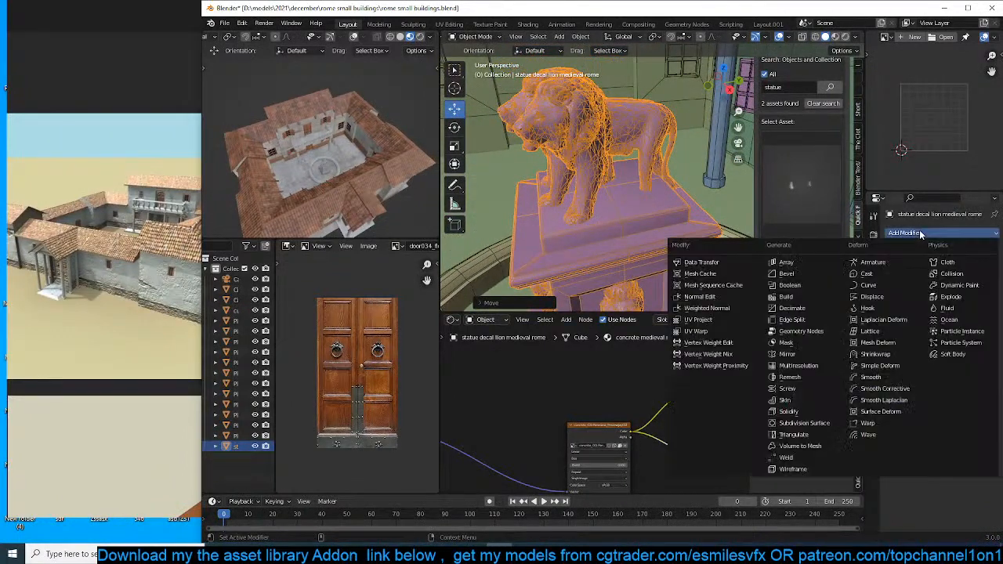
{"action": "left_click", "coordinate": [800, 309]}
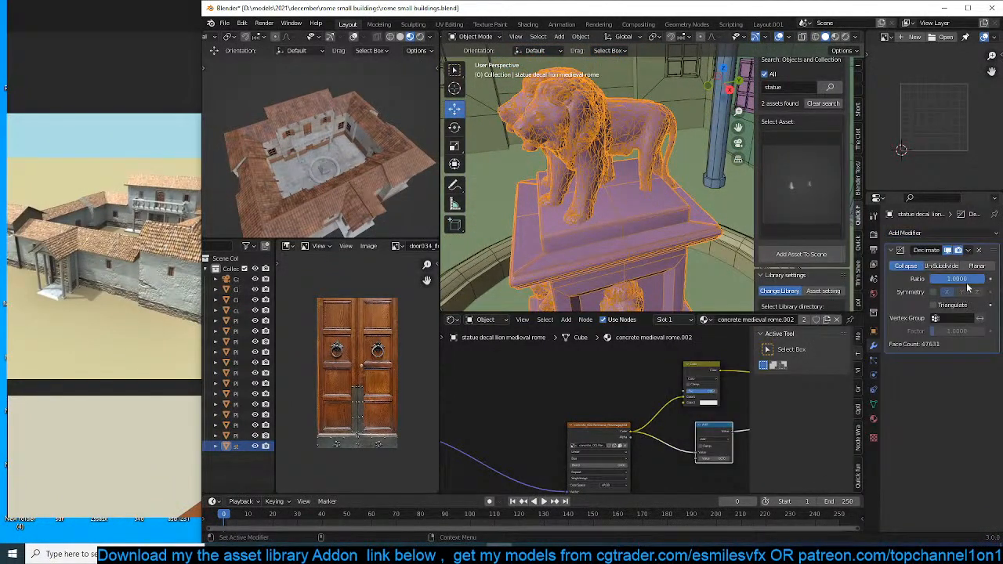
{"action": "left_click_drag", "start_coordinate": [972, 279], "coordinate": [948, 279]}
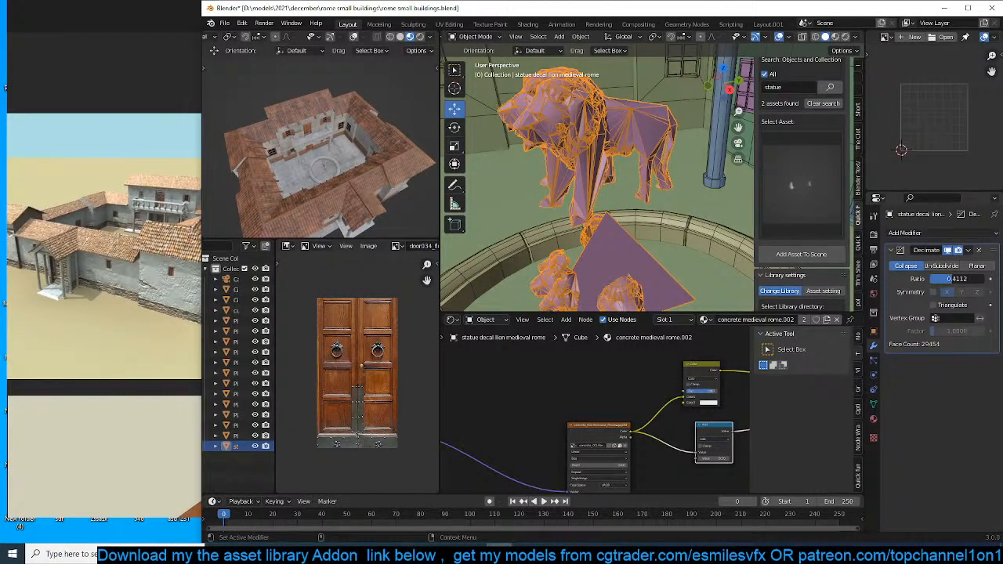
Assign only the statue's animal figures, without the pedestal, to a new vertex group, and save the file.
{"action": "key", "text": "Tab"}
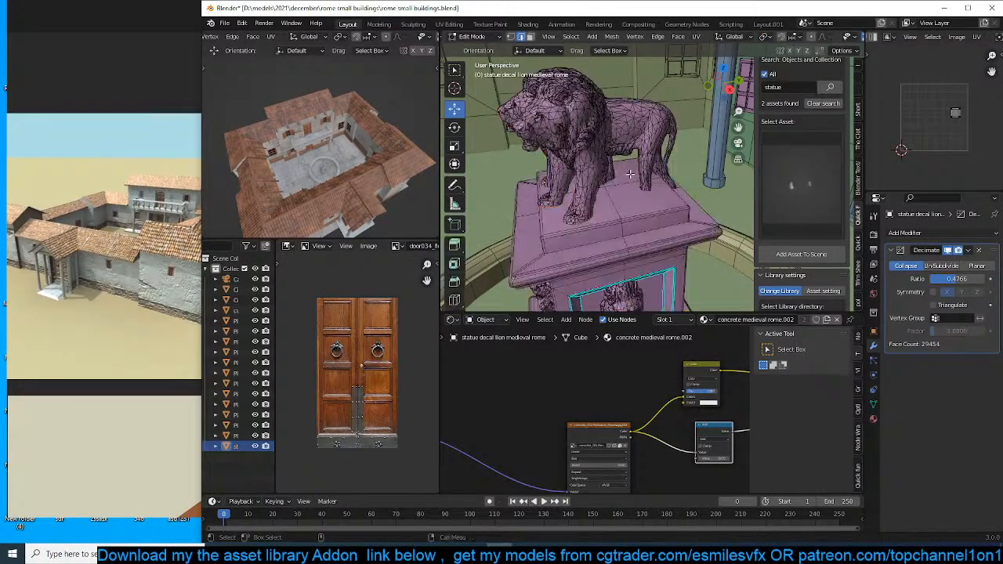
{"action": "middle_click_drag", "start_coordinate": [607, 150], "coordinate": [647, 143]}
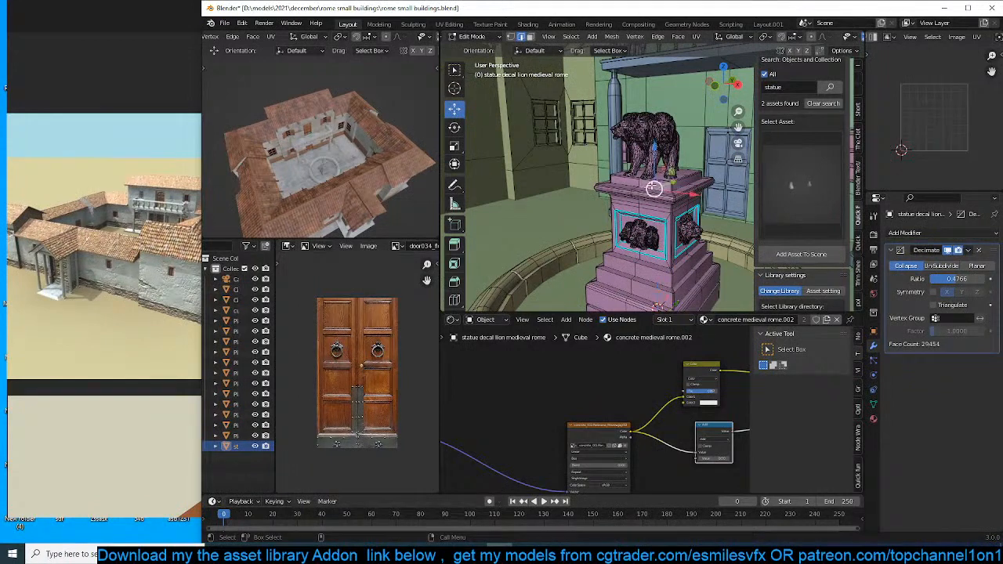
{"action": "key", "text": "ctrl+l"}
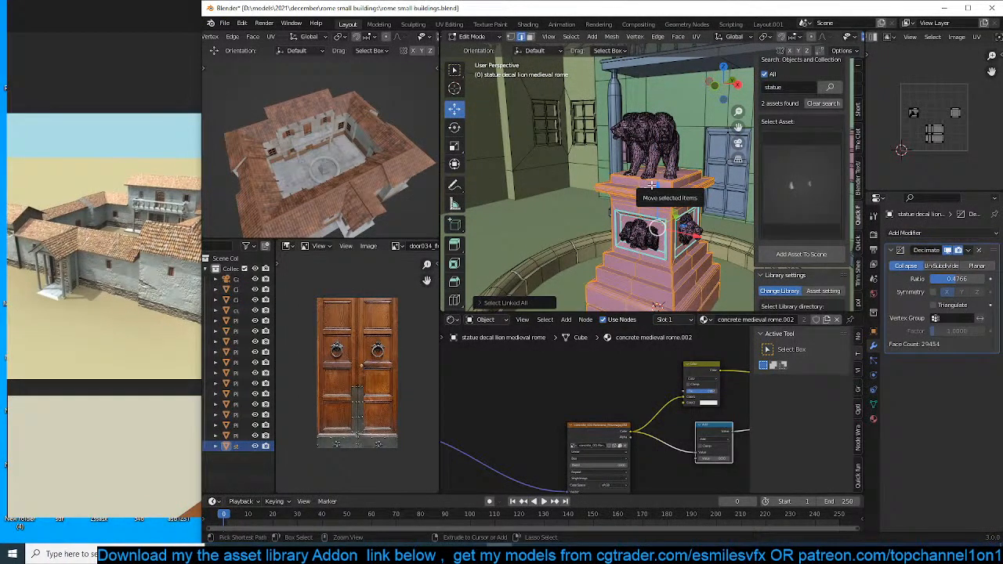
{"action": "key", "text": "ctrl+i"}
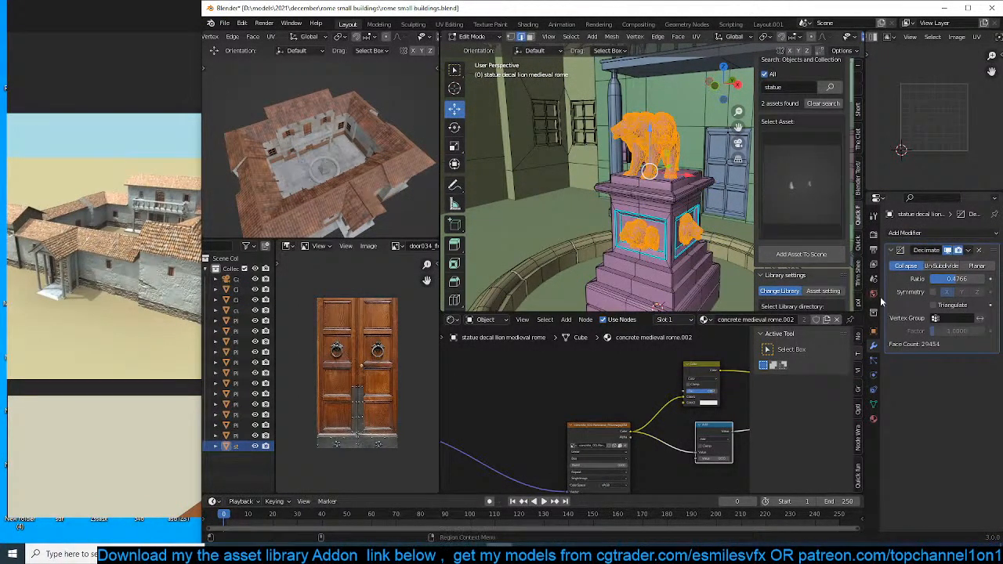
{"action": "left_click", "coordinate": [874, 405]}
{"action": "left_click", "coordinate": [991, 267]}
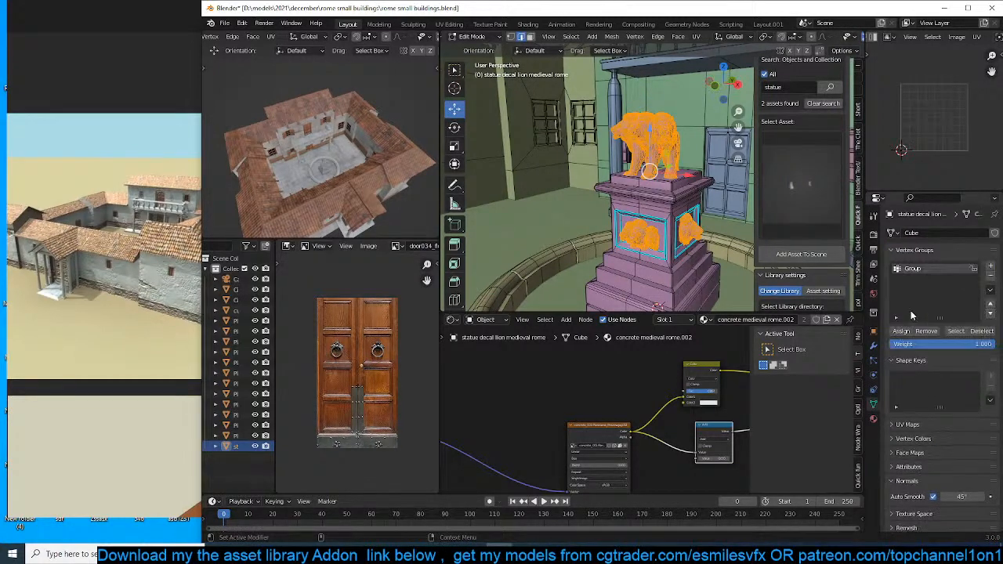
{"action": "key", "text": "Tab"}
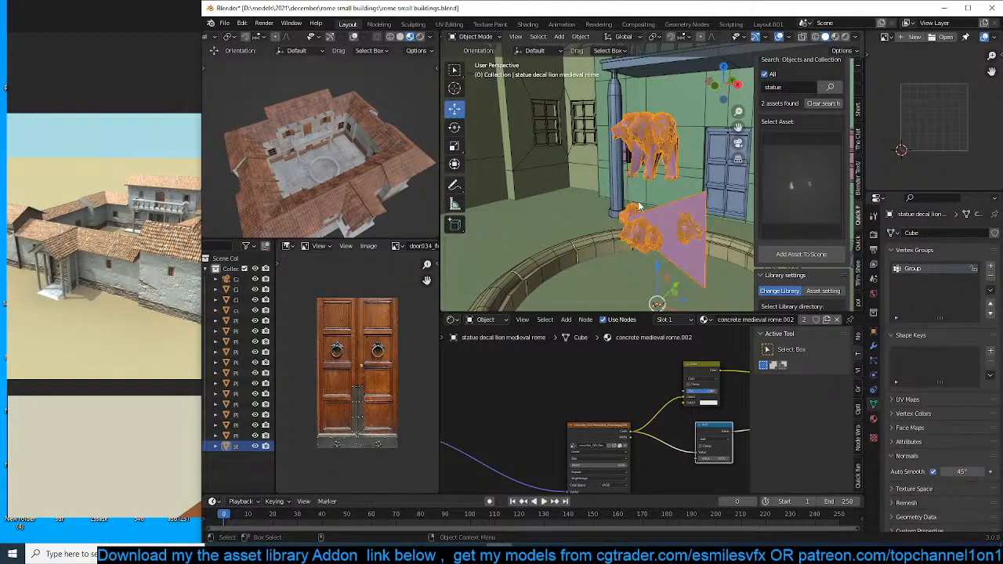
{"action": "key", "text": "ctrl+s"}
Limit the statue's Decimate modifier to the vertex group "Group" and apply it with a ratio of 0.8037.
{"action": "left_click", "coordinate": [873, 345]}
{"action": "left_click", "coordinate": [957, 319]}
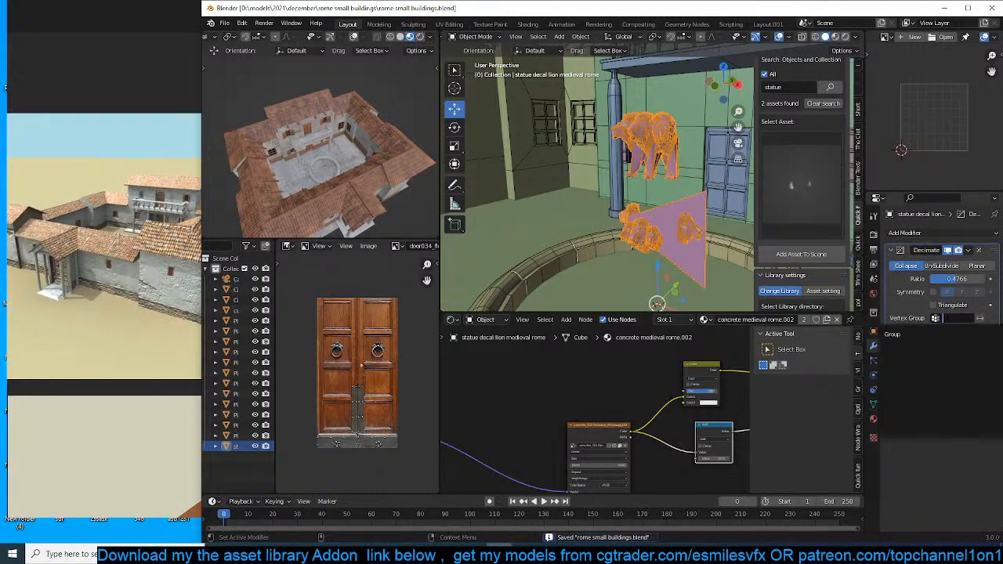
{"action": "left_click", "coordinate": [933, 338]}
{"action": "scroll", "coordinate": [657, 164], "scroll_direction": "up", "scroll_amount": 2}
{"action": "middle_click_drag", "start_coordinate": [657, 164], "coordinate": [706, 203]}
{"action": "scroll", "coordinate": [627, 178], "scroll_direction": "up", "scroll_amount": 2}
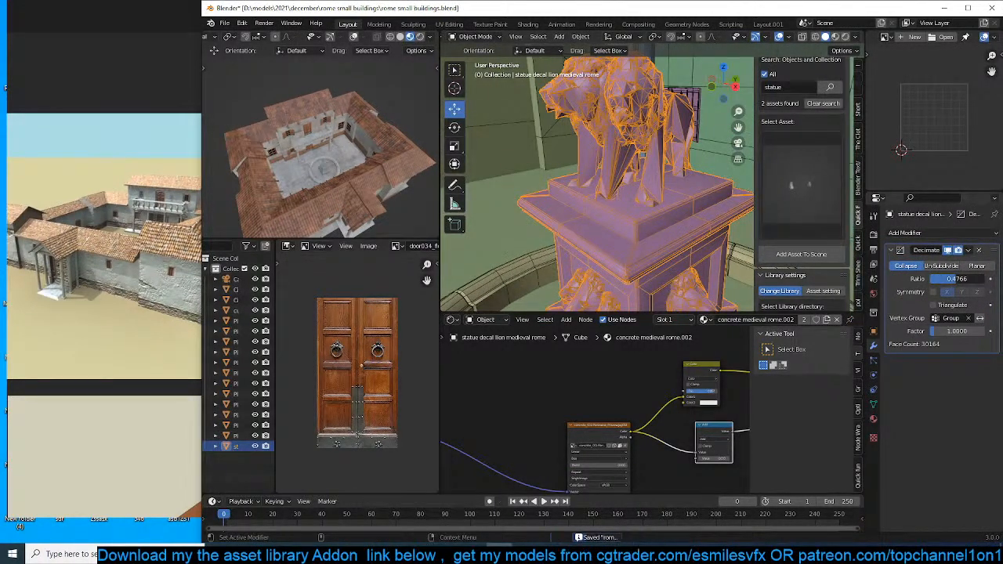
{"action": "left_click_drag", "start_coordinate": [947, 279], "coordinate": [972, 279]}
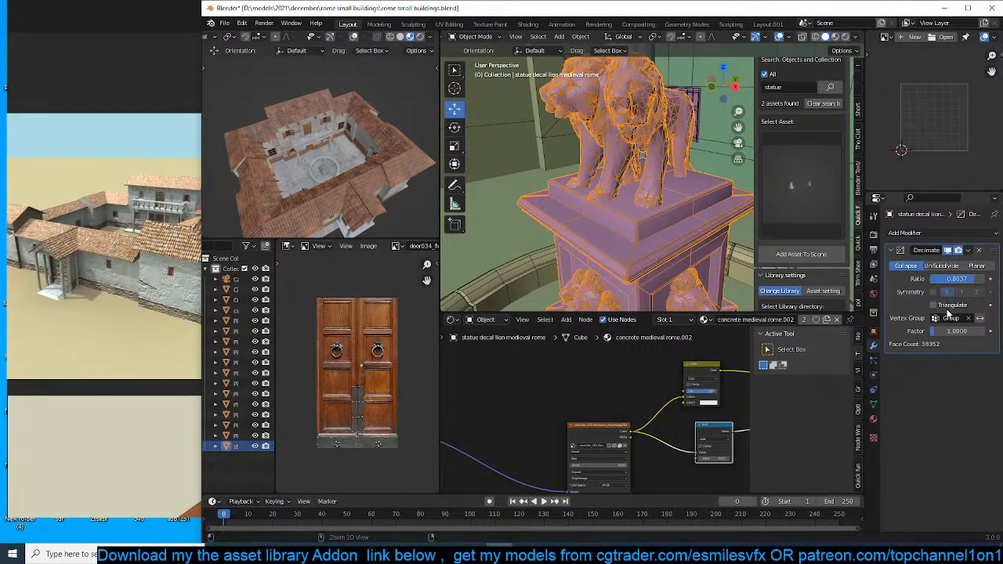
{"action": "key", "text": "ctrl+a"}
Turn off the wireframe overlay in the main viewport and deselect the statue.
{"action": "key", "text": "q"}
{"action": "left_click", "coordinate": [548, 196]}
{"action": "scroll", "coordinate": [612, 204], "scroll_direction": "down", "scroll_amount": 8}
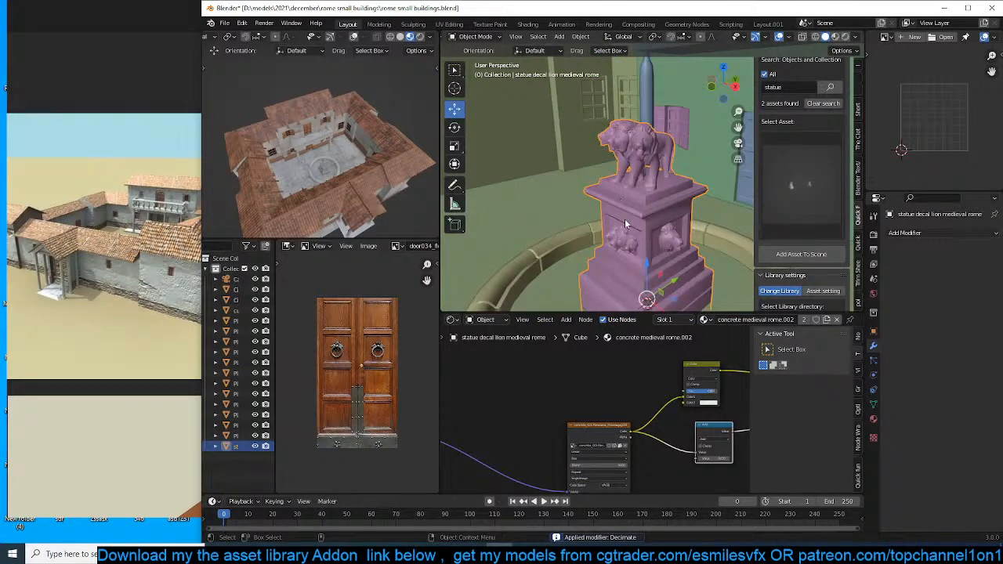
{"action": "middle_click_drag", "start_coordinate": [624, 219], "coordinate": [587, 239]}
{"action": "key", "text": "alt+a"}
{"action": "scroll", "coordinate": [664, 250], "scroll_direction": "down", "scroll_amount": 4}
{"action": "scroll", "coordinate": [587, 240], "scroll_direction": "down", "scroll_amount": 2}
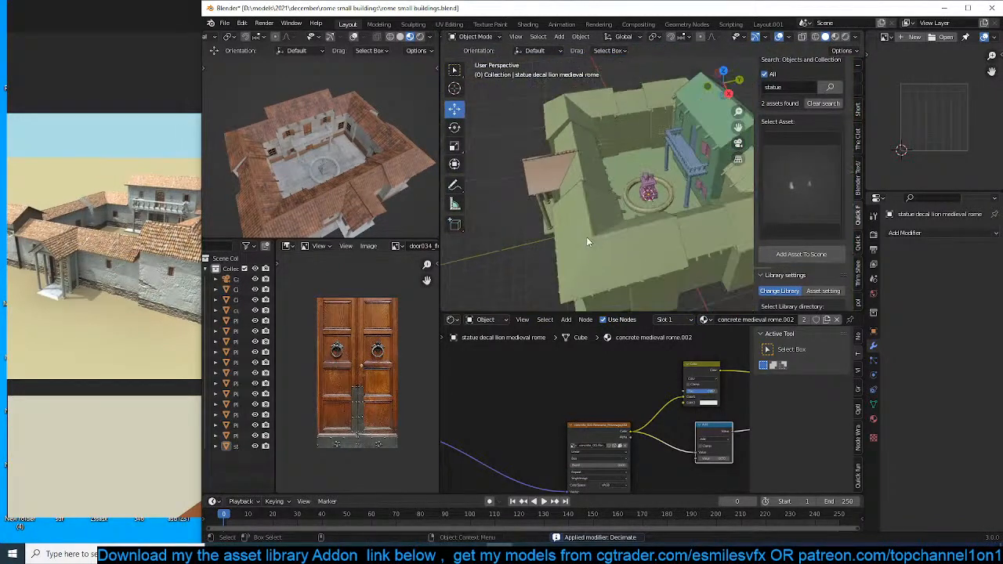
Open the building's exterior wall mesh for face editing.
{"action": "middle_click_drag", "start_coordinate": [369, 193], "coordinate": [339, 148]}
{"action": "scroll", "coordinate": [436, 161], "scroll_direction": "down", "scroll_amount": 1}
{"action": "scroll", "coordinate": [340, 148], "scroll_direction": "up", "scroll_amount": 6}
{"action": "left_click", "coordinate": [339, 149]}
{"action": "scroll", "coordinate": [340, 149], "scroll_direction": "down", "scroll_amount": 4}
{"action": "key", "text": "Tab"}
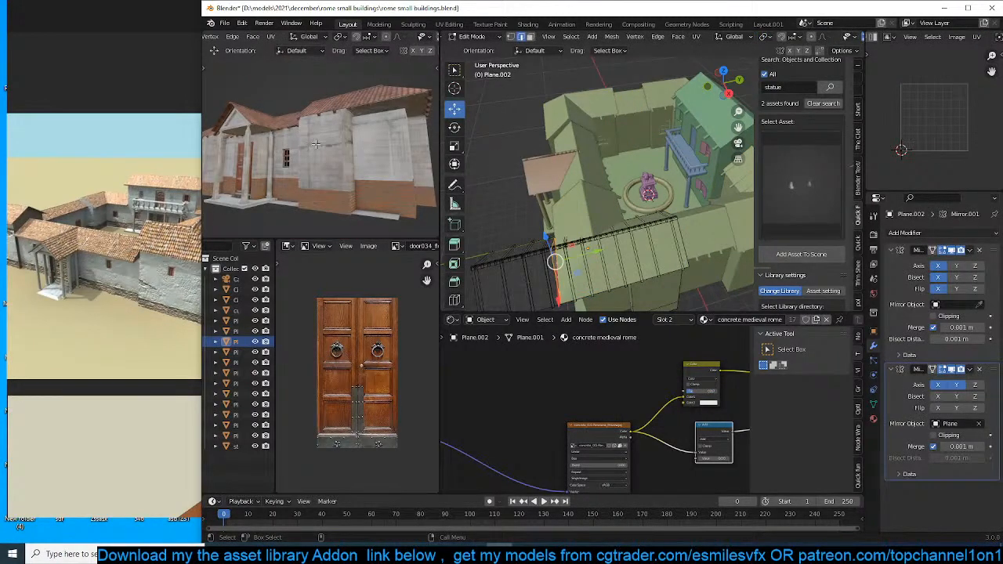
{"action": "key", "text": "Tab"}
{"action": "left_click", "coordinate": [348, 147]}
{"action": "middle_click_drag", "start_coordinate": [576, 192], "coordinate": [530, 146]}
{"action": "key", "text": "Tab"}
{"action": "key", "text": "3"}
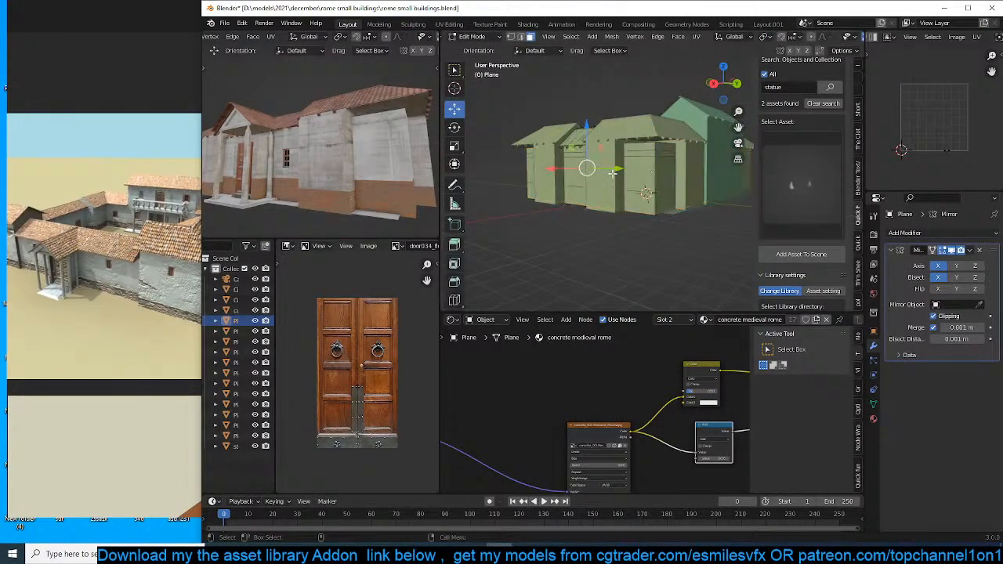
Add a vertical loop cut to the exterior wall and slide it to the edge of the end panel beside the projecting pier.
{"action": "scroll", "coordinate": [612, 173], "scroll_direction": "up", "scroll_amount": 3}
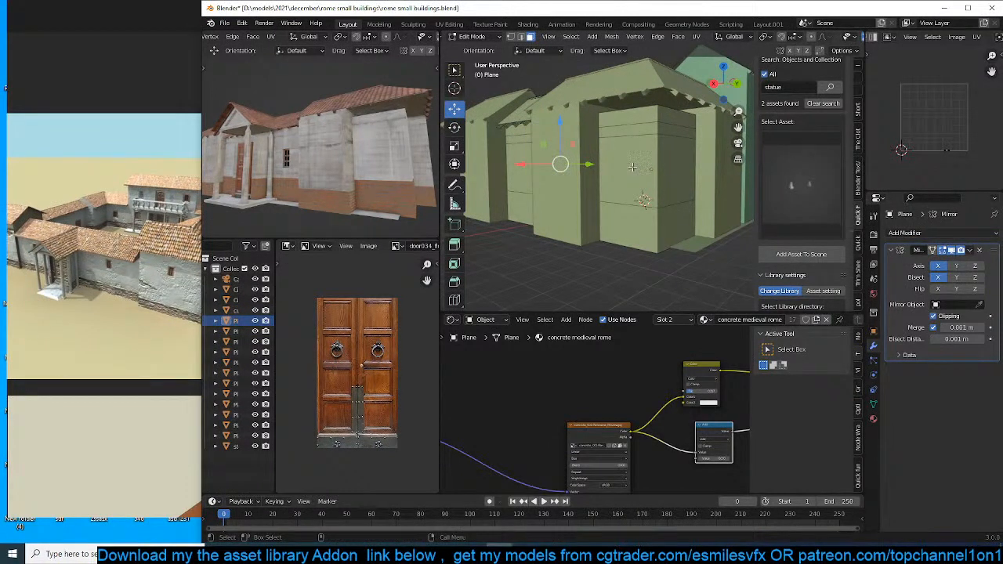
{"action": "left_click", "coordinate": [626, 148]}
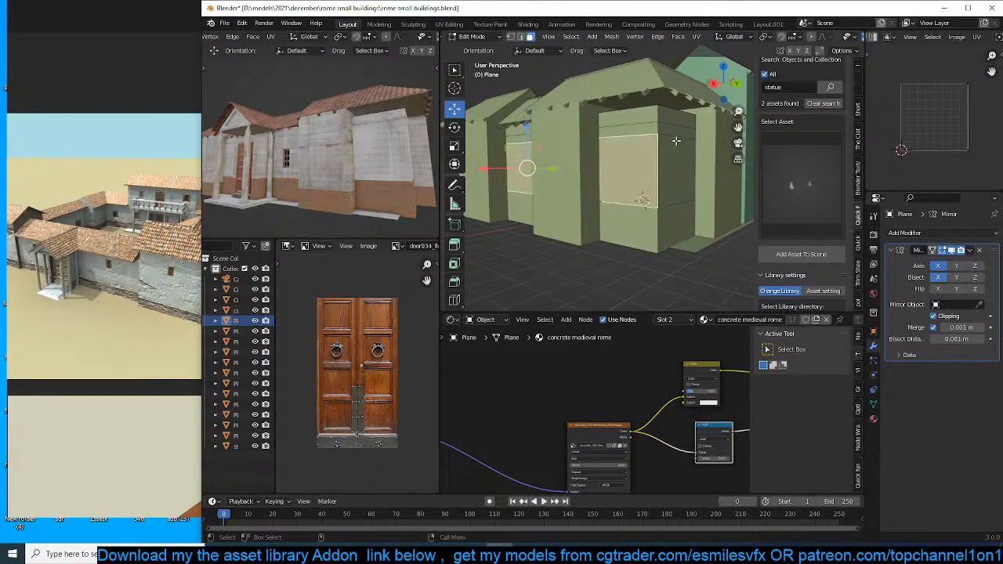
{"action": "key", "text": "ctrl+r"}
{"action": "left_click", "coordinate": [608, 168]}
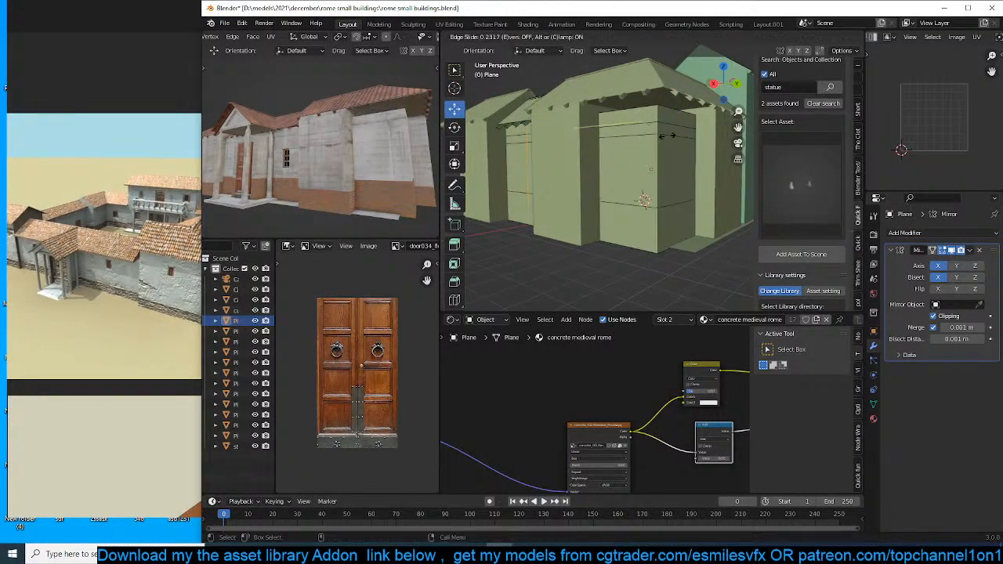
{"action": "left_click", "coordinate": [708, 160]}
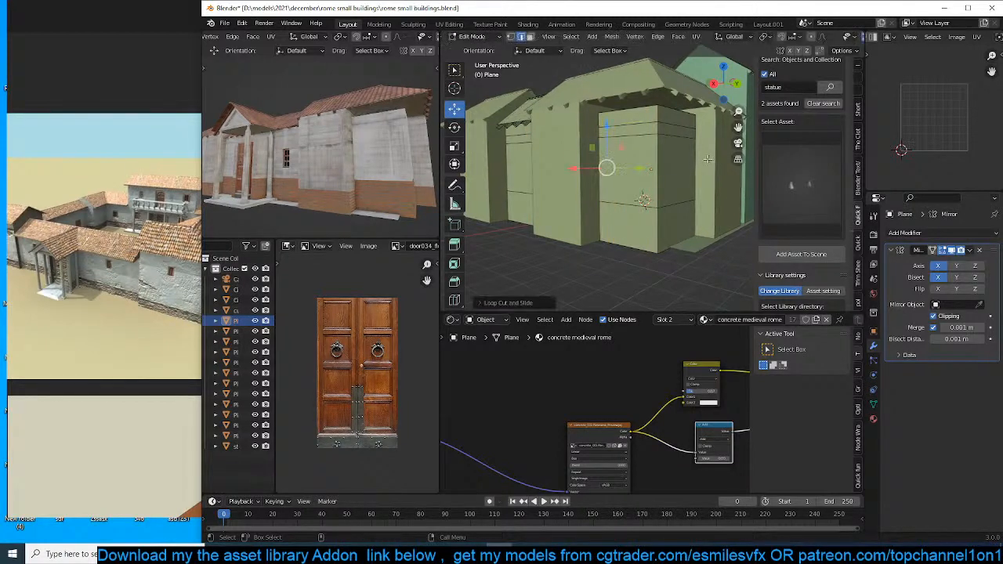
{"action": "key", "text": "g"}
{"action": "key", "text": "g"}
{"action": "left_click", "coordinate": [662, 169]}
Inset the end wall panel's middle face and narrow the inset along Y into an upright window shape.
{"action": "key", "text": "3"}
{"action": "left_click", "coordinate": [652, 145]}
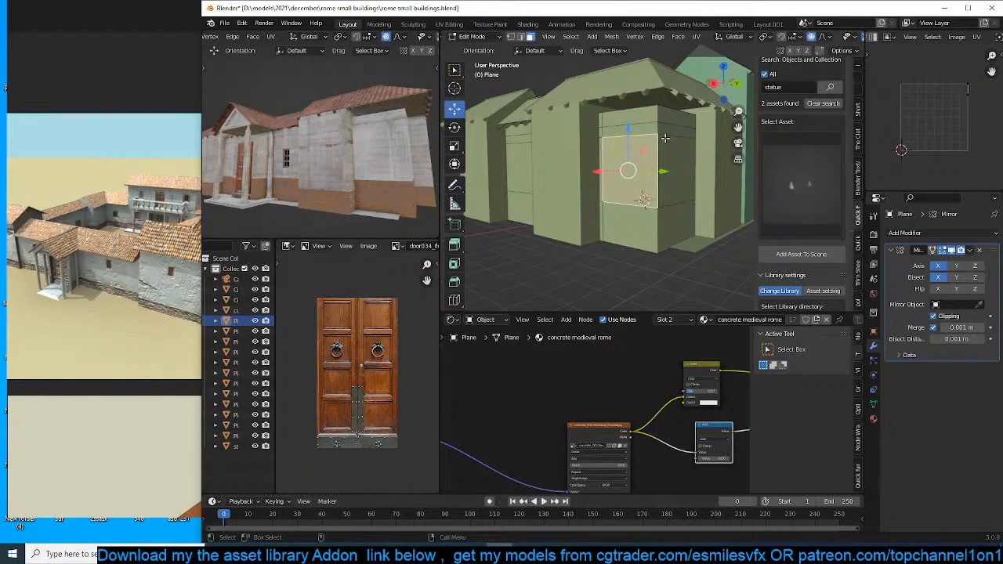
{"action": "key", "text": "i"}
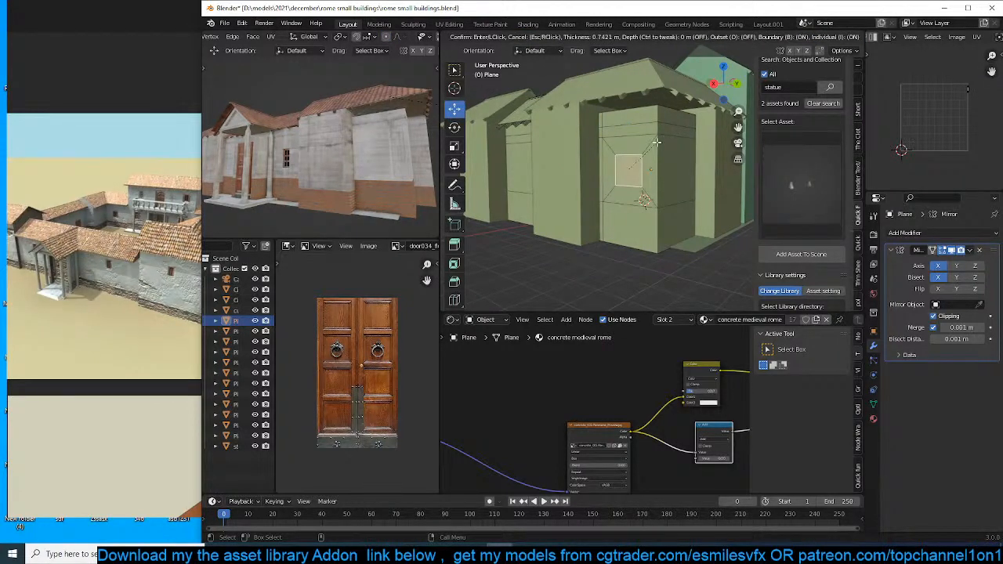
{"action": "left_click", "coordinate": [665, 155]}
{"action": "key", "text": "s"}
{"action": "key", "text": "x"}
{"action": "key", "text": "y"}
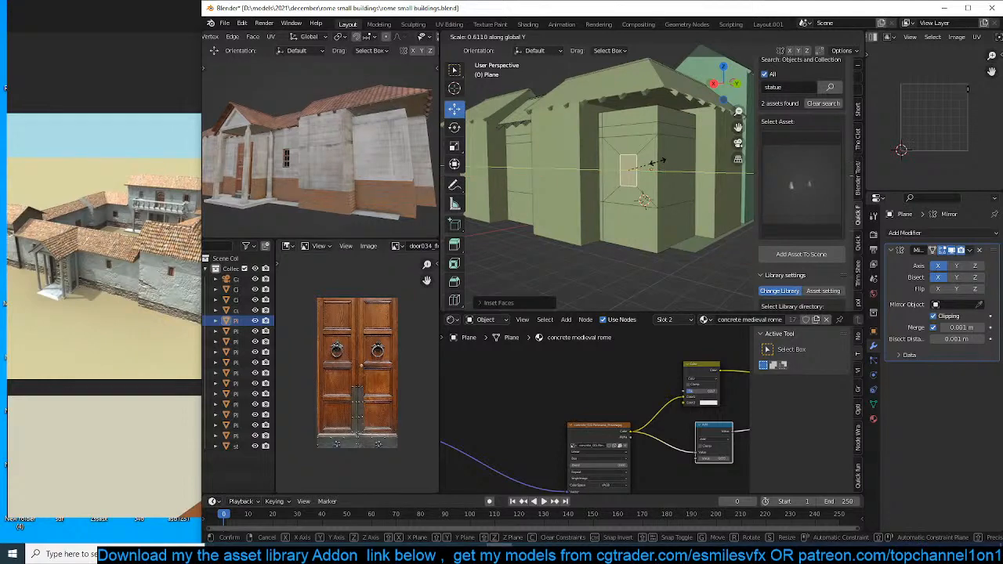
{"action": "left_click", "coordinate": [660, 162]}
Extrude the window face into the wall and give it the material "Door Texture 19_3D_p".
{"action": "middle_click_drag", "start_coordinate": [660, 162], "coordinate": [636, 176]}
{"action": "key", "text": "e"}
{"action": "left_click", "coordinate": [648, 174]}
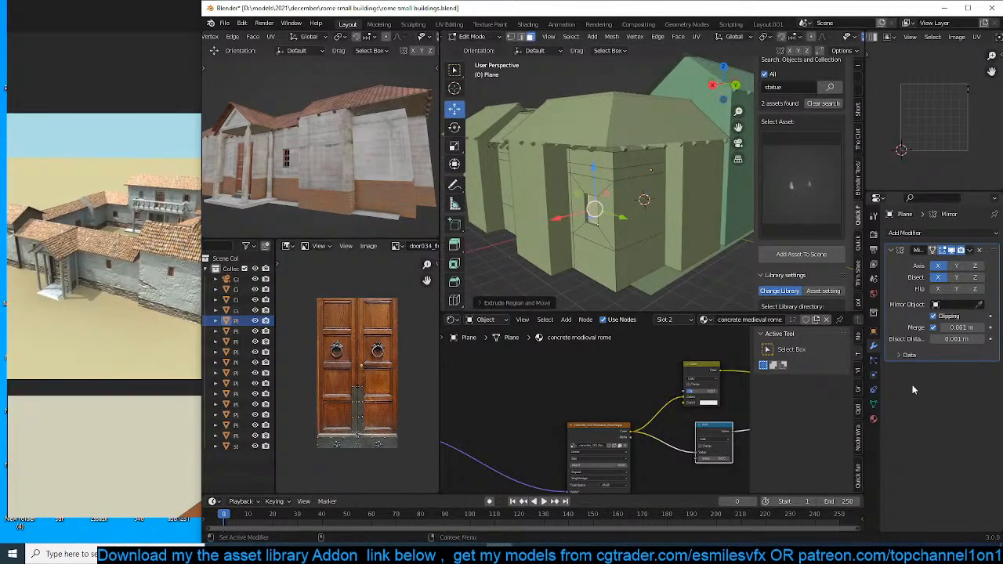
{"action": "left_click", "coordinate": [874, 417]}
{"action": "scroll", "coordinate": [926, 263], "scroll_direction": "down", "scroll_amount": 1}
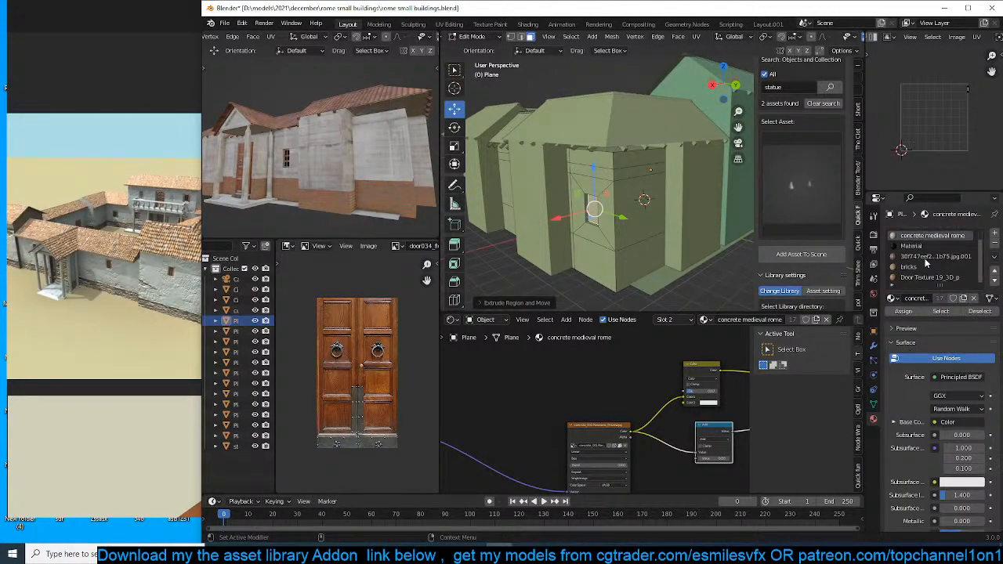
{"action": "left_click", "coordinate": [910, 279]}
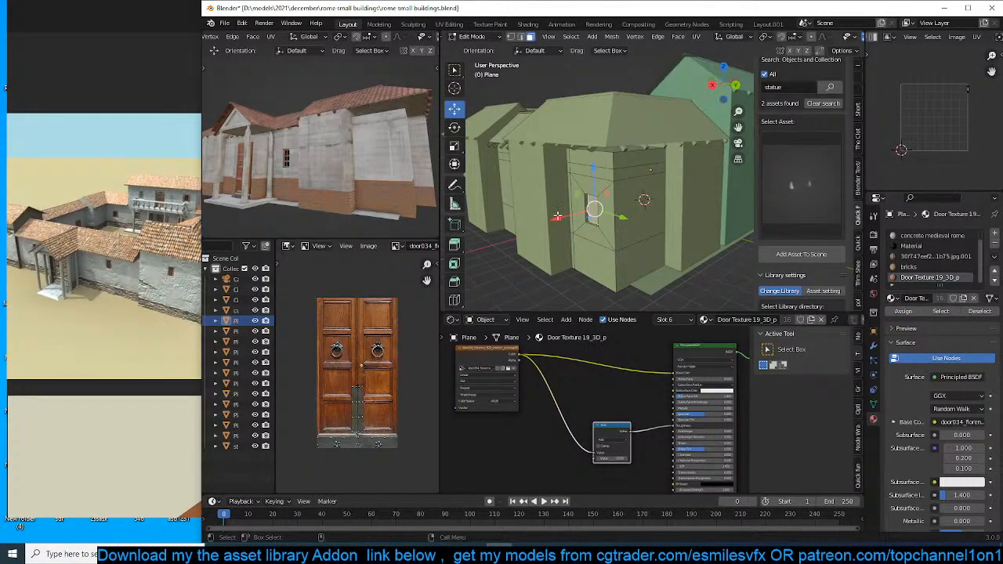
Unwrap the window face and rotate its UVs by 90 degrees.
{"action": "middle_click_drag", "start_coordinate": [398, 150], "coordinate": [301, 180]}
{"action": "scroll", "coordinate": [309, 172], "scroll_direction": "up", "scroll_amount": 5}
{"action": "key", "text": "u"}
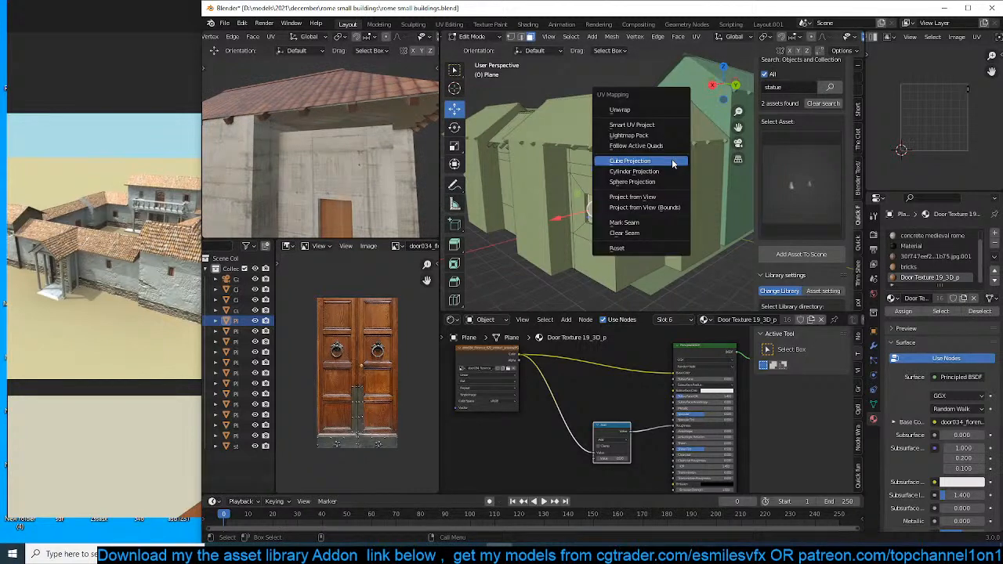
{"action": "left_click", "coordinate": [649, 112]}
{"action": "scroll", "coordinate": [261, 183], "scroll_direction": "down", "scroll_amount": 4}
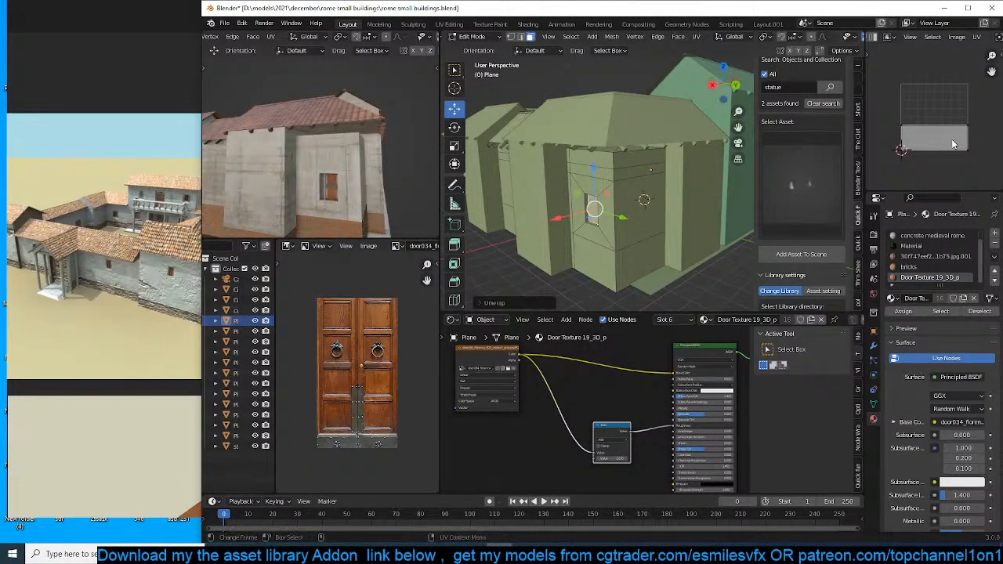
{"action": "key", "text": "a"}
{"action": "key", "text": "r"}
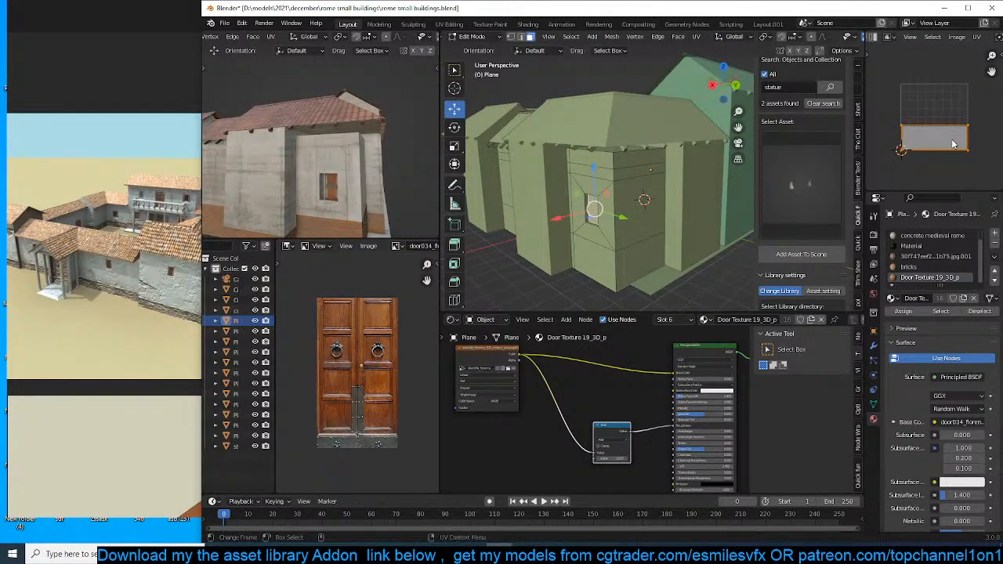
{"action": "type", "text": "90"}
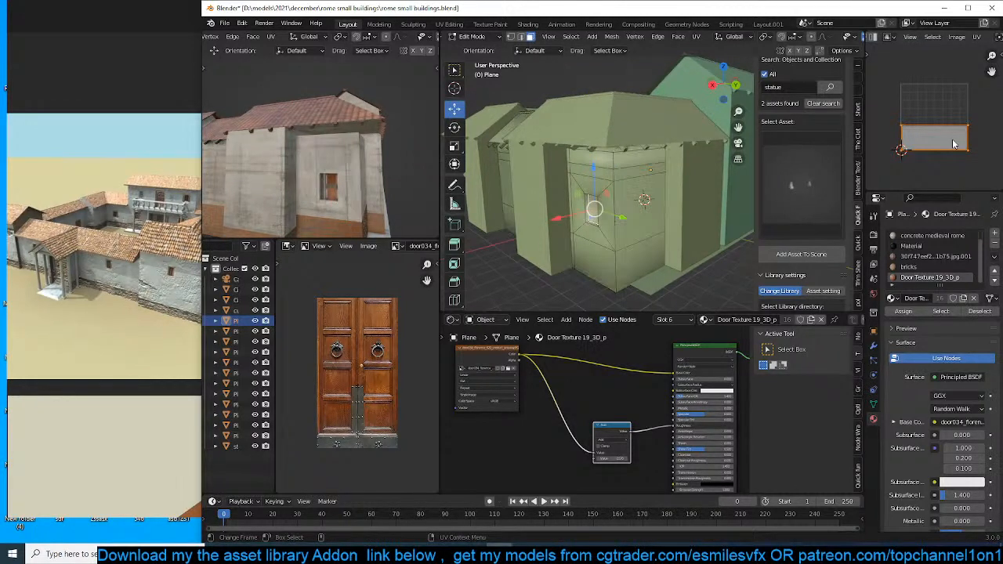
{"action": "key", "text": "Return"}
Scale the window face's UVs along X to fill the whole texture square.
{"action": "key", "text": "s"}
{"action": "key", "text": "x"}
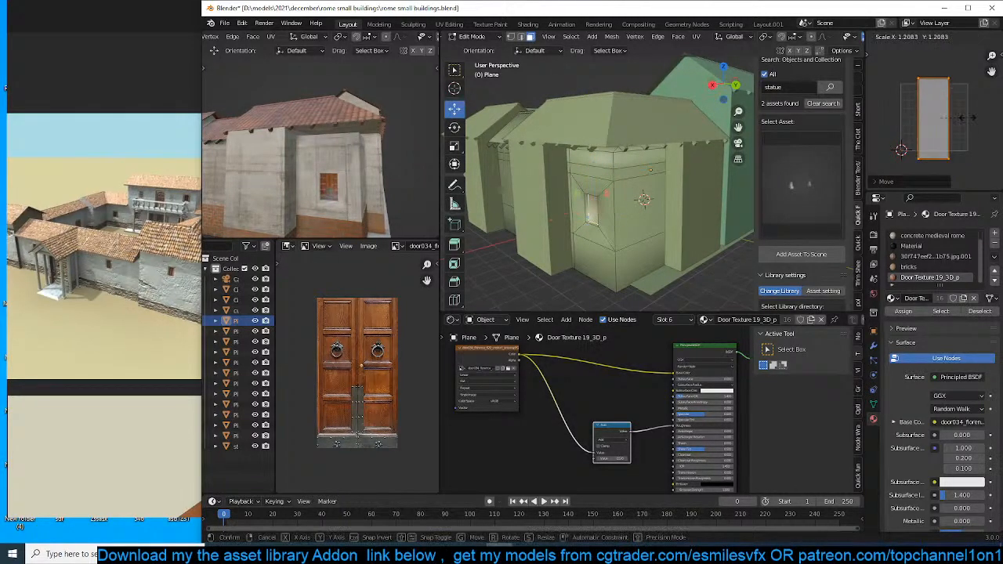
{"action": "key", "text": "Return"}
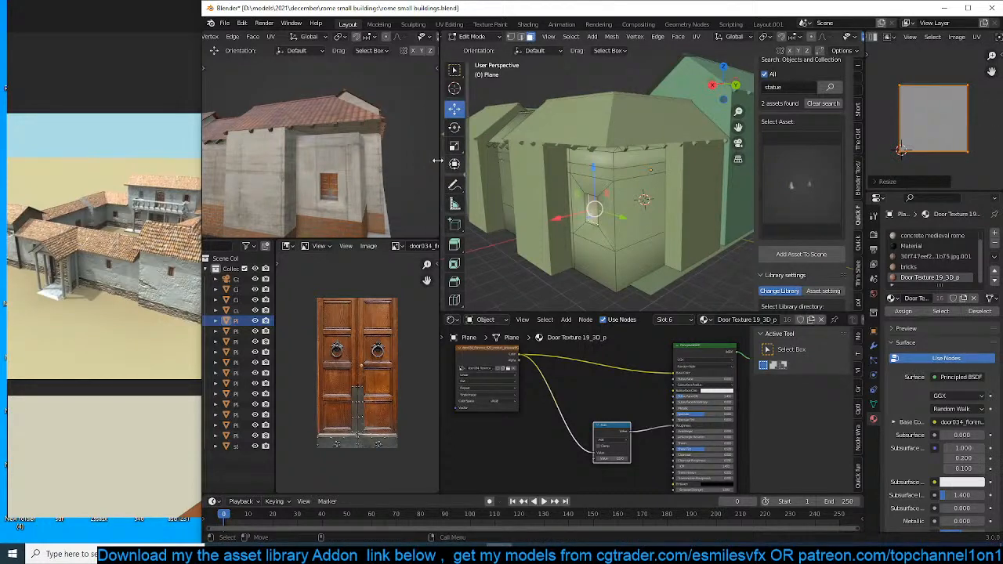
Change the wall object's smooth shading to a hard-edged look and save the file.
{"action": "key", "text": "Tab"}
{"action": "scroll", "coordinate": [405, 178], "scroll_direction": "down", "scroll_amount": 5}
{"action": "middle_click_drag", "start_coordinate": [555, 197], "coordinate": [664, 190]}
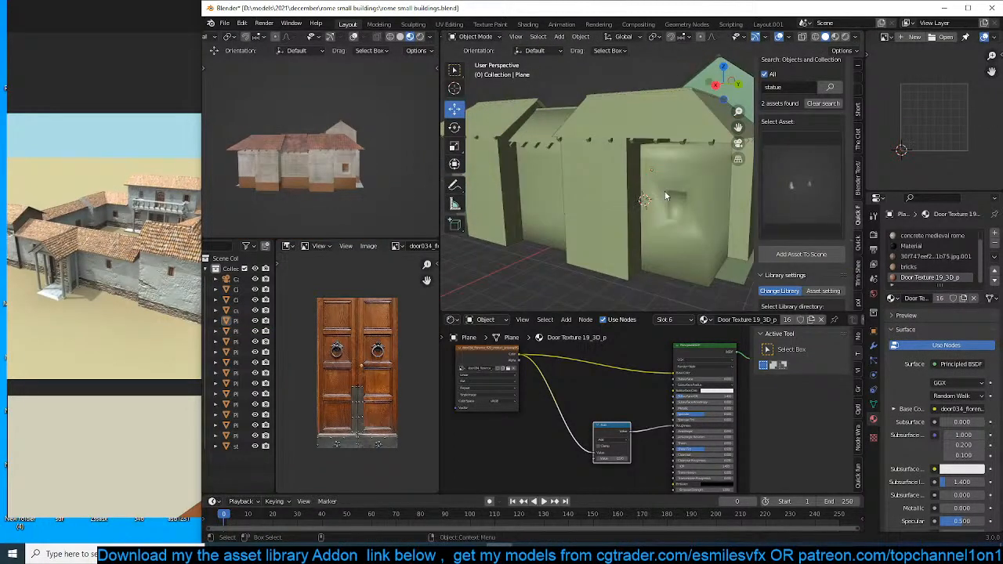
{"action": "key", "text": "q"}
{"action": "left_click", "coordinate": [623, 254]}
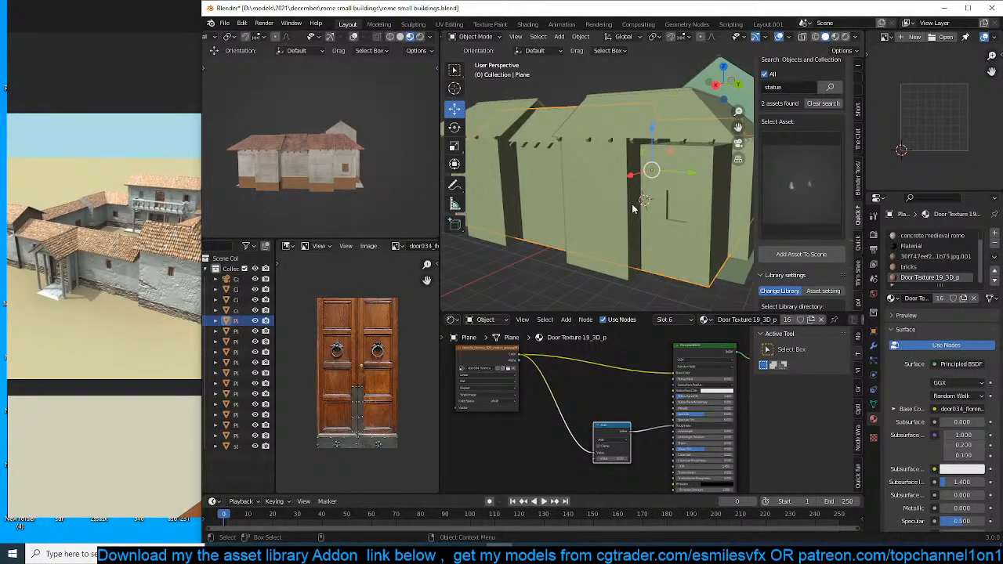
{"action": "mouse_move", "coordinate": [623, 254]}
{"action": "middle_mouse_down"}
{"action": "mouse_move", "coordinate": [649, 204]}
{"action": "mouse_move", "coordinate": [661, 222]}
{"action": "mouse_move", "coordinate": [715, 240]}
{"action": "mouse_move", "coordinate": [733, 199]}
{"action": "mouse_move", "coordinate": [687, 202]}
{"action": "mouse_move", "coordinate": [627, 231]}
{"action": "mouse_move", "coordinate": [657, 201]}
{"action": "mouse_move", "coordinate": [609, 205]}
{"action": "middle_mouse_up"}
{"action": "key", "text": "ctrl+s"}
Add a vertical loop cut to the wall to separate the panel at the opposite end of the same facade.
{"action": "key", "text": "Tab"}
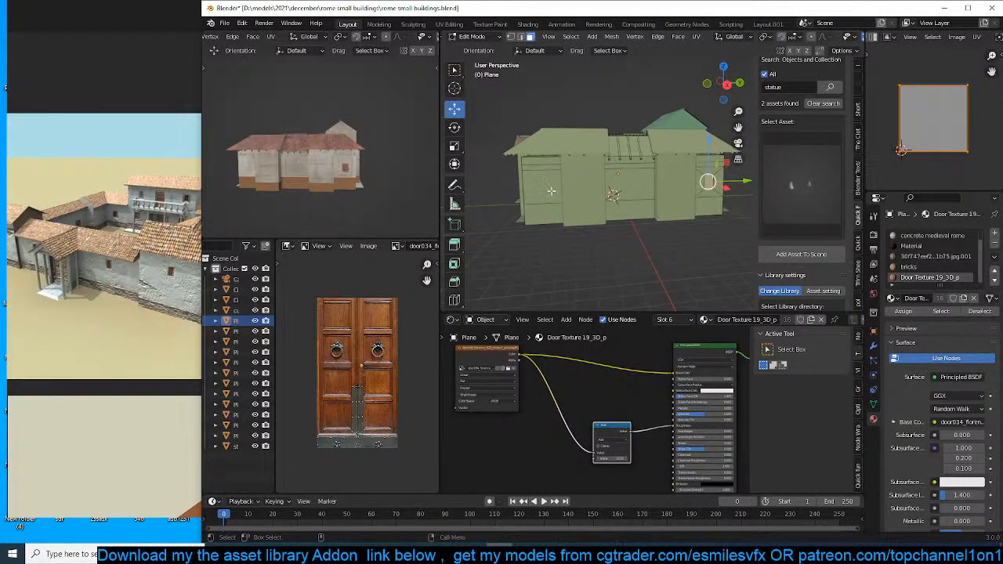
{"action": "left_click", "coordinate": [549, 189]}
{"action": "key", "text": "ctrl+r"}
{"action": "left_click", "coordinate": [568, 161]}
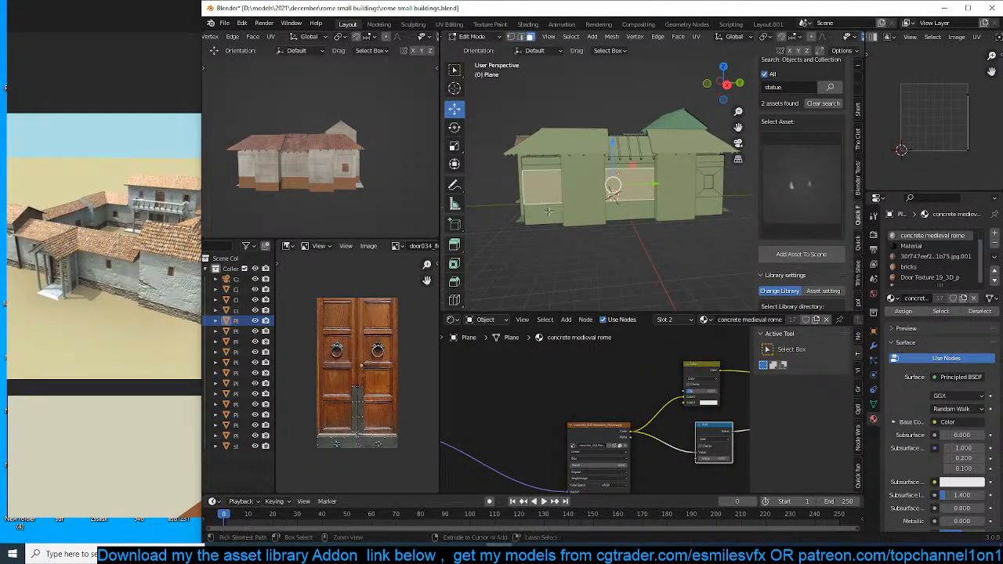
{"action": "left_click", "coordinate": [502, 218]}
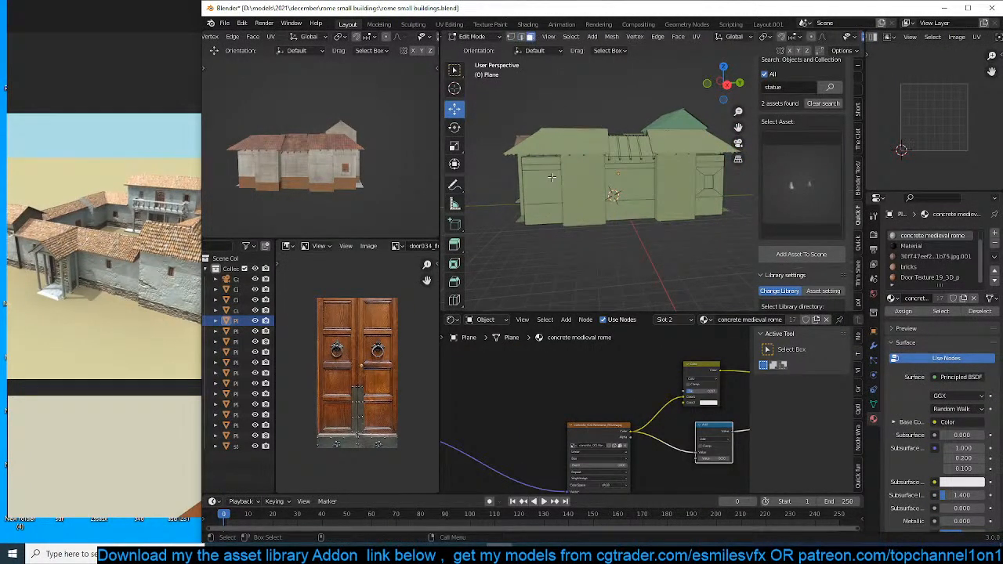
Inset the opposite end panel's middle face and narrow the inset horizontally into a window shape.
{"action": "left_click", "coordinate": [549, 184]}
{"action": "key", "text": "i"}
{"action": "left_click", "coordinate": [552, 177]}
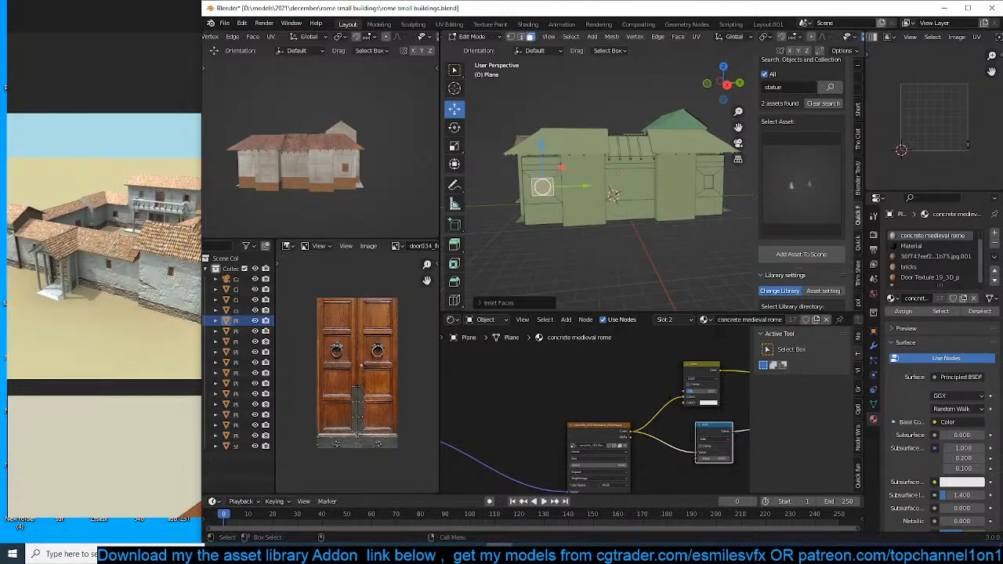
{"action": "key", "text": "s"}
{"action": "key", "text": "x"}
{"action": "left_click", "coordinate": [554, 179]}
Extrude the second window face into the wall and unwrap it.
{"action": "middle_click_drag", "start_coordinate": [554, 179], "coordinate": [625, 199]}
{"action": "key", "text": "e"}
{"action": "left_click", "coordinate": [625, 199]}
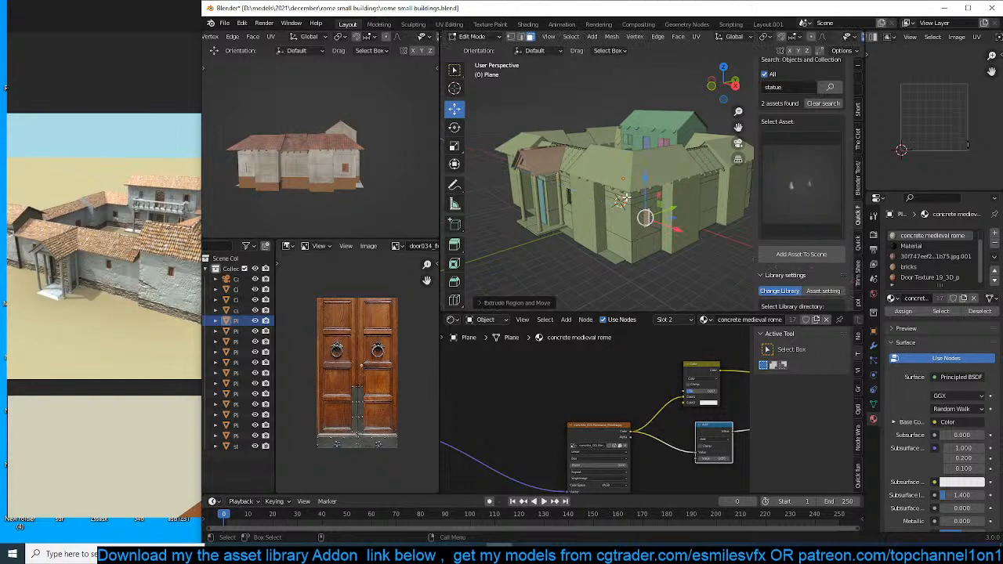
{"action": "key", "text": "u"}
{"action": "left_click", "coordinate": [629, 198]}
Move the second window face's UVs to the middle and scale them along X to fill the texture square.
{"action": "key", "text": "a"}
{"action": "key", "text": "s"}
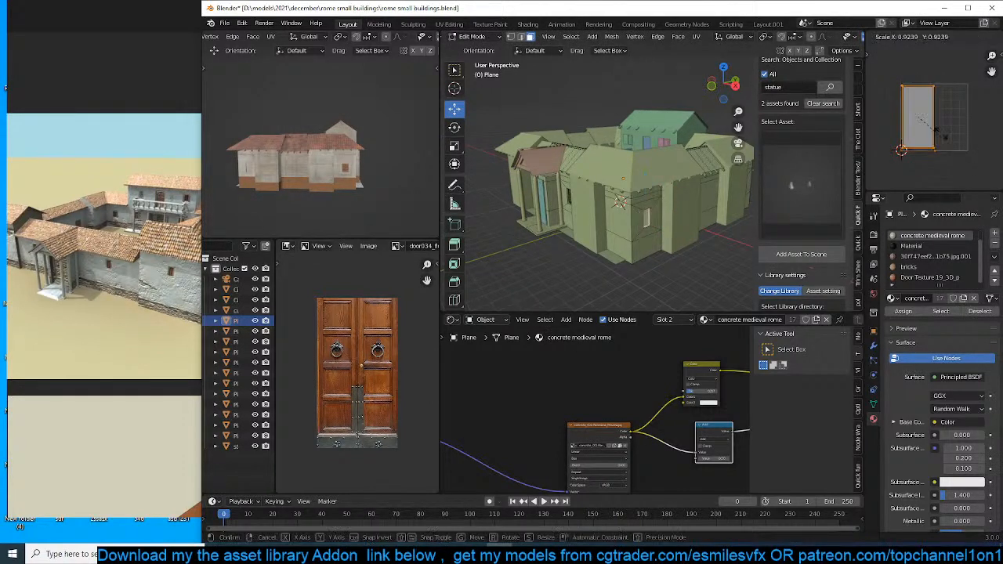
{"action": "key", "text": "x"}
{"action": "left_click", "coordinate": [946, 135]}
{"action": "key", "text": "g"}
{"action": "left_click", "coordinate": [938, 129]}
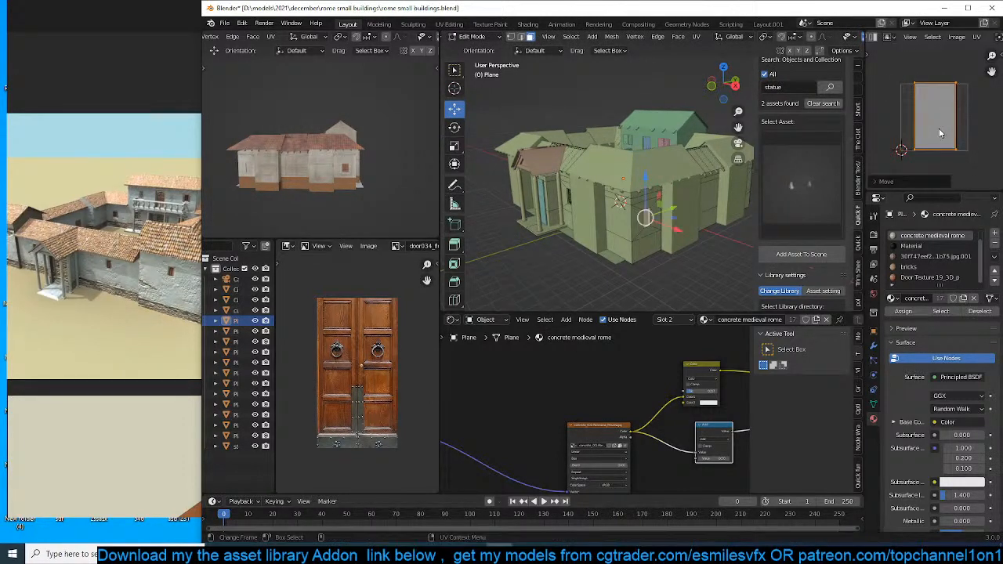
{"action": "key", "text": "s"}
{"action": "key", "text": "x"}
{"action": "left_click", "coordinate": [934, 235]}
Assign the material "Door Texture 19_3D_p" to the second window face and save the file.
{"action": "left_click", "coordinate": [920, 278]}
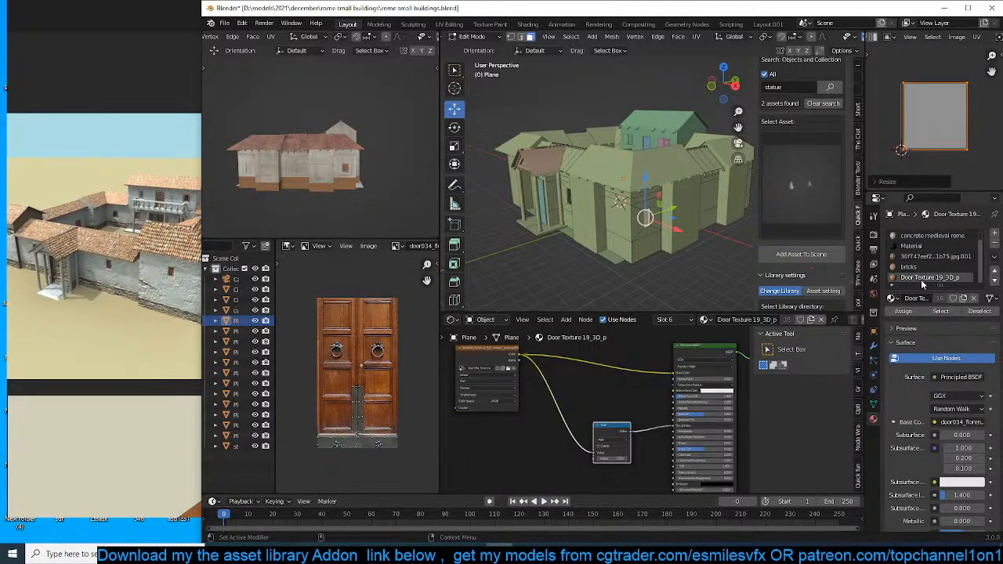
{"action": "left_click", "coordinate": [903, 312]}
{"action": "key", "text": "Tab"}
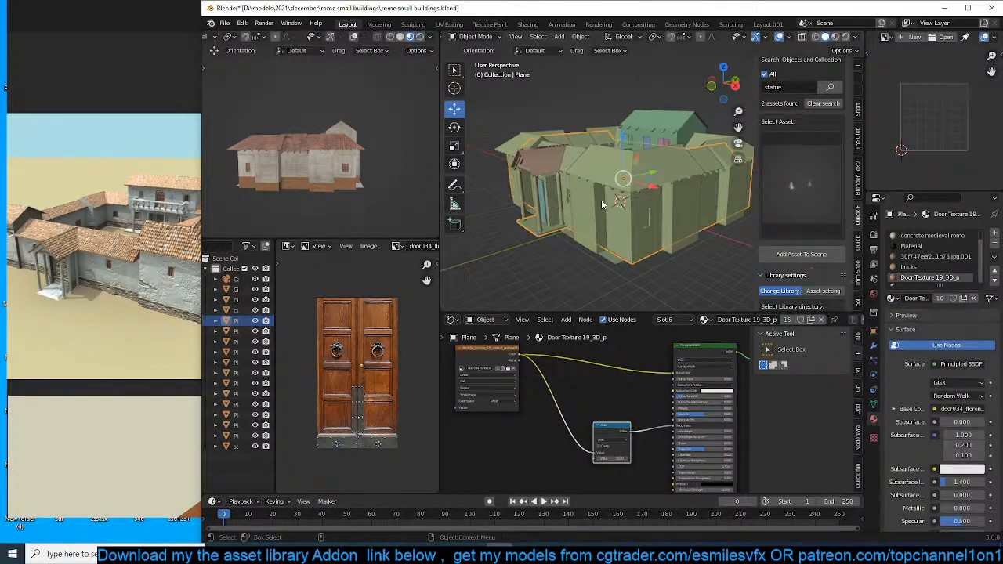
{"action": "middle_click_drag", "start_coordinate": [371, 191], "coordinate": [387, 130]}
{"action": "key", "text": "ctrl+s"}
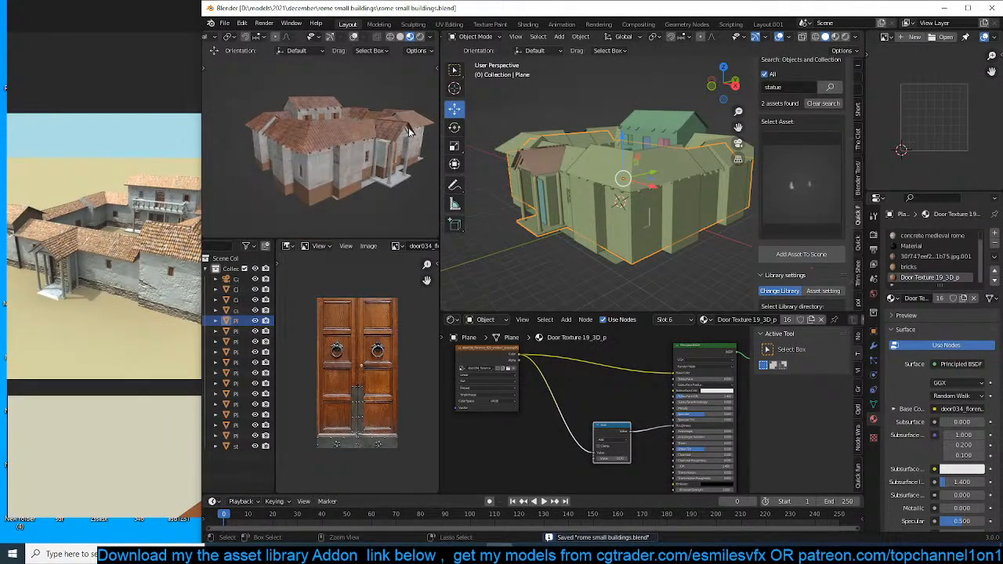
Examine the textured building in an enlarged view and look closely at the entrance porch.
{"action": "key", "text": "ctrl+space"}
{"action": "scroll", "coordinate": [625, 200], "scroll_direction": "down", "scroll_amount": 1}
{"action": "middle_click_drag", "start_coordinate": [625, 201], "coordinate": [521, 196]}
{"action": "key", "text": "ctrl+space"}
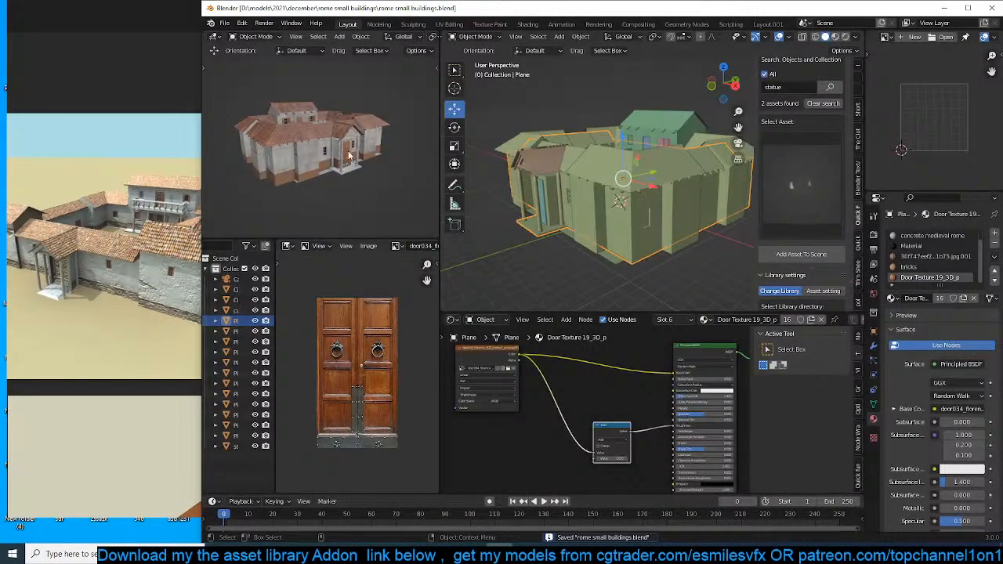
{"action": "scroll", "coordinate": [350, 156], "scroll_direction": "up", "scroll_amount": 1}
{"action": "middle_click_drag", "start_coordinate": [586, 166], "coordinate": [696, 173]}
{"action": "scroll", "coordinate": [614, 148], "scroll_direction": "up", "scroll_amount": 4}
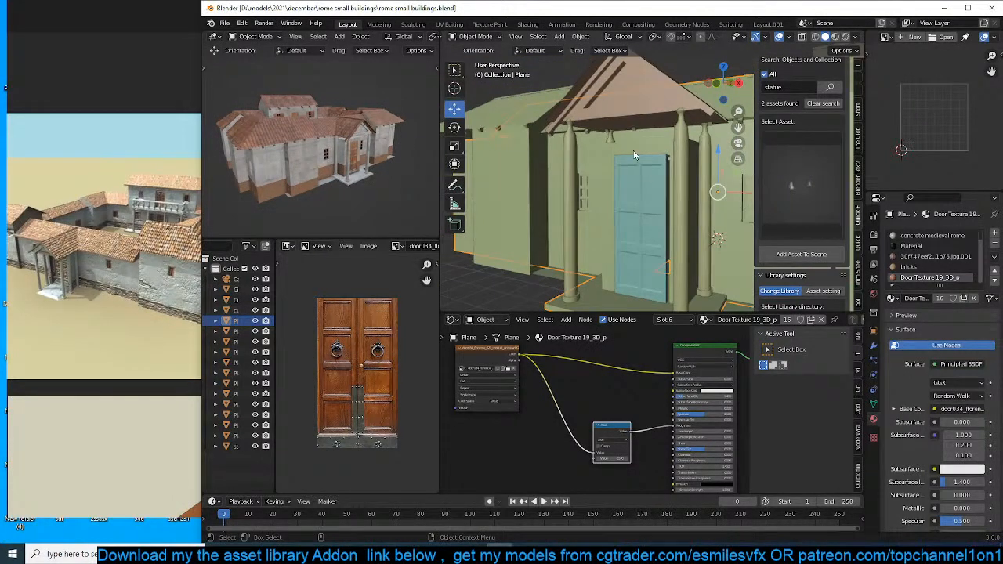
Move the thin wall-mesh face under the entrance porch roof's lower edge along Y.
{"action": "left_click", "coordinate": [634, 152]}
{"action": "middle_click_drag", "start_coordinate": [634, 151], "coordinate": [625, 162]}
{"action": "middle_click_drag", "start_coordinate": [579, 186], "coordinate": [613, 185]}
{"action": "key", "text": "Tab"}
{"action": "key", "text": "Tab"}
{"action": "left_click", "coordinate": [654, 165]}
{"action": "key", "text": "Tab"}
{"action": "scroll", "coordinate": [619, 169], "scroll_direction": "up", "scroll_amount": 4}
{"action": "left_click", "coordinate": [637, 188]}
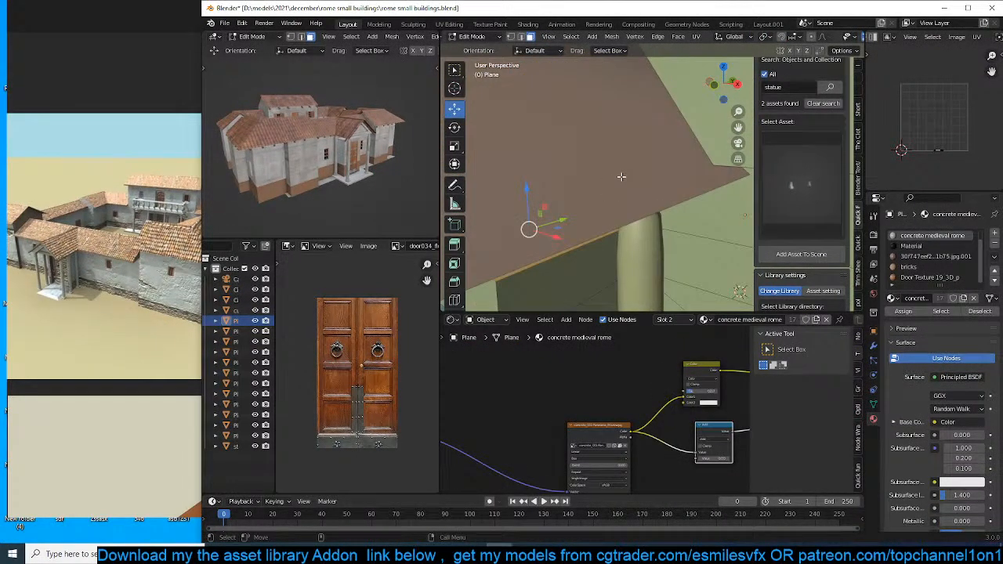
{"action": "scroll", "coordinate": [620, 176], "scroll_direction": "down", "scroll_amount": 6}
{"action": "key", "text": "g"}
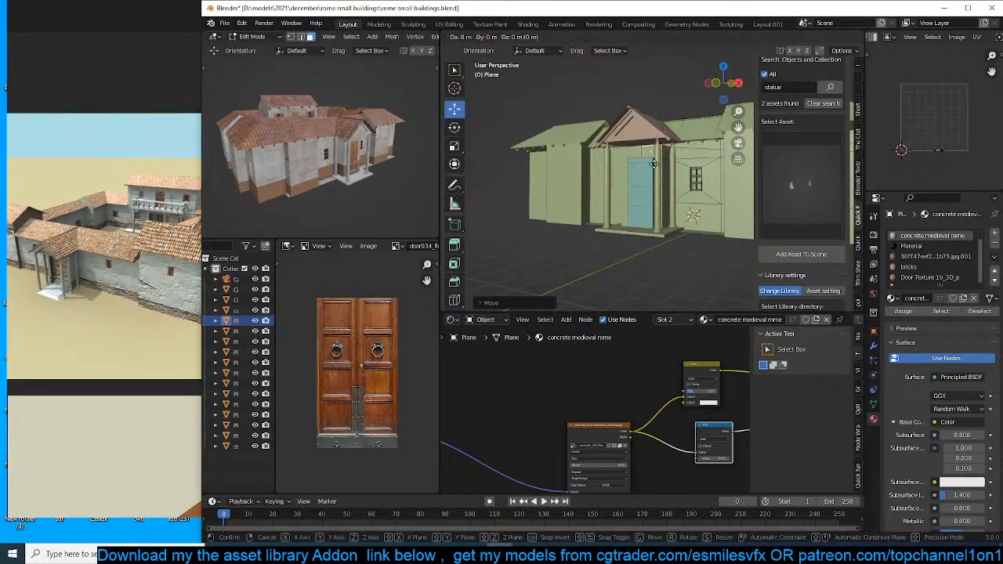
{"action": "key", "text": "y"}
{"action": "left_click", "coordinate": [651, 172]}
Leave mesh editing, save the file and deselect the walls.
{"action": "key", "text": "Tab"}
{"action": "middle_click_drag", "start_coordinate": [651, 174], "coordinate": [657, 213]}
{"action": "scroll", "coordinate": [565, 187], "scroll_direction": "down", "scroll_amount": 2}
{"action": "key", "text": "ctrl+s"}
{"action": "left_click", "coordinate": [706, 129]}
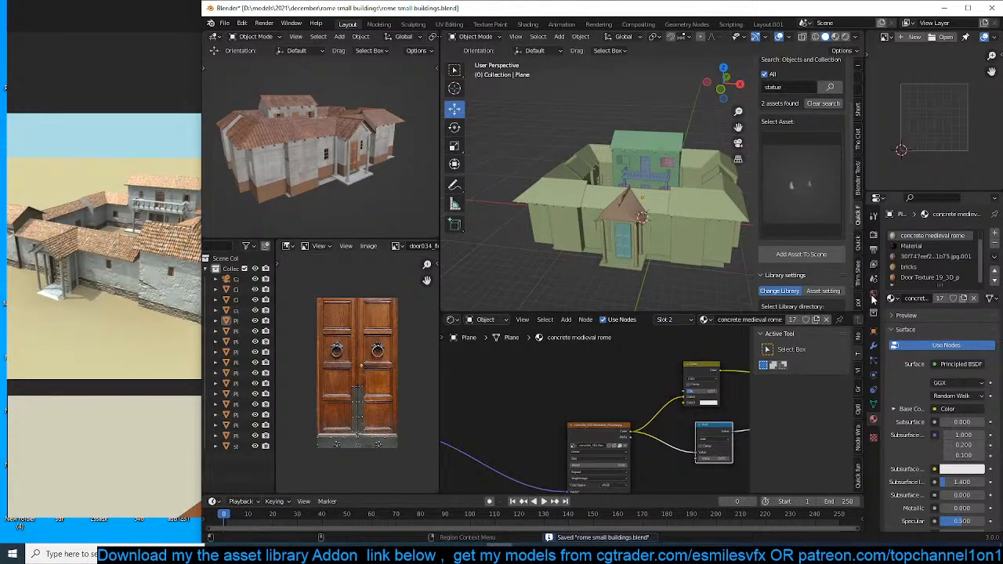
Set the world background colour to a Sky Texture.
{"action": "left_click", "coordinate": [873, 293]}
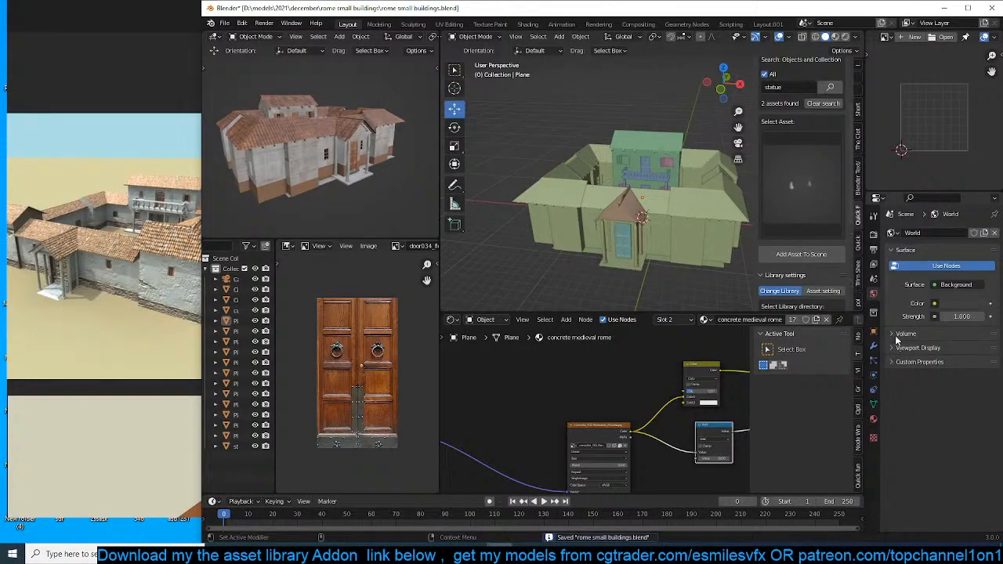
{"action": "left_click", "coordinate": [934, 304]}
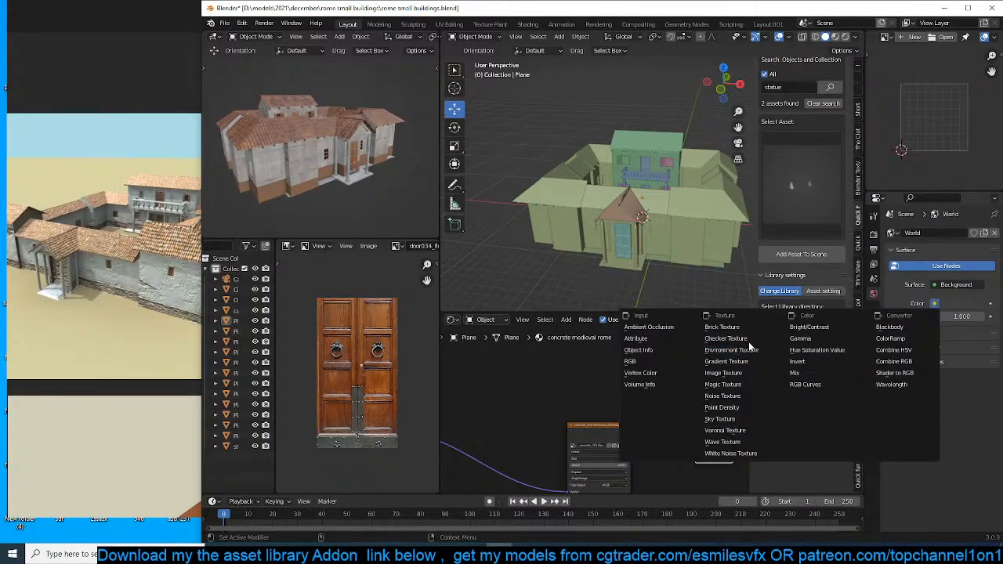
{"action": "left_click", "coordinate": [737, 419]}
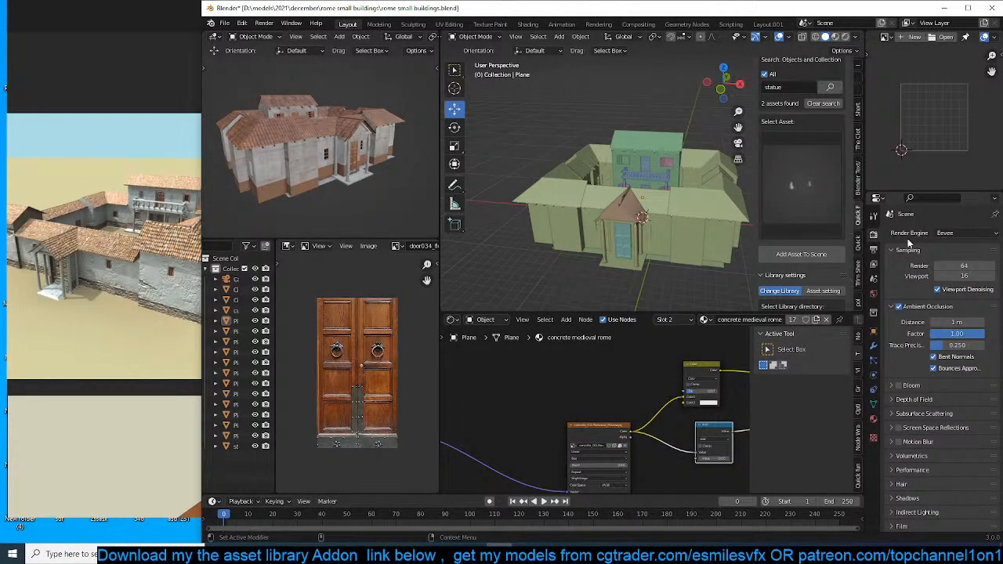
Switch the render engine to Cycles and limit the rendered preview to a region around the whole building.
{"action": "left_click", "coordinate": [874, 235]}
{"action": "scroll", "coordinate": [414, 36], "scroll_direction": "down", "scroll_amount": 5}
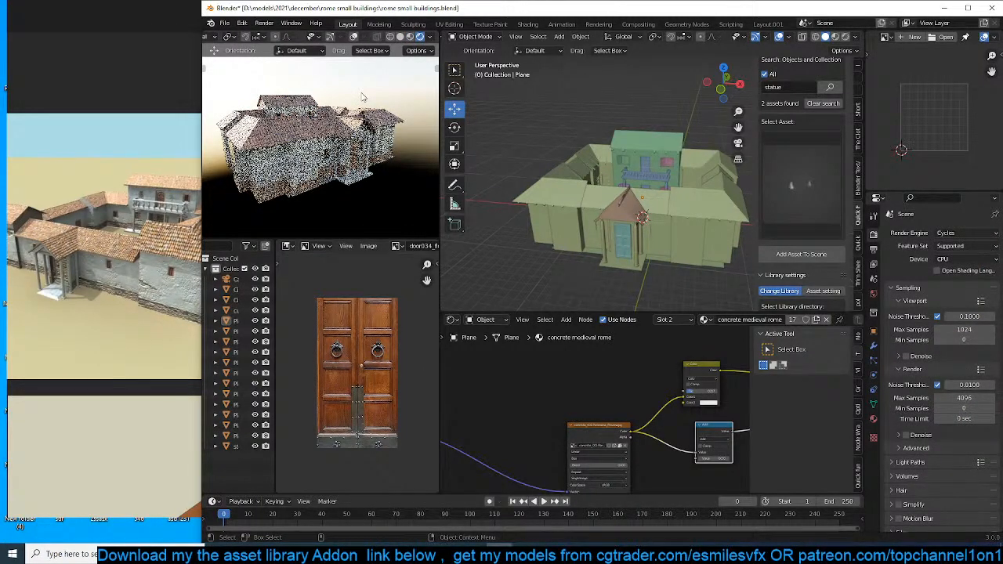
{"action": "key", "text": "ctrl+b"}
{"action": "left_click_drag", "start_coordinate": [218, 75], "coordinate": [426, 231]}
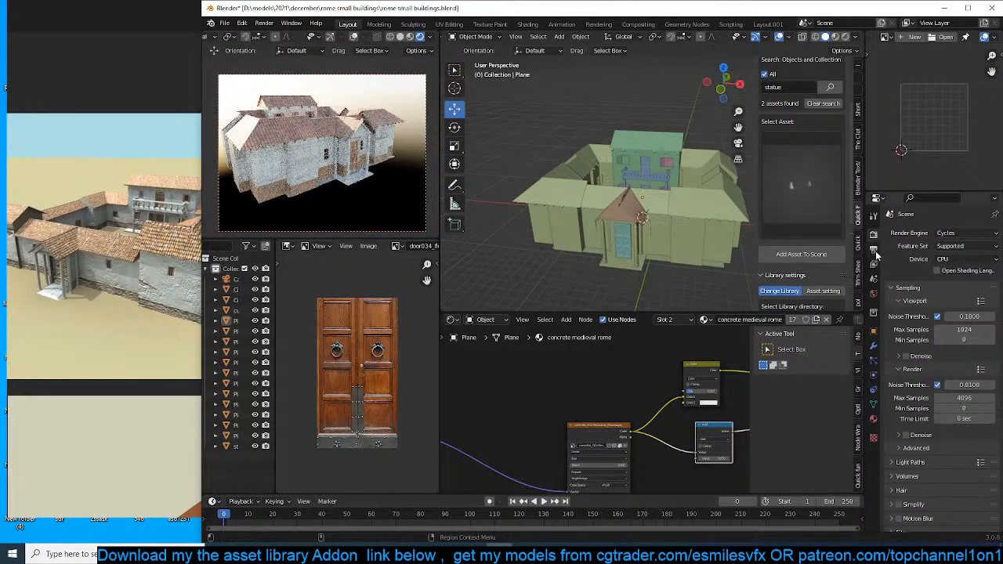
Set the Cycles device to GPU Compute and save the file.
{"action": "left_click", "coordinate": [962, 259]}
{"action": "left_click", "coordinate": [958, 288]}
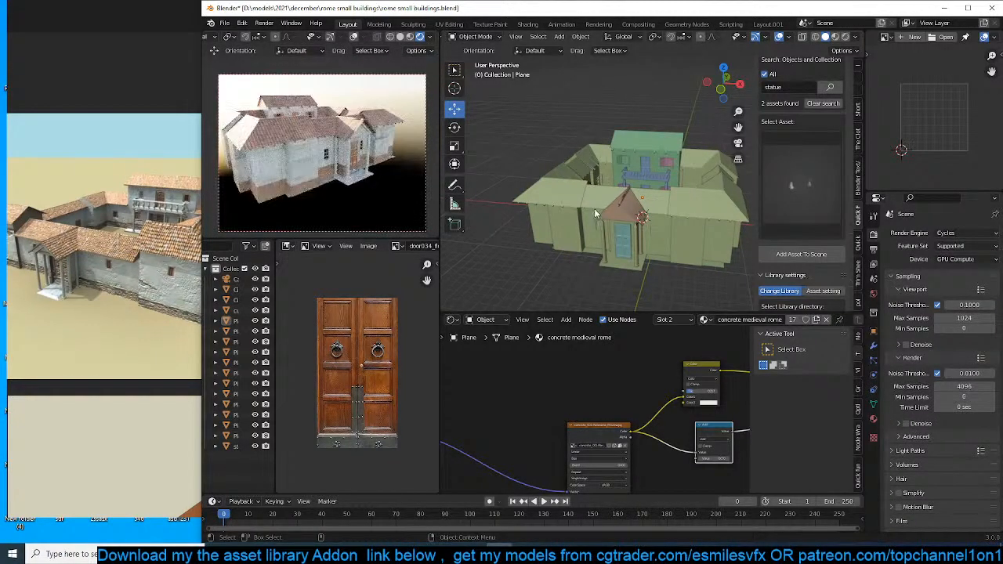
{"action": "key", "text": "ctrl+s"}
Enable denoising for the Cycles viewport samples.
{"action": "scroll", "coordinate": [910, 487], "scroll_direction": "down", "scroll_amount": 1}
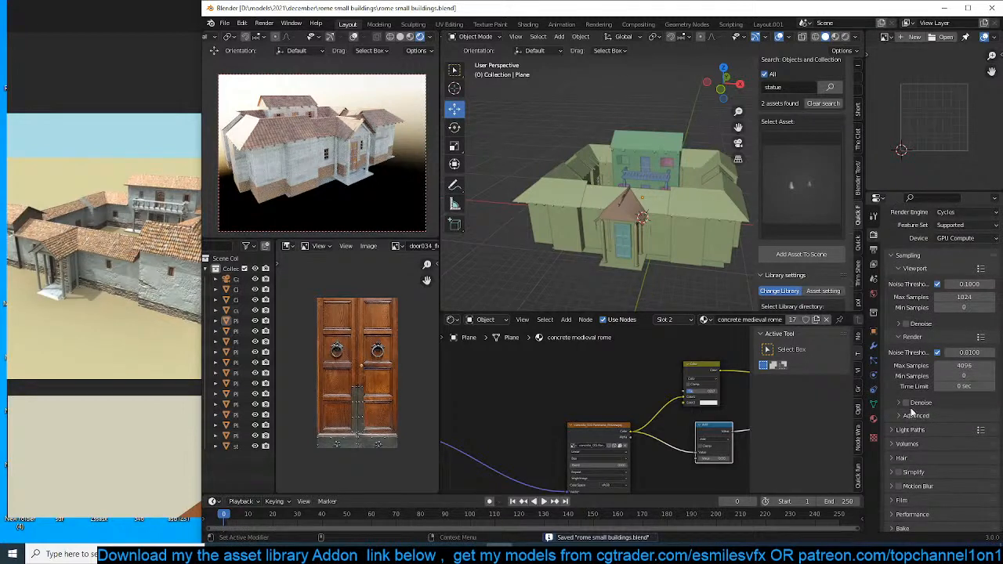
{"action": "left_click", "coordinate": [917, 323]}
{"action": "left_click", "coordinate": [906, 323]}
{"action": "scroll", "coordinate": [914, 445], "scroll_direction": "down", "scroll_amount": 4}
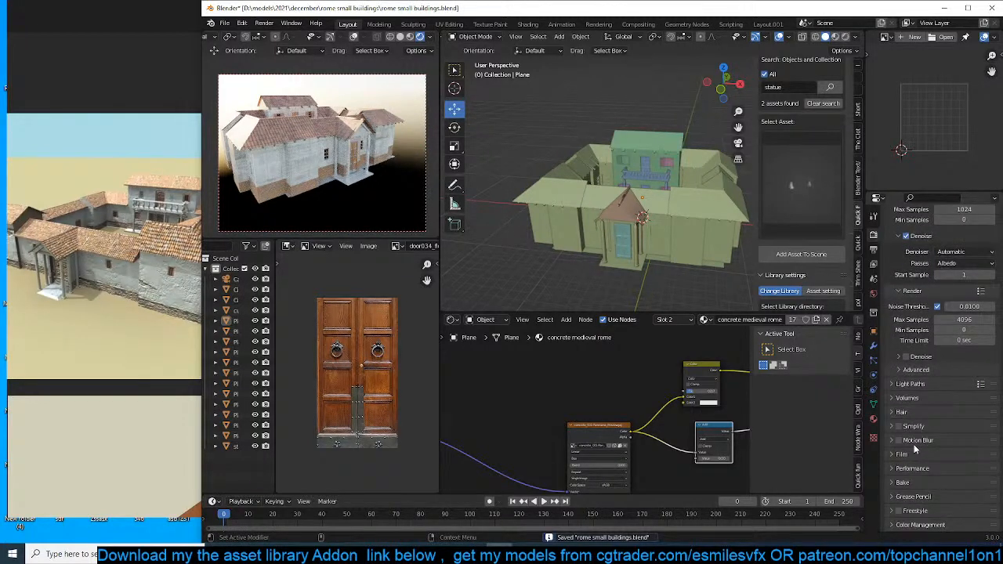
{"action": "left_click", "coordinate": [900, 511]}
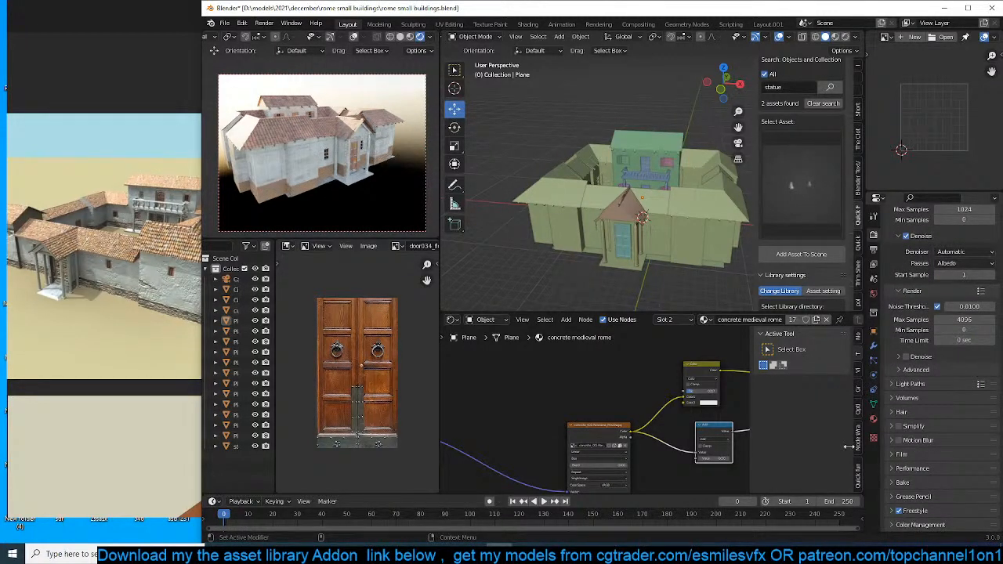
{"action": "middle_click_drag", "start_coordinate": [352, 138], "coordinate": [323, 141]}
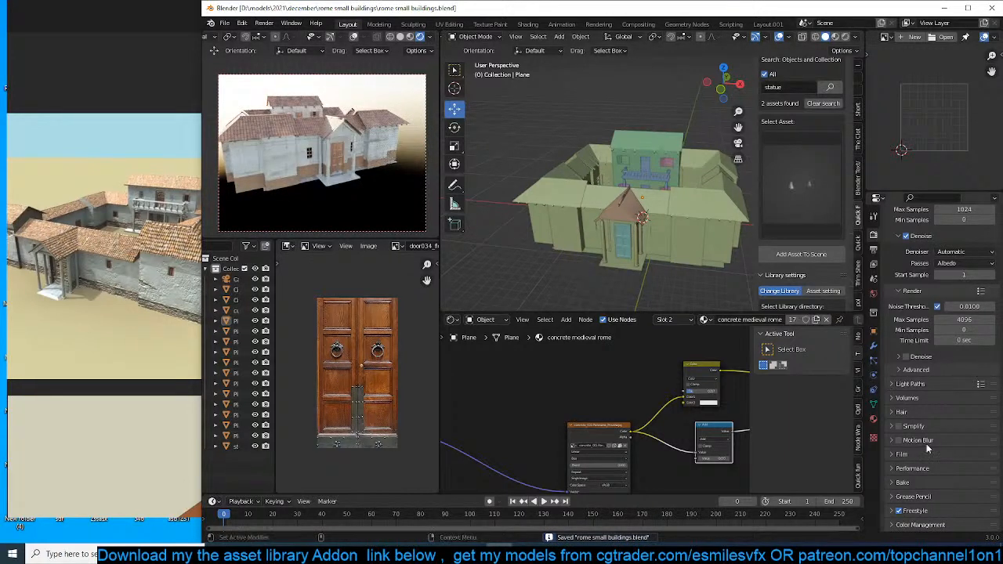
{"action": "left_click", "coordinate": [900, 512]}
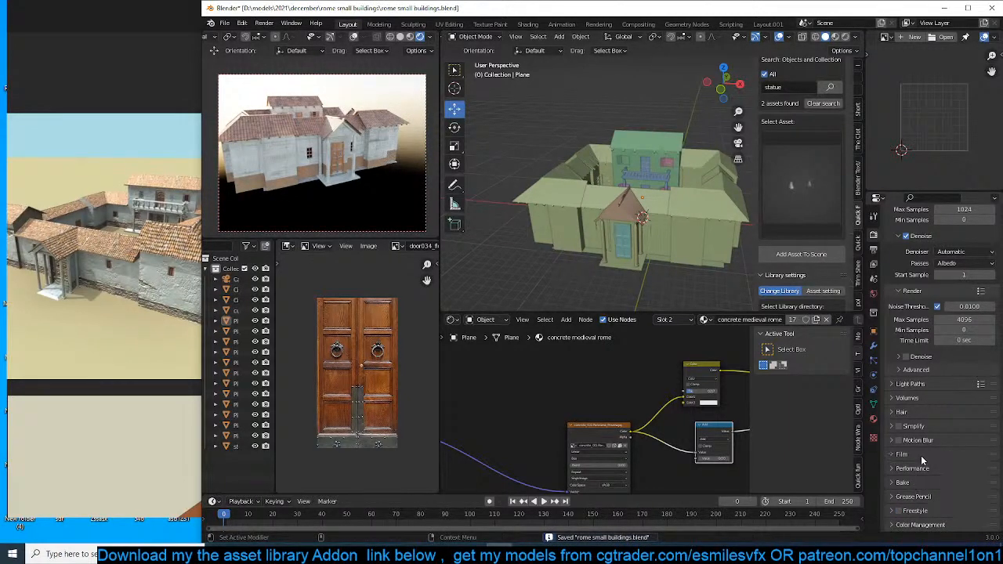
Make the film background transparent, view the building from its other side and save the file.
{"action": "left_click", "coordinate": [922, 457]}
{"action": "scroll", "coordinate": [923, 462], "scroll_direction": "down", "scroll_amount": 2}
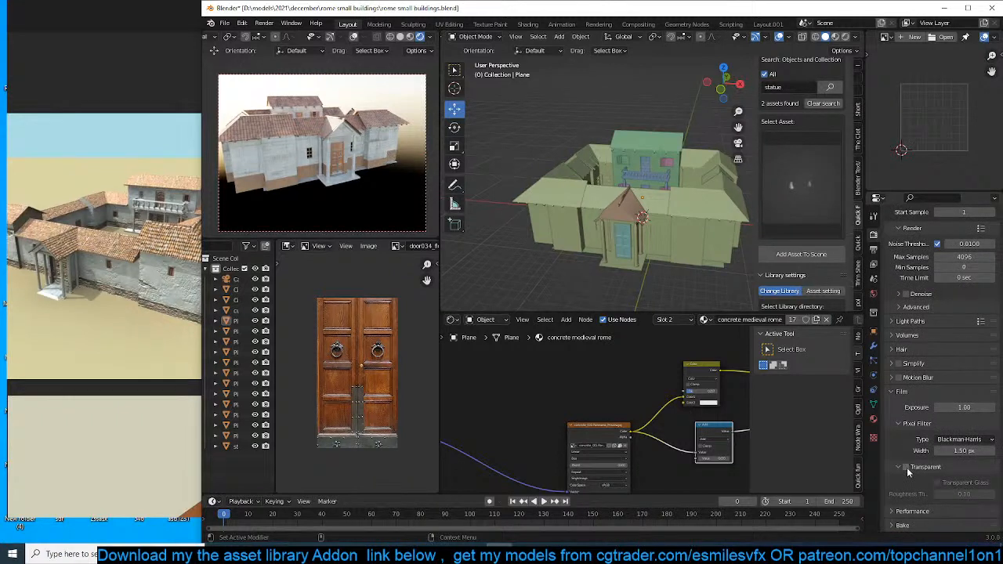
{"action": "left_click", "coordinate": [906, 467]}
{"action": "middle_click_drag", "start_coordinate": [373, 191], "coordinate": [299, 198]}
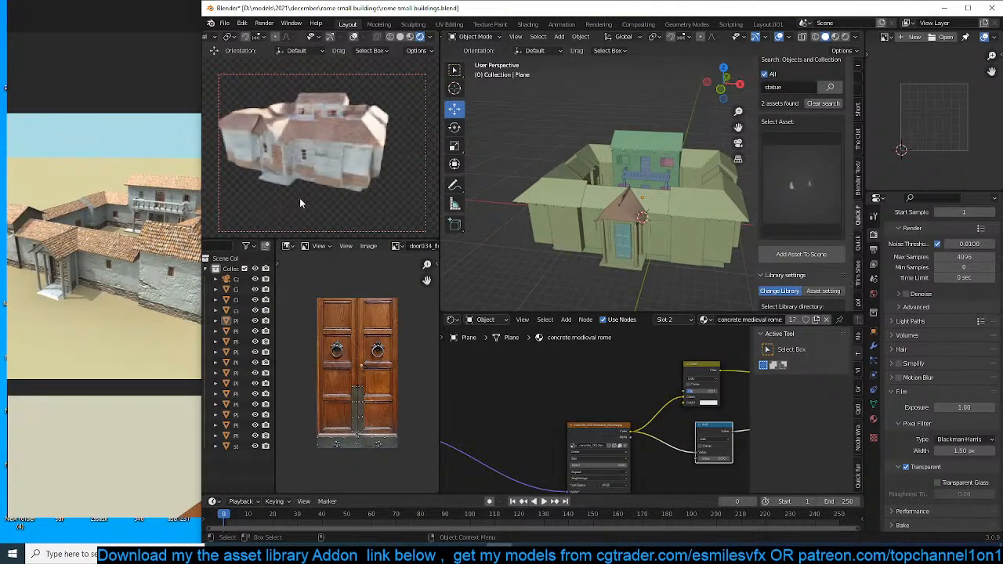
{"action": "key", "text": "ctrl+s"}
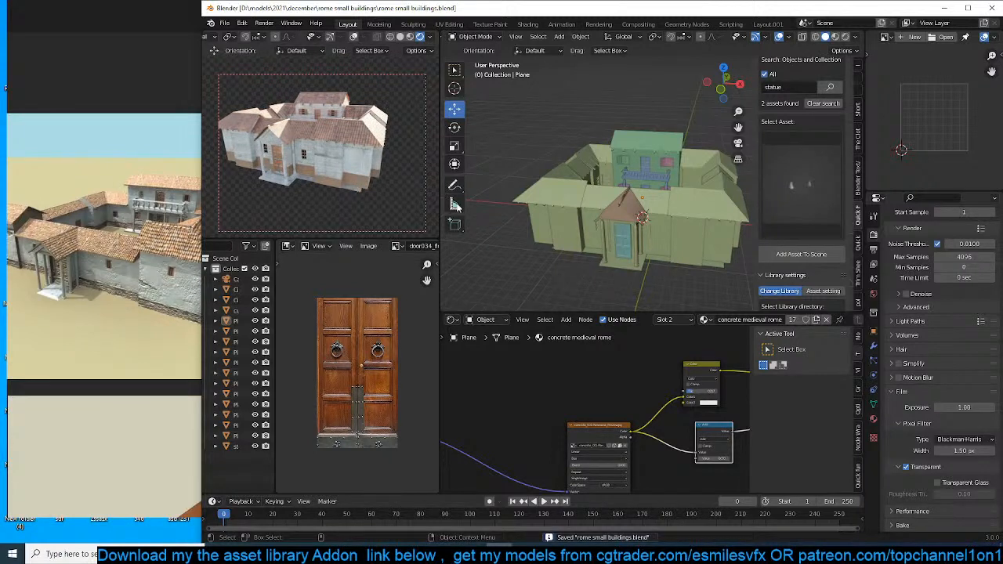
Set the sun rotation of the world's sky texture to 45°.
{"action": "left_click", "coordinate": [875, 333]}
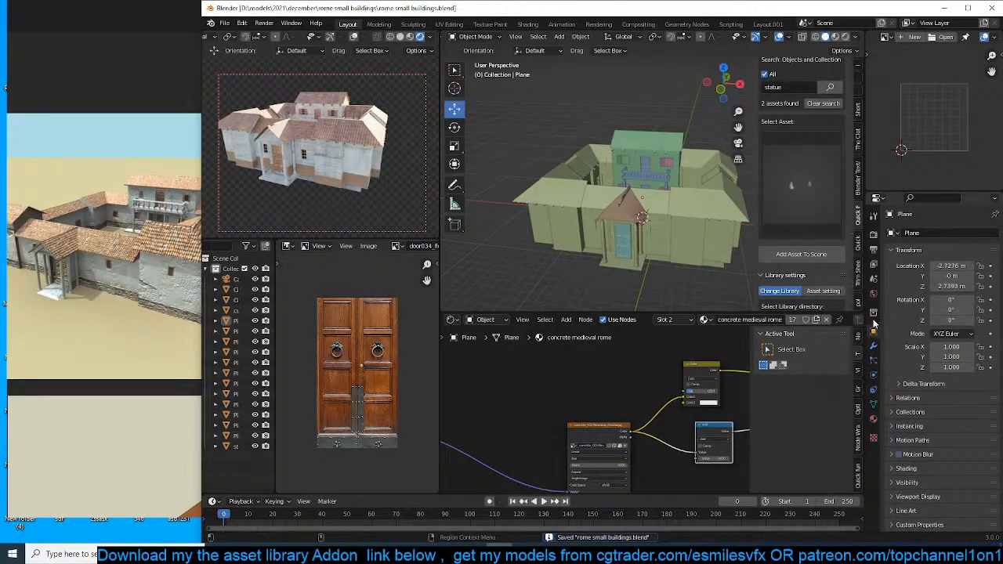
{"action": "left_click", "coordinate": [873, 294]}
{"action": "double_click", "coordinate": [950, 372]}
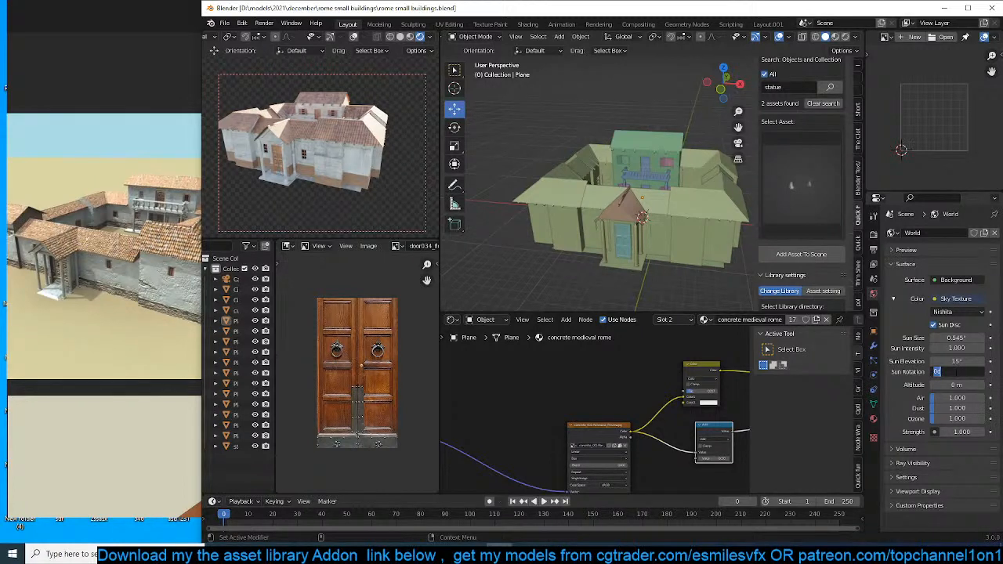
{"action": "type", "text": "45"}
{"action": "key", "text": "Return"}
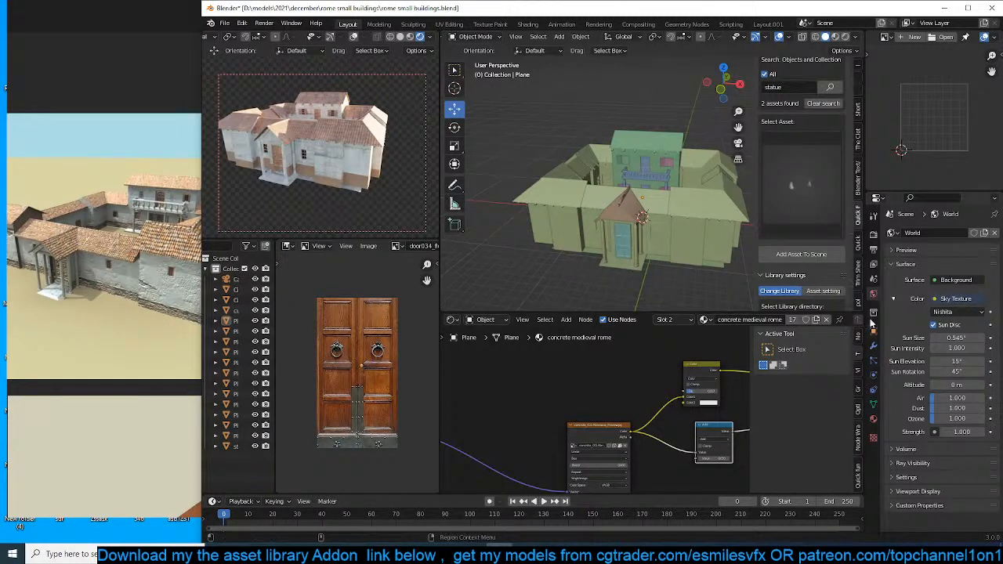
Set the image brightness to exposure -0.253 and gamma 0.684, and enable curves with custom colours.
{"action": "scroll", "coordinate": [831, 255], "scroll_direction": "down", "scroll_amount": 5}
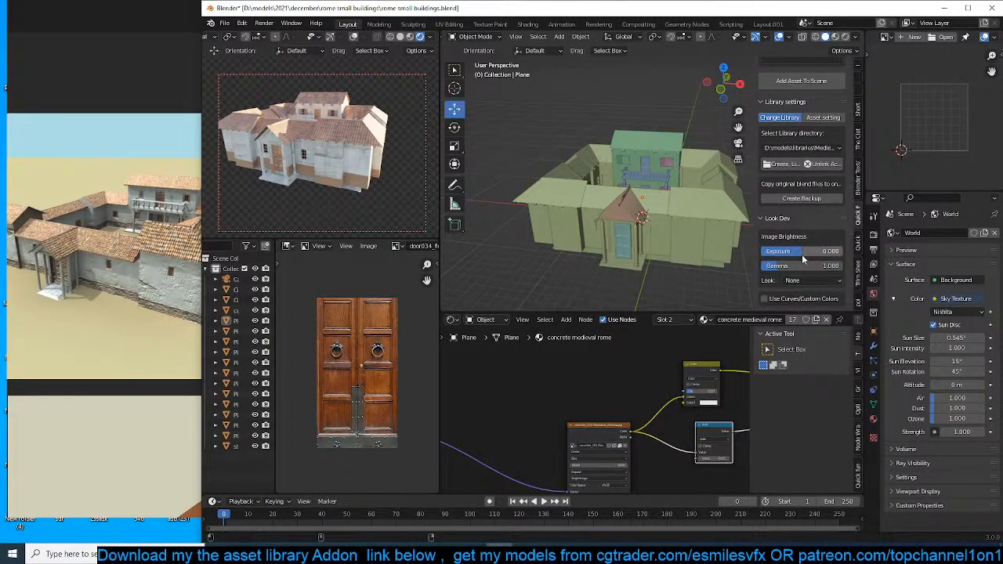
{"action": "mouse_move", "coordinate": [777, 265]}
{"action": "left_mouse_down"}
{"action": "mouse_move", "coordinate": [749, 265]}
{"action": "mouse_move", "coordinate": [801, 253]}
{"action": "mouse_move", "coordinate": [796, 265]}
{"action": "left_mouse_up"}
{"action": "left_click", "coordinate": [764, 299]}
Apply the custom colour preset "rome", check the building from another angle and save the file.
{"action": "scroll", "coordinate": [806, 284], "scroll_direction": "down", "scroll_amount": 5}
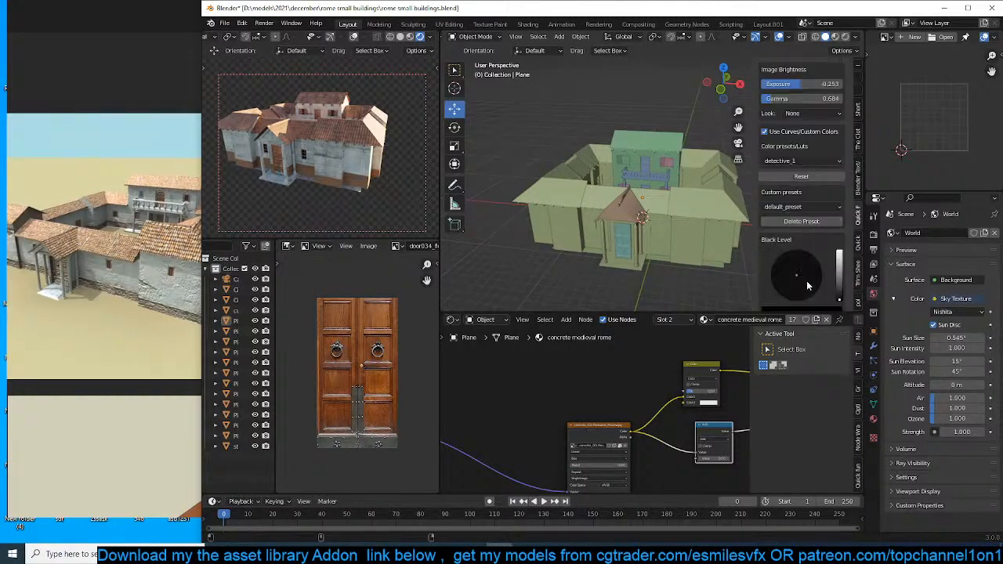
{"action": "scroll", "coordinate": [807, 282], "scroll_direction": "down", "scroll_amount": 2}
{"action": "left_click", "coordinate": [819, 166]}
{"action": "left_click", "coordinate": [793, 201]}
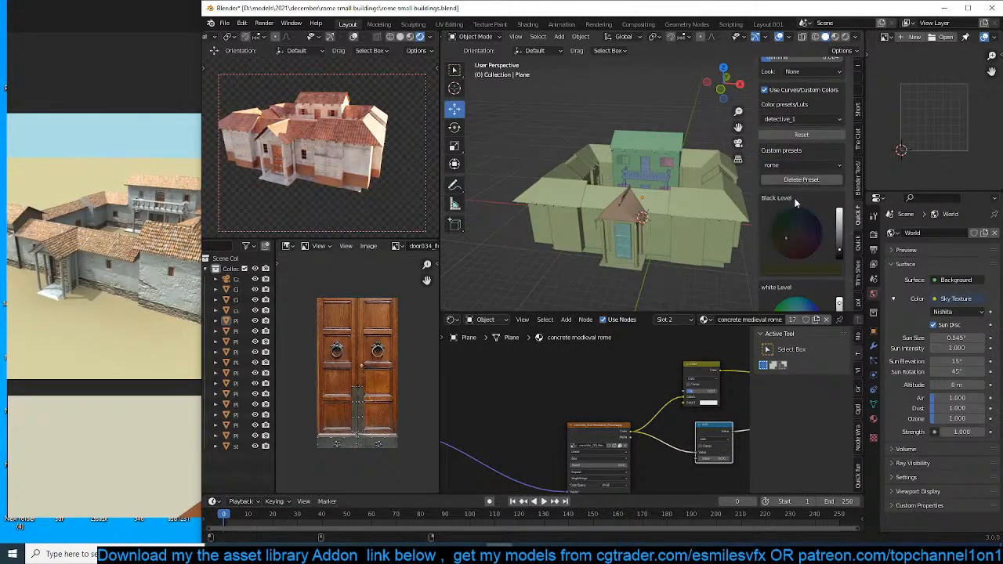
{"action": "middle_click_drag", "start_coordinate": [229, 116], "coordinate": [280, 143]}
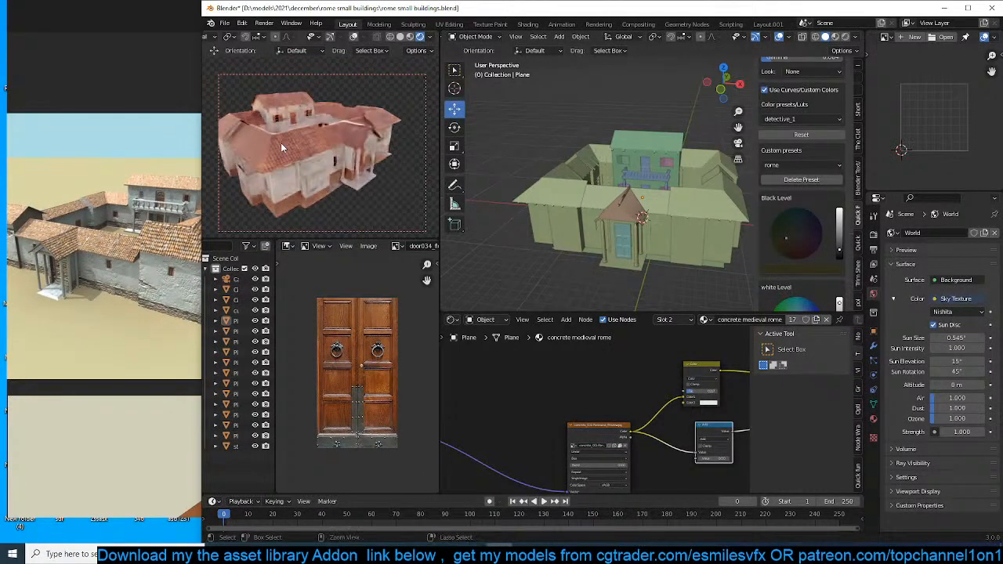
{"action": "key", "text": "ctrl+s"}
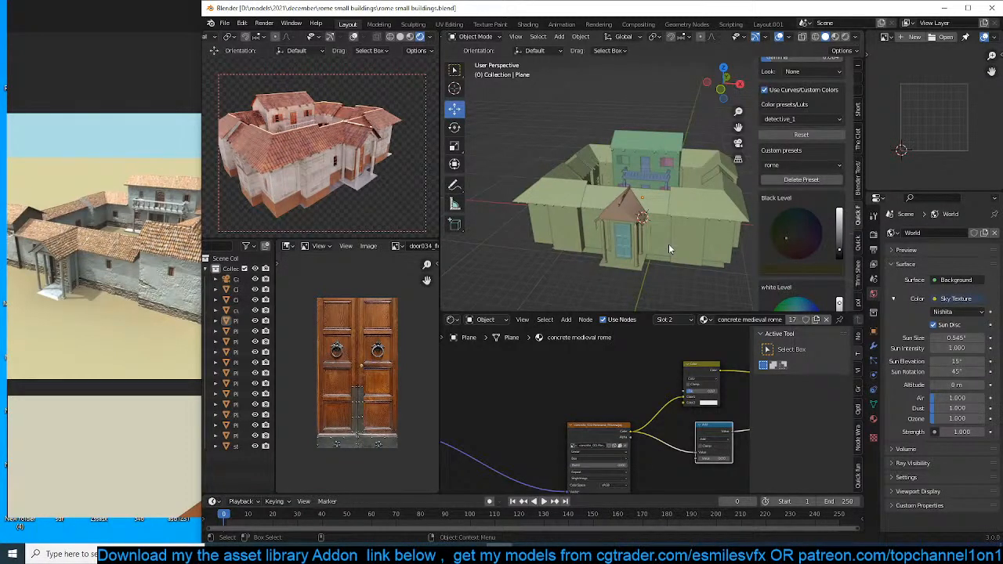
Shift the white level colour to a light blue to warm the rendered building, and save the file.
{"action": "scroll", "coordinate": [815, 241], "scroll_direction": "down", "scroll_amount": 3}
{"action": "left_click_drag", "start_coordinate": [799, 256], "coordinate": [801, 253]}
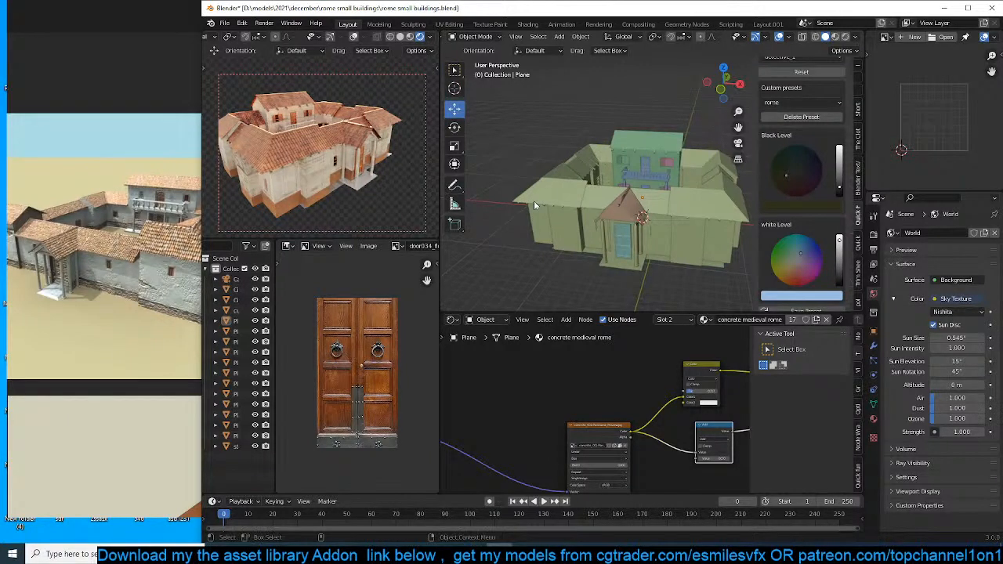
{"action": "key", "text": "ctrl+s"}
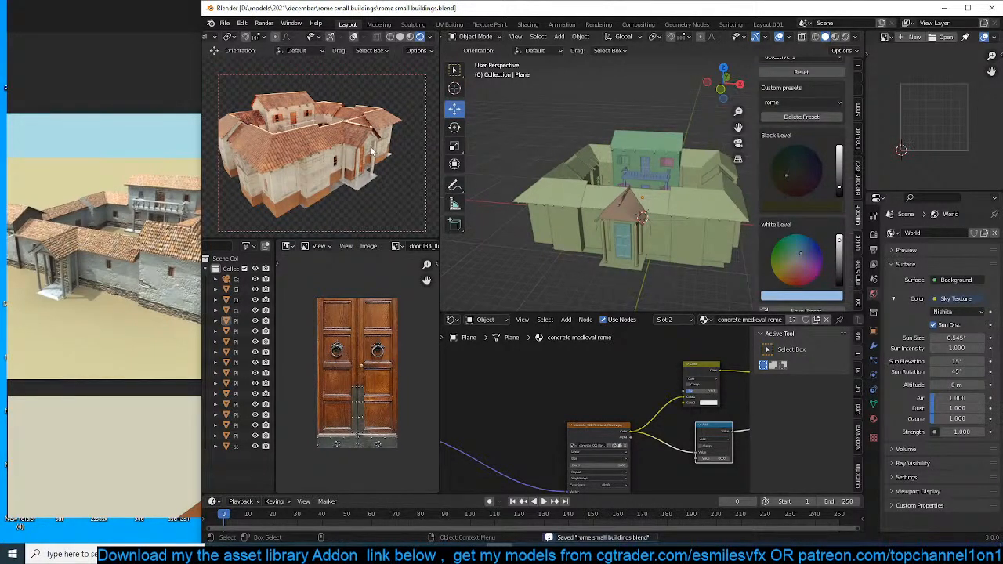
Switch the rendered preview to solid shading with the whole building in view.
{"action": "middle_click_drag", "start_coordinate": [372, 150], "coordinate": [345, 169]}
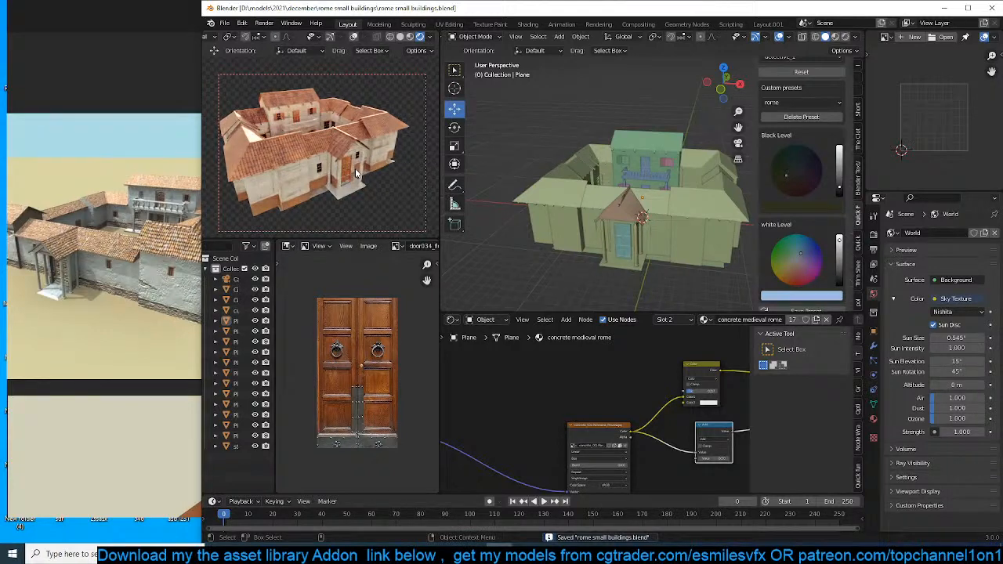
{"action": "key", "text": "z"}
{"action": "scroll", "coordinate": [388, 153], "scroll_direction": "down", "scroll_amount": 3}
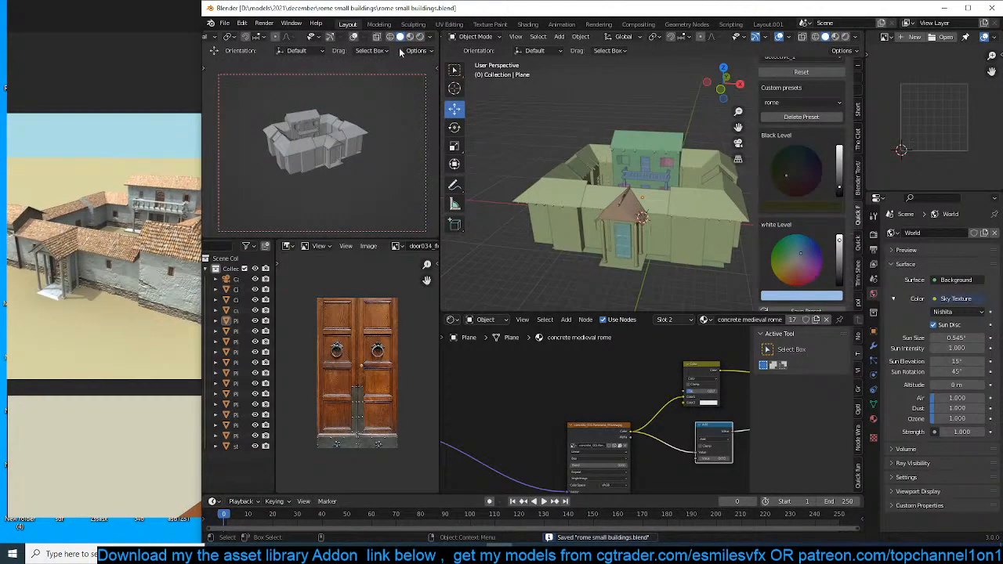
Switch to the reference image board and examine the courtyard house with the orange roof and white columns.
{"action": "scroll", "coordinate": [184, 269], "scroll_direction": "down", "scroll_amount": 3}
{"action": "mouse_move", "coordinate": [167, 180]}
{"action": "right_mouse_down"}
{"action": "mouse_move", "coordinate": [120, 121]}
{"action": "mouse_move", "coordinate": [169, 163]}
{"action": "mouse_move", "coordinate": [161, 196]}
{"action": "right_mouse_up"}
{"action": "double_click", "coordinate": [161, 388]}
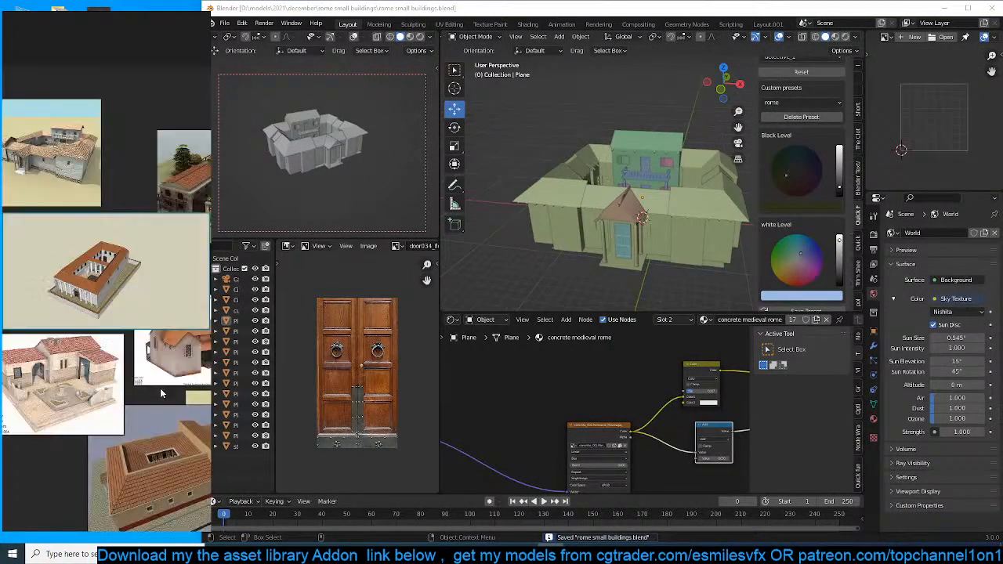
{"action": "scroll", "coordinate": [101, 287], "scroll_direction": "up", "scroll_amount": 5}
{"action": "middle_click_drag", "start_coordinate": [101, 287], "coordinate": [168, 290]}
Move all objects of the finished building into a new collection named "building 1" and save the file.
{"action": "left_click", "coordinate": [671, 204]}
{"action": "scroll", "coordinate": [670, 204], "scroll_direction": "down", "scroll_amount": 6}
{"action": "key", "text": "ctrl+s"}
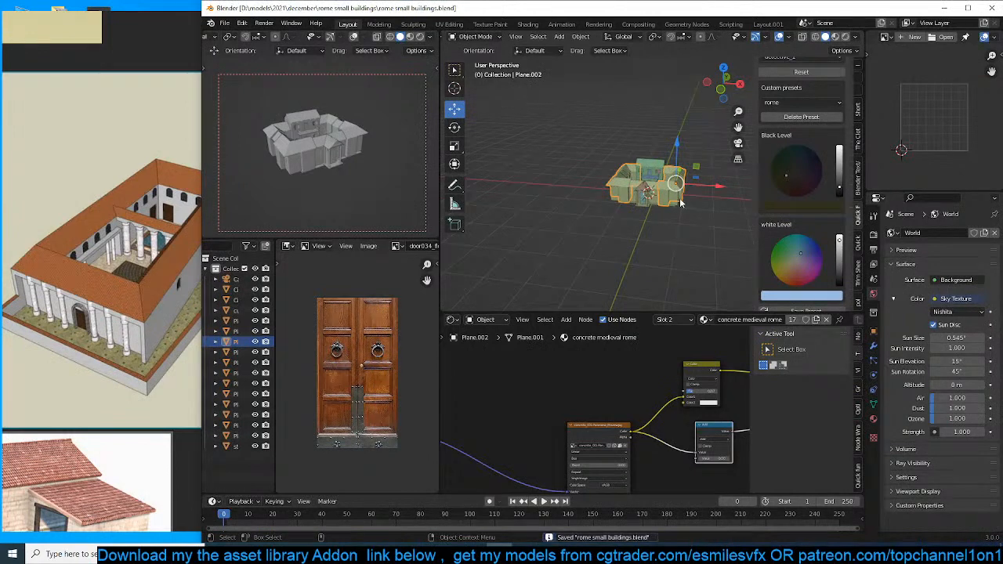
{"action": "middle_click_drag", "start_coordinate": [686, 223], "coordinate": [649, 223], "text": "shift"}
{"action": "left_click_drag", "start_coordinate": [557, 130], "coordinate": [704, 234]}
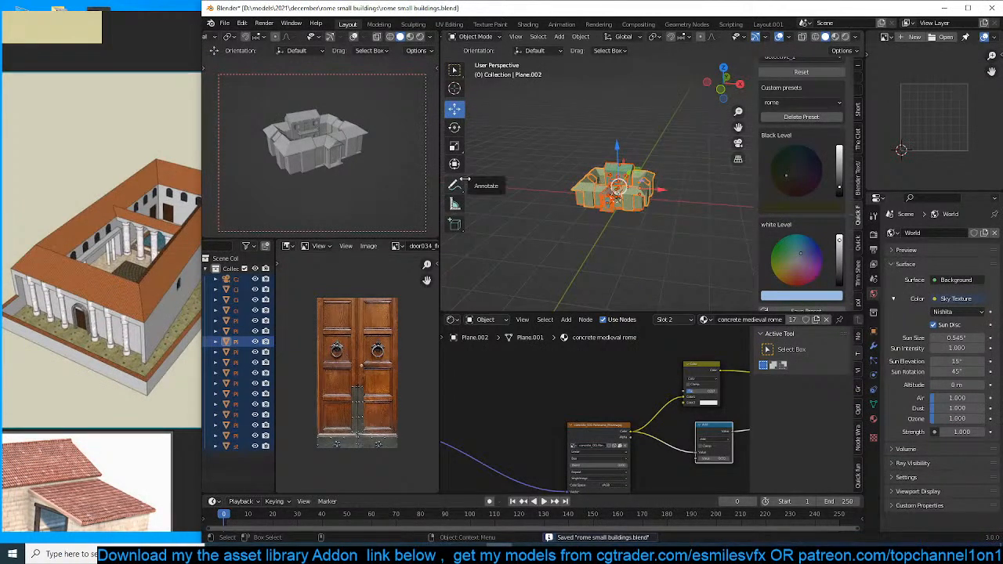
{"action": "key", "text": "m"}
{"action": "left_click", "coordinate": [522, 154]}
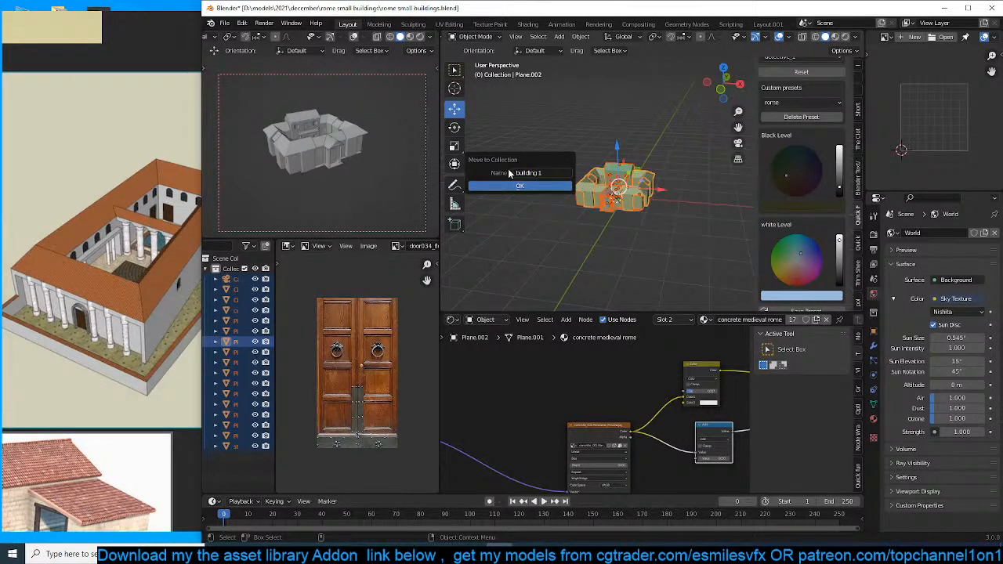
{"action": "left_click", "coordinate": [516, 186]}
{"action": "key", "text": "ctrl+s"}
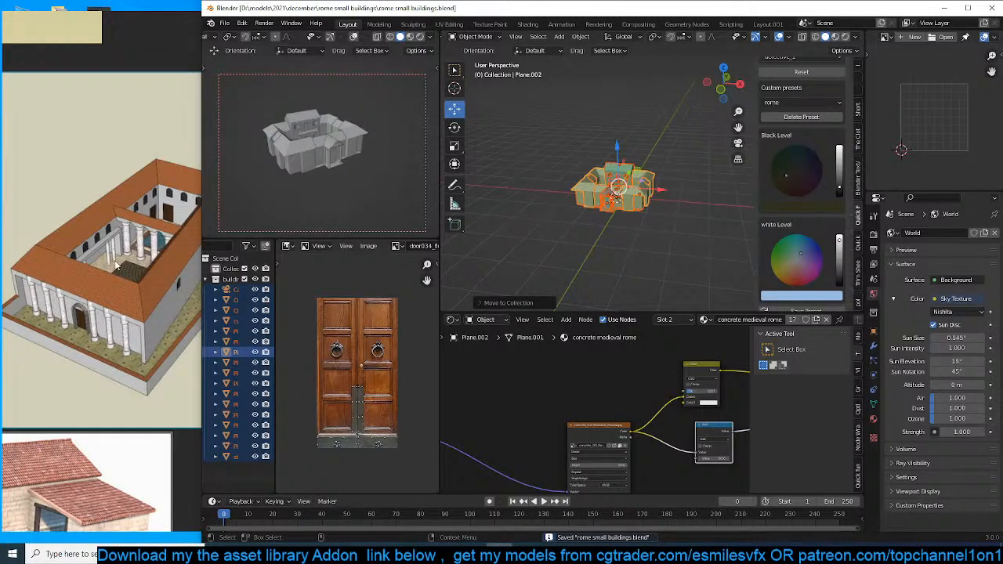
Duplicate the perimeter wall and roof object of the finished building, leaving the copy in place.
{"action": "scroll", "coordinate": [116, 266], "scroll_direction": "up", "scroll_amount": 2}
{"action": "left_click", "coordinate": [606, 197]}
{"action": "scroll", "coordinate": [598, 225], "scroll_direction": "up", "scroll_amount": 5}
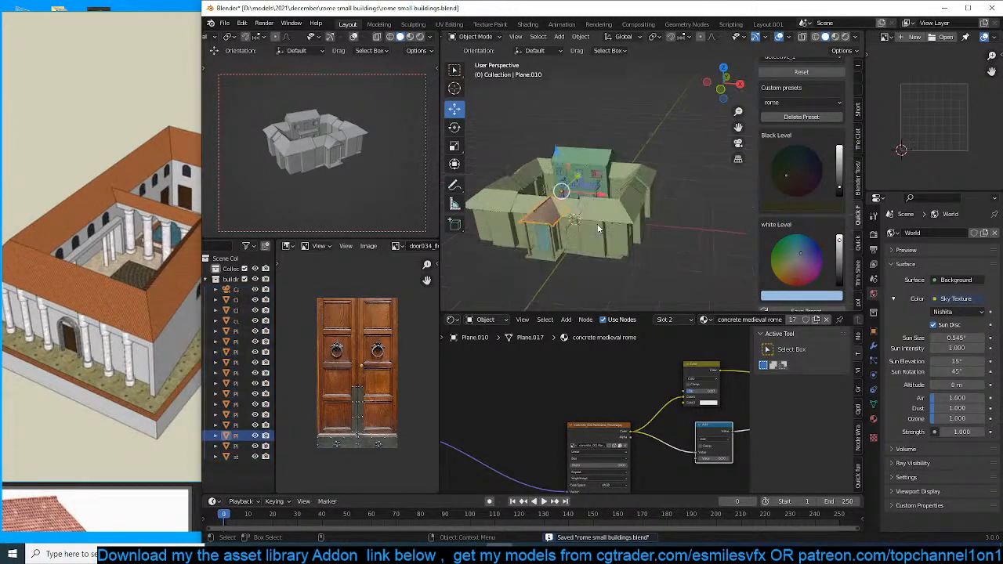
{"action": "left_click", "coordinate": [614, 205]}
{"action": "scroll", "coordinate": [542, 223], "scroll_direction": "up", "scroll_amount": 2}
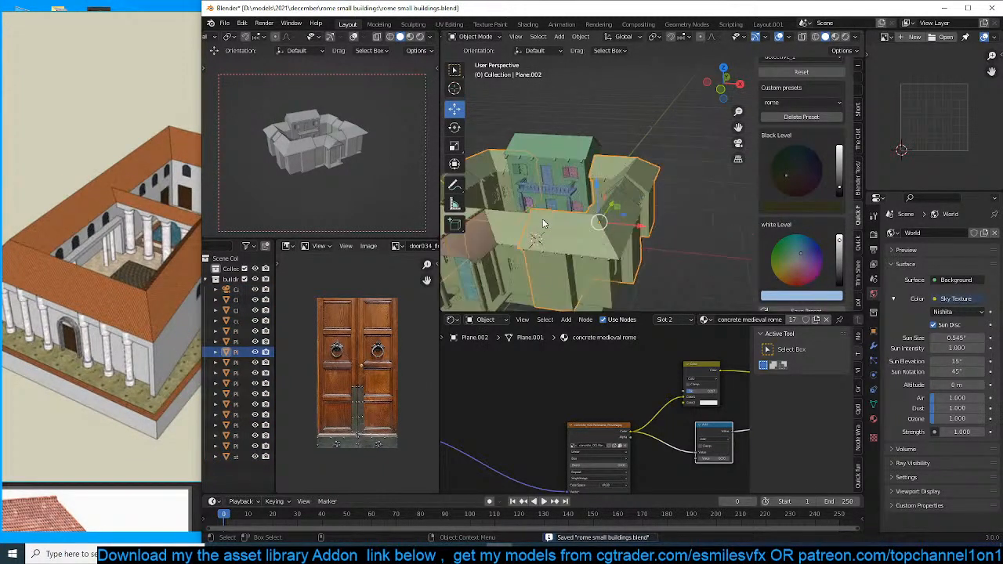
{"action": "scroll", "coordinate": [553, 227], "scroll_direction": "down", "scroll_amount": 3}
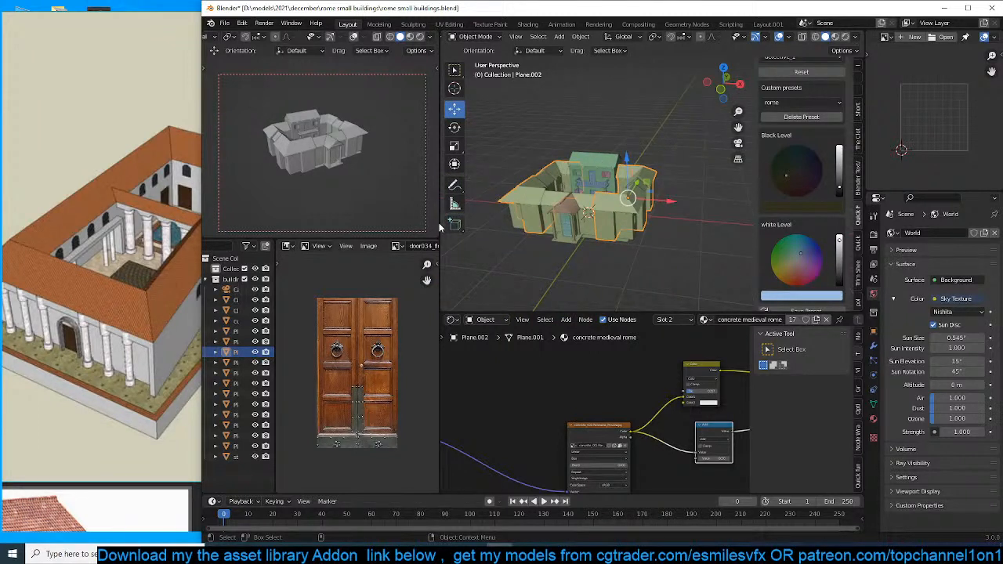
{"action": "key", "text": "shift+d"}
{"action": "right_click", "coordinate": [510, 204]}
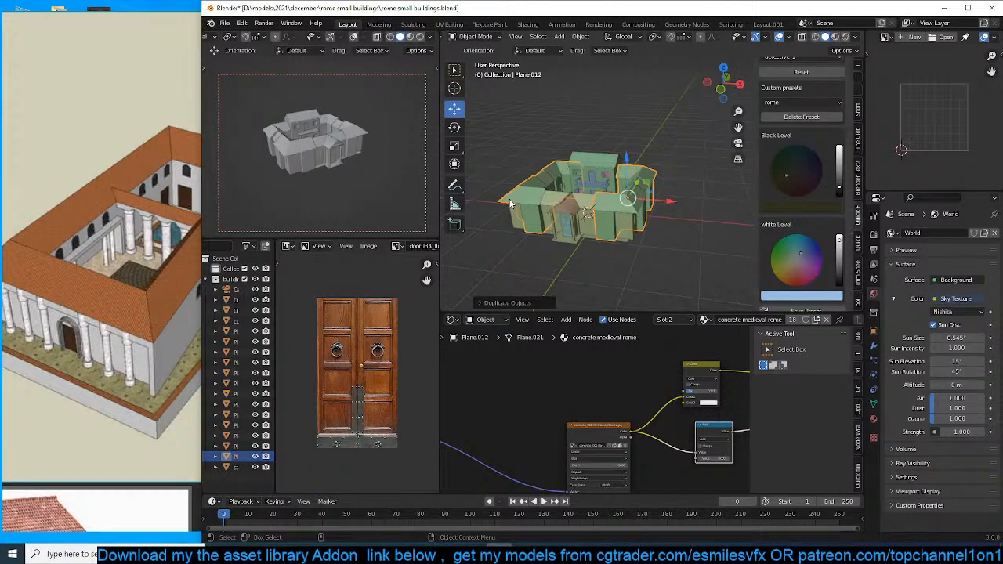
{"action": "key", "text": "m"}
{"action": "left_click", "coordinate": [493, 226]}
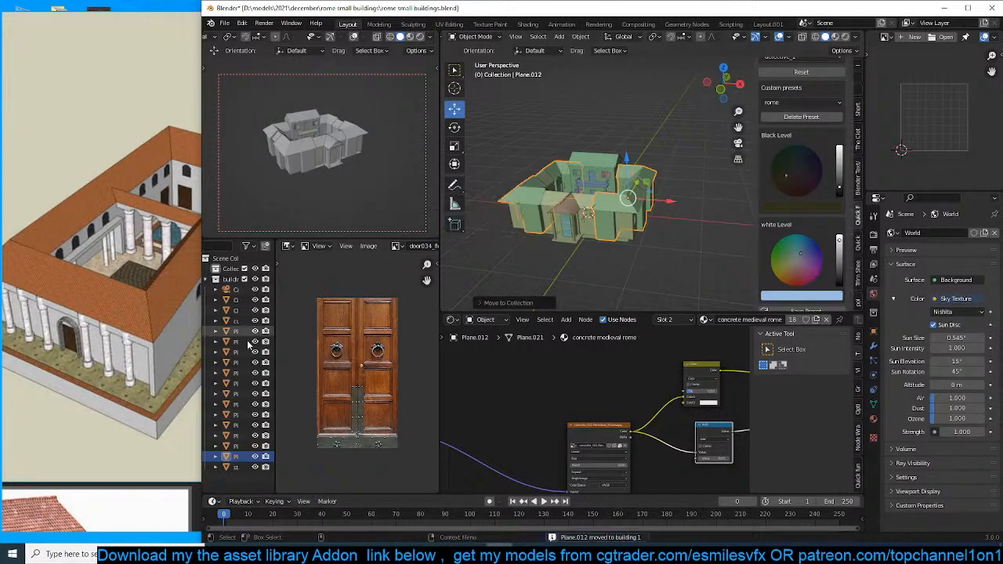
{"action": "left_click", "coordinate": [243, 280]}
{"action": "left_click", "coordinate": [244, 280]}
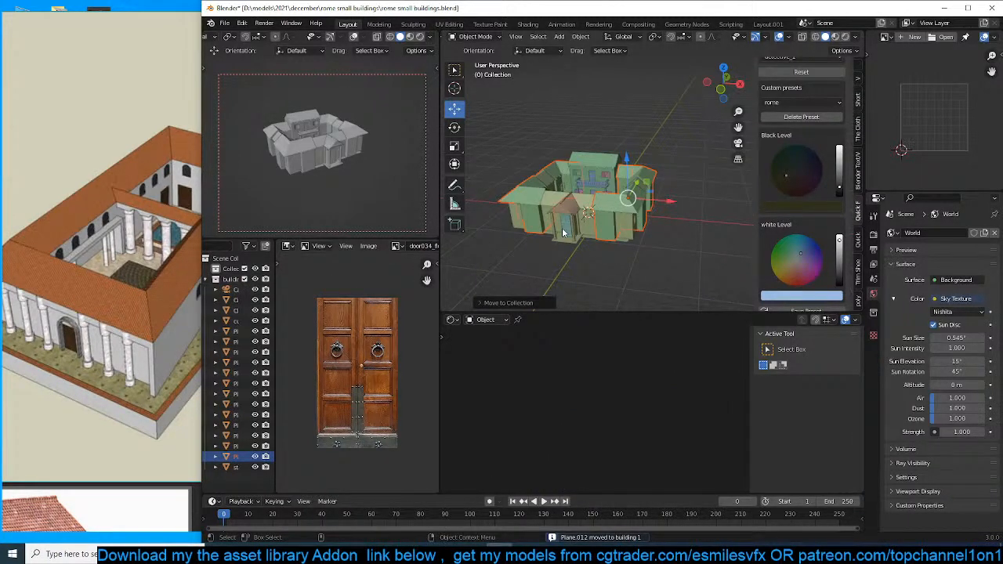
Move the duplicated wall and roof object into the default Collection and exclude the "building 1" collection from the view layer.
{"action": "key", "text": "m"}
{"action": "left_click", "coordinate": [521, 218]}
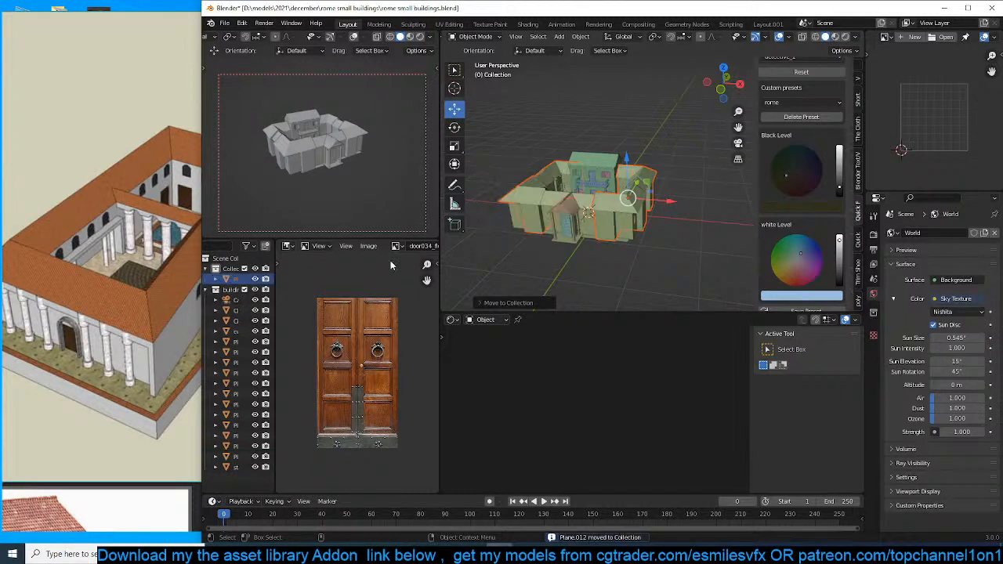
{"action": "left_click", "coordinate": [244, 290]}
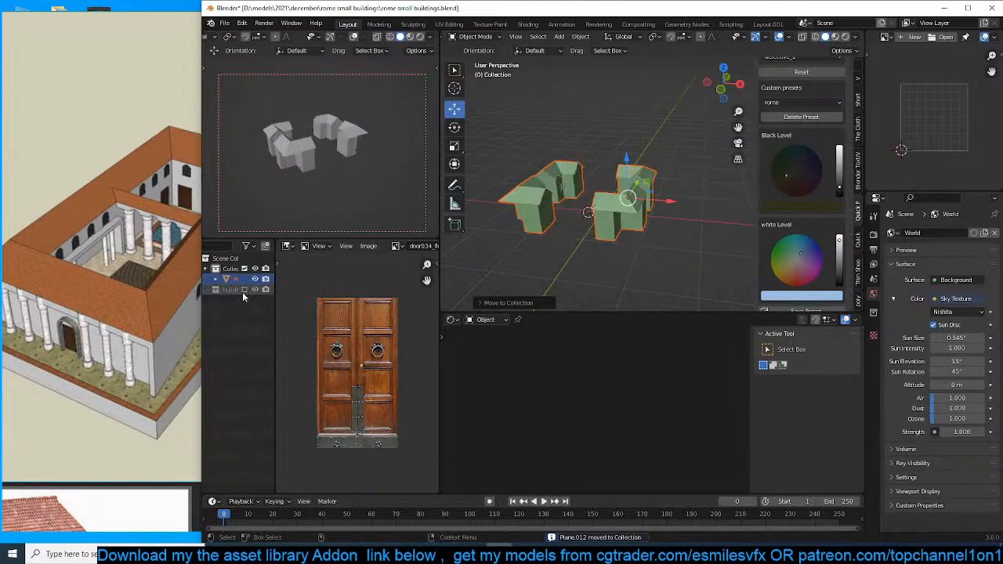
Switch the camera preview to Material Preview shading and set the render engine to Eevee.
{"action": "left_click", "coordinate": [409, 37]}
{"action": "left_click", "coordinate": [874, 233]}
{"action": "left_click", "coordinate": [953, 233]}
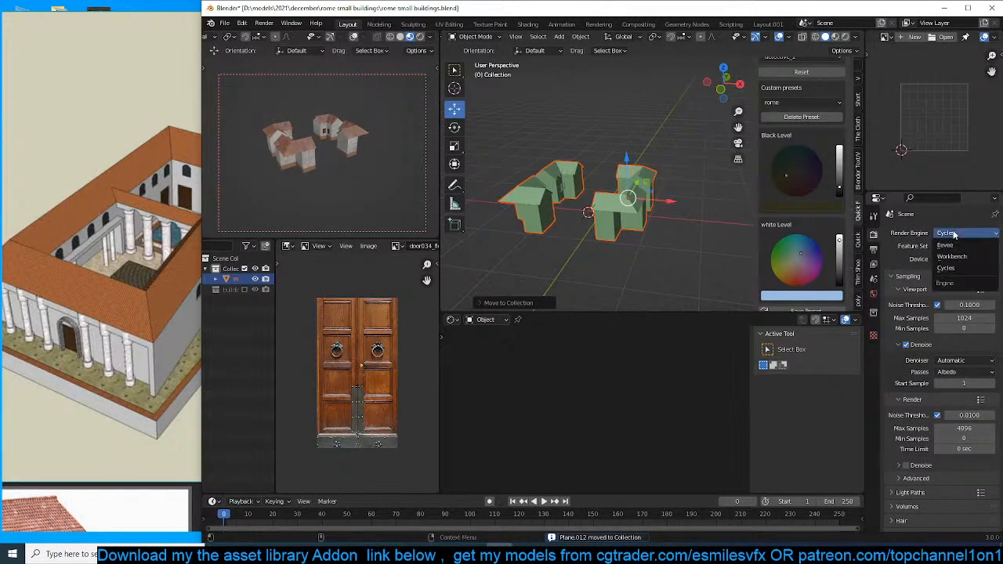
{"action": "left_click", "coordinate": [945, 246]}
{"action": "scroll", "coordinate": [320, 144], "scroll_direction": "up", "scroll_amount": 5}
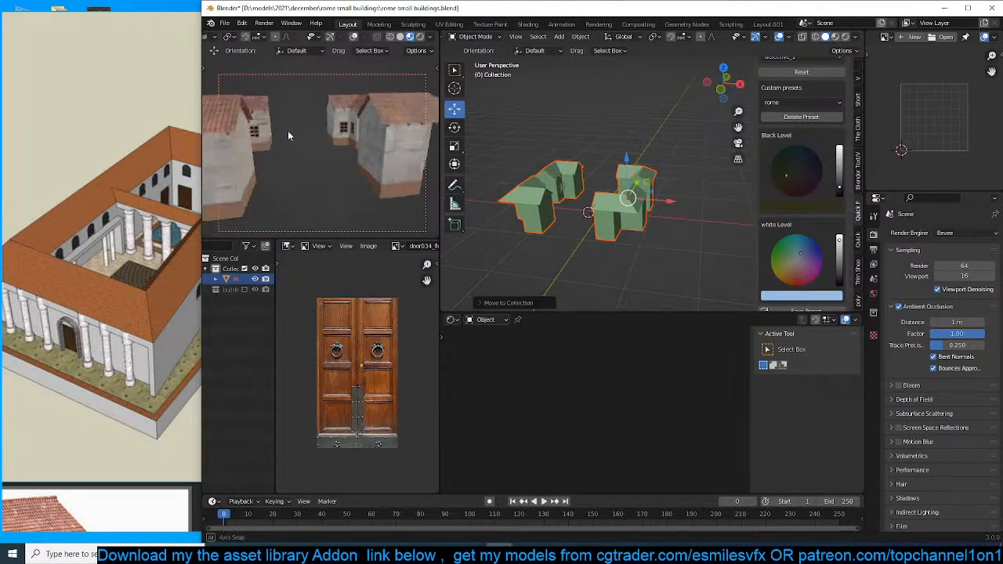
{"action": "middle_click_drag", "start_coordinate": [287, 135], "coordinate": [287, 235]}
{"action": "scroll", "coordinate": [105, 334], "scroll_direction": "down", "scroll_amount": 2}
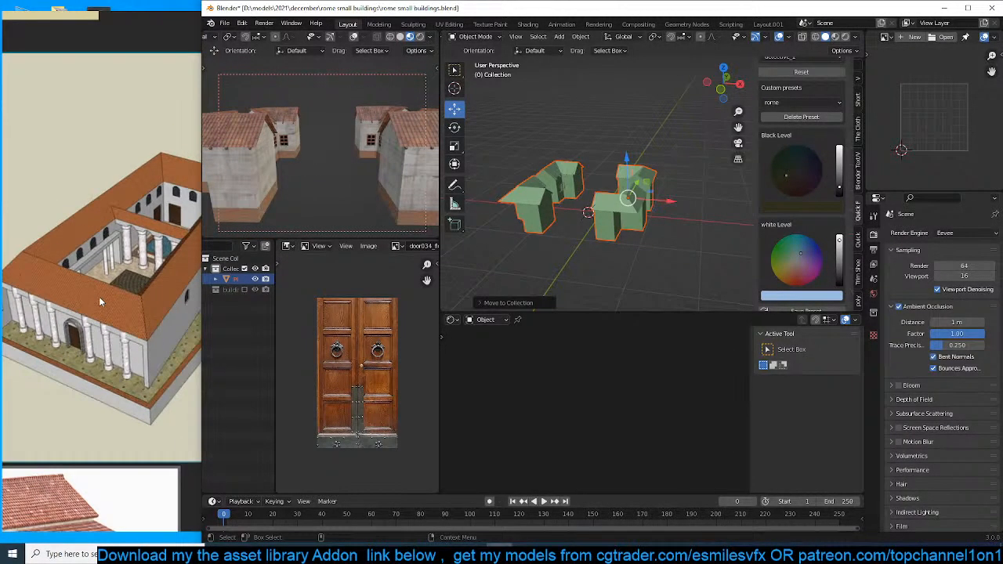
Spread the copied building's mirrored corner pieces away from the centre along the global Y and X axes.
{"action": "middle_click_drag", "start_coordinate": [583, 235], "coordinate": [596, 199]}
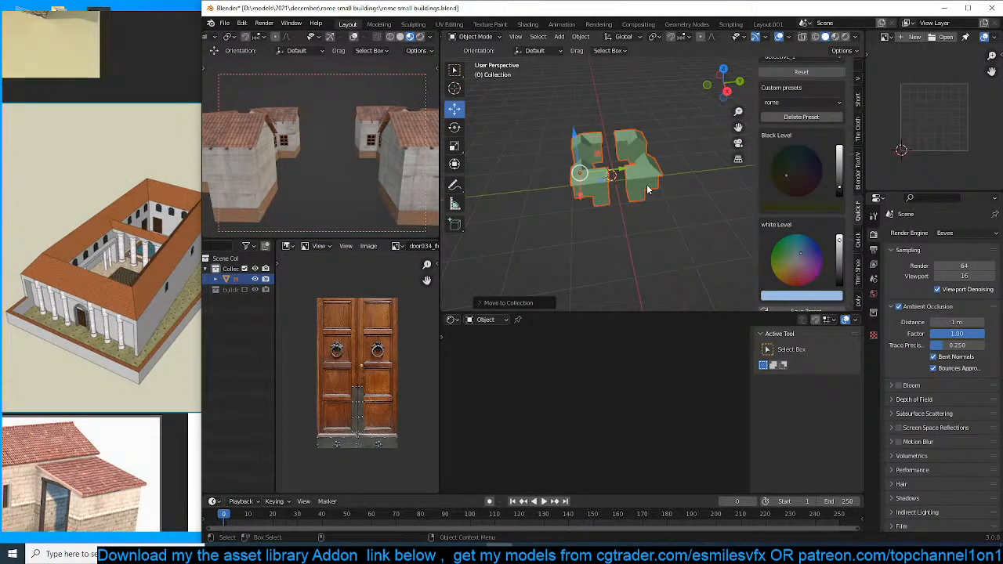
{"action": "key", "text": "g"}
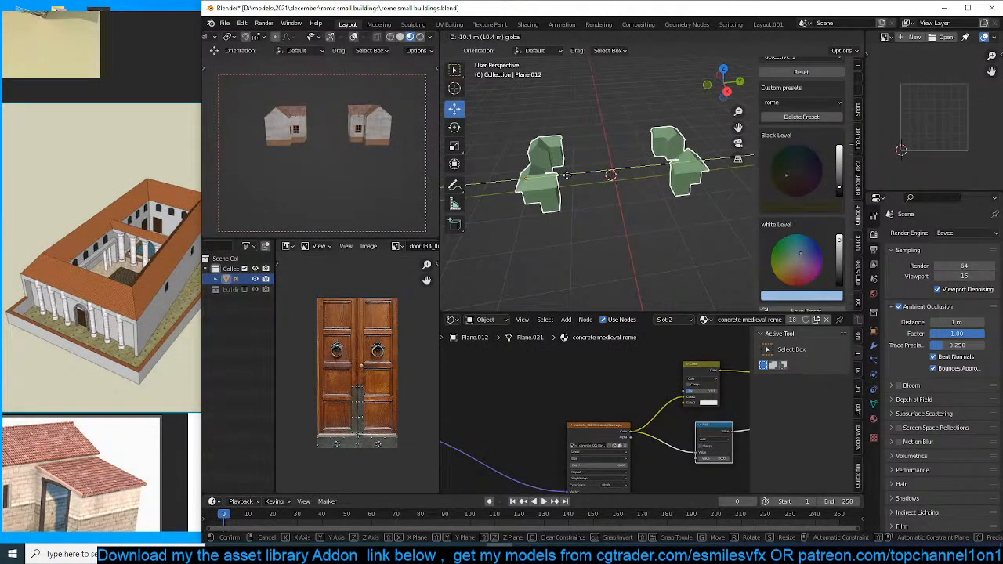
{"action": "left_click", "coordinate": [582, 180]}
{"action": "middle_click_drag", "start_coordinate": [583, 181], "coordinate": [689, 165]}
{"action": "left_click_drag", "start_coordinate": [599, 215], "coordinate": [616, 220]}
Enter Edit Mode on the copied building and start selecting the faces along the bottom of its front corner piece.
{"action": "middle_click_drag", "start_coordinate": [616, 220], "coordinate": [604, 157]}
{"action": "scroll", "coordinate": [657, 186], "scroll_direction": "up", "scroll_amount": 3}
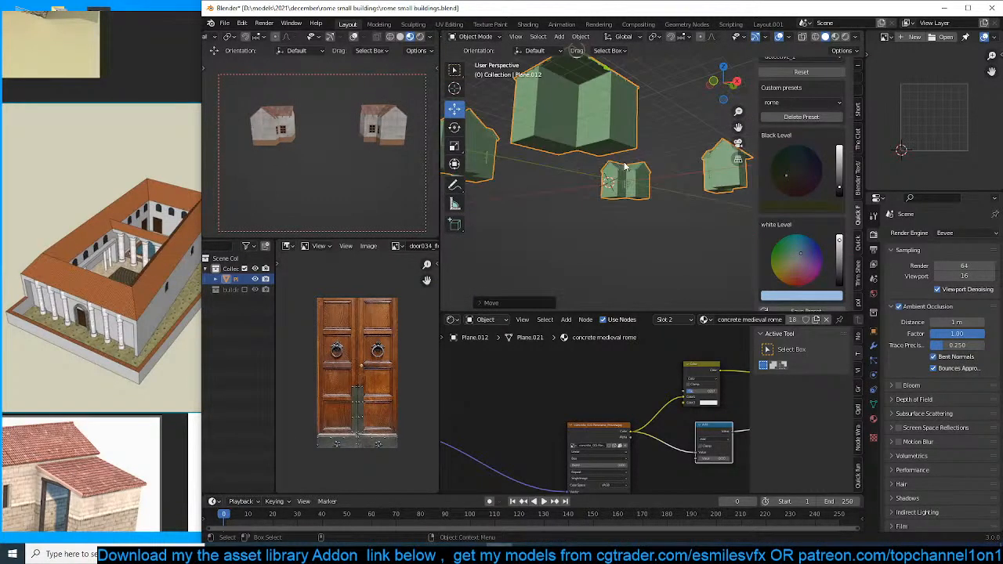
{"action": "key", "text": "Tab"}
{"action": "key", "text": "ctrl"}
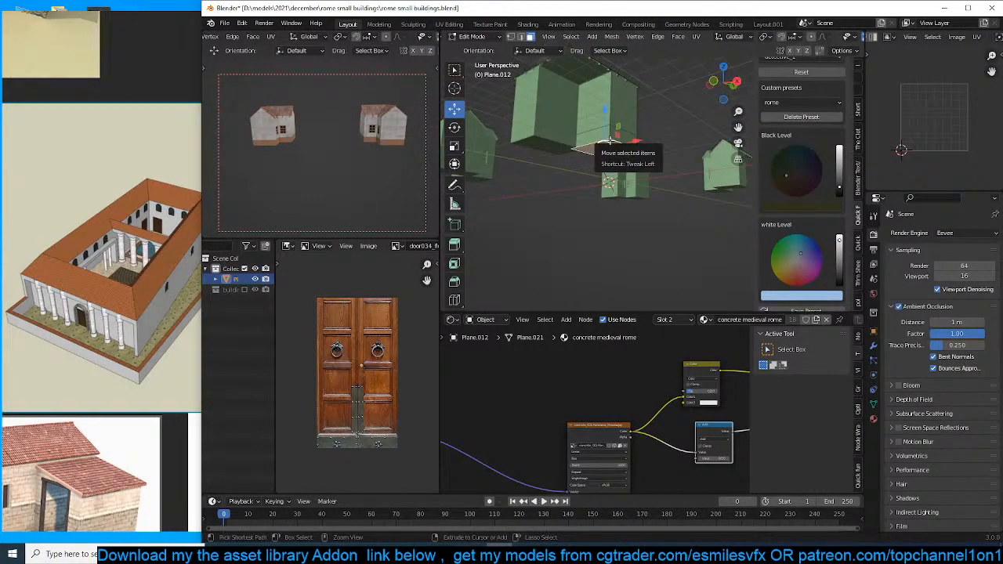
Shorten the building by moving its selected end-wall and brick base faces inward along Y, and save the file.
{"action": "middle_click_drag", "start_coordinate": [610, 141], "coordinate": [627, 181]}
{"action": "middle_click_drag", "start_coordinate": [641, 200], "coordinate": [615, 205]}
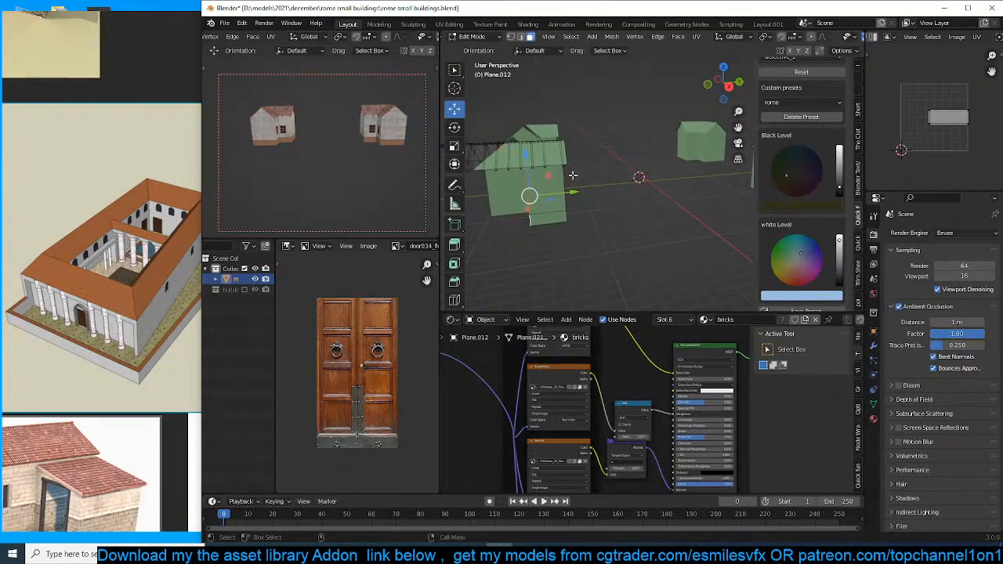
{"action": "middle_click_drag", "start_coordinate": [574, 175], "coordinate": [652, 177], "text": "shift"}
{"action": "left_click_drag", "start_coordinate": [656, 187], "coordinate": [614, 195]}
{"action": "key", "text": "Tab"}
{"action": "middle_click_drag", "start_coordinate": [621, 195], "coordinate": [651, 170]}
{"action": "key", "text": "ctrl+s"}
Inset the large blank wall face above the brick base on the side of the building.
{"action": "key", "text": "Tab"}
{"action": "key", "text": "ctrl+r"}
{"action": "left_click", "coordinate": [633, 228]}
{"action": "right_click", "coordinate": [631, 227]}
{"action": "left_click", "coordinate": [672, 181]}
{"action": "key", "text": "i"}
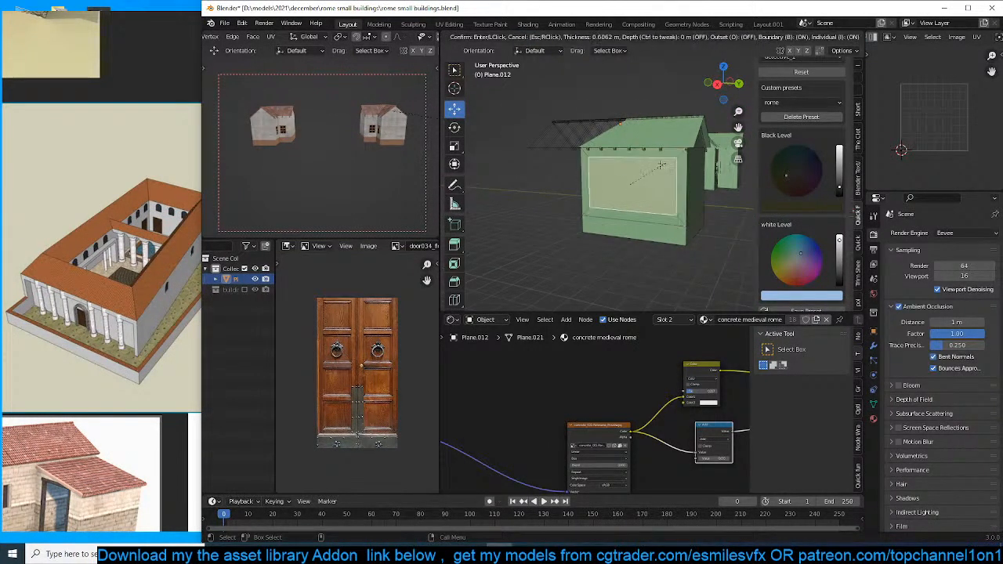
{"action": "left_click", "coordinate": [657, 167]}
Scale the inset wall face down along Y and then overall to form a small window opening.
{"action": "key", "text": "s"}
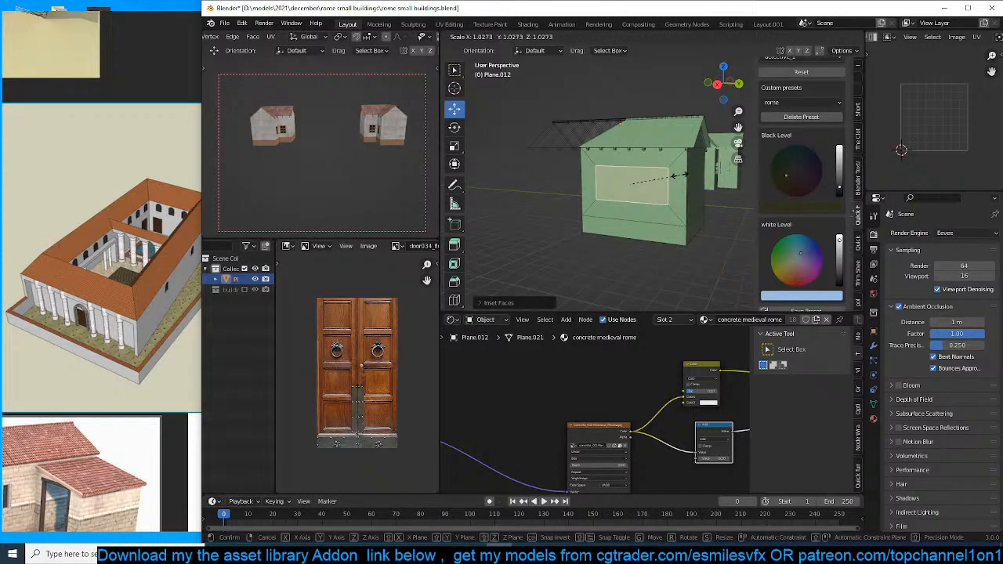
{"action": "key", "text": "x"}
{"action": "key", "text": "y"}
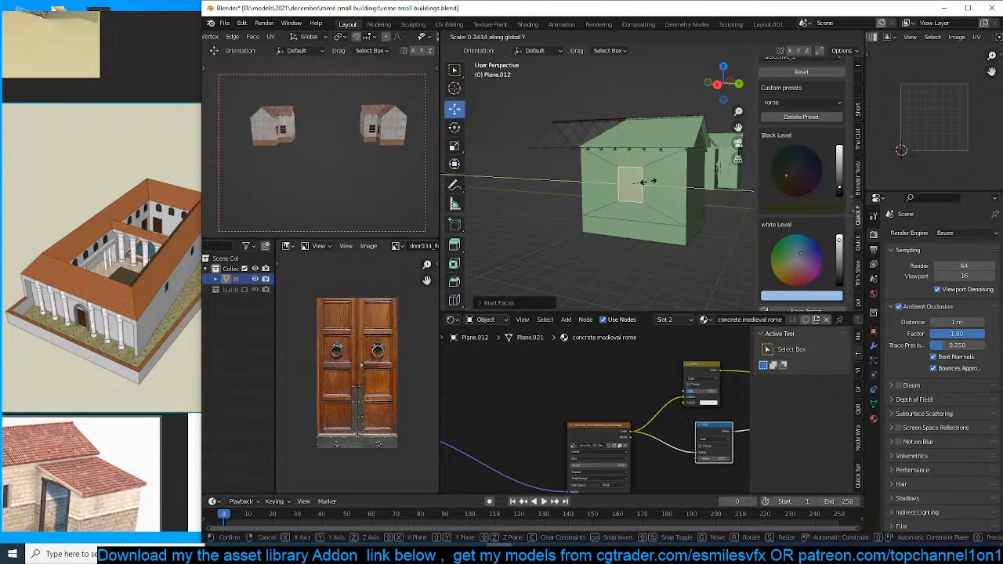
{"action": "left_click", "coordinate": [674, 190]}
{"action": "key", "text": "s"}
{"action": "left_click", "coordinate": [660, 199]}
{"action": "key", "text": "Tab"}
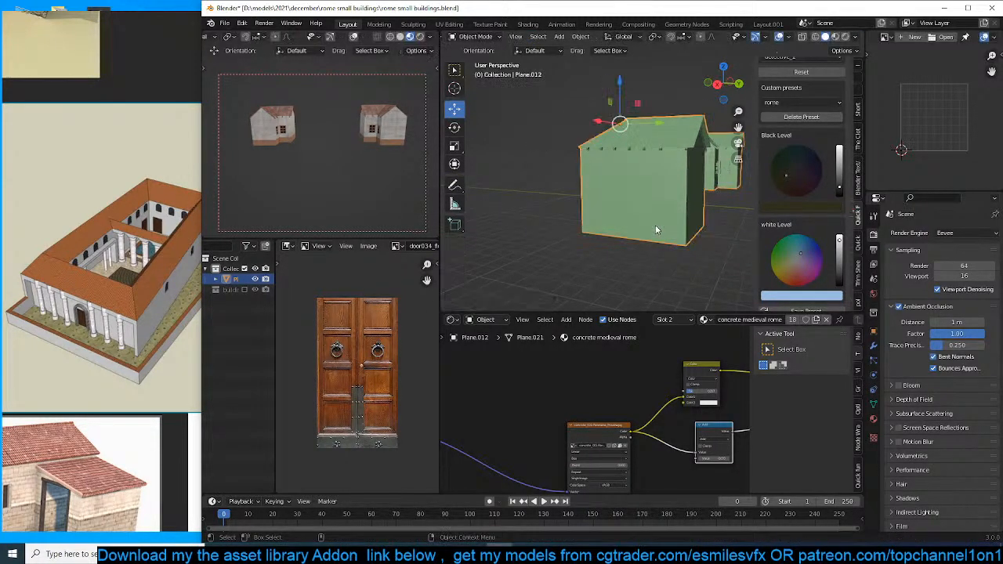
Make the building taller by raising its roof, window and upper wall vertices along Z, leaving the base in place.
{"action": "key", "text": "KP_1"}
{"action": "scroll", "coordinate": [655, 225], "scroll_direction": "down", "scroll_amount": 3}
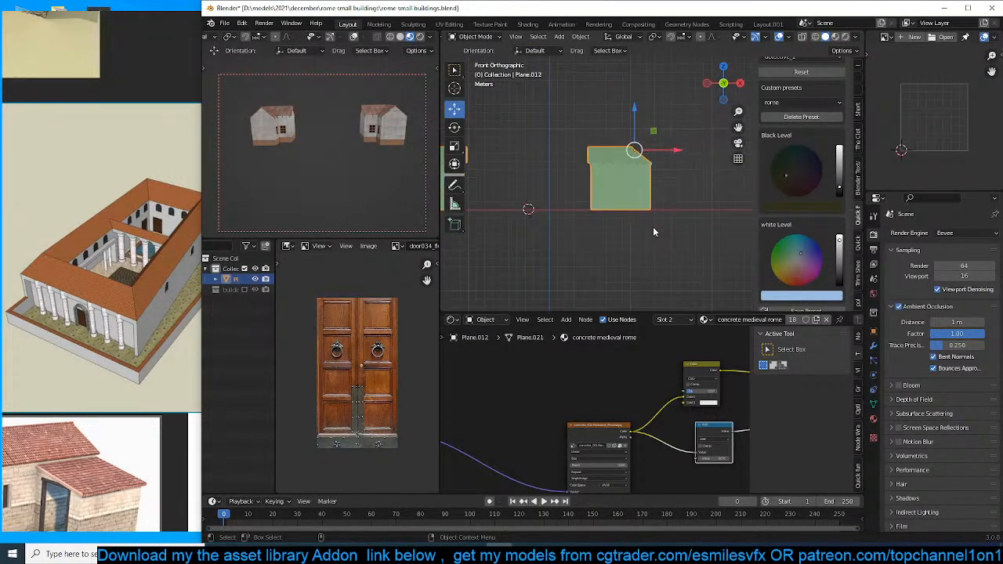
{"action": "key", "text": "Tab"}
{"action": "key", "text": "alt+z"}
{"action": "key", "text": "1"}
{"action": "left_click_drag", "start_coordinate": [550, 120], "coordinate": [721, 200]}
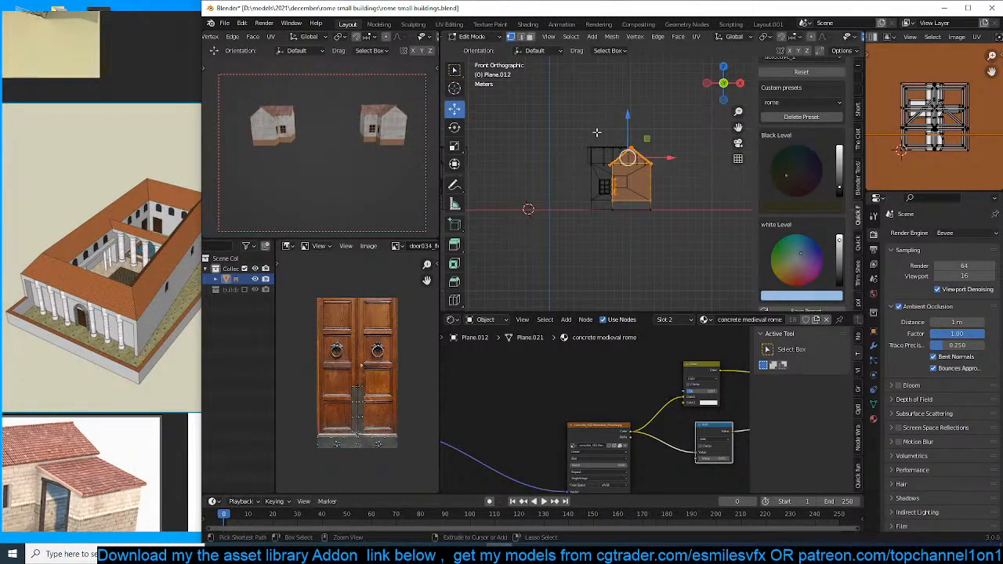
{"action": "left_click_drag", "start_coordinate": [565, 125], "coordinate": [666, 188]}
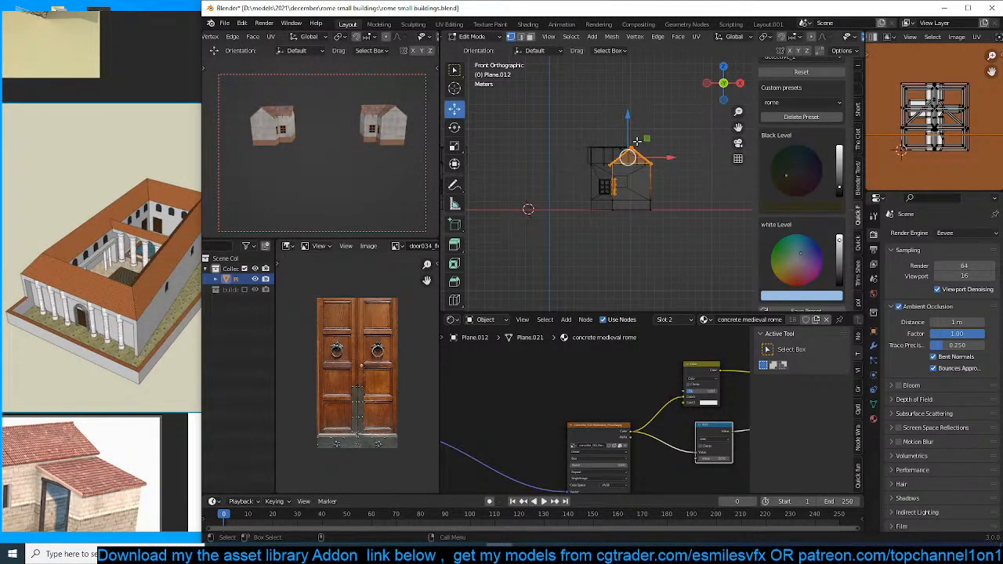
{"action": "left_click_drag", "start_coordinate": [629, 125], "coordinate": [638, 91]}
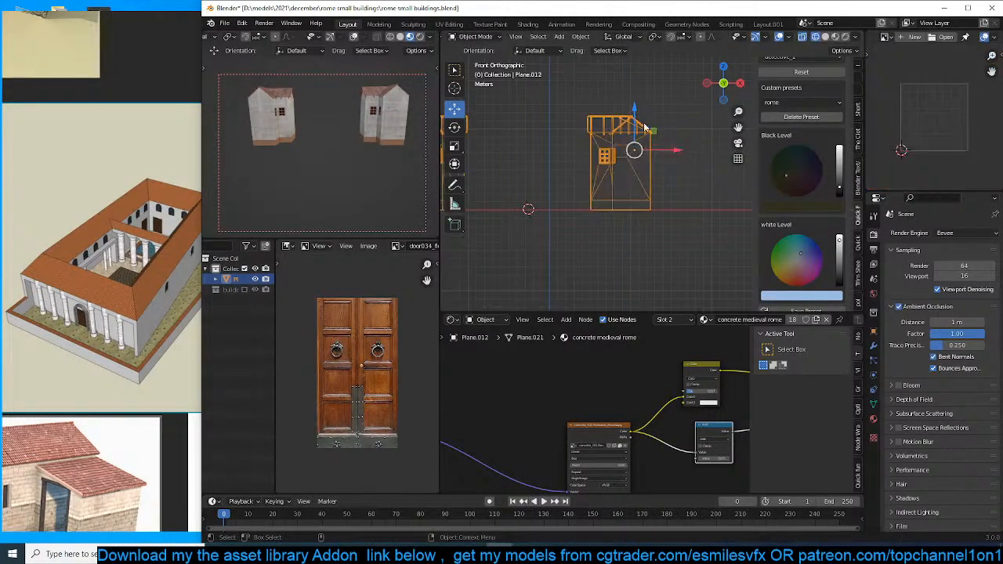
Scale the window face to about 0.63 along Y and extrude it about 0.12 m along its normal.
{"action": "mouse_move", "coordinate": [634, 149]}
{"action": "middle_mouse_down"}
{"action": "mouse_move", "coordinate": [623, 146]}
{"action": "mouse_move", "coordinate": [634, 145]}
{"action": "middle_mouse_up"}
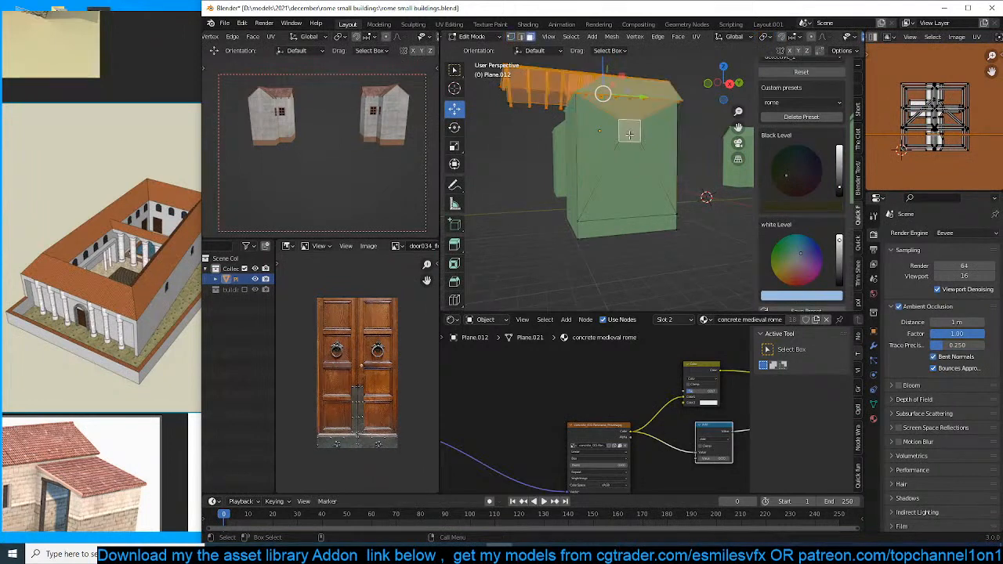
{"action": "left_click", "coordinate": [629, 130]}
{"action": "key", "text": "s"}
{"action": "key", "text": "x"}
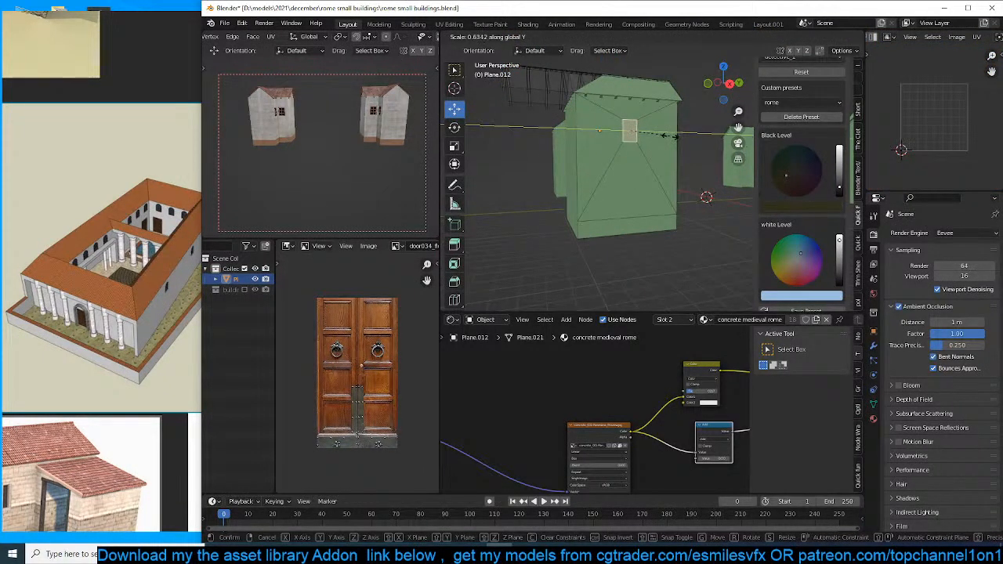
{"action": "left_click", "coordinate": [670, 136]}
{"action": "middle_click_drag", "start_coordinate": [671, 136], "coordinate": [688, 153]}
{"action": "key", "text": "e"}
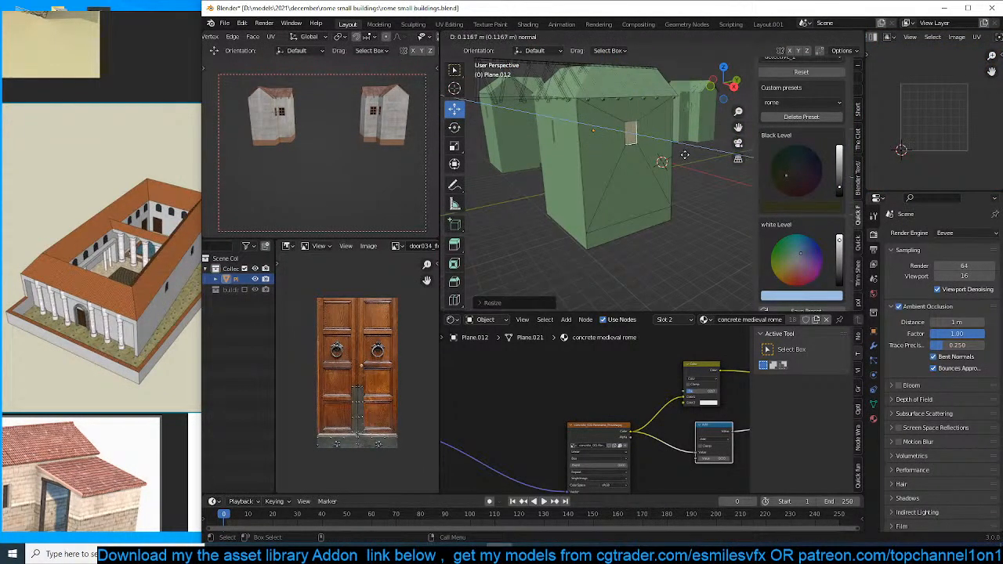
{"action": "left_click", "coordinate": [684, 154]}
Assign the Door Texture 19_3D_p material to the extruded window face.
{"action": "left_click", "coordinate": [874, 422]}
{"action": "left_click", "coordinate": [916, 279]}
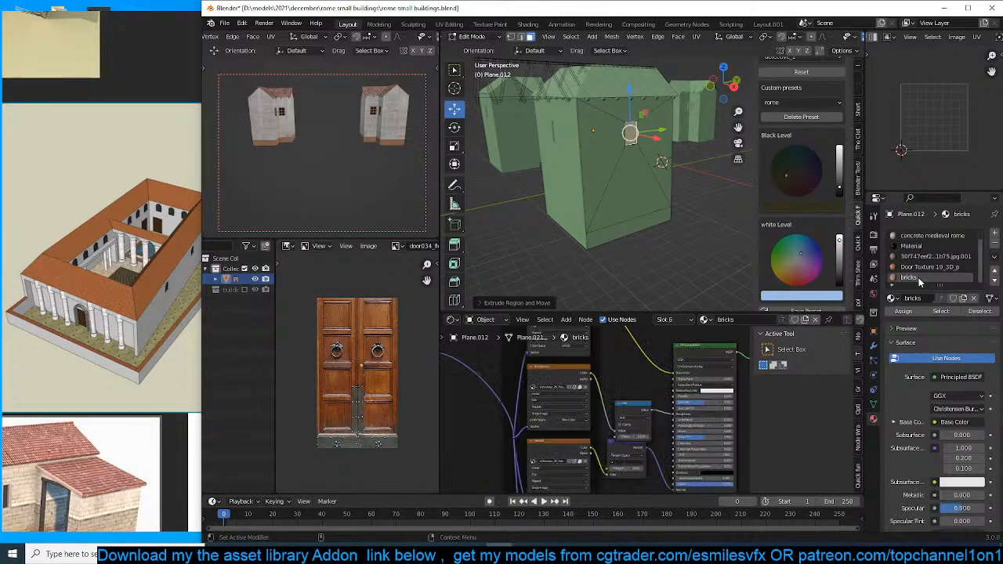
{"action": "left_click", "coordinate": [922, 267]}
{"action": "left_click", "coordinate": [913, 311]}
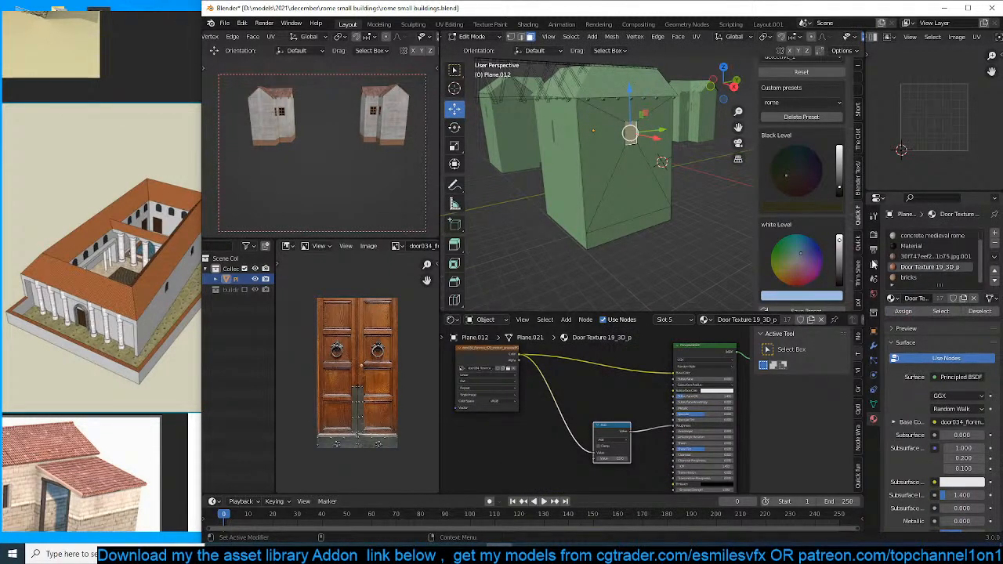
Unwrap the window face, rotate its UV island 90 degrees, widen it along X to fill the texture, and save the file.
{"action": "key", "text": "u"}
{"action": "left_click", "coordinate": [684, 135]}
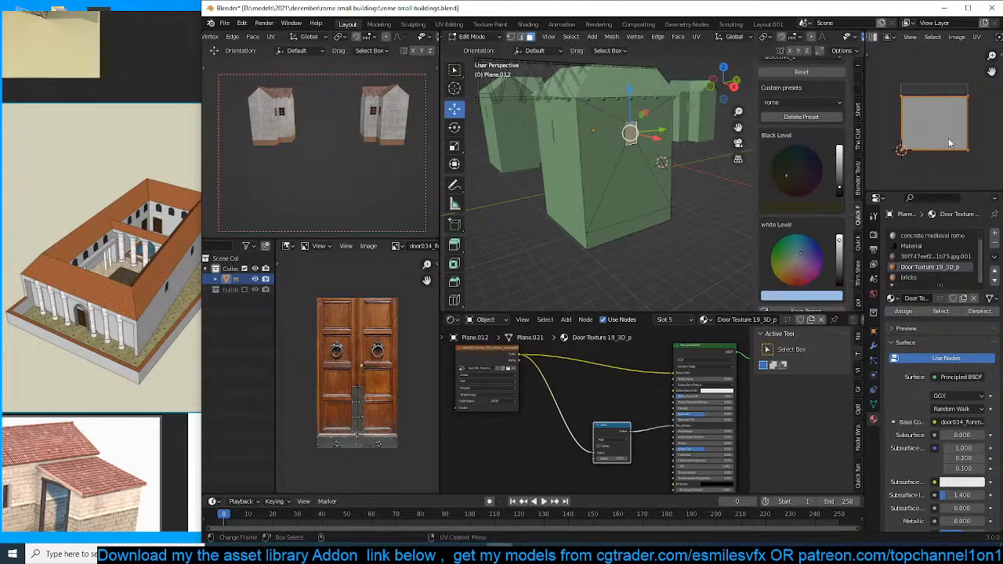
{"action": "type", "text": "r90"}
{"action": "key", "text": "Return"}
{"action": "key", "text": "s"}
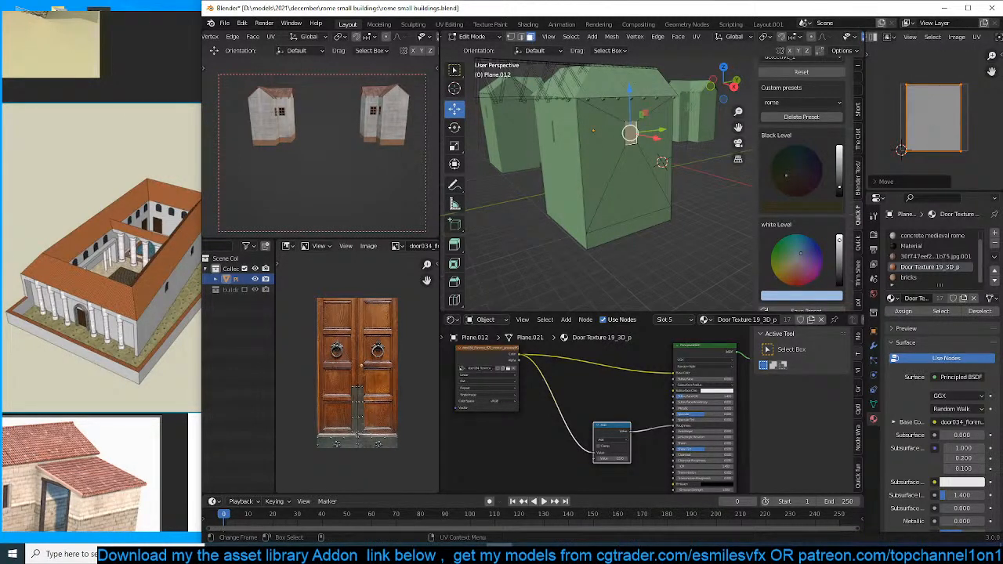
{"action": "key", "text": "x"}
{"action": "left_click", "coordinate": [954, 132]}
{"action": "key", "text": "Tab"}
{"action": "middle_click_drag", "start_coordinate": [345, 135], "coordinate": [301, 142]}
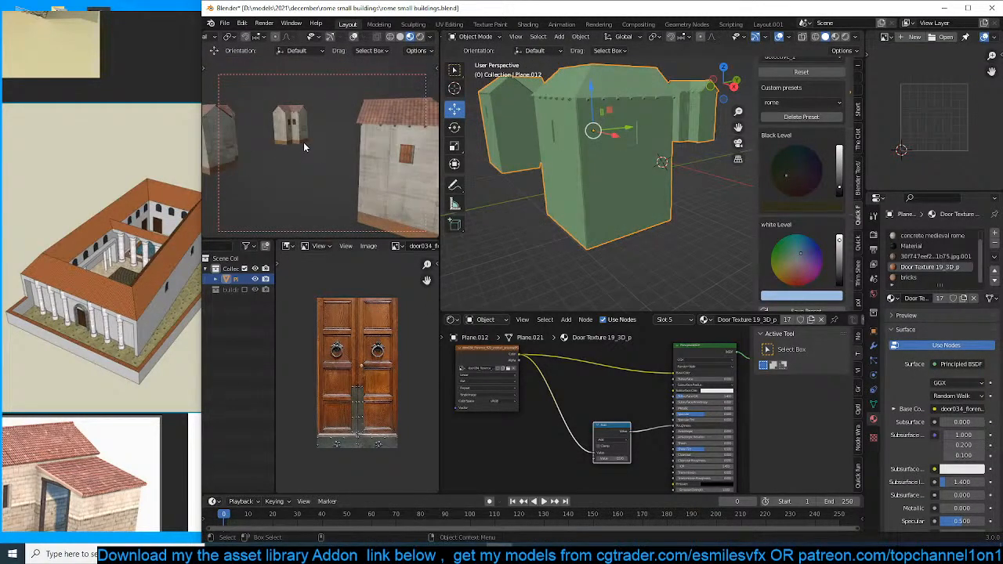
{"action": "key", "text": "ctrl+s"}
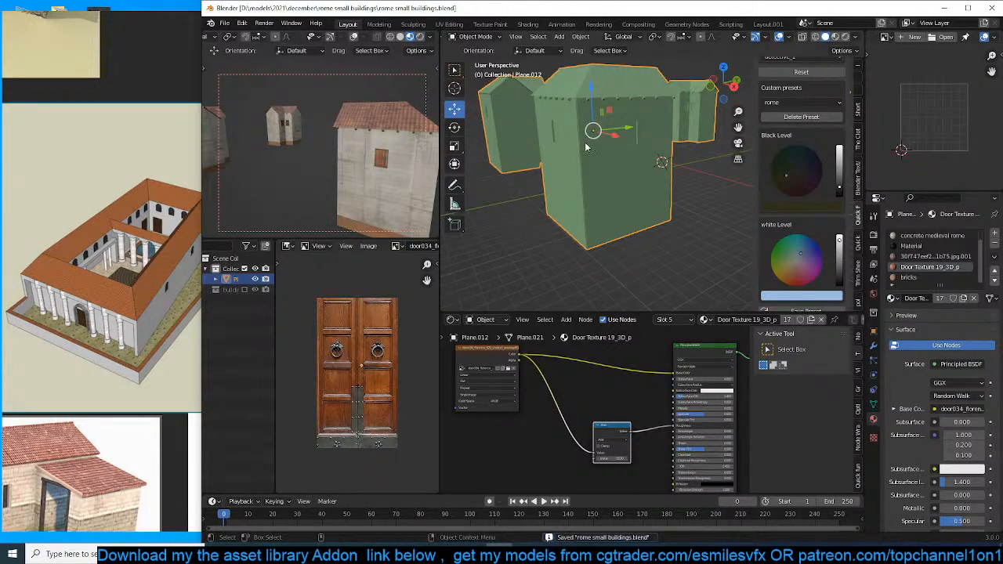
Adjust the window's UV island position along X and save the file.
{"action": "key", "text": "Tab"}
{"action": "key", "text": "g"}
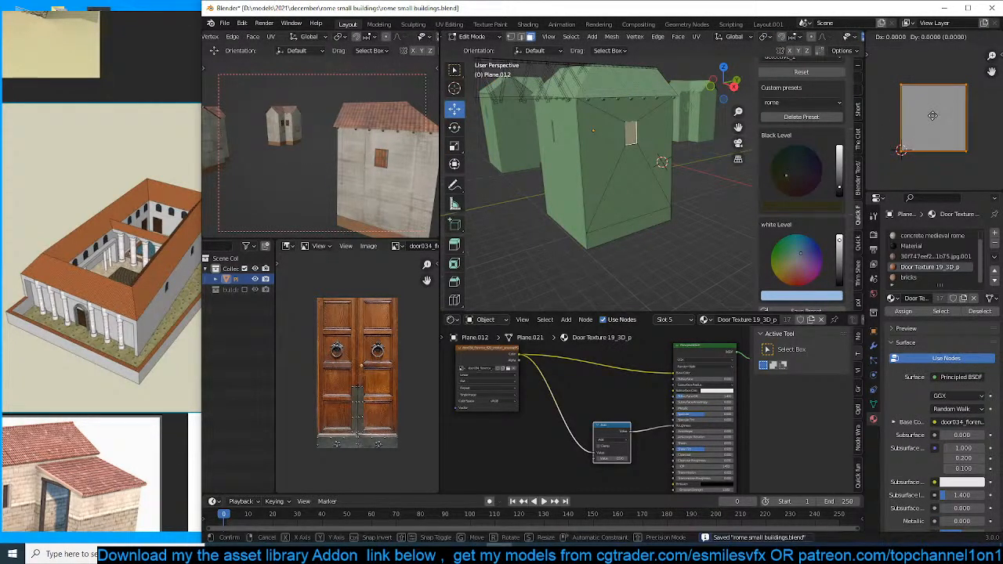
{"action": "key", "text": "x"}
{"action": "key", "text": "Return"}
{"action": "key", "text": "Tab"}
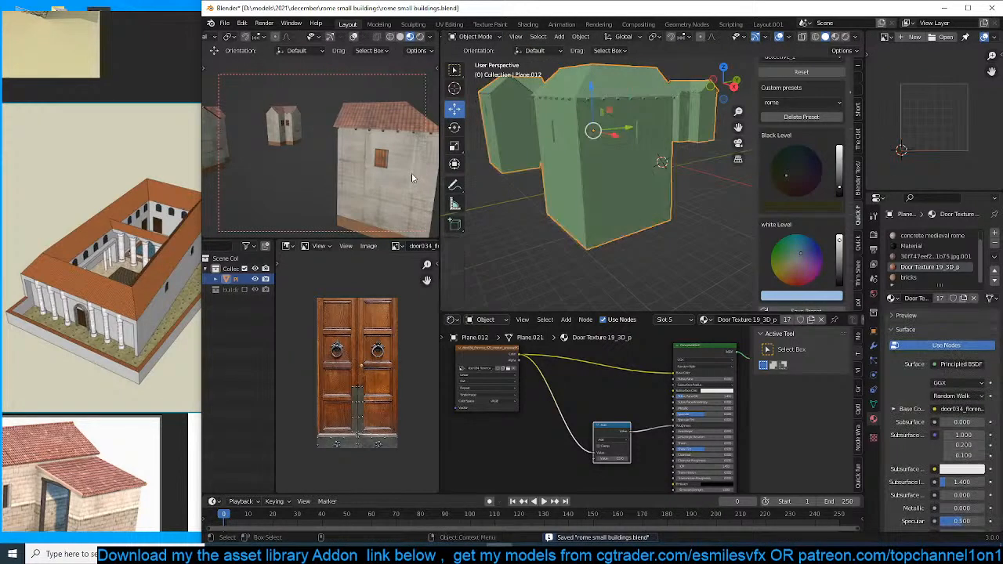
{"action": "key", "text": "ctrl+s"}
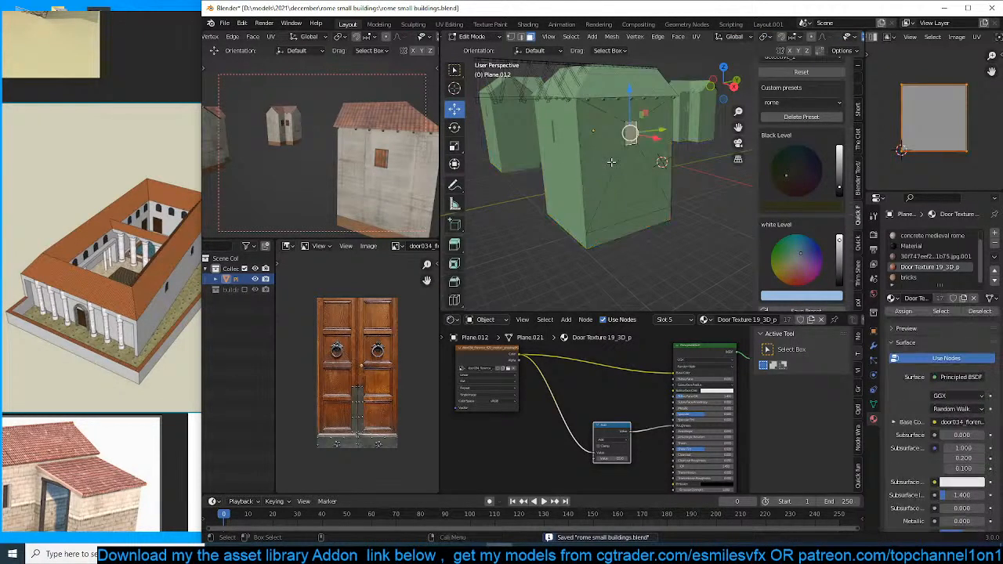
Duplicate the mirrored building object in place, working from the top view.
{"action": "middle_click_drag", "start_coordinate": [583, 183], "coordinate": [610, 186]}
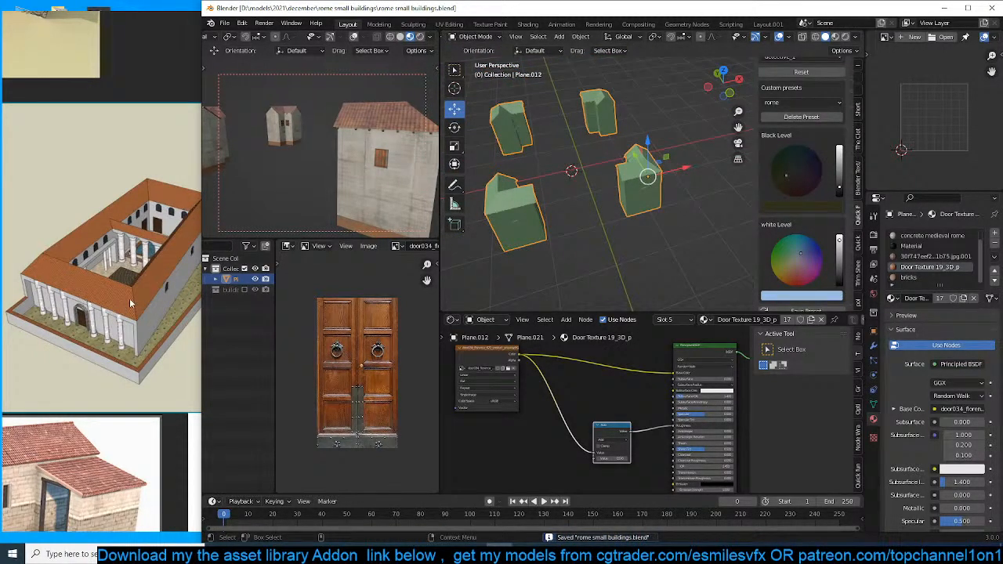
{"action": "scroll", "coordinate": [646, 216], "scroll_direction": "up", "scroll_amount": 3}
{"action": "key", "text": "Tab"}
{"action": "middle_click_drag", "start_coordinate": [596, 191], "coordinate": [687, 209]}
{"action": "key", "text": "Tab"}
{"action": "key", "text": "KP_7"}
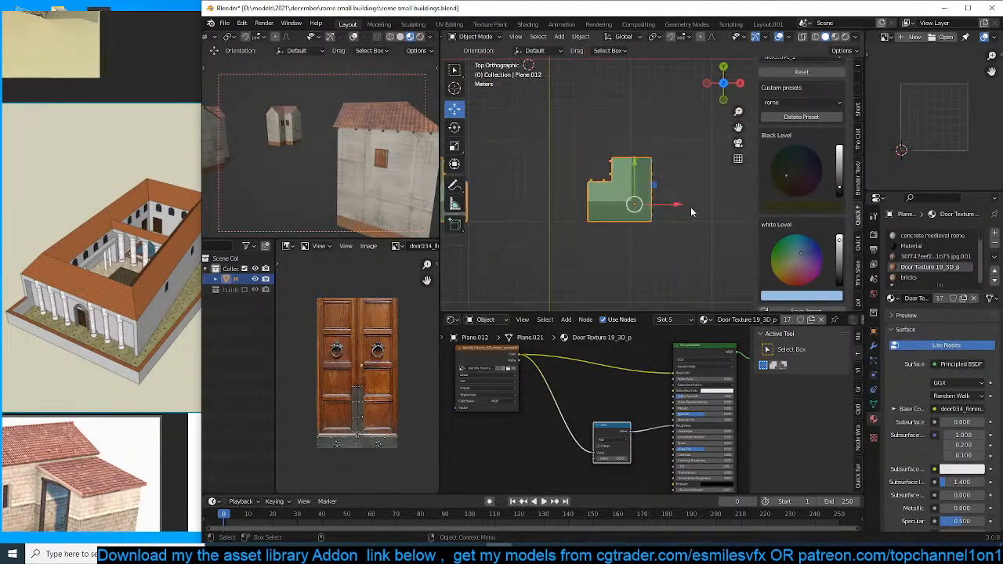
{"action": "key", "text": "shift+d"}
{"action": "right_click", "coordinate": [690, 207]}
Remove both Mirror modifiers from the duplicated building.
{"action": "left_click", "coordinate": [873, 345]}
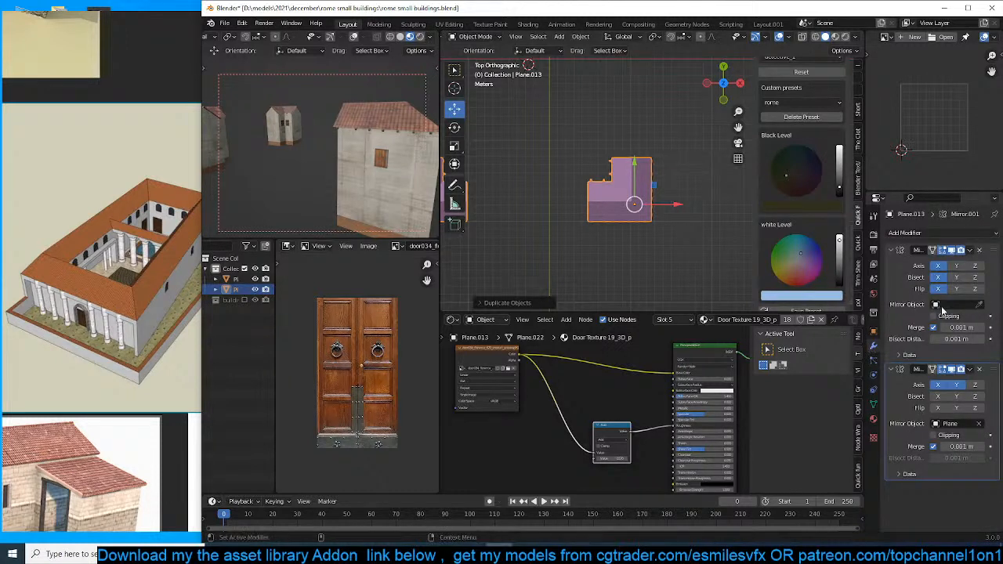
{"action": "left_click", "coordinate": [979, 370]}
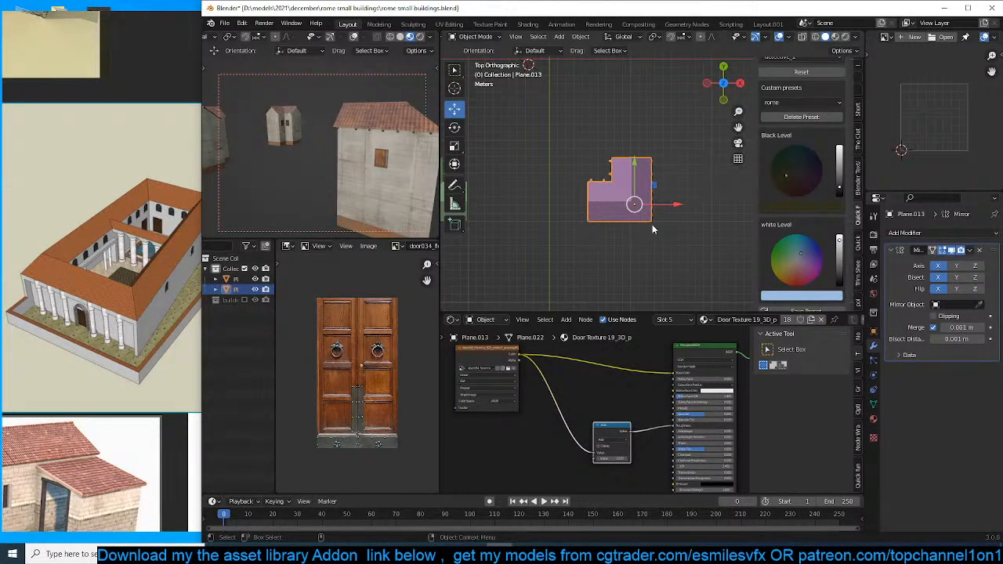
{"action": "key", "text": "g"}
{"action": "right_click", "coordinate": [676, 192]}
{"action": "left_click", "coordinate": [979, 251]}
Rotate the duplicate 90 degrees in top view and move it along X into the gap between the mirrored buildings.
{"action": "type", "text": "r"}
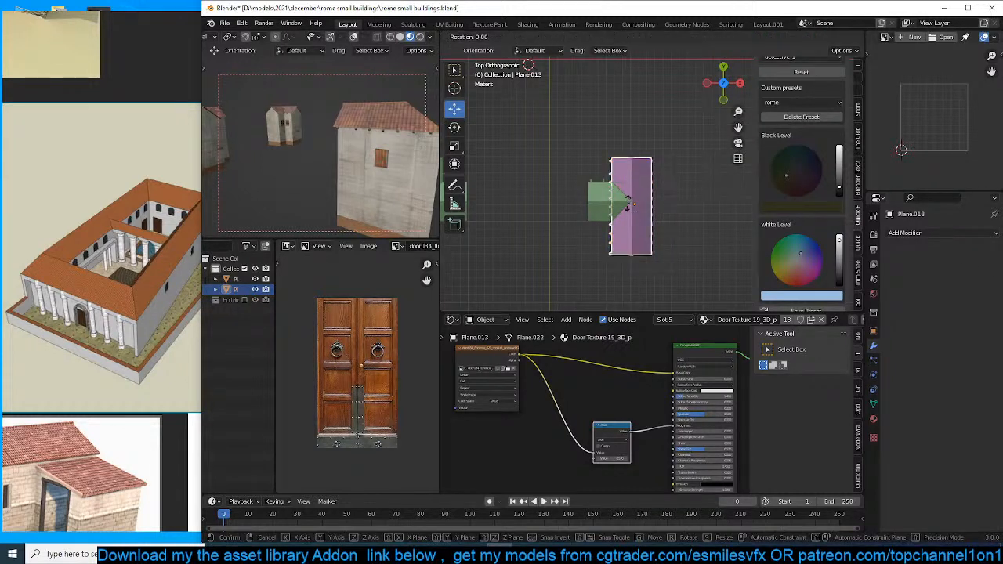
{"action": "type", "text": "90"}
{"action": "key", "text": "Return"}
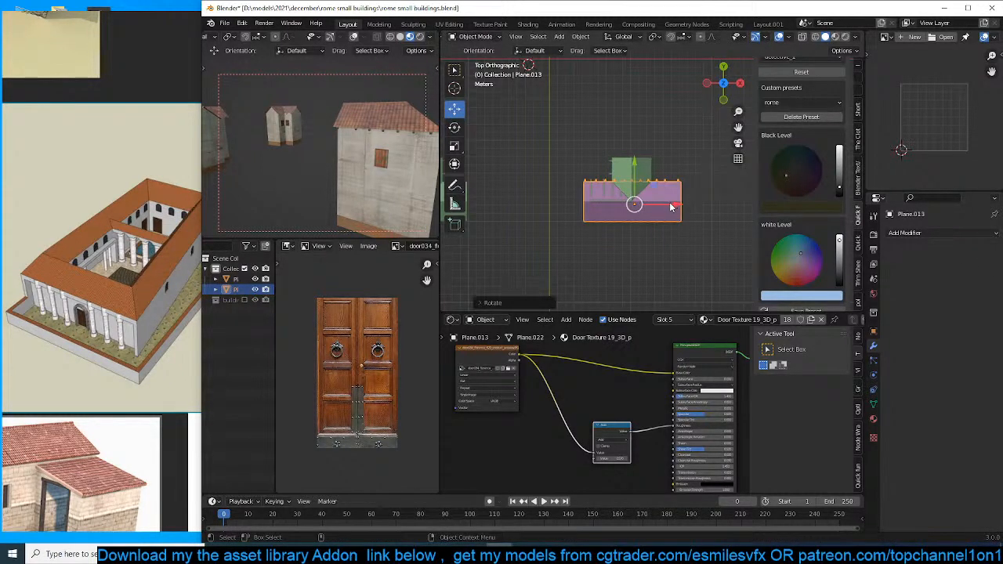
{"action": "left_click_drag", "start_coordinate": [671, 207], "coordinate": [563, 209]}
{"action": "middle_click_drag", "start_coordinate": [566, 207], "coordinate": [712, 71]}
Lengthen the duplicate by moving its end-wall and brick base faces about -4.16 m along X.
{"action": "key", "text": "Tab"}
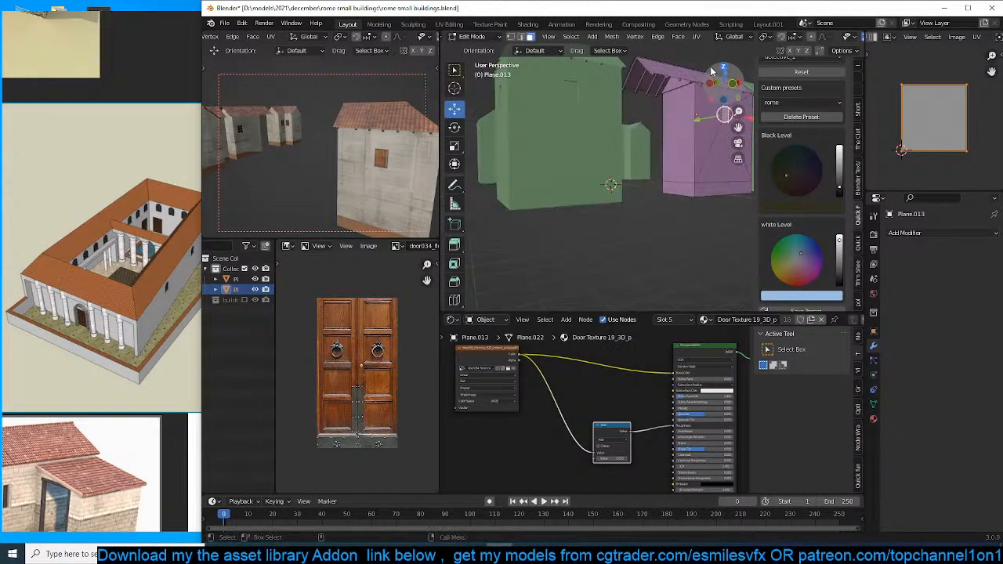
{"action": "left_click", "coordinate": [672, 90]}
{"action": "left_click", "coordinate": [682, 203], "text": "ctrl"}
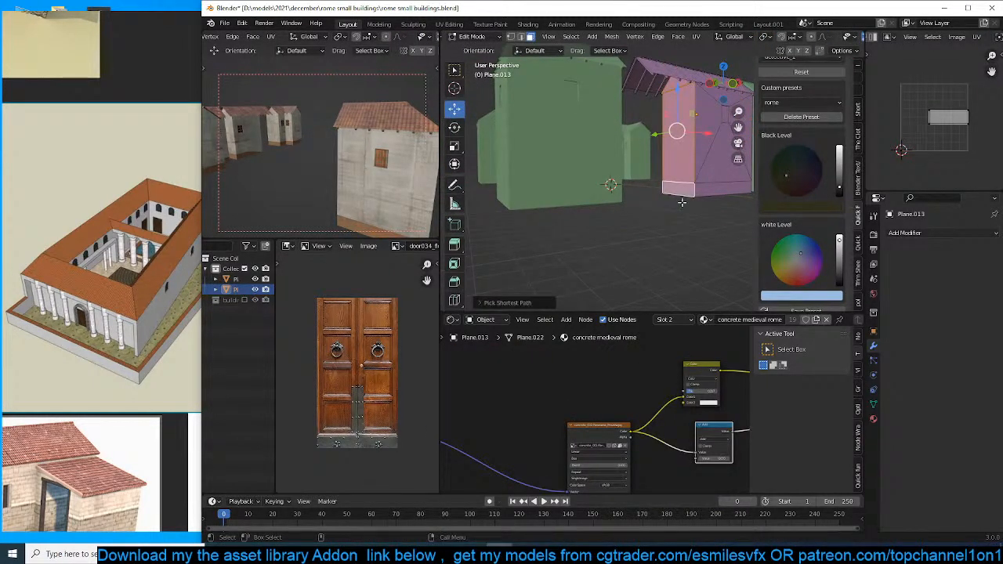
{"action": "middle_click_drag", "start_coordinate": [682, 205], "coordinate": [672, 198]}
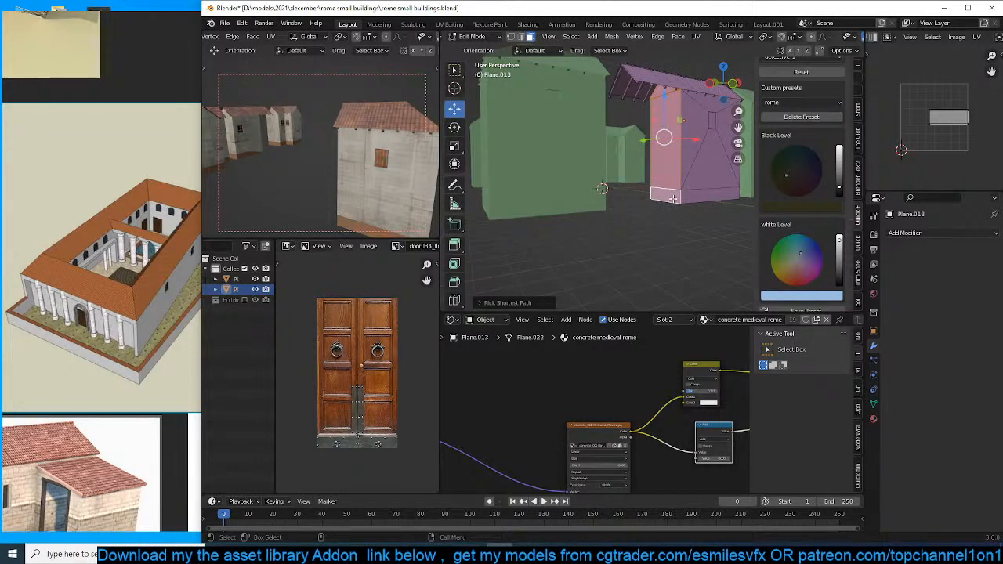
{"action": "middle_click_drag", "start_coordinate": [677, 176], "coordinate": [651, 146]}
{"action": "key", "text": "g"}
{"action": "key", "text": "x"}
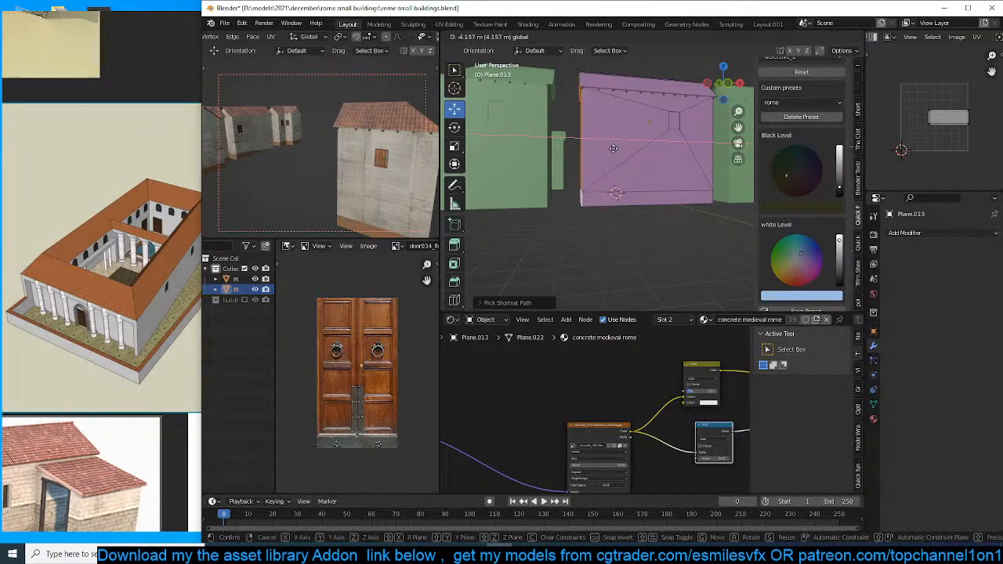
{"action": "left_click", "coordinate": [614, 148]}
{"action": "key", "text": "Tab"}
Examine the lengthened connecting building and its gaps to the neighbouring corner buildings from several angles.
{"action": "mouse_move", "coordinate": [614, 148]}
{"action": "middle_mouse_down"}
{"action": "mouse_move", "coordinate": [633, 176]}
{"action": "mouse_move", "coordinate": [646, 169]}
{"action": "mouse_move", "coordinate": [624, 146]}
{"action": "middle_mouse_up"}
{"action": "key", "text": "Tab"}
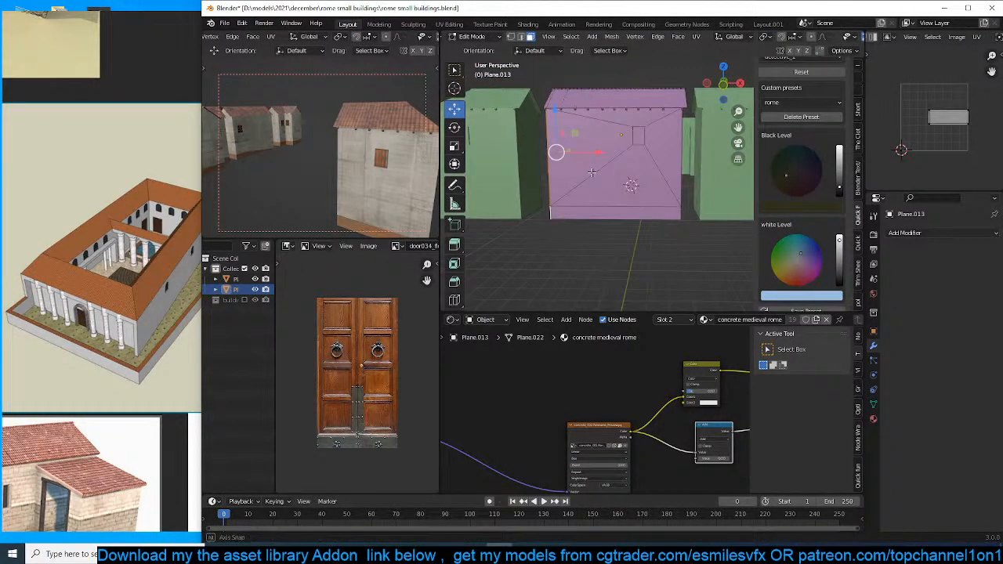
{"action": "middle_click_drag", "start_coordinate": [590, 174], "coordinate": [682, 196]}
{"action": "scroll", "coordinate": [611, 191], "scroll_direction": "up", "scroll_amount": 3}
{"action": "scroll", "coordinate": [616, 195], "scroll_direction": "down", "scroll_amount": 4}
{"action": "key", "text": "Tab"}
{"action": "key", "text": "Tab"}
{"action": "key", "text": "Tab"}
Move the mirrored corner buildings about -1.6 m along X so they close in on the connecting building.
{"action": "left_click", "coordinate": [697, 200]}
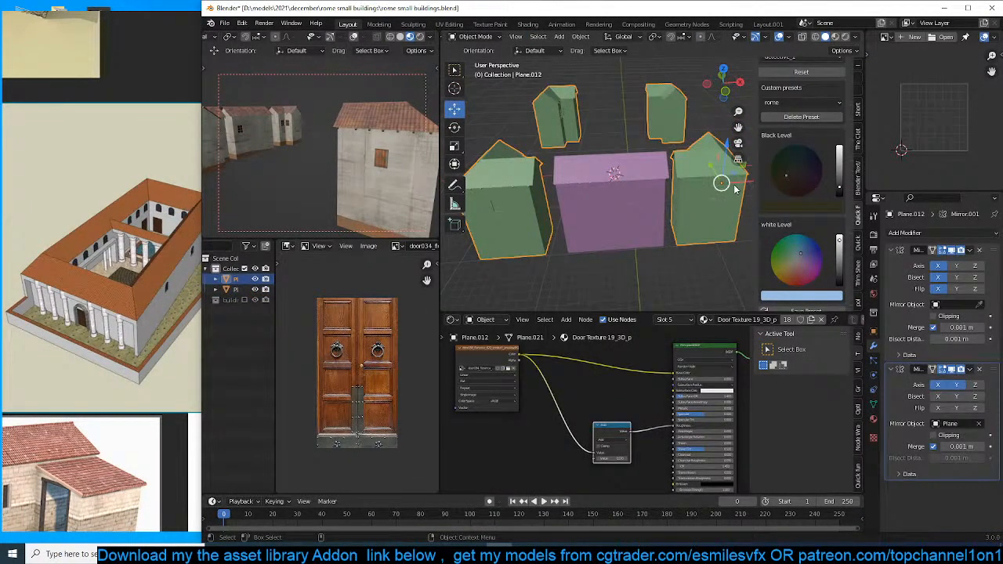
{"action": "key", "text": "g"}
{"action": "key", "text": "x"}
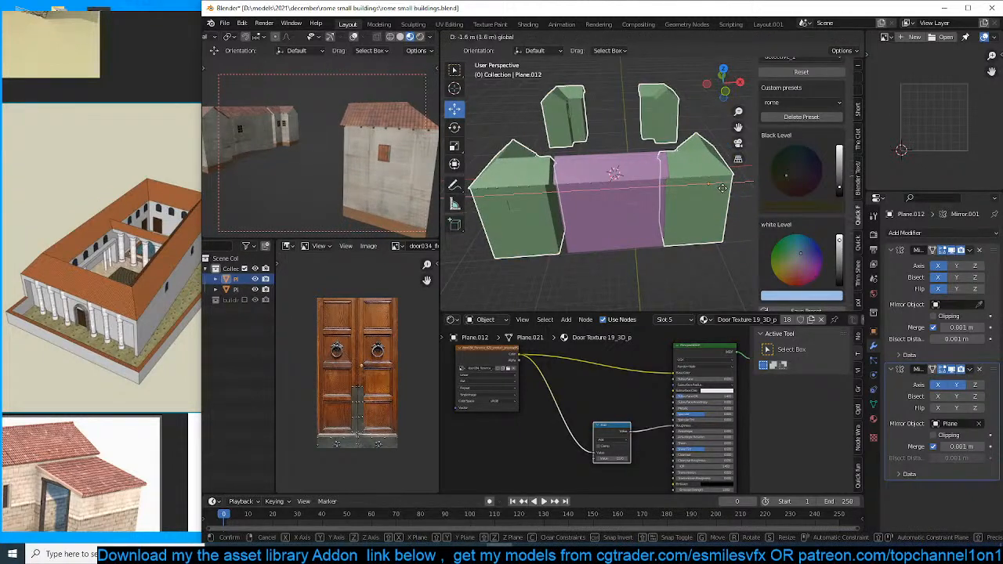
{"action": "left_click_drag", "start_coordinate": [722, 188], "coordinate": [721, 188]}
Nudge the connecting building slightly along X between the two corner buildings.
{"action": "left_click", "coordinate": [625, 183]}
{"action": "middle_click_drag", "start_coordinate": [624, 182], "coordinate": [611, 159]}
{"action": "left_click_drag", "start_coordinate": [648, 177], "coordinate": [641, 178]}
{"action": "middle_click_drag", "start_coordinate": [640, 178], "coordinate": [722, 191]}
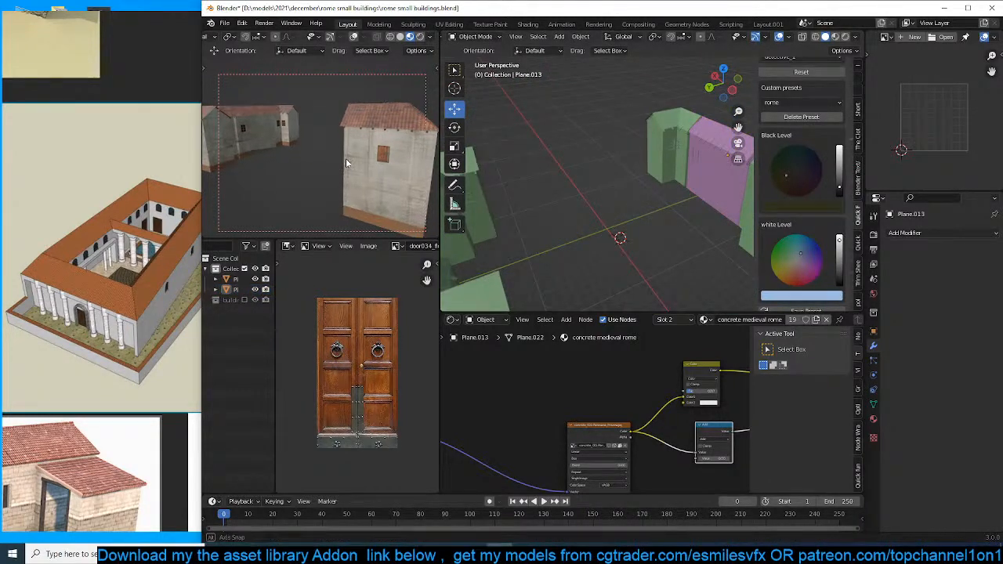
Move the connecting building's end-wall and base faces along X to close the gap to the neighbouring corner building.
{"action": "middle_click_drag", "start_coordinate": [346, 158], "coordinate": [282, 160]}
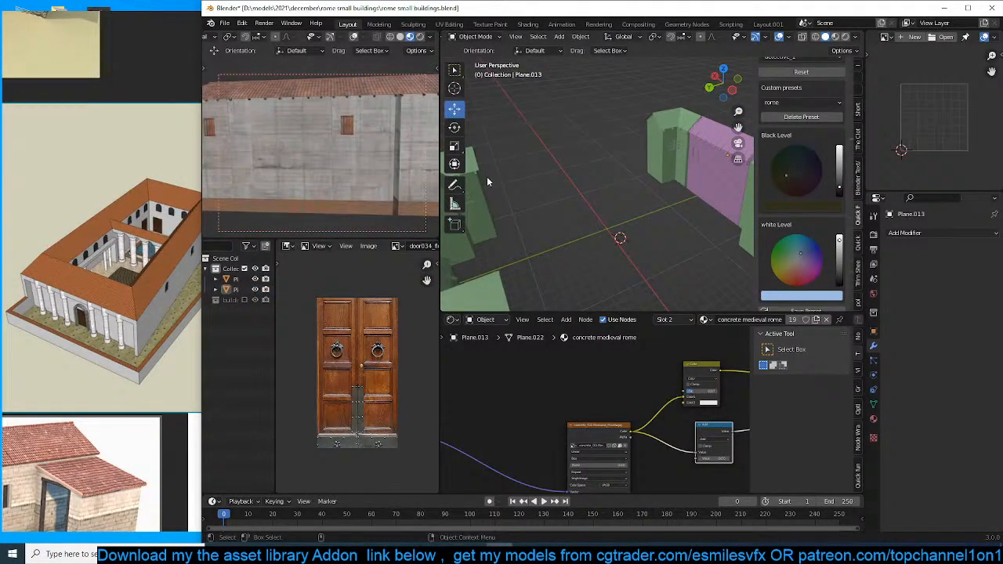
{"action": "middle_click_drag", "start_coordinate": [554, 208], "coordinate": [512, 221], "text": "shift"}
{"action": "scroll", "coordinate": [620, 192], "scroll_direction": "up", "scroll_amount": 3}
{"action": "left_click", "coordinate": [663, 169]}
{"action": "middle_click_drag", "start_coordinate": [666, 169], "coordinate": [569, 140]}
{"action": "scroll", "coordinate": [602, 99], "scroll_direction": "up", "scroll_amount": 4}
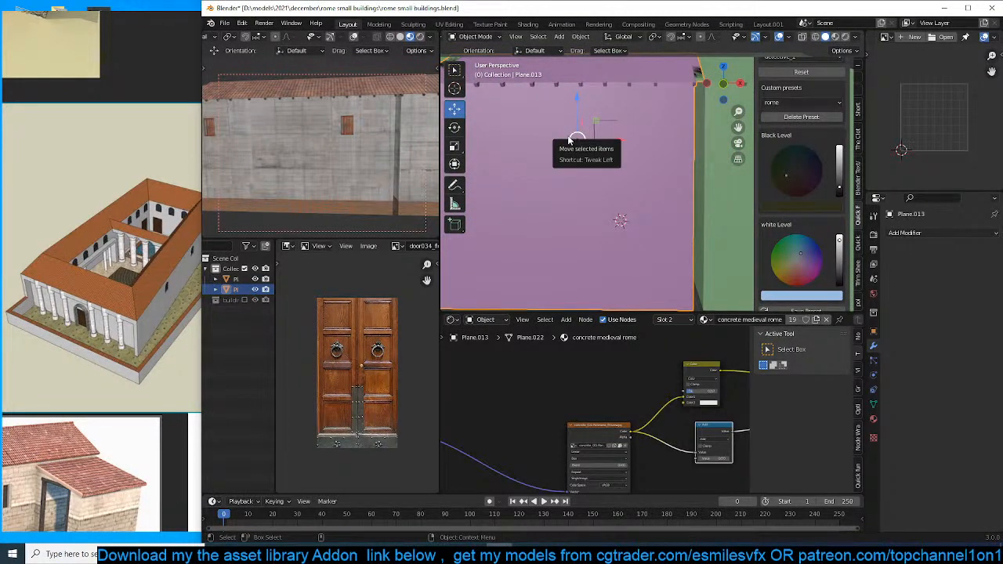
{"action": "key", "text": "KP_1"}
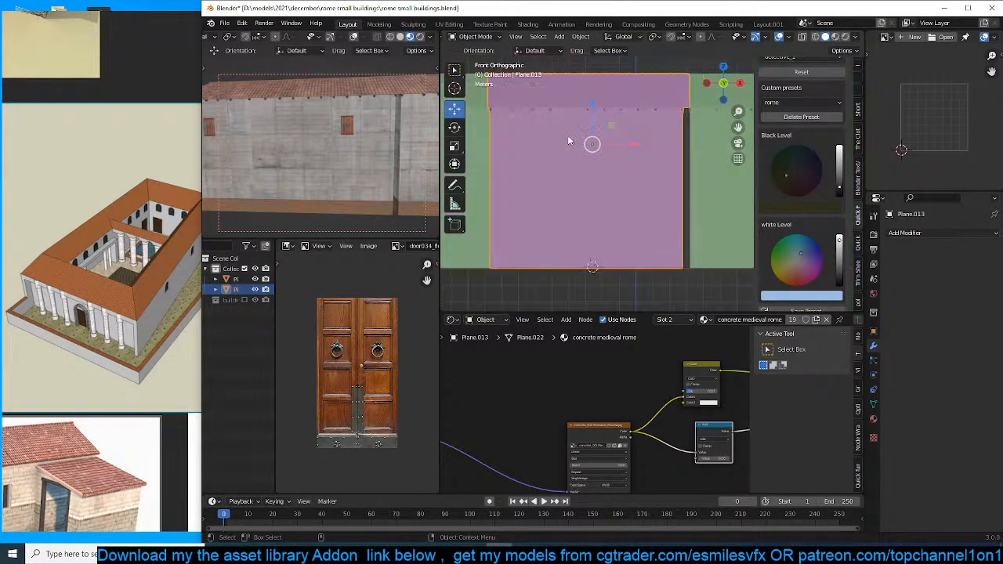
{"action": "key", "text": "Tab"}
{"action": "middle_click_drag", "start_coordinate": [651, 175], "coordinate": [606, 199], "text": "shift"}
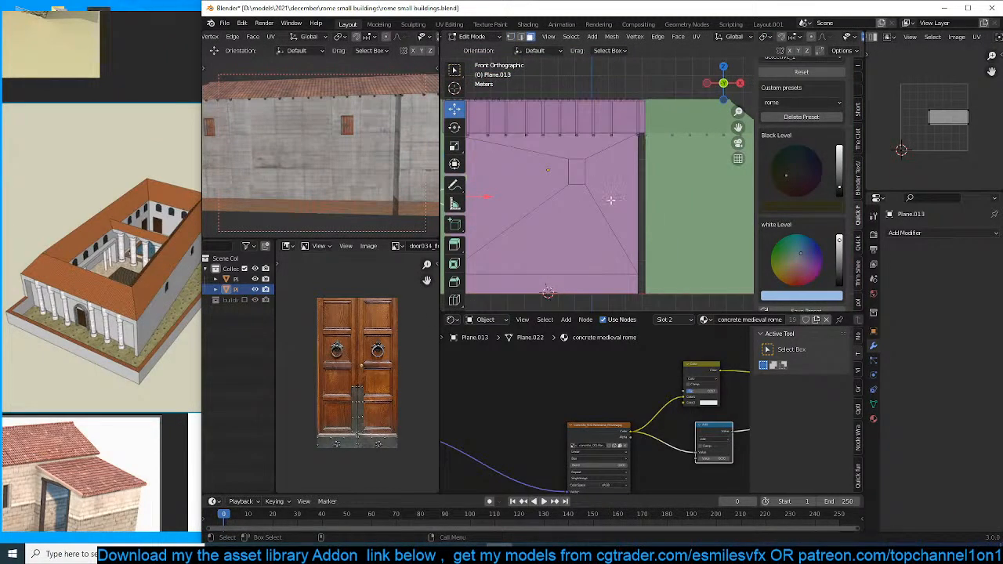
{"action": "key", "text": "shift+z"}
{"action": "left_click", "coordinate": [638, 192]}
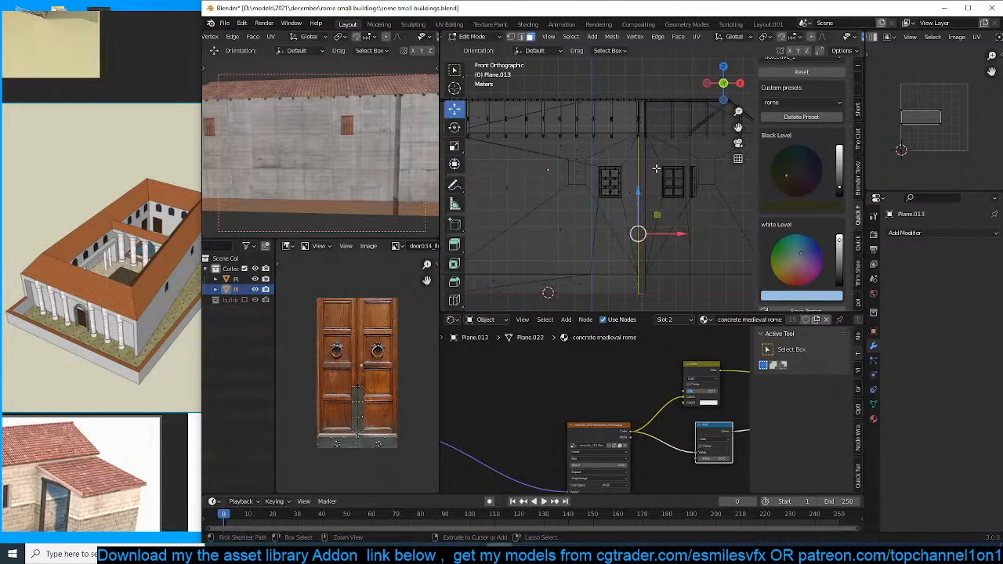
{"action": "middle_click_drag", "start_coordinate": [638, 231], "coordinate": [630, 134]}
{"action": "scroll", "coordinate": [635, 237], "scroll_direction": "up", "scroll_amount": 3}
{"action": "left_click", "coordinate": [560, 127], "text": "shift"}
{"action": "key", "text": "KP_1"}
{"action": "scroll", "coordinate": [576, 149], "scroll_direction": "down", "scroll_amount": 5}
{"action": "scroll", "coordinate": [616, 187], "scroll_direction": "up", "scroll_amount": 2}
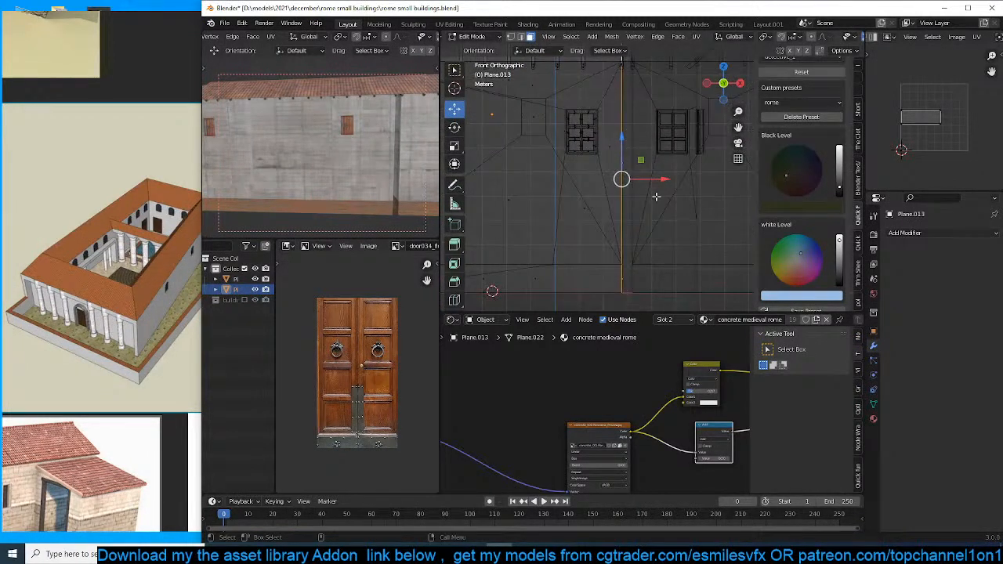
{"action": "key", "text": "Tab"}
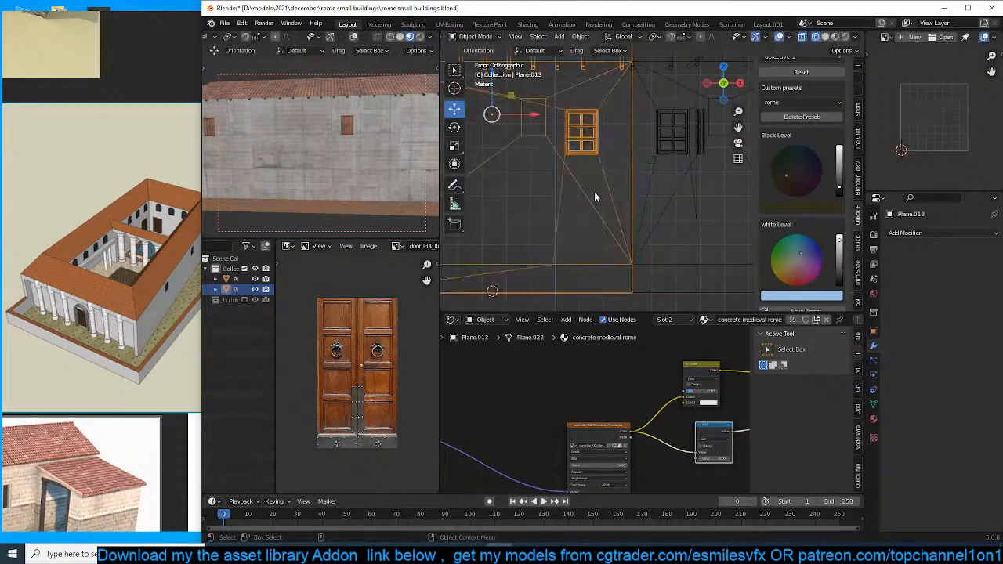
Place the 3D cursor at the connecting building's lower end corner and set the building's origin to it.
{"action": "middle_click_drag", "start_coordinate": [594, 191], "coordinate": [624, 217]}
{"action": "key", "text": "KP_1"}
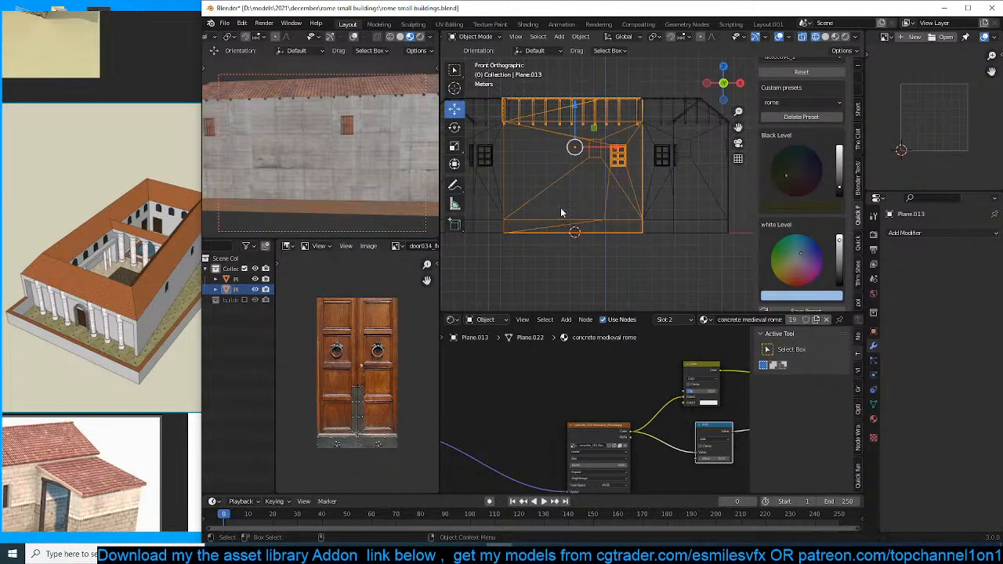
{"action": "key", "text": "Tab"}
{"action": "key", "text": "Tab"}
{"action": "right_click", "coordinate": [613, 191]}
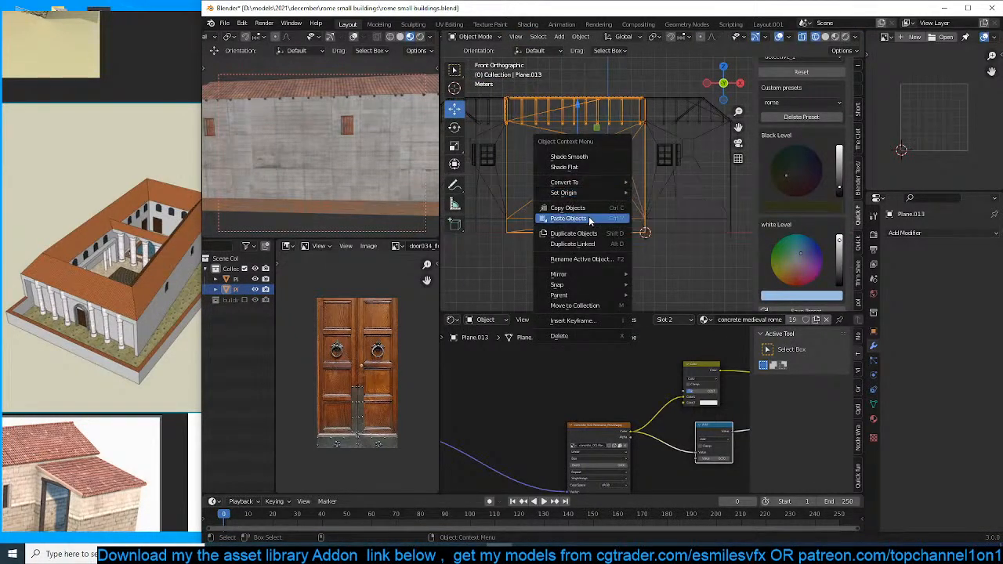
{"action": "mouse_move", "coordinate": [610, 192]}
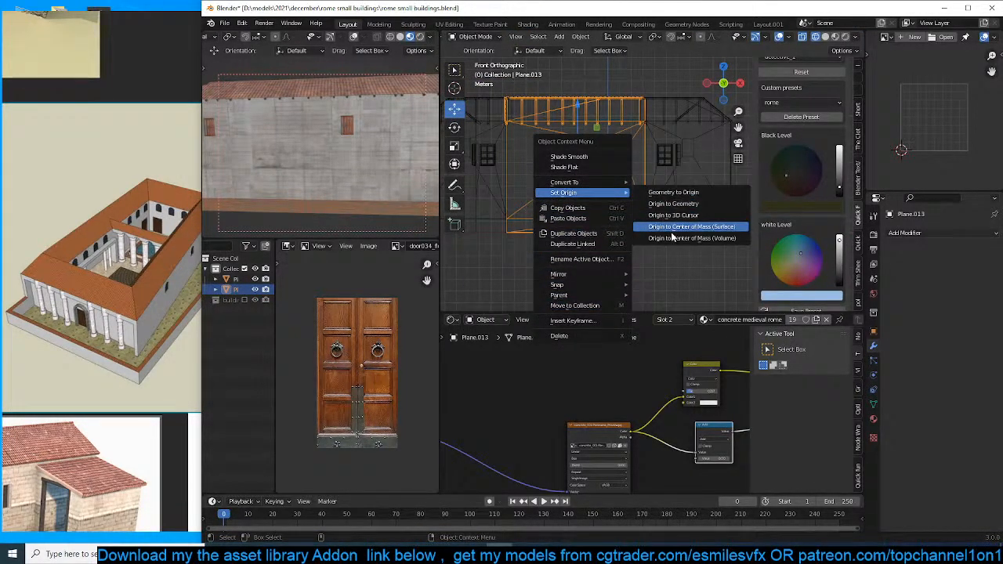
{"action": "left_click", "coordinate": [690, 217]}
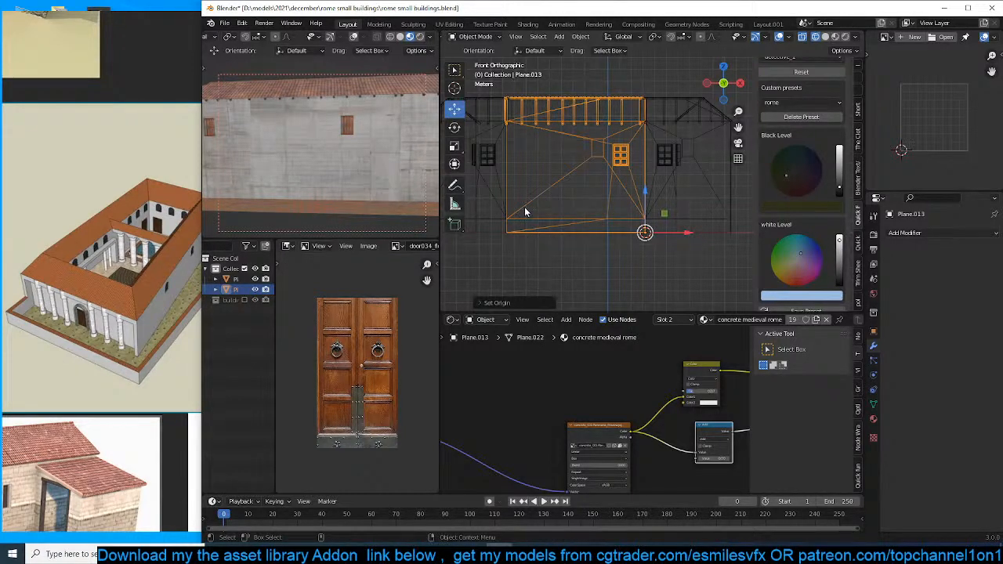
{"action": "key", "text": "Tab"}
{"action": "middle_click_drag", "start_coordinate": [531, 213], "coordinate": [559, 212], "text": "shift"}
{"action": "key", "text": "Tab"}
{"action": "key", "text": "z"}
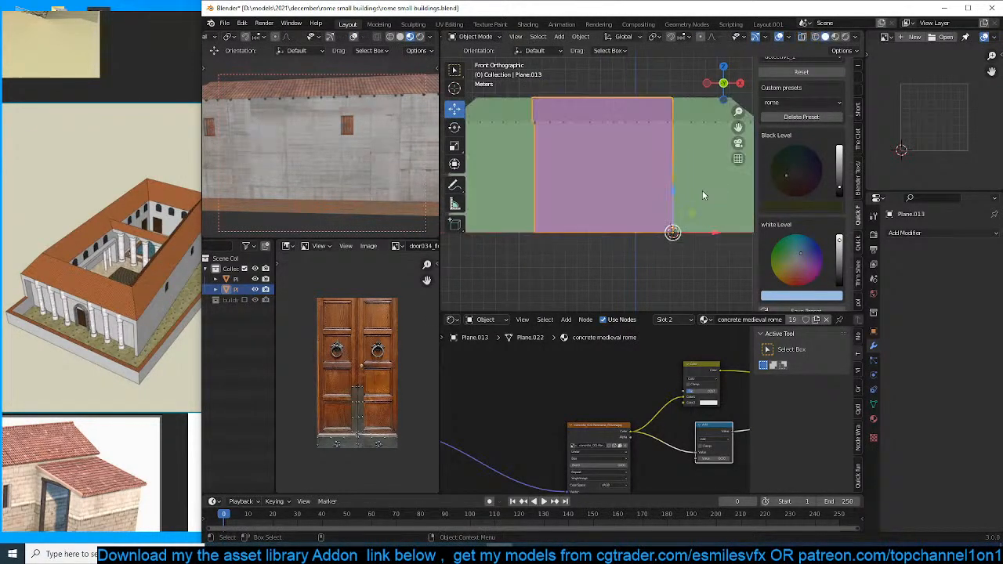
Check the joined row of buildings in both 3D views and save the file.
{"action": "middle_click_drag", "start_coordinate": [636, 189], "coordinate": [588, 200]}
{"action": "mouse_move", "coordinate": [337, 157]}
{"action": "middle_mouse_down"}
{"action": "mouse_move", "coordinate": [386, 157]}
{"action": "mouse_move", "coordinate": [381, 147]}
{"action": "mouse_move", "coordinate": [343, 149]}
{"action": "middle_mouse_up"}
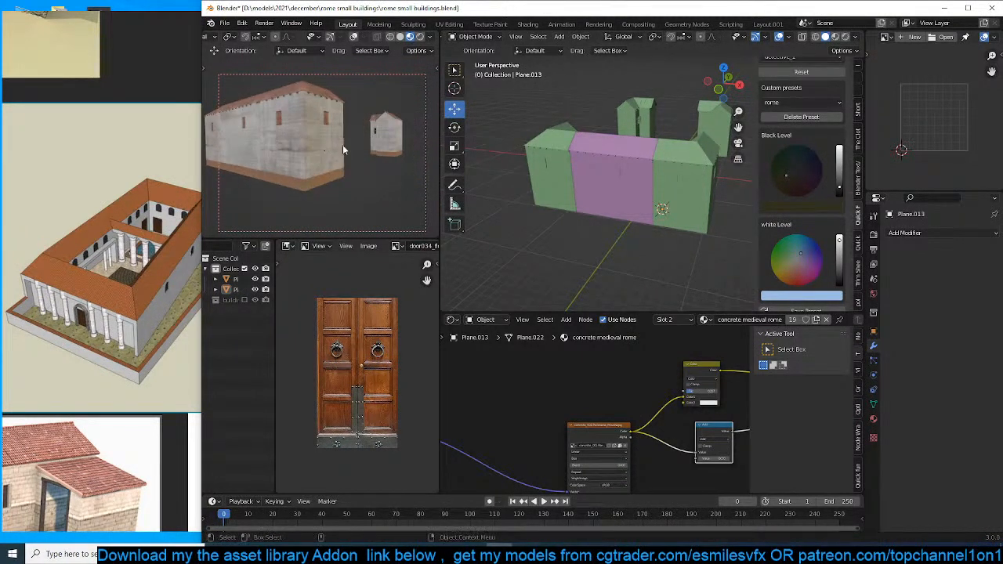
{"action": "middle_click_drag", "start_coordinate": [584, 196], "coordinate": [521, 152]}
{"action": "key", "text": "ctrl+s"}
Open the mirrored corner building and the connecting building together for mesh editing in wireframe from the front, with nothing selected.
{"action": "left_click", "coordinate": [618, 165]}
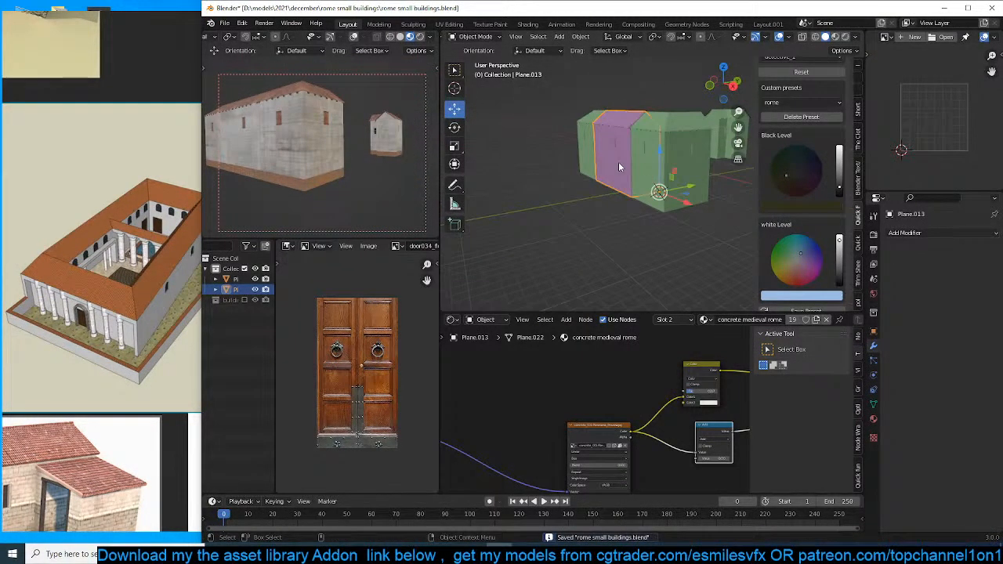
{"action": "left_click", "coordinate": [665, 186]}
{"action": "key", "text": "Tab"}
{"action": "scroll", "coordinate": [682, 191], "scroll_direction": "up", "scroll_amount": 2}
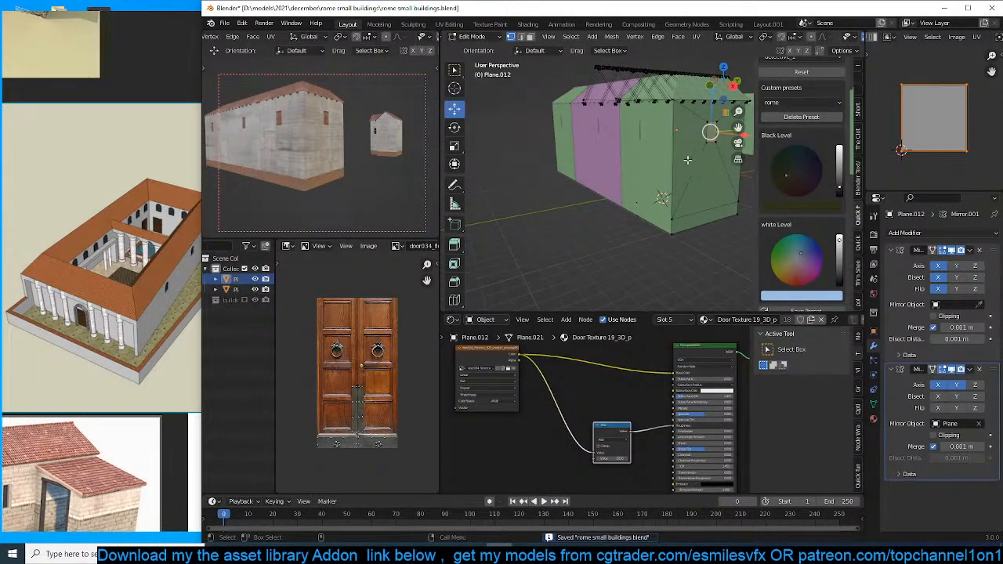
{"action": "key", "text": "KP_1"}
{"action": "key", "text": "Tab"}
{"action": "left_click", "coordinate": [617, 194]}
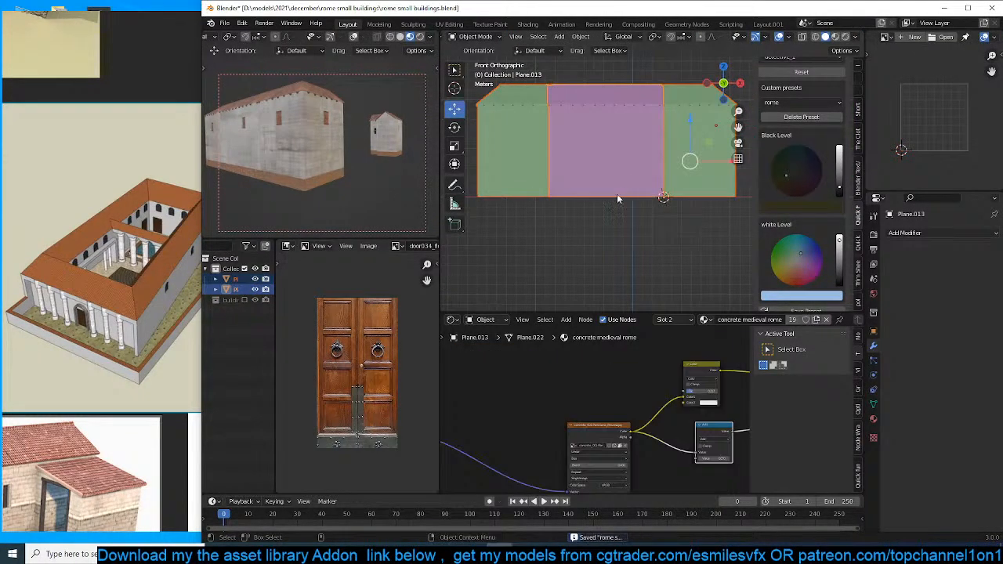
{"action": "key", "text": "Tab"}
{"action": "key", "text": "z"}
{"action": "key", "text": "2"}
{"action": "key", "text": "alt+a"}
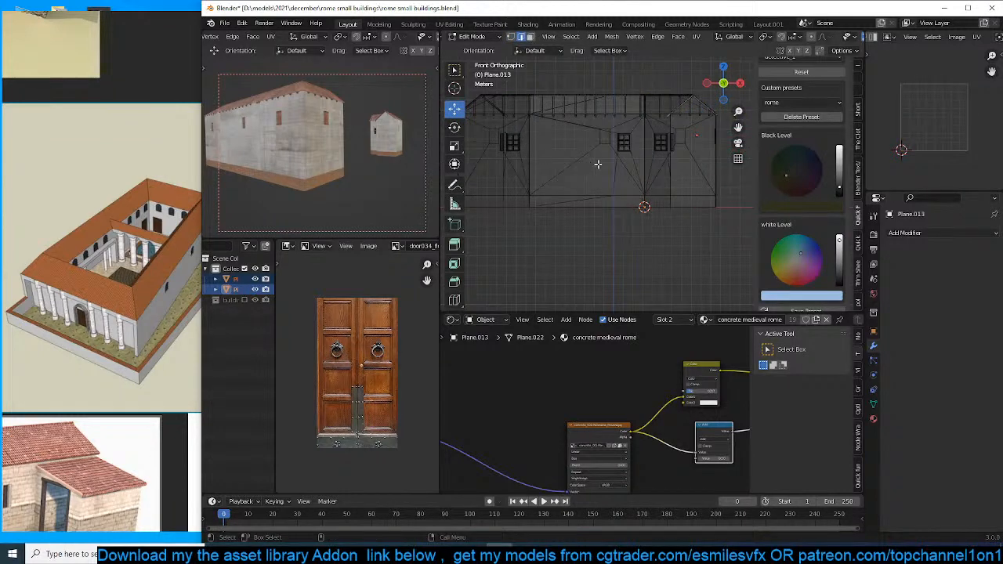
{"action": "key", "text": "Tab"}
{"action": "key", "text": "Tab"}
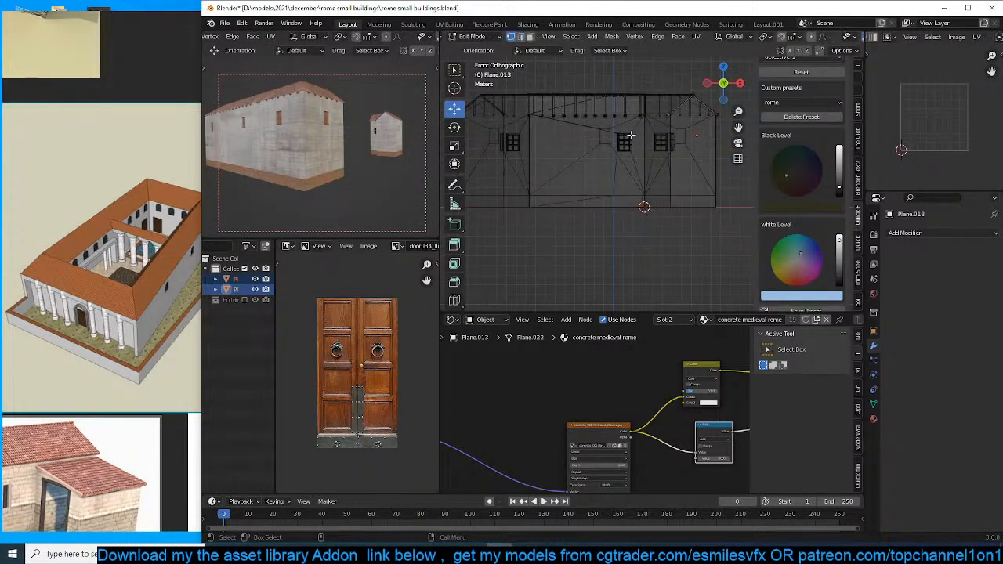
Raise the windows of both buildings about 0.45 m along Z.
{"action": "scroll", "coordinate": [631, 134], "scroll_direction": "up", "scroll_amount": 2}
{"action": "left_click_drag", "start_coordinate": [600, 113], "coordinate": [712, 159]}
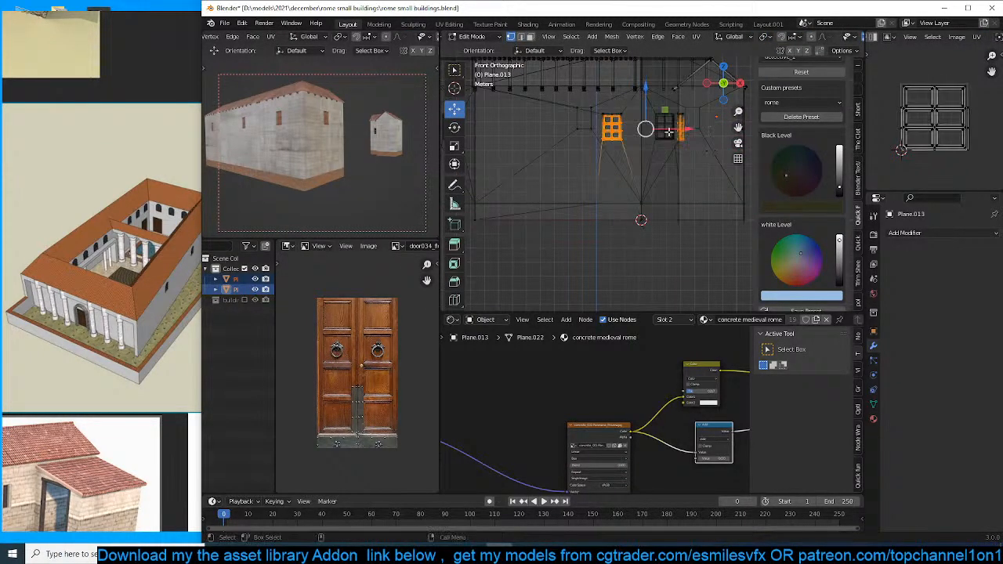
{"action": "middle_click_drag", "start_coordinate": [669, 133], "coordinate": [586, 142], "text": "shift"}
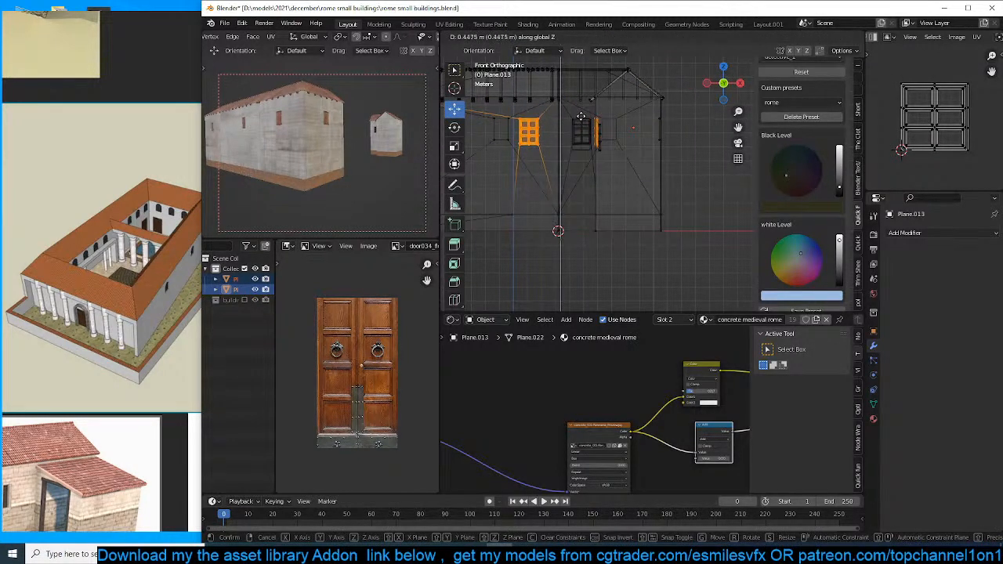
{"action": "left_click_drag", "start_coordinate": [554, 110], "coordinate": [520, 181]}
{"action": "key", "text": "g"}
{"action": "key", "text": "z"}
{"action": "left_click", "coordinate": [632, 158]}
Try to subdivide the wall edges and flatten the new horizontal edge loop to zero scale along Z.
{"action": "scroll", "coordinate": [652, 196], "scroll_direction": "down", "scroll_amount": 2}
{"action": "key", "text": "2"}
{"action": "right_click", "coordinate": [641, 156]}
{"action": "left_click", "coordinate": [638, 171]}
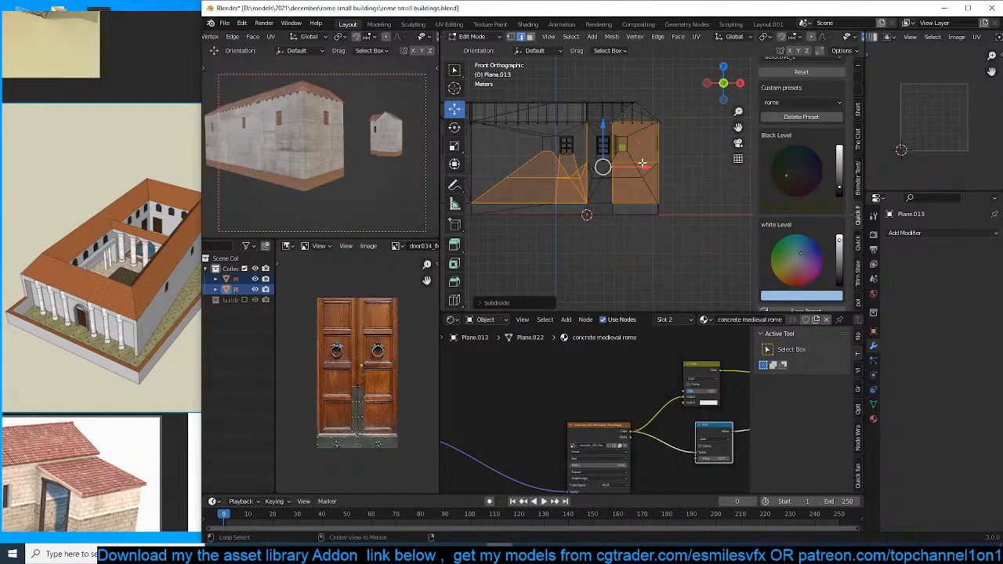
{"action": "key", "text": "alt+a"}
{"action": "left_click", "coordinate": [538, 176], "text": "alt"}
{"action": "key", "text": "s"}
{"action": "key", "text": "z"}
{"action": "key", "text": "0"}
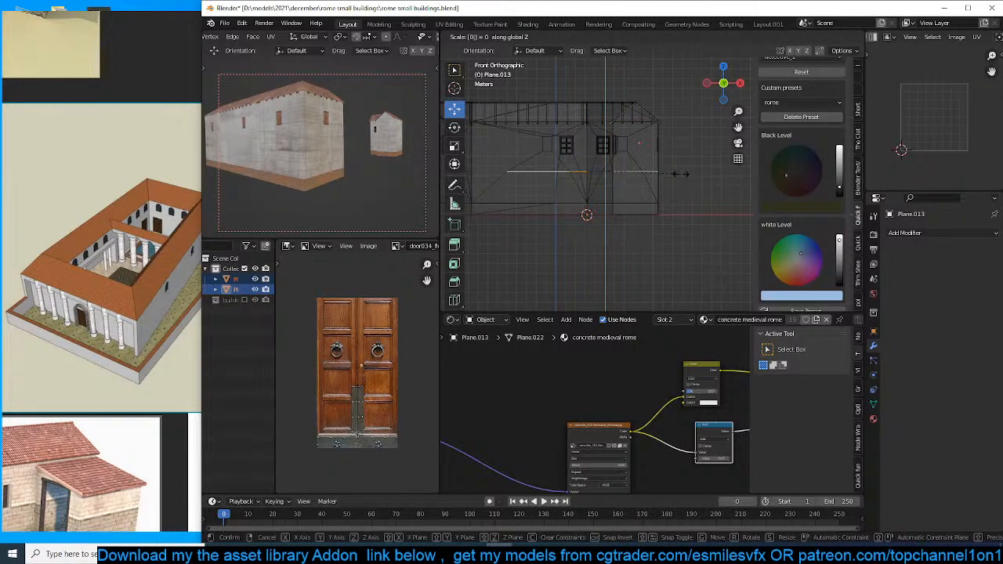
{"action": "key", "text": "Return"}
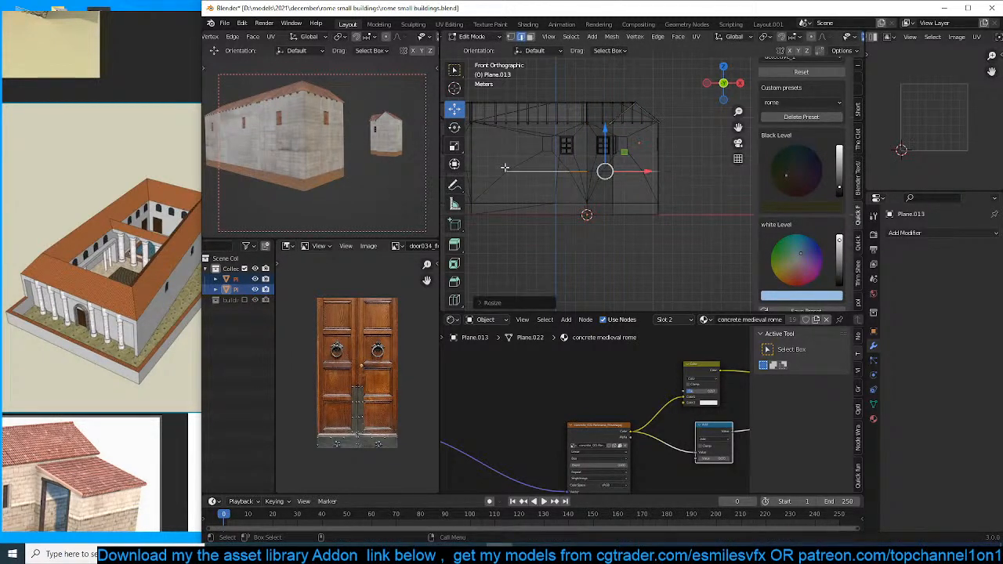
{"action": "key", "text": "1"}
{"action": "left_click_drag", "start_coordinate": [500, 166], "coordinate": [695, 187]}
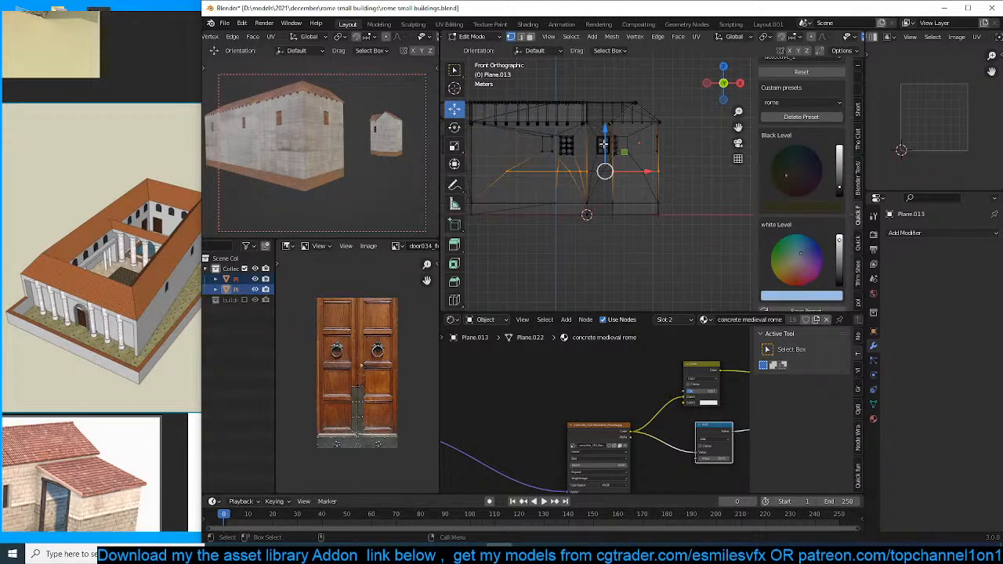
{"action": "left_click_drag", "start_coordinate": [603, 144], "coordinate": [604, 141]}
Undo the wall subdivision and the levelling of its edge loop.
{"action": "key", "text": "ctrl+z"}
{"action": "key", "text": "ctrl+z"}
{"action": "key", "text": "ctrl+z"}
{"action": "key", "text": "ctrl+z"}
{"action": "key", "text": "ctrl+z"}
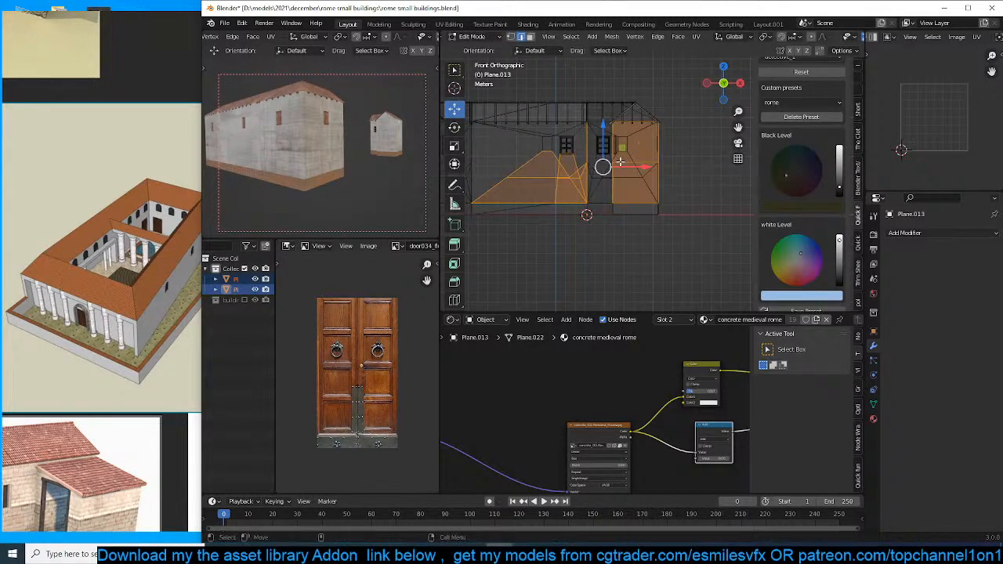
{"action": "key", "text": "ctrl+z"}
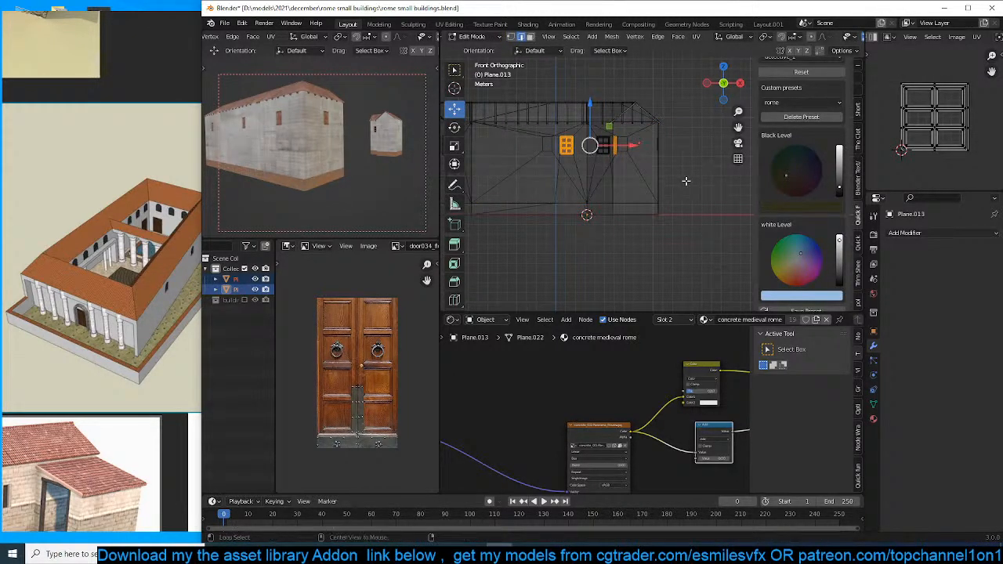
{"action": "key", "text": "ctrl+z"}
{"action": "key", "text": "ctrl+z"}
{"action": "key", "text": "ctrl+z"}
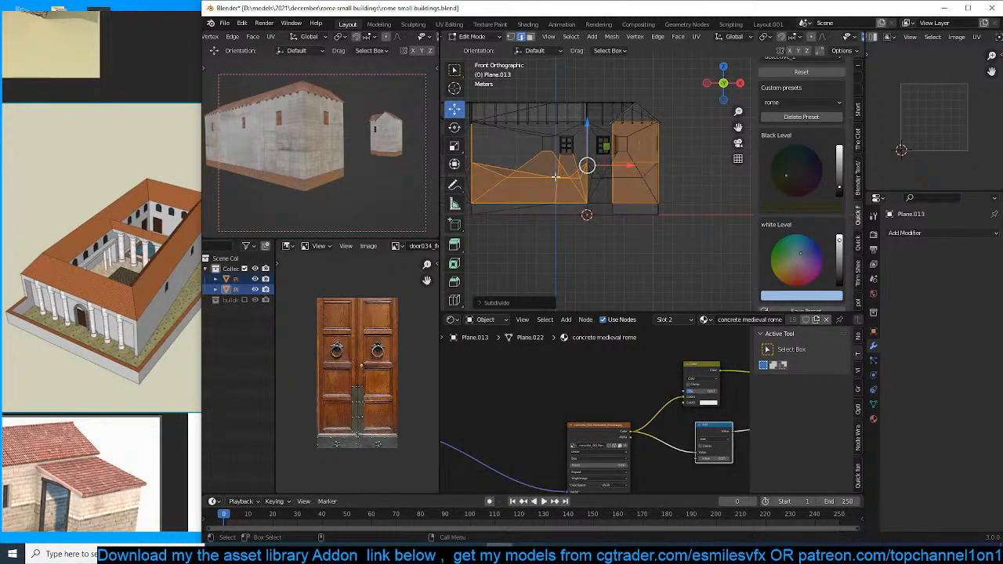
Subdivide the vertical wall edges of both buildings and flatten the new edge loop to zero scale along Z.
{"action": "left_click", "coordinate": [594, 177], "text": "alt"}
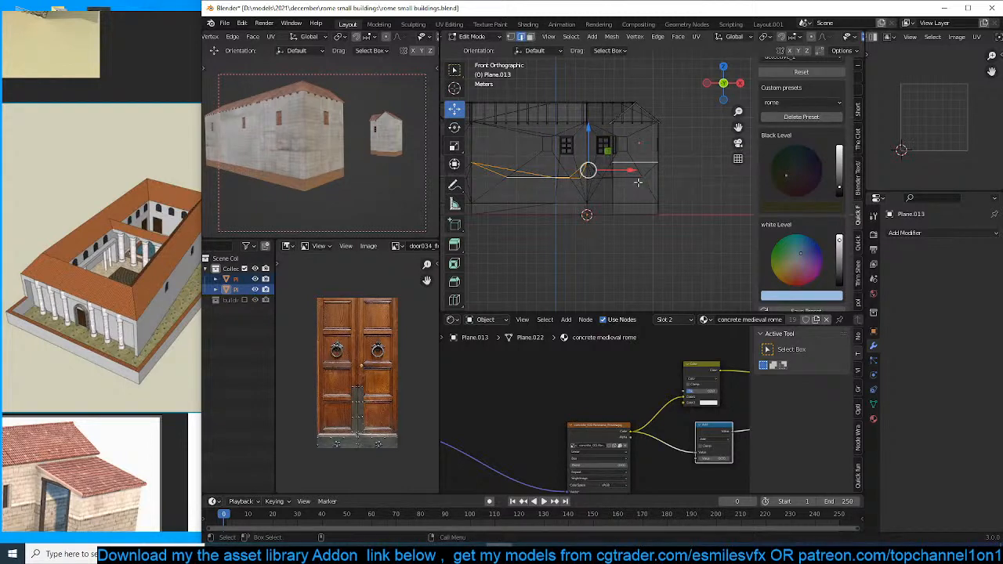
{"action": "middle_click_drag", "start_coordinate": [638, 181], "coordinate": [595, 185]}
{"action": "key", "text": "s"}
{"action": "key", "text": "z"}
{"action": "key", "text": "0"}
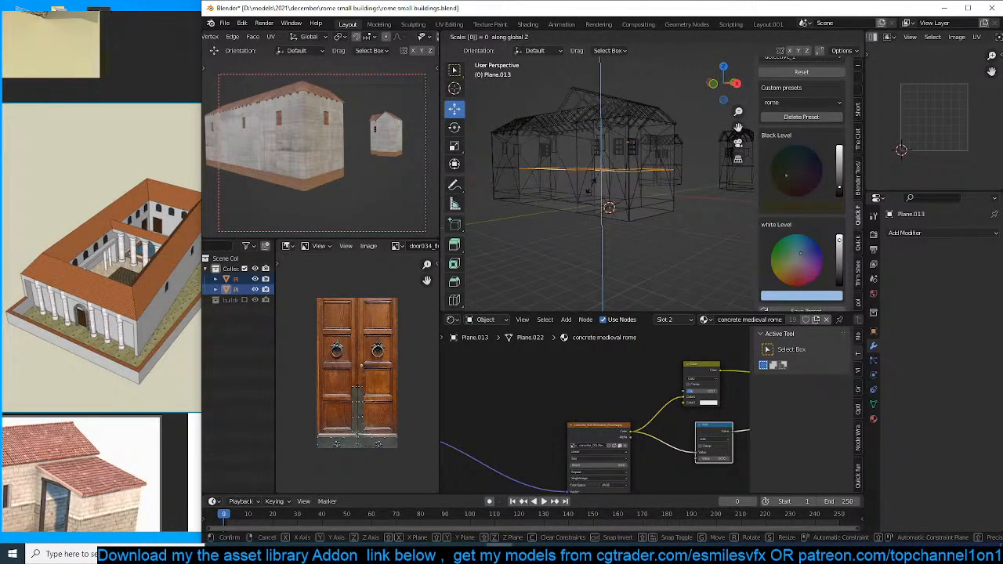
{"action": "key", "text": "Return"}
Move the levelled edge loop slightly upward on the walls, below the windows.
{"action": "key", "text": "KP_1"}
{"action": "scroll", "coordinate": [596, 188], "scroll_direction": "up", "scroll_amount": 5}
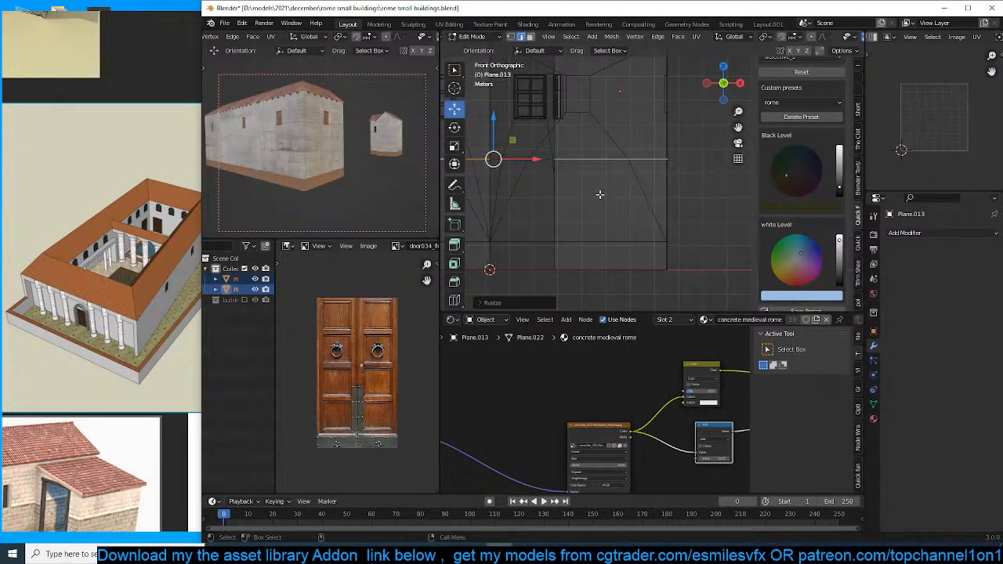
{"action": "key", "text": "g"}
{"action": "left_click", "coordinate": [600, 177]}
Bevel the horizontal edge loop into a narrow band of faces running around the walls.
{"action": "middle_click_drag", "start_coordinate": [600, 176], "coordinate": [559, 203]}
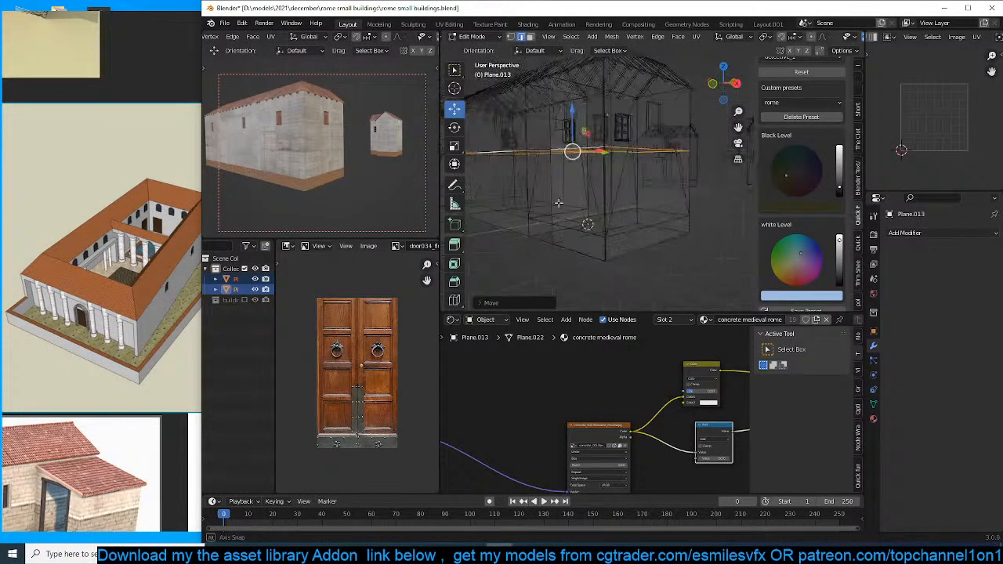
{"action": "key", "text": "shift+z"}
{"action": "mouse_move", "coordinate": [676, 202]}
{"action": "middle_mouse_down"}
{"action": "mouse_move", "coordinate": [634, 207]}
{"action": "mouse_move", "coordinate": [652, 208]}
{"action": "mouse_move", "coordinate": [625, 224]}
{"action": "mouse_move", "coordinate": [662, 244]}
{"action": "mouse_move", "coordinate": [670, 220]}
{"action": "middle_mouse_up"}
{"action": "key", "text": "ctrl+b"}
{"action": "left_click", "coordinate": [670, 241]}
{"action": "scroll", "coordinate": [670, 221], "scroll_direction": "up", "scroll_amount": 2}
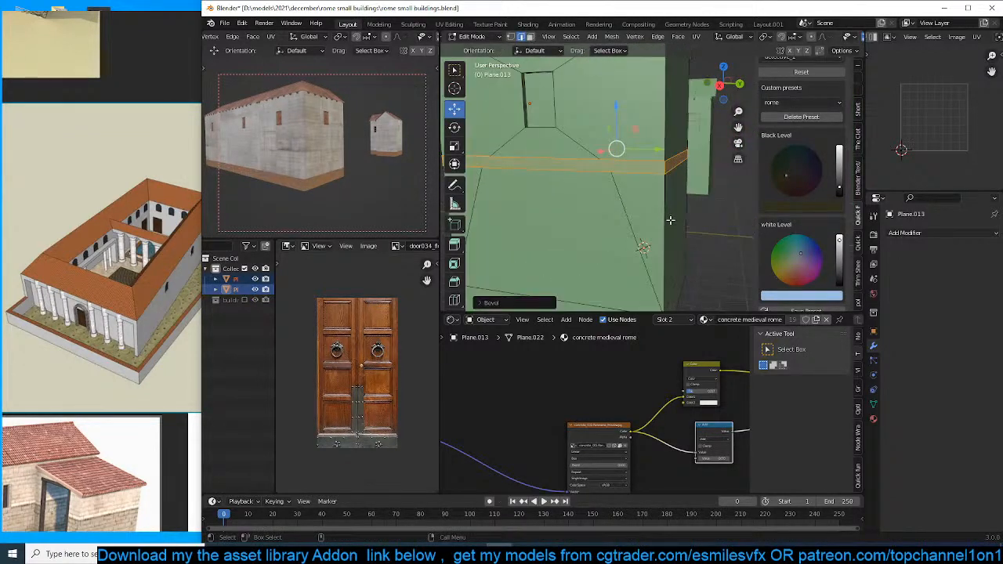
Extrude the band faces outward along their normals to form a raised moulding around both buildings.
{"action": "key", "text": "alt+e"}
{"action": "left_click", "coordinate": [672, 221]}
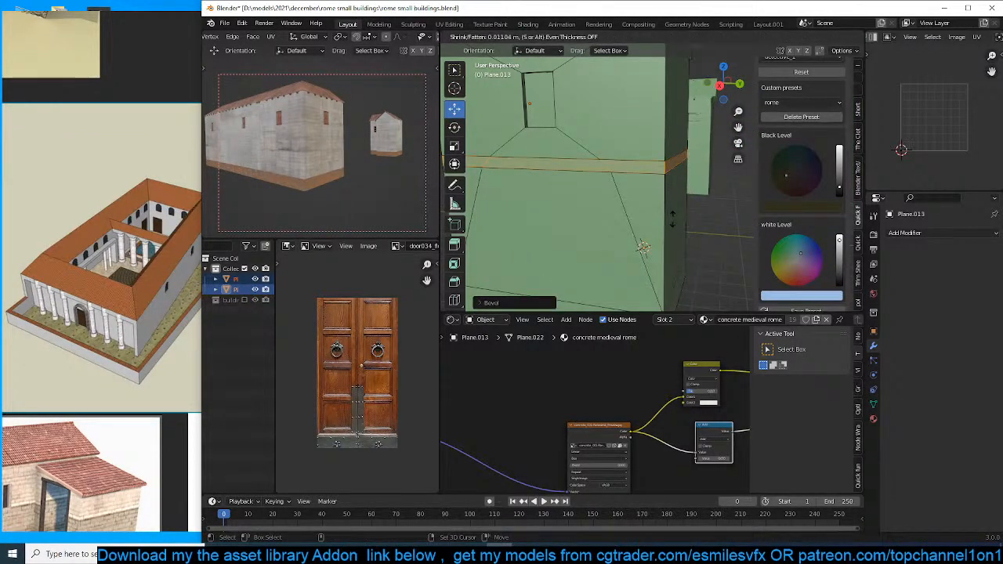
{"action": "key", "text": "Tab"}
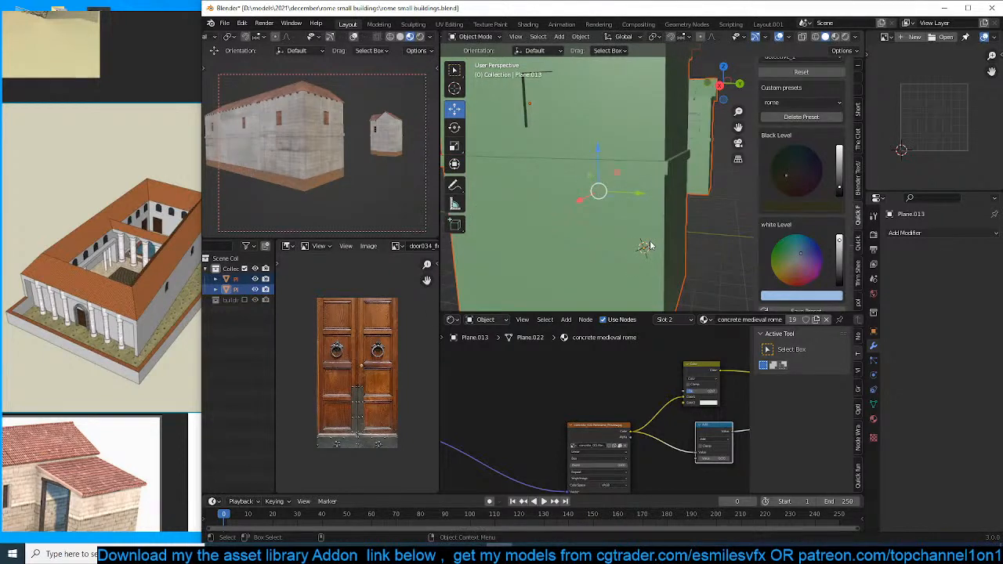
{"action": "scroll", "coordinate": [651, 245], "scroll_direction": "down", "scroll_amount": 3}
{"action": "middle_click_drag", "start_coordinate": [651, 246], "coordinate": [668, 189]}
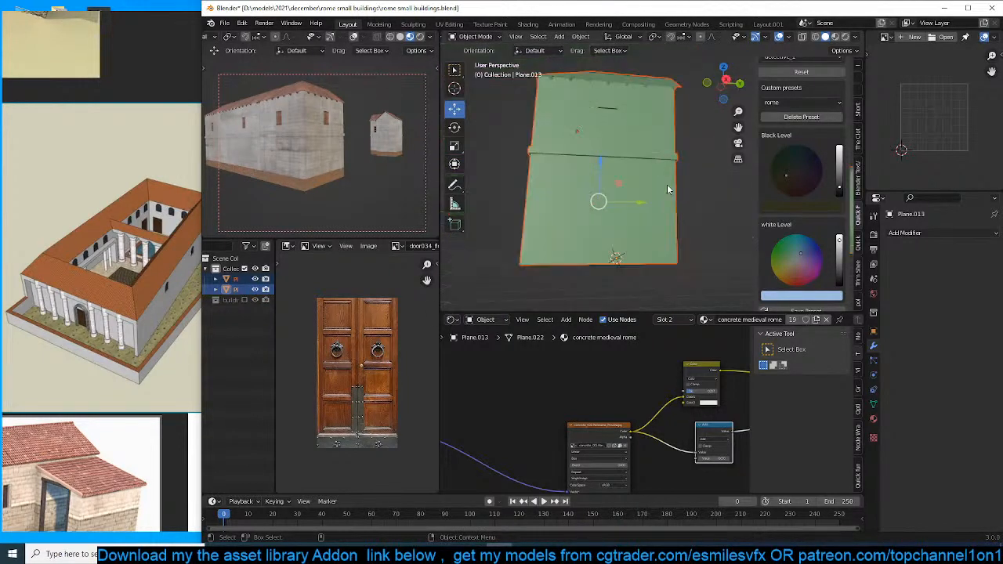
Save the file and deselect both buildings.
{"action": "key", "text": "ctrl+s"}
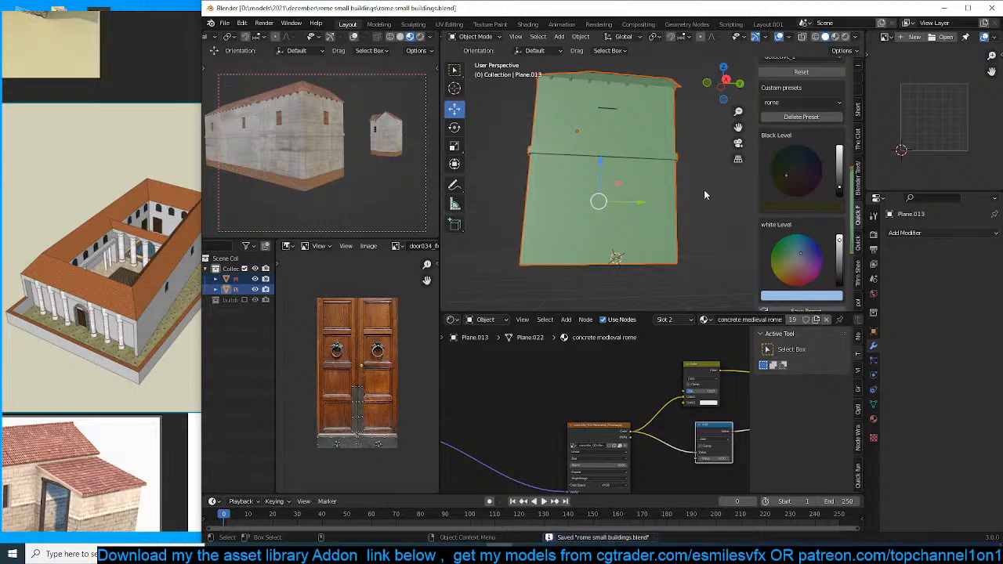
{"action": "left_click", "coordinate": [707, 154]}
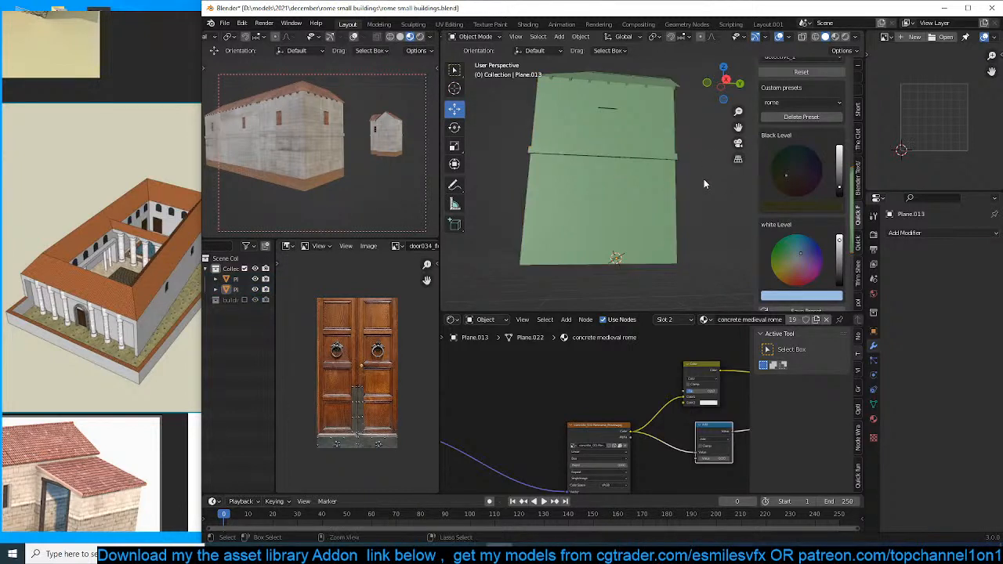
{"action": "key", "text": "ctrl+s"}
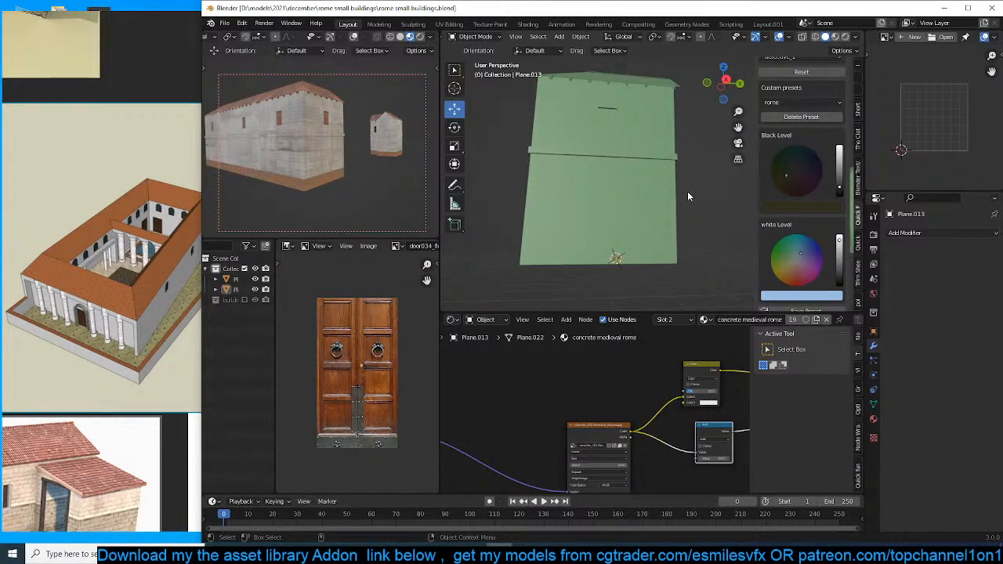
{"action": "key", "text": "ctrl+s"}
Examine the wall moulding and the textured building arrangement from several angles, saving the file again.
{"action": "left_click", "coordinate": [690, 188]}
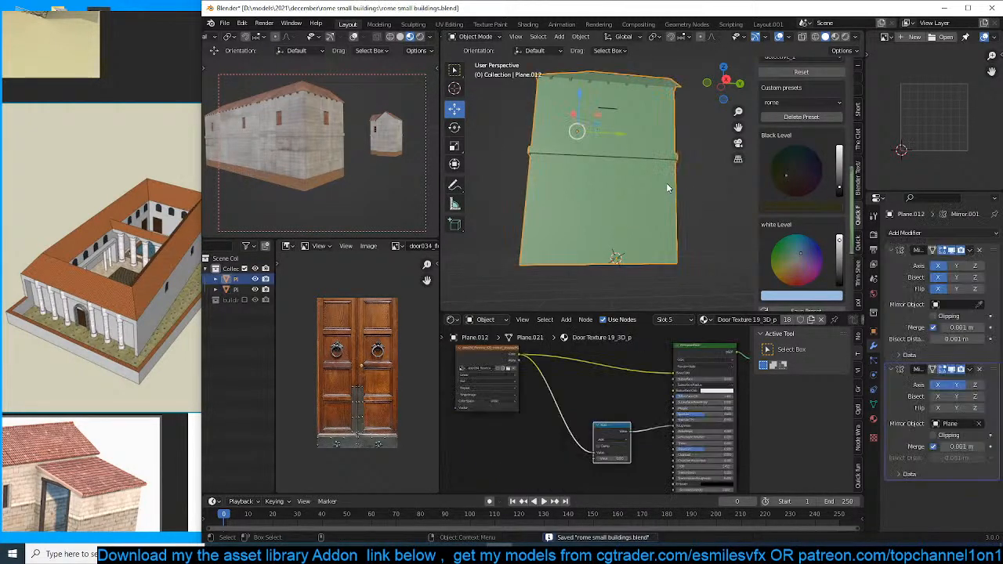
{"action": "middle_click_drag", "start_coordinate": [690, 188], "coordinate": [631, 206]}
{"action": "left_click", "coordinate": [541, 253]}
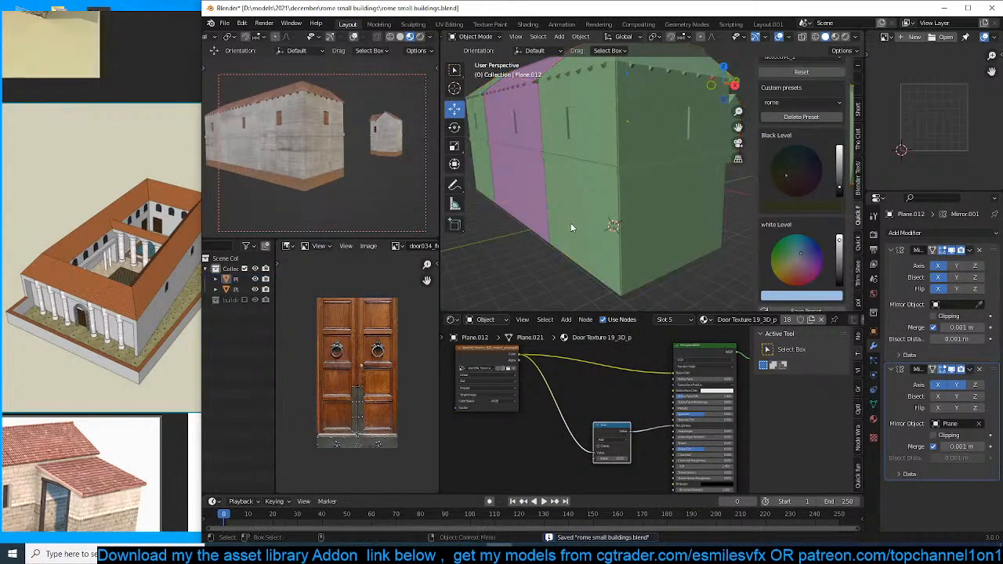
{"action": "middle_click_drag", "start_coordinate": [570, 223], "coordinate": [654, 244]}
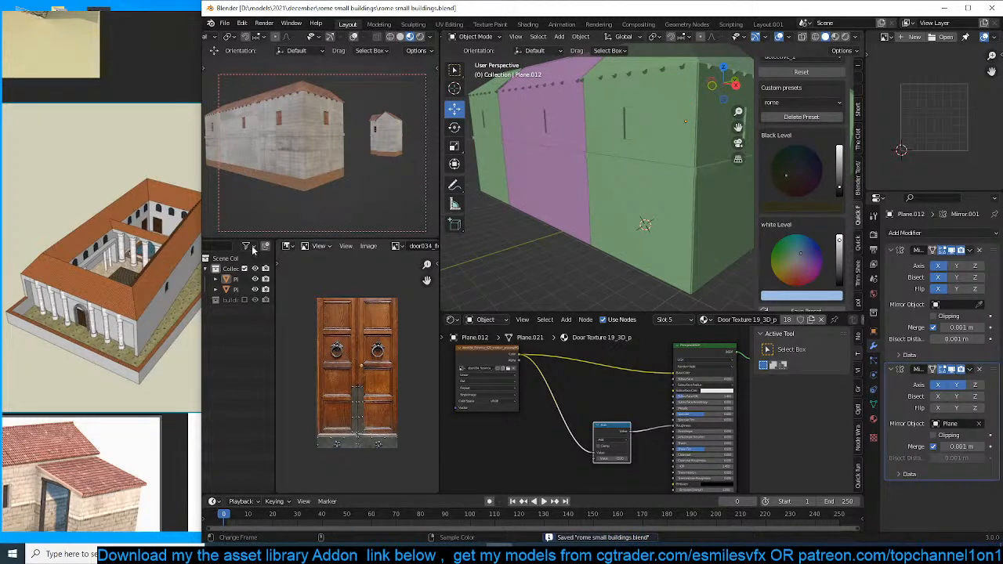
{"action": "scroll", "coordinate": [561, 193], "scroll_direction": "down", "scroll_amount": 3}
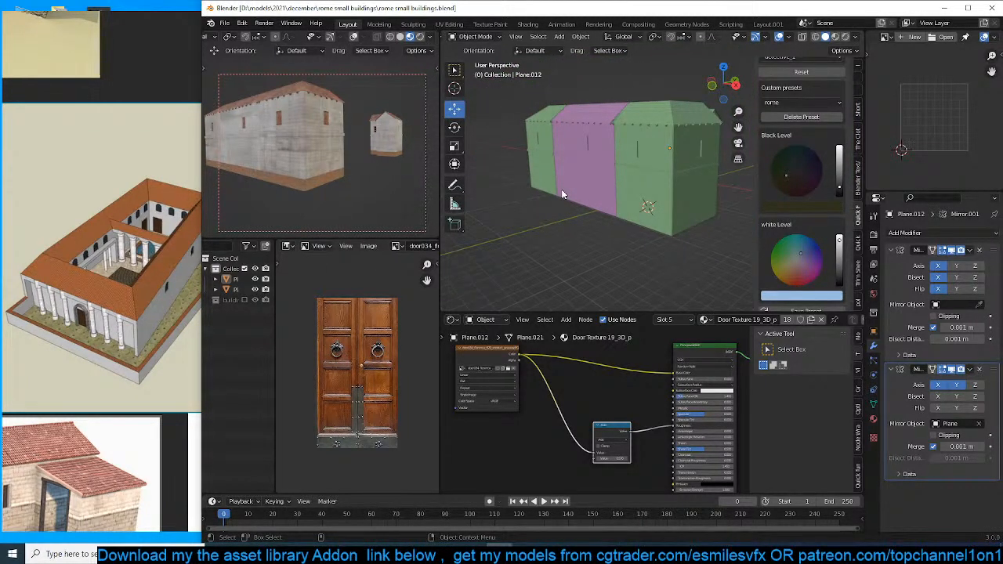
{"action": "scroll", "coordinate": [561, 194], "scroll_direction": "up", "scroll_amount": 5}
{"action": "middle_click_drag", "start_coordinate": [584, 232], "coordinate": [584, 196]}
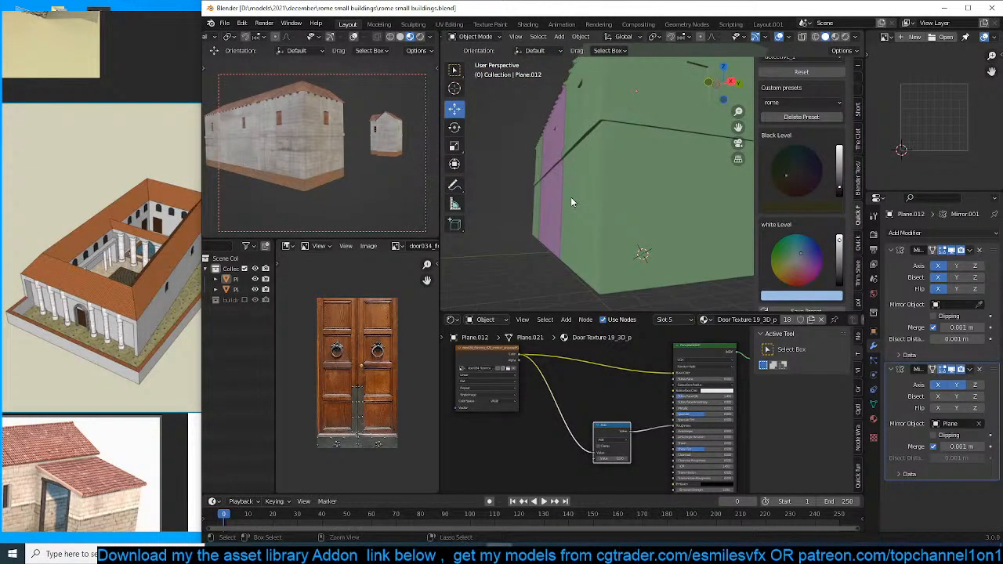
{"action": "key", "text": "ctrl+s"}
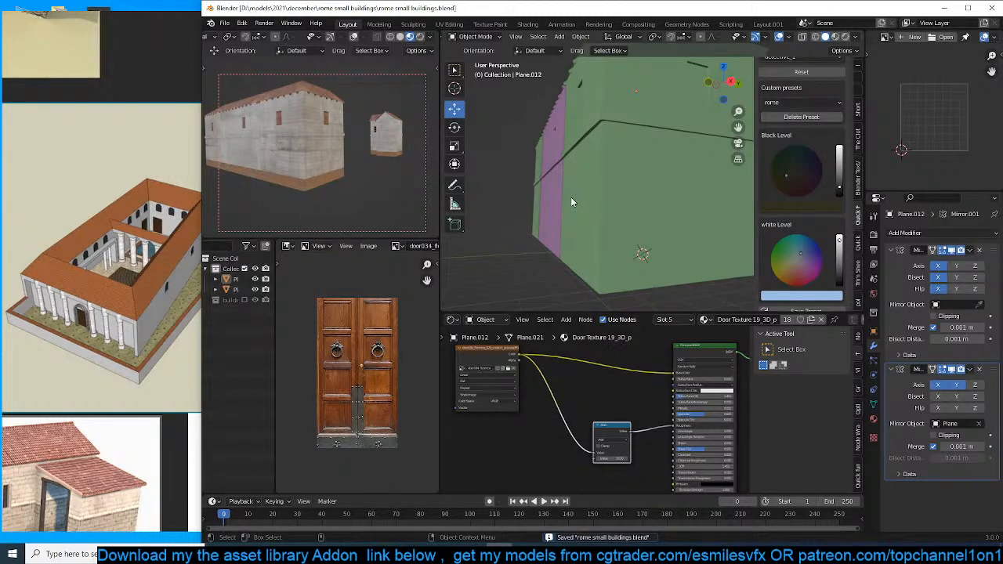
{"action": "middle_click_drag", "start_coordinate": [349, 139], "coordinate": [301, 161]}
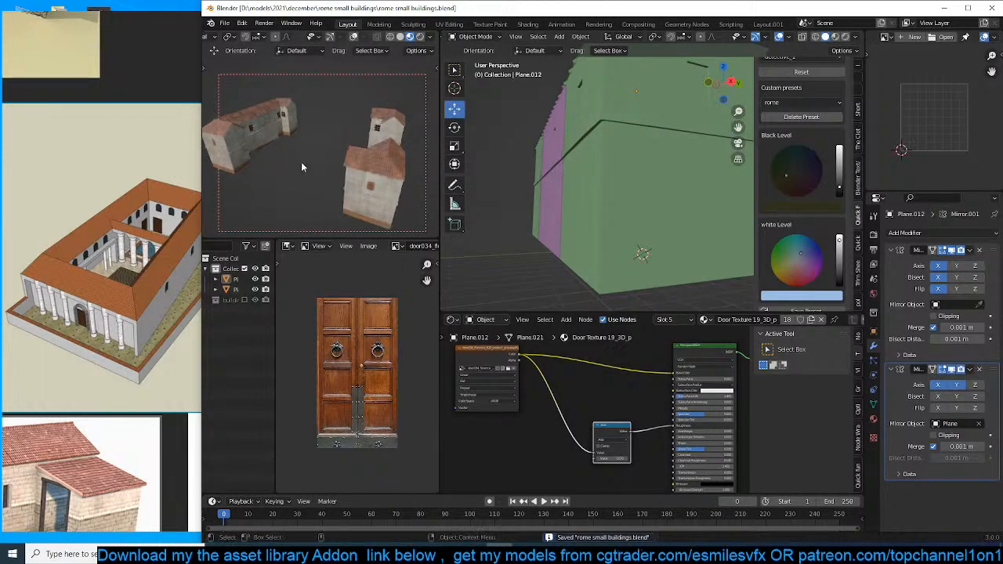
Add a Mirror modifier to the connecting building and set its mirror axis to Y only.
{"action": "middle_click_drag", "start_coordinate": [615, 157], "coordinate": [663, 128]}
{"action": "left_click", "coordinate": [617, 149]}
{"action": "key", "text": "Tab"}
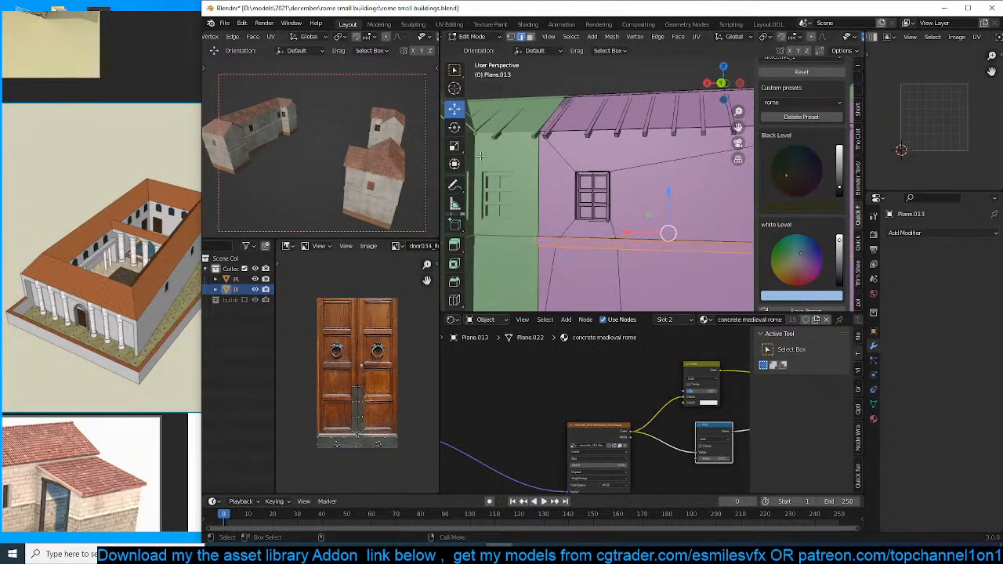
{"action": "scroll", "coordinate": [658, 180], "scroll_direction": "down", "scroll_amount": 6}
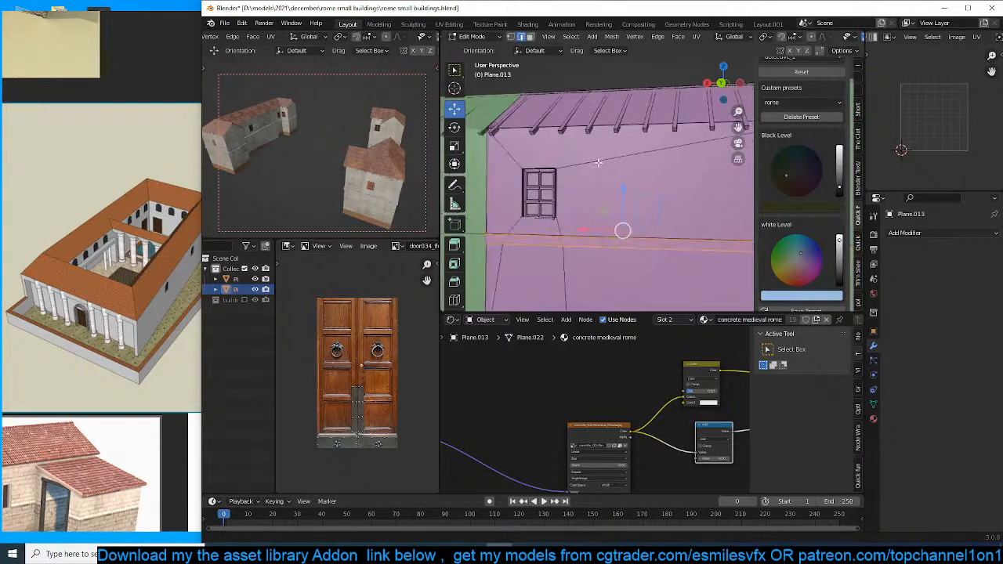
{"action": "key", "text": "KP_5"}
{"action": "key", "text": "KP_1"}
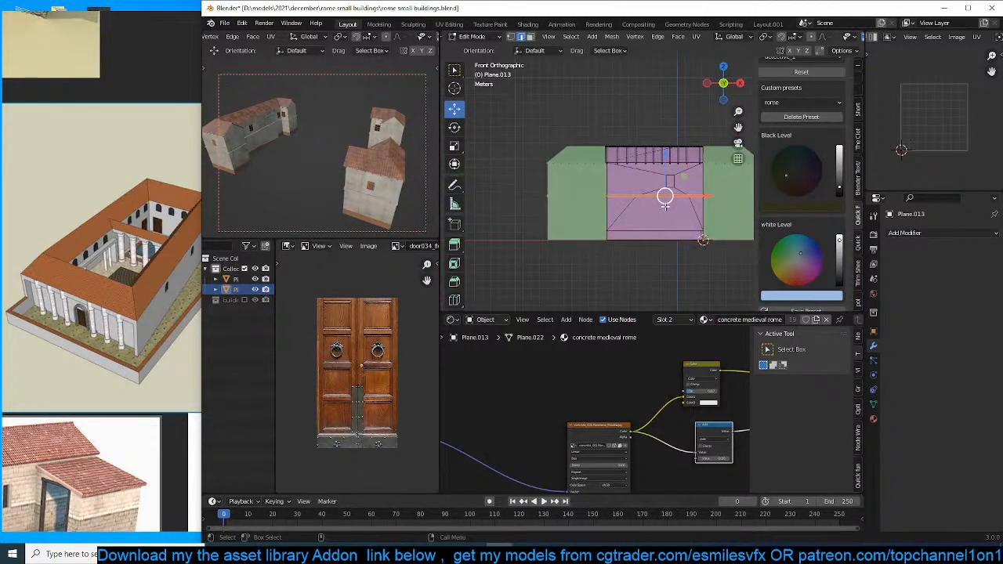
{"action": "key", "text": "Tab"}
{"action": "middle_click_drag", "start_coordinate": [664, 212], "coordinate": [630, 189]}
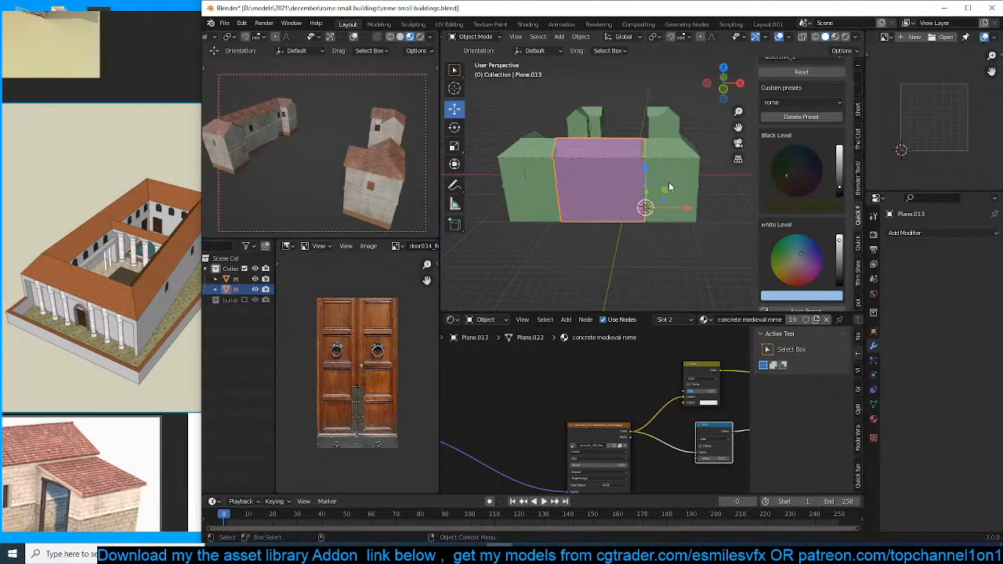
{"action": "left_click", "coordinate": [910, 233]}
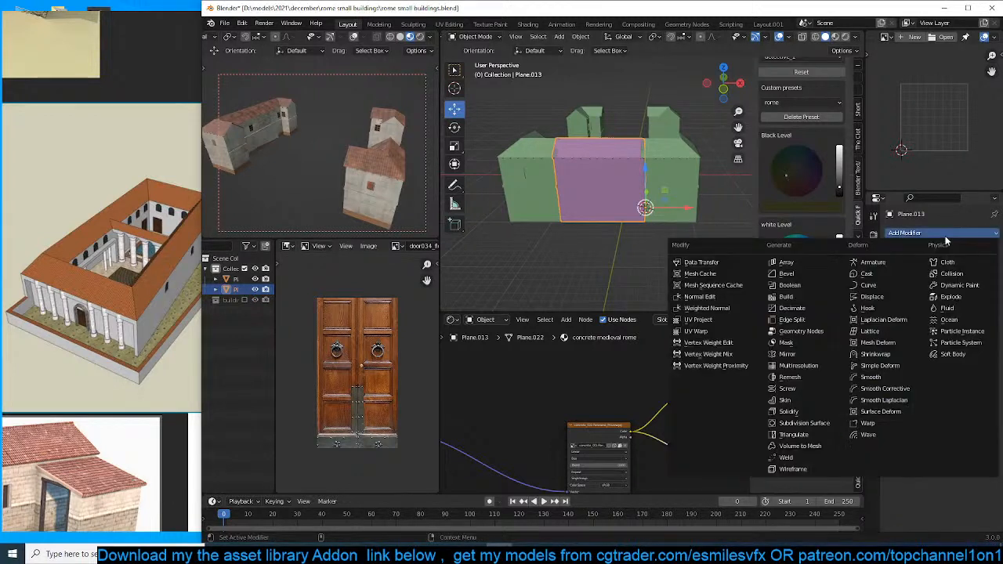
{"action": "left_click", "coordinate": [806, 354]}
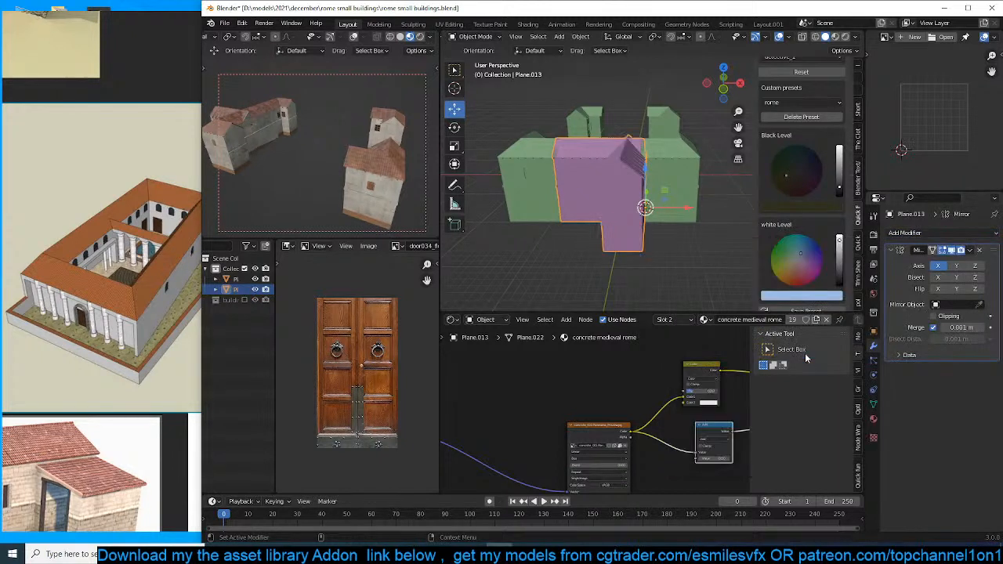
{"action": "left_click", "coordinate": [956, 266]}
{"action": "left_click", "coordinate": [938, 266]}
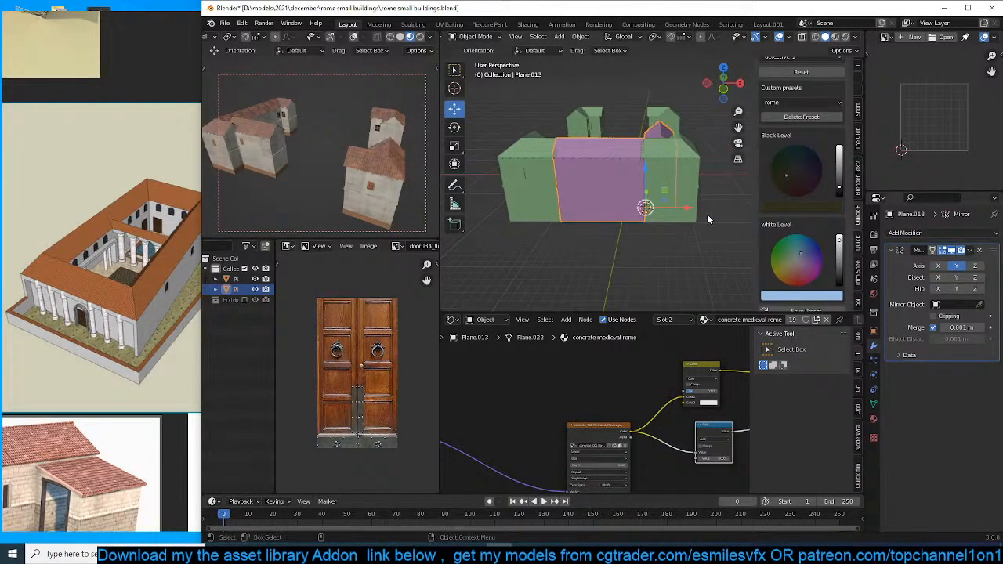
Apply the connecting building's rotation and change its Mirror modifier axis to X only.
{"action": "middle_click_drag", "start_coordinate": [707, 214], "coordinate": [668, 224]}
{"action": "key", "text": "ctrl+a"}
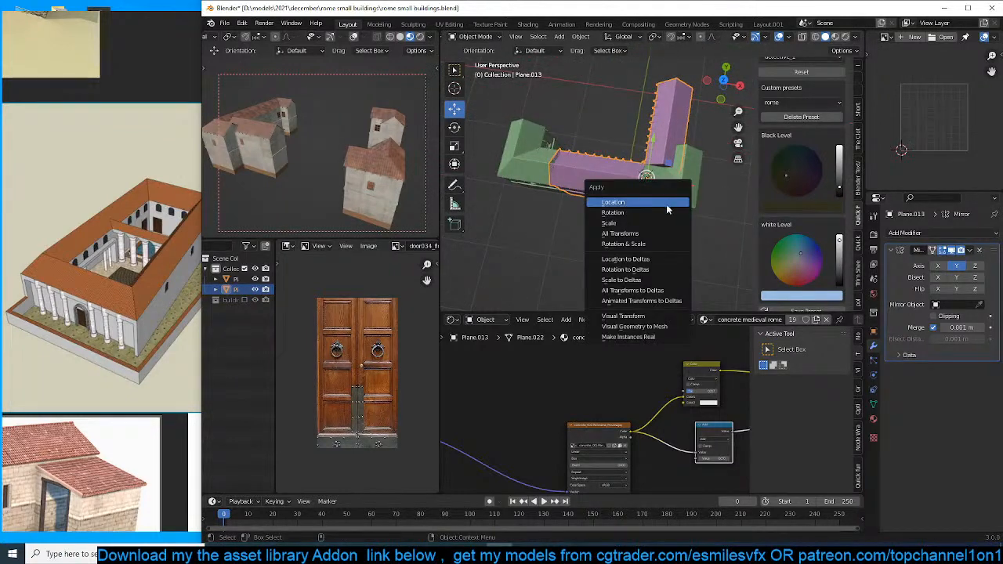
{"action": "left_click", "coordinate": [665, 222]}
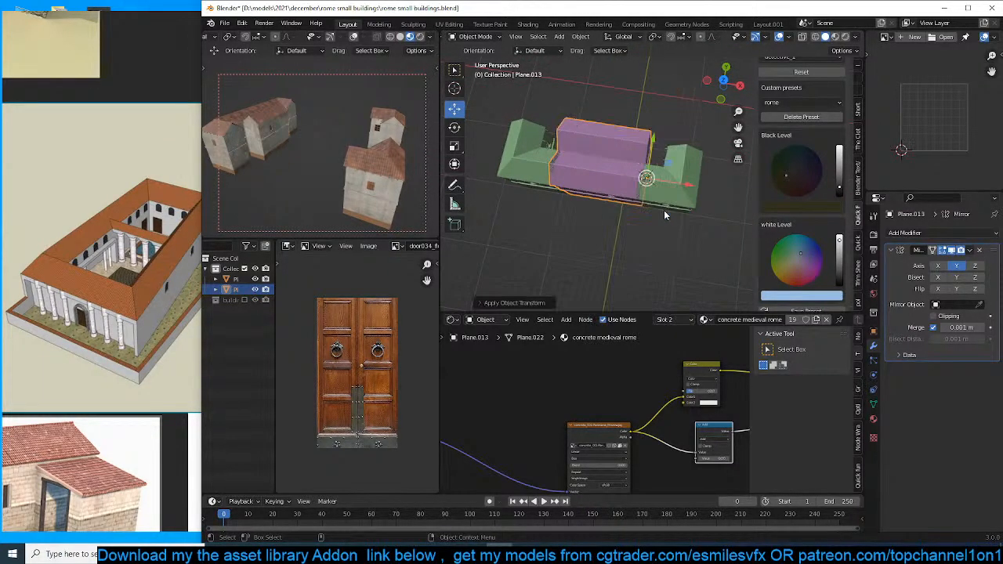
{"action": "left_click", "coordinate": [939, 266]}
{"action": "left_click", "coordinate": [956, 266]}
Isolate the connecting building in local view and show its editable mesh as wireframe from the back, in vertex select mode.
{"action": "middle_click_drag", "start_coordinate": [628, 205], "coordinate": [619, 174]}
{"action": "key", "text": "KP_Divide"}
{"action": "key", "text": "Tab"}
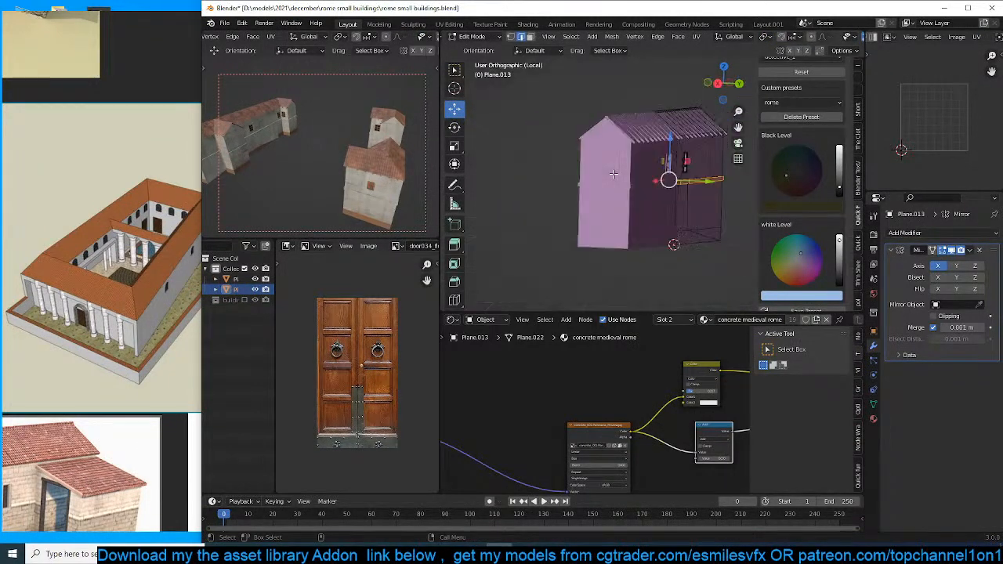
{"action": "key", "text": "KP_1"}
{"action": "key", "text": "ctrl+KP_1"}
{"action": "key", "text": "1"}
{"action": "scroll", "coordinate": [680, 171], "scroll_direction": "up", "scroll_amount": 1}
{"action": "middle_click_drag", "start_coordinate": [680, 171], "coordinate": [611, 180], "text": "shift"}
{"action": "scroll", "coordinate": [611, 180], "scroll_direction": "up", "scroll_amount": 2}
{"action": "key", "text": "shift+z"}
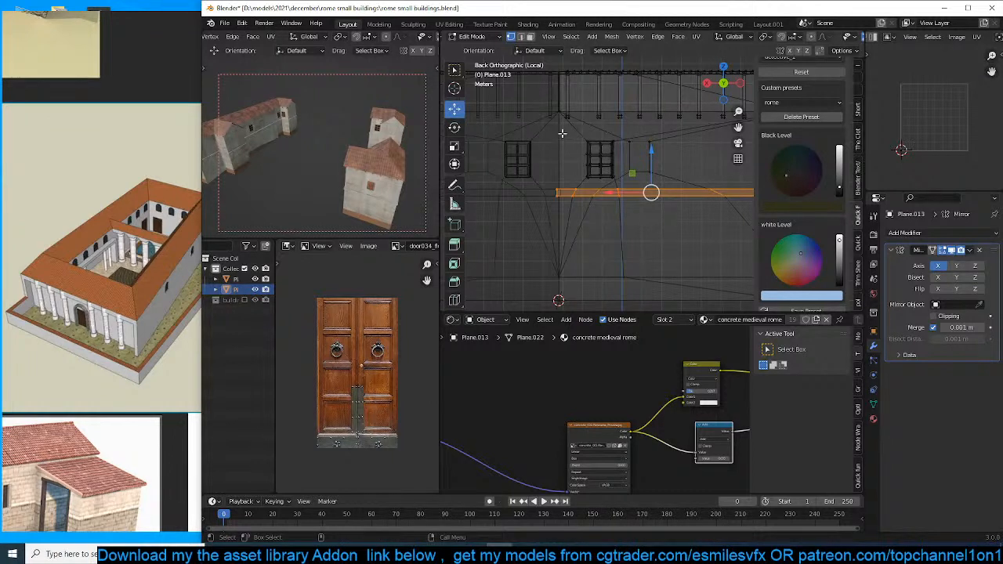
Select the window with the surrounding wall vertices and move them along X toward the building's outer end.
{"action": "left_click_drag", "start_coordinate": [562, 131], "coordinate": [638, 211]}
{"action": "scroll", "coordinate": [641, 212], "scroll_direction": "down", "scroll_amount": 2}
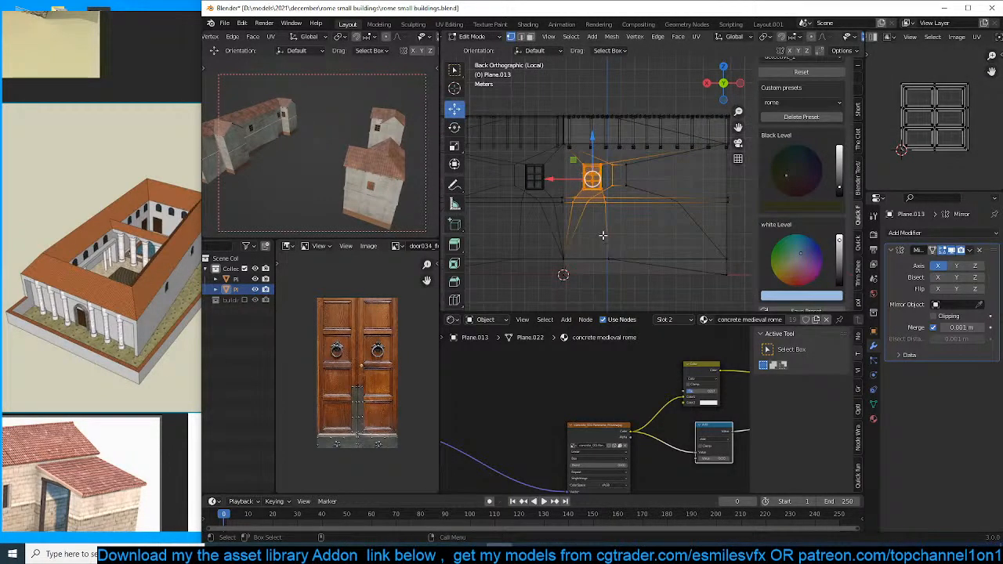
{"action": "key", "text": "alt+a"}
{"action": "left_click_drag", "start_coordinate": [563, 158], "coordinate": [691, 218]}
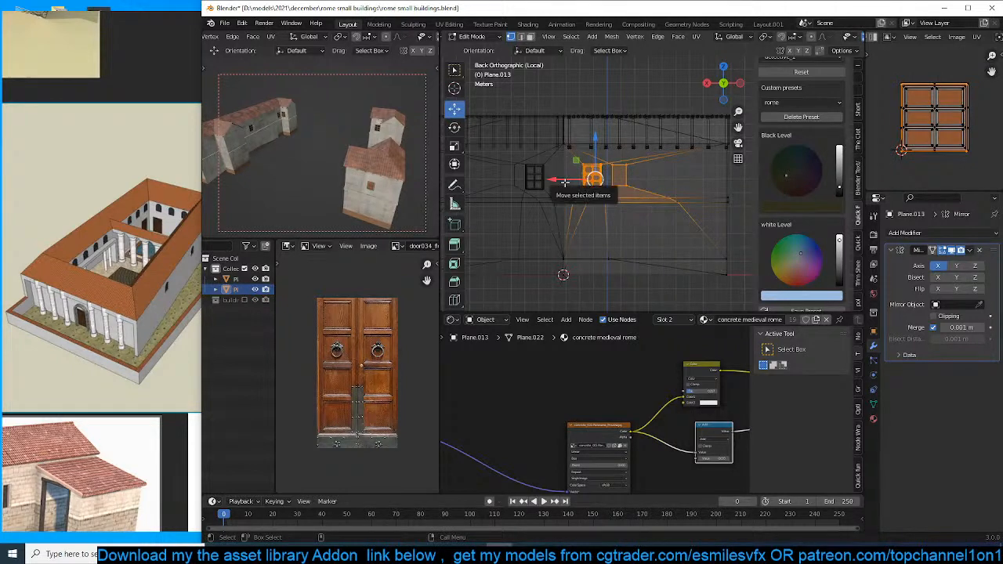
{"action": "left_click_drag", "start_coordinate": [568, 183], "coordinate": [661, 183]}
{"action": "middle_click_drag", "start_coordinate": [657, 183], "coordinate": [601, 185], "text": "shift"}
Scale the moulding vertices near the wall's outer end along X and return to a solid view in Object Mode.
{"action": "left_click_drag", "start_coordinate": [678, 186], "coordinate": [634, 207]}
{"action": "key", "text": "s"}
{"action": "key", "text": "x"}
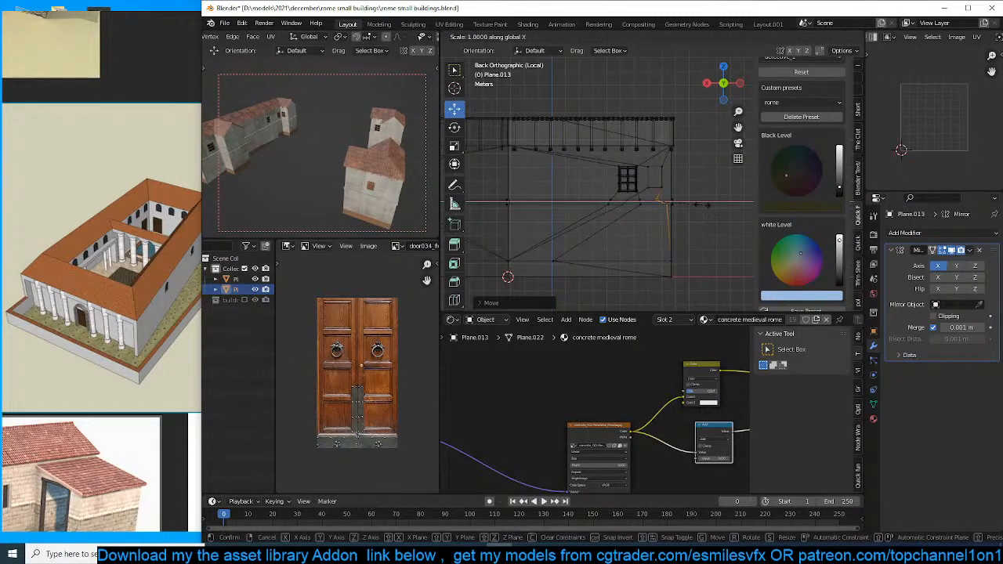
{"action": "key", "text": "Return"}
{"action": "key", "text": "Tab"}
{"action": "scroll", "coordinate": [572, 205], "scroll_direction": "down", "scroll_amount": 5}
{"action": "key", "text": "z"}
{"action": "left_click", "coordinate": [641, 211]}
{"action": "scroll", "coordinate": [659, 213], "scroll_direction": "up", "scroll_amount": 3}
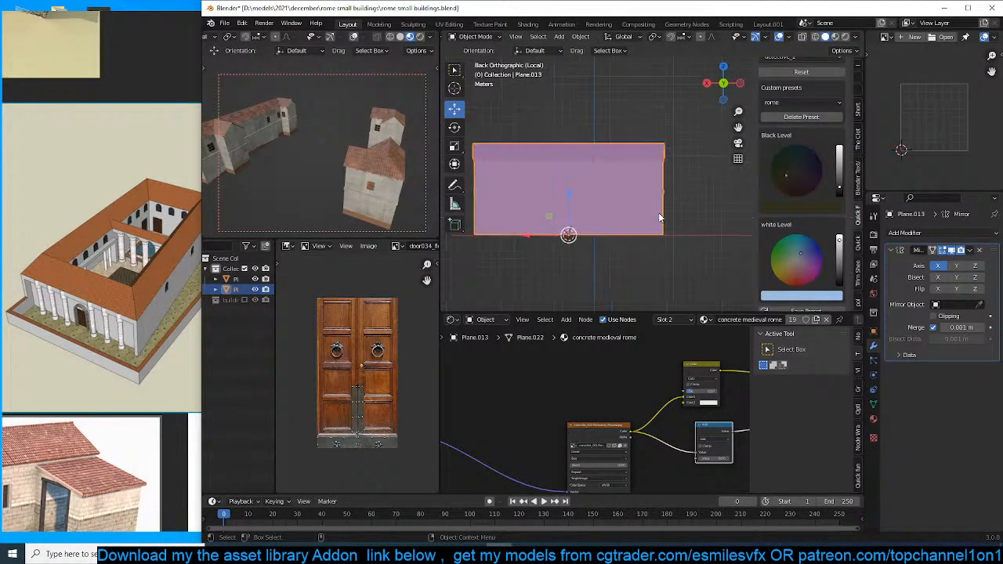
Move the vertex at the base of the wall along X toward the building's outer end, using the wireframe mesh view.
{"action": "key", "text": "Tab"}
{"action": "key", "text": "z"}
{"action": "left_click", "coordinate": [559, 160]}
{"action": "left_click", "coordinate": [586, 230]}
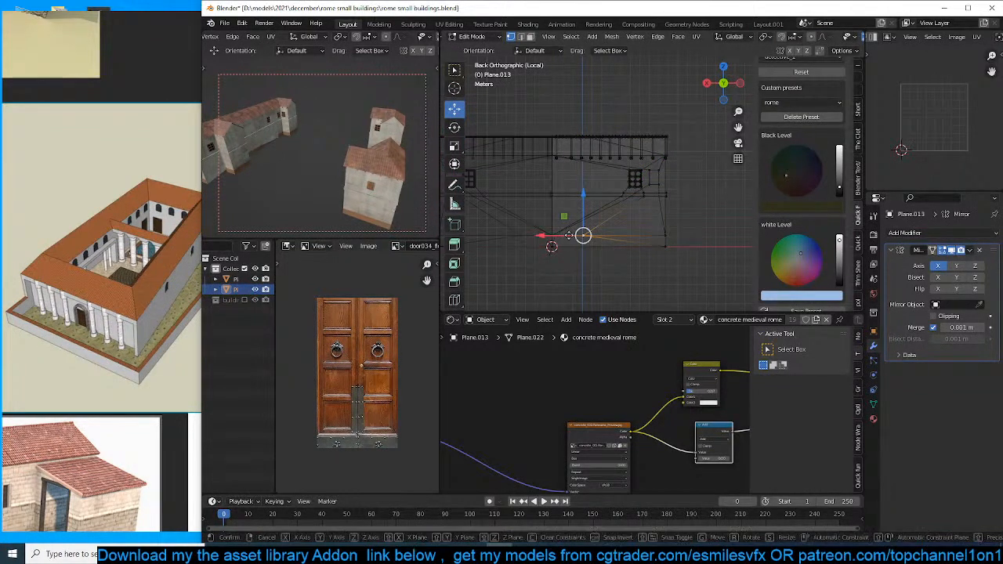
{"action": "left_click_drag", "start_coordinate": [564, 234], "coordinate": [631, 237]}
{"action": "scroll", "coordinate": [631, 237], "scroll_direction": "up", "scroll_amount": 4}
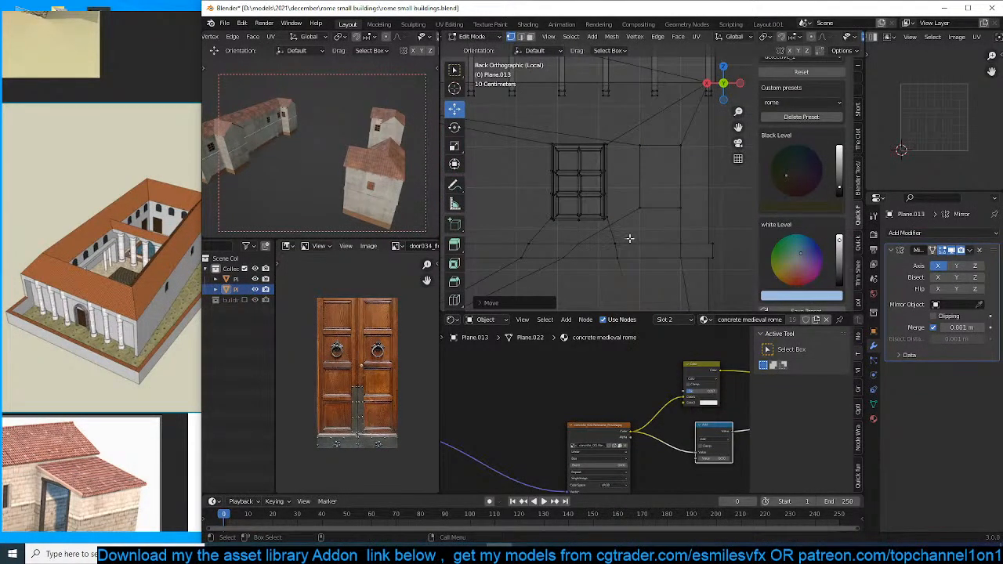
Merge the upper moulding vertex below the window into the wall corner vertex, using At Last.
{"action": "key", "text": "shift+z"}
{"action": "mouse_move", "coordinate": [661, 237]}
{"action": "middle_mouse_down"}
{"action": "mouse_move", "coordinate": [659, 258]}
{"action": "mouse_move", "coordinate": [623, 253]}
{"action": "middle_mouse_up"}
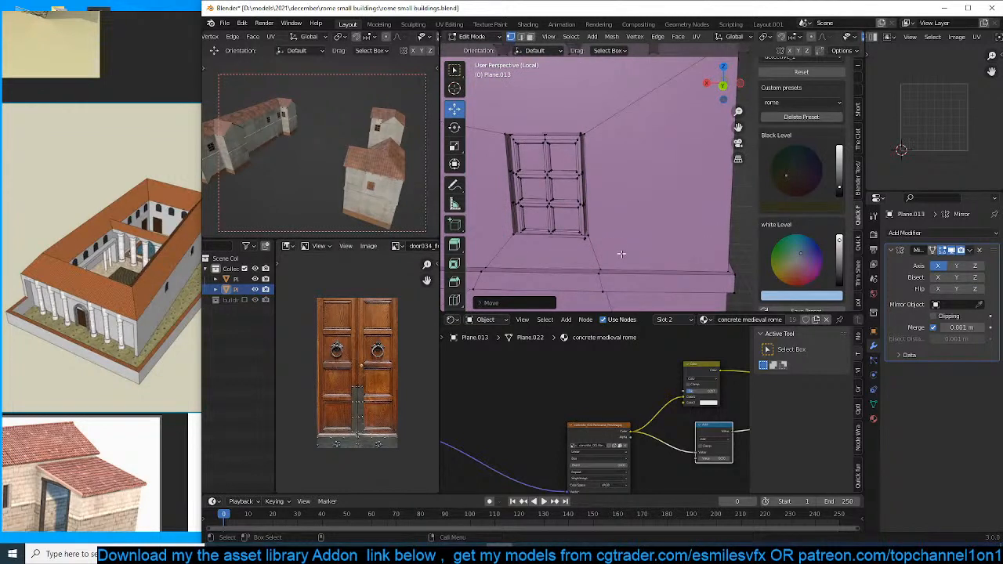
{"action": "left_click", "coordinate": [727, 266], "text": "shift"}
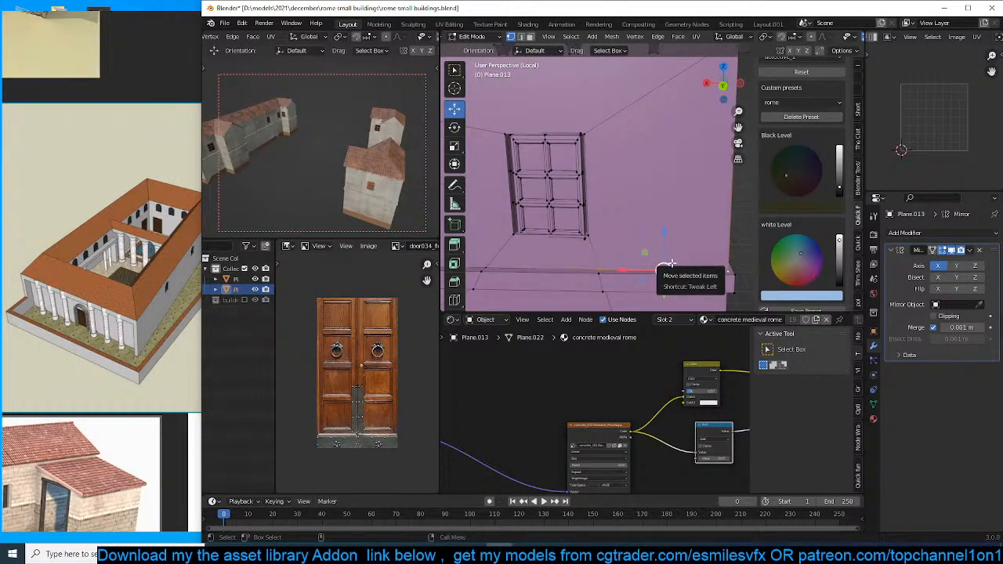
{"action": "key", "text": "m"}
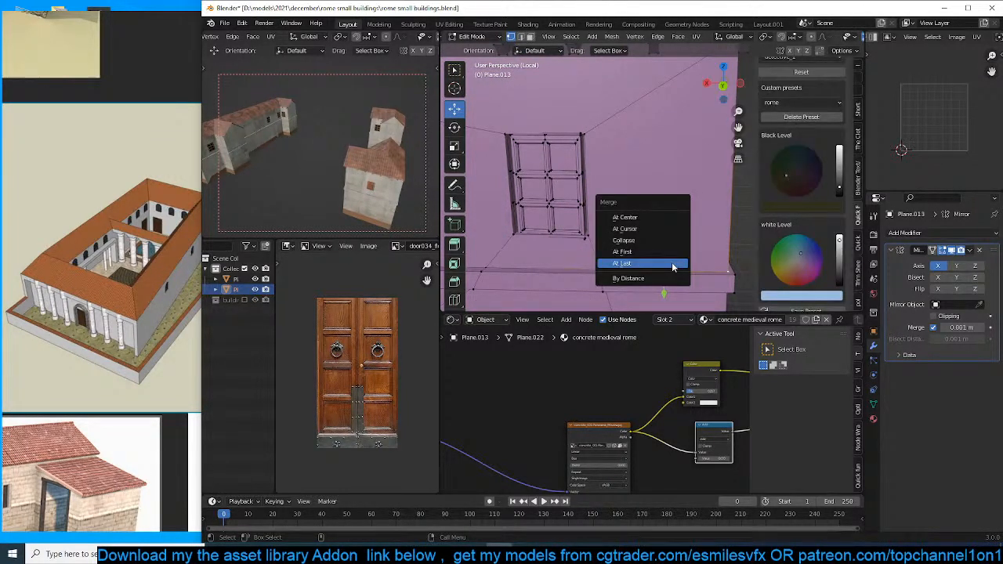
{"action": "left_click", "coordinate": [669, 263]}
Dissolve the edge loop running down the wall from the moulding below the window.
{"action": "middle_click_drag", "start_coordinate": [638, 283], "coordinate": [642, 214], "text": "shift"}
{"action": "key", "text": "2"}
{"action": "left_click", "coordinate": [626, 261], "text": "alt"}
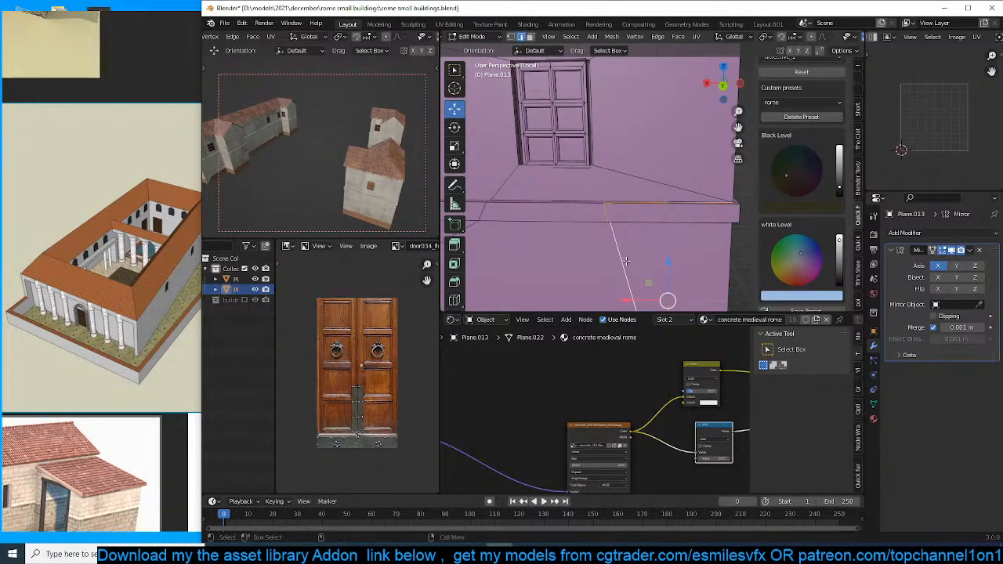
{"action": "key", "text": "ctrl+x"}
Check the cleaned wall and moulding, return to Object Mode and save the file.
{"action": "middle_click_drag", "start_coordinate": [626, 261], "coordinate": [690, 224], "text": "shift"}
{"action": "scroll", "coordinate": [692, 231], "scroll_direction": "down", "scroll_amount": 4}
{"action": "scroll", "coordinate": [689, 226], "scroll_direction": "down", "scroll_amount": 3}
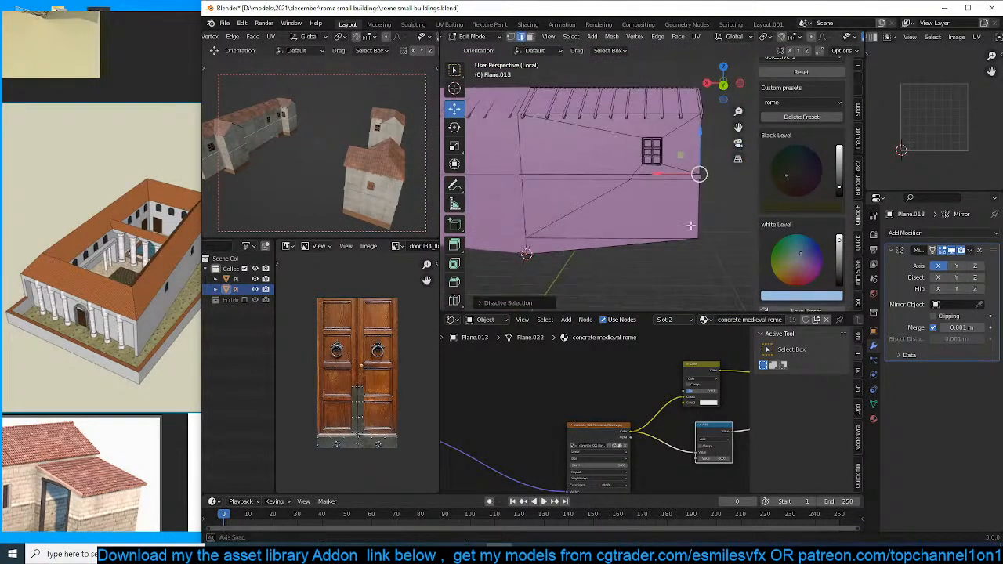
{"action": "scroll", "coordinate": [653, 218], "scroll_direction": "up", "scroll_amount": 2}
{"action": "scroll", "coordinate": [653, 218], "scroll_direction": "up", "scroll_amount": 1}
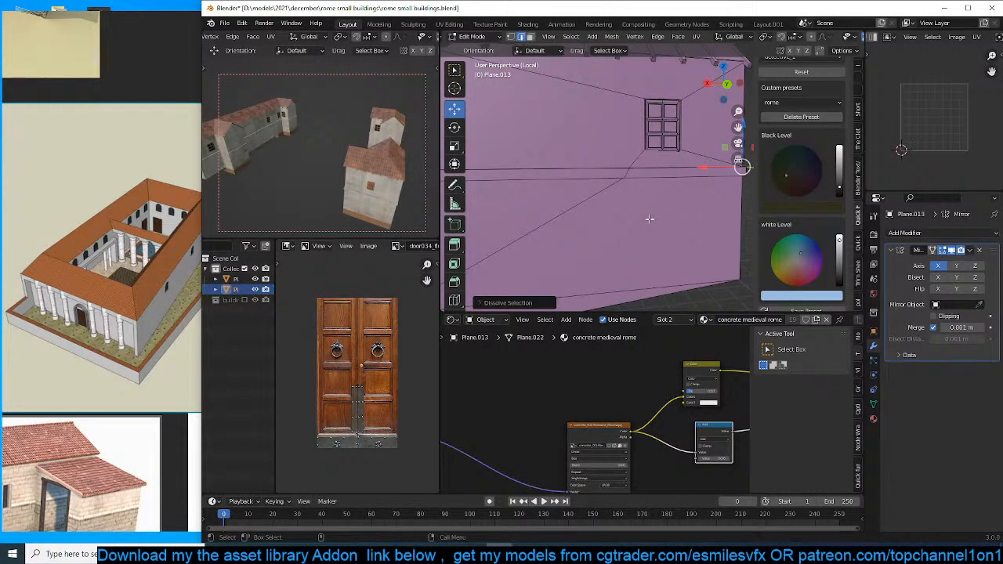
{"action": "scroll", "coordinate": [649, 219], "scroll_direction": "down", "scroll_amount": 2}
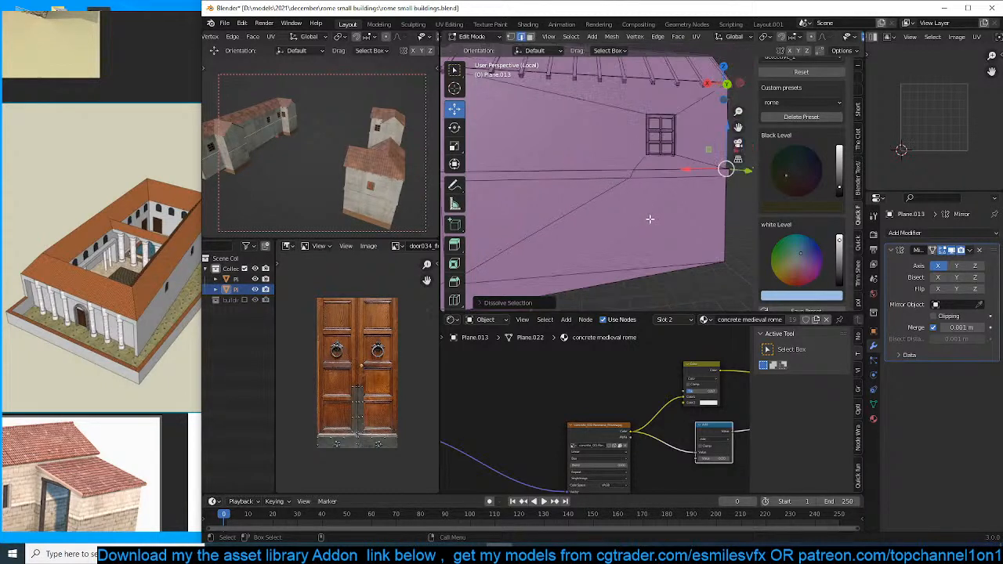
{"action": "key", "text": "Tab"}
{"action": "key", "text": "ctrl+s"}
{"action": "scroll", "coordinate": [319, 129], "scroll_direction": "up", "scroll_amount": 2}
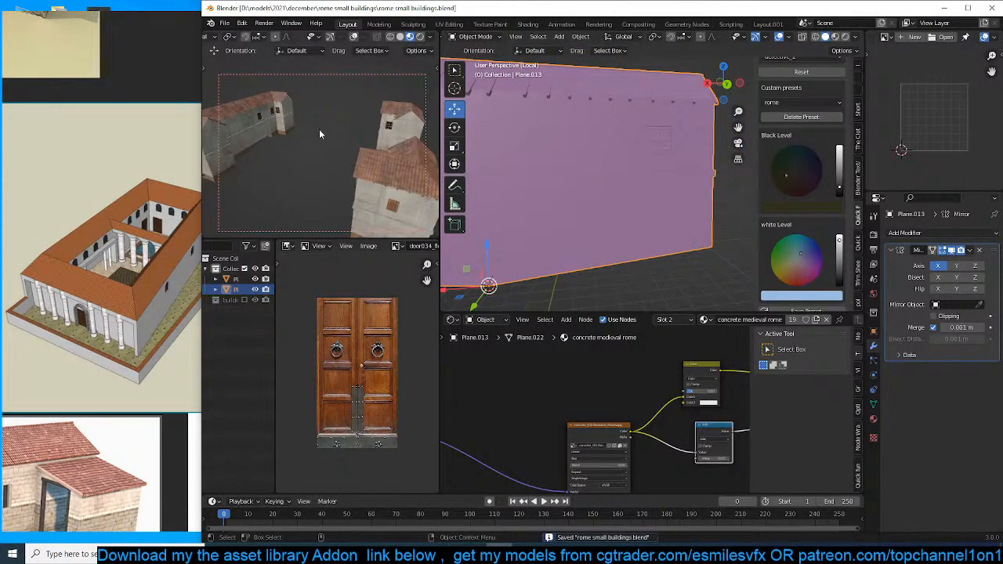
Raise the low base vertices at the wall's mirror centre about 1.22 m along Z, using the front wireframe view.
{"action": "middle_click_drag", "start_coordinate": [319, 128], "coordinate": [279, 99]}
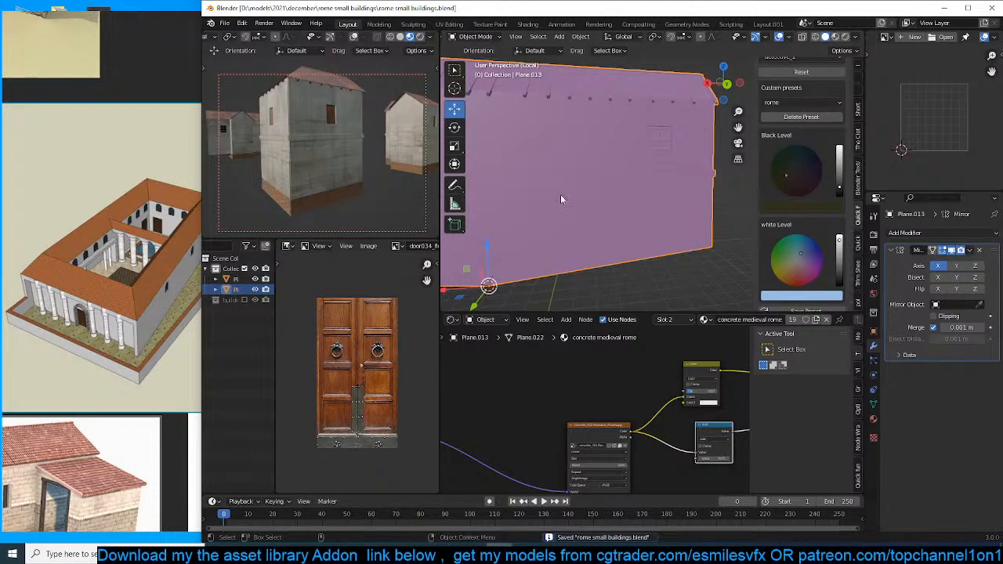
{"action": "middle_click_drag", "start_coordinate": [560, 199], "coordinate": [606, 175]}
{"action": "key", "text": "KP_1"}
{"action": "key", "text": "Tab"}
{"action": "scroll", "coordinate": [658, 204], "scroll_direction": "down", "scroll_amount": 3}
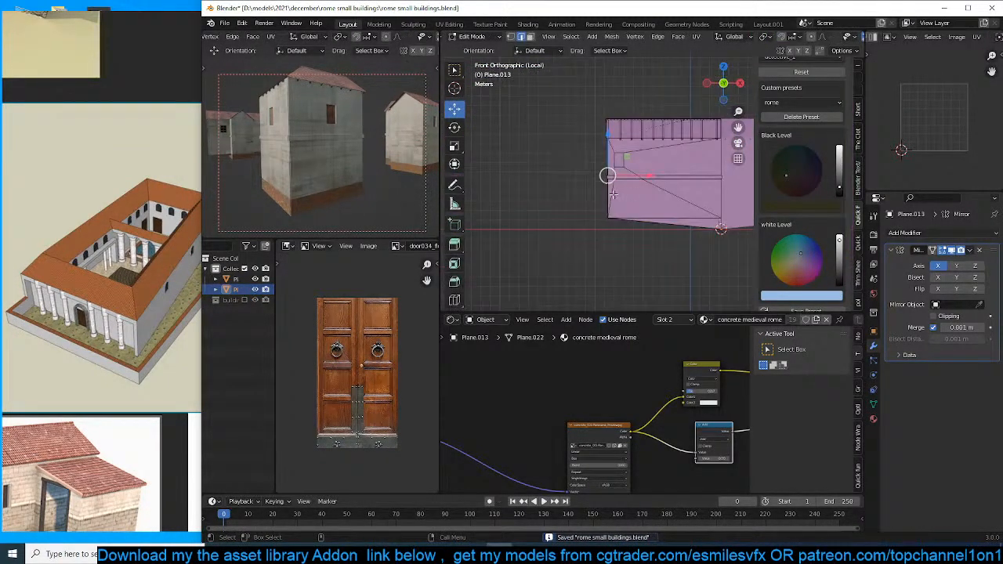
{"action": "middle_click_drag", "start_coordinate": [660, 207], "coordinate": [578, 201], "text": "shift"}
{"action": "key", "text": "shift+z"}
{"action": "scroll", "coordinate": [545, 203], "scroll_direction": "up", "scroll_amount": 2}
{"action": "left_click", "coordinate": [633, 244]}
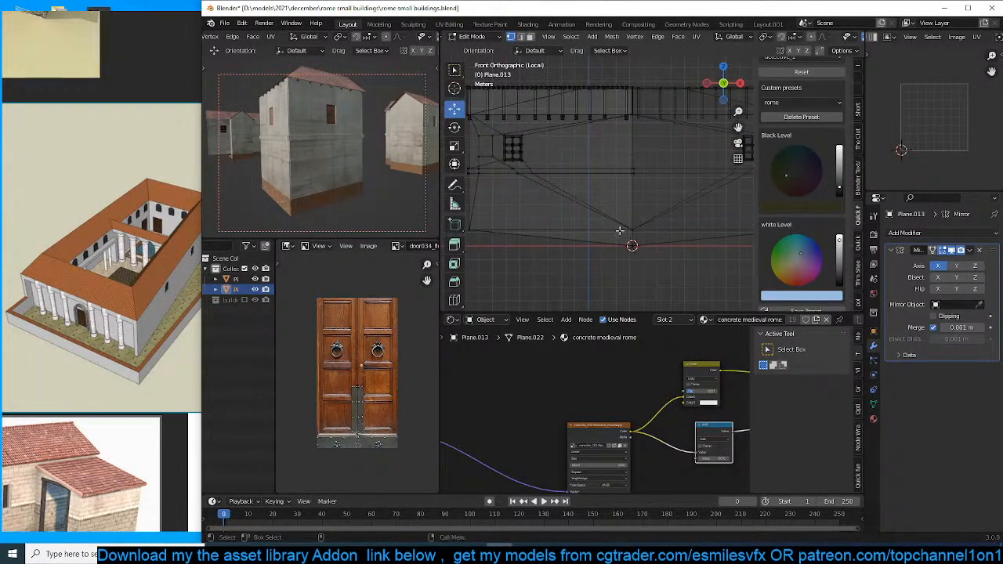
{"action": "key", "text": "g"}
{"action": "key", "text": "z"}
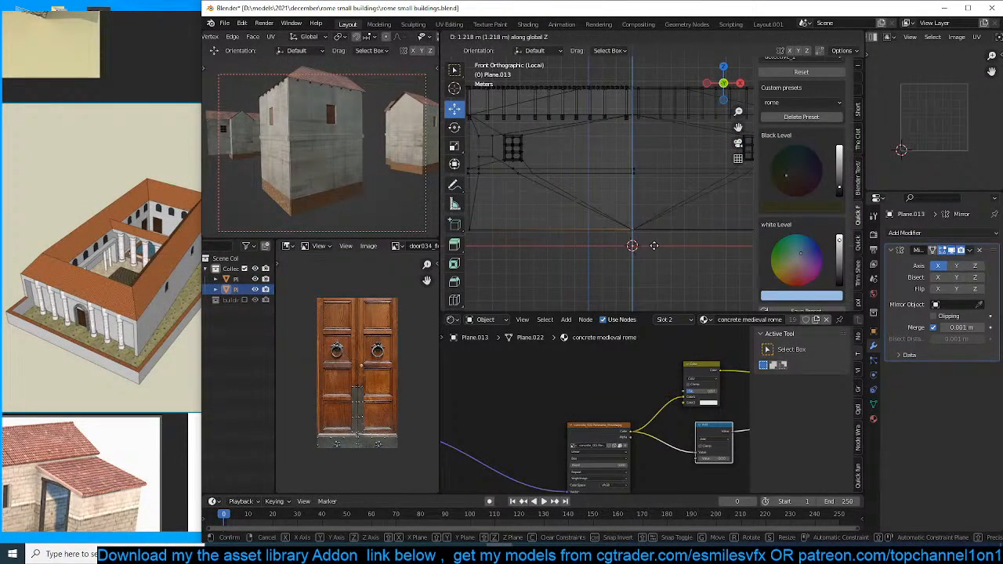
{"action": "left_click", "coordinate": [655, 247]}
{"action": "key", "text": "Tab"}
{"action": "key", "text": "shift+z"}
Add a cube beside the window on the building's back side and scale it to 0.595.
{"action": "scroll", "coordinate": [591, 218], "scroll_direction": "down", "scroll_amount": 2}
{"action": "mouse_move", "coordinate": [591, 217]}
{"action": "middle_mouse_down"}
{"action": "mouse_move", "coordinate": [665, 232]}
{"action": "mouse_move", "coordinate": [733, 228]}
{"action": "mouse_move", "coordinate": [690, 228]}
{"action": "middle_mouse_up"}
{"action": "key", "text": "Tab"}
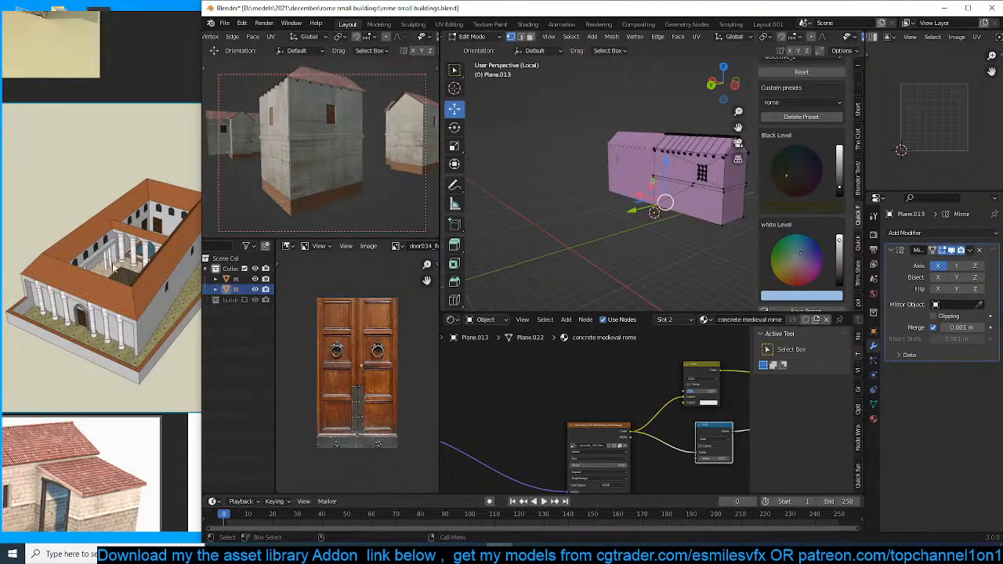
{"action": "scroll", "coordinate": [525, 169], "scroll_direction": "up", "scroll_amount": 2}
{"action": "middle_click_drag", "start_coordinate": [525, 169], "coordinate": [593, 159]}
{"action": "scroll", "coordinate": [593, 160], "scroll_direction": "up", "scroll_amount": 4}
{"action": "key", "text": "Tab"}
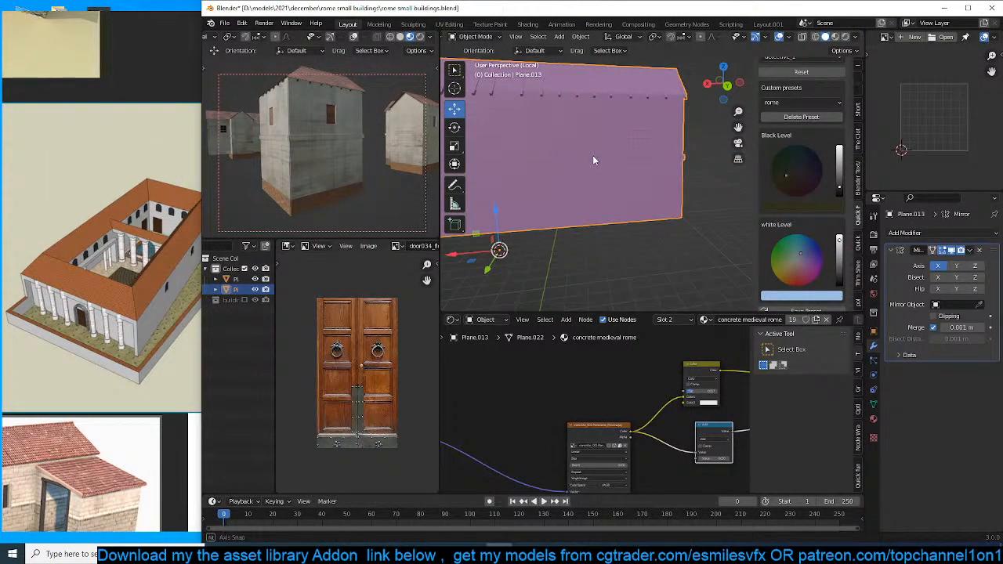
{"action": "key", "text": "KP_1"}
{"action": "key", "text": "KP_3"}
{"action": "key", "text": "ctrl+KP_1"}
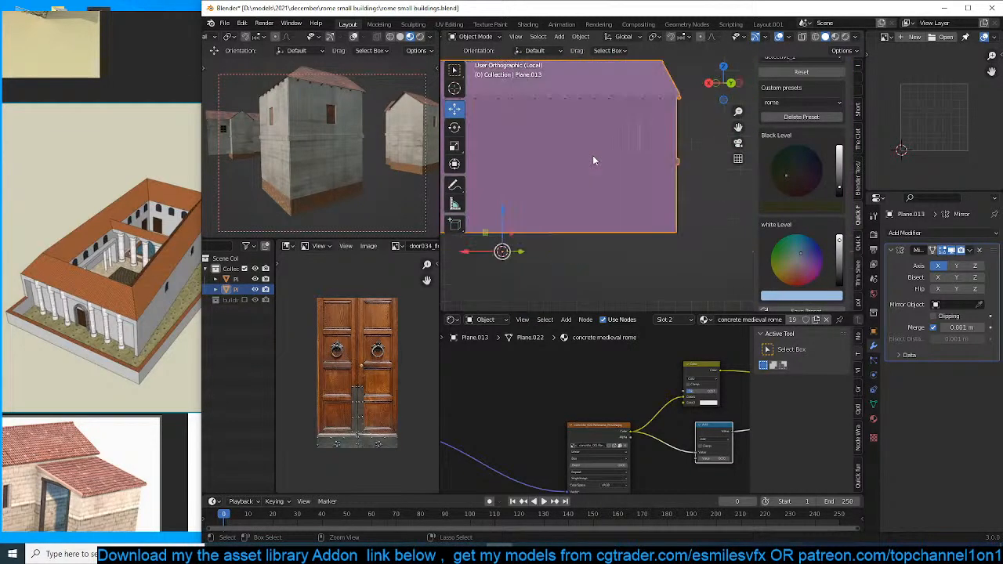
{"action": "key", "text": "shift+a"}
{"action": "mouse_move", "coordinate": [595, 145]}
{"action": "left_click", "coordinate": [645, 158]}
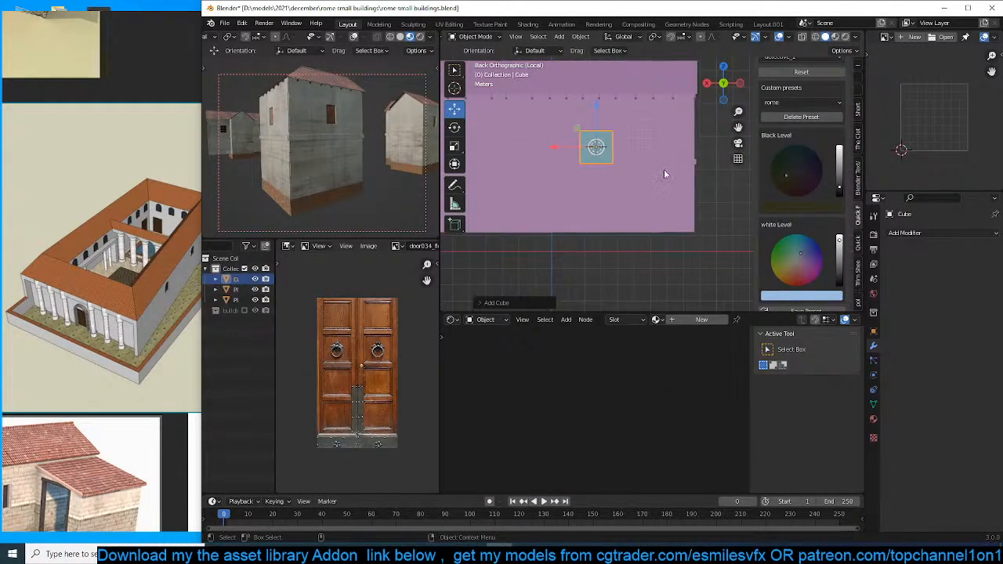
{"action": "key", "text": "s"}
{"action": "left_click", "coordinate": [594, 177]}
Select the cube's upper vertices with see-through display and raise them along Z to make a taller block.
{"action": "key", "text": "Tab"}
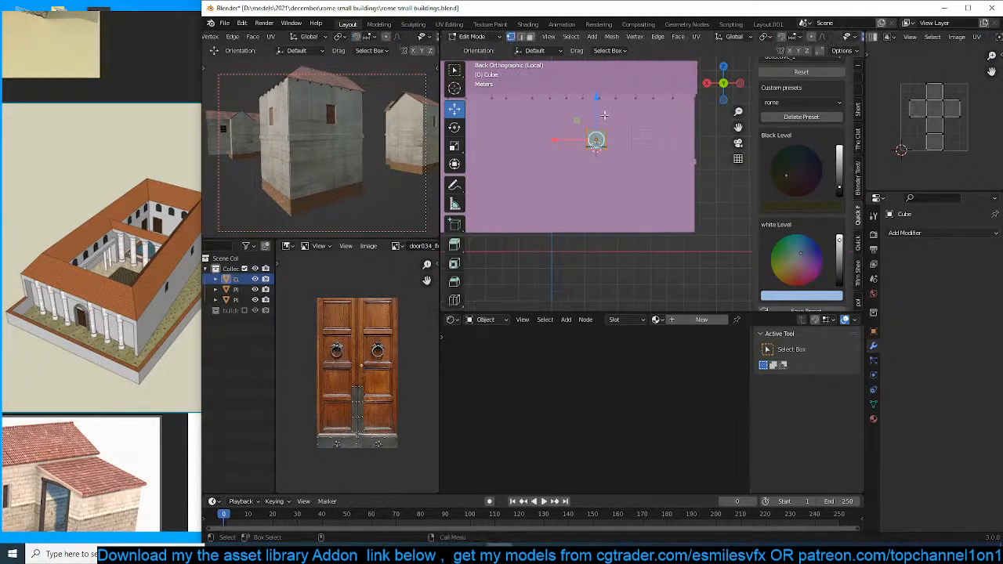
{"action": "middle_click_drag", "start_coordinate": [590, 120], "coordinate": [611, 148], "text": "shift"}
{"action": "key", "text": "alt+z"}
{"action": "left_click_drag", "start_coordinate": [567, 134], "coordinate": [648, 163]}
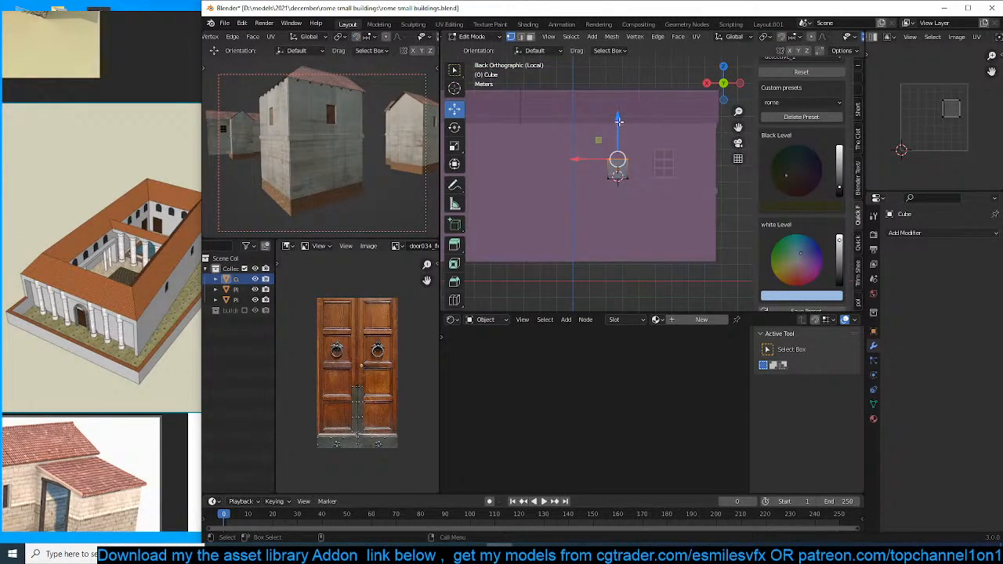
{"action": "left_click_drag", "start_coordinate": [620, 119], "coordinate": [619, 98]}
Add a centred vertical loop cut to the block and raise its top middle vertices into a point.
{"action": "middle_click_drag", "start_coordinate": [619, 140], "coordinate": [737, 186], "text": "shift"}
{"action": "key", "text": "ctrl+r"}
{"action": "left_click", "coordinate": [627, 180]}
{"action": "right_click", "coordinate": [626, 182]}
{"action": "scroll", "coordinate": [627, 192], "scroll_direction": "up", "scroll_amount": 5}
{"action": "left_click_drag", "start_coordinate": [671, 157], "coordinate": [694, 186]}
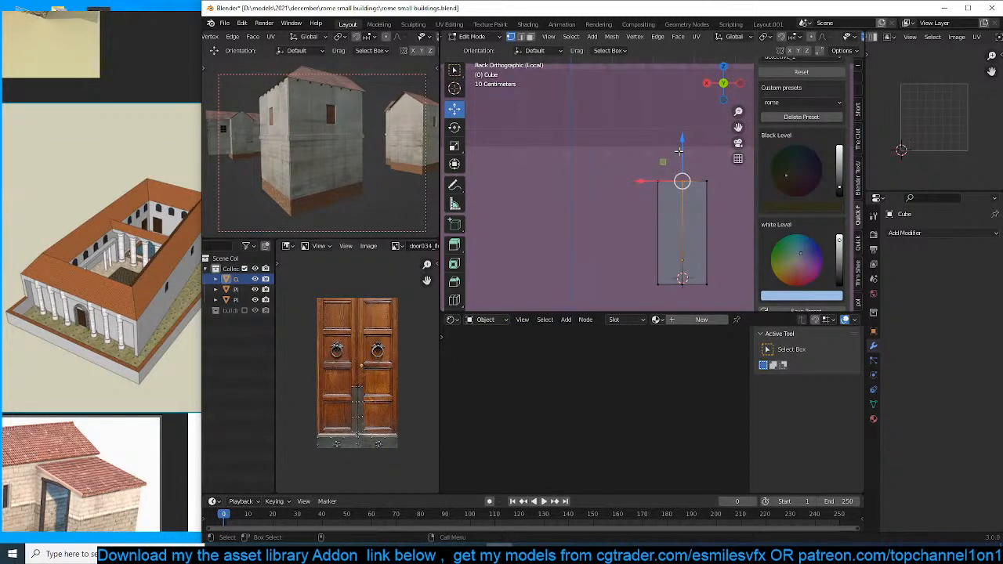
{"action": "left_click_drag", "start_coordinate": [680, 148], "coordinate": [680, 121]}
Bevel the block's central edge loop with 7 segments and a width of about 1.08 m to round the pointed top.
{"action": "scroll", "coordinate": [681, 149], "scroll_direction": "up", "scroll_amount": 2}
{"action": "key", "text": "2"}
{"action": "left_click", "coordinate": [694, 206], "text": "alt"}
{"action": "middle_click_drag", "start_coordinate": [752, 223], "coordinate": [677, 217], "text": "shift"}
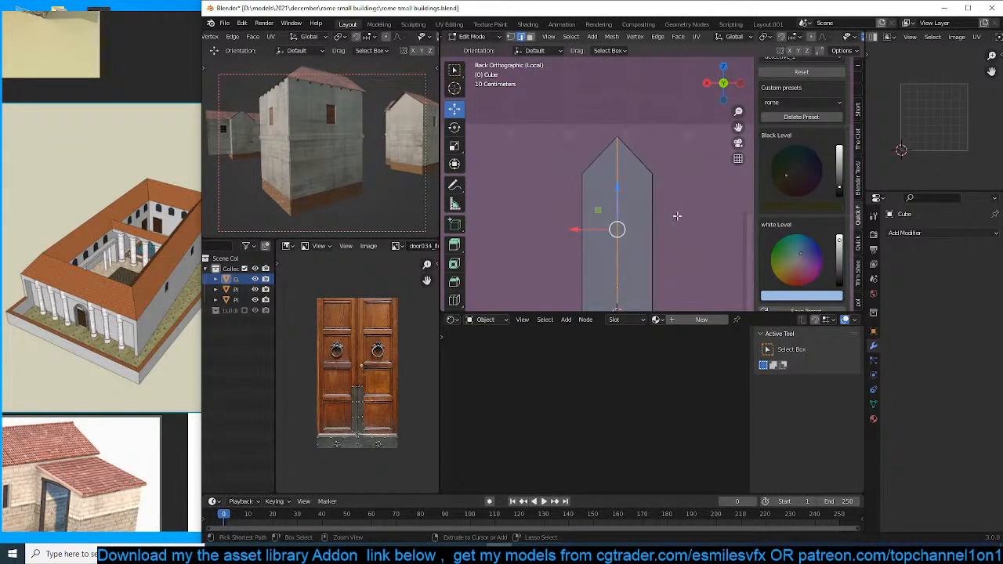
{"action": "key", "text": "ctrl+b"}
{"action": "scroll", "coordinate": [700, 221], "scroll_direction": "up", "scroll_amount": 6}
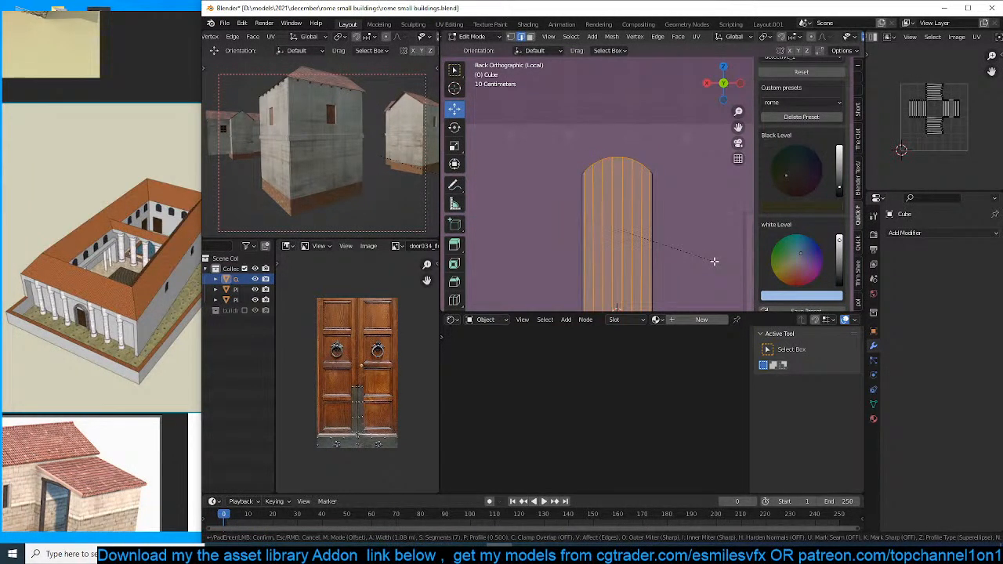
{"action": "left_click", "coordinate": [714, 261]}
Scale the block's rounded top along Z by about 2 to make the arch taller, and return to Object Mode.
{"action": "key", "text": "s"}
{"action": "key", "text": "z"}
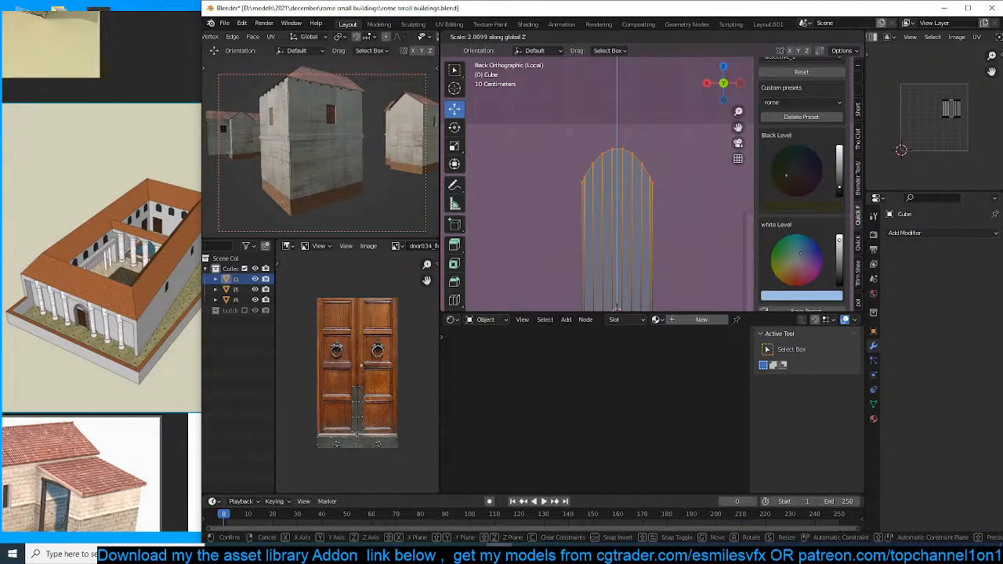
{"action": "left_click", "coordinate": [600, 202]}
{"action": "key", "text": "Tab"}
Check the arched block against the wall and window, and save the file.
{"action": "scroll", "coordinate": [588, 238], "scroll_direction": "down", "scroll_amount": 2}
{"action": "middle_click_drag", "start_coordinate": [587, 240], "coordinate": [679, 211]}
{"action": "middle_click_drag", "start_coordinate": [589, 212], "coordinate": [625, 217]}
{"action": "scroll", "coordinate": [603, 207], "scroll_direction": "up", "scroll_amount": 5}
{"action": "key", "text": "KP_Decimal"}
{"action": "scroll", "coordinate": [611, 238], "scroll_direction": "down", "scroll_amount": 4}
{"action": "key", "text": "q"}
{"action": "left_click", "coordinate": [622, 169]}
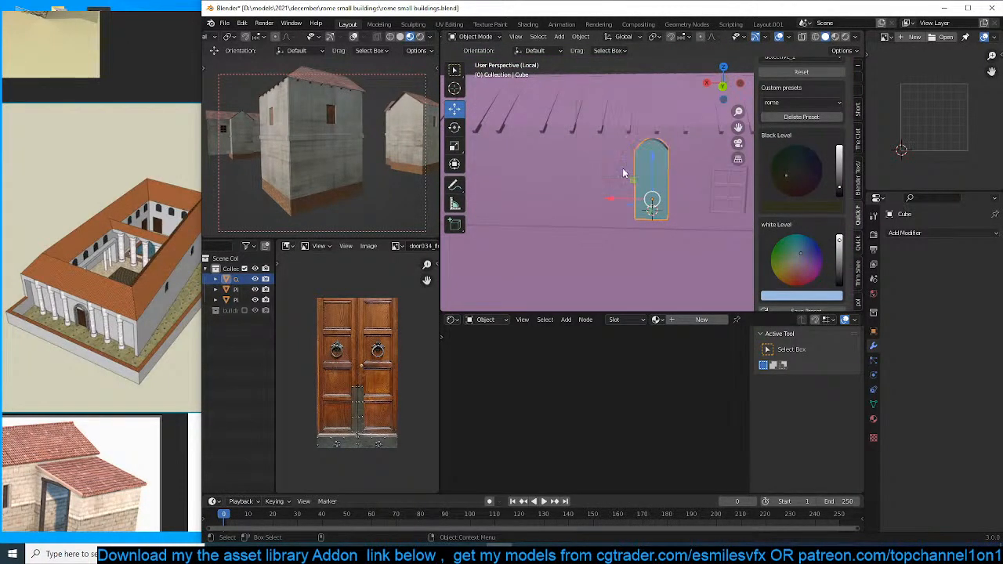
{"action": "right_click", "coordinate": [622, 169]}
{"action": "left_click", "coordinate": [609, 130]}
{"action": "key", "text": "ctrl+s"}
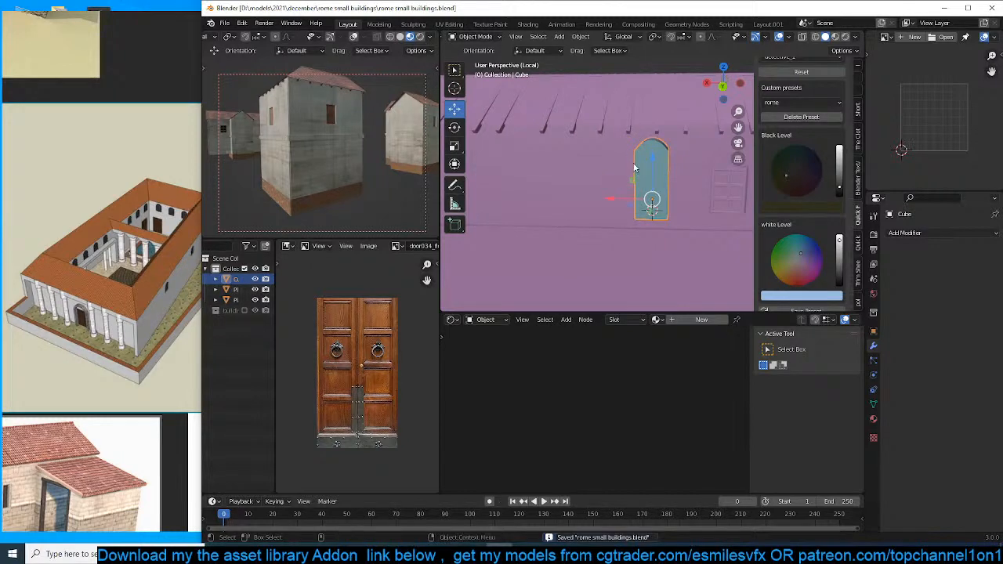
Assign the bricks material to the moulding face loop below the windows, growing the selection to include its adjoining faces.
{"action": "scroll", "coordinate": [649, 186], "scroll_direction": "down", "scroll_amount": 1}
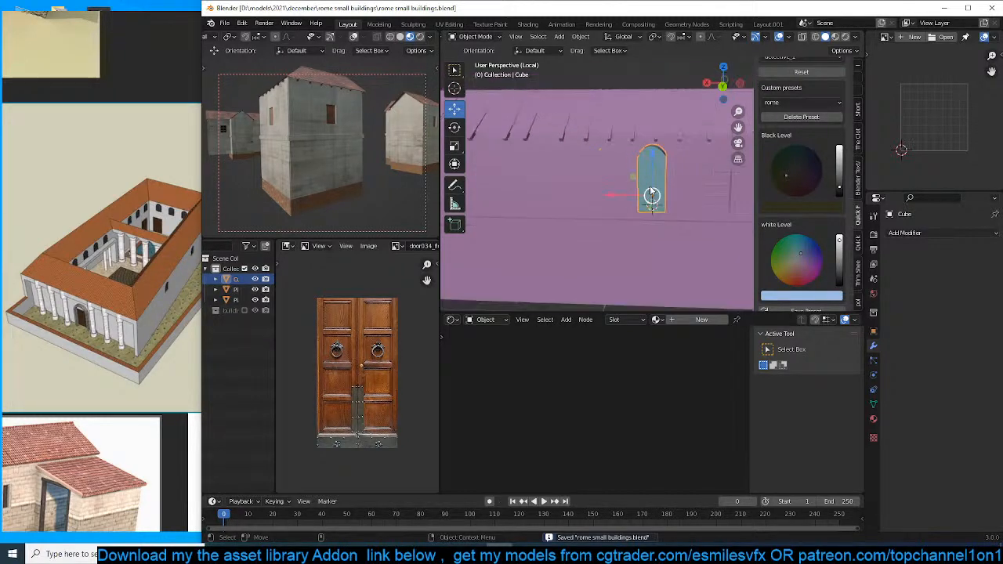
{"action": "left_click", "coordinate": [711, 210]}
{"action": "key", "text": "Tab"}
{"action": "scroll", "coordinate": [712, 213], "scroll_direction": "down", "scroll_amount": 3}
{"action": "scroll", "coordinate": [706, 219], "scroll_direction": "up", "scroll_amount": 2}
{"action": "middle_click_drag", "start_coordinate": [705, 220], "coordinate": [616, 227]}
{"action": "key", "text": "2"}
{"action": "left_click", "coordinate": [645, 239], "text": "alt"}
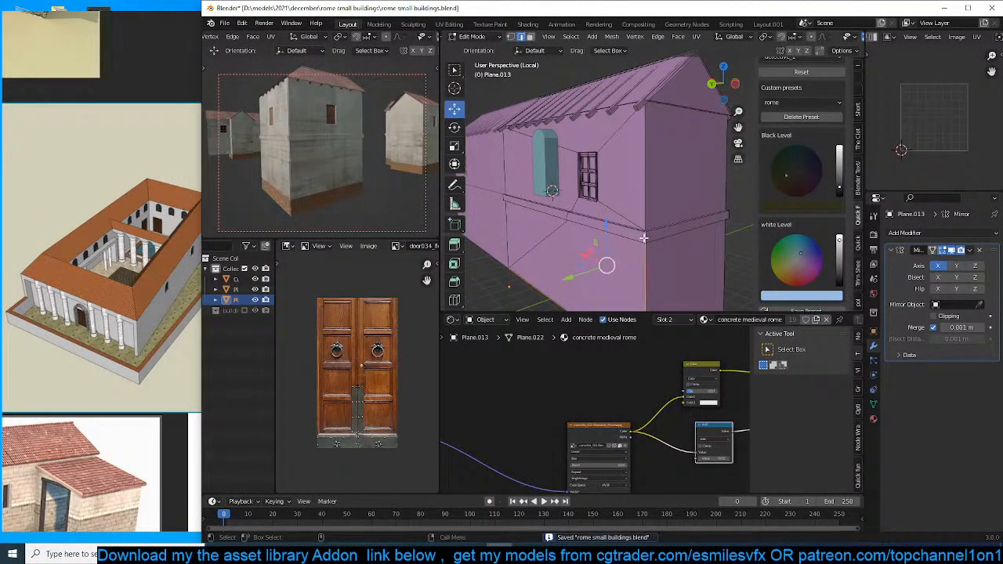
{"action": "key", "text": "3"}
{"action": "left_click", "coordinate": [643, 237], "text": "alt"}
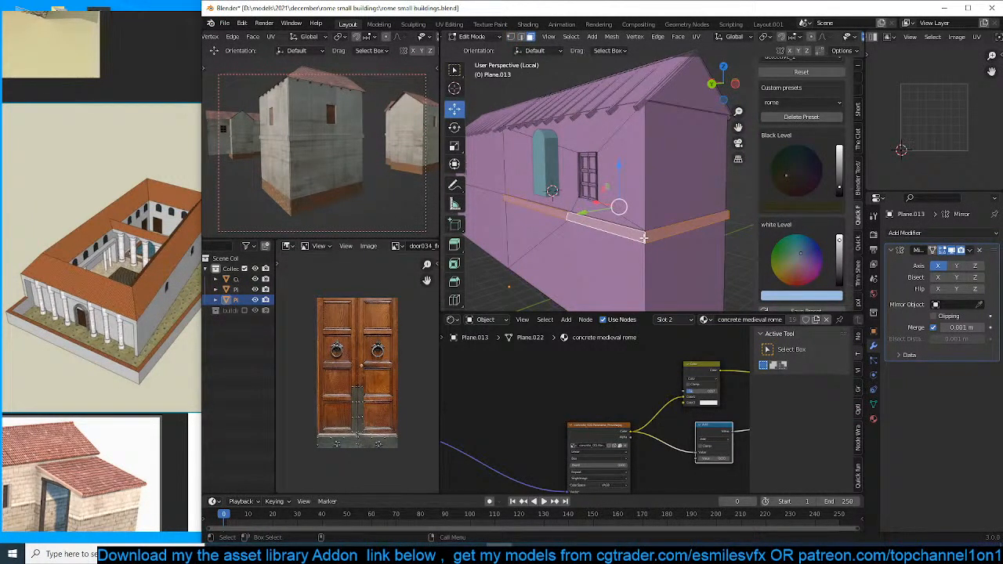
{"action": "key", "text": "ctrl+KP_Add"}
{"action": "left_click", "coordinate": [872, 418]}
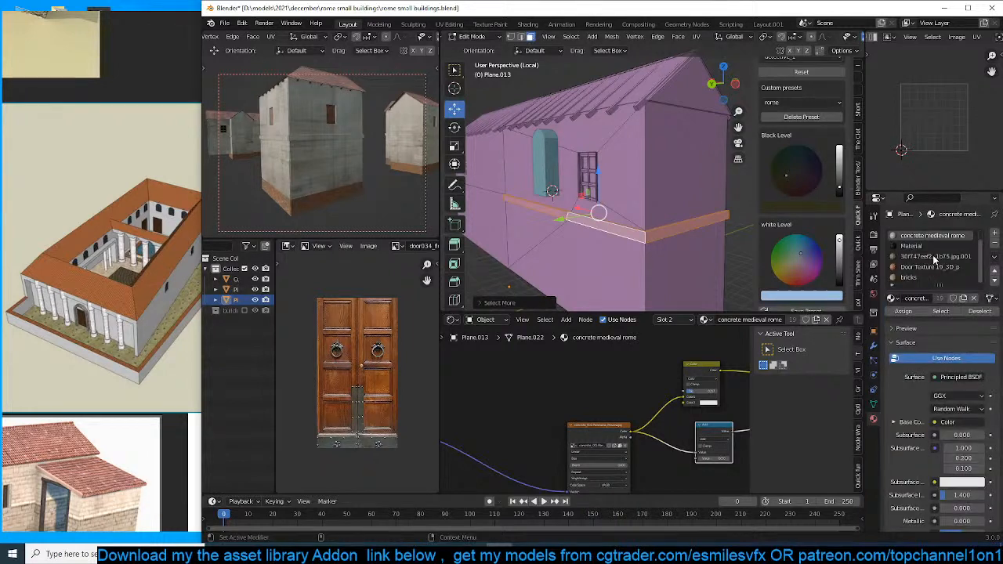
{"action": "left_click", "coordinate": [909, 277]}
{"action": "left_click", "coordinate": [903, 311]}
Select the moulding's face loop around the building end and unwrap it with Cube Projection.
{"action": "scroll", "coordinate": [388, 149], "scroll_direction": "down", "scroll_amount": 4}
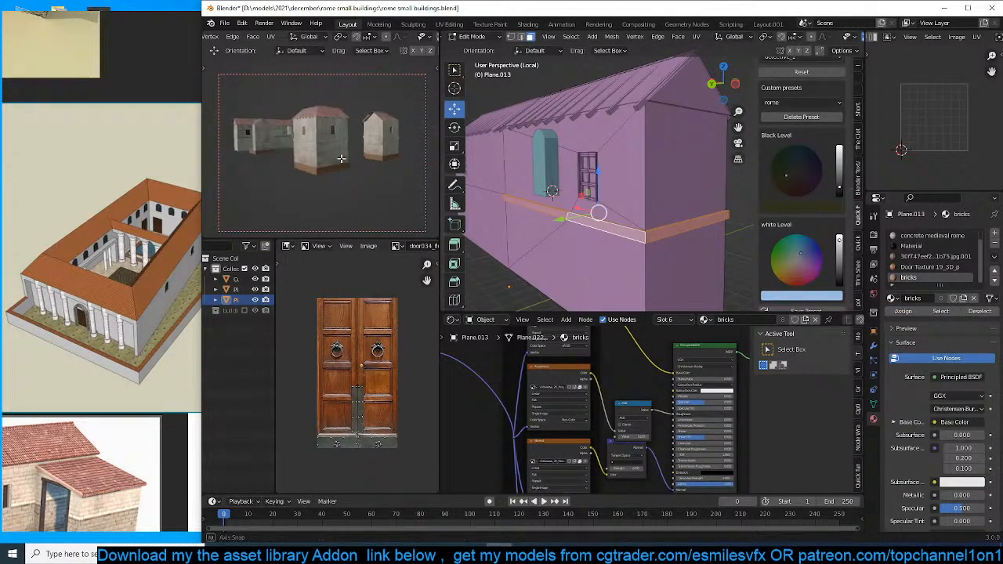
{"action": "middle_click_drag", "start_coordinate": [387, 149], "coordinate": [367, 143]}
{"action": "scroll", "coordinate": [368, 143], "scroll_direction": "up", "scroll_amount": 5}
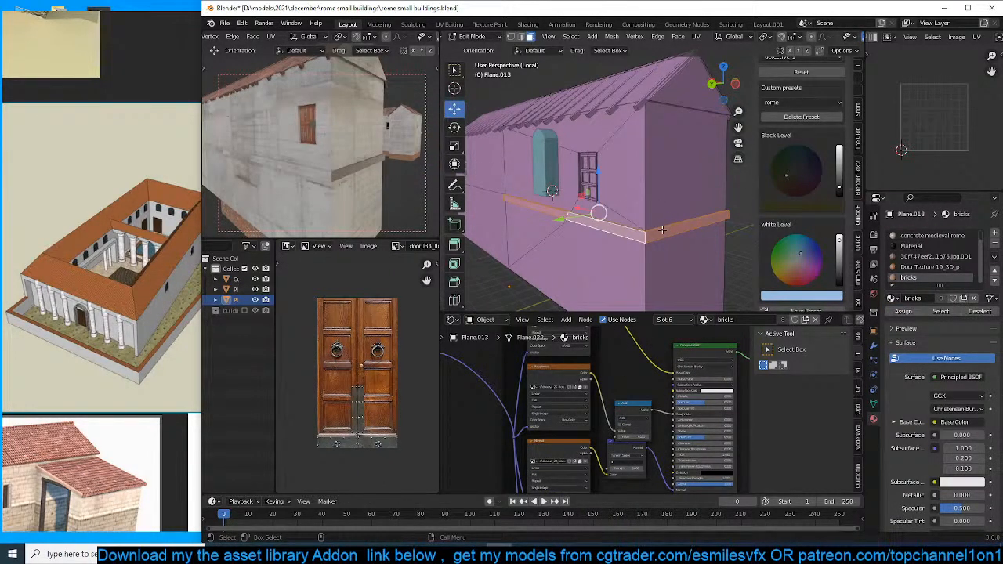
{"action": "middle_click_drag", "start_coordinate": [662, 230], "coordinate": [601, 248]}
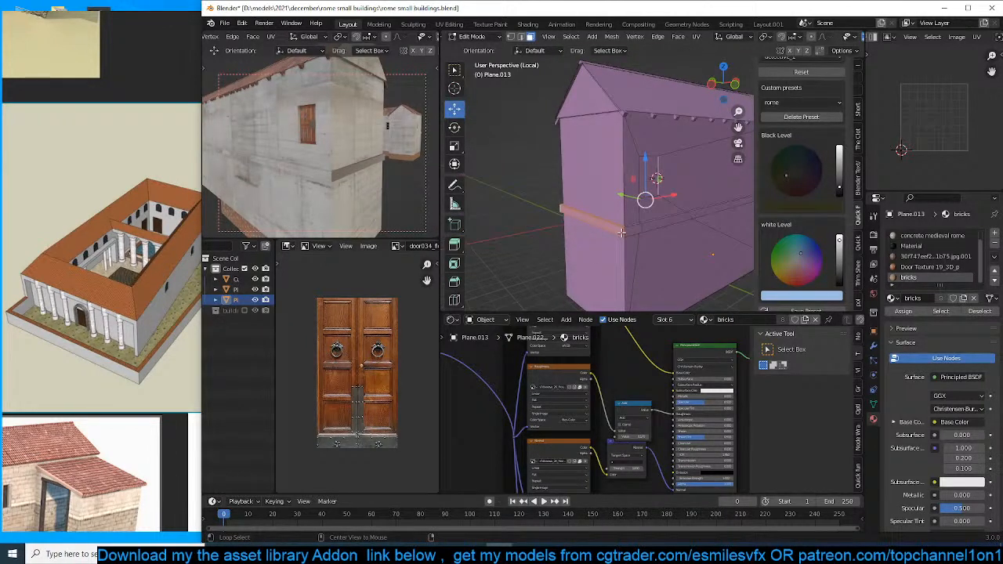
{"action": "left_click", "coordinate": [621, 232], "text": "alt"}
{"action": "key", "text": "ctrl+KP_Add"}
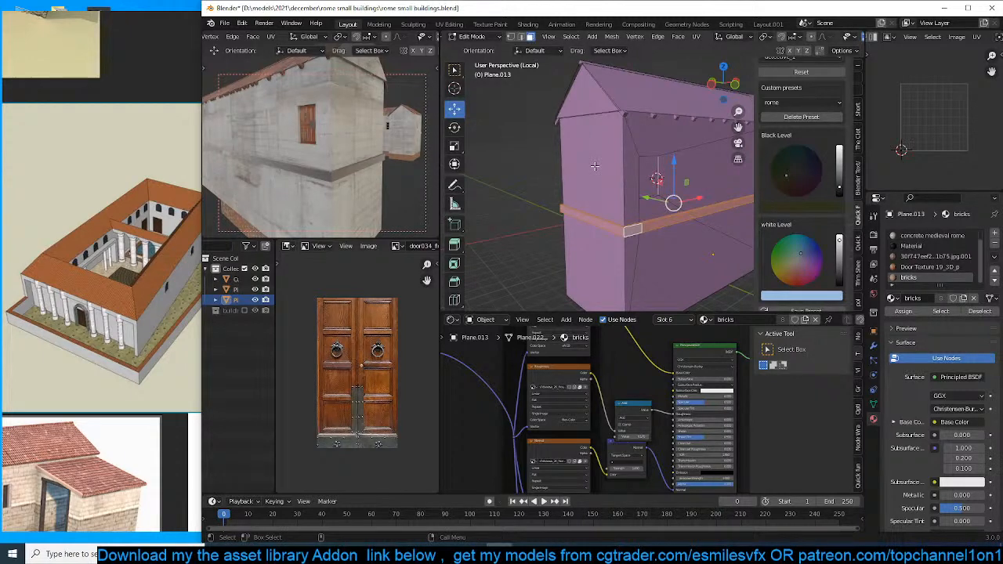
{"action": "key", "text": "u"}
{"action": "left_click", "coordinate": [575, 215]}
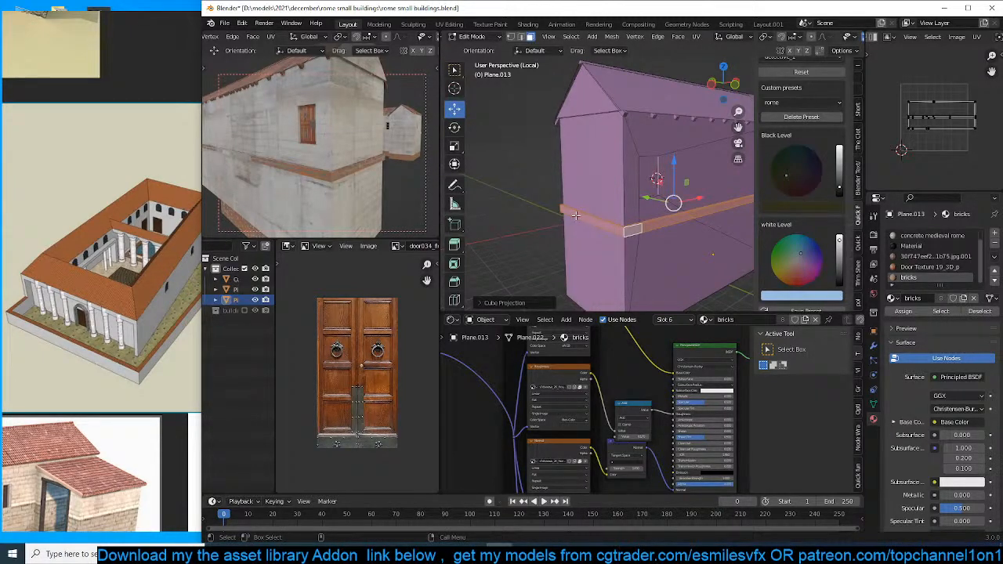
{"action": "key", "text": "Tab"}
Examine the brick moulding and the wall around the arched block in both viewports.
{"action": "scroll", "coordinate": [355, 183], "scroll_direction": "down", "scroll_amount": 5}
{"action": "middle_click_drag", "start_coordinate": [355, 183], "coordinate": [402, 171]}
{"action": "scroll", "coordinate": [393, 169], "scroll_direction": "up", "scroll_amount": 5}
{"action": "middle_click_drag", "start_coordinate": [660, 191], "coordinate": [699, 188]}
{"action": "key", "text": "Tab"}
{"action": "key", "text": "Tab"}
{"action": "scroll", "coordinate": [522, 206], "scroll_direction": "down", "scroll_amount": 4}
{"action": "scroll", "coordinate": [521, 207], "scroll_direction": "up", "scroll_amount": 4}
{"action": "key", "text": "Tab"}
{"action": "key", "text": "Tab"}
{"action": "scroll", "coordinate": [607, 190], "scroll_direction": "up", "scroll_amount": 2}
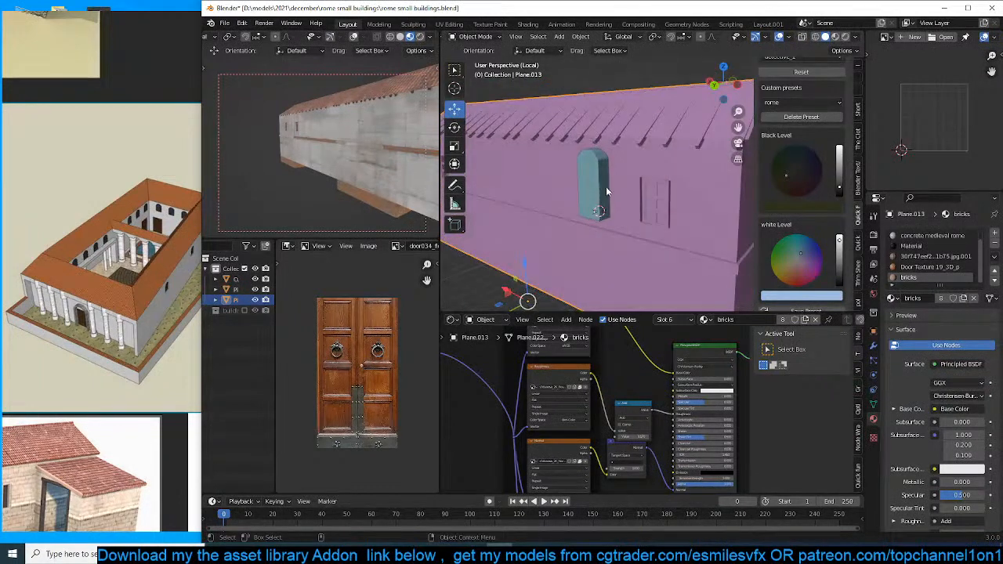
Select the arched block on the wall and lower the system volume to 78.
{"action": "left_click", "coordinate": [605, 187]}
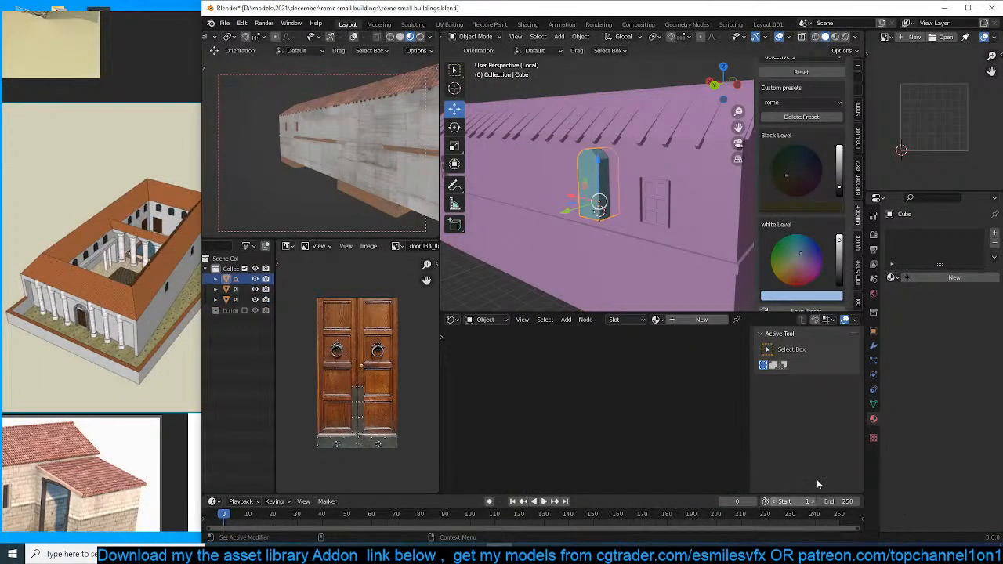
{"action": "key", "text": "XF86AudioLowerVolume"}
{"action": "key", "text": "XF86AudioLowerVolume"}
{"action": "key", "text": "XF86AudioLowerVolume"}
{"action": "key", "text": "XF86AudioLowerVolume"}
{"action": "key", "text": "XF86AudioLowerVolume"}
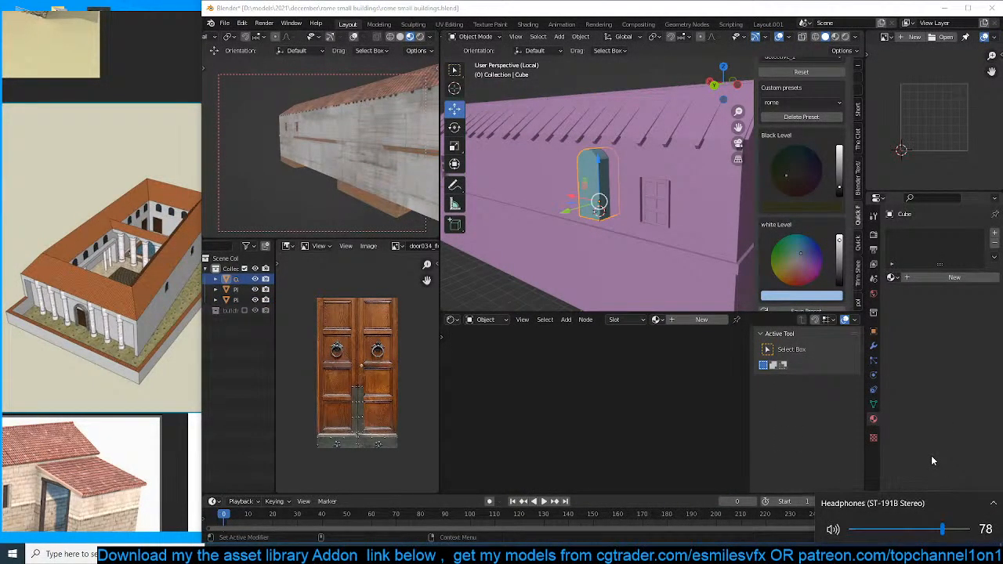
{"action": "key", "text": "ctrl+s"}
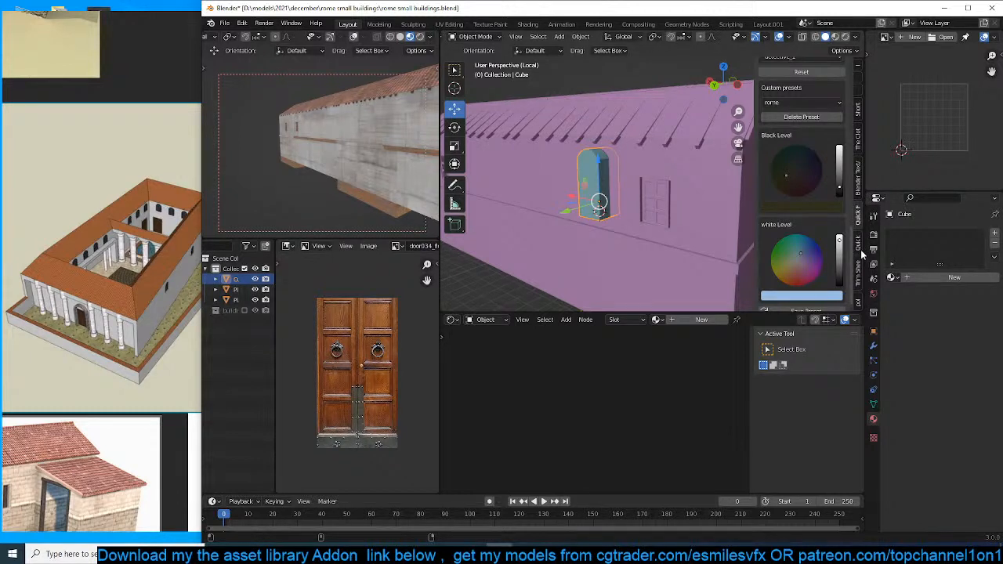
Start the Shortcut VUr display of pressed keys and mouse actions.
{"action": "scroll", "coordinate": [862, 249], "scroll_direction": "up", "scroll_amount": 7}
{"action": "scroll", "coordinate": [861, 247], "scroll_direction": "down", "scroll_amount": 4}
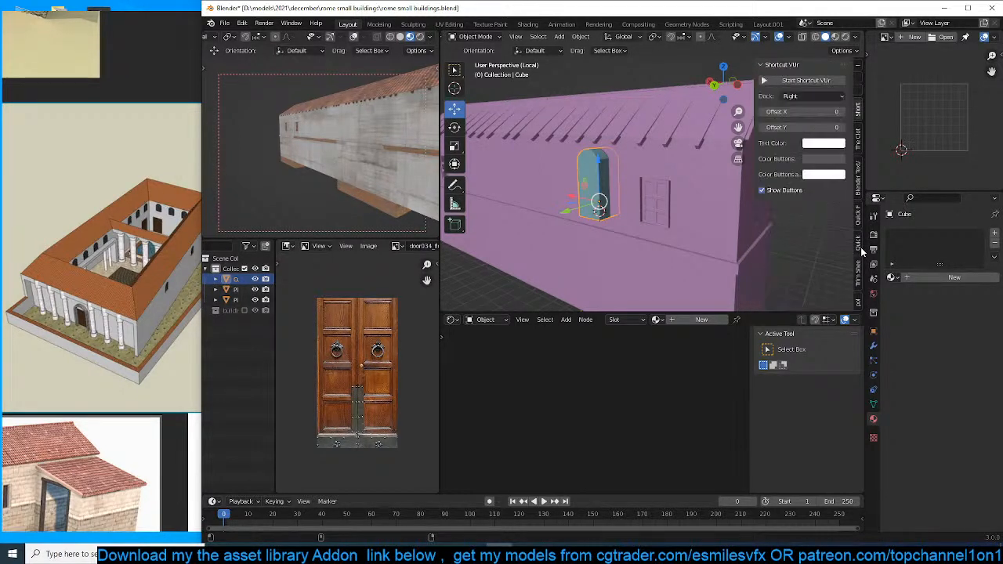
{"action": "left_click", "coordinate": [806, 80]}
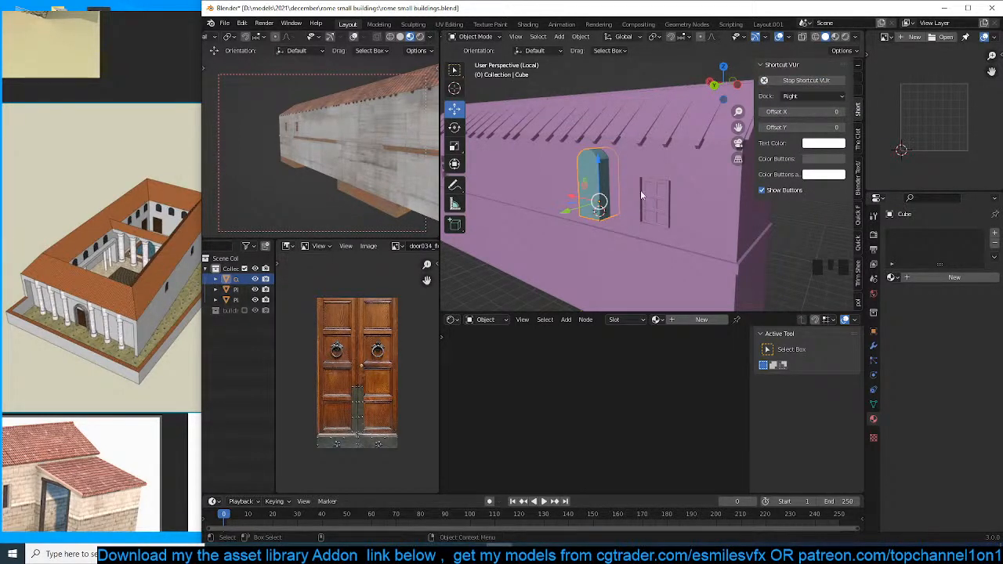
Set the arched block's viewport display type to Wire.
{"action": "left_click", "coordinate": [873, 333]}
{"action": "left_click", "coordinate": [918, 469]}
{"action": "scroll", "coordinate": [925, 480], "scroll_direction": "down", "scroll_amount": 4}
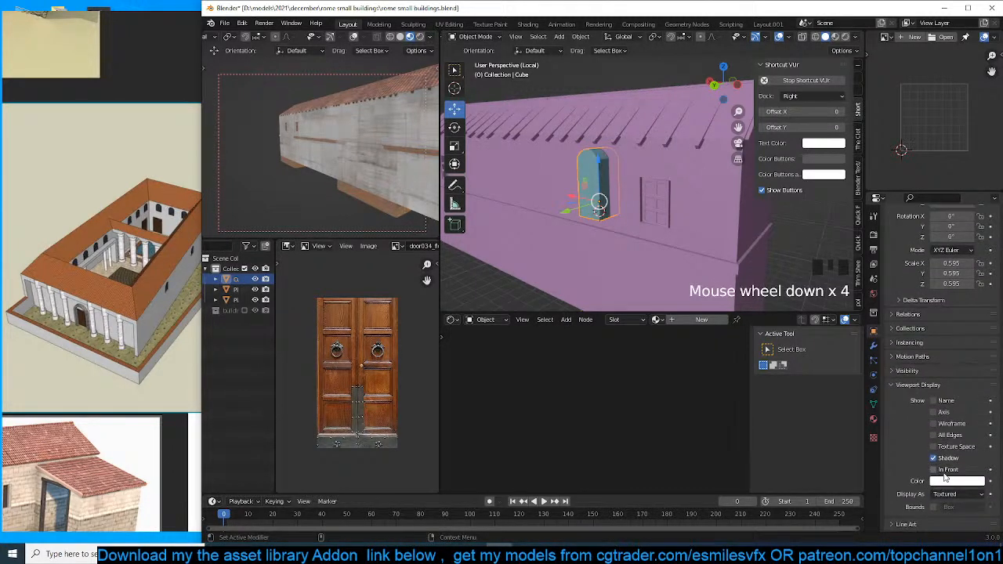
{"action": "left_click", "coordinate": [958, 494]}
{"action": "left_click", "coordinate": [952, 464]}
Leave local view and open the arched block in Edit Mode with vertex selection among the surrounding buildings.
{"action": "middle_click_drag", "start_coordinate": [552, 206], "coordinate": [523, 191]}
{"action": "middle_click_drag", "start_coordinate": [608, 198], "coordinate": [651, 211]}
{"action": "scroll", "coordinate": [623, 186], "scroll_direction": "up", "scroll_amount": 2}
{"action": "scroll", "coordinate": [623, 186], "scroll_direction": "down", "scroll_amount": 2}
{"action": "key", "text": "Tab"}
{"action": "scroll", "coordinate": [635, 197], "scroll_direction": "up", "scroll_amount": 2}
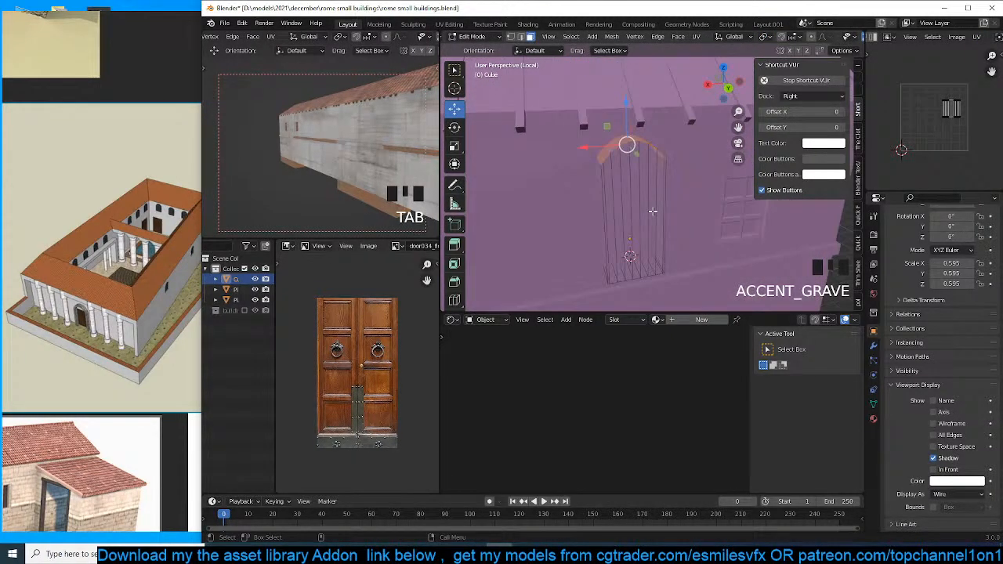
{"action": "key", "text": "1"}
{"action": "key", "text": "Tab"}
{"action": "key", "text": "slash"}
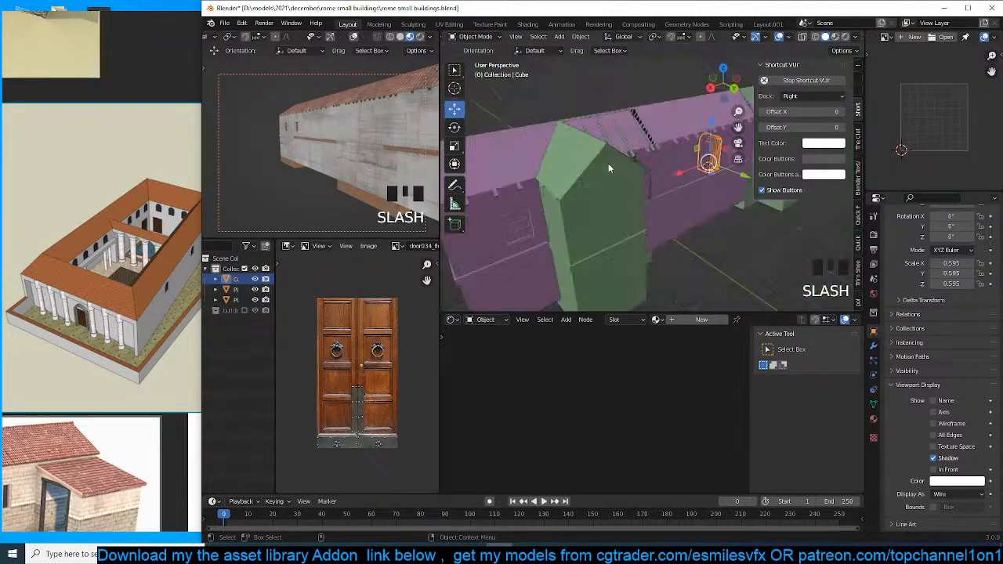
{"action": "scroll", "coordinate": [657, 146], "scroll_direction": "up", "scroll_amount": 3}
{"action": "key", "text": "Tab"}
{"action": "scroll", "coordinate": [805, 203], "scroll_direction": "up", "scroll_amount": 4}
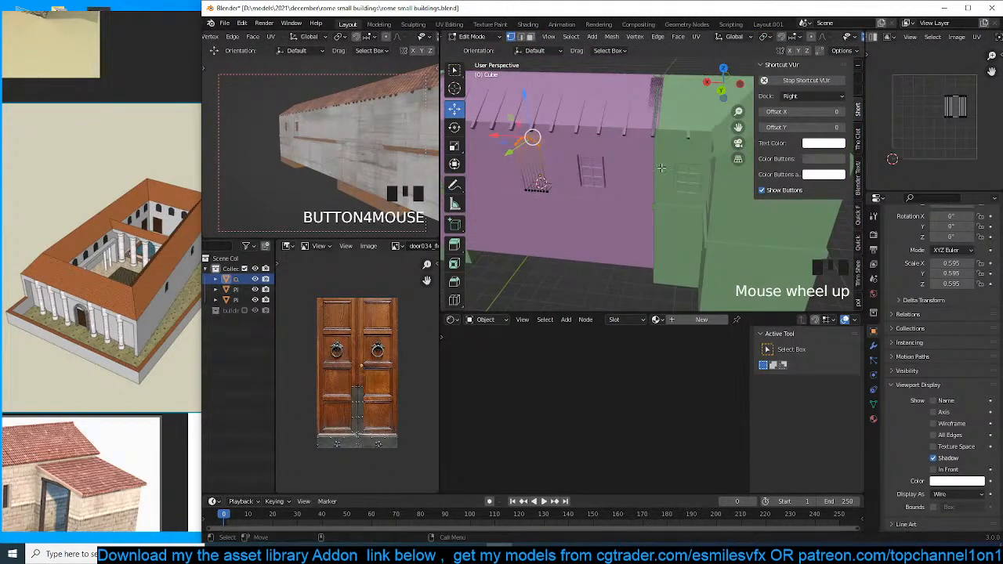
Select the vertical strip faces across the arched block's front and merge them into a single face.
{"action": "scroll", "coordinate": [681, 211], "scroll_direction": "up", "scroll_amount": 3}
{"action": "middle_click_drag", "start_coordinate": [679, 208], "coordinate": [603, 138], "text": "shift"}
{"action": "scroll", "coordinate": [617, 206], "scroll_direction": "up", "scroll_amount": 2}
{"action": "key", "text": "grave"}
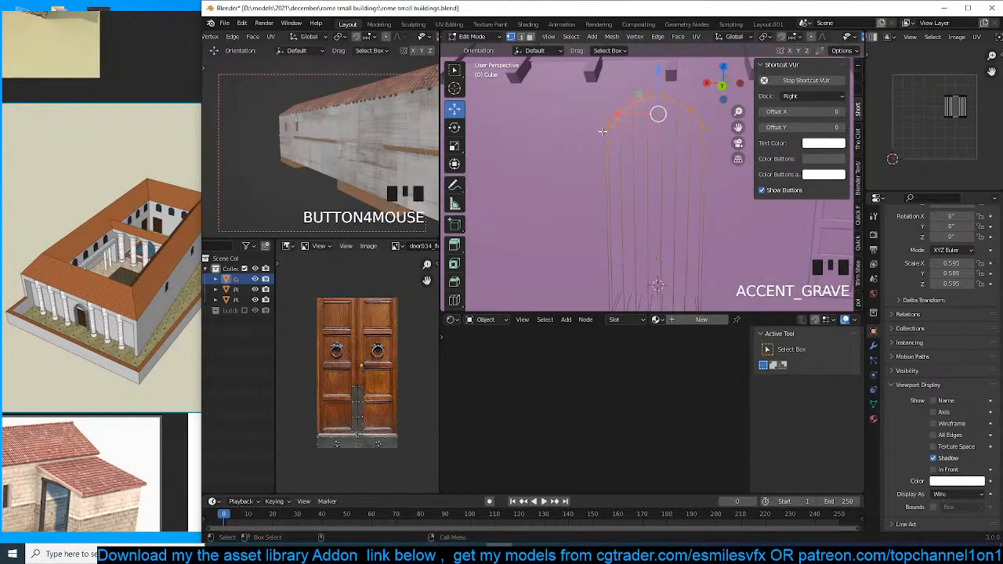
{"action": "scroll", "coordinate": [634, 196], "scroll_direction": "down", "scroll_amount": 2}
{"action": "key", "text": "3"}
{"action": "key", "text": "grave"}
{"action": "key", "text": "grave"}
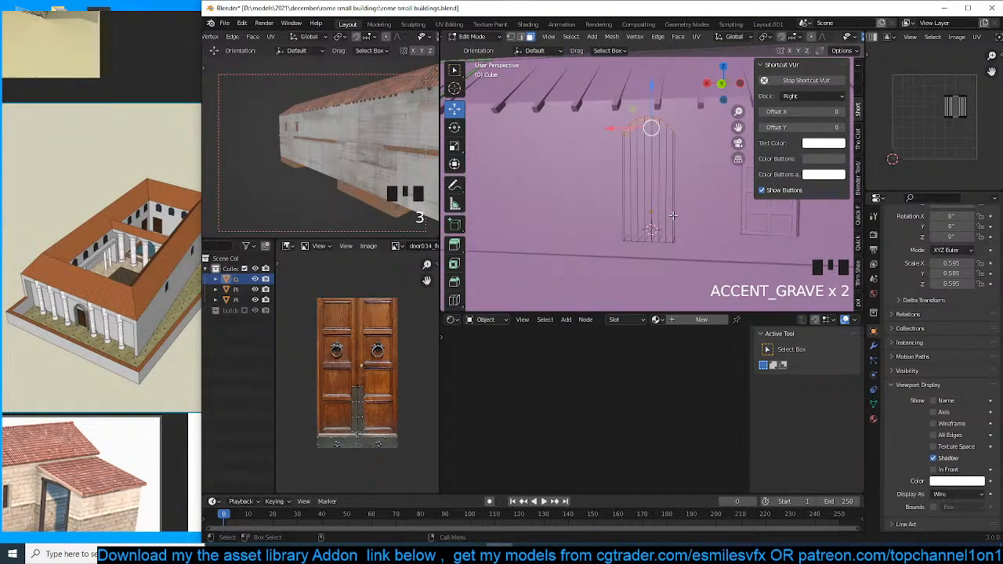
{"action": "left_click", "coordinate": [673, 209]}
{"action": "key", "text": "grave"}
{"action": "left_click", "coordinate": [662, 215]}
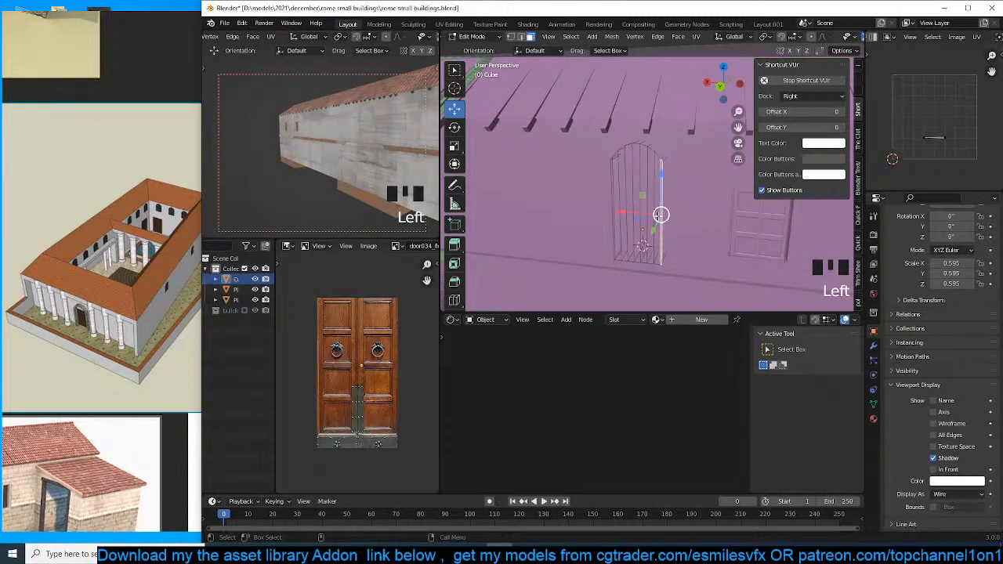
{"action": "left_click", "coordinate": [614, 210], "text": "ctrl"}
{"action": "key", "text": "grave"}
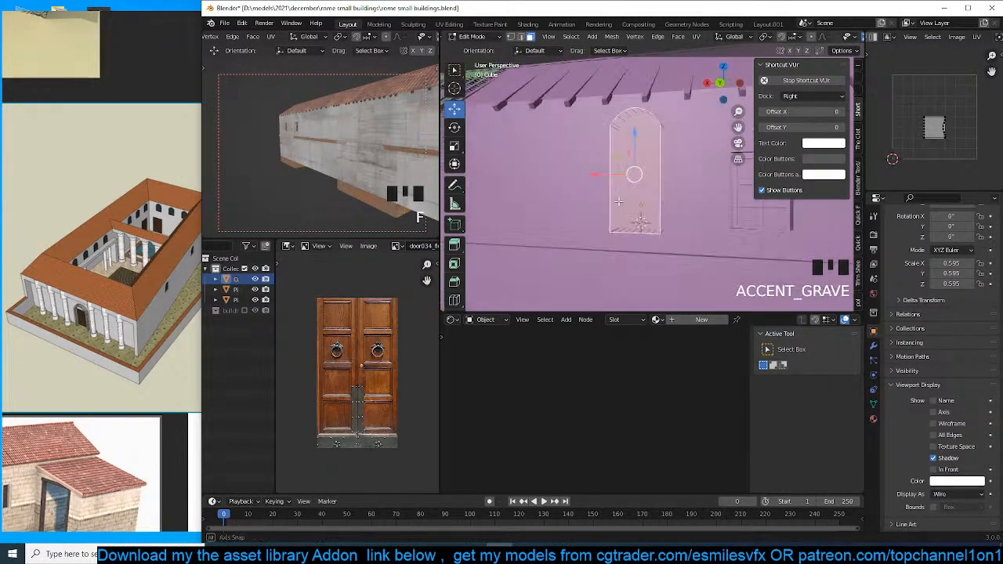
Isolate the arched block in local view and merge the strip faces on its opposite side into a single face.
{"action": "key", "text": "grave"}
{"action": "middle_click_drag", "start_coordinate": [703, 204], "coordinate": [535, 185]}
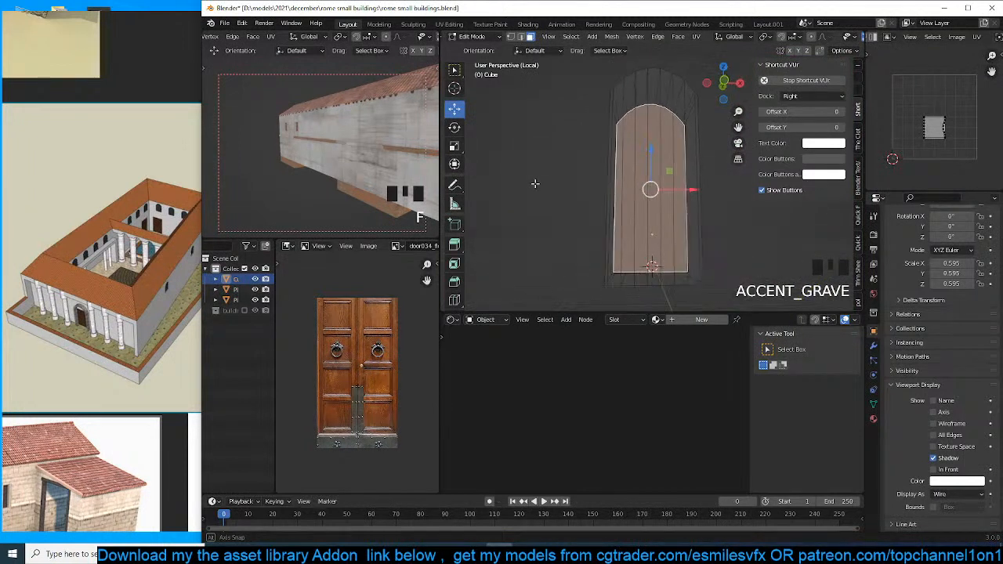
{"action": "left_click", "coordinate": [608, 119]}
{"action": "left_click", "coordinate": [611, 122]}
{"action": "key", "text": "grave"}
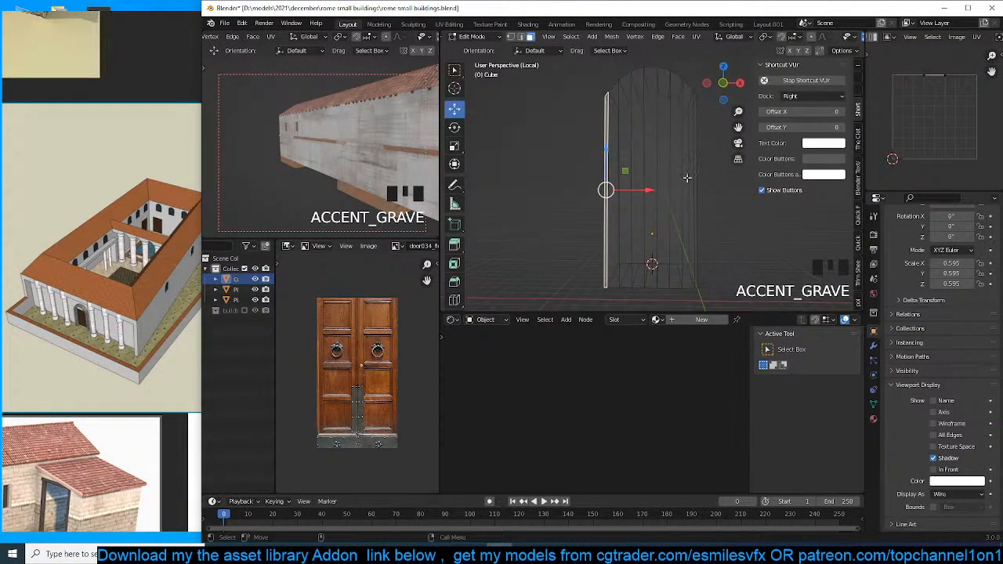
{"action": "key", "text": "z"}
{"action": "left_click", "coordinate": [694, 185], "text": "shift"}
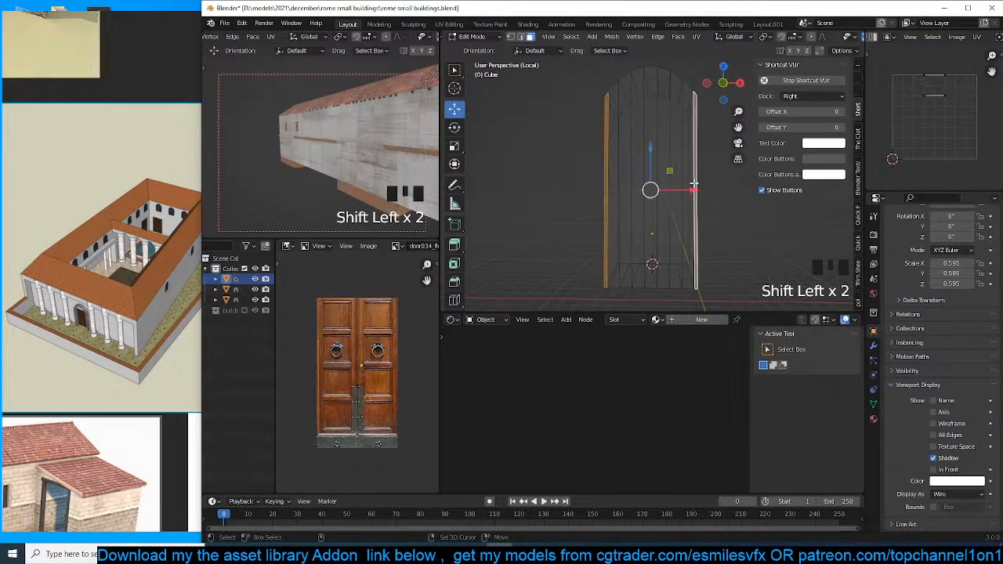
{"action": "left_click", "coordinate": [694, 185]}
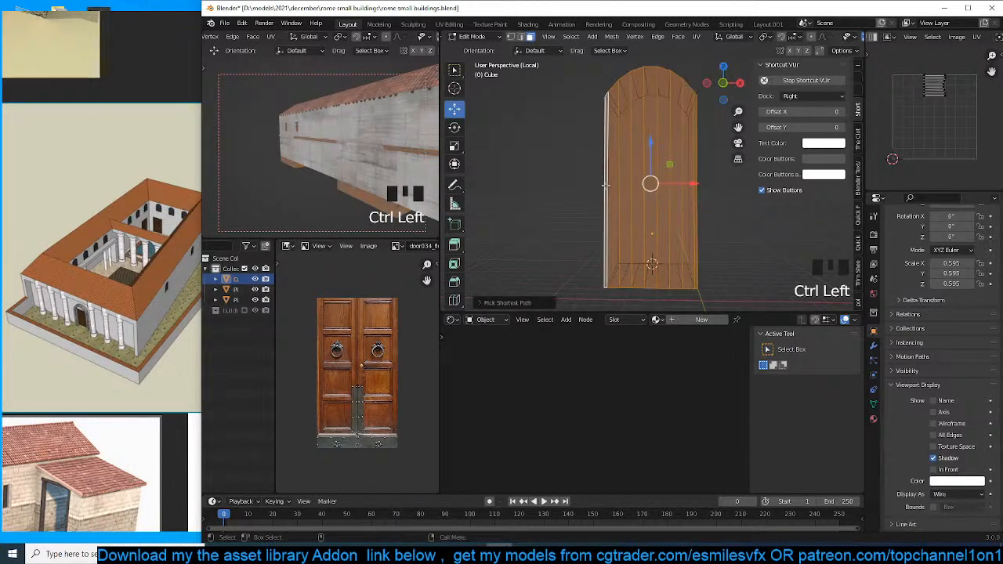
{"action": "key", "text": "grave"}
Dissolve the leftover dividing edges across the arched block's underside, including those beside both ends.
{"action": "key", "text": "2"}
{"action": "left_click", "coordinate": [617, 235], "text": "alt"}
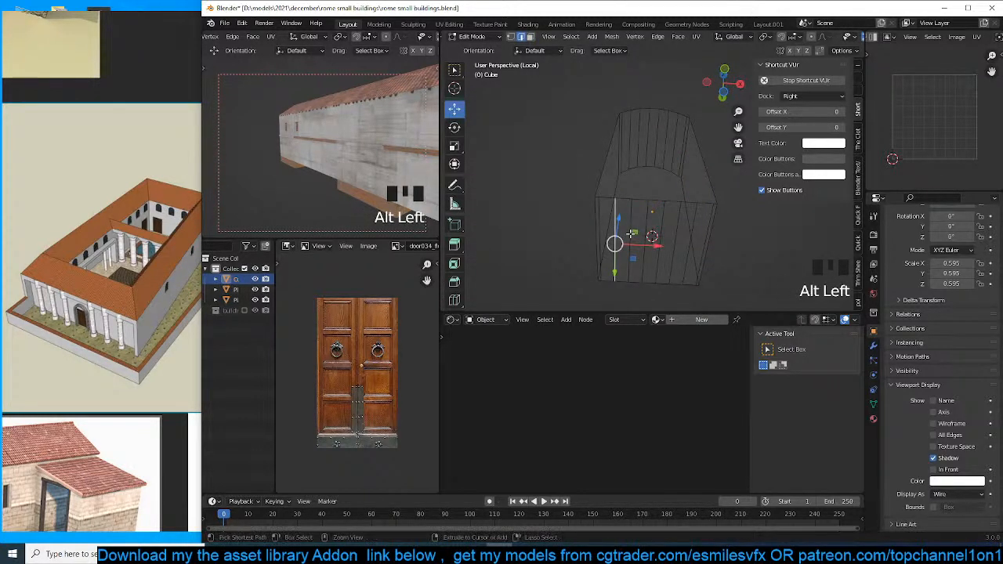
{"action": "key", "text": "ctrl+x"}
{"action": "key", "text": "ctrl+x"}
{"action": "left_click", "coordinate": [629, 235], "text": "alt"}
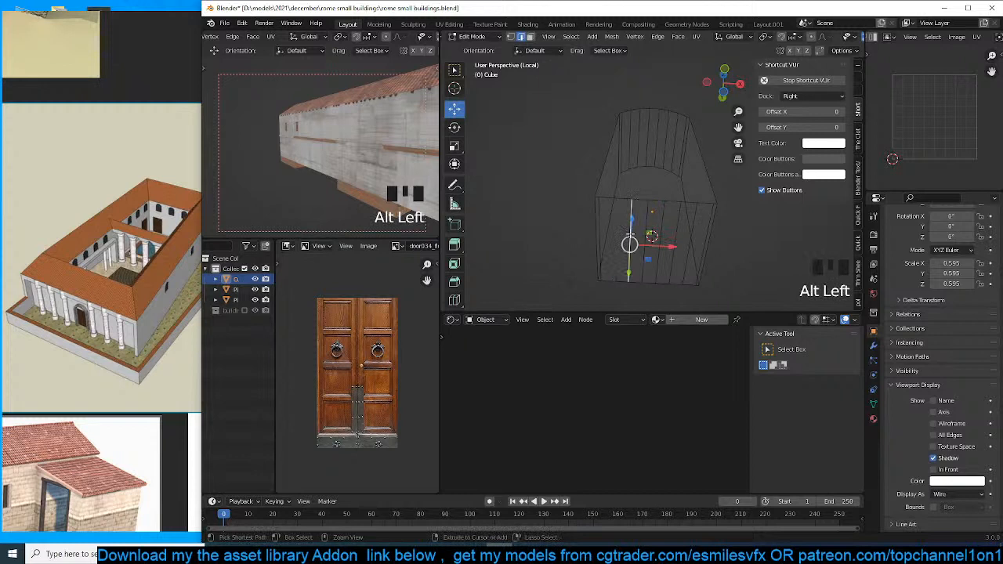
{"action": "key", "text": "ctrl+x"}
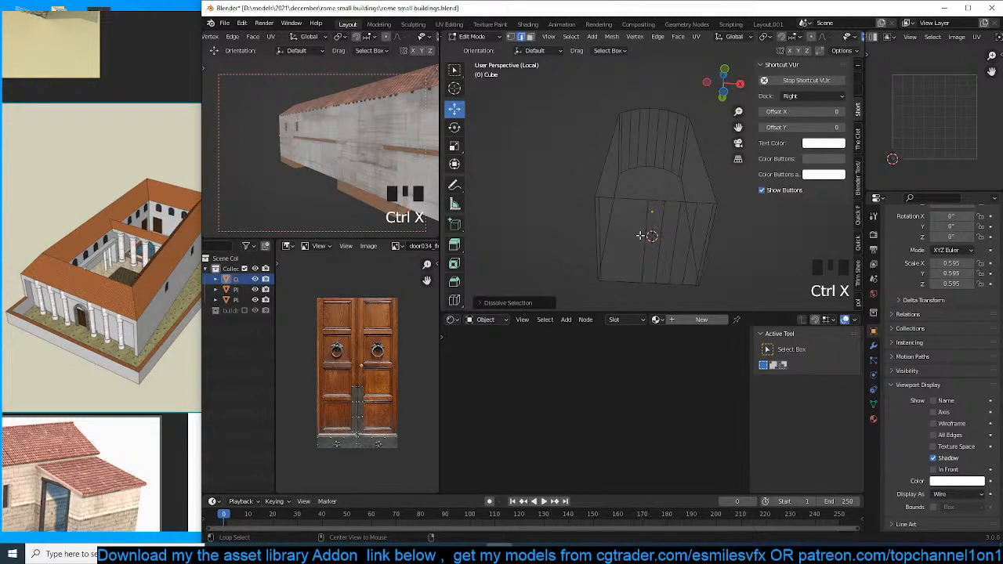
{"action": "left_click", "coordinate": [668, 234], "text": "alt"}
{"action": "key", "text": "ctrl+x"}
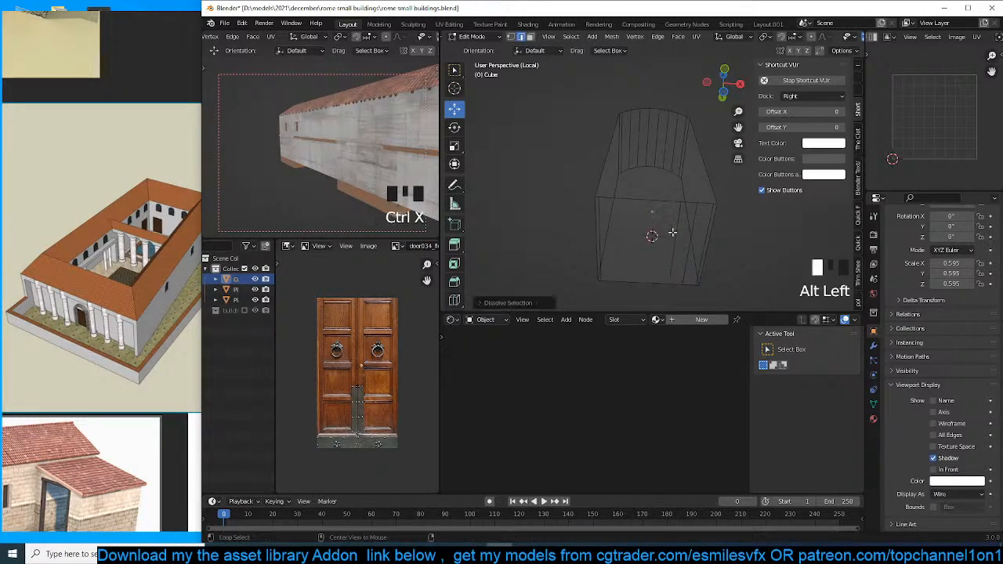
{"action": "left_click", "coordinate": [672, 232], "text": "alt"}
{"action": "key", "text": "ctrl+x"}
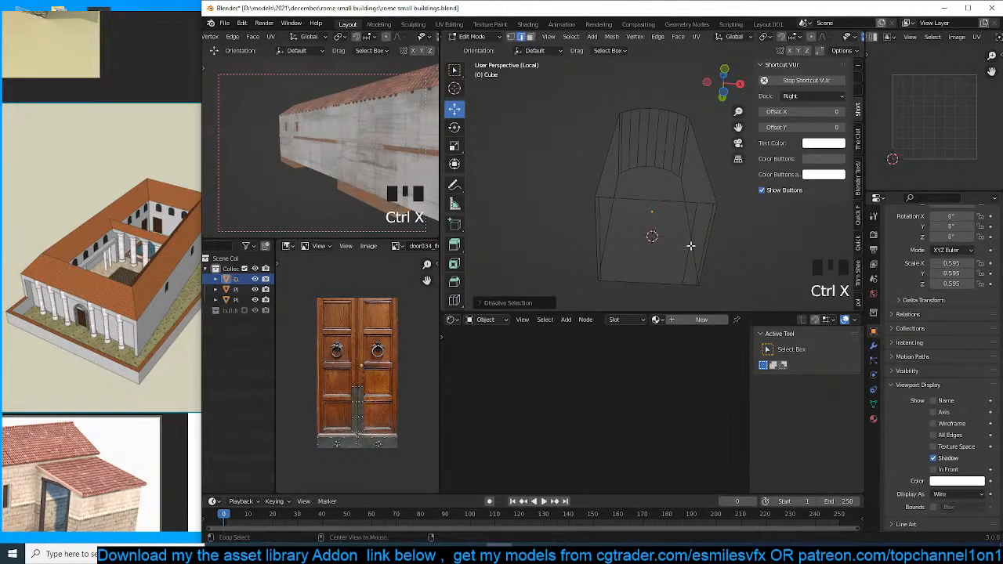
{"action": "left_click", "coordinate": [690, 246], "text": "alt"}
{"action": "left_click", "coordinate": [687, 249]}
{"action": "key", "text": "ctrl+x"}
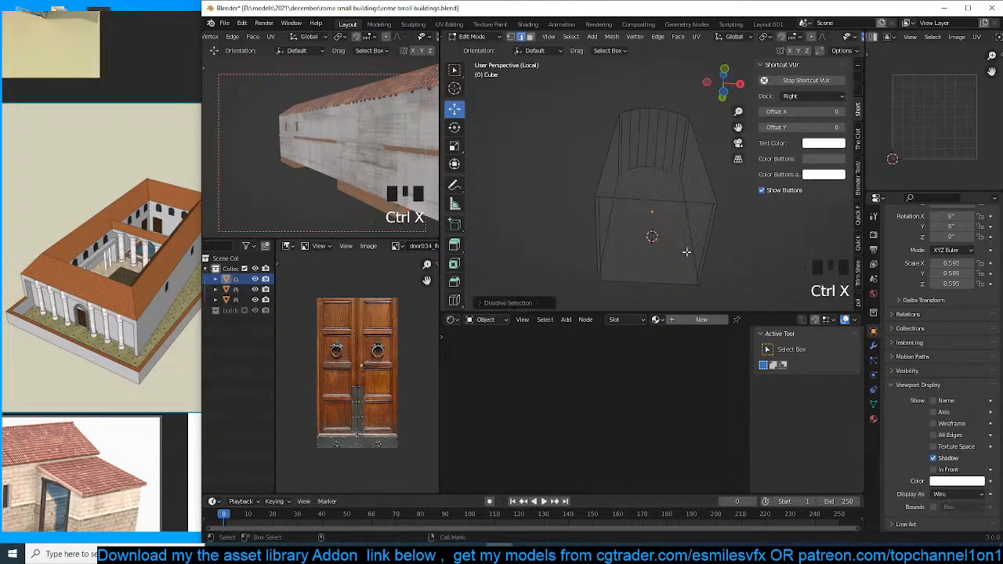
{"action": "left_click", "coordinate": [707, 217]}
{"action": "left_click", "coordinate": [598, 226], "text": "shift"}
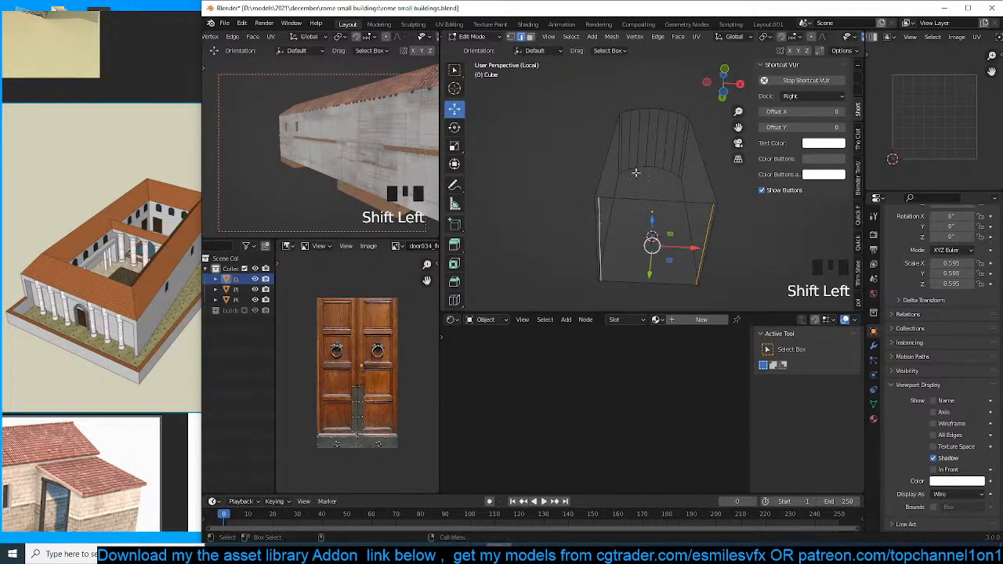
{"action": "key", "text": "ctrl+x"}
Select the edges where the arch meets the block's sides, then exit Edit Mode and leave local view.
{"action": "left_click", "coordinate": [618, 134], "text": "alt"}
{"action": "left_click", "coordinate": [623, 135]}
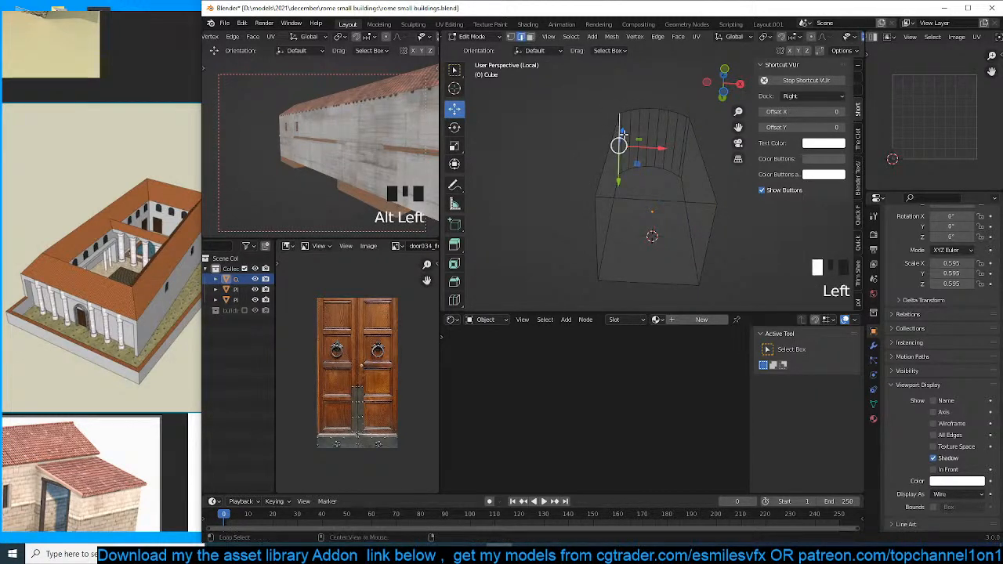
{"action": "left_click", "coordinate": [624, 134]}
{"action": "key", "text": "grave"}
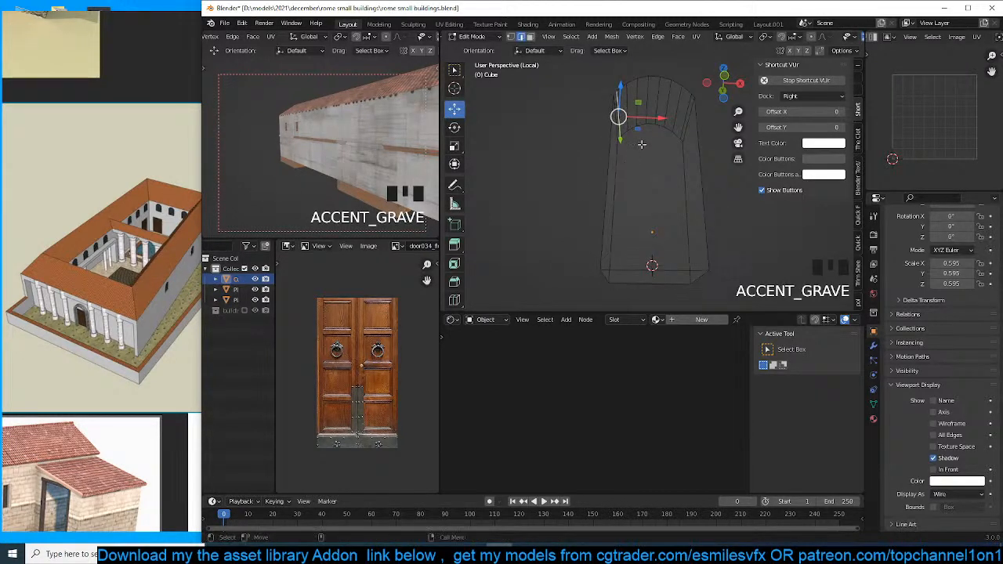
{"action": "left_click", "coordinate": [690, 113], "text": "shift"}
{"action": "key", "text": "Tab"}
{"action": "key", "text": "grave"}
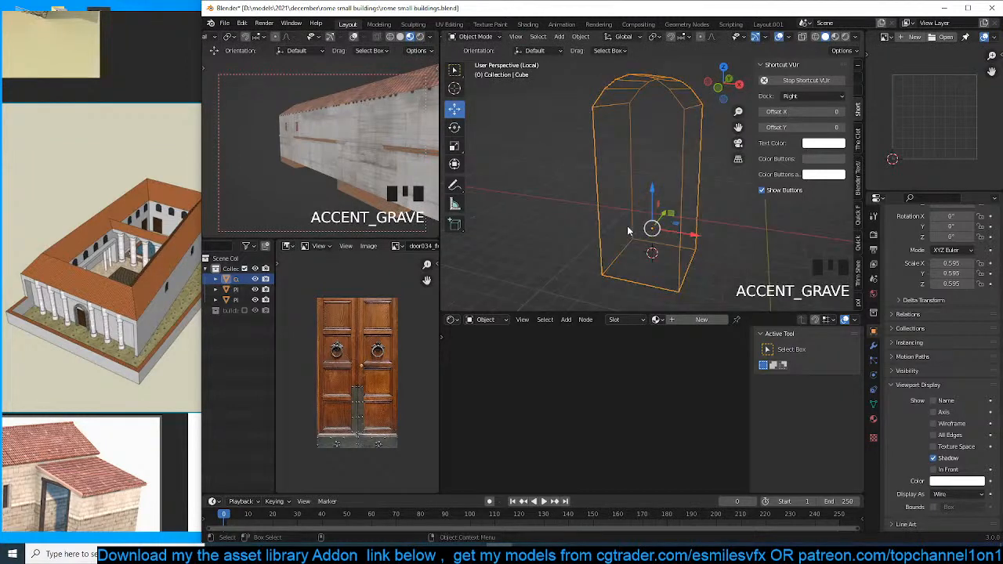
{"action": "scroll", "coordinate": [627, 231], "scroll_direction": "down", "scroll_amount": 2}
{"action": "key", "text": "slash"}
{"action": "key", "text": "grave"}
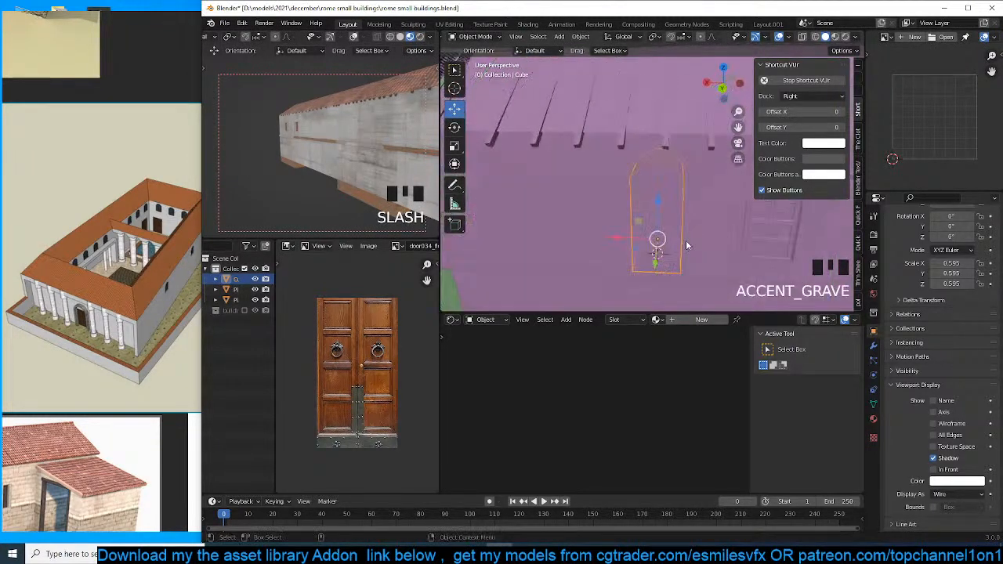
Add a Boolean modifier in Difference mode to the long purple wall, using the arched block Cube as the cutter.
{"action": "left_click", "coordinate": [733, 245]}
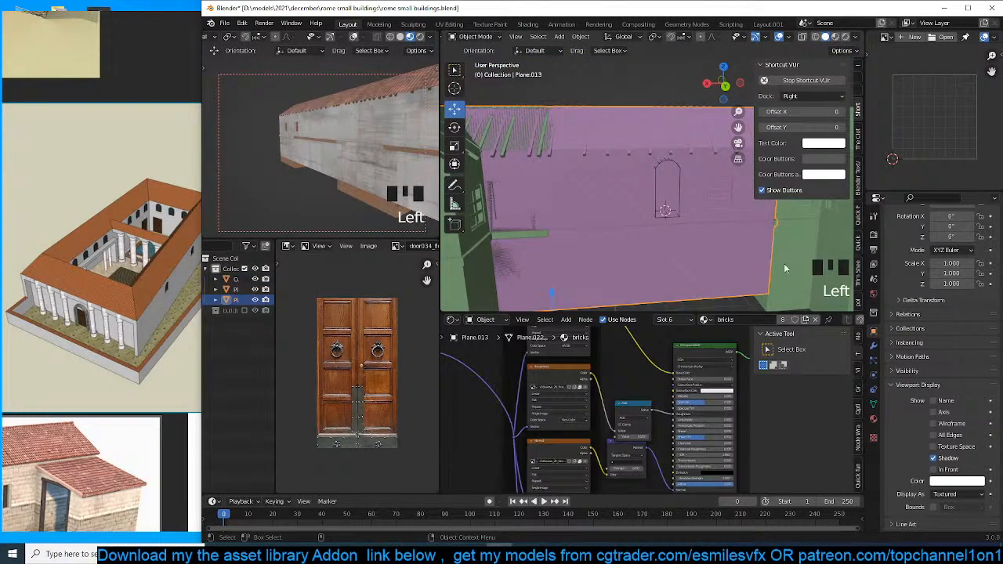
{"action": "left_click", "coordinate": [873, 345]}
{"action": "left_click_drag", "start_coordinate": [956, 237], "coordinate": [816, 297]}
{"action": "left_click", "coordinate": [979, 409]}
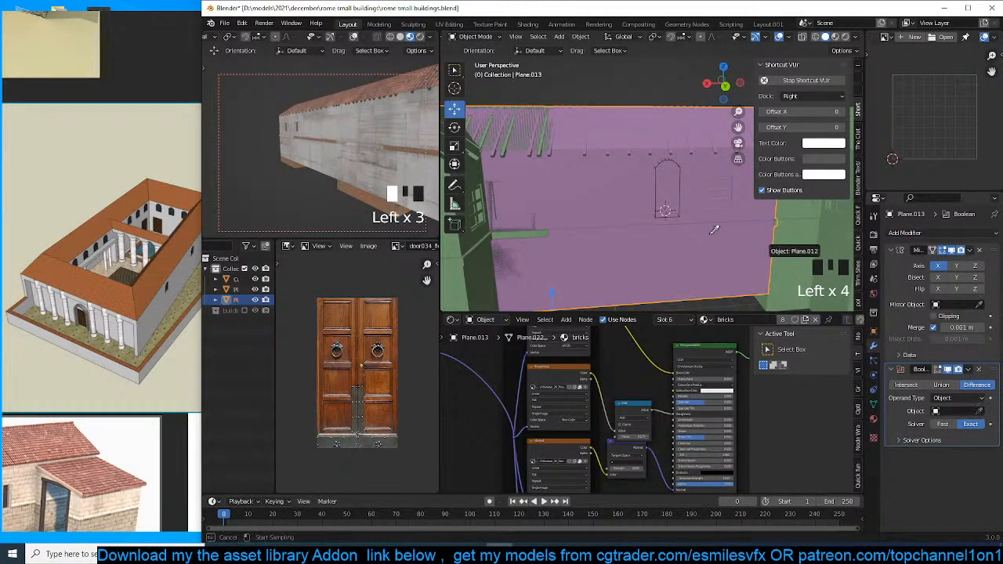
{"action": "left_click", "coordinate": [671, 160]}
Inspect the arched cut in the wall and select the green end buildings.
{"action": "key", "text": "grave"}
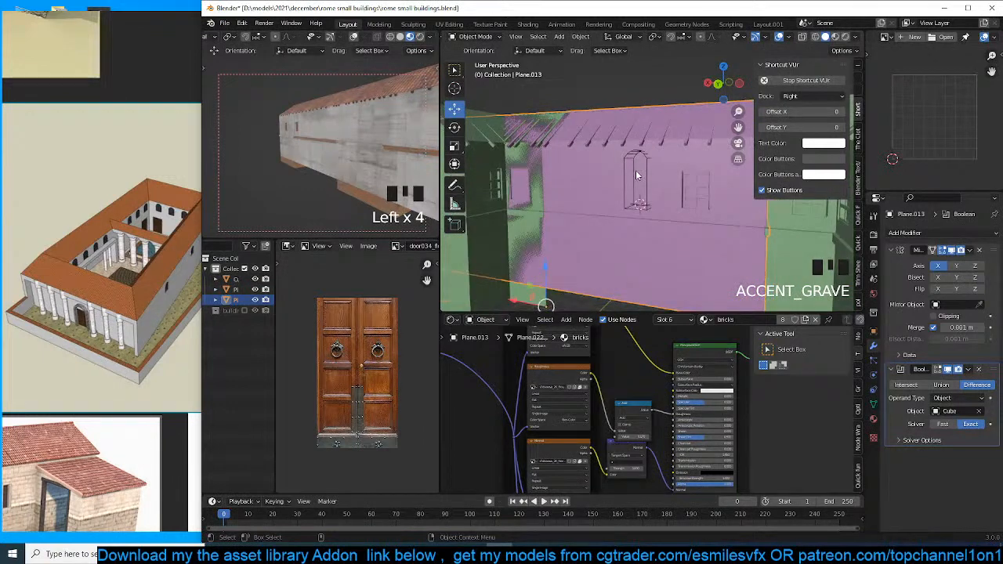
{"action": "key", "text": "grave"}
{"action": "mouse_move", "coordinate": [631, 191]}
{"action": "middle_mouse_down", "text": "shift"}
{"action": "mouse_move", "coordinate": [641, 197]}
{"action": "mouse_move", "coordinate": [613, 198]}
{"action": "mouse_move", "coordinate": [613, 170]}
{"action": "mouse_move", "coordinate": [632, 169]}
{"action": "mouse_move", "coordinate": [615, 165]}
{"action": "mouse_move", "coordinate": [618, 152]}
{"action": "mouse_move", "coordinate": [624, 176]}
{"action": "middle_mouse_up", "text": "shift"}
{"action": "key", "text": "grave"}
{"action": "key", "text": "grave"}
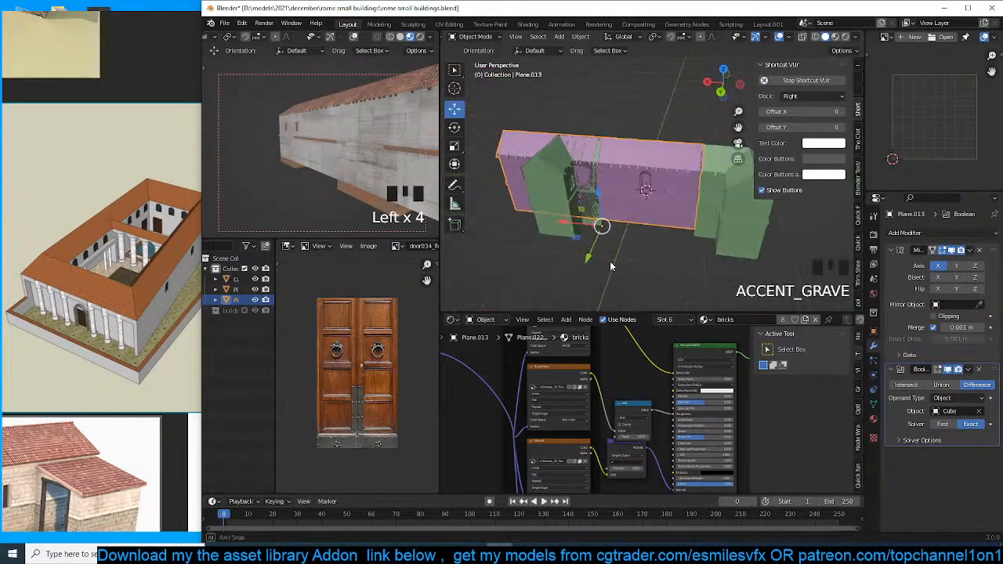
{"action": "left_click", "coordinate": [574, 222]}
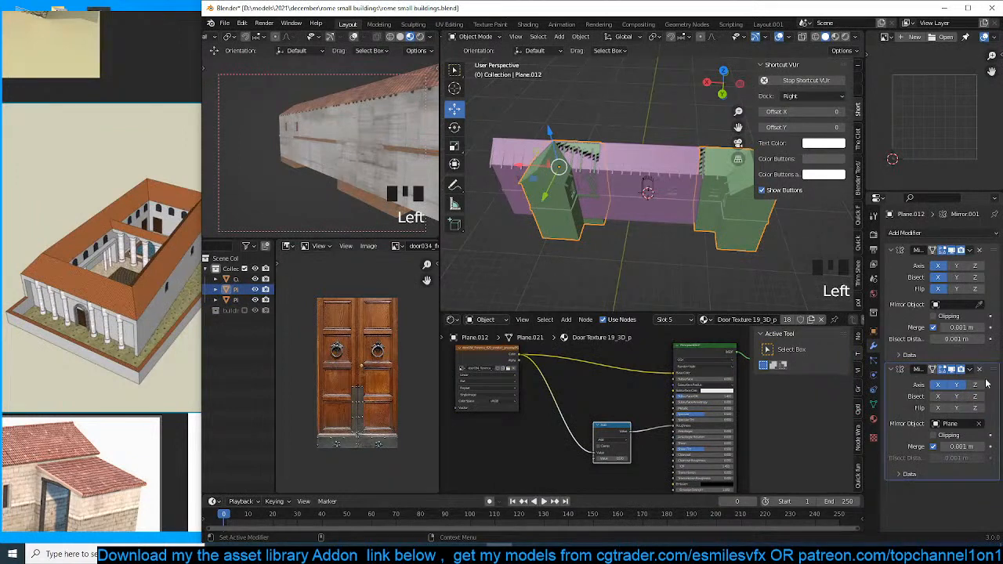
Try to use the purple wall Plane.013 as the mirror object of the green buildings' first Mirror modifier.
{"action": "left_click", "coordinate": [979, 304]}
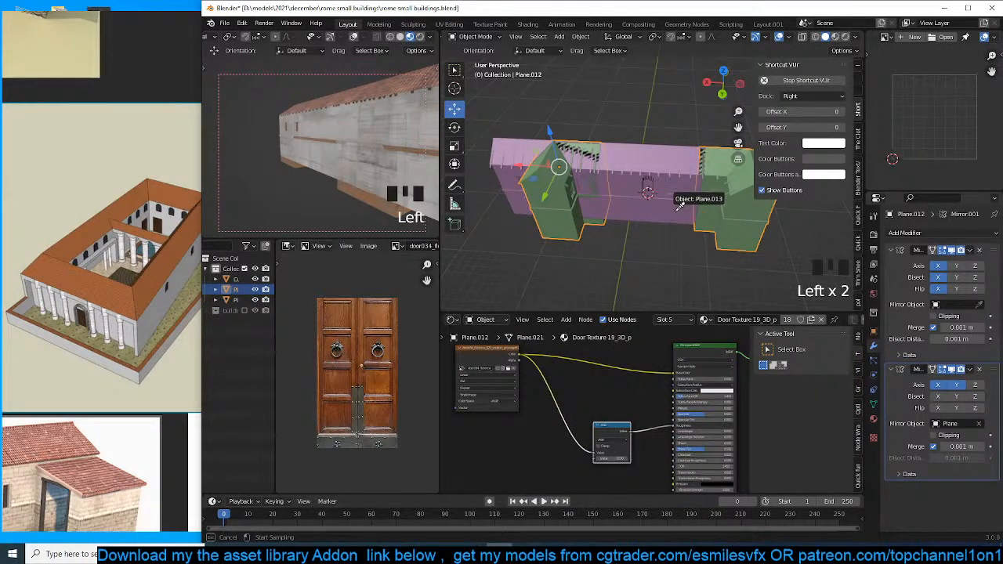
{"action": "left_click", "coordinate": [693, 214]}
{"action": "key", "text": "grave"}
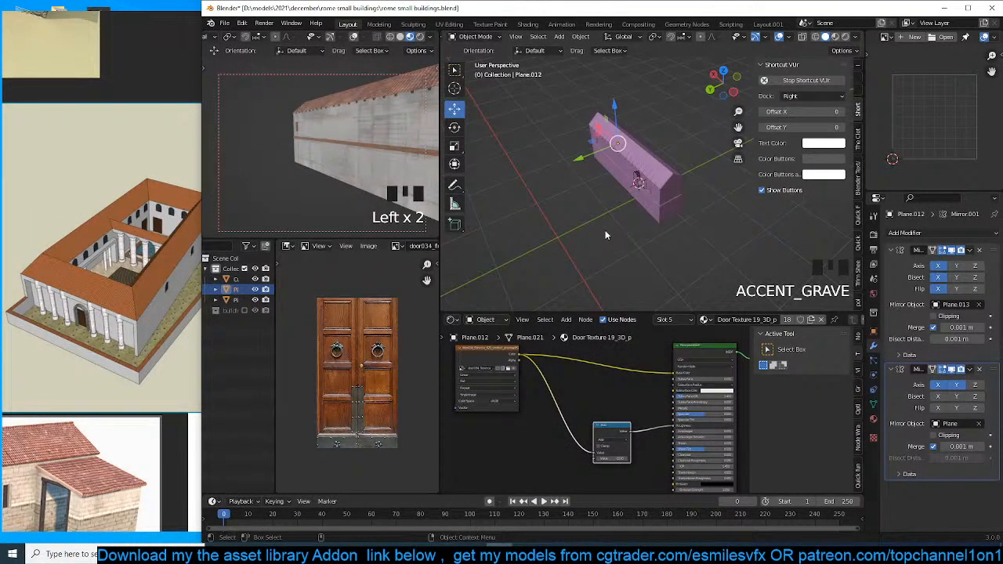
{"action": "key", "text": "ctrl+z"}
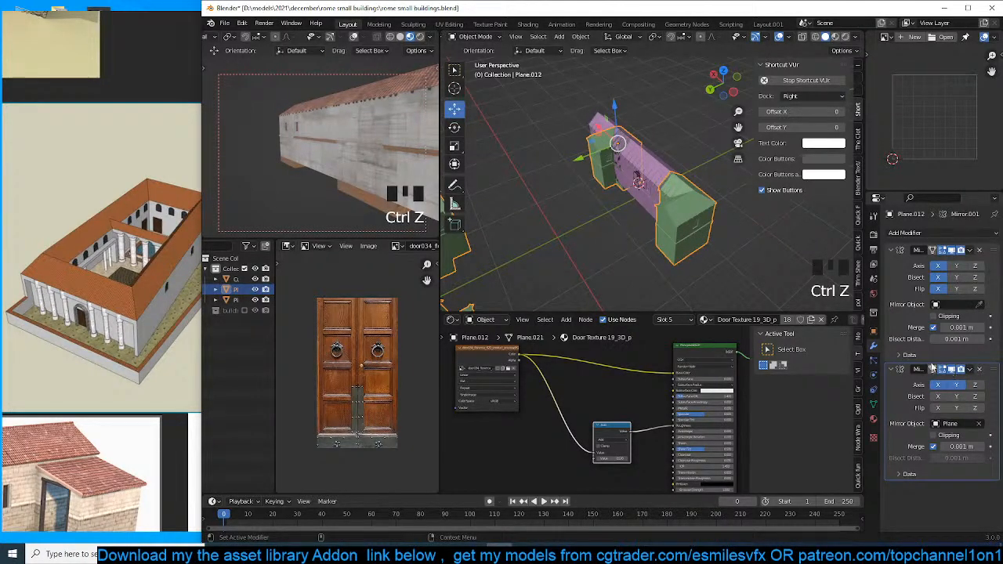
Move the green end buildings outward along X and set their second Mirror modifier's mirror object to the purple wall Plane.013.
{"action": "scroll", "coordinate": [666, 203], "scroll_direction": "down", "scroll_amount": 2}
{"action": "scroll", "coordinate": [666, 204], "scroll_direction": "up", "scroll_amount": 2}
{"action": "key", "text": "grave"}
{"action": "key", "text": "grave"}
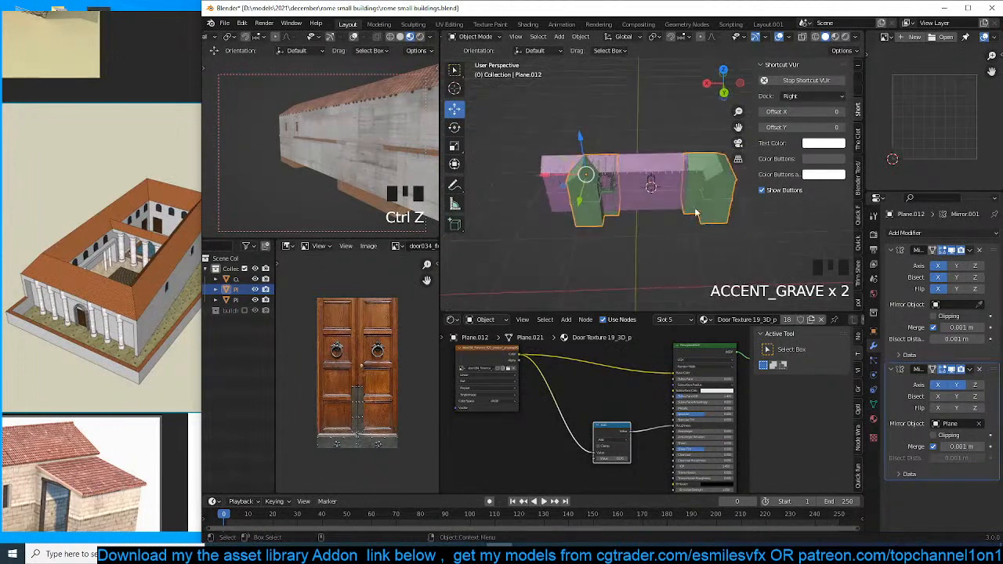
{"action": "left_click_drag", "start_coordinate": [559, 184], "coordinate": [535, 179]}
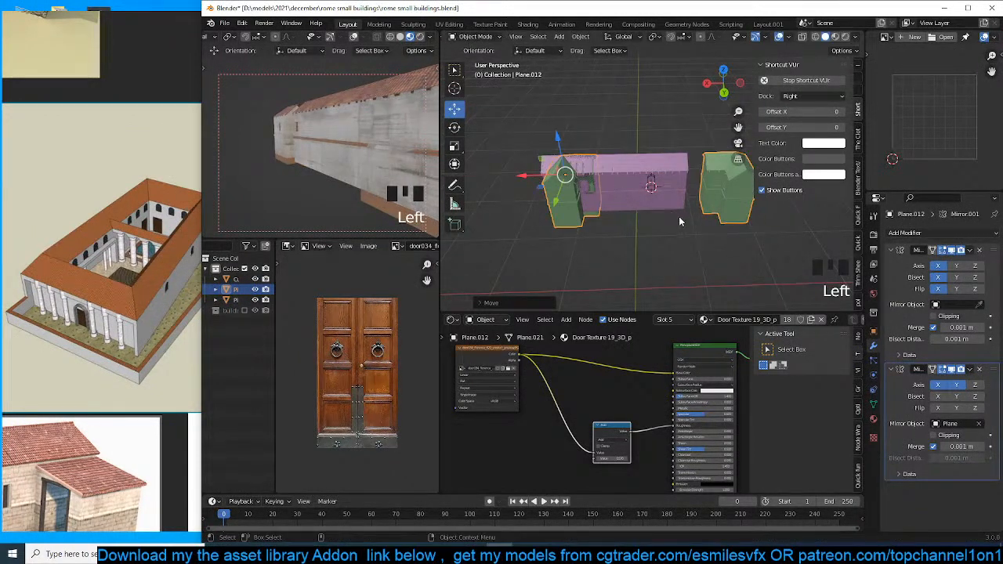
{"action": "scroll", "coordinate": [679, 217], "scroll_direction": "down", "scroll_amount": 3}
{"action": "key", "text": "grave"}
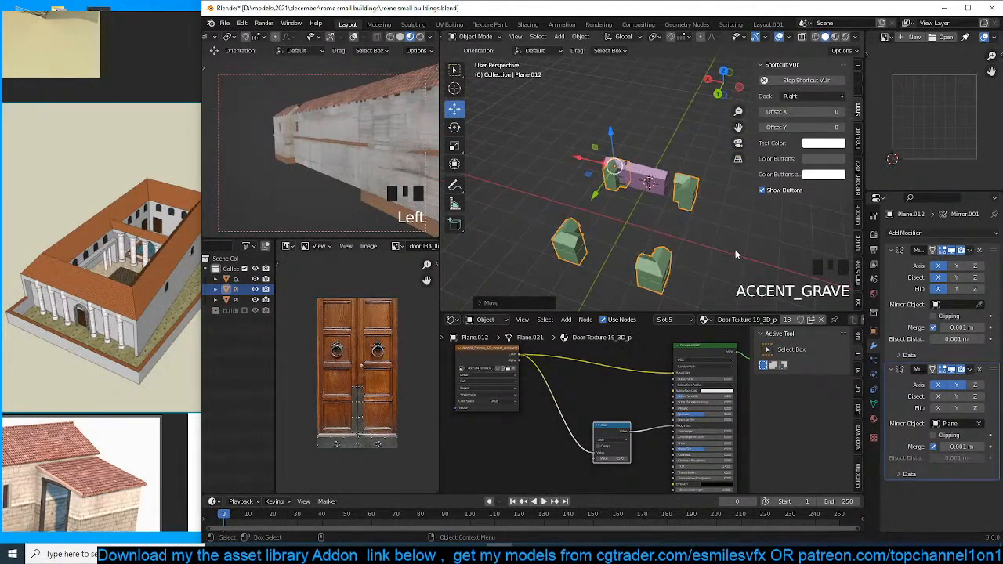
{"action": "left_click", "coordinate": [980, 424]}
{"action": "left_click", "coordinate": [651, 179]}
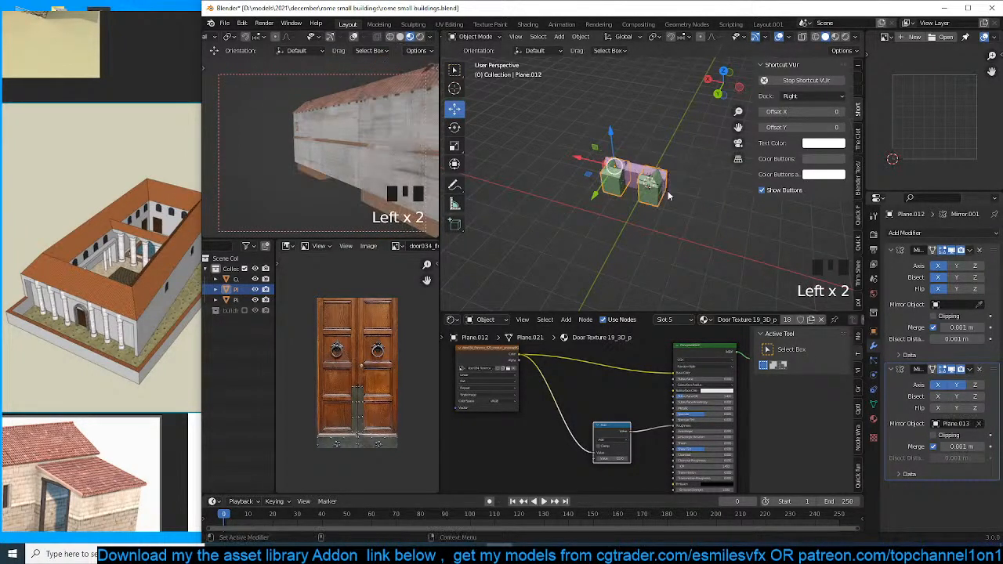
Move the green buildings outward along X to the wall's ends and disable Y-axis mirroring in the second Mirror modifier.
{"action": "key", "text": "grave"}
{"action": "scroll", "coordinate": [691, 246], "scroll_direction": "up", "scroll_amount": 4}
{"action": "middle_click_drag", "start_coordinate": [608, 212], "coordinate": [638, 210], "text": "shift"}
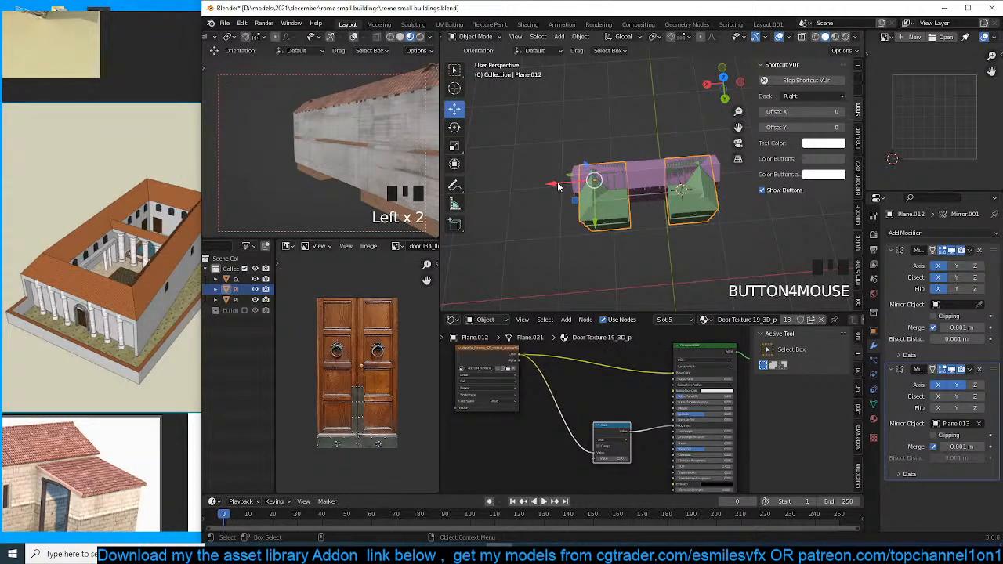
{"action": "left_click_drag", "start_coordinate": [556, 185], "coordinate": [506, 189]}
{"action": "left_click", "coordinate": [957, 385]}
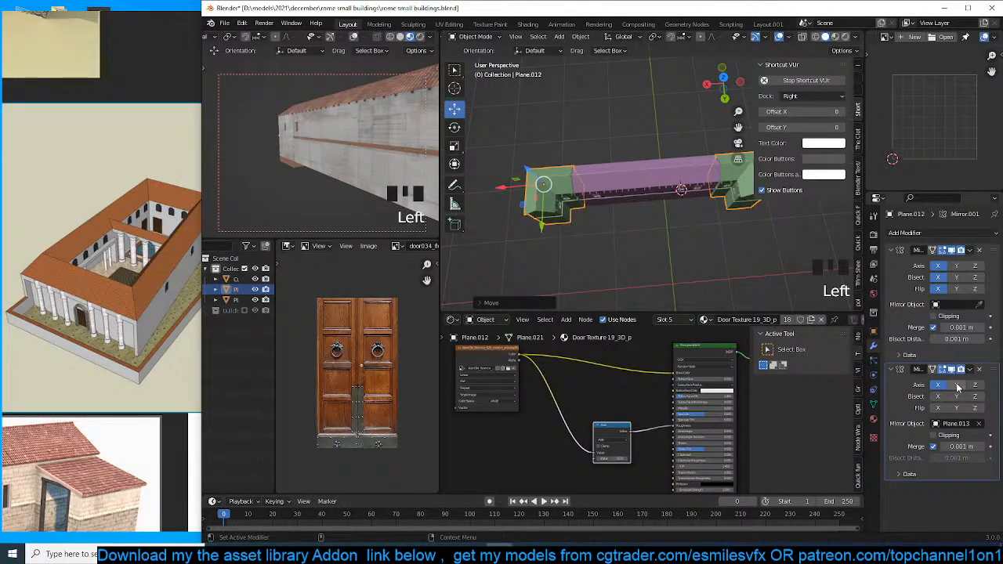
Place the 3D cursor on the open ground in front of the long purple wall.
{"action": "scroll", "coordinate": [553, 160], "scroll_direction": "down", "scroll_amount": 2}
{"action": "middle_click_drag", "start_coordinate": [553, 160], "coordinate": [592, 76]}
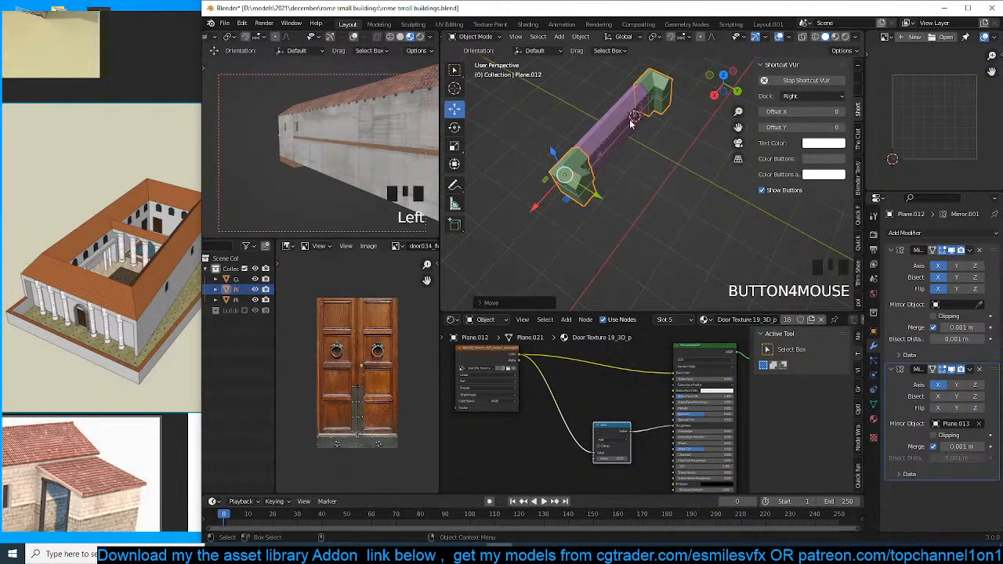
{"action": "middle_click_drag", "start_coordinate": [631, 124], "coordinate": [677, 172]}
{"action": "right_click", "coordinate": [677, 173], "text": "shift"}
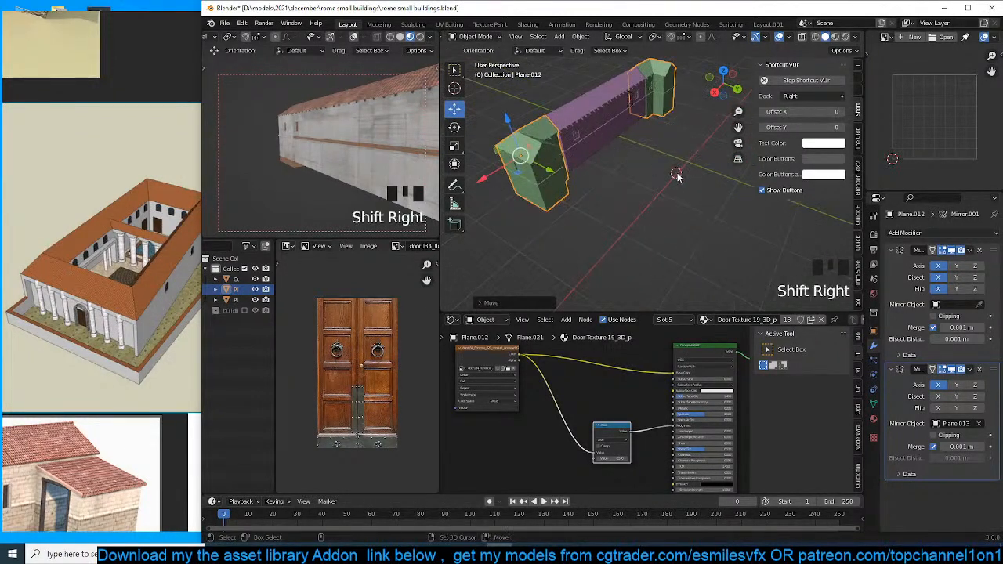
Snap the 3D cursor to the long purple wall's origin.
{"action": "left_click", "coordinate": [612, 125], "text": "shift"}
{"action": "key", "text": "shift+a"}
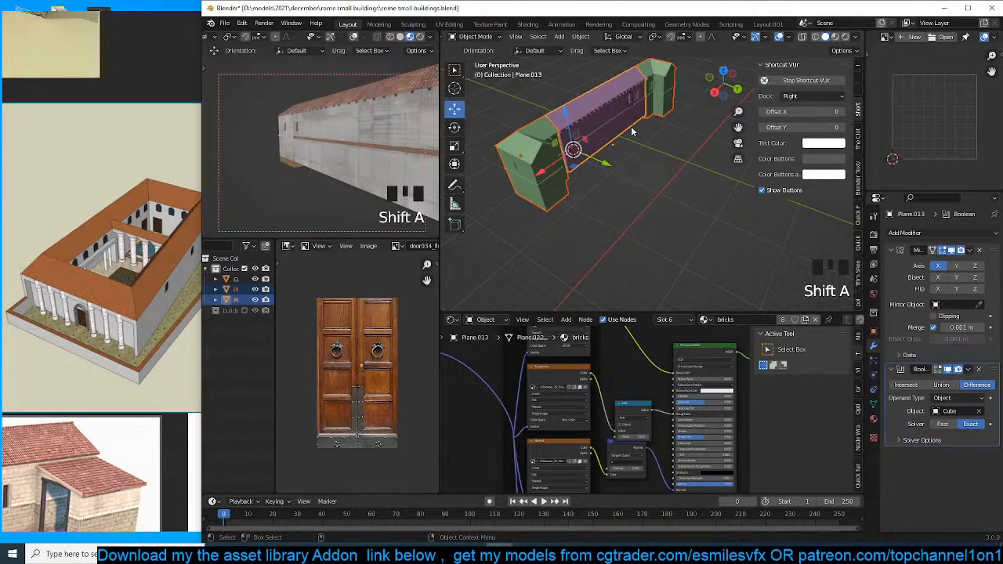
{"action": "middle_click_drag", "start_coordinate": [632, 131], "coordinate": [613, 144]}
{"action": "key", "text": "shift+s"}
{"action": "left_click", "coordinate": [608, 179]}
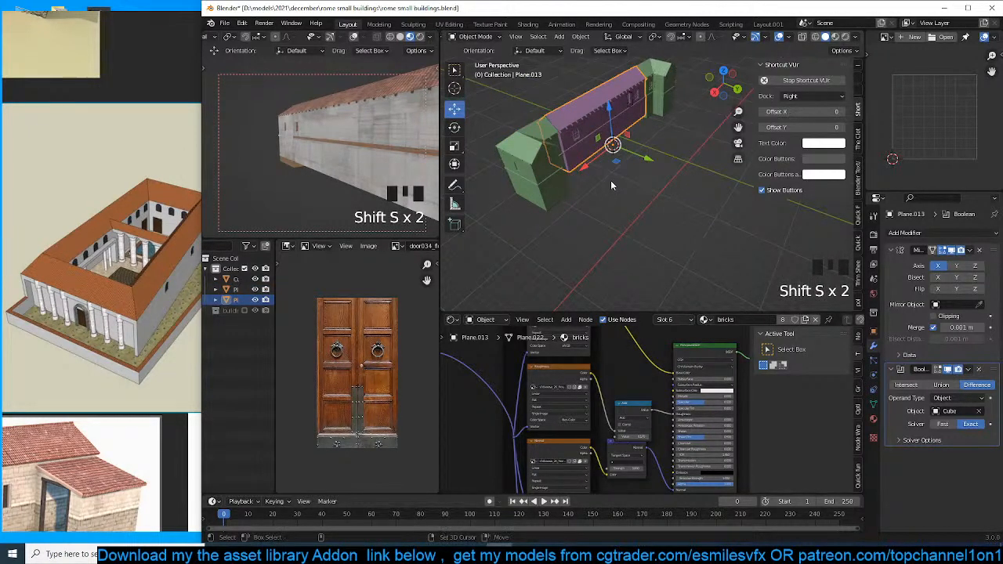
Add a cube-shaped empty at the 3D cursor and move it along Y onto the open ground in front of the purple wall.
{"action": "key", "text": "shift+a"}
{"action": "mouse_move", "coordinate": [584, 284]}
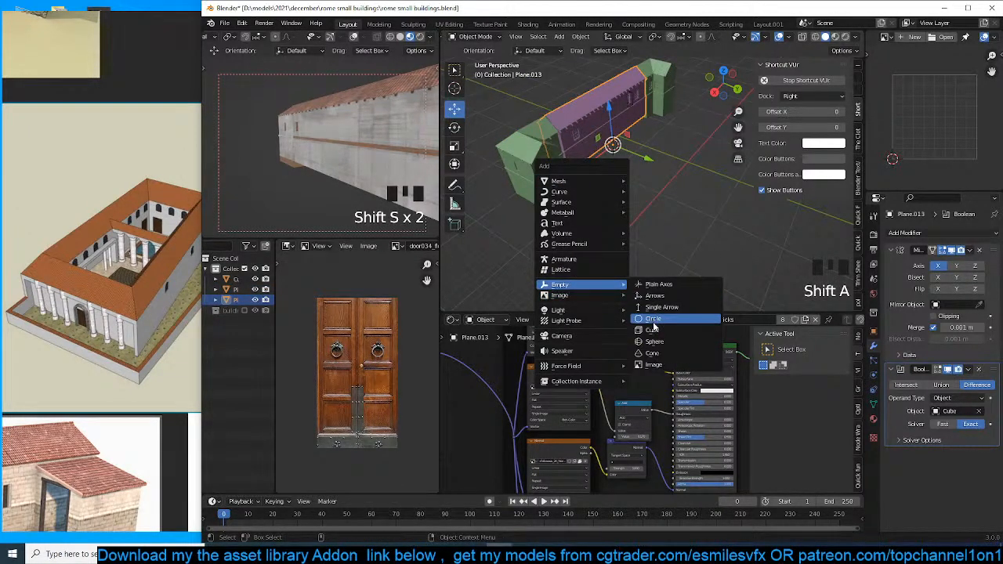
{"action": "left_click", "coordinate": [657, 296]}
{"action": "left_click", "coordinate": [671, 168]}
Set the green buildings' second Mirror modifier to use the Empty as mirror object and enable Y-axis mirroring.
{"action": "left_click", "coordinate": [521, 155]}
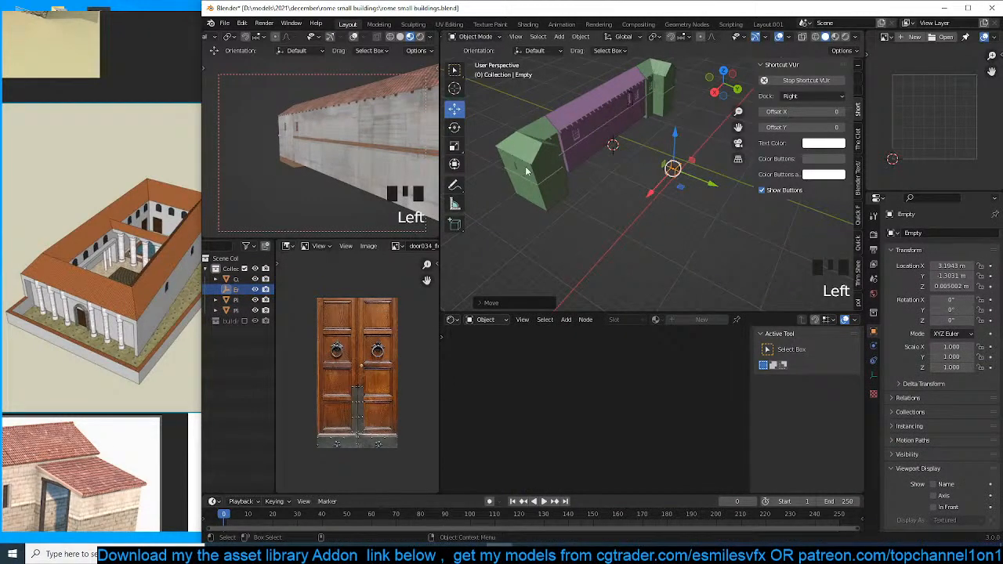
{"action": "left_click", "coordinate": [977, 424]}
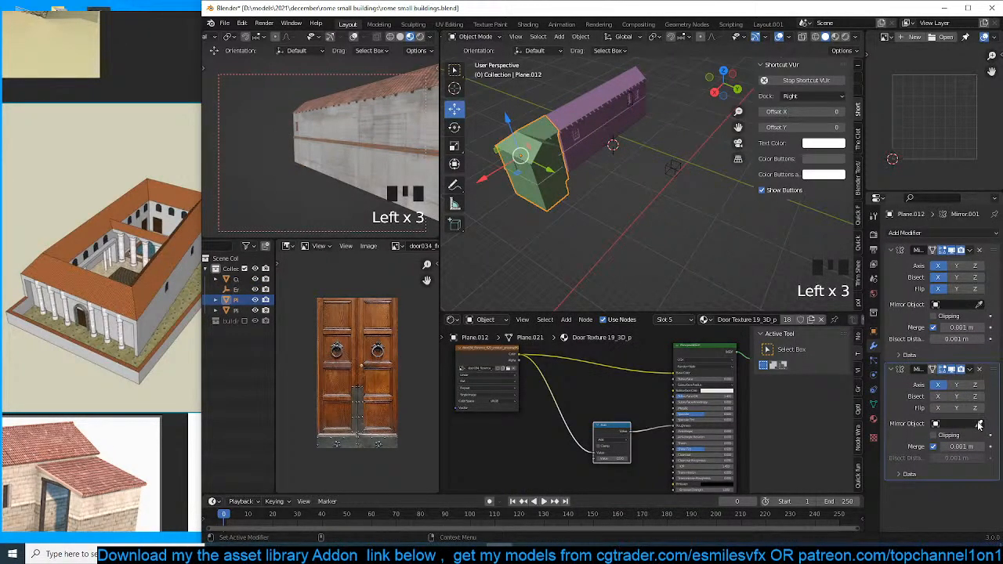
{"action": "left_click", "coordinate": [979, 423]}
{"action": "left_click", "coordinate": [674, 166]}
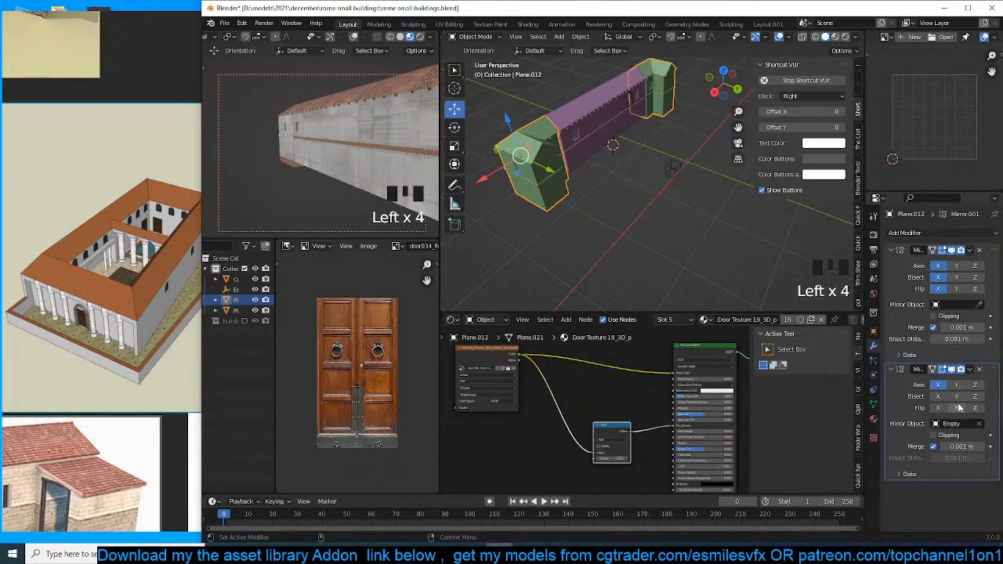
{"action": "left_click", "coordinate": [956, 384]}
{"action": "key", "text": "grave"}
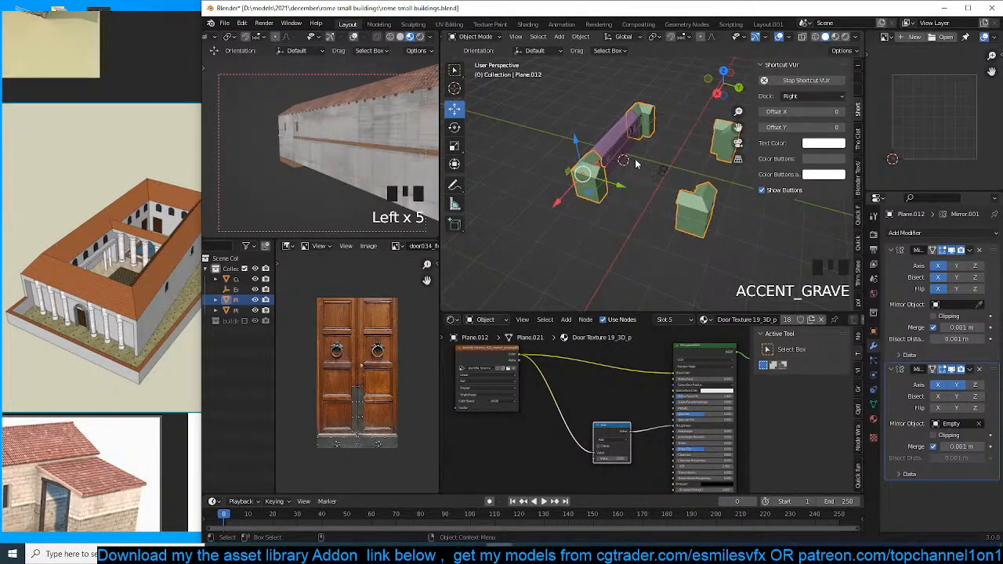
Try to replace the object in the purple wall's Boolean modifier with the empty.
{"action": "left_click", "coordinate": [631, 153]}
{"action": "left_click", "coordinate": [979, 411]}
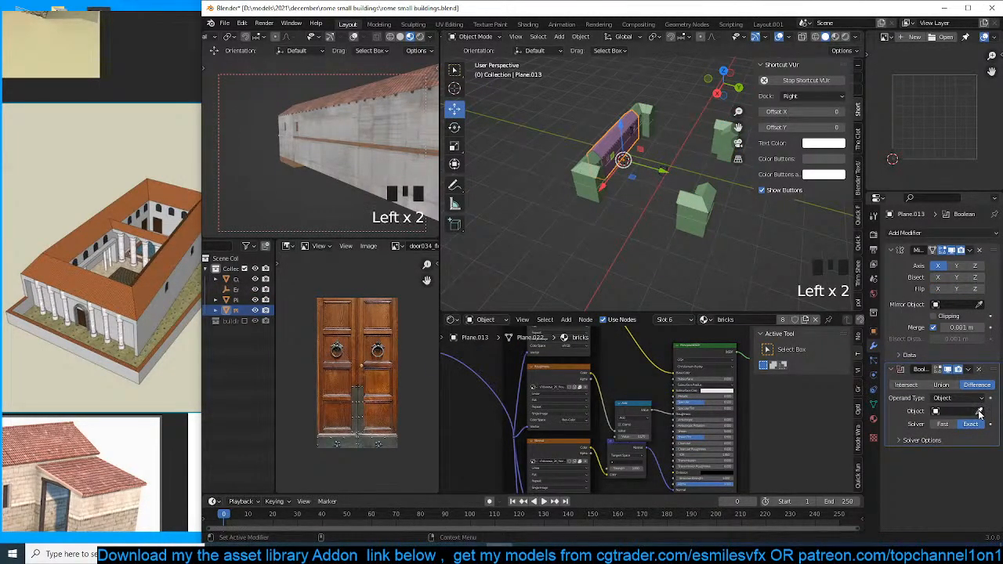
{"action": "left_click", "coordinate": [979, 411]}
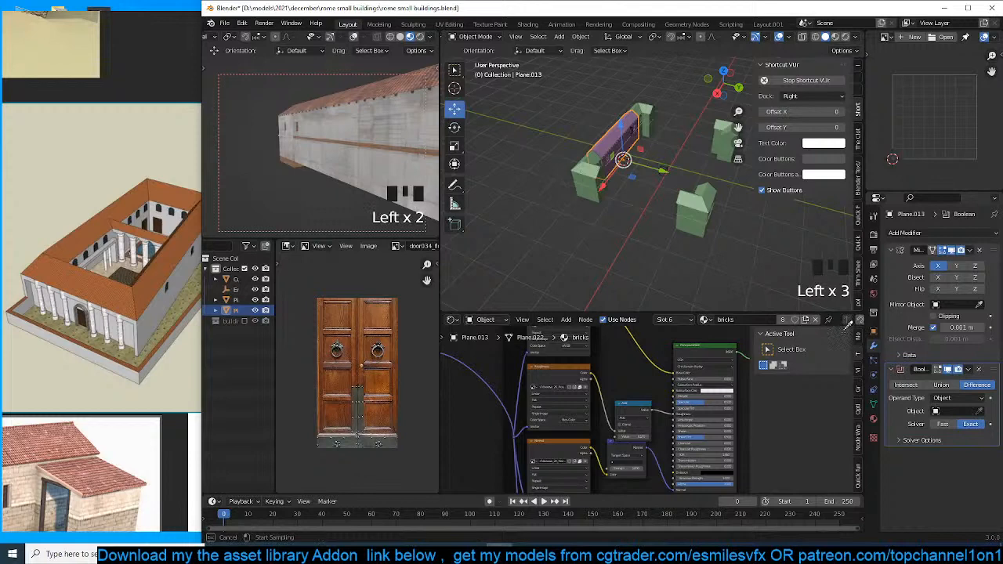
{"action": "left_click", "coordinate": [649, 179]}
{"action": "scroll", "coordinate": [710, 266], "scroll_direction": "up", "scroll_amount": 4}
{"action": "key", "text": "grave"}
{"action": "key", "text": "ctrl+z"}
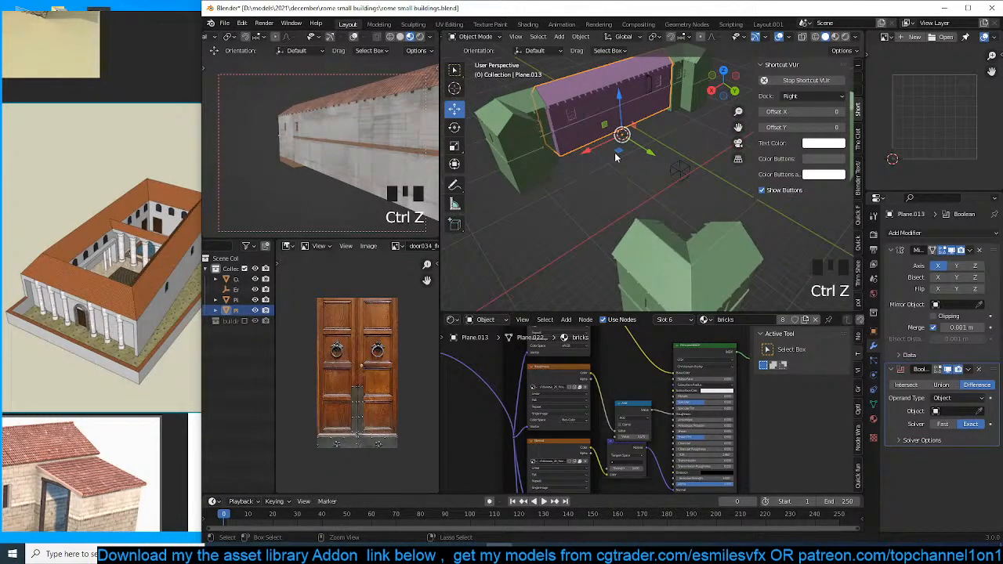
{"action": "key", "text": "ctrl+z"}
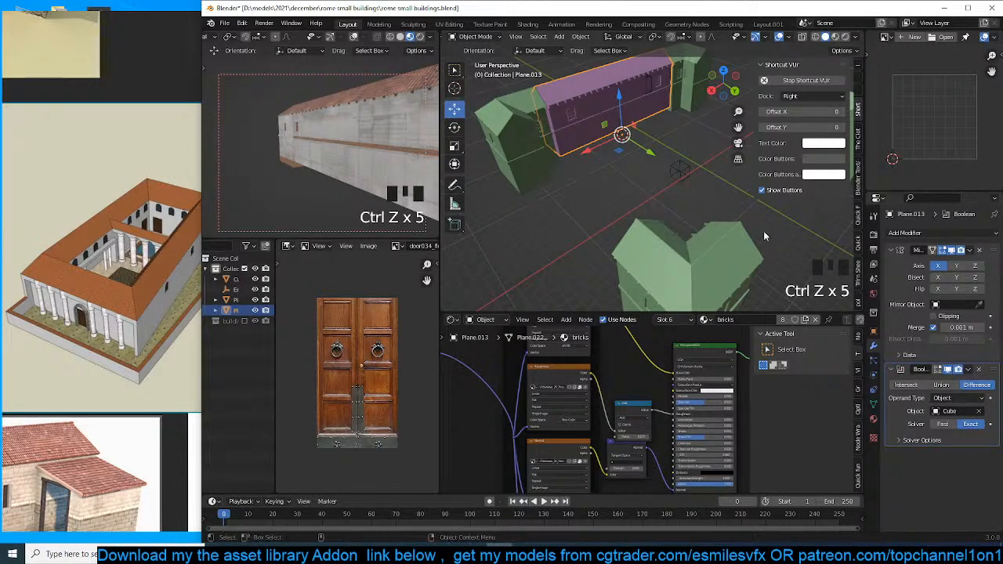
Save the file, set the Empty as mirror object in the purple wall's Mirror modifier, and enable its Y axis.
{"action": "key", "text": "ctrl+s"}
{"action": "left_click", "coordinate": [978, 305]}
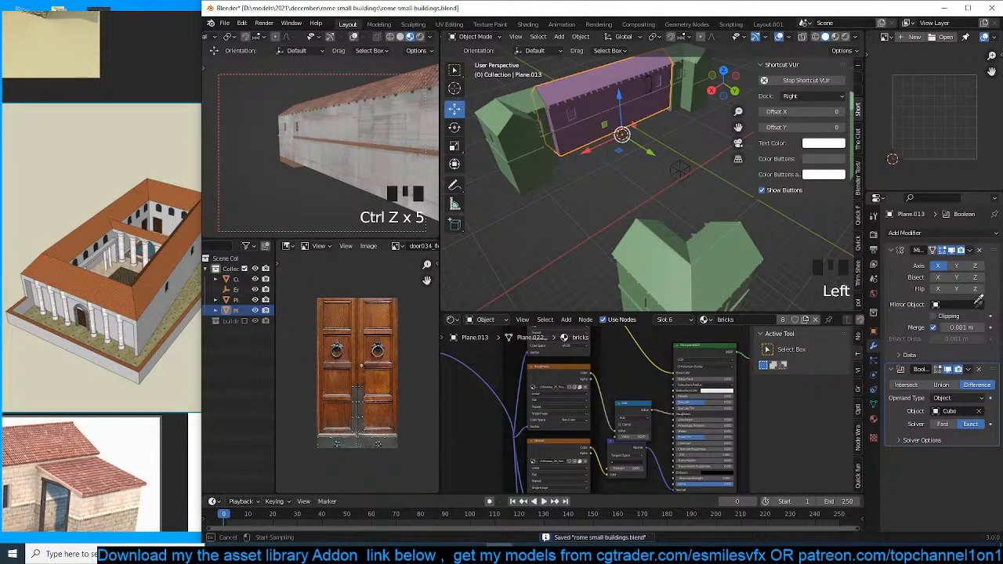
{"action": "left_click", "coordinate": [681, 161]}
{"action": "key", "text": "grave"}
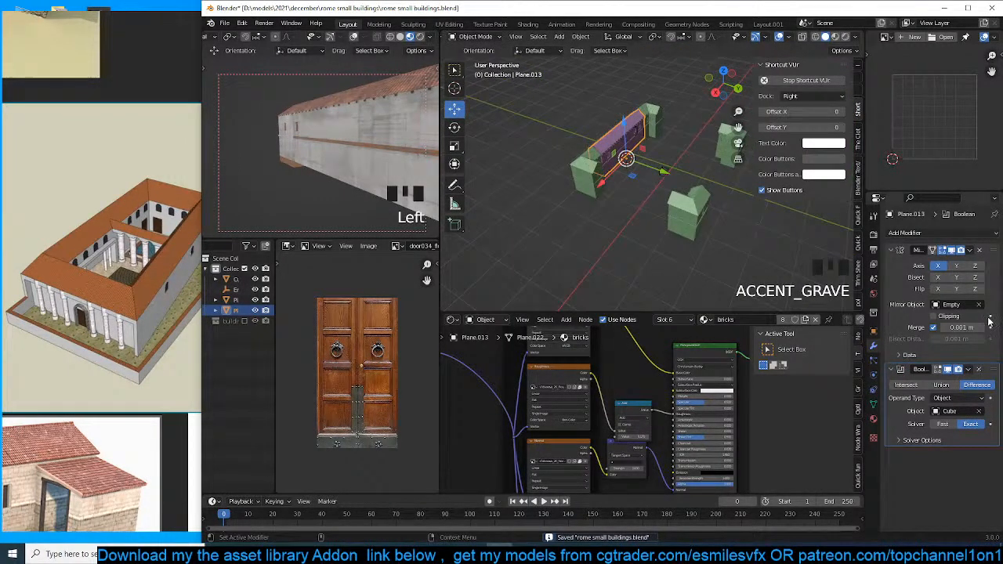
{"action": "left_click", "coordinate": [956, 267]}
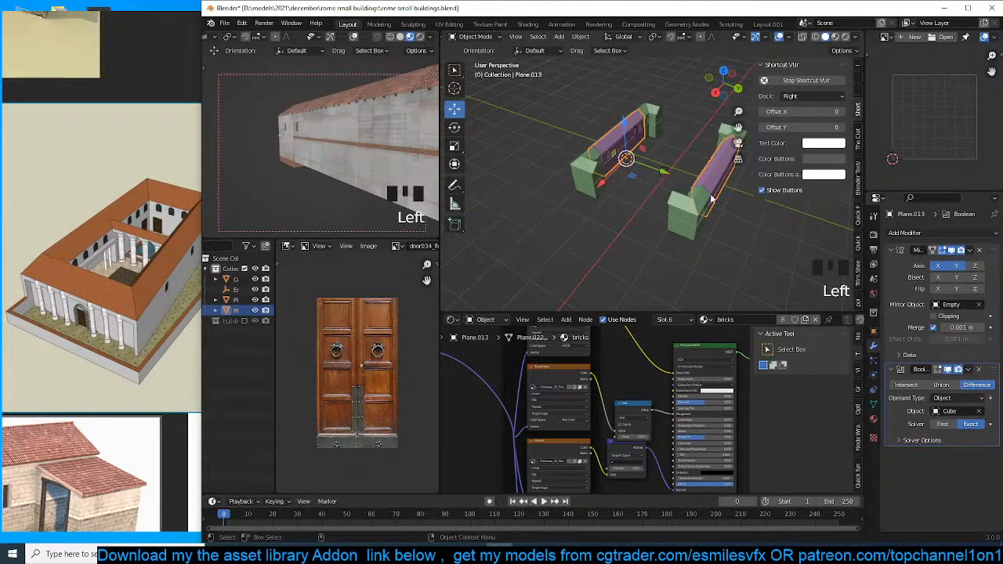
Try bisecting the purple wall's mirror on the X and Y axes.
{"action": "key", "text": "grave"}
{"action": "left_click", "coordinate": [939, 279]}
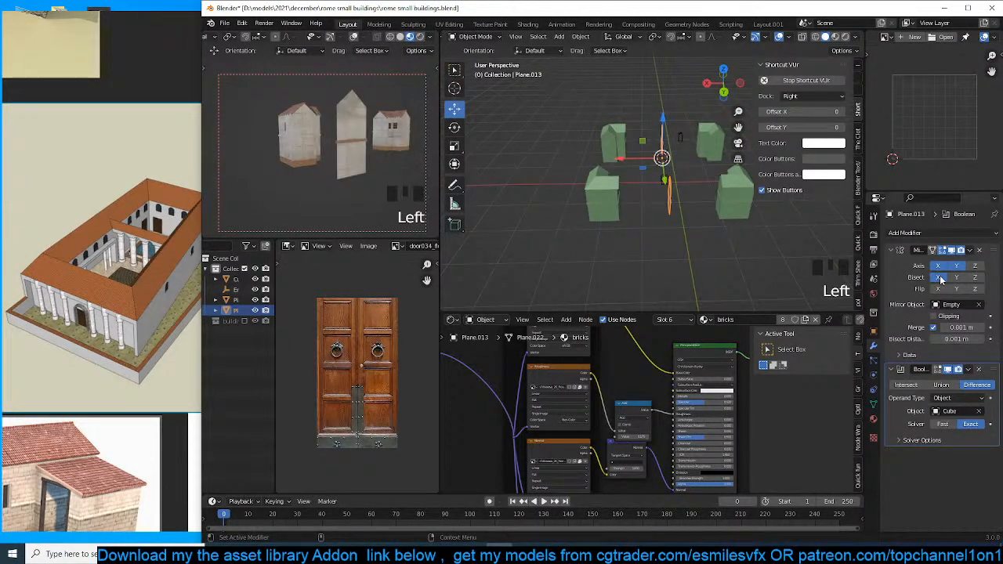
{"action": "left_click", "coordinate": [939, 277]}
{"action": "left_click", "coordinate": [940, 278]}
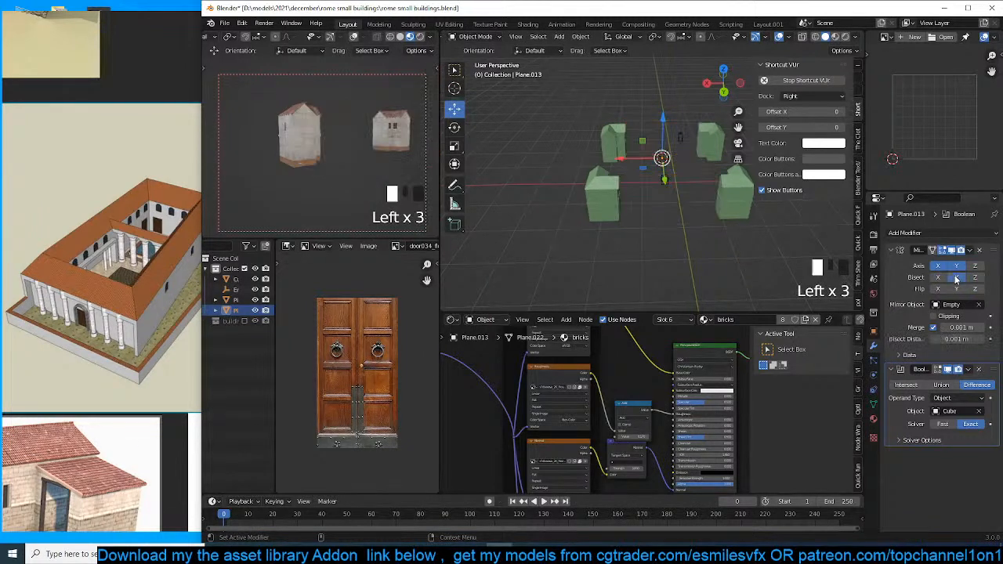
{"action": "left_click", "coordinate": [939, 278]}
Place the purple wall's Boolean modifier above its Mirror modifier and set the Boolean solver to Fast.
{"action": "key", "text": "grave"}
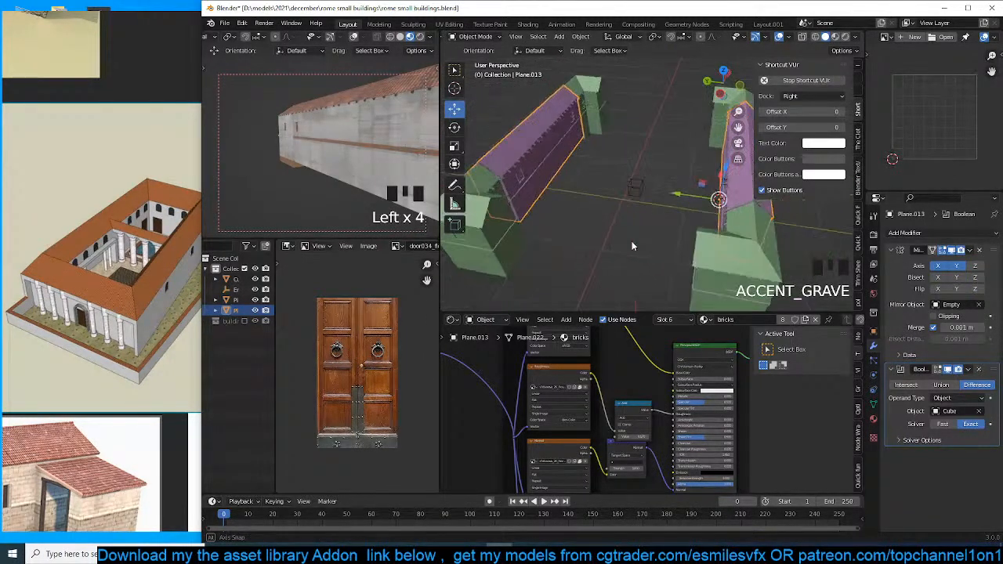
{"action": "scroll", "coordinate": [662, 223], "scroll_direction": "up", "scroll_amount": 2}
{"action": "key", "text": "grave"}
{"action": "key", "text": "grave"}
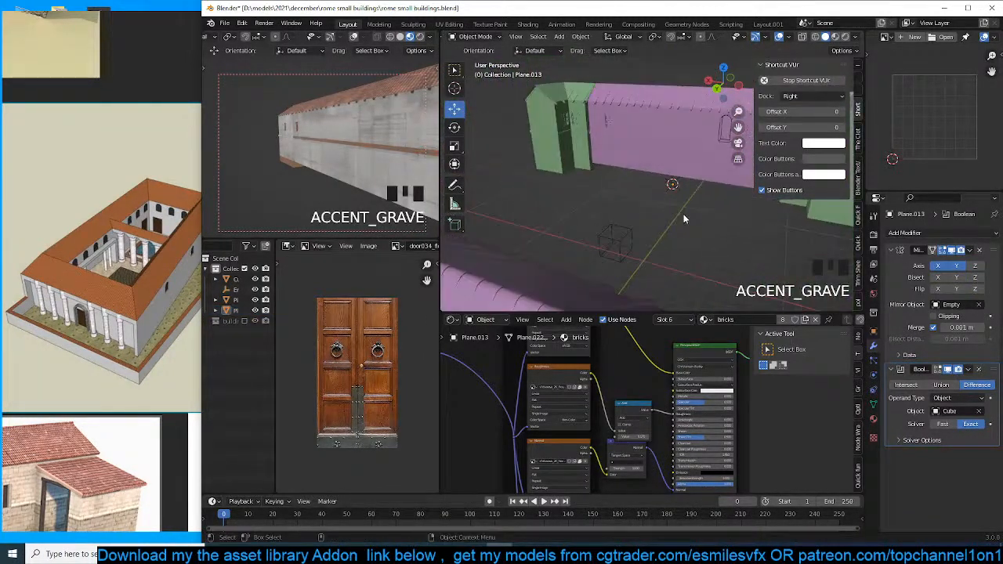
{"action": "scroll", "coordinate": [640, 221], "scroll_direction": "up", "scroll_amount": 2}
{"action": "key", "text": "grave"}
{"action": "middle_click_drag", "start_coordinate": [648, 174], "coordinate": [636, 212]}
{"action": "scroll", "coordinate": [647, 223], "scroll_direction": "up", "scroll_amount": 3}
{"action": "key", "text": "grave"}
{"action": "left_click", "coordinate": [647, 200]}
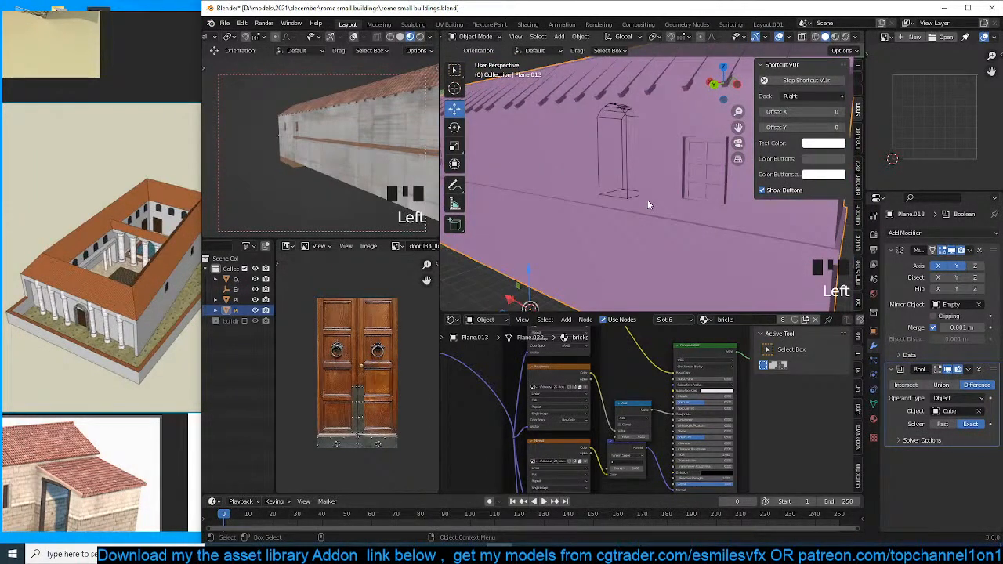
{"action": "left_click_drag", "start_coordinate": [993, 377], "coordinate": [965, 259]}
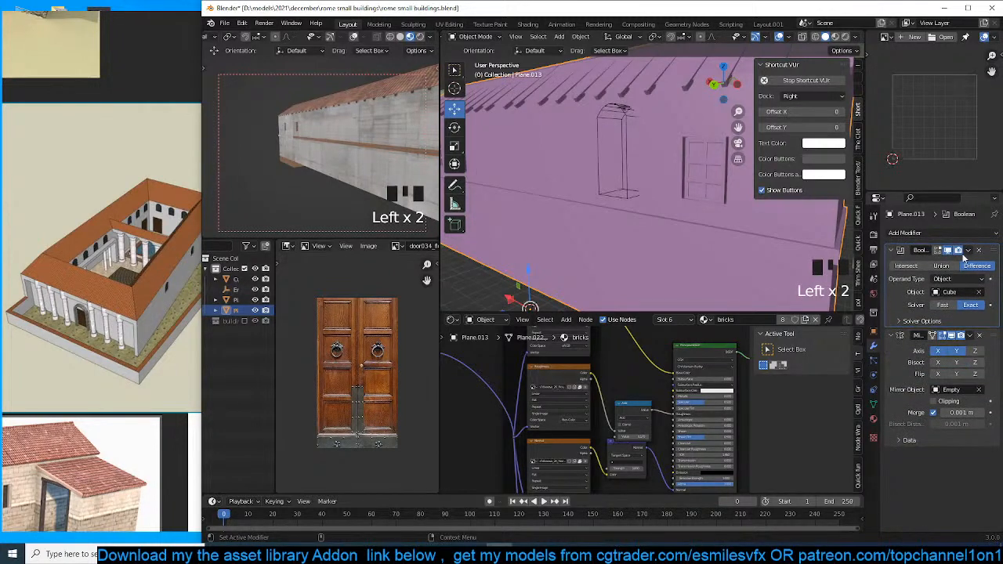
{"action": "left_click", "coordinate": [942, 305]}
Duplicate the arched cutter mesh twice along X, about 2.6 m apart, to cut a row of three openings in the wall.
{"action": "key", "text": "grave"}
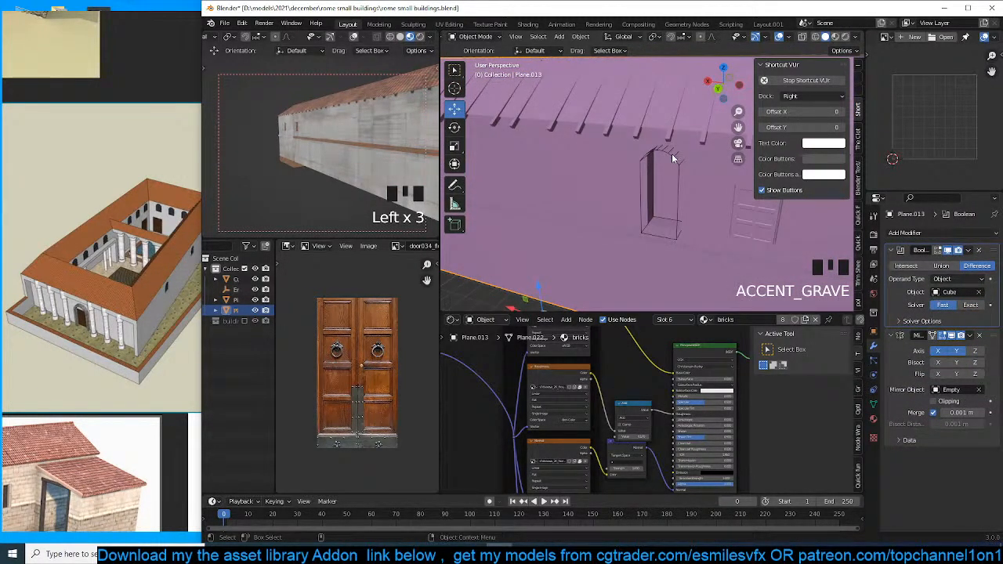
{"action": "left_click", "coordinate": [671, 154]}
{"action": "key", "text": "grave"}
{"action": "key", "text": "grave"}
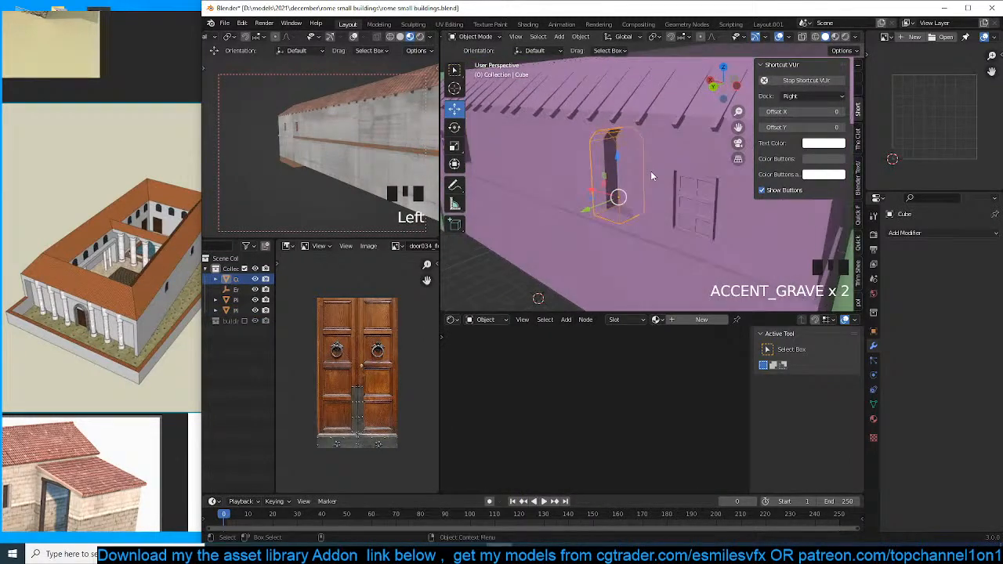
{"action": "key", "text": "grave"}
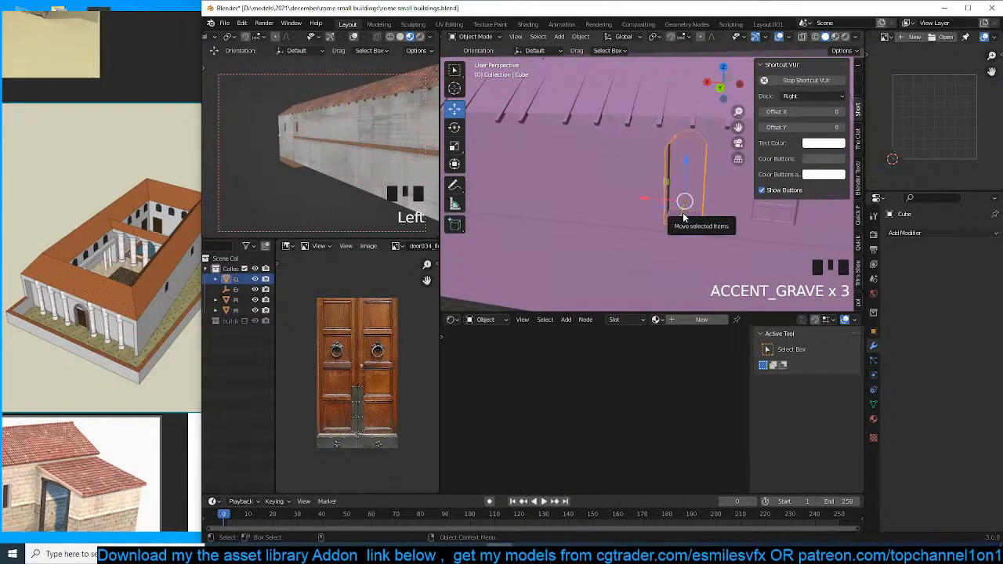
{"action": "scroll", "coordinate": [683, 213], "scroll_direction": "down", "scroll_amount": 3}
{"action": "key", "text": "grave"}
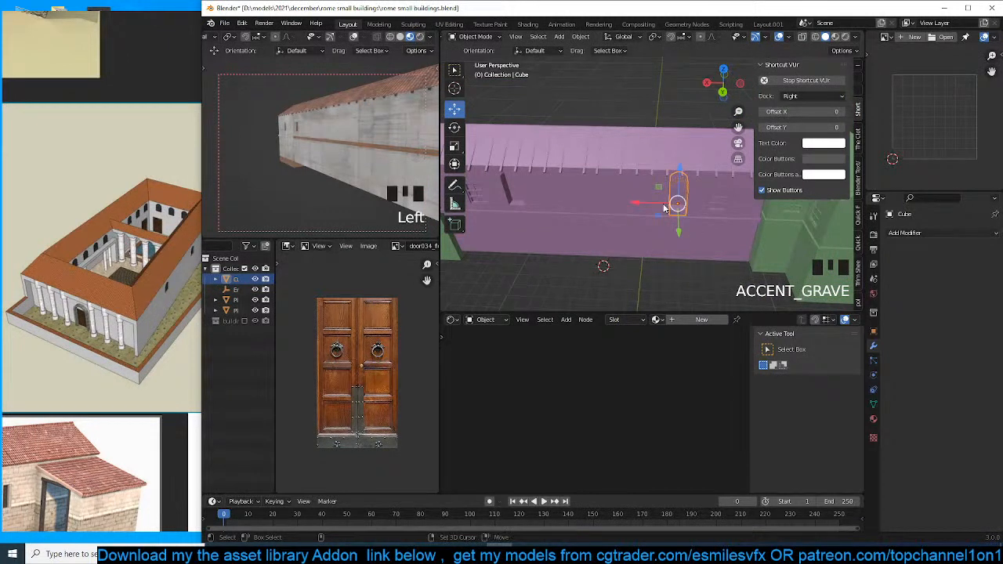
{"action": "key", "text": "Tab"}
{"action": "key", "text": "a"}
{"action": "key", "text": "shift+d"}
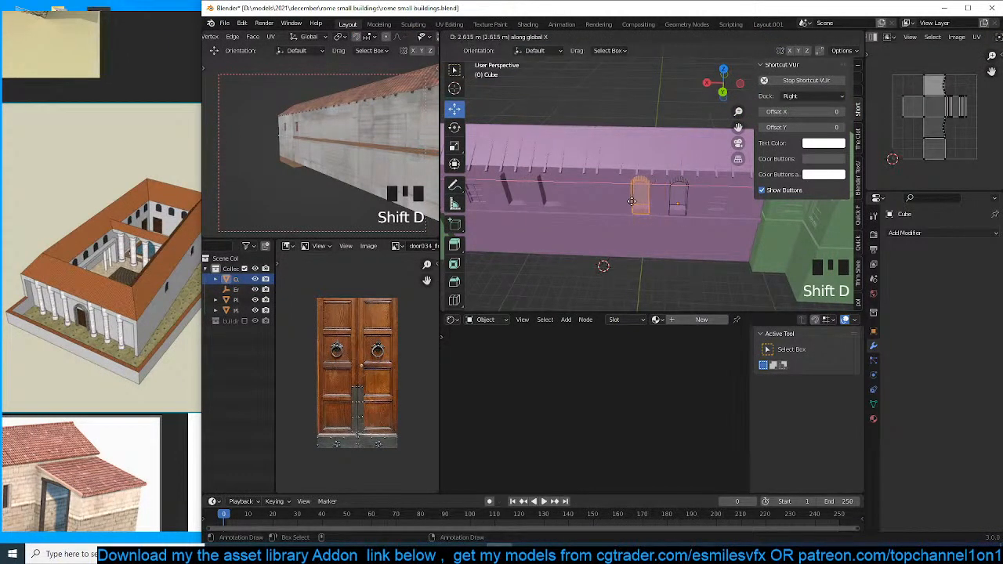
{"action": "left_click", "coordinate": [632, 202]}
{"action": "key", "text": "Tab"}
{"action": "key", "text": "Tab"}
{"action": "key", "text": "Tab"}
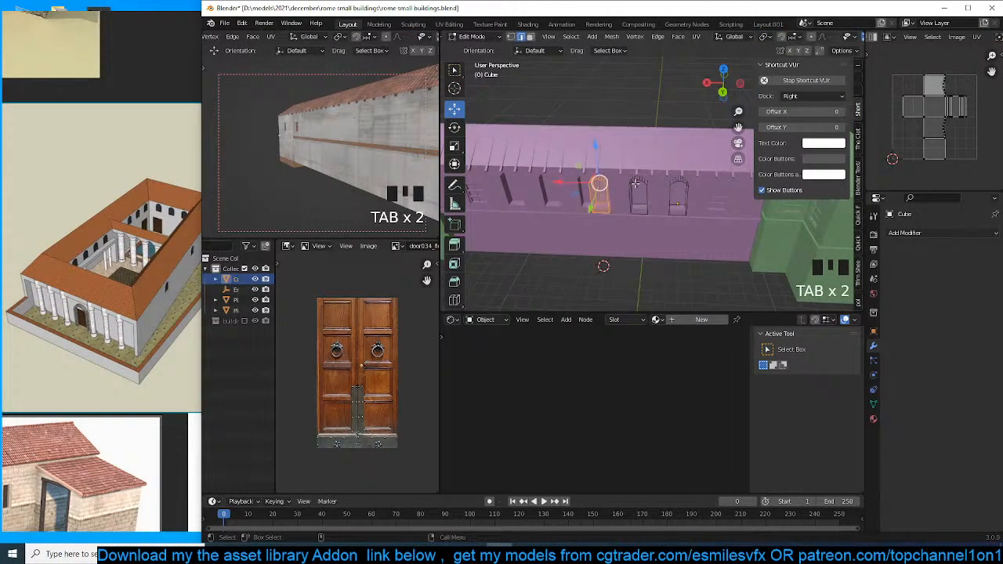
Shift the three arched cutters slightly along X toward the small window near the wall's end.
{"action": "left_click_drag", "start_coordinate": [634, 206], "coordinate": [638, 208]}
{"action": "middle_click_drag", "start_coordinate": [390, 165], "coordinate": [370, 179]}
{"action": "scroll", "coordinate": [340, 163], "scroll_direction": "up", "scroll_amount": 2}
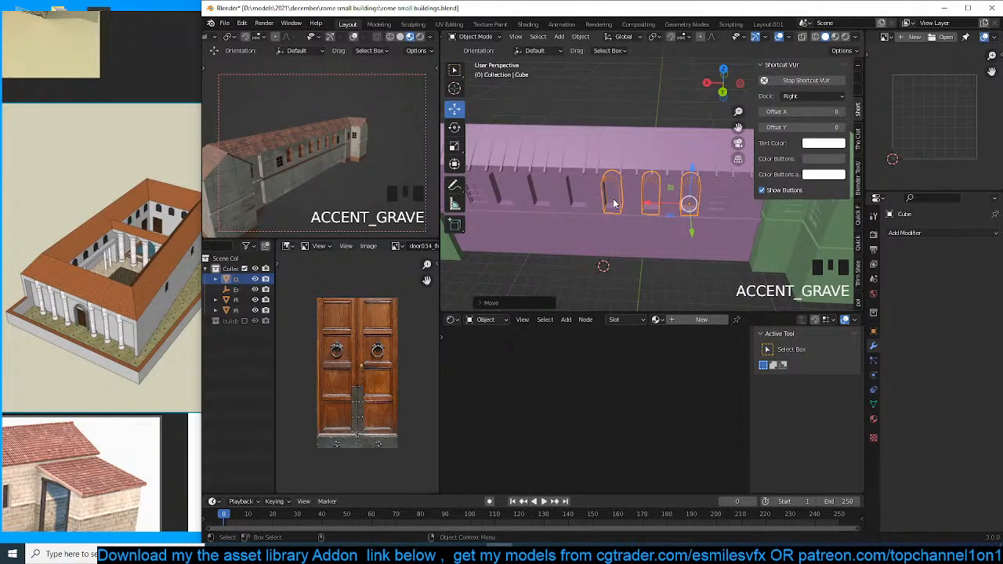
{"action": "key", "text": "alt+a"}
Dissolve the diagonal edge crossing the purple wall's lower face below the moulding.
{"action": "middle_click_drag", "start_coordinate": [615, 204], "coordinate": [632, 184]}
{"action": "left_click", "coordinate": [696, 194]}
{"action": "key", "text": "Tab"}
{"action": "left_click", "coordinate": [659, 182]}
{"action": "scroll", "coordinate": [663, 178], "scroll_direction": "up", "scroll_amount": 3}
{"action": "middle_click_drag", "start_coordinate": [695, 192], "coordinate": [759, 137], "text": "shift"}
{"action": "key", "text": "1"}
{"action": "scroll", "coordinate": [613, 135], "scroll_direction": "up", "scroll_amount": 1}
{"action": "left_click", "coordinate": [555, 201]}
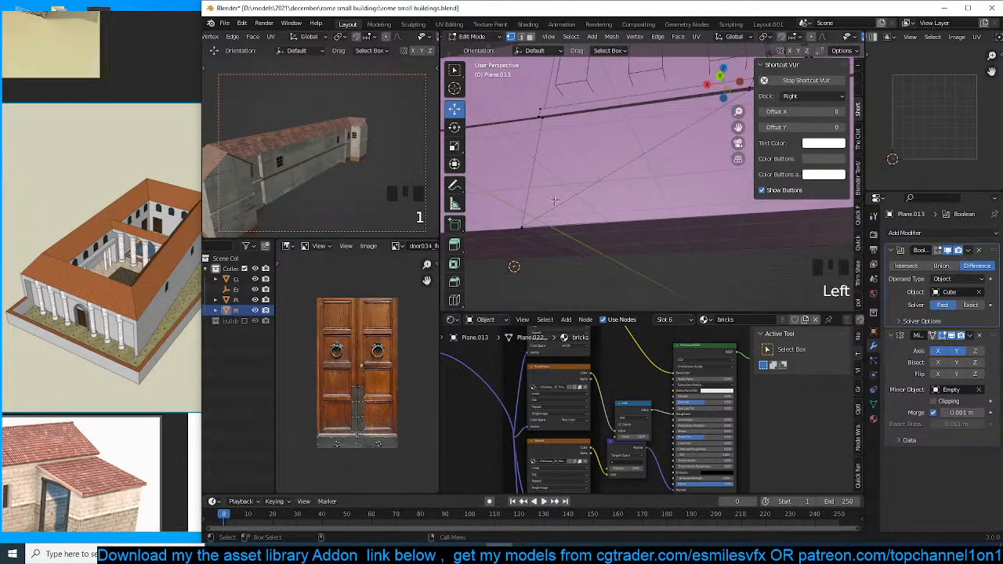
{"action": "key", "text": "2"}
{"action": "left_click", "coordinate": [618, 171]}
{"action": "key", "text": "ctrl+x"}
{"action": "middle_click_drag", "start_coordinate": [660, 188], "coordinate": [577, 220], "text": "shift"}
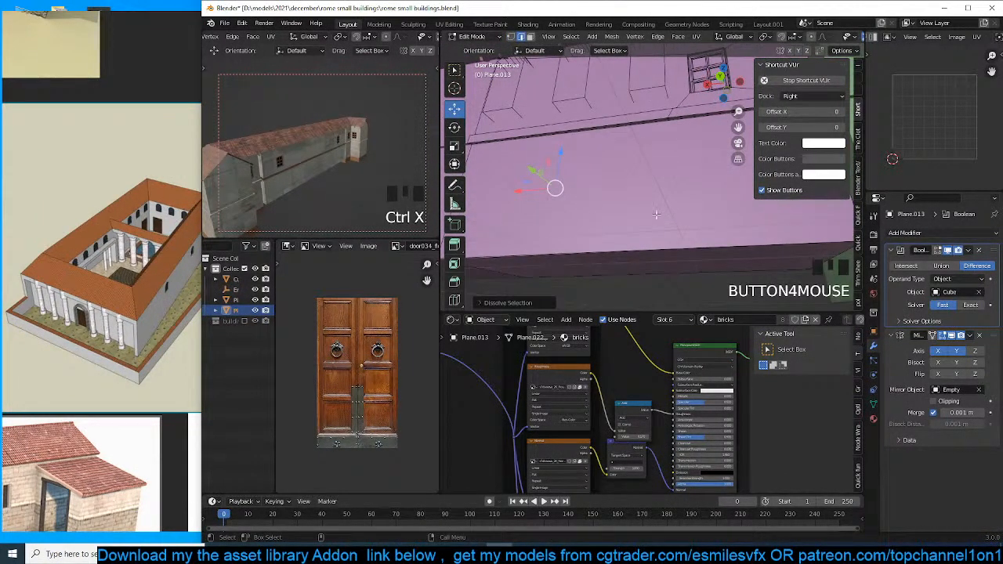
Knife-cut a vertical edge from the moulding down to the base of the purple wall, near the small window.
{"action": "key", "text": "1"}
{"action": "key", "text": "k"}
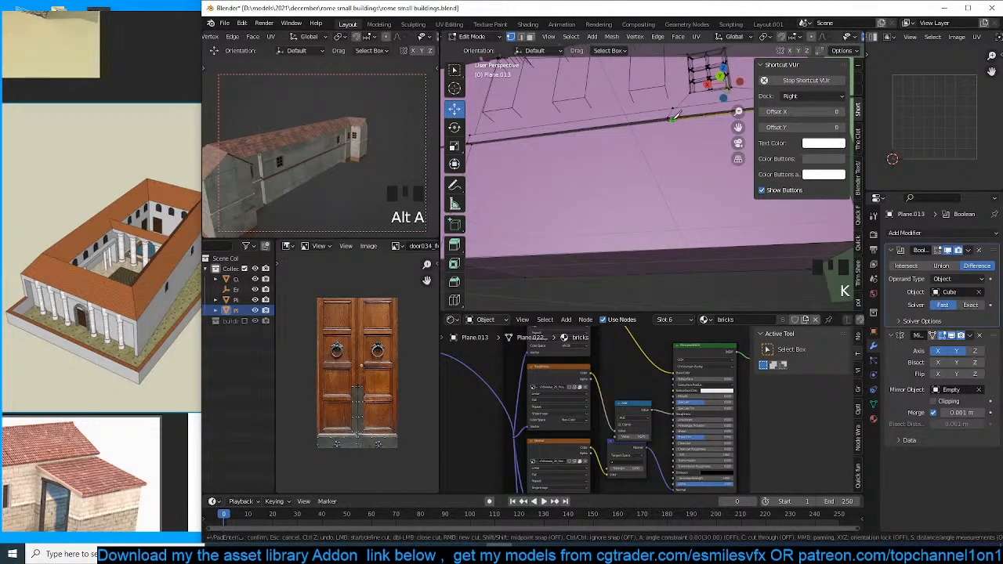
{"action": "left_click", "coordinate": [672, 116]}
{"action": "left_click", "coordinate": [678, 251]}
{"action": "key", "text": "Return"}
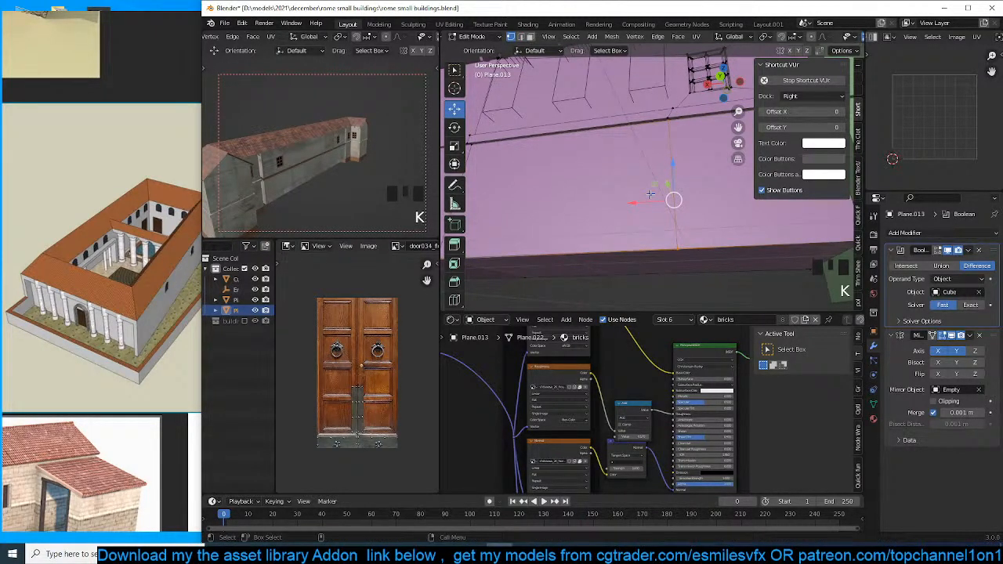
Extrude the wall's lower panel beneath the arched openings inward along its normals to form a recess.
{"action": "key", "text": "grave"}
{"action": "key", "text": "grave"}
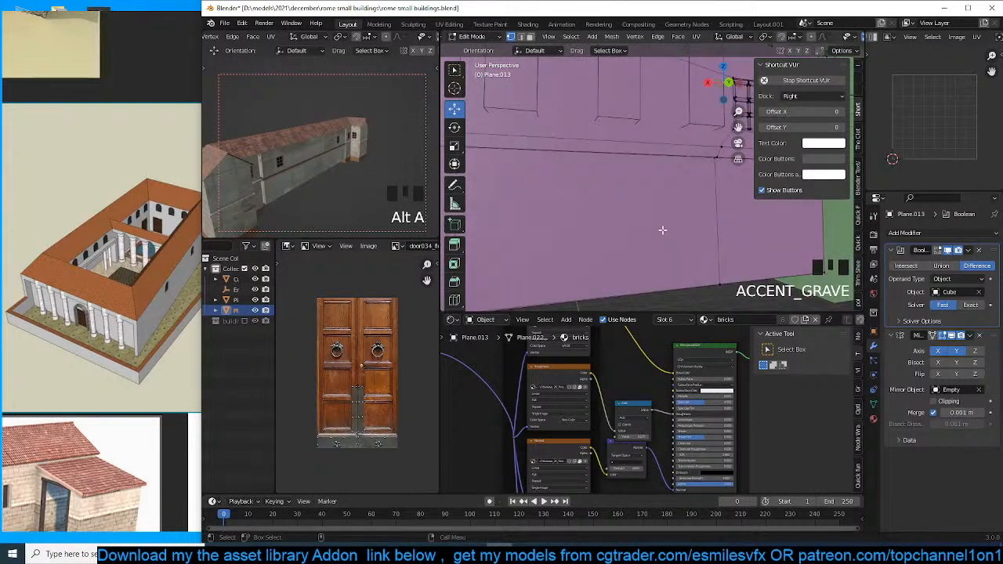
{"action": "left_click", "coordinate": [604, 224]}
{"action": "key", "text": "grave"}
{"action": "key", "text": "alt+e"}
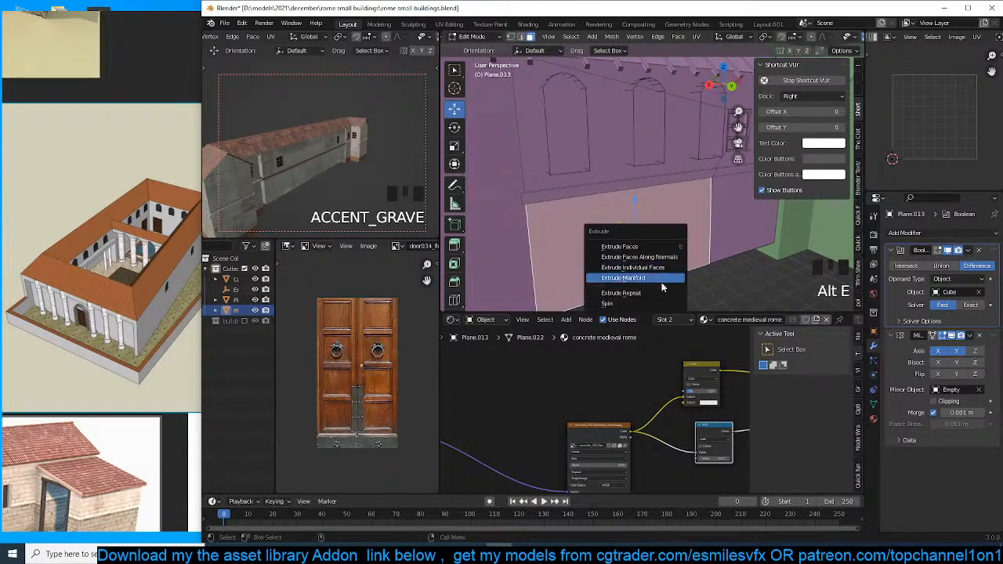
{"action": "left_click", "coordinate": [668, 257]}
{"action": "left_click", "coordinate": [642, 270]}
Delete the floor face of the new recess at the base of the wall.
{"action": "key", "text": "grave"}
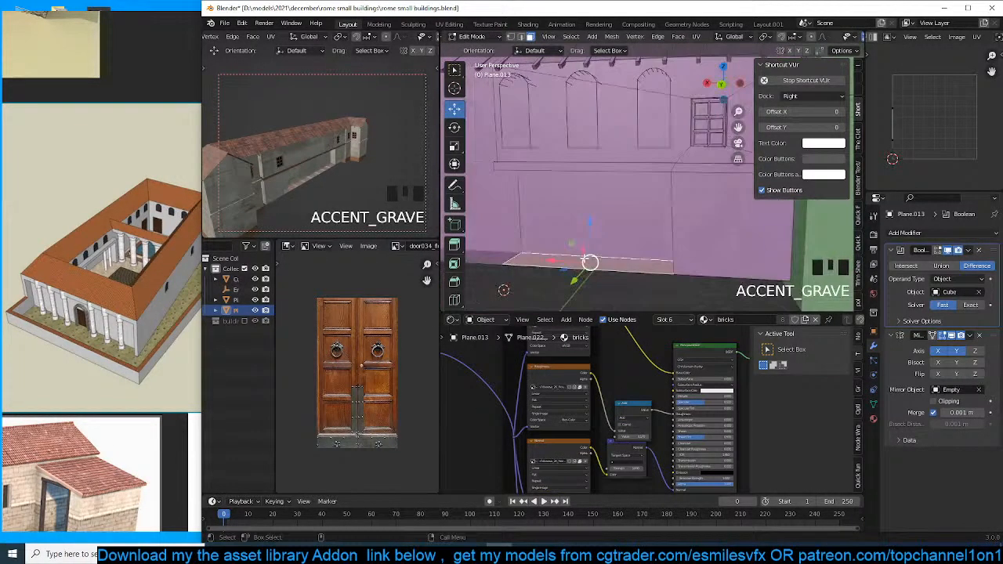
{"action": "key", "text": "x"}
{"action": "left_click", "coordinate": [580, 282]}
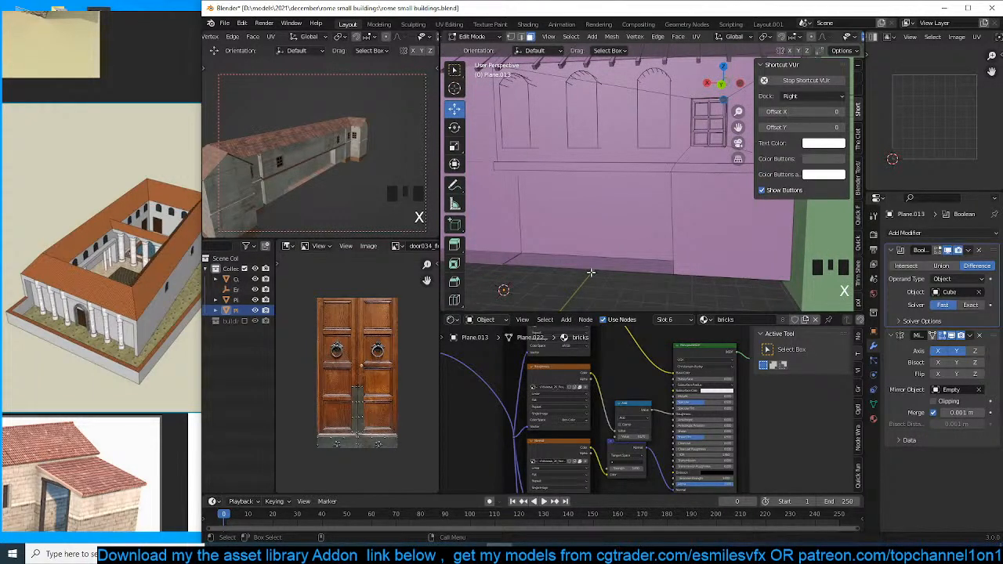
Delete the remaining face on the underside of the wall's new recess.
{"action": "left_click", "coordinate": [643, 266]}
{"action": "key", "text": "grave"}
{"action": "key", "text": "x"}
{"action": "left_click", "coordinate": [596, 207]}
{"action": "key", "text": "grave"}
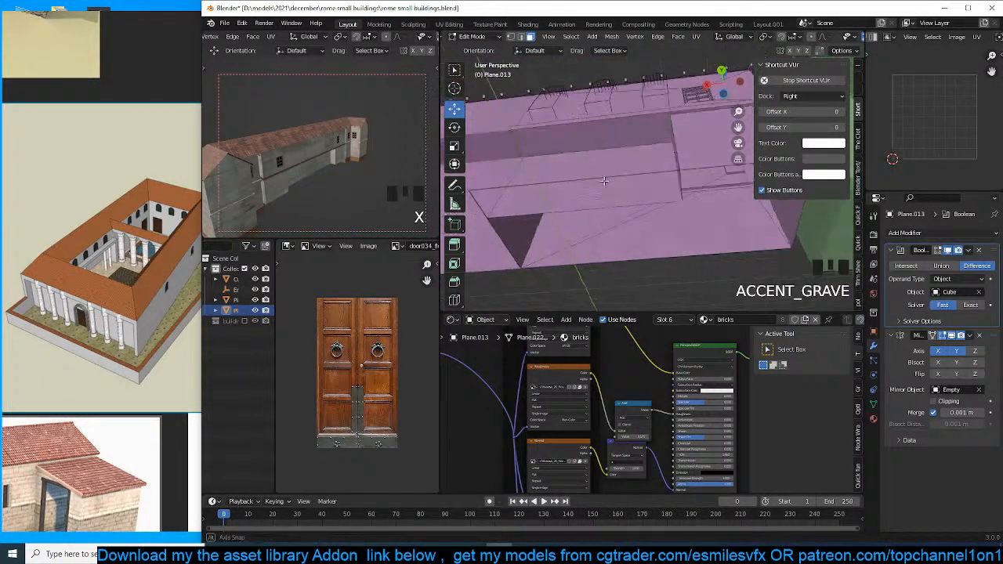
Delete the stray edge running across the underside of the recess.
{"action": "key", "text": "1"}
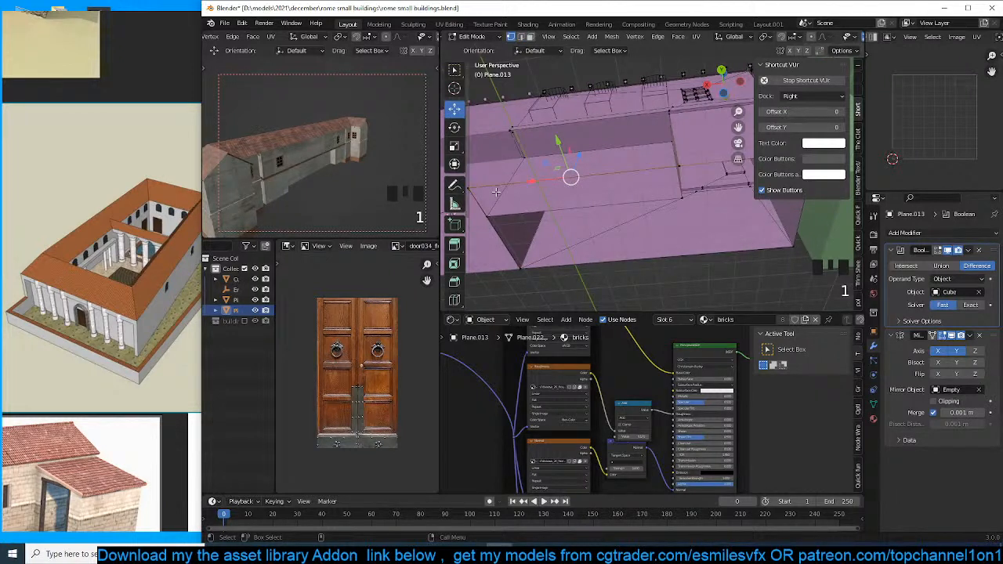
{"action": "middle_click_drag", "start_coordinate": [494, 194], "coordinate": [551, 198], "text": "shift"}
{"action": "key", "text": "alt+a"}
{"action": "left_click_drag", "start_coordinate": [511, 190], "coordinate": [529, 199]}
{"action": "key", "text": "x"}
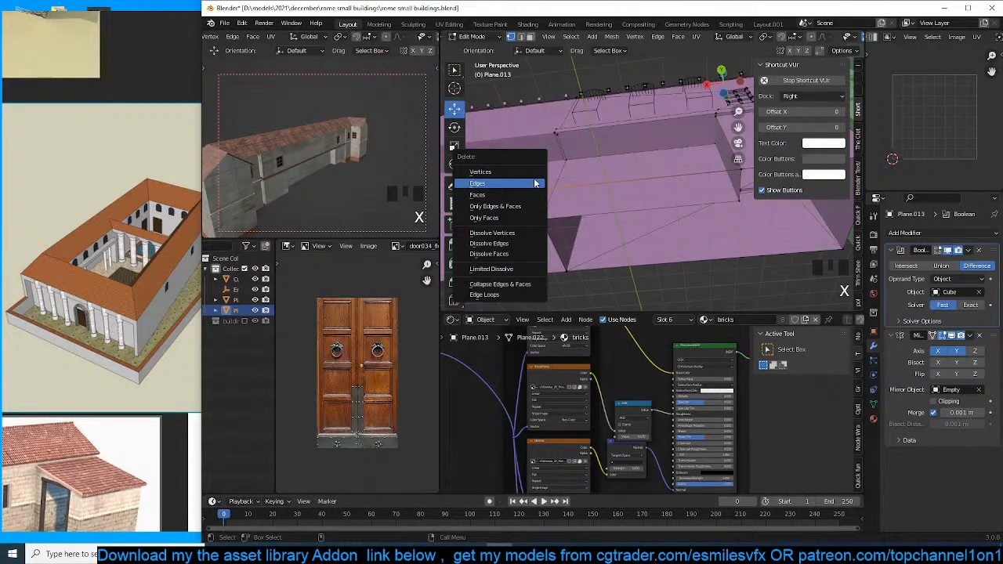
{"action": "left_click", "coordinate": [535, 183]}
{"action": "key", "text": "grave"}
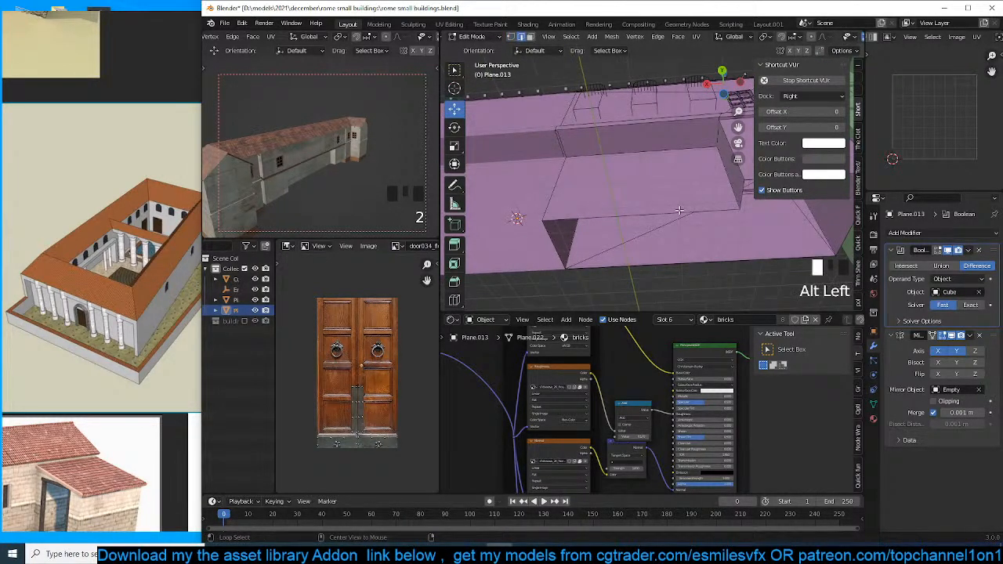
Try to fill the open gap between the recess's lower edges and the opposite bottom edge of the wall.
{"action": "left_click", "coordinate": [679, 210], "text": "alt"}
{"action": "key", "text": "f"}
{"action": "key", "text": "ctrl+z"}
{"action": "middle_click_drag", "start_coordinate": [680, 210], "coordinate": [626, 211]}
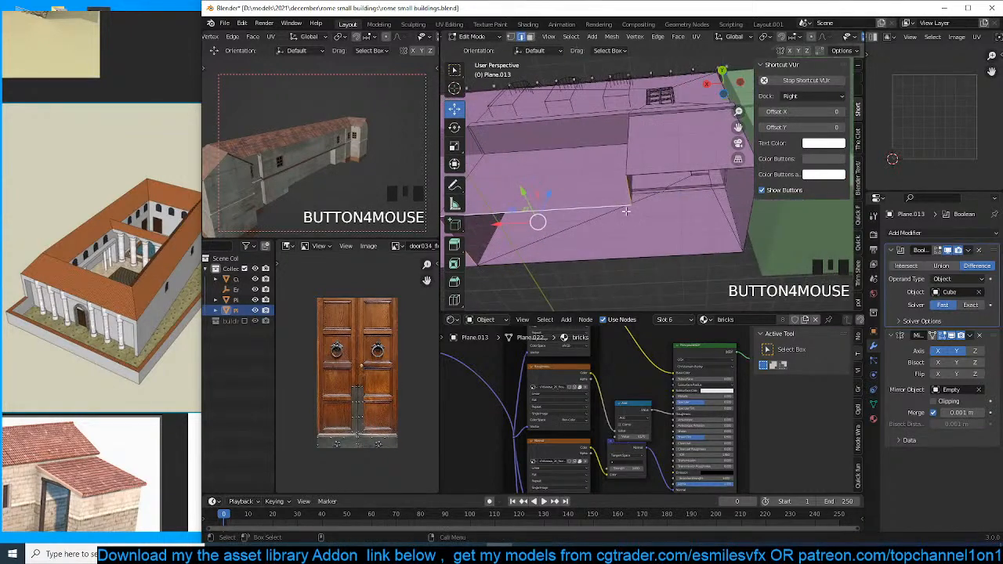
{"action": "left_click", "coordinate": [686, 167], "text": "alt+shift"}
{"action": "left_click", "coordinate": [687, 267], "text": "ctrl"}
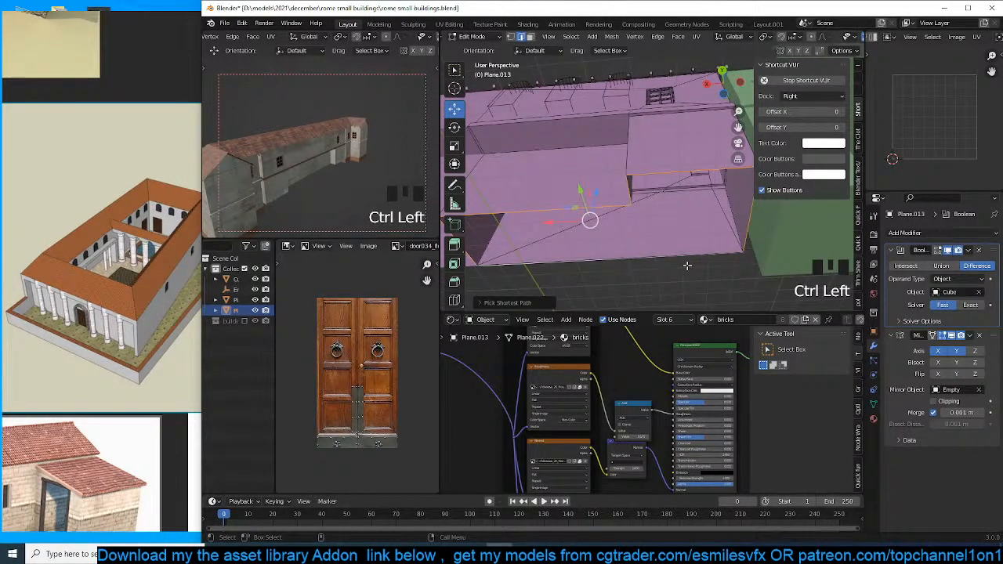
{"action": "middle_click_drag", "start_coordinate": [689, 252], "coordinate": [688, 264]}
{"action": "left_click", "coordinate": [685, 264]}
{"action": "key", "text": "g"}
{"action": "right_click", "coordinate": [652, 264]}
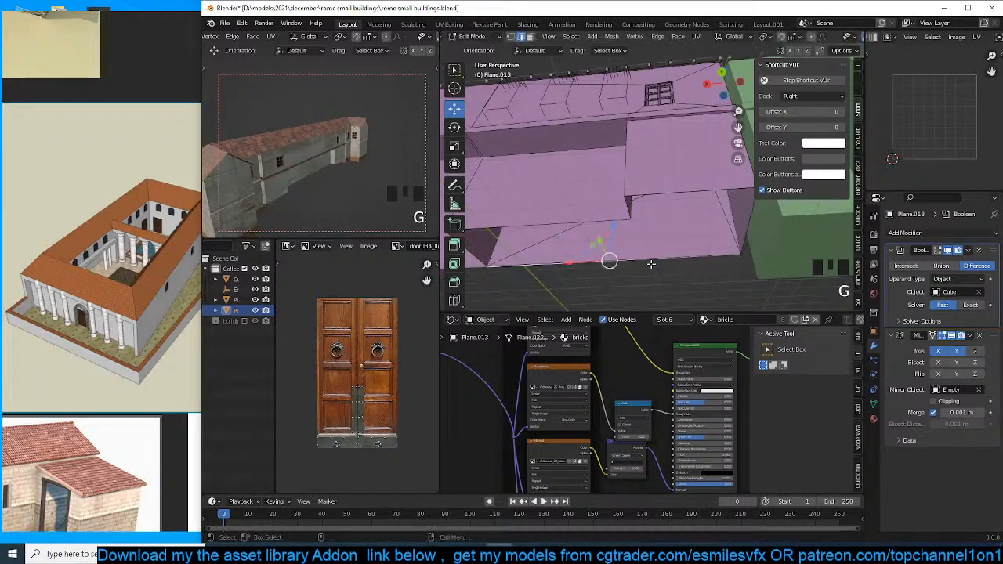
Merge all vertices of the building mesh by distance and dissolve the selected bottom edge opposite the recess.
{"action": "key", "text": "a"}
{"action": "key", "text": "m"}
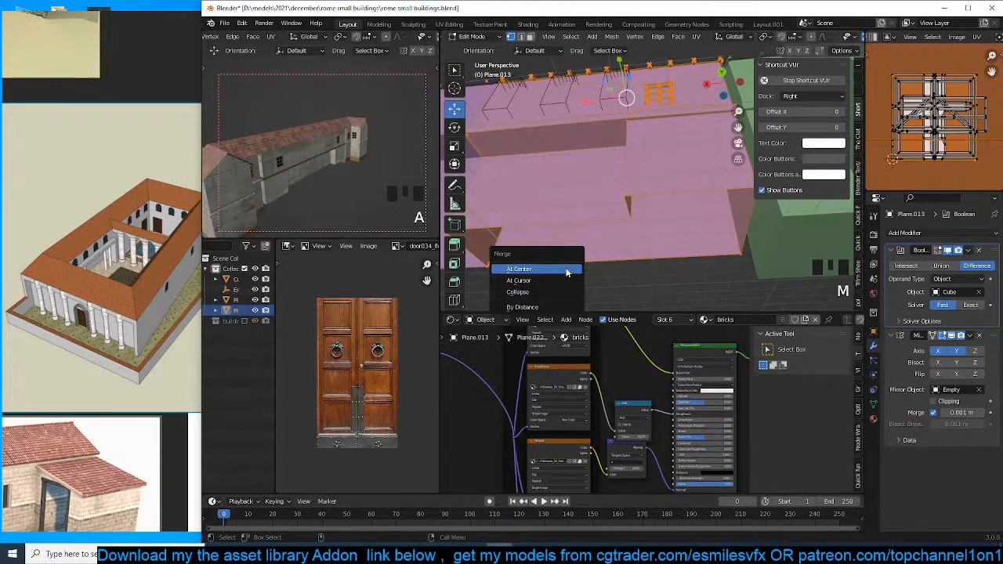
{"action": "left_click", "coordinate": [562, 306]}
{"action": "key", "text": "2"}
{"action": "left_click", "coordinate": [580, 258], "text": "alt"}
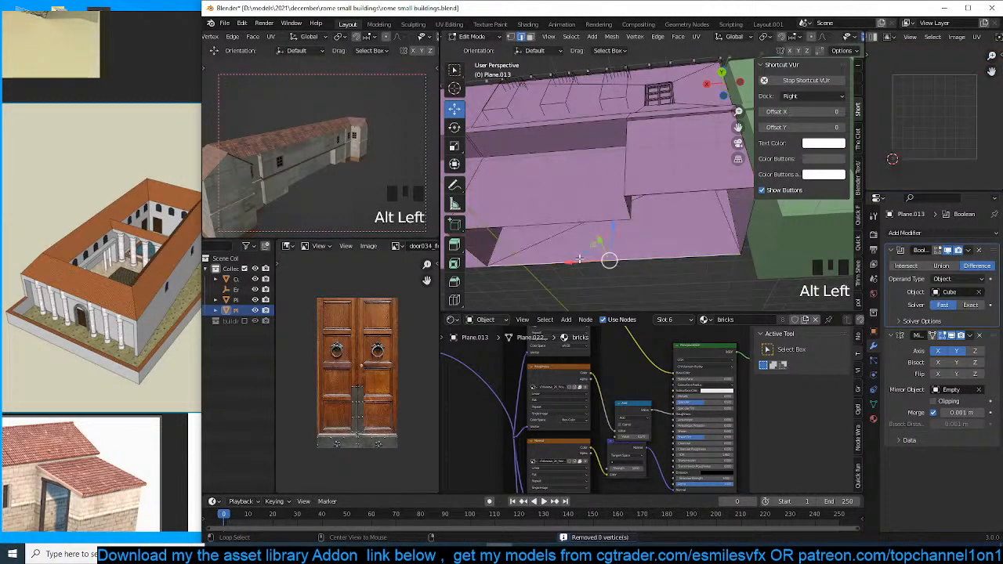
{"action": "key", "text": "ctrl+x"}
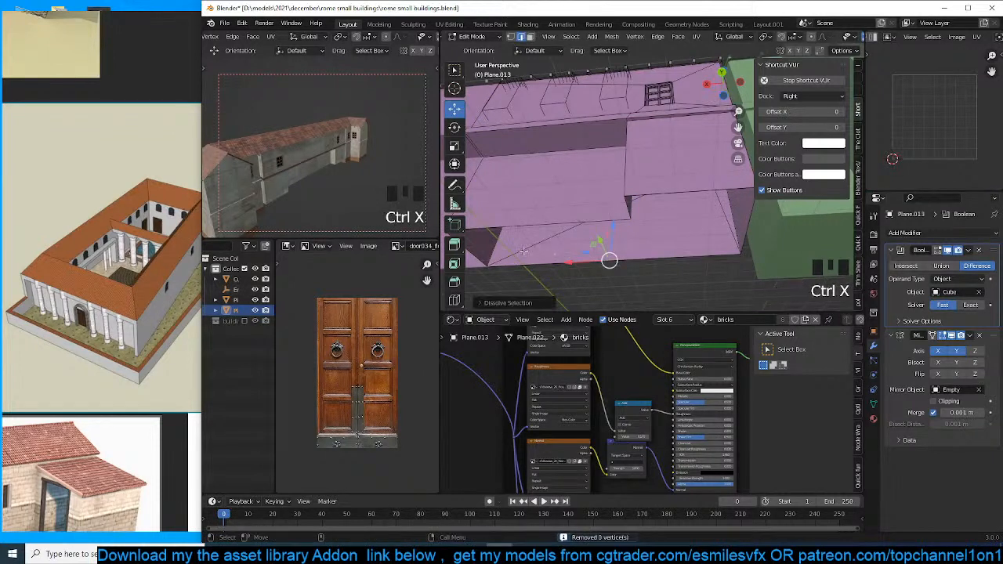
Dissolve the stray vertex at the lower corner where the recess meets the wall's outer face.
{"action": "left_click", "coordinate": [513, 250], "text": "alt"}
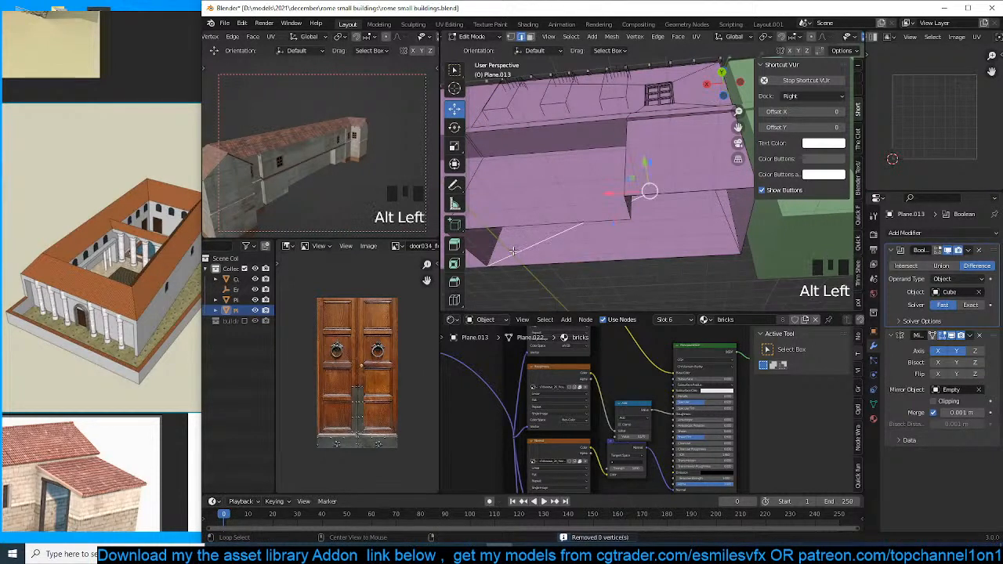
{"action": "left_click", "coordinate": [580, 262], "text": "alt"}
{"action": "left_click", "coordinate": [628, 206]}
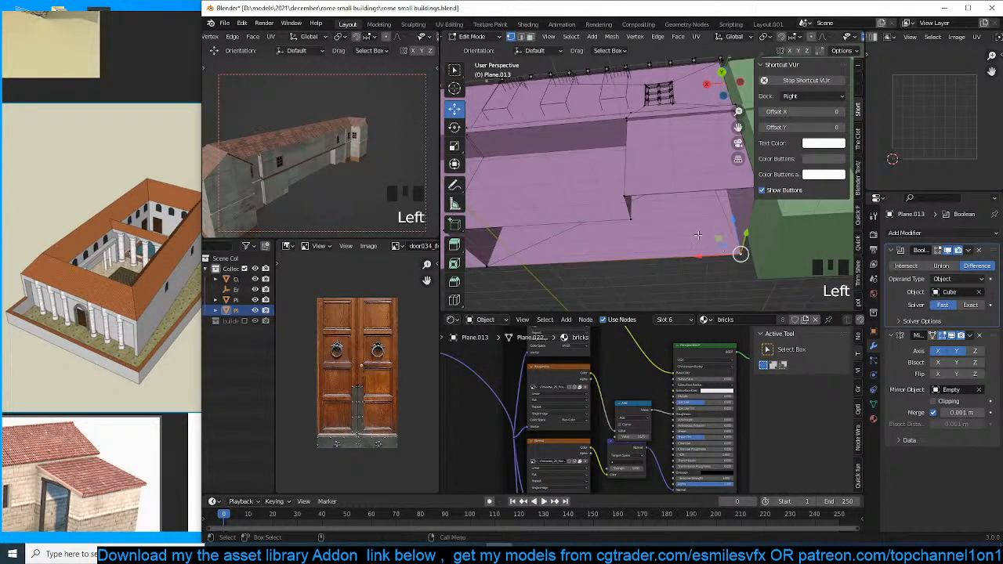
{"action": "key", "text": "g"}
{"action": "left_click", "coordinate": [677, 203]}
{"action": "left_click", "coordinate": [676, 185], "text": "alt"}
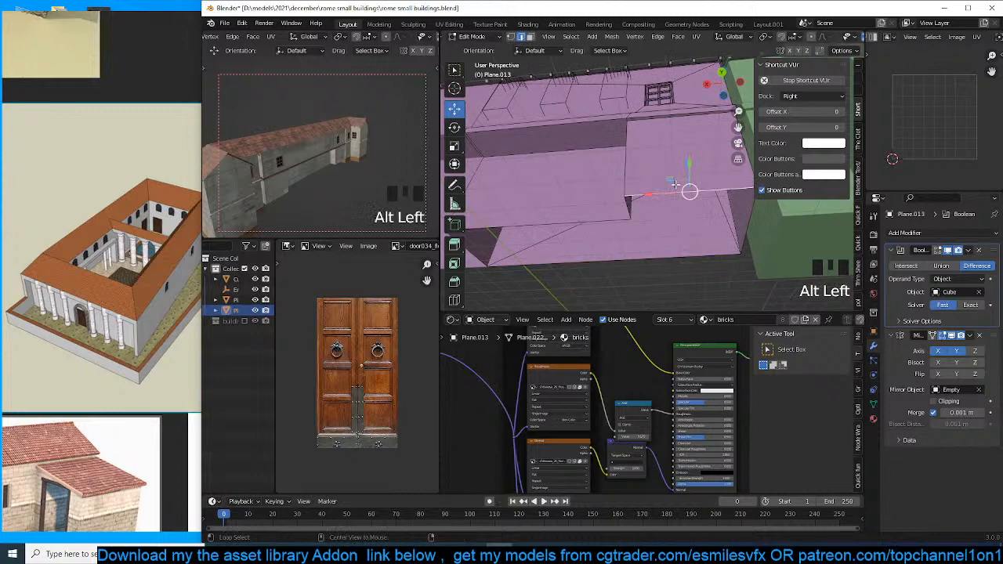
{"action": "key", "text": "g"}
{"action": "left_click", "coordinate": [635, 201]}
{"action": "key", "text": "1"}
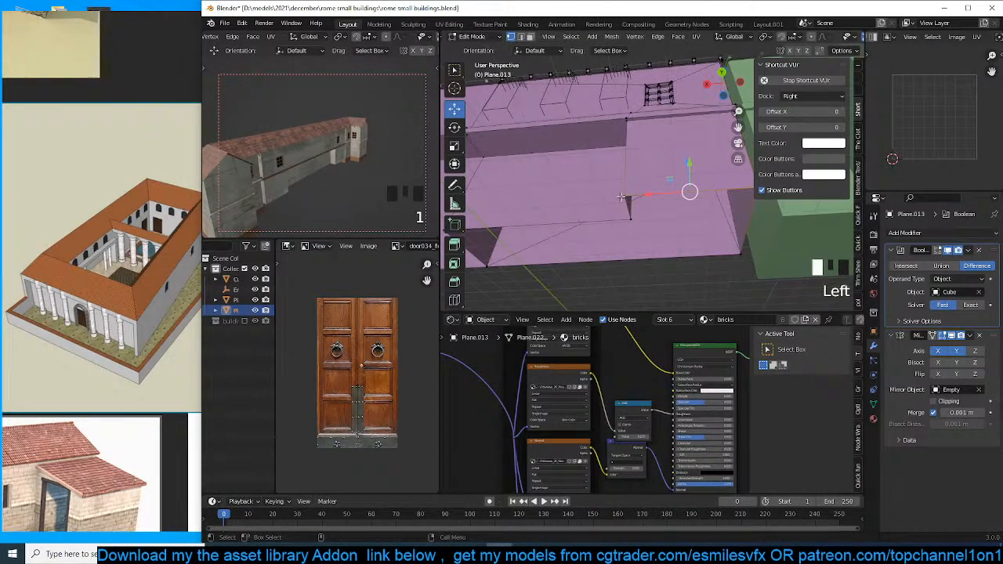
{"action": "key", "text": "ctrl+x"}
Test-move the lower corner vertices of the recess to check how they connect to the wall.
{"action": "key", "text": "grave"}
{"action": "key", "text": "g"}
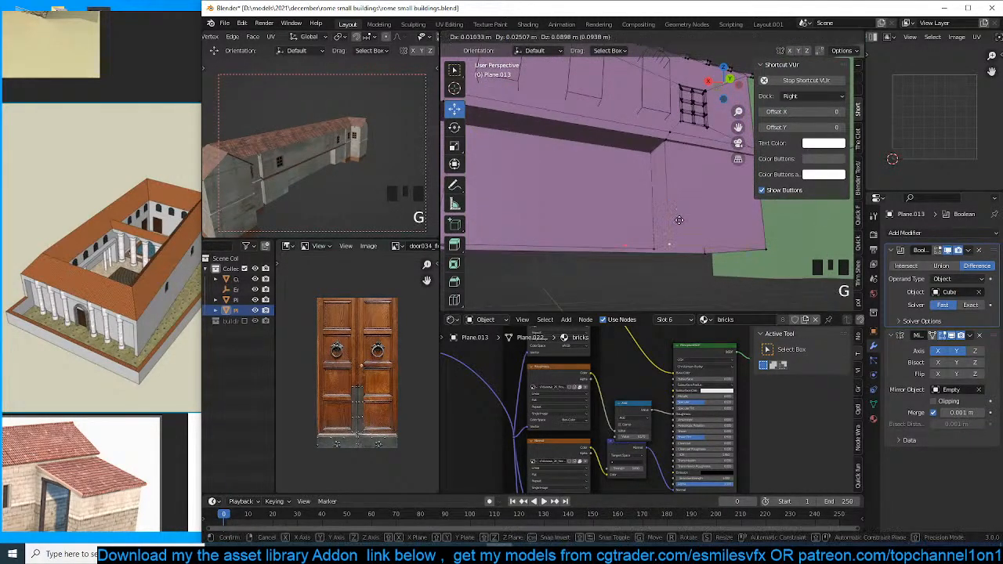
{"action": "left_click", "coordinate": [675, 221]}
{"action": "key", "text": "g"}
{"action": "left_click", "coordinate": [656, 236]}
{"action": "middle_click_drag", "start_coordinate": [655, 236], "coordinate": [687, 219], "text": "shift"}
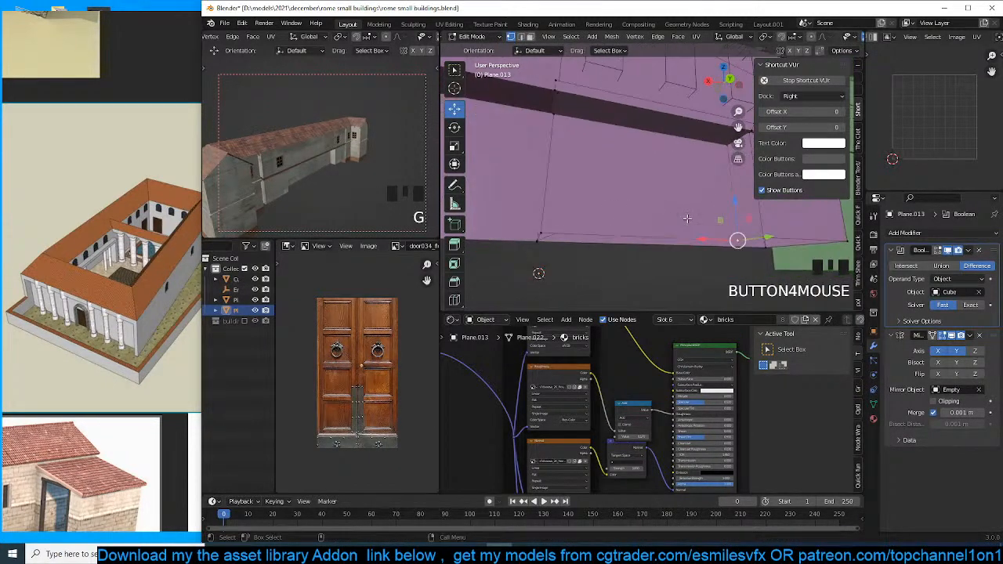
{"action": "key", "text": "g"}
{"action": "left_click", "coordinate": [550, 231]}
Delete the run of faces closing the underside between the wall's two sides.
{"action": "key", "text": "grave"}
{"action": "key", "text": "3"}
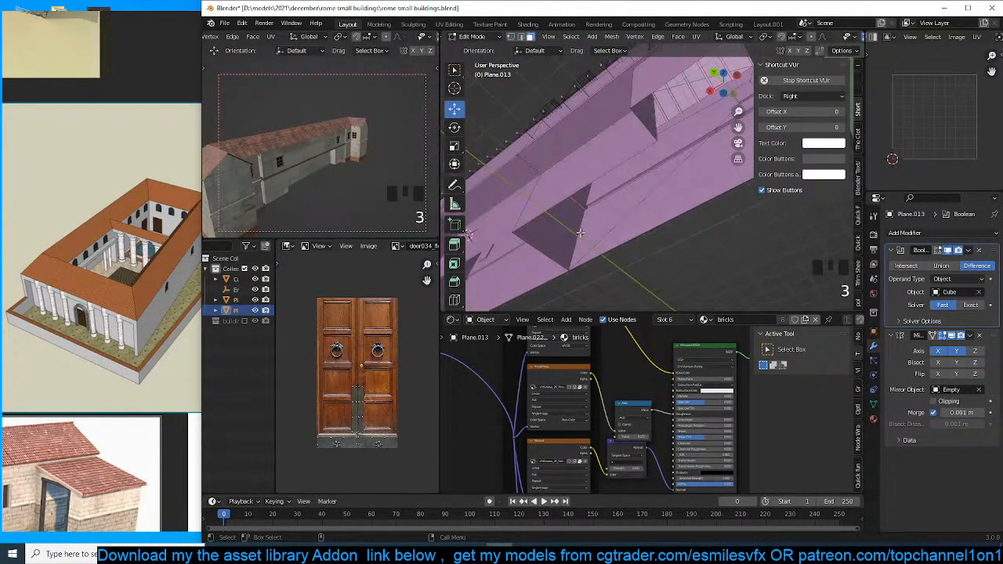
{"action": "left_click", "coordinate": [615, 214]}
{"action": "key", "text": "grave"}
{"action": "left_click", "coordinate": [567, 227]}
{"action": "key", "text": "grave"}
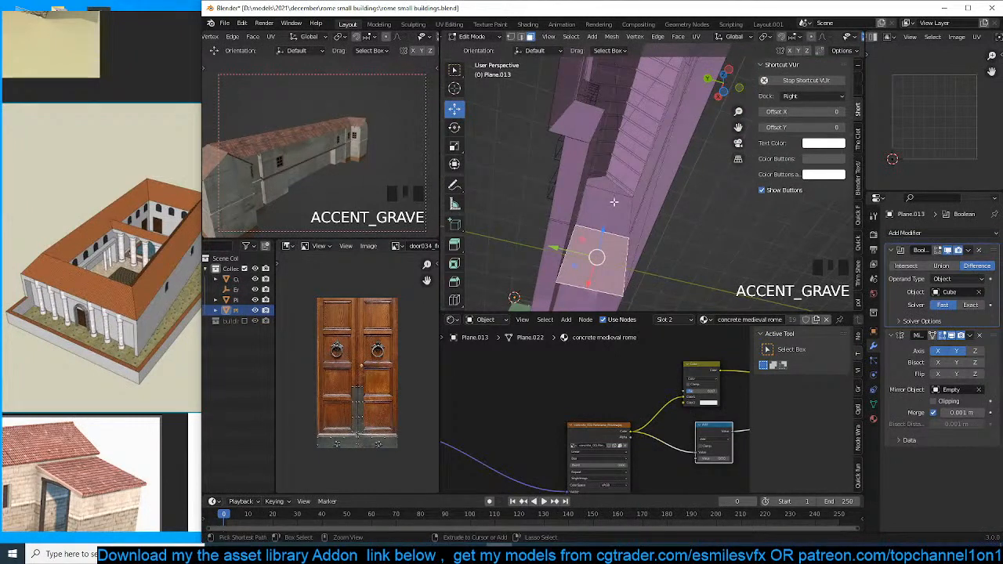
{"action": "left_click", "coordinate": [614, 196], "text": "ctrl"}
{"action": "left_click", "coordinate": [614, 192], "text": "ctrl"}
{"action": "key", "text": "x"}
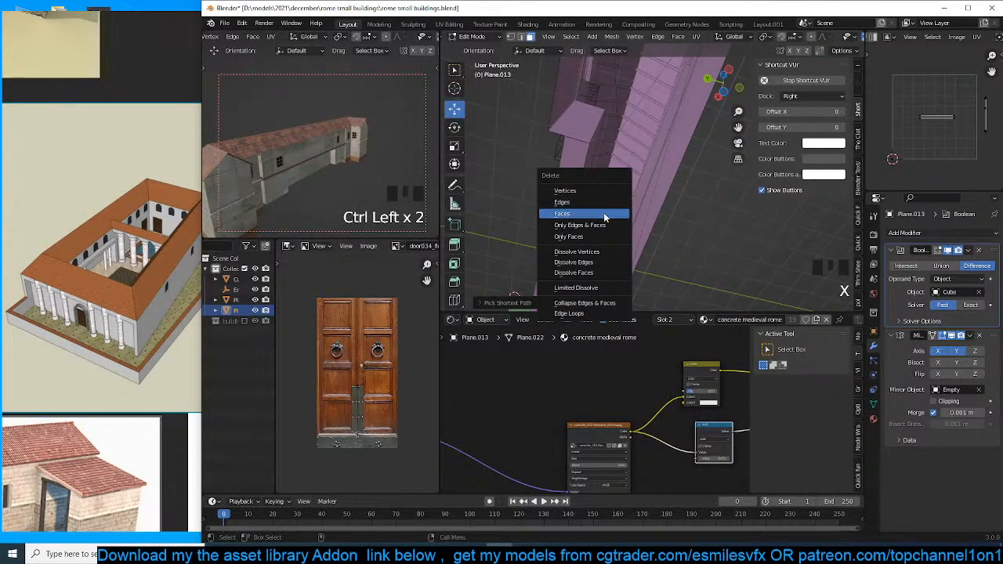
{"action": "left_click", "coordinate": [604, 215]}
Examine the recessed wall, its arched openings and its open bottom edges from the front and from below.
{"action": "key", "text": "grave"}
{"action": "scroll", "coordinate": [661, 252], "scroll_direction": "down", "scroll_amount": 3}
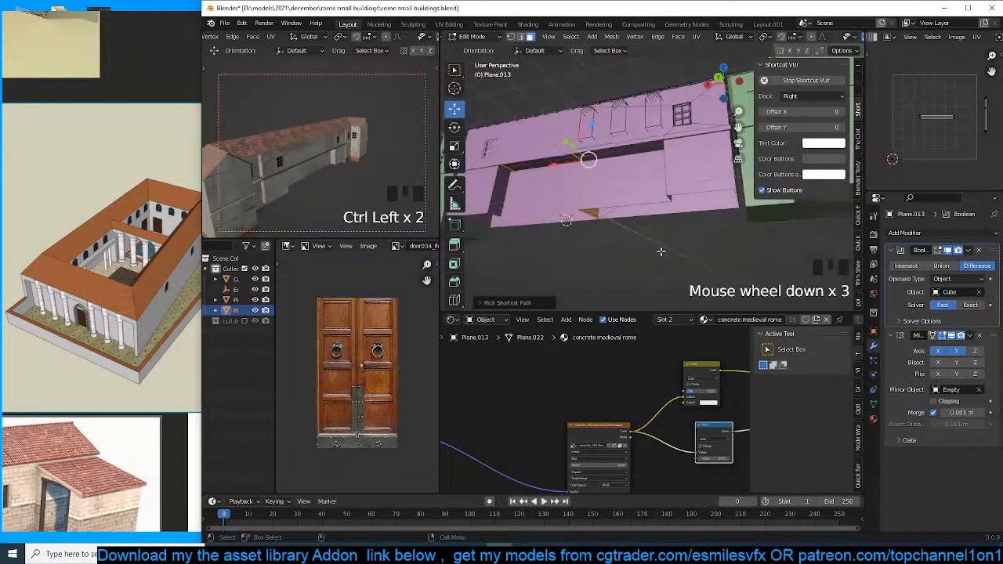
{"action": "key", "text": "grave"}
{"action": "key", "text": "Tab"}
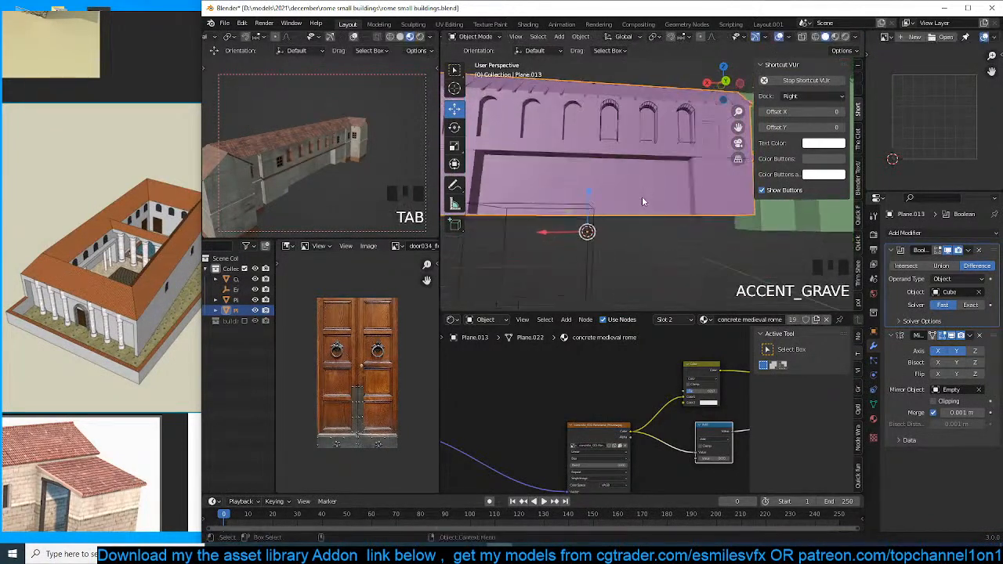
{"action": "key", "text": "alt+a"}
{"action": "scroll", "coordinate": [643, 202], "scroll_direction": "up", "scroll_amount": 2}
{"action": "key", "text": "grave"}
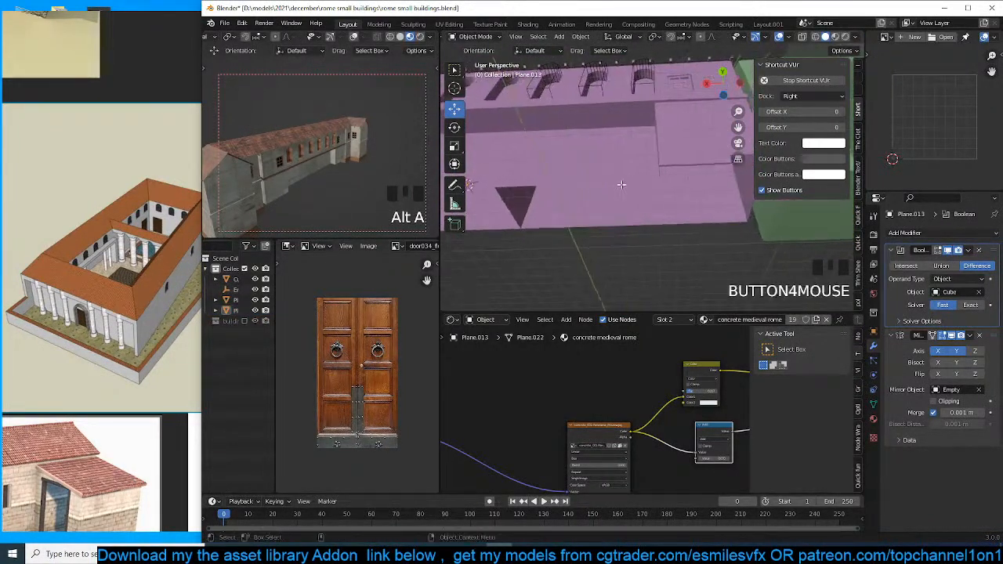
{"action": "key", "text": "Tab"}
{"action": "key", "text": "grave"}
{"action": "key", "text": "2"}
{"action": "left_click", "coordinate": [672, 165], "text": "alt"}
{"action": "left_click", "coordinate": [660, 218], "text": "shift"}
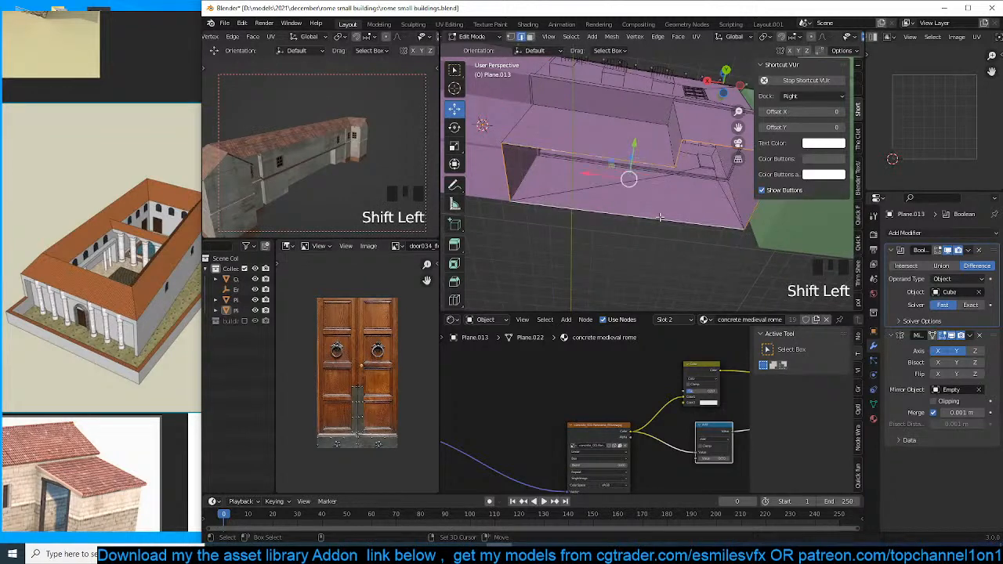
{"action": "key", "text": "Tab"}
{"action": "key", "text": "grave"}
{"action": "key", "text": "grave"}
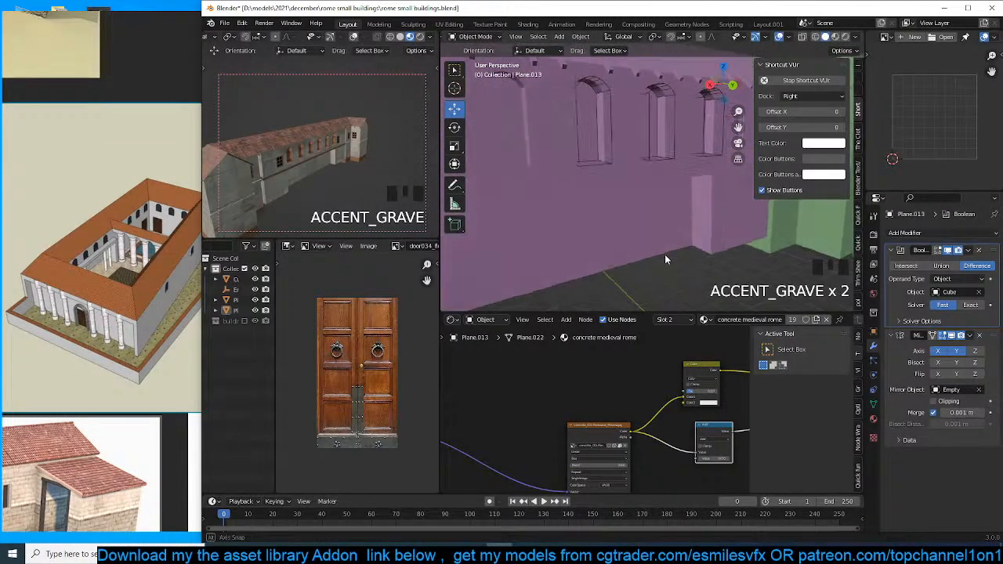
{"action": "key", "text": "grave"}
Save the file and bring the hidden building 1 collection back into the scene.
{"action": "key", "text": "ctrl+s"}
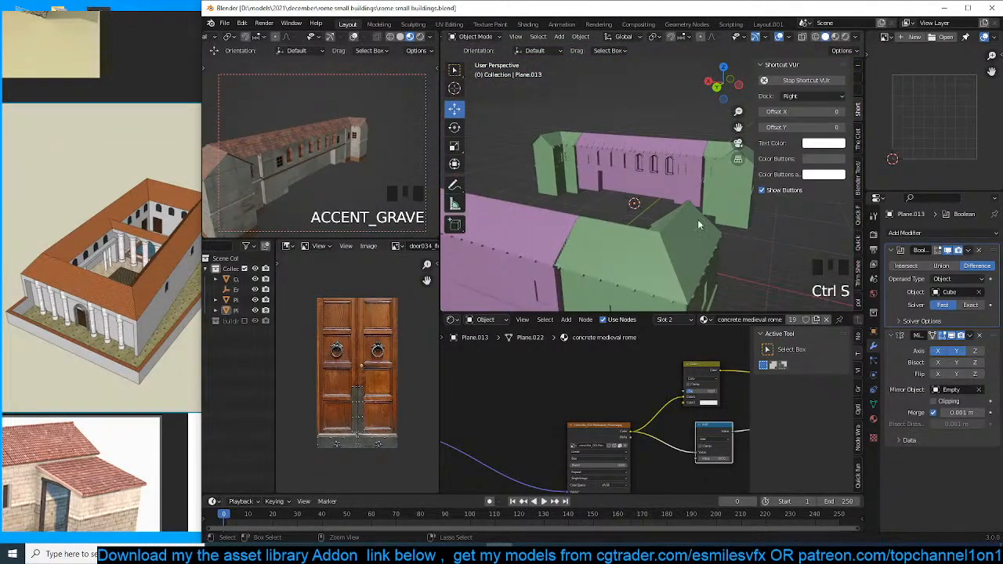
{"action": "left_click", "coordinate": [245, 321]}
{"action": "key", "text": "grave"}
{"action": "middle_click_drag", "start_coordinate": [509, 178], "coordinate": [518, 200], "text": "ctrl"}
{"action": "key", "text": "grave"}
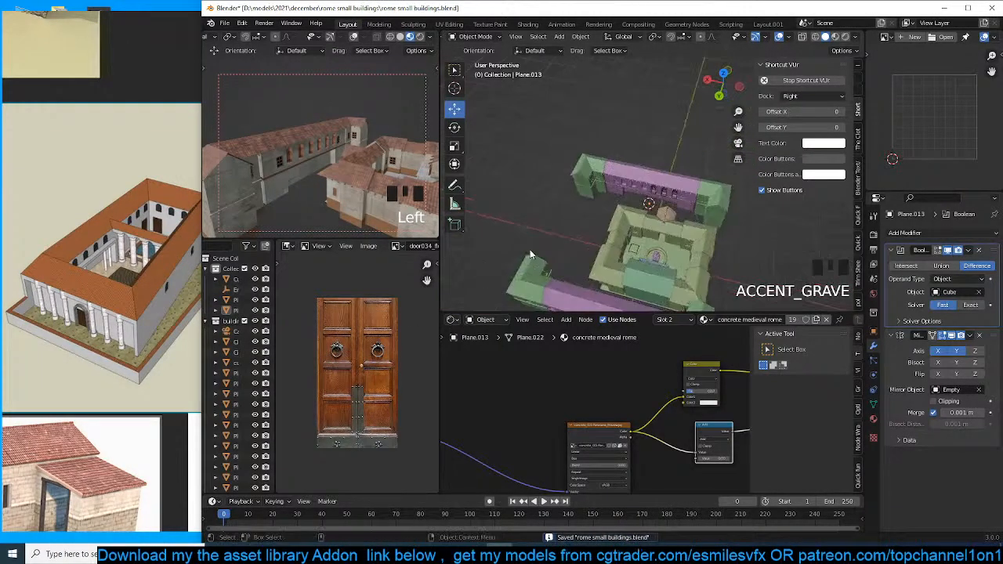
{"action": "middle_click_drag", "start_coordinate": [530, 251], "coordinate": [535, 187], "text": "ctrl"}
{"action": "scroll", "coordinate": [537, 188], "scroll_direction": "up", "scroll_amount": 1}
{"action": "key", "text": "grave"}
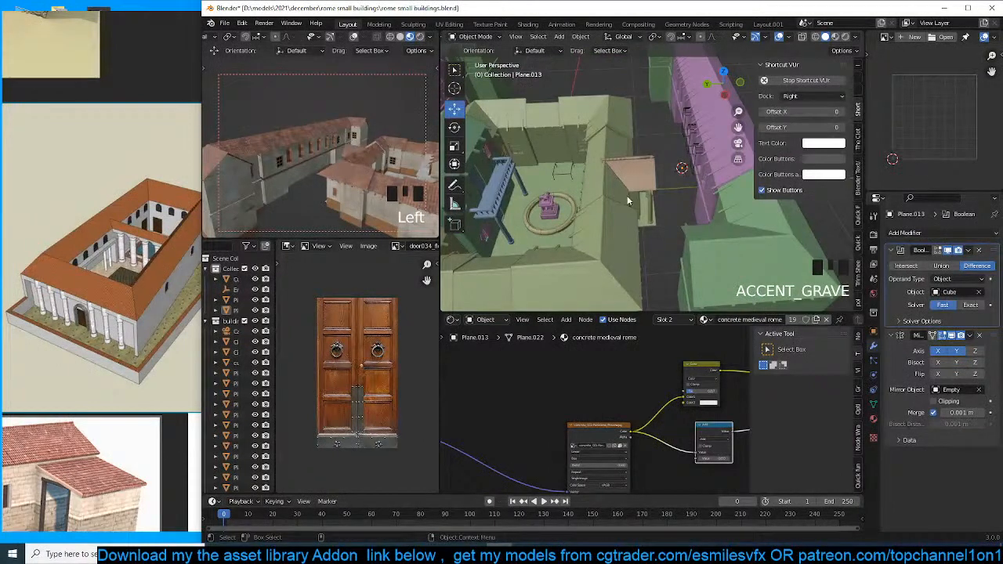
Duplicate the columned porch from the old courtyard in place and move the copy into Collection.
{"action": "left_click", "coordinate": [518, 181]}
{"action": "scroll", "coordinate": [518, 183], "scroll_direction": "down", "scroll_amount": 1}
{"action": "key", "text": "shift+d"}
{"action": "right_click", "coordinate": [524, 185]}
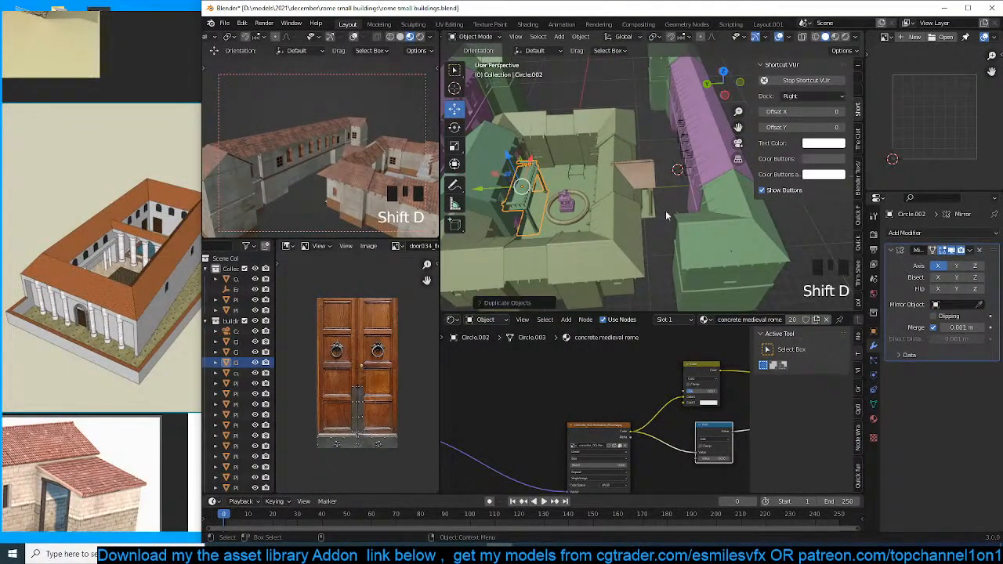
{"action": "key", "text": "m"}
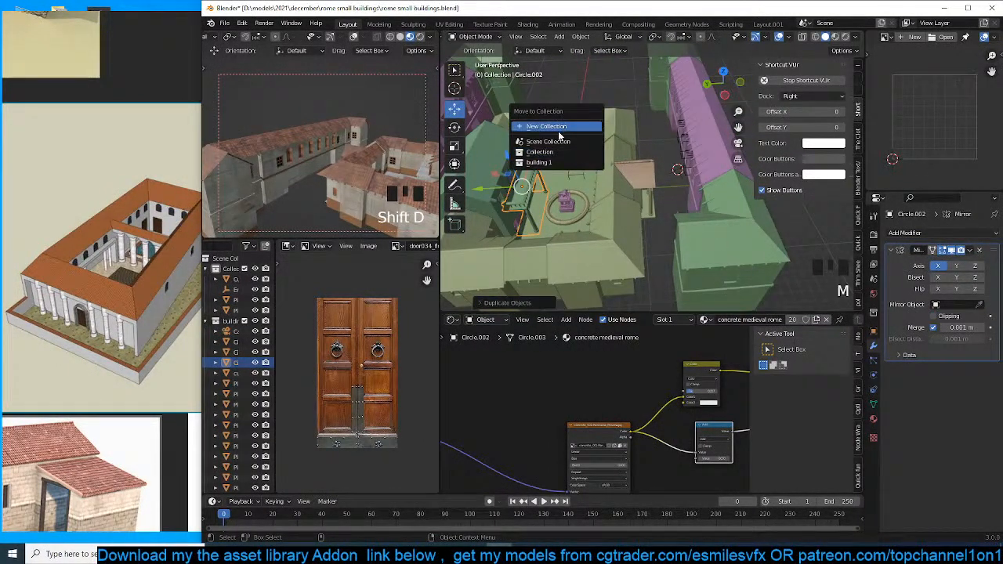
{"action": "left_click", "coordinate": [560, 153]}
Hide the building 1 collection and snap the copied porch to the 3D cursor placed on the purple wall above its doorway.
{"action": "left_click", "coordinate": [245, 332]}
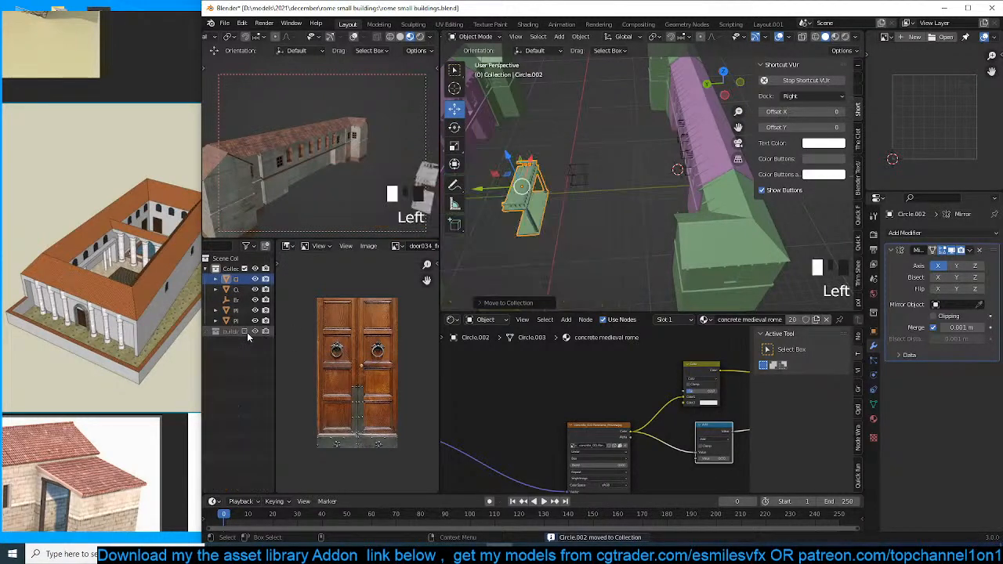
{"action": "key", "text": "grave"}
{"action": "middle_click_drag", "start_coordinate": [540, 181], "coordinate": [571, 176]}
{"action": "key", "text": "grave"}
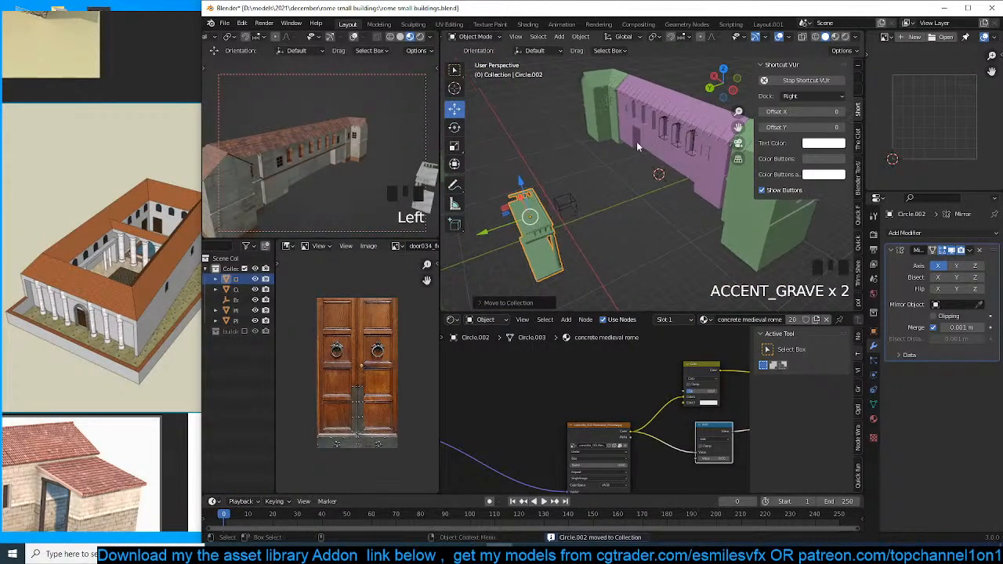
{"action": "right_click", "coordinate": [636, 136], "text": "shift"}
{"action": "key", "text": "shift+s"}
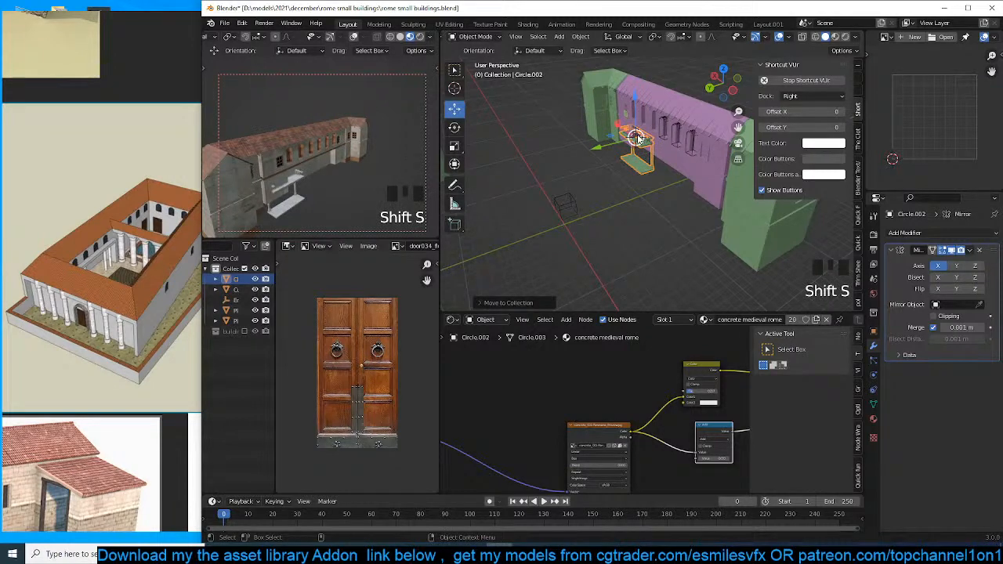
Place the 3D cursor on the copied porch's bottom corner and set the porch's origin to it.
{"action": "key", "text": "KP_1"}
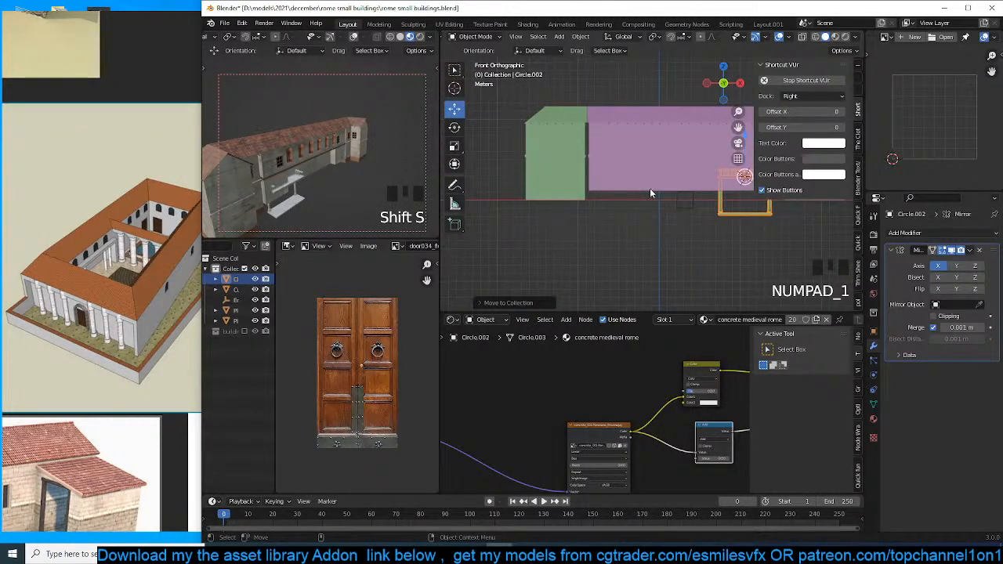
{"action": "key", "text": "Tab"}
{"action": "key", "text": "1"}
{"action": "key", "text": "Tab"}
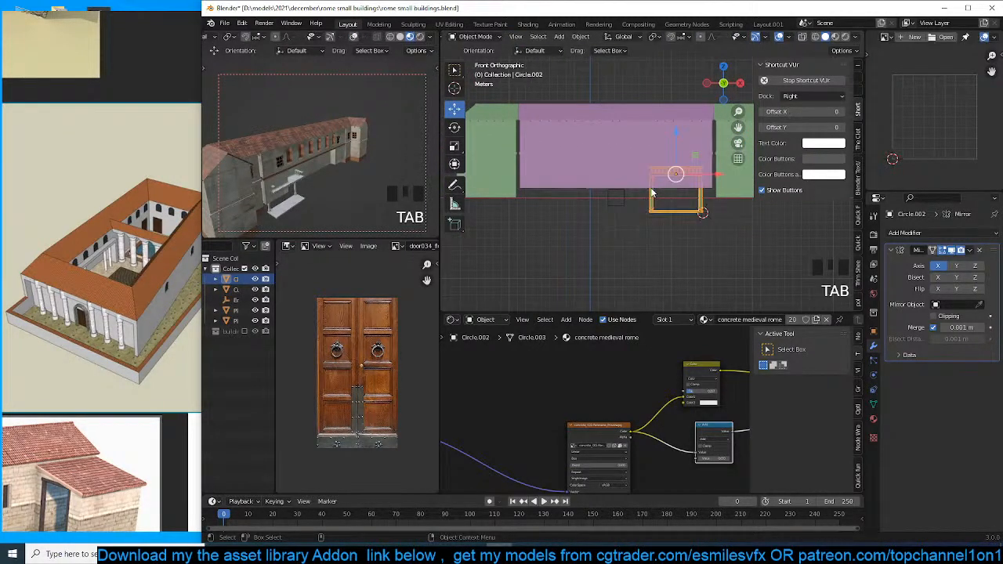
{"action": "right_click", "coordinate": [623, 225]}
{"action": "mouse_move", "coordinate": [649, 226]}
{"action": "left_click", "coordinate": [711, 247]}
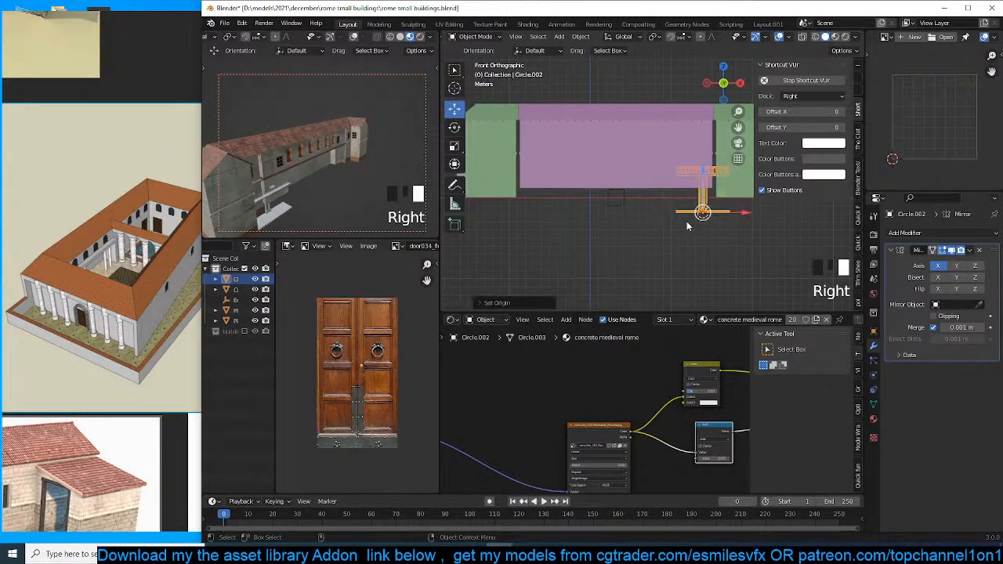
Undo the last origin change on the copied porch.
{"action": "scroll", "coordinate": [686, 221], "scroll_direction": "up", "scroll_amount": 2}
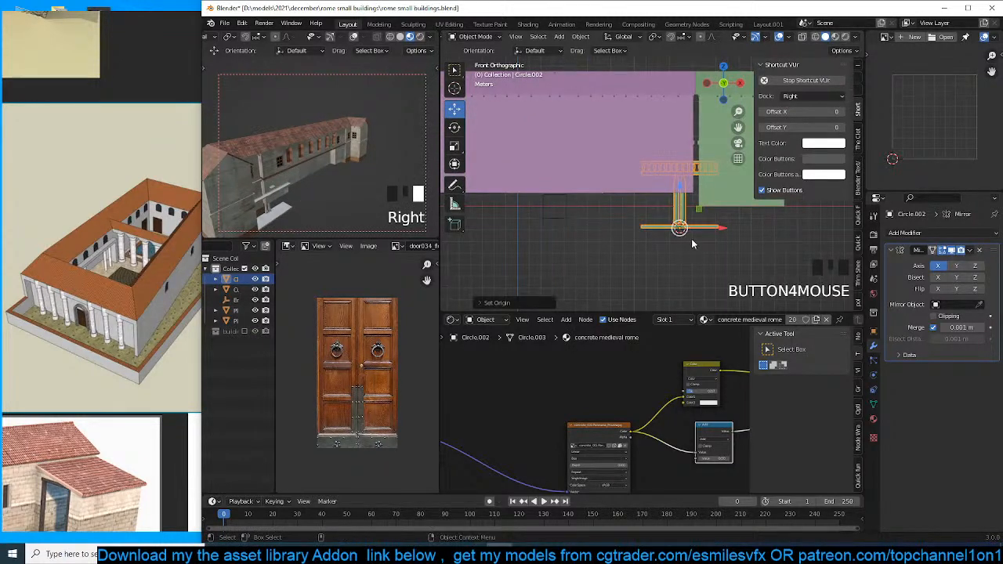
{"action": "key", "text": "Tab"}
{"action": "key", "text": "ctrl+z"}
{"action": "key", "text": "ctrl+z"}
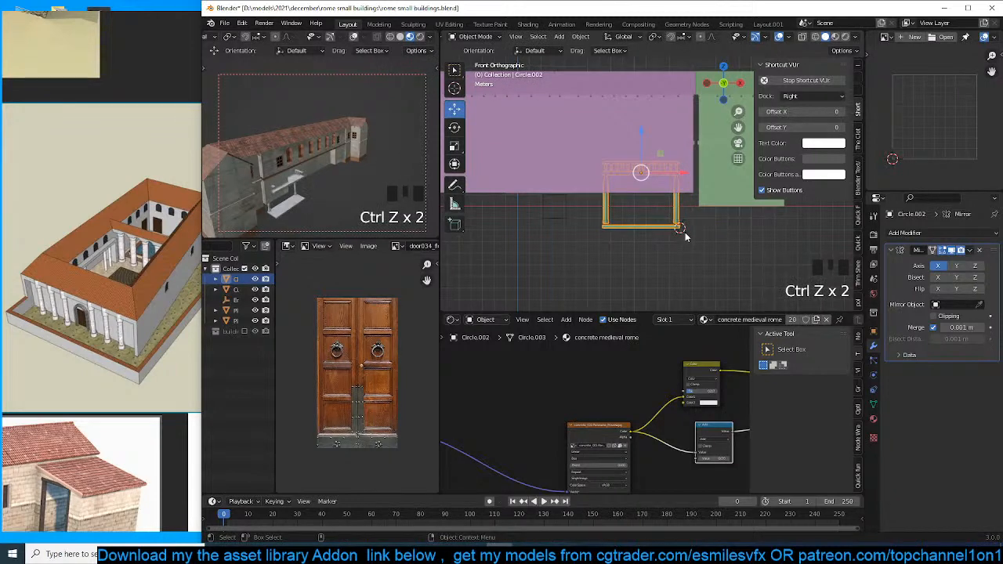
Try to remove the Mirror modifier from the copied porch and undo the removal.
{"action": "key", "text": "grave"}
{"action": "key", "text": "grave"}
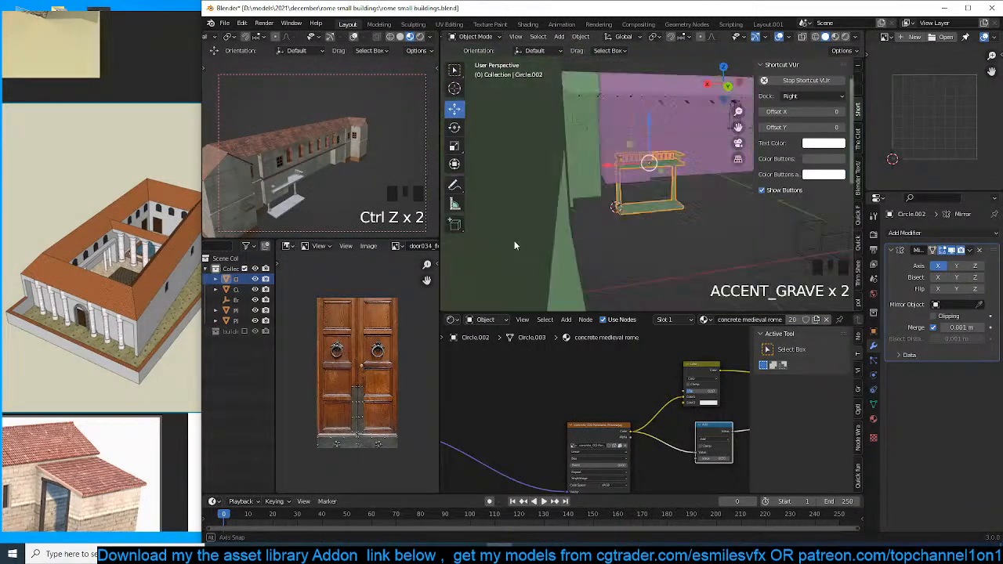
{"action": "left_click", "coordinate": [979, 253]}
{"action": "key", "text": "grave"}
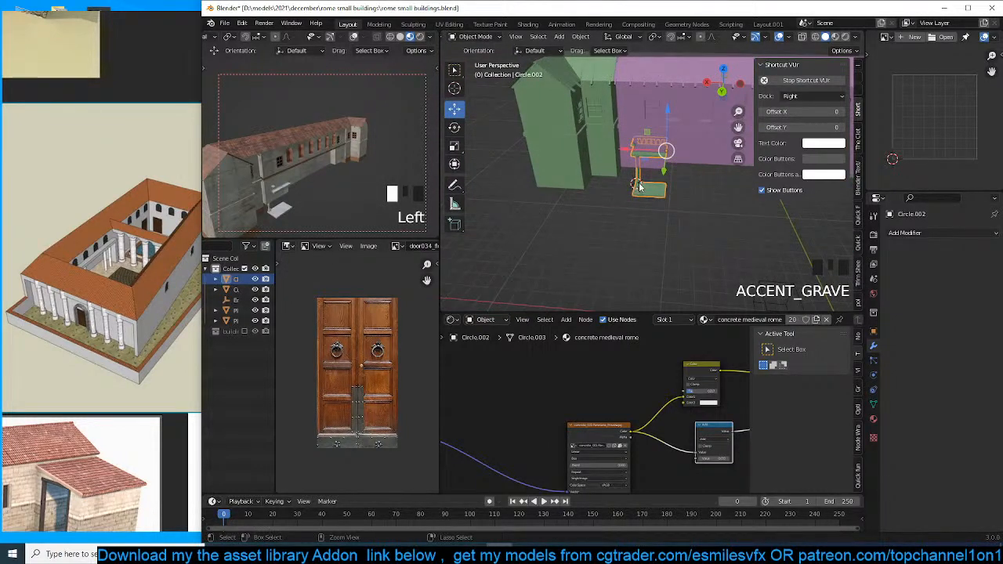
{"action": "key", "text": "ctrl+z"}
Rotate the copied porch 180 degrees about the global Z axis.
{"action": "key", "text": "grave"}
{"action": "type", "text": "r"}
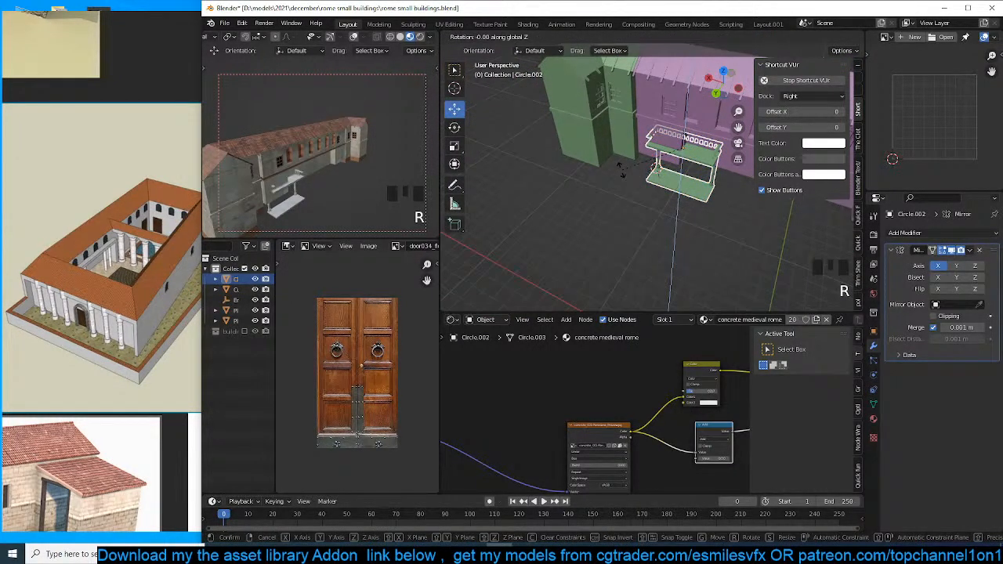
{"action": "type", "text": "180"}
{"action": "key", "text": "Return"}
{"action": "key", "text": "grave"}
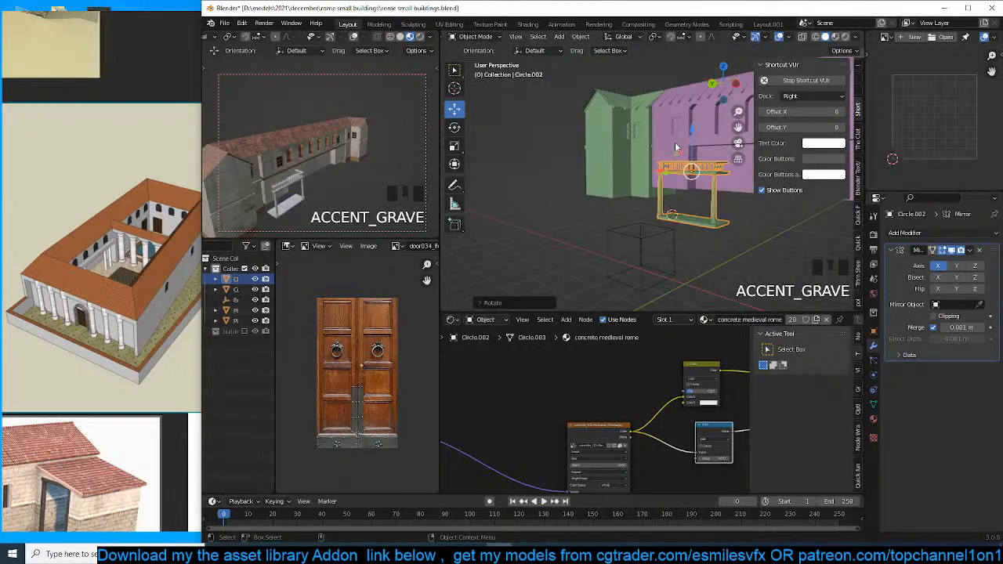
Raise the copied porch and shift it along Y to line up with the face of the purple wall.
{"action": "left_click_drag", "start_coordinate": [689, 140], "coordinate": [700, 116]}
{"action": "key", "text": "grave"}
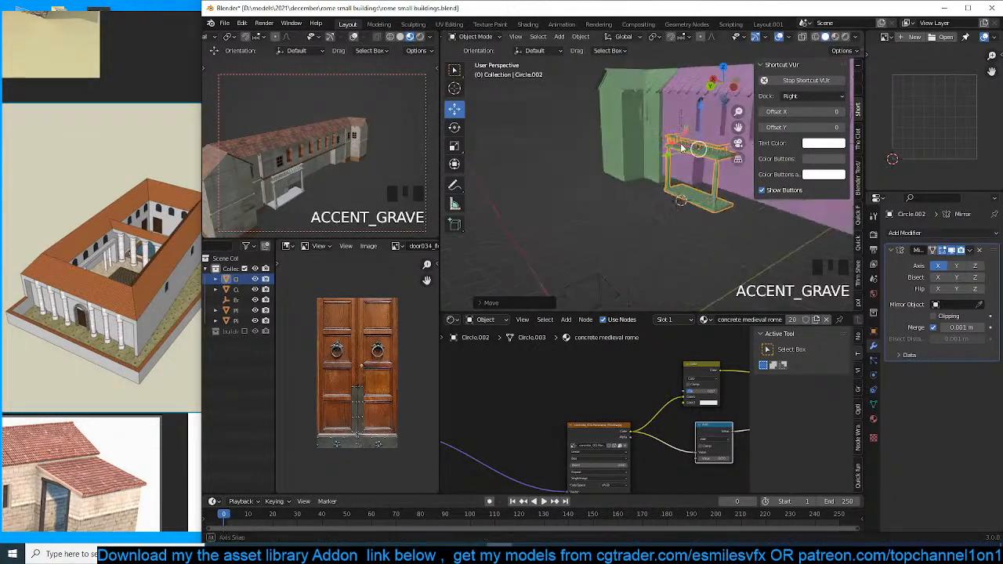
{"action": "scroll", "coordinate": [663, 176], "scroll_direction": "down", "scroll_amount": 4}
{"action": "key", "text": "grave"}
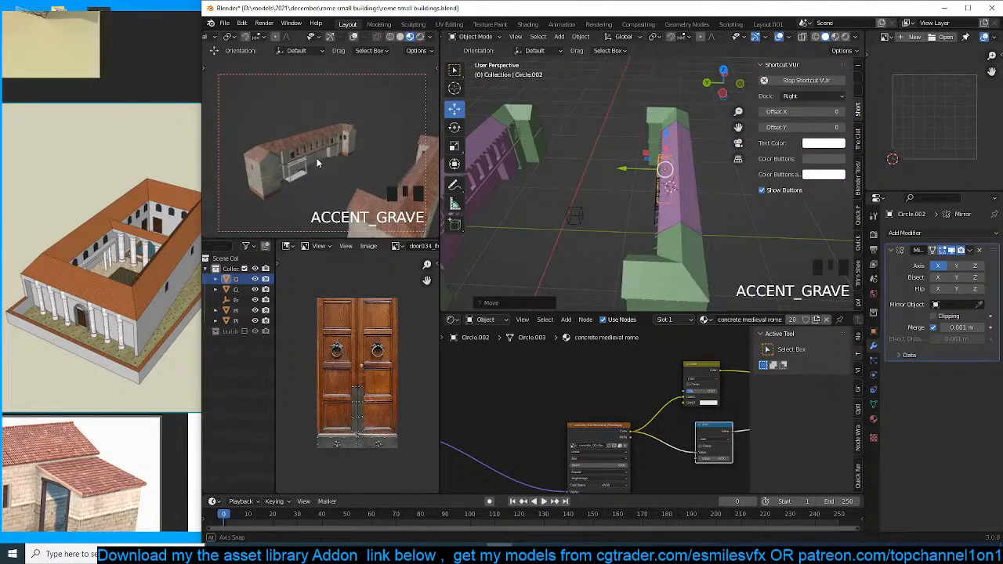
{"action": "key", "text": "grave"}
{"action": "scroll", "coordinate": [642, 202], "scroll_direction": "up", "scroll_amount": 3}
{"action": "scroll", "coordinate": [644, 201], "scroll_direction": "up", "scroll_amount": 1}
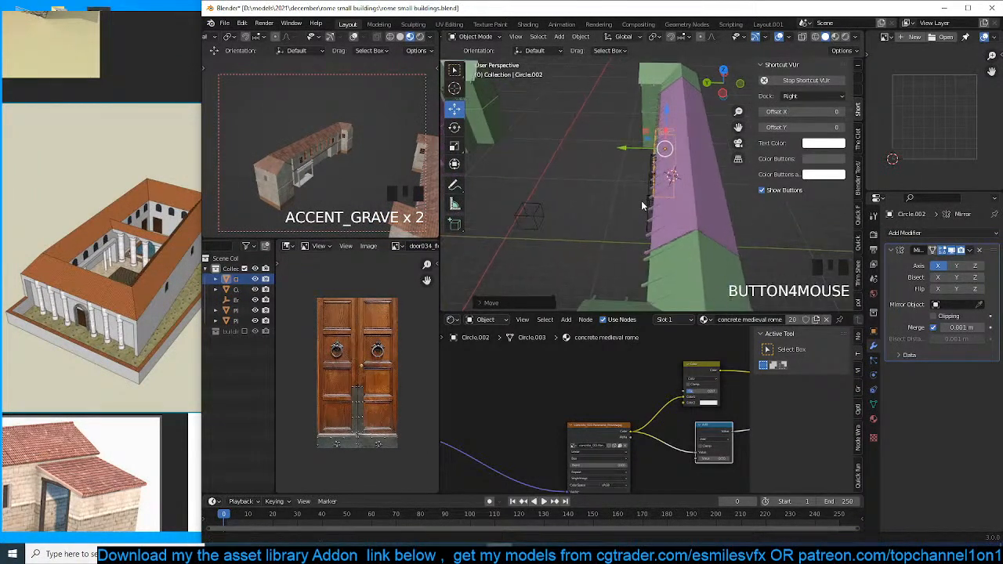
{"action": "middle_click_drag", "start_coordinate": [643, 202], "coordinate": [632, 201], "text": "shift"}
{"action": "scroll", "coordinate": [635, 190], "scroll_direction": "up", "scroll_amount": 1}
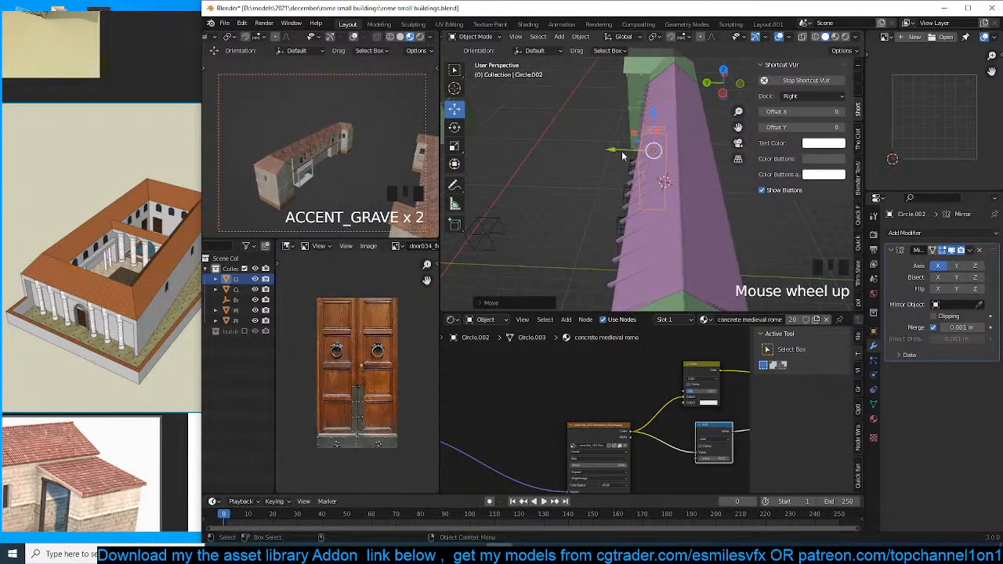
{"action": "left_click", "coordinate": [623, 156]}
{"action": "key", "text": "grave"}
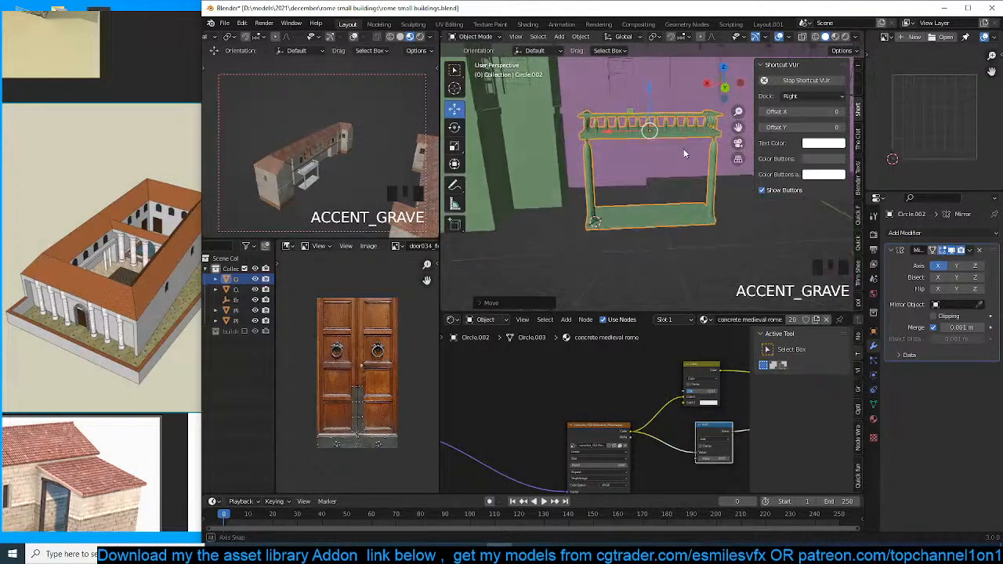
Save the file and adjust the porch's distance from the purple wall along Y.
{"action": "middle_click_drag", "start_coordinate": [644, 154], "coordinate": [629, 237], "text": "shift"}
{"action": "scroll", "coordinate": [630, 239], "scroll_direction": "up", "scroll_amount": 2}
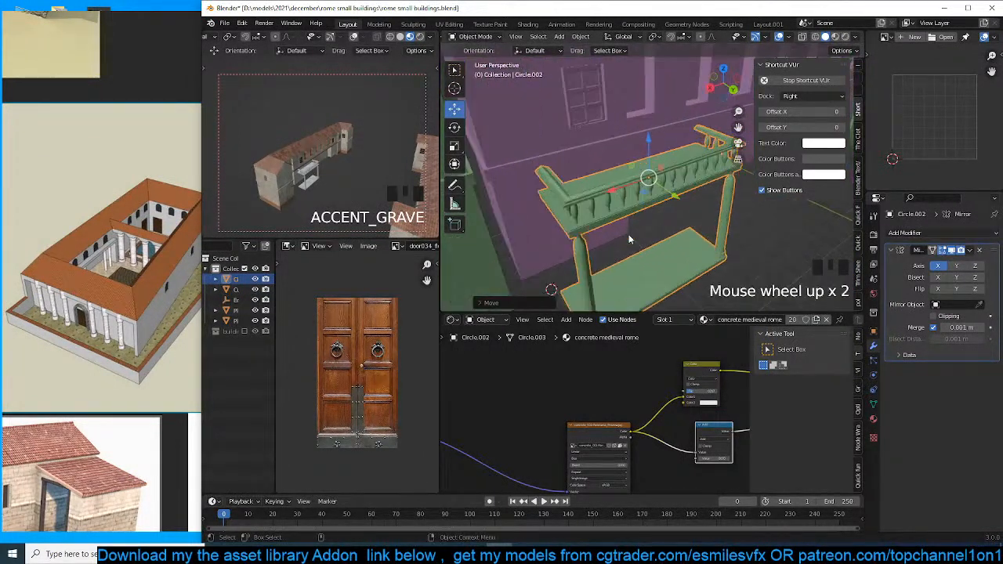
{"action": "key", "text": "ctrl+s"}
{"action": "key", "text": "grave"}
{"action": "left_click", "coordinate": [688, 208]}
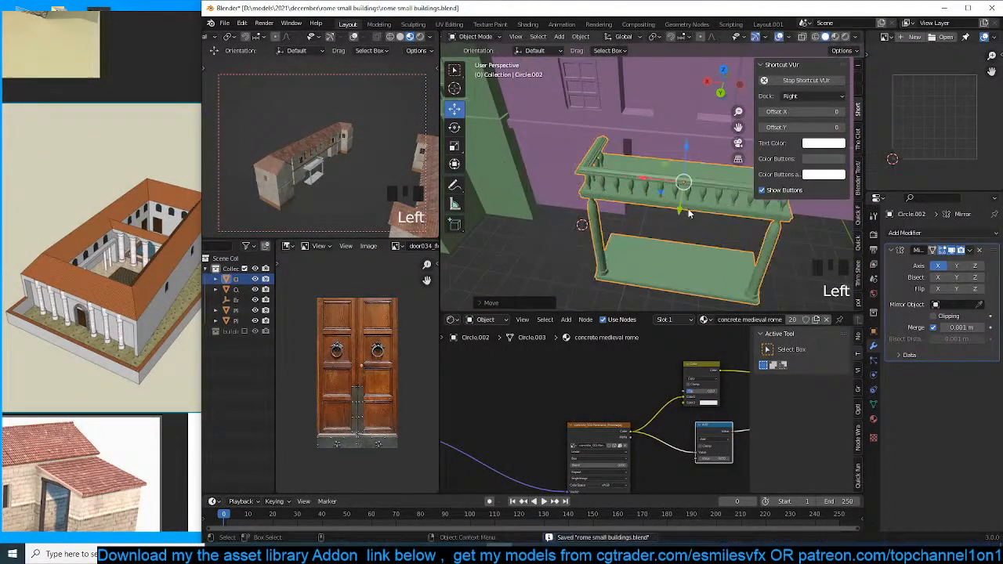
Scale the porch down in the front wireframe view and reposition it against the wall.
{"action": "scroll", "coordinate": [725, 219], "scroll_direction": "down", "scroll_amount": 2}
{"action": "key", "text": "KP_1"}
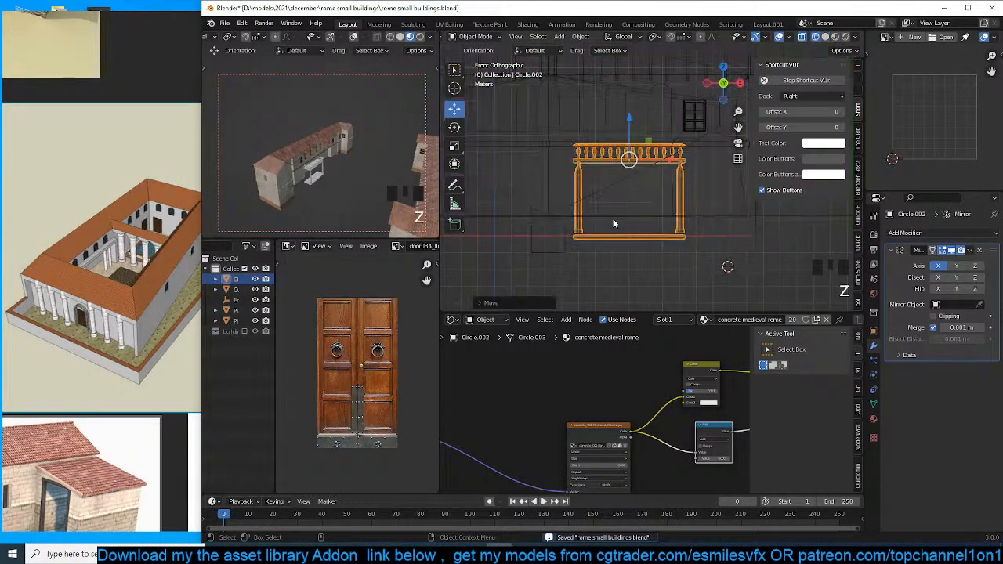
{"action": "scroll", "coordinate": [683, 240], "scroll_direction": "down", "scroll_amount": 3}
{"action": "scroll", "coordinate": [663, 246], "scroll_direction": "up", "scroll_amount": 1}
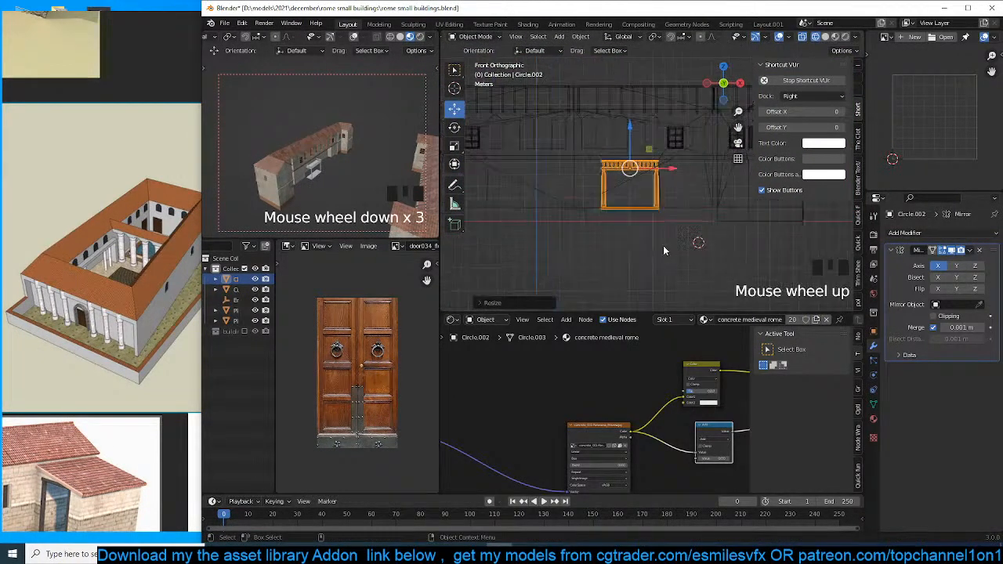
{"action": "key", "text": "g"}
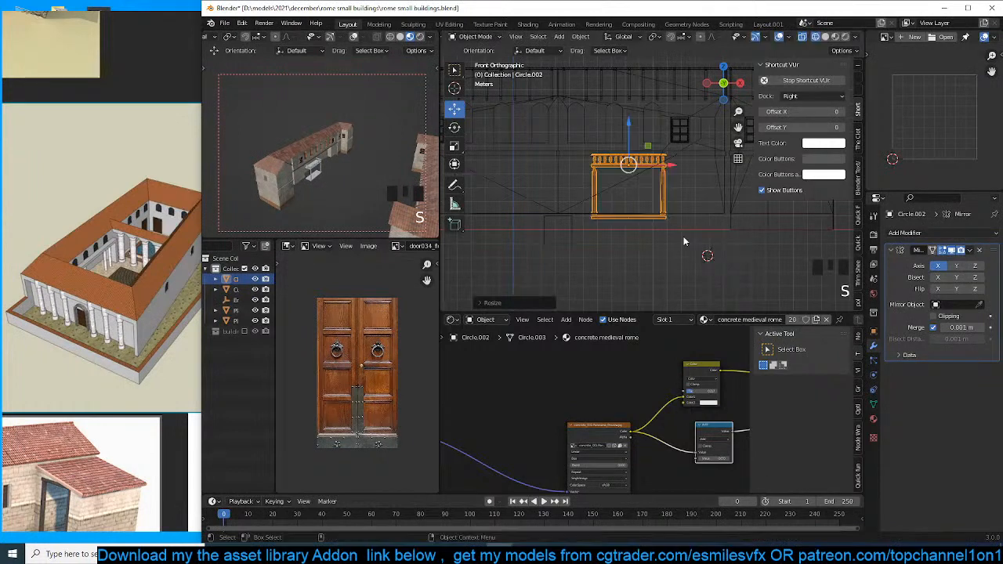
{"action": "left_click", "coordinate": [674, 235]}
Show the scene with its materials, adjust the porch's height against the wall's ledge, and deselect it.
{"action": "key", "text": "grave"}
{"action": "middle_click_drag", "start_coordinate": [722, 240], "coordinate": [584, 234]}
{"action": "scroll", "coordinate": [643, 235], "scroll_direction": "up", "scroll_amount": 3}
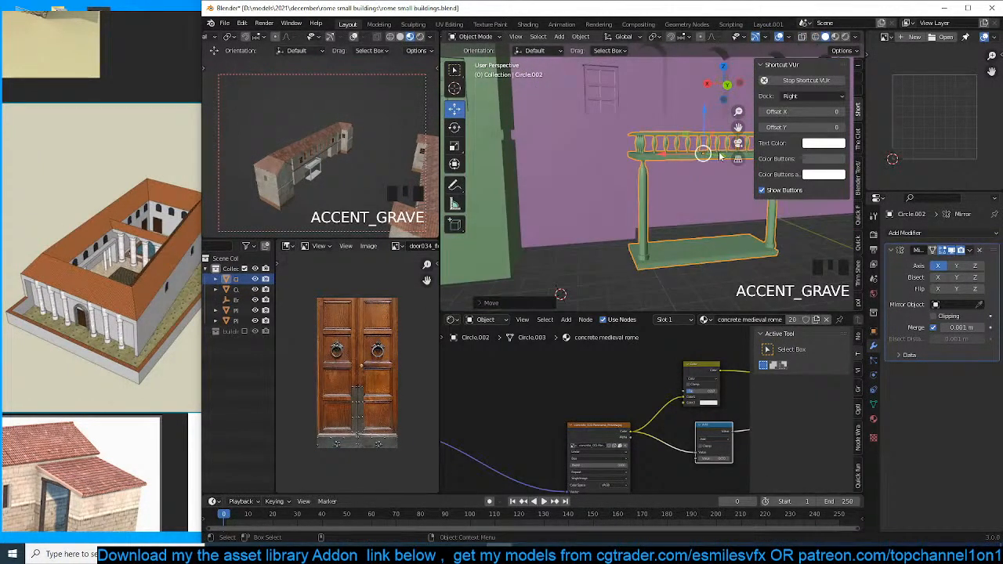
{"action": "left_click", "coordinate": [835, 38]}
{"action": "middle_click_drag", "start_coordinate": [745, 141], "coordinate": [666, 197]}
{"action": "key", "text": "grave"}
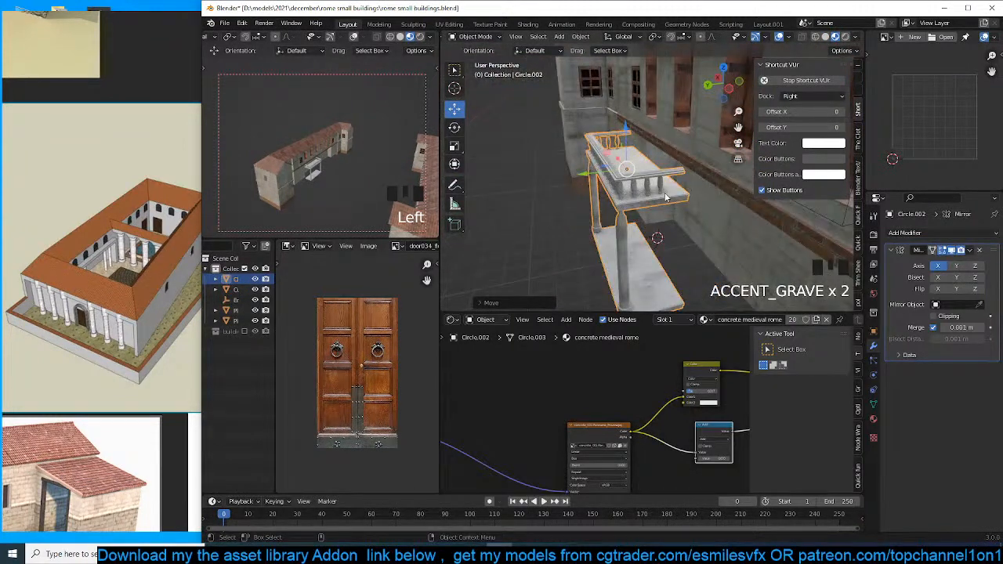
{"action": "key", "text": "g"}
{"action": "key", "text": "z"}
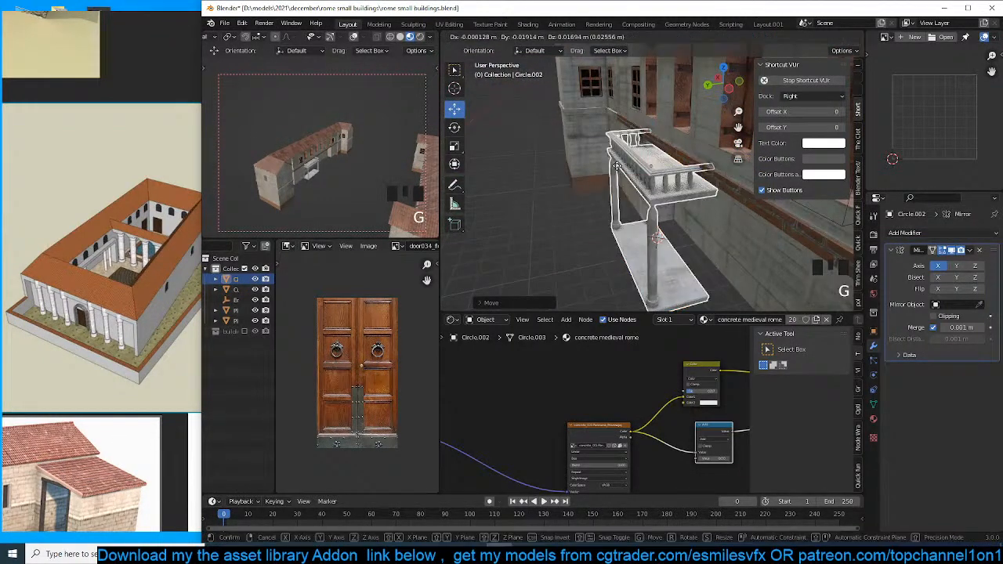
{"action": "left_click", "coordinate": [619, 149]}
{"action": "key", "text": "grave"}
{"action": "mouse_move", "coordinate": [619, 149]}
{"action": "middle_mouse_down"}
{"action": "mouse_move", "coordinate": [710, 118]}
{"action": "mouse_move", "coordinate": [696, 191]}
{"action": "mouse_move", "coordinate": [683, 147]}
{"action": "mouse_move", "coordinate": [635, 149]}
{"action": "middle_mouse_up"}
{"action": "scroll", "coordinate": [709, 121], "scroll_direction": "down", "scroll_amount": 2}
{"action": "key", "text": "alt+a"}
Stretch the porch's balustrade by raising the top rail and upper baluster parts about 0.56 m along Z.
{"action": "key", "text": "grave"}
{"action": "key", "text": "grave"}
{"action": "key", "text": "Tab"}
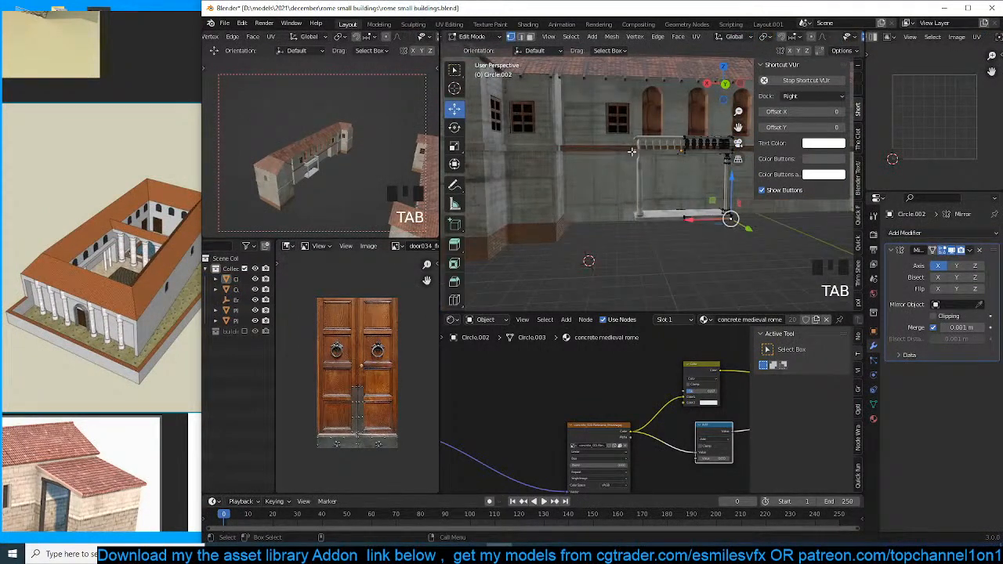
{"action": "key", "text": "KP_2"}
{"action": "key", "text": "KP_1"}
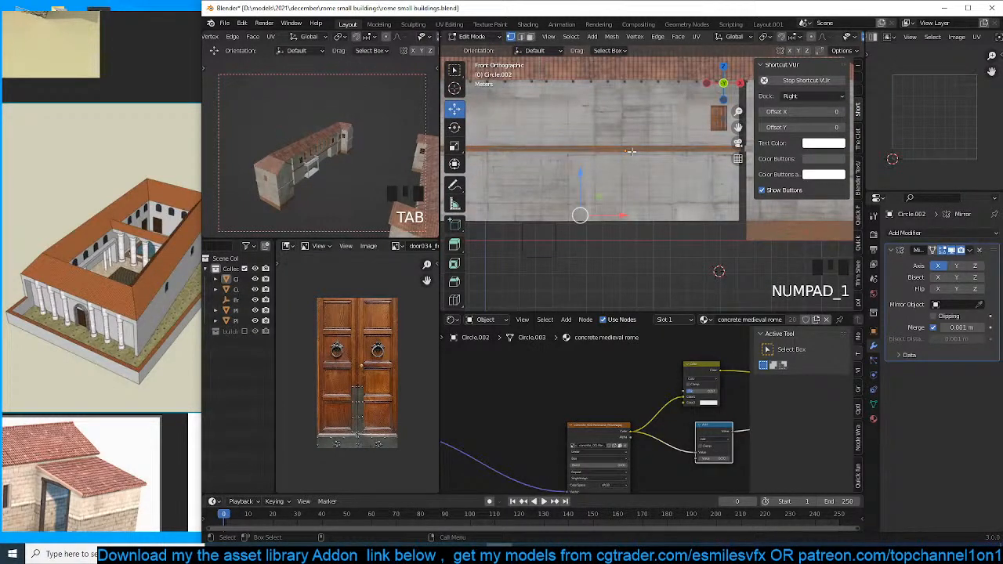
{"action": "key", "text": "z"}
{"action": "scroll", "coordinate": [579, 163], "scroll_direction": "up", "scroll_amount": 2}
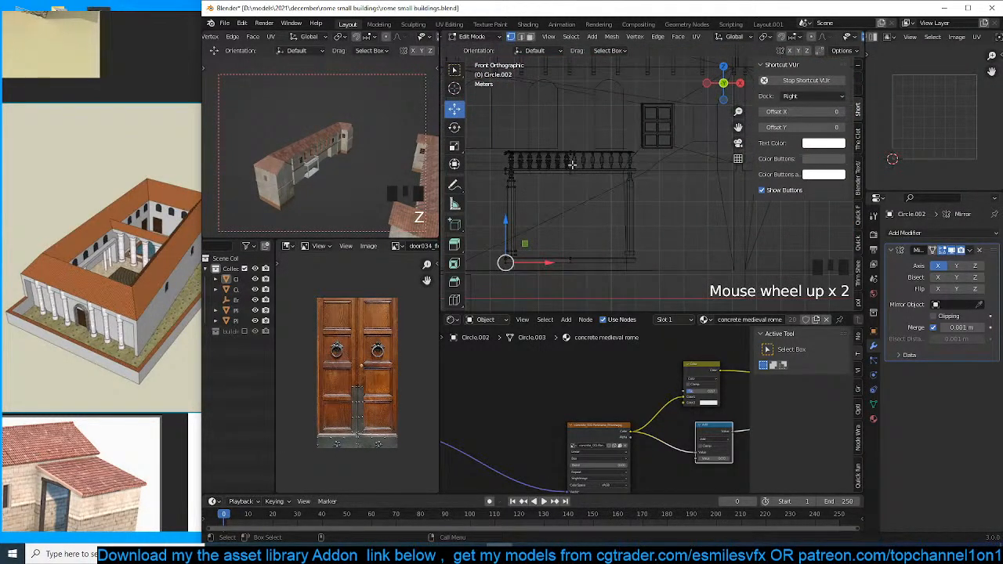
{"action": "scroll", "coordinate": [556, 166], "scroll_direction": "up", "scroll_amount": 2}
{"action": "scroll", "coordinate": [563, 135], "scroll_direction": "up", "scroll_amount": 4}
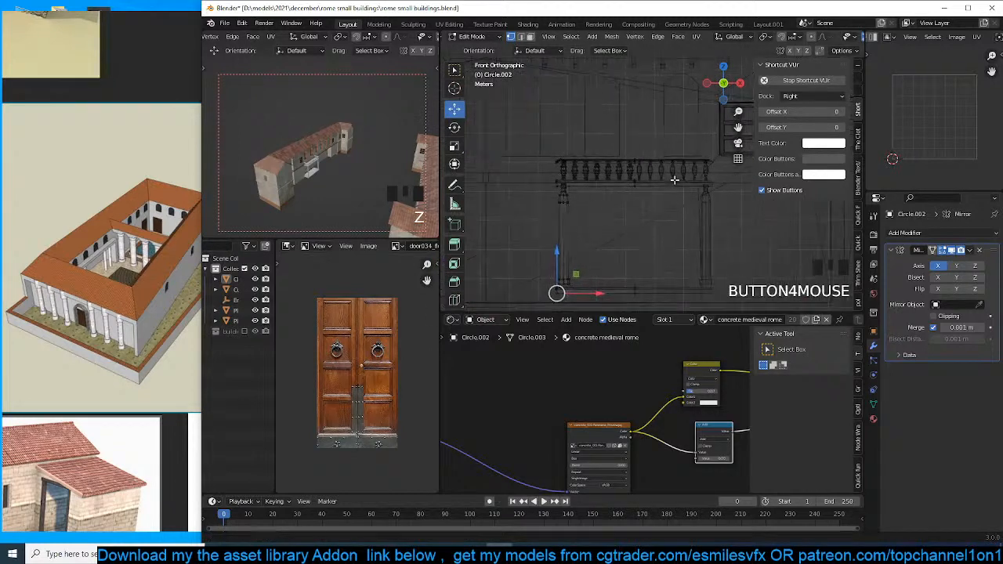
{"action": "left_click_drag", "start_coordinate": [634, 174], "coordinate": [709, 174]}
{"action": "key", "text": "g"}
{"action": "key", "text": "z"}
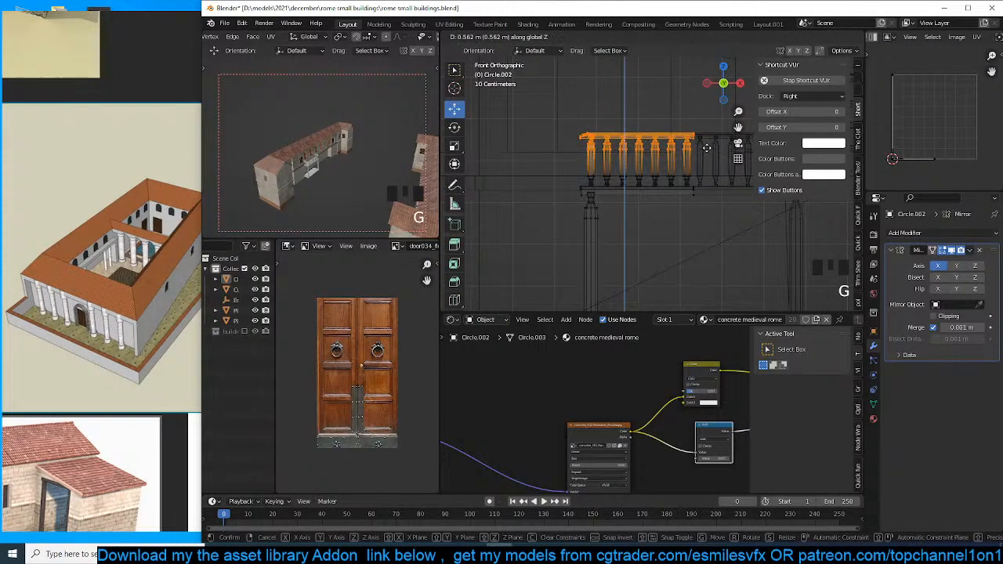
{"action": "left_click", "coordinate": [712, 138]}
{"action": "key", "text": "Tab"}
{"action": "key", "text": "z"}
{"action": "left_click", "coordinate": [679, 166]}
Adjust the porch's height along Z and shift it slightly along the purple wall.
{"action": "key", "text": "grave"}
{"action": "scroll", "coordinate": [561, 206], "scroll_direction": "up", "scroll_amount": 2}
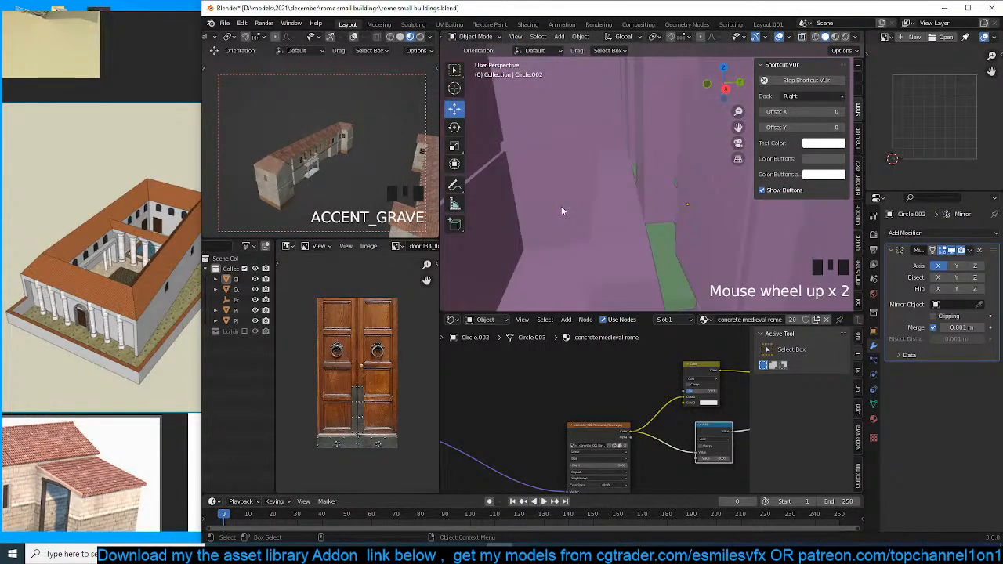
{"action": "key", "text": "grave"}
{"action": "scroll", "coordinate": [591, 225], "scroll_direction": "down", "scroll_amount": 2}
{"action": "key", "text": "grave"}
{"action": "key", "text": "grave"}
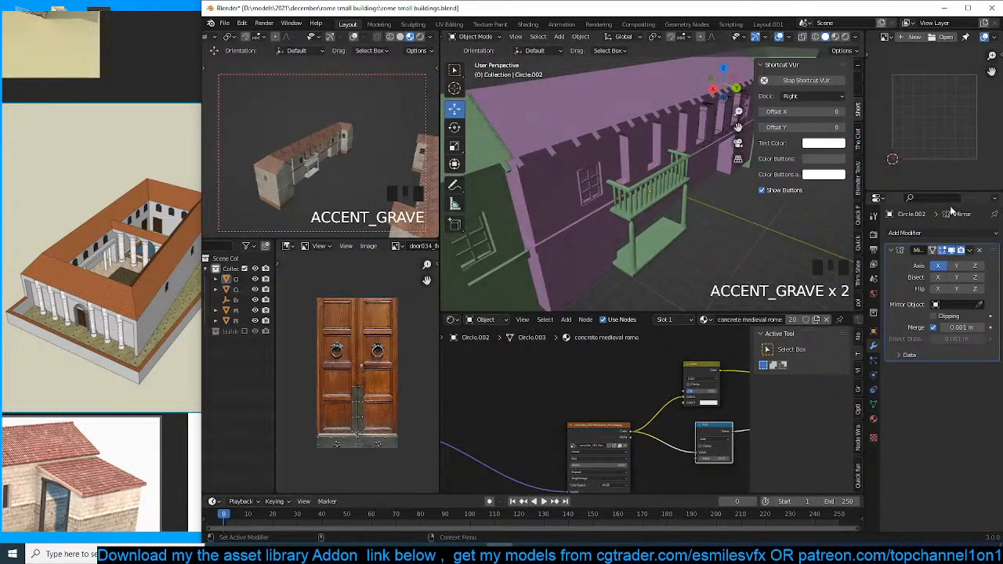
{"action": "key", "text": "grave"}
{"action": "left_click", "coordinate": [668, 187]}
{"action": "key", "text": "grave"}
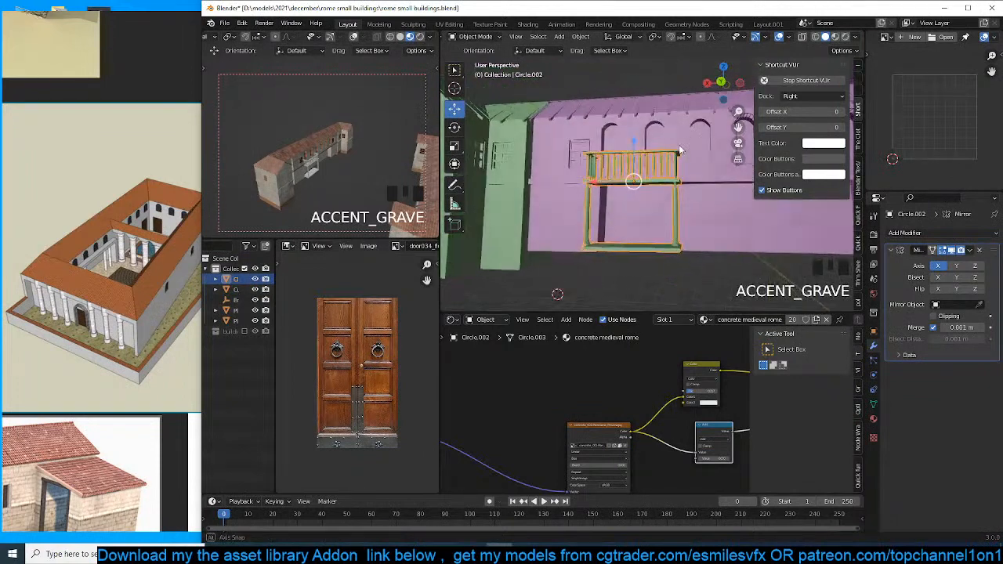
{"action": "middle_click_drag", "start_coordinate": [681, 137], "coordinate": [674, 168]}
{"action": "key", "text": "g"}
{"action": "key", "text": "y"}
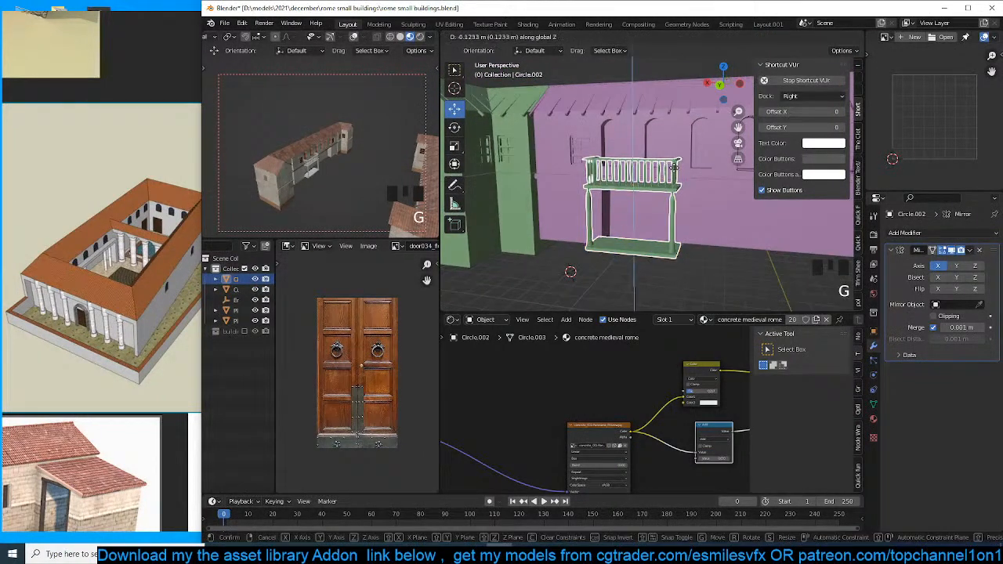
{"action": "left_click", "coordinate": [671, 162]}
{"action": "key", "text": "grave"}
{"action": "left_click_drag", "start_coordinate": [601, 191], "coordinate": [627, 195]}
{"action": "scroll", "coordinate": [644, 208], "scroll_direction": "down", "scroll_amount": 2}
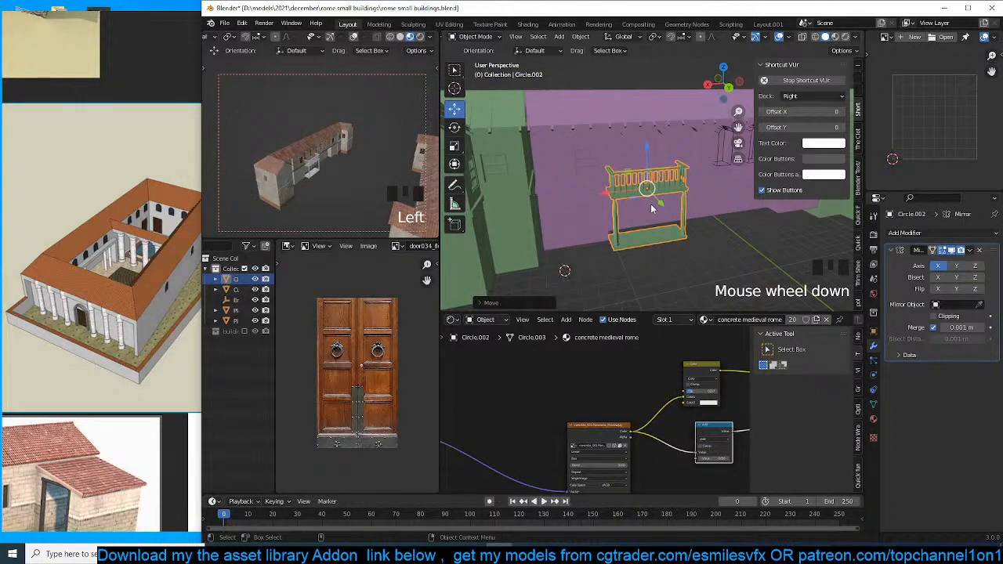
Try to widen the porch by moving its outer column and the railing end along X.
{"action": "key", "text": "grave"}
{"action": "key", "text": "KP_1"}
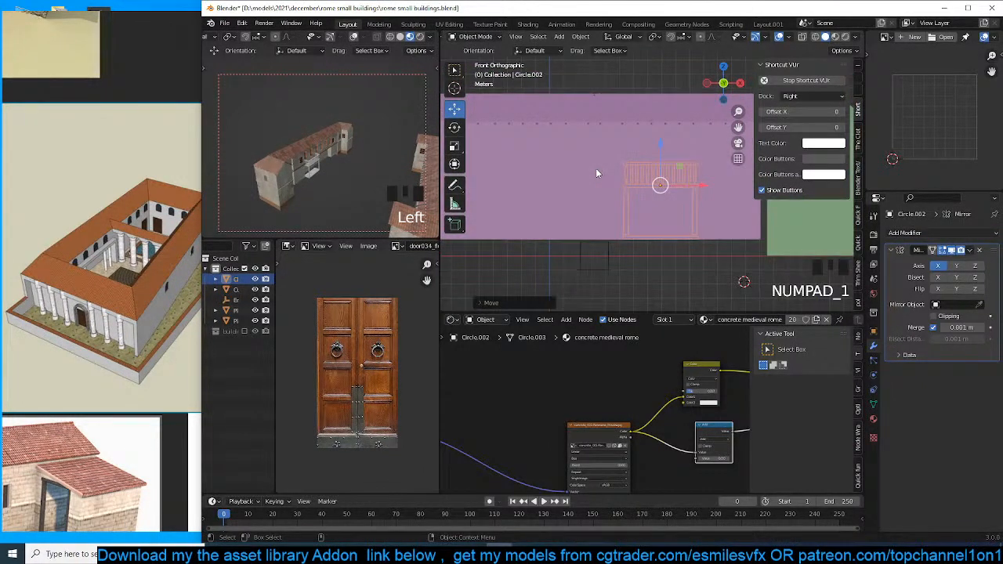
{"action": "scroll", "coordinate": [595, 171], "scroll_direction": "down", "scroll_amount": 3}
{"action": "key", "text": "Tab"}
{"action": "scroll", "coordinate": [610, 171], "scroll_direction": "up", "scroll_amount": 2}
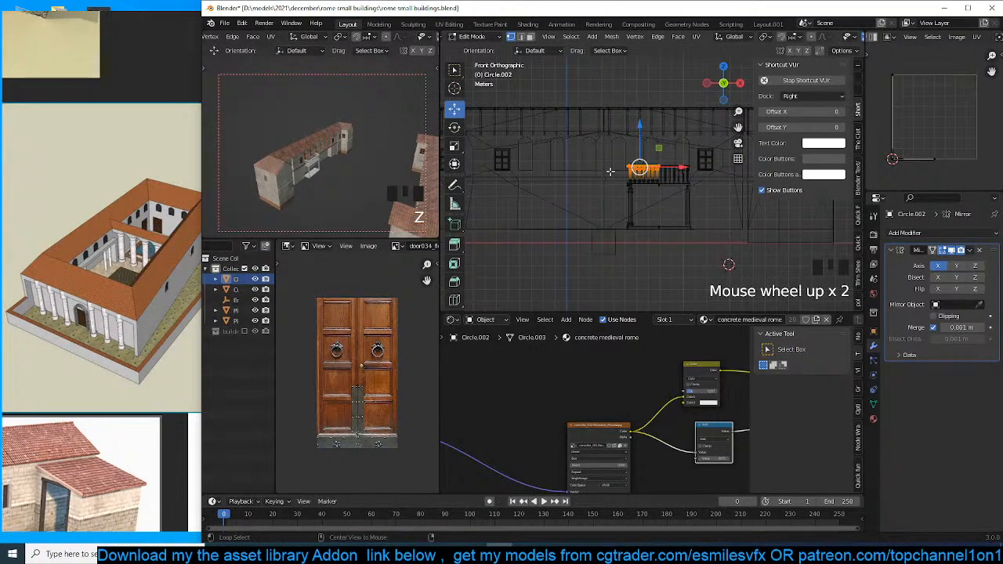
{"action": "scroll", "coordinate": [610, 171], "scroll_direction": "up", "scroll_amount": 1}
{"action": "key", "text": "alt+z"}
{"action": "key", "text": "alt+a"}
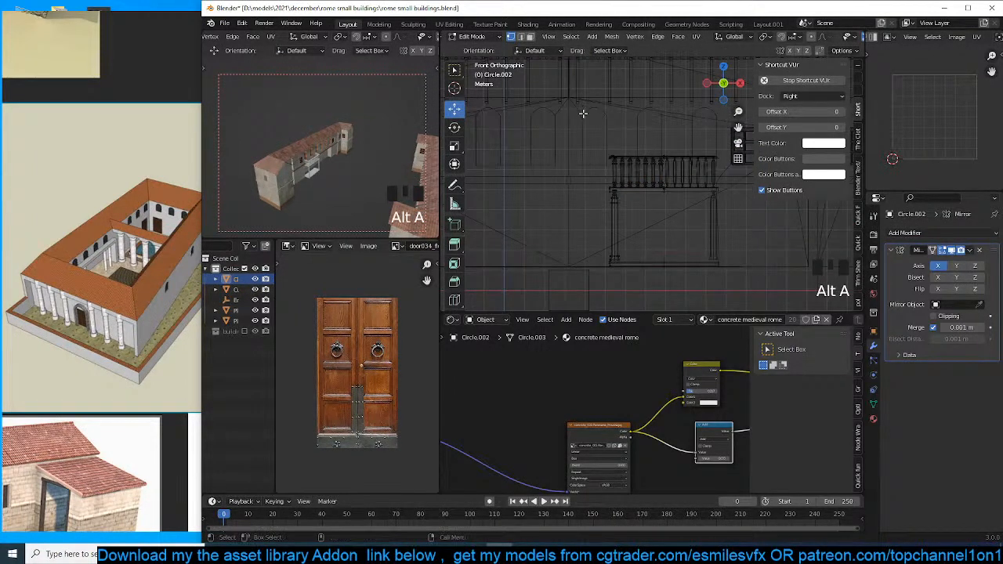
{"action": "left_click_drag", "start_coordinate": [585, 122], "coordinate": [625, 281]}
{"action": "scroll", "coordinate": [642, 188], "scroll_direction": "down", "scroll_amount": 2}
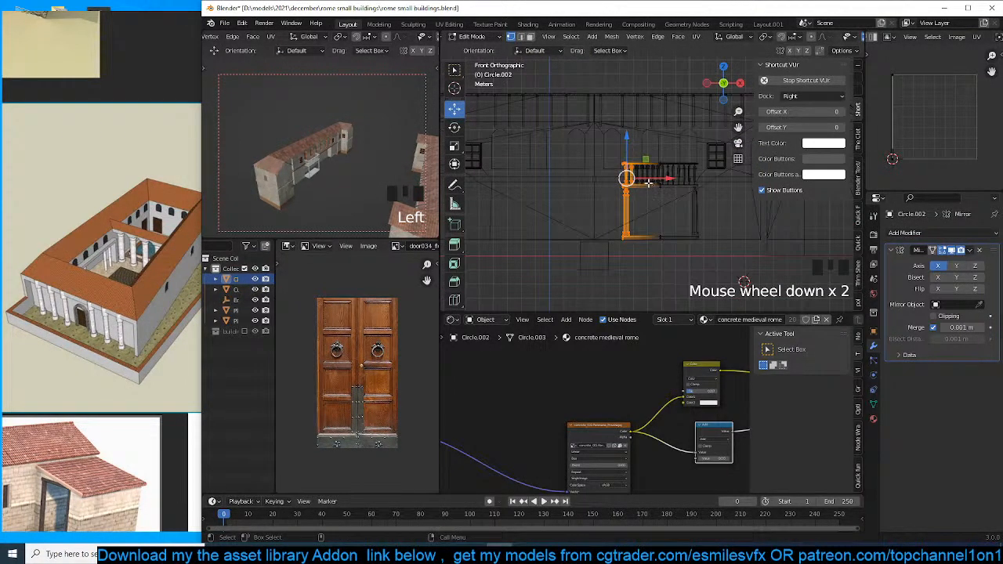
{"action": "left_click_drag", "start_coordinate": [648, 182], "coordinate": [613, 178]}
{"action": "key", "text": "ctrl+z"}
Move the whole porch along X to the other half of the wall.
{"action": "scroll", "coordinate": [643, 188], "scroll_direction": "down", "scroll_amount": 3}
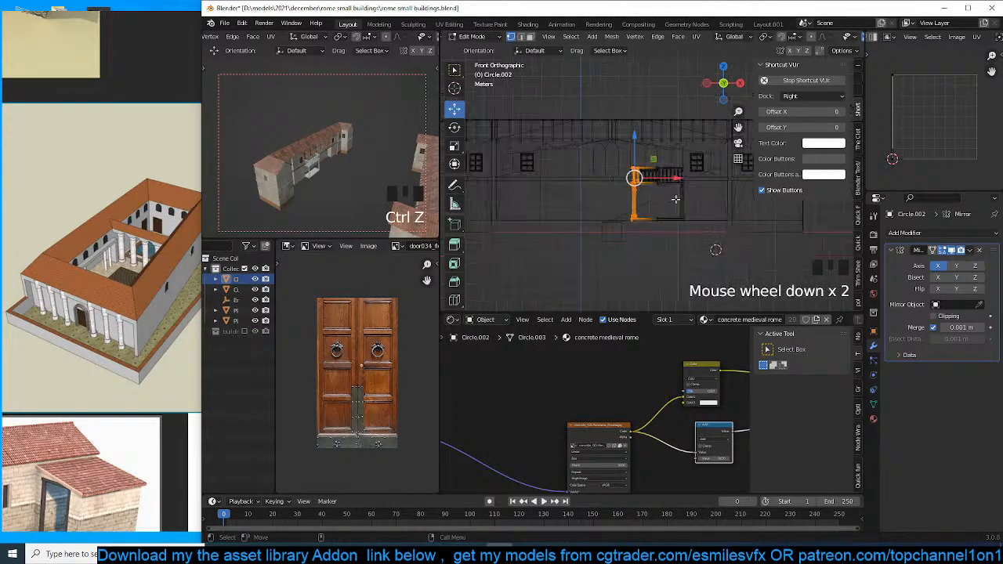
{"action": "key", "text": "Tab"}
{"action": "left_click_drag", "start_coordinate": [679, 182], "coordinate": [562, 184]}
{"action": "scroll", "coordinate": [604, 188], "scroll_direction": "up", "scroll_amount": 3}
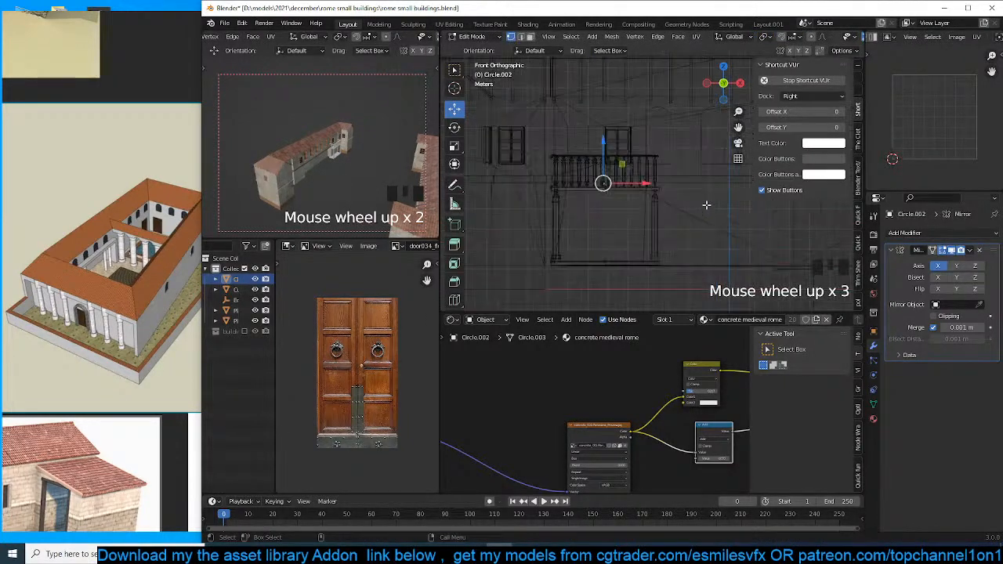
Mirror the porch about the Empty object by setting it as the Mirror modifier's mirror object.
{"action": "key", "text": "Tab"}
{"action": "scroll", "coordinate": [694, 215], "scroll_direction": "down", "scroll_amount": 4}
{"action": "key", "text": "grave"}
{"action": "key", "text": "grave"}
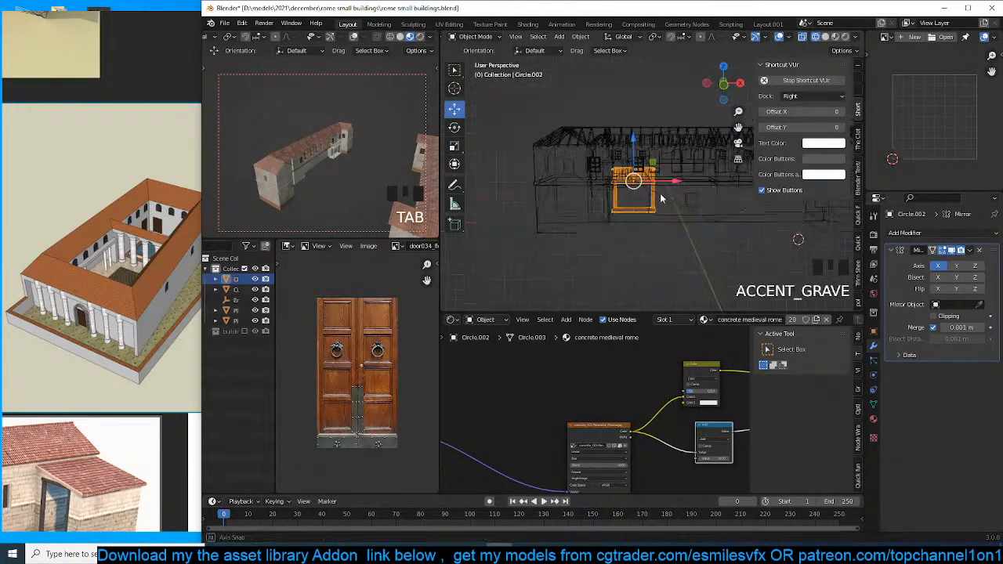
{"action": "key", "text": "KP_1"}
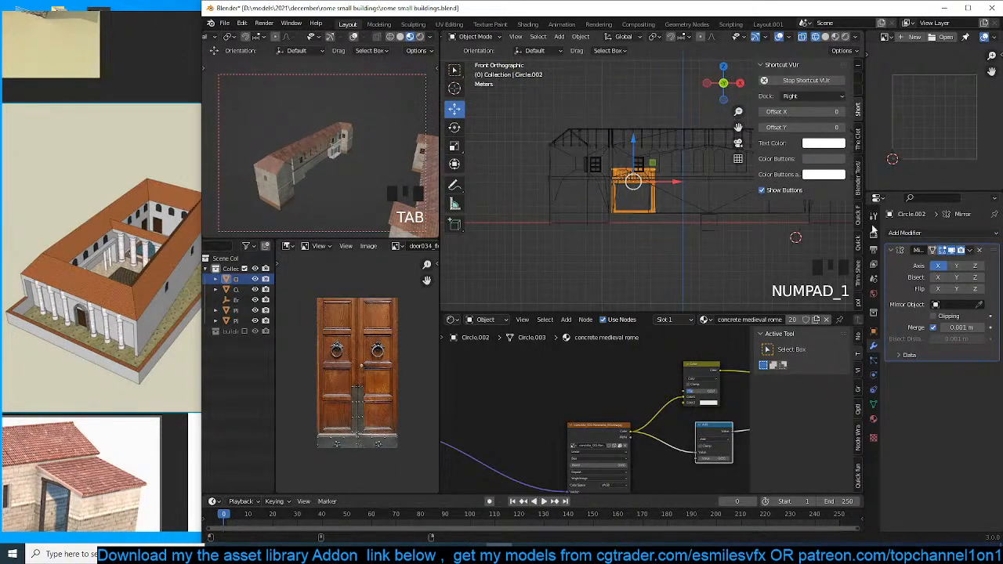
{"action": "left_click", "coordinate": [720, 225]}
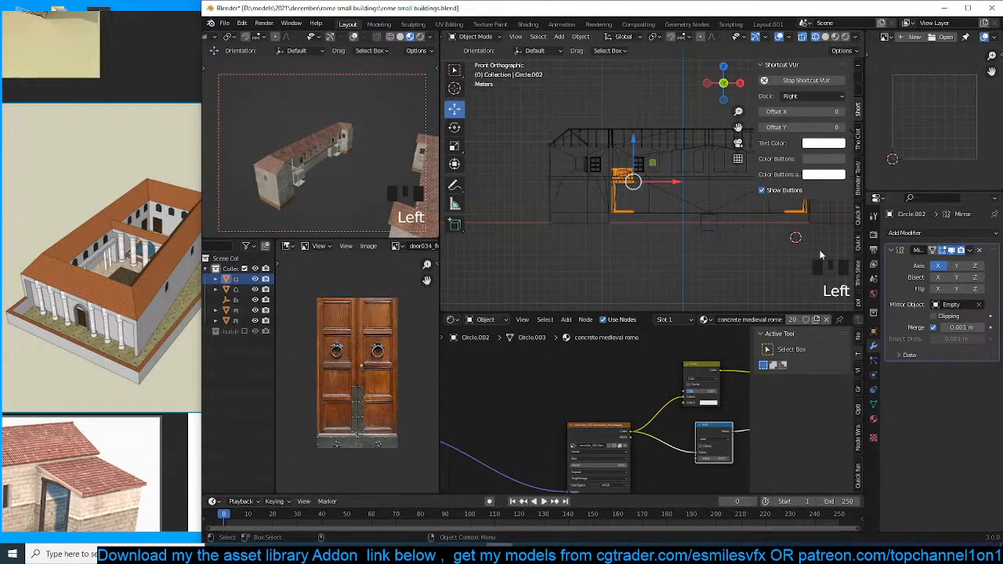
{"action": "scroll", "coordinate": [693, 220], "scroll_direction": "up", "scroll_amount": 3}
Enable the porch mirror's Y axis and stretch the inner ends of its rails and base about 9.4 m along X.
{"action": "key", "text": "Tab"}
{"action": "scroll", "coordinate": [639, 202], "scroll_direction": "up", "scroll_amount": 3}
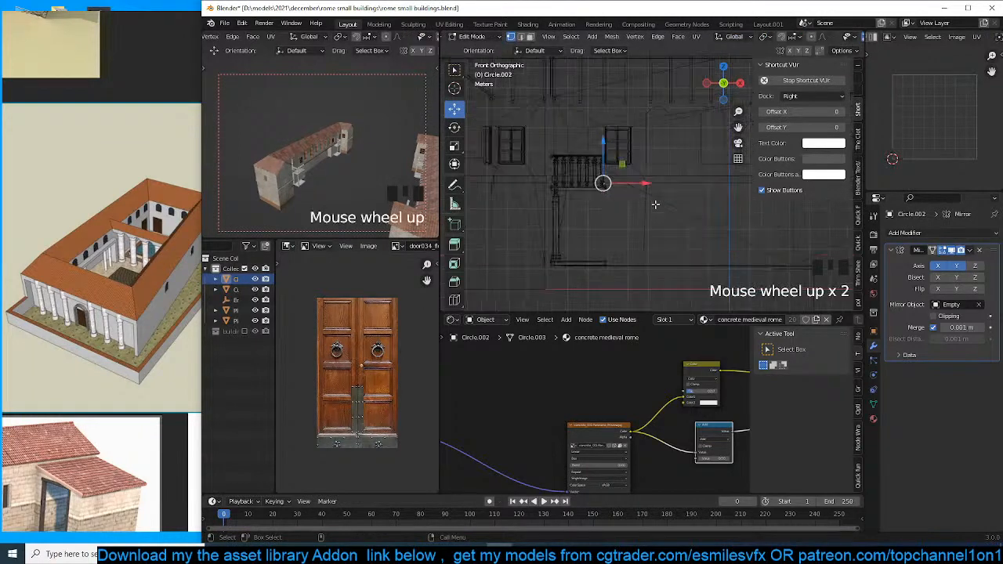
{"action": "key", "text": "alt+a"}
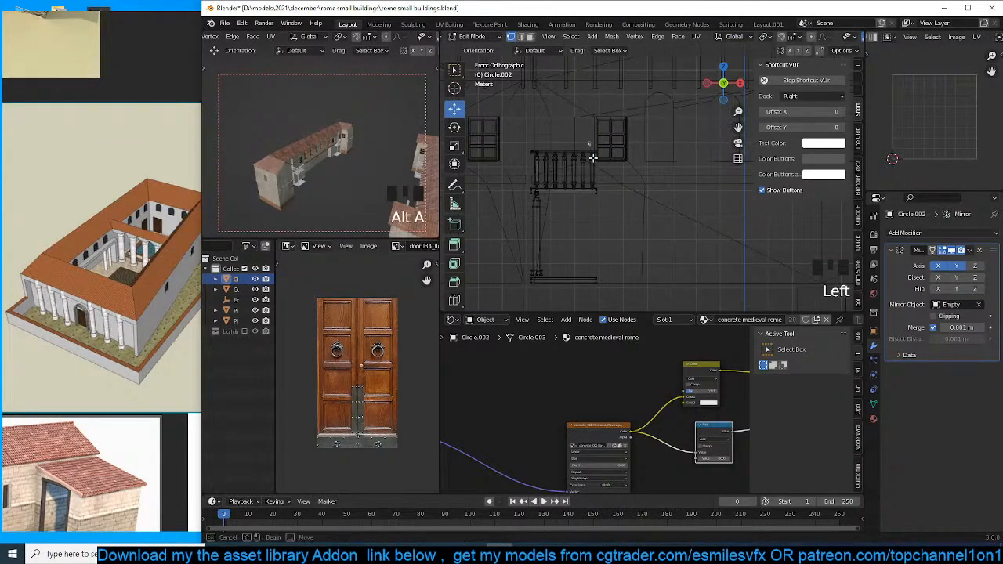
{"action": "left_click_drag", "start_coordinate": [593, 158], "coordinate": [652, 337]}
{"action": "scroll", "coordinate": [636, 238], "scroll_direction": "down", "scroll_amount": 4}
{"action": "middle_click_drag", "start_coordinate": [635, 238], "coordinate": [586, 227], "text": "shift"}
{"action": "left_click_drag", "start_coordinate": [597, 174], "coordinate": [679, 181]}
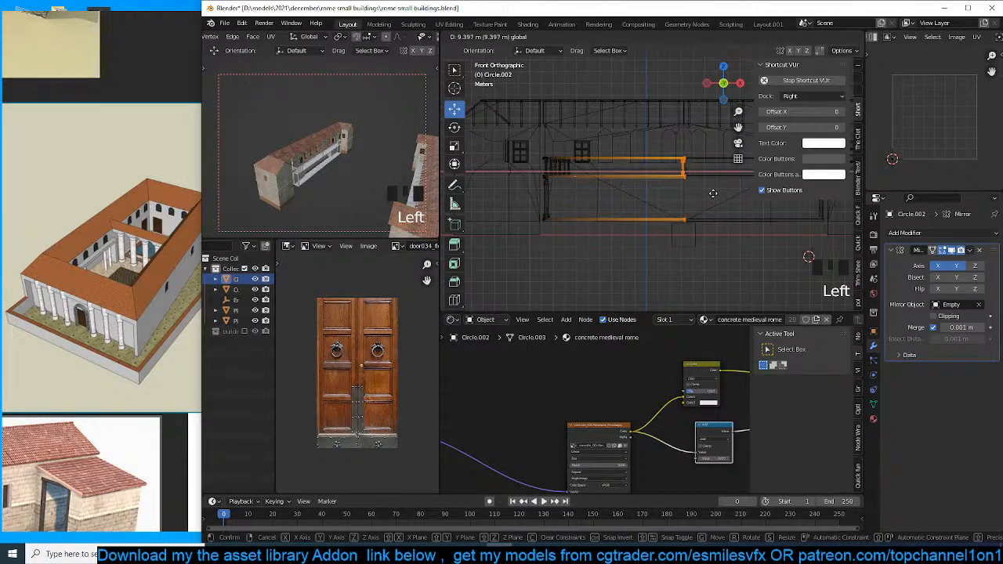
{"action": "left_click_drag", "start_coordinate": [714, 192], "coordinate": [713, 193]}
Inspect how the stretched balcony lines up with the arches and windows of the purple wall.
{"action": "scroll", "coordinate": [636, 209], "scroll_direction": "up", "scroll_amount": 4}
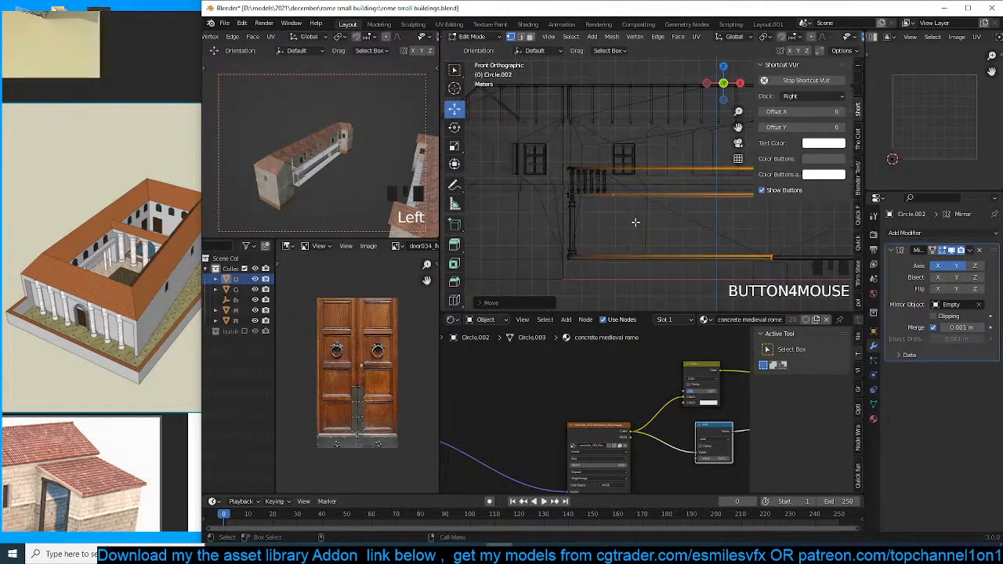
{"action": "key", "text": "grave"}
{"action": "scroll", "coordinate": [662, 200], "scroll_direction": "up", "scroll_amount": 3}
{"action": "mouse_move", "coordinate": [668, 221]}
{"action": "middle_mouse_down"}
{"action": "mouse_move", "coordinate": [662, 200]}
{"action": "mouse_move", "coordinate": [677, 204]}
{"action": "mouse_move", "coordinate": [657, 190]}
{"action": "middle_mouse_up"}
{"action": "key", "text": "shift+z"}
{"action": "key", "text": "grave"}
{"action": "scroll", "coordinate": [655, 189], "scroll_direction": "up", "scroll_amount": 2}
{"action": "left_click", "coordinate": [578, 147]}
{"action": "scroll", "coordinate": [584, 137], "scroll_direction": "down", "scroll_amount": 2}
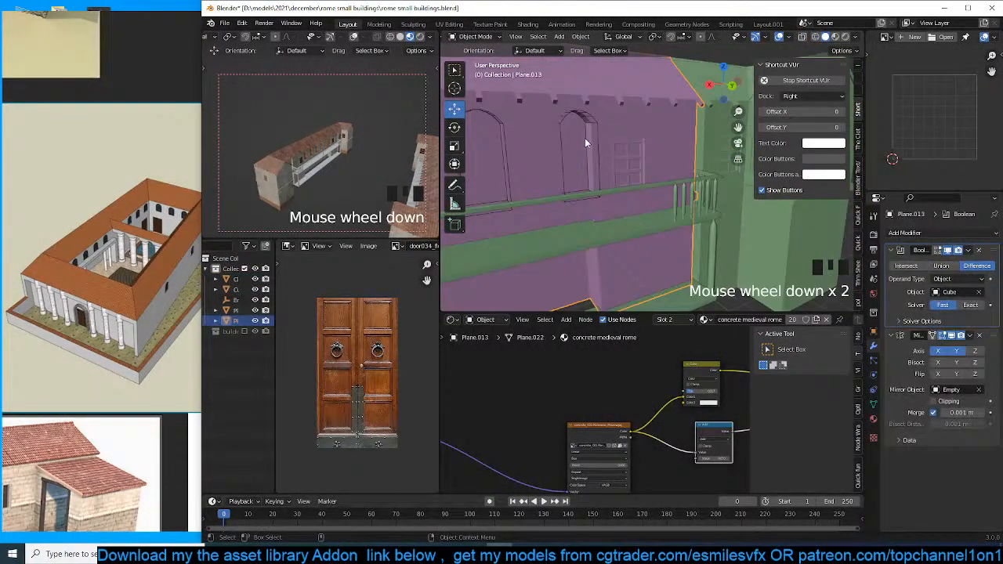
Try to lower the bottom edges of the three arch cutters along Z.
{"action": "left_click", "coordinate": [599, 138]}
{"action": "key", "text": "KP_1"}
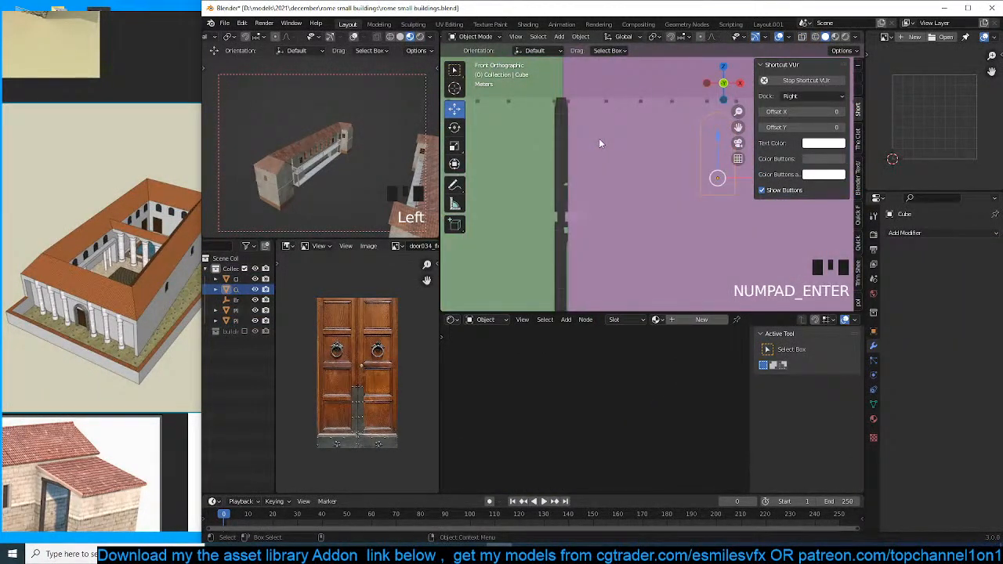
{"action": "scroll", "coordinate": [629, 199], "scroll_direction": "down", "scroll_amount": 3}
{"action": "key", "text": "Tab"}
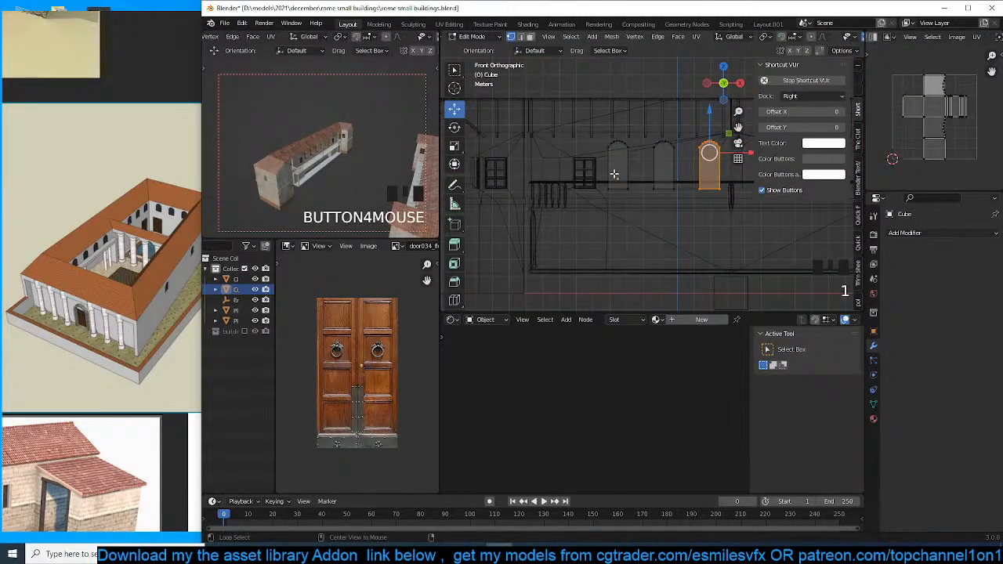
{"action": "left_click_drag", "start_coordinate": [588, 166], "coordinate": [726, 203]}
{"action": "key", "text": "g"}
{"action": "key", "text": "z"}
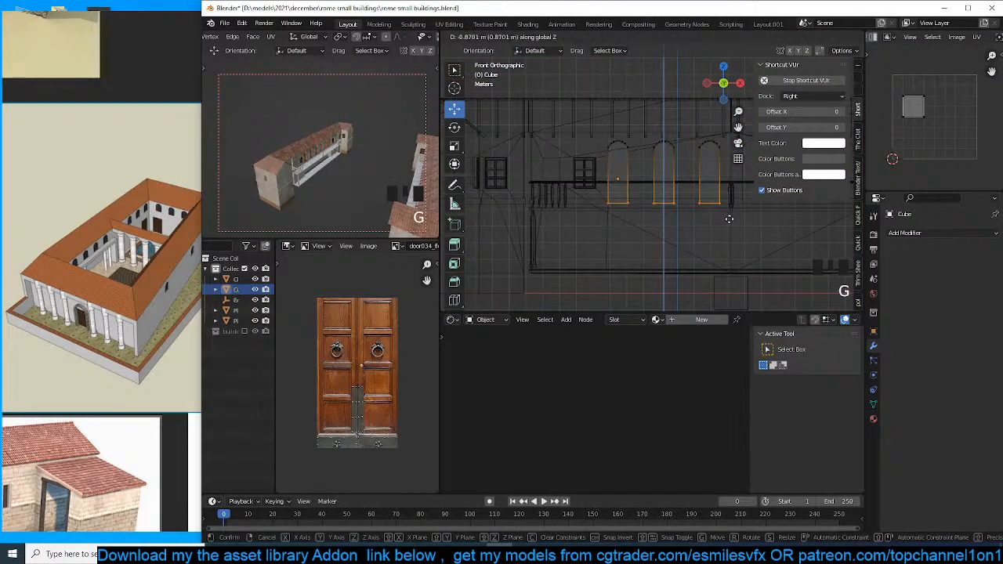
{"action": "right_click", "coordinate": [730, 215]}
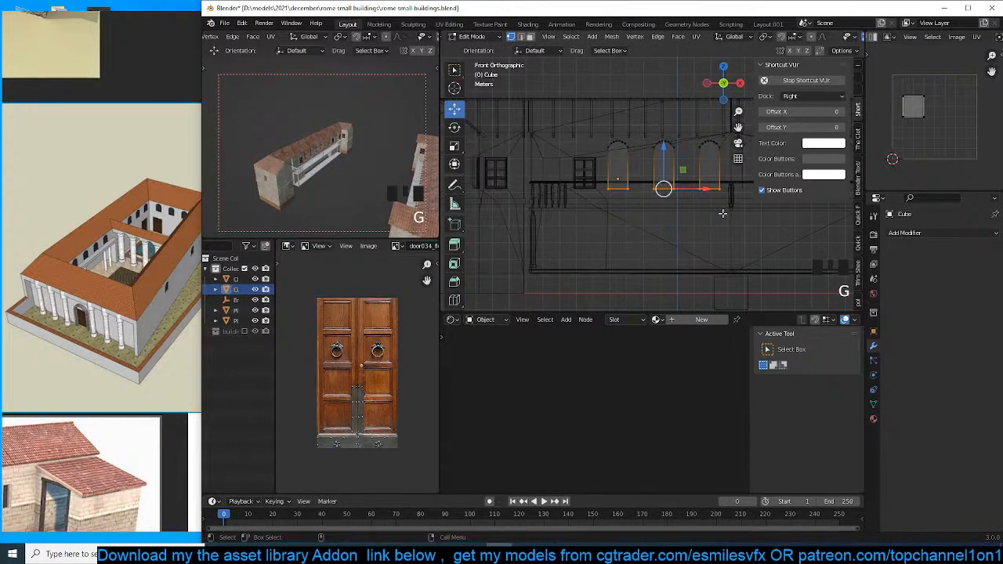
{"action": "key", "text": "Tab"}
Duplicate three neighbouring balusters of the balcony and place the copies along X beside the existing ones.
{"action": "middle_click_drag", "start_coordinate": [723, 214], "coordinate": [628, 216]}
{"action": "key", "text": "alt+a"}
{"action": "key", "text": "shift+z"}
{"action": "scroll", "coordinate": [672, 237], "scroll_direction": "up", "scroll_amount": 2}
{"action": "left_click", "coordinate": [656, 212]}
{"action": "key", "text": "Tab"}
{"action": "scroll", "coordinate": [629, 216], "scroll_direction": "up", "scroll_amount": 3}
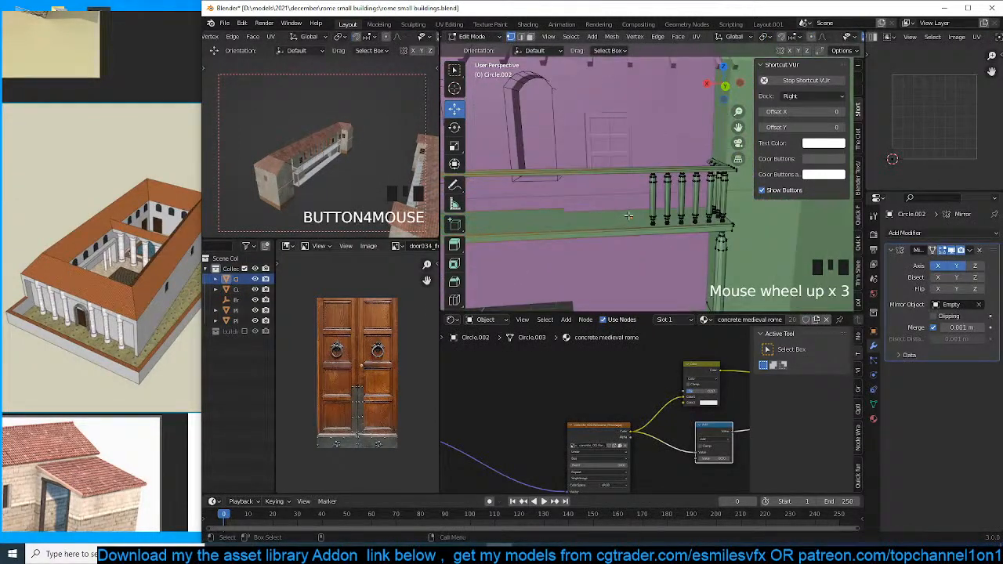
{"action": "left_click", "coordinate": [668, 182], "text": "shift"}
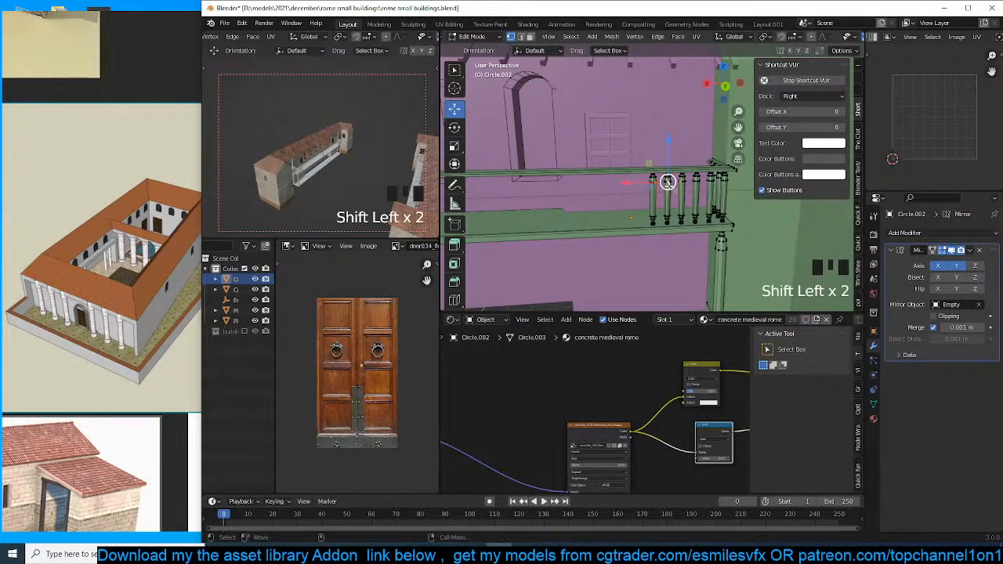
{"action": "key", "text": "ctrl+l"}
{"action": "key", "text": "shift+d"}
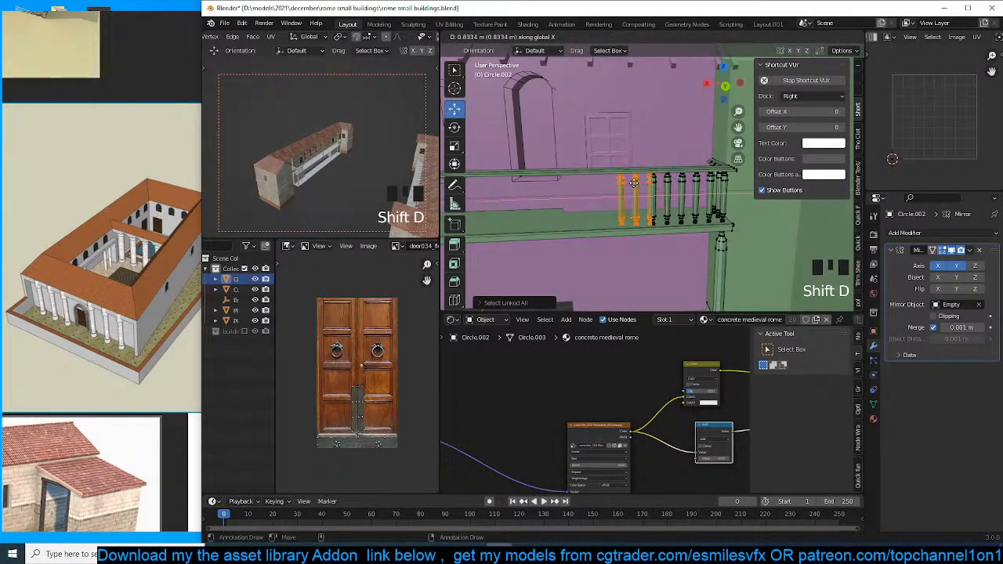
{"action": "left_click", "coordinate": [625, 181]}
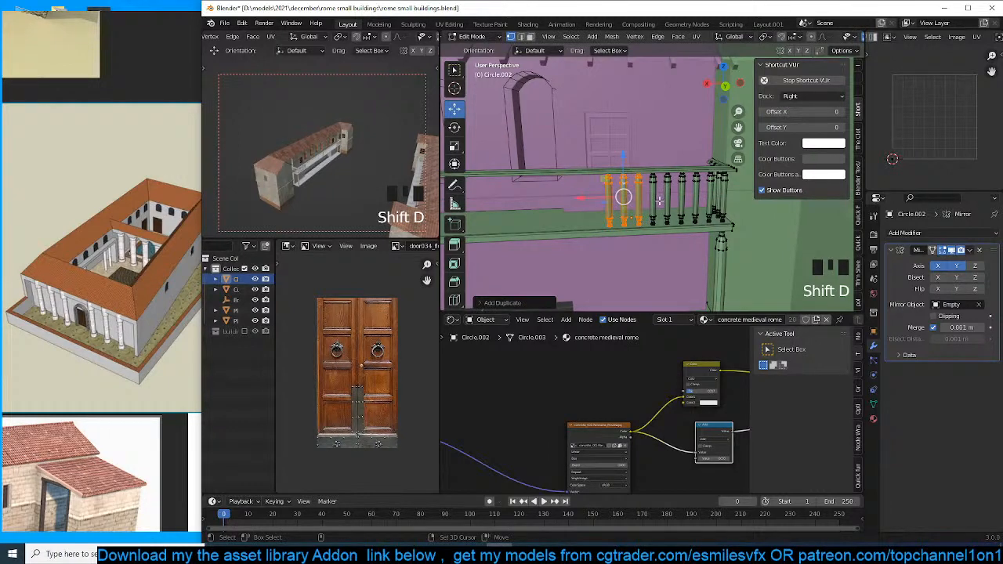
Repeat the three-baluster duplication nine times to fill the balcony railing across the wall.
{"action": "key", "text": "shift+r"}
{"action": "key", "text": "shift+r"}
{"action": "key", "text": "shift+r"}
{"action": "key", "text": "shift+r"}
{"action": "middle_click_drag", "start_coordinate": [659, 202], "coordinate": [749, 201], "text": "shift"}
{"action": "scroll", "coordinate": [650, 205], "scroll_direction": "down", "scroll_amount": 3}
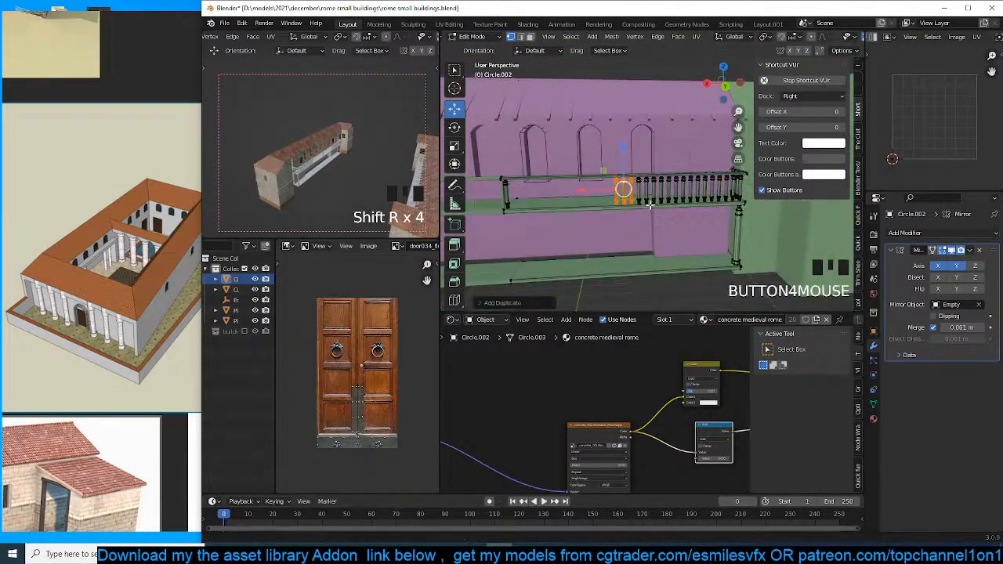
{"action": "key", "text": "shift+r"}
{"action": "key", "text": "shift+r"}
{"action": "key", "text": "shift+r"}
{"action": "key", "text": "shift+r"}
{"action": "key", "text": "shift+r"}
{"action": "key", "text": "Tab"}
{"action": "scroll", "coordinate": [681, 218], "scroll_direction": "down", "scroll_amount": 2}
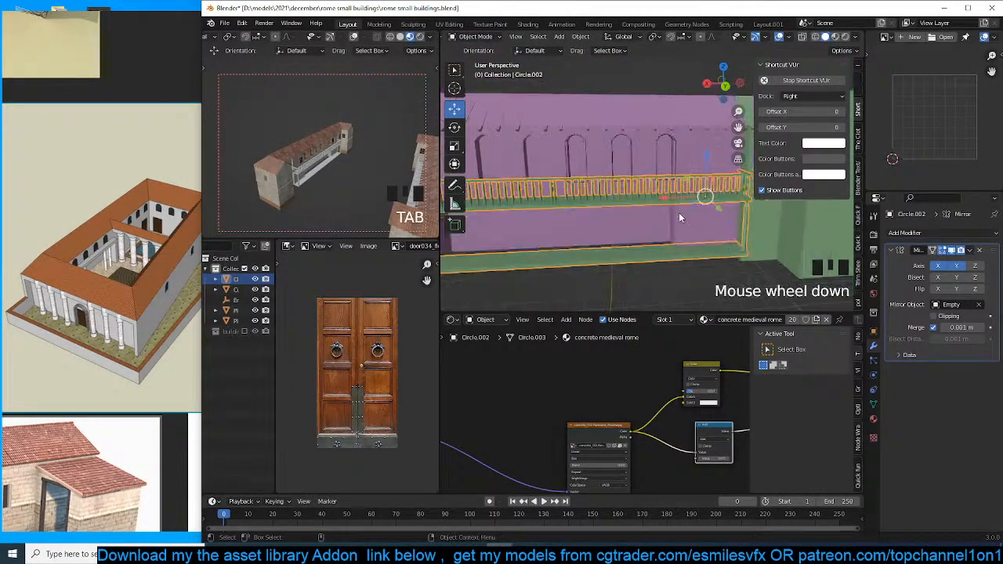
Examine the filled balcony railing and the layout of the two mirrored buildings.
{"action": "middle_click_drag", "start_coordinate": [681, 218], "coordinate": [620, 222]}
{"action": "key", "text": "alt+a"}
{"action": "key", "text": "grave"}
{"action": "middle_click_drag", "start_coordinate": [392, 174], "coordinate": [340, 167]}
{"action": "key", "text": "grave"}
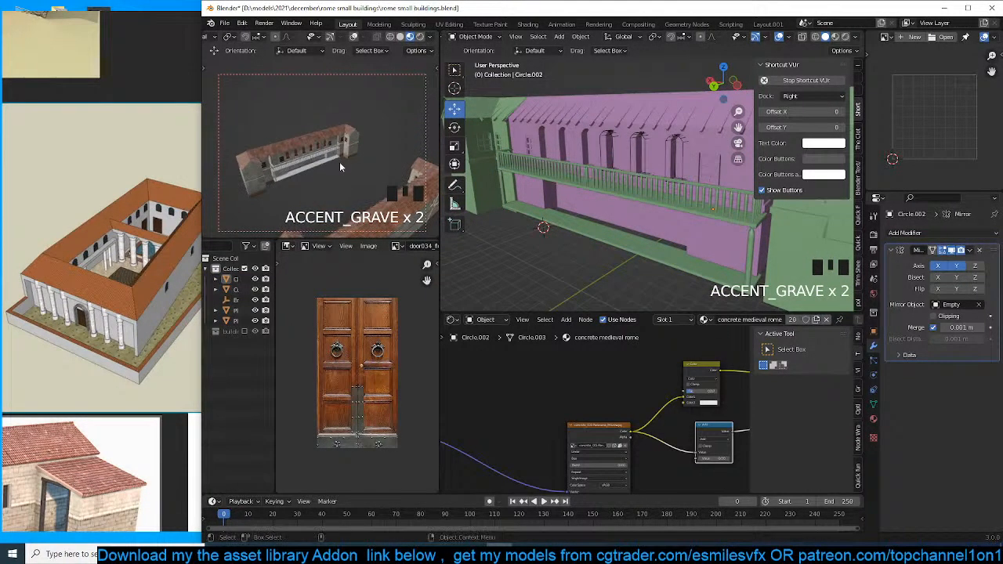
{"action": "key", "text": "grave"}
{"action": "mouse_move", "coordinate": [597, 188]}
{"action": "middle_mouse_down"}
{"action": "mouse_move", "coordinate": [709, 187]}
{"action": "mouse_move", "coordinate": [676, 201]}
{"action": "mouse_move", "coordinate": [681, 220]}
{"action": "mouse_move", "coordinate": [587, 180]}
{"action": "middle_mouse_up"}
{"action": "scroll", "coordinate": [625, 189], "scroll_direction": "down", "scroll_amount": 4}
{"action": "key", "text": "grave"}
{"action": "scroll", "coordinate": [674, 182], "scroll_direction": "up", "scroll_amount": 2}
{"action": "key", "text": "grave"}
{"action": "scroll", "coordinate": [681, 215], "scroll_direction": "down", "scroll_amount": 2}
Duplicate the purple wall section with its balcony and arch cutters, and rotate the copies 90° in top view.
{"action": "left_click", "coordinate": [580, 129]}
{"action": "left_click", "coordinate": [590, 147], "text": "shift"}
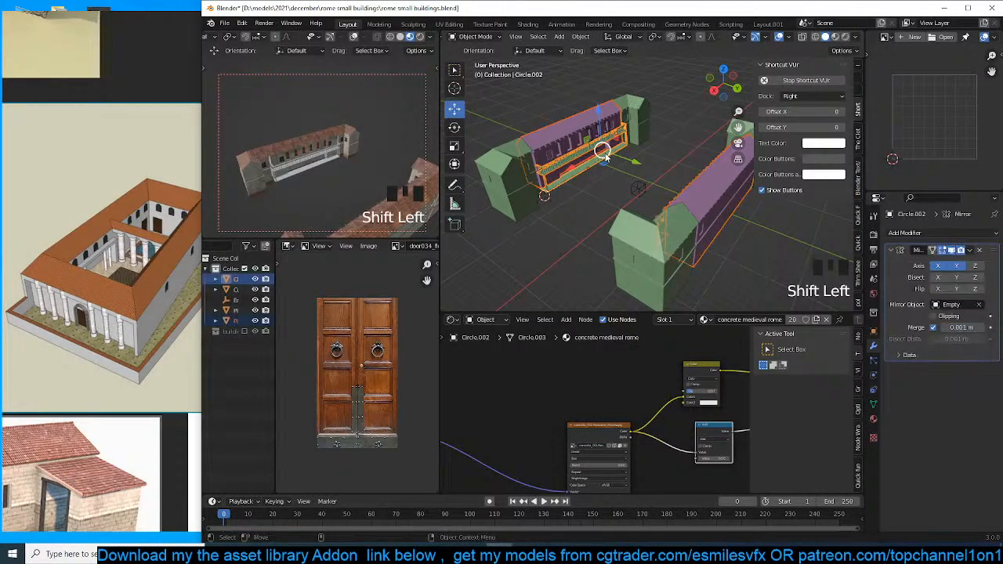
{"action": "scroll", "coordinate": [601, 160], "scroll_direction": "up", "scroll_amount": 3}
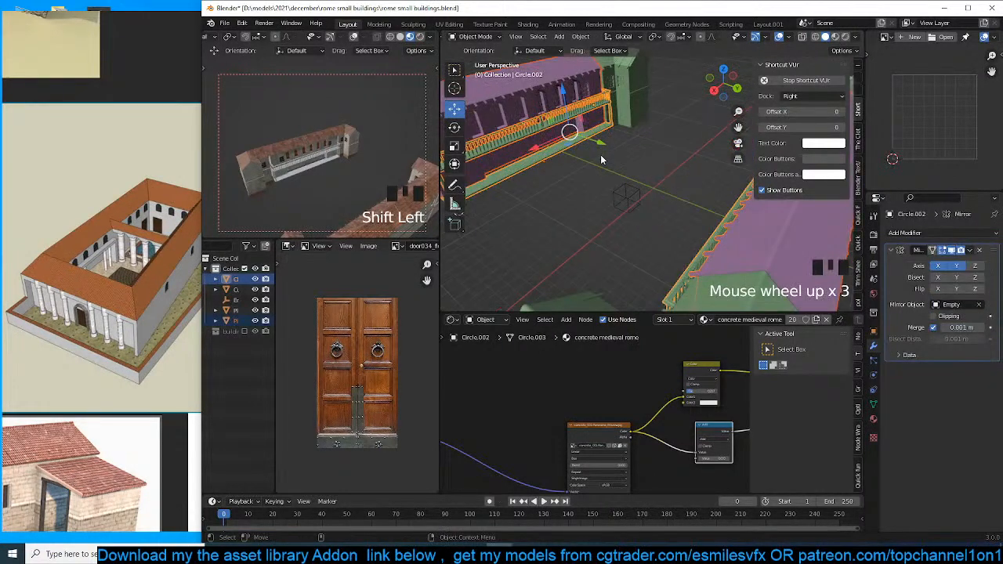
{"action": "left_click", "coordinate": [580, 94], "text": "shift"}
{"action": "left_click", "coordinate": [586, 94], "text": "shift"}
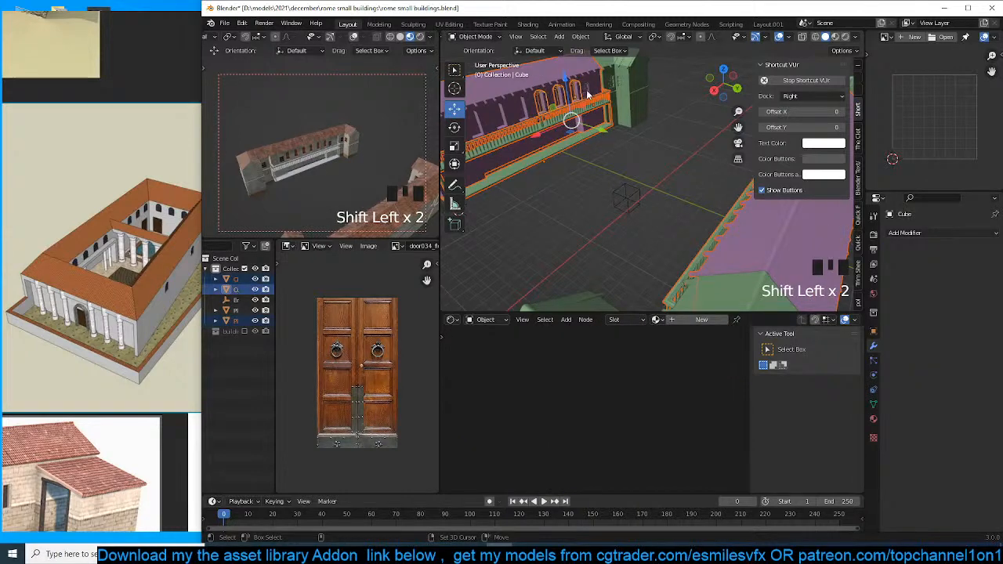
{"action": "key", "text": "KP_7"}
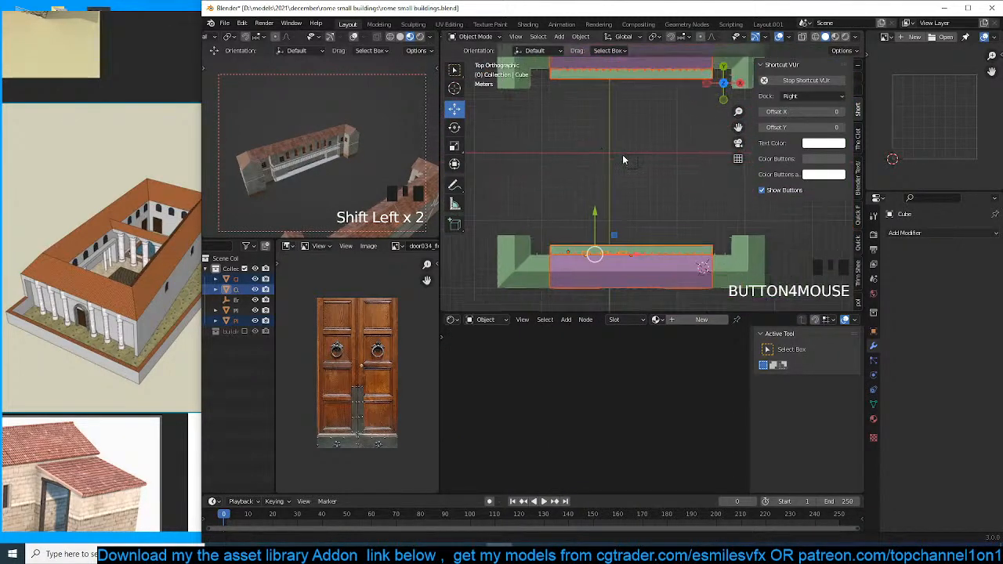
{"action": "key", "text": "shift+d"}
{"action": "type", "text": "90"}
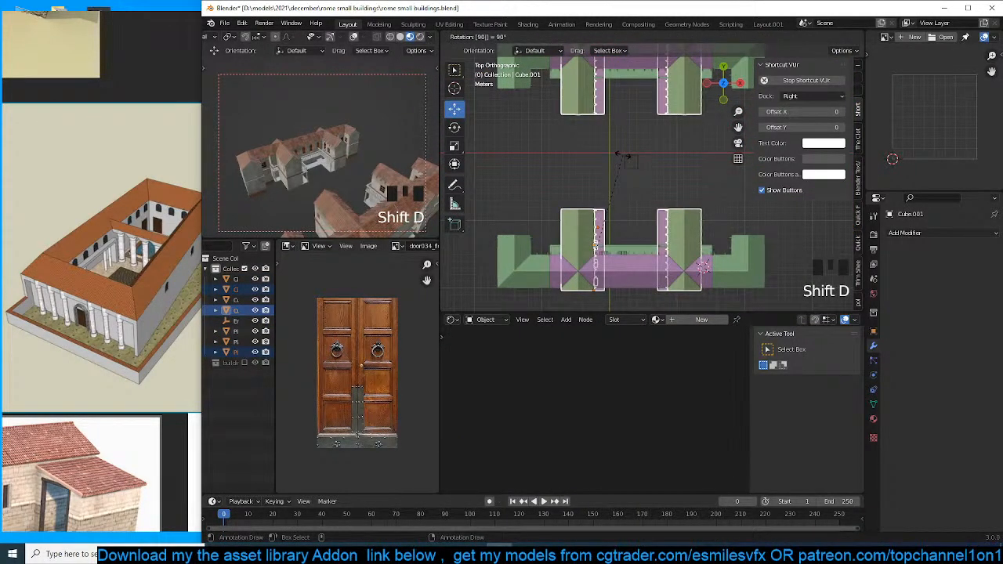
{"action": "left_click", "coordinate": [623, 155]}
Move the rotated copies between the two long buildings and mirror them along global Y.
{"action": "key", "text": "grave"}
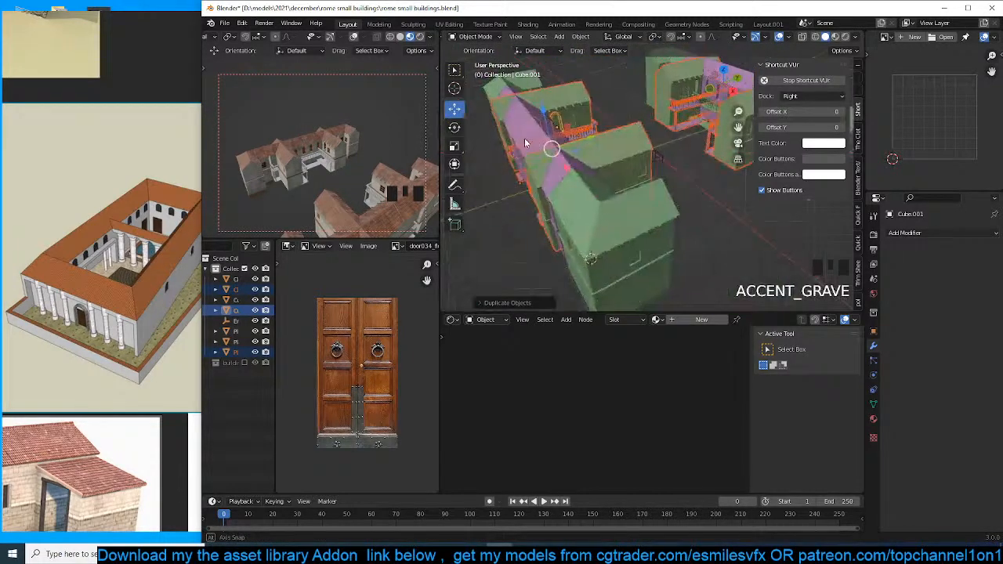
{"action": "key", "text": "grave"}
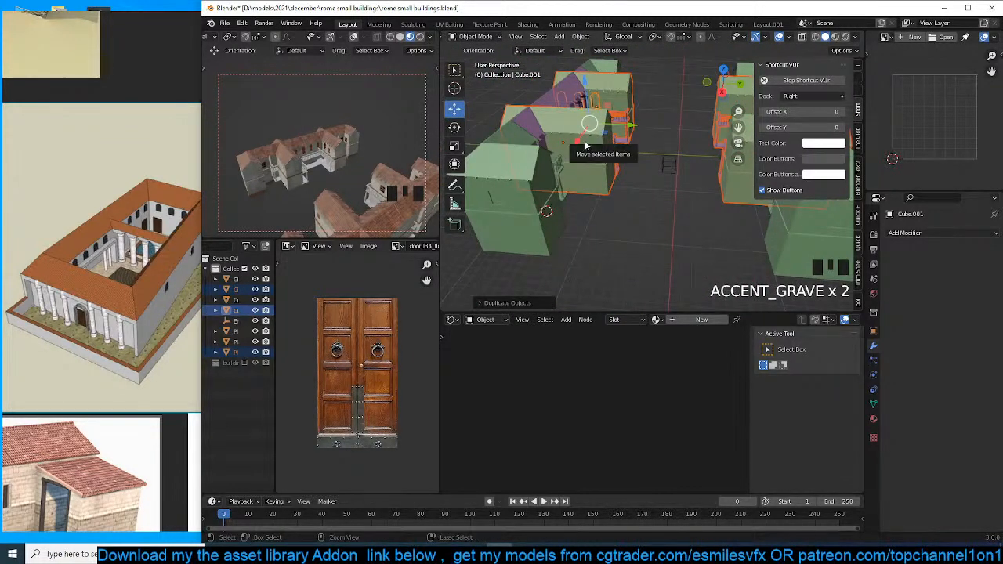
{"action": "left_click_drag", "start_coordinate": [590, 126], "coordinate": [673, 130]}
{"action": "key", "text": "grave"}
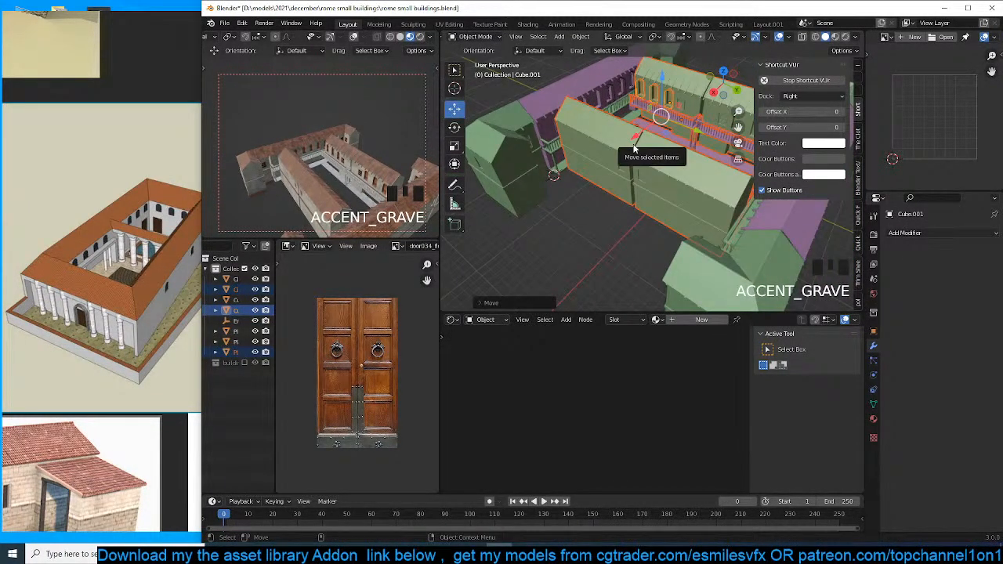
{"action": "key", "text": "r"}
{"action": "key", "text": "ctrl+m"}
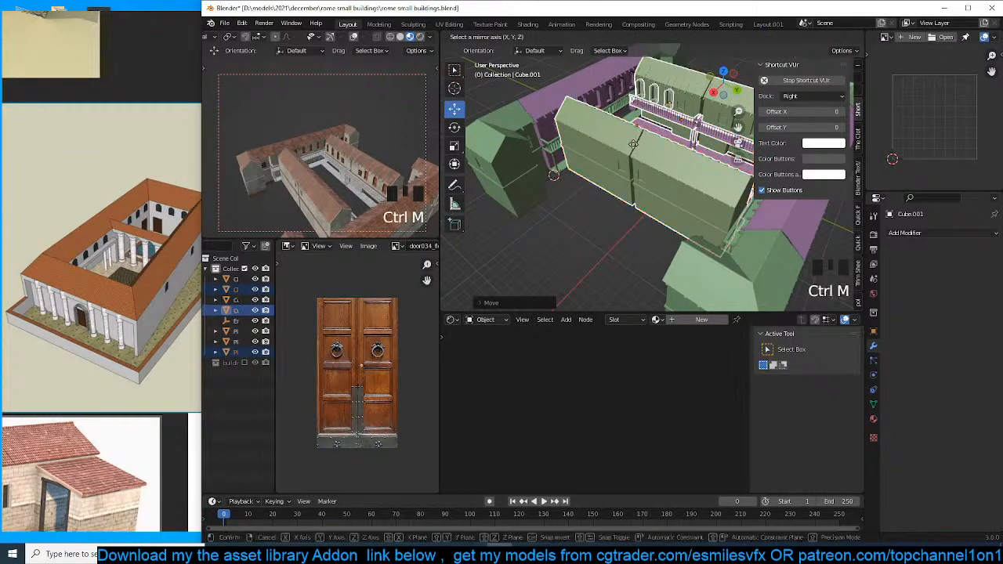
{"action": "key", "text": "x"}
{"action": "key", "text": "y"}
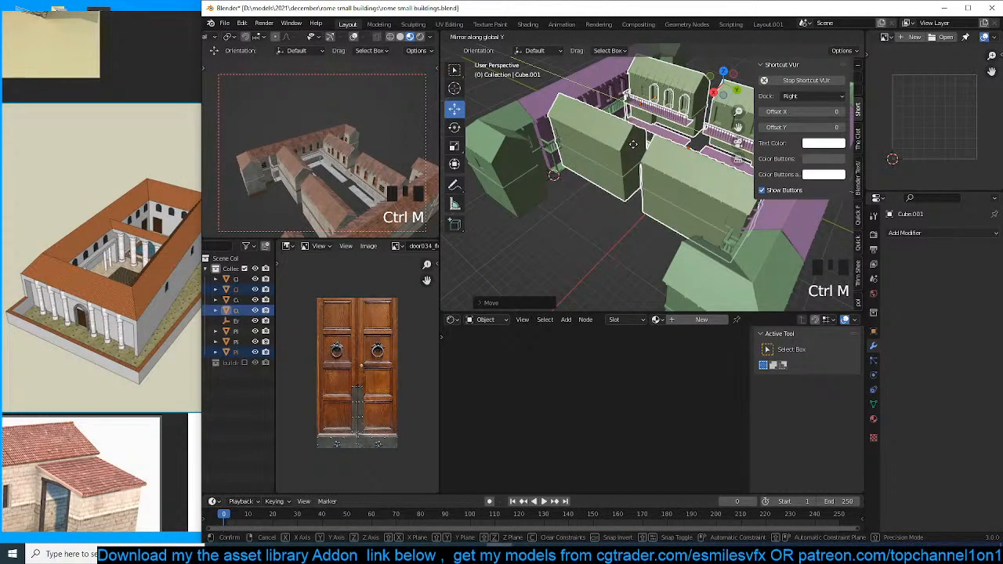
{"action": "left_click", "coordinate": [633, 144]}
Move the rotated wings outward along X to the courtyard's ends and select the near wing's wall.
{"action": "key", "text": "grave"}
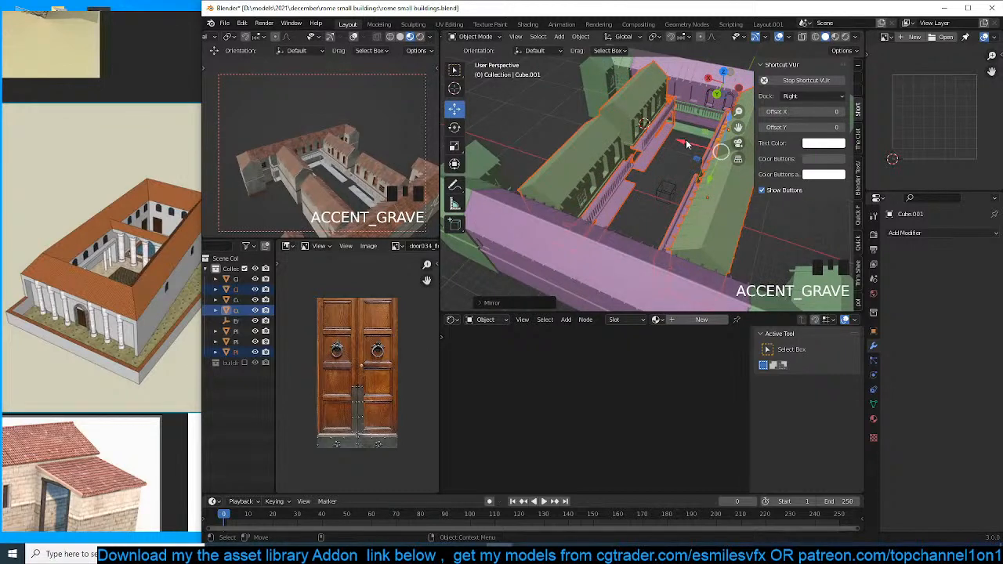
{"action": "left_click_drag", "start_coordinate": [686, 143], "coordinate": [694, 171]}
{"action": "scroll", "coordinate": [690, 171], "scroll_direction": "down", "scroll_amount": 4}
{"action": "key", "text": "grave"}
{"action": "middle_click_drag", "start_coordinate": [693, 172], "coordinate": [591, 123]}
{"action": "scroll", "coordinate": [622, 186], "scroll_direction": "up", "scroll_amount": 3}
{"action": "left_click", "coordinate": [652, 184]}
{"action": "middle_click_drag", "start_coordinate": [653, 184], "coordinate": [666, 183]}
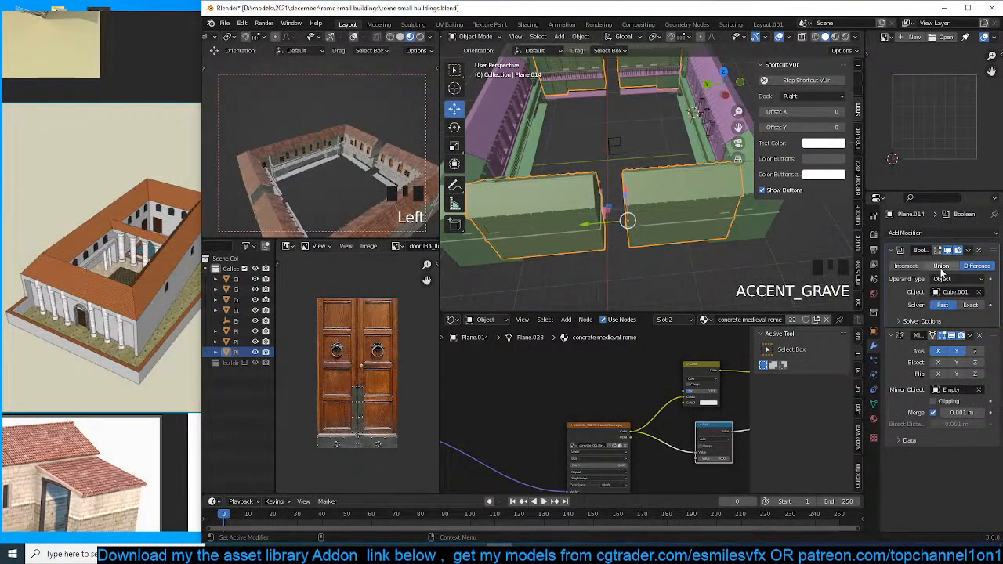
Try removing the Mirror modifier from the near wing's wall.
{"action": "left_click", "coordinate": [979, 335]}
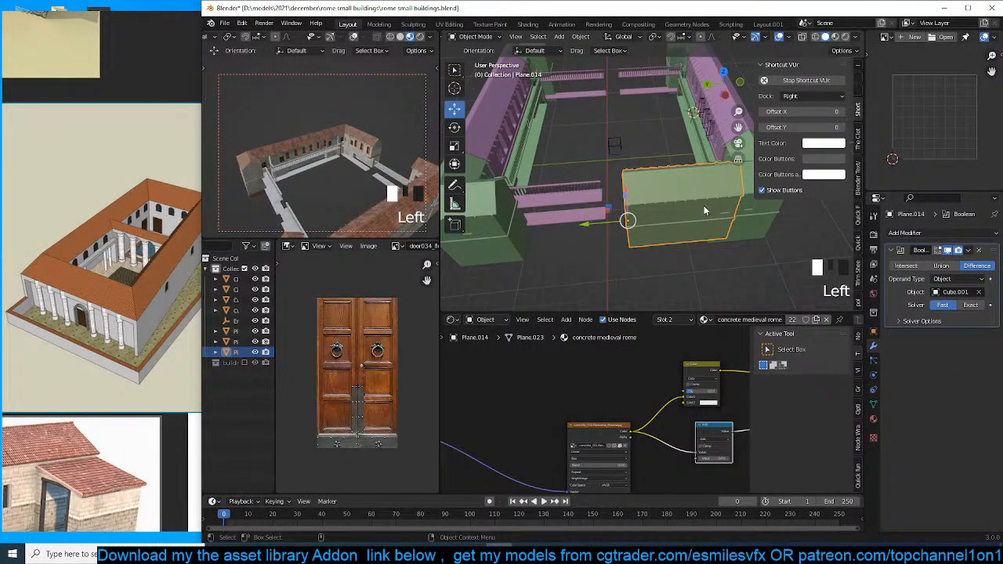
{"action": "key", "text": "grave"}
{"action": "key", "text": "ctrl+z"}
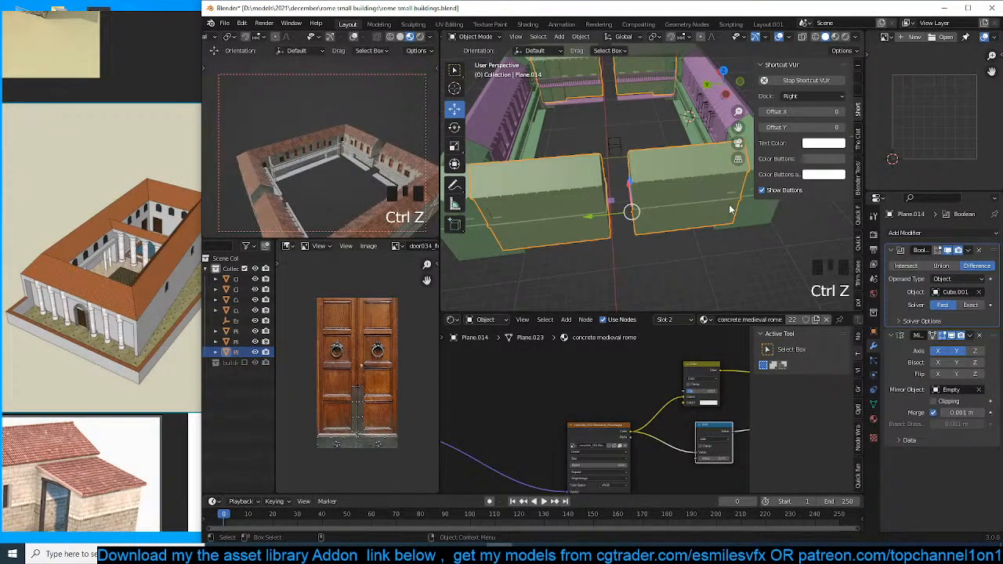
Turn off the Y axis in the near wing wall's Mirror modifier so it mirrors on X only.
{"action": "left_click", "coordinate": [941, 355]}
{"action": "left_click", "coordinate": [945, 354]}
{"action": "left_click", "coordinate": [957, 353]}
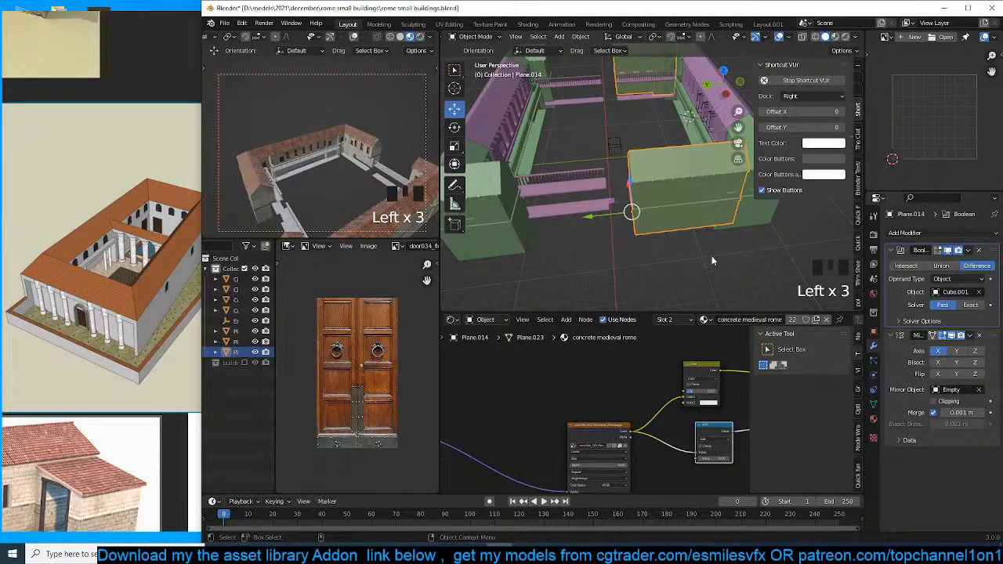
{"action": "key", "text": "ctrl+grave"}
{"action": "key", "text": "grave"}
{"action": "scroll", "coordinate": [637, 239], "scroll_direction": "up", "scroll_amount": 2}
{"action": "key", "text": "grave"}
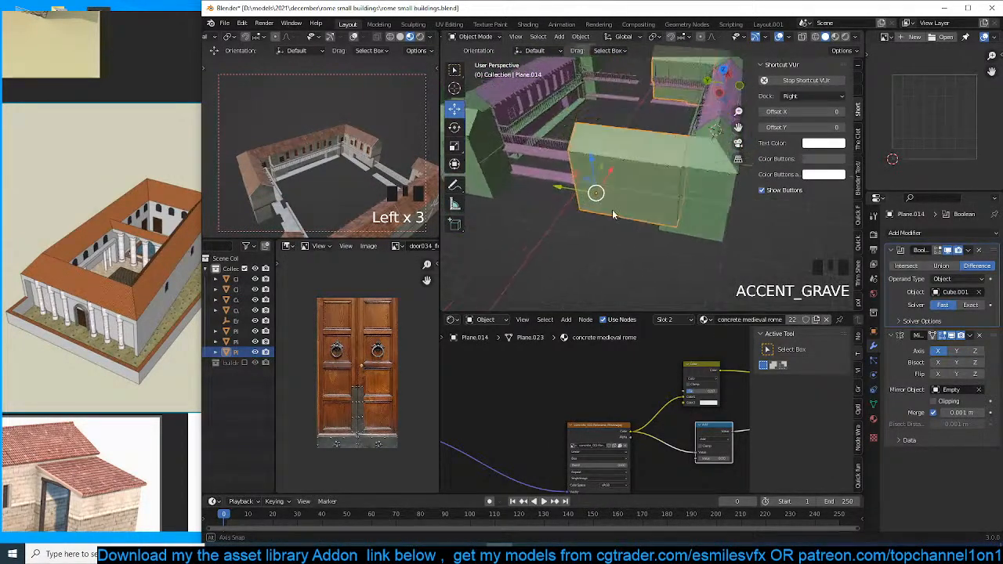
Set the end wings' balcony Mirror modifier to mirror on the X axis only and clear the selection.
{"action": "left_click", "coordinate": [663, 227]}
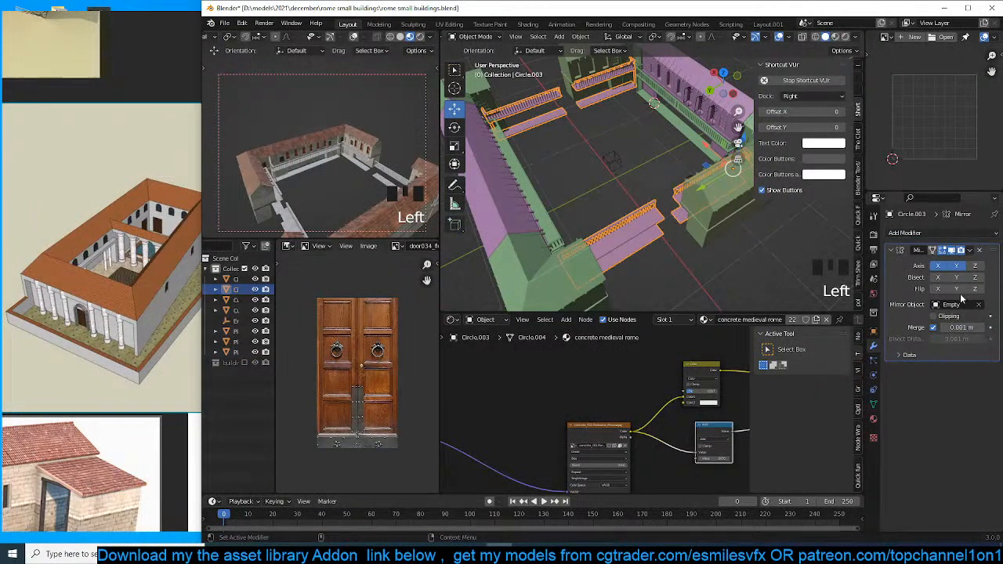
{"action": "left_click", "coordinate": [938, 268]}
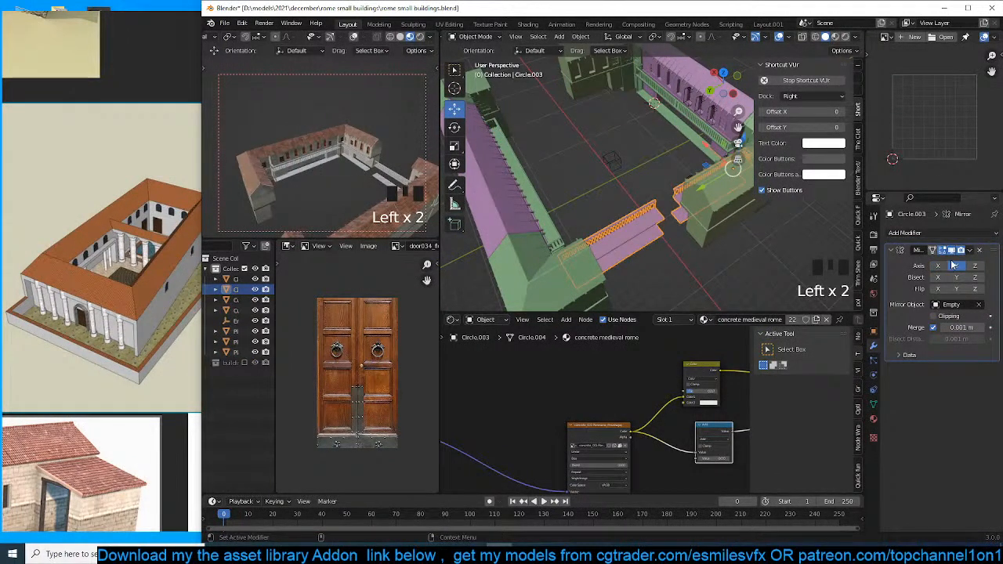
{"action": "left_click", "coordinate": [953, 267]}
{"action": "left_click", "coordinate": [953, 266]}
{"action": "left_click", "coordinate": [956, 267]}
{"action": "left_click", "coordinate": [938, 267]}
{"action": "left_click", "coordinate": [938, 266]}
{"action": "left_click", "coordinate": [938, 267]}
{"action": "scroll", "coordinate": [665, 211], "scroll_direction": "down", "scroll_amount": 2}
{"action": "key", "text": "grave"}
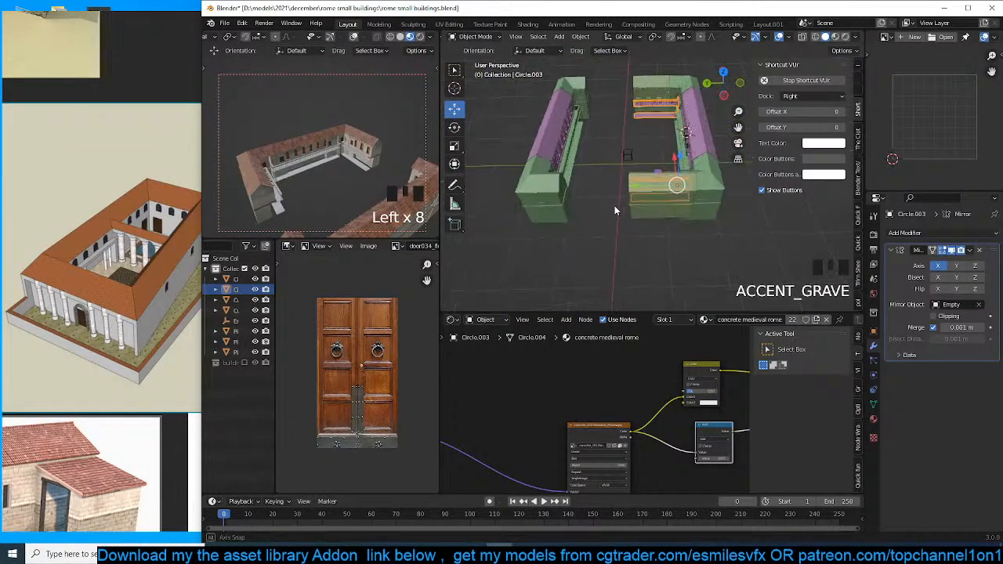
{"action": "key", "text": "grave"}
{"action": "key", "text": "alt+a"}
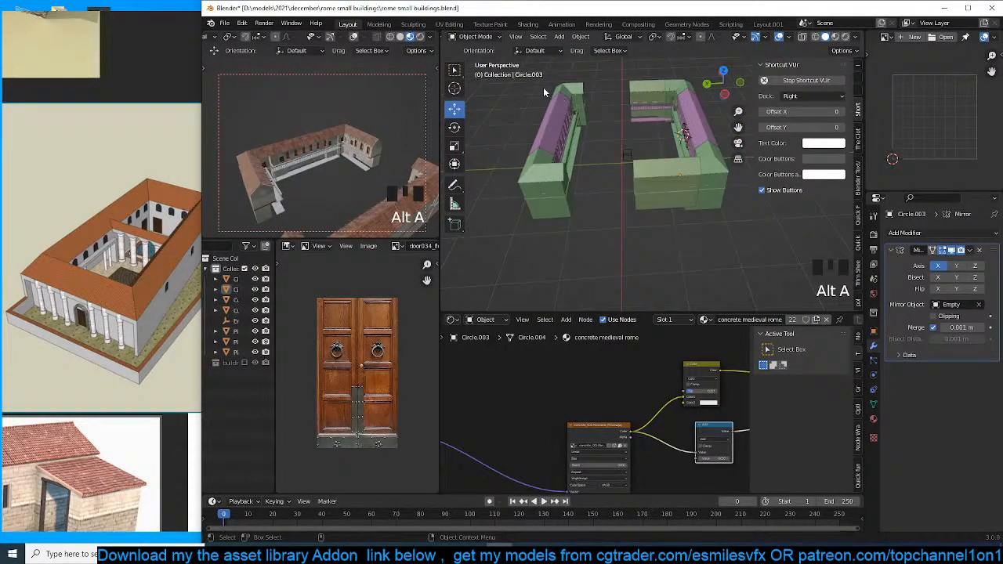
Move the mirror empty along Y to about -7.72 m to bring the two courtyard halves together, and save the file.
{"action": "left_click", "coordinate": [630, 154]}
{"action": "key", "text": "grave"}
{"action": "left_click_drag", "start_coordinate": [603, 158], "coordinate": [633, 168]}
{"action": "key", "text": "grave"}
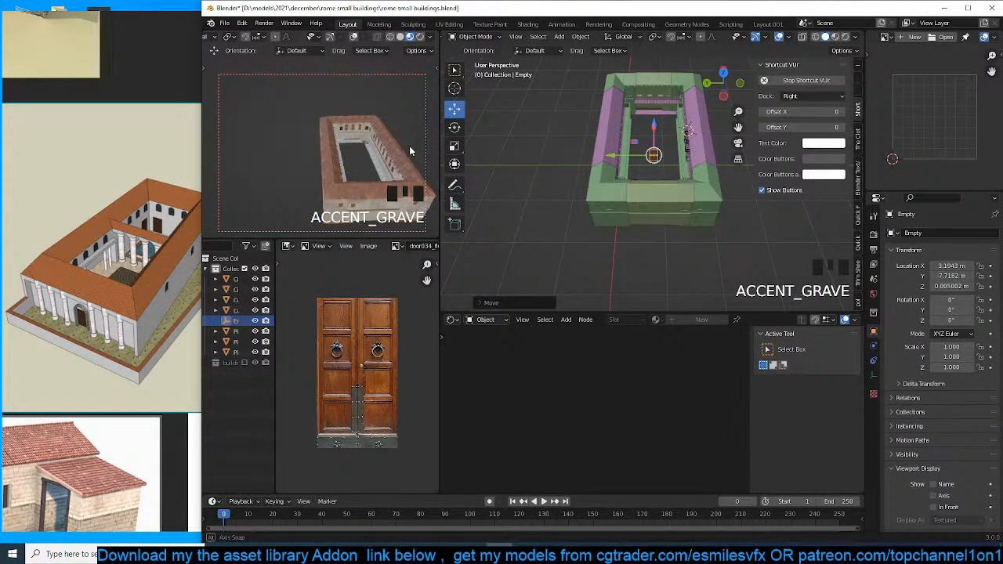
{"action": "key", "text": "ctrl+s"}
Select the eave edge on the courtyard side of the long building's roof and raise it slightly along Z.
{"action": "scroll", "coordinate": [595, 183], "scroll_direction": "up", "scroll_amount": 3}
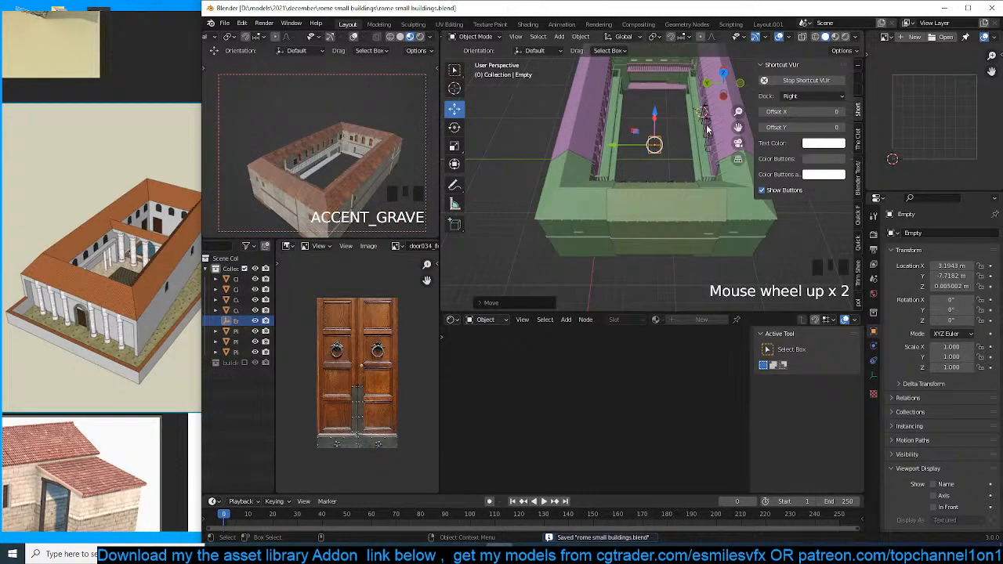
{"action": "left_click", "coordinate": [566, 185]}
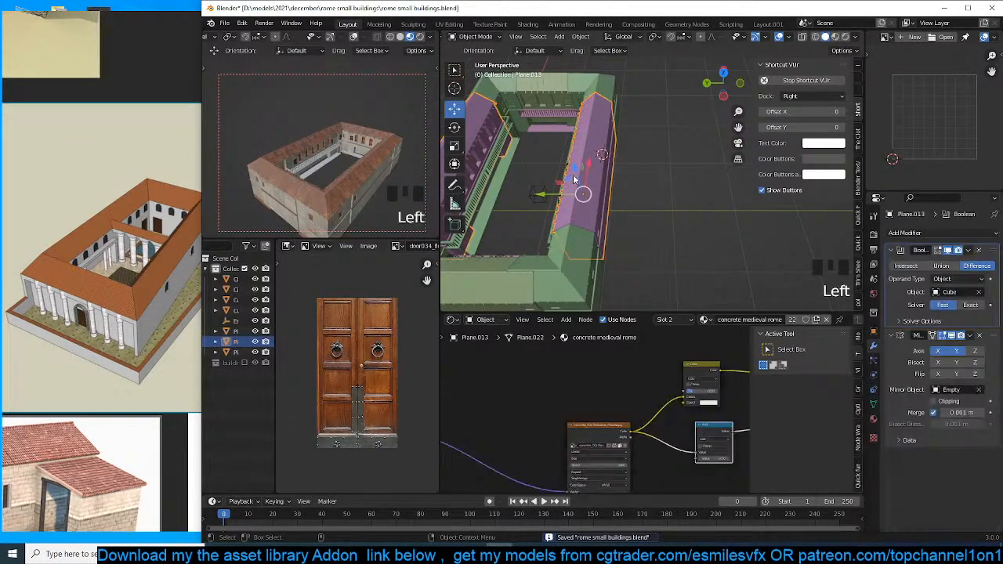
{"action": "scroll", "coordinate": [586, 195], "scroll_direction": "up", "scroll_amount": 2}
{"action": "key", "text": "Tab"}
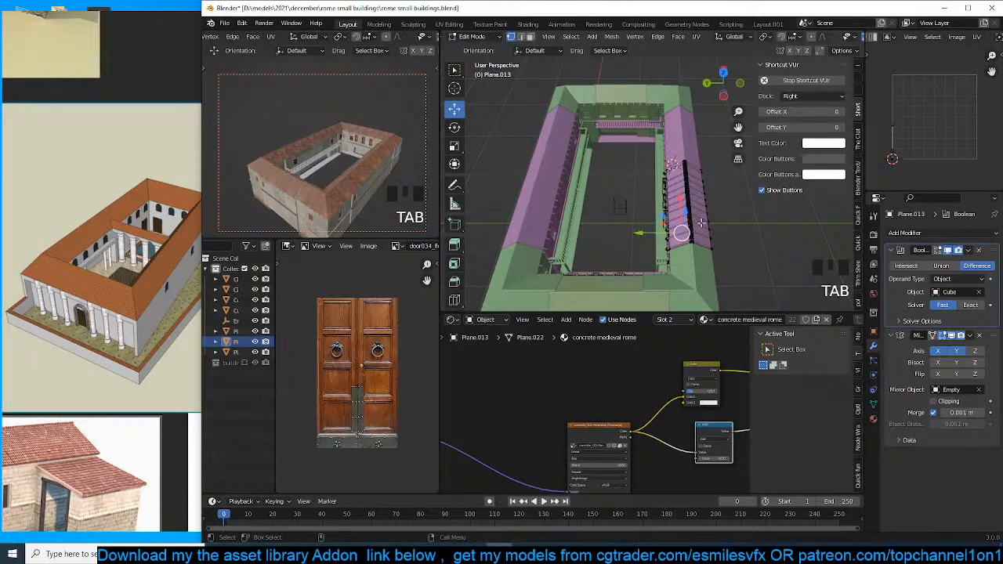
{"action": "scroll", "coordinate": [682, 223], "scroll_direction": "up", "scroll_amount": 4}
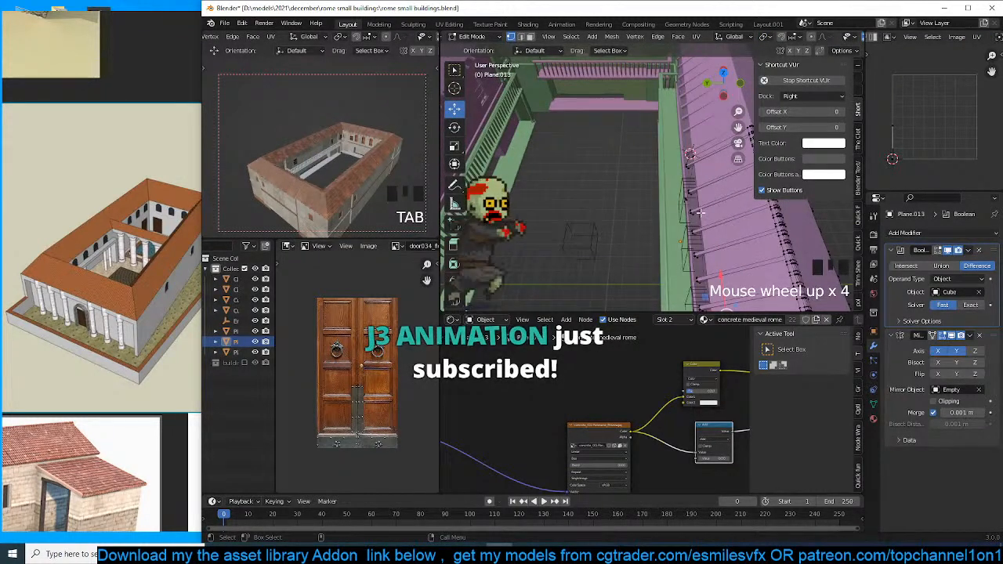
{"action": "key", "text": "1"}
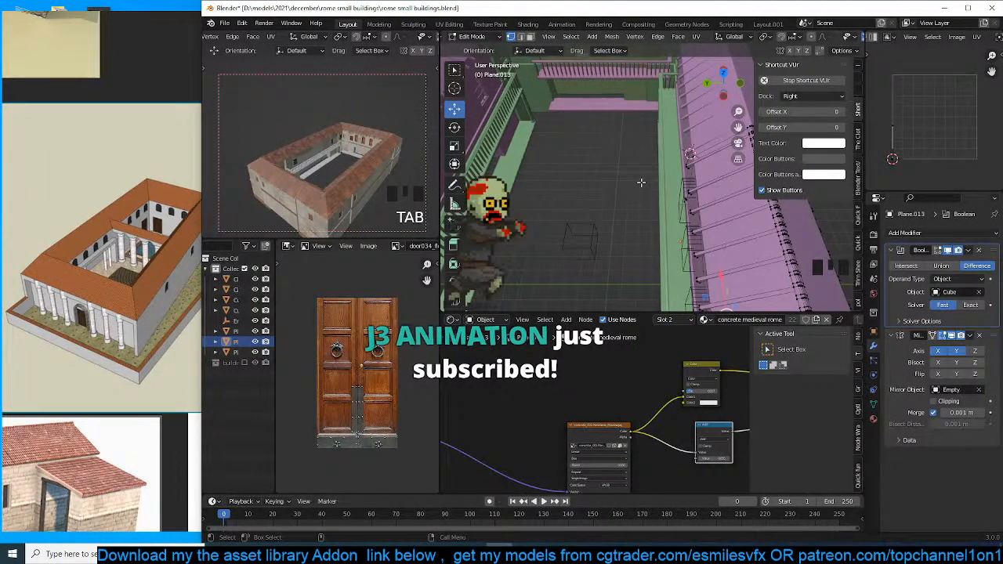
{"action": "key", "text": "grave"}
{"action": "middle_click_drag", "start_coordinate": [559, 186], "coordinate": [601, 166]}
{"action": "key", "text": "2"}
{"action": "left_click", "coordinate": [601, 166], "text": "alt"}
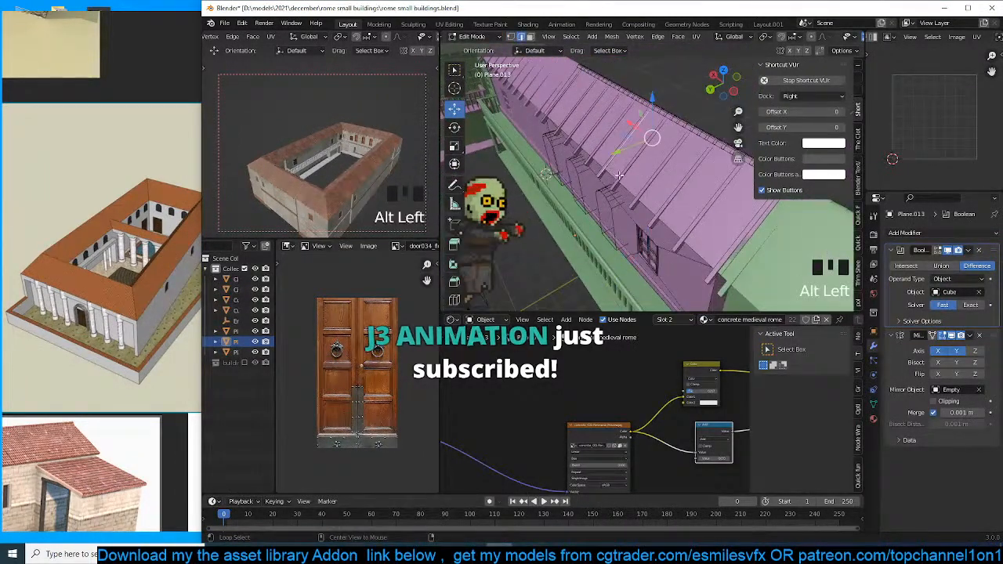
{"action": "left_click", "coordinate": [602, 167], "text": "alt"}
{"action": "left_click", "coordinate": [603, 168], "text": "alt"}
{"action": "left_click", "coordinate": [604, 169], "text": "alt"}
{"action": "key", "text": "grave"}
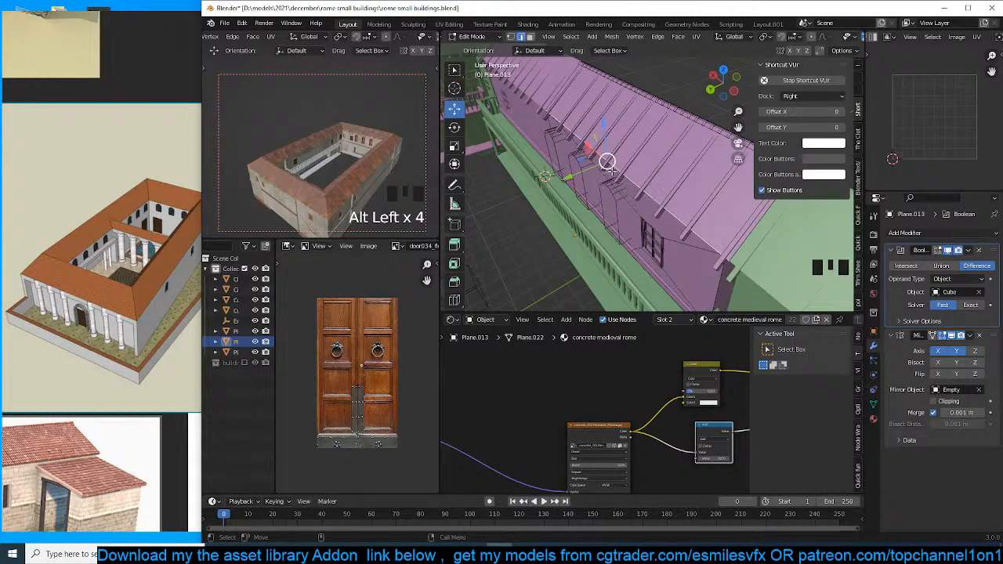
{"action": "key", "text": "g"}
{"action": "key", "text": "z"}
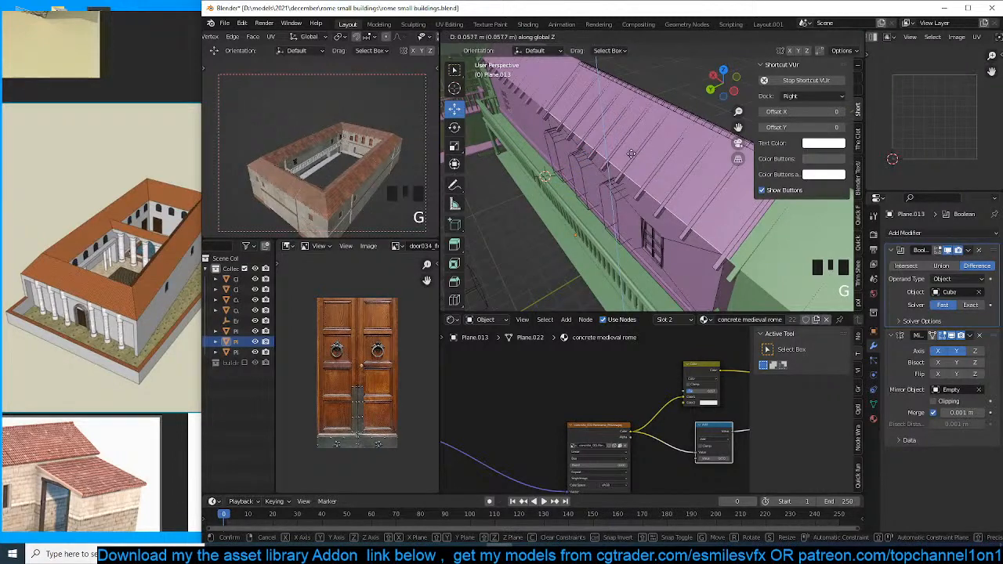
{"action": "left_click", "coordinate": [638, 146]}
{"action": "key", "text": "grave"}
Select the long building's roof slope and a ridge tile face, and extend the selection to all linked geometry.
{"action": "scroll", "coordinate": [633, 174], "scroll_direction": "down", "scroll_amount": 4}
{"action": "middle_click_drag", "start_coordinate": [631, 169], "coordinate": [596, 186]}
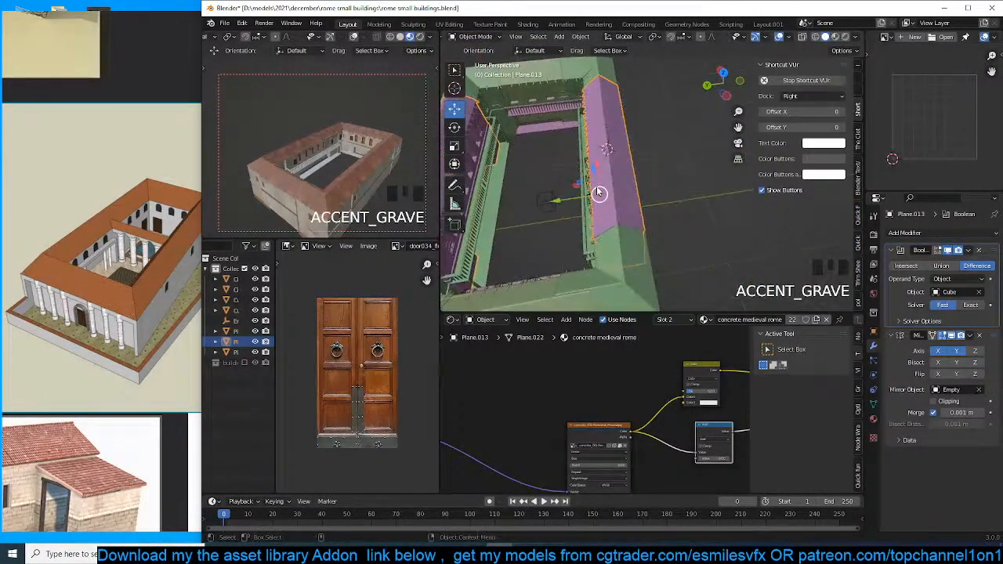
{"action": "key", "text": "Tab"}
{"action": "key", "text": "KP_7"}
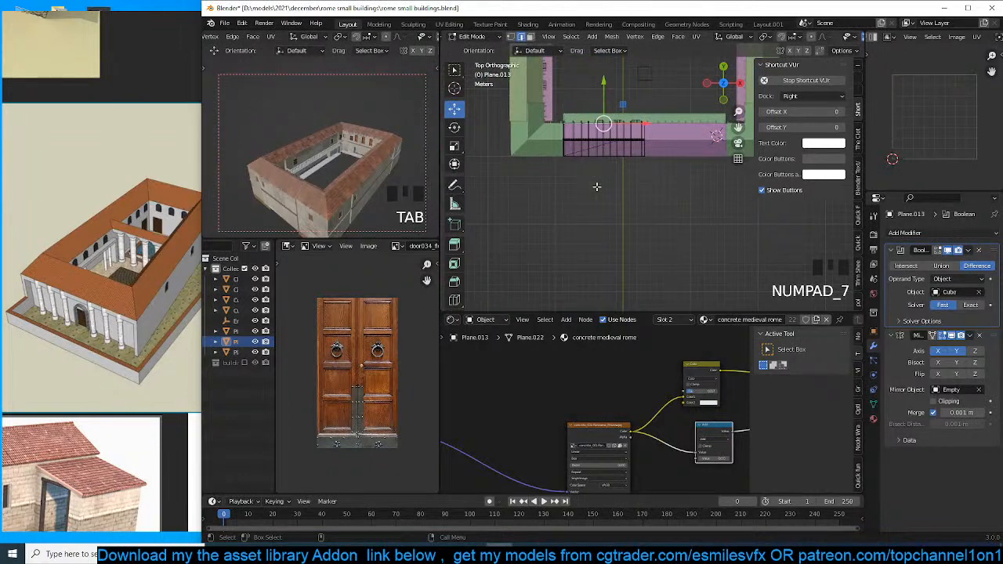
{"action": "key", "text": "Tab"}
{"action": "key", "text": "Tab"}
{"action": "key", "text": "3"}
{"action": "key", "text": "grave"}
{"action": "middle_click_drag", "start_coordinate": [616, 148], "coordinate": [672, 198]}
{"action": "scroll", "coordinate": [572, 157], "scroll_direction": "down", "scroll_amount": 2}
{"action": "scroll", "coordinate": [650, 189], "scroll_direction": "down", "scroll_amount": 2}
{"action": "scroll", "coordinate": [698, 200], "scroll_direction": "up", "scroll_amount": 2}
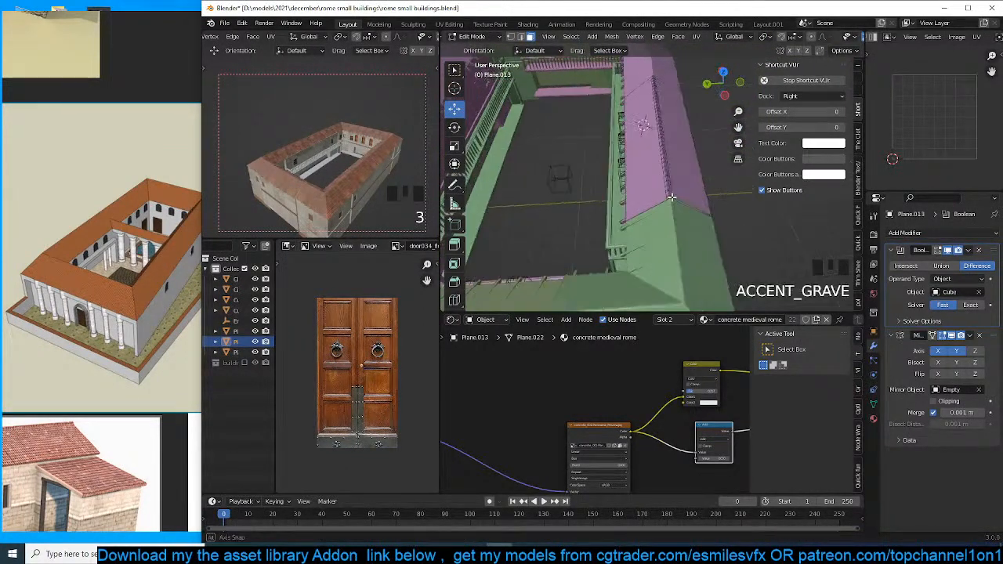
{"action": "scroll", "coordinate": [671, 197], "scroll_direction": "up", "scroll_amount": 2}
{"action": "left_click", "coordinate": [672, 198]}
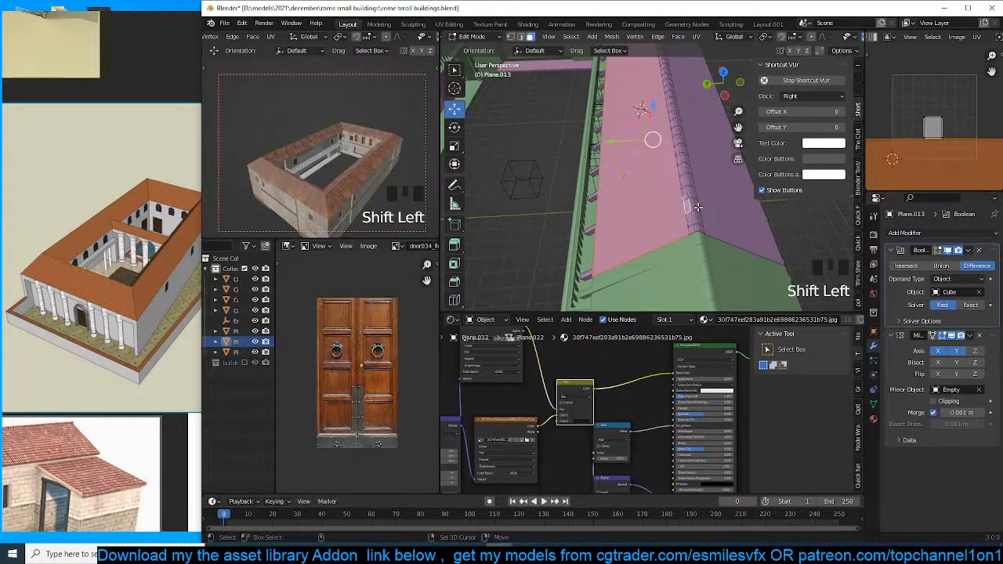
{"action": "left_click", "coordinate": [689, 206], "text": "shift"}
{"action": "key", "text": "ctrl+l"}
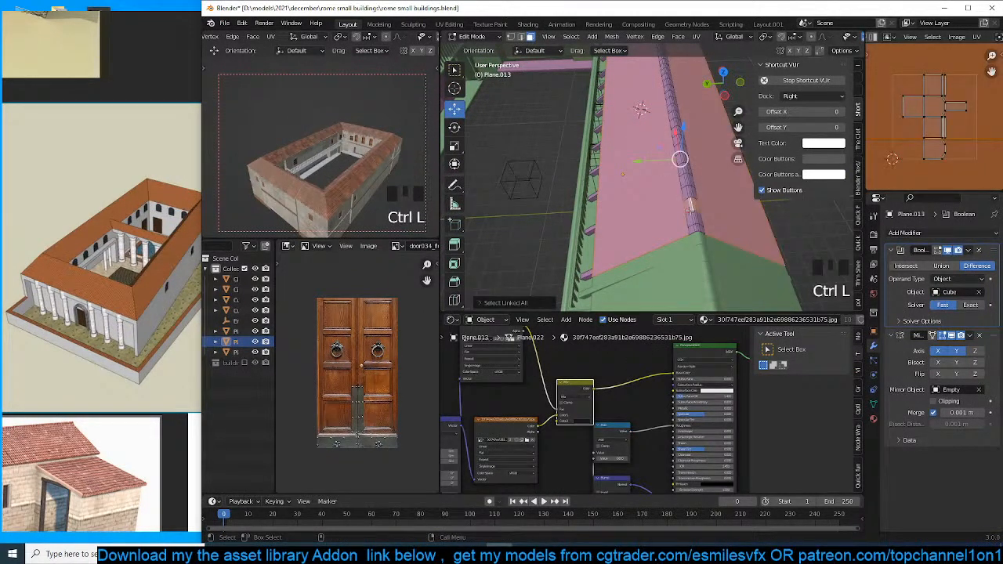
Try hiding the roof with its linked geometry in a front wireframe view, and clear the selection.
{"action": "key", "text": "KP_1"}
{"action": "scroll", "coordinate": [689, 211], "scroll_direction": "down", "scroll_amount": 5}
{"action": "scroll", "coordinate": [689, 211], "scroll_direction": "up", "scroll_amount": 4}
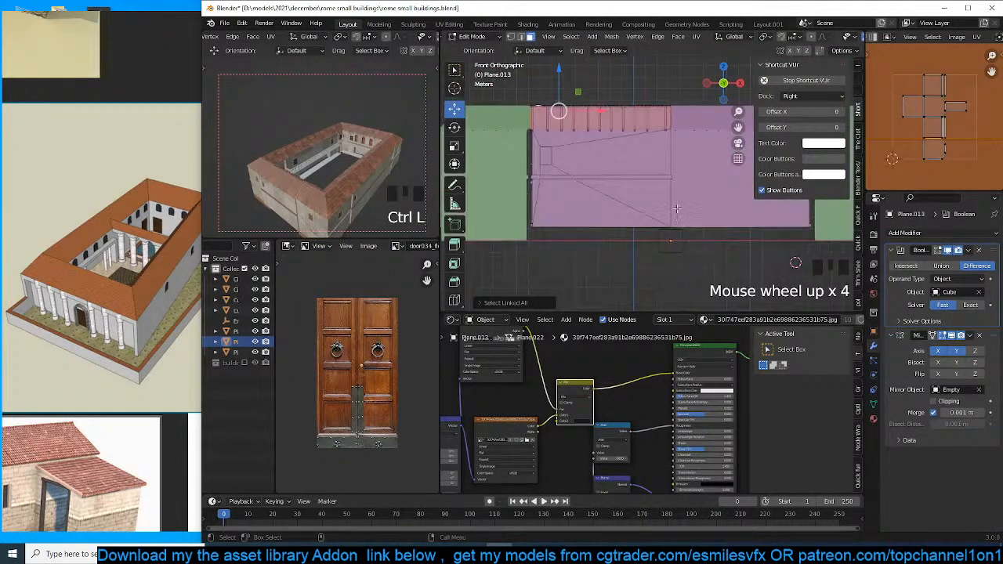
{"action": "key", "text": "z"}
{"action": "scroll", "coordinate": [546, 237], "scroll_direction": "up", "scroll_amount": 3}
{"action": "scroll", "coordinate": [552, 228], "scroll_direction": "down", "scroll_amount": 2}
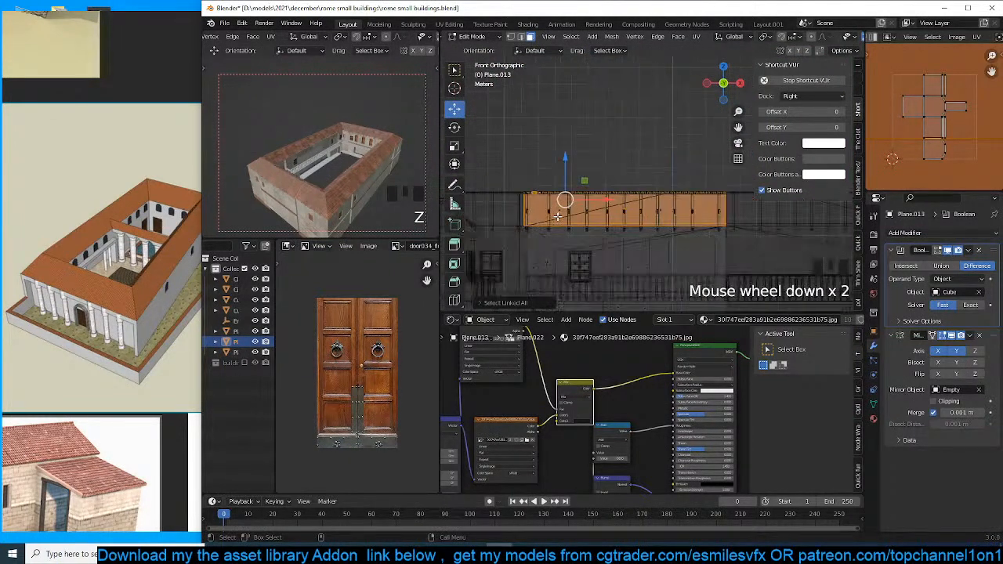
{"action": "key", "text": "ctrl+l"}
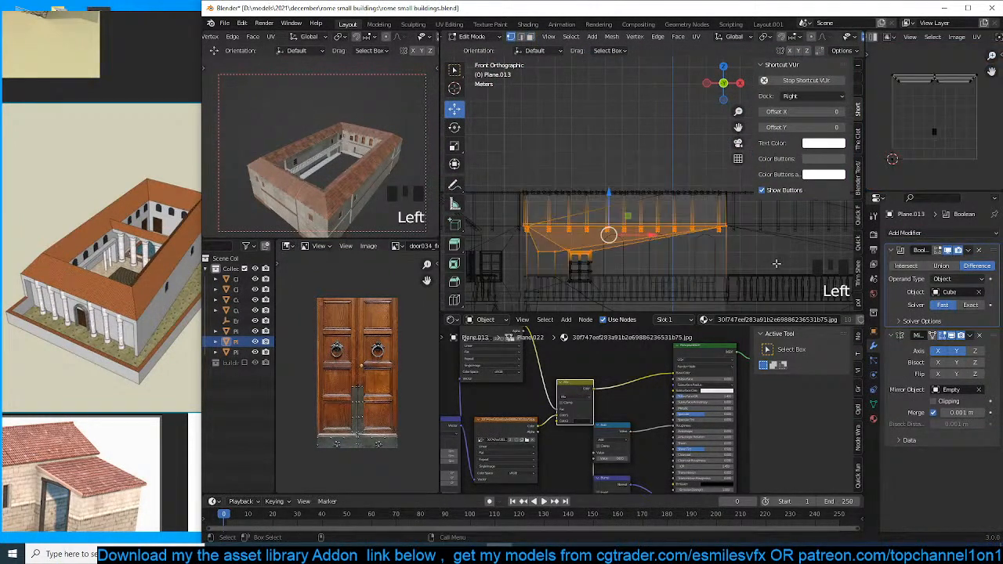
{"action": "key", "text": "h"}
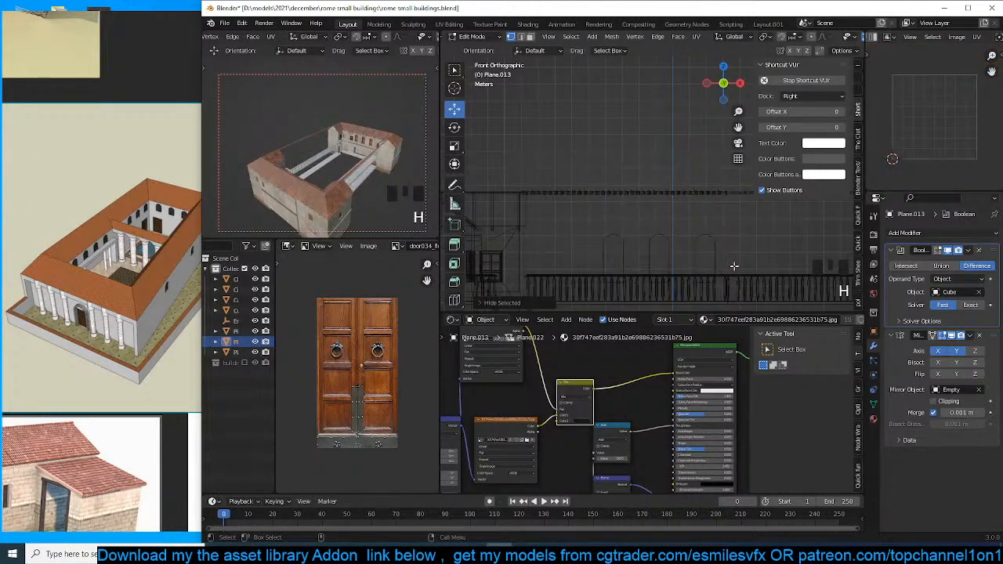
{"action": "key", "text": "ctrl+z"}
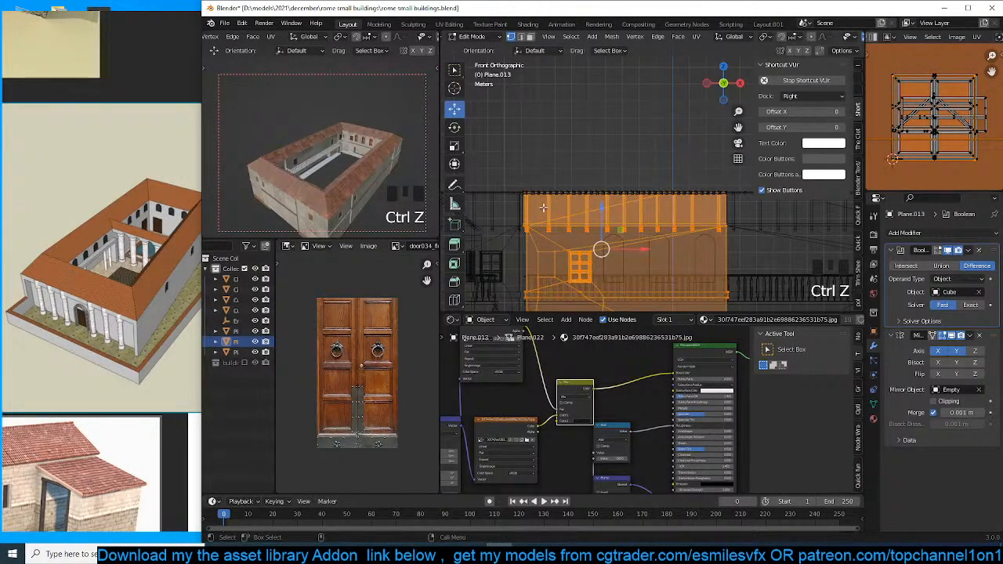
{"action": "scroll", "coordinate": [558, 218], "scroll_direction": "down", "scroll_amount": 2}
{"action": "key", "text": "alt+a"}
Box-select the roof strip's vertices in the front wireframe view and extend the selection to everything linked to them.
{"action": "scroll", "coordinate": [572, 230], "scroll_direction": "up", "scroll_amount": 3}
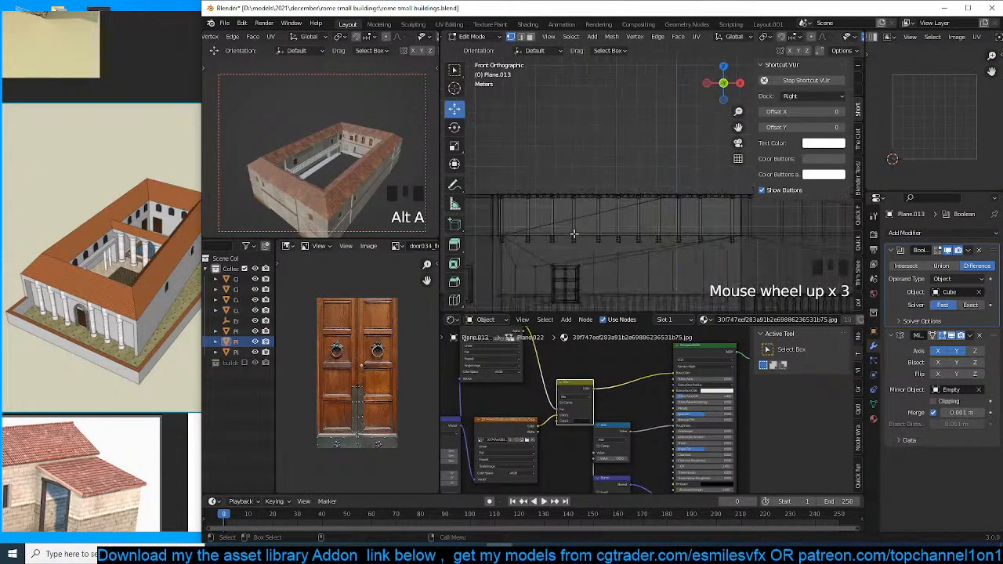
{"action": "key", "text": "z"}
{"action": "key", "text": "grave"}
{"action": "middle_click_drag", "start_coordinate": [661, 232], "coordinate": [729, 261]}
{"action": "middle_click_drag", "start_coordinate": [619, 239], "coordinate": [619, 200]}
{"action": "key", "text": "KP_1"}
{"action": "key", "text": "z"}
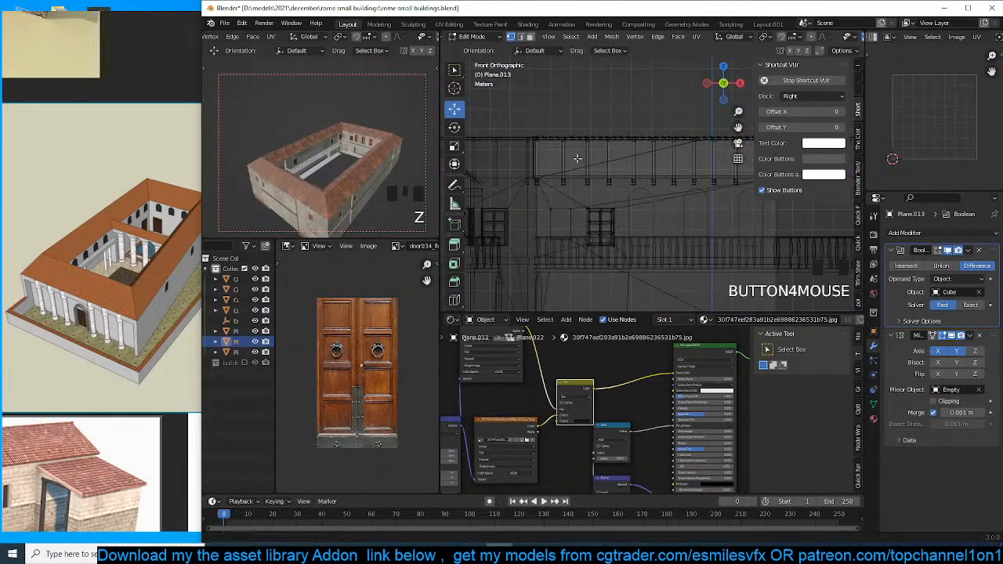
{"action": "middle_click_drag", "start_coordinate": [575, 159], "coordinate": [538, 170], "text": "shift"}
{"action": "scroll", "coordinate": [538, 170], "scroll_direction": "down", "scroll_amount": 1}
{"action": "key", "text": "1"}
{"action": "scroll", "coordinate": [541, 147], "scroll_direction": "down", "scroll_amount": 1}
{"action": "left_click_drag", "start_coordinate": [501, 135], "coordinate": [735, 172]}
{"action": "key", "text": "ctrl+l"}
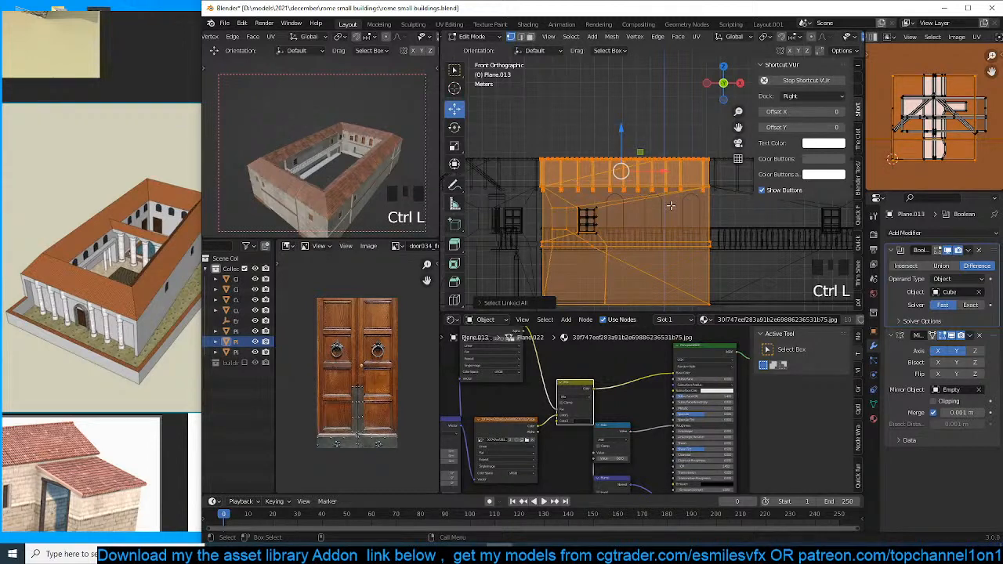
Select the narrow partition face in the lower wall together with the building geometry linked to it.
{"action": "key", "text": "3"}
{"action": "left_click", "coordinate": [599, 259]}
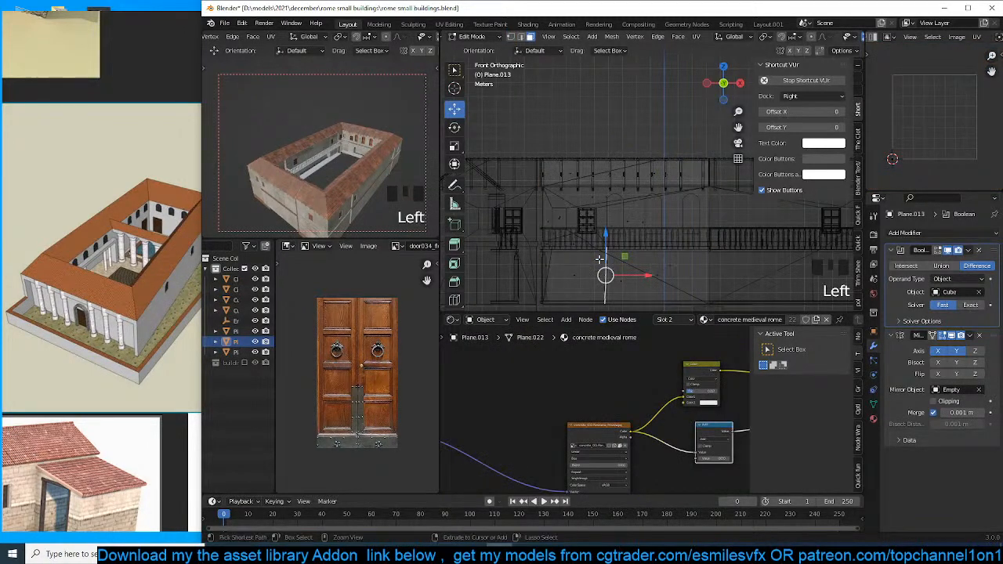
{"action": "key", "text": "ctrl+l"}
{"action": "key", "text": "g"}
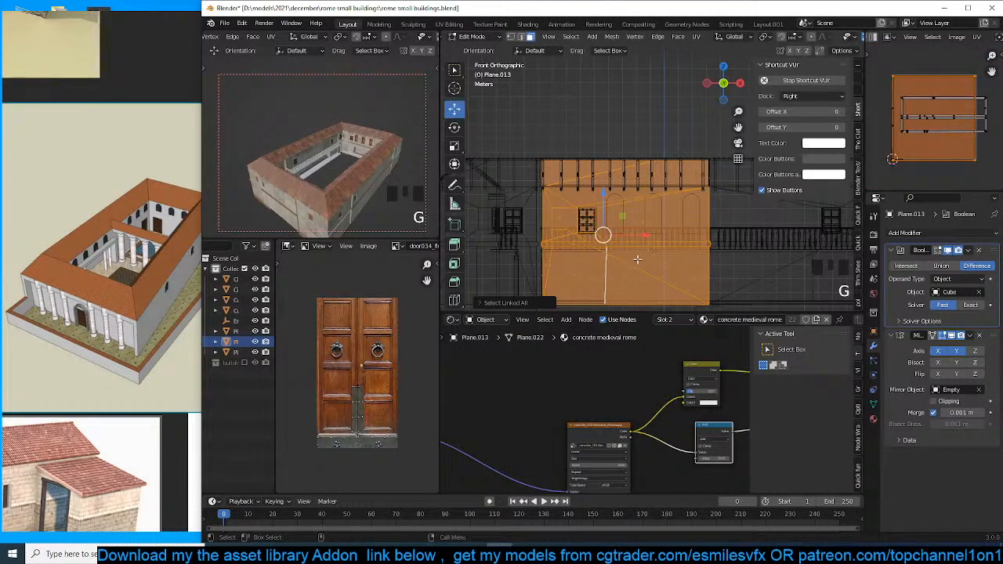
{"action": "key", "text": "grave"}
{"action": "key", "text": "grave"}
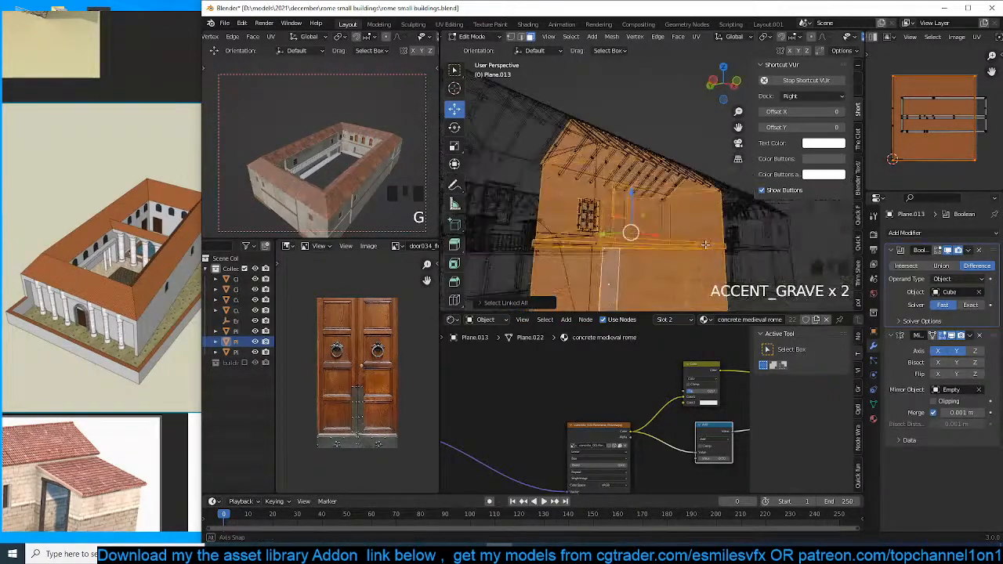
{"action": "middle_click_drag", "start_coordinate": [705, 244], "coordinate": [636, 267]}
Try deleting only the narrow partition face in the lower wall.
{"action": "left_click", "coordinate": [613, 283]}
{"action": "key", "text": "grave"}
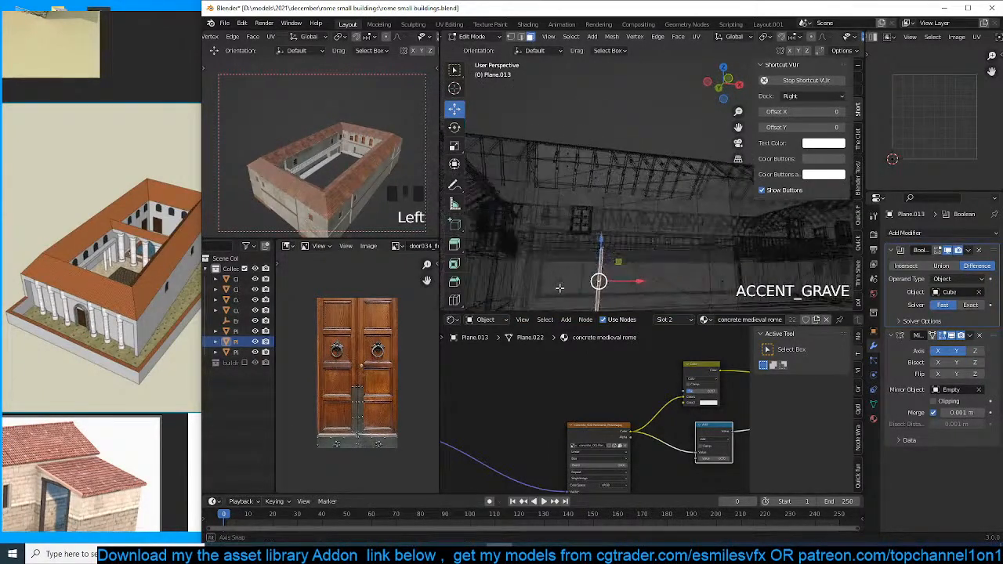
{"action": "key", "text": "x"}
{"action": "left_click", "coordinate": [577, 300]}
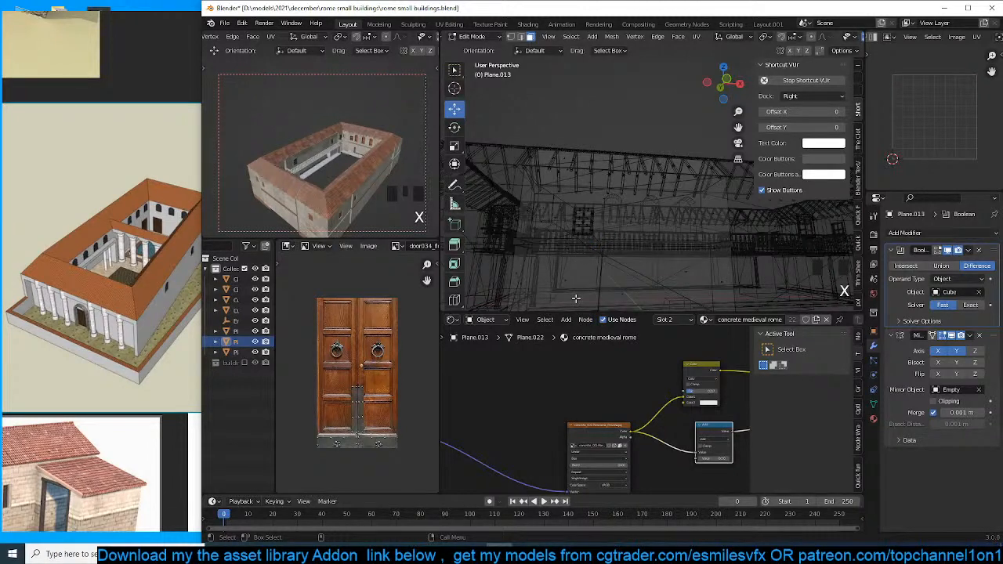
{"action": "key", "text": "ctrl+z"}
Straighten the partition face in the lower wall by scaling it to 0 along X in the front view.
{"action": "key", "text": "KP_1"}
{"action": "scroll", "coordinate": [615, 277], "scroll_direction": "down", "scroll_amount": 4}
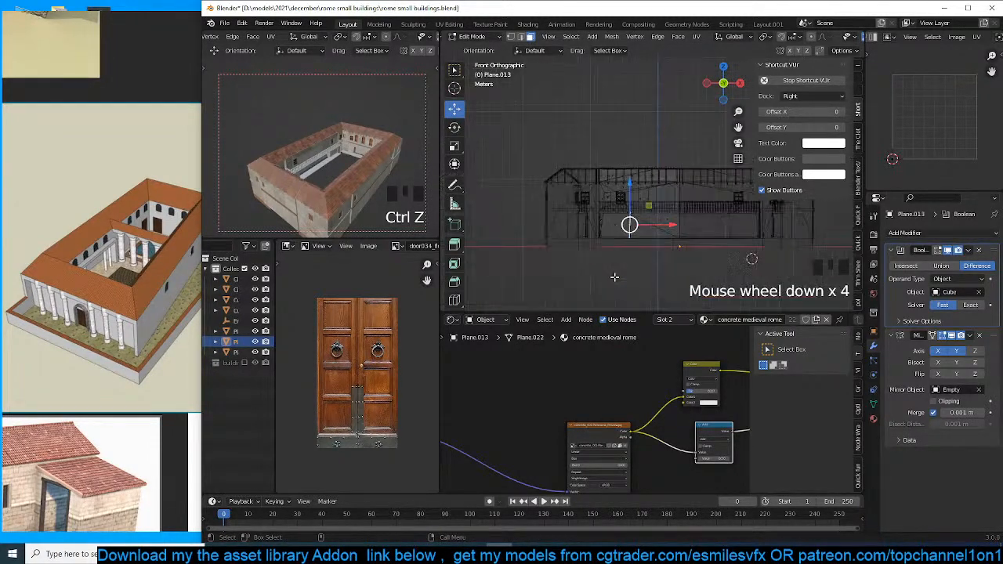
{"action": "scroll", "coordinate": [614, 277], "scroll_direction": "up", "scroll_amount": 4}
{"action": "key", "text": "s"}
{"action": "key", "text": "x"}
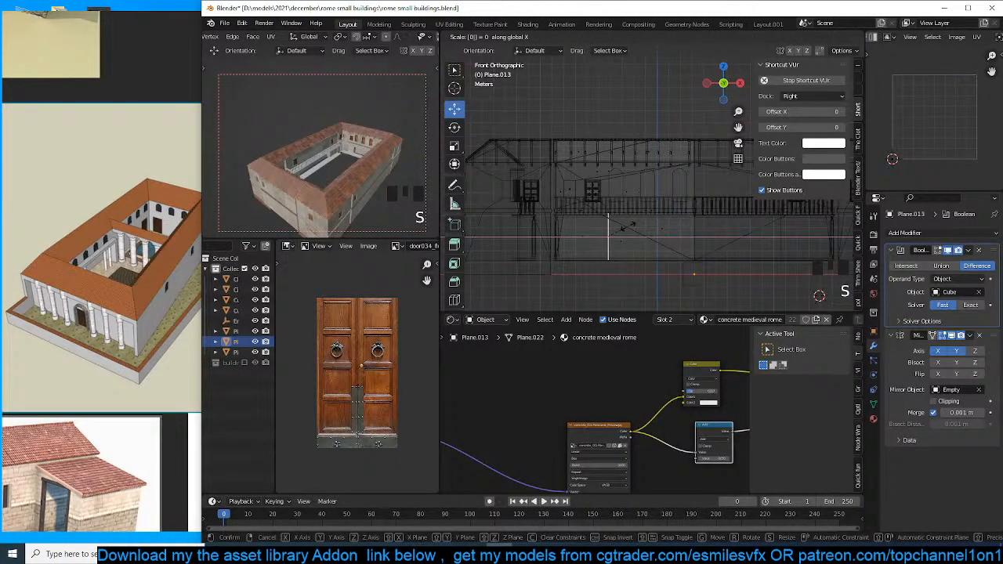
{"action": "left_click", "coordinate": [626, 229]}
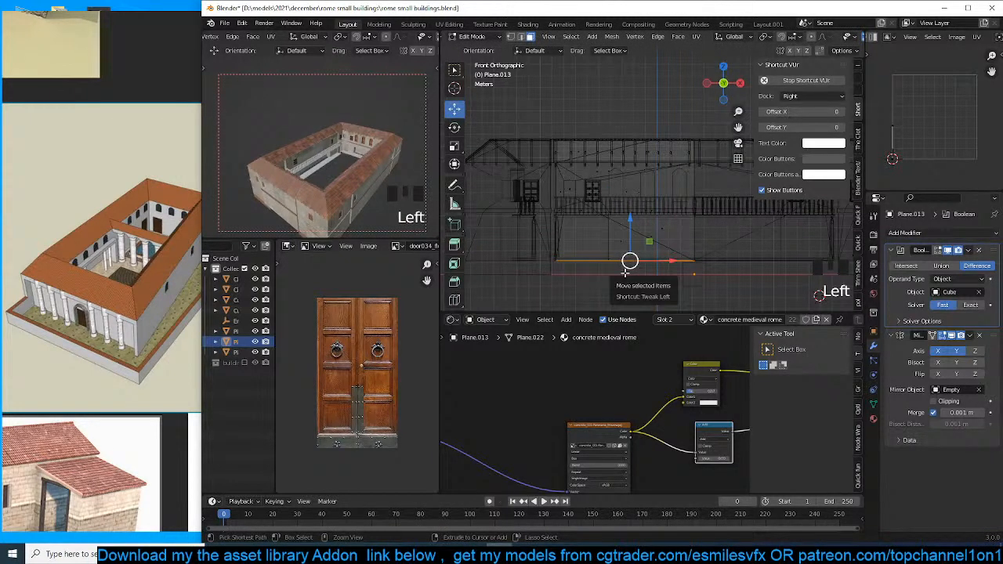
Extend the selection in the long building's wall section to all linked geometry, including the window, and hide it.
{"action": "key", "text": "ctrl+l"}
{"action": "left_click", "coordinate": [601, 202], "text": "shift"}
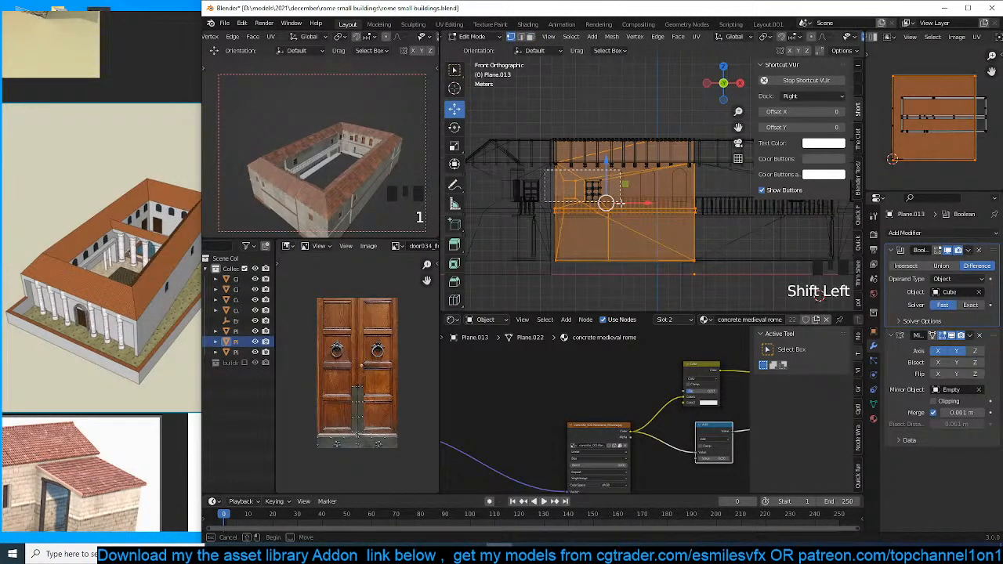
{"action": "key", "text": "ctrl+l"}
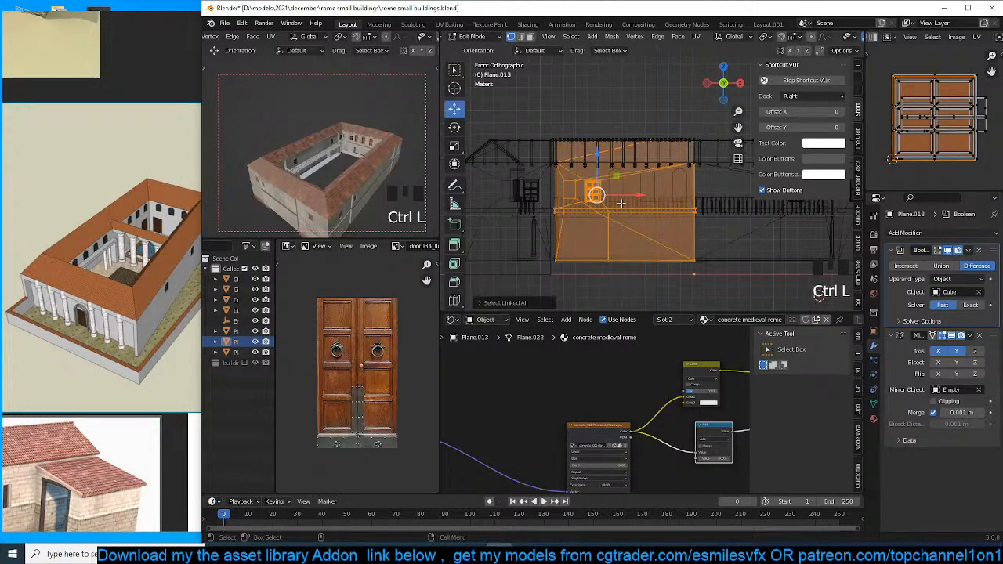
{"action": "key", "text": "h"}
Duplicate the long building's roof strip in place and separate the copy into its own object.
{"action": "left_click", "coordinate": [606, 135]}
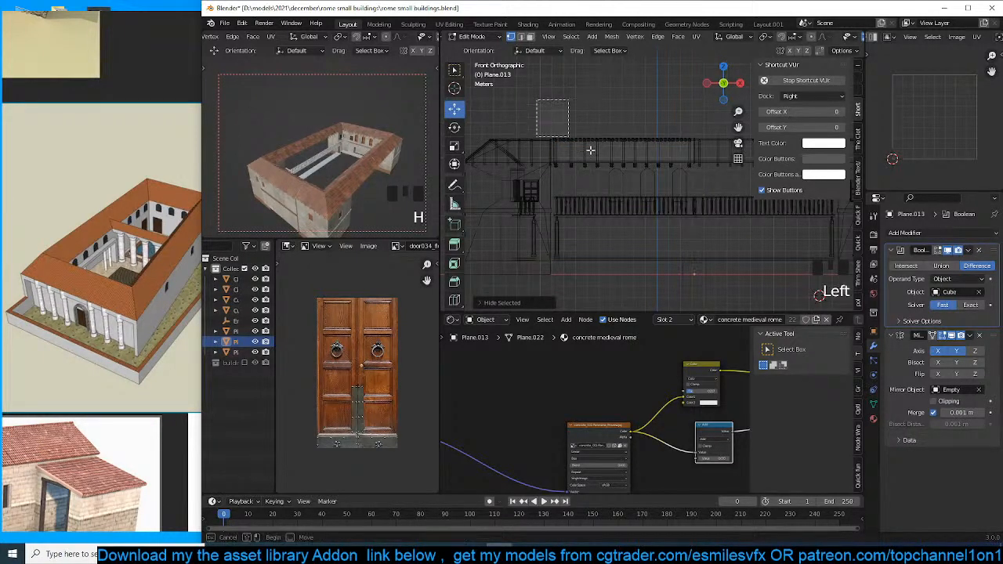
{"action": "key", "text": "shift+d"}
{"action": "right_click", "coordinate": [635, 183]}
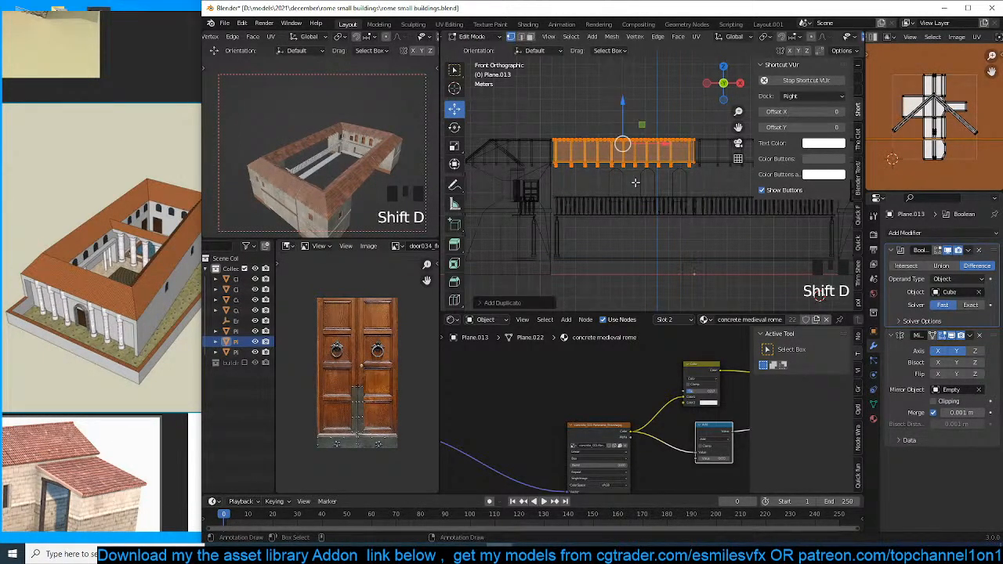
{"action": "key", "text": "p"}
{"action": "left_click", "coordinate": [635, 183]}
{"action": "key", "text": "Tab"}
Select the separated roof object and remove its Mirror modifier so only the single section remains.
{"action": "left_click", "coordinate": [643, 155]}
{"action": "left_click", "coordinate": [643, 154]}
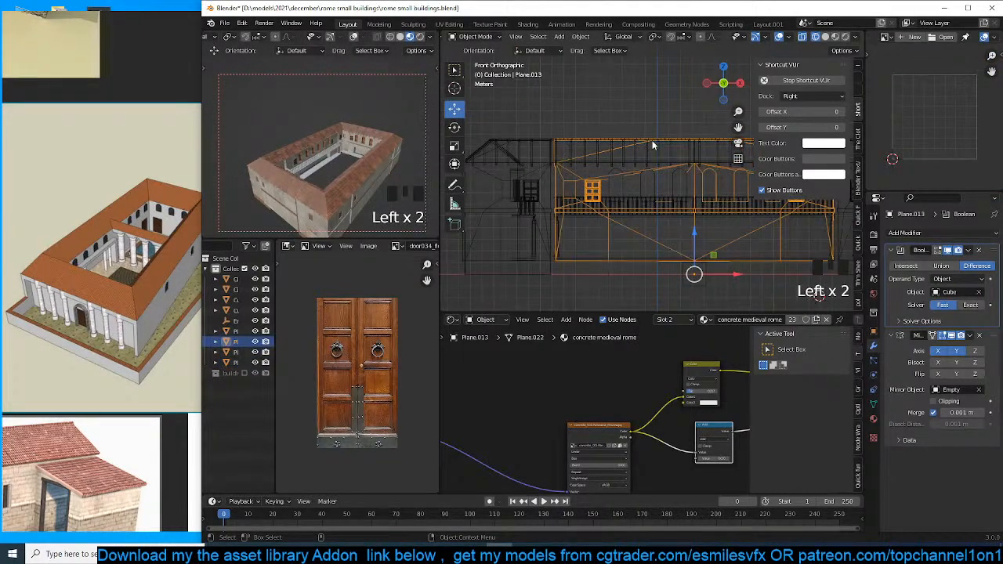
{"action": "left_click", "coordinate": [652, 146]}
{"action": "key", "text": "grave"}
{"action": "middle_click_drag", "start_coordinate": [649, 149], "coordinate": [645, 216]}
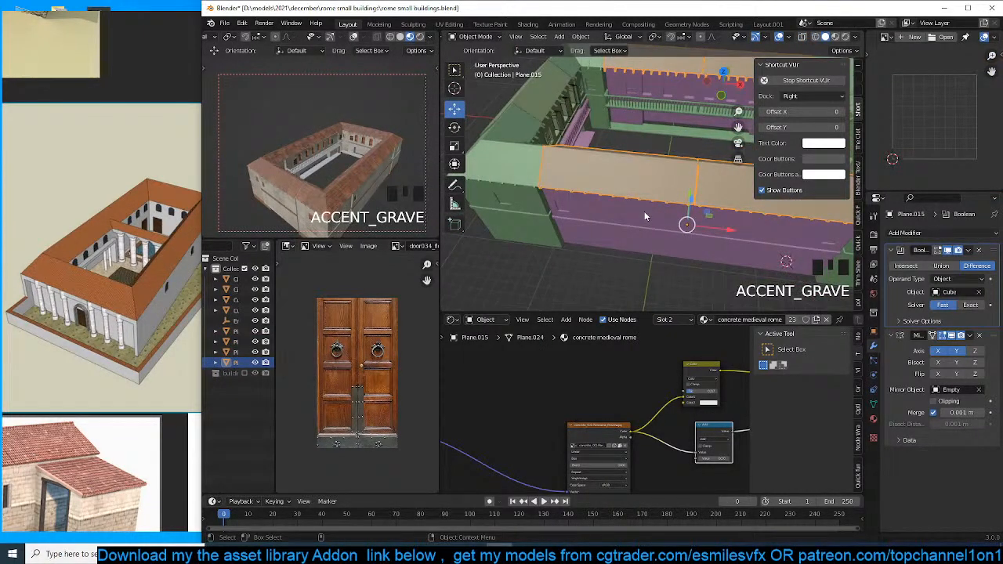
{"action": "left_click", "coordinate": [980, 336]}
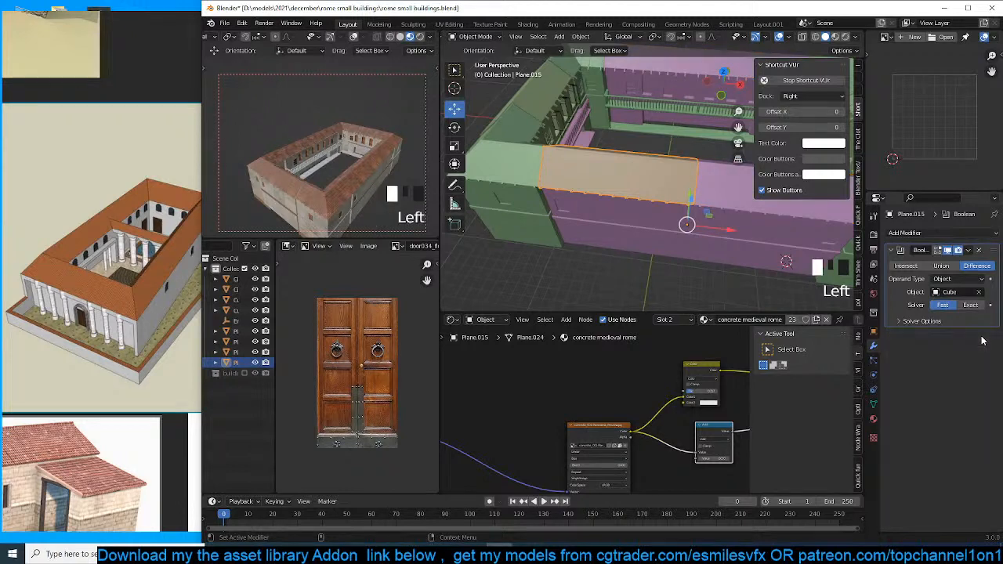
Rotate the separated roof section 90° in the top view so it runs across the courtyard.
{"action": "key", "text": "KP_7"}
{"action": "type", "text": "r90"}
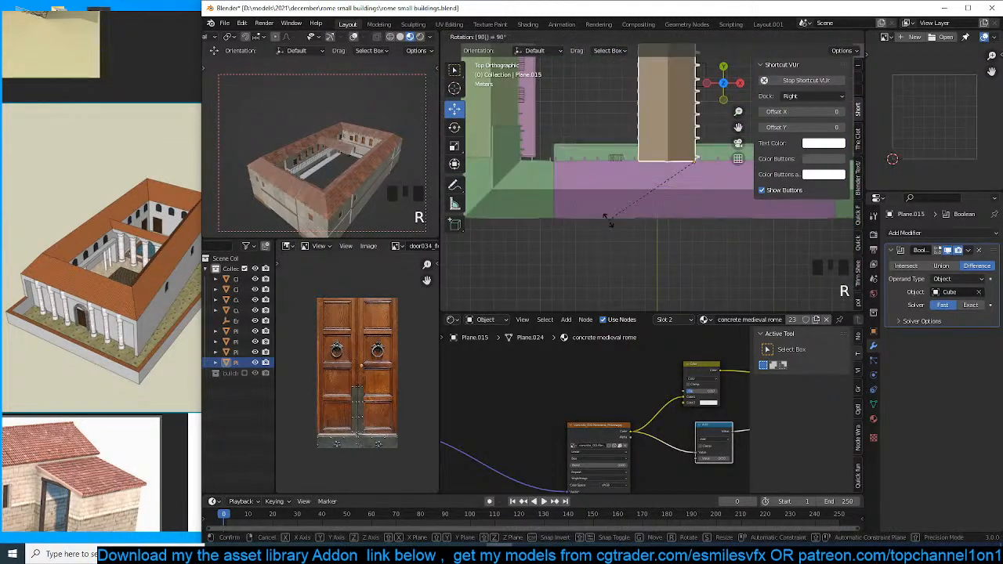
{"action": "left_click", "coordinate": [608, 220]}
{"action": "middle_click_drag", "start_coordinate": [607, 223], "coordinate": [590, 235], "text": "shift"}
{"action": "scroll", "coordinate": [604, 215], "scroll_direction": "down", "scroll_amount": 3}
{"action": "middle_click_drag", "start_coordinate": [673, 174], "coordinate": [644, 192], "text": "shift"}
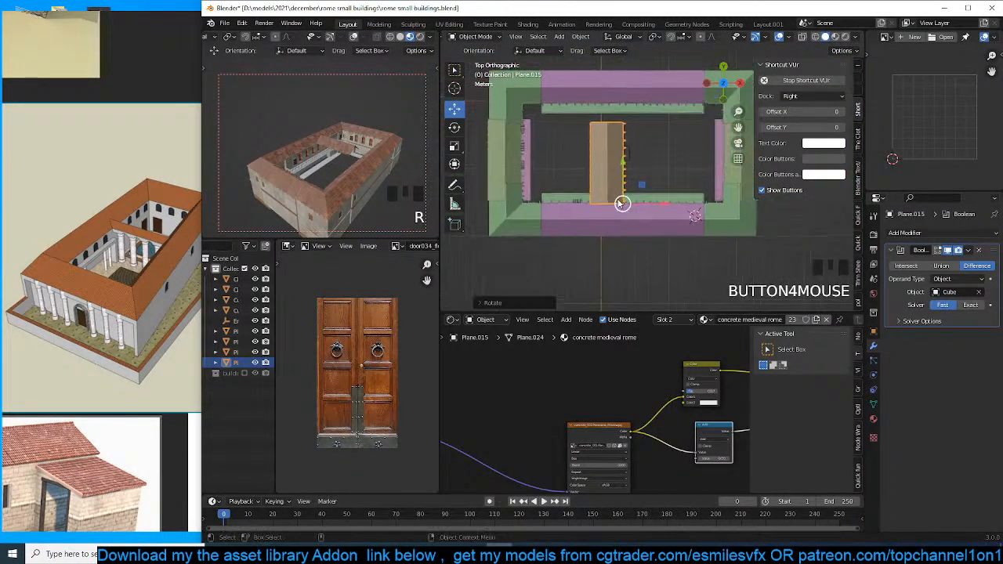
Narrow the roof section along X, scale it down uniformly to about 0.72, and shift it along X within the courtyard.
{"action": "key", "text": "s"}
{"action": "key", "text": "x"}
{"action": "left_click", "coordinate": [648, 190]}
{"action": "key", "text": "s"}
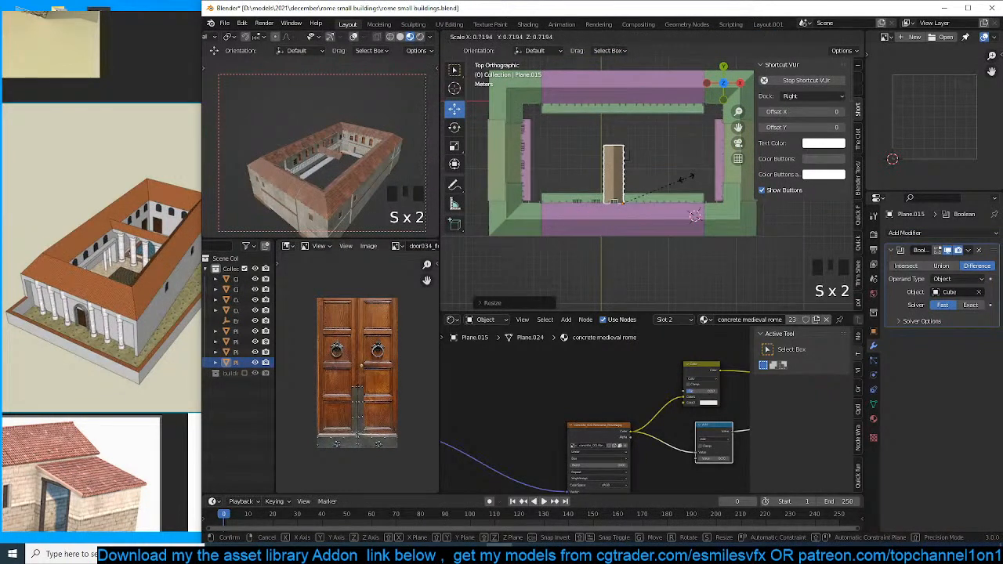
{"action": "left_click", "coordinate": [693, 177]}
{"action": "left_click_drag", "start_coordinate": [652, 204], "coordinate": [669, 203]}
Raise the roof section vertically and shift it along Y toward the long side wing.
{"action": "key", "text": "grave"}
{"action": "middle_click_drag", "start_coordinate": [671, 200], "coordinate": [673, 142]}
{"action": "scroll", "coordinate": [725, 170], "scroll_direction": "up", "scroll_amount": 4}
{"action": "key", "text": "grave"}
{"action": "left_click_drag", "start_coordinate": [701, 227], "coordinate": [711, 191]}
{"action": "key", "text": "grave"}
{"action": "middle_click_drag", "start_coordinate": [711, 191], "coordinate": [669, 211]}
{"action": "key", "text": "grave"}
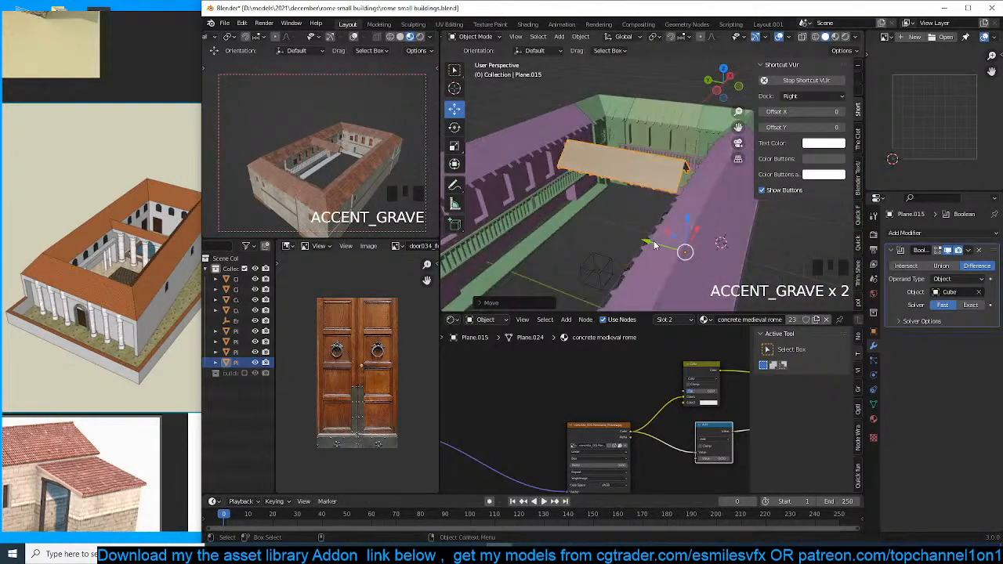
{"action": "left_click_drag", "start_coordinate": [654, 242], "coordinate": [688, 245]}
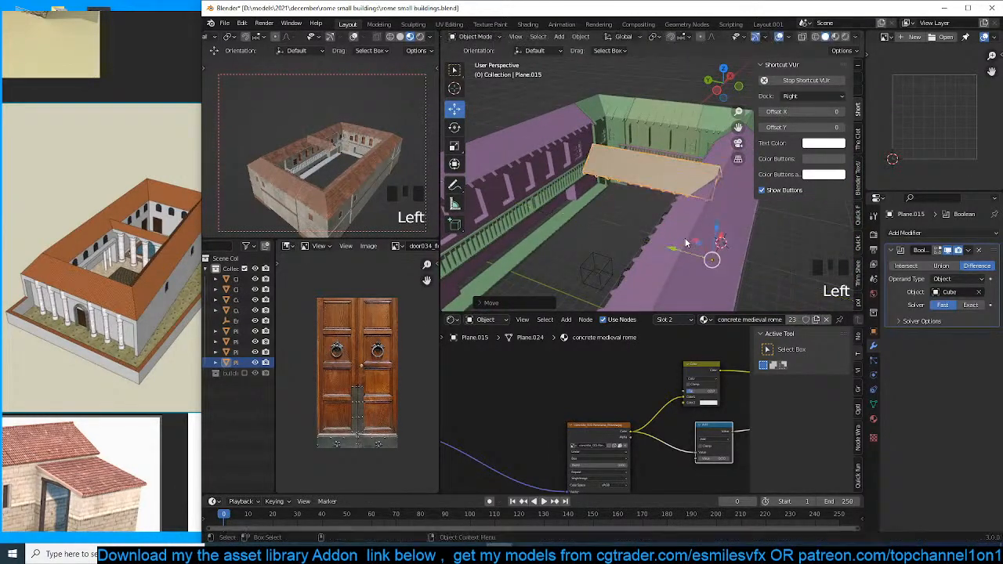
Stretch the roof section along Y so it spans the courtyard between the two long wings.
{"action": "key", "text": "grave"}
{"action": "middle_click_drag", "start_coordinate": [702, 218], "coordinate": [701, 211]}
{"action": "key", "text": "s"}
{"action": "key", "text": "y"}
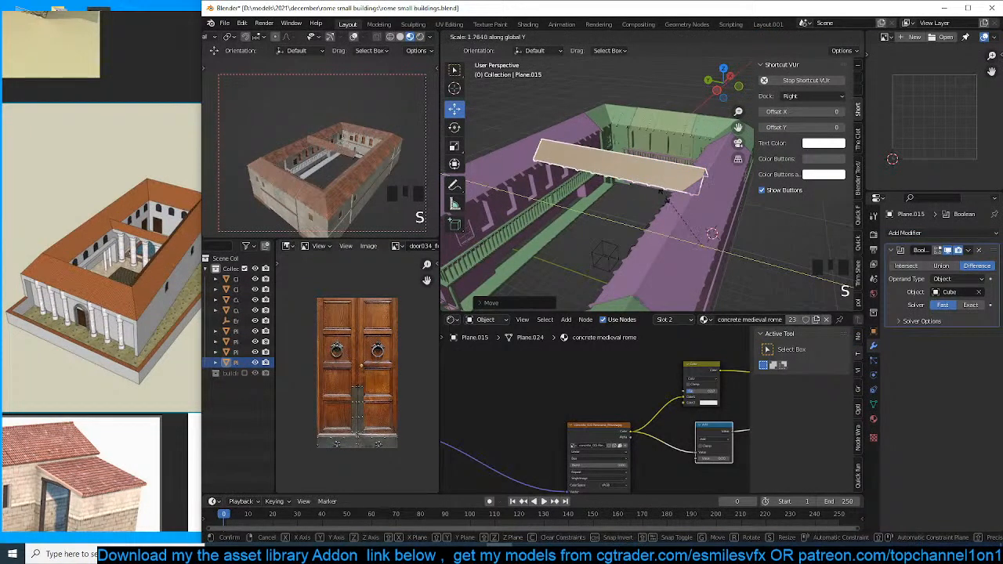
{"action": "left_click", "coordinate": [659, 193]}
Adjust the crossing roof's height along Z to fit against the side wings' roofs and deselect it.
{"action": "key", "text": "grave"}
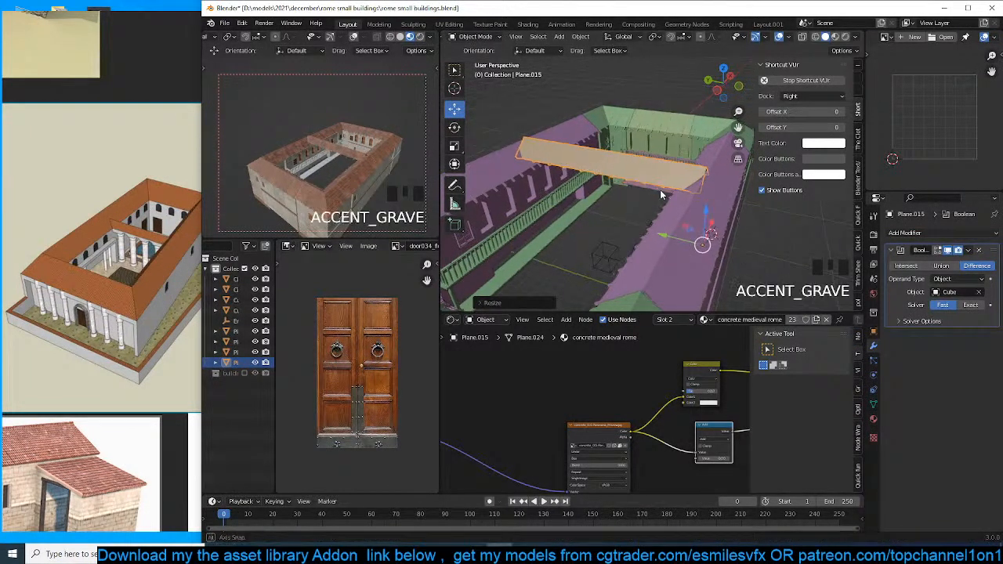
{"action": "key", "text": "g"}
{"action": "key", "text": "z"}
{"action": "left_click", "coordinate": [673, 179]}
{"action": "key", "text": "grave"}
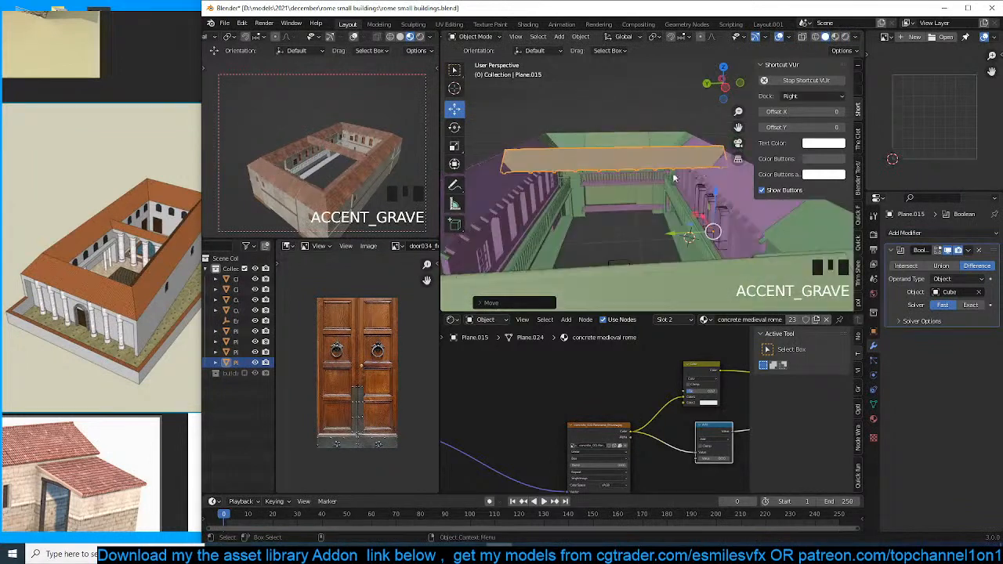
{"action": "left_click", "coordinate": [674, 177]}
{"action": "key", "text": "grave"}
{"action": "left_click", "coordinate": [685, 160]}
{"action": "key", "text": "g"}
{"action": "key", "text": "z"}
{"action": "left_click", "coordinate": [698, 166]}
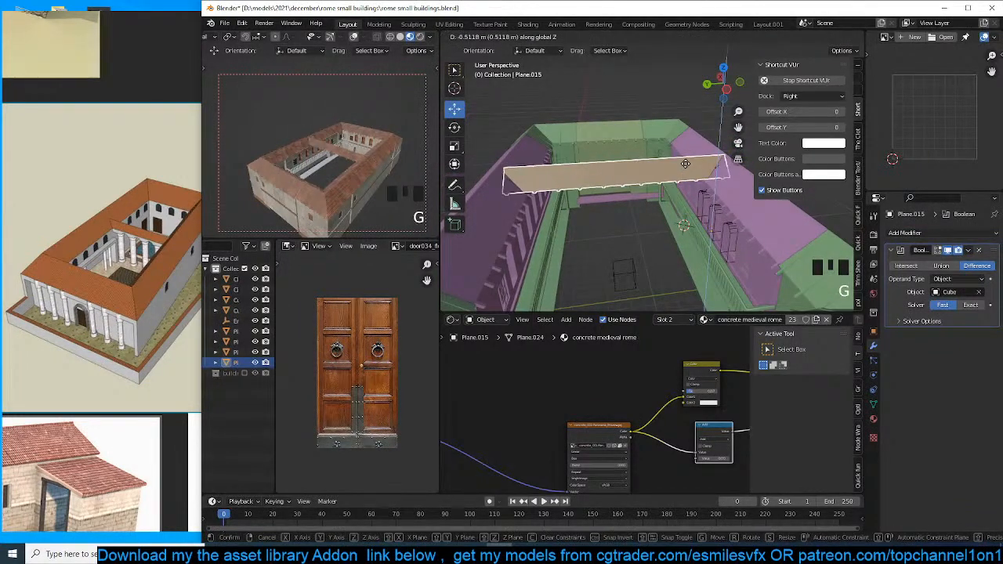
{"action": "key", "text": "alt+a"}
Search the asset library's objects for "column" and browse the matching thumbnails.
{"action": "left_click", "coordinate": [860, 236]}
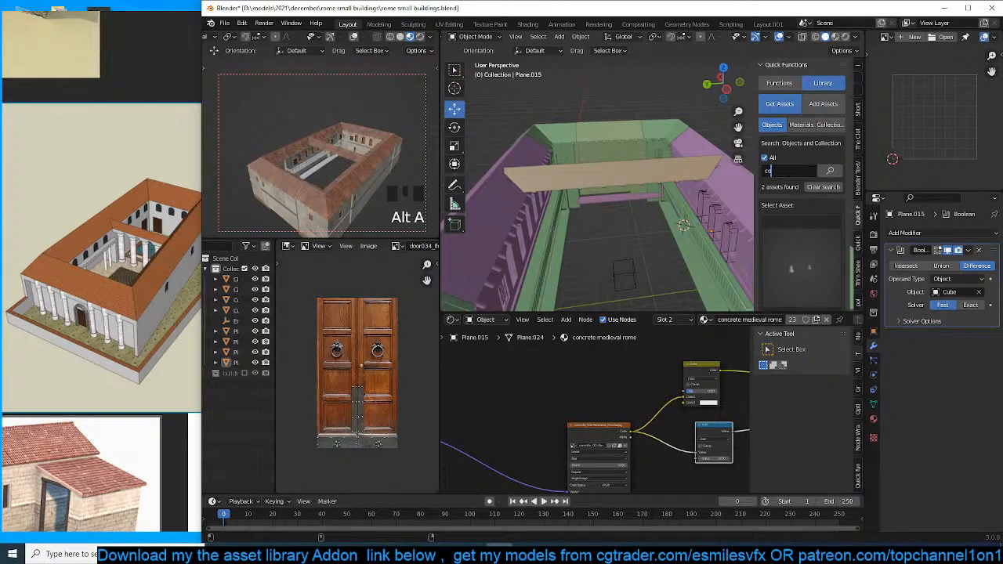
{"action": "double_click", "coordinate": [788, 176]}
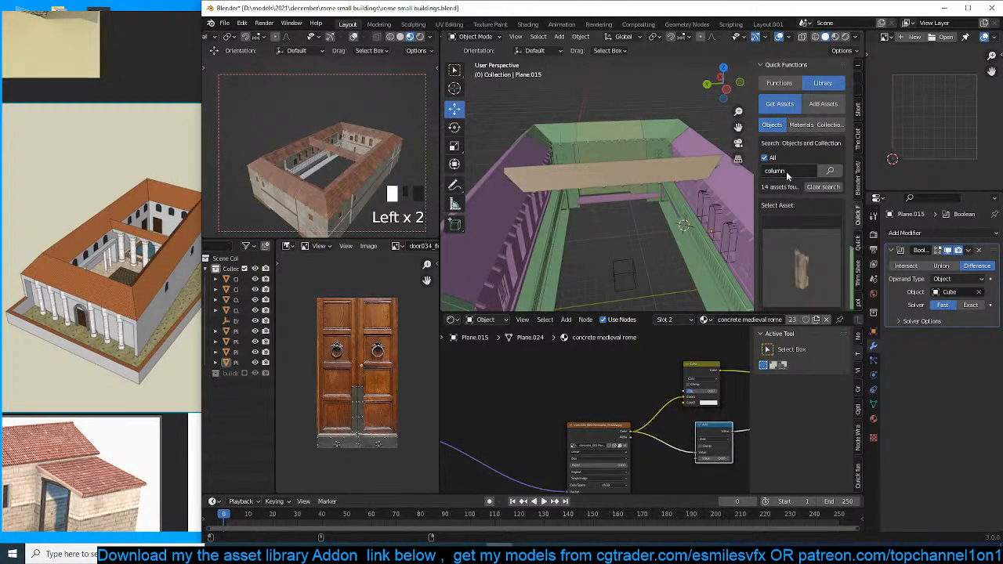
{"action": "left_click", "coordinate": [837, 225]}
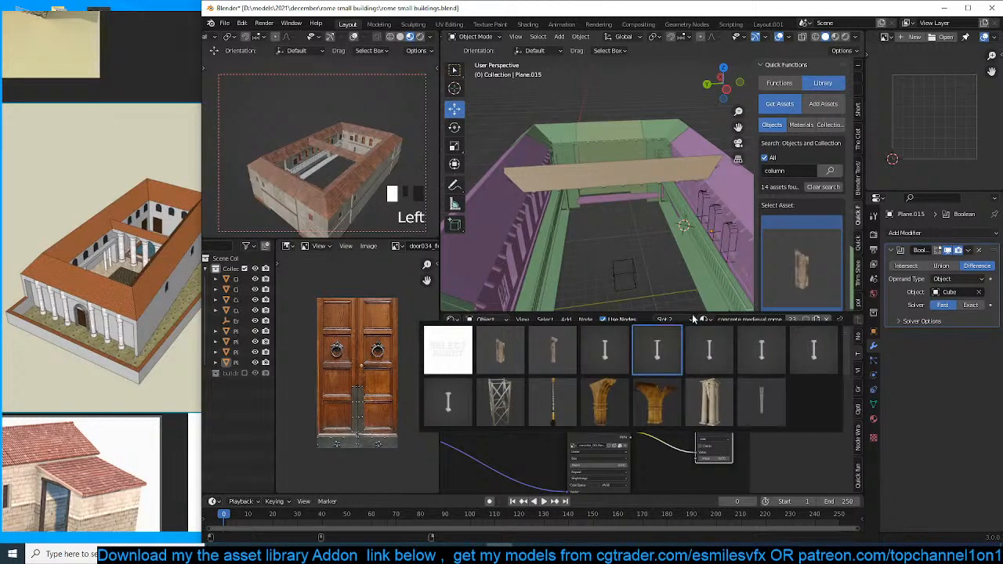
Search the asset library for "ionic" and add the last of the matching column assets to the scene.
{"action": "left_click", "coordinate": [780, 170]}
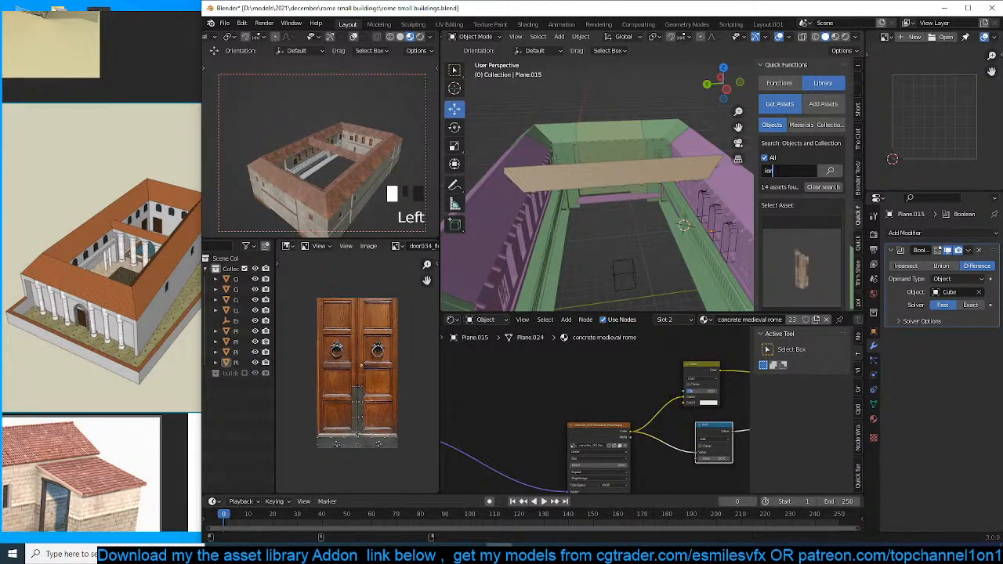
{"action": "type", "text": "ionic"}
{"action": "key", "text": "Return"}
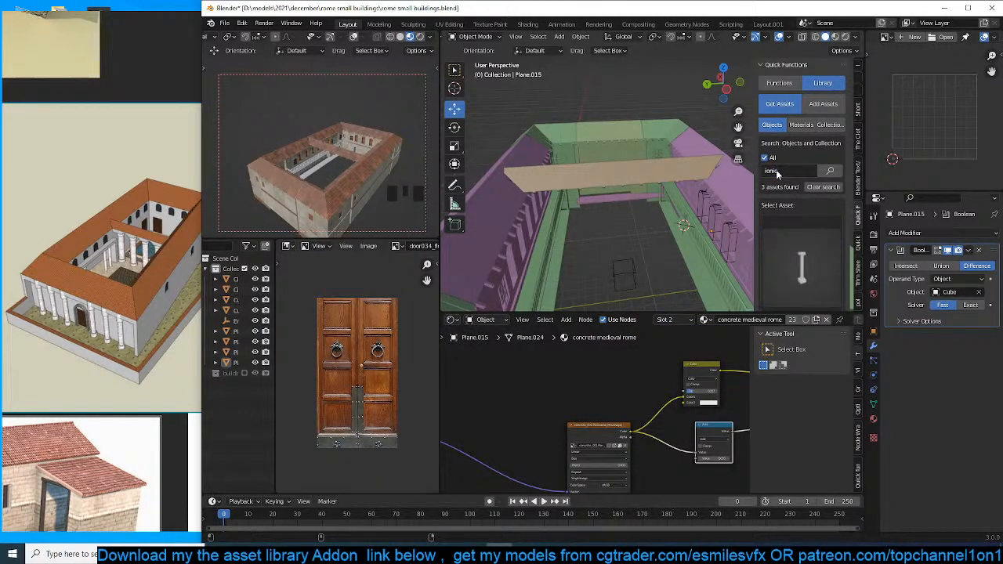
{"action": "left_click", "coordinate": [796, 249]}
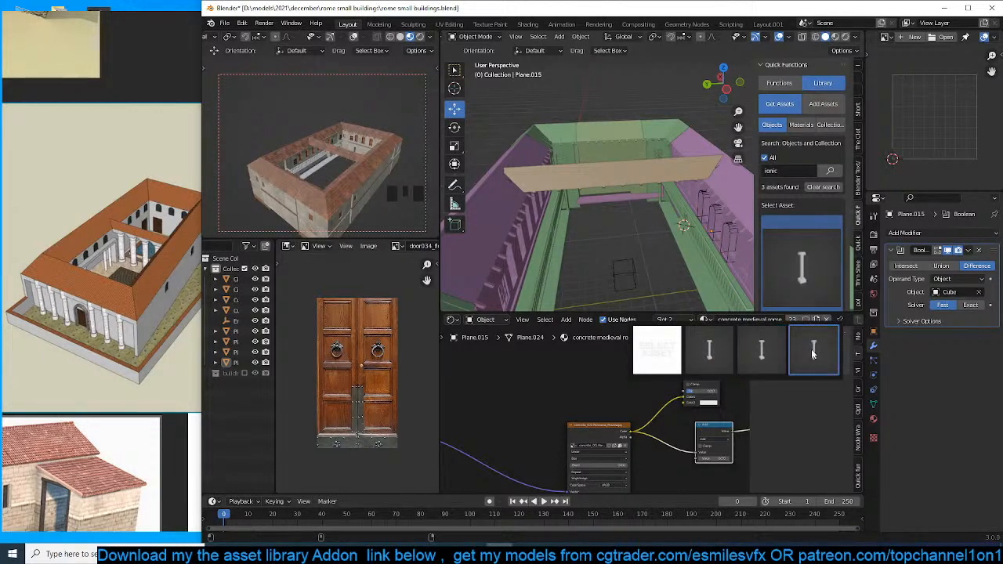
{"action": "left_click", "coordinate": [805, 299]}
{"action": "left_click", "coordinate": [819, 302]}
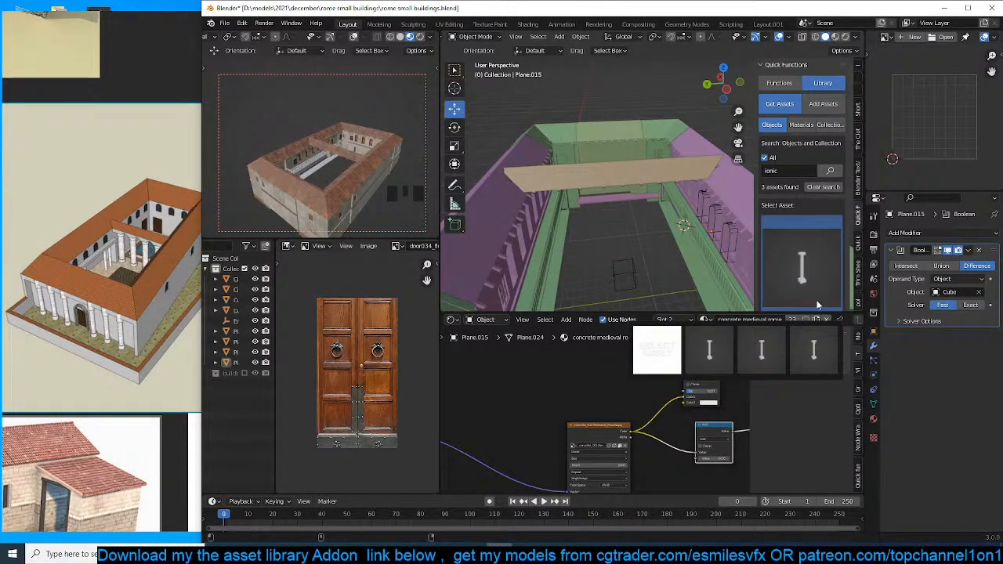
{"action": "left_click", "coordinate": [813, 337]}
{"action": "scroll", "coordinate": [782, 248], "scroll_direction": "down", "scroll_amount": 1}
{"action": "scroll", "coordinate": [799, 301], "scroll_direction": "down", "scroll_amount": 2}
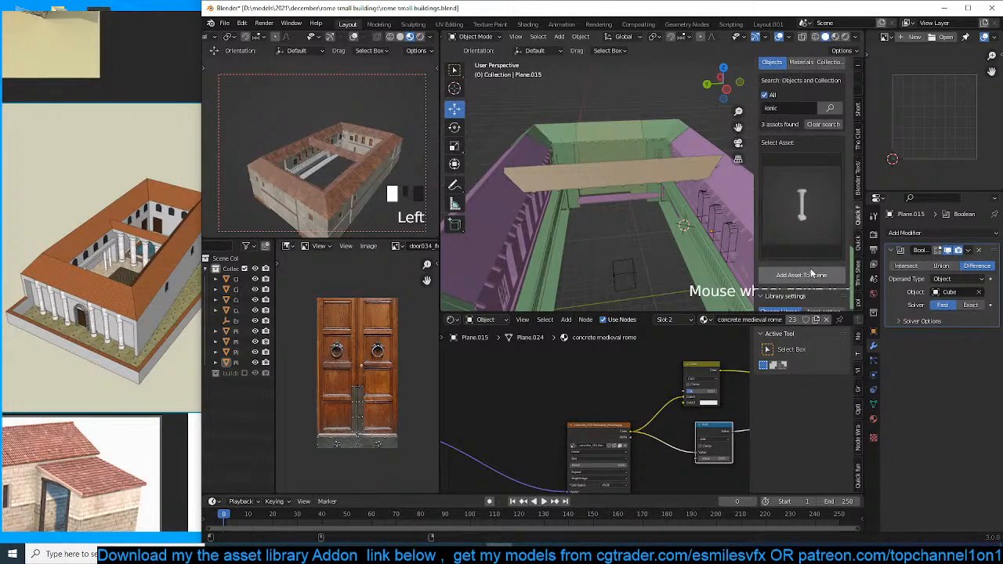
{"action": "left_click", "coordinate": [801, 275]}
Scale up the imported ionic column and move it to an open spot on the courtyard floor.
{"action": "key", "text": "g"}
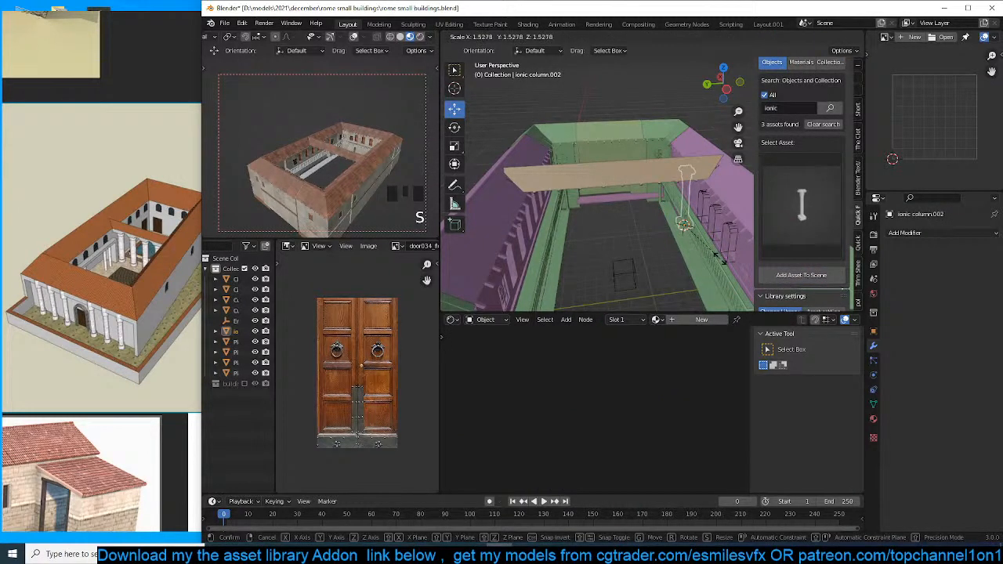
{"action": "left_click", "coordinate": [672, 274]}
{"action": "key", "text": "KP_Decimal"}
{"action": "key", "text": "grave"}
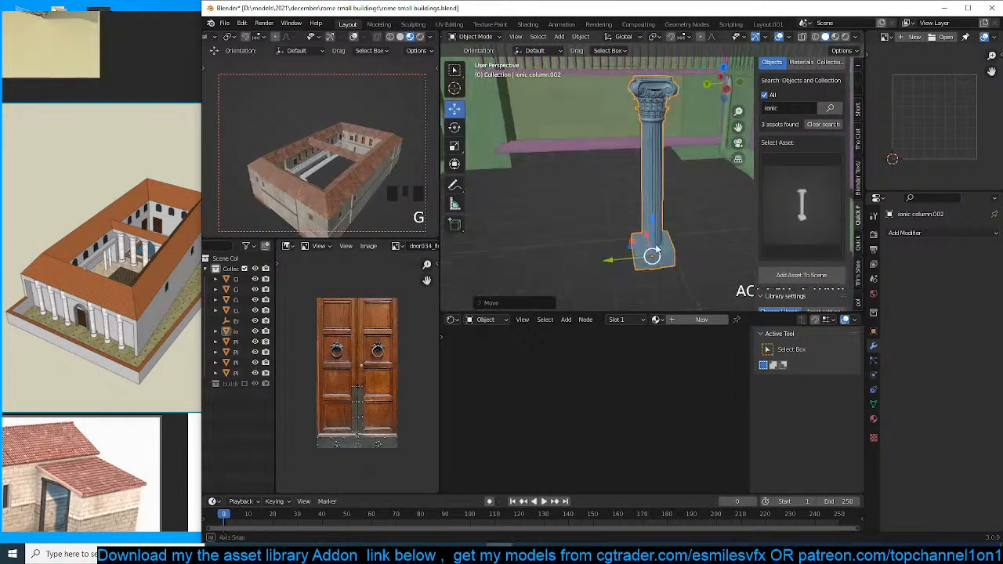
{"action": "mouse_move", "coordinate": [652, 249]}
{"action": "middle_mouse_down"}
{"action": "mouse_move", "coordinate": [603, 224]}
{"action": "mouse_move", "coordinate": [649, 223]}
{"action": "mouse_move", "coordinate": [650, 208]}
{"action": "mouse_move", "coordinate": [669, 219]}
{"action": "mouse_move", "coordinate": [659, 241]}
{"action": "middle_mouse_up"}
{"action": "scroll", "coordinate": [671, 214], "scroll_direction": "up", "scroll_amount": 2}
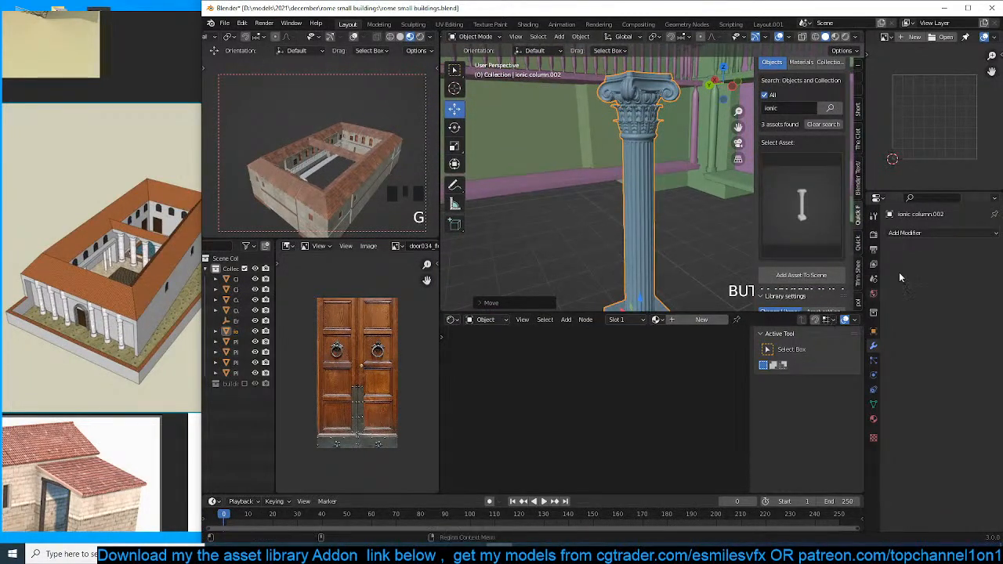
Add a Decimate modifier to the ionic column with a collapse ratio of 0.0748 and apply it.
{"action": "left_click", "coordinate": [906, 233]}
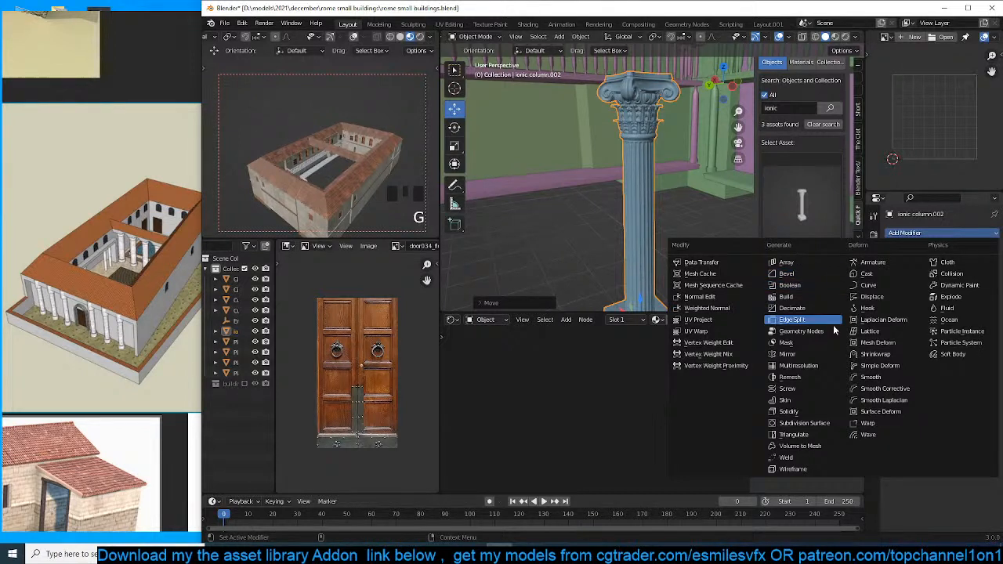
{"action": "left_click", "coordinate": [812, 309]}
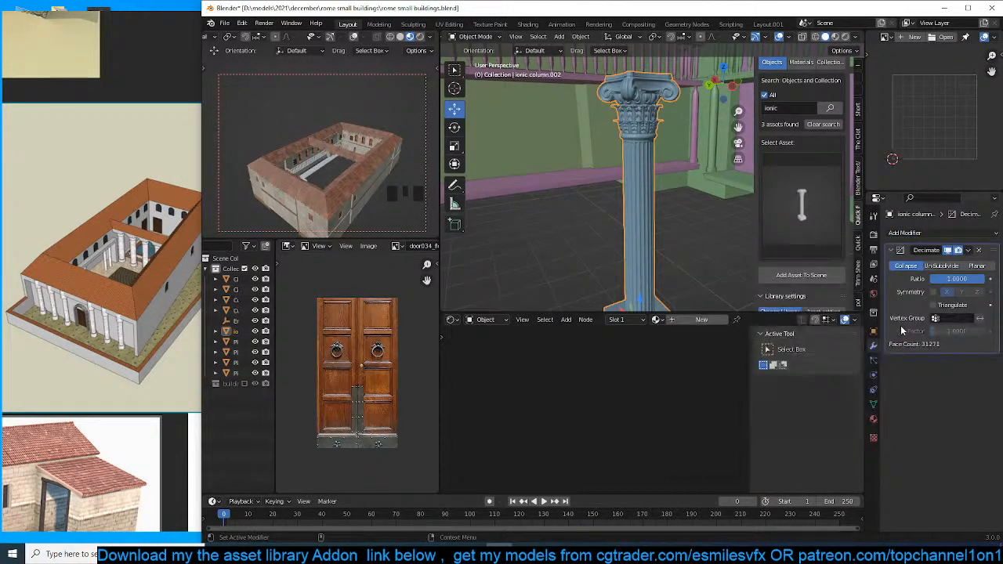
{"action": "left_click_drag", "start_coordinate": [979, 278], "coordinate": [935, 278]}
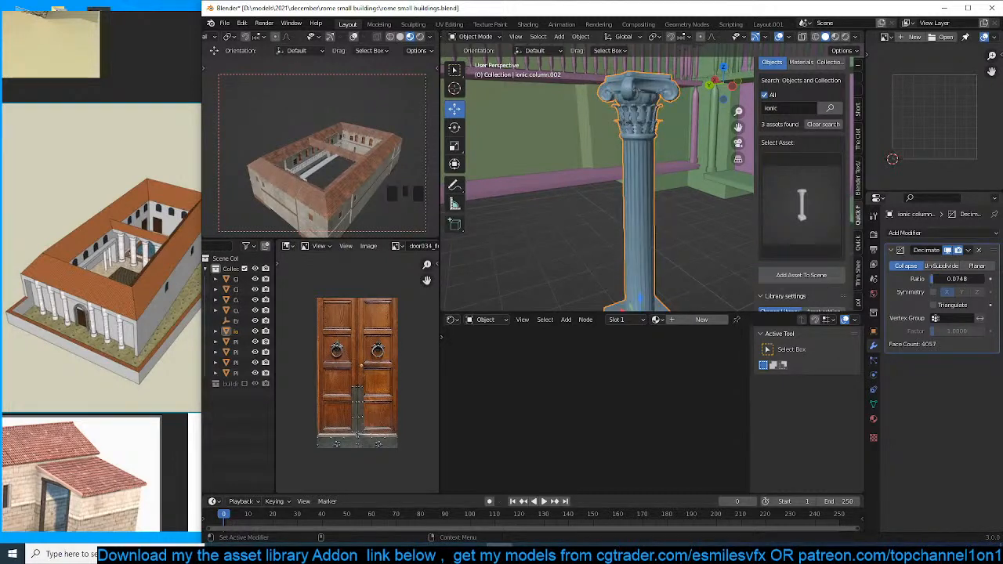
{"action": "middle_click_drag", "start_coordinate": [642, 174], "coordinate": [596, 211]}
{"action": "key", "text": "ctrl+a"}
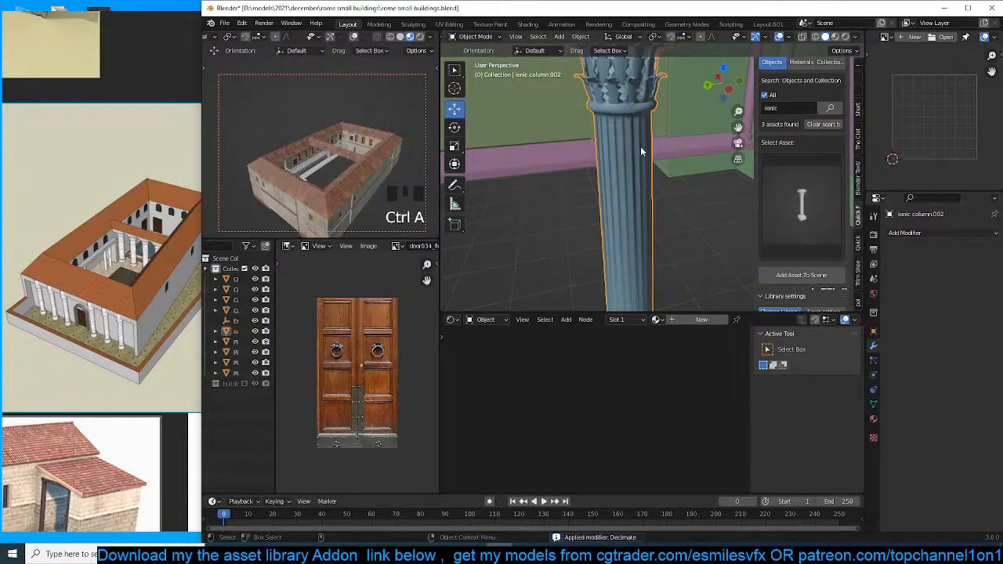
Show the viewport in material preview and link the courtyard wall's materials to the ionic column.
{"action": "scroll", "coordinate": [641, 145], "scroll_direction": "down", "scroll_amount": 2}
{"action": "left_click", "coordinate": [835, 34]}
{"action": "scroll", "coordinate": [553, 128], "scroll_direction": "down", "scroll_amount": 2}
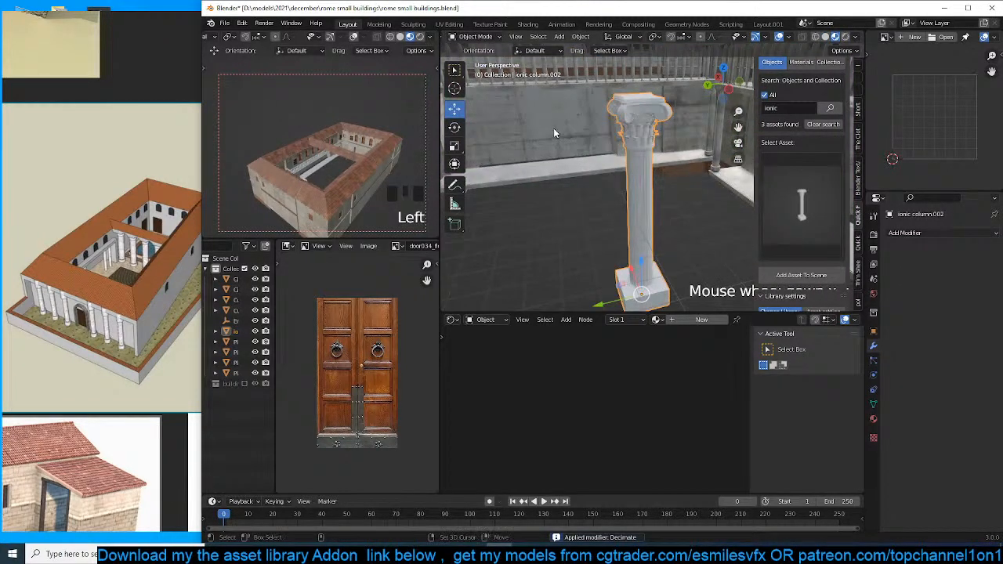
{"action": "left_click", "coordinate": [553, 128], "text": "shift"}
{"action": "key", "text": "ctrl+l"}
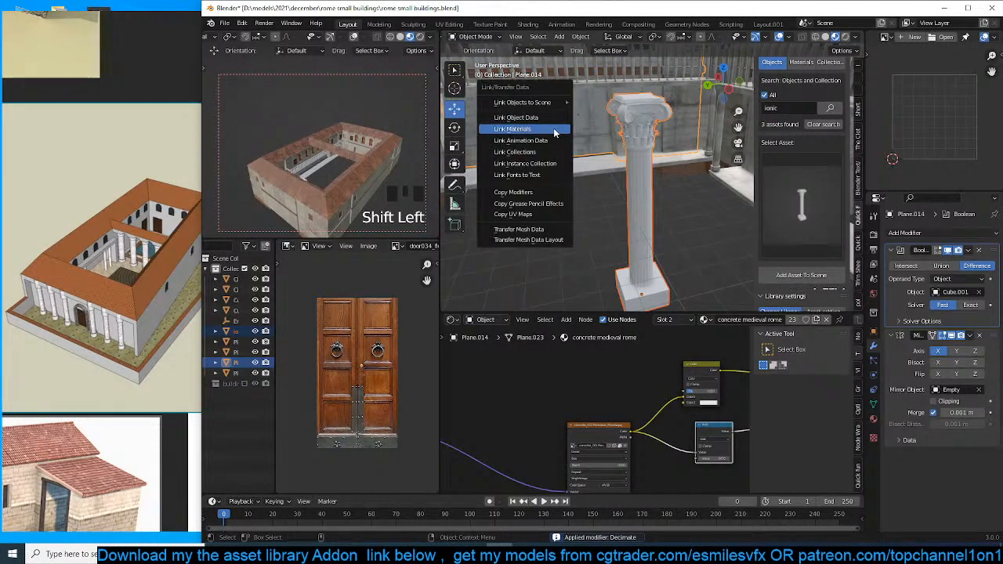
{"action": "left_click", "coordinate": [553, 130]}
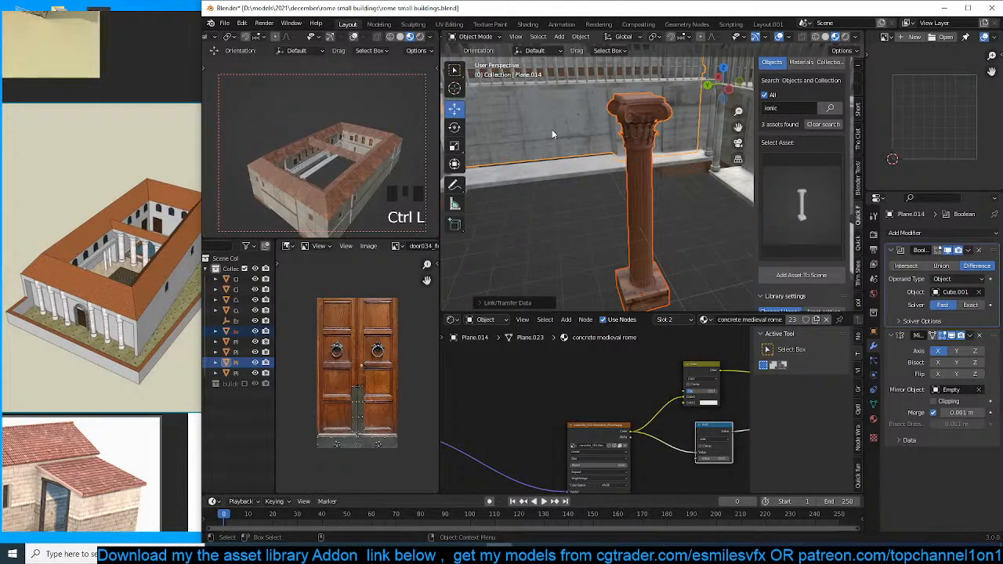
Select only the ionic column, check its linked material up close, and save the file.
{"action": "left_click", "coordinate": [632, 191]}
{"action": "scroll", "coordinate": [633, 191], "scroll_direction": "up", "scroll_amount": 1}
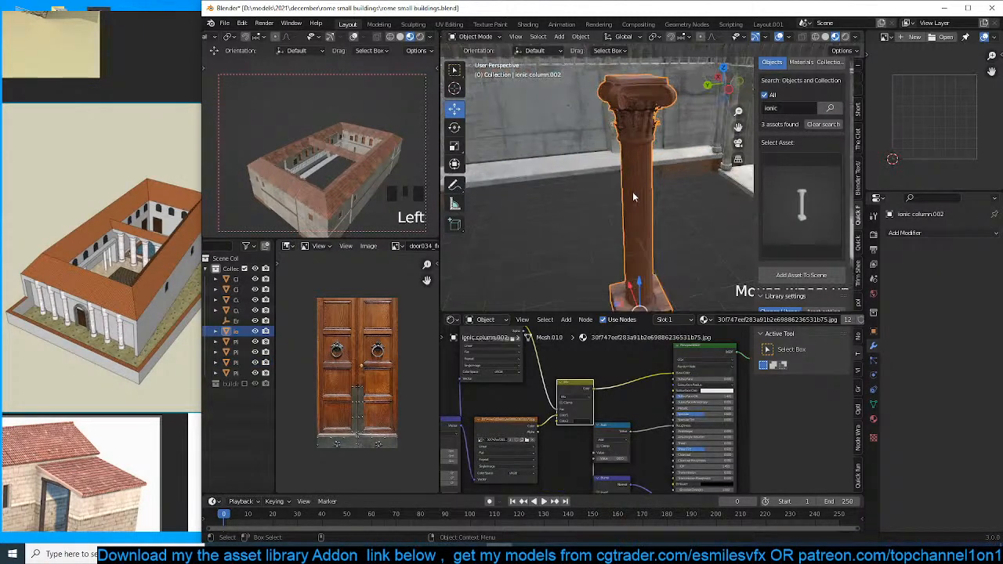
{"action": "scroll", "coordinate": [633, 193], "scroll_direction": "down", "scroll_amount": 3}
{"action": "key", "text": "ctrl+s"}
{"action": "scroll", "coordinate": [651, 217], "scroll_direction": "up", "scroll_amount": 3}
{"action": "mouse_move", "coordinate": [651, 217]}
{"action": "middle_mouse_down"}
{"action": "mouse_move", "coordinate": [616, 168]}
{"action": "mouse_move", "coordinate": [639, 274]}
{"action": "mouse_move", "coordinate": [643, 216]}
{"action": "middle_mouse_up"}
{"action": "scroll", "coordinate": [627, 167], "scroll_direction": "up", "scroll_amount": 5}
{"action": "scroll", "coordinate": [643, 216], "scroll_direction": "up", "scroll_amount": 2}
{"action": "left_click", "coordinate": [645, 195]}
{"action": "key", "text": "ctrl+s"}
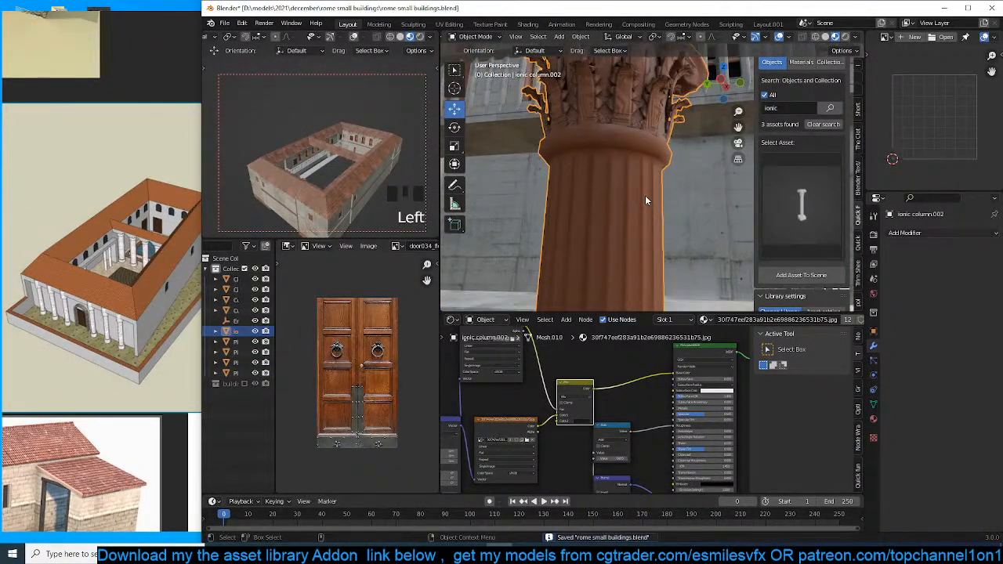
Select the ionic column's entire mesh in Edit Mode.
{"action": "left_click", "coordinate": [645, 195]}
{"action": "key", "text": "Tab"}
{"action": "key", "text": "Tab"}
{"action": "left_click", "coordinate": [638, 151]}
{"action": "key", "text": "Tab"}
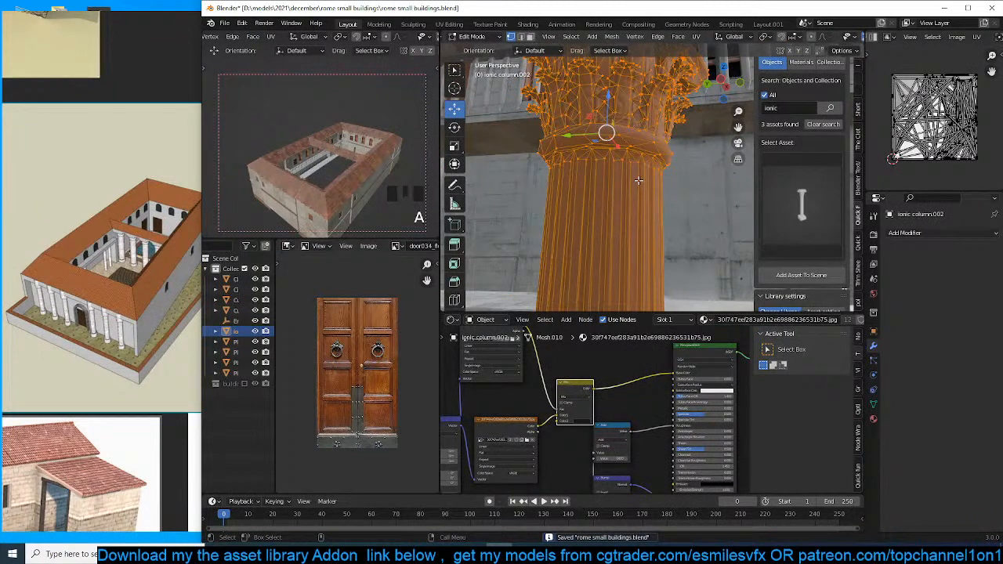
Unwrap the whole ionic column with Cube Projection and save the file.
{"action": "key", "text": "u"}
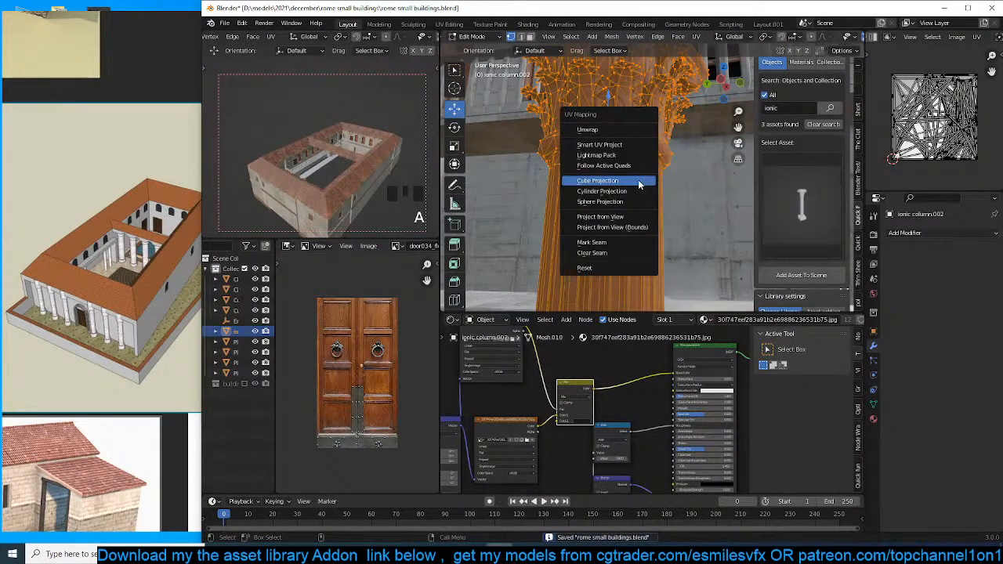
{"action": "left_click", "coordinate": [640, 183]}
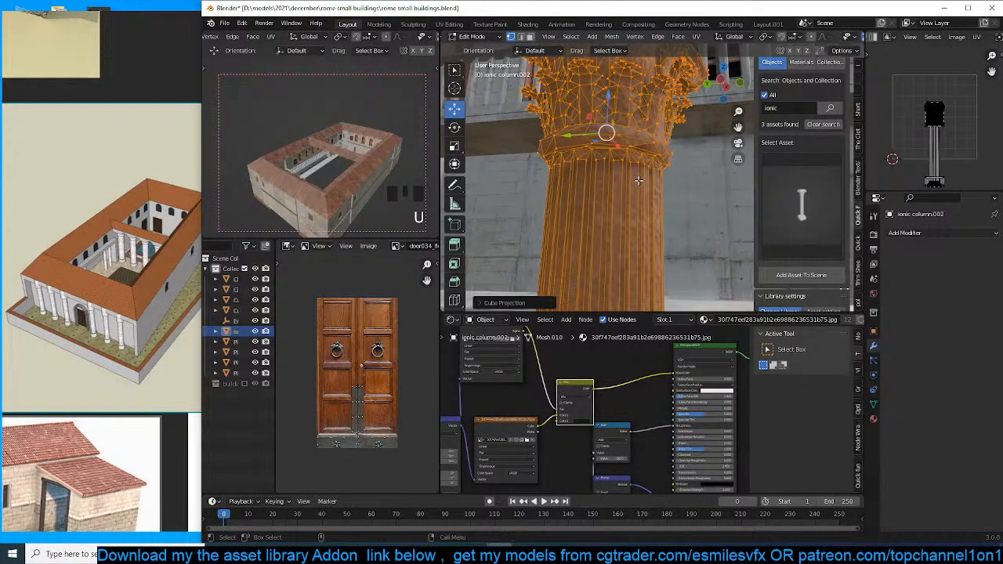
{"action": "key", "text": "Tab"}
{"action": "key", "text": "ctrl+s"}
{"action": "scroll", "coordinate": [632, 203], "scroll_direction": "down", "scroll_amount": 5}
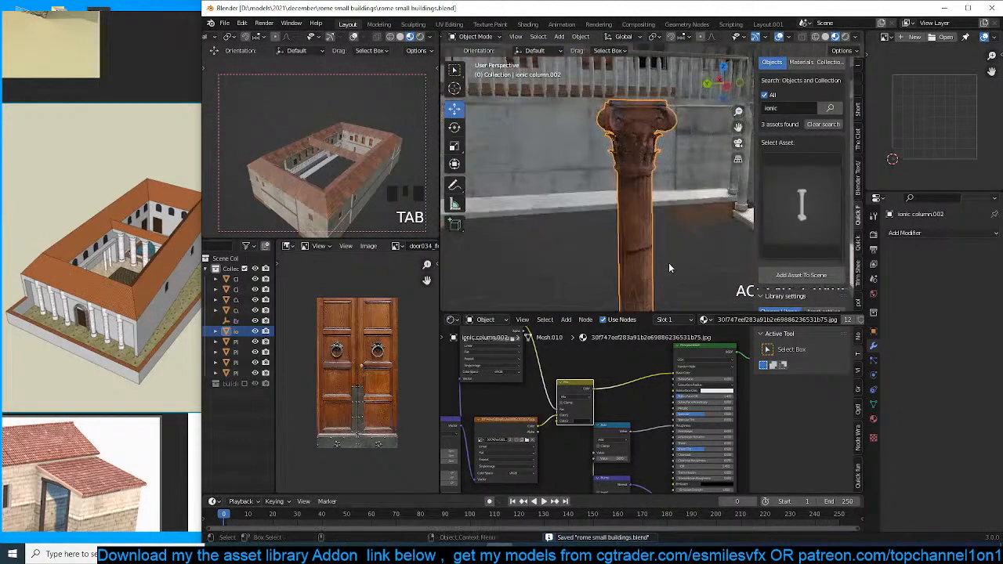
{"action": "scroll", "coordinate": [672, 259], "scroll_direction": "down", "scroll_amount": 2}
{"action": "middle_click_drag", "start_coordinate": [701, 257], "coordinate": [646, 242]}
{"action": "scroll", "coordinate": [646, 241], "scroll_direction": "up", "scroll_amount": 3}
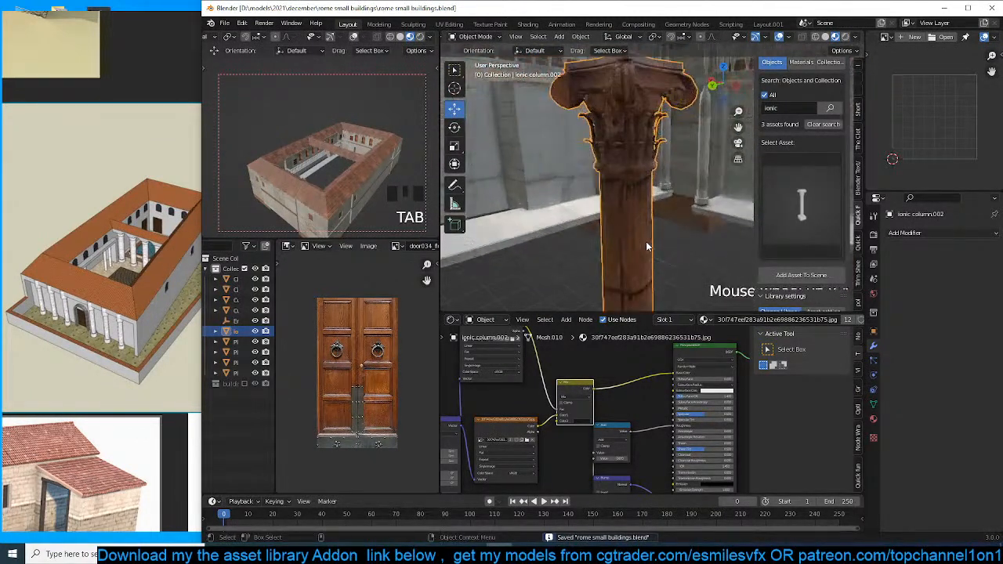
{"action": "scroll", "coordinate": [680, 245], "scroll_direction": "down", "scroll_amount": 4}
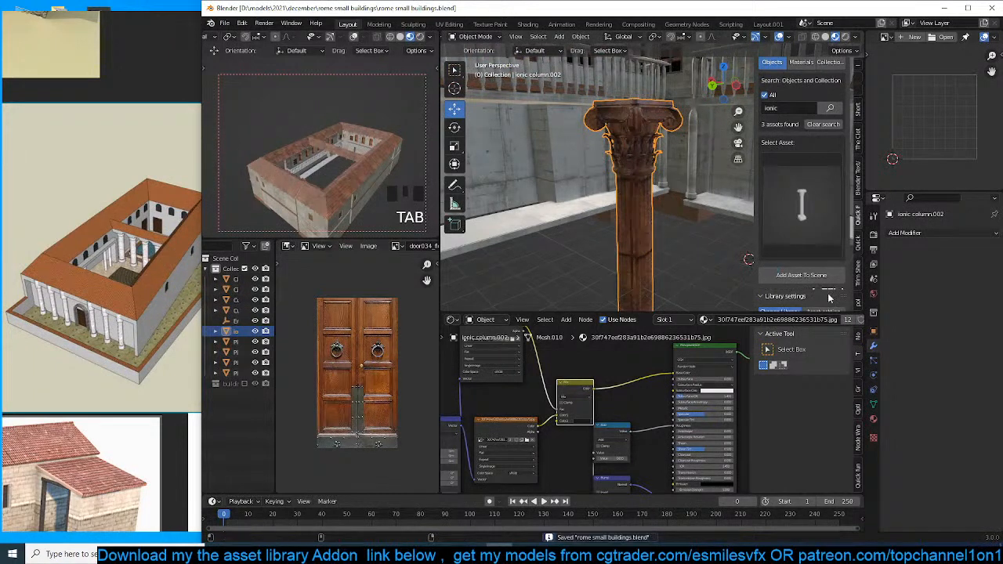
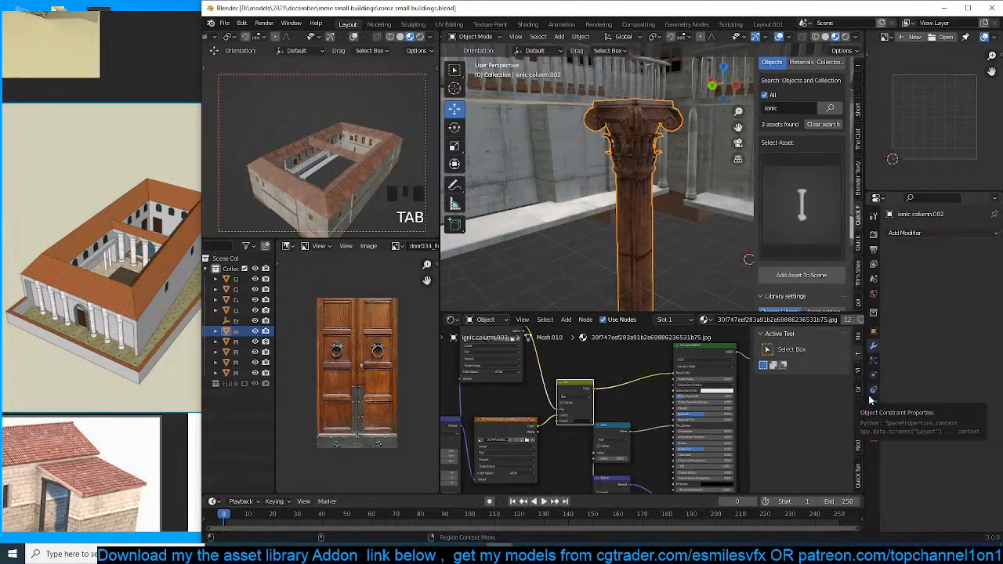
Remove all of the column's material slots except concrete medieval rome.
{"action": "left_click", "coordinate": [875, 421]}
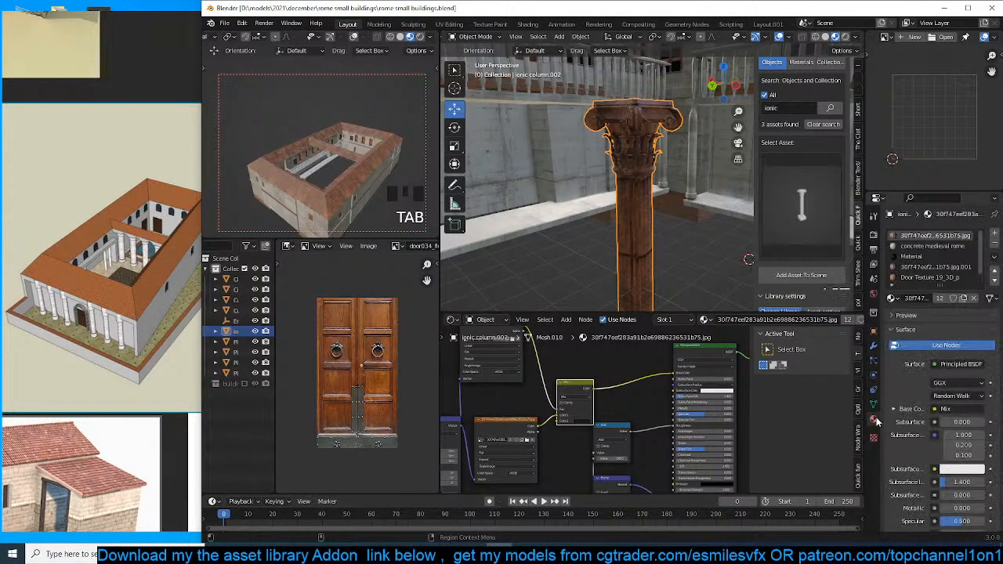
{"action": "left_click", "coordinate": [994, 246]}
{"action": "scroll", "coordinate": [923, 260], "scroll_direction": "down", "scroll_amount": 3}
{"action": "scroll", "coordinate": [927, 255], "scroll_direction": "up", "scroll_amount": 3}
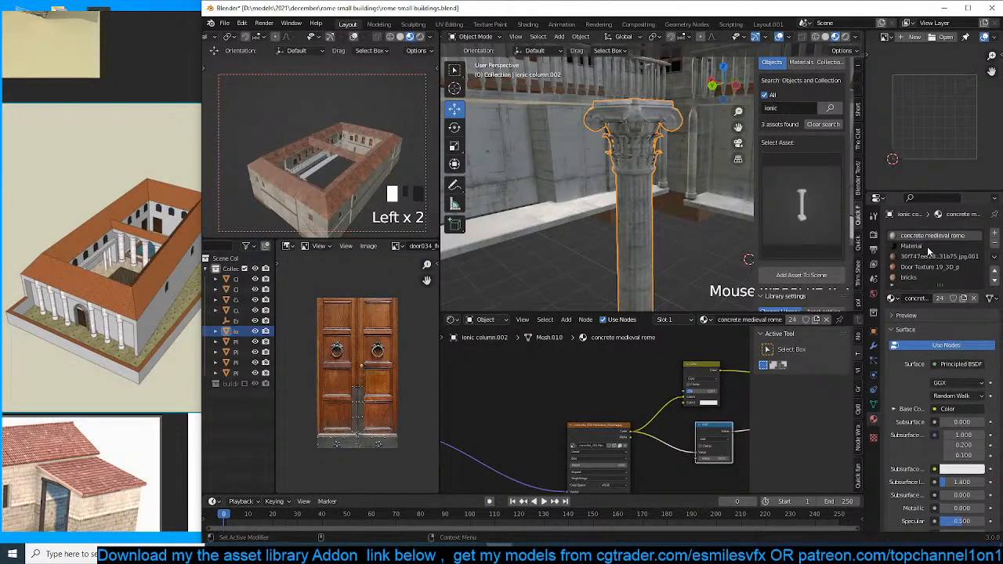
{"action": "left_click", "coordinate": [927, 279]}
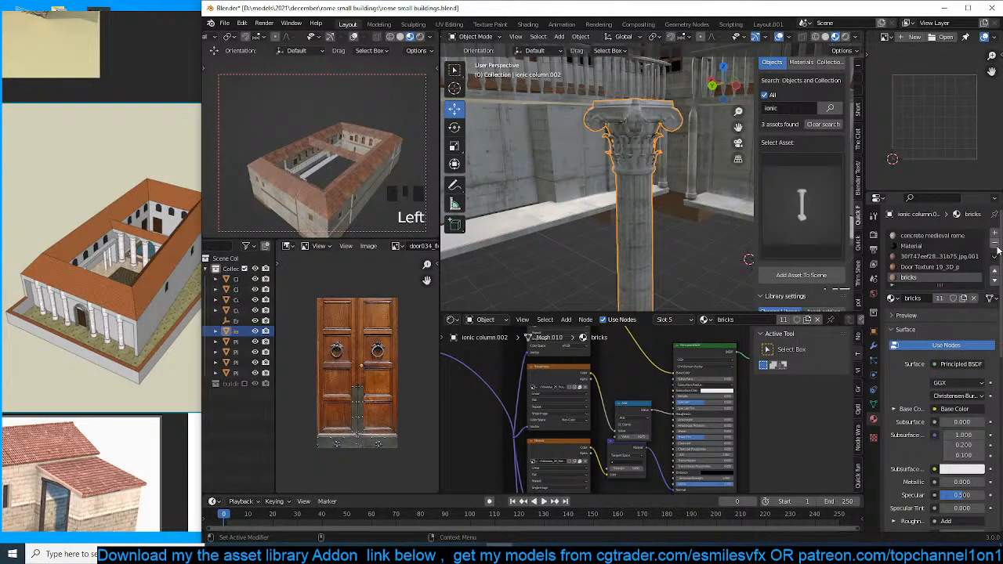
{"action": "left_click", "coordinate": [994, 246]}
{"action": "left_click", "coordinate": [994, 246]}
{"action": "left_click", "coordinate": [994, 246]}
{"action": "left_click", "coordinate": [994, 246]}
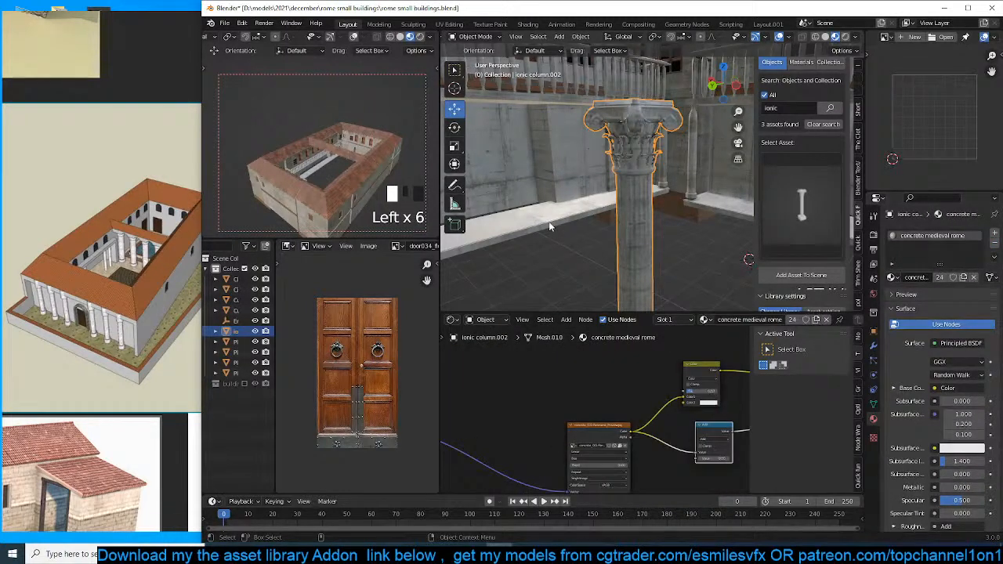
In top view, move the column from the courtyard to beneath the central roof wing.
{"action": "scroll", "coordinate": [599, 261], "scroll_direction": "down", "scroll_amount": 3}
{"action": "key", "text": "KP_7"}
{"action": "scroll", "coordinate": [600, 254], "scroll_direction": "down", "scroll_amount": 3}
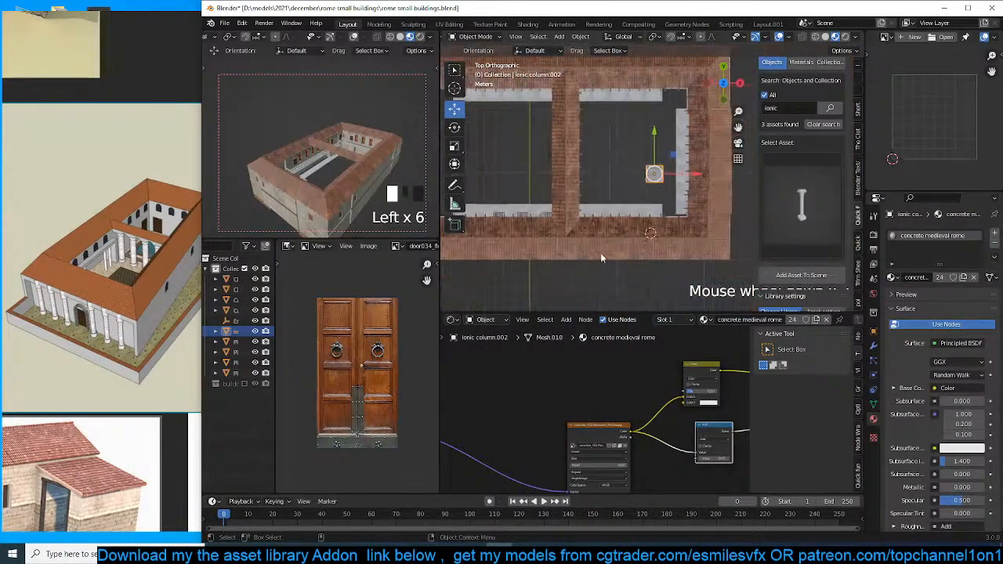
{"action": "left_click_drag", "start_coordinate": [675, 175], "coordinate": [585, 203]}
In front view, raise the column about 5.2 m along Z and scale it uniformly to about 0.93.
{"action": "key", "text": "KP_1"}
{"action": "scroll", "coordinate": [566, 213], "scroll_direction": "up", "scroll_amount": 1}
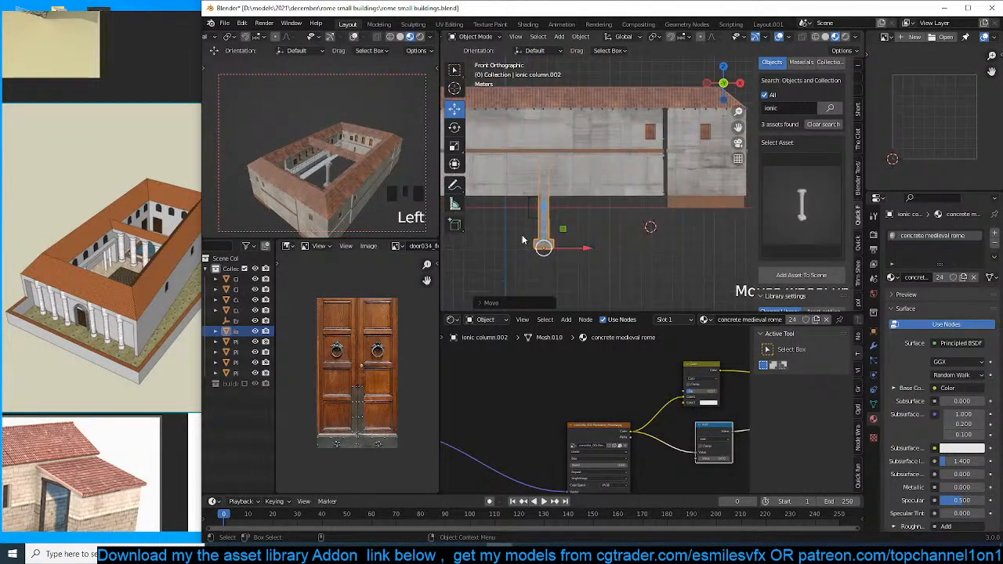
{"action": "middle_click_drag", "start_coordinate": [524, 238], "coordinate": [568, 266], "text": "shift"}
{"action": "key", "text": "z"}
{"action": "left_click", "coordinate": [525, 265]}
{"action": "key", "text": "g"}
{"action": "key", "text": "z"}
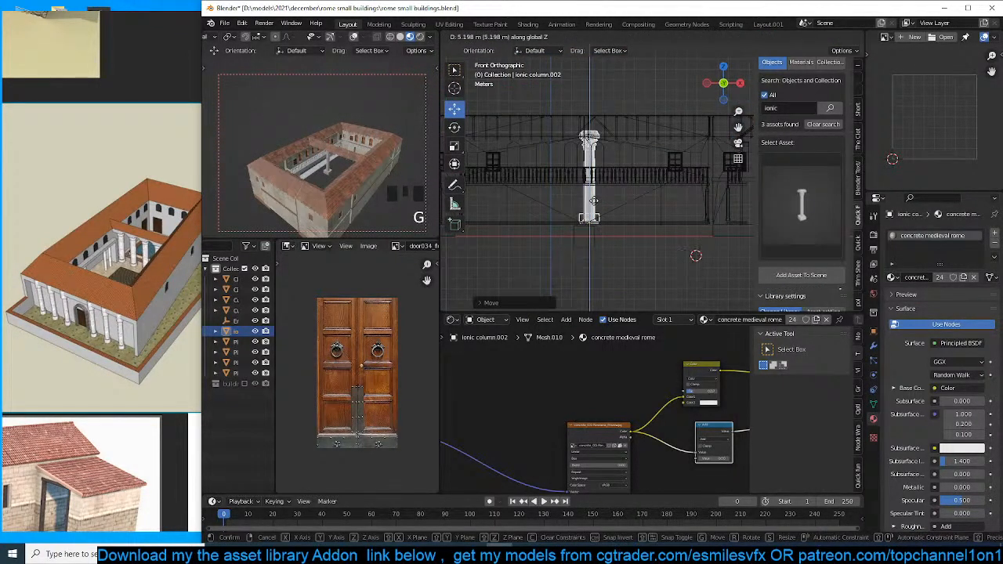
{"action": "left_click", "coordinate": [594, 200]}
{"action": "key", "text": "s"}
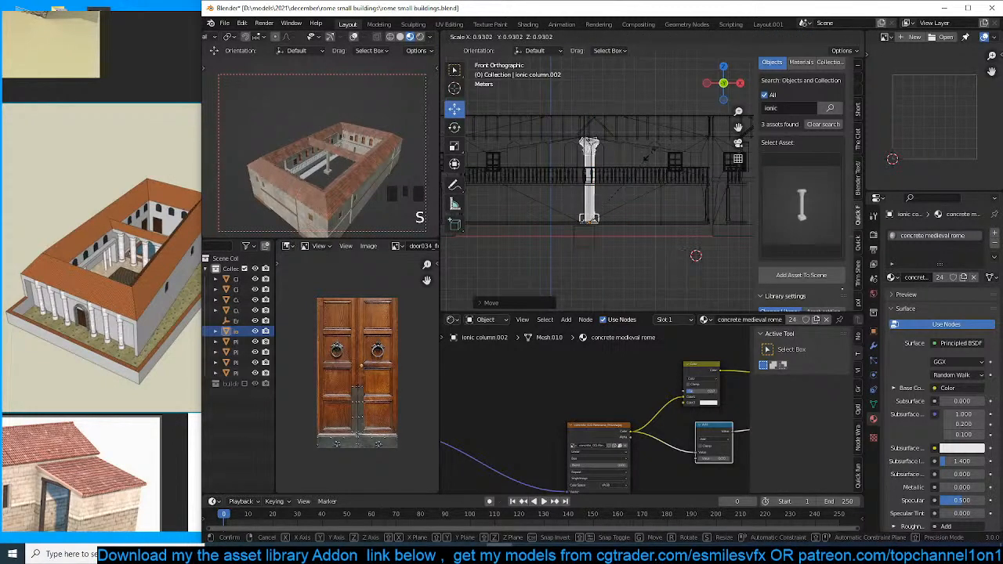
{"action": "left_click", "coordinate": [647, 157]}
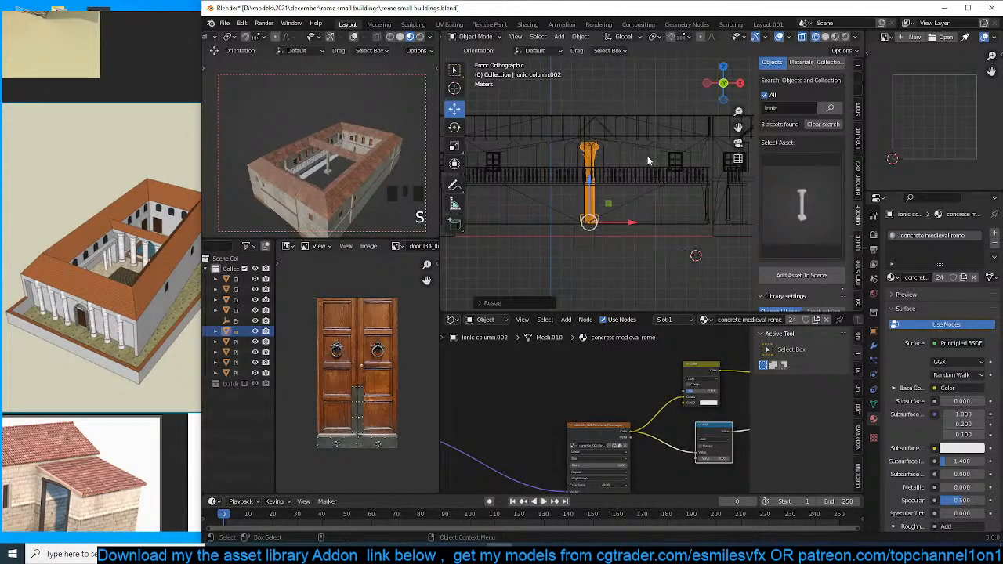
Delete the linked vertices of the square block around the column's base.
{"action": "scroll", "coordinate": [652, 162], "scroll_direction": "up", "scroll_amount": 4}
{"action": "key", "text": "Tab"}
{"action": "left_click", "coordinate": [667, 246]}
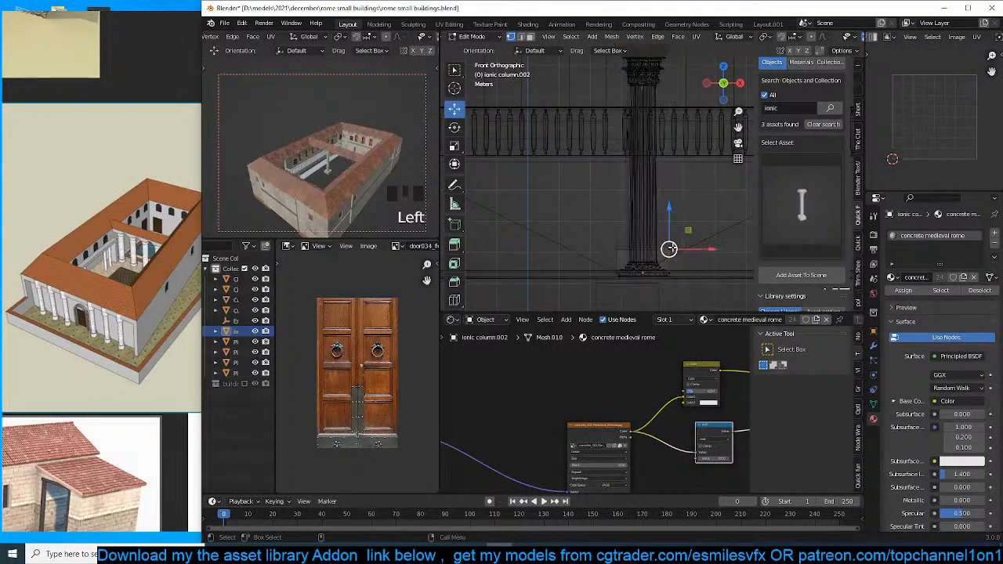
{"action": "key", "text": "ctrl+l"}
{"action": "key", "text": "x"}
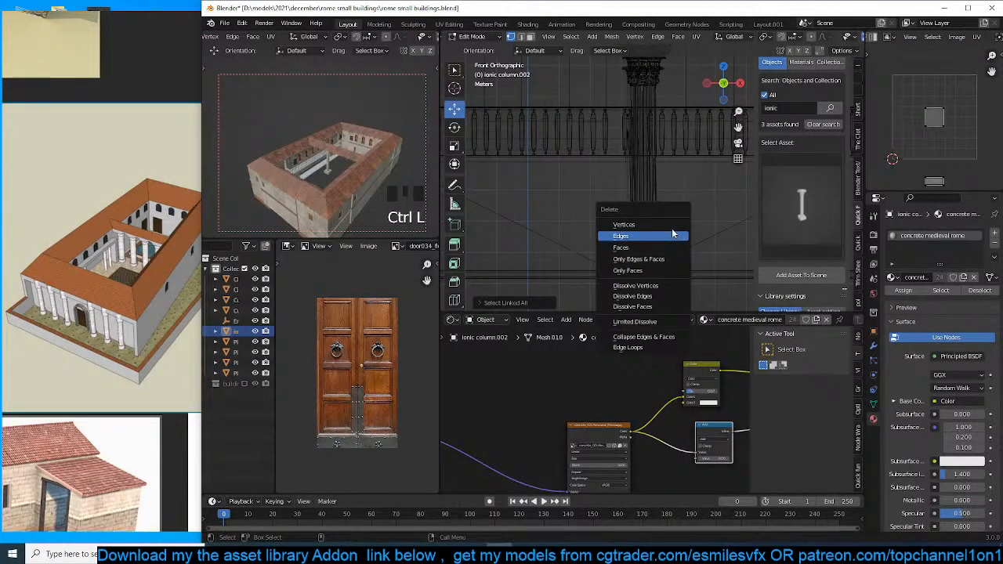
{"action": "left_click", "coordinate": [674, 226]}
{"action": "key", "text": "Tab"}
Switch to solid shading and examine how the column's capital sits below the central roof.
{"action": "key", "text": "z"}
{"action": "left_click", "coordinate": [699, 207]}
{"action": "middle_click_drag", "start_coordinate": [699, 212], "coordinate": [711, 264]}
{"action": "scroll", "coordinate": [711, 265], "scroll_direction": "down", "scroll_amount": 2}
{"action": "key", "text": "alt+a"}
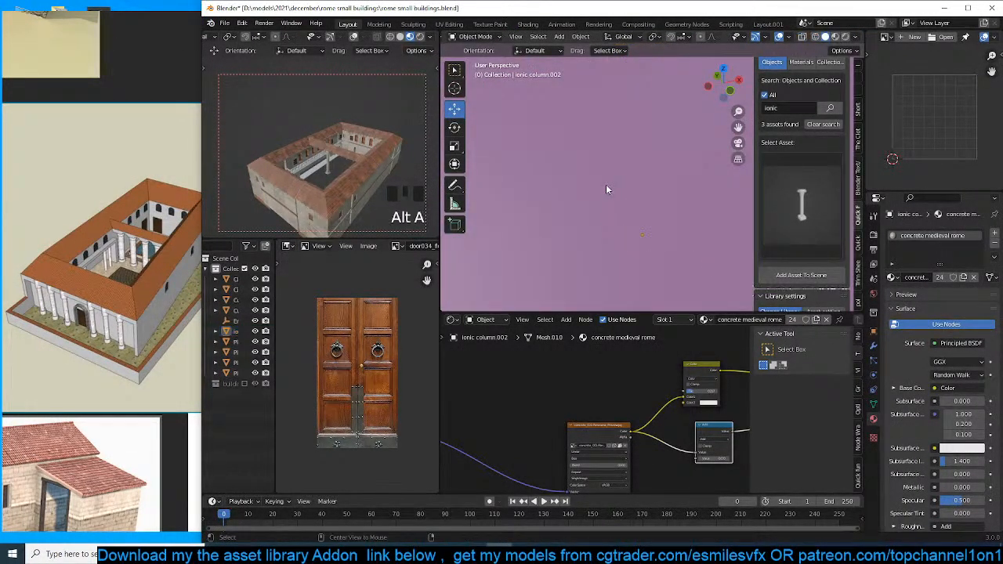
{"action": "scroll", "coordinate": [606, 184], "scroll_direction": "down", "scroll_amount": 2}
{"action": "middle_click_drag", "start_coordinate": [606, 184], "coordinate": [645, 82]}
{"action": "left_click", "coordinate": [647, 161]}
{"action": "key", "text": "Tab"}
{"action": "scroll", "coordinate": [679, 105], "scroll_direction": "up", "scroll_amount": 3}
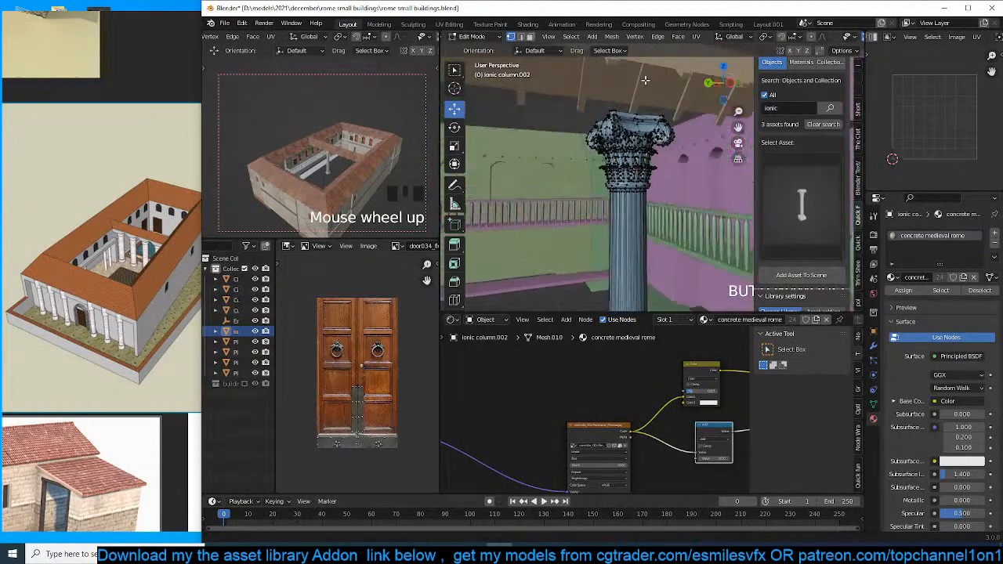
{"action": "scroll", "coordinate": [636, 119], "scroll_direction": "up", "scroll_amount": 5}
{"action": "scroll", "coordinate": [636, 119], "scroll_direction": "down", "scroll_amount": 2}
{"action": "key", "text": "Tab"}
{"action": "scroll", "coordinate": [635, 119], "scroll_direction": "down", "scroll_amount": 3}
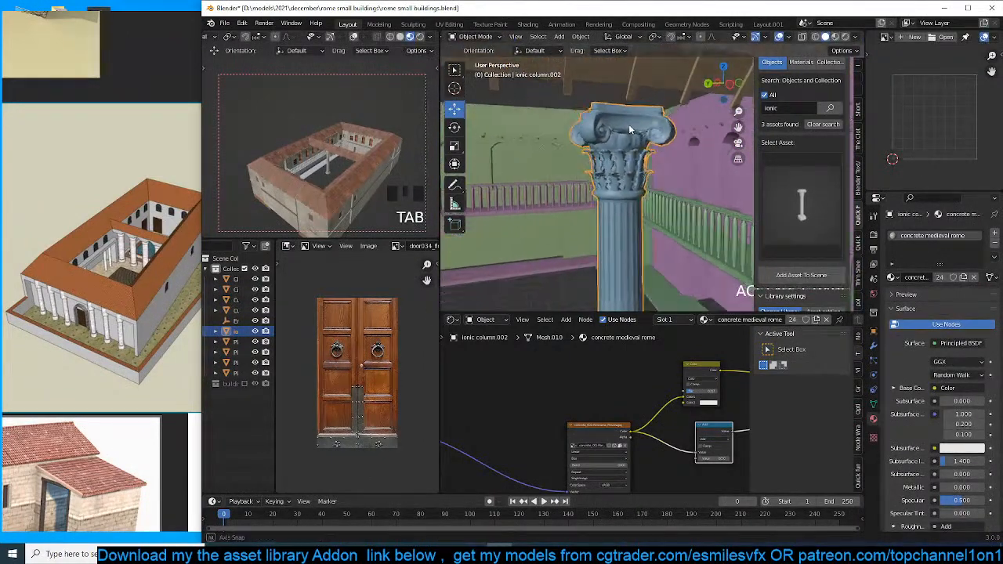
Fill the open underside of the central roof between its two lower edges with a face.
{"action": "middle_click_drag", "start_coordinate": [630, 127], "coordinate": [655, 113]}
{"action": "scroll", "coordinate": [612, 134], "scroll_direction": "down", "scroll_amount": 4}
{"action": "scroll", "coordinate": [669, 134], "scroll_direction": "up", "scroll_amount": 3}
{"action": "left_click", "coordinate": [675, 131]}
{"action": "key", "text": "Tab"}
{"action": "key", "text": "grave"}
{"action": "scroll", "coordinate": [676, 131], "scroll_direction": "up", "scroll_amount": 2}
{"action": "key", "text": "2"}
{"action": "left_click", "coordinate": [702, 115], "text": "alt"}
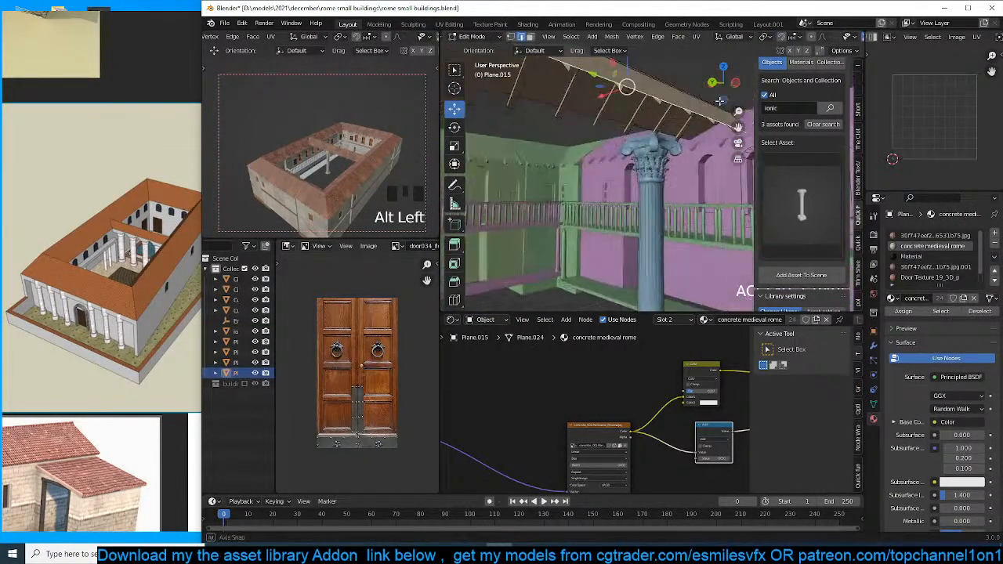
{"action": "left_click", "coordinate": [655, 113], "text": "alt+shift"}
{"action": "key", "text": "f"}
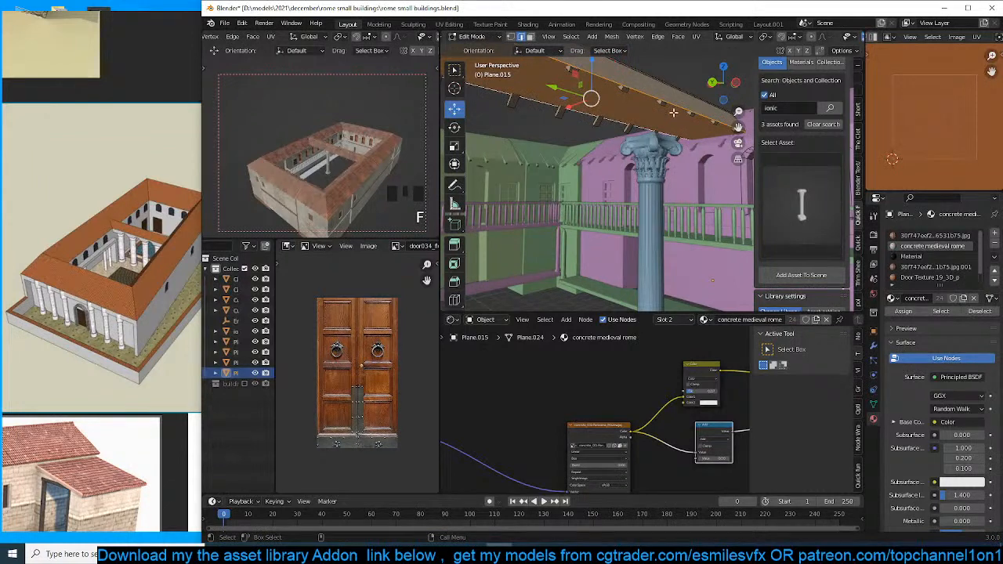
Inset the new underside face and extrude it down to the column's capital as a beam.
{"action": "key", "text": "i"}
{"action": "left_click", "coordinate": [693, 93]}
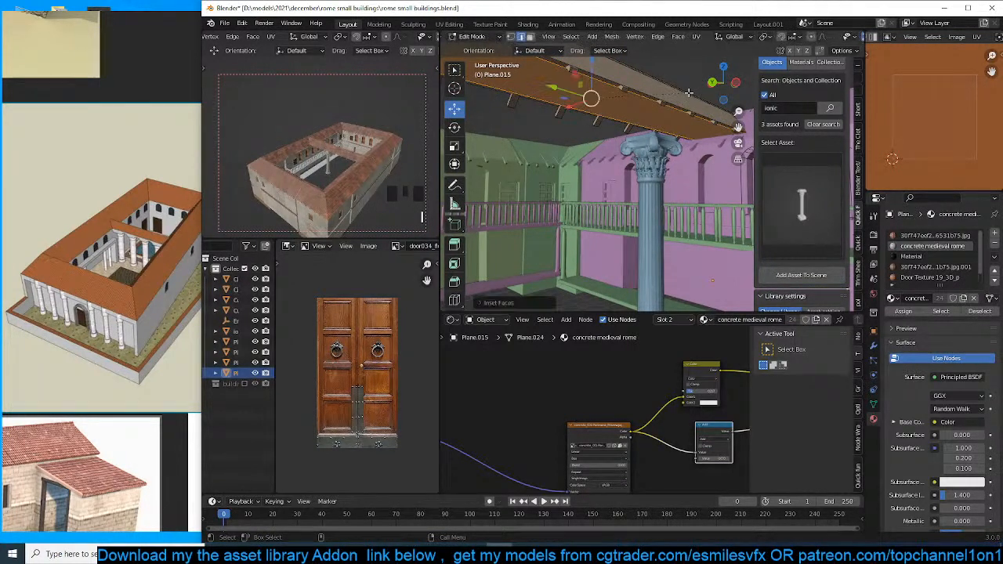
{"action": "key", "text": "e"}
{"action": "left_click", "coordinate": [679, 131]}
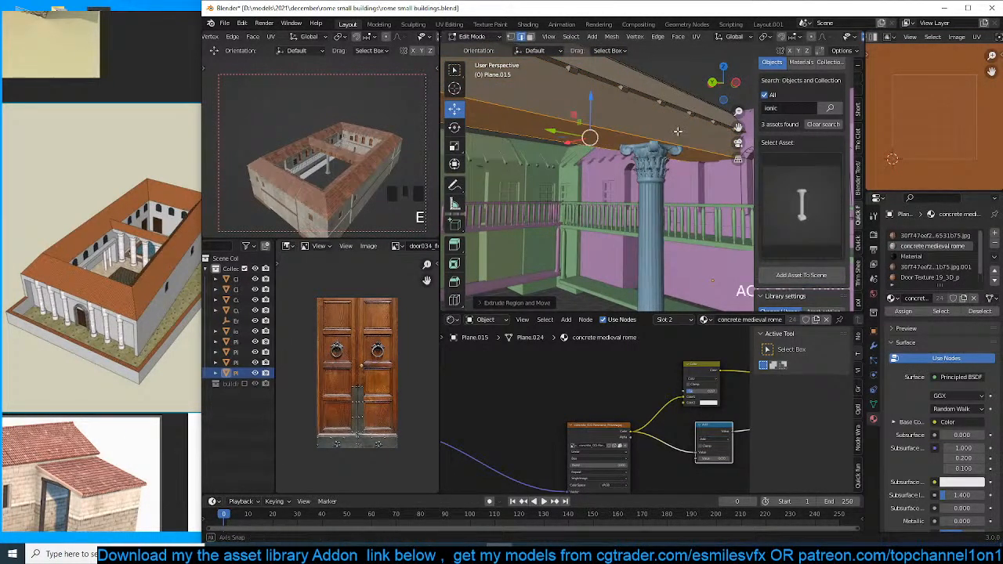
Expand the selection over the extruded beam and assign the concrete medieval rome material to it.
{"action": "middle_click_drag", "start_coordinate": [679, 131], "coordinate": [661, 138]}
{"action": "key", "text": "ctrl+KP_Add"}
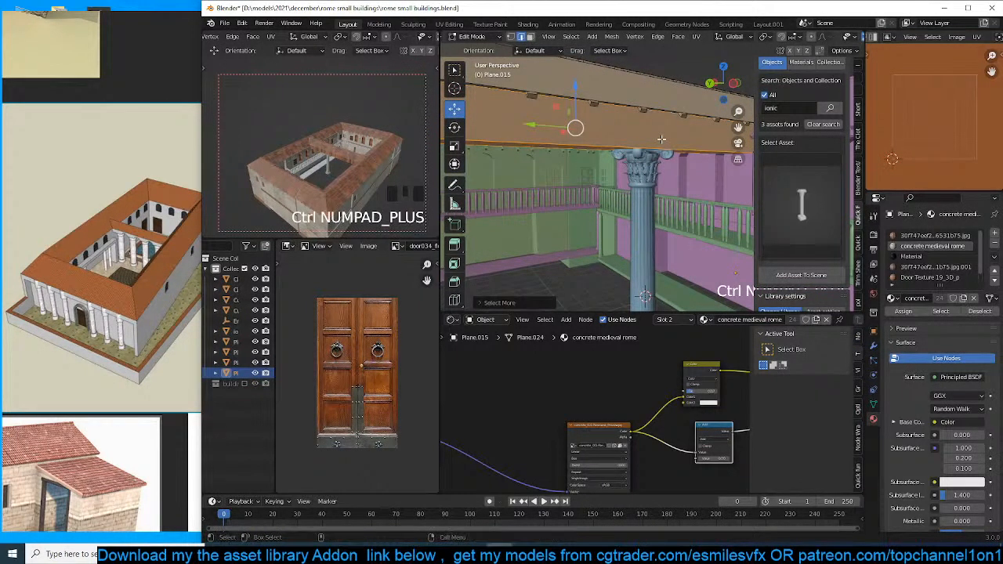
{"action": "left_click", "coordinate": [919, 315]}
{"action": "key", "text": "Tab"}
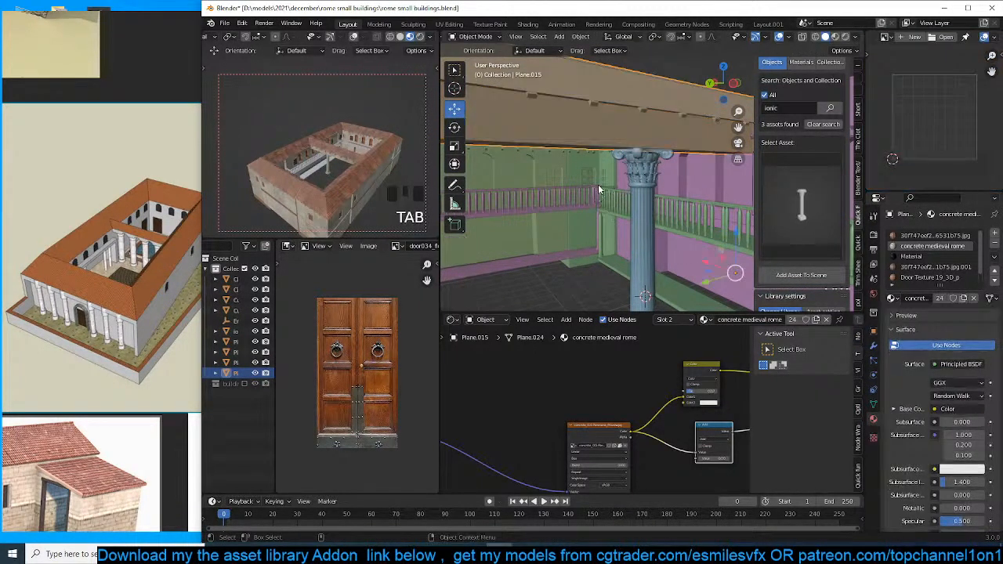
Add eight evenly spaced loop cuts across the length of the roof beam.
{"action": "middle_click_drag", "start_coordinate": [599, 191], "coordinate": [505, 165]}
{"action": "key", "text": "Tab"}
{"action": "key", "text": "alt+a"}
{"action": "left_click", "coordinate": [539, 148]}
{"action": "key", "text": "grave"}
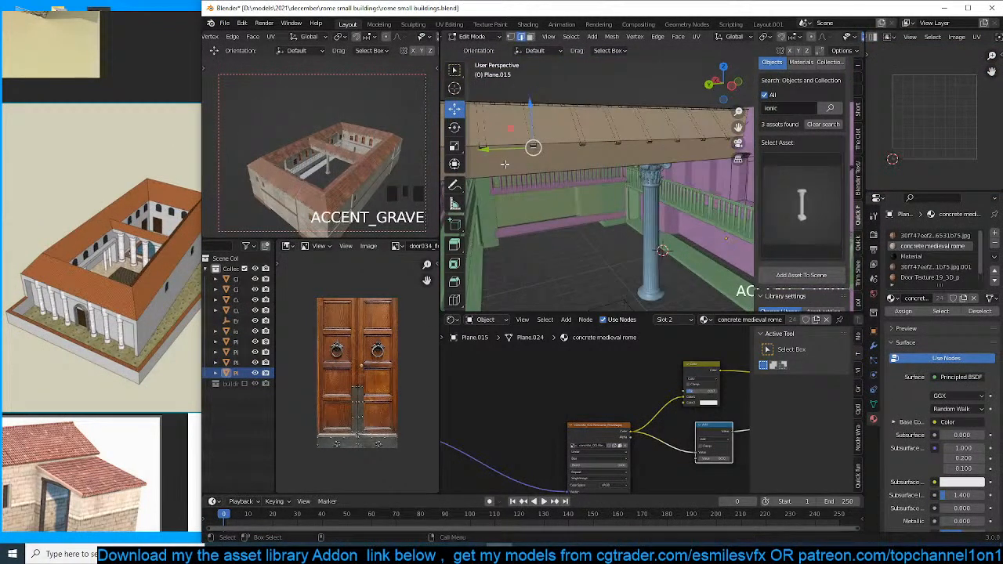
{"action": "key", "text": "ctrl+r"}
{"action": "scroll", "coordinate": [596, 171], "scroll_direction": "up", "scroll_amount": 4}
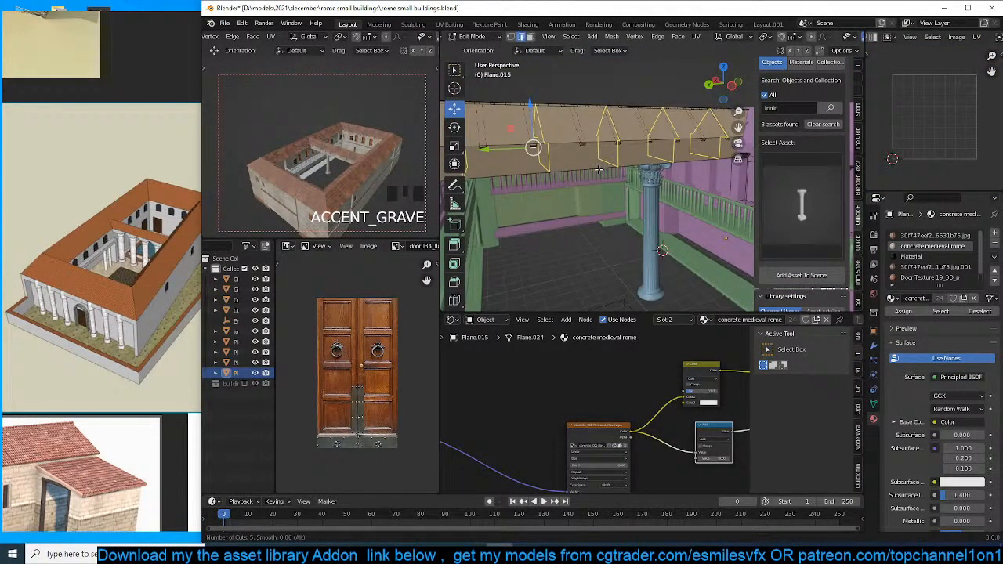
{"action": "scroll", "coordinate": [598, 169], "scroll_direction": "up", "scroll_amount": 2}
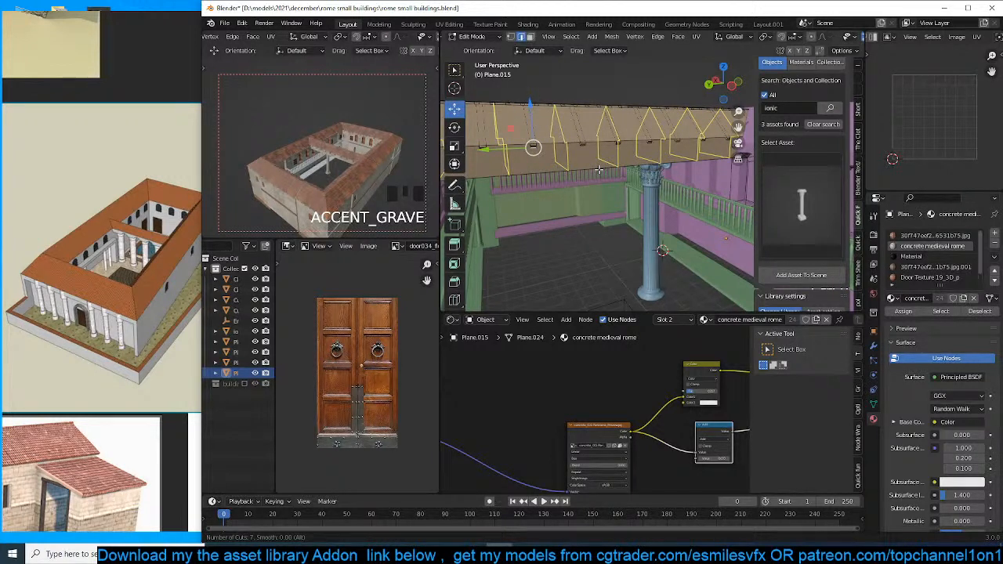
{"action": "scroll", "coordinate": [598, 170], "scroll_direction": "up", "scroll_amount": 1}
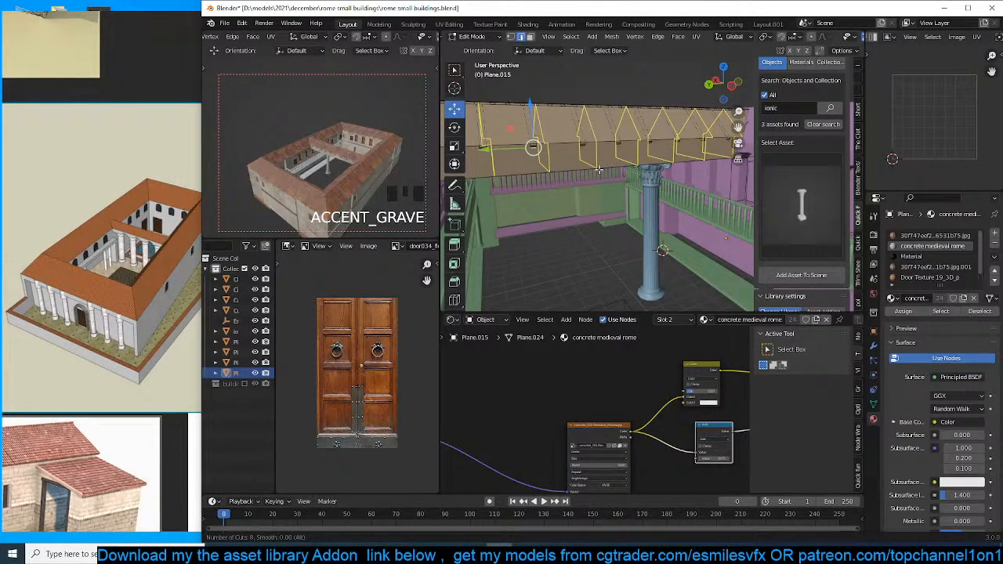
{"action": "left_click", "coordinate": [598, 169]}
{"action": "right_click", "coordinate": [598, 170]}
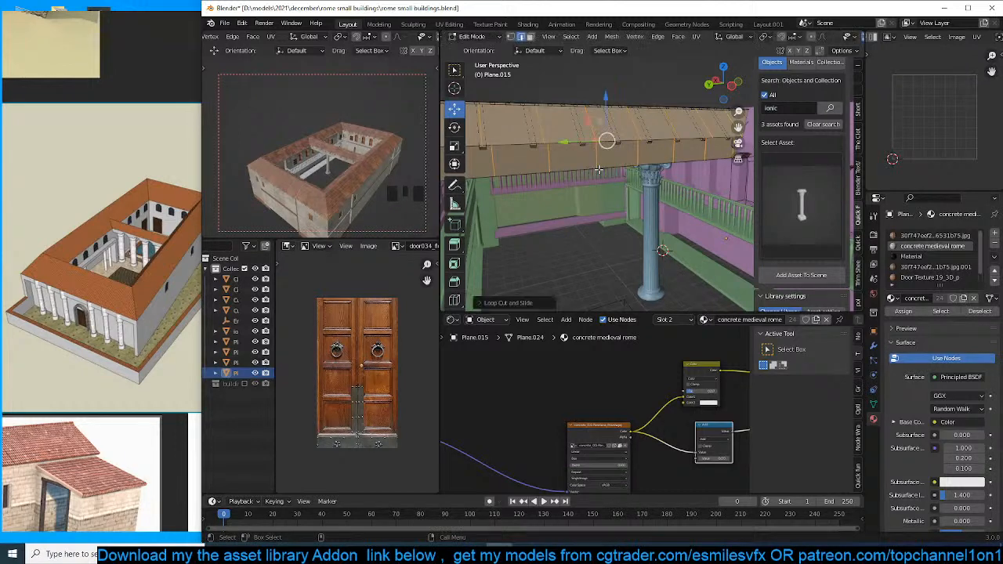
Select the row of faces along the beam's side and inset them individually into small panels.
{"action": "middle_click_drag", "start_coordinate": [598, 170], "coordinate": [575, 171]}
{"action": "left_click", "coordinate": [723, 155]}
{"action": "key", "text": "3"}
{"action": "left_click", "coordinate": [713, 156]}
{"action": "key", "text": "i"}
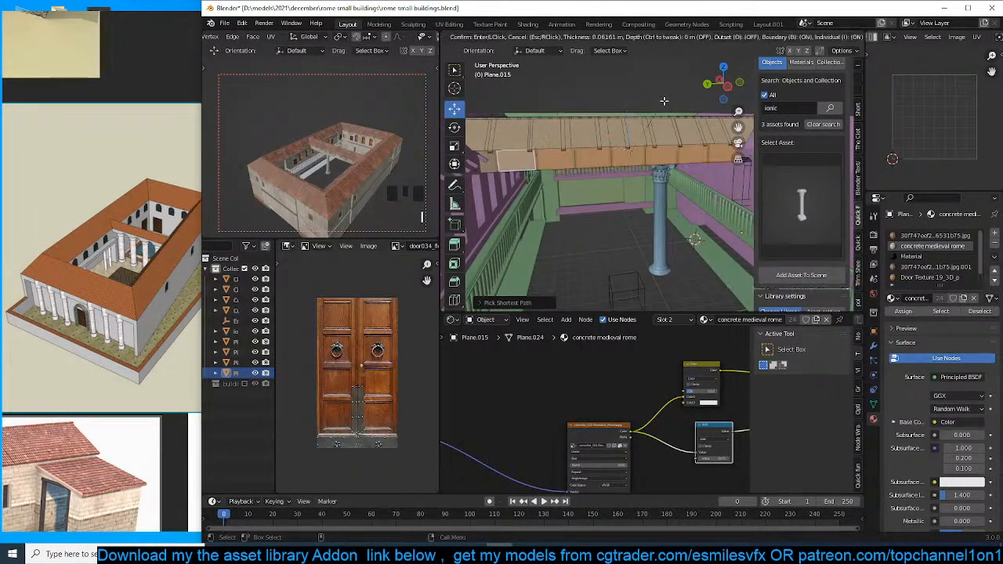
{"action": "left_click", "coordinate": [659, 108]}
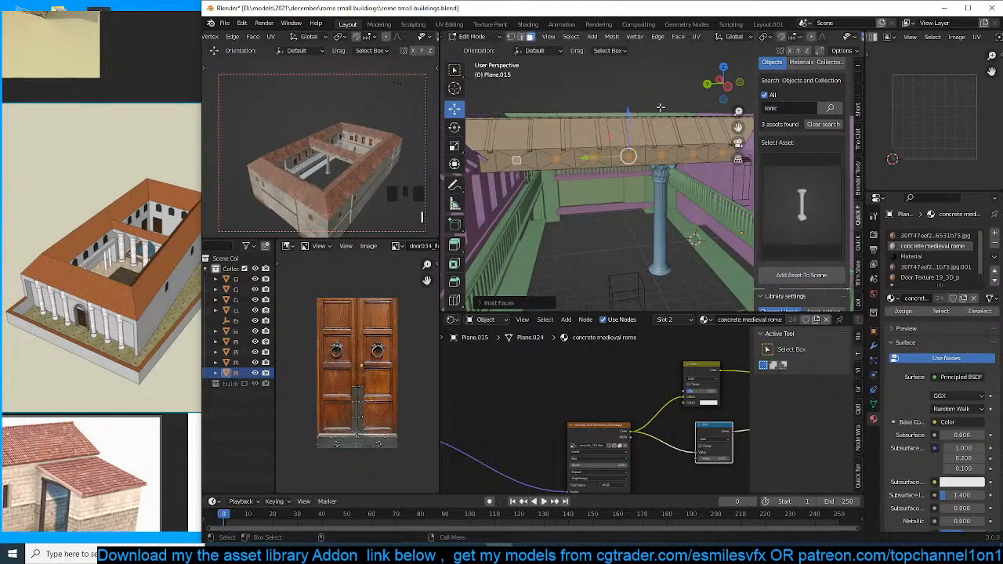
Scale the inset panels along Z to make them taller.
{"action": "key", "text": "ctrl+z"}
{"action": "key", "text": "s"}
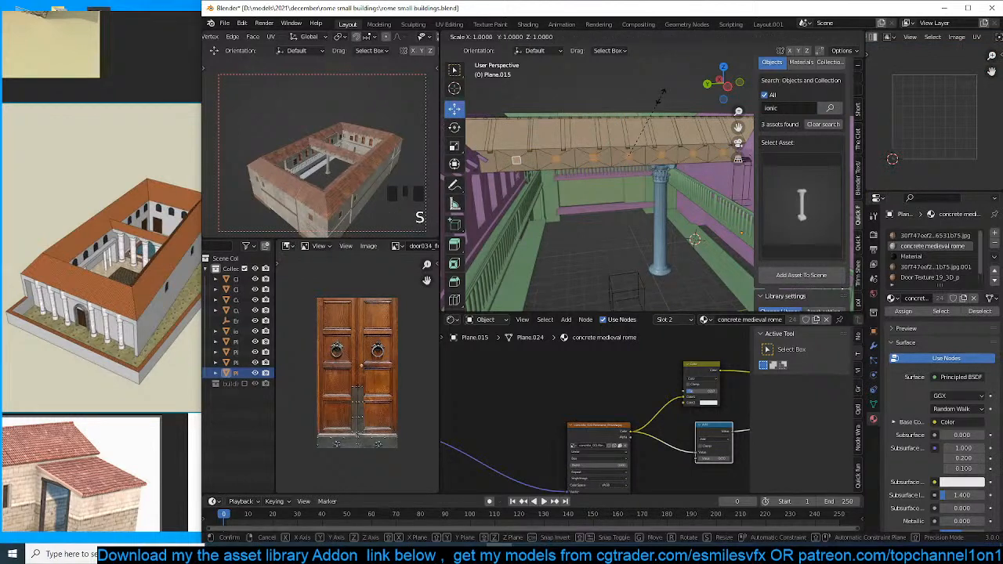
{"action": "key", "text": "z"}
{"action": "left_click", "coordinate": [683, 66]}
Extrude the beam's inset panels inward, inset them again, and extrude the inner faces to give the panels stepped depth.
{"action": "middle_click_drag", "start_coordinate": [676, 102], "coordinate": [598, 143]}
{"action": "scroll", "coordinate": [615, 132], "scroll_direction": "up", "scroll_amount": 5}
{"action": "key", "text": "e"}
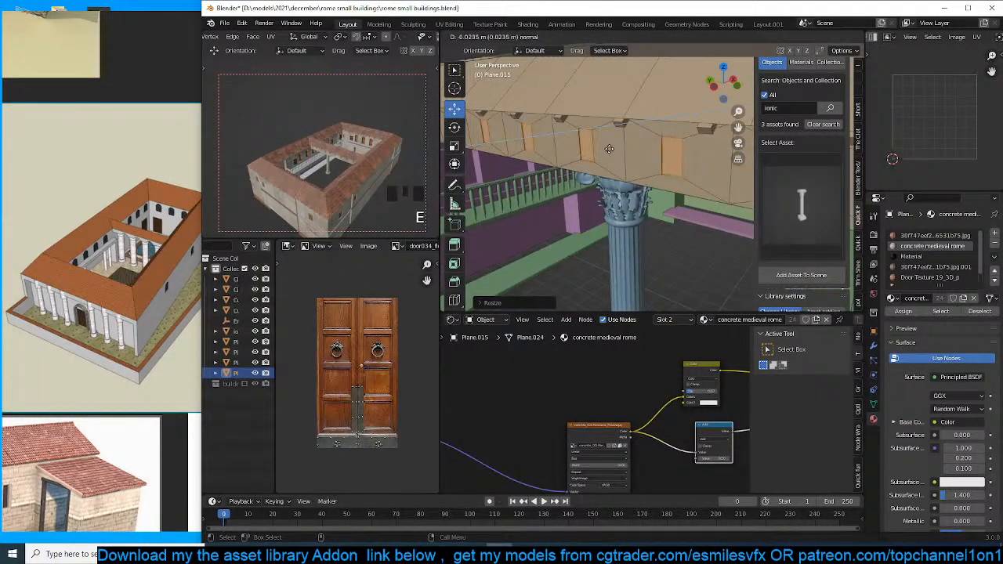
{"action": "left_click", "coordinate": [610, 148]}
{"action": "key", "text": "i"}
{"action": "left_click", "coordinate": [623, 101]}
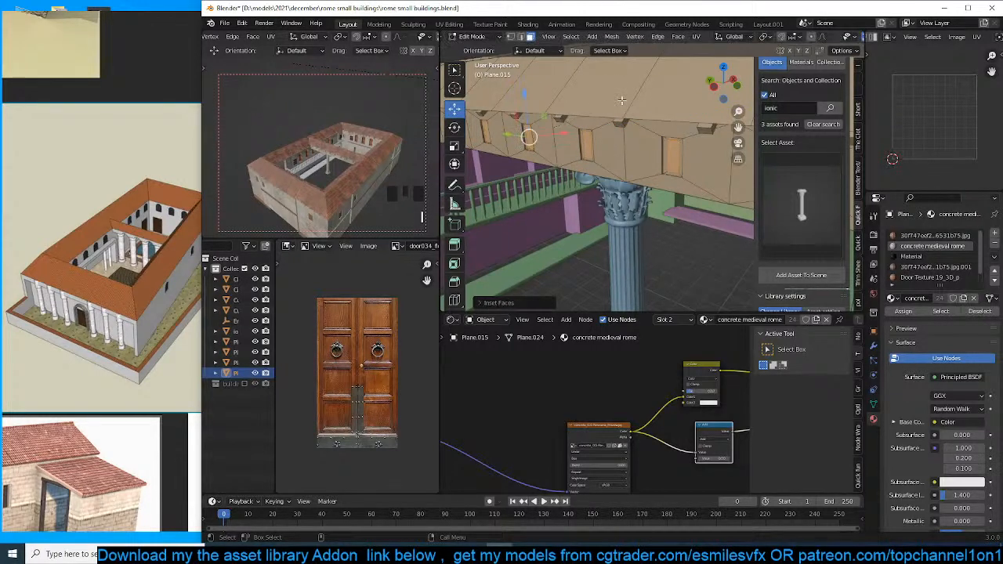
{"action": "key", "text": "e"}
{"action": "left_click", "coordinate": [630, 103]}
{"action": "key", "text": "Tab"}
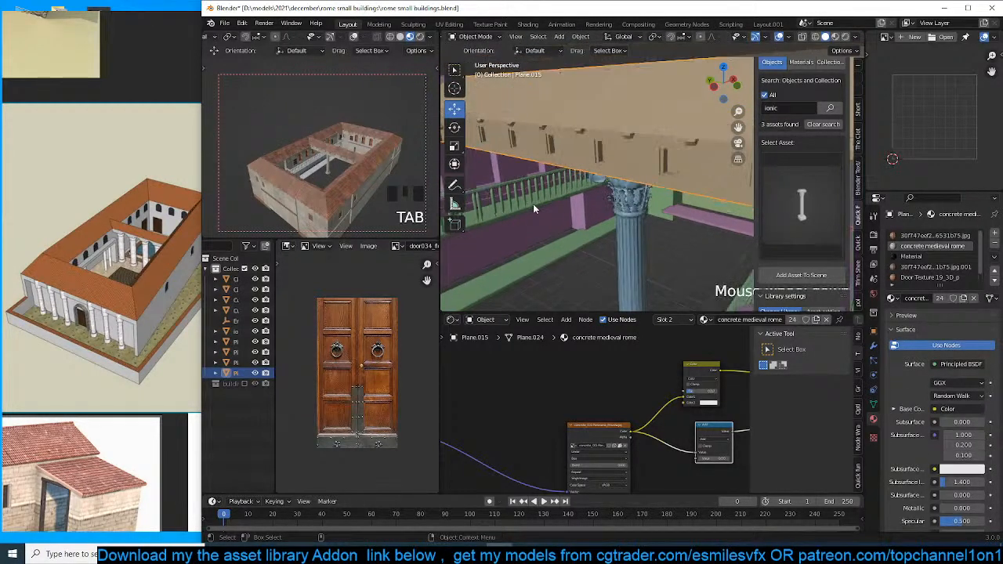
Move the ionic column along Y under the beam to the end near the side wall.
{"action": "key", "text": "grave"}
{"action": "key", "text": "grave"}
{"action": "scroll", "coordinate": [370, 129], "scroll_direction": "up", "scroll_amount": 4}
{"action": "key", "text": "grave"}
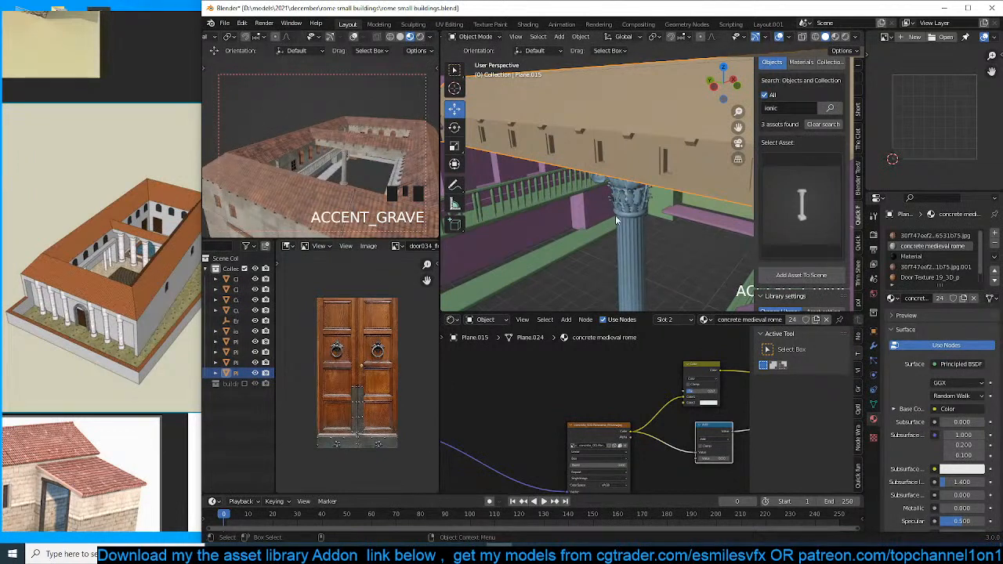
{"action": "scroll", "coordinate": [615, 217], "scroll_direction": "down", "scroll_amount": 4}
{"action": "key", "text": "grave"}
{"action": "left_click", "coordinate": [647, 226]}
{"action": "middle_click_drag", "start_coordinate": [647, 225], "coordinate": [611, 206]}
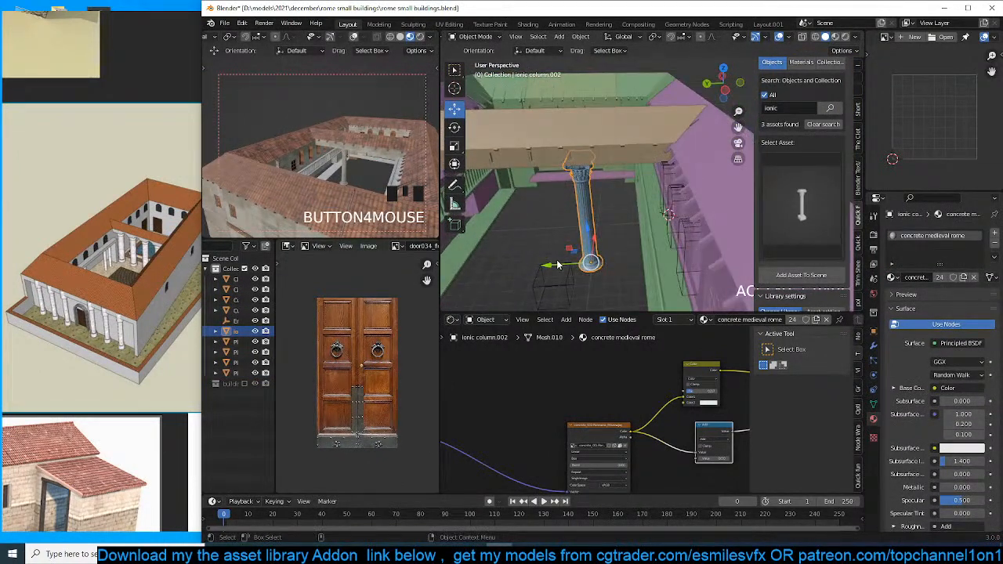
{"action": "left_click_drag", "start_coordinate": [557, 264], "coordinate": [600, 260]}
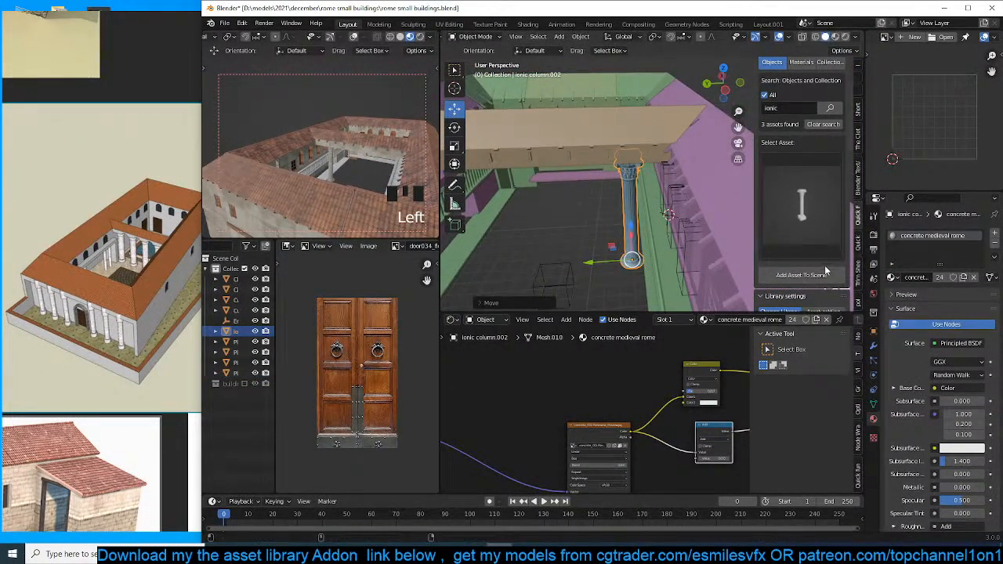
Add an Array modifier to the column with a relative offset of X 0, Y 2.1 and a count of 4.
{"action": "left_click", "coordinate": [874, 347]}
{"action": "left_click", "coordinate": [908, 233]}
{"action": "left_click", "coordinate": [806, 264]}
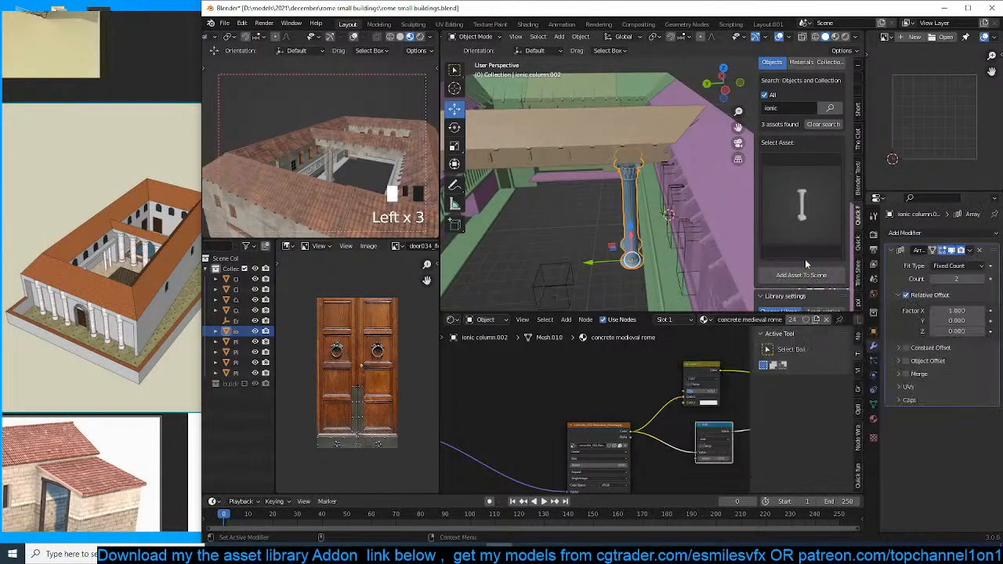
{"action": "left_click", "coordinate": [932, 312]}
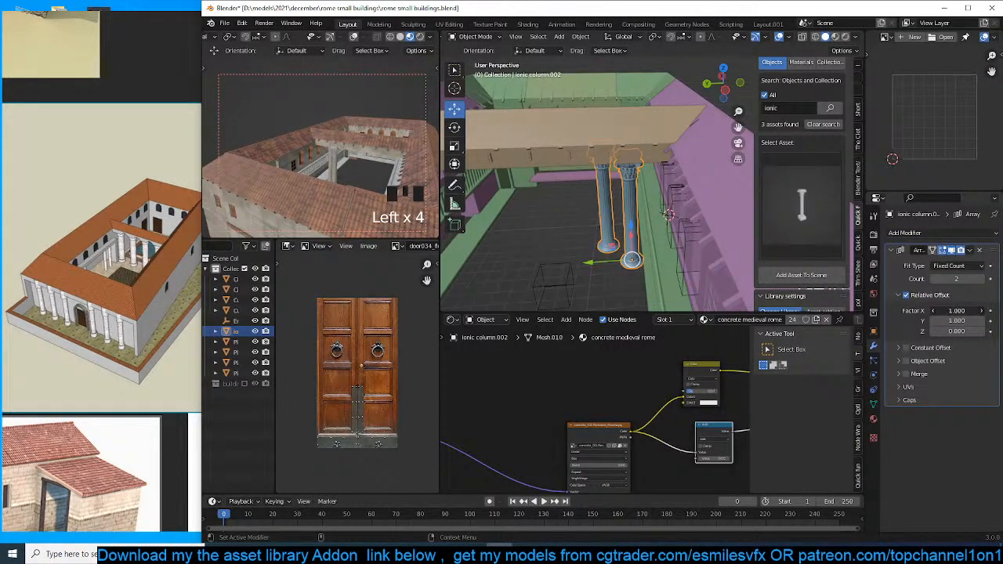
{"action": "key", "text": "Return"}
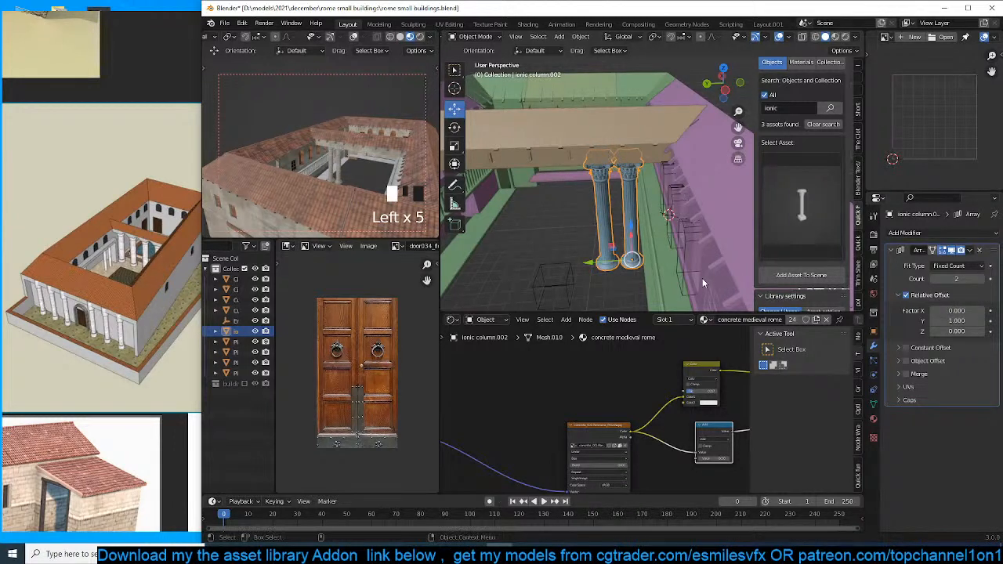
{"action": "left_click_drag", "start_coordinate": [956, 320], "coordinate": [976, 321]}
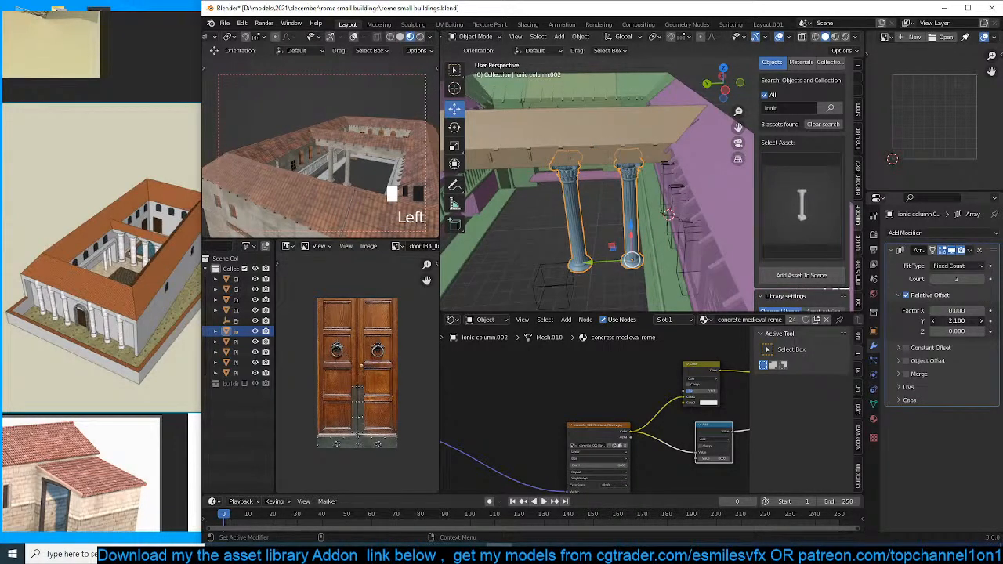
{"action": "left_click", "coordinate": [981, 278]}
{"action": "left_click", "coordinate": [982, 279]}
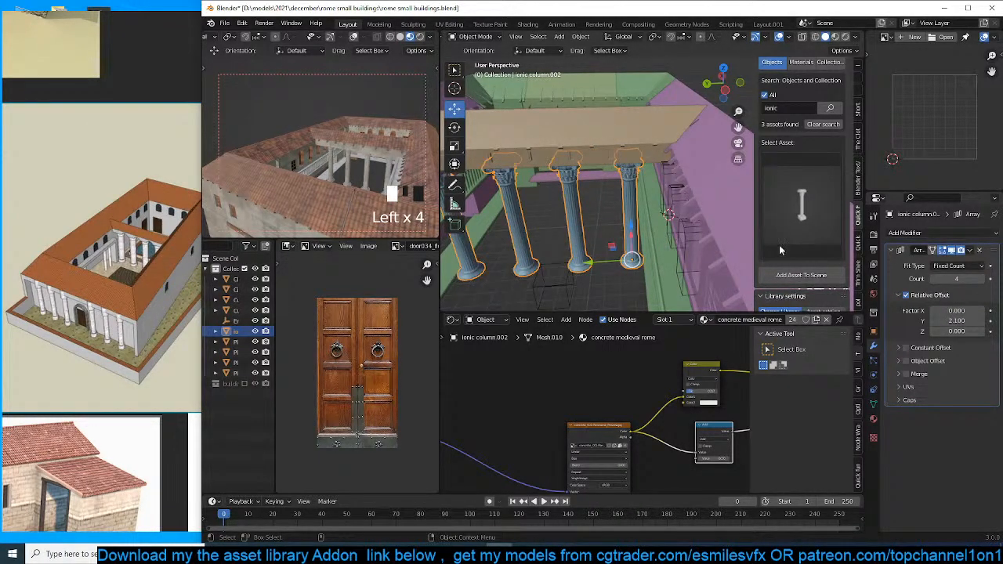
Add a horizontal loop cut around the lower step of the courtyard walkway object with the balustrade.
{"action": "middle_click_drag", "start_coordinate": [627, 235], "coordinate": [653, 158]}
{"action": "scroll", "coordinate": [640, 253], "scroll_direction": "down", "scroll_amount": 2}
{"action": "key", "text": "alt+a"}
{"action": "left_click", "coordinate": [661, 191]}
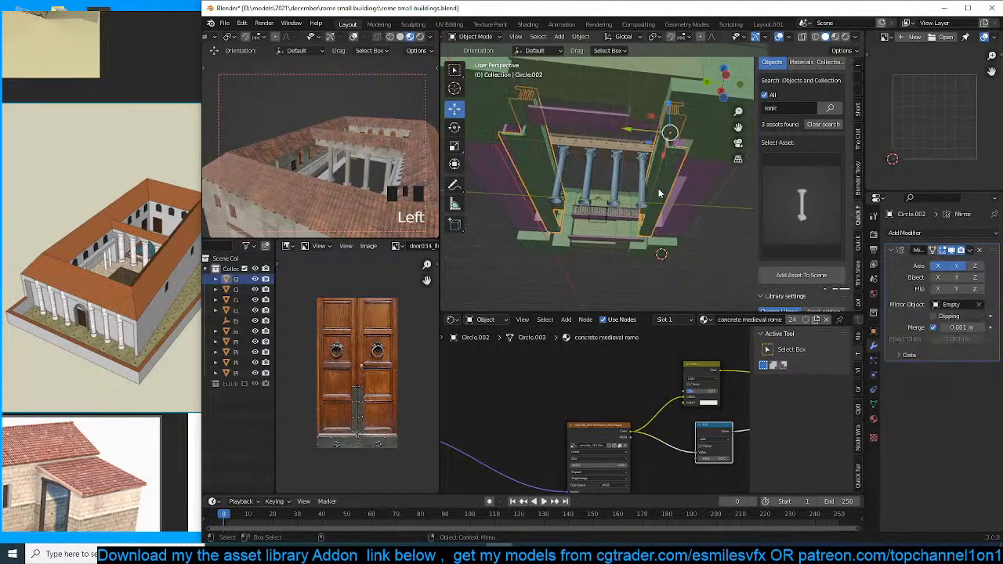
{"action": "key", "text": "Tab"}
{"action": "key", "text": "grave"}
{"action": "middle_click_drag", "start_coordinate": [675, 197], "coordinate": [574, 158]}
{"action": "key", "text": "Tab"}
{"action": "key", "text": "grave"}
{"action": "key", "text": "Tab"}
{"action": "key", "text": "grave"}
{"action": "left_click", "coordinate": [668, 215]}
{"action": "scroll", "coordinate": [647, 174], "scroll_direction": "up", "scroll_amount": 3}
{"action": "key", "text": "grave"}
{"action": "key", "text": "grave"}
{"action": "key", "text": "ctrl+r"}
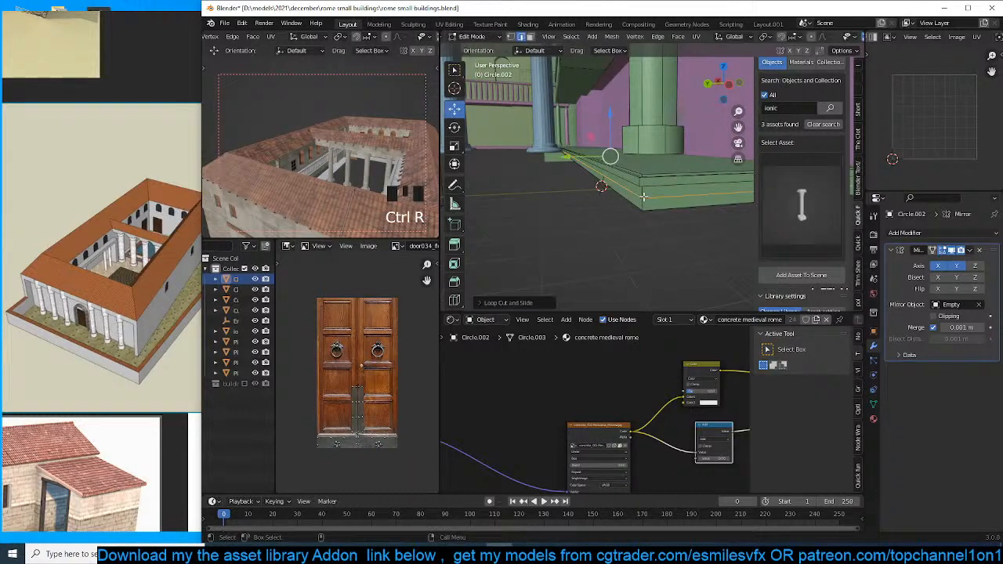
Select the narrow upper face strip on the walkway's inner edge and extrude it along Y across the courtyard.
{"action": "left_click", "coordinate": [625, 198]}
{"action": "key", "text": "grave"}
{"action": "middle_click_drag", "start_coordinate": [626, 197], "coordinate": [659, 254]}
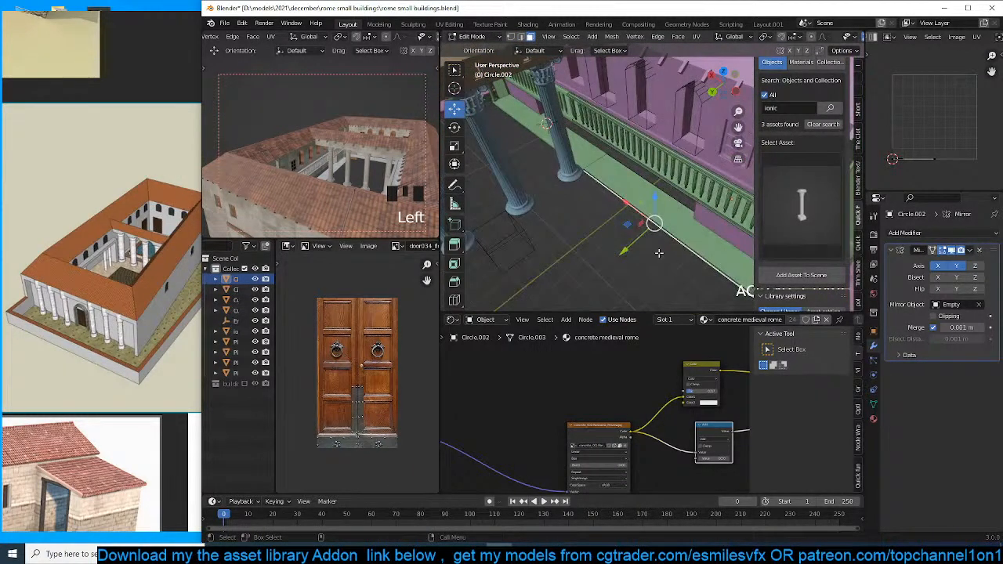
{"action": "key", "text": "e"}
{"action": "key", "text": "y"}
{"action": "left_click", "coordinate": [536, 293]}
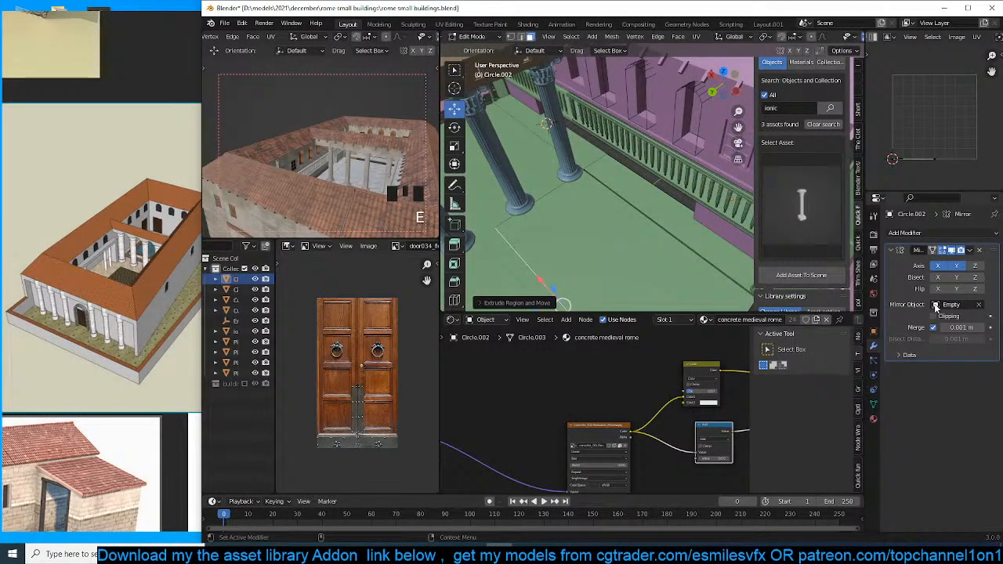
Enable clipping on the Mirror modifier and pull the extruded floor edge along Y until both halves meet.
{"action": "left_click", "coordinate": [934, 315]}
{"action": "middle_click_drag", "start_coordinate": [589, 270], "coordinate": [574, 262]}
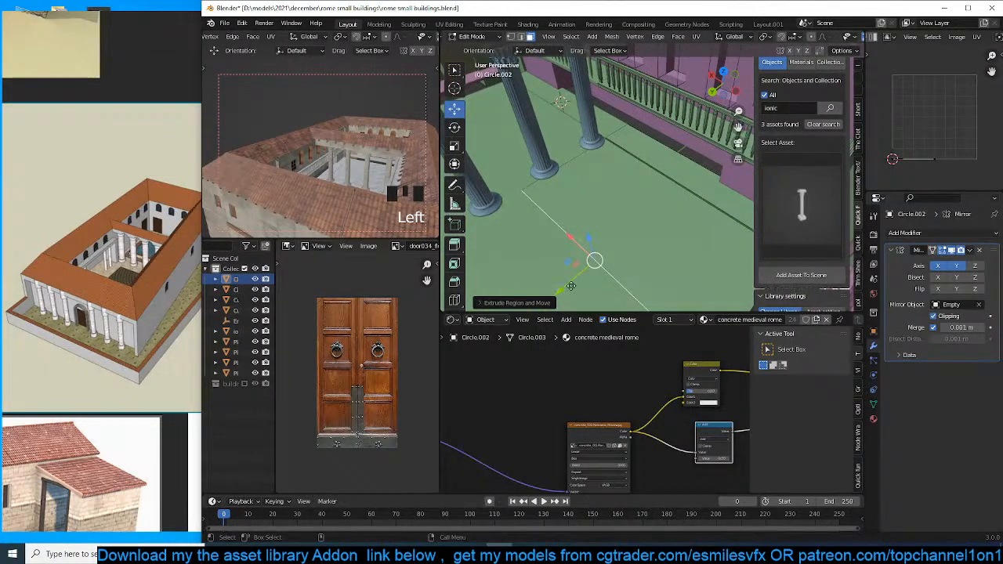
{"action": "right_click", "coordinate": [625, 261]}
{"action": "key", "text": "Tab"}
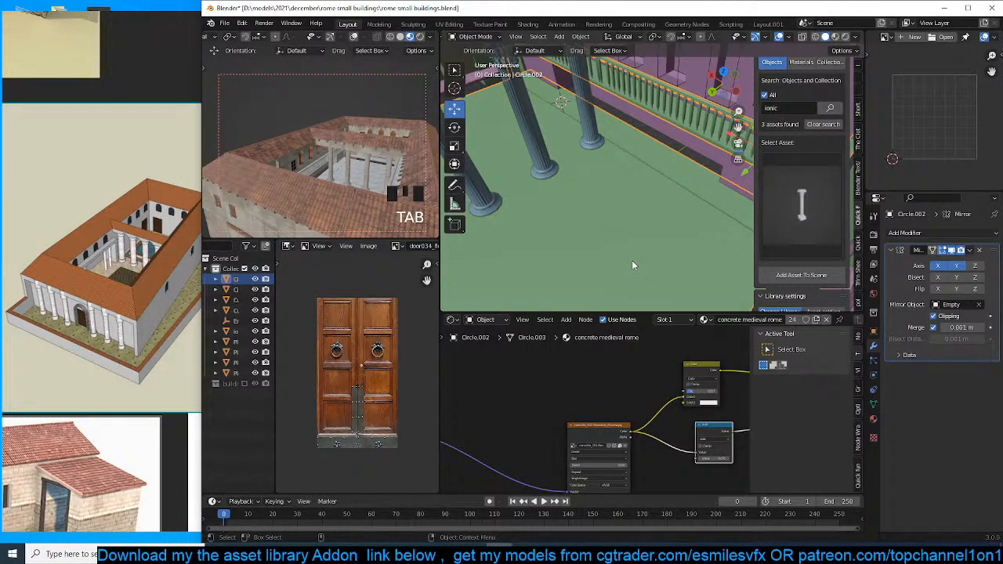
Select the bottom vertices of the walkway and courtyard floor in wireframe front view and lower them to ground level.
{"action": "scroll", "coordinate": [653, 215], "scroll_direction": "down", "scroll_amount": 5}
{"action": "scroll", "coordinate": [661, 220], "scroll_direction": "up", "scroll_amount": 6}
{"action": "middle_click_drag", "start_coordinate": [661, 220], "coordinate": [631, 225]}
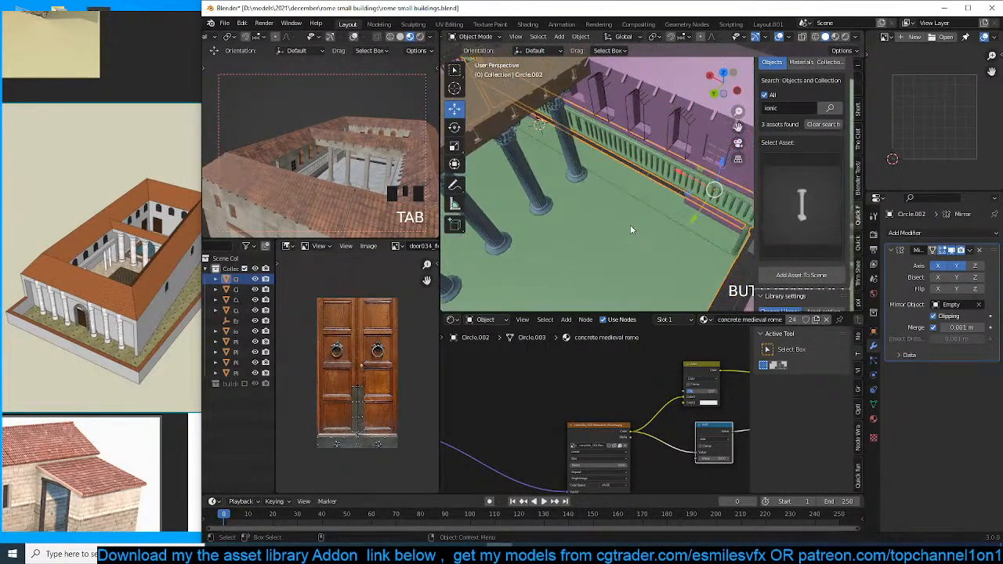
{"action": "key", "text": "KP_1"}
{"action": "scroll", "coordinate": [617, 216], "scroll_direction": "up", "scroll_amount": 5}
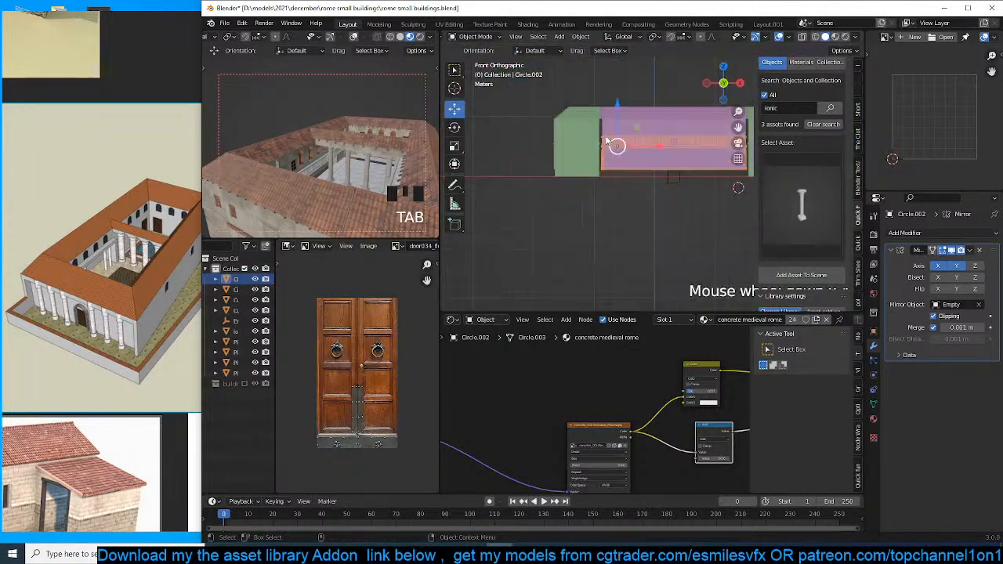
{"action": "key", "text": "Tab"}
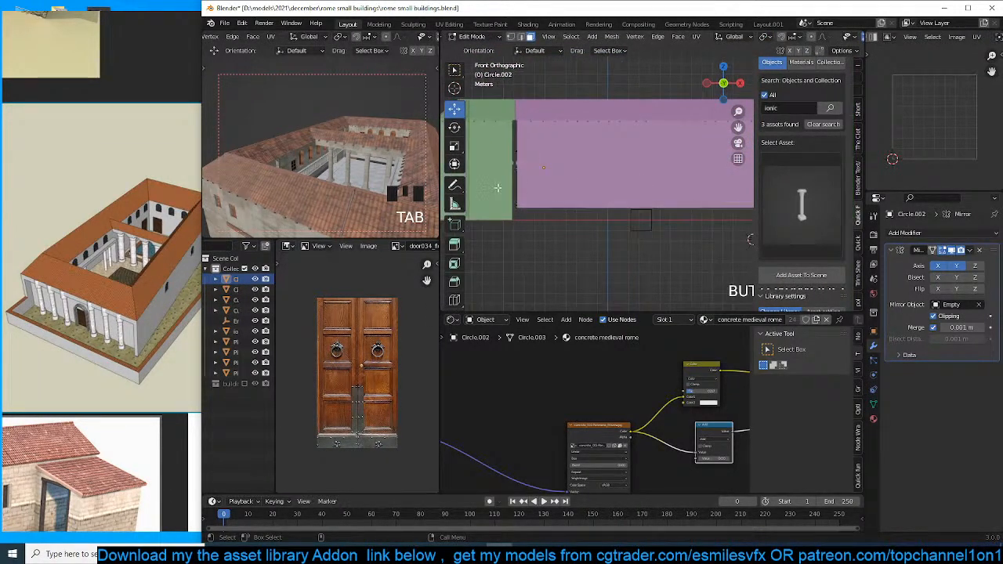
{"action": "key", "text": "z"}
{"action": "left_click", "coordinate": [553, 199]}
{"action": "key", "text": "1"}
{"action": "scroll", "coordinate": [604, 207], "scroll_direction": "down", "scroll_amount": 4}
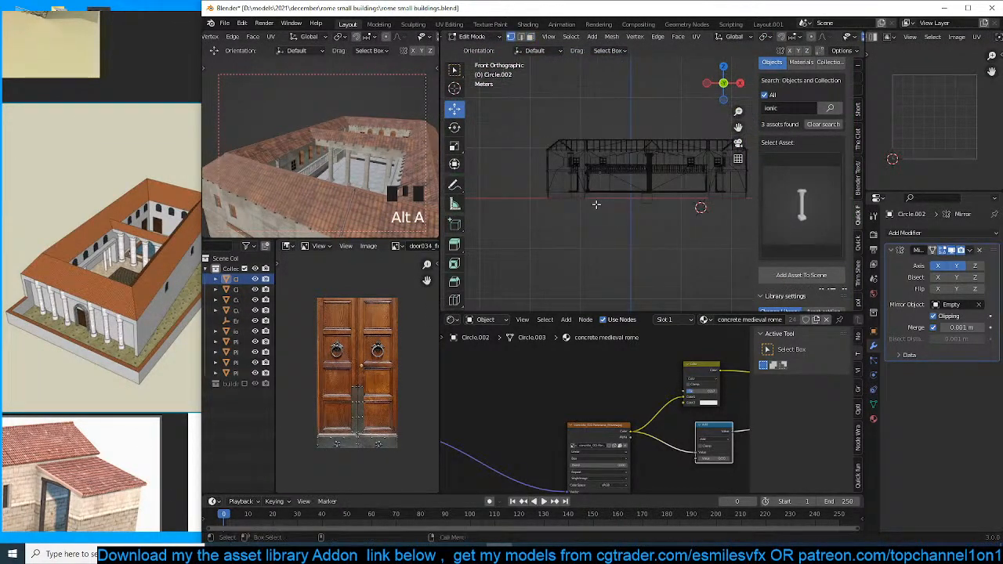
{"action": "scroll", "coordinate": [597, 205], "scroll_direction": "up", "scroll_amount": 3}
{"action": "scroll", "coordinate": [595, 206], "scroll_direction": "down", "scroll_amount": 1}
{"action": "left_click_drag", "start_coordinate": [528, 188], "coordinate": [783, 218]}
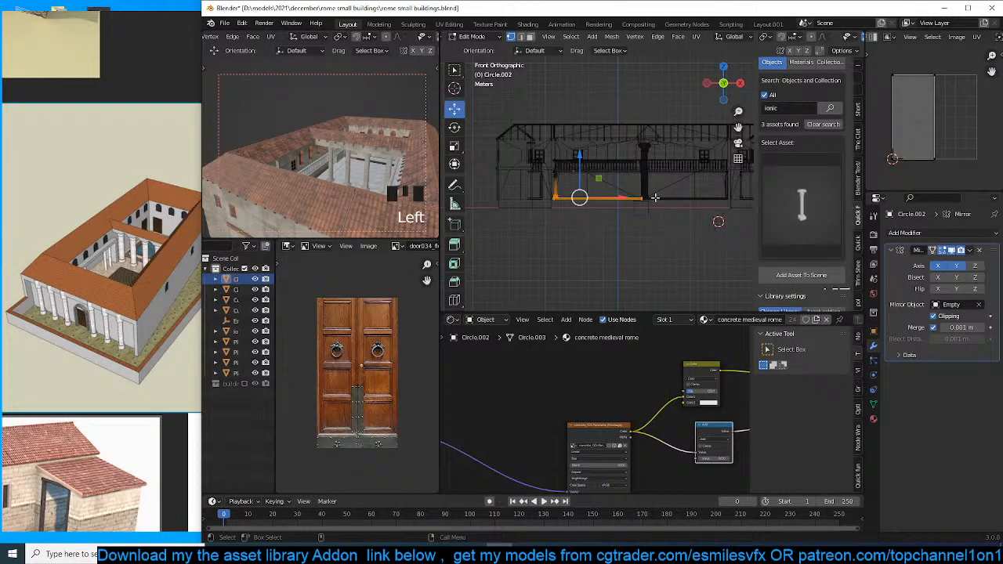
{"action": "left_click_drag", "start_coordinate": [583, 169], "coordinate": [586, 184]}
{"action": "key", "text": "ctrl+z"}
{"action": "key", "text": "Tab"}
Lengthen the columns by moving the lower shaft and base vertices down about 1.3 m to the lowered floor.
{"action": "left_click", "coordinate": [647, 201]}
{"action": "key", "text": "Tab"}
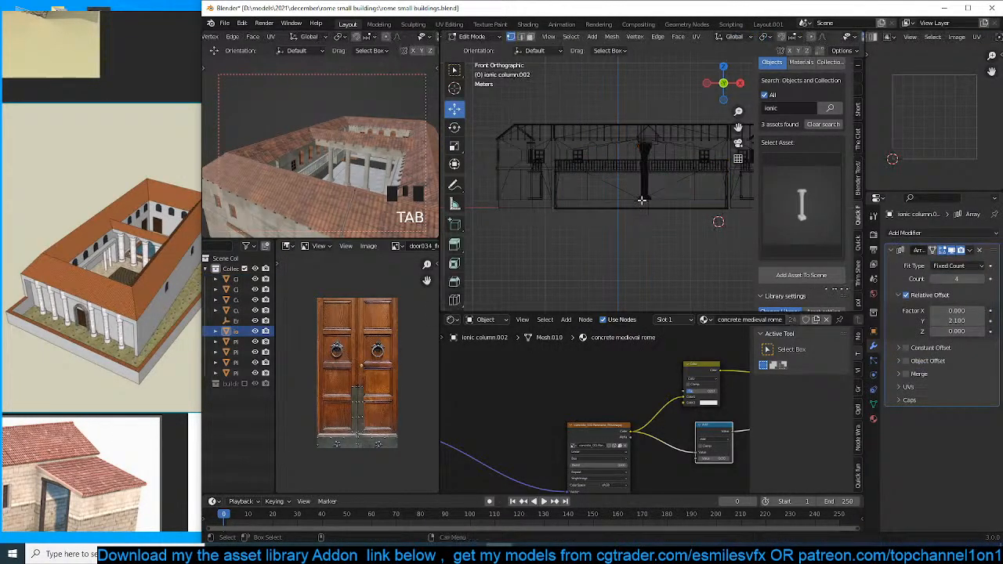
{"action": "left_click", "coordinate": [649, 180]}
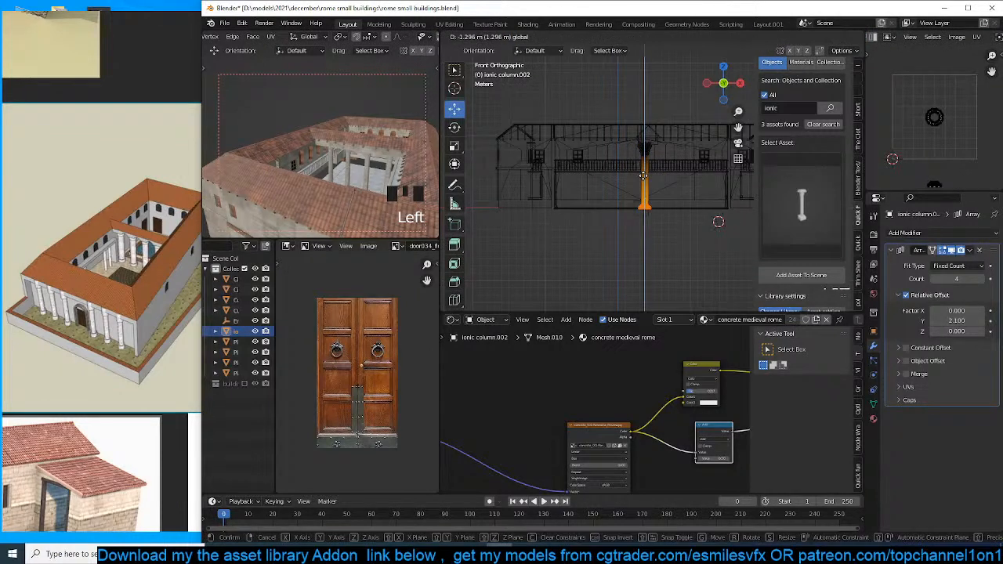
{"action": "key", "text": "Tab"}
Select the long side wall's lower vertices and move them down along Z to ground level.
{"action": "left_click", "coordinate": [599, 199]}
{"action": "middle_click_drag", "start_coordinate": [599, 199], "coordinate": [648, 227]}
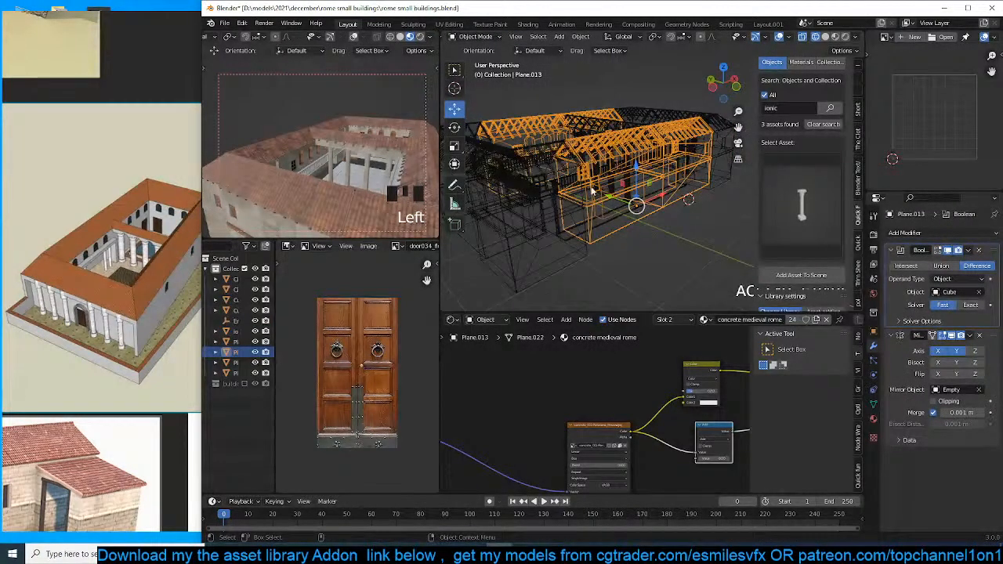
{"action": "key", "text": "KP_1"}
{"action": "key", "text": "Tab"}
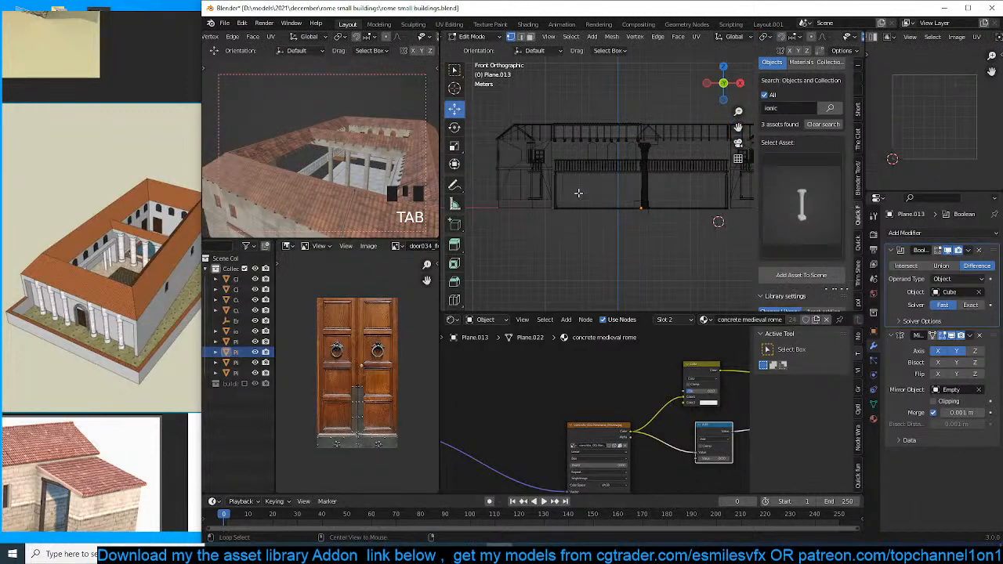
{"action": "key", "text": "alt+h"}
{"action": "key", "text": "alt+a"}
{"action": "left_click", "coordinate": [623, 172]}
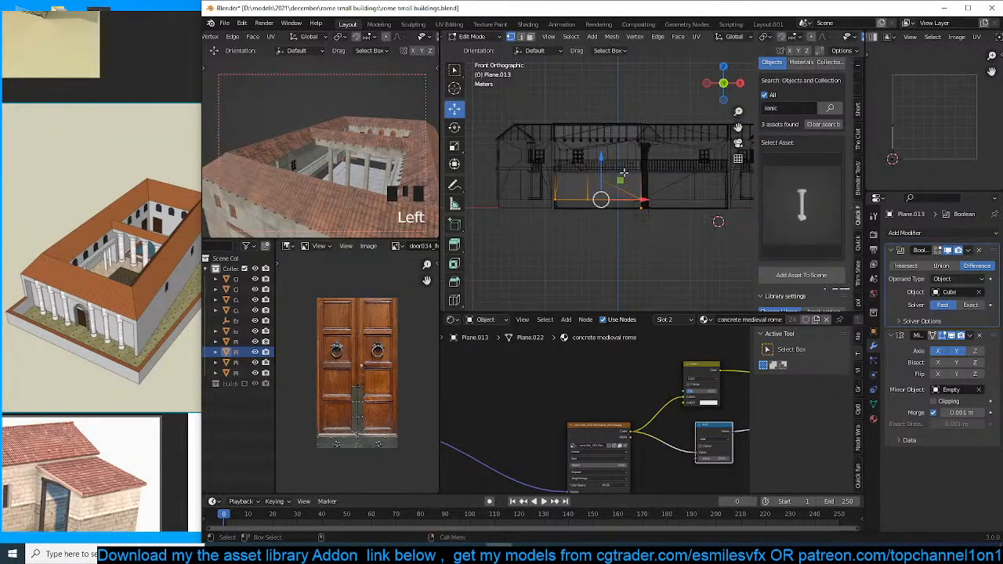
{"action": "mouse_move", "coordinate": [605, 174]}
{"action": "left_mouse_down"}
{"action": "mouse_move", "coordinate": [606, 188]}
{"action": "mouse_move", "coordinate": [596, 187]}
{"action": "left_mouse_up"}
{"action": "key", "text": "Tab"}
{"action": "key", "text": "alt+a"}
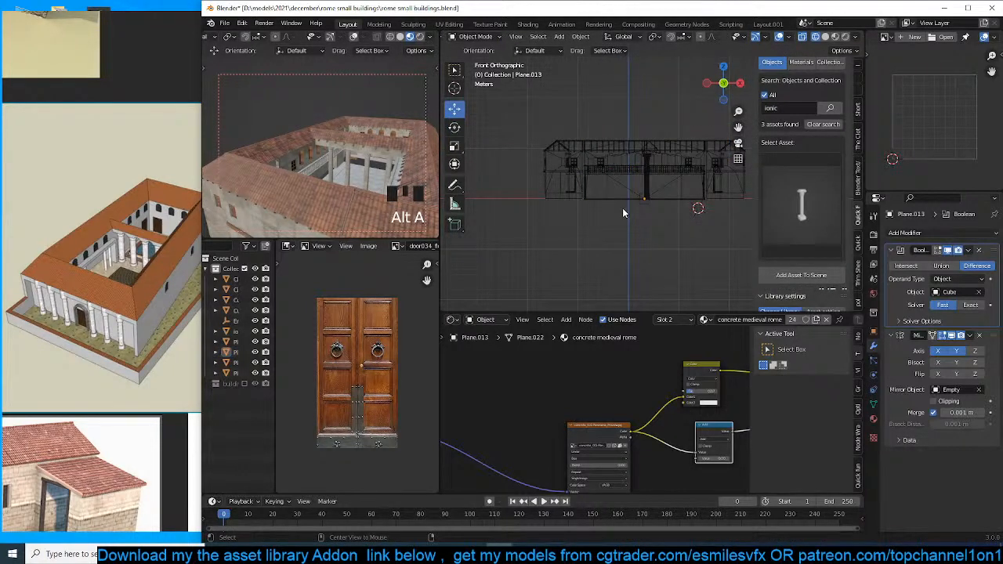
Examine the outer walls and their joints from outside in Material Preview shading.
{"action": "middle_click_drag", "start_coordinate": [622, 208], "coordinate": [647, 227]}
{"action": "key", "text": "z"}
{"action": "key", "text": "grave"}
{"action": "middle_click_drag", "start_coordinate": [710, 216], "coordinate": [696, 236]}
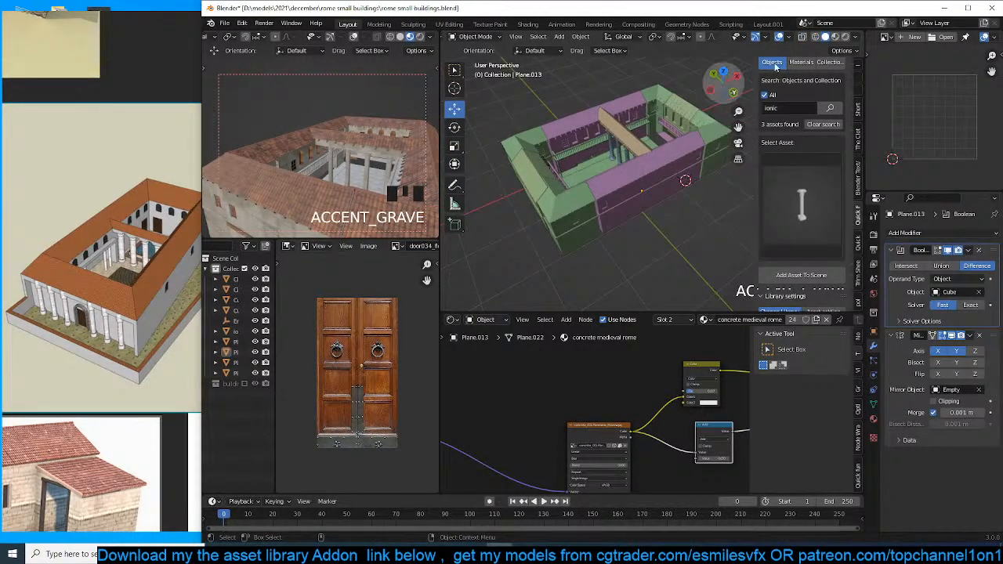
{"action": "left_click", "coordinate": [836, 37]}
{"action": "middle_click_drag", "start_coordinate": [696, 113], "coordinate": [689, 61]}
{"action": "scroll", "coordinate": [643, 98], "scroll_direction": "up", "scroll_amount": 4}
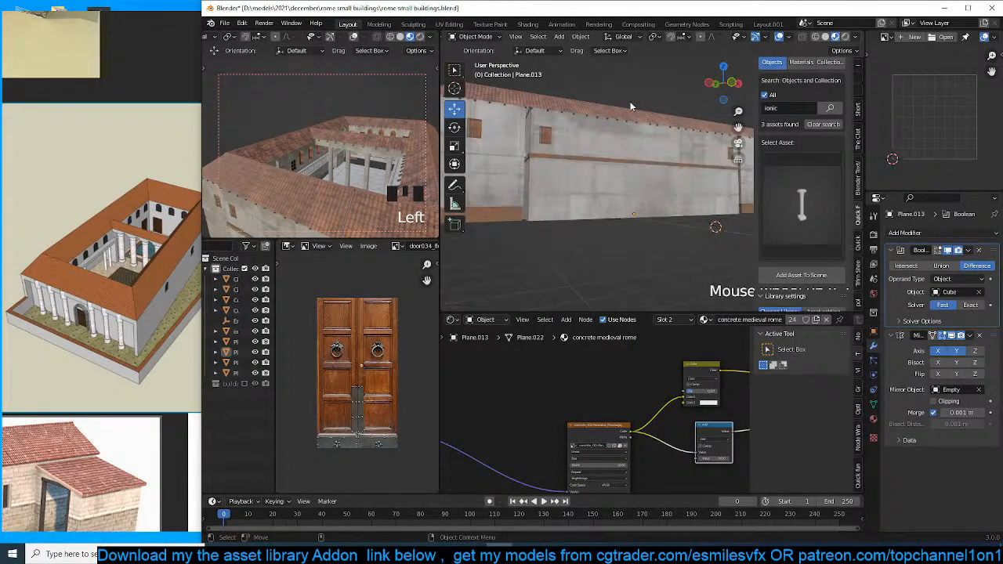
{"action": "scroll", "coordinate": [690, 116], "scroll_direction": "up", "scroll_amount": 1}
{"action": "middle_click_drag", "start_coordinate": [632, 105], "coordinate": [620, 137], "text": "shift"}
Move the side wall's end vertices along X to close the gap against the corner block.
{"action": "key", "text": "Tab"}
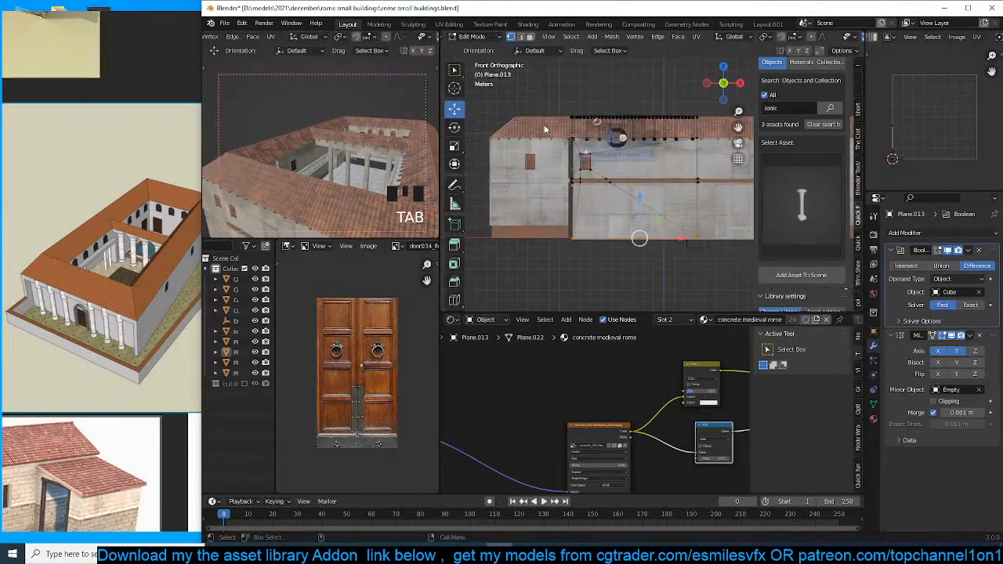
{"action": "key", "text": "1"}
{"action": "left_click_drag", "start_coordinate": [563, 94], "coordinate": [578, 245]}
{"action": "left_click_drag", "start_coordinate": [601, 137], "coordinate": [596, 136]}
{"action": "key", "text": "Tab"}
{"action": "key", "text": "z"}
{"action": "left_click", "coordinate": [678, 169]}
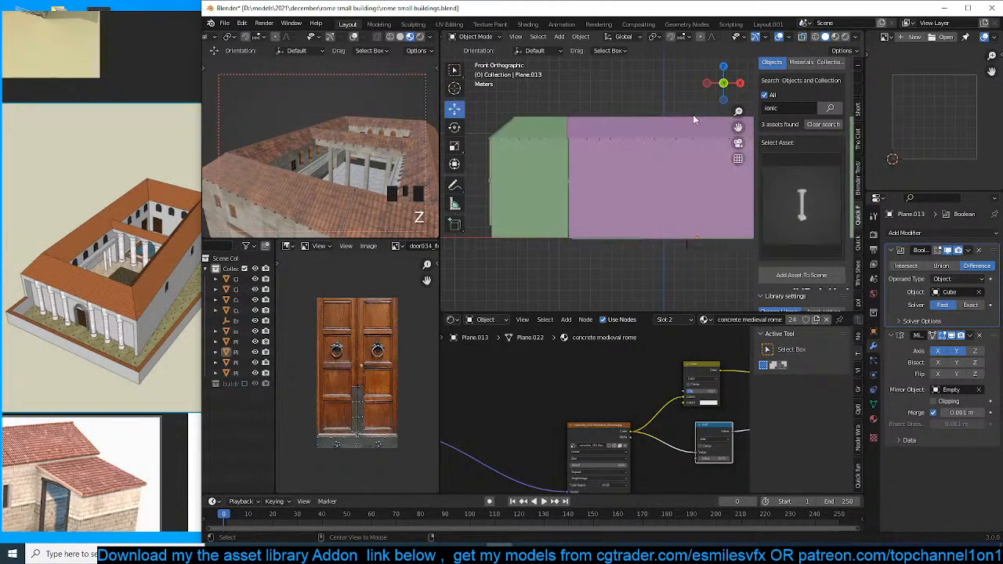
Check the building's exterior in Material Preview and save the file rome small buildings.blend.
{"action": "left_click", "coordinate": [836, 36]}
{"action": "middle_click_drag", "start_coordinate": [659, 157], "coordinate": [520, 160]}
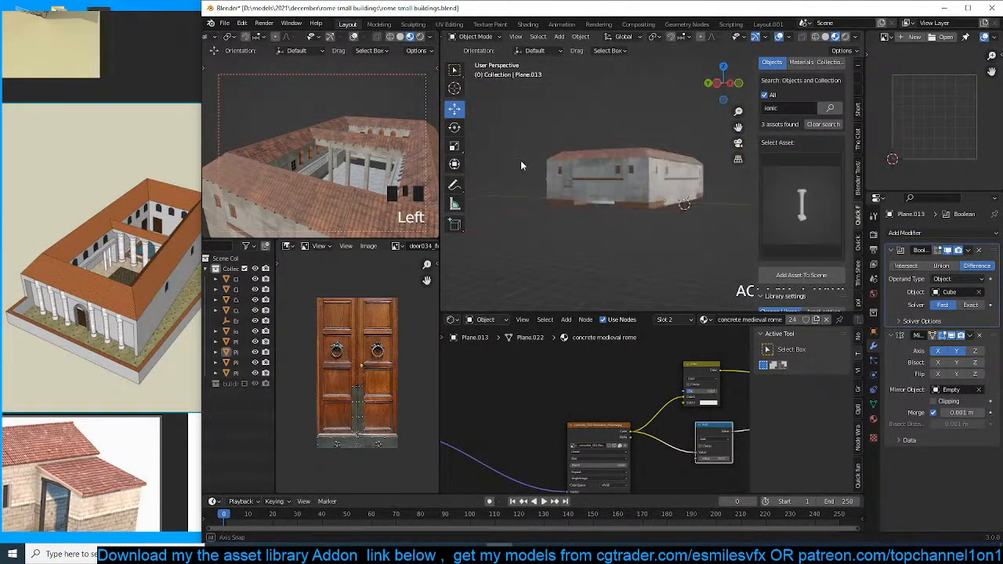
{"action": "scroll", "coordinate": [525, 169], "scroll_direction": "up", "scroll_amount": 4}
{"action": "key", "text": "ctrl+s"}
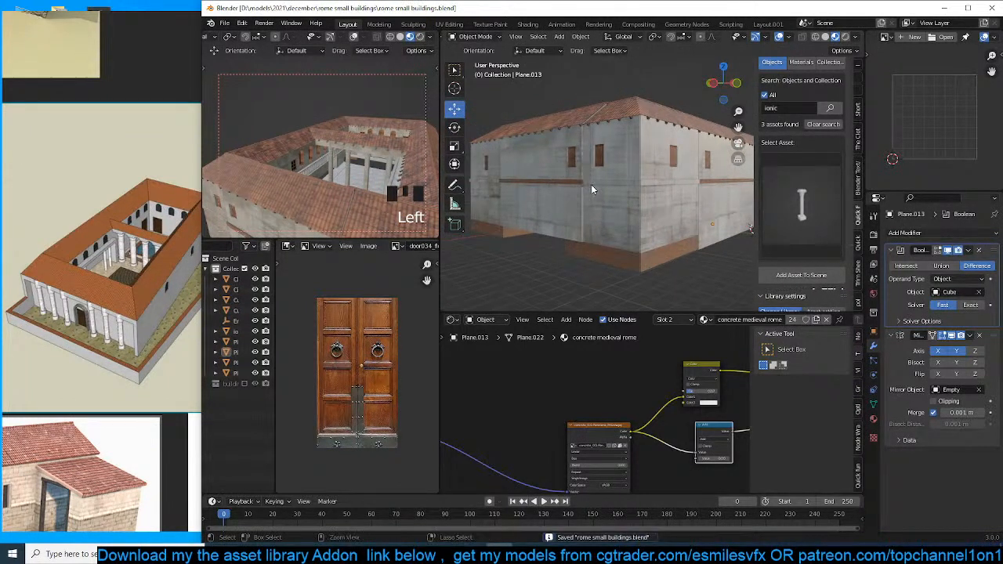
{"action": "middle_click_drag", "start_coordinate": [593, 185], "coordinate": [548, 194]}
{"action": "scroll", "coordinate": [551, 194], "scroll_direction": "down", "scroll_amount": 4}
{"action": "scroll", "coordinate": [652, 190], "scroll_direction": "up", "scroll_amount": 1}
{"action": "middle_click_drag", "start_coordinate": [651, 191], "coordinate": [633, 190]}
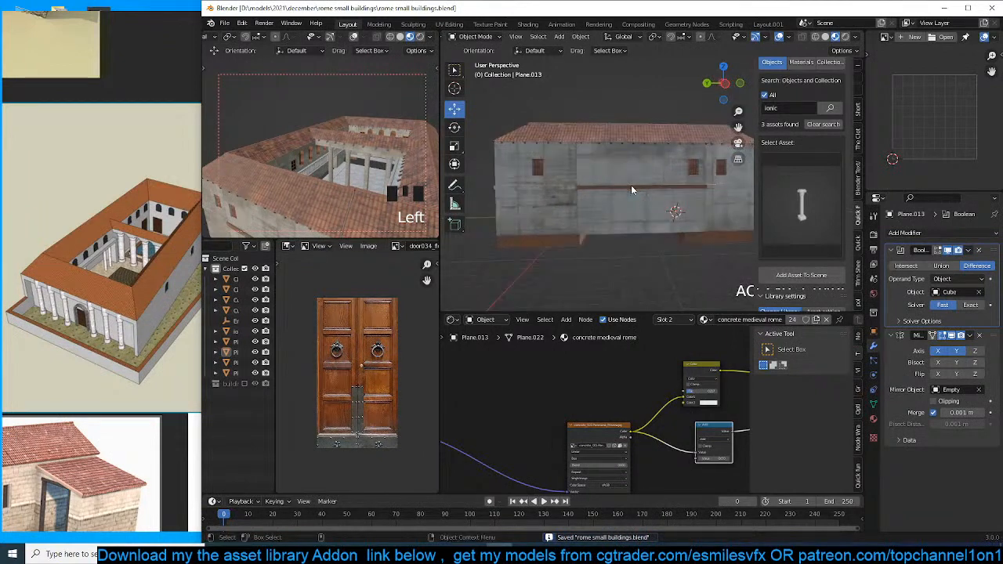
Switch mesh editing from the long side wall to the corner block.
{"action": "scroll", "coordinate": [632, 188], "scroll_direction": "up", "scroll_amount": 3}
{"action": "scroll", "coordinate": [608, 201], "scroll_direction": "down", "scroll_amount": 4}
{"action": "key", "text": "Tab"}
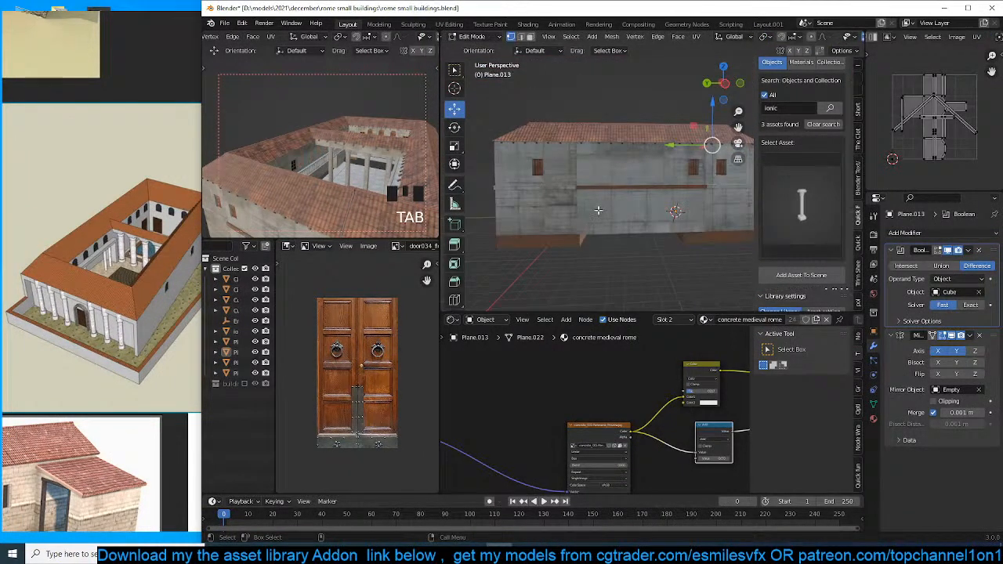
{"action": "key", "text": "Tab"}
{"action": "left_click", "coordinate": [669, 197]}
{"action": "left_click", "coordinate": [731, 210]}
{"action": "key", "text": "Tab"}
{"action": "middle_click_drag", "start_coordinate": [717, 210], "coordinate": [609, 214]}
Select the faces of the horizontal band running around the corner block below its windows.
{"action": "scroll", "coordinate": [618, 217], "scroll_direction": "up", "scroll_amount": 3}
{"action": "scroll", "coordinate": [661, 212], "scroll_direction": "down", "scroll_amount": 3}
{"action": "scroll", "coordinate": [610, 214], "scroll_direction": "up", "scroll_amount": 5}
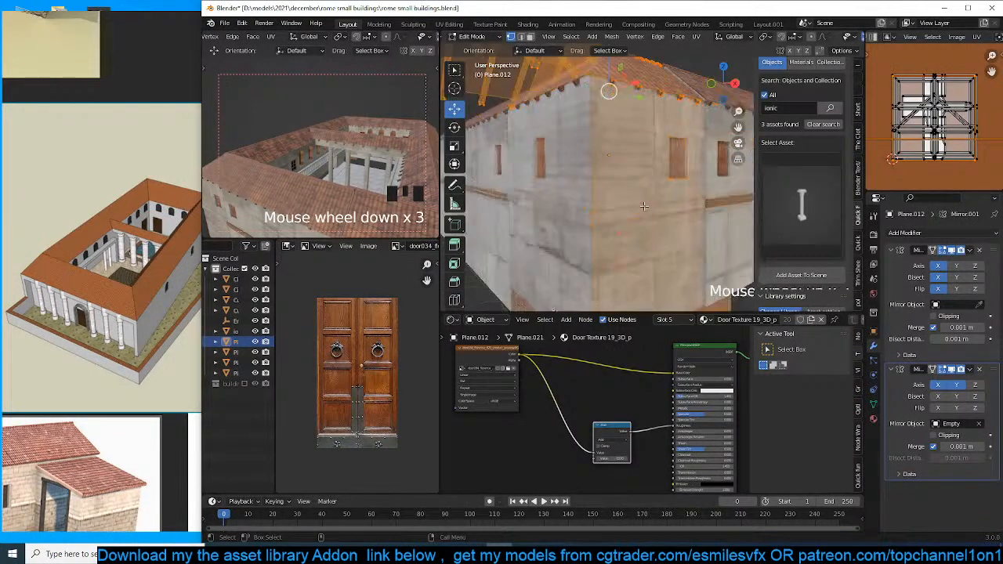
{"action": "left_click", "coordinate": [587, 218], "text": "alt"}
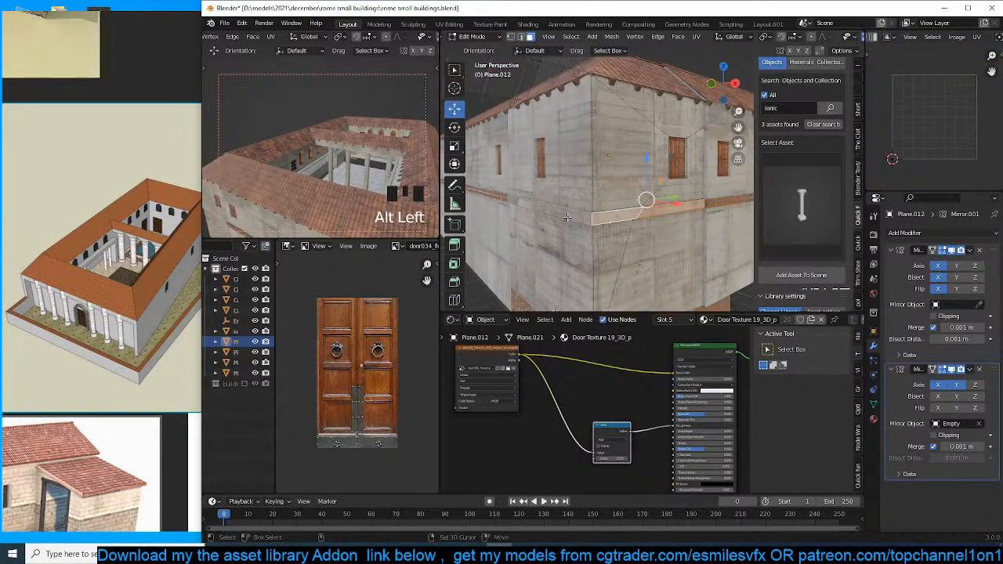
{"action": "middle_click_drag", "start_coordinate": [567, 217], "coordinate": [840, 230]}
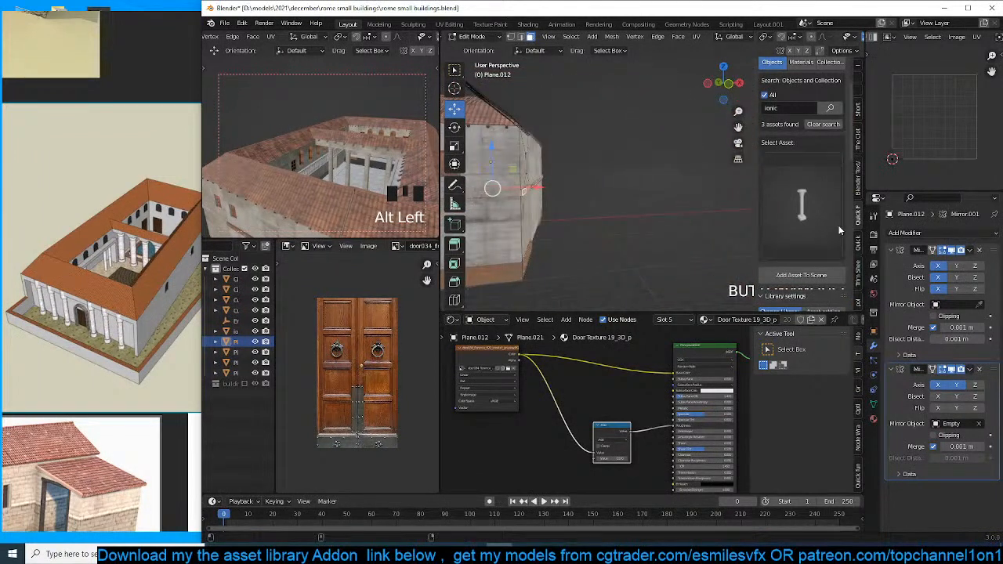
{"action": "middle_click_drag", "start_coordinate": [696, 213], "coordinate": [743, 221]}
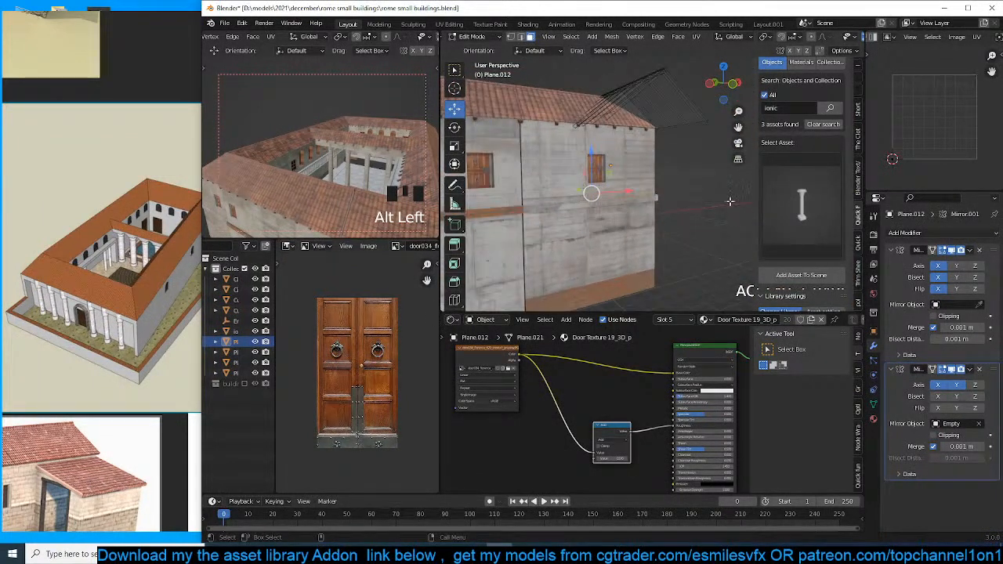
{"action": "middle_click_drag", "start_coordinate": [610, 196], "coordinate": [635, 198], "text": "shift"}
{"action": "left_click", "coordinate": [635, 199], "text": "shift"}
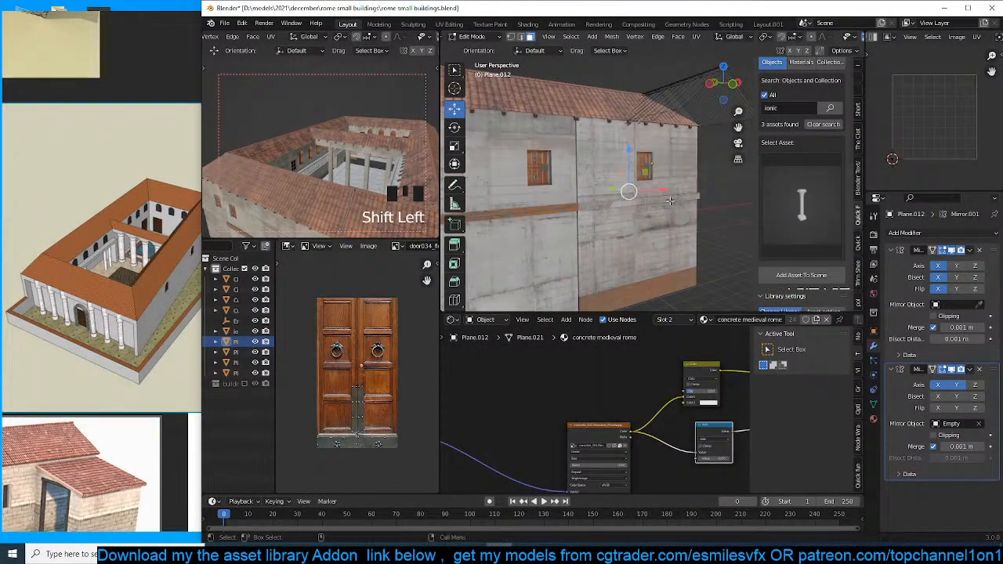
{"action": "middle_click_drag", "start_coordinate": [705, 210], "coordinate": [831, 342]}
Try the Door Texture 19_3D_p material on the corner block's selected band faces.
{"action": "left_click", "coordinate": [873, 420]}
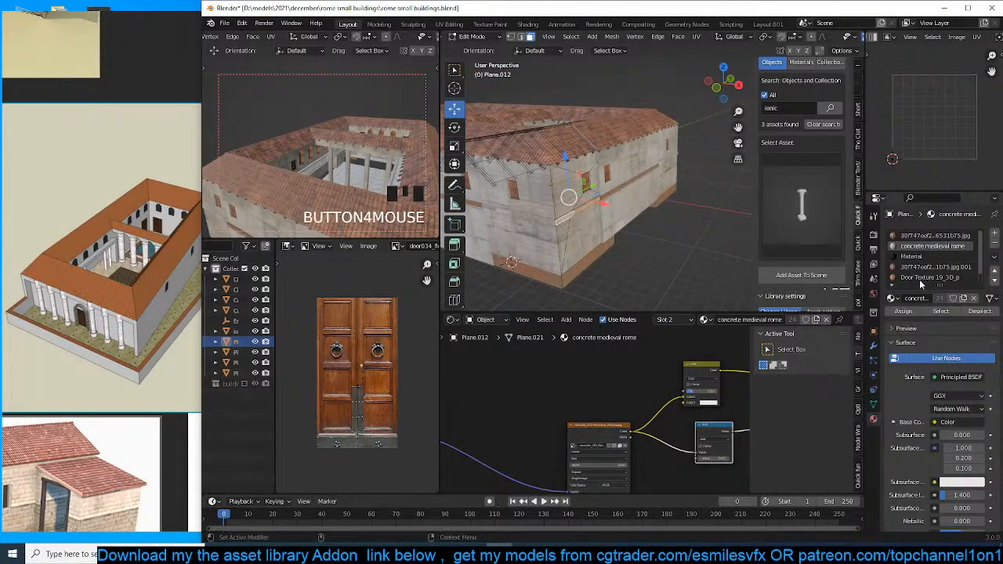
{"action": "left_click", "coordinate": [919, 279]}
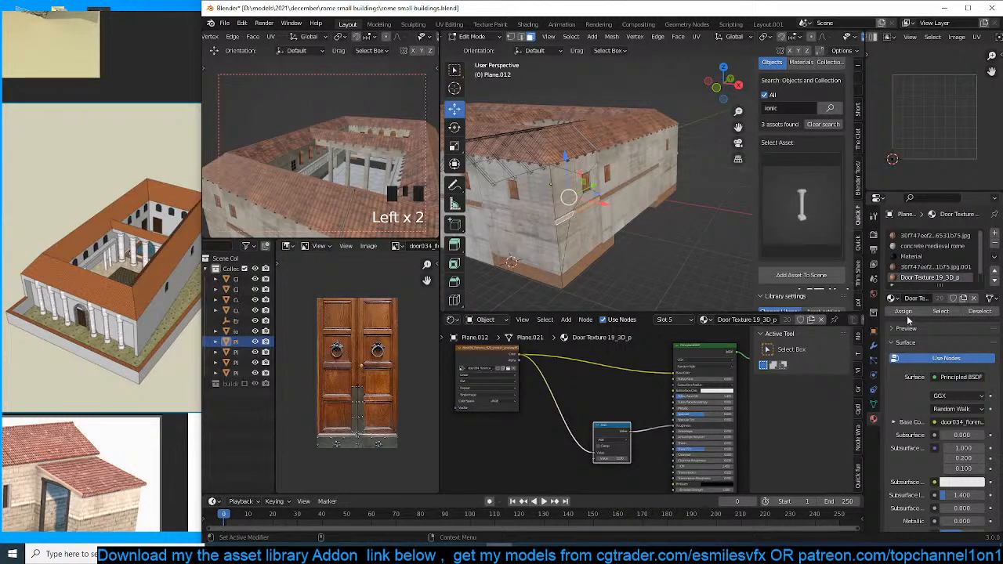
{"action": "double_click", "coordinate": [907, 313]}
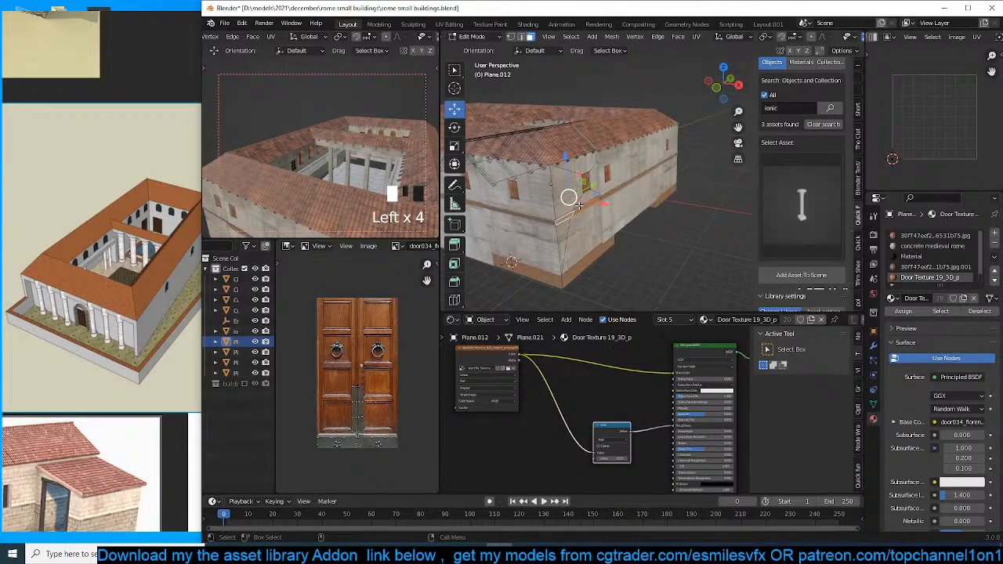
Assign the bricks material to the selected band faces of the corner block.
{"action": "scroll", "coordinate": [905, 270], "scroll_direction": "down", "scroll_amount": 1}
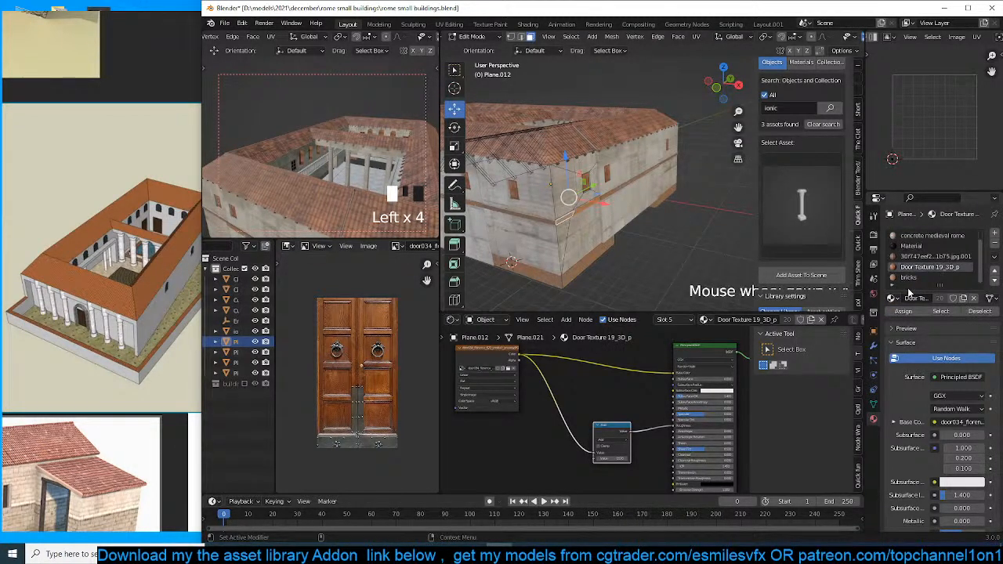
{"action": "left_click", "coordinate": [913, 278]}
{"action": "left_click", "coordinate": [908, 312]}
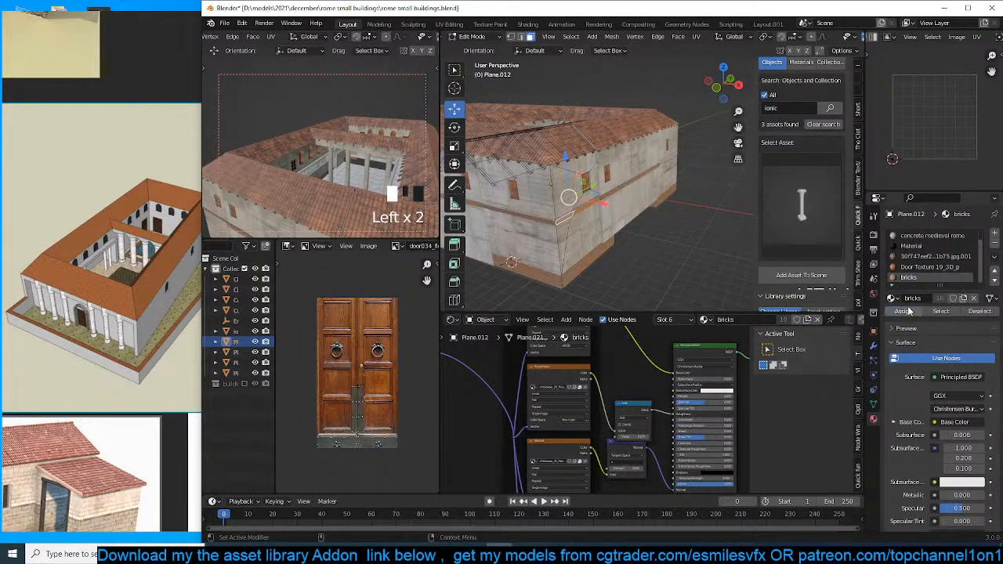
Unwrap the corner block's band faces, leave mesh editing and save the file.
{"action": "key", "text": "u"}
{"action": "left_click", "coordinate": [707, 210]}
{"action": "key", "text": "Tab"}
{"action": "key", "text": "alt+a"}
{"action": "middle_click_drag", "start_coordinate": [706, 201], "coordinate": [663, 110]}
{"action": "key", "text": "ctrl+s"}
Select the short wall section's bottom face from below and extrude it downward to form a base strip.
{"action": "left_click", "coordinate": [648, 208]}
{"action": "key", "text": "grave"}
{"action": "key", "text": "Tab"}
{"action": "key", "text": "a"}
{"action": "left_click", "coordinate": [664, 108]}
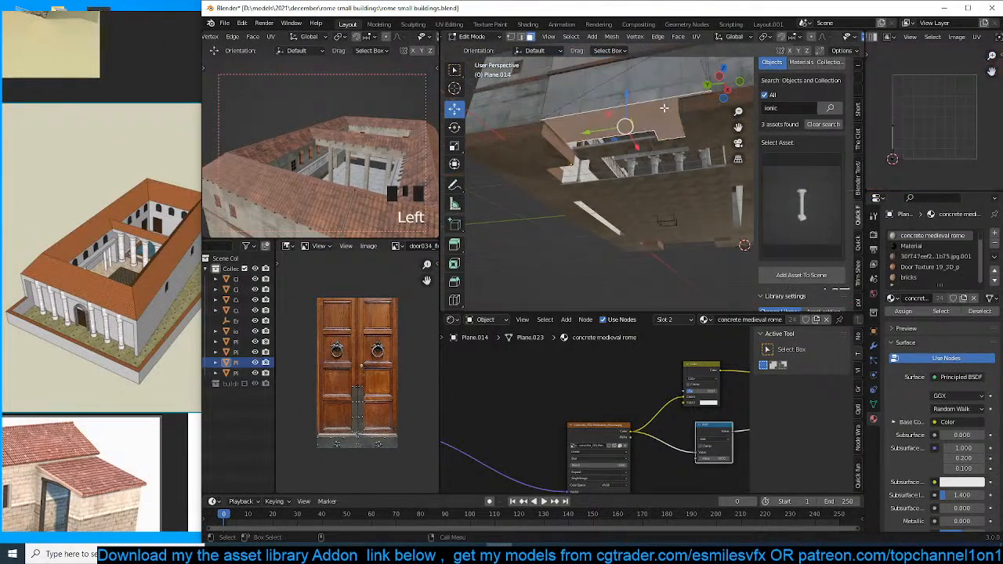
{"action": "left_click", "coordinate": [631, 101]}
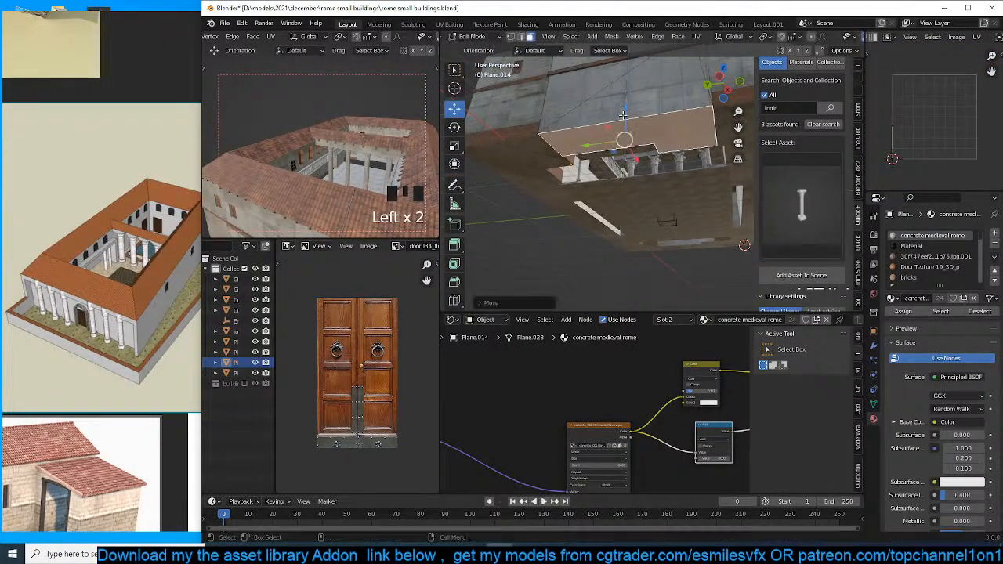
{"action": "key", "text": "ctrl+z"}
{"action": "key", "text": "e"}
{"action": "left_click", "coordinate": [553, 119]}
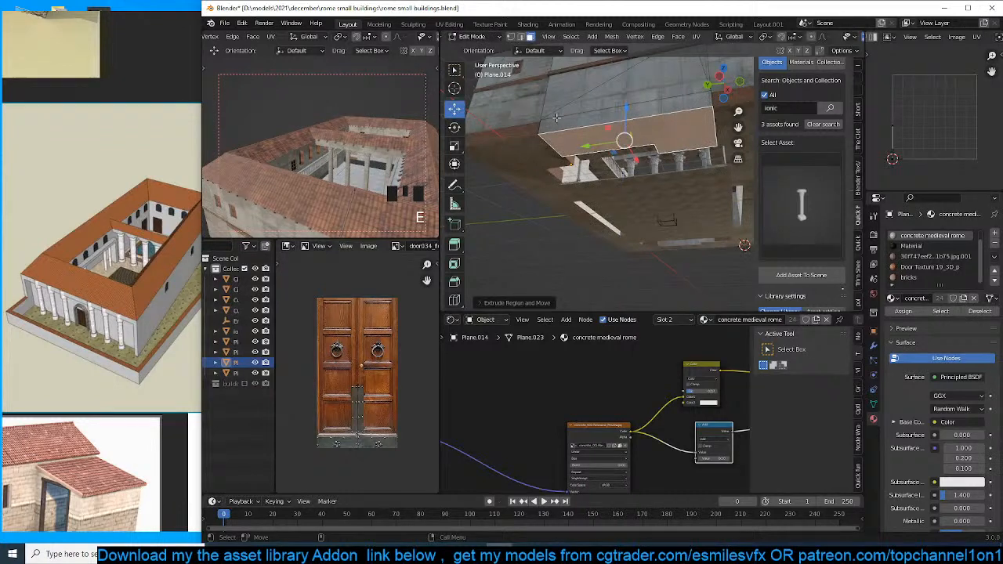
Select the face loop of the new base strip, assign it the bricks material and save the file.
{"action": "left_click", "coordinate": [541, 128], "text": "alt"}
{"action": "left_click", "coordinate": [909, 278]}
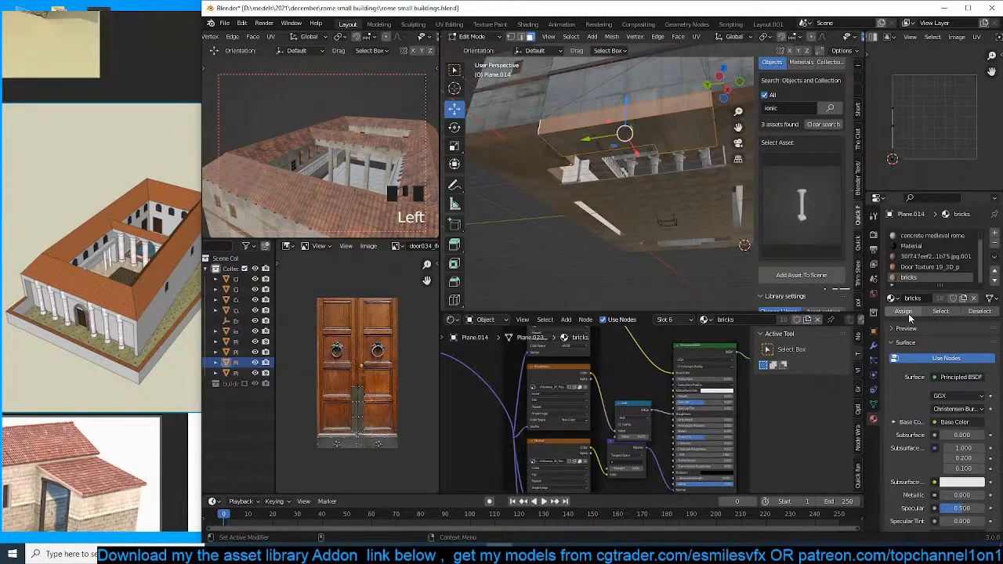
{"action": "left_click", "coordinate": [903, 311]}
{"action": "right_click", "coordinate": [688, 165]}
{"action": "key", "text": "Tab"}
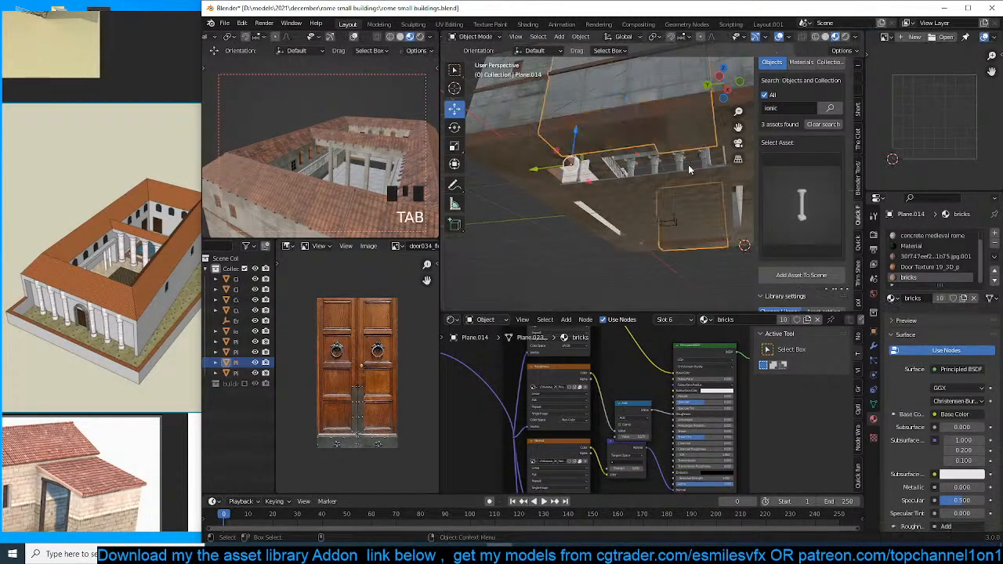
{"action": "key", "text": "ctrl+s"}
{"action": "key", "text": "alt+a"}
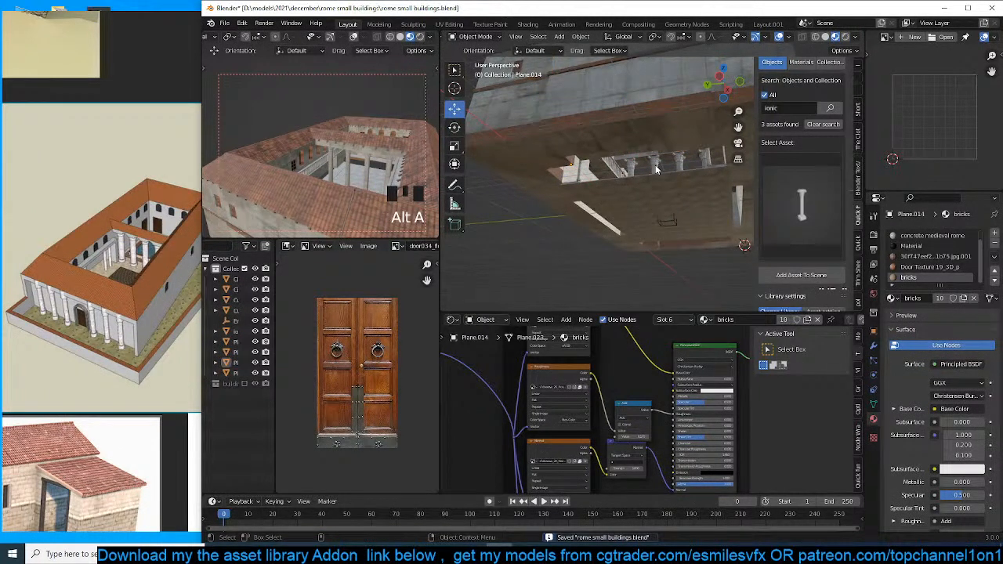
Extrude the courtyard floor's side face outward along X across the gap towards the side wall.
{"action": "scroll", "coordinate": [656, 166], "scroll_direction": "down", "scroll_amount": 5}
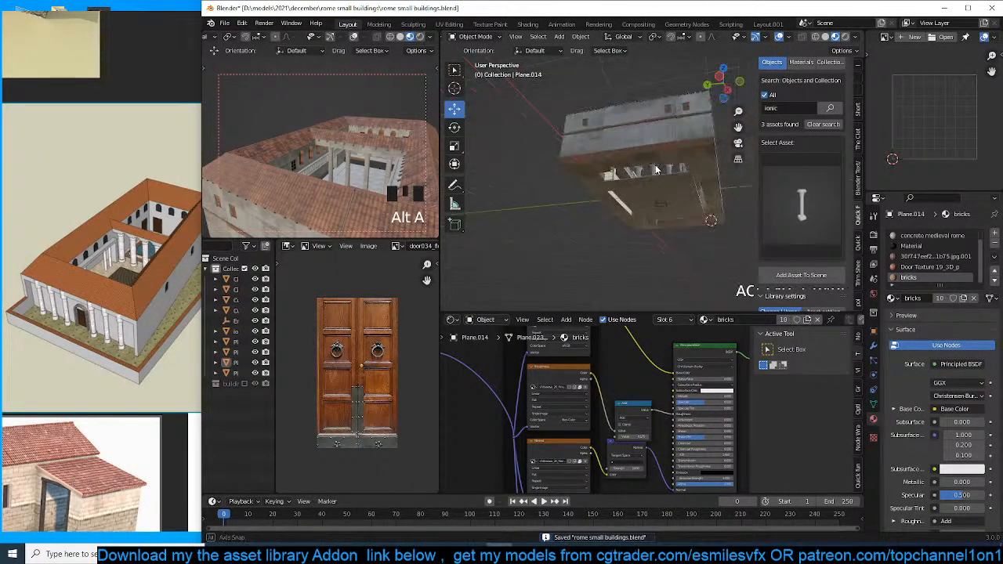
{"action": "middle_click_drag", "start_coordinate": [656, 165], "coordinate": [664, 185]}
{"action": "middle_click_drag", "start_coordinate": [669, 128], "coordinate": [606, 174]}
{"action": "left_click", "coordinate": [588, 166]}
{"action": "left_click", "coordinate": [606, 174]}
{"action": "middle_click_drag", "start_coordinate": [670, 218], "coordinate": [674, 141]}
{"action": "key", "text": "grave"}
{"action": "key", "text": "KP_7"}
{"action": "scroll", "coordinate": [631, 179], "scroll_direction": "up", "scroll_amount": 4}
{"action": "scroll", "coordinate": [586, 107], "scroll_direction": "up", "scroll_amount": 1}
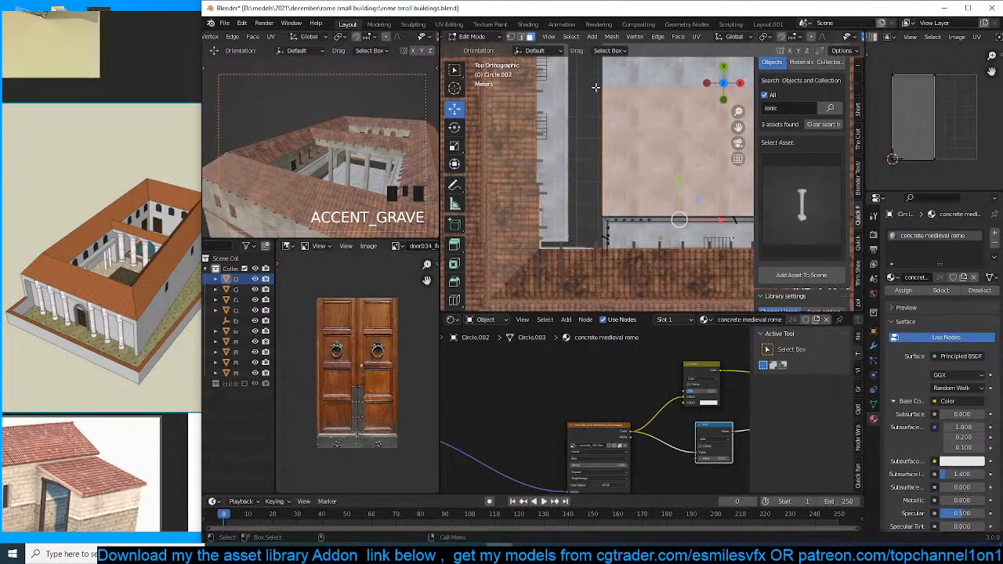
{"action": "key", "text": "e"}
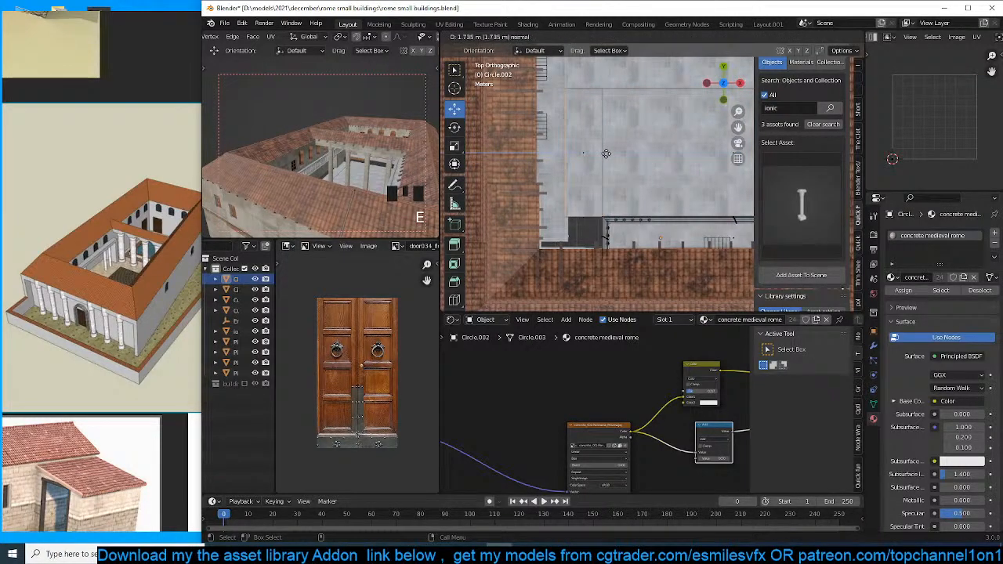
{"action": "left_click", "coordinate": [606, 154]}
Try to move the extruded floor edge further outward along X.
{"action": "left_click_drag", "start_coordinate": [633, 152], "coordinate": [594, 153]}
{"action": "key", "text": "grave"}
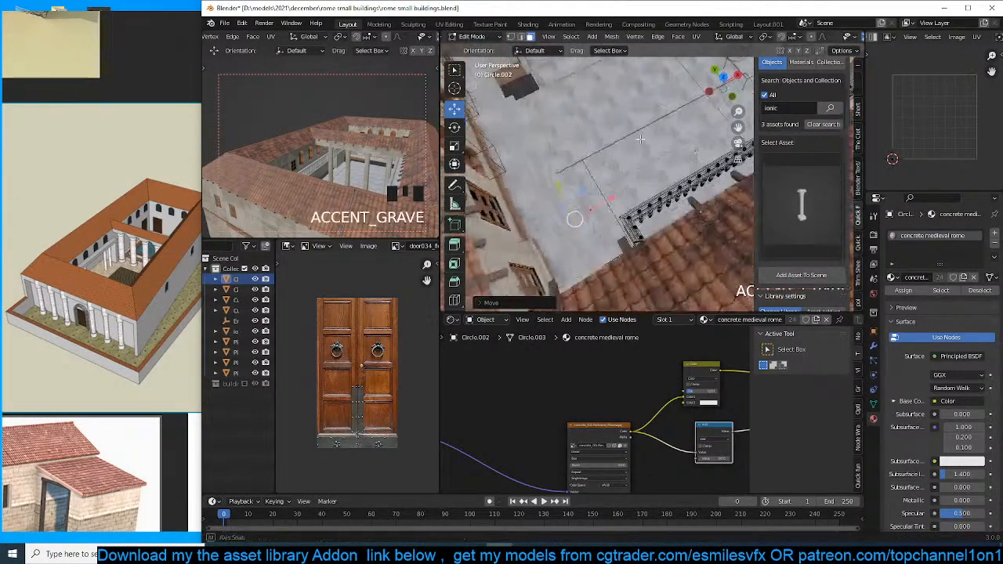
{"action": "middle_click_drag", "start_coordinate": [639, 173], "coordinate": [604, 192]}
{"action": "key", "text": "ctrl+z"}
Add the neighbouring side face, extrude the floor edge outward and adjust its position along X to meet the wall.
{"action": "scroll", "coordinate": [640, 189], "scroll_direction": "up", "scroll_amount": 2}
{"action": "left_click", "coordinate": [723, 184], "text": "shift"}
{"action": "key", "text": "e"}
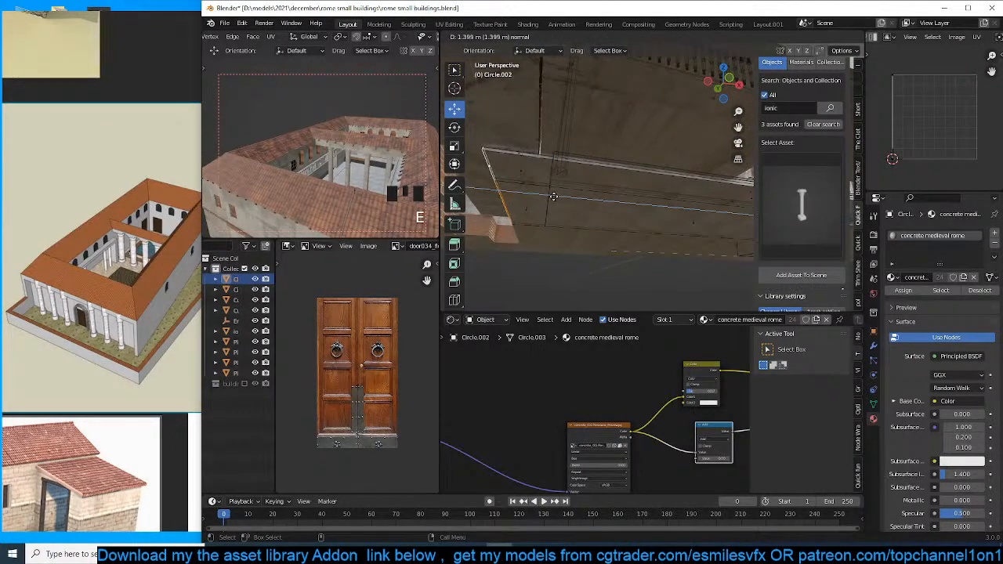
{"action": "left_click", "coordinate": [497, 203]}
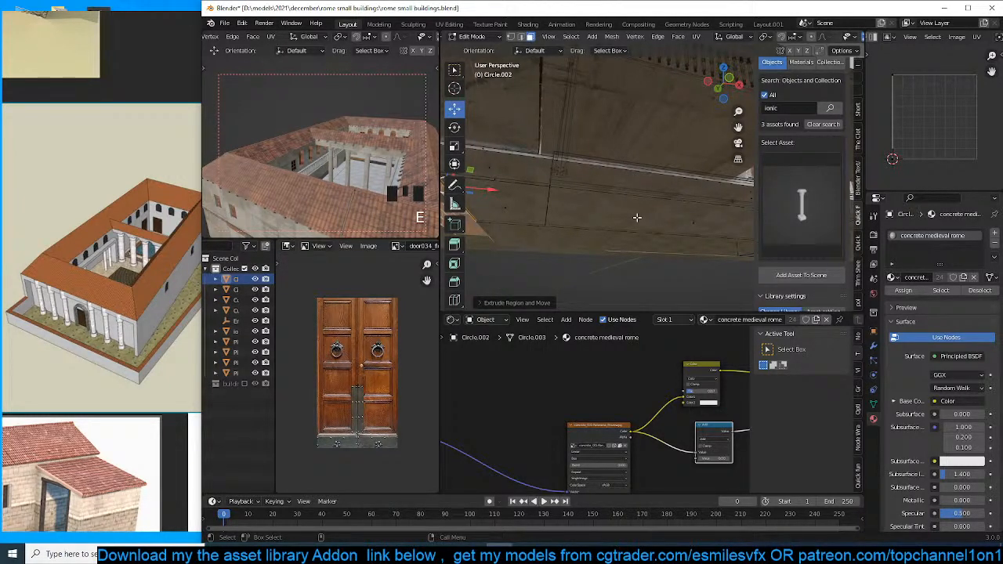
{"action": "scroll", "coordinate": [637, 218], "scroll_direction": "down", "scroll_amount": 2}
{"action": "middle_click_drag", "start_coordinate": [636, 218], "coordinate": [598, 168]}
{"action": "left_click_drag", "start_coordinate": [613, 185], "coordinate": [549, 182]}
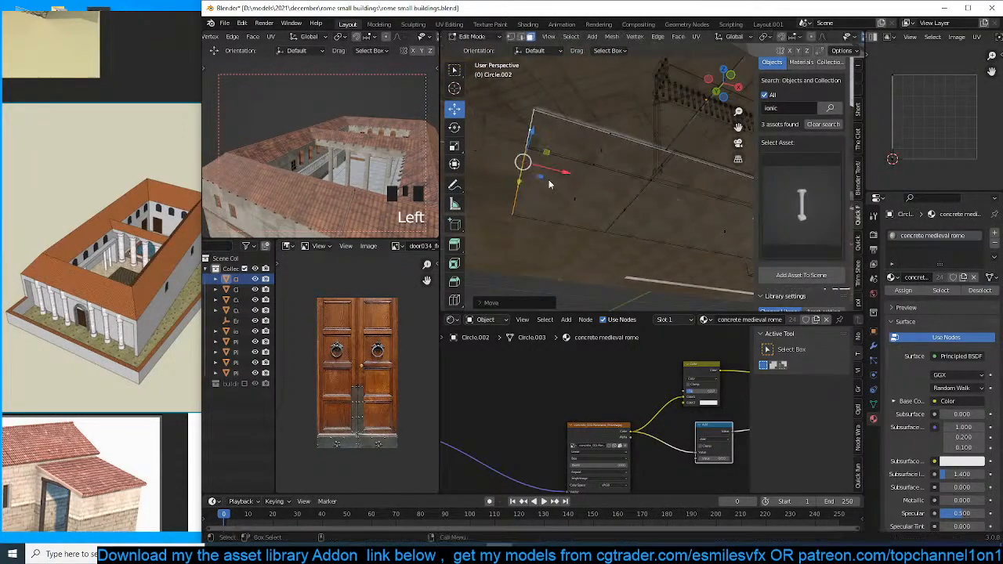
Leave mesh editing, check the extended courtyard floor from above and save the file.
{"action": "key", "text": "Tab"}
{"action": "key", "text": "grave"}
{"action": "middle_click_drag", "start_coordinate": [625, 239], "coordinate": [595, 204]}
{"action": "scroll", "coordinate": [644, 270], "scroll_direction": "down", "scroll_amount": 3}
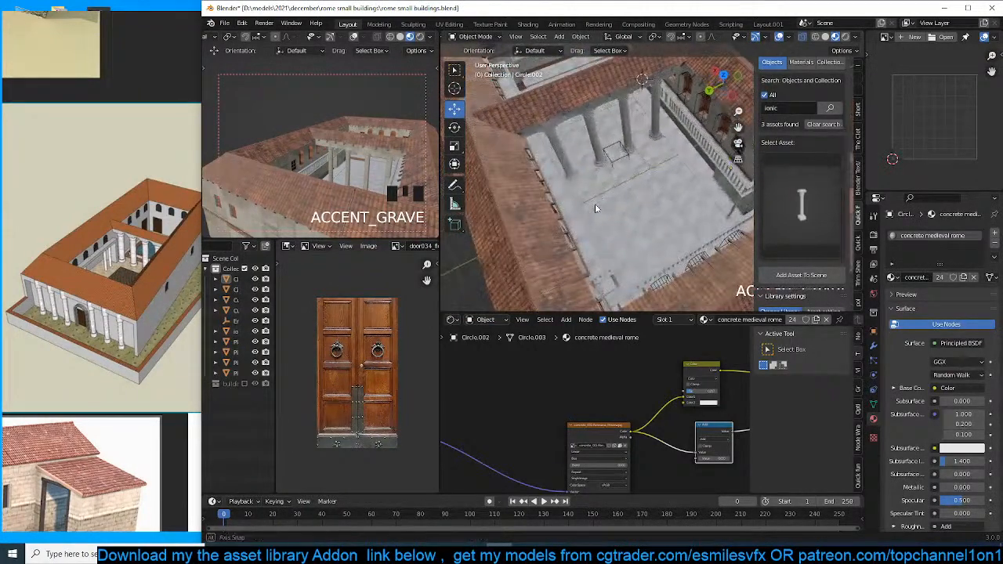
{"action": "left_click", "coordinate": [660, 184]}
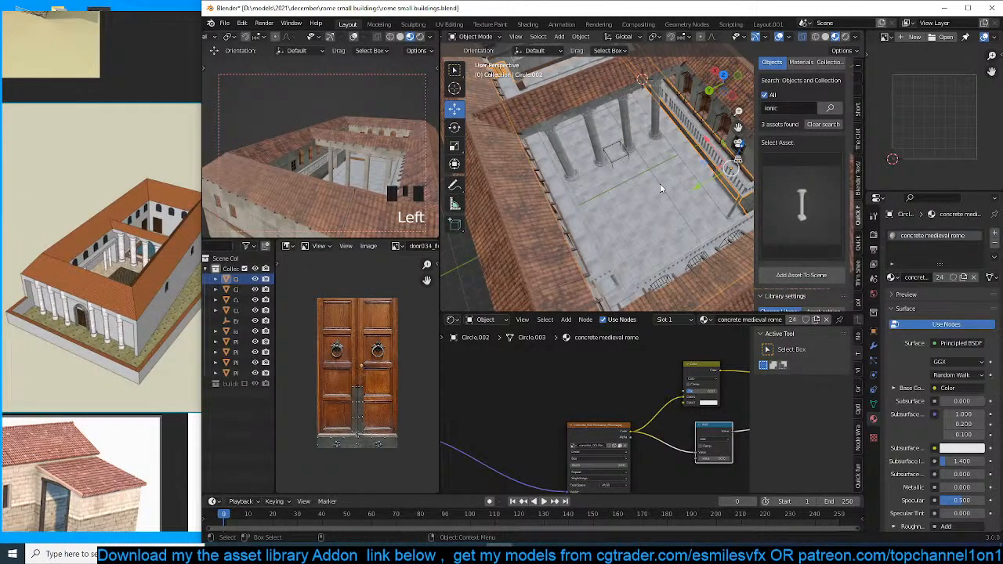
{"action": "scroll", "coordinate": [660, 184], "scroll_direction": "down", "scroll_amount": 4}
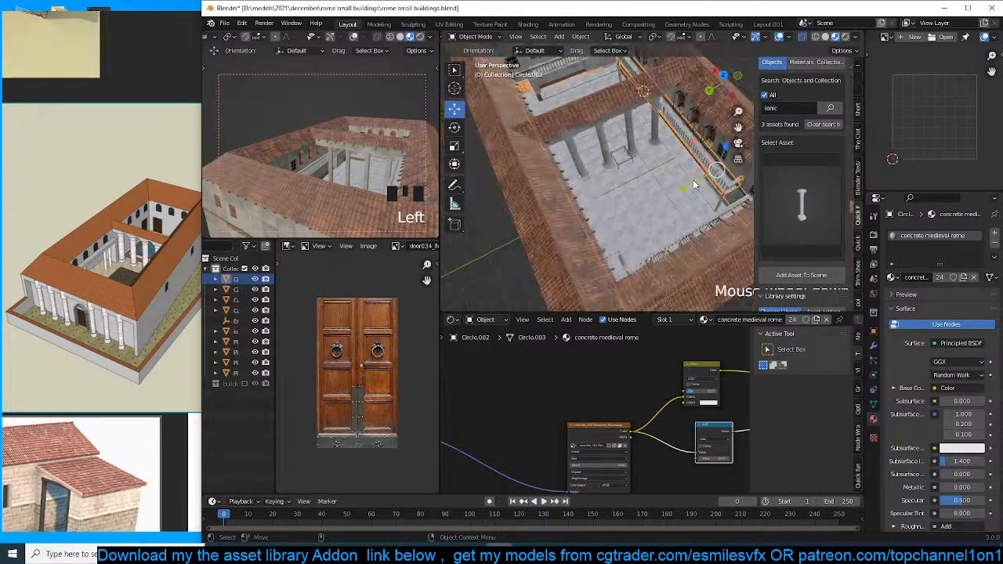
{"action": "key", "text": "ctrl+s"}
{"action": "key", "text": "alt+a"}
Select the underside faces of the courtyard floor from below and delete them.
{"action": "key", "text": "grave"}
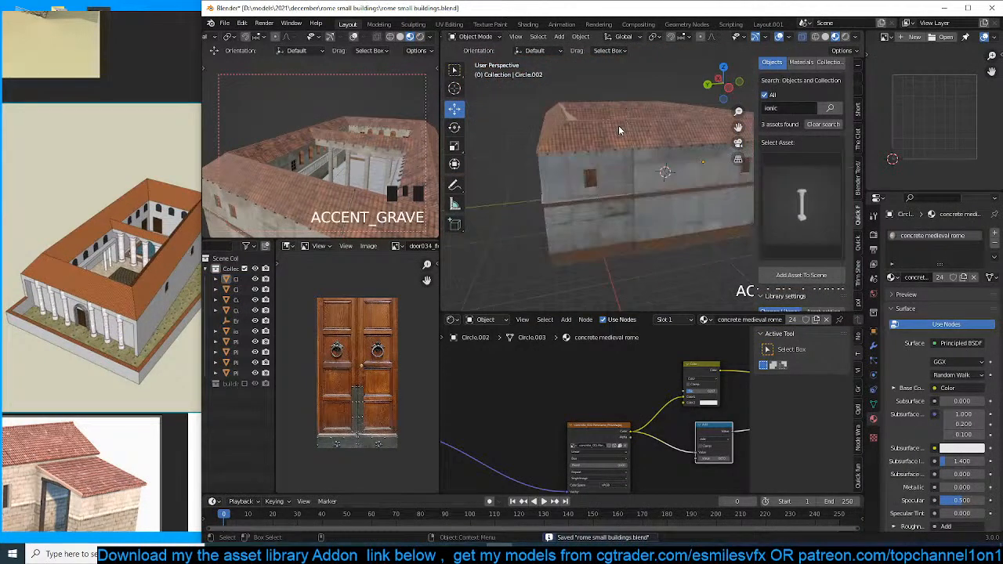
{"action": "scroll", "coordinate": [647, 122], "scroll_direction": "up", "scroll_amount": 3}
{"action": "left_click", "coordinate": [647, 122]}
{"action": "key", "text": "Tab"}
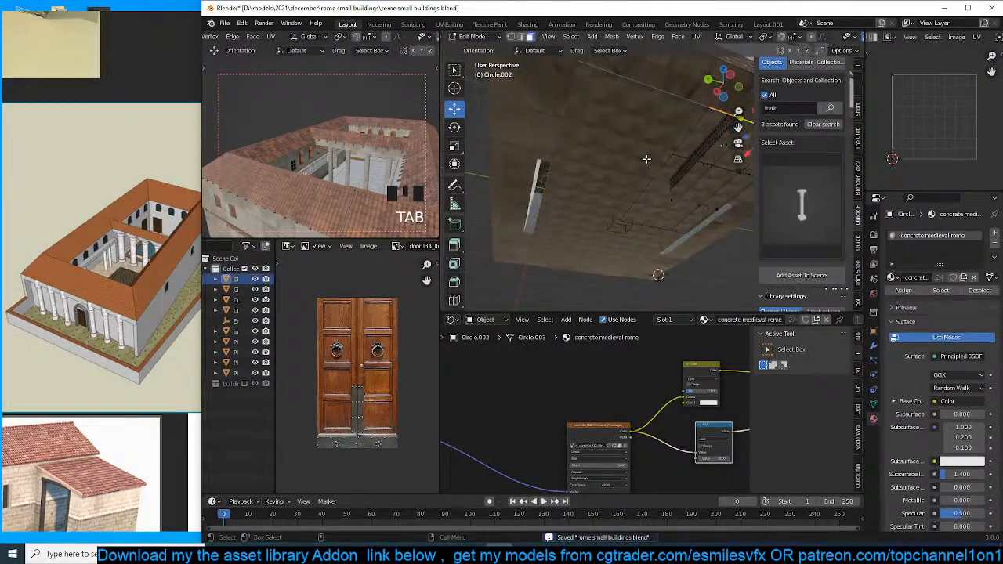
{"action": "key", "text": "grave"}
{"action": "left_click", "coordinate": [624, 117]}
{"action": "left_click", "coordinate": [679, 97], "text": "shift"}
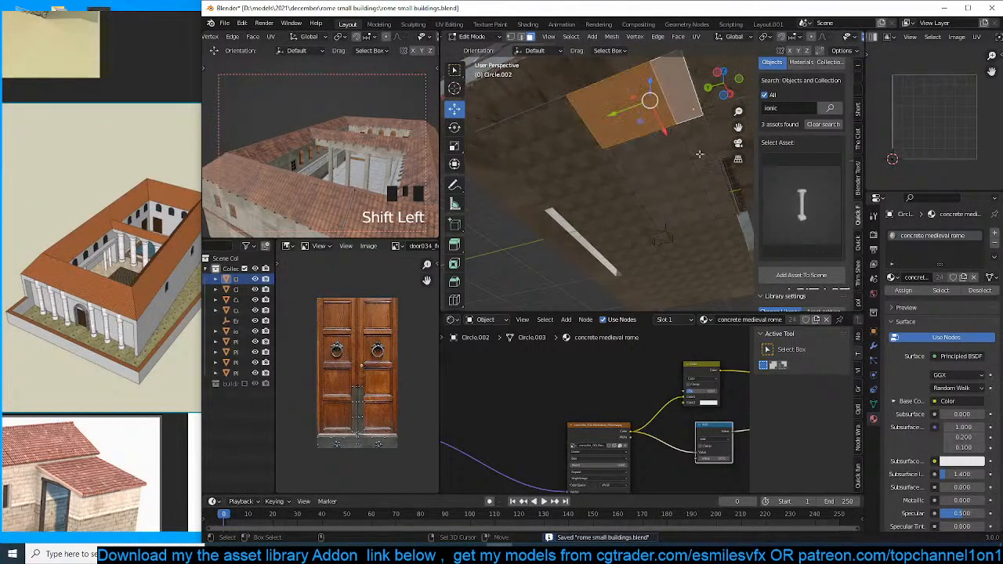
{"action": "left_click", "coordinate": [698, 155], "text": "shift"}
{"action": "left_click", "coordinate": [671, 179], "text": "shift"}
{"action": "key", "text": "x"}
{"action": "left_click", "coordinate": [672, 181]}
{"action": "key", "text": "grave"}
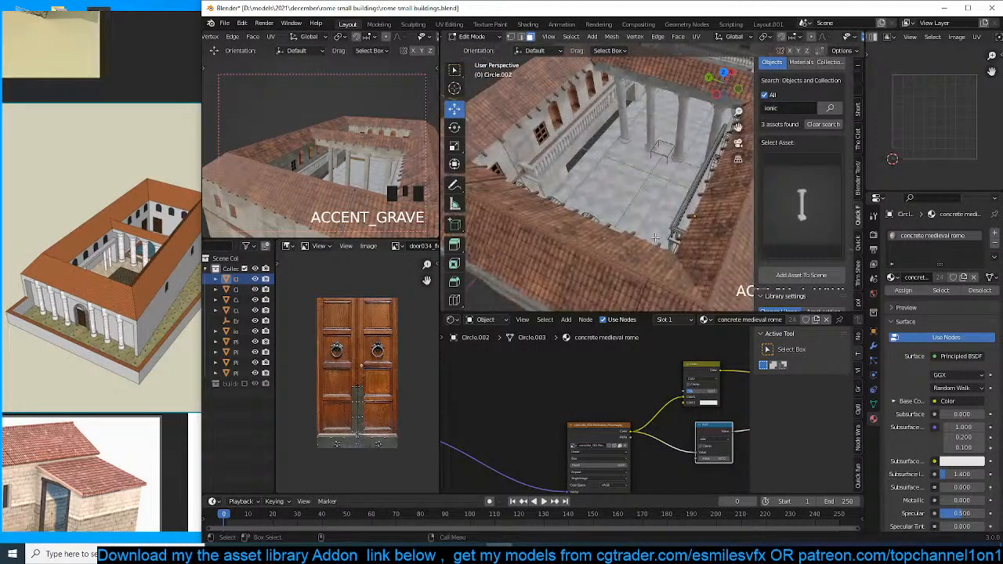
Select the central courtyard floor face in front of the columns and inset it.
{"action": "left_click", "coordinate": [677, 193]}
{"action": "key", "text": "grave"}
{"action": "scroll", "coordinate": [678, 160], "scroll_direction": "up", "scroll_amount": 4}
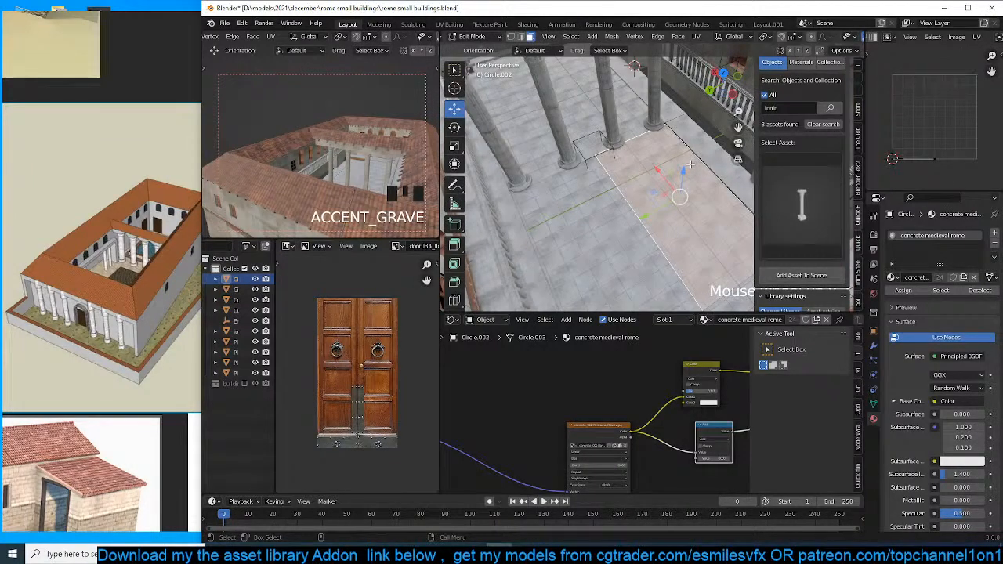
{"action": "key", "text": "i"}
{"action": "left_click", "coordinate": [775, 291]}
Check the floor's Mirror modifier and delete the inset strip running along the mirror centre line.
{"action": "left_click", "coordinate": [873, 345]}
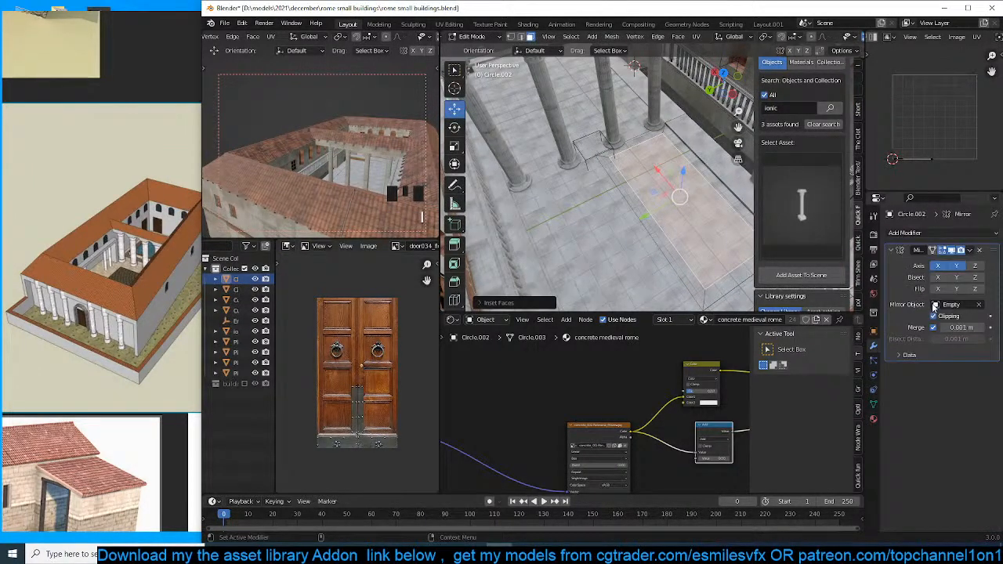
{"action": "left_click", "coordinate": [665, 240]}
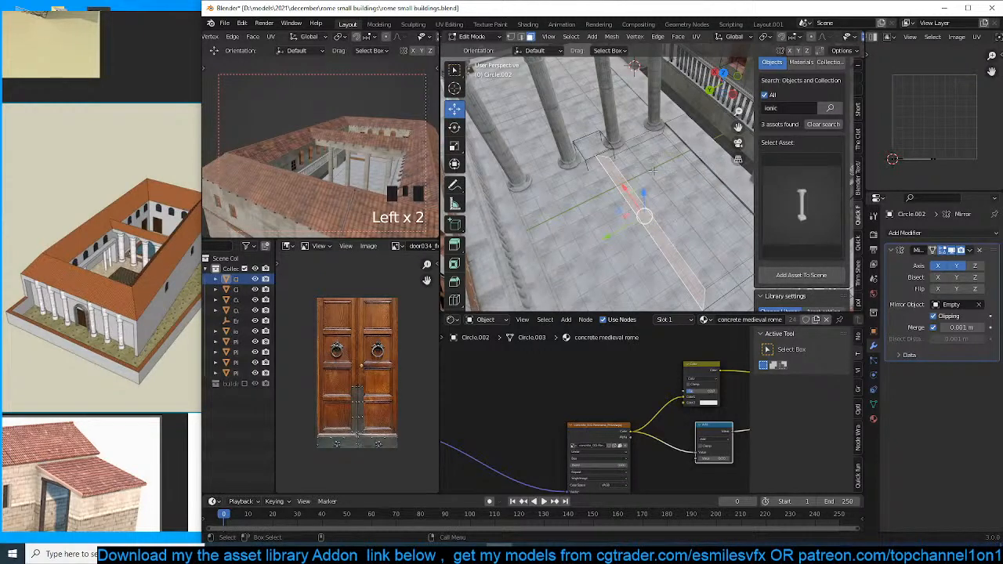
{"action": "key", "text": "x"}
{"action": "left_click", "coordinate": [593, 216]}
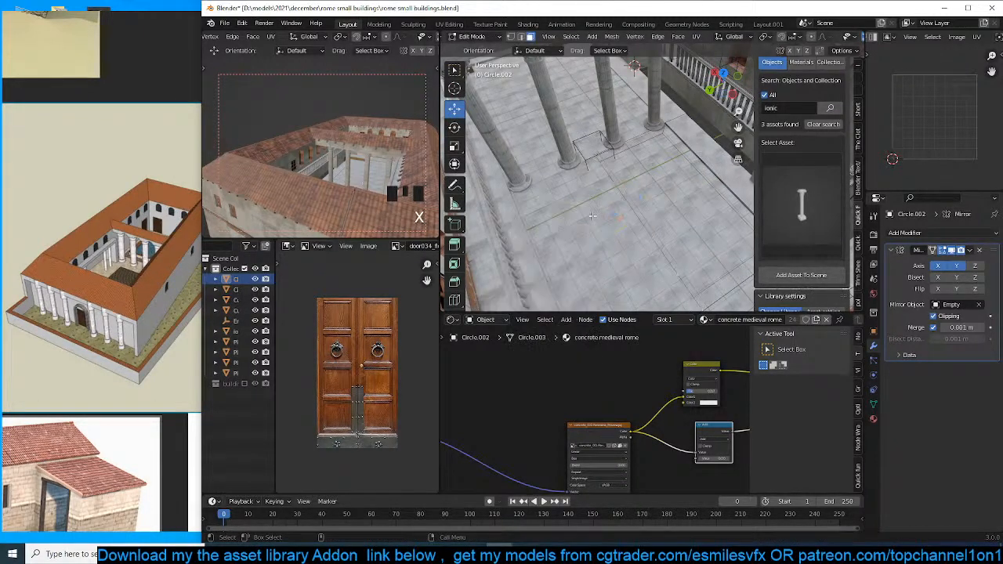
Try deleting the narrow floor strip in front of the columns and undo the deletion.
{"action": "key", "text": "x"}
{"action": "left_click", "coordinate": [650, 170]}
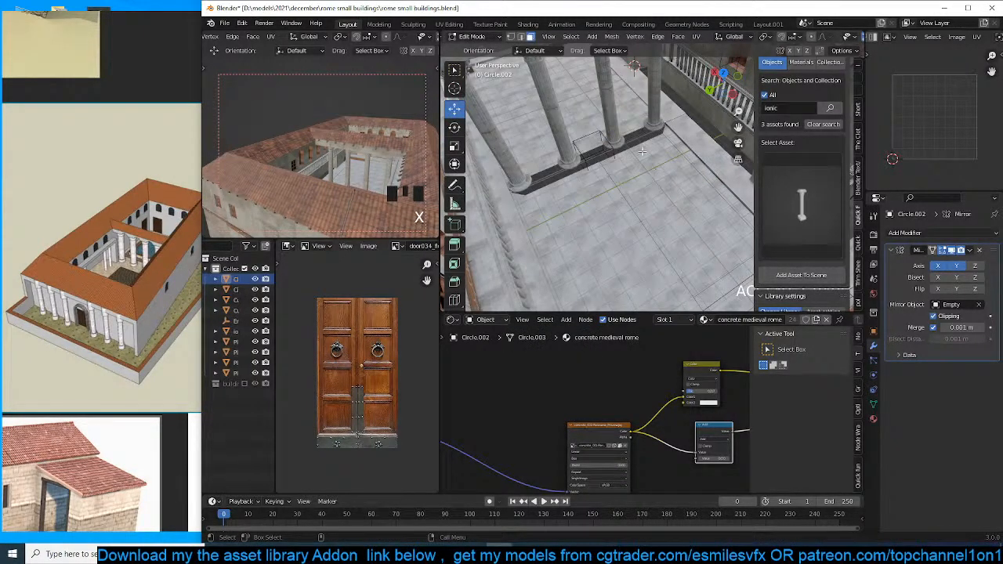
{"action": "key", "text": "ctrl+z"}
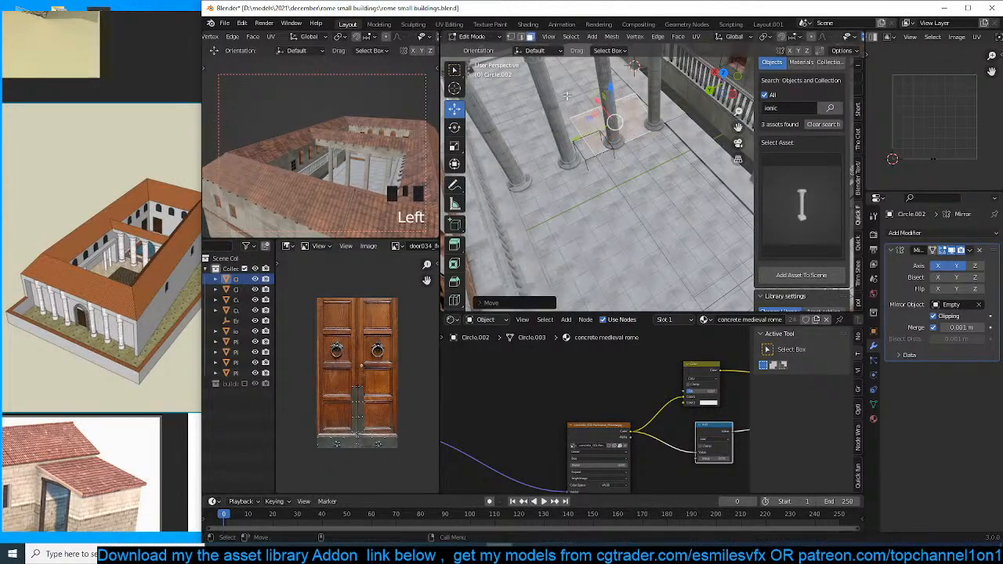
Select the inset central floor face in front of the columns and extrude it down about 0.25 m.
{"action": "middle_click_drag", "start_coordinate": [598, 135], "coordinate": [630, 137]}
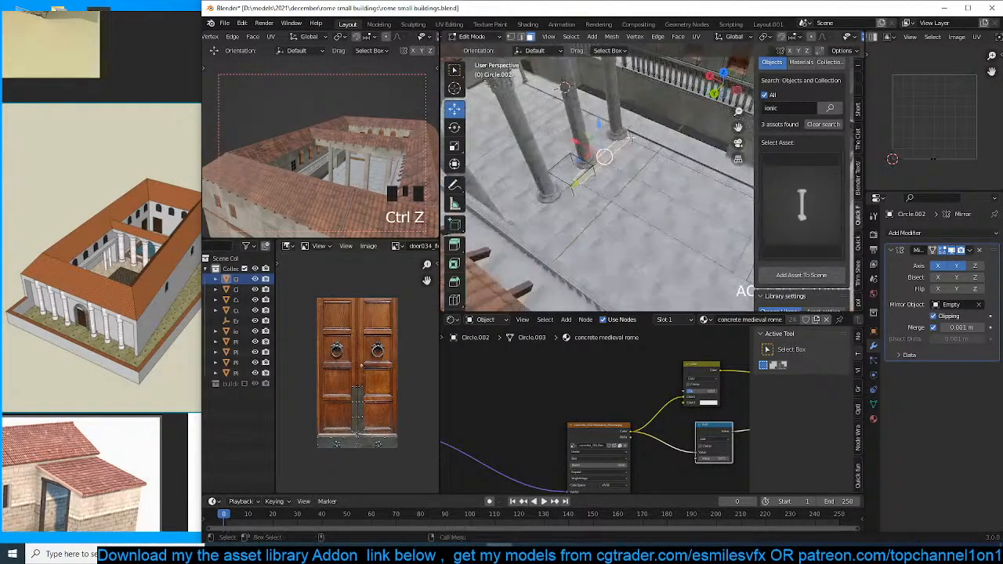
{"action": "left_click_drag", "start_coordinate": [574, 142], "coordinate": [627, 157]}
{"action": "key", "text": "x"}
{"action": "left_click", "coordinate": [667, 202]}
{"action": "left_click", "coordinate": [666, 193]}
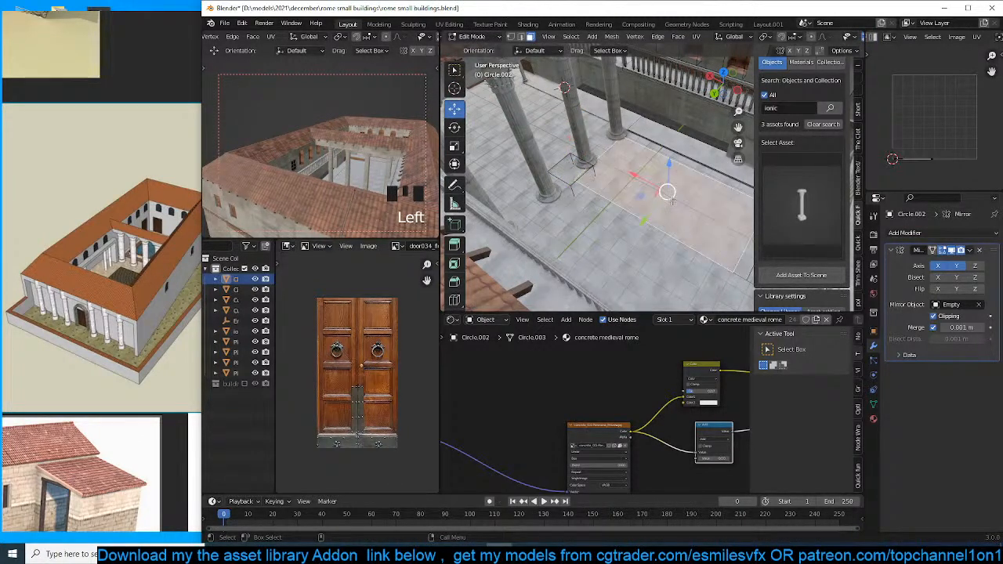
{"action": "key", "text": "grave"}
{"action": "key", "text": "e"}
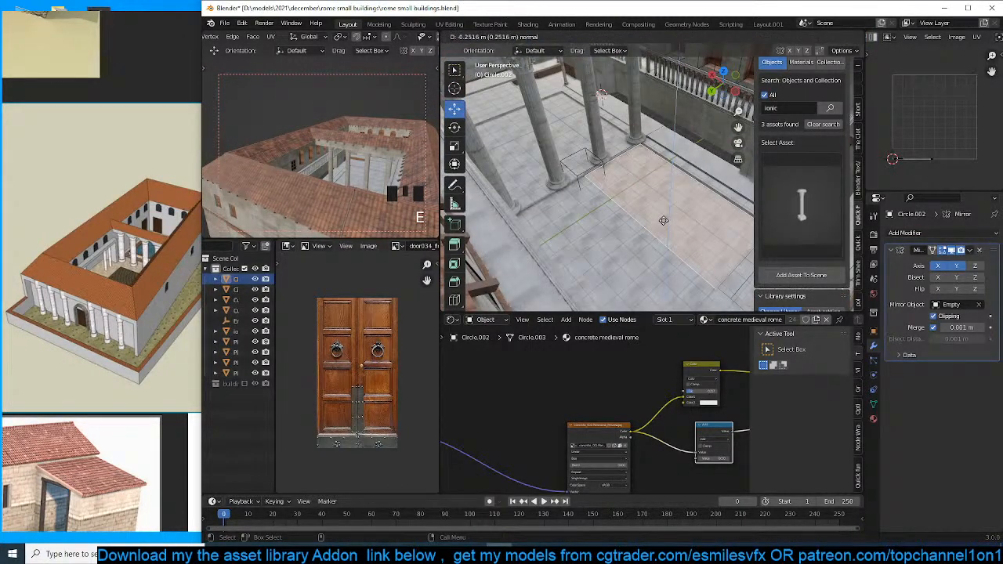
{"action": "left_click", "coordinate": [663, 221]}
{"action": "left_click", "coordinate": [623, 154]}
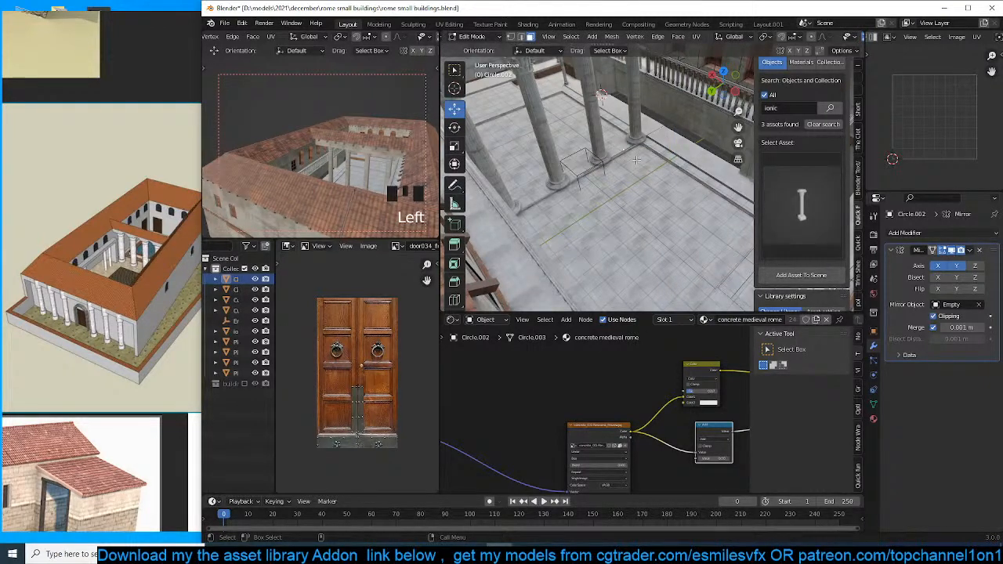
{"action": "key", "text": "ctrl+z"}
Examine the recess edges at the column bases and the step faces around the lowered floor.
{"action": "middle_click_drag", "start_coordinate": [636, 159], "coordinate": [594, 162]}
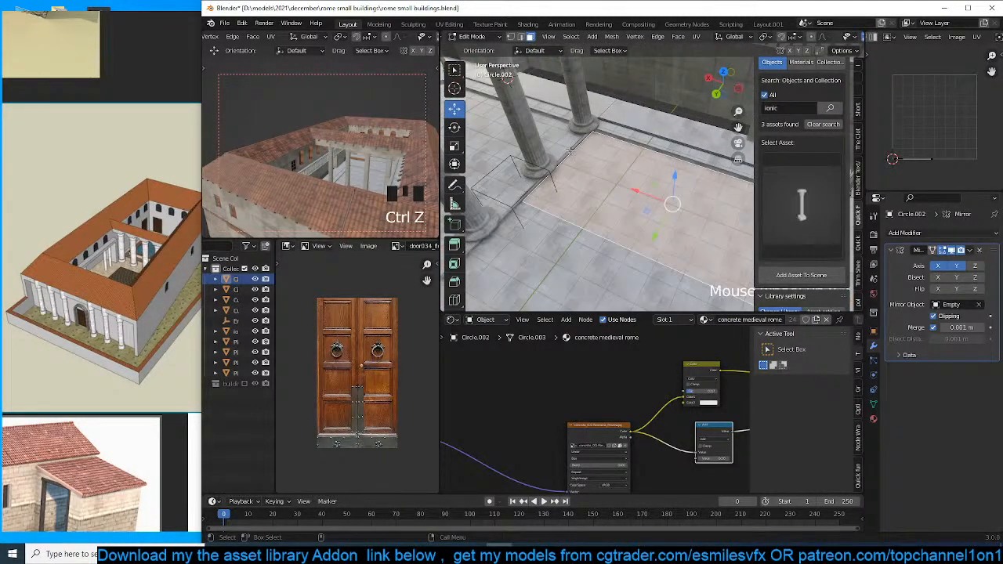
{"action": "left_click", "coordinate": [571, 149]}
{"action": "middle_click_drag", "start_coordinate": [586, 194], "coordinate": [670, 121]}
{"action": "left_click", "coordinate": [601, 191]}
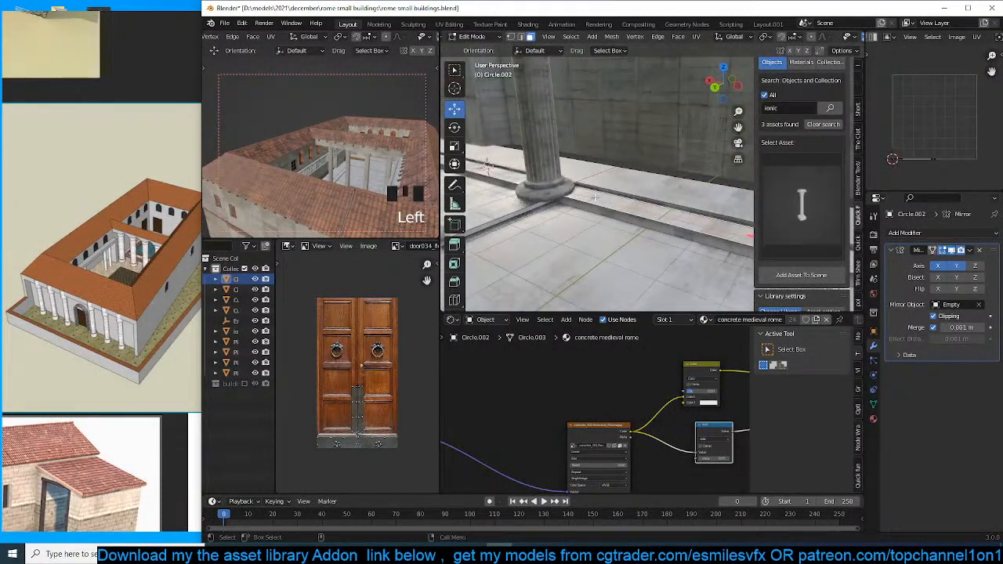
{"action": "left_click", "coordinate": [539, 217]}
{"action": "scroll", "coordinate": [530, 210], "scroll_direction": "down", "scroll_amount": 2}
{"action": "left_click", "coordinate": [519, 197]}
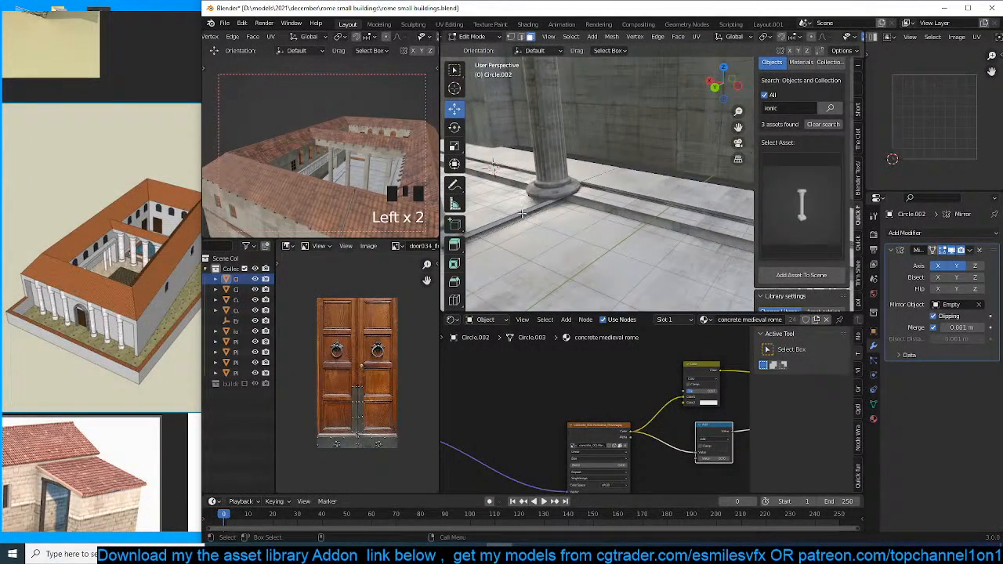
{"action": "mouse_move", "coordinate": [523, 214]}
{"action": "middle_mouse_down"}
{"action": "mouse_move", "coordinate": [558, 218]}
{"action": "mouse_move", "coordinate": [569, 195]}
{"action": "middle_mouse_up"}
Switch to solid shading and try deleting the floor edges running along the column bases.
{"action": "key", "text": "Tab"}
{"action": "key", "text": "z"}
{"action": "mouse_move", "coordinate": [661, 185]}
{"action": "middle_mouse_down"}
{"action": "mouse_move", "coordinate": [659, 150]}
{"action": "mouse_move", "coordinate": [639, 184]}
{"action": "middle_mouse_up"}
{"action": "key", "text": "Tab"}
{"action": "key", "text": "a"}
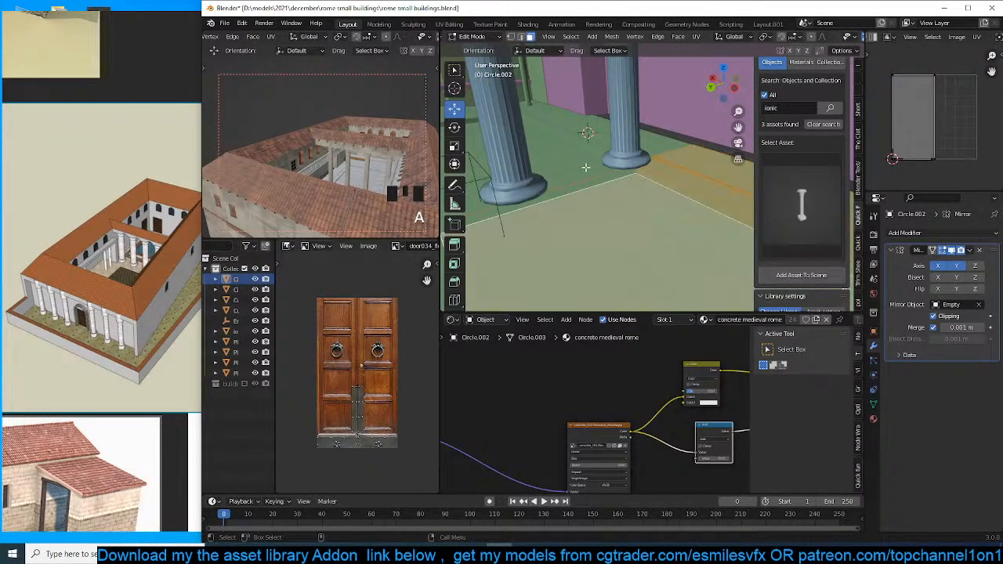
{"action": "left_click", "coordinate": [599, 184]}
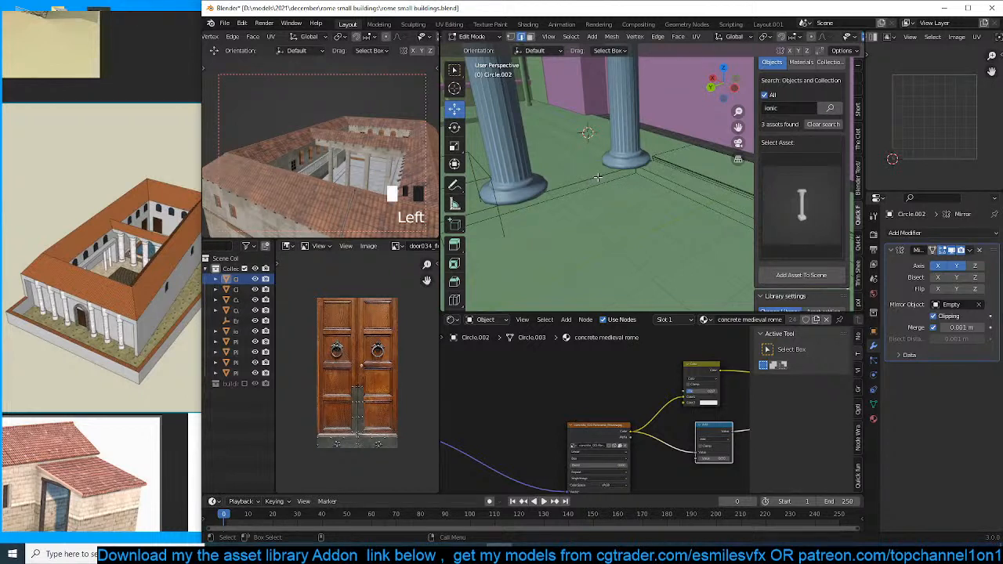
{"action": "right_click", "coordinate": [604, 180]}
{"action": "key", "text": "Escape"}
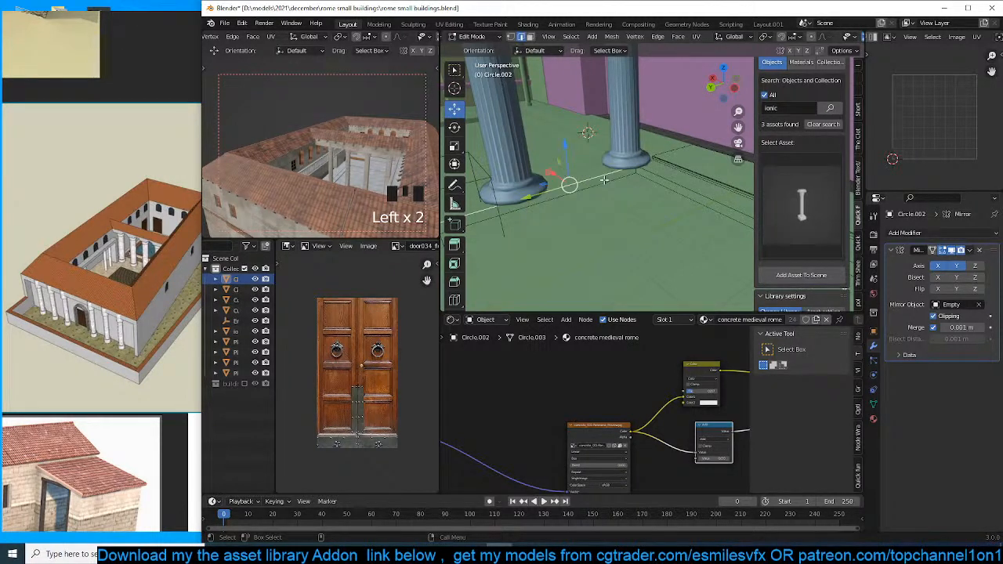
{"action": "right_click", "coordinate": [604, 179]}
{"action": "scroll", "coordinate": [615, 192], "scroll_direction": "up", "scroll_amount": 2}
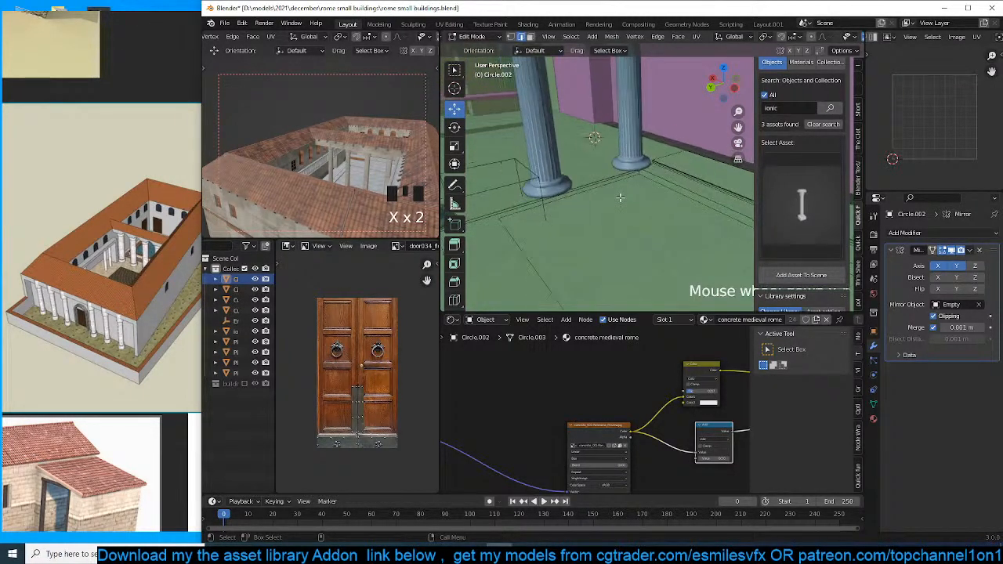
{"action": "key", "text": "Tab"}
{"action": "left_click", "coordinate": [665, 174]}
{"action": "key", "text": "Tab"}
{"action": "middle_click_drag", "start_coordinate": [616, 201], "coordinate": [619, 197]}
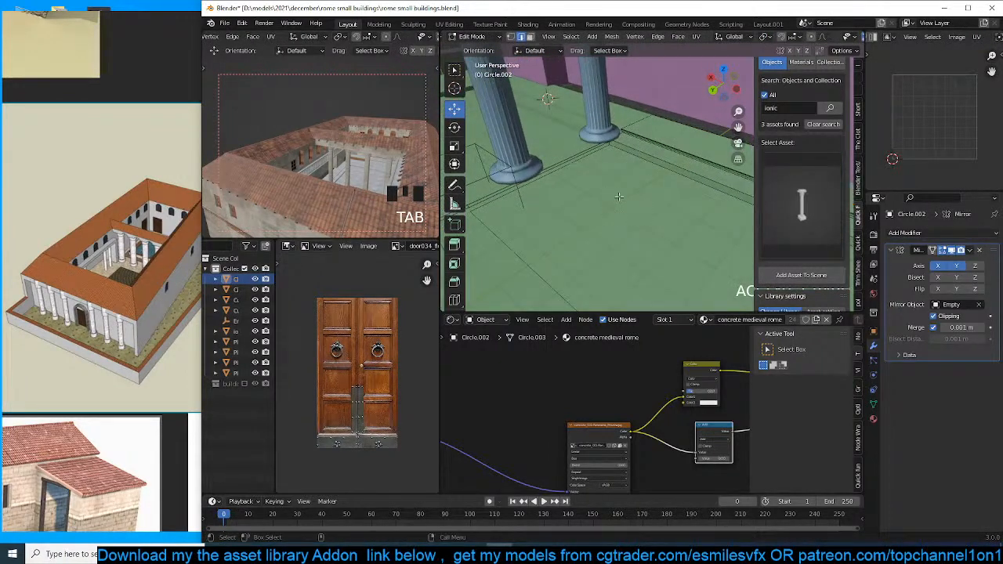
Undo the floor edge deletions and the recess extrusion in front of the columns.
{"action": "key", "text": "ctrl+z"}
{"action": "key", "text": "ctrl+z"}
{"action": "key", "text": "ctrl+z"}
{"action": "key", "text": "ctrl+z"}
{"action": "key", "text": "ctrl+z"}
{"action": "key", "text": "ctrl+z"}
{"action": "key", "text": "ctrl+z"}
{"action": "key", "text": "ctrl+z"}
{"action": "key", "text": "ctrl+z"}
{"action": "key", "text": "ctrl+z"}
{"action": "key", "text": "ctrl+z"}
{"action": "key", "text": "ctrl+z"}
{"action": "key", "text": "ctrl+z"}
{"action": "key", "text": "ctrl+z"}
{"action": "key", "text": "ctrl+z"}
{"action": "key", "text": "ctrl+z"}
{"action": "key", "text": "ctrl+z"}
{"action": "key", "text": "ctrl+z"}
{"action": "key", "text": "ctrl+z"}
{"action": "key", "text": "ctrl+z"}
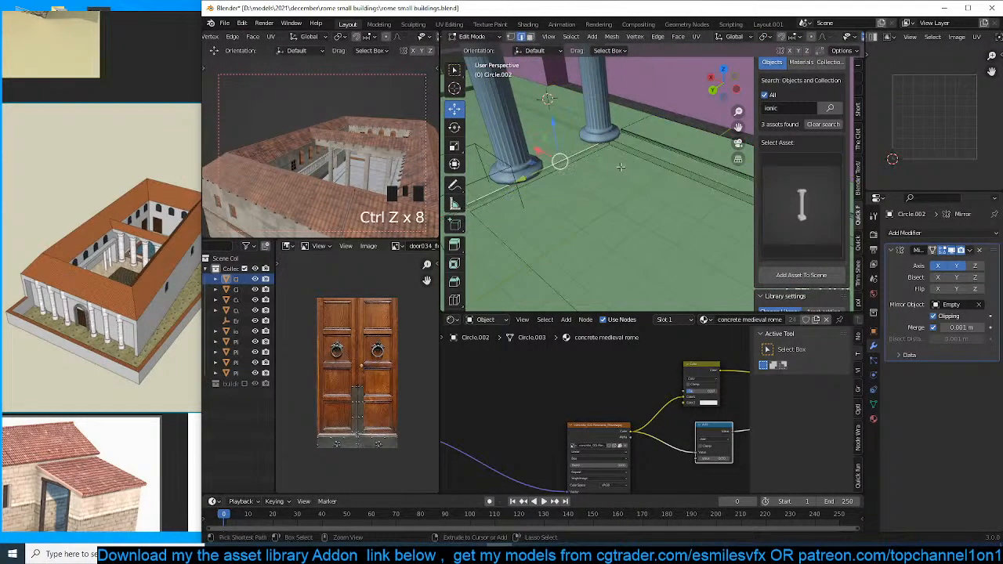
{"action": "key", "text": "ctrl+z"}
{"action": "key", "text": "ctrl+z"}
{"action": "key", "text": "ctrl+z"}
{"action": "key", "text": "ctrl+z"}
{"action": "key", "text": "ctrl+z"}
{"action": "key", "text": "ctrl+z"}
{"action": "key", "text": "ctrl+z"}
{"action": "key", "text": "ctrl+z"}
{"action": "key", "text": "ctrl+z"}
{"action": "key", "text": "ctrl+z"}
{"action": "key", "text": "ctrl+z"}
{"action": "key", "text": "ctrl+z"}
{"action": "key", "text": "ctrl+z"}
{"action": "key", "text": "ctrl+z"}
{"action": "key", "text": "ctrl+z"}
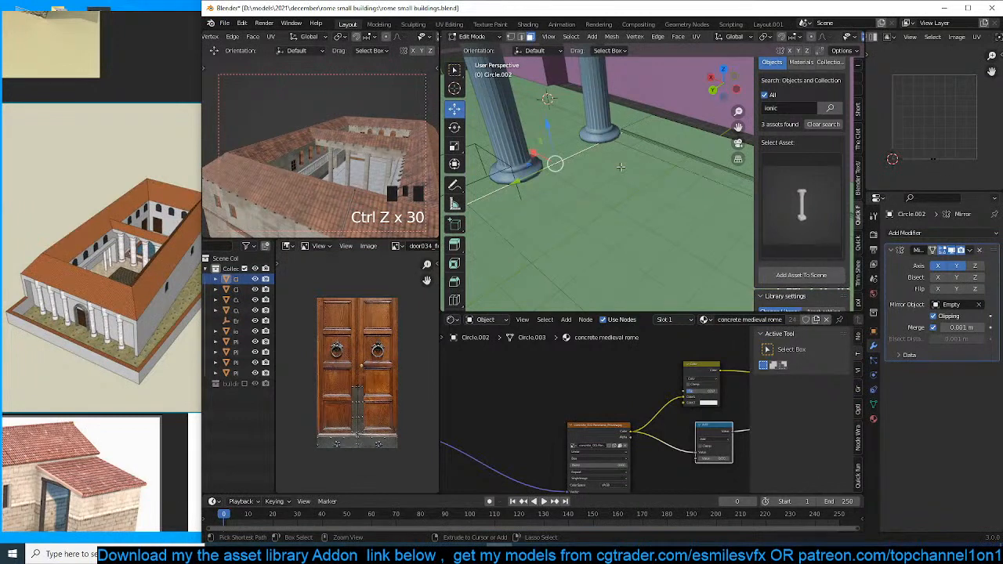
Select the central courtyard floor face in front of the columns and extrude it down about 0.18 m.
{"action": "left_click", "coordinate": [562, 151]}
{"action": "left_click", "coordinate": [570, 167]}
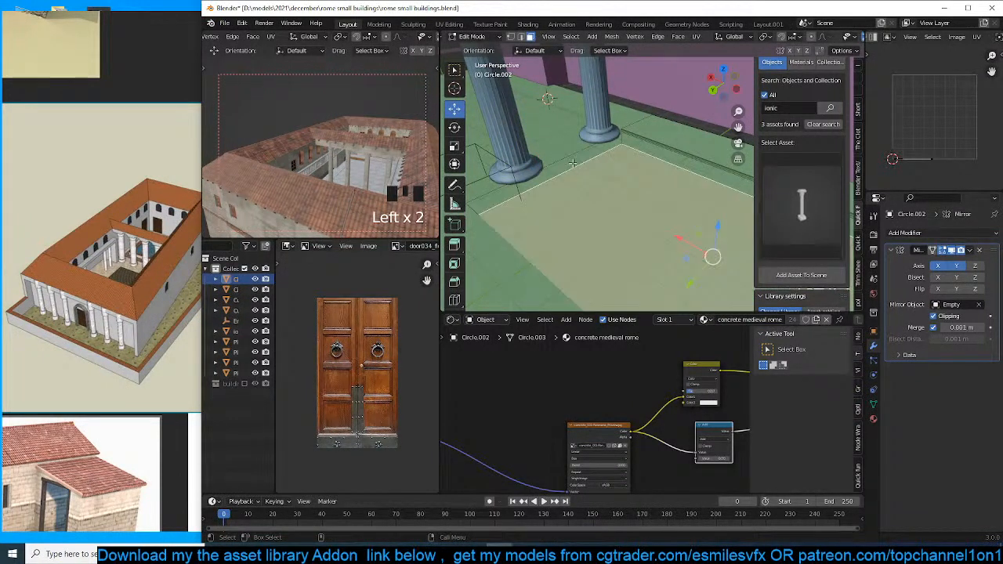
{"action": "left_click", "coordinate": [569, 162]}
{"action": "scroll", "coordinate": [621, 188], "scroll_direction": "down", "scroll_amount": 3}
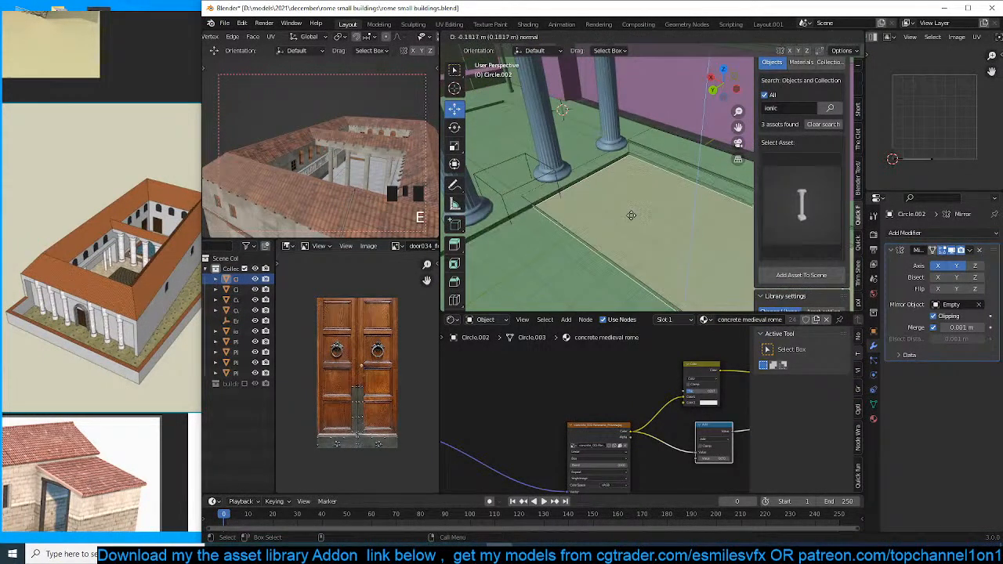
Delete the extruded side face running along the mirror centre line of the recess.
{"action": "key", "text": "Tab"}
{"action": "scroll", "coordinate": [625, 202], "scroll_direction": "down", "scroll_amount": 3}
{"action": "middle_click_drag", "start_coordinate": [613, 195], "coordinate": [601, 238]}
{"action": "key", "text": "Tab"}
{"action": "scroll", "coordinate": [601, 238], "scroll_direction": "down", "scroll_amount": 3}
{"action": "left_click", "coordinate": [604, 242]}
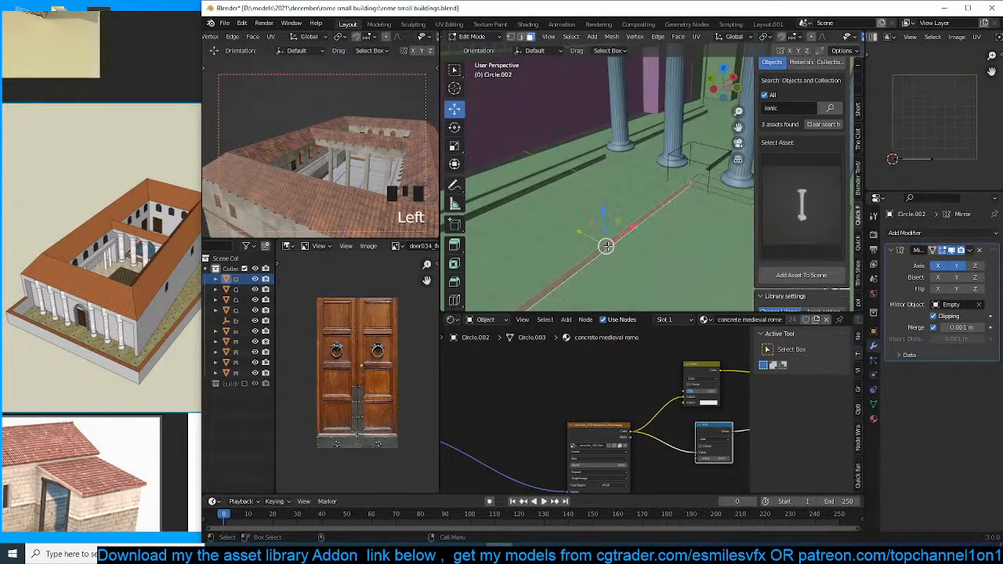
{"action": "key", "text": "x"}
{"action": "left_click", "coordinate": [591, 258]}
{"action": "key", "text": "Tab"}
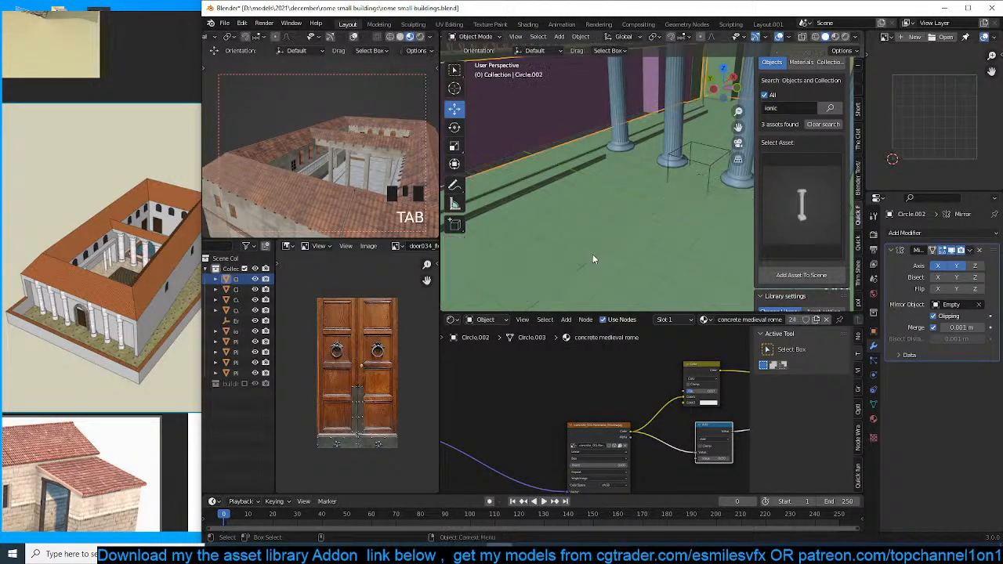
Select all vertices of the floor mesh and merge them by distance.
{"action": "key", "text": "Tab"}
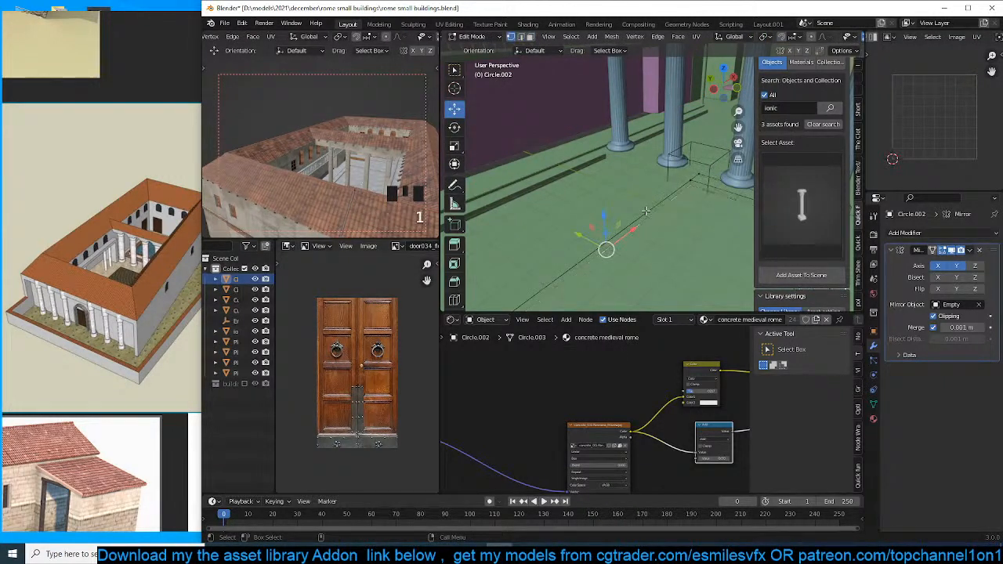
{"action": "key", "text": "a"}
{"action": "key", "text": "n"}
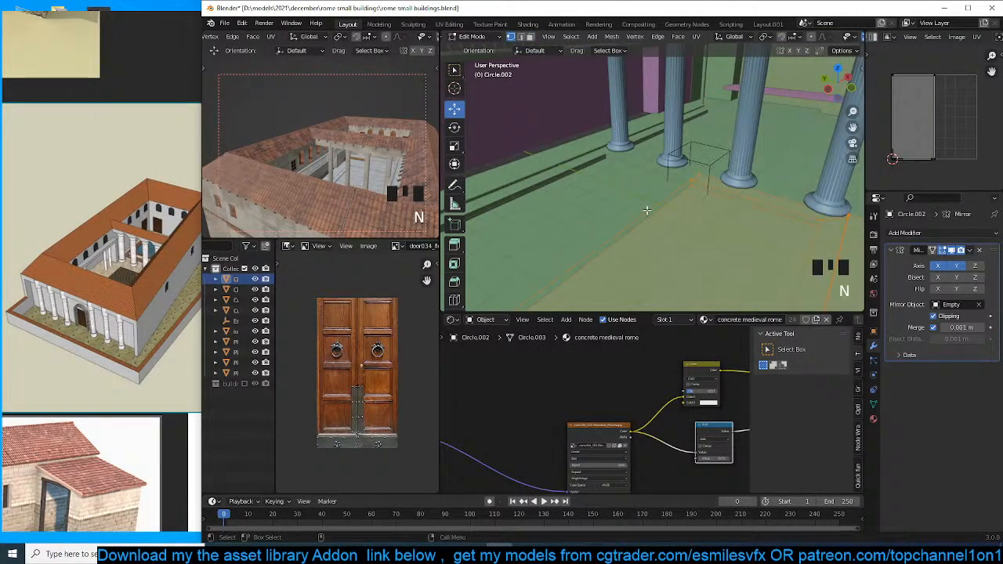
{"action": "key", "text": "m"}
{"action": "left_click", "coordinate": [646, 210]}
Delete the leftover floor edges running along the mirror centre line.
{"action": "left_click", "coordinate": [658, 202]}
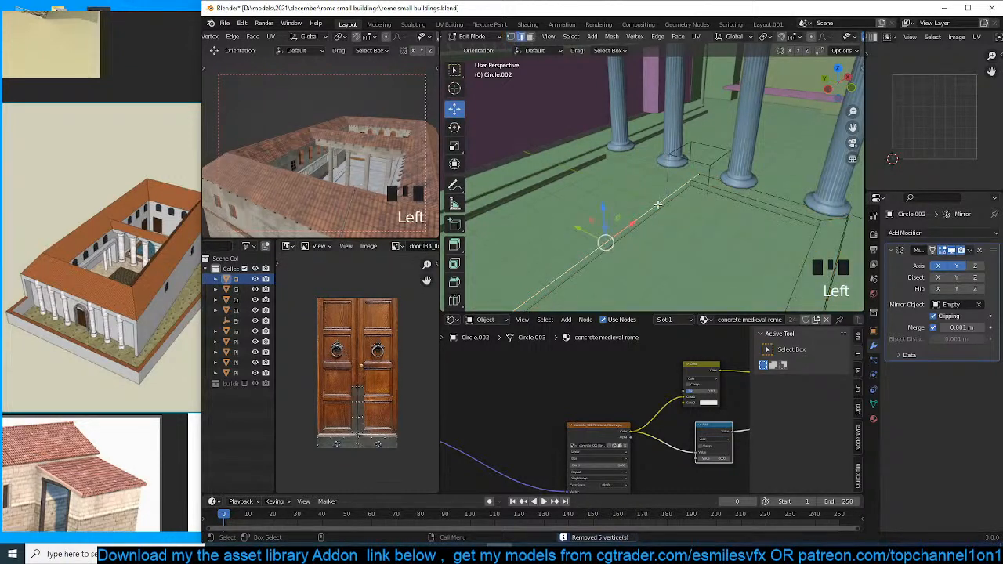
{"action": "key", "text": "x"}
{"action": "left_click", "coordinate": [659, 195]}
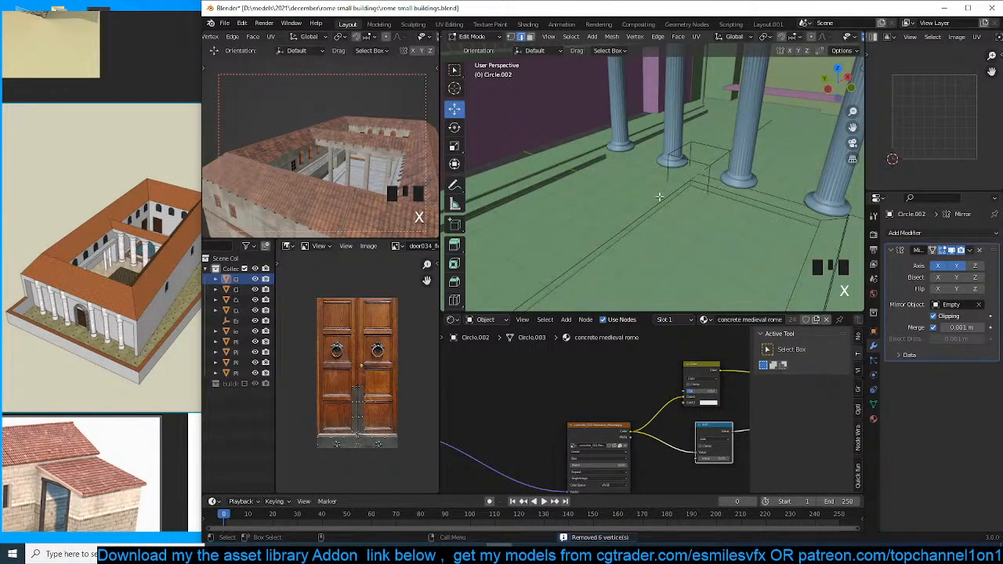
{"action": "left_click", "coordinate": [659, 197]}
{"action": "key", "text": "x"}
{"action": "left_click", "coordinate": [659, 202]}
Leave mesh editing, bring the whole courtyard into view from above and save the file.
{"action": "key", "text": "Tab"}
{"action": "key", "text": "grave"}
{"action": "left_click", "coordinate": [679, 259]}
{"action": "middle_click_drag", "start_coordinate": [680, 259], "coordinate": [679, 254]}
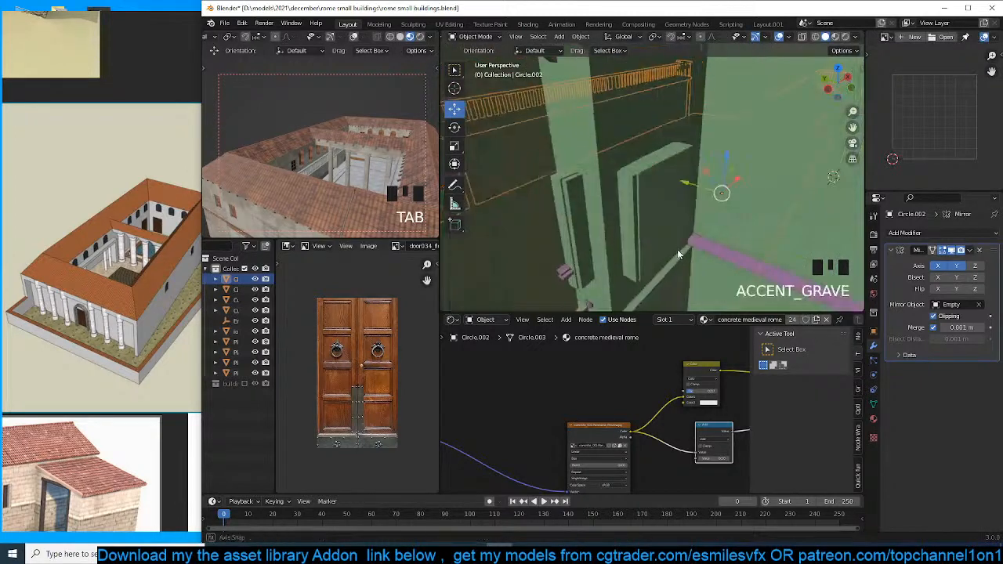
{"action": "scroll", "coordinate": [630, 196], "scroll_direction": "down", "scroll_amount": 4}
{"action": "key", "text": "ctrl+s"}
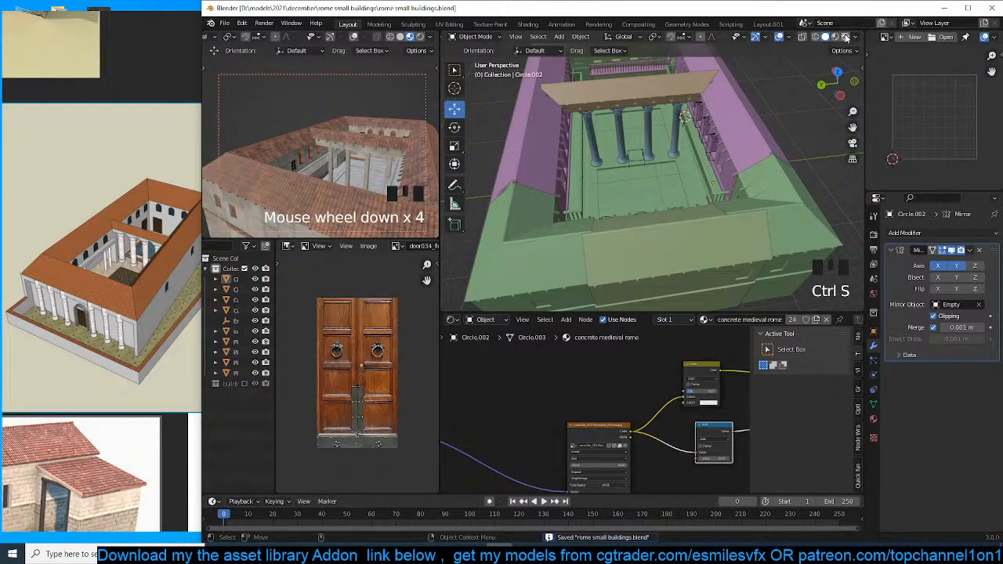
Switch to material preview shading and examine the recessed courtyard floor from above.
{"action": "left_click", "coordinate": [837, 37]}
{"action": "key", "text": "grave"}
{"action": "scroll", "coordinate": [749, 173], "scroll_direction": "up", "scroll_amount": 2}
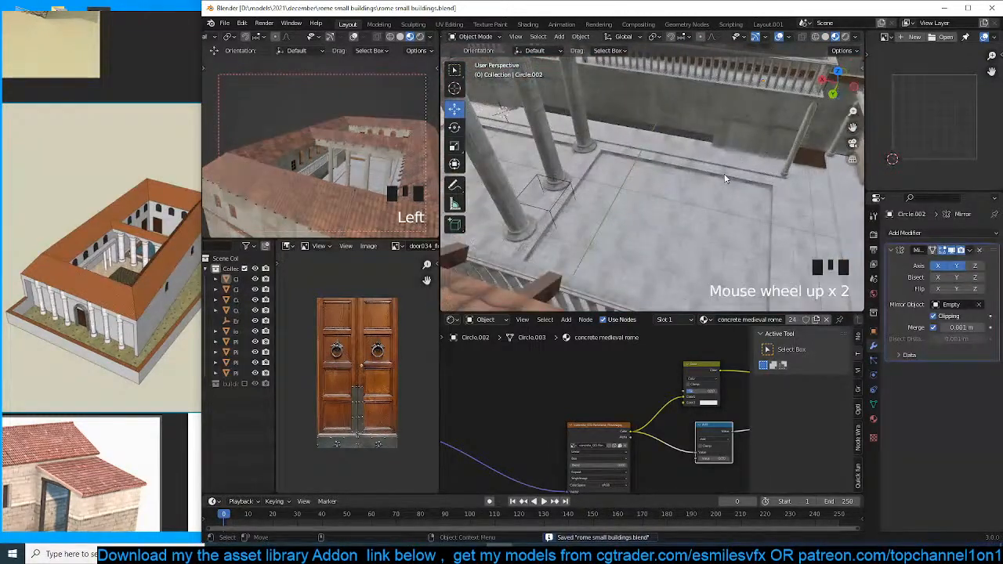
{"action": "left_click", "coordinate": [735, 204]}
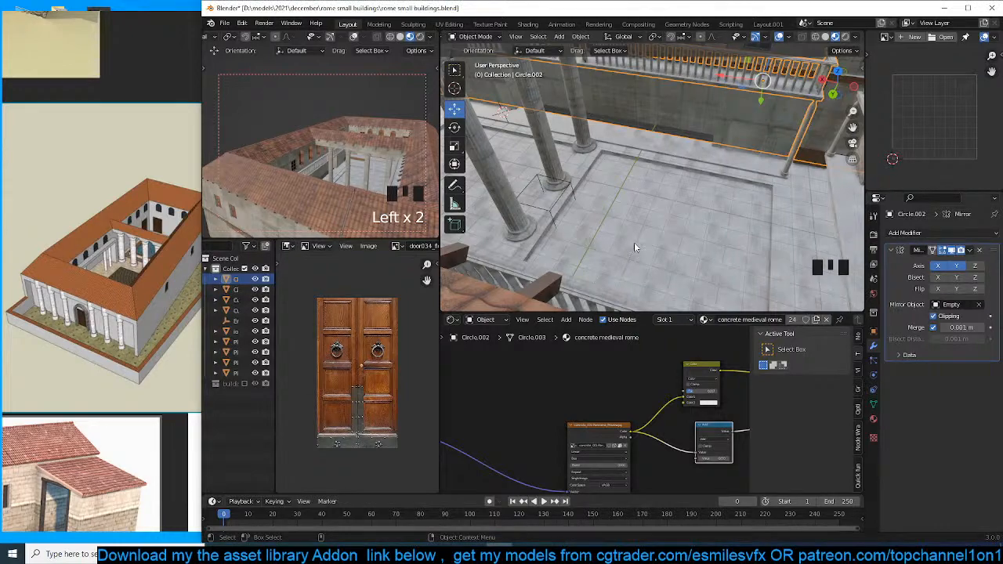
{"action": "middle_click_drag", "start_coordinate": [634, 243], "coordinate": [655, 219], "text": "shift"}
{"action": "scroll", "coordinate": [682, 219], "scroll_direction": "down", "scroll_amount": 5}
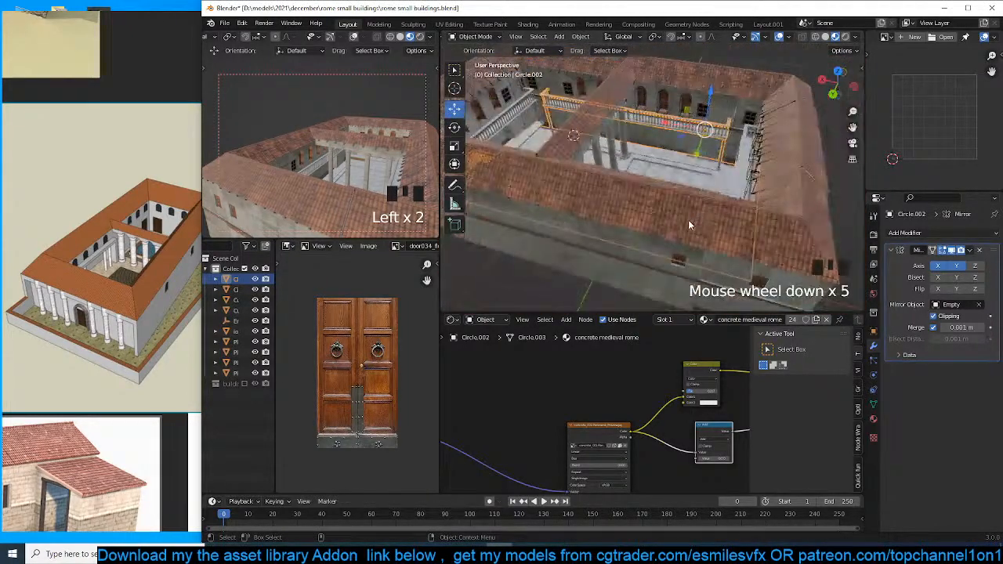
Deselect everything and examine the building's outer walls, base trim and roof from all sides.
{"action": "key", "text": "grave"}
{"action": "key", "text": "alt+a"}
{"action": "scroll", "coordinate": [647, 225], "scroll_direction": "down", "scroll_amount": 3}
{"action": "key", "text": "grave"}
{"action": "key", "text": "grave"}
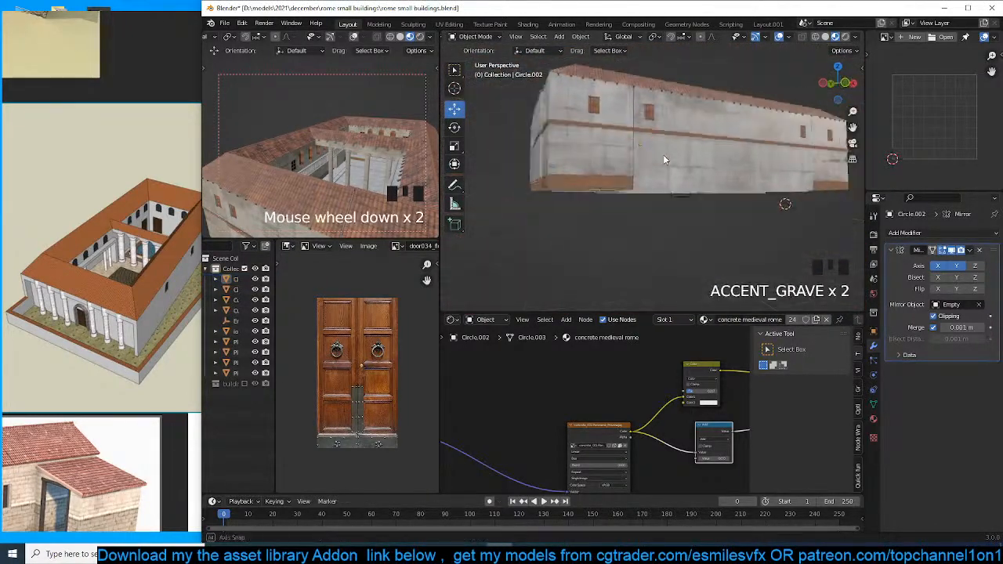
{"action": "key", "text": "grave"}
{"action": "scroll", "coordinate": [752, 261], "scroll_direction": "down", "scroll_amount": 4}
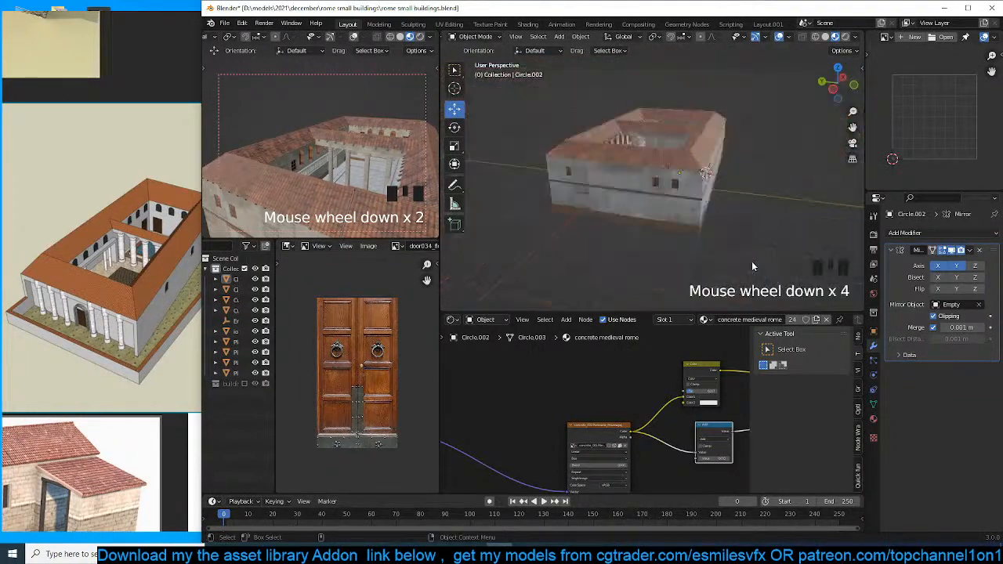
{"action": "key", "text": "grave"}
{"action": "key", "text": "grave"}
{"action": "scroll", "coordinate": [721, 227], "scroll_direction": "up", "scroll_amount": 3}
{"action": "key", "text": "grave"}
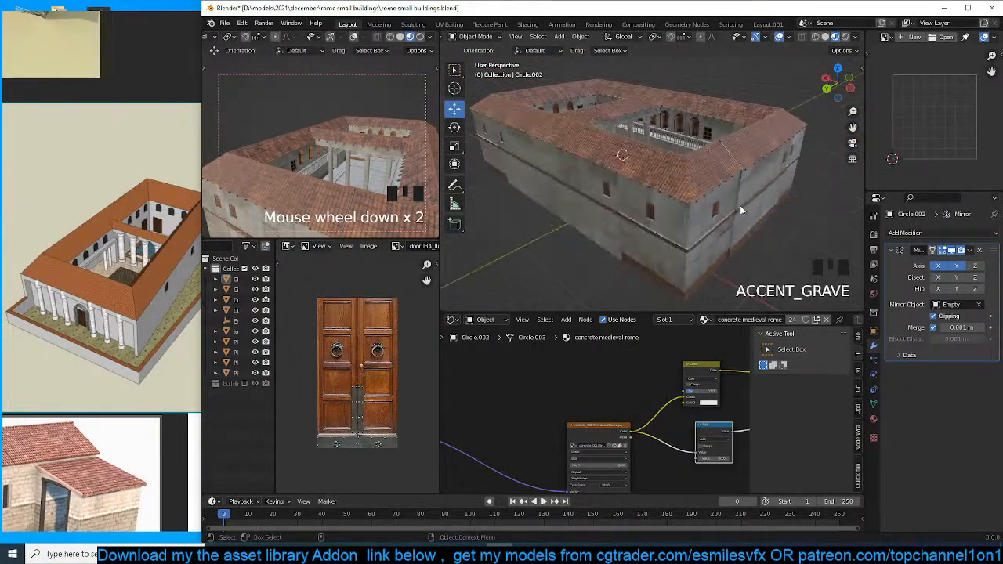
{"action": "key", "text": "grave"}
{"action": "key", "text": "grave"}
{"action": "key", "text": "grave"}
{"action": "key", "text": "grave"}
{"action": "key", "text": "grave"}
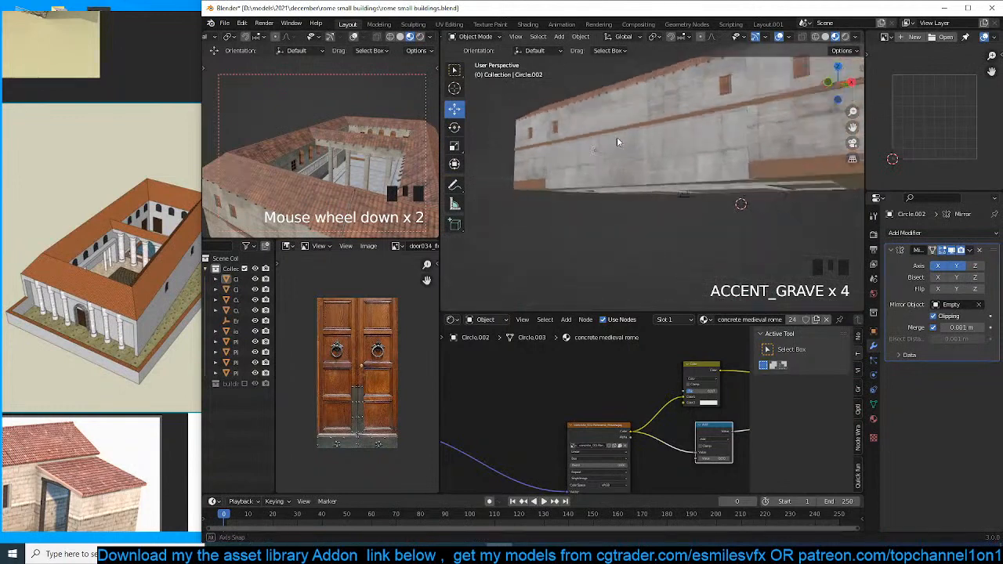
{"action": "middle_click_drag", "start_coordinate": [680, 207], "coordinate": [702, 201]}
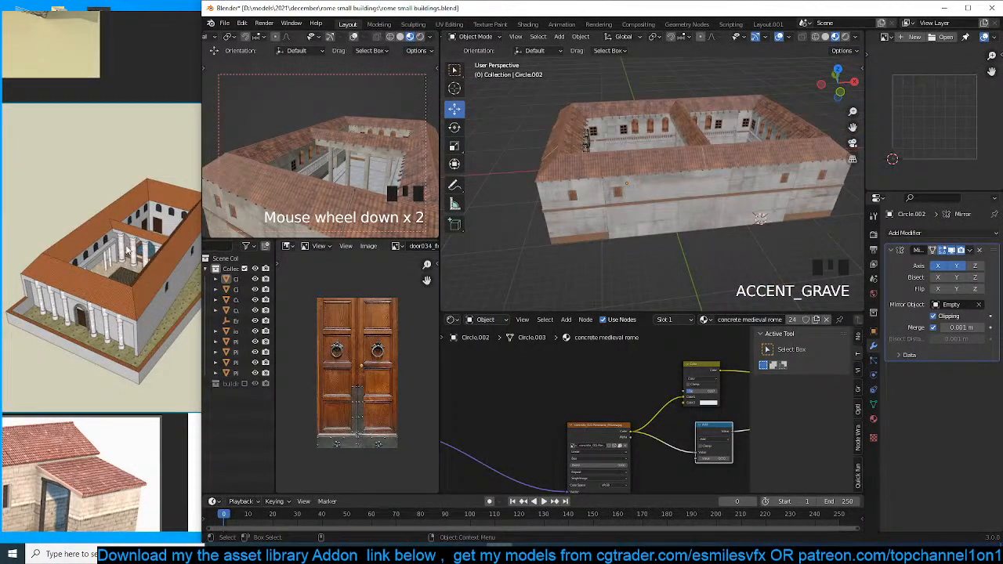
Browse the reference board and examine the image of the stone villa with the fountain courtyard.
{"action": "scroll", "coordinate": [128, 249], "scroll_direction": "down", "scroll_amount": 3}
{"action": "left_click", "coordinate": [150, 338]}
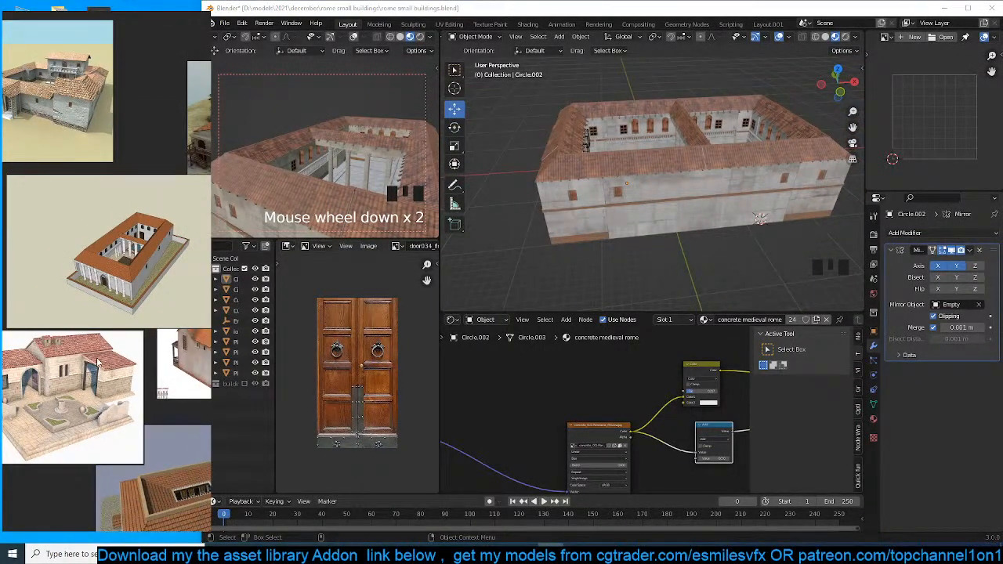
{"action": "right_click_drag", "start_coordinate": [86, 335], "coordinate": [115, 305]}
{"action": "right_click", "coordinate": [109, 313]}
{"action": "double_click", "coordinate": [107, 342]}
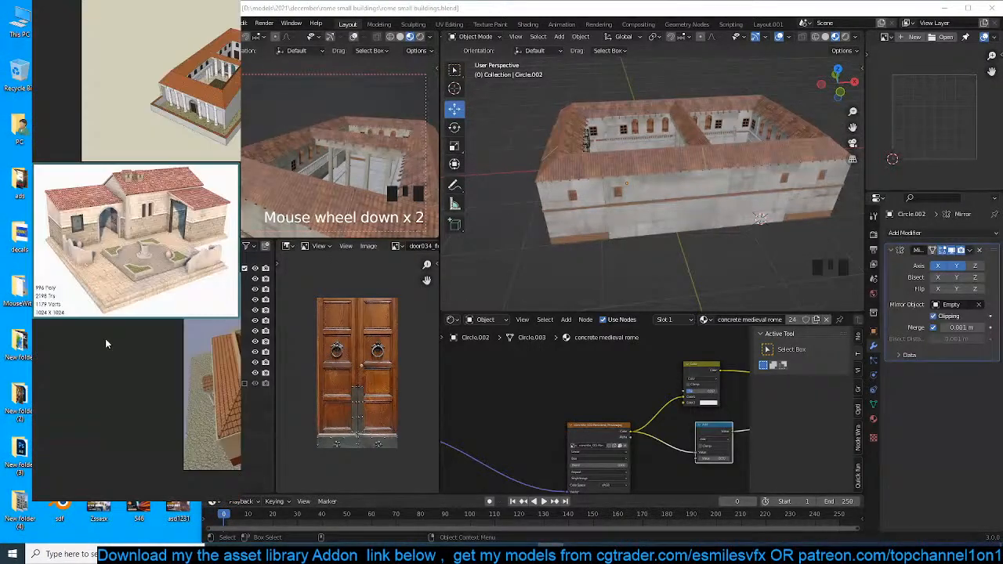
{"action": "scroll", "coordinate": [97, 357], "scroll_direction": "up", "scroll_amount": 2}
{"action": "left_click_drag", "start_coordinate": [98, 357], "coordinate": [69, 397]}
{"action": "right_click_drag", "start_coordinate": [103, 339], "coordinate": [69, 360]}
Examine the courtyard building from several sides and save the file.
{"action": "left_click", "coordinate": [669, 239]}
{"action": "key", "text": "grave"}
{"action": "left_click", "coordinate": [719, 241]}
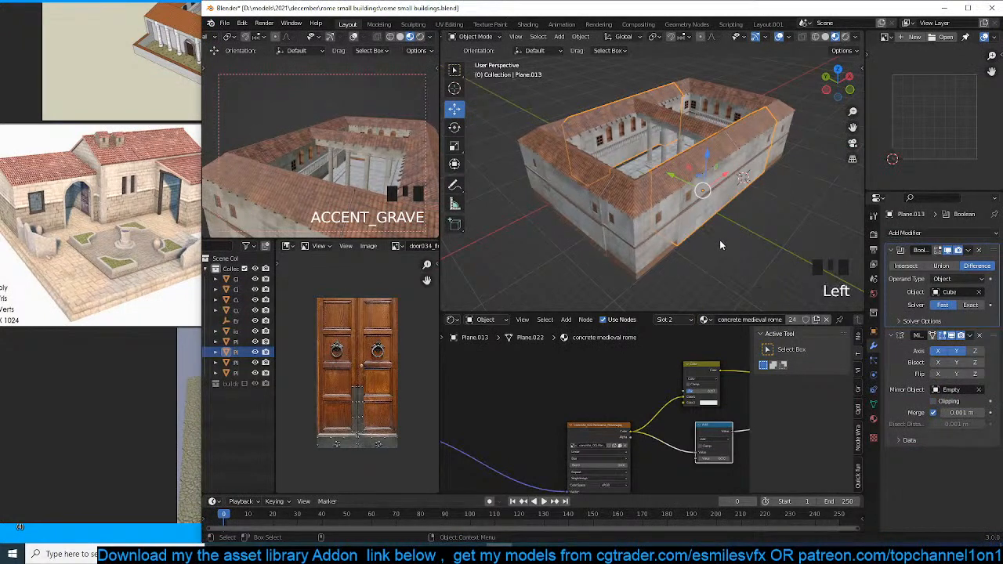
{"action": "key", "text": "grave"}
{"action": "left_click", "coordinate": [741, 263]}
{"action": "key", "text": "grave"}
{"action": "key", "text": "grave"}
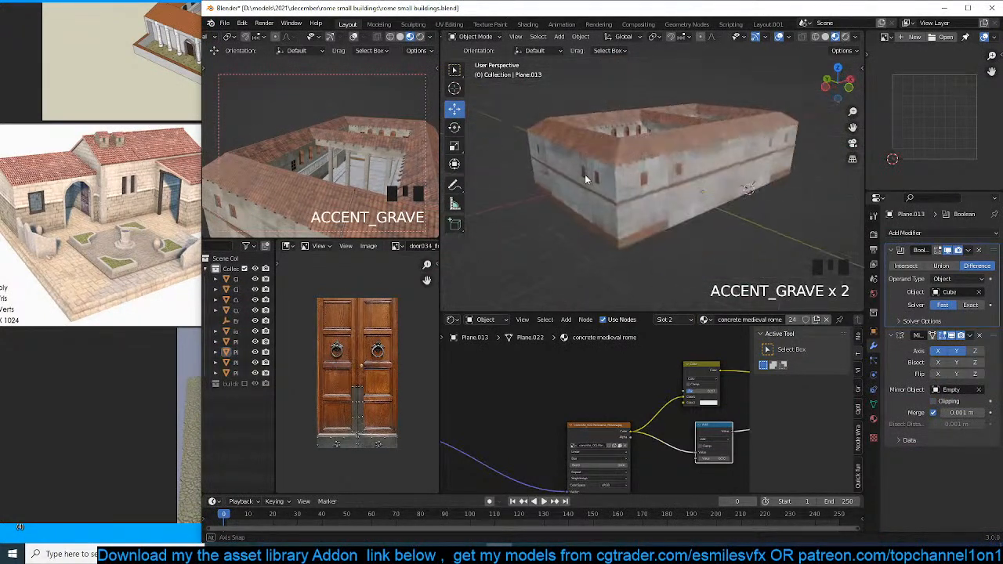
{"action": "key", "text": "ctrl+s"}
{"action": "key", "text": "grave"}
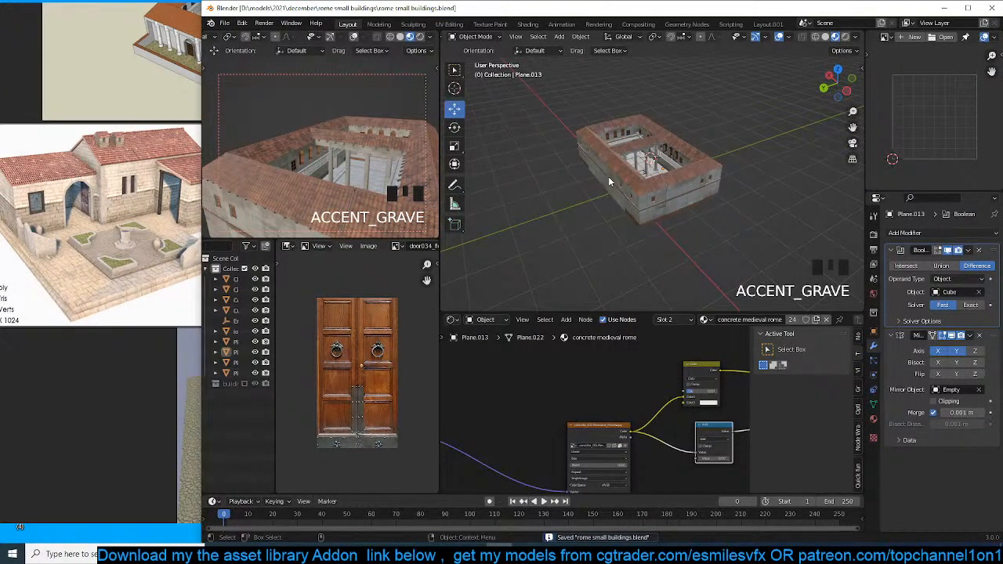
Rename the building's collection as building 2, exclude it from the view layer and save the file.
{"action": "double_click", "coordinate": [229, 269]}
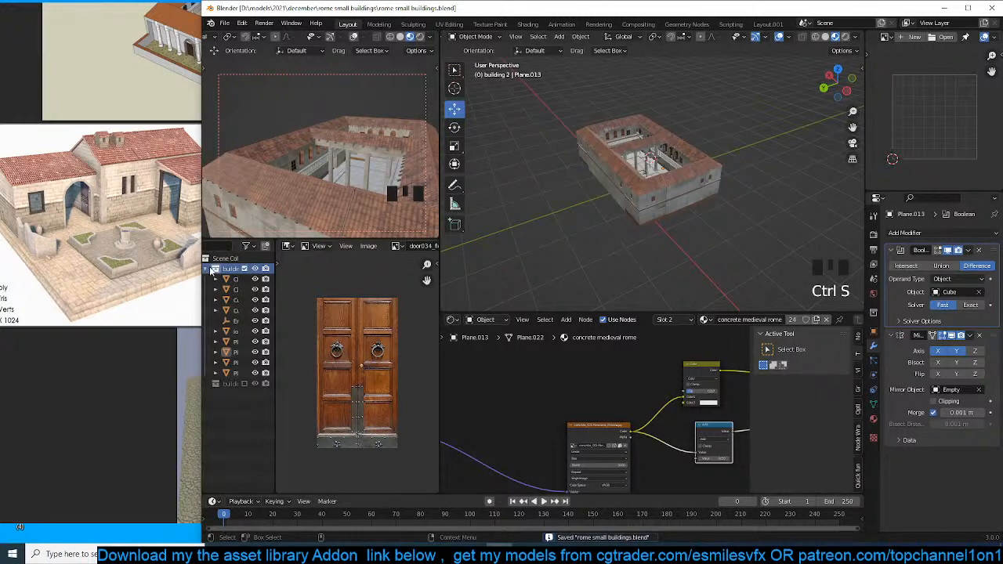
{"action": "left_click", "coordinate": [213, 269]}
{"action": "left_click", "coordinate": [244, 268]}
{"action": "key", "text": "ctrl+s"}
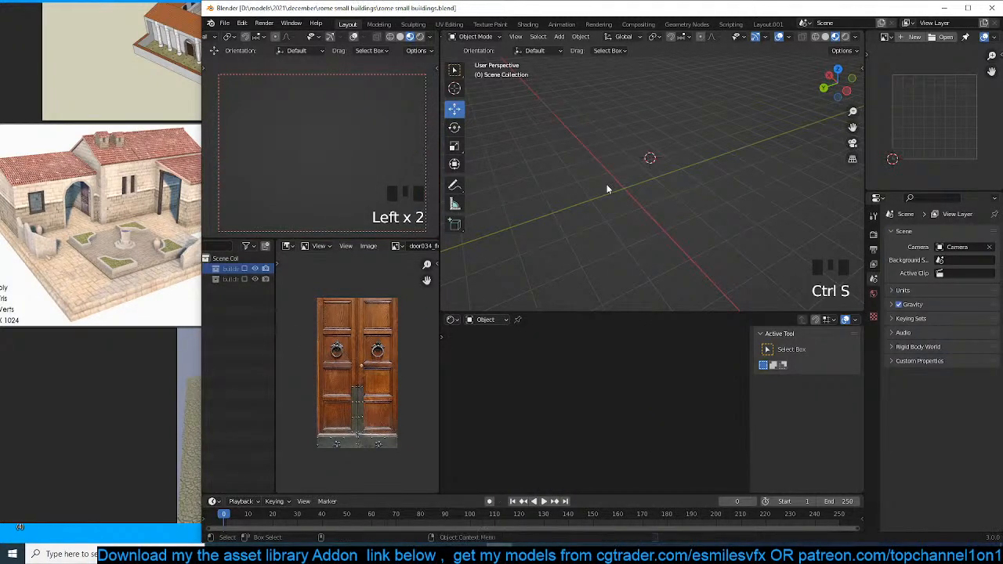
Add a collection instance of building 1 and clear its location so it sits at the world origin.
{"action": "key", "text": "shift+a"}
{"action": "mouse_move", "coordinate": [593, 282]}
{"action": "left_click", "coordinate": [651, 282]}
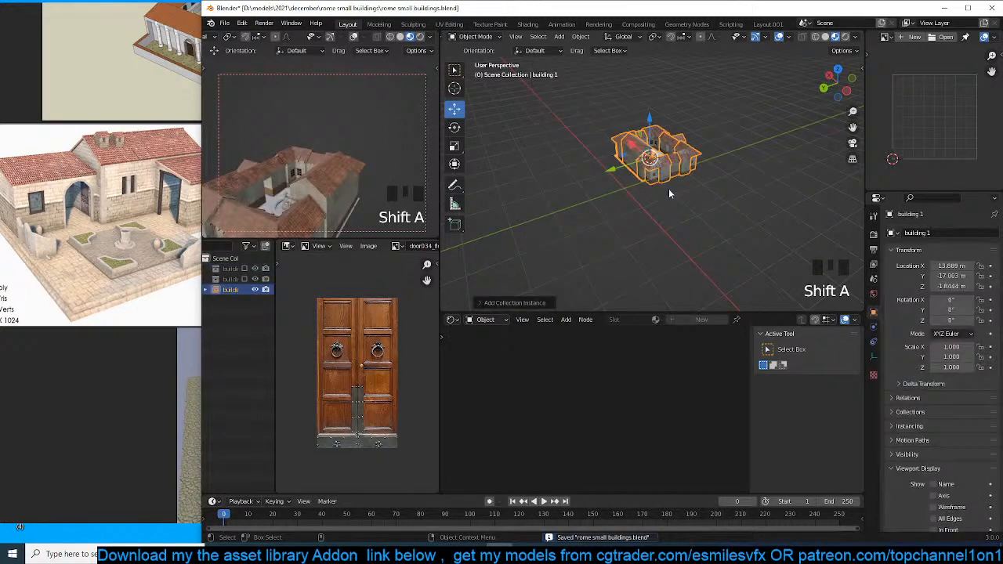
{"action": "key", "text": "grave"}
{"action": "key", "text": "alt+a"}
{"action": "key", "text": "KP_7"}
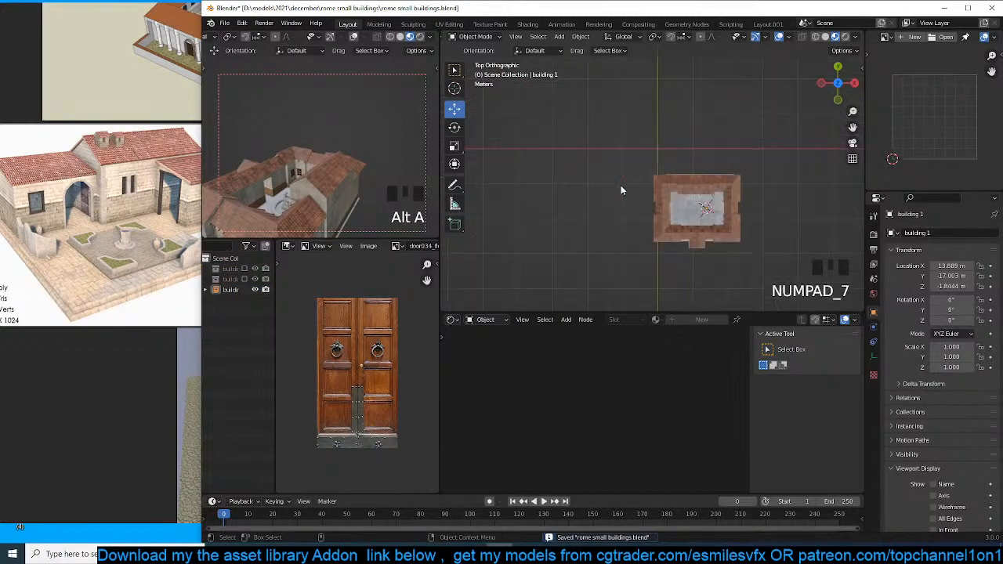
{"action": "left_click", "coordinate": [707, 219]}
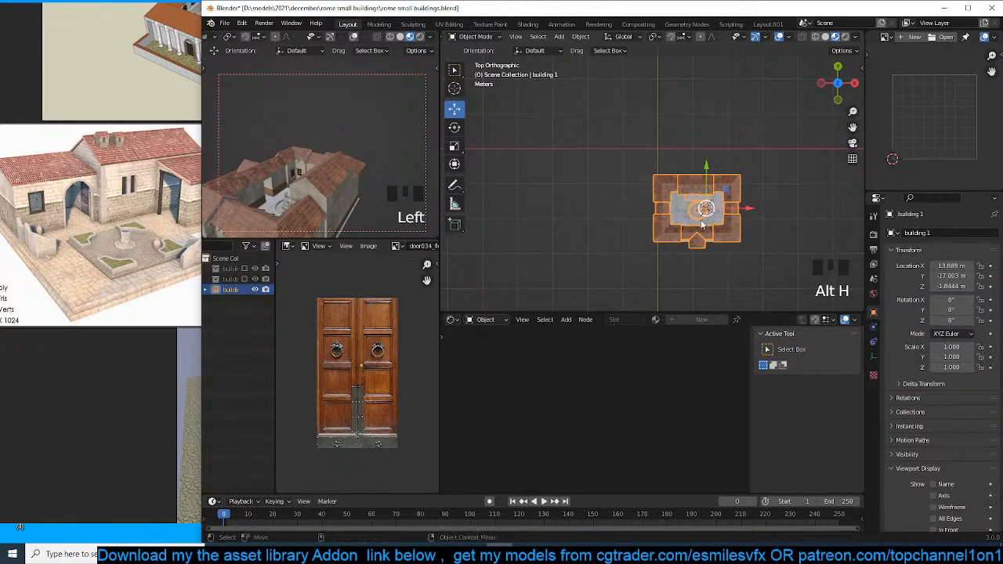
{"action": "key", "text": "alt+g"}
{"action": "key", "text": "grave"}
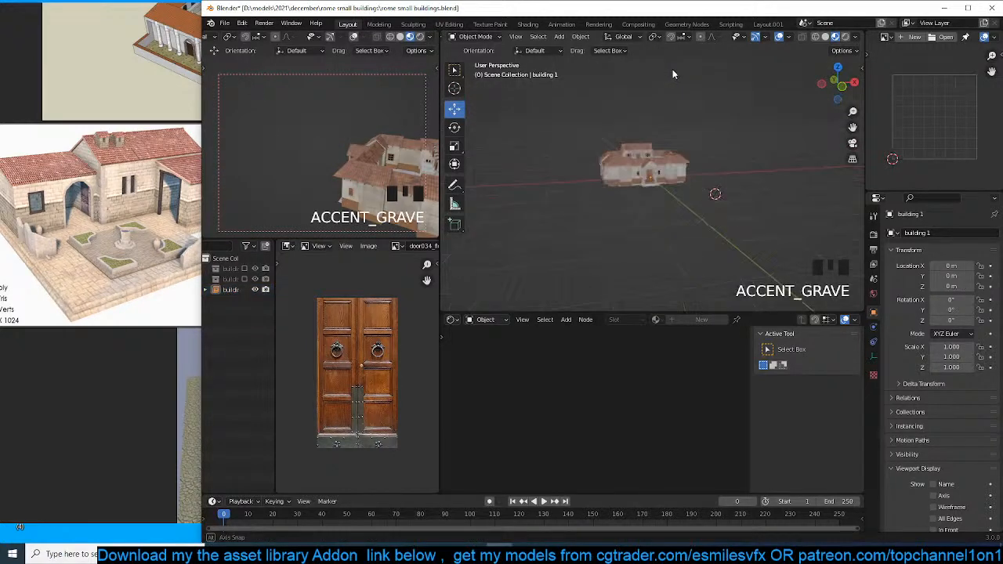
{"action": "scroll", "coordinate": [625, 224], "scroll_direction": "up", "scroll_amount": 4}
{"action": "key", "text": "grave"}
{"action": "left_click", "coordinate": [599, 121]}
{"action": "key", "text": "alt+a"}
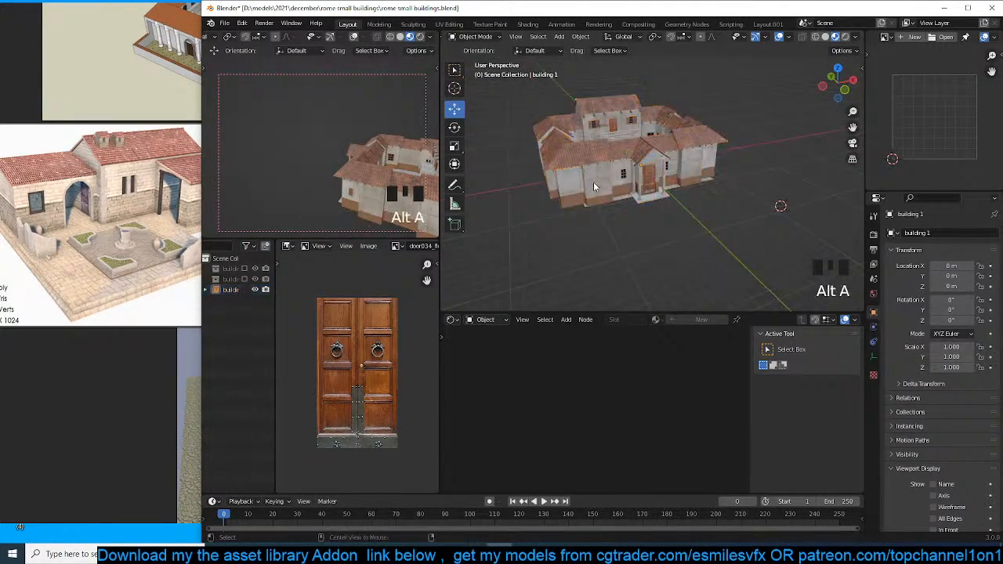
Add a collection instance of building 2 at the 3D cursor beside the building 1 instance.
{"action": "key", "text": "shift+a"}
{"action": "mouse_move", "coordinate": [584, 247]}
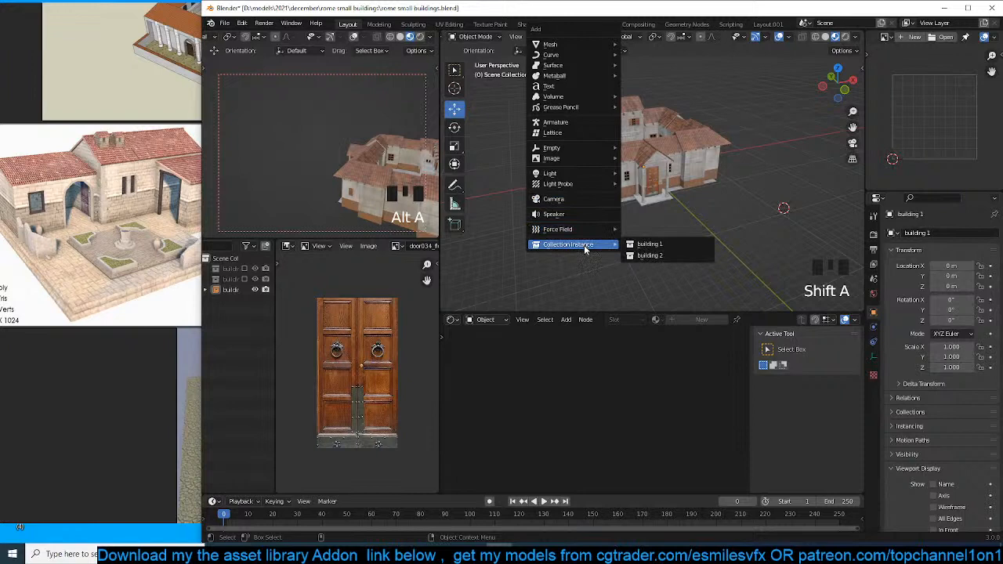
{"action": "left_click", "coordinate": [649, 255]}
{"action": "key", "text": "grave"}
{"action": "key", "text": "alt+a"}
{"action": "key", "text": "KP_7"}
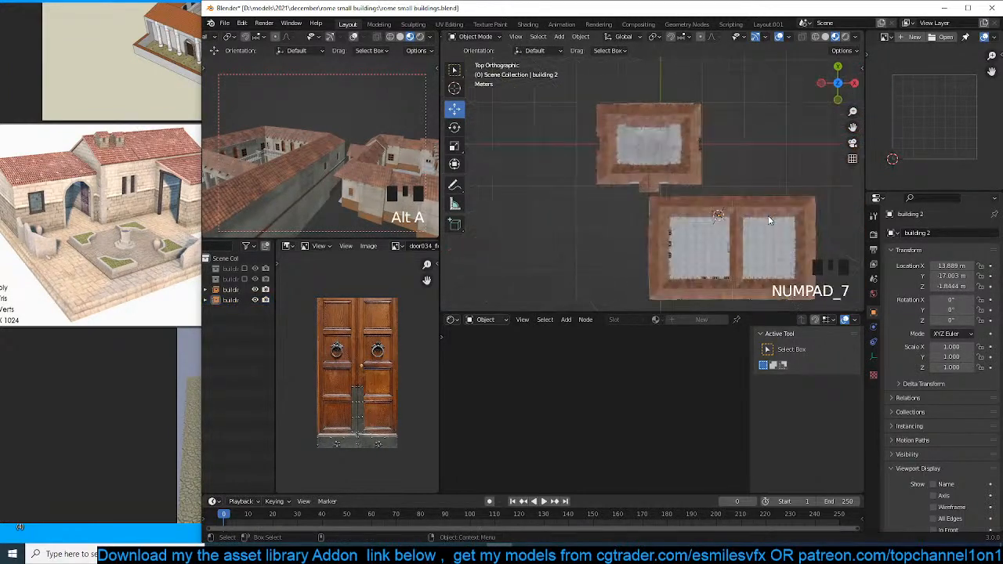
Compare the scale, roofs and walls of the two building instances from several angles.
{"action": "key", "text": "grave"}
{"action": "scroll", "coordinate": [709, 163], "scroll_direction": "up", "scroll_amount": 3}
{"action": "key", "text": "grave"}
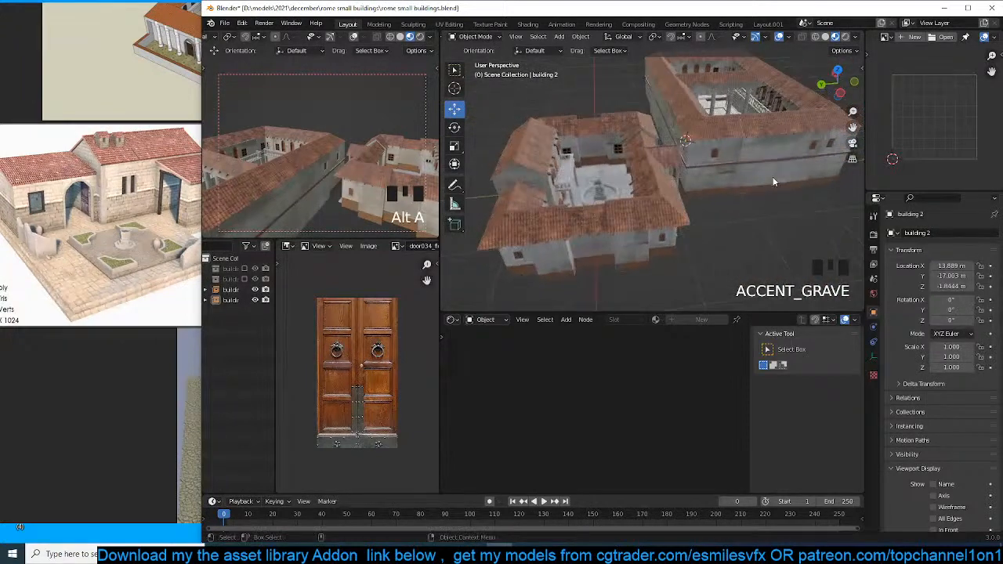
{"action": "key", "text": "grave"}
{"action": "left_click", "coordinate": [620, 177]}
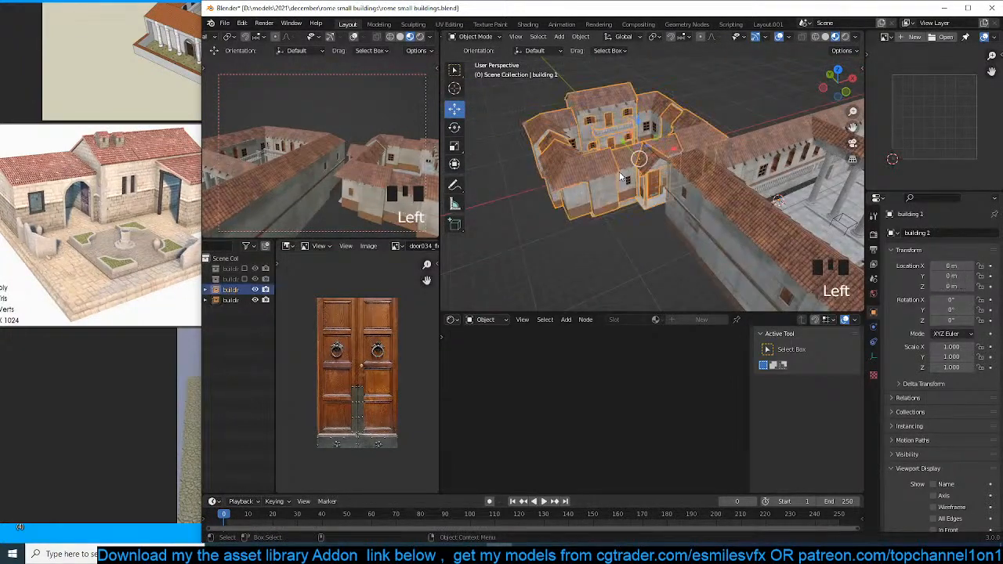
{"action": "scroll", "coordinate": [627, 185], "scroll_direction": "down", "scroll_amount": 4}
{"action": "scroll", "coordinate": [648, 216], "scroll_direction": "up", "scroll_amount": 2}
{"action": "key", "text": "grave"}
{"action": "middle_click_drag", "start_coordinate": [685, 195], "coordinate": [652, 202]}
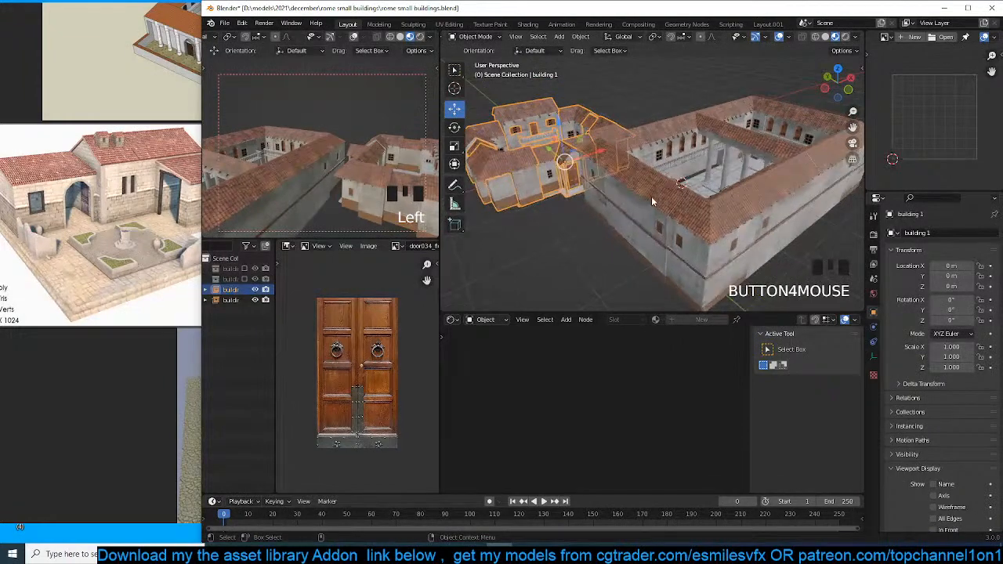
{"action": "key", "text": "grave"}
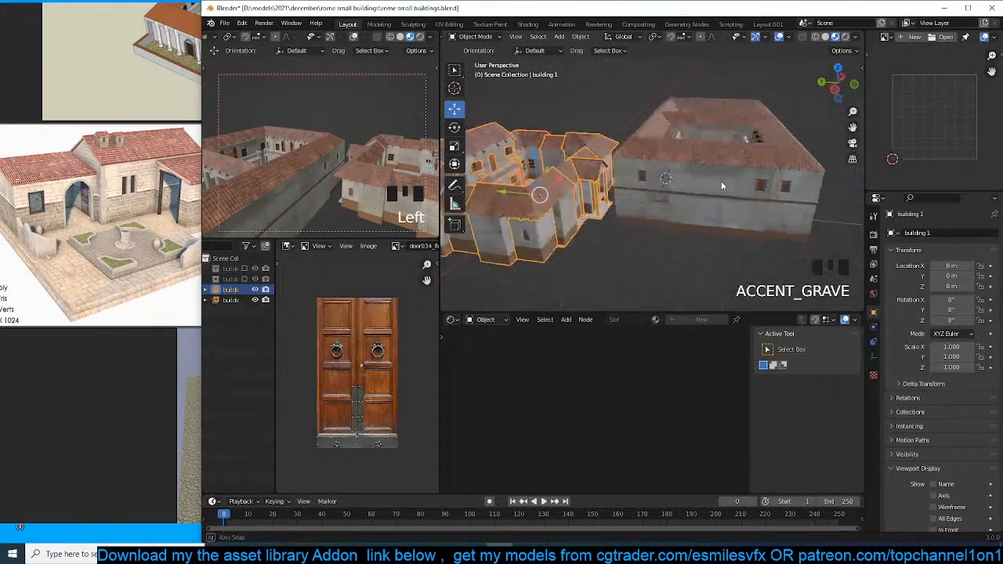
{"action": "middle_click_drag", "start_coordinate": [692, 218], "coordinate": [625, 189]}
{"action": "key", "text": "grave"}
Delete both building collection instances.
{"action": "left_click", "coordinate": [625, 188]}
{"action": "left_click", "coordinate": [571, 83], "text": "shift"}
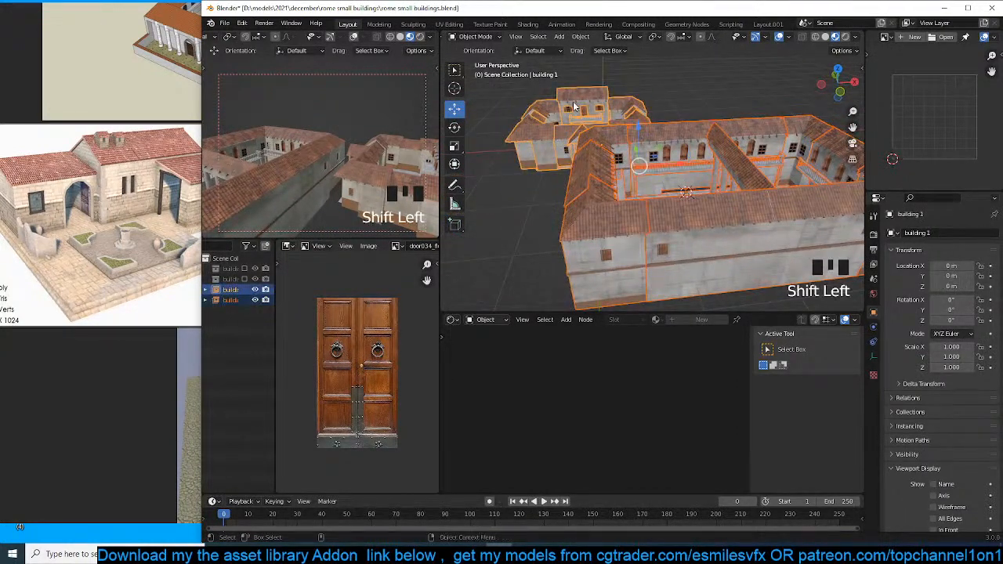
{"action": "key", "text": "x"}
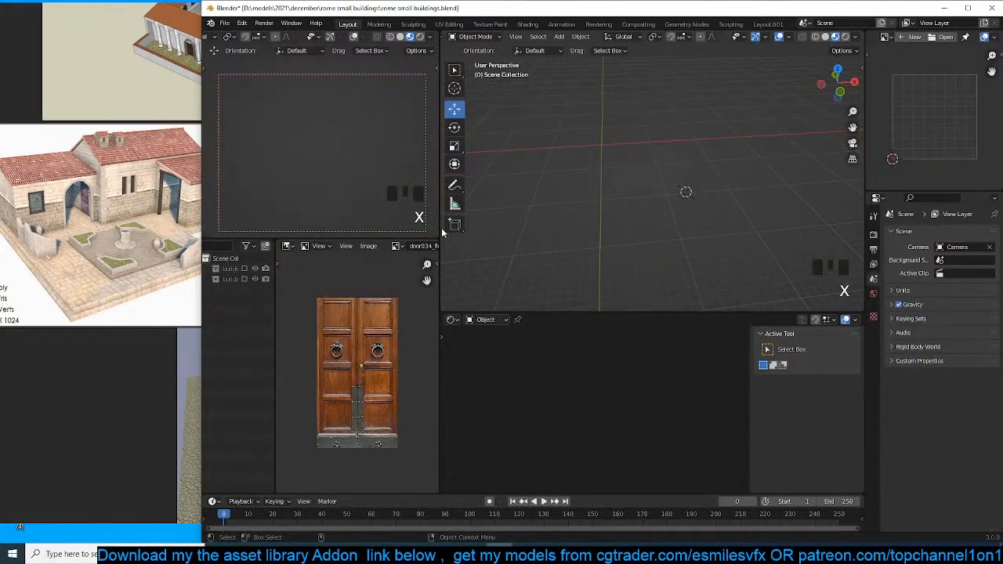
Show the building 1 collection briefly, exclude it again and bring the building 2 collection back into the scene.
{"action": "left_click", "coordinate": [245, 280]}
{"action": "left_click", "coordinate": [616, 154]}
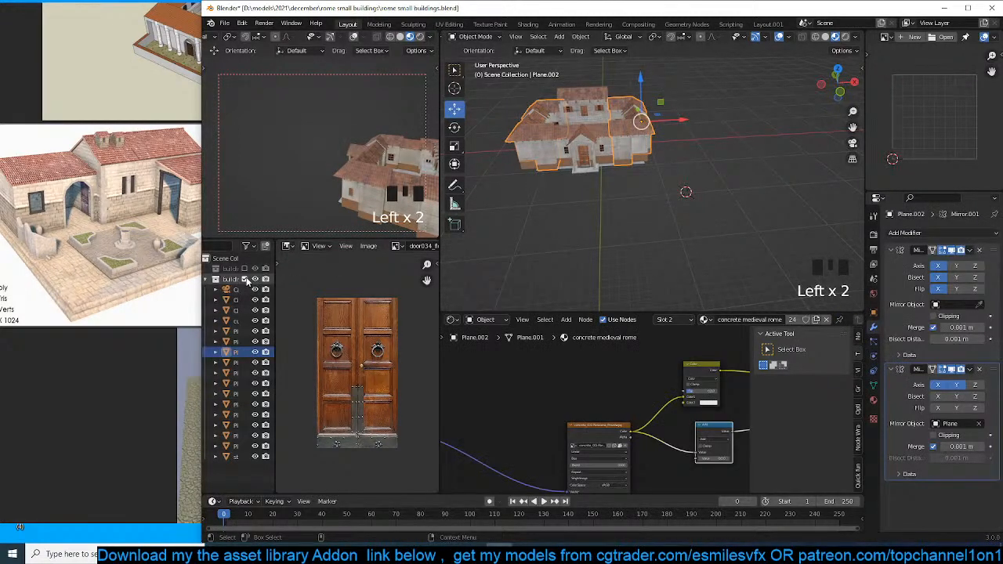
{"action": "left_click", "coordinate": [244, 279]}
{"action": "left_click", "coordinate": [244, 269]}
{"action": "left_click", "coordinate": [611, 184]}
Inspect the long side wall within the building and in isolation, including its inner face and underside, and return to the full building.
{"action": "key", "text": "grave"}
{"action": "key", "text": "grave"}
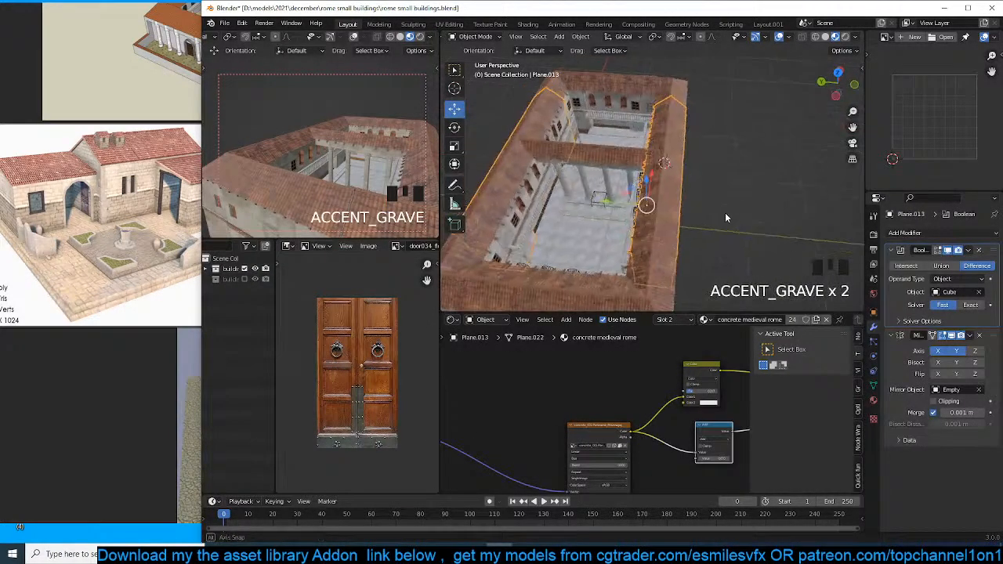
{"action": "key", "text": "grave"}
{"action": "key", "text": "grave"}
{"action": "key", "text": "grave"}
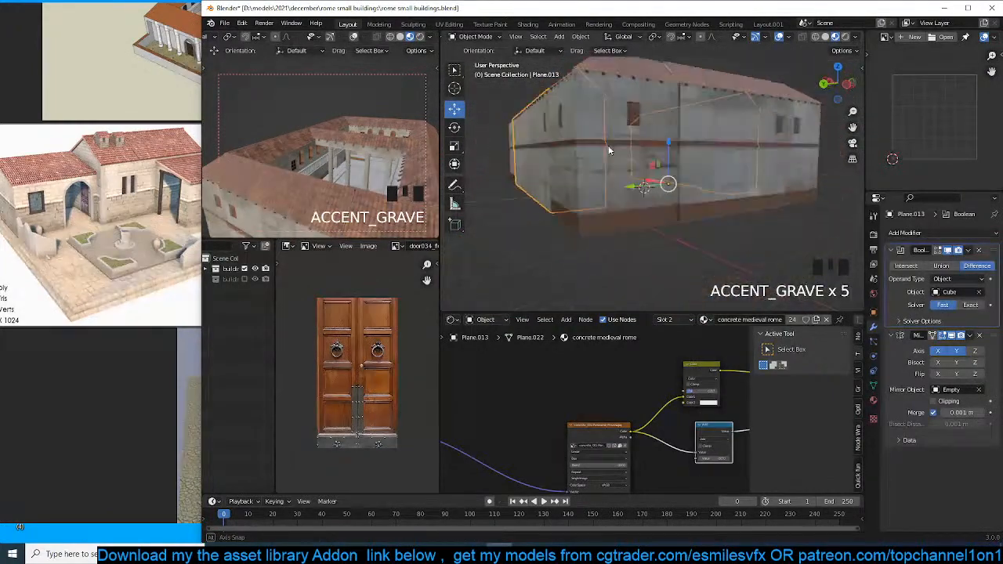
{"action": "key", "text": "grave"}
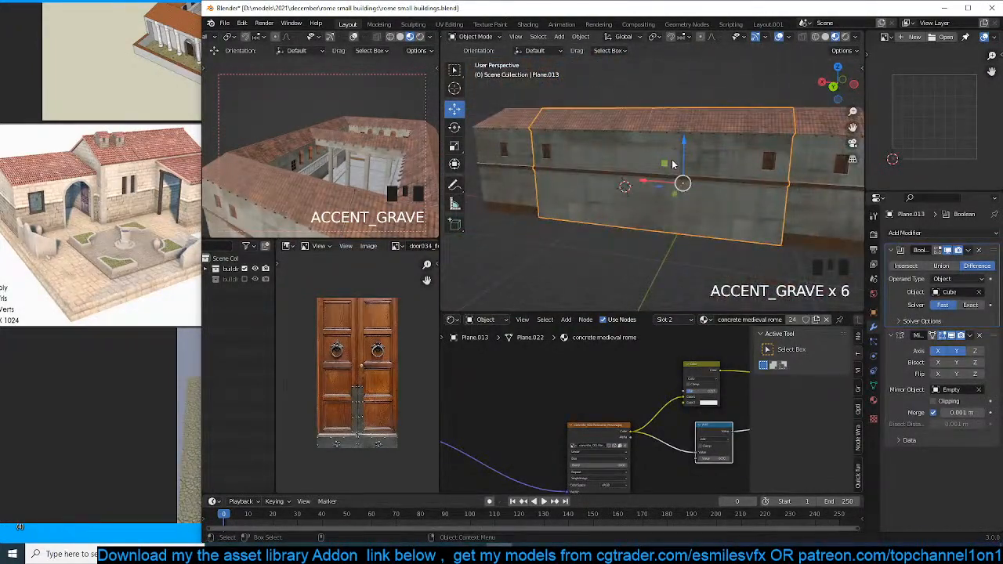
{"action": "key", "text": "KP_Divide"}
{"action": "scroll", "coordinate": [667, 166], "scroll_direction": "up", "scroll_amount": 1}
{"action": "key", "text": "grave"}
{"action": "key", "text": "grave"}
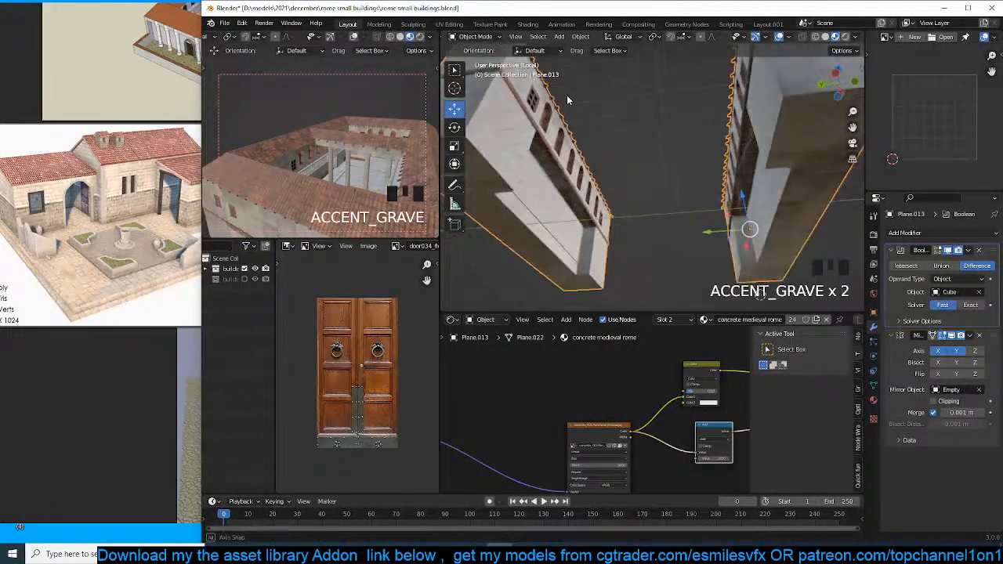
{"action": "key", "text": "grave"}
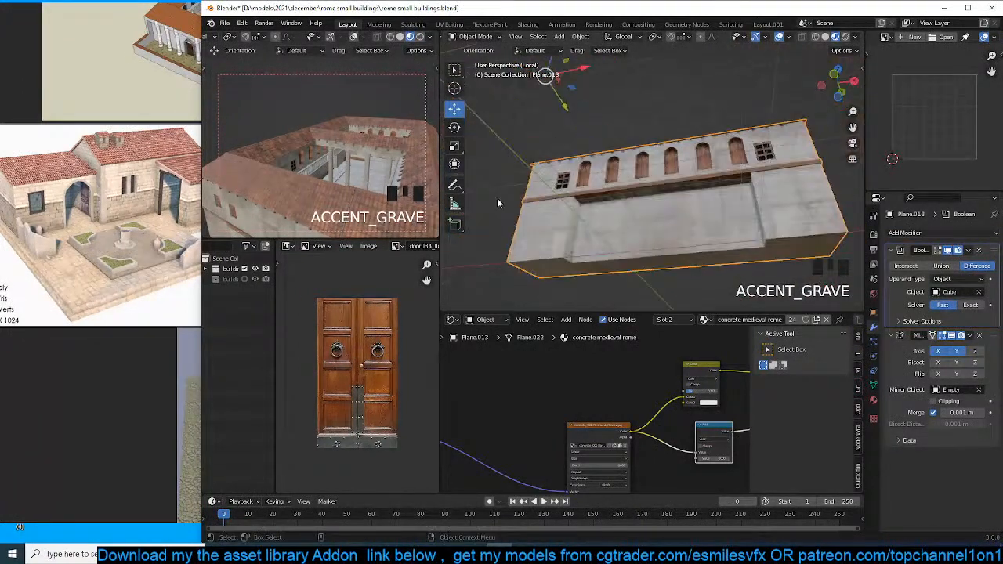
{"action": "key", "text": "alt+h"}
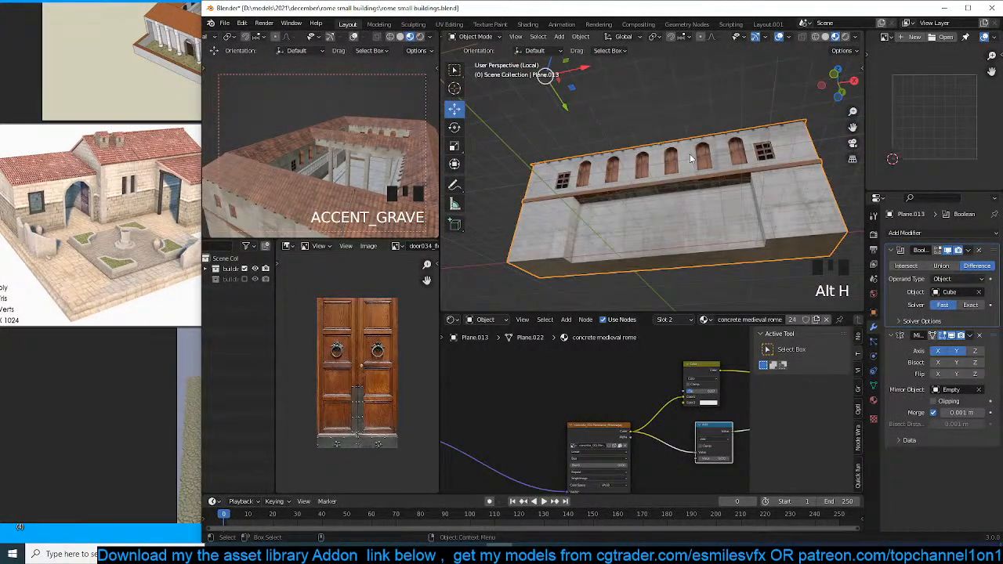
{"action": "key", "text": "slash"}
{"action": "key", "text": "grave"}
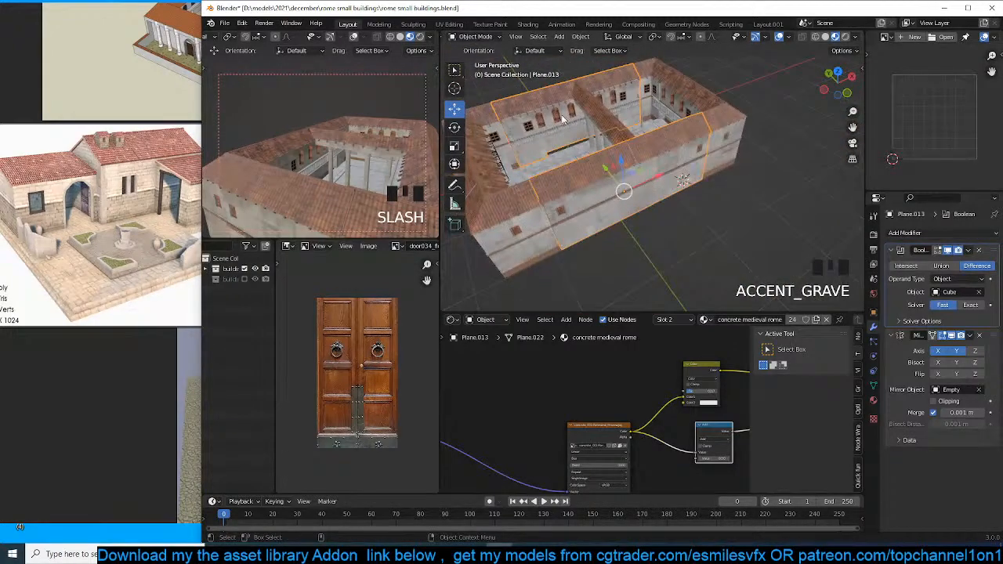
{"action": "key", "text": "grave"}
Duplicate one arched block of the window cutter mesh and place the copy against the ground-floor courtyard wall below the balcony.
{"action": "scroll", "coordinate": [679, 165], "scroll_direction": "up", "scroll_amount": 2}
{"action": "left_click", "coordinate": [698, 153]}
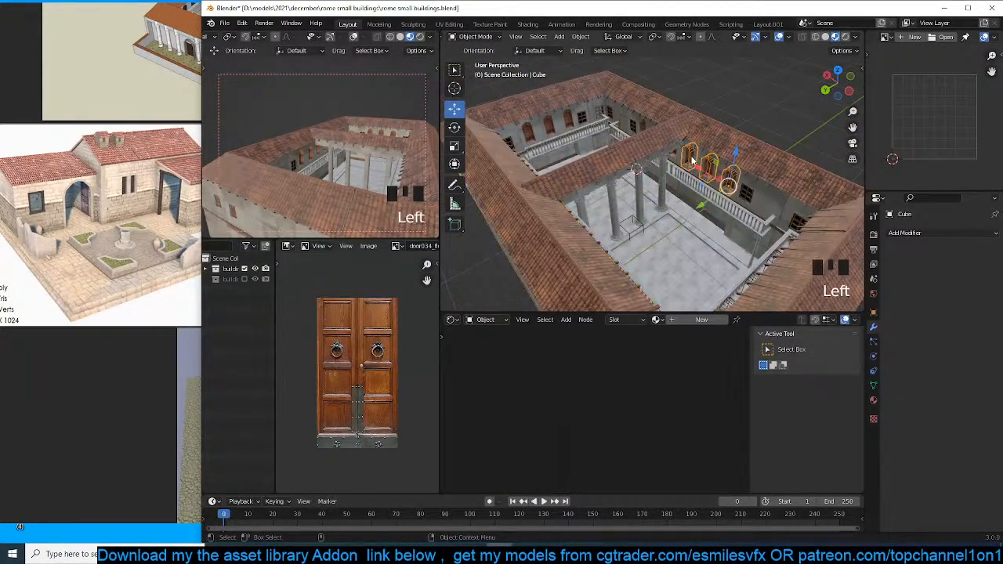
{"action": "key", "text": "grave"}
{"action": "scroll", "coordinate": [695, 123], "scroll_direction": "up", "scroll_amount": 3}
{"action": "key", "text": "Tab"}
{"action": "key", "text": "grave"}
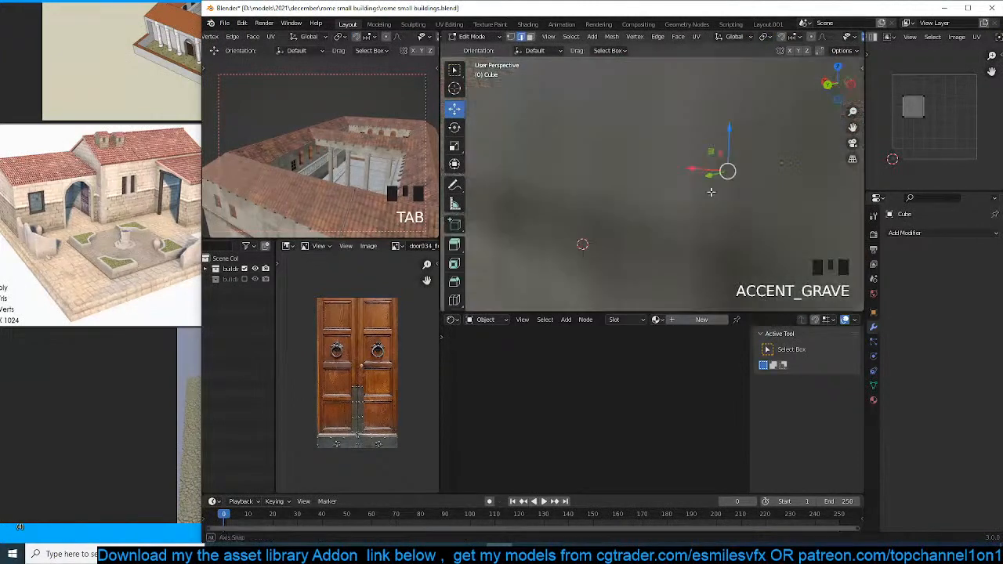
{"action": "scroll", "coordinate": [715, 190], "scroll_direction": "up", "scroll_amount": 2}
{"action": "key", "text": "grave"}
{"action": "left_click", "coordinate": [717, 110]}
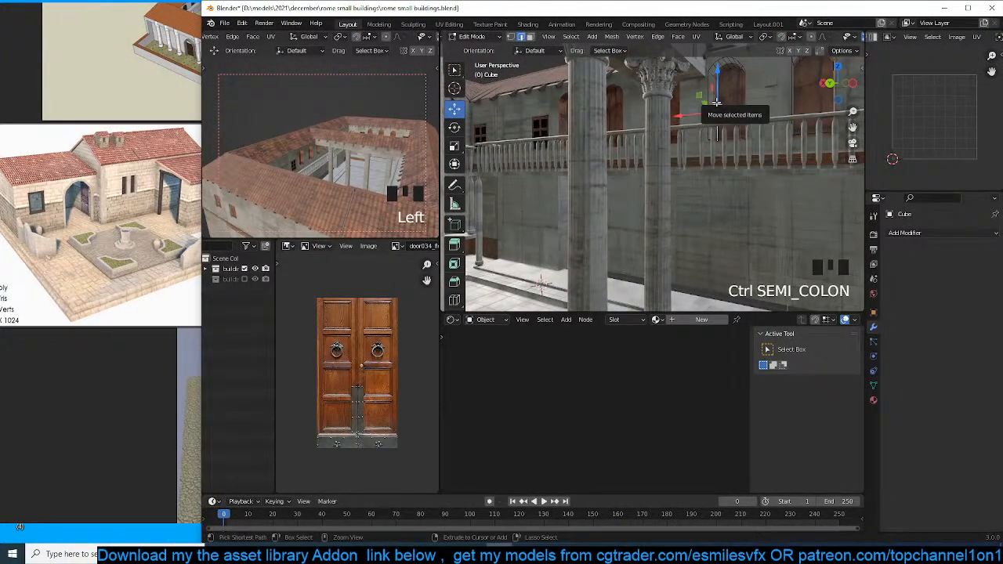
{"action": "key", "text": "ctrl+l"}
{"action": "key", "text": "shift+d"}
{"action": "left_click", "coordinate": [721, 225]}
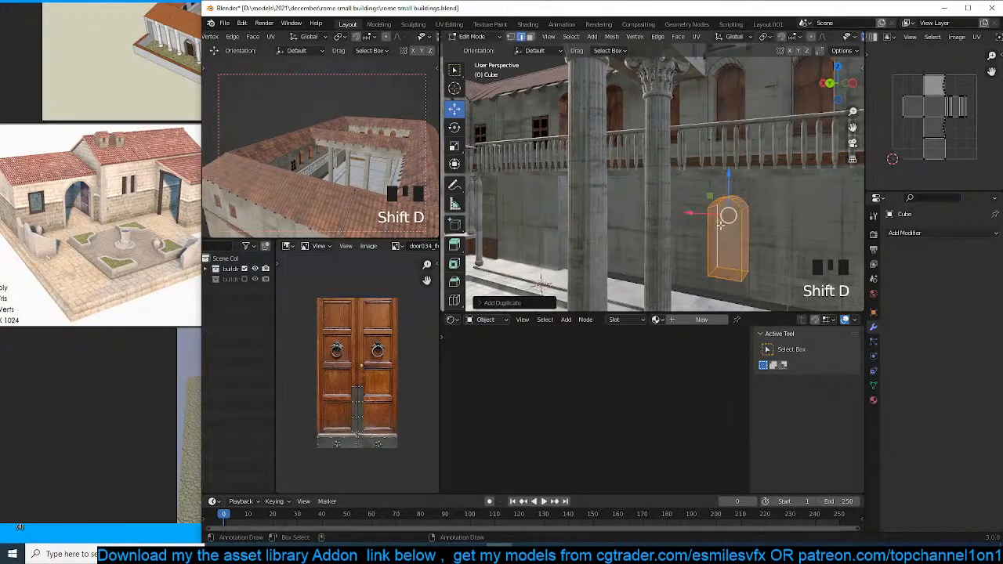
Scale the copied arched cutter up to doorway size and position it through the ground-floor courtyard wall.
{"action": "key", "text": "grave"}
{"action": "middle_click_drag", "start_coordinate": [767, 240], "coordinate": [645, 199], "text": "shift"}
{"action": "key", "text": "s"}
{"action": "left_click", "coordinate": [735, 228]}
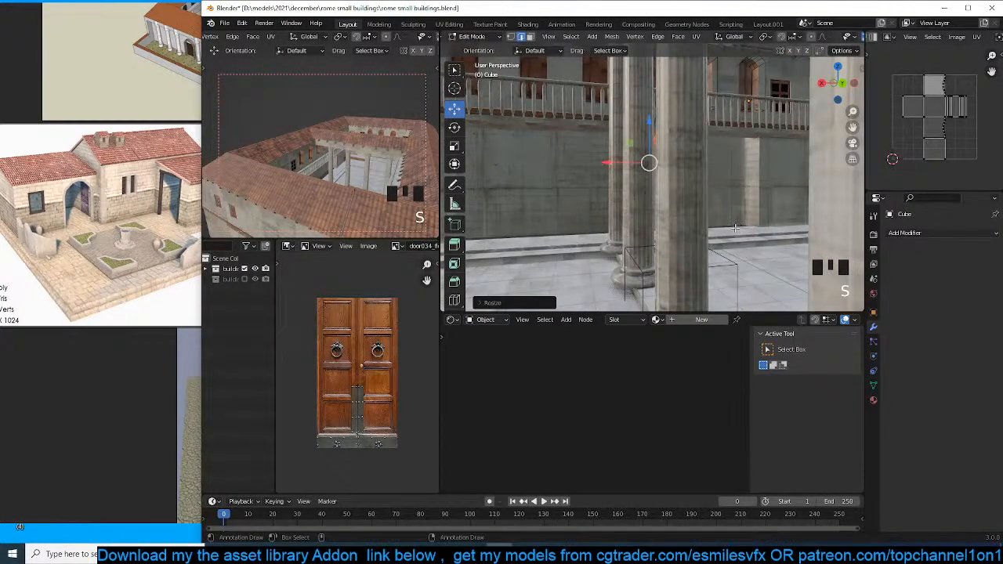
{"action": "key", "text": "grave"}
{"action": "left_click_drag", "start_coordinate": [708, 169], "coordinate": [671, 167]}
{"action": "key", "text": "s"}
{"action": "left_click", "coordinate": [737, 170]}
{"action": "key", "text": "grave"}
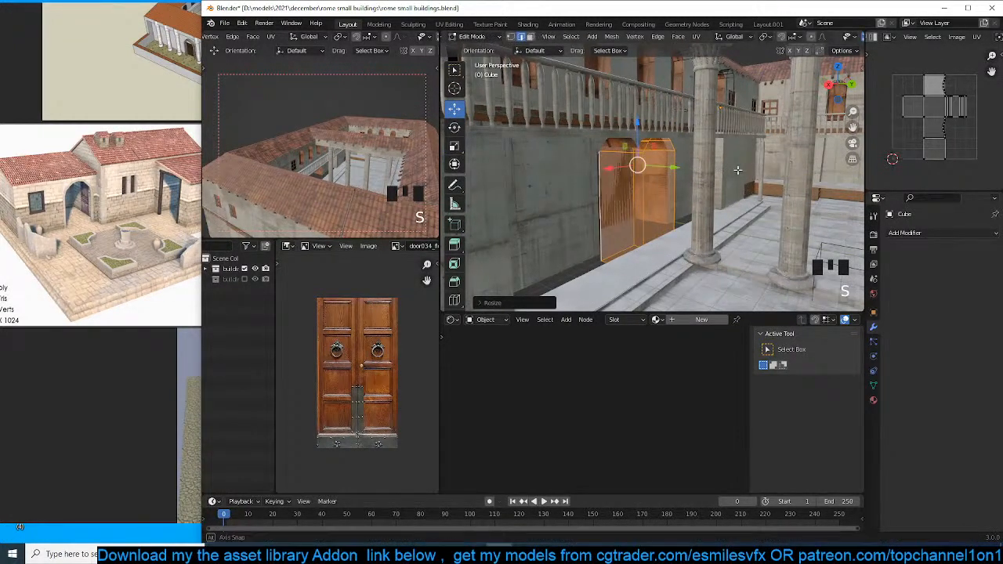
{"action": "key", "text": "grave"}
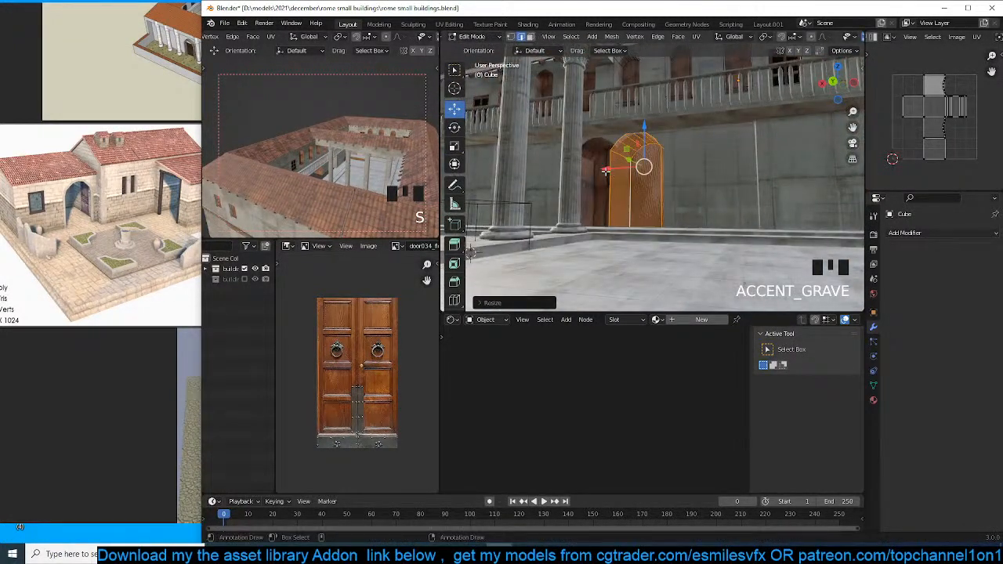
Shift the doorway-sized arched cutter along the courtyard wall and stretch it along X through the building's outer wall.
{"action": "left_click_drag", "start_coordinate": [605, 170], "coordinate": [587, 170]}
{"action": "key", "text": "grave"}
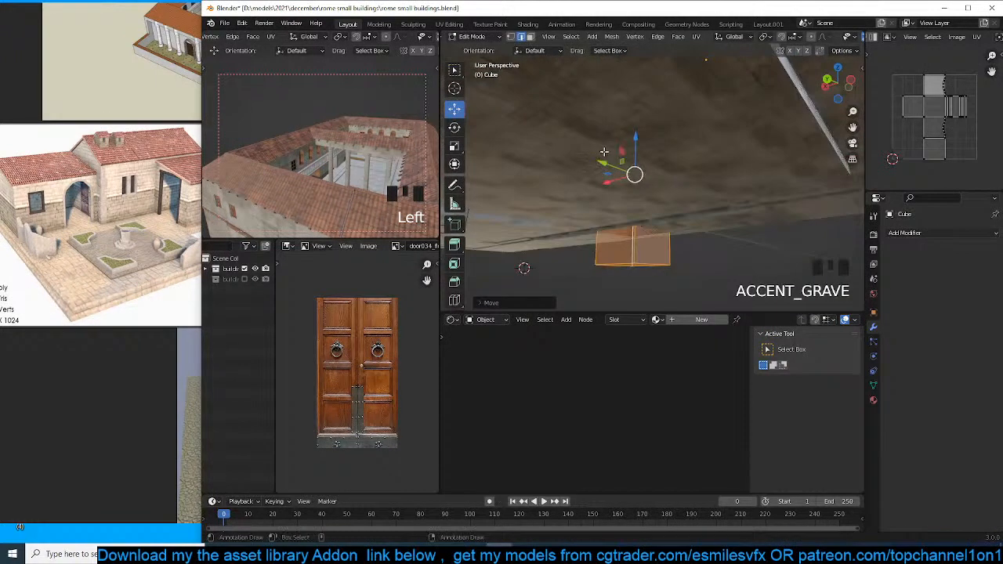
{"action": "key", "text": "grave"}
{"action": "key", "text": "grave"}
{"action": "key", "text": "s"}
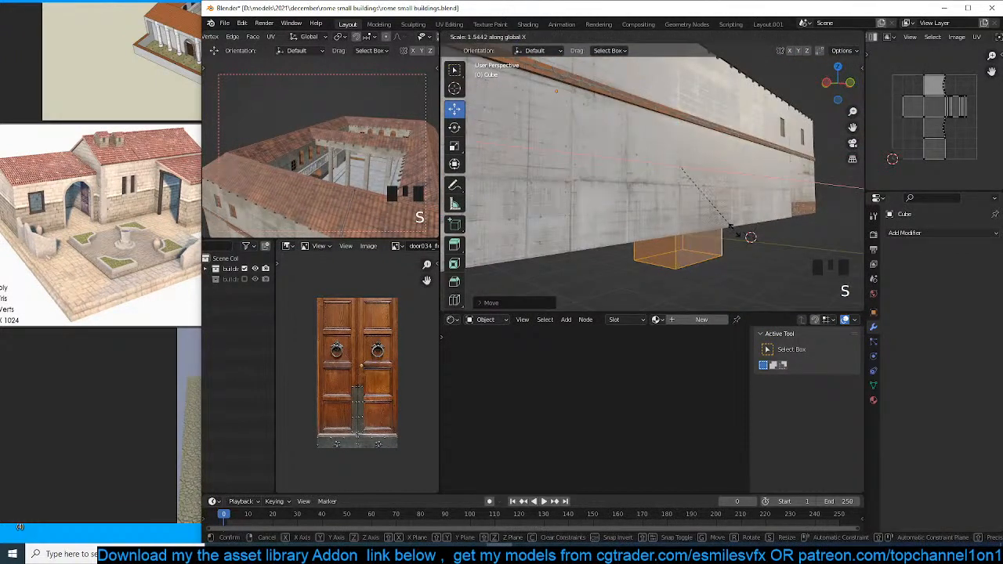
{"action": "left_click", "coordinate": [735, 232]}
{"action": "key", "text": "Tab"}
{"action": "key", "text": "alt+a"}
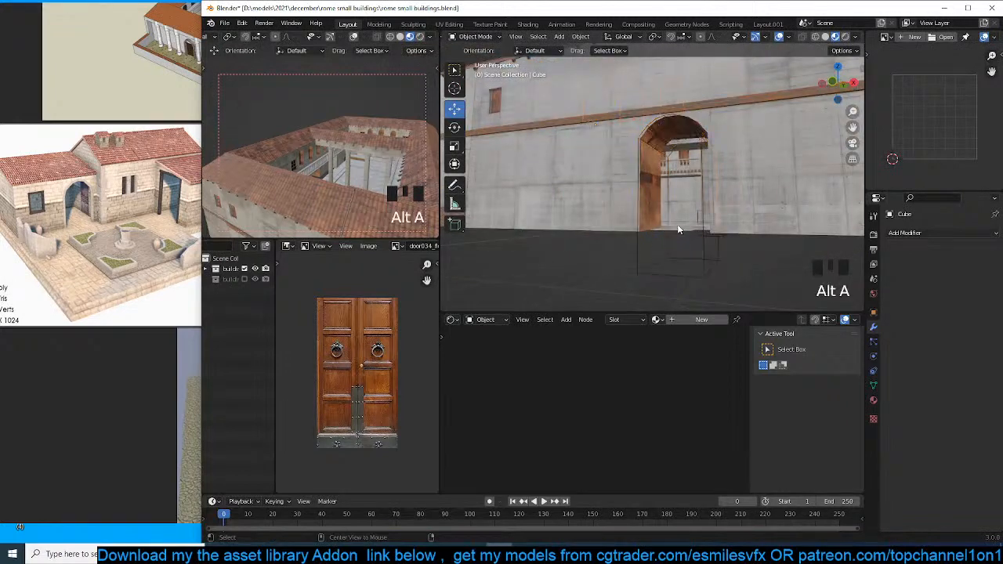
Examine the arched opening and its cutter from outside, along the long outer wall and around the building's end.
{"action": "scroll", "coordinate": [733, 268], "scroll_direction": "down", "scroll_amount": 4}
{"action": "key", "text": "grave"}
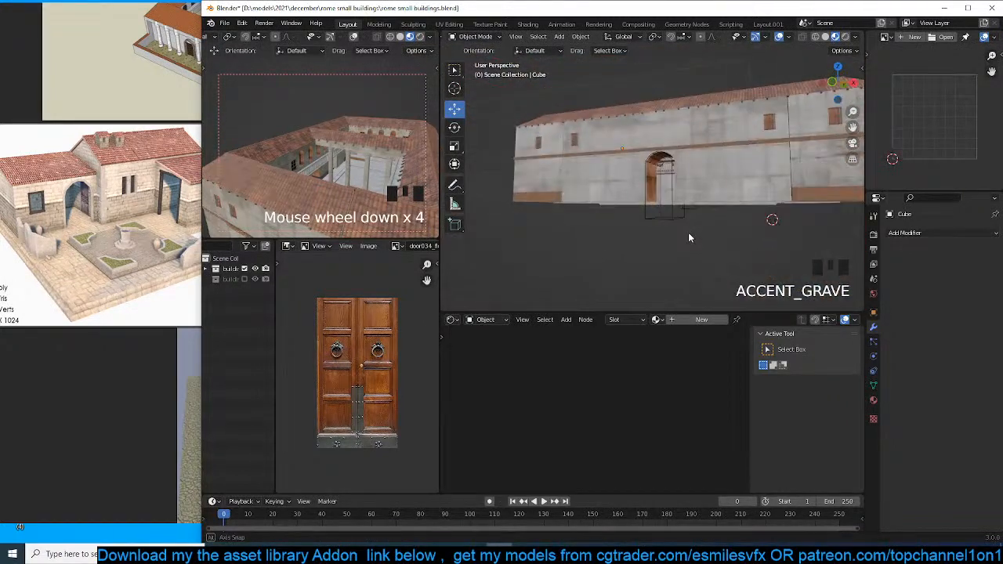
{"action": "left_click", "coordinate": [682, 219]}
{"action": "left_click", "coordinate": [731, 184]}
{"action": "left_click", "coordinate": [671, 219]}
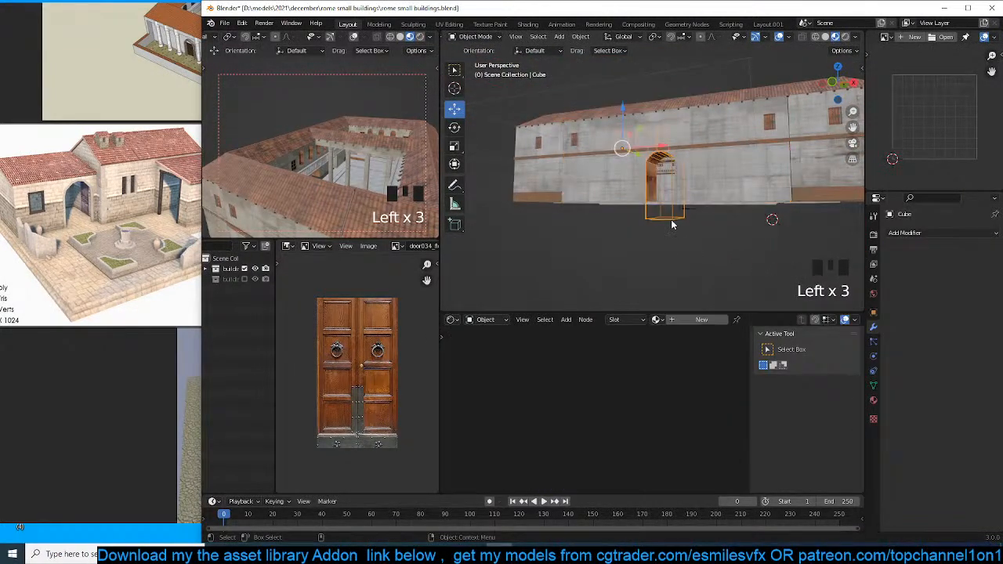
{"action": "key", "text": "grave"}
{"action": "key", "text": "grave"}
{"action": "scroll", "coordinate": [690, 209], "scroll_direction": "down", "scroll_amount": 3}
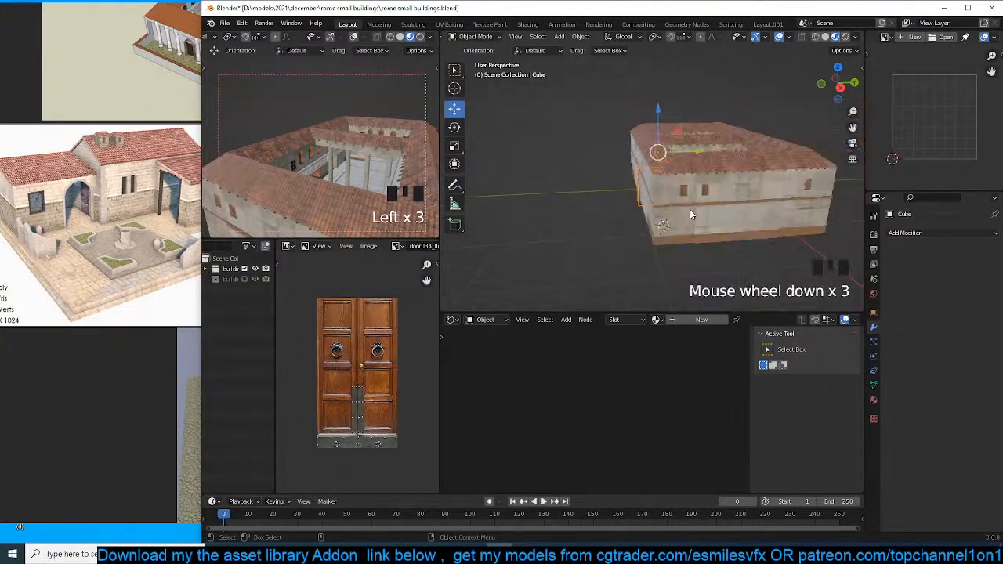
{"action": "key", "text": "grave"}
{"action": "key", "text": "grave"}
Open the courtyard floor mesh for editing and delete the edges bordering the long strip on its underside.
{"action": "middle_click_drag", "start_coordinate": [604, 210], "coordinate": [630, 133]}
{"action": "scroll", "coordinate": [630, 133], "scroll_direction": "up", "scroll_amount": 2}
{"action": "left_click", "coordinate": [630, 132]}
{"action": "key", "text": "Tab"}
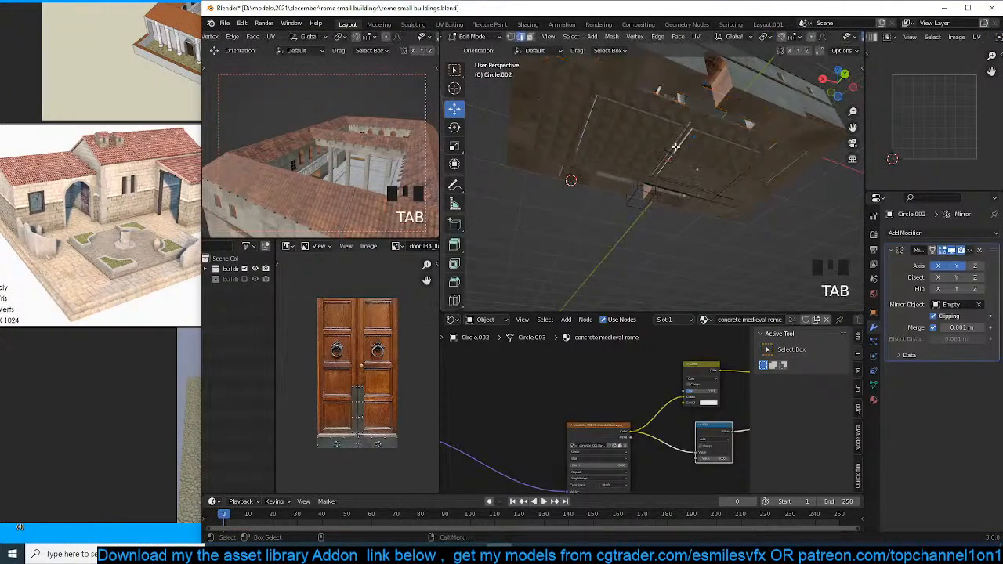
{"action": "key", "text": "grave"}
{"action": "scroll", "coordinate": [645, 142], "scroll_direction": "up", "scroll_amount": 2}
{"action": "key", "text": "grave"}
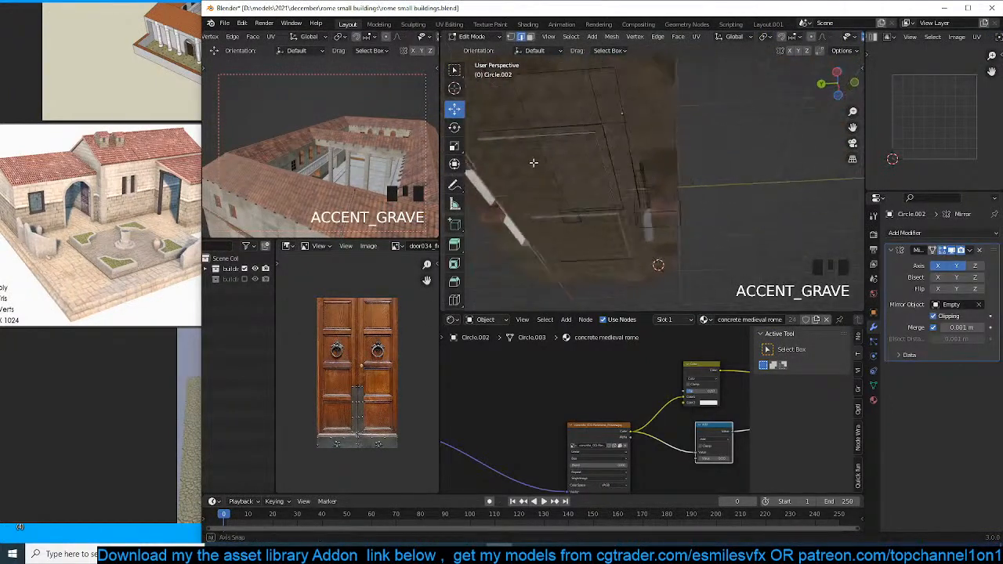
{"action": "key", "text": "grave"}
{"action": "scroll", "coordinate": [710, 184], "scroll_direction": "up", "scroll_amount": 2}
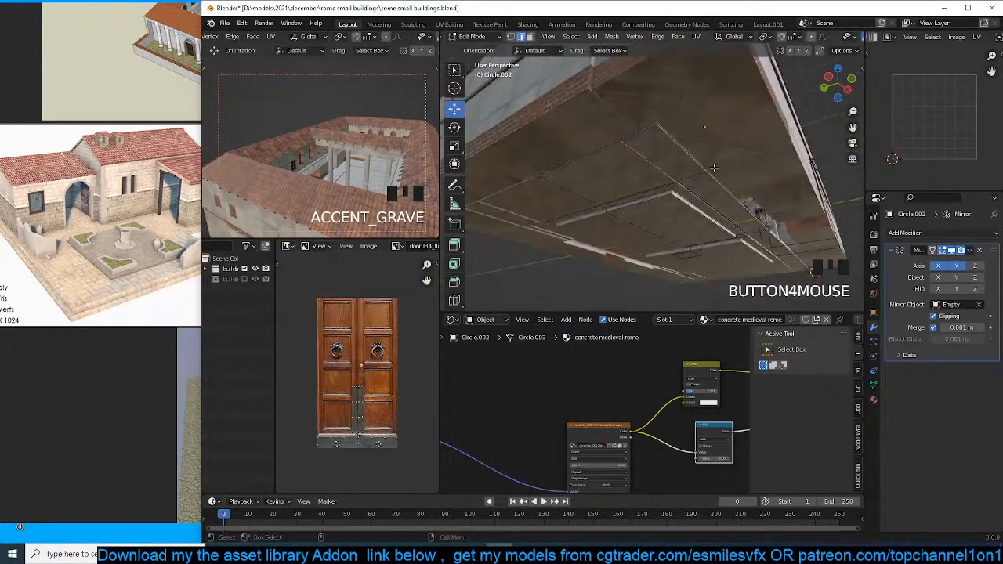
{"action": "key", "text": "grave"}
{"action": "scroll", "coordinate": [661, 178], "scroll_direction": "up", "scroll_amount": 1}
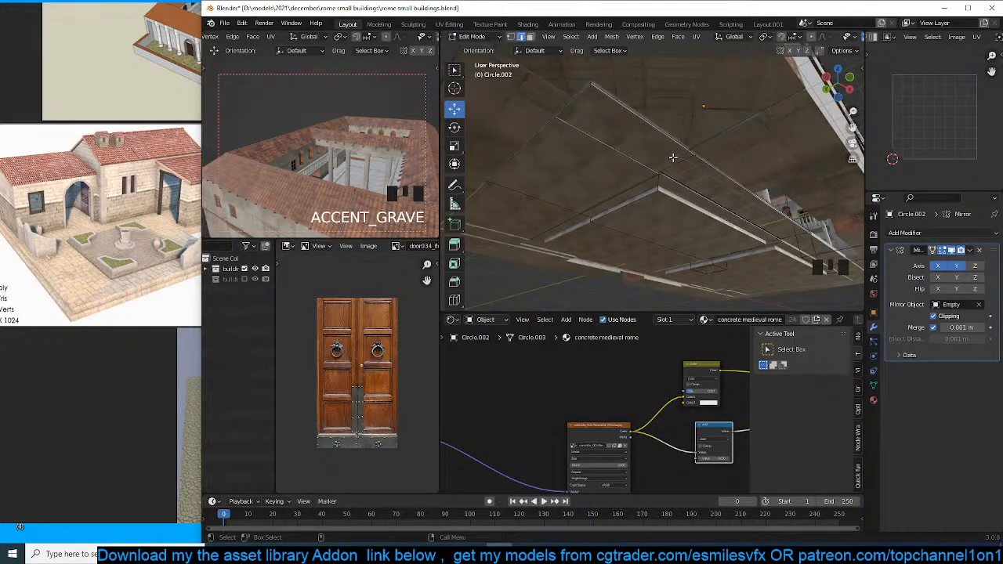
{"action": "scroll", "coordinate": [672, 158], "scroll_direction": "up", "scroll_amount": 1}
{"action": "key", "text": "grave"}
{"action": "key", "text": "grave"}
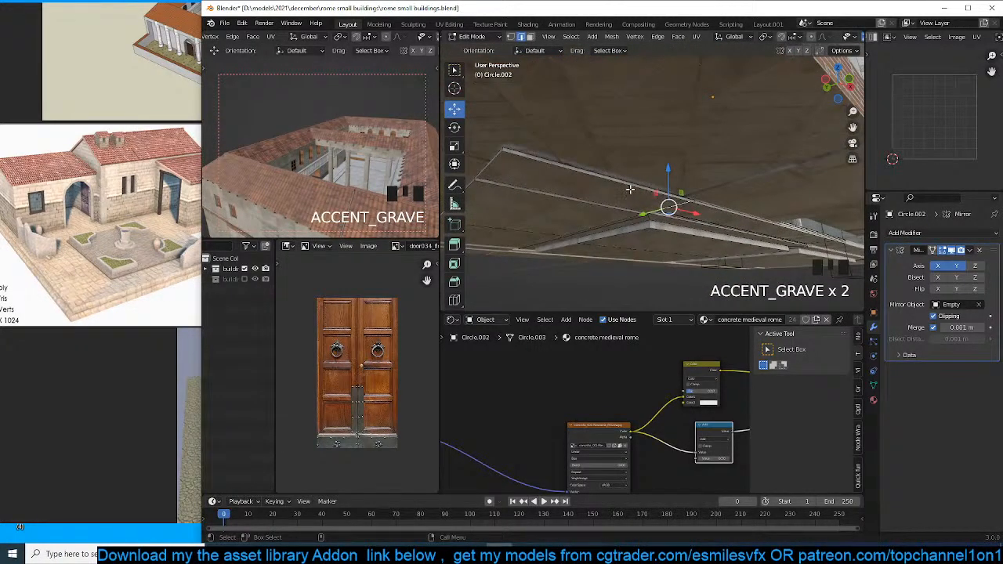
{"action": "key", "text": "3"}
{"action": "left_click", "coordinate": [658, 193]}
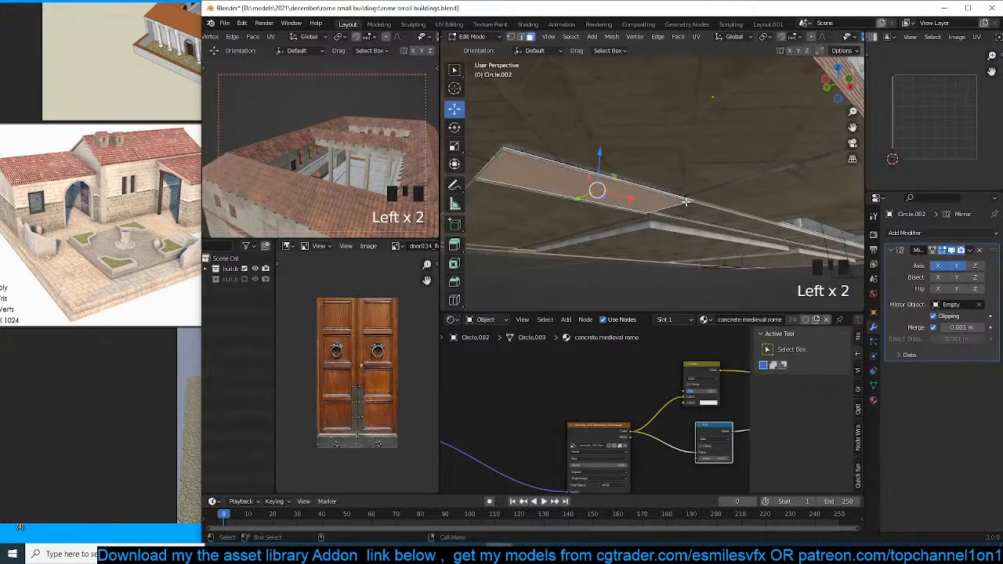
{"action": "key", "text": "2"}
{"action": "left_click", "coordinate": [683, 204], "text": "alt"}
{"action": "key", "text": "x"}
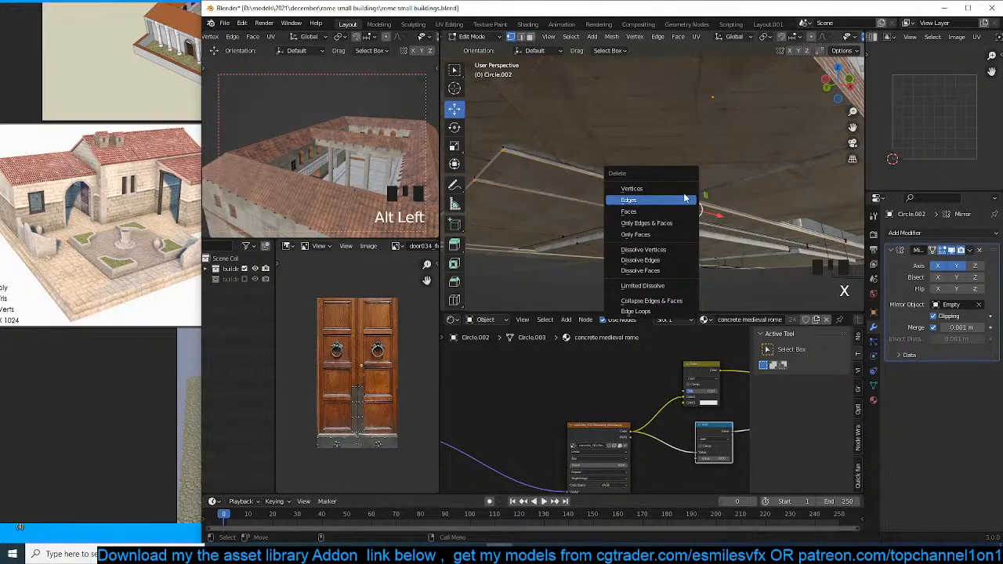
{"action": "left_click", "coordinate": [684, 199]}
Extrude the floor's remaining outer edge loop outward past the outer wall, and extrude it again along Z to give the base thickness.
{"action": "scroll", "coordinate": [790, 241], "scroll_direction": "up", "scroll_amount": 2}
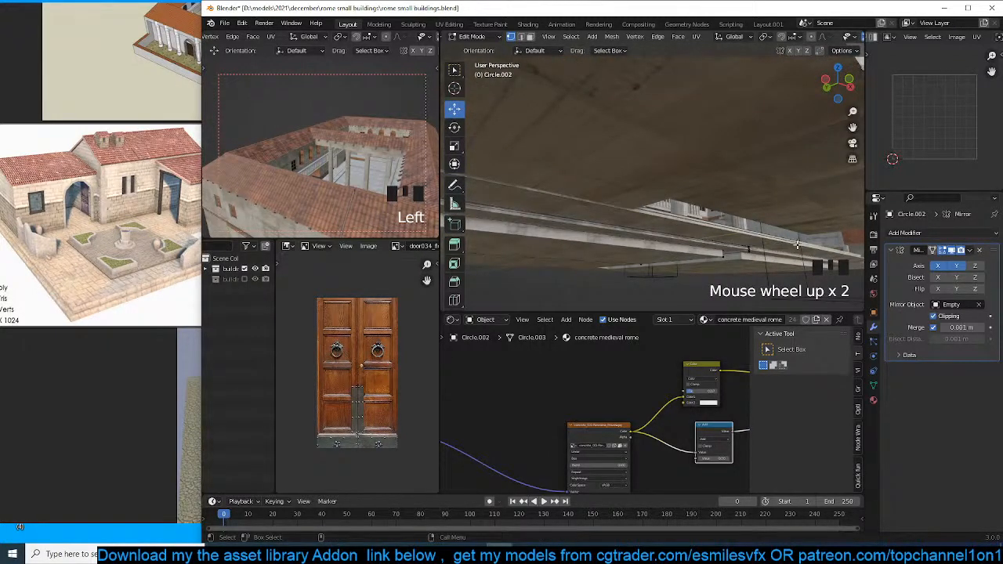
{"action": "left_click", "coordinate": [797, 244], "text": "alt"}
{"action": "key", "text": "grave"}
{"action": "middle_click_drag", "start_coordinate": [727, 237], "coordinate": [738, 196]}
{"action": "scroll", "coordinate": [650, 223], "scroll_direction": "up", "scroll_amount": 4}
{"action": "key", "text": "grave"}
{"action": "key", "text": "grave"}
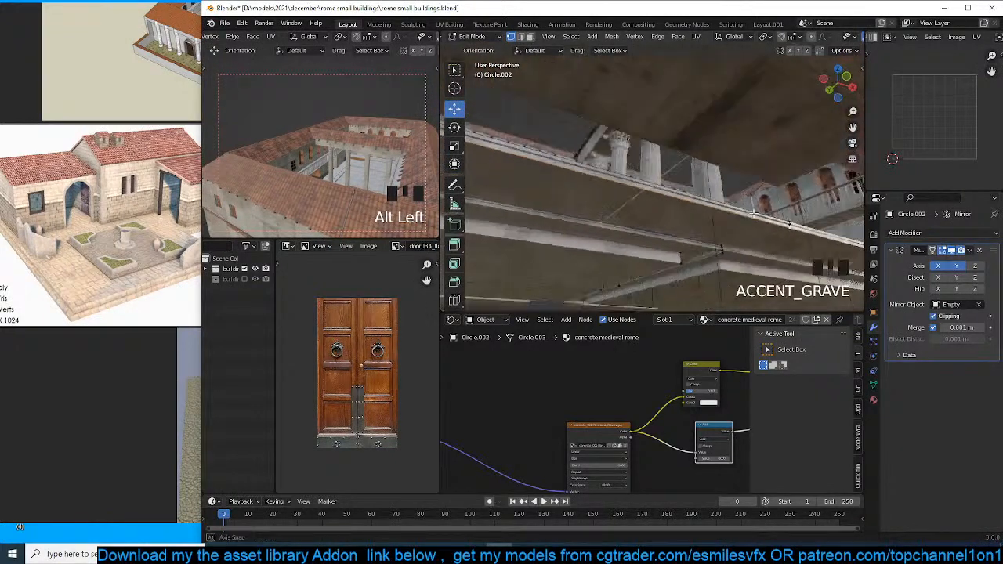
{"action": "scroll", "coordinate": [753, 212], "scroll_direction": "down", "scroll_amount": 3}
{"action": "key", "text": "grave"}
{"action": "scroll", "coordinate": [671, 164], "scroll_direction": "down", "scroll_amount": 1}
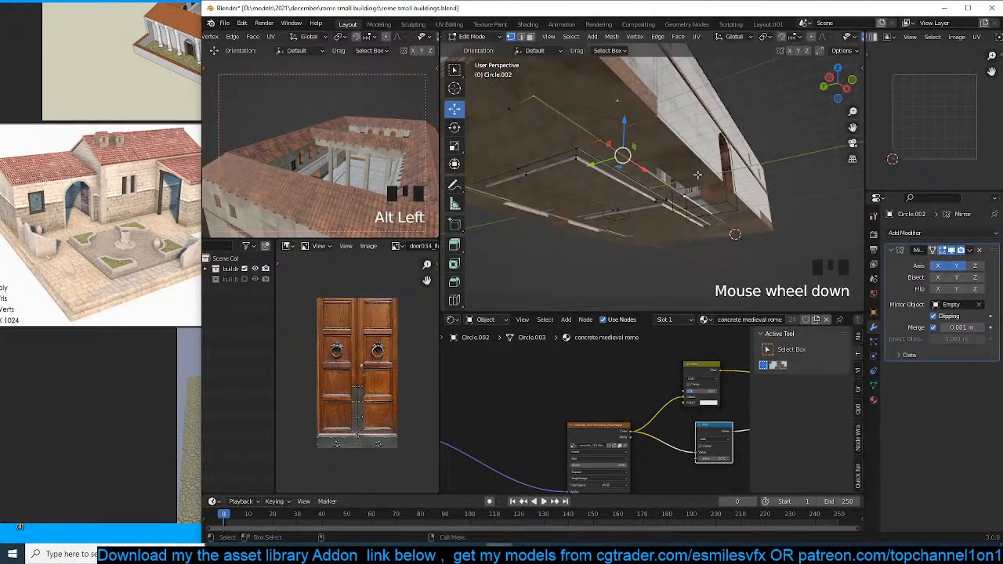
{"action": "key", "text": "e"}
{"action": "left_click_drag", "start_coordinate": [596, 166], "coordinate": [662, 147]}
{"action": "key", "text": "e"}
{"action": "key", "text": "z"}
{"action": "left_click", "coordinate": [660, 156]}
{"action": "key", "text": "Tab"}
Check the extended base and arched entrance from outside and above, and save the file.
{"action": "key", "text": "grave"}
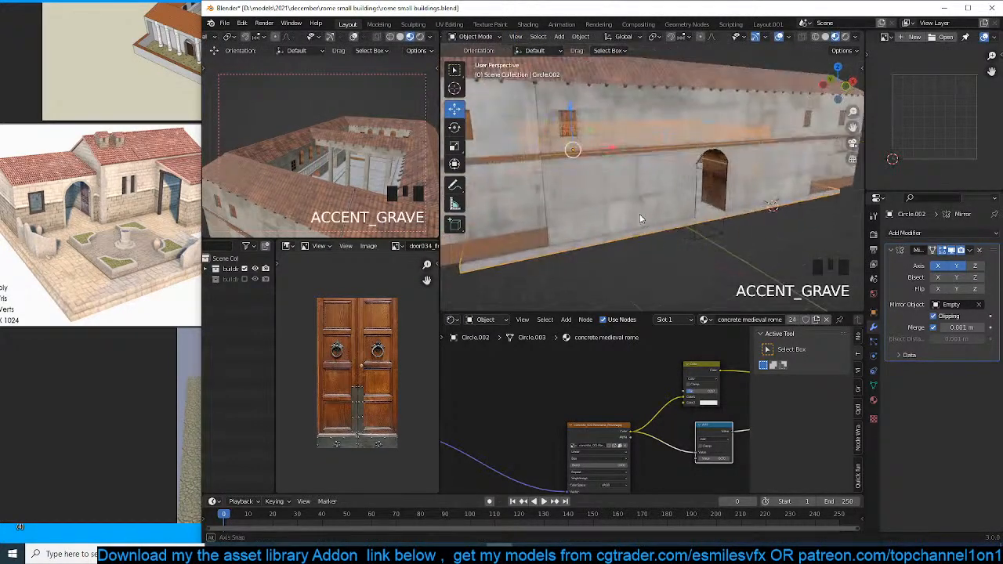
{"action": "scroll", "coordinate": [641, 218], "scroll_direction": "down", "scroll_amount": 3}
{"action": "key", "text": "alt+a"}
{"action": "key", "text": "grave"}
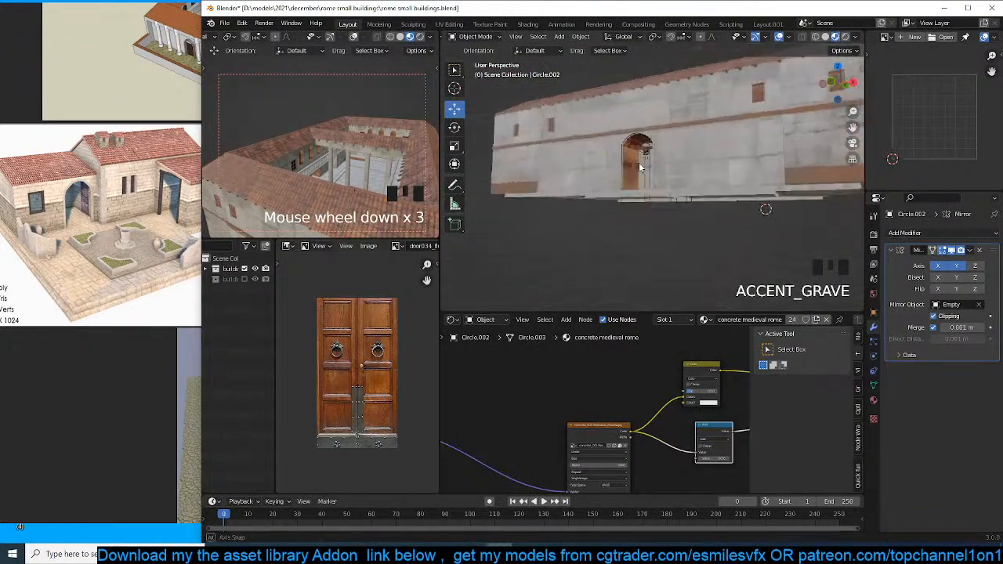
{"action": "key", "text": "grave"}
{"action": "key", "text": "grave"}
{"action": "key", "text": "grave"}
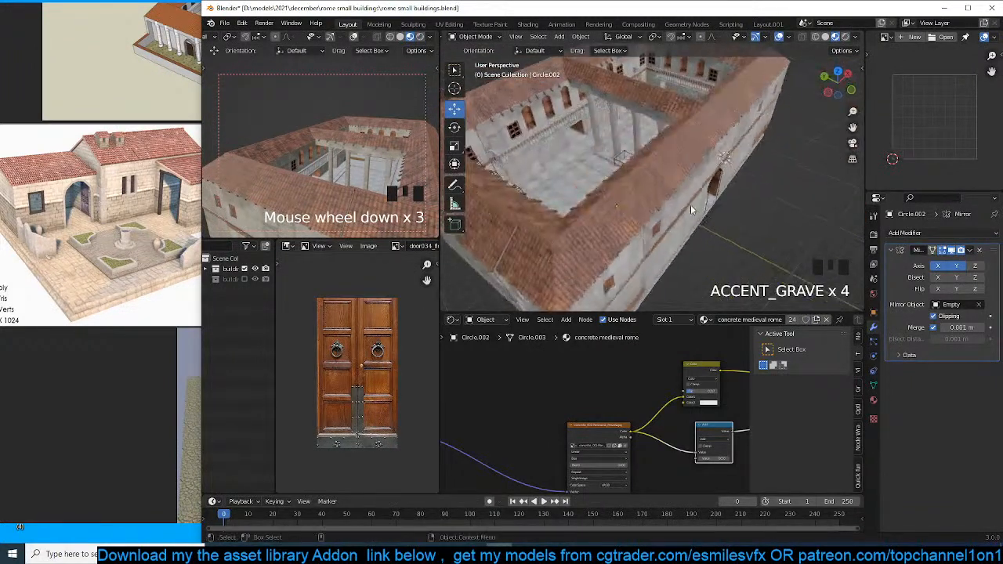
{"action": "key", "text": "grave"}
{"action": "key", "text": "grave"}
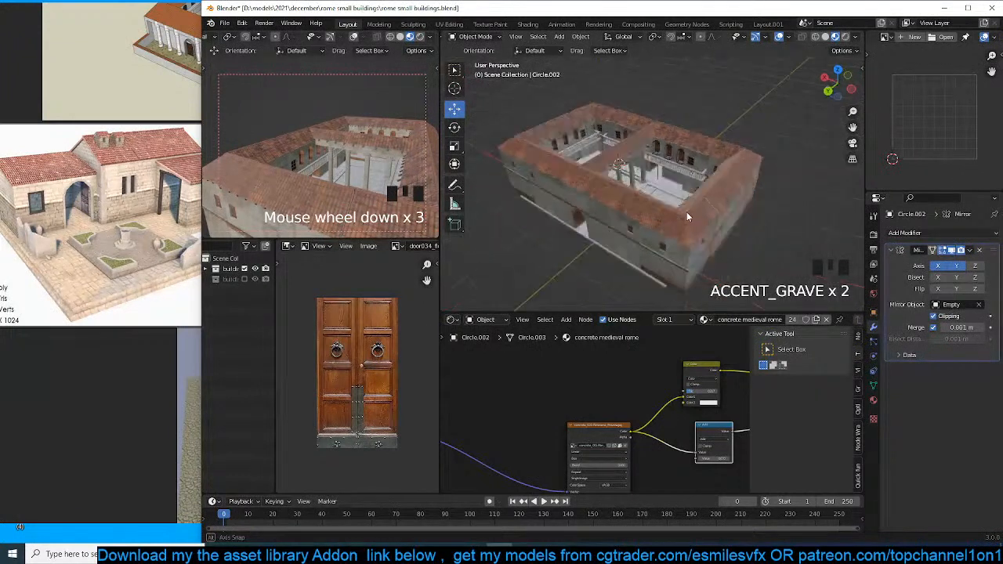
{"action": "key", "text": "grave"}
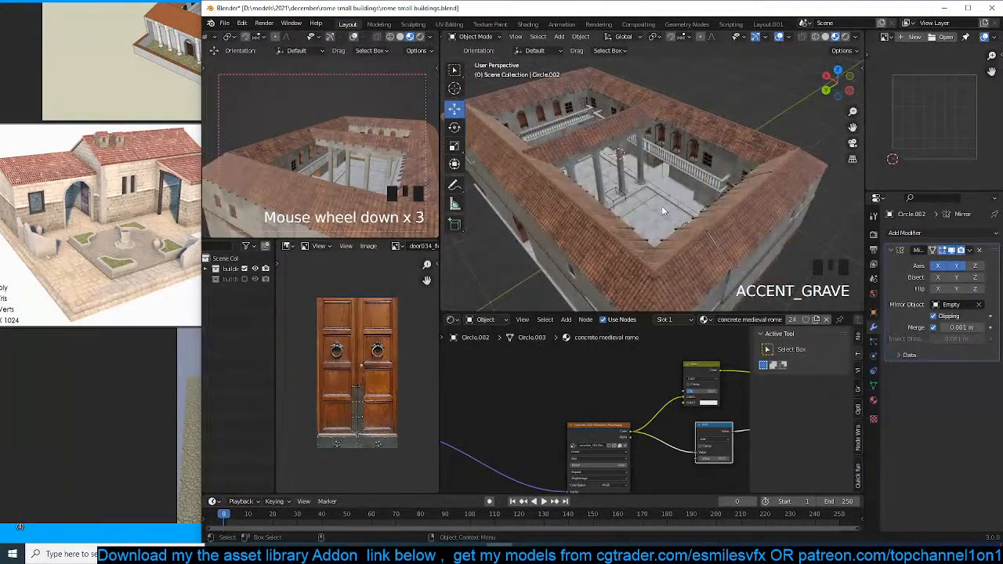
{"action": "key", "text": "ctrl+s"}
Inset the central courtyard floor face into a narrow rectangular panel and scale the panel along X.
{"action": "key", "text": "grave"}
{"action": "key", "text": "Tab"}
{"action": "key", "text": "3"}
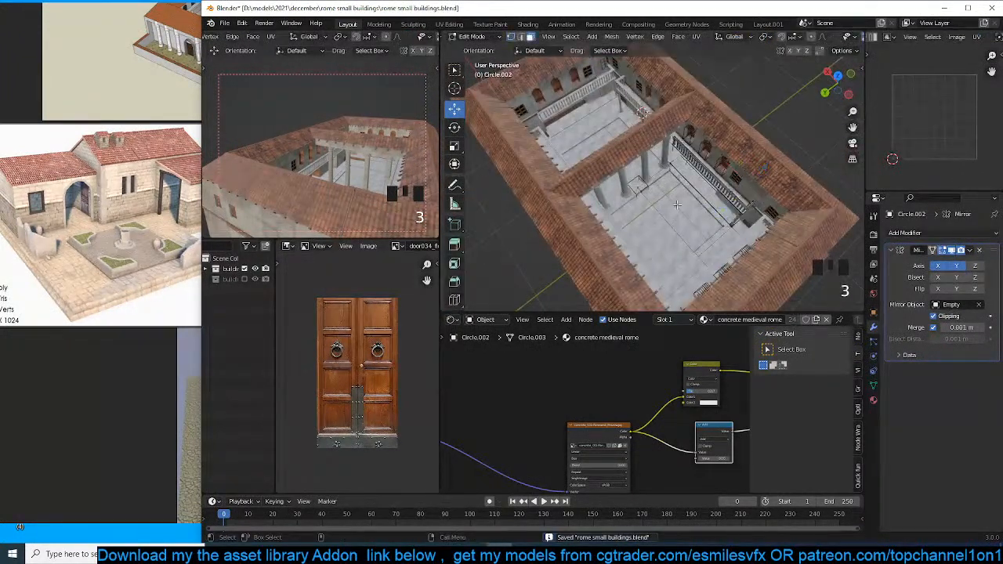
{"action": "key", "text": "grave"}
{"action": "scroll", "coordinate": [677, 205], "scroll_direction": "up", "scroll_amount": 2}
{"action": "key", "text": "grave"}
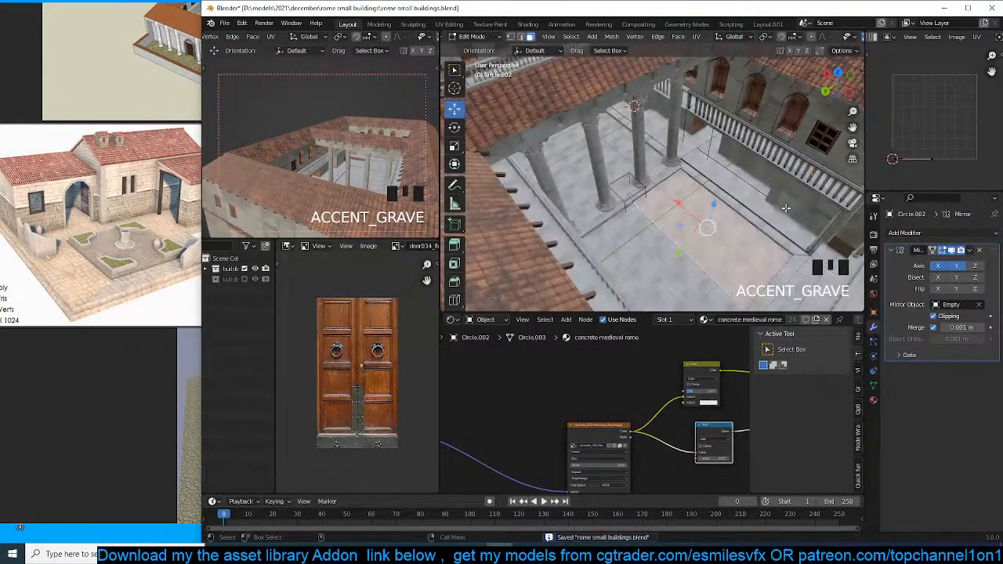
{"action": "key", "text": "i"}
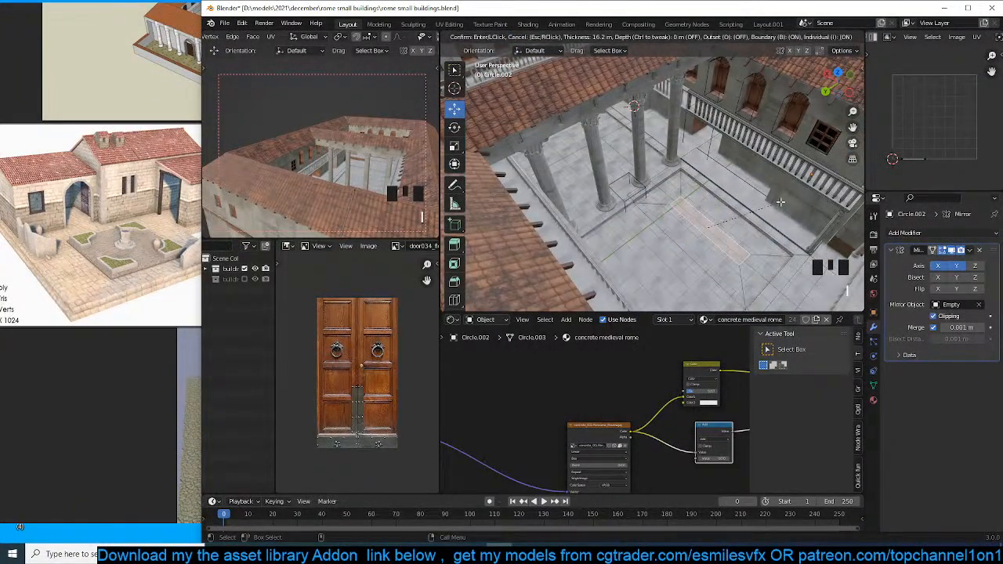
{"action": "left_click", "coordinate": [786, 202]}
{"action": "key", "text": "s"}
{"action": "key", "text": "x"}
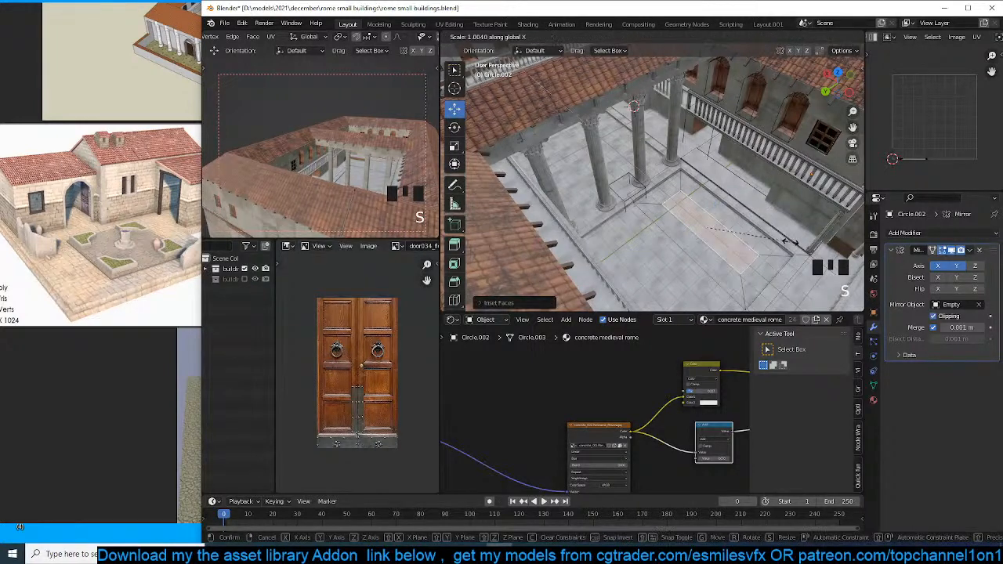
{"action": "left_click", "coordinate": [766, 235]}
Extrude the inset courtyard panel slightly upward to form a raised garden bed.
{"action": "key", "text": "grave"}
{"action": "key", "text": "e"}
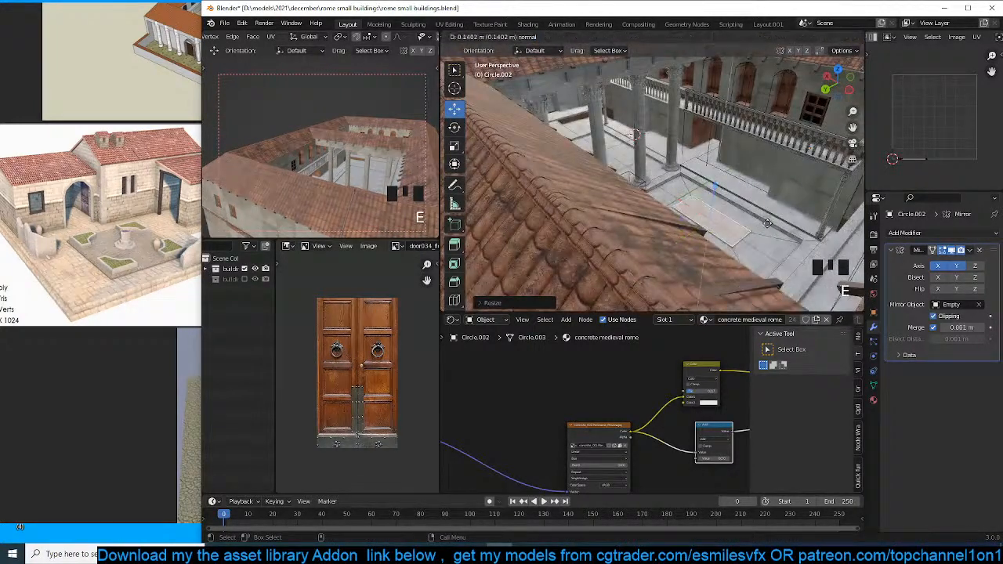
{"action": "left_click", "coordinate": [784, 204]}
Search the asset library's textures for "grass" and choose the green grass texture.
{"action": "scroll", "coordinate": [860, 46], "scroll_direction": "down", "scroll_amount": 10}
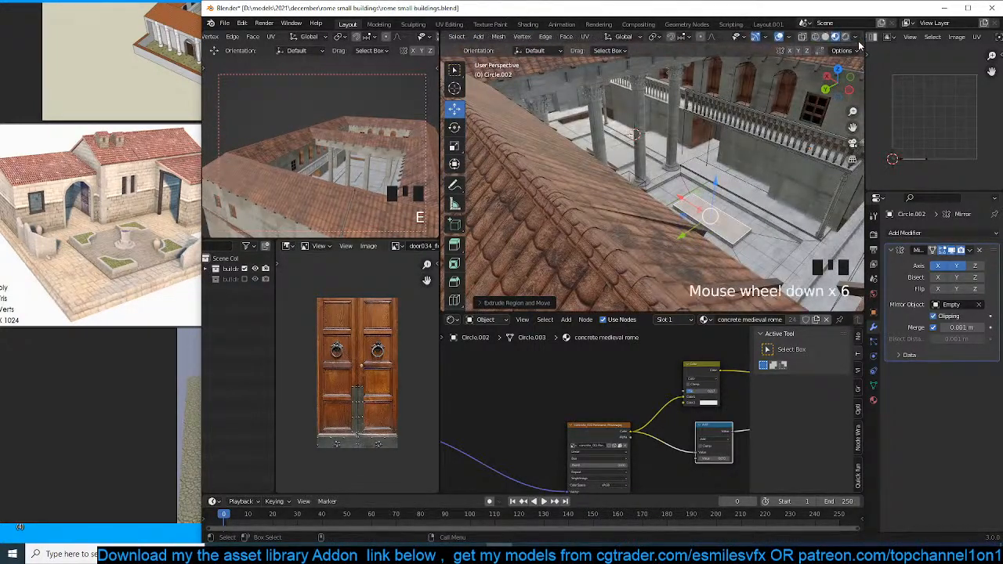
{"action": "scroll", "coordinate": [799, 124], "scroll_direction": "down", "scroll_amount": 4}
{"action": "scroll", "coordinate": [799, 124], "scroll_direction": "up", "scroll_amount": 4}
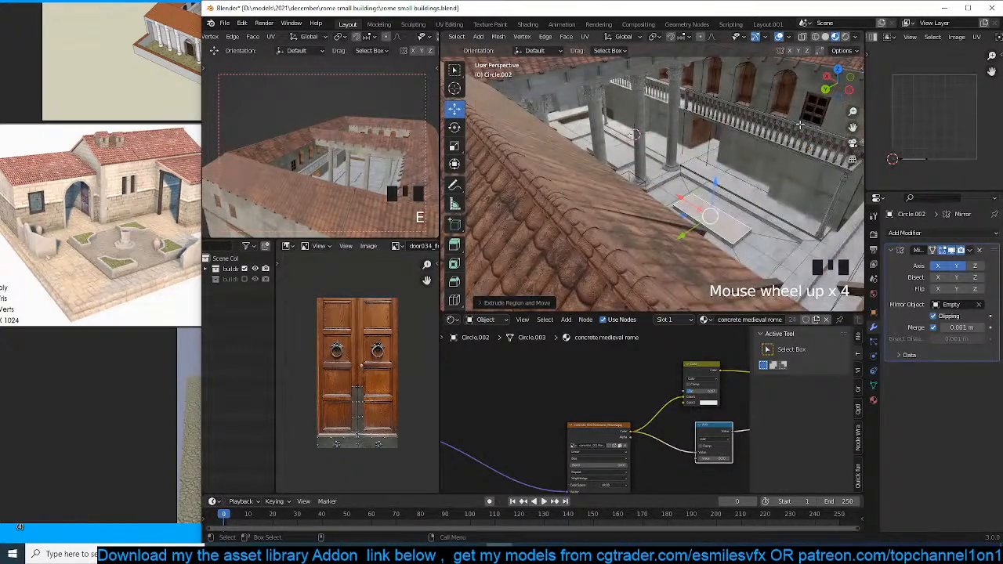
{"action": "key", "text": "n"}
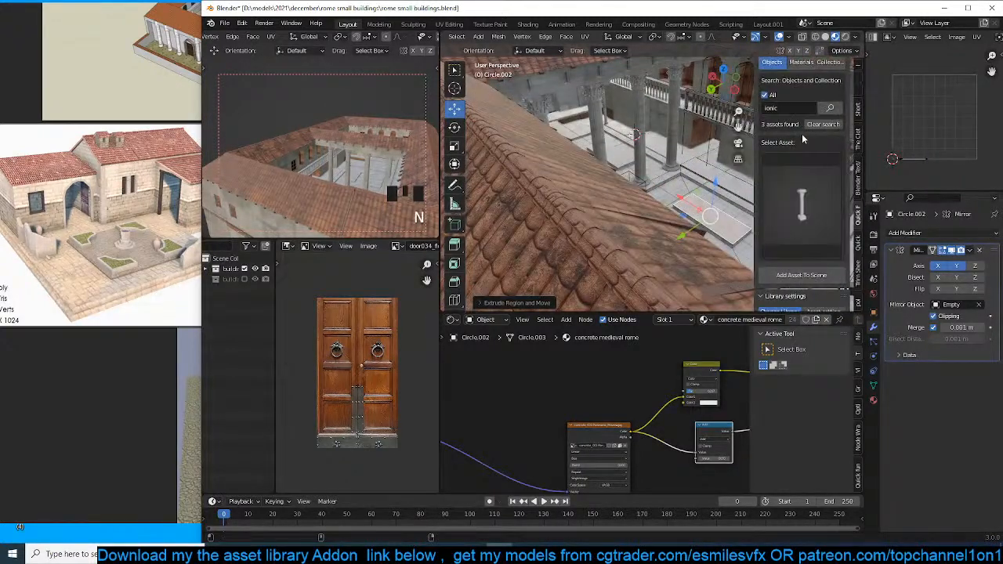
{"action": "left_click", "coordinate": [812, 64]}
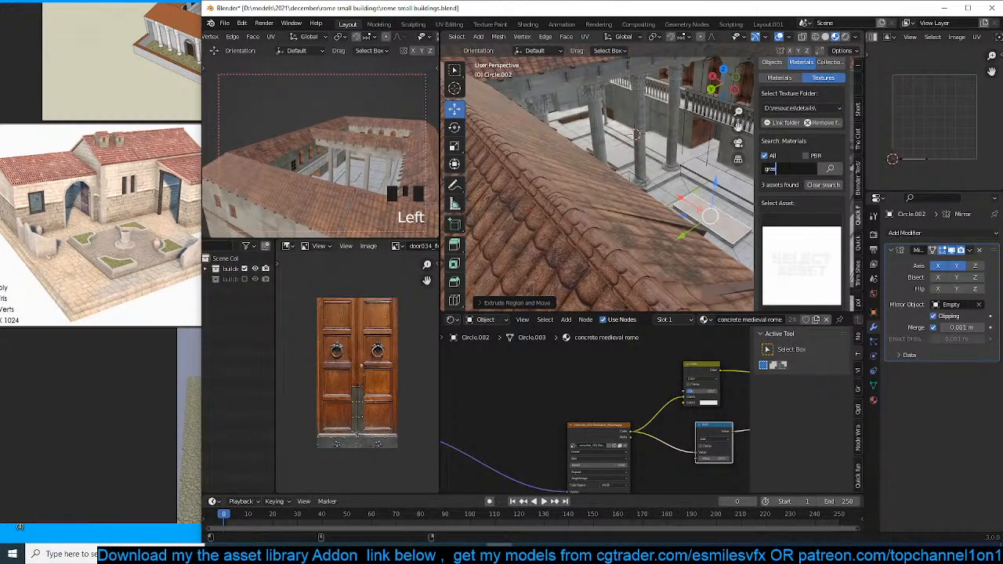
{"action": "left_click", "coordinate": [826, 170]}
{"action": "left_click", "coordinate": [798, 268]}
{"action": "left_click", "coordinate": [831, 341]}
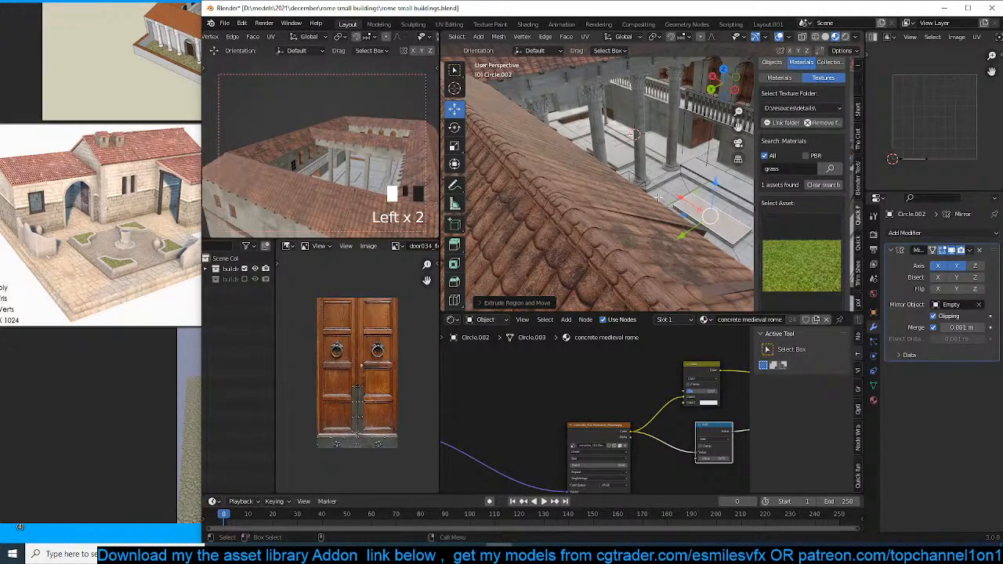
Add a second material slot to the floor object and create a new PBR shader in it from the grass texture.
{"action": "scroll", "coordinate": [658, 198], "scroll_direction": "up", "scroll_amount": 5}
{"action": "key", "text": "Tab"}
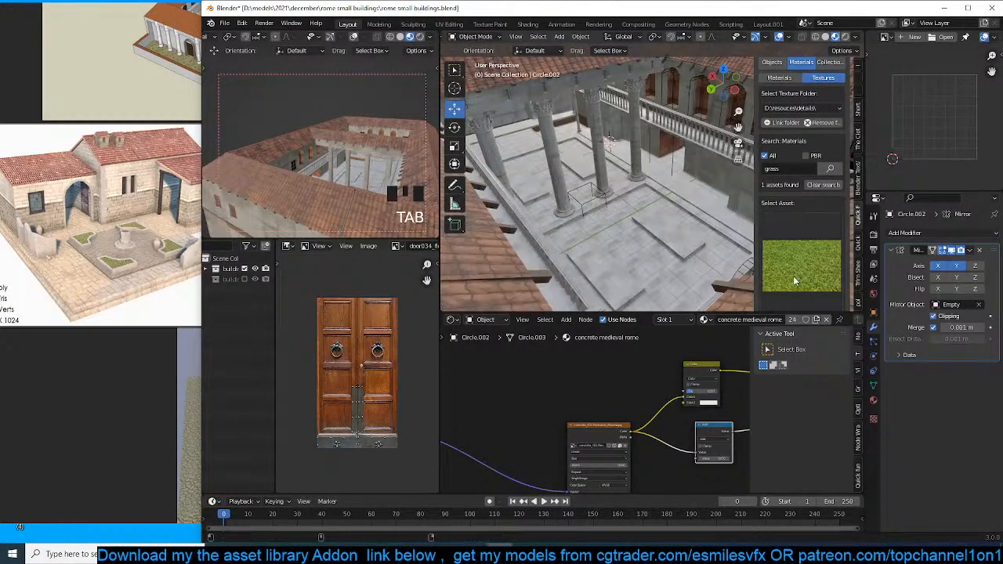
{"action": "left_click", "coordinate": [873, 401]}
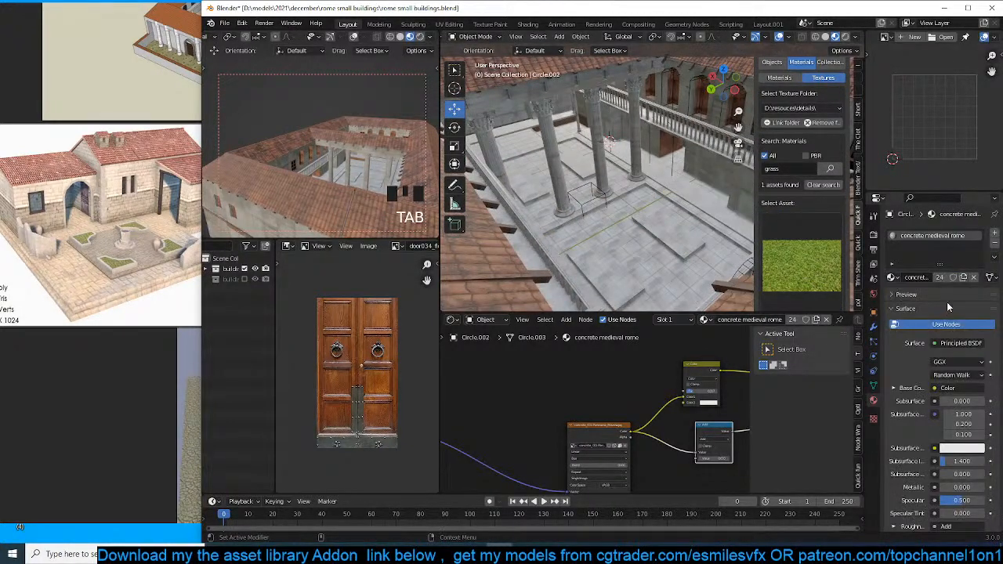
{"action": "left_click", "coordinate": [994, 234]}
{"action": "scroll", "coordinate": [791, 282], "scroll_direction": "down", "scroll_amount": 4}
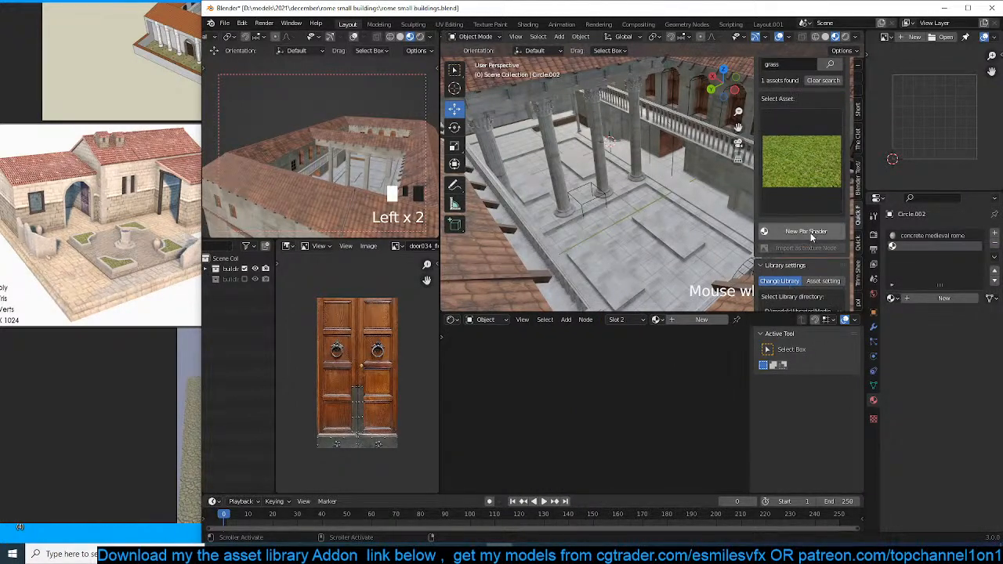
{"action": "left_click", "coordinate": [811, 233]}
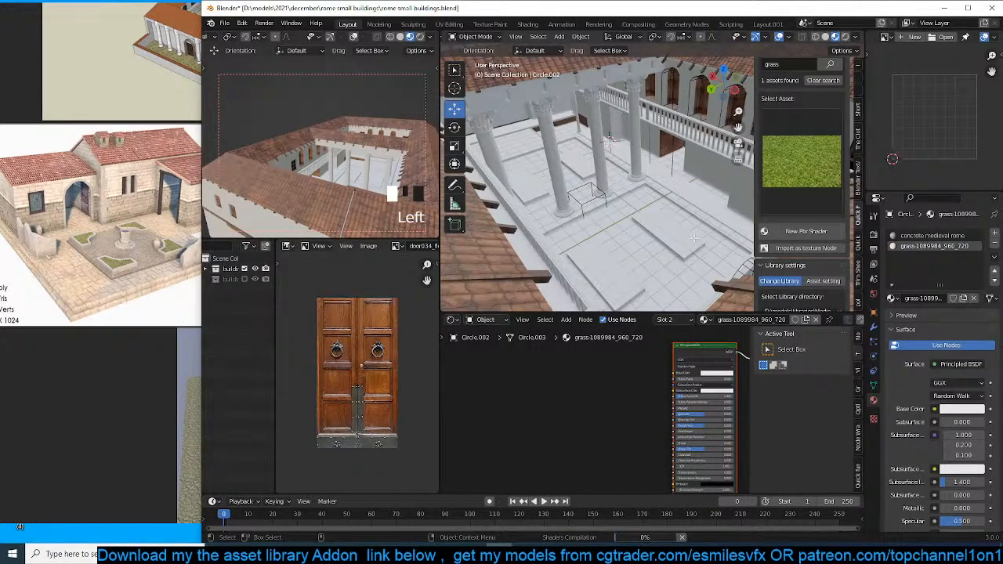
Undo the grass shader and the extra material slot on the courtyard floor object.
{"action": "key", "text": "Tab"}
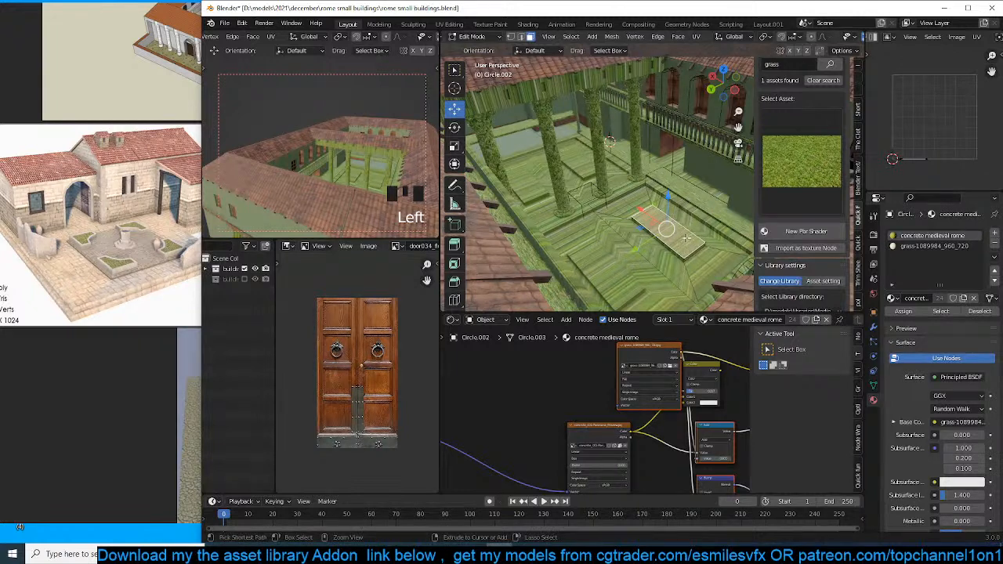
{"action": "key", "text": "ctrl+z"}
{"action": "key", "text": "ctrl+z"}
{"action": "key", "text": "ctrl+z"}
{"action": "key", "text": "Tab"}
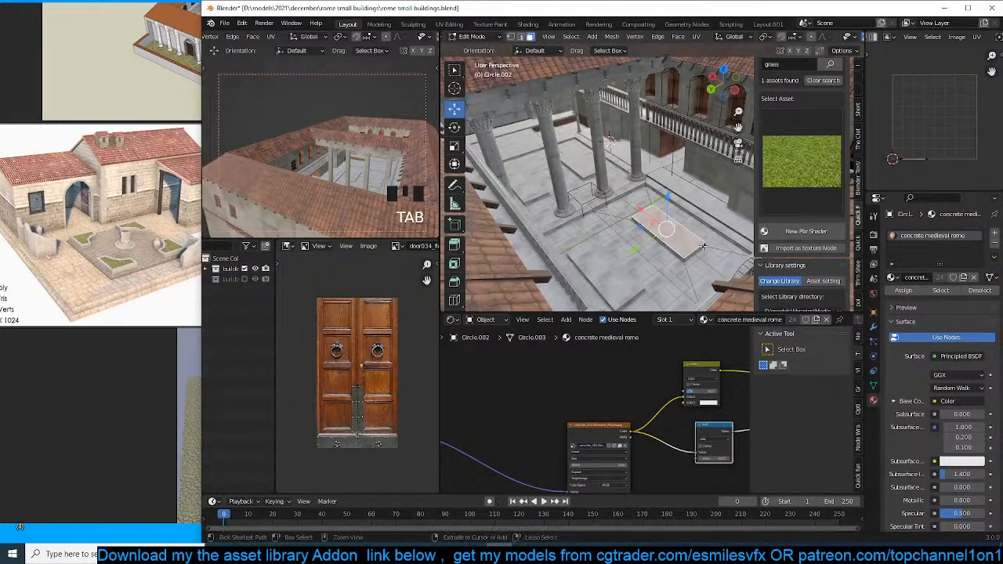
Create a new PBR shader on the courtyard floor object from the grass texture.
{"action": "key", "text": "ctrl+KP_Add"}
{"action": "left_click", "coordinate": [803, 232]}
{"action": "key", "text": "Tab"}
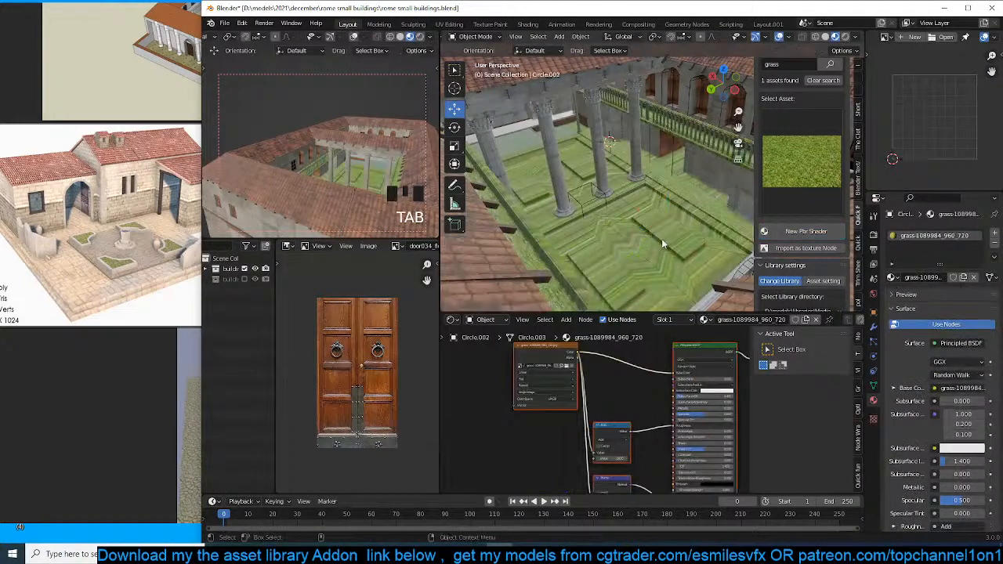
{"action": "key", "text": "Tab"}
{"action": "key", "text": "Tab"}
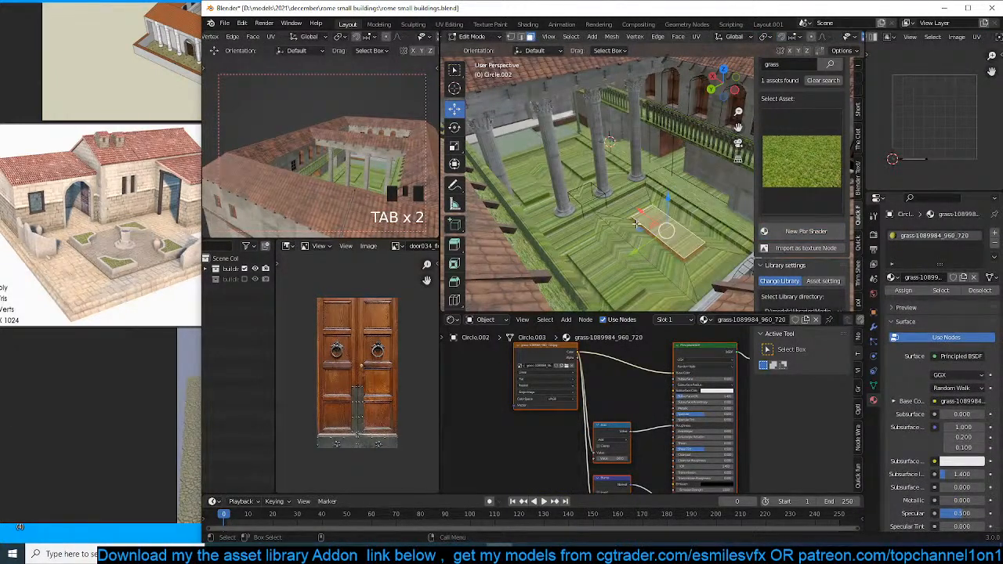
Assign "concrete medieval rome" to the floor's first material slot and add a second slot with the grass-1089984_960_720 material.
{"action": "left_click", "coordinate": [892, 278]}
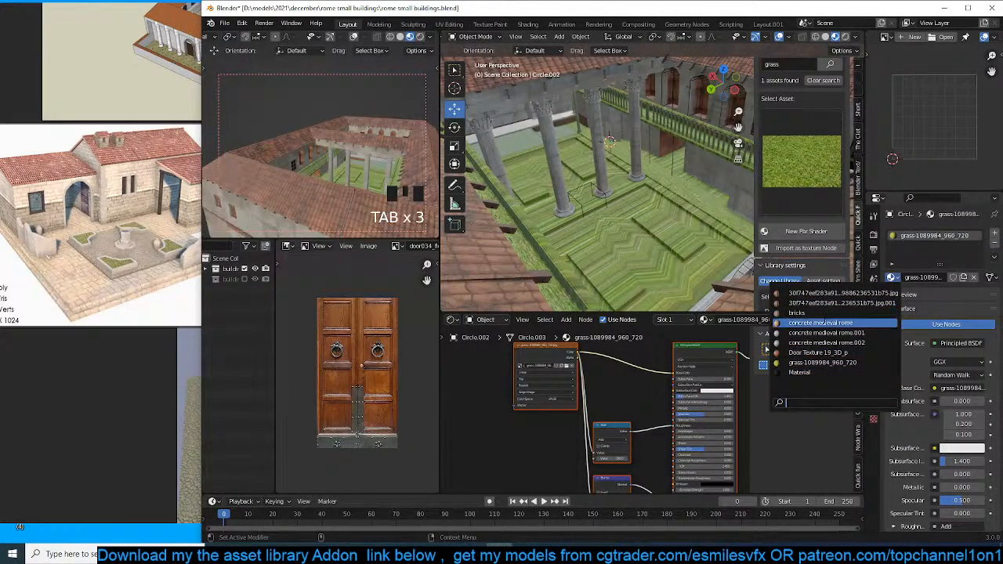
{"action": "left_click", "coordinate": [820, 323]}
{"action": "left_click", "coordinate": [995, 237]}
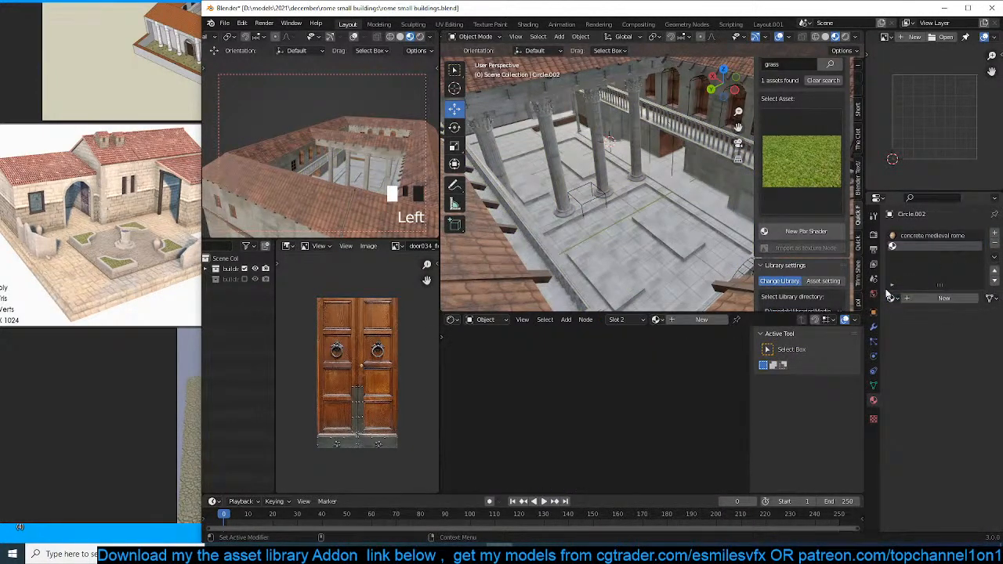
{"action": "left_click", "coordinate": [891, 298]}
{"action": "left_click", "coordinate": [827, 383]}
{"action": "key", "text": "Tab"}
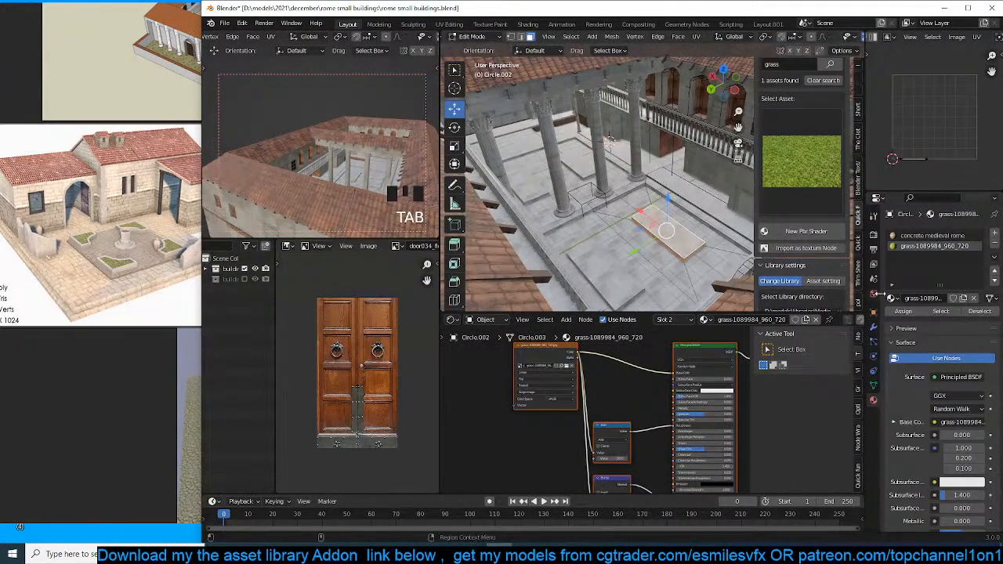
Inset the raised garden bed's top face to form a narrow border and extrude the inner face in place.
{"action": "double_click", "coordinate": [672, 232]}
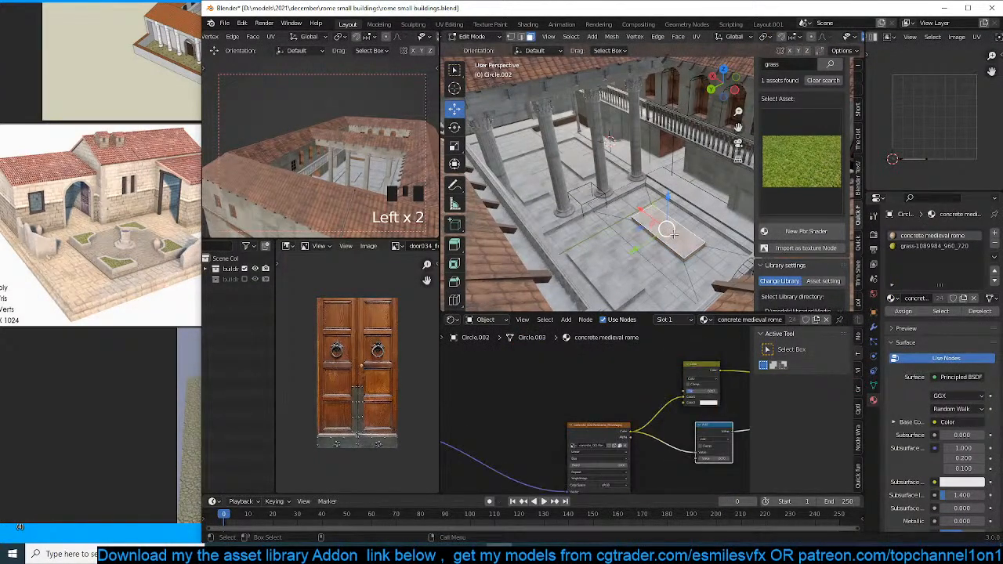
{"action": "key", "text": "i"}
{"action": "left_click", "coordinate": [695, 217]}
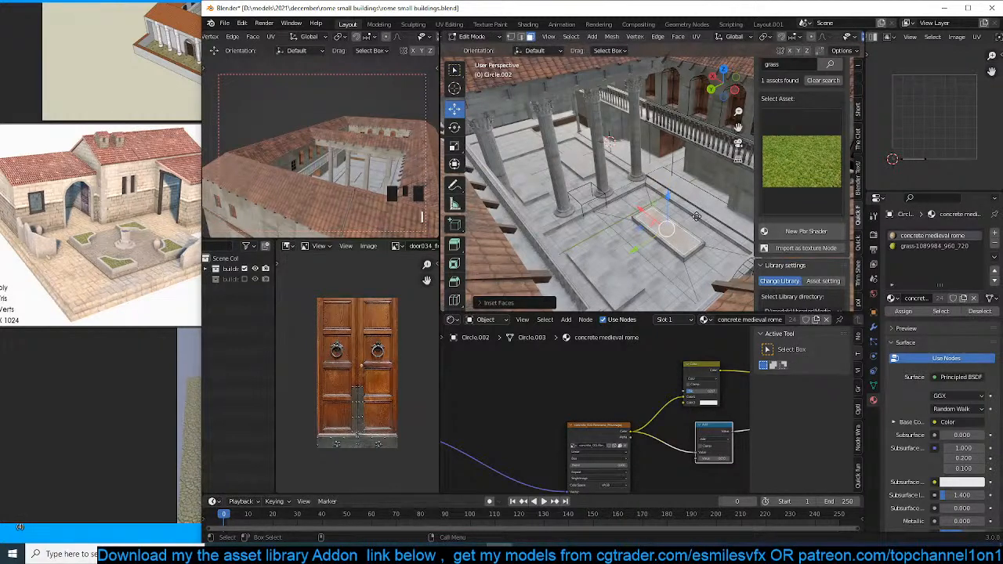
{"action": "key", "text": "e"}
{"action": "left_click", "coordinate": [696, 216]}
Assign the grass-1089984_960_720 material to the raised bed's inner face.
{"action": "left_click", "coordinate": [905, 248]}
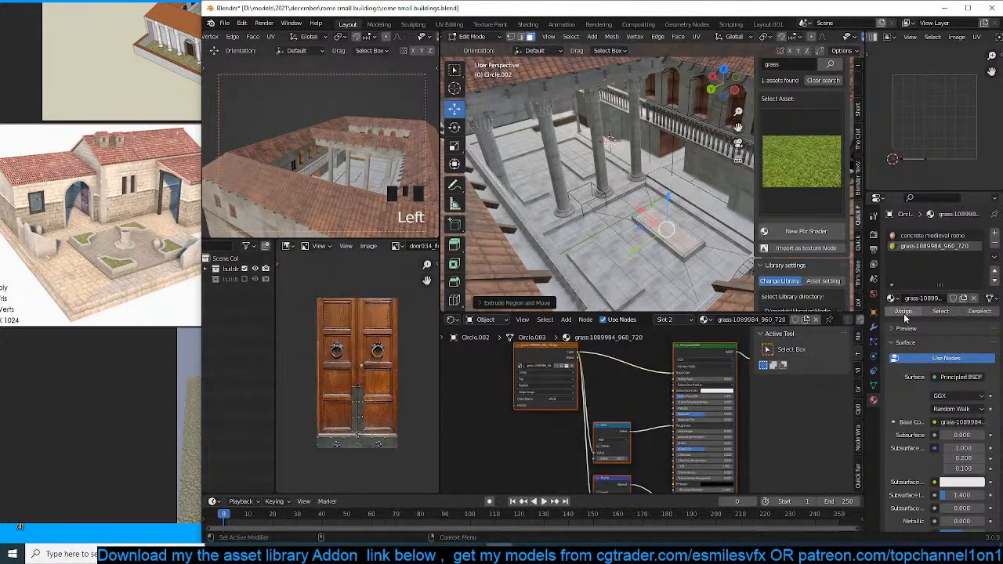
{"action": "left_click", "coordinate": [903, 311]}
{"action": "key", "text": "Tab"}
{"action": "key", "text": "Tab"}
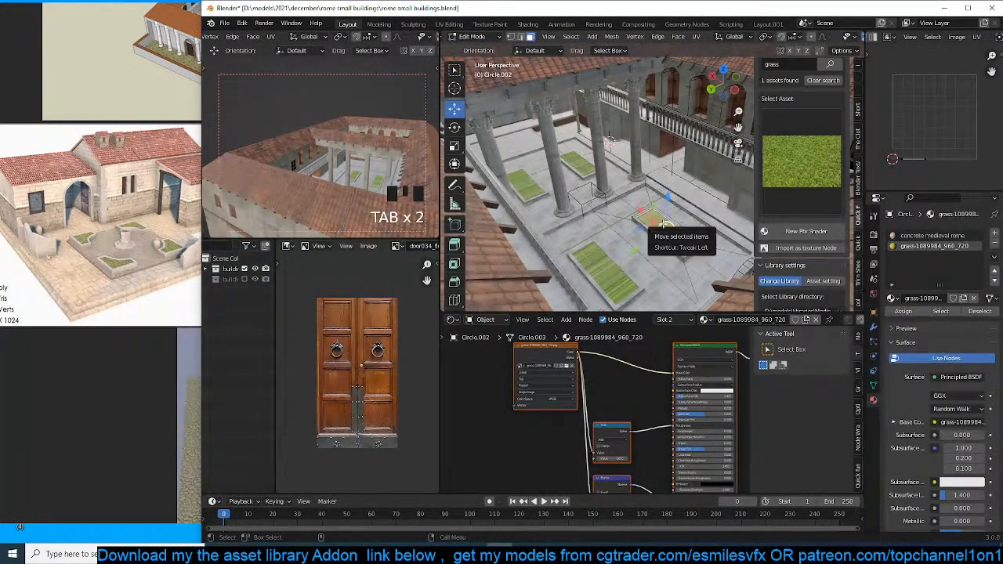
{"action": "right_click", "coordinate": [664, 228]}
{"action": "key", "text": "Escape"}
{"action": "key", "text": "Tab"}
{"action": "scroll", "coordinate": [662, 232], "scroll_direction": "down", "scroll_amount": 8}
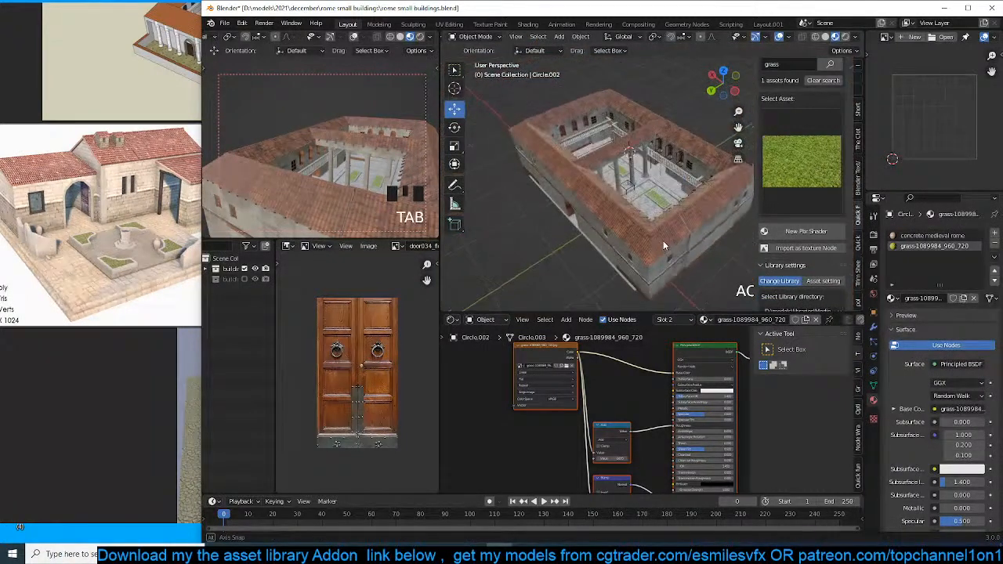
{"action": "mouse_move", "coordinate": [663, 240]}
{"action": "middle_mouse_down"}
{"action": "mouse_move", "coordinate": [663, 221]}
{"action": "mouse_move", "coordinate": [602, 207]}
{"action": "mouse_move", "coordinate": [620, 228]}
{"action": "mouse_move", "coordinate": [699, 231]}
{"action": "mouse_move", "coordinate": [605, 217]}
{"action": "mouse_move", "coordinate": [622, 202]}
{"action": "mouse_move", "coordinate": [650, 229]}
{"action": "middle_mouse_up"}
{"action": "scroll", "coordinate": [648, 219], "scroll_direction": "up", "scroll_amount": 6}
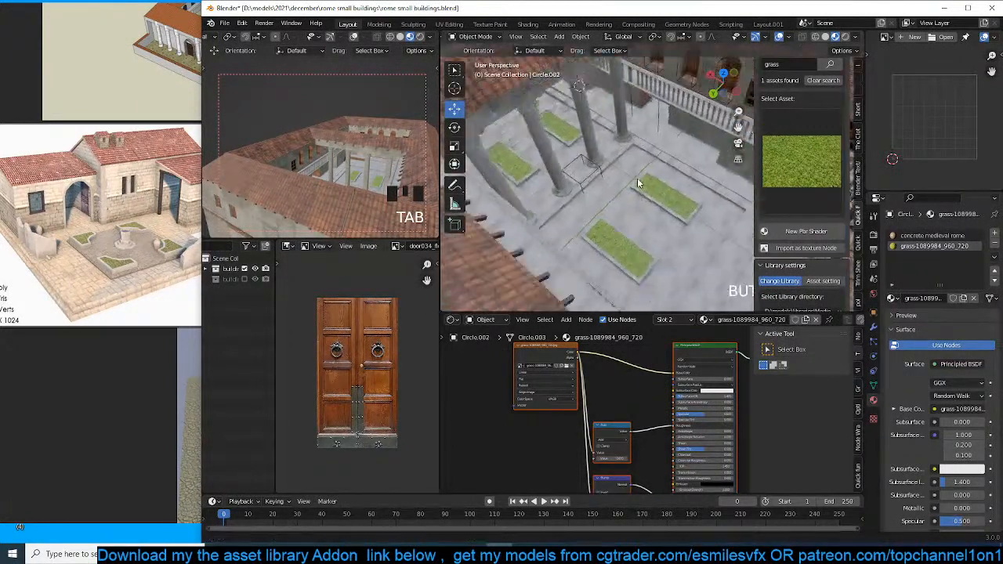
Inset the four floor faces surrounding the raised bed individually to form separate trapezoidal panels.
{"action": "key", "text": "Tab"}
{"action": "scroll", "coordinate": [647, 206], "scroll_direction": "up", "scroll_amount": 3}
{"action": "left_click", "coordinate": [636, 214]}
{"action": "left_click", "coordinate": [587, 145], "text": "shift"}
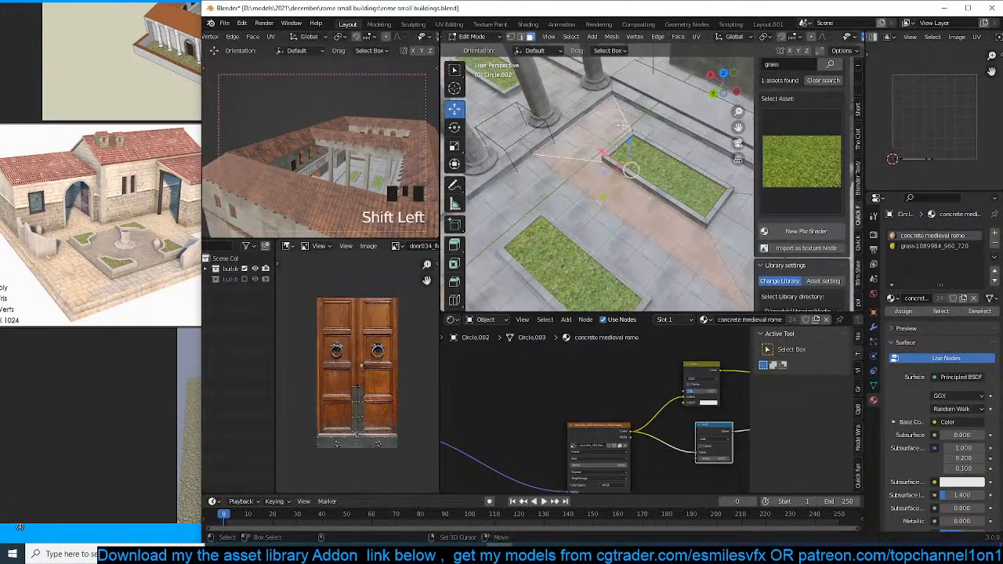
{"action": "left_click", "coordinate": [694, 146], "text": "shift"}
{"action": "middle_click_drag", "start_coordinate": [702, 195], "coordinate": [618, 181], "text": "shift"}
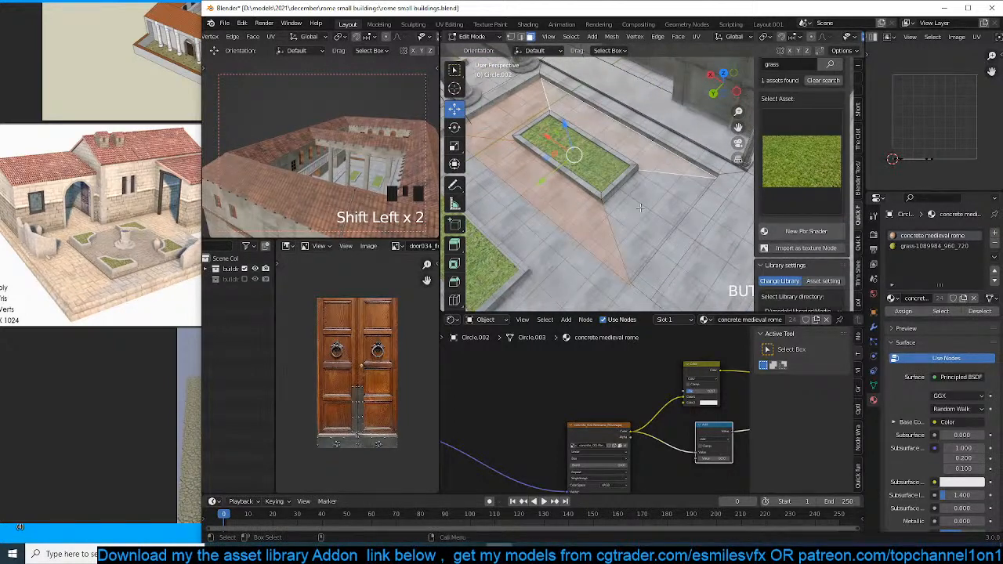
{"action": "left_click", "coordinate": [647, 193], "text": "shift"}
{"action": "key", "text": "i"}
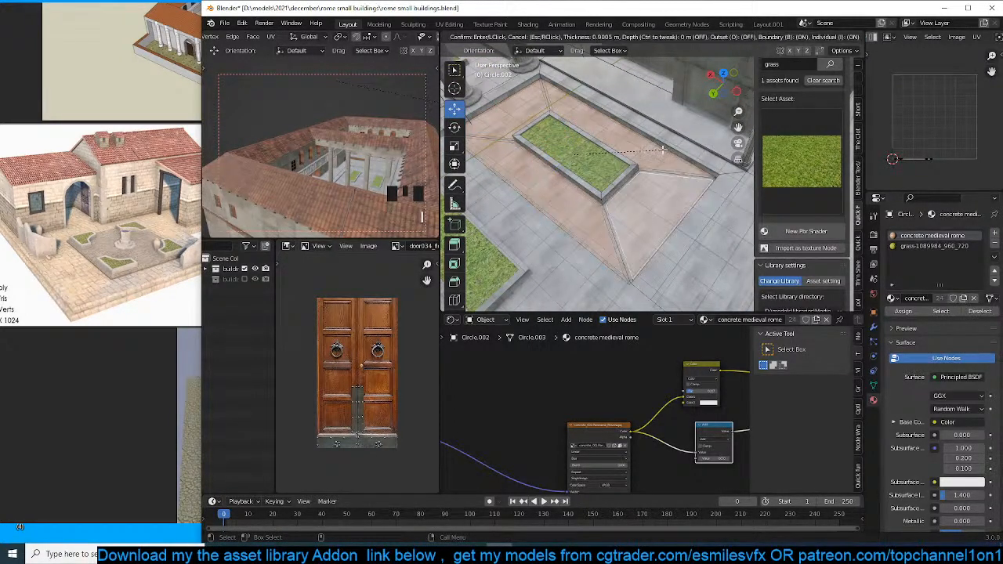
{"action": "left_click", "coordinate": [657, 151]}
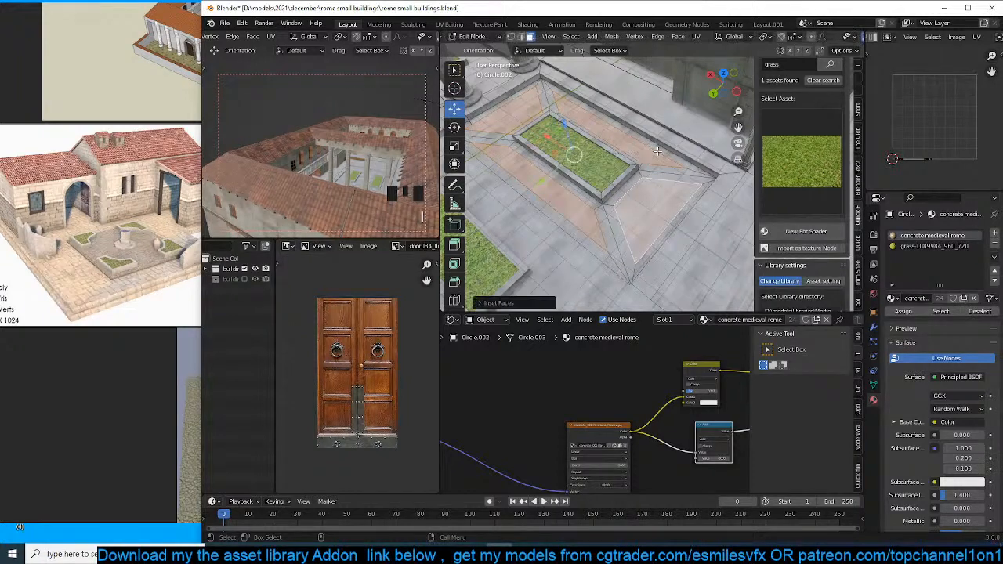
Assign the grass-1089984_960_720 material to the four inset floor panels and save the file.
{"action": "left_click", "coordinate": [925, 246]}
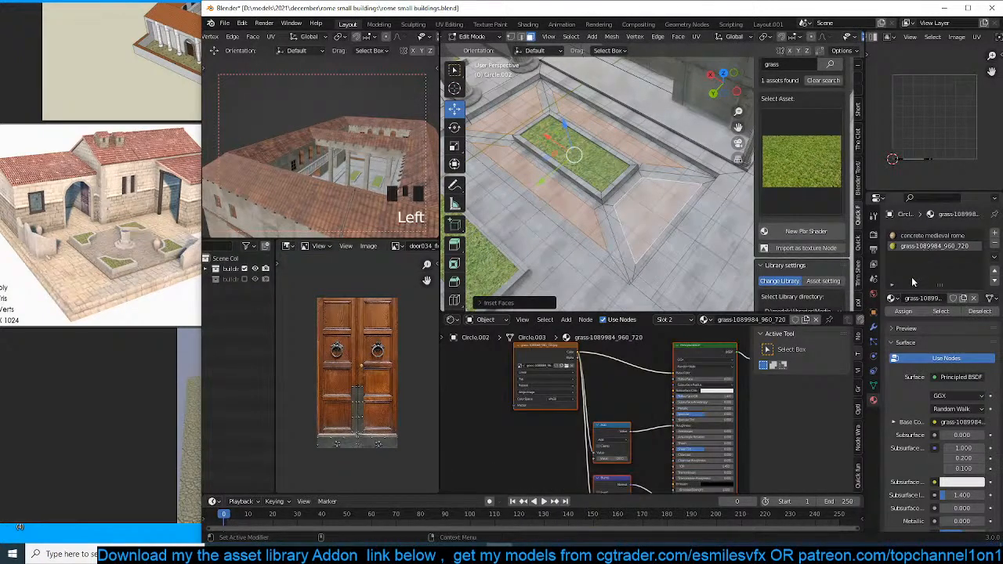
{"action": "left_click", "coordinate": [903, 311]}
{"action": "key", "text": "Tab"}
{"action": "key", "text": "Tab"}
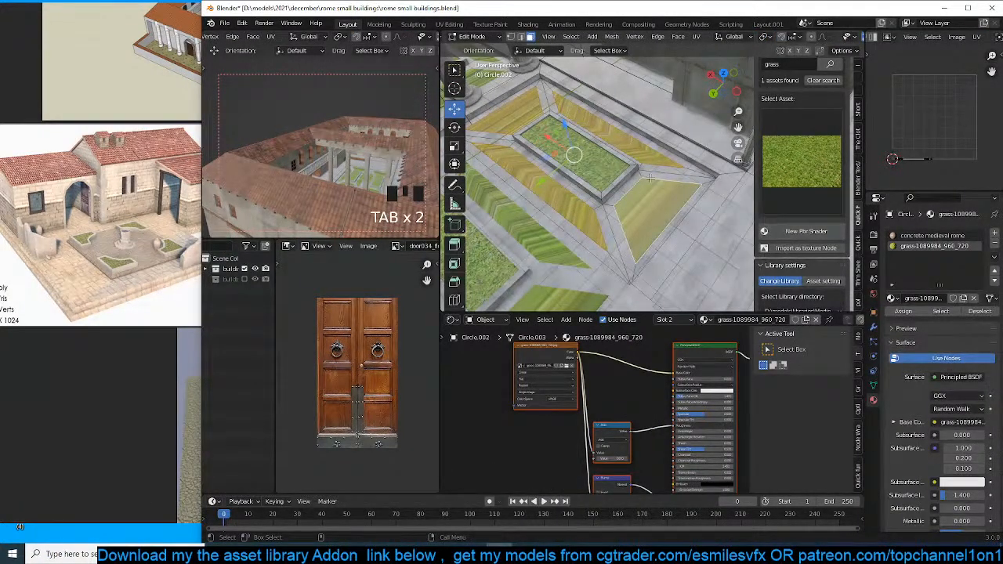
{"action": "key", "text": "Tab"}
{"action": "scroll", "coordinate": [629, 216], "scroll_direction": "down", "scroll_amount": 5}
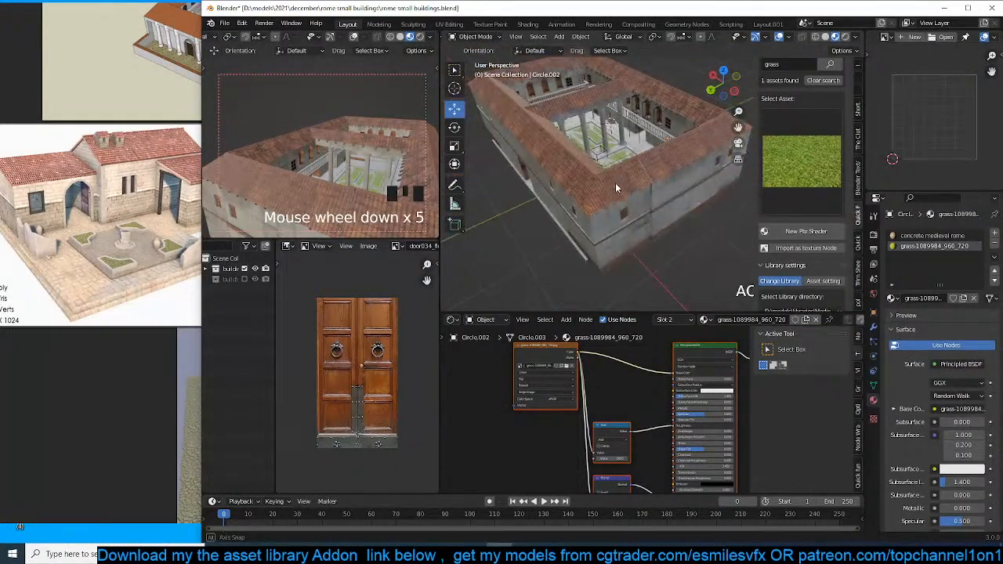
{"action": "middle_click_drag", "start_coordinate": [615, 183], "coordinate": [663, 182]}
{"action": "scroll", "coordinate": [685, 240], "scroll_direction": "up", "scroll_amount": 5}
{"action": "key", "text": "ctrl+s"}
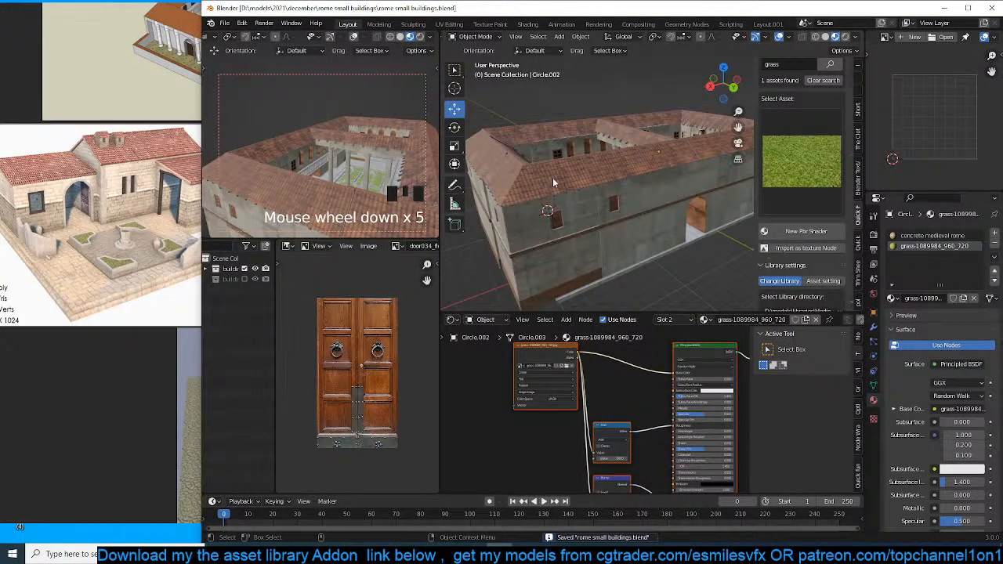
Examine the whole courtyard building from several sides and select all its parts.
{"action": "scroll", "coordinate": [555, 184], "scroll_direction": "down", "scroll_amount": 4}
{"action": "mouse_move", "coordinate": [555, 183]}
{"action": "middle_mouse_down"}
{"action": "mouse_move", "coordinate": [584, 217]}
{"action": "mouse_move", "coordinate": [548, 180]}
{"action": "middle_mouse_up"}
{"action": "scroll", "coordinate": [598, 204], "scroll_direction": "up", "scroll_amount": 4}
{"action": "scroll", "coordinate": [598, 204], "scroll_direction": "down", "scroll_amount": 6}
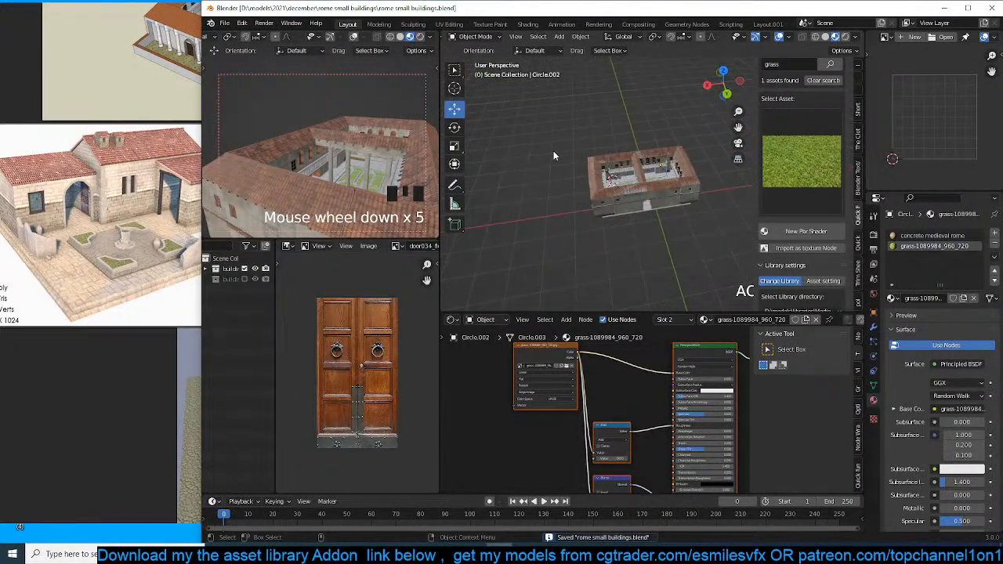
{"action": "middle_click_drag", "start_coordinate": [672, 164], "coordinate": [584, 134]}
{"action": "scroll", "coordinate": [652, 161], "scroll_direction": "up", "scroll_amount": 4}
{"action": "left_click_drag", "start_coordinate": [568, 101], "coordinate": [728, 240]}
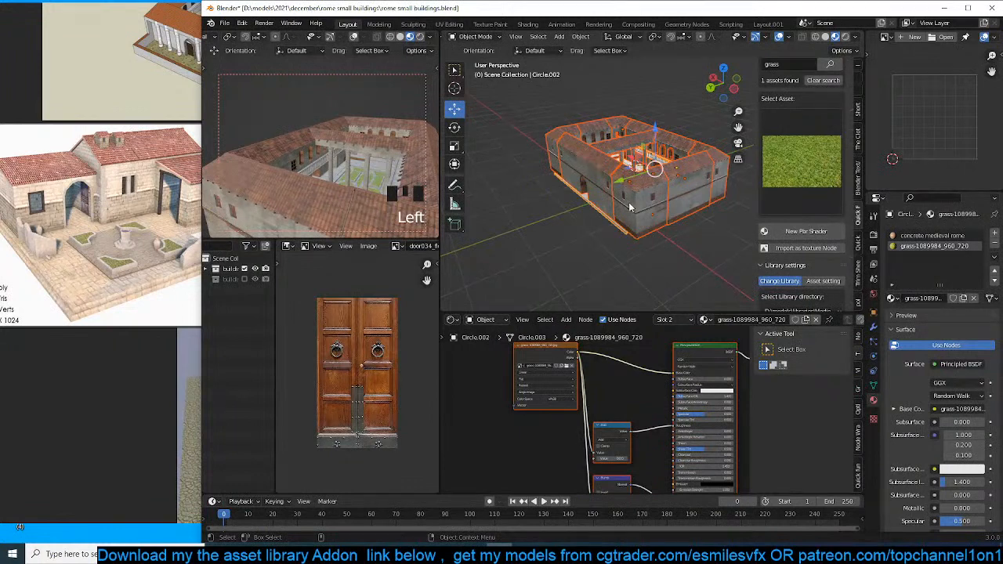
{"action": "middle_click_drag", "start_coordinate": [629, 202], "coordinate": [659, 211]}
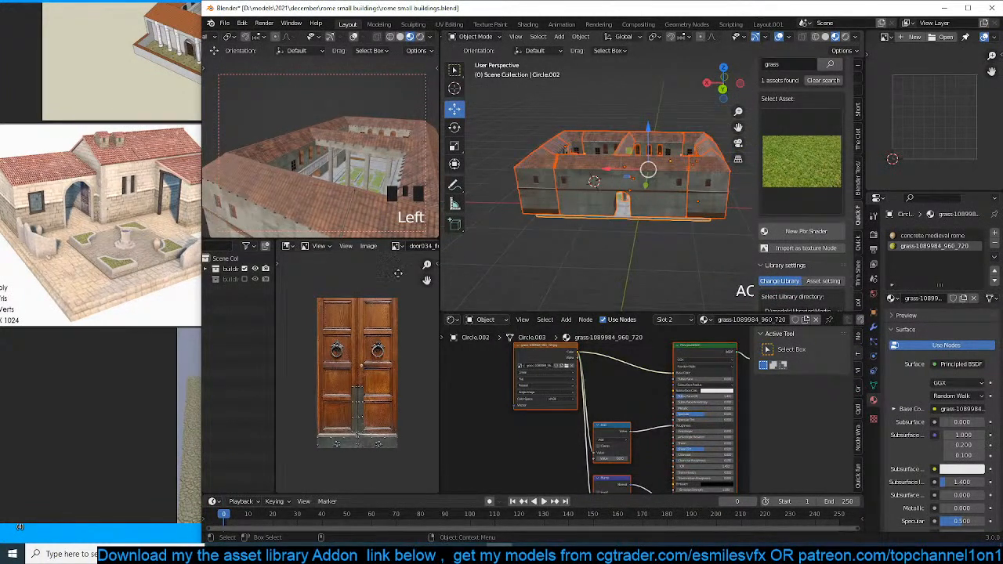
Duplicate the building 2 collection and exclude the original collection from the view layer.
{"action": "left_click", "coordinate": [227, 268]}
{"action": "right_click", "coordinate": [226, 268]}
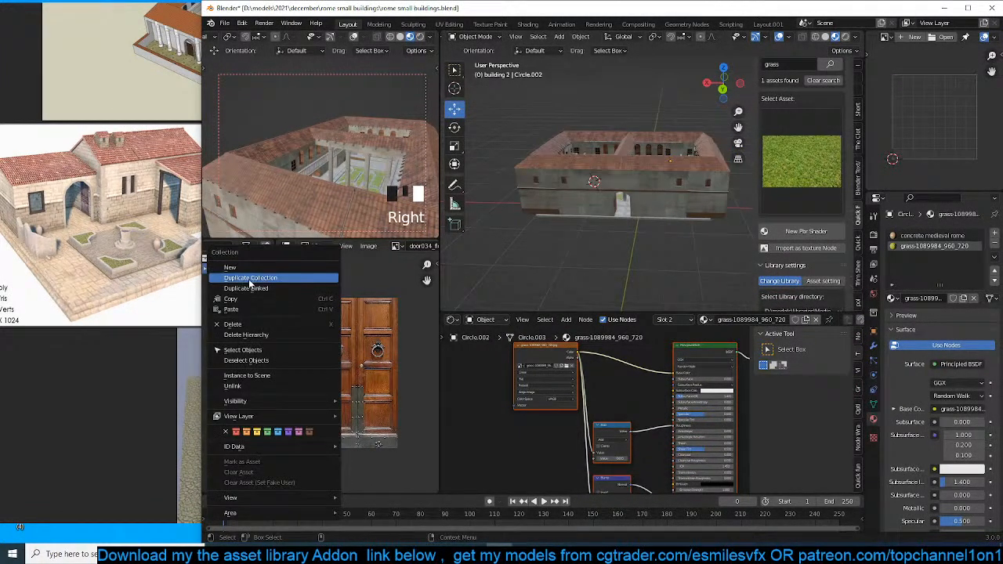
{"action": "left_click", "coordinate": [249, 279]}
{"action": "left_click", "coordinate": [246, 269]}
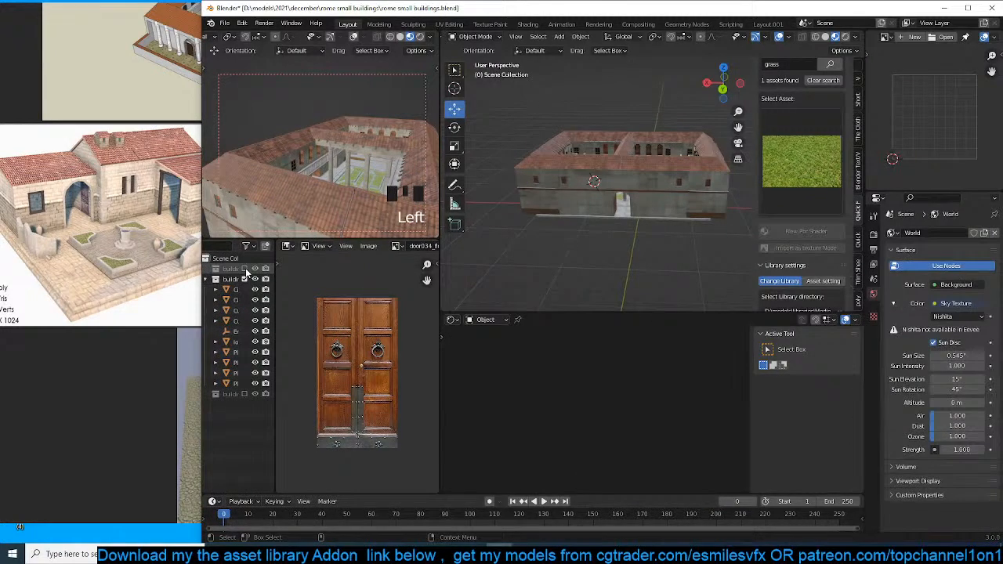
{"action": "left_click", "coordinate": [244, 279]}
{"action": "left_click", "coordinate": [245, 279]}
Turn off the Y axis in the Mirror modifier of the duplicated building's long side wing.
{"action": "middle_click_drag", "start_coordinate": [584, 224], "coordinate": [724, 216]}
{"action": "left_click", "coordinate": [622, 249]}
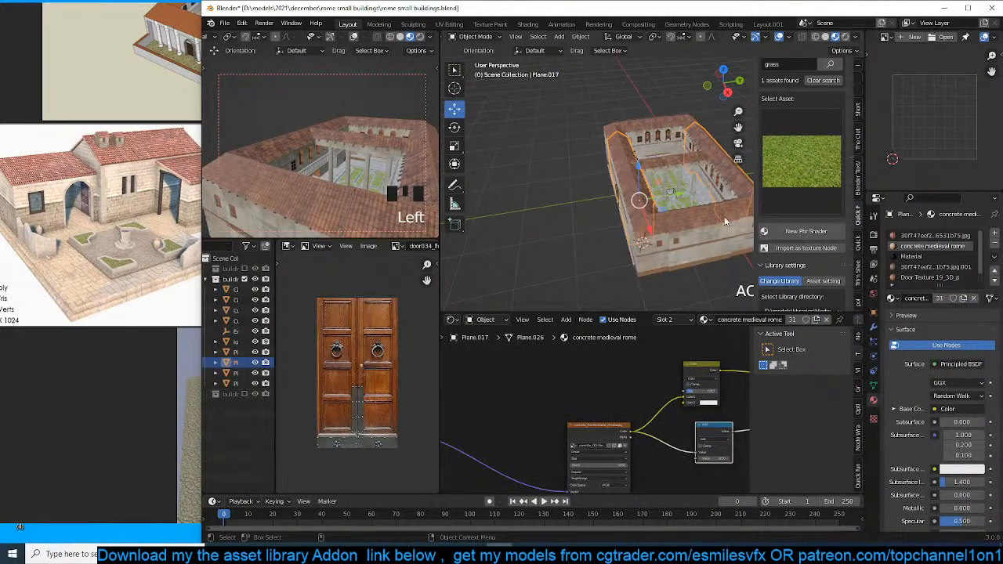
{"action": "left_click", "coordinate": [874, 328]}
{"action": "middle_click_drag", "start_coordinate": [619, 196], "coordinate": [673, 217]}
{"action": "left_click", "coordinate": [979, 336]}
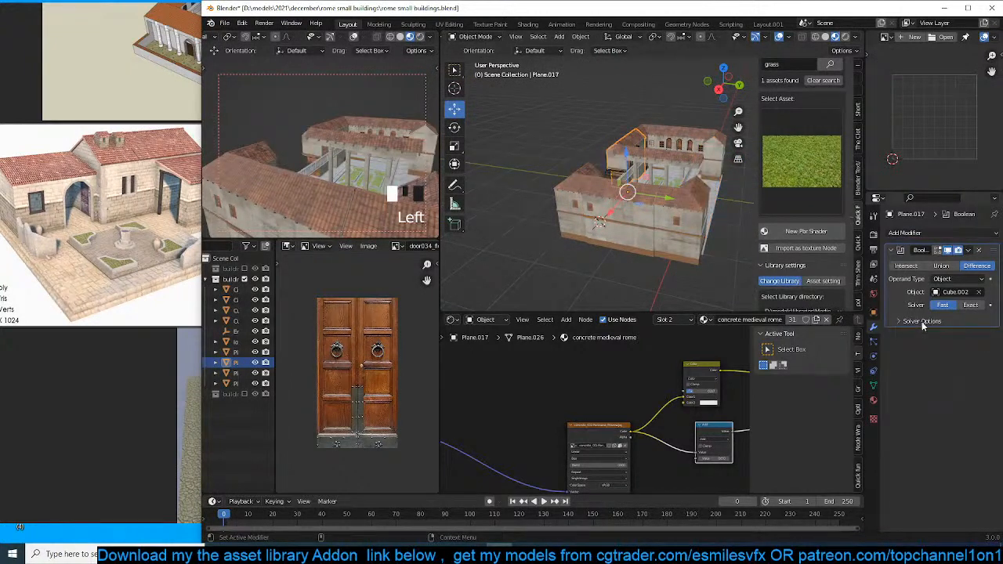
{"action": "key", "text": "ctrl+z"}
{"action": "key", "text": "Left"}
{"action": "key", "text": "Left"}
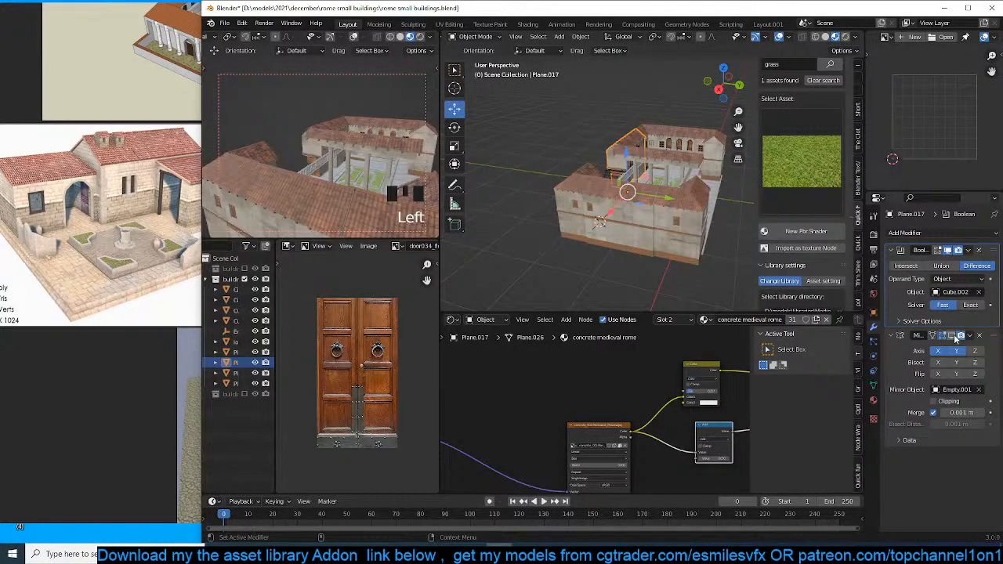
{"action": "left_click", "coordinate": [961, 354]}
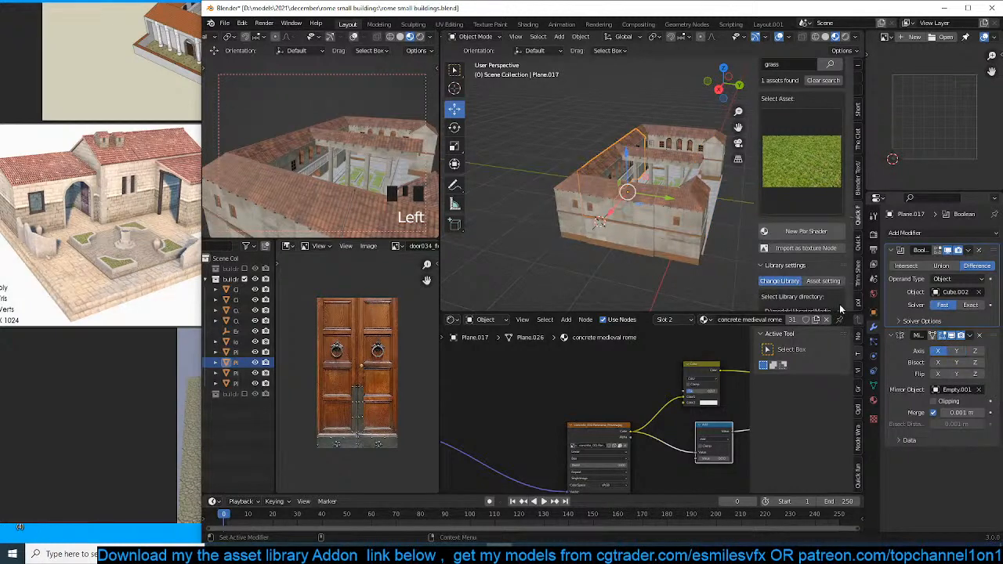
Turn off the Y axis in the second Mirror modifier of the building's corner wings.
{"action": "middle_click_drag", "start_coordinate": [665, 224], "coordinate": [624, 213]}
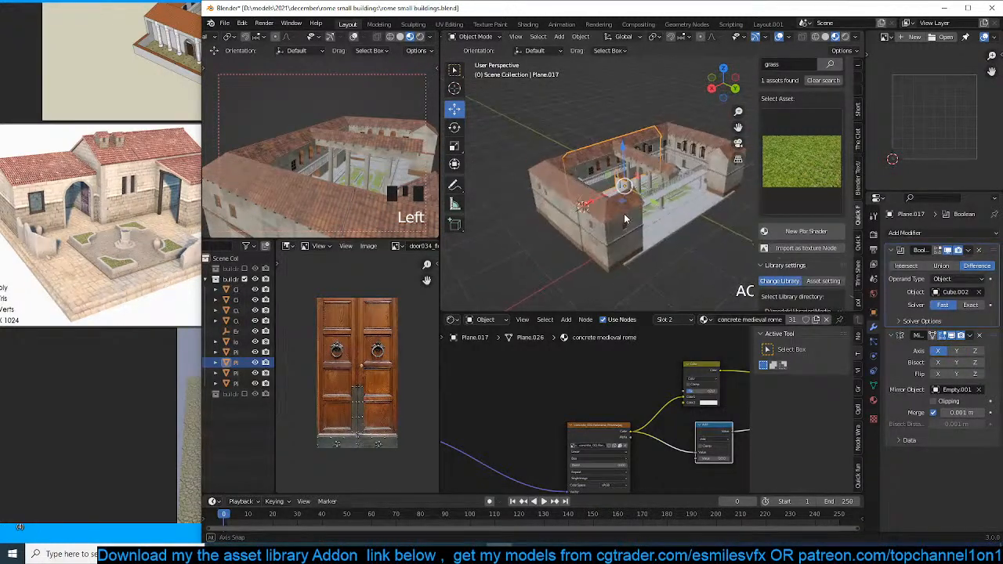
{"action": "left_click", "coordinate": [620, 213]}
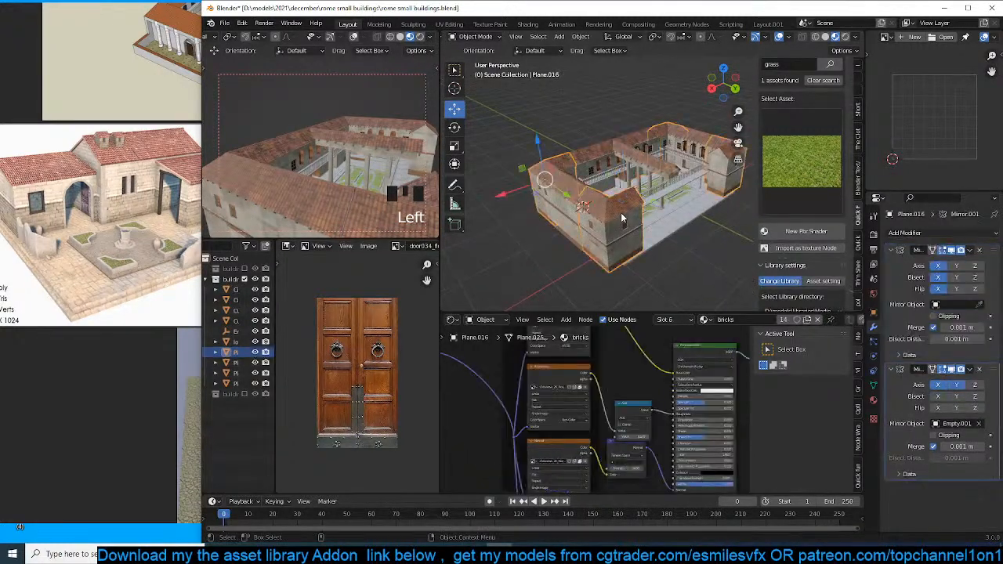
{"action": "left_click", "coordinate": [962, 389]}
{"action": "mouse_move", "coordinate": [675, 216]}
{"action": "middle_mouse_down"}
{"action": "mouse_move", "coordinate": [588, 205]}
{"action": "mouse_move", "coordinate": [682, 218]}
{"action": "middle_mouse_up"}
{"action": "scroll", "coordinate": [587, 205], "scroll_direction": "up", "scroll_amount": 2}
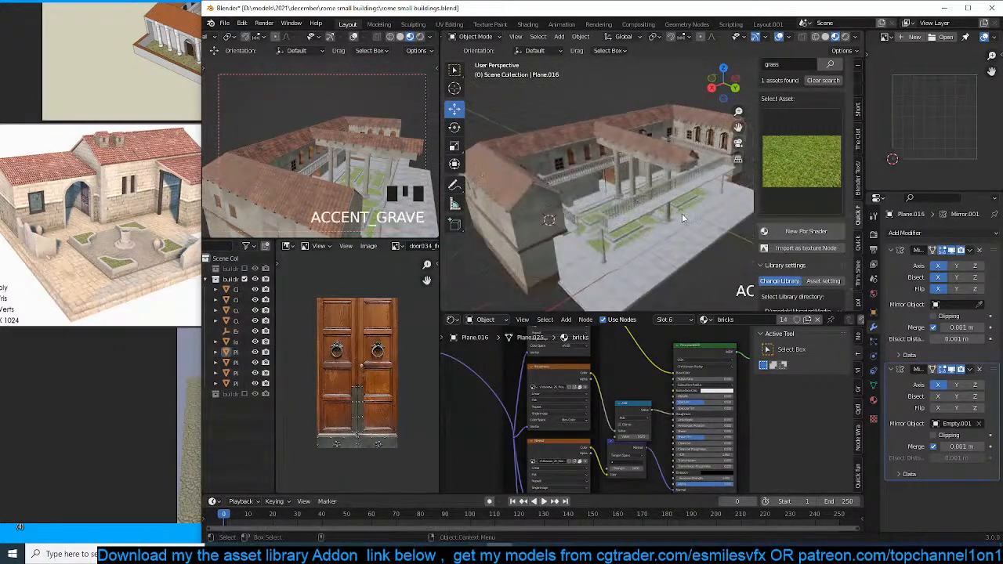
{"action": "left_click", "coordinate": [697, 209]}
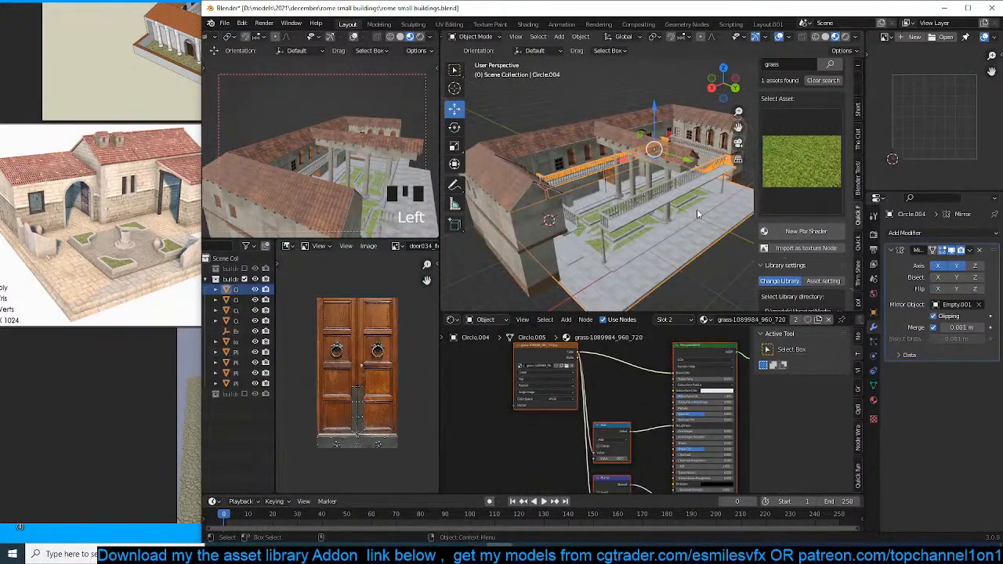
{"action": "left_click", "coordinate": [957, 266]}
{"action": "left_click", "coordinate": [958, 267]}
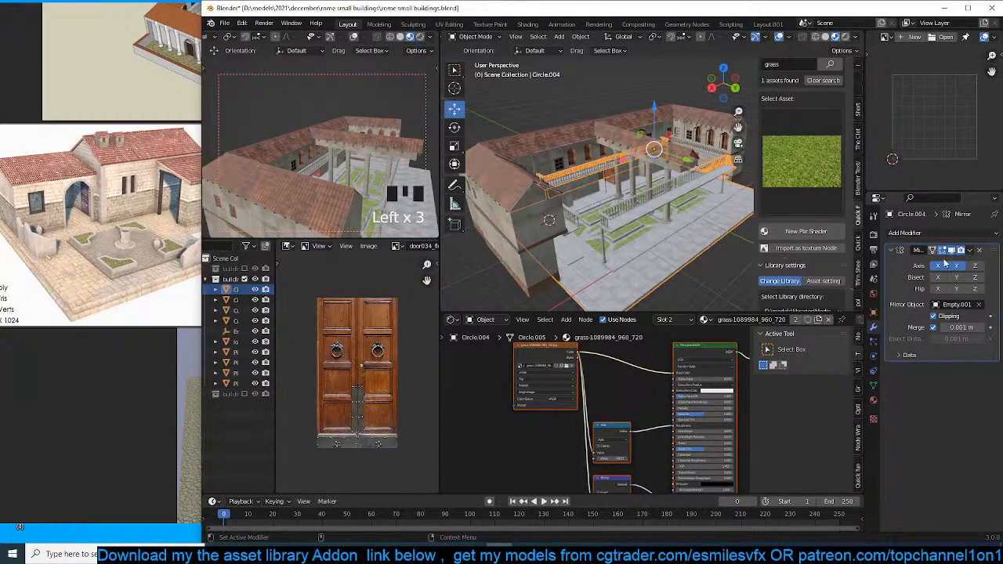
Separate the balcony railing stretch parallel to the open side, with its linked posts, from the courtyard mesh into its own object.
{"action": "middle_click_drag", "start_coordinate": [580, 239], "coordinate": [593, 249]}
{"action": "left_click", "coordinate": [616, 199]}
{"action": "left_click", "coordinate": [622, 206]}
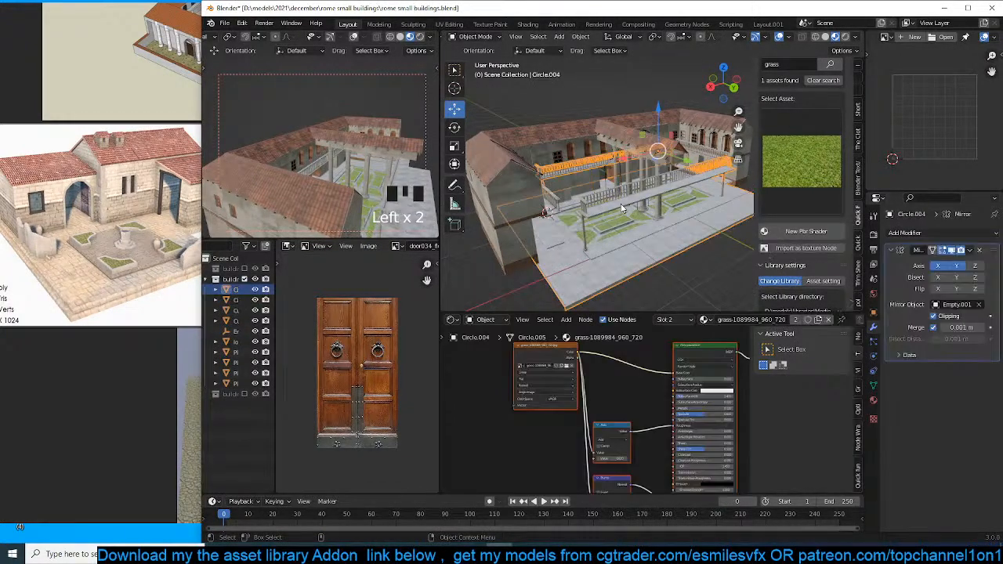
{"action": "middle_click_drag", "start_coordinate": [633, 218], "coordinate": [594, 212]}
{"action": "key", "text": "Tab"}
{"action": "key", "text": "KP_1"}
{"action": "key", "text": "shift+z"}
{"action": "key", "text": "1"}
{"action": "key", "text": "alt+a"}
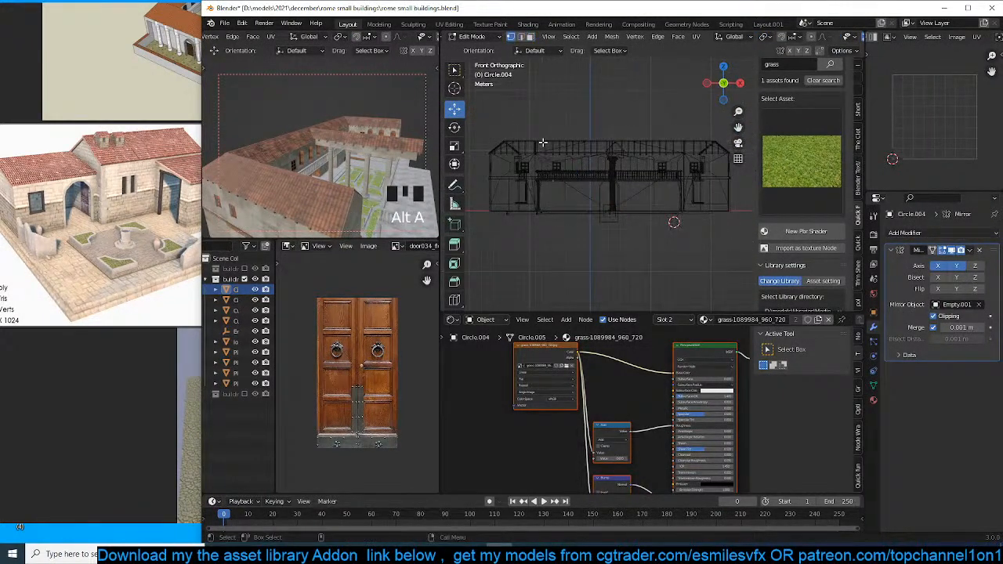
{"action": "left_click_drag", "start_coordinate": [519, 149], "coordinate": [705, 198]}
{"action": "key", "text": "ctrl+l"}
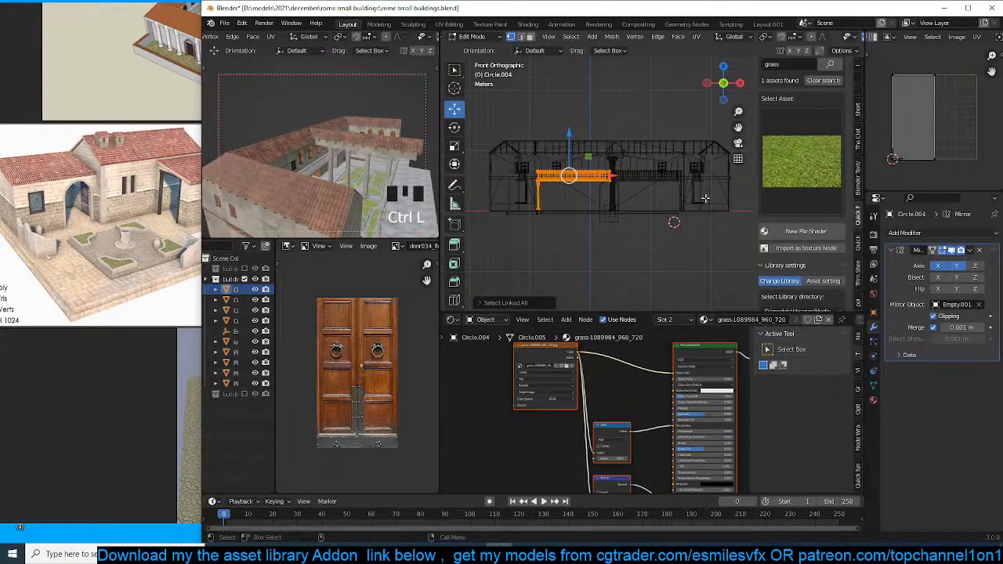
{"action": "key", "text": "p"}
{"action": "left_click", "coordinate": [706, 198]}
Turn off the Y axis in the Mirror modifier of the separated balcony railing.
{"action": "key", "text": "Tab"}
{"action": "key", "text": "shift+z"}
{"action": "key", "text": "grave"}
{"action": "mouse_move", "coordinate": [690, 209]}
{"action": "middle_mouse_down"}
{"action": "mouse_move", "coordinate": [587, 237]}
{"action": "mouse_move", "coordinate": [612, 182]}
{"action": "mouse_move", "coordinate": [705, 190]}
{"action": "middle_mouse_up"}
{"action": "left_click", "coordinate": [706, 190]}
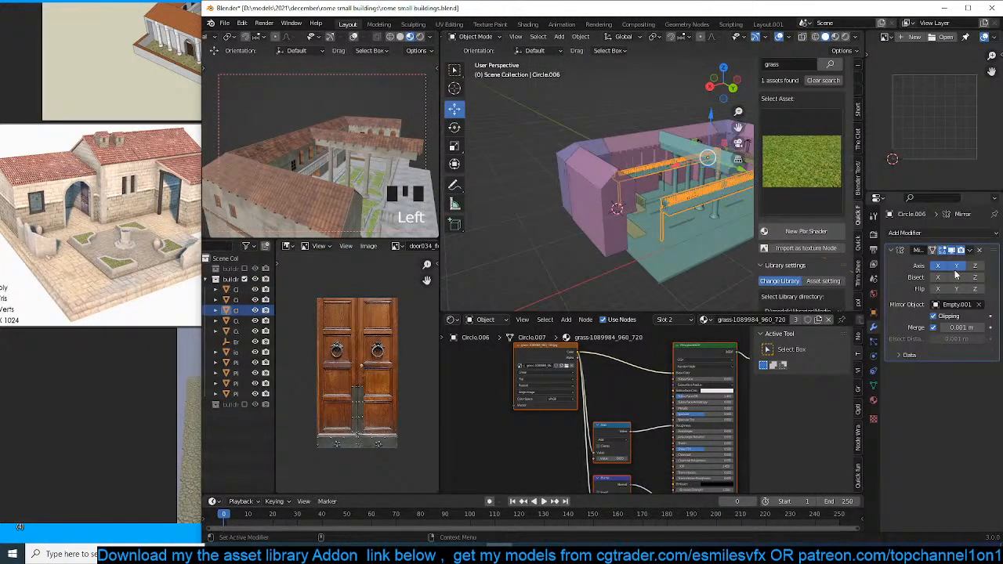
{"action": "middle_click_drag", "start_coordinate": [678, 222], "coordinate": [706, 110]}
{"action": "key", "text": "alt+a"}
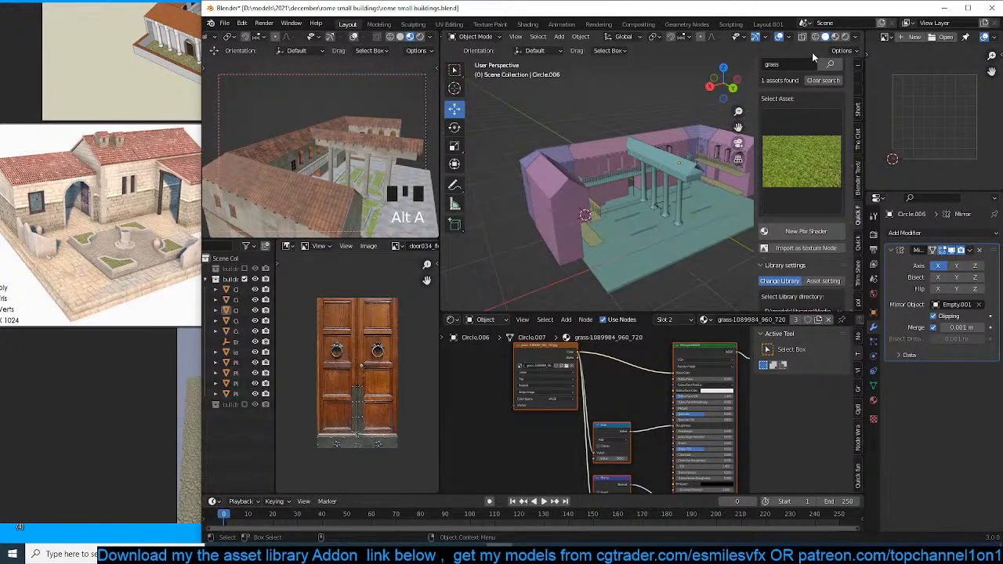
Switch the viewport to material preview and move the courtyard's row of ionic columns sideways along X.
{"action": "left_click", "coordinate": [833, 34]}
{"action": "middle_click_drag", "start_coordinate": [601, 136], "coordinate": [597, 108]}
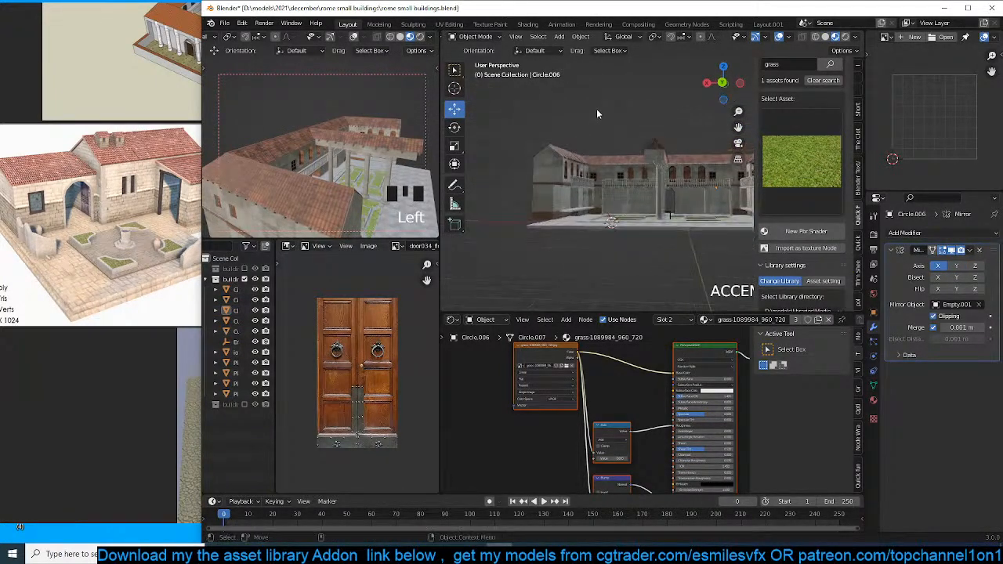
{"action": "scroll", "coordinate": [619, 125], "scroll_direction": "up", "scroll_amount": 4}
{"action": "middle_click_drag", "start_coordinate": [638, 145], "coordinate": [631, 149]}
{"action": "left_click", "coordinate": [623, 154]}
{"action": "key", "text": "grave"}
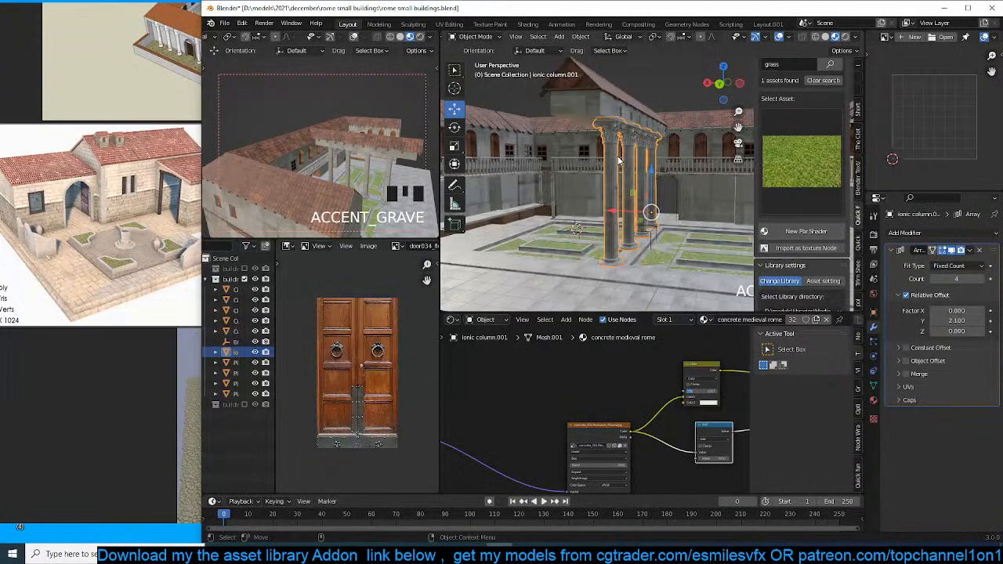
{"action": "left_click", "coordinate": [627, 210]}
{"action": "left_click", "coordinate": [619, 212]}
{"action": "left_click", "coordinate": [609, 212]}
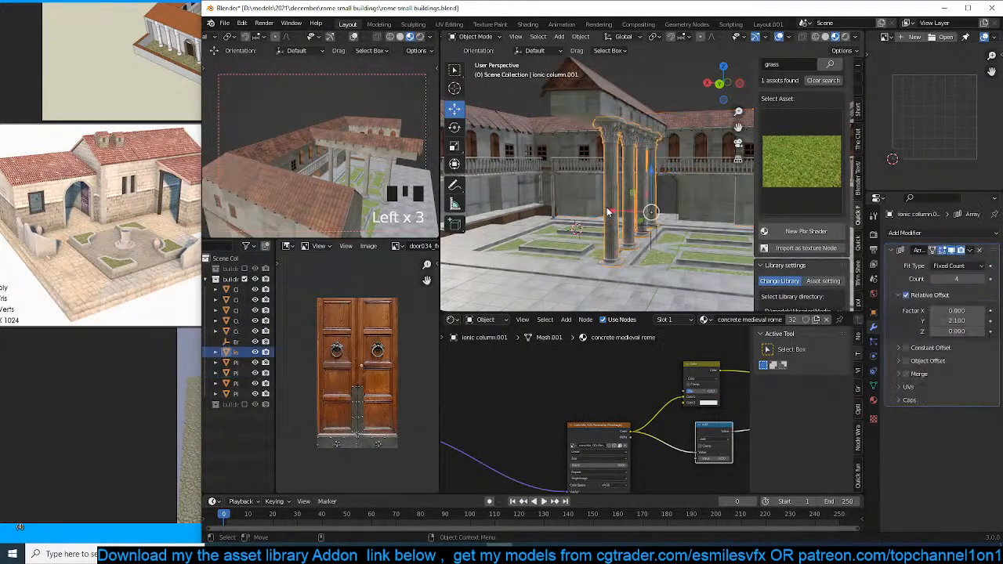
{"action": "key", "text": "grave"}
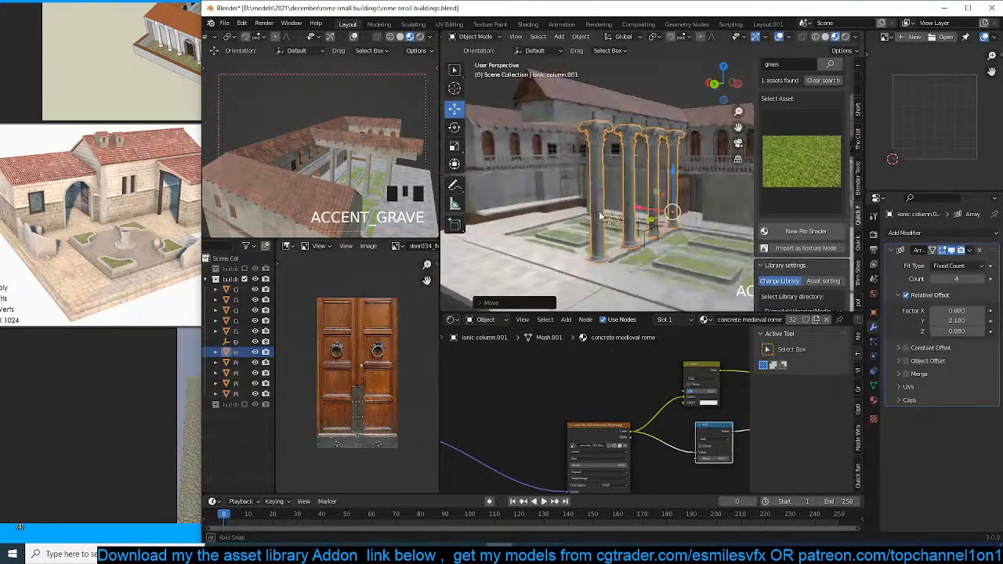
Duplicate the ionic column mesh about 3.2 m along X to form a second row.
{"action": "key", "text": "Tab"}
{"action": "middle_click_drag", "start_coordinate": [628, 215], "coordinate": [636, 214]}
{"action": "key", "text": "shift+d"}
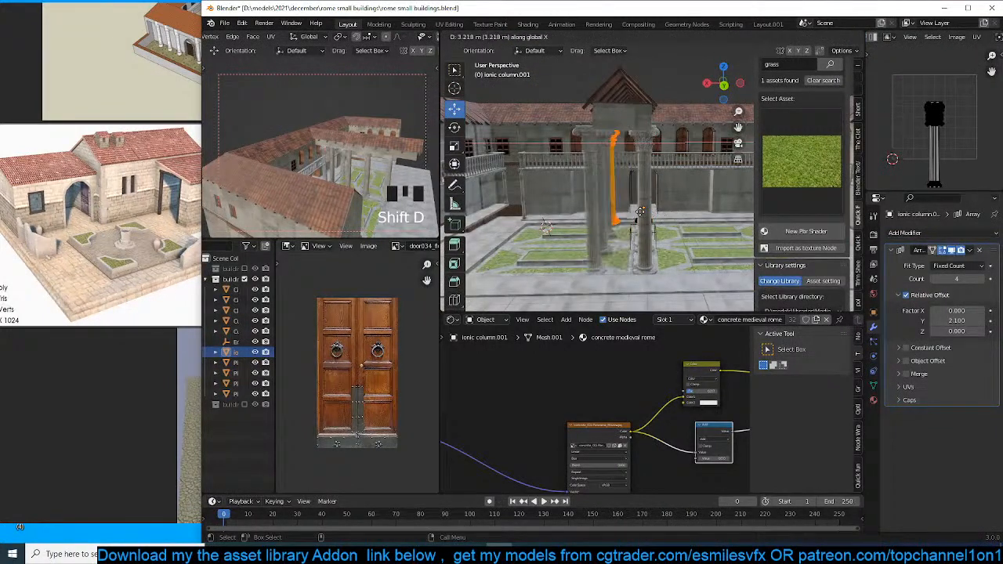
{"action": "left_click", "coordinate": [644, 212]}
{"action": "key", "text": "Tab"}
{"action": "middle_click_drag", "start_coordinate": [644, 211], "coordinate": [623, 143]}
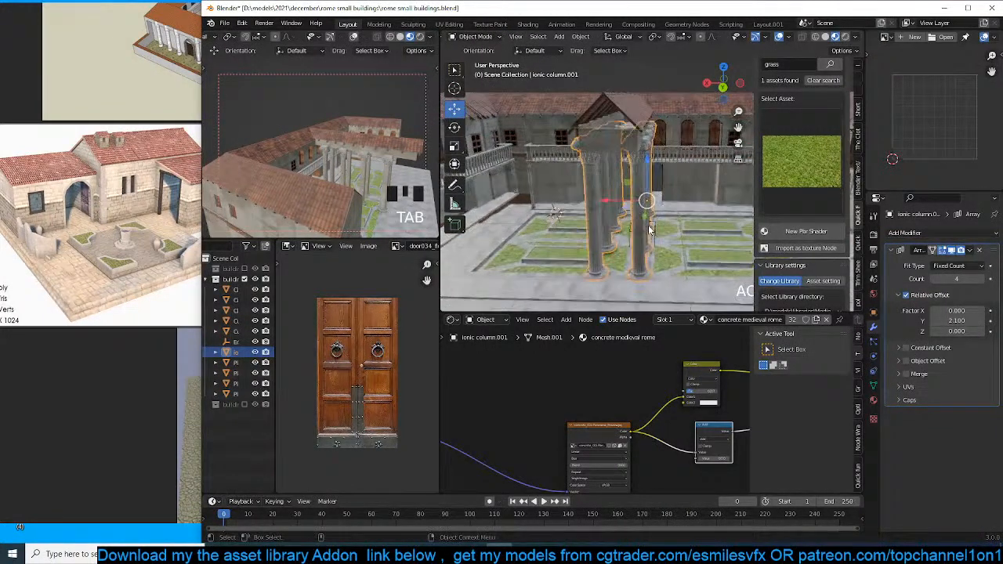
Scale the gabled roof above the columns along its local Y axis to lengthen it.
{"action": "left_click", "coordinate": [624, 144]}
{"action": "key", "text": "grave"}
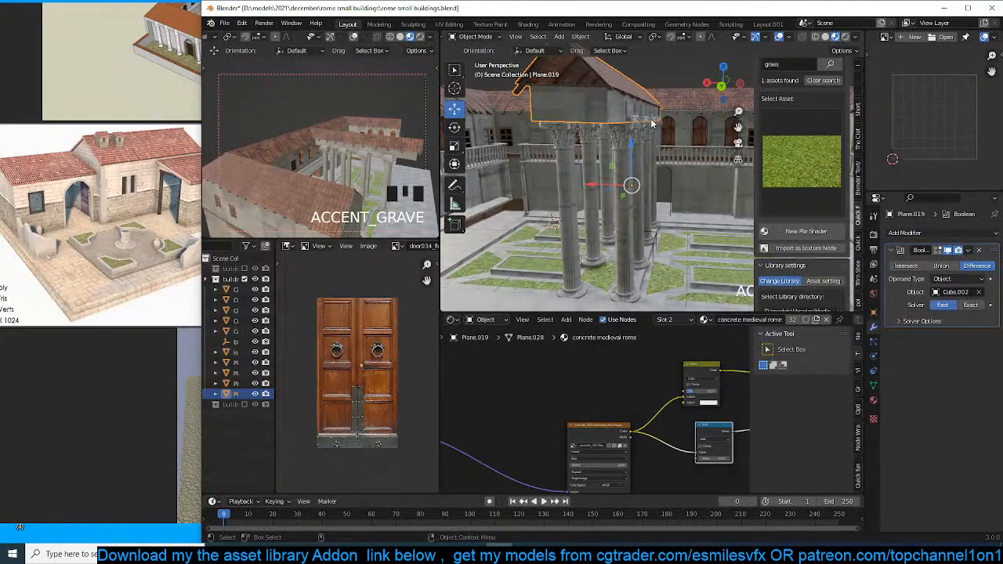
{"action": "key", "text": "s"}
{"action": "key", "text": "y"}
{"action": "key", "text": "y"}
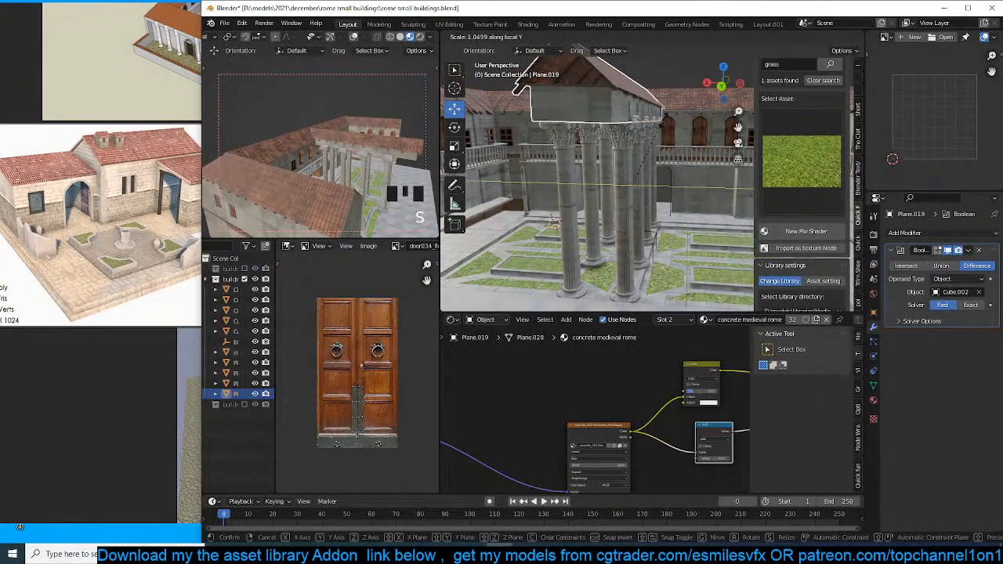
{"action": "left_click", "coordinate": [690, 122]}
{"action": "key", "text": "grave"}
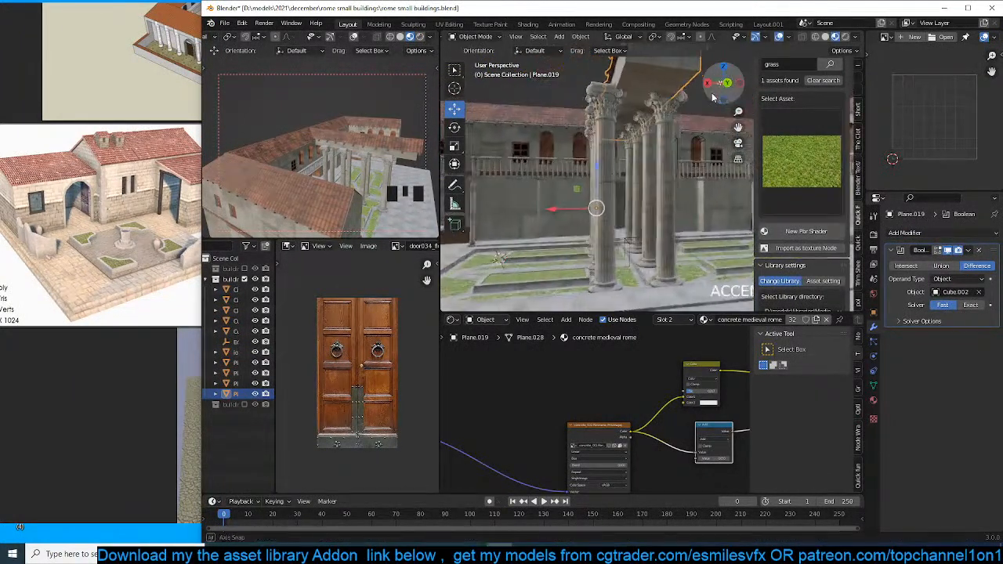
Scale the whole roof mesh about 1.6 times along X so it spans both column rows.
{"action": "key", "text": "Tab"}
{"action": "key", "text": "a"}
{"action": "key", "text": "s"}
{"action": "key", "text": "x"}
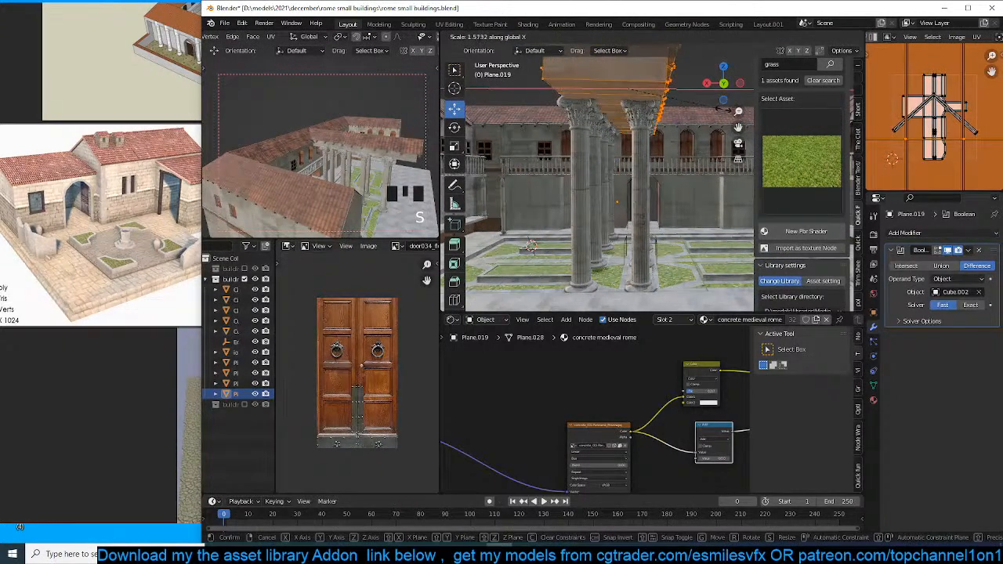
{"action": "left_click", "coordinate": [736, 109]}
{"action": "key", "text": "grave"}
{"action": "scroll", "coordinate": [648, 177], "scroll_direction": "down", "scroll_amount": 3}
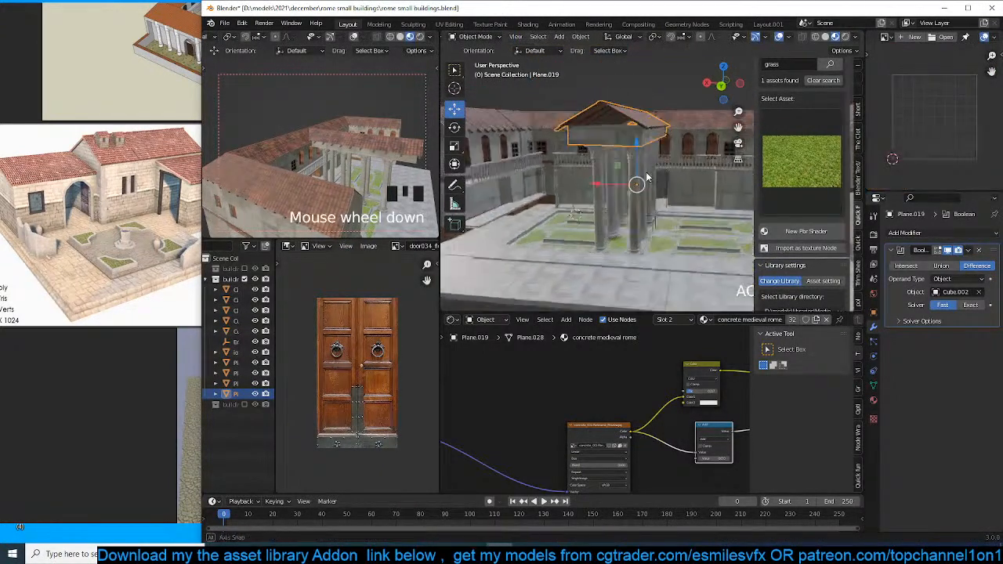
Fill the open front gable of the colonnade roof with a face.
{"action": "scroll", "coordinate": [651, 185], "scroll_direction": "down", "scroll_amount": 2}
{"action": "middle_click_drag", "start_coordinate": [648, 177], "coordinate": [650, 204]}
{"action": "scroll", "coordinate": [651, 185], "scroll_direction": "up", "scroll_amount": 2}
{"action": "key", "text": "Tab"}
{"action": "scroll", "coordinate": [655, 208], "scroll_direction": "up", "scroll_amount": 2}
{"action": "mouse_move", "coordinate": [682, 157]}
{"action": "middle_mouse_down"}
{"action": "mouse_move", "coordinate": [705, 127]}
{"action": "mouse_move", "coordinate": [664, 153]}
{"action": "middle_mouse_up"}
{"action": "left_click", "coordinate": [696, 89], "text": "alt"}
{"action": "key", "text": "f"}
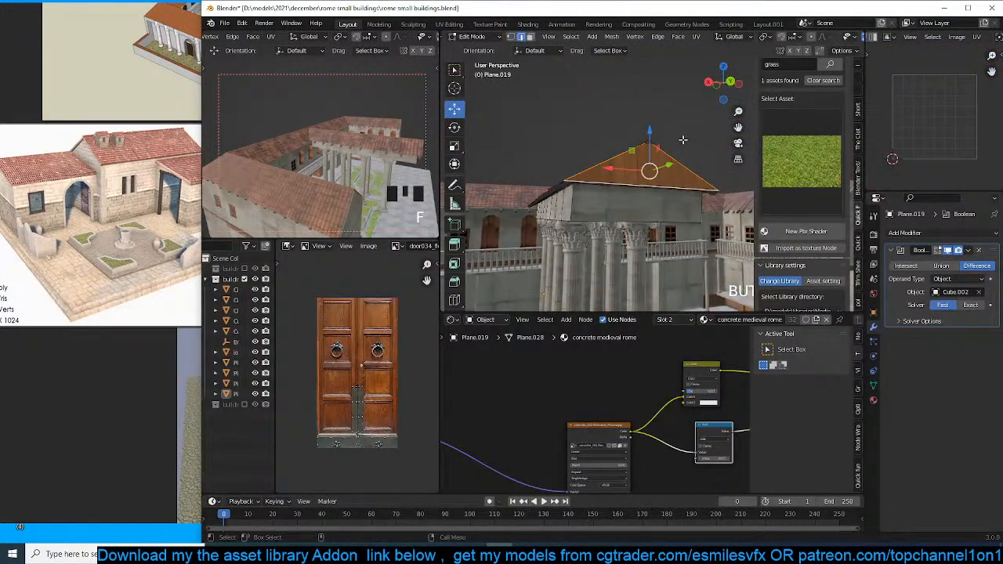
Inset the gable face and extrude it inward about 0.12 m.
{"action": "key", "text": "i"}
{"action": "left_click", "coordinate": [681, 141]}
{"action": "key", "text": "e"}
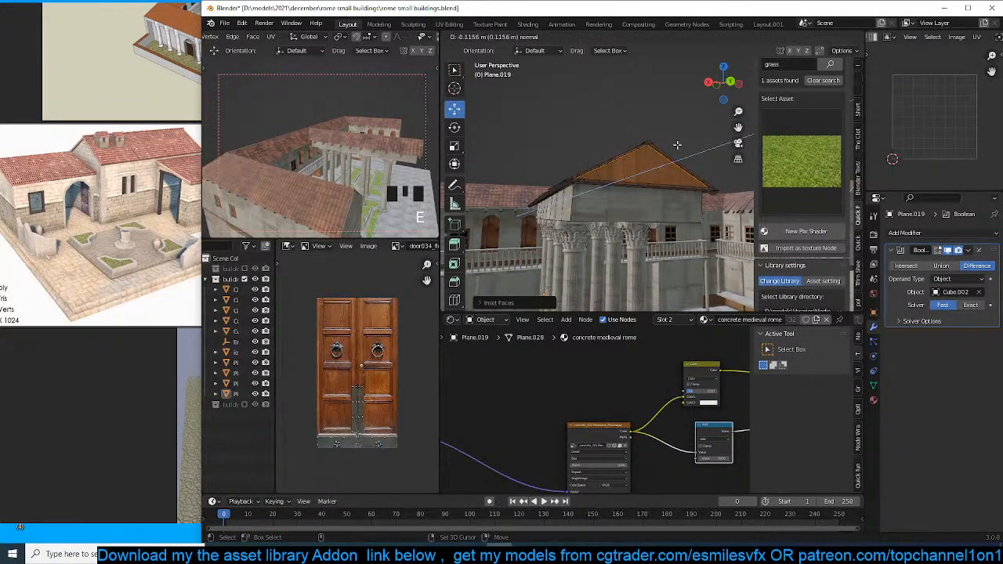
{"action": "left_click", "coordinate": [677, 145]}
Expand the selection around the recessed gable and assign the concrete medieval rome material to it.
{"action": "key", "text": "ctrl+KP_Add"}
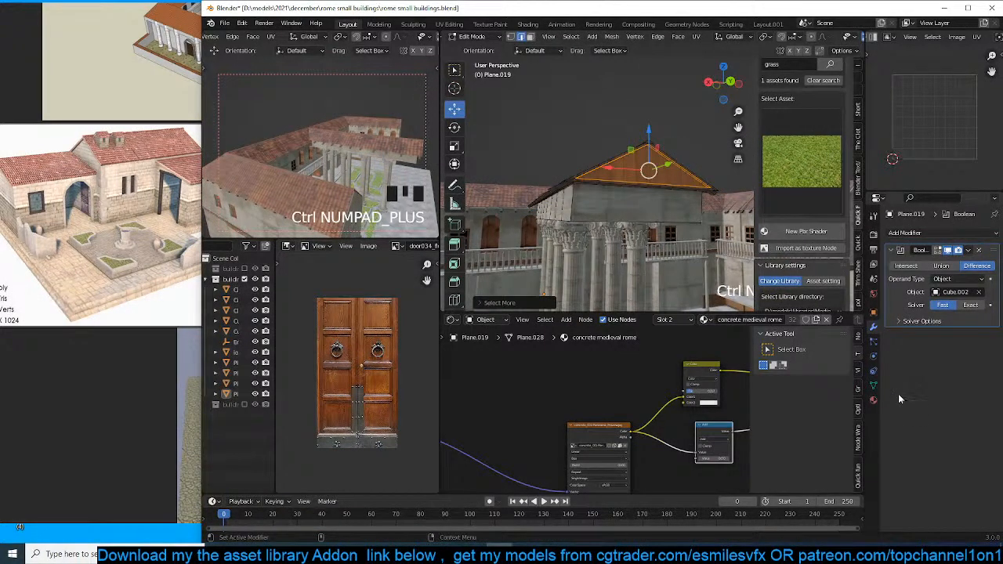
{"action": "left_click", "coordinate": [873, 401]}
{"action": "left_click", "coordinate": [914, 308]}
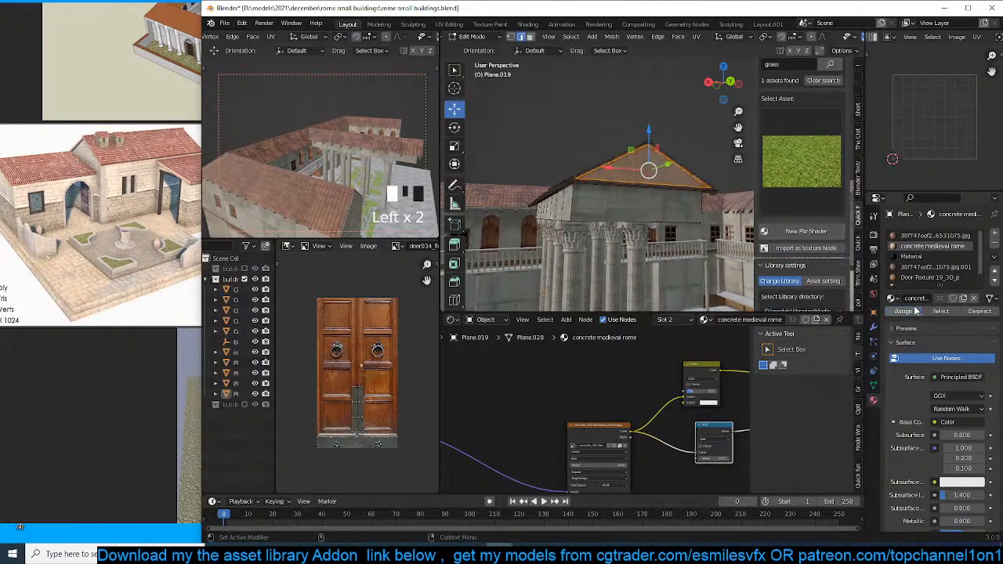
{"action": "key", "text": "Tab"}
Set the Array modifier count of the ionic columns to 5.
{"action": "scroll", "coordinate": [595, 263], "scroll_direction": "down", "scroll_amount": 5}
{"action": "middle_click_drag", "start_coordinate": [629, 249], "coordinate": [671, 228]}
{"action": "scroll", "coordinate": [543, 267], "scroll_direction": "up", "scroll_amount": 3}
{"action": "left_click", "coordinate": [672, 228]}
{"action": "left_click", "coordinate": [671, 228]}
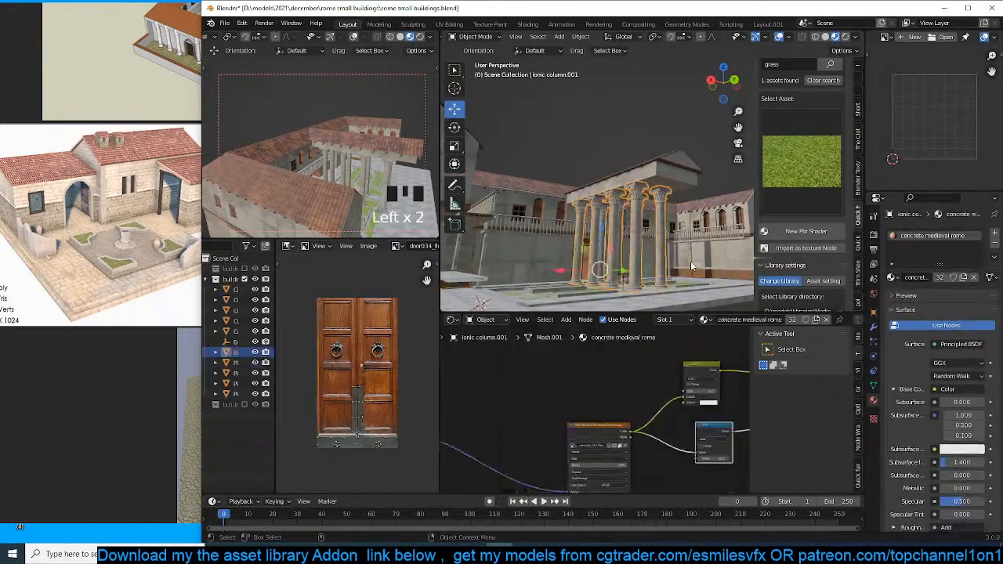
{"action": "left_click", "coordinate": [874, 327]}
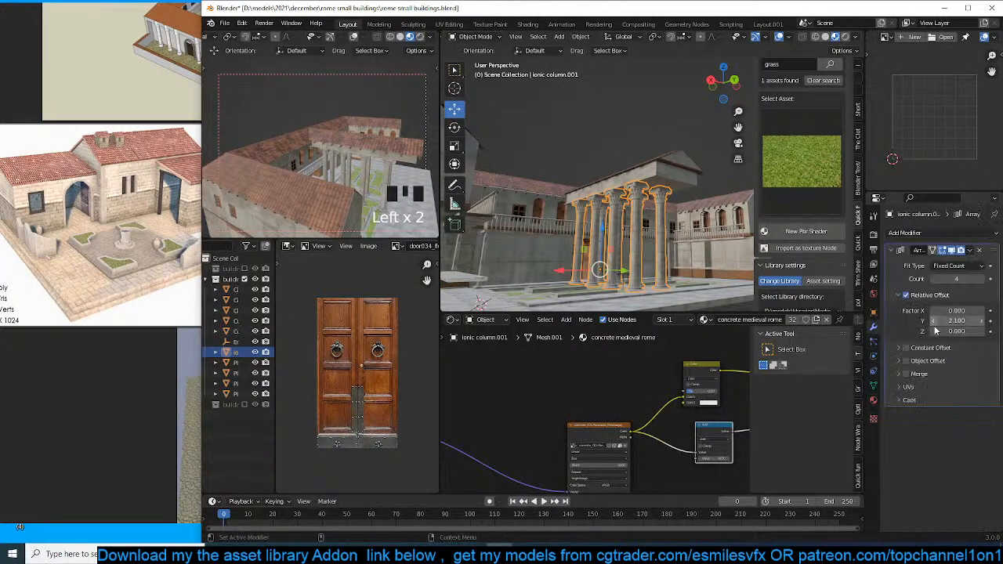
{"action": "left_click", "coordinate": [973, 278]}
{"action": "key", "text": "alt+a"}
Lower the ground-level base vertices of the side balcony object about 1.1 m along Z to meet the courtyard floor.
{"action": "scroll", "coordinate": [605, 272], "scroll_direction": "down", "scroll_amount": 4}
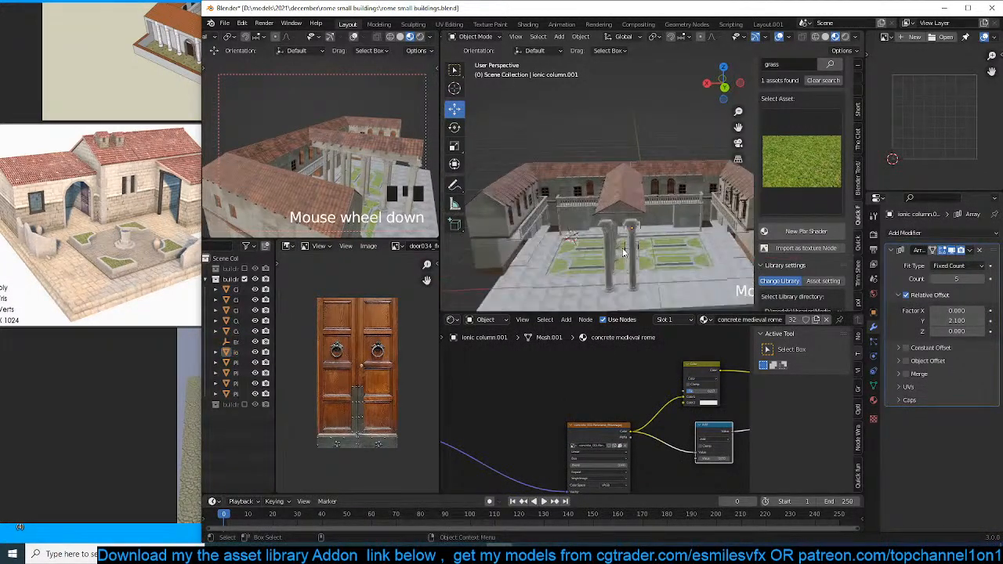
{"action": "middle_click_drag", "start_coordinate": [624, 250], "coordinate": [562, 252]}
{"action": "middle_click_drag", "start_coordinate": [660, 241], "coordinate": [640, 209]}
{"action": "scroll", "coordinate": [666, 233], "scroll_direction": "down", "scroll_amount": 2}
{"action": "scroll", "coordinate": [666, 226], "scroll_direction": "down", "scroll_amount": 3}
{"action": "scroll", "coordinate": [641, 207], "scroll_direction": "down", "scroll_amount": 3}
{"action": "left_click", "coordinate": [647, 194]}
{"action": "left_click", "coordinate": [648, 196]}
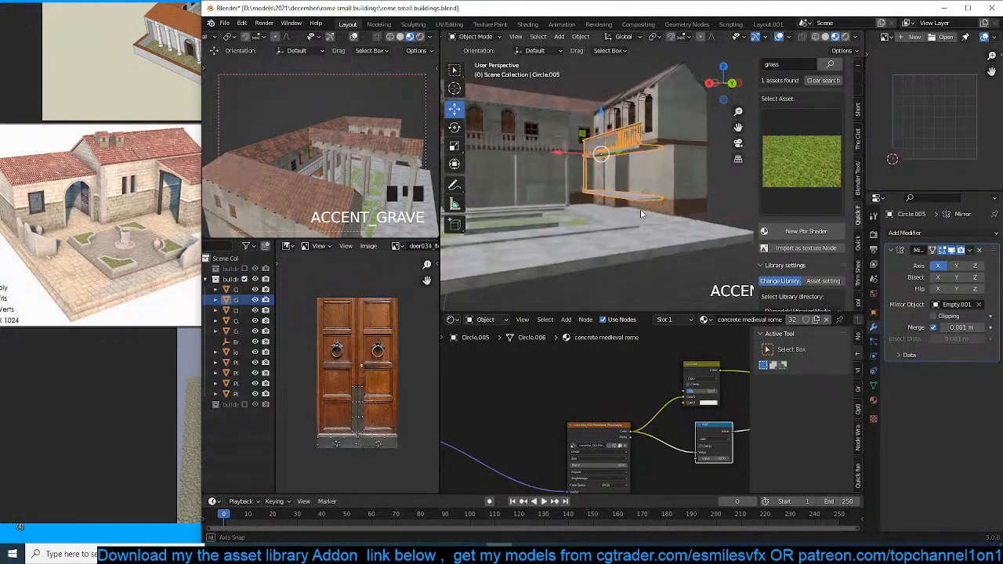
{"action": "key", "text": "KP_3"}
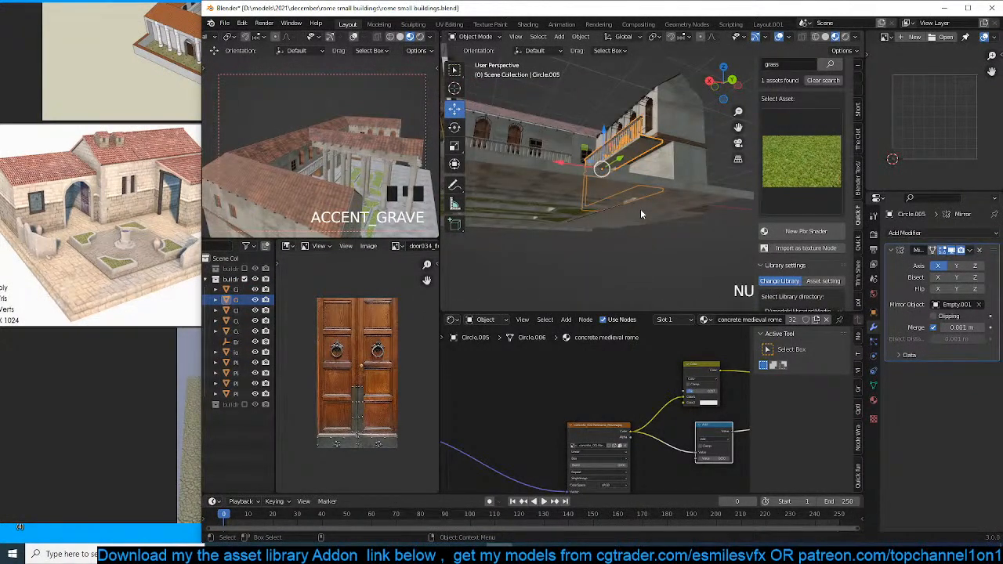
{"action": "key", "text": "Tab"}
{"action": "key", "text": "alt+z"}
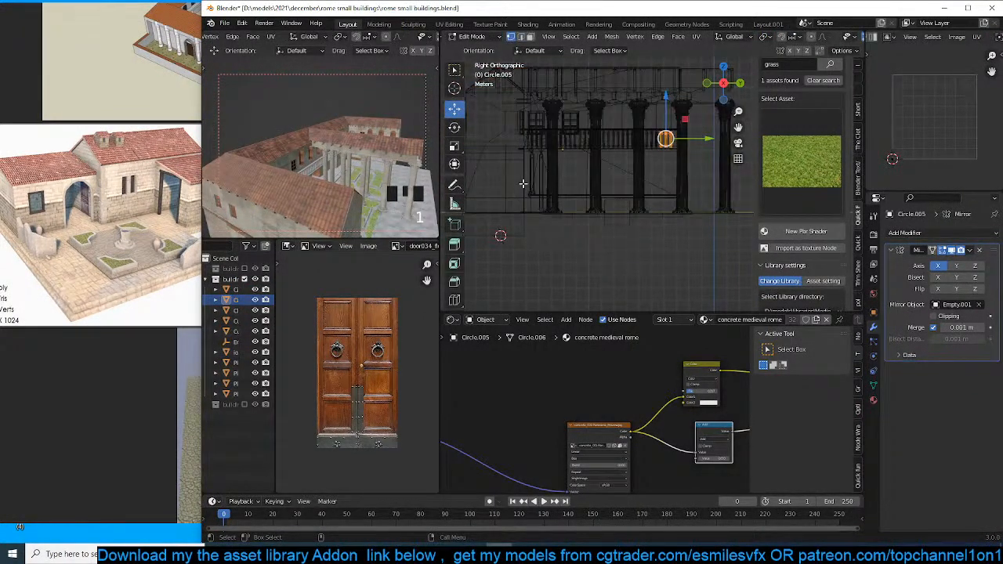
{"action": "left_click_drag", "start_coordinate": [503, 180], "coordinate": [680, 212]}
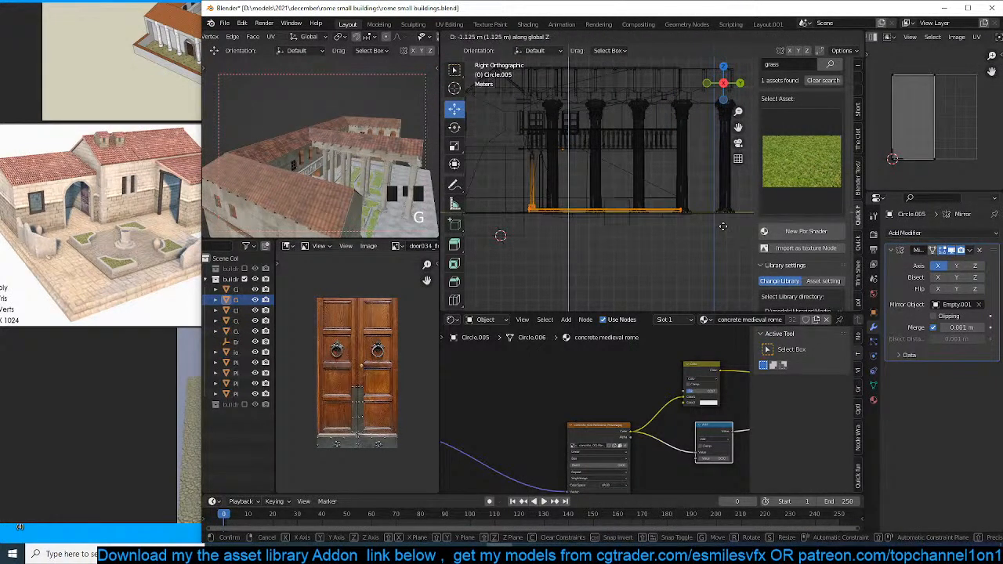
{"action": "key", "text": "Tab"}
Examine the lowered balcony base and the courtyard in material preview.
{"action": "middle_click_drag", "start_coordinate": [645, 202], "coordinate": [574, 206]}
{"action": "key", "text": "alt+a"}
{"action": "key", "text": "grave"}
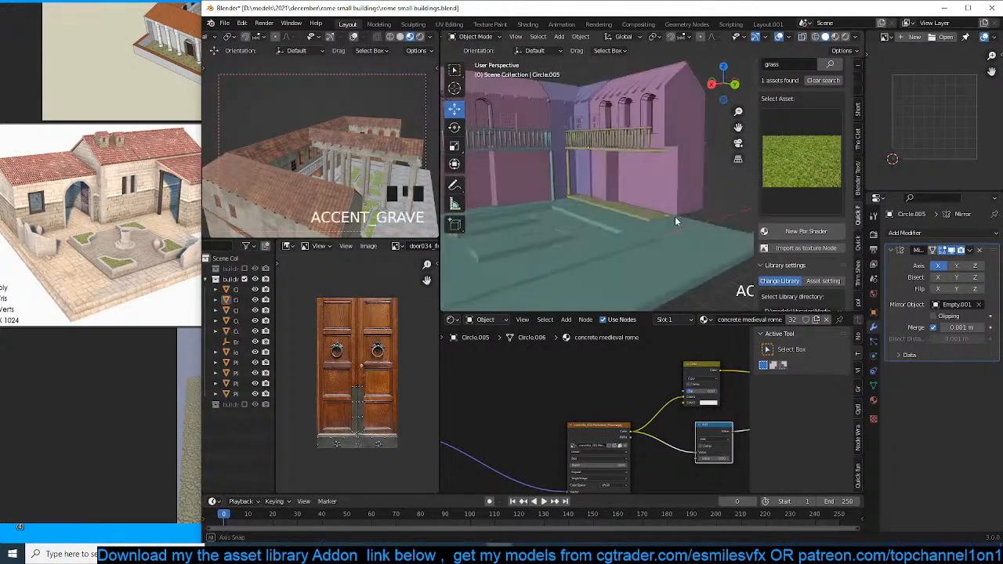
{"action": "middle_click_drag", "start_coordinate": [675, 216], "coordinate": [669, 193]}
{"action": "left_click", "coordinate": [834, 37]}
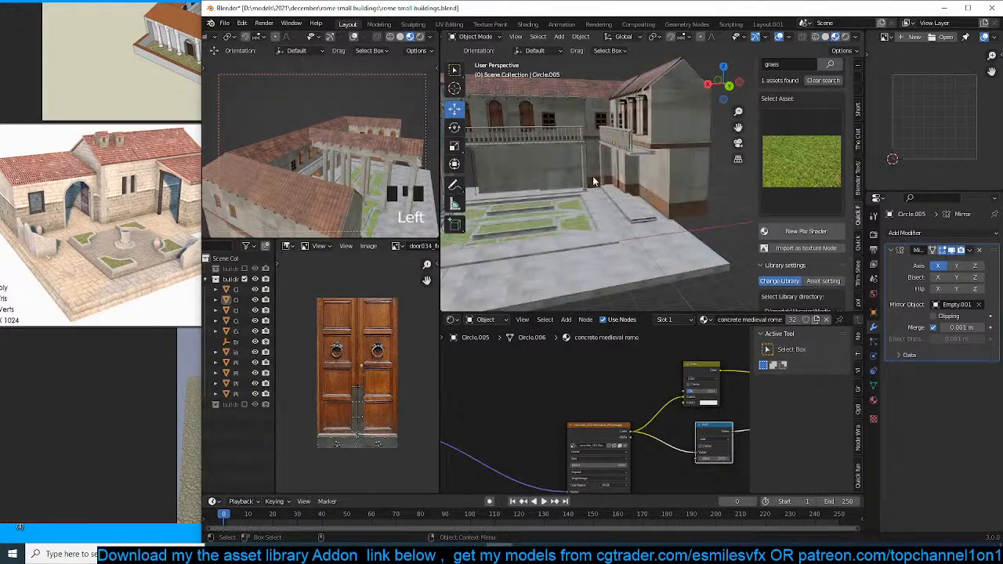
{"action": "scroll", "coordinate": [593, 182], "scroll_direction": "down", "scroll_amount": 3}
{"action": "middle_click_drag", "start_coordinate": [591, 185], "coordinate": [627, 180]}
{"action": "scroll", "coordinate": [551, 191], "scroll_direction": "up", "scroll_amount": 1}
{"action": "scroll", "coordinate": [550, 191], "scroll_direction": "up", "scroll_amount": 2}
Duplicate the arched door cutter's mesh and move the copy along X to cut a second doorway in the courtyard's back wall.
{"action": "left_click", "coordinate": [648, 128]}
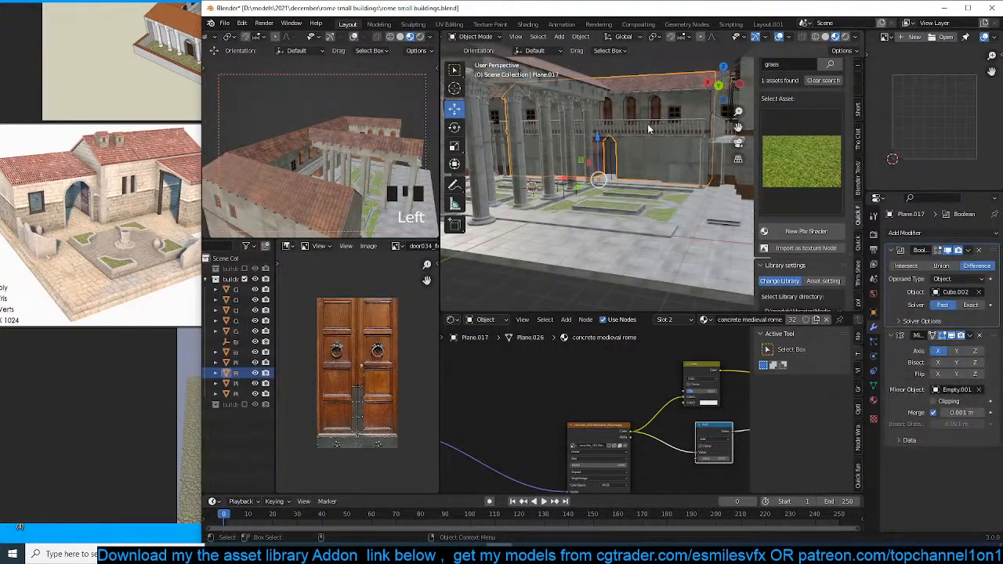
{"action": "left_click", "coordinate": [629, 103]}
{"action": "scroll", "coordinate": [650, 123], "scroll_direction": "up", "scroll_amount": 2}
{"action": "key", "text": "Tab"}
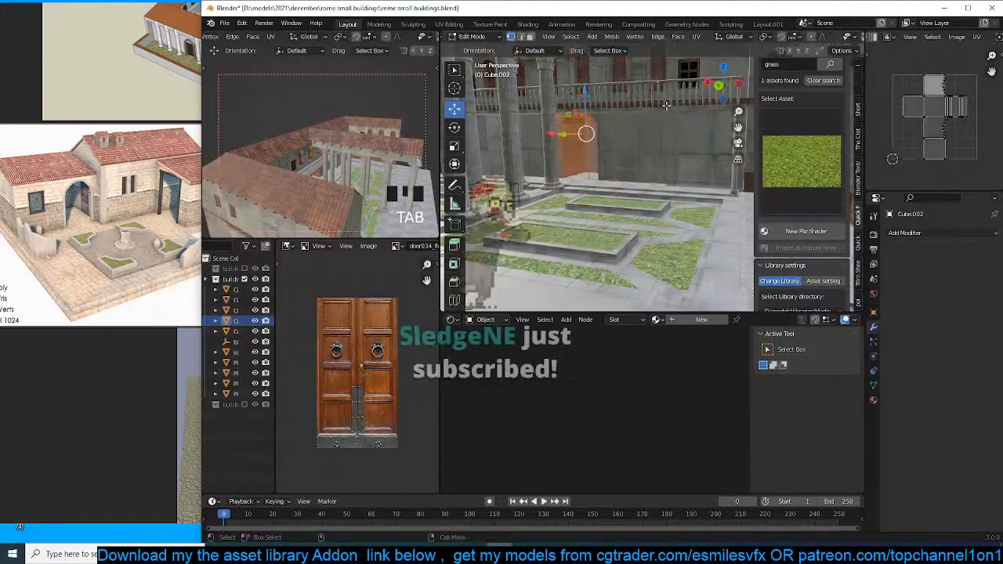
{"action": "middle_click_drag", "start_coordinate": [651, 124], "coordinate": [667, 136]}
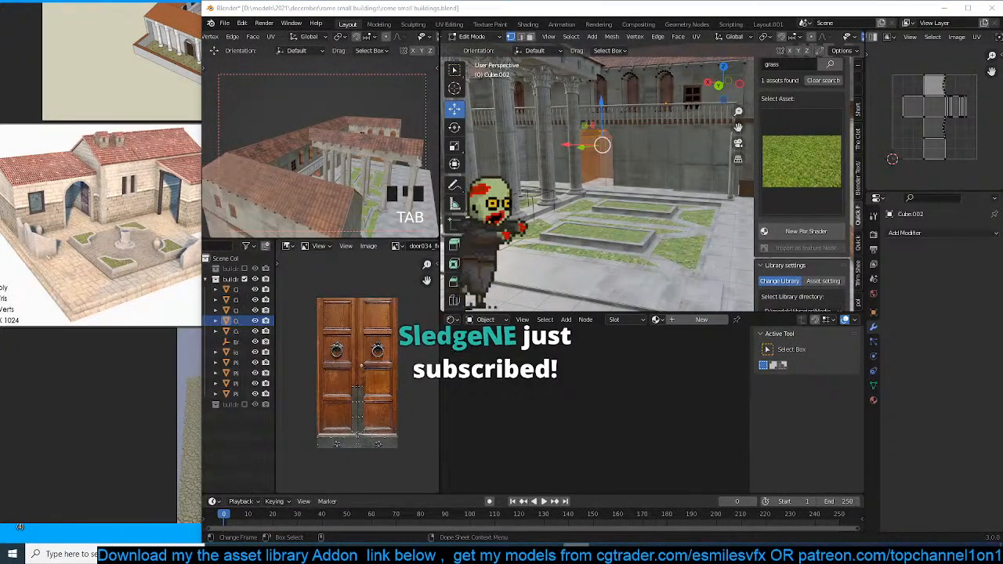
{"action": "middle_click_drag", "start_coordinate": [614, 199], "coordinate": [629, 239], "text": "shift"}
{"action": "key", "text": "shift+d"}
{"action": "left_click_drag", "start_coordinate": [566, 171], "coordinate": [631, 192]}
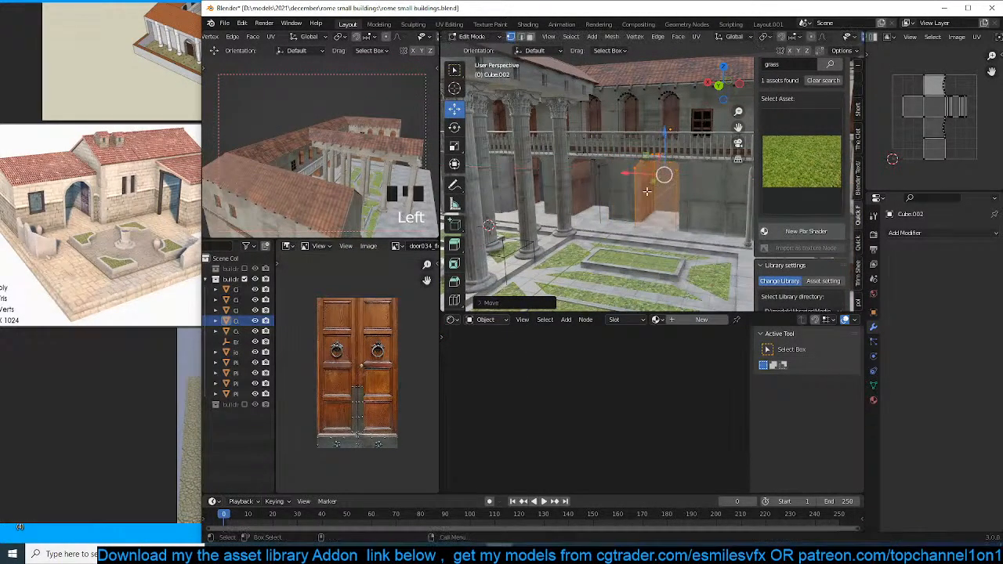
Scale down the copied arched door cutter and move it along Y toward the courtyard's back wall.
{"action": "mouse_move", "coordinate": [631, 192]}
{"action": "middle_mouse_down"}
{"action": "mouse_move", "coordinate": [694, 197]}
{"action": "mouse_move", "coordinate": [629, 194]}
{"action": "middle_mouse_up"}
{"action": "key", "text": "s"}
{"action": "left_click", "coordinate": [706, 196]}
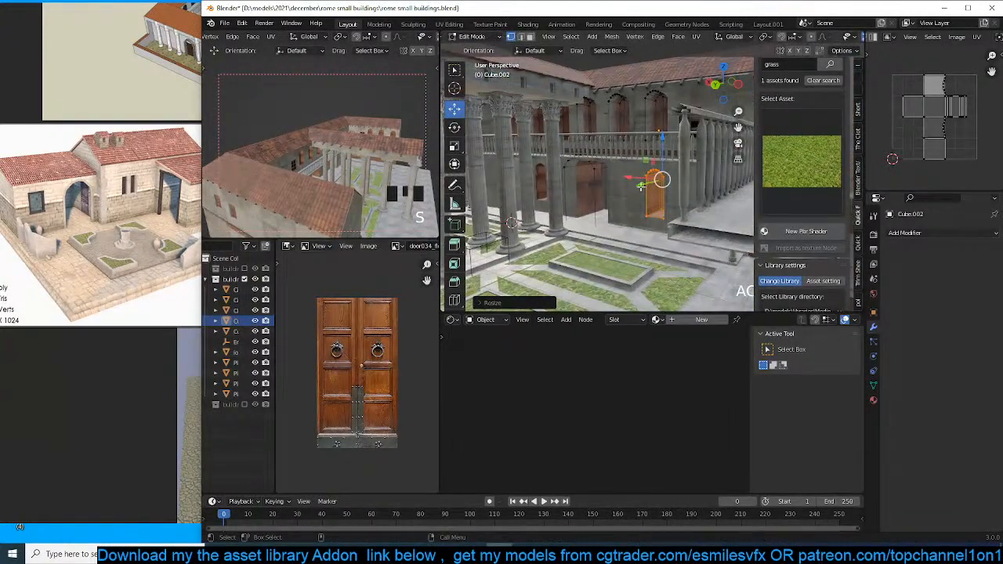
{"action": "left_click_drag", "start_coordinate": [641, 186], "coordinate": [624, 192]}
{"action": "key", "text": "grave"}
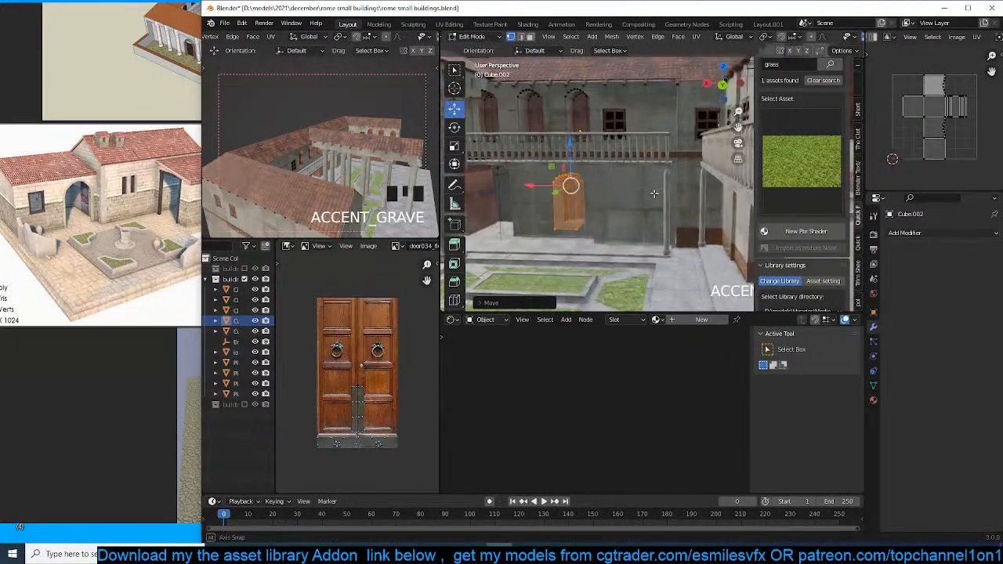
Scale the arched cutter along Y to about 0.26, and readjust its thickness along Y.
{"action": "key", "text": "s"}
{"action": "key", "text": "y"}
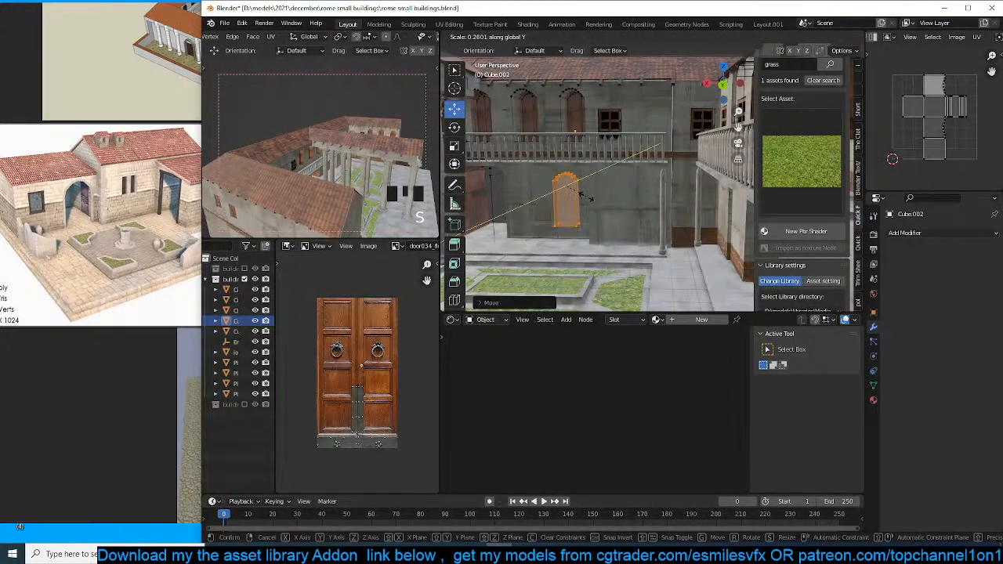
{"action": "left_click", "coordinate": [586, 196]}
{"action": "middle_click_drag", "start_coordinate": [588, 196], "coordinate": [607, 220]}
{"action": "key", "text": "s"}
{"action": "key", "text": "y"}
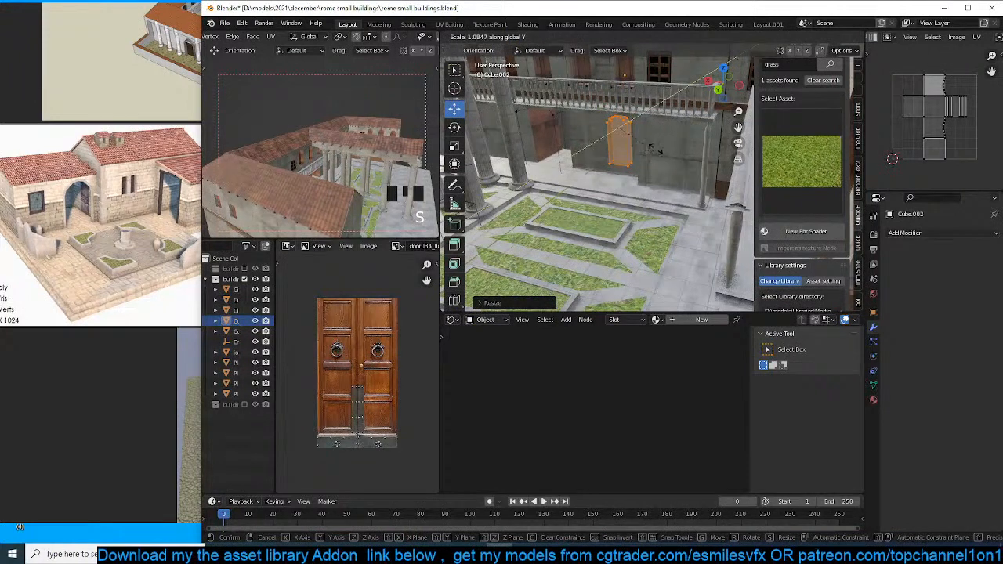
{"action": "left_click", "coordinate": [715, 116]}
Shift the arched cutter along the back wall and adjust its depth along Y so it sits in the wall.
{"action": "key", "text": "Tab"}
{"action": "left_click_drag", "start_coordinate": [577, 123], "coordinate": [553, 122]}
{"action": "mouse_move", "coordinate": [558, 134]}
{"action": "middle_mouse_down"}
{"action": "mouse_move", "coordinate": [639, 137]}
{"action": "mouse_move", "coordinate": [552, 148]}
{"action": "middle_mouse_up"}
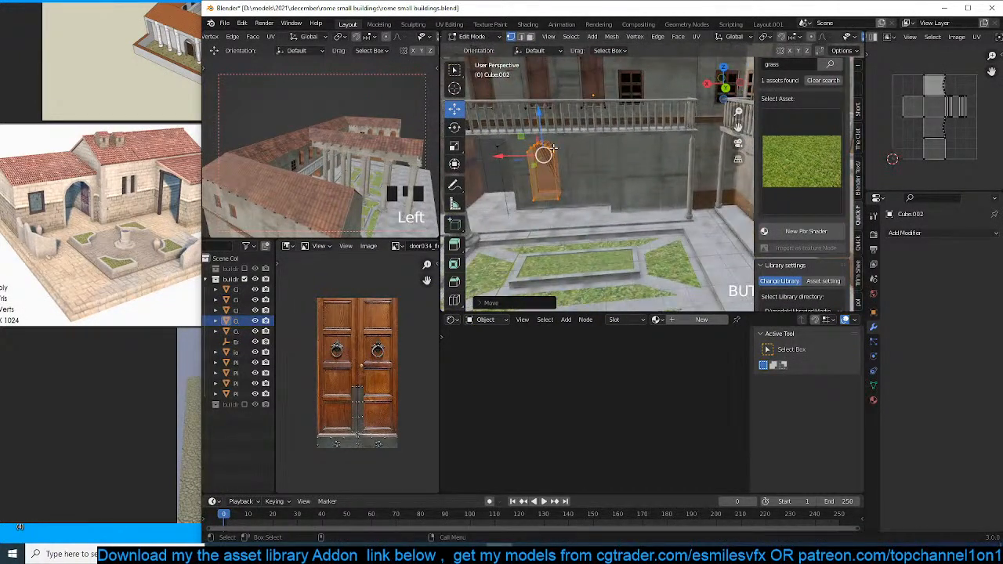
{"action": "key", "text": "g"}
{"action": "key", "text": "y"}
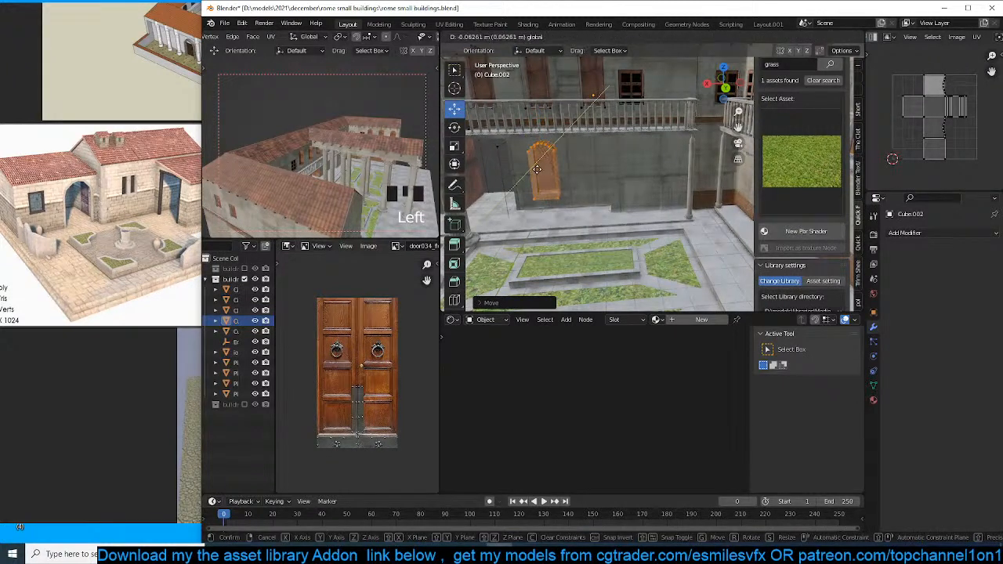
{"action": "left_click", "coordinate": [538, 169]}
Duplicate the arched cutter about 2 m along X to form a neighbouring doorway.
{"action": "key", "text": "shift+d"}
{"action": "key", "text": "x"}
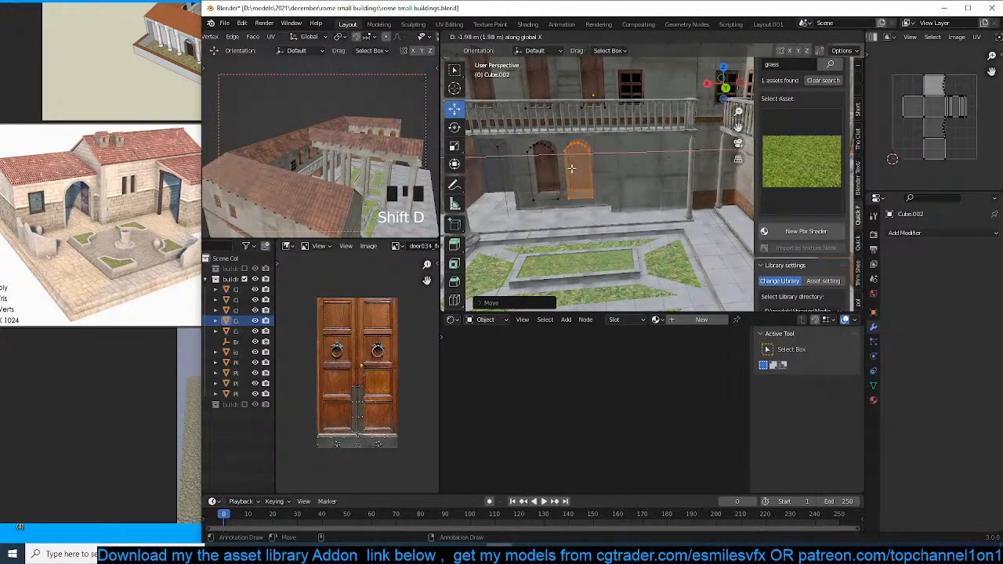
{"action": "left_click", "coordinate": [571, 168]}
Try repeating the last duplication along the back wall, and undo the repeats.
{"action": "key", "text": "shift+r"}
{"action": "key", "text": "shift+r"}
{"action": "middle_click_drag", "start_coordinate": [571, 168], "coordinate": [587, 199]}
{"action": "key", "text": "ctrl+z"}
{"action": "key", "text": "ctrl+z"}
{"action": "key", "text": "ctrl+z"}
Add two more arched cutters along the back wall, one about 3.1 m away and another about 2.2 m further along X.
{"action": "key", "text": "shift+d"}
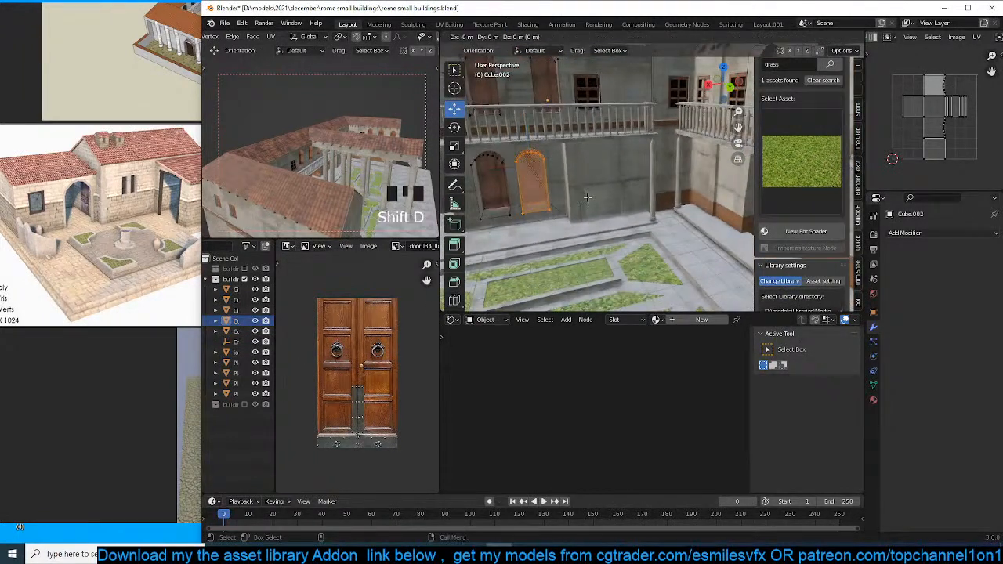
{"action": "left_click", "coordinate": [528, 167]}
{"action": "key", "text": "g"}
{"action": "key", "text": "shift+z"}
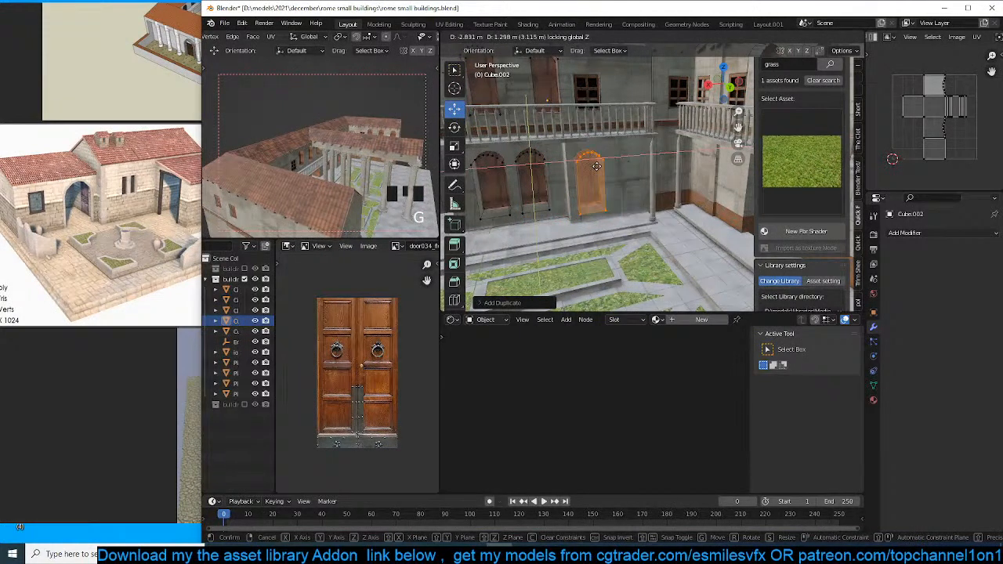
{"action": "left_click", "coordinate": [596, 166]}
{"action": "key", "text": "shift+d"}
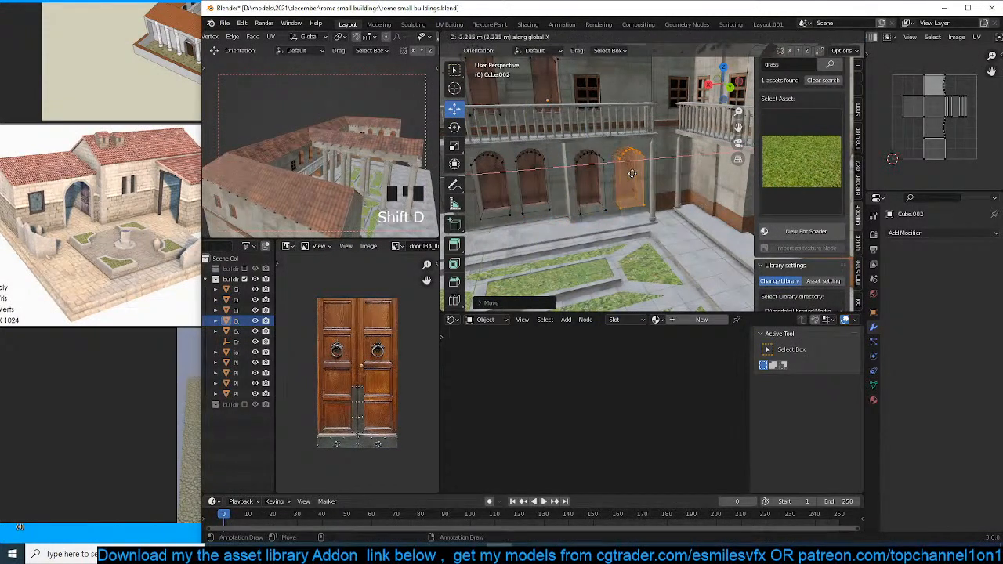
{"action": "key", "text": "Tab"}
{"action": "scroll", "coordinate": [603, 200], "scroll_direction": "down", "scroll_amount": 4}
{"action": "key", "text": "alt+a"}
{"action": "scroll", "coordinate": [619, 210], "scroll_direction": "down", "scroll_amount": 4}
{"action": "middle_click_drag", "start_coordinate": [629, 217], "coordinate": [561, 178]}
Try clearing the cutter object from the side wing's Boolean modifier, and undo the change.
{"action": "left_click", "coordinate": [720, 199]}
{"action": "left_click", "coordinate": [605, 162]}
{"action": "left_click", "coordinate": [656, 188]}
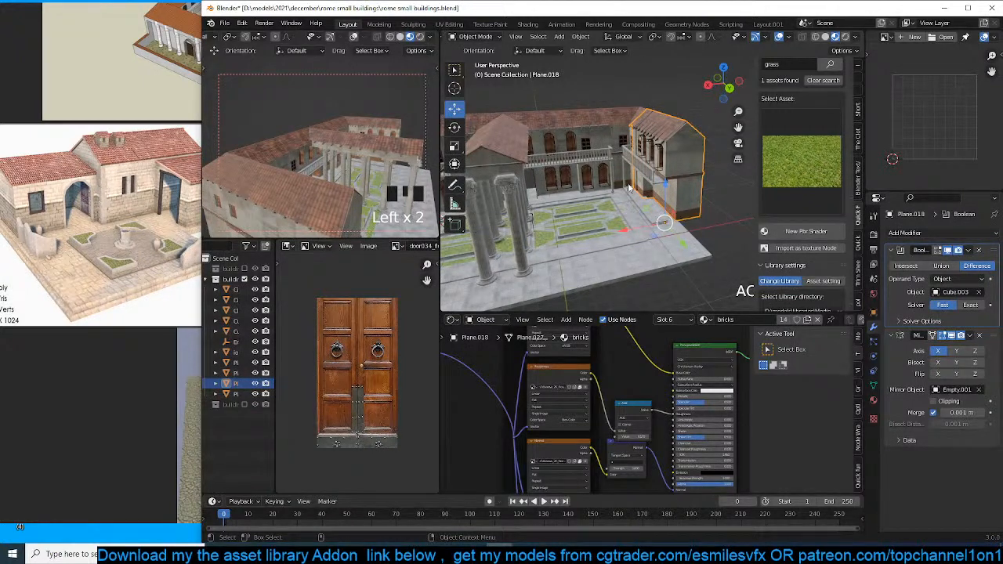
{"action": "middle_click_drag", "start_coordinate": [591, 208], "coordinate": [564, 204]}
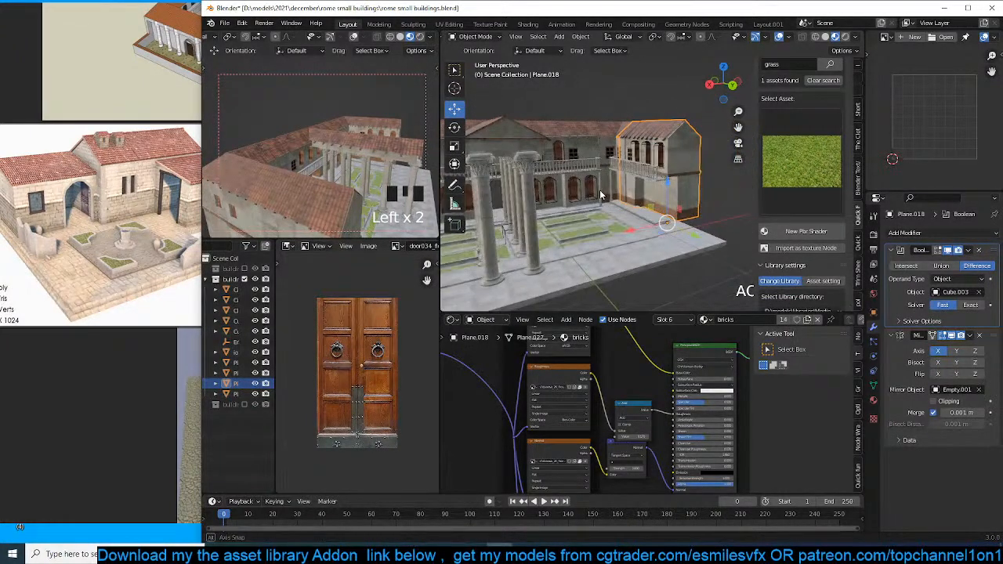
{"action": "left_click", "coordinate": [980, 293]}
{"action": "left_click", "coordinate": [707, 228]}
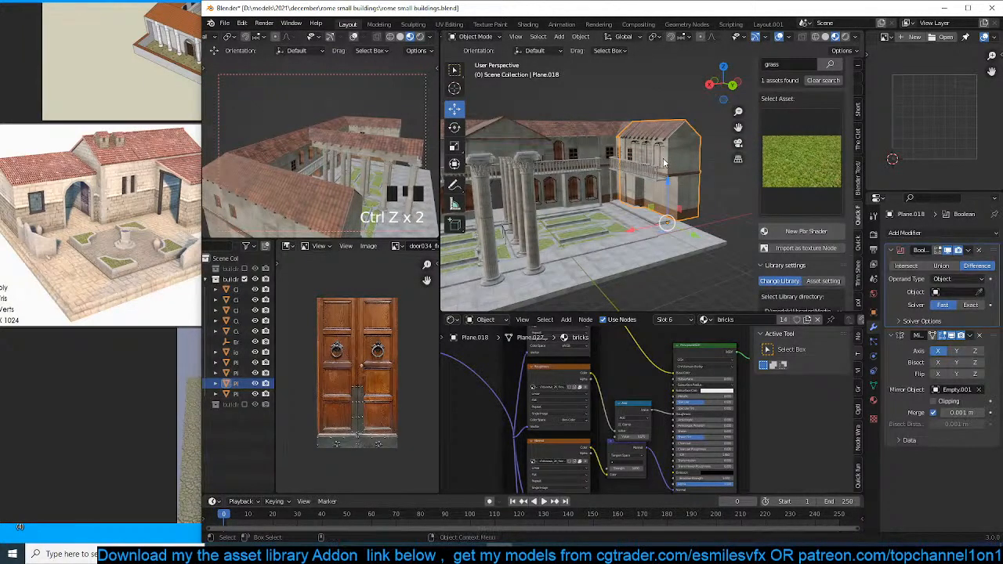
{"action": "key", "text": "ctrl+z"}
{"action": "key", "text": "ctrl+z"}
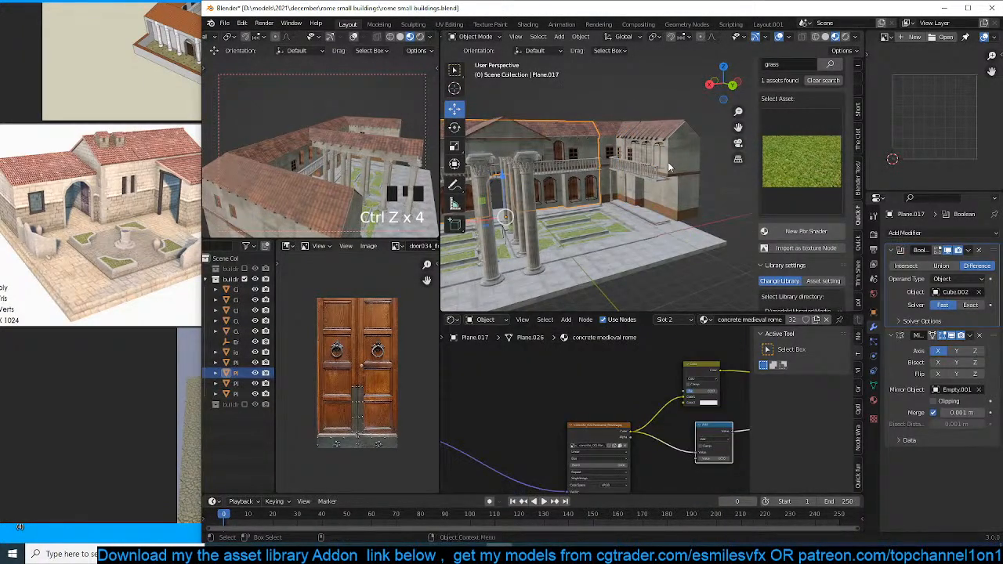
Refresh the side wing's Boolean modifier by switching its solver to Exact and back to Fast.
{"action": "middle_click_drag", "start_coordinate": [668, 167], "coordinate": [628, 149]}
{"action": "scroll", "coordinate": [680, 162], "scroll_direction": "up", "scroll_amount": 4}
{"action": "left_click", "coordinate": [679, 106]}
{"action": "left_click", "coordinate": [691, 145]}
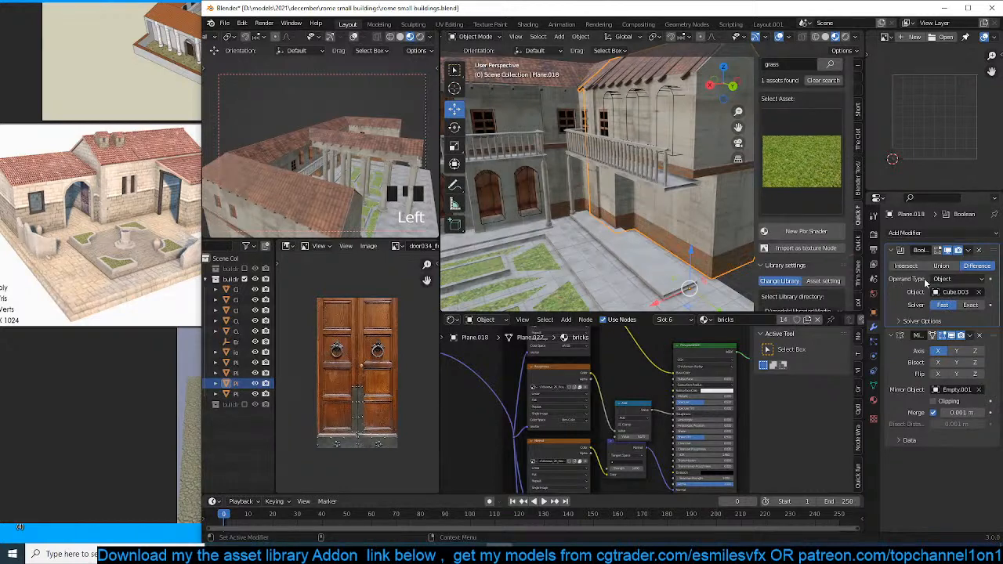
{"action": "left_click", "coordinate": [972, 306]}
{"action": "left_click", "coordinate": [944, 305]}
{"action": "middle_click_drag", "start_coordinate": [660, 149], "coordinate": [674, 137]}
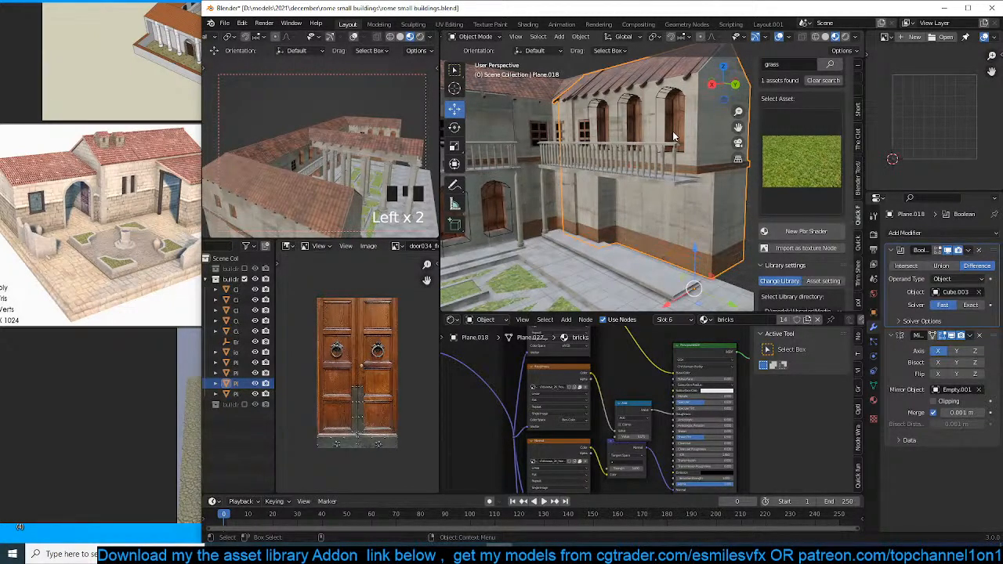
Duplicate the side wing's upper arched door cutters and lower the copies along Z to the ground floor.
{"action": "left_click", "coordinate": [657, 94]}
{"action": "key", "text": "Tab"}
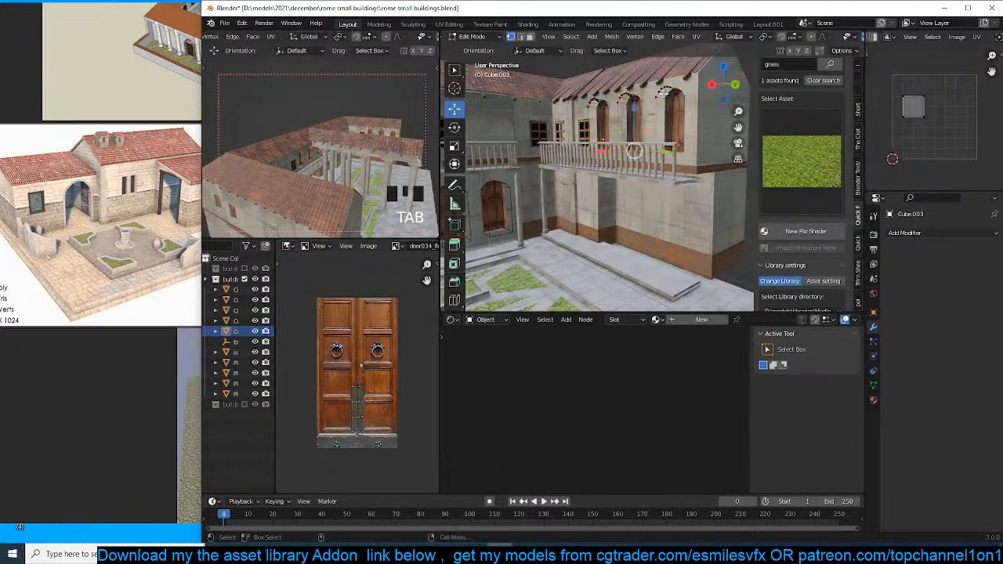
{"action": "key", "text": "a"}
{"action": "key", "text": "shift+d"}
{"action": "key", "text": "z"}
{"action": "left_click", "coordinate": [657, 218]}
{"action": "mouse_move", "coordinate": [653, 219]}
{"action": "middle_mouse_down"}
{"action": "mouse_move", "coordinate": [698, 208]}
{"action": "mouse_move", "coordinate": [621, 201]}
{"action": "mouse_move", "coordinate": [667, 200]}
{"action": "mouse_move", "coordinate": [582, 209]}
{"action": "mouse_move", "coordinate": [671, 217]}
{"action": "mouse_move", "coordinate": [650, 229]}
{"action": "middle_mouse_up"}
Scale the ground-floor cutter copies of the side wing, finish mesh editing and save the file.
{"action": "key", "text": "s"}
{"action": "left_click", "coordinate": [690, 208]}
{"action": "key", "text": "grave"}
{"action": "key", "text": "Tab"}
{"action": "key", "text": "alt+a"}
{"action": "scroll", "coordinate": [668, 199], "scroll_direction": "down", "scroll_amount": 2}
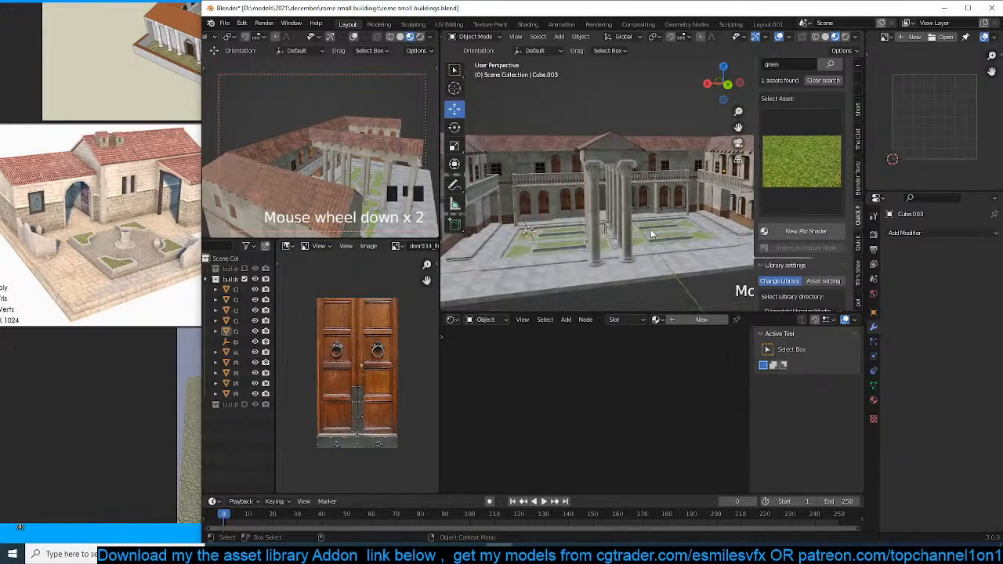
{"action": "key", "text": "ctrl+s"}
{"action": "scroll", "coordinate": [787, 122], "scroll_direction": "up", "scroll_amount": 5}
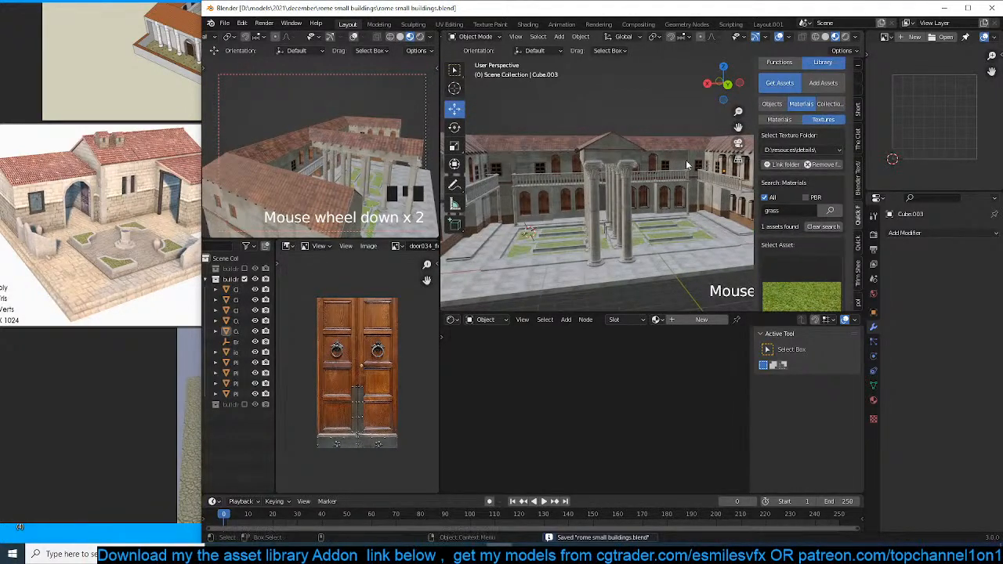
{"action": "scroll", "coordinate": [614, 174], "scroll_direction": "down", "scroll_amount": 2}
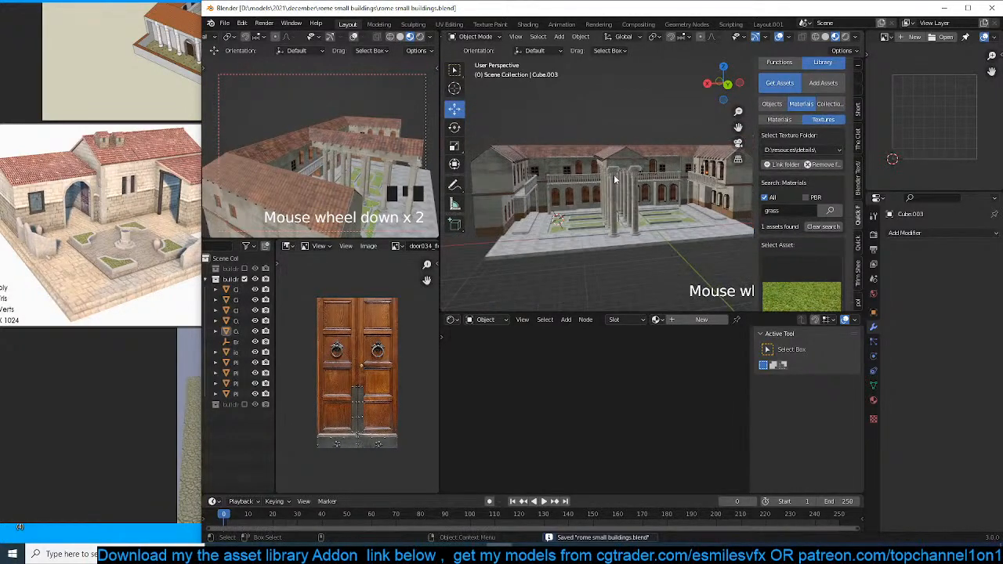
Enable the building 1 collection and duplicate the lion statue in its courtyard in place.
{"action": "left_click", "coordinate": [243, 405]}
{"action": "middle_click_drag", "start_coordinate": [589, 258], "coordinate": [629, 227]}
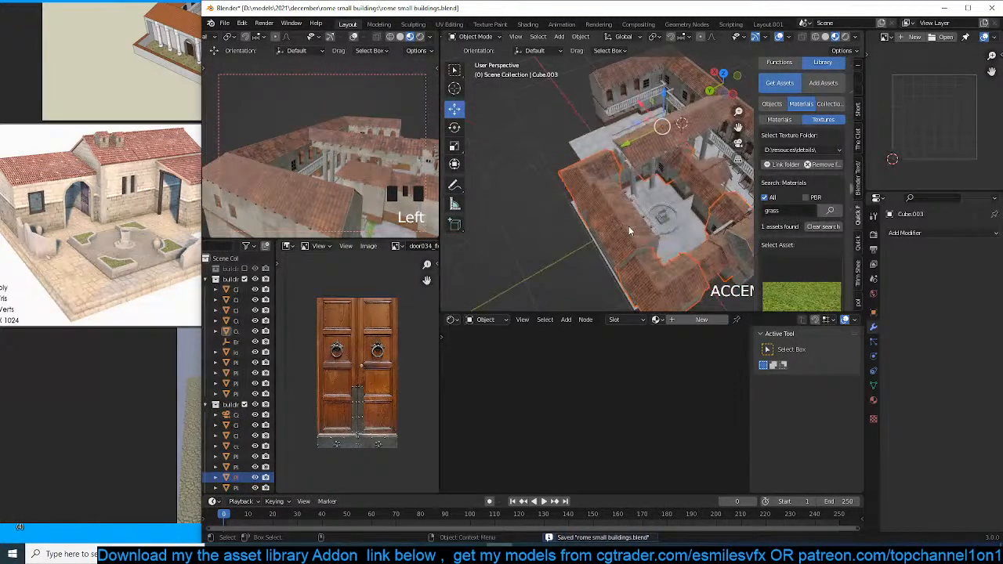
{"action": "left_click", "coordinate": [666, 219]}
{"action": "key", "text": "shift+d"}
{"action": "left_click", "coordinate": [668, 218]}
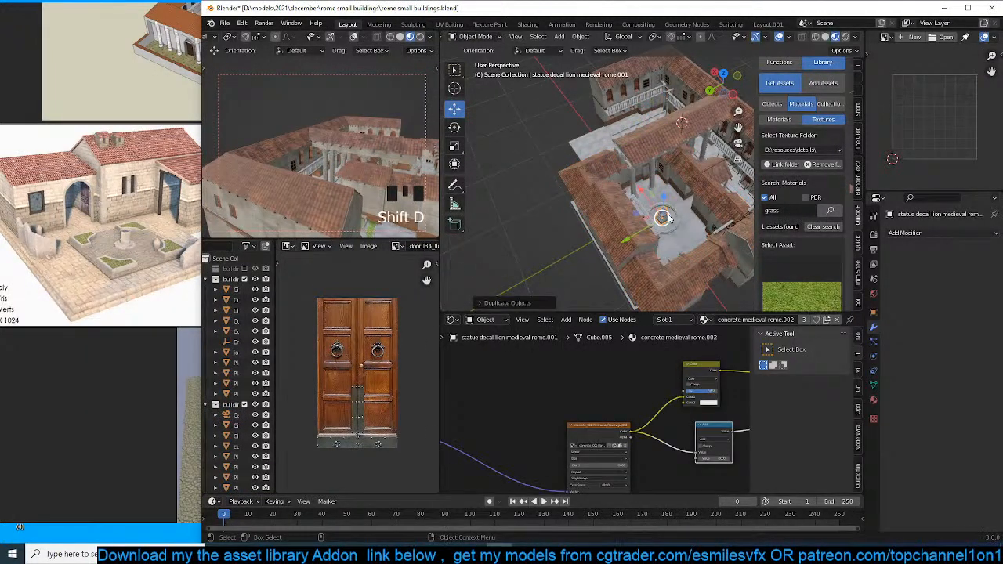
Move the statue copy to the building 2.001 collection and disable the building 1 collection.
{"action": "key", "text": "n"}
{"action": "key", "text": "n"}
{"action": "key", "text": "m"}
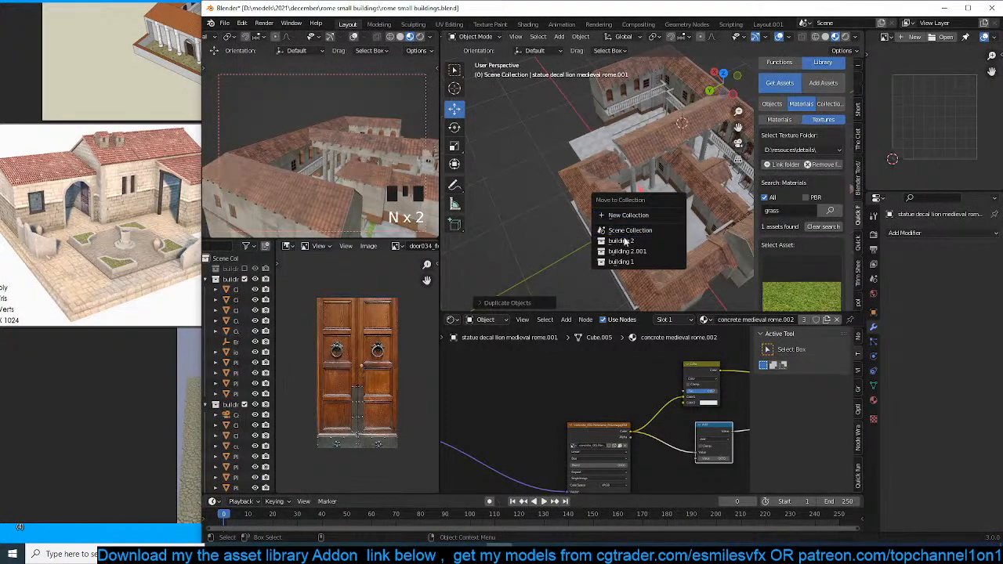
{"action": "left_click", "coordinate": [632, 252]}
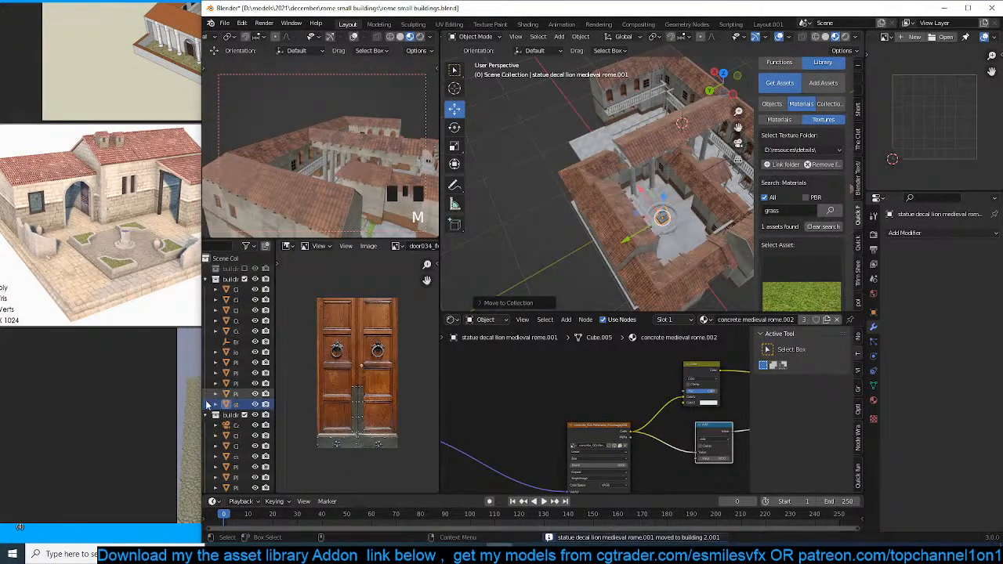
{"action": "left_click", "coordinate": [245, 416]}
Place the 3D cursor on the courtyard's raised garden bed, snap the lion statue to it and rotate it about Z.
{"action": "middle_click_drag", "start_coordinate": [681, 188], "coordinate": [569, 147]}
{"action": "scroll", "coordinate": [577, 226], "scroll_direction": "up", "scroll_amount": 3}
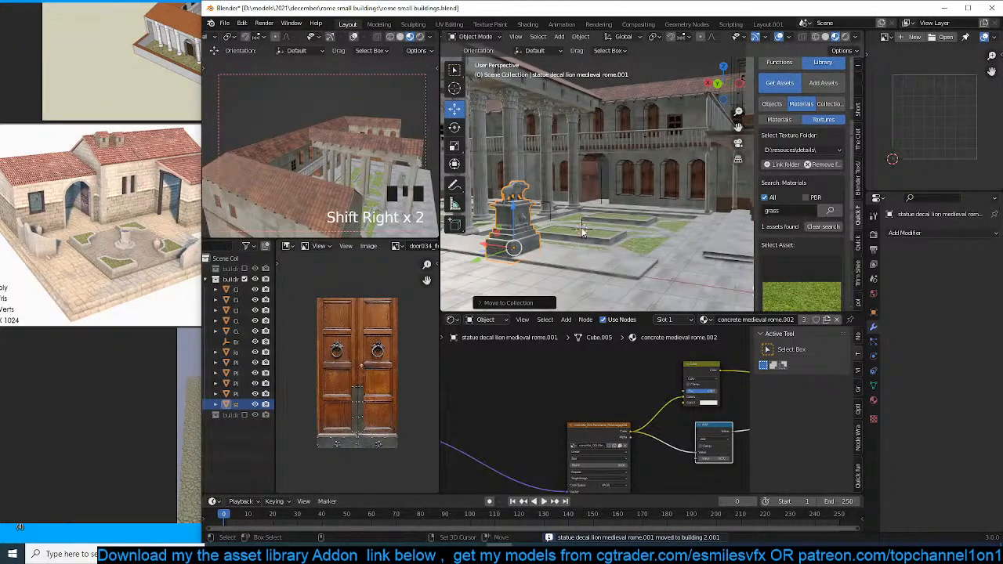
{"action": "key", "text": "shift+s"}
{"action": "key", "text": "r"}
{"action": "key", "text": "z"}
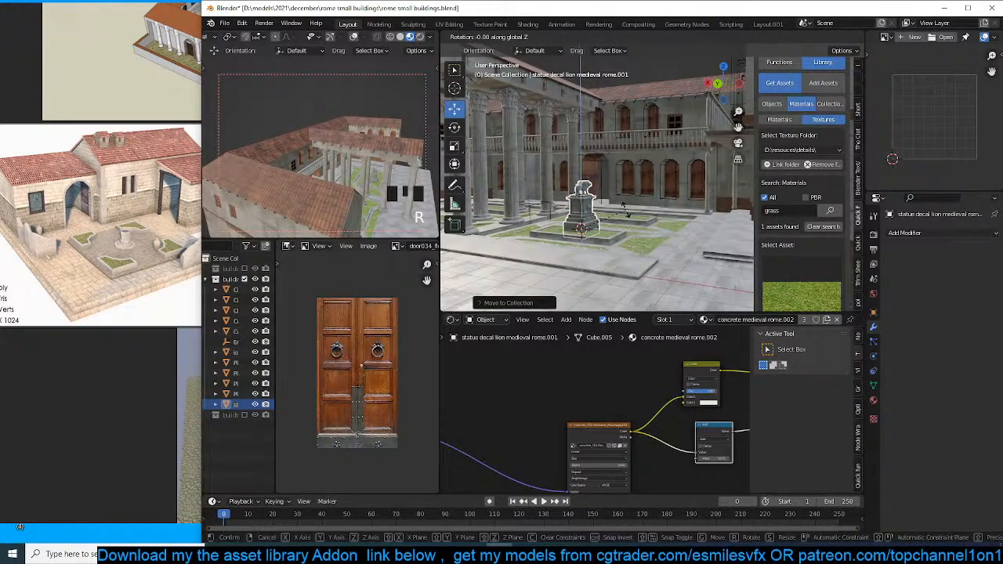
{"action": "left_click", "coordinate": [572, 202]}
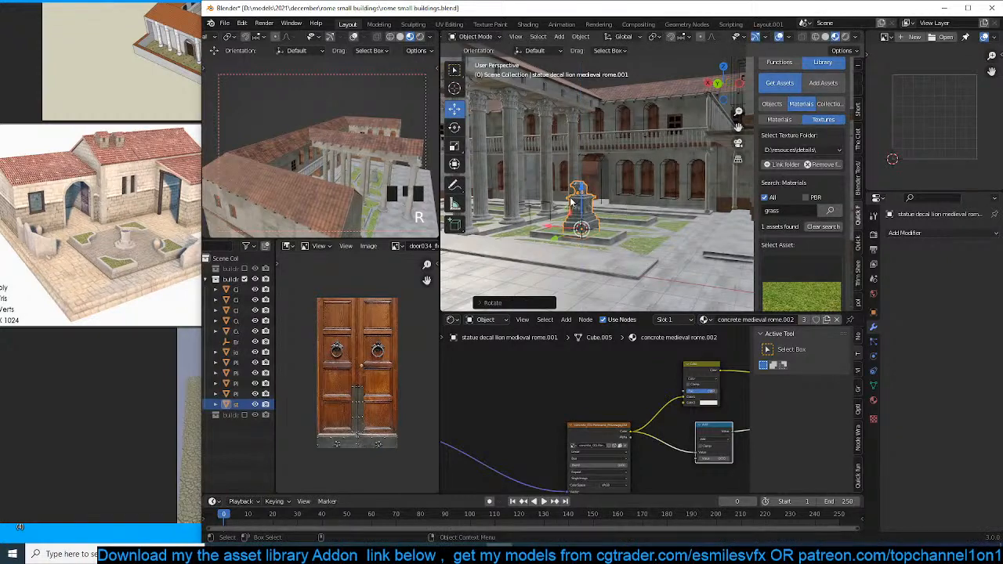
Scale the lion statue and adjust its position on the garden bed.
{"action": "scroll", "coordinate": [595, 205], "scroll_direction": "down", "scroll_amount": 4}
{"action": "middle_click_drag", "start_coordinate": [620, 141], "coordinate": [629, 186]}
{"action": "scroll", "coordinate": [707, 178], "scroll_direction": "up", "scroll_amount": 2}
{"action": "key", "text": "s"}
{"action": "left_click", "coordinate": [649, 175]}
{"action": "key", "text": "grave"}
Make a linked duplicate of the lion statue about 10.85 m along X in the garden beyond the colonnade.
{"action": "scroll", "coordinate": [627, 175], "scroll_direction": "down", "scroll_amount": 3}
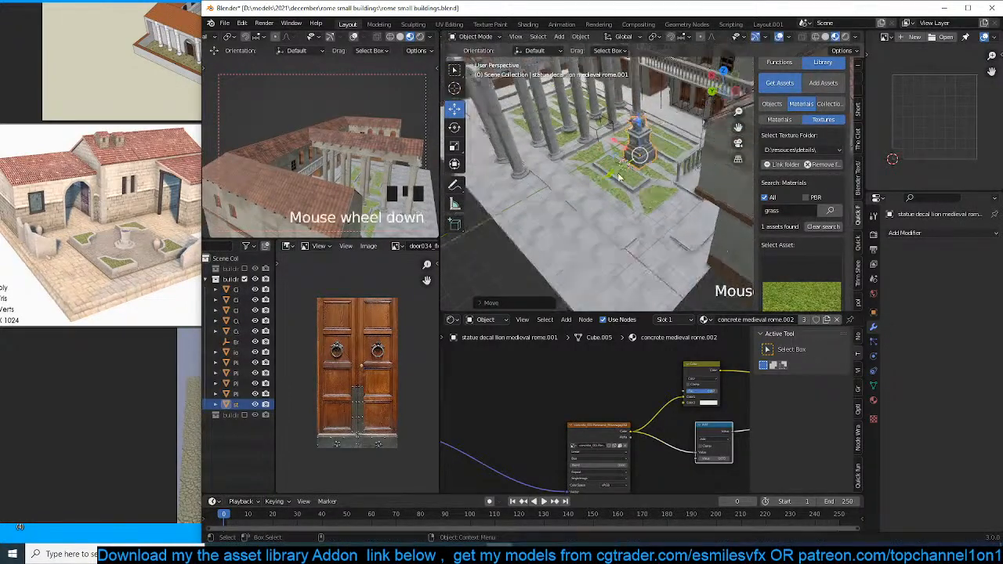
{"action": "key", "text": "alt+d"}
{"action": "key", "text": "x"}
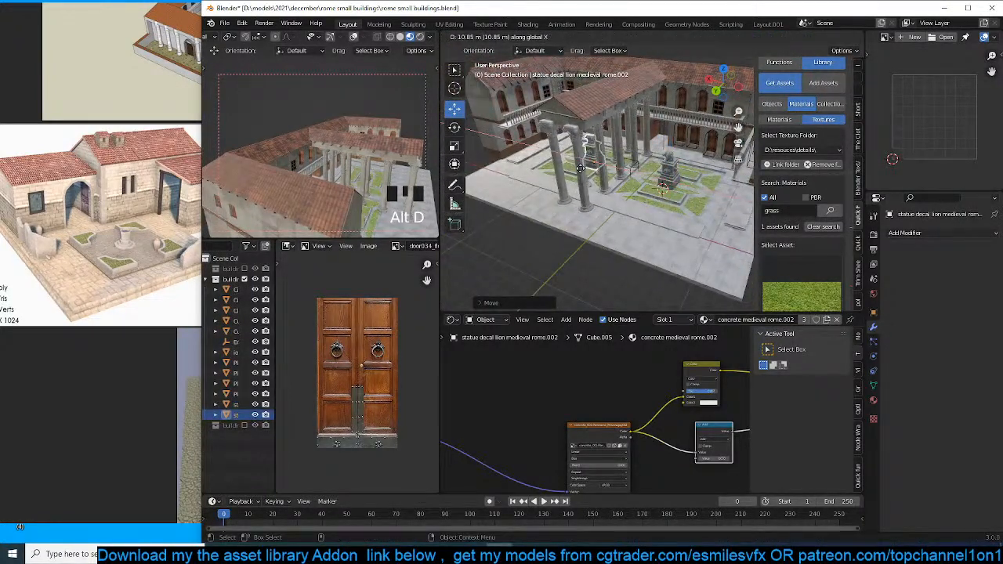
{"action": "left_click", "coordinate": [582, 166]}
{"action": "key", "text": "alt+a"}
{"action": "key", "text": "grave"}
{"action": "middle_click_drag", "start_coordinate": [670, 143], "coordinate": [603, 192]}
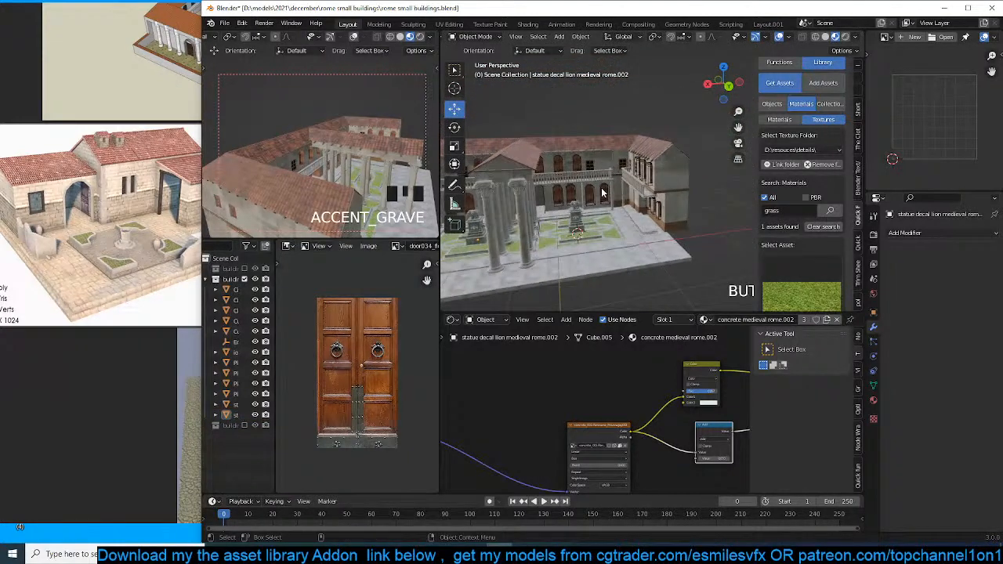
{"action": "scroll", "coordinate": [673, 210], "scroll_direction": "up", "scroll_amount": 3}
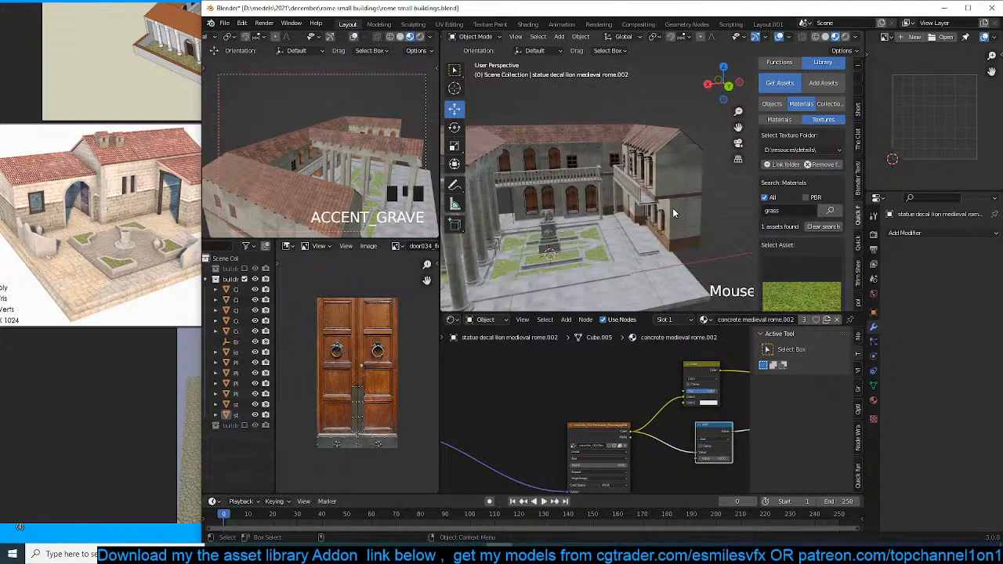
{"action": "scroll", "coordinate": [655, 200], "scroll_direction": "up", "scroll_amount": 2}
Duplicate the side balcony object and rotate the copy a quarter turn in top view.
{"action": "left_click", "coordinate": [645, 196]}
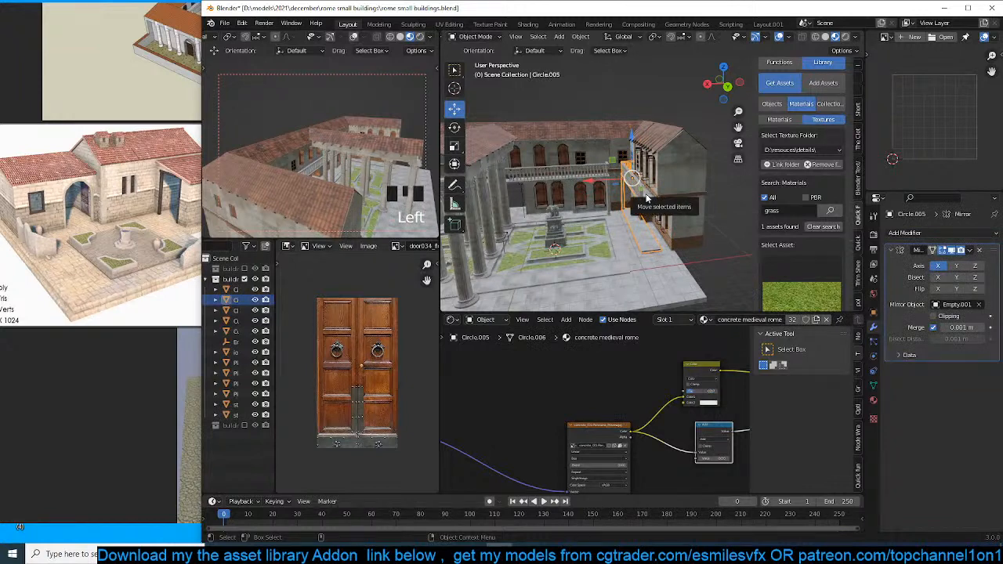
{"action": "key", "text": "KP_7"}
{"action": "key", "text": "shift+d"}
{"action": "key", "text": "r"}
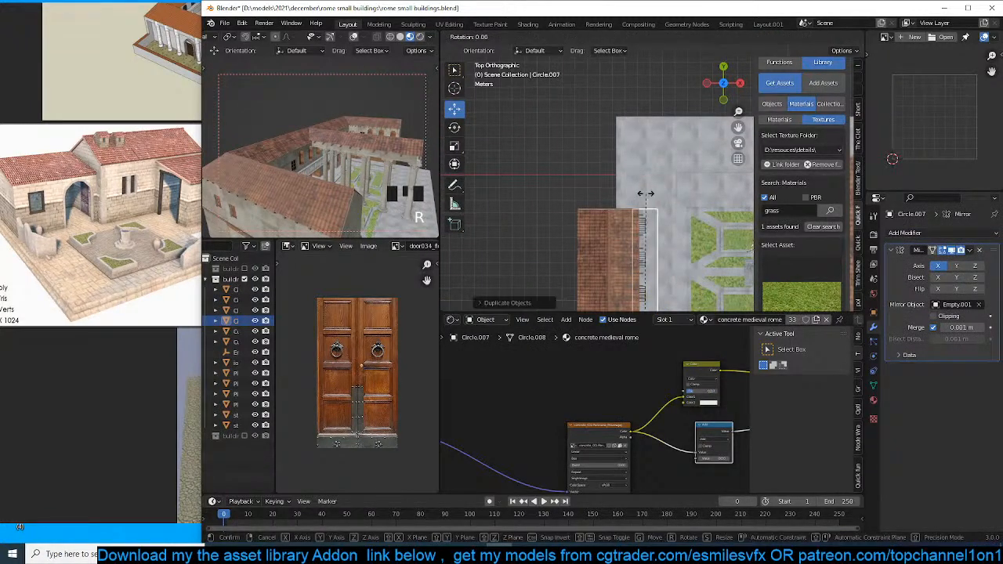
{"action": "key", "text": "Return"}
Move the rotated balcony copy to the outer end of the side wing in top view.
{"action": "key", "text": "g"}
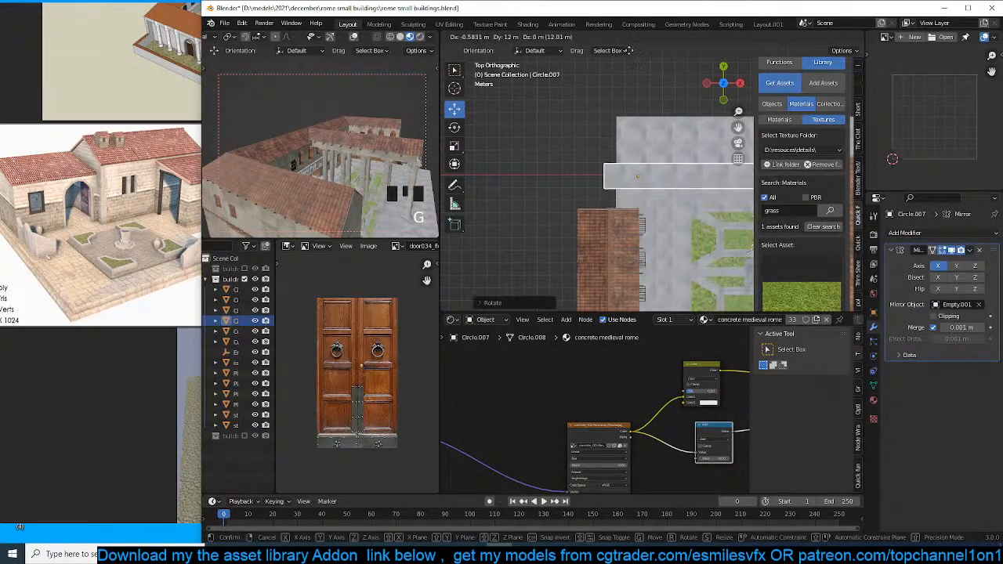
{"action": "left_click", "coordinate": [518, 85]}
{"action": "middle_click_drag", "start_coordinate": [518, 85], "coordinate": [597, 222]}
{"action": "key", "text": "KP_Decimal"}
Mirror the balcony copy along global Y and along global X.
{"action": "key", "text": "ctrl+n"}
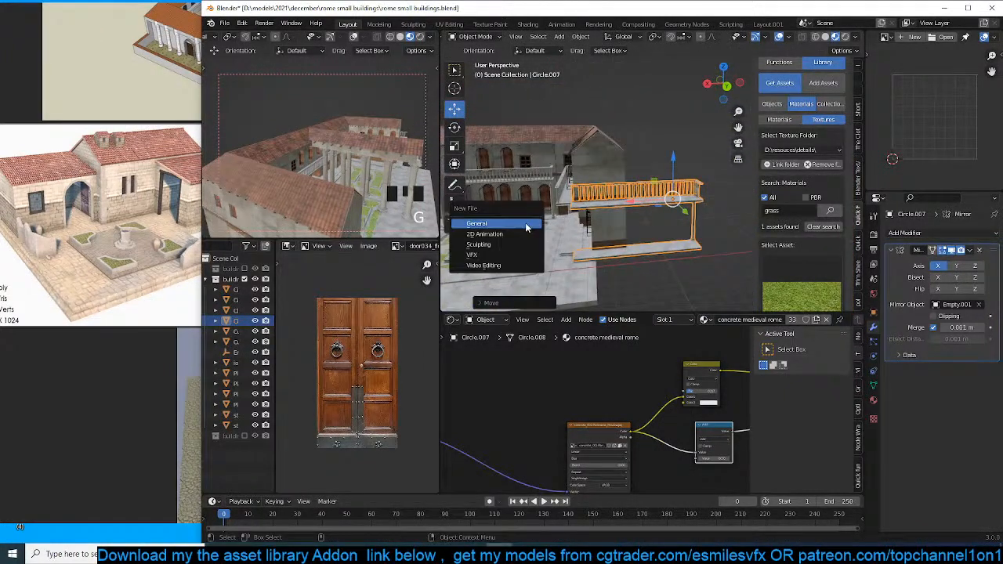
{"action": "key", "text": "ctrl+m"}
{"action": "key", "text": "y"}
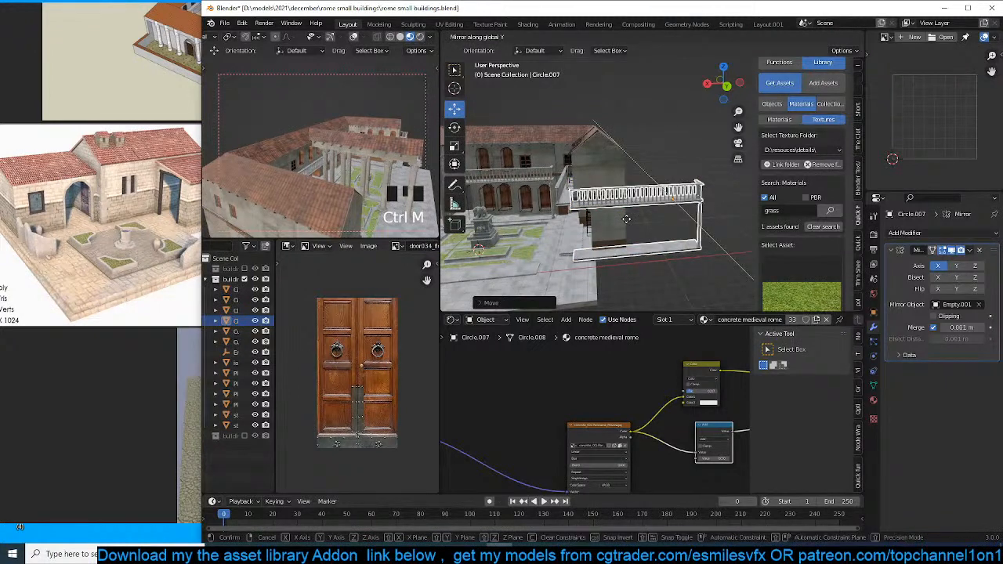
{"action": "key", "text": "Return"}
{"action": "key", "text": "ctrl+m"}
{"action": "key", "text": "x"}
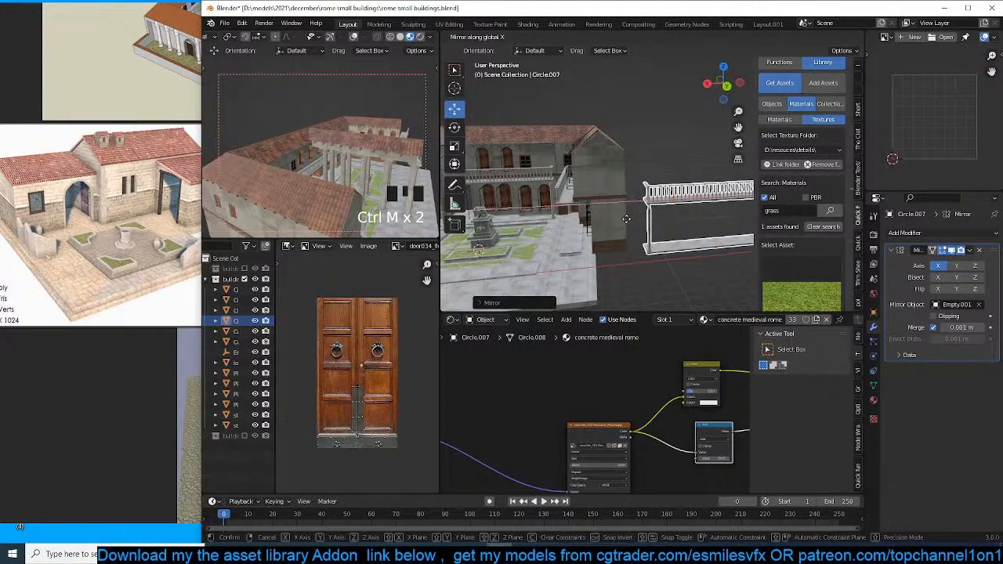
{"action": "left_click", "coordinate": [626, 222]}
Move the mirrored balcony along X against the end wall of the wing.
{"action": "middle_click_drag", "start_coordinate": [627, 222], "coordinate": [592, 210], "text": "shift"}
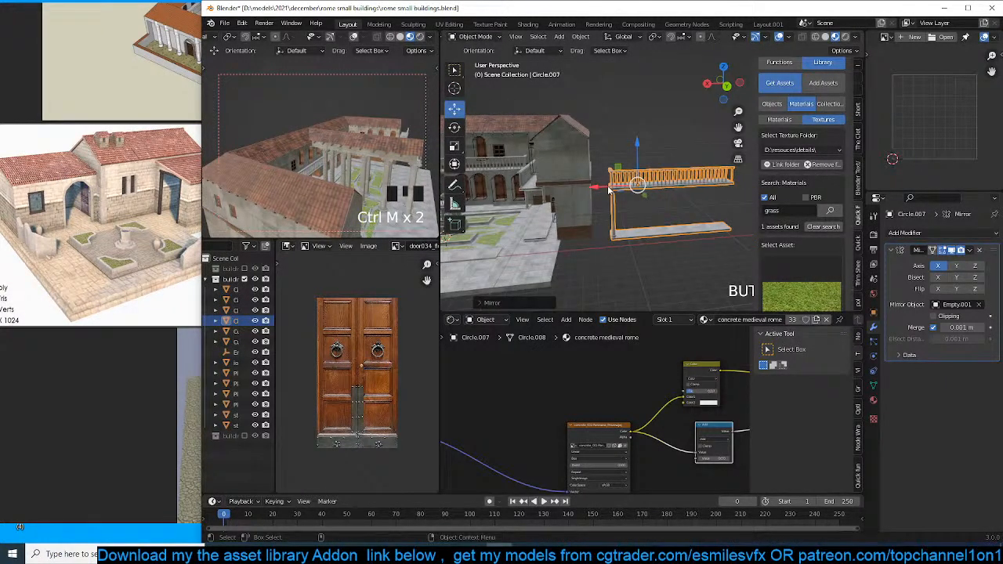
{"action": "left_click_drag", "start_coordinate": [609, 189], "coordinate": [518, 192]}
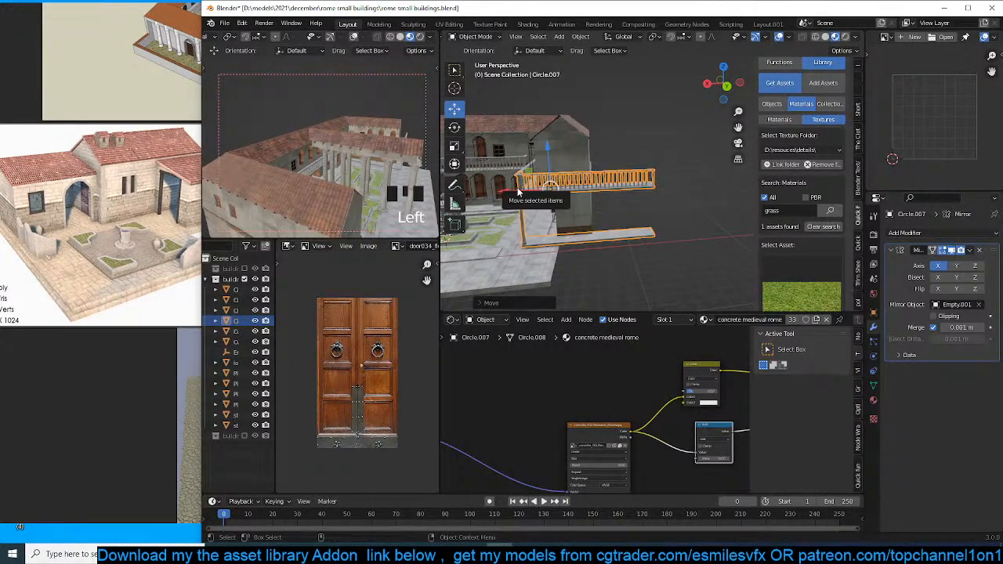
{"action": "key", "text": "KP_7"}
{"action": "key", "text": "KP_3"}
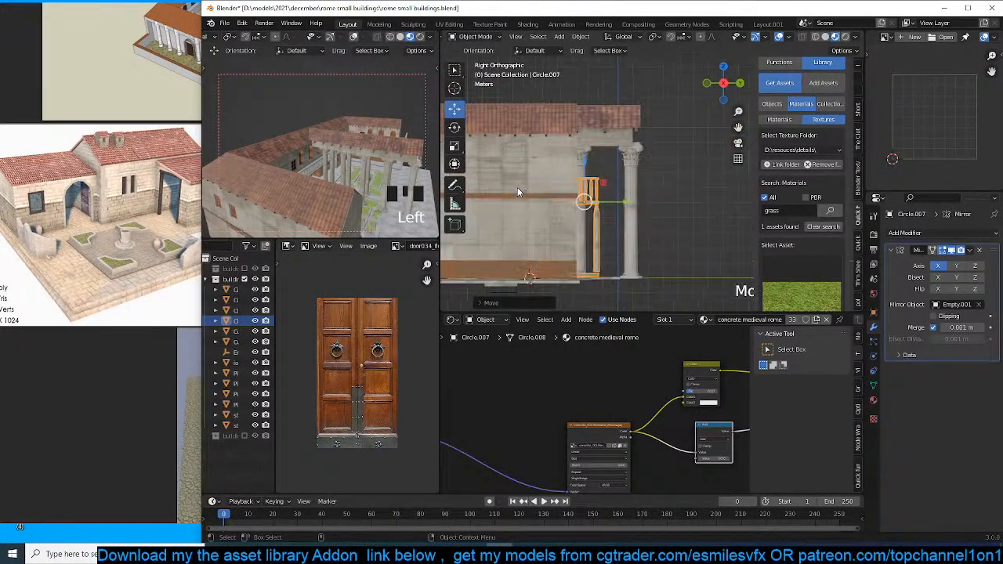
{"action": "middle_click_drag", "start_coordinate": [518, 192], "coordinate": [674, 187]}
{"action": "key", "text": "shift+KP_1"}
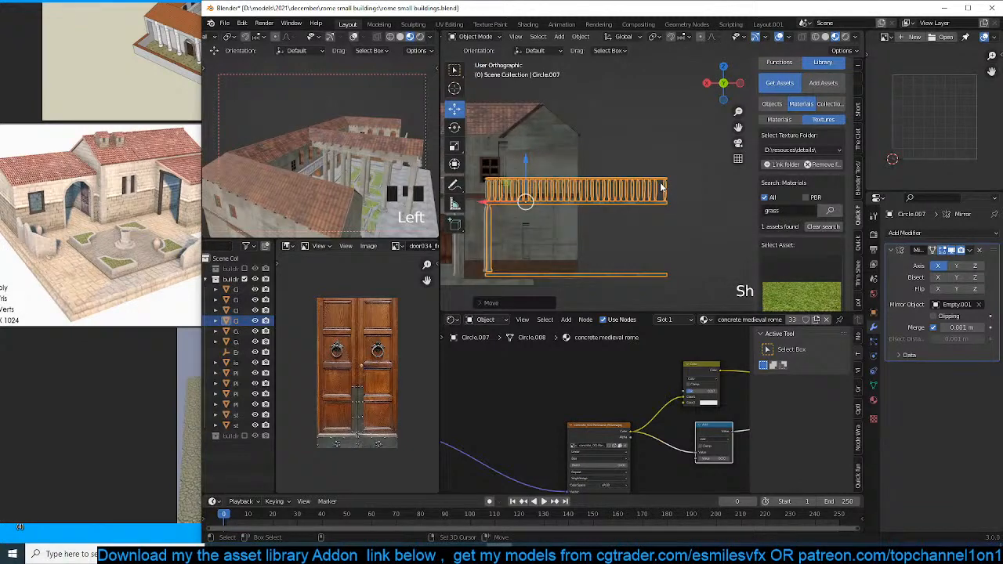
{"action": "key", "text": "shift+KP_3"}
{"action": "key", "text": "shift+KP_1"}
Delete the balusters of the new balcony, keeping only the first few above the column.
{"action": "key", "text": "Tab"}
{"action": "middle_click_drag", "start_coordinate": [649, 187], "coordinate": [666, 185], "text": "shift"}
{"action": "scroll", "coordinate": [657, 185], "scroll_direction": "up", "scroll_amount": 3}
{"action": "key", "text": "3"}
{"action": "scroll", "coordinate": [669, 188], "scroll_direction": "down", "scroll_amount": 3}
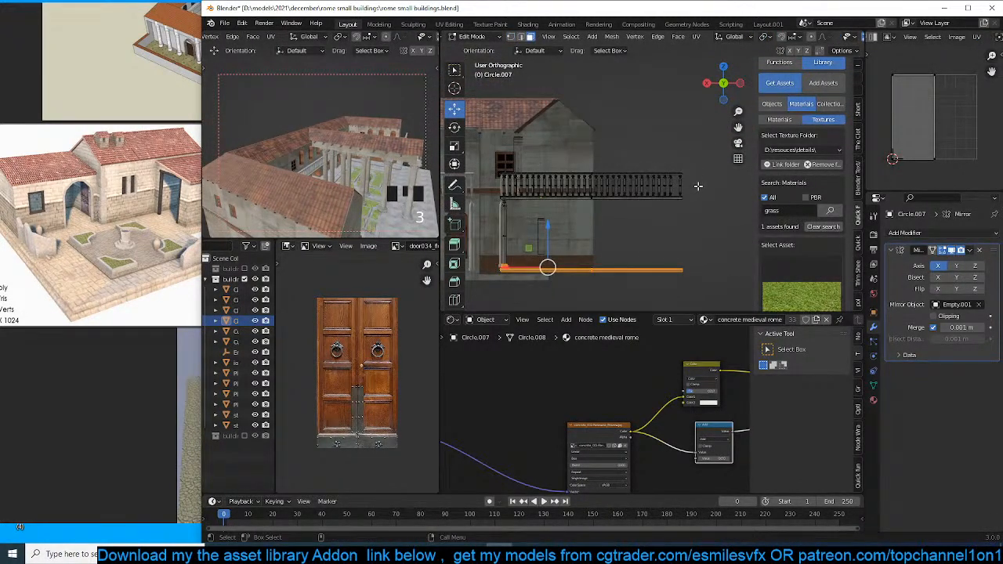
{"action": "left_click", "coordinate": [530, 186], "text": "alt"}
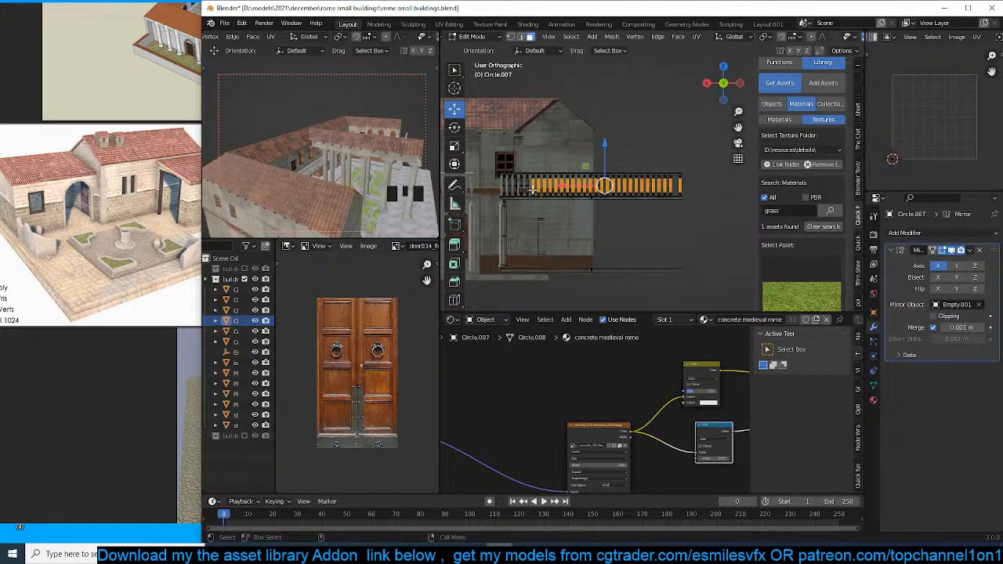
{"action": "key", "text": "x"}
{"action": "left_click", "coordinate": [530, 187]}
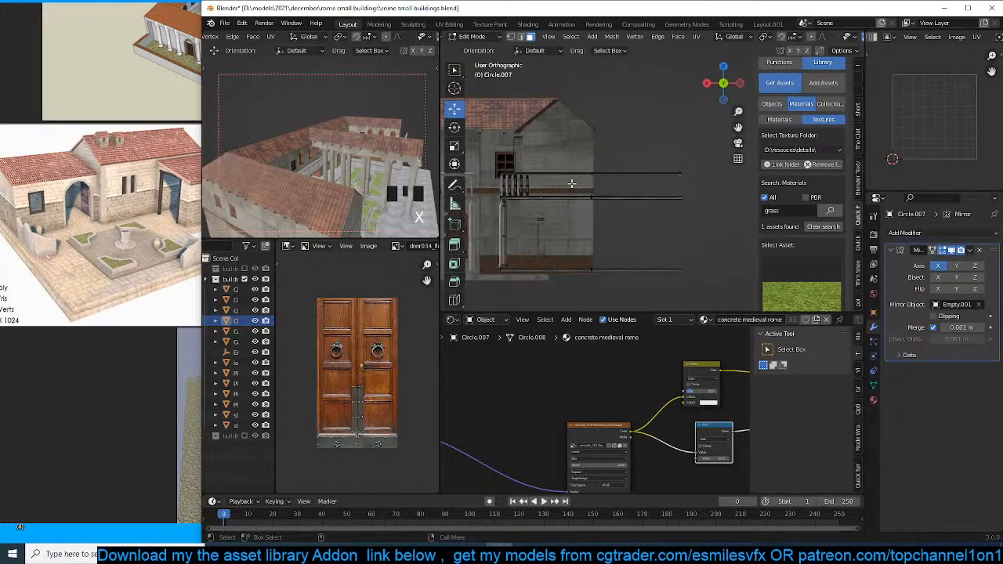
{"action": "left_click_drag", "start_coordinate": [639, 141], "coordinate": [709, 306]}
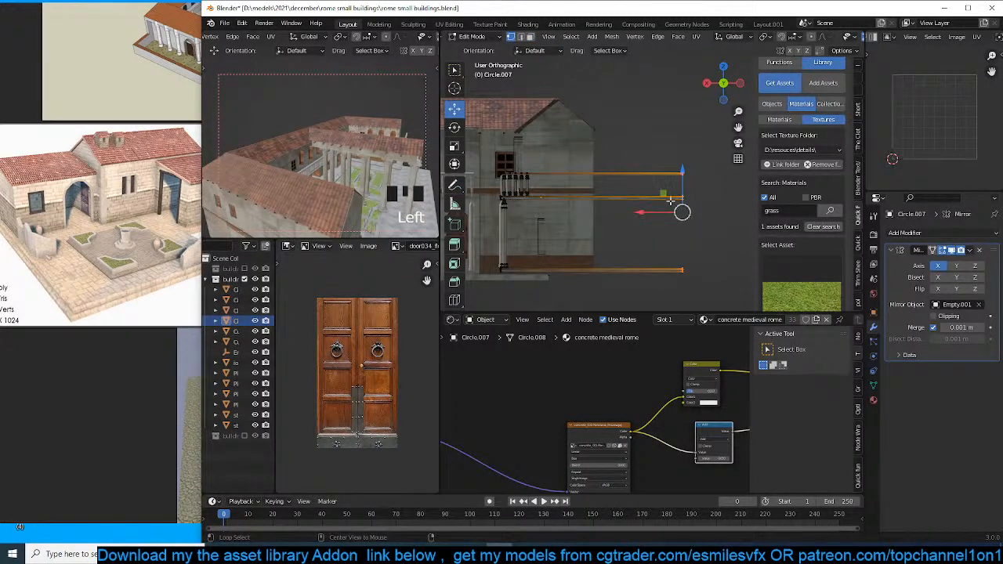
{"action": "left_click_drag", "start_coordinate": [640, 138], "coordinate": [703, 279]}
{"action": "left_click_drag", "start_coordinate": [643, 211], "coordinate": [615, 216]}
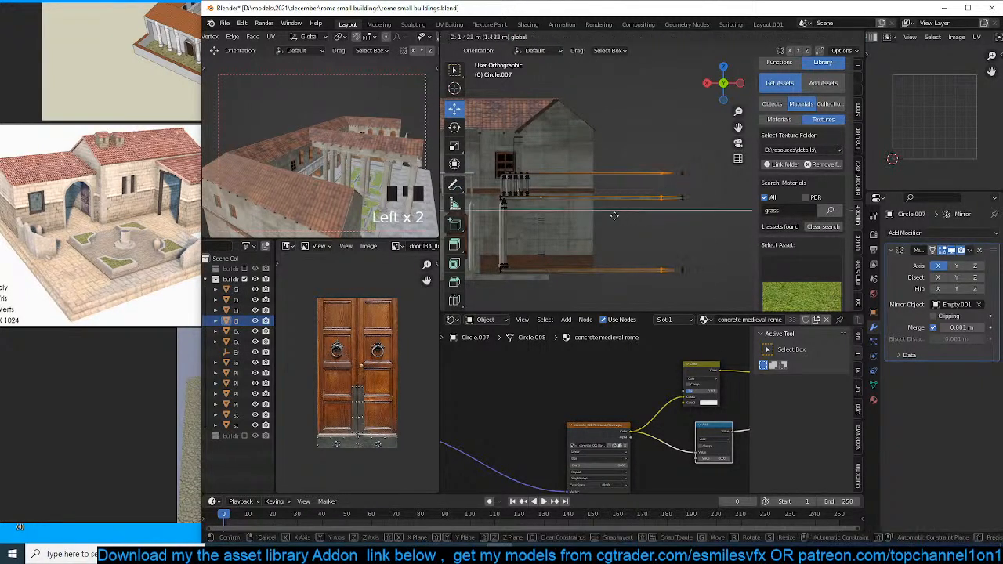
{"action": "left_click", "coordinate": [569, 234]}
{"action": "key", "text": "ctrl+z"}
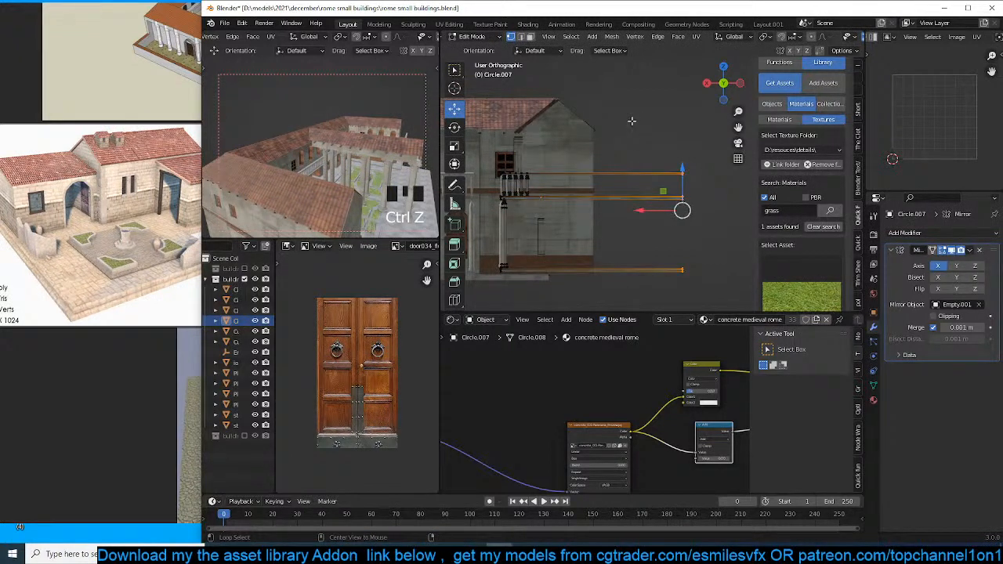
{"action": "left_click", "coordinate": [727, 304]}
{"action": "key", "text": "ctrl+z"}
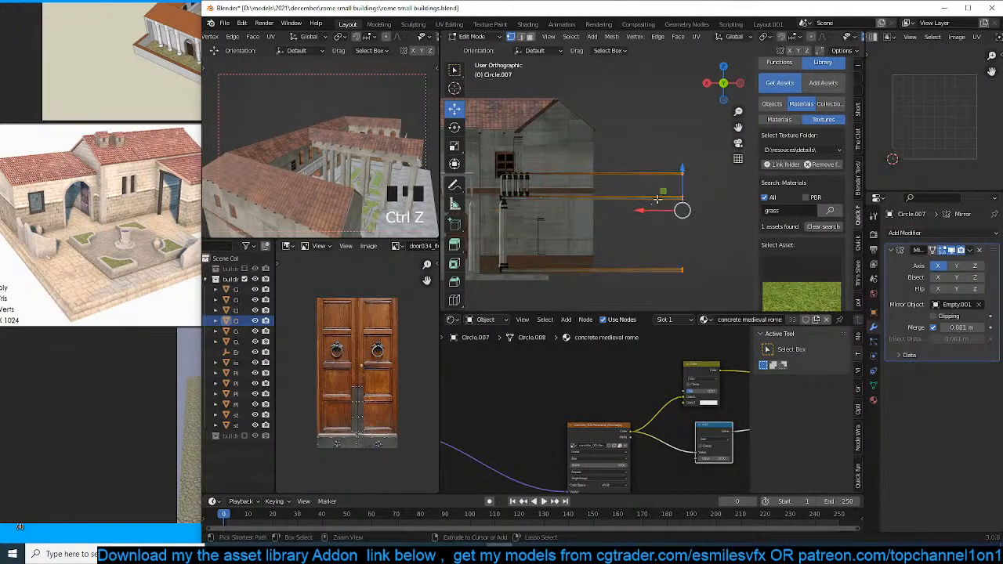
Shorten the handrail, balcony floor and base slab by moving their outer ends along X to the remaining balusters.
{"action": "mouse_move", "coordinate": [641, 118]}
{"action": "left_mouse_down"}
{"action": "mouse_move", "coordinate": [698, 258]}
{"action": "mouse_move", "coordinate": [729, 304]}
{"action": "left_mouse_up"}
{"action": "left_click_drag", "start_coordinate": [653, 212], "coordinate": [548, 241]}
{"action": "key", "text": "Tab"}
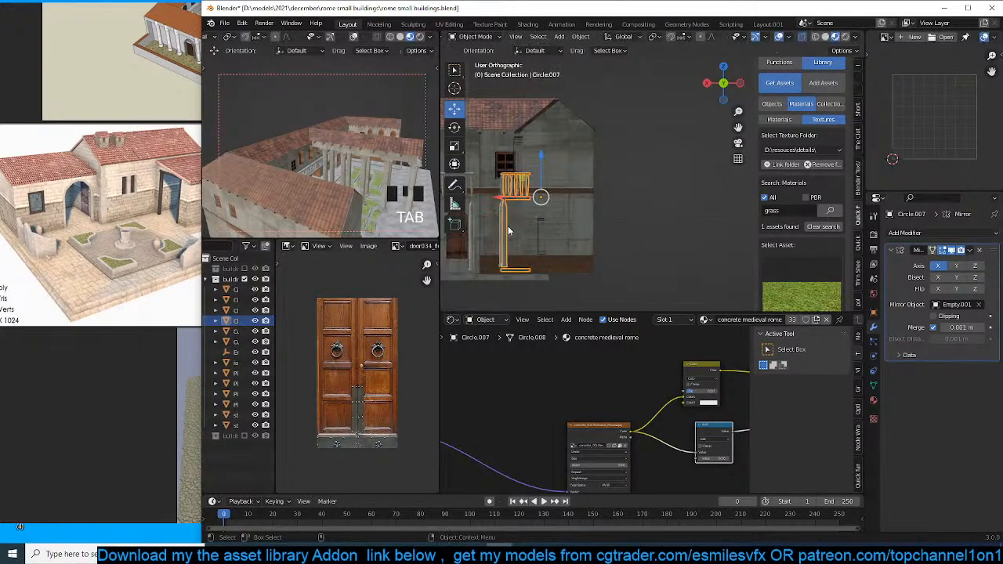
{"action": "key", "text": "Tab"}
{"action": "scroll", "coordinate": [534, 203], "scroll_direction": "up", "scroll_amount": 1}
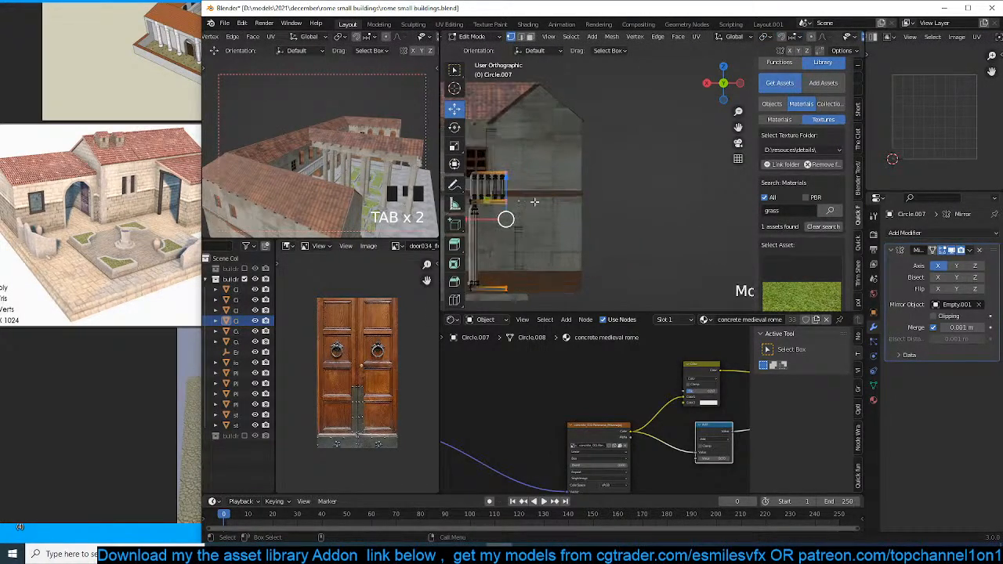
Extrude the outer ends of the handrail and balcony floor diagonally down toward the ground to form a stair slope.
{"action": "key", "text": "alt+a"}
{"action": "middle_click_drag", "start_coordinate": [536, 202], "coordinate": [652, 176], "text": "shift"}
{"action": "scroll", "coordinate": [652, 176], "scroll_direction": "up", "scroll_amount": 3}
{"action": "scroll", "coordinate": [652, 176], "scroll_direction": "up", "scroll_amount": 2}
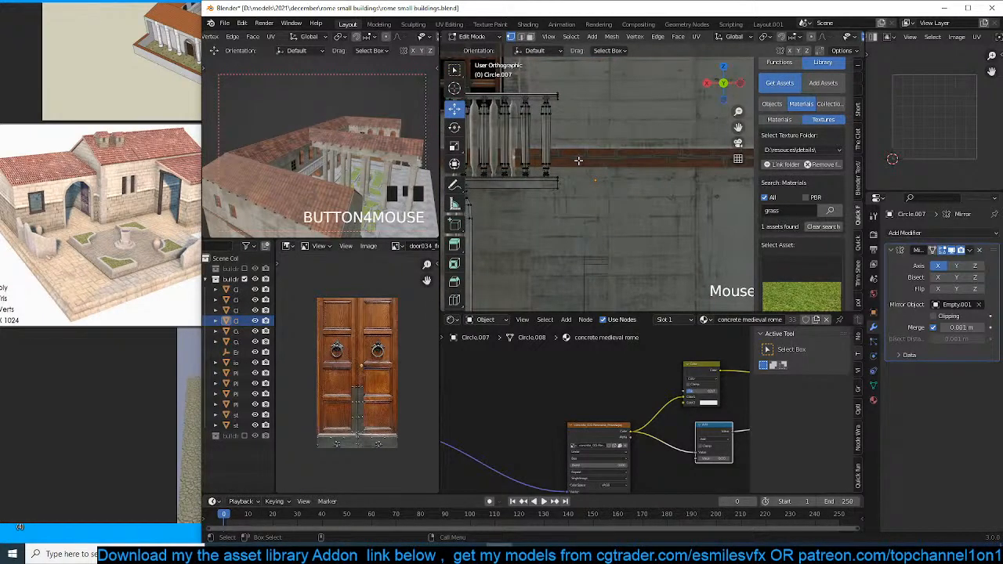
{"action": "left_click_drag", "start_coordinate": [556, 214], "coordinate": [556, 213]}
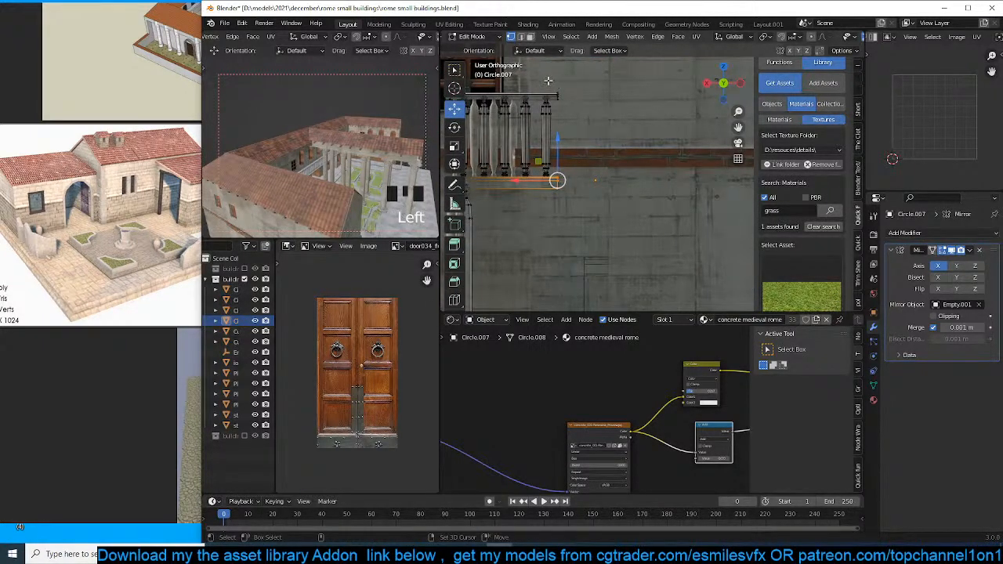
{"action": "scroll", "coordinate": [597, 155], "scroll_direction": "down", "scroll_amount": 2}
{"action": "left_click_drag", "start_coordinate": [674, 219], "coordinate": [729, 271]}
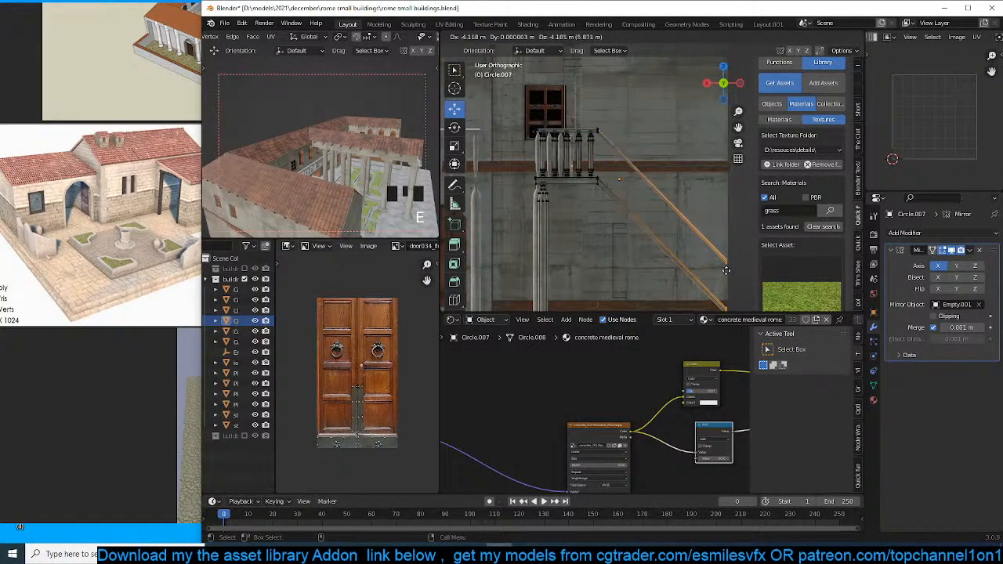
{"action": "left_click", "coordinate": [704, 280]}
Extrude the lower ends of the sloped handrail and stair slab about 1.2 m outward along X.
{"action": "middle_click_drag", "start_coordinate": [647, 258], "coordinate": [589, 235], "text": "shift"}
{"action": "scroll", "coordinate": [588, 235], "scroll_direction": "down", "scroll_amount": 1}
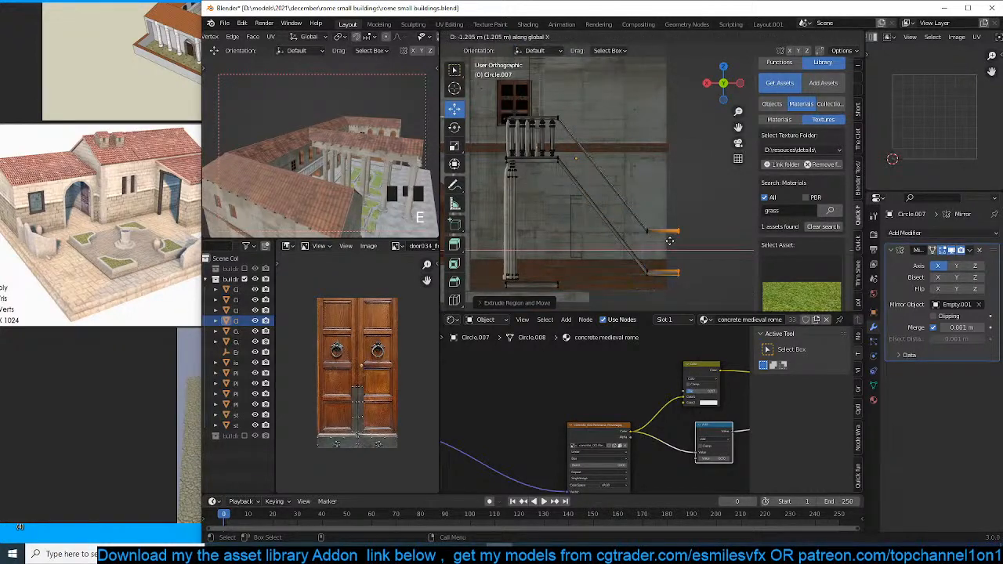
{"action": "key", "text": "Tab"}
{"action": "key", "text": "Tab"}
Duplicate the last balcony baluster onto the start of the stair slope and scale the copy.
{"action": "scroll", "coordinate": [530, 142], "scroll_direction": "up", "scroll_amount": 2}
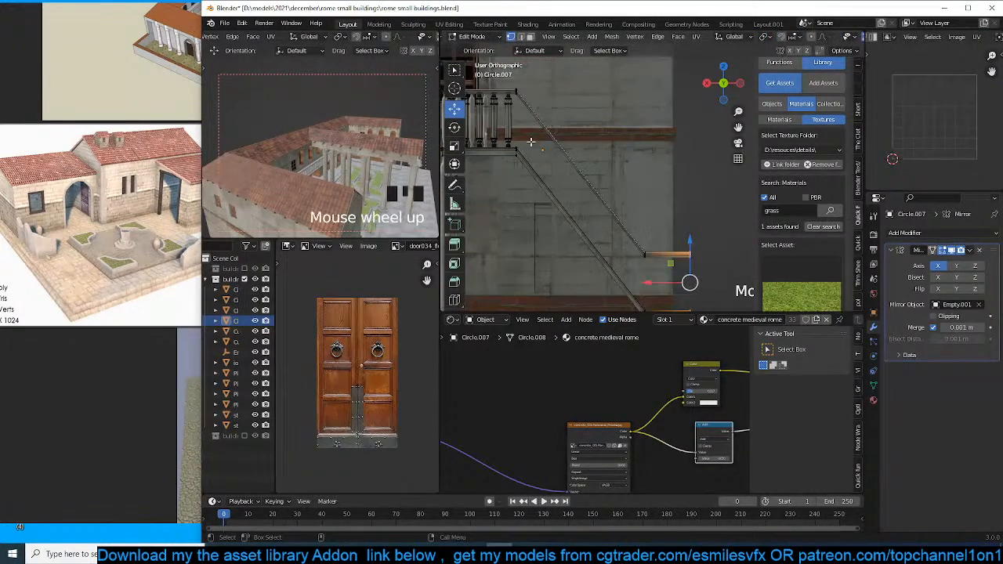
{"action": "left_click", "coordinate": [509, 104]}
{"action": "key", "text": "ctrl+l"}
{"action": "key", "text": "shift+d"}
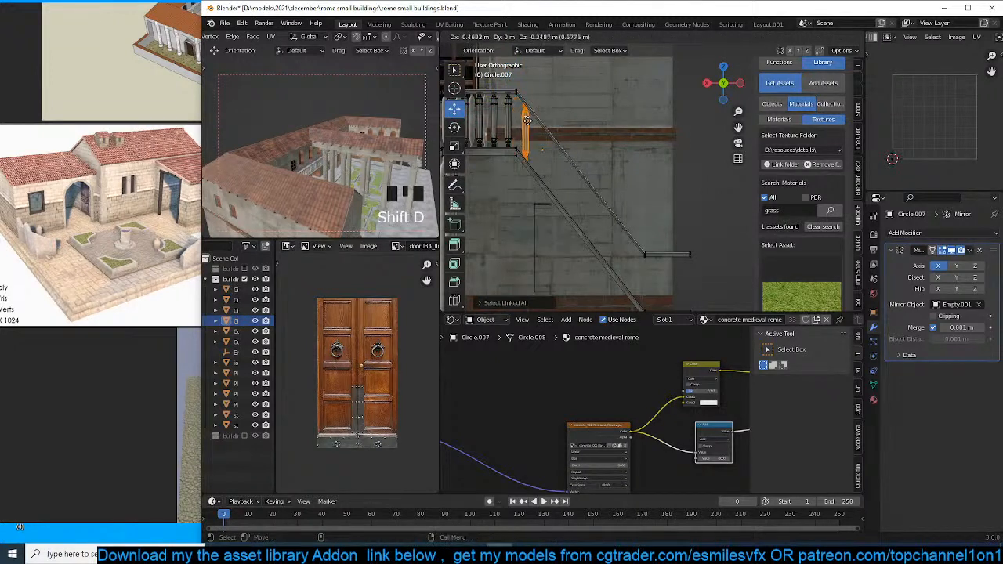
{"action": "left_click", "coordinate": [529, 120]}
{"action": "key", "text": "s"}
{"action": "left_click", "coordinate": [578, 121]}
Duplicate the stair baluster one spacing down the slope and repeat the duplication to its lower end.
{"action": "key", "text": "shift+d"}
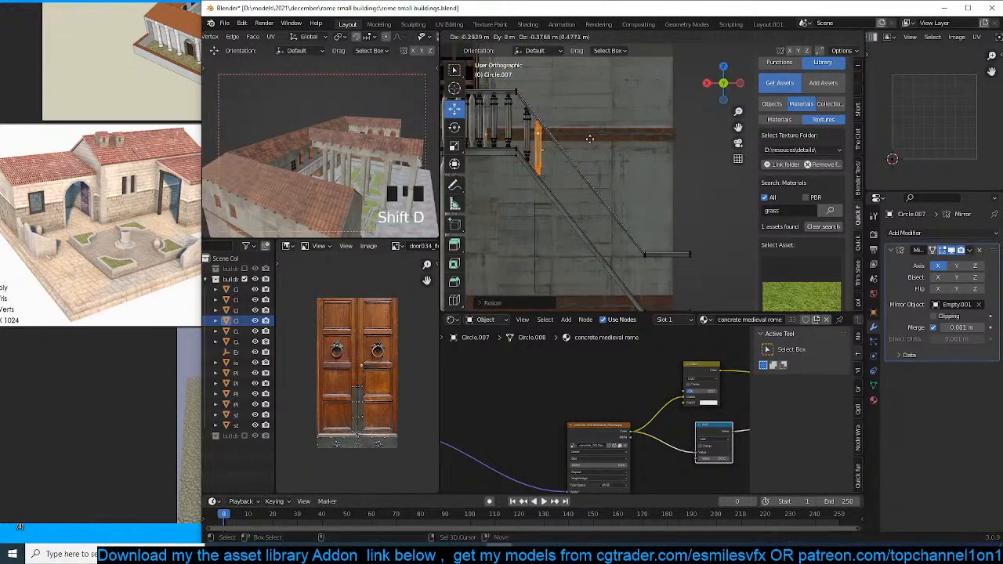
{"action": "left_click", "coordinate": [594, 142]}
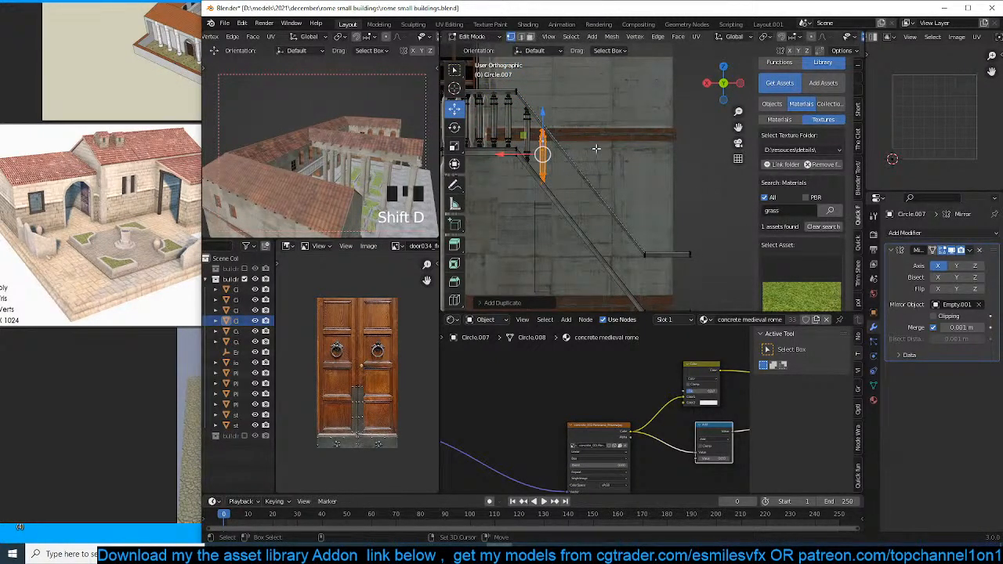
{"action": "key", "text": "shift+r"}
{"action": "key", "text": "shift+r"}
{"action": "key", "text": "shift+r"}
{"action": "key", "text": "shift+r"}
{"action": "key", "text": "shift+r"}
{"action": "key", "text": "shift+r"}
{"action": "key", "text": "shift+r"}
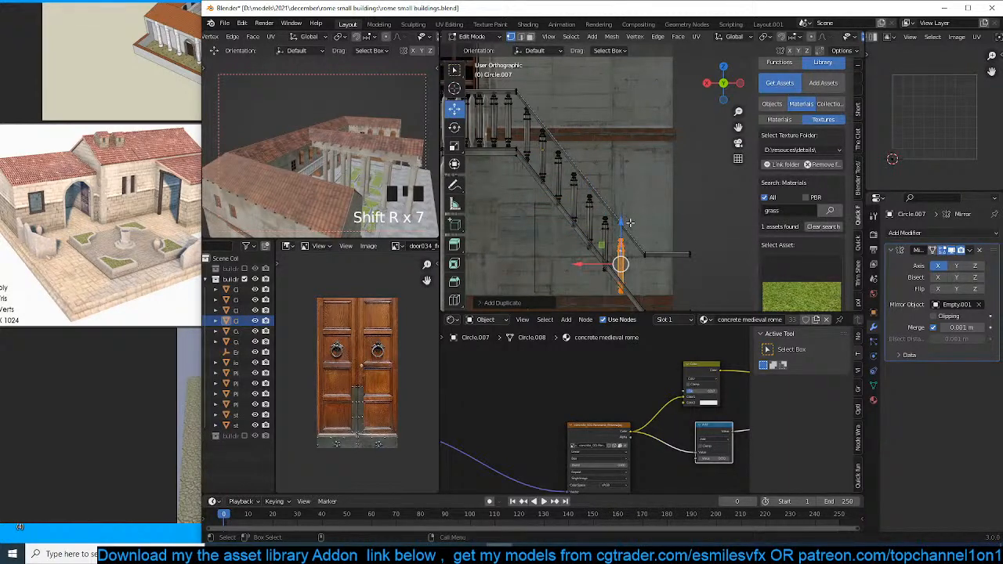
Adjust the three lowest stair balusters vertically along Z so they fit between the sloped slab and handrail.
{"action": "left_click_drag", "start_coordinate": [630, 223], "coordinate": [624, 205]}
{"action": "left_click", "coordinate": [606, 217]}
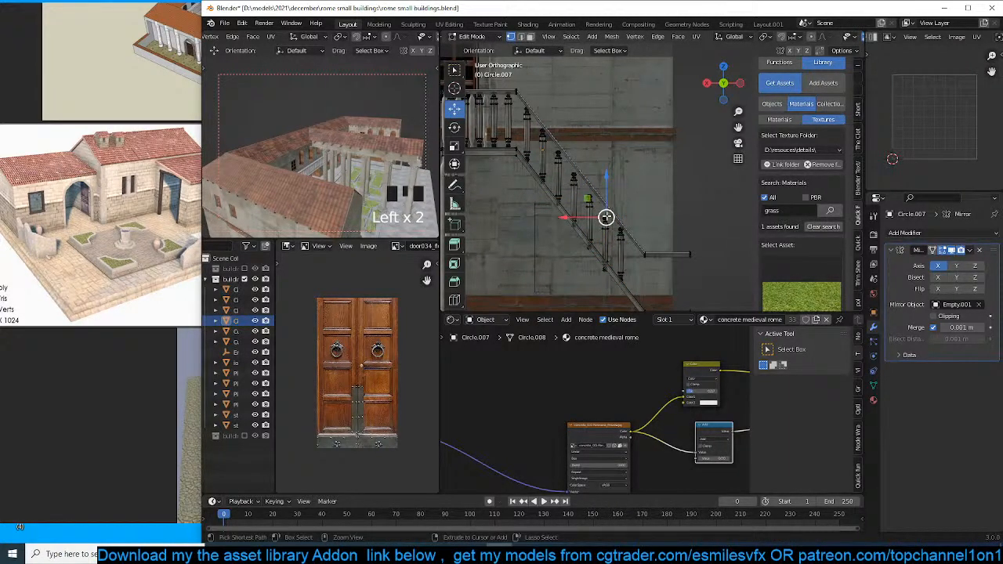
{"action": "key", "text": "ctrl+l"}
{"action": "key", "text": "g"}
{"action": "key", "text": "z"}
{"action": "left_click", "coordinate": [612, 211]}
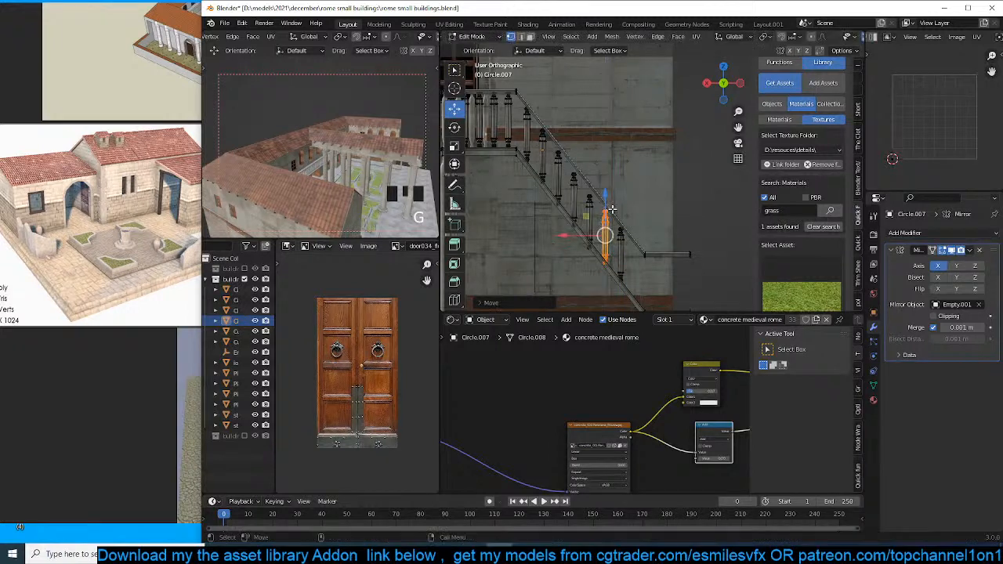
{"action": "left_click", "coordinate": [589, 195]}
{"action": "key", "text": "ctrl+l"}
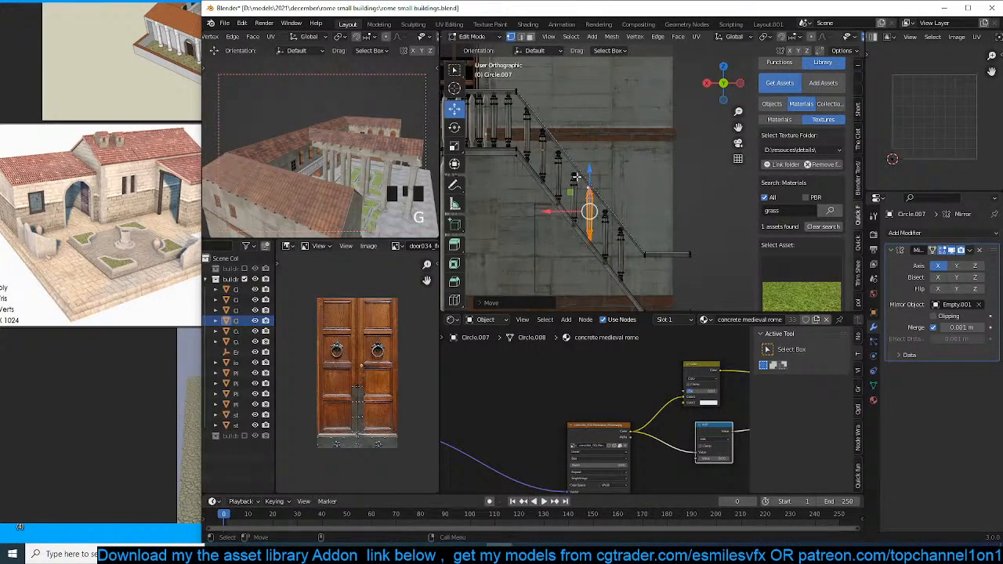
Adjust the fourth and third stair balusters from the top along Z to fit the slope.
{"action": "left_click", "coordinate": [575, 177]}
{"action": "key", "text": "ctrl+l"}
{"action": "key", "text": "g"}
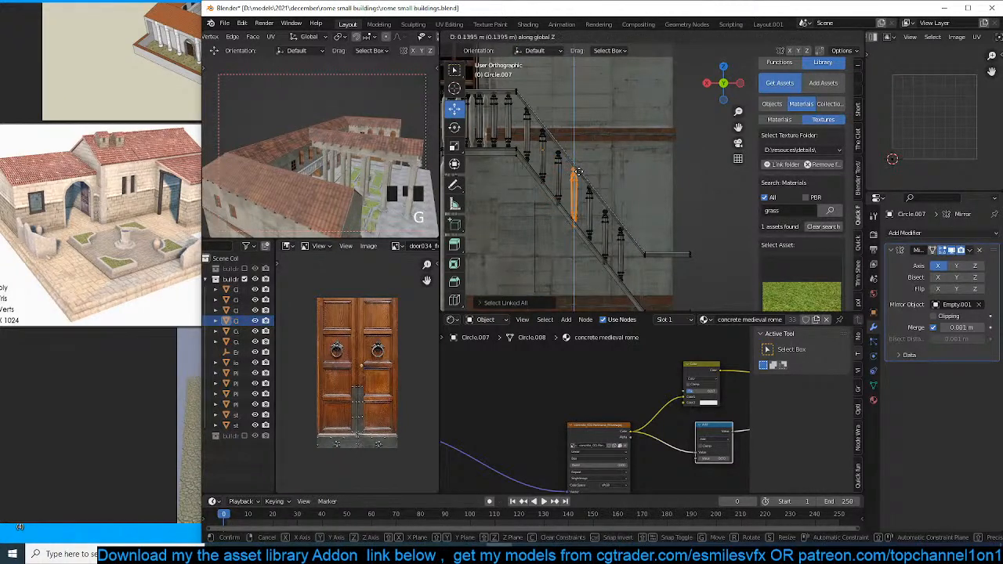
{"action": "left_click", "coordinate": [581, 170]}
{"action": "left_click", "coordinate": [558, 159]}
{"action": "key", "text": "ctrl+l"}
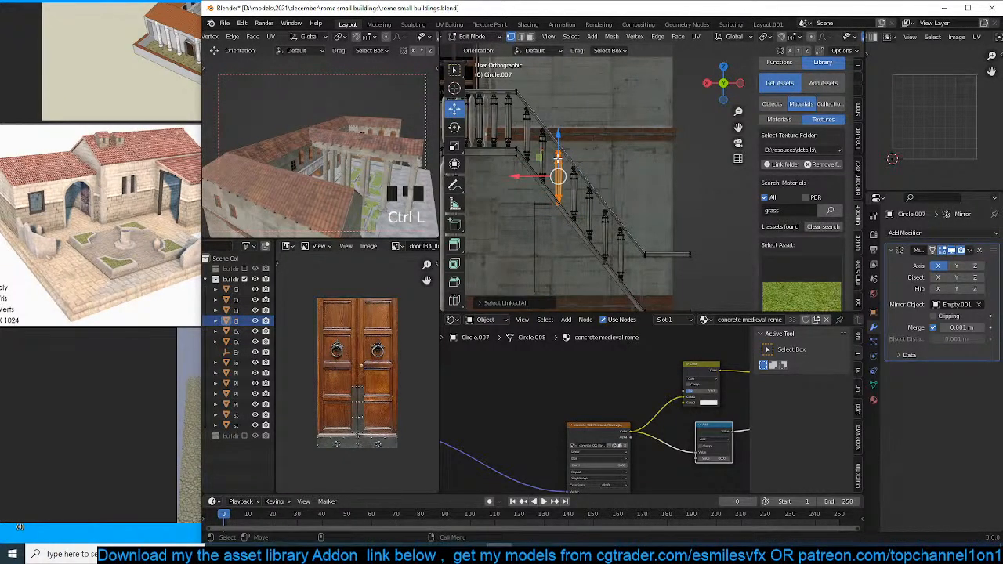
{"action": "key", "text": "g"}
{"action": "key", "text": "z"}
{"action": "left_click", "coordinate": [562, 154]}
{"action": "key", "text": "Tab"}
{"action": "scroll", "coordinate": [670, 201], "scroll_direction": "down", "scroll_amount": 3}
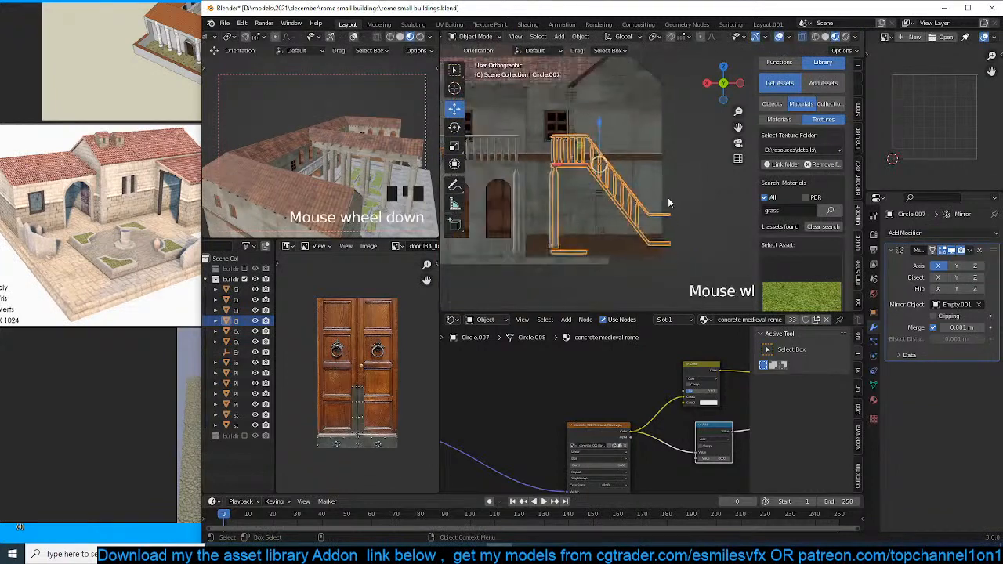
Switch the viewport to solid shading without X-ray and examine the new staircase and its railing.
{"action": "key", "text": "alt+a"}
{"action": "mouse_move", "coordinate": [668, 202]}
{"action": "middle_mouse_down"}
{"action": "mouse_move", "coordinate": [648, 212]}
{"action": "mouse_move", "coordinate": [616, 193]}
{"action": "mouse_move", "coordinate": [634, 237]}
{"action": "mouse_move", "coordinate": [648, 186]}
{"action": "mouse_move", "coordinate": [598, 97]}
{"action": "mouse_move", "coordinate": [703, 169]}
{"action": "mouse_move", "coordinate": [615, 183]}
{"action": "mouse_move", "coordinate": [627, 146]}
{"action": "mouse_move", "coordinate": [597, 157]}
{"action": "middle_mouse_up"}
{"action": "key", "text": "z"}
{"action": "left_click", "coordinate": [696, 211]}
{"action": "key", "text": "alt+z"}
{"action": "scroll", "coordinate": [606, 194], "scroll_direction": "down", "scroll_amount": 4}
{"action": "scroll", "coordinate": [633, 237], "scroll_direction": "up", "scroll_amount": 3}
{"action": "key", "text": "KP_1"}
{"action": "scroll", "coordinate": [598, 98], "scroll_direction": "up", "scroll_amount": 3}
{"action": "scroll", "coordinate": [614, 183], "scroll_direction": "up", "scroll_amount": 3}
Select the end edge loop at the lower end of the stair handrail and shear it in top view.
{"action": "key", "text": "Tab"}
{"action": "key", "text": "grave"}
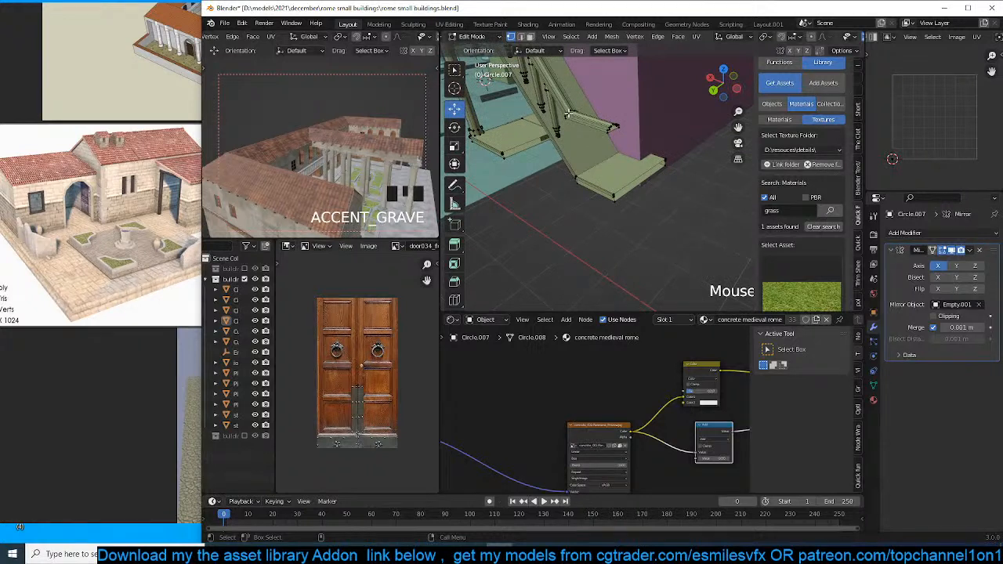
{"action": "key", "text": "alt"}
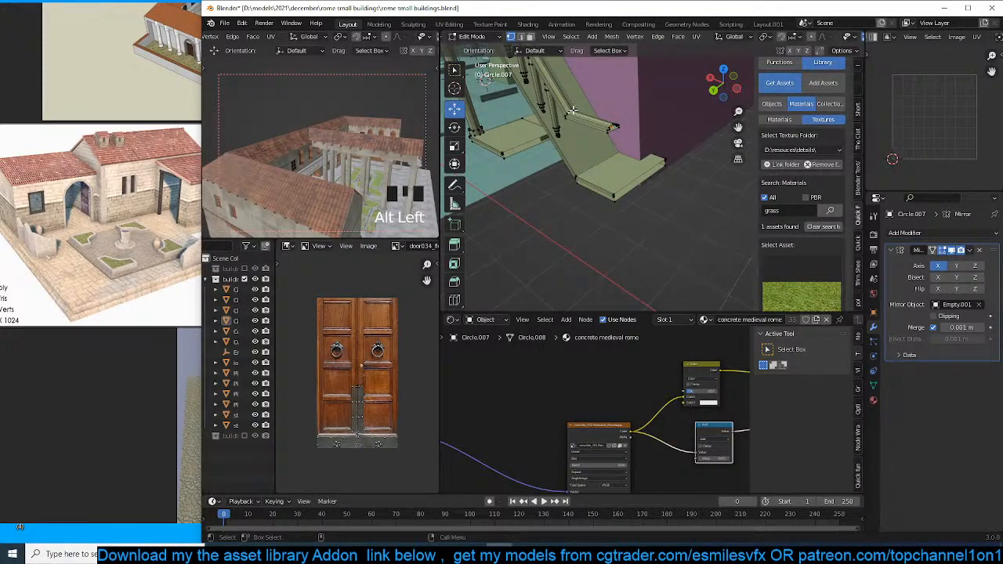
{"action": "key", "text": "KP_7"}
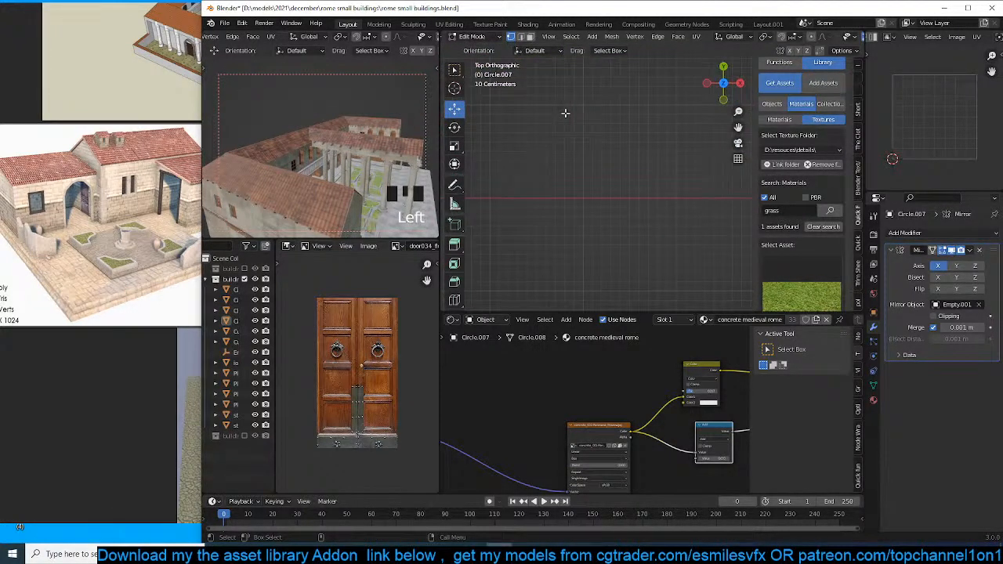
{"action": "key", "text": "KP_Decimal"}
{"action": "scroll", "coordinate": [650, 180], "scroll_direction": "down", "scroll_amount": 5}
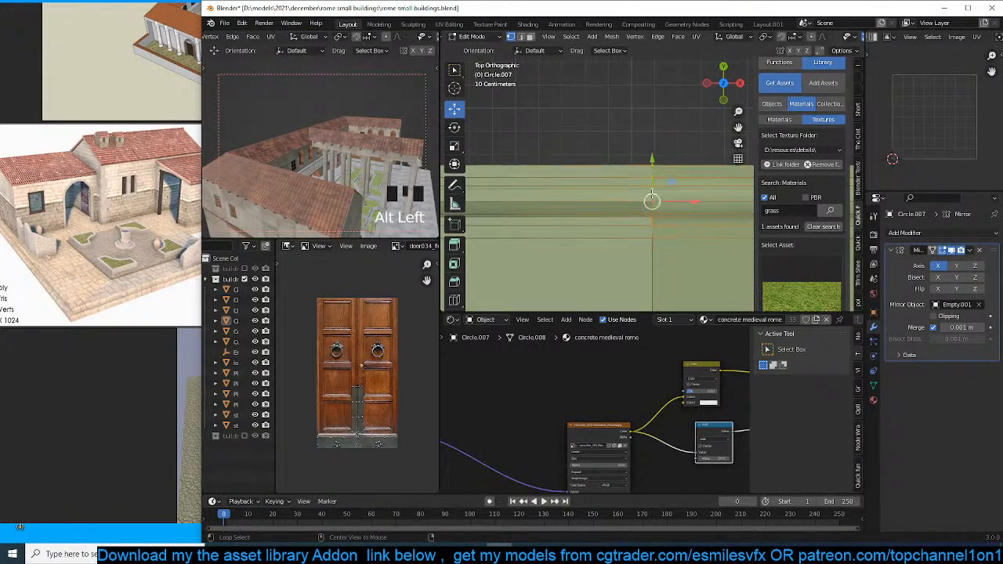
{"action": "scroll", "coordinate": [674, 208], "scroll_direction": "up", "scroll_amount": 3}
{"action": "scroll", "coordinate": [463, 297], "scroll_direction": "down", "scroll_amount": 5}
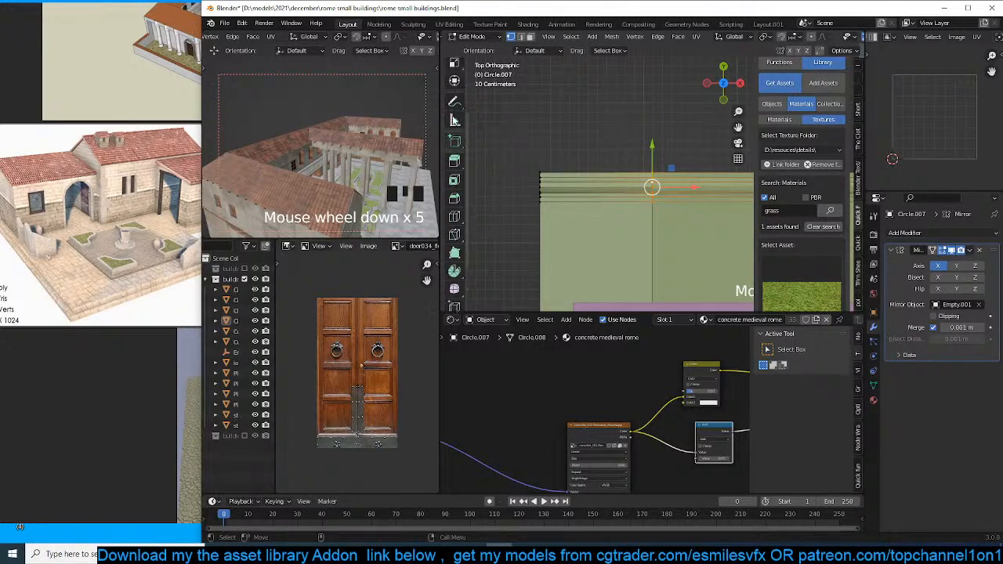
{"action": "scroll", "coordinate": [457, 244], "scroll_direction": "down", "scroll_amount": 1}
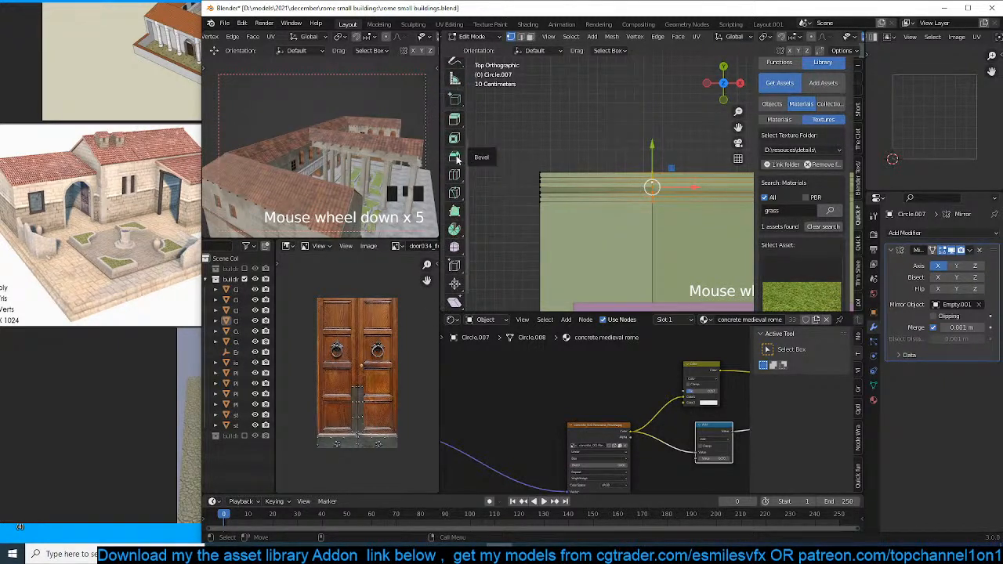
{"action": "scroll", "coordinate": [456, 193], "scroll_direction": "down", "scroll_amount": 1}
{"action": "left_click", "coordinate": [454, 279]}
{"action": "left_click_drag", "start_coordinate": [675, 164], "coordinate": [663, 145]}
{"action": "middle_click_drag", "start_coordinate": [563, 150], "coordinate": [618, 214]}
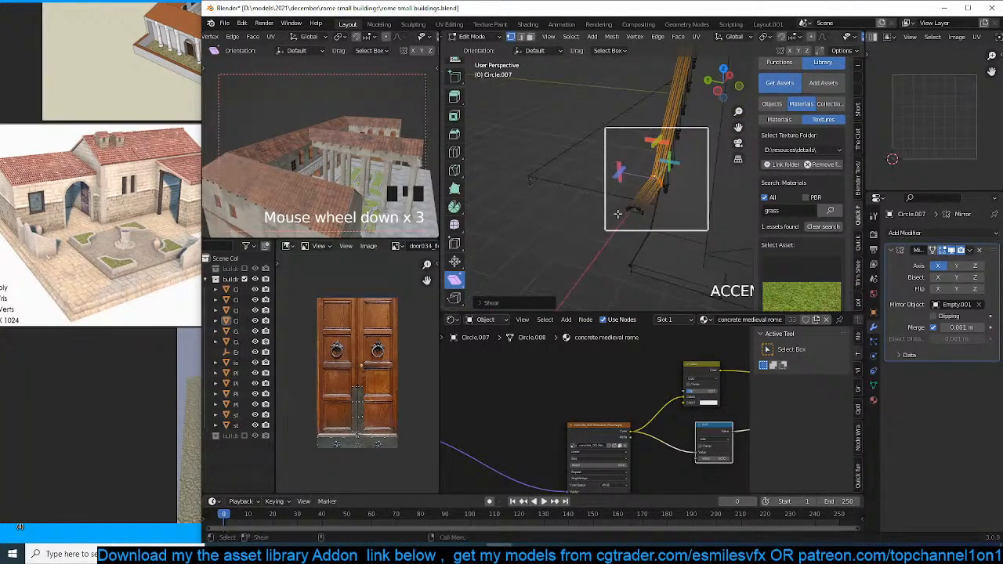
Extrude the sheared handrail end outward along Y, flatten it with a Y scale of 0 and delete the selected end geometry.
{"action": "key", "text": "e"}
{"action": "key", "text": "x"}
{"action": "key", "text": "y"}
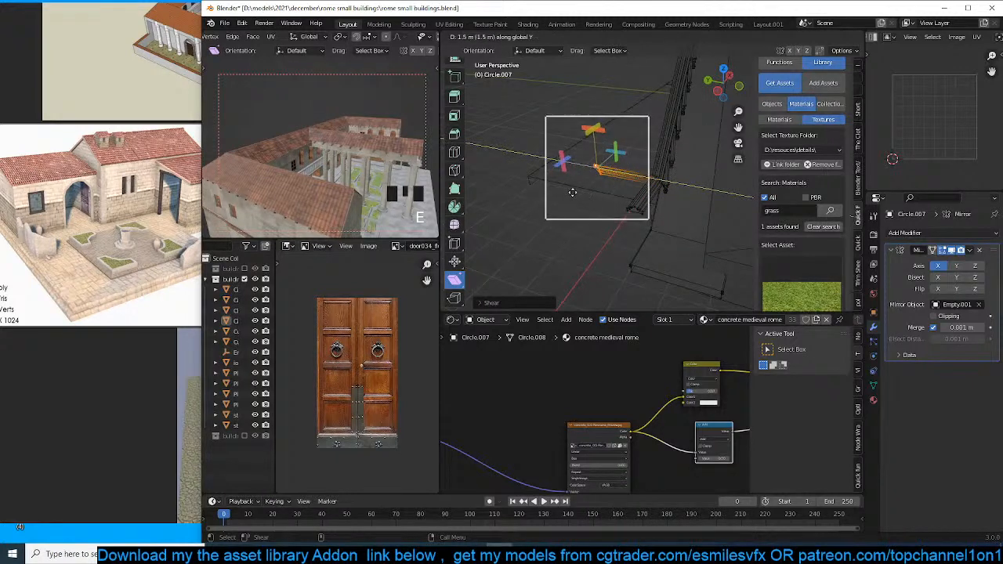
{"action": "left_click", "coordinate": [551, 186]}
{"action": "key", "text": "s"}
{"action": "key", "text": "y"}
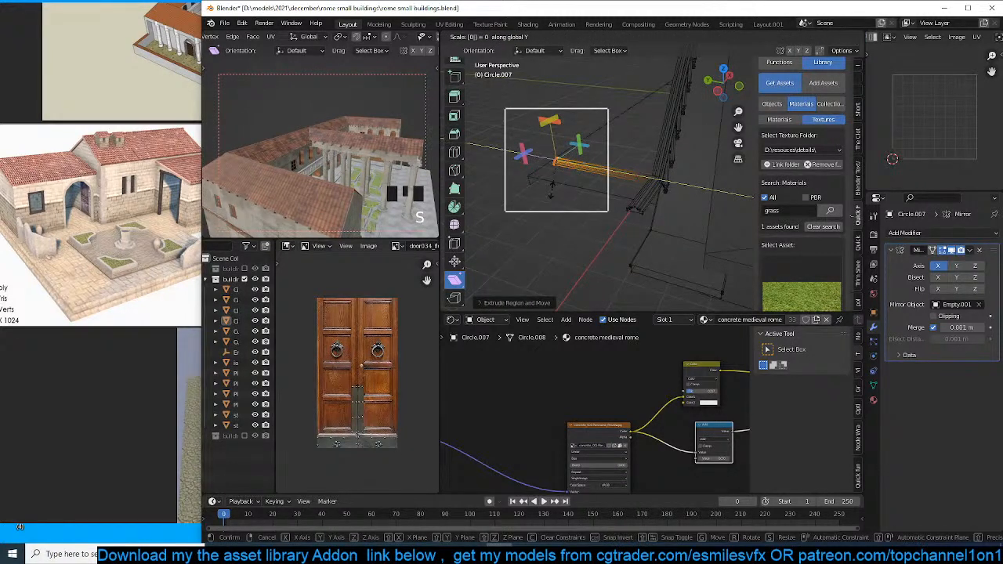
{"action": "key", "text": "Return"}
{"action": "key", "text": "x"}
{"action": "left_click", "coordinate": [631, 216]}
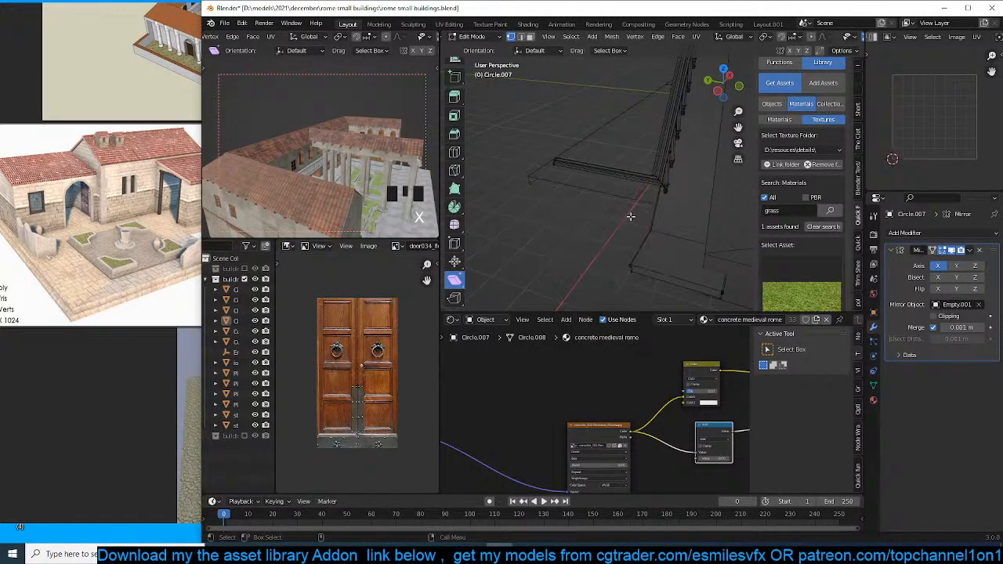
Select the face loop of the newly extruded lower rail and widen it along X by a factor of about 1.77.
{"action": "key", "text": "Tab"}
{"action": "key", "text": "grave"}
{"action": "mouse_move", "coordinate": [624, 172]}
{"action": "middle_mouse_down"}
{"action": "mouse_move", "coordinate": [705, 158]}
{"action": "mouse_move", "coordinate": [746, 233]}
{"action": "mouse_move", "coordinate": [619, 219]}
{"action": "middle_mouse_up"}
{"action": "scroll", "coordinate": [620, 220], "scroll_direction": "down", "scroll_amount": 2}
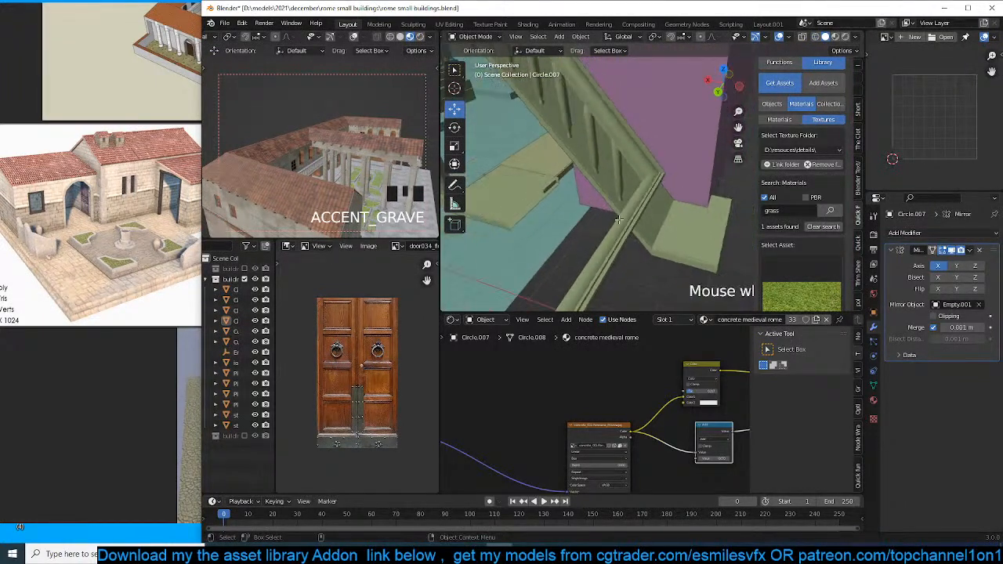
{"action": "key", "text": "Tab"}
{"action": "left_click", "coordinate": [617, 232], "text": "alt"}
{"action": "key", "text": "s"}
{"action": "key", "text": "x"}
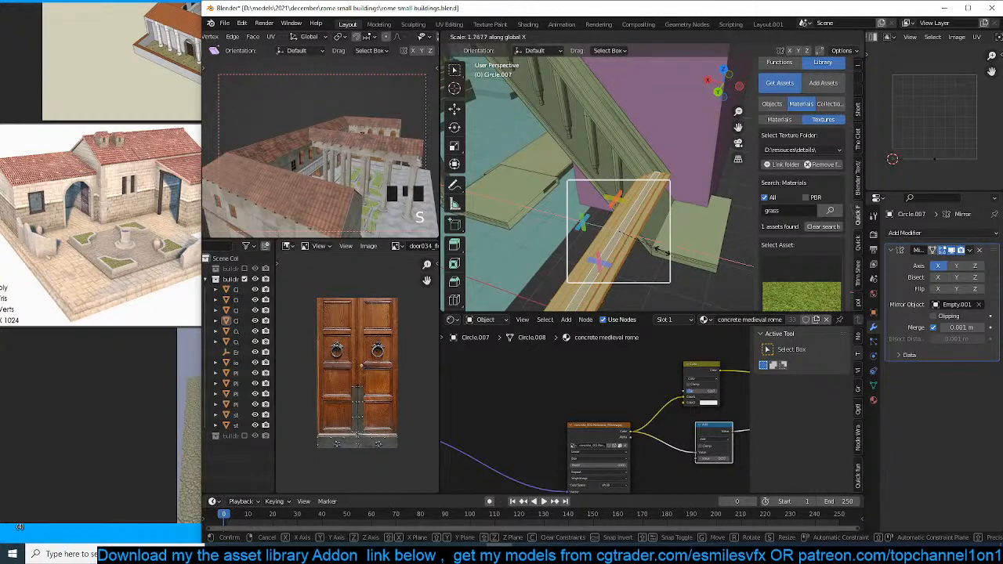
{"action": "left_click", "coordinate": [661, 251]}
{"action": "key", "text": "grave"}
{"action": "middle_click_drag", "start_coordinate": [657, 250], "coordinate": [532, 189]}
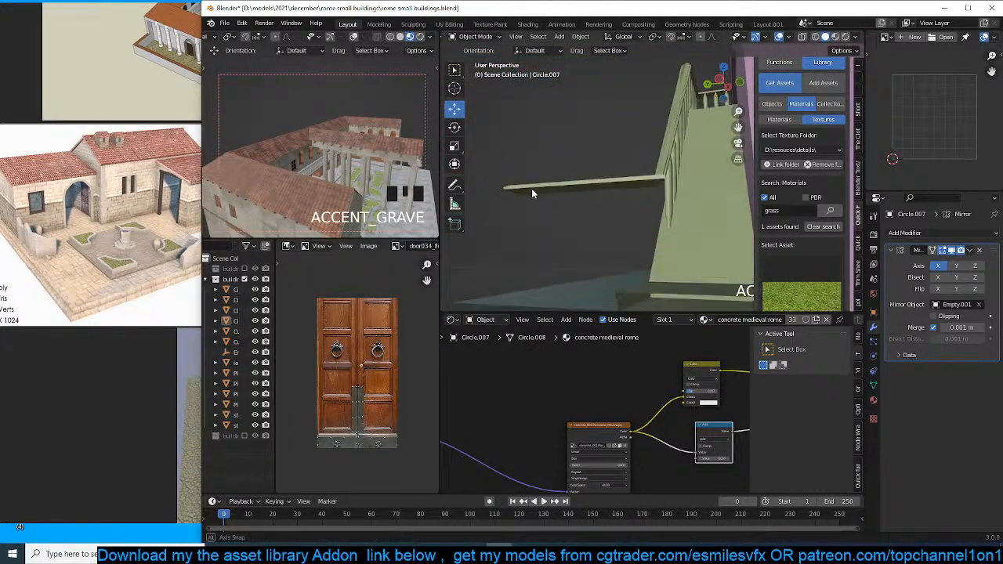
Grow the selection from the extruded rail over the sloped stair handrail and delete both, redoing the deletion after undoing the first one.
{"action": "key", "text": "Tab"}
{"action": "middle_click_drag", "start_coordinate": [614, 201], "coordinate": [576, 262], "text": "shift"}
{"action": "middle_click_drag", "start_coordinate": [576, 263], "coordinate": [675, 263]}
{"action": "scroll", "coordinate": [675, 265], "scroll_direction": "down", "scroll_amount": 3}
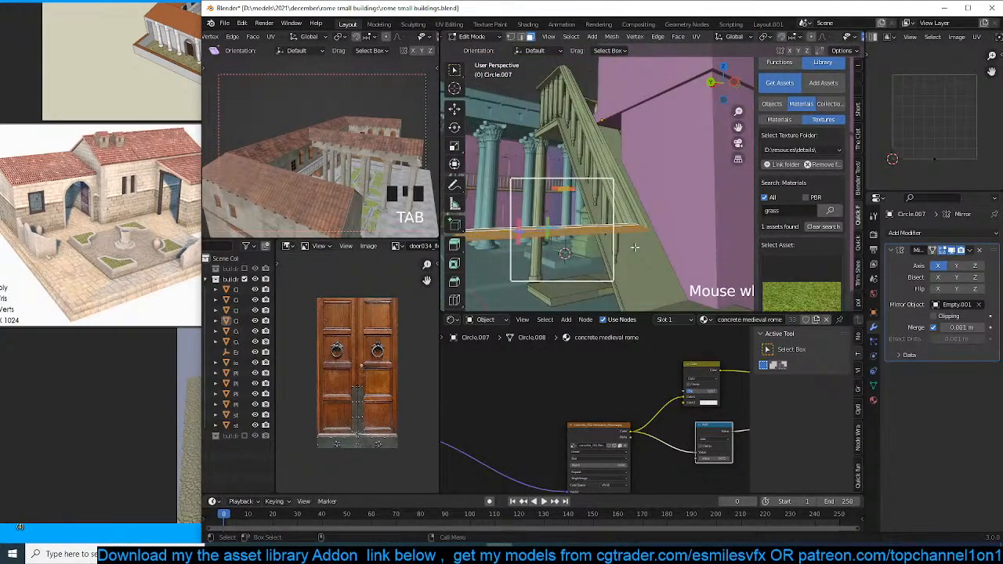
{"action": "key", "text": "ctrl+KP_Add"}
{"action": "key", "text": "ctrl+KP_Add"}
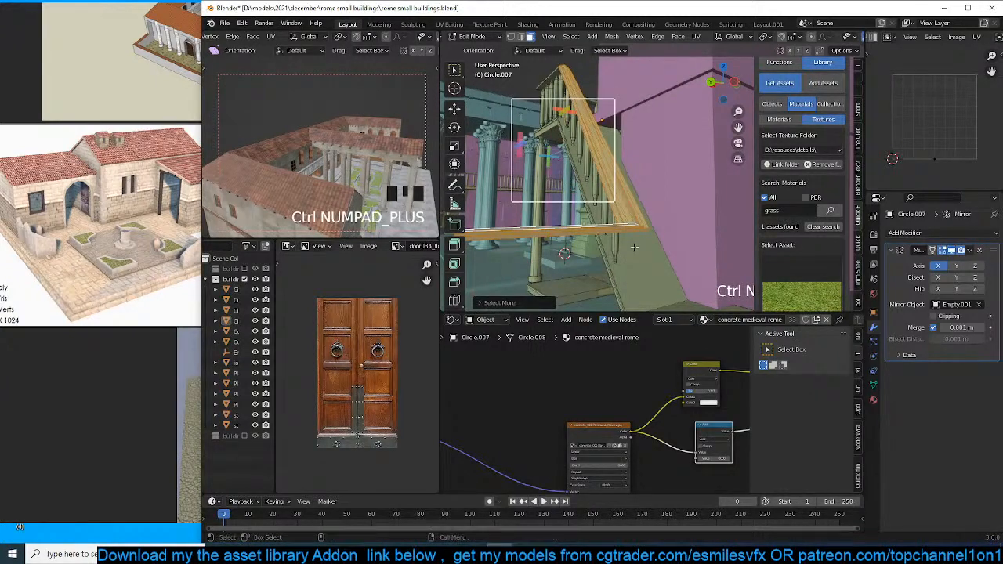
{"action": "key", "text": "x"}
{"action": "left_click", "coordinate": [636, 249]}
{"action": "key", "text": "grave"}
{"action": "middle_click_drag", "start_coordinate": [585, 116], "coordinate": [571, 174]}
{"action": "key", "text": "ctrl+z"}
{"action": "key", "text": "x"}
{"action": "left_click", "coordinate": [564, 279]}
Select the open end edge loop of the balcony handrail above the stairs and show it in a front wireframe view.
{"action": "key", "text": "grave"}
{"action": "key", "text": "1"}
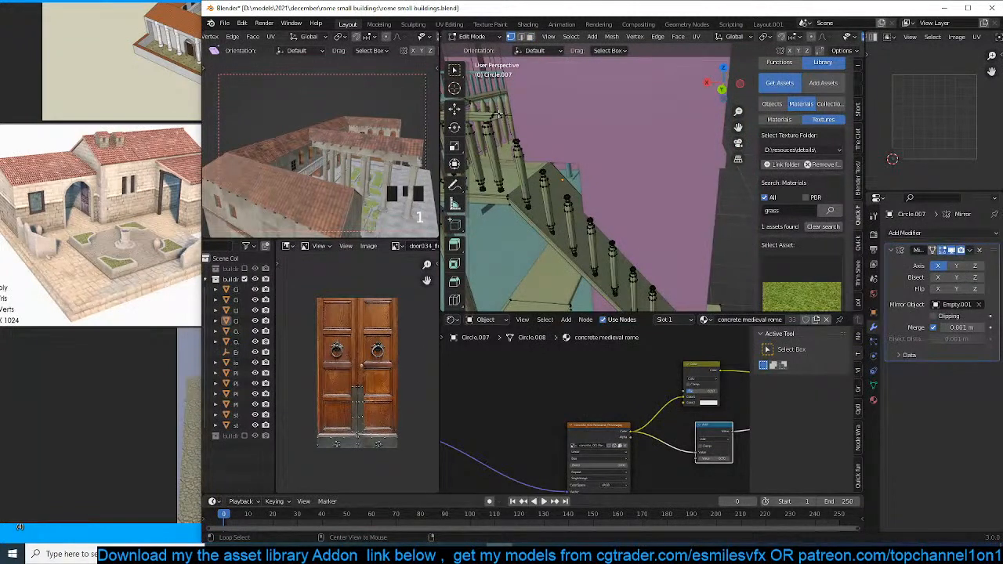
{"action": "left_click", "coordinate": [494, 116], "text": "alt"}
{"action": "middle_click_drag", "start_coordinate": [480, 116], "coordinate": [498, 113]}
{"action": "key", "text": "KP_1"}
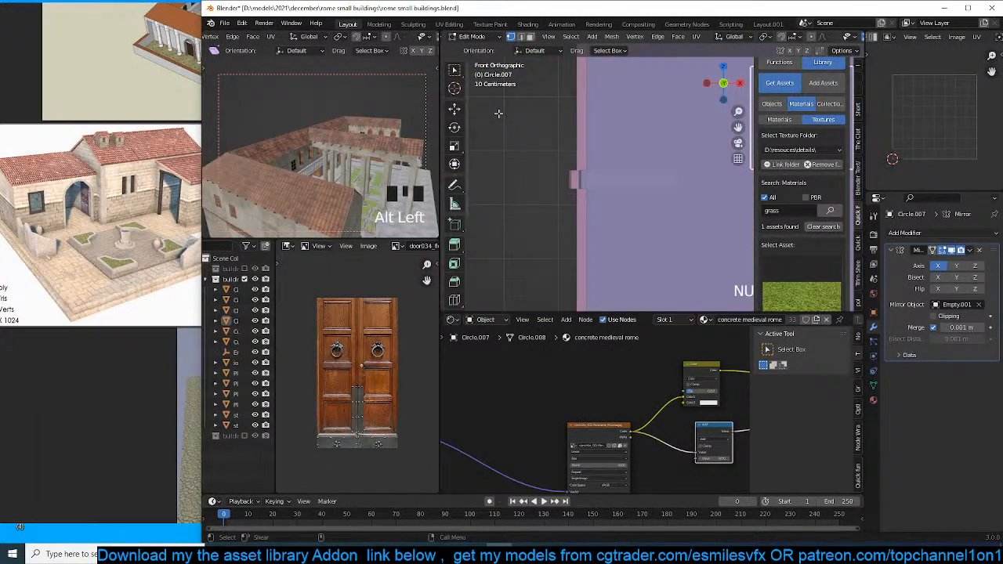
{"action": "key", "text": "KP_5"}
{"action": "key", "text": "KP_5"}
{"action": "scroll", "coordinate": [499, 114], "scroll_direction": "up", "scroll_amount": 6}
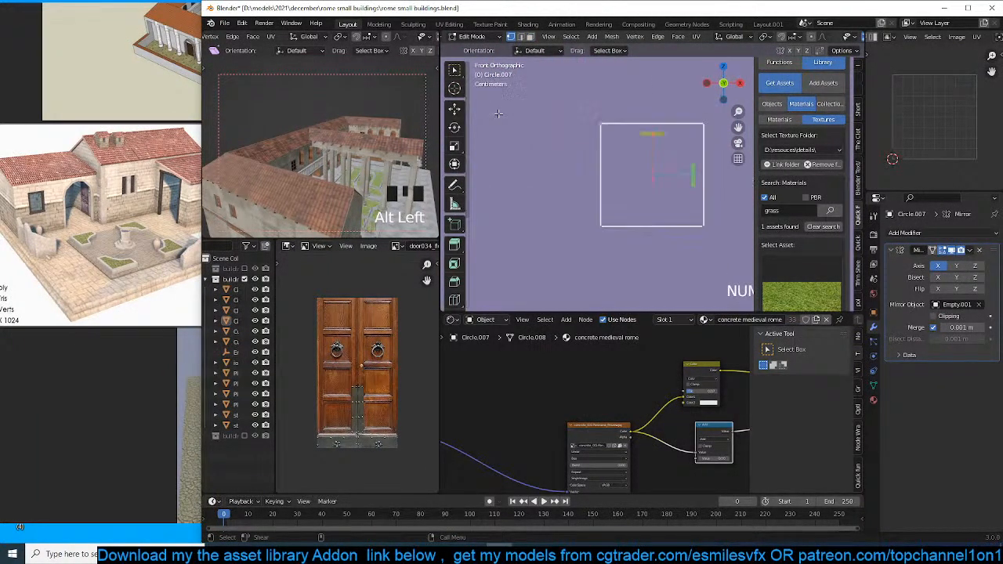
{"action": "key", "text": "z"}
{"action": "key", "text": "z"}
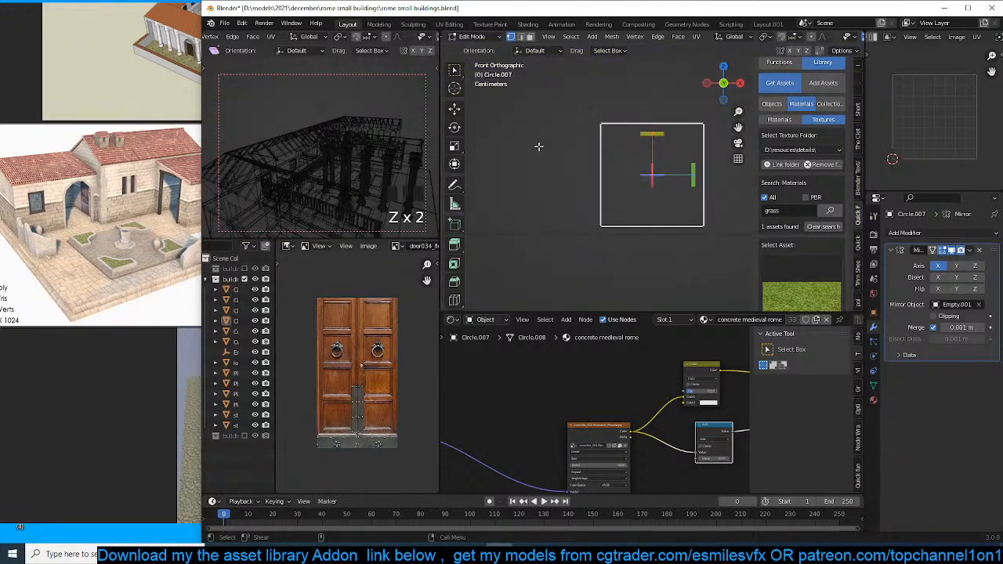
{"action": "scroll", "coordinate": [423, 37], "scroll_direction": "down", "scroll_amount": 5}
Restore the preview viewport to material preview shading and orbit it to look into the courtyard.
{"action": "left_click", "coordinate": [410, 37]}
{"action": "key", "text": "grave"}
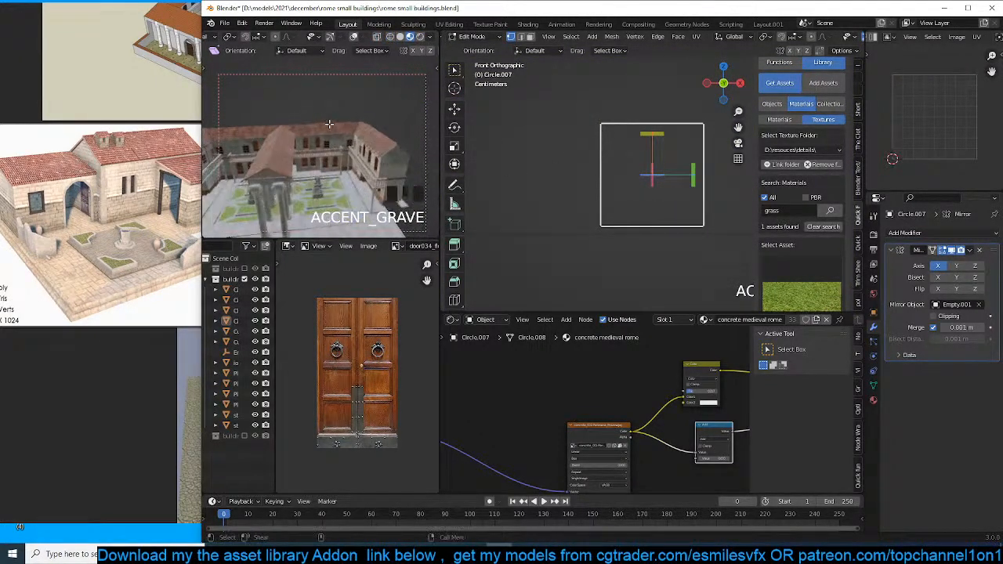
{"action": "middle_click_drag", "start_coordinate": [329, 124], "coordinate": [298, 100]}
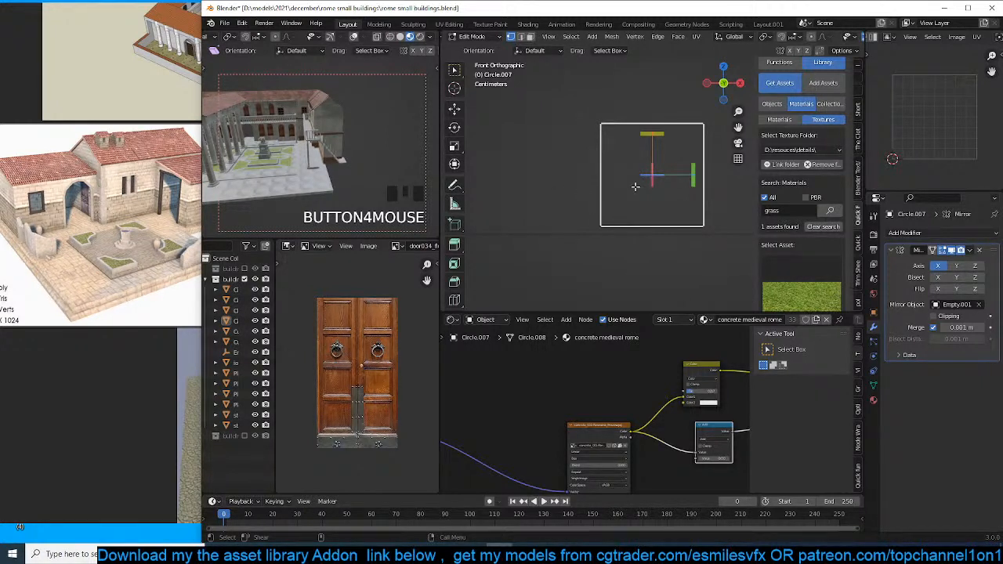
Examine the balcony handrail's selected end loop from the side and front, ending in a front wireframe view with the Move tool active.
{"action": "mouse_move", "coordinate": [681, 132]}
{"action": "middle_mouse_down"}
{"action": "mouse_move", "coordinate": [616, 183]}
{"action": "mouse_move", "coordinate": [677, 191]}
{"action": "middle_mouse_up"}
{"action": "key", "text": "z"}
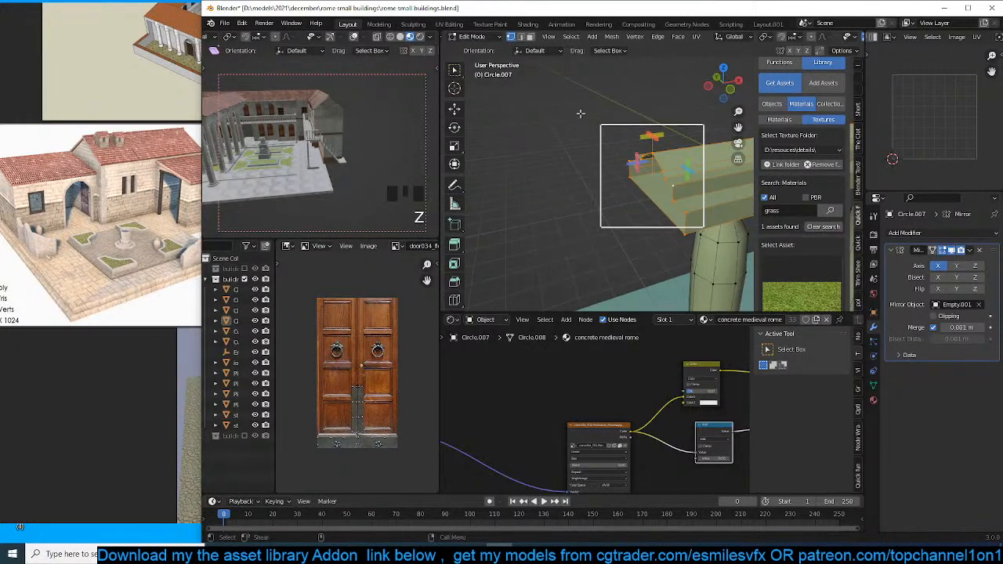
{"action": "left_click", "coordinate": [455, 108]}
{"action": "key", "text": "KP_1"}
{"action": "scroll", "coordinate": [507, 119], "scroll_direction": "down", "scroll_amount": 5}
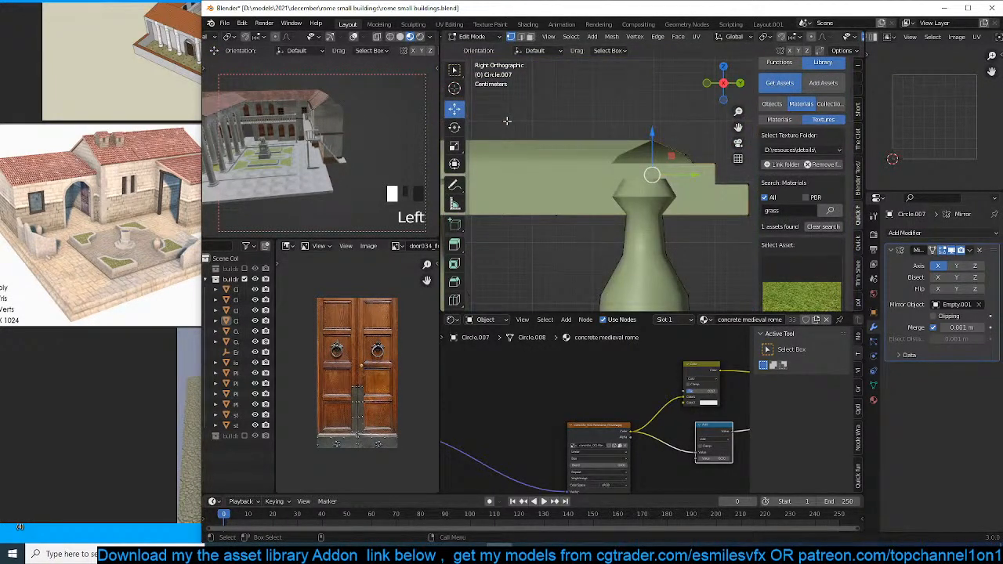
{"action": "middle_click_drag", "start_coordinate": [509, 119], "coordinate": [602, 192]}
{"action": "key", "text": "KP_3"}
{"action": "scroll", "coordinate": [574, 179], "scroll_direction": "up", "scroll_amount": 3}
{"action": "key", "text": "KP_3"}
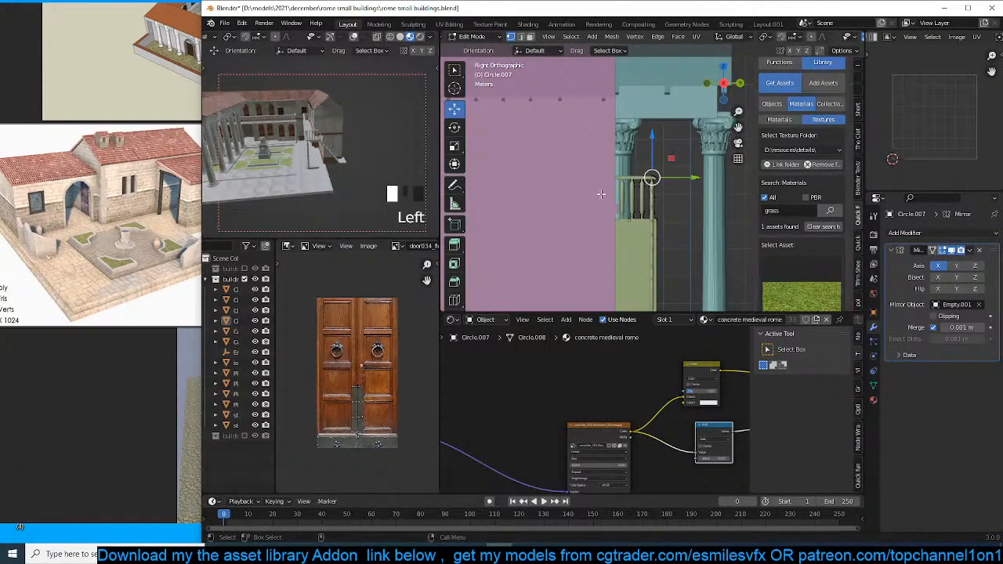
{"action": "key", "text": "KP_1"}
{"action": "scroll", "coordinate": [601, 193], "scroll_direction": "down", "scroll_amount": 5}
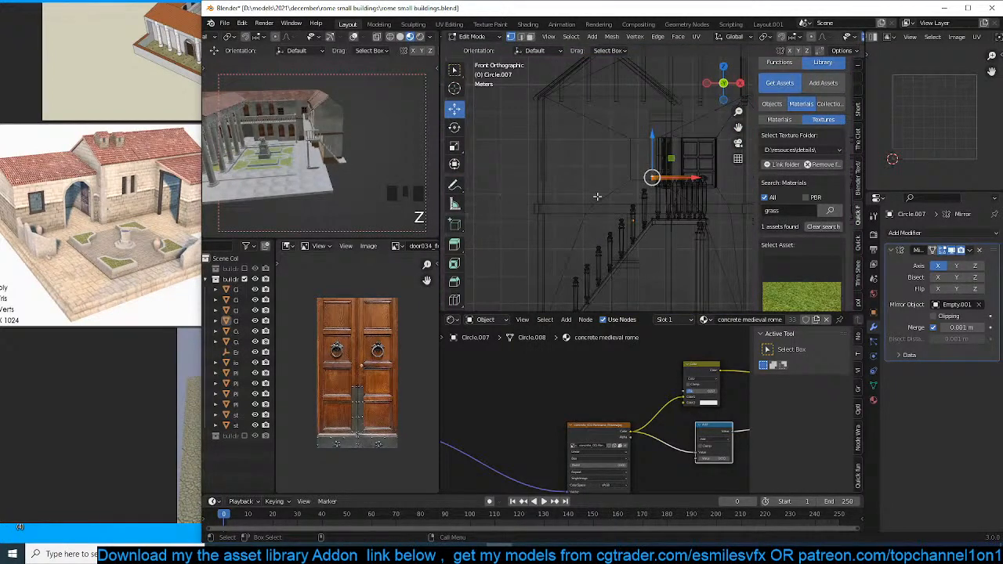
Shear the balcony handrail's end loop in front view so it slants at the top of the stairs, and return to the Move tool.
{"action": "scroll", "coordinate": [622, 160], "scroll_direction": "up", "scroll_amount": 6}
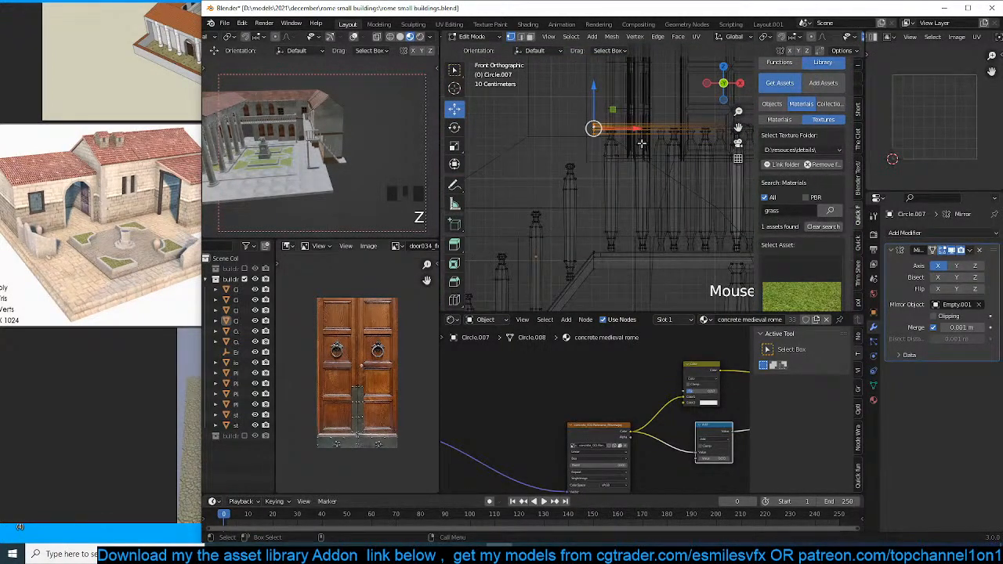
{"action": "scroll", "coordinate": [641, 144], "scroll_direction": "up", "scroll_amount": 2}
{"action": "scroll", "coordinate": [456, 244], "scroll_direction": "down", "scroll_amount": 3}
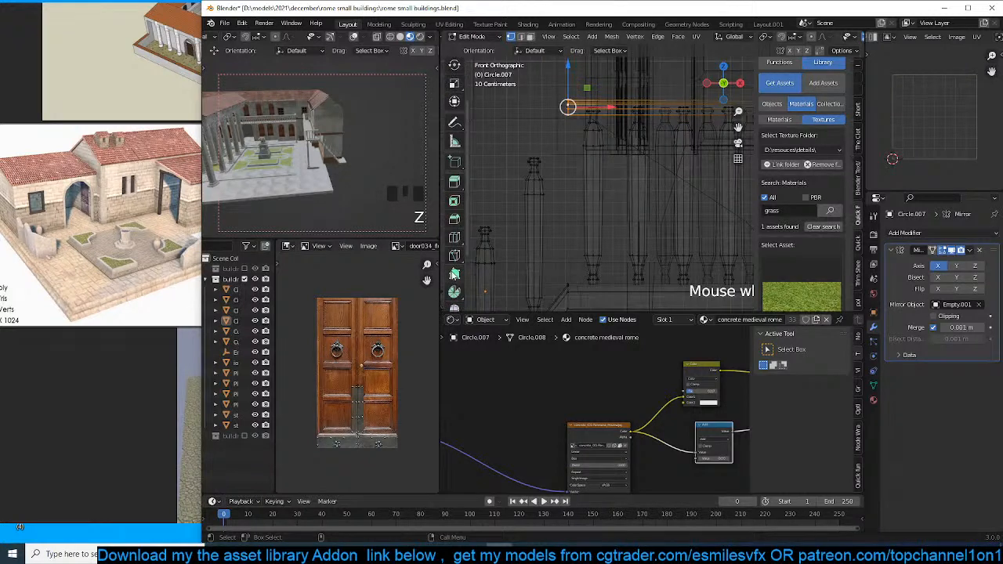
{"action": "scroll", "coordinate": [454, 276], "scroll_direction": "down", "scroll_amount": 4}
{"action": "left_click", "coordinate": [455, 281]}
{"action": "left_click_drag", "start_coordinate": [581, 66], "coordinate": [566, 103]}
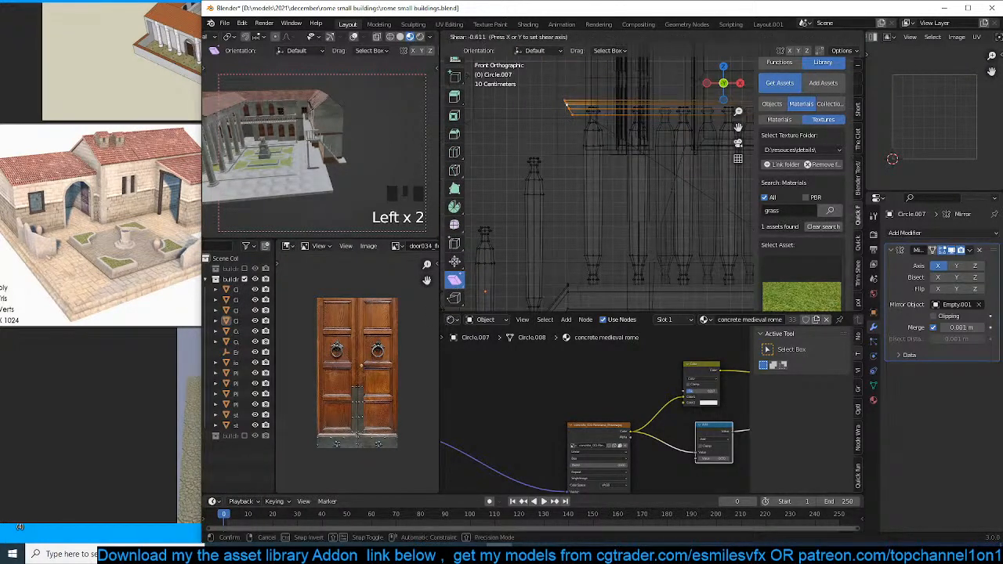
{"action": "left_click_drag", "start_coordinate": [577, 68], "coordinate": [577, 67]}
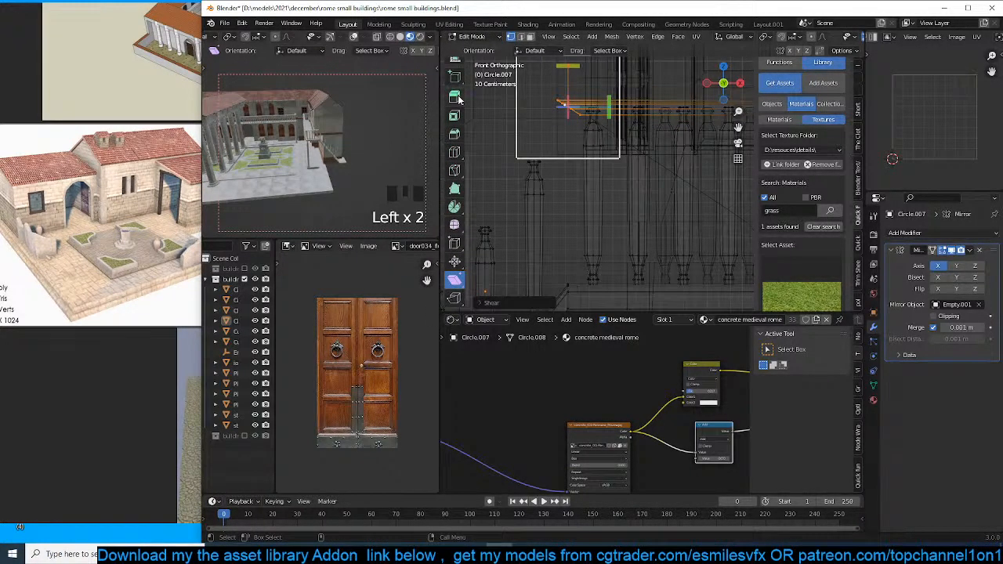
{"action": "scroll", "coordinate": [454, 100], "scroll_direction": "up", "scroll_amount": 5}
{"action": "scroll", "coordinate": [454, 100], "scroll_direction": "up", "scroll_amount": 2}
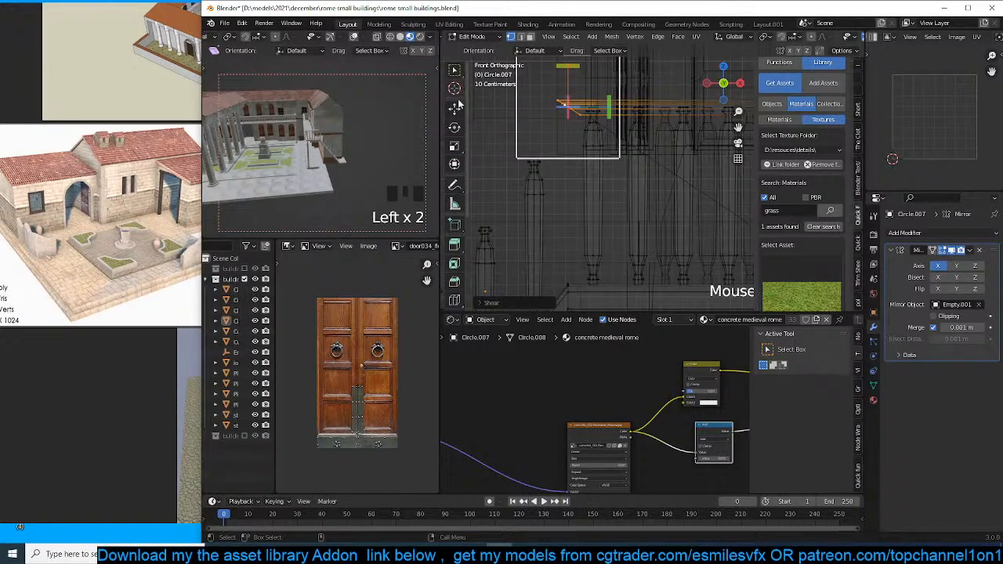
{"action": "left_click", "coordinate": [454, 108]}
{"action": "middle_click_drag", "start_coordinate": [591, 136], "coordinate": [613, 122], "text": "shift"}
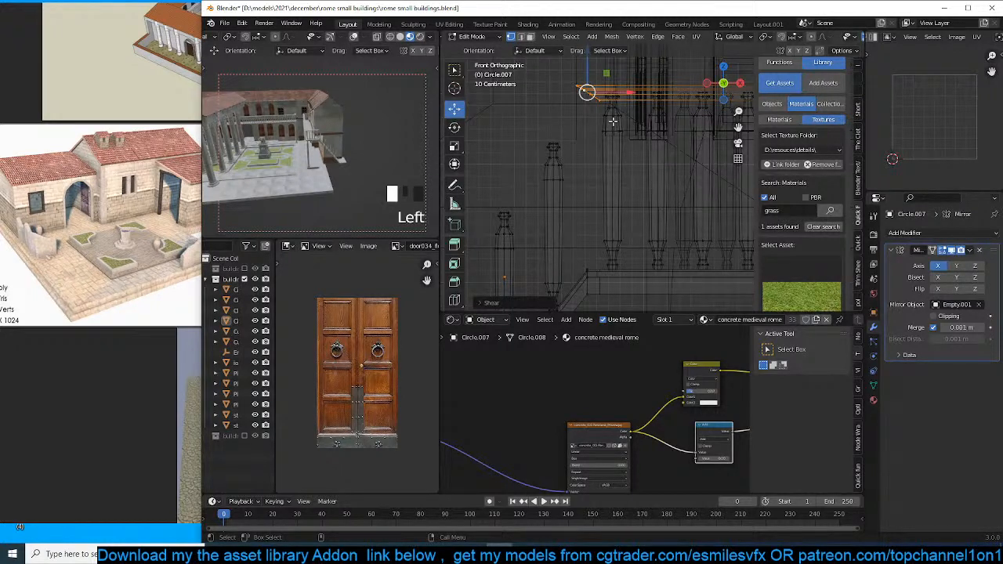
{"action": "scroll", "coordinate": [613, 122], "scroll_direction": "down", "scroll_amount": 3}
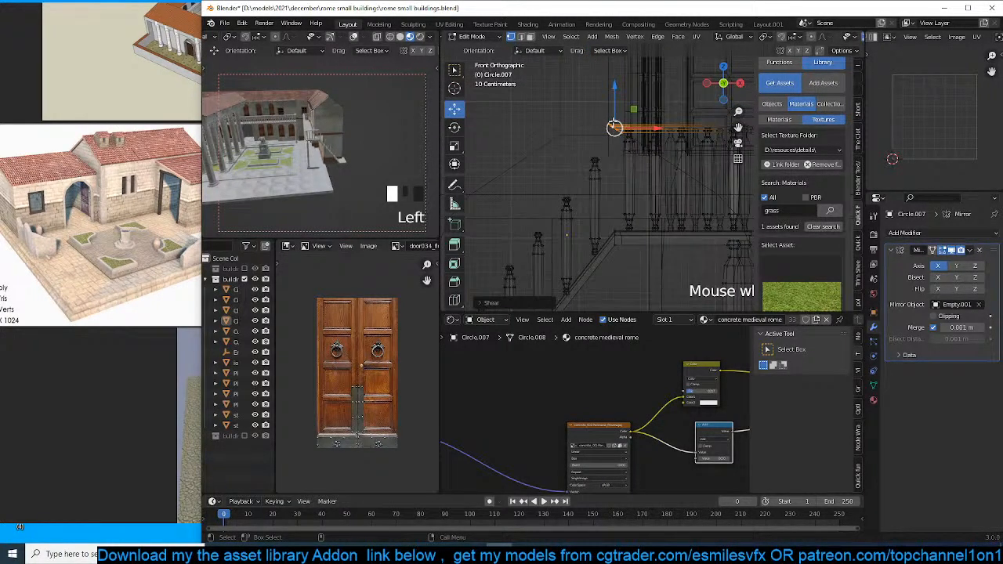
Switch to the reference board and zoom out to examine the Roman building images.
{"action": "scroll", "coordinate": [167, 127], "scroll_direction": "down", "scroll_amount": 2}
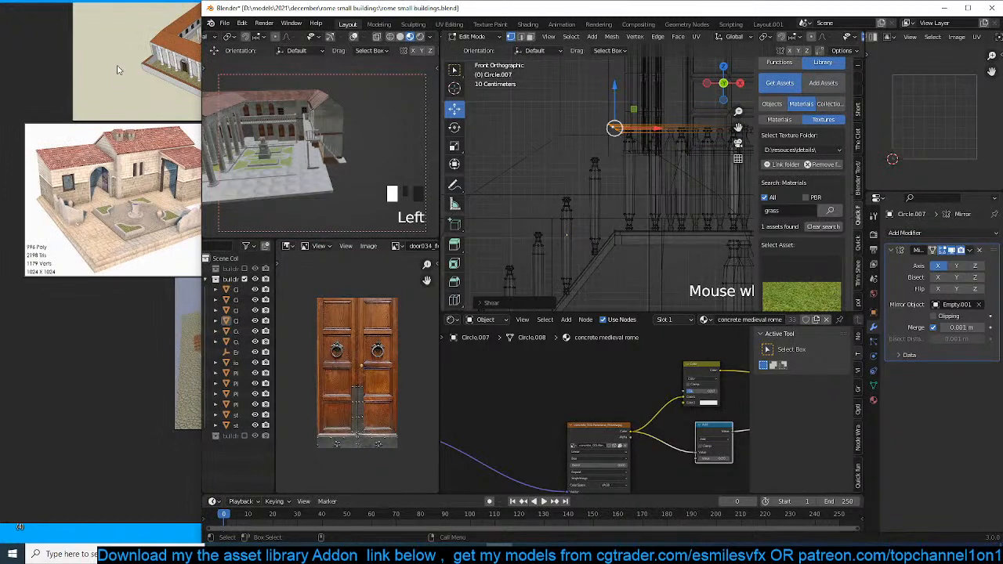
{"action": "mouse_move", "coordinate": [64, 61]}
{"action": "right_mouse_down"}
{"action": "mouse_move", "coordinate": [44, 92]}
{"action": "mouse_move", "coordinate": [74, 83]}
{"action": "mouse_move", "coordinate": [70, 64]}
{"action": "right_mouse_up"}
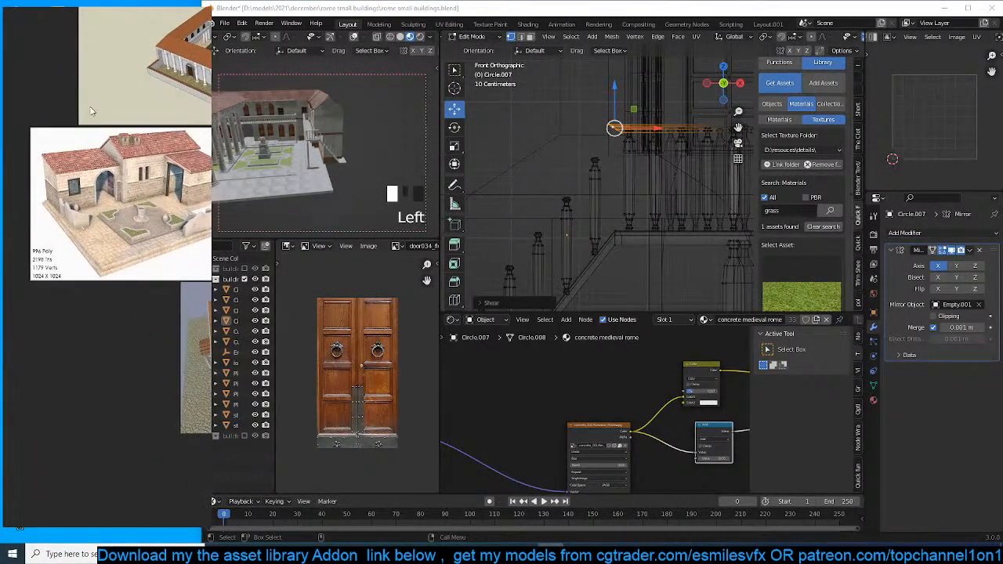
{"action": "scroll", "coordinate": [166, 102], "scroll_direction": "down", "scroll_amount": 2}
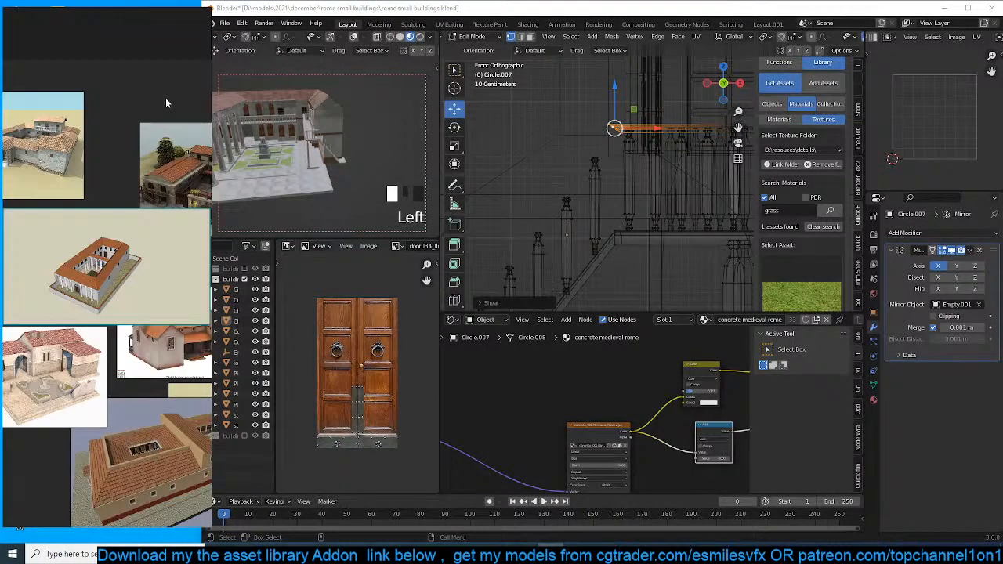
Focus the reference board on the red-roofed stone villa with the fountain courtyard and examine it.
{"action": "scroll", "coordinate": [106, 231], "scroll_direction": "up", "scroll_amount": 5}
{"action": "scroll", "coordinate": [106, 234], "scroll_direction": "down", "scroll_amount": 4}
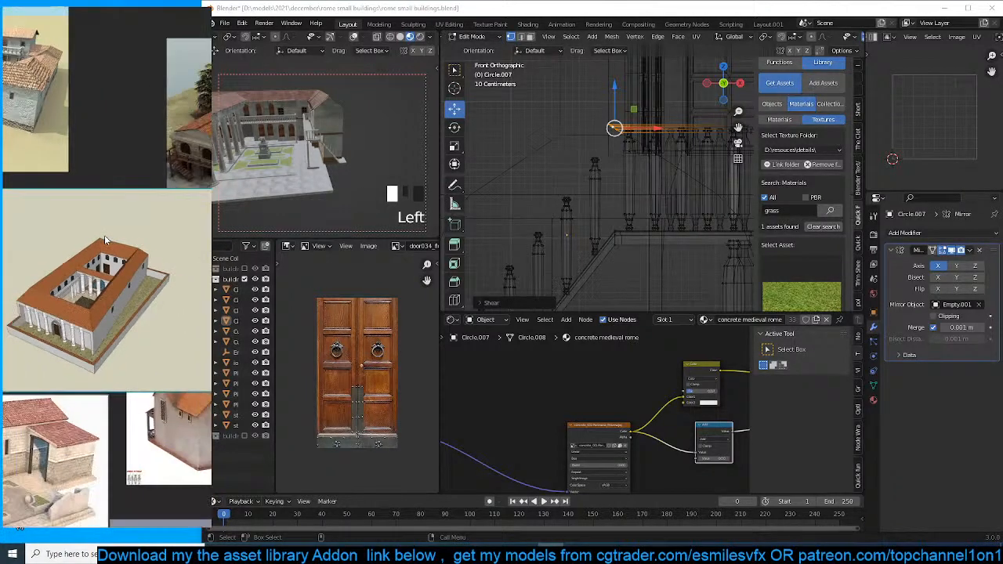
{"action": "double_click", "coordinate": [61, 369]}
Extrude the balcony handrail's slanted end loop diagonally down along the stair balusters in front view.
{"action": "scroll", "coordinate": [660, 138], "scroll_direction": "up", "scroll_amount": 4}
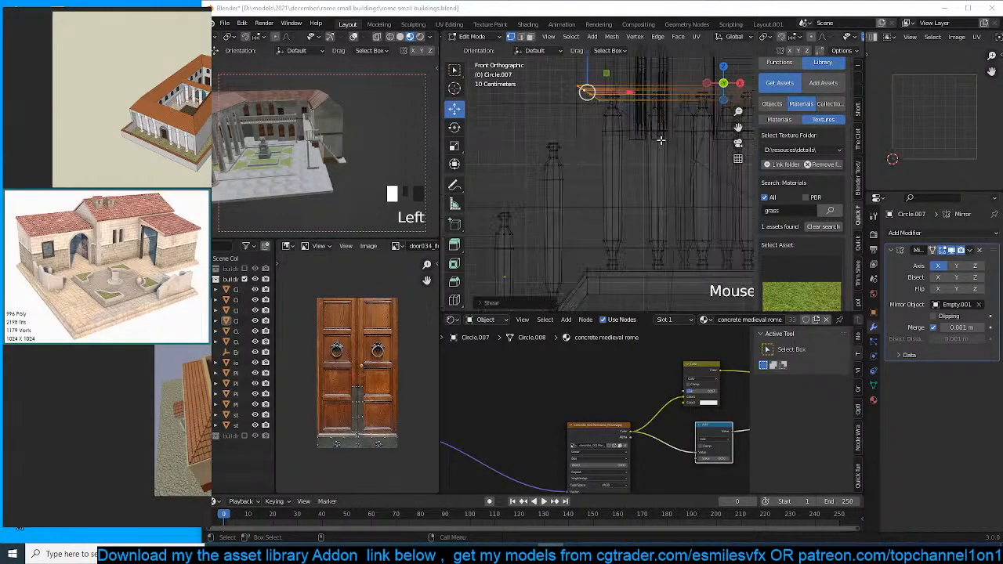
{"action": "middle_click_drag", "start_coordinate": [651, 92], "coordinate": [674, 78], "text": "shift"}
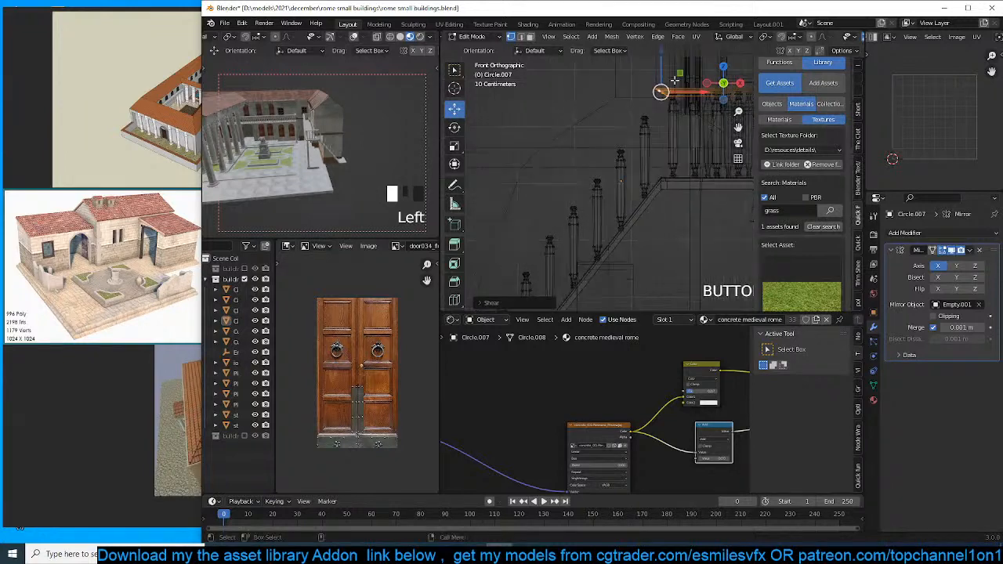
{"action": "scroll", "coordinate": [674, 78], "scroll_direction": "up", "scroll_amount": 1}
{"action": "key", "text": "e"}
{"action": "left_click", "coordinate": [527, 221]}
{"action": "middle_click_drag", "start_coordinate": [544, 213], "coordinate": [663, 157], "text": "shift"}
Undo the fill on the handrail's end loop and move the loop about 0.9 m sideways and 1.67 m down, towards the stair foot.
{"action": "key", "text": "f"}
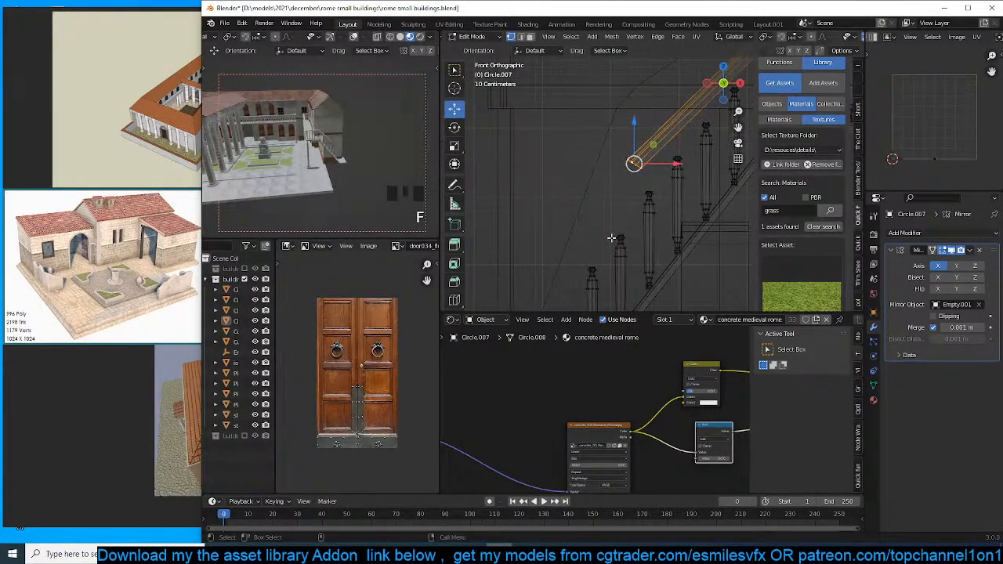
{"action": "key", "text": "ctrl+z"}
{"action": "mouse_move", "coordinate": [641, 191]}
{"action": "middle_mouse_down", "text": "shift"}
{"action": "mouse_move", "coordinate": [689, 162]}
{"action": "mouse_move", "coordinate": [627, 178]}
{"action": "middle_mouse_up", "text": "shift"}
{"action": "key", "text": "g"}
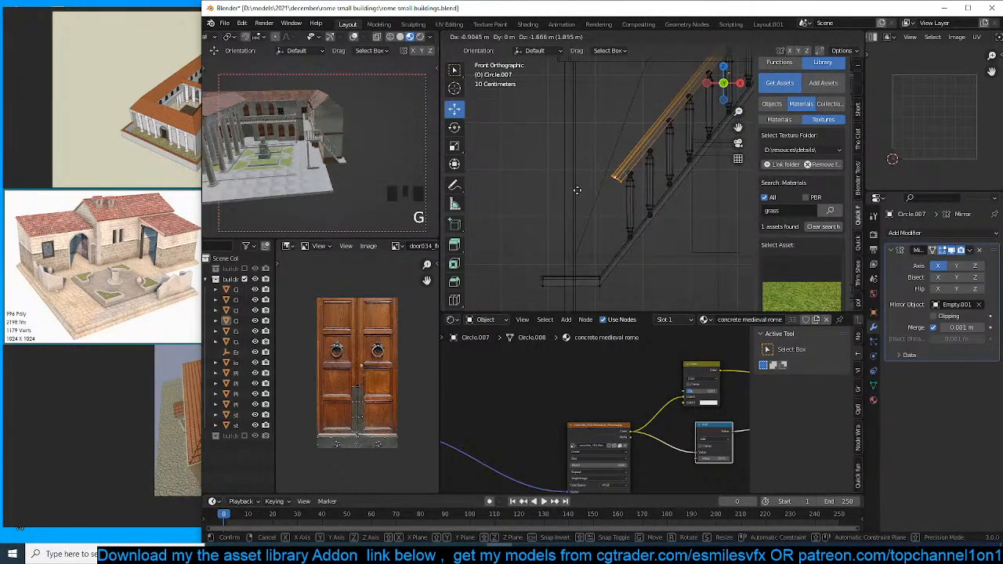
{"action": "left_click", "coordinate": [577, 192]}
Leave mesh editing and inspect the extended stair handrail close up in a solid-shaded perspective view.
{"action": "key", "text": "Tab"}
{"action": "scroll", "coordinate": [576, 161], "scroll_direction": "down", "scroll_amount": 3}
{"action": "mouse_move", "coordinate": [576, 162]}
{"action": "middle_mouse_down"}
{"action": "mouse_move", "coordinate": [697, 198]}
{"action": "mouse_move", "coordinate": [672, 162]}
{"action": "mouse_move", "coordinate": [705, 159]}
{"action": "mouse_move", "coordinate": [643, 199]}
{"action": "mouse_move", "coordinate": [614, 239]}
{"action": "mouse_move", "coordinate": [552, 111]}
{"action": "middle_mouse_up"}
{"action": "key", "text": "z"}
{"action": "key", "text": "grave"}
Select the edge loop where the rail beneath the balusters bends from the landing into the stairs, and shear it.
{"action": "key", "text": "Tab"}
{"action": "left_click", "coordinate": [537, 108], "text": "alt"}
{"action": "key", "text": "grave"}
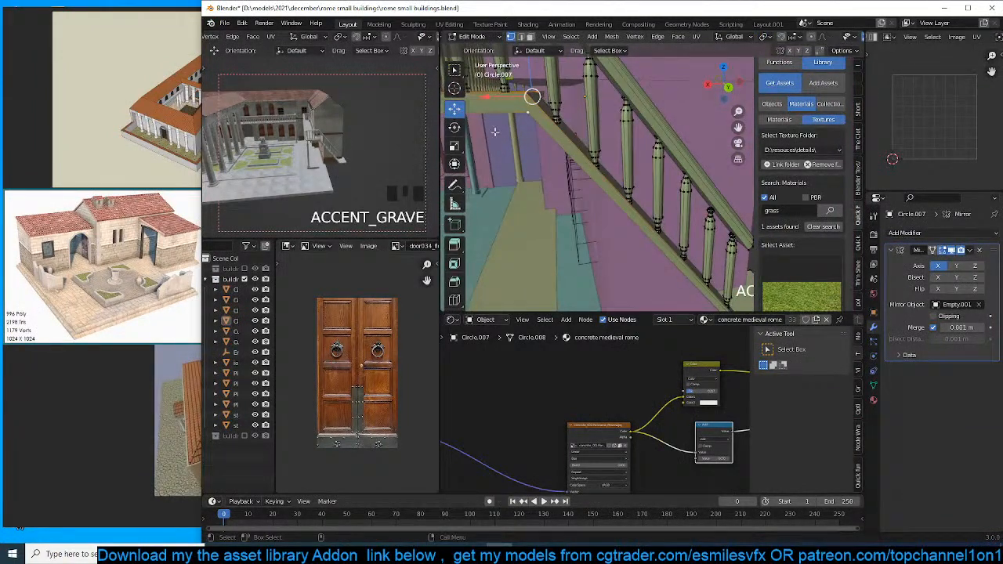
{"action": "scroll", "coordinate": [456, 290], "scroll_direction": "down", "scroll_amount": 5}
{"action": "scroll", "coordinate": [454, 296], "scroll_direction": "down", "scroll_amount": 3}
{"action": "left_click", "coordinate": [457, 283]}
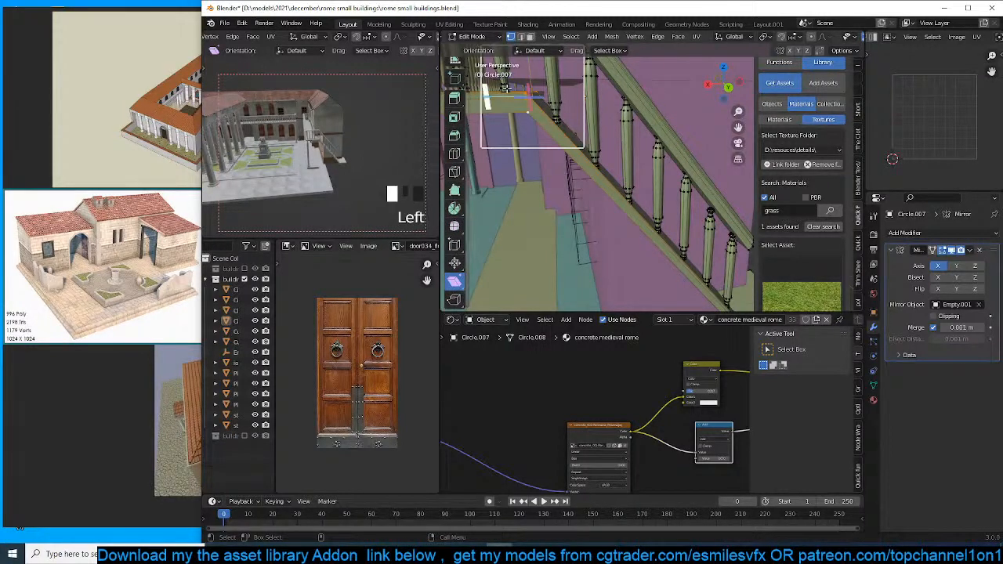
{"action": "key", "text": "grave"}
{"action": "left_click_drag", "start_coordinate": [576, 78], "coordinate": [712, 110]}
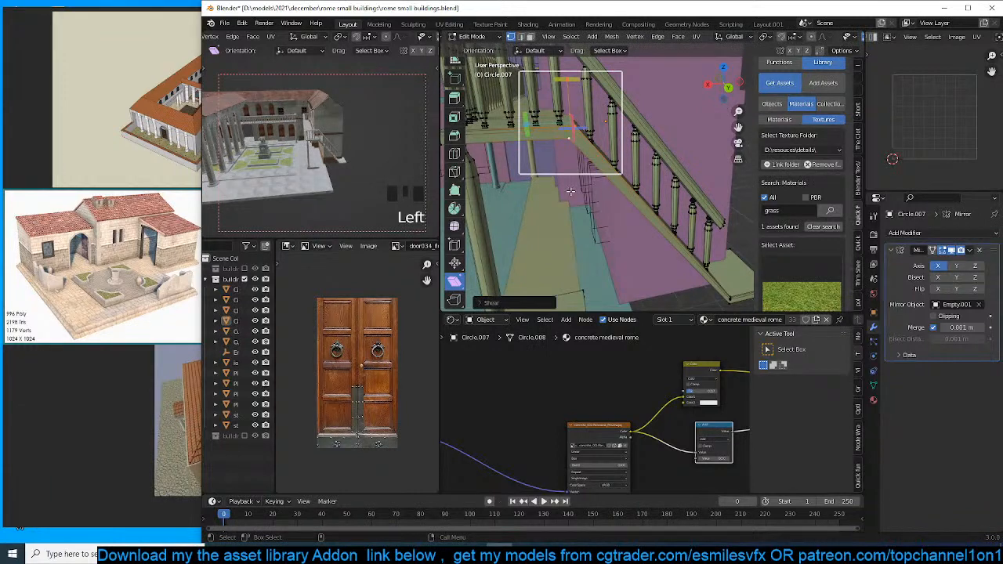
Examine the sheared lower rail corner from several standard directions, ending in a front wireframe view of the staircase.
{"action": "scroll", "coordinate": [570, 191], "scroll_direction": "down", "scroll_amount": 4}
{"action": "key", "text": "KP_1"}
{"action": "key", "text": "shift+KP_1"}
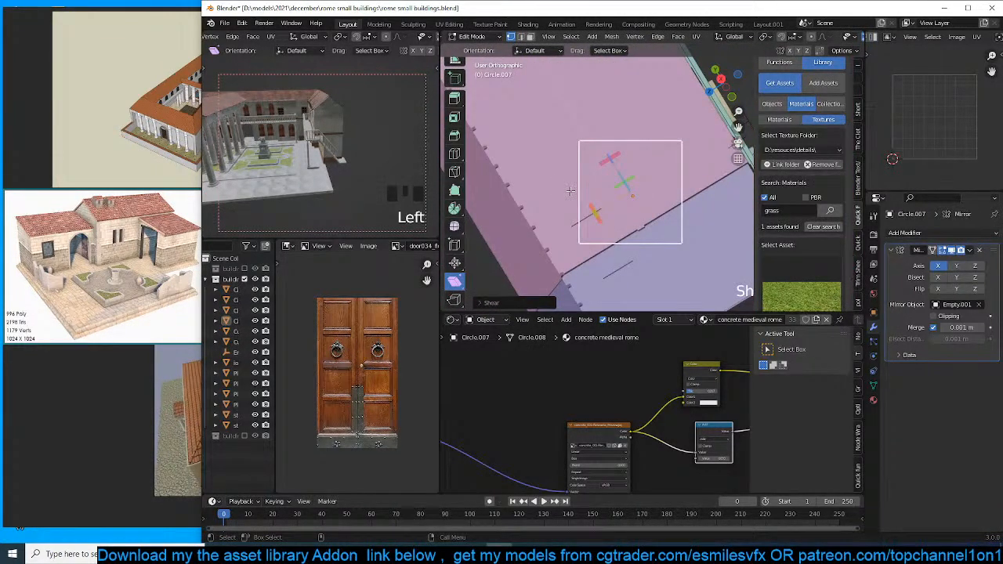
{"action": "key", "text": "KP_3"}
{"action": "key", "text": "shift+KP_3"}
{"action": "key", "text": "KP_3"}
{"action": "key", "text": "z"}
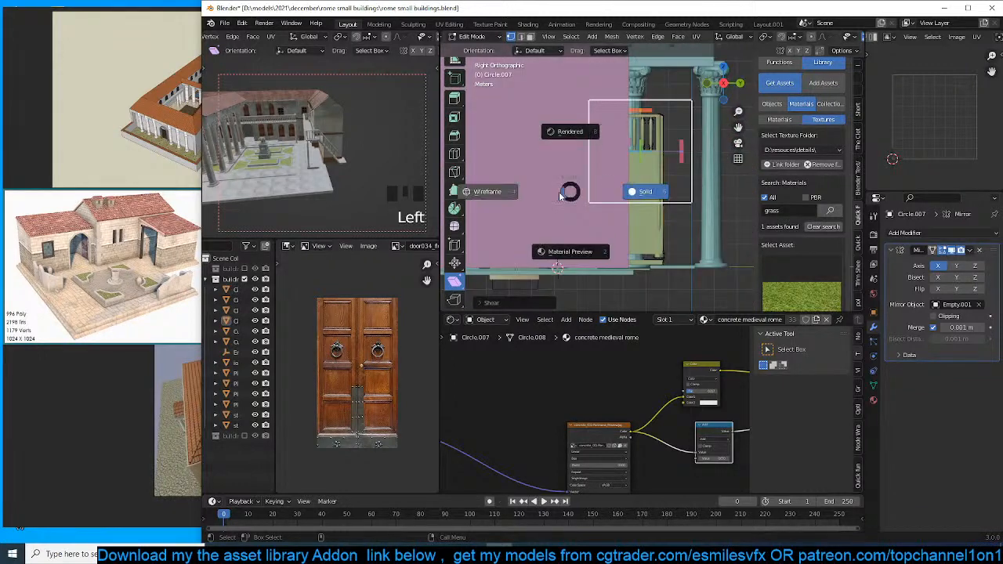
{"action": "left_click", "coordinate": [514, 184]}
{"action": "key", "text": "KP_1"}
{"action": "scroll", "coordinate": [515, 192], "scroll_direction": "down", "scroll_amount": 1}
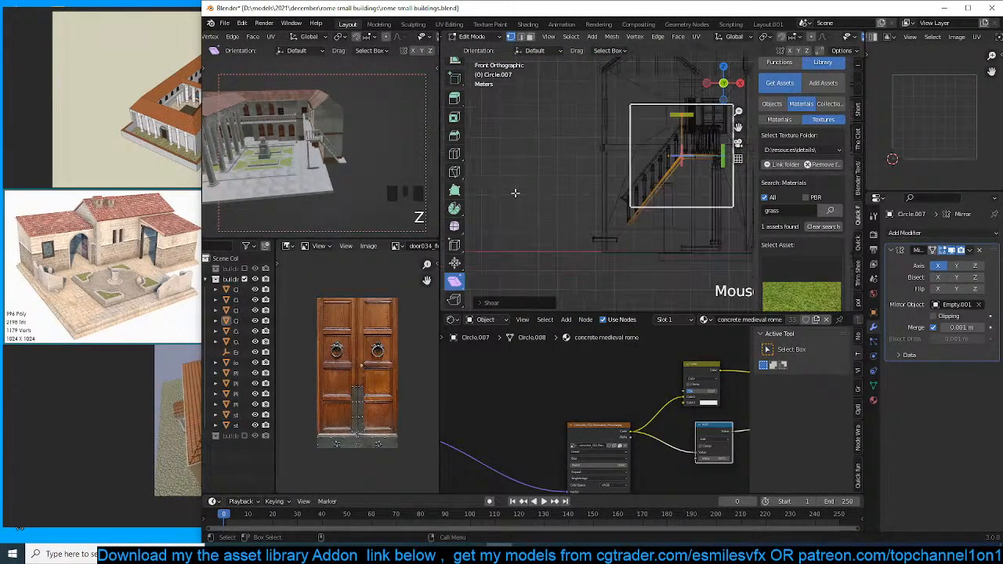
Select the lower sloped part of the staircase side in the front view and shear it towards the bottom landing.
{"action": "scroll", "coordinate": [518, 194], "scroll_direction": "up", "scroll_amount": 4}
{"action": "middle_click_drag", "start_coordinate": [573, 230], "coordinate": [604, 147], "text": "shift"}
{"action": "left_click", "coordinate": [616, 210]}
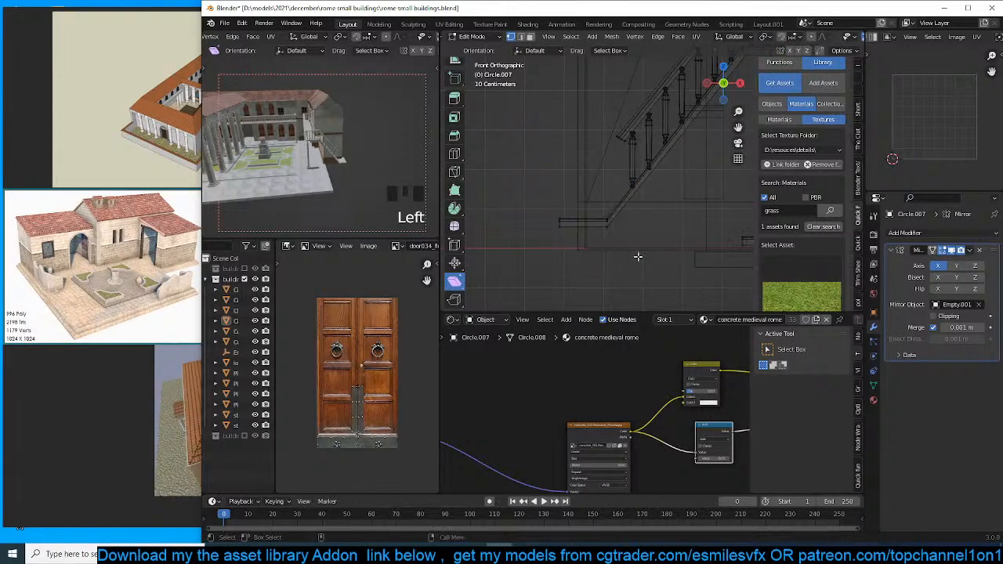
{"action": "double_click", "coordinate": [617, 204]}
{"action": "left_click", "coordinate": [609, 182]}
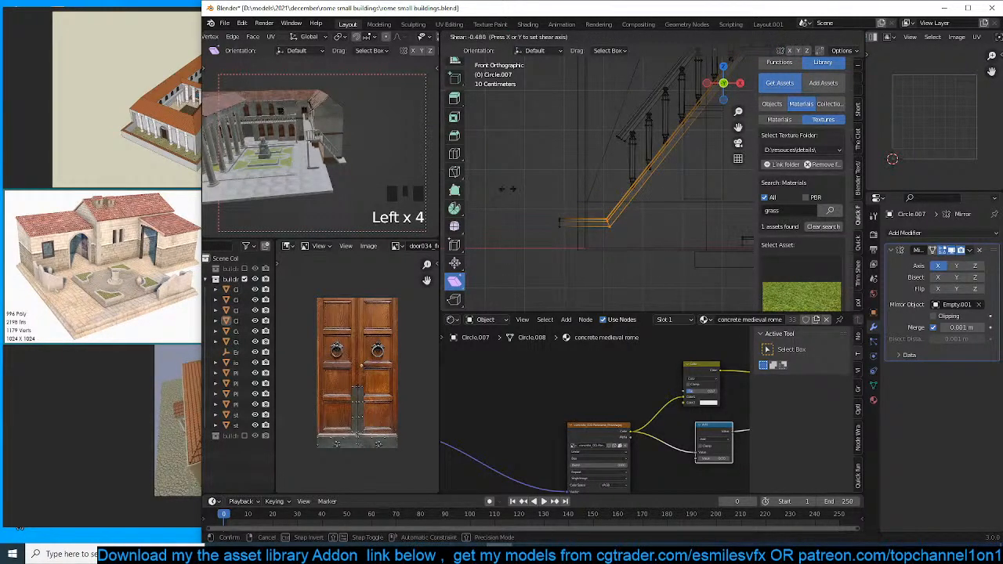
{"action": "key", "text": "Tab"}
{"action": "scroll", "coordinate": [643, 138], "scroll_direction": "down", "scroll_amount": 2}
{"action": "scroll", "coordinate": [644, 138], "scroll_direction": "up", "scroll_amount": 2}
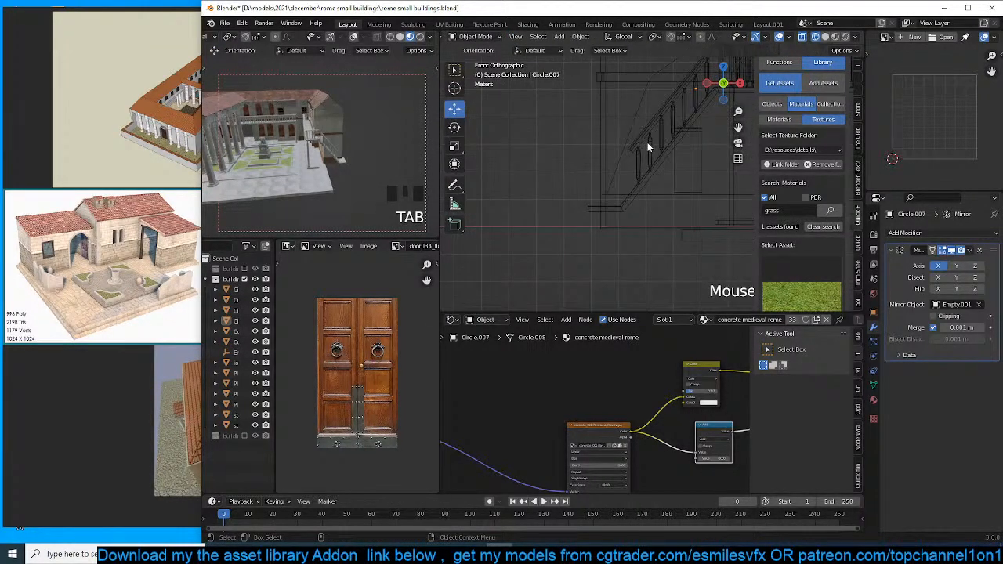
Examine the staircase's lower end, its railing and bottom landing from the front and from several angles.
{"action": "key", "text": "Tab"}
{"action": "scroll", "coordinate": [628, 166], "scroll_direction": "down", "scroll_amount": 3}
{"action": "mouse_move", "coordinate": [627, 166]}
{"action": "middle_mouse_down", "text": "shift"}
{"action": "mouse_move", "coordinate": [586, 190]}
{"action": "mouse_move", "coordinate": [726, 206]}
{"action": "mouse_move", "coordinate": [683, 216]}
{"action": "mouse_move", "coordinate": [596, 199]}
{"action": "mouse_move", "coordinate": [596, 223]}
{"action": "mouse_move", "coordinate": [577, 230]}
{"action": "middle_mouse_up", "text": "shift"}
{"action": "key", "text": "Tab"}
{"action": "key", "text": "z"}
{"action": "key", "text": "grave"}
{"action": "scroll", "coordinate": [616, 204], "scroll_direction": "up", "scroll_amount": 2}
{"action": "key", "text": "Tab"}
{"action": "scroll", "coordinate": [577, 231], "scroll_direction": "up", "scroll_amount": 2}
{"action": "key", "text": "grave"}
{"action": "middle_click_drag", "start_coordinate": [576, 196], "coordinate": [638, 176]}
{"action": "key", "text": "Tab"}
{"action": "scroll", "coordinate": [562, 158], "scroll_direction": "down", "scroll_amount": 2}
{"action": "scroll", "coordinate": [569, 159], "scroll_direction": "up", "scroll_amount": 3}
{"action": "key", "text": "Tab"}
{"action": "key", "text": "2"}
{"action": "middle_click_drag", "start_coordinate": [569, 159], "coordinate": [627, 163]}
{"action": "left_click", "coordinate": [595, 167], "text": "alt"}
{"action": "key", "text": "Tab"}
{"action": "scroll", "coordinate": [621, 182], "scroll_direction": "down", "scroll_amount": 2}
{"action": "scroll", "coordinate": [688, 195], "scroll_direction": "down", "scroll_amount": 3}
{"action": "scroll", "coordinate": [619, 196], "scroll_direction": "up", "scroll_amount": 2}
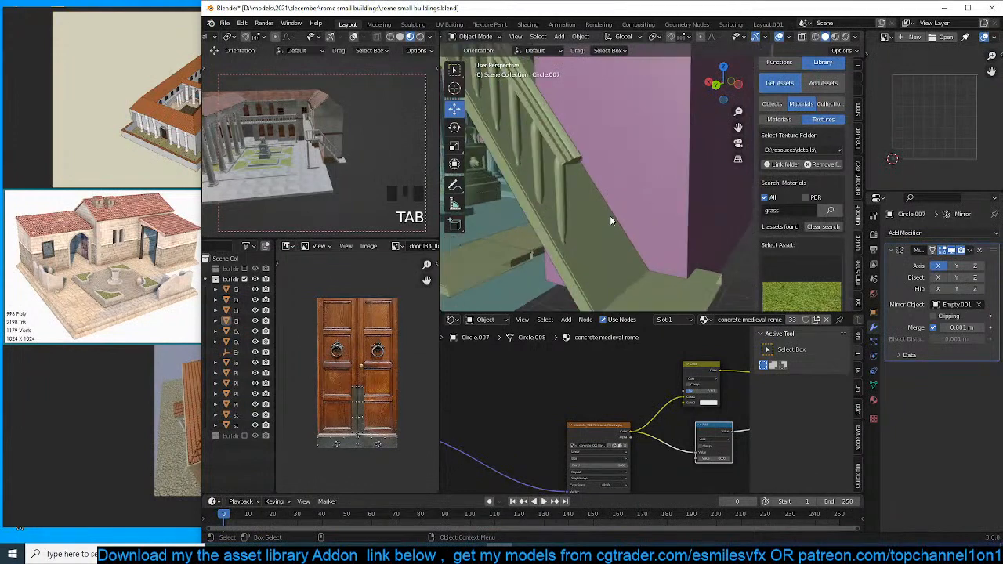
Extend the end of the ground slab out beneath the staircase's bottom landing and fill its open end.
{"action": "left_click", "coordinate": [610, 220]}
{"action": "scroll", "coordinate": [611, 231], "scroll_direction": "down", "scroll_amount": 2}
{"action": "key", "text": "grave"}
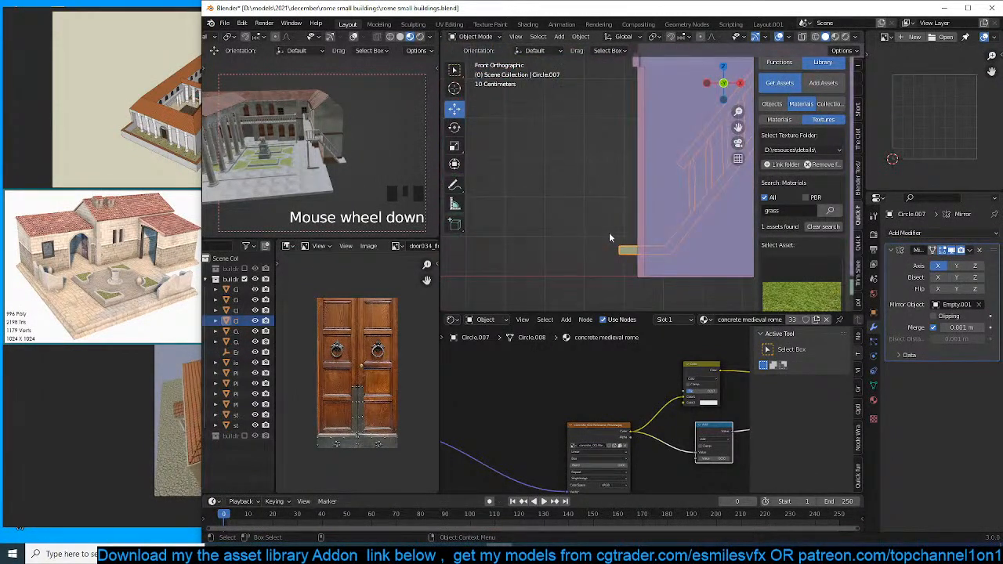
{"action": "middle_click_drag", "start_coordinate": [609, 235], "coordinate": [564, 248]}
{"action": "key", "text": "Tab"}
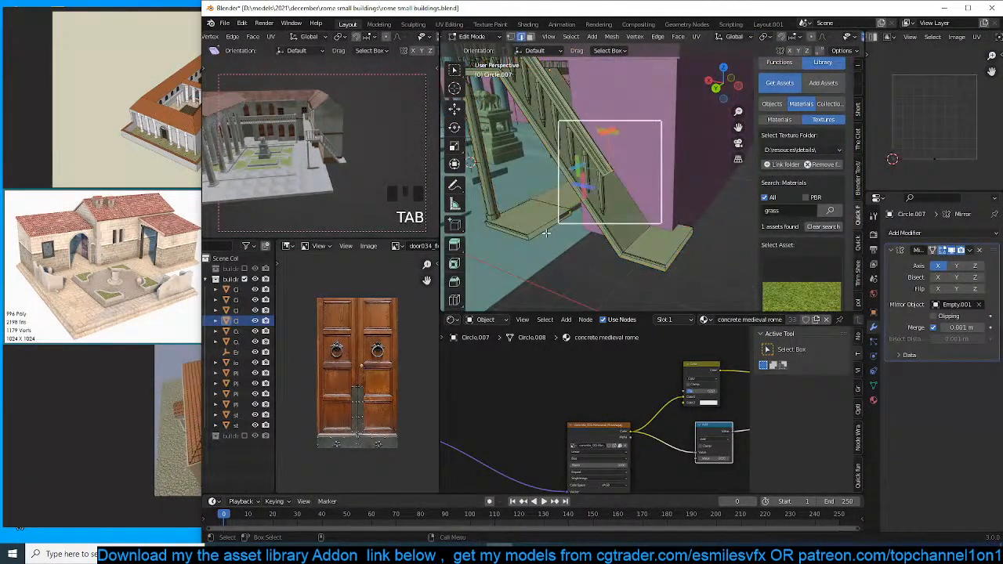
{"action": "left_click", "coordinate": [539, 224], "text": "alt"}
{"action": "left_click", "coordinate": [454, 109]}
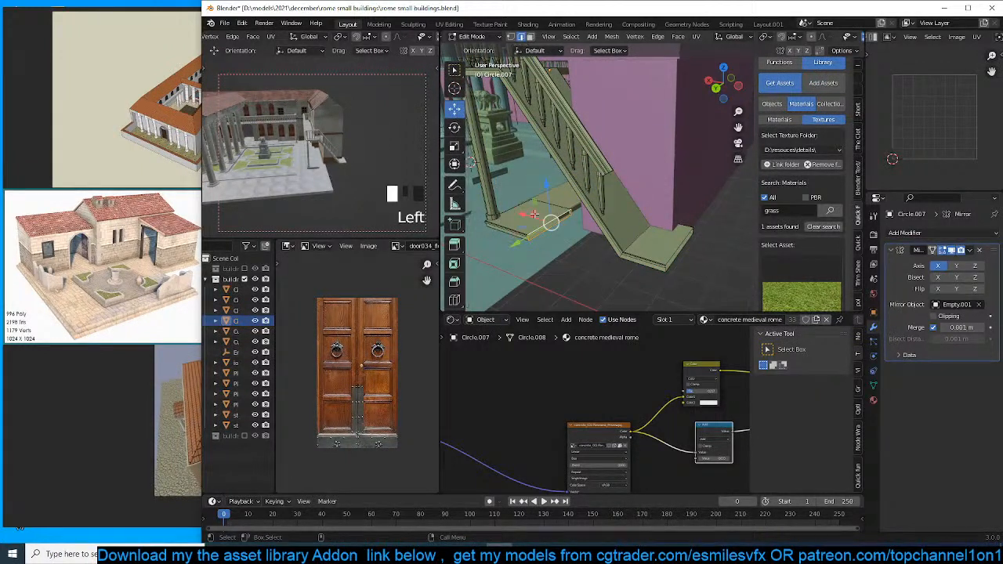
{"action": "left_click_drag", "start_coordinate": [534, 224], "coordinate": [651, 261]}
{"action": "key", "text": "ctrl+z"}
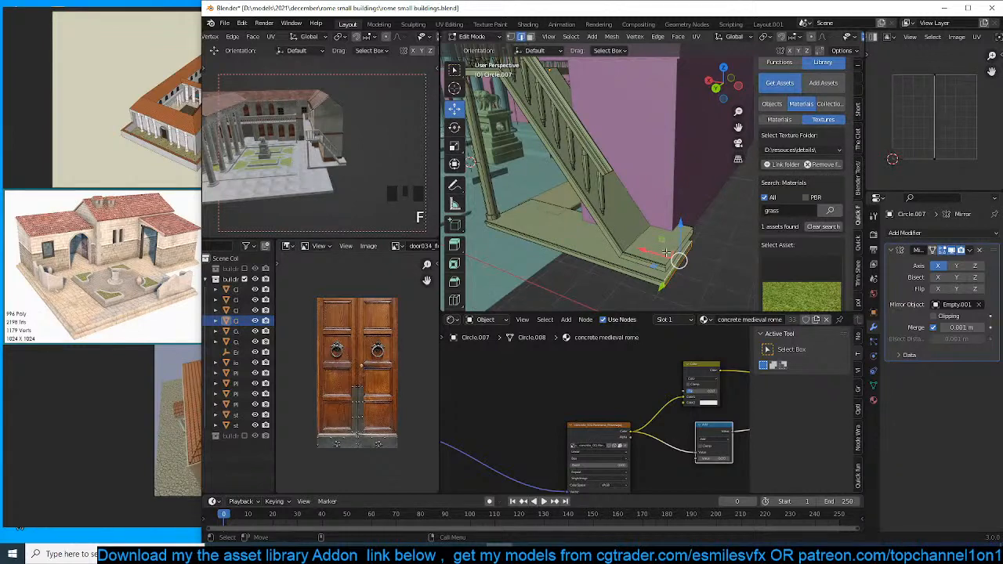
Duplicate the ground slab's end edge upward along Z above the landing and scale the copy to about 0.95.
{"action": "middle_click_drag", "start_coordinate": [654, 256], "coordinate": [670, 255]}
{"action": "key", "text": "Tab"}
{"action": "key", "text": "Tab"}
{"action": "scroll", "coordinate": [674, 259], "scroll_direction": "up", "scroll_amount": 1}
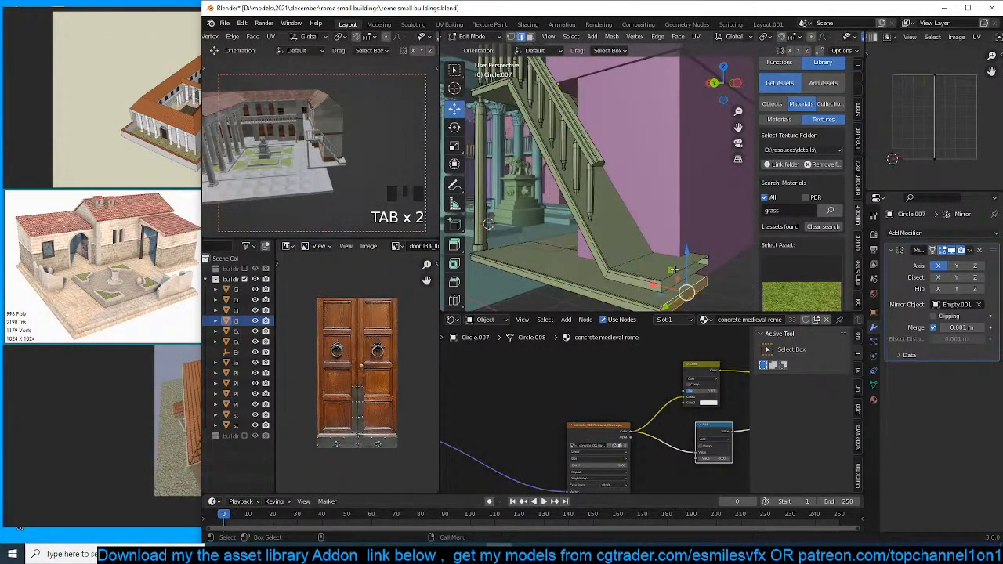
{"action": "key", "text": "shift+d"}
{"action": "key", "text": "z"}
{"action": "left_click", "coordinate": [674, 241]}
{"action": "middle_click_drag", "start_coordinate": [674, 241], "coordinate": [650, 217]}
{"action": "key", "text": "s"}
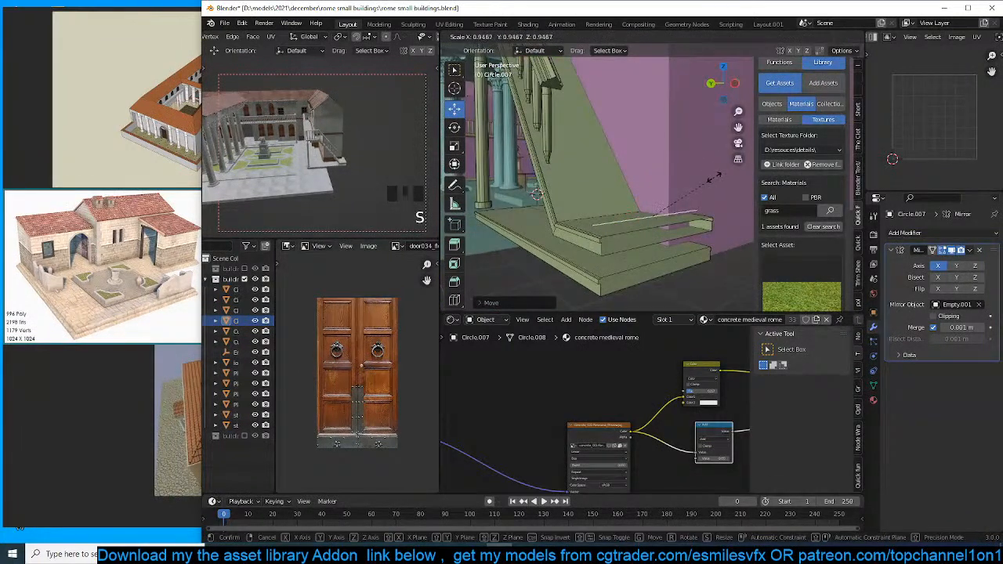
{"action": "left_click", "coordinate": [714, 179]}
Extrude the copied edge down about 0.07 m along Z and extend it along X into a narrow step.
{"action": "key", "text": "e"}
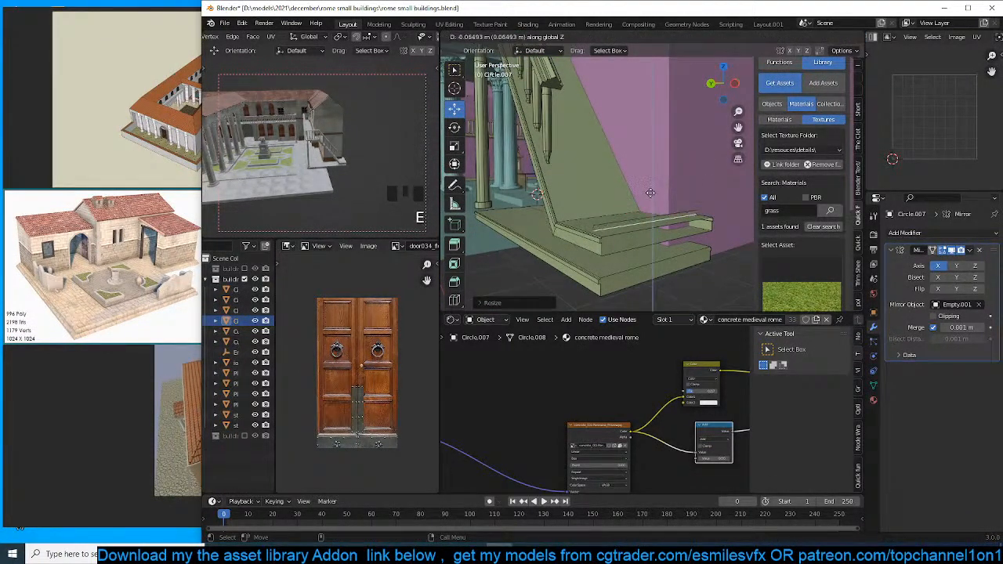
{"action": "left_click", "coordinate": [651, 197]}
{"action": "key", "text": "grave"}
{"action": "middle_click_drag", "start_coordinate": [627, 206], "coordinate": [654, 222]}
{"action": "left_click", "coordinate": [653, 222]}
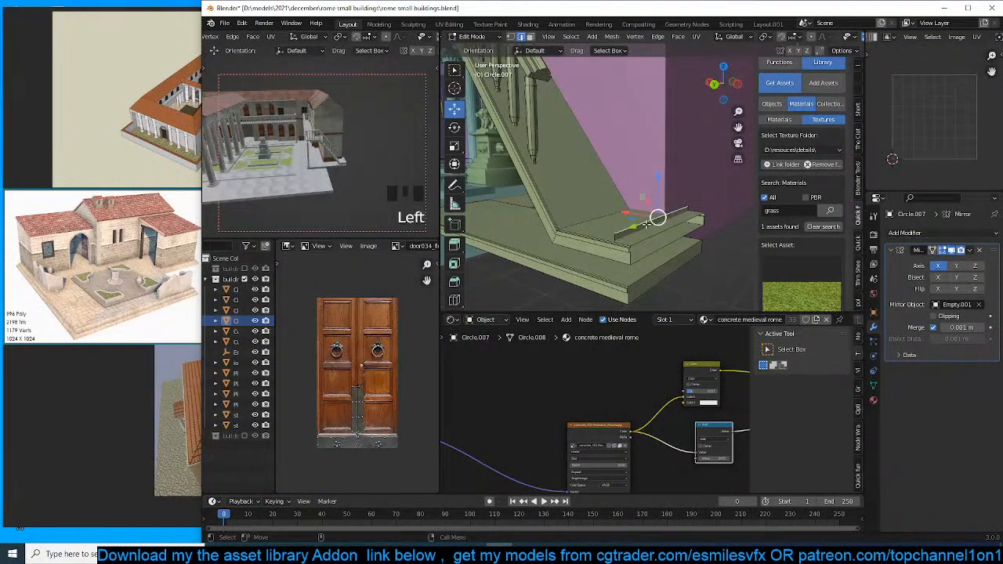
{"action": "key", "text": "e"}
{"action": "right_click", "coordinate": [647, 225]}
{"action": "left_click_drag", "start_coordinate": [628, 213], "coordinate": [609, 225]}
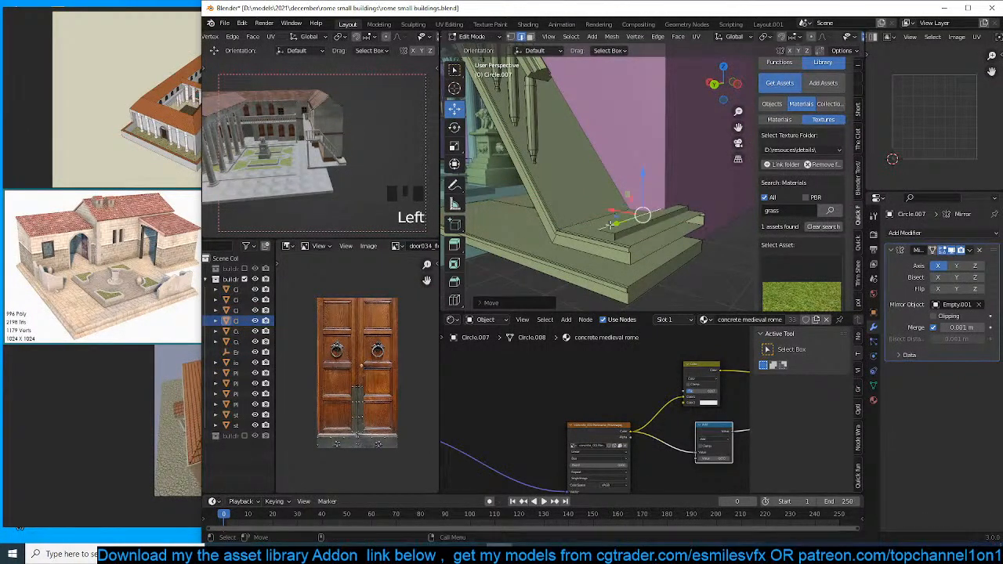
{"action": "left_click", "coordinate": [607, 232]}
Fill the open end of the narrow step and shift its corner vertex about 0.07 m along X.
{"action": "key", "text": "grave"}
{"action": "middle_click_drag", "start_coordinate": [608, 232], "coordinate": [651, 217]}
{"action": "left_click", "coordinate": [667, 226]}
{"action": "left_click", "coordinate": [656, 225], "text": "shift"}
{"action": "key", "text": "f"}
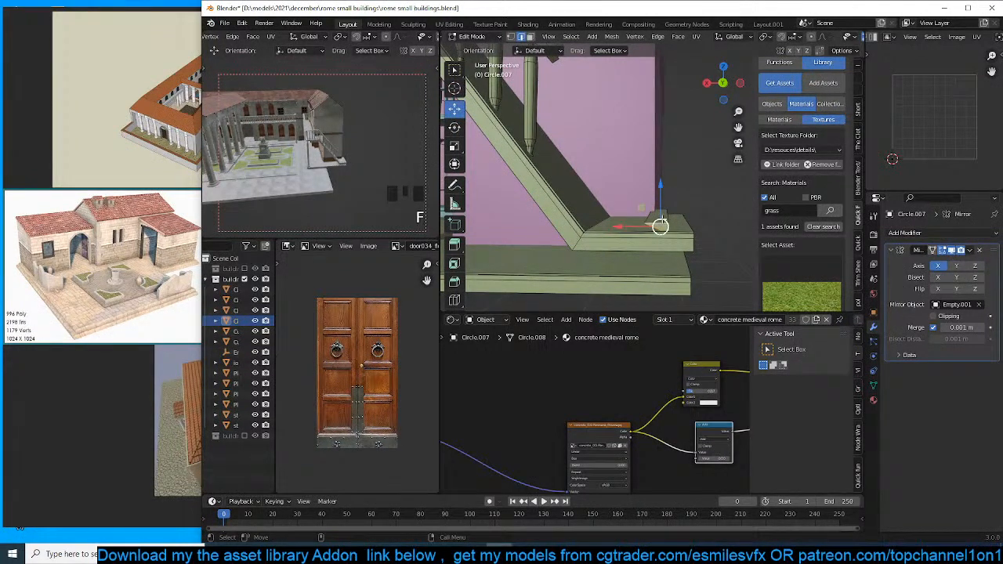
{"action": "left_click", "coordinate": [657, 227]}
{"action": "right_click", "coordinate": [665, 188]}
{"action": "left_click", "coordinate": [665, 189]}
{"action": "key", "text": "1"}
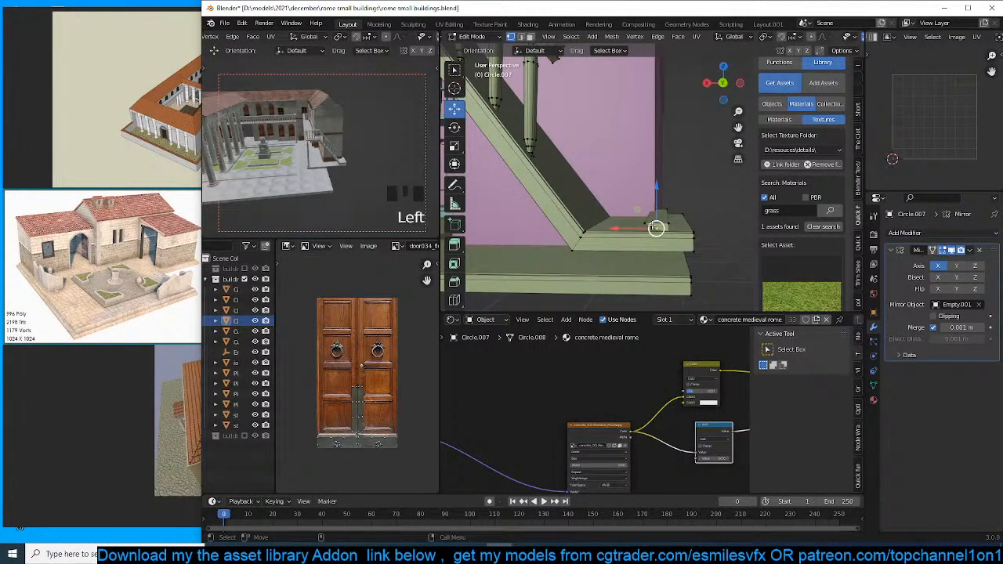
{"action": "left_click", "coordinate": [647, 222]}
{"action": "left_click", "coordinate": [644, 225]}
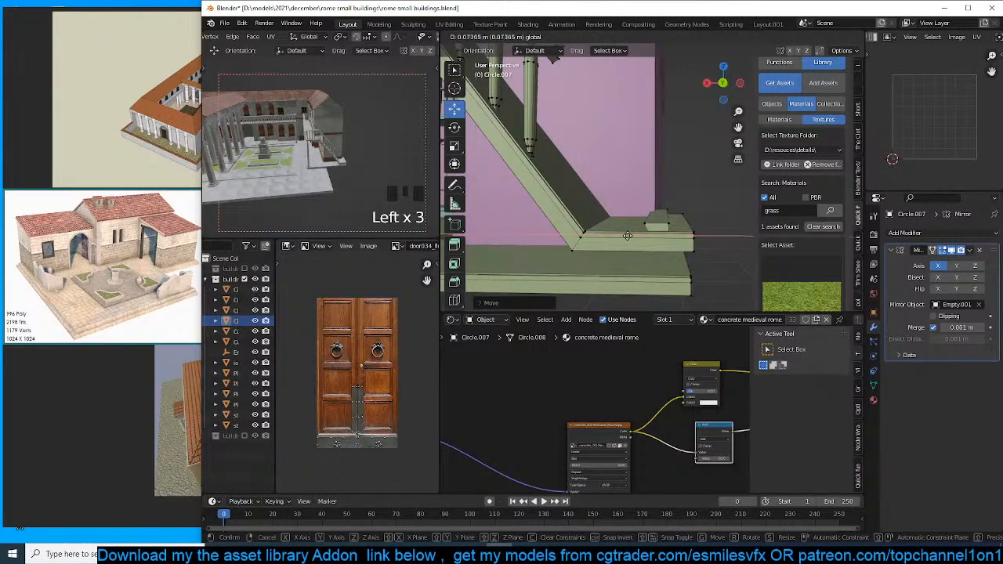
Select the whole linked step and move it towards the foot of the slope in the front wireframe view.
{"action": "key", "text": "3"}
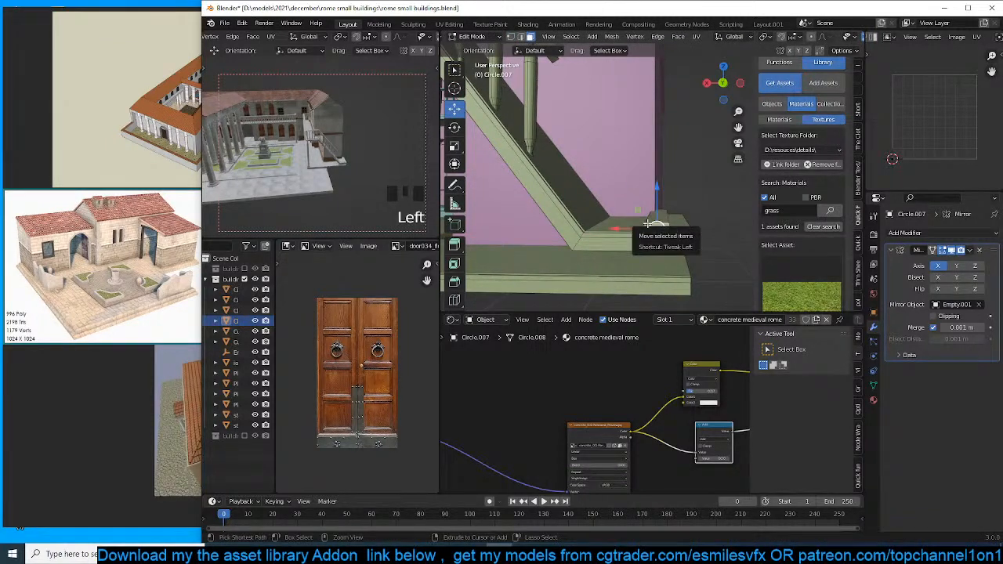
{"action": "key", "text": "ctrl+l"}
{"action": "key", "text": "shift+KP_1"}
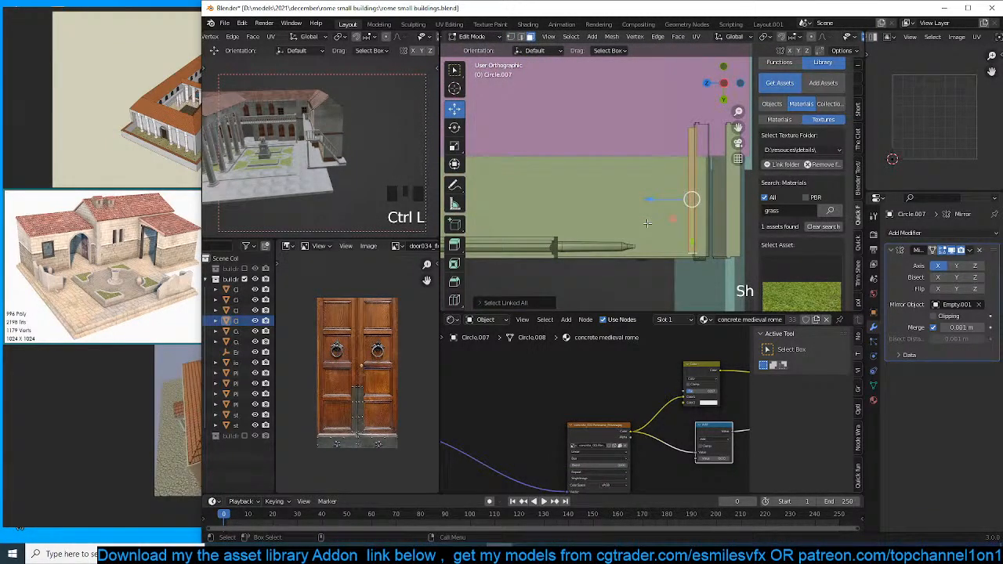
{"action": "key", "text": "KP_1"}
{"action": "key", "text": "KP_3"}
{"action": "key", "text": "z"}
{"action": "left_click", "coordinate": [549, 216]}
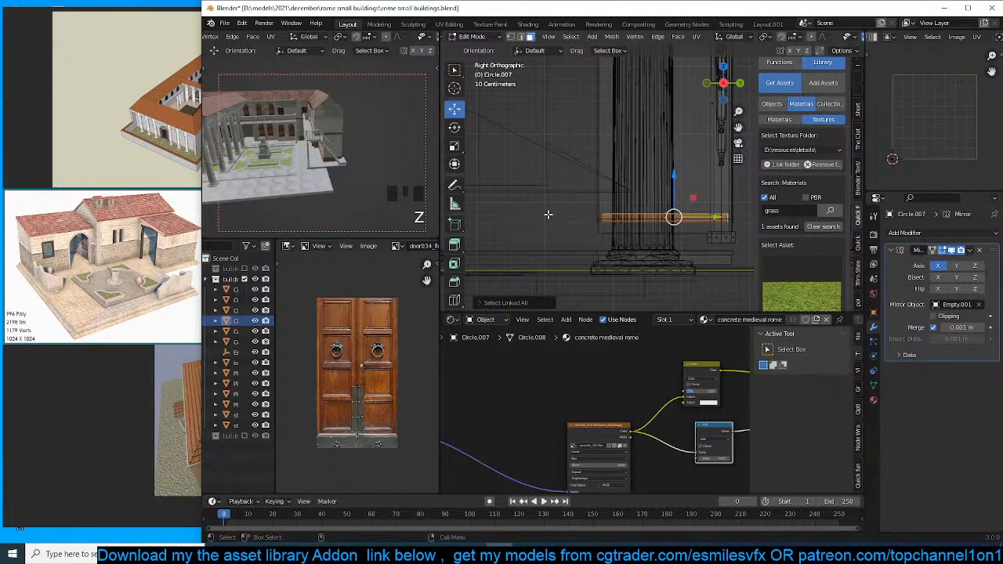
{"action": "key", "text": "KP_1"}
{"action": "scroll", "coordinate": [598, 224], "scroll_direction": "down", "scroll_amount": 2}
{"action": "middle_click_drag", "start_coordinate": [598, 225], "coordinate": [531, 248], "text": "shift"}
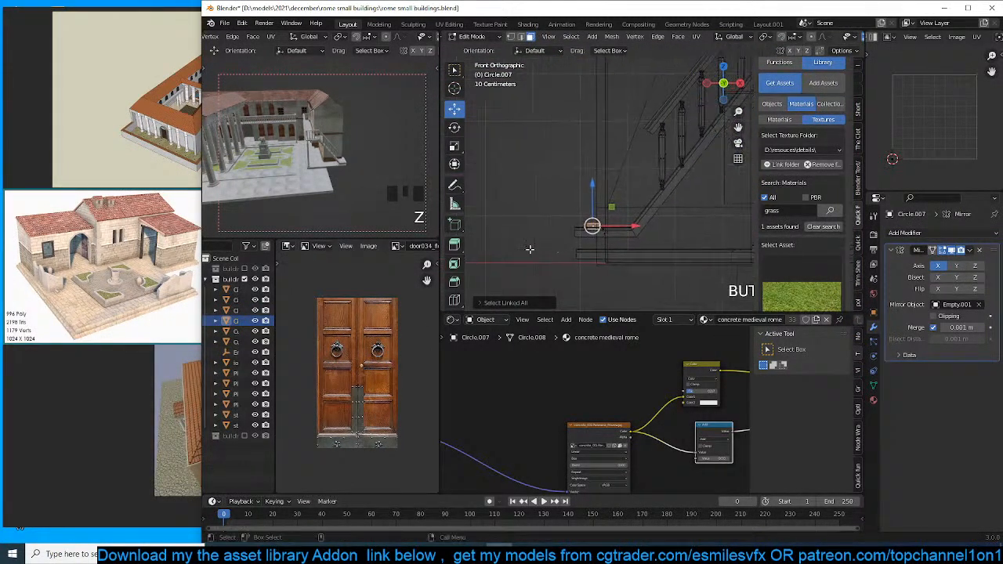
{"action": "scroll", "coordinate": [528, 249], "scroll_direction": "up", "scroll_amount": 1}
{"action": "left_click_drag", "start_coordinate": [617, 234], "coordinate": [661, 246]}
Duplicate the step as the next tread up the slope and adjust the copy's position along X.
{"action": "key", "text": "shift+d"}
{"action": "left_click", "coordinate": [674, 239]}
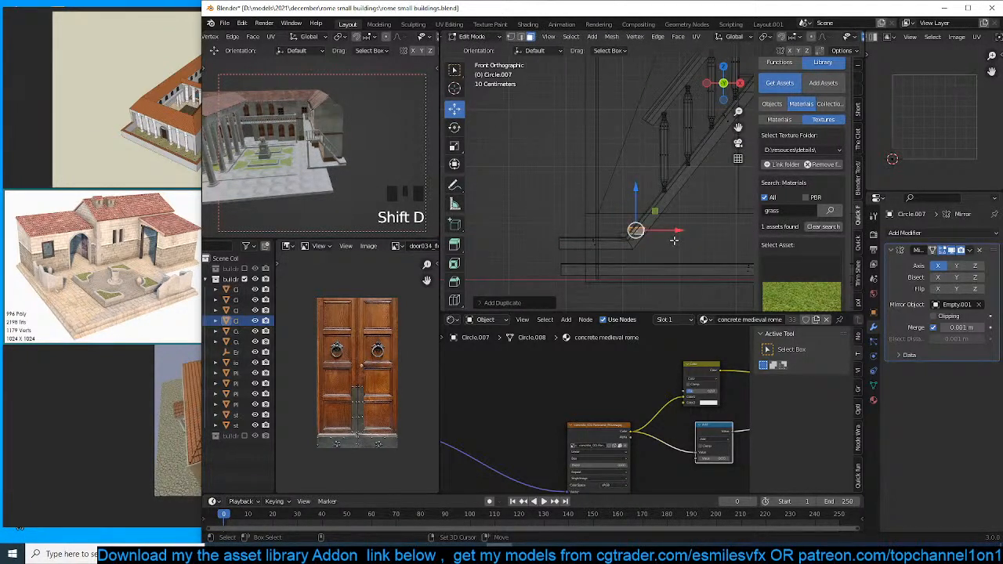
{"action": "left_click_drag", "start_coordinate": [674, 227], "coordinate": [669, 227]}
{"action": "key", "text": "z"}
{"action": "key", "text": "grave"}
{"action": "mouse_move", "coordinate": [669, 228]}
{"action": "middle_mouse_down"}
{"action": "mouse_move", "coordinate": [736, 229]}
{"action": "mouse_move", "coordinate": [501, 255]}
{"action": "mouse_move", "coordinate": [593, 251]}
{"action": "middle_mouse_up"}
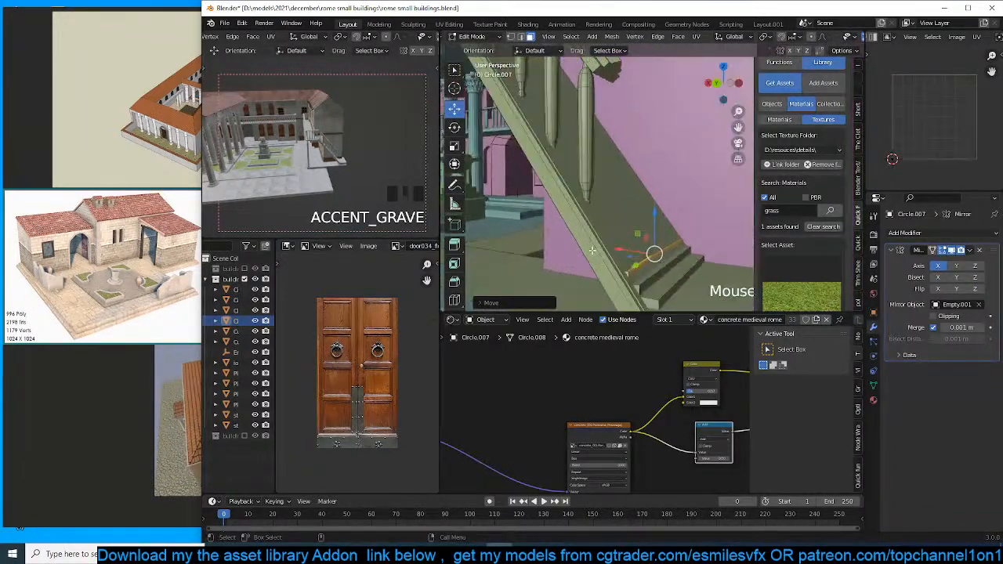
Select the neighbouring steps with all their linked geometry and shift them slightly along X.
{"action": "left_click", "coordinate": [658, 284], "text": "shift"}
{"action": "left_click", "coordinate": [664, 287], "text": "shift"}
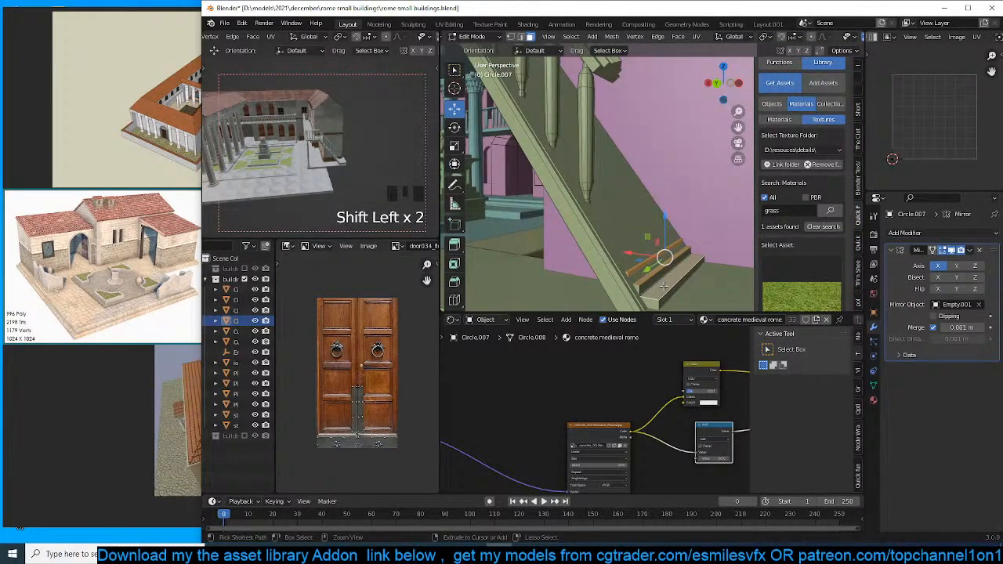
{"action": "key", "text": "ctrl+l"}
{"action": "left_click_drag", "start_coordinate": [620, 257], "coordinate": [629, 259]}
Duplicate the selected steps further up the slope, about 0.40 m along X and 0.31 m along Z.
{"action": "key", "text": "KP_1"}
{"action": "key", "text": "KP_3"}
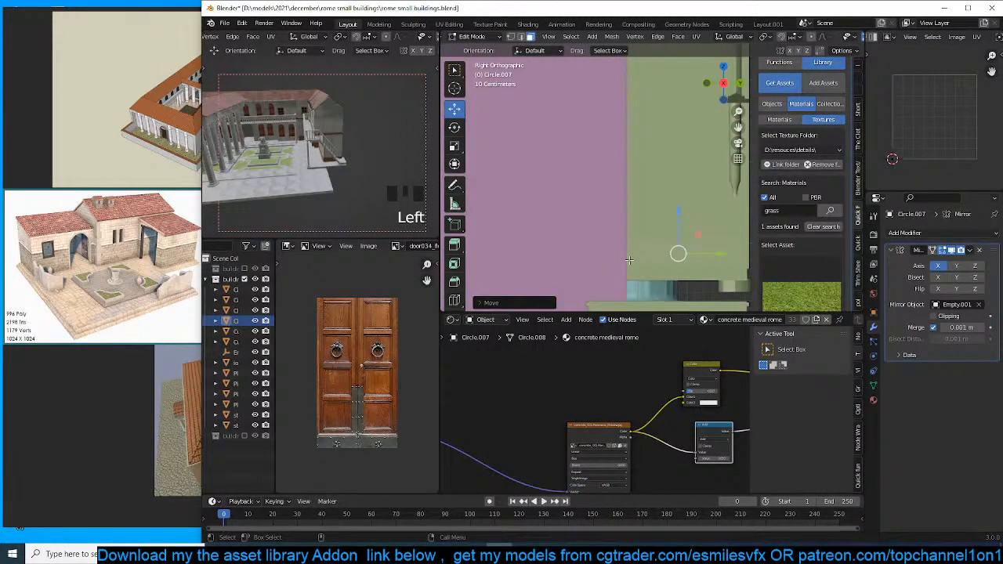
{"action": "key", "text": "KP_1"}
{"action": "key", "text": "z"}
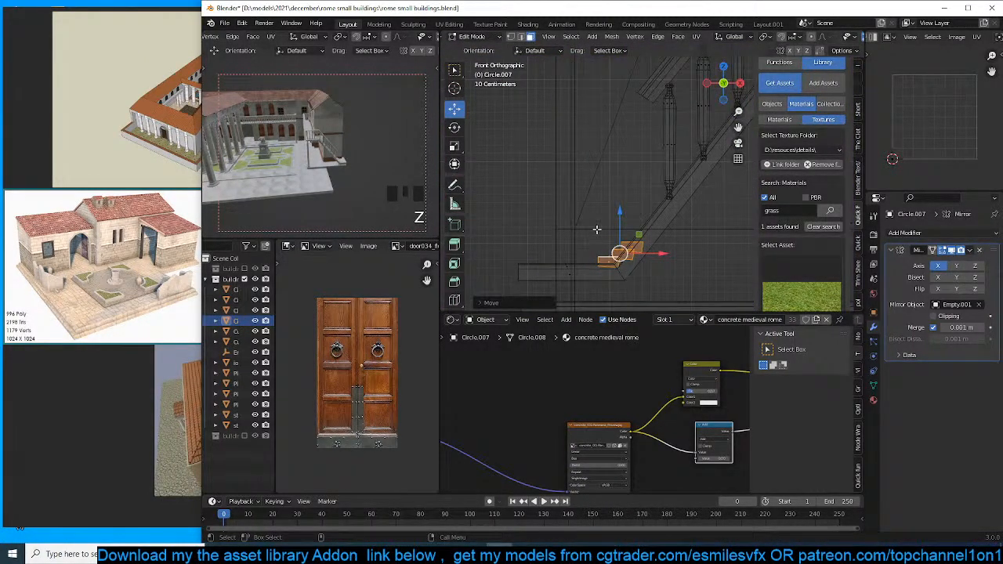
{"action": "key", "text": "shift+d"}
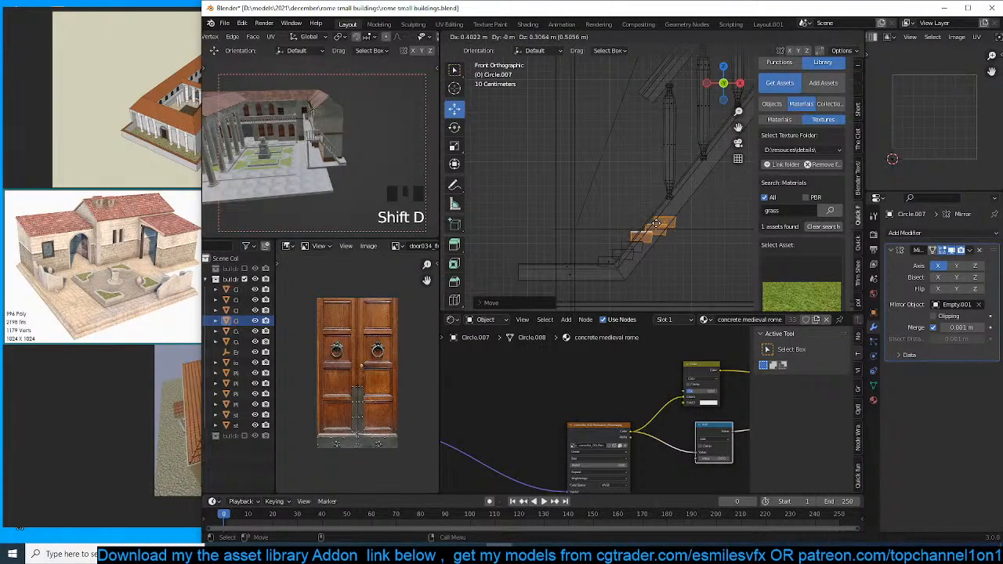
{"action": "left_click", "coordinate": [656, 222]}
Review how the duplicated steps fit the staircase, close up and from a distance.
{"action": "key", "text": "grave"}
{"action": "mouse_move", "coordinate": [586, 232]}
{"action": "middle_mouse_down"}
{"action": "mouse_move", "coordinate": [565, 224]}
{"action": "mouse_move", "coordinate": [619, 221]}
{"action": "mouse_move", "coordinate": [614, 237]}
{"action": "mouse_move", "coordinate": [580, 239]}
{"action": "mouse_move", "coordinate": [621, 207]}
{"action": "mouse_move", "coordinate": [648, 241]}
{"action": "mouse_move", "coordinate": [625, 247]}
{"action": "mouse_move", "coordinate": [650, 240]}
{"action": "middle_mouse_up"}
{"action": "left_click", "coordinate": [619, 239]}
{"action": "key", "text": "ctrl+z"}
{"action": "scroll", "coordinate": [619, 240], "scroll_direction": "down", "scroll_amount": 3}
{"action": "key", "text": "Tab"}
{"action": "key", "text": "alt+a"}
{"action": "scroll", "coordinate": [651, 245], "scroll_direction": "up", "scroll_amount": 5}
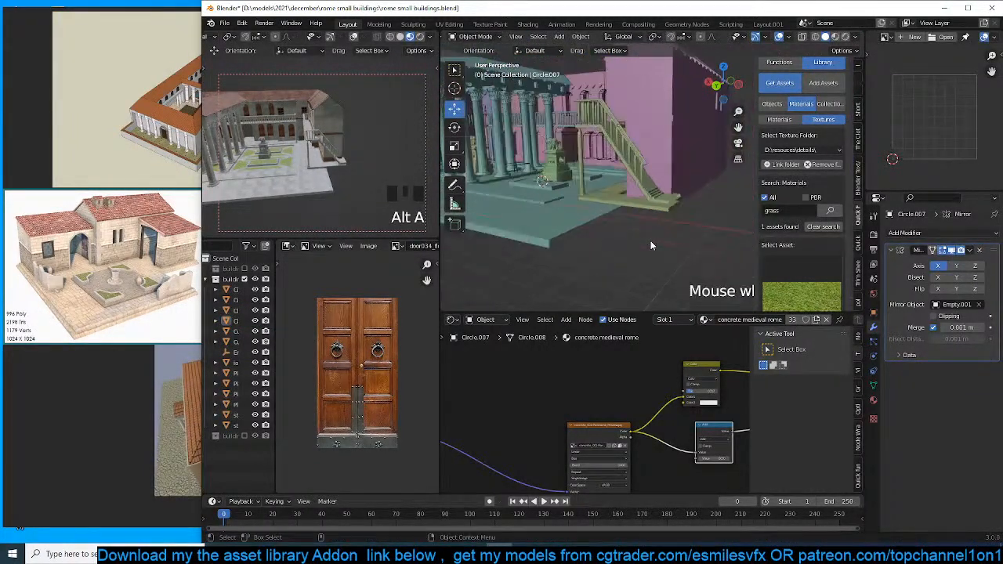
Select all the separate step blocks with their linked geometry and delete them from the staircase.
{"action": "key", "text": "Tab"}
{"action": "scroll", "coordinate": [633, 214], "scroll_direction": "up", "scroll_amount": 2}
{"action": "scroll", "coordinate": [633, 214], "scroll_direction": "down", "scroll_amount": 4}
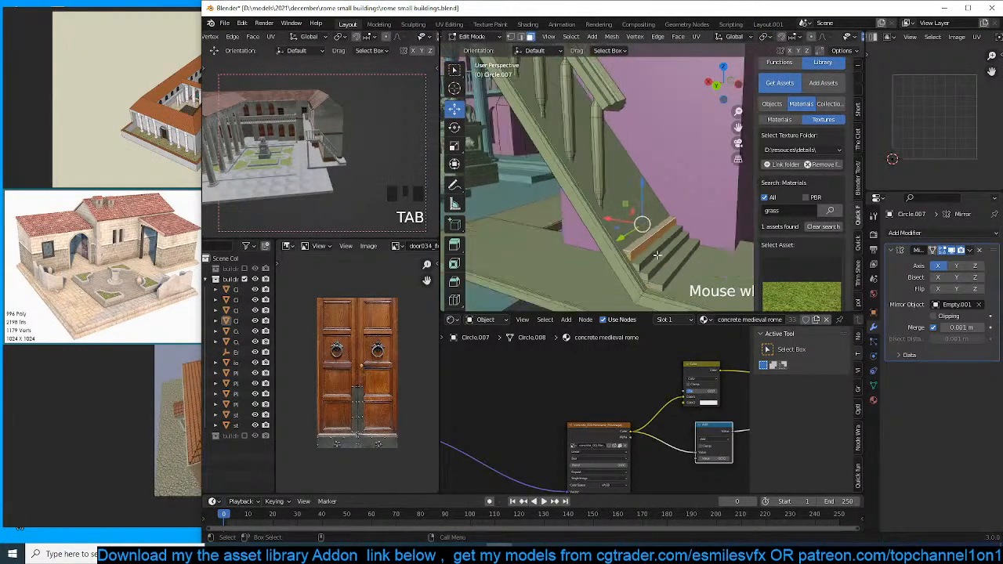
{"action": "left_click", "coordinate": [655, 237], "text": "shift"}
{"action": "left_click", "coordinate": [660, 246], "text": "shift"}
{"action": "left_click", "coordinate": [665, 256], "text": "shift"}
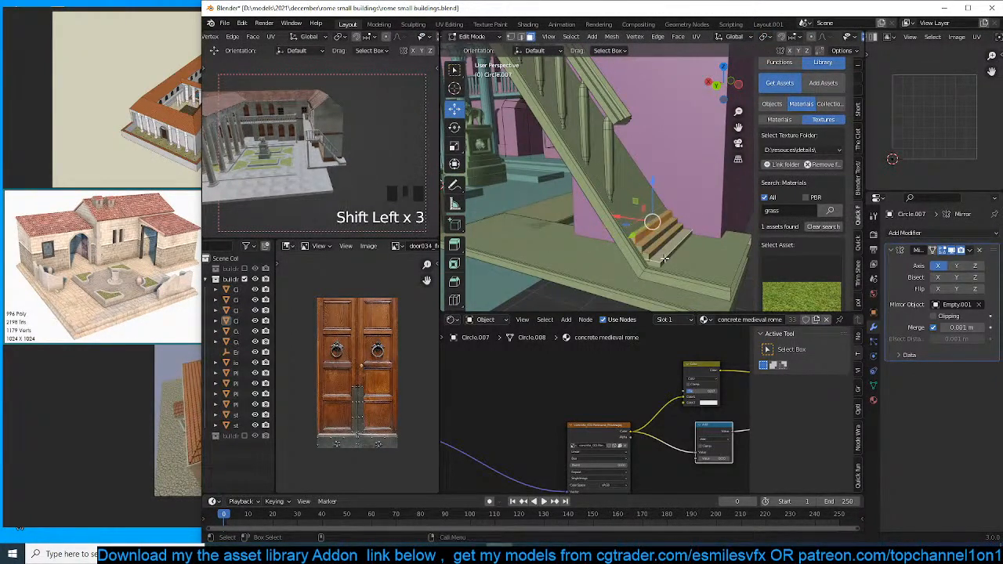
{"action": "key", "text": "ctrl+l"}
{"action": "key", "text": "x"}
{"action": "left_click", "coordinate": [662, 260]}
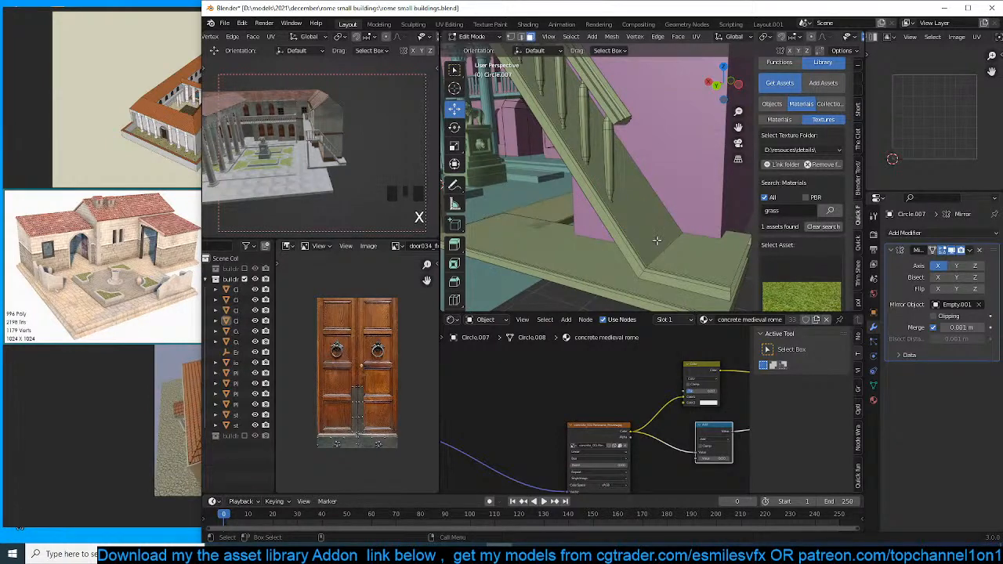
Duplicate the staircase's long sloped face in place and isolate the copy by hiding the rest of the mesh.
{"action": "scroll", "coordinate": [657, 240], "scroll_direction": "down", "scroll_amount": 2}
{"action": "middle_click_drag", "start_coordinate": [657, 240], "coordinate": [670, 196]}
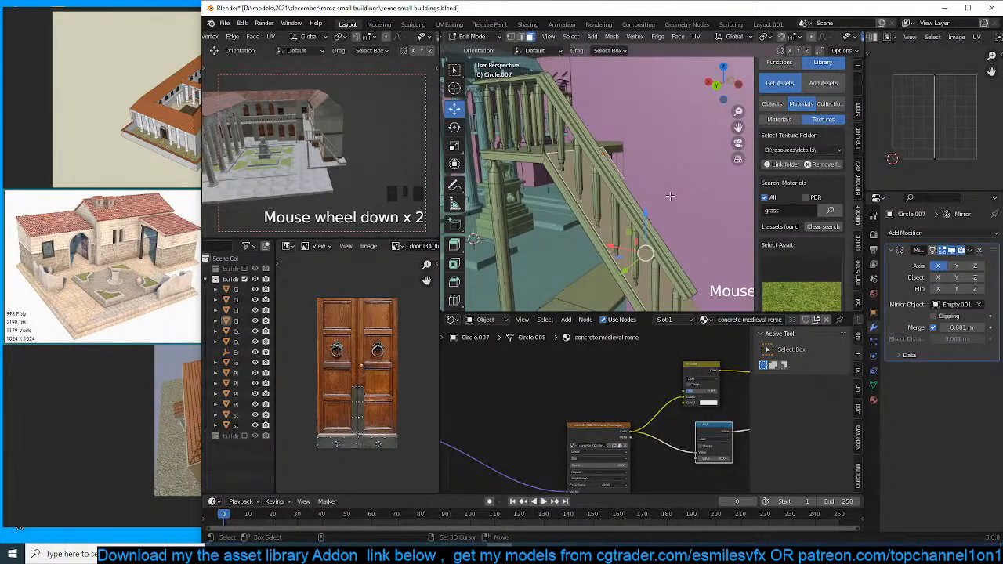
{"action": "key", "text": "shift+d"}
{"action": "key", "text": "KP_Divide"}
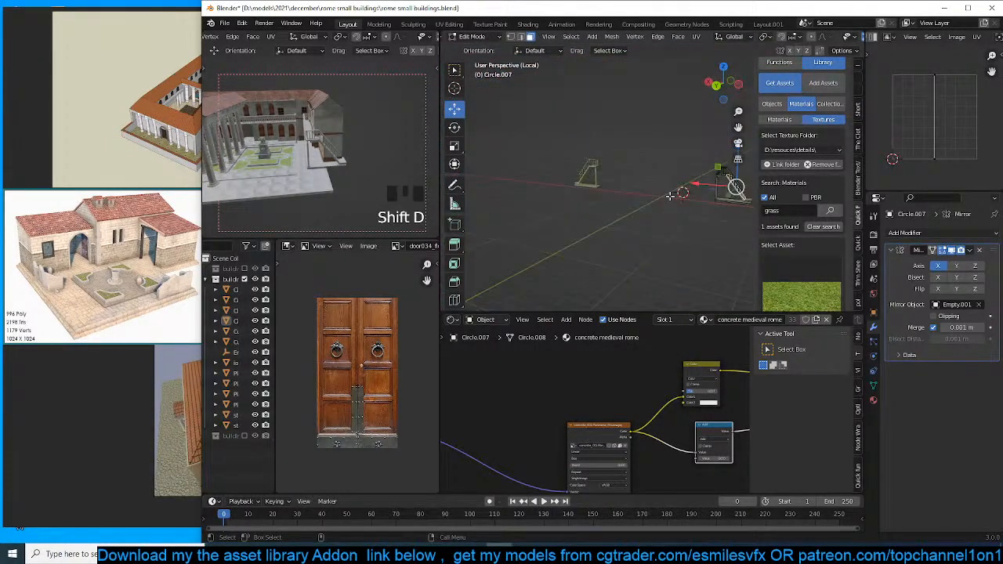
{"action": "key", "text": "shift+h"}
{"action": "key", "text": "KP_Decimal"}
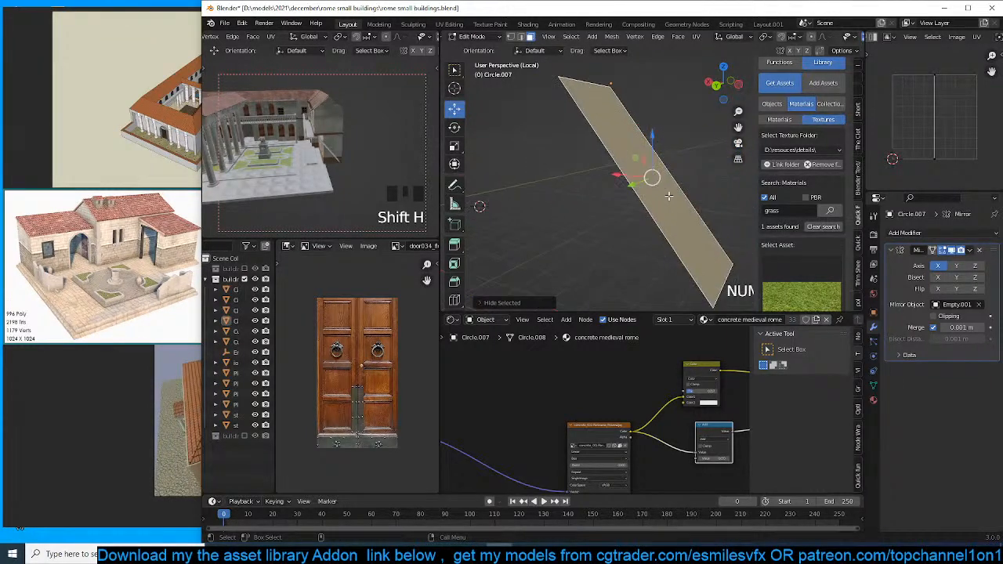
Add 19 evenly spaced loop cuts across the isolated sloped face.
{"action": "middle_click_drag", "start_coordinate": [669, 196], "coordinate": [612, 224]}
{"action": "key", "text": "ctrl+r"}
{"action": "scroll", "coordinate": [588, 119], "scroll_direction": "up", "scroll_amount": 11}
{"action": "scroll", "coordinate": [588, 120], "scroll_direction": "up", "scroll_amount": 8}
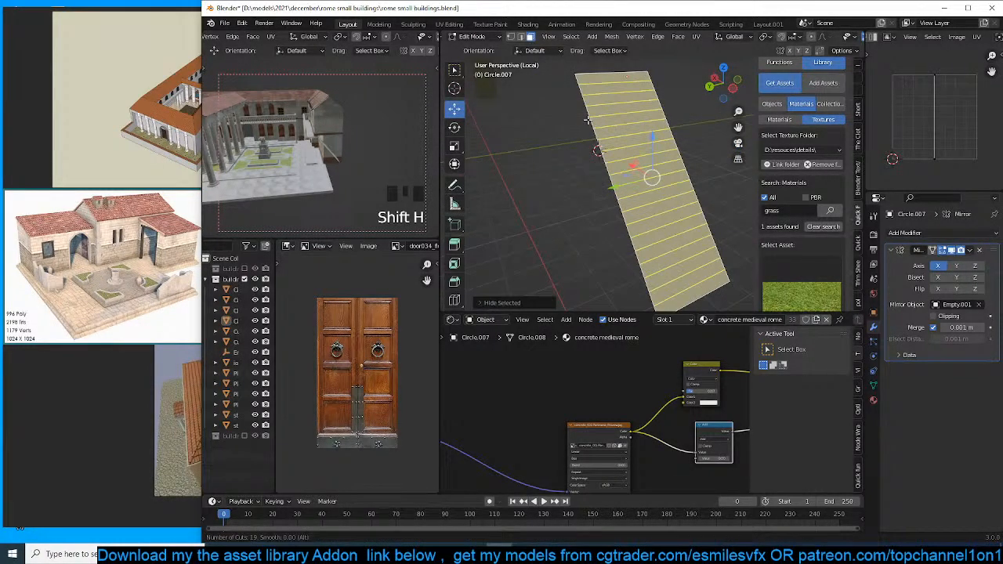
{"action": "left_click", "coordinate": [588, 120]}
{"action": "left_click", "coordinate": [588, 120]}
{"action": "middle_click_drag", "start_coordinate": [636, 130], "coordinate": [657, 98]}
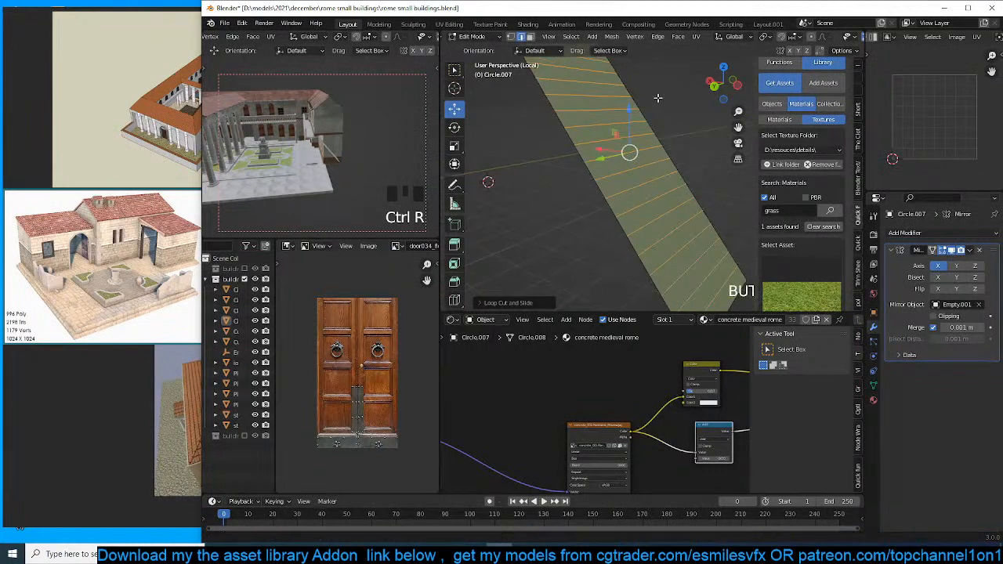
Try to bevel the loop cuts across the isolated sloped face into narrow strips.
{"action": "scroll", "coordinate": [713, 200], "scroll_direction": "up", "scroll_amount": 3}
{"action": "key", "text": "ctrl+b"}
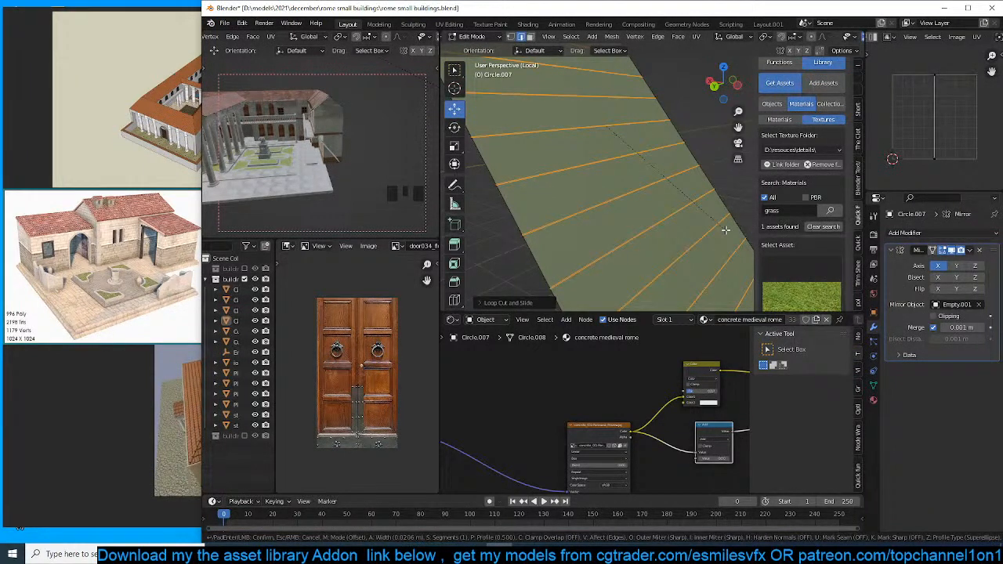
{"action": "left_click", "coordinate": [726, 230]}
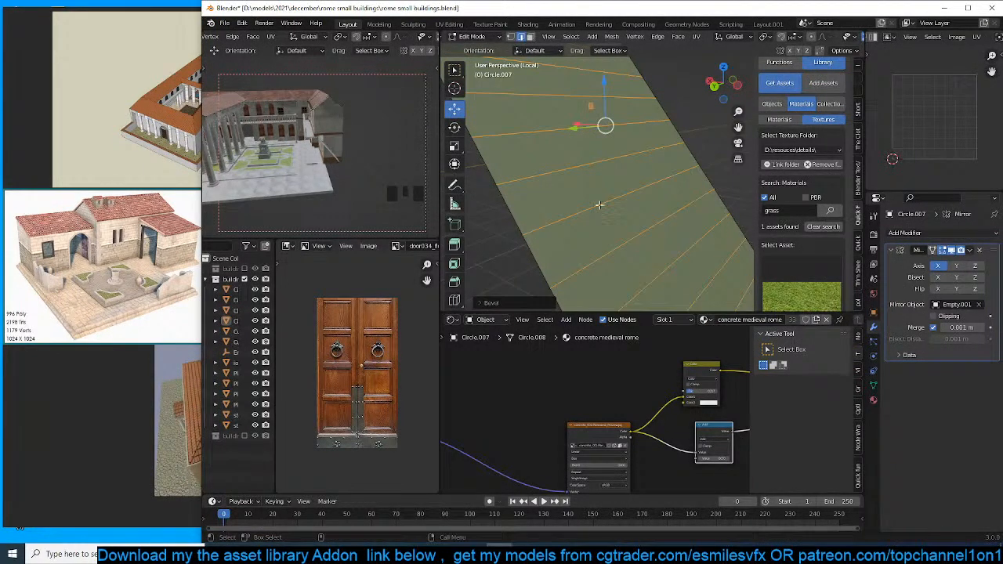
Select the crosswise faces one after another down the sloped strip and try to scale them to 0 along X and along Y.
{"action": "scroll", "coordinate": [602, 204], "scroll_direction": "down", "scroll_amount": 3}
{"action": "middle_click_drag", "start_coordinate": [602, 207], "coordinate": [601, 246], "text": "shift"}
{"action": "scroll", "coordinate": [601, 246], "scroll_direction": "up", "scroll_amount": 2}
{"action": "key", "text": "3"}
{"action": "left_click", "coordinate": [579, 98]}
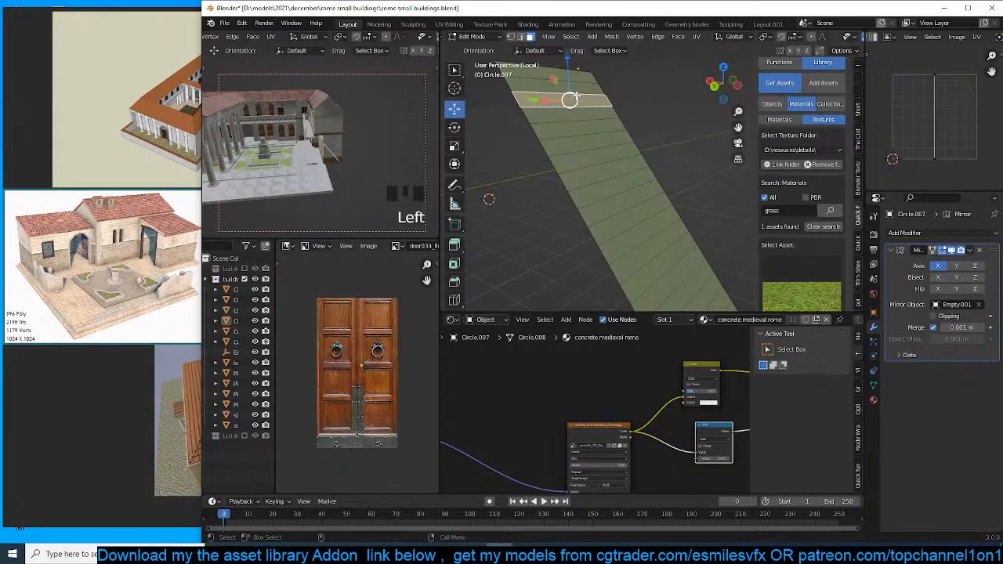
{"action": "left_click", "coordinate": [575, 90]}
{"action": "middle_click_drag", "start_coordinate": [638, 214], "coordinate": [604, 140]}
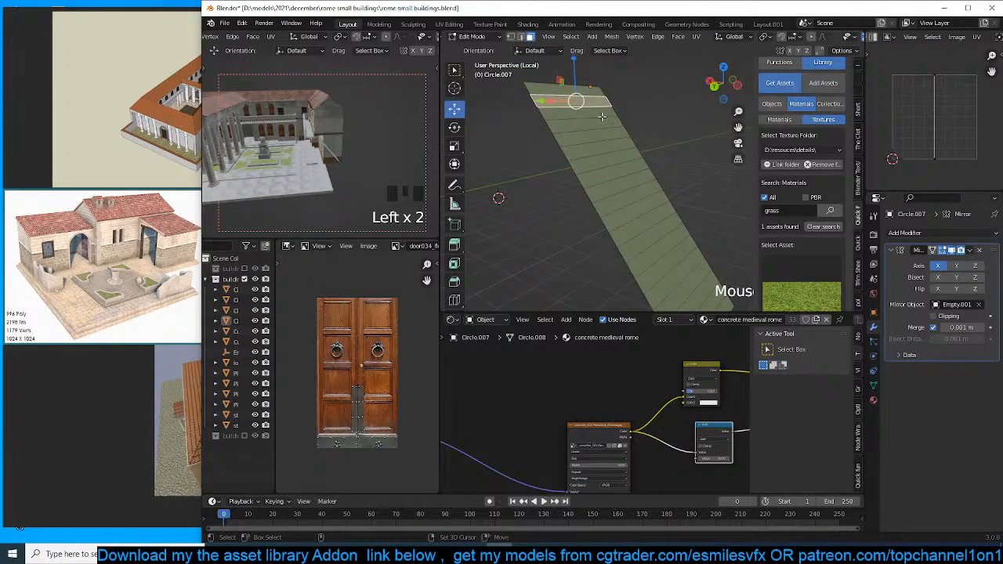
{"action": "left_click", "coordinate": [600, 115], "text": "shift"}
{"action": "left_click", "coordinate": [598, 125], "text": "shift"}
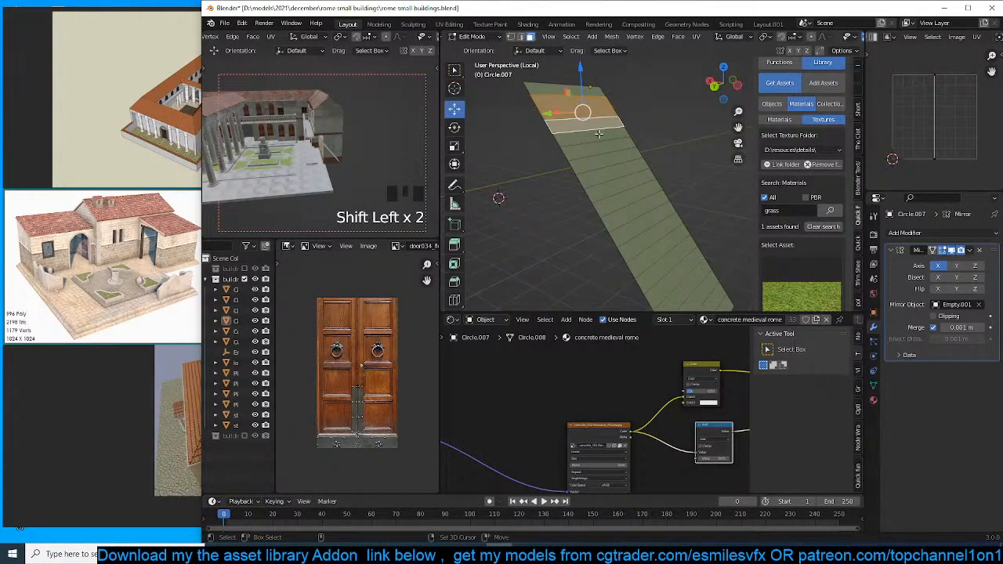
{"action": "left_click", "coordinate": [601, 139], "text": "shift"}
{"action": "left_click", "coordinate": [612, 159], "text": "shift"}
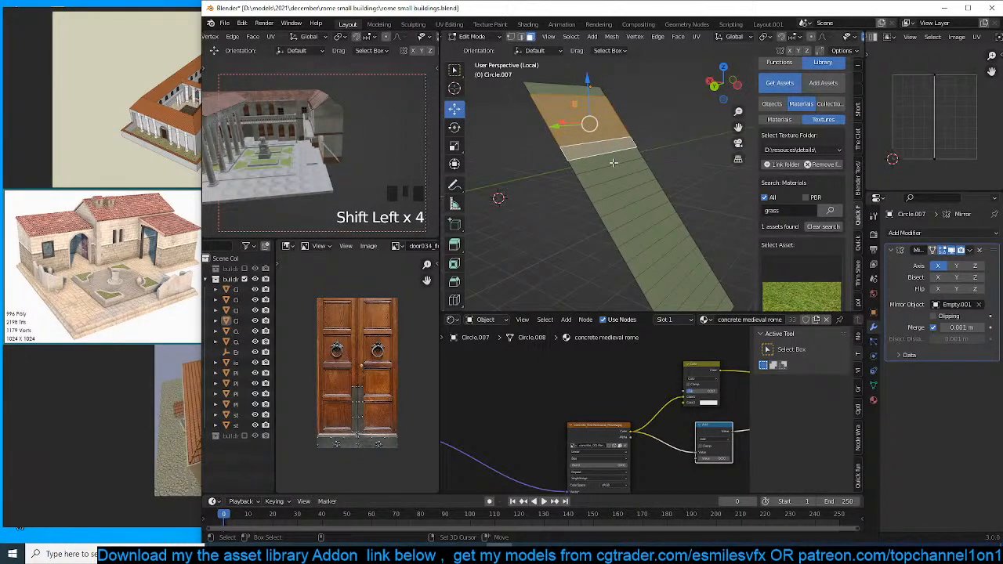
{"action": "left_click", "coordinate": [615, 166], "text": "shift"}
{"action": "left_click", "coordinate": [618, 173], "text": "shift"}
{"action": "left_click", "coordinate": [624, 189], "text": "shift"}
{"action": "left_click", "coordinate": [634, 199], "text": "shift"}
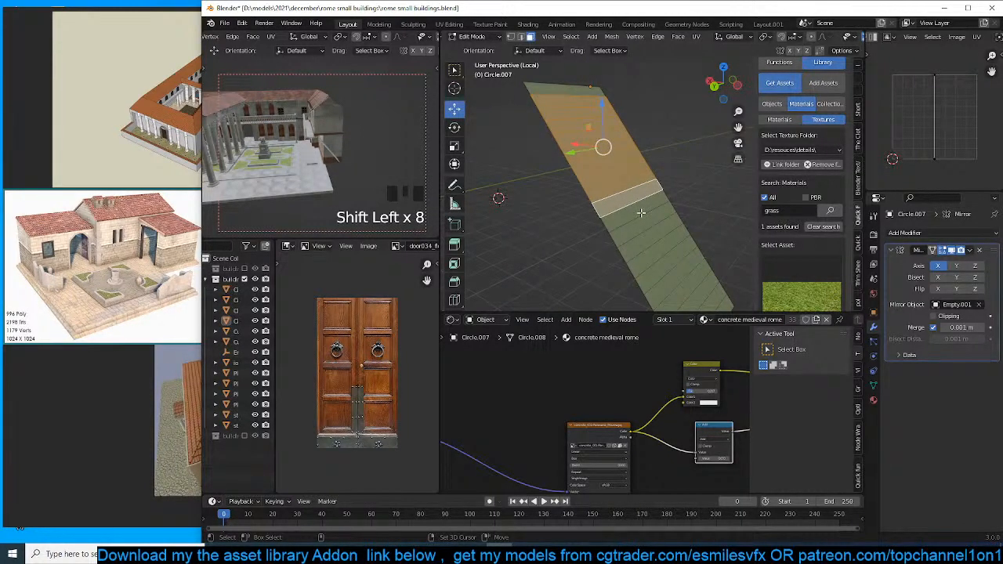
{"action": "left_click", "coordinate": [641, 212], "text": "shift"}
{"action": "left_click", "coordinate": [649, 227], "text": "shift"}
{"action": "left_click", "coordinate": [656, 240], "text": "shift"}
{"action": "left_click", "coordinate": [663, 259], "text": "shift"}
{"action": "left_click", "coordinate": [667, 269], "text": "shift"}
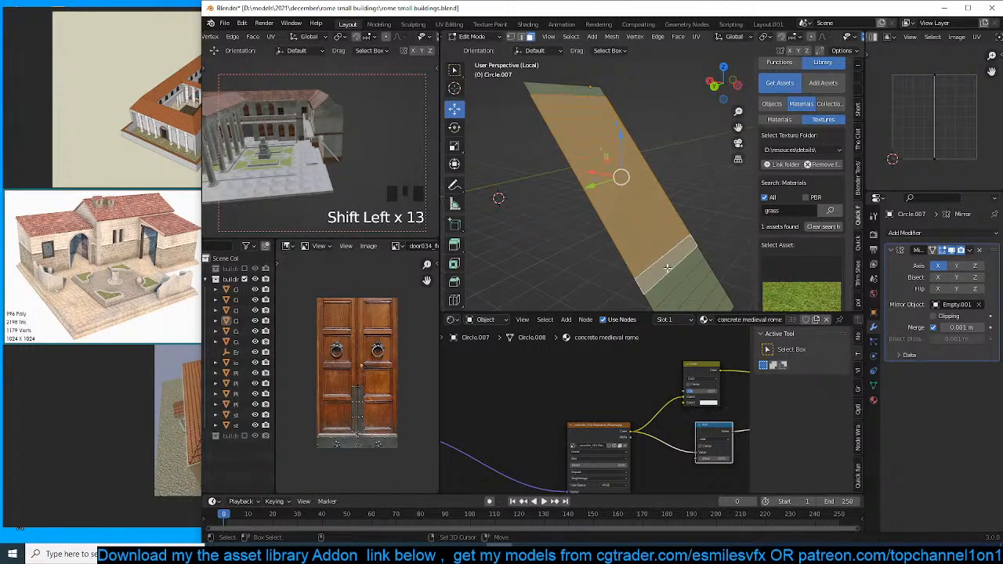
{"action": "left_click", "coordinate": [676, 280], "text": "shift"}
{"action": "left_click", "coordinate": [682, 293], "text": "shift"}
{"action": "middle_click_drag", "start_coordinate": [682, 295], "coordinate": [656, 225], "text": "shift"}
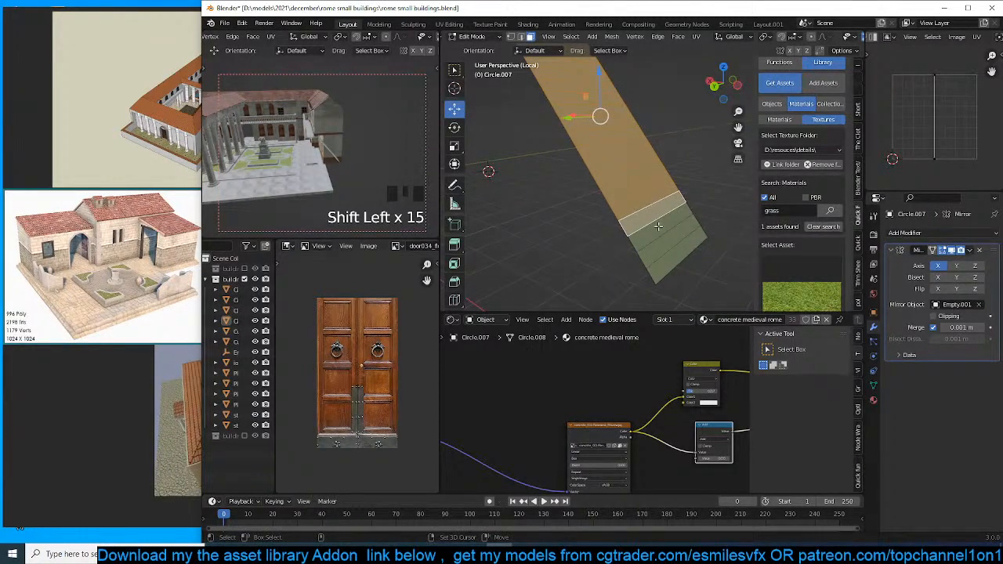
{"action": "left_click", "coordinate": [660, 229], "text": "shift"}
{"action": "left_click", "coordinate": [667, 243], "text": "shift"}
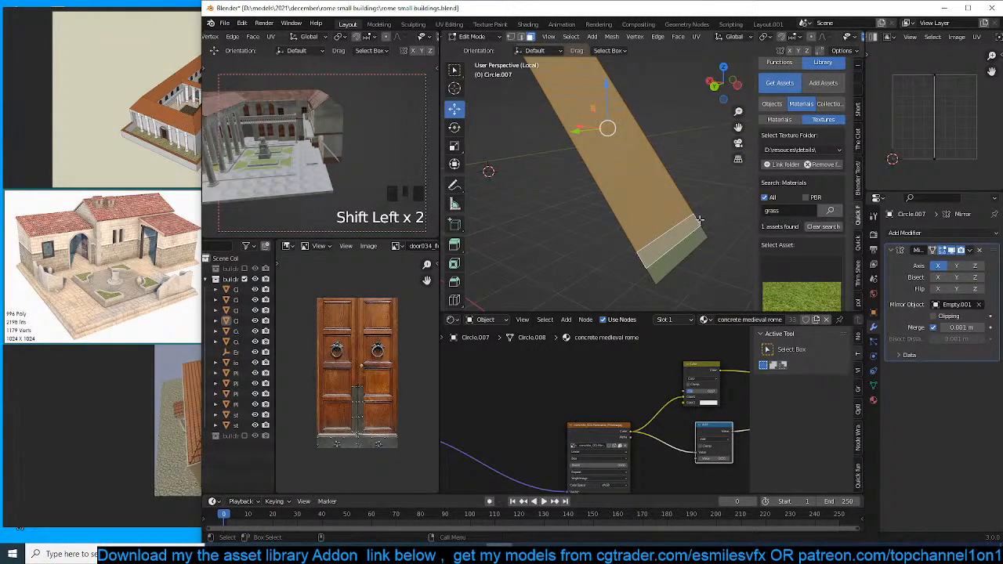
{"action": "left_click", "coordinate": [693, 241], "text": "shift"}
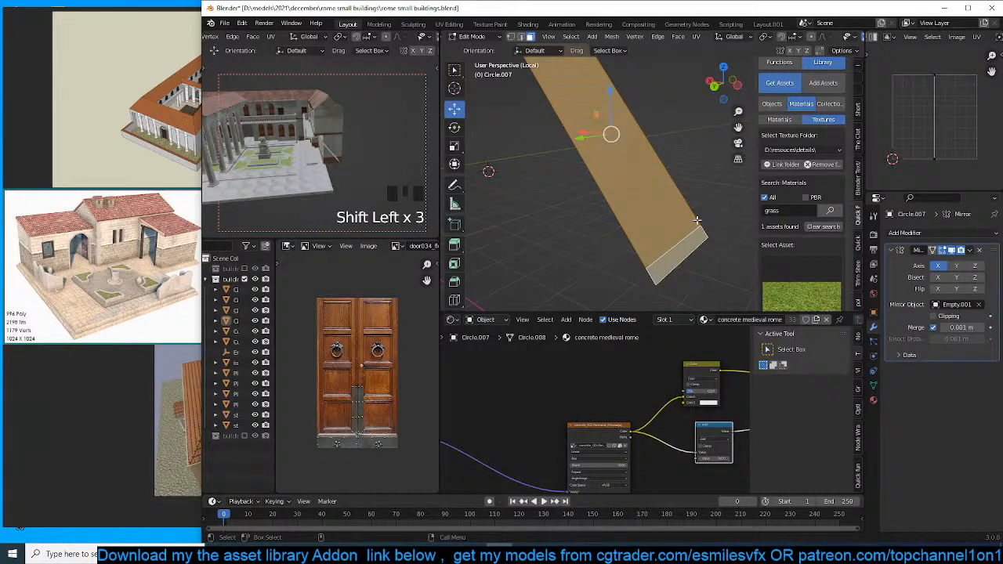
{"action": "key", "text": "comma"}
{"action": "key", "text": "Escape"}
{"action": "key", "text": "period"}
{"action": "left_click", "coordinate": [682, 264]}
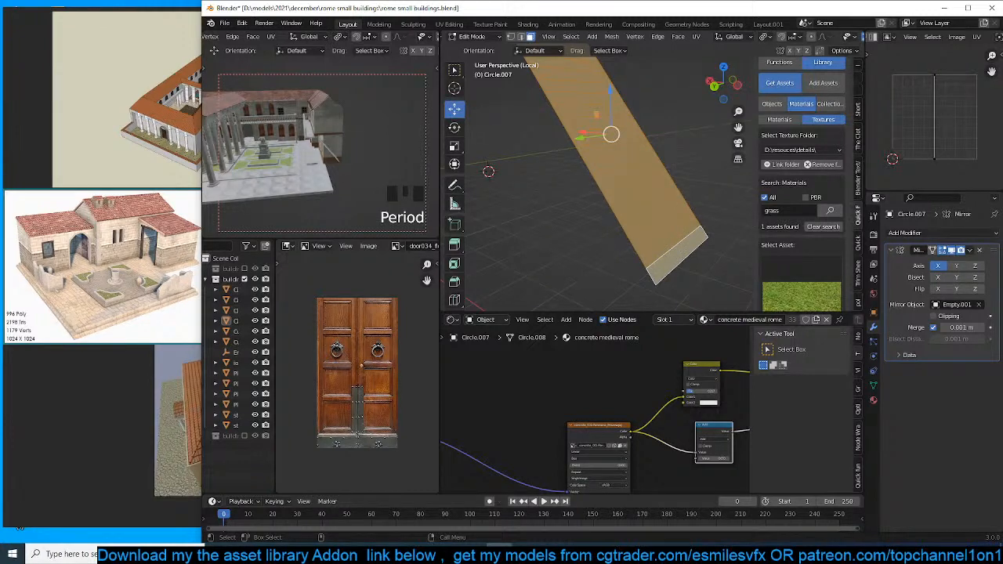
{"action": "type", "text": "sx"}
{"action": "type", "text": "0"}
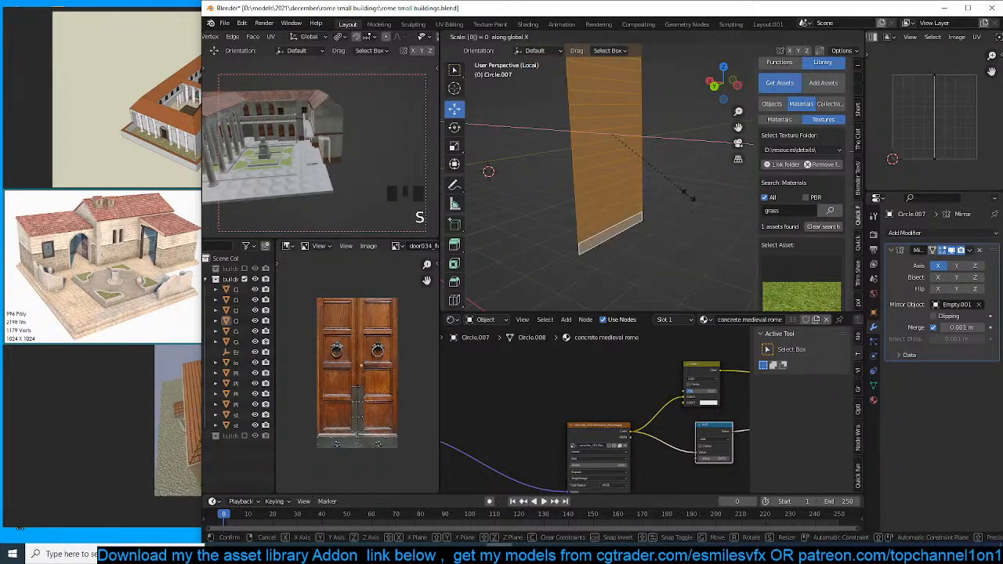
{"action": "type", "text": "y"}
{"action": "right_click", "coordinate": [688, 195]}
{"action": "key", "text": "grave"}
{"action": "middle_click_drag", "start_coordinate": [688, 195], "coordinate": [643, 194]}
{"action": "scroll", "coordinate": [645, 230], "scroll_direction": "up", "scroll_amount": 3}
{"action": "left_click", "coordinate": [645, 232]}
{"action": "key", "text": "g"}
{"action": "right_click", "coordinate": [668, 200]}
{"action": "scroll", "coordinate": [669, 200], "scroll_direction": "down", "scroll_amount": 3}
{"action": "scroll", "coordinate": [644, 194], "scroll_direction": "down", "scroll_amount": 3}
{"action": "key", "text": "alt+a"}
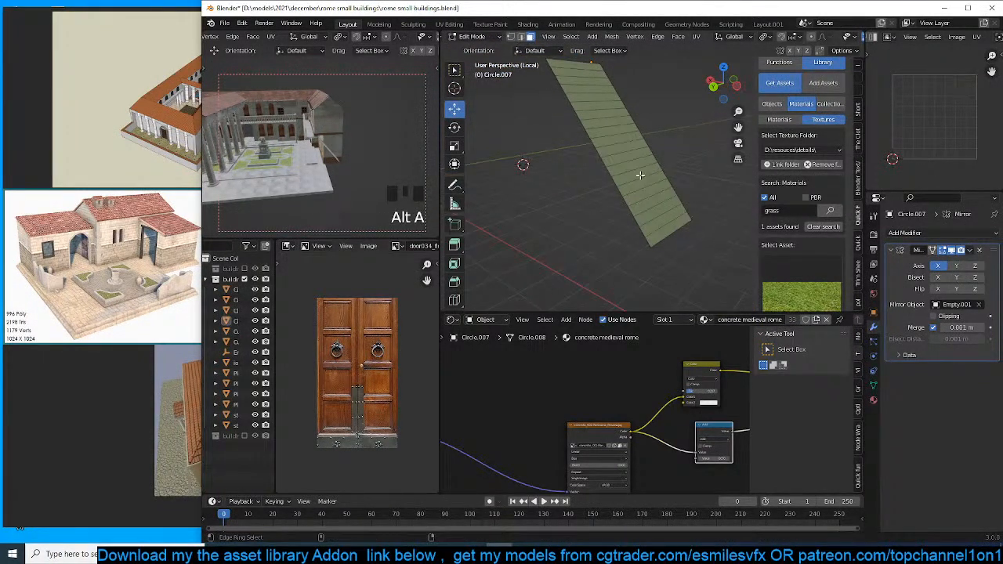
Select the whole ring of crosswise edges along the sloped strip and bevel them into narrow bands.
{"action": "left_click", "coordinate": [639, 174], "text": "ctrl+alt+shift"}
{"action": "scroll", "coordinate": [636, 169], "scroll_direction": "up", "scroll_amount": 3}
{"action": "key", "text": "2"}
{"action": "left_click", "coordinate": [631, 161], "text": "ctrl+alt+shift"}
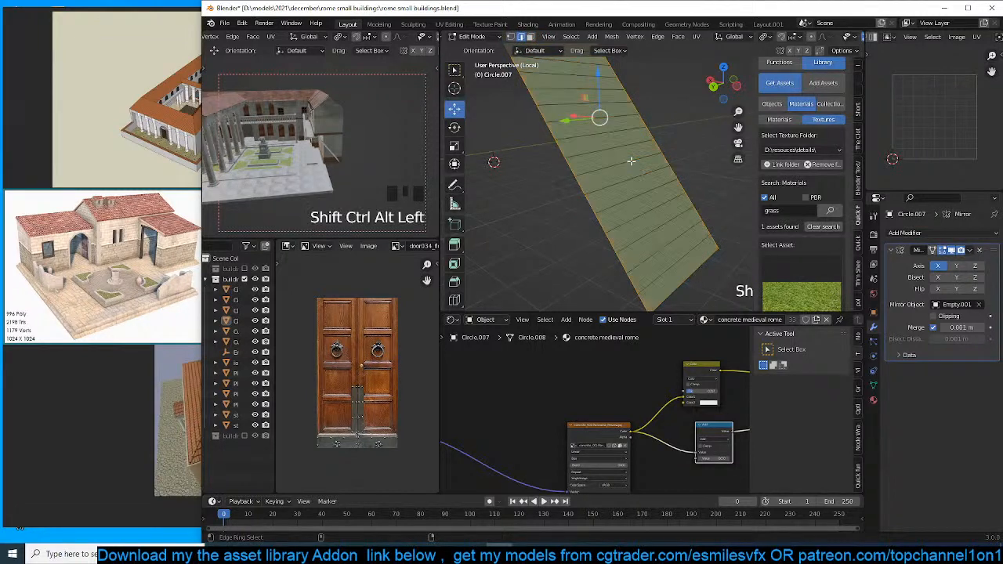
{"action": "left_click", "coordinate": [631, 161], "text": "ctrl+alt+shift"}
{"action": "key", "text": "alt+a"}
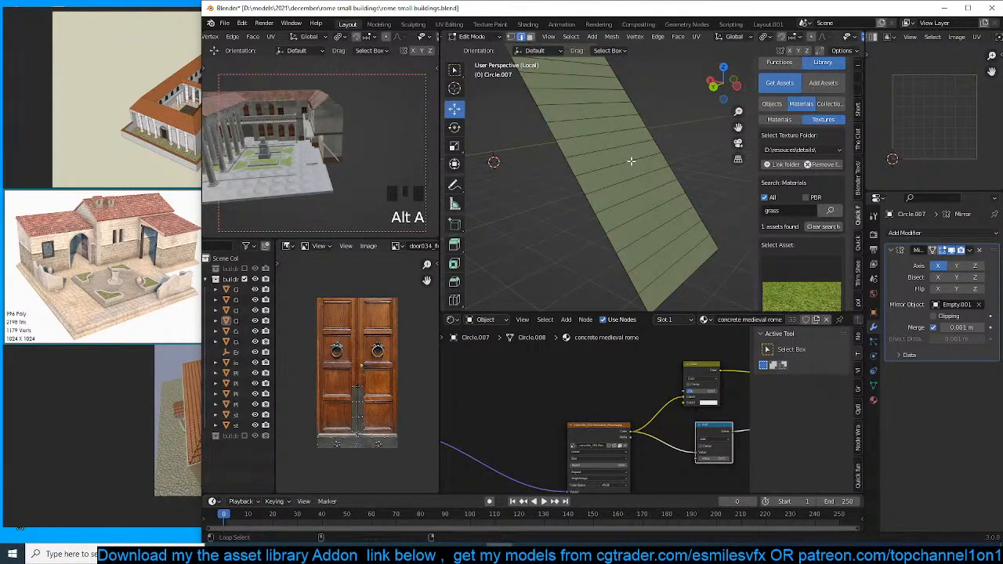
{"action": "left_click", "coordinate": [631, 160], "text": "ctrl+alt+shift"}
{"action": "scroll", "coordinate": [686, 182], "scroll_direction": "up", "scroll_amount": 3}
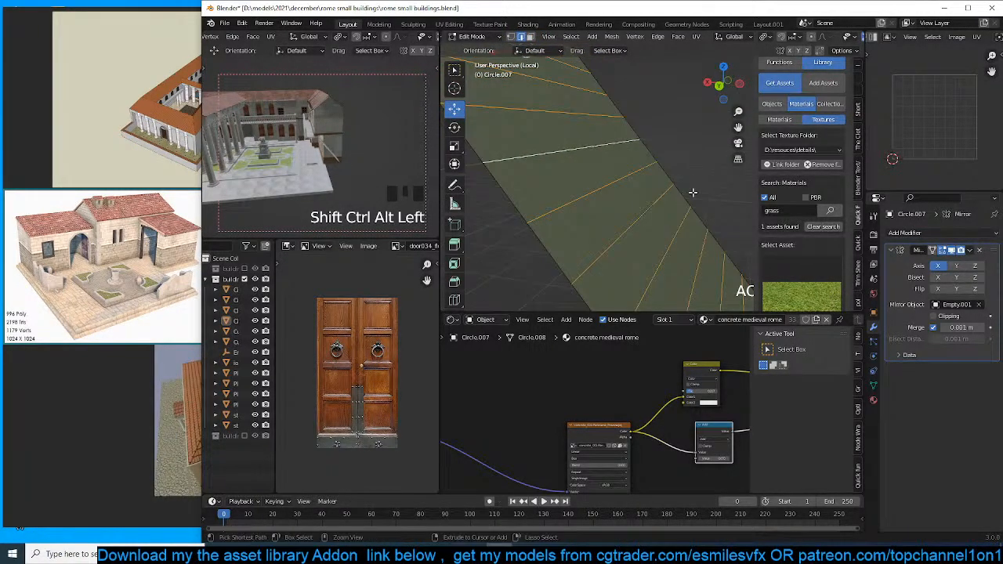
{"action": "key", "text": "ctrl+b"}
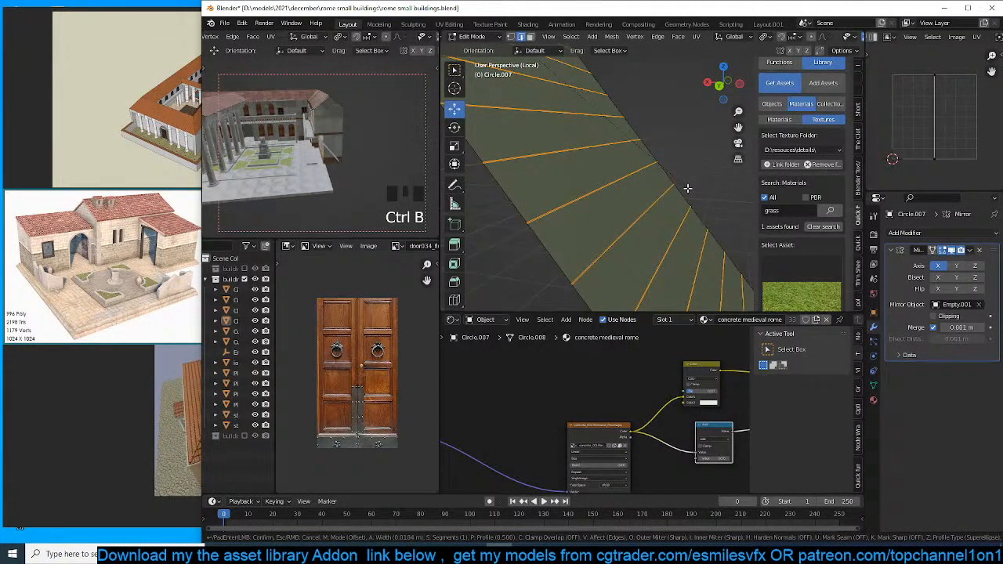
{"action": "left_click", "coordinate": [687, 188]}
Try inverting the selection to get the wide faces between the bevelled bands, undo it and deselect everything.
{"action": "key", "text": "ctrl+i"}
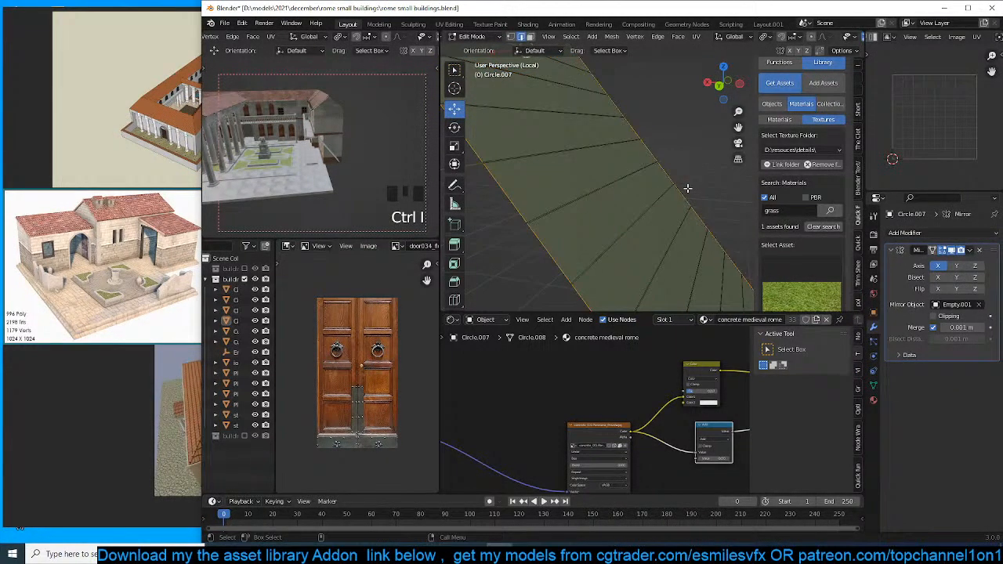
{"action": "key", "text": "ctrl+z"}
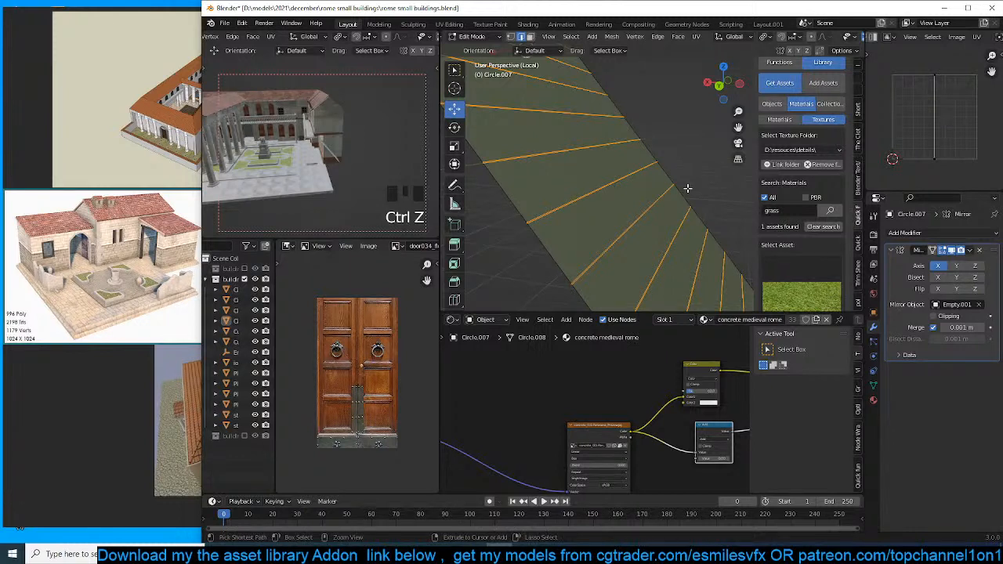
{"action": "key", "text": "ctrl+i"}
{"action": "key", "text": "ctrl+z"}
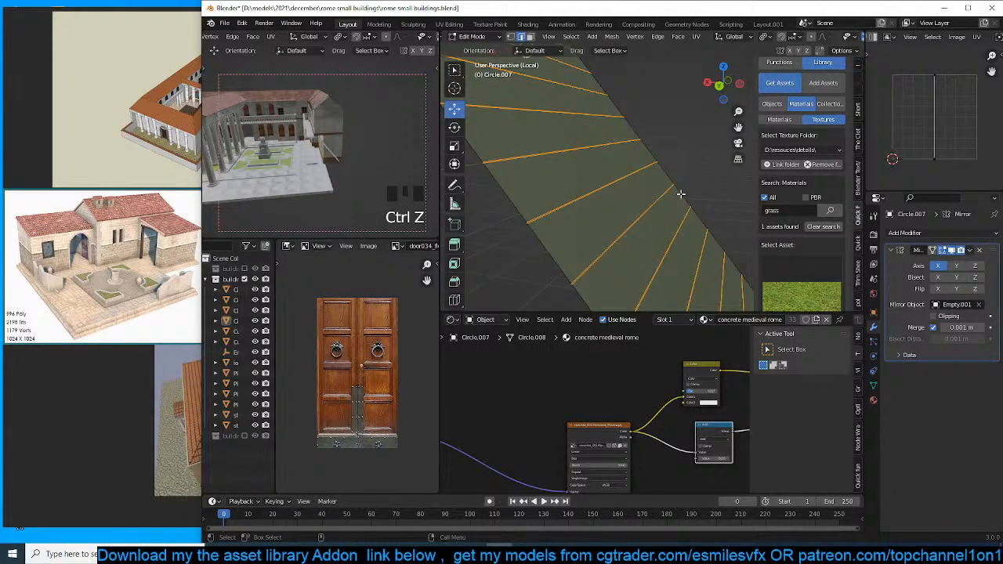
{"action": "key", "text": "ctrl+i"}
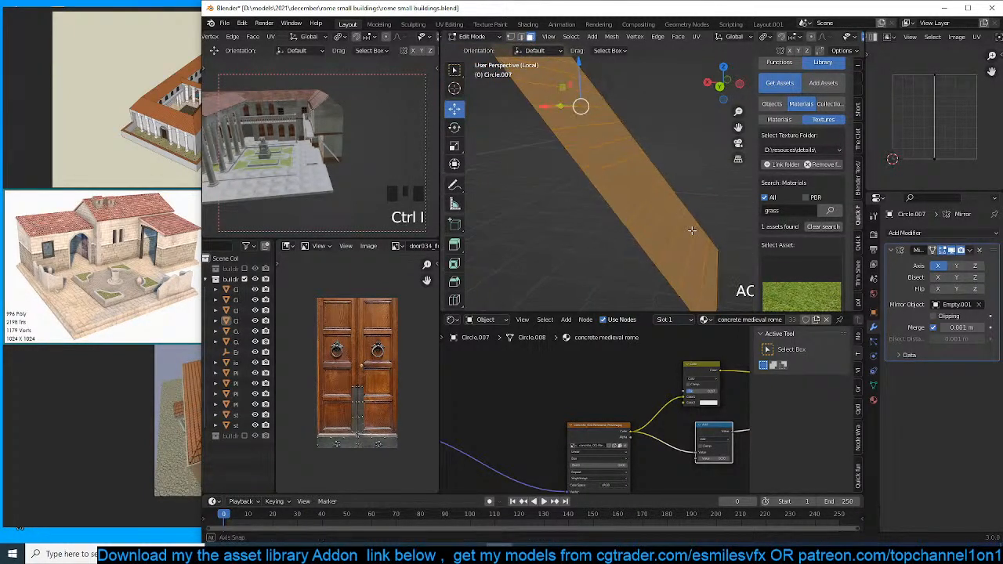
{"action": "scroll", "coordinate": [693, 230], "scroll_direction": "up", "scroll_amount": 3}
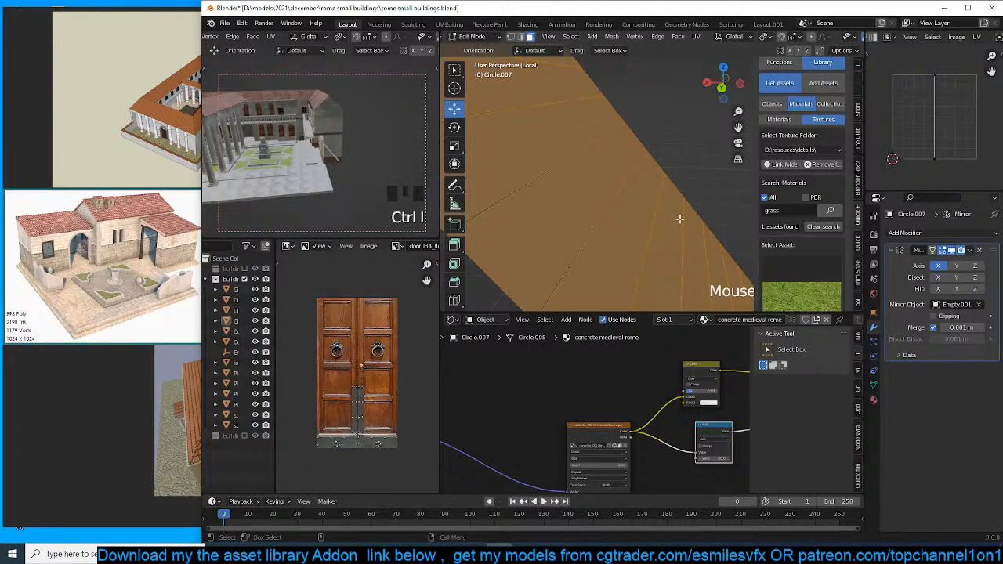
{"action": "scroll", "coordinate": [680, 219], "scroll_direction": "down", "scroll_amount": 3}
{"action": "key", "text": "ctrl+z"}
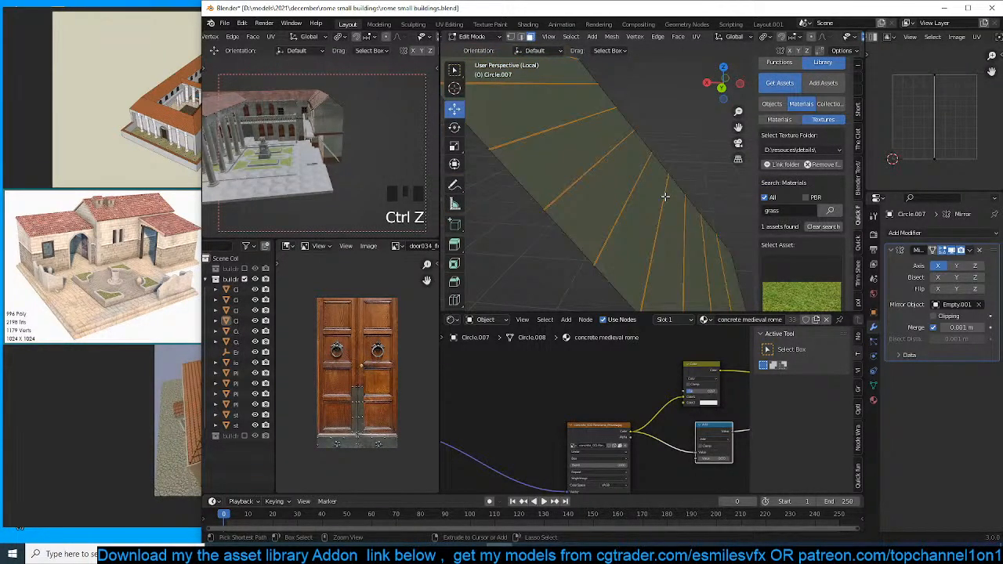
{"action": "key", "text": "alt+a"}
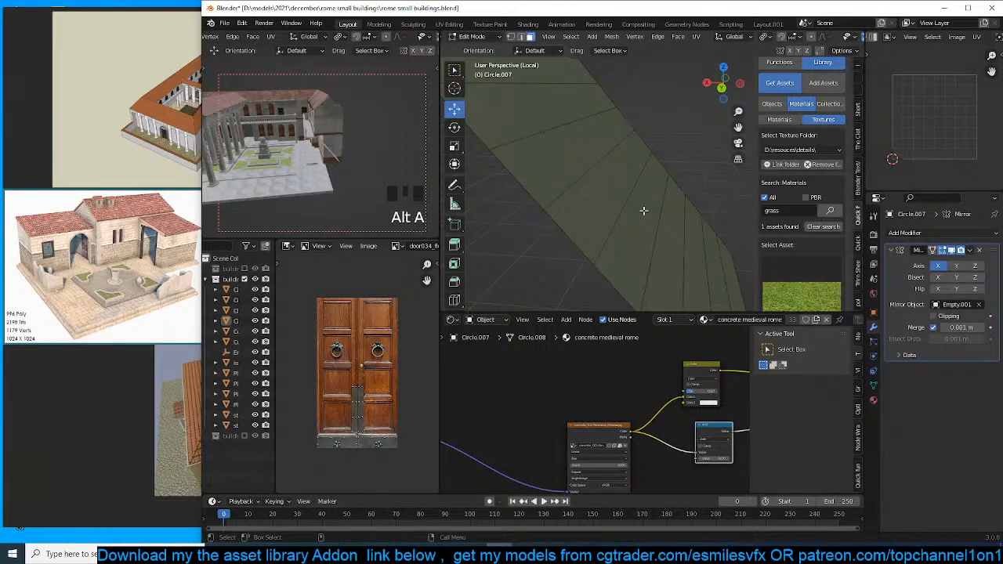
Try picking the first few crosswise edges at the lower end of the sloped strip.
{"action": "scroll", "coordinate": [643, 210], "scroll_direction": "down", "scroll_amount": 2}
{"action": "left_click", "coordinate": [662, 221]}
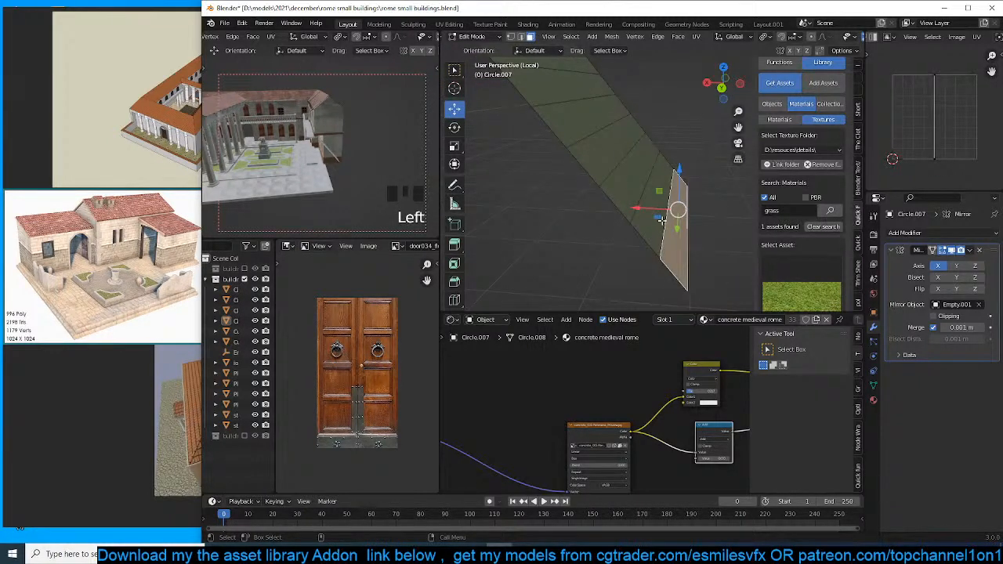
{"action": "key", "text": "2"}
{"action": "left_click", "coordinate": [667, 237]}
{"action": "left_click", "coordinate": [640, 201], "text": "shift"}
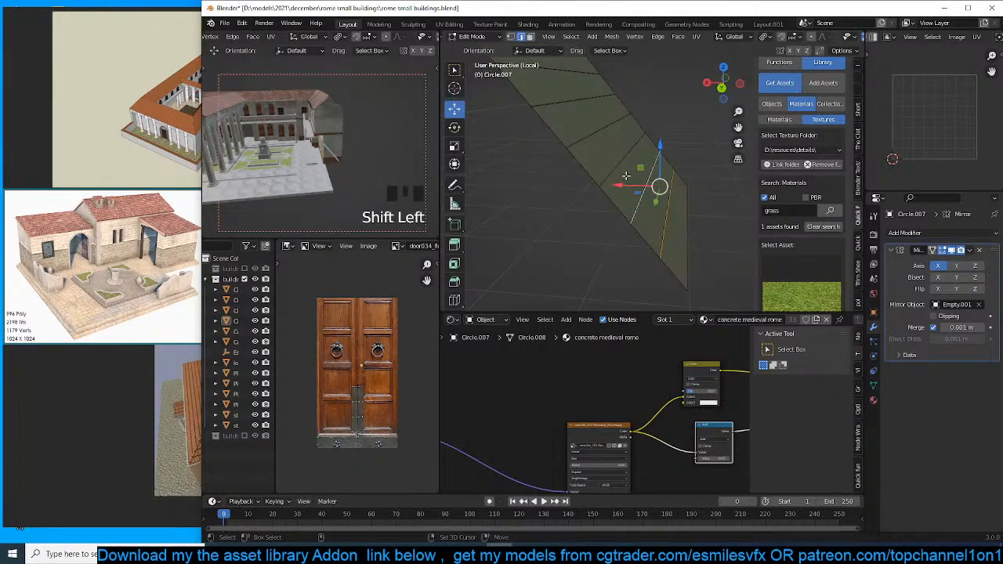
{"action": "left_click", "coordinate": [627, 176], "text": "shift"}
{"action": "scroll", "coordinate": [633, 232], "scroll_direction": "up", "scroll_amount": 2}
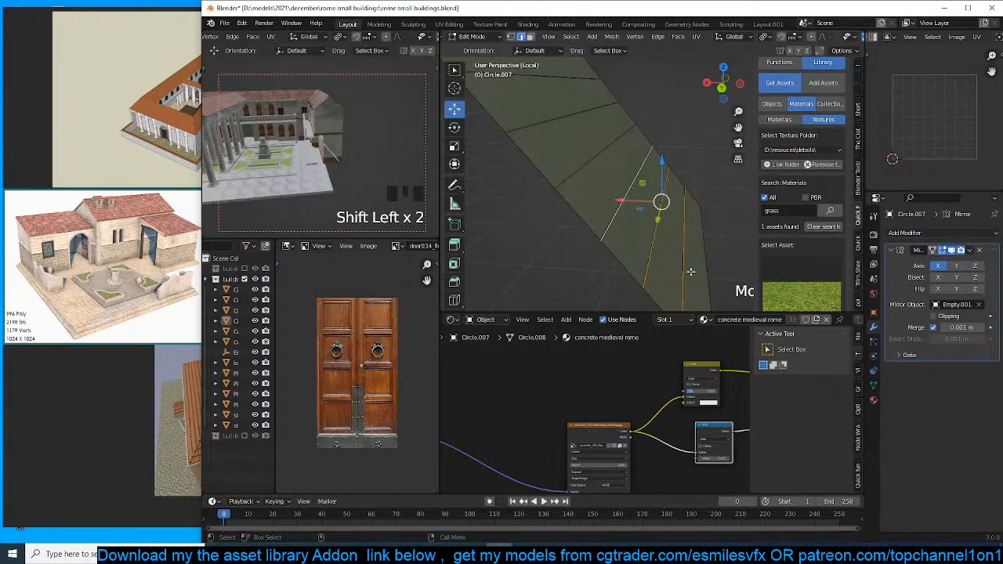
Select one crosswise edge of each bevelled band, one after another, all the way up the sloped strip.
{"action": "left_click", "coordinate": [671, 261]}
{"action": "left_click", "coordinate": [639, 235], "text": "shift"}
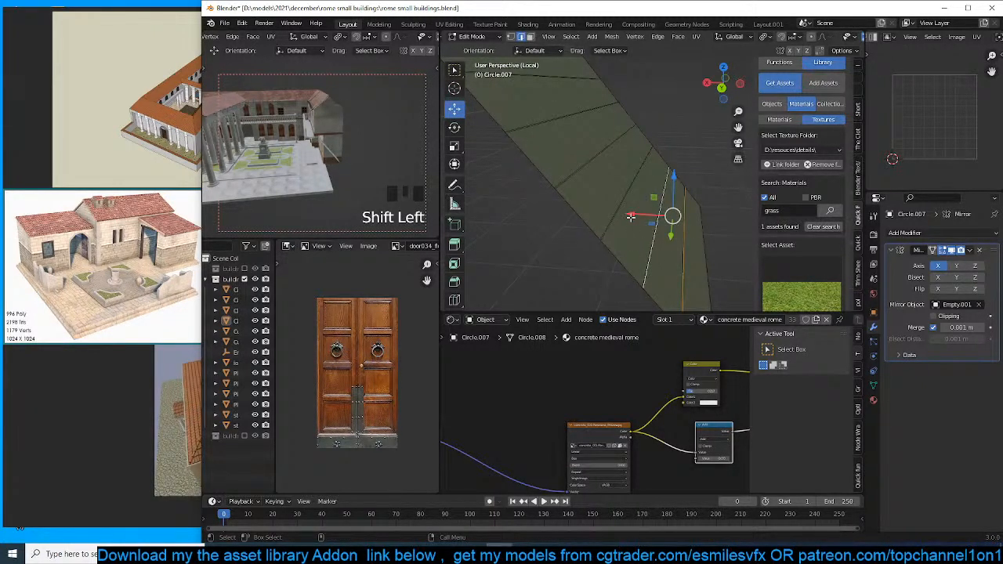
{"action": "left_click", "coordinate": [646, 222]}
{"action": "key", "text": "ctrl+z"}
{"action": "left_click", "coordinate": [623, 206], "text": "shift"}
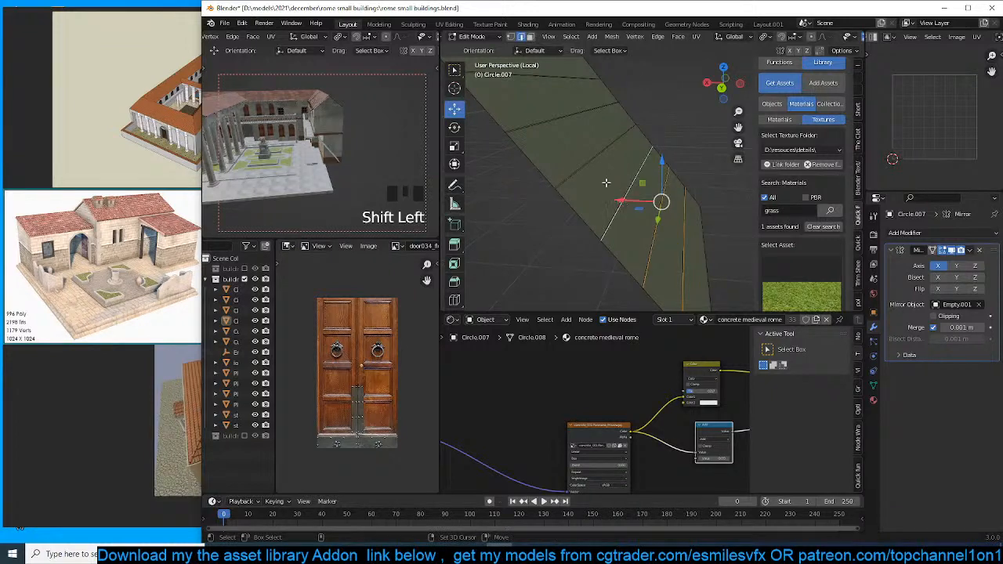
{"action": "left_click", "coordinate": [599, 167], "text": "shift"}
{"action": "middle_click_drag", "start_coordinate": [576, 158], "coordinate": [611, 204], "text": "shift"}
{"action": "left_click", "coordinate": [599, 188], "text": "shift"}
{"action": "left_click", "coordinate": [584, 155], "text": "shift"}
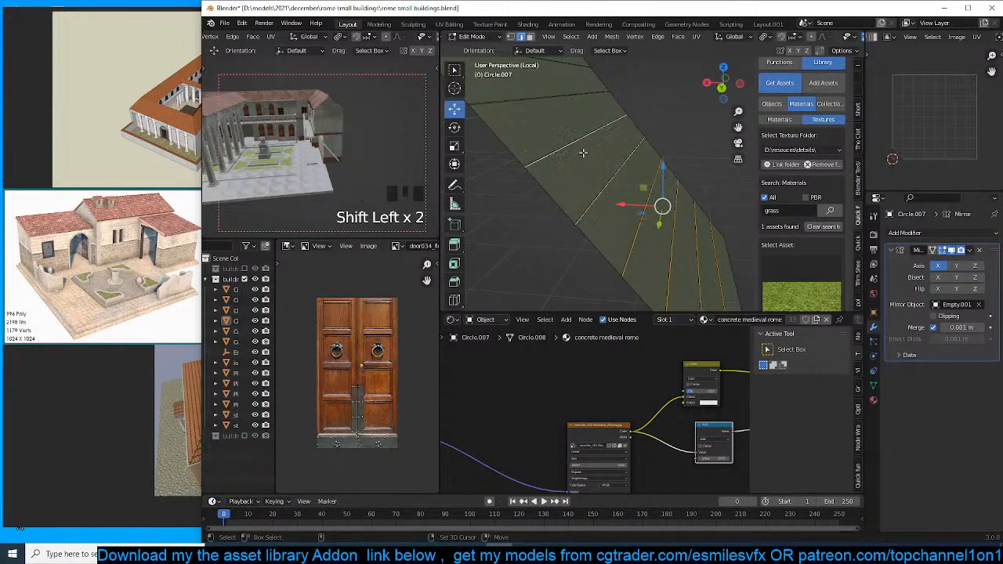
{"action": "middle_click_drag", "start_coordinate": [582, 155], "coordinate": [604, 220], "text": "shift"}
{"action": "left_click", "coordinate": [597, 197], "text": "shift"}
{"action": "middle_click_drag", "start_coordinate": [562, 147], "coordinate": [606, 234], "text": "shift"}
{"action": "left_click", "coordinate": [585, 182], "text": "shift"}
{"action": "left_click", "coordinate": [565, 169], "text": "shift"}
{"action": "left_click", "coordinate": [621, 232], "text": "shift"}
{"action": "left_click", "coordinate": [576, 188], "text": "shift"}
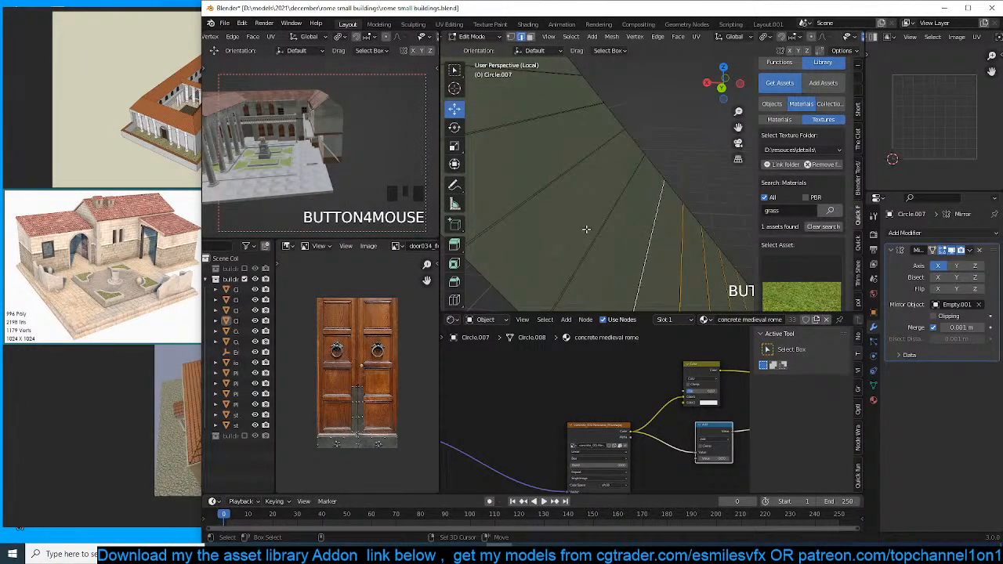
{"action": "left_click", "coordinate": [587, 226], "text": "shift"}
{"action": "left_click", "coordinate": [571, 193], "text": "shift"}
{"action": "middle_click_drag", "start_coordinate": [571, 193], "coordinate": [638, 248], "text": "shift"}
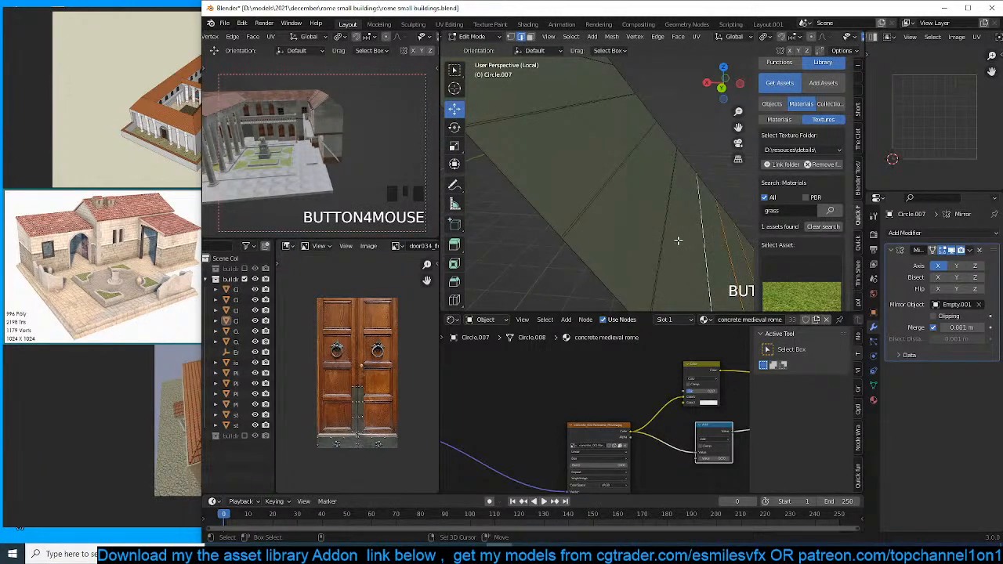
{"action": "left_click", "coordinate": [664, 231], "text": "shift"}
{"action": "left_click", "coordinate": [609, 195], "text": "shift"}
{"action": "middle_click_drag", "start_coordinate": [609, 195], "coordinate": [636, 244], "text": "shift"}
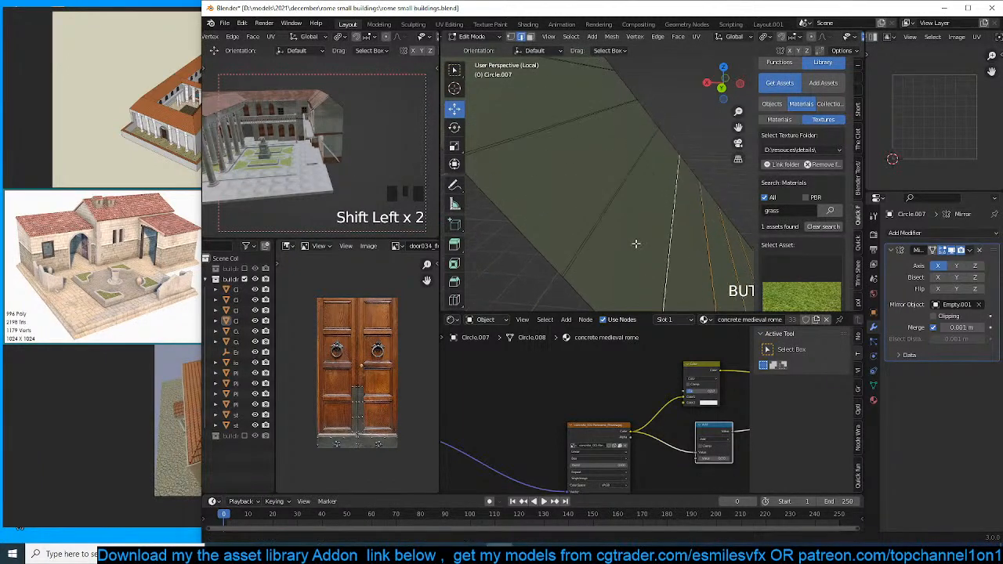
{"action": "left_click", "coordinate": [608, 216], "text": "shift"}
{"action": "left_click", "coordinate": [575, 127], "text": "shift"}
{"action": "middle_click_drag", "start_coordinate": [587, 164], "coordinate": [635, 210], "text": "shift"}
{"action": "scroll", "coordinate": [658, 265], "scroll_direction": "down", "scroll_amount": 3}
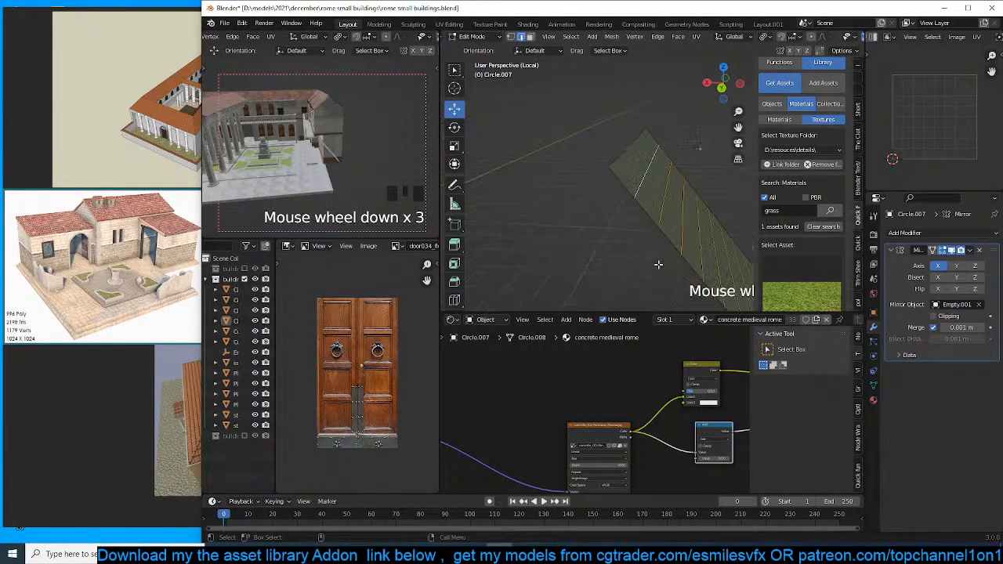
Move the selected crosswise edges so the sloped strip folds into stair treads and risers.
{"action": "middle_click_drag", "start_coordinate": [658, 265], "coordinate": [614, 232], "text": "shift"}
{"action": "scroll", "coordinate": [614, 232], "scroll_direction": "down", "scroll_amount": 2}
{"action": "left_click_drag", "start_coordinate": [662, 252], "coordinate": [676, 255]}
{"action": "scroll", "coordinate": [676, 255], "scroll_direction": "down", "scroll_amount": 4}
{"action": "key", "text": "Tab"}
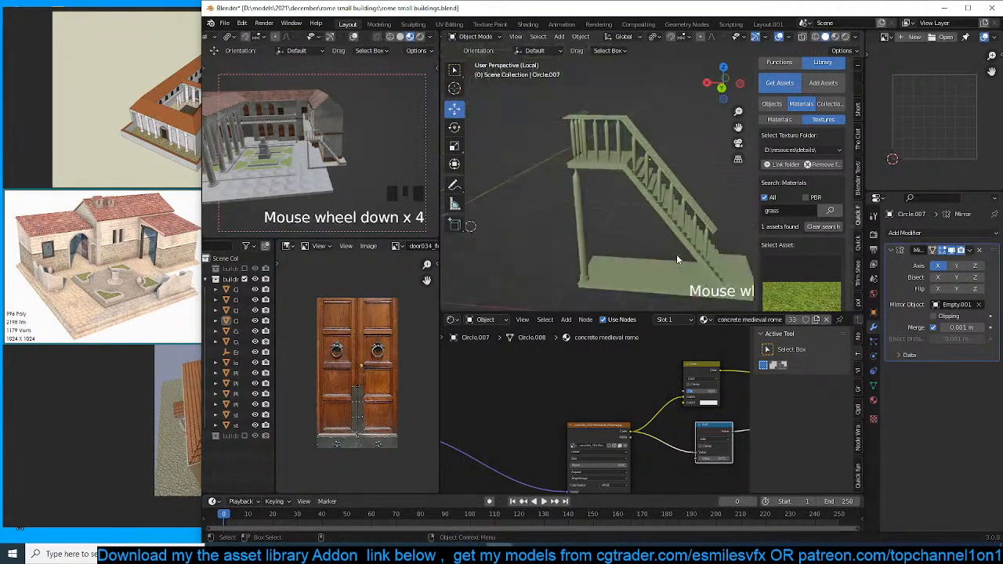
{"action": "middle_click_drag", "start_coordinate": [677, 255], "coordinate": [622, 218]}
{"action": "scroll", "coordinate": [623, 218], "scroll_direction": "up", "scroll_amount": 2}
{"action": "key", "text": "Tab"}
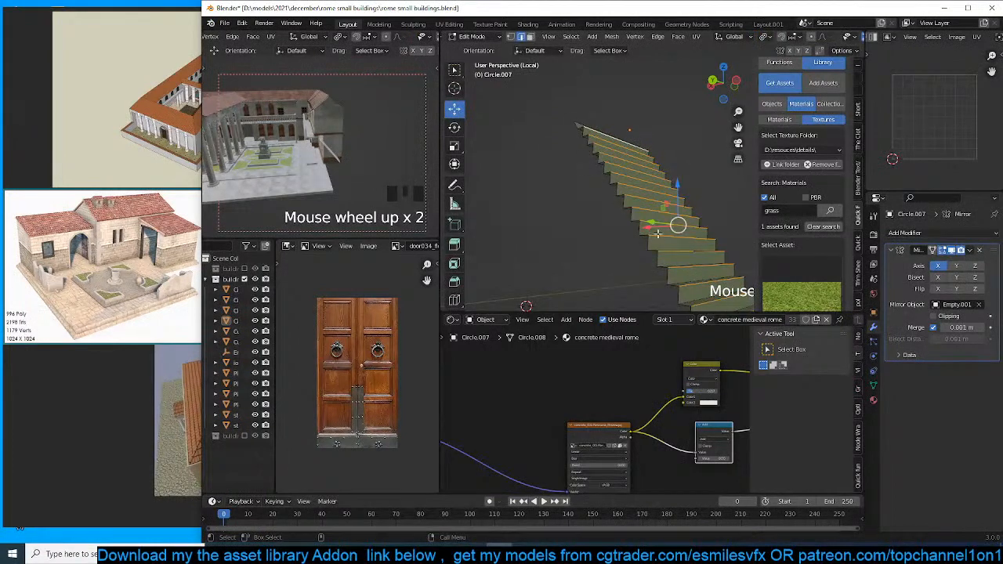
{"action": "key", "text": "Tab"}
{"action": "key", "text": "Tab"}
Select the zigzag edge loop along one side of the steps and fill it with a face.
{"action": "left_click", "coordinate": [636, 230], "text": "alt"}
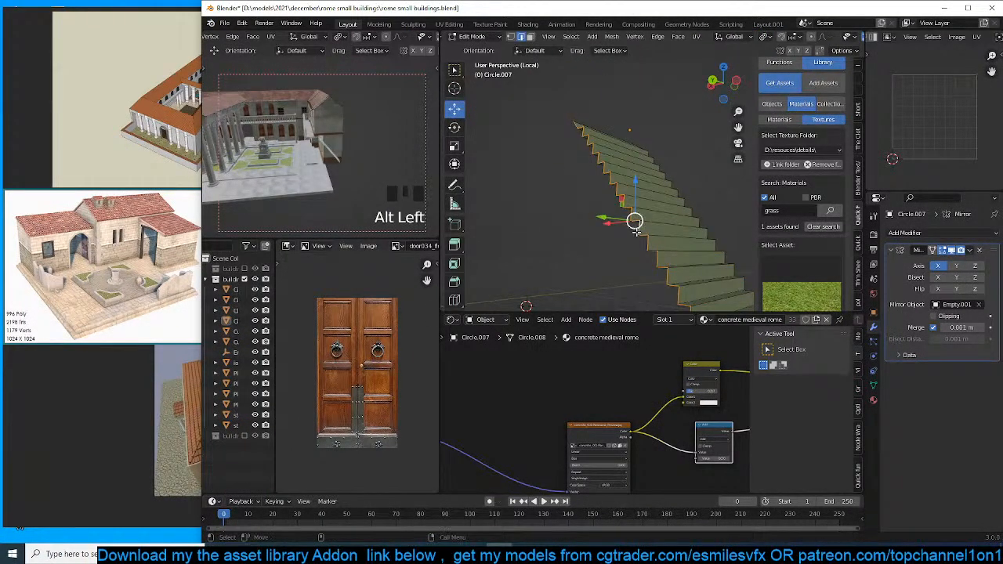
{"action": "key", "text": "g"}
{"action": "middle_click_drag", "start_coordinate": [651, 255], "coordinate": [678, 260]}
{"action": "right_click", "coordinate": [653, 257]}
{"action": "key", "text": "f"}
{"action": "scroll", "coordinate": [653, 257], "scroll_direction": "up", "scroll_amount": 2}
{"action": "scroll", "coordinate": [678, 260], "scroll_direction": "up", "scroll_amount": 2}
{"action": "key", "text": "1"}
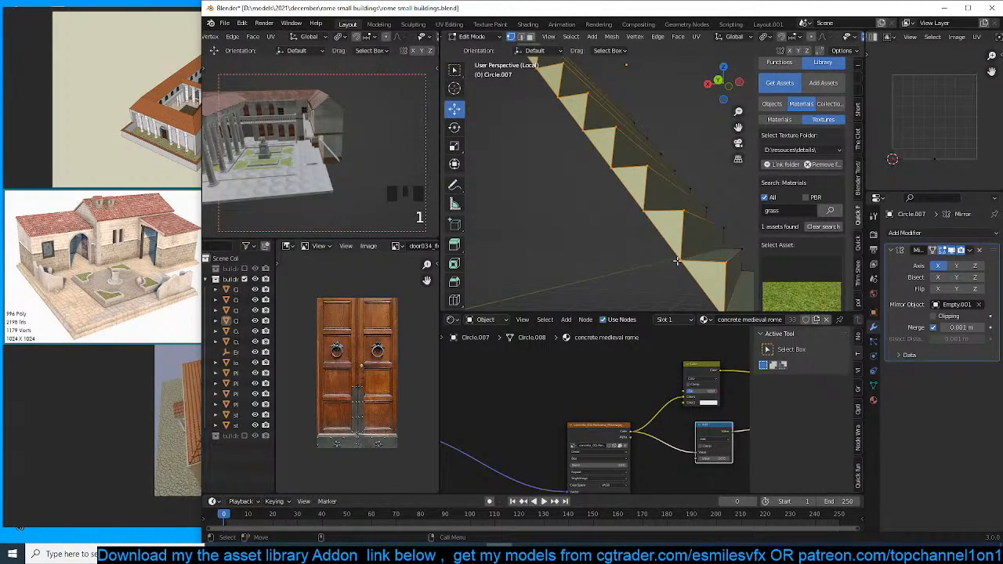
{"action": "scroll", "coordinate": [677, 261], "scroll_direction": "up", "scroll_amount": 3}
{"action": "key", "text": "Tab"}
{"action": "scroll", "coordinate": [677, 261], "scroll_direction": "down", "scroll_amount": 8}
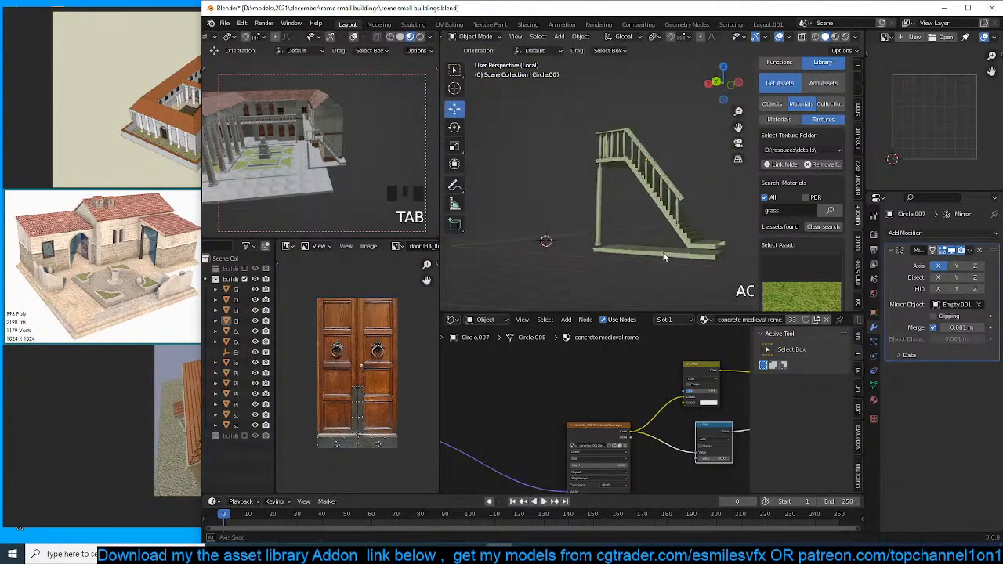
{"action": "middle_click_drag", "start_coordinate": [672, 259], "coordinate": [624, 264]}
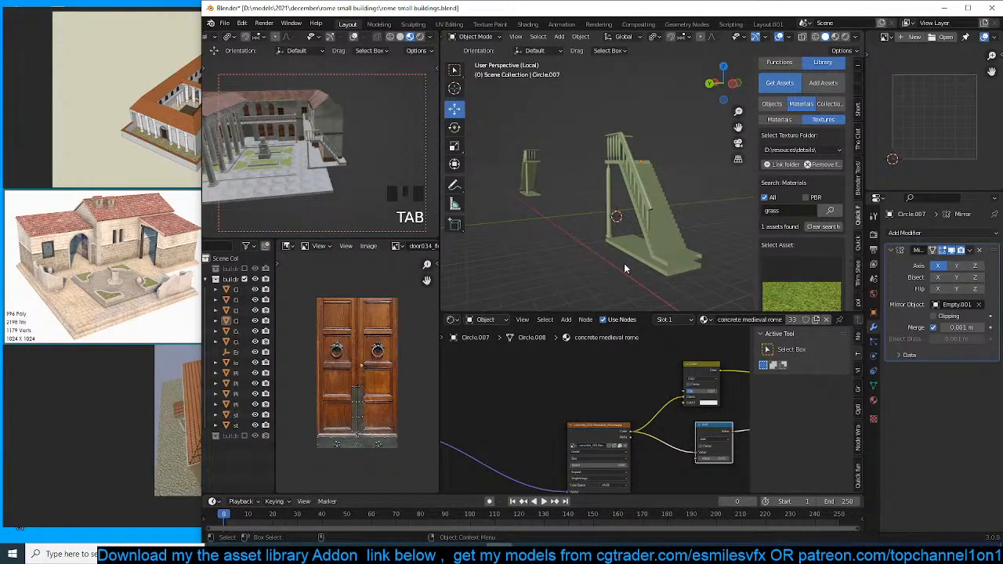
Select the whole step mesh and UV-unwrap it.
{"action": "middle_click_drag", "start_coordinate": [628, 263], "coordinate": [667, 228]}
{"action": "key", "text": "Tab"}
{"action": "key", "text": "a"}
{"action": "key", "text": "u"}
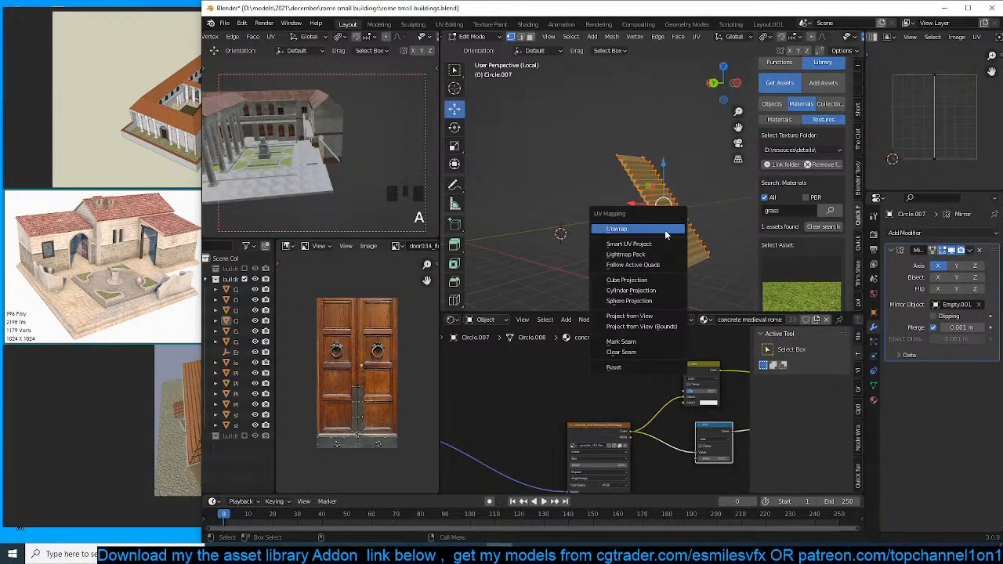
{"action": "left_click", "coordinate": [662, 227]}
{"action": "left_click", "coordinate": [689, 322]}
{"action": "key", "text": "Tab"}
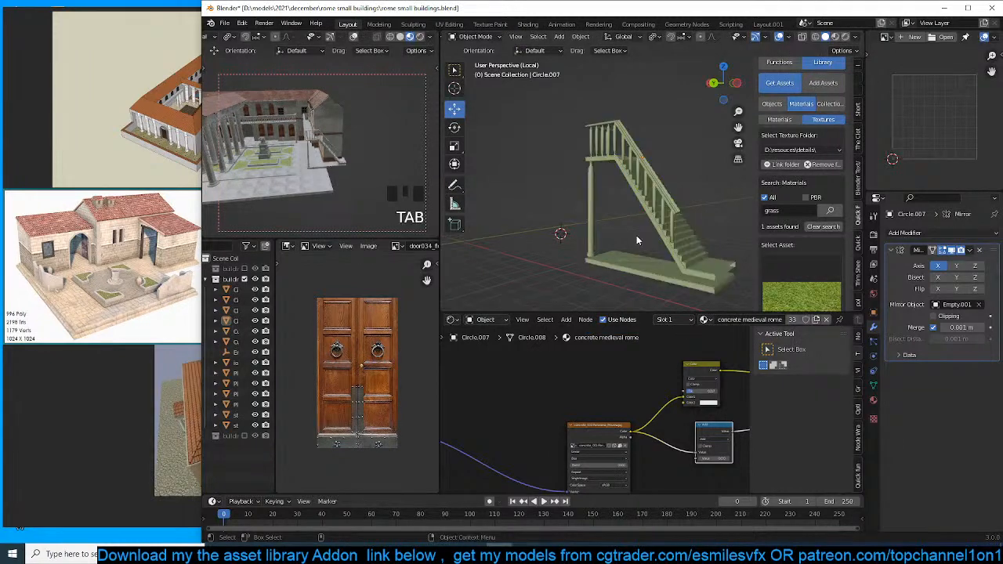
Show the staircase in material preview shading and reveal the hidden parts of its mesh.
{"action": "left_click", "coordinate": [836, 37]}
{"action": "middle_click_drag", "start_coordinate": [747, 72], "coordinate": [663, 215]}
{"action": "scroll", "coordinate": [714, 202], "scroll_direction": "down", "scroll_amount": 4}
{"action": "key", "text": "Tab"}
{"action": "key", "text": "alt+h"}
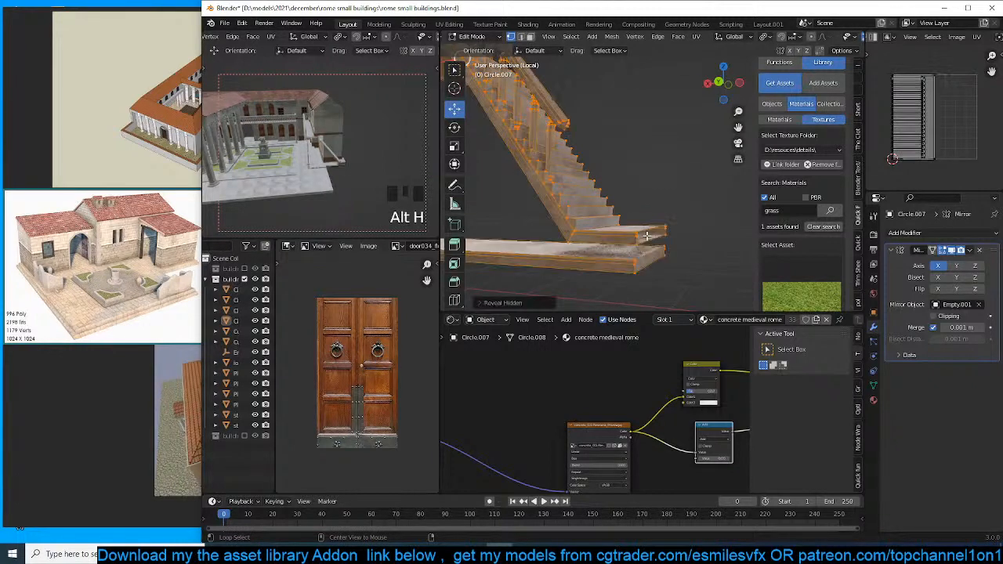
Fill the open edge loop of the lowest stair step with a face.
{"action": "left_click", "coordinate": [650, 233], "text": "alt"}
{"action": "key", "text": "f"}
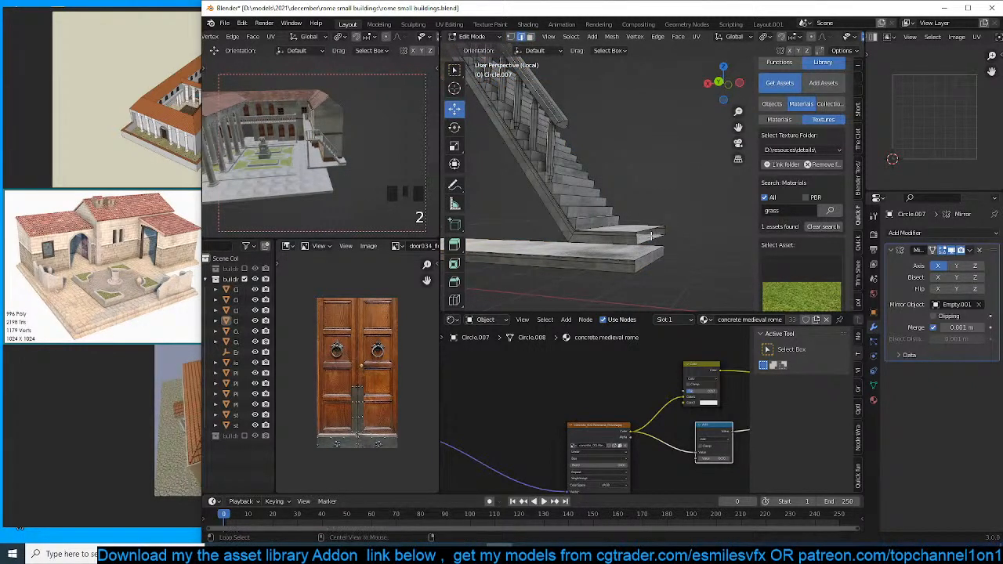
{"action": "key", "text": "ctrl+z"}
{"action": "left_click", "coordinate": [654, 233], "text": "alt"}
{"action": "key", "text": "Tab"}
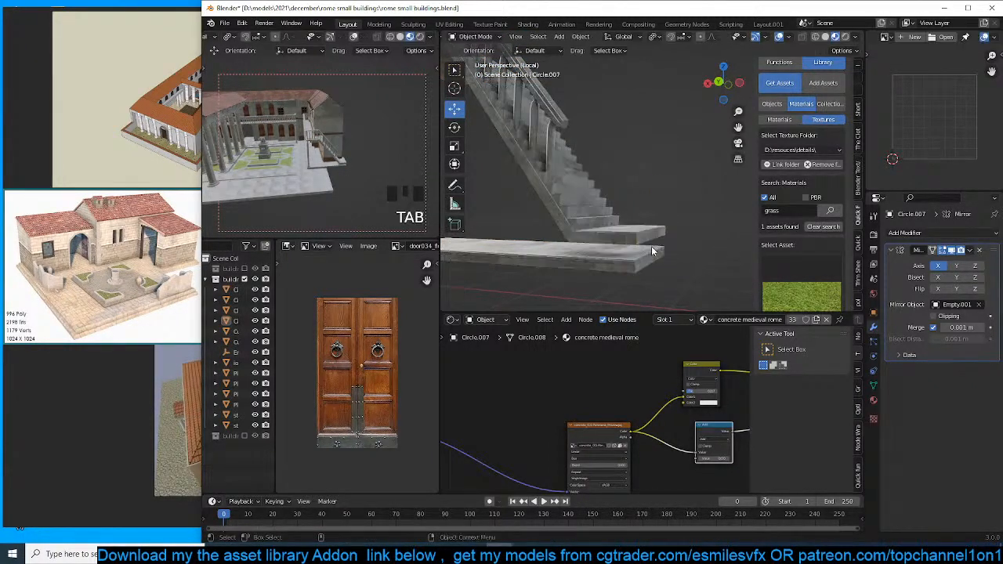
{"action": "middle_click_drag", "start_coordinate": [651, 247], "coordinate": [692, 243]}
{"action": "key", "text": "Tab"}
{"action": "key", "text": "3"}
{"action": "key", "text": "grave"}
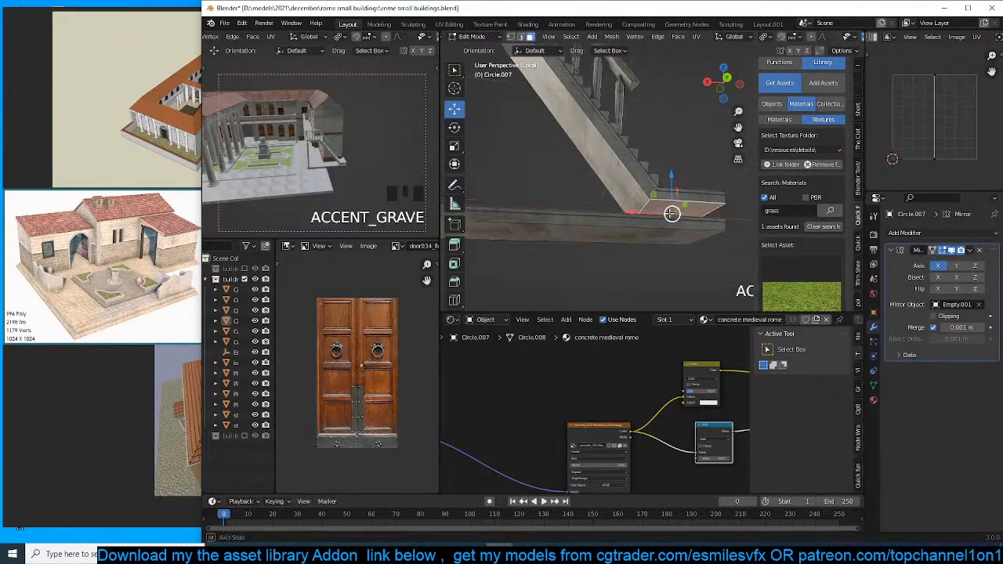
{"action": "middle_click_drag", "start_coordinate": [670, 207], "coordinate": [648, 241]}
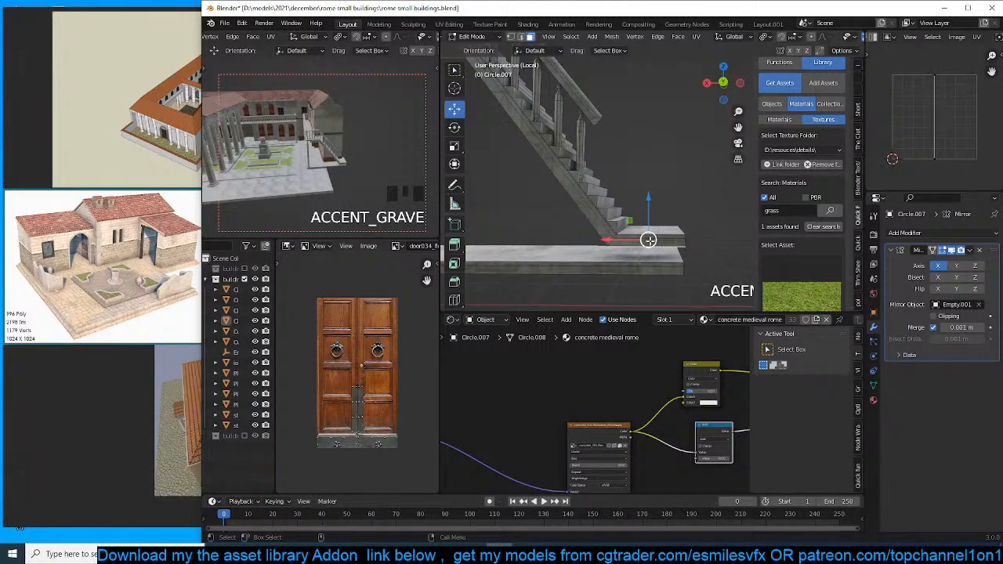
Shorten the lowest stair step by moving its outer end inward along X.
{"action": "left_click", "coordinate": [677, 227], "text": "alt"}
{"action": "left_click", "coordinate": [683, 230], "text": "alt"}
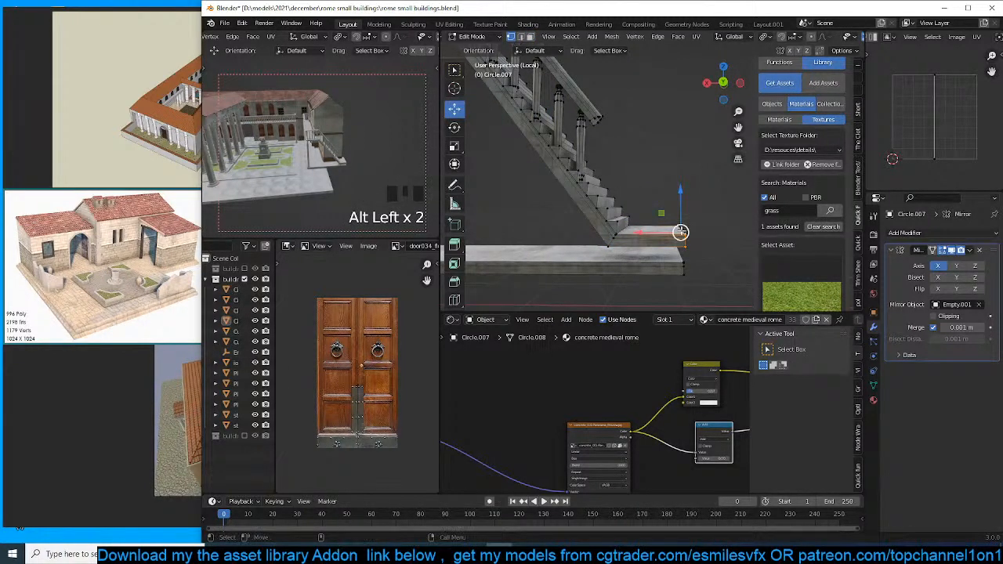
{"action": "key", "text": "grave"}
{"action": "middle_click_drag", "start_coordinate": [683, 230], "coordinate": [673, 233]}
{"action": "left_click_drag", "start_coordinate": [646, 233], "coordinate": [613, 233]}
{"action": "middle_click_drag", "start_coordinate": [613, 234], "coordinate": [652, 217]}
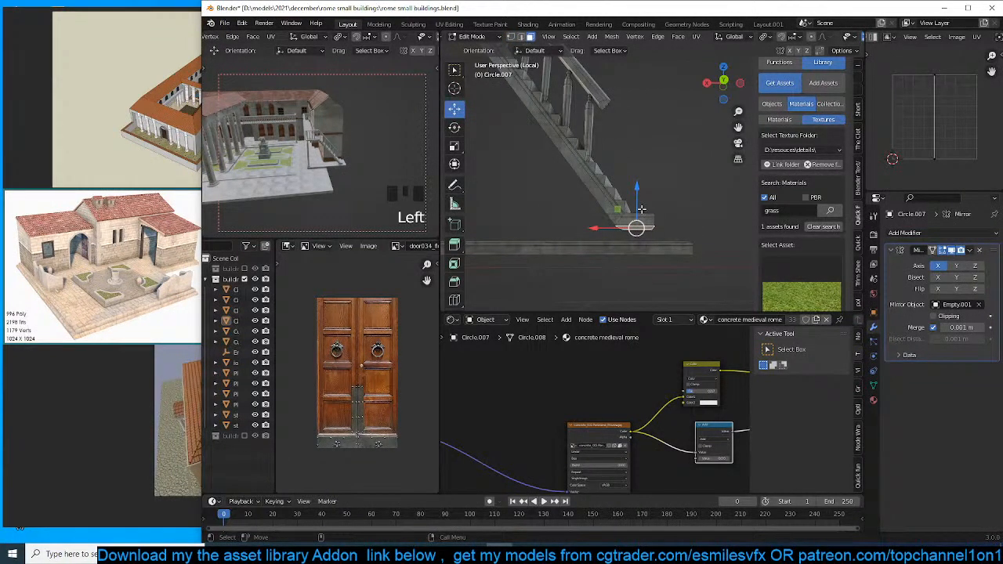
{"action": "key", "text": "Tab"}
{"action": "key", "text": "grave"}
{"action": "scroll", "coordinate": [610, 262], "scroll_direction": "down", "scroll_amount": 2}
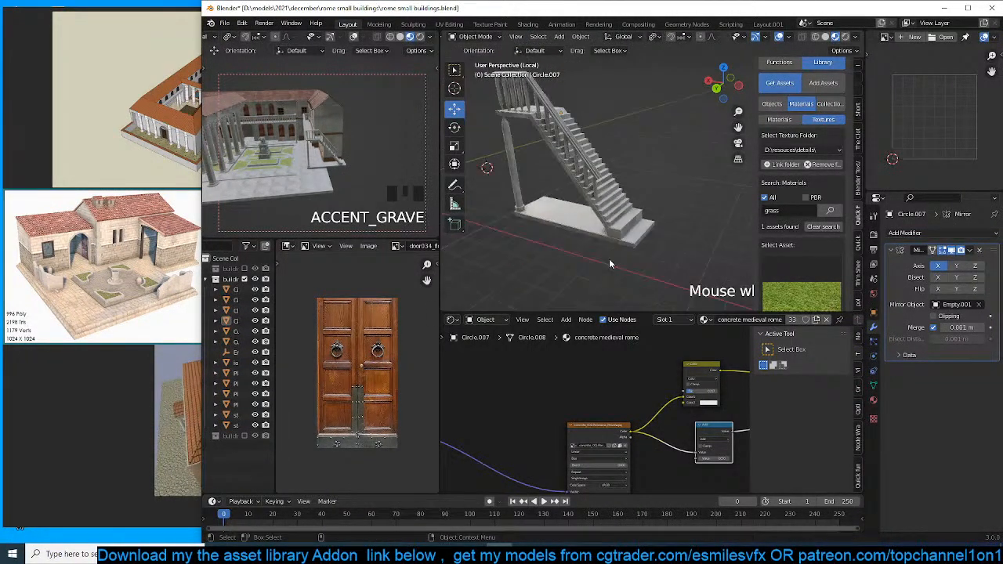
Leave local view to show the whole building with the staircase and save the file.
{"action": "key", "text": "grave"}
{"action": "middle_click_drag", "start_coordinate": [609, 258], "coordinate": [725, 221]}
{"action": "key", "text": "slash"}
{"action": "scroll", "coordinate": [586, 245], "scroll_direction": "down", "scroll_amount": 2}
{"action": "left_click", "coordinate": [644, 194]}
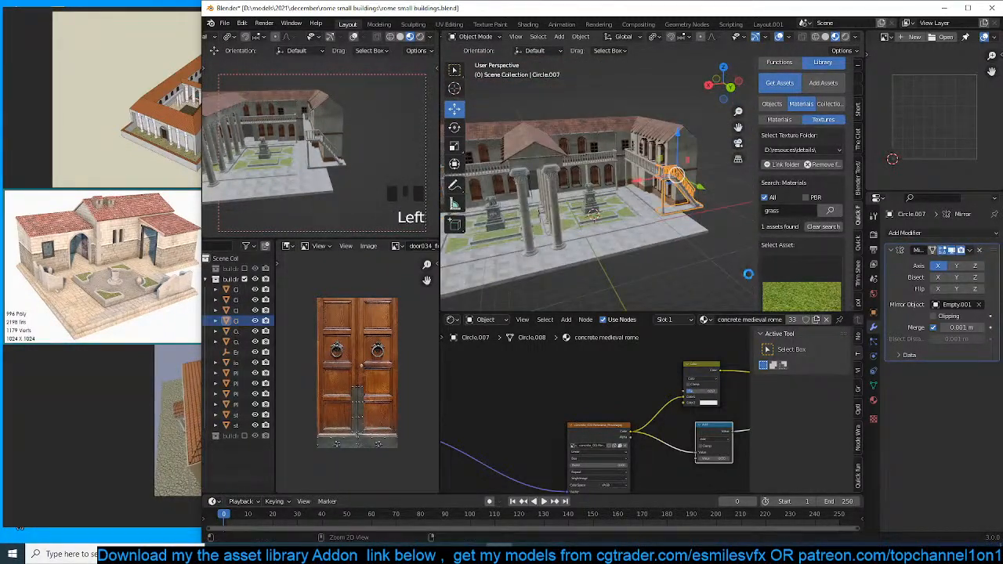
{"action": "key", "text": "ctrl+s"}
{"action": "scroll", "coordinate": [768, 240], "scroll_direction": "down", "scroll_amount": 2}
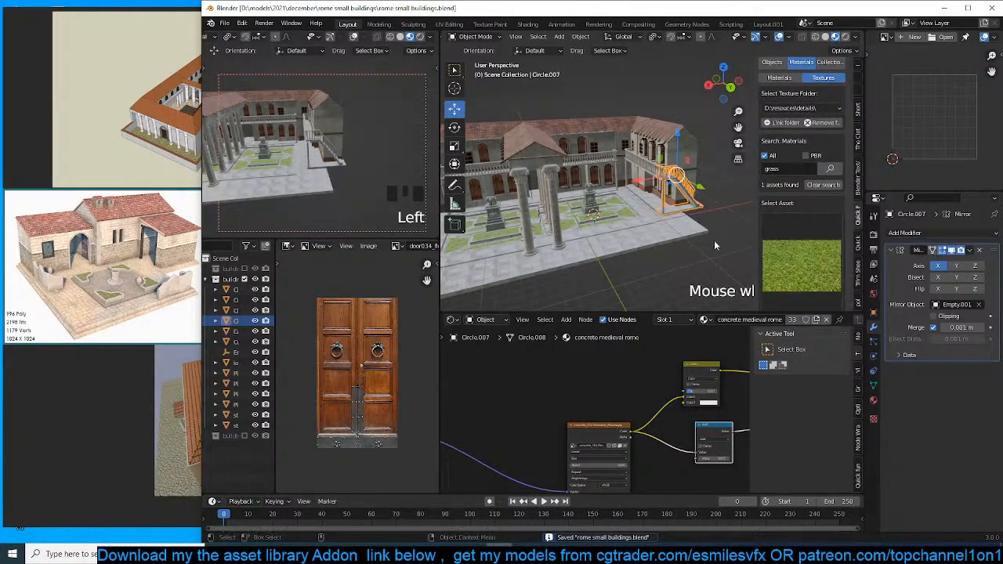
{"action": "scroll", "coordinate": [714, 240], "scroll_direction": "down", "scroll_amount": 4}
Try mirroring the staircase along Y as well in its Mirror modifier.
{"action": "middle_click_drag", "start_coordinate": [712, 241], "coordinate": [680, 250]}
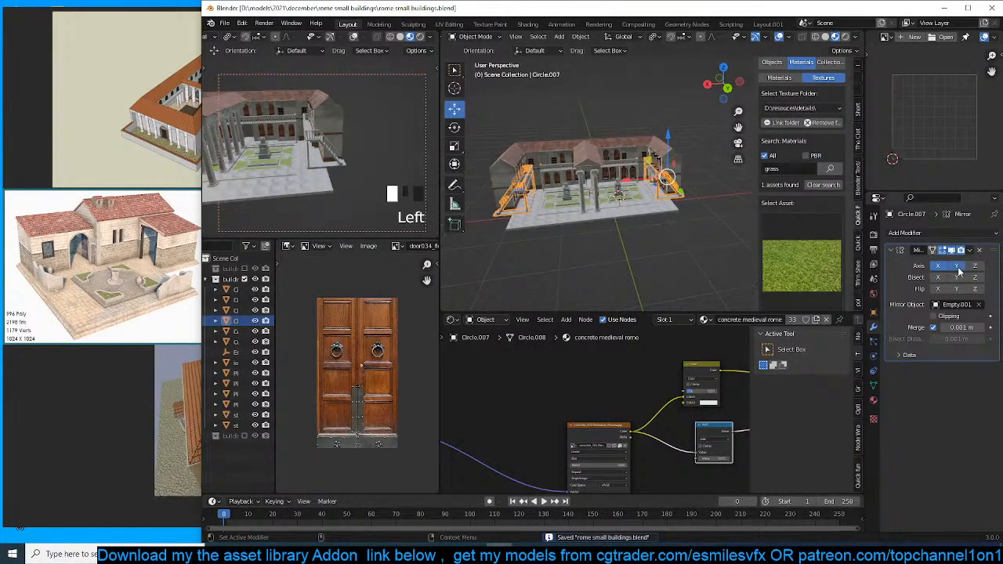
{"action": "left_click", "coordinate": [954, 276]}
{"action": "key", "text": "grave"}
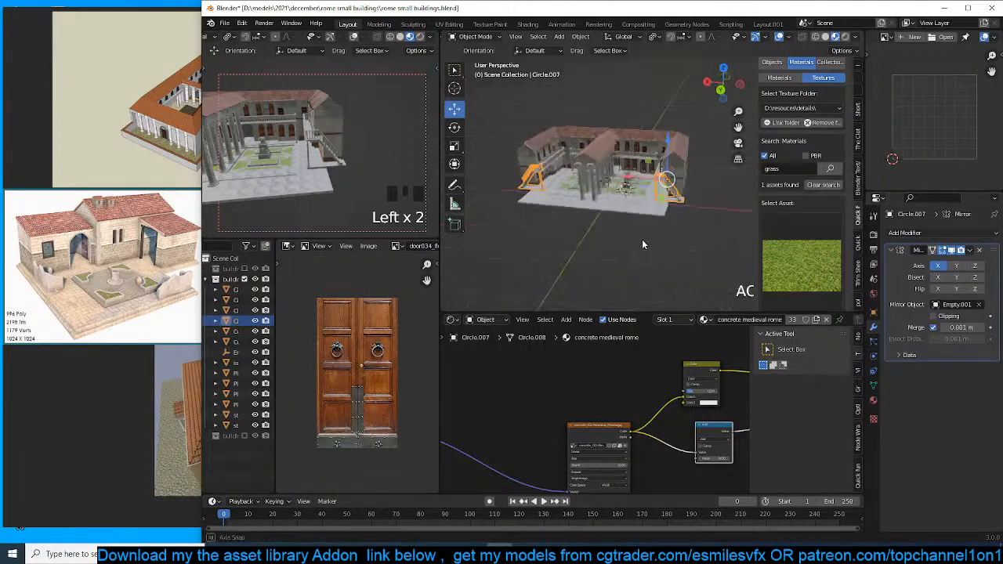
Save the file and view the courtyard with the mirrored staircases from several sides.
{"action": "middle_click_drag", "start_coordinate": [689, 212], "coordinate": [655, 222]}
{"action": "scroll", "coordinate": [620, 218], "scroll_direction": "up", "scroll_amount": 3}
{"action": "key", "text": "ctrl+s"}
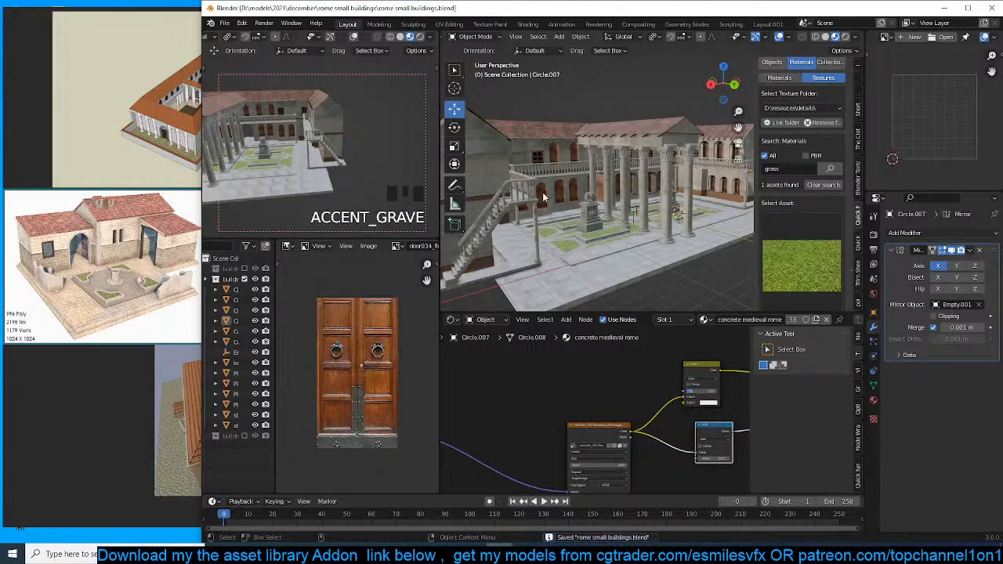
{"action": "middle_click_drag", "start_coordinate": [598, 197], "coordinate": [572, 210]}
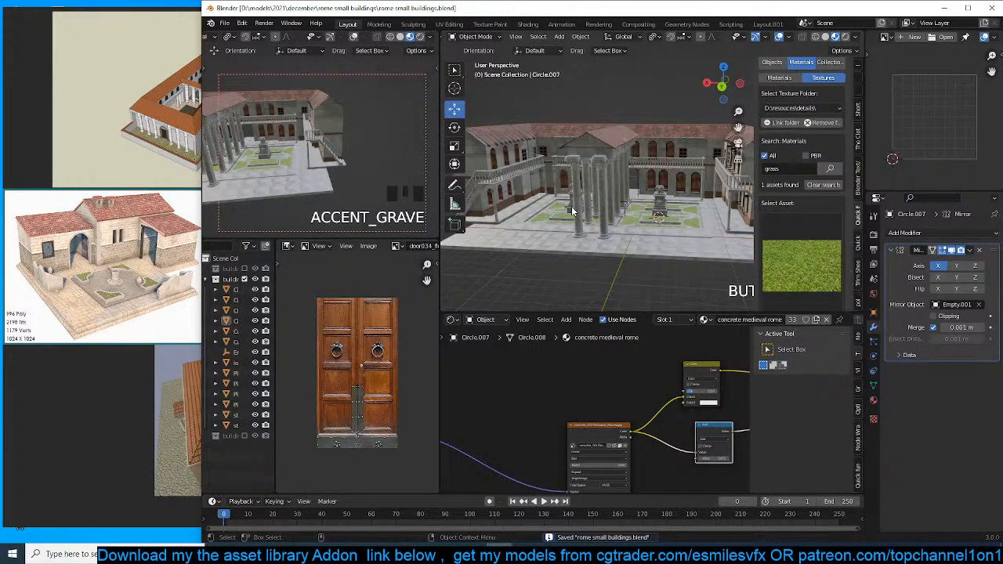
{"action": "scroll", "coordinate": [572, 210], "scroll_direction": "down", "scroll_amount": 2}
{"action": "middle_click_drag", "start_coordinate": [572, 210], "coordinate": [589, 221]}
{"action": "scroll", "coordinate": [496, 211], "scroll_direction": "up", "scroll_amount": 2}
Select the parts of the building's end wing together: balcony, staircase, walls and Boolean cutter cube.
{"action": "left_click", "coordinate": [683, 169]}
{"action": "middle_click_drag", "start_coordinate": [683, 170], "coordinate": [725, 203]}
{"action": "middle_click_drag", "start_coordinate": [627, 200], "coordinate": [671, 165]}
{"action": "left_click", "coordinate": [671, 170], "text": "shift"}
{"action": "left_click", "coordinate": [648, 174], "text": "shift"}
{"action": "left_click", "coordinate": [650, 177], "text": "shift"}
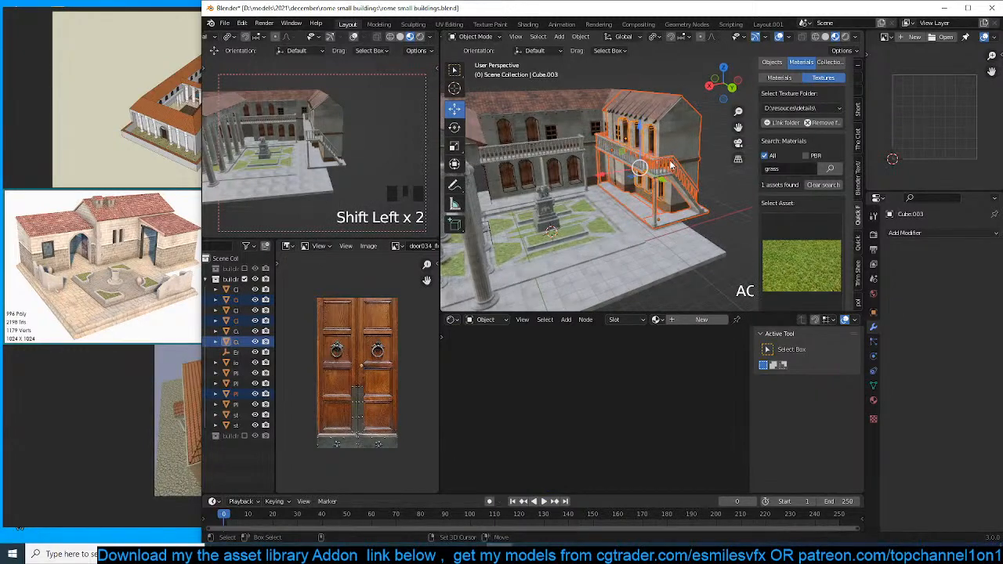
{"action": "left_click", "coordinate": [651, 118], "text": "shift"}
{"action": "key", "text": "g"}
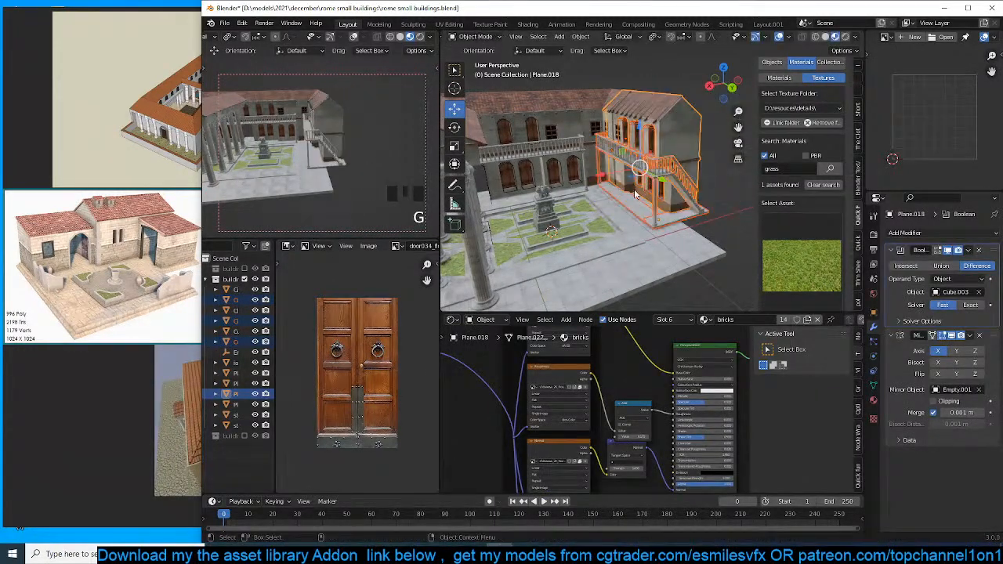
Duplicate the selected wing parts in place and move the copies to a new collection named "building 3".
{"action": "key", "text": "shift+d"}
{"action": "right_click", "coordinate": [629, 204]}
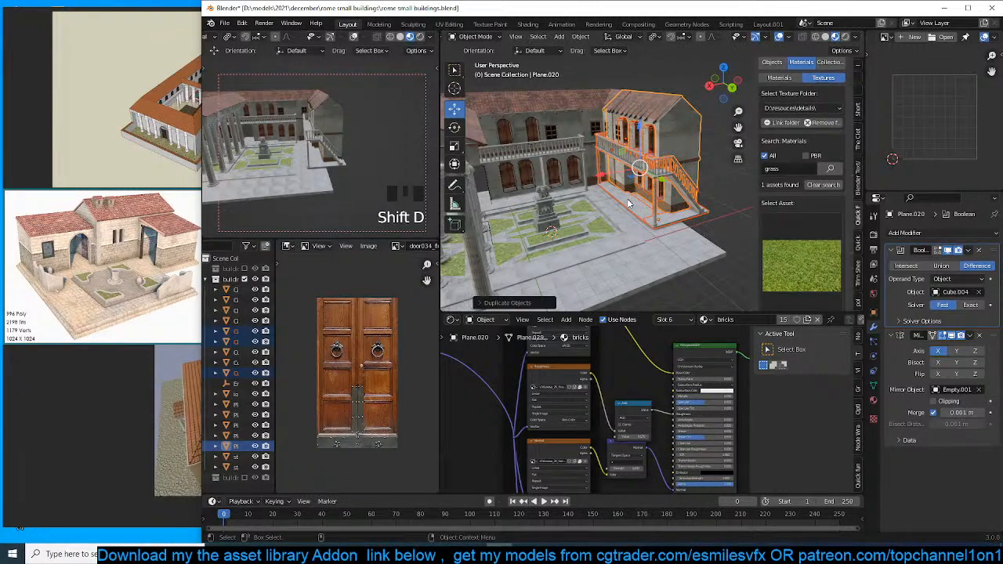
{"action": "key", "text": "m"}
{"action": "left_click", "coordinate": [608, 174]}
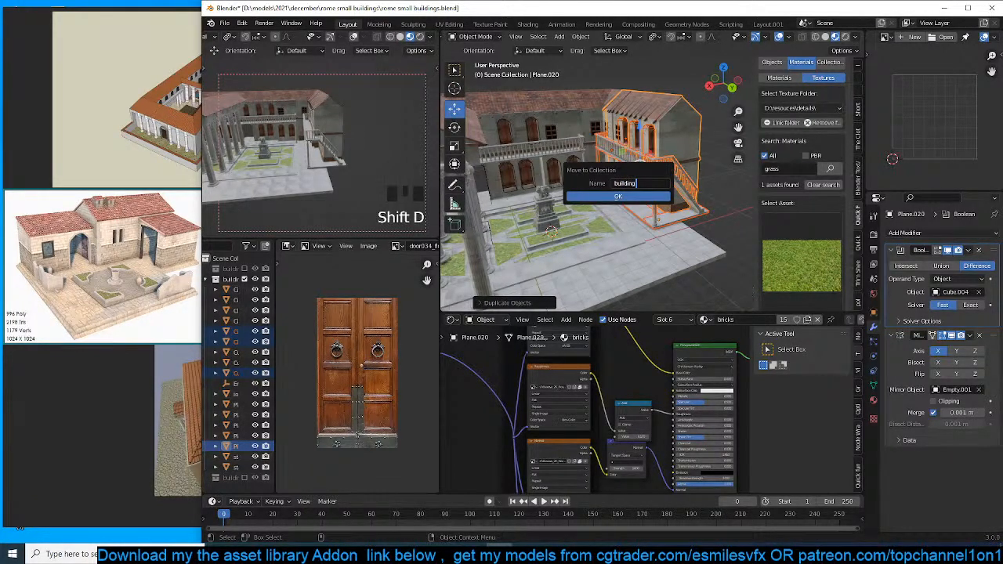
{"action": "left_click", "coordinate": [612, 194]}
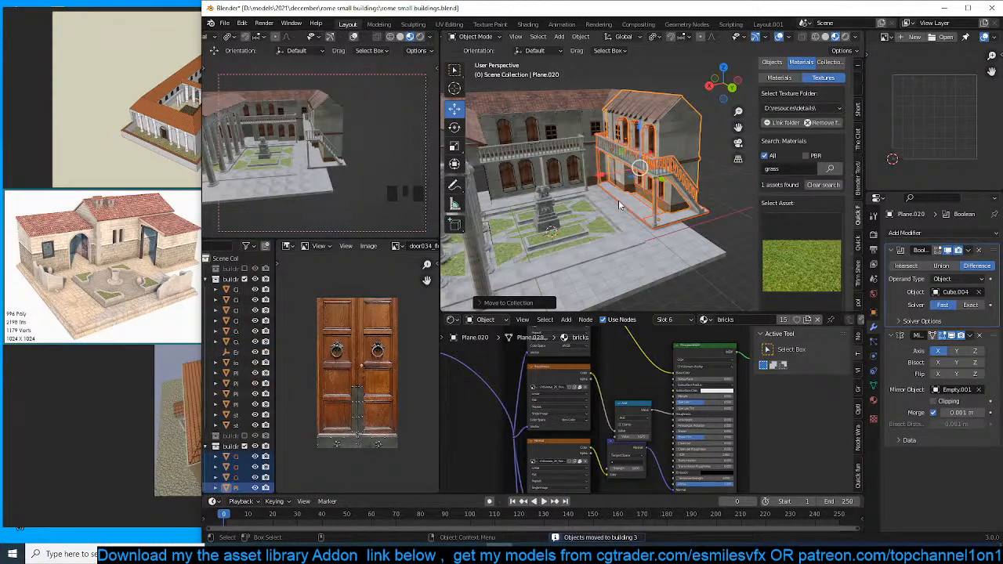
{"action": "middle_click_drag", "start_coordinate": [619, 200], "coordinate": [635, 179]}
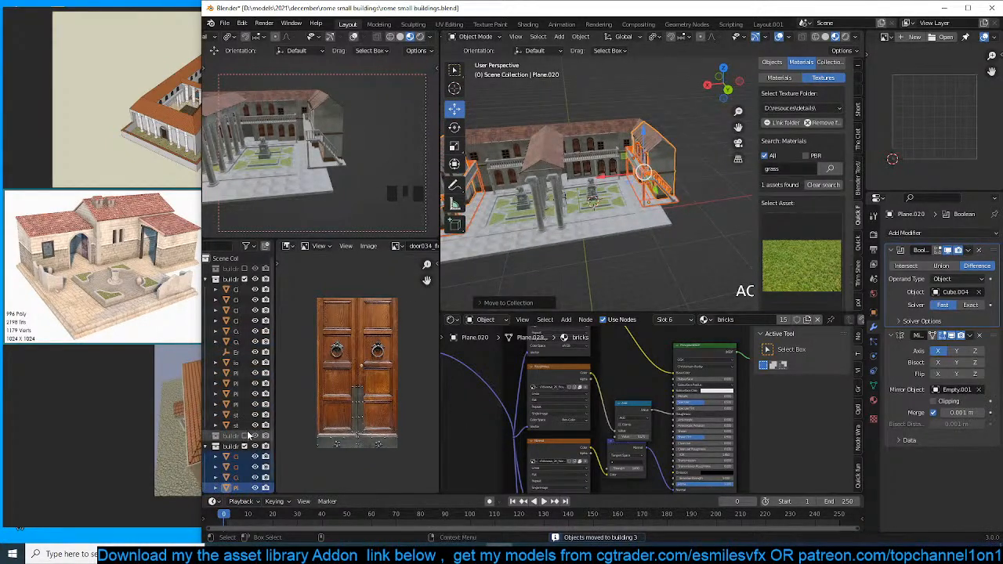
Exclude the courtyard building's collection from the view layer and remove the Mirror modifier from the copied wing's walls.
{"action": "left_click", "coordinate": [245, 280]}
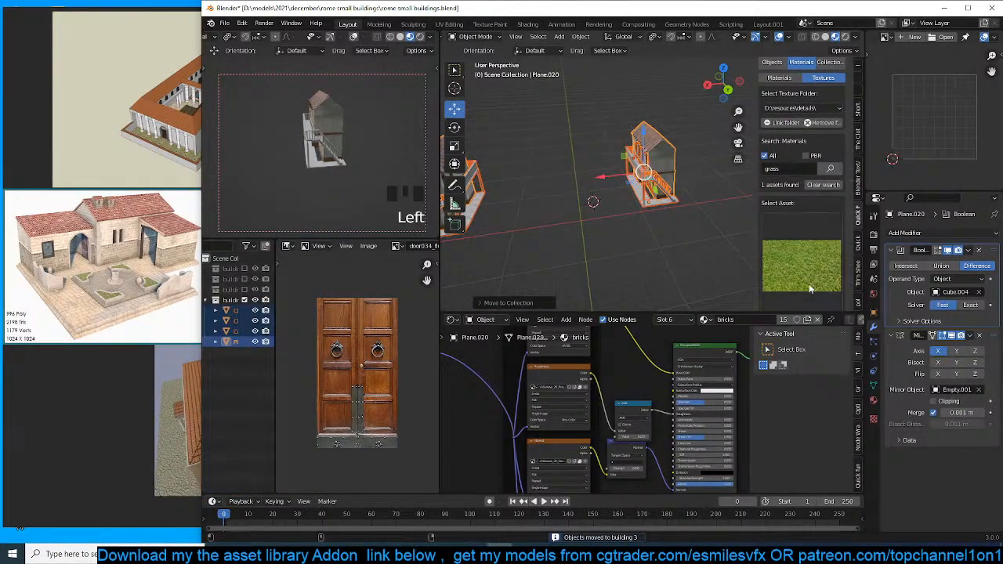
{"action": "left_click", "coordinate": [672, 156]}
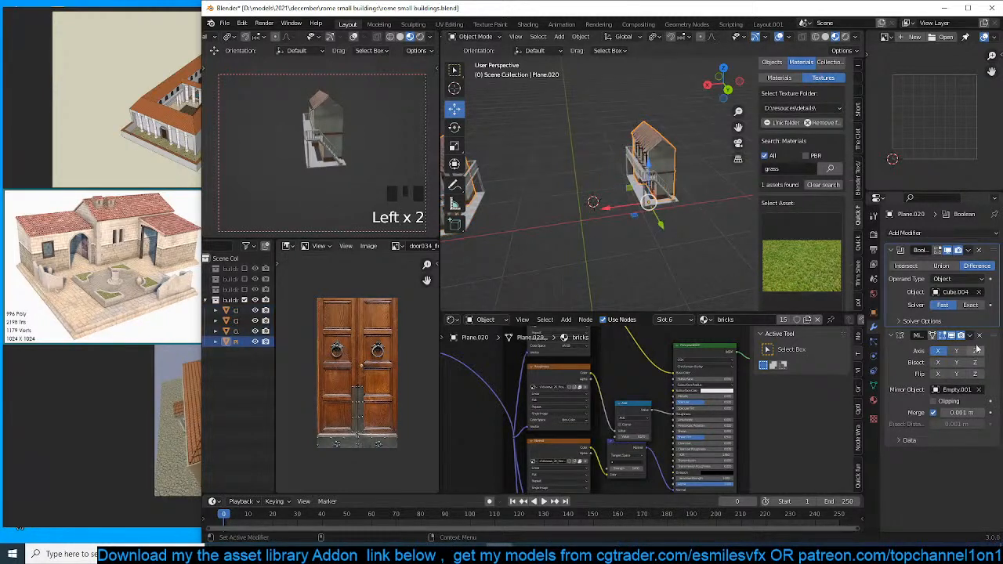
{"action": "left_click", "coordinate": [952, 336]}
{"action": "left_click", "coordinate": [952, 336]}
{"action": "middle_click_drag", "start_coordinate": [610, 279], "coordinate": [703, 285], "text": "shift"}
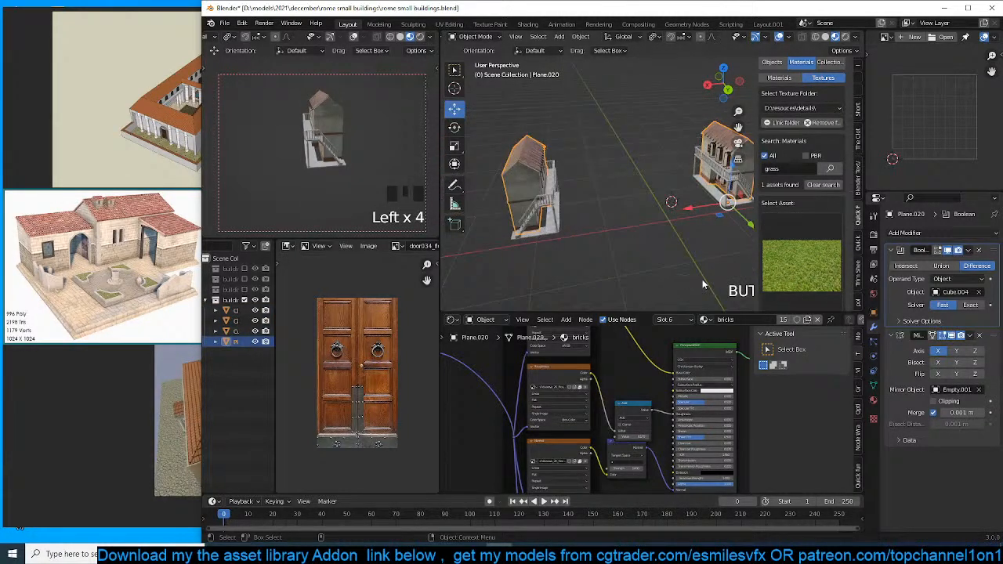
{"action": "left_click", "coordinate": [979, 335]}
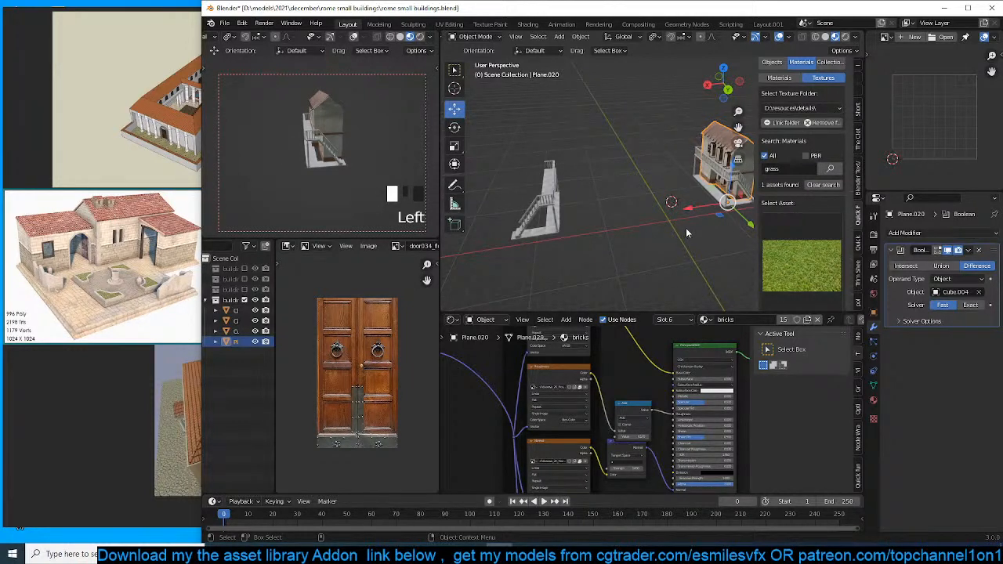
View the single wing's walls and staircase from several sides and save the file.
{"action": "middle_click_drag", "start_coordinate": [681, 232], "coordinate": [672, 235]}
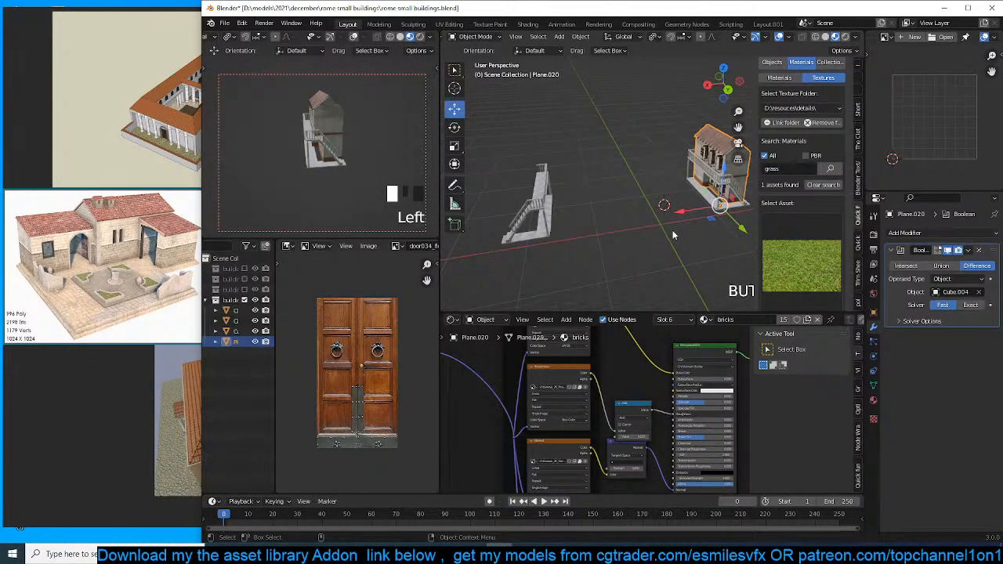
{"action": "middle_click_drag", "start_coordinate": [673, 234], "coordinate": [626, 228], "text": "shift"}
{"action": "scroll", "coordinate": [629, 232], "scroll_direction": "up", "scroll_amount": 2}
{"action": "scroll", "coordinate": [582, 214], "scroll_direction": "up", "scroll_amount": 3}
{"action": "key", "text": "grave"}
{"action": "scroll", "coordinate": [629, 243], "scroll_direction": "up", "scroll_amount": 2}
{"action": "scroll", "coordinate": [626, 228], "scroll_direction": "down", "scroll_amount": 3}
{"action": "scroll", "coordinate": [625, 228], "scroll_direction": "down", "scroll_amount": 2}
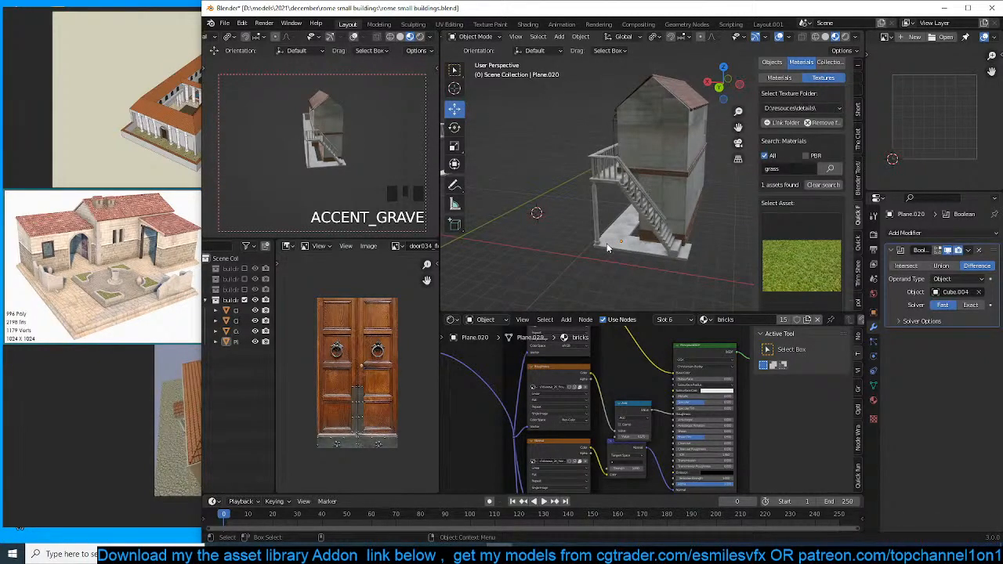
{"action": "key", "text": "ctrl+s"}
{"action": "scroll", "coordinate": [612, 244], "scroll_direction": "down", "scroll_amount": 3}
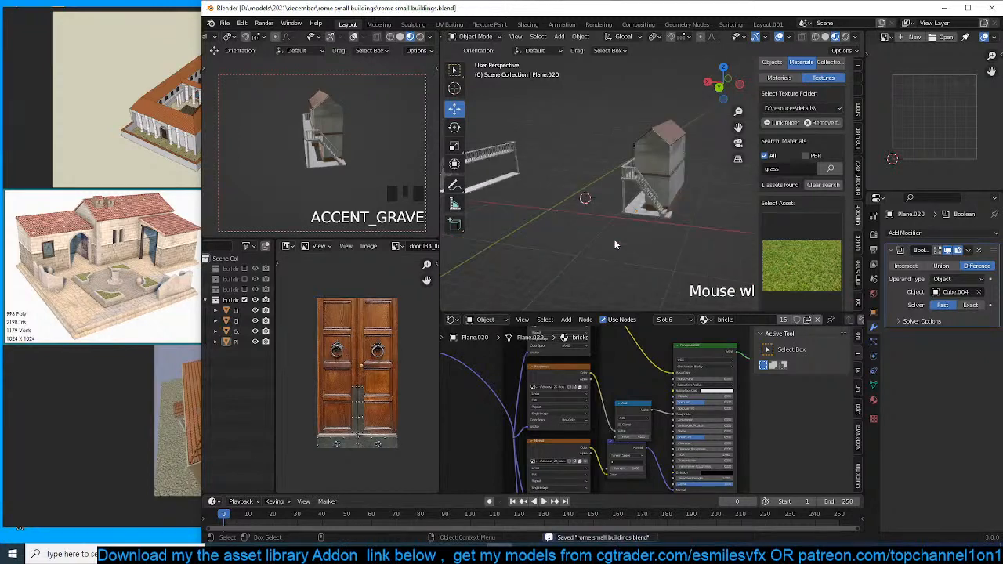
Remove the Mirror modifiers from the wing's balcony and staircase.
{"action": "key", "text": "grave"}
{"action": "middle_click_drag", "start_coordinate": [589, 190], "coordinate": [638, 206], "text": "shift"}
{"action": "left_click", "coordinate": [569, 171]}
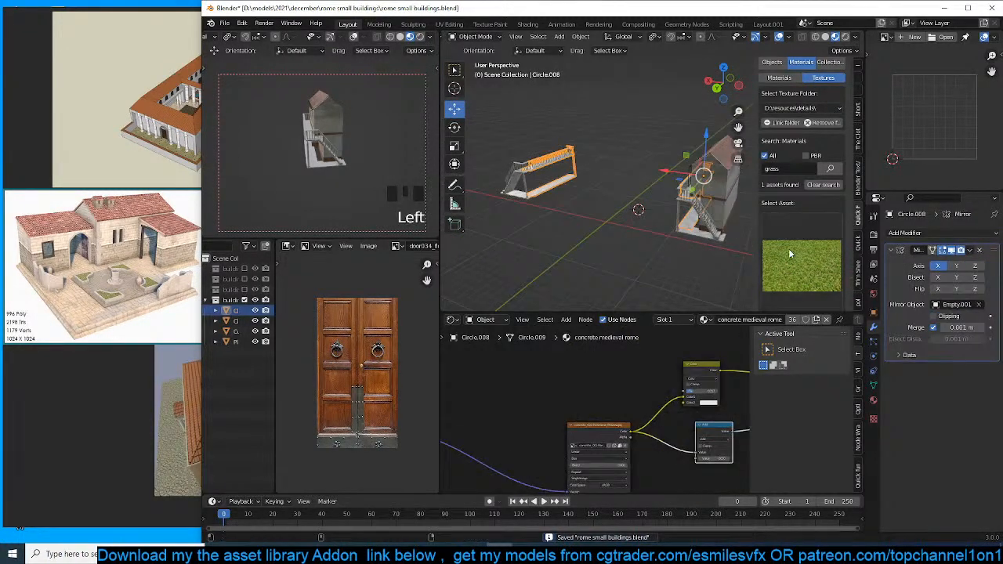
{"action": "left_click", "coordinate": [980, 250]}
{"action": "left_click", "coordinate": [696, 208]}
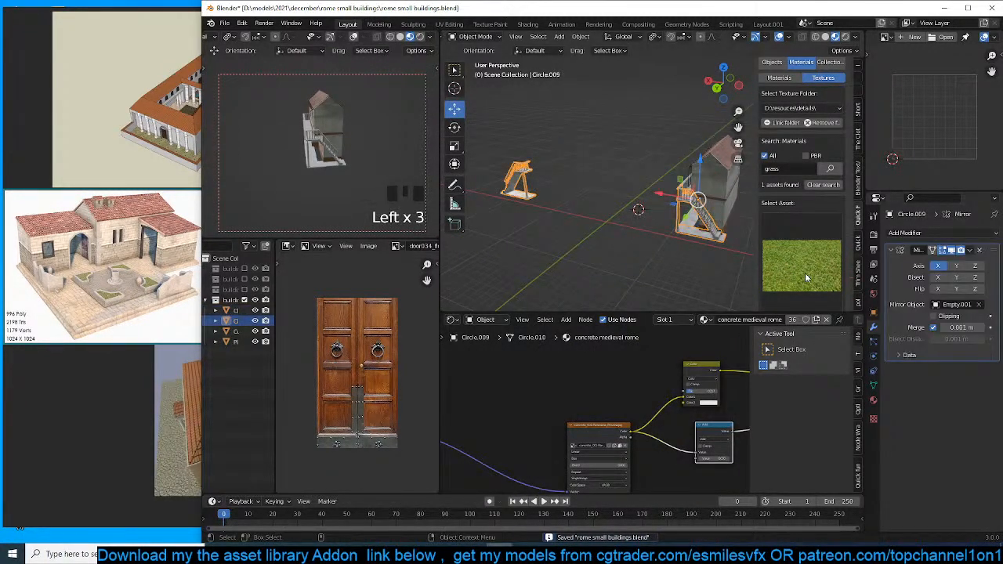
{"action": "left_click", "coordinate": [979, 250]}
{"action": "scroll", "coordinate": [709, 207], "scroll_direction": "up", "scroll_amount": 3}
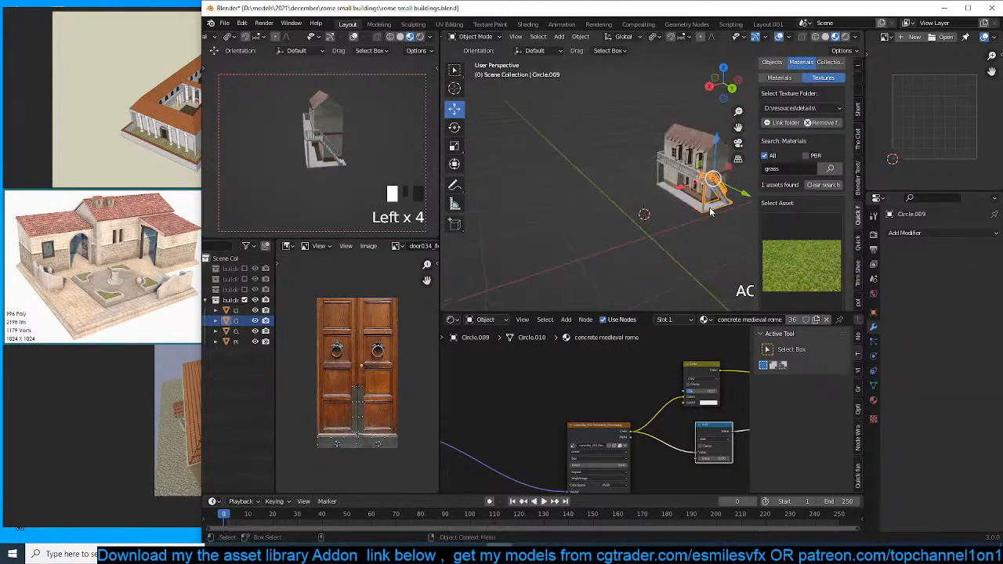
Select all parts of the wing together and convert them to mesh with their modifiers applied.
{"action": "middle_click_drag", "start_coordinate": [709, 207], "coordinate": [561, 170]}
{"action": "left_click", "coordinate": [690, 231]}
{"action": "scroll", "coordinate": [700, 217], "scroll_direction": "up", "scroll_amount": 3}
{"action": "scroll", "coordinate": [556, 219], "scroll_direction": "down", "scroll_amount": 3}
{"action": "left_click_drag", "start_coordinate": [556, 169], "coordinate": [686, 260]}
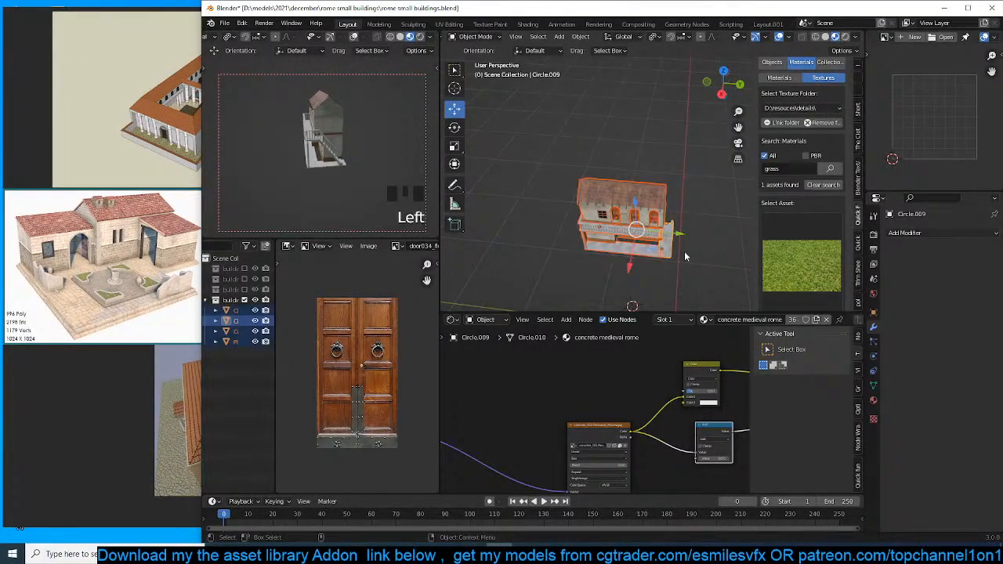
{"action": "middle_click_drag", "start_coordinate": [685, 250], "coordinate": [666, 190]}
{"action": "scroll", "coordinate": [666, 191], "scroll_direction": "up", "scroll_amount": 4}
{"action": "key", "text": "alt+a"}
{"action": "middle_click_drag", "start_coordinate": [627, 155], "coordinate": [665, 193]}
{"action": "scroll", "coordinate": [665, 193], "scroll_direction": "down", "scroll_amount": 2}
{"action": "left_click_drag", "start_coordinate": [509, 106], "coordinate": [708, 247]}
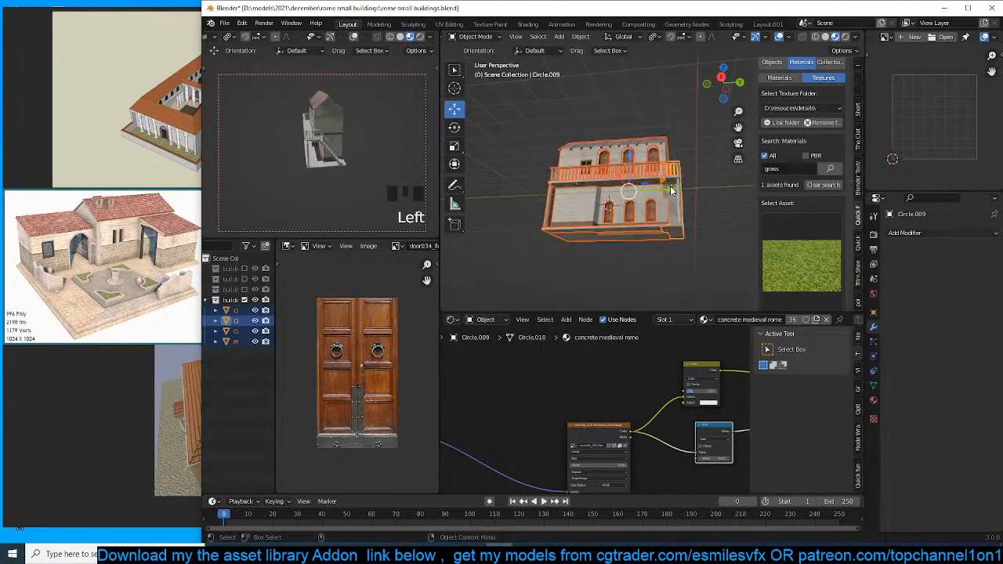
{"action": "key", "text": "ctrl+a"}
{"action": "left_click", "coordinate": [655, 304]}
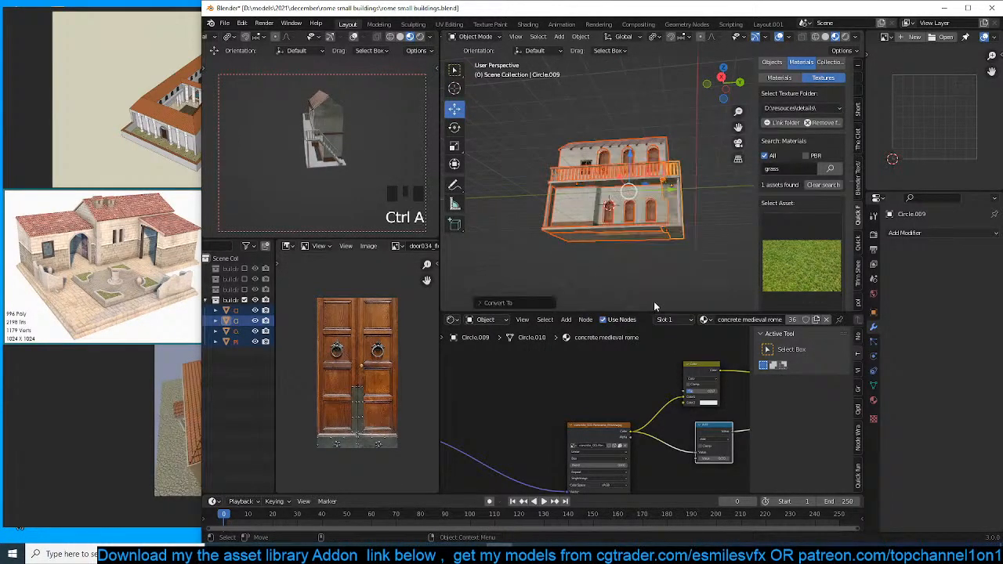
Delete the Boolean cutter cube from the wing's lower floor.
{"action": "middle_click_drag", "start_coordinate": [664, 157], "coordinate": [657, 181]}
{"action": "left_click", "coordinate": [647, 182]}
{"action": "key", "text": "x"}
{"action": "left_click", "coordinate": [649, 194]}
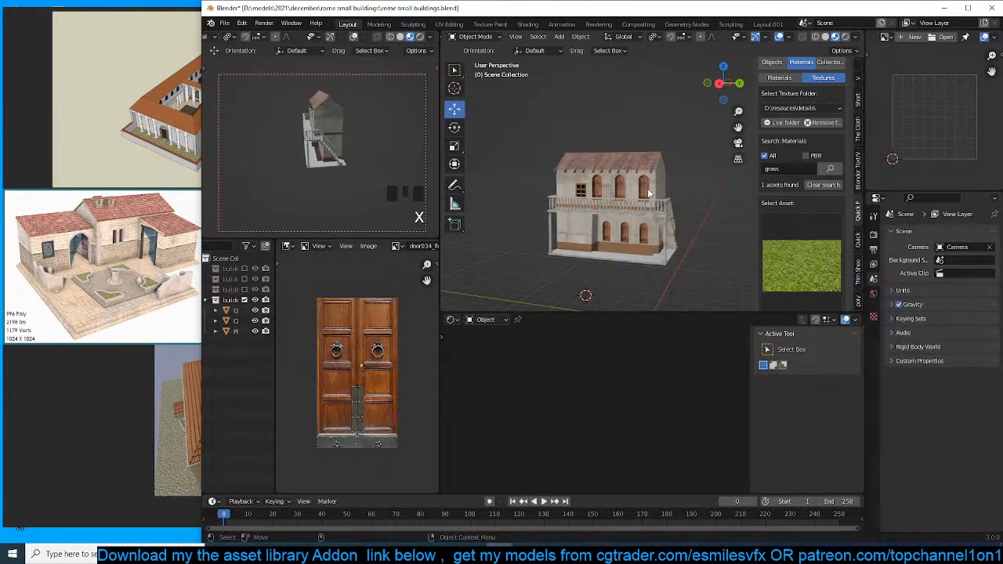
Join the wing's walls, balcony and staircase into one object.
{"action": "left_click", "coordinate": [660, 164]}
{"action": "left_click", "coordinate": [678, 238]}
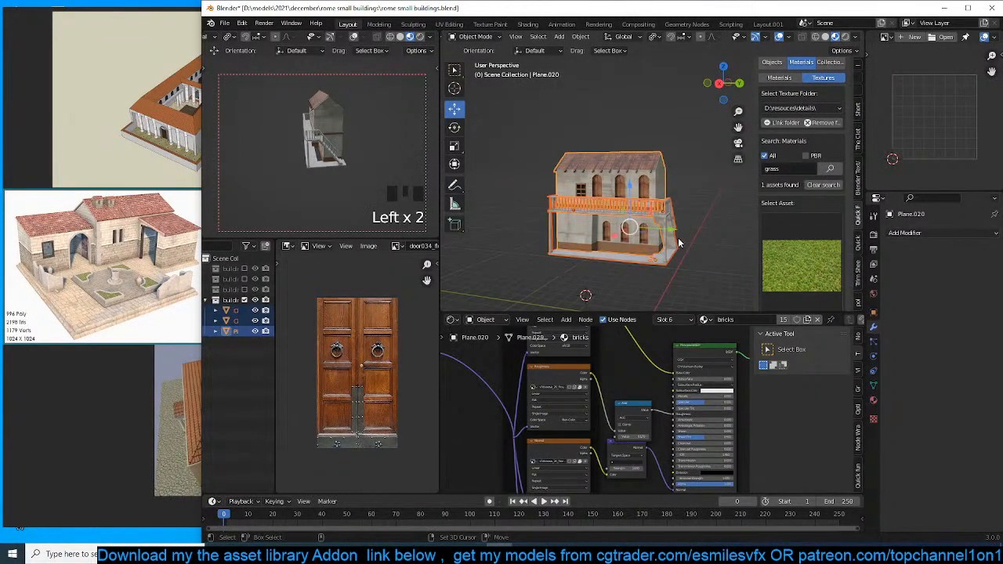
{"action": "key", "text": "ctrl+j"}
{"action": "middle_click_drag", "start_coordinate": [632, 249], "coordinate": [608, 243]}
{"action": "key", "text": "alt+a"}
{"action": "key", "text": "grave"}
{"action": "left_click", "coordinate": [610, 247]}
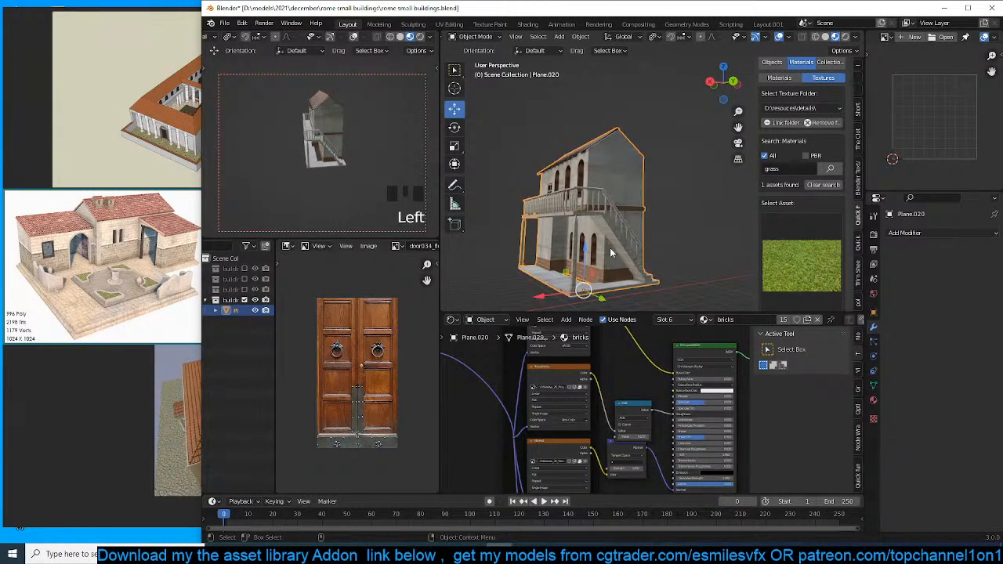
Set the joined building's origin at the corner vertex of its base beside the staircase.
{"action": "scroll", "coordinate": [623, 253], "scroll_direction": "down", "scroll_amount": 2}
{"action": "middle_click_drag", "start_coordinate": [672, 274], "coordinate": [585, 264], "text": "shift"}
{"action": "scroll", "coordinate": [654, 186], "scroll_direction": "up", "scroll_amount": 2}
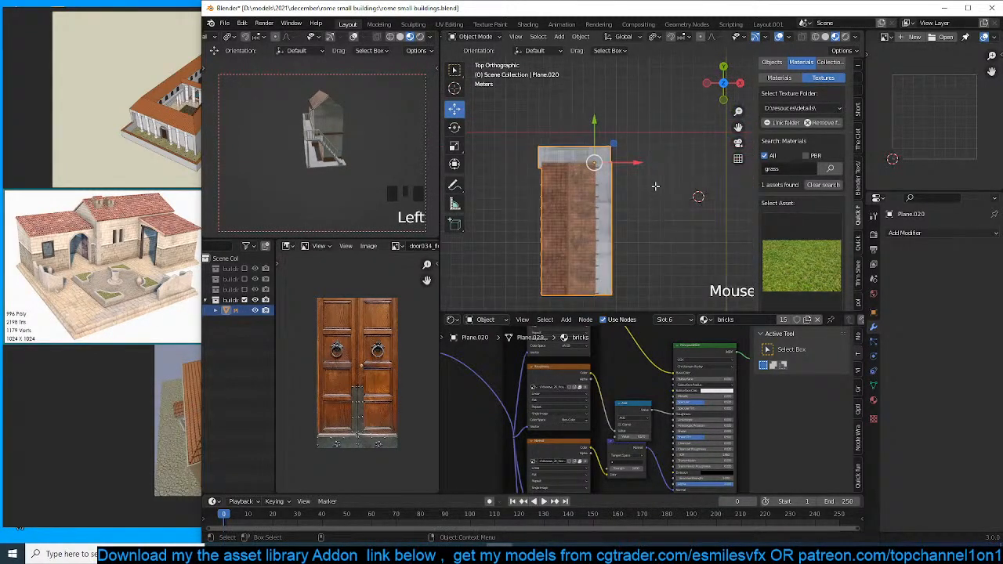
{"action": "key", "text": "Tab"}
{"action": "key", "text": "grave"}
{"action": "mouse_move", "coordinate": [654, 186]}
{"action": "middle_mouse_down"}
{"action": "mouse_move", "coordinate": [575, 134]}
{"action": "mouse_move", "coordinate": [650, 189]}
{"action": "middle_mouse_up"}
{"action": "key", "text": "1"}
{"action": "left_click", "coordinate": [653, 190]}
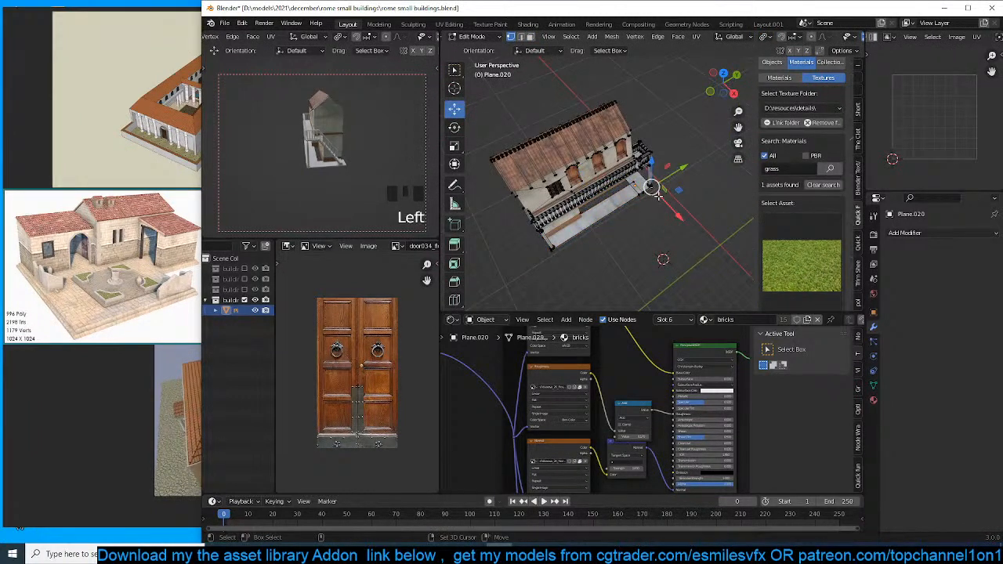
{"action": "key", "text": "Tab"}
{"action": "right_click", "coordinate": [662, 196]}
{"action": "mouse_move", "coordinate": [667, 200]}
{"action": "left_click", "coordinate": [720, 217]}
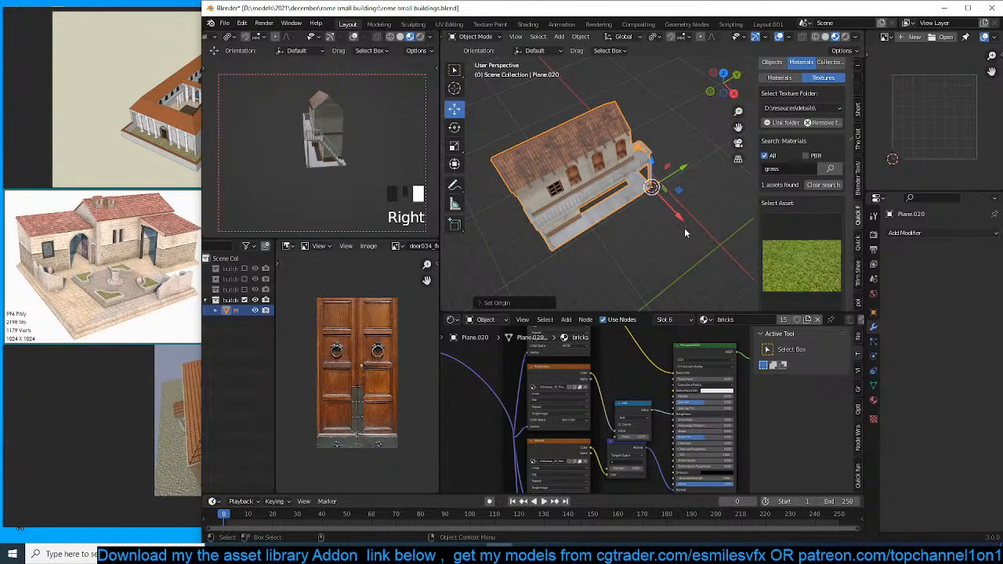
Clear the joined building's location so its origin sits at the world centre, and deselect it.
{"action": "key", "text": "alt+g"}
{"action": "scroll", "coordinate": [685, 228], "scroll_direction": "down", "scroll_amount": 2}
{"action": "key", "text": "grave"}
{"action": "mouse_move", "coordinate": [685, 228]}
{"action": "middle_mouse_down"}
{"action": "mouse_move", "coordinate": [618, 167]}
{"action": "mouse_move", "coordinate": [666, 235]}
{"action": "middle_mouse_up"}
{"action": "left_click", "coordinate": [618, 165]}
{"action": "key", "text": "alt+a"}
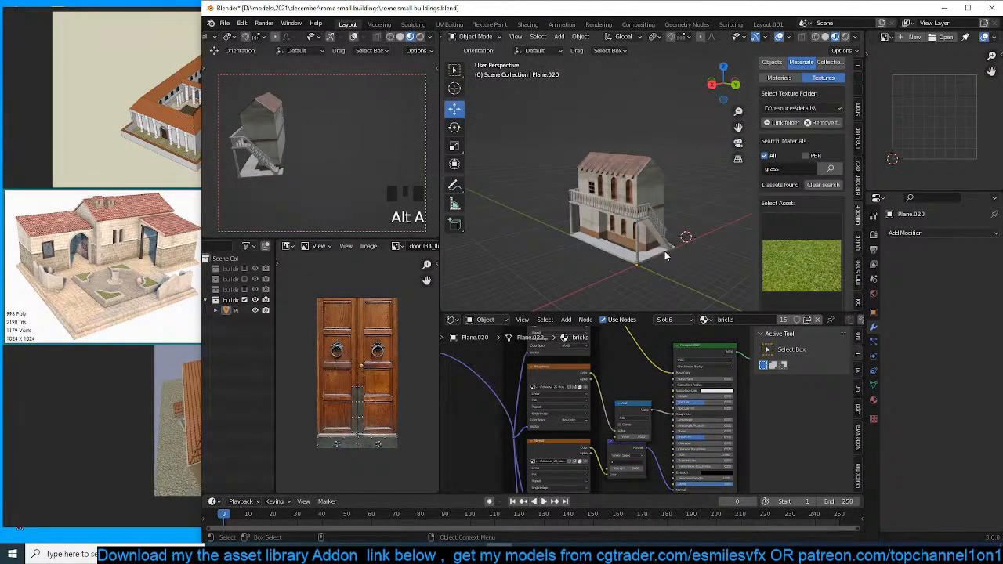
Exclude the "building 3" collection from the view layer and examine the reference image of the walled courtyard house.
{"action": "left_click", "coordinate": [244, 301]}
{"action": "scroll", "coordinate": [163, 252], "scroll_direction": "up", "scroll_amount": 2}
{"action": "left_click", "coordinate": [71, 225]}
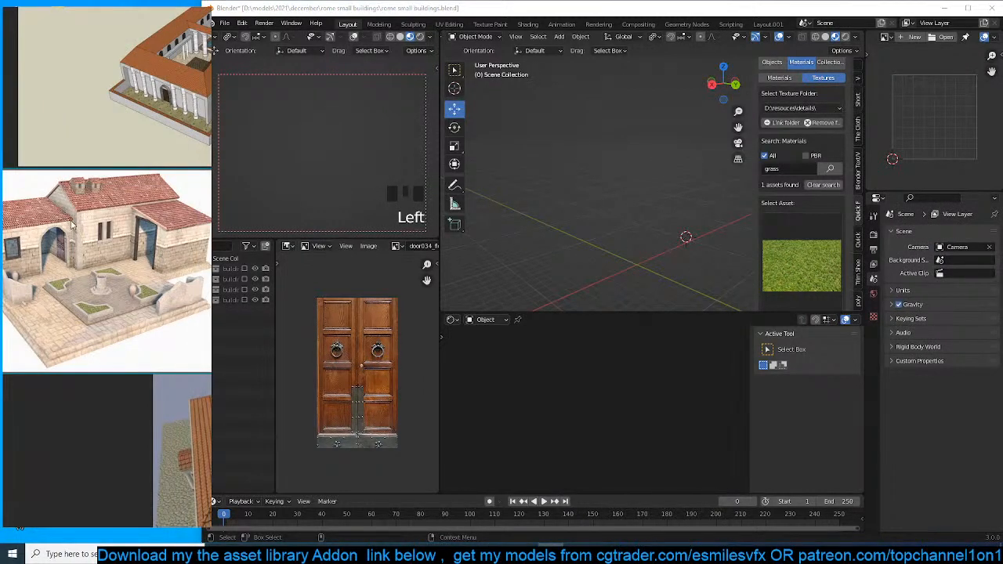
{"action": "scroll", "coordinate": [84, 251], "scroll_direction": "up", "scroll_amount": 2}
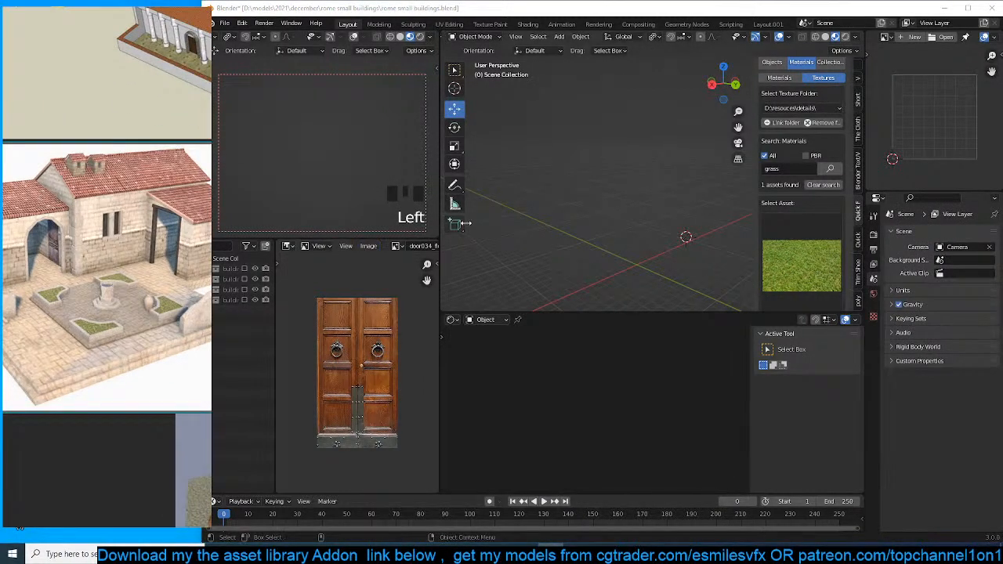
{"action": "scroll", "coordinate": [96, 265], "scroll_direction": "down", "scroll_amount": 2}
{"action": "left_click", "coordinate": [620, 213]}
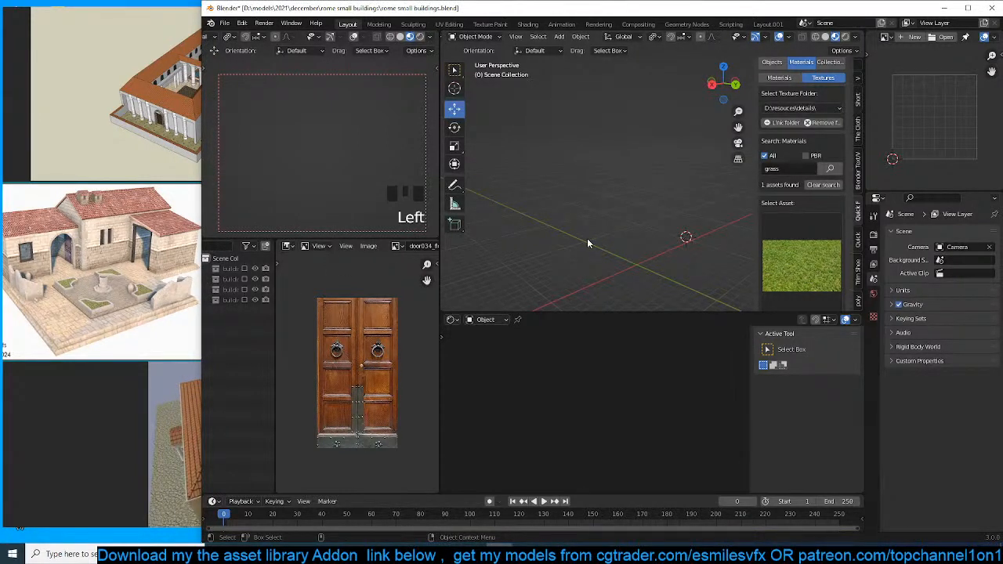
Add a plane, clear its location to the world centre and scale it up.
{"action": "key", "text": "KP_7"}
{"action": "middle_click_drag", "start_coordinate": [662, 200], "coordinate": [614, 212], "text": "shift"}
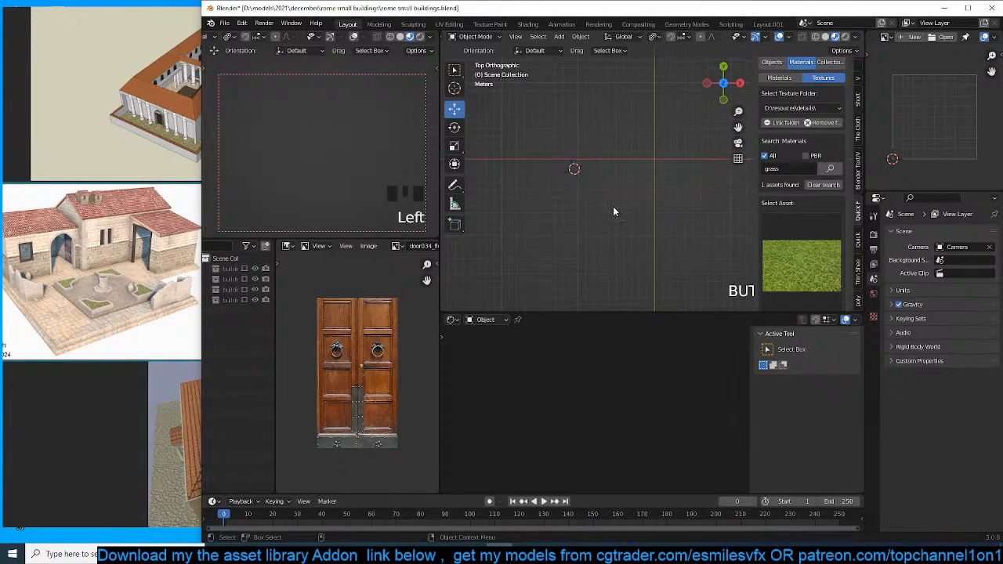
{"action": "key", "text": "shift+a"}
{"action": "mouse_move", "coordinate": [598, 45]}
{"action": "left_click", "coordinate": [665, 43]}
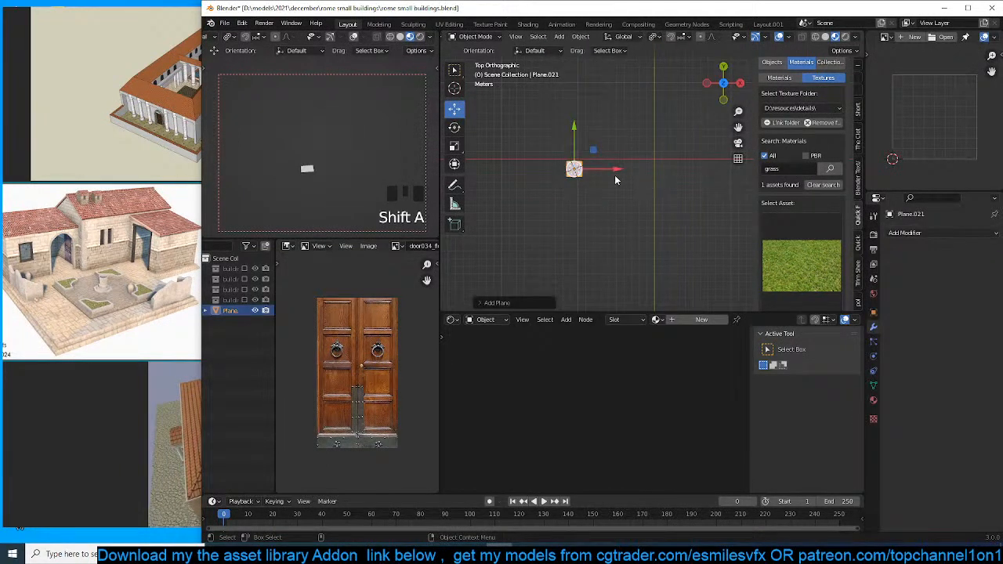
{"action": "key", "text": "alt+g"}
{"action": "key", "text": "s"}
{"action": "left_click", "coordinate": [711, 207]}
{"action": "middle_click_drag", "start_coordinate": [710, 207], "coordinate": [667, 163]}
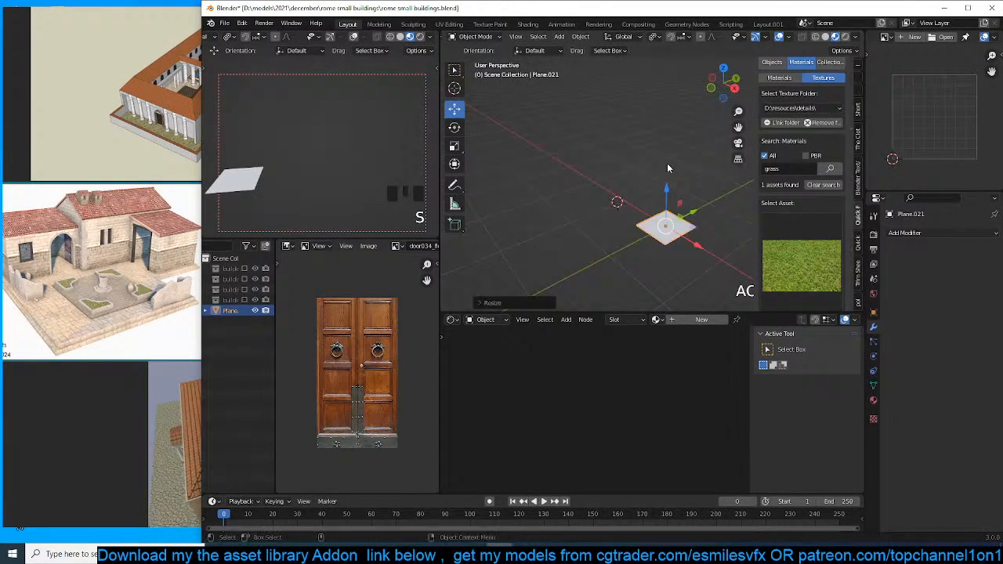
Lengthen the plane by moving one end edge outward along Y and add a centred loop cut across it.
{"action": "key", "text": "Tab"}
{"action": "scroll", "coordinate": [553, 216], "scroll_direction": "up", "scroll_amount": 2}
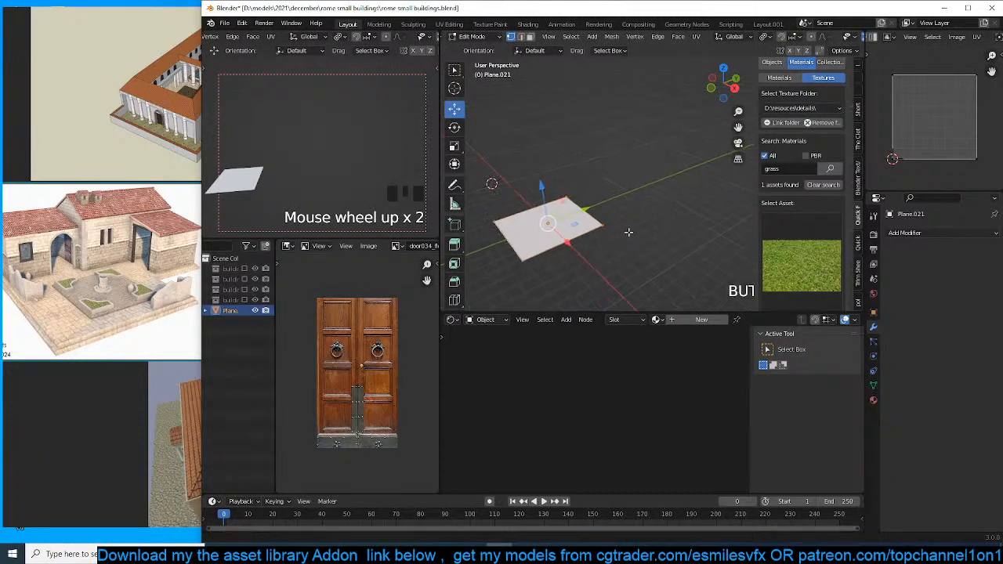
{"action": "middle_click_drag", "start_coordinate": [564, 255], "coordinate": [549, 244]}
{"action": "left_click", "coordinate": [510, 244], "text": "alt"}
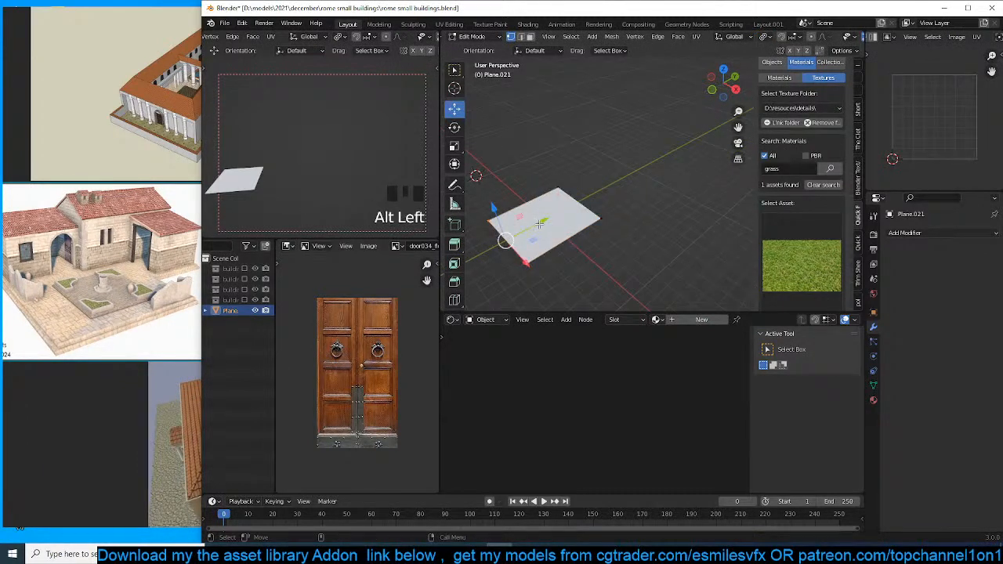
{"action": "left_click_drag", "start_coordinate": [510, 244], "coordinate": [483, 255]}
{"action": "key", "text": "ctrl+r"}
{"action": "left_click", "coordinate": [527, 208]}
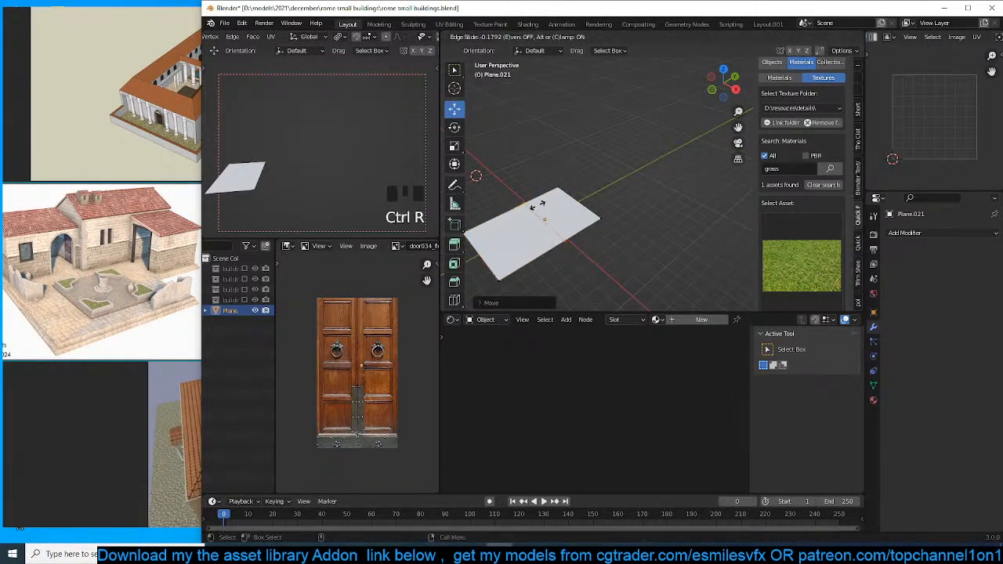
{"action": "right_click", "coordinate": [539, 203]}
Extrude the front edge of the plane's lengthened half along X to form an L-shaped floor.
{"action": "key", "text": "3"}
{"action": "middle_click_drag", "start_coordinate": [593, 235], "coordinate": [587, 227]}
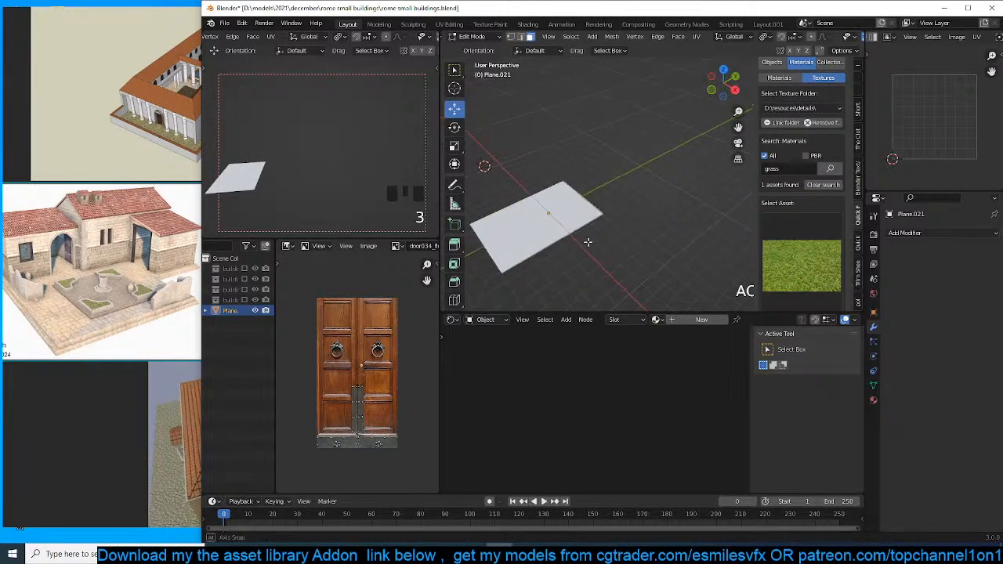
{"action": "left_click", "coordinate": [586, 233]}
{"action": "left_click", "coordinate": [553, 248]}
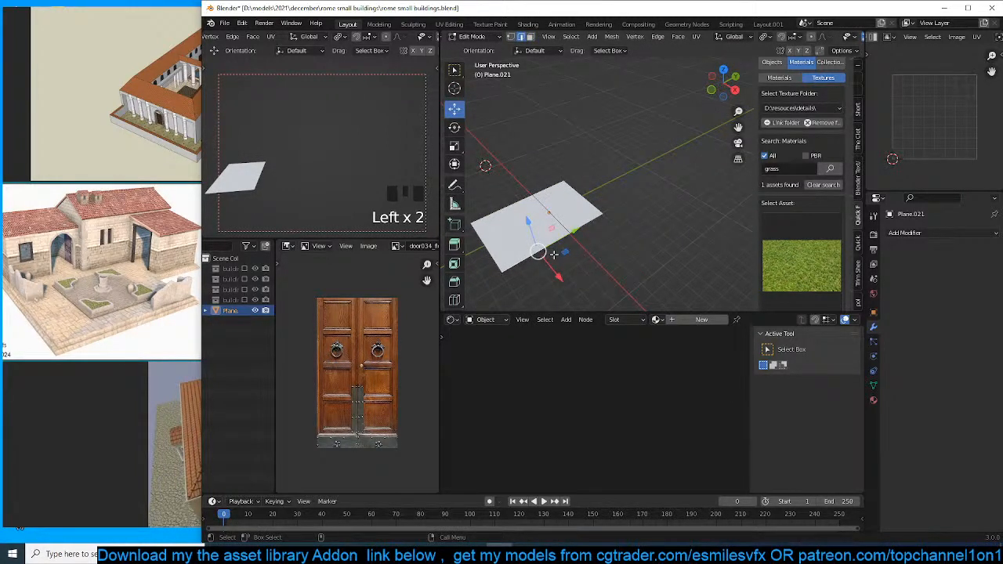
{"action": "key", "text": "e"}
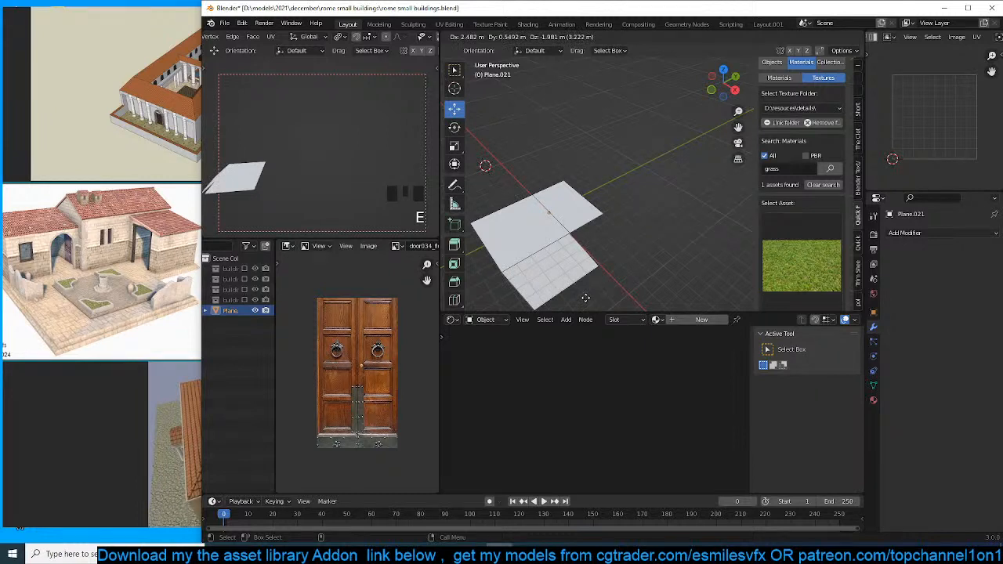
{"action": "key", "text": "x"}
{"action": "left_click", "coordinate": [587, 298]}
Select the whole L-shaped floor and assign it the material "concrete medieval rome".
{"action": "key", "text": "a"}
{"action": "middle_click_drag", "start_coordinate": [598, 257], "coordinate": [591, 218]}
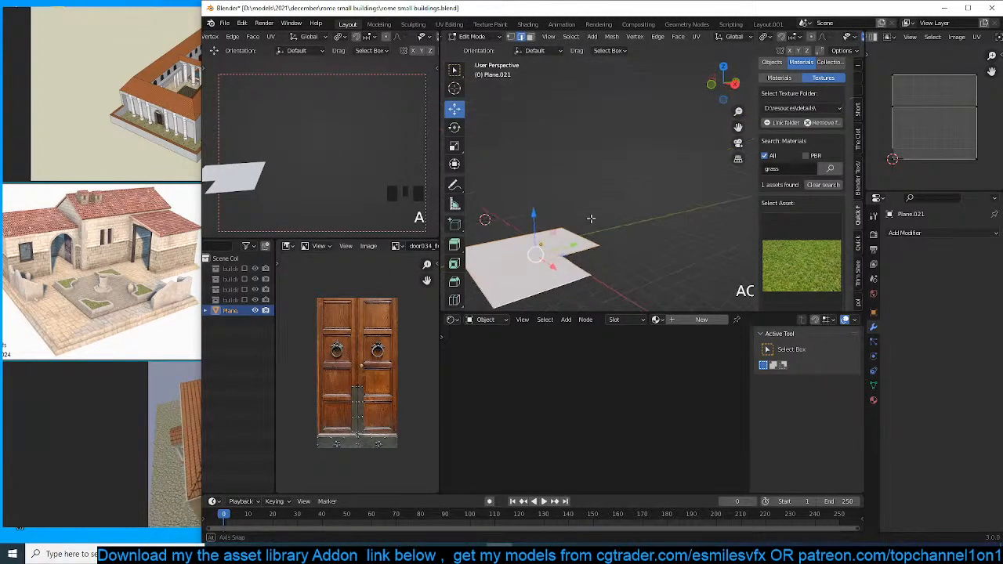
{"action": "left_click", "coordinate": [657, 319]}
{"action": "left_click", "coordinate": [680, 365]}
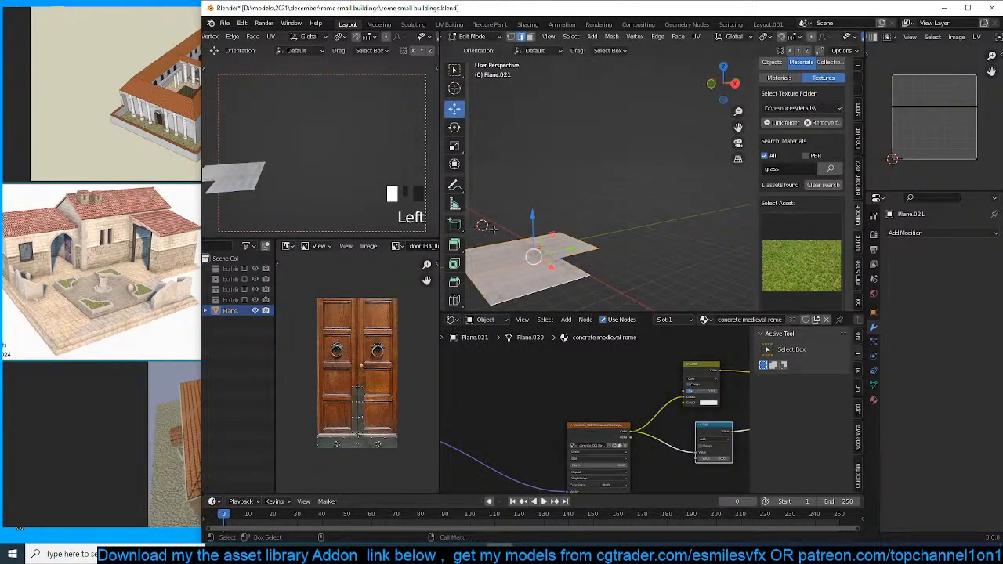
{"action": "middle_click_drag", "start_coordinate": [496, 228], "coordinate": [587, 190], "text": "shift"}
{"action": "scroll", "coordinate": [576, 188], "scroll_direction": "up", "scroll_amount": 3}
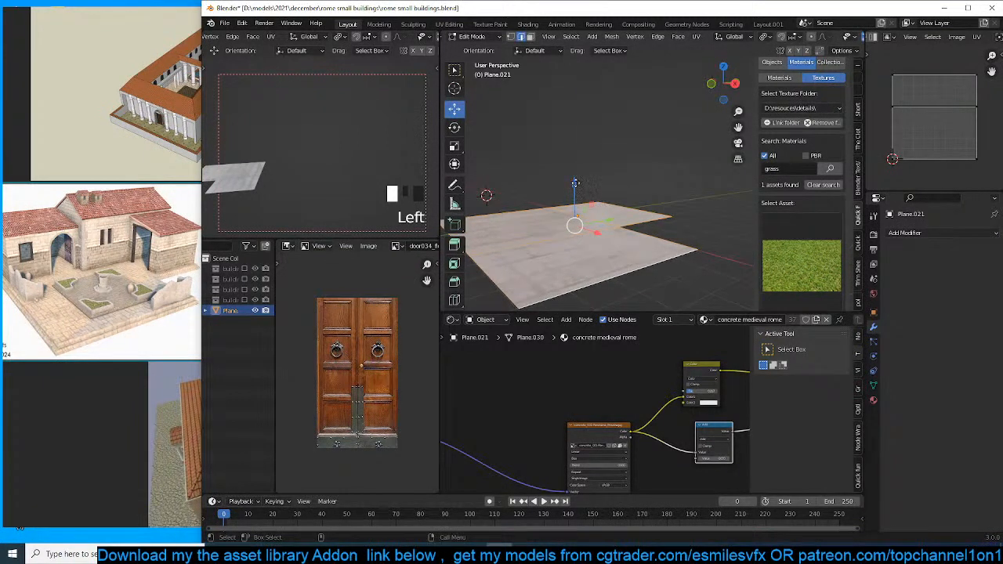
Extrude the L-shaped floor downward into a slab, cut a loop around its sides and select the lower band of side faces.
{"action": "key", "text": "e"}
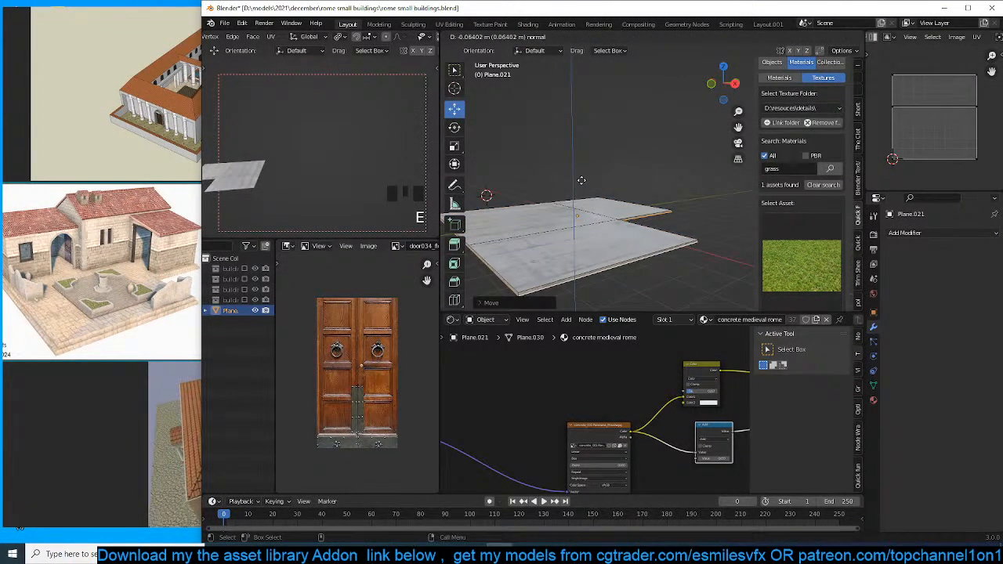
{"action": "left_click", "coordinate": [582, 186]}
{"action": "middle_click_drag", "start_coordinate": [582, 188], "coordinate": [616, 152], "text": "shift"}
{"action": "key", "text": "ctrl+r"}
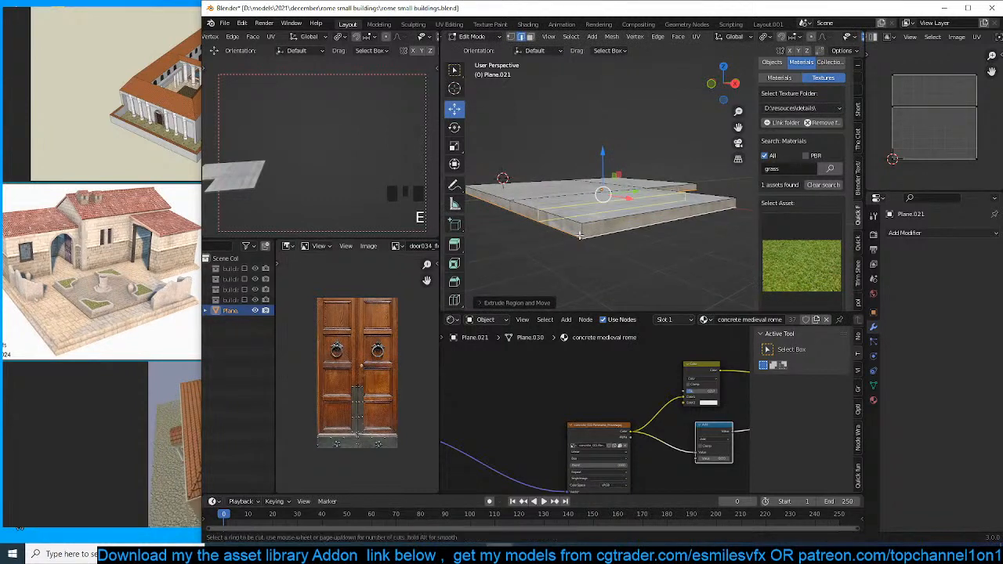
{"action": "double_click", "coordinate": [584, 232]}
{"action": "left_click", "coordinate": [630, 235], "text": "alt"}
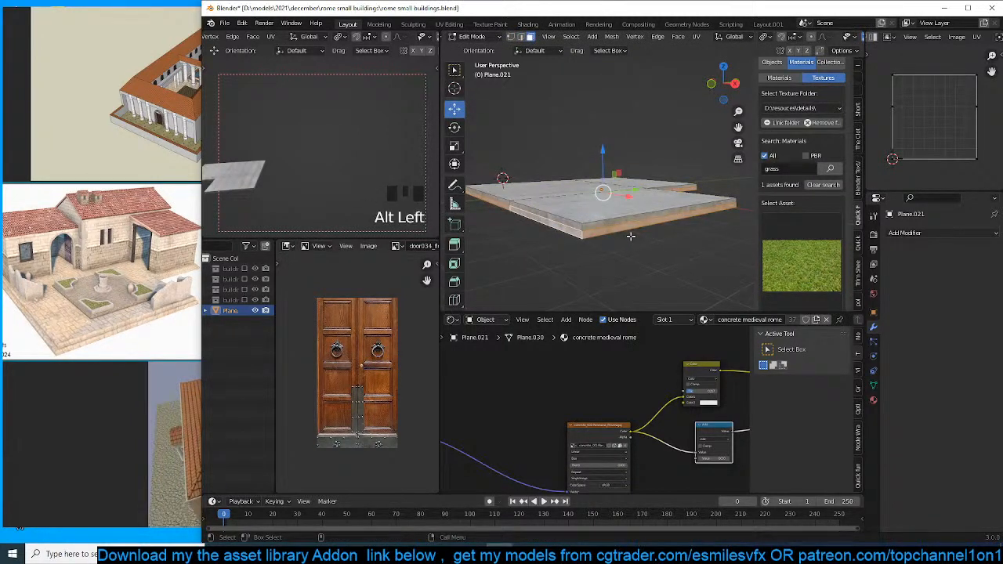
Try to extrude the slab's lower side faces as one region along their shared normal.
{"action": "key", "text": "alt+e"}
{"action": "left_click", "coordinate": [631, 236]}
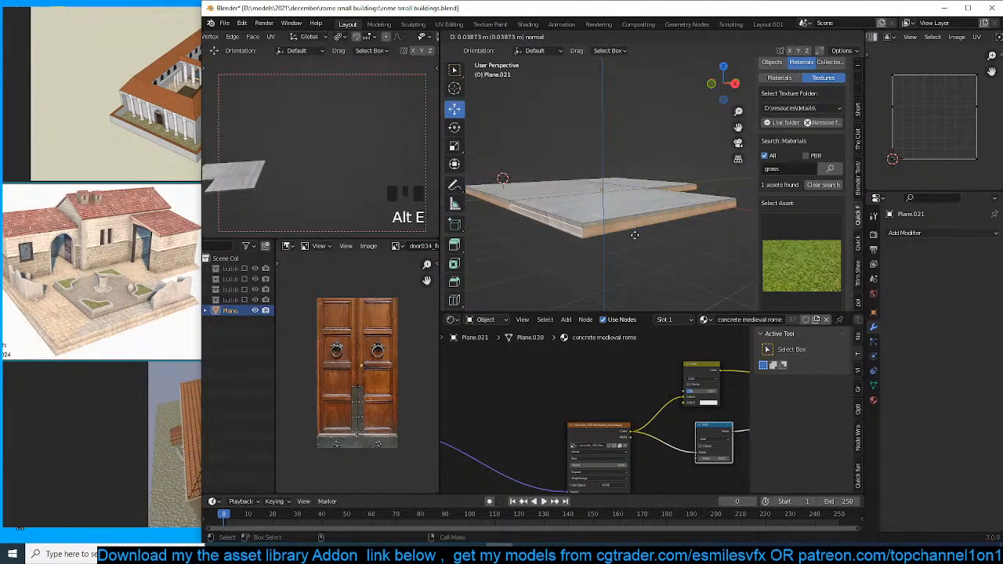
{"action": "left_click", "coordinate": [636, 233]}
{"action": "key", "text": "ctrl+z"}
Extrude the lower side faces outward along their normals by about 0.08 m with Offset Even, forming a step, and save the file.
{"action": "key", "text": "alt+e"}
{"action": "left_click", "coordinate": [649, 208]}
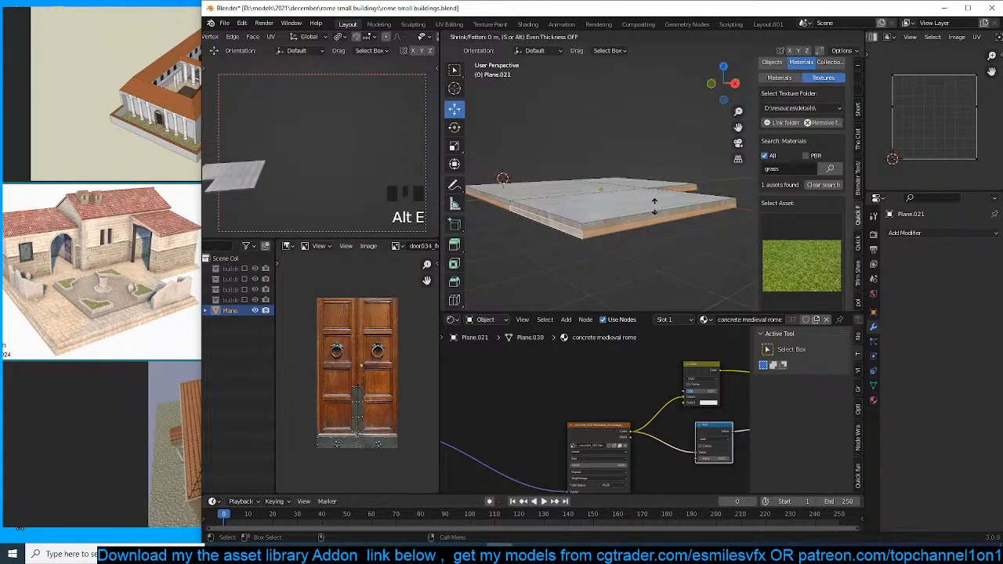
{"action": "left_click", "coordinate": [661, 203]}
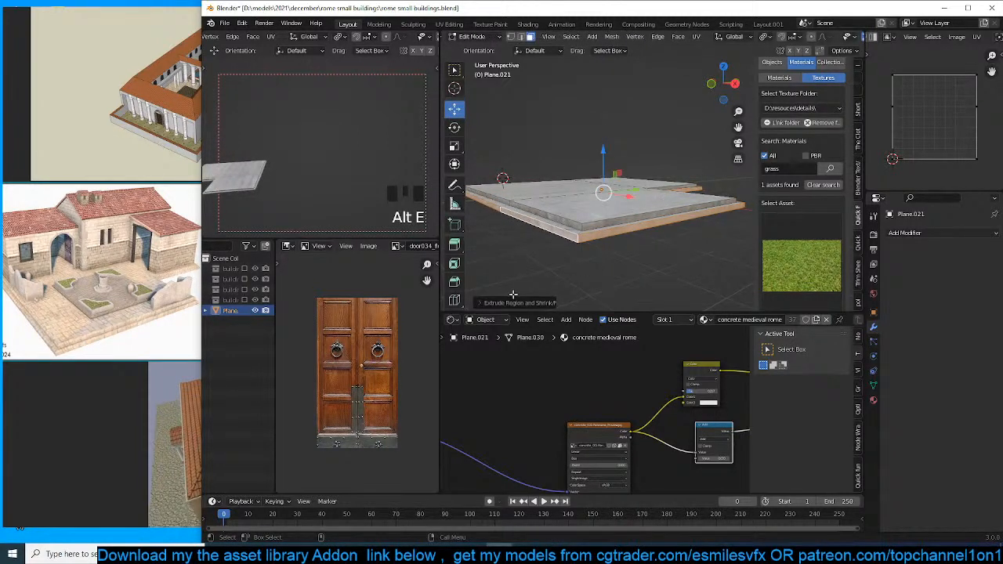
{"action": "left_click", "coordinate": [539, 288]}
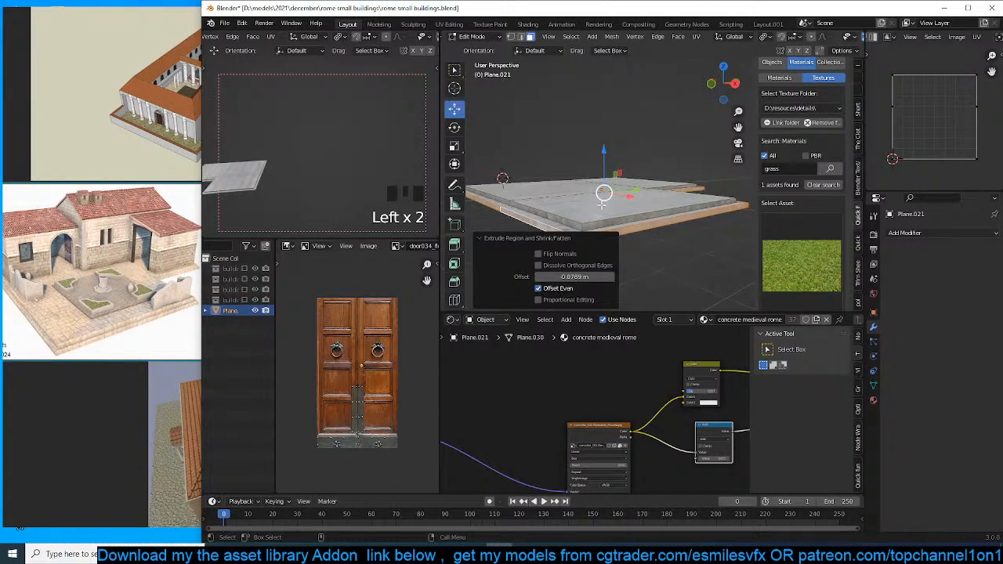
{"action": "key", "text": "Tab"}
{"action": "key", "text": "grave"}
{"action": "middle_click_drag", "start_coordinate": [638, 195], "coordinate": [607, 250]}
{"action": "key", "text": "ctrl+s"}
Cut a centred loop along X across the wide part of the slab and flatten it by scaling Y to 0.
{"action": "left_click", "coordinate": [609, 199]}
{"action": "key", "text": "grave"}
{"action": "key", "text": "grave"}
{"action": "middle_click_drag", "start_coordinate": [584, 212], "coordinate": [584, 196]}
{"action": "key", "text": "Tab"}
{"action": "key", "text": "alt+a"}
{"action": "key", "text": "KP_7"}
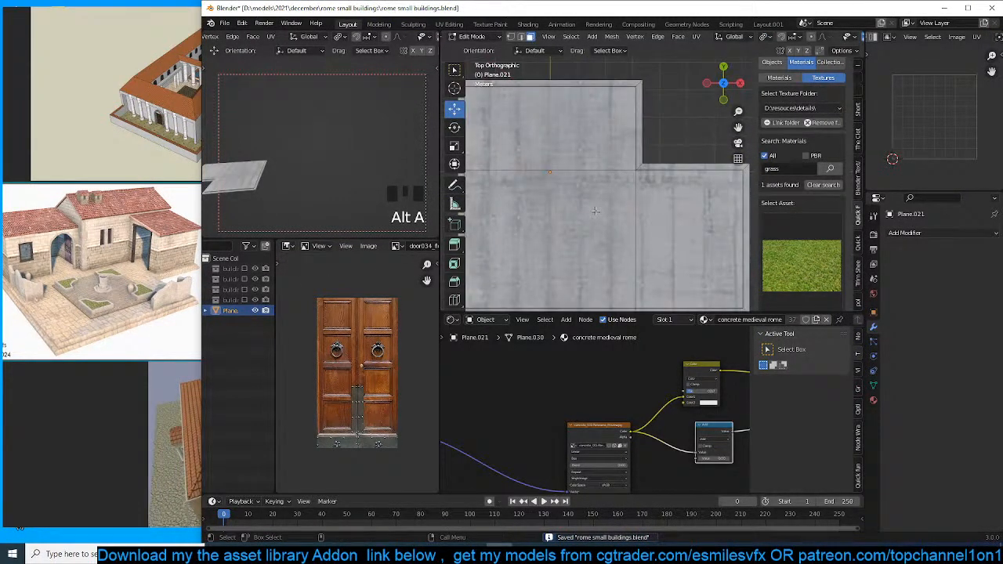
{"action": "scroll", "coordinate": [615, 234], "scroll_direction": "down", "scroll_amount": 2}
{"action": "middle_click_drag", "start_coordinate": [617, 234], "coordinate": [603, 232], "text": "shift"}
{"action": "key", "text": "ctrl+r"}
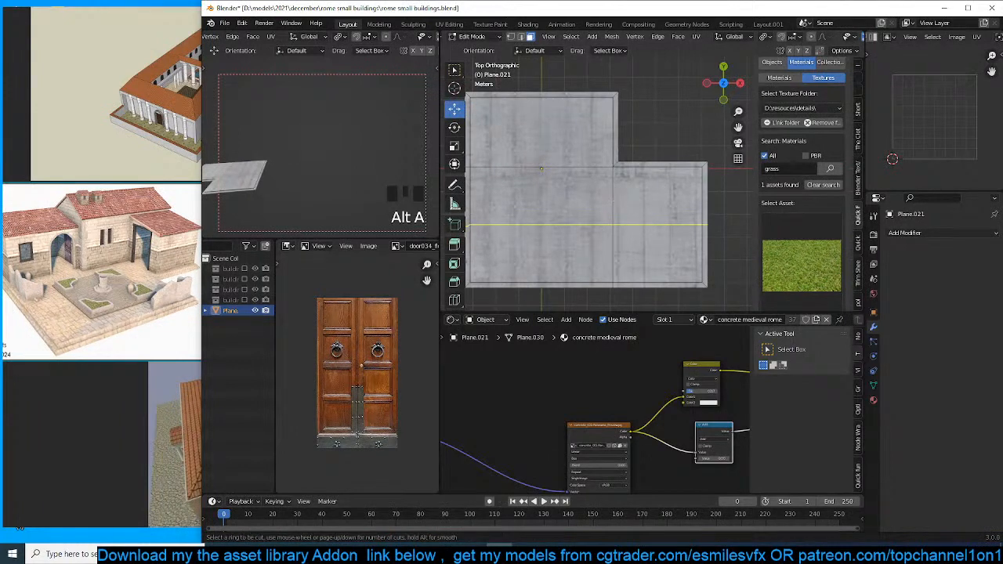
{"action": "left_click", "coordinate": [662, 227]}
{"action": "right_click", "coordinate": [662, 228]}
{"action": "key", "text": "s"}
{"action": "key", "text": "y"}
{"action": "key", "text": "Return"}
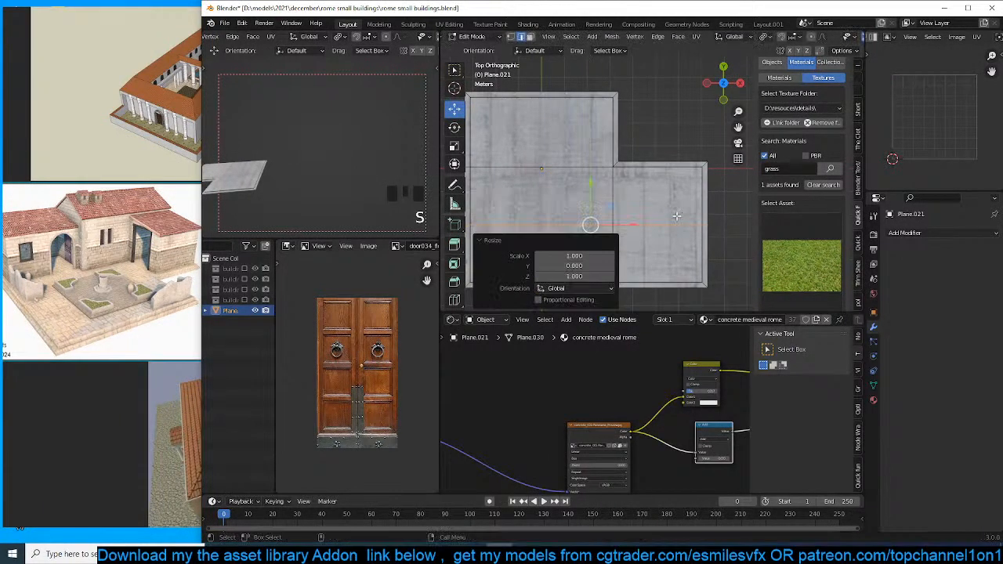
Select the faces on the slab's underside and delete them.
{"action": "scroll", "coordinate": [674, 219], "scroll_direction": "down", "scroll_amount": 2}
{"action": "middle_click_drag", "start_coordinate": [674, 220], "coordinate": [636, 120]}
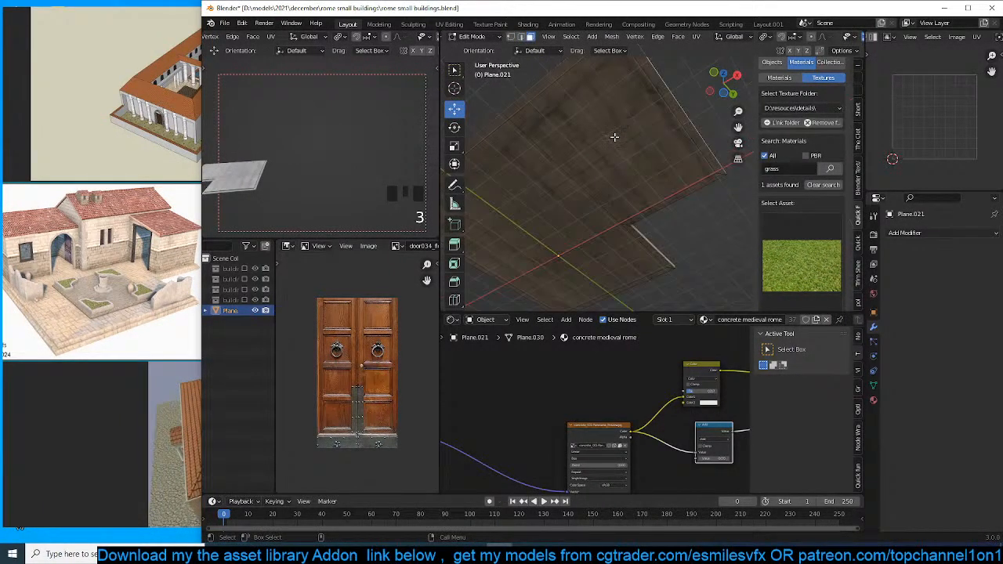
{"action": "scroll", "coordinate": [604, 184], "scroll_direction": "down", "scroll_amount": 3}
{"action": "left_click", "coordinate": [587, 167], "text": "ctrl"}
{"action": "left_click", "coordinate": [652, 167], "text": "ctrl"}
{"action": "left_click", "coordinate": [652, 168], "text": "ctrl"}
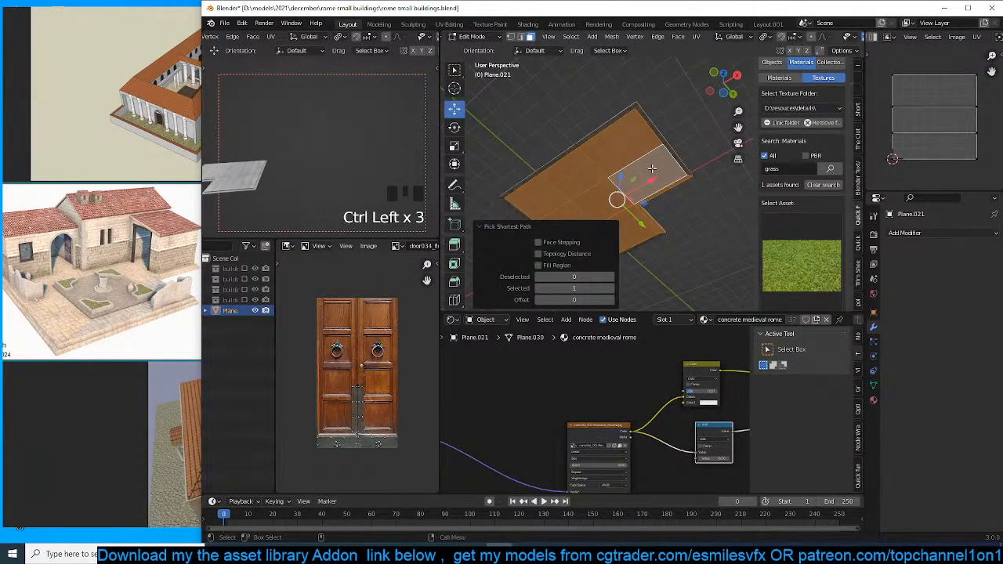
{"action": "key", "text": "ctrl+KP_Add"}
{"action": "key", "text": "x"}
{"action": "left_click", "coordinate": [796, 128]}
{"action": "key", "text": "Tab"}
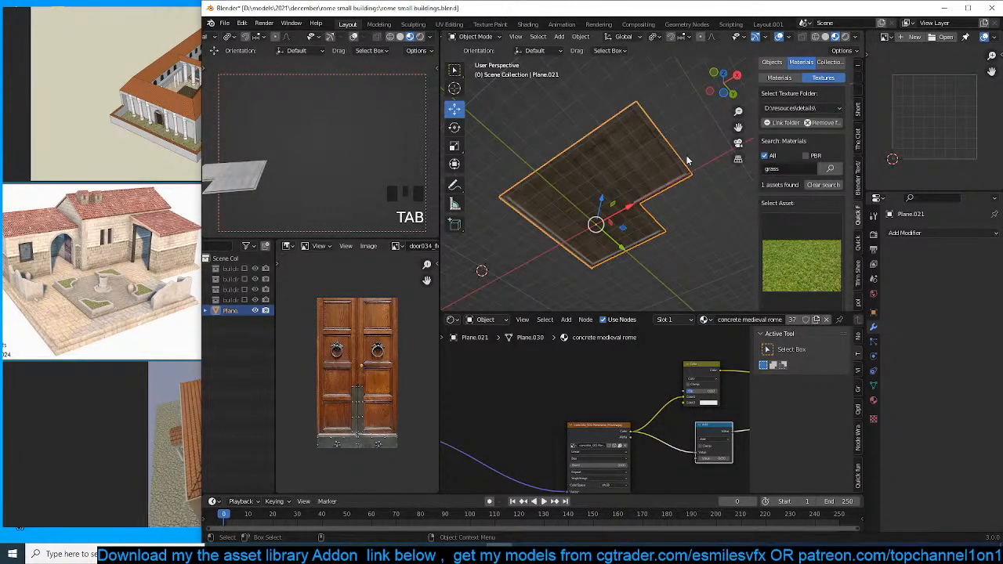
Try to add a loop cut along Y through the main section of the floor.
{"action": "key", "text": "grave"}
{"action": "key", "text": "Tab"}
{"action": "key", "text": "grave"}
{"action": "scroll", "coordinate": [629, 235], "scroll_direction": "up", "scroll_amount": 5}
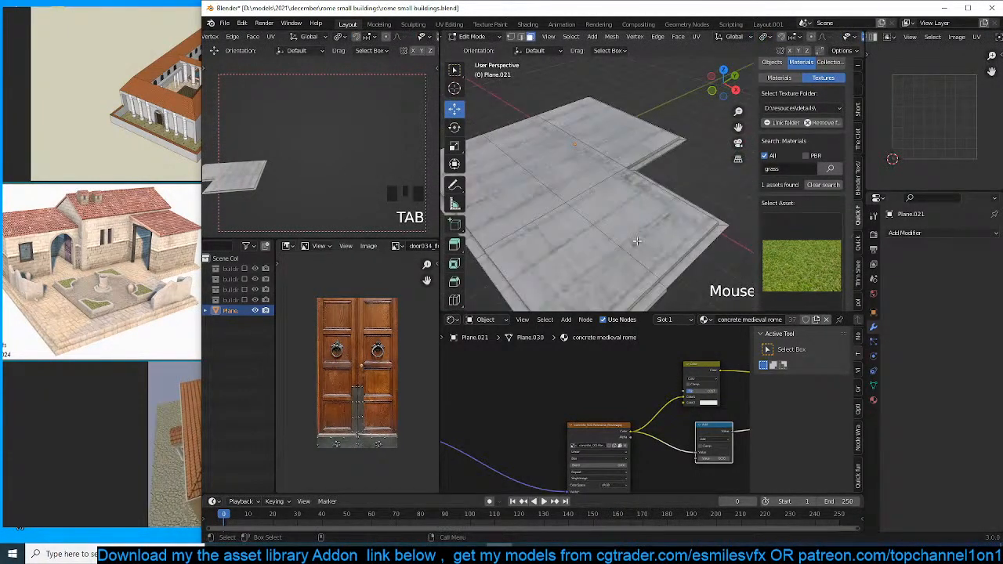
{"action": "key", "text": "grave"}
{"action": "scroll", "coordinate": [566, 191], "scroll_direction": "down", "scroll_amount": 1}
{"action": "key", "text": "ctrl+r"}
{"action": "left_click", "coordinate": [593, 179]}
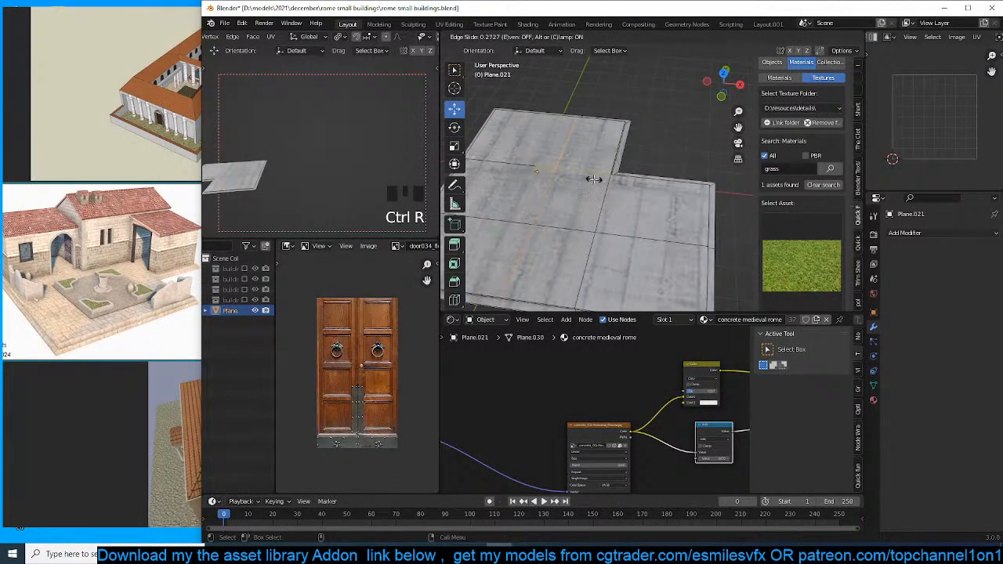
{"action": "left_click", "coordinate": [599, 182]}
{"action": "key", "text": "ctrl+z"}
Cut a loop along Y through the main floor section, slid close to the edge beside the projecting courtyard.
{"action": "key", "text": "grave"}
{"action": "scroll", "coordinate": [653, 221], "scroll_direction": "down", "scroll_amount": 2}
{"action": "left_click", "coordinate": [658, 196]}
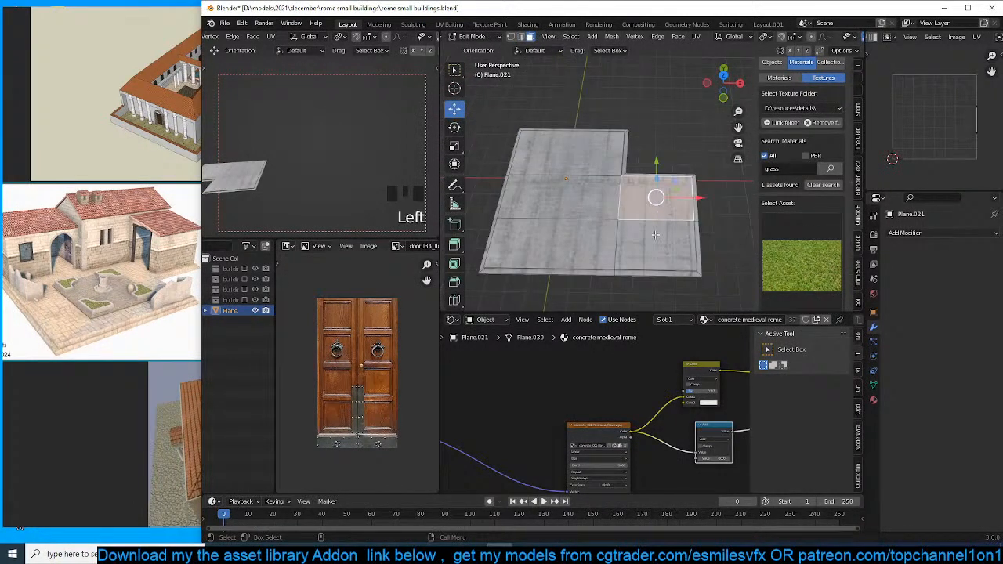
{"action": "left_click", "coordinate": [662, 244], "text": "shift"}
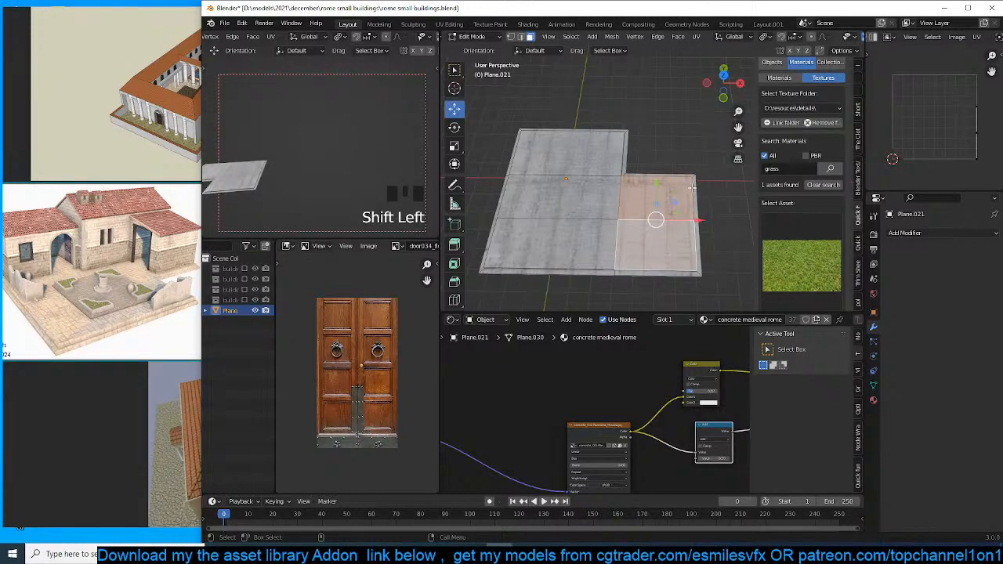
{"action": "key", "text": "ctrl+r"}
{"action": "left_click", "coordinate": [592, 167]}
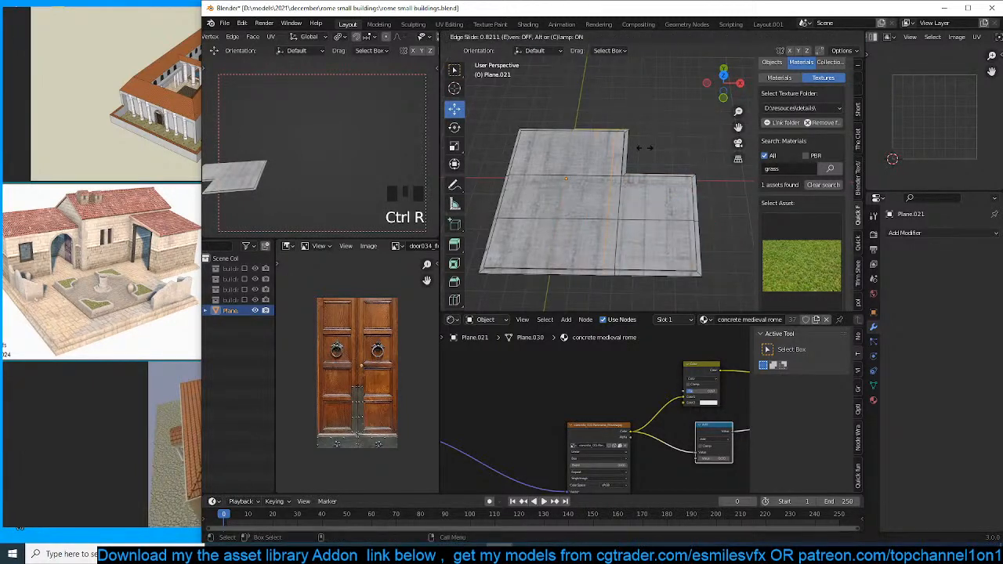
{"action": "left_click", "coordinate": [644, 151]}
Move the new lengthwise loop about 0.57 m along negative X, away from the courtyard.
{"action": "scroll", "coordinate": [635, 180], "scroll_direction": "up", "scroll_amount": 3}
{"action": "middle_click_drag", "start_coordinate": [635, 181], "coordinate": [687, 156], "text": "shift"}
{"action": "key", "text": "alt+a"}
{"action": "scroll", "coordinate": [668, 199], "scroll_direction": "down", "scroll_amount": 1}
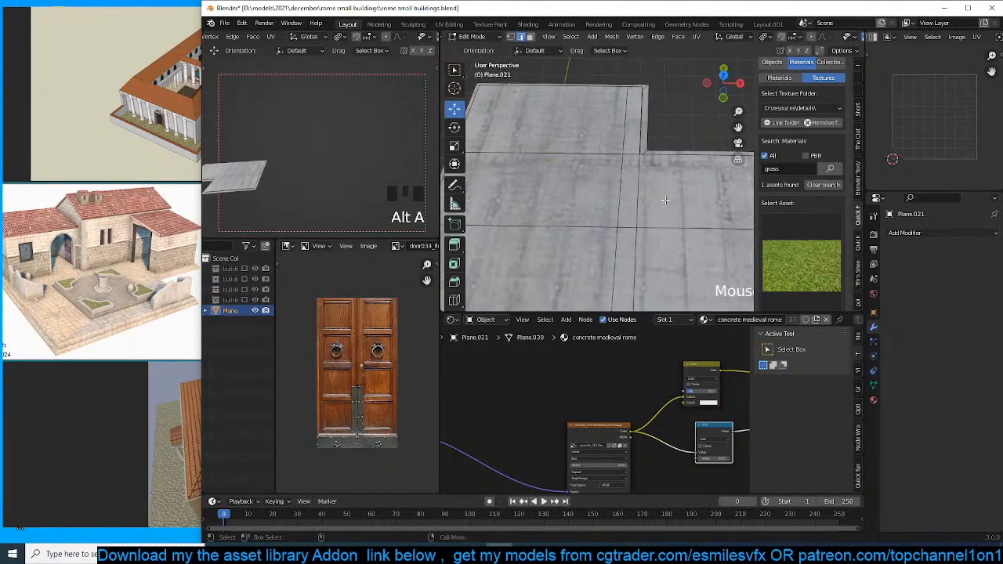
{"action": "left_click", "coordinate": [621, 195], "text": "alt"}
{"action": "left_click_drag", "start_coordinate": [658, 195], "coordinate": [639, 196]}
{"action": "scroll", "coordinate": [657, 197], "scroll_direction": "down", "scroll_amount": 2}
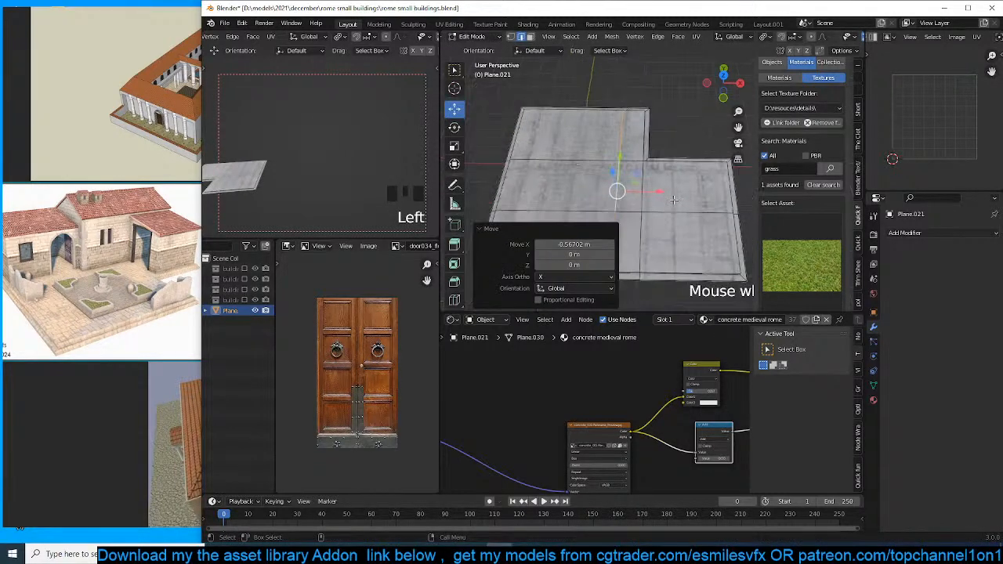
Apply all transforms to the floor object.
{"action": "key", "text": "3"}
{"action": "key", "text": "Tab"}
{"action": "key", "text": "ctrl+a"}
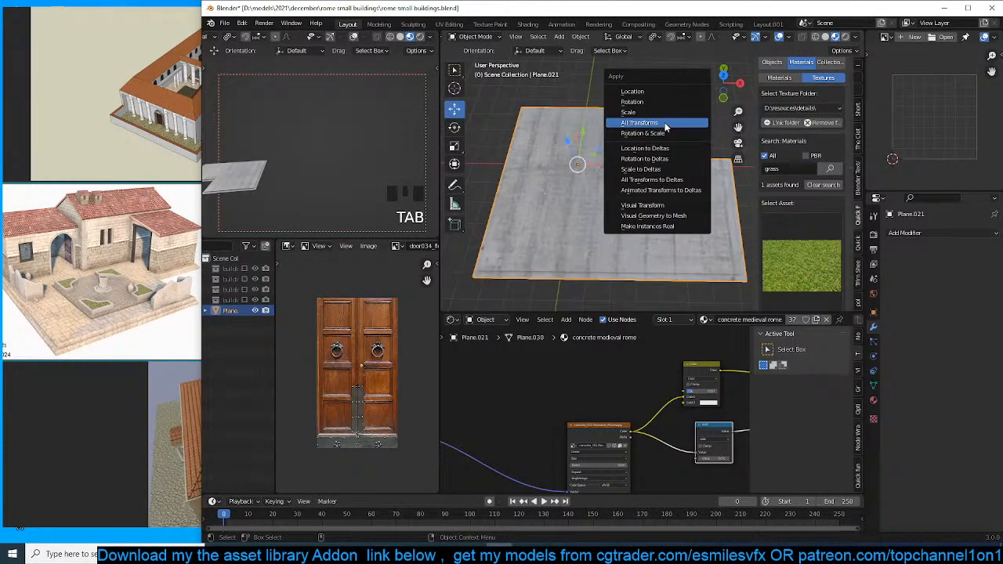
{"action": "left_click", "coordinate": [665, 122]}
Inset the courtyard faces, including the adjoining strip, by about 0.49 m and extrude the inner area downward about 0.18 m.
{"action": "key", "text": "Tab"}
{"action": "left_click", "coordinate": [676, 192], "text": "shift"}
{"action": "left_click", "coordinate": [683, 239], "text": "shift"}
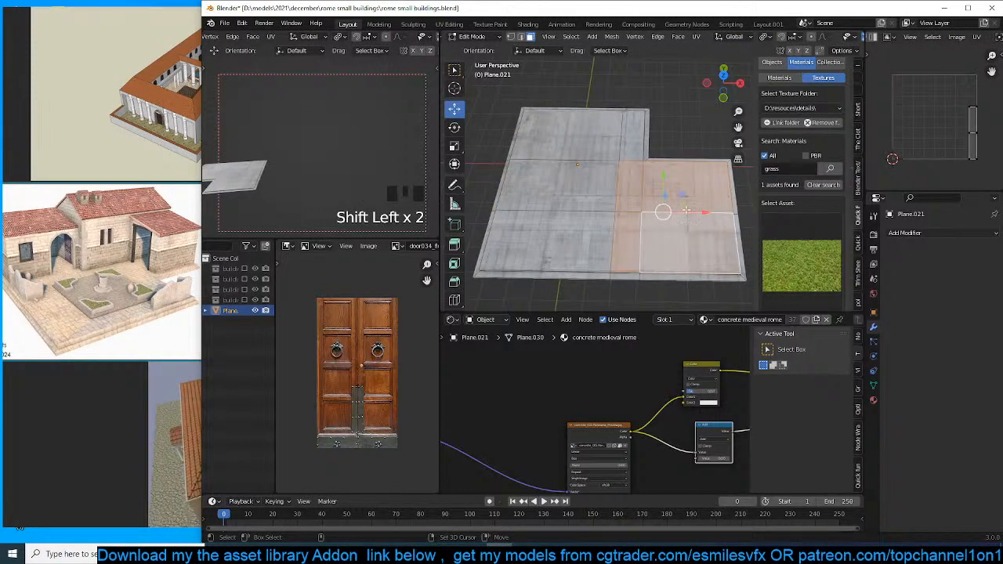
{"action": "key", "text": "i"}
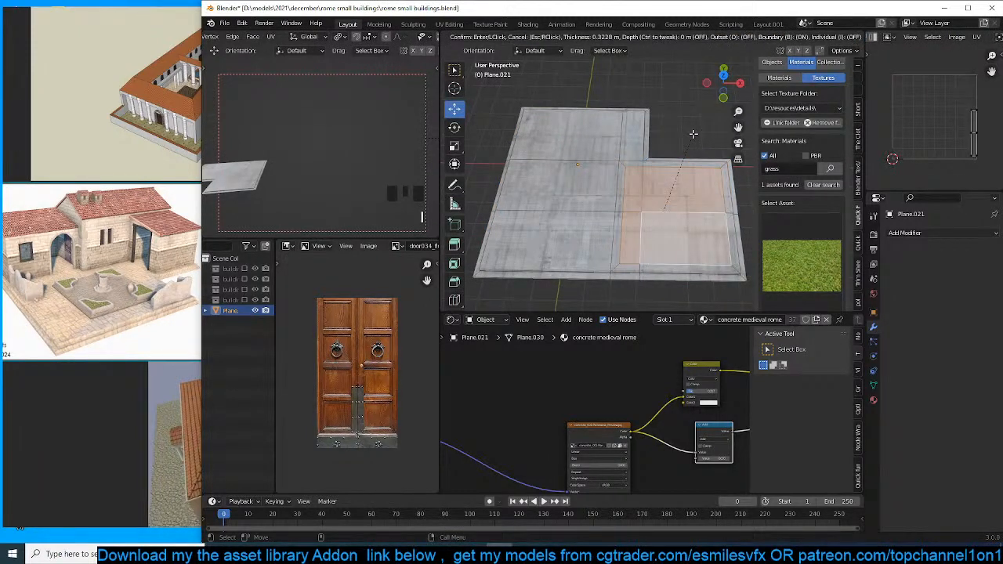
{"action": "left_click", "coordinate": [690, 137]}
{"action": "key", "text": "e"}
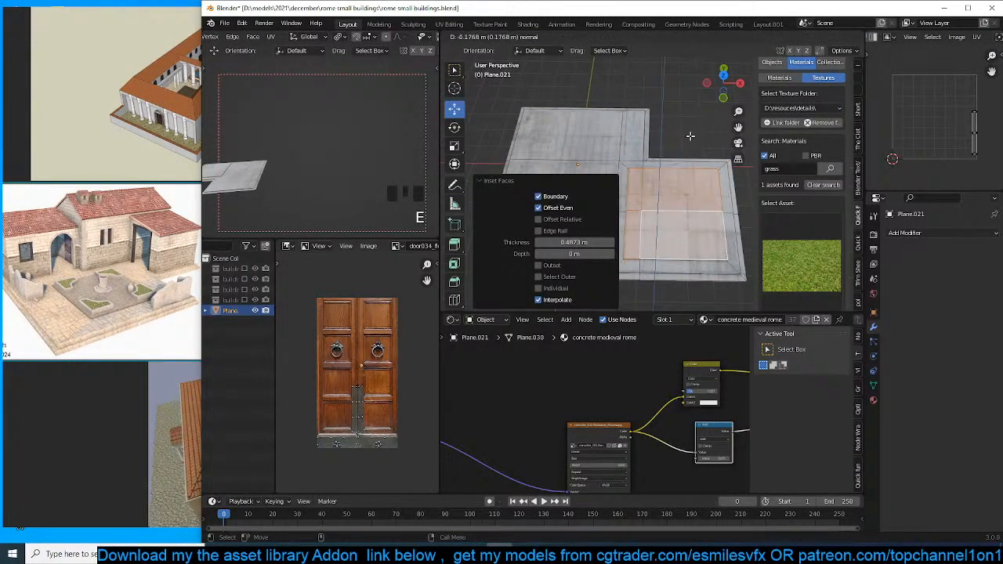
{"action": "left_click", "coordinate": [691, 137]}
Leave mesh editing and save the file with the recessed courtyard.
{"action": "key", "text": "Tab"}
{"action": "middle_click_drag", "start_coordinate": [695, 172], "coordinate": [658, 186]}
{"action": "key", "text": "Tab"}
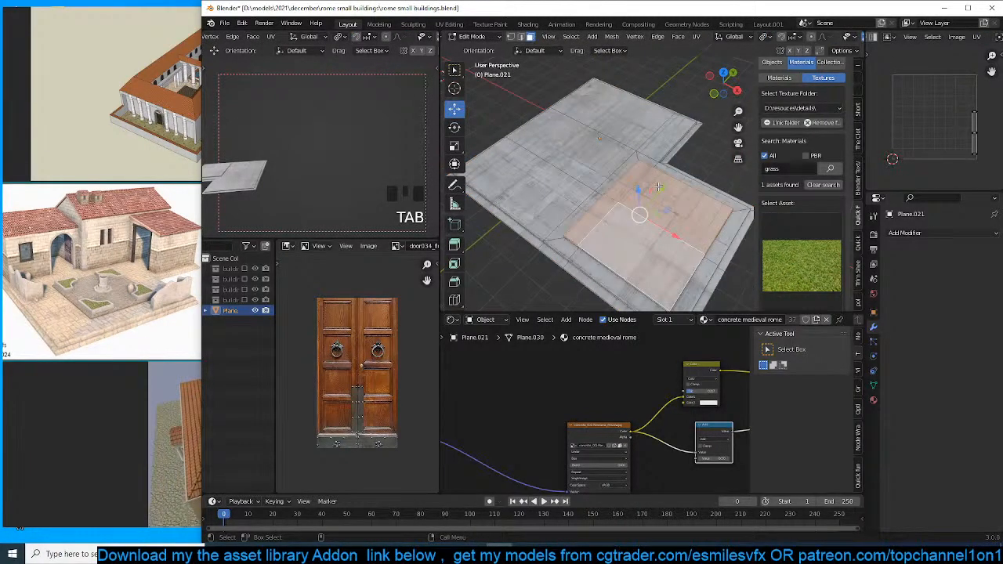
{"action": "key", "text": "Tab"}
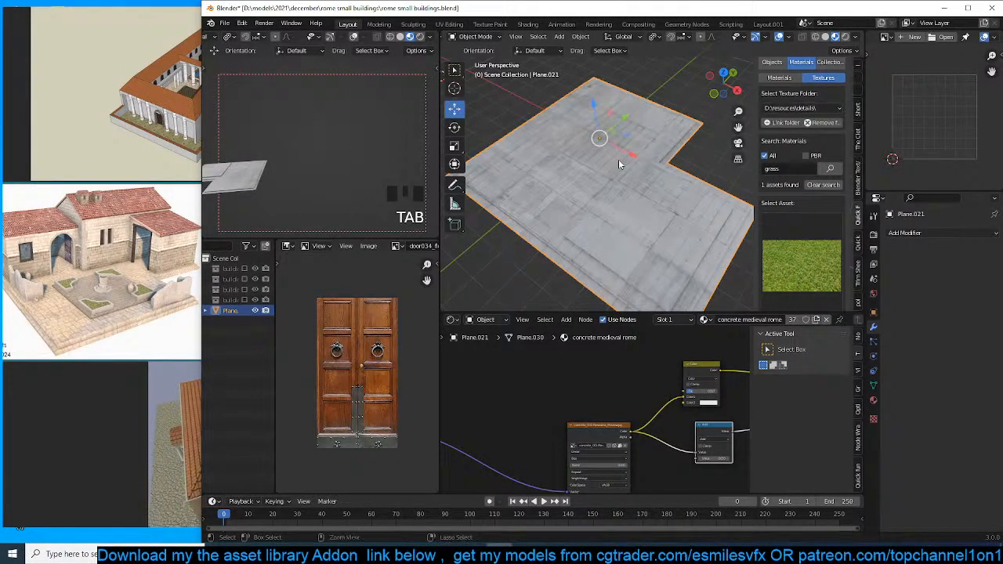
{"action": "key", "text": "ctrl+s"}
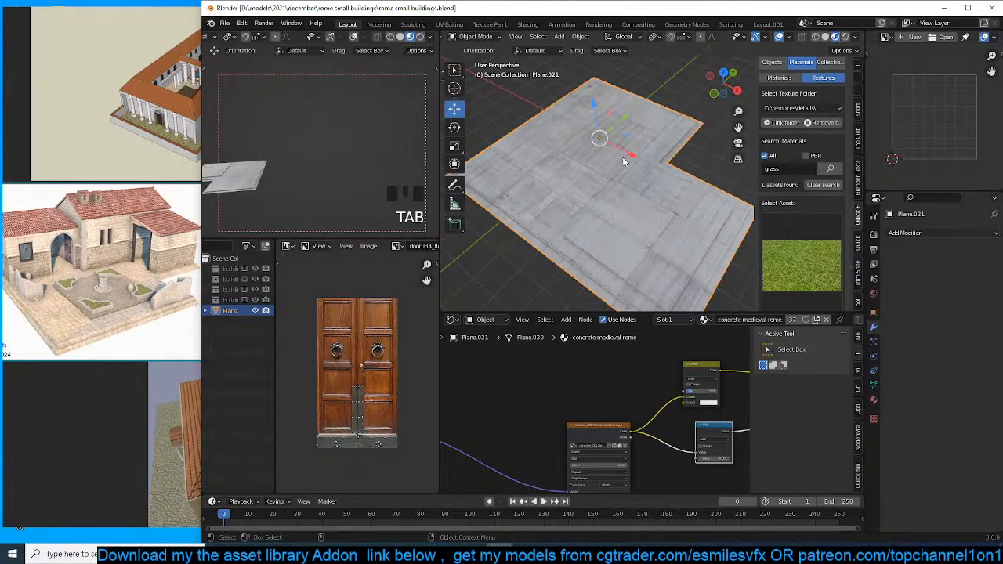
Place the 3D cursor in top view on the rear part of the main house section.
{"action": "middle_click_drag", "start_coordinate": [579, 125], "coordinate": [634, 113]}
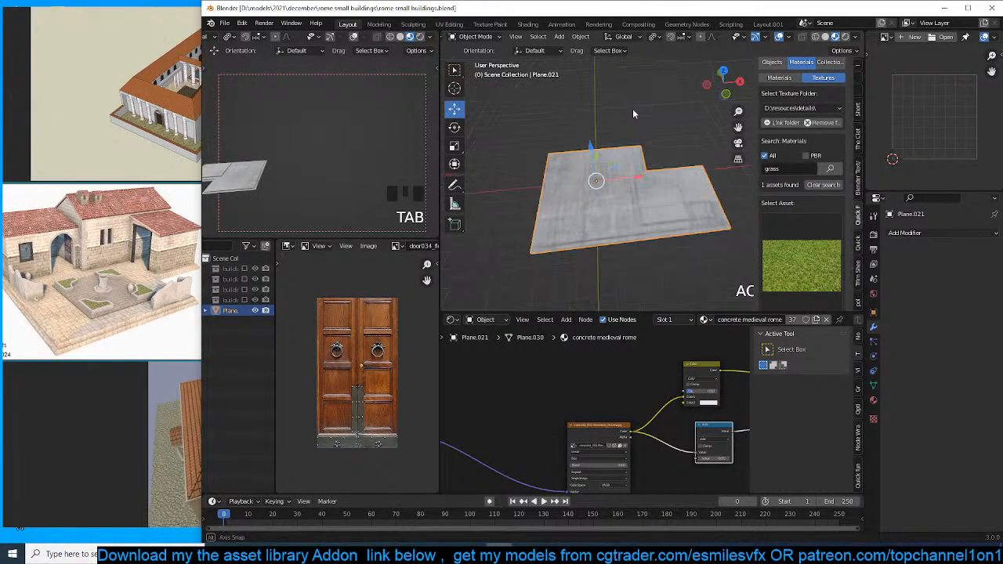
{"action": "left_click", "coordinate": [569, 180]}
{"action": "key", "text": "Tab"}
{"action": "key", "text": "alt+a"}
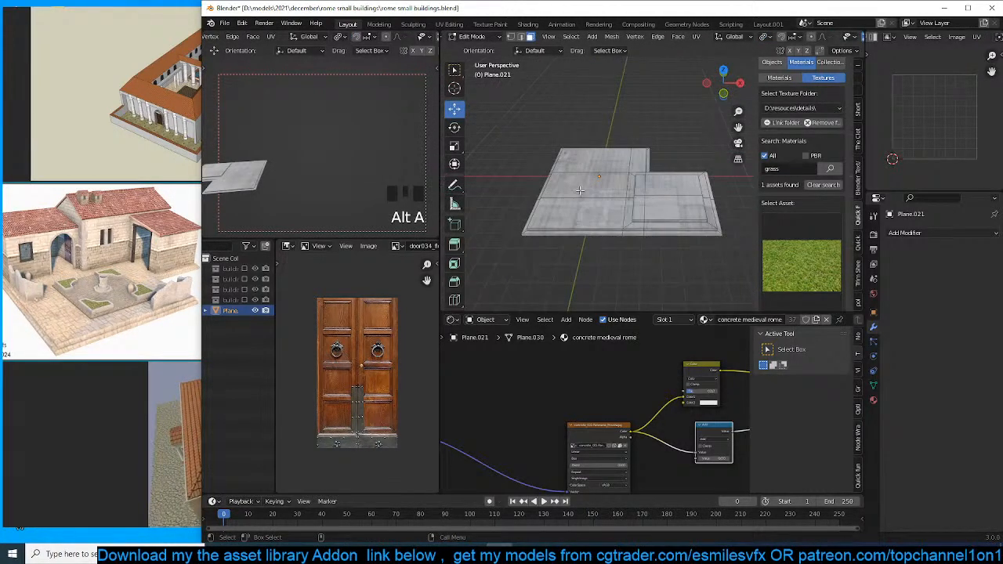
{"action": "key", "text": "KP_7"}
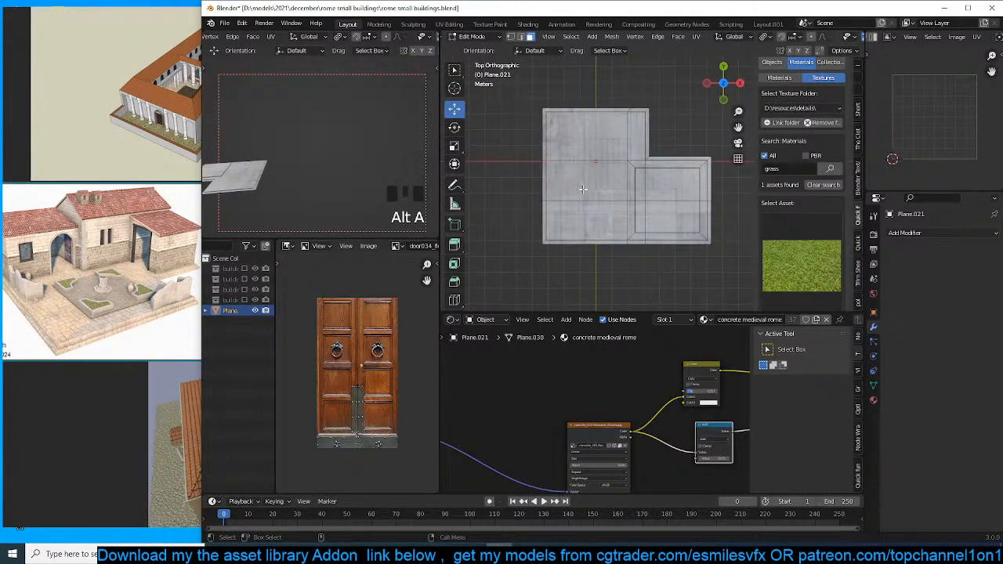
{"action": "key", "text": "Tab"}
{"action": "right_click", "coordinate": [591, 142], "text": "shift"}
{"action": "key", "text": "Tab"}
Separate the top faces of the main house section, including the rear narrow strip, into their own object and select it.
{"action": "left_click", "coordinate": [636, 137]}
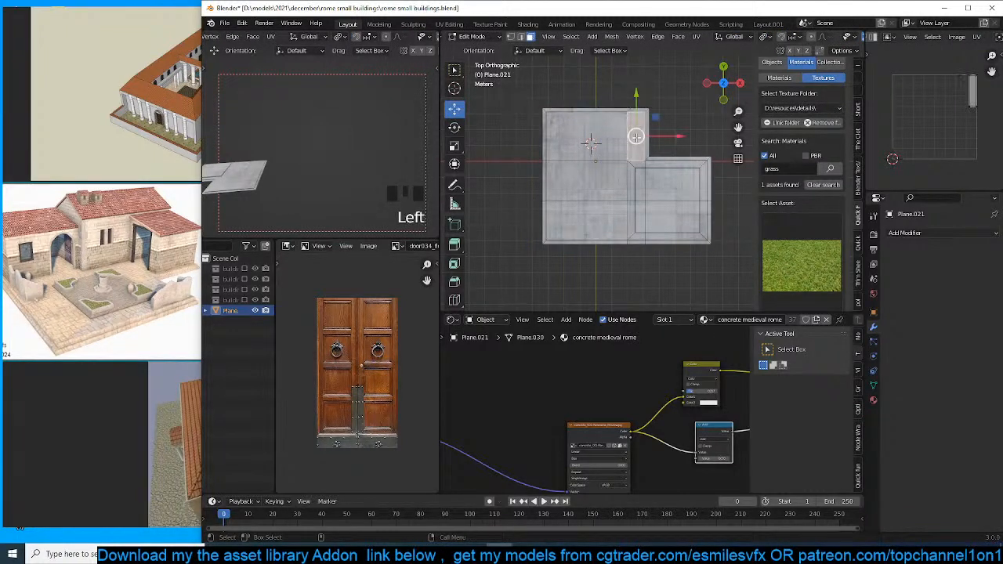
{"action": "left_click", "coordinate": [588, 133], "text": "shift"}
{"action": "left_click", "coordinate": [587, 221], "text": "shift"}
{"action": "left_click", "coordinate": [598, 170], "text": "shift"}
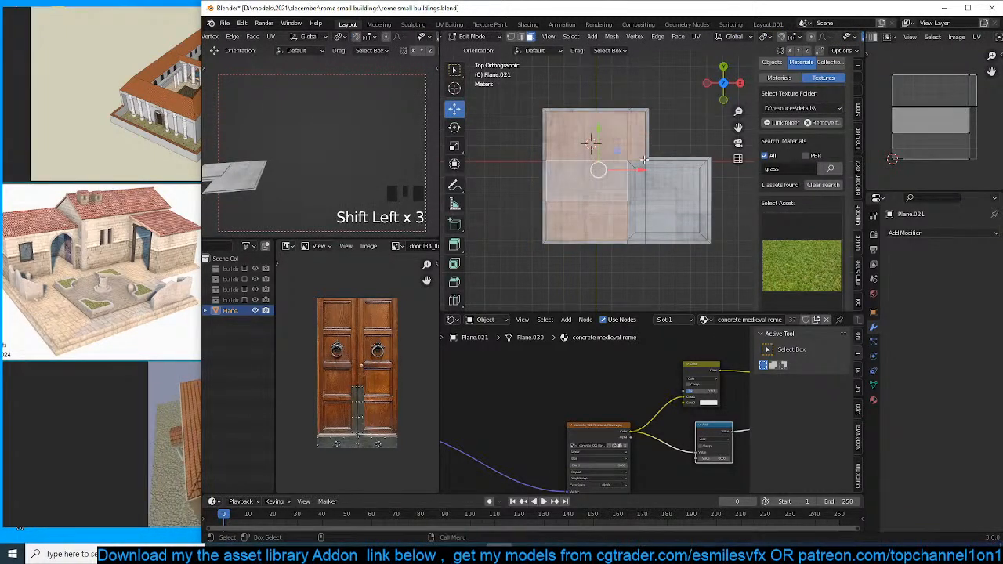
{"action": "middle_click_drag", "start_coordinate": [655, 153], "coordinate": [596, 147]}
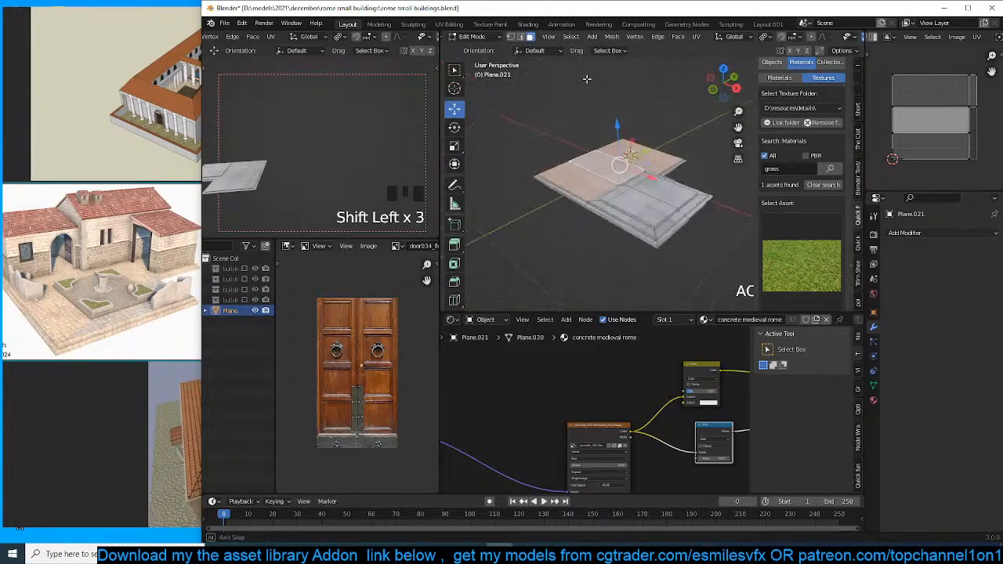
{"action": "key", "text": "p"}
{"action": "left_click", "coordinate": [594, 147]}
{"action": "key", "text": "Tab"}
{"action": "left_click", "coordinate": [599, 171]}
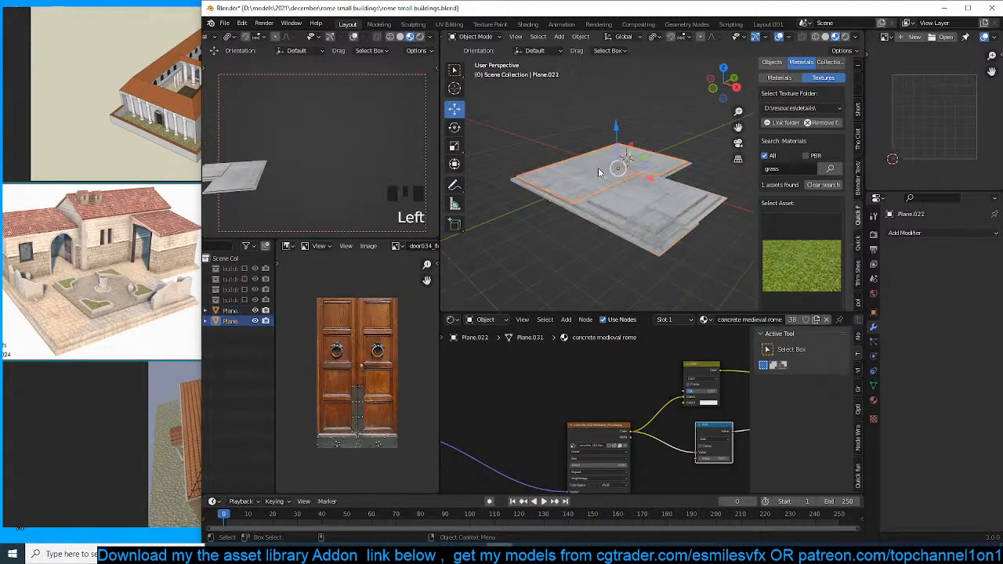
Add a loop cut running lengthwise through the separated house footprint, slid toward the courtyard side by a factor of about 0.70.
{"action": "middle_click_drag", "start_coordinate": [635, 182], "coordinate": [660, 218], "text": "shift"}
{"action": "key", "text": "Tab"}
{"action": "key", "text": "a"}
{"action": "scroll", "coordinate": [637, 197], "scroll_direction": "up", "scroll_amount": 2}
{"action": "scroll", "coordinate": [619, 217], "scroll_direction": "down", "scroll_amount": 3}
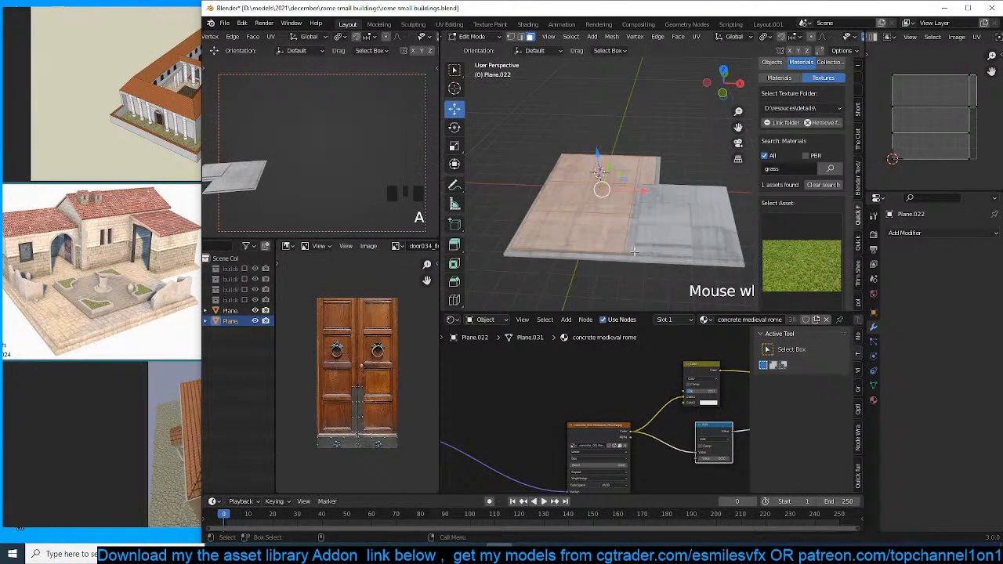
{"action": "key", "text": "grave"}
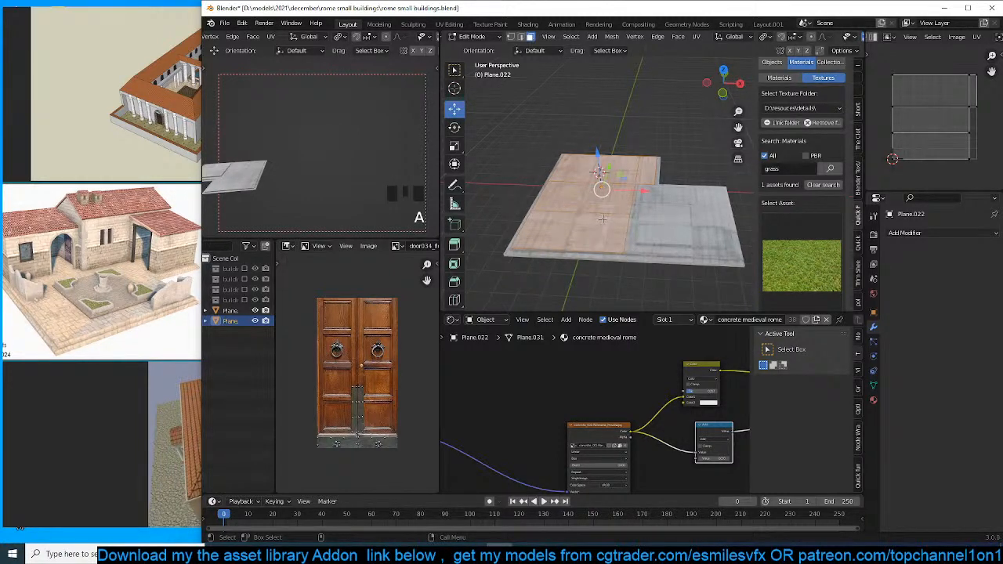
{"action": "key", "text": "ctrl+r"}
{"action": "left_click", "coordinate": [639, 224]}
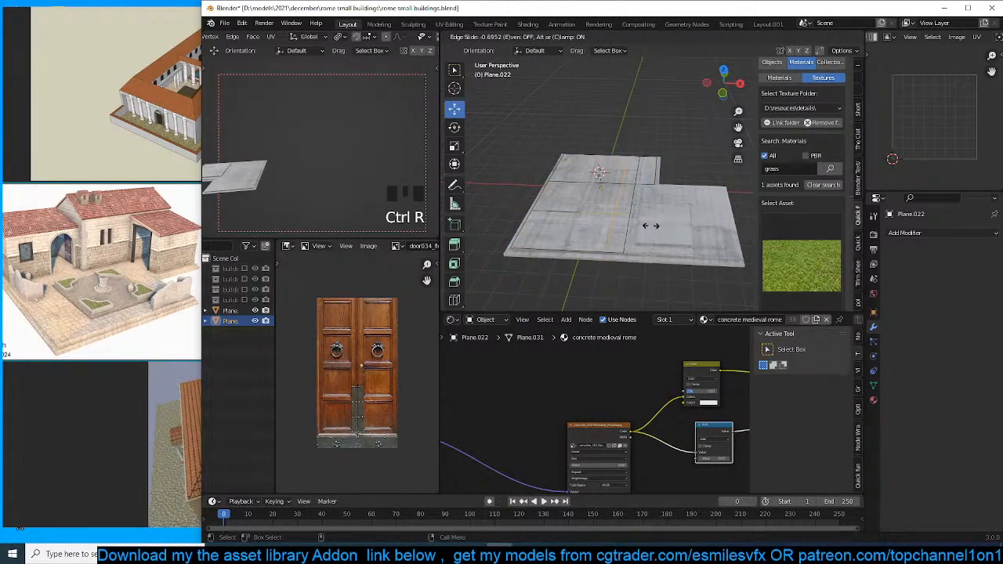
{"action": "left_click", "coordinate": [651, 225]}
Try deleting the narrow front face of the house footprint beside the courtyard, undo the deletion and leave mesh editing.
{"action": "key", "text": "x"}
{"action": "left_click", "coordinate": [596, 232]}
{"action": "key", "text": "grave"}
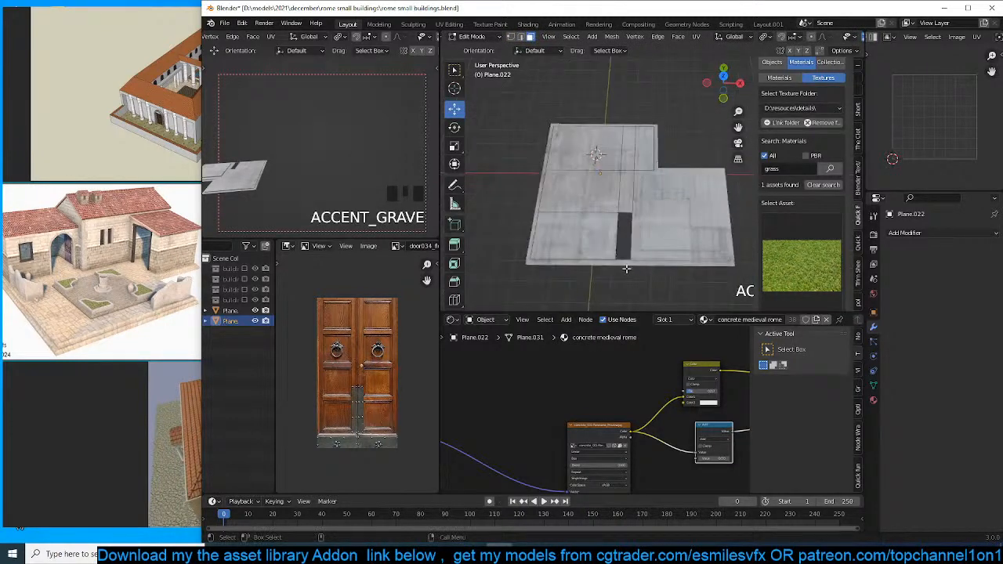
{"action": "key", "text": "ctrl+z"}
{"action": "key", "text": "Tab"}
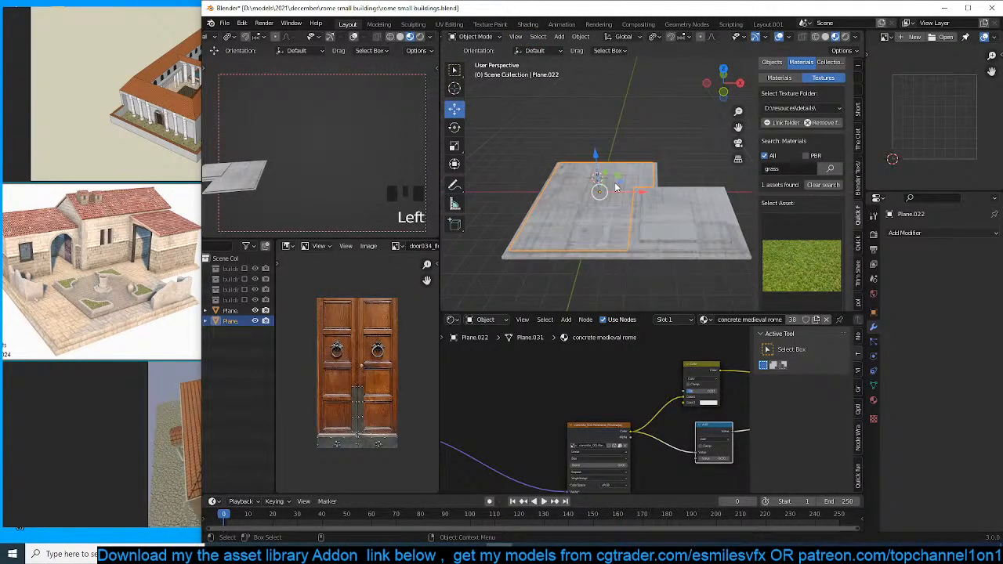
Hide the house footprint, fill the opening beneath it in the floor mesh with a face, and unhide and select the footprint.
{"action": "key", "text": "h"}
{"action": "left_click", "coordinate": [647, 219]}
{"action": "key", "text": "Tab"}
{"action": "key", "text": "2"}
{"action": "left_click", "coordinate": [623, 214], "text": "alt"}
{"action": "key", "text": "f"}
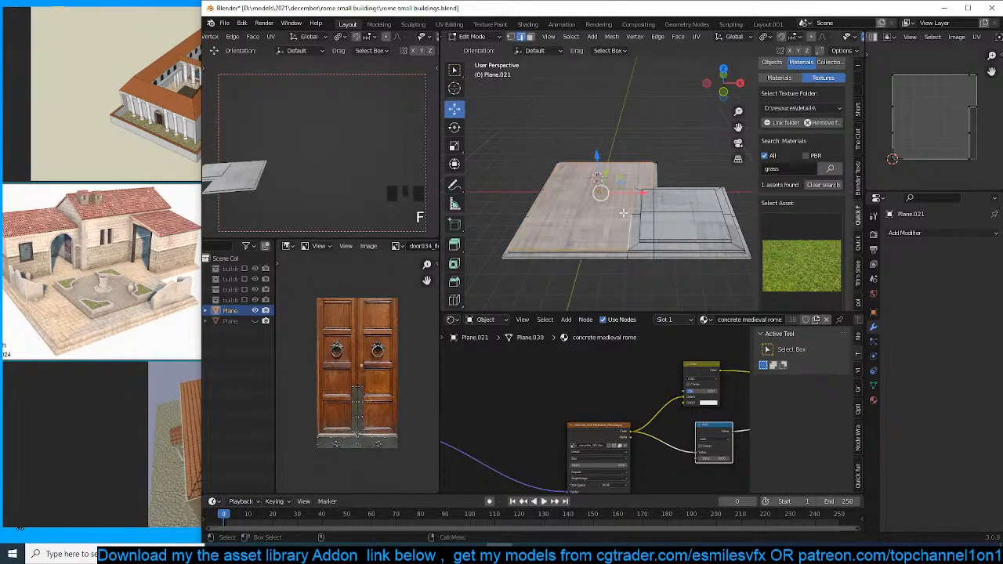
{"action": "key", "text": "Tab"}
{"action": "key", "text": "alt+h"}
{"action": "left_click", "coordinate": [625, 195]}
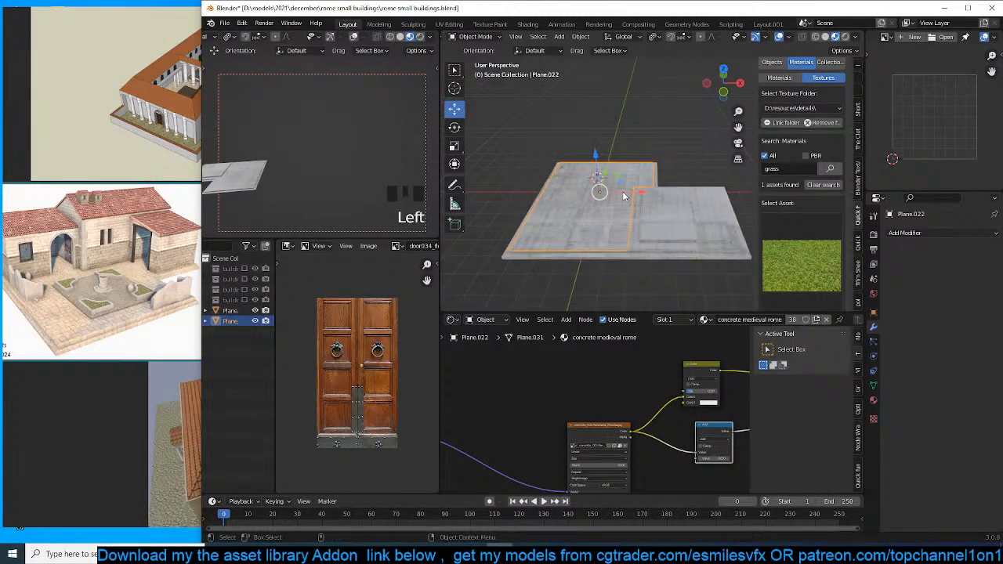
Reduce the house footprint to its outer boundary edges by selecting the outline, inverting the selection and deleting the interior geometry.
{"action": "key", "text": "Tab"}
{"action": "middle_click_drag", "start_coordinate": [625, 229], "coordinate": [611, 214]}
{"action": "key", "text": "a"}
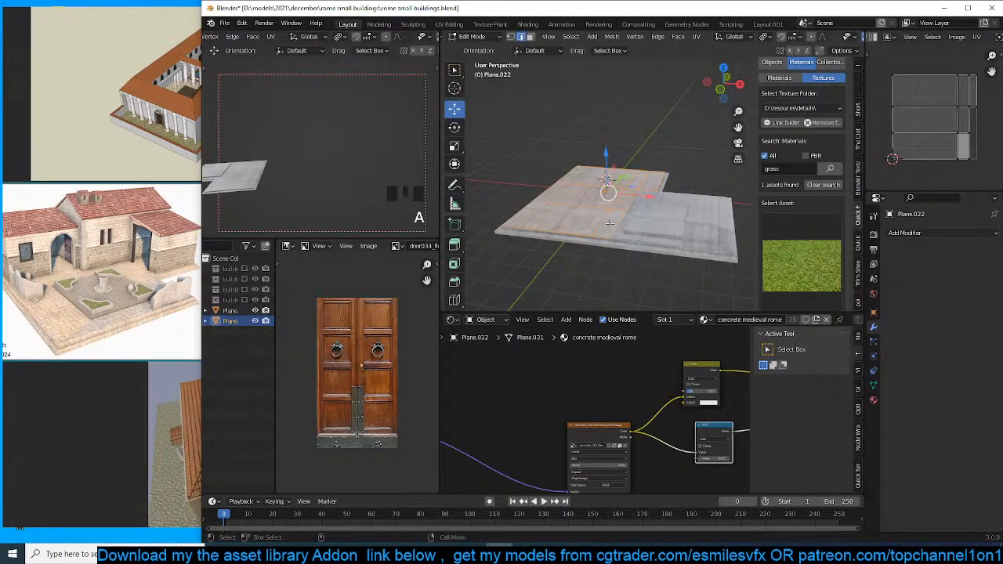
{"action": "left_click", "coordinate": [612, 224], "text": "alt"}
{"action": "left_click", "coordinate": [553, 229], "text": "alt+shift"}
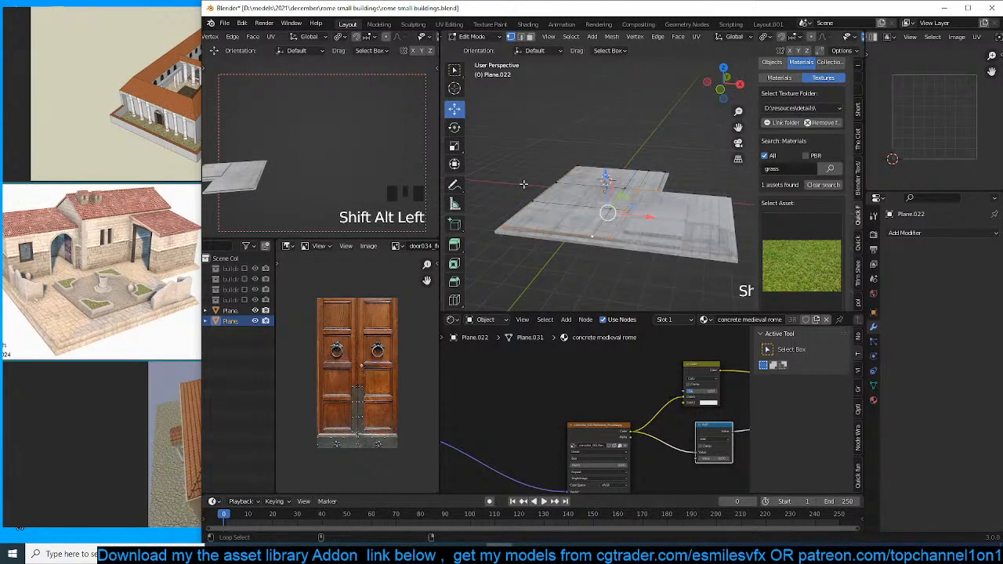
{"action": "left_click", "coordinate": [523, 184], "text": "alt+shift"}
{"action": "left_click", "coordinate": [580, 174], "text": "alt+shift"}
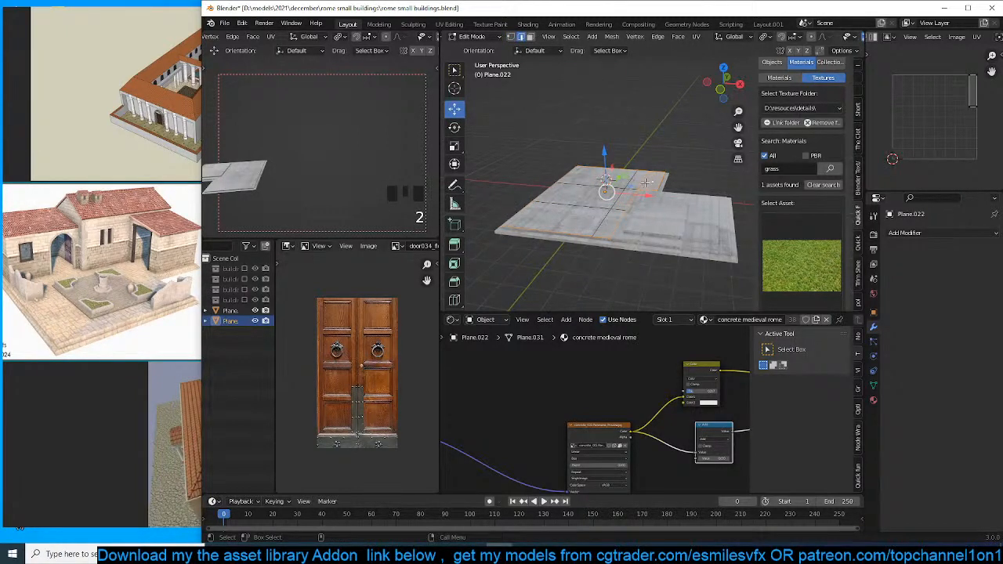
{"action": "left_click", "coordinate": [665, 203], "text": "shift"}
{"action": "key", "text": "ctrl+i"}
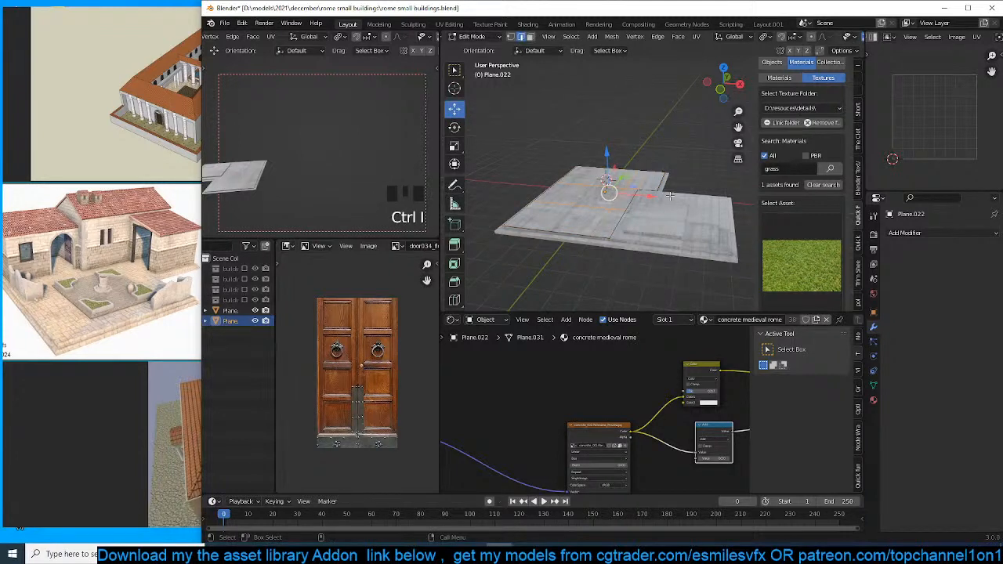
{"action": "key", "text": "x"}
{"action": "left_click", "coordinate": [667, 197]}
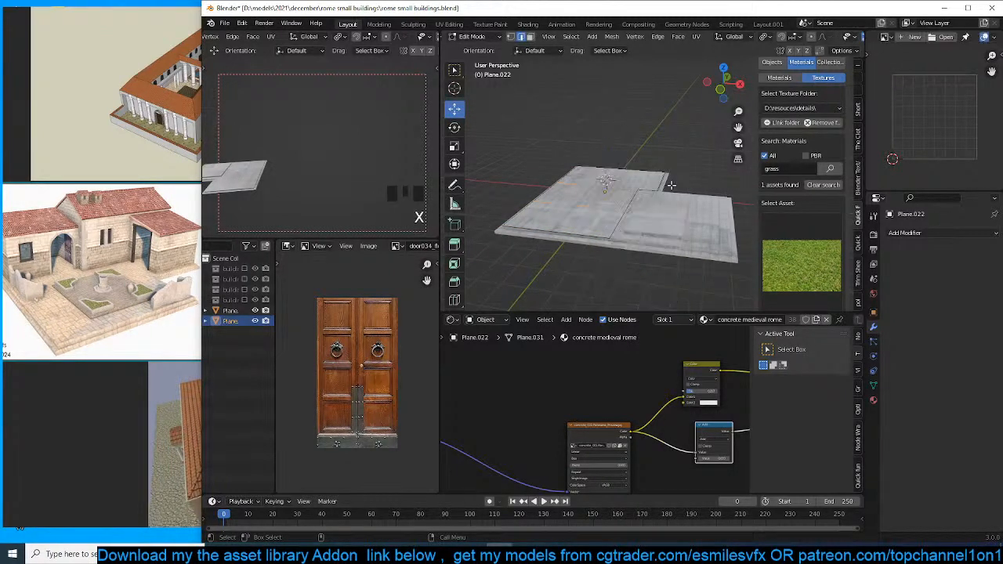
Extrude the footprint outline upward about 2.6 m to form the house walls.
{"action": "key", "text": "a"}
{"action": "key", "text": "e"}
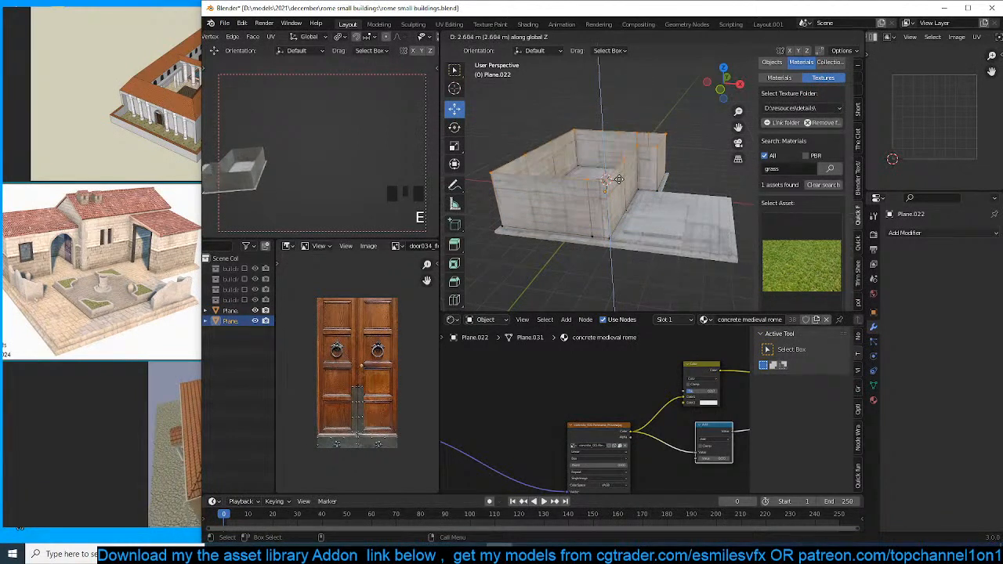
{"action": "left_click", "coordinate": [620, 188]}
{"action": "middle_click_drag", "start_coordinate": [620, 187], "coordinate": [650, 169]}
{"action": "key", "text": "Tab"}
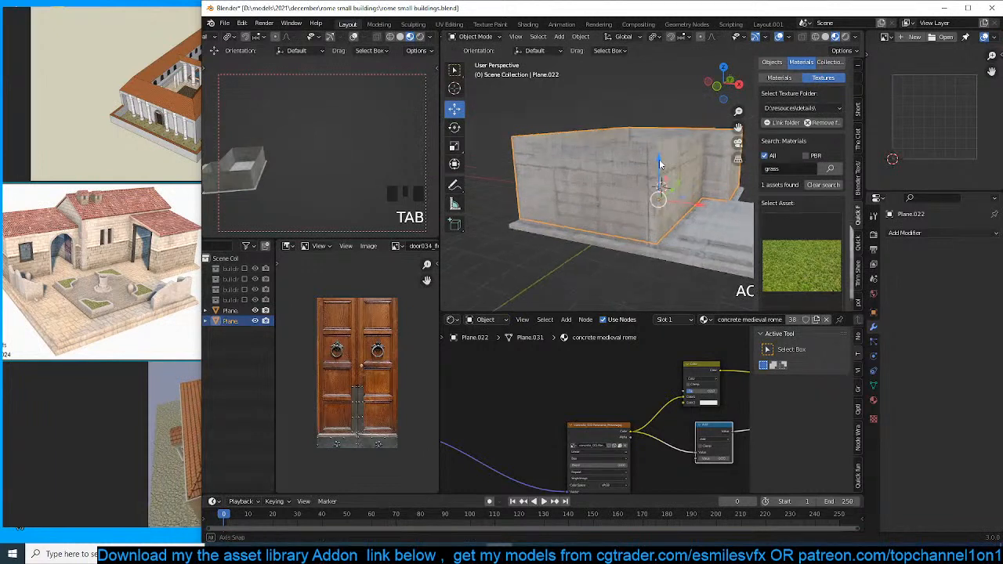
Add a horizontal loop cut around the house walls, slid slightly below mid-height.
{"action": "key", "text": "Tab"}
{"action": "key", "text": "ctrl+r"}
{"action": "left_click", "coordinate": [650, 170]}
{"action": "left_click", "coordinate": [664, 197]}
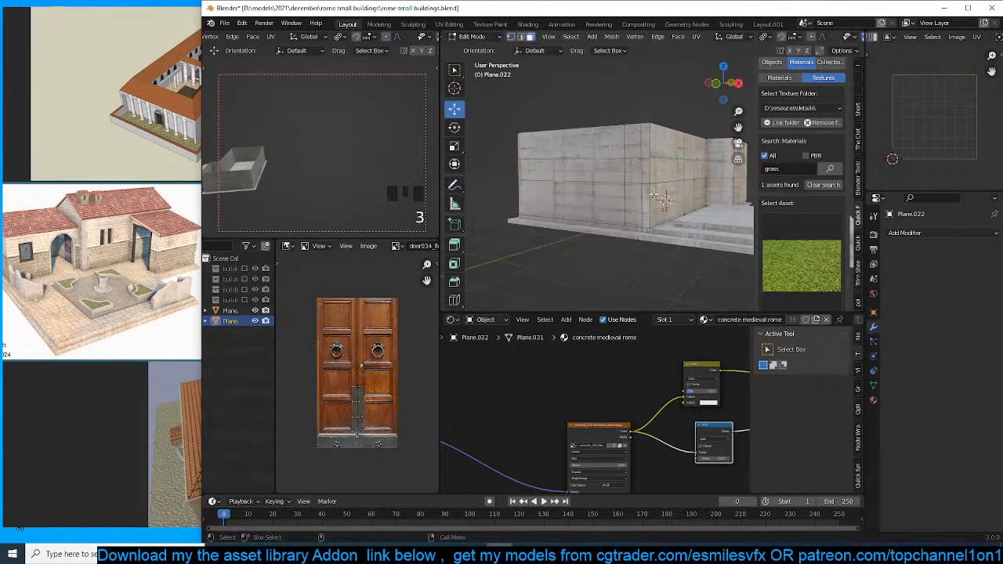
Select the lower band of wall faces and assign the existing bricks material to it in a new material slot.
{"action": "left_click", "coordinate": [665, 198], "text": "alt"}
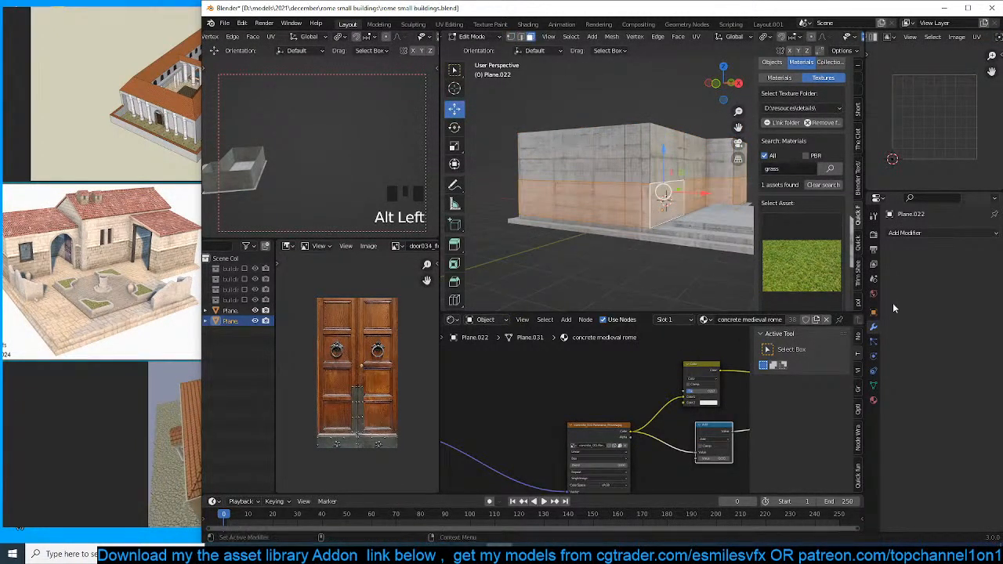
{"action": "left_click", "coordinate": [873, 400]}
{"action": "left_click", "coordinate": [995, 234]}
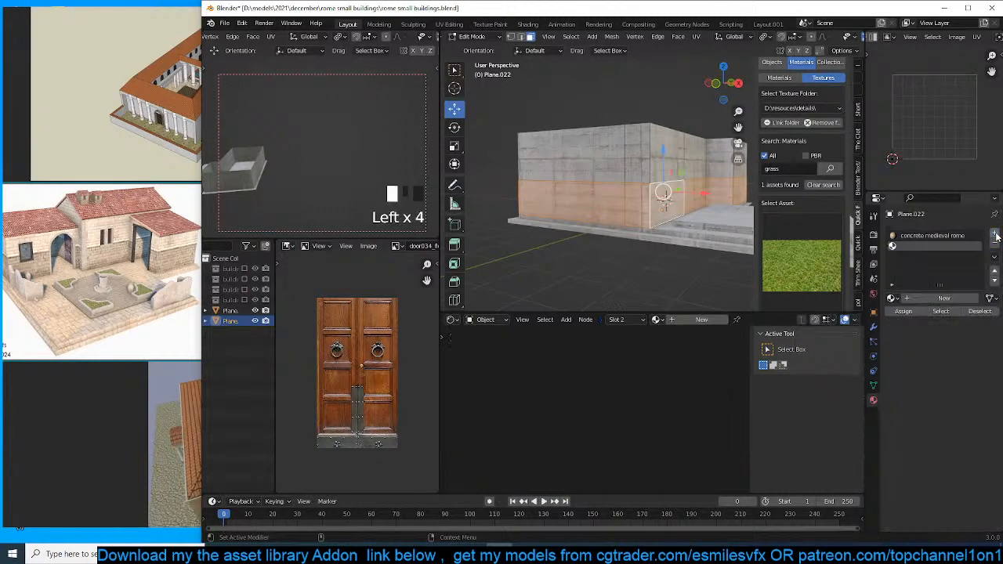
{"action": "left_click", "coordinate": [892, 299]}
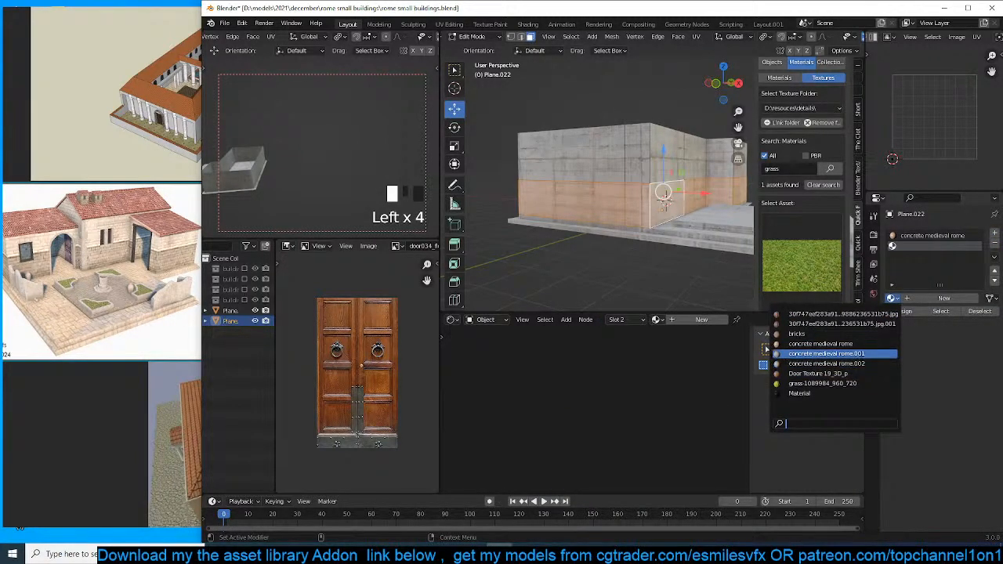
{"action": "left_click", "coordinate": [808, 334]}
{"action": "left_click", "coordinate": [903, 312]}
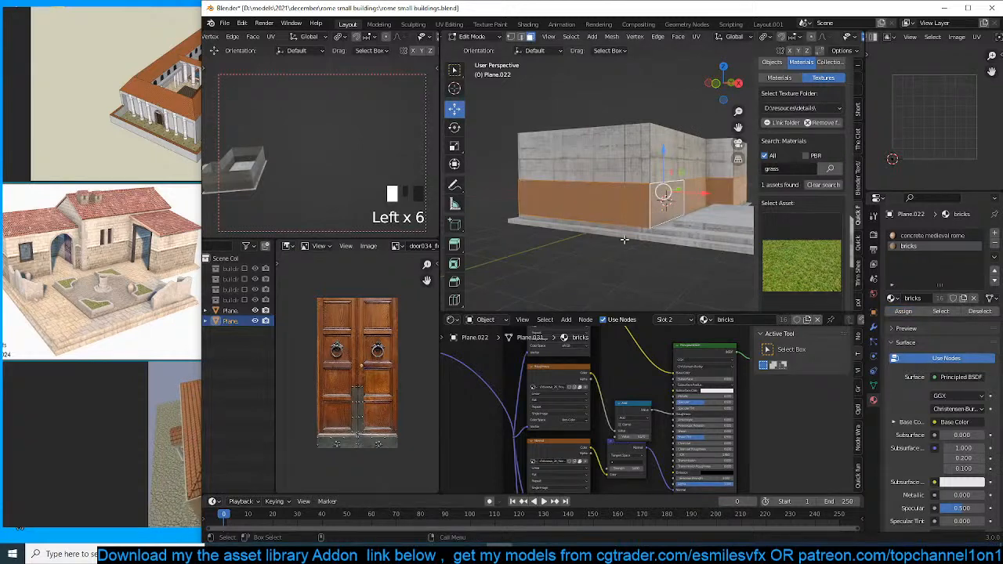
Unwrap the lower brick band with Cube Projection and save the file.
{"action": "key", "text": "u"}
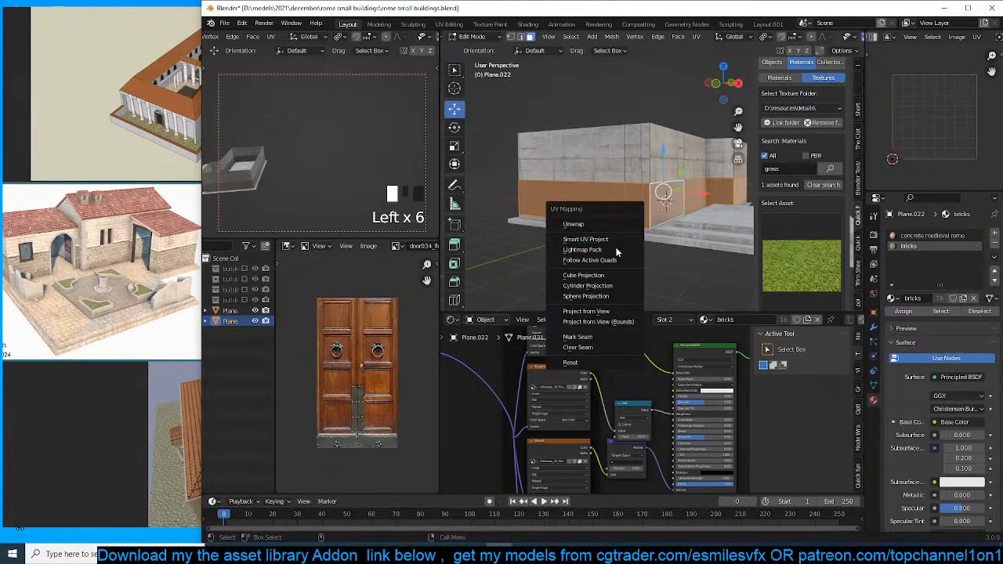
{"action": "left_click", "coordinate": [629, 276]}
{"action": "key", "text": "grave"}
{"action": "mouse_move", "coordinate": [597, 249]}
{"action": "middle_mouse_down"}
{"action": "mouse_move", "coordinate": [612, 242]}
{"action": "mouse_move", "coordinate": [577, 241]}
{"action": "mouse_move", "coordinate": [593, 257]}
{"action": "middle_mouse_up"}
{"action": "key", "text": "alt+a"}
{"action": "key", "text": "ctrl+s"}
{"action": "key", "text": "Tab"}
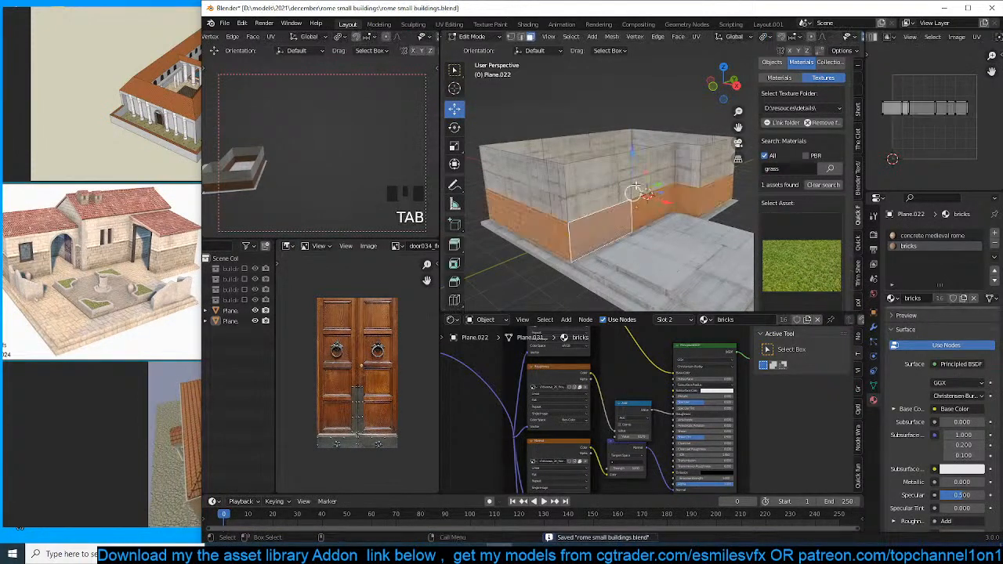
Add a Solidify modifier to the house walls with a thickness of 0.13 m.
{"action": "mouse_move", "coordinate": [632, 195]}
{"action": "middle_mouse_down"}
{"action": "mouse_move", "coordinate": [651, 166]}
{"action": "mouse_move", "coordinate": [637, 183]}
{"action": "mouse_move", "coordinate": [627, 178]}
{"action": "middle_mouse_up"}
{"action": "key", "text": "alt+a"}
{"action": "left_click", "coordinate": [639, 179]}
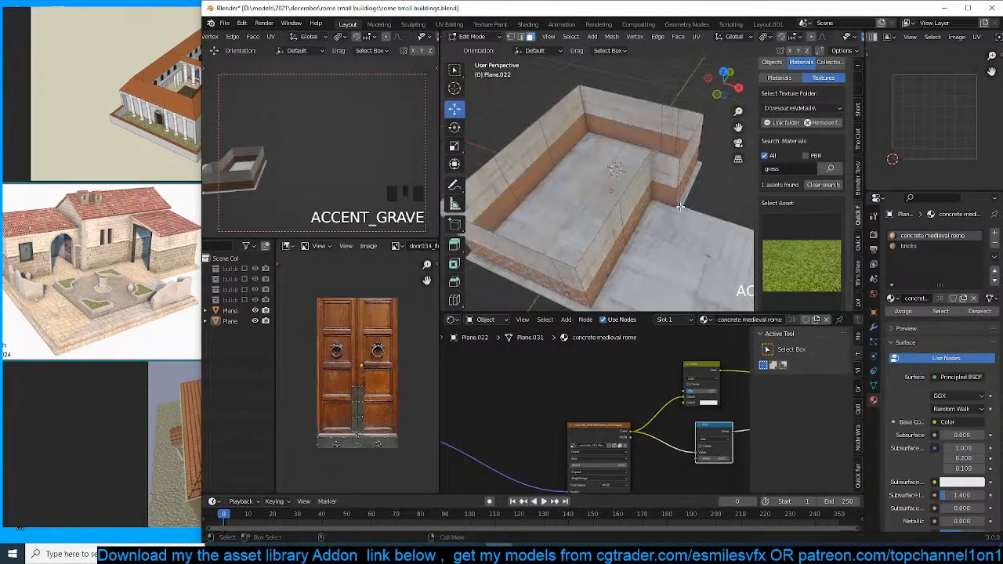
{"action": "key", "text": "Tab"}
{"action": "left_click", "coordinate": [874, 325]}
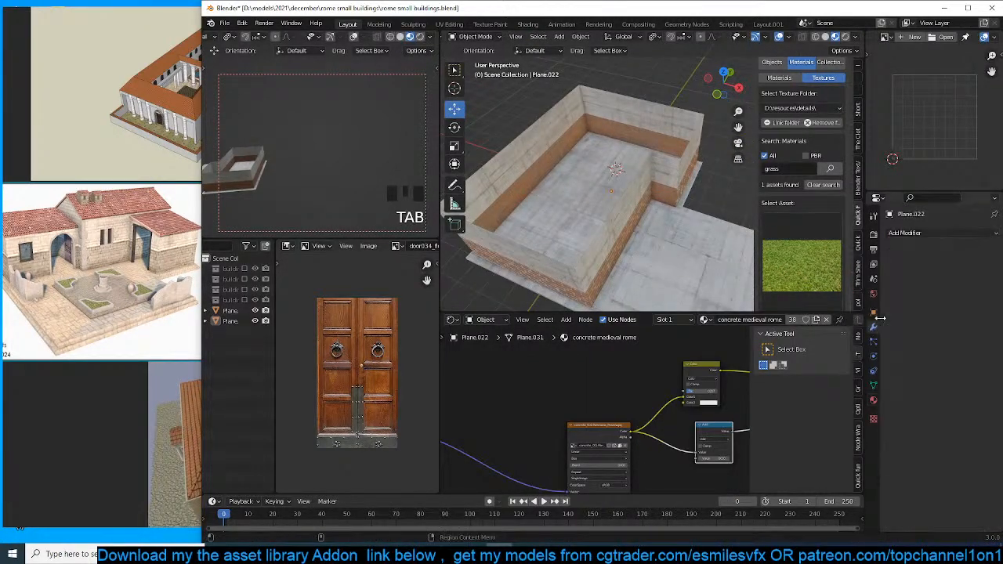
{"action": "left_click", "coordinate": [922, 233]}
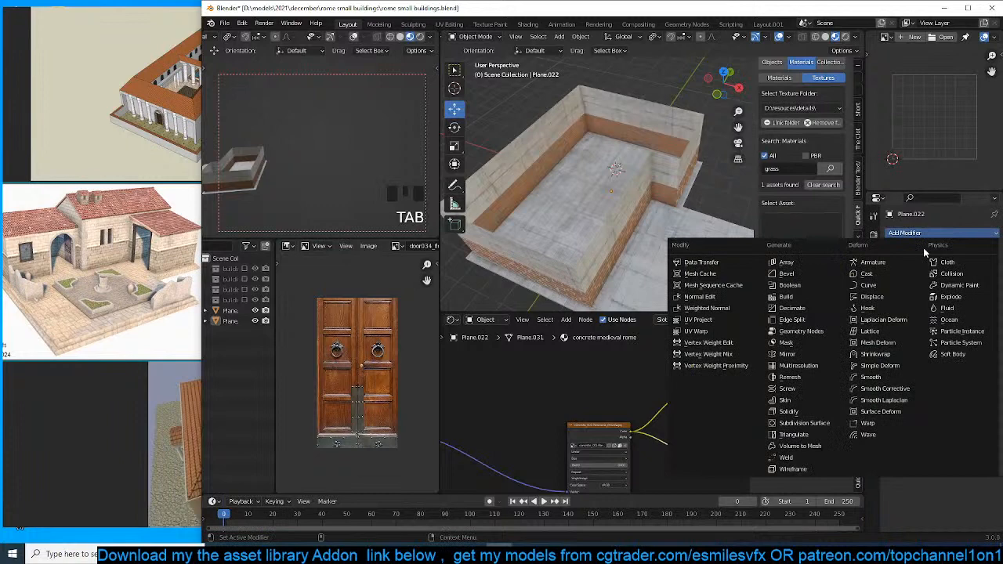
{"action": "left_click", "coordinate": [792, 411]}
{"action": "left_click_drag", "start_coordinate": [957, 279], "coordinate": [972, 279]}
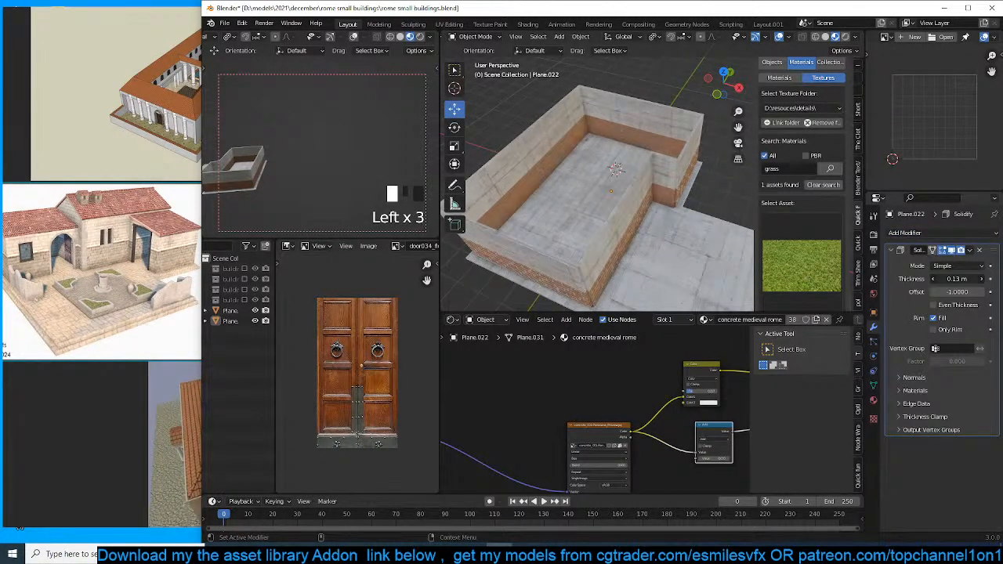
Apply the scale of the house walls, recalculate their normals outward and save the file with the walls selected.
{"action": "key", "text": "Tab"}
{"action": "key", "text": "a"}
{"action": "key", "text": "Tab"}
{"action": "key", "text": "ctrl+a"}
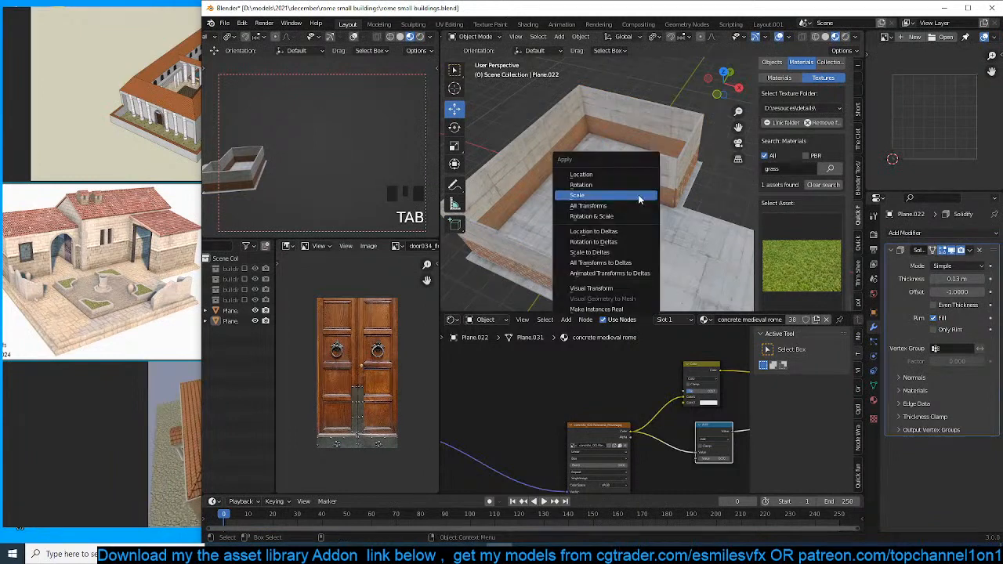
{"action": "left_click", "coordinate": [638, 196]}
{"action": "key", "text": "Tab"}
{"action": "key", "text": "shift+n"}
{"action": "key", "text": "Tab"}
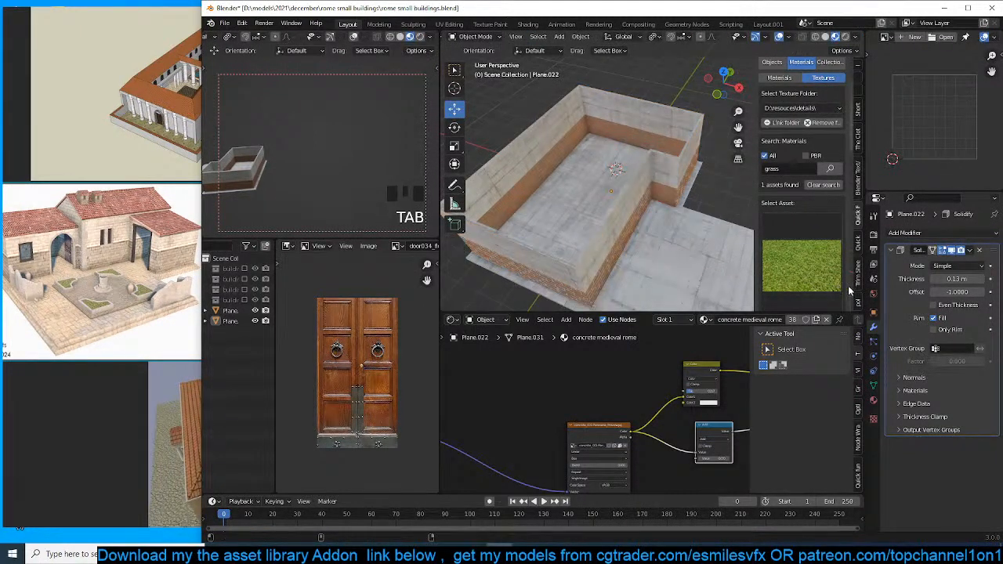
{"action": "key", "text": "ctrl+s"}
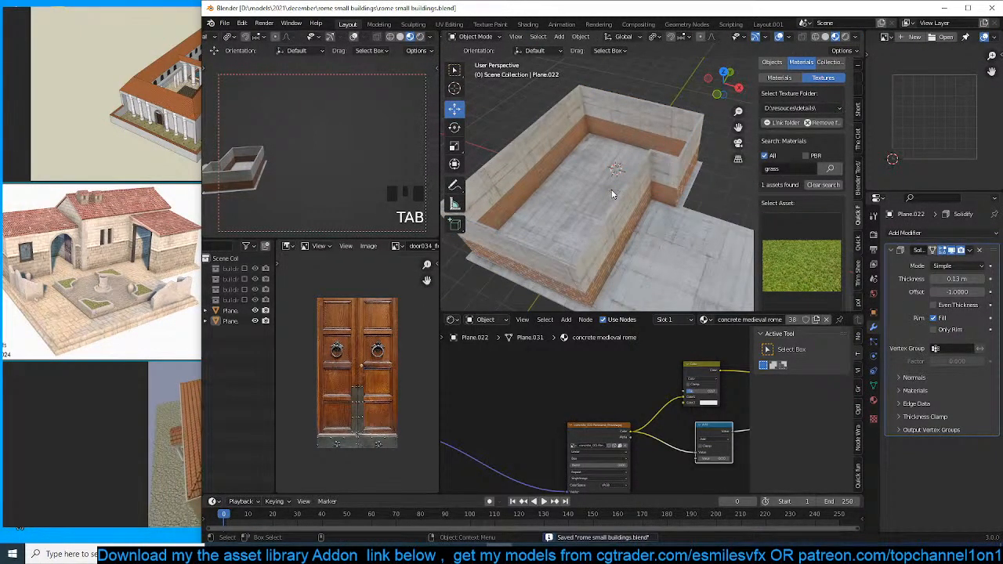
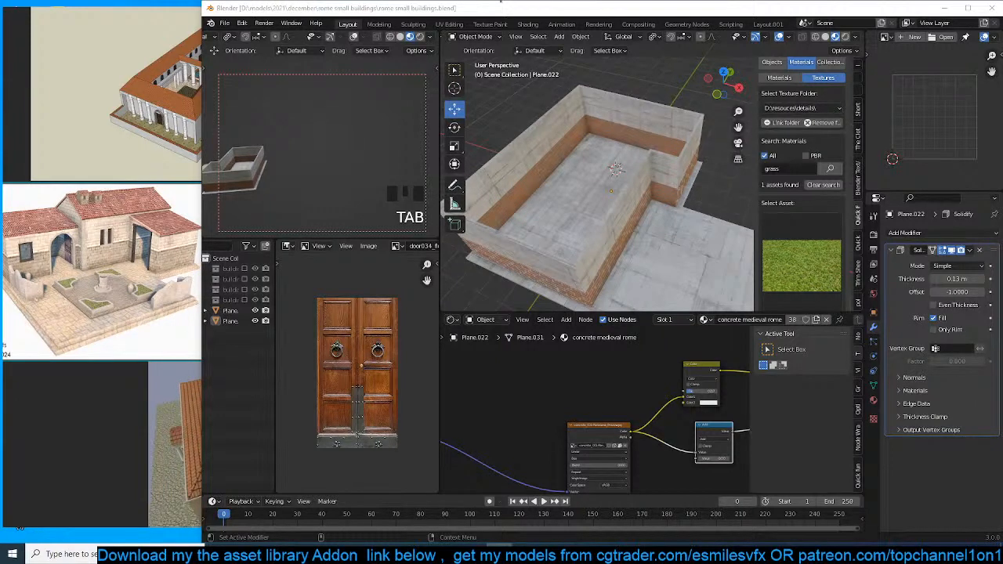
{"action": "left_click", "coordinate": [573, 169]}
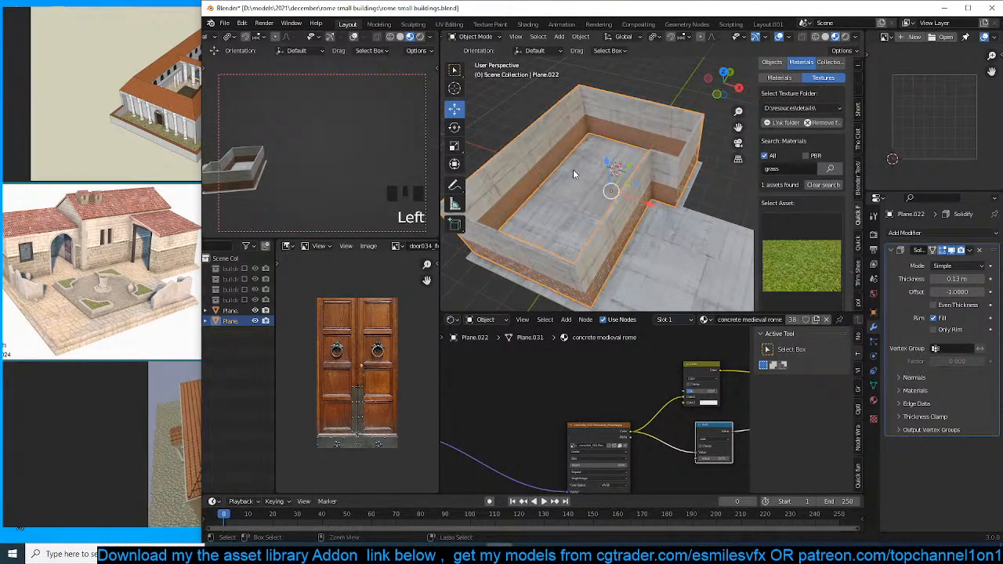
{"action": "key", "text": "ctrl+s"}
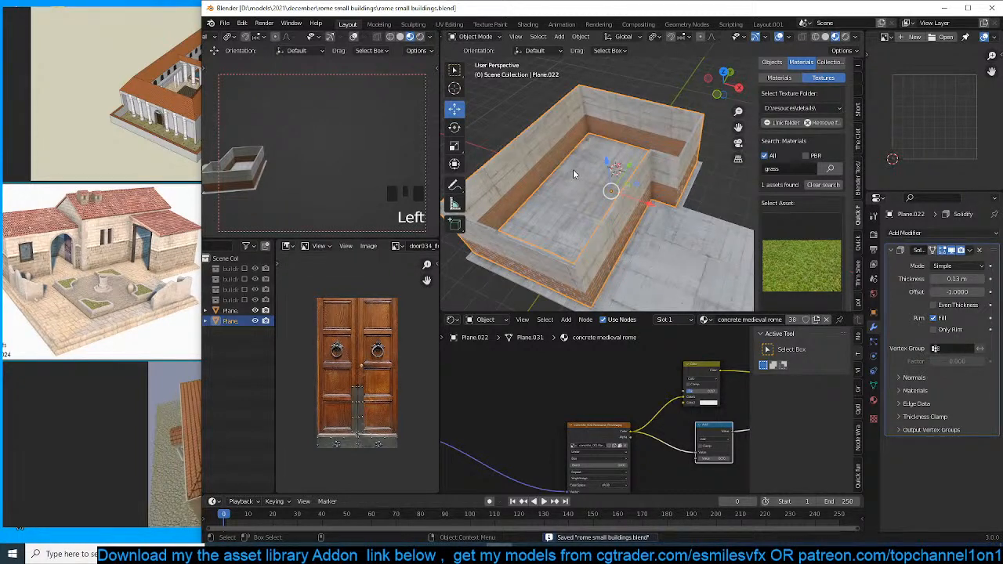
Add a single loop cut to the courtyard-side house wall near the inner corner, with a slide factor of 1.000.
{"action": "scroll", "coordinate": [573, 170], "scroll_direction": "down", "scroll_amount": 3}
{"action": "middle_click_drag", "start_coordinate": [573, 169], "coordinate": [569, 202]}
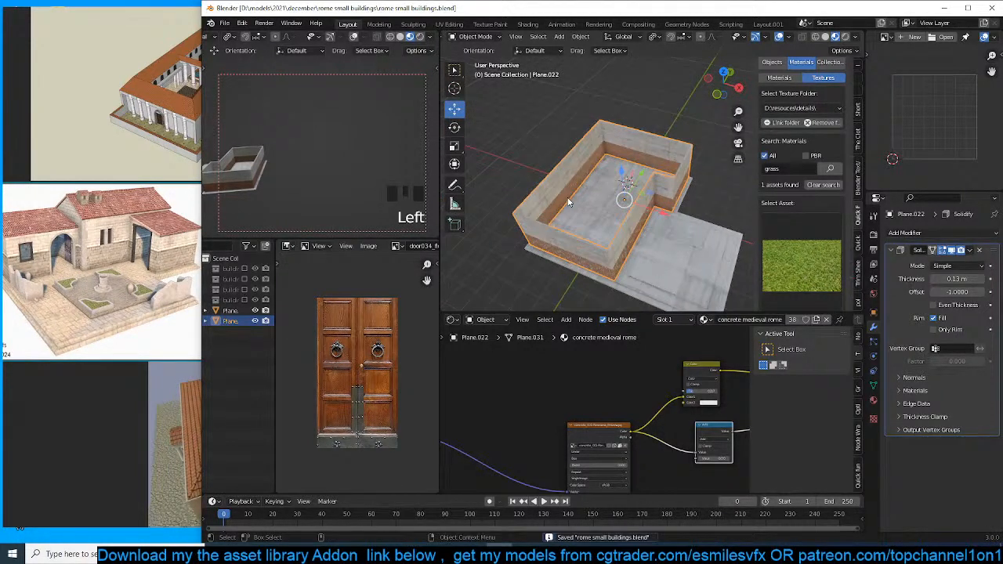
{"action": "scroll", "coordinate": [578, 149], "scroll_direction": "up", "scroll_amount": 5}
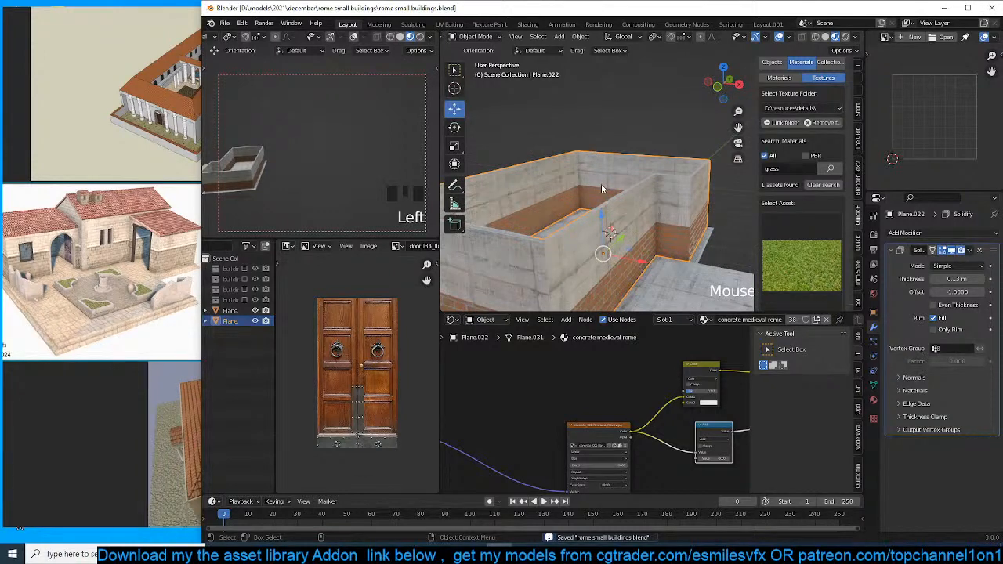
{"action": "key", "text": "Tab"}
{"action": "scroll", "coordinate": [606, 226], "scroll_direction": "up", "scroll_amount": 3}
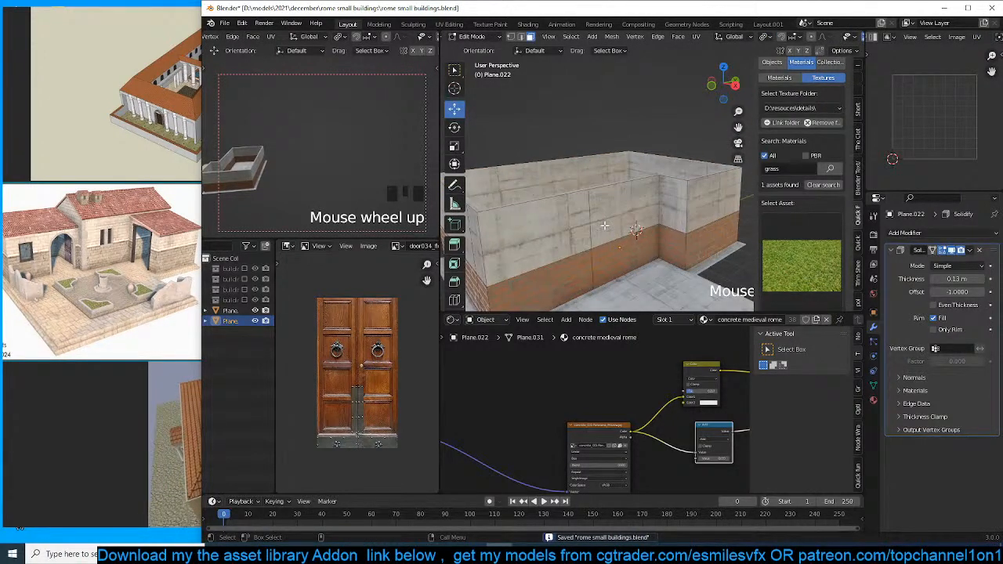
{"action": "key", "text": "ctrl+r"}
{"action": "left_click", "coordinate": [640, 181]}
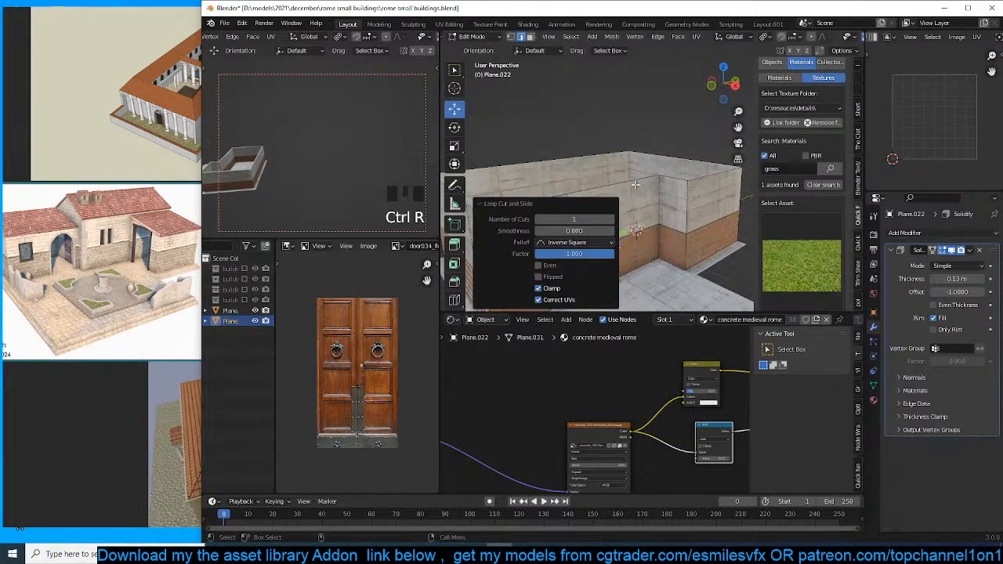
Offset the plaster and brick faces of the projecting courtyard-side wall section slightly along the X axis, forming a step in the wall.
{"action": "middle_click_drag", "start_coordinate": [636, 169], "coordinate": [680, 149], "text": "shift"}
{"action": "key", "text": "3"}
{"action": "left_click", "coordinate": [633, 195]}
{"action": "left_click", "coordinate": [642, 251], "text": "shift"}
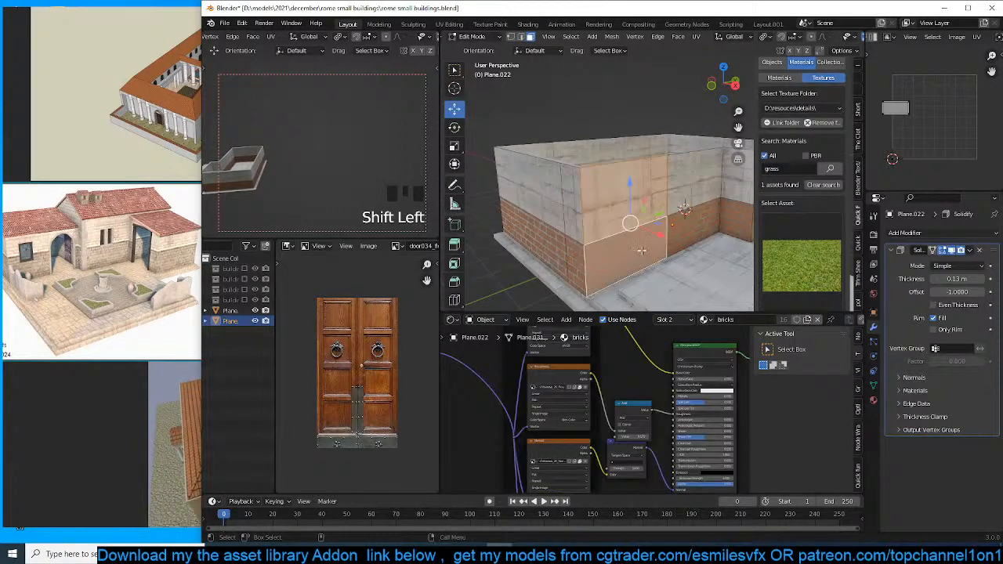
{"action": "left_click_drag", "start_coordinate": [657, 235], "coordinate": [649, 232]}
{"action": "key", "text": "Tab"}
{"action": "scroll", "coordinate": [625, 221], "scroll_direction": "down", "scroll_amount": 2}
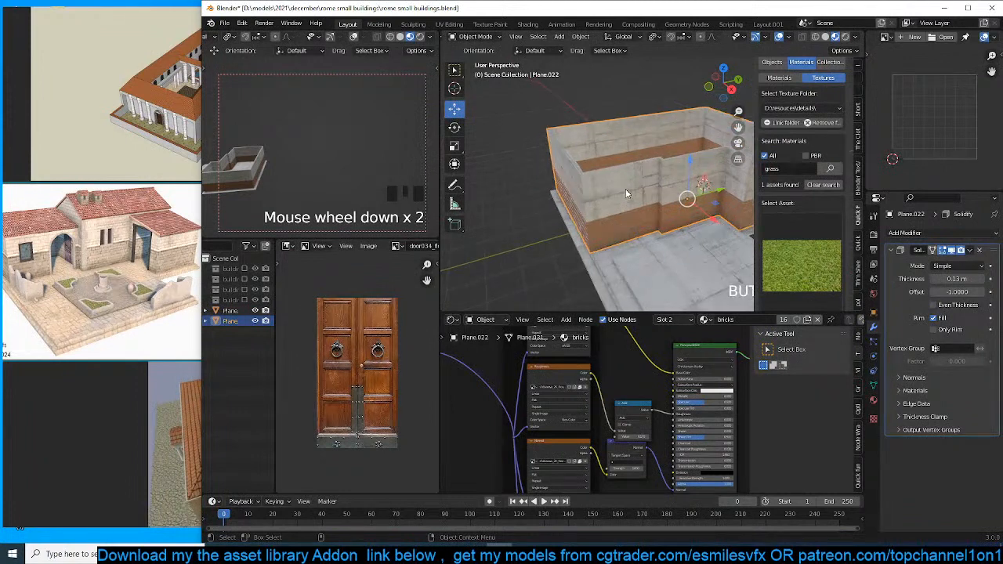
{"action": "middle_click_drag", "start_coordinate": [605, 177], "coordinate": [616, 195]}
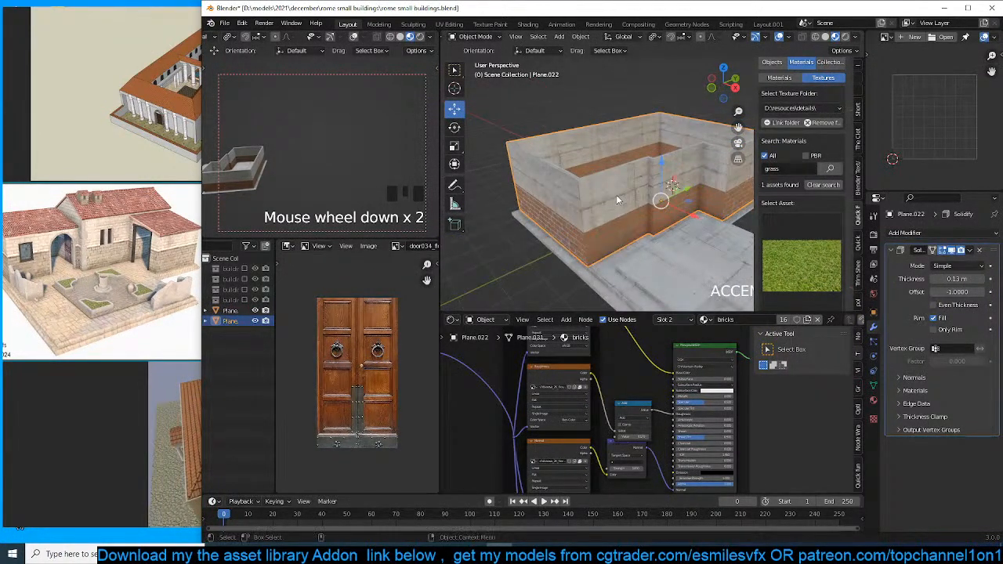
Push the plaster and brick faces of the courtyard wall section beside the inner corner further into the house along the X axis.
{"action": "key", "text": "Tab"}
{"action": "left_click", "coordinate": [682, 210]}
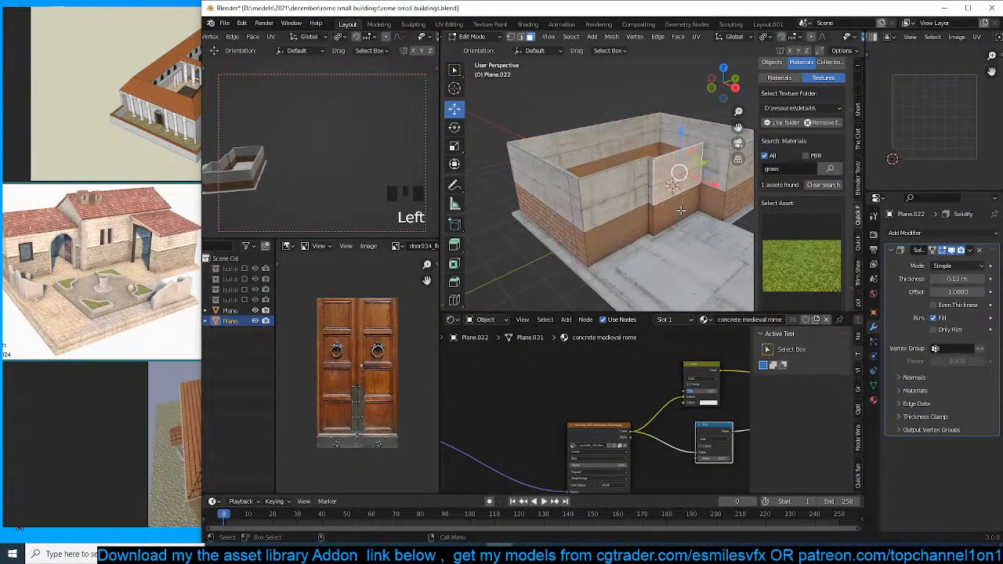
{"action": "left_click", "coordinate": [694, 205], "text": "shift"}
{"action": "left_click", "coordinate": [680, 194]}
{"action": "left_click", "coordinate": [681, 189]}
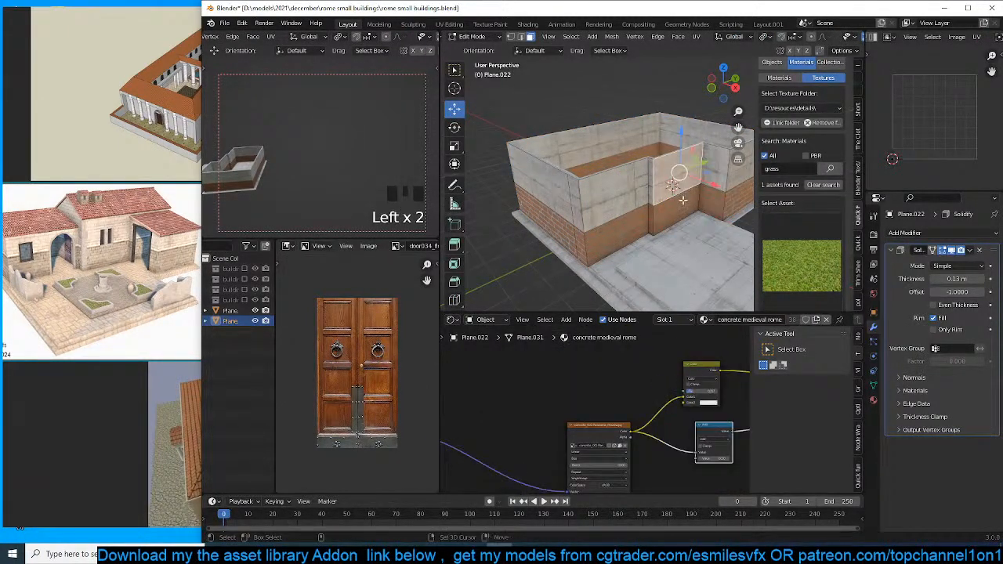
{"action": "left_click", "coordinate": [709, 194], "text": "shift"}
{"action": "left_click_drag", "start_coordinate": [709, 194], "coordinate": [679, 191]}
Add a centred vertical loop cut to the recessed courtyard wall and bevel it 0.711 m wide with one segment for the doorway sides.
{"action": "middle_click_drag", "start_coordinate": [646, 200], "coordinate": [586, 168]}
{"action": "key", "text": "ctrl+r"}
{"action": "left_click", "coordinate": [632, 141]}
{"action": "left_click", "coordinate": [632, 141]}
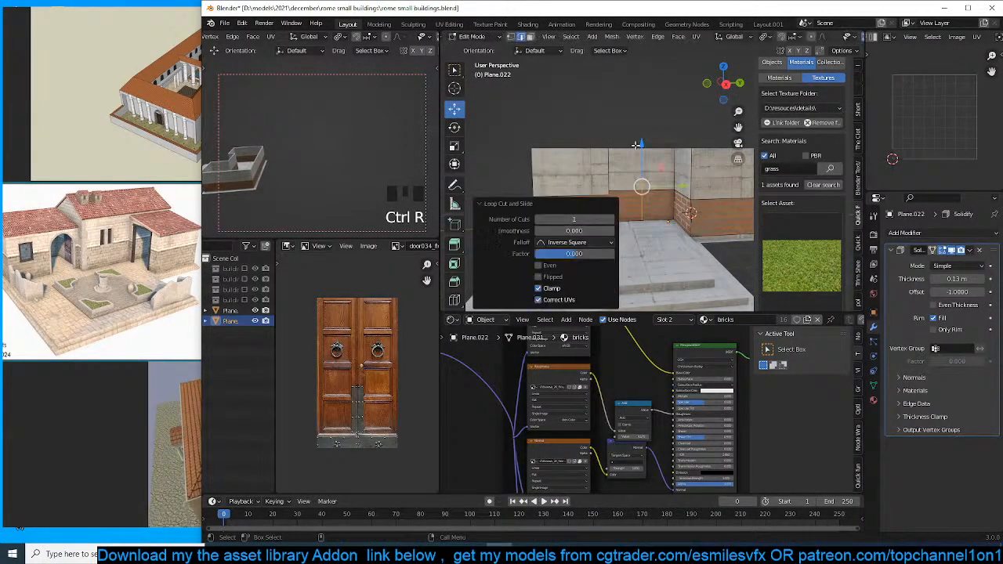
{"action": "middle_click_drag", "start_coordinate": [633, 144], "coordinate": [665, 192]}
{"action": "key", "text": "ctrl+g"}
{"action": "left_click", "coordinate": [700, 195]}
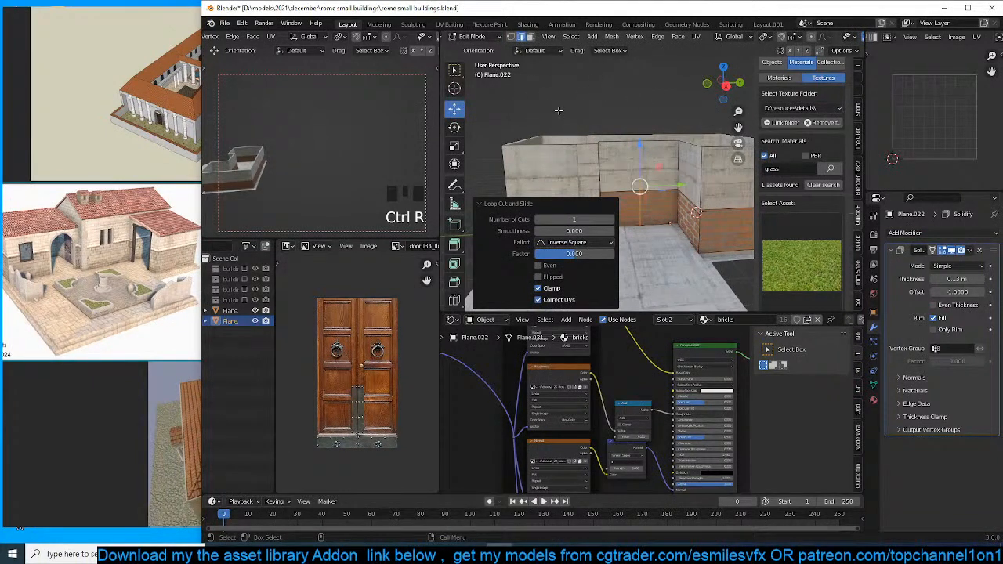
{"action": "key", "text": "ctrl+b"}
{"action": "left_click", "coordinate": [744, 182]}
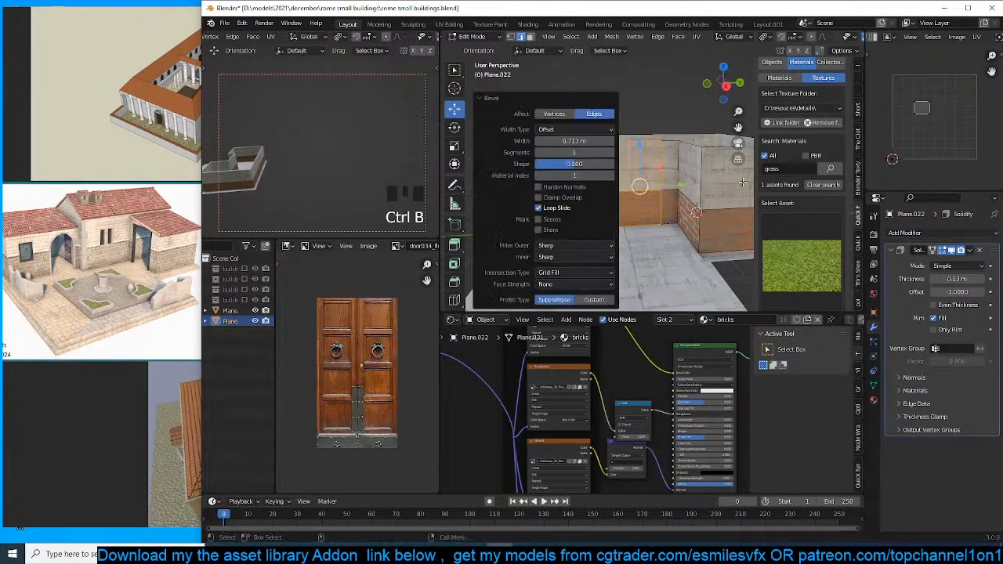
Add a vertical loop cut through the middle of the doorway strip and a horizontal one in the upper plaster for the doorway top.
{"action": "key", "text": "alt+a"}
{"action": "key", "text": "ctrl+r"}
{"action": "left_click", "coordinate": [646, 141]}
{"action": "left_click", "coordinate": [647, 140]}
{"action": "key", "text": "ctrl+r"}
{"action": "left_click", "coordinate": [656, 156]}
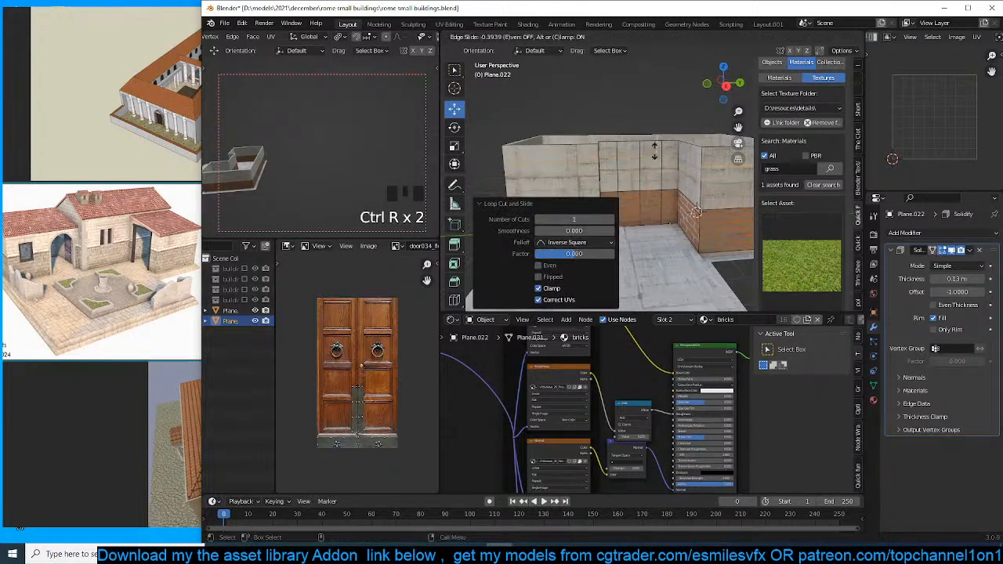
{"action": "left_click", "coordinate": [659, 153]}
Delete the four plaster and brick faces below the horizontal cut in the recessed wall to open the doorway.
{"action": "key", "text": "3"}
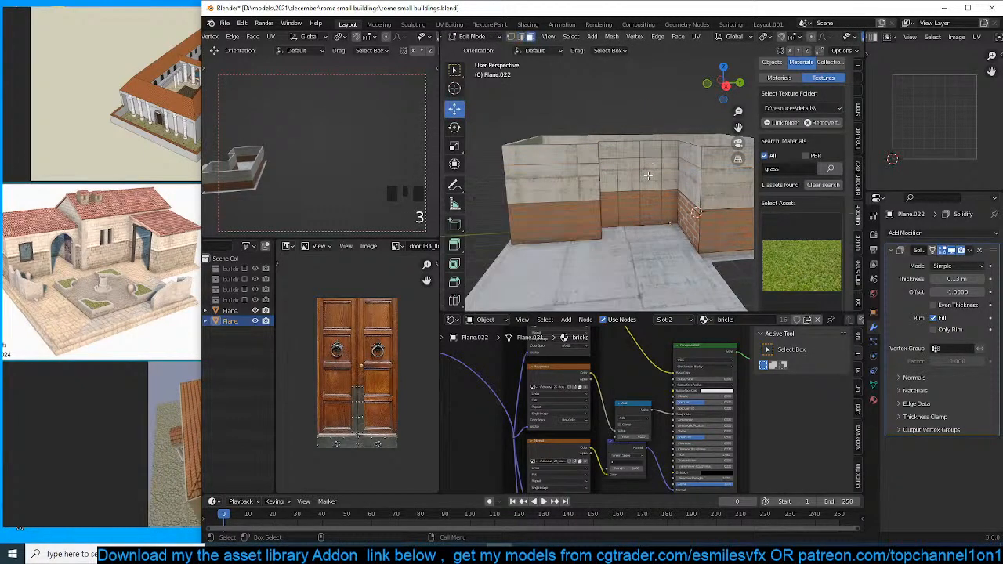
{"action": "left_click", "coordinate": [650, 207]}
{"action": "left_click", "coordinate": [650, 179], "text": "shift"}
{"action": "left_click", "coordinate": [630, 178], "text": "shift"}
{"action": "left_click", "coordinate": [633, 206], "text": "shift"}
{"action": "left_click", "coordinate": [633, 205], "text": "shift"}
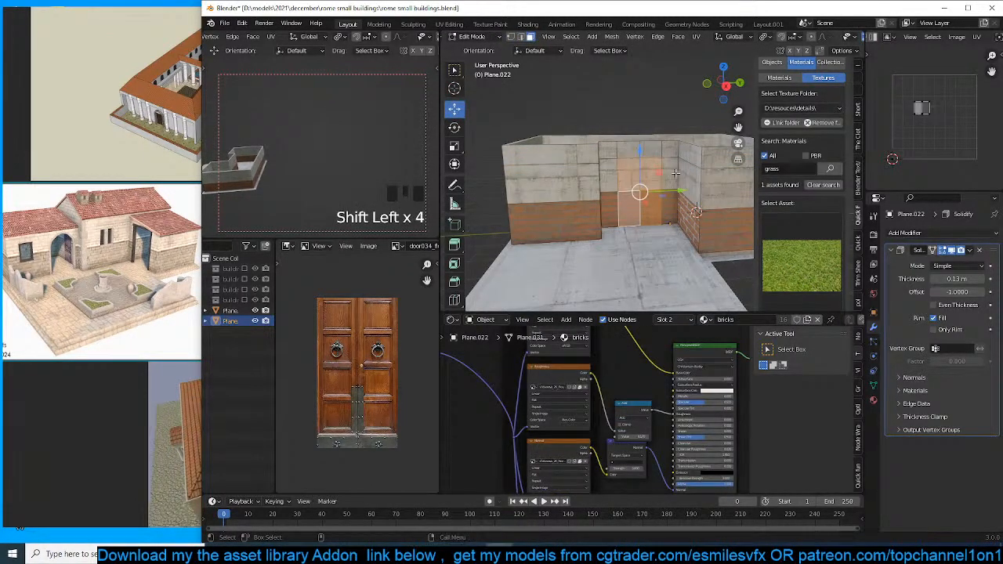
{"action": "key", "text": "x"}
{"action": "left_click", "coordinate": [676, 175]}
{"action": "scroll", "coordinate": [677, 174], "scroll_direction": "up", "scroll_amount": 2}
{"action": "key", "text": "ctrl+z"}
{"action": "key", "text": "x"}
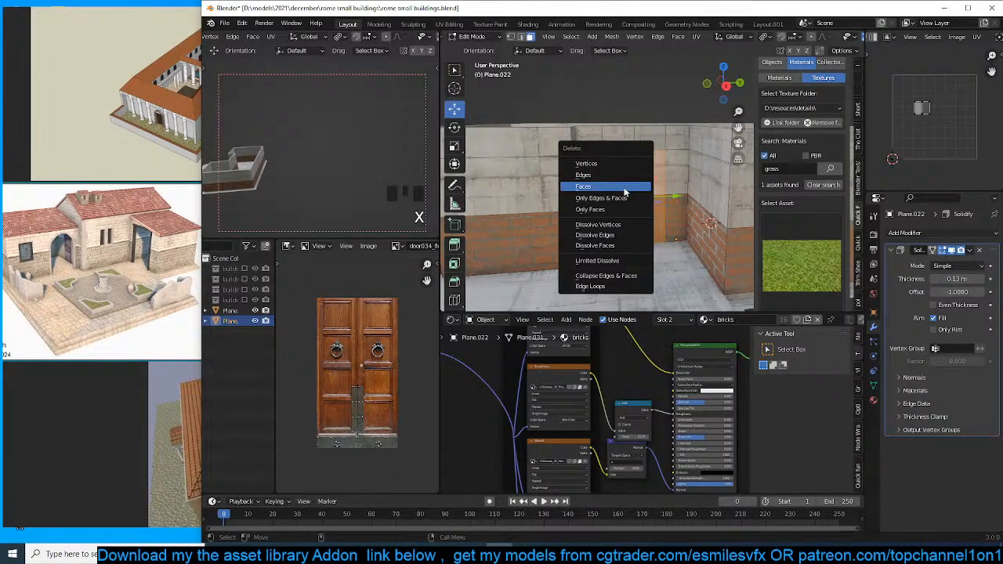
{"action": "left_click", "coordinate": [625, 188]}
Raise the middle vertex of the doorway's upper edge along Z to form a pointed peak.
{"action": "middle_click_drag", "start_coordinate": [625, 188], "coordinate": [641, 177]}
{"action": "key", "text": "grave"}
{"action": "key", "text": "1"}
{"action": "left_click", "coordinate": [630, 152]}
{"action": "left_click_drag", "start_coordinate": [630, 121], "coordinate": [630, 113]}
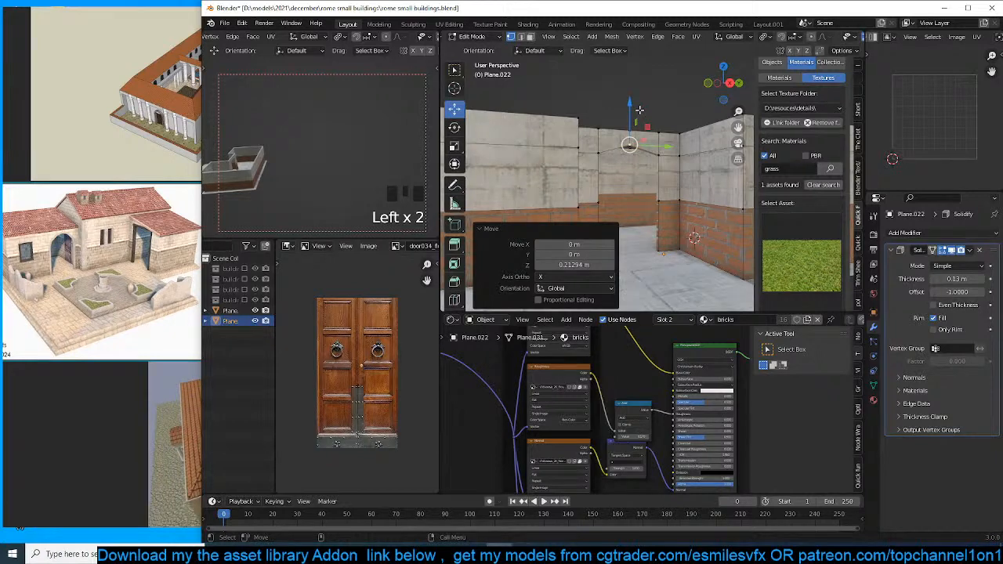
{"action": "left_click_drag", "start_coordinate": [640, 110], "coordinate": [634, 92]}
Bevel the edge above the doorway's peak with four segments, about 0.45 m wide, to start the arch.
{"action": "scroll", "coordinate": [638, 126], "scroll_direction": "up", "scroll_amount": 3}
{"action": "middle_click_drag", "start_coordinate": [638, 130], "coordinate": [633, 160], "text": "shift"}
{"action": "key", "text": "2"}
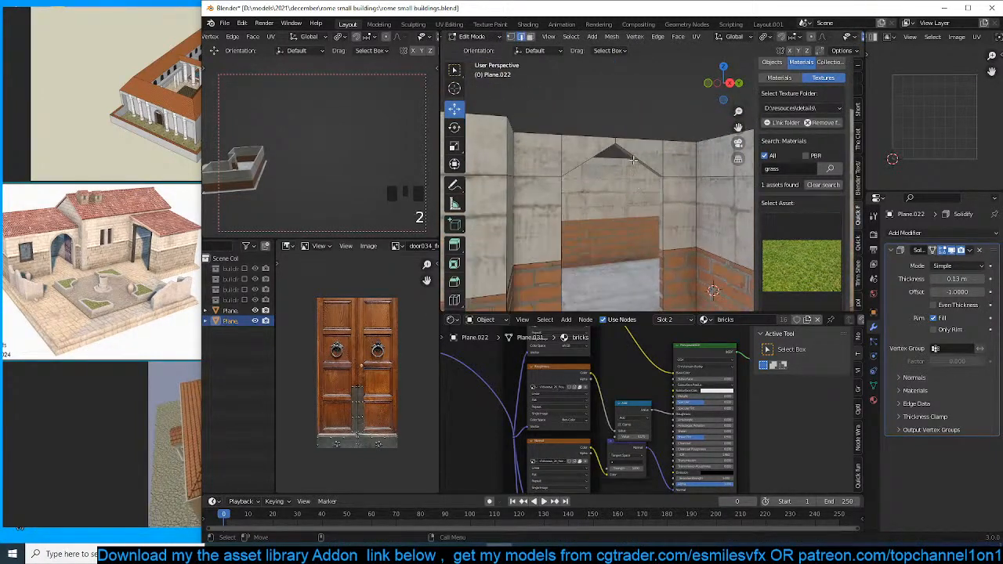
{"action": "key", "text": "ctrl+b"}
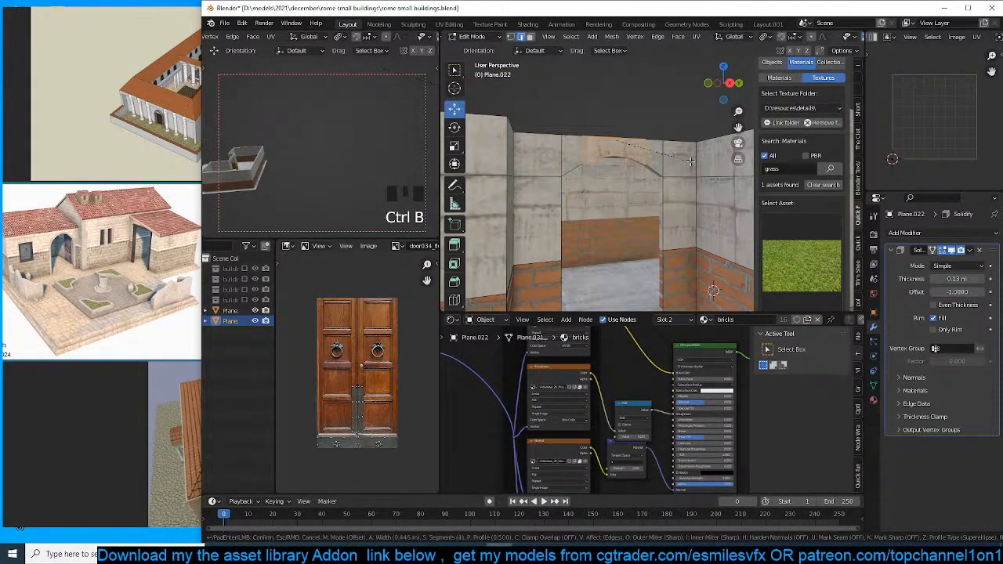
{"action": "left_click", "coordinate": [689, 161]}
Select the path of vertices along the doorway arch and scale it by 1.595 along Z.
{"action": "left_click", "coordinate": [619, 160]}
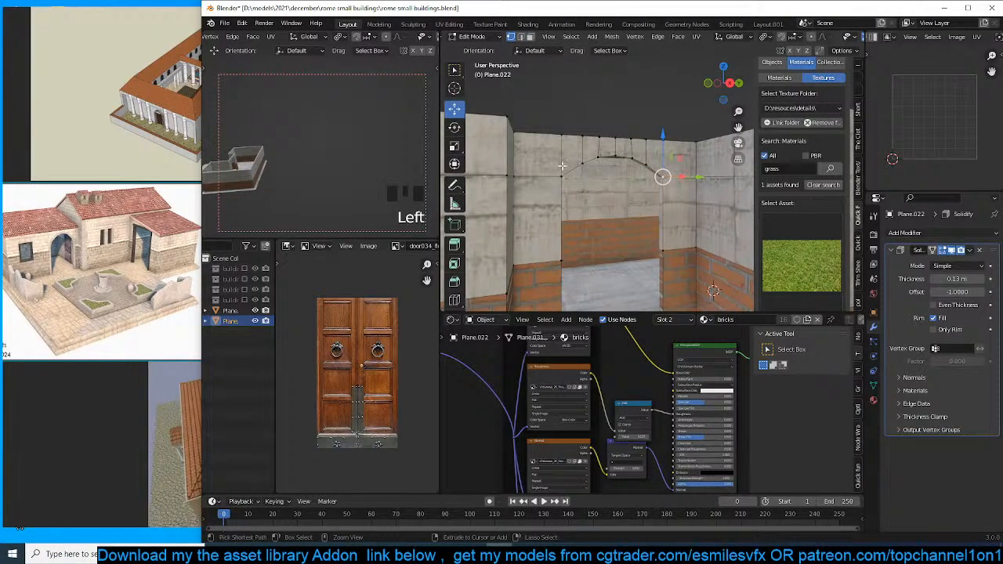
{"action": "left_click", "coordinate": [578, 192], "text": "ctrl"}
{"action": "scroll", "coordinate": [563, 178], "scroll_direction": "down", "scroll_amount": 2}
{"action": "key", "text": "s"}
{"action": "key", "text": "z"}
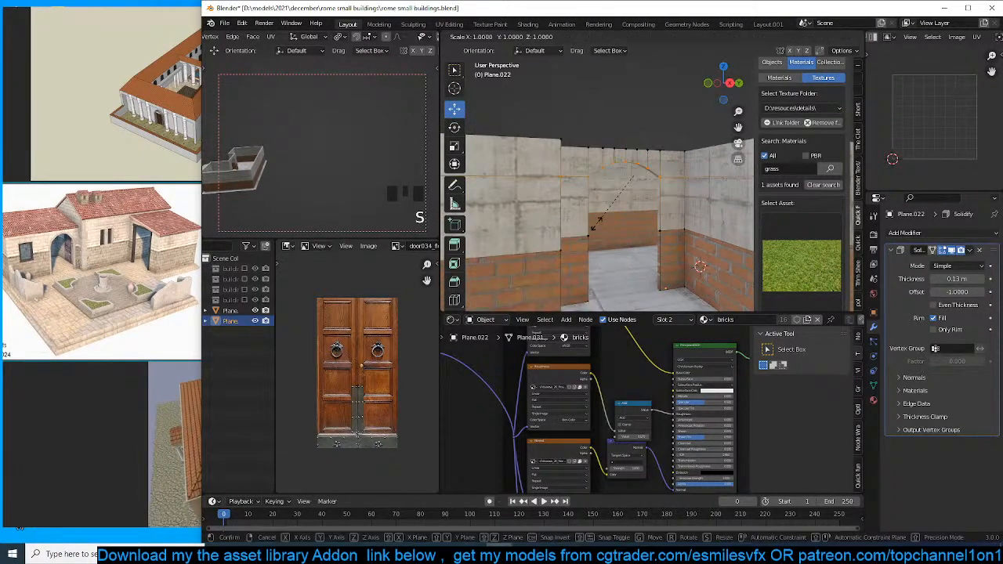
{"action": "left_click", "coordinate": [616, 270]}
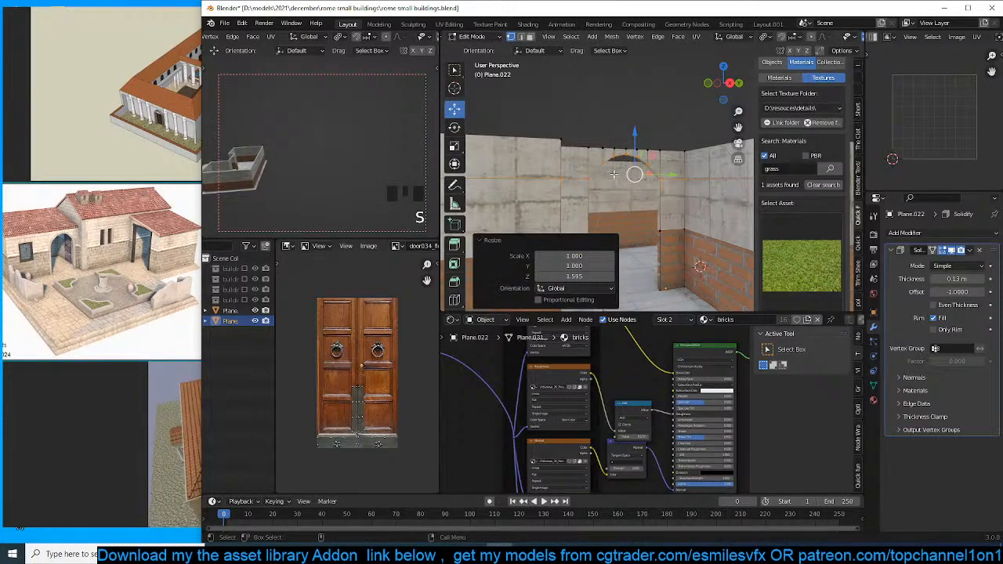
Change the transform pivot point and scale the arch's upper vertices outward to round the doorway opening.
{"action": "left_click", "coordinate": [633, 165]}
{"action": "key", "text": "s"}
{"action": "right_click", "coordinate": [685, 171]}
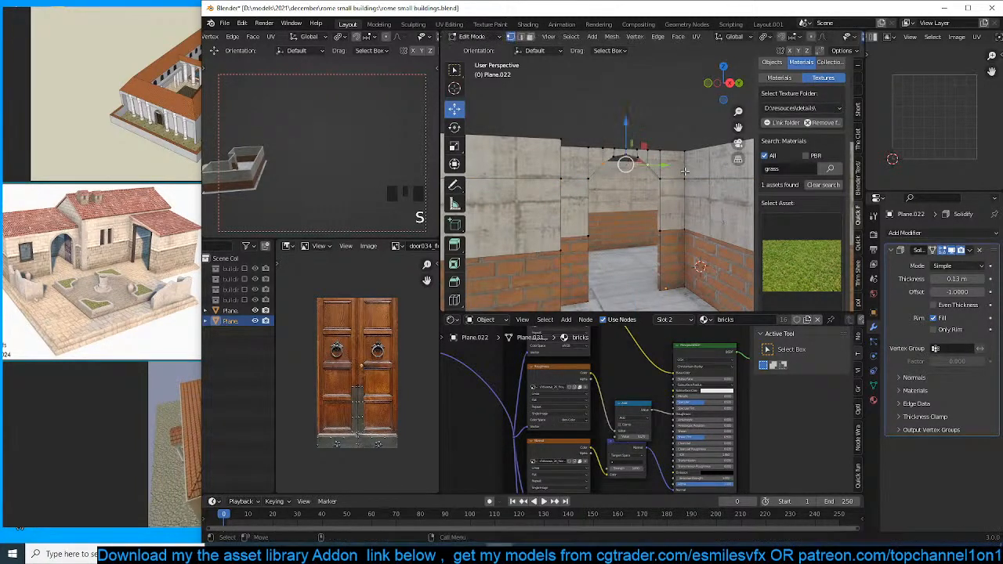
{"action": "key", "text": "period"}
{"action": "left_click", "coordinate": [652, 95]}
{"action": "key", "text": "s"}
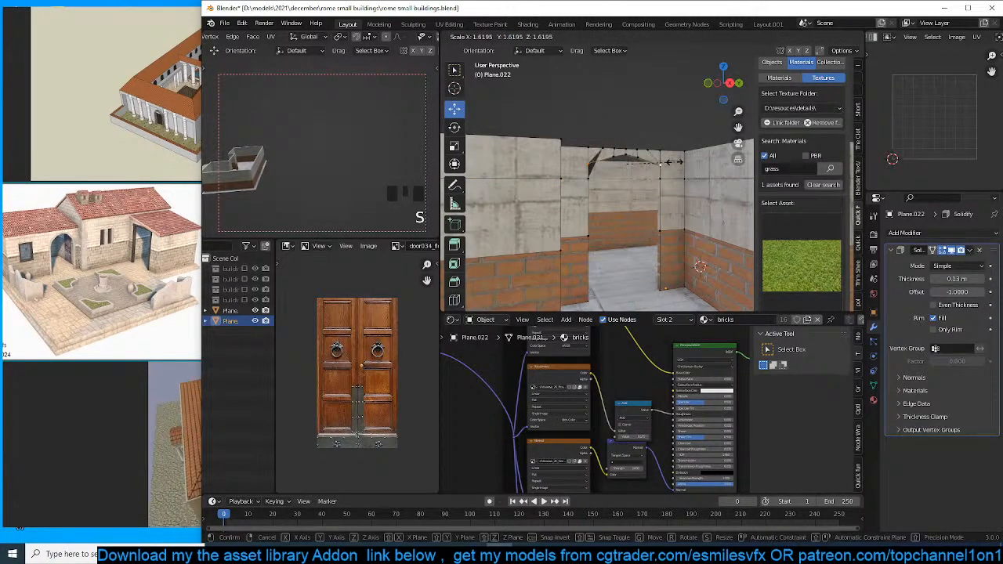
{"action": "left_click", "coordinate": [657, 162]}
{"action": "left_click", "coordinate": [620, 158]}
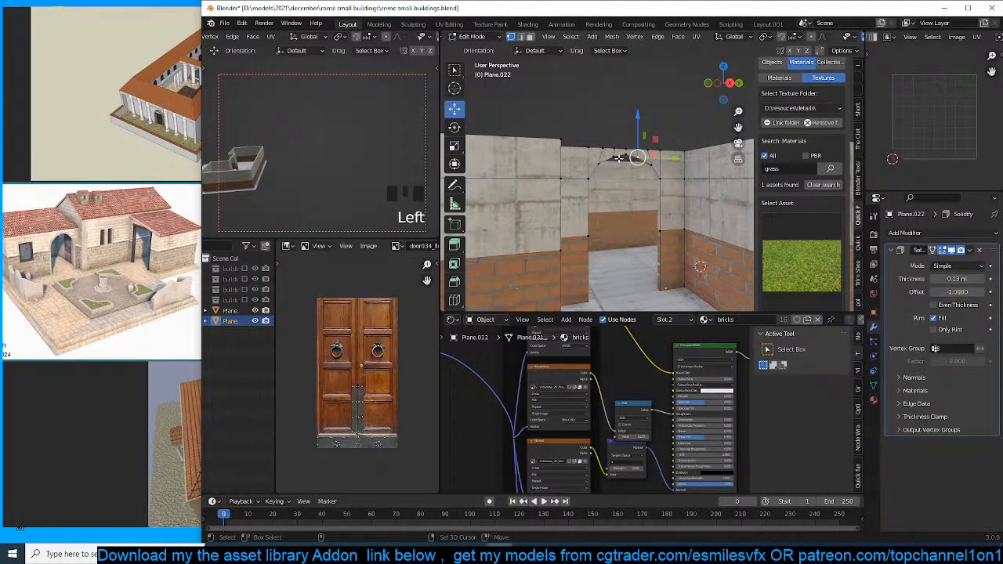
{"action": "key", "text": "s"}
{"action": "left_click", "coordinate": [672, 163]}
Examine the arched doorway and the surrounding house walls in Object Mode from several sides.
{"action": "key", "text": "Tab"}
{"action": "scroll", "coordinate": [666, 165], "scroll_direction": "down", "scroll_amount": 4}
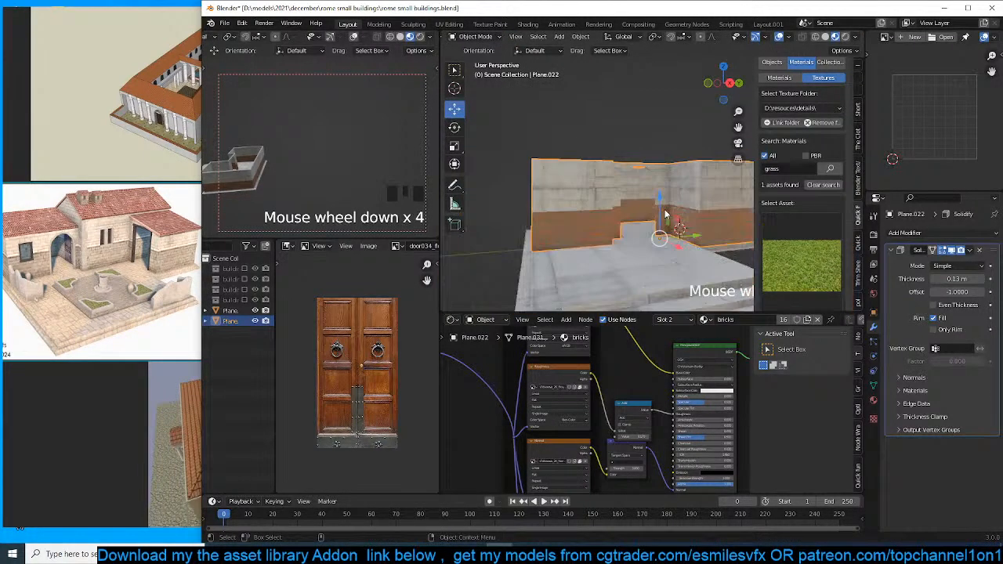
{"action": "key", "text": "alt+a"}
{"action": "middle_click_drag", "start_coordinate": [619, 161], "coordinate": [678, 183]}
{"action": "scroll", "coordinate": [644, 172], "scroll_direction": "up", "scroll_amount": 4}
{"action": "scroll", "coordinate": [646, 179], "scroll_direction": "down", "scroll_amount": 4}
{"action": "left_click", "coordinate": [690, 167]}
{"action": "scroll", "coordinate": [644, 173], "scroll_direction": "up", "scroll_amount": 4}
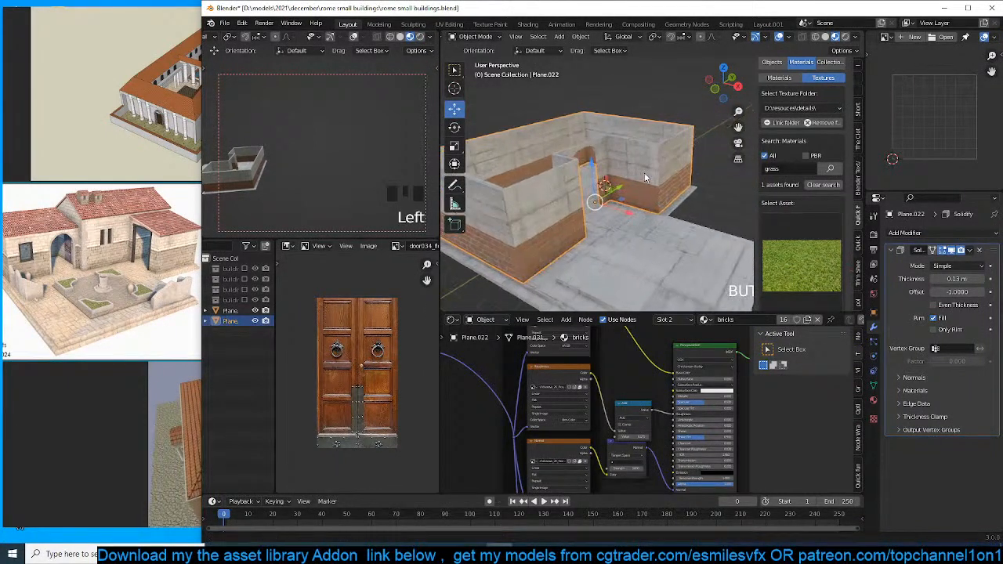
Add a centred vertical loop cut to the courtyard wall adjoining the arched doorway wall and bevel it into a narrow strip.
{"action": "key", "text": "Tab"}
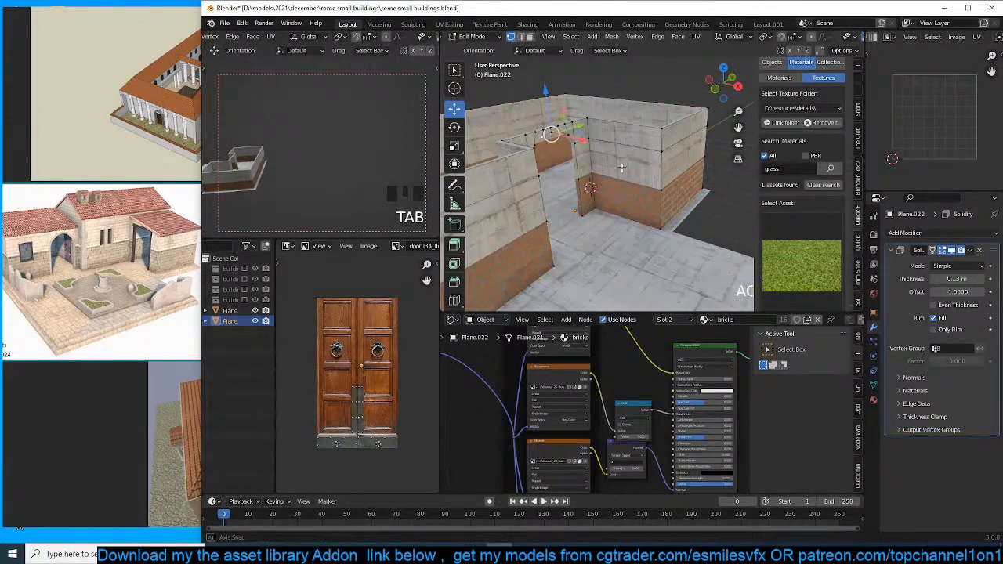
{"action": "key", "text": "alt+a"}
{"action": "middle_click_drag", "start_coordinate": [646, 177], "coordinate": [665, 156]}
{"action": "scroll", "coordinate": [643, 161], "scroll_direction": "up", "scroll_amount": 3}
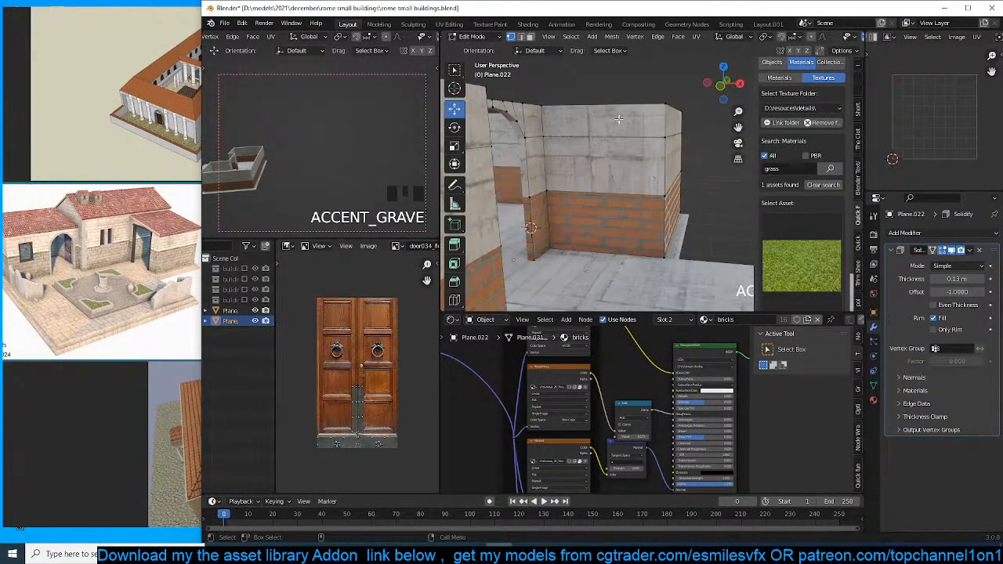
{"action": "key", "text": "3"}
{"action": "left_click", "coordinate": [618, 138]}
{"action": "key", "text": "ctrl+r"}
{"action": "left_click", "coordinate": [613, 104]}
{"action": "right_click", "coordinate": [613, 103]}
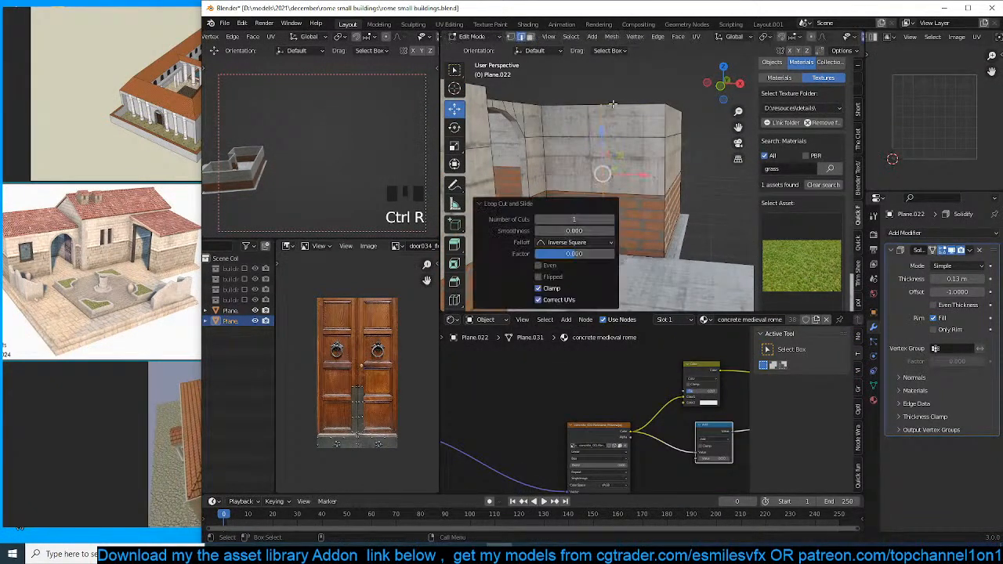
{"action": "key", "text": "ctrl+b"}
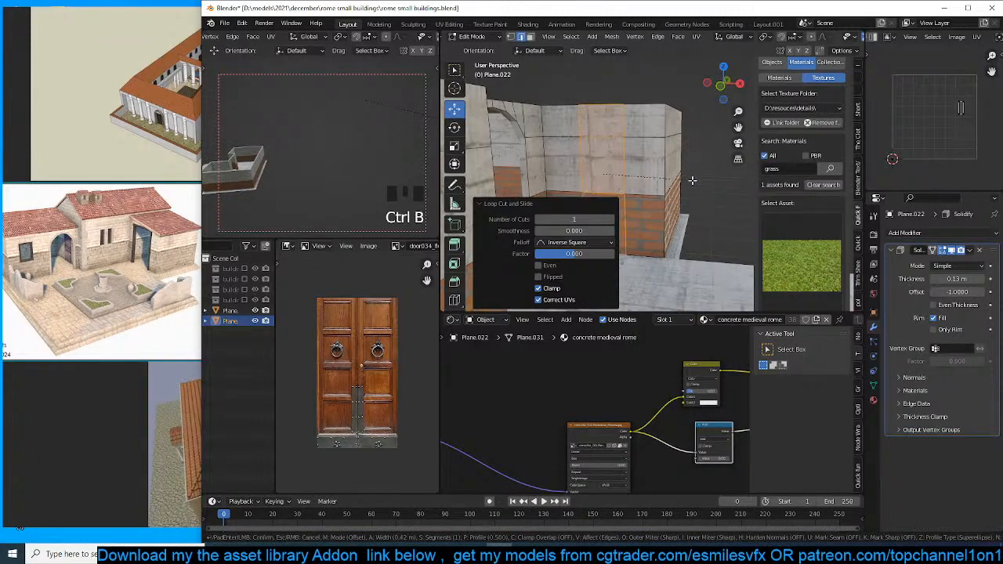
Select the whole vertical face strip in the adjoining courtyard wall and widen it along X by a factor of about 1.6.
{"action": "left_click", "coordinate": [610, 153]}
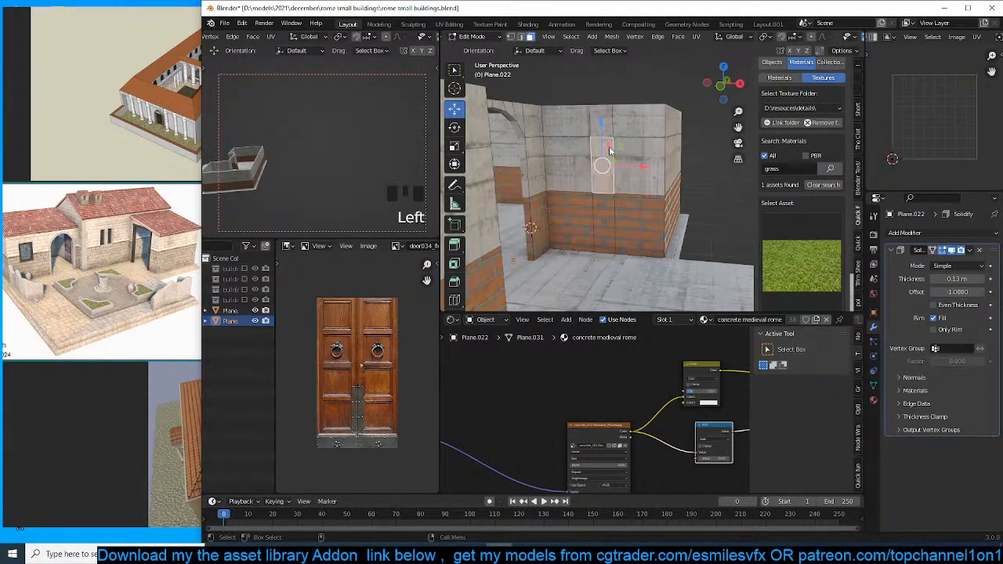
{"action": "left_click", "coordinate": [615, 189], "text": "alt"}
{"action": "key", "text": "s"}
{"action": "key", "text": "x"}
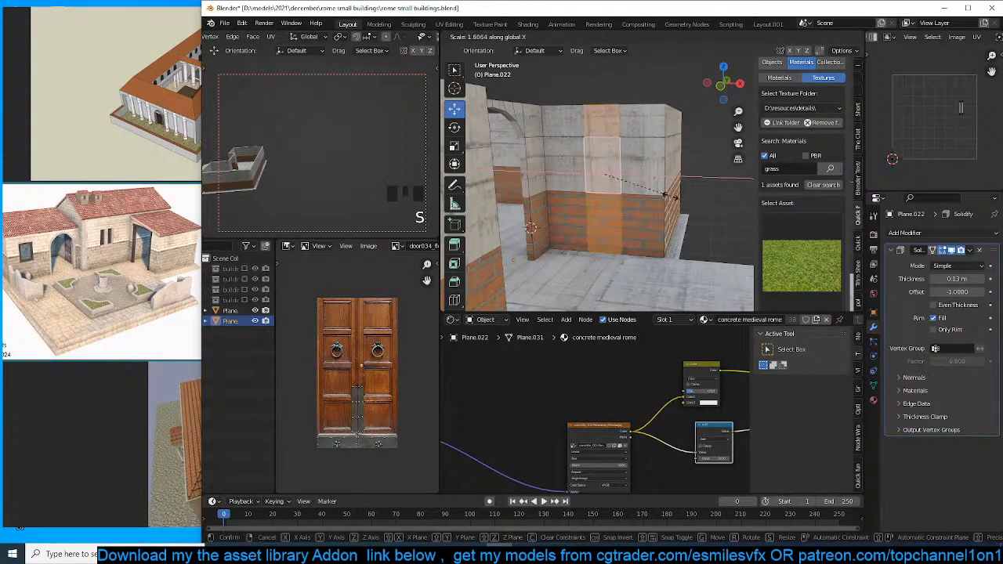
{"action": "left_click", "coordinate": [666, 194]}
{"action": "key", "text": "Tab"}
Delete the plaster face directly above the brick band in the strip to open a window, and save the file.
{"action": "middle_click_drag", "start_coordinate": [623, 205], "coordinate": [566, 229]}
{"action": "key", "text": "Tab"}
{"action": "left_click", "coordinate": [625, 173]}
{"action": "key", "text": "x"}
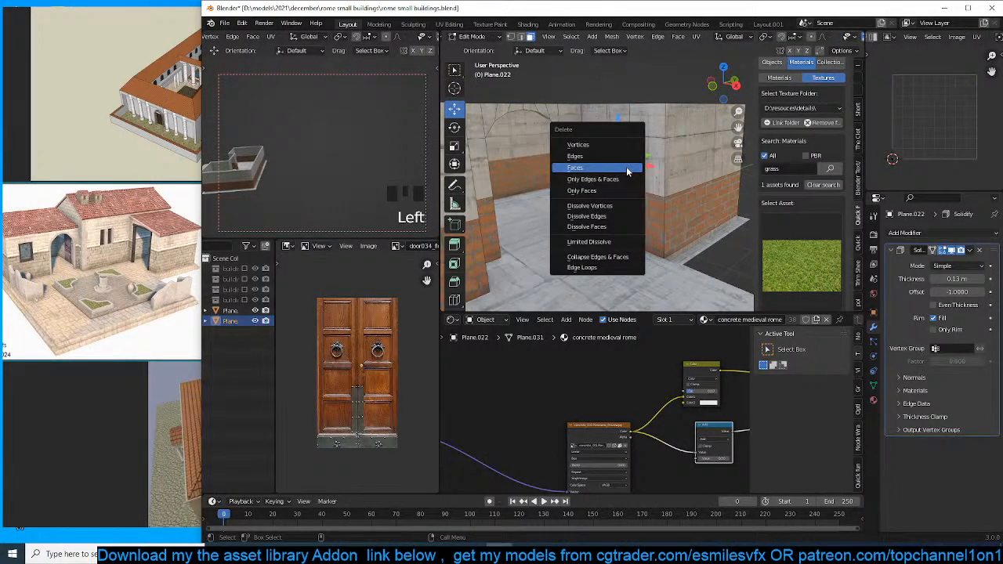
{"action": "left_click", "coordinate": [626, 167]}
{"action": "key", "text": "Tab"}
{"action": "scroll", "coordinate": [604, 169], "scroll_direction": "down", "scroll_amount": 5}
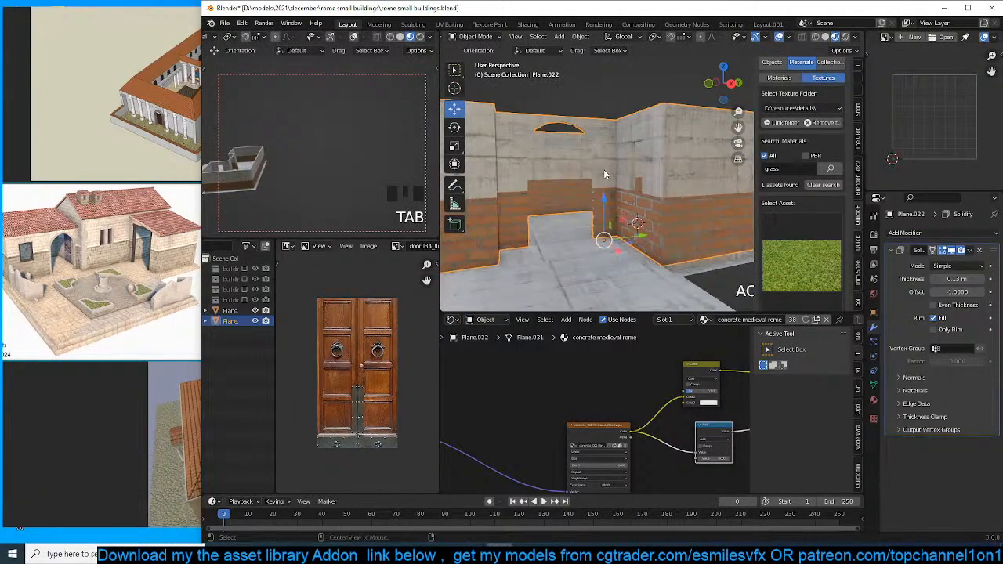
{"action": "middle_click_drag", "start_coordinate": [608, 177], "coordinate": [637, 199]}
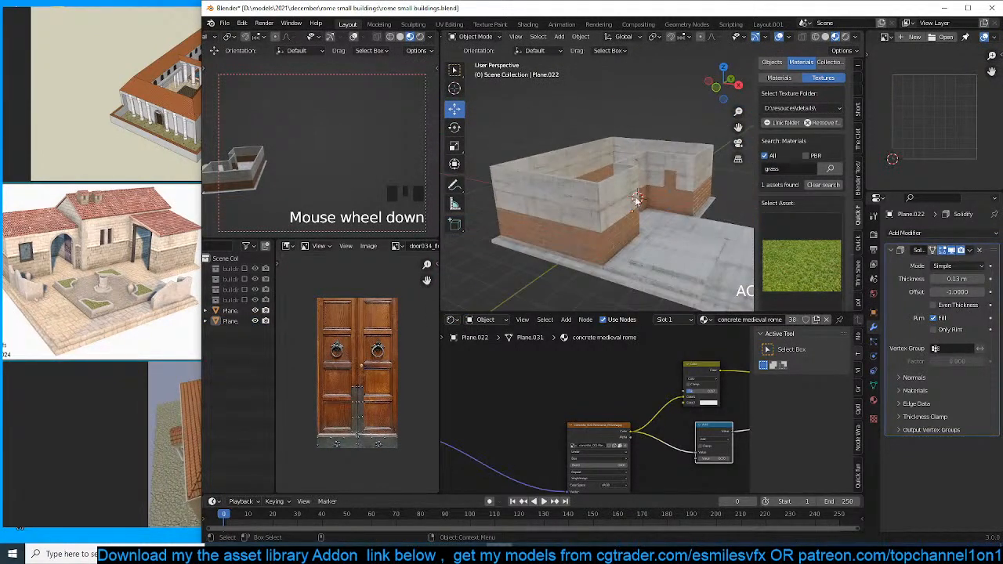
{"action": "key", "text": "ctrl+s"}
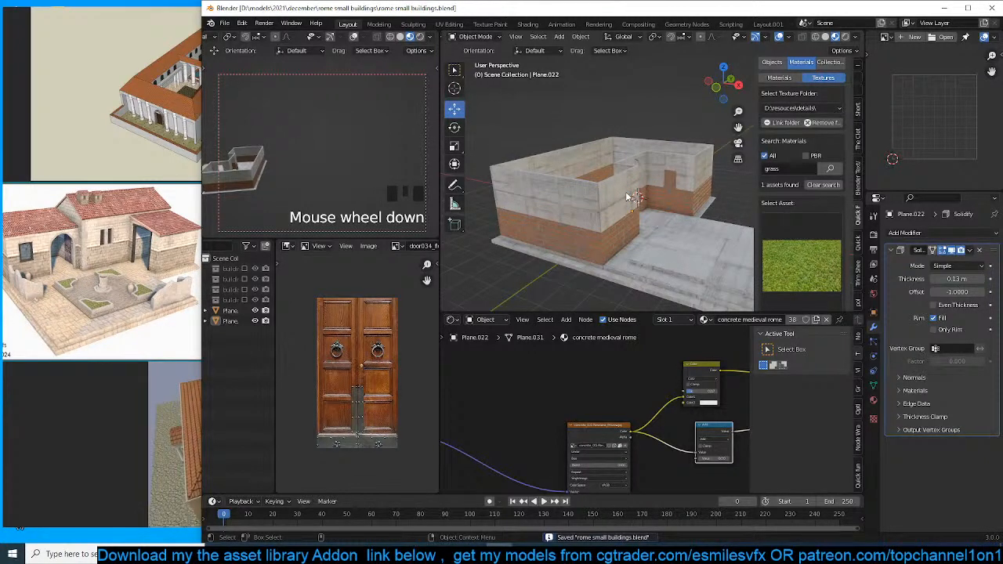
Show the building 3 collection, inspect the two-storey house's roof in Edit Mode as a possible reusable part, and hide the collection.
{"action": "left_click", "coordinate": [245, 300]}
{"action": "scroll", "coordinate": [569, 163], "scroll_direction": "down", "scroll_amount": 4}
{"action": "left_click", "coordinate": [601, 94]}
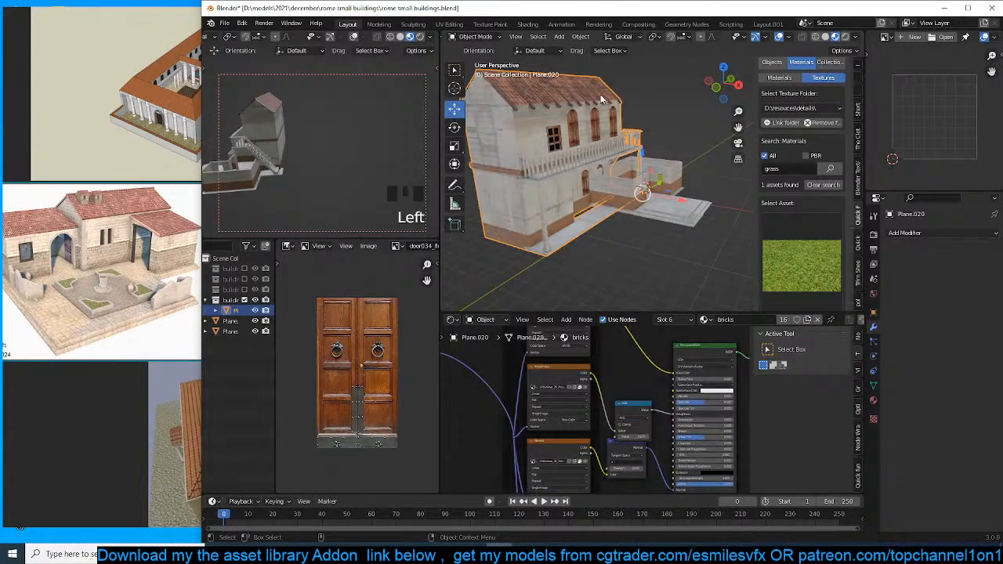
{"action": "key", "text": "Tab"}
{"action": "left_click", "coordinate": [517, 94]}
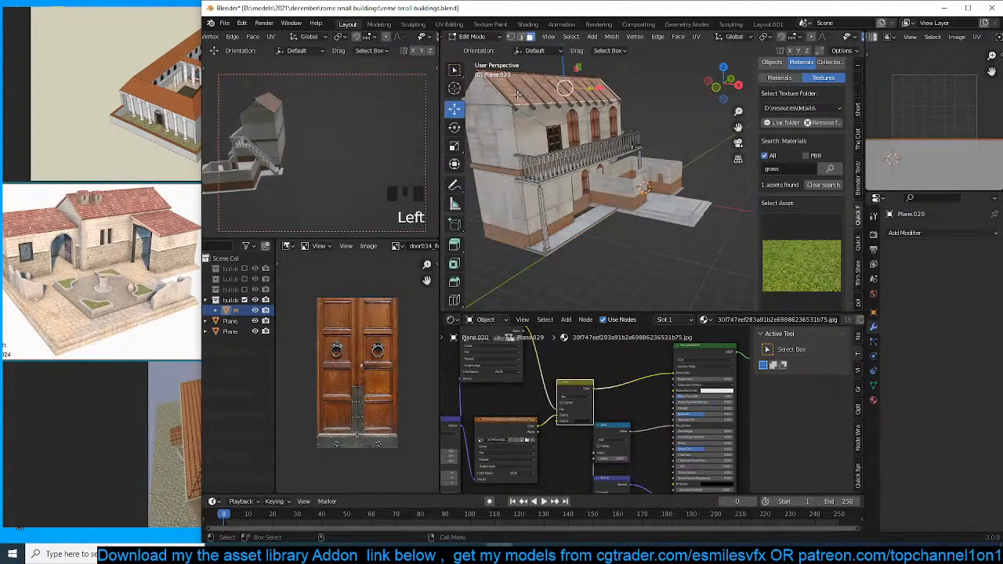
{"action": "key", "text": "Tab"}
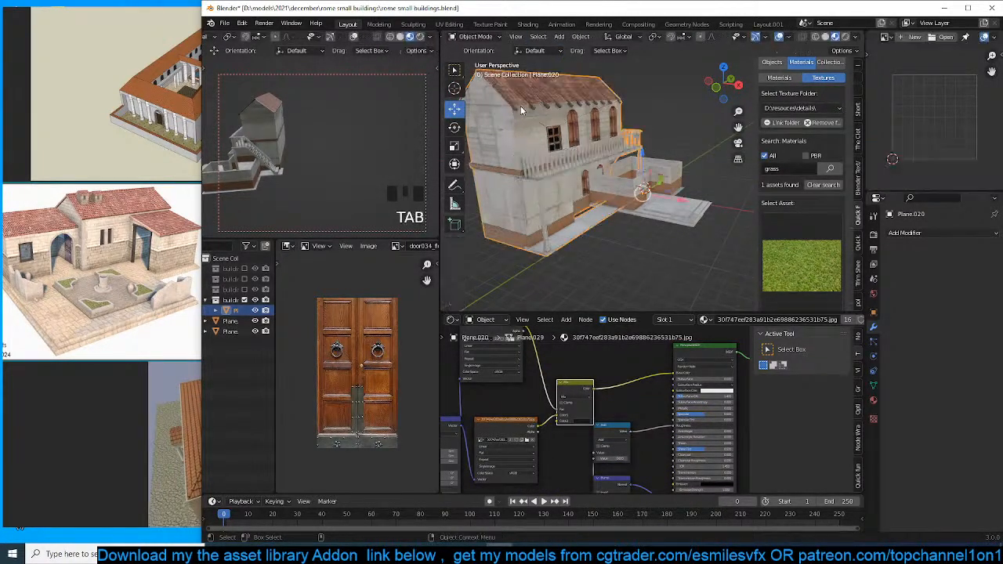
{"action": "left_click", "coordinate": [244, 300]}
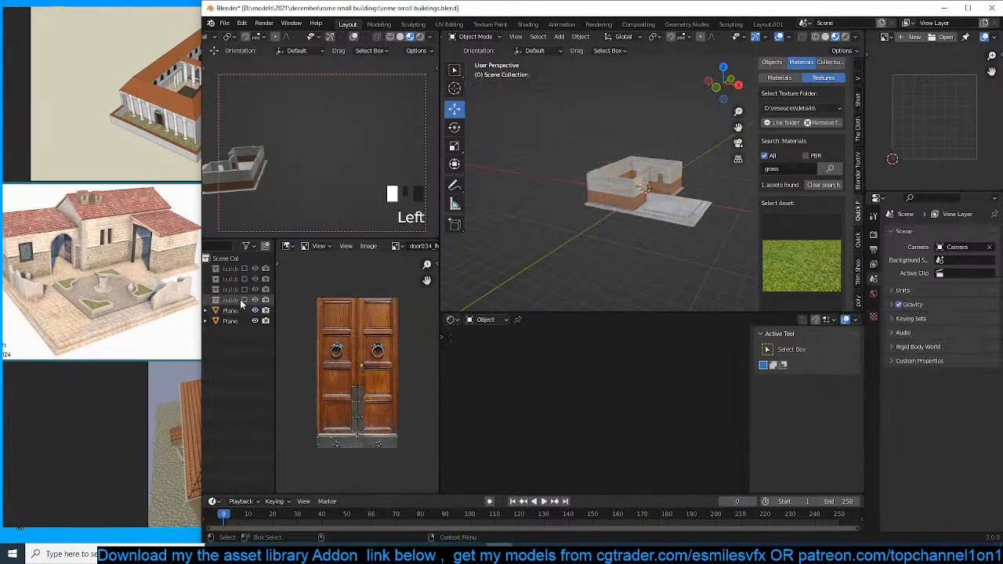
Look over building 1's tiled roofs and display the building 2.001 collection instead, exposing its long colonnade roof.
{"action": "left_click", "coordinate": [245, 290]}
{"action": "left_click", "coordinate": [668, 155]}
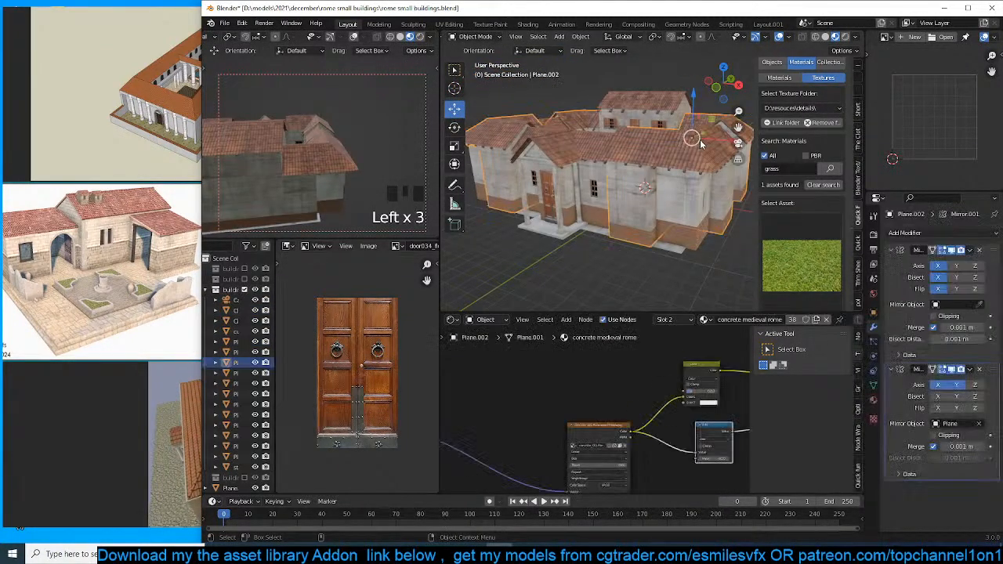
{"action": "key", "text": "grave"}
{"action": "left_click", "coordinate": [245, 279]}
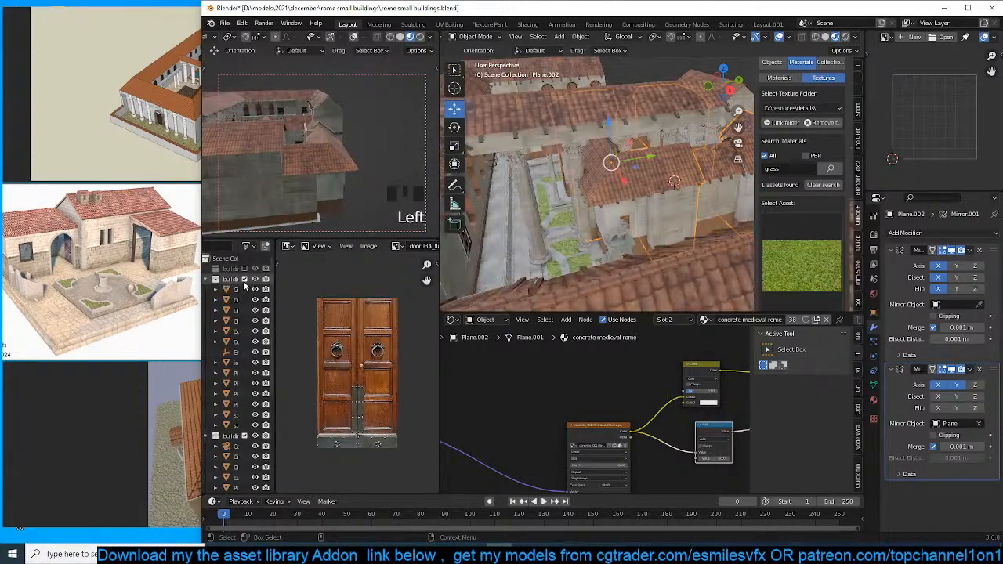
{"action": "left_click", "coordinate": [244, 436]}
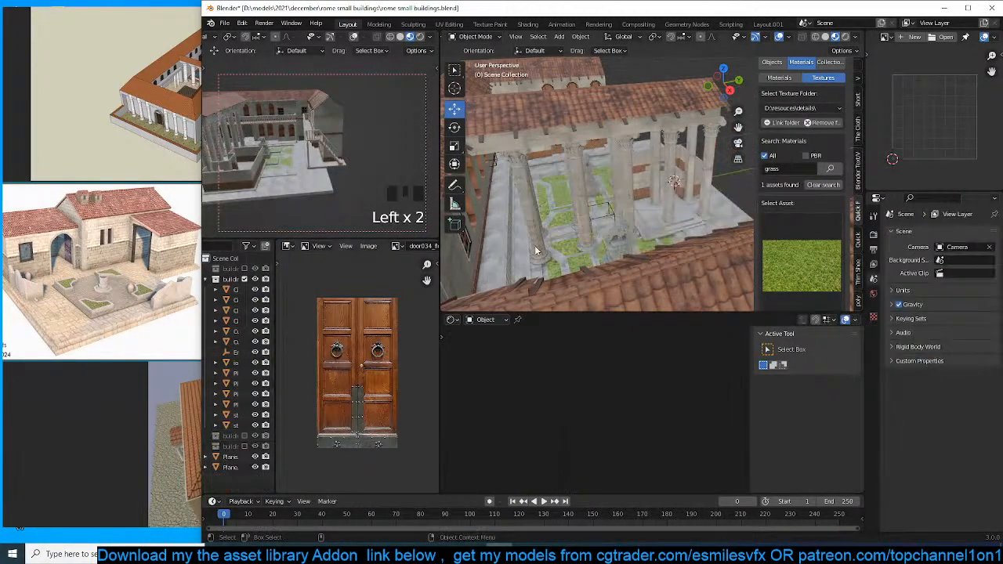
Duplicate the long tiled colonnade roof in place, move it to the Scene Collection, and hide the building 2.001 collection.
{"action": "left_click", "coordinate": [630, 111]}
{"action": "key", "text": "shift+d"}
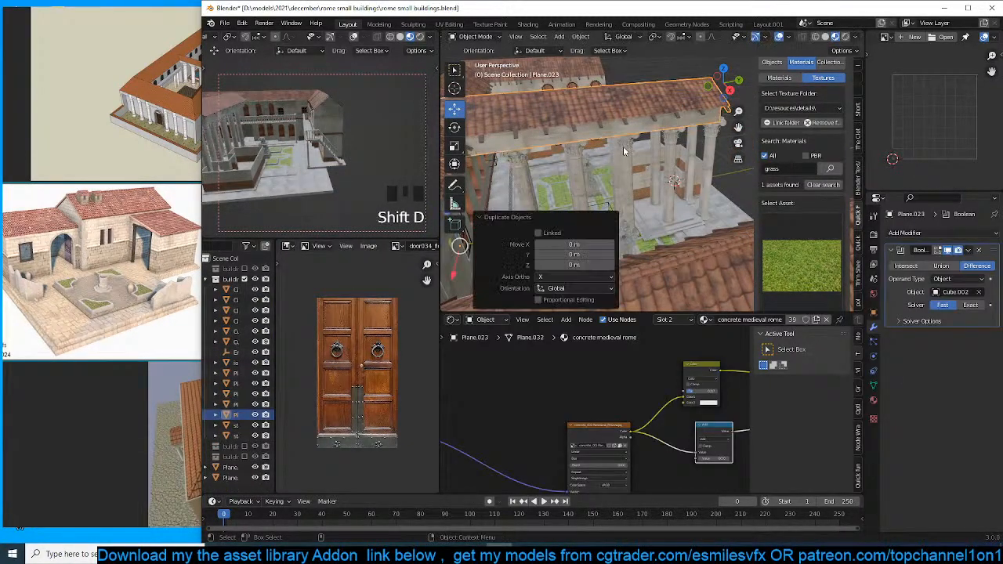
{"action": "key", "text": "m"}
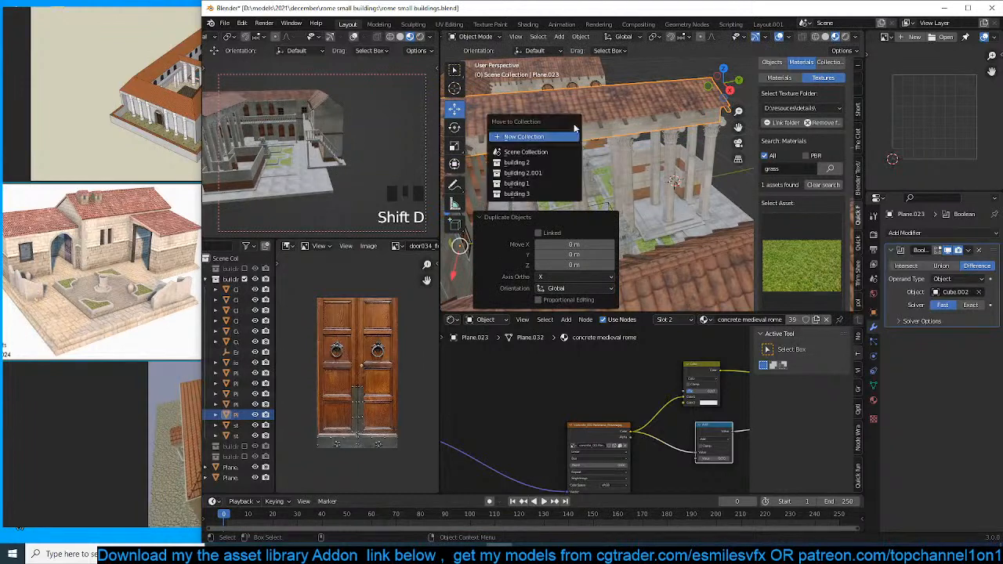
{"action": "left_click", "coordinate": [525, 151]}
{"action": "left_click", "coordinate": [244, 279]}
Move the roof onto the small house by about -5.95 m in X, 3.60 m in Y and -6.98 m in Z.
{"action": "scroll", "coordinate": [574, 177], "scroll_direction": "down", "scroll_amount": 2}
{"action": "scroll", "coordinate": [574, 177], "scroll_direction": "up", "scroll_amount": 3}
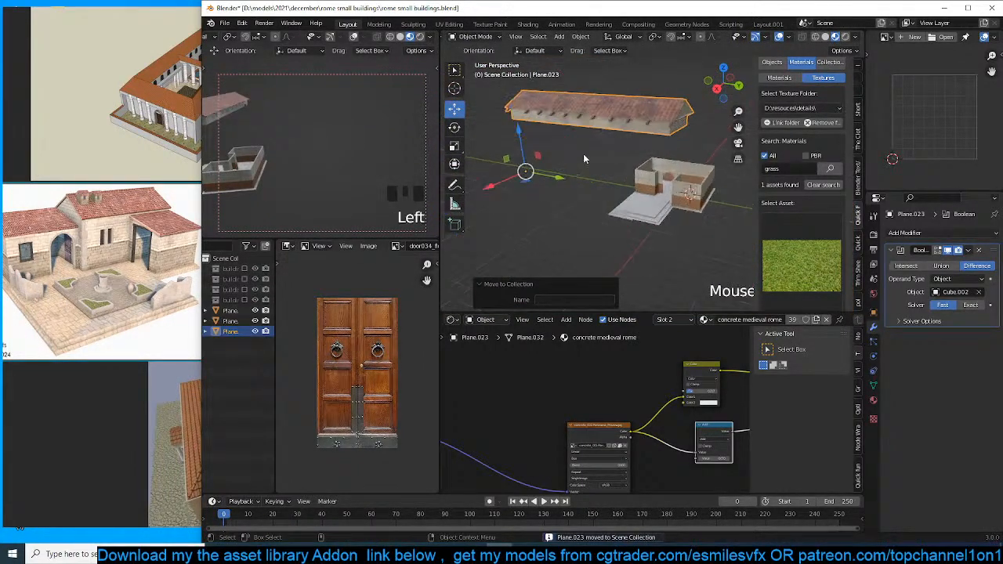
{"action": "middle_click_drag", "start_coordinate": [583, 154], "coordinate": [514, 147]}
{"action": "key", "text": "g"}
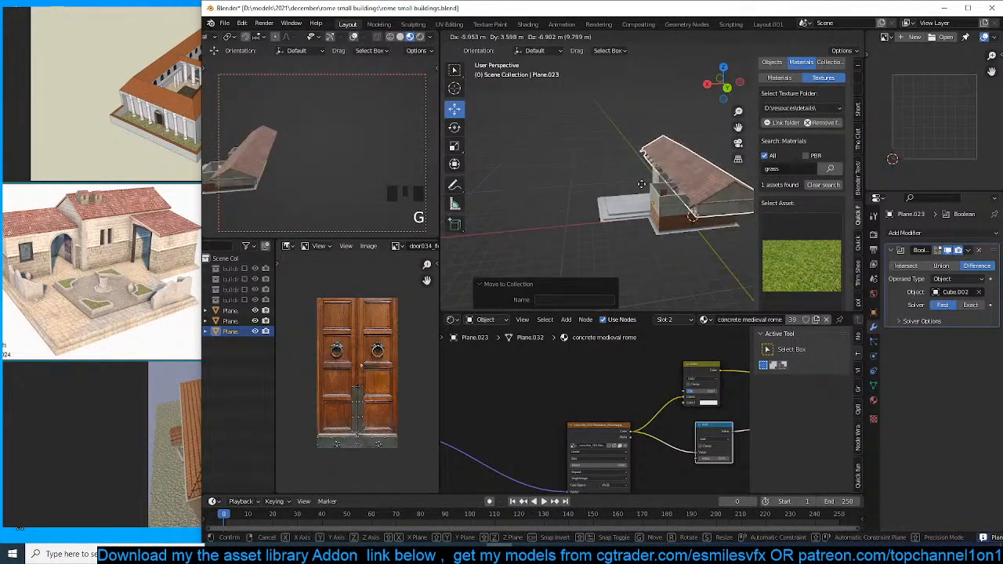
{"action": "left_click", "coordinate": [643, 189]}
{"action": "key", "text": "grave"}
{"action": "scroll", "coordinate": [706, 174], "scroll_direction": "up", "scroll_amount": 4}
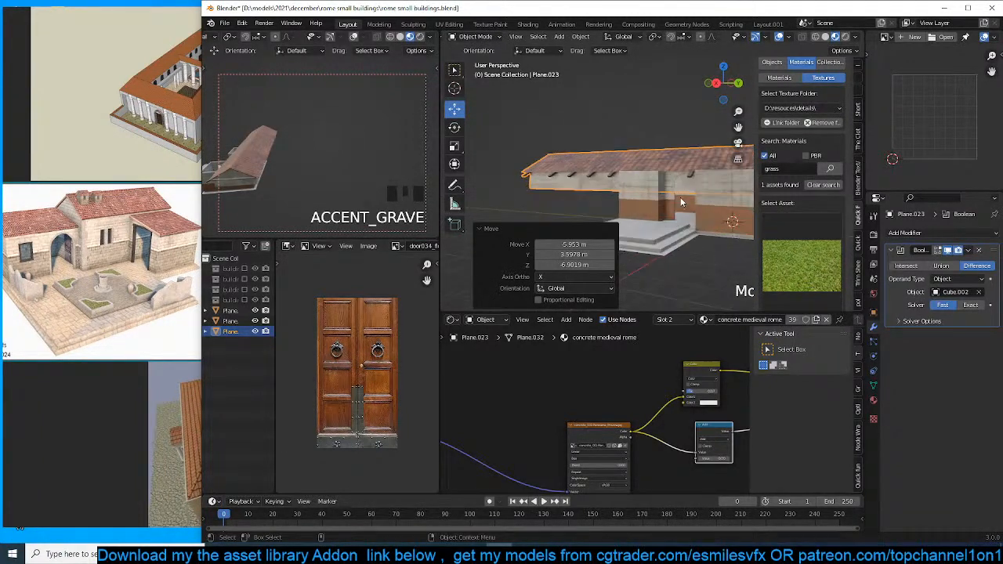
{"action": "middle_click_drag", "start_coordinate": [694, 177], "coordinate": [687, 202]}
Delete the plaster wall faces beneath the reused roof in Edit Mode, leaving the tiled roof and its supports.
{"action": "key", "text": "Tab"}
{"action": "key", "text": "grave"}
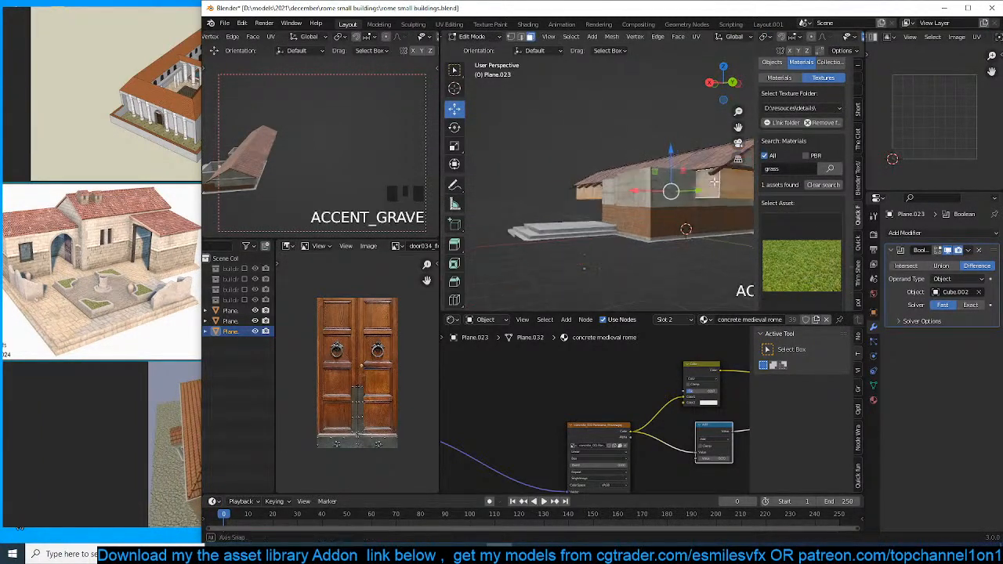
{"action": "left_click", "coordinate": [681, 146], "text": "shift"}
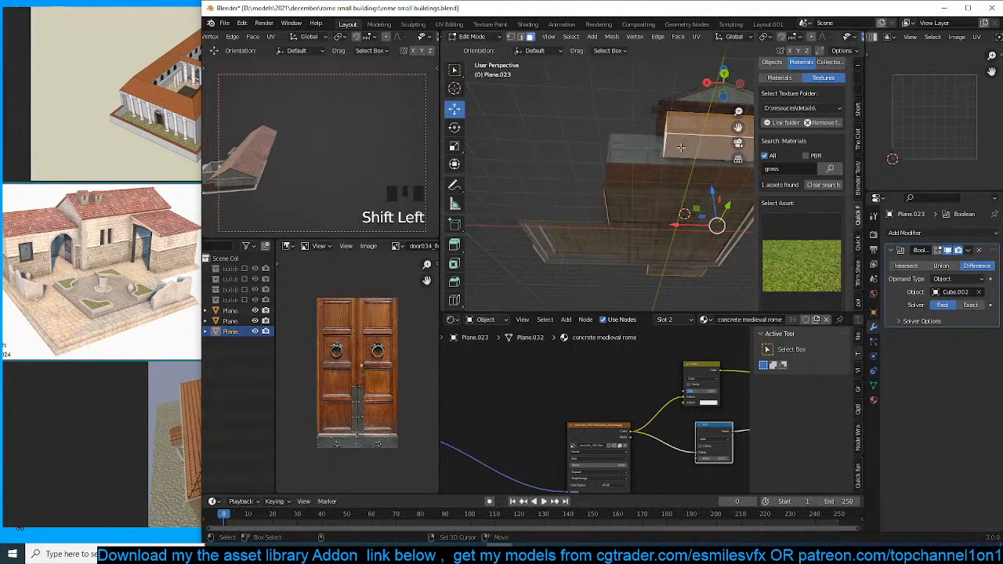
{"action": "left_click", "coordinate": [676, 262], "text": "ctrl"}
{"action": "key", "text": "x"}
{"action": "left_click", "coordinate": [674, 275]}
{"action": "key", "text": "grave"}
{"action": "key", "text": "Tab"}
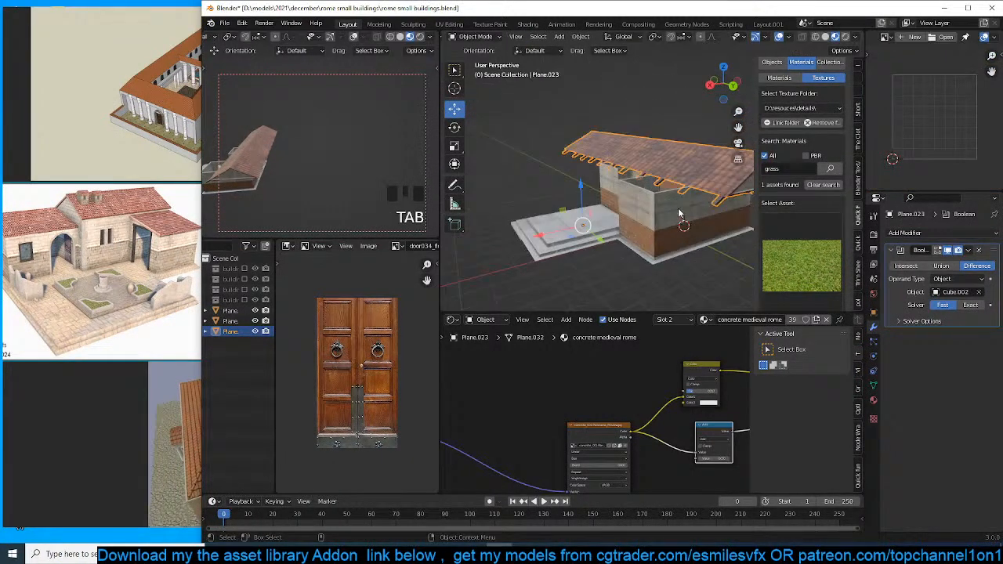
{"action": "key", "text": "grave"}
{"action": "key", "text": "grave"}
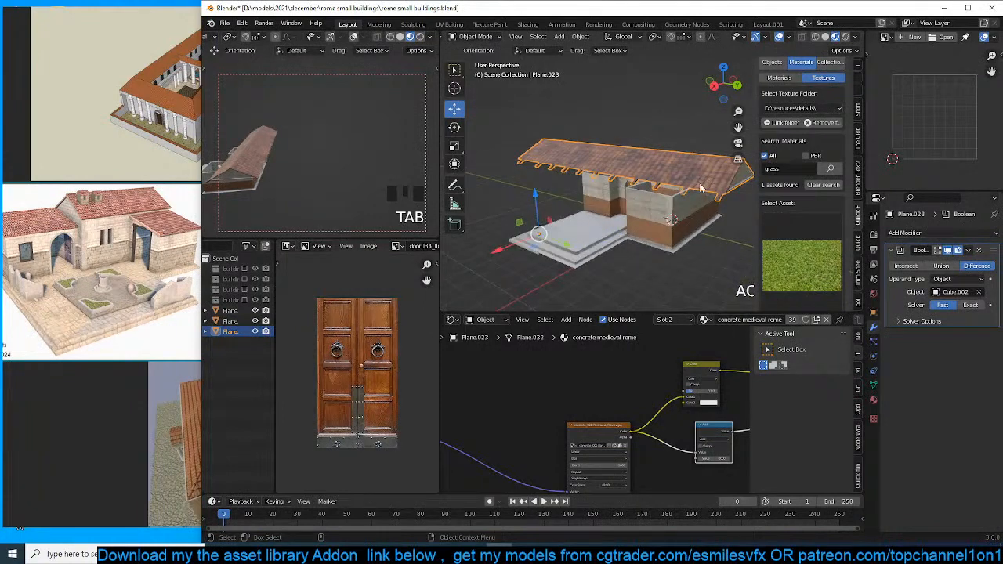
{"action": "key", "text": "s"}
{"action": "key", "text": "x"}
{"action": "left_click", "coordinate": [684, 193]}
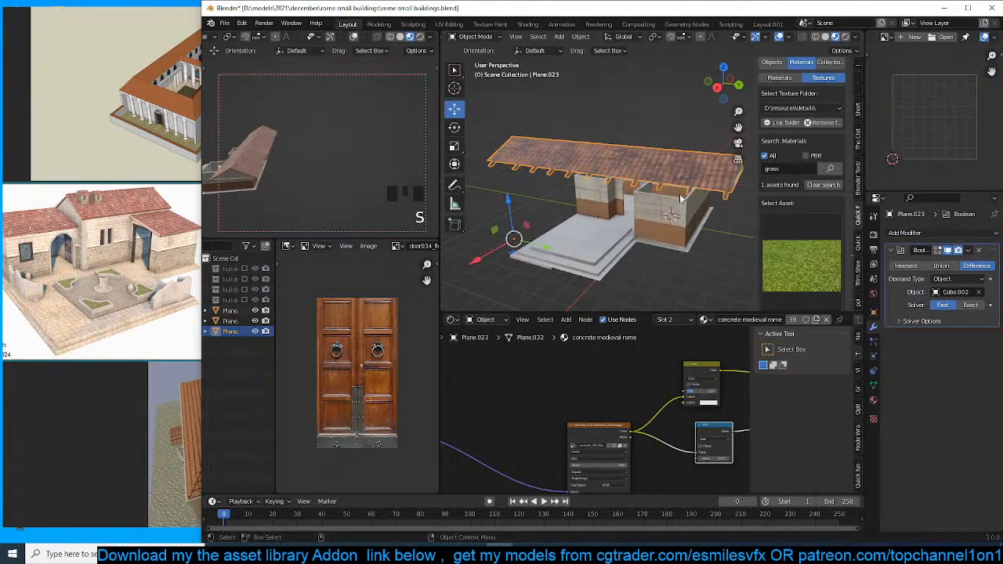
Set the roof's origin to its geometry and scale the roof by 0.627 along its local X axis.
{"action": "right_click", "coordinate": [675, 195]}
{"action": "mouse_move", "coordinate": [676, 195]}
{"action": "left_click", "coordinate": [750, 196]}
{"action": "key", "text": "s"}
{"action": "key", "text": "x"}
{"action": "key", "text": "x"}
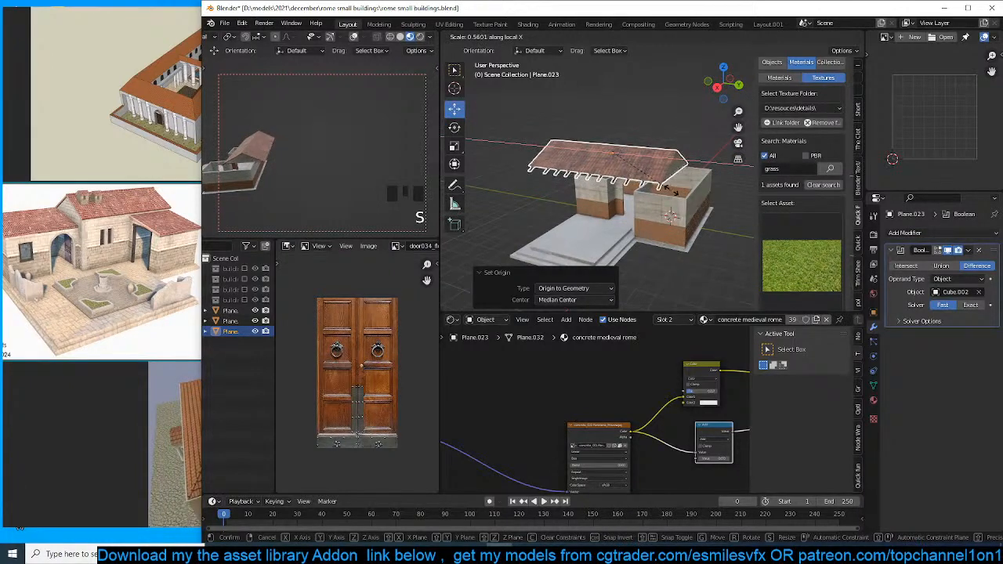
{"action": "left_click", "coordinate": [679, 191]}
Slide the roof along Y towards the house, and shift it about 0.95 m along X over the walls.
{"action": "key", "text": "grave"}
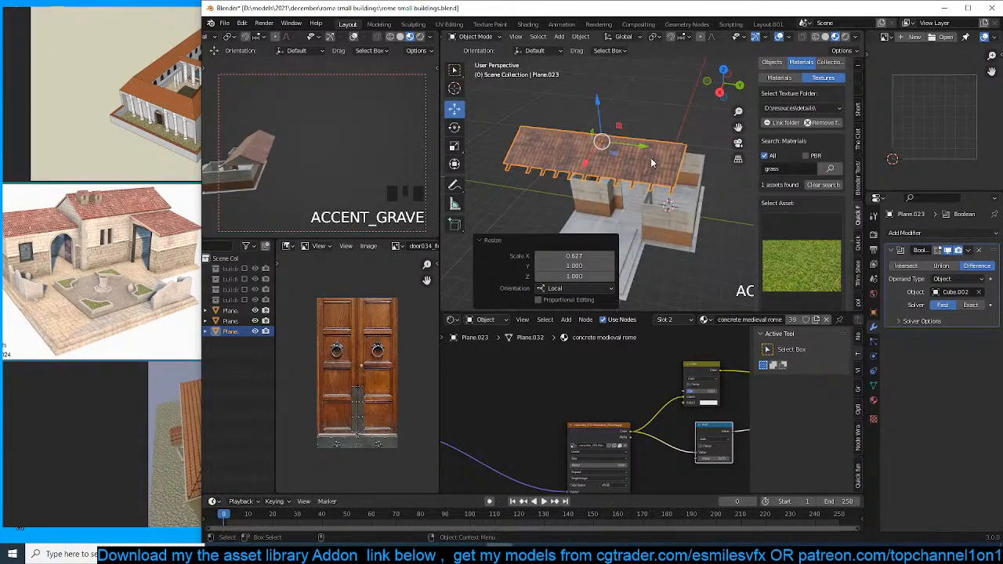
{"action": "left_click_drag", "start_coordinate": [642, 147], "coordinate": [665, 150]}
{"action": "middle_click_drag", "start_coordinate": [607, 179], "coordinate": [688, 160]}
{"action": "left_click_drag", "start_coordinate": [630, 178], "coordinate": [646, 184]}
{"action": "middle_click_drag", "start_coordinate": [652, 182], "coordinate": [619, 179]}
Scale the roof by about 0.731 along the global Y axis to fit the length of the house.
{"action": "key", "text": "s"}
{"action": "key", "text": "x"}
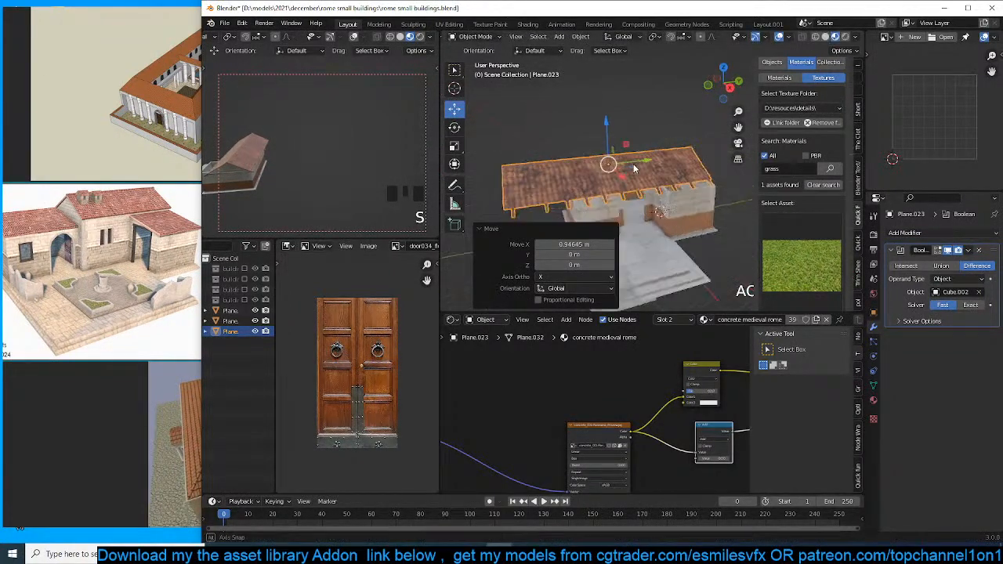
{"action": "key", "text": "y"}
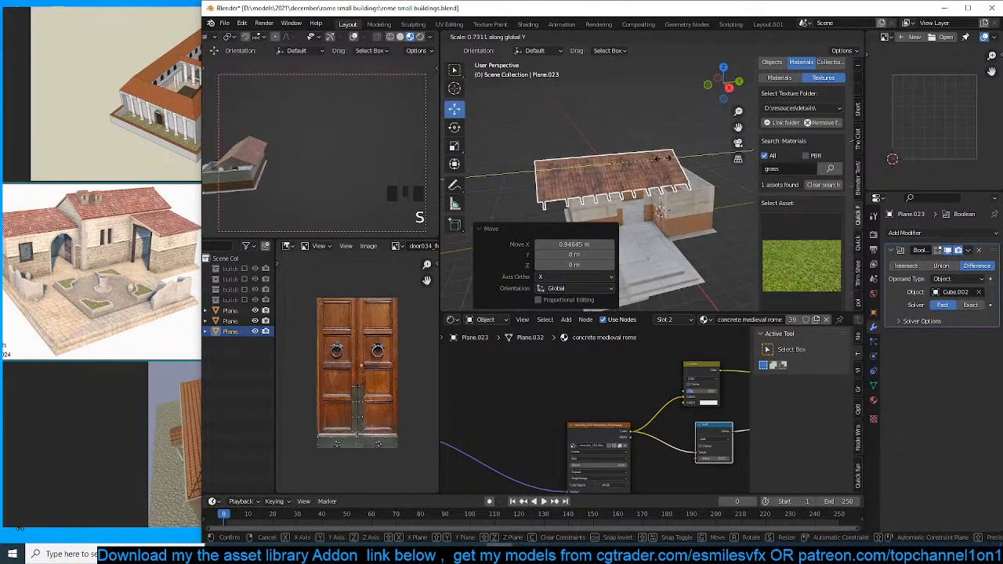
{"action": "left_click", "coordinate": [656, 161]}
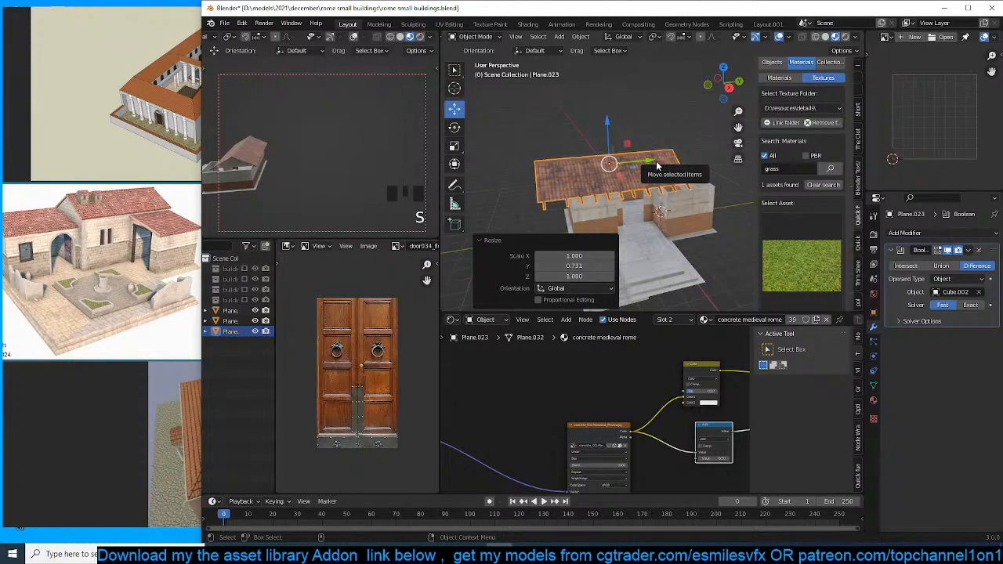
{"action": "middle_click_drag", "start_coordinate": [656, 161], "coordinate": [610, 162]}
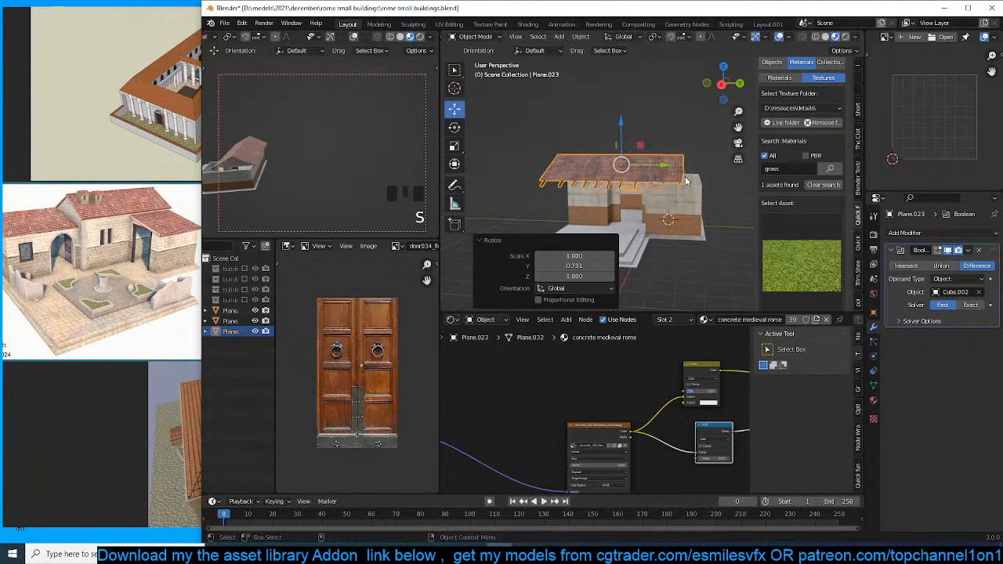
Save the file and, in the right orthographic view, slide the roof along Y to centre it over the house walls.
{"action": "key", "text": "KP_3"}
{"action": "middle_click_drag", "start_coordinate": [675, 183], "coordinate": [632, 193], "text": "shift"}
{"action": "key", "text": "ctrl+s"}
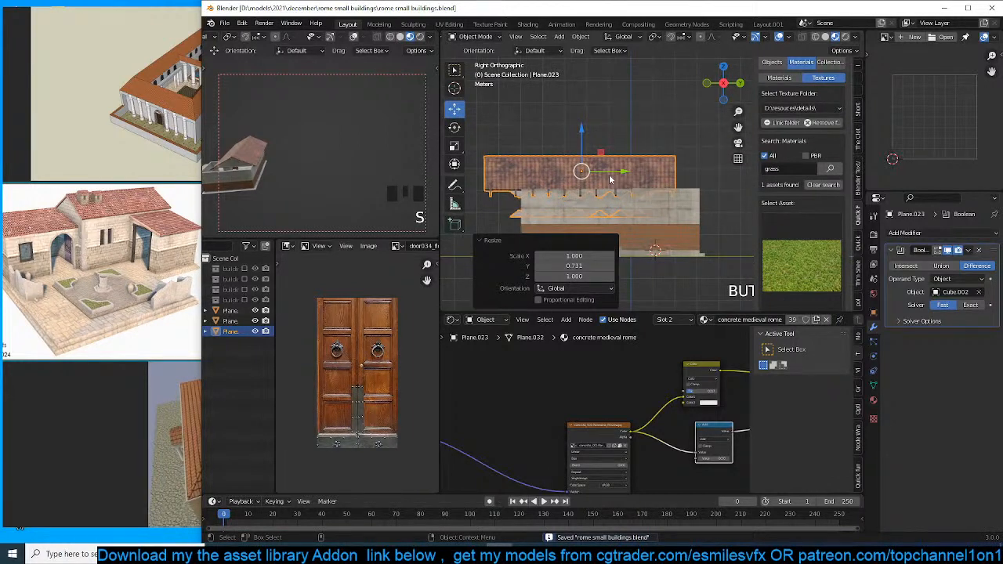
{"action": "left_click_drag", "start_coordinate": [615, 173], "coordinate": [650, 174]}
Delete the leftover roof vertices well below the eaves using a wireframe box selection, and restore solid shading in Object Mode.
{"action": "key", "text": "Tab"}
{"action": "key", "text": "z"}
{"action": "left_click", "coordinate": [551, 215]}
{"action": "key", "text": "1"}
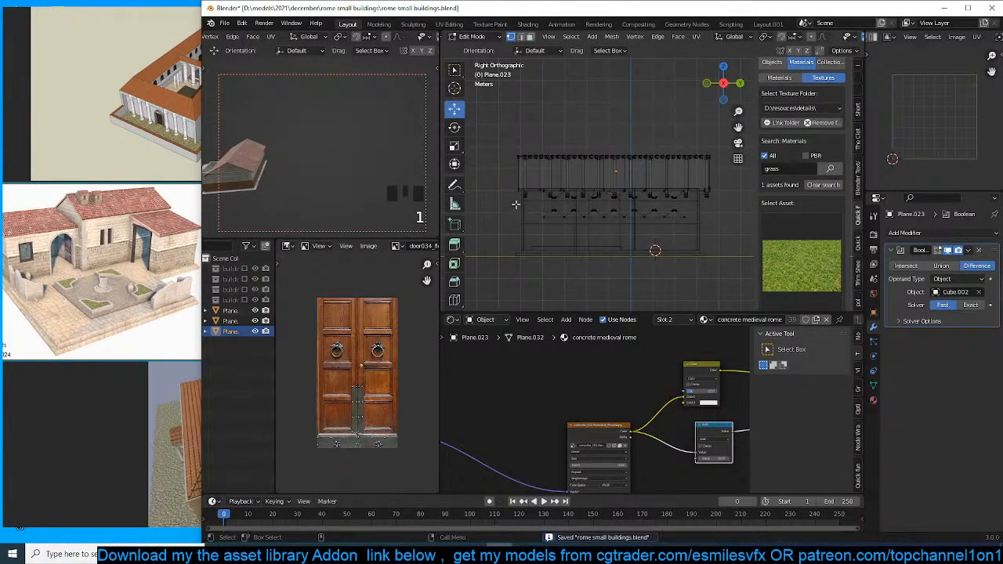
{"action": "left_click_drag", "start_coordinate": [516, 205], "coordinate": [730, 244]}
{"action": "key", "text": "x"}
{"action": "left_click", "coordinate": [703, 201]}
{"action": "key", "text": "Tab"}
{"action": "key", "text": "z"}
Examine the zigzag leftover geometry beneath the roof's eaves from several sides in Edit and Object Mode.
{"action": "key", "text": "grave"}
{"action": "mouse_move", "coordinate": [693, 199]}
{"action": "middle_mouse_down"}
{"action": "mouse_move", "coordinate": [647, 219]}
{"action": "mouse_move", "coordinate": [525, 194]}
{"action": "middle_mouse_up"}
{"action": "key", "text": "Tab"}
{"action": "scroll", "coordinate": [568, 209], "scroll_direction": "up", "scroll_amount": 4}
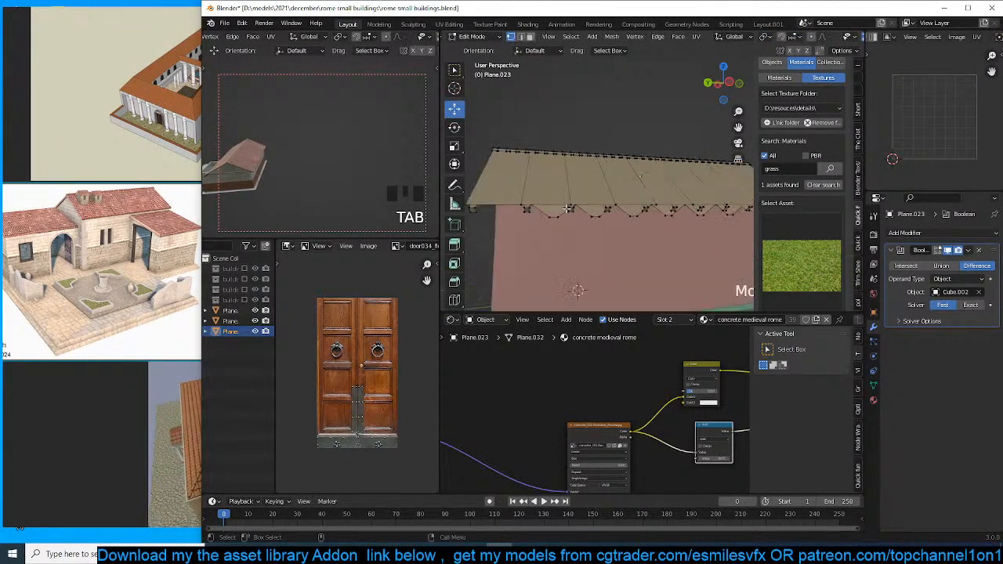
{"action": "key", "text": "Tab"}
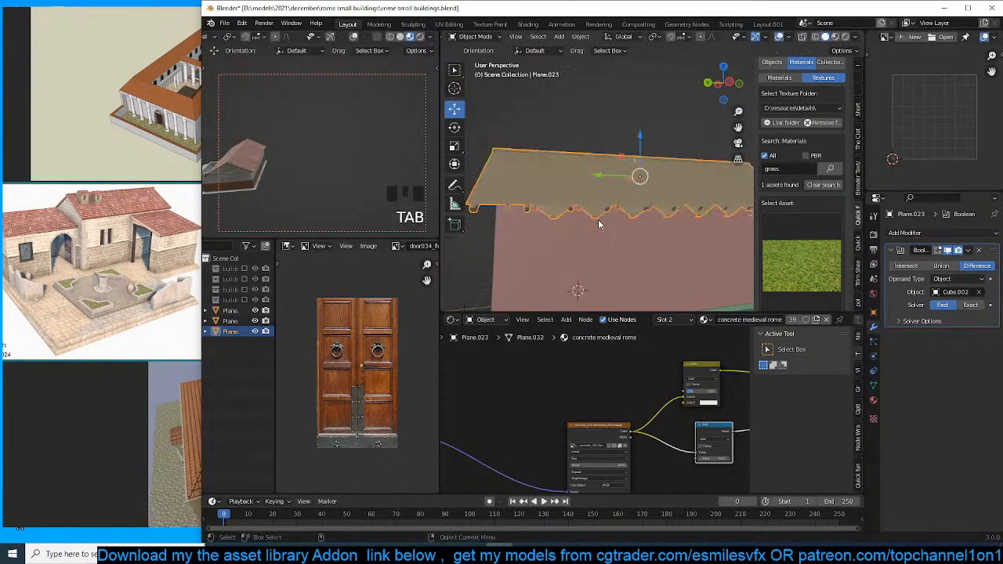
{"action": "key", "text": "grave"}
{"action": "middle_click_drag", "start_coordinate": [597, 217], "coordinate": [663, 237]}
{"action": "key", "text": "Tab"}
{"action": "key", "text": "3"}
{"action": "key", "text": "grave"}
{"action": "key", "text": "grave"}
{"action": "key", "text": "Tab"}
{"action": "scroll", "coordinate": [666, 211], "scroll_direction": "up", "scroll_amount": 2}
{"action": "key", "text": "grave"}
{"action": "scroll", "coordinate": [641, 236], "scroll_direction": "up", "scroll_amount": 2}
{"action": "key", "text": "grave"}
Delete the leftover zigzag vertices just beneath the roof's sloping eave, working in the front orthographic wireframe view.
{"action": "key", "text": "Tab"}
{"action": "key", "text": "KP_1"}
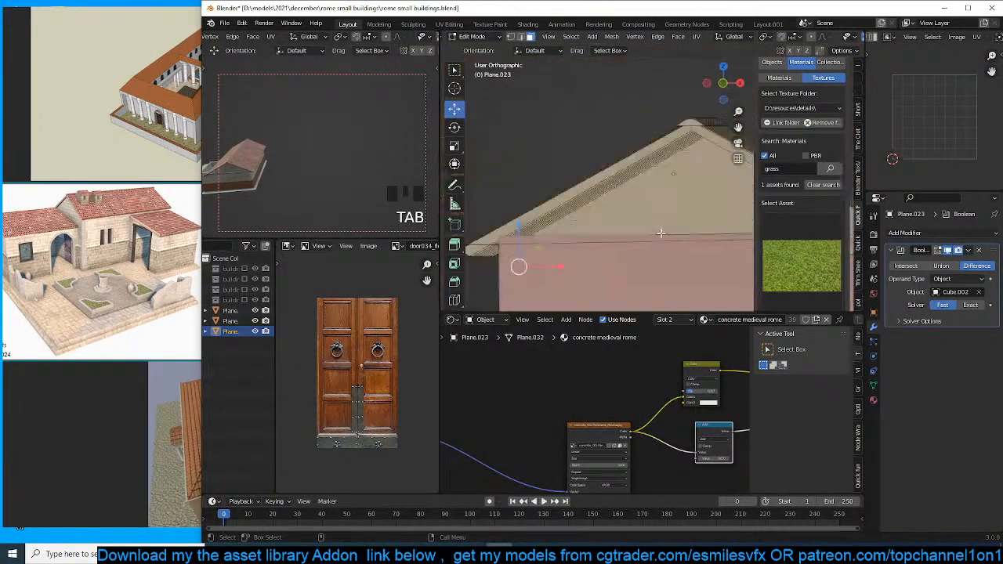
{"action": "key", "text": "z"}
{"action": "key", "text": "1"}
{"action": "middle_click_drag", "start_coordinate": [587, 226], "coordinate": [606, 189], "text": "shift"}
{"action": "key", "text": "alt+a"}
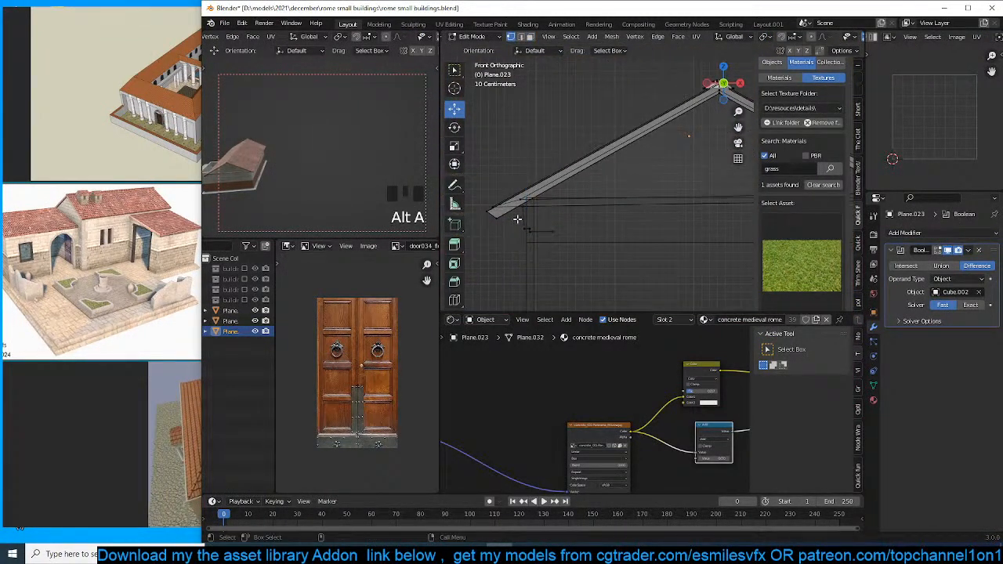
{"action": "left_click_drag", "start_coordinate": [517, 218], "coordinate": [586, 248]}
{"action": "key", "text": "ctrl+l"}
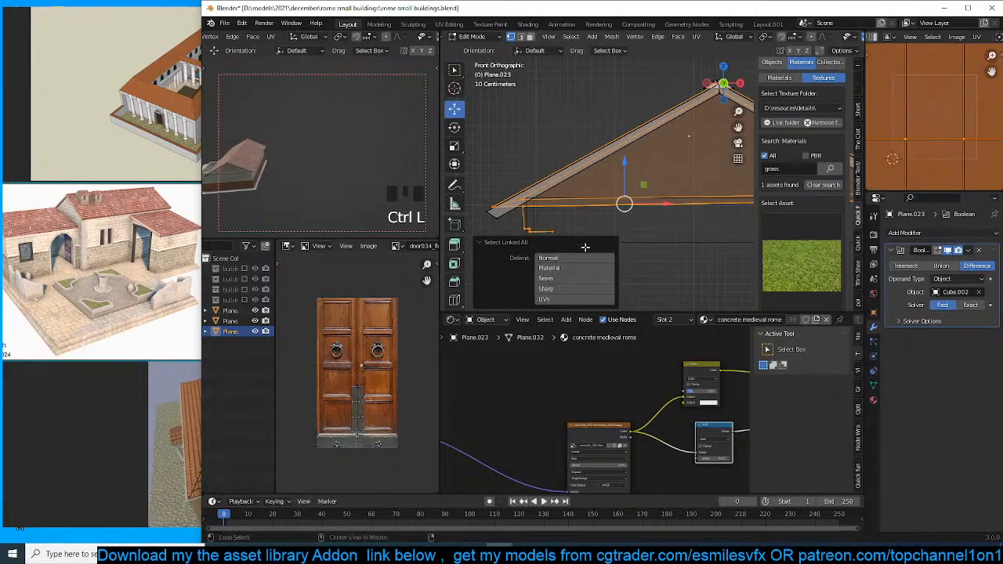
{"action": "key", "text": "alt+a"}
{"action": "right_click", "coordinate": [583, 223]}
{"action": "key", "text": "Escape"}
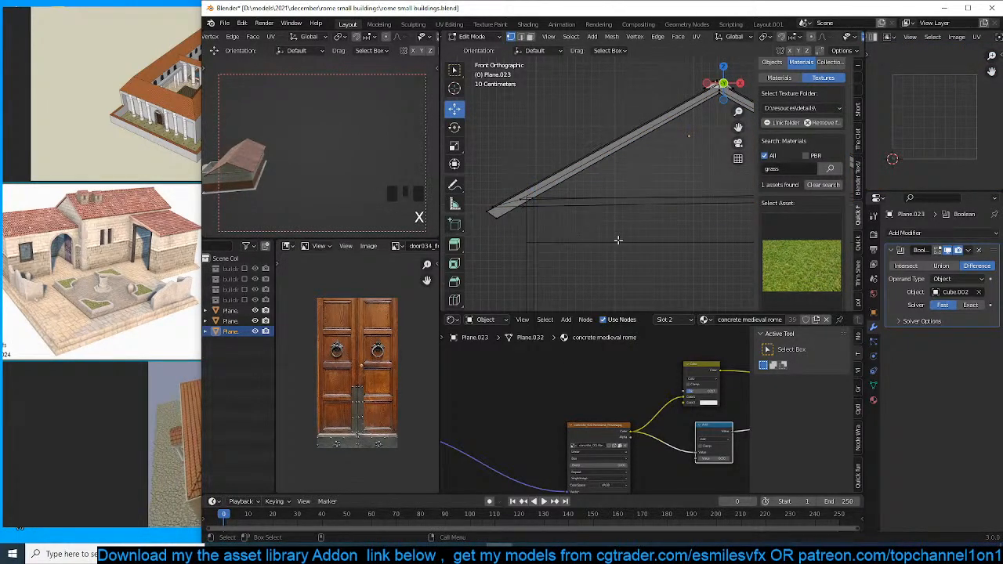
Return to Object Mode, save the file, deselect the roof, and switch the viewport back to solid shading.
{"action": "key", "text": "Tab"}
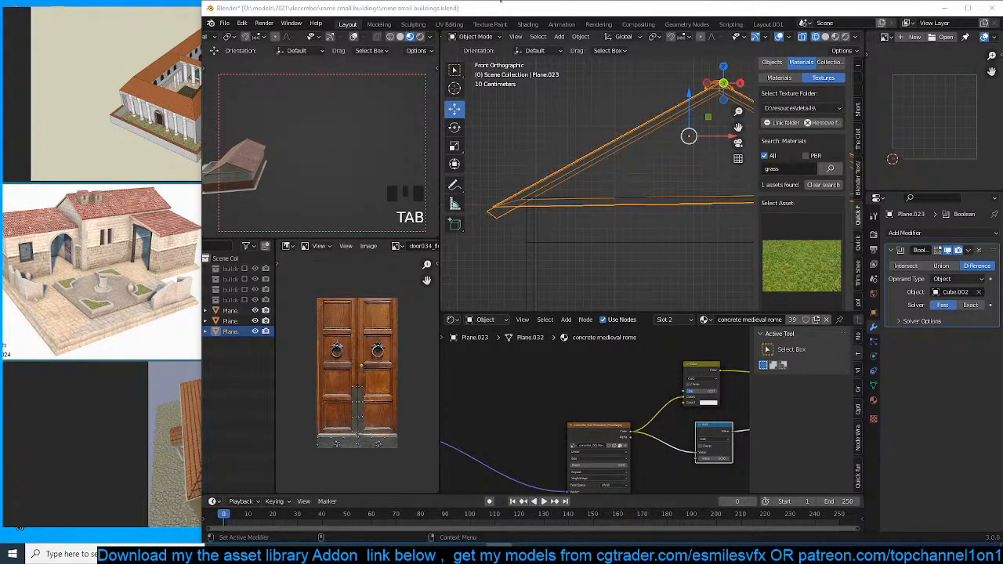
{"action": "key", "text": "ctrl+s"}
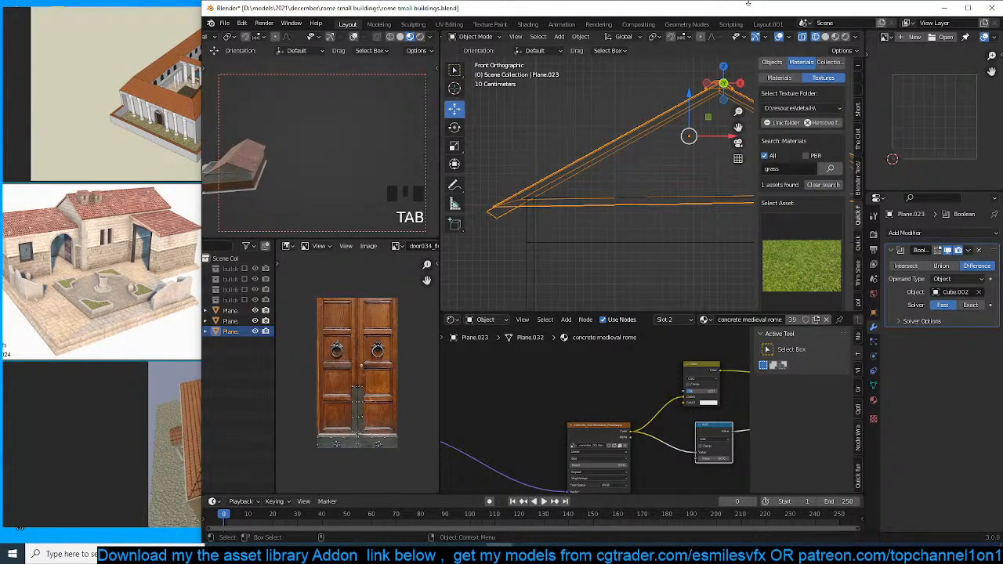
{"action": "left_click", "coordinate": [602, 112]}
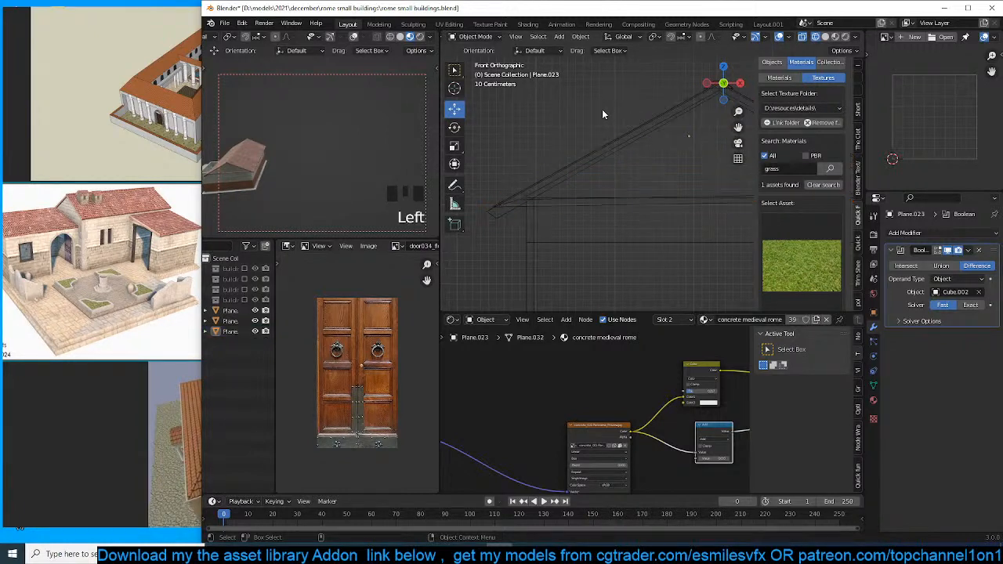
{"action": "scroll", "coordinate": [602, 112], "scroll_direction": "down", "scroll_amount": 2}
{"action": "key", "text": "z"}
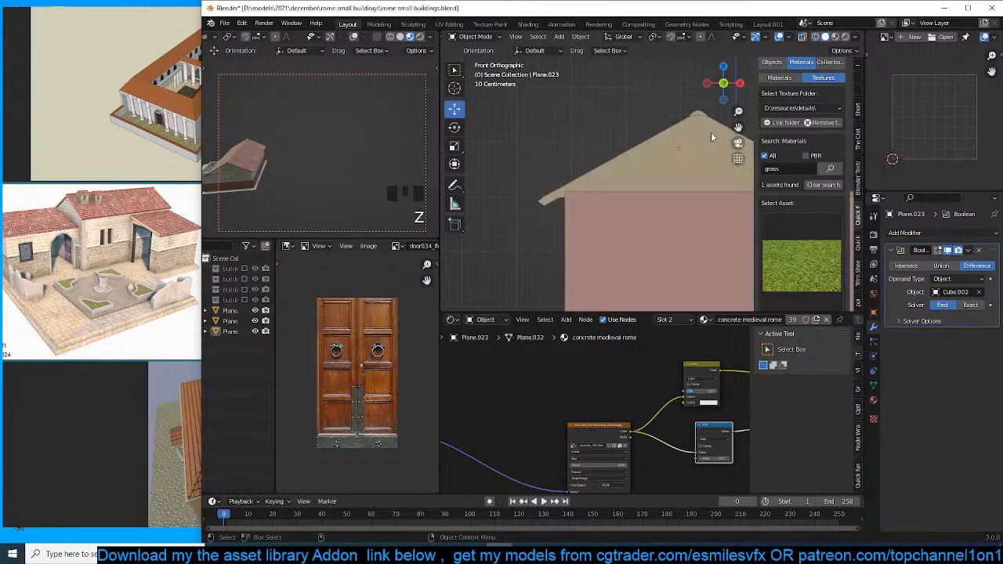
Switch the viewport to Material Preview shading and slide the roof along the Y axis over the house walls.
{"action": "left_click", "coordinate": [835, 37]}
{"action": "scroll", "coordinate": [552, 134], "scroll_direction": "down", "scroll_amount": 2}
{"action": "mouse_move", "coordinate": [552, 134]}
{"action": "middle_mouse_down"}
{"action": "mouse_move", "coordinate": [672, 133]}
{"action": "mouse_move", "coordinate": [584, 147]}
{"action": "middle_mouse_up"}
{"action": "left_click", "coordinate": [560, 142]}
{"action": "key", "text": "grave"}
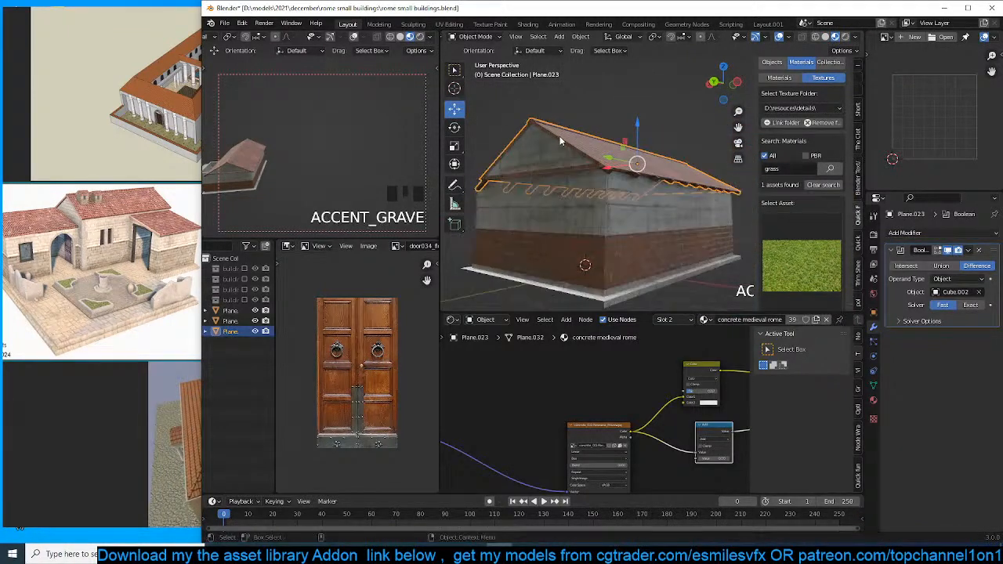
{"action": "left_click_drag", "start_coordinate": [610, 160], "coordinate": [574, 162]}
Delete the faces of the roof's -Y half, box-selected in face mode from the top orthographic view.
{"action": "scroll", "coordinate": [575, 162], "scroll_direction": "down", "scroll_amount": 2}
{"action": "middle_click_drag", "start_coordinate": [576, 163], "coordinate": [719, 195]}
{"action": "middle_click_drag", "start_coordinate": [600, 177], "coordinate": [631, 204]}
{"action": "scroll", "coordinate": [652, 174], "scroll_direction": "up", "scroll_amount": 2}
{"action": "scroll", "coordinate": [643, 177], "scroll_direction": "down", "scroll_amount": 1}
{"action": "key", "text": "Tab"}
{"action": "key", "text": "KP_7"}
{"action": "key", "text": "3"}
{"action": "left_click_drag", "start_coordinate": [546, 168], "coordinate": [759, 260]}
{"action": "key", "text": "x"}
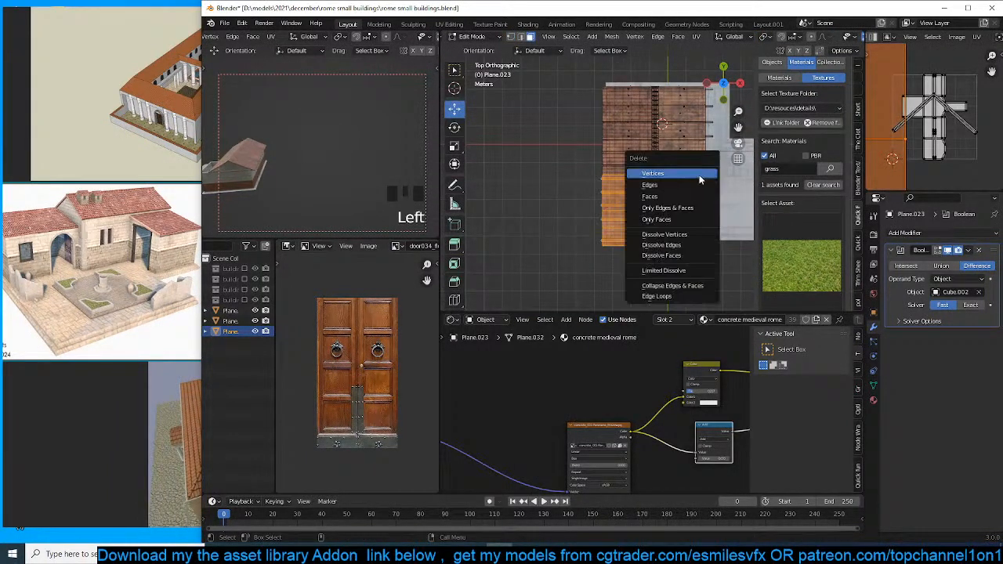
{"action": "left_click", "coordinate": [688, 186]}
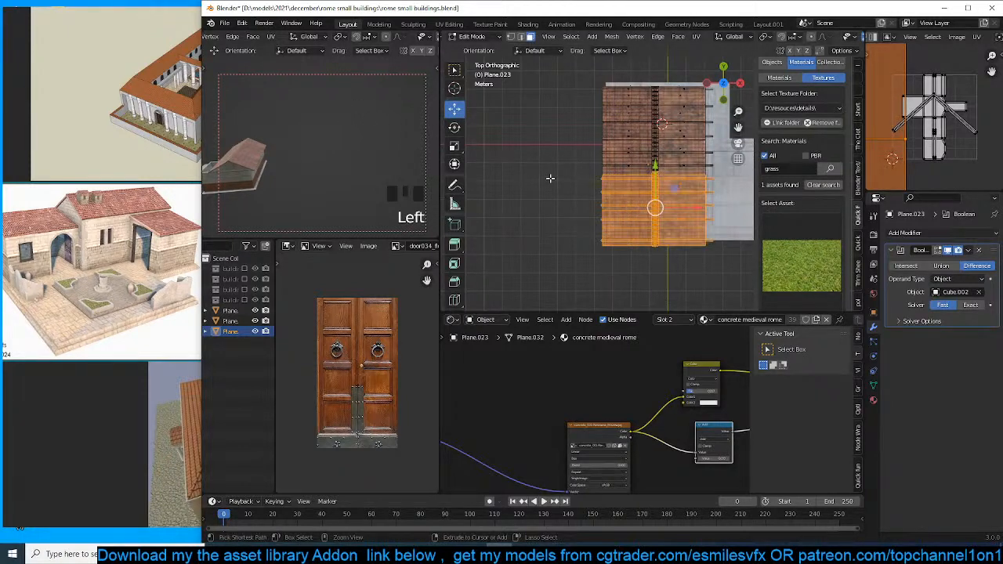
{"action": "key", "text": "ctrl+l"}
{"action": "key", "text": "x"}
{"action": "key", "text": "ctrl+z"}
{"action": "key", "text": "x"}
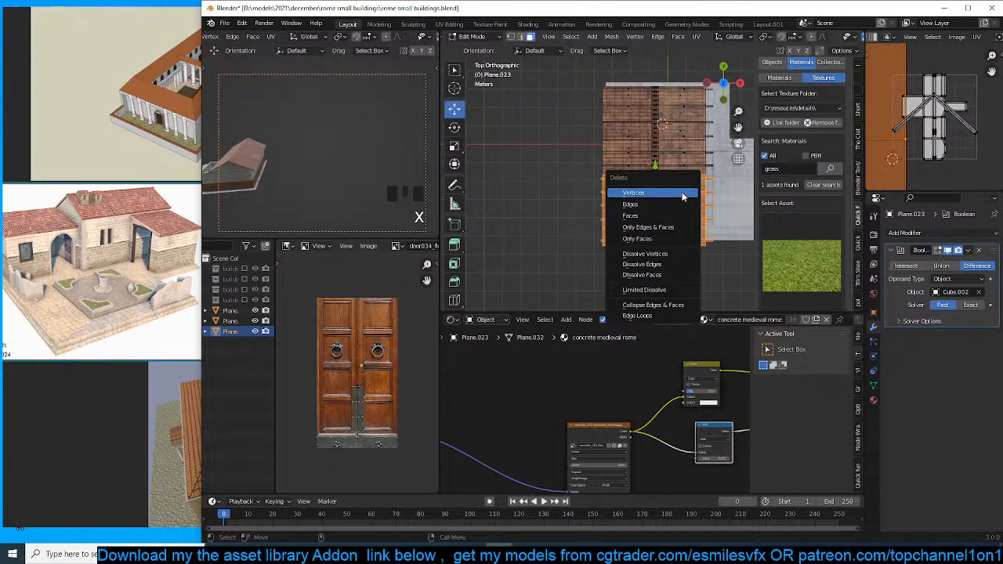
{"action": "left_click", "coordinate": [680, 217]}
Select the edge loop at the roof's cut end, shift it slightly along Y, and return to Object Mode.
{"action": "key", "text": "grave"}
{"action": "key", "text": "1"}
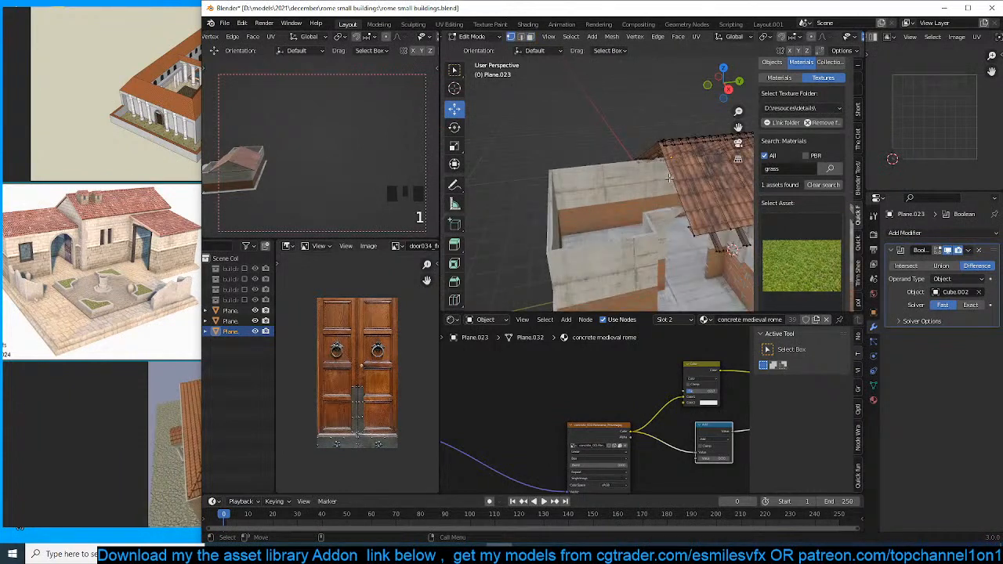
{"action": "left_click", "coordinate": [668, 178], "text": "alt"}
{"action": "key", "text": "grave"}
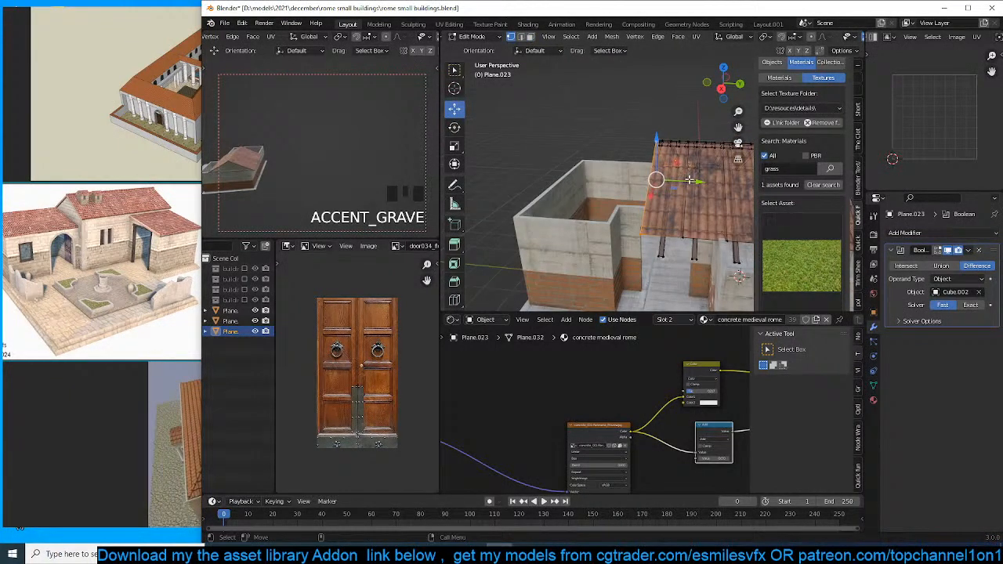
{"action": "left_click_drag", "start_coordinate": [690, 180], "coordinate": [697, 182]}
{"action": "key", "text": "Tab"}
{"action": "scroll", "coordinate": [709, 197], "scroll_direction": "down", "scroll_amount": 3}
{"action": "middle_click_drag", "start_coordinate": [722, 199], "coordinate": [636, 188], "text": "shift"}
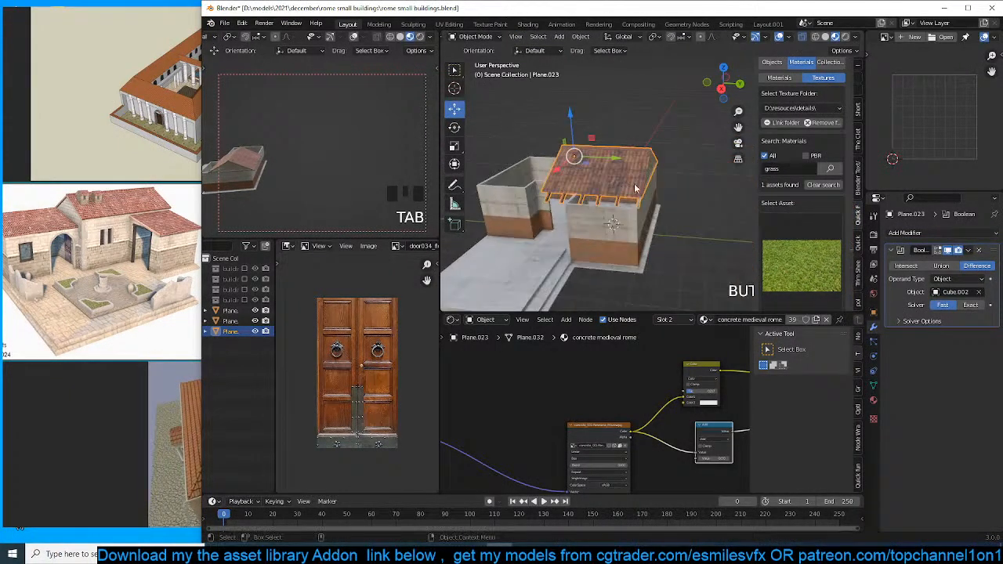
{"action": "key", "text": "grave"}
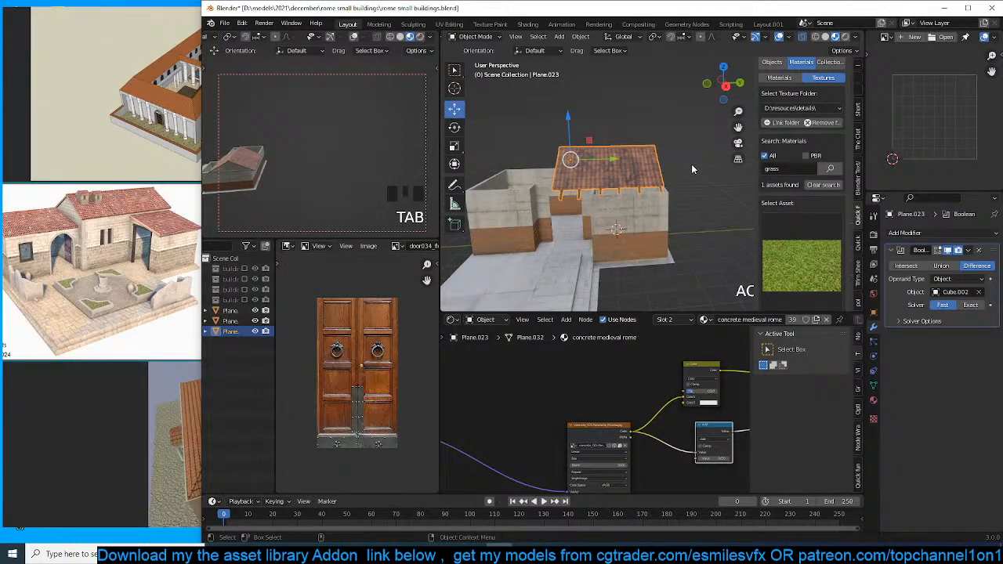
Fill the roof's open gable end with a face, assign it the "concrete medieval rome" material, and leave Edit Mode.
{"action": "key", "text": "KP_1"}
{"action": "scroll", "coordinate": [691, 164], "scroll_direction": "up", "scroll_amount": 4}
{"action": "key", "text": "grave"}
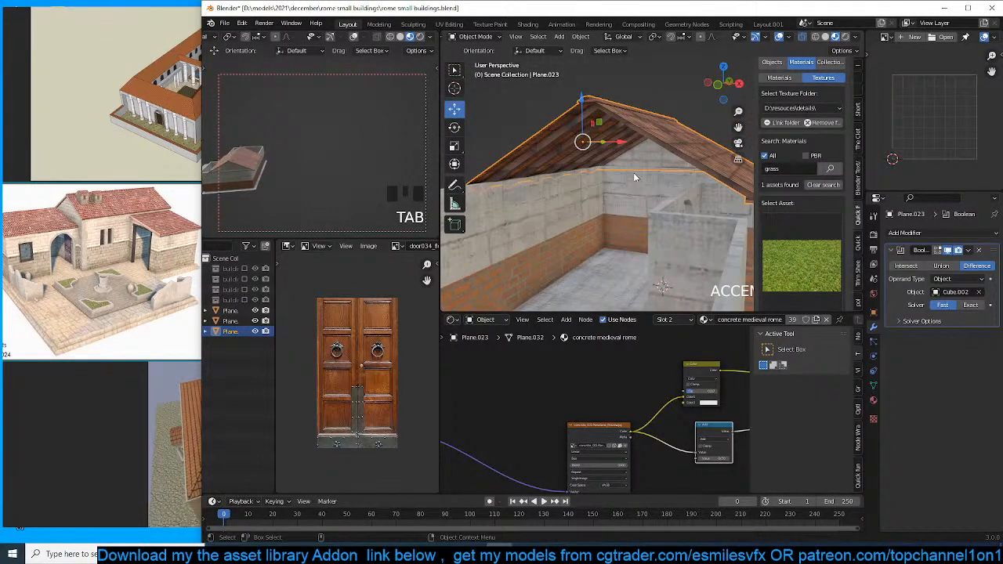
{"action": "key", "text": "Tab"}
{"action": "scroll", "coordinate": [652, 182], "scroll_direction": "up", "scroll_amount": 2}
{"action": "key", "text": "2"}
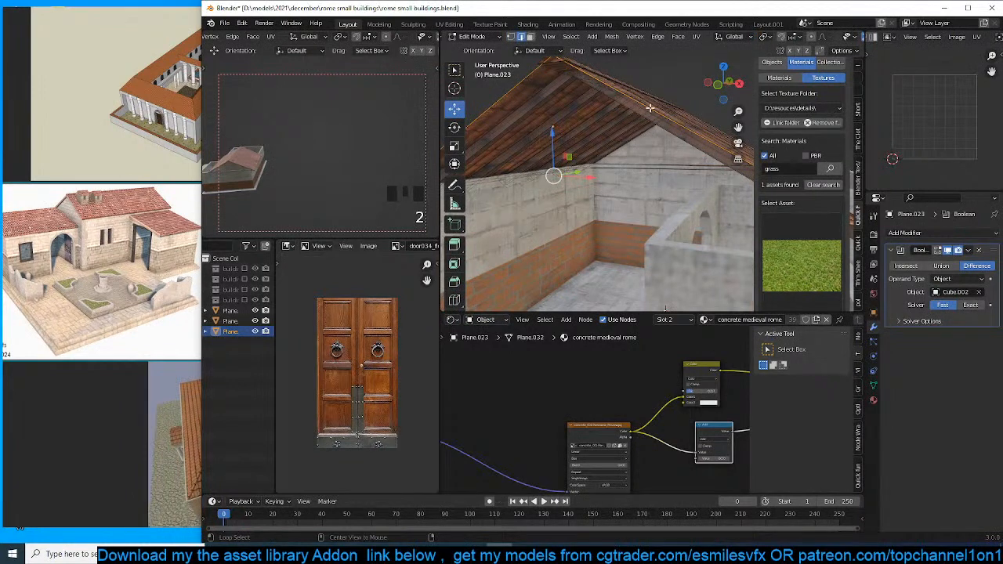
{"action": "key", "text": "f"}
{"action": "left_click", "coordinate": [874, 400]}
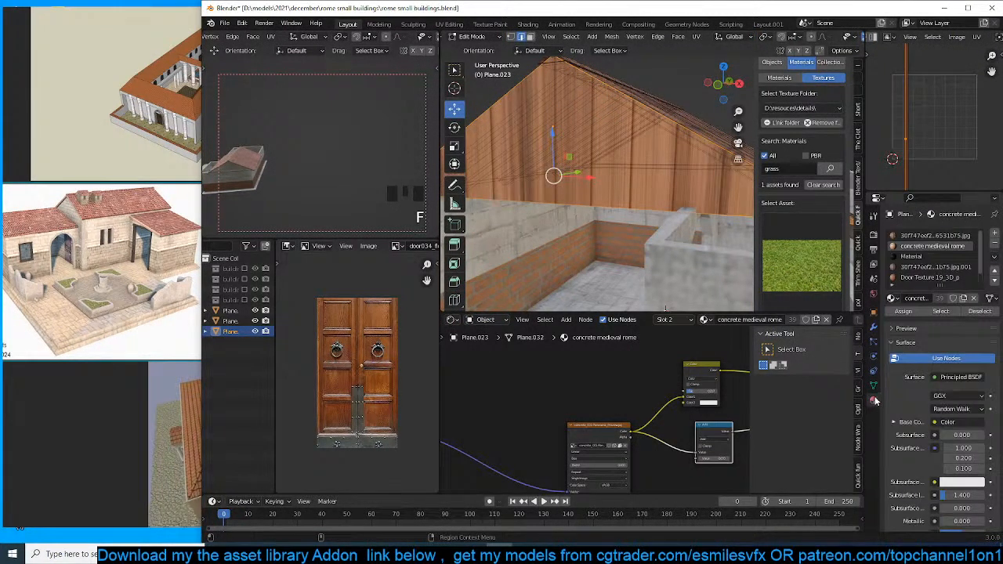
{"action": "scroll", "coordinate": [916, 280], "scroll_direction": "down", "scroll_amount": 1}
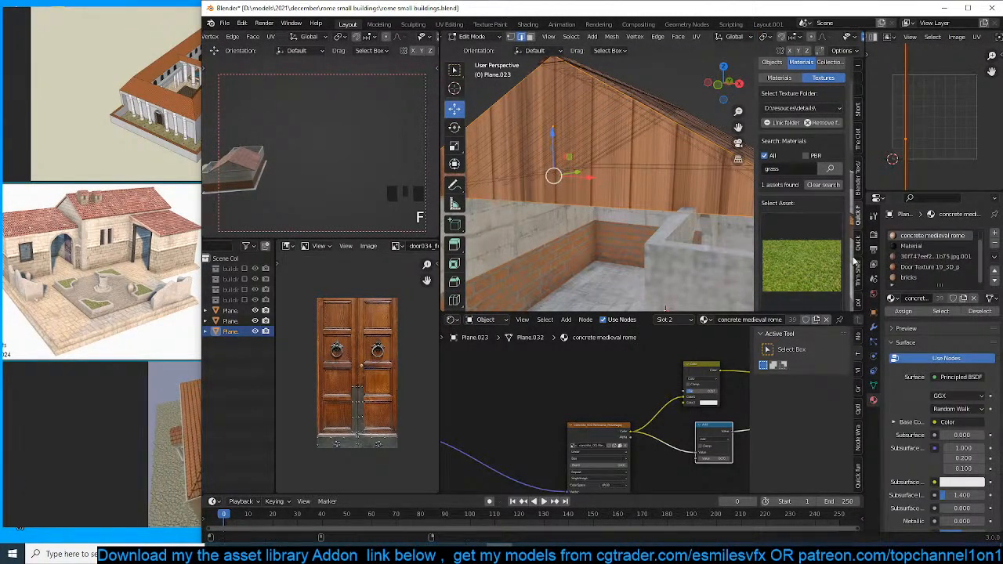
{"action": "left_click", "coordinate": [901, 312]}
{"action": "scroll", "coordinate": [627, 166], "scroll_direction": "down", "scroll_amount": 3}
{"action": "key", "text": "Tab"}
Scale the roof along the X axis by a factor of 0.736.
{"action": "key", "text": "grave"}
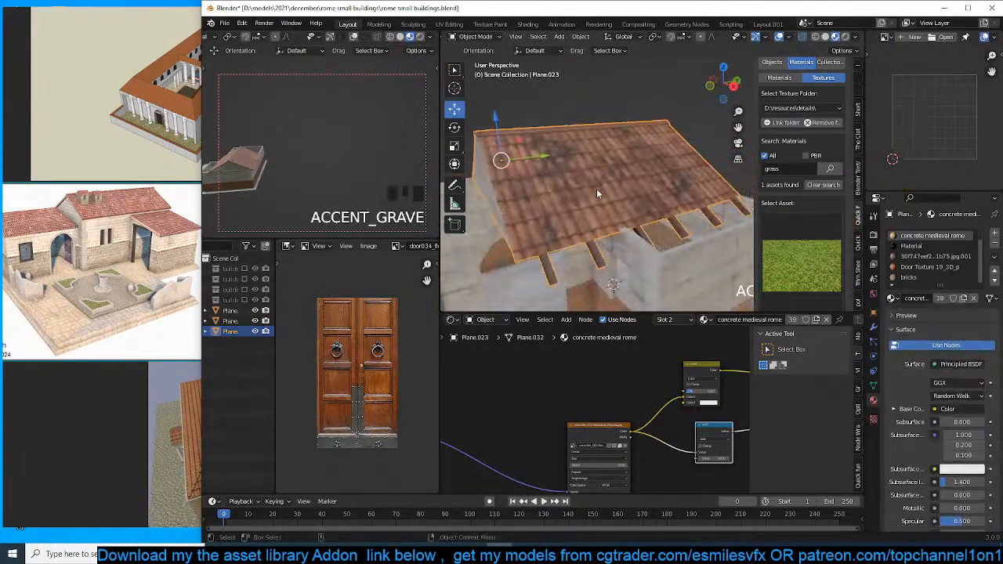
{"action": "scroll", "coordinate": [596, 188], "scroll_direction": "down", "scroll_amount": 4}
{"action": "key", "text": "grave"}
{"action": "middle_click_drag", "start_coordinate": [592, 190], "coordinate": [670, 190]}
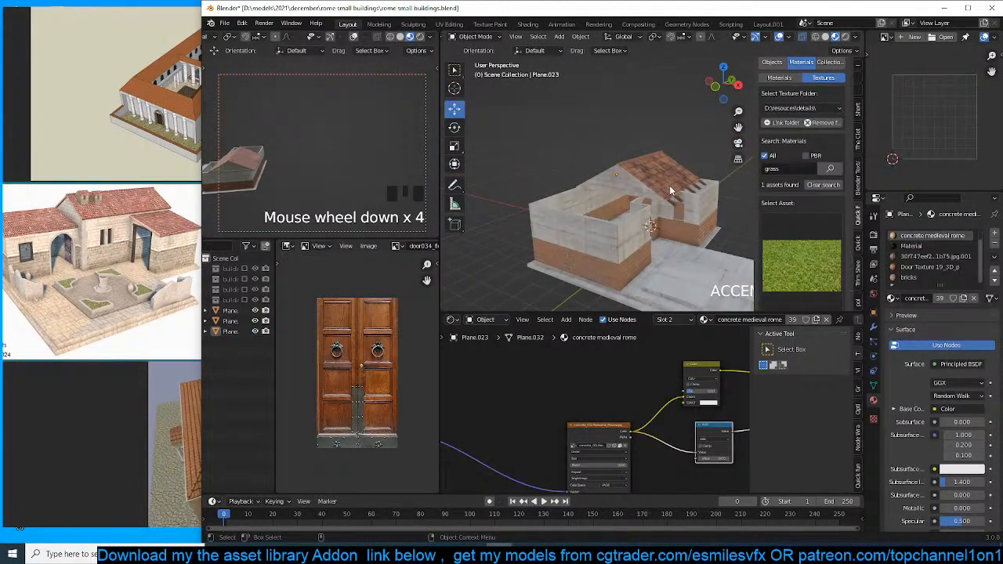
{"action": "left_click", "coordinate": [670, 191]}
{"action": "key", "text": "s"}
{"action": "key", "text": "x"}
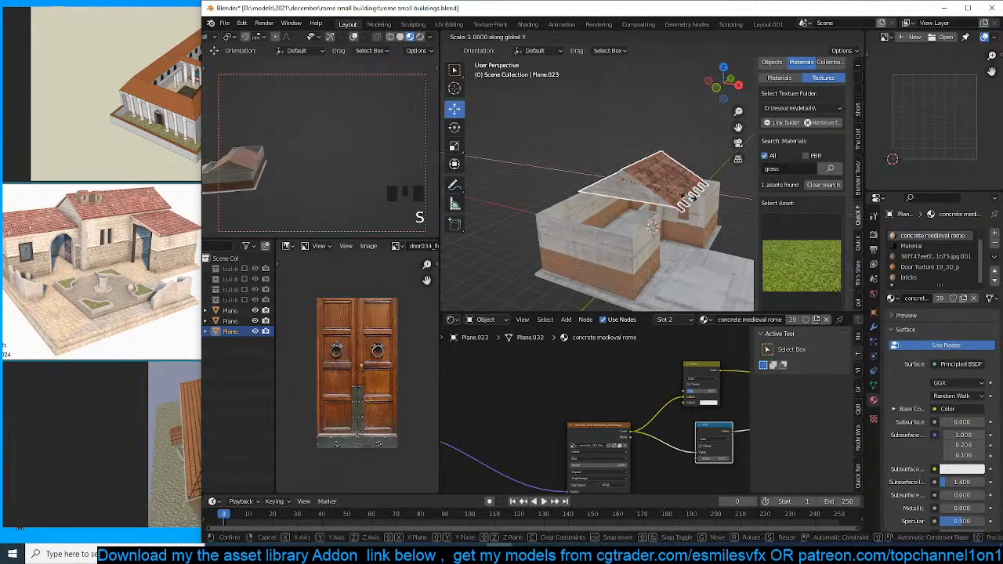
{"action": "left_click", "coordinate": [666, 190]}
{"action": "key", "text": "g"}
{"action": "right_click", "coordinate": [702, 196]}
Move the roof about 0.56 m along X and raise it about 0.28 m along Z.
{"action": "key", "text": "grave"}
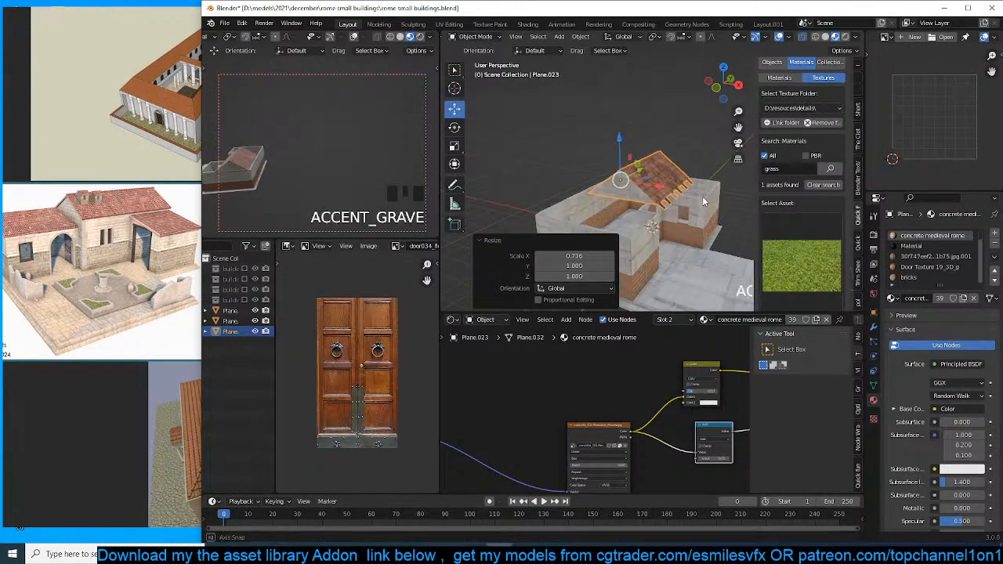
{"action": "left_click_drag", "start_coordinate": [670, 207], "coordinate": [649, 205]}
{"action": "key", "text": "grave"}
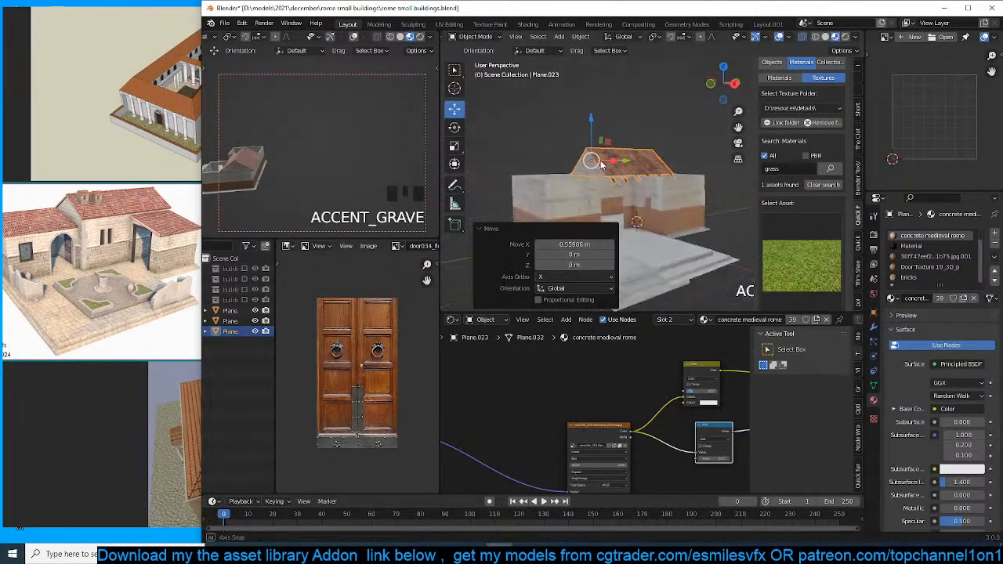
{"action": "left_click_drag", "start_coordinate": [594, 160], "coordinate": [577, 120]}
{"action": "key", "text": "grave"}
{"action": "middle_click_drag", "start_coordinate": [676, 127], "coordinate": [599, 135]}
Widen the roof along X by a factor of about 1.28 so it overhangs the walls, and deselect it.
{"action": "key", "text": "s"}
{"action": "key", "text": "y"}
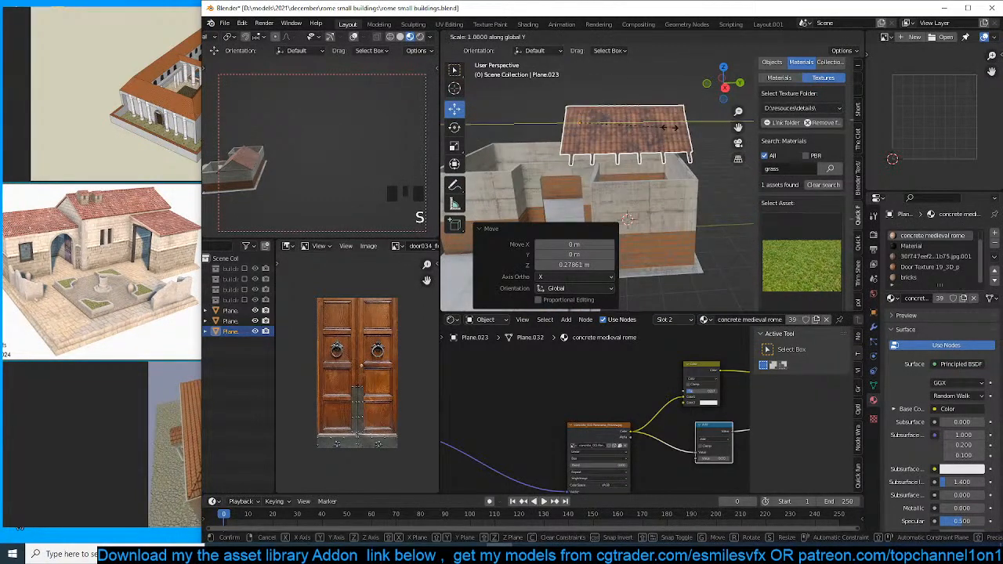
{"action": "key", "text": "Escape"}
{"action": "mouse_move", "coordinate": [672, 132]}
{"action": "middle_mouse_down"}
{"action": "mouse_move", "coordinate": [703, 131]}
{"action": "mouse_move", "coordinate": [607, 134]}
{"action": "mouse_move", "coordinate": [715, 138]}
{"action": "mouse_move", "coordinate": [671, 139]}
{"action": "middle_mouse_up"}
{"action": "key", "text": "s"}
{"action": "key", "text": "x"}
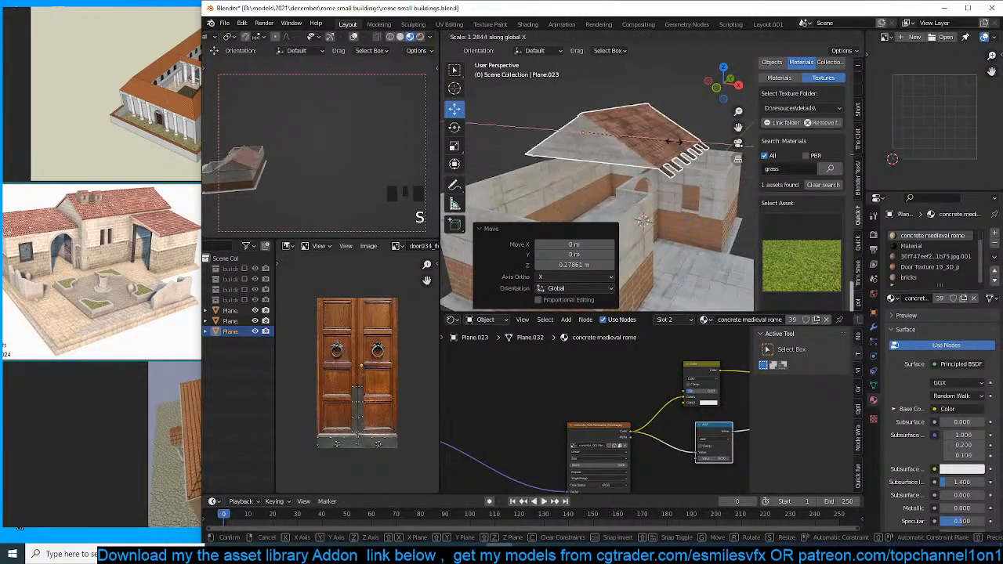
{"action": "middle_click_drag", "start_coordinate": [648, 162], "coordinate": [606, 176]}
{"action": "left_click_drag", "start_coordinate": [606, 176], "coordinate": [643, 189]}
{"action": "key", "text": "alt+a"}
{"action": "middle_click_drag", "start_coordinate": [643, 189], "coordinate": [631, 153]}
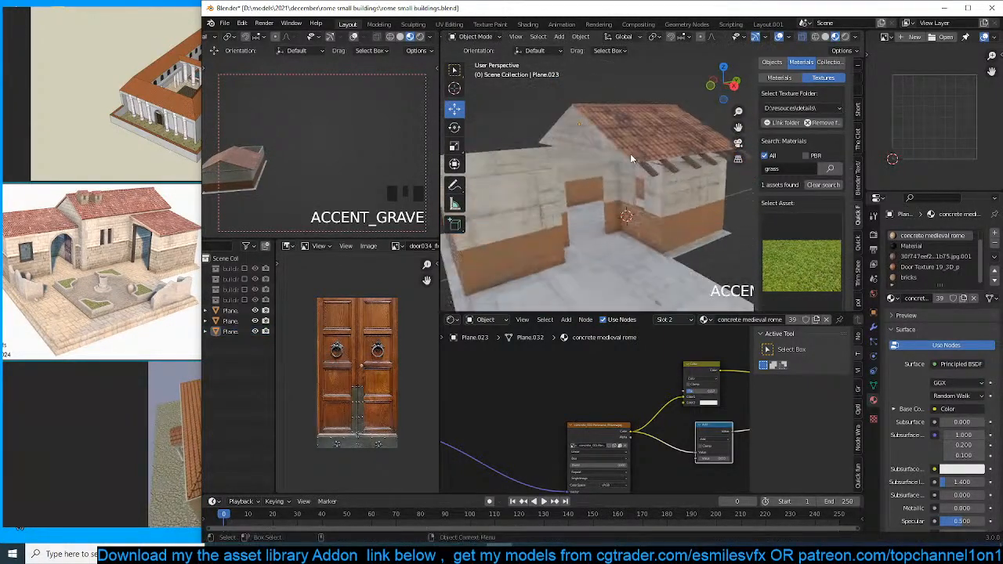
Lower the roof slightly along Z onto the walls and deselect it.
{"action": "left_click", "coordinate": [642, 145]}
{"action": "key", "text": "g"}
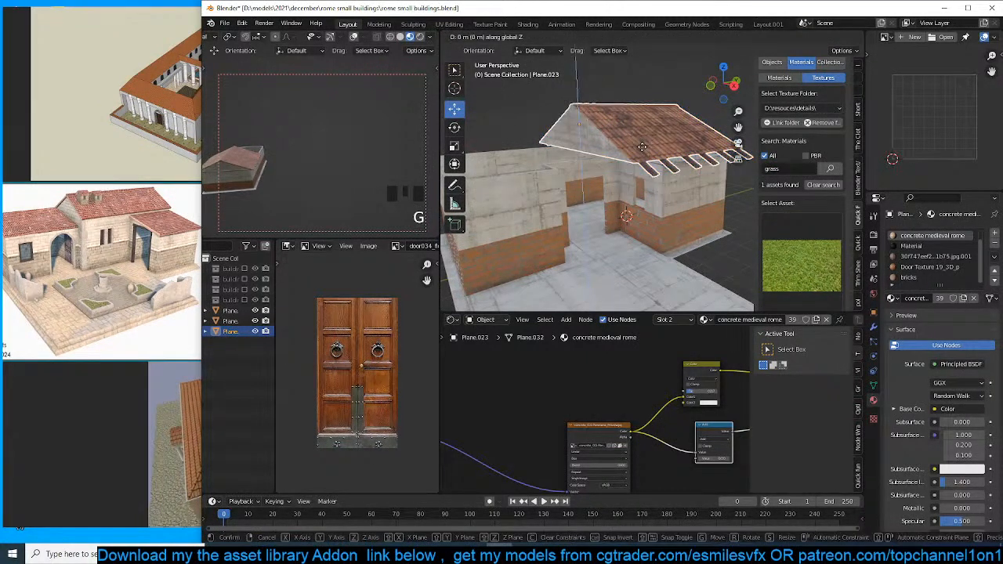
{"action": "left_click", "coordinate": [642, 155]}
{"action": "key", "text": "alt+a"}
{"action": "scroll", "coordinate": [649, 177], "scroll_direction": "down", "scroll_amount": 3}
{"action": "scroll", "coordinate": [651, 186], "scroll_direction": "up", "scroll_amount": 3}
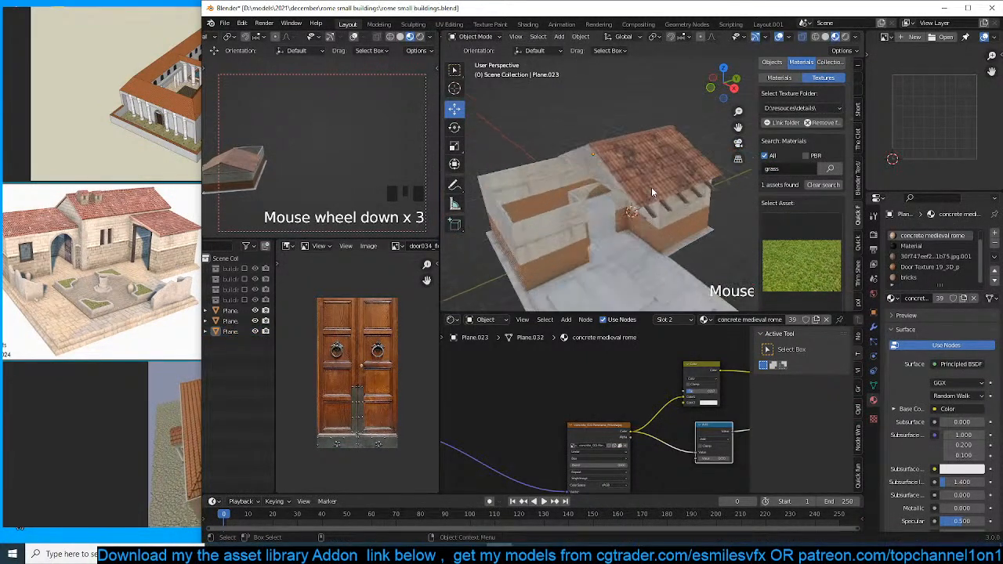
{"action": "mouse_move", "coordinate": [652, 186]}
{"action": "middle_mouse_down"}
{"action": "mouse_move", "coordinate": [554, 147]}
{"action": "mouse_move", "coordinate": [619, 142]}
{"action": "mouse_move", "coordinate": [654, 188]}
{"action": "middle_mouse_up"}
Add a vertical loop cut to the house's long outer wall near the roof's gable end, without sliding it.
{"action": "left_click", "coordinate": [634, 144]}
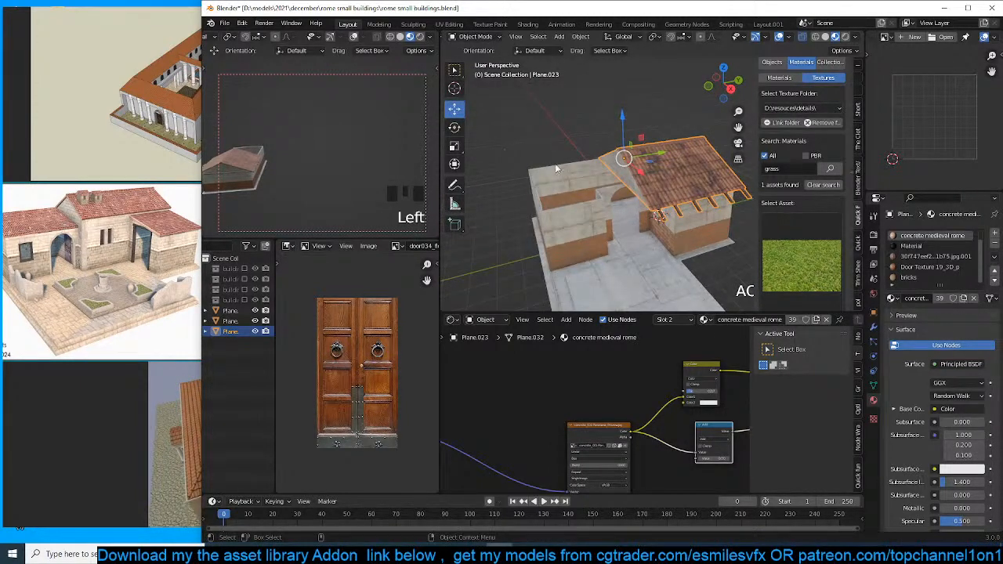
{"action": "middle_click_drag", "start_coordinate": [538, 191], "coordinate": [674, 185]}
{"action": "left_click", "coordinate": [637, 204]}
{"action": "key", "text": "Tab"}
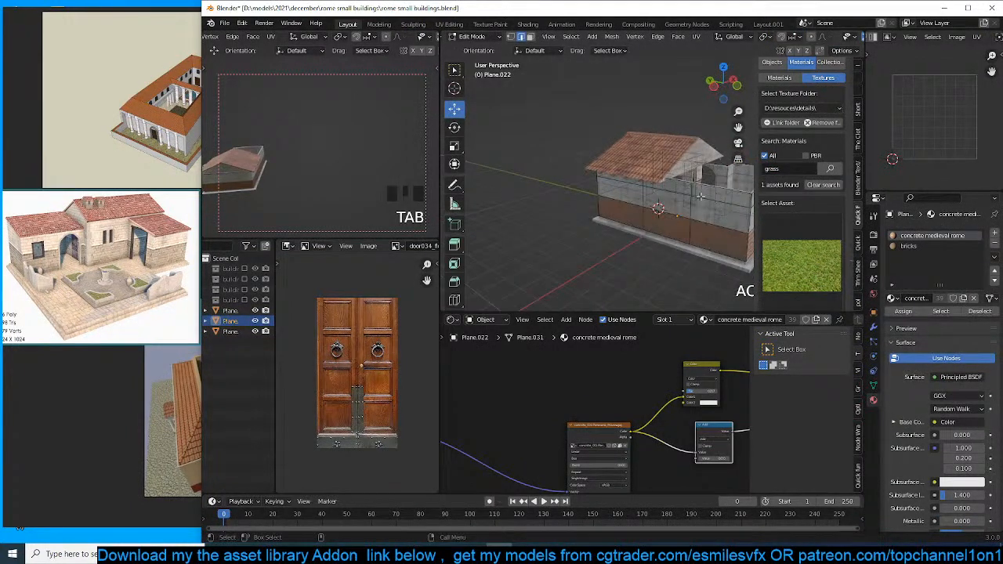
{"action": "key", "text": "ctrl+r"}
{"action": "left_click", "coordinate": [674, 185]}
{"action": "right_click", "coordinate": [674, 185]}
{"action": "key", "text": "ctrl+z"}
{"action": "key", "text": "ctrl+r"}
{"action": "left_click", "coordinate": [667, 235]}
{"action": "right_click", "coordinate": [667, 235]}
Select the long outer wall's top edges beside the gable and extrude them up about 0.62 m along Z.
{"action": "key", "text": "1"}
{"action": "scroll", "coordinate": [684, 185], "scroll_direction": "up", "scroll_amount": 1}
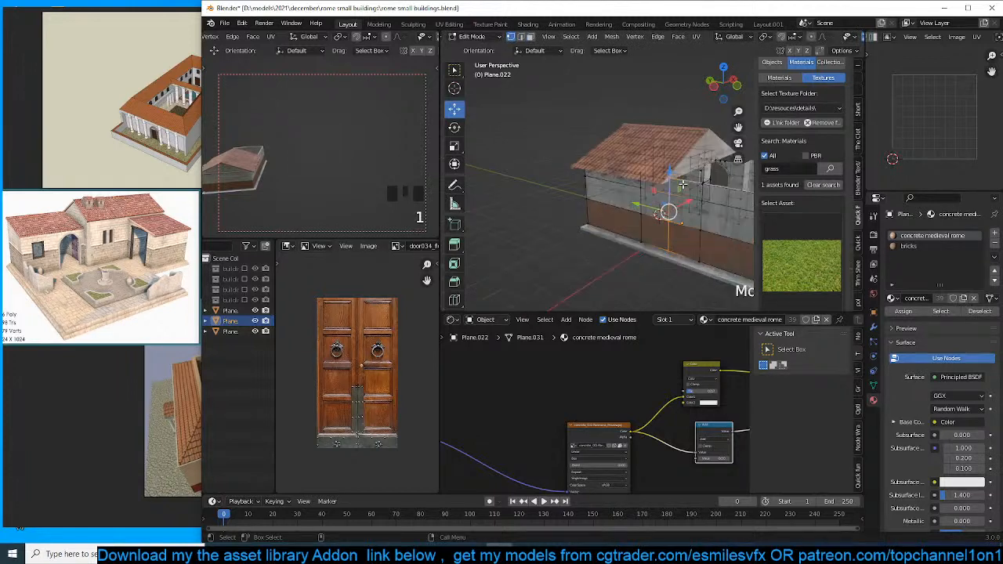
{"action": "scroll", "coordinate": [684, 185], "scroll_direction": "up", "scroll_amount": 3}
{"action": "middle_click_drag", "start_coordinate": [683, 185], "coordinate": [603, 185], "text": "shift"}
{"action": "scroll", "coordinate": [627, 186], "scroll_direction": "down", "scroll_amount": 1}
{"action": "key", "text": "2"}
{"action": "left_click", "coordinate": [644, 186], "text": "shift"}
{"action": "scroll", "coordinate": [713, 213], "scroll_direction": "down", "scroll_amount": 2}
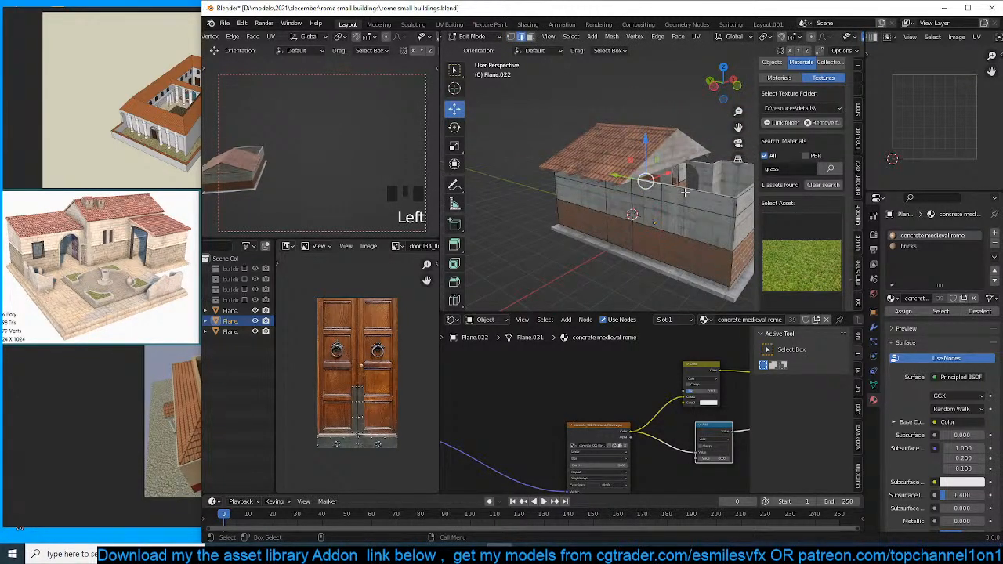
{"action": "middle_click_drag", "start_coordinate": [637, 180], "coordinate": [621, 208]}
{"action": "left_click", "coordinate": [621, 207], "text": "ctrl"}
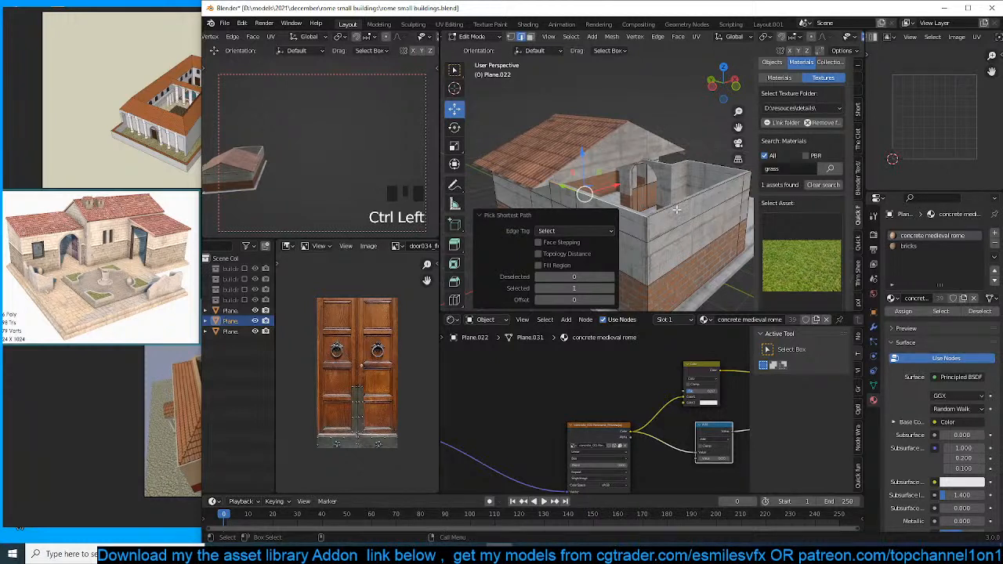
{"action": "key", "text": "e"}
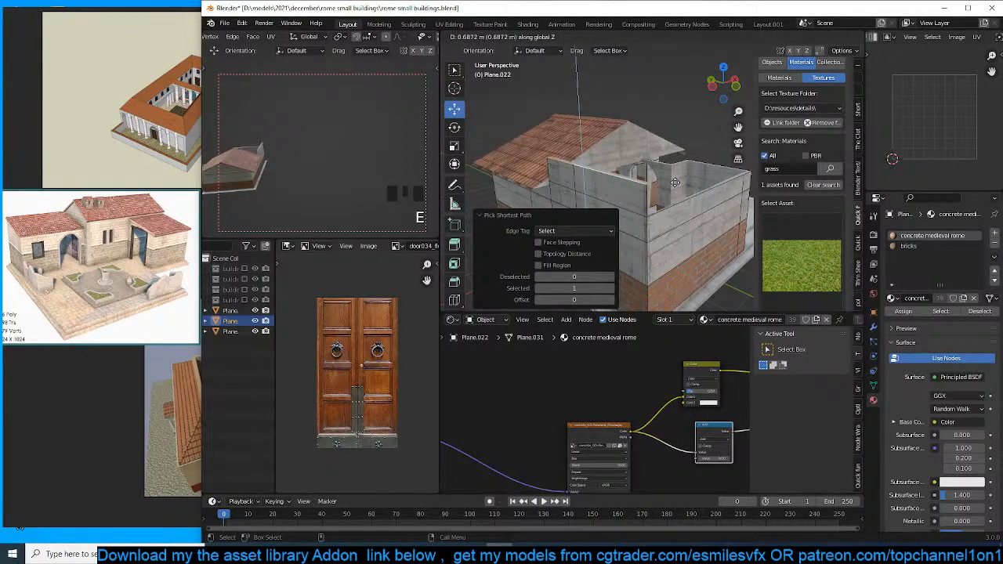
{"action": "left_click", "coordinate": [660, 192]}
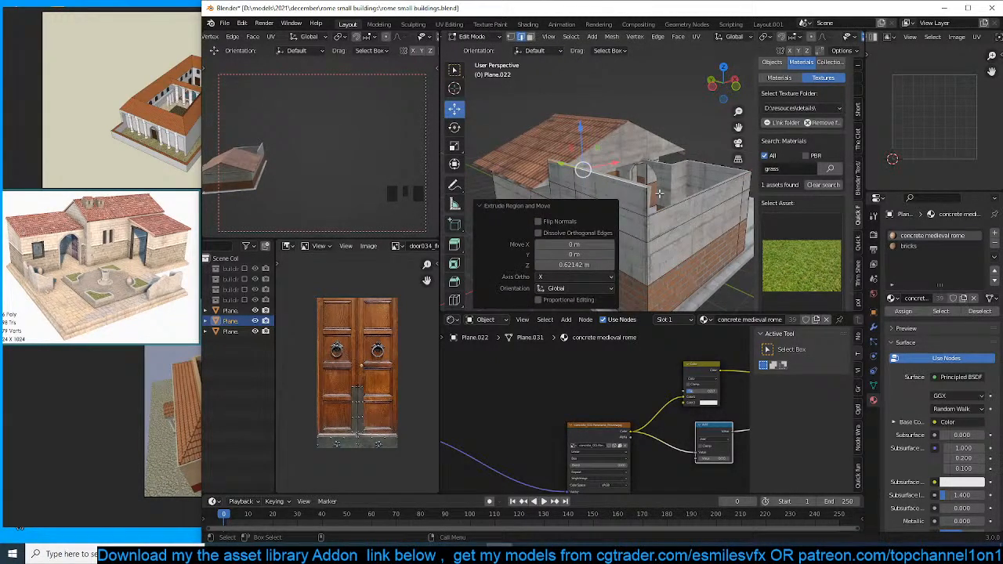
Fill a face between the end of the raised wall section and the adjoining wall's top edge.
{"action": "left_click", "coordinate": [651, 197]}
{"action": "left_click", "coordinate": [680, 197], "text": "shift"}
{"action": "key", "text": "f"}
{"action": "key", "text": "grave"}
{"action": "middle_click_drag", "start_coordinate": [690, 202], "coordinate": [620, 226]}
Duplicate the tiled roof, move the copy about -4.7 m along Y, and shift it along X over the uncovered rooms.
{"action": "left_click", "coordinate": [633, 114]}
{"action": "middle_click_drag", "start_coordinate": [633, 113], "coordinate": [604, 129]}
{"action": "key", "text": "shift+d"}
{"action": "right_click", "coordinate": [650, 126]}
{"action": "left_click_drag", "start_coordinate": [695, 127], "coordinate": [568, 129]}
{"action": "key", "text": "grave"}
{"action": "middle_click_drag", "start_coordinate": [569, 129], "coordinate": [680, 120]}
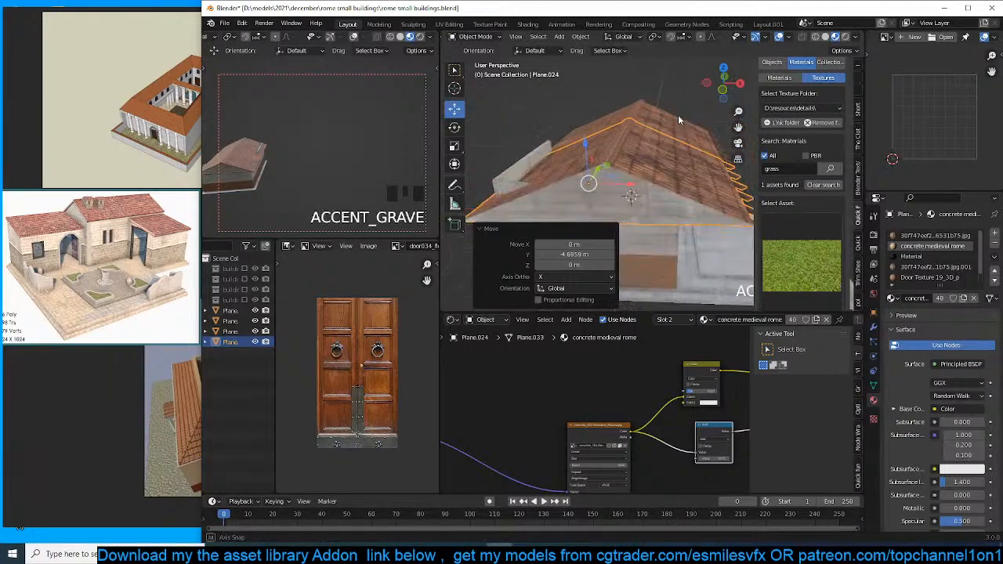
{"action": "left_click_drag", "start_coordinate": [616, 188], "coordinate": [547, 183]}
{"action": "scroll", "coordinate": [555, 185], "scroll_direction": "down", "scroll_amount": 3}
{"action": "key", "text": "grave"}
{"action": "middle_click_drag", "start_coordinate": [566, 186], "coordinate": [506, 168]}
Delete the -X slope of the duplicated roof with a face box selection in top view, and reselect the roof in Object Mode.
{"action": "left_click", "coordinate": [589, 124]}
{"action": "middle_click_drag", "start_coordinate": [589, 124], "coordinate": [698, 201]}
{"action": "key", "text": "Tab"}
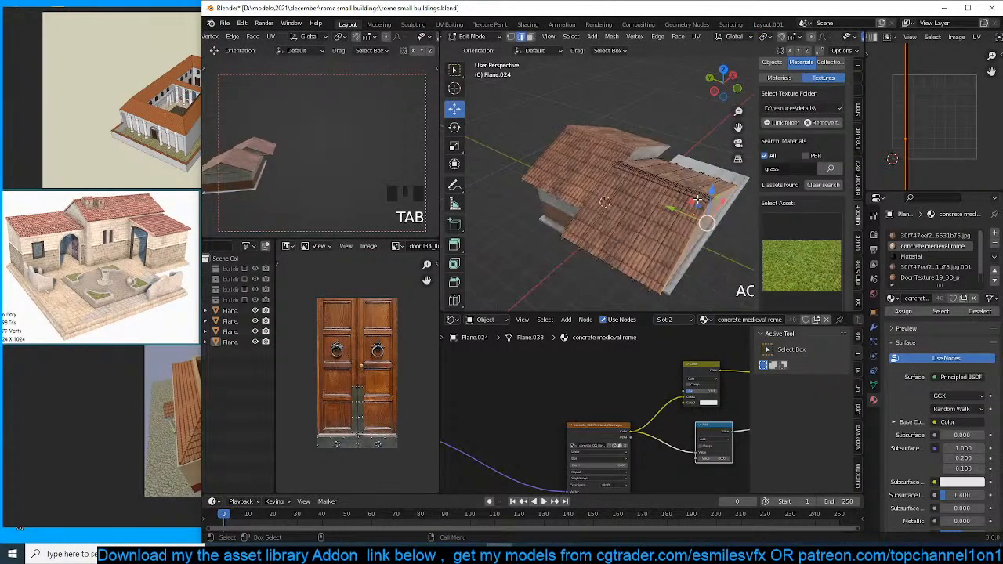
{"action": "key", "text": "KP_7"}
{"action": "key", "text": "3"}
{"action": "middle_click_drag", "start_coordinate": [646, 174], "coordinate": [697, 141], "text": "shift"}
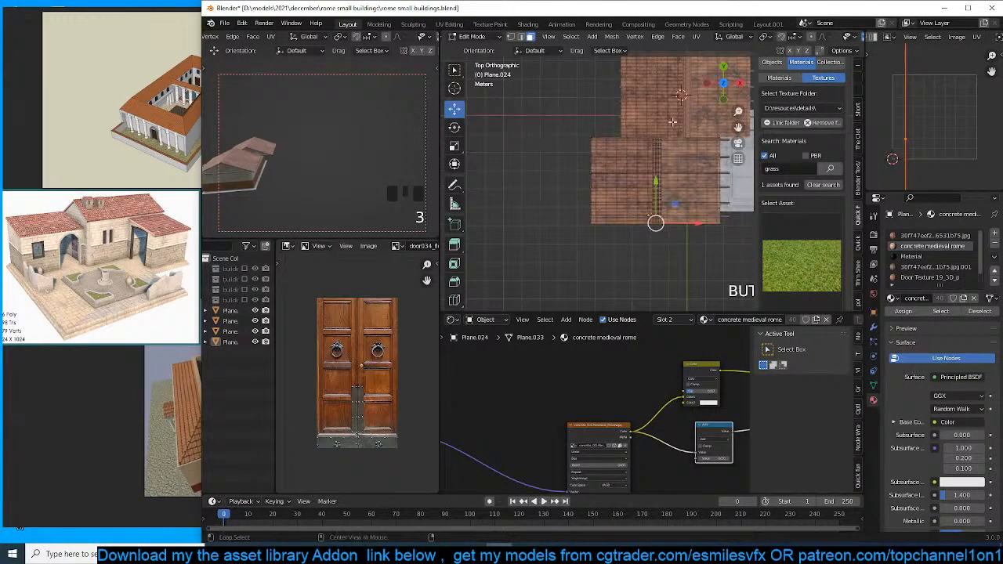
{"action": "left_click_drag", "start_coordinate": [556, 102], "coordinate": [657, 254]}
{"action": "key", "text": "x"}
{"action": "left_click", "coordinate": [671, 197]}
{"action": "key", "text": "grave"}
{"action": "middle_click_drag", "start_coordinate": [633, 205], "coordinate": [676, 157]}
{"action": "left_click", "coordinate": [688, 154]}
Switch to the front orthographic view, save the file, and select the wall object.
{"action": "key", "text": "KP_1"}
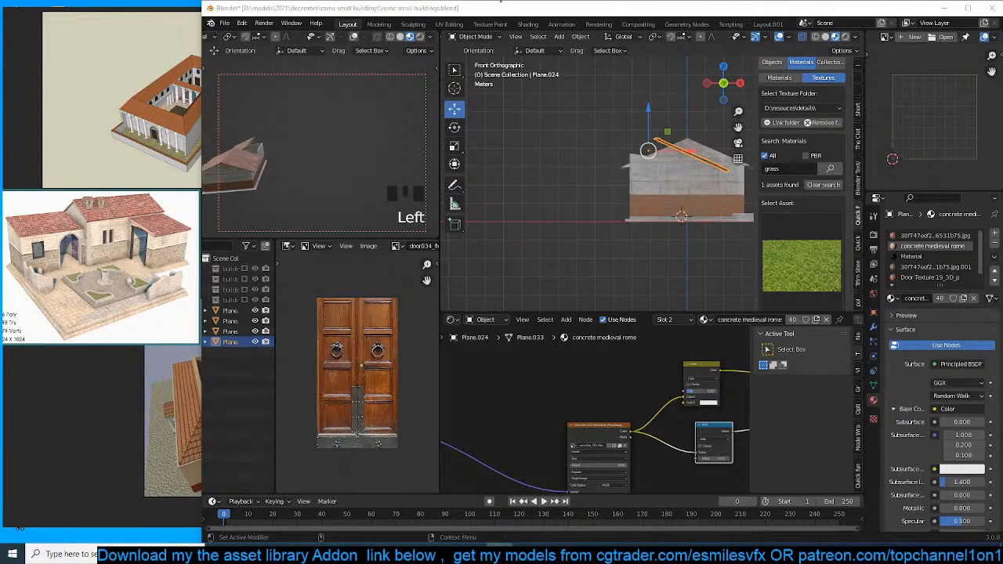
{"action": "scroll", "coordinate": [685, 167], "scroll_direction": "up", "scroll_amount": 4}
{"action": "key", "text": "ctrl+s"}
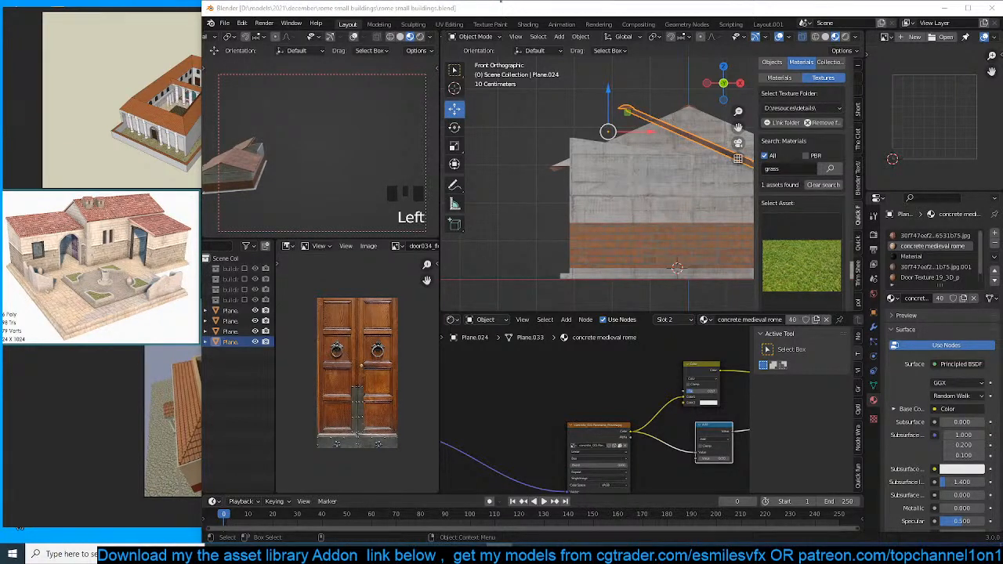
{"action": "left_click", "coordinate": [571, 229]}
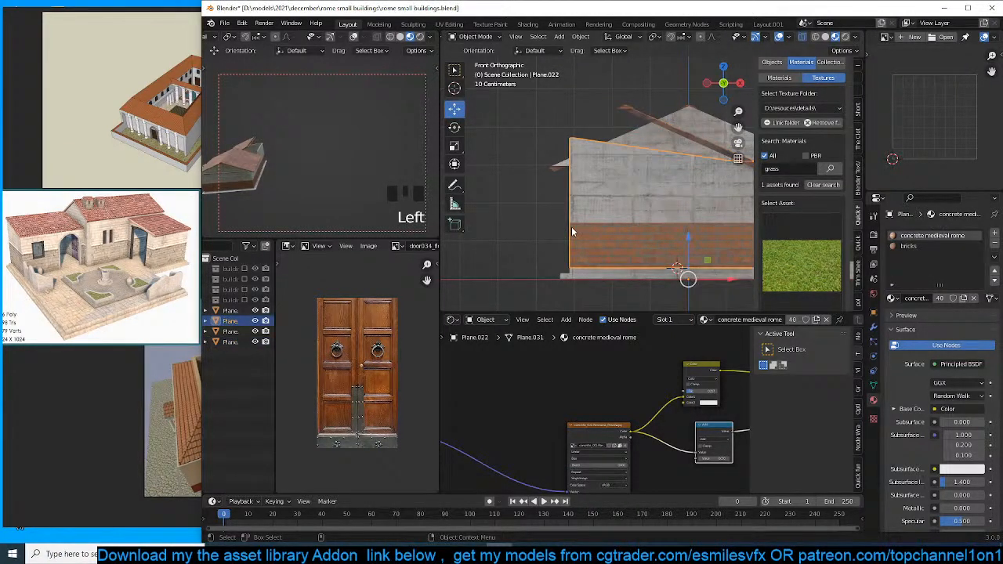
Rotate the single-slope roof to the wall's shallower pitch in front view and move it onto the sloped wall top.
{"action": "middle_click_drag", "start_coordinate": [571, 229], "coordinate": [501, 267], "text": "shift"}
{"action": "left_click", "coordinate": [620, 171]}
{"action": "key", "text": "g"}
{"action": "left_click", "coordinate": [682, 201]}
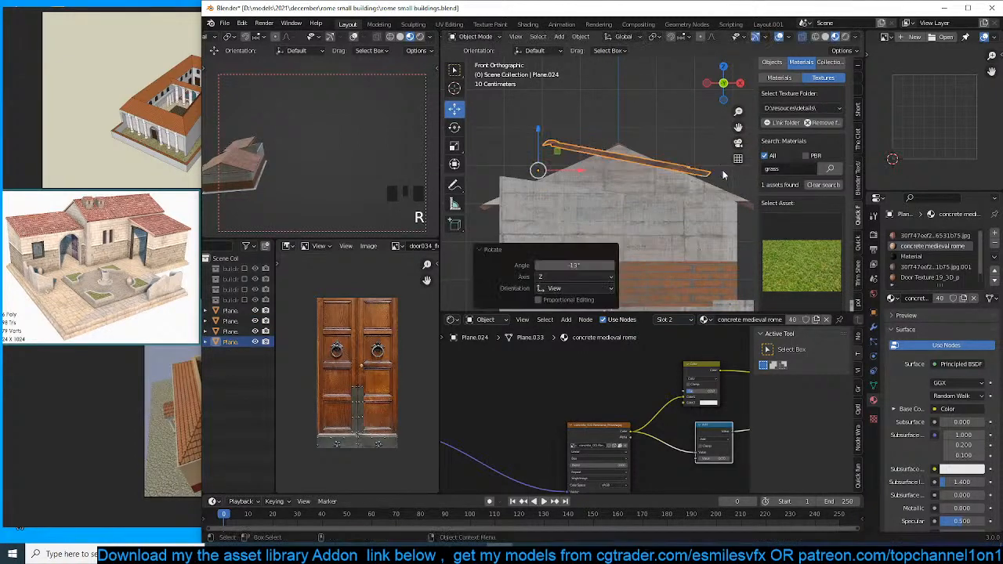
{"action": "key", "text": "g"}
{"action": "left_click", "coordinate": [699, 203]}
{"action": "key", "text": "g"}
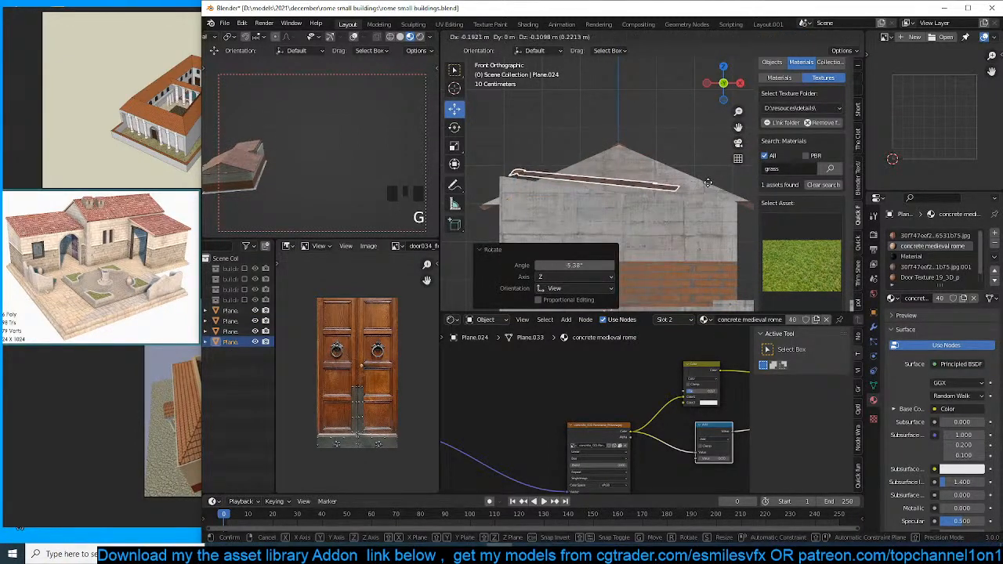
{"action": "left_click", "coordinate": [687, 189]}
Extend the roof's lower end in wireframe Edit Mode by about 0.44 m along X and -0.18 m along Z, and return to Object Mode.
{"action": "key", "text": "Tab"}
{"action": "key", "text": "alt+z"}
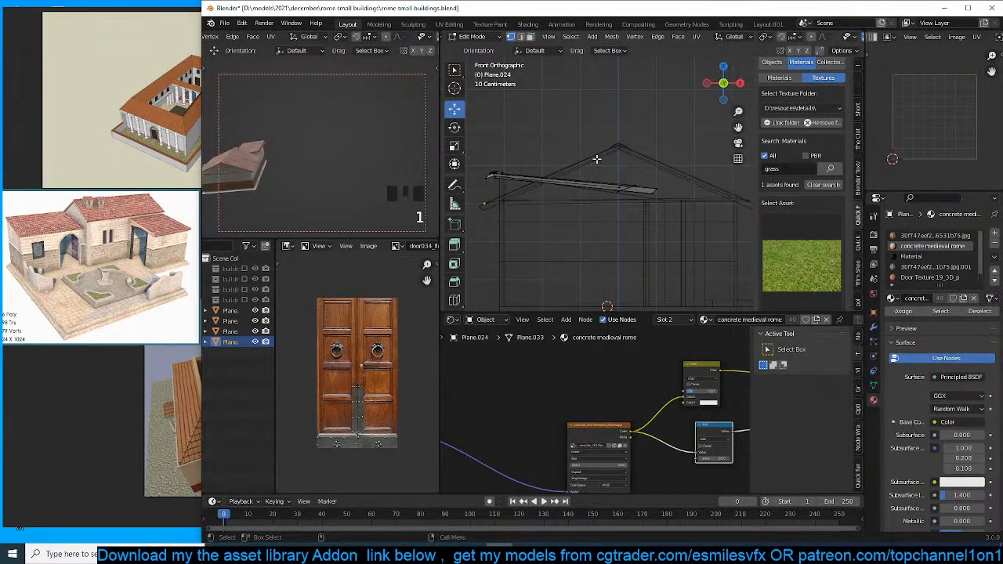
{"action": "left_click", "coordinate": [643, 188]}
{"action": "key", "text": "g"}
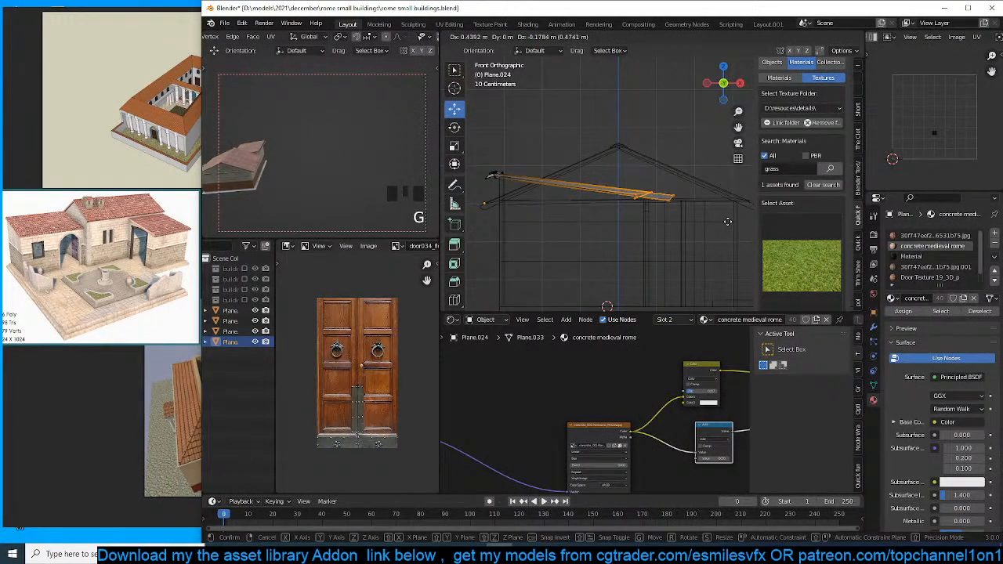
{"action": "left_click", "coordinate": [728, 223]}
{"action": "key", "text": "Tab"}
{"action": "key", "text": "alt+z"}
{"action": "key", "text": "alt+z"}
{"action": "key", "text": "alt+z"}
Display the scene in Material Preview shading and move the single-slope roof about 0.79 m along X.
{"action": "middle_click_drag", "start_coordinate": [735, 219], "coordinate": [769, 87]}
{"action": "left_click", "coordinate": [835, 36]}
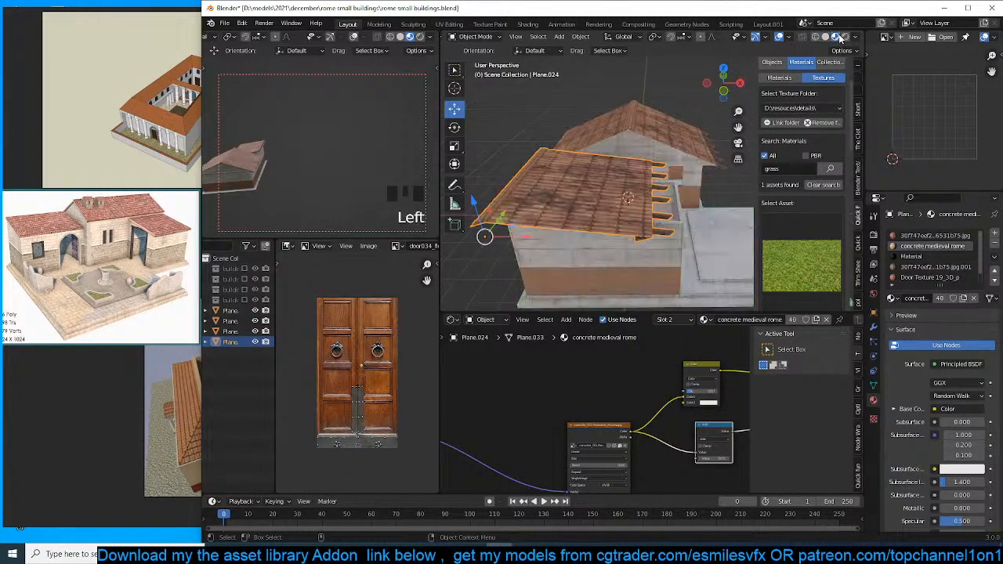
{"action": "left_click_drag", "start_coordinate": [511, 236], "coordinate": [635, 237]}
Scale the single-slope roof by 1.087, reposition it on the sloped wall in front view, and save the file.
{"action": "key", "text": "KP_1"}
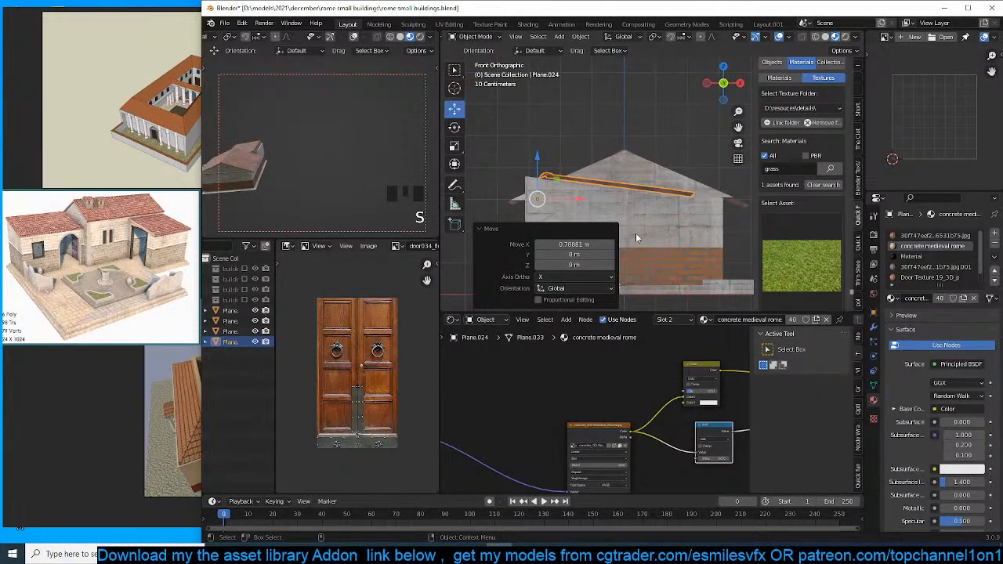
{"action": "key", "text": "s"}
{"action": "left_click", "coordinate": [741, 209]}
{"action": "key", "text": "g"}
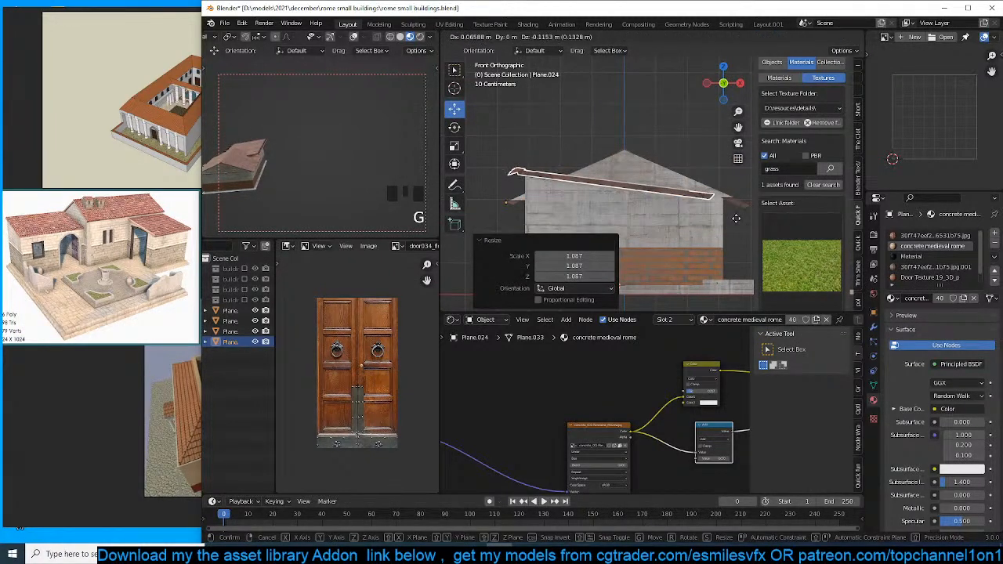
{"action": "left_click", "coordinate": [728, 218]}
{"action": "key", "text": "grave"}
{"action": "middle_click_drag", "start_coordinate": [728, 217], "coordinate": [667, 210]}
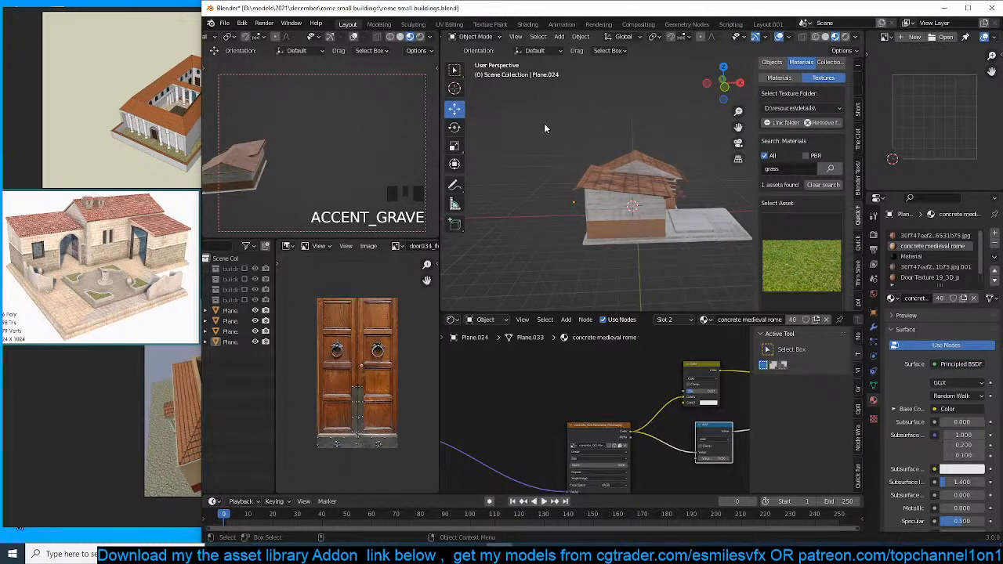
{"action": "key", "text": "ctrl+s"}
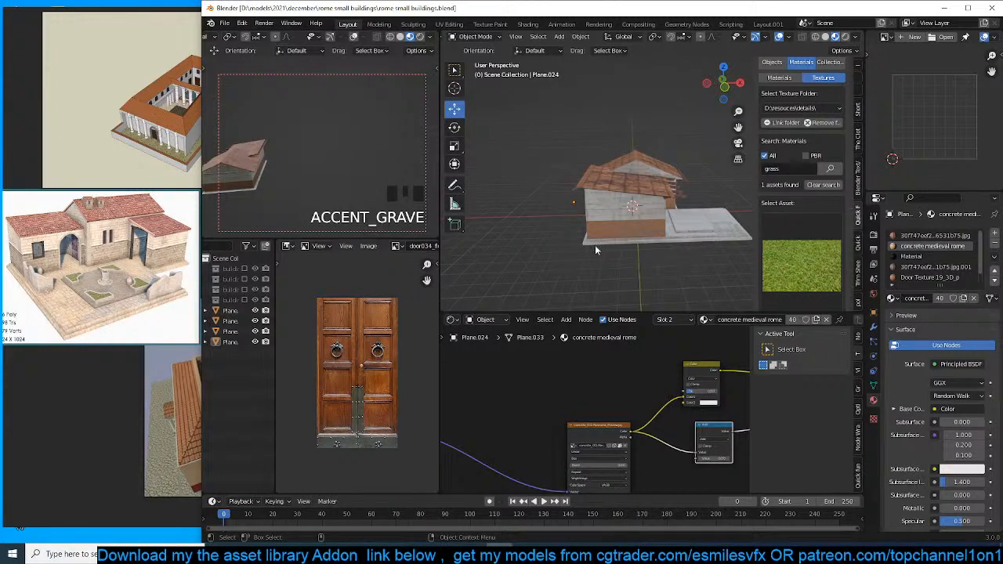
Box-select all four objects of the house.
{"action": "middle_click_drag", "start_coordinate": [697, 185], "coordinate": [649, 192], "text": "shift"}
{"action": "left_click_drag", "start_coordinate": [503, 136], "coordinate": [771, 318]}
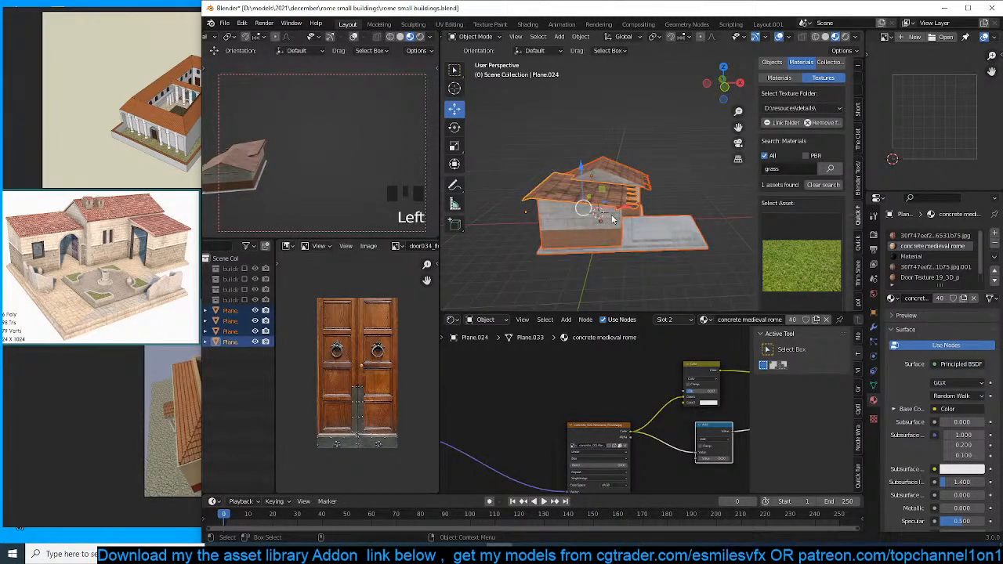
Try to move the selected house objects into a collection named building 4.
{"action": "key", "text": "m"}
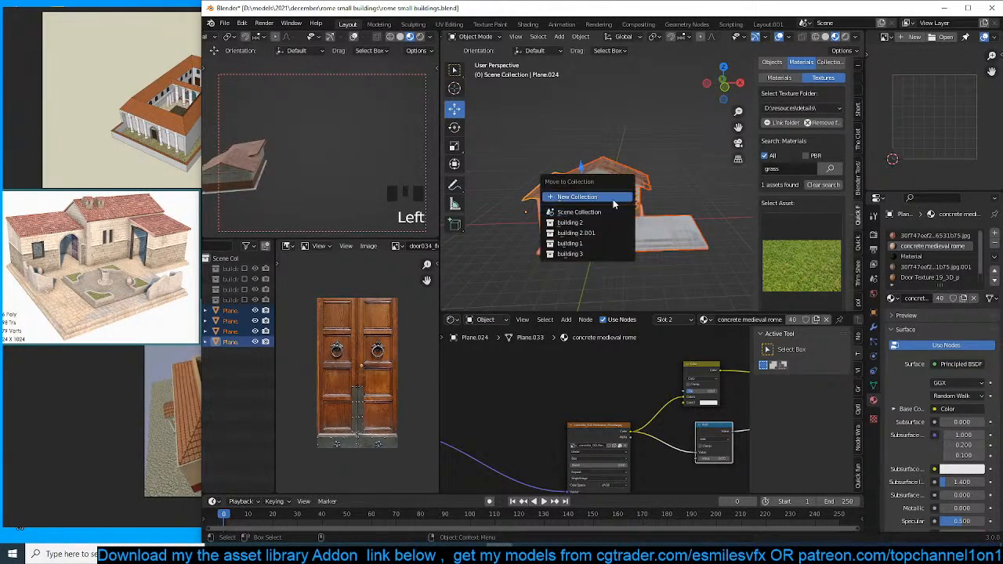
{"action": "left_click", "coordinate": [611, 212]}
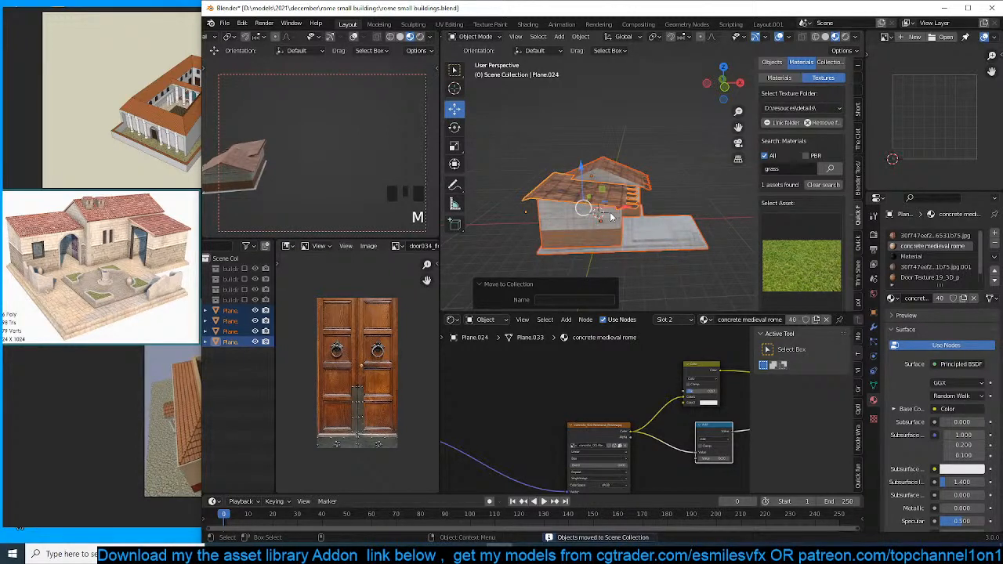
{"action": "left_click", "coordinate": [576, 299]}
{"action": "type", "text": "building"}
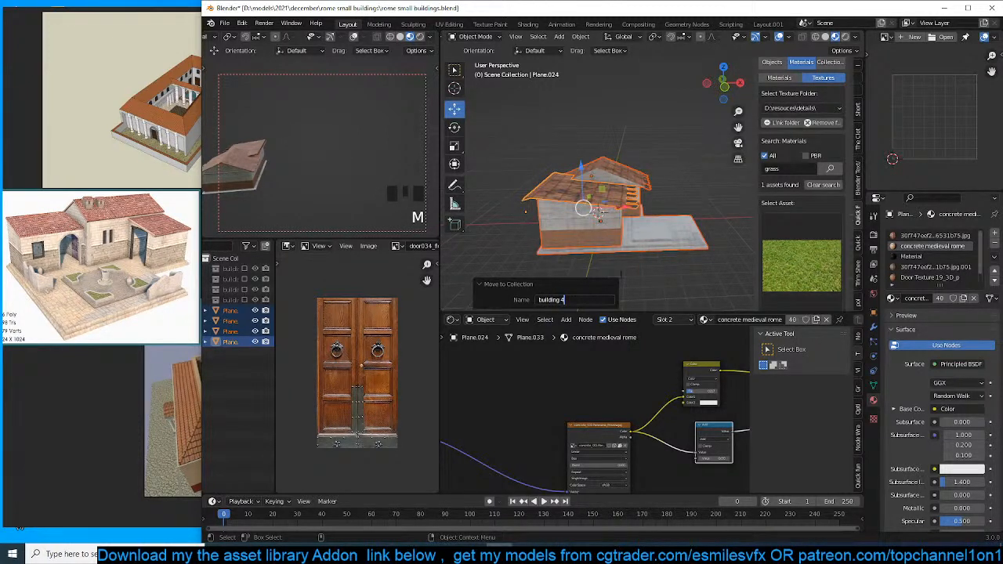
{"action": "type", "text": " 4"}
{"action": "key", "text": "Return"}
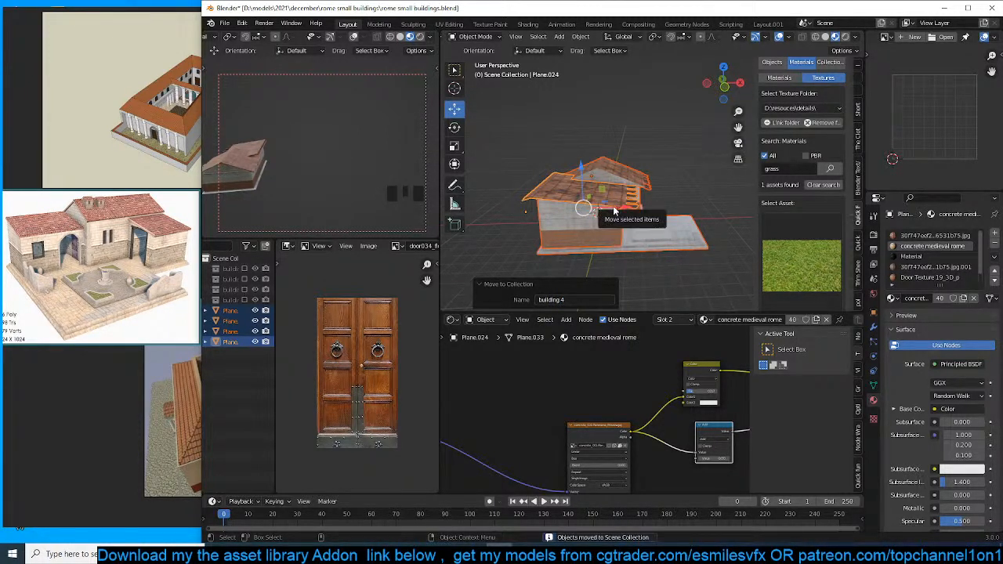
Move the selected house objects into a new collection named building4 and save the file.
{"action": "key", "text": "m"}
{"action": "left_click", "coordinate": [580, 192]}
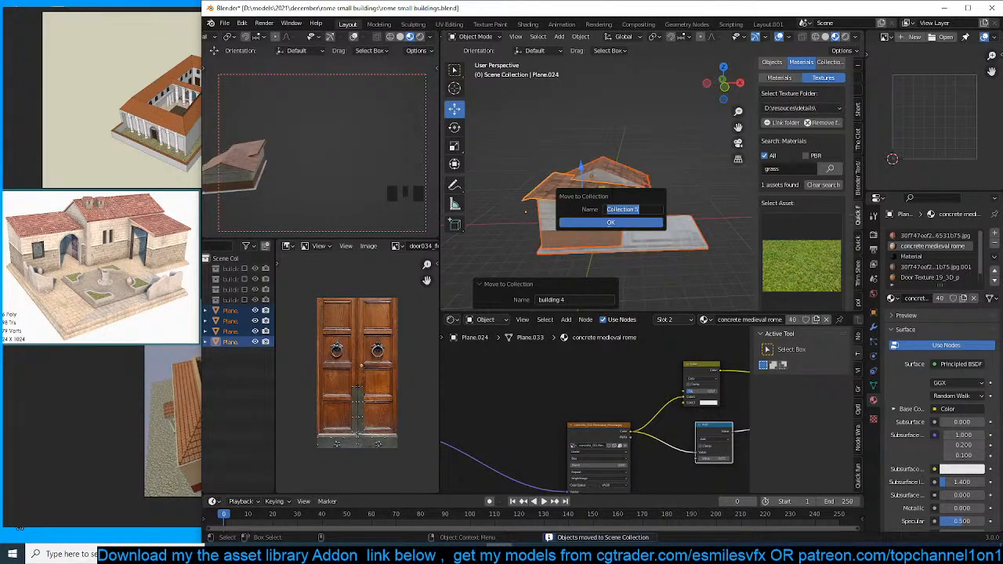
{"action": "type", "text": "building4"}
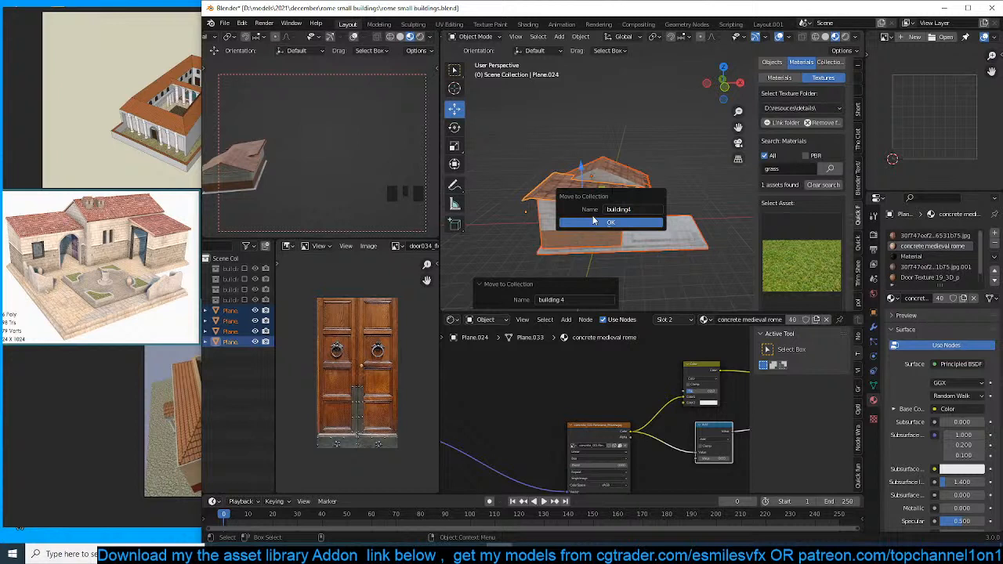
{"action": "left_click", "coordinate": [611, 222]}
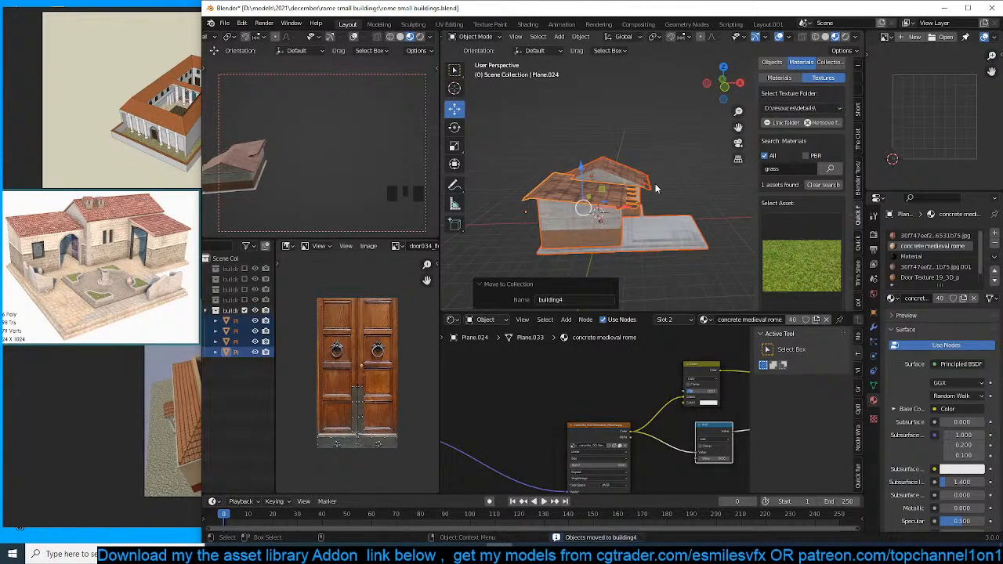
{"action": "key", "text": "ctrl+s"}
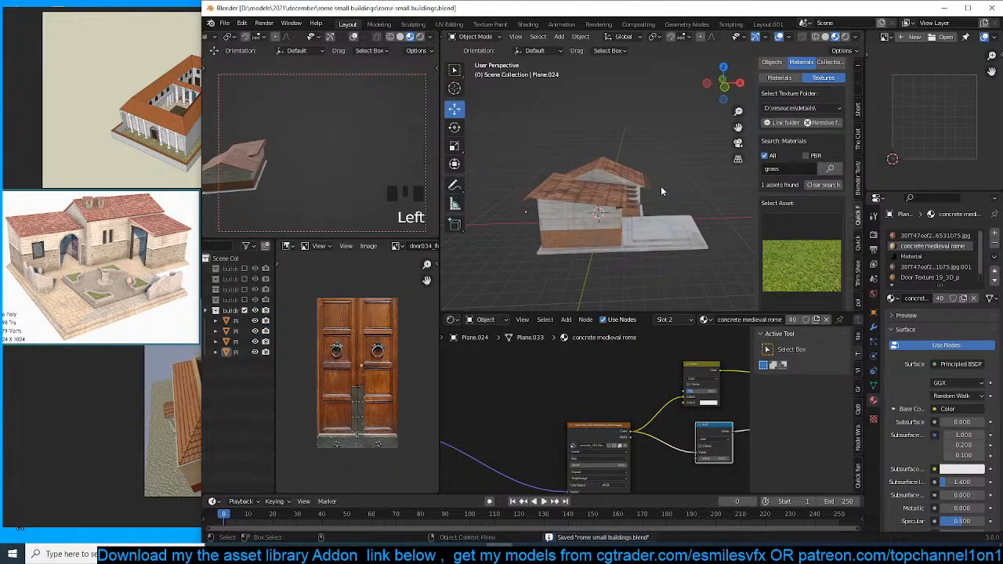
Maximize the Blender window, deselect everything, and save the file.
{"action": "left_click", "coordinate": [98, 134]}
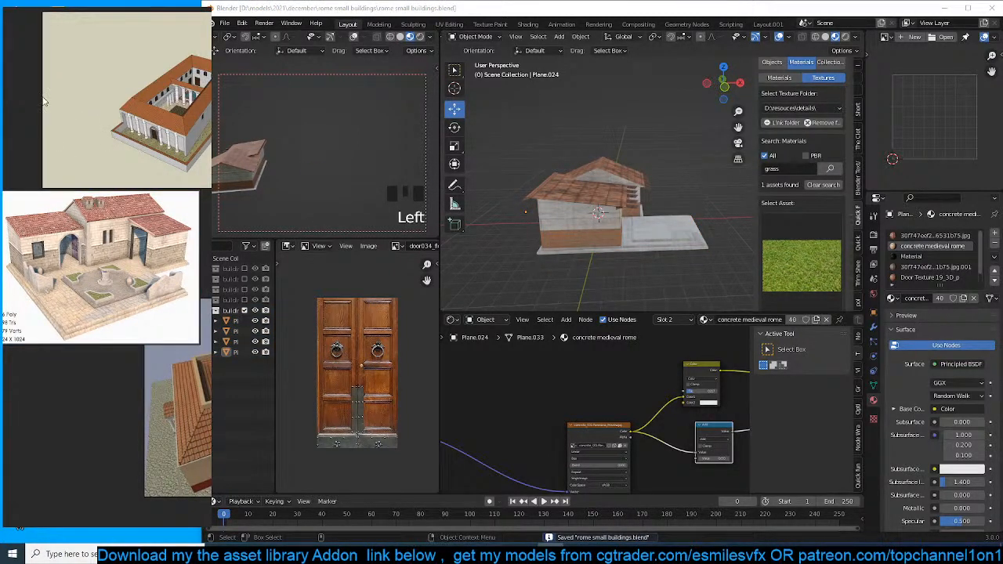
{"action": "left_click", "coordinate": [601, 158]}
{"action": "left_click", "coordinate": [978, 7]}
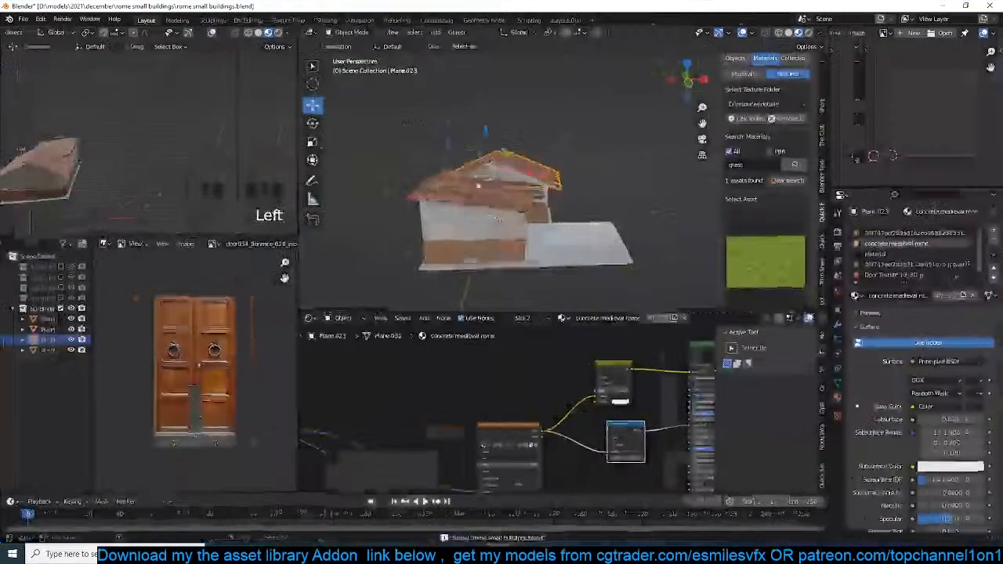
{"action": "scroll", "coordinate": [570, 209], "scroll_direction": "down", "scroll_amount": 2}
{"action": "key", "text": "alt+a"}
{"action": "key", "text": "ctrl+s"}
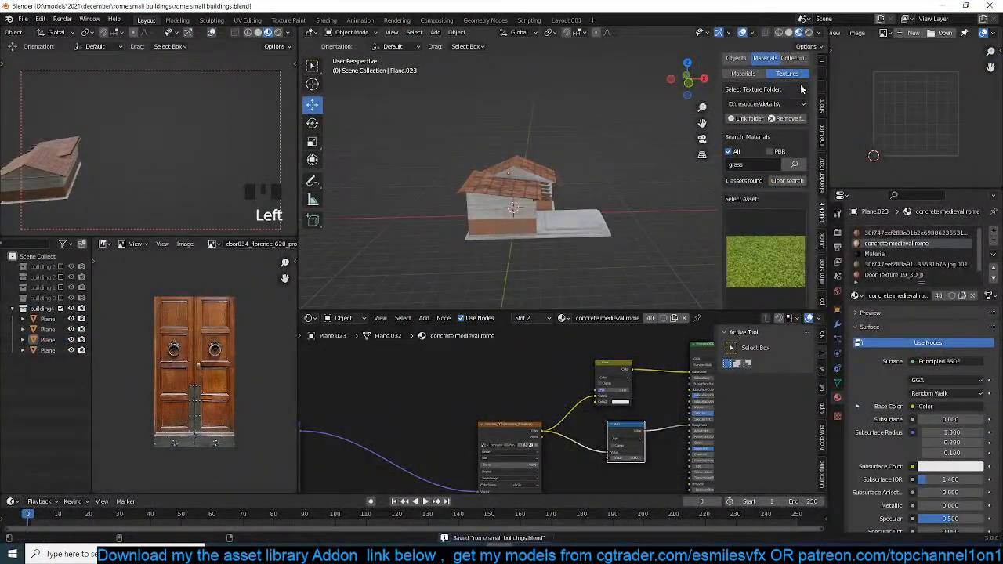
Set the asset library to adding assets, and switch the enabled collection from building4 to building 2.
{"action": "scroll", "coordinate": [732, 136], "scroll_direction": "up", "scroll_amount": 2}
{"action": "left_click", "coordinate": [787, 100]}
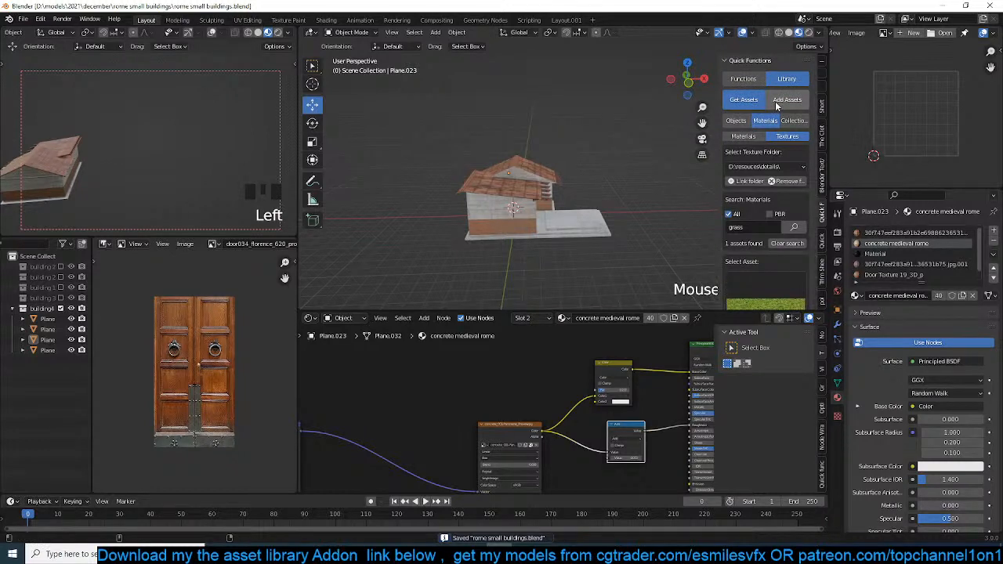
{"action": "left_click", "coordinate": [61, 308]}
{"action": "left_click", "coordinate": [61, 267]}
{"action": "scroll", "coordinate": [536, 243], "scroll_direction": "down", "scroll_amount": 9}
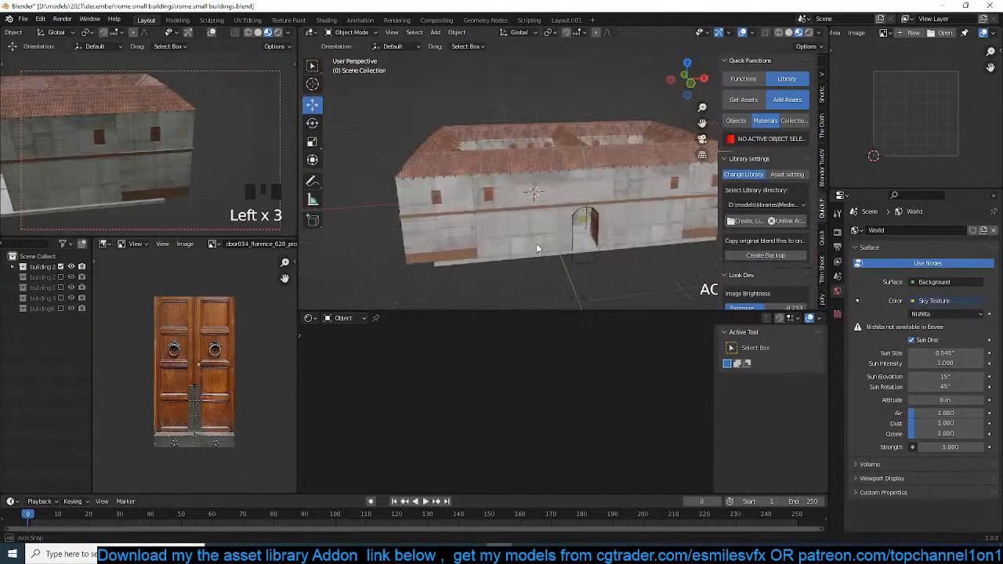
{"action": "middle_click_drag", "start_coordinate": [536, 243], "coordinate": [507, 112]}
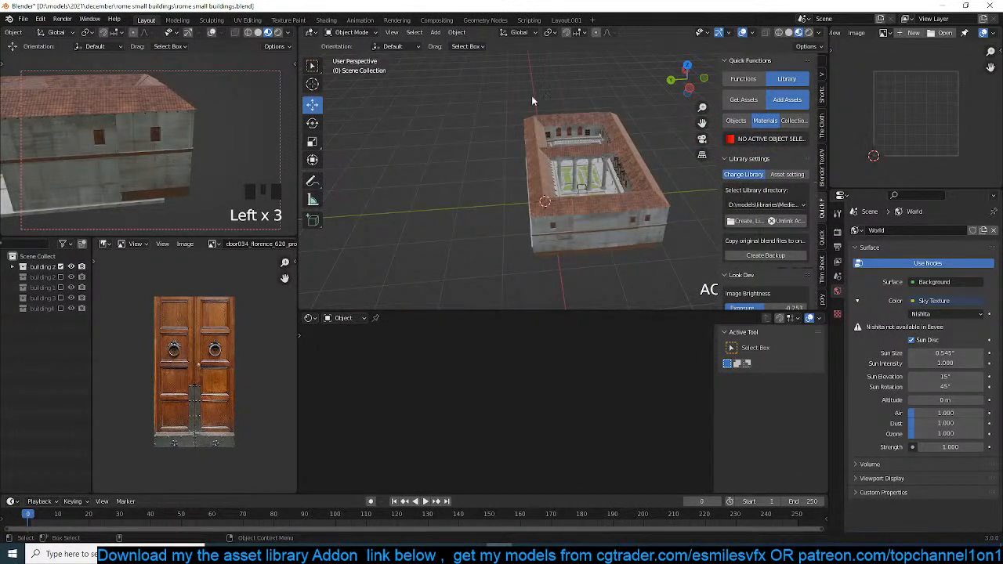
{"action": "scroll", "coordinate": [846, 35], "scroll_direction": "up", "scroll_amount": 2}
Change the empty image editor above the properties to an Outliner and collapse the building 2 collection in it.
{"action": "left_click", "coordinate": [842, 33]}
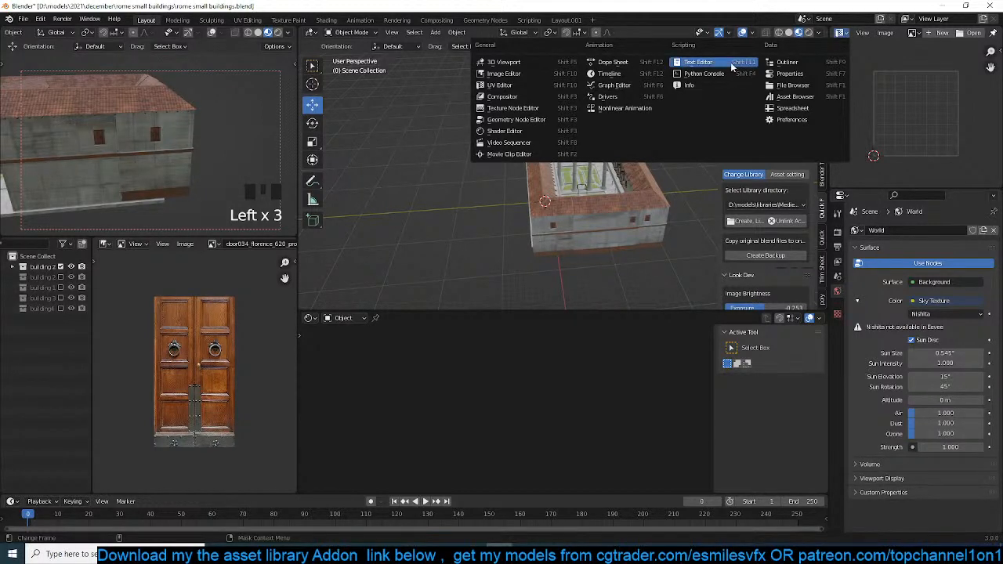
{"action": "left_click", "coordinate": [787, 61]}
{"action": "scroll", "coordinate": [852, 72], "scroll_direction": "down", "scroll_amount": 3}
{"action": "scroll", "coordinate": [852, 72], "scroll_direction": "up", "scroll_amount": 3}
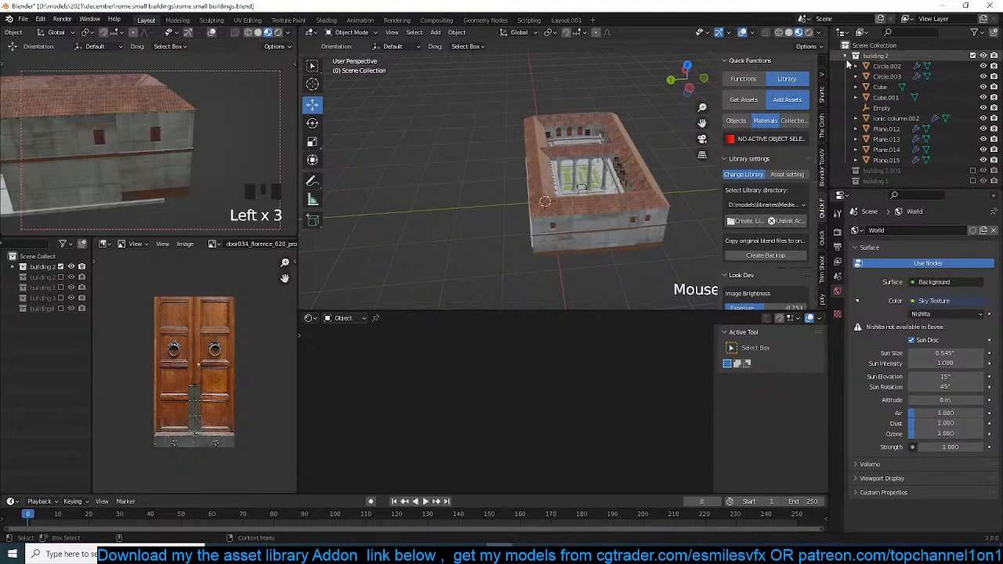
{"action": "left_click", "coordinate": [846, 56]}
Select a roof object and set the asset library to save collections, with outliner_select enabled.
{"action": "left_click", "coordinate": [628, 146]}
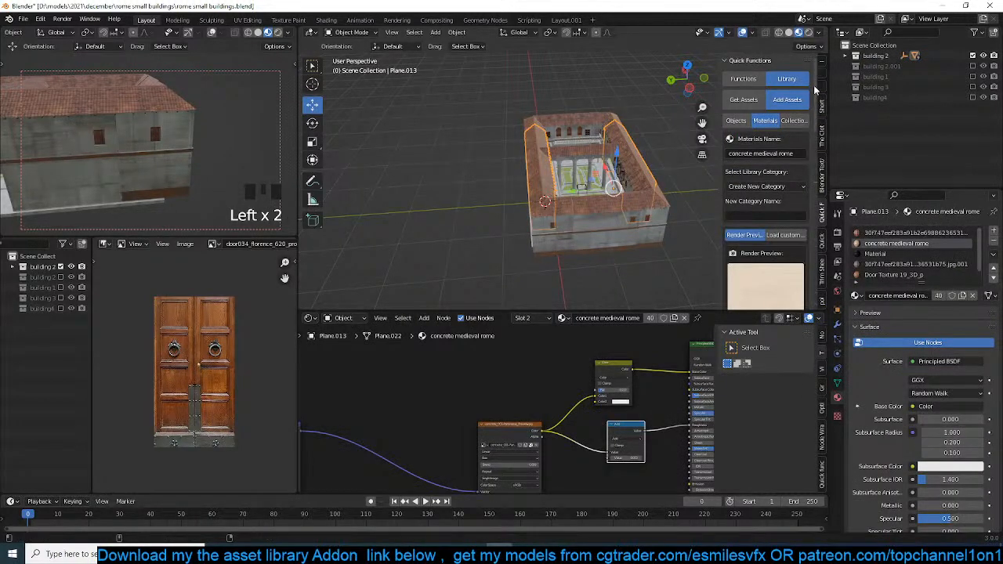
{"action": "left_click", "coordinate": [783, 121]}
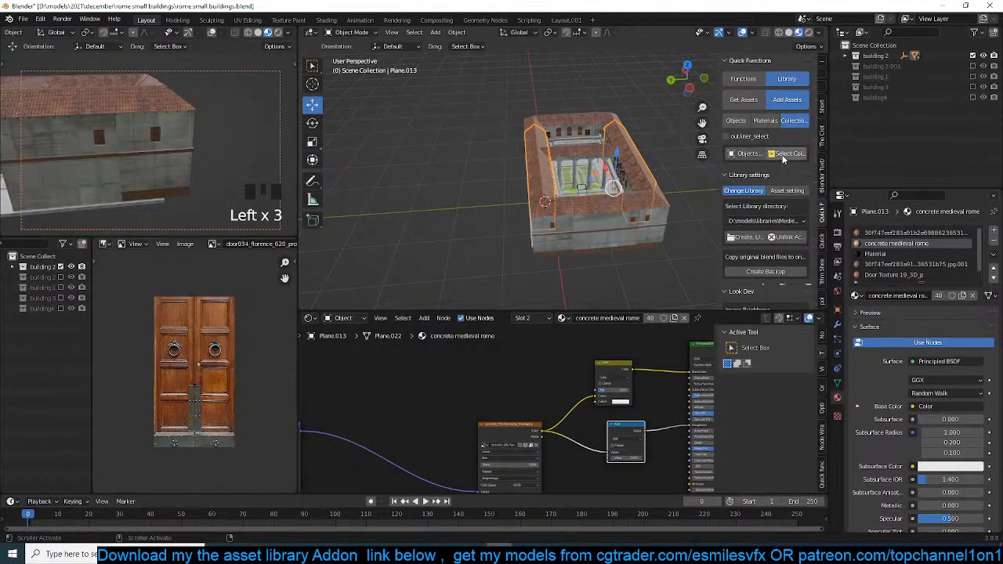
{"action": "left_click", "coordinate": [726, 137]}
{"action": "scroll", "coordinate": [784, 227], "scroll_direction": "down", "scroll_amount": 2}
{"action": "scroll", "coordinate": [784, 235], "scroll_direction": "down", "scroll_amount": 3}
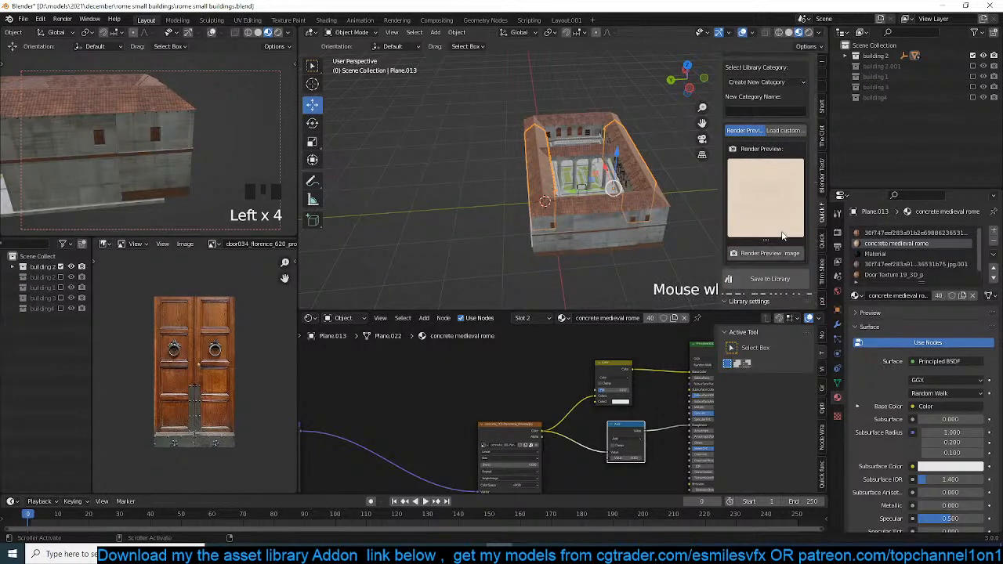
{"action": "scroll", "coordinate": [758, 255], "scroll_direction": "up", "scroll_amount": 4}
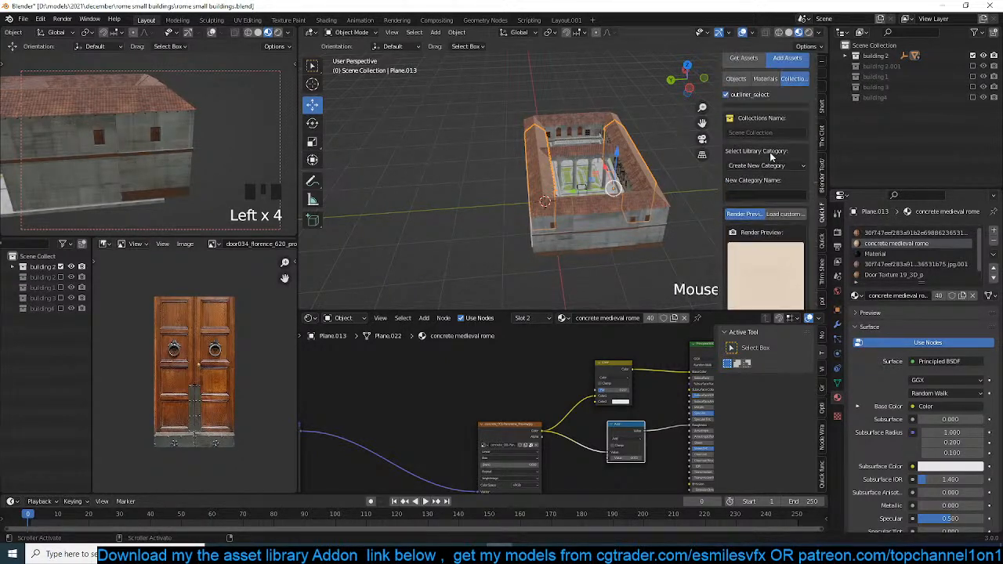
Choose the building 2 collection in the Outliner and render its library preview image.
{"action": "left_click", "coordinate": [874, 57]}
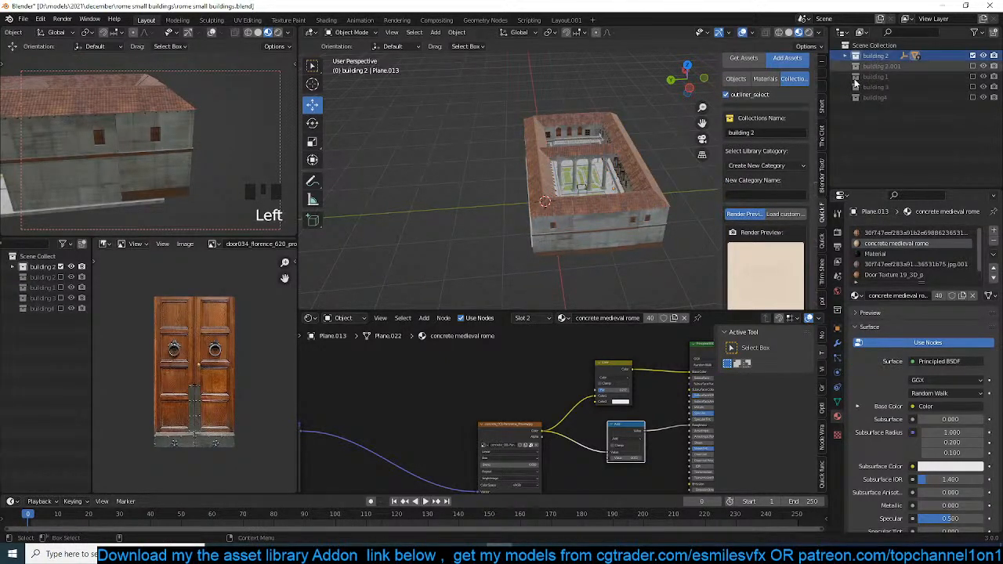
{"action": "scroll", "coordinate": [766, 240], "scroll_direction": "down", "scroll_amount": 3}
{"action": "left_click", "coordinate": [770, 235]}
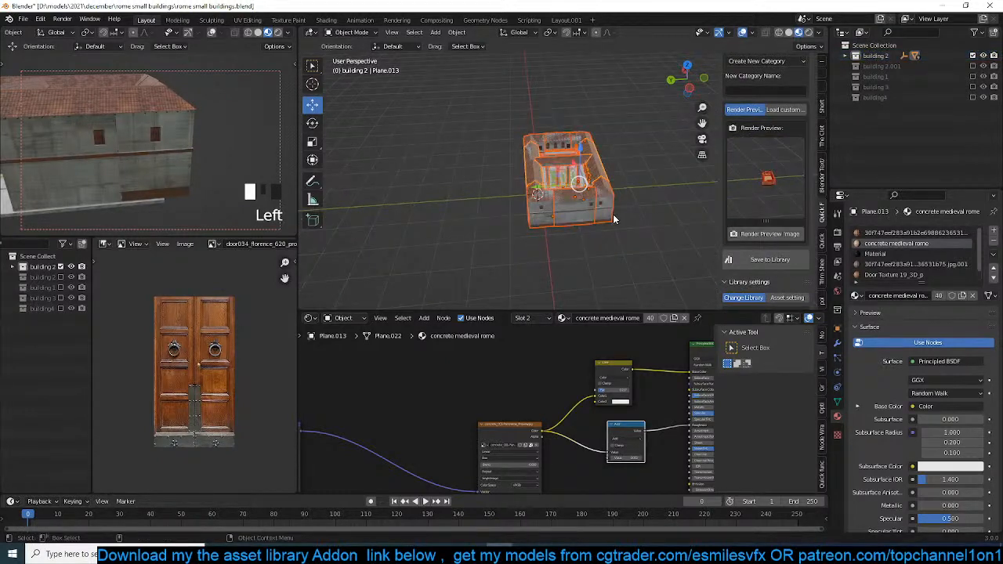
Reset the scene's color management to exposure 0 and gamma 1, with Use Curves disabled.
{"action": "scroll", "coordinate": [613, 214], "scroll_direction": "up", "scroll_amount": 4}
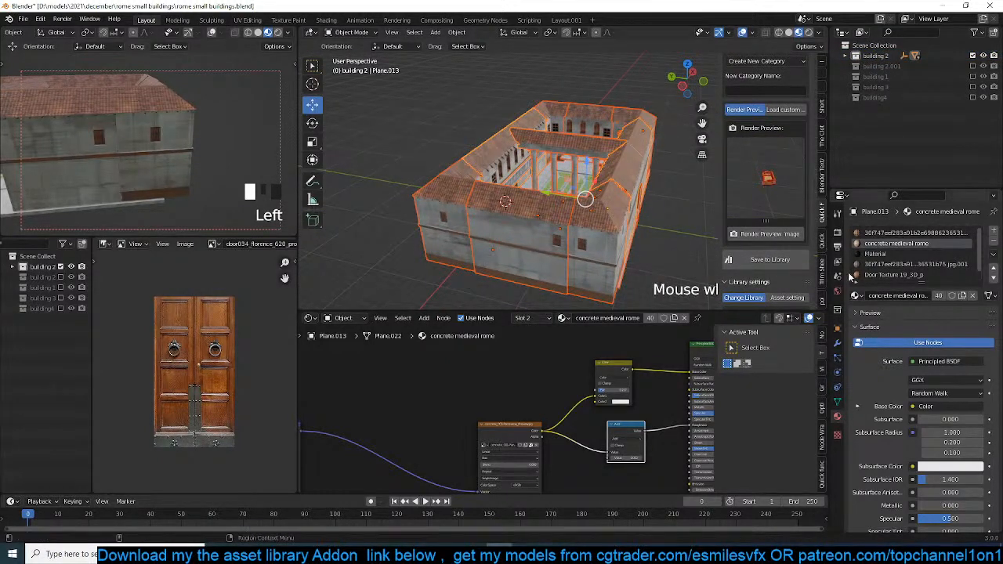
{"action": "left_click", "coordinate": [837, 234]}
{"action": "scroll", "coordinate": [870, 303], "scroll_direction": "down", "scroll_amount": 1}
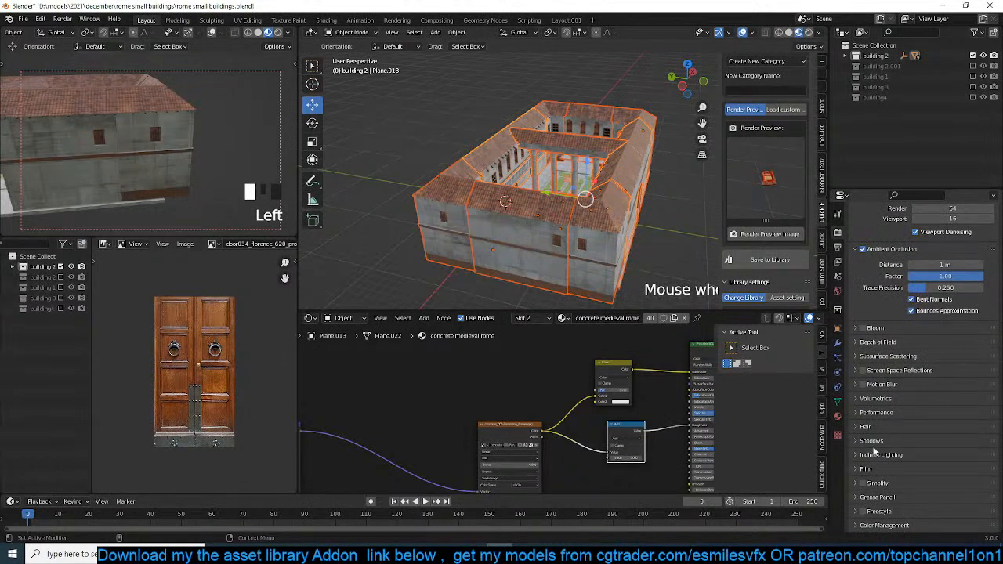
{"action": "left_click", "coordinate": [866, 525]}
{"action": "scroll", "coordinate": [901, 486], "scroll_direction": "down", "scroll_amount": 3}
{"action": "left_click", "coordinate": [945, 494]}
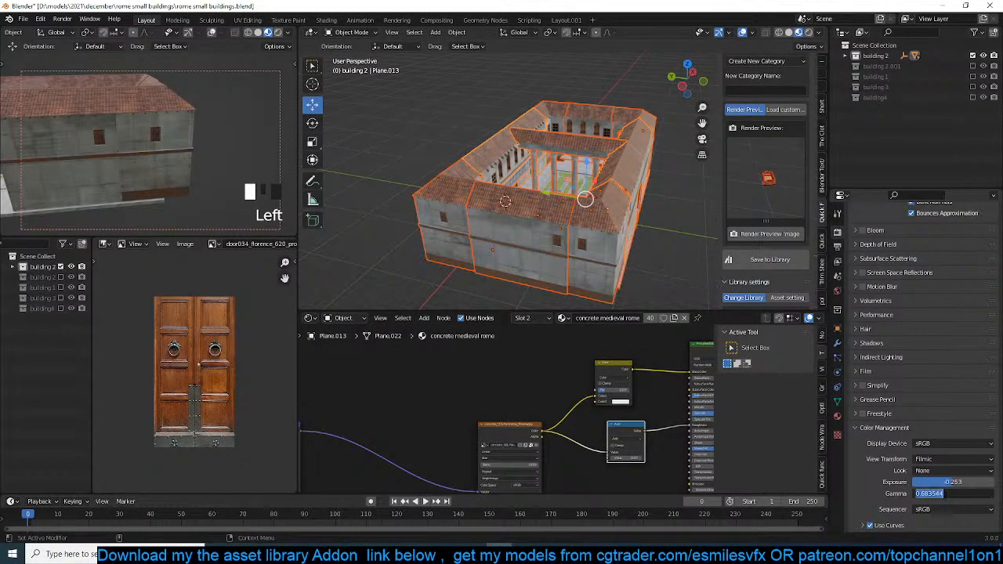
{"action": "type", "text": "1"}
{"action": "key", "text": "shift+Tab"}
{"action": "type", "text": "0"}
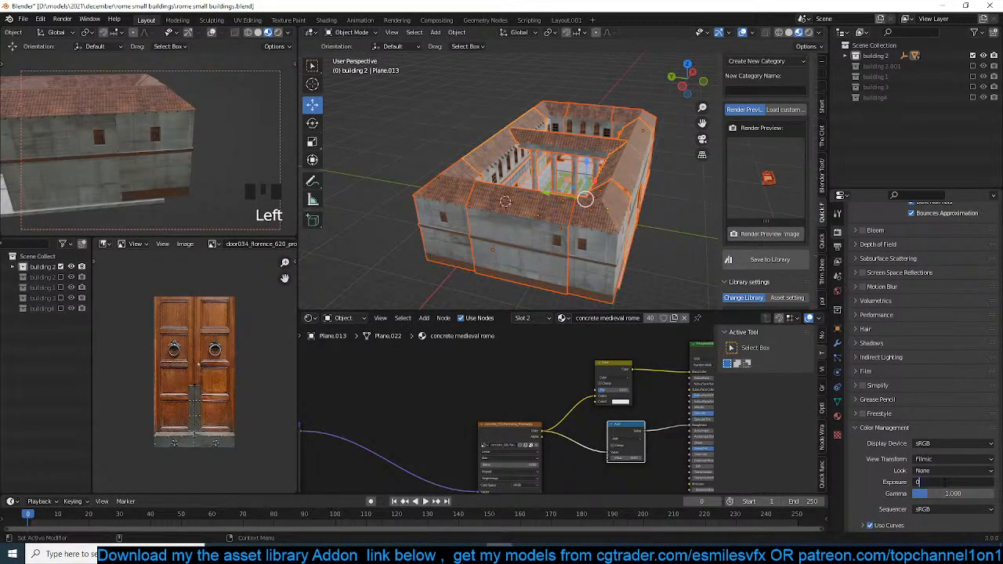
{"action": "left_click", "coordinate": [861, 525]}
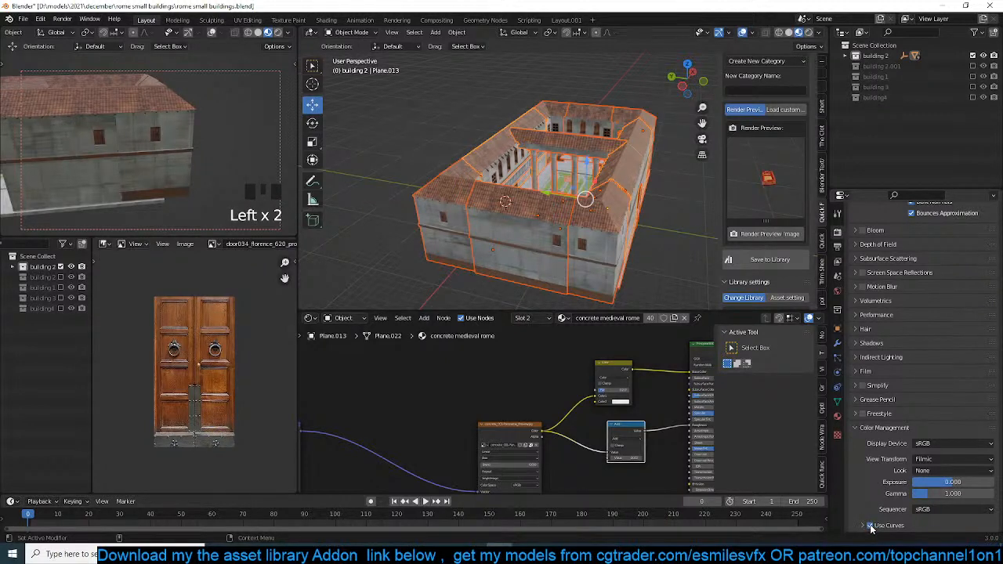
{"action": "left_click", "coordinate": [870, 527]}
Re-render the building 2 preview image from a side angle, save the collection to the library, and save the file.
{"action": "left_click", "coordinate": [768, 234]}
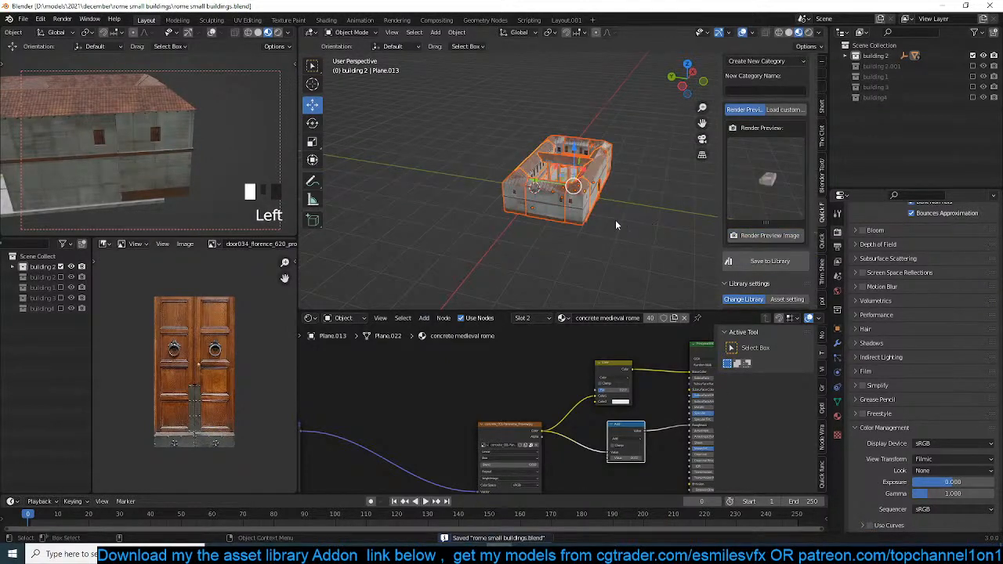
{"action": "left_click", "coordinate": [782, 236]}
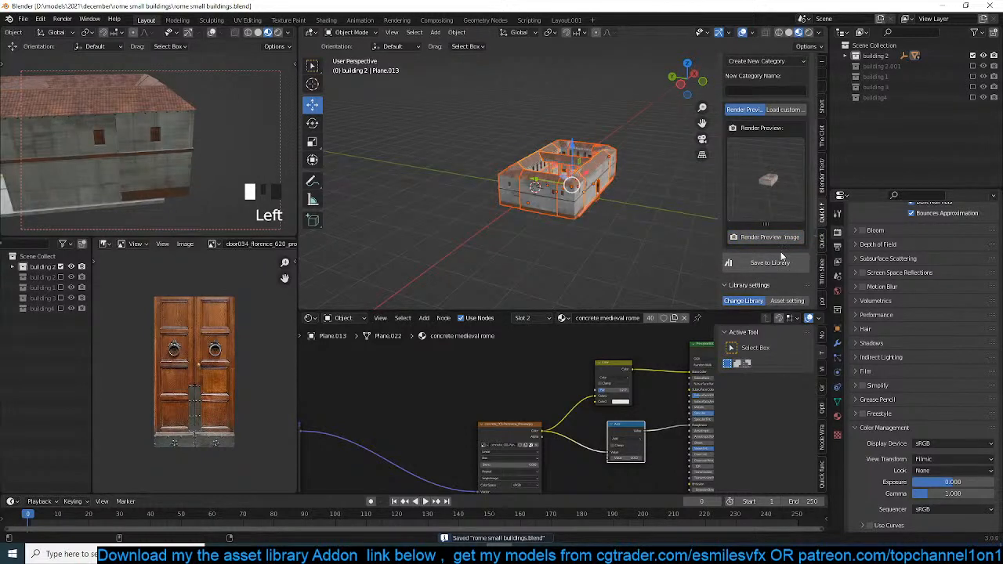
{"action": "scroll", "coordinate": [773, 213], "scroll_direction": "up", "scroll_amount": 2}
{"action": "scroll", "coordinate": [773, 213], "scroll_direction": "down", "scroll_amount": 2}
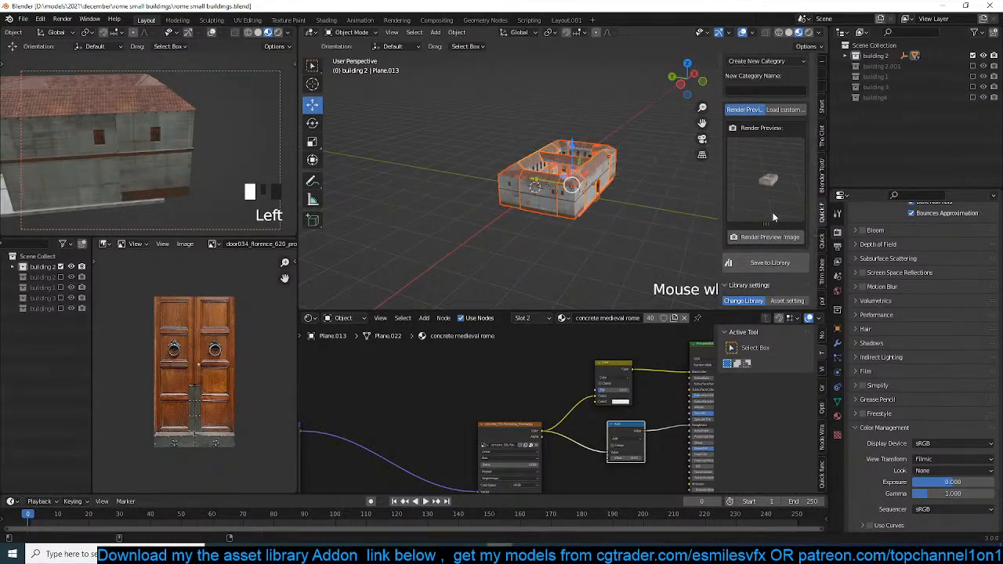
{"action": "left_click", "coordinate": [774, 238]}
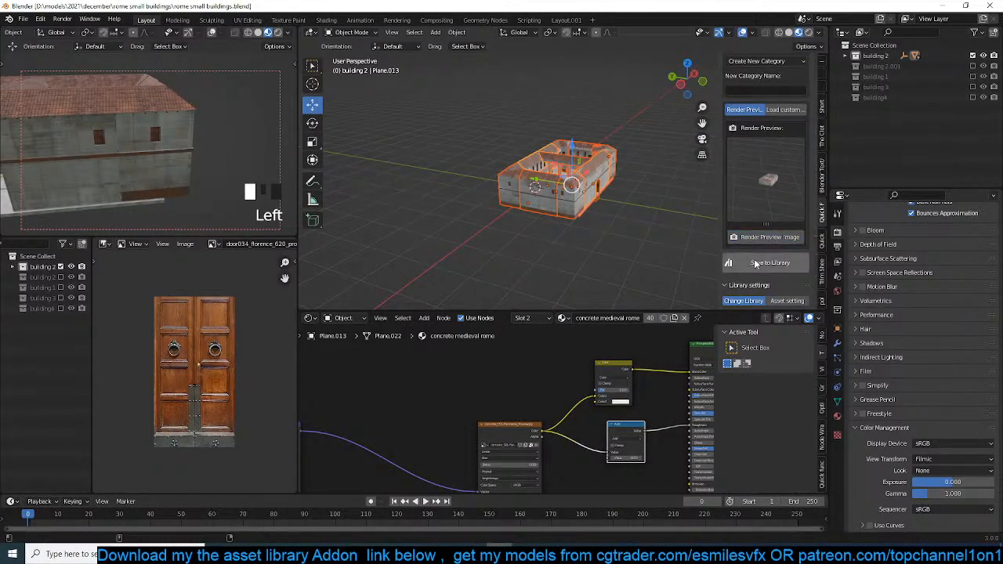
{"action": "scroll", "coordinate": [753, 251], "scroll_direction": "down", "scroll_amount": 8}
{"action": "key", "text": "ctrl+s"}
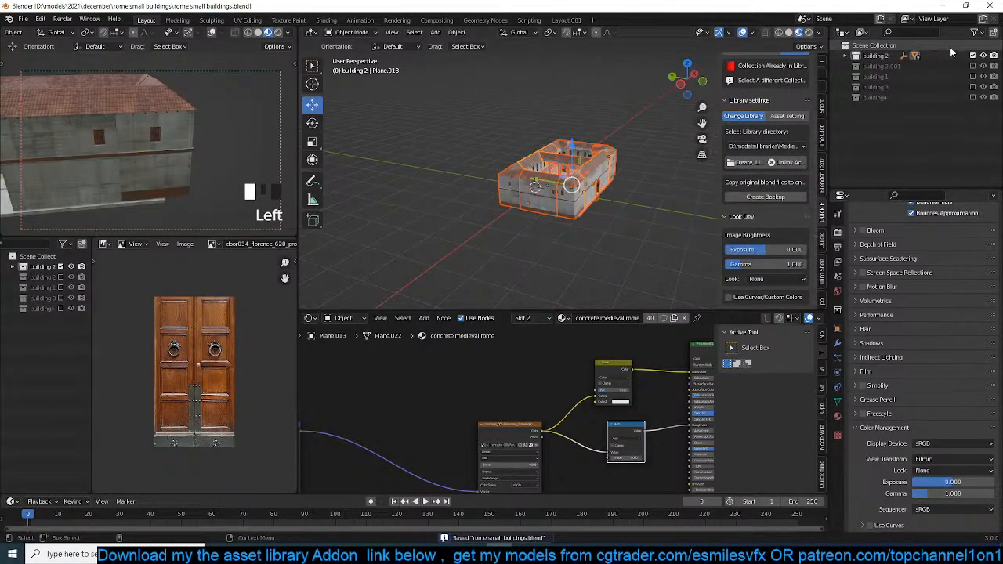
Switch the enabled collection from building 2 to building 2.001 and choose it, with its open colonnaded side in view.
{"action": "left_click", "coordinate": [973, 56]}
{"action": "left_click", "coordinate": [972, 66]}
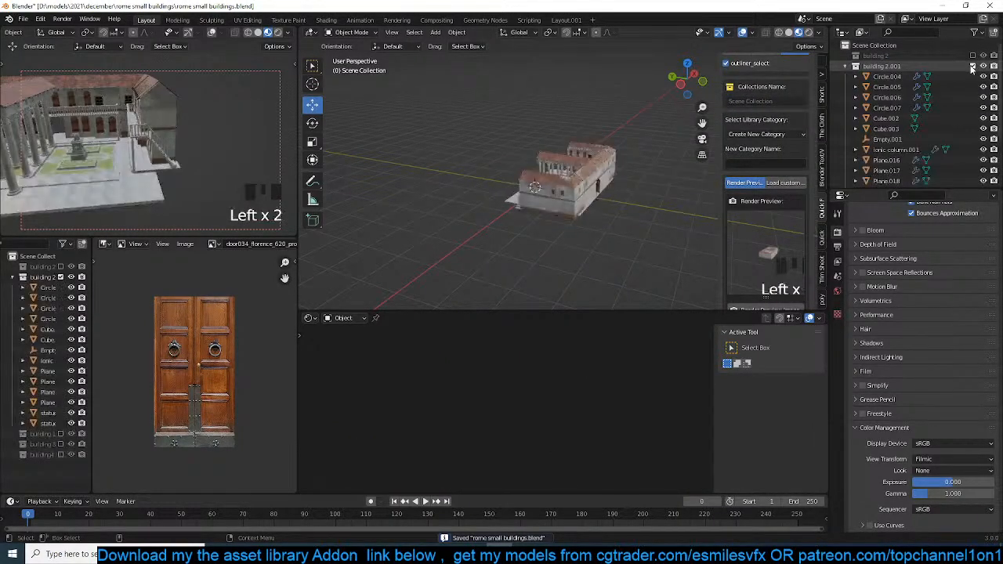
{"action": "key", "text": "grave"}
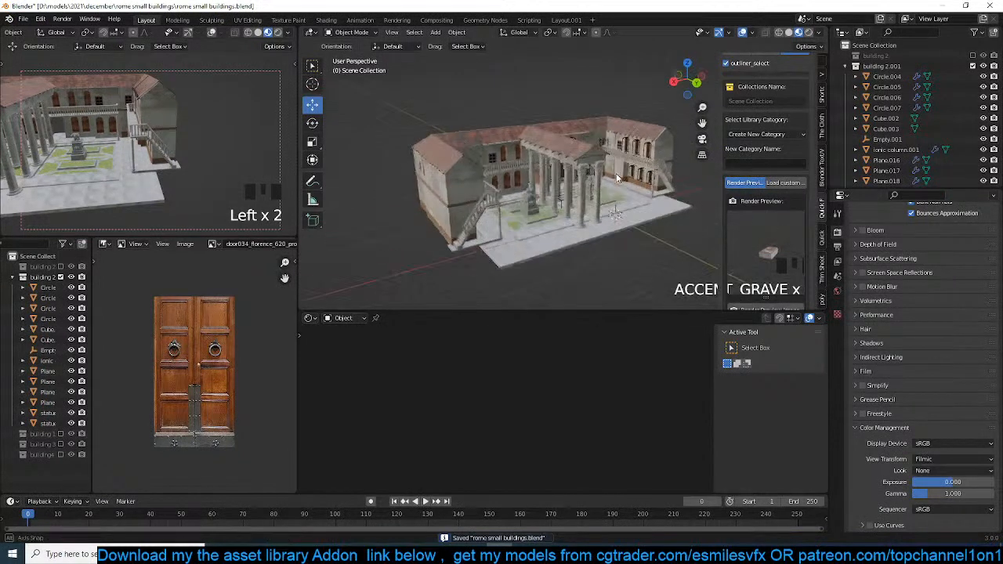
{"action": "left_click", "coordinate": [883, 67]}
{"action": "scroll", "coordinate": [768, 248], "scroll_direction": "down", "scroll_amount": 3}
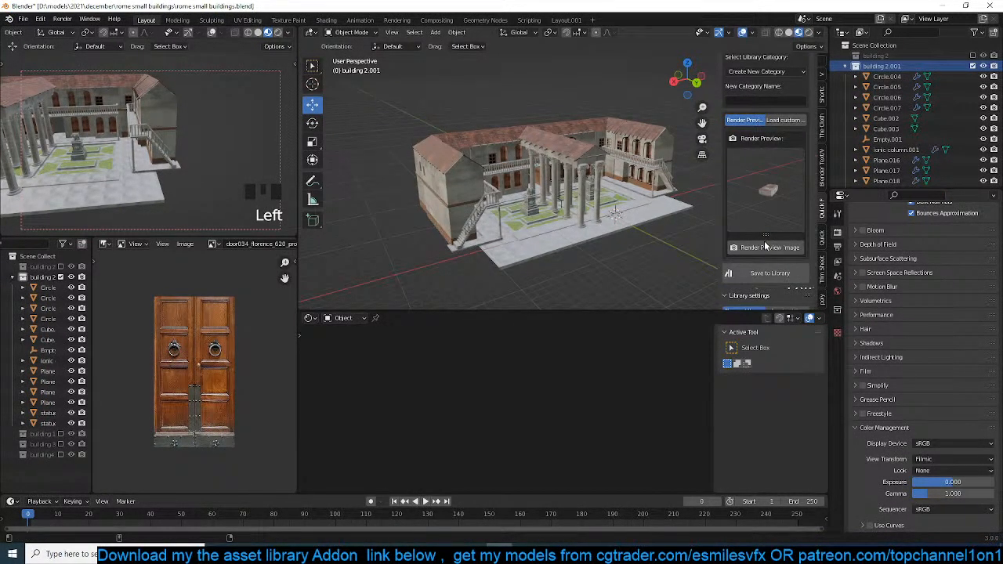
Render the library preview image of building 2.001, then save both the file and the collection to the library.
{"action": "left_click", "coordinate": [768, 245]}
{"action": "left_click", "coordinate": [659, 136]}
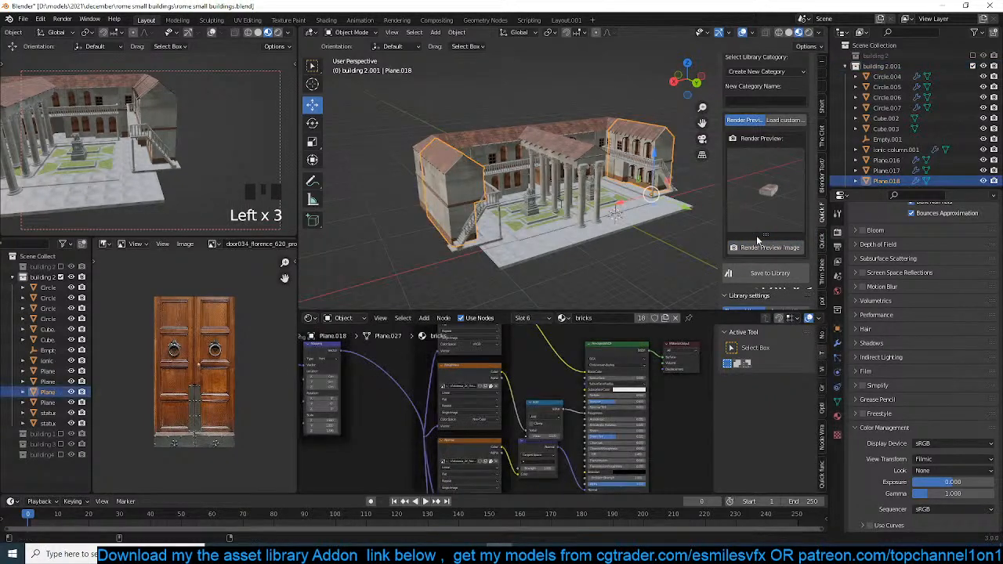
{"action": "left_click", "coordinate": [759, 248]}
{"action": "key", "text": "alt+a"}
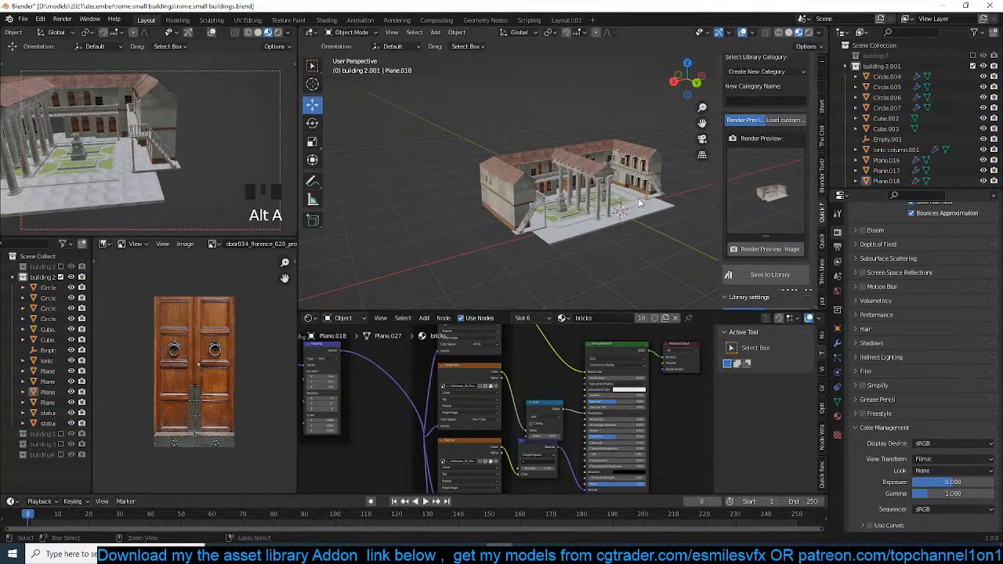
{"action": "key", "text": "ctrl+s"}
{"action": "left_click", "coordinate": [760, 275]}
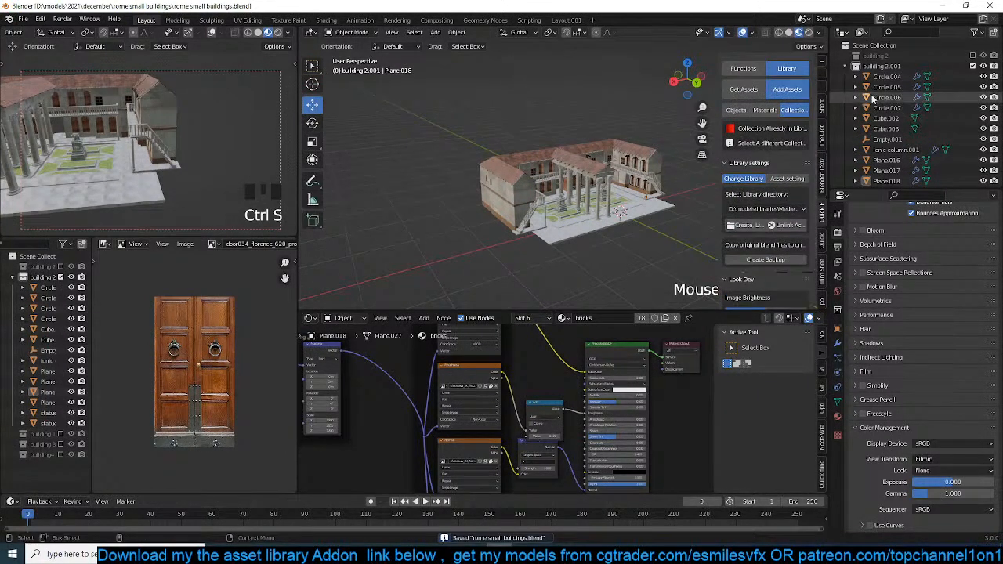
Switch the enabled collection from building 2.001 to building 1 and delete the Camera from it.
{"action": "left_click", "coordinate": [845, 68]}
{"action": "left_click", "coordinate": [973, 66]}
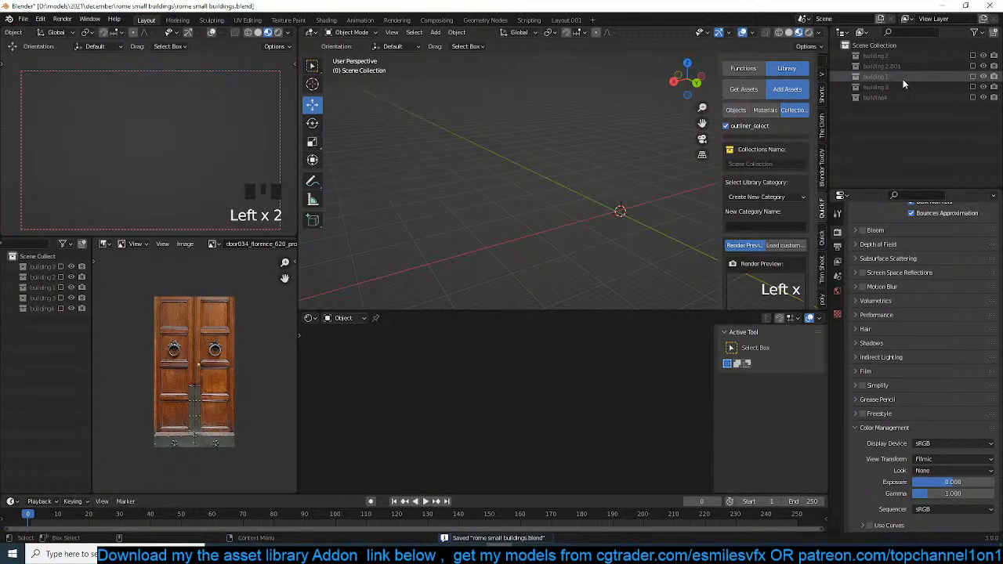
{"action": "left_click", "coordinate": [972, 76]}
{"action": "left_click", "coordinate": [883, 87]}
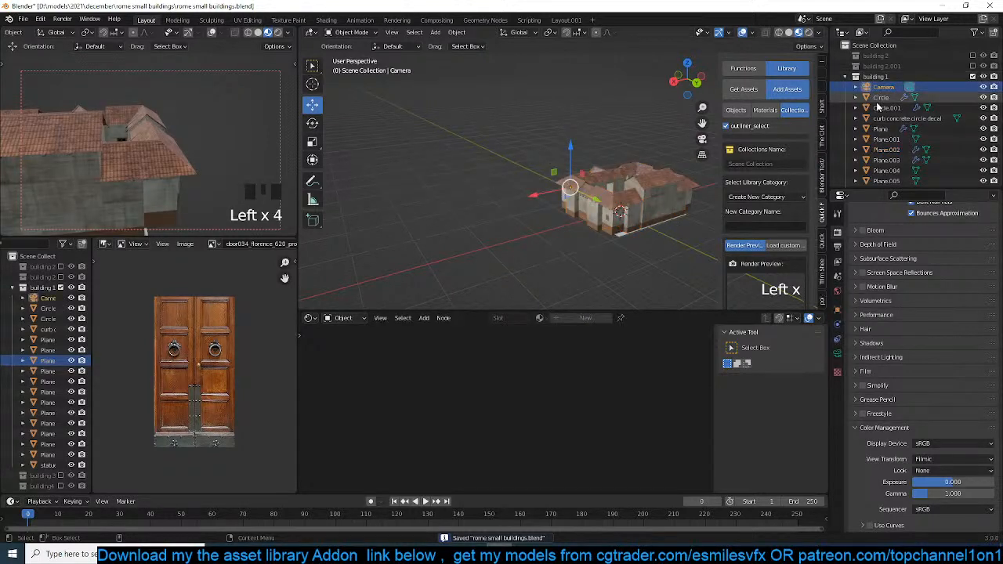
{"action": "left_click", "coordinate": [879, 107]}
{"action": "left_click", "coordinate": [882, 87]}
{"action": "key", "text": "x"}
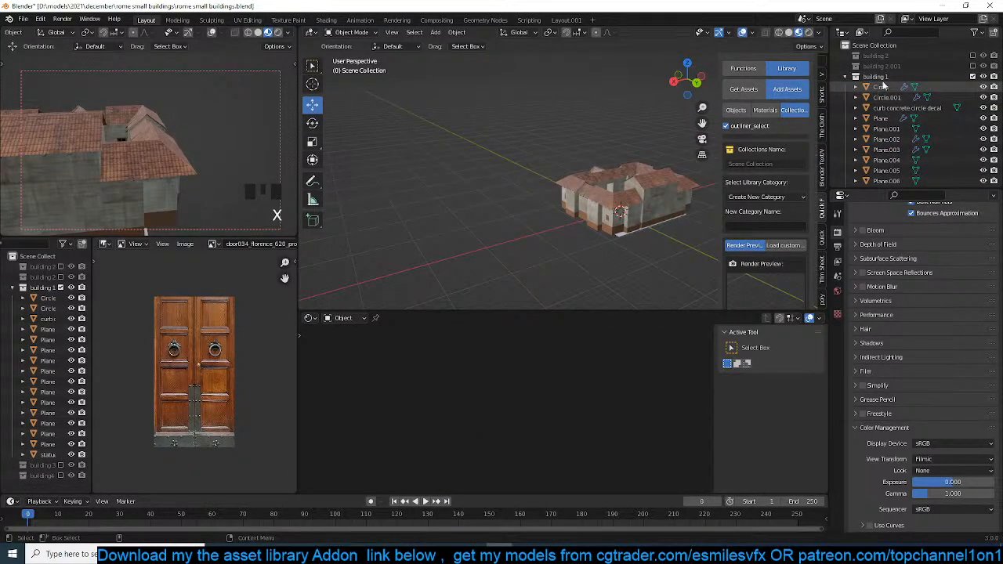
Choose the building 1 collection and render its library preview image with the Circle object active.
{"action": "left_click", "coordinate": [875, 76]}
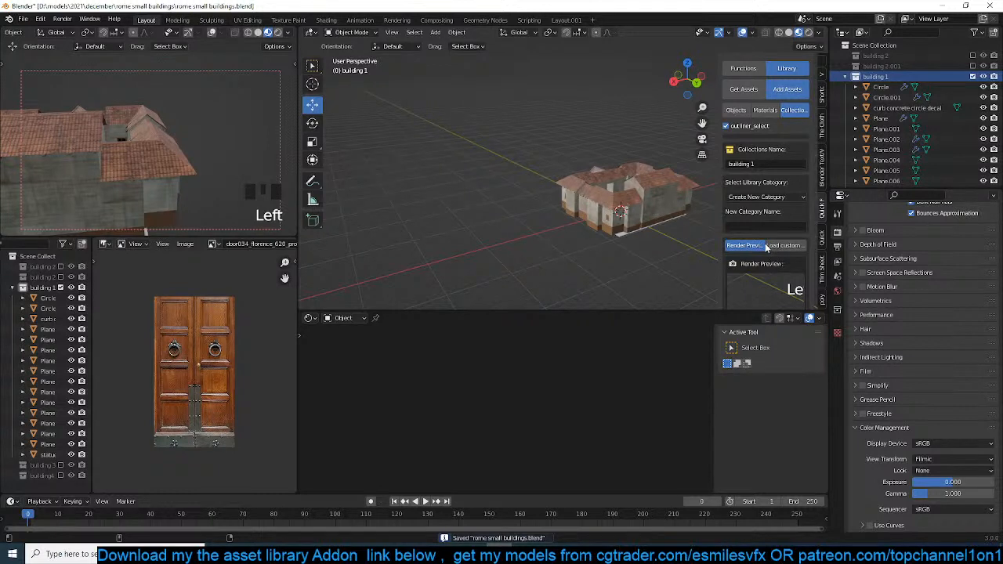
{"action": "scroll", "coordinate": [767, 267], "scroll_direction": "down", "scroll_amount": 3}
{"action": "scroll", "coordinate": [766, 267], "scroll_direction": "down", "scroll_amount": 2}
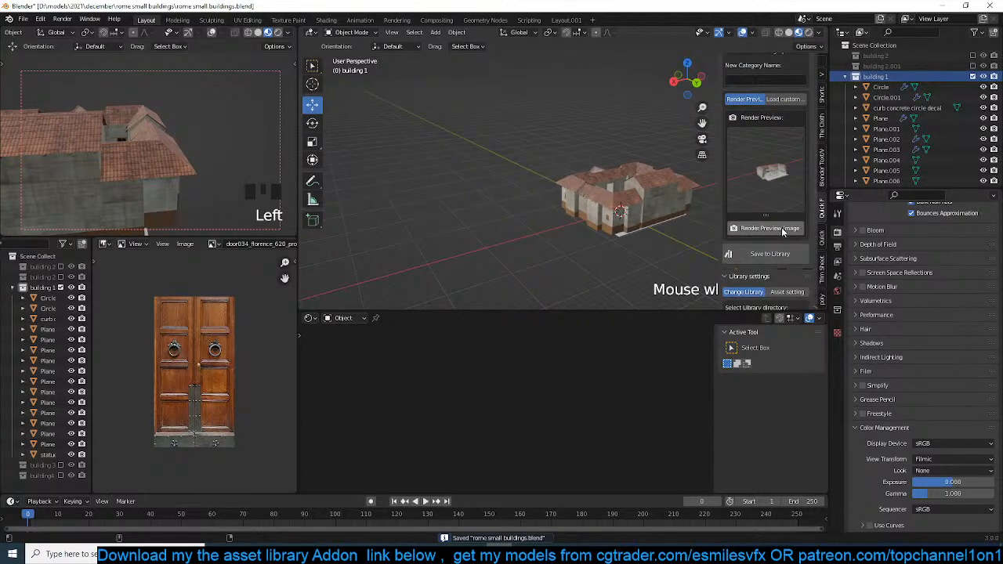
{"action": "left_click", "coordinate": [782, 229]}
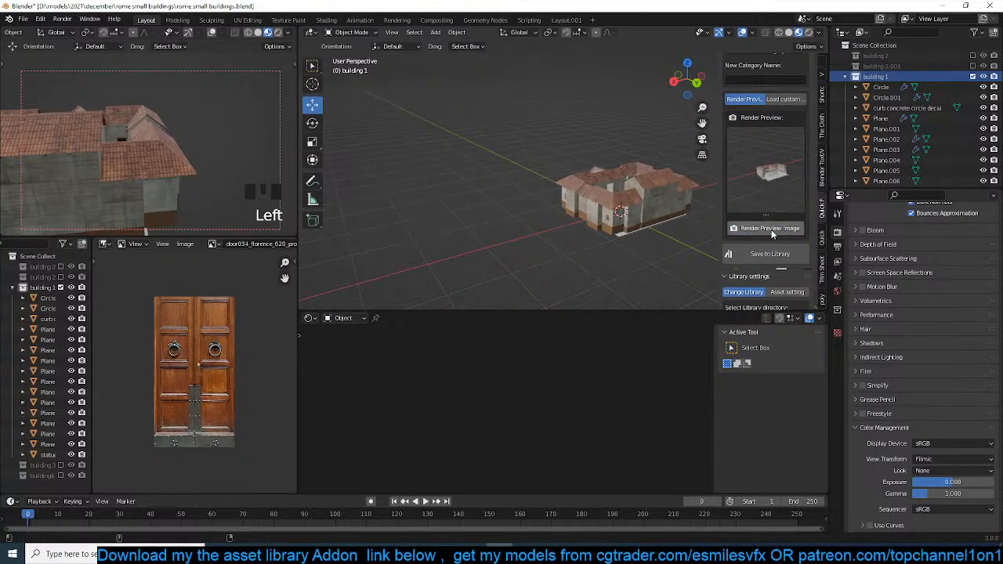
{"action": "double_click", "coordinate": [870, 88]}
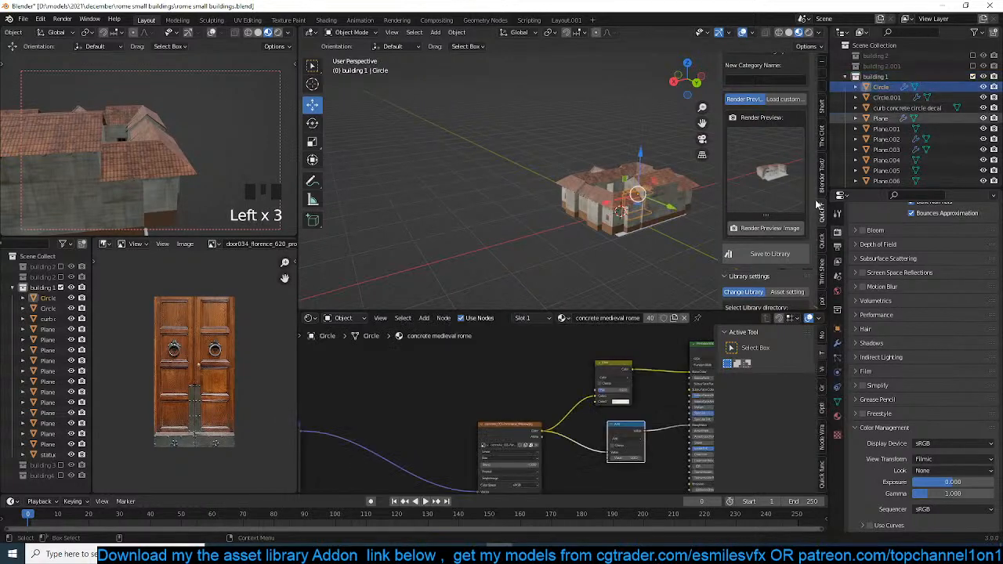
{"action": "left_click", "coordinate": [786, 229]}
Select a roofed wing of building 1 and re-render the preview image from a higher angle showing the courtyard.
{"action": "key", "text": "grave"}
{"action": "scroll", "coordinate": [639, 225], "scroll_direction": "up", "scroll_amount": 3}
{"action": "left_click", "coordinate": [646, 174]}
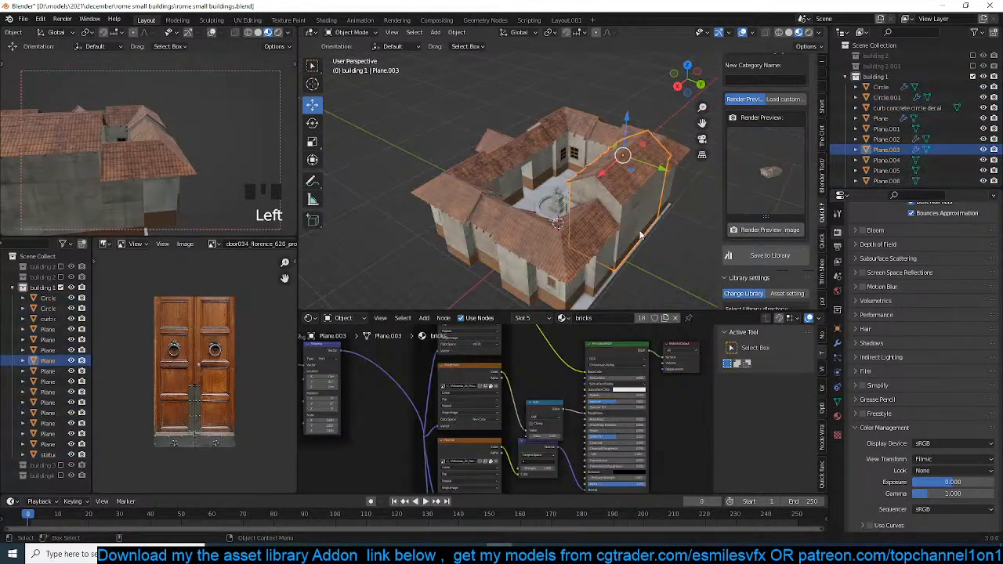
{"action": "key", "text": "grave"}
{"action": "left_click", "coordinate": [784, 231]}
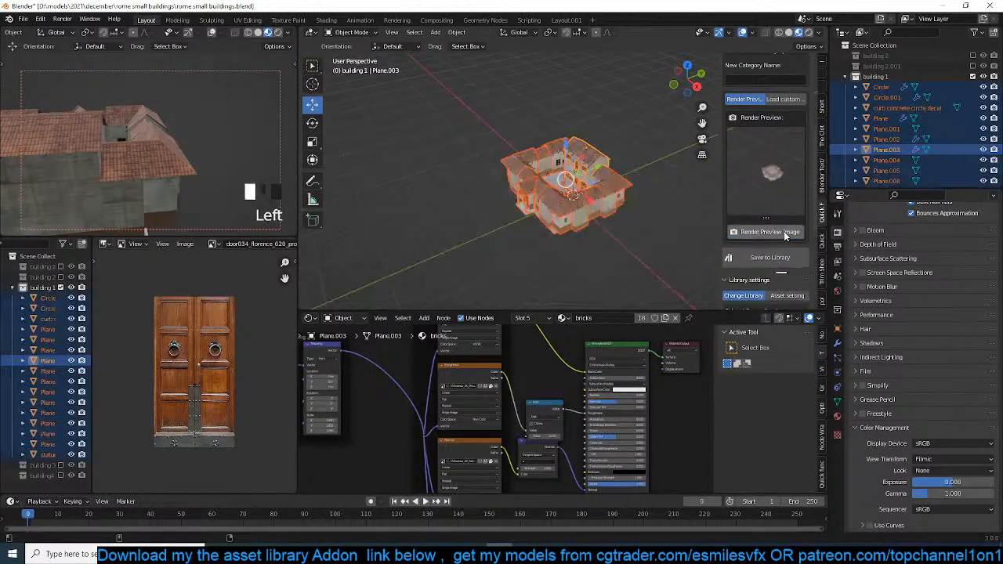
Save the building 1 collection to the library, deselect its objects, and save the file.
{"action": "scroll", "coordinate": [625, 210], "scroll_direction": "up", "scroll_amount": 5}
{"action": "left_click", "coordinate": [760, 258]}
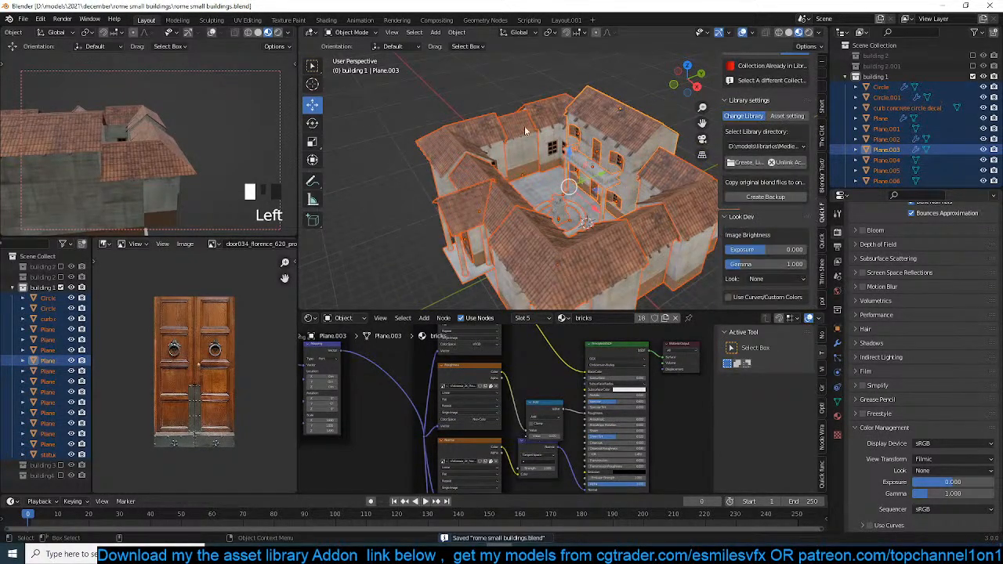
{"action": "left_click", "coordinate": [570, 88]}
{"action": "key", "text": "ctrl+s"}
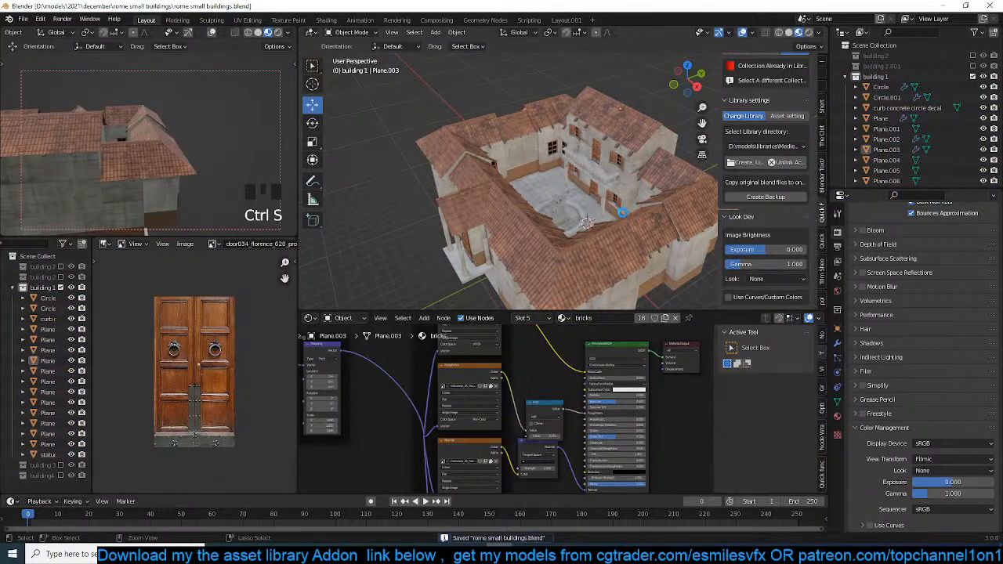
{"action": "scroll", "coordinate": [623, 211], "scroll_direction": "down", "scroll_amount": 3}
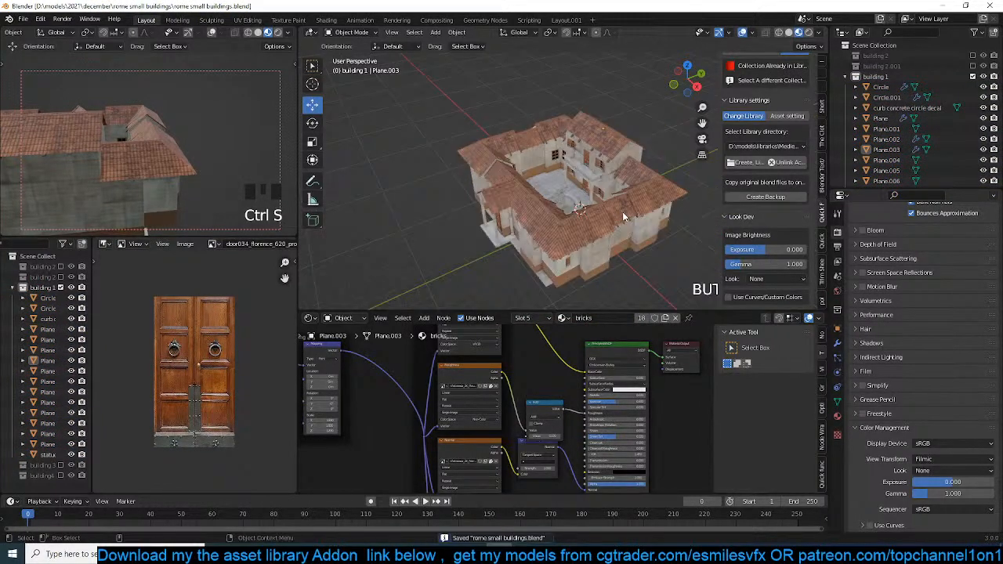
Switch the enabled collection from building 1 to building 3 and select the two-storey house in it.
{"action": "left_click", "coordinate": [973, 76]}
{"action": "left_click", "coordinate": [973, 87]}
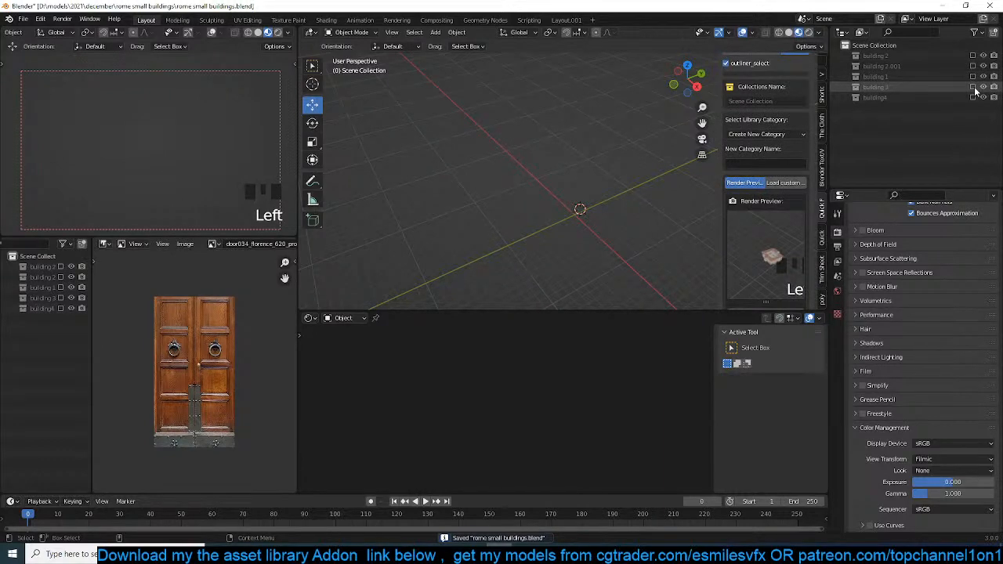
{"action": "key", "text": "grave"}
{"action": "left_click", "coordinate": [611, 147]}
{"action": "left_click", "coordinate": [541, 160]}
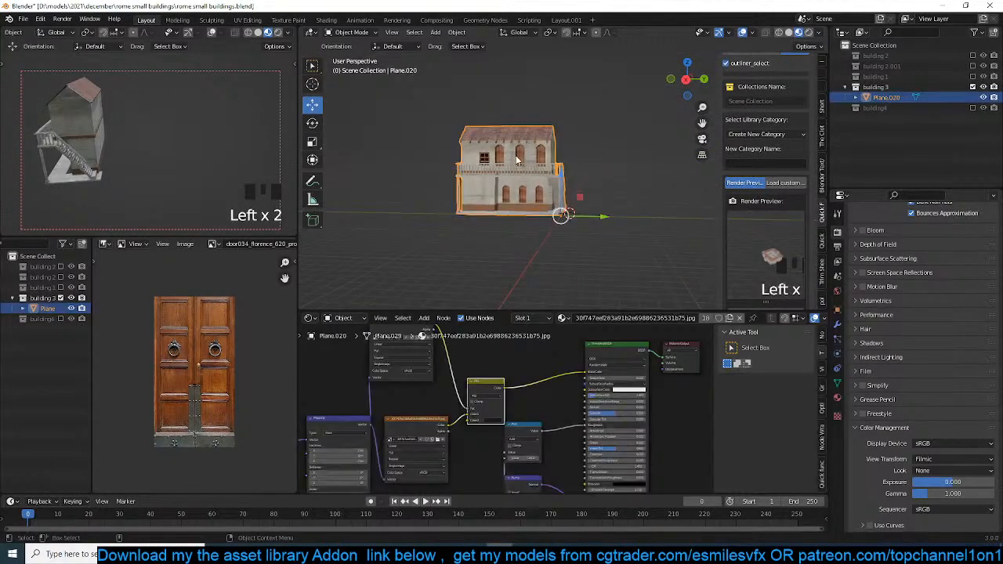
{"action": "key", "text": "grave"}
{"action": "scroll", "coordinate": [757, 141], "scroll_direction": "up", "scroll_amount": 4}
Set the asset library to save objects, save the file, and rename the selected house object to building 222.
{"action": "left_click", "coordinate": [750, 148]}
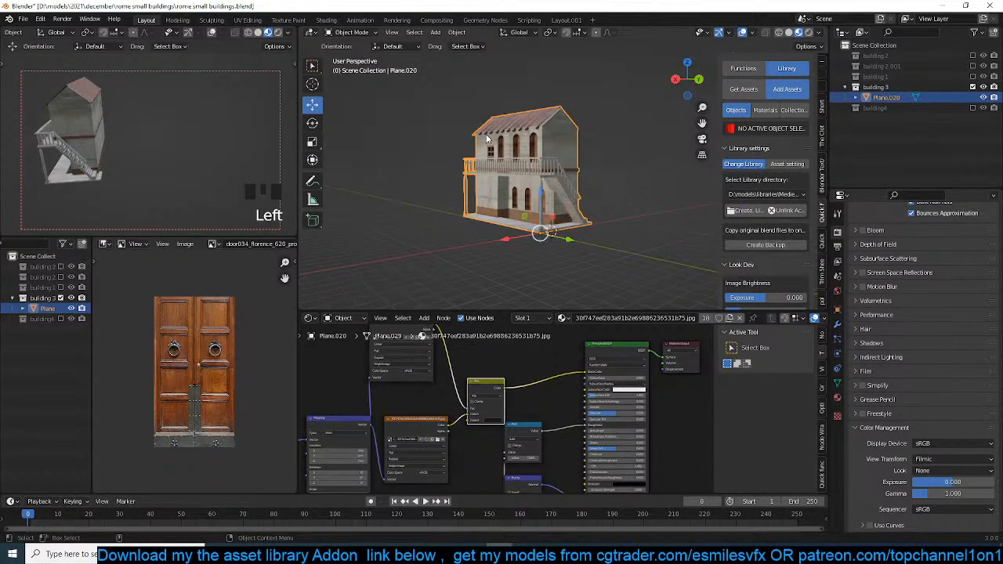
{"action": "middle_click_drag", "start_coordinate": [560, 171], "coordinate": [553, 186]}
{"action": "key", "text": "ctrl+s"}
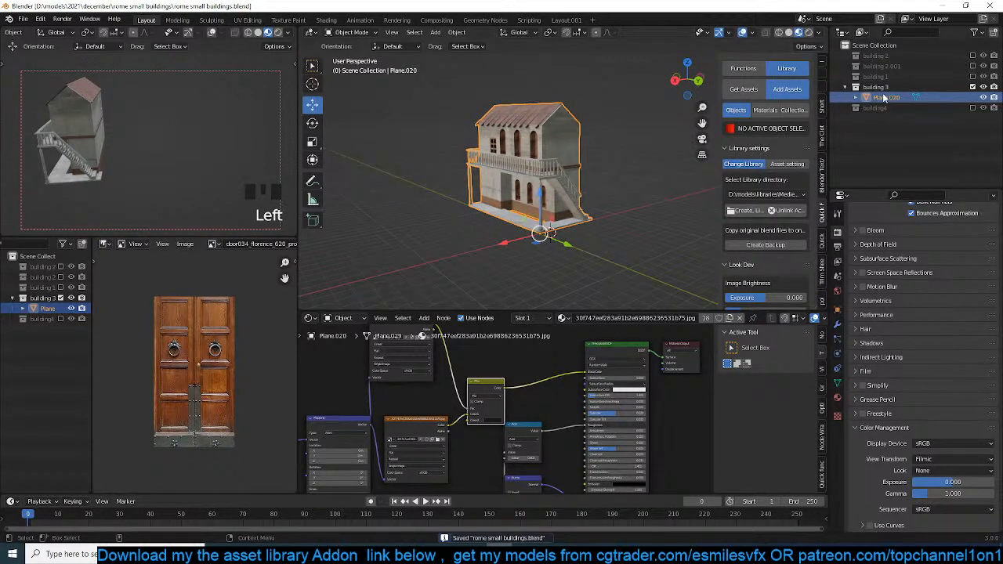
{"action": "left_click", "coordinate": [748, 109]}
{"action": "left_click", "coordinate": [751, 109]}
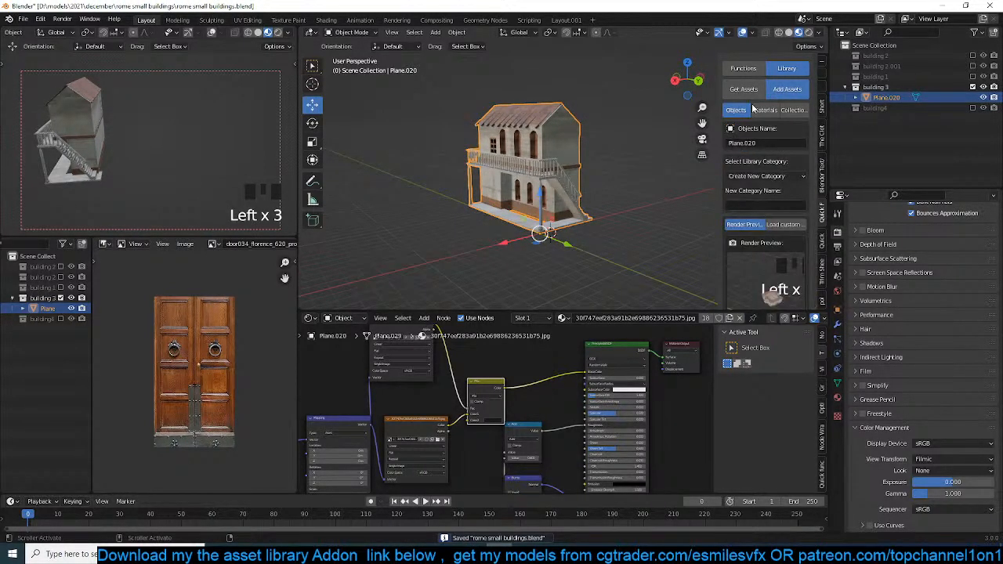
{"action": "left_click", "coordinate": [757, 144]}
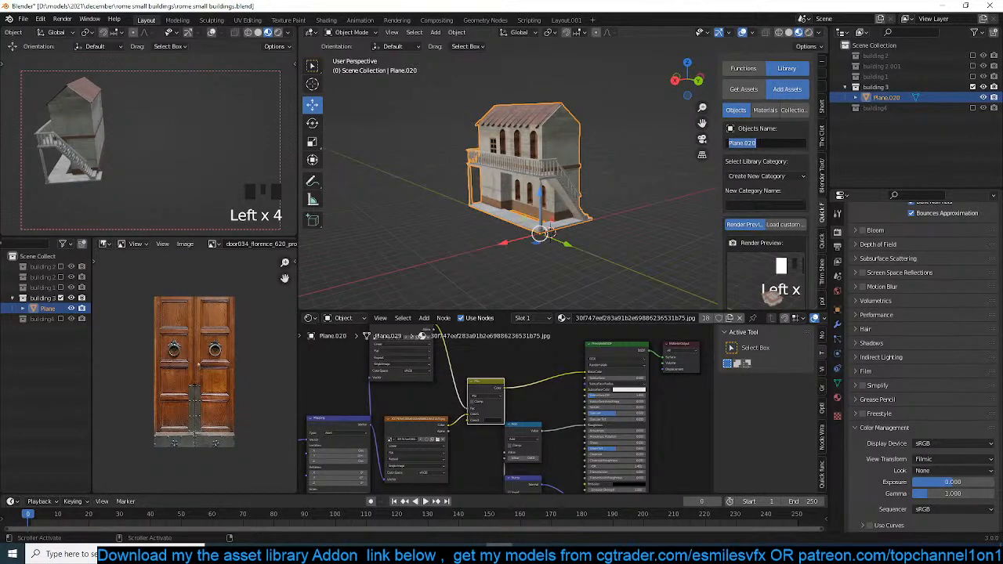
{"action": "type", "text": "building 222"}
{"action": "key", "text": "Return"}
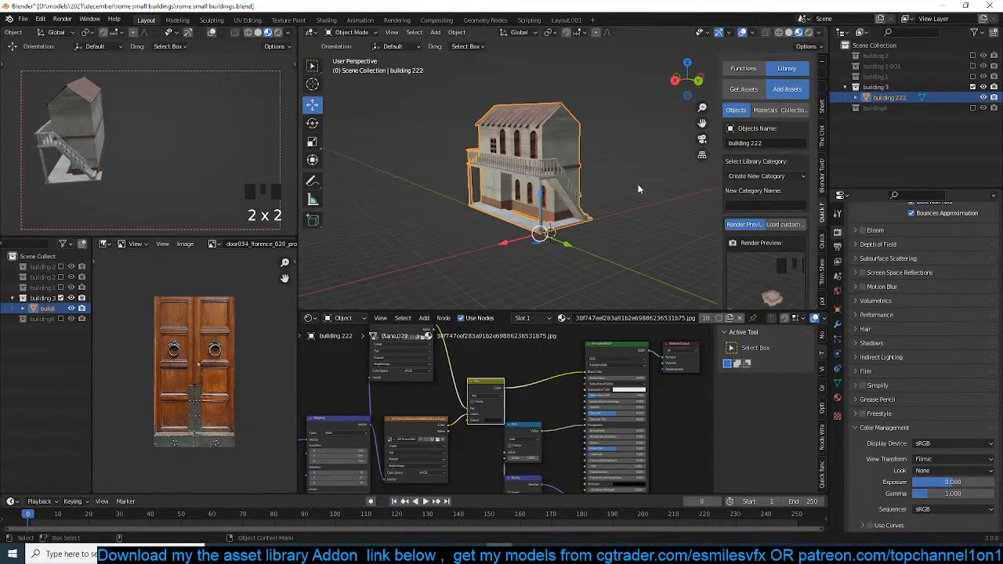
Render a close preview image of the building 222 house, save the object to the library, and save the file.
{"action": "scroll", "coordinate": [735, 217], "scroll_direction": "down", "scroll_amount": 3}
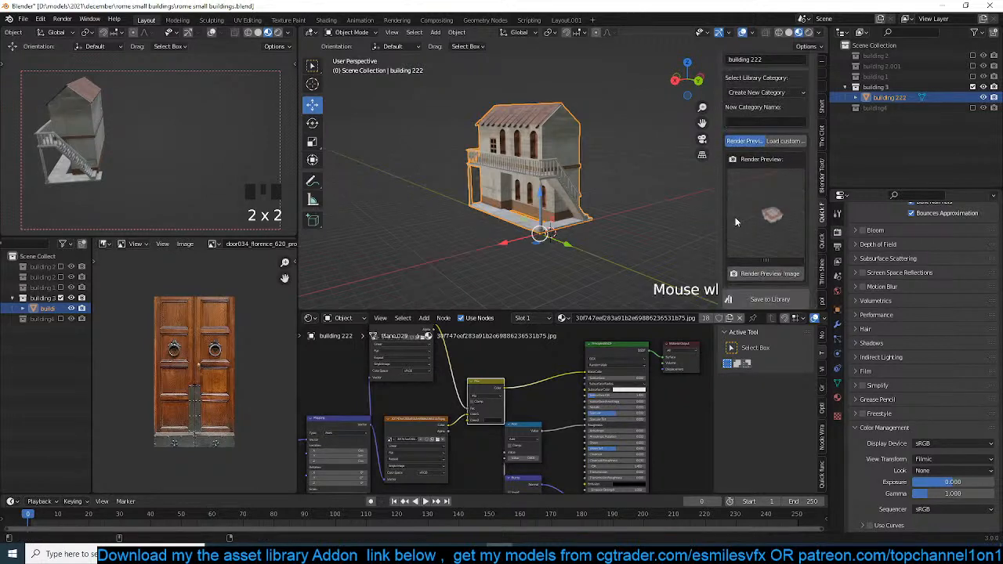
{"action": "left_click", "coordinate": [764, 274]}
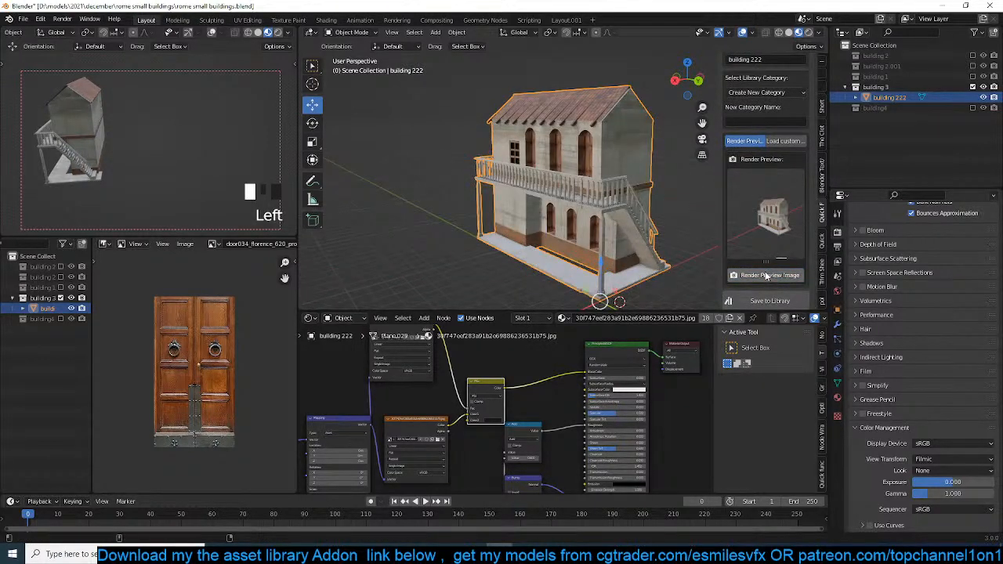
{"action": "scroll", "coordinate": [767, 276], "scroll_direction": "down", "scroll_amount": 3}
{"action": "left_click", "coordinate": [792, 222]}
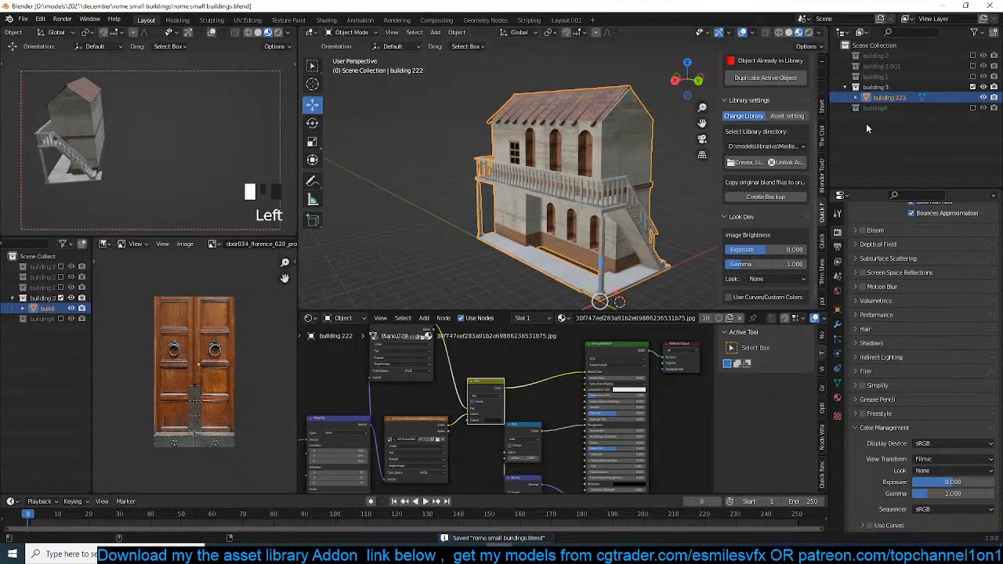
Switch the enabled collection from building 3 to building4 and select the walled building part in it.
{"action": "left_click", "coordinate": [972, 88]}
{"action": "left_click", "coordinate": [972, 97]}
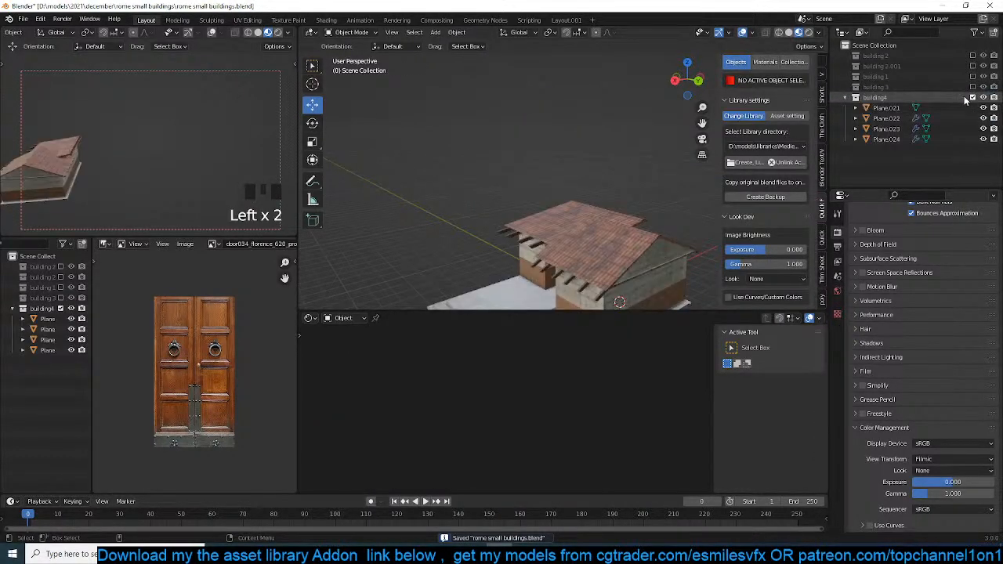
{"action": "scroll", "coordinate": [517, 254], "scroll_direction": "down", "scroll_amount": 5}
{"action": "left_click", "coordinate": [639, 219]}
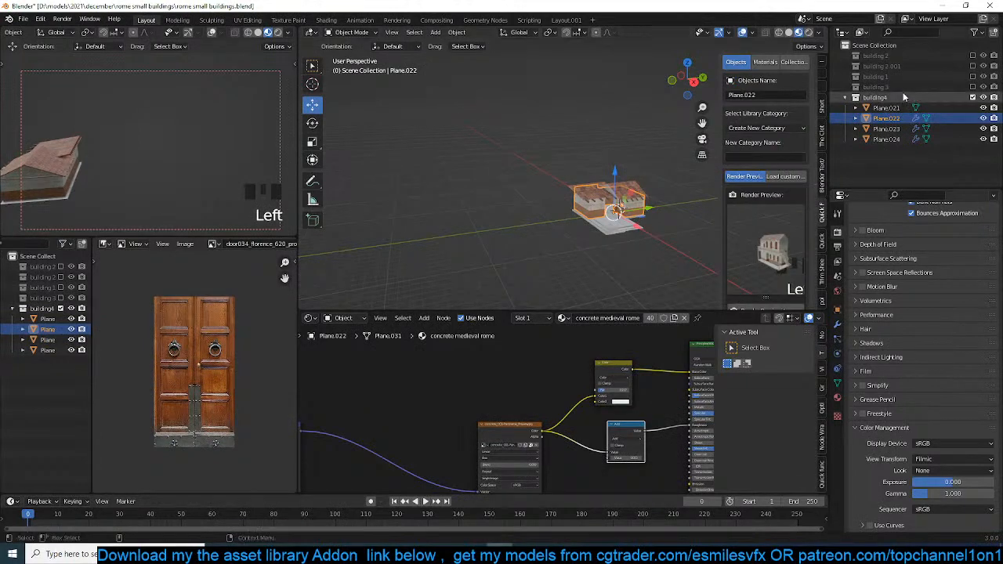
Set the asset library to save collections, select Plane.021 in building4, and enable the outliner_select option.
{"action": "left_click", "coordinate": [875, 97]}
{"action": "left_click", "coordinate": [803, 63]}
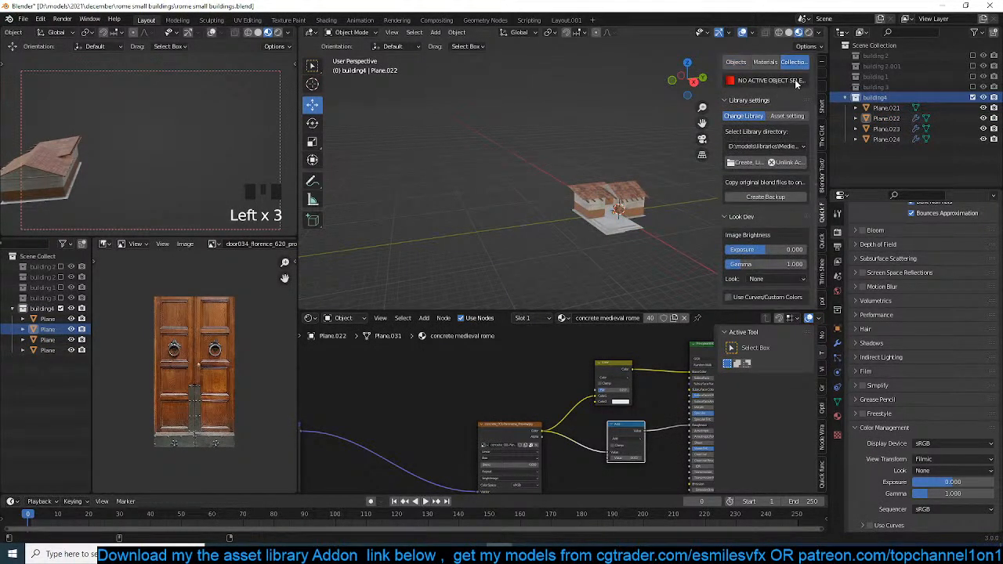
{"action": "left_click", "coordinate": [884, 107]}
{"action": "left_click", "coordinate": [869, 110]}
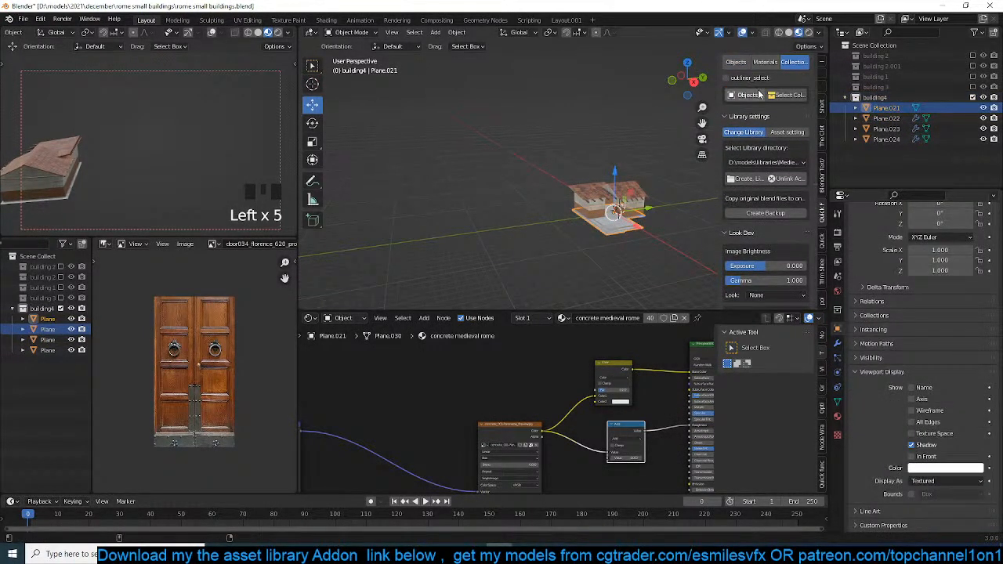
{"action": "left_click", "coordinate": [725, 78]}
{"action": "scroll", "coordinate": [769, 264], "scroll_direction": "down", "scroll_amount": 1}
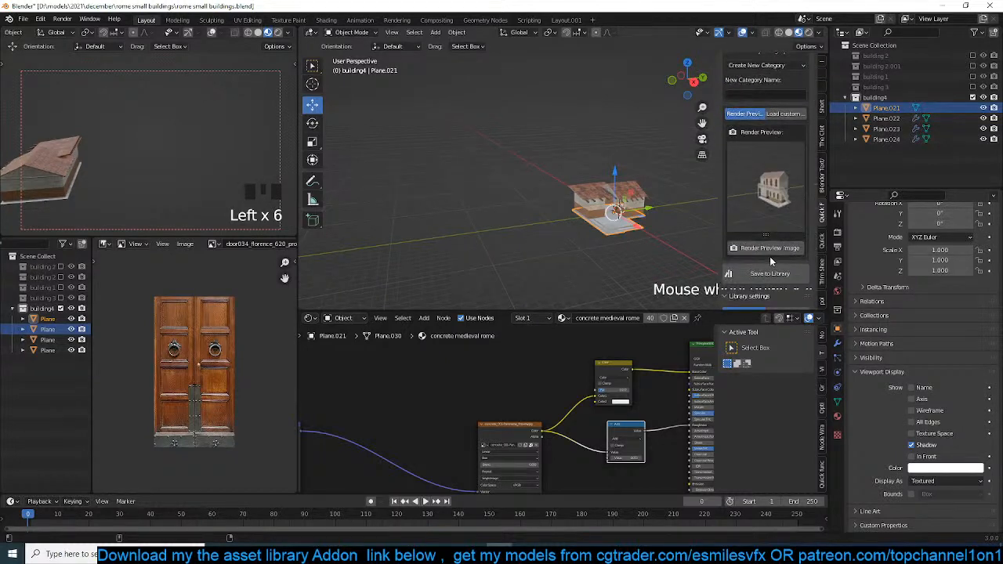
Render a close preview image of building4, save the collection to the library, deselect its objects, and save the file.
{"action": "left_click", "coordinate": [770, 256]}
{"action": "scroll", "coordinate": [776, 258], "scroll_direction": "down", "scroll_amount": 1}
{"action": "left_click", "coordinate": [776, 259]}
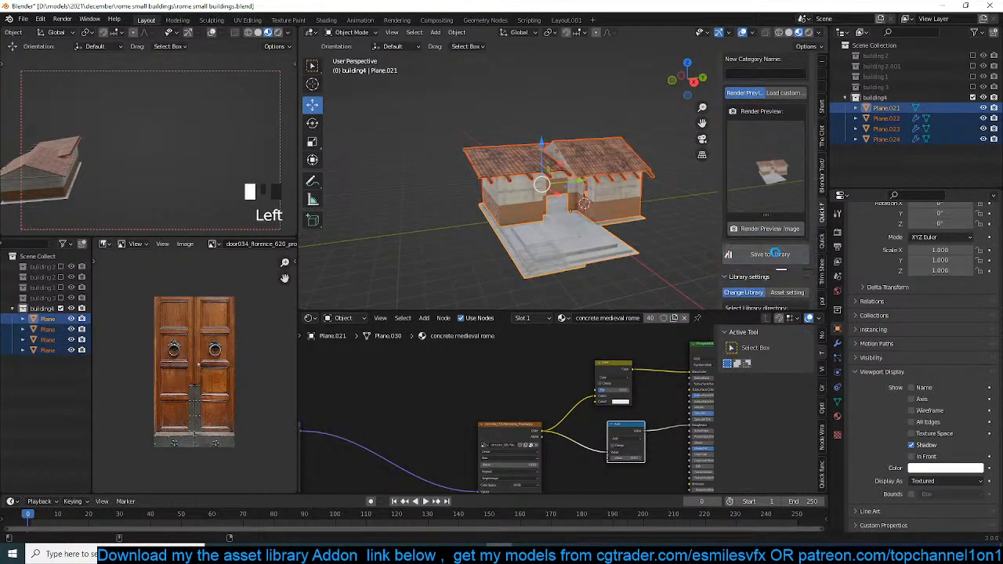
{"action": "left_click", "coordinate": [488, 94]}
{"action": "key", "text": "ctrl+s"}
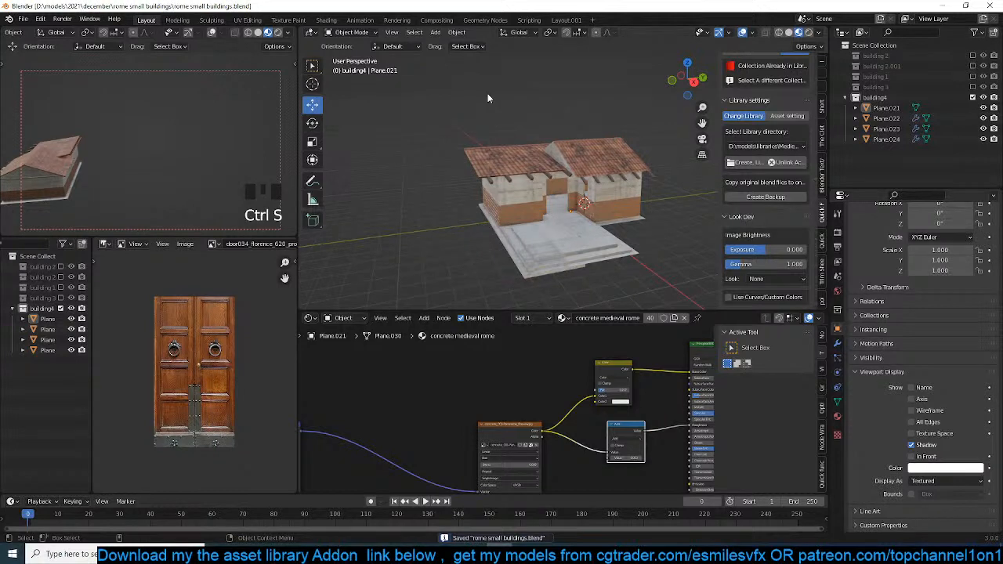
Open the recent file rome city.blend.
{"action": "left_click", "coordinate": [23, 18]}
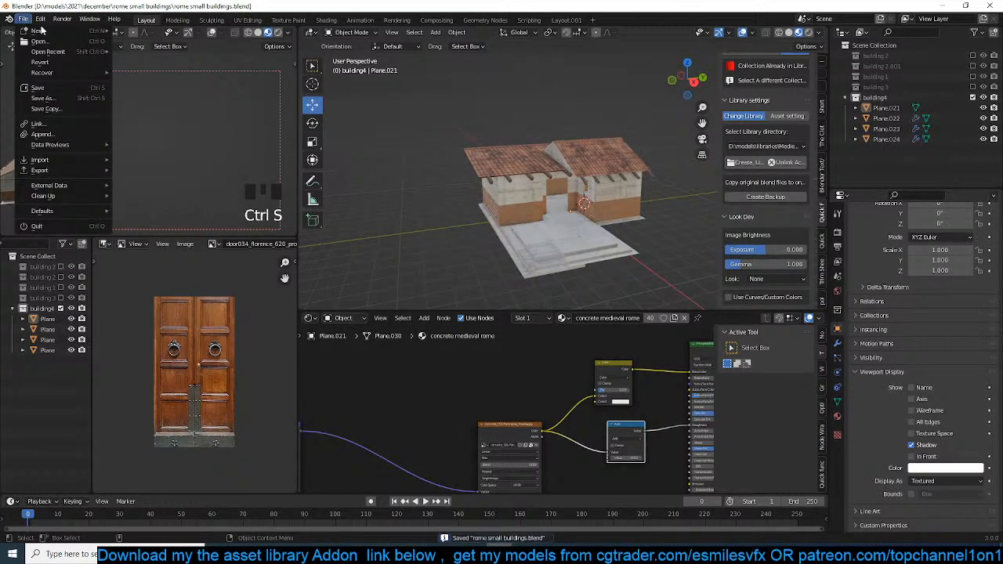
{"action": "mouse_move", "coordinate": [78, 53]}
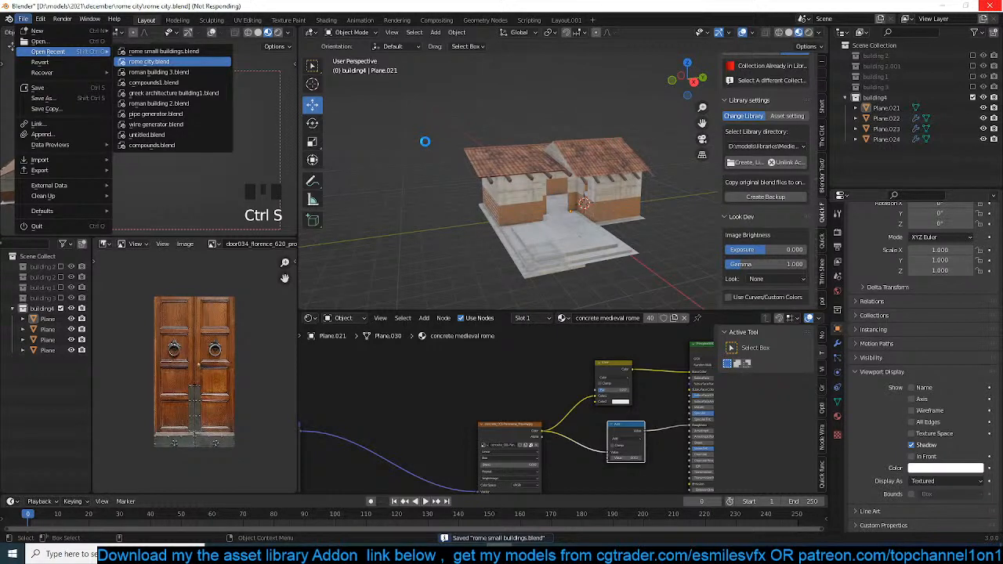
Launch a second Blender instance alongside the open rome city file.
{"action": "right_click", "coordinate": [505, 554]}
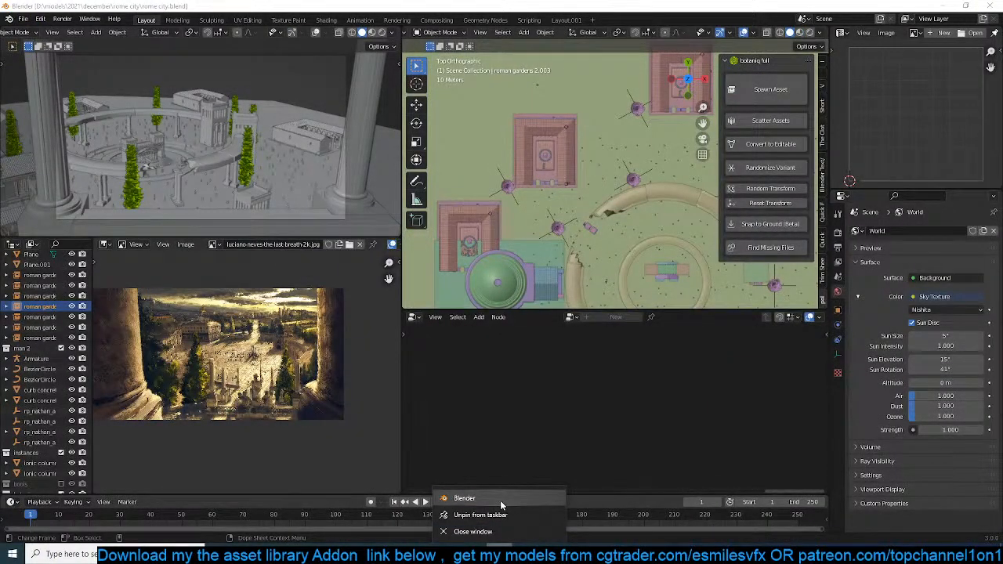
{"action": "left_click", "coordinate": [713, 548]}
{"action": "right_click", "coordinate": [500, 554]}
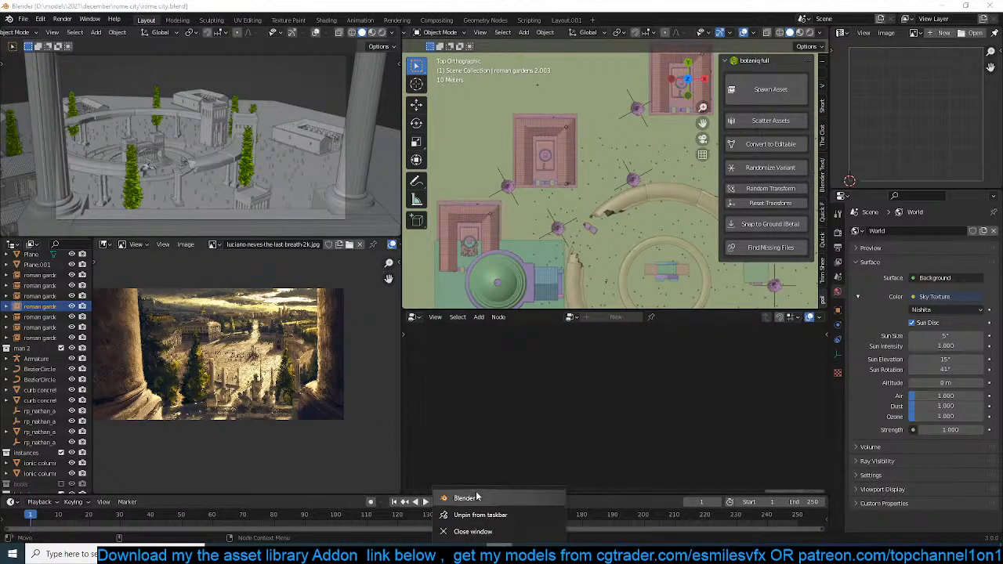
Set the camera viewport above the reference image to rendered shading for previewing the city.
{"action": "left_click", "coordinate": [477, 499]}
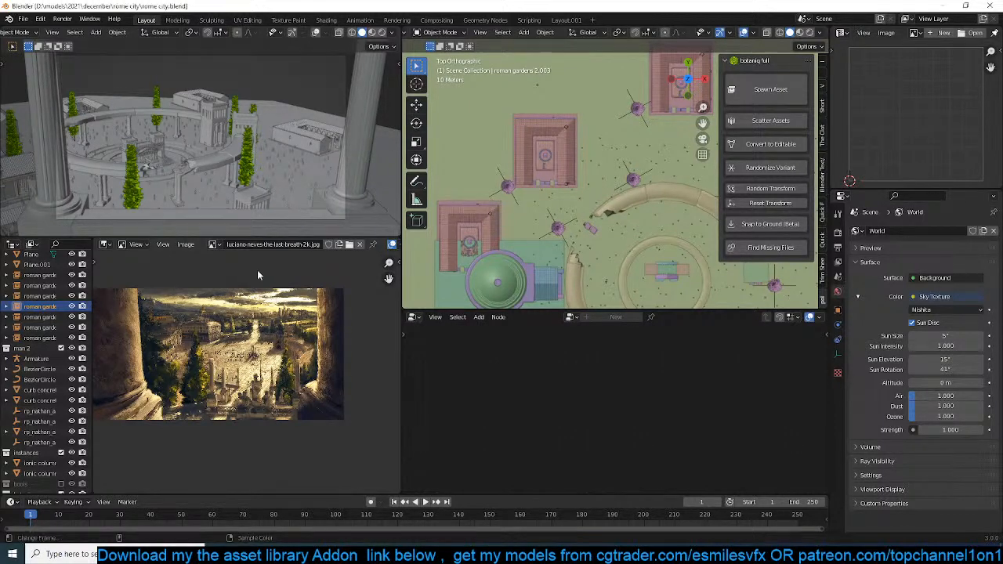
{"action": "left_click", "coordinate": [656, 195]}
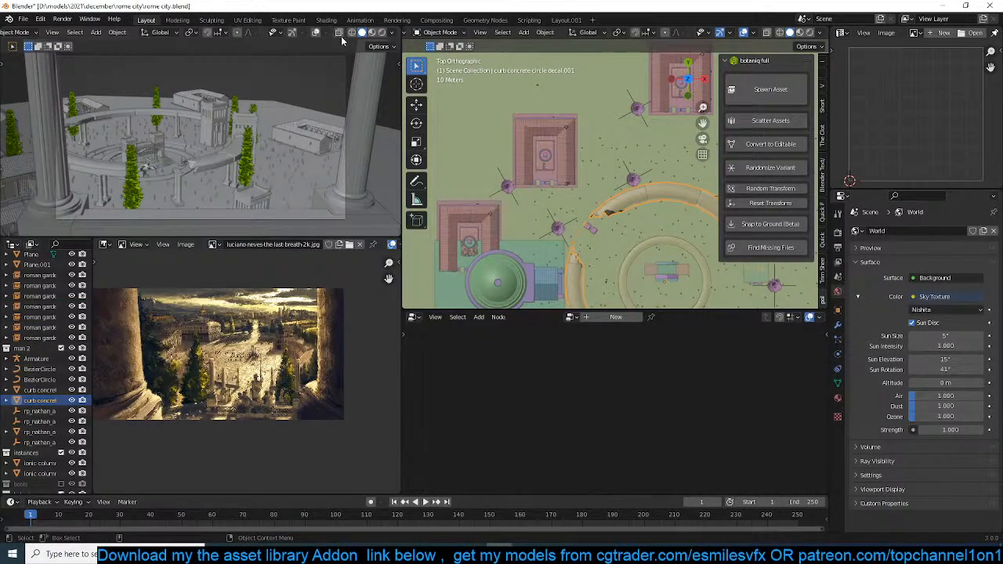
{"action": "scroll", "coordinate": [473, 93], "scroll_direction": "down", "scroll_amount": 6}
{"action": "scroll", "coordinate": [551, 127], "scroll_direction": "up", "scroll_amount": 1}
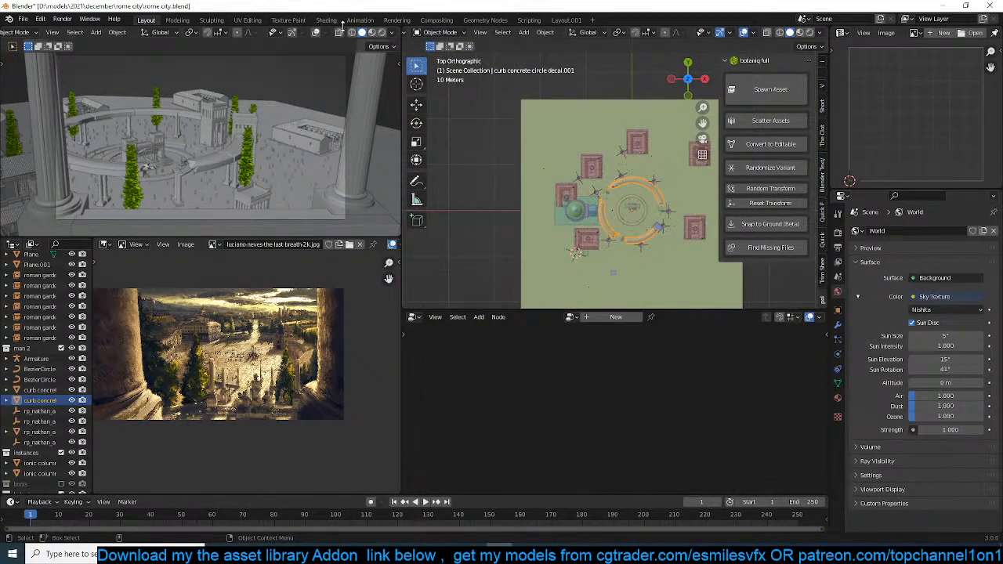
{"action": "left_click", "coordinate": [372, 32]}
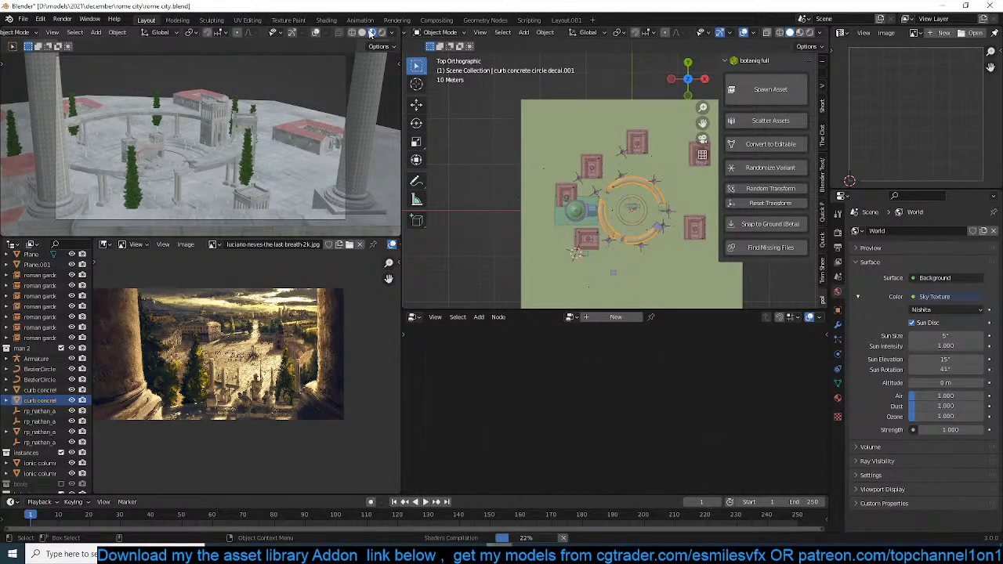
{"action": "left_click", "coordinate": [383, 33]}
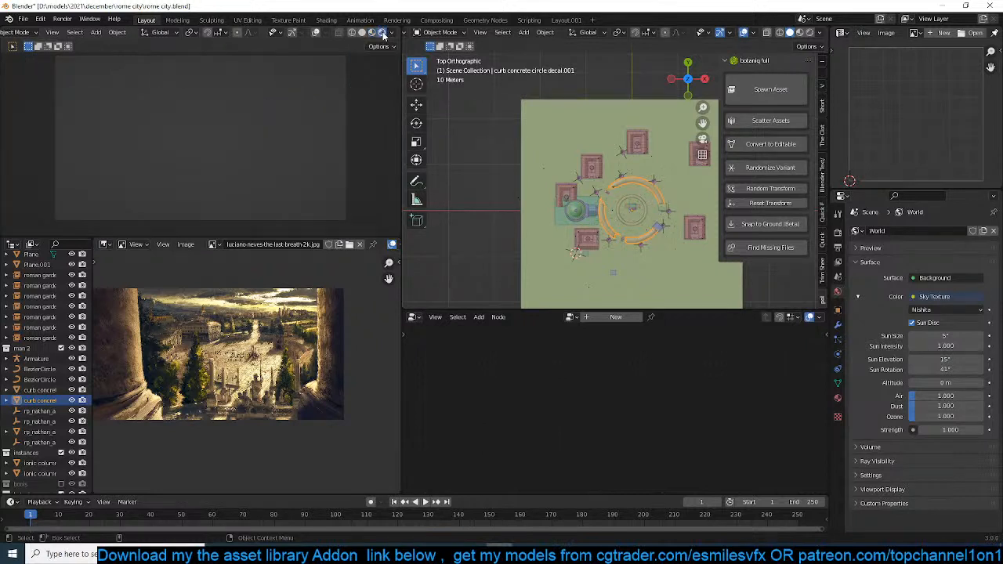
Refresh the rendered camera preview, pause it with overlays hidden, and save the file with nothing selected.
{"action": "left_click", "coordinate": [838, 234]}
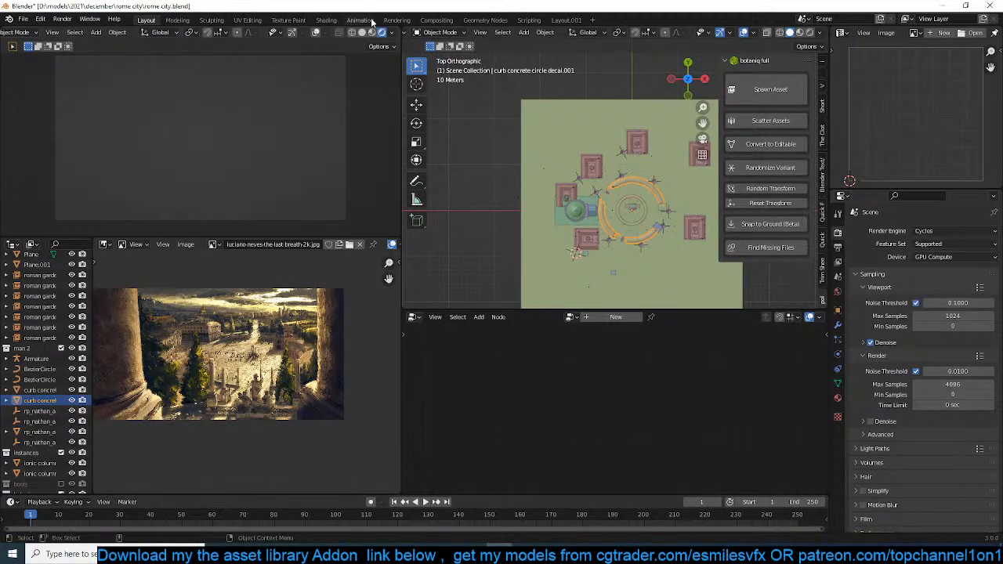
{"action": "scroll", "coordinate": [396, 36], "scroll_direction": "down", "scroll_amount": 1}
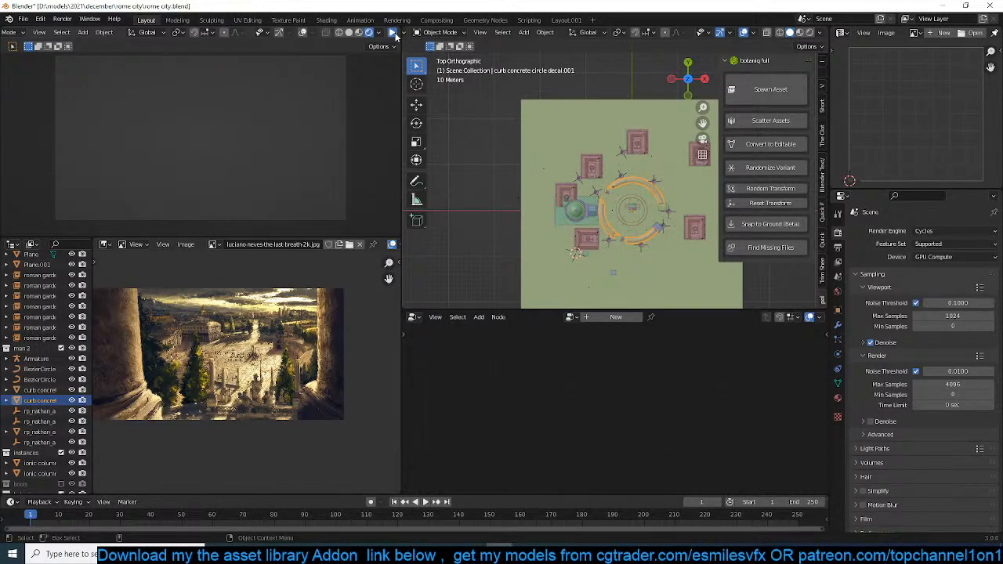
{"action": "left_click", "coordinate": [393, 33]}
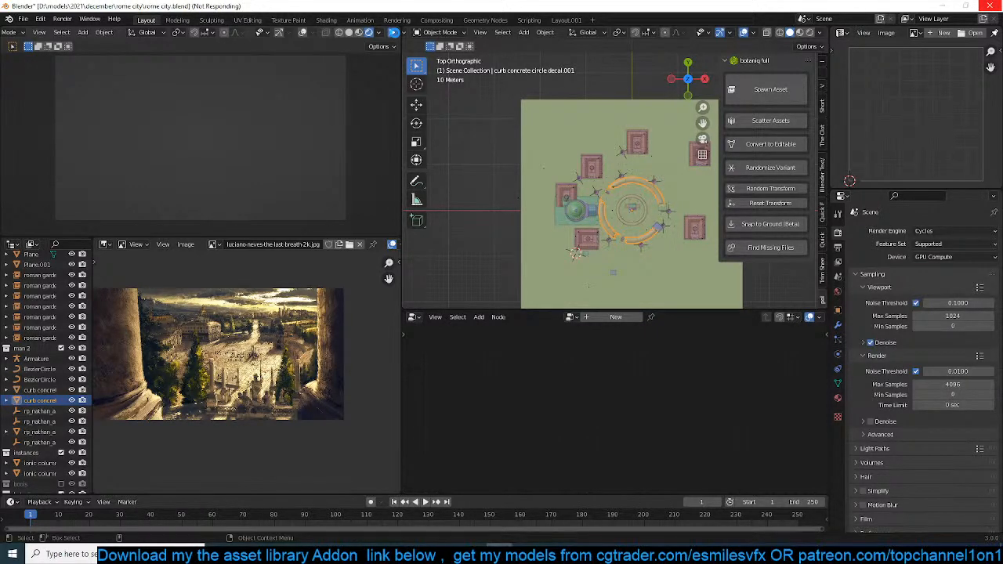
{"action": "left_click", "coordinate": [395, 32]}
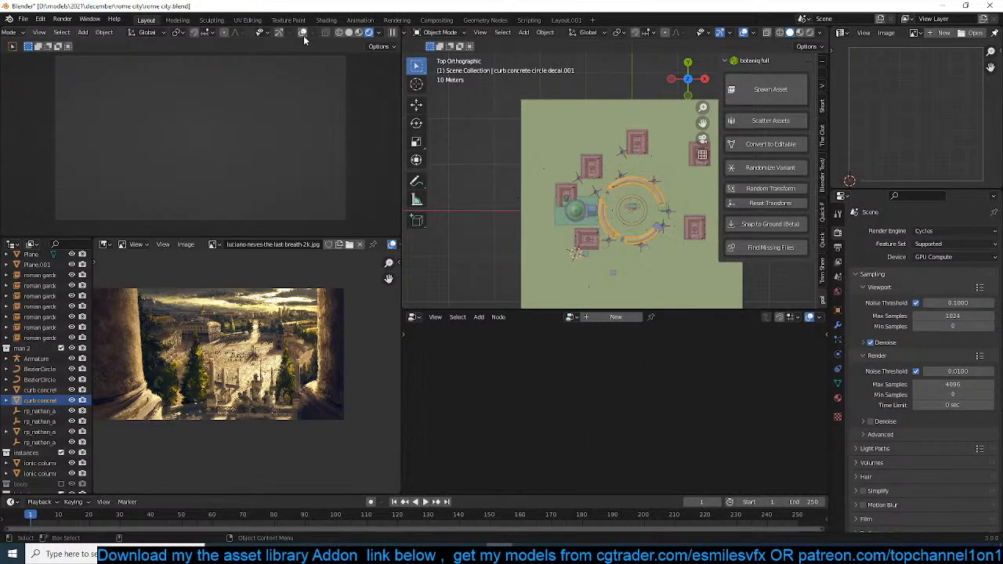
{"action": "left_click", "coordinate": [302, 33]}
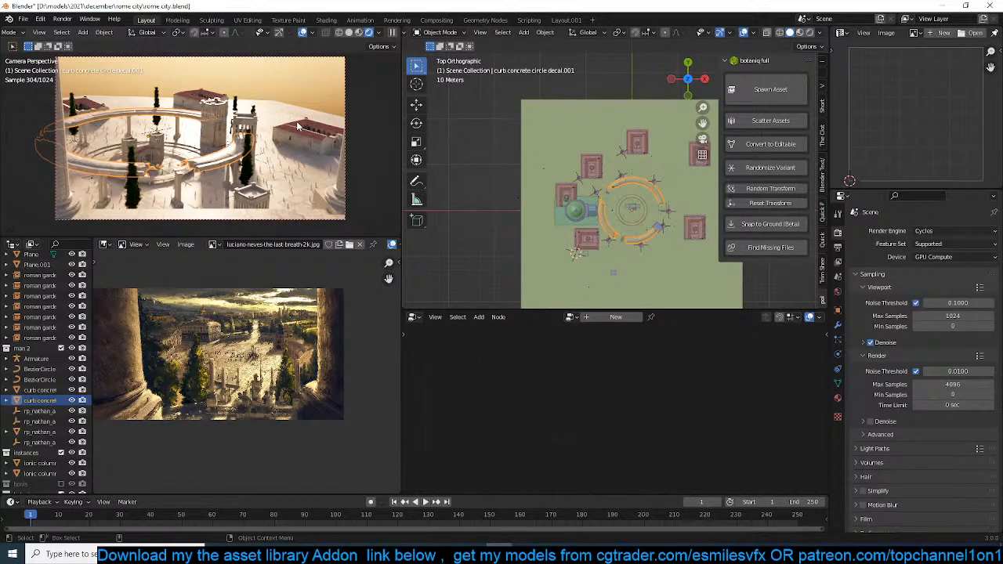
{"action": "key", "text": "shift+alt+z"}
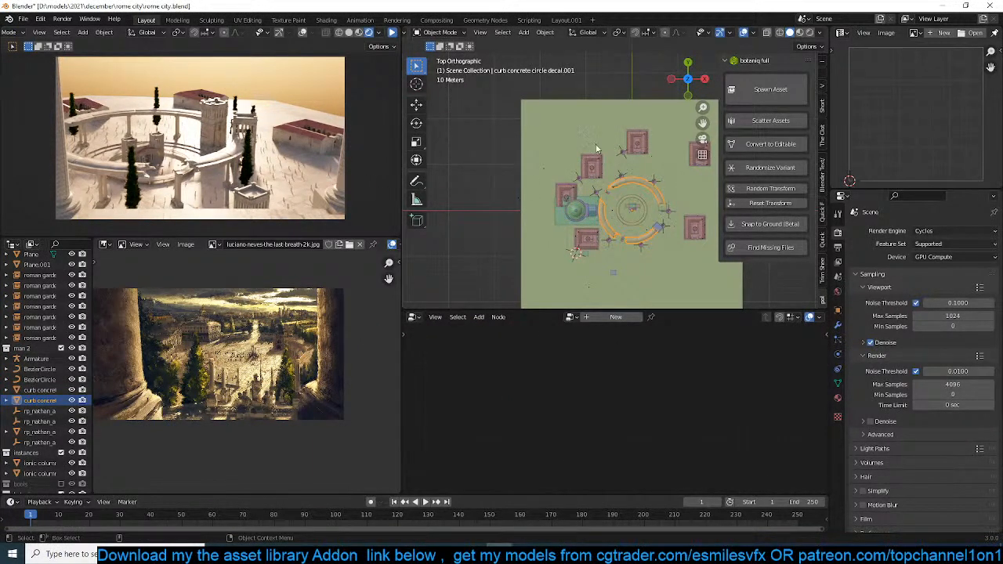
{"action": "left_click", "coordinate": [612, 93]}
{"action": "key", "text": "ctrl+s"}
Raise the crowd plane's maximum random scale to 3.440 on all three axes in its geometry nodes.
{"action": "scroll", "coordinate": [519, 252], "scroll_direction": "up", "scroll_amount": 7}
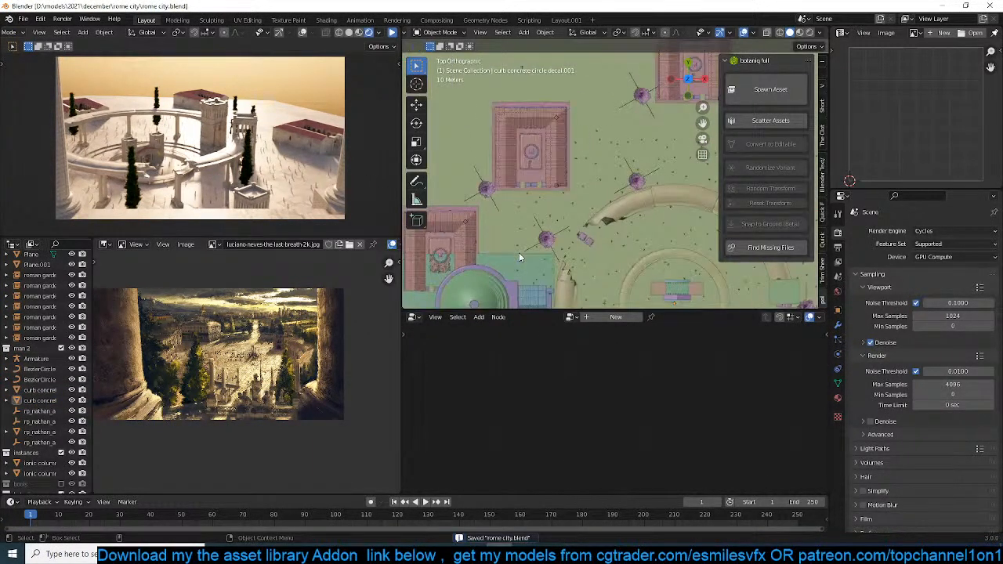
{"action": "middle_click_drag", "start_coordinate": [518, 253], "coordinate": [506, 144]}
{"action": "scroll", "coordinate": [514, 171], "scroll_direction": "up", "scroll_amount": 4}
{"action": "scroll", "coordinate": [613, 243], "scroll_direction": "up", "scroll_amount": 6}
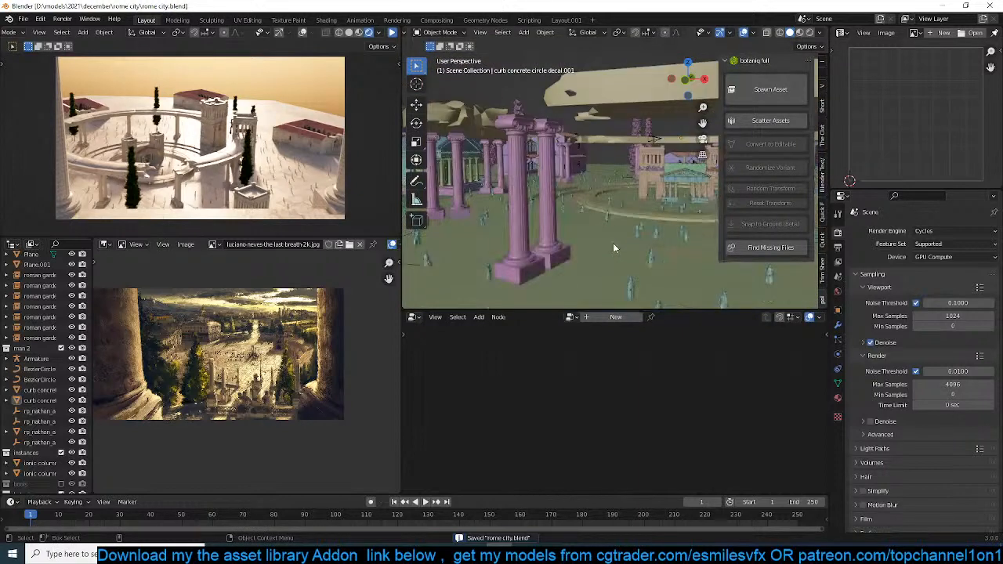
{"action": "left_click", "coordinate": [610, 235]}
{"action": "middle_click_drag", "start_coordinate": [565, 400], "coordinate": [738, 404]}
{"action": "middle_click_drag", "start_coordinate": [572, 382], "coordinate": [745, 390]}
{"action": "middle_click_drag", "start_coordinate": [586, 431], "coordinate": [707, 335]}
{"action": "scroll", "coordinate": [674, 382], "scroll_direction": "down", "scroll_amount": 4}
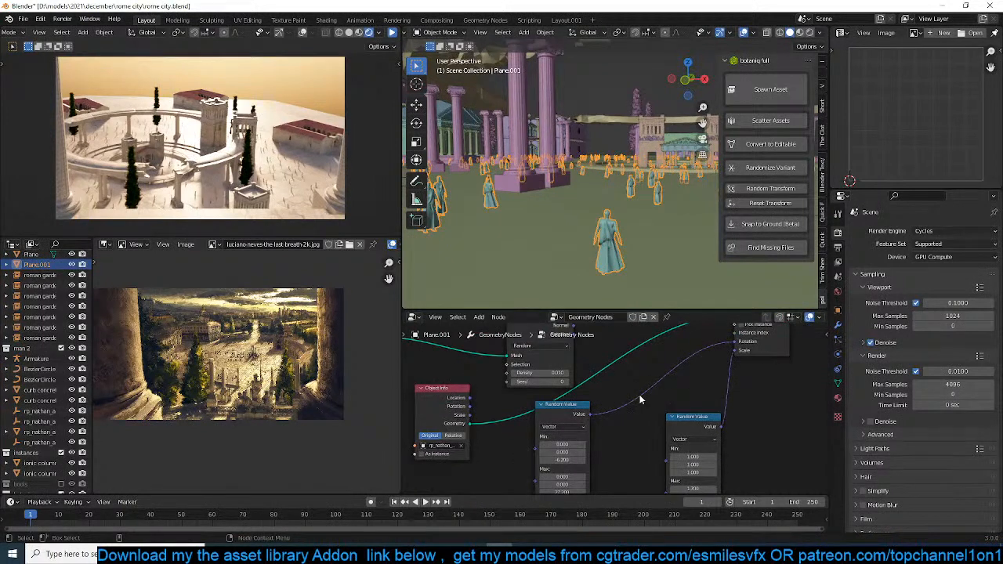
{"action": "middle_click_drag", "start_coordinate": [640, 399], "coordinate": [661, 363]}
{"action": "middle_click_drag", "start_coordinate": [644, 418], "coordinate": [601, 365]}
{"action": "scroll", "coordinate": [594, 378], "scroll_direction": "up", "scroll_amount": 4}
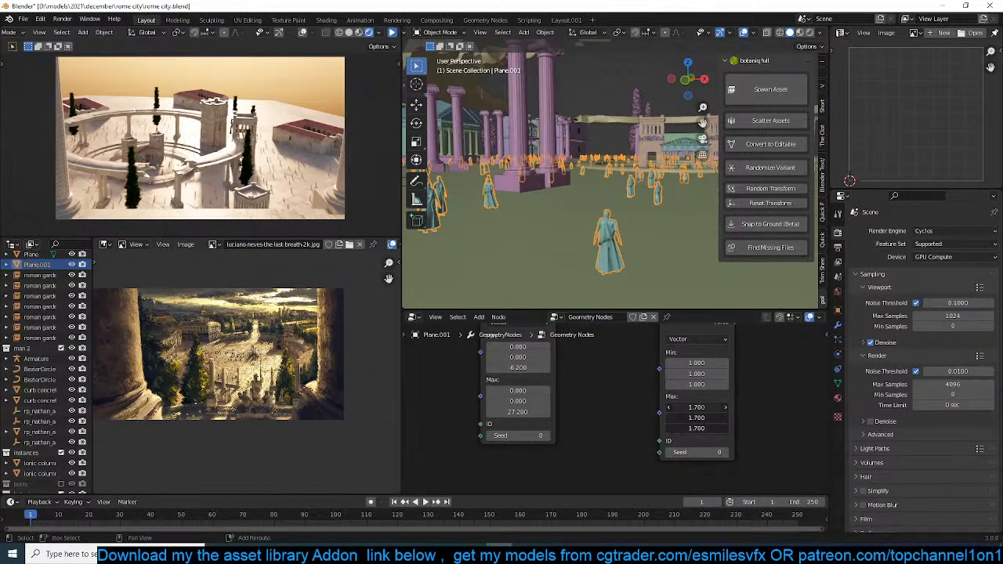
{"action": "mouse_move", "coordinate": [697, 407]}
{"action": "left_mouse_down"}
{"action": "mouse_move", "coordinate": [745, 406]}
{"action": "mouse_move", "coordinate": [700, 407]}
{"action": "mouse_move", "coordinate": [709, 407]}
{"action": "left_mouse_up"}
{"action": "scroll", "coordinate": [609, 144], "scroll_direction": "down", "scroll_amount": 6}
{"action": "scroll", "coordinate": [609, 145], "scroll_direction": "up", "scroll_amount": 4}
{"action": "left_click", "coordinate": [601, 182]}
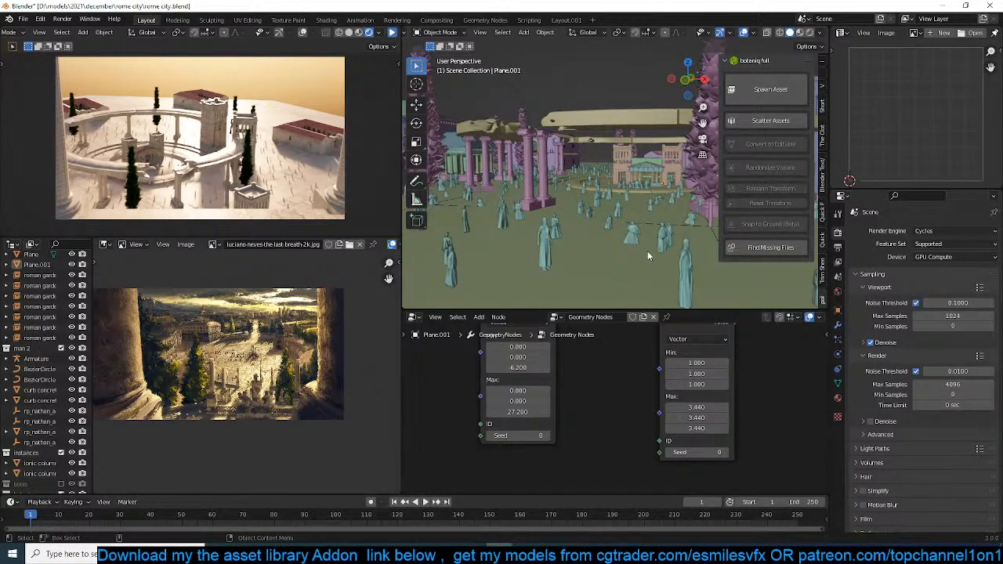
Inspect the rescaled crowd around the plaza from several angles and save the file.
{"action": "middle_click_drag", "start_coordinate": [656, 218], "coordinate": [605, 250]}
{"action": "scroll", "coordinate": [635, 399], "scroll_direction": "down", "scroll_amount": 1}
{"action": "middle_click_drag", "start_coordinate": [634, 400], "coordinate": [591, 440]}
{"action": "middle_click_drag", "start_coordinate": [626, 298], "coordinate": [550, 159]}
{"action": "key", "text": "ctrl+s"}
{"action": "scroll", "coordinate": [591, 220], "scroll_direction": "down", "scroll_amount": 2}
{"action": "scroll", "coordinate": [602, 168], "scroll_direction": "down", "scroll_amount": 3}
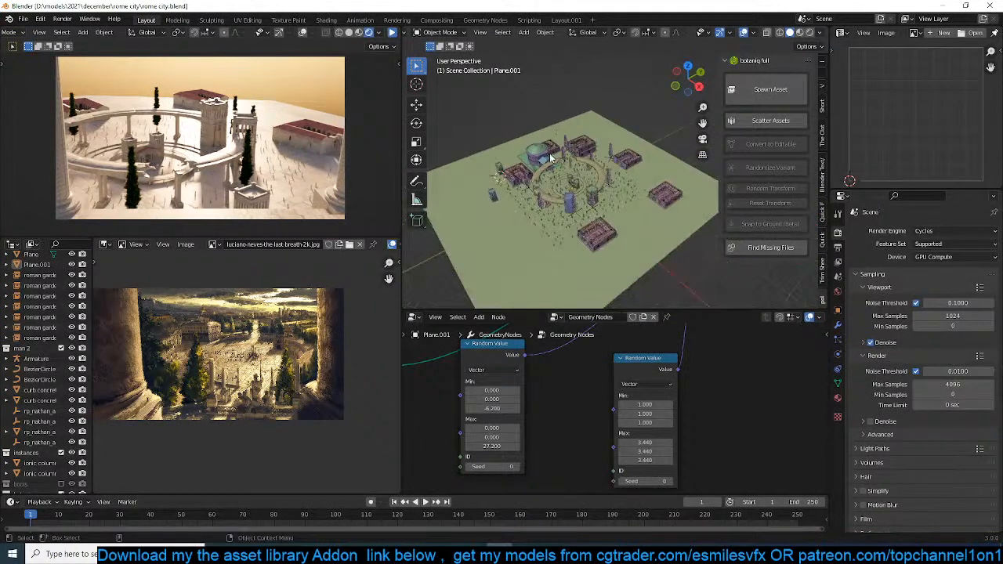
Scale the green ground plane up by about 1.67 so it extends well beyond the buildings.
{"action": "left_click", "coordinate": [646, 161]}
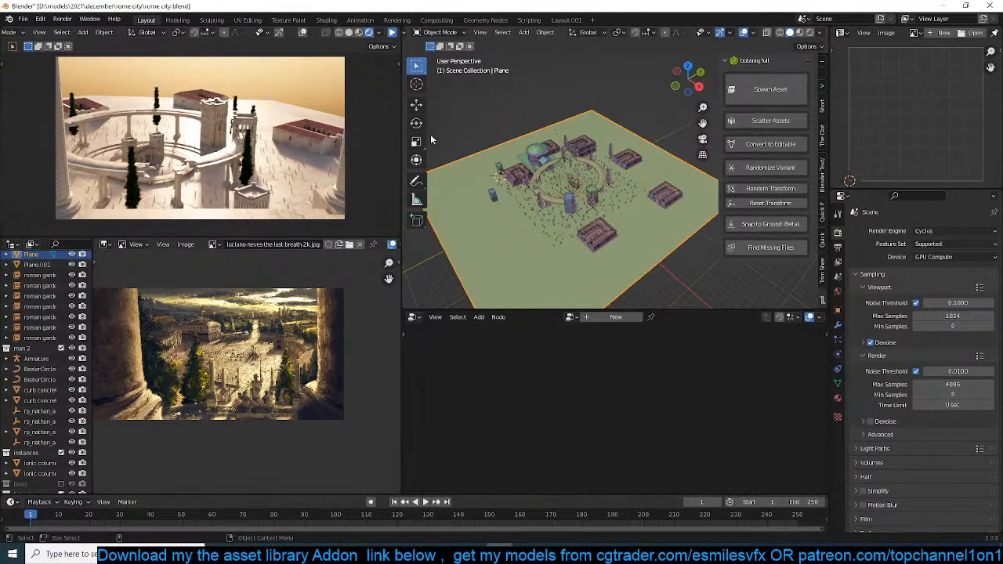
{"action": "middle_click_drag", "start_coordinate": [561, 152], "coordinate": [595, 188]}
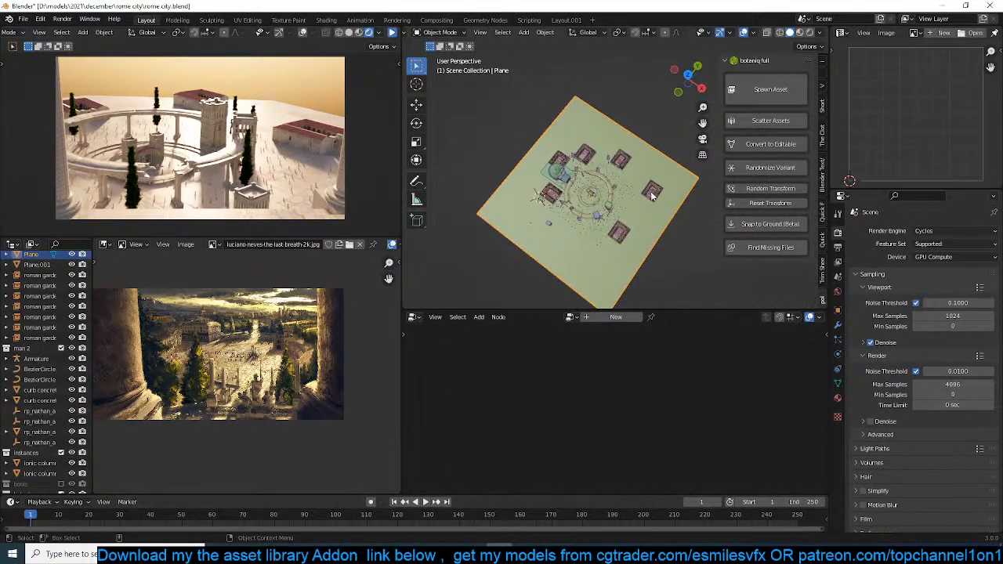
{"action": "key", "text": "s"}
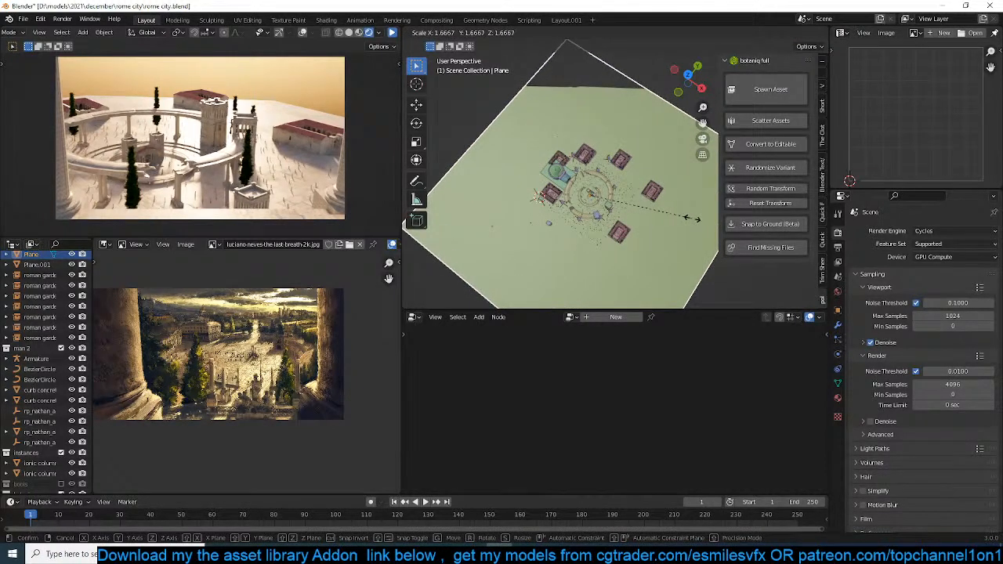
{"action": "left_click", "coordinate": [692, 219]}
{"action": "scroll", "coordinate": [645, 205], "scroll_direction": "up", "scroll_amount": 3}
{"action": "mouse_move", "coordinate": [642, 202]}
{"action": "middle_mouse_down"}
{"action": "mouse_move", "coordinate": [633, 155]}
{"action": "mouse_move", "coordinate": [558, 141]}
{"action": "mouse_move", "coordinate": [634, 189]}
{"action": "middle_mouse_up"}
{"action": "scroll", "coordinate": [633, 155], "scroll_direction": "up", "scroll_amount": 2}
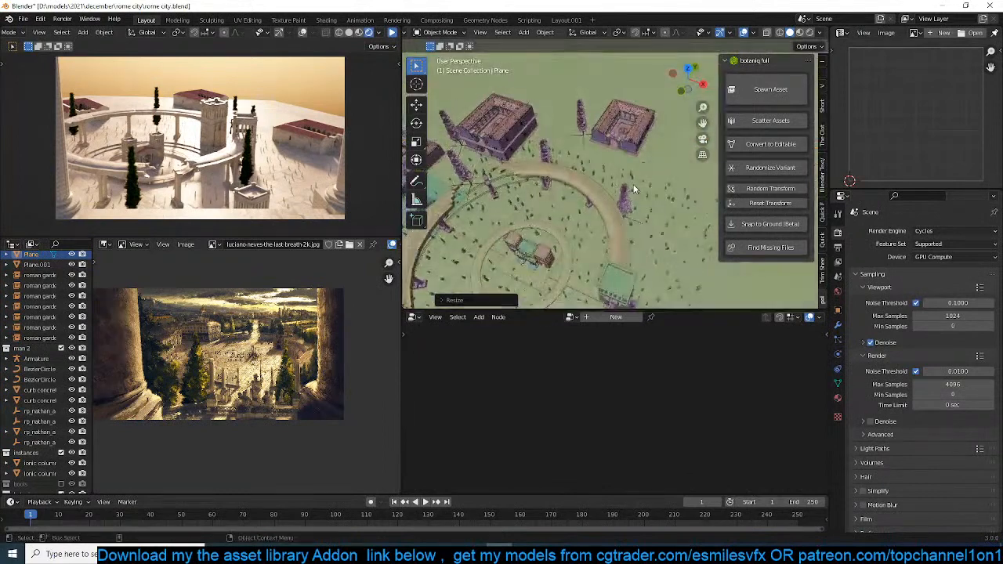
{"action": "scroll", "coordinate": [634, 189], "scroll_direction": "down", "scroll_amount": 4}
Create a new geometry node tree on the ground plane and save the file.
{"action": "left_click", "coordinate": [622, 317]}
{"action": "scroll", "coordinate": [631, 374], "scroll_direction": "up", "scroll_amount": 4}
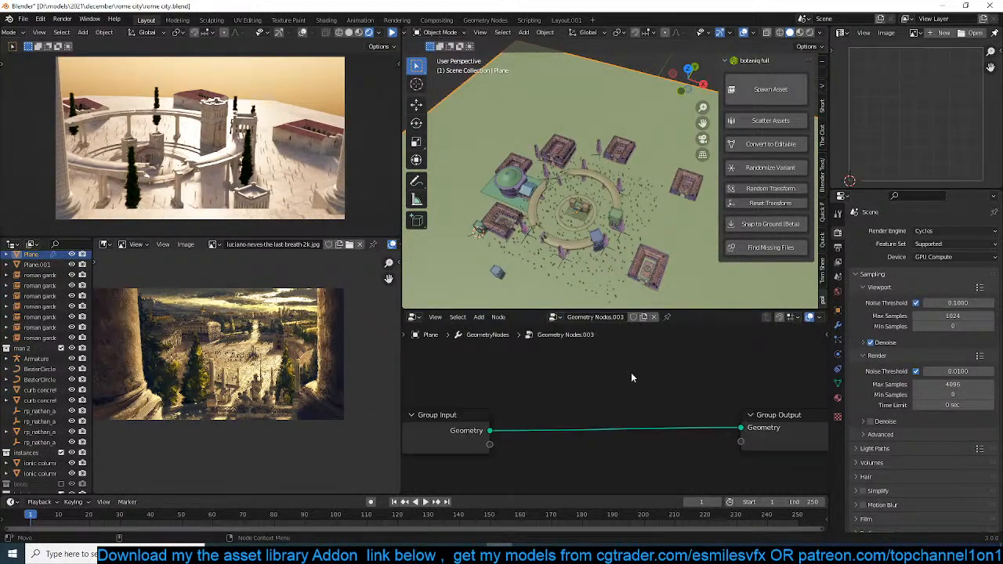
{"action": "middle_click_drag", "start_coordinate": [637, 374], "coordinate": [706, 335]}
{"action": "scroll", "coordinate": [697, 345], "scroll_direction": "down", "scroll_amount": 4}
{"action": "middle_click_drag", "start_coordinate": [668, 369], "coordinate": [643, 359]}
{"action": "scroll", "coordinate": [636, 363], "scroll_direction": "up", "scroll_amount": 2}
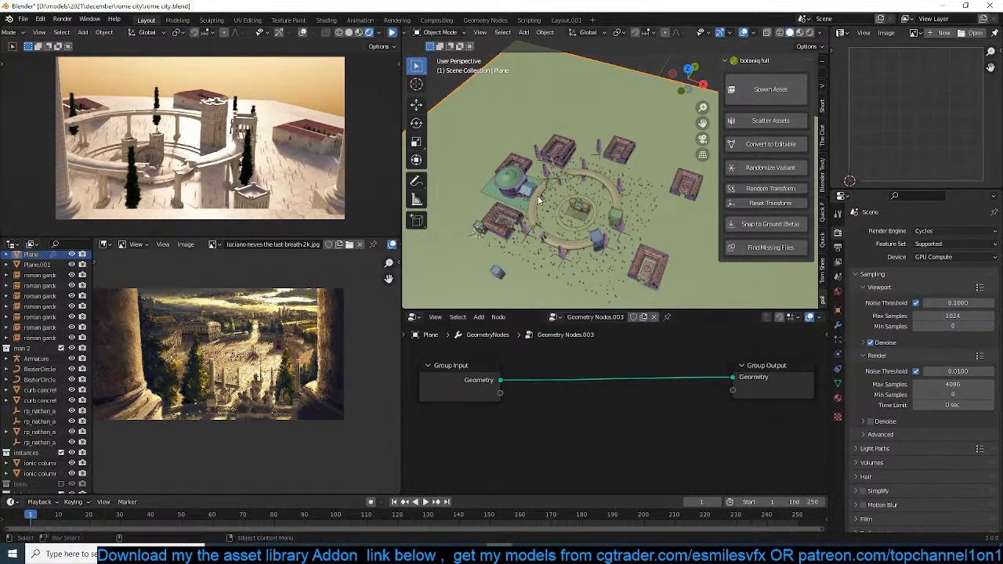
{"action": "middle_click_drag", "start_coordinate": [732, 185], "coordinate": [587, 208]}
{"action": "key", "text": "ctrl+s"}
Add the two-storey building from the uncategorized object assets at a 3D cursor placed on empty ground beside the gardens.
{"action": "scroll", "coordinate": [546, 167], "scroll_direction": "up", "scroll_amount": 4}
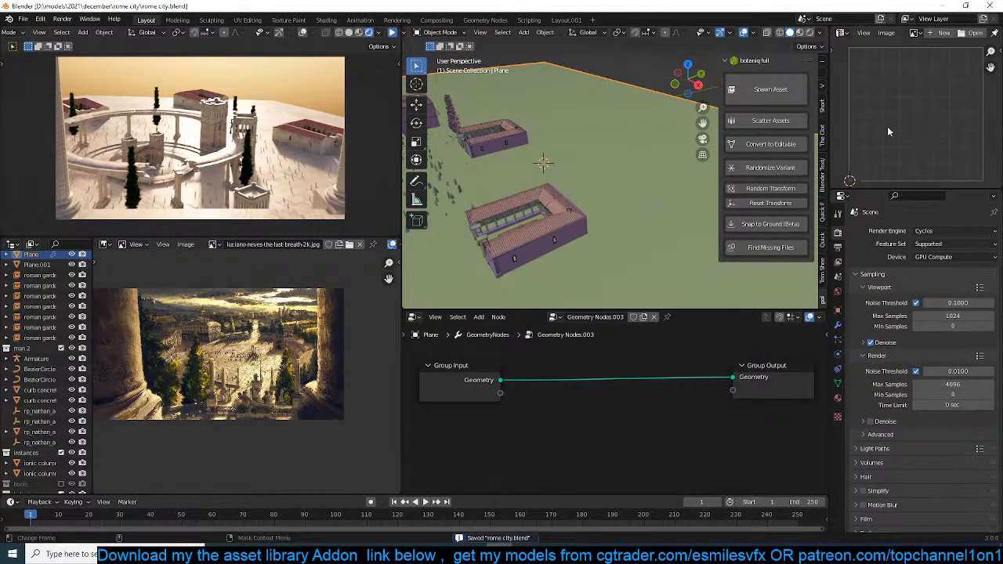
{"action": "left_click", "coordinate": [823, 235]}
{"action": "left_click", "coordinate": [824, 217]}
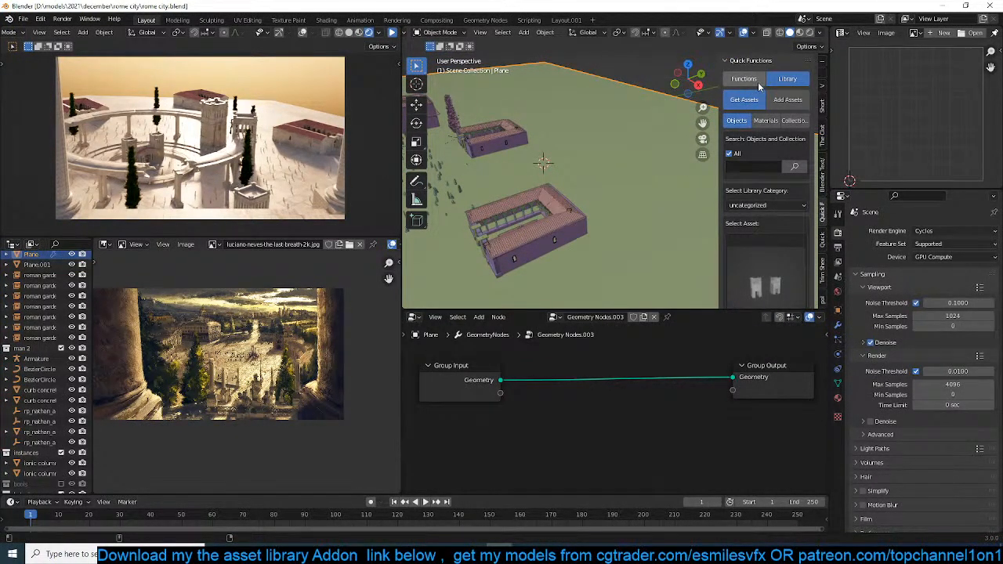
{"action": "scroll", "coordinate": [776, 202], "scroll_direction": "down", "scroll_amount": 3}
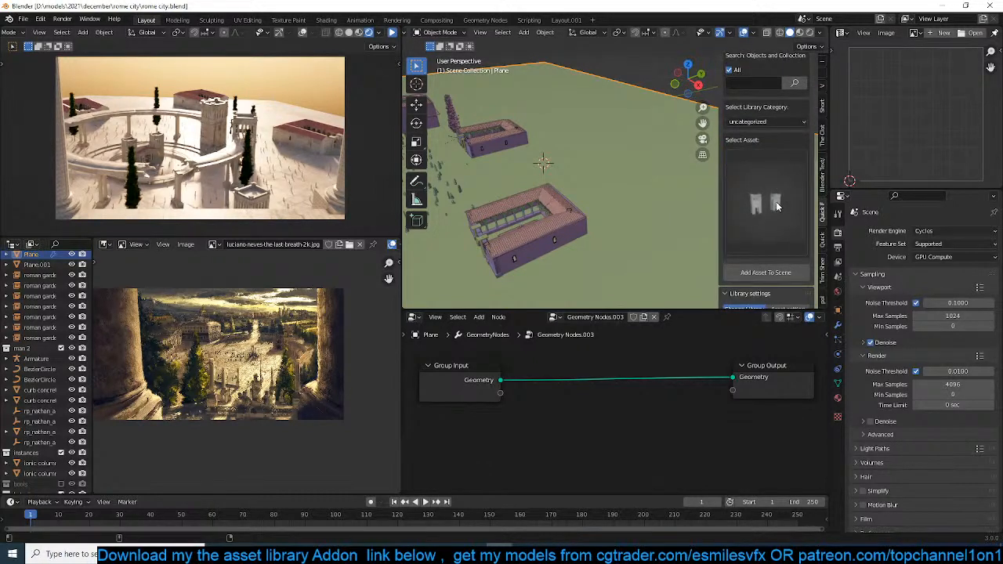
{"action": "left_click", "coordinate": [780, 192]}
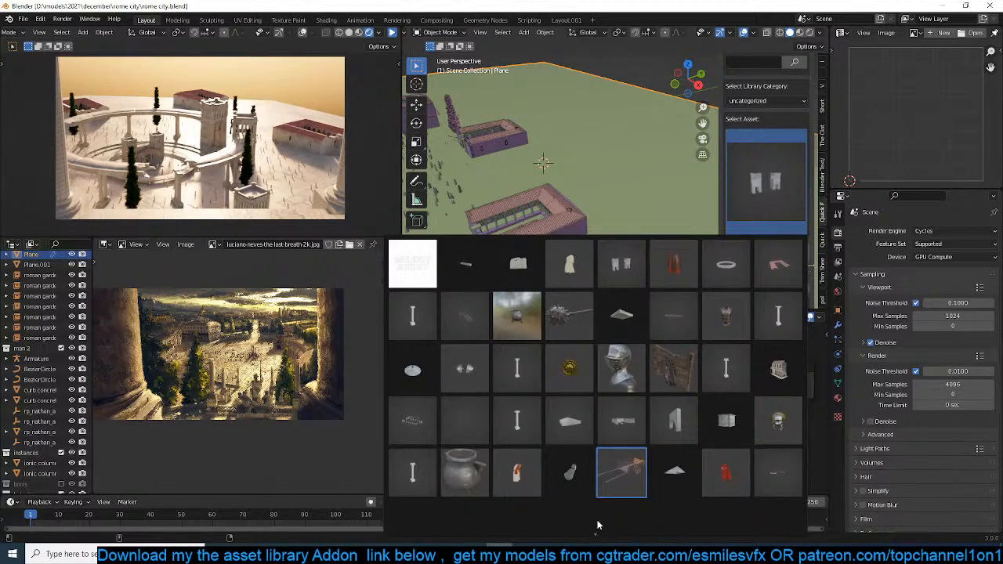
{"action": "left_click", "coordinate": [778, 377]}
{"action": "scroll", "coordinate": [654, 178], "scroll_direction": "up", "scroll_amount": 1}
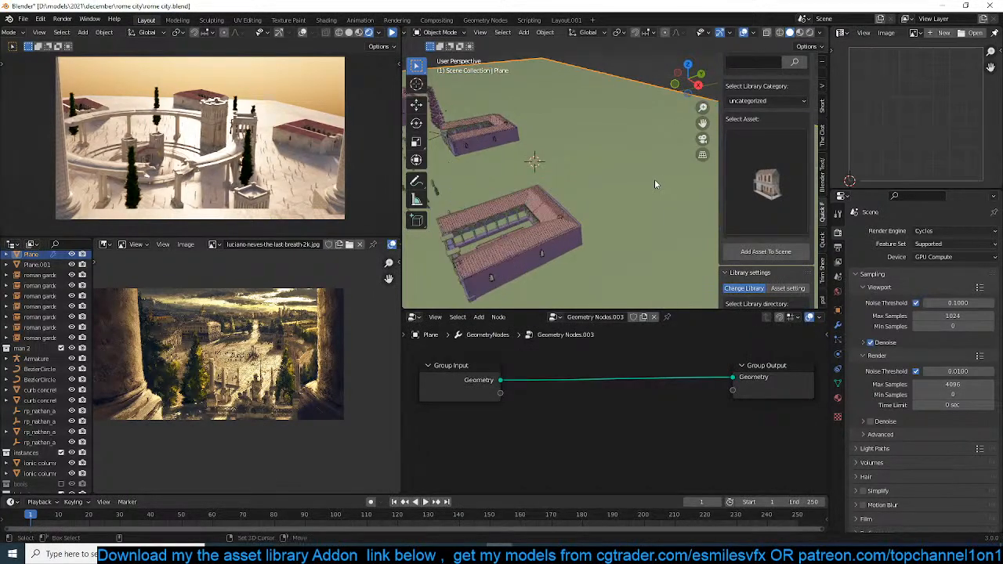
{"action": "right_click", "coordinate": [655, 179], "text": "shift"}
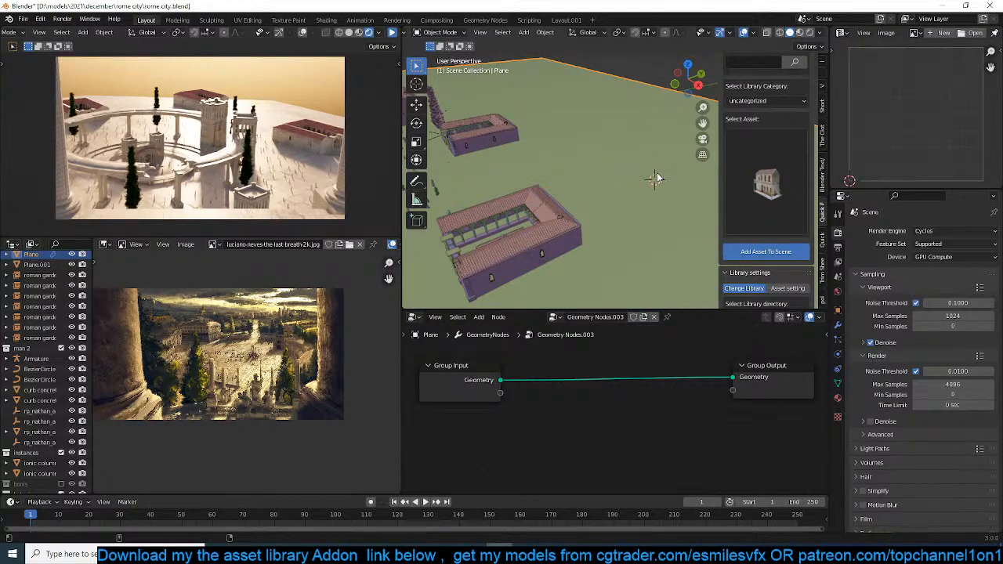
{"action": "scroll", "coordinate": [658, 177], "scroll_direction": "up", "scroll_amount": 4}
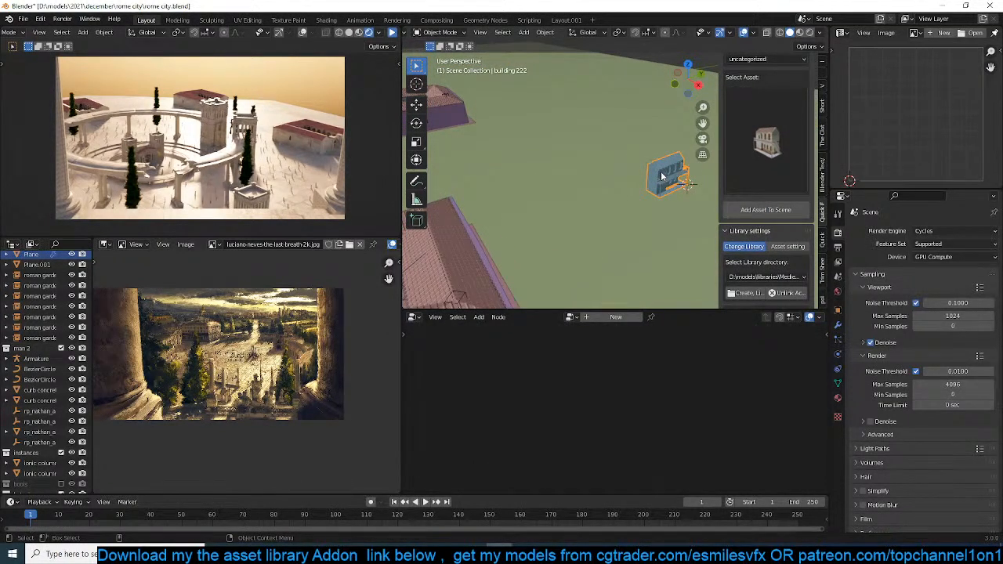
Frame the newly added two-storey building to inspect it and save the file.
{"action": "key", "text": "KP_Decimal"}
{"action": "mouse_move", "coordinate": [661, 176]}
{"action": "middle_mouse_down"}
{"action": "mouse_move", "coordinate": [592, 149]}
{"action": "mouse_move", "coordinate": [577, 156]}
{"action": "mouse_move", "coordinate": [675, 168]}
{"action": "mouse_move", "coordinate": [638, 160]}
{"action": "mouse_move", "coordinate": [666, 191]}
{"action": "middle_mouse_up"}
{"action": "scroll", "coordinate": [625, 159], "scroll_direction": "down", "scroll_amount": 3}
{"action": "key", "text": "ctrl+s"}
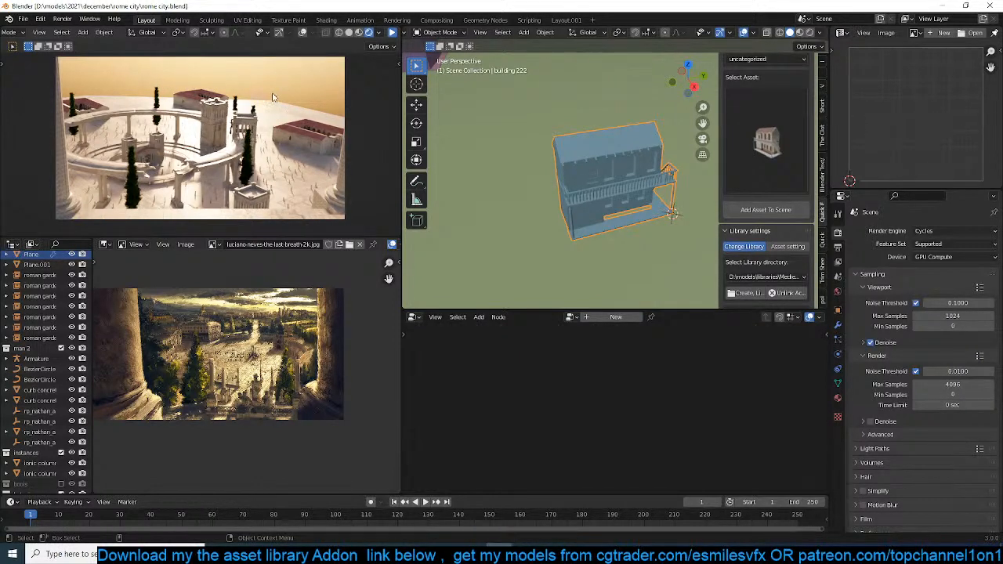
{"action": "scroll", "coordinate": [712, 142], "scroll_direction": "down", "scroll_amount": 4}
{"action": "scroll", "coordinate": [670, 147], "scroll_direction": "up", "scroll_amount": 3}
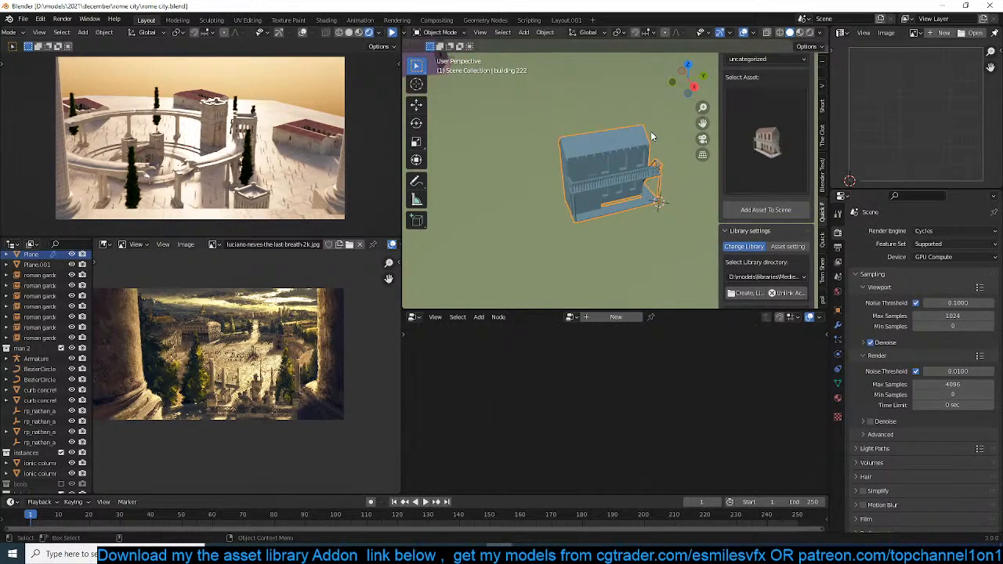
{"action": "key", "text": "ctrl+s"}
Browse the asset library's collection assets in the uncategorized and building parts categories for further buildings.
{"action": "left_click", "coordinate": [768, 145]}
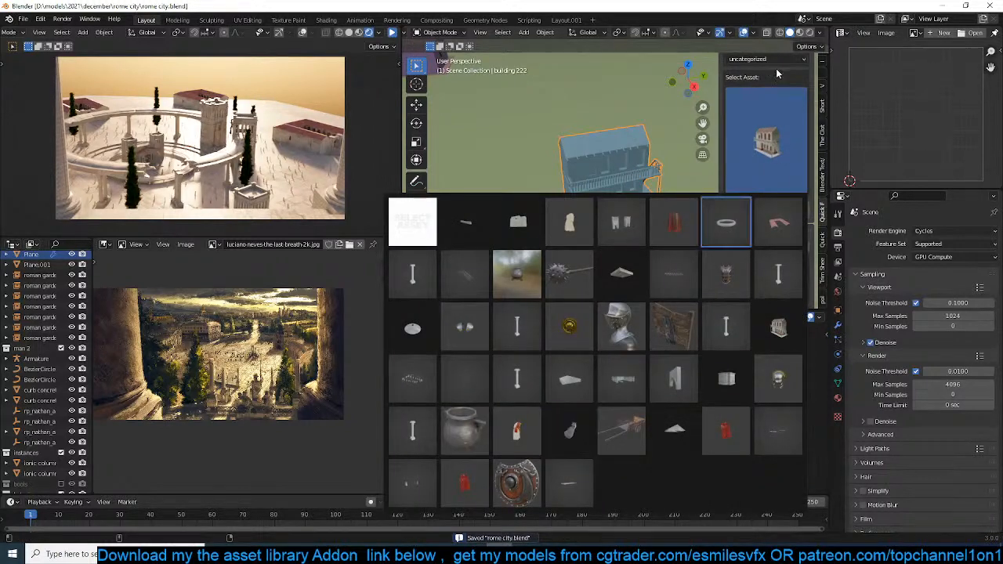
{"action": "left_click", "coordinate": [797, 60]}
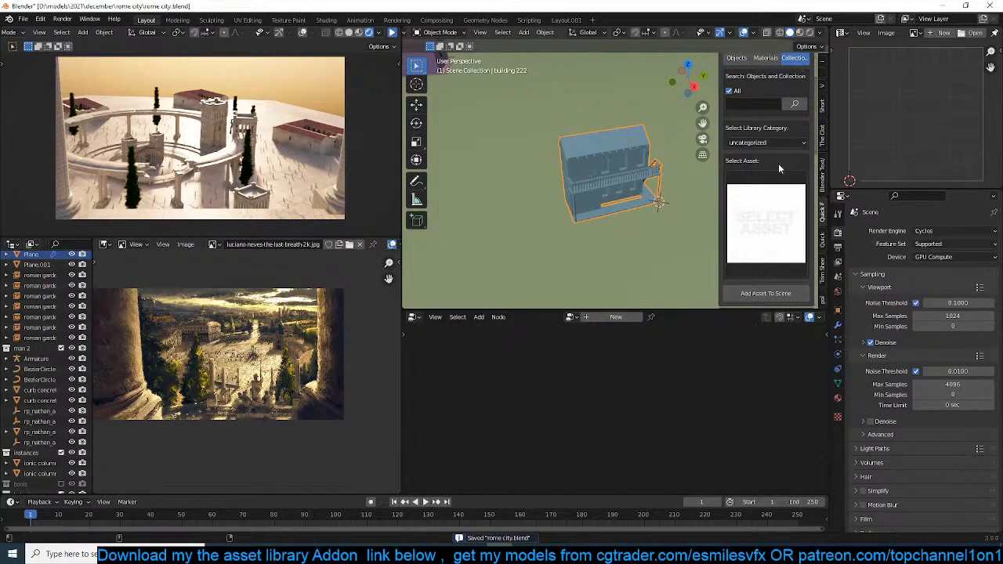
{"action": "left_click", "coordinate": [779, 188]}
{"action": "left_click", "coordinate": [604, 326]}
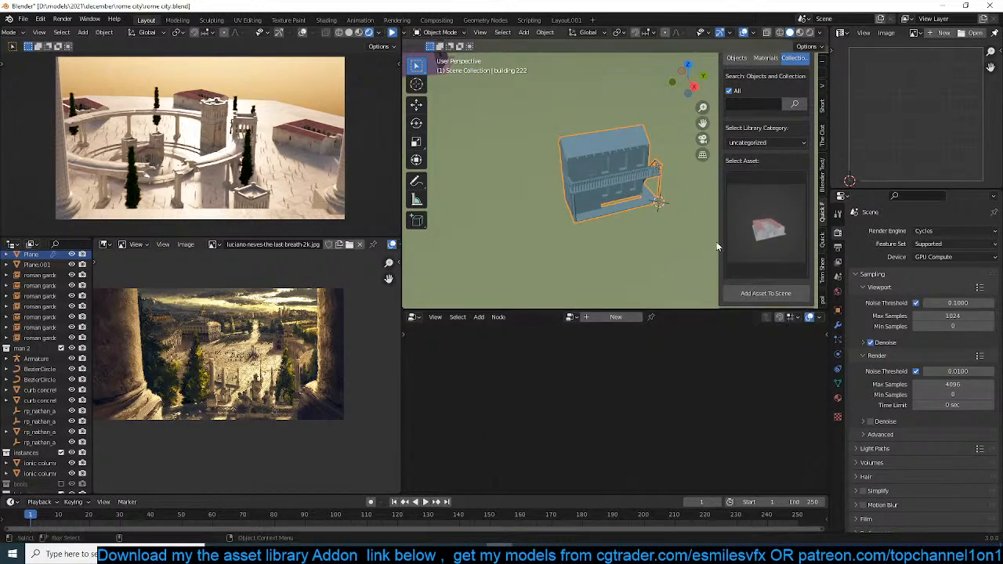
{"action": "left_click", "coordinate": [773, 214]}
{"action": "left_click", "coordinate": [767, 142]}
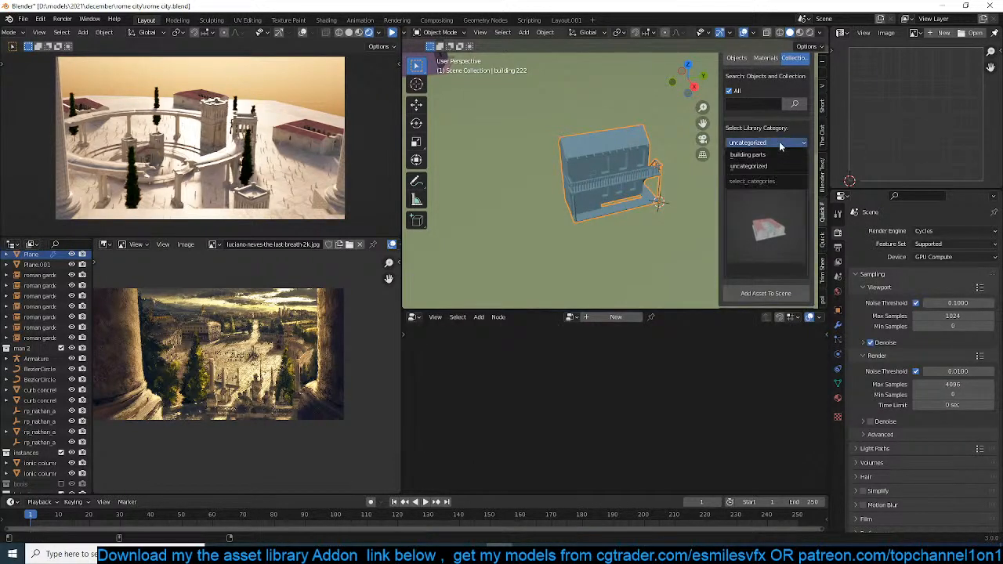
{"action": "left_click", "coordinate": [757, 157]}
{"action": "left_click", "coordinate": [769, 212]}
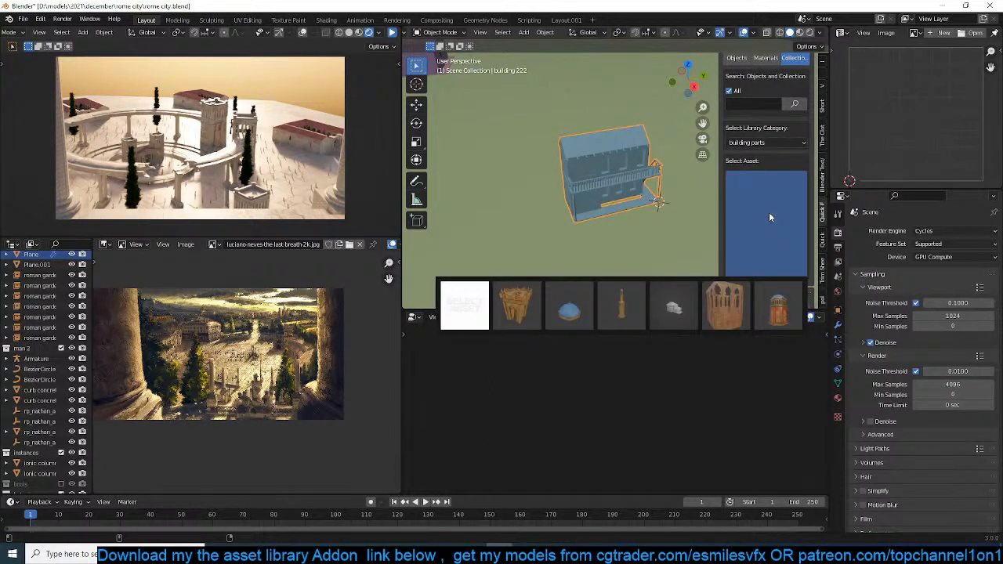
Add the pale colonnaded building from the uncategorized collection assets to the scene beside the two-storey building.
{"action": "left_click", "coordinate": [771, 141]}
{"action": "left_click", "coordinate": [769, 166]}
{"action": "left_click", "coordinate": [776, 201]}
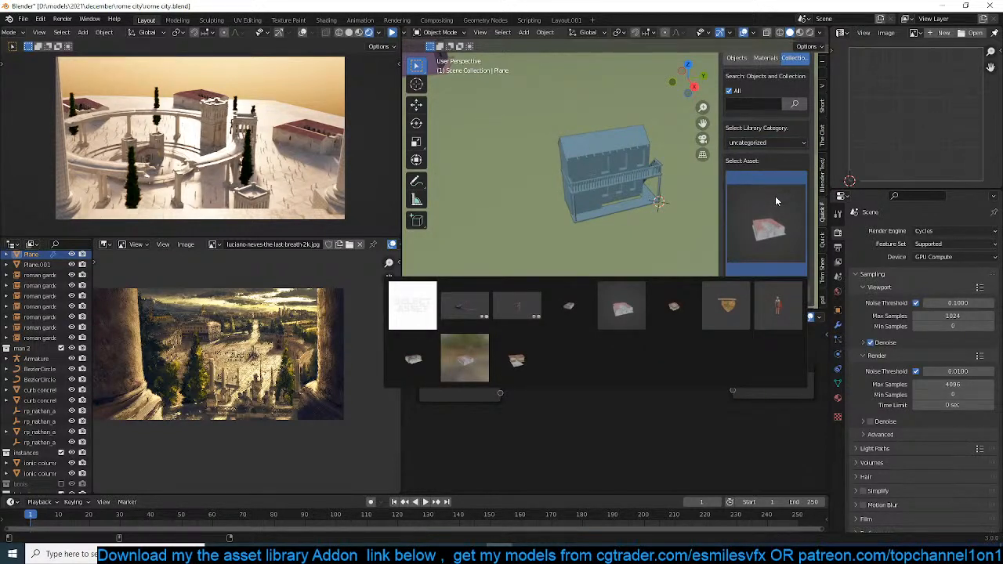
{"action": "left_click", "coordinate": [413, 359]}
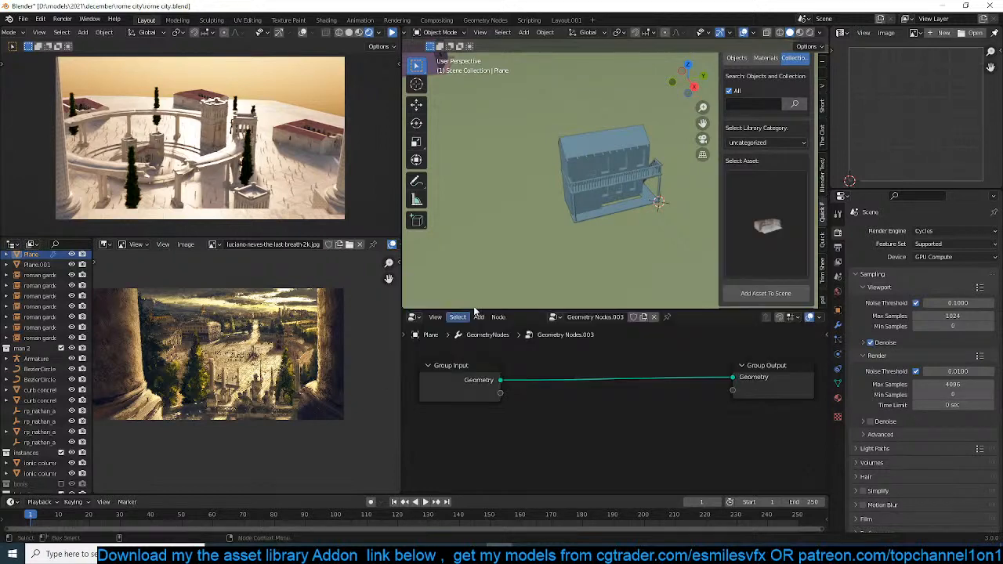
{"action": "left_click", "coordinate": [755, 295]}
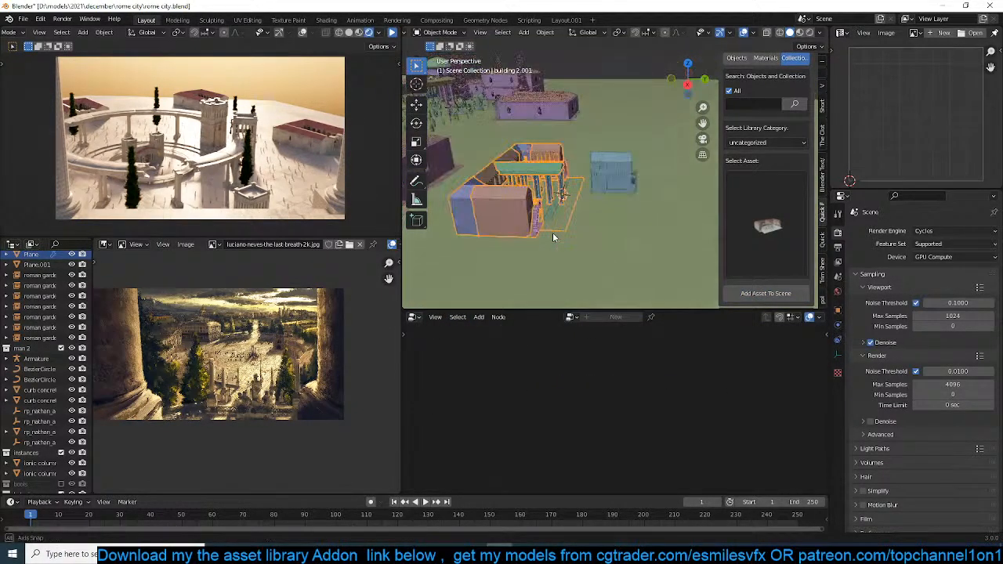
Add the building4 and building 1 collection assets from the uncategorized category at separate spots on the empty ground.
{"action": "middle_click_drag", "start_coordinate": [534, 230], "coordinate": [573, 252], "text": "shift"}
{"action": "scroll", "coordinate": [51, 464], "scroll_direction": "down", "scroll_amount": 10}
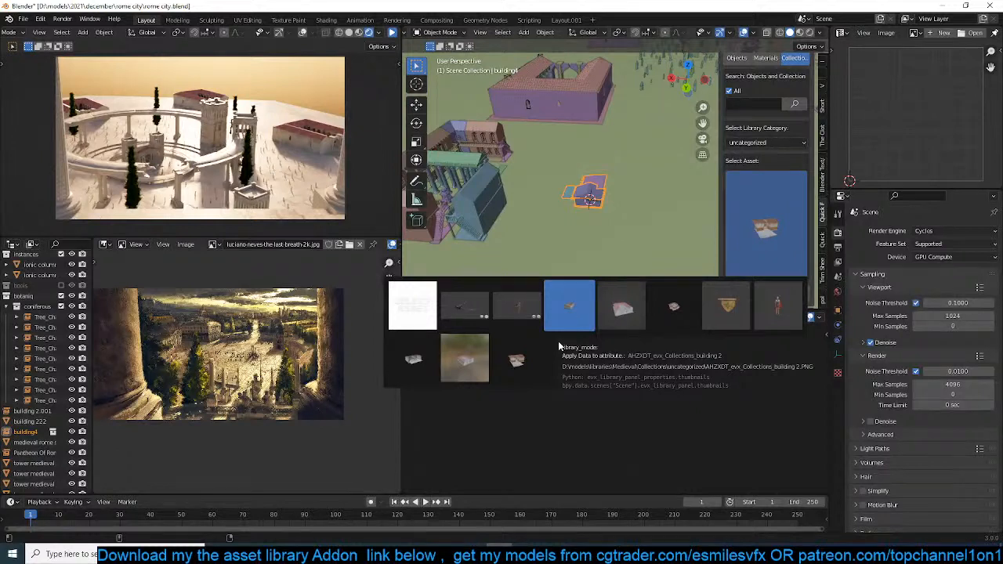
{"action": "left_click", "coordinate": [475, 350]}
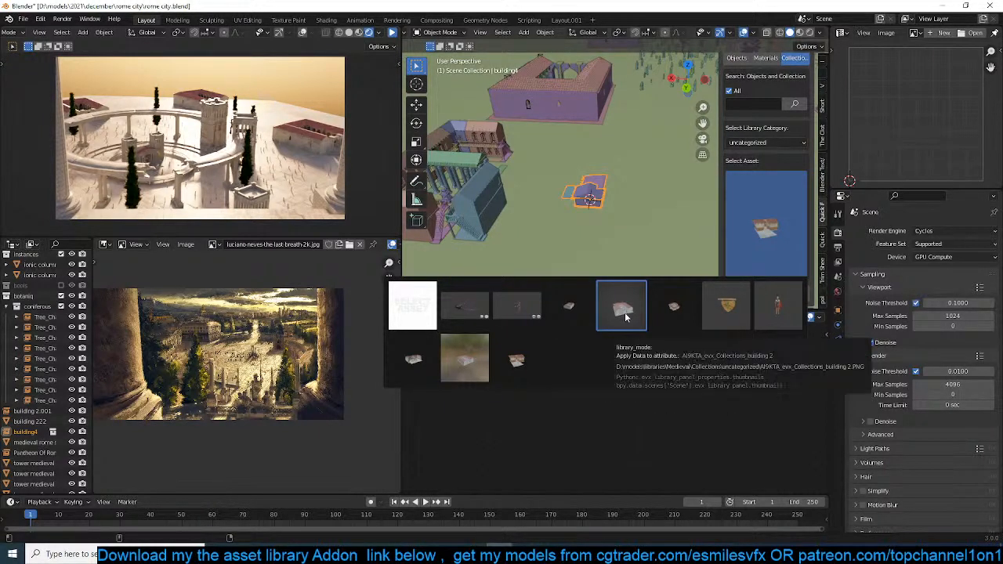
{"action": "left_click", "coordinate": [683, 314]}
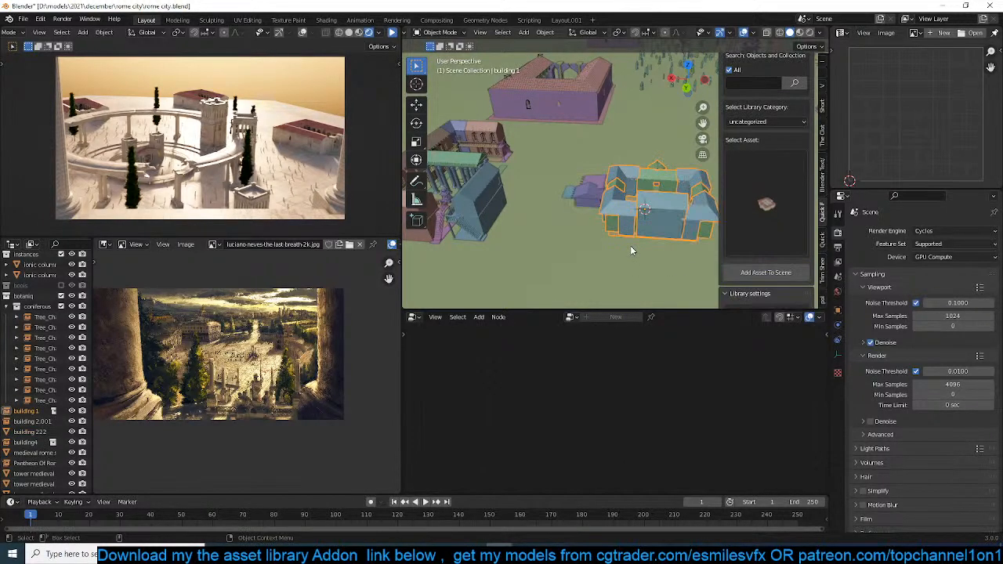
Inspect the newly added building 1 up close and check its placement within the scene camera's frame.
{"action": "middle_click_drag", "start_coordinate": [630, 247], "coordinate": [715, 228]}
{"action": "middle_click_drag", "start_coordinate": [597, 229], "coordinate": [631, 224]}
{"action": "scroll", "coordinate": [616, 262], "scroll_direction": "up", "scroll_amount": 5}
{"action": "left_click", "coordinate": [620, 231]}
{"action": "left_click", "coordinate": [620, 230]}
{"action": "scroll", "coordinate": [654, 254], "scroll_direction": "down", "scroll_amount": 3}
{"action": "scroll", "coordinate": [632, 194], "scroll_direction": "down", "scroll_amount": 3}
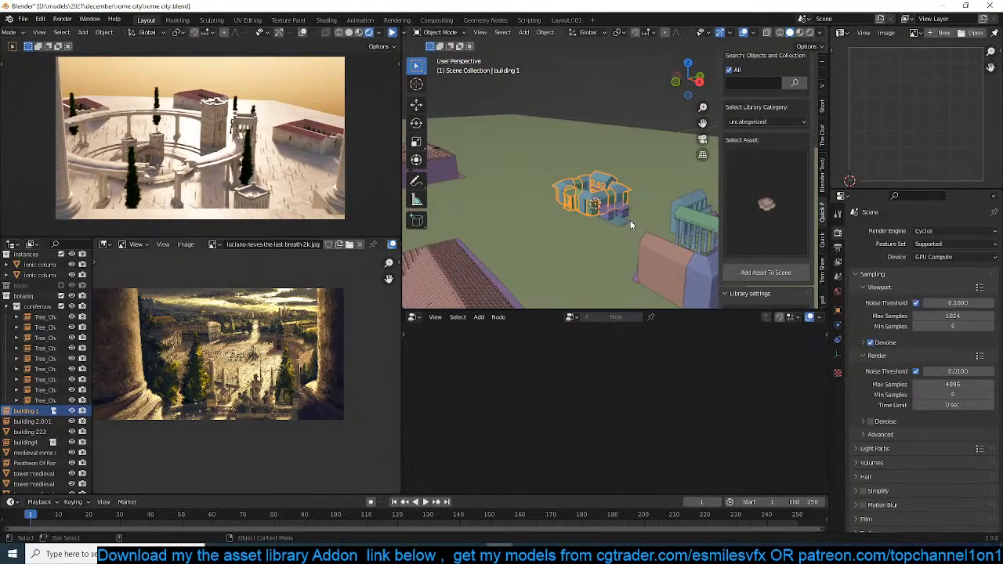
{"action": "key", "text": "KP_0"}
{"action": "scroll", "coordinate": [632, 225], "scroll_direction": "down", "scroll_amount": 1}
{"action": "middle_click_drag", "start_coordinate": [584, 118], "coordinate": [481, 182], "text": "shift"}
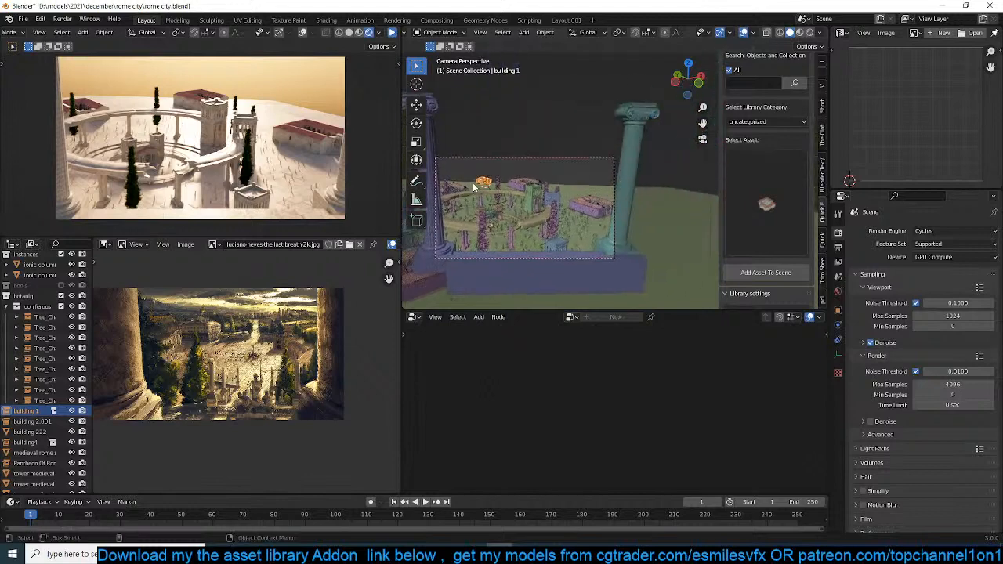
{"action": "scroll", "coordinate": [479, 183], "scroll_direction": "up", "scroll_amount": 1}
{"action": "middle_click_drag", "start_coordinate": [542, 201], "coordinate": [745, 203], "text": "shift"}
{"action": "scroll", "coordinate": [510, 224], "scroll_direction": "down", "scroll_amount": 3}
{"action": "left_click", "coordinate": [528, 208]}
{"action": "middle_click_drag", "start_coordinate": [651, 197], "coordinate": [598, 212], "text": "shift"}
{"action": "left_click", "coordinate": [838, 216]}
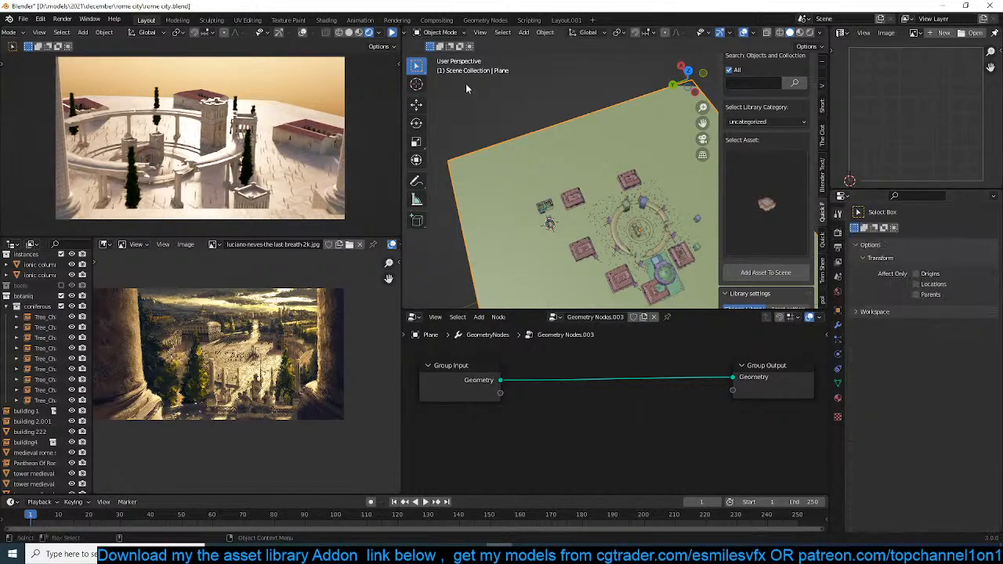
{"action": "left_click", "coordinate": [439, 32]}
{"action": "left_click", "coordinate": [449, 68]}
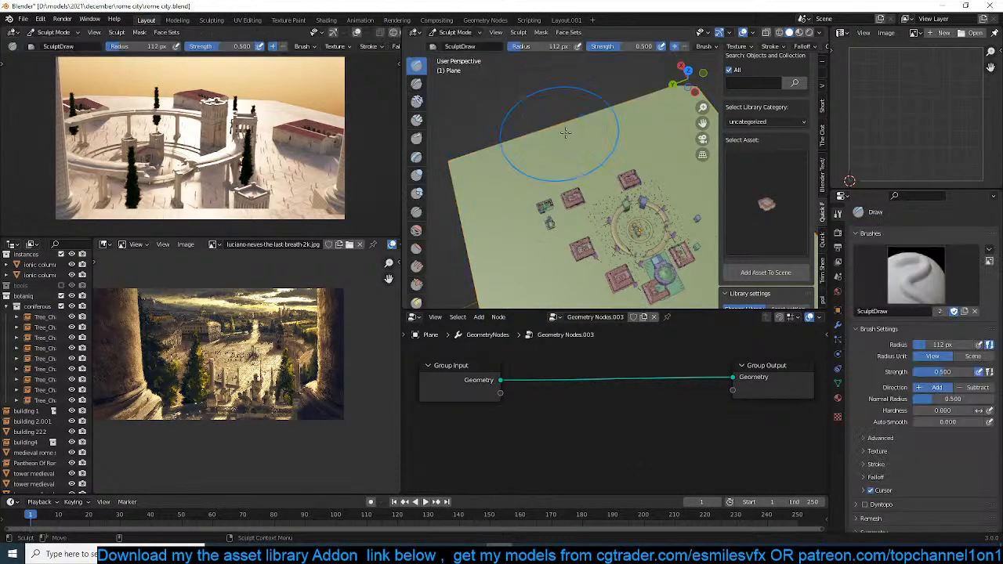
{"action": "key", "text": "KP_0"}
{"action": "scroll", "coordinate": [612, 192], "scroll_direction": "up", "scroll_amount": 3}
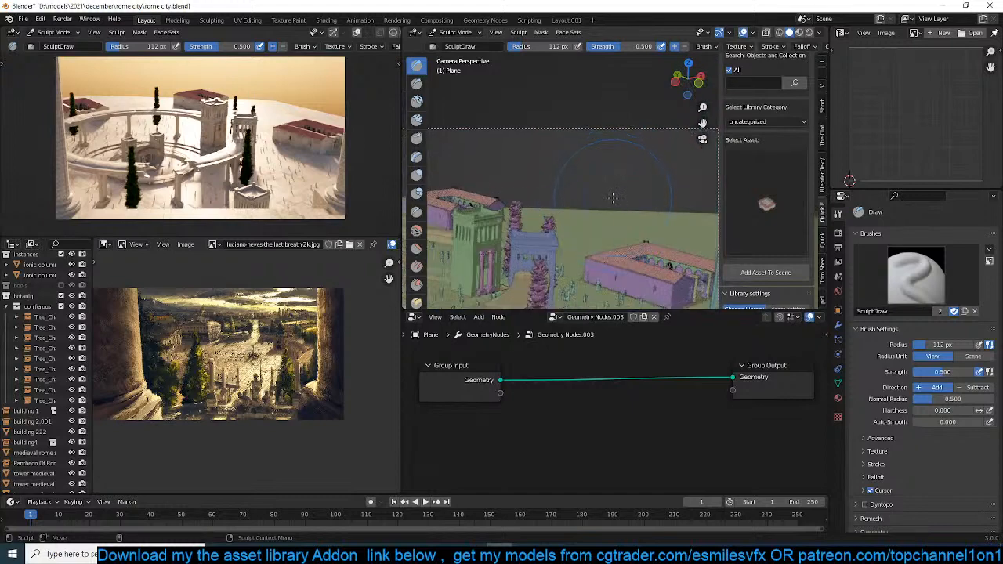
{"action": "scroll", "coordinate": [794, 205], "scroll_direction": "down", "scroll_amount": 2}
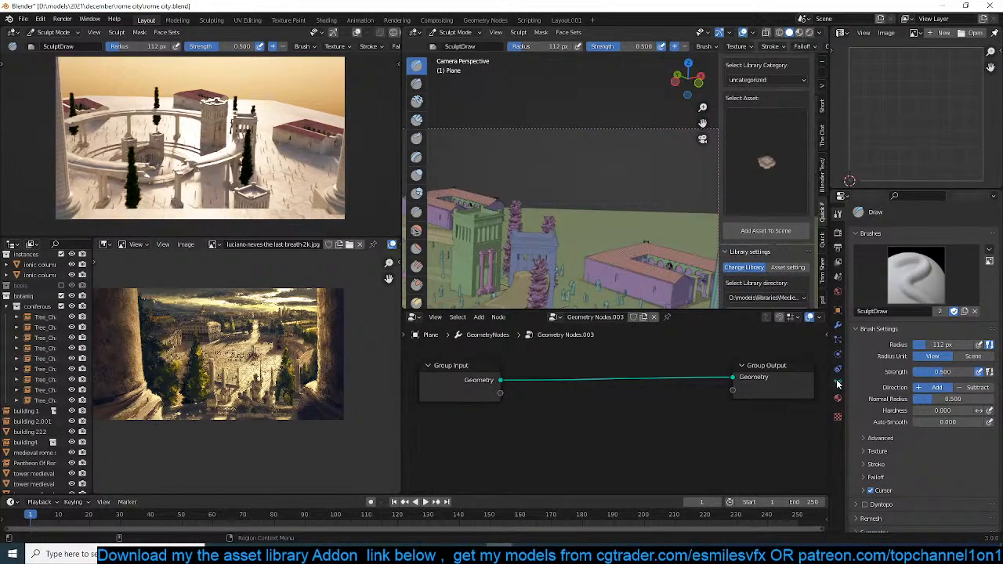
{"action": "left_click", "coordinate": [458, 33]}
{"action": "left_click", "coordinate": [451, 46]}
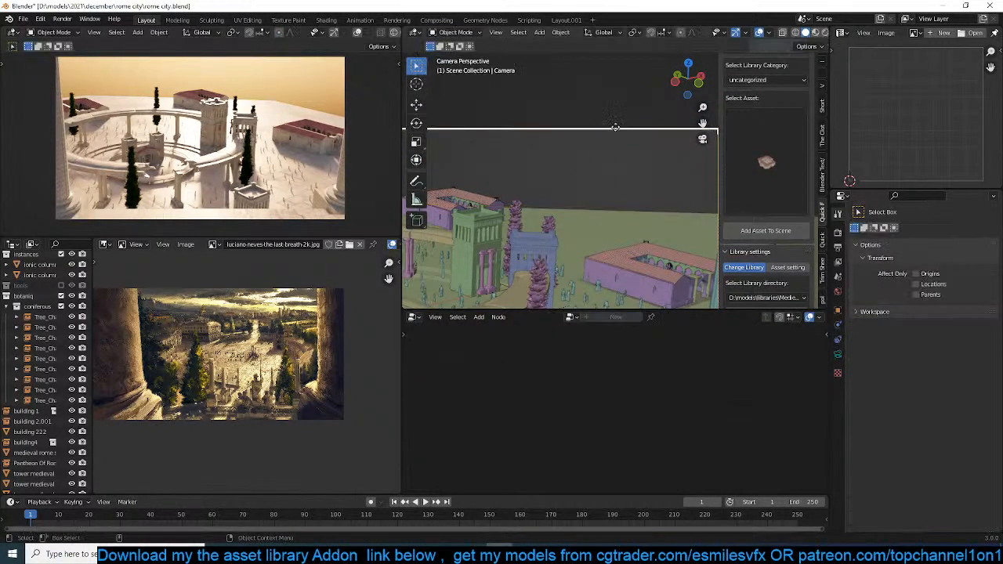
Set the camera's clip end to 600 m.
{"action": "left_click", "coordinate": [839, 357]}
{"action": "left_click", "coordinate": [925, 346]}
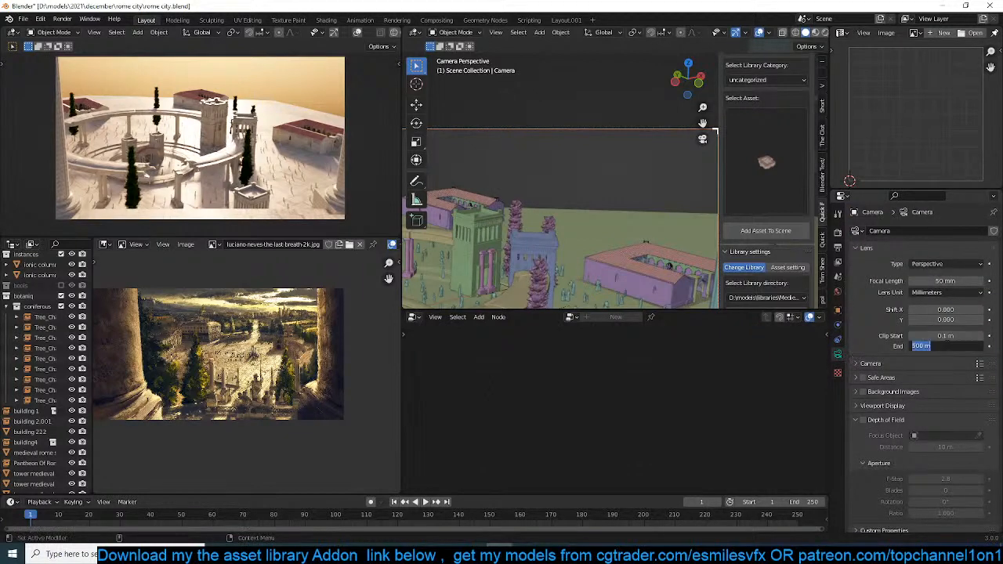
{"action": "type", "text": "600"}
{"action": "key", "text": "Return"}
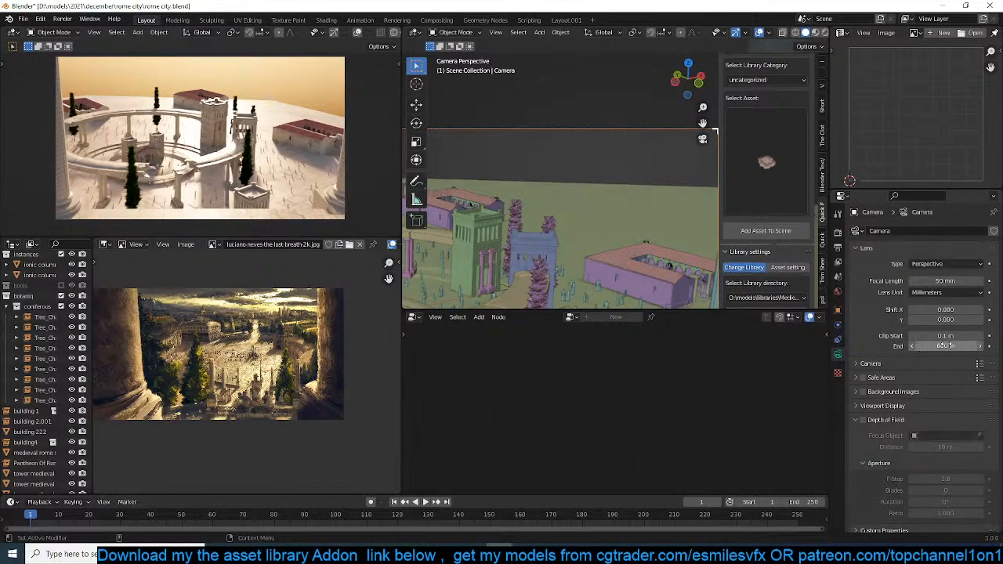
Scale the ground plane up further so it reaches well past the city, and save the file.
{"action": "left_click", "coordinate": [593, 199]}
{"action": "middle_click_drag", "start_coordinate": [593, 199], "coordinate": [729, 148]}
{"action": "scroll", "coordinate": [593, 239], "scroll_direction": "down", "scroll_amount": 6}
{"action": "key", "text": "s"}
{"action": "left_click", "coordinate": [652, 246]}
{"action": "scroll", "coordinate": [646, 241], "scroll_direction": "up", "scroll_amount": 4}
{"action": "scroll", "coordinate": [598, 203], "scroll_direction": "up", "scroll_amount": 3}
{"action": "key", "text": "ctrl+s"}
{"action": "middle_click_drag", "start_coordinate": [680, 207], "coordinate": [618, 197]}
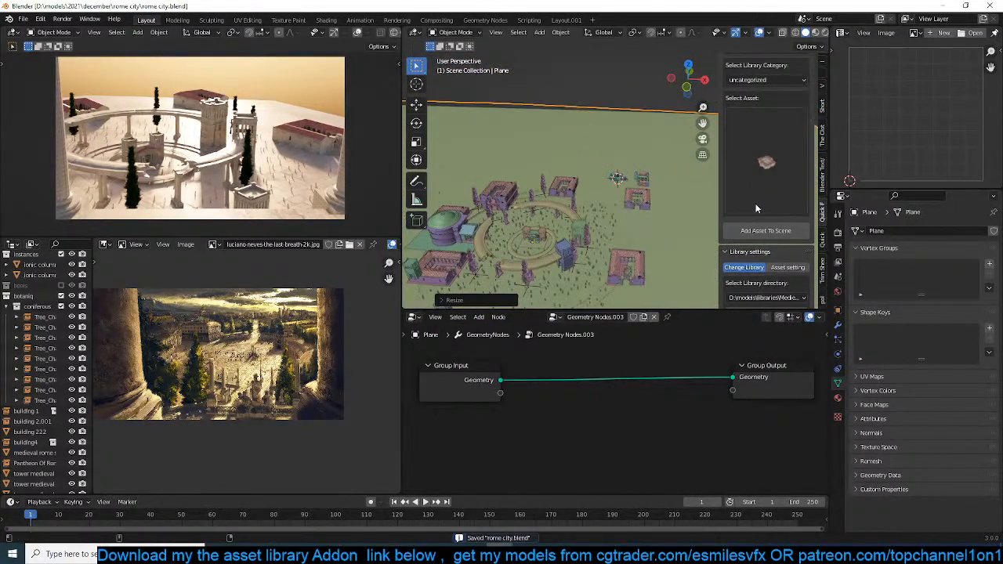
Enter Sculpt Mode on the ground plane and enable Dyntopo, accepting its warning.
{"action": "left_click", "coordinate": [456, 33]}
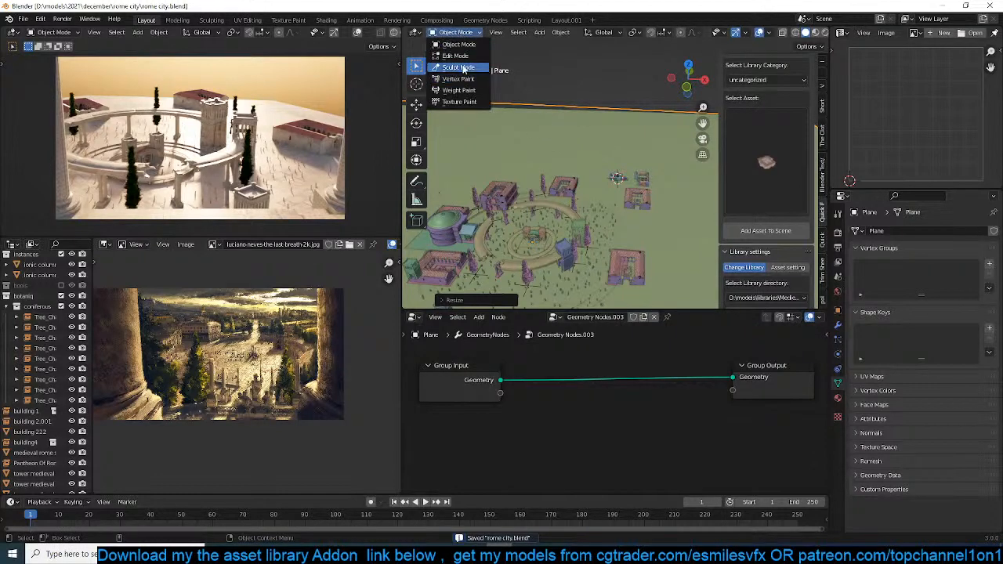
{"action": "left_click", "coordinate": [455, 68]}
{"action": "left_click", "coordinate": [839, 215]}
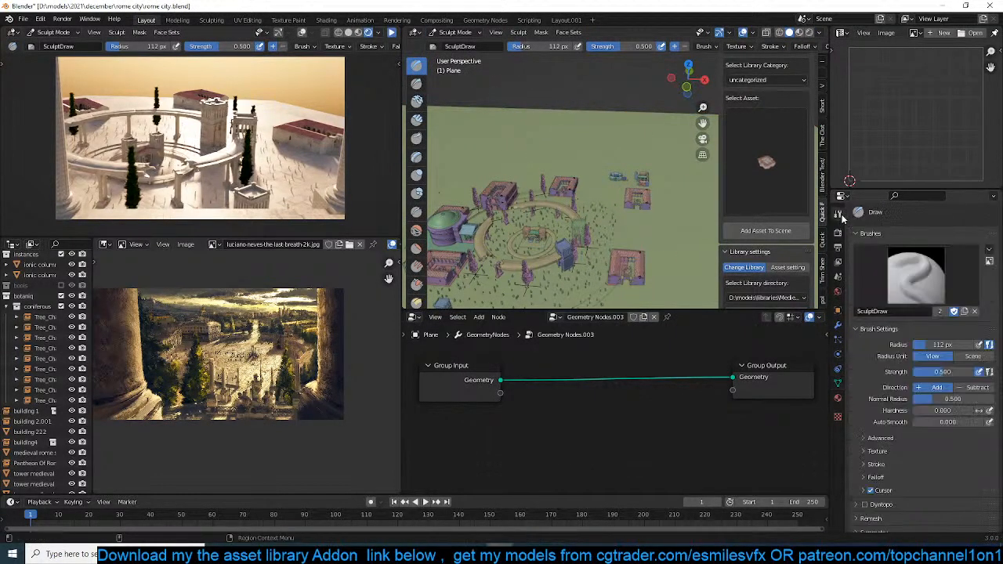
{"action": "left_click", "coordinate": [865, 506]}
{"action": "left_click", "coordinate": [863, 530]}
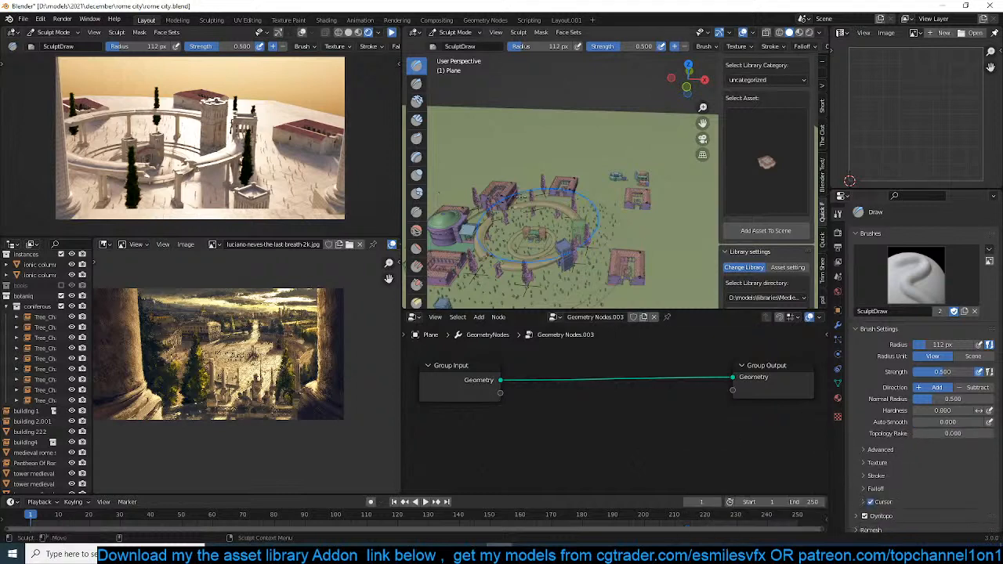
Raise gentle hills along the ground's far edge with the Draw brush at 112 px radius and 0.500 strength.
{"action": "middle_click_drag", "start_coordinate": [533, 177], "coordinate": [581, 219], "text": "shift"}
{"action": "left_click_drag", "start_coordinate": [612, 155], "coordinate": [563, 152]}
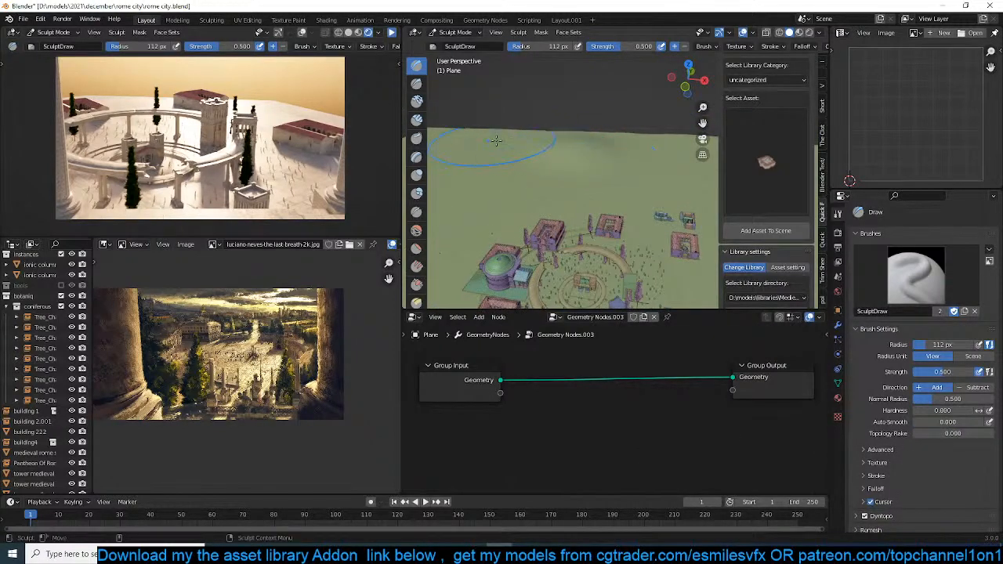
{"action": "left_click_drag", "start_coordinate": [490, 147], "coordinate": [545, 150]}
{"action": "middle_click_drag", "start_coordinate": [638, 147], "coordinate": [626, 146], "text": "shift"}
Sculpt more rolling hills across the horizon behind the city, working from the scene camera's view.
{"action": "key", "text": "KP_0"}
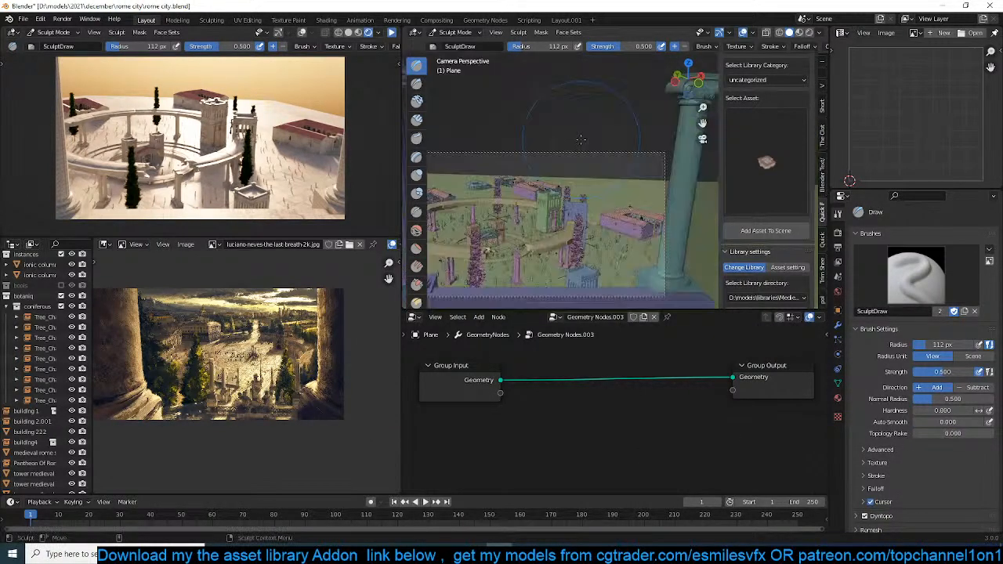
{"action": "mouse_move", "coordinate": [620, 183]}
{"action": "left_mouse_down"}
{"action": "mouse_move", "coordinate": [499, 181]}
{"action": "mouse_move", "coordinate": [581, 187]}
{"action": "left_mouse_up"}
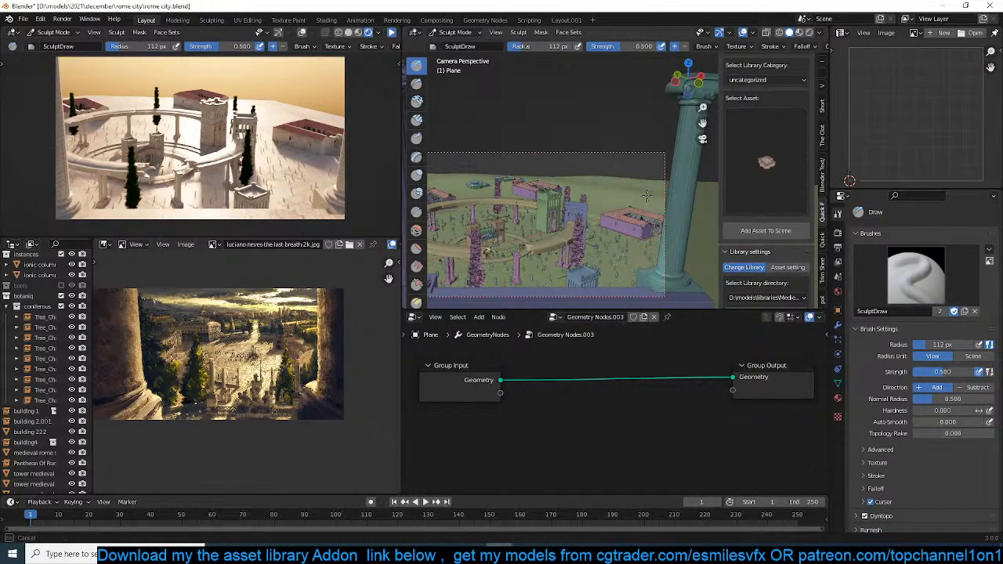
{"action": "left_click_drag", "start_coordinate": [664, 186], "coordinate": [644, 187]}
{"action": "middle_click_drag", "start_coordinate": [639, 188], "coordinate": [577, 182], "text": "shift"}
{"action": "left_click_drag", "start_coordinate": [578, 182], "coordinate": [470, 182]}
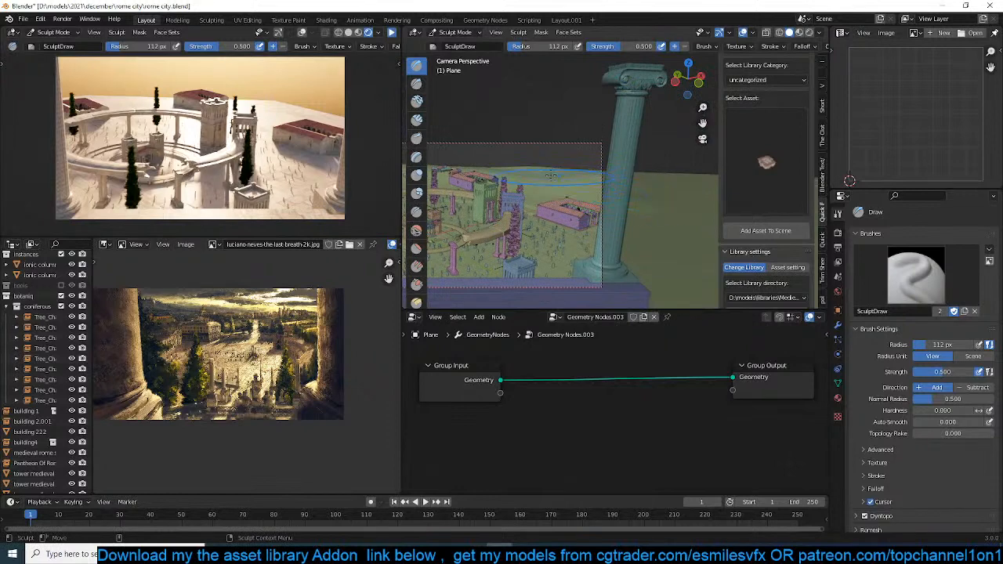
{"action": "middle_click_drag", "start_coordinate": [433, 185], "coordinate": [591, 166], "text": "shift"}
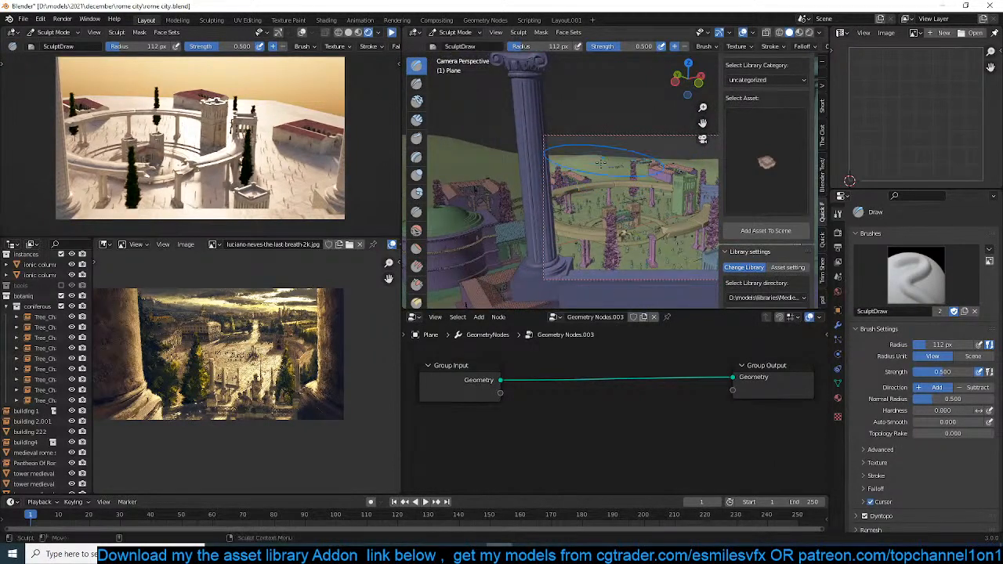
{"action": "middle_click_drag", "start_coordinate": [680, 161], "coordinate": [598, 169], "text": "shift"}
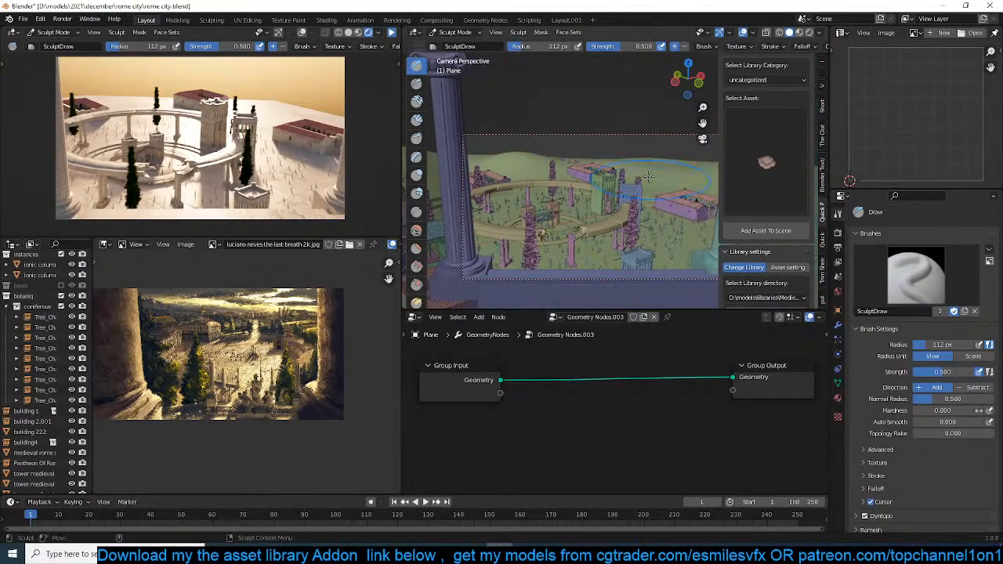
{"action": "scroll", "coordinate": [678, 173], "scroll_direction": "down", "scroll_amount": 1}
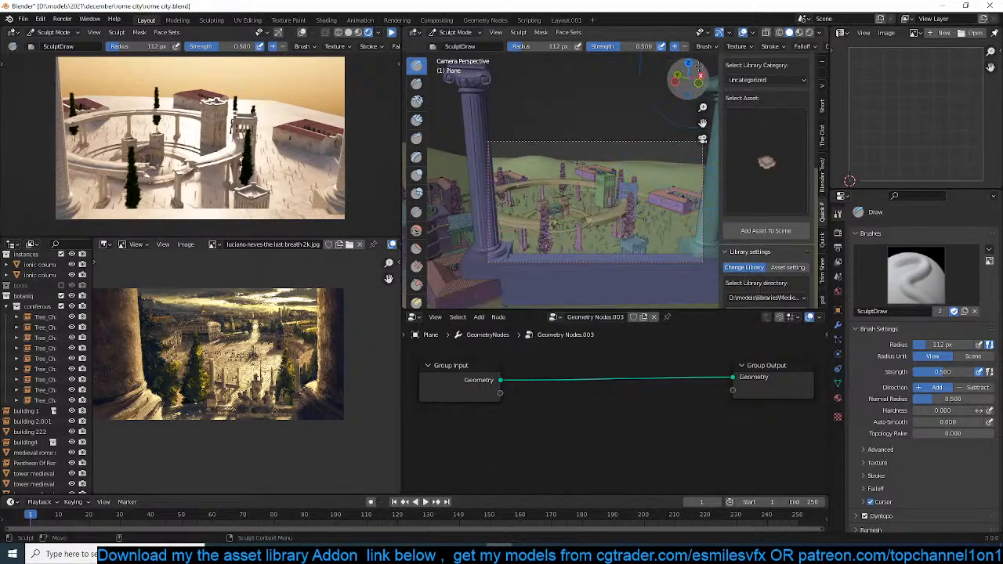
Return the ground plane to Object Mode and save the file with the sculpted hills.
{"action": "left_click", "coordinate": [455, 32]}
{"action": "left_click", "coordinate": [455, 43]}
{"action": "middle_click_drag", "start_coordinate": [655, 186], "coordinate": [649, 203]}
{"action": "scroll", "coordinate": [649, 203], "scroll_direction": "up", "scroll_amount": 3}
{"action": "key", "text": "ctrl+s"}
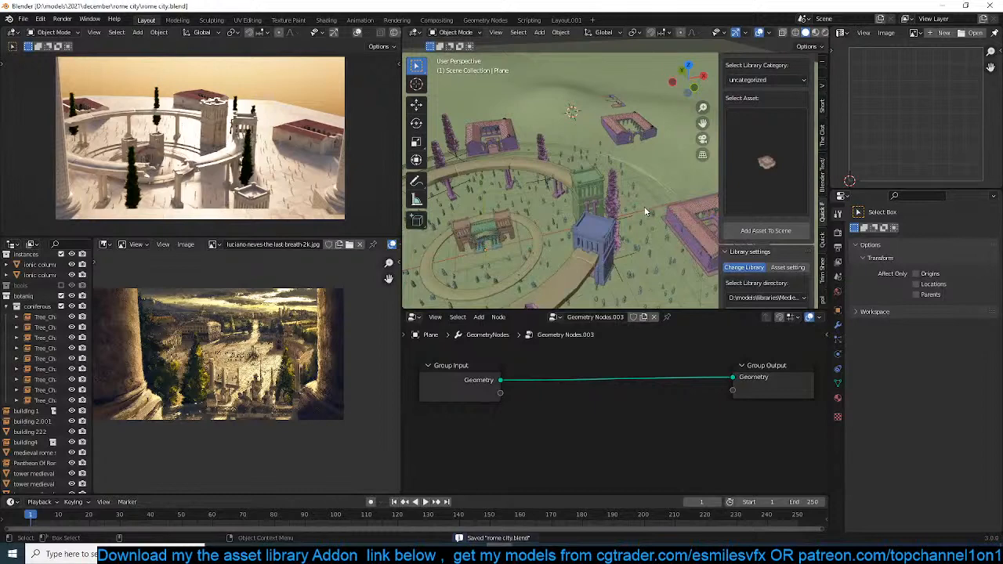
Snap building 2.001 to a 3D cursor placed on open ground behind the garden buildings.
{"action": "left_click", "coordinate": [621, 105]}
{"action": "right_click", "coordinate": [580, 98], "text": "shift"}
{"action": "key", "text": "shift+s"}
{"action": "left_click", "coordinate": [575, 52]}
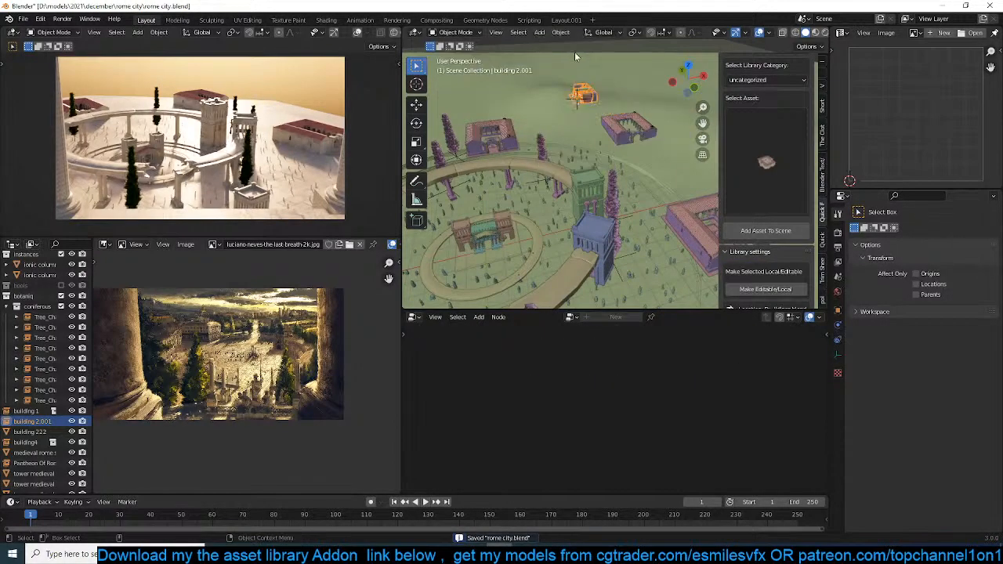
Switch the viewport to wireframe shading around the relocated building.
{"action": "scroll", "coordinate": [614, 120], "scroll_direction": "up", "scroll_amount": 4}
{"action": "left_click", "coordinate": [617, 119]}
{"action": "mouse_move", "coordinate": [616, 119]}
{"action": "middle_mouse_down"}
{"action": "mouse_move", "coordinate": [529, 188]}
{"action": "mouse_move", "coordinate": [486, 176]}
{"action": "middle_mouse_up"}
{"action": "scroll", "coordinate": [555, 173], "scroll_direction": "down", "scroll_amount": 3}
{"action": "key", "text": "z"}
{"action": "left_click", "coordinate": [579, 162]}
Snap the two-storey building 222 to a new 3D cursor placed on the ground beyond building 2.001.
{"action": "middle_click_drag", "start_coordinate": [614, 163], "coordinate": [536, 188]}
{"action": "scroll", "coordinate": [611, 169], "scroll_direction": "down", "scroll_amount": 4}
{"action": "scroll", "coordinate": [535, 188], "scroll_direction": "up", "scroll_amount": 4}
{"action": "left_click", "coordinate": [554, 185]}
{"action": "left_click", "coordinate": [556, 184]}
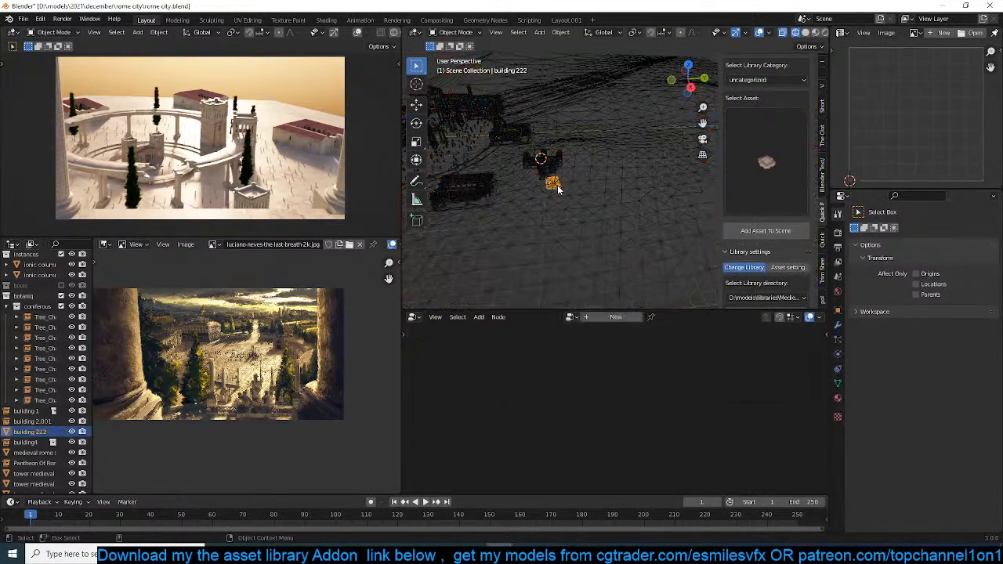
{"action": "right_click", "coordinate": [592, 152], "text": "shift"}
{"action": "key", "text": "shift+s"}
{"action": "left_click", "coordinate": [597, 89]}
Snap building4 to the 3D cursor on the open ground beside building 2.001 and return the viewport to solid shading.
{"action": "left_click", "coordinate": [566, 174]}
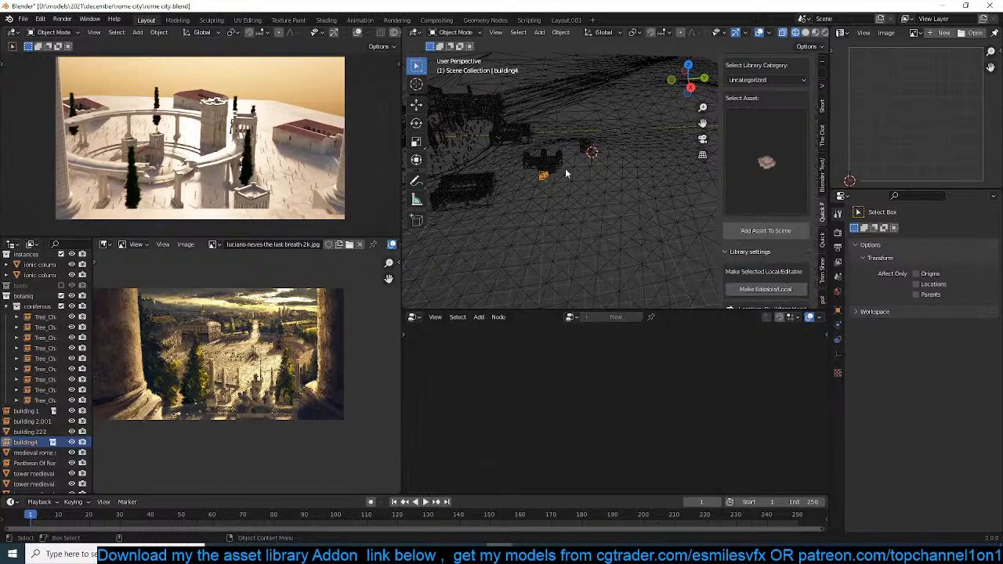
{"action": "key", "text": "shift+s"}
{"action": "left_click", "coordinate": [558, 110]}
{"action": "key", "text": "z"}
{"action": "left_click", "coordinate": [596, 126]}
{"action": "middle_click_drag", "start_coordinate": [595, 126], "coordinate": [612, 159]}
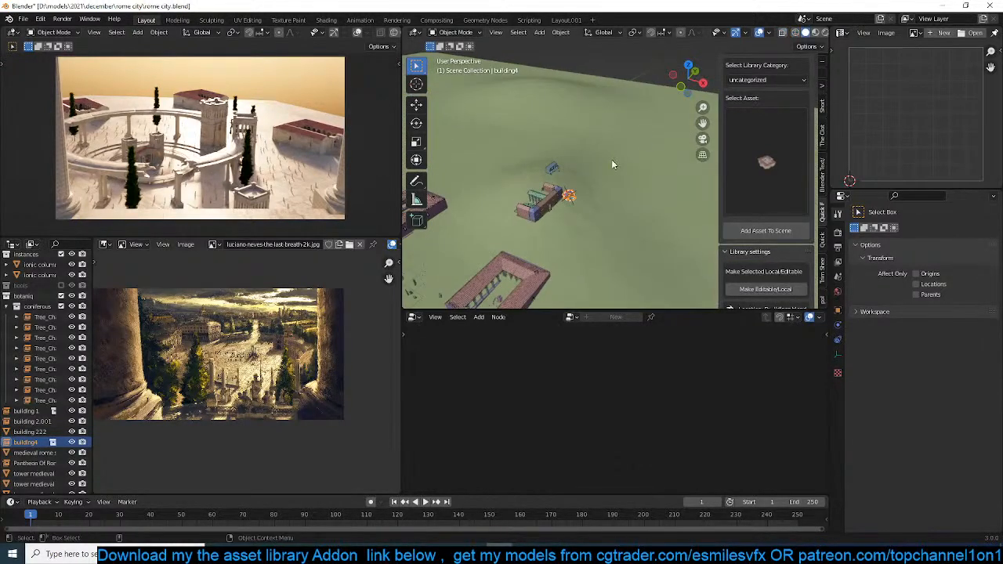
Move building4, building 2.001, roman gardens 2 and building 222 into a new collection named small buildings.
{"action": "middle_click_drag", "start_coordinate": [552, 207], "coordinate": [591, 167], "text": "shift"}
{"action": "left_click", "coordinate": [588, 158], "text": "shift"}
{"action": "left_click", "coordinate": [570, 240], "text": "shift"}
{"action": "left_click", "coordinate": [591, 127], "text": "shift"}
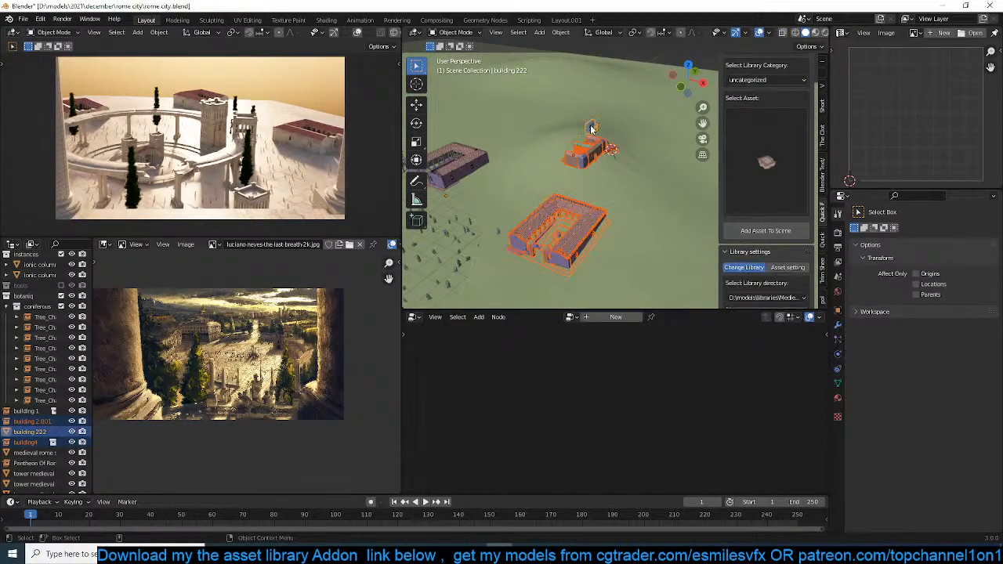
{"action": "key", "text": "m"}
{"action": "left_click", "coordinate": [590, 125]}
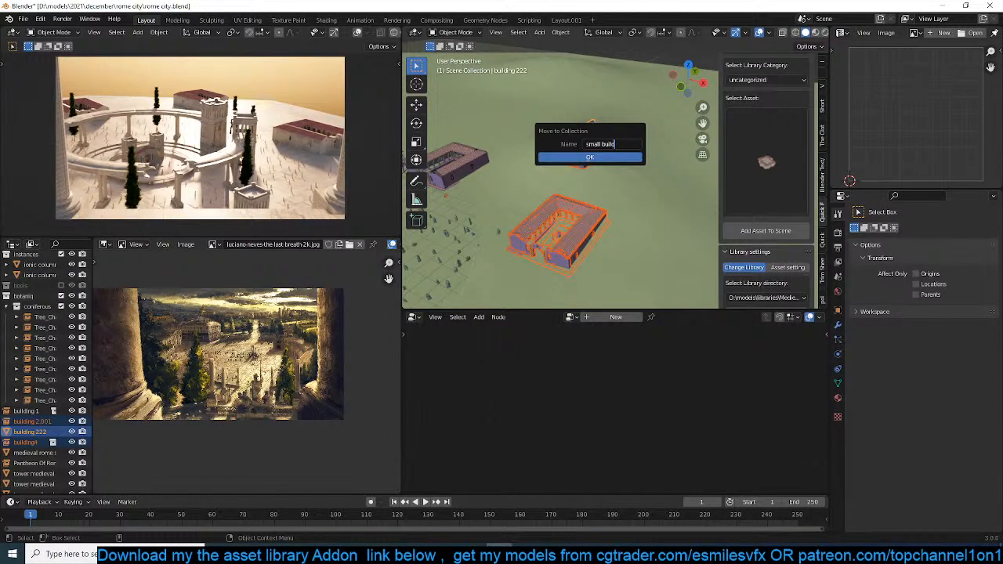
{"action": "left_click", "coordinate": [584, 157]}
Shade the ground plane smooth and unwrap its whole mesh.
{"action": "left_click", "coordinate": [651, 126]}
{"action": "right_click", "coordinate": [651, 124]}
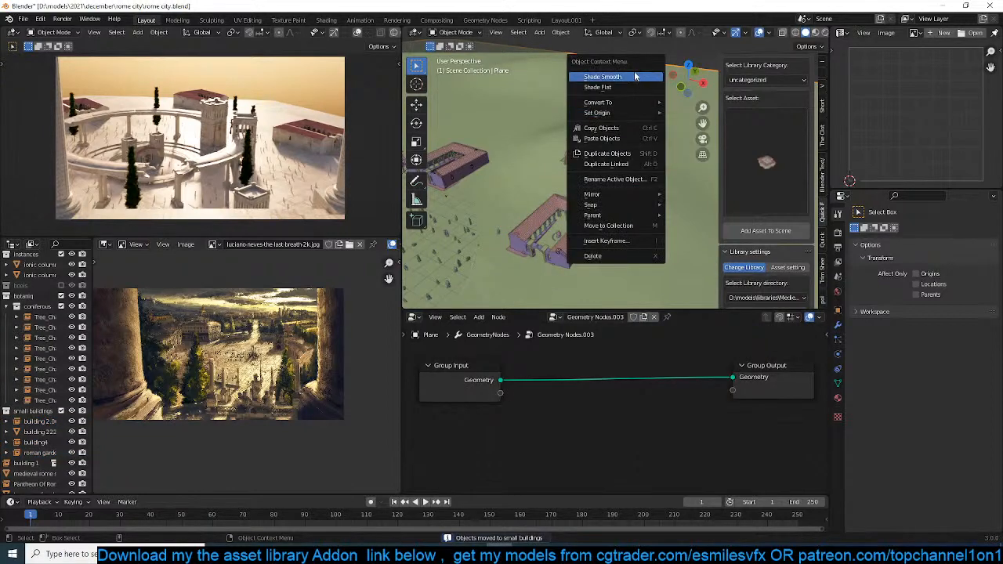
{"action": "left_click", "coordinate": [636, 76]}
{"action": "key", "text": "Tab"}
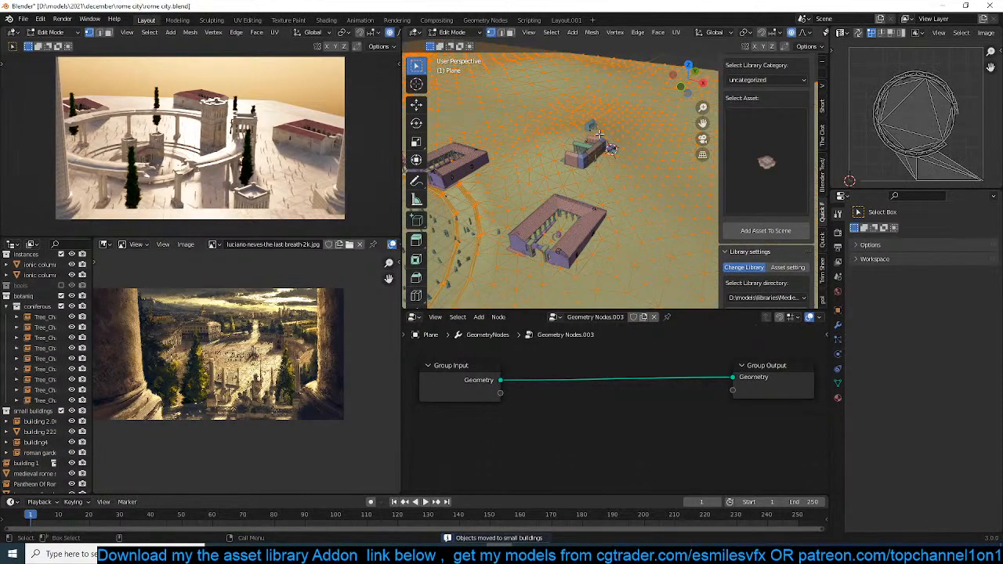
{"action": "key", "text": "u"}
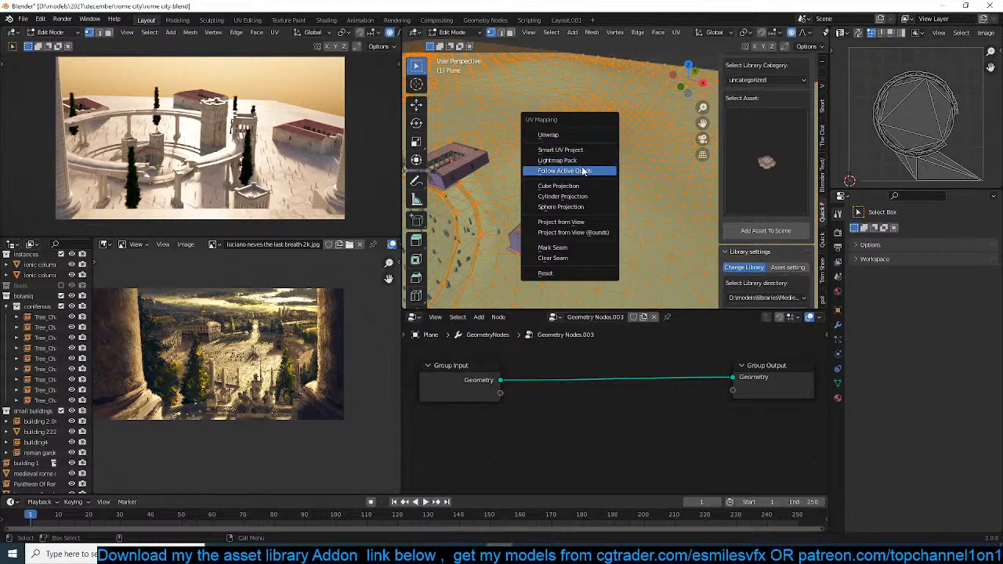
{"action": "left_click", "coordinate": [598, 136]}
{"action": "key", "text": "Tab"}
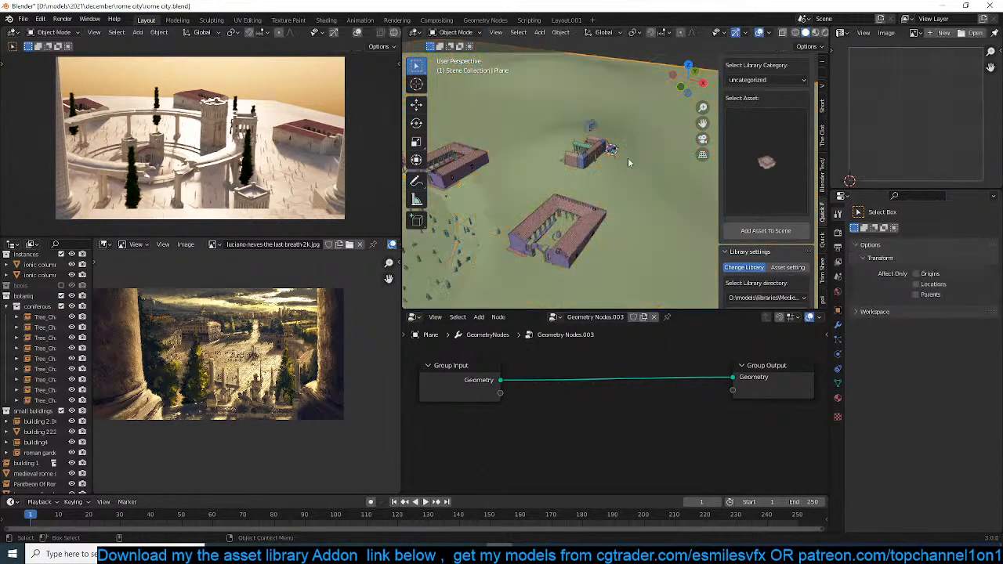
Save the file with the new buildings collection and the unwrapped ground.
{"action": "middle_click_drag", "start_coordinate": [629, 216], "coordinate": [627, 189]}
{"action": "key", "text": "ctrl+s"}
{"action": "scroll", "coordinate": [615, 221], "scroll_direction": "down", "scroll_amount": 1}
{"action": "key", "text": "q"}
{"action": "left_click", "coordinate": [615, 220]}
{"action": "scroll", "coordinate": [627, 189], "scroll_direction": "up", "scroll_amount": 3}
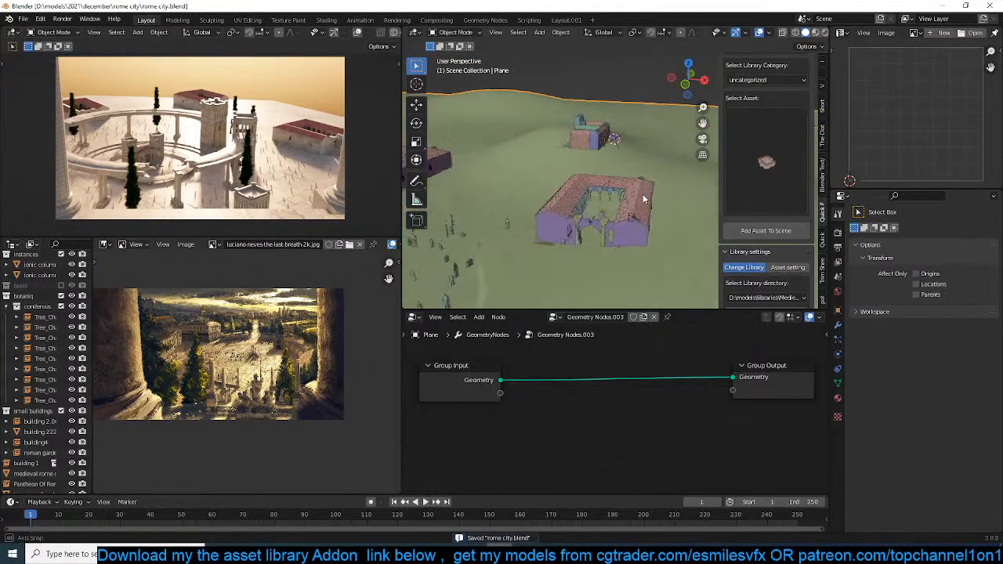
Move the Group Input node farther from Group Output in the ground plane's geometry node tree.
{"action": "middle_click_drag", "start_coordinate": [589, 366], "coordinate": [671, 363]}
{"action": "scroll", "coordinate": [671, 363], "scroll_direction": "up", "scroll_amount": 3}
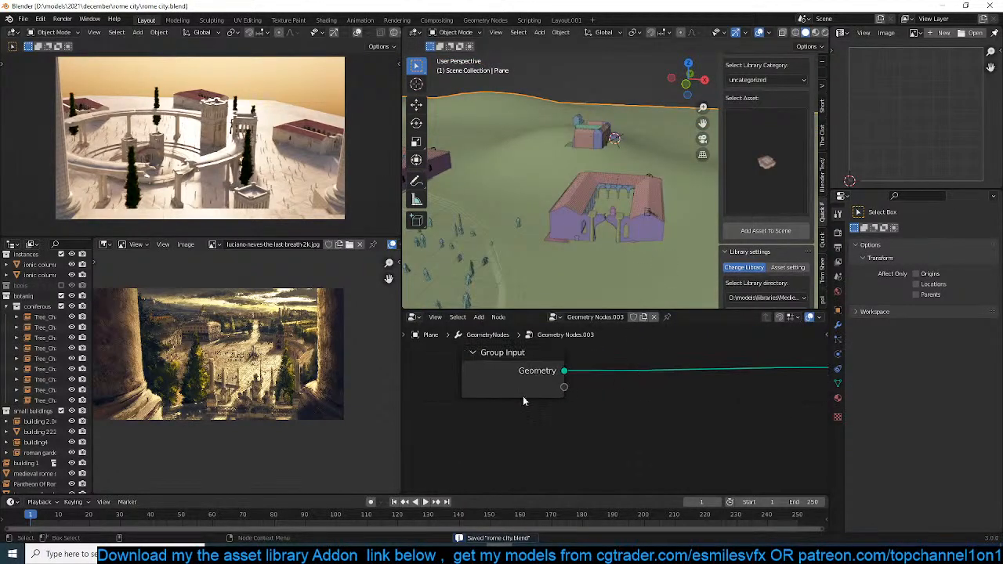
{"action": "left_click_drag", "start_coordinate": [521, 393], "coordinate": [466, 401]}
{"action": "scroll", "coordinate": [546, 394], "scroll_direction": "down", "scroll_amount": 3}
{"action": "mouse_move", "coordinate": [552, 387]}
{"action": "middle_mouse_down"}
{"action": "mouse_move", "coordinate": [565, 389]}
{"action": "mouse_move", "coordinate": [542, 389]}
{"action": "middle_mouse_up"}
{"action": "scroll", "coordinate": [574, 365], "scroll_direction": "down", "scroll_amount": 1}
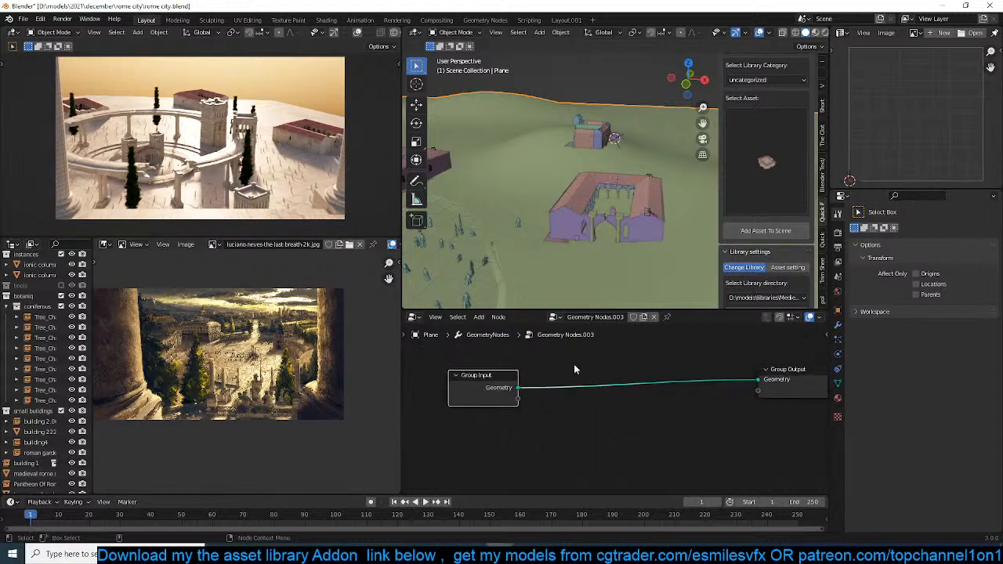
{"action": "key", "text": "shift+a"}
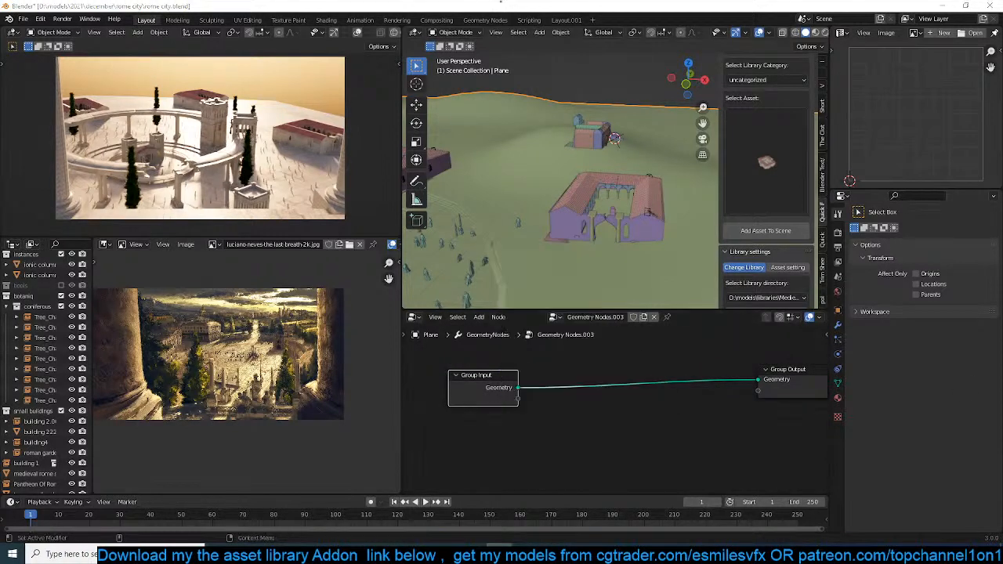
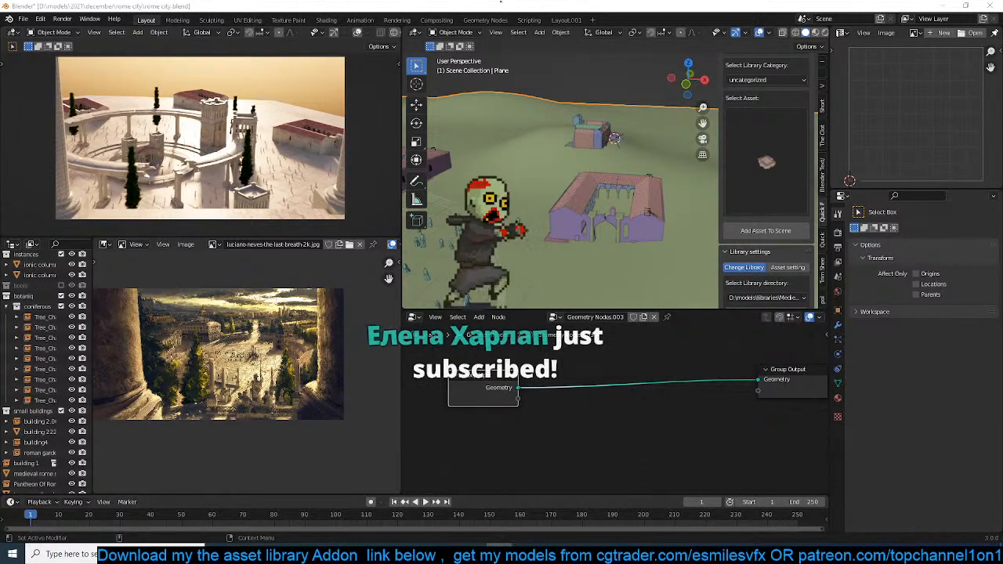
Reselect the ground plane to bring back its geometry node tree, and save the file.
{"action": "left_click", "coordinate": [637, 227]}
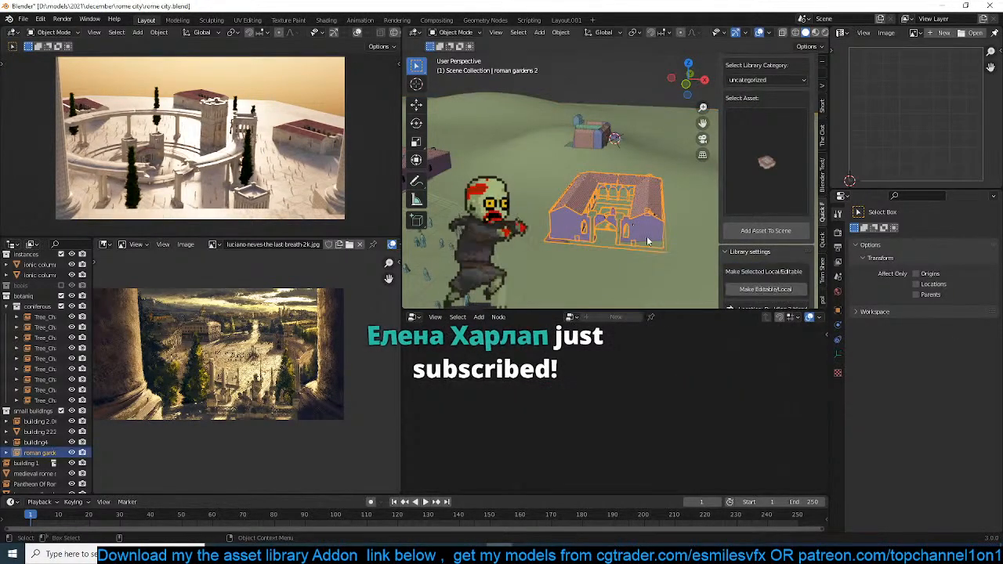
{"action": "middle_click_drag", "start_coordinate": [646, 243], "coordinate": [604, 228], "text": "shift"}
{"action": "key", "text": "ctrl+s"}
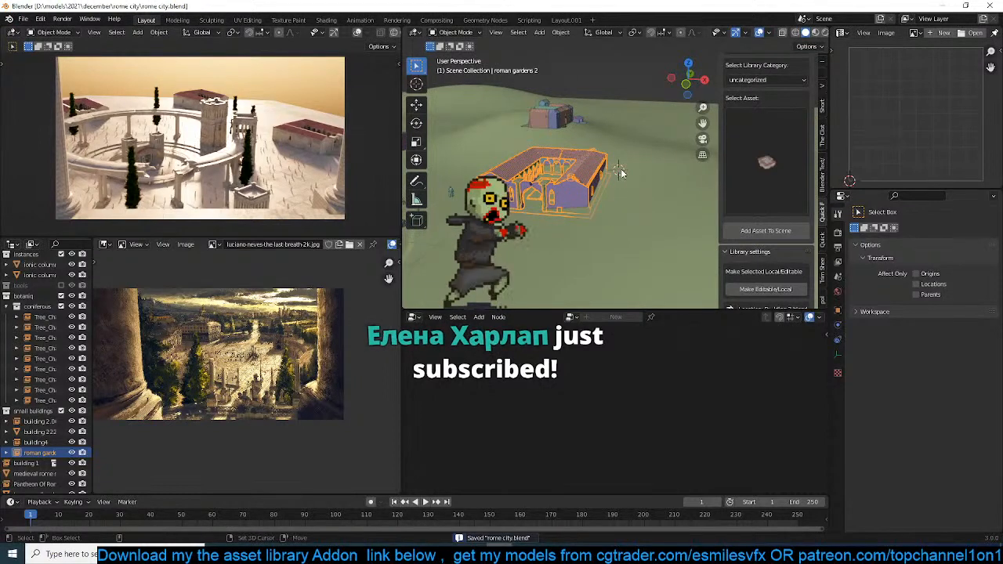
{"action": "left_click", "coordinate": [623, 166]}
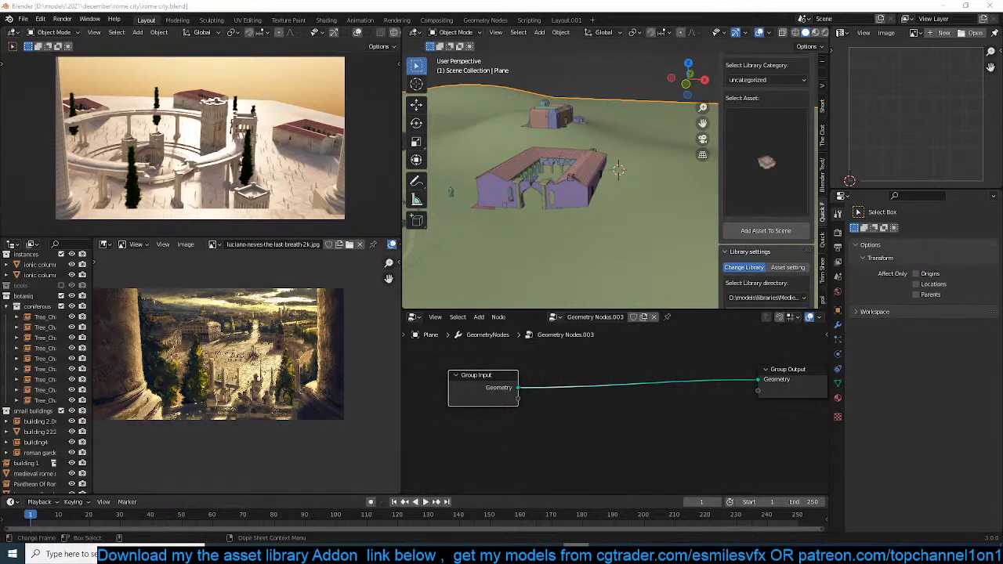
{"action": "middle_click_drag", "start_coordinate": [557, 289], "coordinate": [641, 251]}
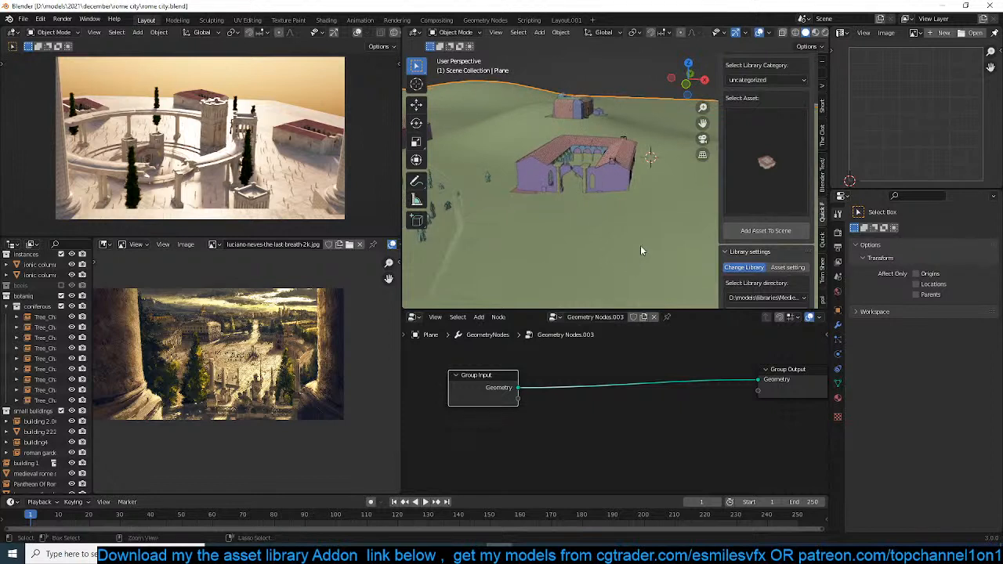
{"action": "scroll", "coordinate": [640, 246], "scroll_direction": "down", "scroll_amount": 3}
{"action": "key", "text": "ctrl+s"}
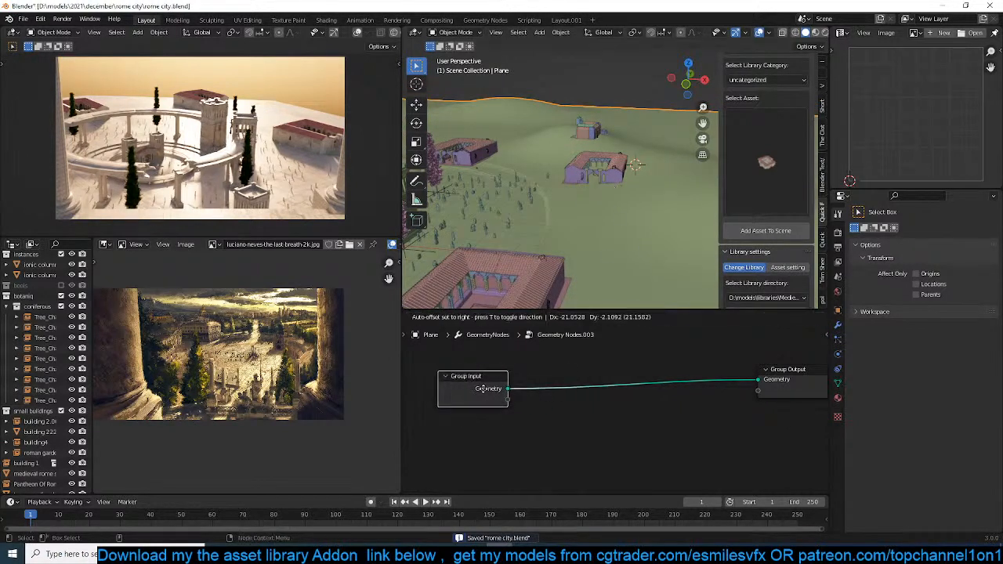
Insert a Distribute Points on Faces node between Group Input and Group Output of the ground plane.
{"action": "key", "text": "shift+a"}
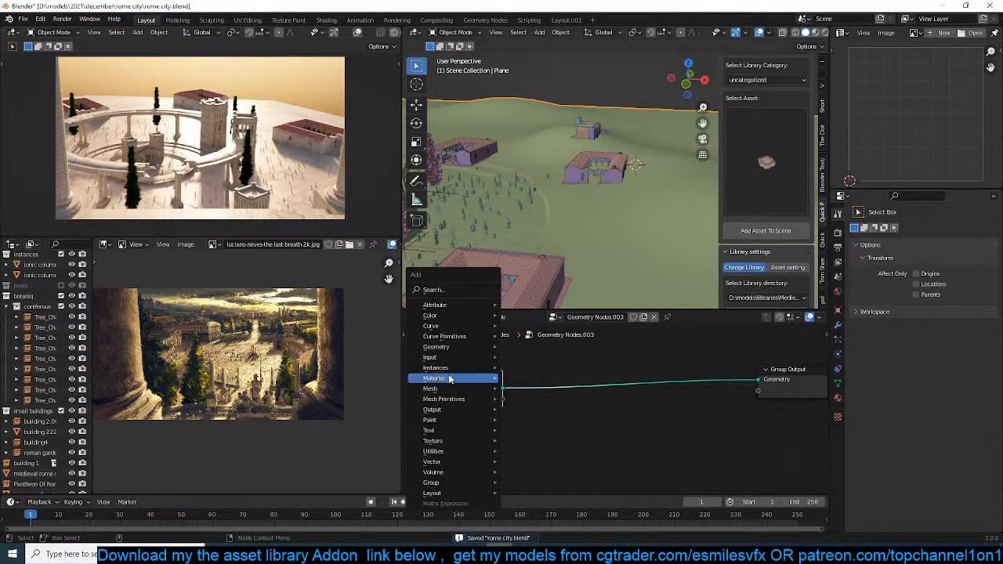
{"action": "mouse_move", "coordinate": [438, 420]}
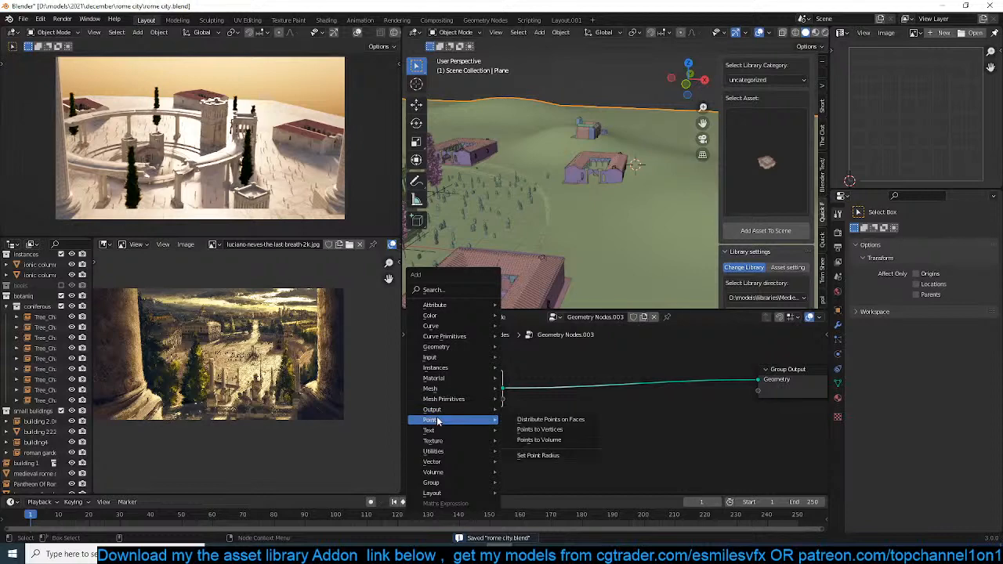
{"action": "left_click", "coordinate": [536, 419]}
{"action": "left_click", "coordinate": [572, 365]}
{"action": "middle_click_drag", "start_coordinate": [577, 300], "coordinate": [597, 205]}
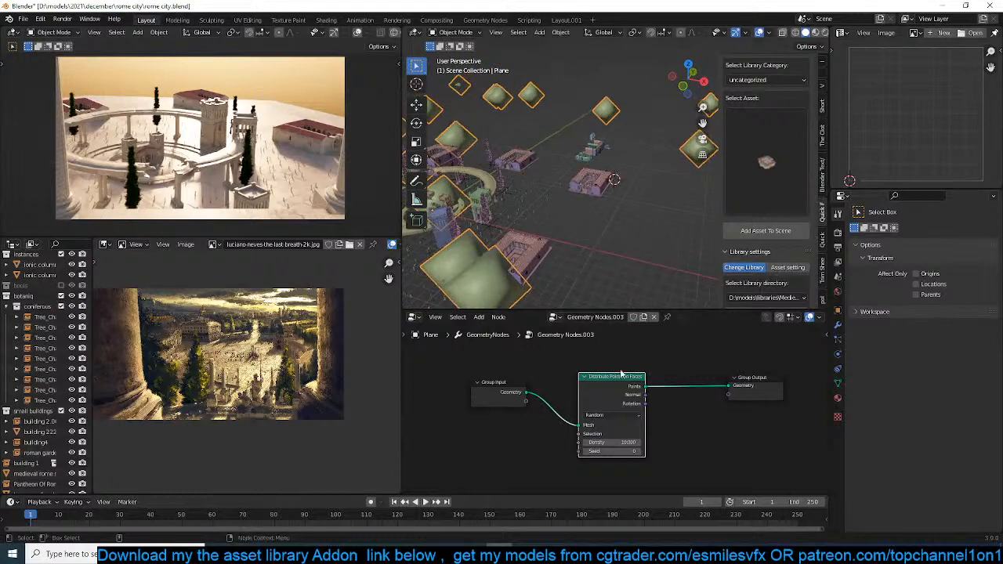
Insert a Join Geometry node before Group Output and link the Group Input geometry into it as well.
{"action": "left_click_drag", "start_coordinate": [613, 388], "coordinate": [597, 393]}
{"action": "left_click_drag", "start_coordinate": [504, 389], "coordinate": [487, 399]}
{"action": "key", "text": "shift+a"}
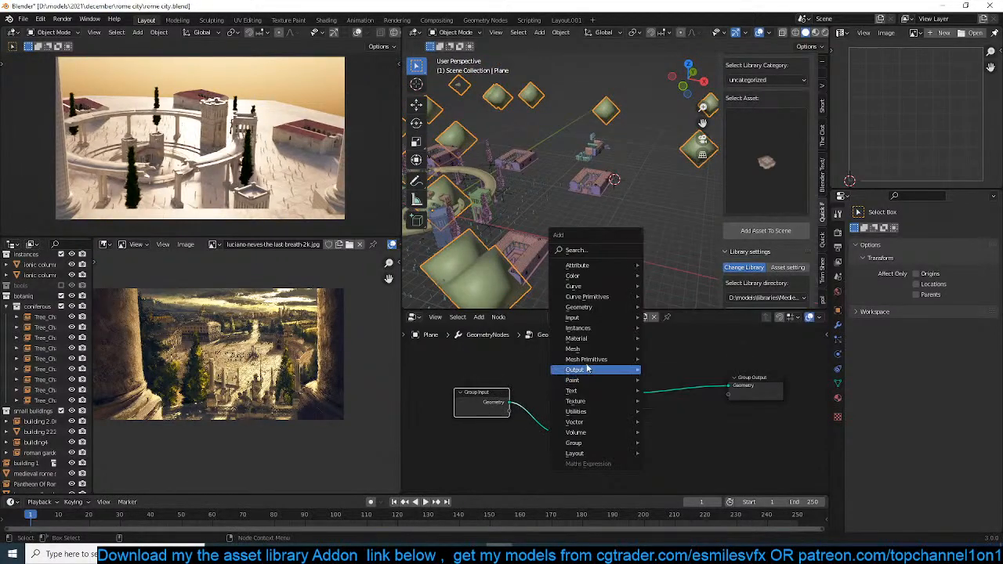
{"action": "mouse_move", "coordinate": [580, 307]}
{"action": "left_click", "coordinate": [676, 350]}
{"action": "left_click", "coordinate": [686, 393]}
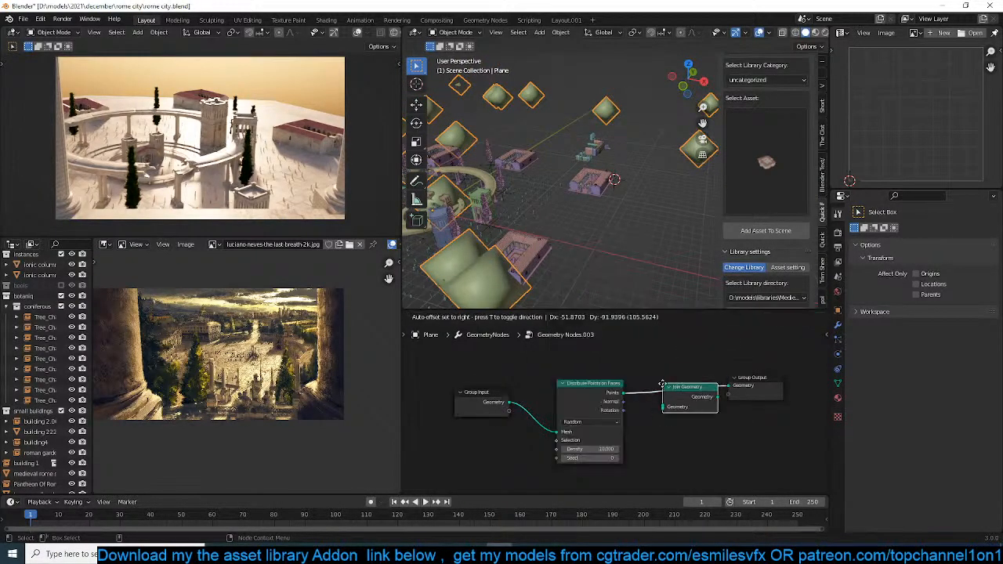
{"action": "left_click_drag", "start_coordinate": [507, 406], "coordinate": [666, 407]}
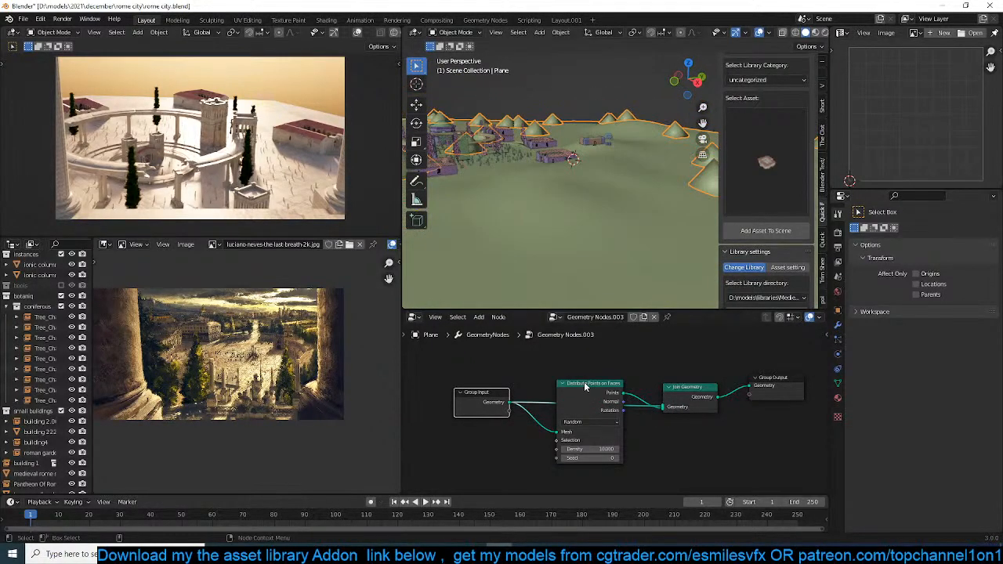
Set the Distribute Points on Faces density to 40.5 and move the Group Input node farther away from it.
{"action": "scroll", "coordinate": [611, 376], "scroll_direction": "up", "scroll_amount": 2}
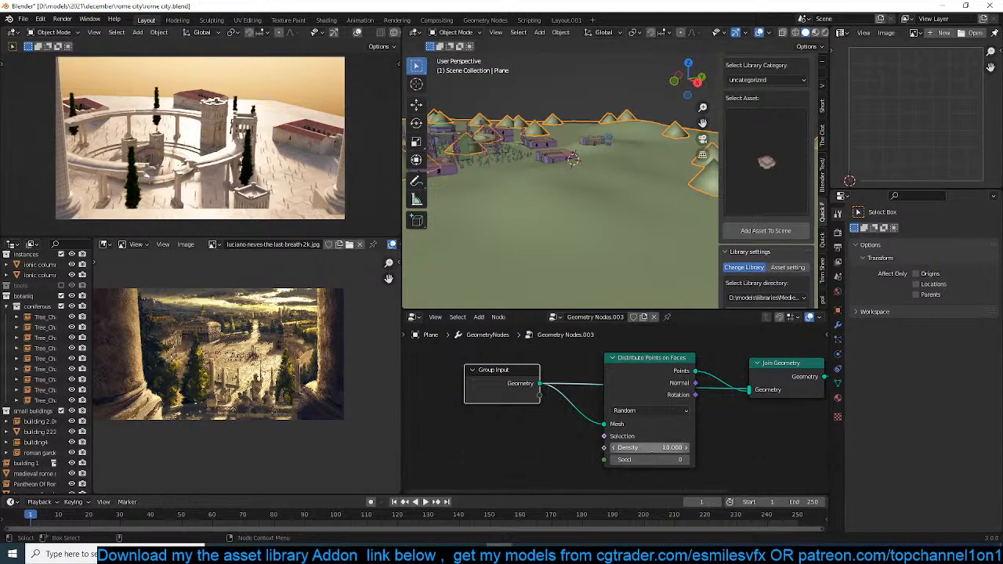
{"action": "mouse_move", "coordinate": [659, 449]}
{"action": "left_mouse_down"}
{"action": "mouse_move", "coordinate": [717, 448]}
{"action": "mouse_move", "coordinate": [660, 448]}
{"action": "left_mouse_up"}
{"action": "scroll", "coordinate": [604, 228], "scroll_direction": "down", "scroll_amount": 3}
{"action": "middle_click_drag", "start_coordinate": [573, 168], "coordinate": [615, 208]}
{"action": "scroll", "coordinate": [616, 209], "scroll_direction": "up", "scroll_amount": 4}
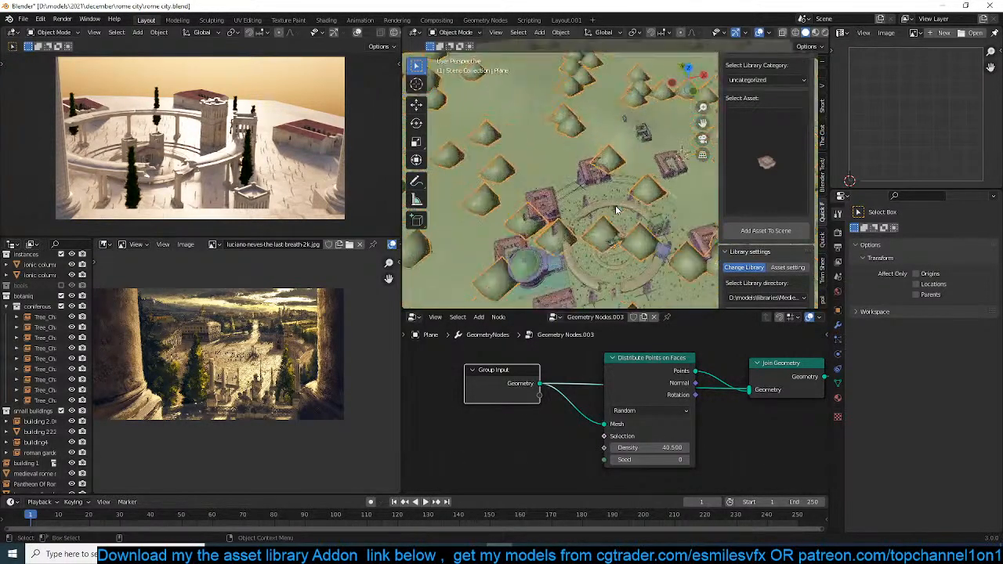
{"action": "scroll", "coordinate": [615, 206], "scroll_direction": "up", "scroll_amount": 2}
{"action": "middle_click_drag", "start_coordinate": [547, 411], "coordinate": [576, 409]}
{"action": "left_click_drag", "start_coordinate": [546, 385], "coordinate": [514, 377]}
{"action": "key", "text": "shift+a"}
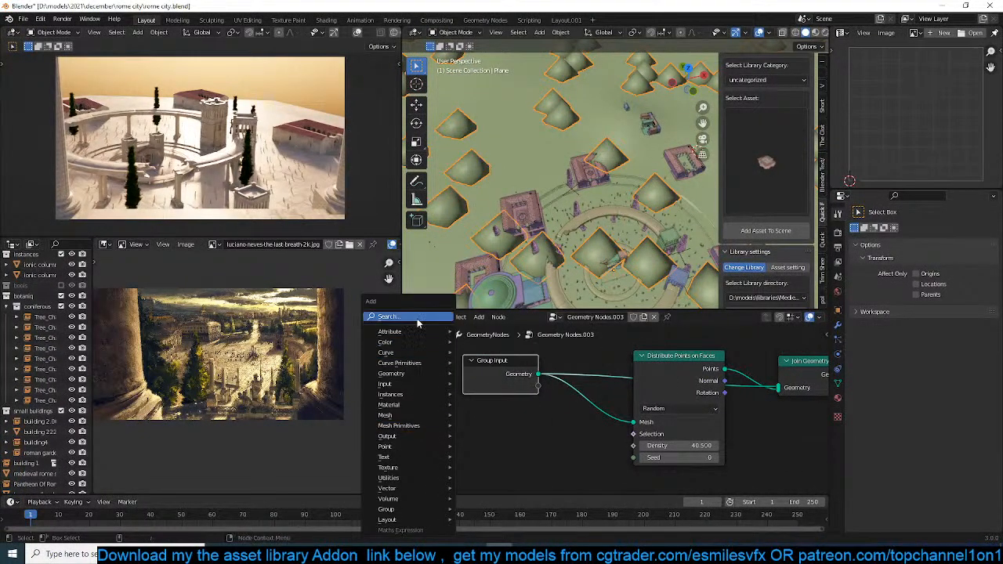
{"action": "left_click", "coordinate": [417, 318]}
{"action": "type", "text": "v"}
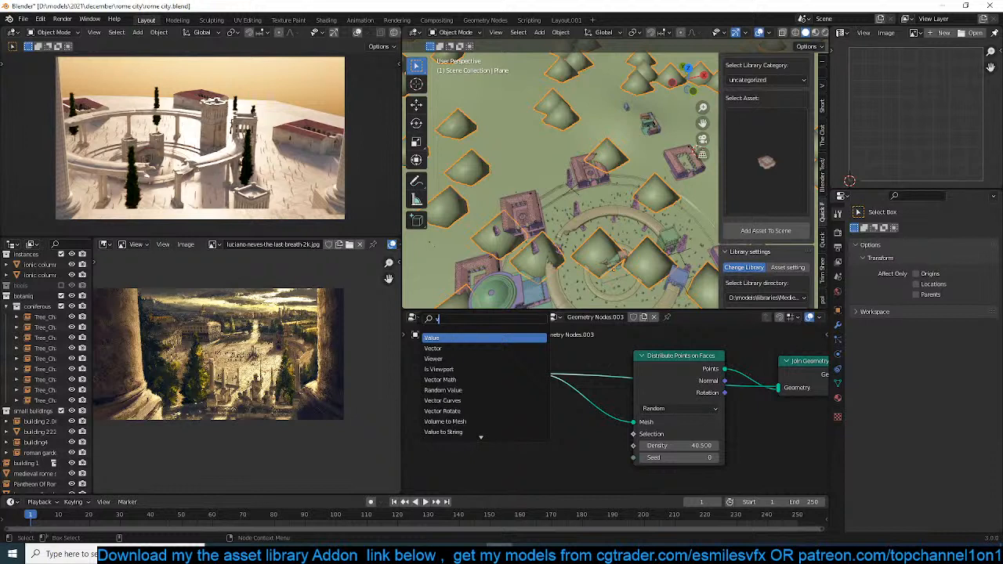
{"action": "type", "text": "ertex"}
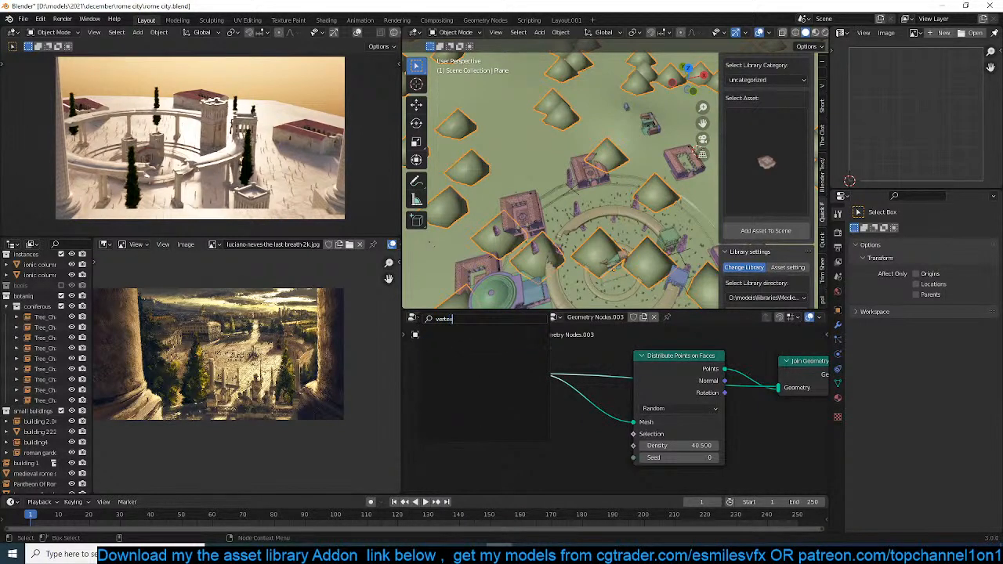
{"action": "key", "text": "BackSpace"}
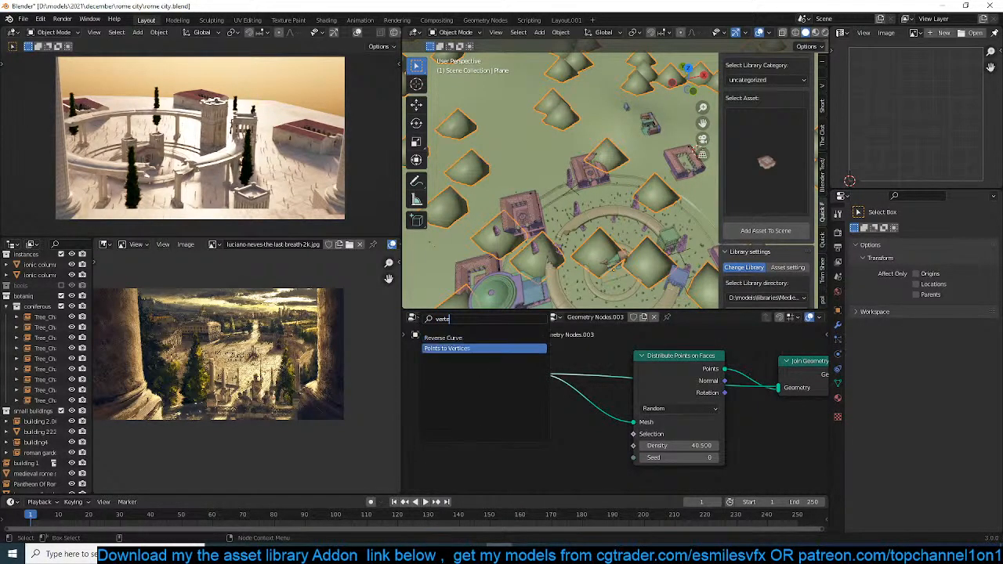
{"action": "key", "text": "Escape"}
Save the file and move the Distribute Points on Faces node below the direct geometry link, leaving space before Join Geometry.
{"action": "key", "text": "ctrl+s"}
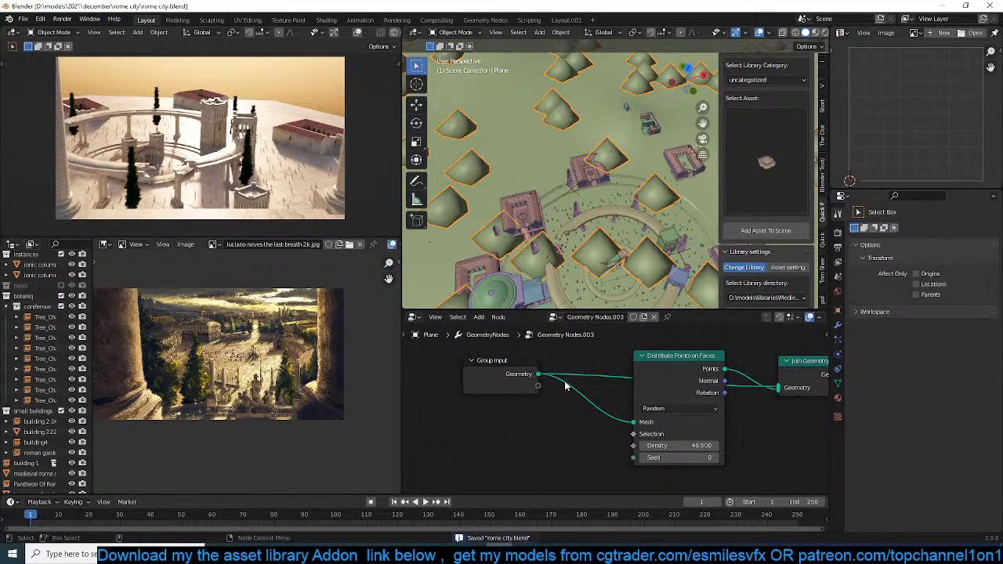
{"action": "left_click_drag", "start_coordinate": [663, 379], "coordinate": [661, 417]}
{"action": "middle_click_drag", "start_coordinate": [663, 413], "coordinate": [649, 411]}
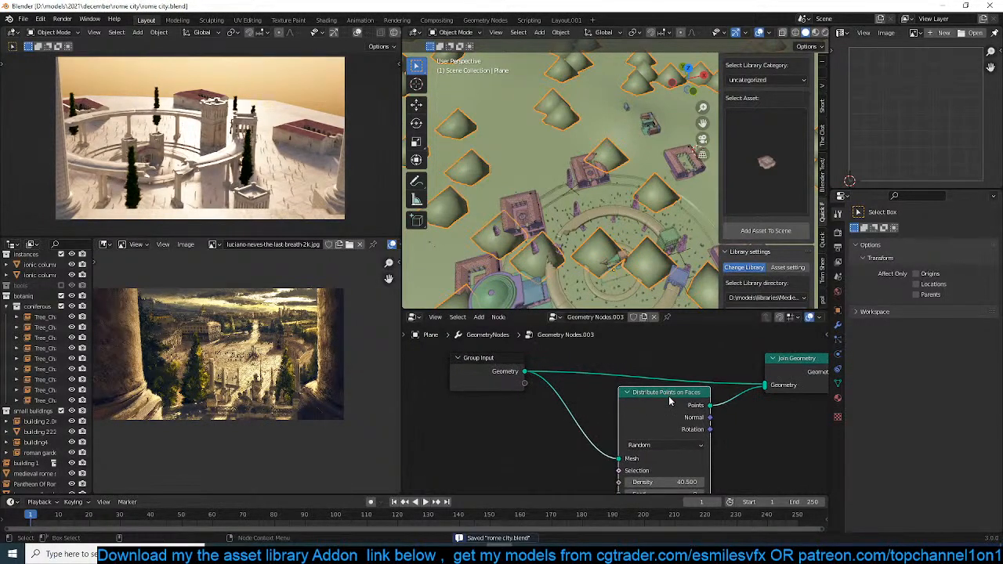
{"action": "left_click_drag", "start_coordinate": [668, 396], "coordinate": [617, 394]}
{"action": "scroll", "coordinate": [660, 300], "scroll_direction": "down", "scroll_amount": 1}
{"action": "scroll", "coordinate": [666, 376], "scroll_direction": "down", "scroll_amount": 5}
{"action": "middle_click_drag", "start_coordinate": [746, 399], "coordinate": [770, 394]}
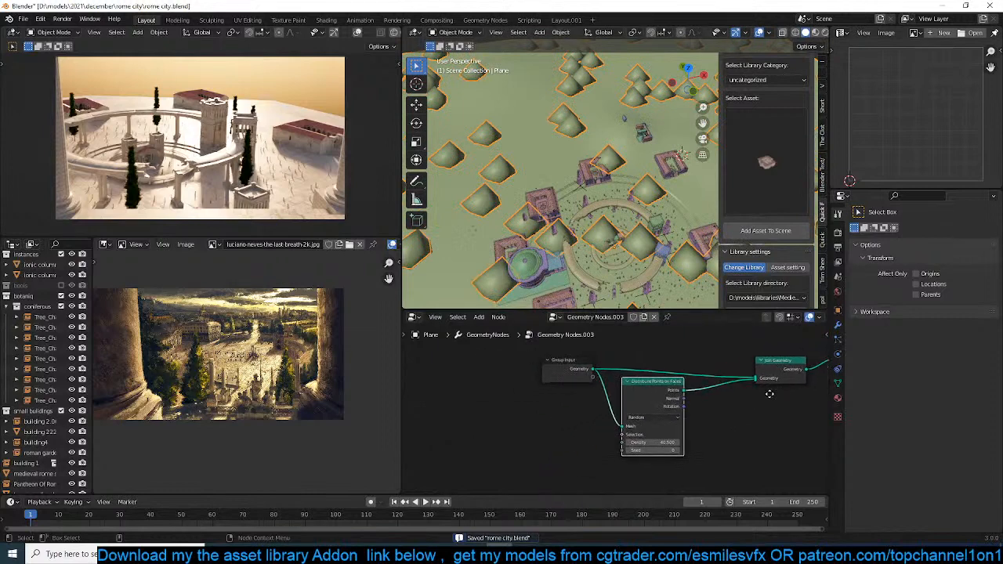
{"action": "key", "text": "Home"}
Insert an Instance on Points node between Distribute Points on Faces and Join Geometry.
{"action": "key", "text": "shift+a"}
{"action": "mouse_move", "coordinate": [644, 377]}
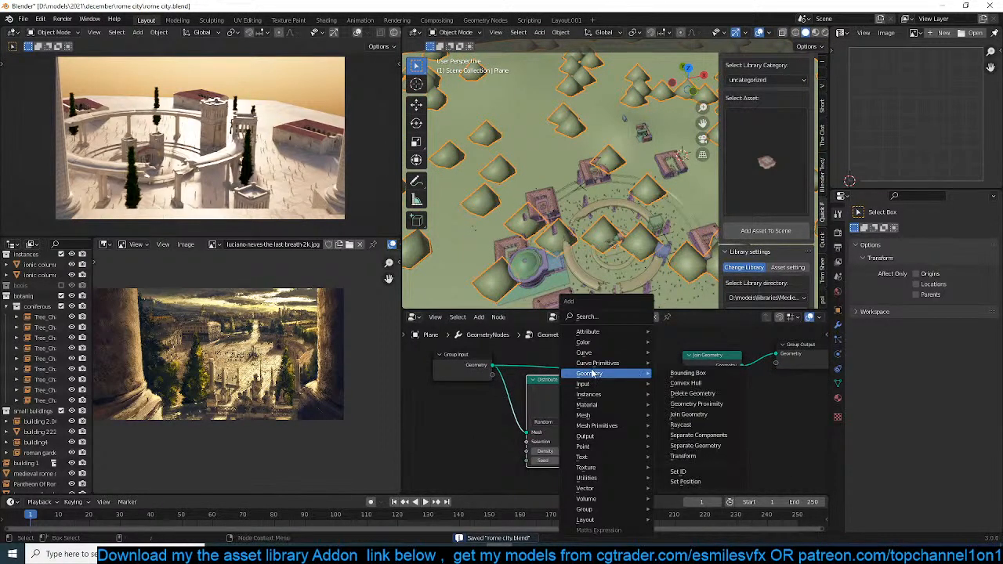
{"action": "mouse_move", "coordinate": [606, 396]}
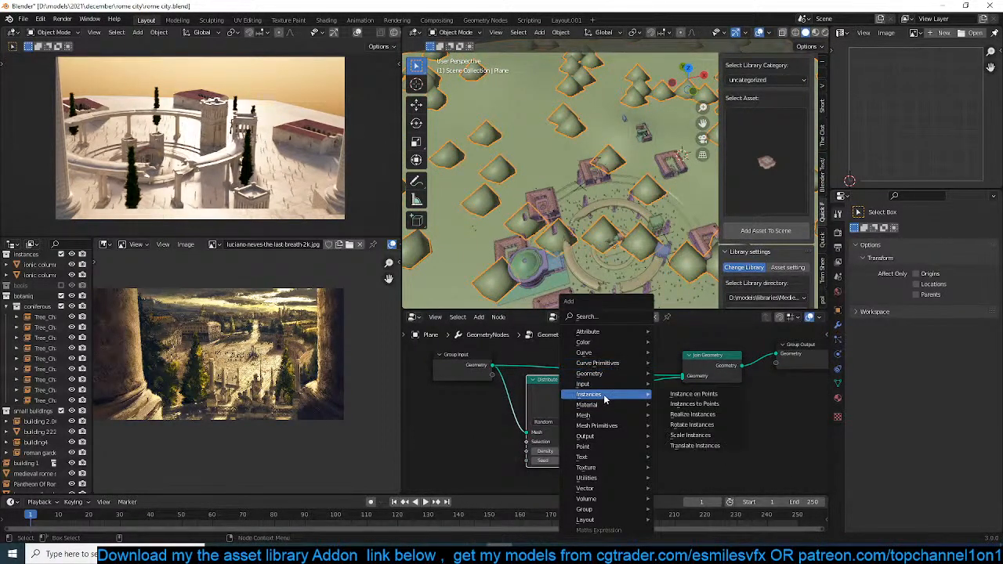
{"action": "left_click", "coordinate": [693, 393]}
{"action": "left_click", "coordinate": [649, 388]}
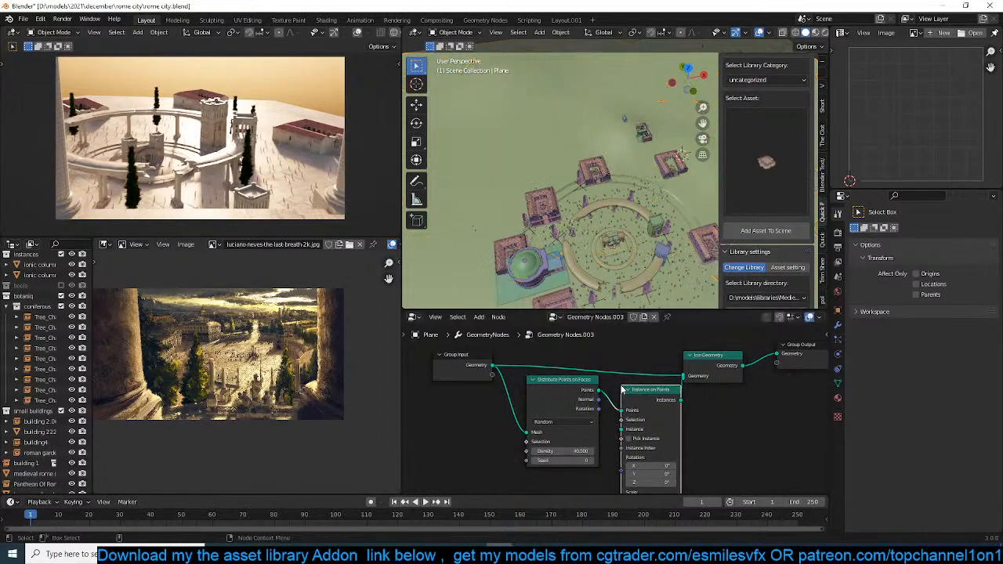
Add a Collection Info node for the small buildings collection and link its Geometry to the Instance input of Instance on Points.
{"action": "key", "text": "shift+a"}
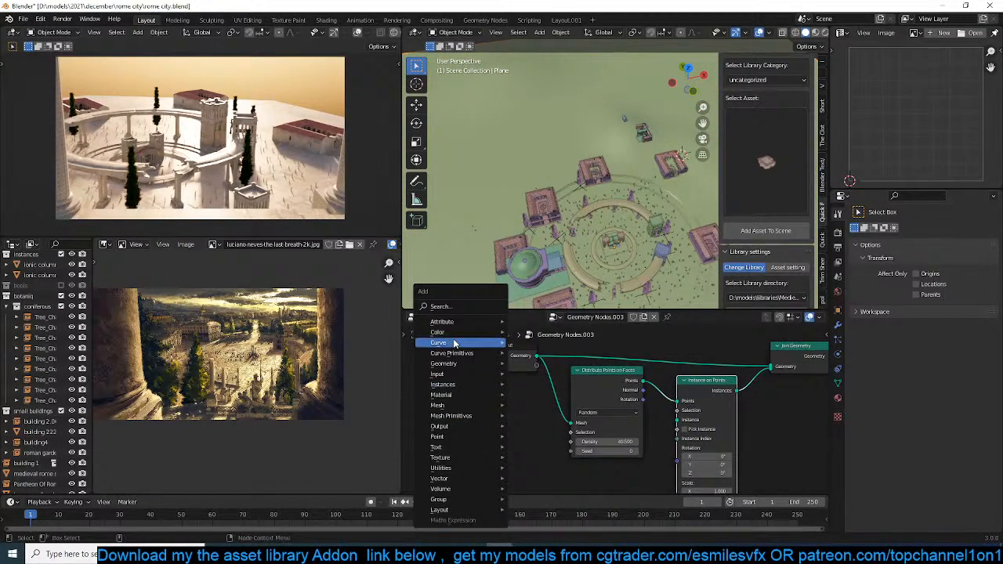
{"action": "mouse_move", "coordinate": [460, 321]}
{"action": "mouse_move", "coordinate": [448, 366]}
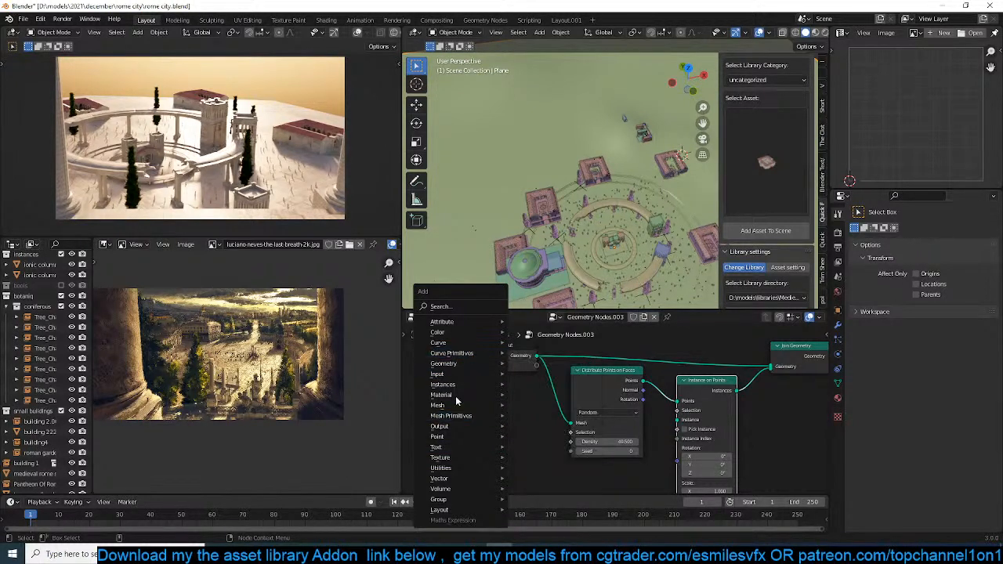
{"action": "scroll", "coordinate": [45, 380], "scroll_direction": "down", "scroll_amount": 2}
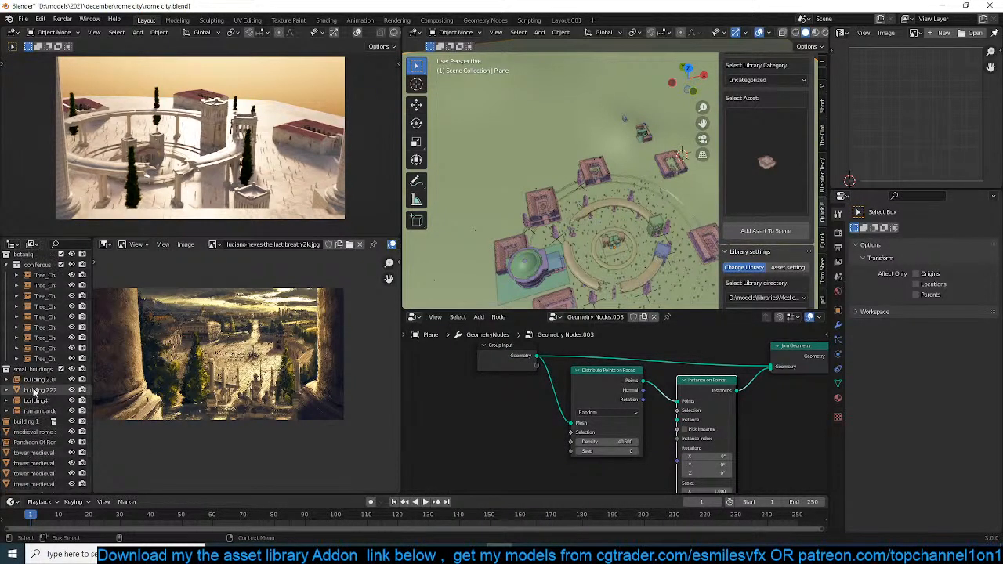
{"action": "left_click_drag", "start_coordinate": [44, 374], "coordinate": [464, 424]}
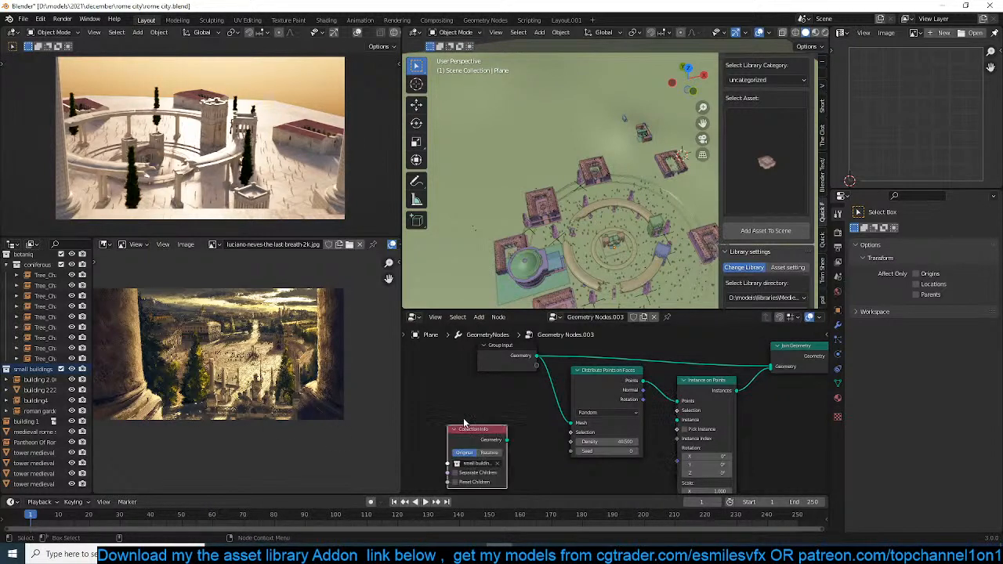
{"action": "middle_click_drag", "start_coordinate": [548, 474], "coordinate": [568, 461]}
{"action": "left_click_drag", "start_coordinate": [527, 427], "coordinate": [570, 430]}
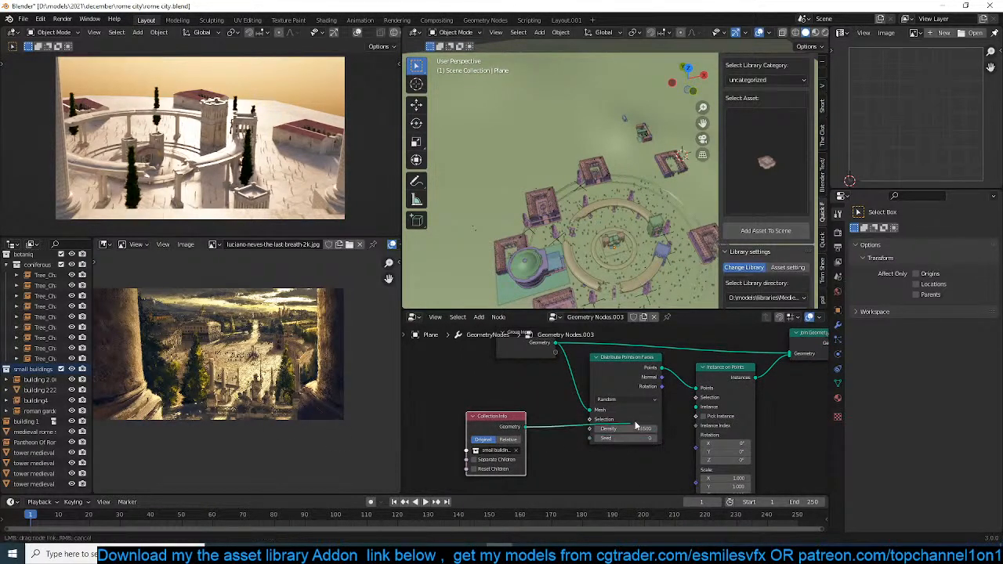
{"action": "left_click_drag", "start_coordinate": [637, 426], "coordinate": [696, 407]}
Examine the ground and existing buildings from close up and farther away, looking for the scattered building instances.
{"action": "middle_click_drag", "start_coordinate": [582, 250], "coordinate": [507, 244]}
{"action": "scroll", "coordinate": [512, 205], "scroll_direction": "up", "scroll_amount": 4}
{"action": "scroll", "coordinate": [507, 245], "scroll_direction": "up", "scroll_amount": 4}
{"action": "scroll", "coordinate": [507, 239], "scroll_direction": "down", "scroll_amount": 5}
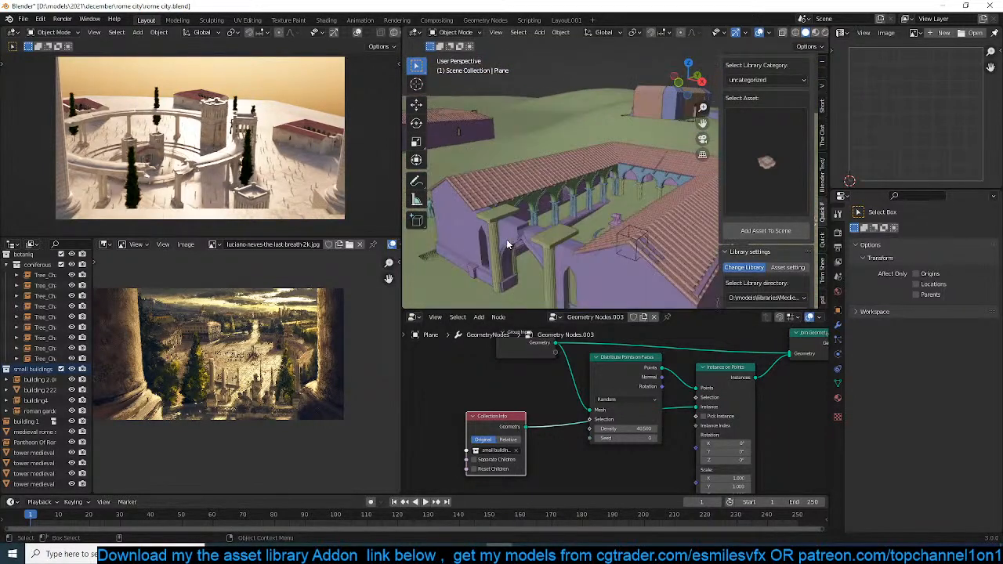
{"action": "scroll", "coordinate": [588, 242], "scroll_direction": "down", "scroll_amount": 5}
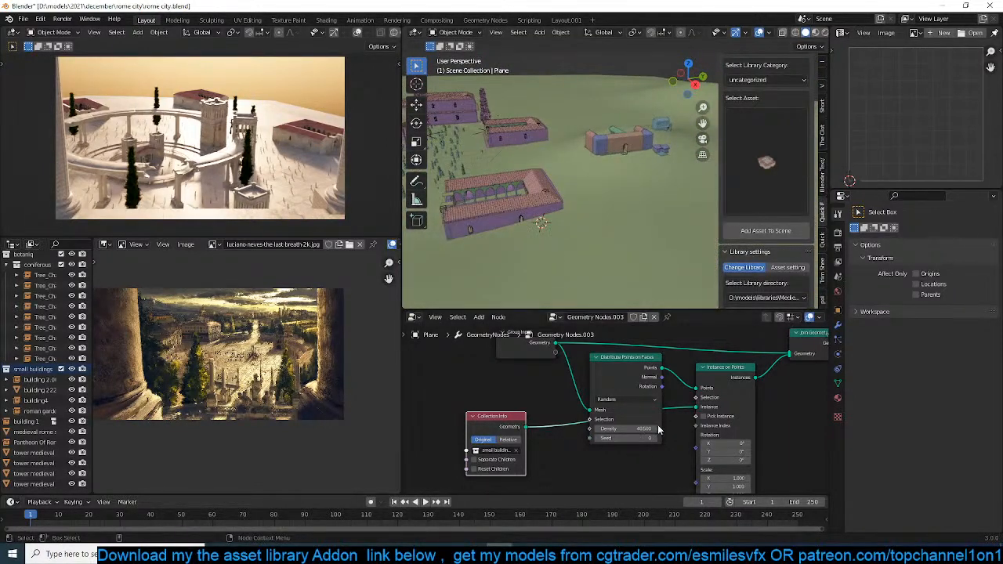
{"action": "middle_click_drag", "start_coordinate": [549, 422], "coordinate": [526, 425]}
{"action": "scroll", "coordinate": [681, 384], "scroll_direction": "down", "scroll_amount": 3}
{"action": "scroll", "coordinate": [656, 402], "scroll_direction": "up", "scroll_amount": 2}
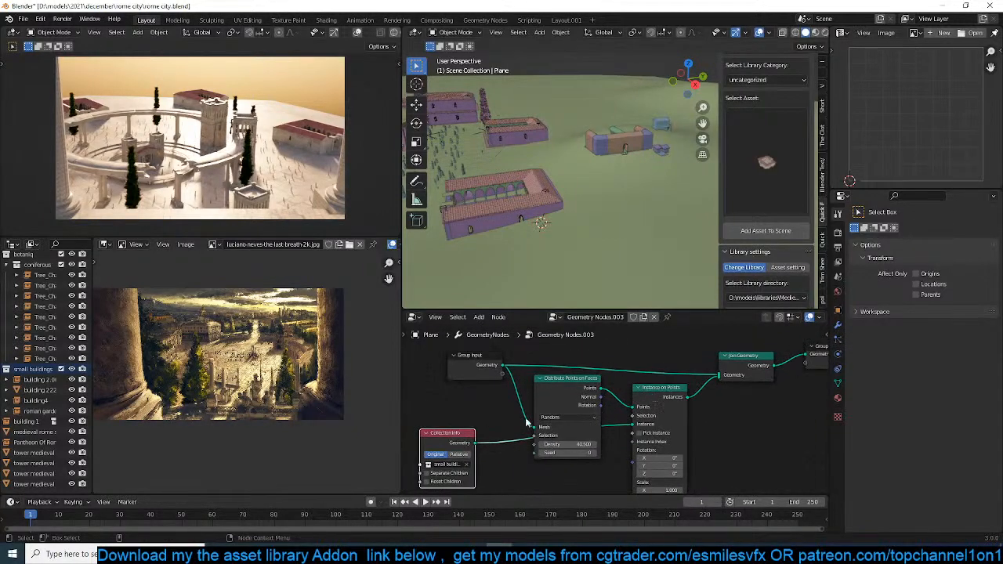
{"action": "left_click_drag", "start_coordinate": [475, 443], "coordinate": [807, 356]}
{"action": "scroll", "coordinate": [600, 237], "scroll_direction": "down", "scroll_amount": 4}
{"action": "middle_click_drag", "start_coordinate": [598, 238], "coordinate": [631, 239]}
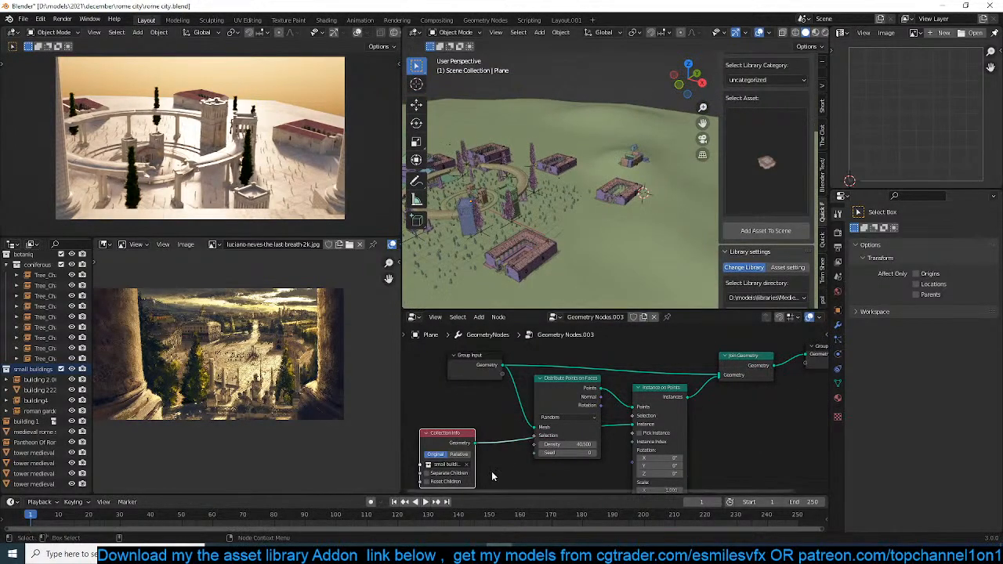
Set the Collection Info node to Relative and enable Separate Children.
{"action": "middle_click_drag", "start_coordinate": [492, 471], "coordinate": [569, 431]}
{"action": "scroll", "coordinate": [539, 431], "scroll_direction": "up", "scroll_amount": 1}
{"action": "left_click", "coordinate": [507, 421]}
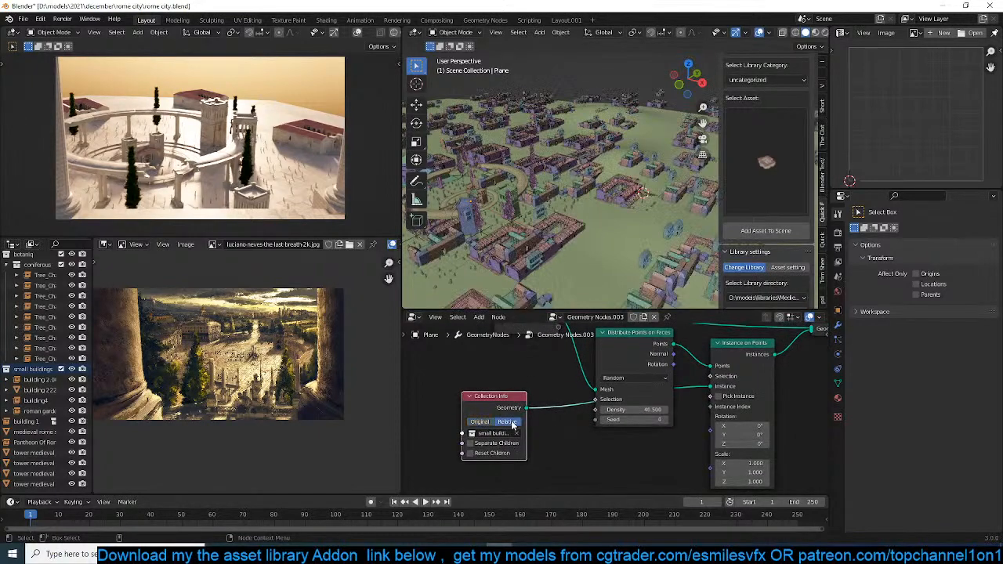
{"action": "scroll", "coordinate": [599, 265], "scroll_direction": "up", "scroll_amount": 3}
{"action": "middle_click_drag", "start_coordinate": [600, 265], "coordinate": [671, 244]}
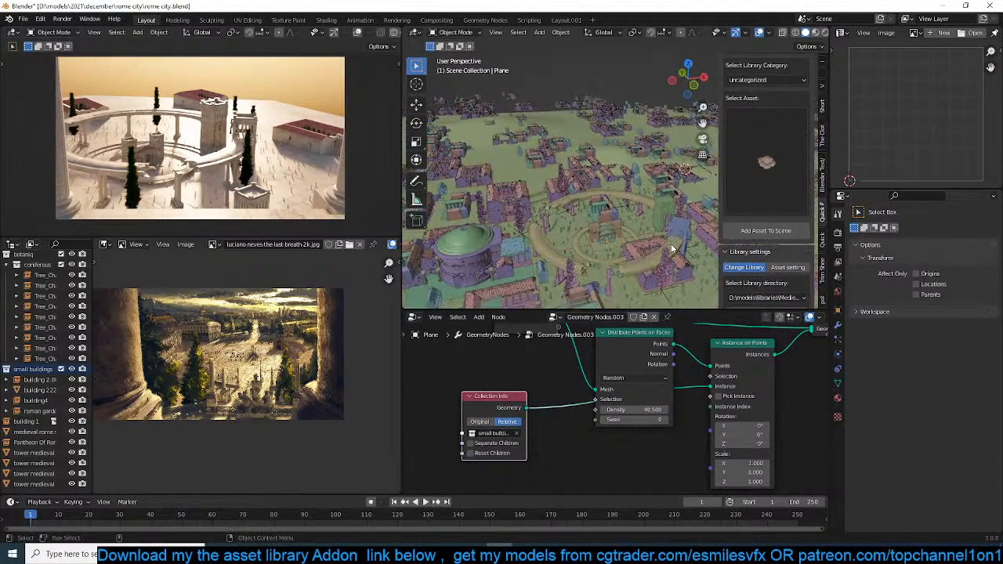
{"action": "key", "text": "KP_0"}
{"action": "scroll", "coordinate": [671, 244], "scroll_direction": "up", "scroll_amount": 3}
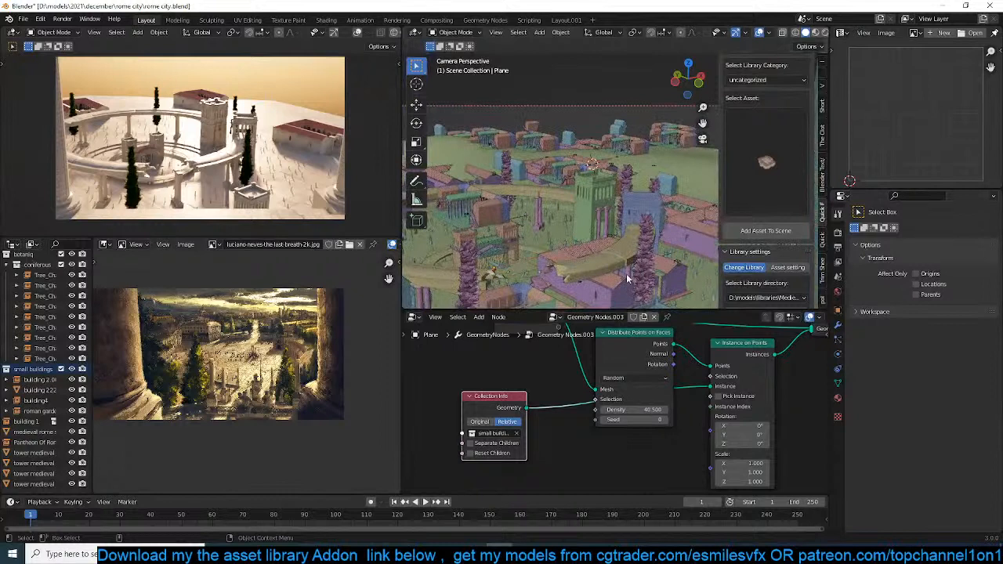
{"action": "left_click", "coordinate": [490, 445]}
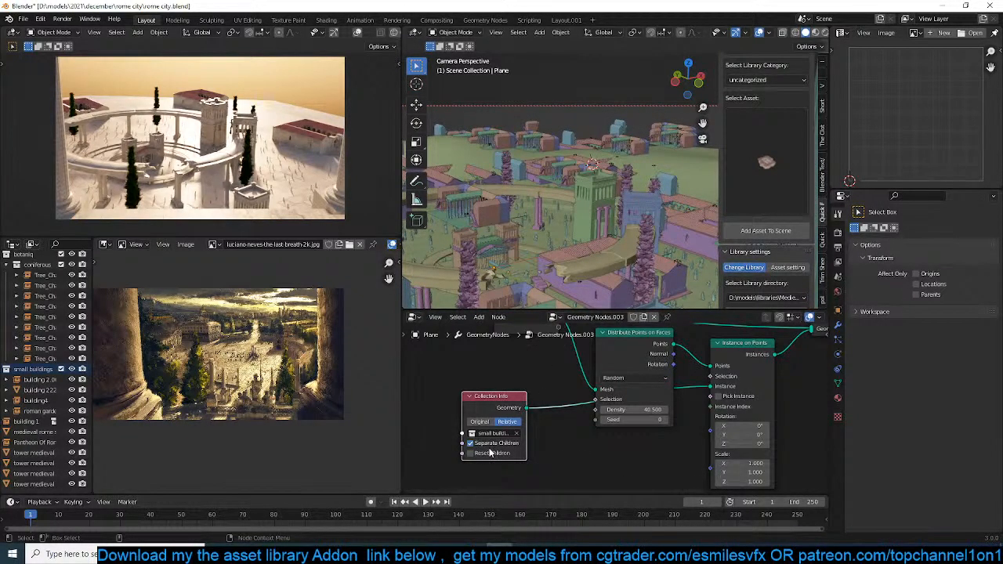
{"action": "left_click", "coordinate": [491, 455]}
{"action": "left_click", "coordinate": [492, 455]}
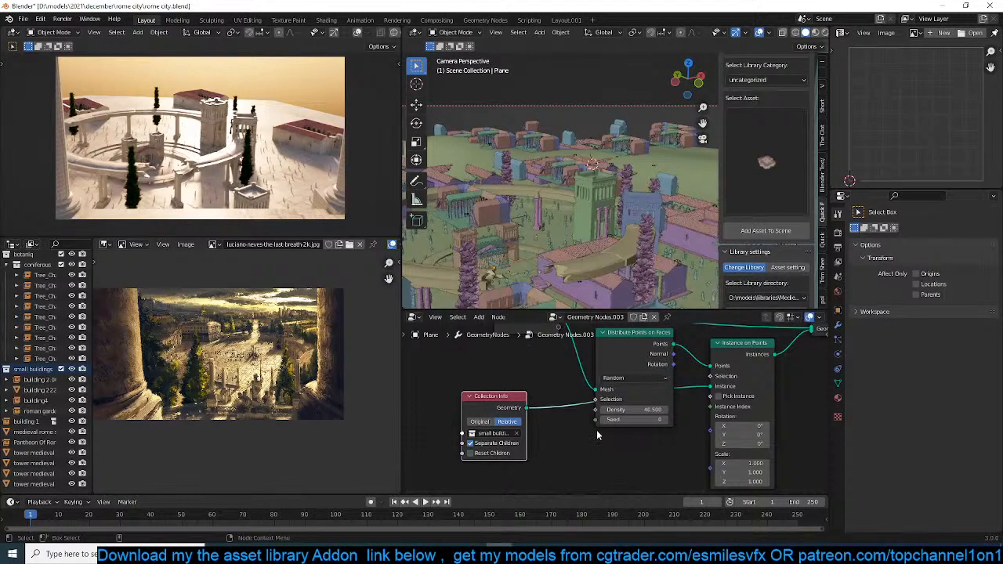
Set the Distribute Points on Faces density to 20 and its seed to 2.
{"action": "left_click", "coordinate": [648, 409]}
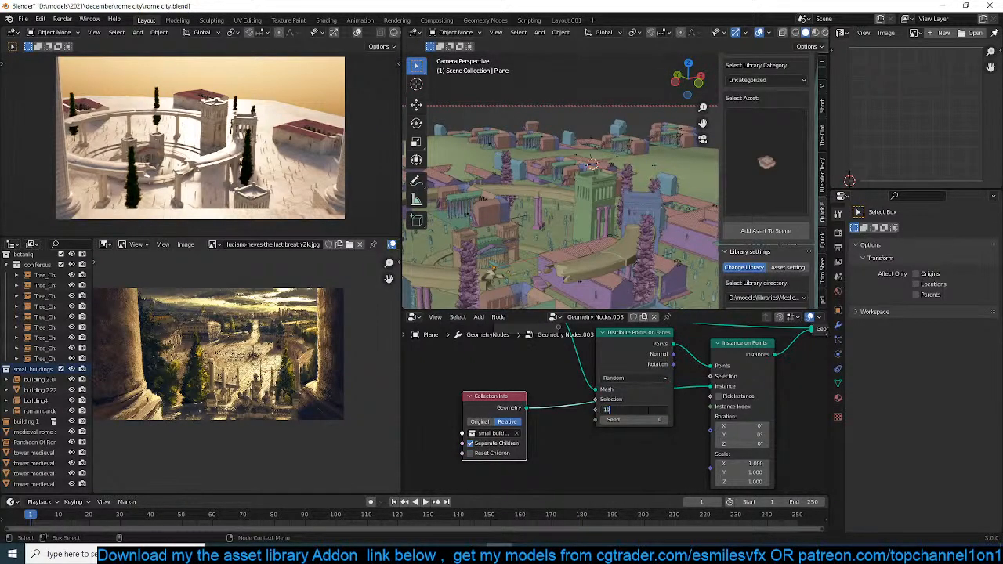
{"action": "key", "text": "Return"}
{"action": "left_click", "coordinate": [647, 409]}
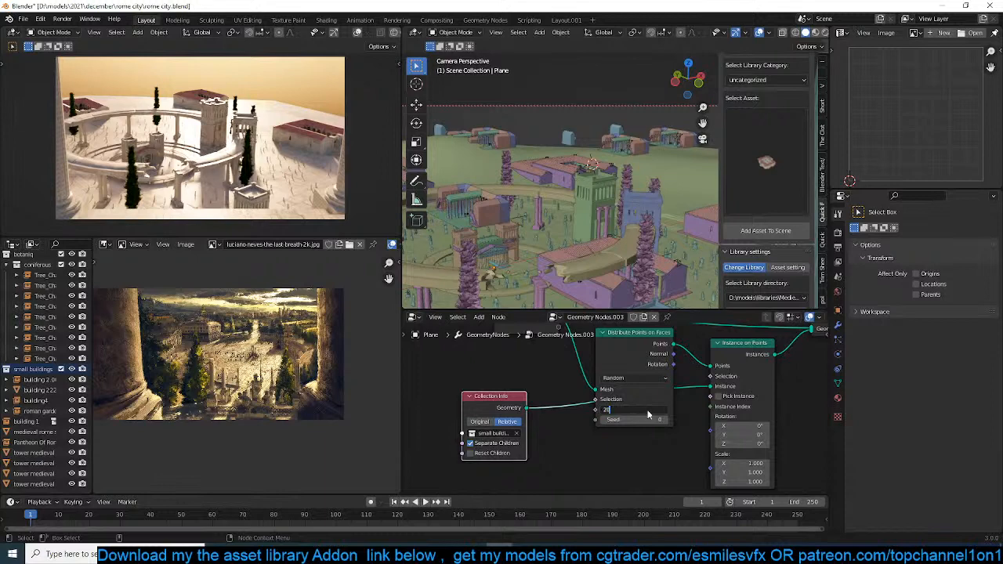
{"action": "key", "text": "Return"}
{"action": "mouse_move", "coordinate": [664, 348]}
{"action": "left_mouse_down"}
{"action": "mouse_move", "coordinate": [633, 375]}
{"action": "mouse_move", "coordinate": [657, 355]}
{"action": "left_mouse_up"}
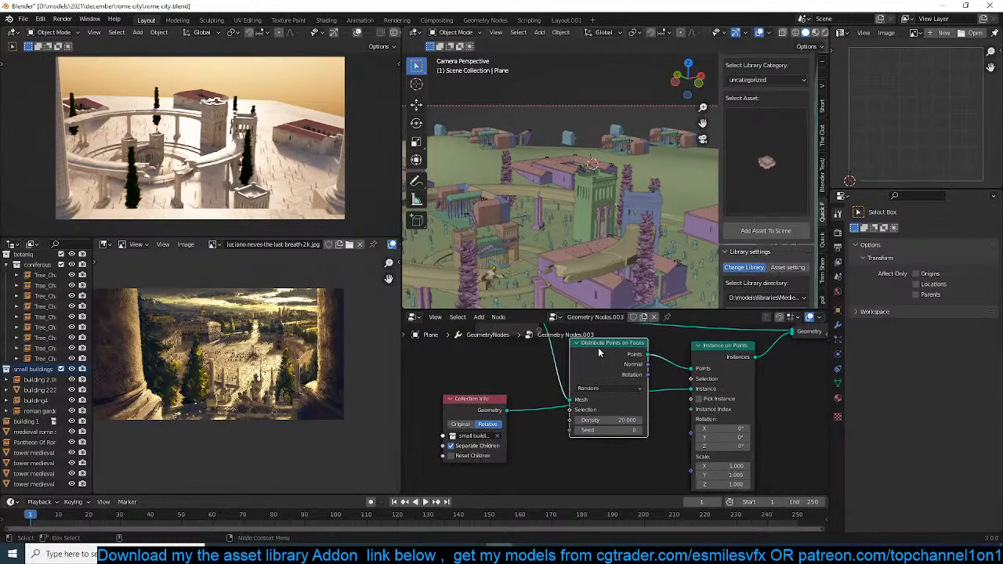
{"action": "middle_click_drag", "start_coordinate": [594, 306], "coordinate": [605, 254]}
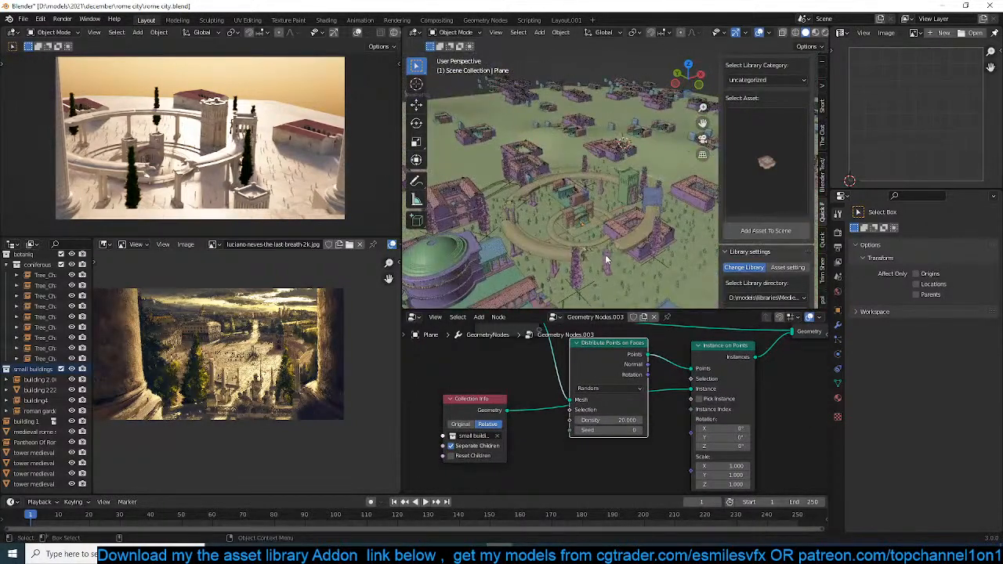
{"action": "left_click", "coordinate": [640, 431]}
{"action": "left_click", "coordinate": [640, 431]}
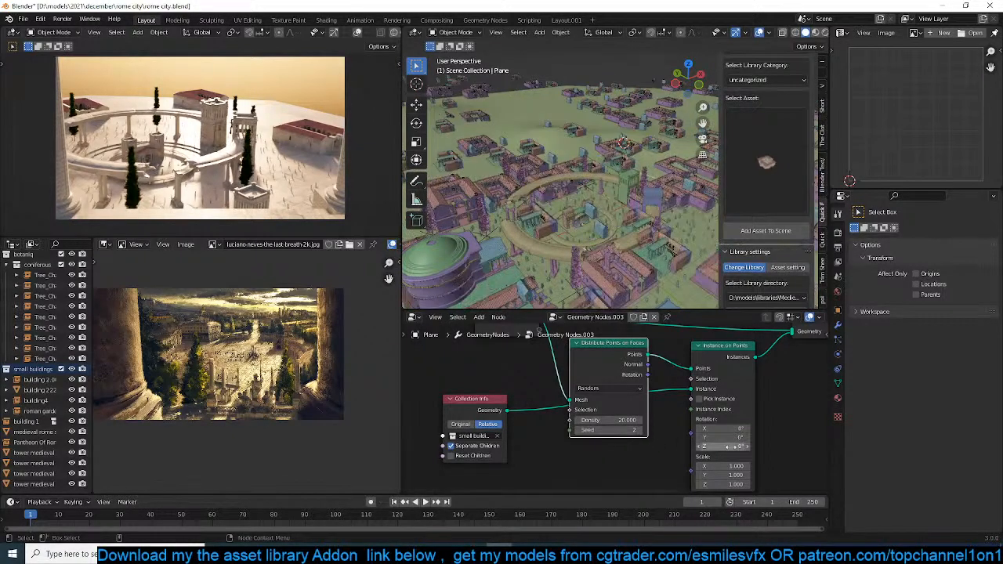
Try rotating the instances by linking the Rotation output of Distribute Points on Faces into Instance on Points.
{"action": "middle_click_drag", "start_coordinate": [726, 447], "coordinate": [730, 427]}
{"action": "left_click_drag", "start_coordinate": [739, 428], "coordinate": [761, 428]}
{"action": "key", "text": "ctrl+z"}
{"action": "left_click_drag", "start_coordinate": [652, 357], "coordinate": [693, 416]}
{"action": "middle_click_drag", "start_coordinate": [595, 223], "coordinate": [502, 172]}
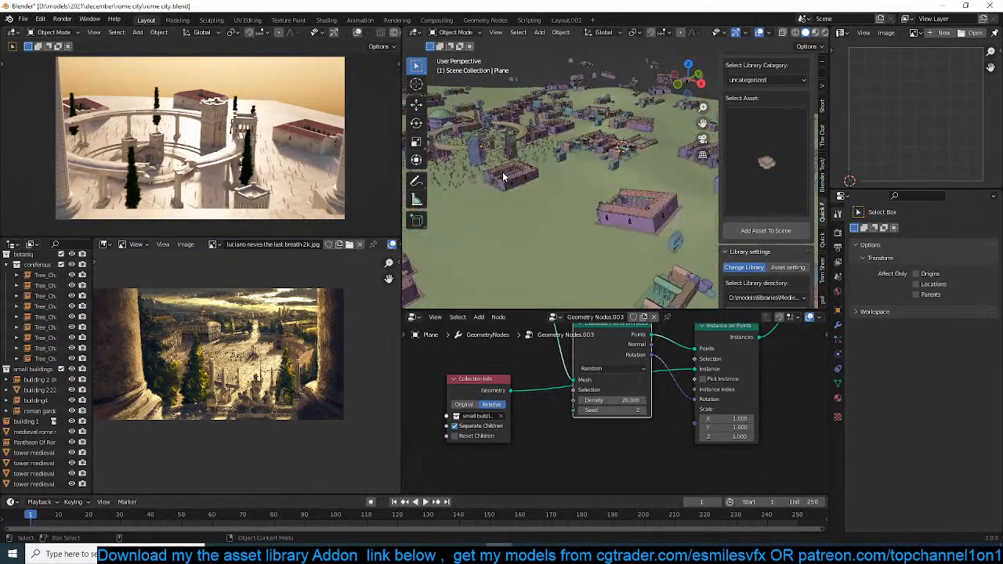
{"action": "left_click_drag", "start_coordinate": [696, 400], "coordinate": [678, 400]}
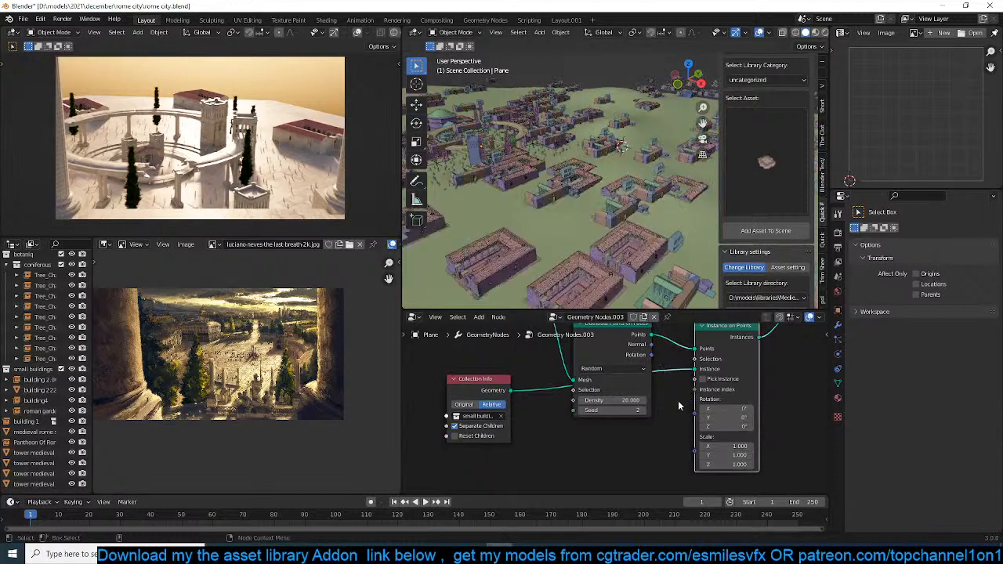
{"action": "scroll", "coordinate": [609, 287], "scroll_direction": "up", "scroll_amount": 3}
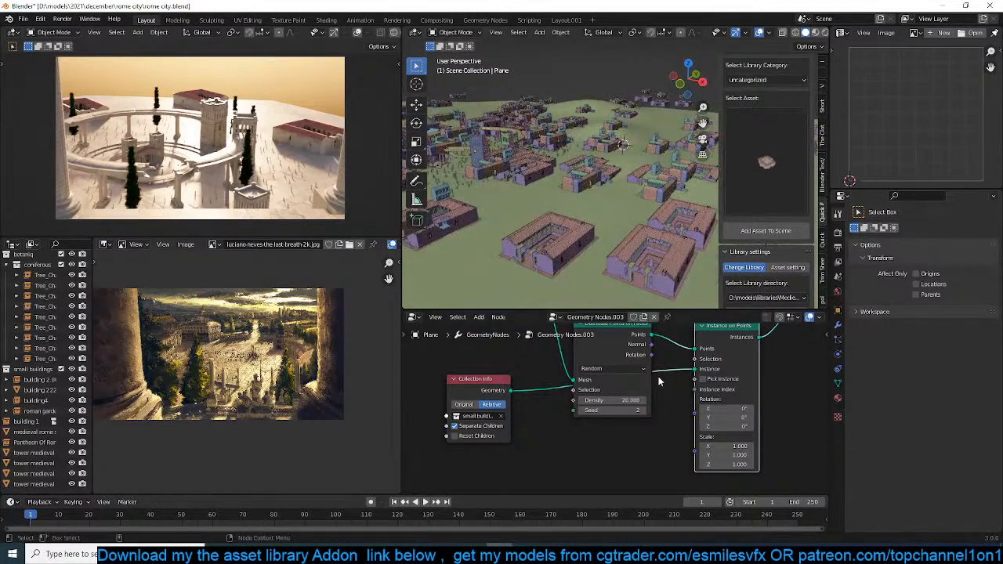
Spread the nodes out, moving Instance on Points, Join Geometry and Group Output farther from Distribute Points on Faces.
{"action": "middle_click_drag", "start_coordinate": [658, 382], "coordinate": [610, 423]}
{"action": "left_click_drag", "start_coordinate": [678, 381], "coordinate": [700, 403]}
{"action": "middle_click_drag", "start_coordinate": [648, 415], "coordinate": [667, 386]}
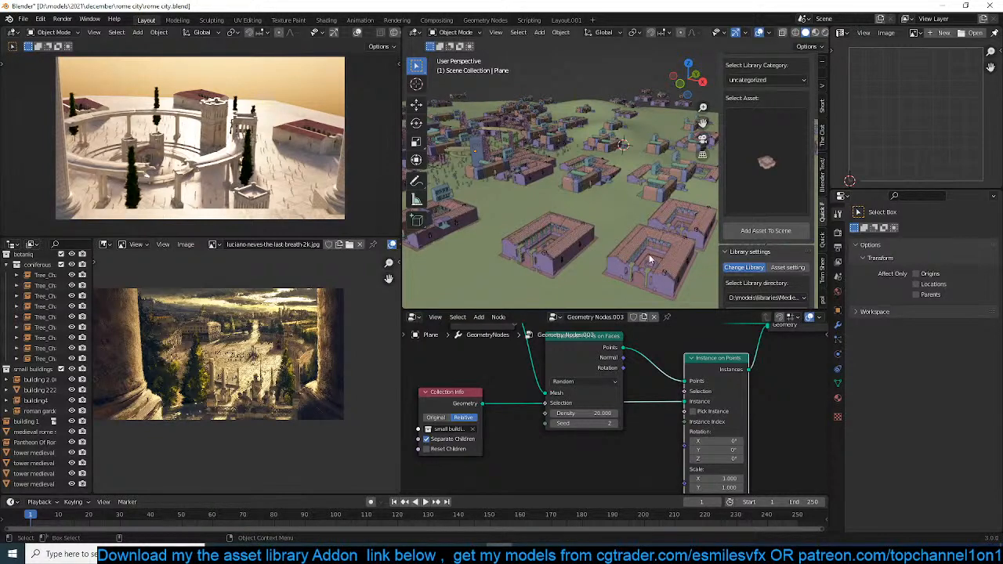
{"action": "middle_click_drag", "start_coordinate": [648, 399], "coordinate": [567, 435]}
{"action": "scroll", "coordinate": [613, 398], "scroll_direction": "down", "scroll_amount": 2}
{"action": "left_click_drag", "start_coordinate": [772, 410], "coordinate": [609, 352]}
{"action": "key", "text": "g"}
{"action": "left_click", "coordinate": [721, 358]}
Save the Rome city file with the scattered buildings.
{"action": "key", "text": "shift+a"}
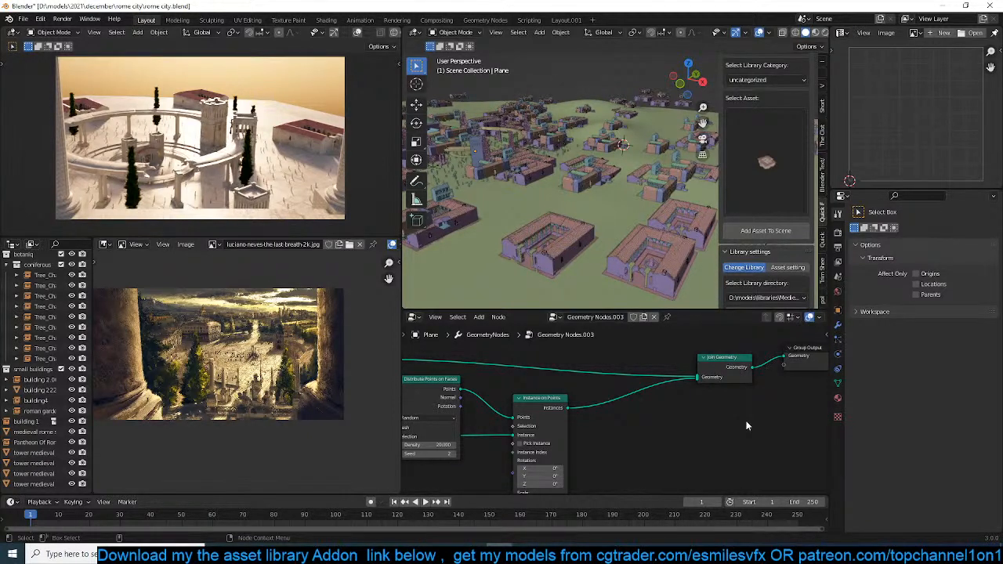
{"action": "middle_click_drag", "start_coordinate": [556, 245], "coordinate": [589, 236]}
{"action": "key", "text": "ctrl+s"}
{"action": "scroll", "coordinate": [592, 249], "scroll_direction": "down", "scroll_amount": 3}
{"action": "scroll", "coordinate": [592, 249], "scroll_direction": "up", "scroll_amount": 4}
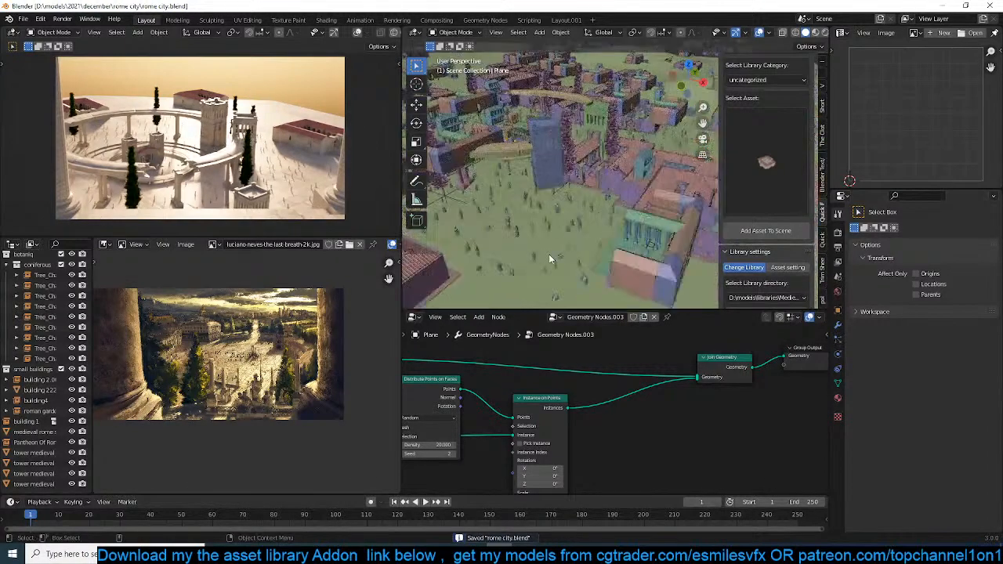
{"action": "middle_click_drag", "start_coordinate": [565, 367], "coordinate": [600, 371]}
{"action": "key", "text": "shift+a"}
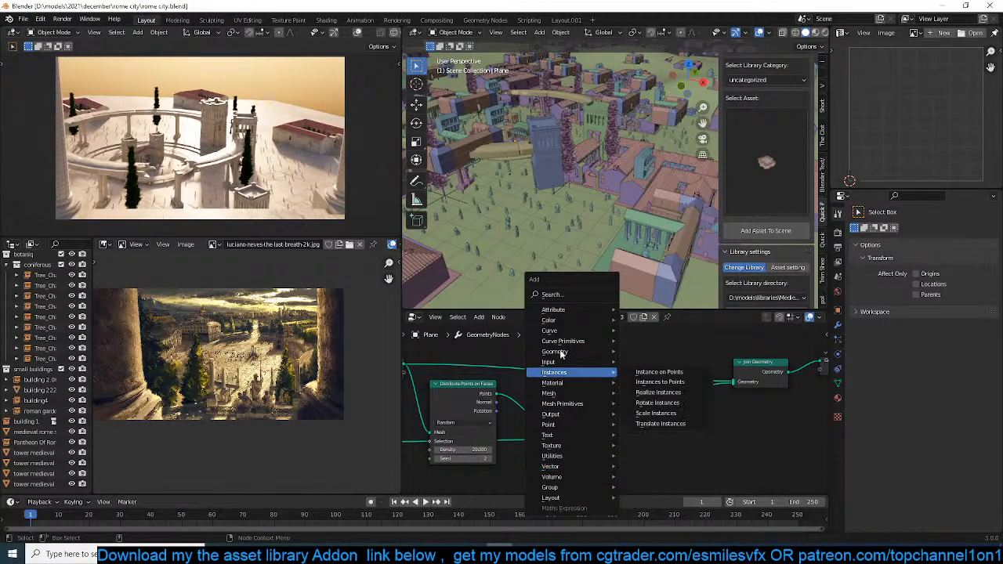
{"action": "mouse_move", "coordinate": [576, 353]}
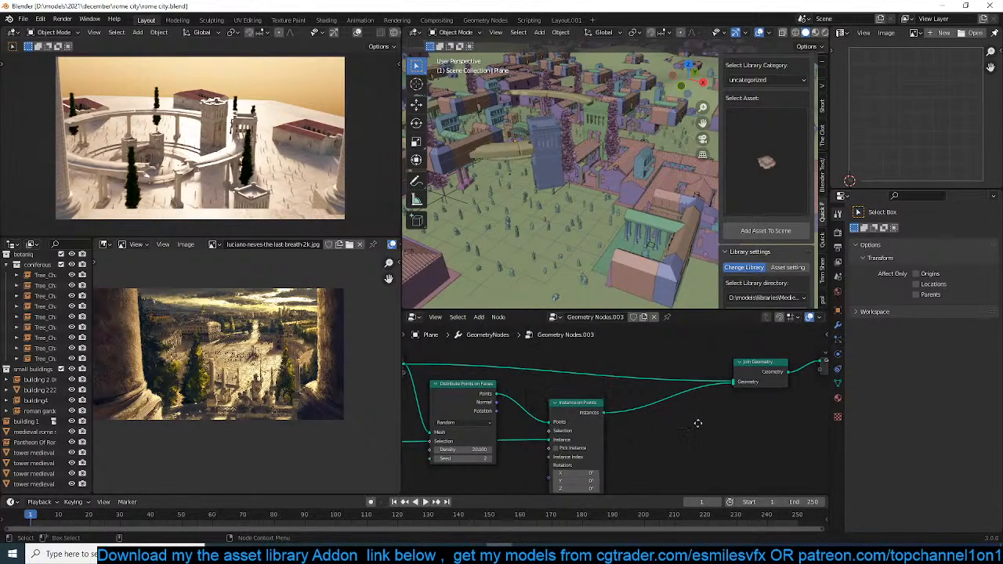
{"action": "middle_click_drag", "start_coordinate": [698, 423], "coordinate": [727, 418]}
{"action": "key", "text": "ctrl+s"}
Move Instance on Points closer to Distribute Points on Faces and insert a Rotate Instances node before Join Geometry.
{"action": "scroll", "coordinate": [627, 210], "scroll_direction": "down", "scroll_amount": 2}
{"action": "middle_click_drag", "start_coordinate": [637, 220], "coordinate": [610, 191]}
{"action": "middle_click_drag", "start_coordinate": [697, 381], "coordinate": [665, 382]}
{"action": "left_click_drag", "start_coordinate": [609, 372], "coordinate": [578, 373]}
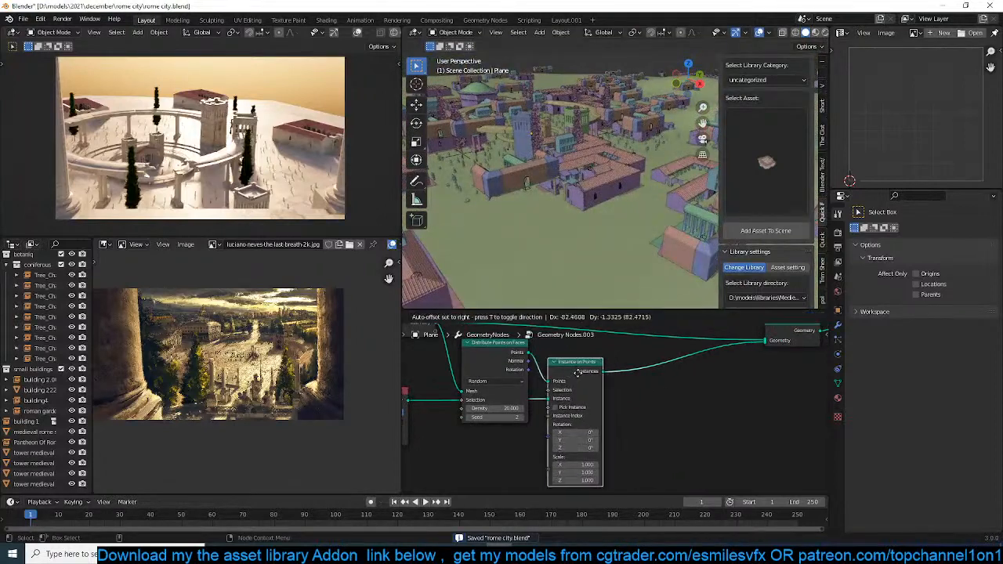
{"action": "key", "text": "shift+a"}
{"action": "mouse_move", "coordinate": [578, 373]}
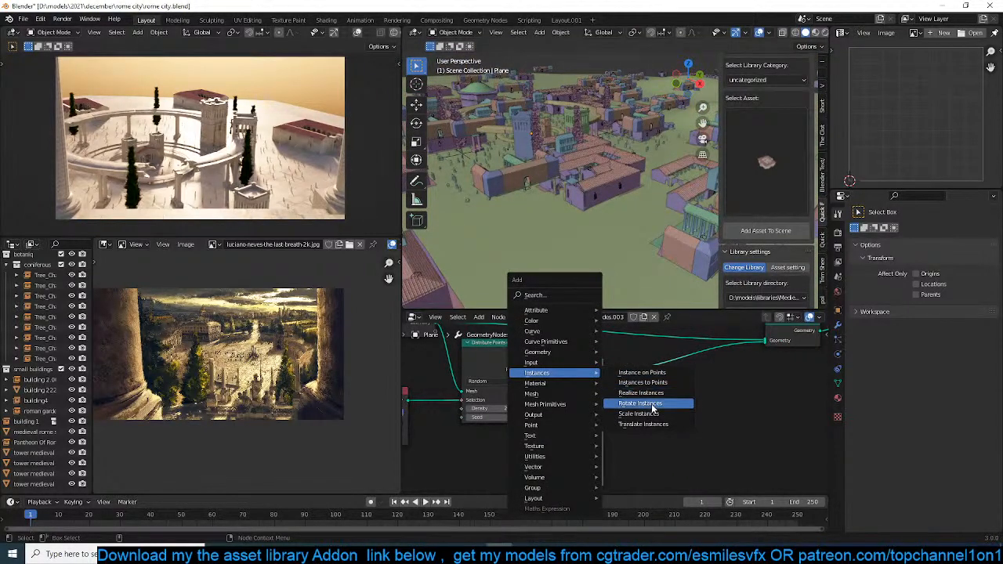
{"action": "left_click", "coordinate": [640, 402]}
{"action": "left_click", "coordinate": [718, 392]}
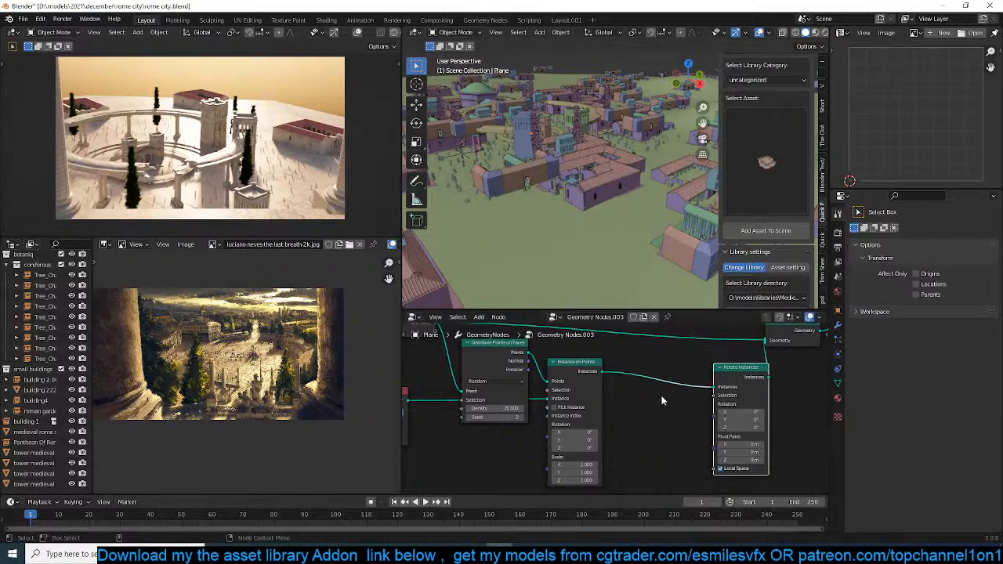
Try changing the rotation angle on the Rotate Instances node.
{"action": "middle_click_drag", "start_coordinate": [661, 401], "coordinate": [591, 366]}
{"action": "scroll", "coordinate": [656, 371], "scroll_direction": "up", "scroll_amount": 2}
{"action": "left_click_drag", "start_coordinate": [704, 401], "coordinate": [735, 401]}
{"action": "key", "text": "ctrl+z"}
Add a Random Value node between Instance on Points and Rotate Instances, and set its data type to Vector.
{"action": "middle_click_drag", "start_coordinate": [613, 405], "coordinate": [612, 406]}
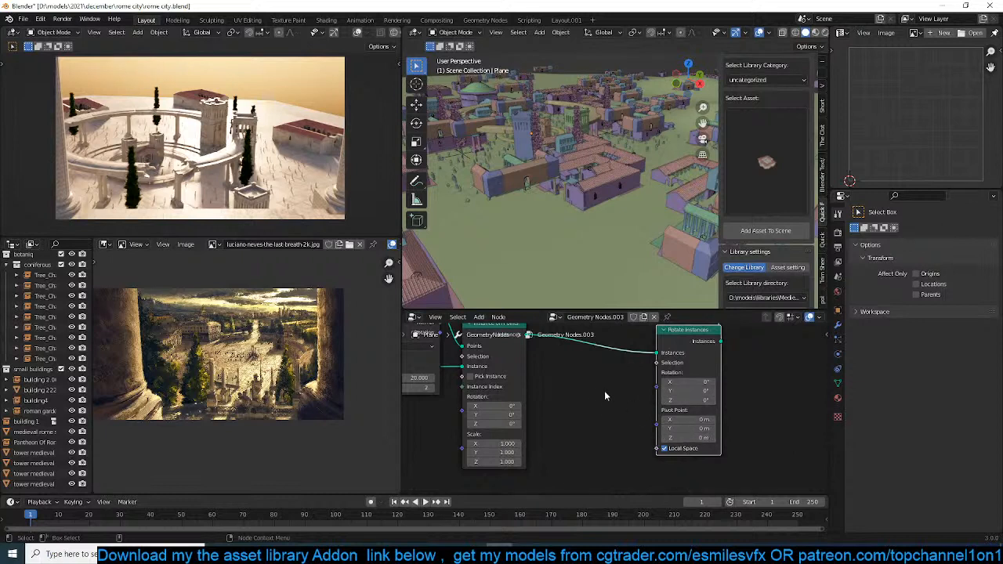
{"action": "key", "text": "shift+a"}
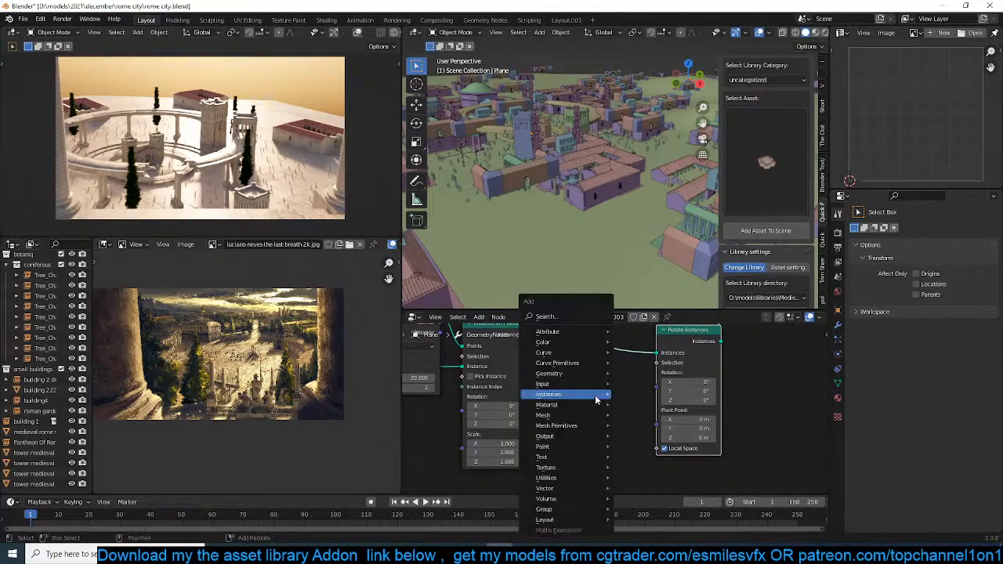
{"action": "left_click", "coordinate": [564, 317]}
{"action": "type", "text": "rand"}
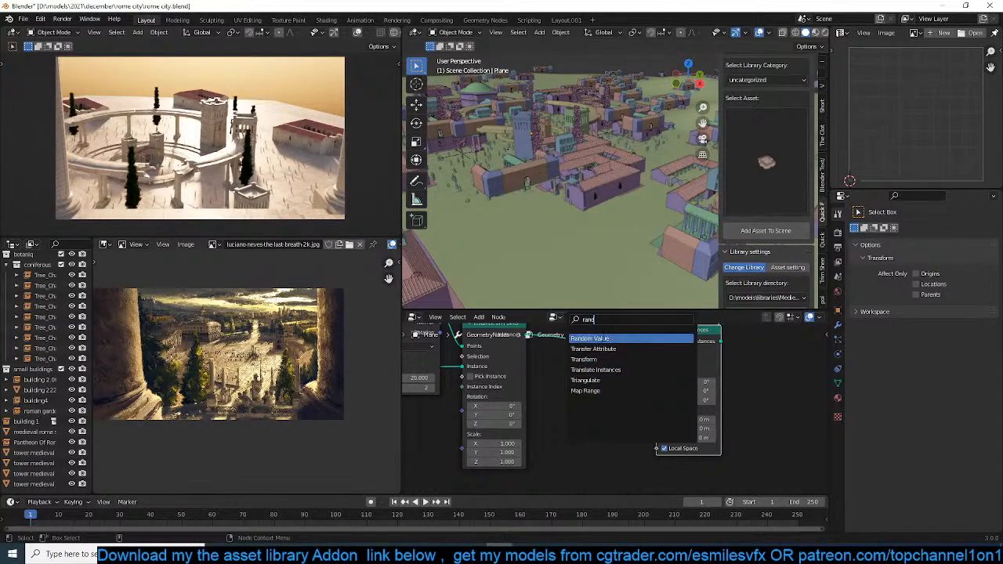
{"action": "left_click", "coordinate": [590, 338]}
{"action": "left_click", "coordinate": [558, 384]}
{"action": "left_click", "coordinate": [560, 390]}
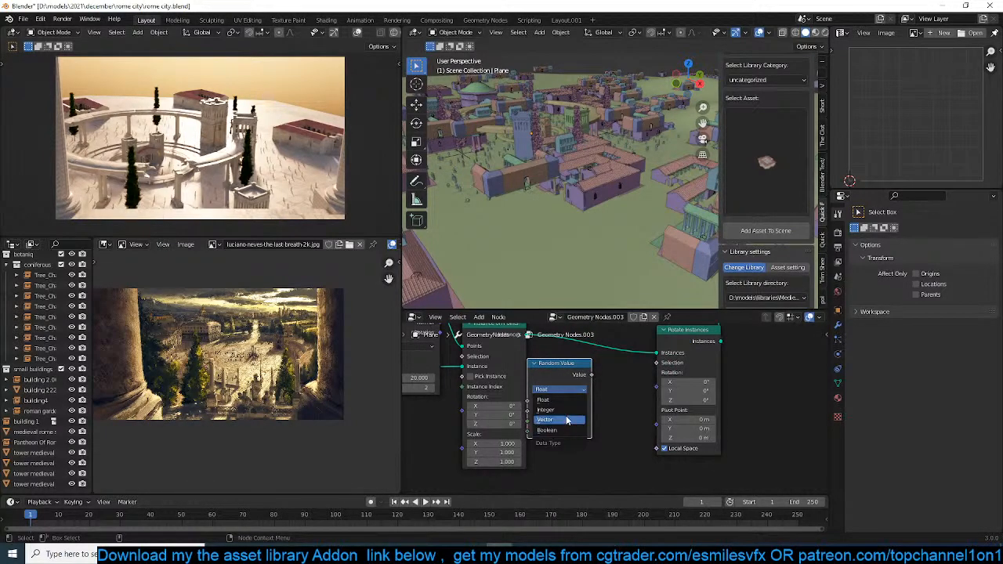
{"action": "left_click", "coordinate": [566, 421]}
Connect the Random Value output to the Rotation input of Rotate Instances and shift the node clear of Instance on Points.
{"action": "middle_click_drag", "start_coordinate": [599, 430], "coordinate": [633, 403]}
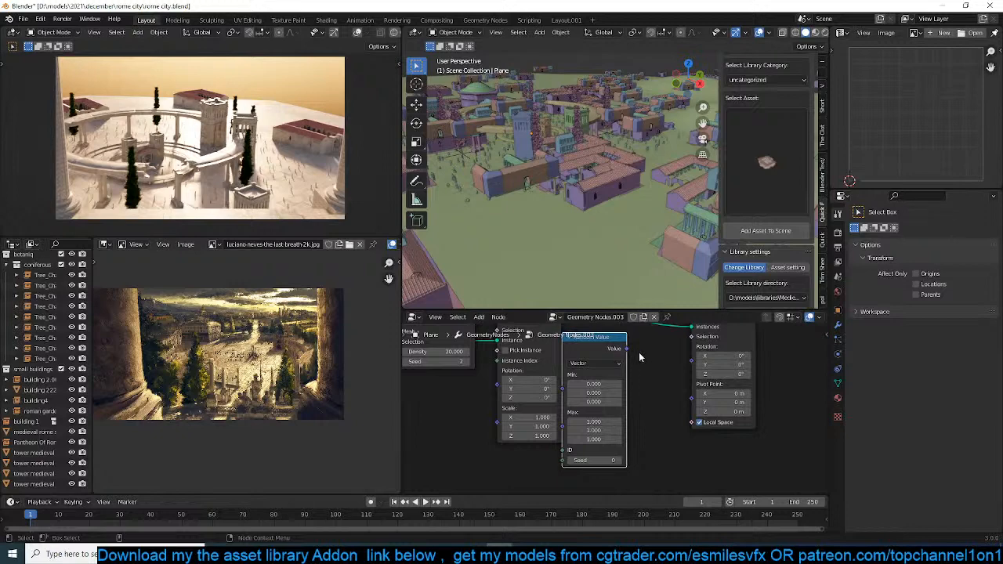
{"action": "left_click_drag", "start_coordinate": [627, 348], "coordinate": [692, 362]}
{"action": "left_click_drag", "start_coordinate": [612, 350], "coordinate": [635, 352]}
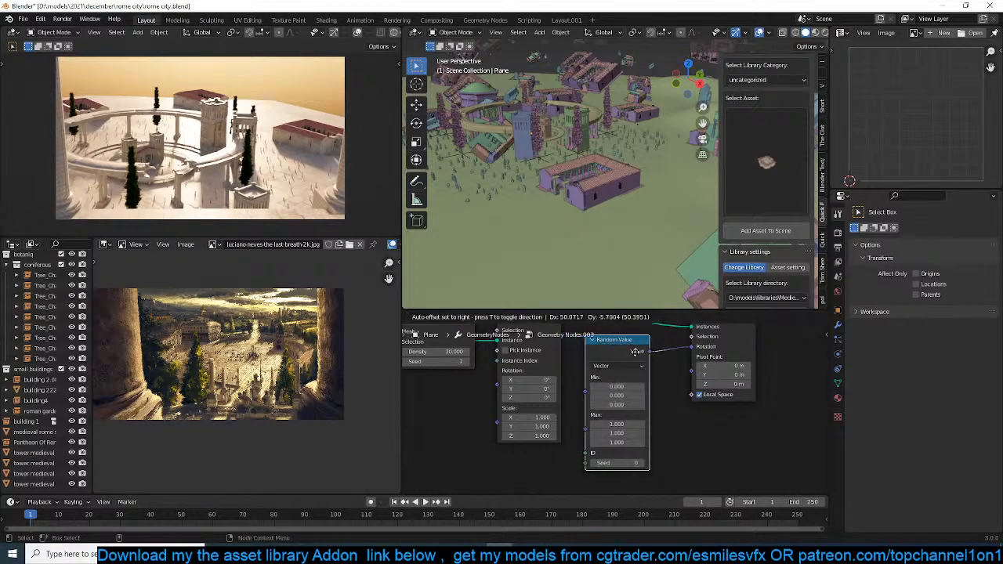
Set the Random Value node's maximum to 0 on X and Y and 11.8 on Z.
{"action": "left_click_drag", "start_coordinate": [625, 425], "coordinate": [626, 431]}
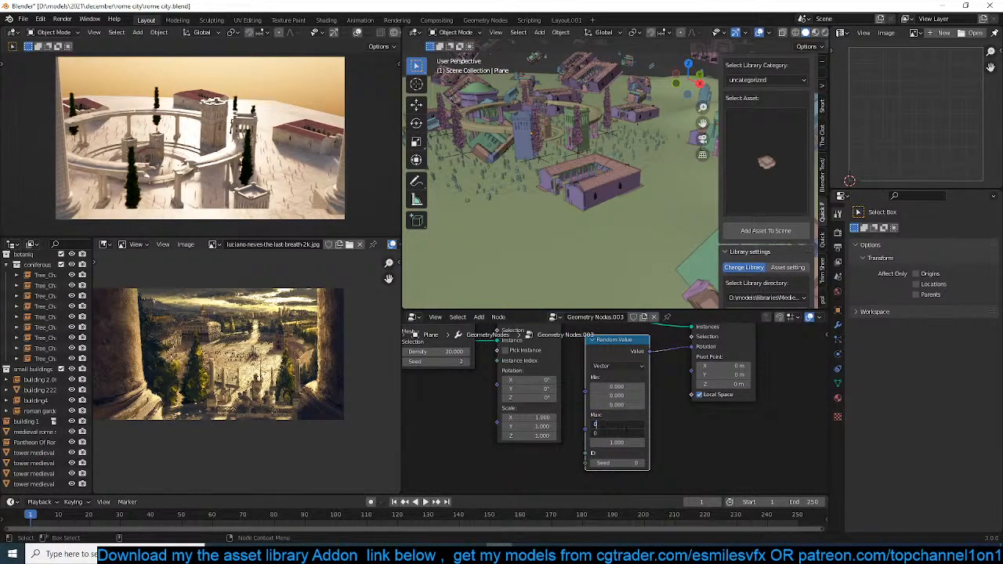
{"action": "type", "text": "0"}
{"action": "key", "text": "Return"}
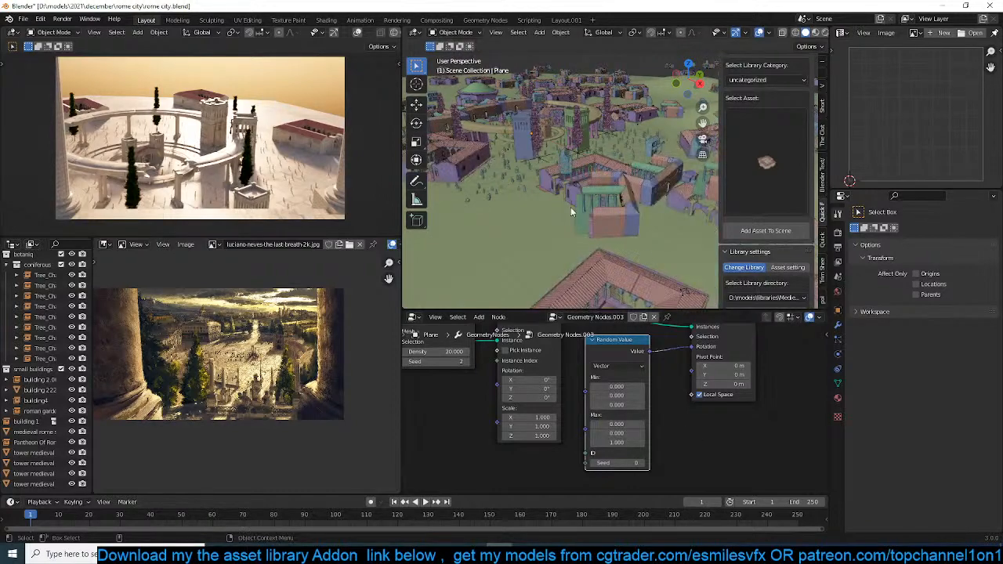
{"action": "left_click_drag", "start_coordinate": [617, 443], "coordinate": [655, 443]}
{"action": "scroll", "coordinate": [589, 290], "scroll_direction": "down", "scroll_amount": 4}
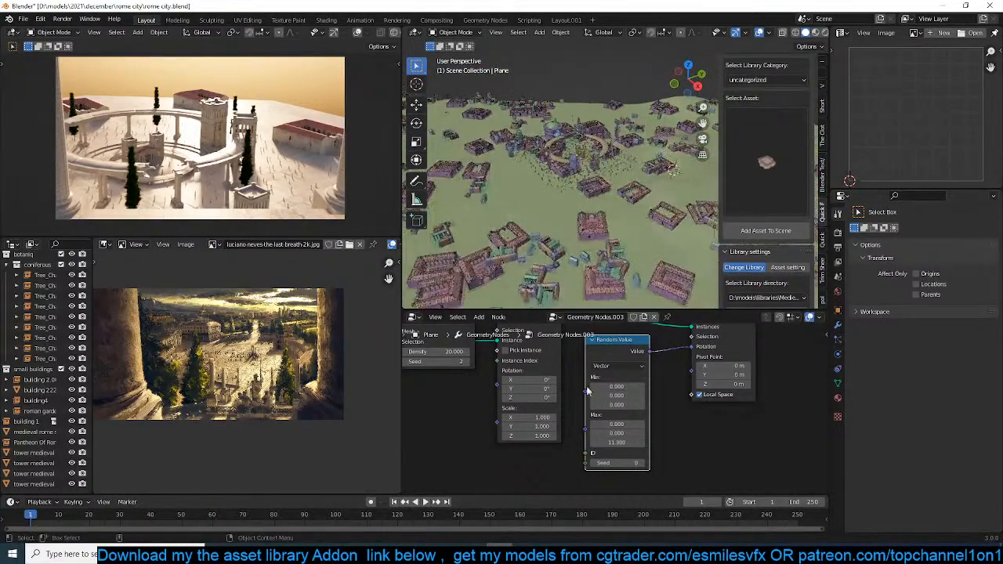
{"action": "left_click_drag", "start_coordinate": [617, 443], "coordinate": [630, 443]}
Enable Reset Children on the Collection Info node for the small buildings.
{"action": "middle_click_drag", "start_coordinate": [547, 424], "coordinate": [689, 456]}
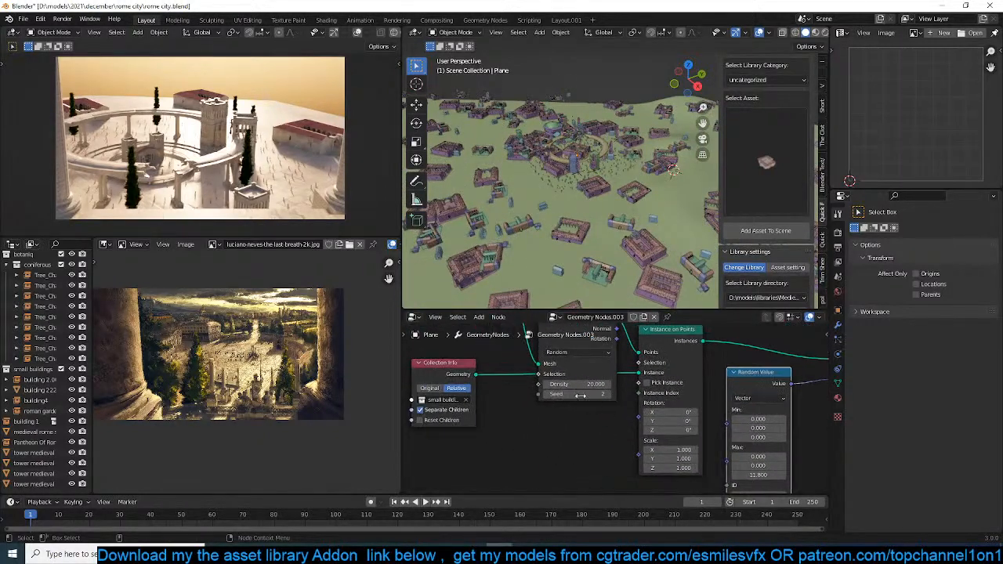
{"action": "middle_click_drag", "start_coordinate": [582, 399], "coordinate": [655, 412]}
{"action": "scroll", "coordinate": [566, 417], "scroll_direction": "up", "scroll_amount": 1}
{"action": "left_click", "coordinate": [471, 436]}
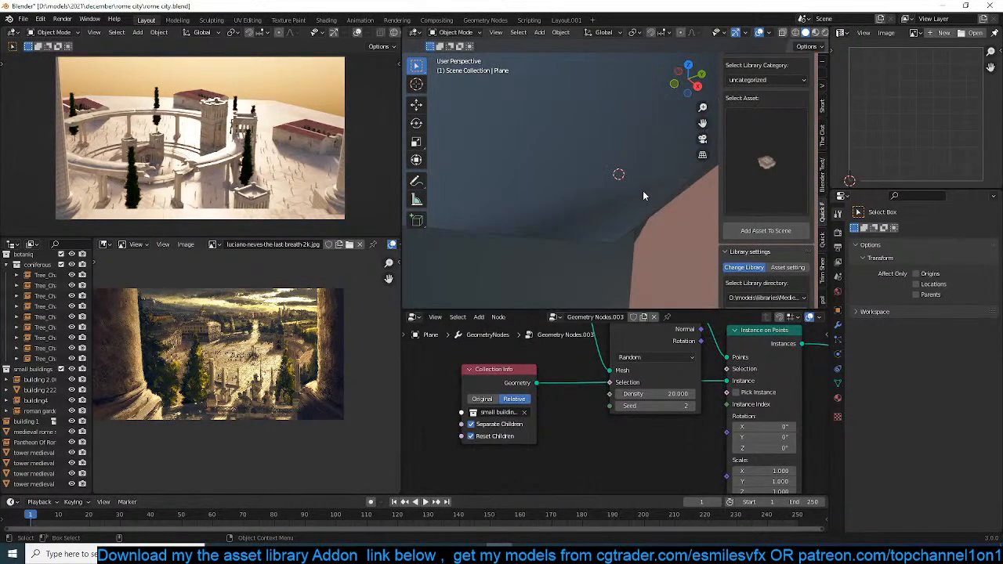
Try an Instance on Points scale of 0.010 on all three axes.
{"action": "middle_click_drag", "start_coordinate": [736, 362], "coordinate": [710, 328]}
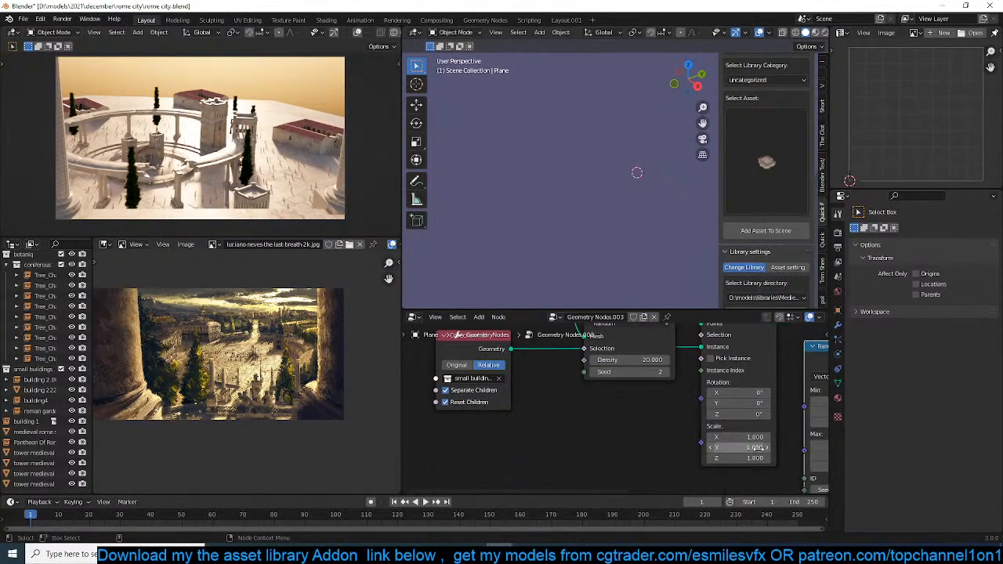
{"action": "key", "text": "ctrl+a"}
{"action": "left_click", "coordinate": [659, 206]}
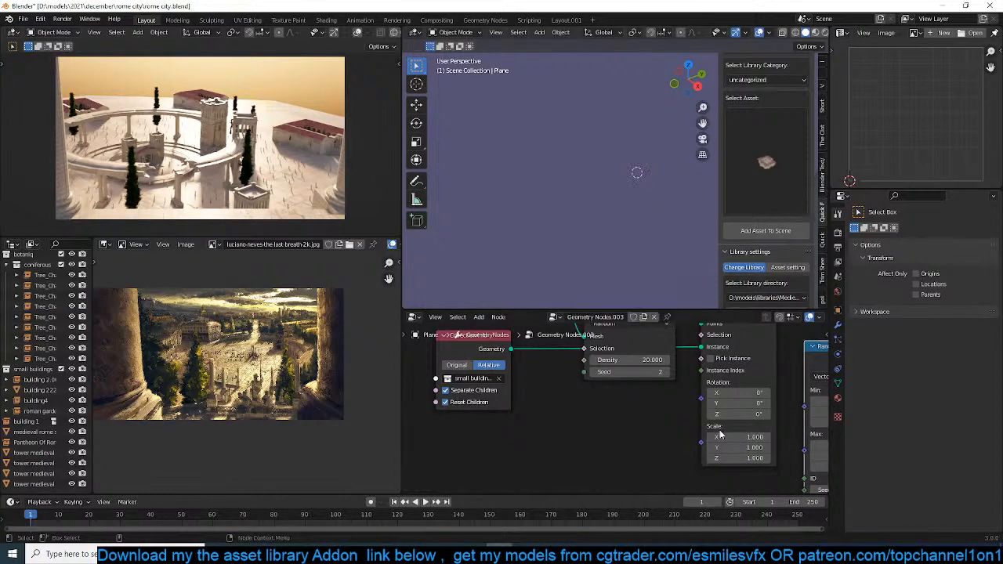
{"action": "left_click_drag", "start_coordinate": [735, 438], "coordinate": [674, 459]}
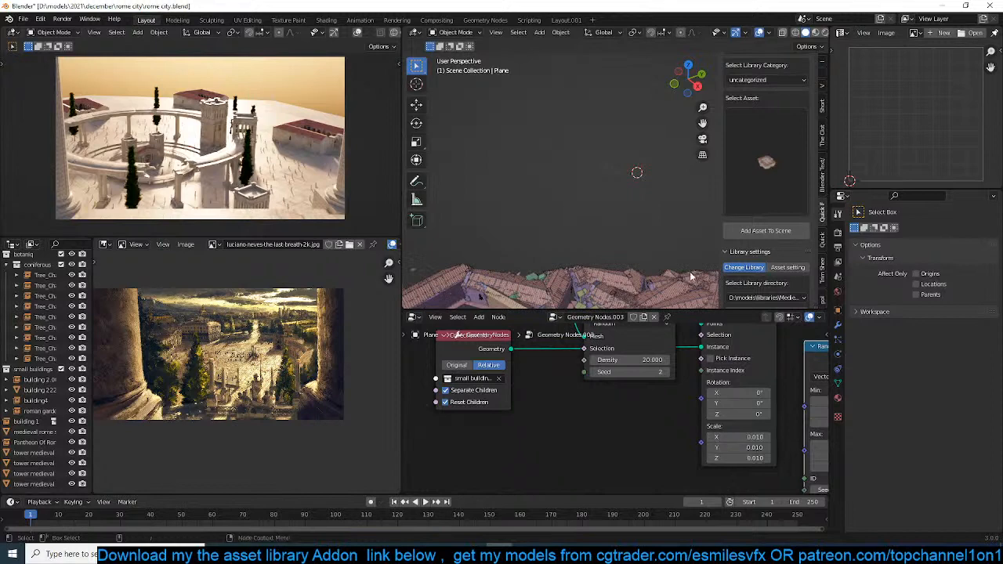
{"action": "middle_click_drag", "start_coordinate": [608, 283], "coordinate": [591, 203], "text": "shift"}
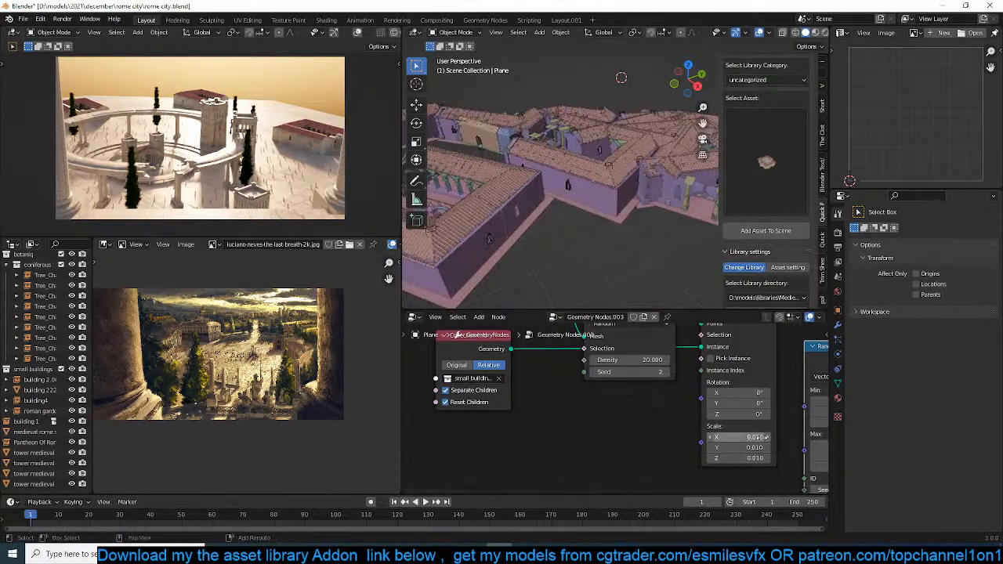
{"action": "mouse_move", "coordinate": [762, 437]}
{"action": "left_mouse_down"}
{"action": "mouse_move", "coordinate": [743, 448]}
{"action": "mouse_move", "coordinate": [750, 458]}
{"action": "mouse_move", "coordinate": [726, 458]}
{"action": "mouse_move", "coordinate": [748, 459]}
{"action": "mouse_move", "coordinate": [732, 459]}
{"action": "mouse_move", "coordinate": [755, 436]}
{"action": "left_mouse_up"}
{"action": "key", "text": "ctrl+z"}
Try Instance on Points scales of 0.0001 and 0.0005 on all three axes.
{"action": "left_click", "coordinate": [756, 437]}
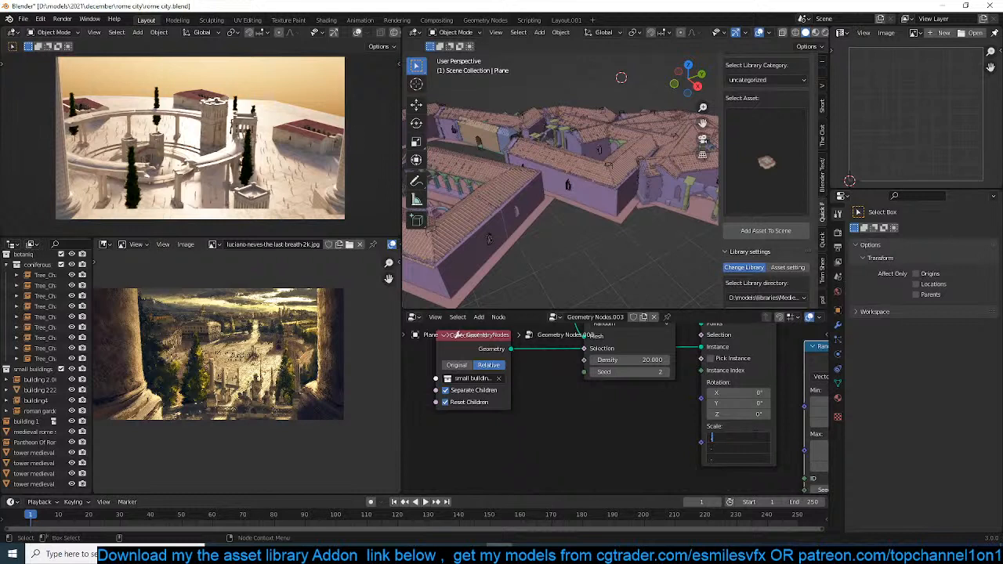
{"action": "type", "text": ".0001"}
{"action": "key", "text": "Return"}
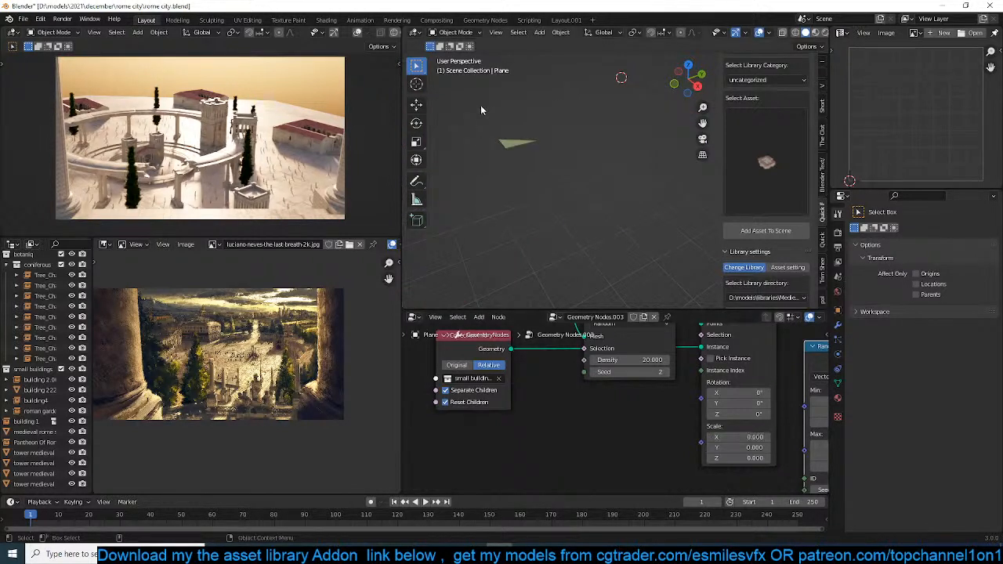
{"action": "scroll", "coordinate": [556, 220], "scroll_direction": "down", "scroll_amount": 4}
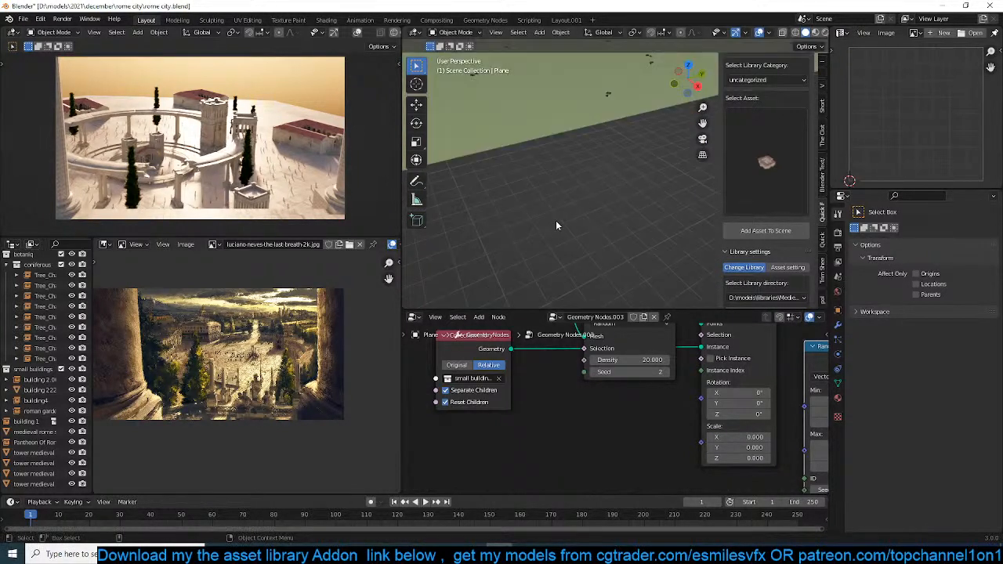
{"action": "middle_click_drag", "start_coordinate": [556, 220], "coordinate": [571, 48], "text": "shift"}
{"action": "scroll", "coordinate": [570, 48], "scroll_direction": "up", "scroll_amount": 3}
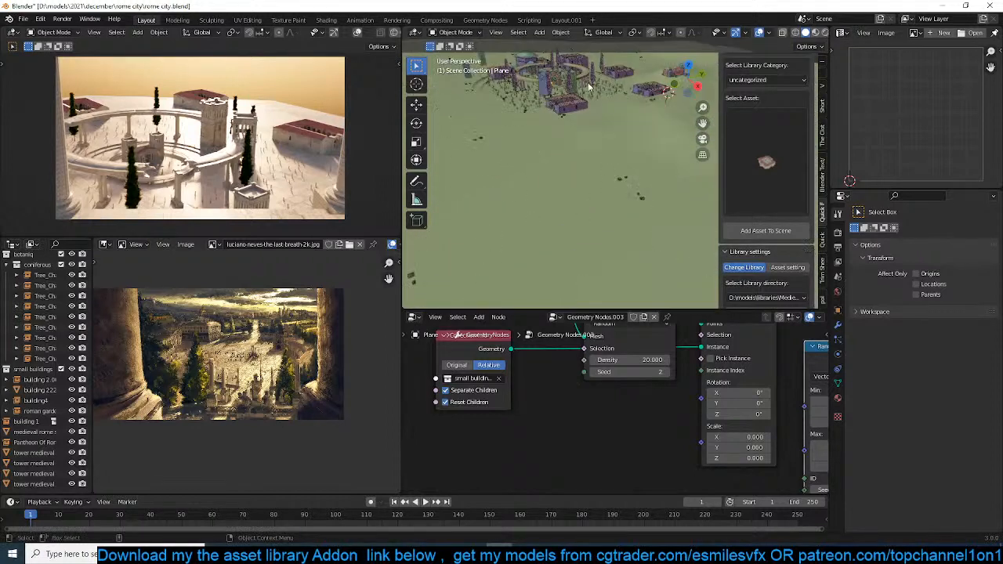
{"action": "left_click_drag", "start_coordinate": [736, 436], "coordinate": [736, 458]}
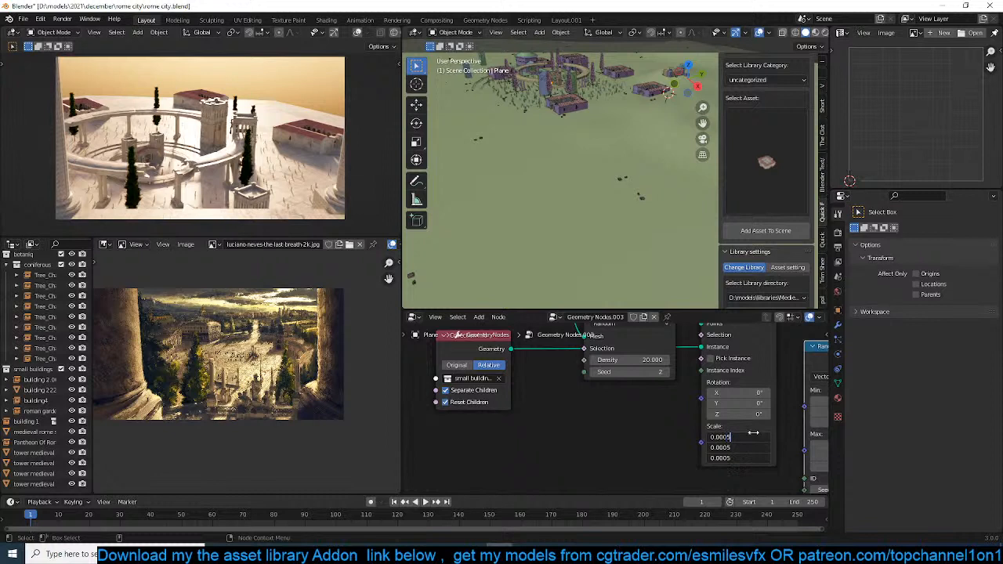
{"action": "key", "text": "Return"}
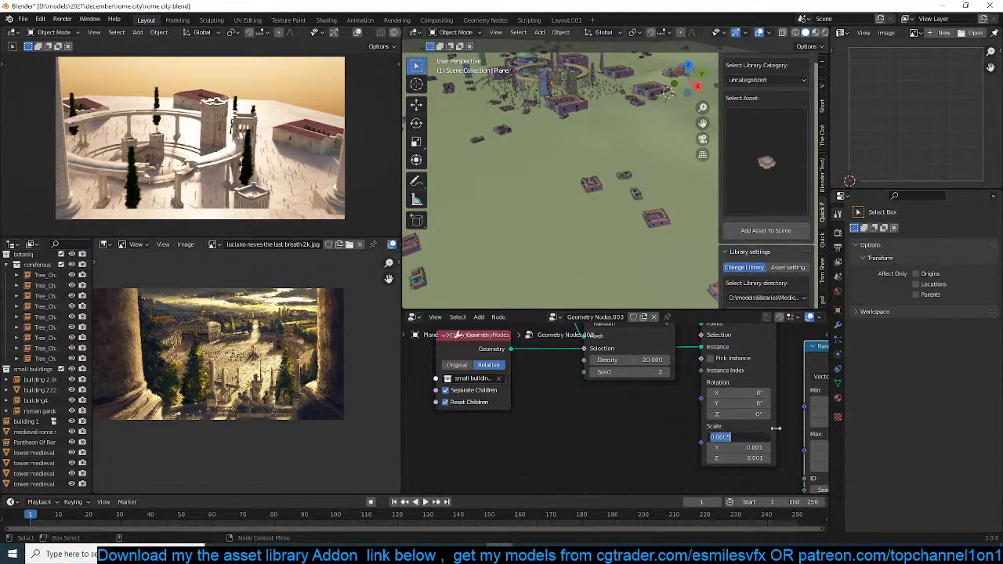
Raise the Instance on Points scale to about 0.001 on all three axes.
{"action": "left_click_drag", "start_coordinate": [757, 437], "coordinate": [755, 458]}
{"action": "key", "text": "Escape"}
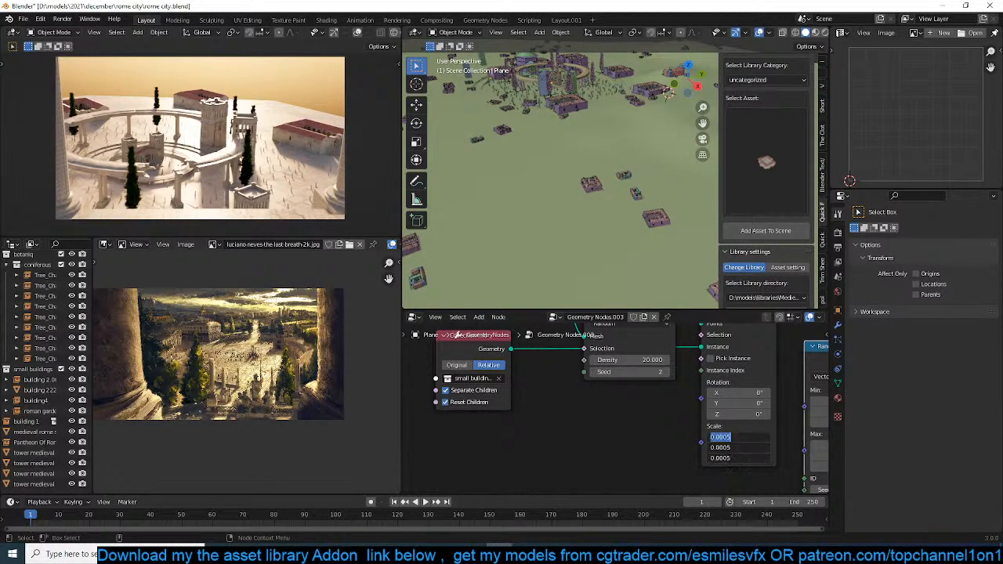
{"action": "type", "text": "9"}
{"action": "key", "text": "Return"}
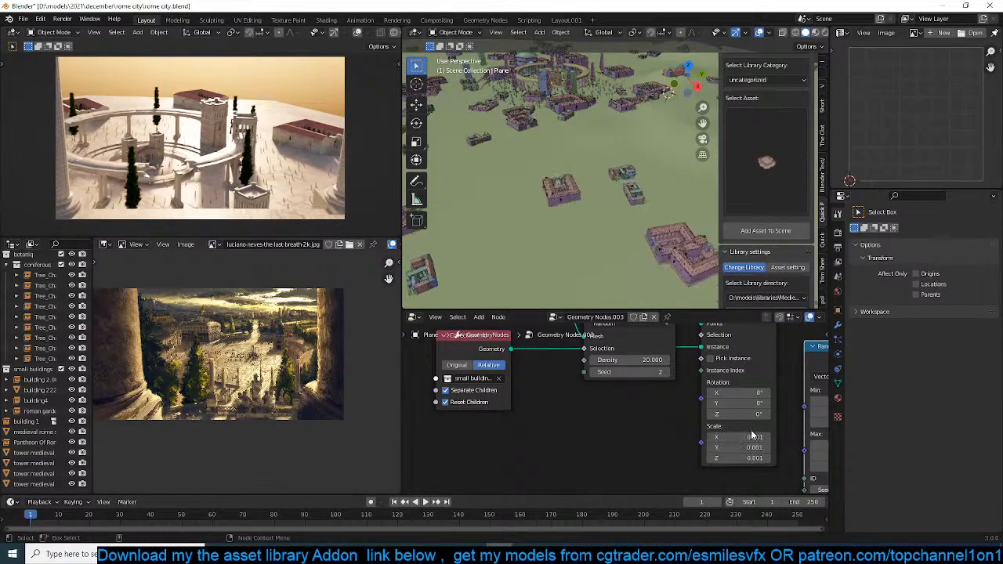
Check the resized buildings through the camera and from above, and save the Rome city file.
{"action": "key", "text": "KP_0"}
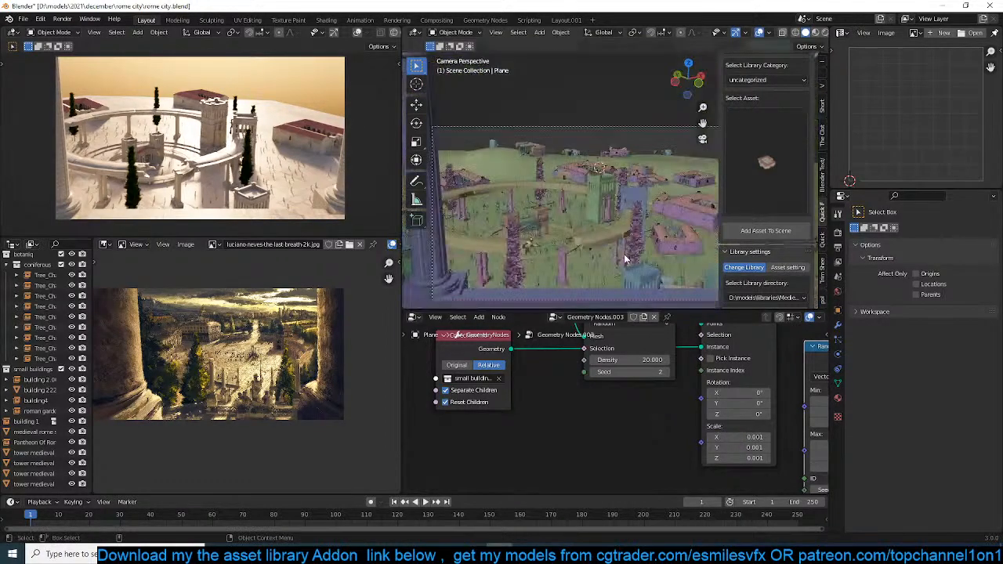
{"action": "scroll", "coordinate": [555, 213], "scroll_direction": "down", "scroll_amount": 6}
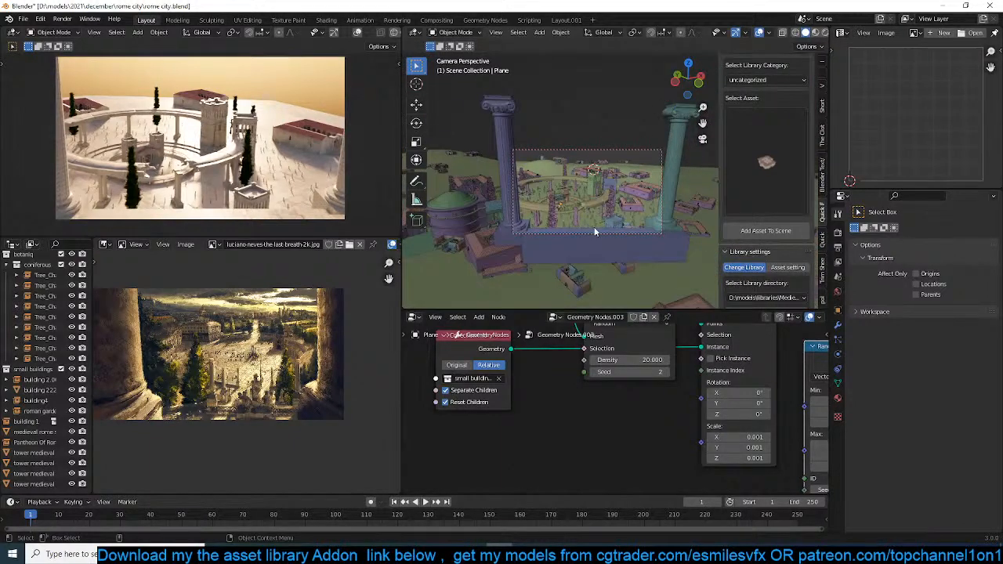
{"action": "key", "text": "Home"}
{"action": "middle_click_drag", "start_coordinate": [588, 196], "coordinate": [610, 197]}
{"action": "scroll", "coordinate": [581, 218], "scroll_direction": "up", "scroll_amount": 3}
{"action": "key", "text": "ctrl+s"}
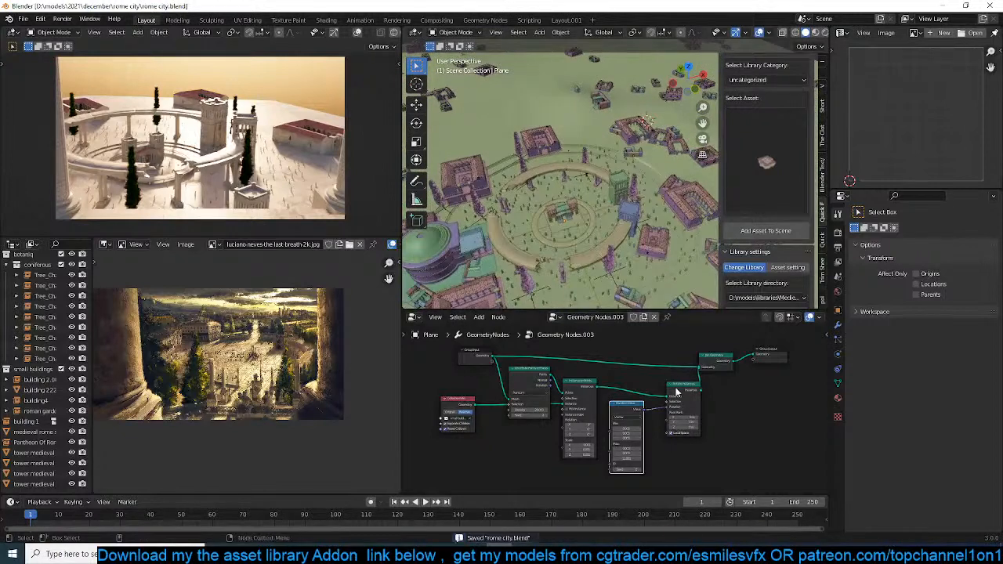
Move Group Input, Collection Info and Distribute Points on Faces farther away from Instance on Points to make room.
{"action": "middle_click_drag", "start_coordinate": [677, 390], "coordinate": [697, 406]}
{"action": "middle_click_drag", "start_coordinate": [530, 188], "coordinate": [574, 174], "text": "shift"}
{"action": "scroll", "coordinate": [677, 398], "scroll_direction": "up", "scroll_amount": 2}
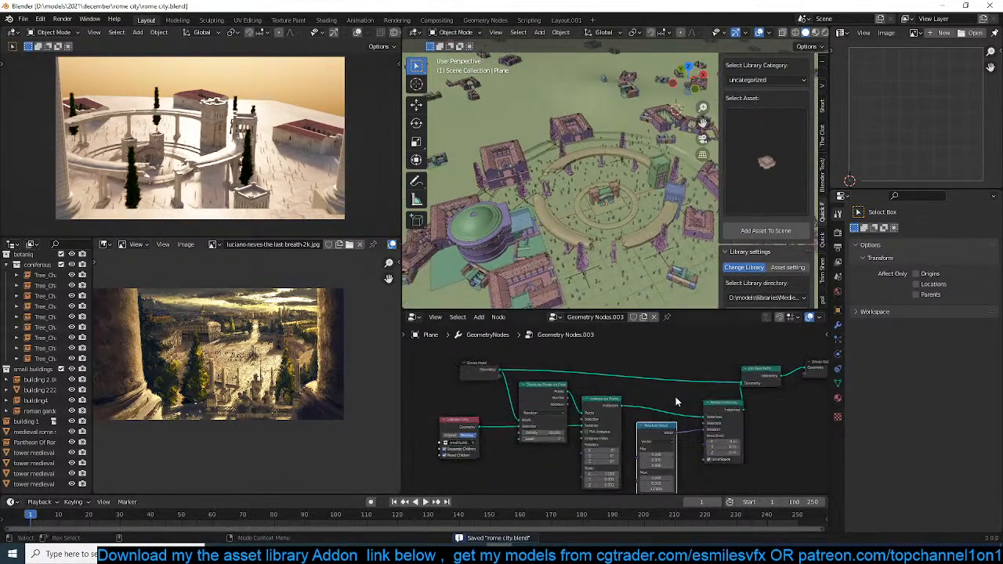
{"action": "scroll", "coordinate": [619, 405], "scroll_direction": "up", "scroll_amount": 1}
{"action": "middle_click_drag", "start_coordinate": [531, 430], "coordinate": [653, 415]}
{"action": "left_click_drag", "start_coordinate": [634, 471], "coordinate": [465, 338]}
{"action": "left_click_drag", "start_coordinate": [649, 367], "coordinate": [497, 397]}
{"action": "left_click", "coordinate": [563, 381]}
{"action": "middle_click_drag", "start_coordinate": [564, 381], "coordinate": [624, 384]}
{"action": "scroll", "coordinate": [586, 180], "scroll_direction": "down", "scroll_amount": 4}
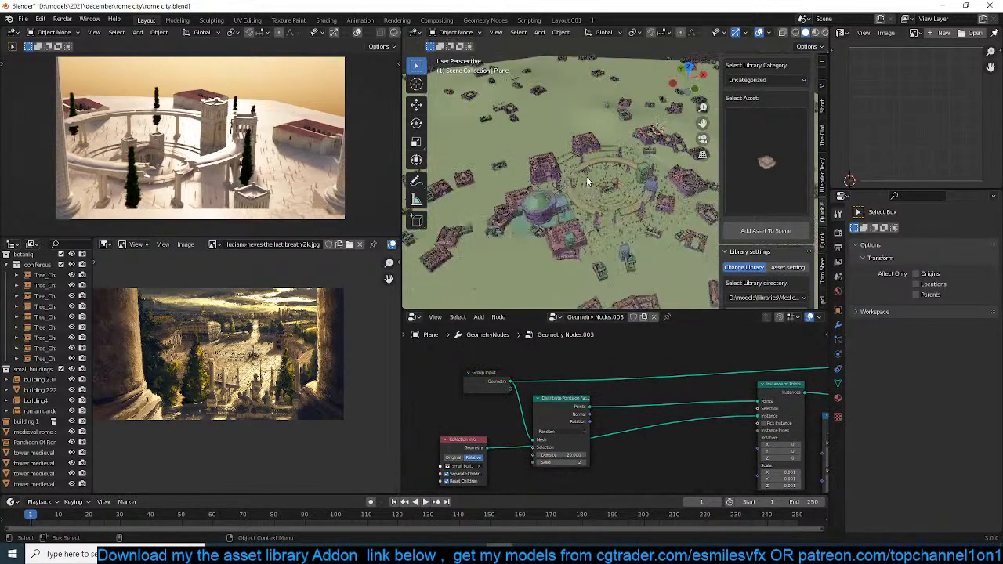
Inspect the building scatter around the circular plaza and save the file with the rearranged nodes.
{"action": "middle_click_drag", "start_coordinate": [586, 181], "coordinate": [572, 229]}
{"action": "scroll", "coordinate": [592, 190], "scroll_direction": "up", "scroll_amount": 3}
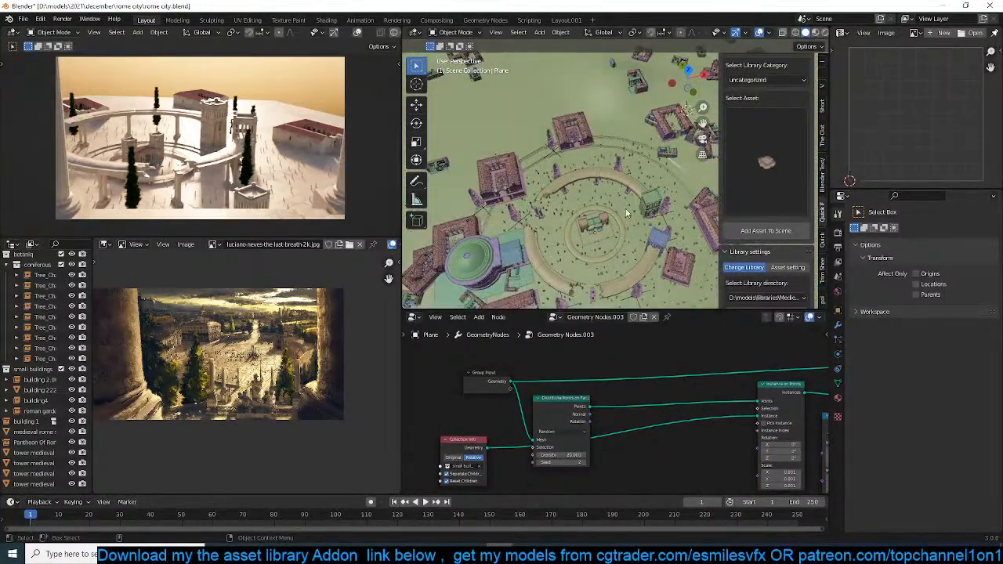
{"action": "scroll", "coordinate": [619, 206], "scroll_direction": "down", "scroll_amount": 3}
{"action": "scroll", "coordinate": [613, 199], "scroll_direction": "up", "scroll_amount": 3}
{"action": "middle_click_drag", "start_coordinate": [612, 199], "coordinate": [566, 157]}
{"action": "key", "text": "ctrl+s"}
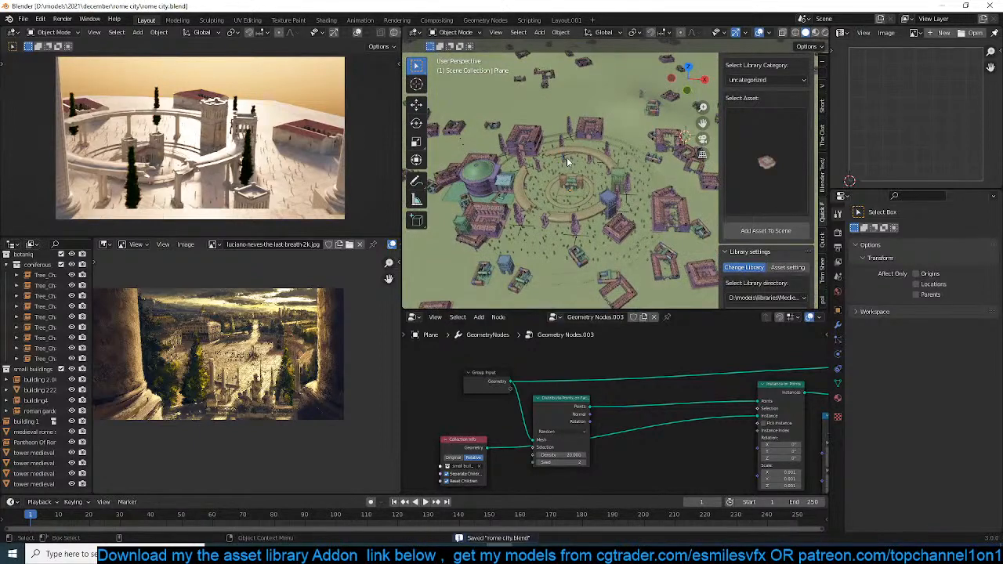
Add a sphere empty at the centre of the circular plaza and enlarge it by a factor of about 3.08.
{"action": "key", "text": "shift+a"}
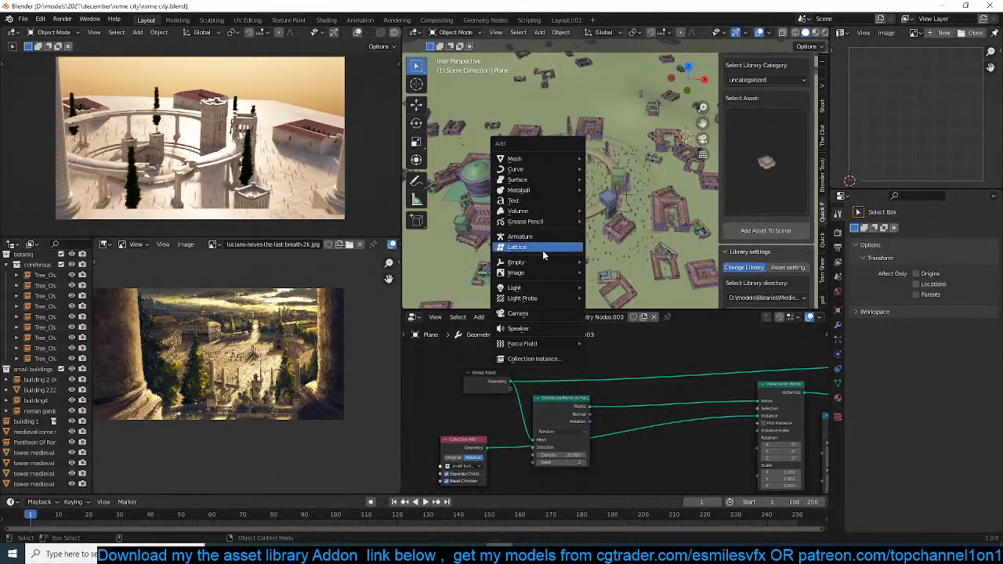
{"action": "mouse_move", "coordinate": [548, 261]}
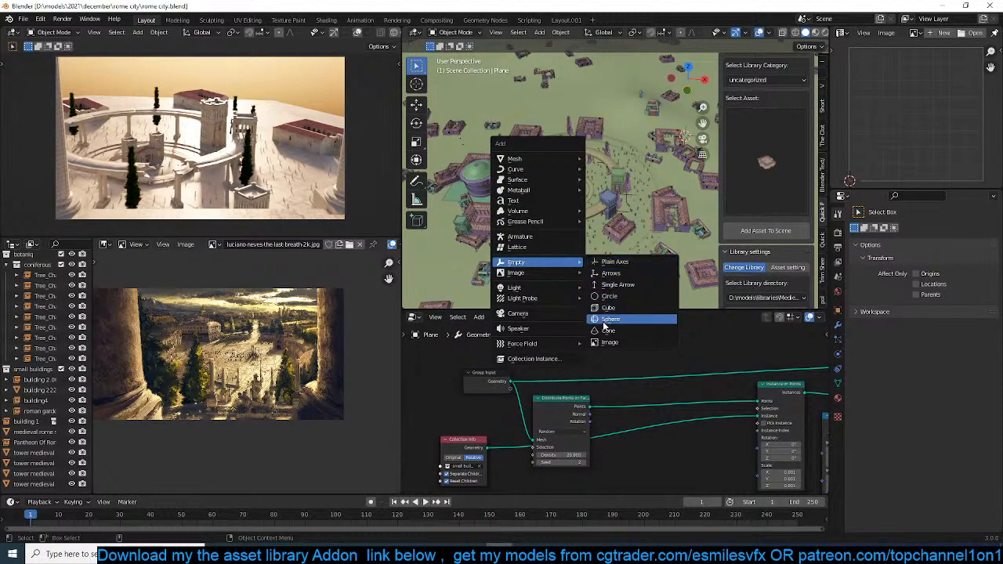
{"action": "left_click", "coordinate": [608, 319]}
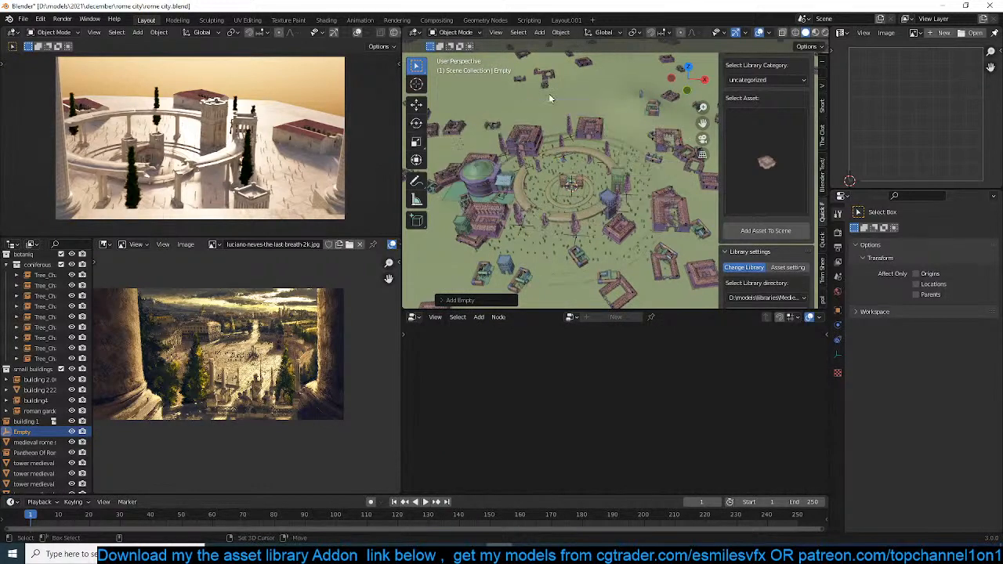
{"action": "key", "text": "KP_Decimal"}
{"action": "key", "text": "s"}
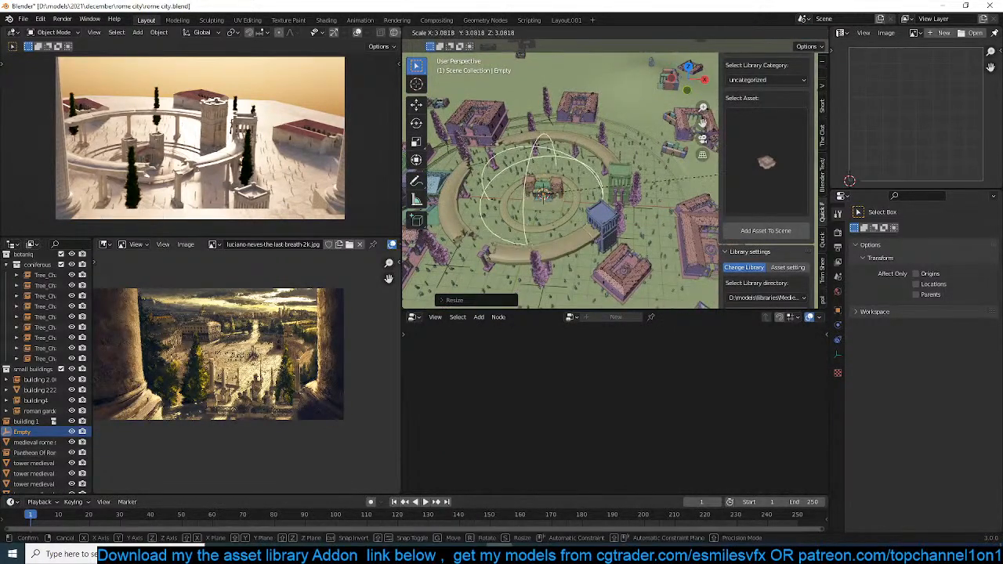
{"action": "left_click", "coordinate": [733, 174]}
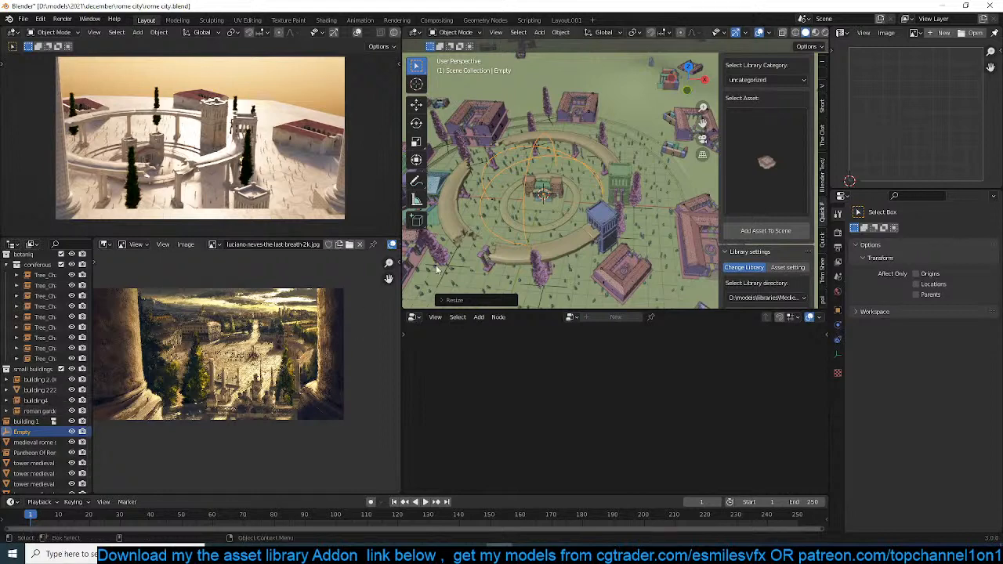
Bring the Empty into the ground plane's geometry node tree as an Object Info node above Group Input.
{"action": "scroll", "coordinate": [646, 166], "scroll_direction": "down", "scroll_amount": 5}
{"action": "left_click", "coordinate": [590, 115]}
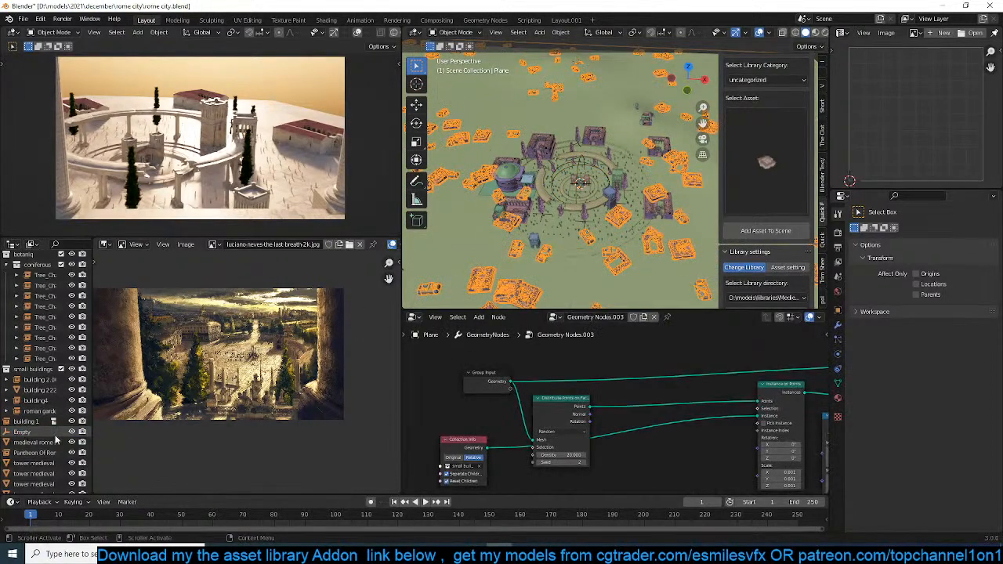
{"action": "left_click_drag", "start_coordinate": [55, 435], "coordinate": [549, 362]}
{"action": "middle_click_drag", "start_coordinate": [627, 366], "coordinate": [642, 459]}
{"action": "left_click_drag", "start_coordinate": [573, 464], "coordinate": [548, 390]}
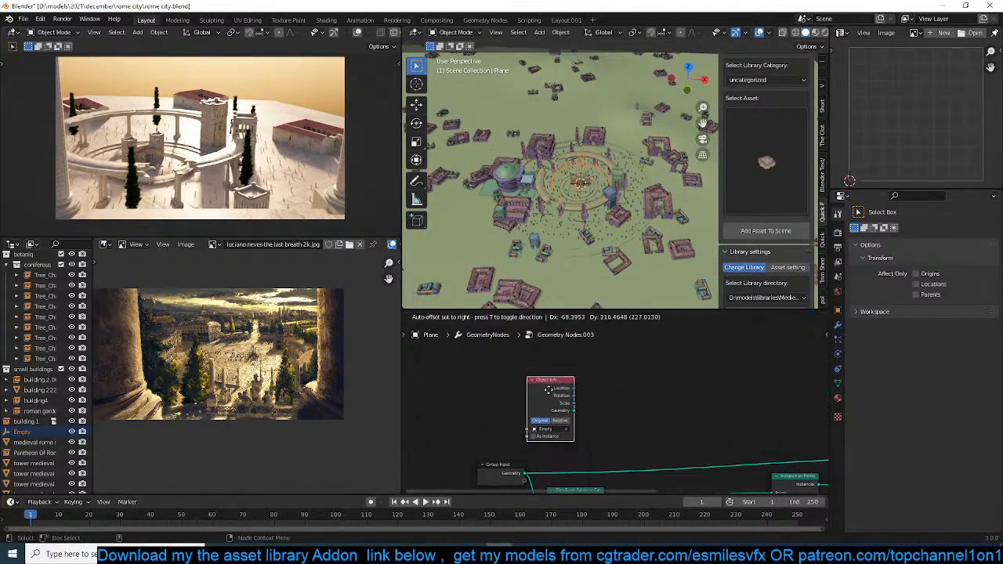
Add a Geometry Proximity node beside Object Info in the plane's geometry node tree.
{"action": "middle_click_drag", "start_coordinate": [647, 401], "coordinate": [611, 362]}
{"action": "key", "text": "shift+a"}
{"action": "left_click", "coordinate": [593, 317]}
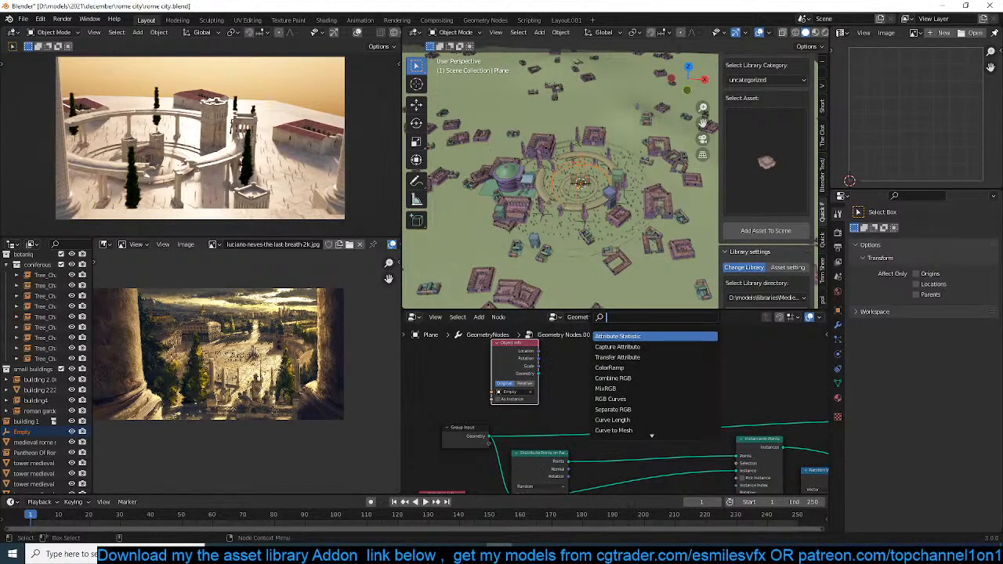
{"action": "type", "text": "pro"}
{"action": "key", "text": "Return"}
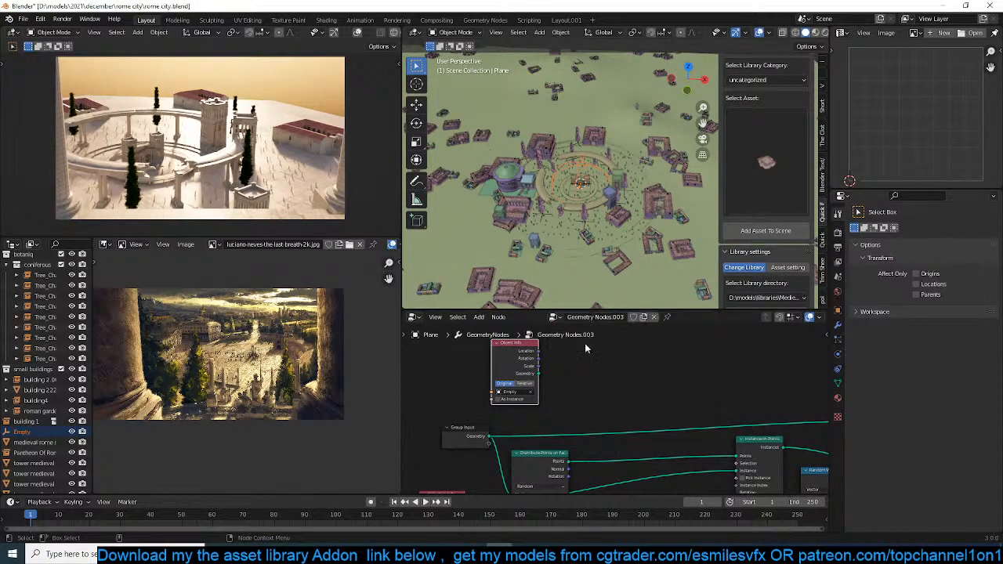
{"action": "key", "text": "shift+a"}
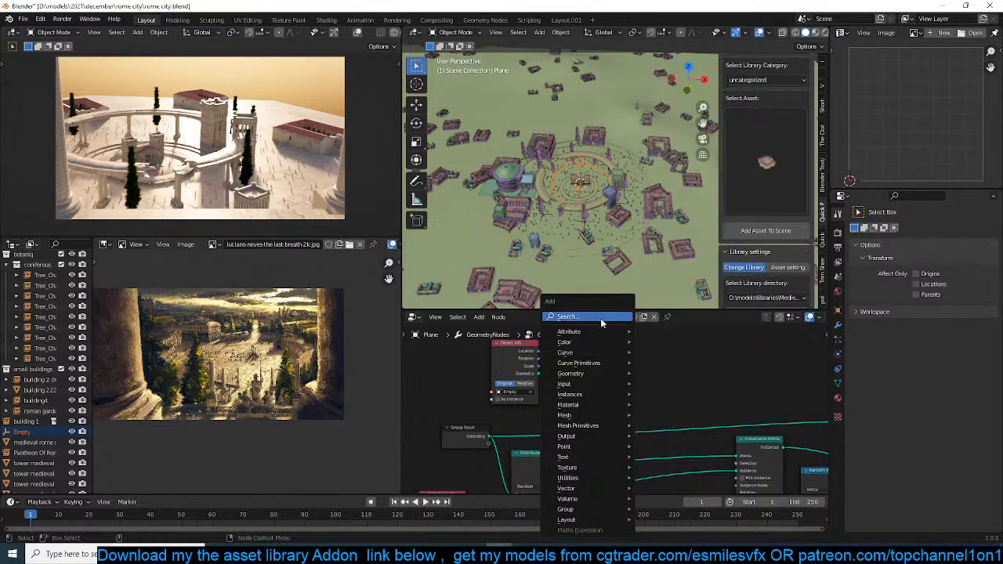
{"action": "left_click", "coordinate": [601, 318]}
{"action": "type", "text": "pro"}
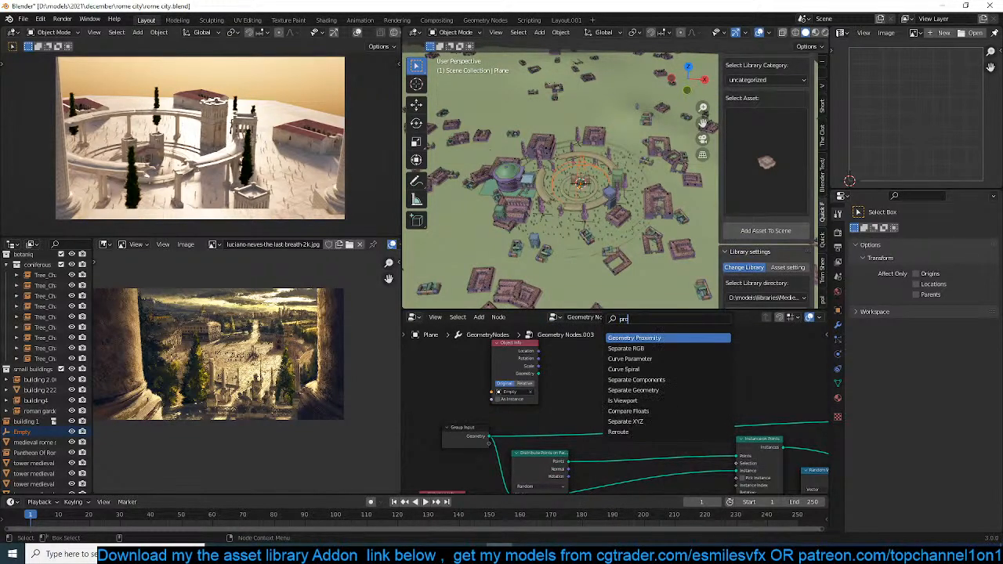
{"action": "key", "text": "Return"}
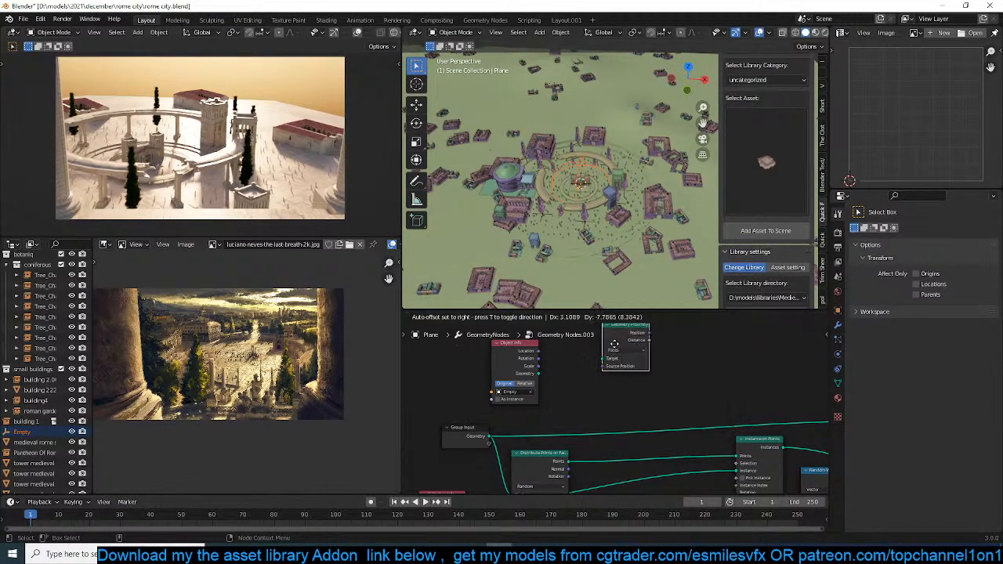
{"action": "left_click", "coordinate": [647, 370]}
{"action": "scroll", "coordinate": [647, 370], "scroll_direction": "up", "scroll_amount": 3}
{"action": "middle_click_drag", "start_coordinate": [639, 372], "coordinate": [634, 381]}
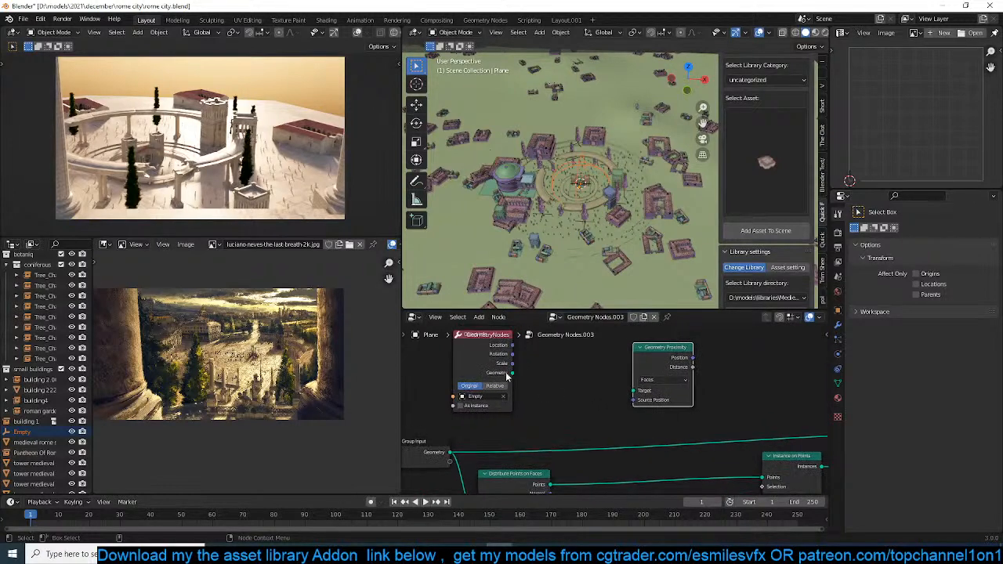
Connect the Empty's Object Info Geometry to Geometry Proximity's Target and place the proximity node closer to it.
{"action": "left_click_drag", "start_coordinate": [510, 372], "coordinate": [634, 389]}
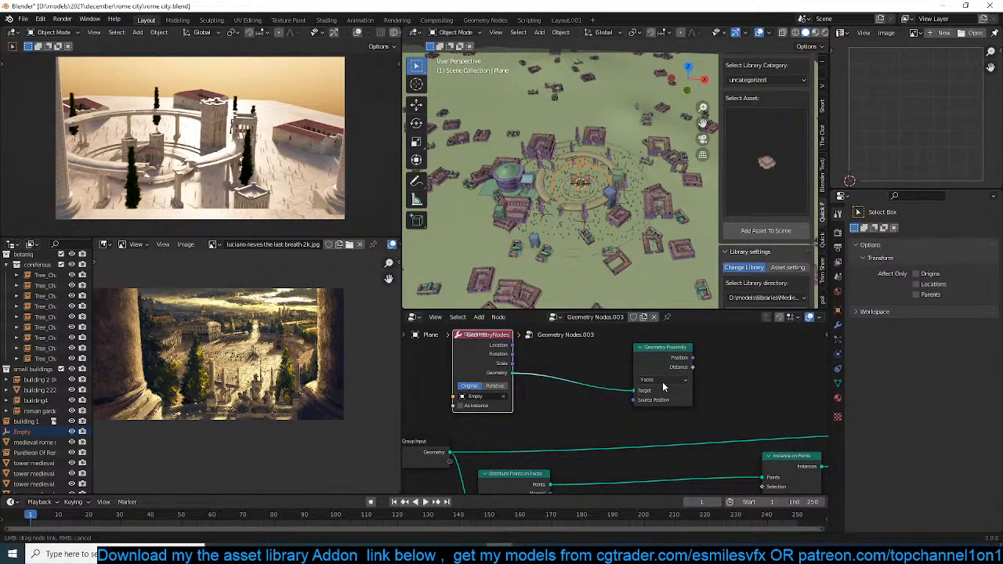
{"action": "left_click", "coordinate": [663, 380]}
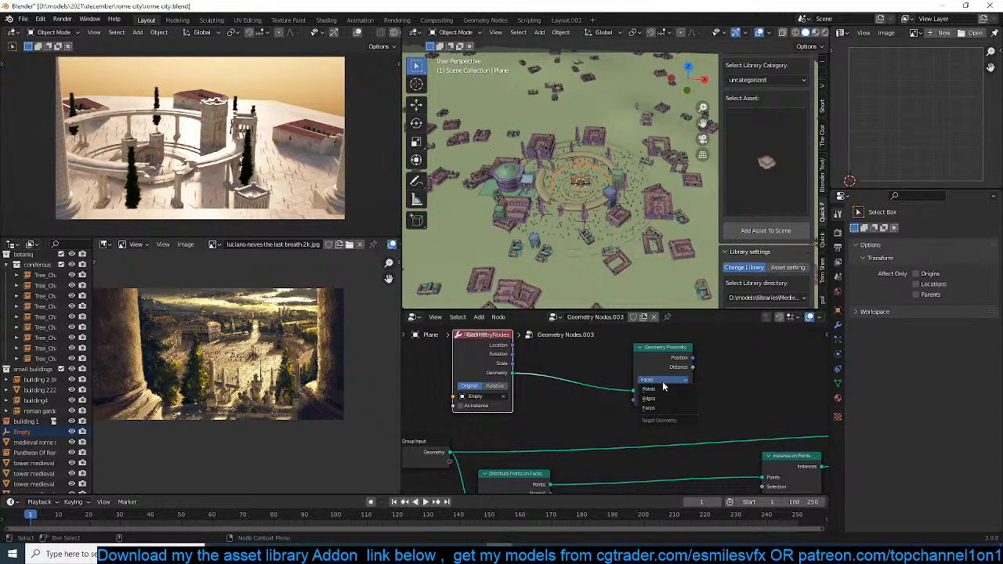
{"action": "scroll", "coordinate": [683, 372], "scroll_direction": "down", "scroll_amount": 4}
{"action": "middle_click_drag", "start_coordinate": [682, 372], "coordinate": [630, 381]}
{"action": "scroll", "coordinate": [662, 373], "scroll_direction": "down", "scroll_amount": 1}
{"action": "scroll", "coordinate": [630, 381], "scroll_direction": "up", "scroll_amount": 1}
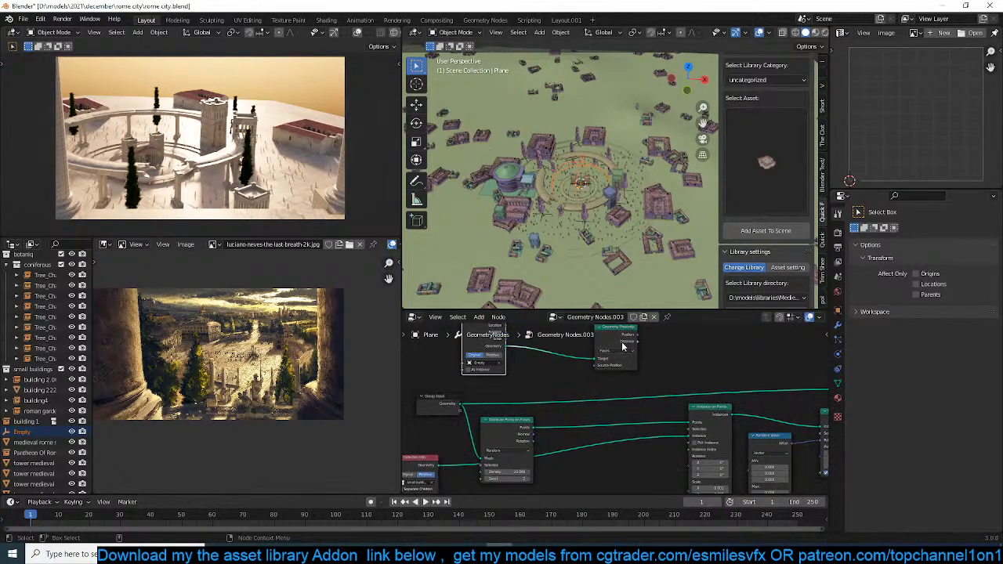
{"action": "left_click_drag", "start_coordinate": [622, 343], "coordinate": [587, 364]}
{"action": "scroll", "coordinate": [591, 379], "scroll_direction": "up", "scroll_amount": 4}
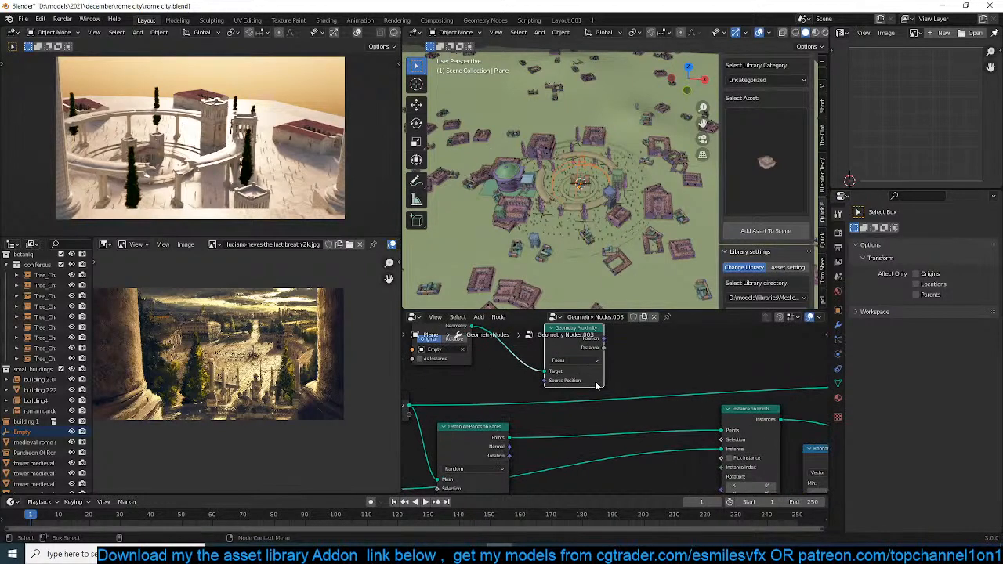
{"action": "middle_click_drag", "start_coordinate": [557, 380], "coordinate": [598, 392]}
{"action": "left_click_drag", "start_coordinate": [528, 336], "coordinate": [514, 367]}
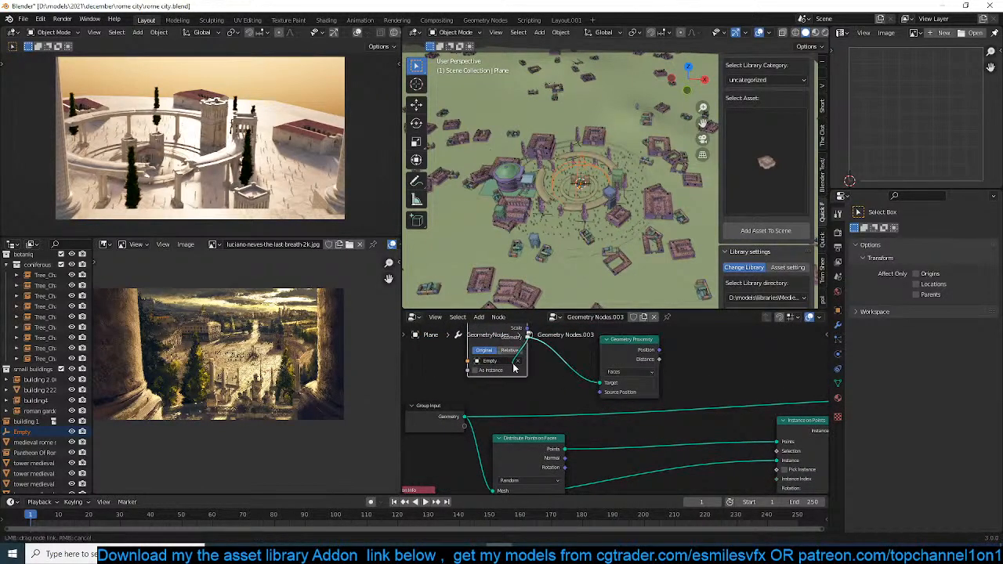
{"action": "middle_click_drag", "start_coordinate": [534, 357], "coordinate": [538, 381]}
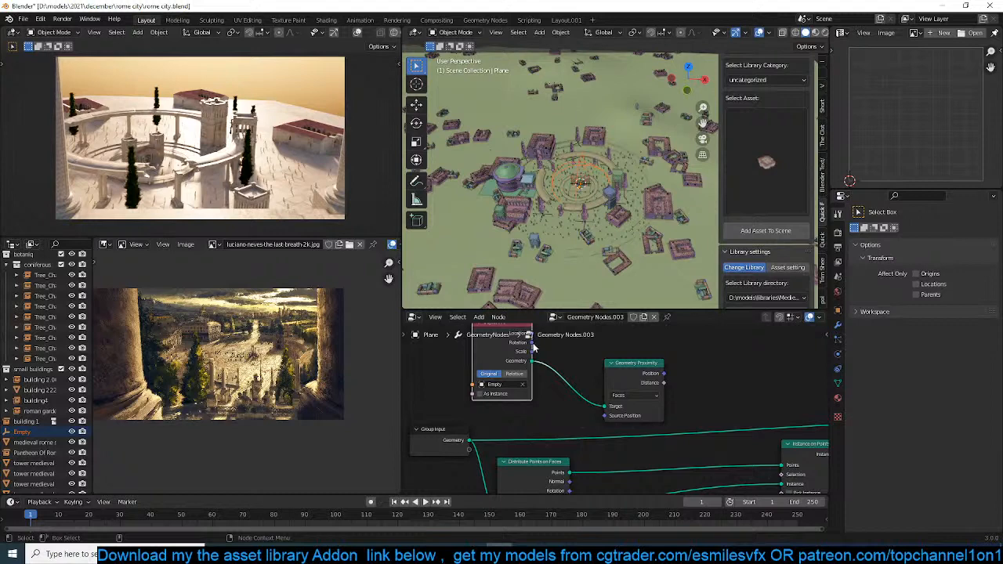
Add an icosphere at the Empty's position and enlarge it to fill the middle of the circular plaza.
{"action": "right_click", "coordinate": [551, 215]}
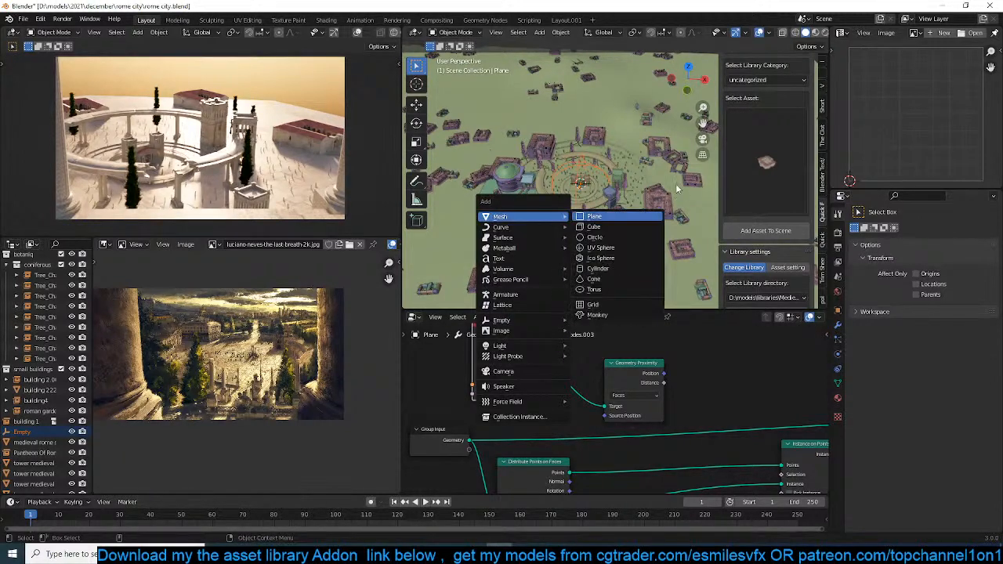
{"action": "left_click", "coordinate": [583, 160]}
{"action": "key", "text": "shift+s"}
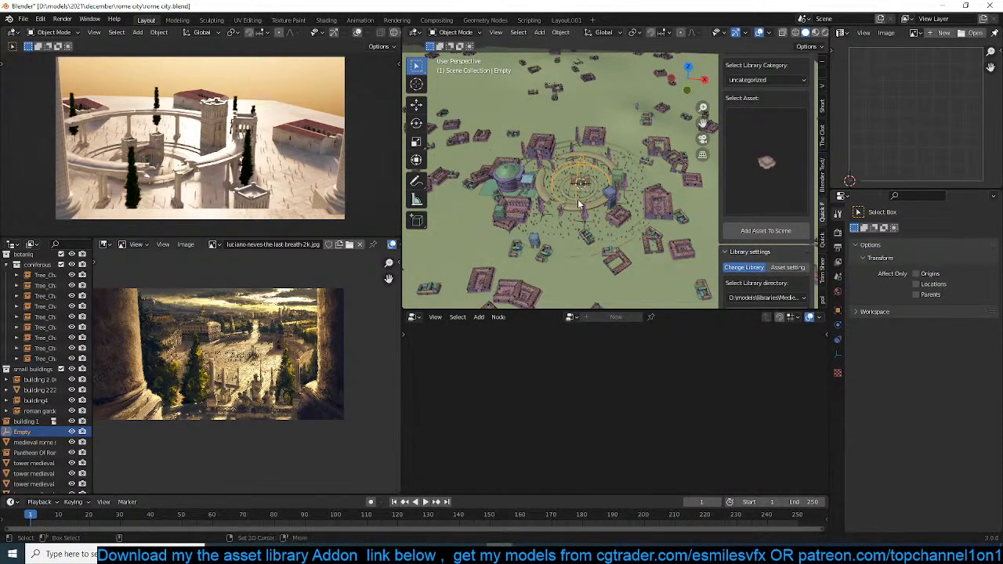
{"action": "key", "text": "shift+a"}
{"action": "mouse_move", "coordinate": [577, 200]}
{"action": "left_click", "coordinate": [627, 241]}
{"action": "key", "text": "s"}
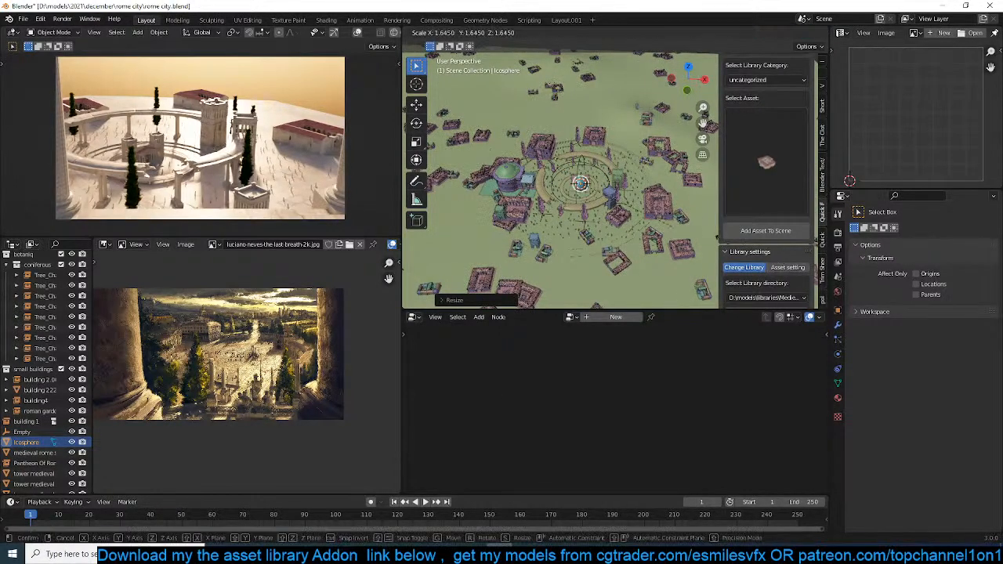
{"action": "left_click", "coordinate": [601, 227]}
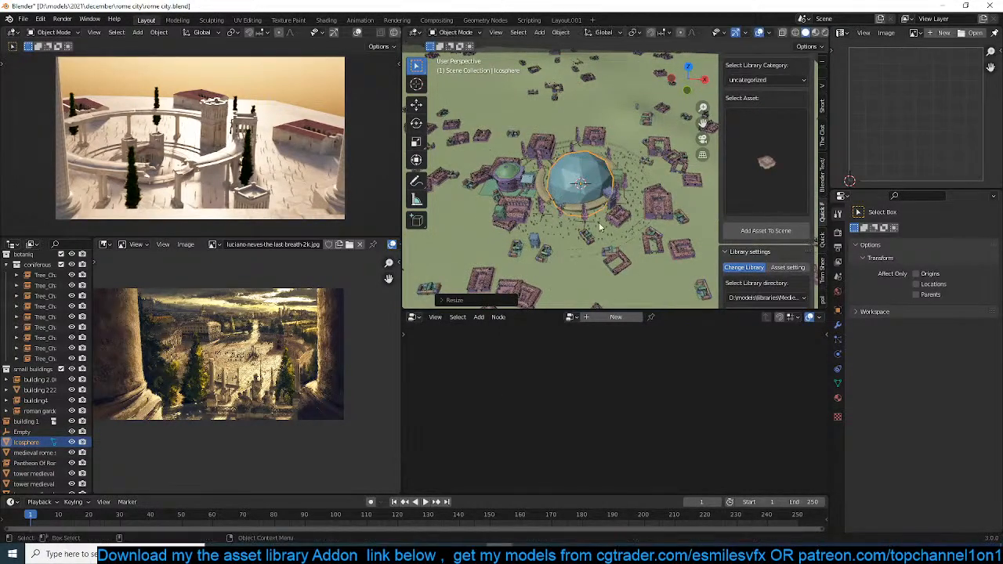
Delete the sphere empty at the plaza centre and save the Rome city file.
{"action": "left_click", "coordinate": [578, 160]}
{"action": "key", "text": "x"}
{"action": "left_click", "coordinate": [579, 159]}
{"action": "key", "text": "ctrl+s"}
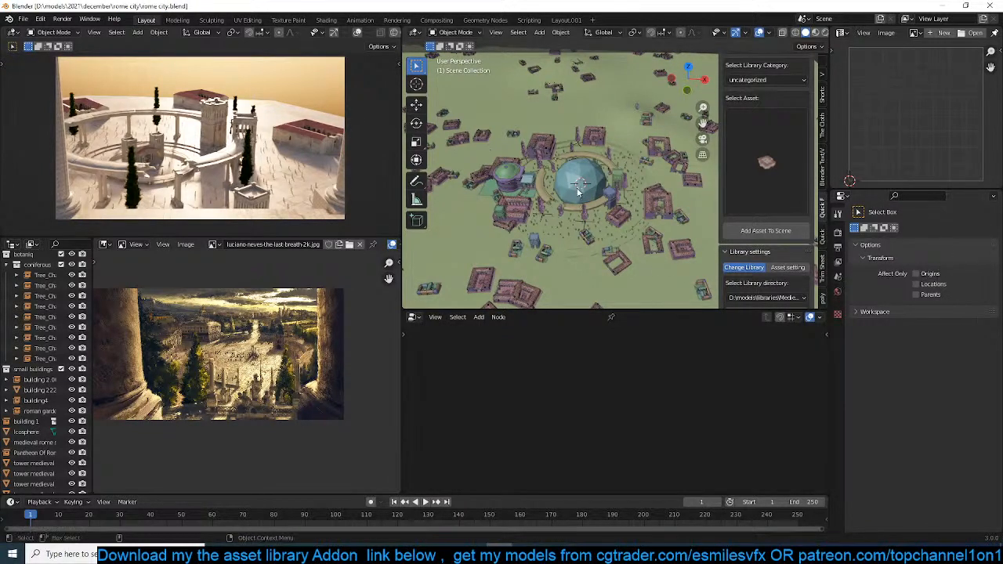
Replace the old Object Info node with one for the Icosphere and connect its Geometry to Geometry Proximity's Target.
{"action": "left_click", "coordinate": [578, 189]}
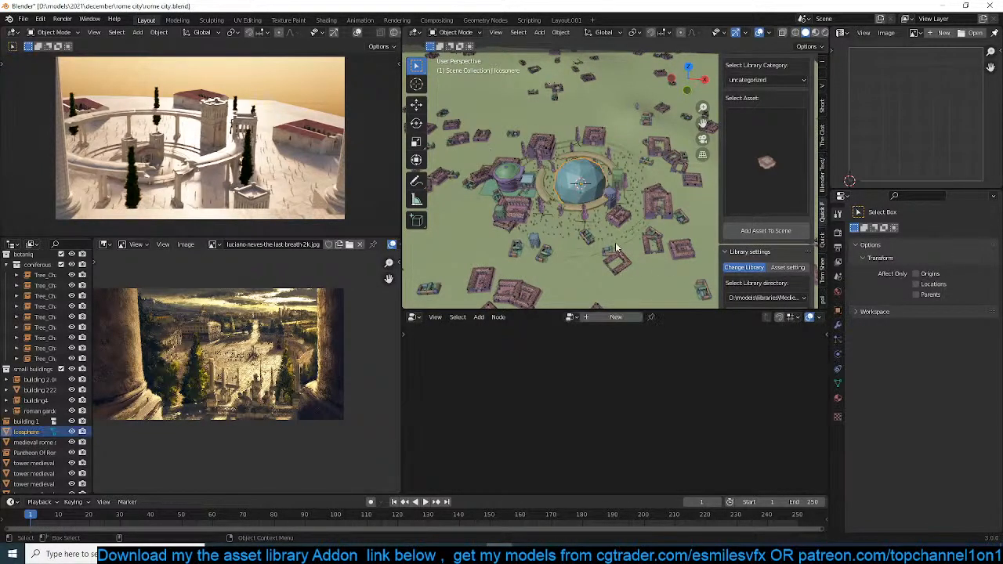
{"action": "left_click", "coordinate": [518, 248]}
{"action": "left_click_drag", "start_coordinate": [414, 432], "coordinate": [537, 357]}
{"action": "left_click", "coordinate": [508, 349]}
{"action": "key", "text": "x"}
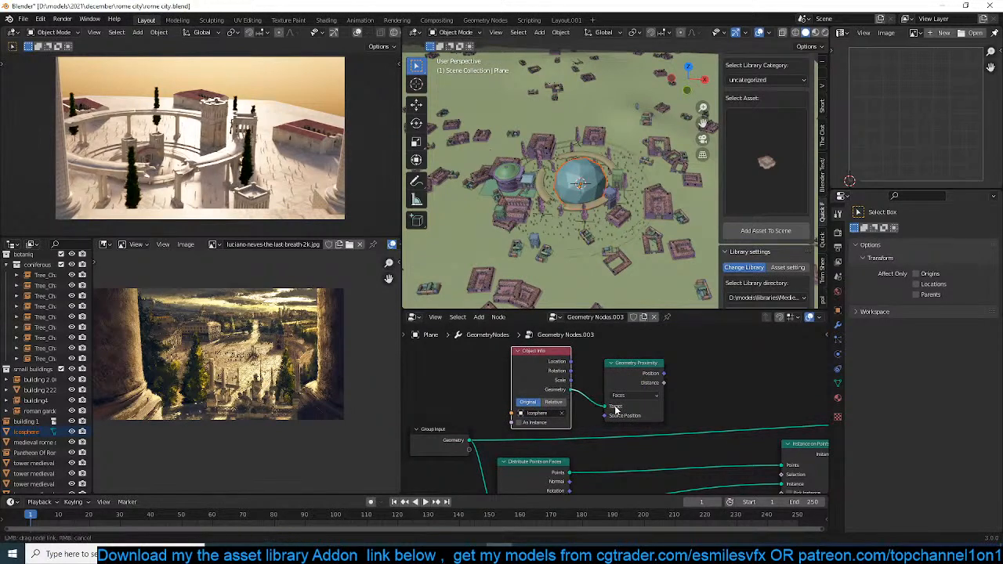
{"action": "left_click_drag", "start_coordinate": [616, 409], "coordinate": [617, 409]}
Move Object Info and Geometry Proximity below Distribute Points on Faces and space them apart.
{"action": "scroll", "coordinate": [632, 380], "scroll_direction": "down", "scroll_amount": 4}
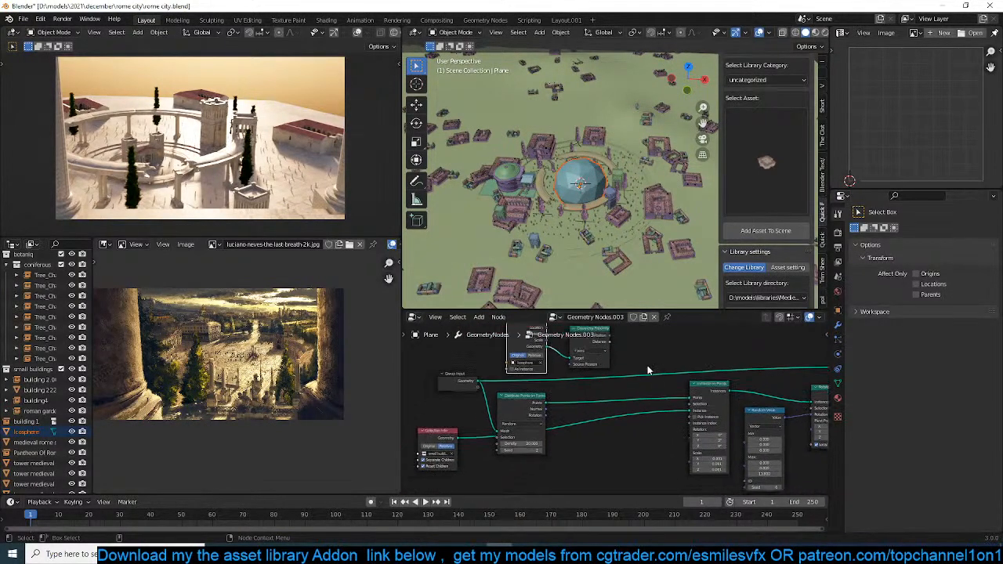
{"action": "left_click_drag", "start_coordinate": [648, 366], "coordinate": [580, 480]}
{"action": "middle_click_drag", "start_coordinate": [623, 430], "coordinate": [613, 389]}
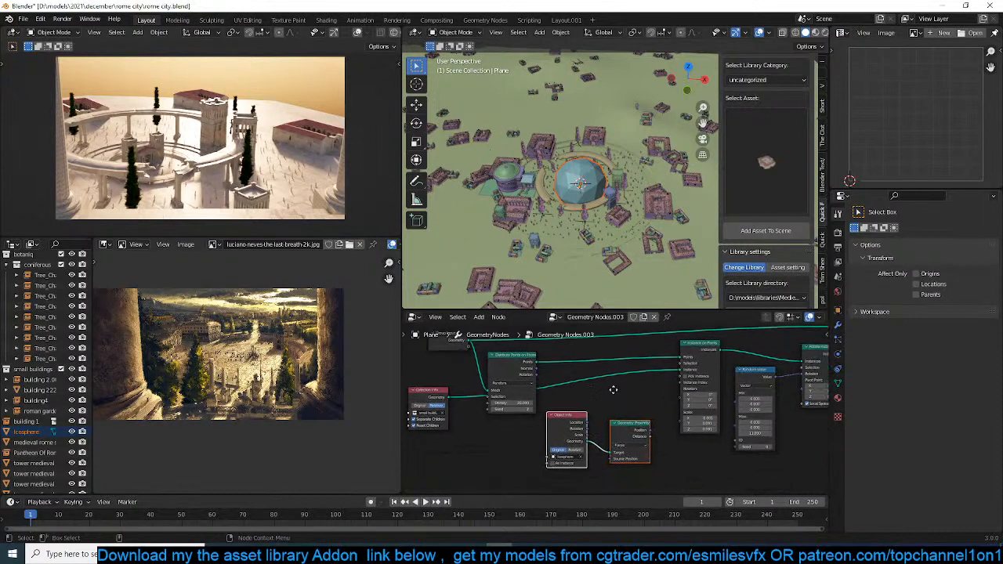
{"action": "scroll", "coordinate": [613, 389], "scroll_direction": "up", "scroll_amount": 3}
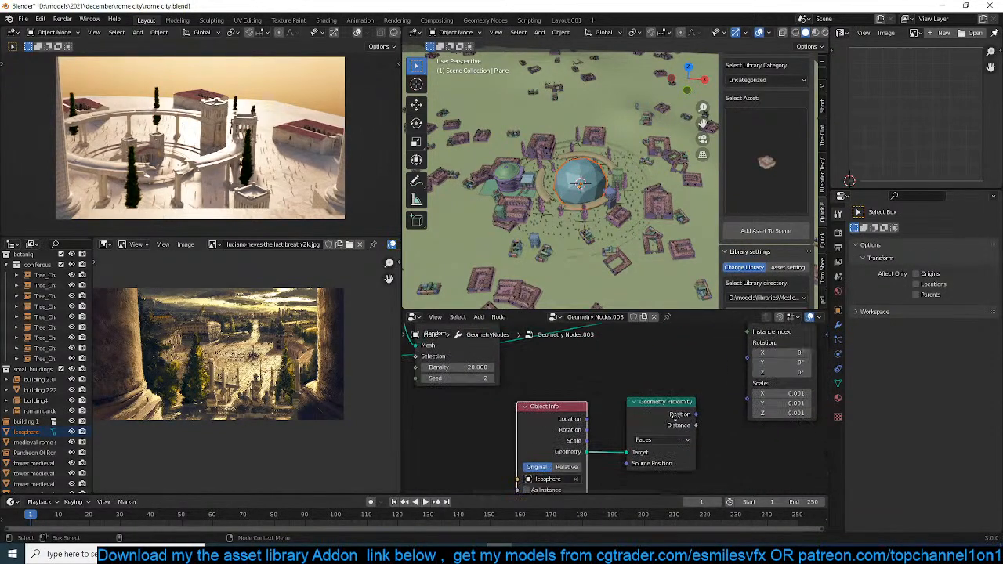
{"action": "middle_click_drag", "start_coordinate": [676, 417], "coordinate": [689, 411]}
{"action": "left_click_drag", "start_coordinate": [560, 429], "coordinate": [527, 452]}
{"action": "left_click_drag", "start_coordinate": [655, 407], "coordinate": [636, 423]}
{"action": "scroll", "coordinate": [621, 396], "scroll_direction": "down", "scroll_amount": 4}
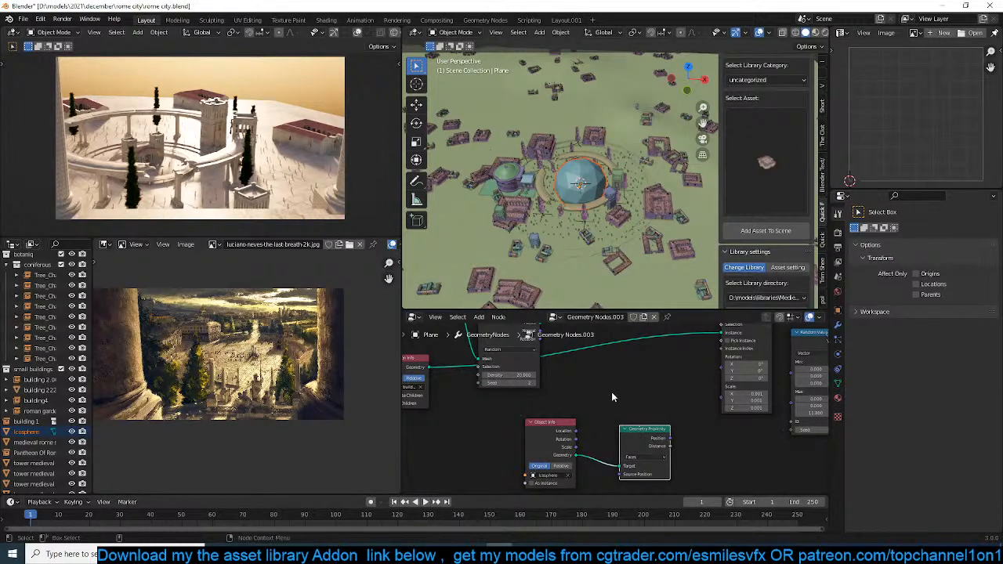
Add a Compare Floats node in the free space above Geometry Proximity.
{"action": "key", "text": "shift+a"}
{"action": "middle_click_drag", "start_coordinate": [611, 392], "coordinate": [654, 386]}
{"action": "key", "text": "shift+a"}
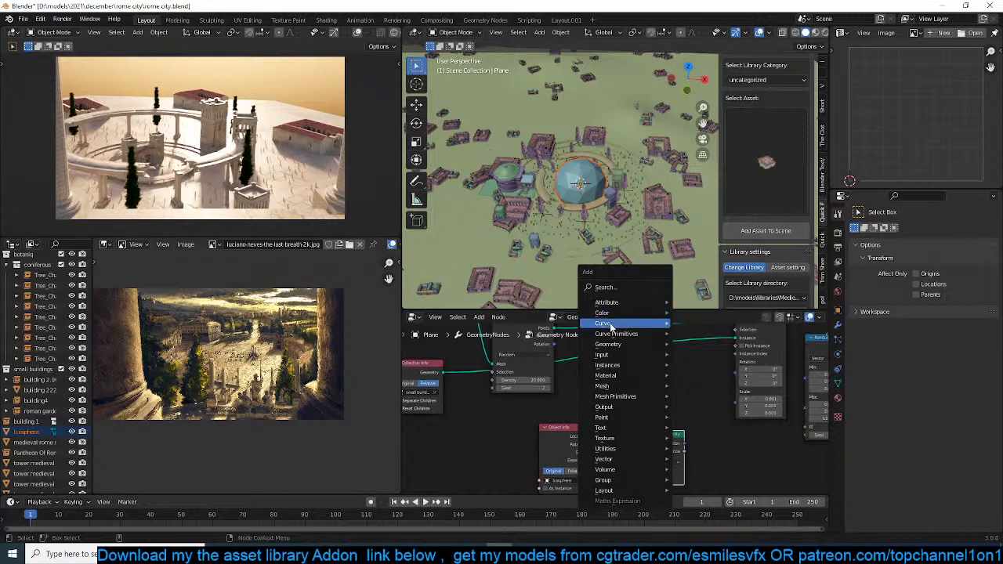
{"action": "mouse_move", "coordinate": [605, 421]}
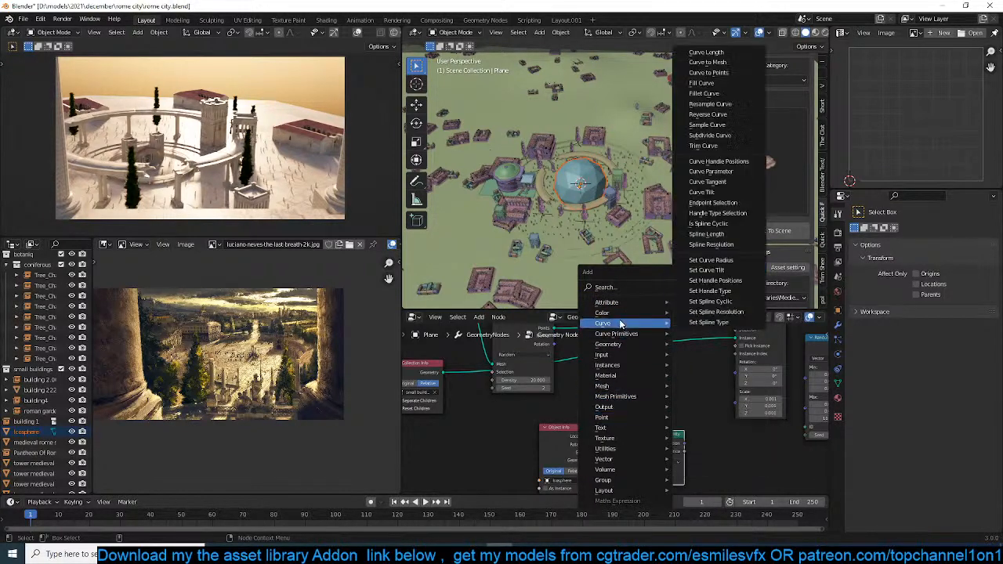
{"action": "left_click", "coordinate": [621, 287]}
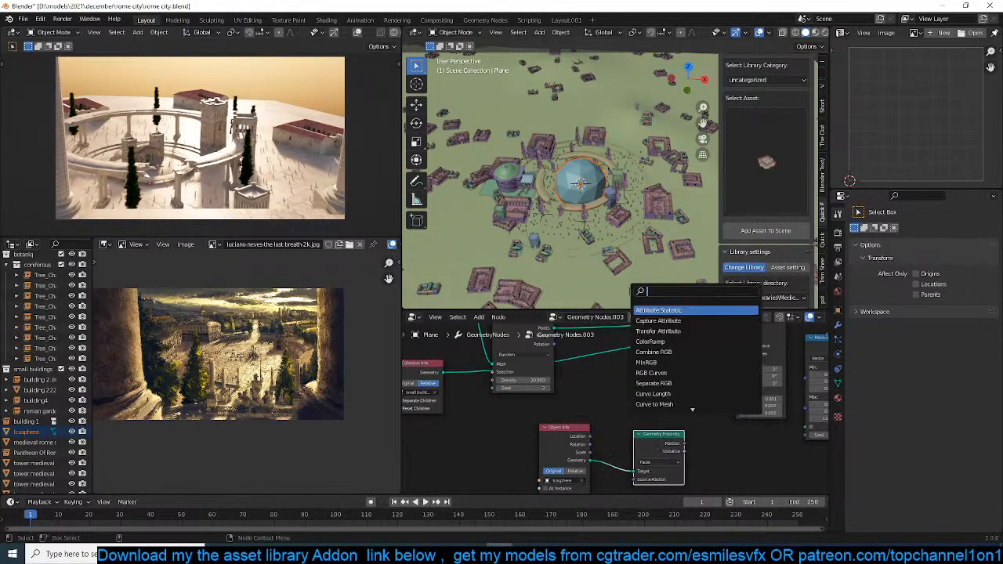
{"action": "type", "text": "comp"}
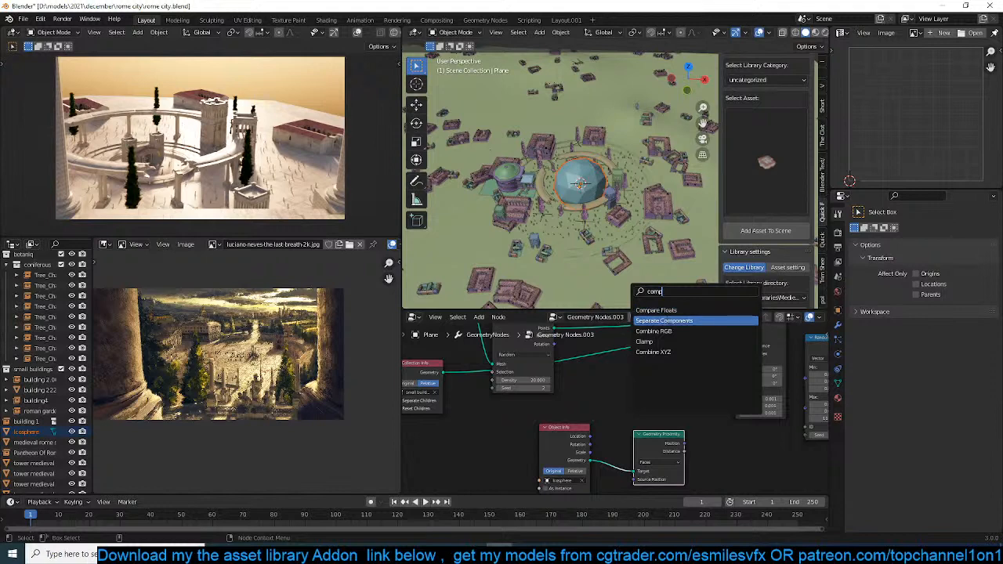
{"action": "left_click", "coordinate": [666, 310]}
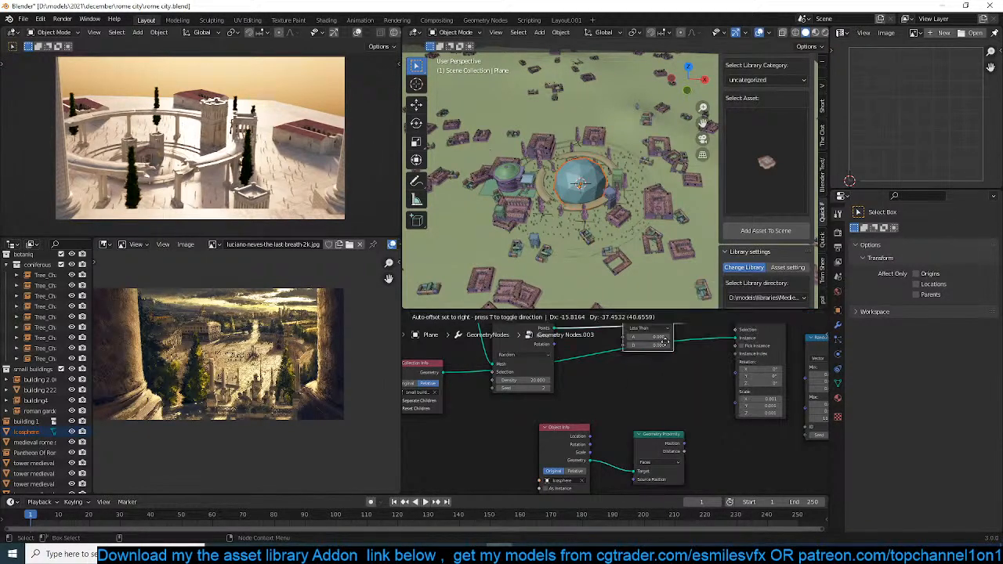
{"action": "left_click", "coordinate": [637, 377]}
{"action": "left_click", "coordinate": [638, 384]}
{"action": "left_click", "coordinate": [639, 384]}
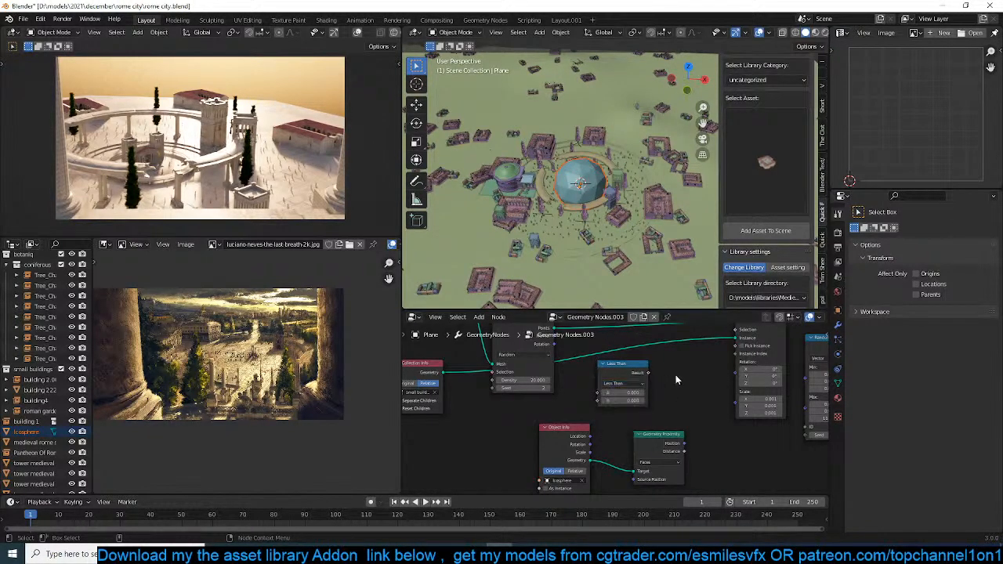
Move Geometry Proximity closer to Object Info, directly beneath the Less Than node.
{"action": "scroll", "coordinate": [676, 374], "scroll_direction": "up", "scroll_amount": 2}
{"action": "left_click_drag", "start_coordinate": [693, 434], "coordinate": [650, 417]}
{"action": "scroll", "coordinate": [676, 367], "scroll_direction": "down", "scroll_amount": 1}
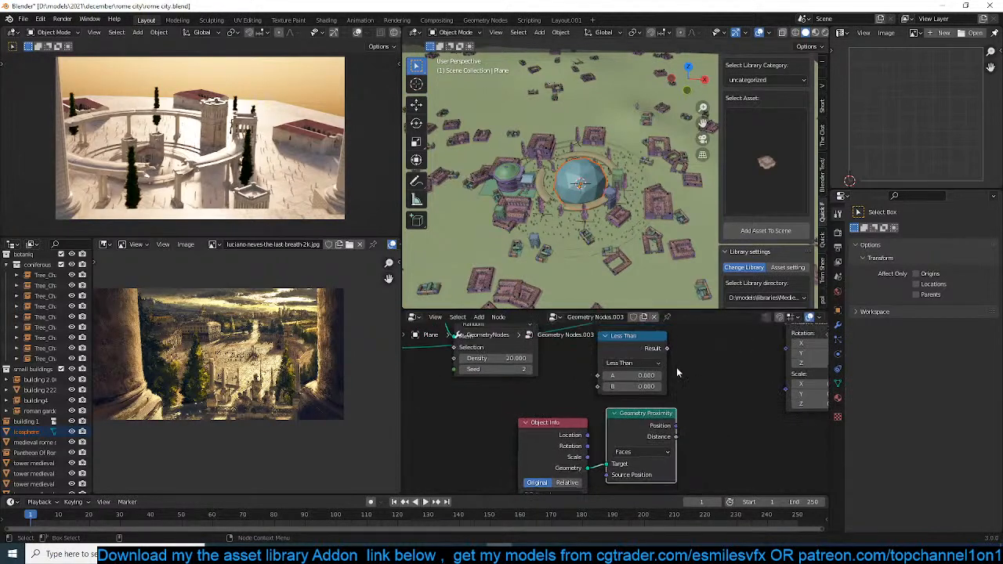
{"action": "middle_click_drag", "start_coordinate": [676, 366], "coordinate": [613, 387]}
{"action": "scroll", "coordinate": [679, 372], "scroll_direction": "up", "scroll_amount": 1}
{"action": "scroll", "coordinate": [621, 375], "scroll_direction": "down", "scroll_amount": 1}
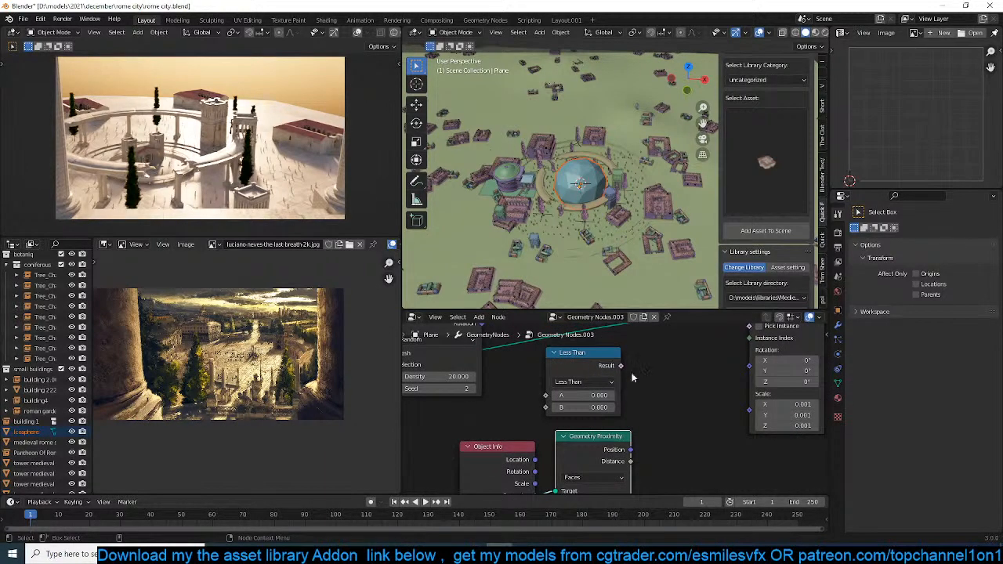
Delete the Less Than node above Geometry Proximity.
{"action": "left_click", "coordinate": [576, 370]}
{"action": "key", "text": "x"}
{"action": "key", "text": "shift+a"}
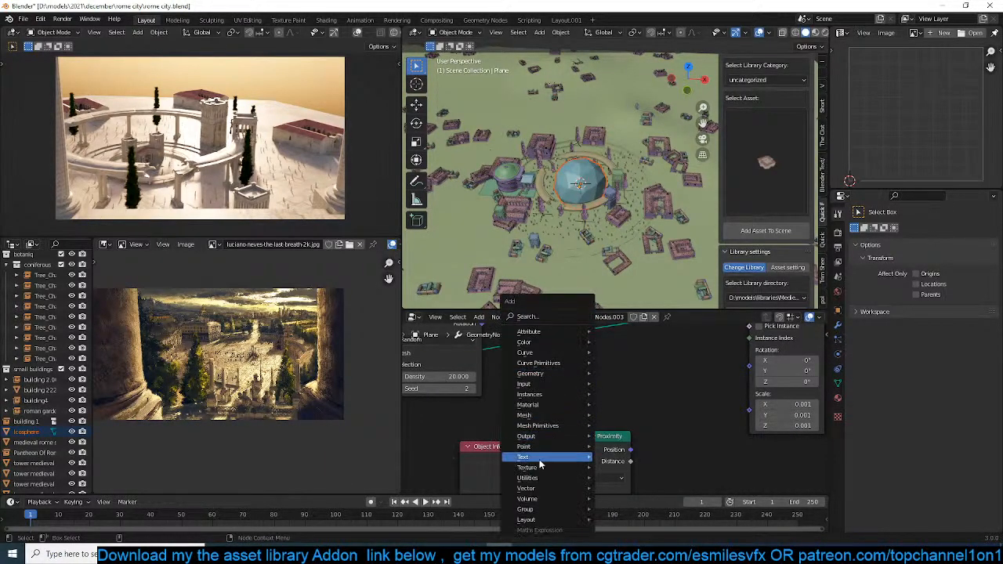
{"action": "mouse_move", "coordinate": [551, 489]}
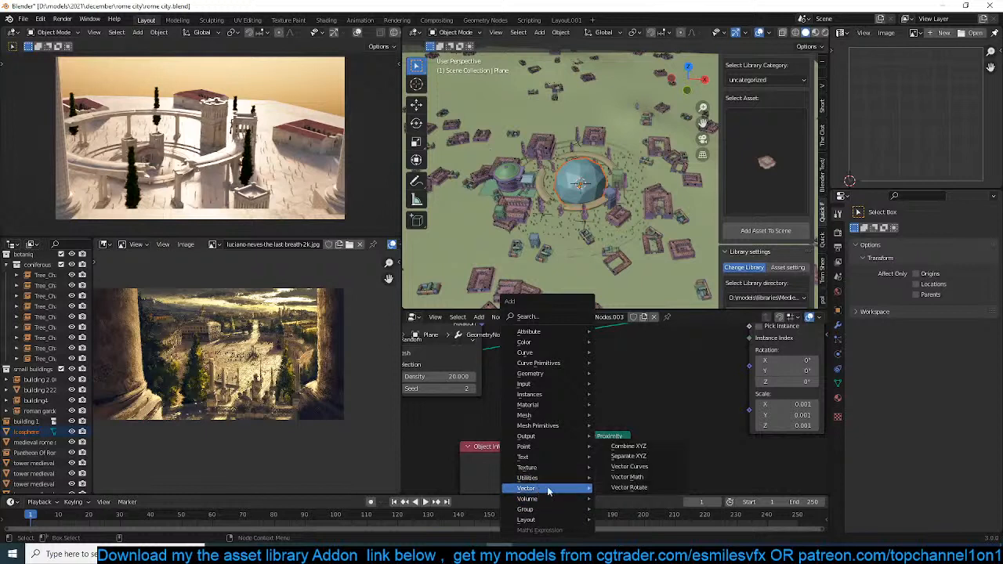
{"action": "left_click", "coordinate": [639, 476]}
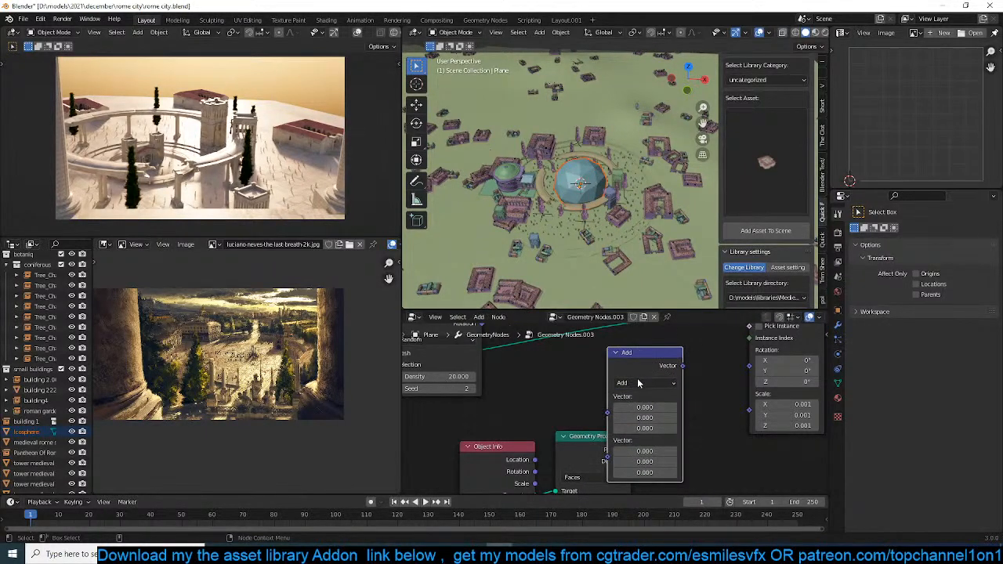
{"action": "left_click", "coordinate": [639, 384]}
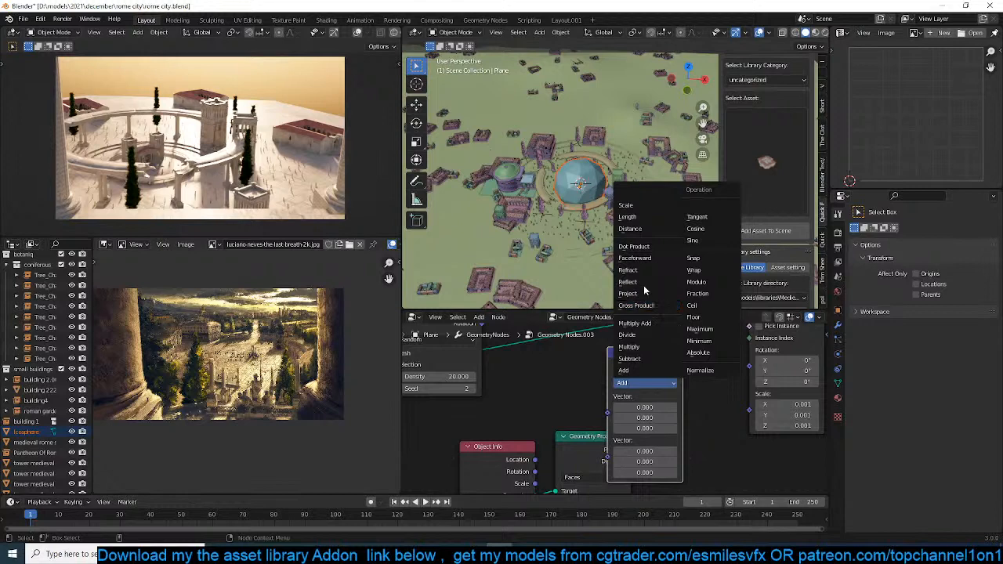
{"action": "key", "text": "x"}
Move Object Info and Geometry Proximity together so they sit more directly beneath Distribute Points on Faces.
{"action": "middle_click_drag", "start_coordinate": [638, 363], "coordinate": [668, 353]}
{"action": "mouse_move", "coordinate": [640, 432]}
{"action": "left_mouse_down"}
{"action": "mouse_move", "coordinate": [653, 438]}
{"action": "mouse_move", "coordinate": [515, 471]}
{"action": "mouse_move", "coordinate": [651, 440]}
{"action": "left_mouse_up"}
{"action": "scroll", "coordinate": [652, 437], "scroll_direction": "down", "scroll_amount": 3}
{"action": "left_click_drag", "start_coordinate": [645, 402], "coordinate": [504, 474]}
{"action": "left_click_drag", "start_coordinate": [543, 433], "coordinate": [476, 452]}
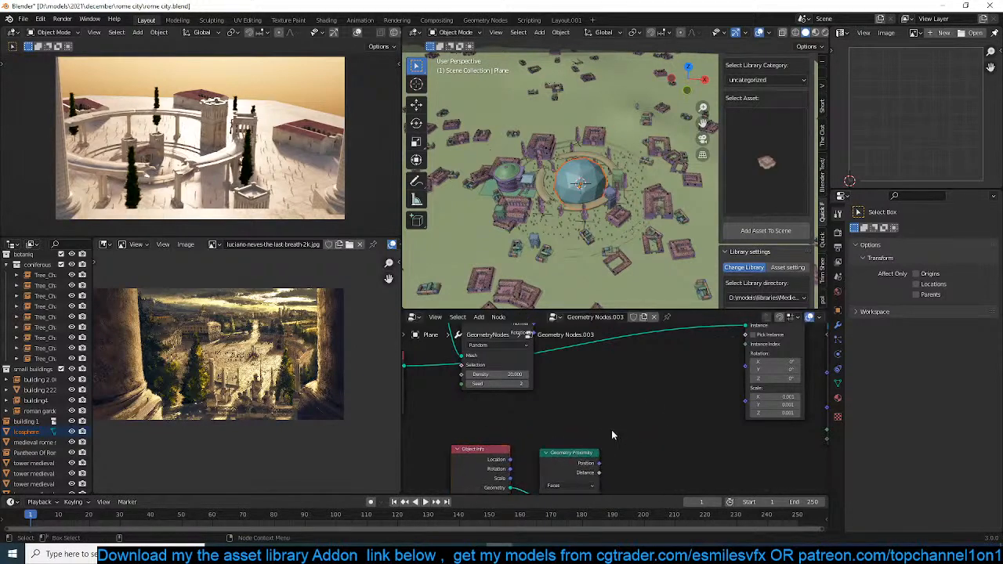
{"action": "left_click", "coordinate": [595, 453]}
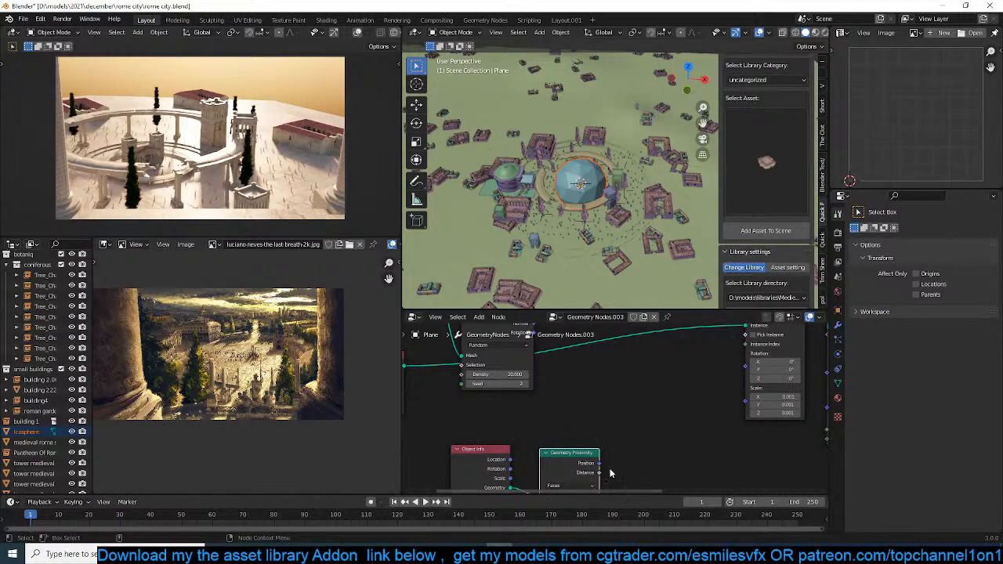
{"action": "middle_click_drag", "start_coordinate": [650, 438], "coordinate": [632, 400]}
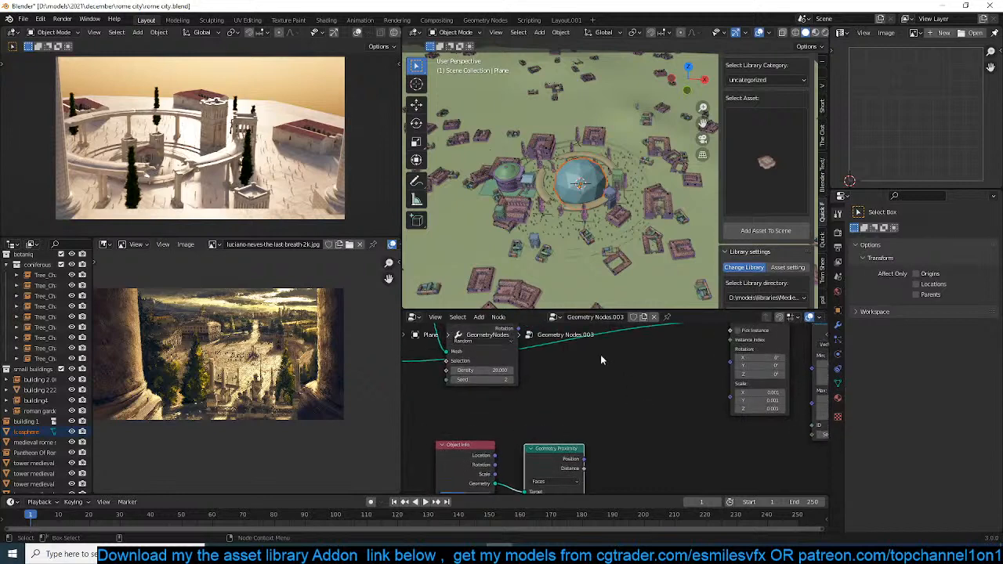
Scale the icosphere up uniformly to about 159 so it encloses the plaza and its surrounding buildings.
{"action": "middle_click_drag", "start_coordinate": [583, 233], "coordinate": [572, 174]}
{"action": "scroll", "coordinate": [573, 207], "scroll_direction": "up", "scroll_amount": 1}
{"action": "key", "text": "s"}
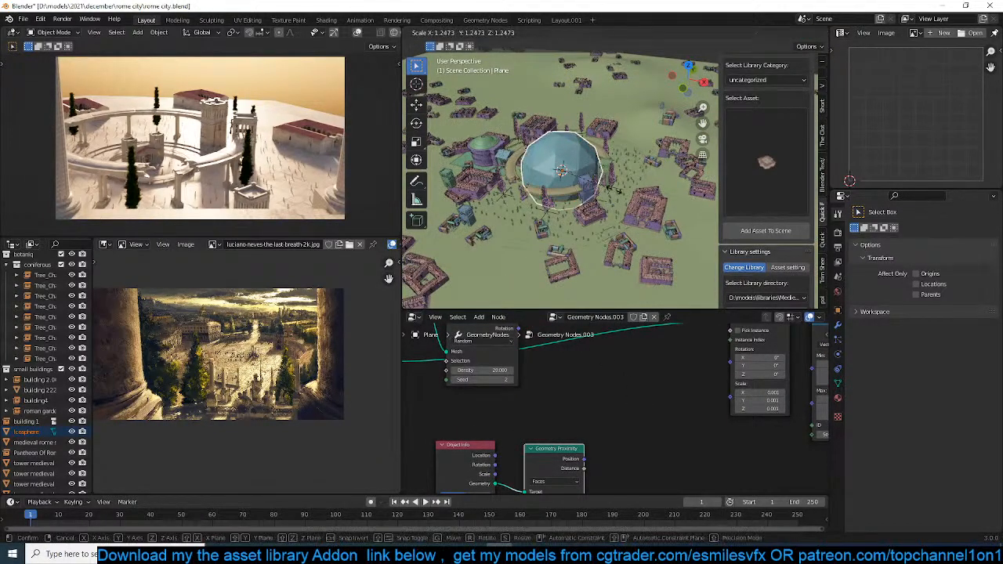
{"action": "left_click", "coordinate": [703, 206]}
Set the icosphere's viewport display to Wire, keeping the Plane's display as Textured.
{"action": "left_click", "coordinate": [838, 309]}
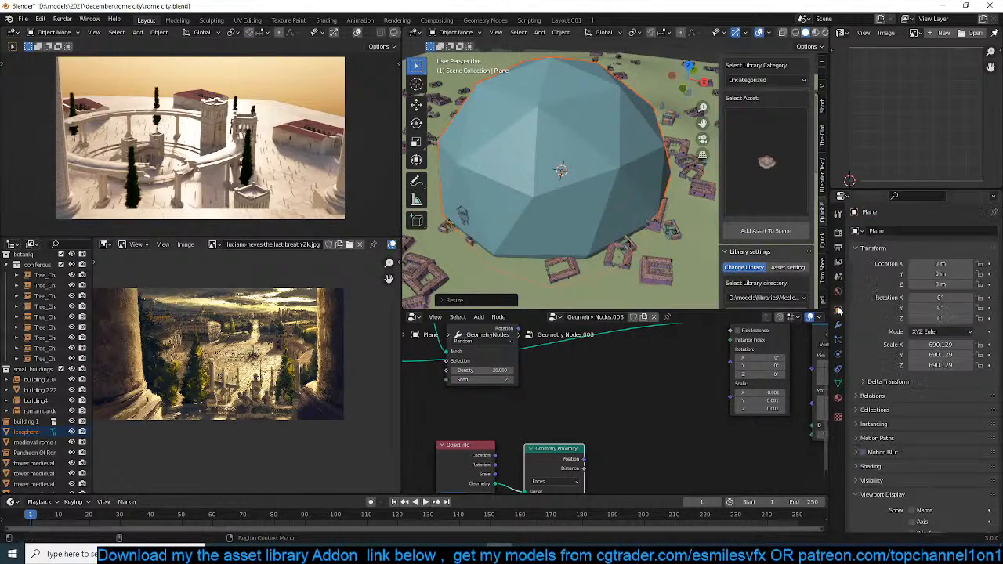
{"action": "left_click", "coordinate": [878, 506]}
{"action": "scroll", "coordinate": [878, 501], "scroll_direction": "down", "scroll_amount": 5}
{"action": "left_click", "coordinate": [944, 499]}
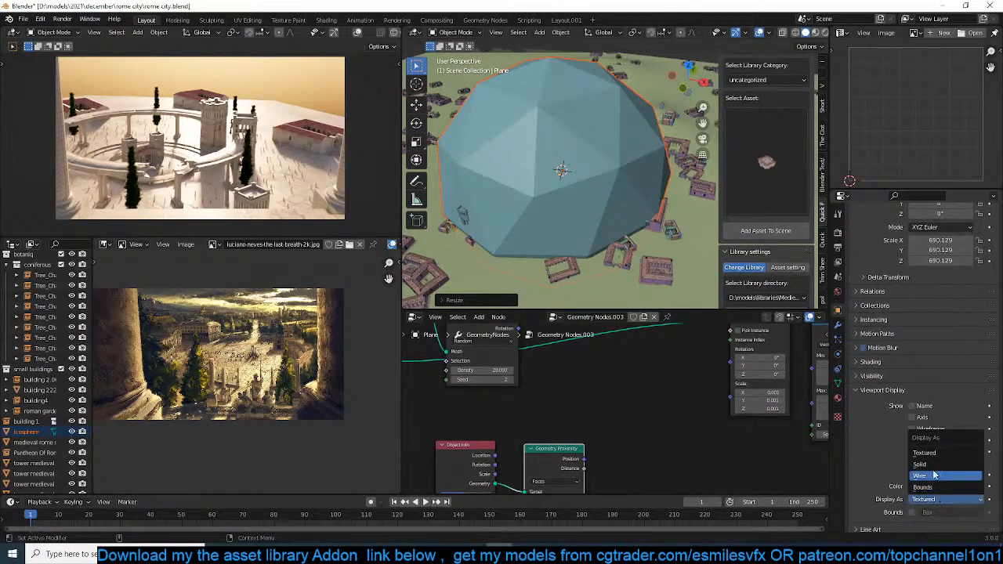
{"action": "left_click", "coordinate": [939, 475]}
{"action": "left_click", "coordinate": [931, 500]}
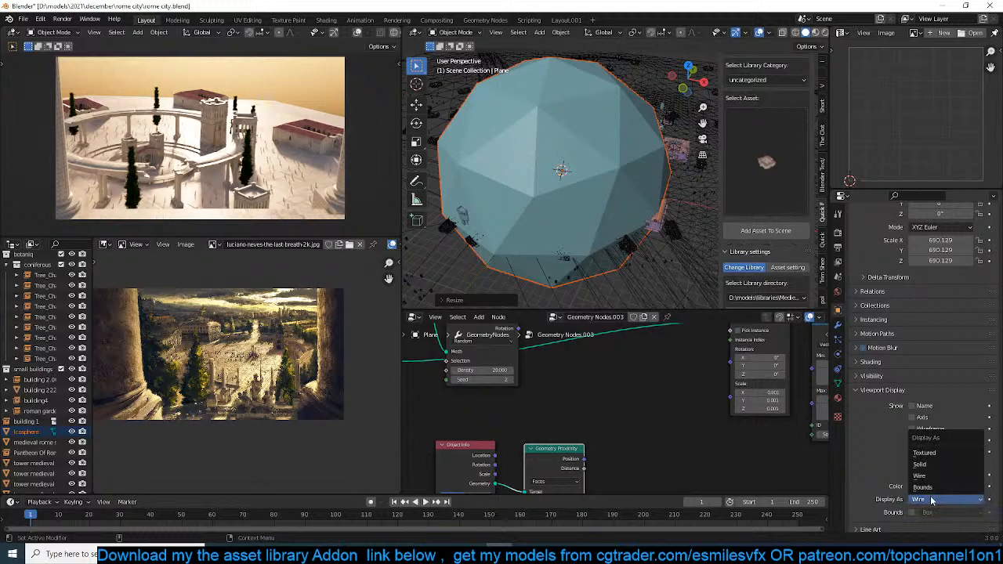
{"action": "left_click", "coordinate": [925, 453]}
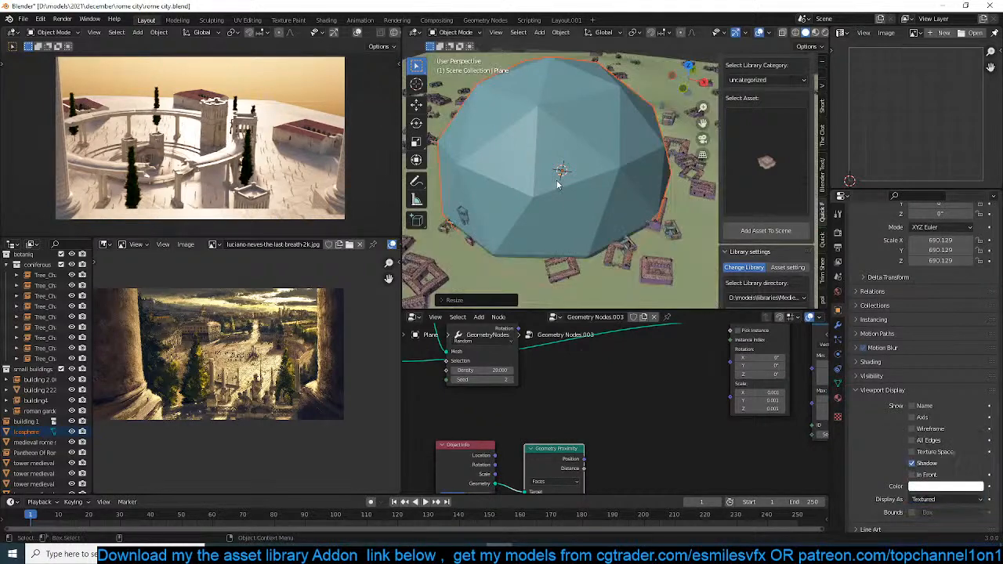
{"action": "left_click", "coordinate": [952, 498]}
{"action": "left_click", "coordinate": [947, 475]}
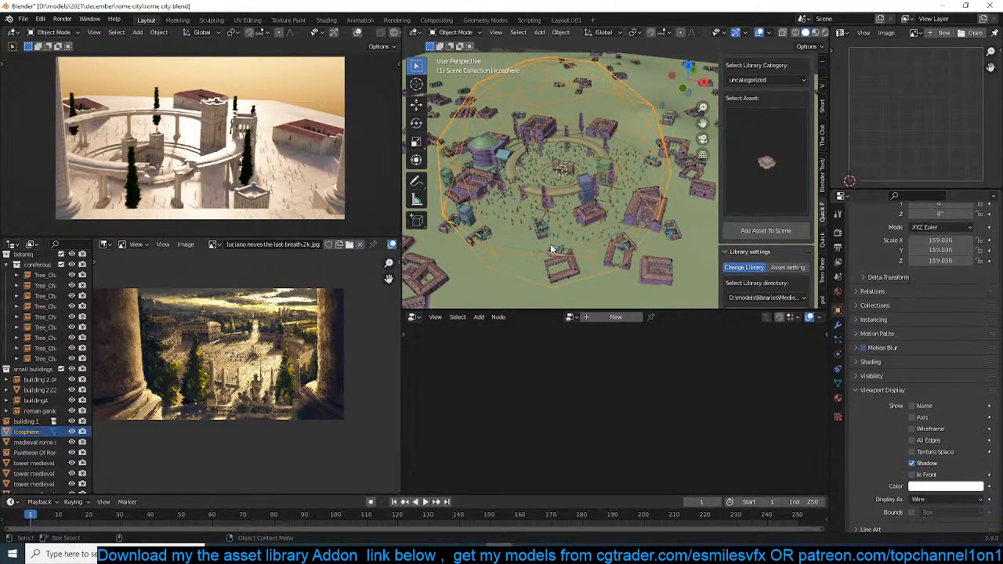
Select the ground Plane to bring back its Geometry Nodes.003 tree and check the scattered buildings against the wireframe icosphere.
{"action": "middle_click_drag", "start_coordinate": [550, 244], "coordinate": [586, 252]}
{"action": "key", "text": "alt+a"}
{"action": "left_click", "coordinate": [590, 254]}
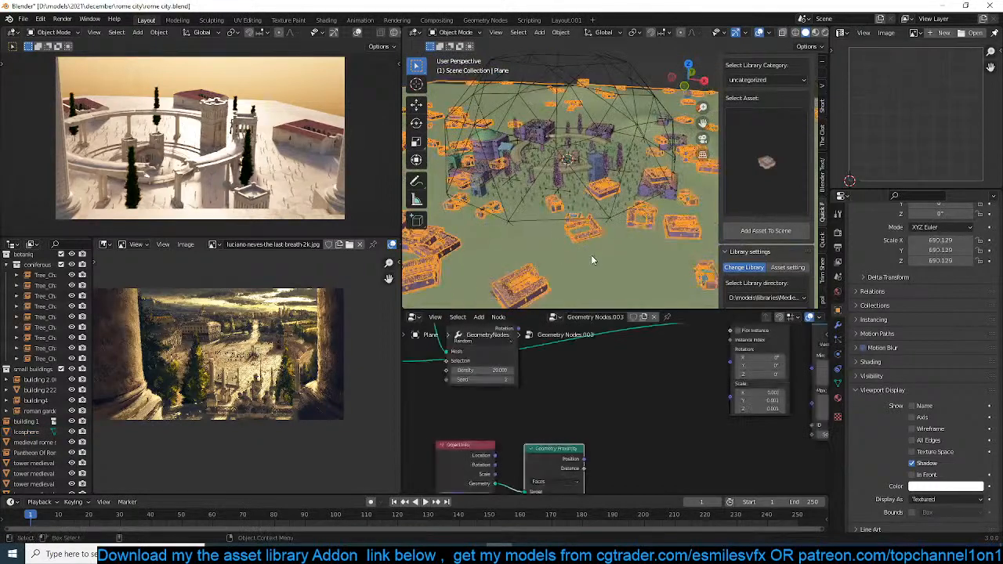
{"action": "left_click", "coordinate": [616, 93]}
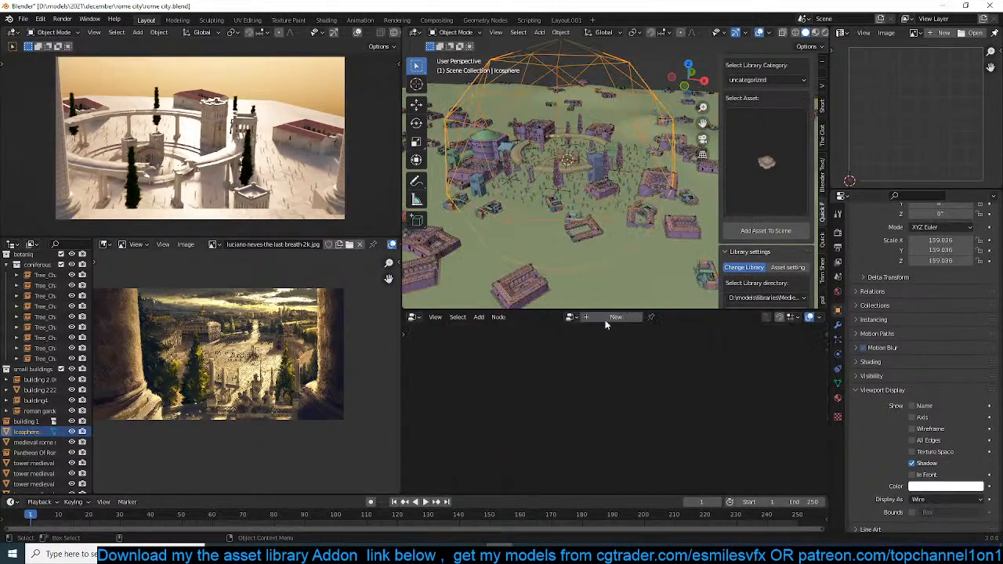
{"action": "left_click", "coordinate": [649, 253]}
{"action": "scroll", "coordinate": [600, 351], "scroll_direction": "down", "scroll_amount": 4}
{"action": "mouse_move", "coordinate": [600, 355]}
{"action": "middle_mouse_down"}
{"action": "mouse_move", "coordinate": [598, 369]}
{"action": "mouse_move", "coordinate": [605, 343]}
{"action": "middle_mouse_up"}
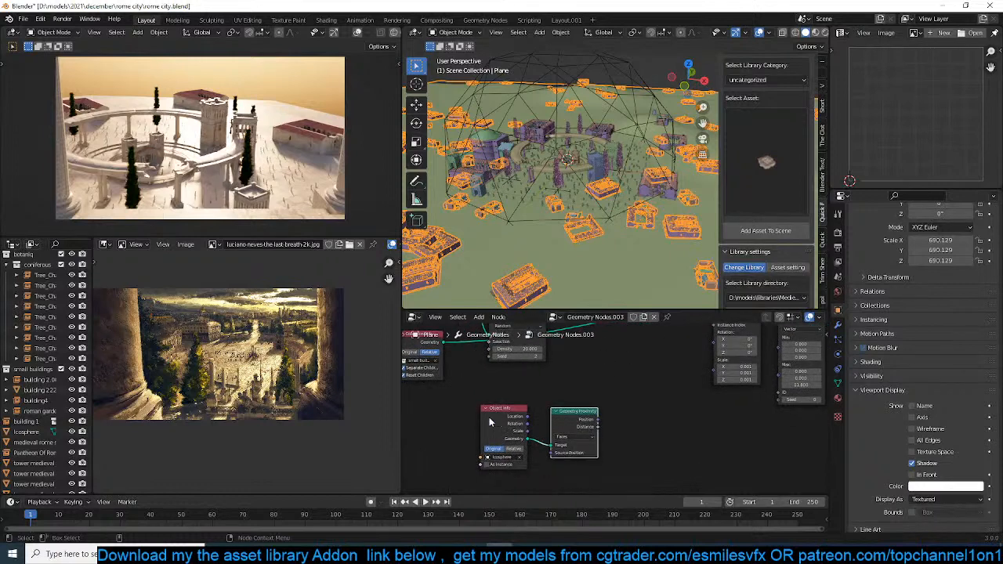
{"action": "scroll", "coordinate": [539, 226], "scroll_direction": "up", "scroll_amount": 3}
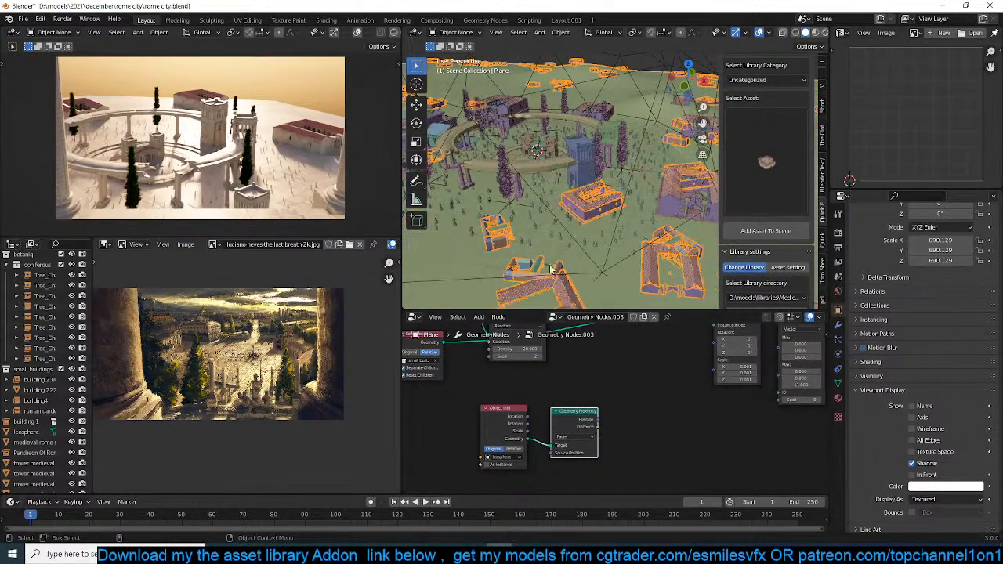
{"action": "middle_click_drag", "start_coordinate": [588, 380], "coordinate": [626, 382]}
{"action": "scroll", "coordinate": [593, 227], "scroll_direction": "down", "scroll_amount": 3}
{"action": "scroll", "coordinate": [613, 252], "scroll_direction": "up", "scroll_amount": 2}
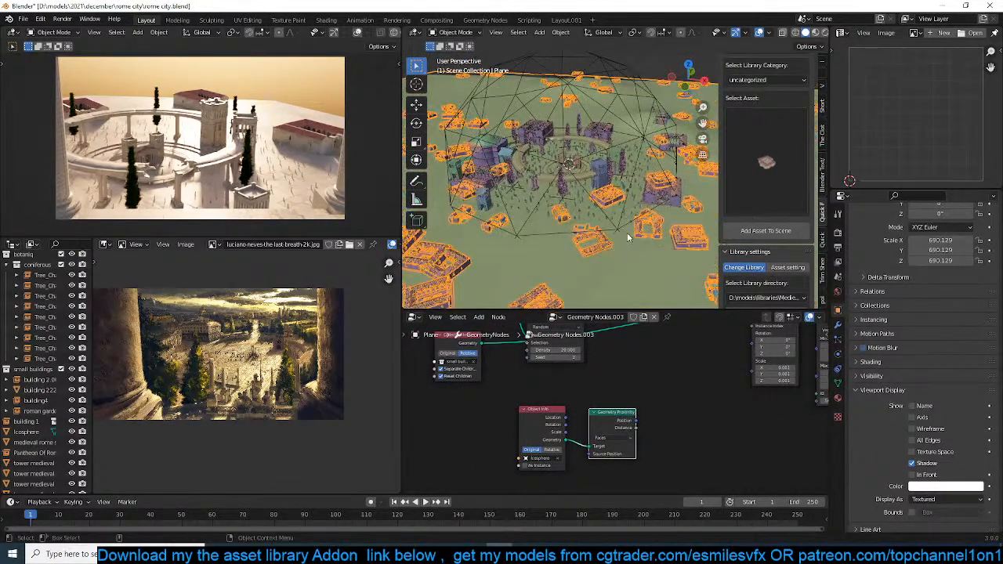
{"action": "scroll", "coordinate": [667, 412], "scroll_direction": "up", "scroll_amount": 3}
{"action": "key", "text": "shift+a"}
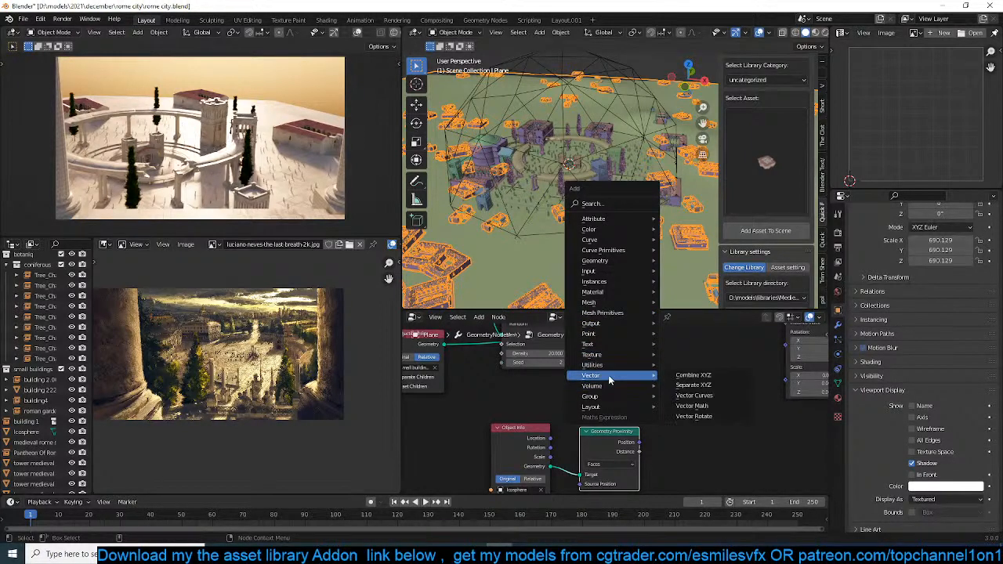
{"action": "mouse_move", "coordinate": [621, 269]}
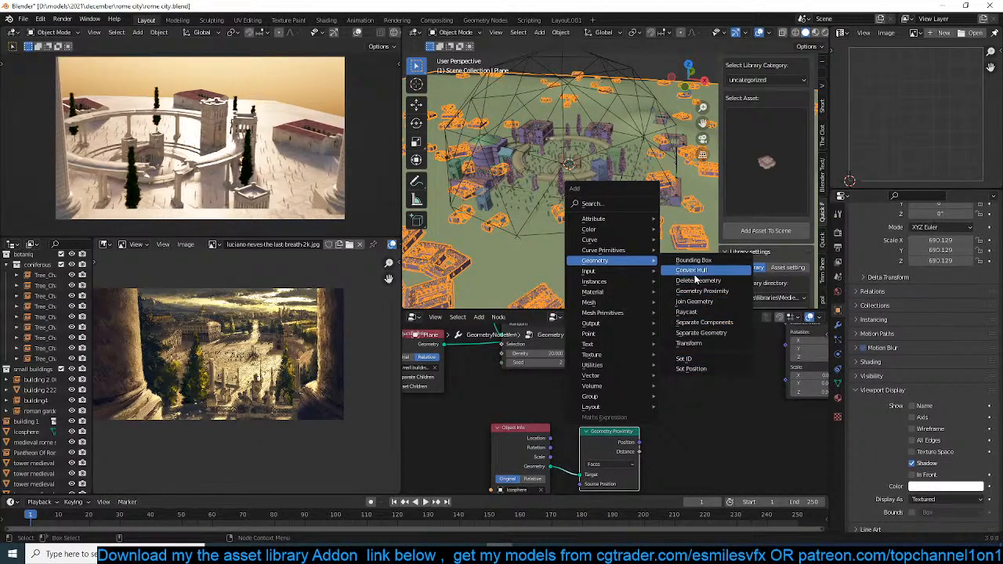
{"action": "left_click", "coordinate": [593, 204]}
{"action": "type", "text": "p"}
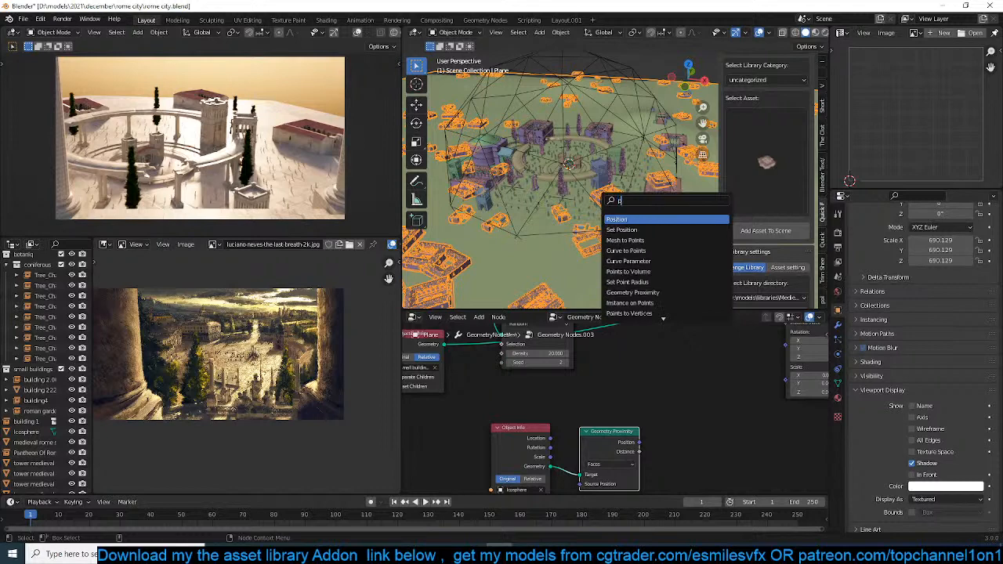
{"action": "type", "text": "os"}
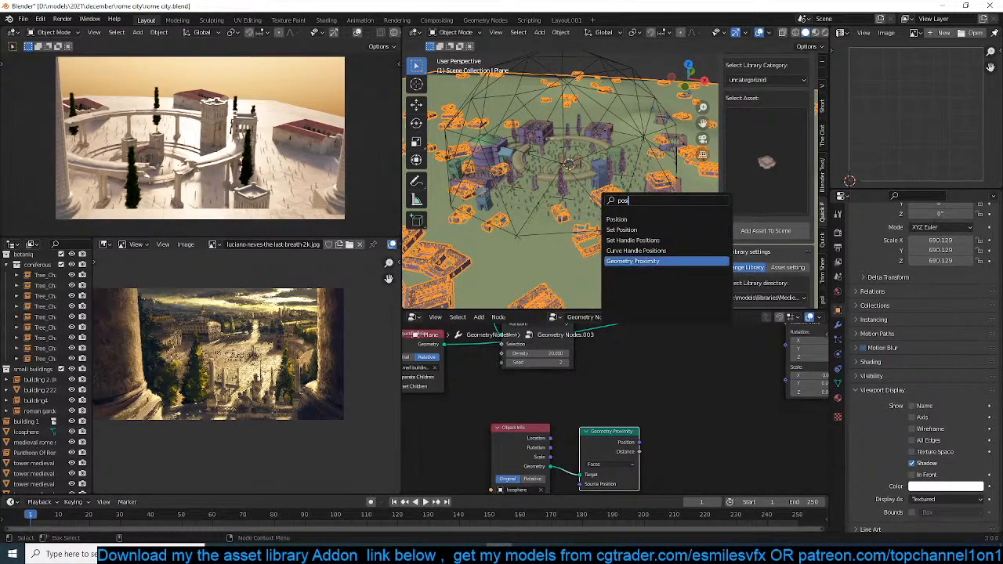
{"action": "left_click", "coordinate": [749, 430]}
{"action": "left_click", "coordinate": [745, 424]}
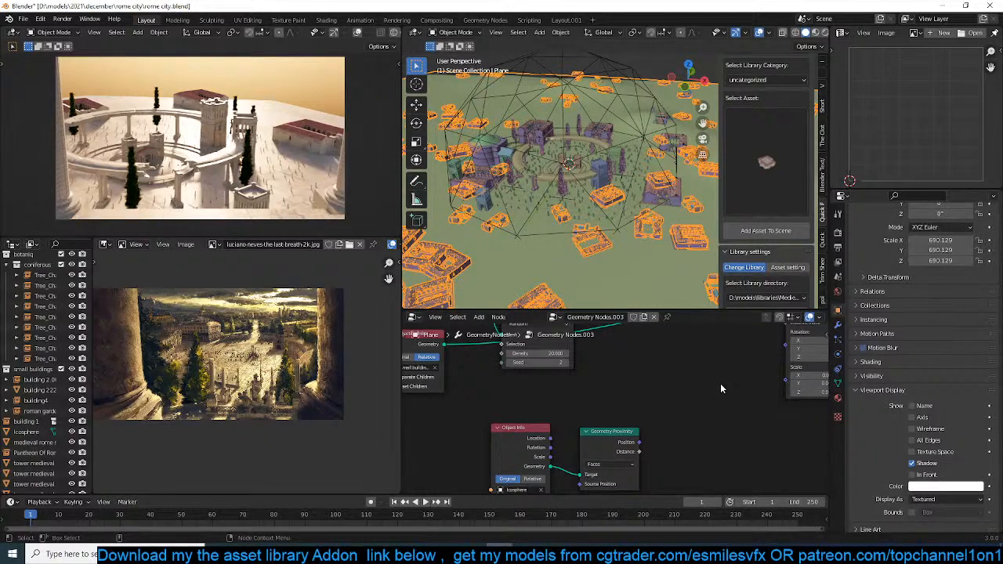
{"action": "scroll", "coordinate": [717, 382], "scroll_direction": "down", "scroll_amount": 1}
{"action": "key", "text": "shift+a"}
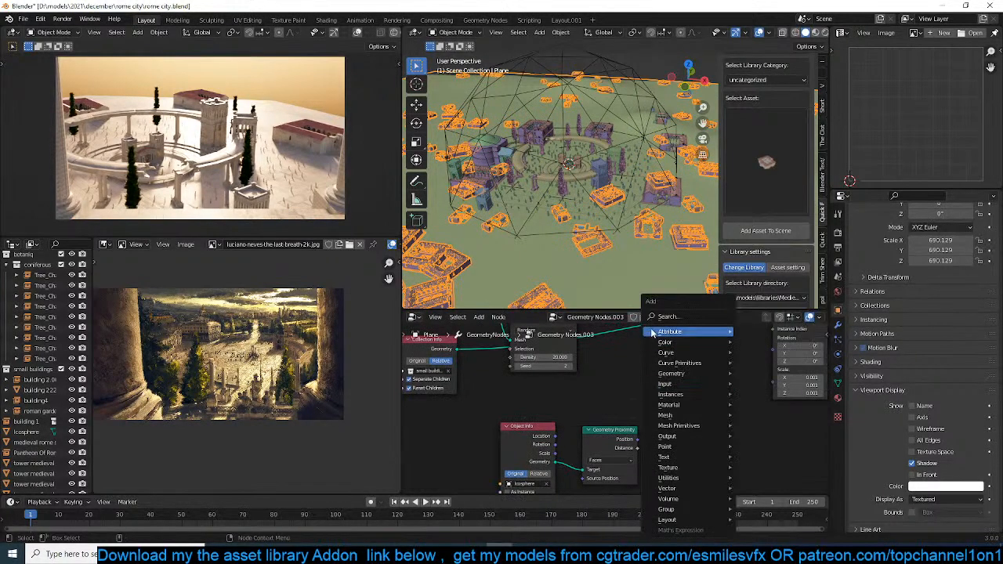
{"action": "left_click", "coordinate": [688, 317]}
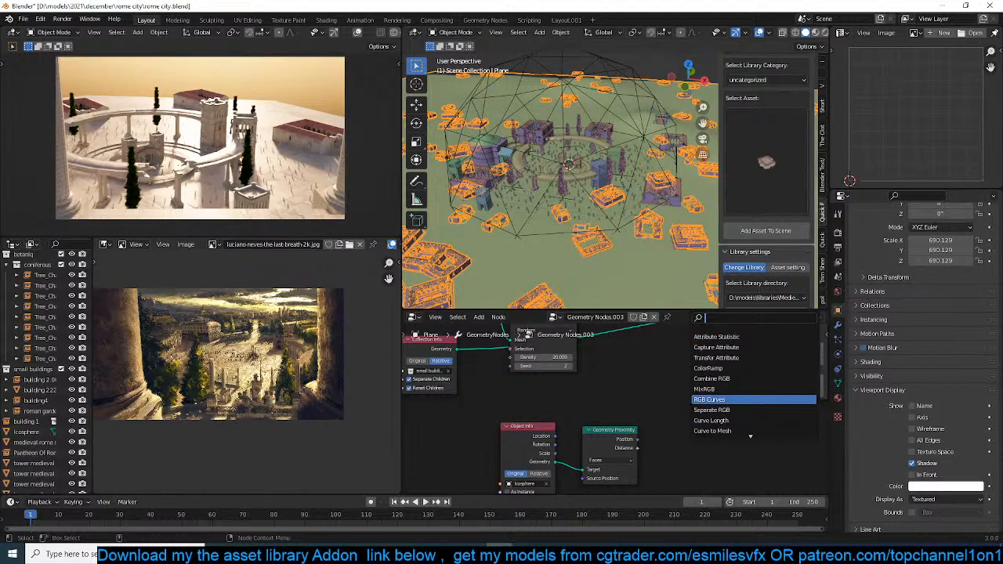
{"action": "left_click", "coordinate": [644, 411]}
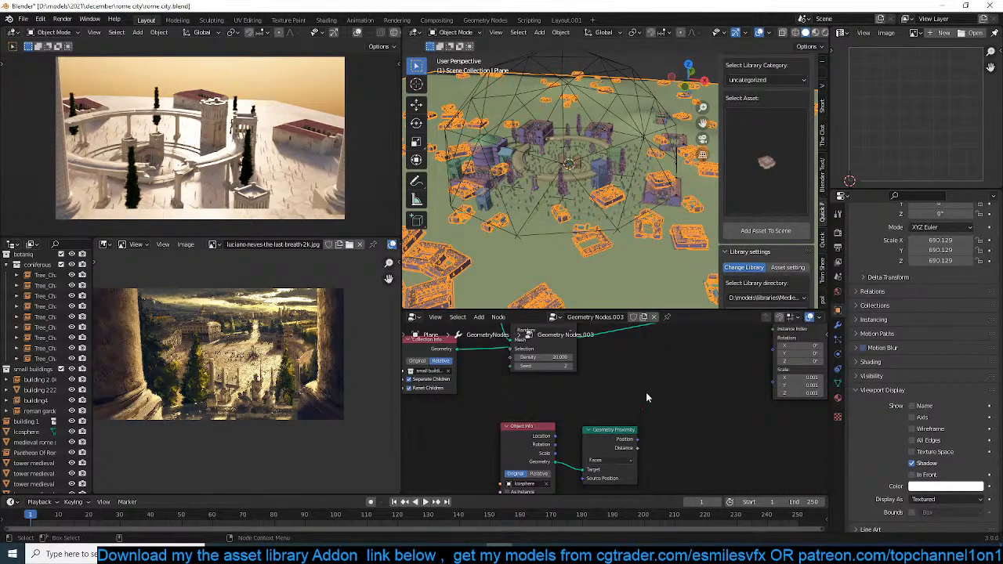
Examine from several angles which scattered buildings fall inside the wireframe icosphere around the plaza.
{"action": "scroll", "coordinate": [593, 190], "scroll_direction": "down", "scroll_amount": 4}
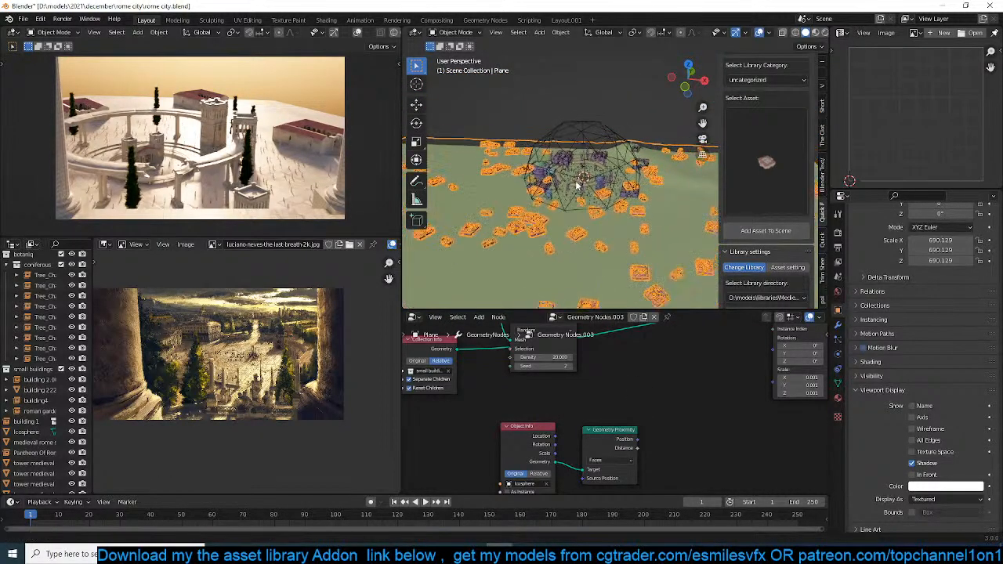
{"action": "scroll", "coordinate": [578, 186], "scroll_direction": "up", "scroll_amount": 6}
{"action": "scroll", "coordinate": [705, 402], "scroll_direction": "down", "scroll_amount": 1}
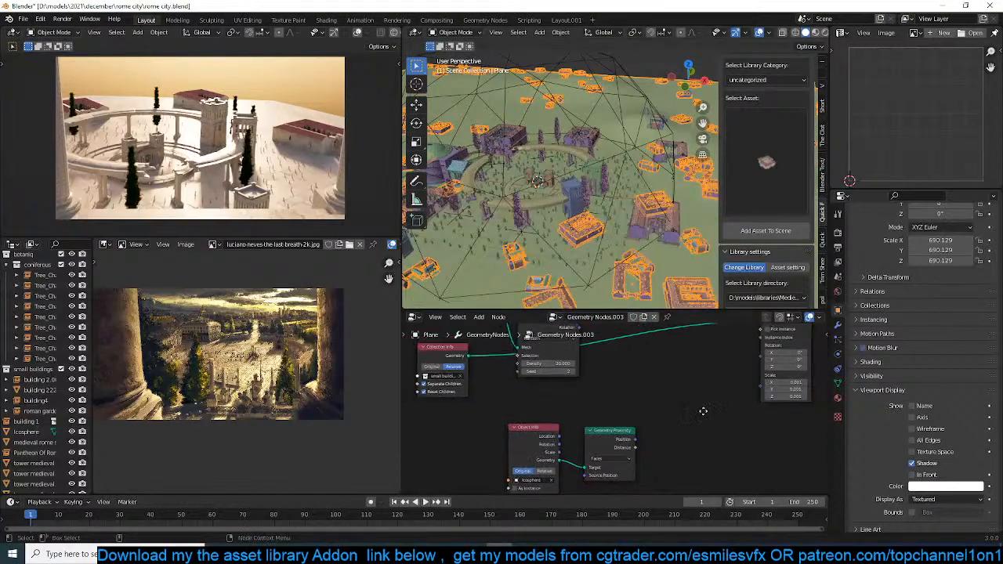
{"action": "middle_click_drag", "start_coordinate": [703, 411], "coordinate": [702, 425]}
{"action": "scroll", "coordinate": [588, 157], "scroll_direction": "down", "scroll_amount": 3}
{"action": "middle_click_drag", "start_coordinate": [604, 168], "coordinate": [652, 183]}
{"action": "scroll", "coordinate": [652, 184], "scroll_direction": "down", "scroll_amount": 3}
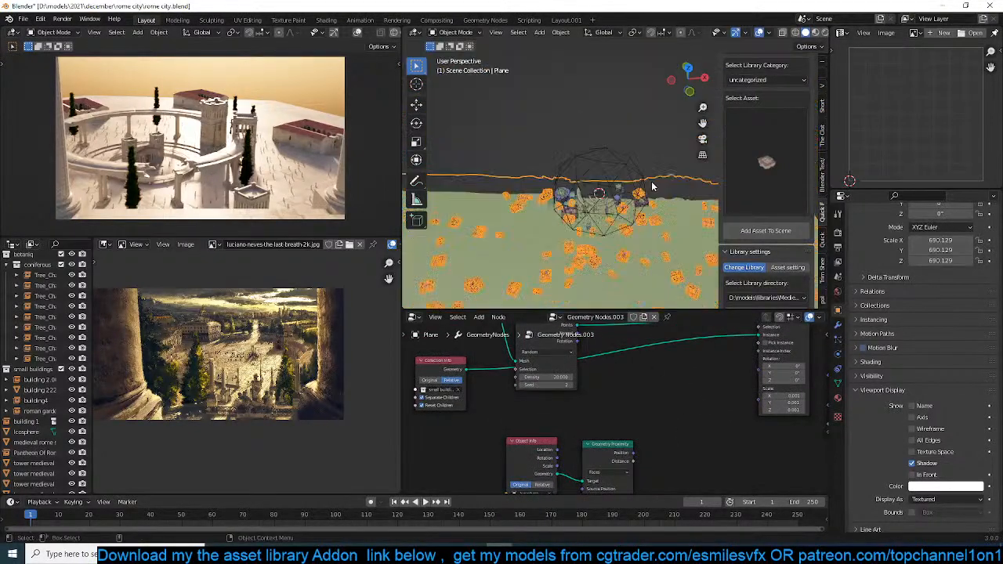
{"action": "middle_click_drag", "start_coordinate": [637, 263], "coordinate": [629, 235]}
{"action": "scroll", "coordinate": [629, 235], "scroll_direction": "up", "scroll_amount": 3}
Save the scene to rome city.blend.
{"action": "key", "text": "ctrl+s"}
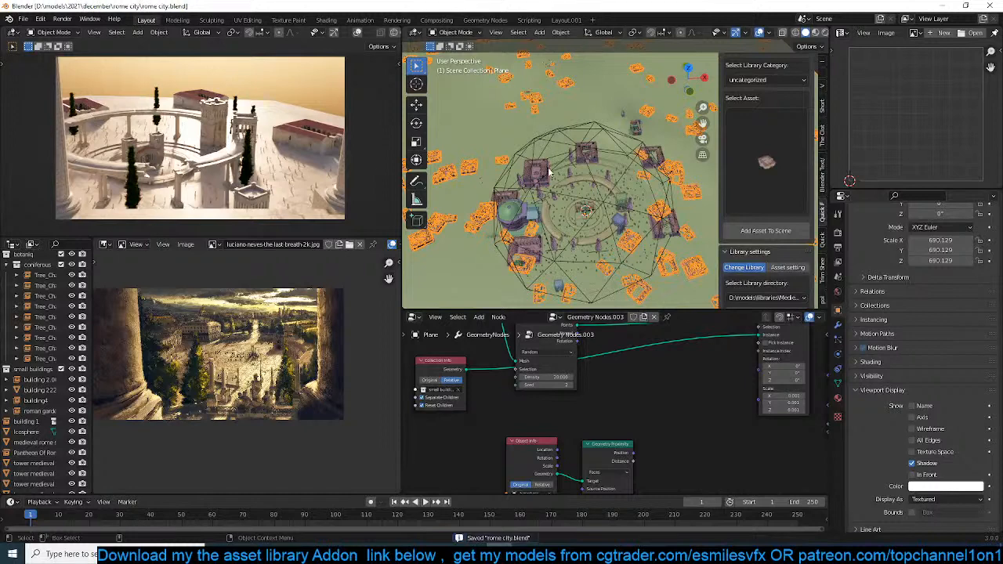
{"action": "middle_click_drag", "start_coordinate": [606, 249], "coordinate": [643, 243]}
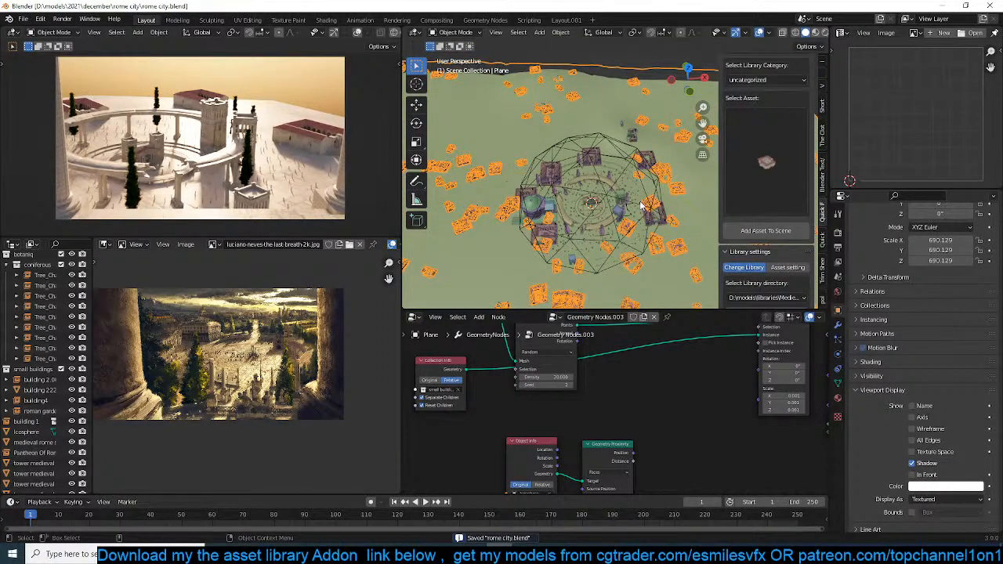
Examine the Plane's Geometry Nodes modifier and its node chain from Instance on Points to Group Output.
{"action": "left_click", "coordinate": [838, 325]}
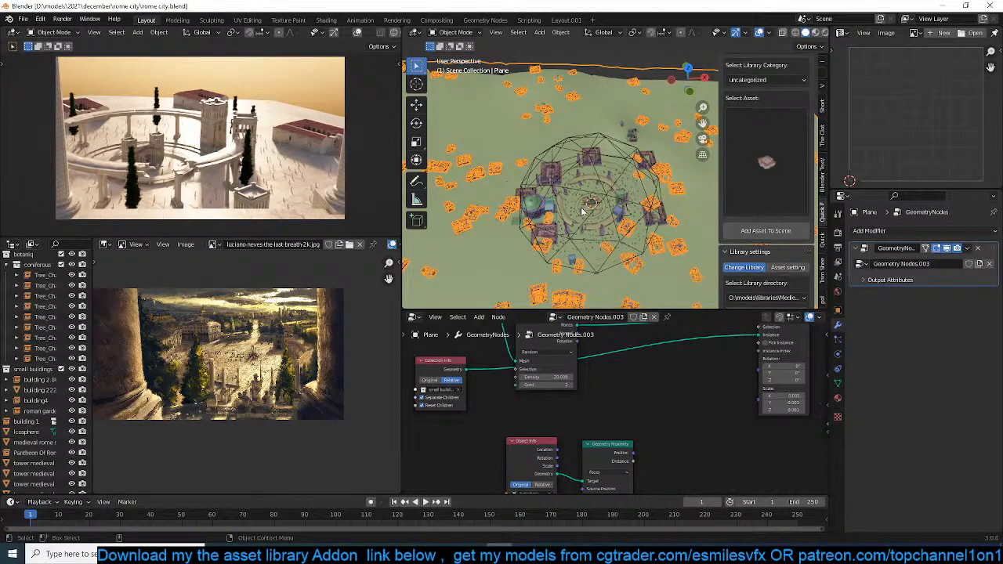
{"action": "scroll", "coordinate": [709, 356], "scroll_direction": "up", "scroll_amount": 1}
{"action": "scroll", "coordinate": [630, 383], "scroll_direction": "down", "scroll_amount": 2}
{"action": "middle_click_drag", "start_coordinate": [709, 356], "coordinate": [553, 389]}
{"action": "scroll", "coordinate": [639, 376], "scroll_direction": "up", "scroll_amount": 1}
{"action": "middle_click_drag", "start_coordinate": [692, 349], "coordinate": [627, 401]}
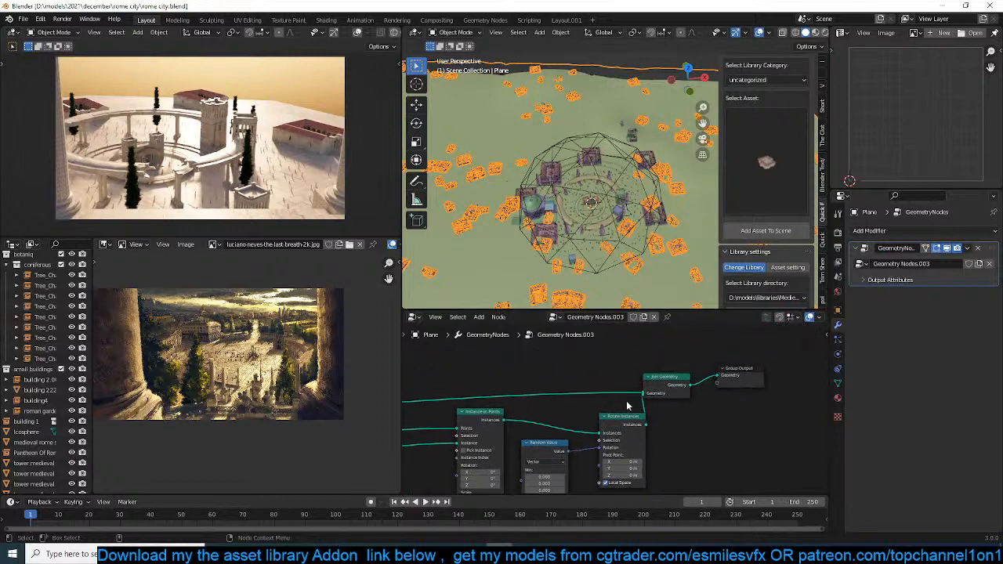
Duplicate the ground Plane, leaving the copy in the same place.
{"action": "key", "text": "shift+d"}
{"action": "right_click", "coordinate": [679, 210]}
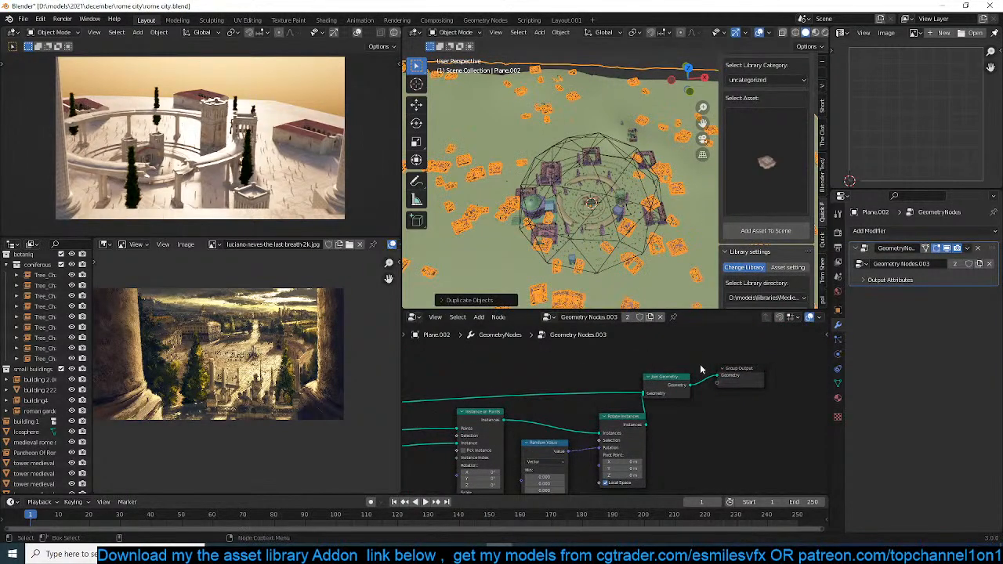
{"action": "key", "text": "ctrl+z"}
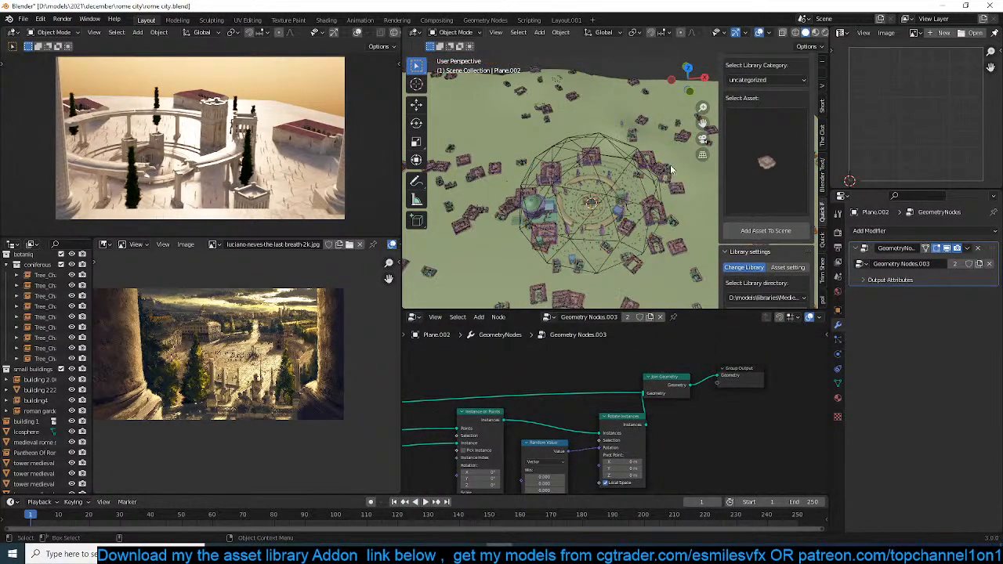
Remove the Geometry Nodes modifier from the original ground Plane, keeping it on the duplicate Plane.002.
{"action": "left_click", "coordinate": [978, 249]}
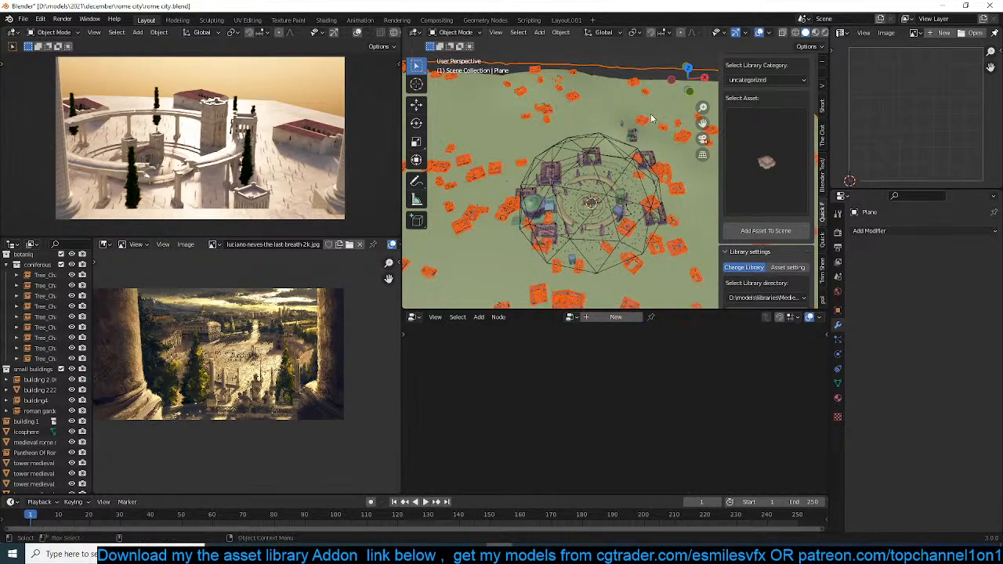
{"action": "key", "text": "ctrl+z"}
{"action": "key", "text": "KP_7"}
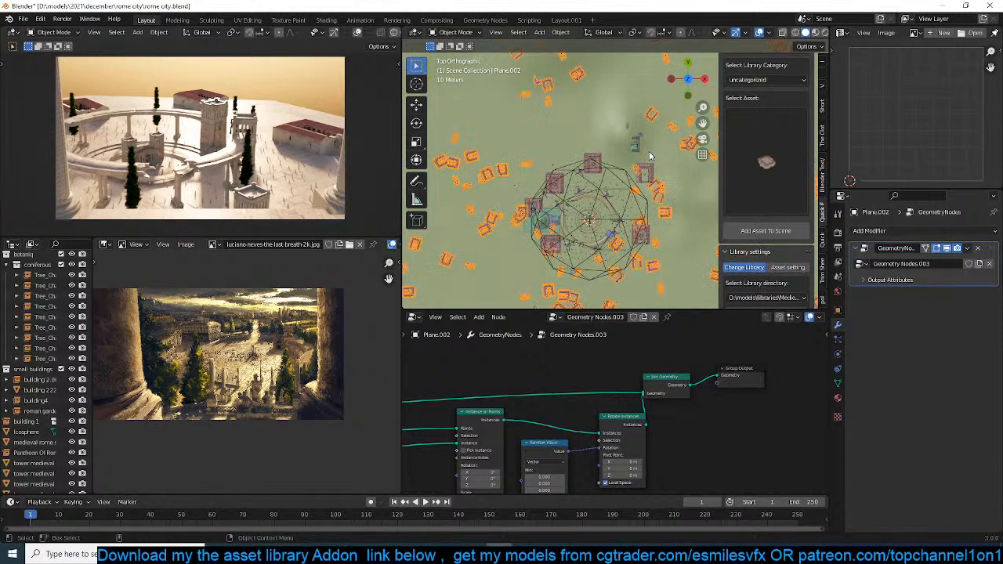
Add a Mask modifier to Plane.002 and move it above the Geometry Nodes modifier.
{"action": "left_click", "coordinate": [614, 172]}
{"action": "scroll", "coordinate": [616, 166], "scroll_direction": "down", "scroll_amount": 3}
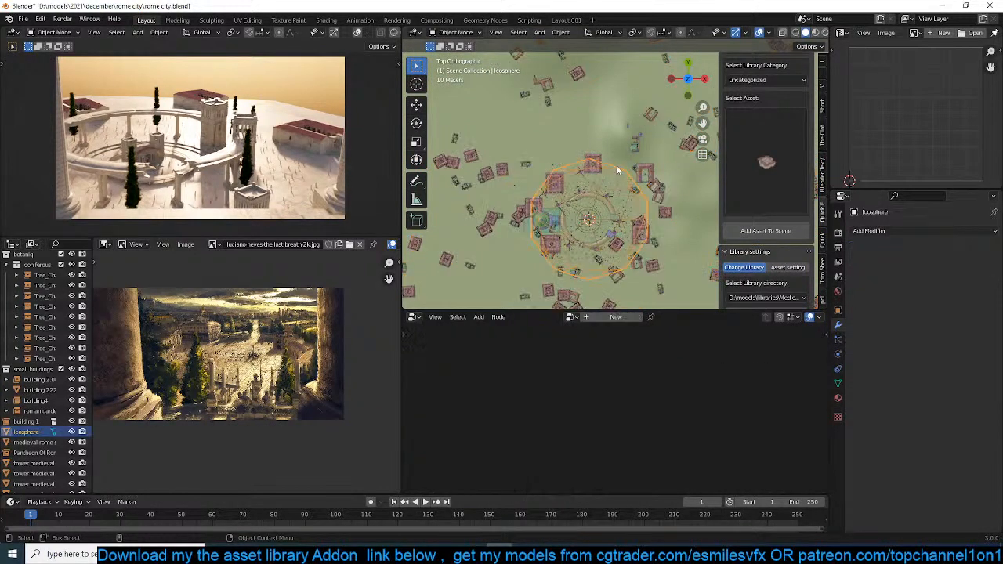
{"action": "left_click", "coordinate": [617, 136]}
{"action": "middle_click_drag", "start_coordinate": [618, 136], "coordinate": [624, 92]}
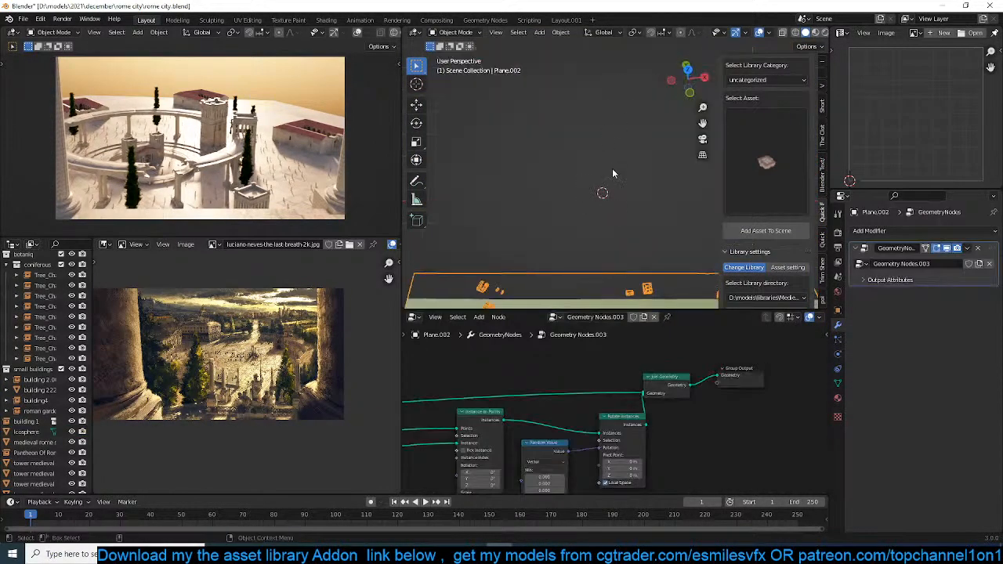
{"action": "scroll", "coordinate": [613, 168], "scroll_direction": "up", "scroll_amount": 6}
{"action": "middle_click_drag", "start_coordinate": [627, 170], "coordinate": [658, 188]}
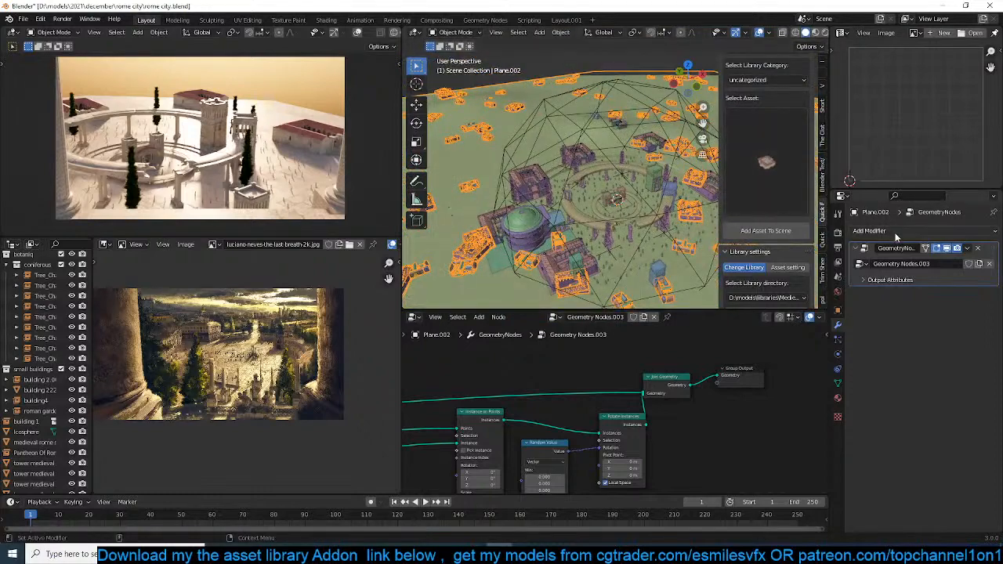
{"action": "left_click", "coordinate": [870, 231]}
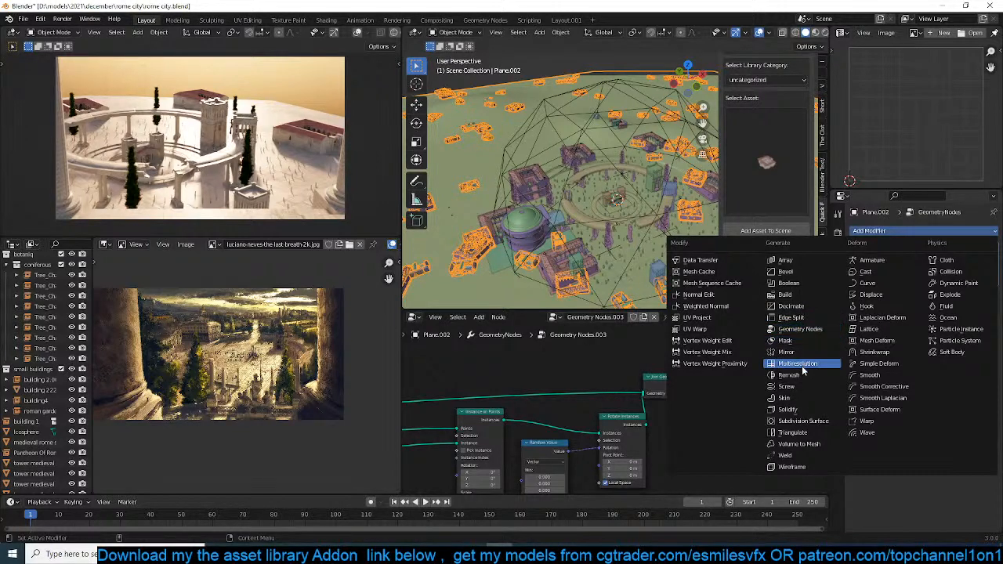
{"action": "left_click", "coordinate": [807, 345]}
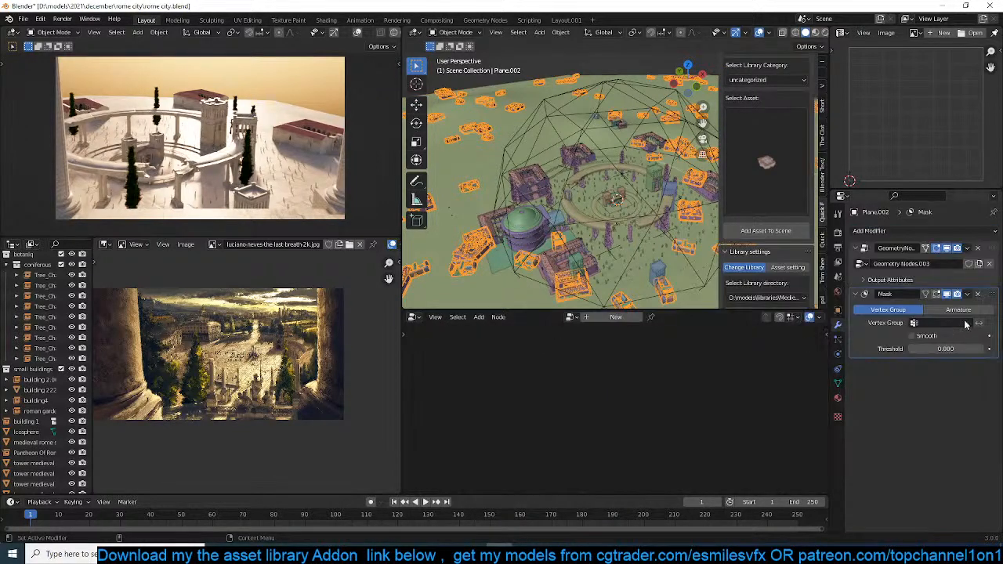
{"action": "left_click_drag", "start_coordinate": [991, 295], "coordinate": [985, 237]}
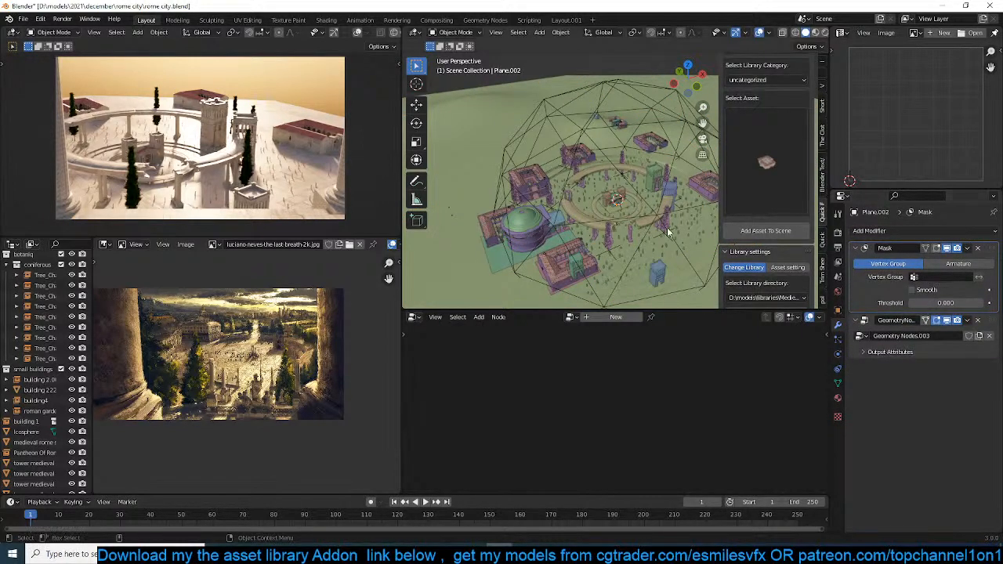
Enter edit mode on Plane.002 in top view and deselect all of its vertices.
{"action": "key", "text": "Tab"}
{"action": "scroll", "coordinate": [582, 216], "scroll_direction": "down", "scroll_amount": 2}
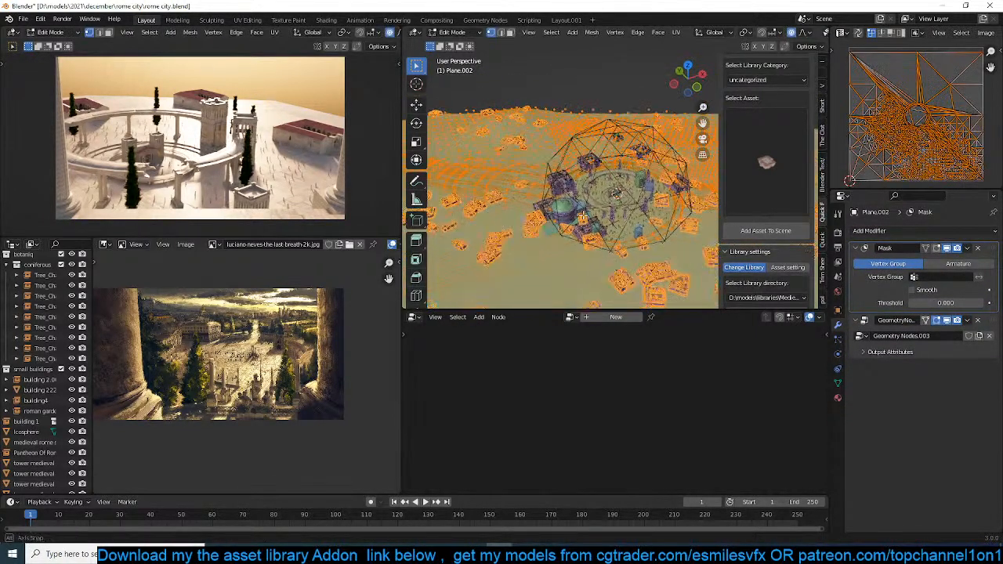
{"action": "key", "text": "KP_7"}
{"action": "scroll", "coordinate": [597, 210], "scroll_direction": "down", "scroll_amount": 5}
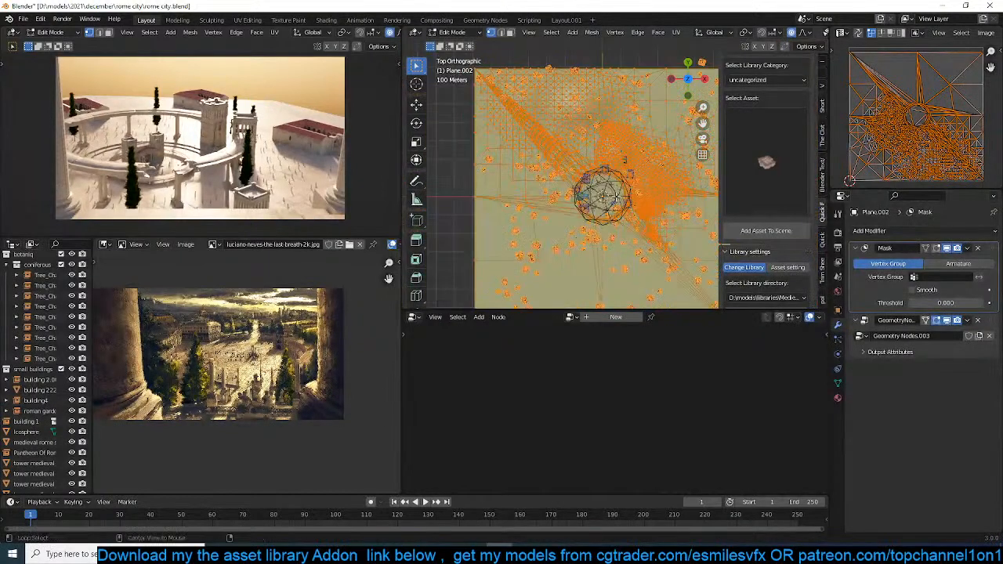
{"action": "key", "text": "alt+a"}
{"action": "key", "text": "c"}
{"action": "mouse_move", "coordinate": [654, 200]}
{"action": "left_mouse_down"}
{"action": "mouse_move", "coordinate": [653, 158]}
{"action": "mouse_move", "coordinate": [563, 139]}
{"action": "mouse_move", "coordinate": [554, 221]}
{"action": "mouse_move", "coordinate": [578, 223]}
{"action": "left_mouse_up"}
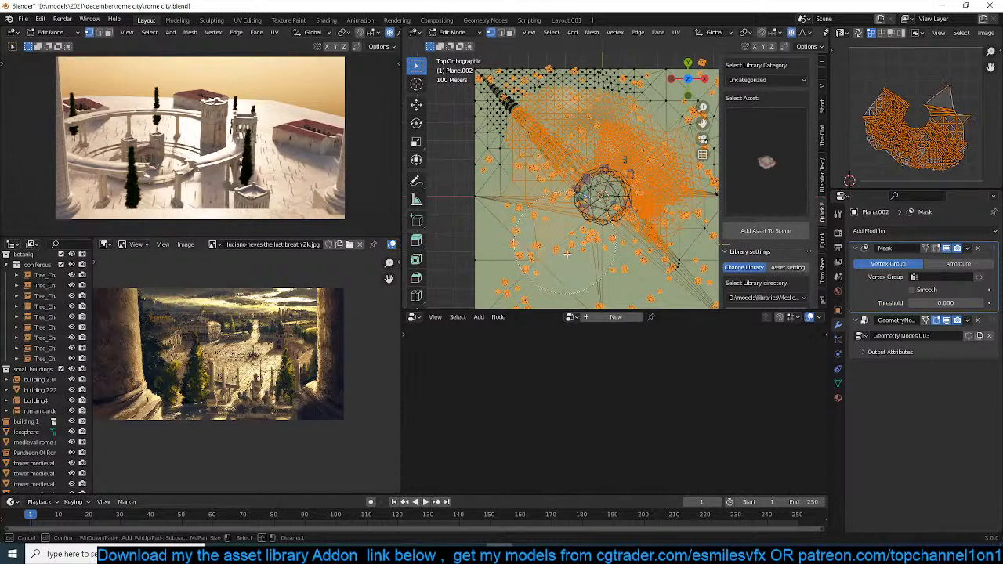
{"action": "key", "text": "Escape"}
{"action": "key", "text": "alt+a"}
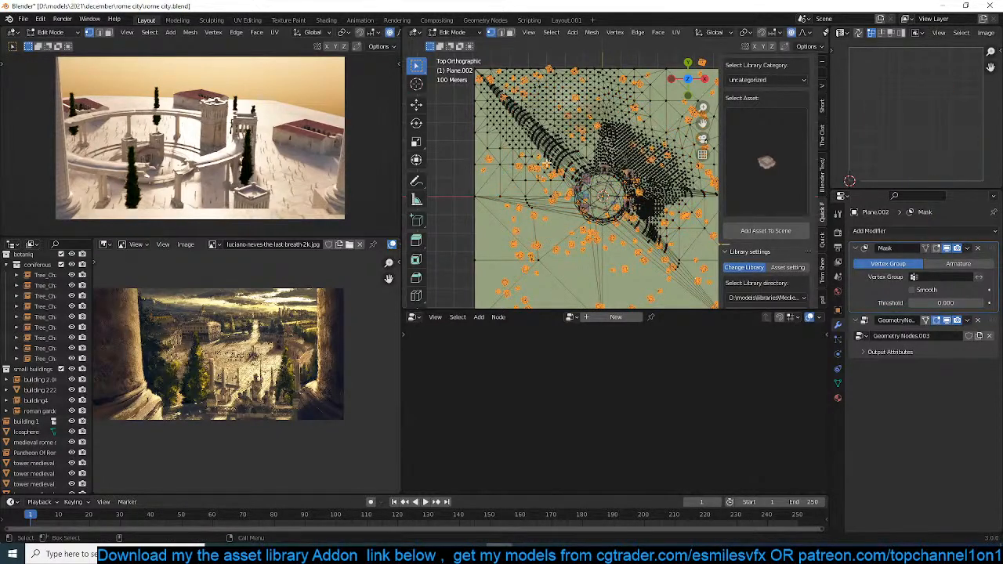
Circle-select the dense ground vertices of Plane.002 north and east of the icosphere, in vertex select mode.
{"action": "key", "text": "3"}
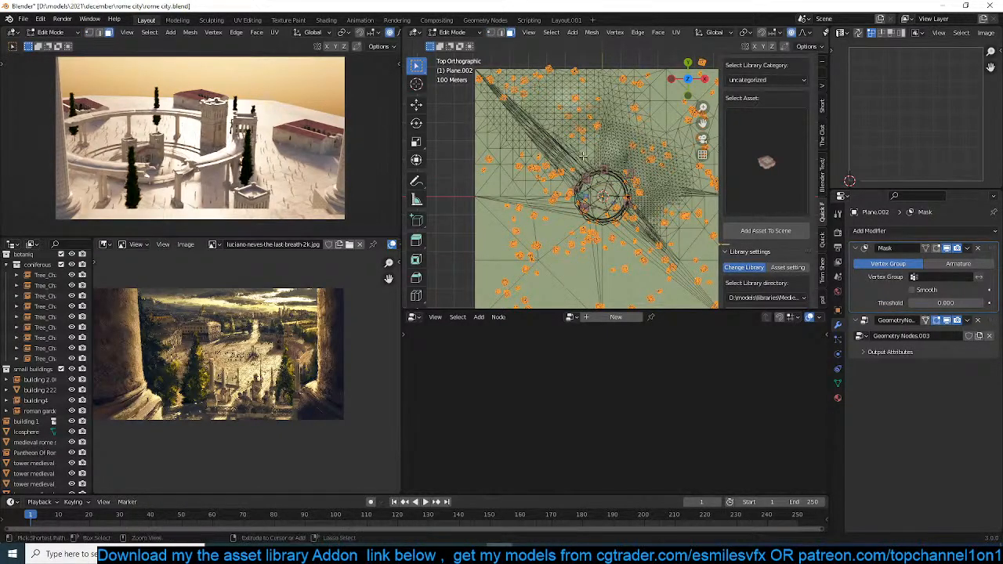
{"action": "key", "text": "1"}
{"action": "scroll", "coordinate": [613, 156], "scroll_direction": "up", "scroll_amount": 2}
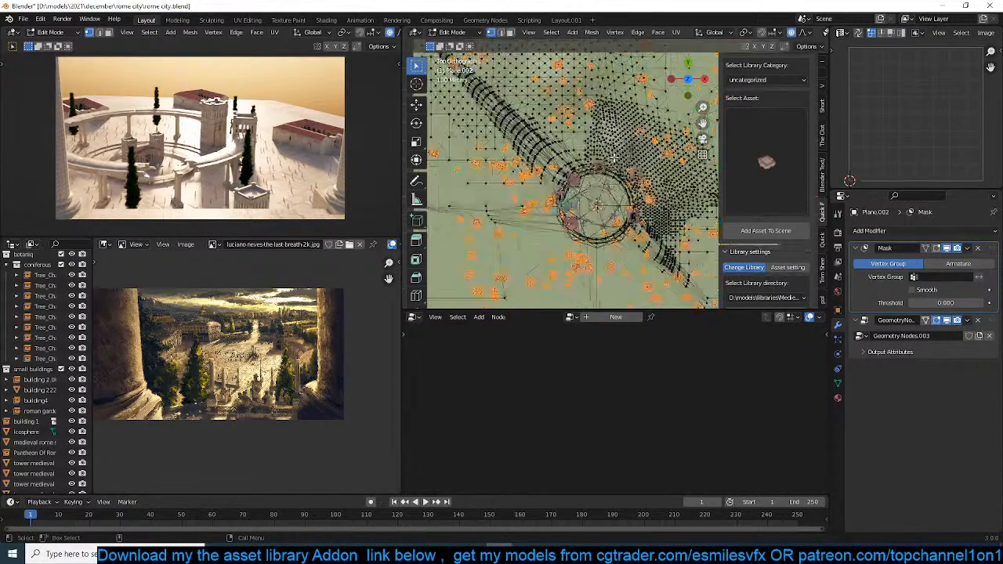
{"action": "key", "text": "c"}
{"action": "mouse_move", "coordinate": [655, 160]}
{"action": "left_mouse_down"}
{"action": "mouse_move", "coordinate": [682, 205]}
{"action": "mouse_move", "coordinate": [662, 263]}
{"action": "mouse_move", "coordinate": [627, 149]}
{"action": "mouse_move", "coordinate": [584, 135]}
{"action": "mouse_move", "coordinate": [657, 118]}
{"action": "mouse_move", "coordinate": [675, 136]}
{"action": "left_mouse_up"}
{"action": "key", "text": "Escape"}
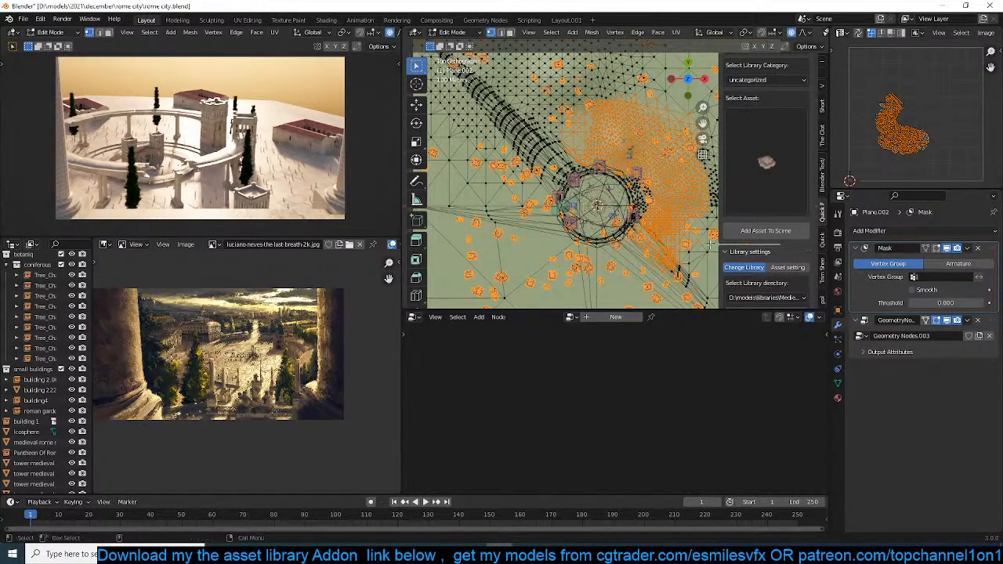
{"action": "scroll", "coordinate": [566, 210], "scroll_direction": "down", "scroll_amount": 2}
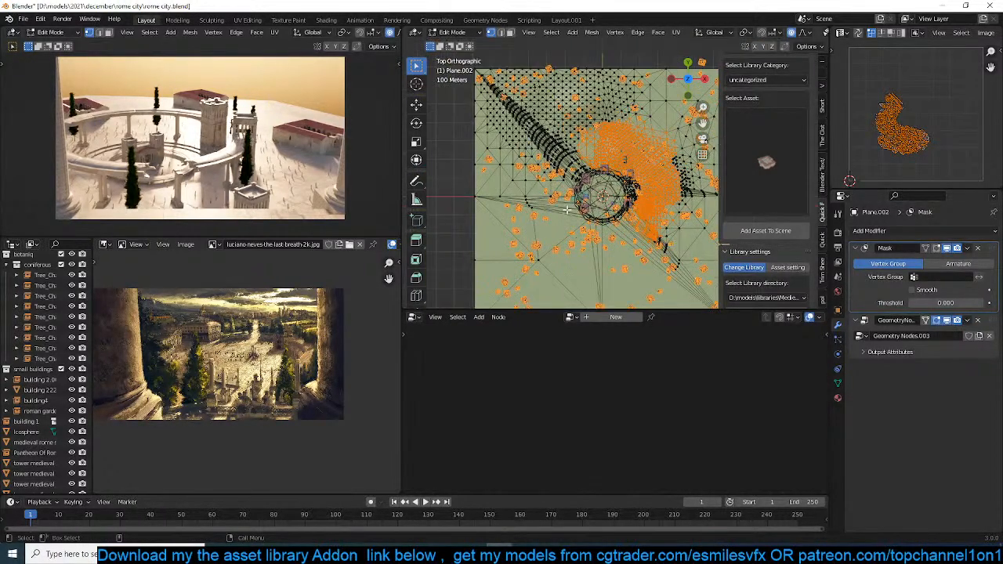
{"action": "key", "text": "Tab"}
{"action": "key", "text": "Tab"}
{"action": "key", "text": "Tab"}
{"action": "key", "text": "Tab"}
{"action": "key", "text": "Tab"}
Try deleting all vertices of the original ground Plane's mesh.
{"action": "left_click", "coordinate": [640, 137]}
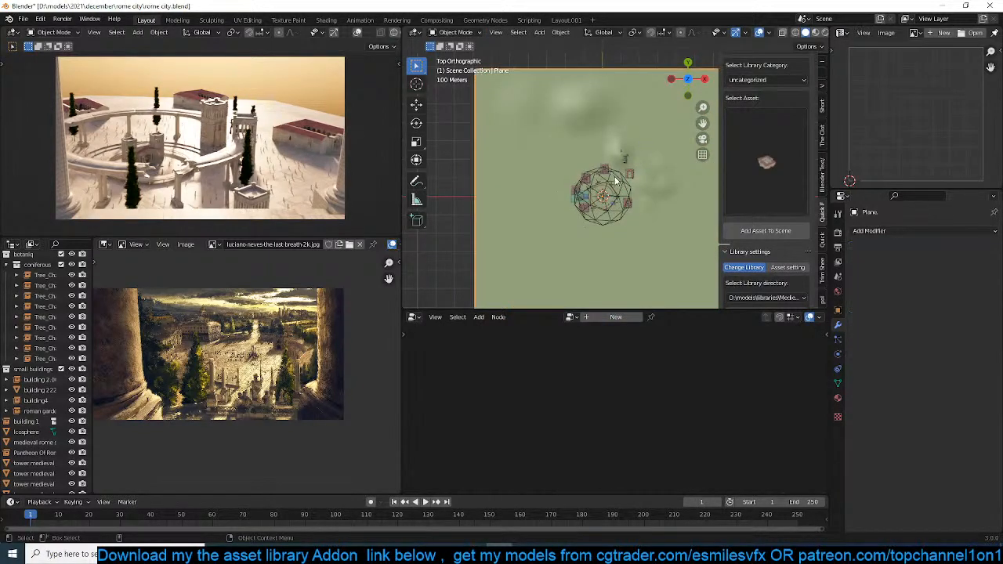
{"action": "mouse_move", "coordinate": [641, 137]}
{"action": "middle_mouse_down"}
{"action": "mouse_move", "coordinate": [640, 115]}
{"action": "mouse_move", "coordinate": [636, 149]}
{"action": "middle_mouse_up"}
{"action": "scroll", "coordinate": [637, 149], "scroll_direction": "down", "scroll_amount": 3}
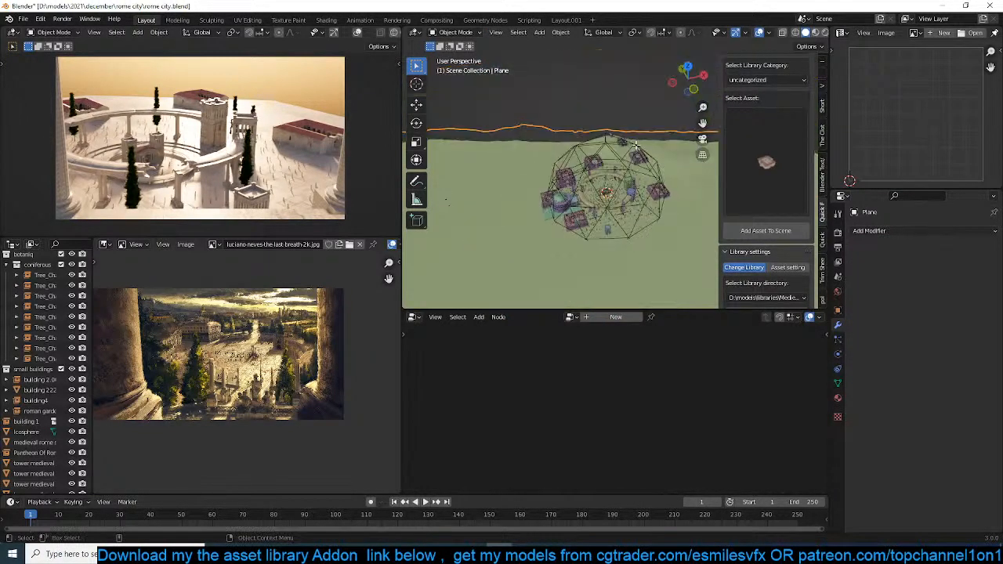
{"action": "key", "text": "Tab"}
{"action": "key", "text": "KP_7"}
{"action": "key", "text": "x"}
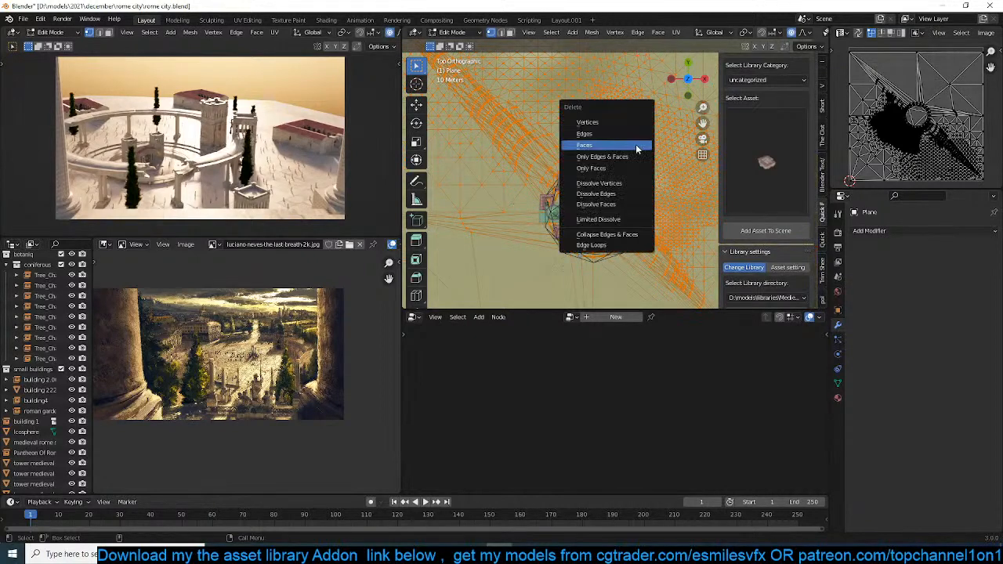
{"action": "left_click", "coordinate": [633, 123]}
Add a plane primitive to the emptied mesh and move and scale it to cover the icosphere and the buildings beside it.
{"action": "key", "text": "shift+a"}
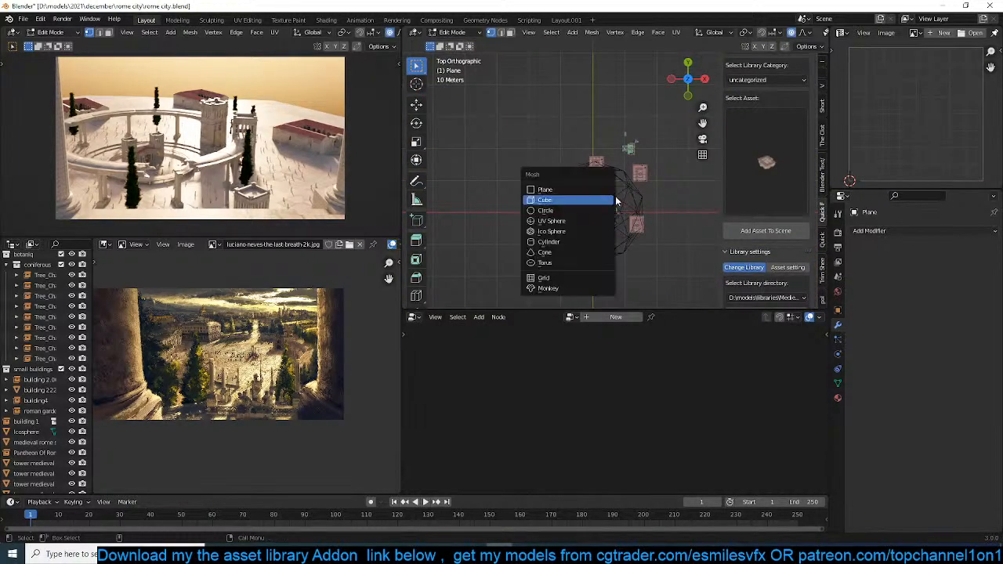
{"action": "left_click", "coordinate": [587, 188]}
{"action": "key", "text": "s"}
{"action": "key", "text": "g"}
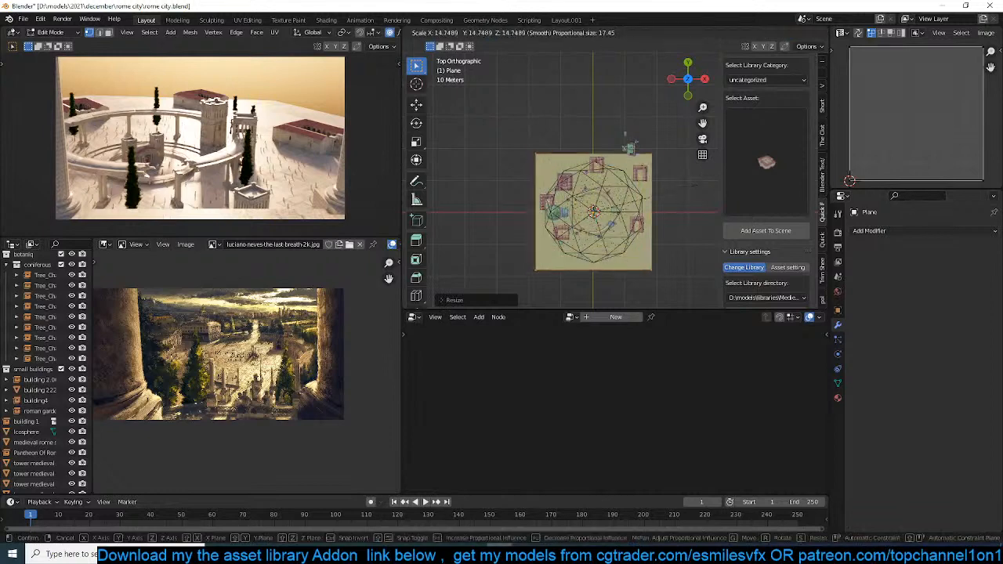
{"action": "left_click", "coordinate": [678, 152]}
{"action": "key", "text": "s"}
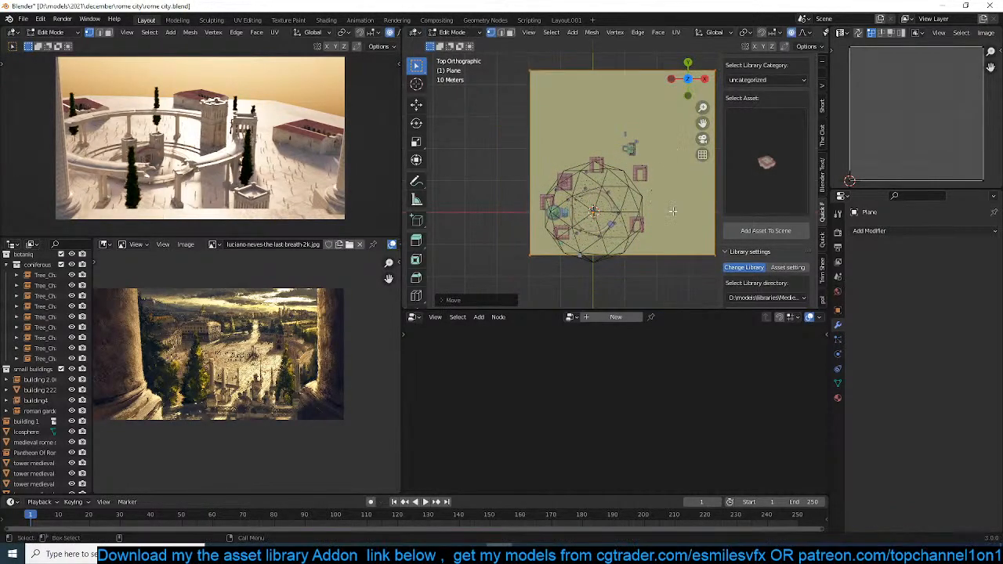
{"action": "left_click", "coordinate": [677, 199]}
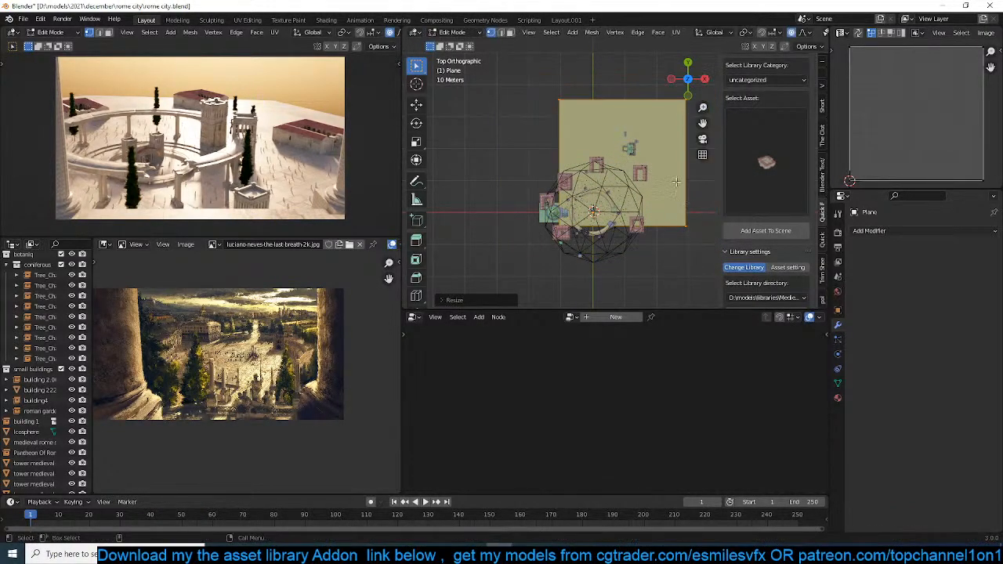
{"action": "key", "text": "s"}
{"action": "left_click", "coordinate": [753, 181]}
Subdivide the replacement plane four times and return to object mode.
{"action": "right_click", "coordinate": [661, 160]}
{"action": "left_click", "coordinate": [660, 160]}
{"action": "right_click", "coordinate": [659, 160]}
{"action": "left_click", "coordinate": [659, 157]}
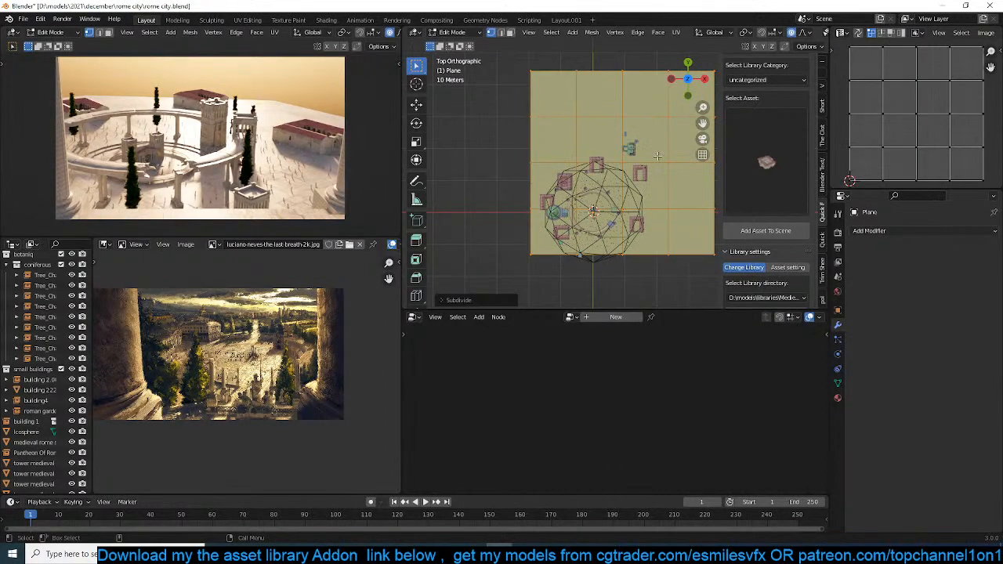
{"action": "key", "text": "a"}
{"action": "right_click", "coordinate": [657, 156]}
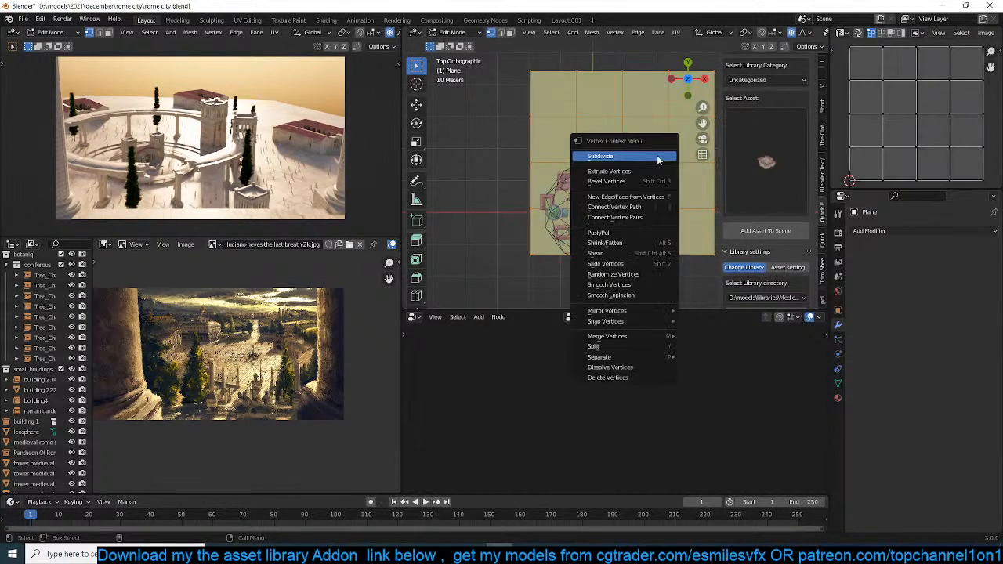
{"action": "left_click", "coordinate": [658, 157]}
{"action": "right_click", "coordinate": [658, 158]}
{"action": "left_click", "coordinate": [658, 157]}
{"action": "key", "text": "Tab"}
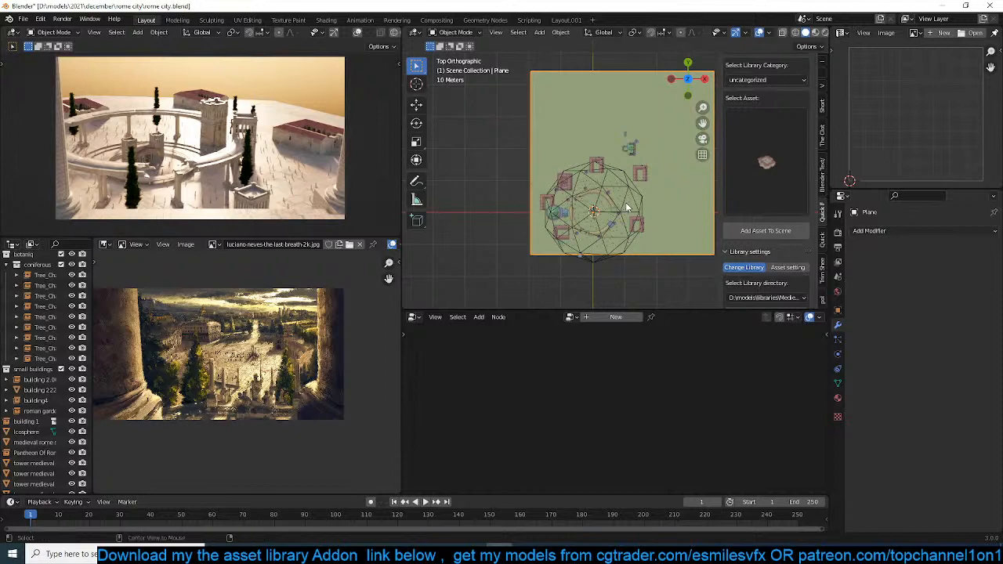
Undo the replacement and subdivision of the ground mesh, and select the original ground Plane.
{"action": "mouse_move", "coordinate": [627, 207]}
{"action": "middle_mouse_down"}
{"action": "mouse_move", "coordinate": [619, 164]}
{"action": "mouse_move", "coordinate": [620, 195]}
{"action": "middle_mouse_up"}
{"action": "key", "text": "Tab"}
{"action": "key", "text": "Tab"}
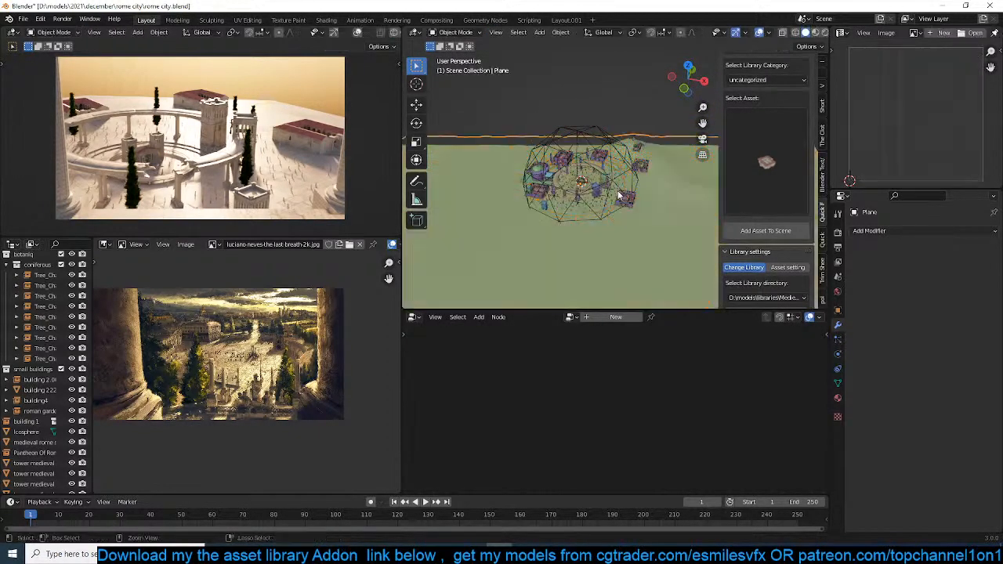
{"action": "left_click", "coordinate": [619, 196]}
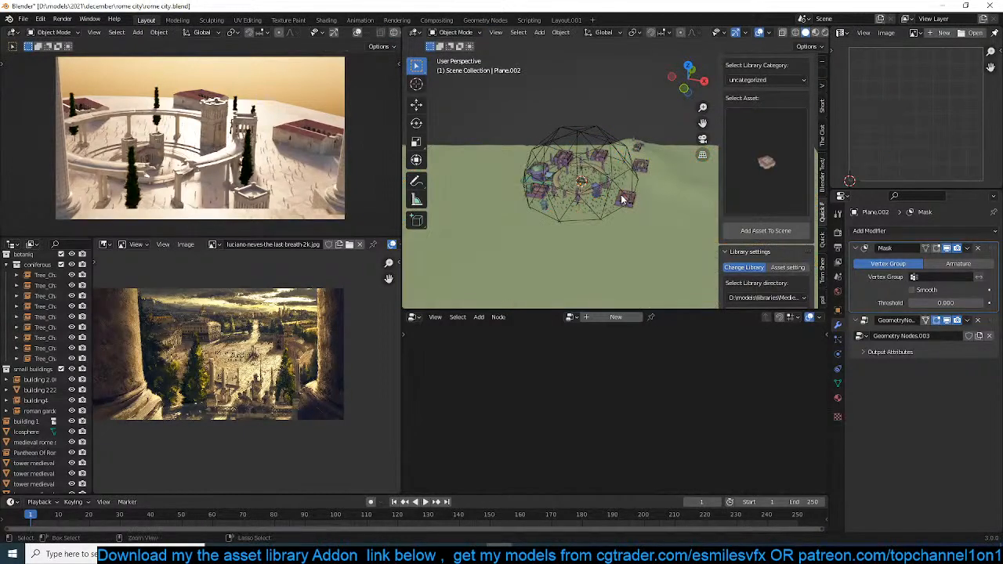
{"action": "key", "text": "Tab"}
{"action": "key", "text": "Tab"}
{"action": "key", "text": "Tab"}
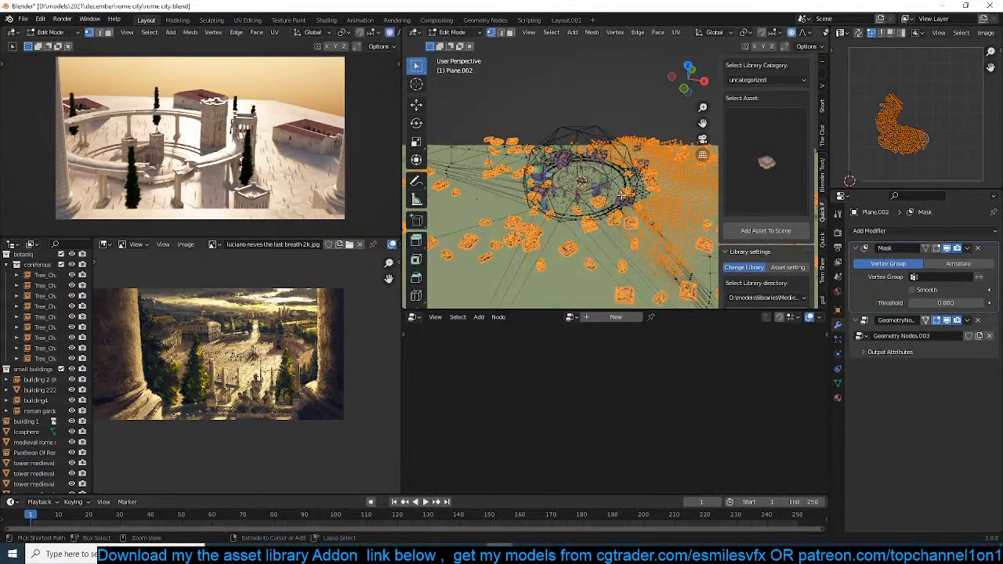
{"action": "key", "text": "Tab"}
{"action": "key", "text": "Tab"}
{"action": "key", "text": "Tab"}
{"action": "left_click", "coordinate": [671, 192]}
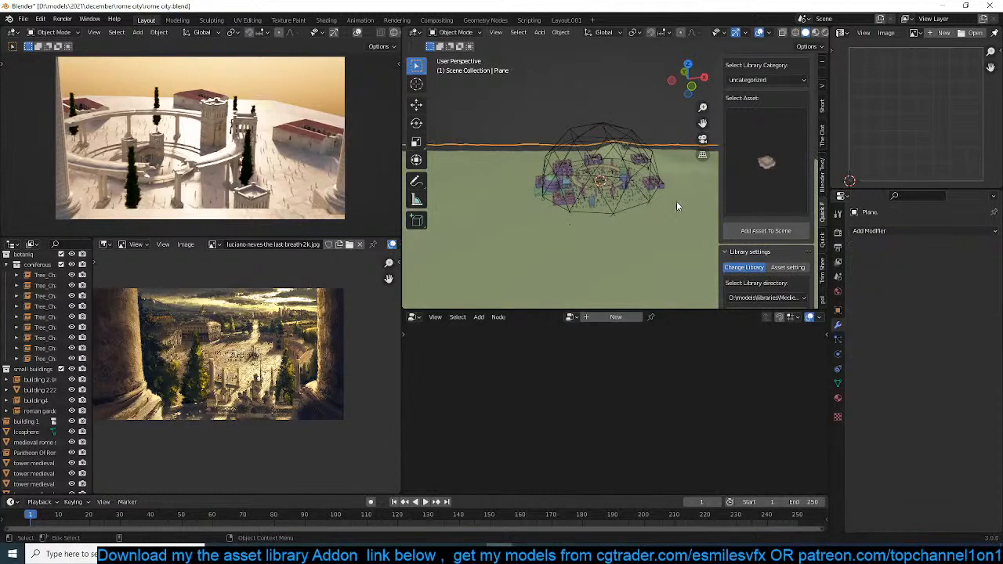
Add a separate plane object at the plaza centre and scale it up past the icosphere's footprint.
{"action": "middle_click_drag", "start_coordinate": [667, 224], "coordinate": [605, 224]}
{"action": "scroll", "coordinate": [611, 219], "scroll_direction": "up", "scroll_amount": 5}
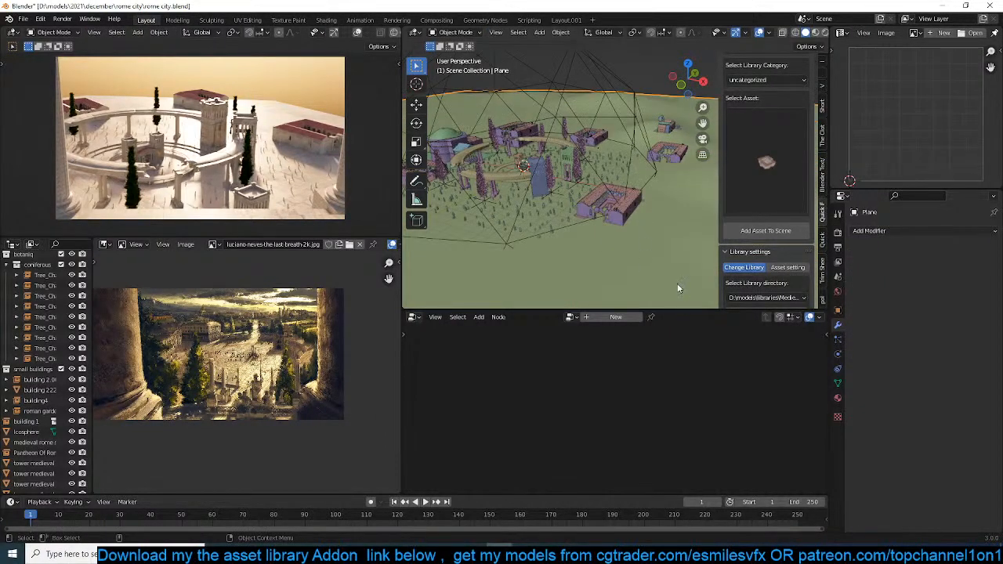
{"action": "left_click", "coordinate": [571, 317]}
{"action": "key", "text": "shift+a"}
{"action": "mouse_move", "coordinate": [567, 151]}
{"action": "left_click", "coordinate": [615, 153]}
{"action": "scroll", "coordinate": [610, 164], "scroll_direction": "down", "scroll_amount": 3}
{"action": "key", "text": "s"}
{"action": "left_click", "coordinate": [652, 198]}
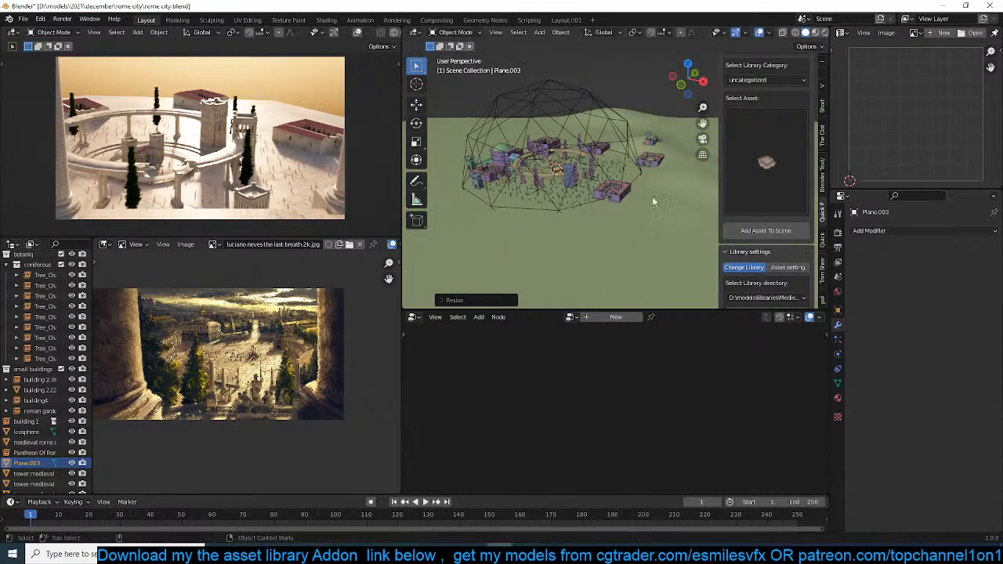
{"action": "key", "text": "s"}
{"action": "left_click", "coordinate": [506, 219]}
{"action": "key", "text": "s"}
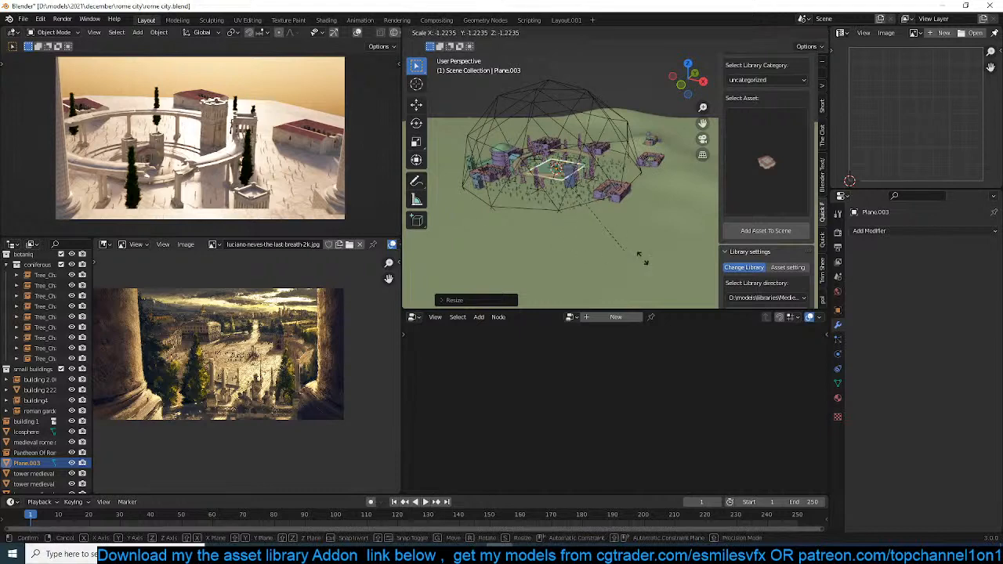
{"action": "left_click", "coordinate": [672, 251]}
Subdivide the new Plane.003 once in edit mode and return to object mode.
{"action": "key", "text": "Tab"}
{"action": "right_click", "coordinate": [578, 117]}
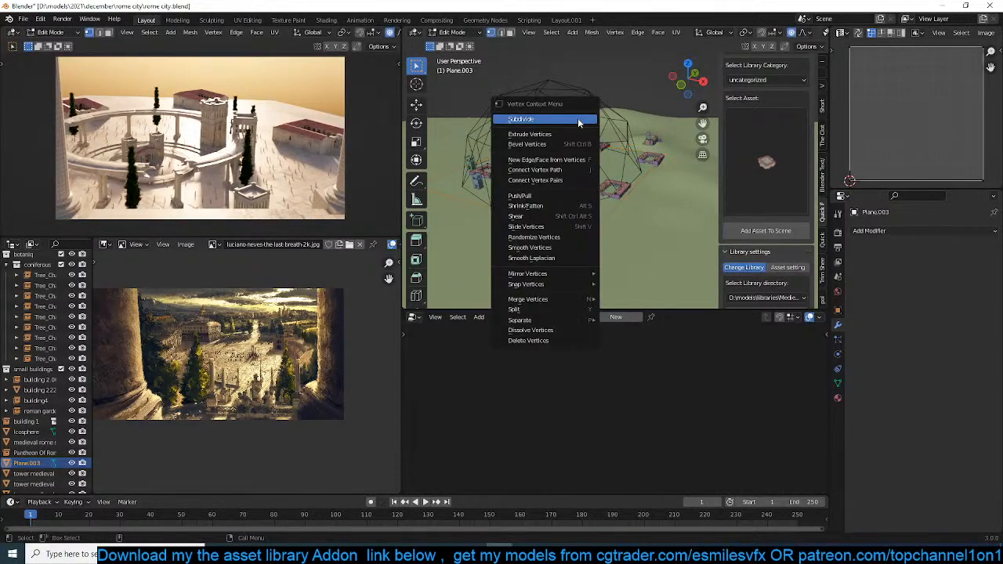
{"action": "left_click", "coordinate": [578, 117]}
{"action": "key", "text": "Tab"}
{"action": "middle_click_drag", "start_coordinate": [579, 121], "coordinate": [578, 185]}
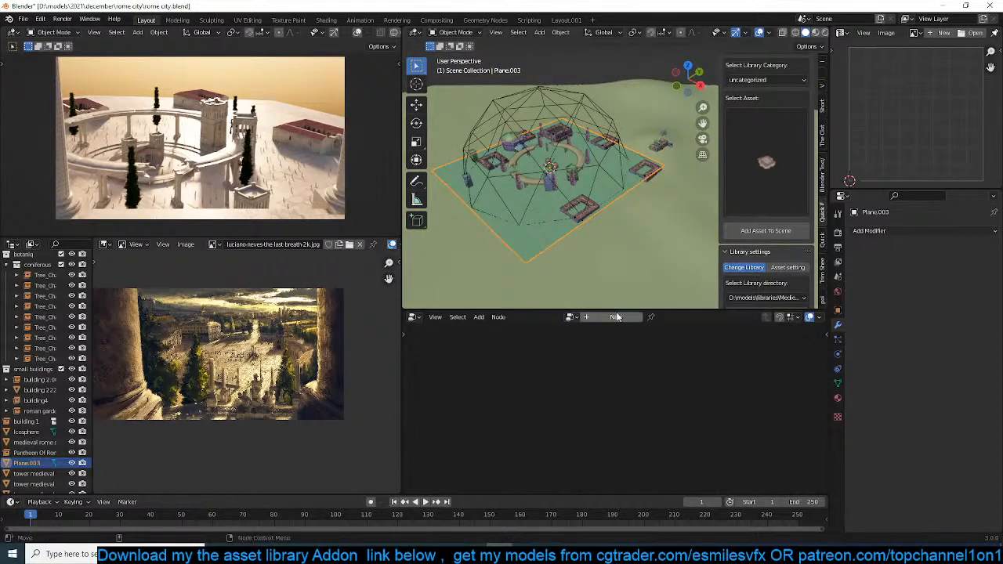
Give Plane.003 a geometry nodes modifier and assign the existing Geometry Nodes.003 tree to it.
{"action": "left_click", "coordinate": [570, 320]}
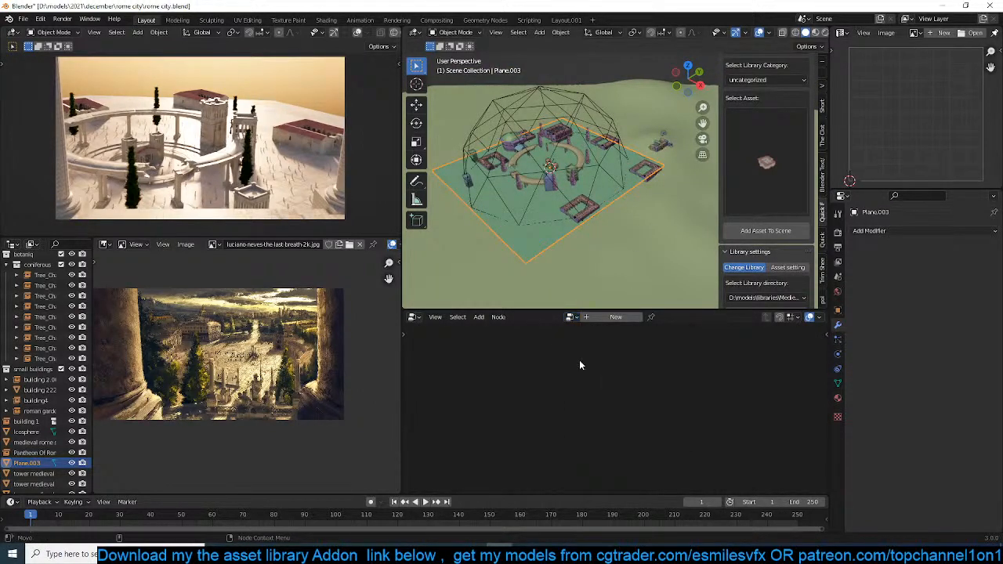
{"action": "scroll", "coordinate": [559, 179], "scroll_direction": "up", "scroll_amount": 1}
{"action": "left_click", "coordinate": [572, 318]}
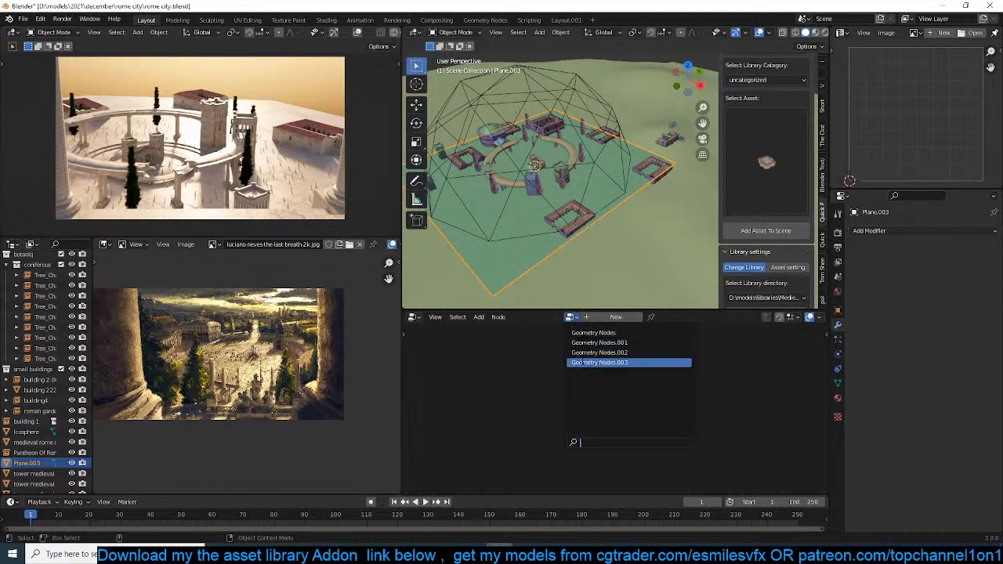
{"action": "left_click", "coordinate": [582, 363]}
{"action": "left_click", "coordinate": [576, 319]}
{"action": "left_click", "coordinate": [590, 343]}
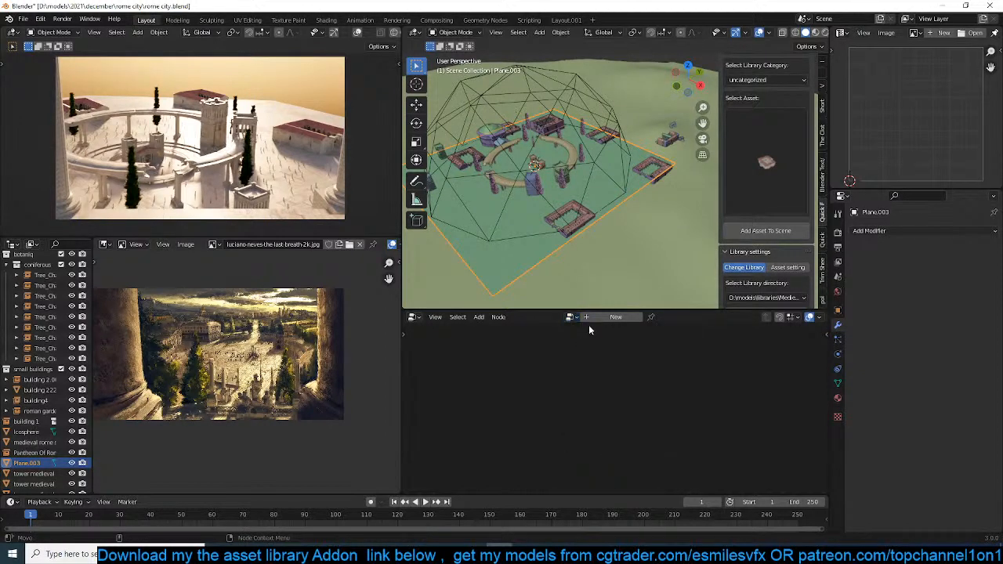
{"action": "left_click", "coordinate": [588, 320]}
{"action": "left_click", "coordinate": [555, 317]}
{"action": "left_click", "coordinate": [592, 370]}
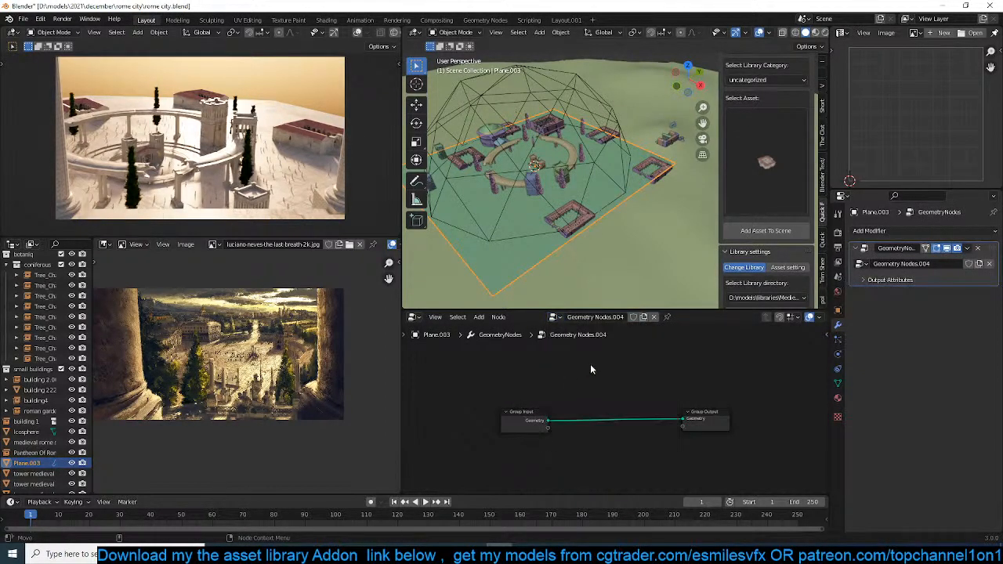
{"action": "left_click", "coordinate": [552, 317]}
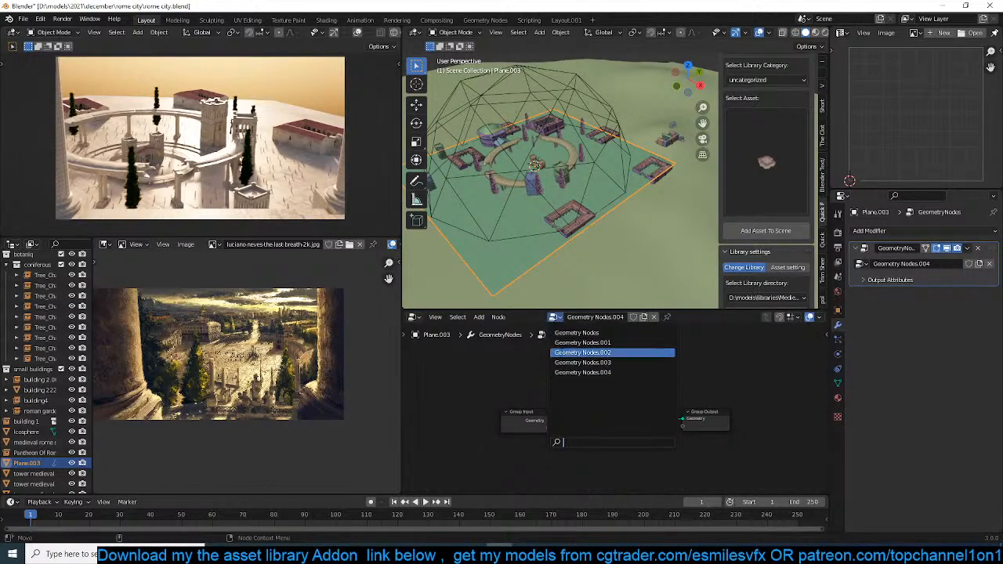
{"action": "left_click", "coordinate": [569, 364]}
Examine the instances scattered on Plane.003 and the Collection Info and point distribution nodes of Geometry Nodes.003.
{"action": "scroll", "coordinate": [596, 202], "scroll_direction": "up", "scroll_amount": 5}
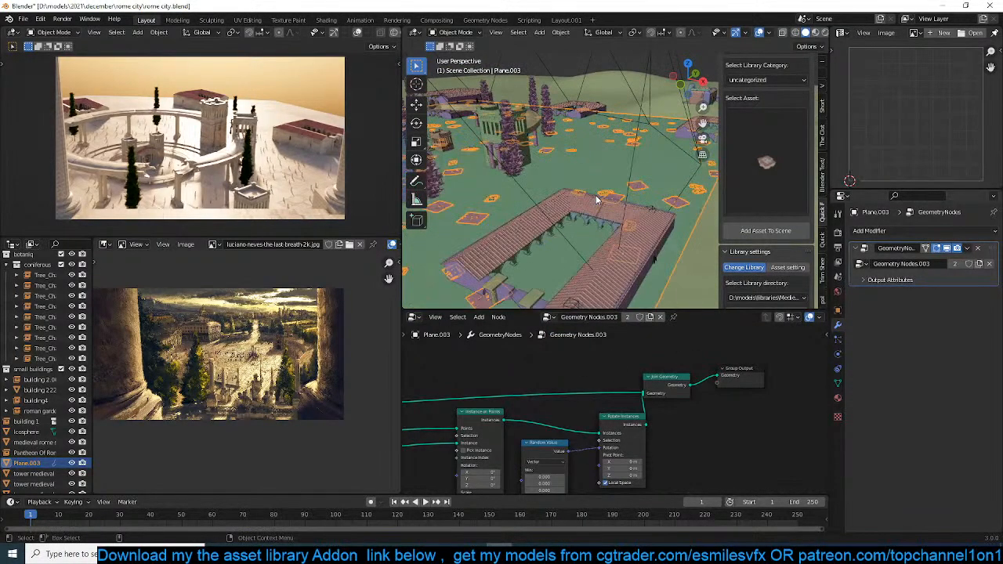
{"action": "scroll", "coordinate": [618, 241], "scroll_direction": "up", "scroll_amount": 4}
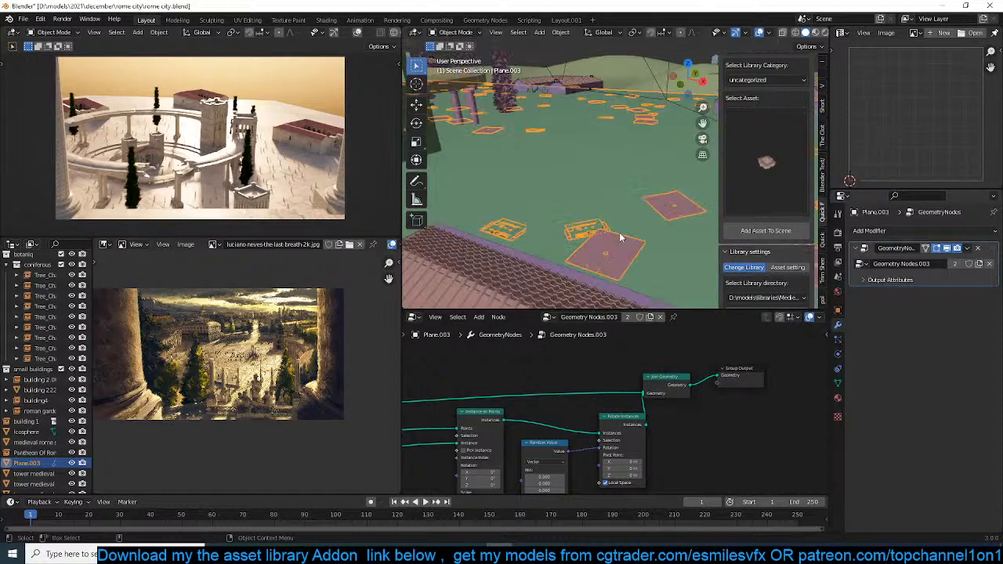
{"action": "scroll", "coordinate": [619, 237], "scroll_direction": "up", "scroll_amount": 3}
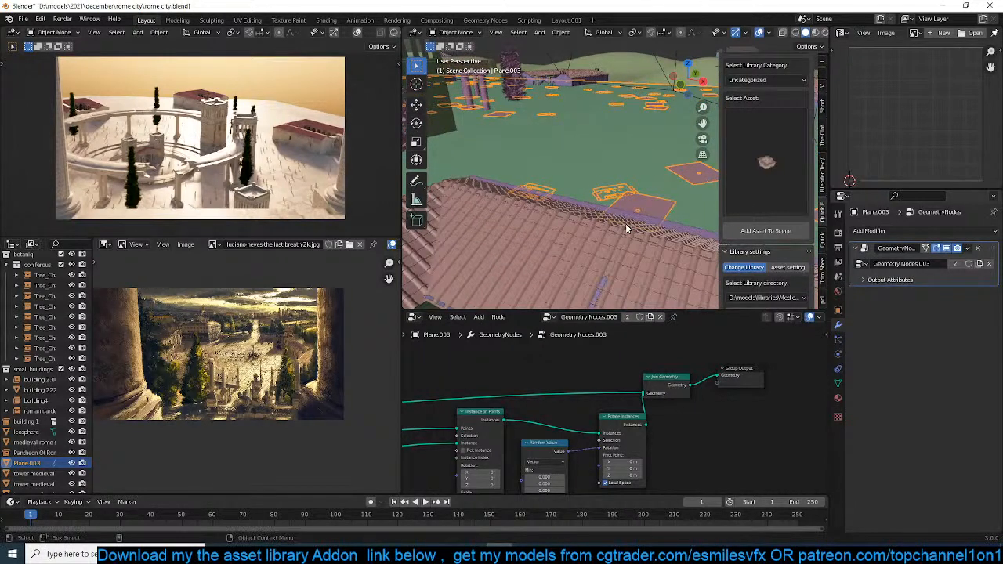
{"action": "scroll", "coordinate": [54, 401], "scroll_direction": "down", "scroll_amount": 1}
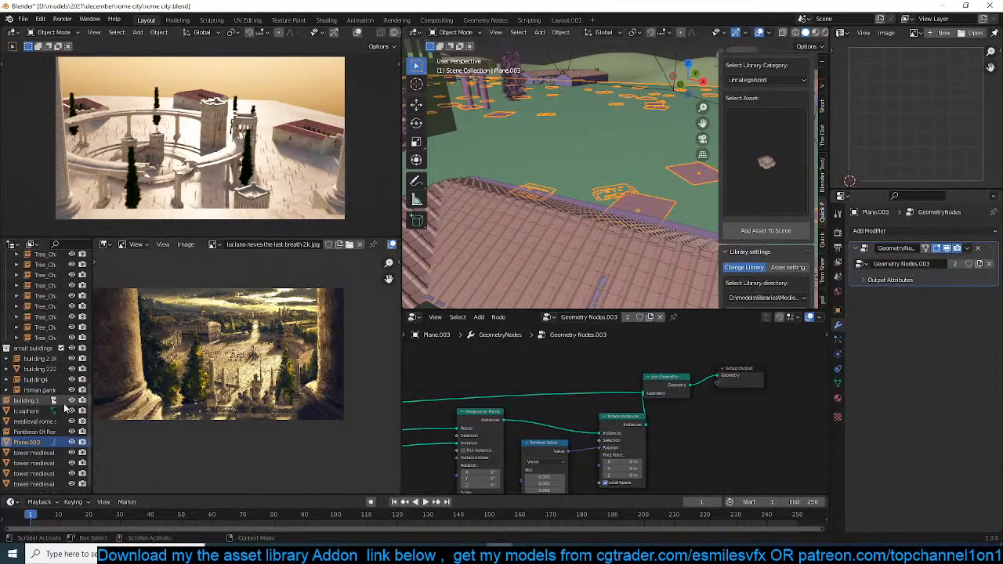
{"action": "scroll", "coordinate": [599, 186], "scroll_direction": "down", "scroll_amount": 5}
{"action": "scroll", "coordinate": [599, 186], "scroll_direction": "up", "scroll_amount": 2}
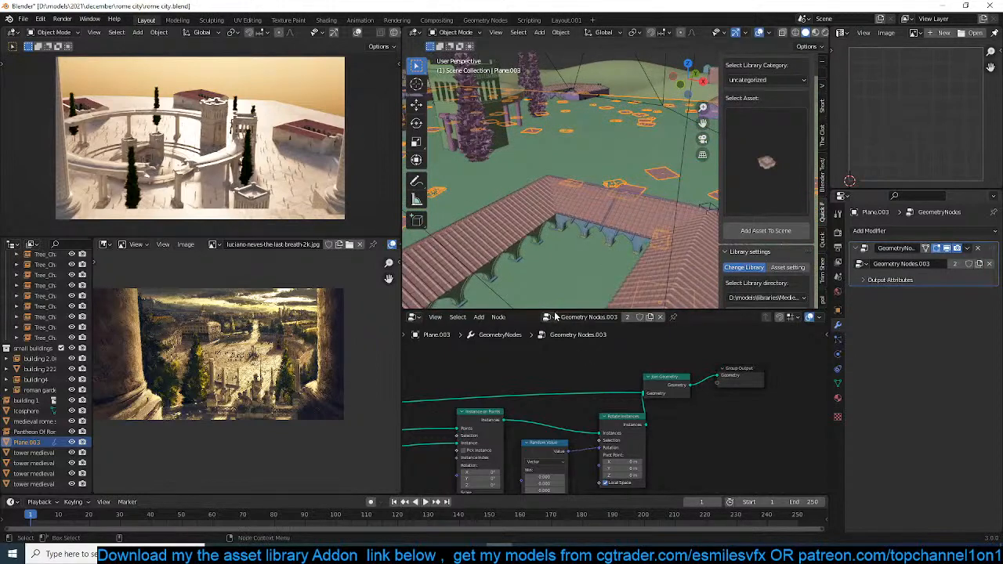
{"action": "left_click", "coordinate": [548, 318]}
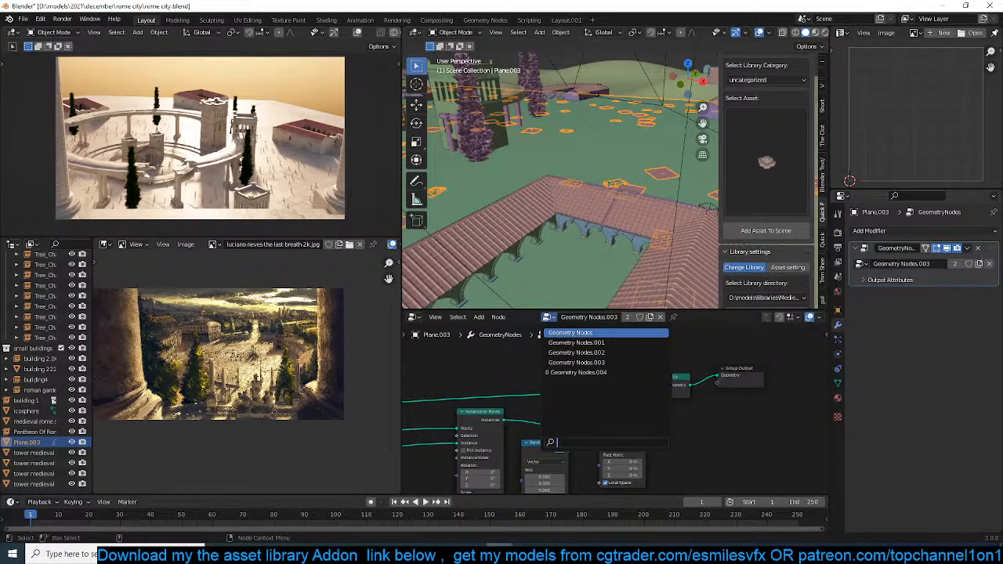
{"action": "left_click", "coordinate": [580, 363]}
{"action": "scroll", "coordinate": [502, 385], "scroll_direction": "down", "scroll_amount": 4}
{"action": "middle_click_drag", "start_coordinate": [502, 385], "coordinate": [737, 351]}
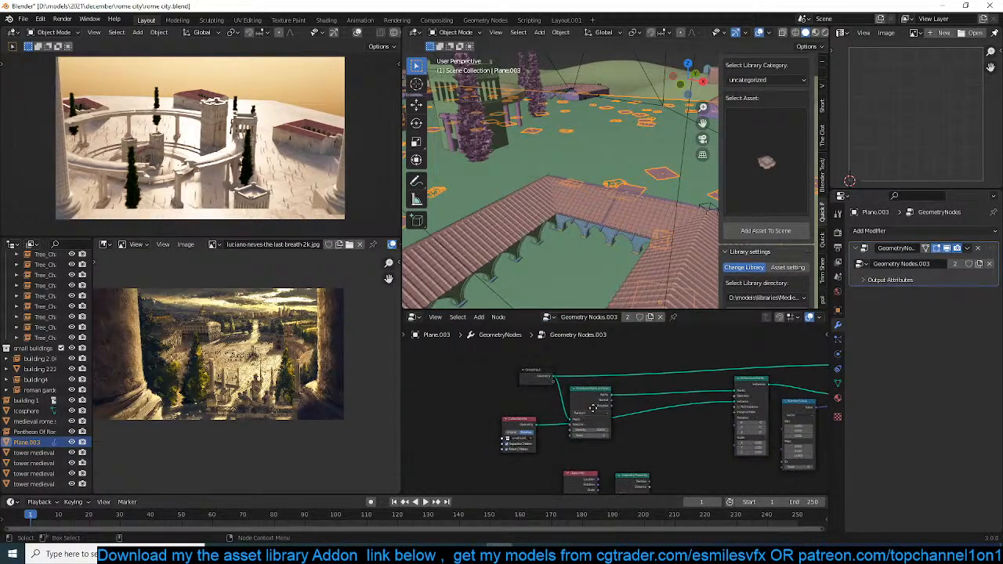
{"action": "middle_click_drag", "start_coordinate": [582, 417], "coordinate": [668, 385]}
{"action": "scroll", "coordinate": [668, 385], "scroll_direction": "up", "scroll_amount": 5}
{"action": "scroll", "coordinate": [668, 388], "scroll_direction": "up", "scroll_amount": 3}
{"action": "scroll", "coordinate": [668, 388], "scroll_direction": "down", "scroll_amount": 2}
{"action": "scroll", "coordinate": [632, 176], "scroll_direction": "down", "scroll_amount": 4}
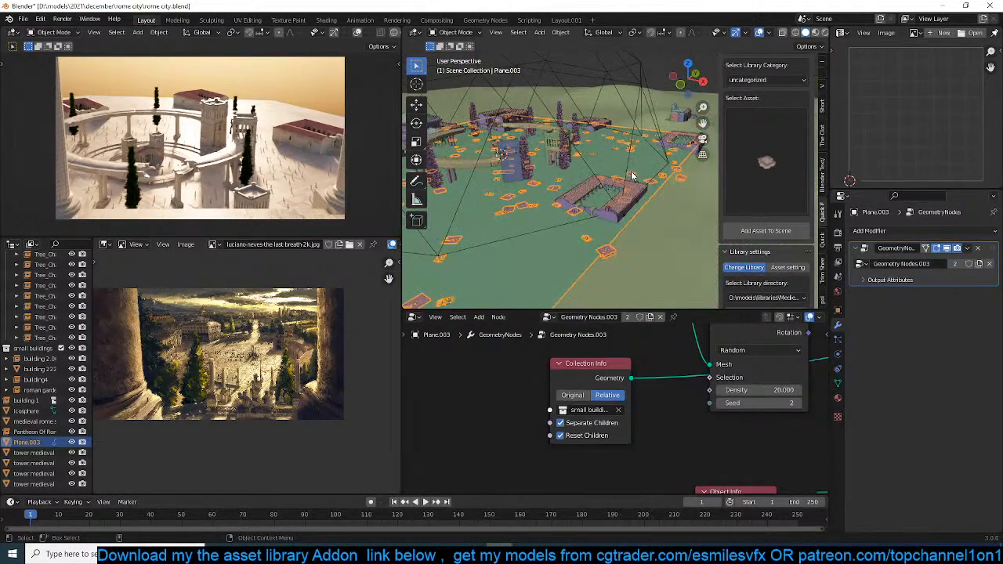
Try to apply the scale of Plane.003 and close the frozen Blender session.
{"action": "key", "text": "ctrl+a"}
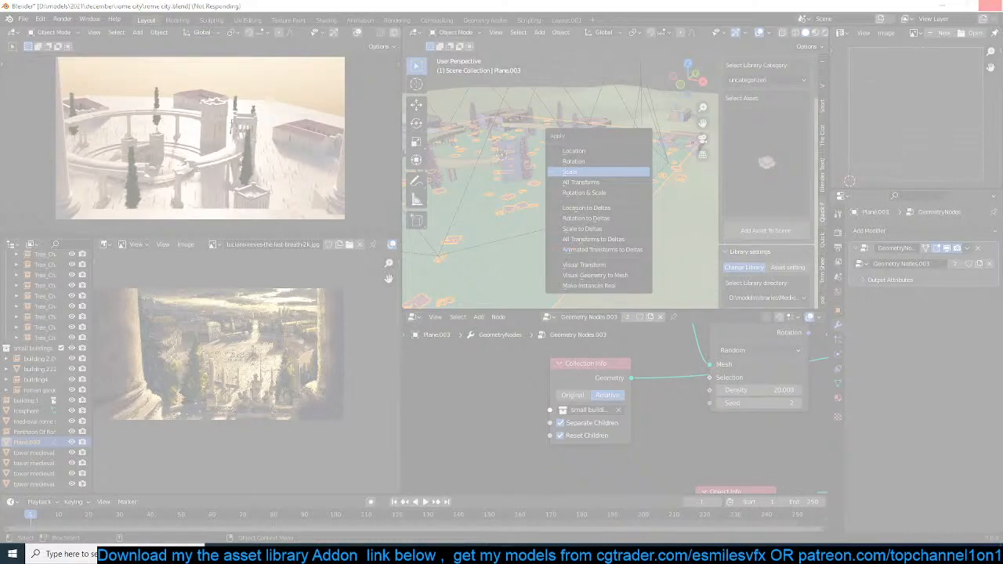
{"action": "right_click", "coordinate": [652, 556]}
{"action": "left_click", "coordinate": [689, 508]}
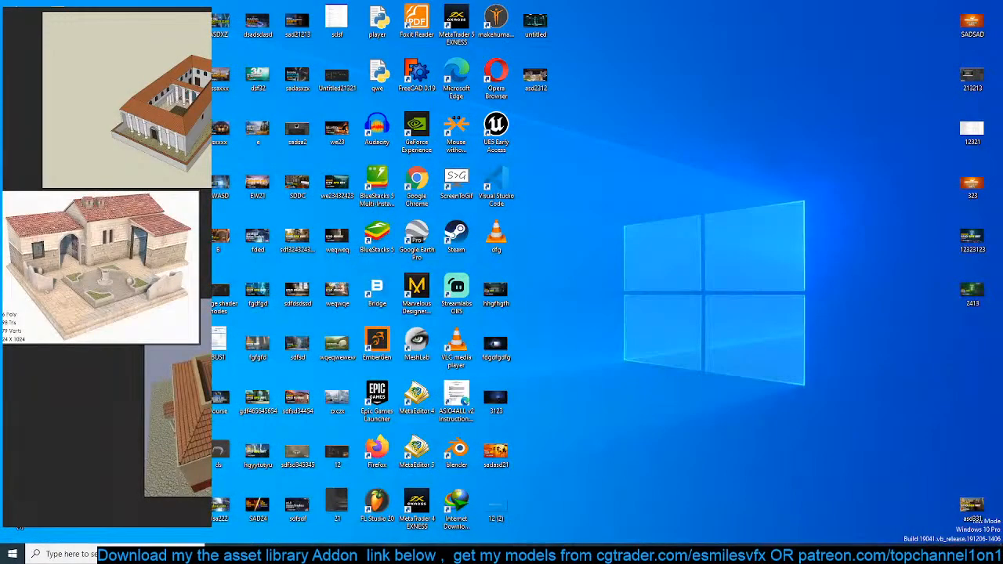
Relaunch Blender and reopen the rome city.blend file.
{"action": "double_click", "coordinate": [456, 451]}
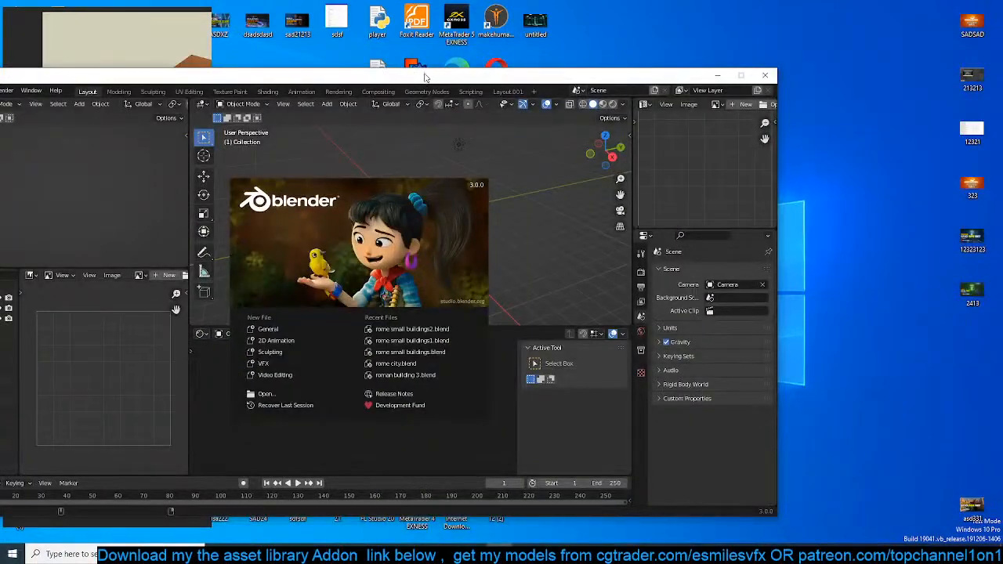
{"action": "double_click", "coordinate": [426, 77]}
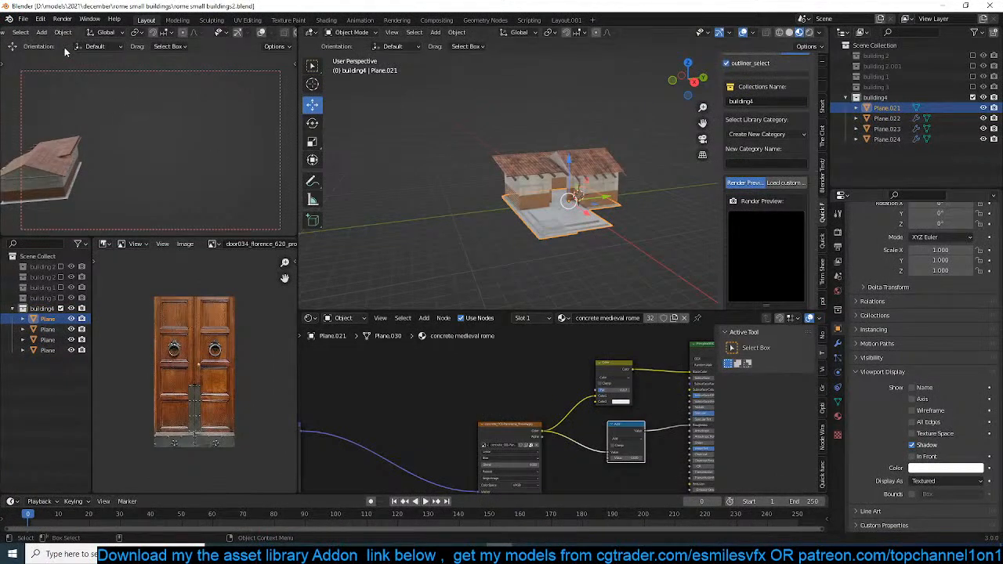
{"action": "left_click", "coordinate": [24, 19]}
{"action": "mouse_move", "coordinate": [55, 51]}
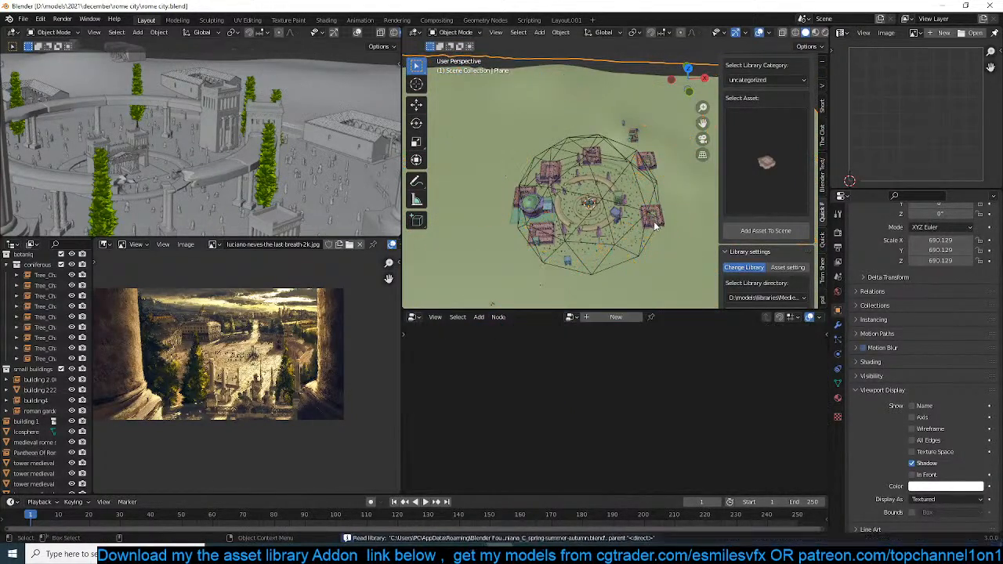
Examine the ground Plane's mesh in wireframe and edit mode, and return to solid shading in object mode.
{"action": "scroll", "coordinate": [497, 200], "scroll_direction": "down", "scroll_amount": 4}
{"action": "scroll", "coordinate": [496, 199], "scroll_direction": "up", "scroll_amount": 4}
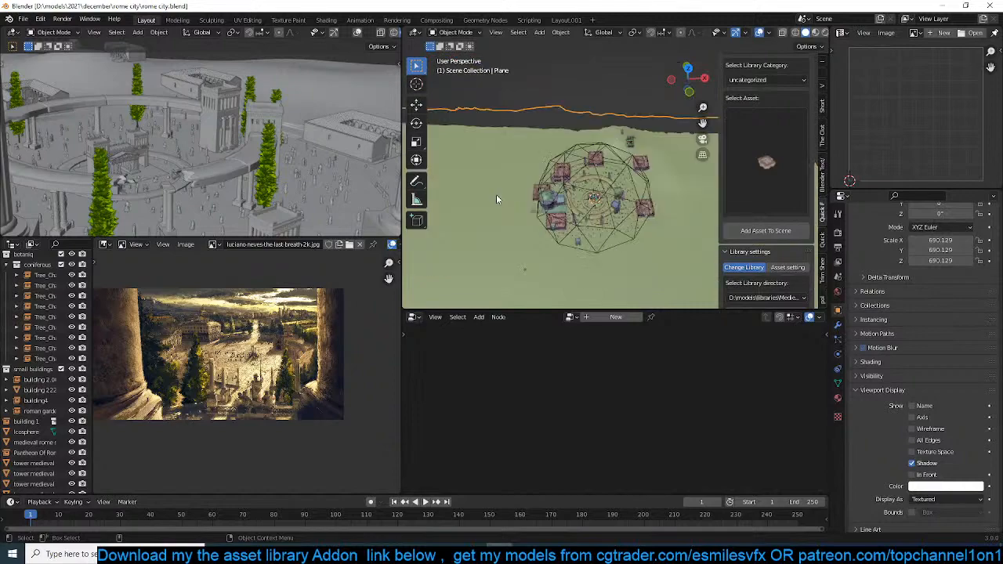
{"action": "middle_click_drag", "start_coordinate": [496, 196], "coordinate": [536, 195]}
{"action": "key", "text": "z"}
{"action": "left_click", "coordinate": [384, 196]}
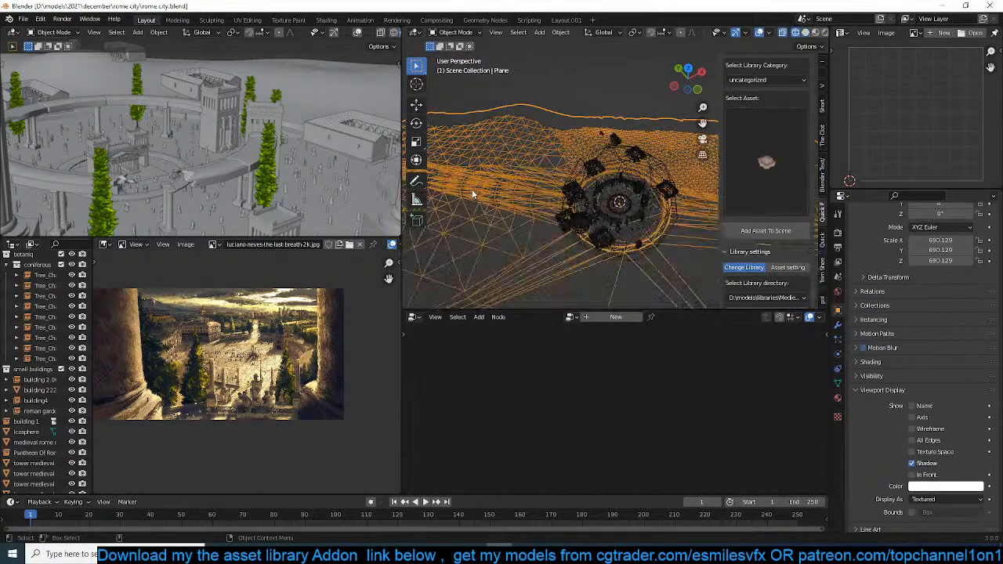
{"action": "key", "text": "Tab"}
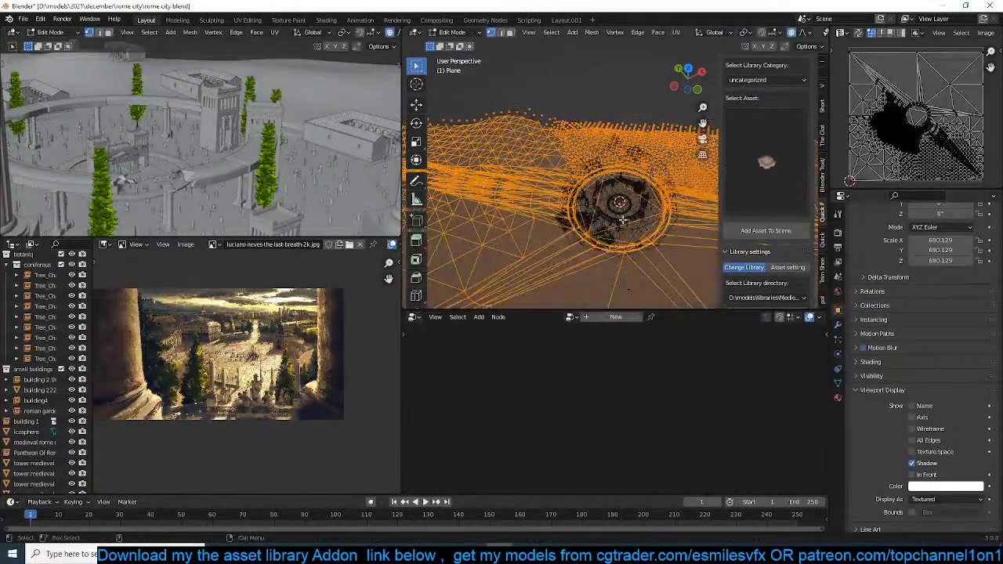
{"action": "key", "text": "z"}
{"action": "left_click", "coordinate": [729, 221]}
{"action": "key", "text": "Tab"}
Add a new plane at the plaza centre in top view and scale it up to about 56.
{"action": "middle_click_drag", "start_coordinate": [561, 172], "coordinate": [590, 231]}
{"action": "scroll", "coordinate": [590, 231], "scroll_direction": "up", "scroll_amount": 5}
{"action": "key", "text": "KP_7"}
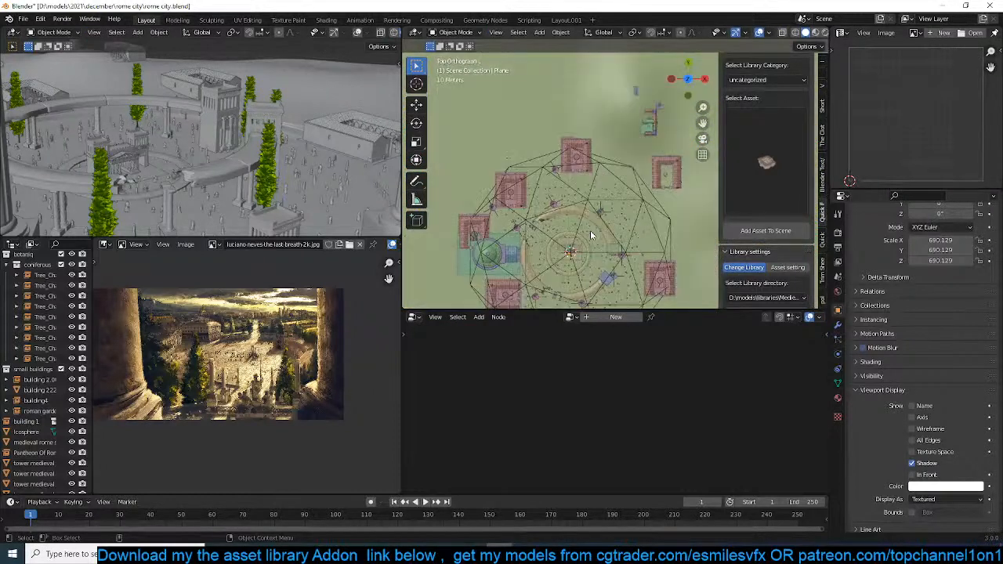
{"action": "scroll", "coordinate": [590, 231], "scroll_direction": "down", "scroll_amount": 2}
{"action": "key", "text": "shift+a"}
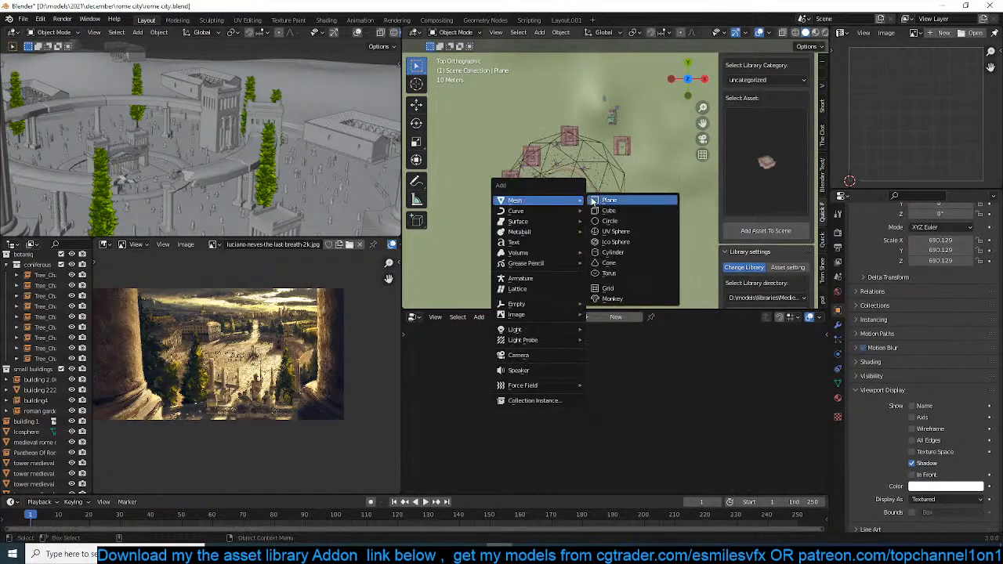
{"action": "left_click", "coordinate": [592, 200]}
{"action": "key", "text": "s"}
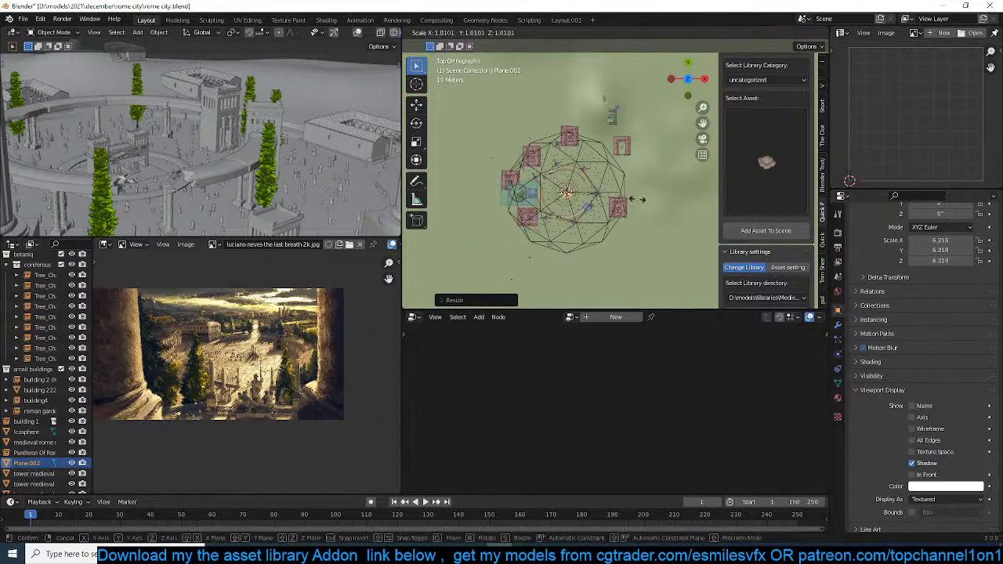
{"action": "left_click", "coordinate": [637, 210]}
{"action": "key", "text": "s"}
{"action": "left_click", "coordinate": [705, 209]}
Move the new plane over the outlying buildings beyond the icosphere and enlarge its scale to about 82.
{"action": "key", "text": "g"}
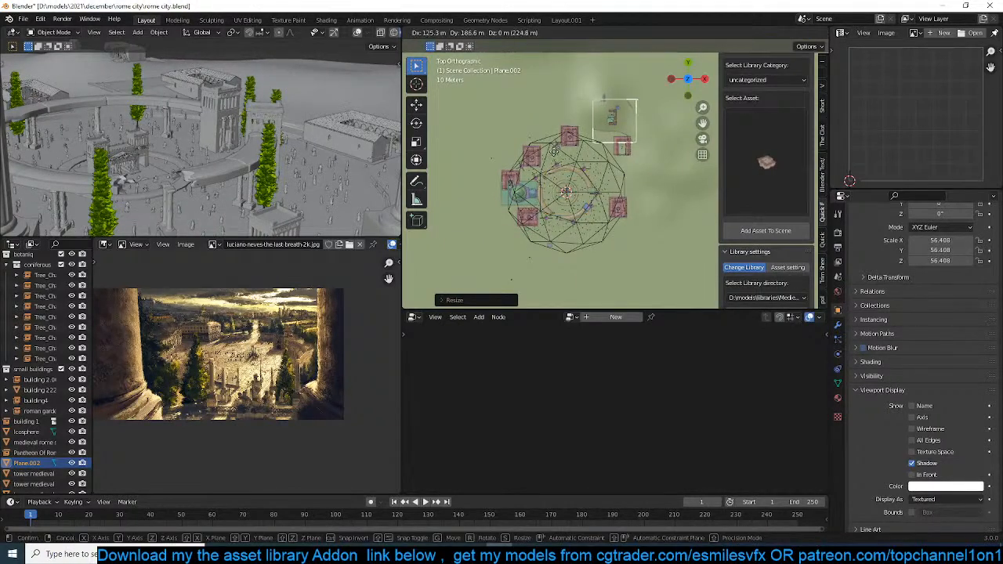
{"action": "left_click", "coordinate": [627, 186]}
{"action": "middle_click_drag", "start_coordinate": [607, 192], "coordinate": [545, 108]}
{"action": "scroll", "coordinate": [624, 177], "scroll_direction": "up", "scroll_amount": 5}
{"action": "key", "text": "s"}
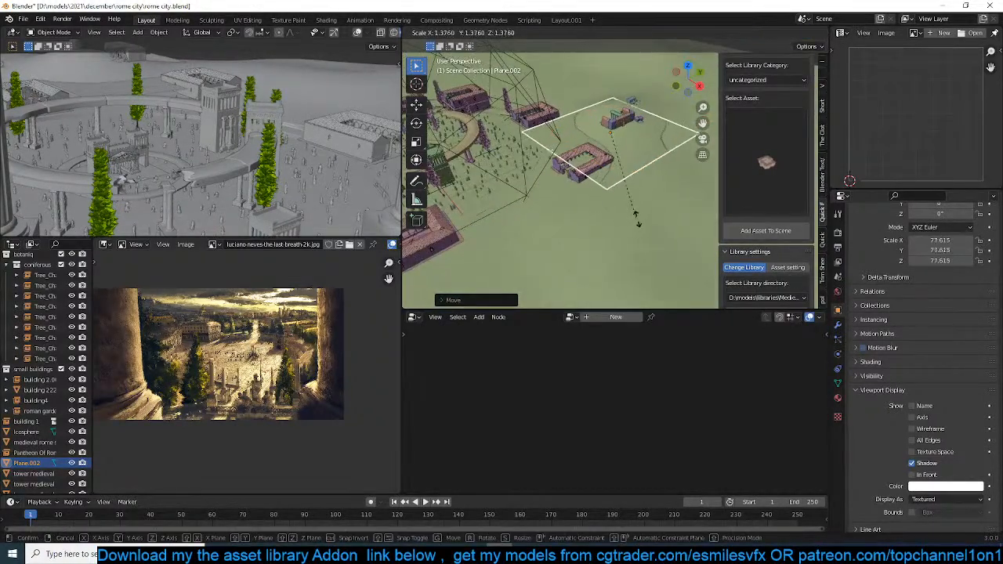
{"action": "left_click", "coordinate": [635, 222]}
Subdivide the new plane twice in edit mode and return to object mode.
{"action": "key", "text": "Tab"}
{"action": "right_click", "coordinate": [611, 106]}
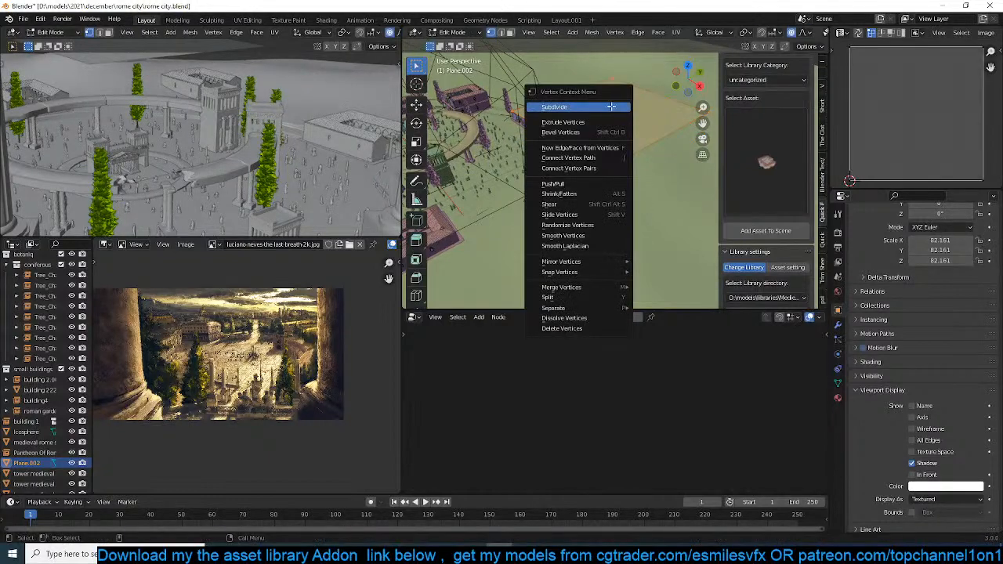
{"action": "left_click", "coordinate": [611, 106]}
{"action": "right_click", "coordinate": [611, 106]}
{"action": "left_click", "coordinate": [611, 106]}
{"action": "key", "text": "Tab"}
Add a Shrinkwrap modifier to Plane.002 with the ground Plane as its target.
{"action": "middle_click_drag", "start_coordinate": [654, 170], "coordinate": [690, 175]}
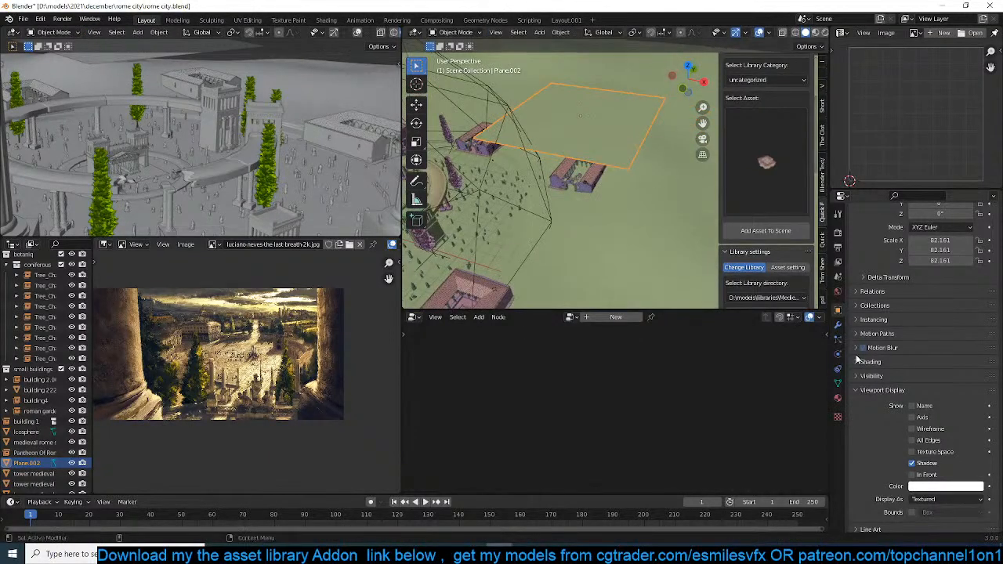
{"action": "left_click", "coordinate": [838, 327]}
{"action": "left_click", "coordinate": [971, 232]}
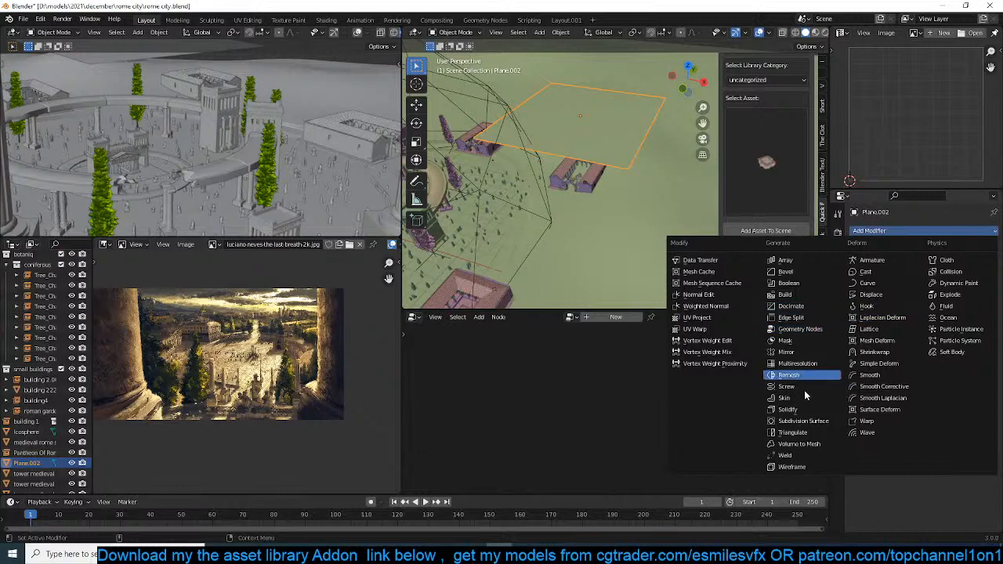
{"action": "left_click", "coordinate": [873, 352]}
{"action": "left_click", "coordinate": [979, 289]}
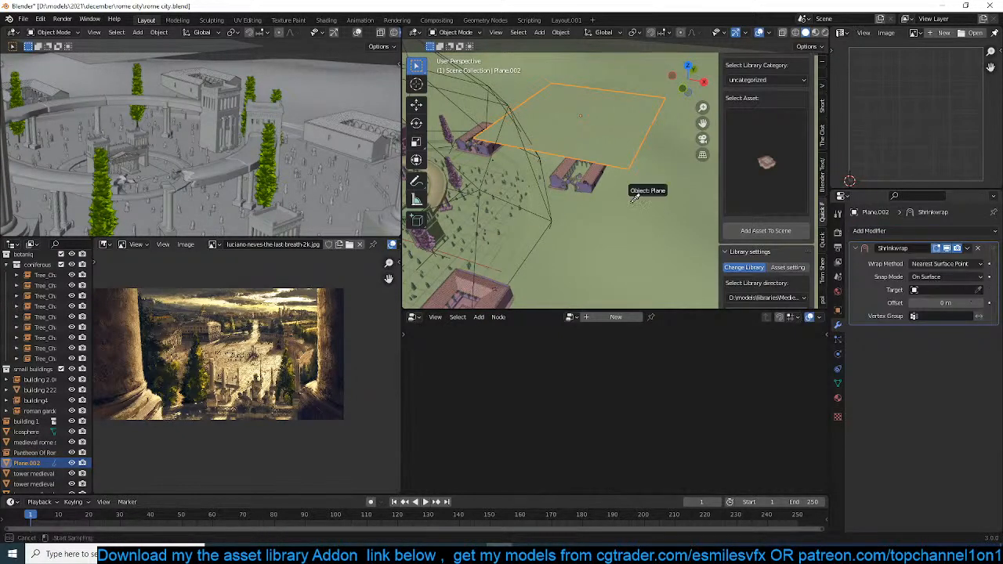
{"action": "left_click", "coordinate": [627, 192]}
Create a new geometry node tree on Plane.002 and add the small buildings collection as a Collection Info node.
{"action": "middle_click_drag", "start_coordinate": [620, 194], "coordinate": [595, 230]}
{"action": "left_click", "coordinate": [618, 317]}
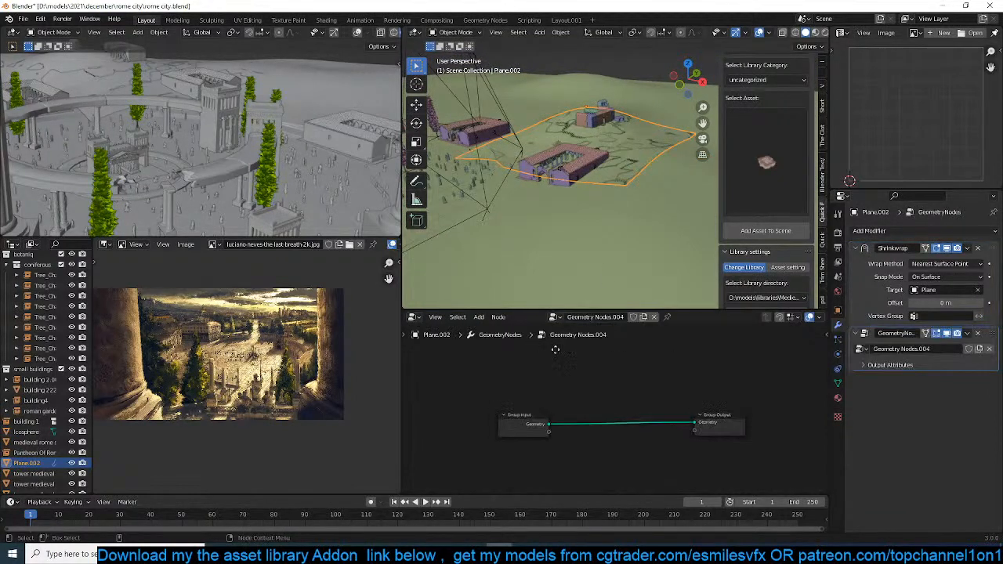
{"action": "left_click_drag", "start_coordinate": [531, 426], "coordinate": [528, 427]}
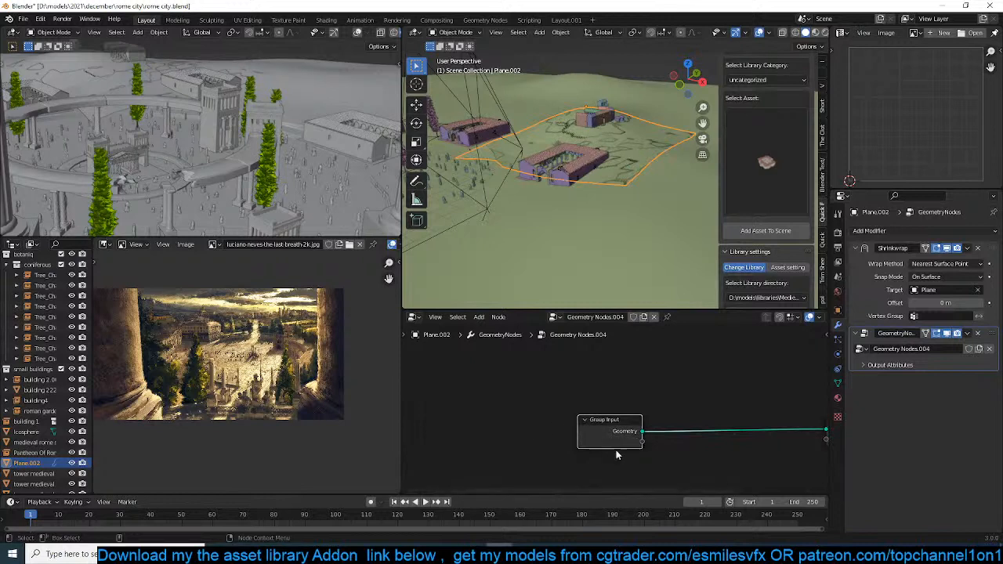
{"action": "left_click_drag", "start_coordinate": [617, 450], "coordinate": [547, 430]}
{"action": "right_click", "coordinate": [636, 153]}
{"action": "left_click", "coordinate": [637, 153]}
{"action": "left_click_drag", "start_coordinate": [625, 437], "coordinate": [595, 403]}
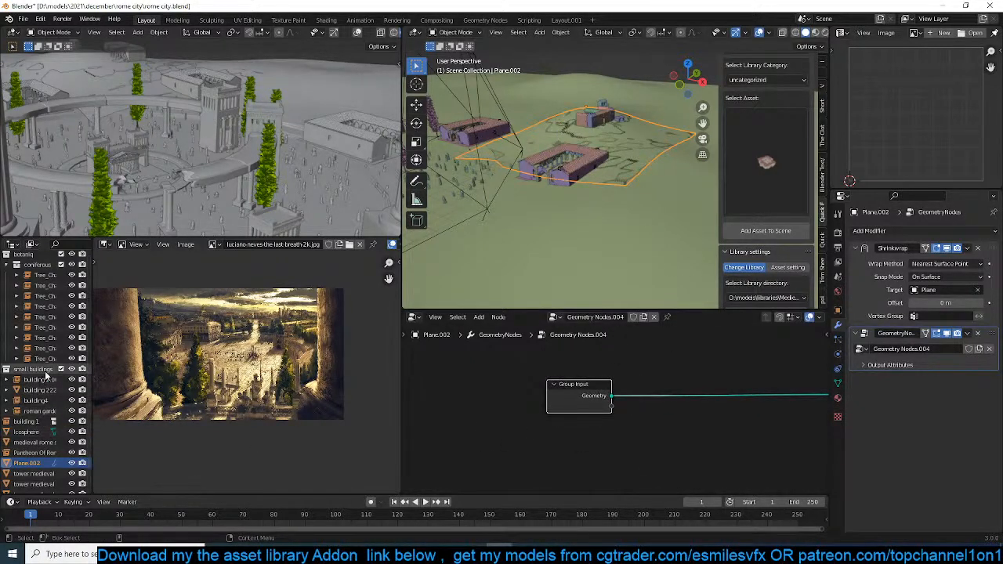
{"action": "left_click_drag", "start_coordinate": [31, 370], "coordinate": [548, 445]}
Insert a Distribute Points on Faces node between Group Input and Group Output.
{"action": "middle_click_drag", "start_coordinate": [587, 423], "coordinate": [525, 420]}
{"action": "key", "text": "shift+a"}
{"action": "mouse_move", "coordinate": [594, 446]}
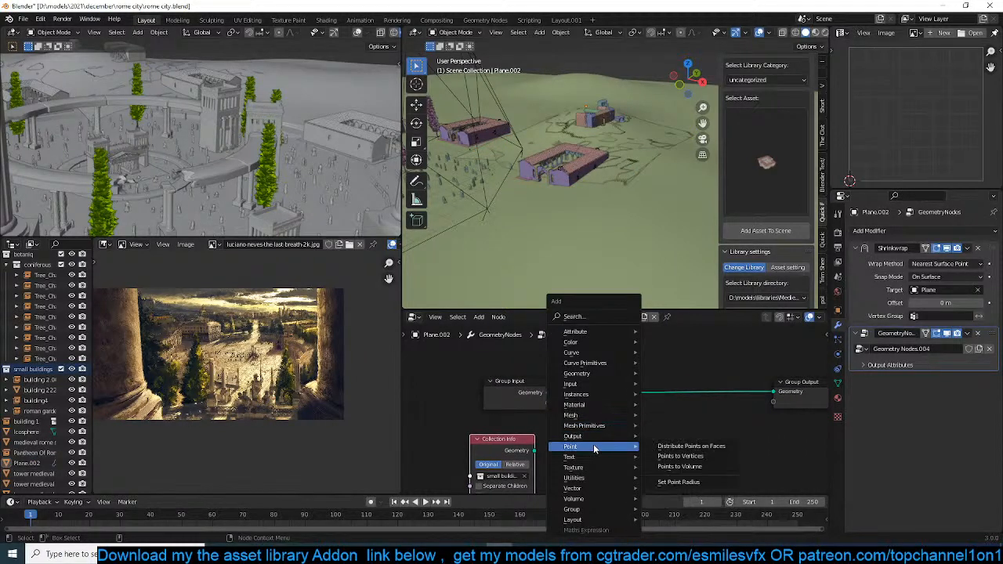
{"action": "left_click", "coordinate": [689, 446]}
{"action": "left_click", "coordinate": [676, 385]}
{"action": "left_click_drag", "start_coordinate": [655, 386], "coordinate": [618, 387]}
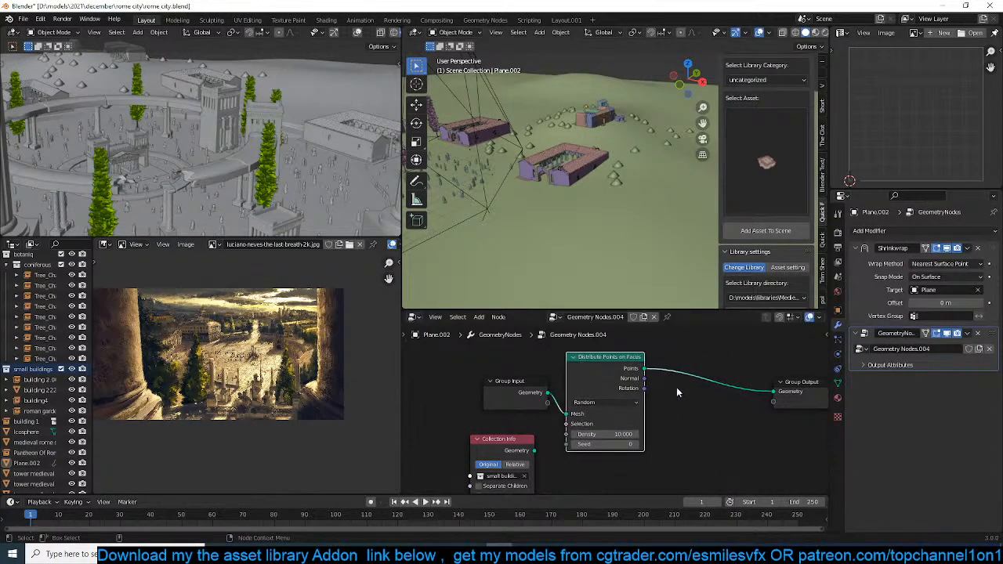
Set the Distribute Points on Faces density to 1.5 and move the Group Output node further away to make room.
{"action": "middle_click_drag", "start_coordinate": [673, 397], "coordinate": [630, 398]}
{"action": "left_click", "coordinate": [563, 436]}
{"action": "type", "text": "1"}
{"action": "key", "text": "Return"}
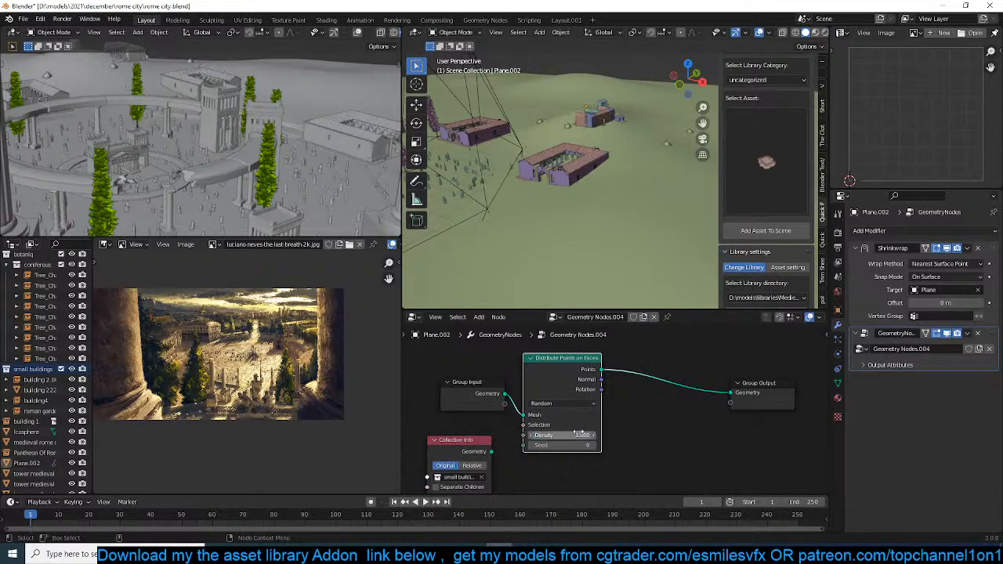
{"action": "left_click_drag", "start_coordinate": [580, 433], "coordinate": [593, 427]}
{"action": "left_click_drag", "start_coordinate": [738, 394], "coordinate": [791, 393]}
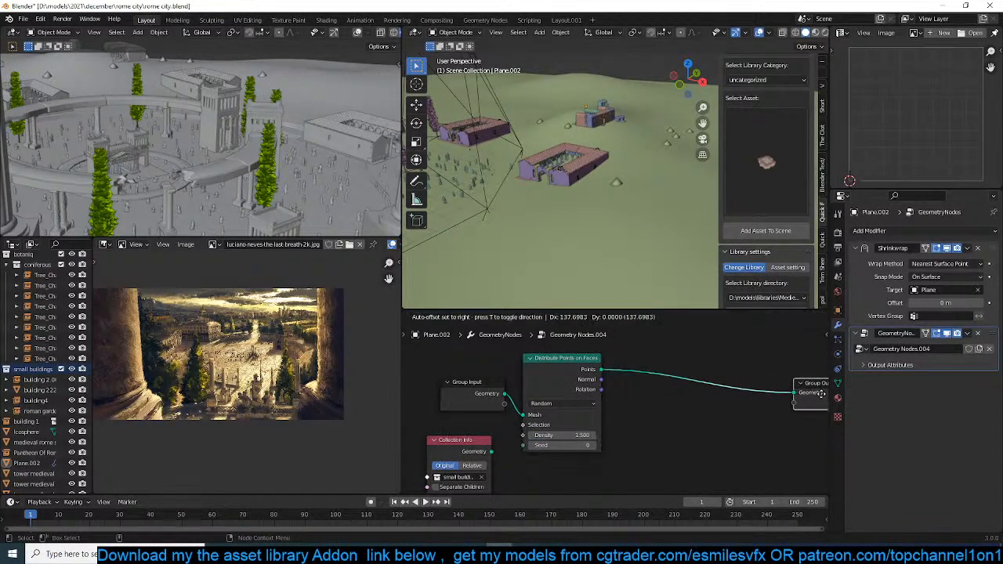
Insert an Instance on Points node before Group Output and connect the Collection Info geometry to its Instance input.
{"action": "key", "text": "shift+a"}
{"action": "mouse_move", "coordinate": [612, 378]}
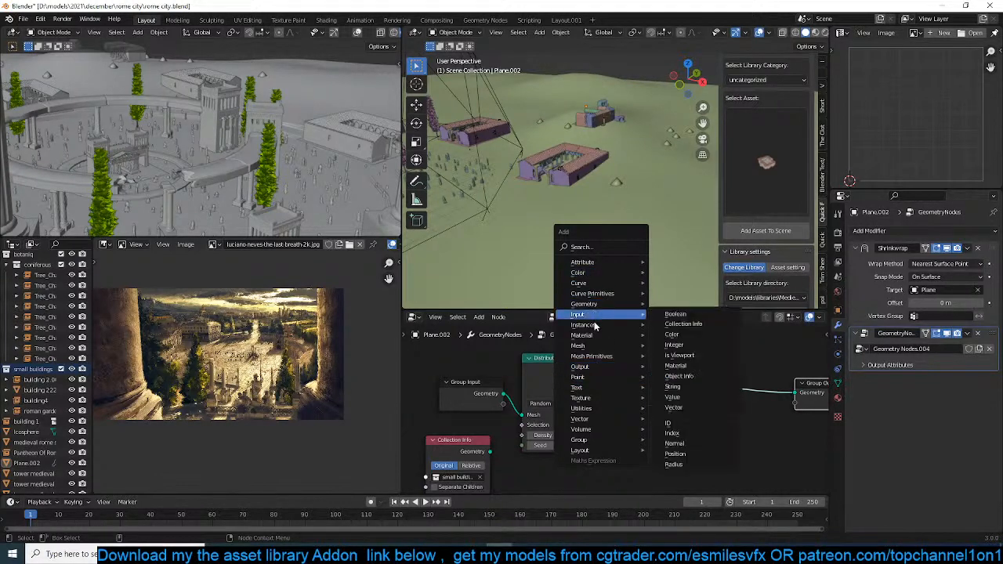
{"action": "mouse_move", "coordinate": [599, 324]}
{"action": "left_click", "coordinate": [683, 324]}
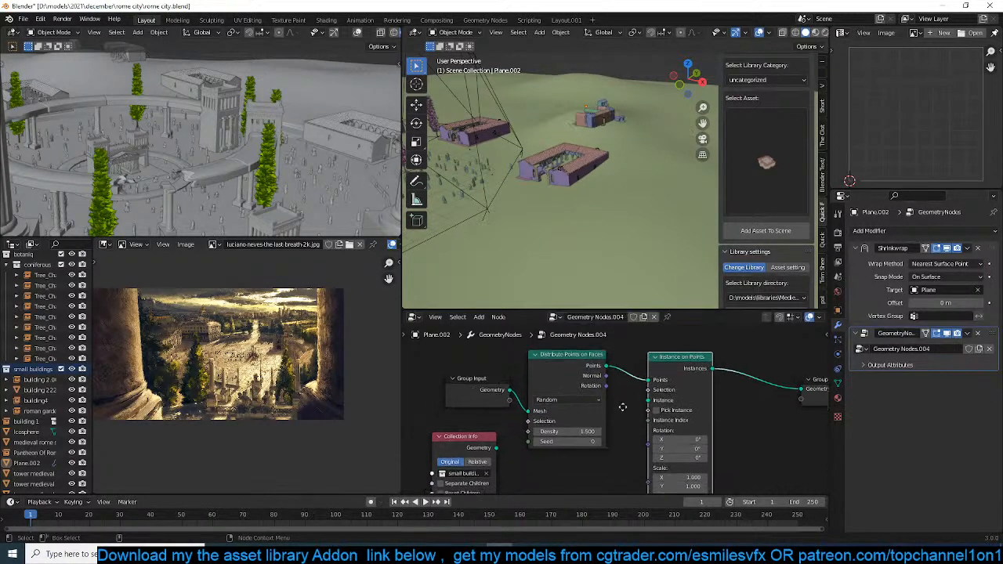
{"action": "left_click", "coordinate": [682, 400]}
{"action": "left_click_drag", "start_coordinate": [682, 400], "coordinate": [679, 381]}
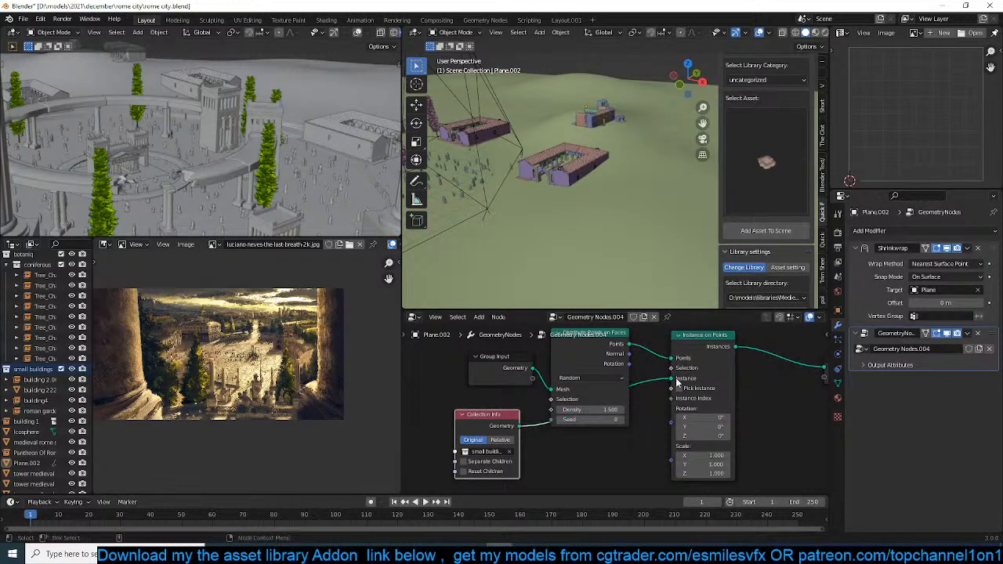
{"action": "middle_click_drag", "start_coordinate": [706, 372], "coordinate": [644, 379]}
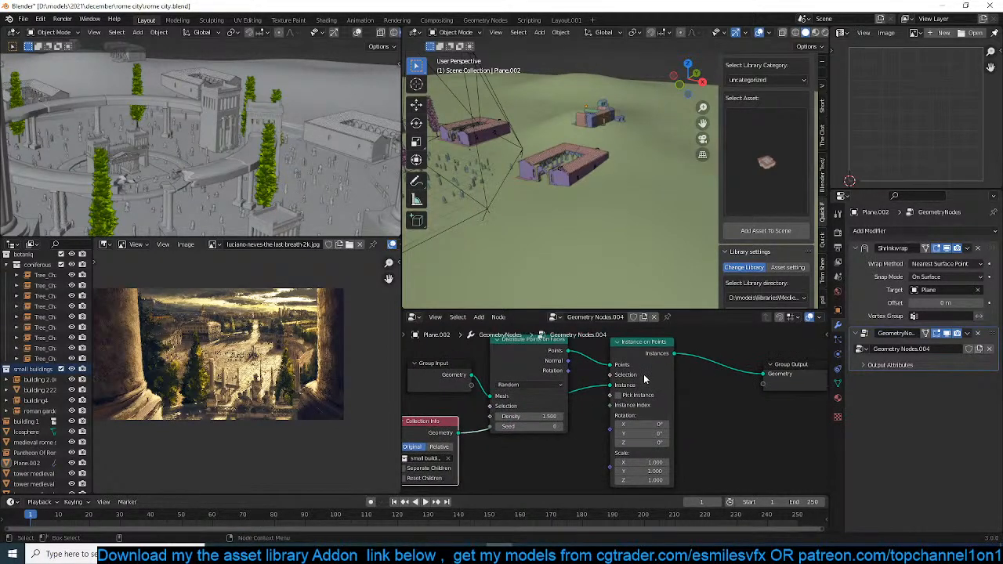
Enable Separate Children on the Collection Info node and save the file.
{"action": "middle_click_drag", "start_coordinate": [572, 387], "coordinate": [700, 376]}
{"action": "left_click", "coordinate": [534, 456]}
{"action": "key", "text": "ctrl+s"}
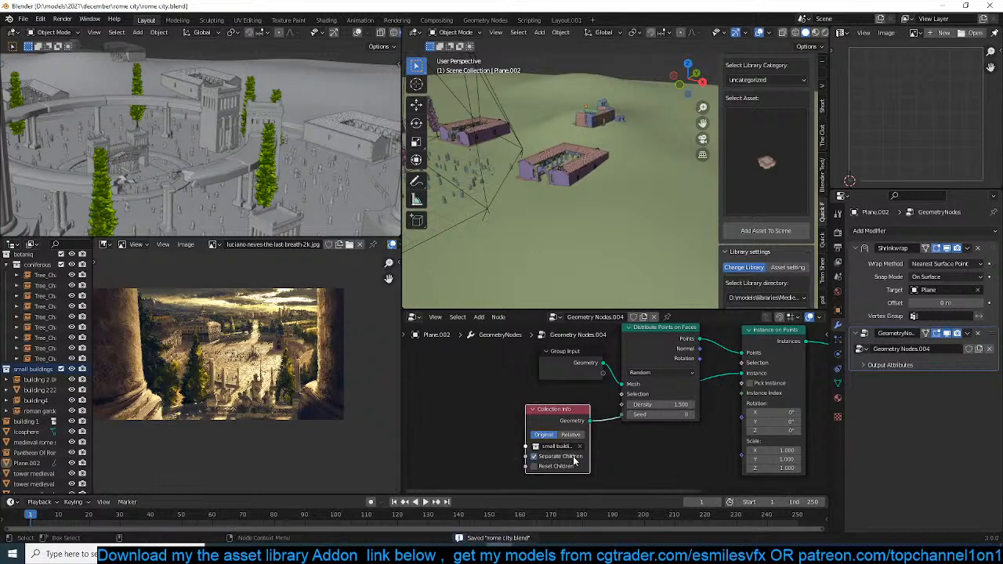
{"action": "left_click", "coordinate": [534, 466]}
{"action": "left_click", "coordinate": [568, 468]}
{"action": "scroll", "coordinate": [609, 221], "scroll_direction": "down", "scroll_amount": 4}
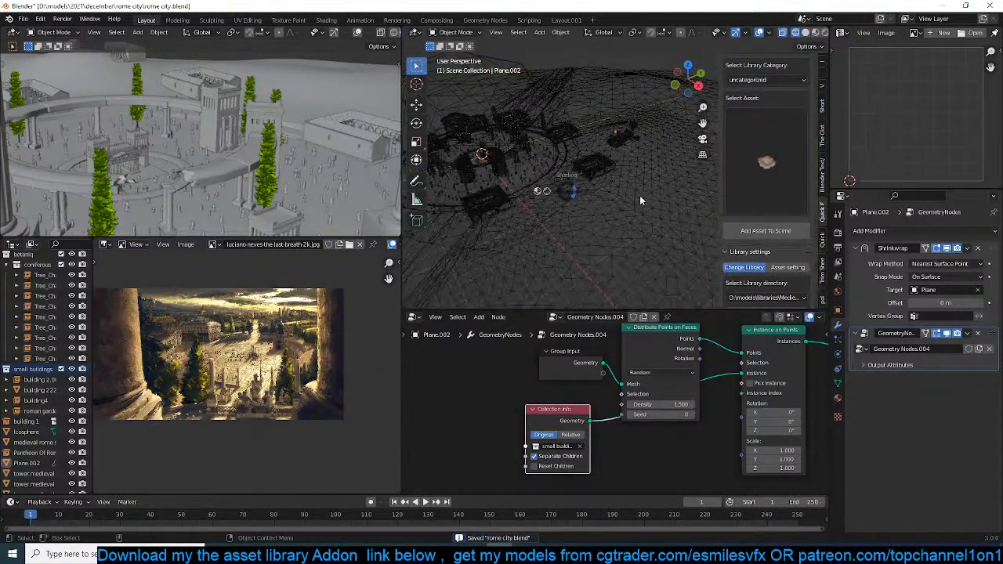
Insert a Join Geometry node before Group Output and connect the Group Input geometry to it.
{"action": "middle_click_drag", "start_coordinate": [715, 423], "coordinate": [554, 434]}
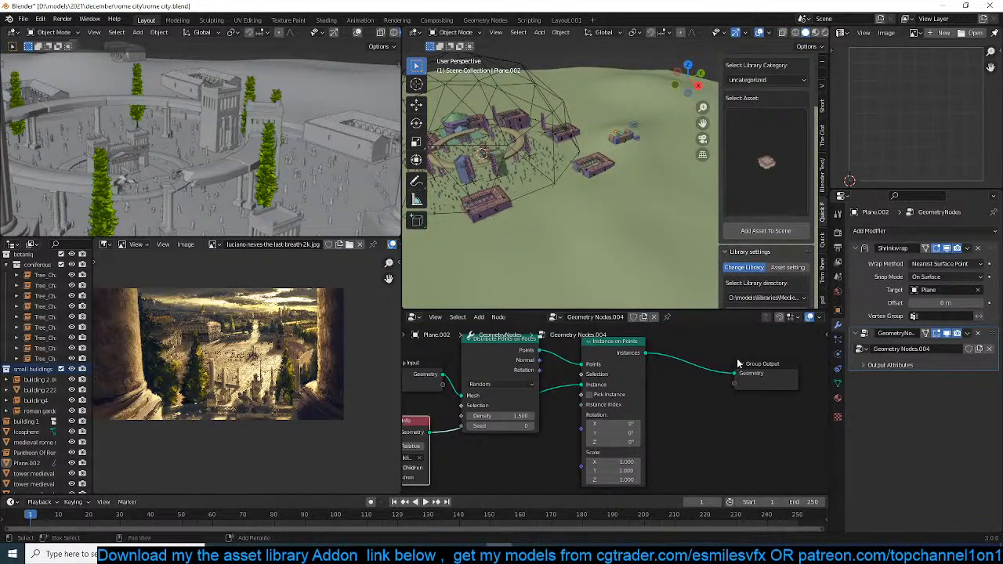
{"action": "key", "text": "shift+a"}
{"action": "mouse_move", "coordinate": [712, 360]}
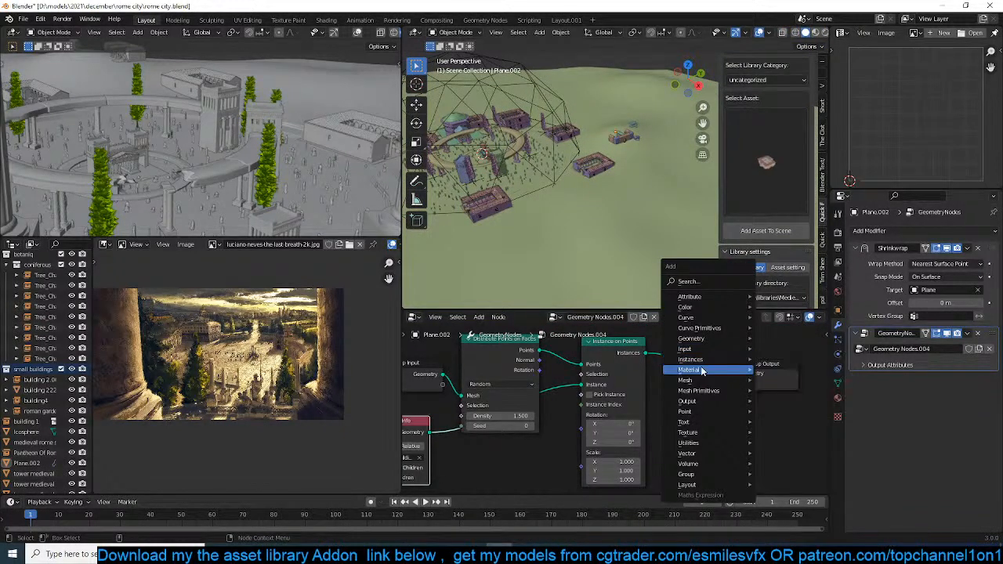
{"action": "mouse_move", "coordinate": [701, 338]}
{"action": "left_click", "coordinate": [790, 381]}
{"action": "left_click", "coordinate": [657, 358]}
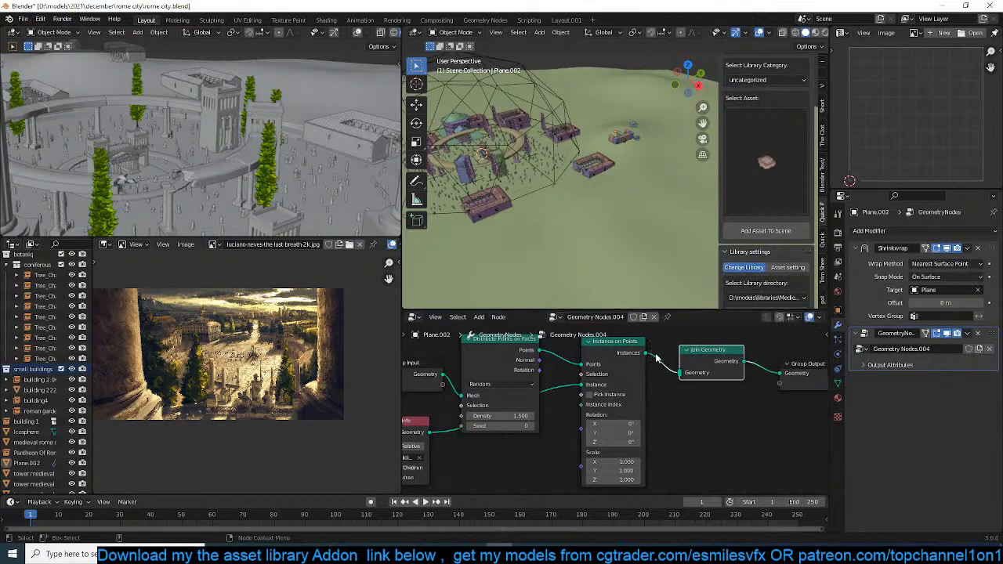
{"action": "left_click_drag", "start_coordinate": [444, 375], "coordinate": [688, 380]}
Enable Reset Children on the Collection Info node and set the instance scale to 0.010 on all three axes.
{"action": "scroll", "coordinate": [561, 182], "scroll_direction": "up", "scroll_amount": 3}
{"action": "middle_click_drag", "start_coordinate": [561, 181], "coordinate": [585, 222]}
{"action": "scroll", "coordinate": [598, 154], "scroll_direction": "up", "scroll_amount": 2}
{"action": "scroll", "coordinate": [543, 345], "scroll_direction": "down", "scroll_amount": 2}
{"action": "middle_click_drag", "start_coordinate": [546, 343], "coordinate": [688, 329]}
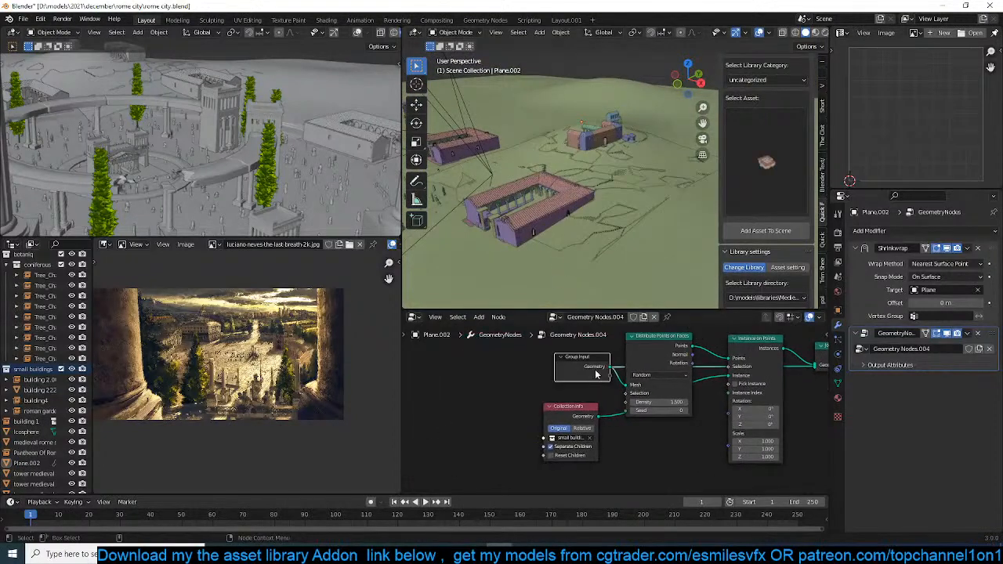
{"action": "scroll", "coordinate": [601, 431], "scroll_direction": "up", "scroll_amount": 1}
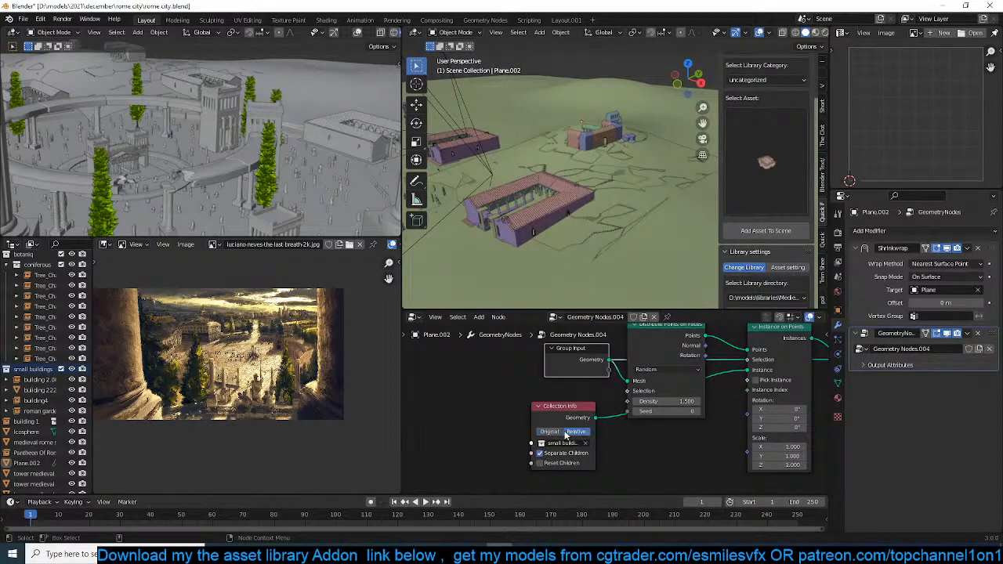
{"action": "left_click", "coordinate": [561, 462]}
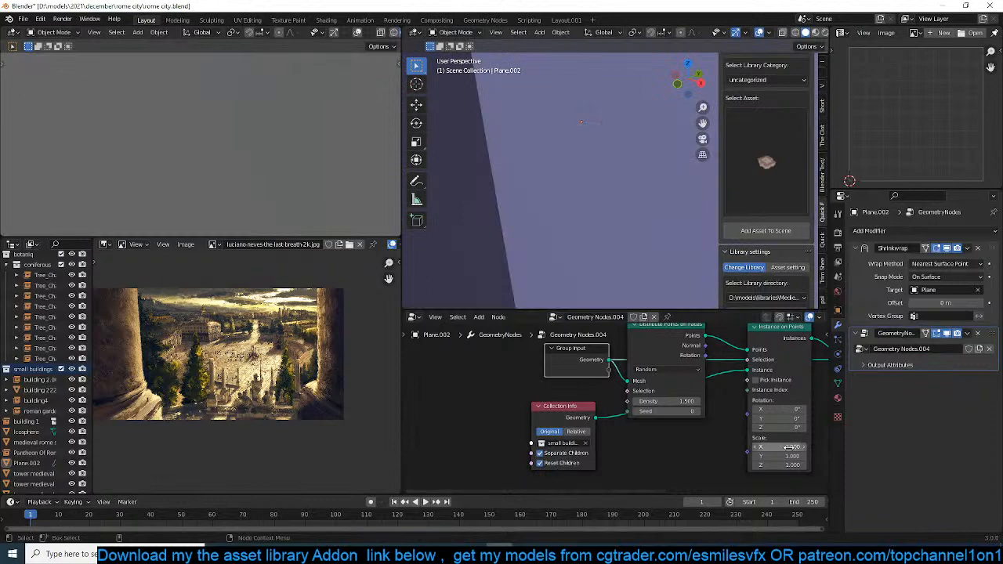
{"action": "left_click_drag", "start_coordinate": [781, 449], "coordinate": [744, 465], "text": "shift"}
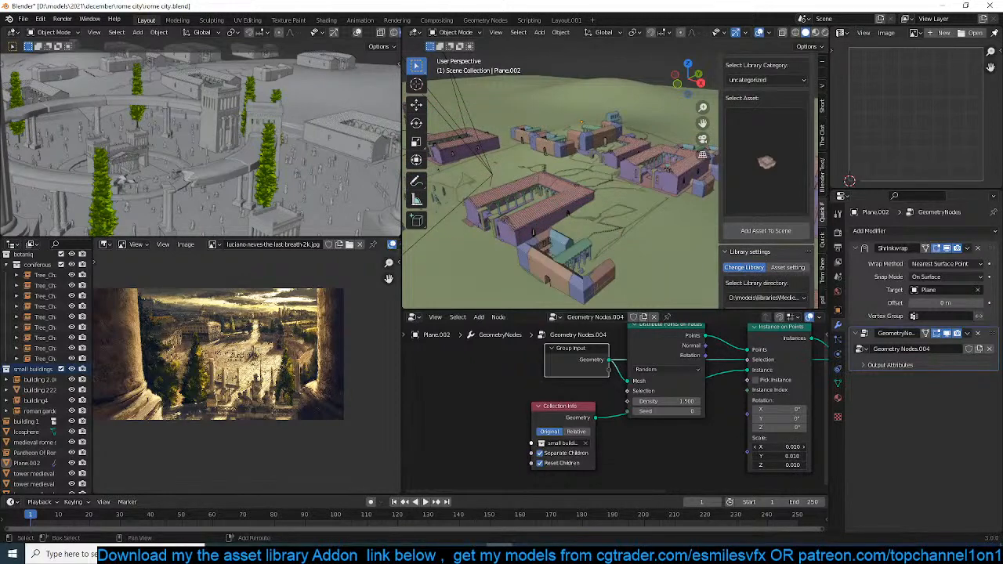
Move the Instance on Points node further from Distribute Points on Faces to make room for more nodes.
{"action": "middle_click_drag", "start_coordinate": [583, 238], "coordinate": [661, 232]}
{"action": "middle_click_drag", "start_coordinate": [677, 405], "coordinate": [564, 410]}
{"action": "left_click_drag", "start_coordinate": [759, 407], "coordinate": [788, 366]}
{"action": "middle_click_drag", "start_coordinate": [701, 425], "coordinate": [629, 377]}
{"action": "key", "text": "shift+a"}
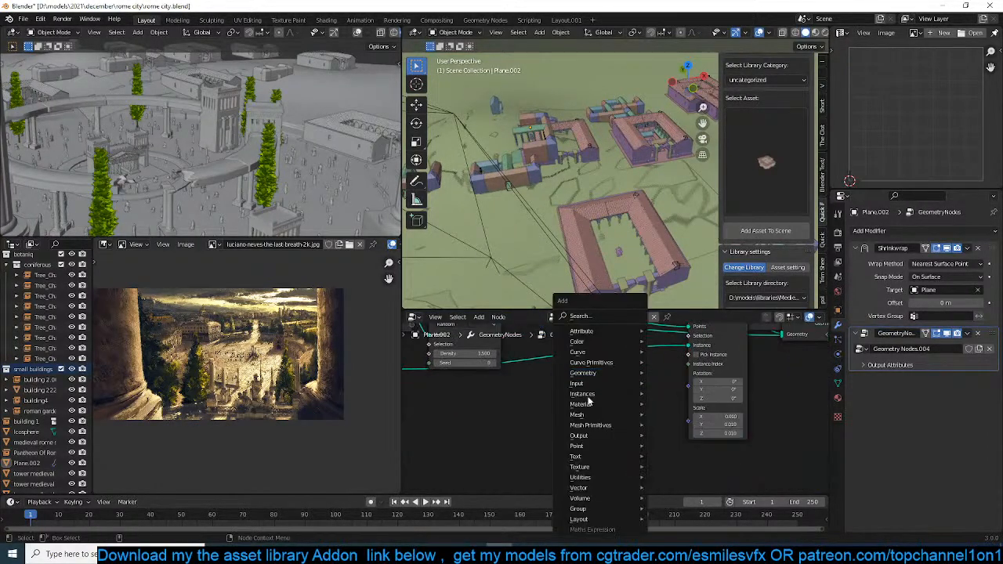
{"action": "mouse_move", "coordinate": [595, 334]}
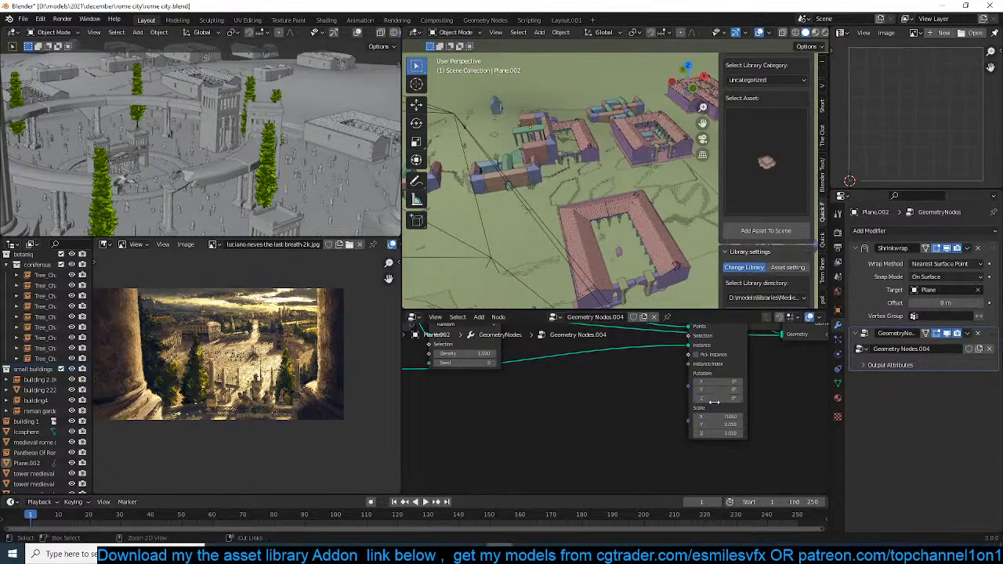
{"action": "key", "text": "shift+a"}
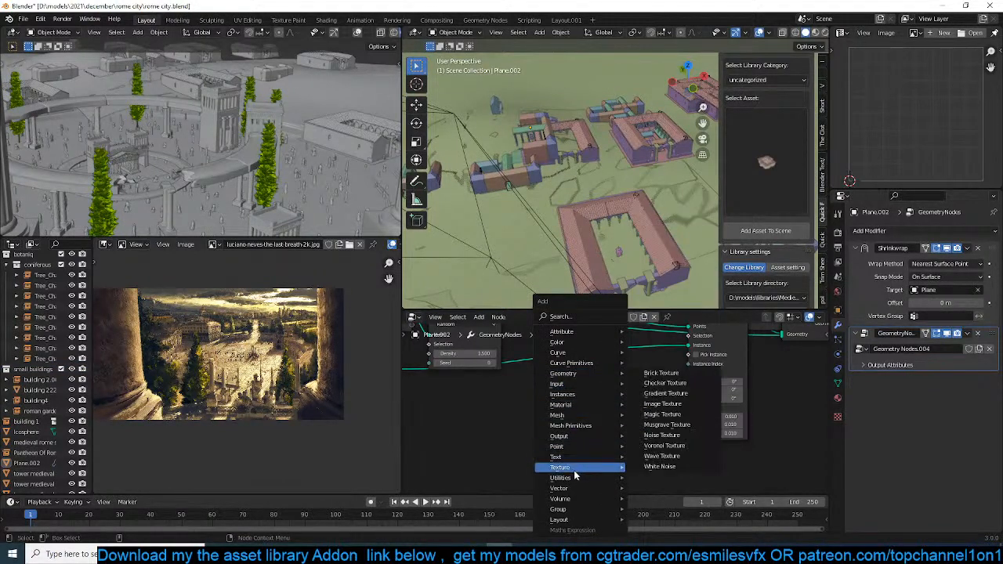
{"action": "mouse_move", "coordinate": [571, 489]}
{"action": "left_click", "coordinate": [663, 477]}
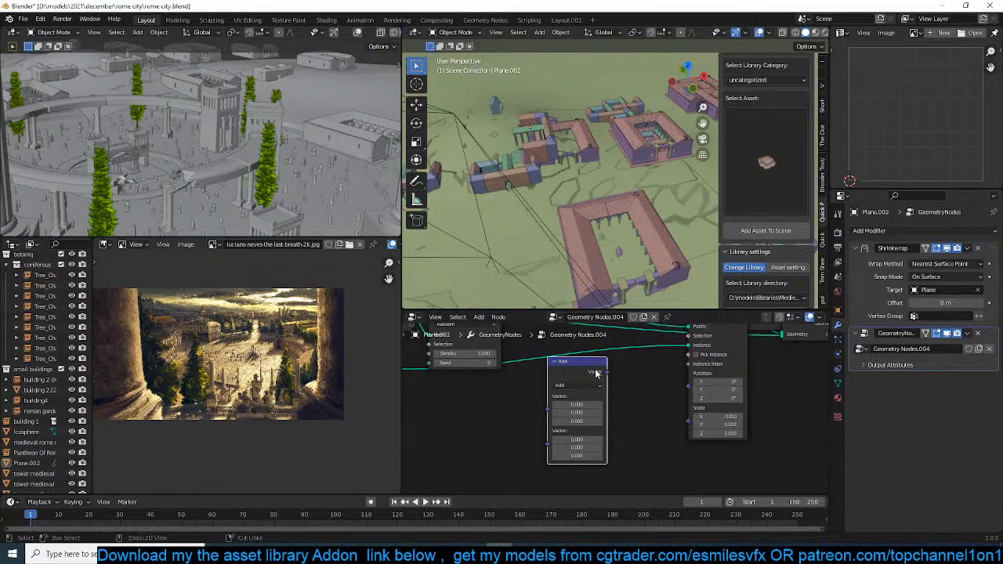
{"action": "key", "text": "ctrl+z"}
Add a Random Value node in the free space before the Instance on Points node.
{"action": "key", "text": "shift+a"}
{"action": "left_click", "coordinate": [567, 204]}
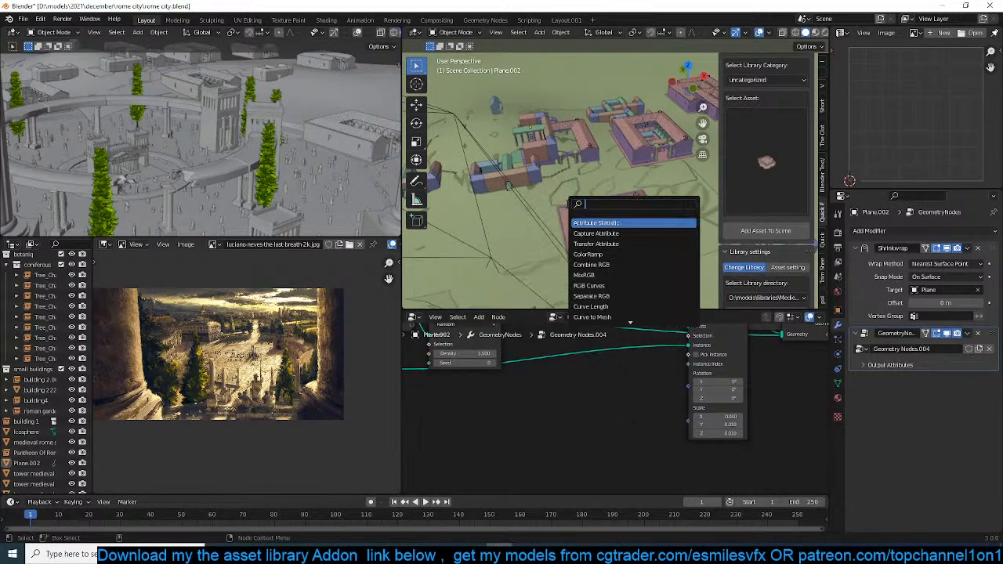
{"action": "type", "text": "random"}
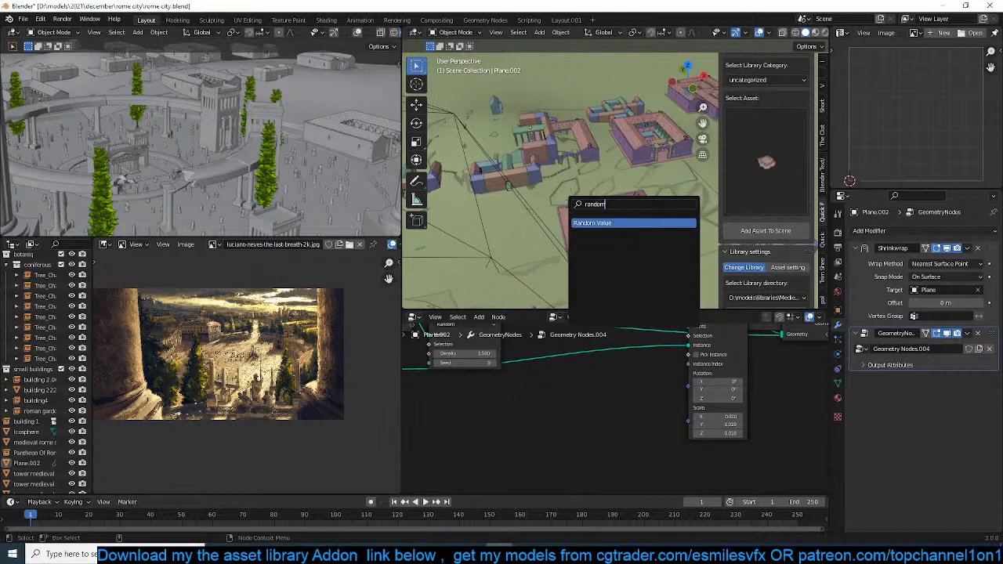
{"action": "left_click", "coordinate": [607, 223]}
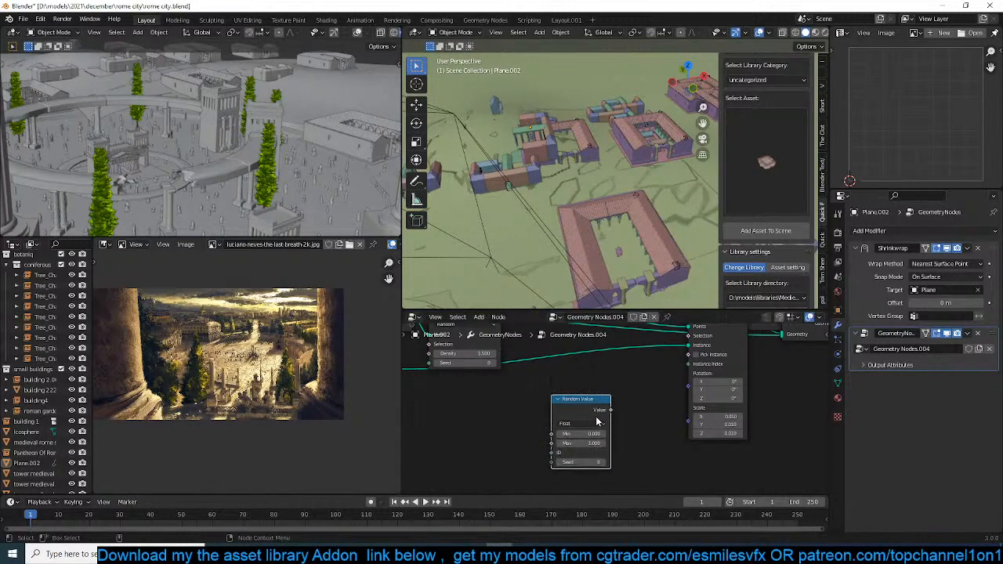
{"action": "left_click", "coordinate": [591, 396]}
Add a Combine XYZ node, feeding the random value into Z and its vector into the Instance on Points rotation.
{"action": "key", "text": "shift+a"}
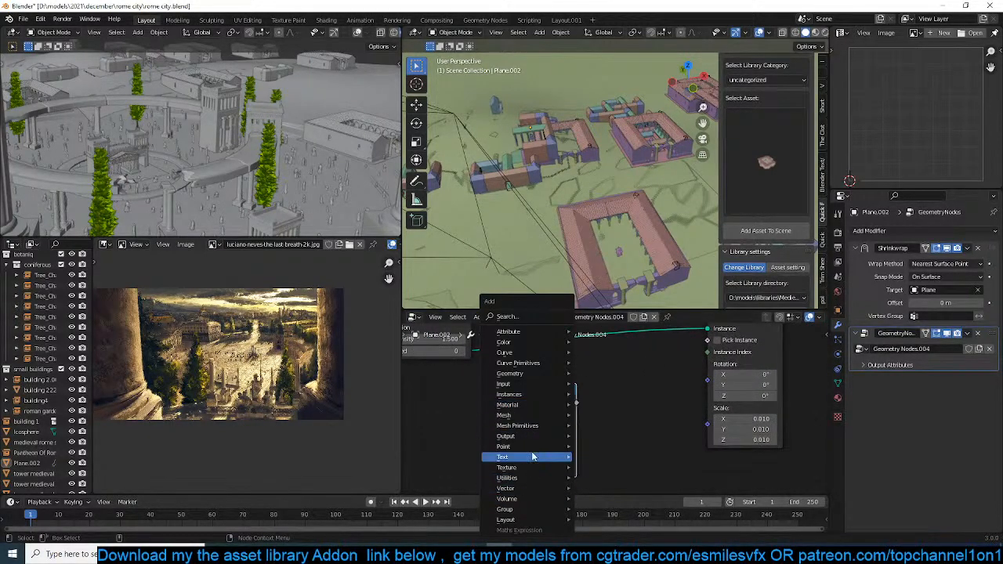
{"action": "mouse_move", "coordinate": [527, 488]}
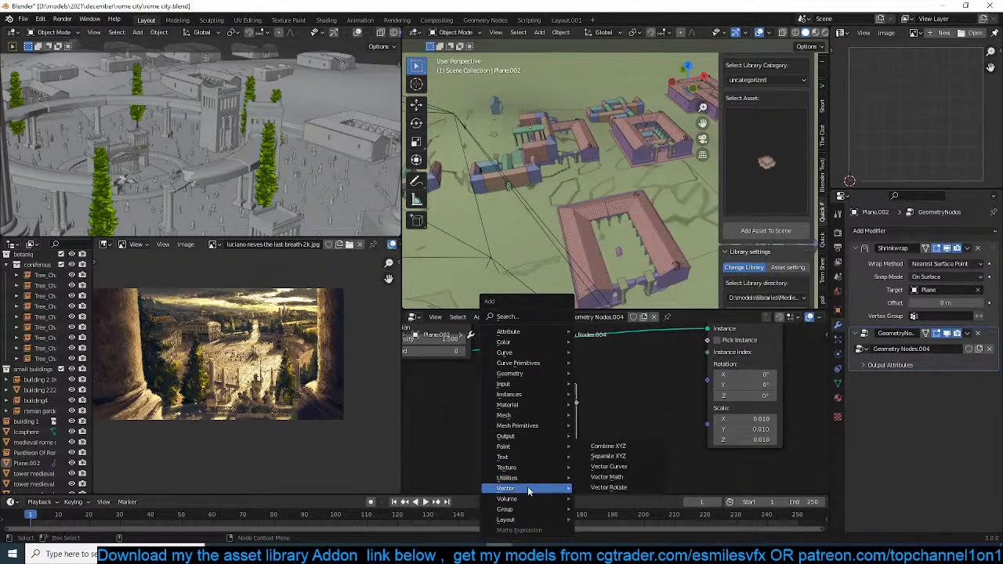
{"action": "left_click", "coordinate": [639, 445]}
{"action": "left_click_drag", "start_coordinate": [574, 403], "coordinate": [647, 439]}
{"action": "left_click_drag", "start_coordinate": [670, 396], "coordinate": [707, 381]}
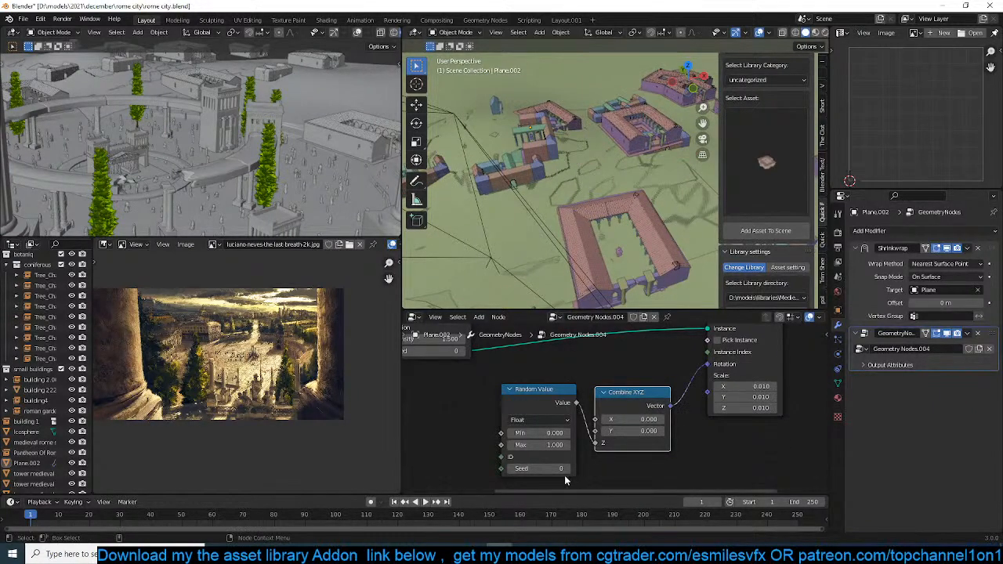
Set the Random Value node's maximum to 7, select the scattered buildings plane and save the file.
{"action": "left_click_drag", "start_coordinate": [553, 444], "coordinate": [639, 445]}
{"action": "middle_click_drag", "start_coordinate": [619, 282], "coordinate": [530, 144]}
{"action": "left_click", "coordinate": [560, 179]}
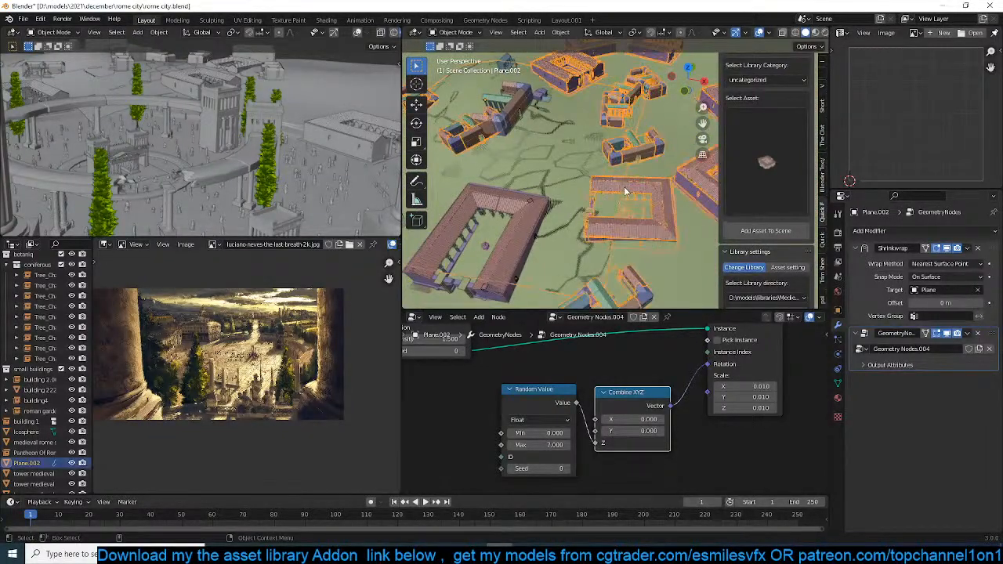
{"action": "key", "text": "ctrl+s"}
{"action": "middle_click_drag", "start_coordinate": [573, 214], "coordinate": [629, 204]}
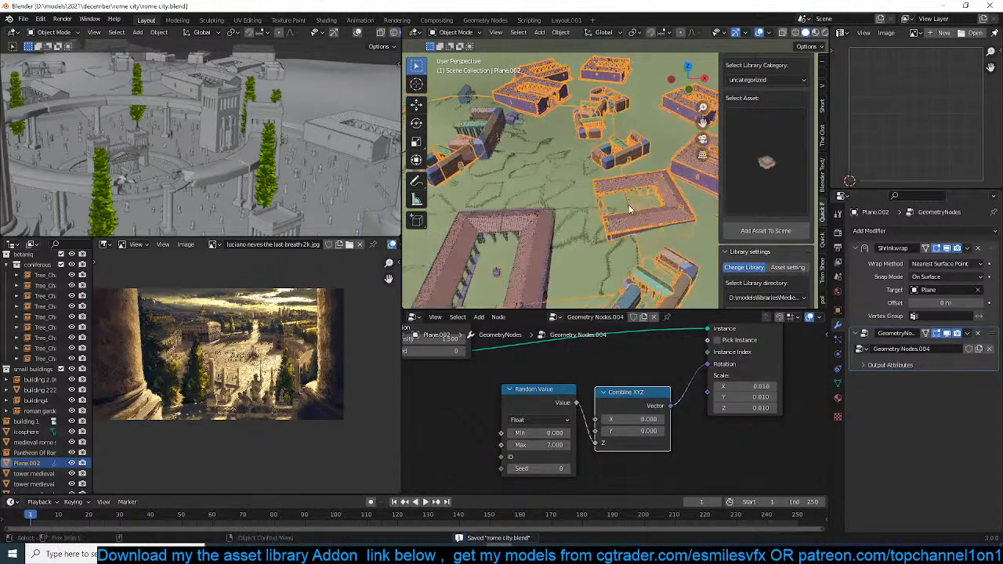
{"action": "left_click", "coordinate": [500, 554]}
{"action": "left_click", "coordinate": [500, 554]}
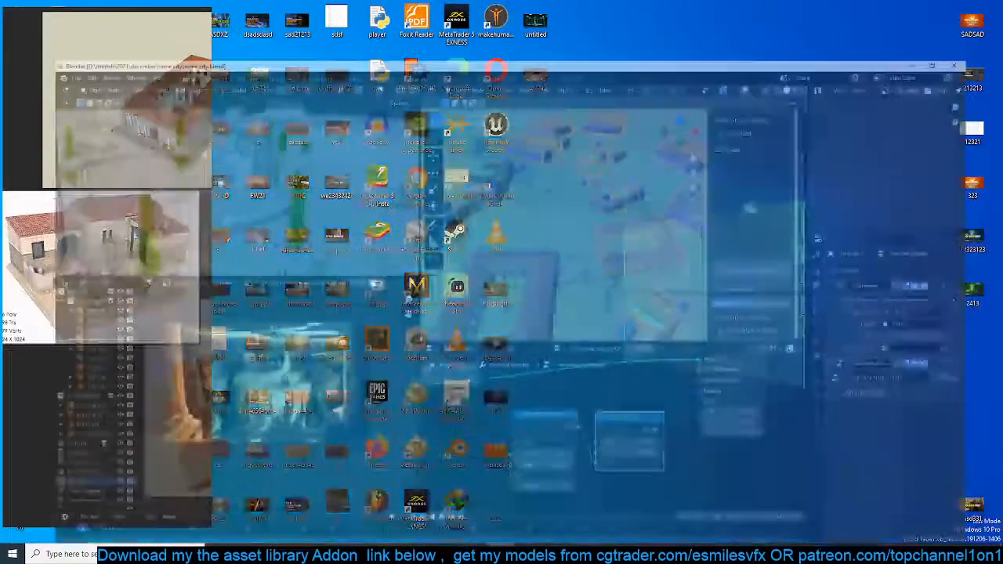
{"action": "right_click", "coordinate": [500, 554]}
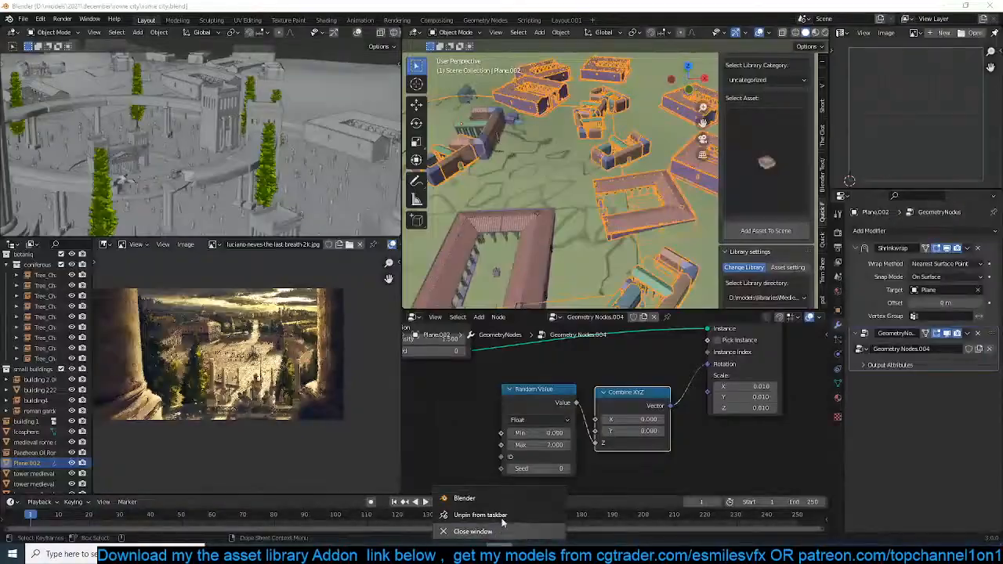
{"action": "left_click", "coordinate": [671, 196]}
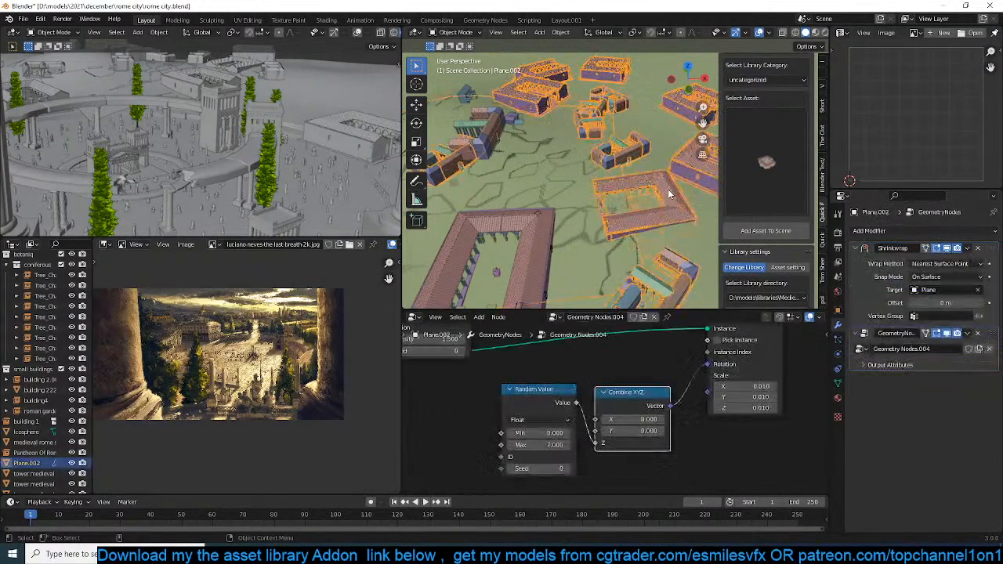
Select the roman gardens 2 building beside the plaza and open its original linked blend file, roman building 3.blend.
{"action": "scroll", "coordinate": [752, 255], "scroll_direction": "down", "scroll_amount": 6}
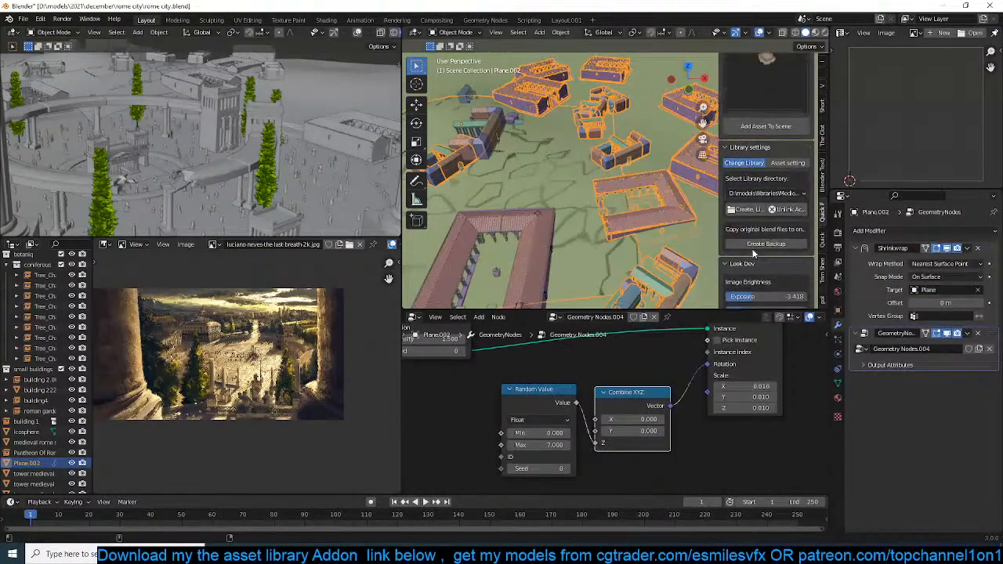
{"action": "left_click", "coordinate": [536, 241]}
{"action": "scroll", "coordinate": [537, 244], "scroll_direction": "down", "scroll_amount": 3}
{"action": "scroll", "coordinate": [539, 244], "scroll_direction": "up", "scroll_amount": 1}
{"action": "middle_click_drag", "start_coordinate": [540, 242], "coordinate": [592, 230], "text": "shift"}
{"action": "key", "text": "r"}
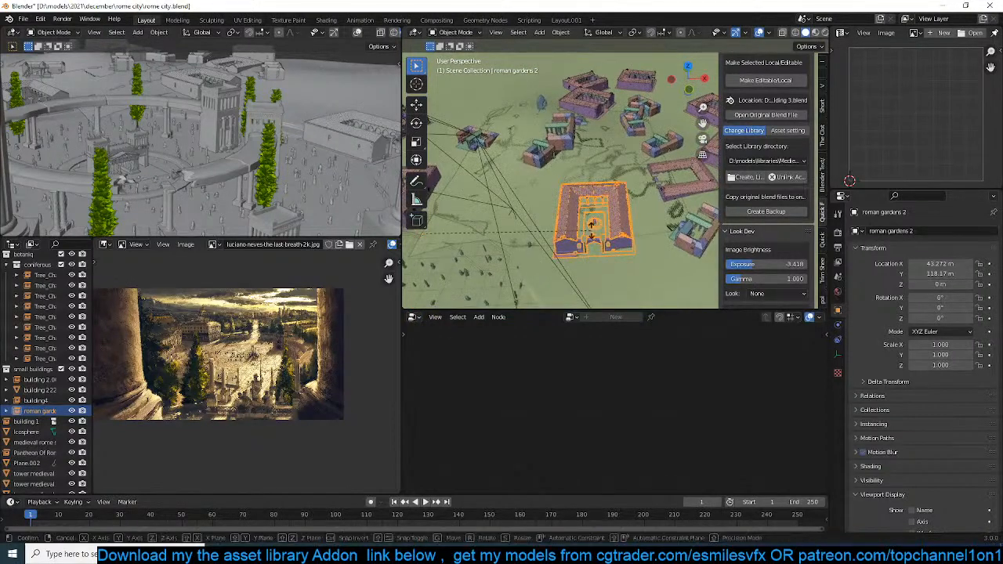
{"action": "left_click", "coordinate": [628, 226]}
{"action": "scroll", "coordinate": [772, 235], "scroll_direction": "up", "scroll_amount": 10}
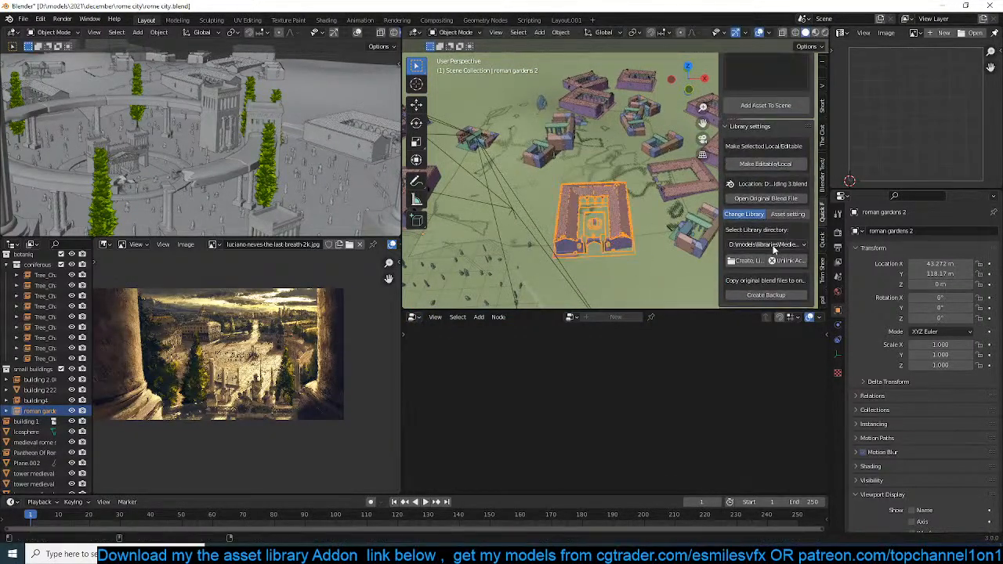
{"action": "scroll", "coordinate": [768, 251], "scroll_direction": "down", "scroll_amount": 3}
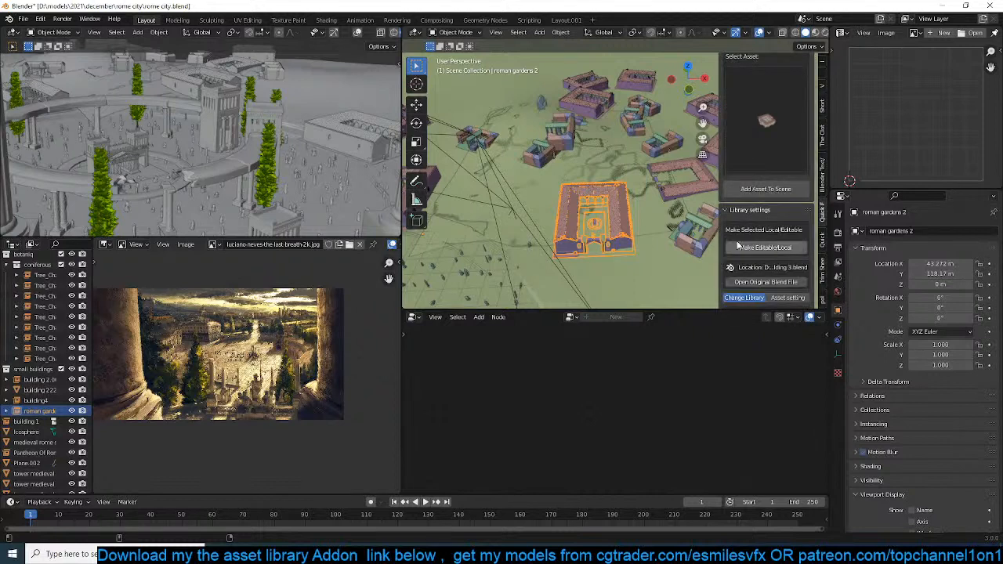
{"action": "scroll", "coordinate": [762, 254], "scroll_direction": "down", "scroll_amount": 2}
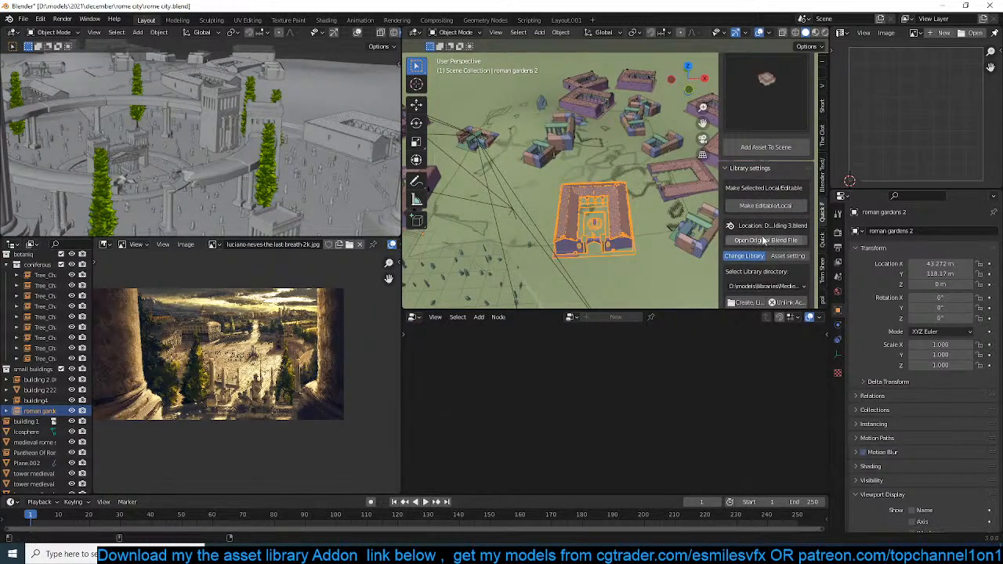
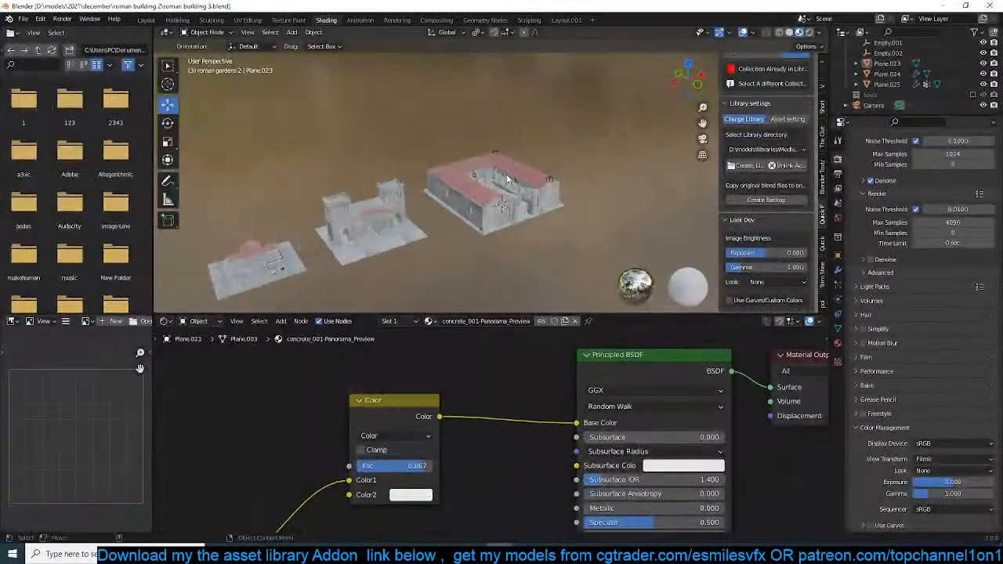
Move the whole roman gardens 2 building about -99.8 m along X onto the origin and exclude its collection.
{"action": "left_click", "coordinate": [506, 174]}
{"action": "key", "text": "KP_7"}
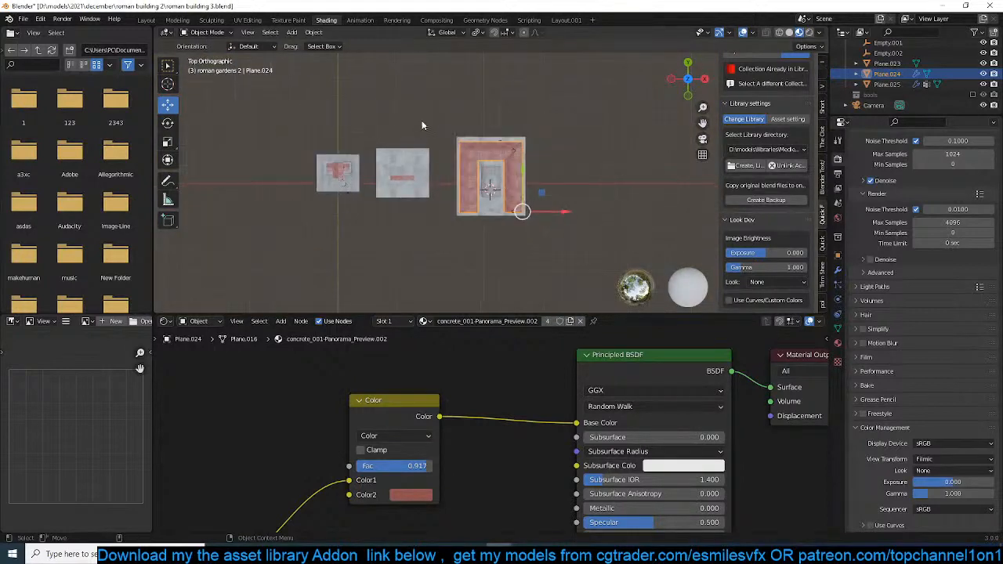
{"action": "left_click_drag", "start_coordinate": [445, 115], "coordinate": [593, 231]}
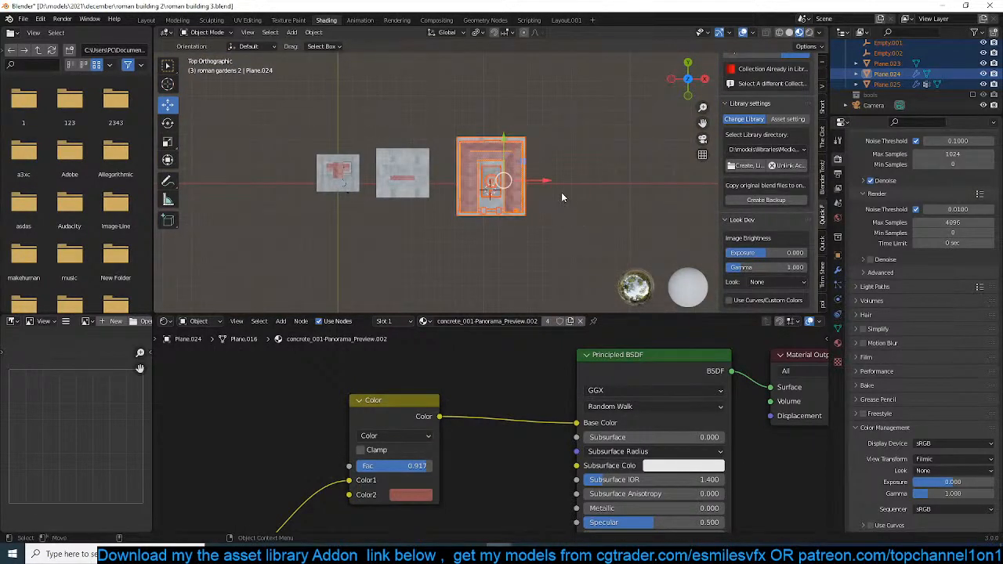
{"action": "left_click_drag", "start_coordinate": [546, 181], "coordinate": [390, 189]}
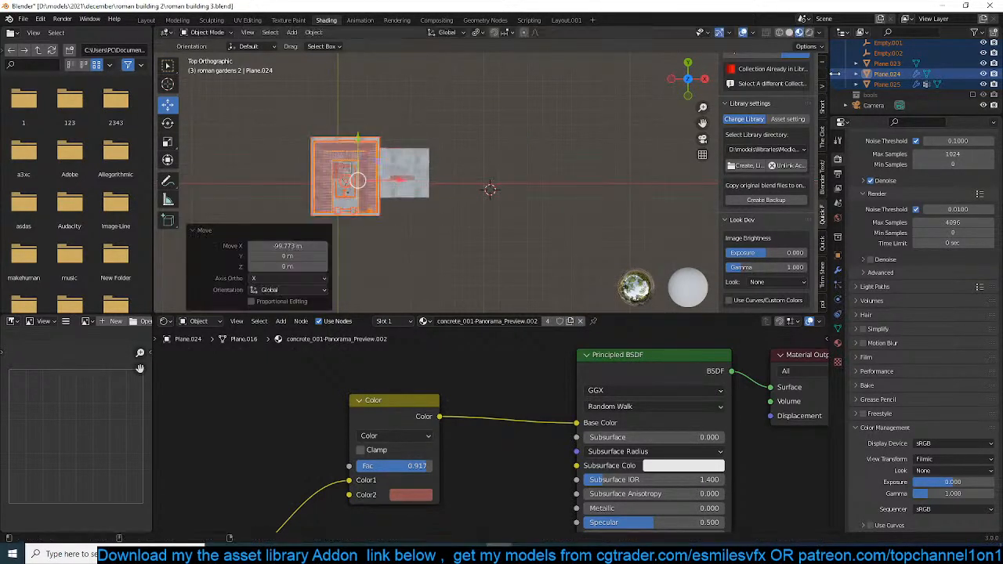
{"action": "scroll", "coordinate": [822, 90], "scroll_direction": "up", "scroll_amount": 1}
{"action": "scroll", "coordinate": [888, 100], "scroll_direction": "up", "scroll_amount": 8}
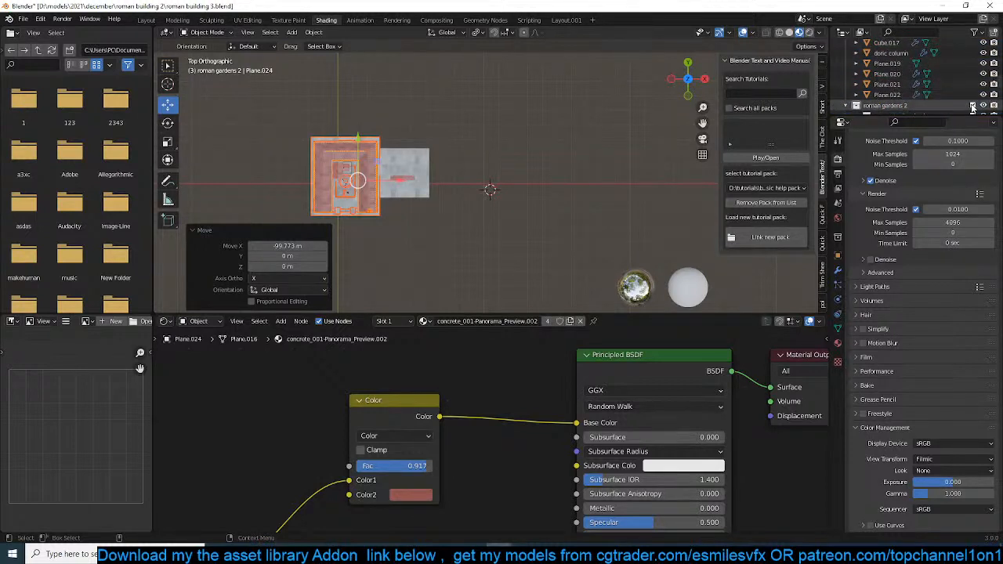
{"action": "left_click", "coordinate": [972, 106]}
Move the building 2 objects about -43 m along X onto the origin and exclude the building 2 collection.
{"action": "left_click", "coordinate": [406, 174]}
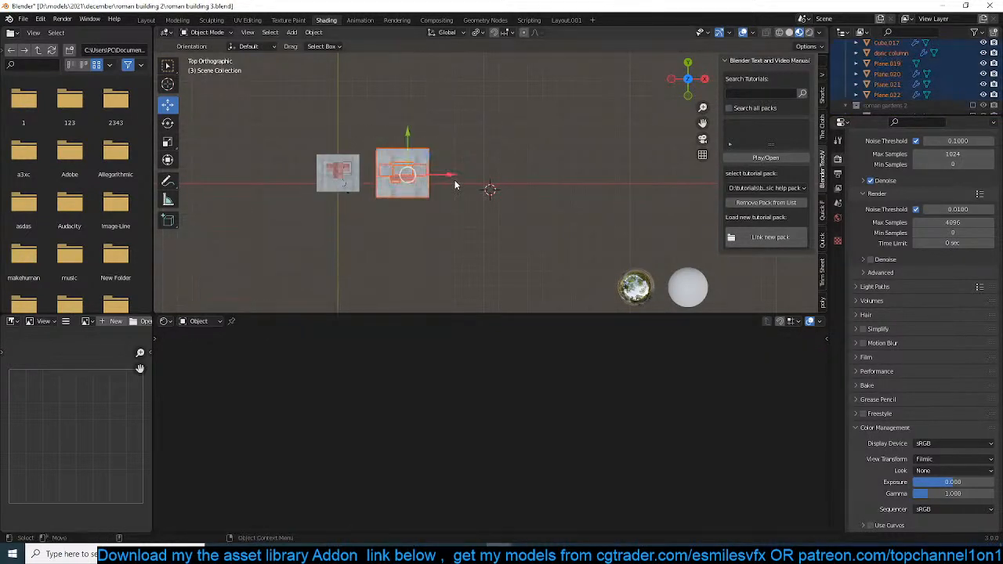
{"action": "scroll", "coordinate": [455, 179], "scroll_direction": "up", "scroll_amount": 3}
{"action": "key", "text": "g"}
{"action": "key", "text": "x"}
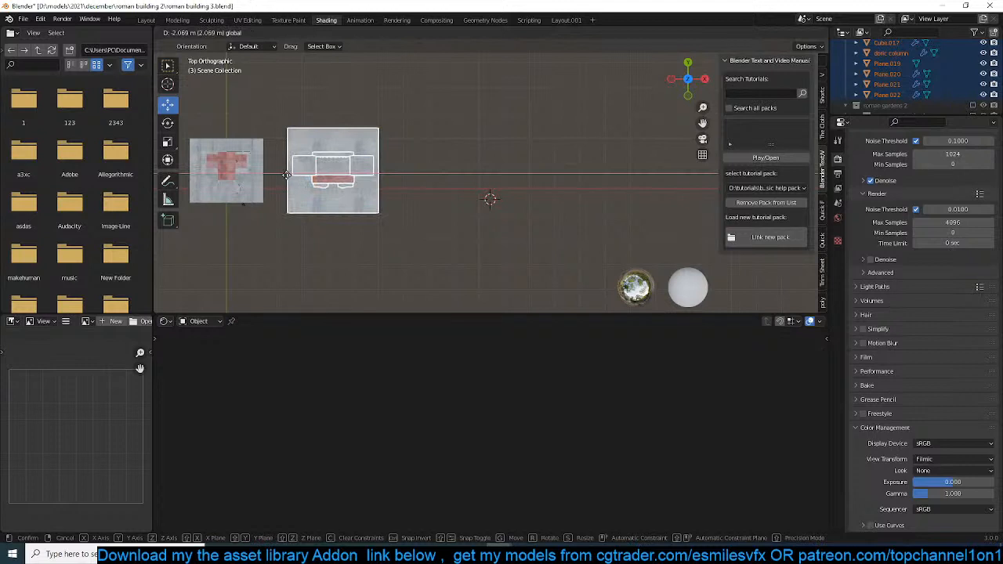
{"action": "left_click", "coordinate": [185, 174]}
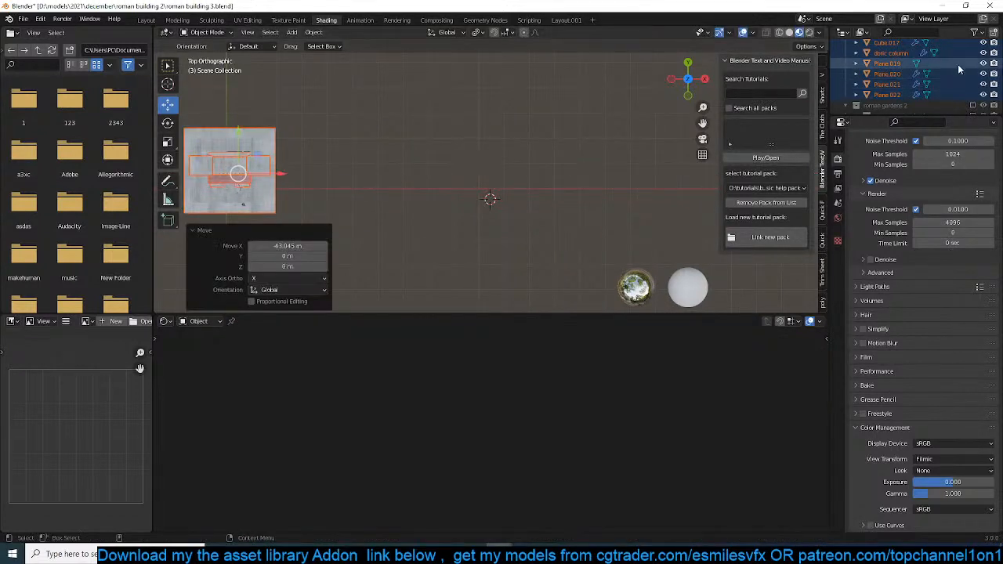
{"action": "scroll", "coordinate": [953, 64], "scroll_direction": "up", "scroll_amount": 5}
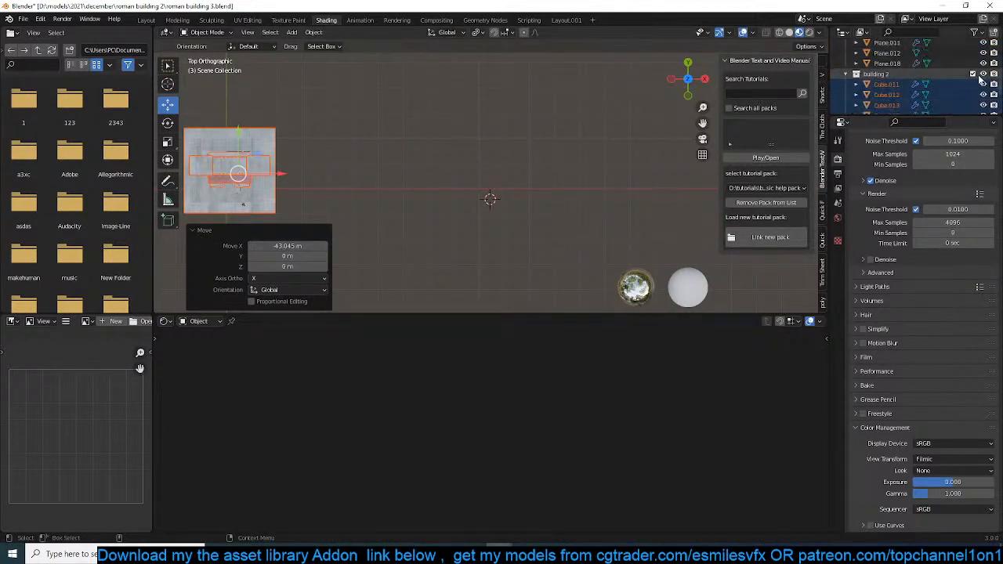
{"action": "left_click", "coordinate": [974, 74]}
Save roman building 3.blend, close that Blender session and get its console window out of the way of the city scene.
{"action": "key", "text": "ctrl+s"}
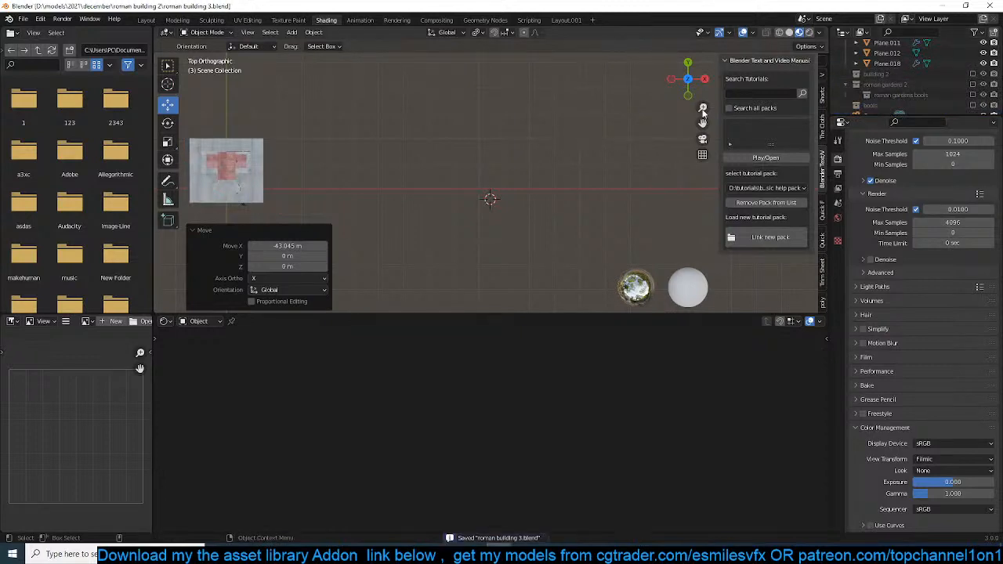
{"action": "left_click", "coordinate": [989, 5]}
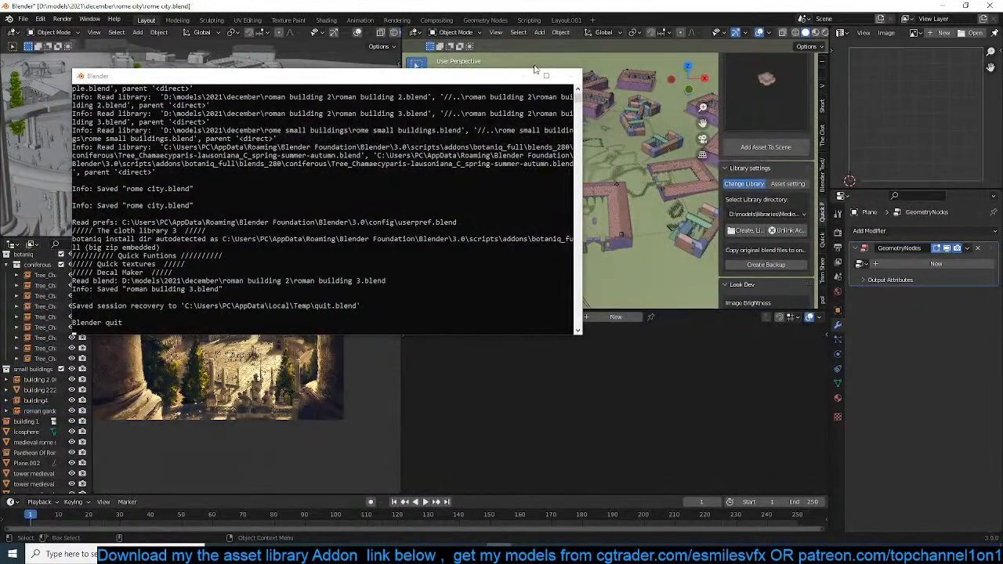
{"action": "left_click", "coordinate": [534, 72]}
Select the scattered buildings plane and set the Random Value node's maximum to 5.600.
{"action": "left_click", "coordinate": [566, 183]}
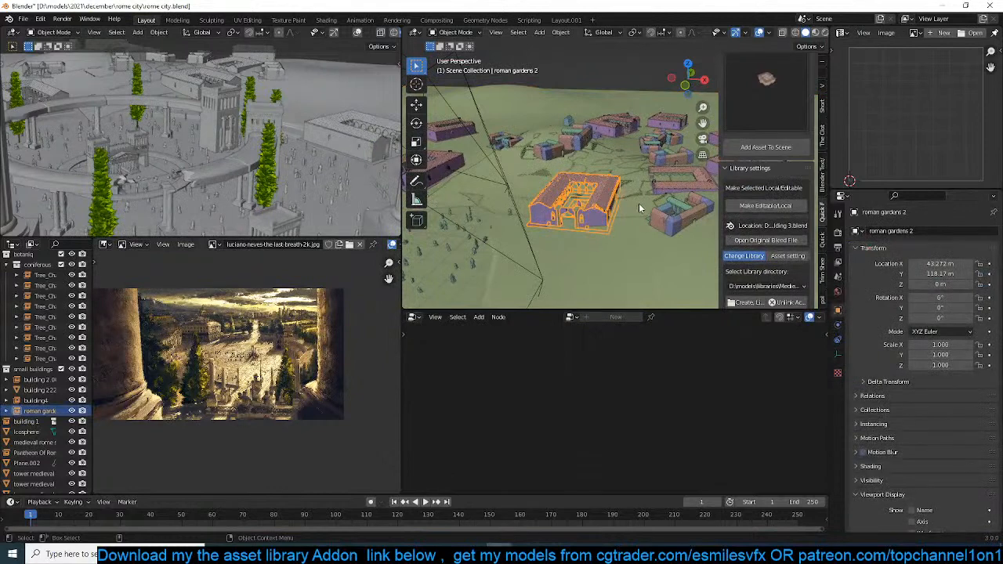
{"action": "middle_click_drag", "start_coordinate": [659, 145], "coordinate": [657, 168]}
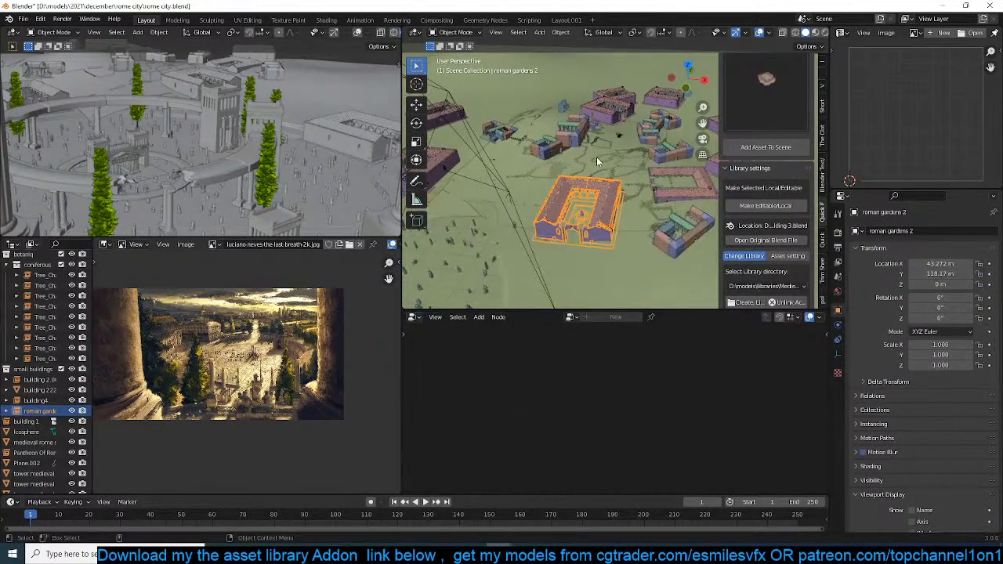
{"action": "left_click", "coordinate": [597, 160]}
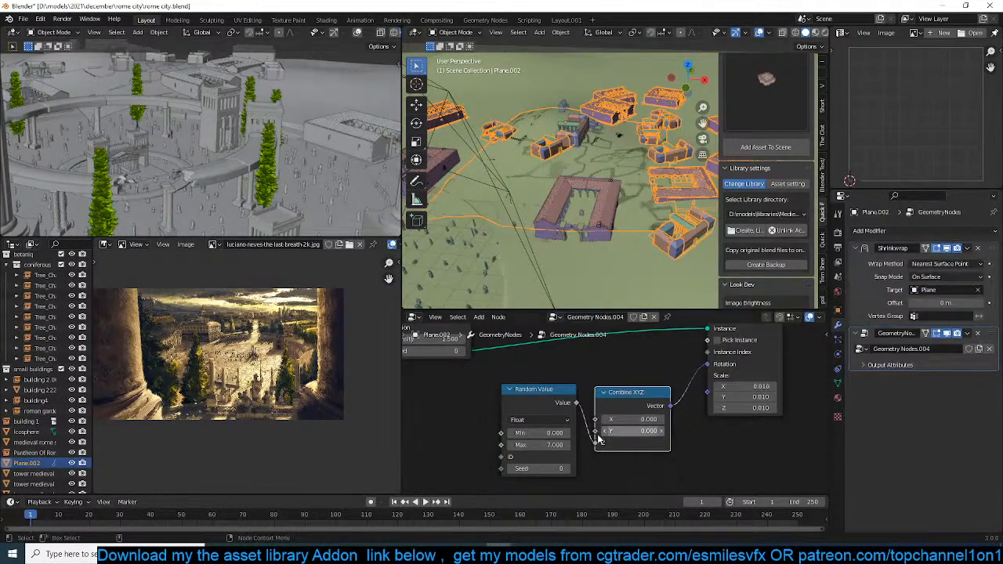
{"action": "mouse_move", "coordinate": [549, 445]}
{"action": "left_mouse_down"}
{"action": "mouse_move", "coordinate": [520, 444]}
{"action": "mouse_move", "coordinate": [548, 444]}
{"action": "mouse_move", "coordinate": [535, 444]}
{"action": "left_mouse_up"}
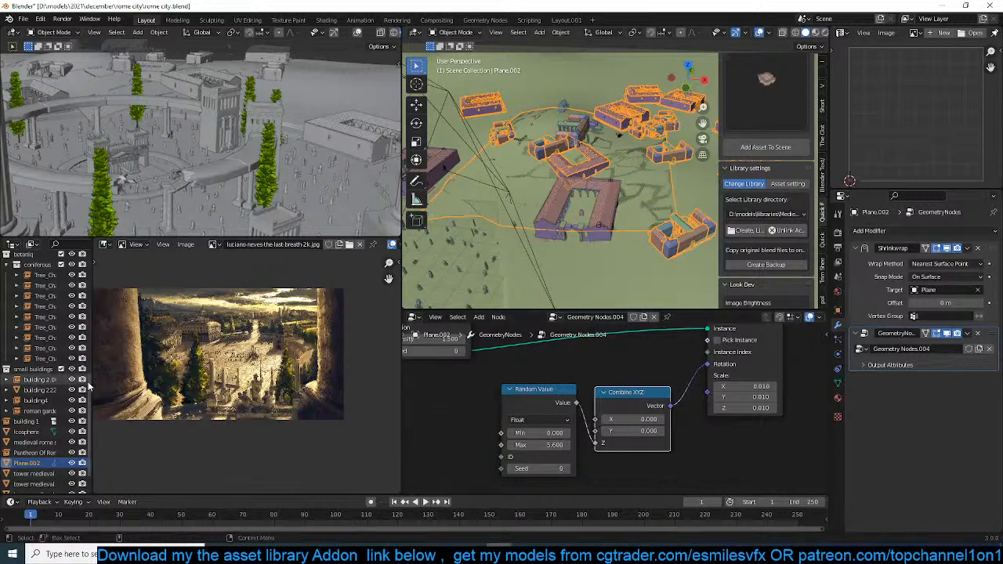
Turn the empty image editor above the properties into an Outliner displaying the Blender File data.
{"action": "left_click", "coordinate": [840, 33]}
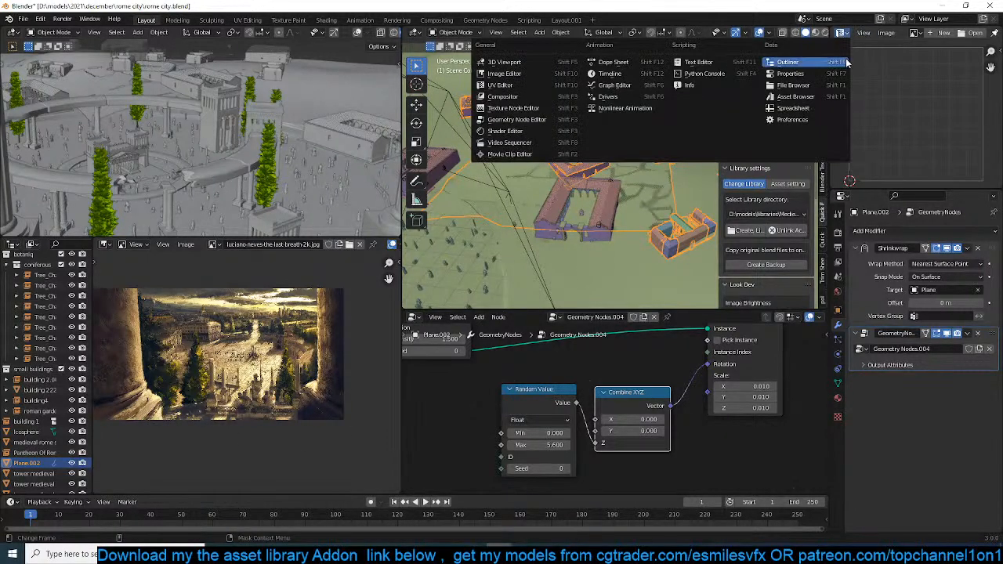
{"action": "left_click", "coordinate": [829, 64]}
{"action": "scroll", "coordinate": [905, 141], "scroll_direction": "down", "scroll_amount": 3}
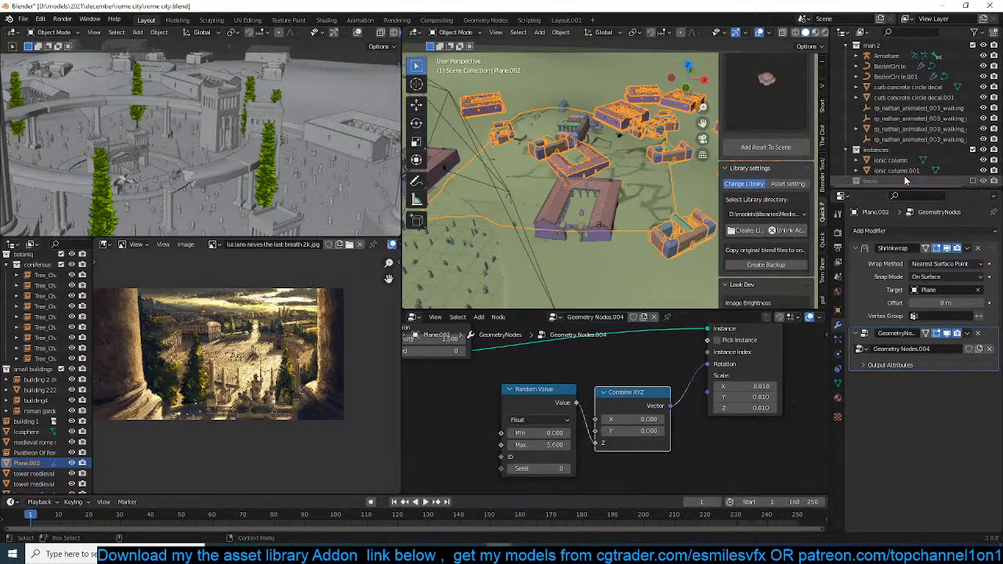
{"action": "left_click", "coordinate": [862, 32]}
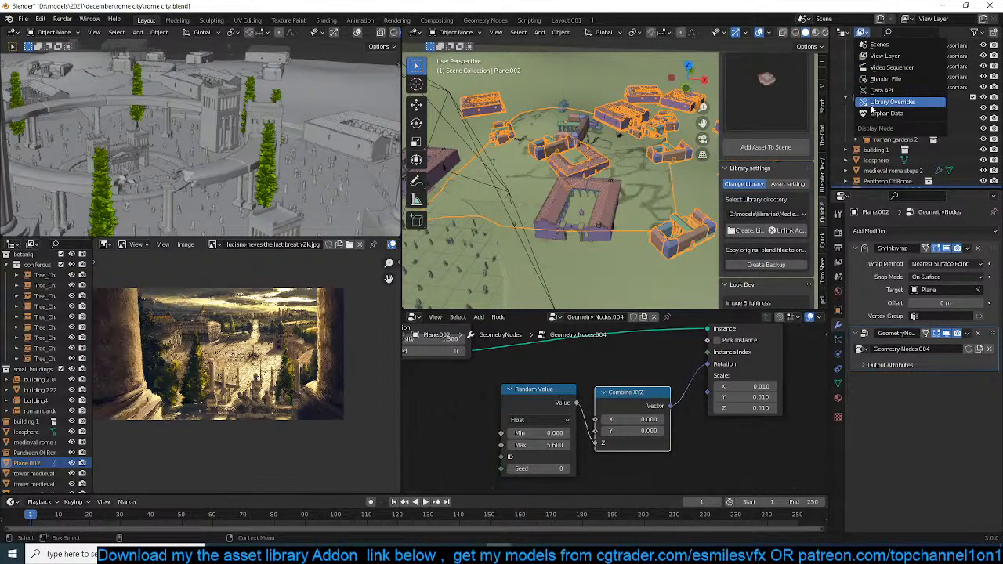
{"action": "left_click", "coordinate": [885, 79]}
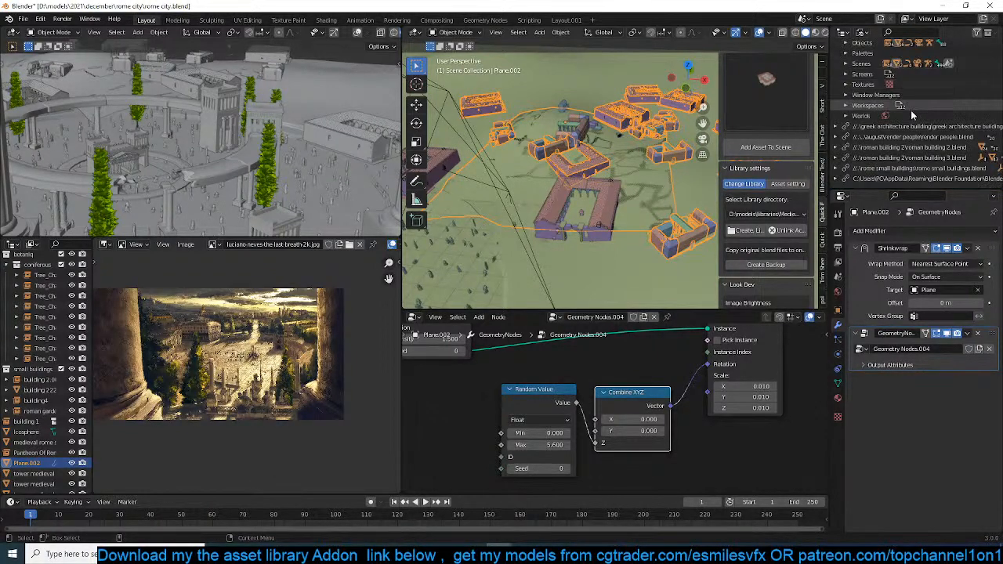
Reload the linked libraries roman building 2.blend and roman building 3.blend to bring in the recentred buildings.
{"action": "right_click", "coordinate": [909, 130]}
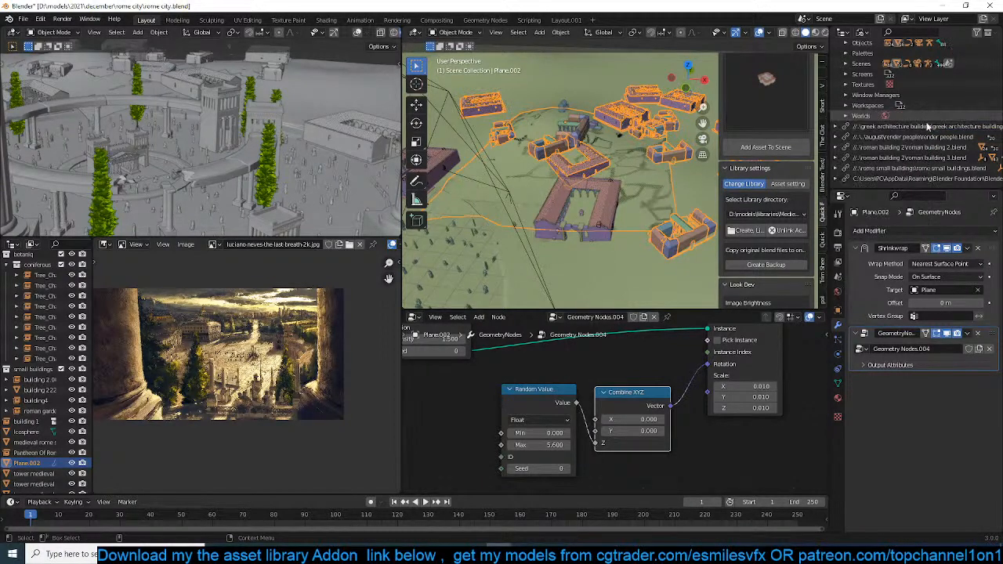
{"action": "right_click", "coordinate": [920, 137]}
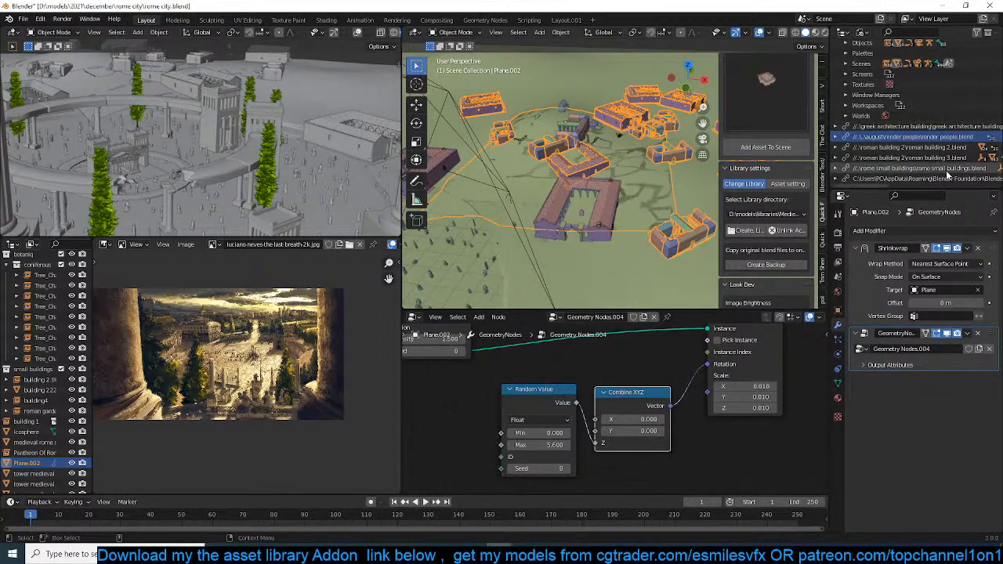
{"action": "right_click", "coordinate": [915, 149]}
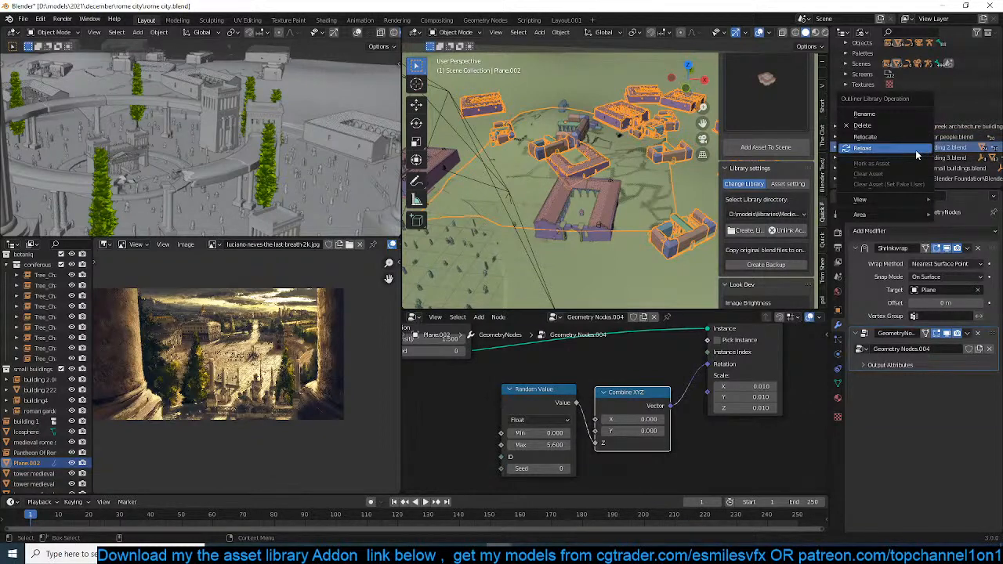
{"action": "left_click", "coordinate": [915, 150]}
{"action": "left_click", "coordinate": [916, 163]}
{"action": "left_click", "coordinate": [915, 158]}
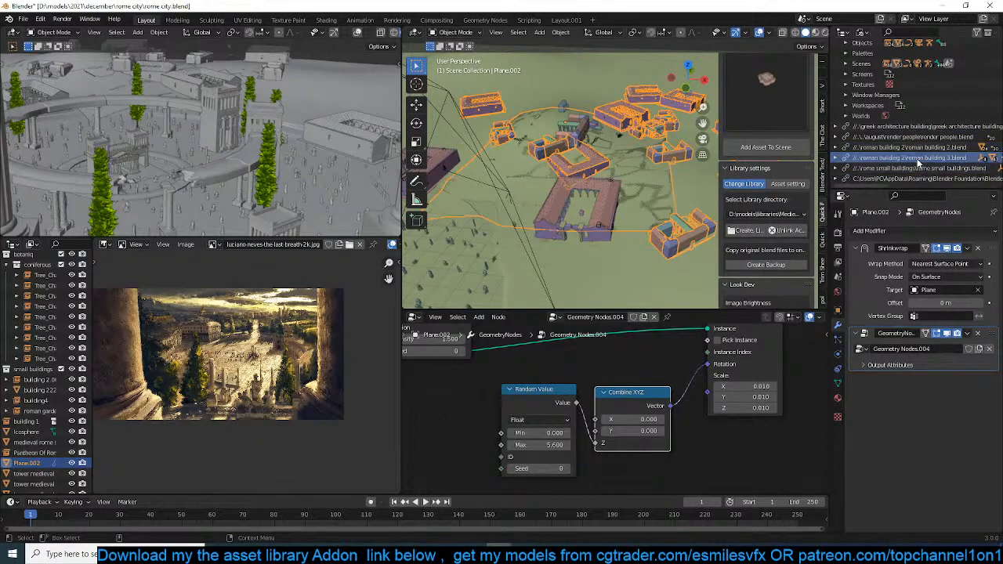
{"action": "right_click", "coordinate": [918, 160]}
{"action": "left_click", "coordinate": [918, 163]}
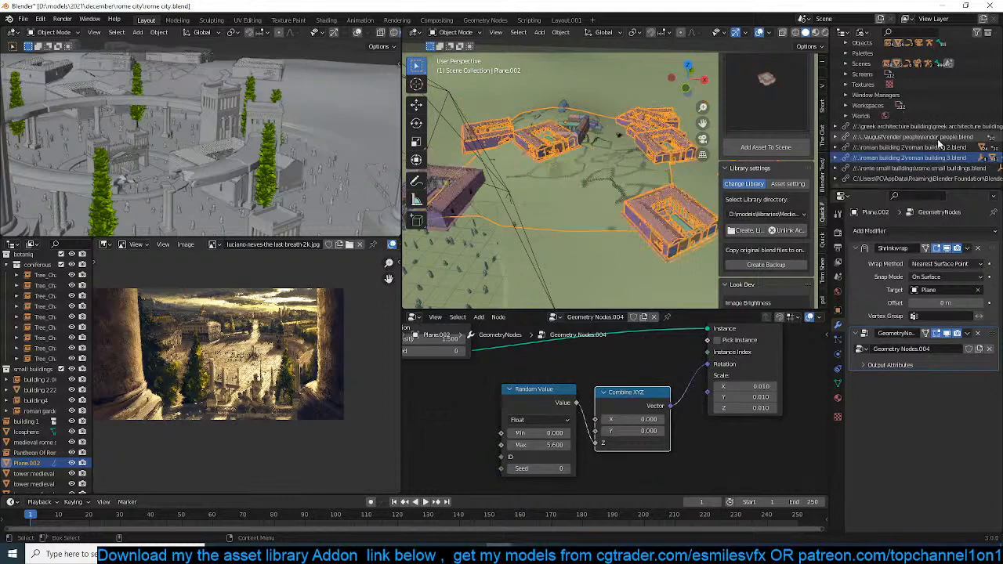
Save the city file and raise the Random Value node's maximum to vary the scattered buildings' rotation.
{"action": "middle_click_drag", "start_coordinate": [547, 202], "coordinate": [617, 222]}
{"action": "key", "text": "ctrl+s"}
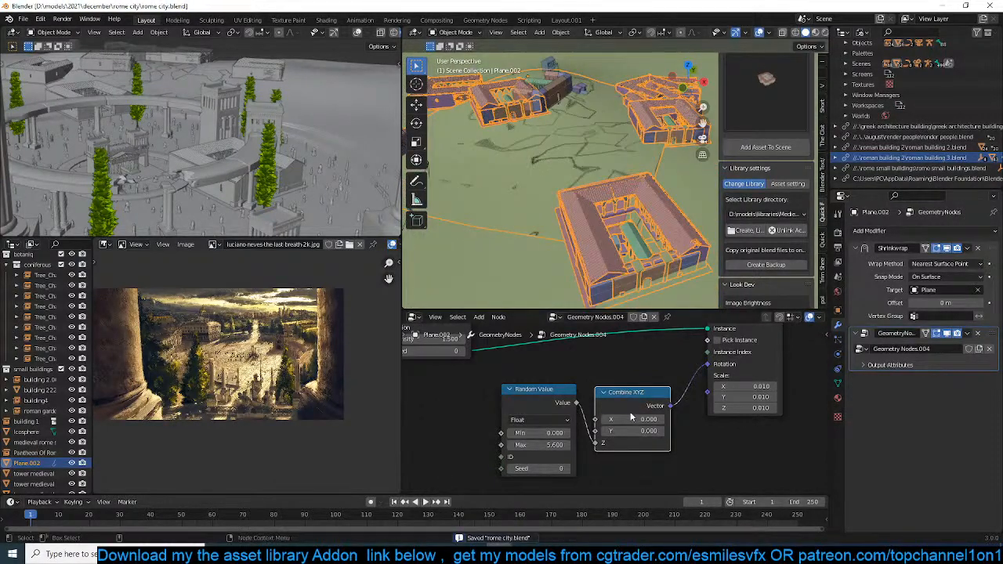
{"action": "left_click_drag", "start_coordinate": [545, 444], "coordinate": [717, 444]}
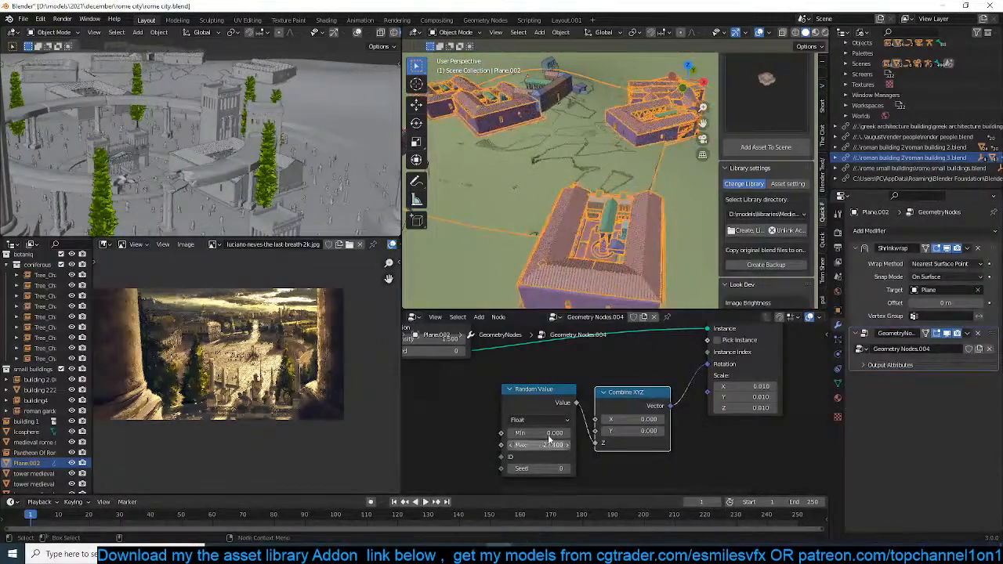
Examine the Collection Info node's source and the members of the small buildings collection, reselecting the scattered buildings plane.
{"action": "middle_click_drag", "start_coordinate": [478, 404], "coordinate": [797, 435]}
{"action": "scroll", "coordinate": [693, 430], "scroll_direction": "up", "scroll_amount": 2}
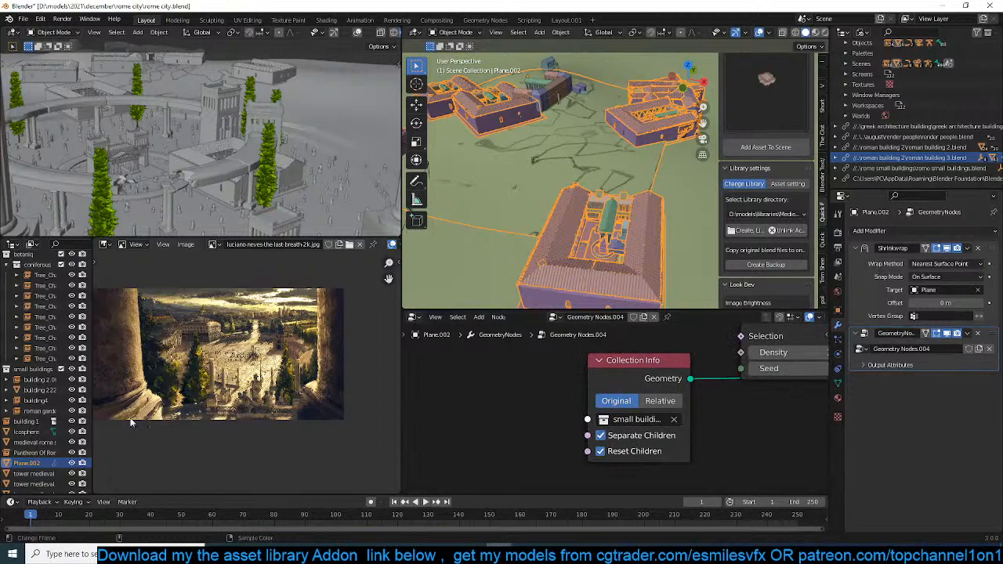
{"action": "scroll", "coordinate": [47, 439], "scroll_direction": "up", "scroll_amount": 2}
{"action": "left_click", "coordinate": [31, 391]}
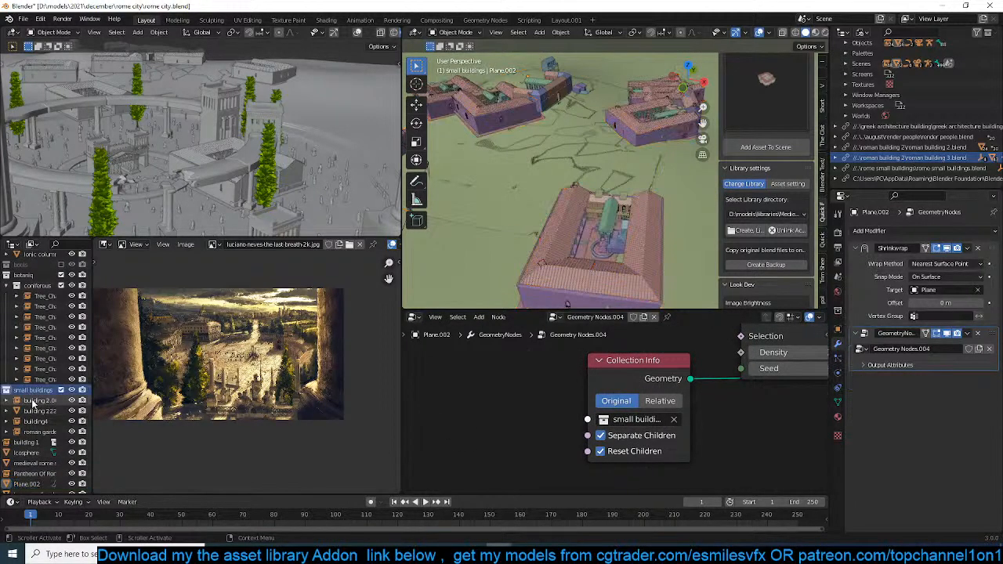
{"action": "left_click", "coordinate": [33, 402]}
{"action": "left_click", "coordinate": [35, 412]}
{"action": "left_click", "coordinate": [40, 401]}
{"action": "left_click", "coordinate": [40, 393]}
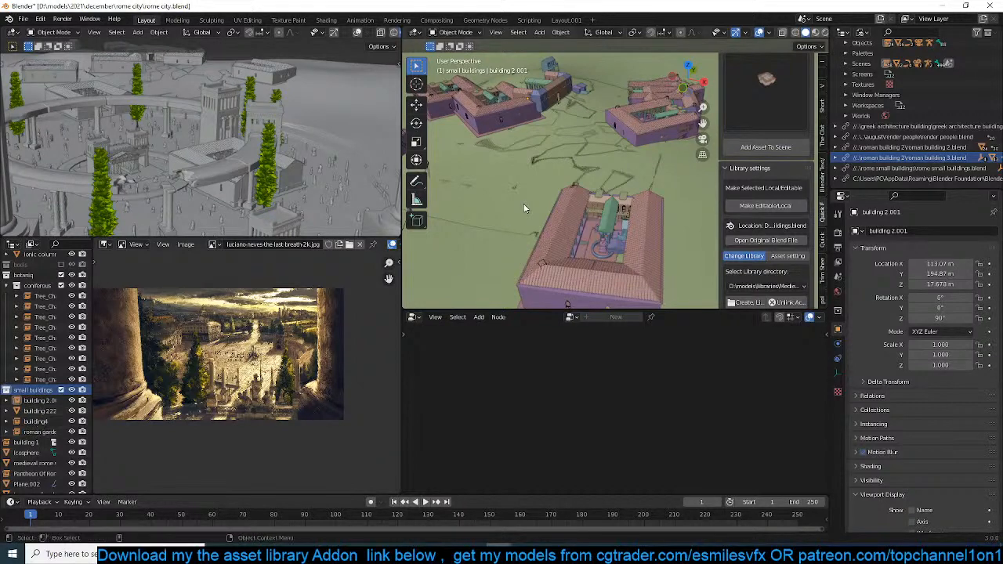
{"action": "left_click", "coordinate": [539, 186]}
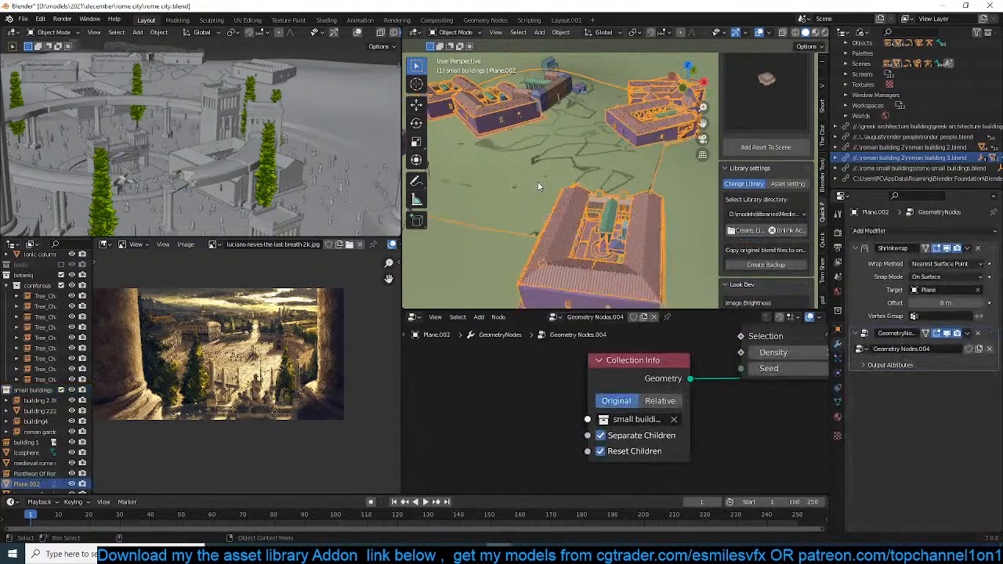
Lower the point distribution density on the small buildings plane to 1.270.
{"action": "left_click", "coordinate": [635, 424]}
{"action": "left_click", "coordinate": [693, 420]}
{"action": "middle_click_drag", "start_coordinate": [693, 421], "coordinate": [650, 427]}
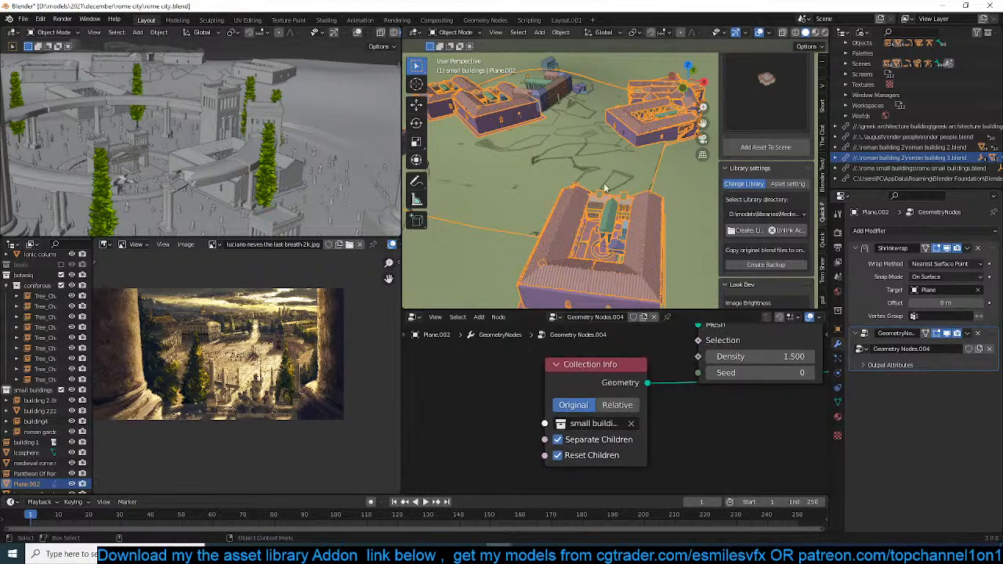
{"action": "scroll", "coordinate": [602, 191], "scroll_direction": "down", "scroll_amount": 4}
{"action": "middle_click_drag", "start_coordinate": [602, 191], "coordinate": [568, 208]}
{"action": "middle_click_drag", "start_coordinate": [658, 338], "coordinate": [557, 403]}
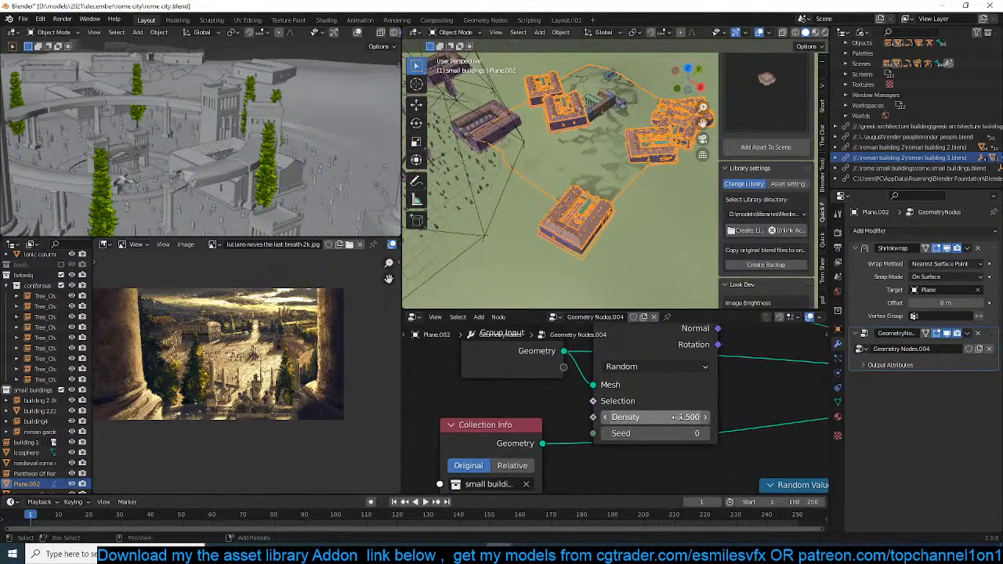
{"action": "mouse_move", "coordinate": [651, 417]}
{"action": "left_mouse_down"}
{"action": "mouse_move", "coordinate": [689, 417]}
{"action": "mouse_move", "coordinate": [638, 417]}
{"action": "left_mouse_up"}
Isolate the scattered buildings plane in local view and save the city file.
{"action": "scroll", "coordinate": [585, 207], "scroll_direction": "up", "scroll_amount": 1}
{"action": "scroll", "coordinate": [585, 207], "scroll_direction": "up", "scroll_amount": 2}
{"action": "middle_click_drag", "start_coordinate": [584, 207], "coordinate": [618, 195]}
{"action": "scroll", "coordinate": [577, 177], "scroll_direction": "down", "scroll_amount": 3}
{"action": "key", "text": "KP_Divide"}
{"action": "middle_click_drag", "start_coordinate": [532, 195], "coordinate": [595, 211]}
{"action": "key", "text": "ctrl+s"}
Try the Relative transform space and turn off Separate Children in the Collection Info node.
{"action": "middle_click_drag", "start_coordinate": [510, 456], "coordinate": [558, 401]}
{"action": "left_click", "coordinate": [561, 415]}
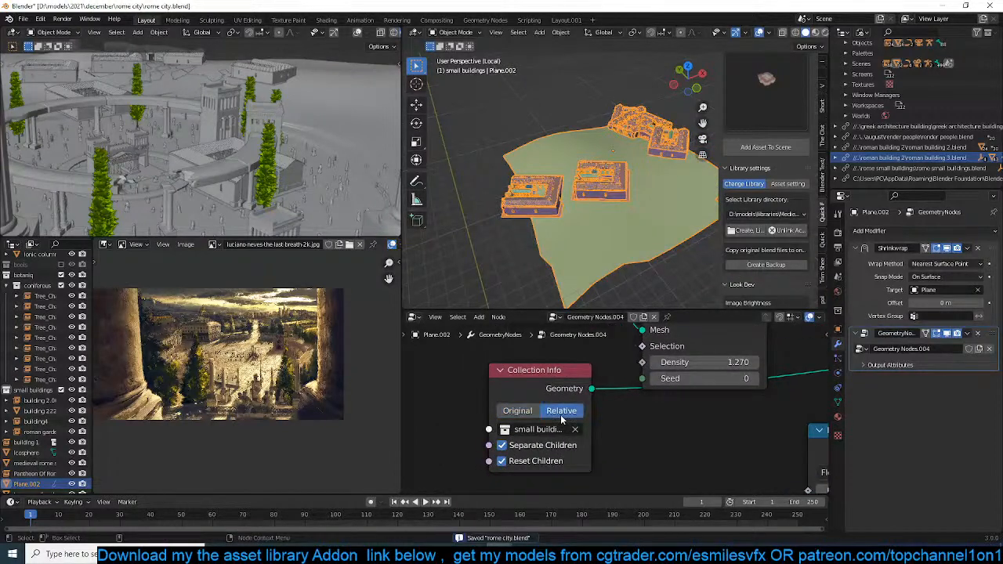
{"action": "left_click", "coordinate": [522, 444]}
{"action": "middle_click_drag", "start_coordinate": [595, 235], "coordinate": [615, 198]}
{"action": "scroll", "coordinate": [712, 406], "scroll_direction": "down", "scroll_amount": 10}
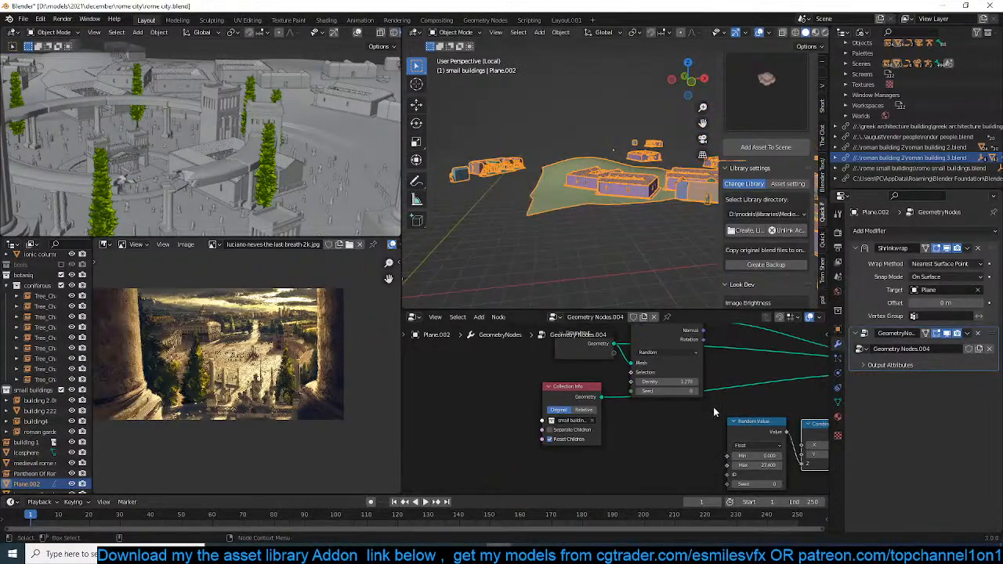
Check the Instance on Points node and the displaced buildings, and try to apply the plane's scale.
{"action": "middle_click_drag", "start_coordinate": [757, 393], "coordinate": [634, 412]}
{"action": "scroll", "coordinate": [636, 411], "scroll_direction": "up", "scroll_amount": 1}
{"action": "middle_click_drag", "start_coordinate": [704, 386], "coordinate": [615, 407]}
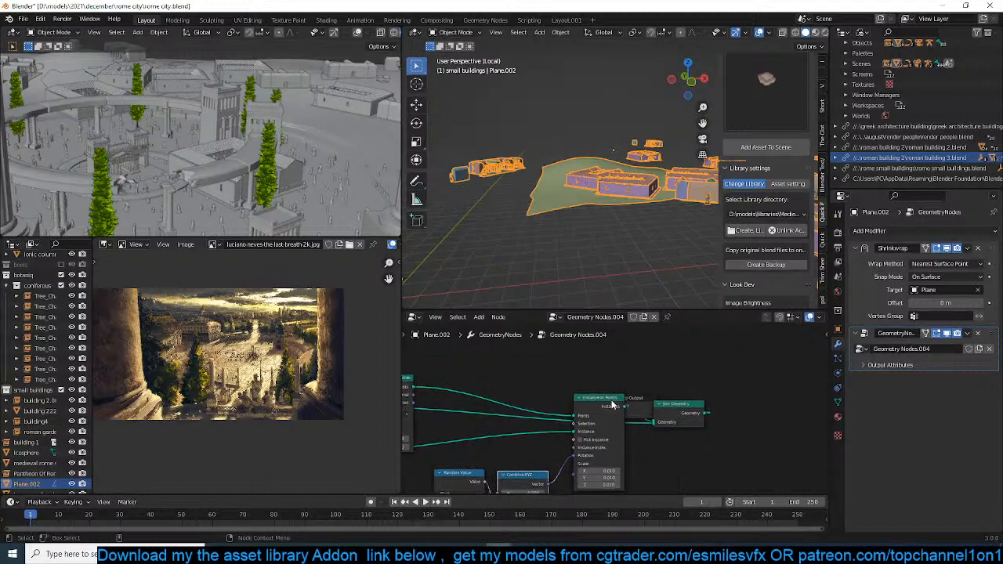
{"action": "middle_click_drag", "start_coordinate": [619, 185], "coordinate": [557, 198]}
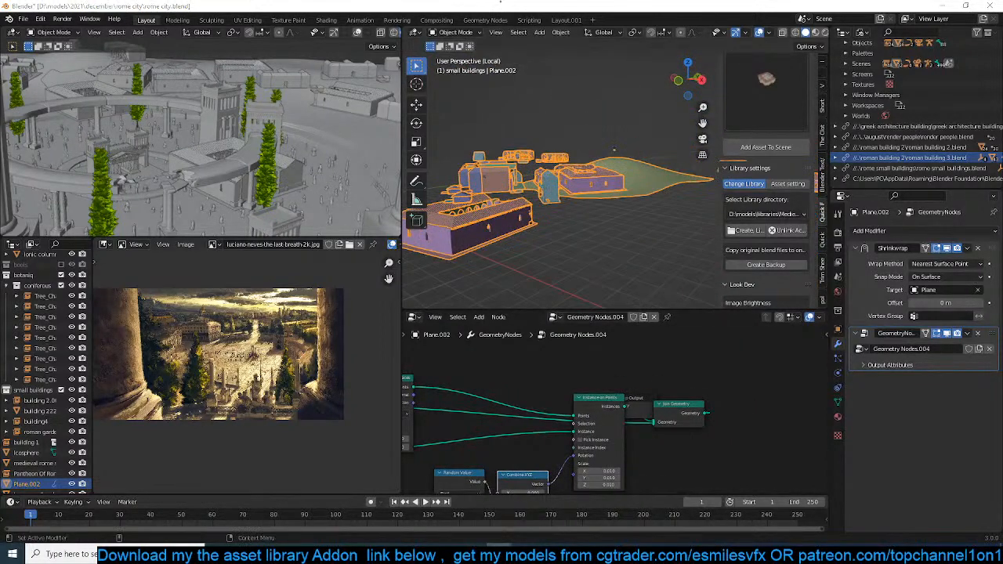
{"action": "mouse_move", "coordinate": [994, 334]}
{"action": "left_mouse_down"}
{"action": "mouse_move", "coordinate": [992, 247]}
{"action": "mouse_move", "coordinate": [993, 337]}
{"action": "left_mouse_up"}
{"action": "middle_click_drag", "start_coordinate": [521, 184], "coordinate": [548, 236]}
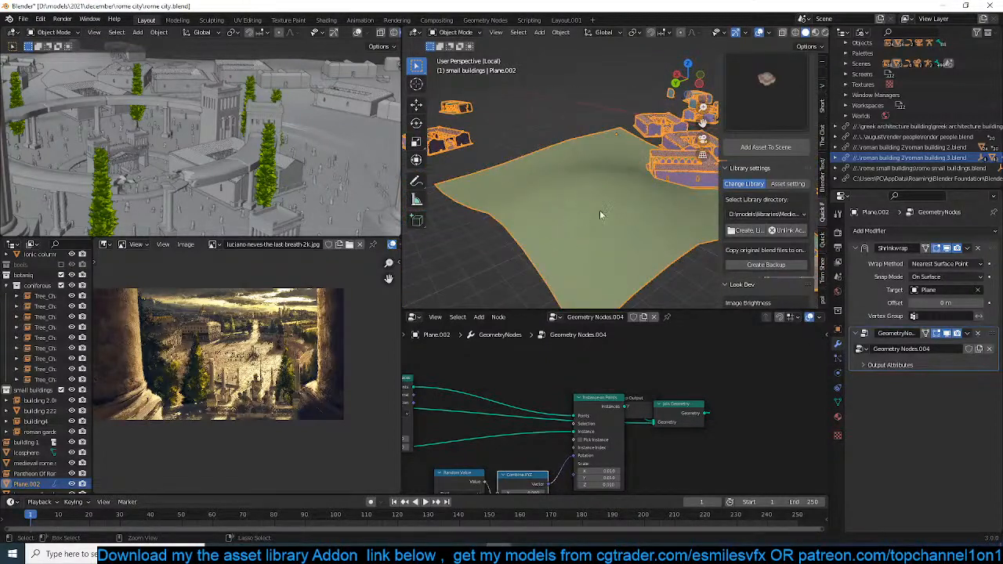
{"action": "key", "text": "ctrl+a"}
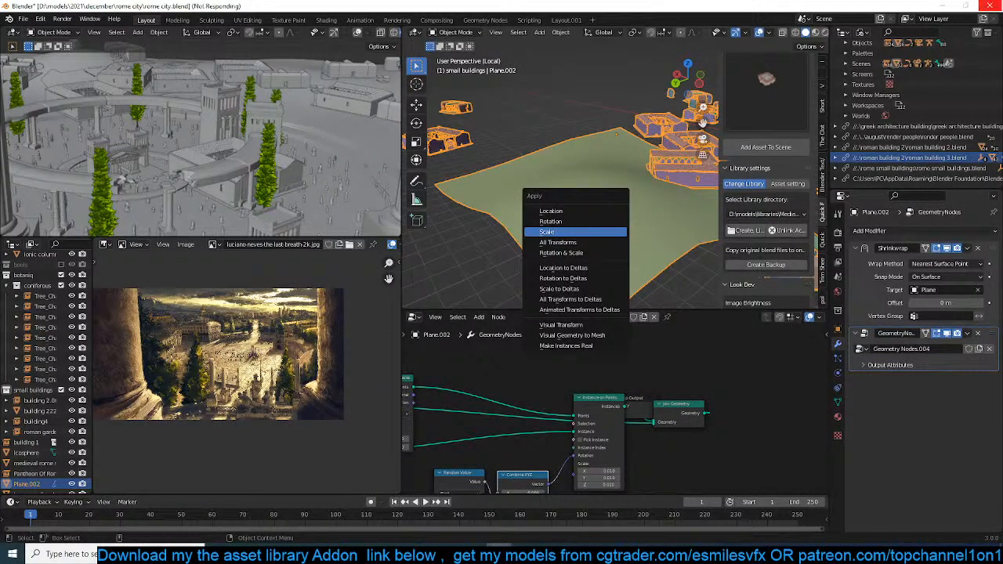
Bring up Task Manager to deal with the frozen Blender session, and reopen rome city.blend from the recent files.
{"action": "right_click", "coordinate": [678, 554]}
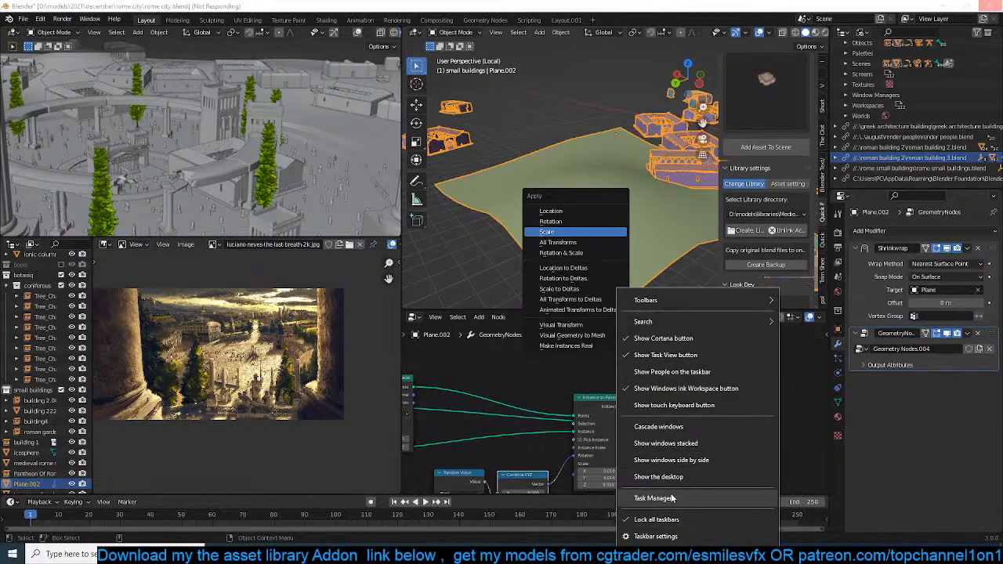
{"action": "left_click", "coordinate": [666, 499]}
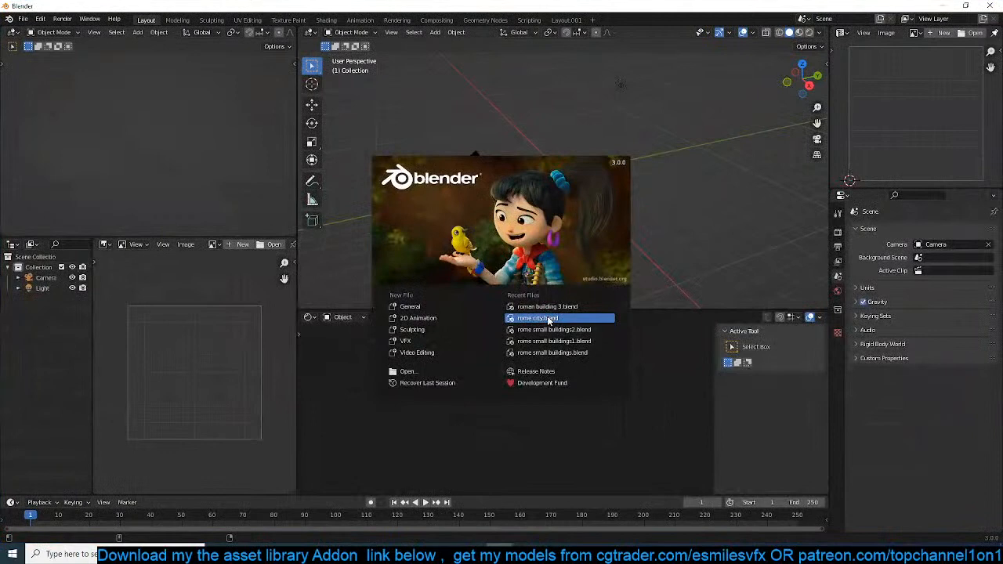
{"action": "left_click", "coordinate": [547, 306]}
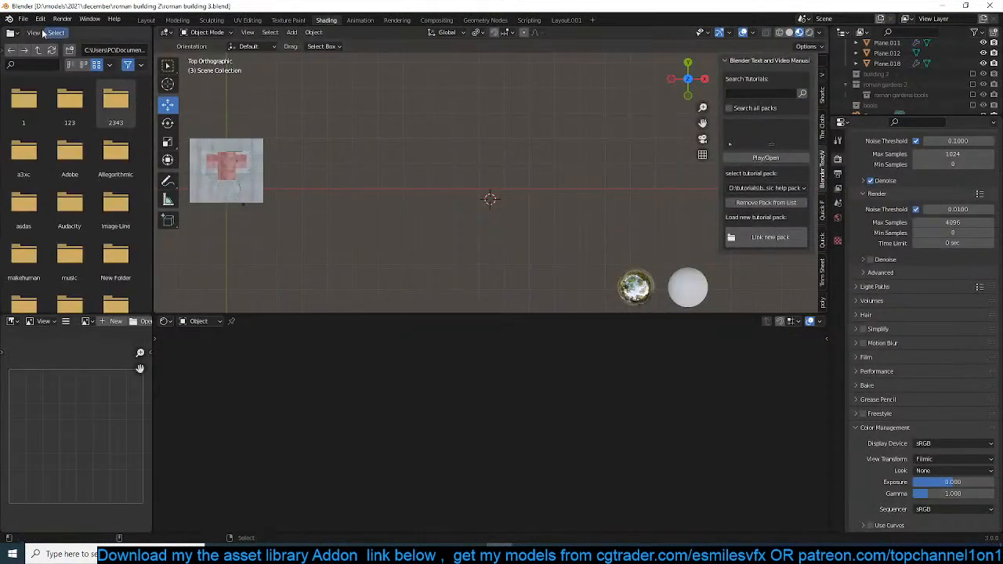
{"action": "left_click", "coordinate": [24, 19]}
{"action": "mouse_move", "coordinate": [49, 52]}
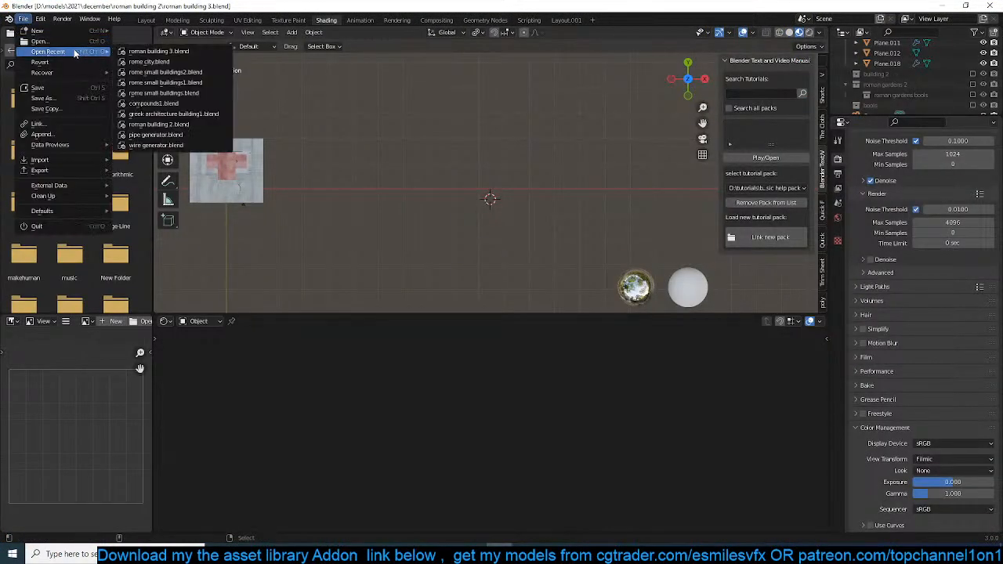
{"action": "left_click", "coordinate": [151, 61]}
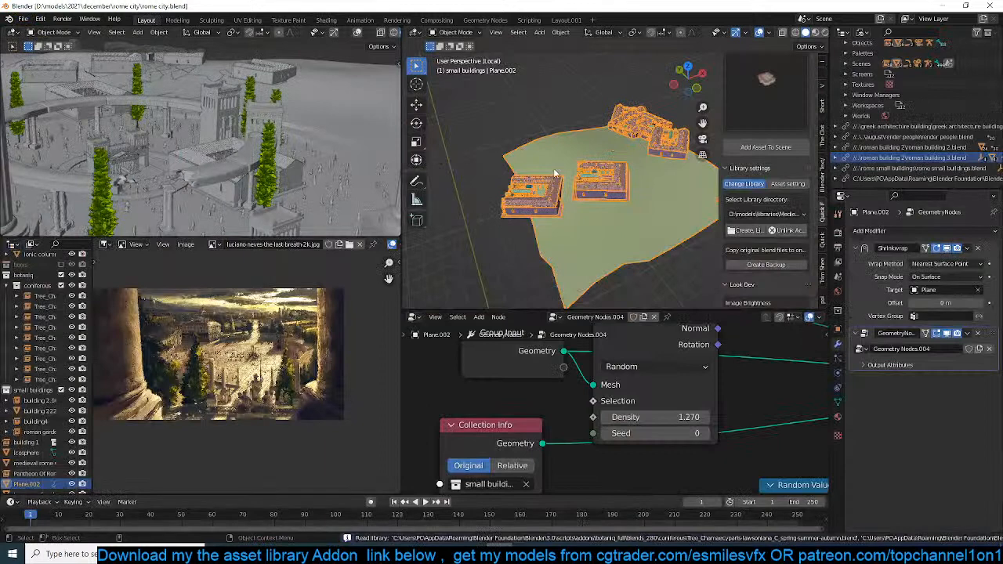
Turn off Reset Children in the Collection Info node and view the scattered buildings from a low angle.
{"action": "middle_click_drag", "start_coordinate": [610, 208], "coordinate": [642, 220]}
{"action": "scroll", "coordinate": [565, 457], "scroll_direction": "down", "scroll_amount": 1}
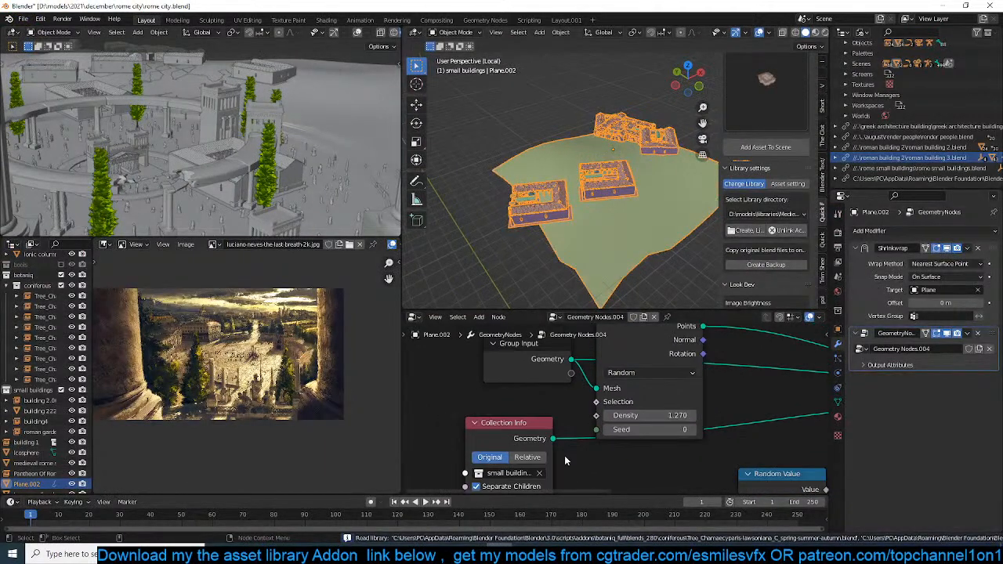
{"action": "middle_click_drag", "start_coordinate": [564, 457], "coordinate": [594, 429]}
{"action": "left_click", "coordinate": [540, 475]}
{"action": "middle_click_drag", "start_coordinate": [592, 274], "coordinate": [519, 208]}
{"action": "middle_click_drag", "start_coordinate": [656, 421], "coordinate": [604, 431]}
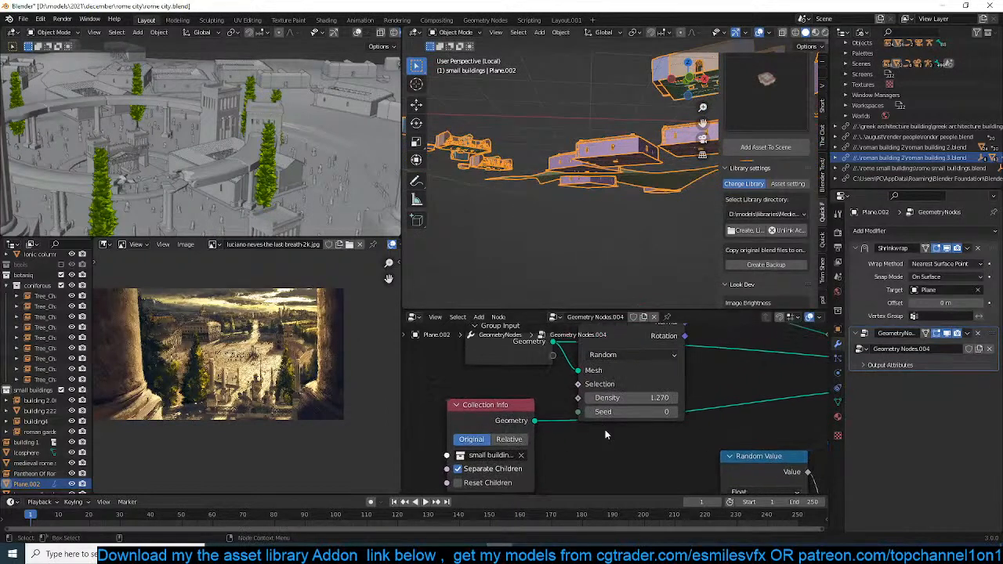
Make room after the Instance on Points node by moving it away from the Join Geometry and Group Output nodes.
{"action": "scroll", "coordinate": [634, 399], "scroll_direction": "down", "scroll_amount": 2}
{"action": "middle_click_drag", "start_coordinate": [666, 401], "coordinate": [593, 424]}
{"action": "middle_click_drag", "start_coordinate": [730, 386], "coordinate": [616, 418]}
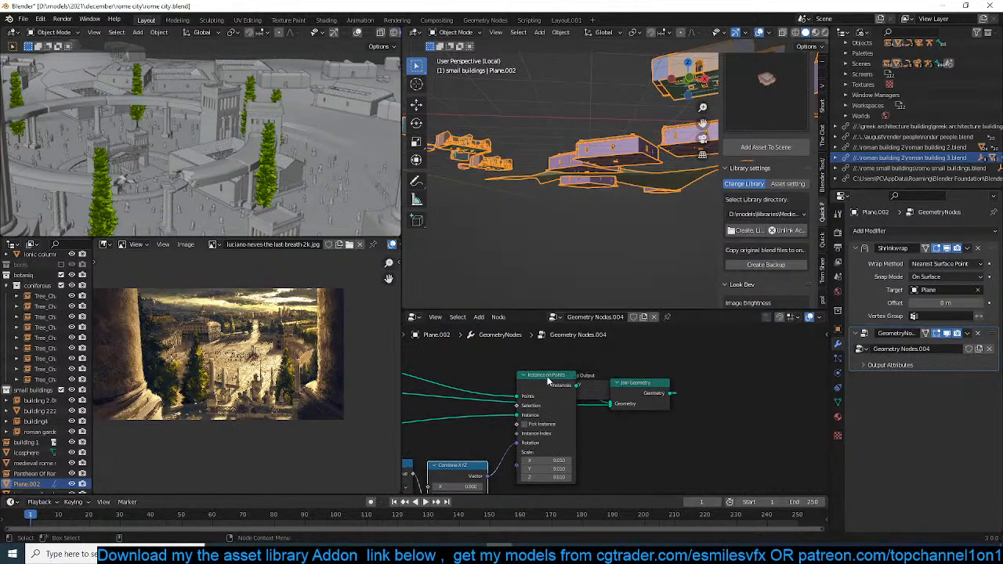
{"action": "left_click_drag", "start_coordinate": [546, 377], "coordinate": [522, 380]}
{"action": "left_click_drag", "start_coordinate": [613, 350], "coordinate": [694, 407]}
{"action": "left_click_drag", "start_coordinate": [606, 380], "coordinate": [751, 366]}
{"action": "left_click", "coordinate": [591, 359]}
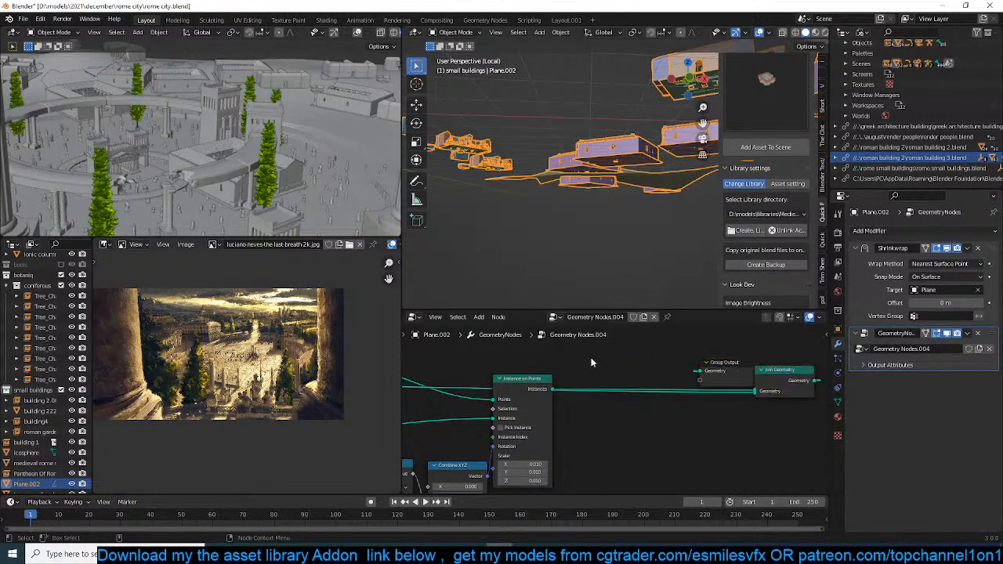